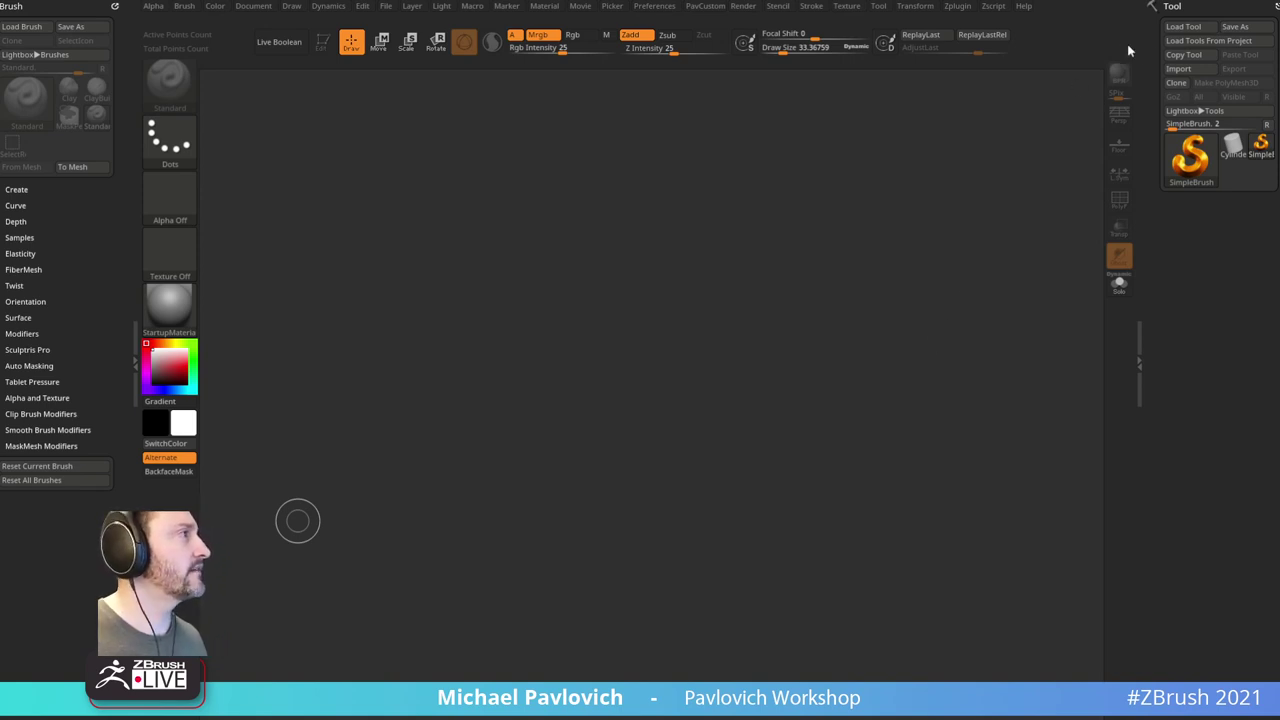
Step: Import the burger-head tower photo as a texture and add it to Spotlight
click(847, 6)
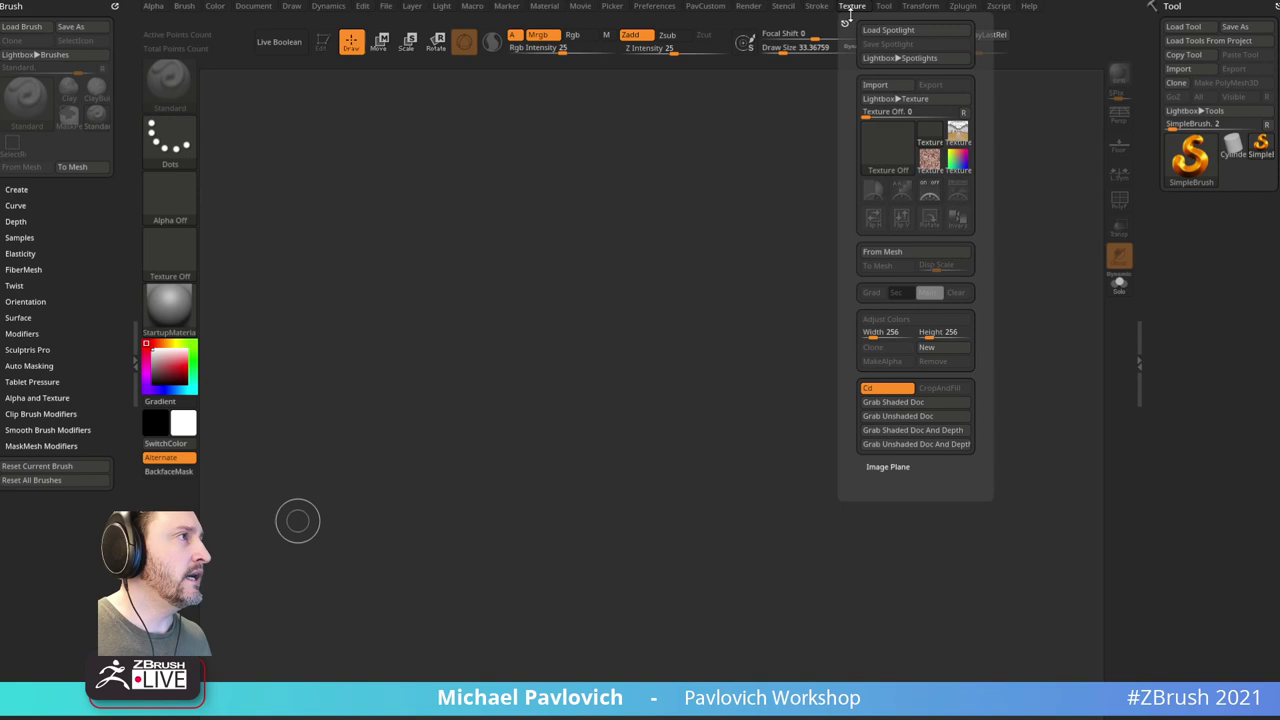
click(893, 87)
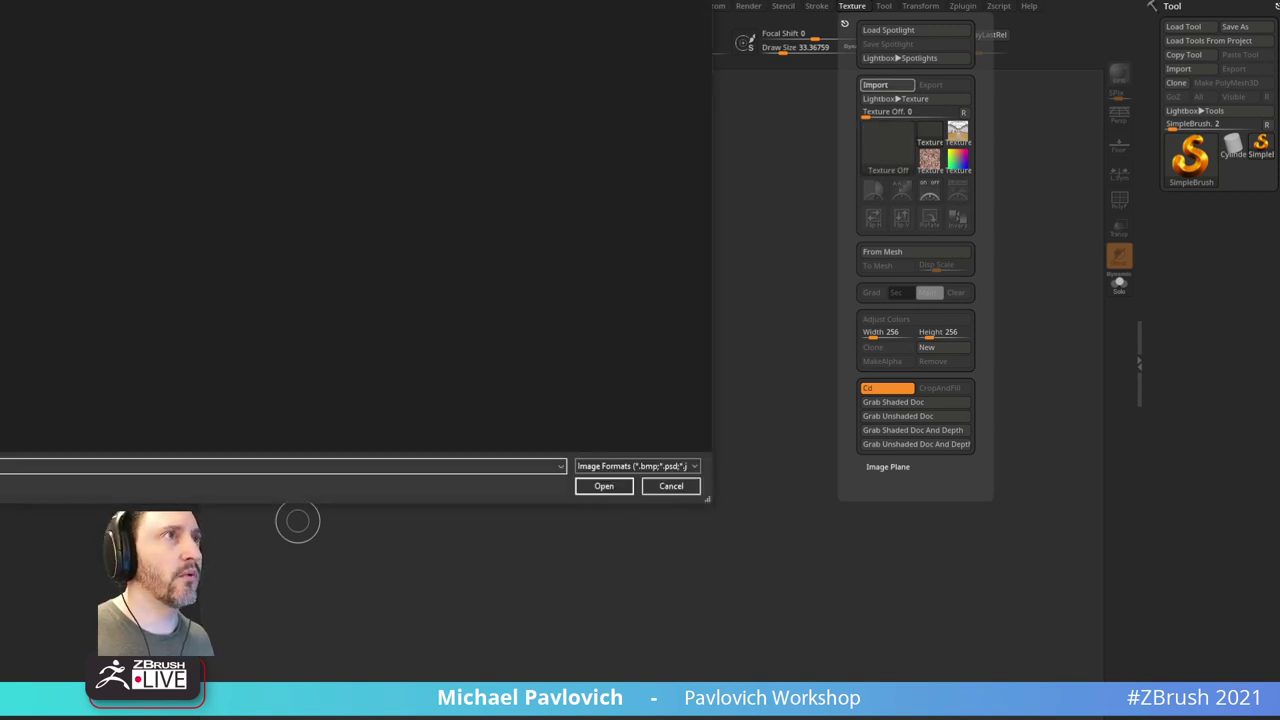
key(Escape)
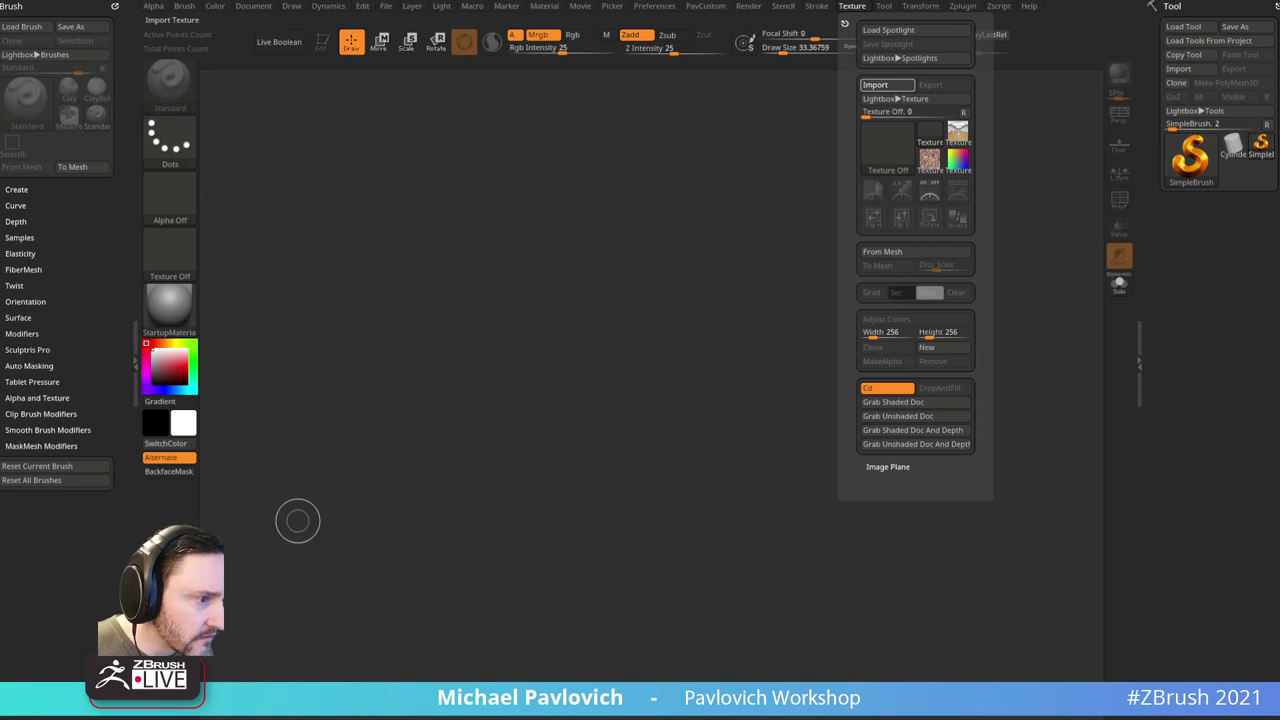
click(851, 9)
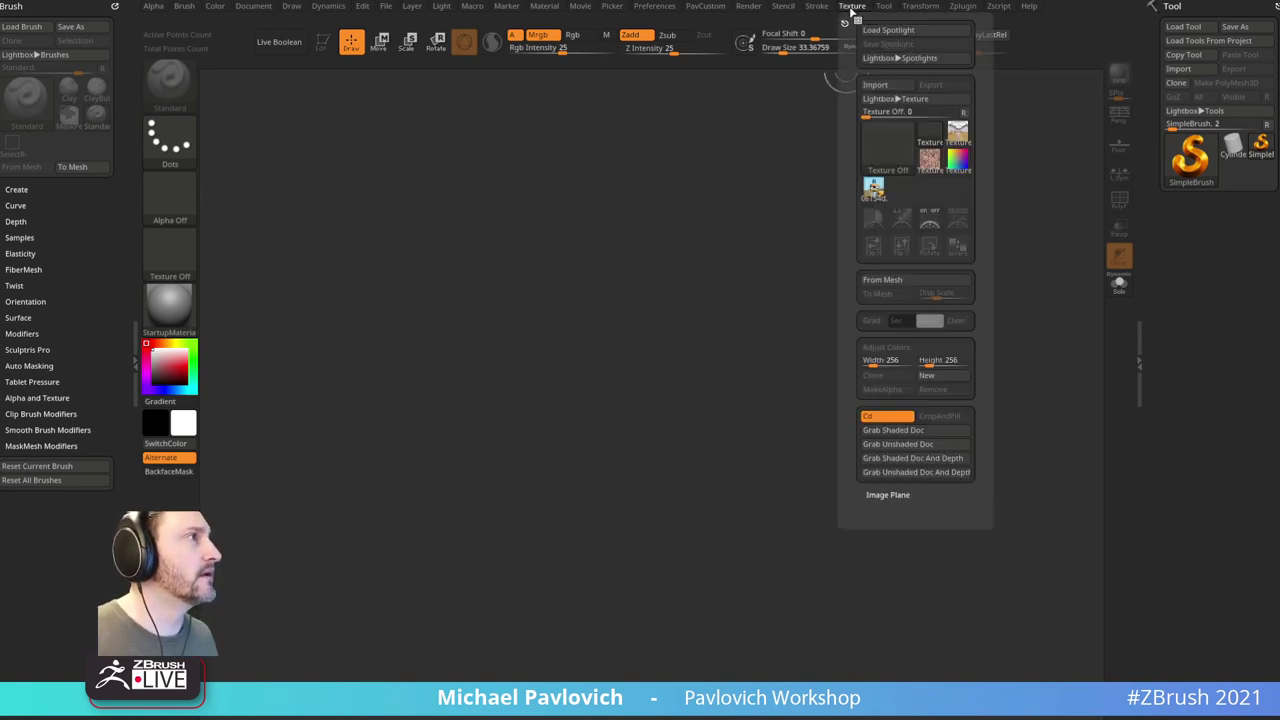
click(873, 187)
click(957, 219)
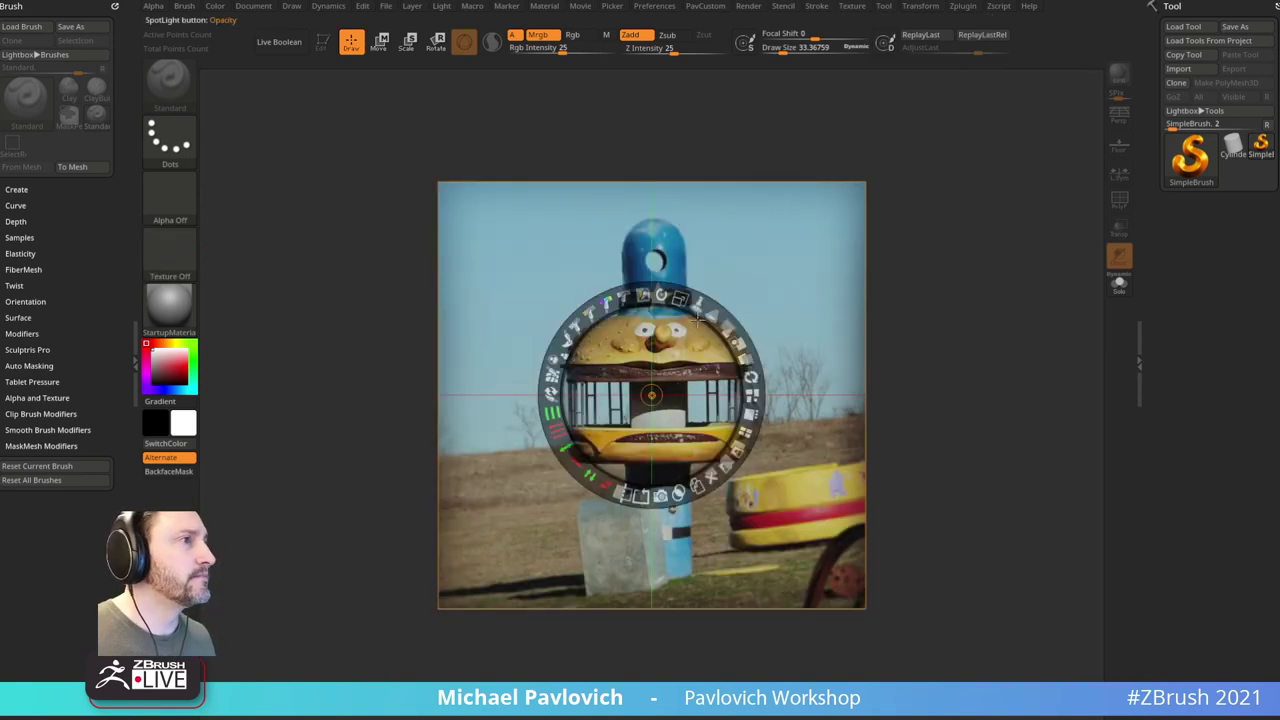
Step: Center and enlarge the reference photo in Spotlight until it fills the canvas height, then hide the Spotlight dial
drag(574, 240, 597, 217)
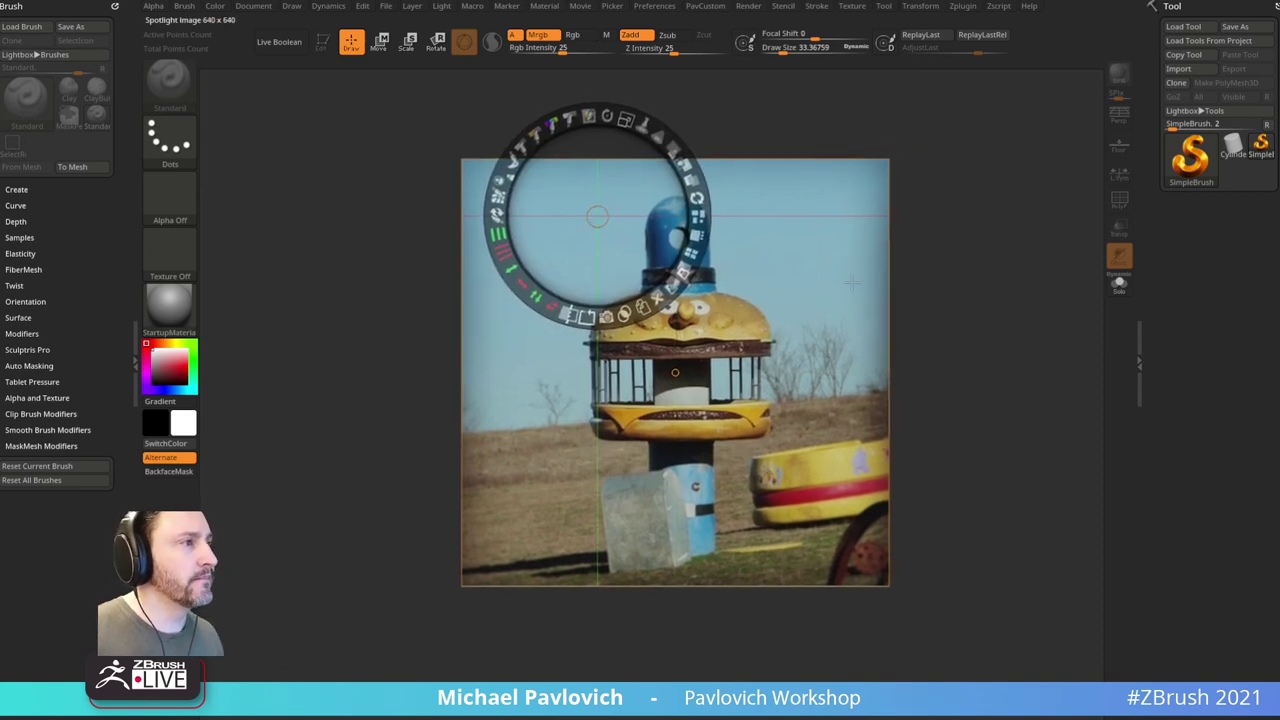
key(z)
key(z)
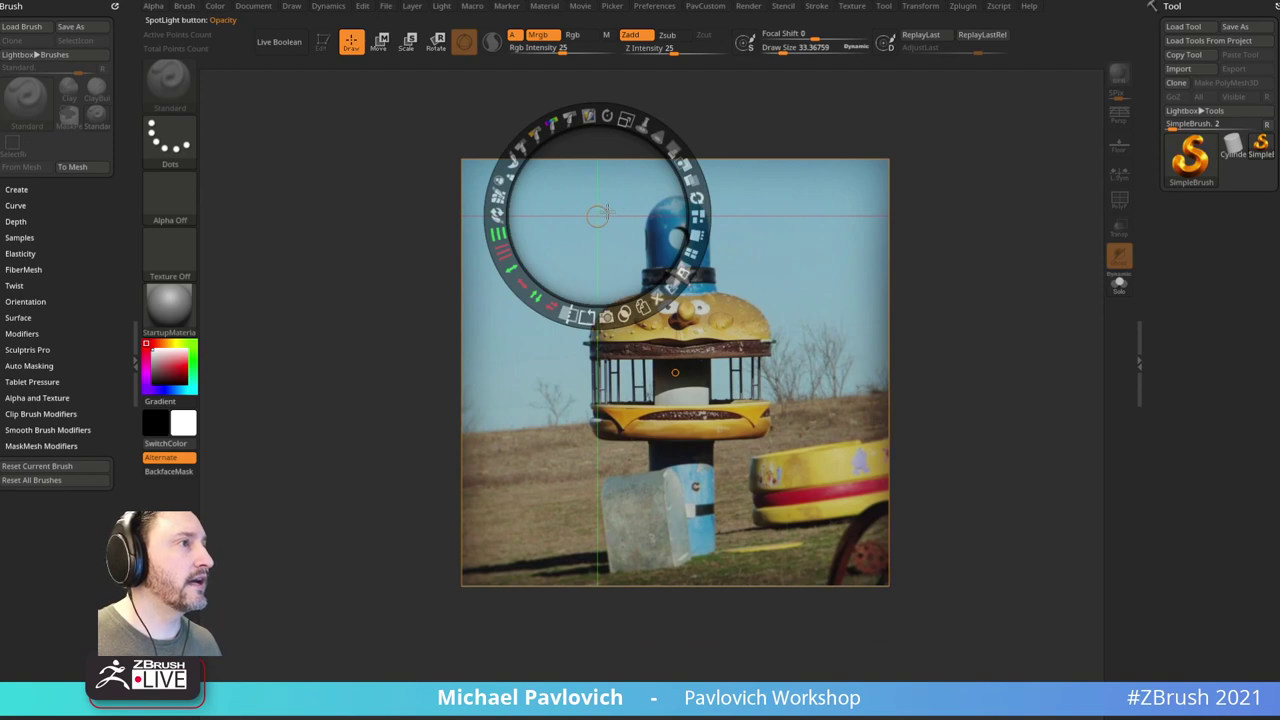
drag(598, 215, 671, 364)
drag(728, 276, 752, 243)
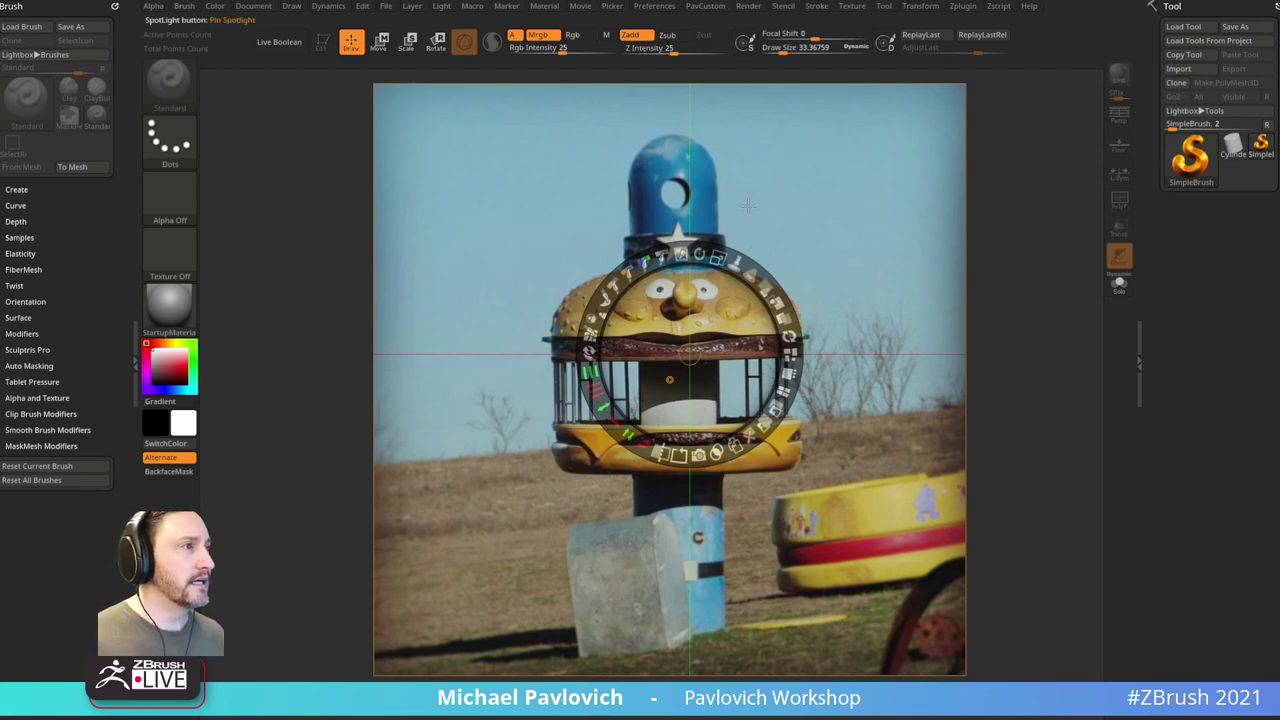
drag(751, 206, 742, 221)
key(z)
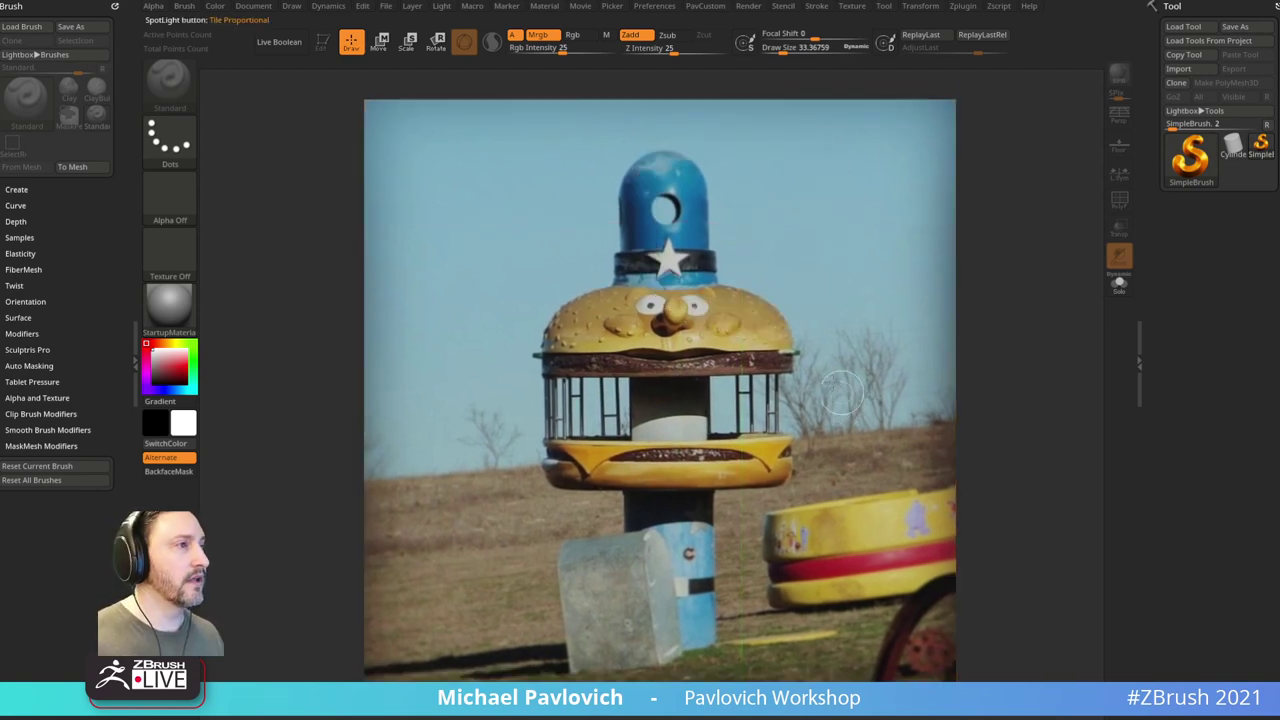
Step: Try different brush sizes over the reference photo and reduce the draw size to 18.76
key(bracketright)
key(bracketright)
key(bracketright)
key(bracketleft)
key(bracketleft)
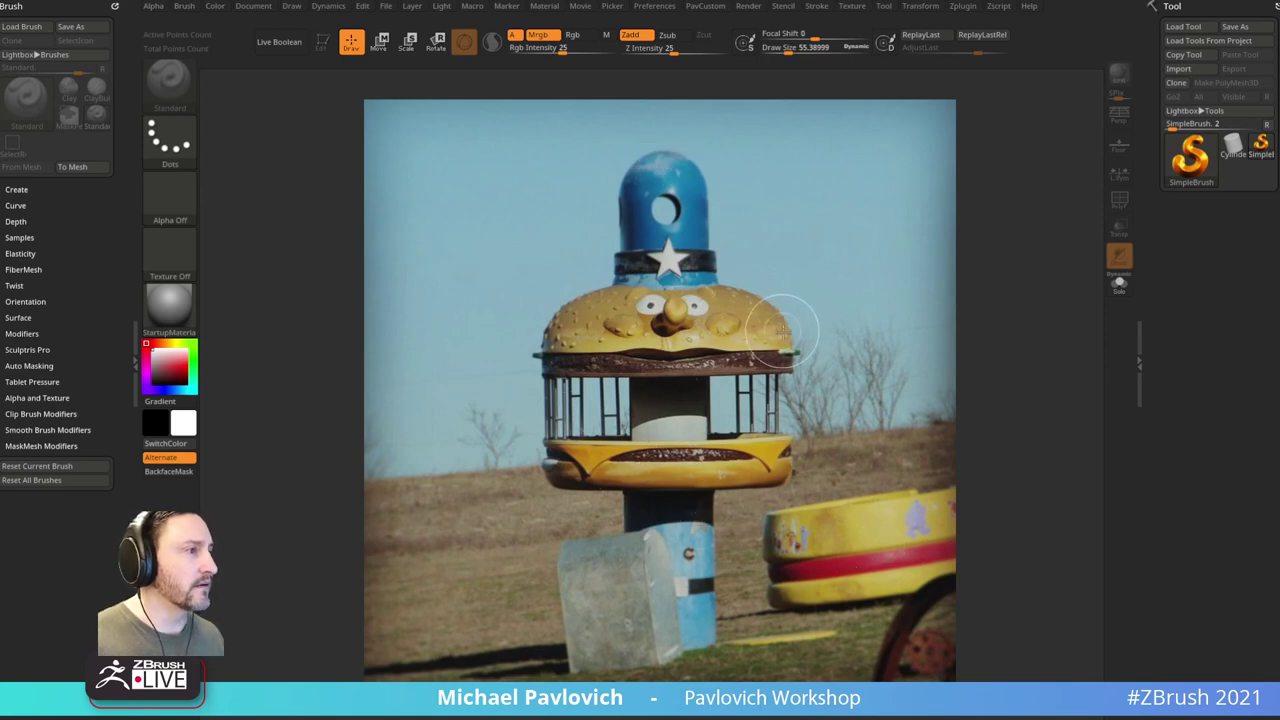
key(s)
drag(783, 332, 769, 332)
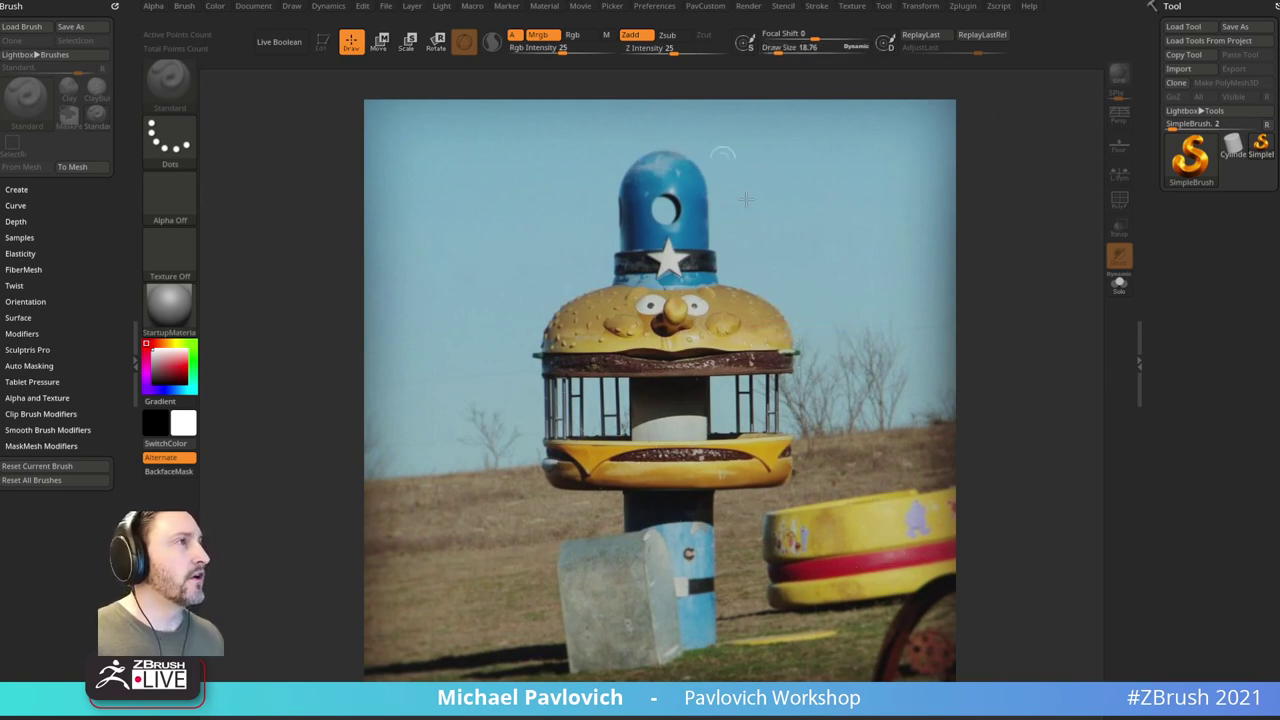
Step: Lower the reference photo's opacity in Spotlight and leave Spotlight editing
key(z)
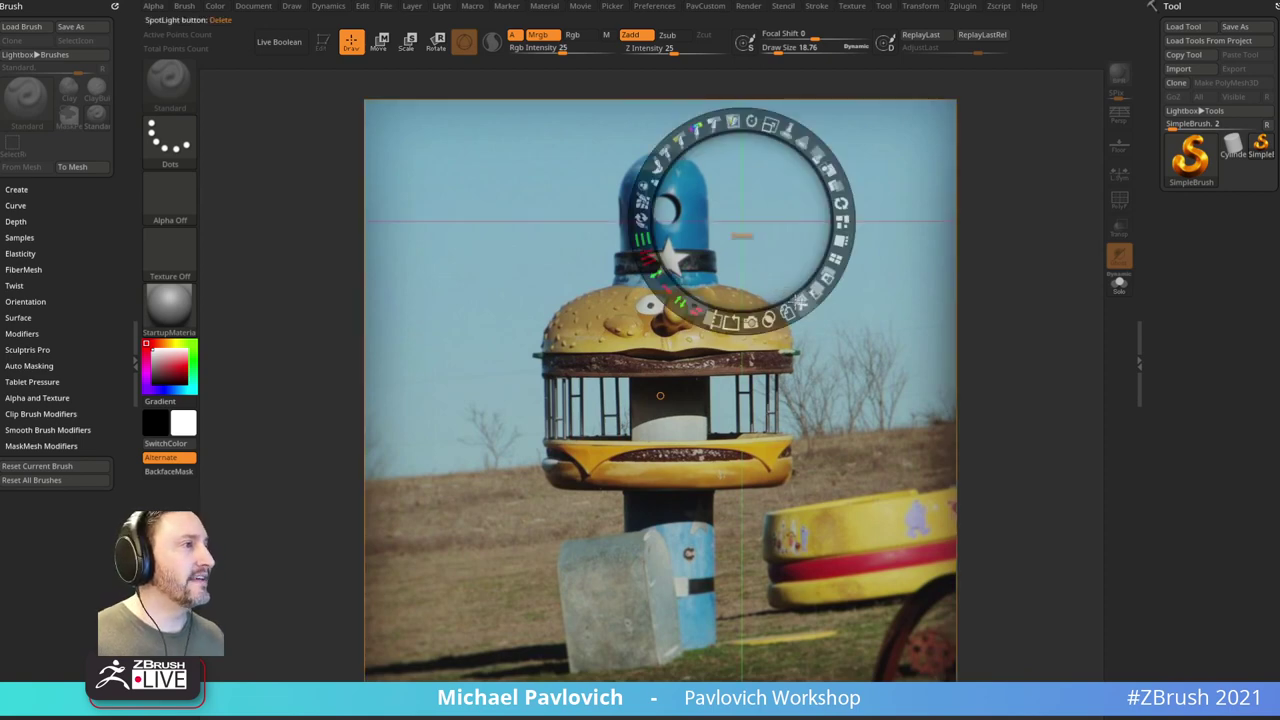
drag(818, 153, 767, 117)
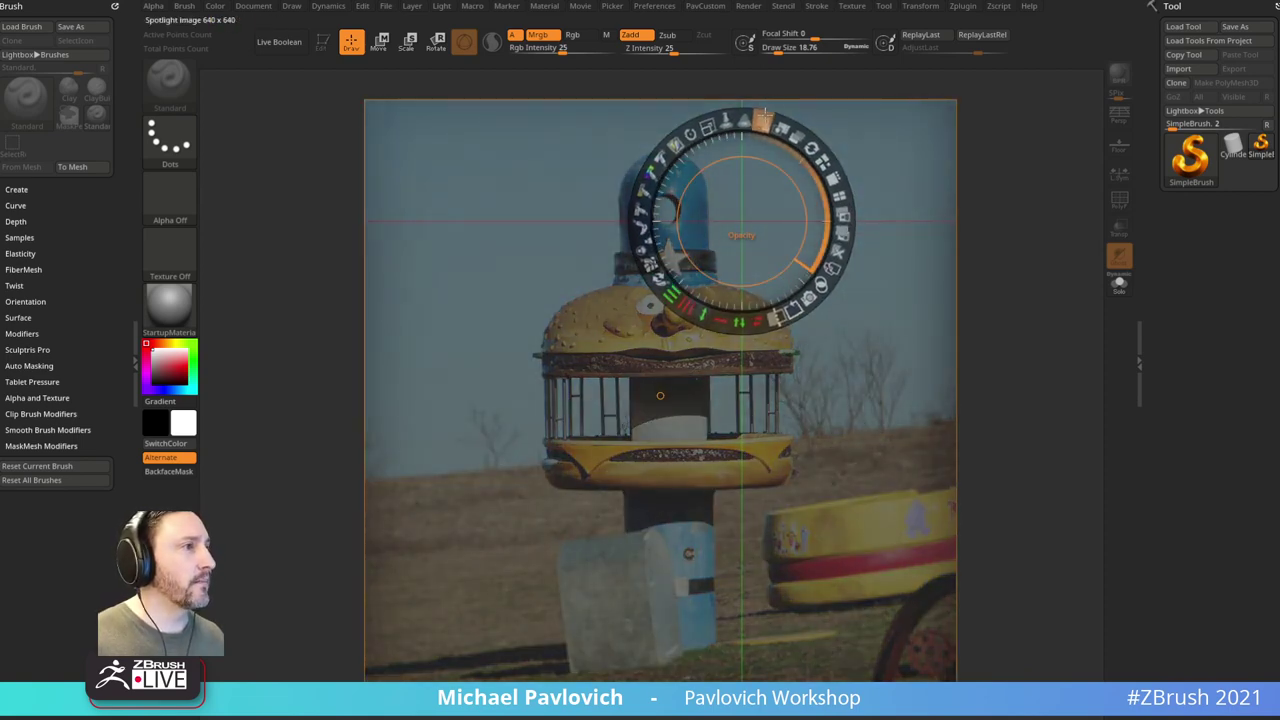
key(z)
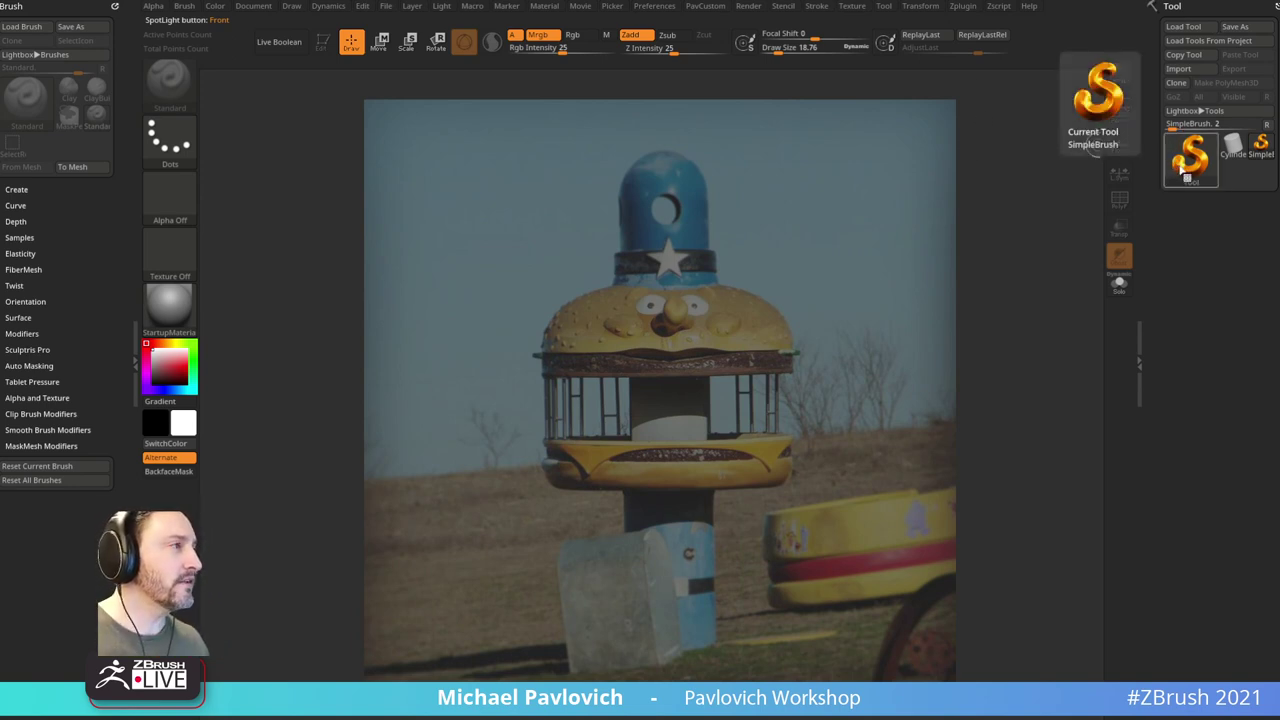
Step: Draw a Cylinder3D over the burger head in the reference and enter Edit mode
click(1193, 170)
click(729, 215)
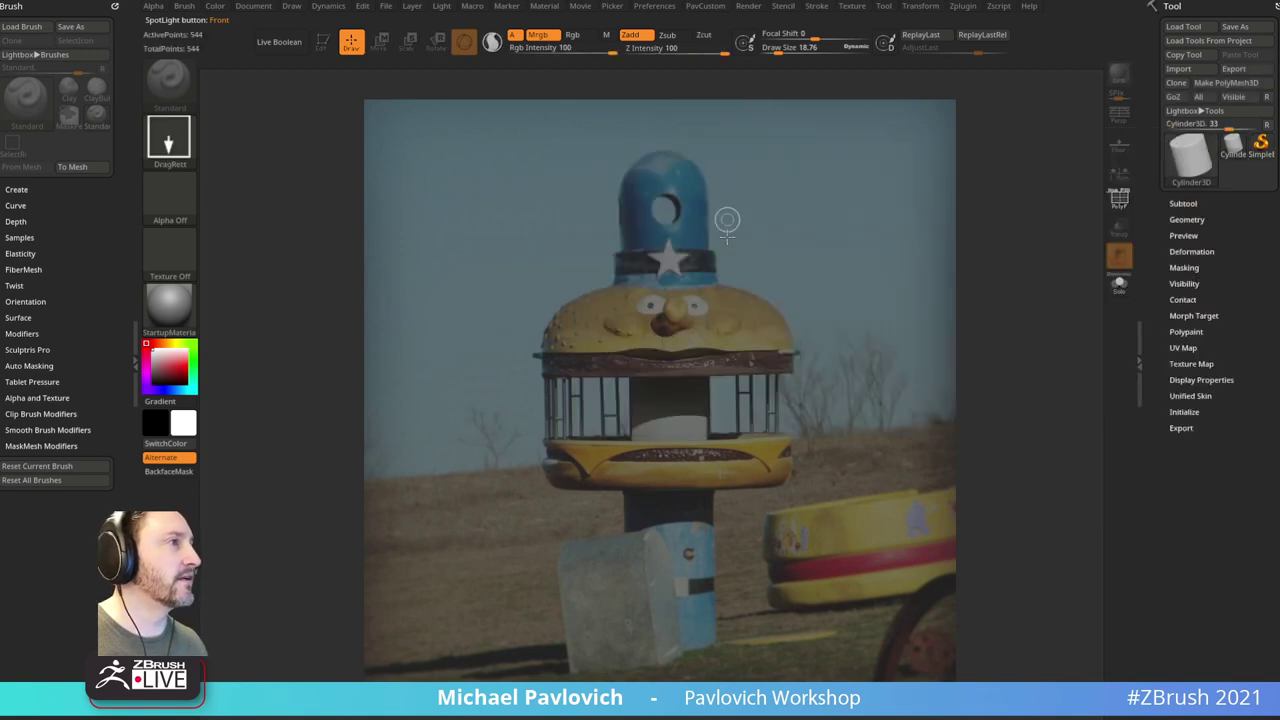
drag(667, 385, 551, 369)
click(323, 42)
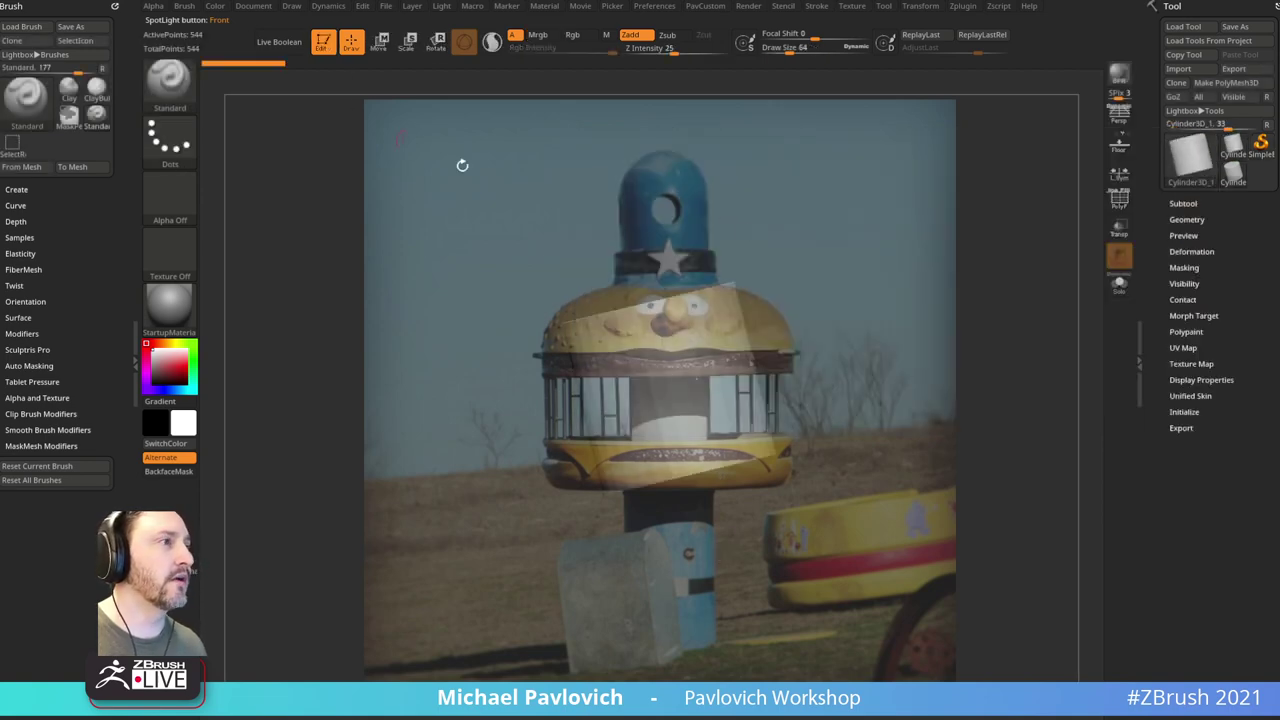
Step: Assign the SkinShade4 material to the cylinder and turn on the polyframe display
click(169, 302)
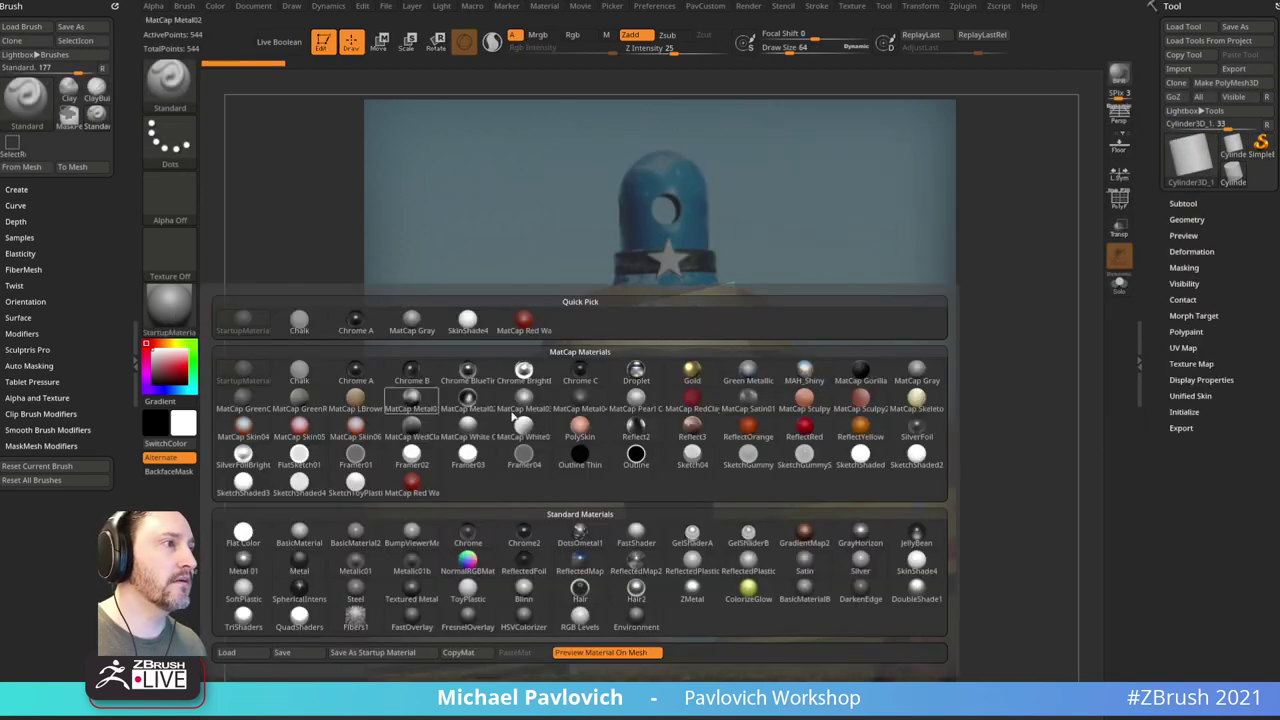
click(862, 545)
key(shift+f)
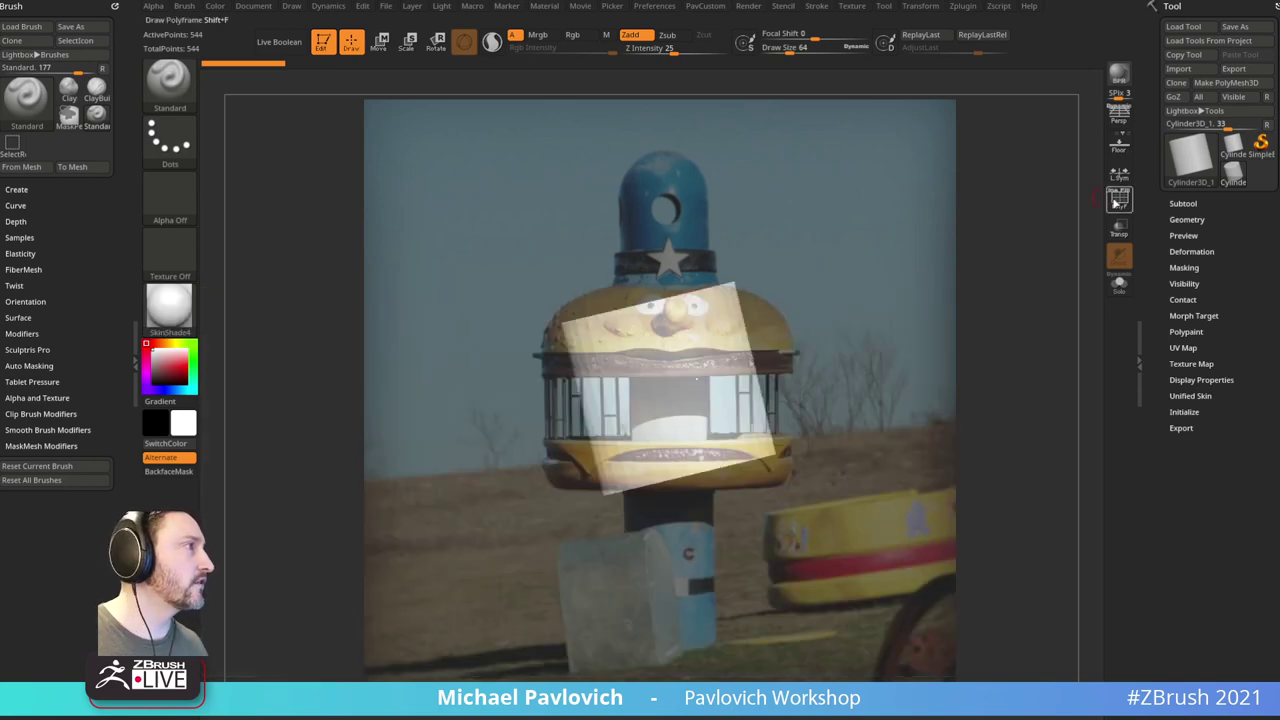
Step: Set the cylinder's vertical divisions to 4 in a straight front view and convert it to a PolyMesh3D
mouse_move(803, 251)
mouse_down()
mouse_move(966, 349)
mouse_move(954, 365)
mouse_move(948, 286)
mouse_move(1020, 337)
mouse_up()
click(1181, 412)
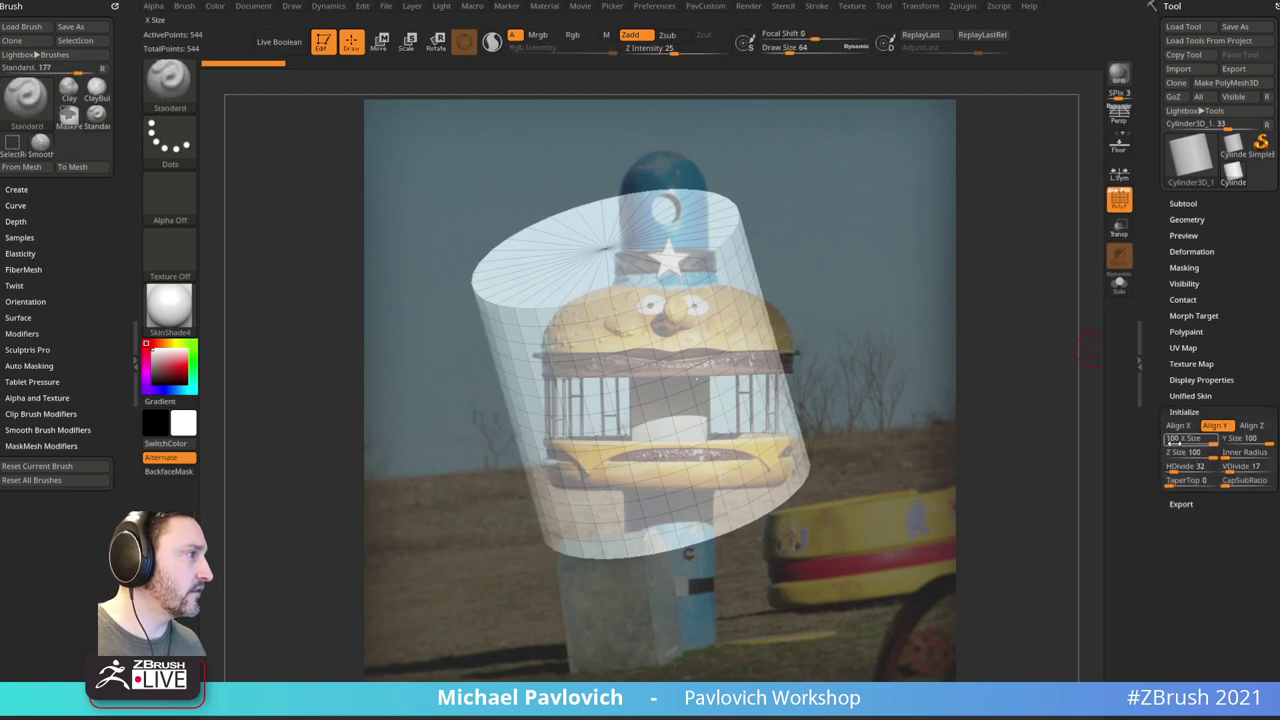
drag(1040, 362, 934, 320)
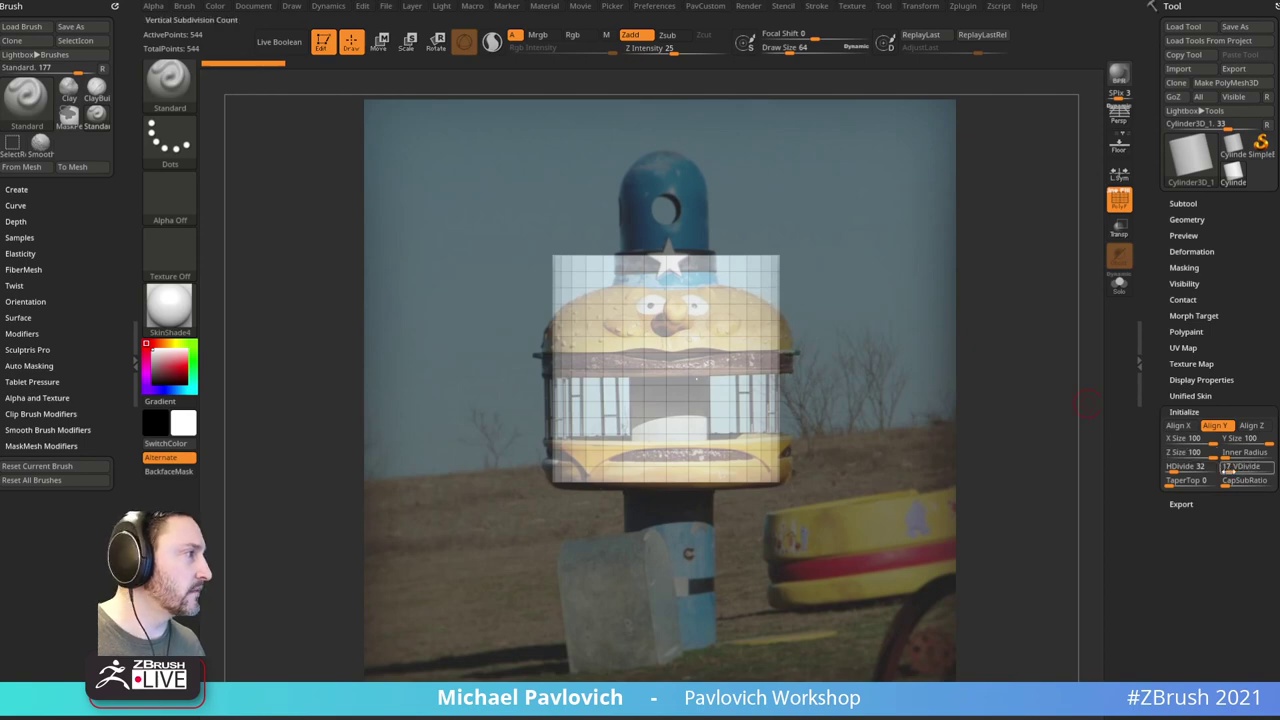
drag(1245, 467, 1208, 470)
key(w)
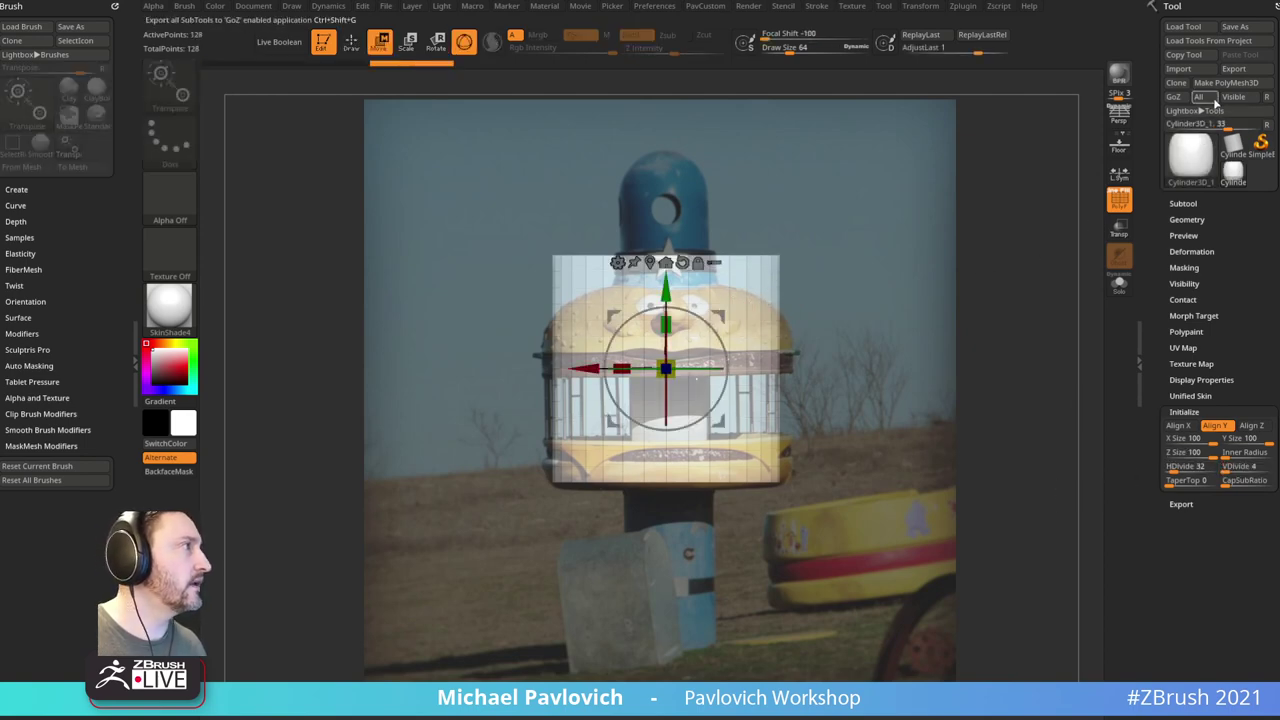
click(1225, 82)
Step: Flatten the cylinder vertically, then scale and move it to match the upper burger patty in the reference
ctrl+drag(680, 344, 680, 460)
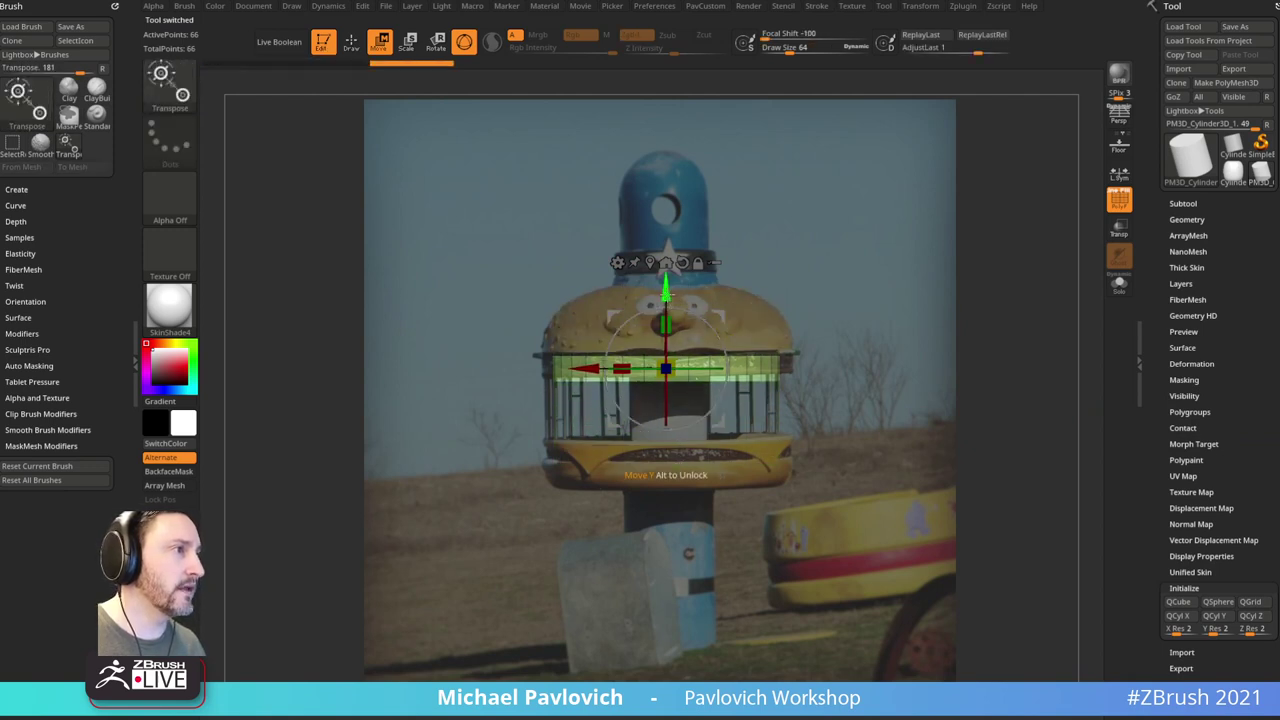
drag(673, 300, 673, 295)
drag(669, 364, 862, 329)
drag(668, 317, 663, 286)
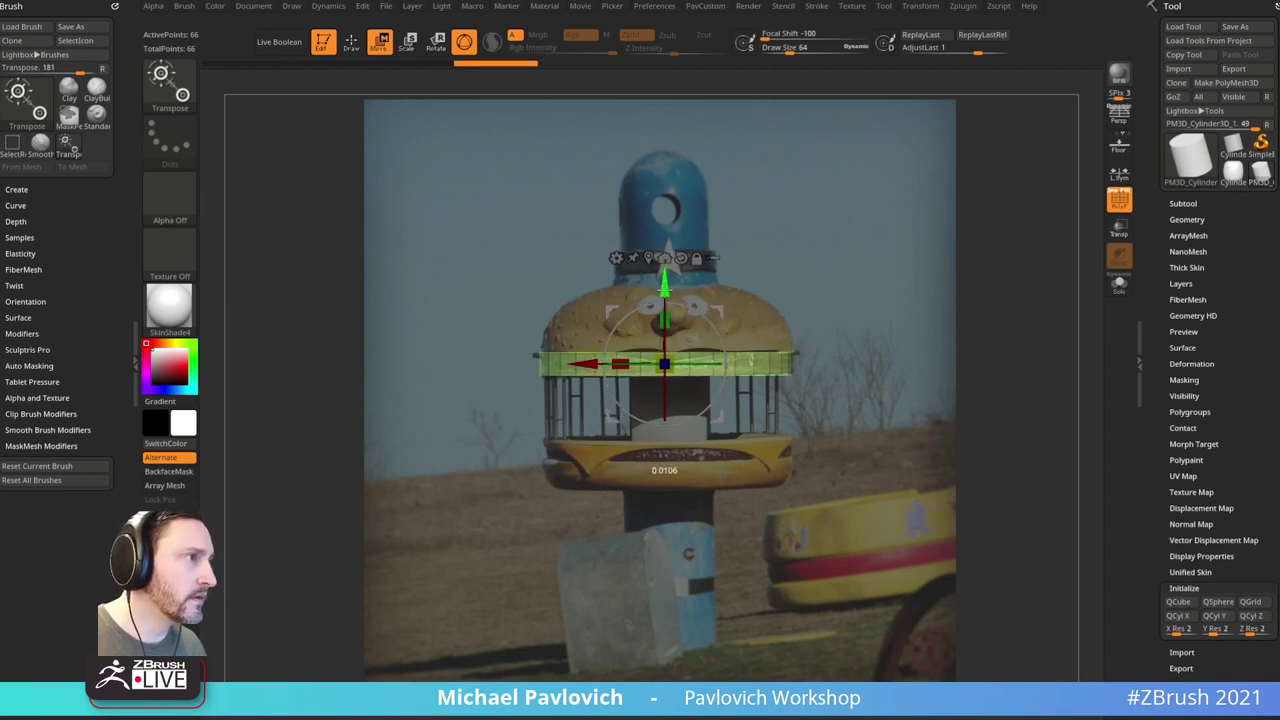
Step: Duplicate the patty subtool and move the copy up onto the base of the top bun
click(1183, 203)
click(1182, 494)
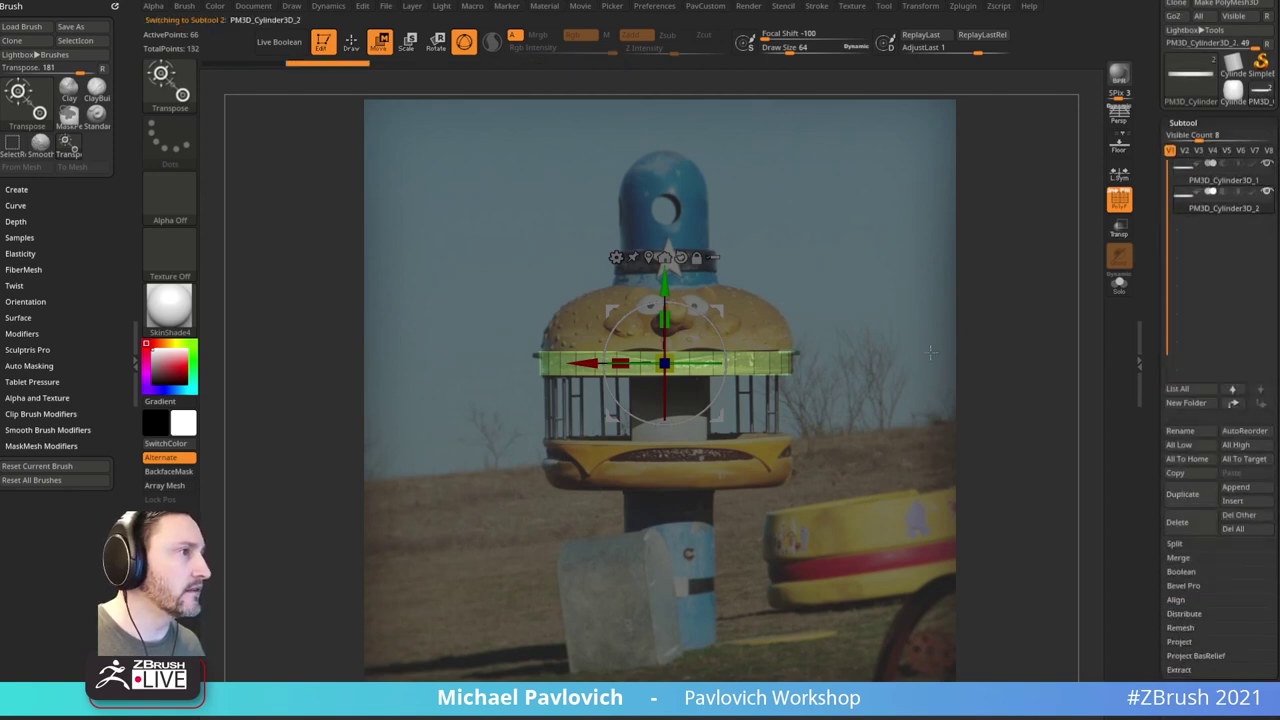
drag(675, 290, 668, 270)
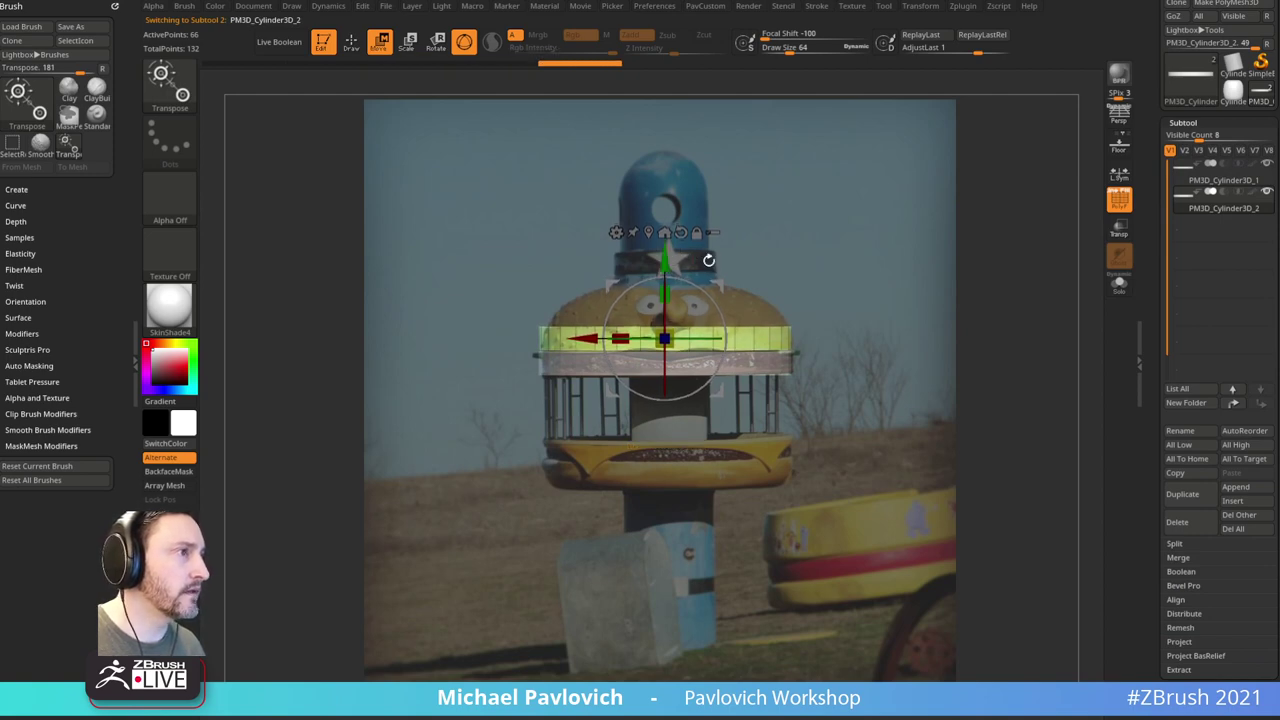
Step: Hide the top cap of the duplicated cylinder and delete the hidden faces
key(q)
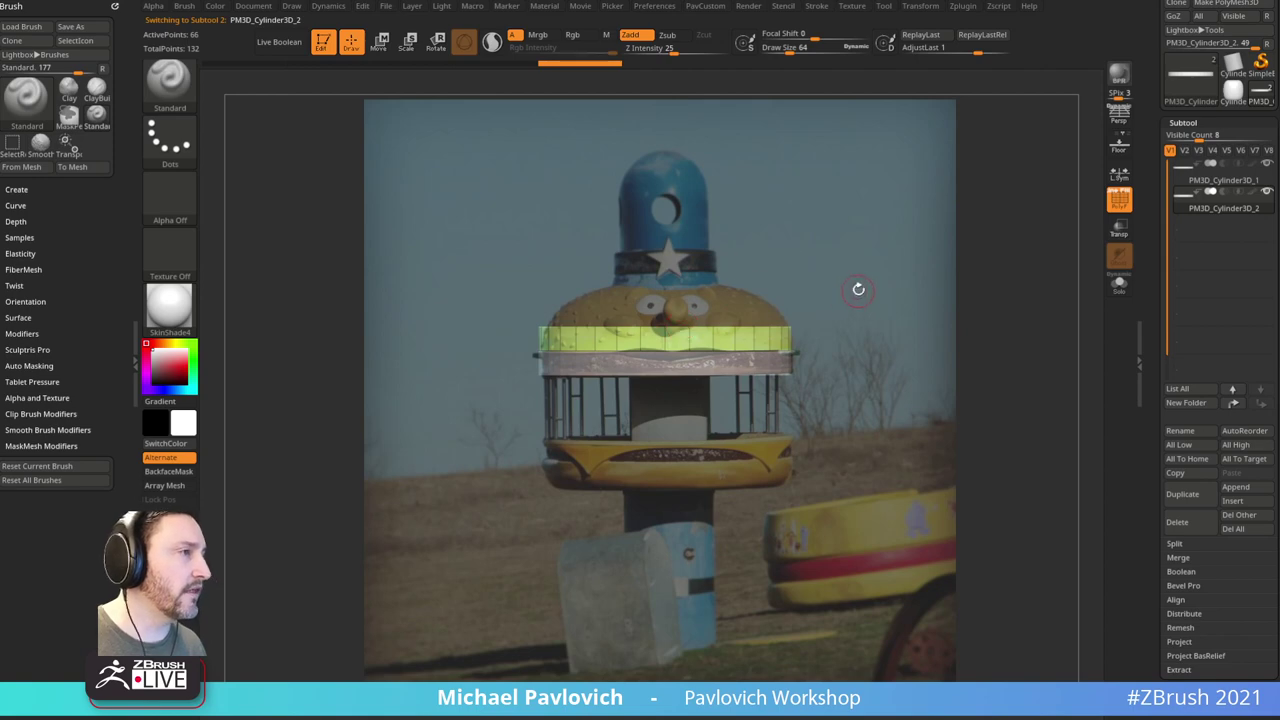
key(ctrl)
ctrl+shift+drag(895, 220, 506, 336)
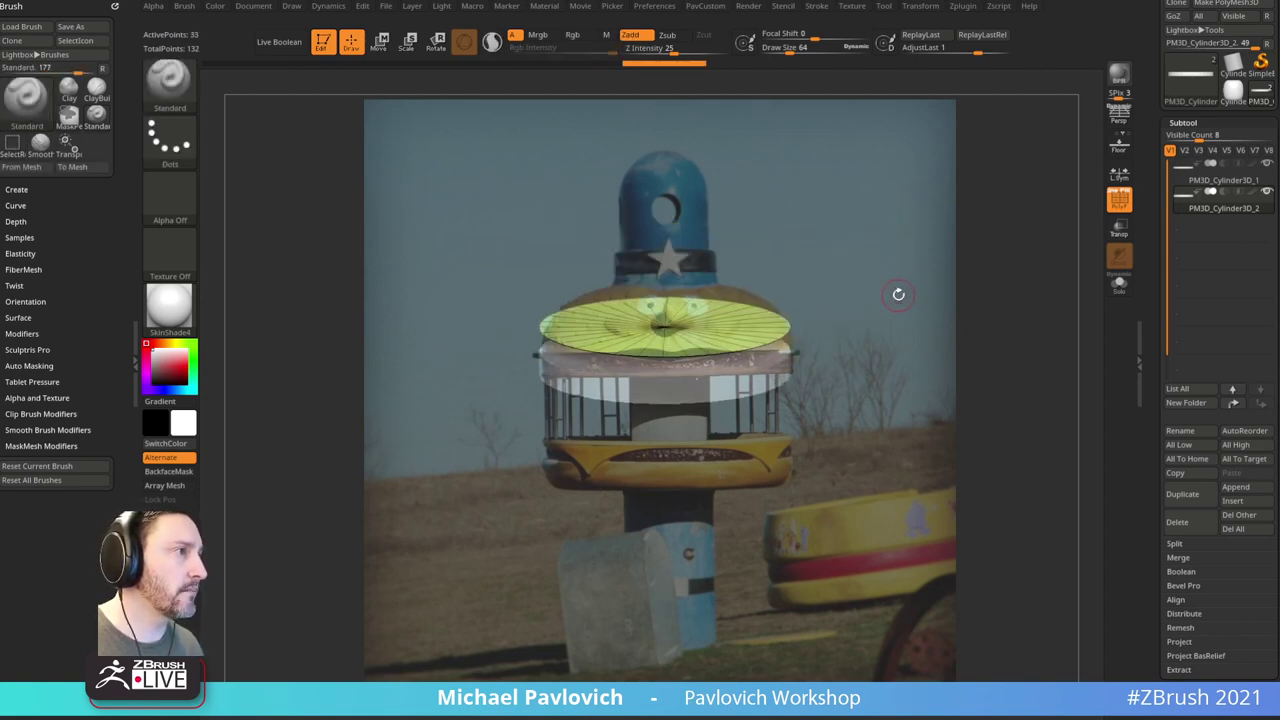
ctrl+shift+drag(887, 262, 900, 276)
key(3)
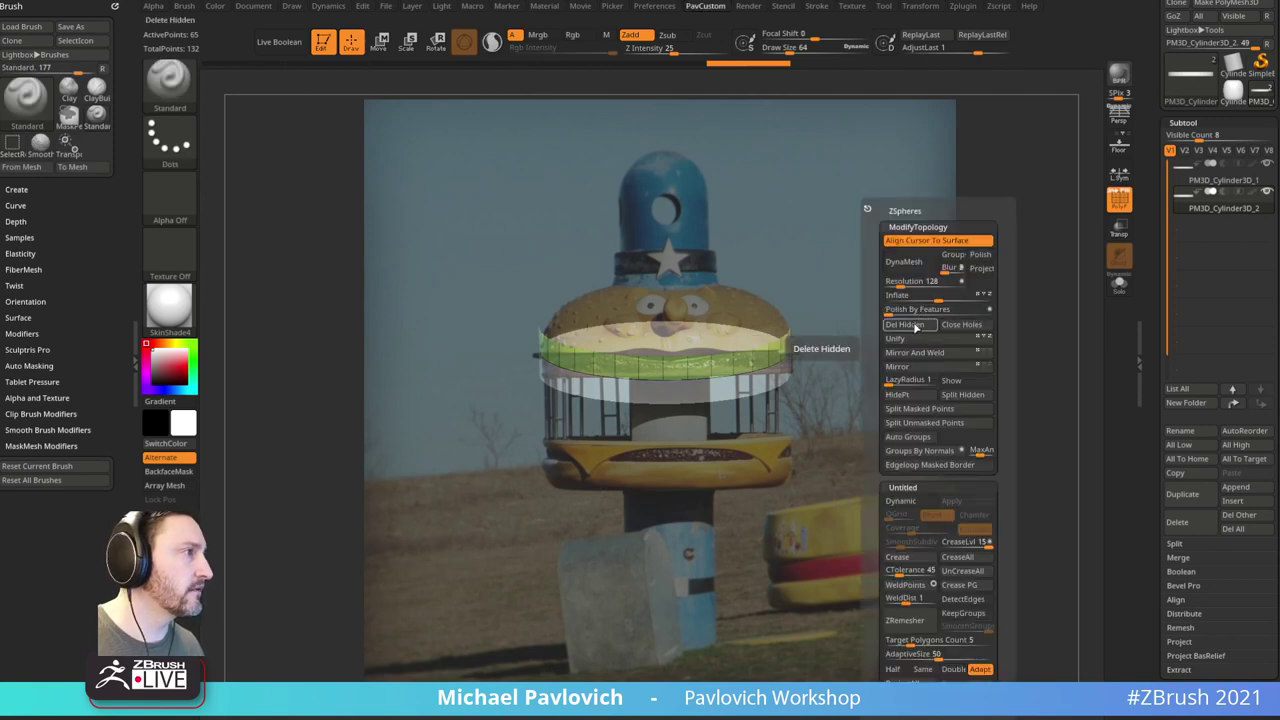
click(915, 327)
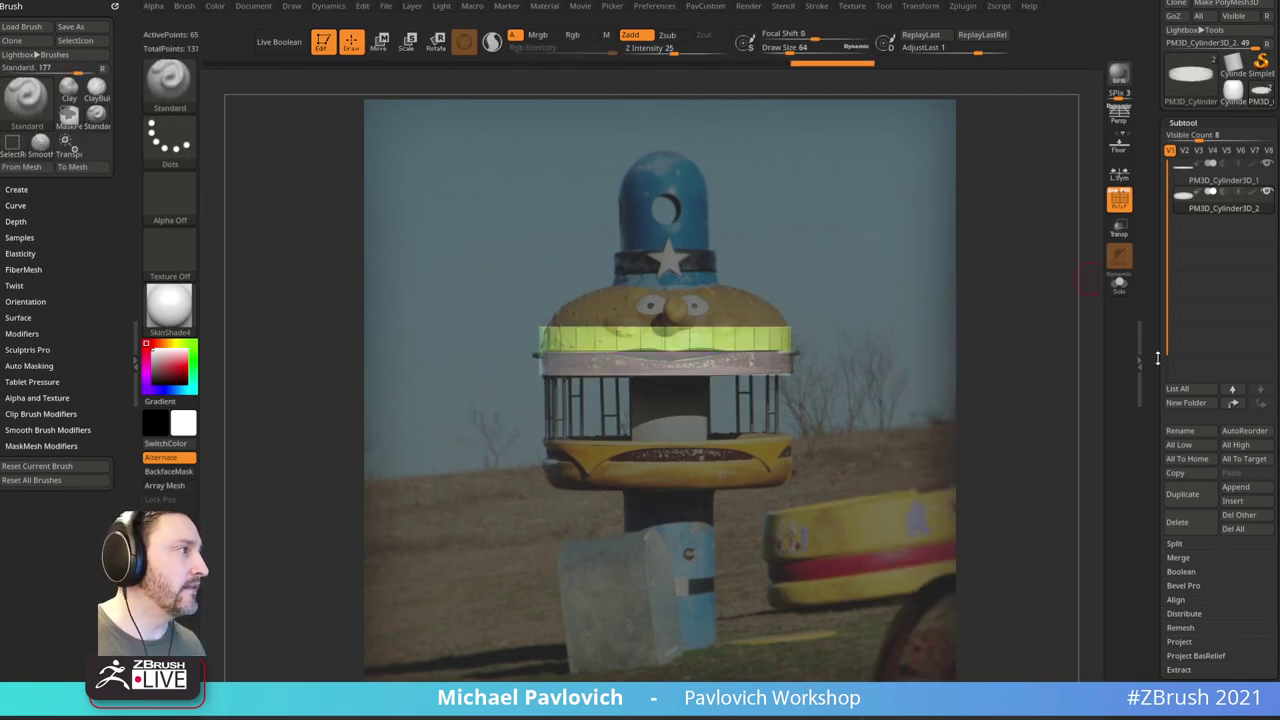
Step: Open the Modify Topology geometry options and select the ZModeler brush
drag(1157, 357, 1157, 289)
click(1187, 446)
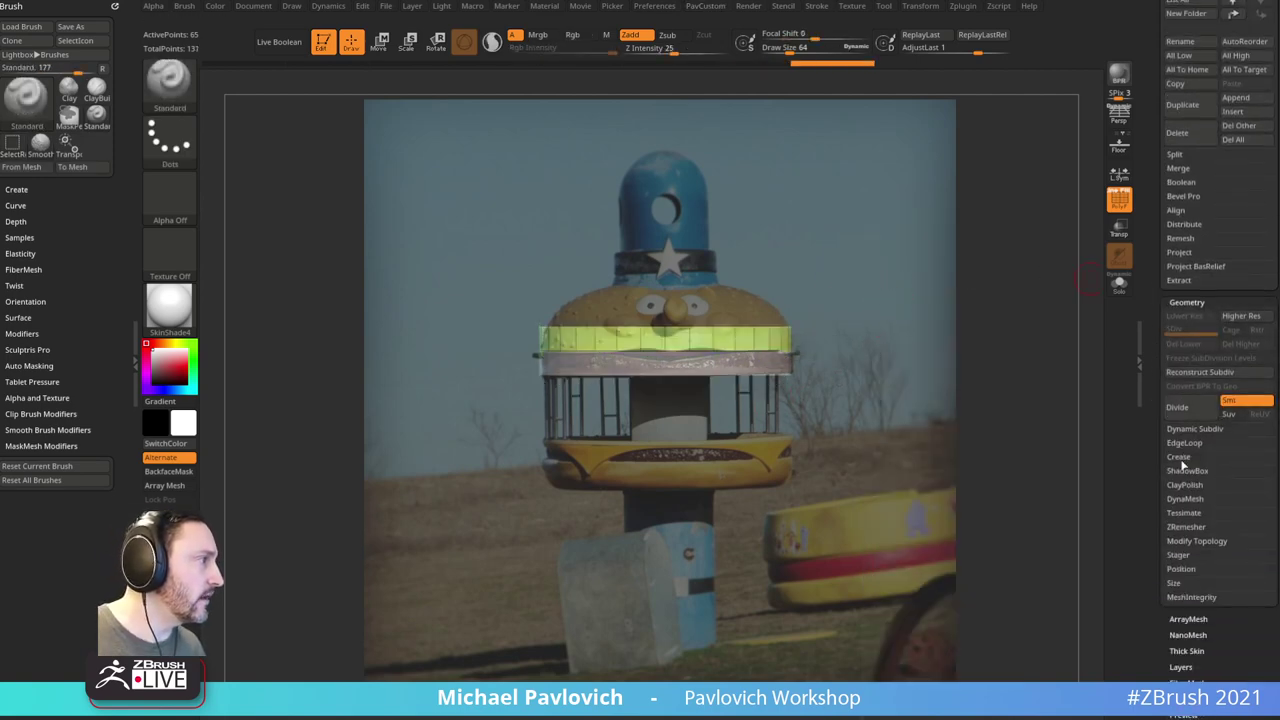
click(1190, 541)
key(b)
key(z)
key(m)
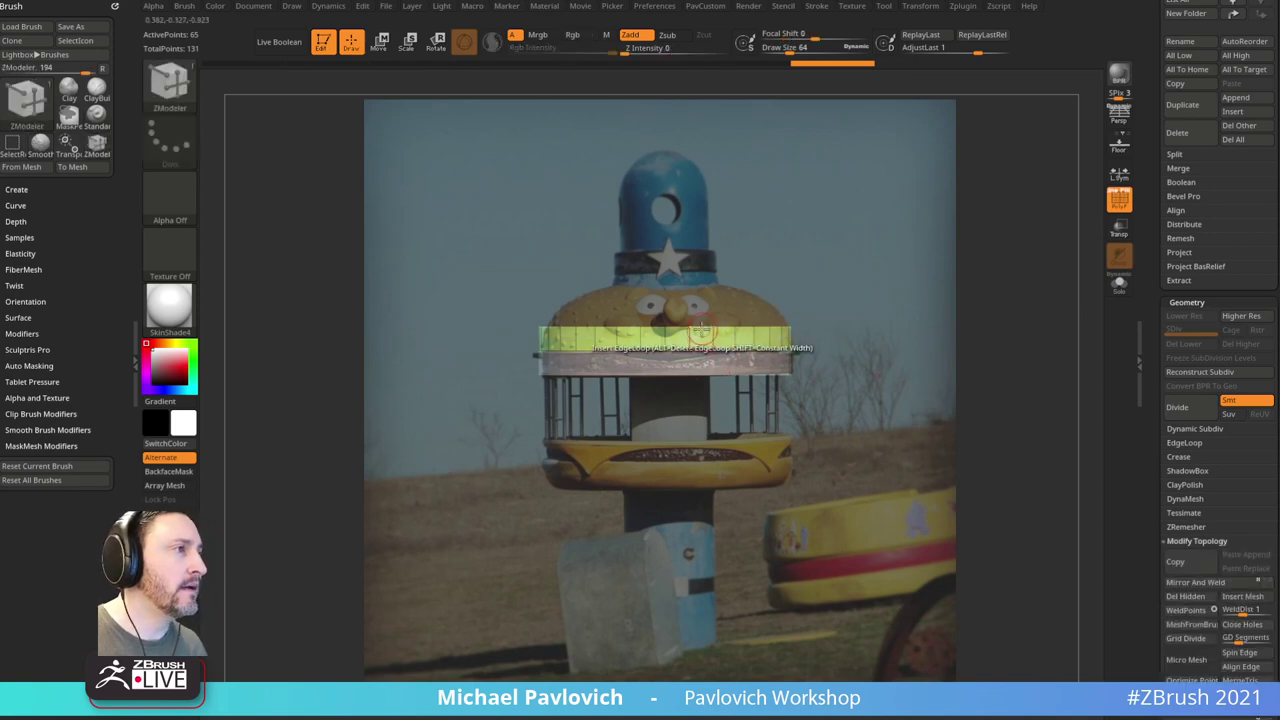
Step: Cap the open top of the bun with ZModeler's Close Convex Hole edge action, doming it up to the reference bun's outline
key(space)
click(700, 347)
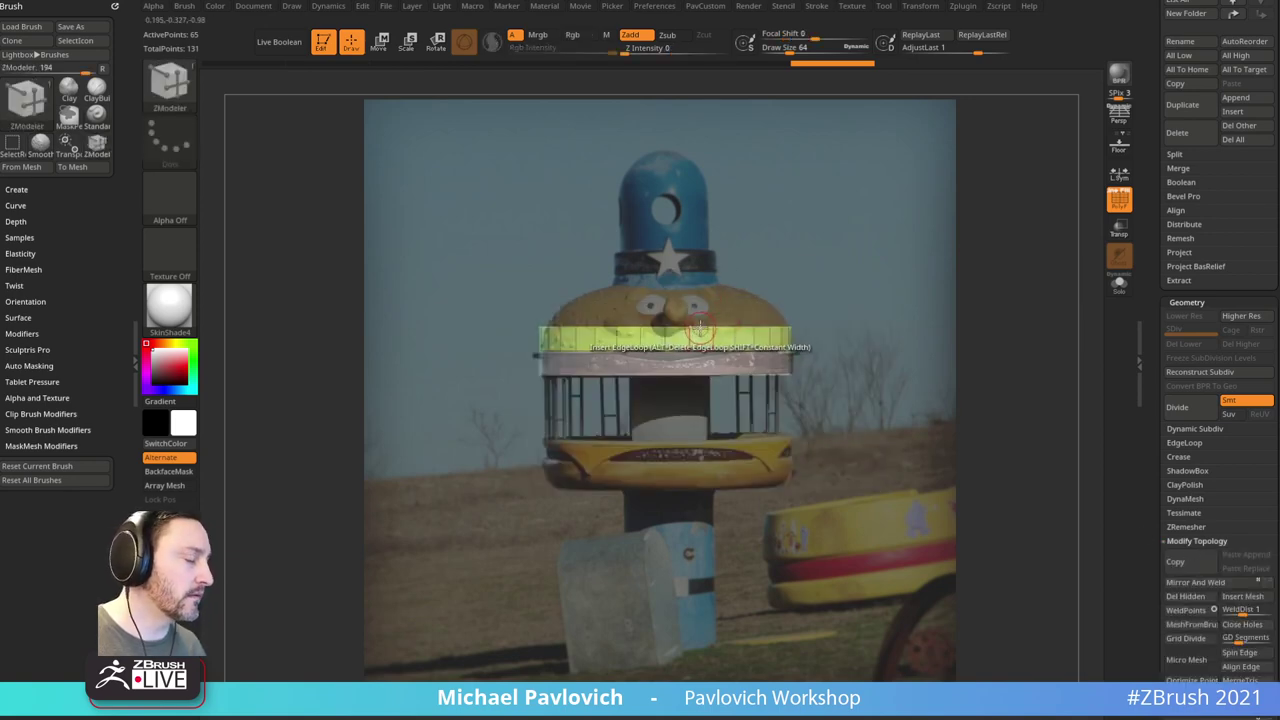
key(b)
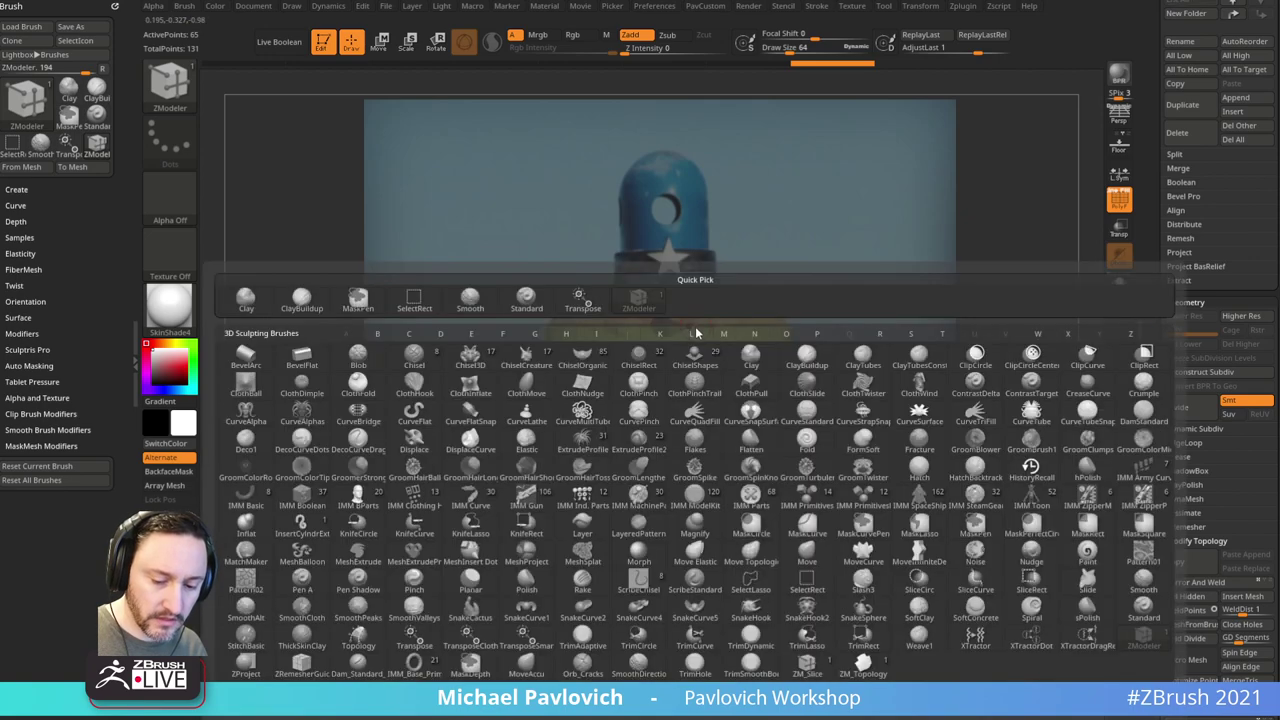
key(Escape)
key(space)
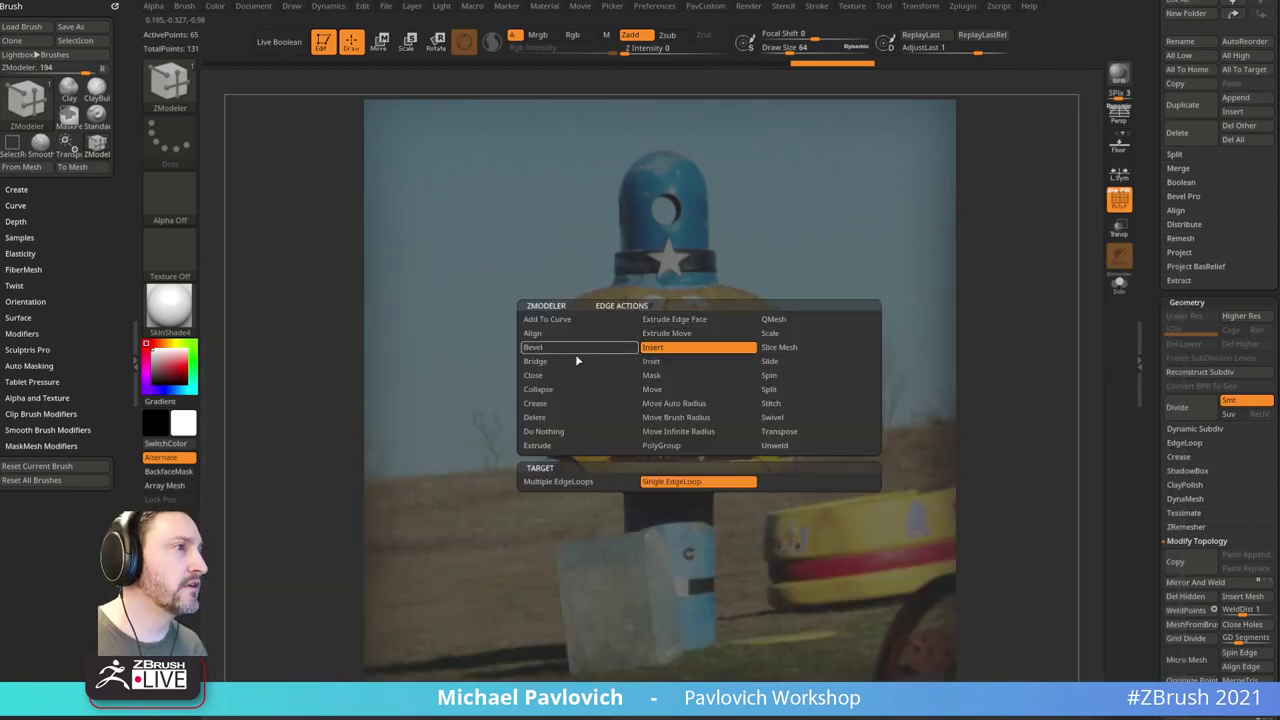
click(578, 375)
click(674, 483)
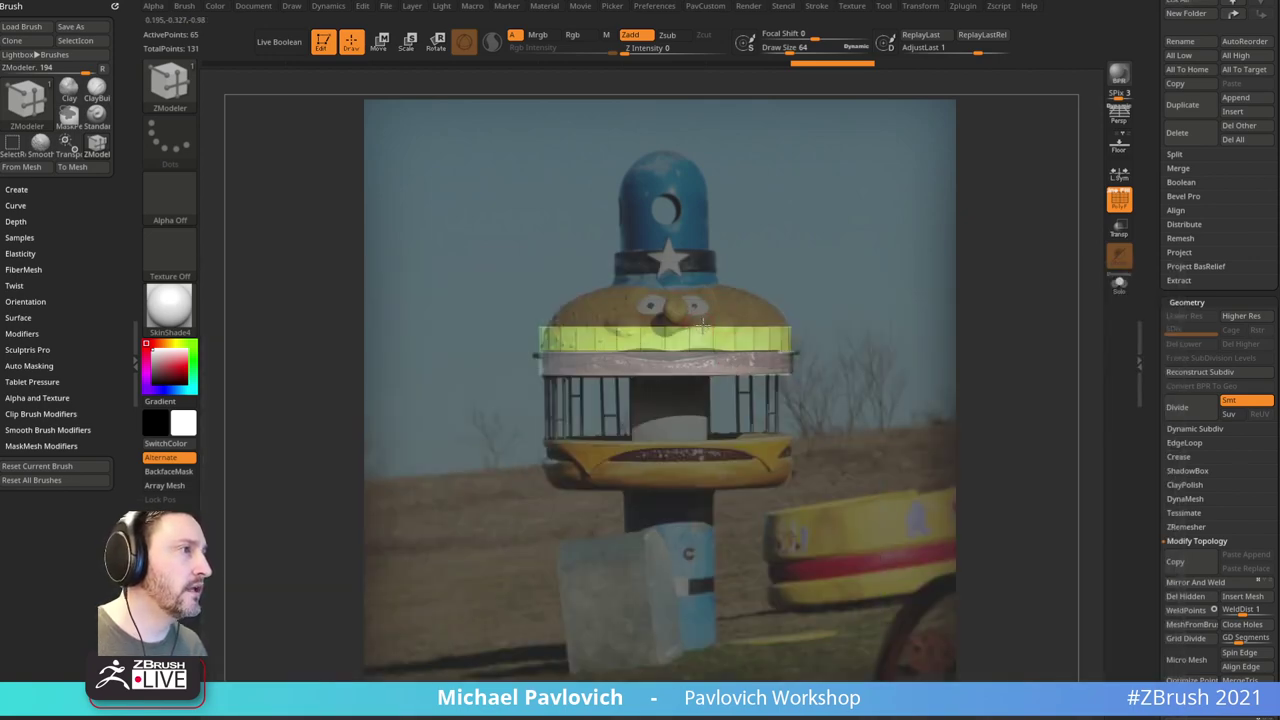
drag(785, 326, 787, 282)
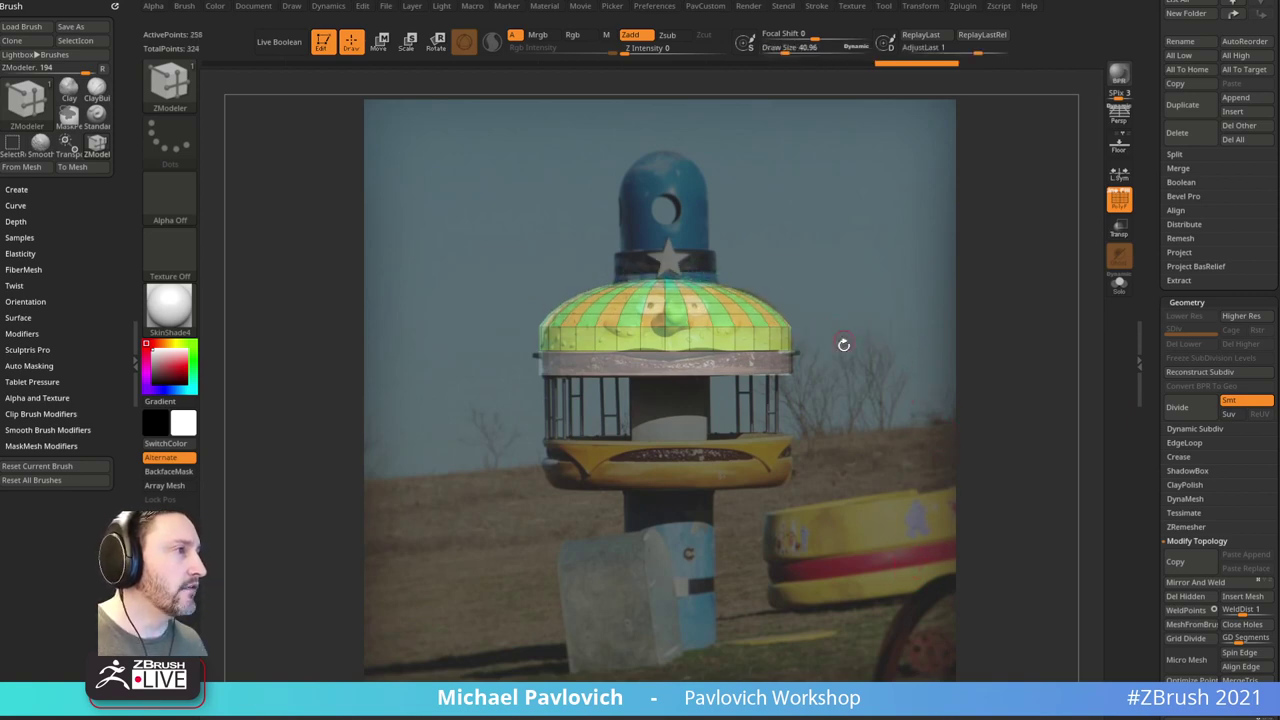
Step: Make the upper patty the active subtool
alt+click(765, 368)
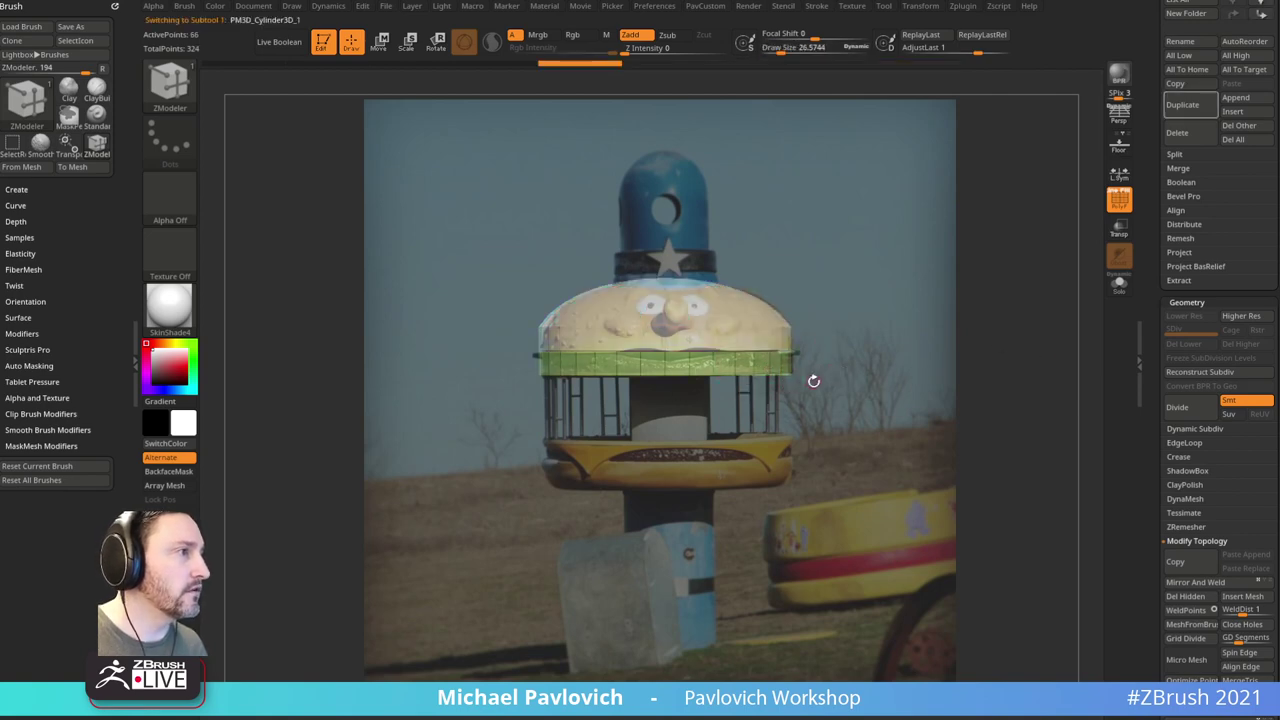
key(w)
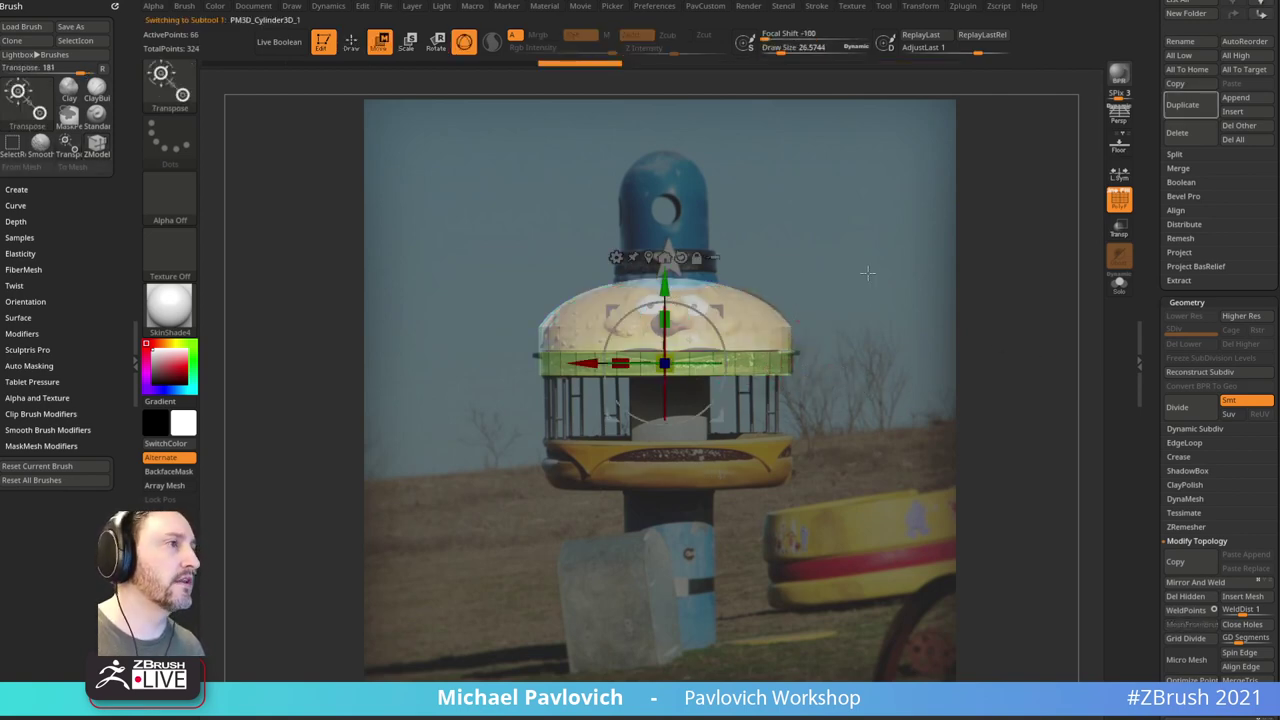
key(q)
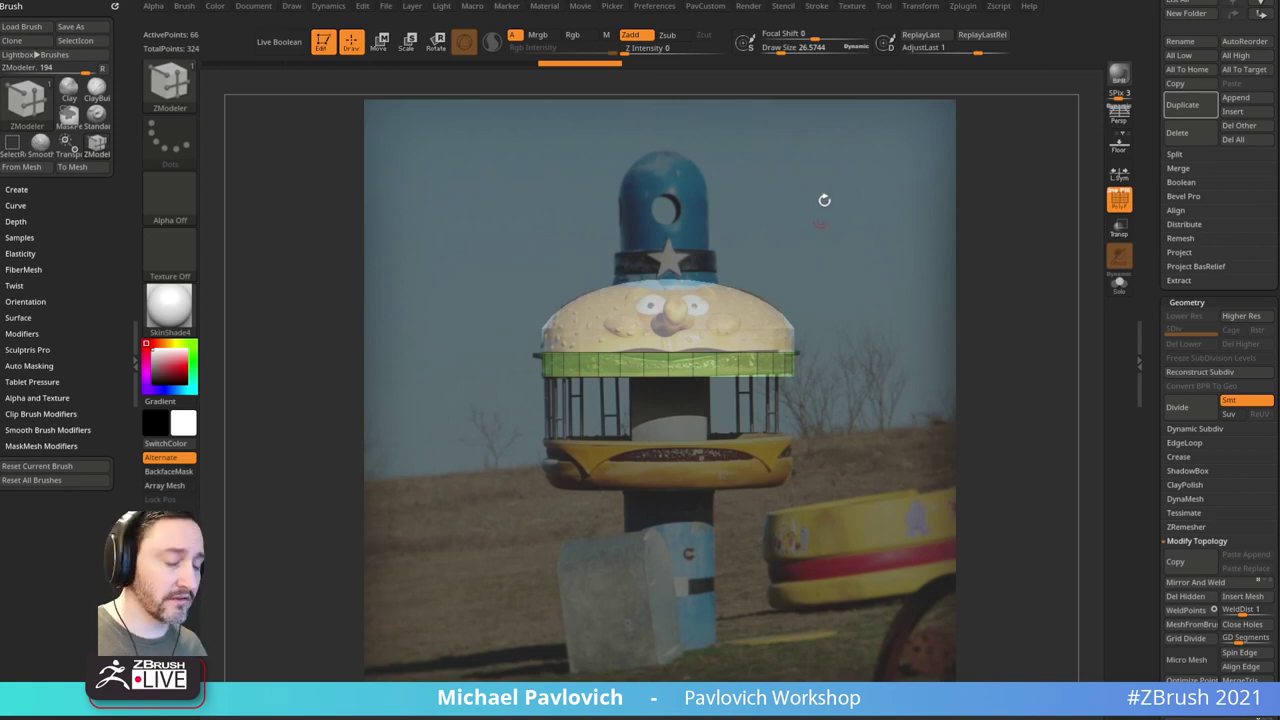
Step: Show and hide the Spotlight controls, and look at the Ref Switcher plugin
key(shift+z)
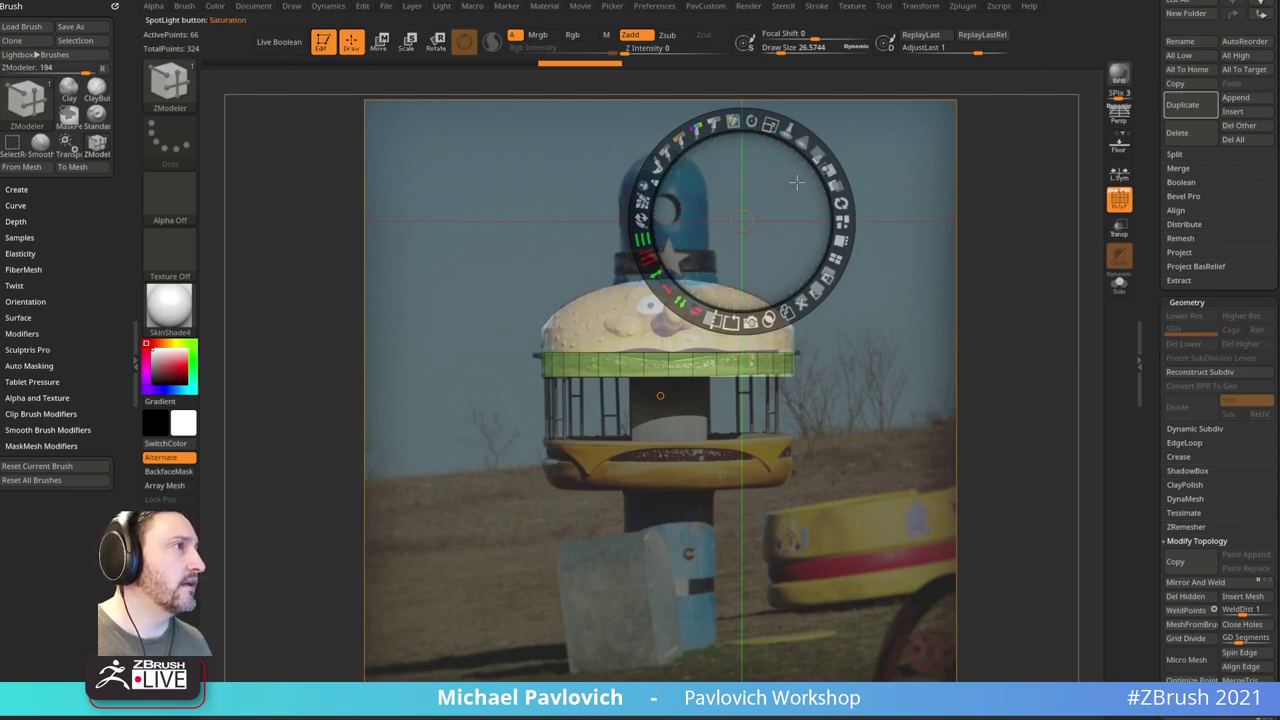
key(z)
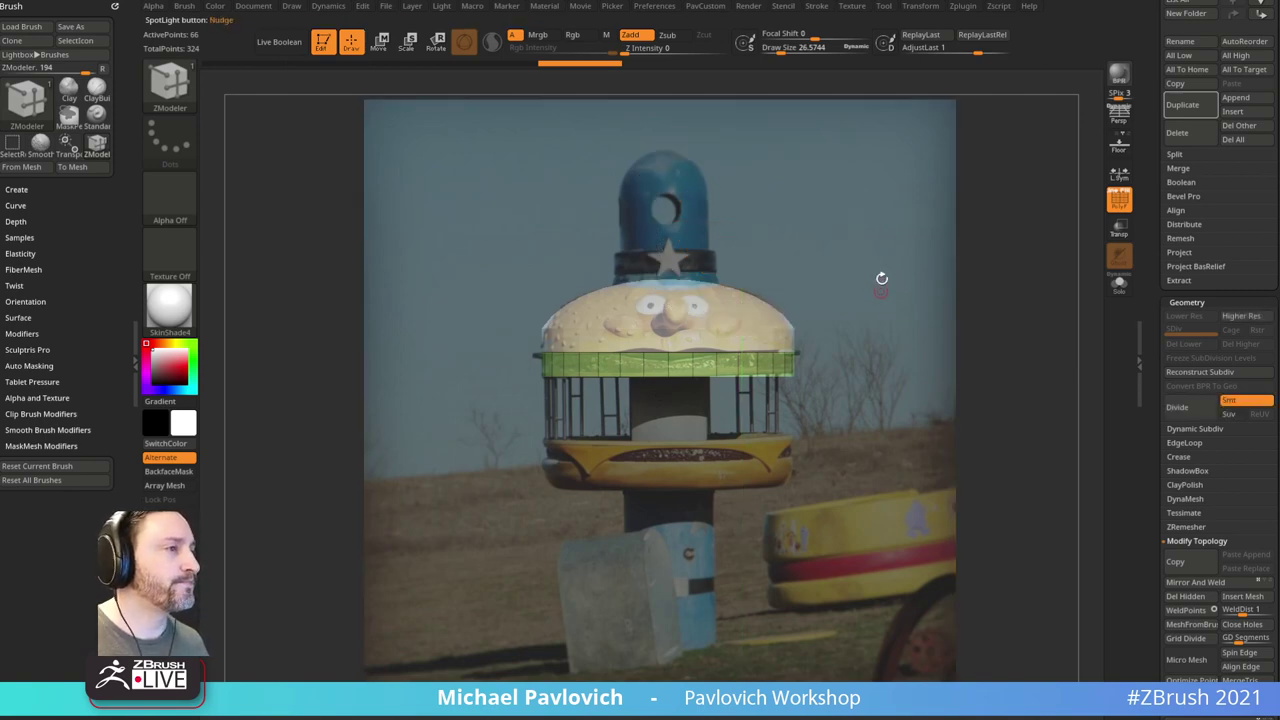
click(582, 7)
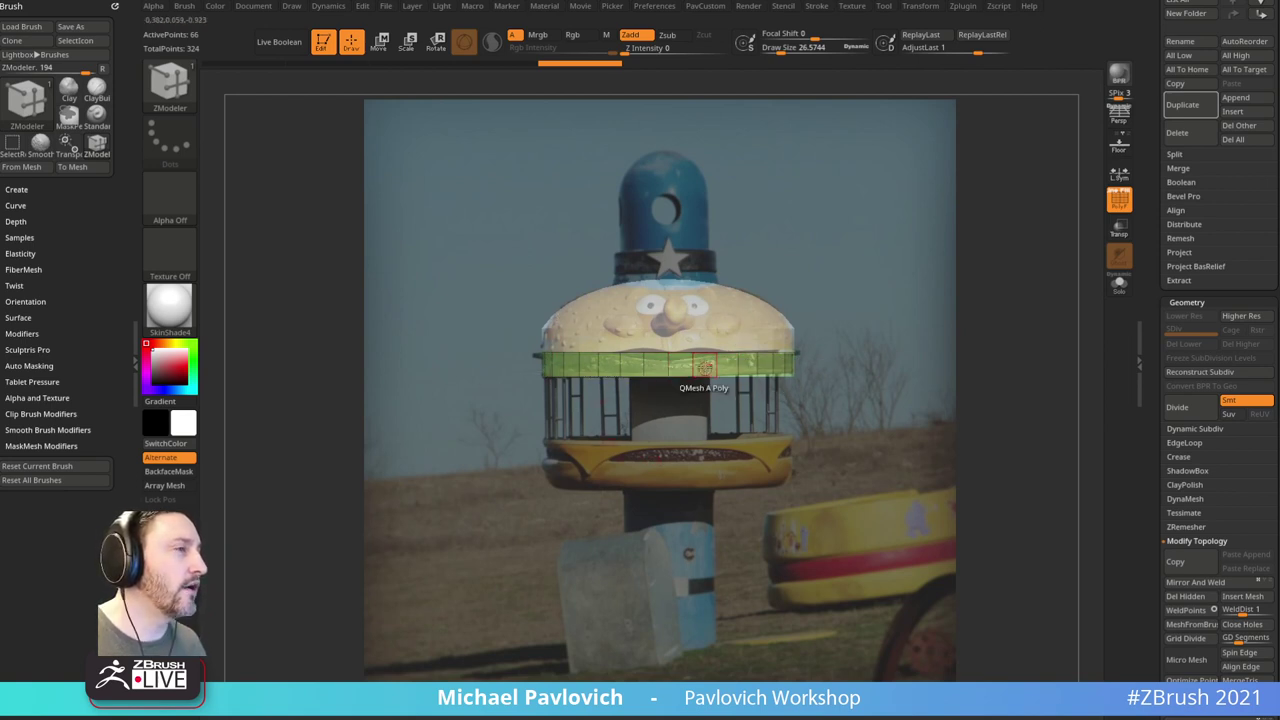
click(962, 8)
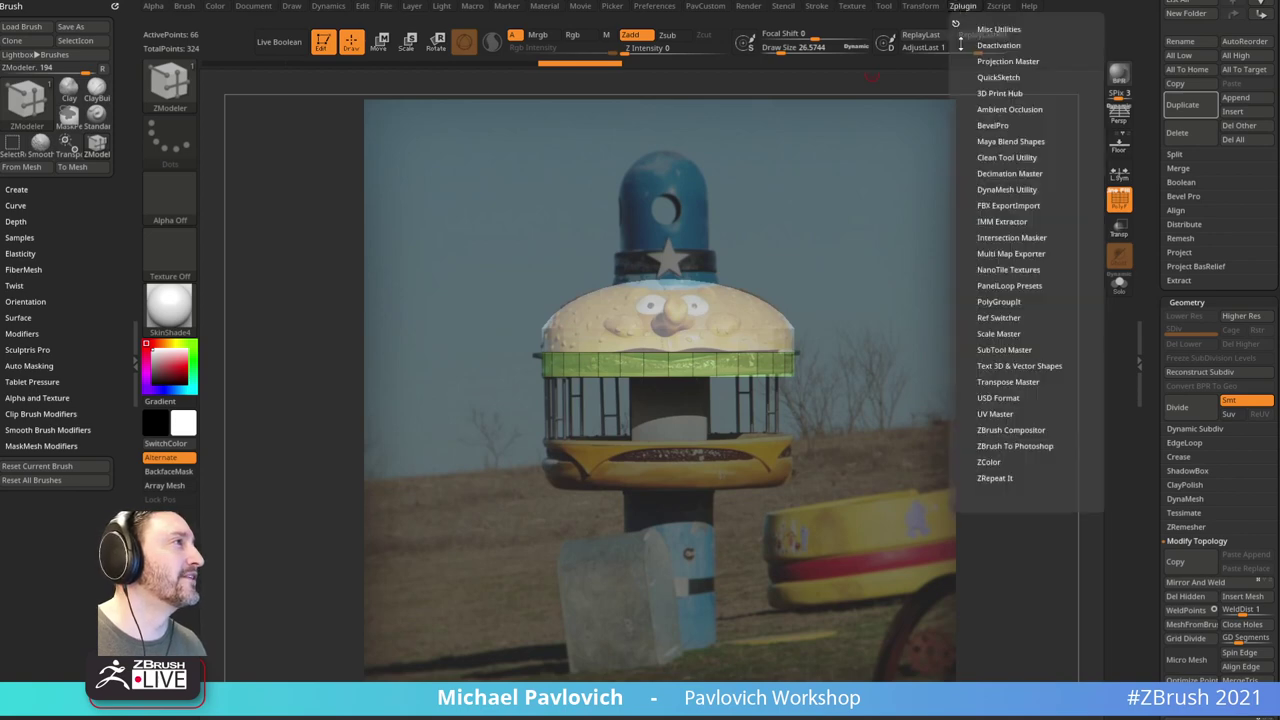
click(998, 317)
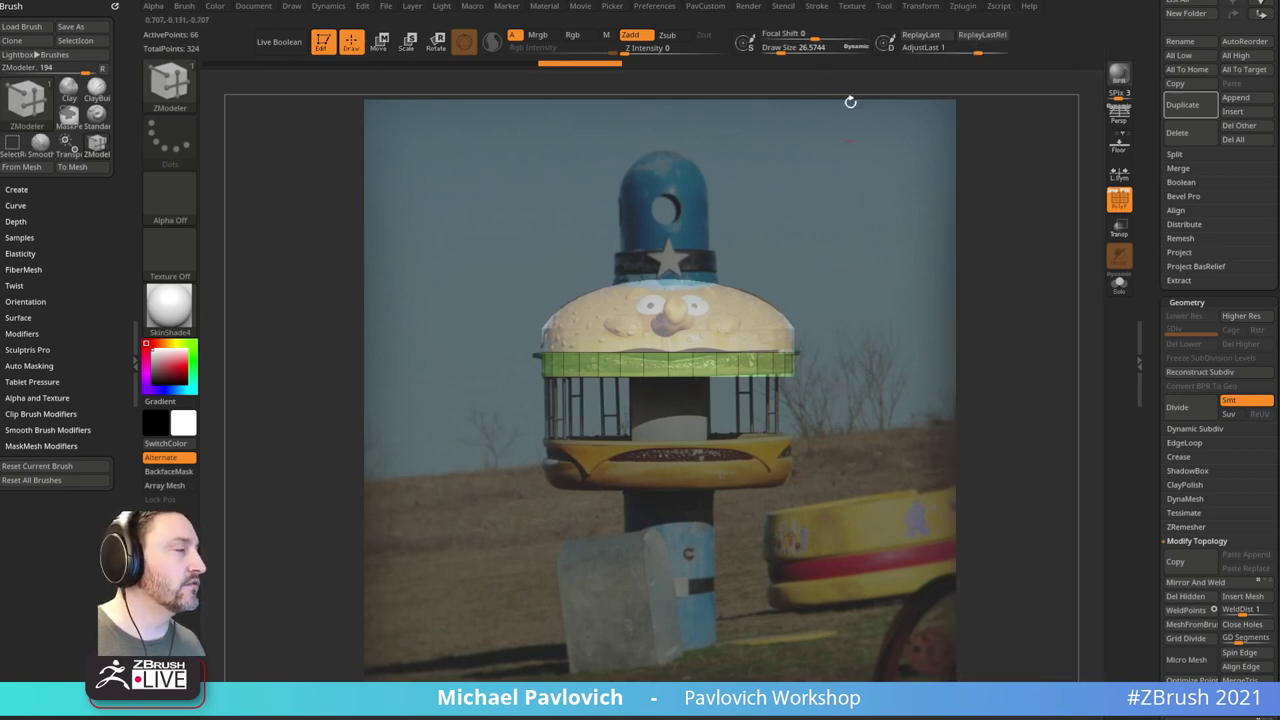
Step: Duplicate the upper patty subtool and move the copy straight down to the top of the lower bun in the reference
drag(1158, 155, 1162, 443)
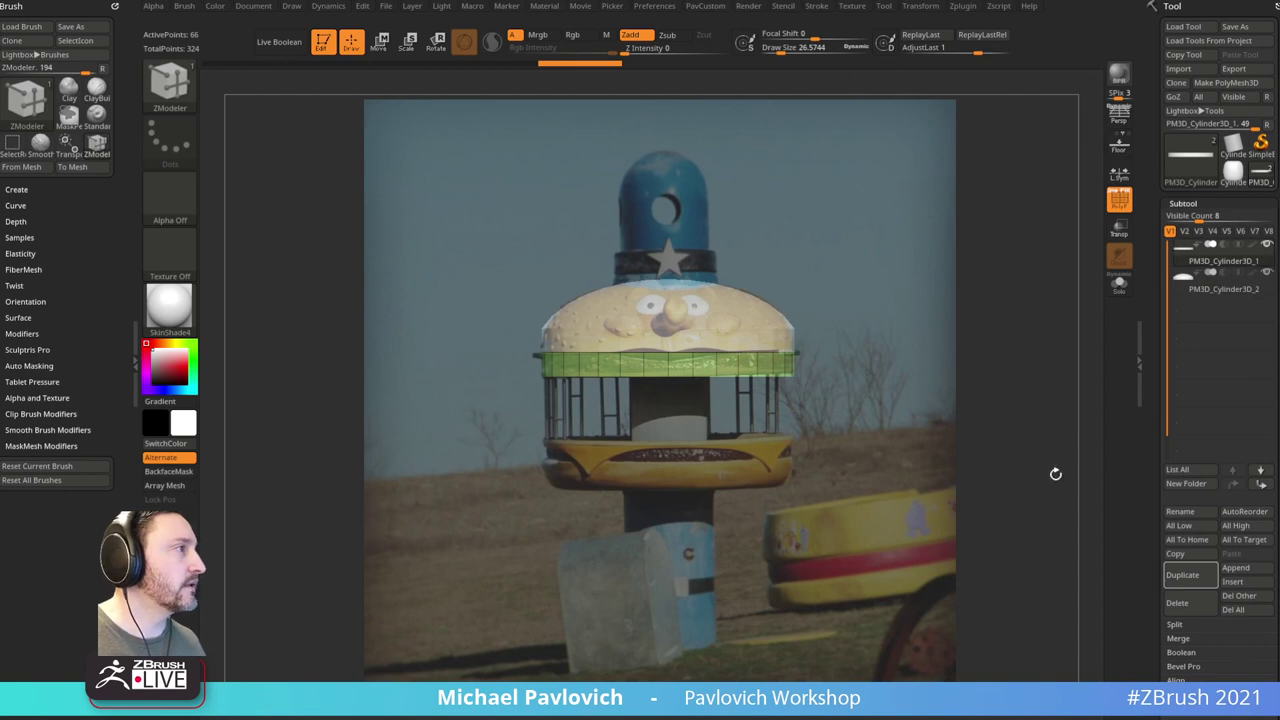
key(w)
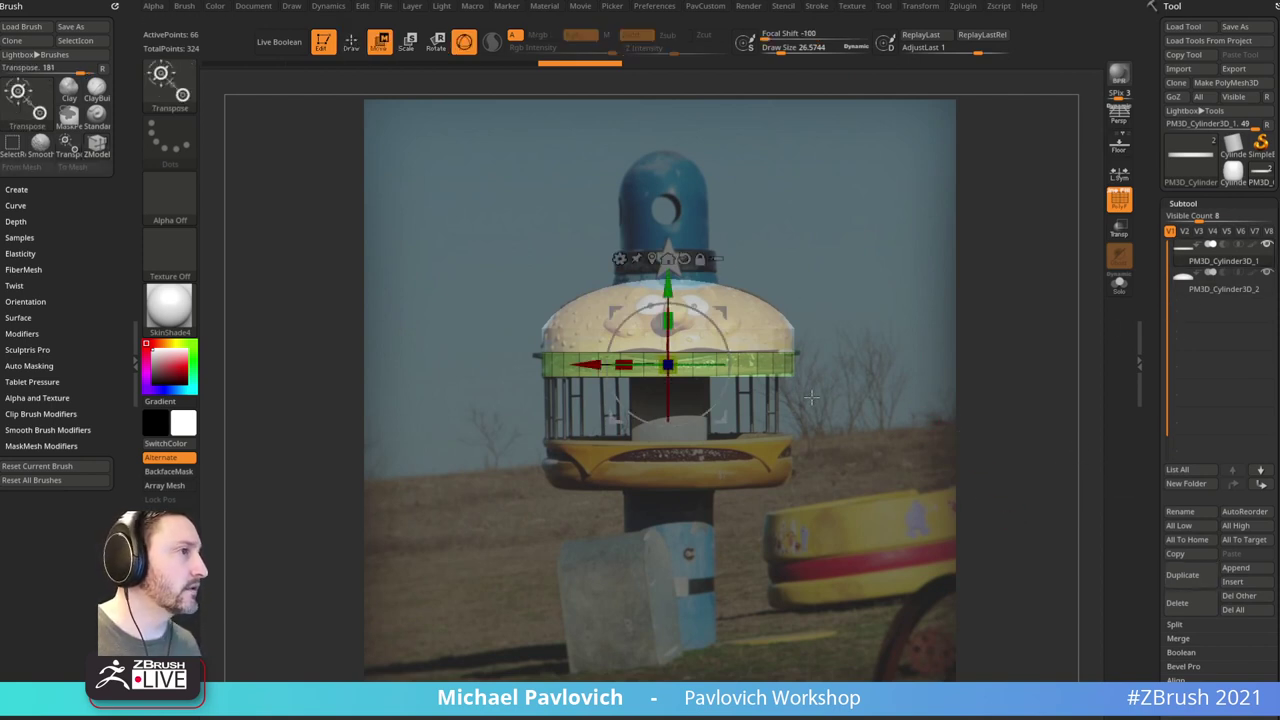
drag(668, 288, 668, 361)
key(ctrl+z)
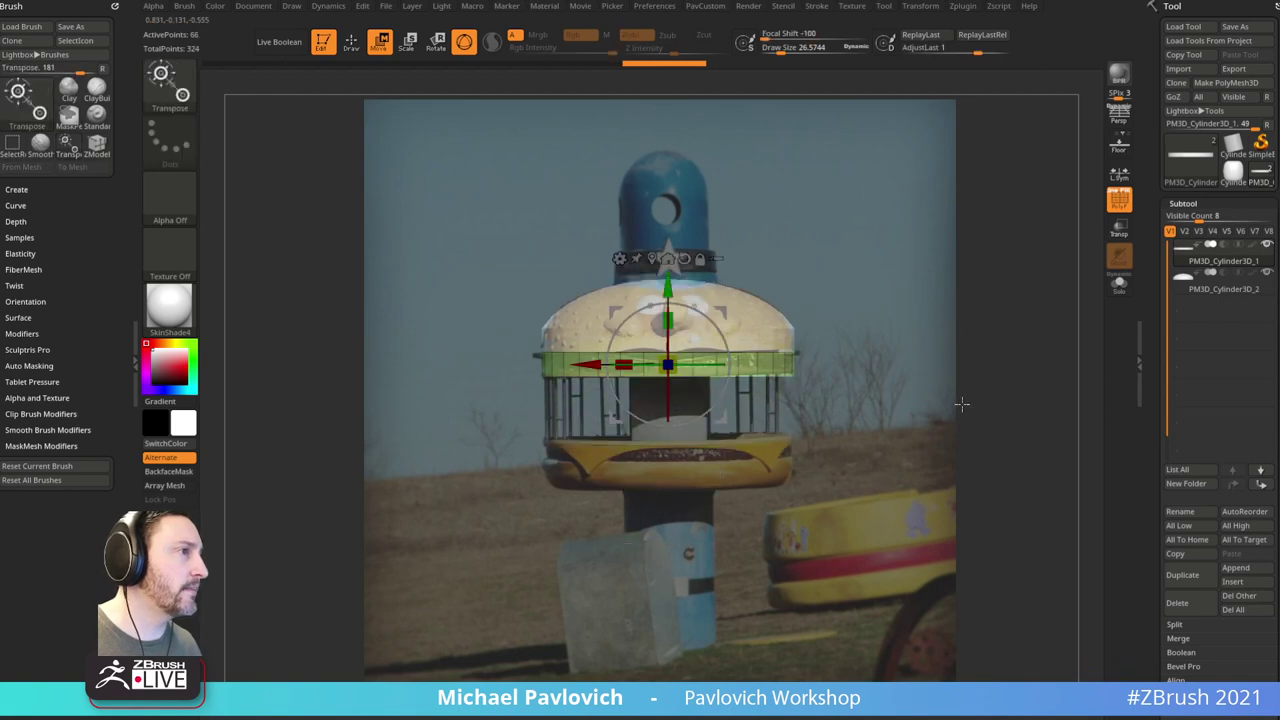
click(1178, 577)
drag(667, 300, 671, 433)
drag(669, 385, 669, 378)
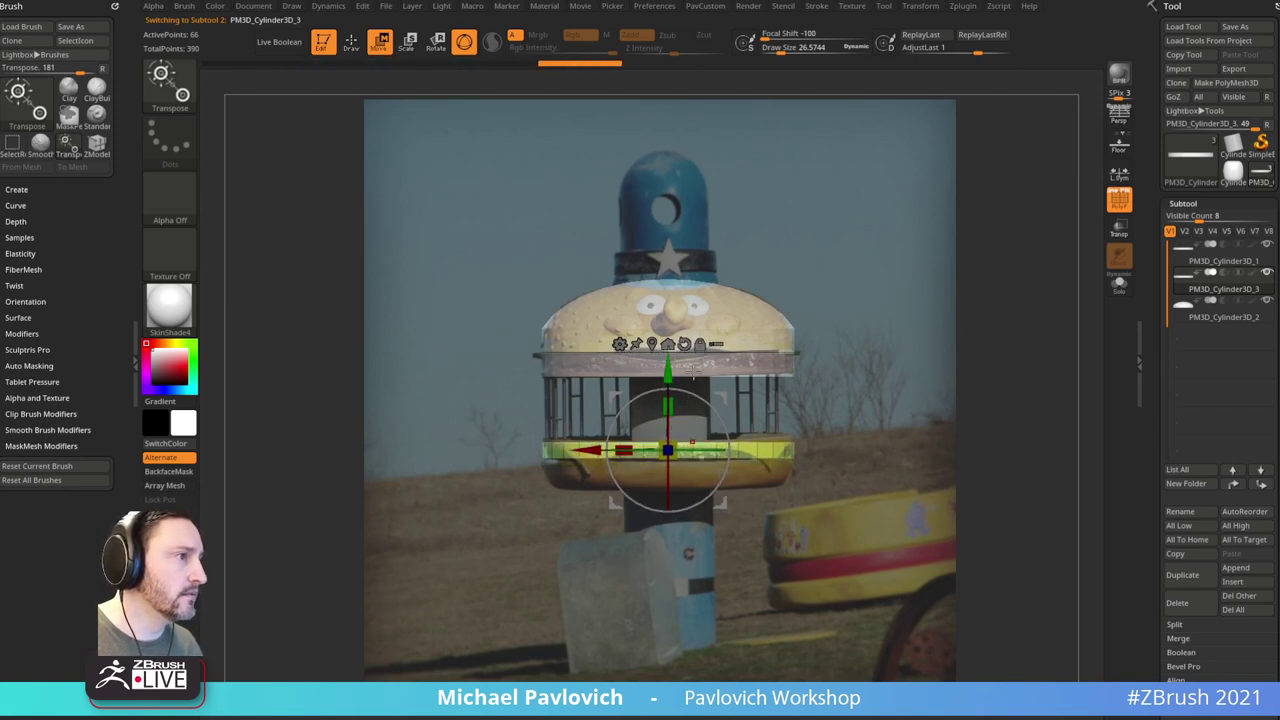
Step: Duplicate the lower patty just beneath itself and use masking to stretch the copy's bottom edge down to the lower bun's base
click(1182, 575)
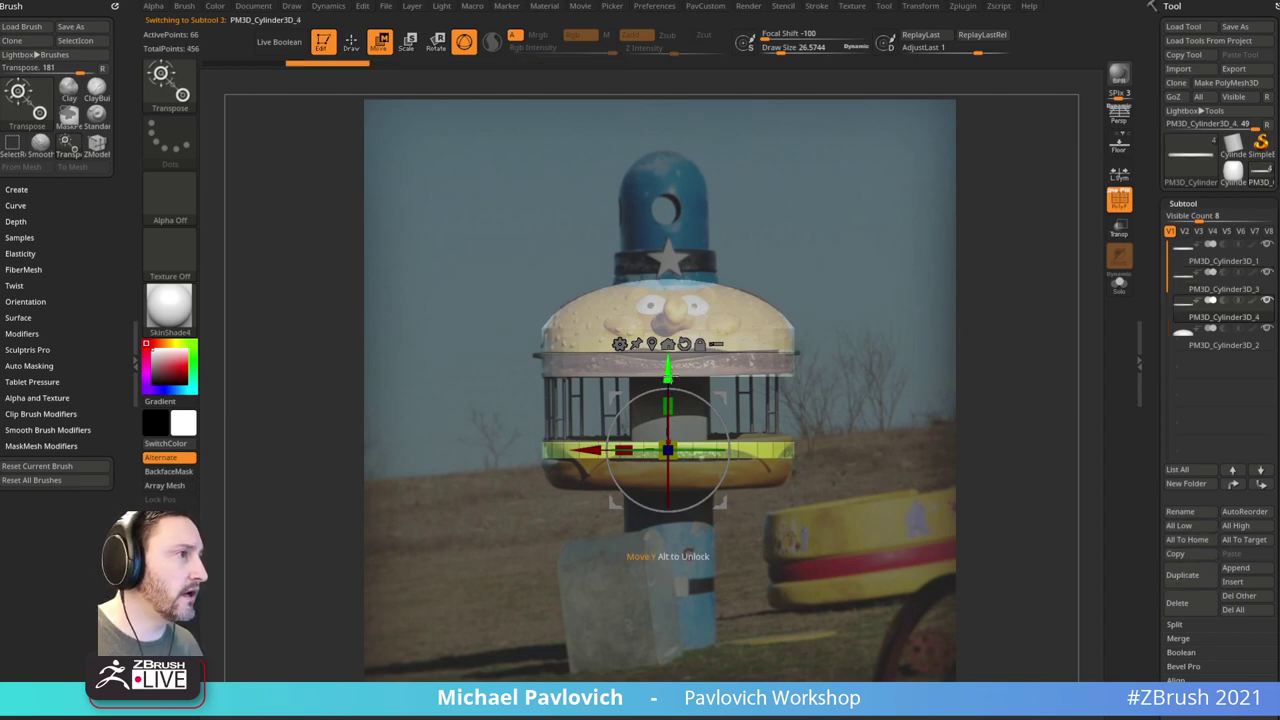
drag(668, 376, 668, 392)
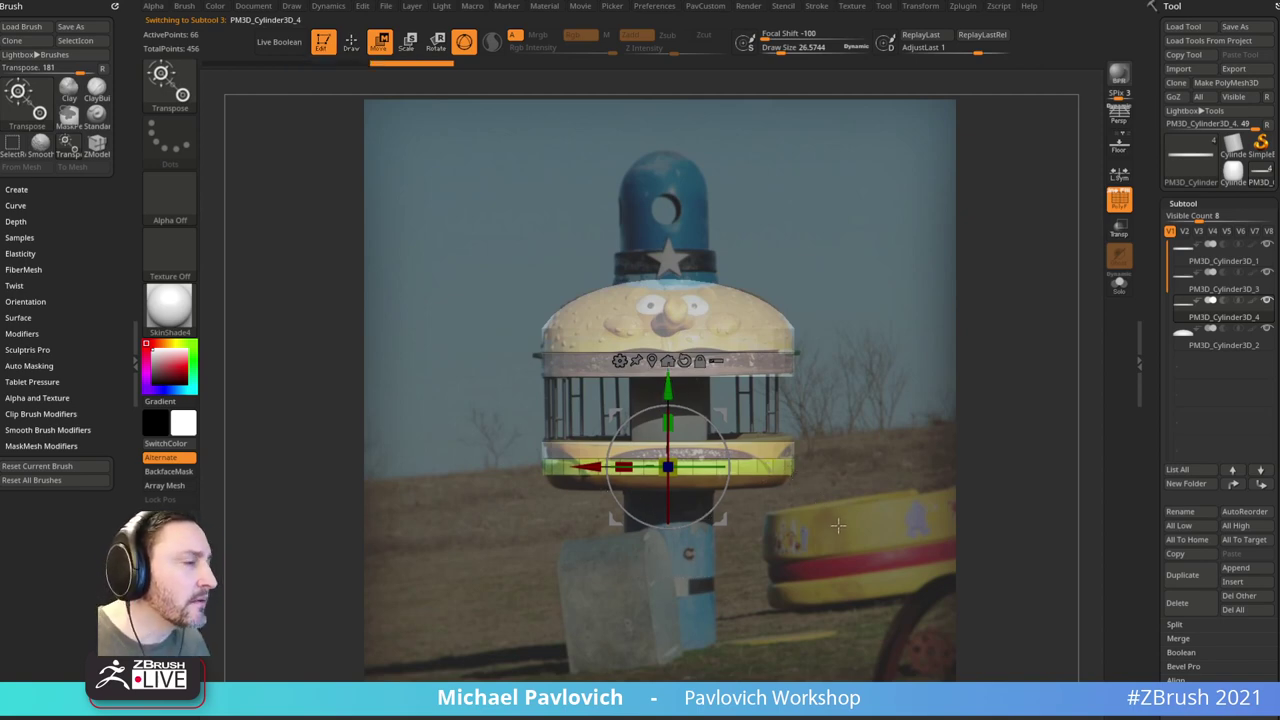
mouse_move(852, 538)
ctrl+mouse_down()
mouse_move(770, 512)
mouse_move(526, 487)
mouse_move(508, 472)
ctrl+mouse_up()
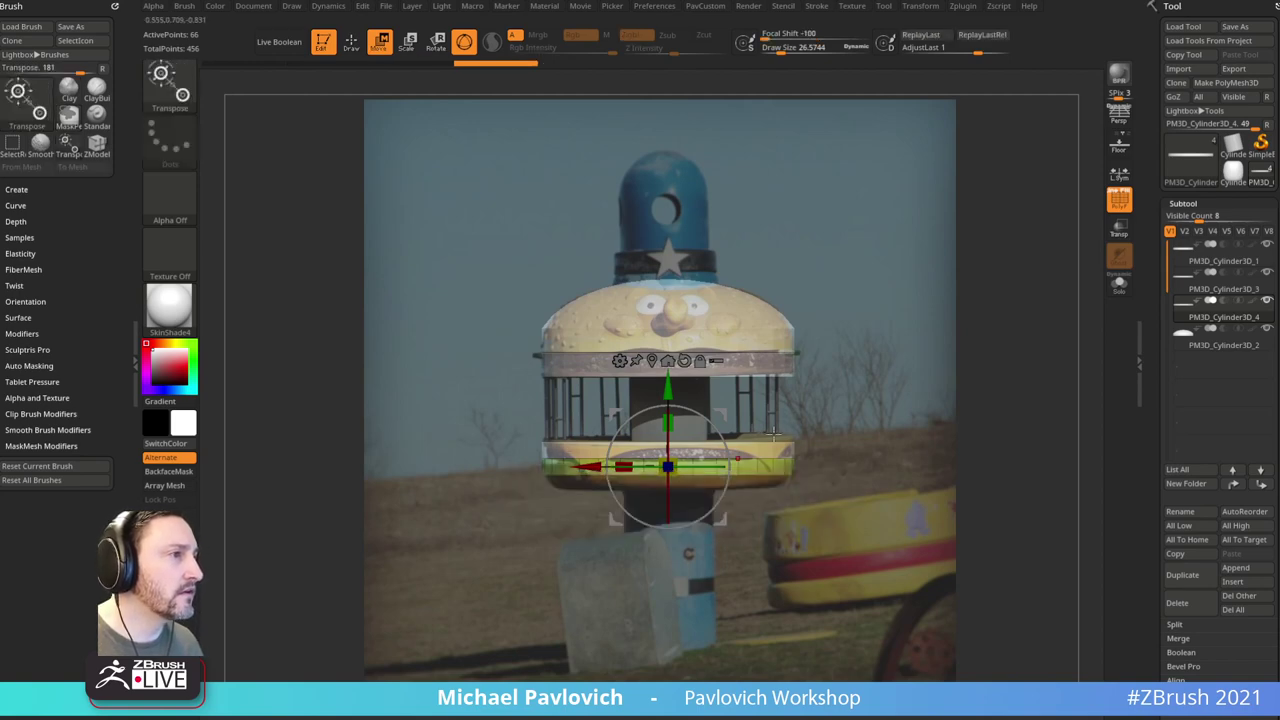
click(652, 361)
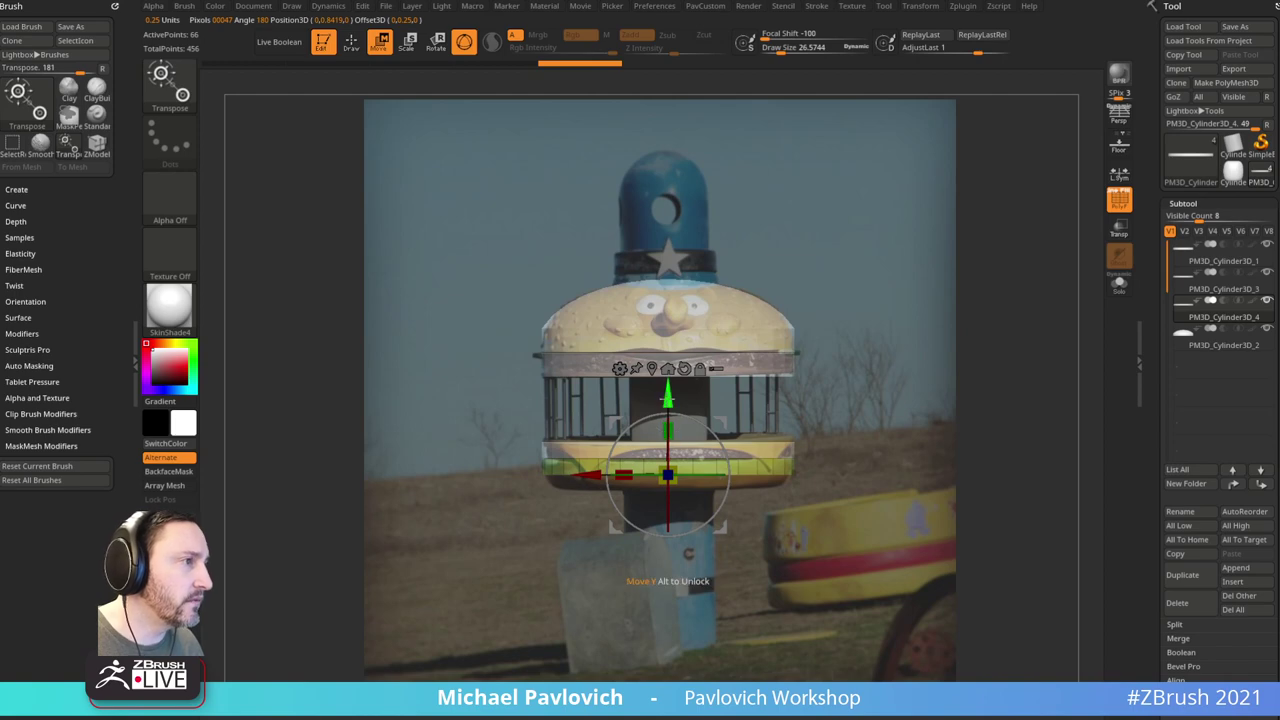
mouse_move(668, 400)
mouse_down()
mouse_move(667, 448)
mouse_move(668, 421)
mouse_up()
drag(668, 421, 669, 435)
drag(668, 416, 668, 414)
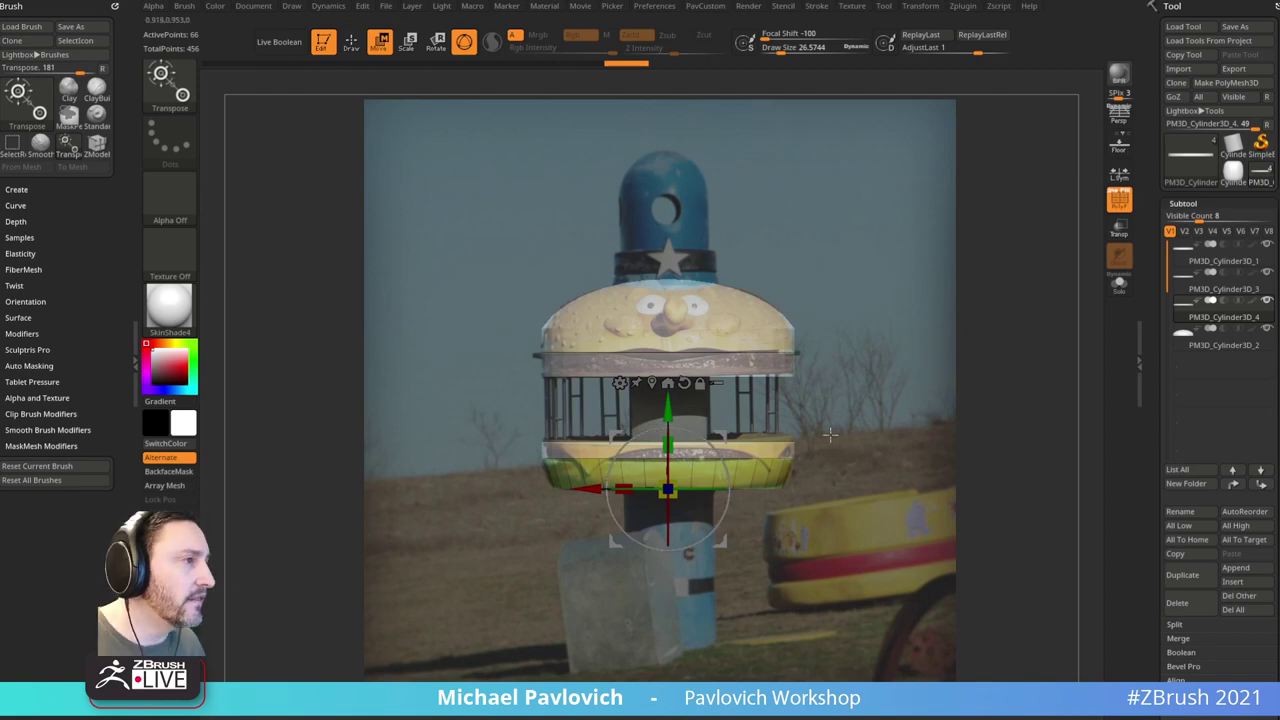
Step: Insert two horizontal edge loops around the bottom bun with ZModeler's Insert Multiple EdgeLoops edge action
key(q)
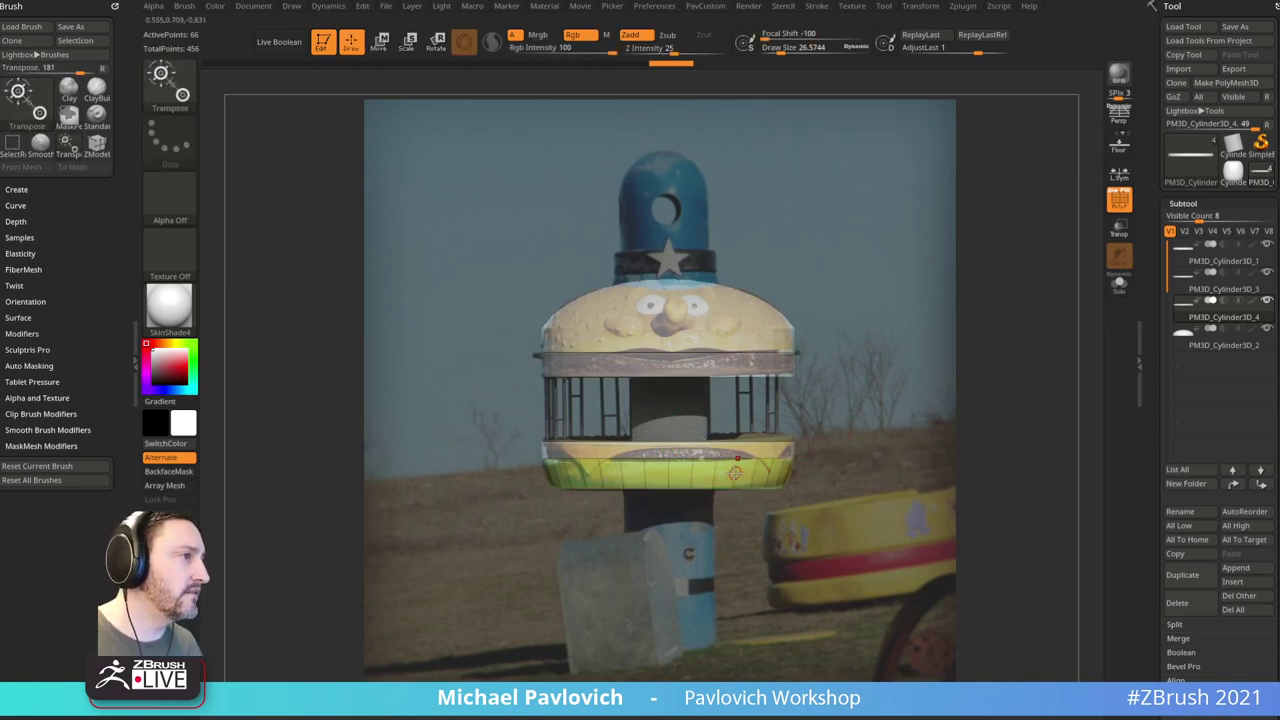
key(b)
key(z)
key(m)
key(space)
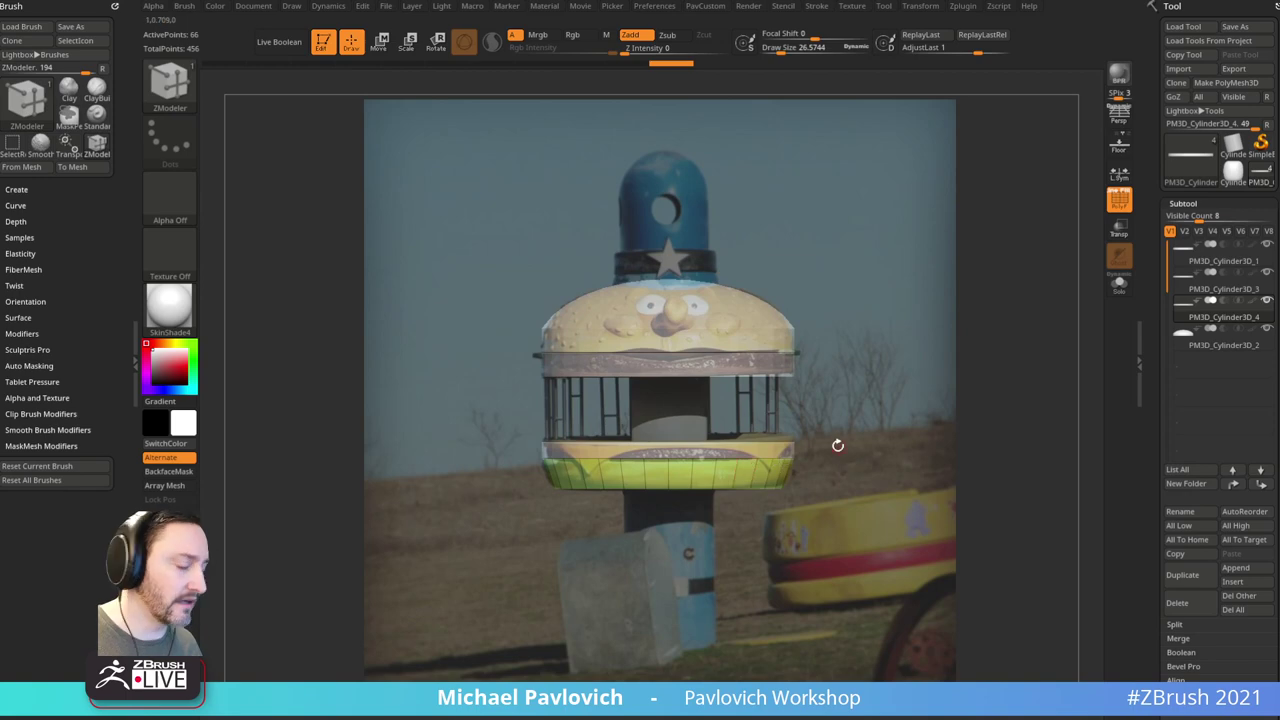
key(space)
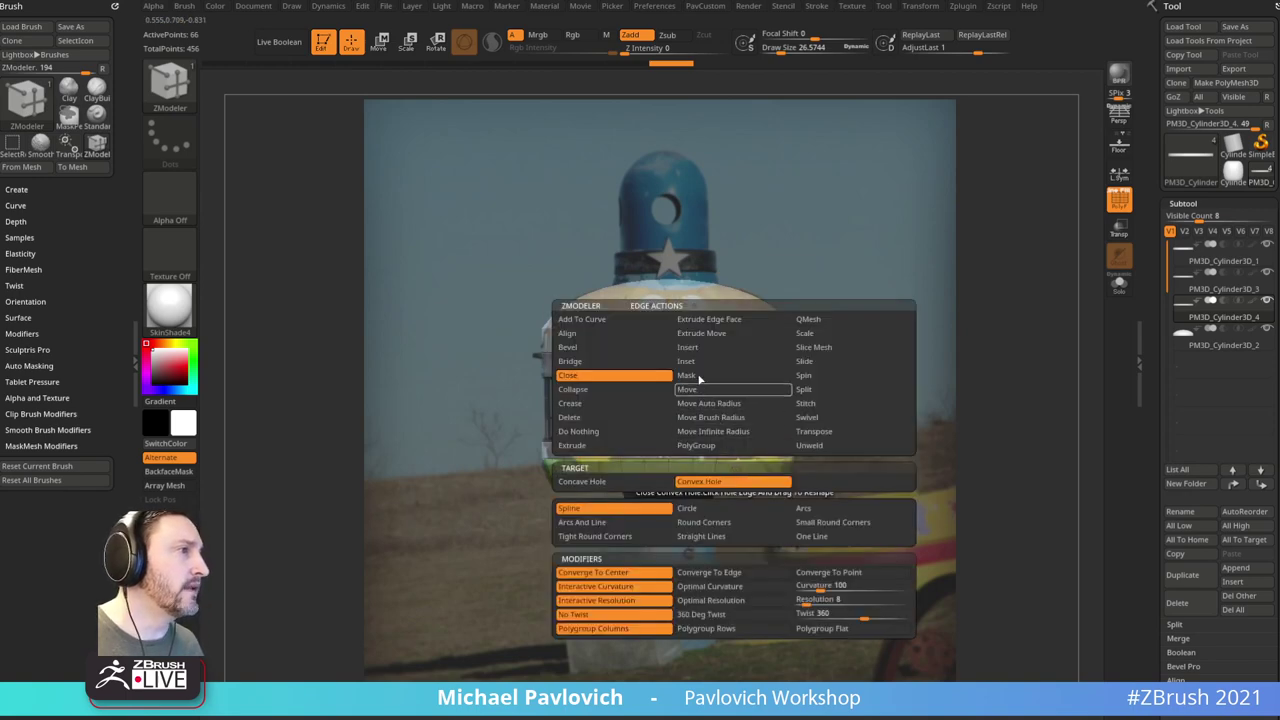
click(687, 347)
click(600, 481)
click(745, 532)
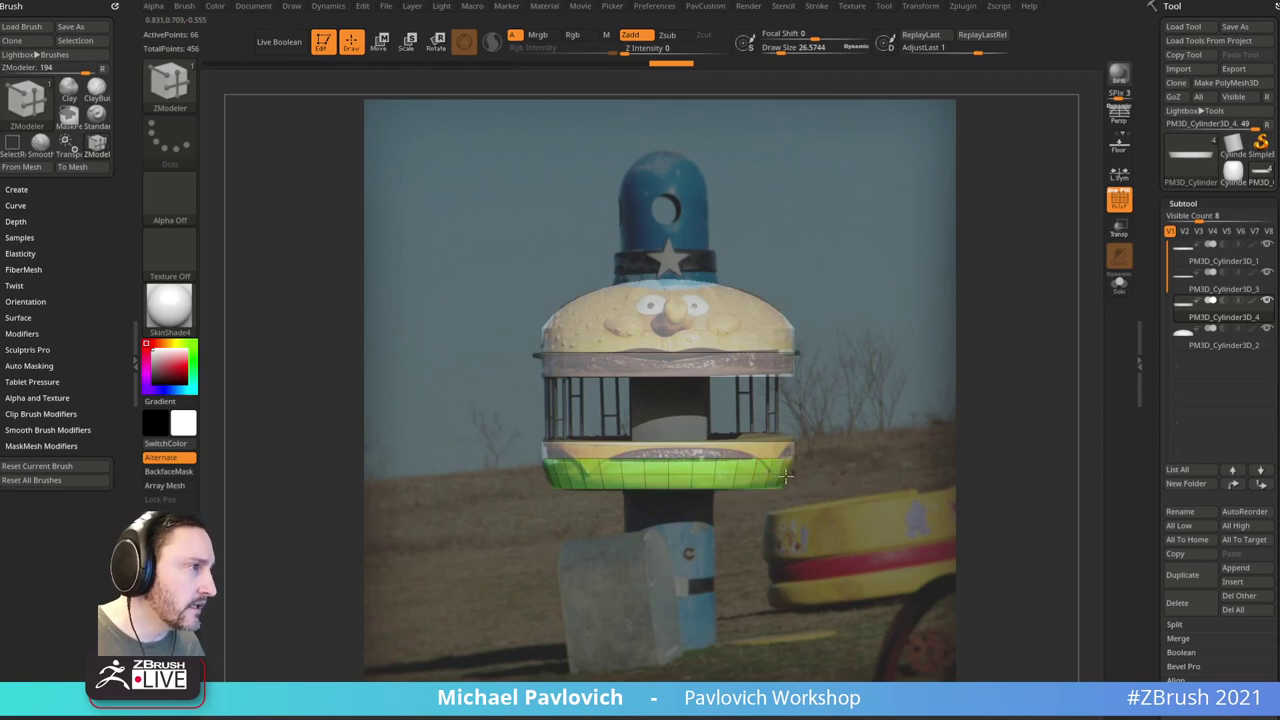
click(786, 478)
drag(835, 485, 838, 450)
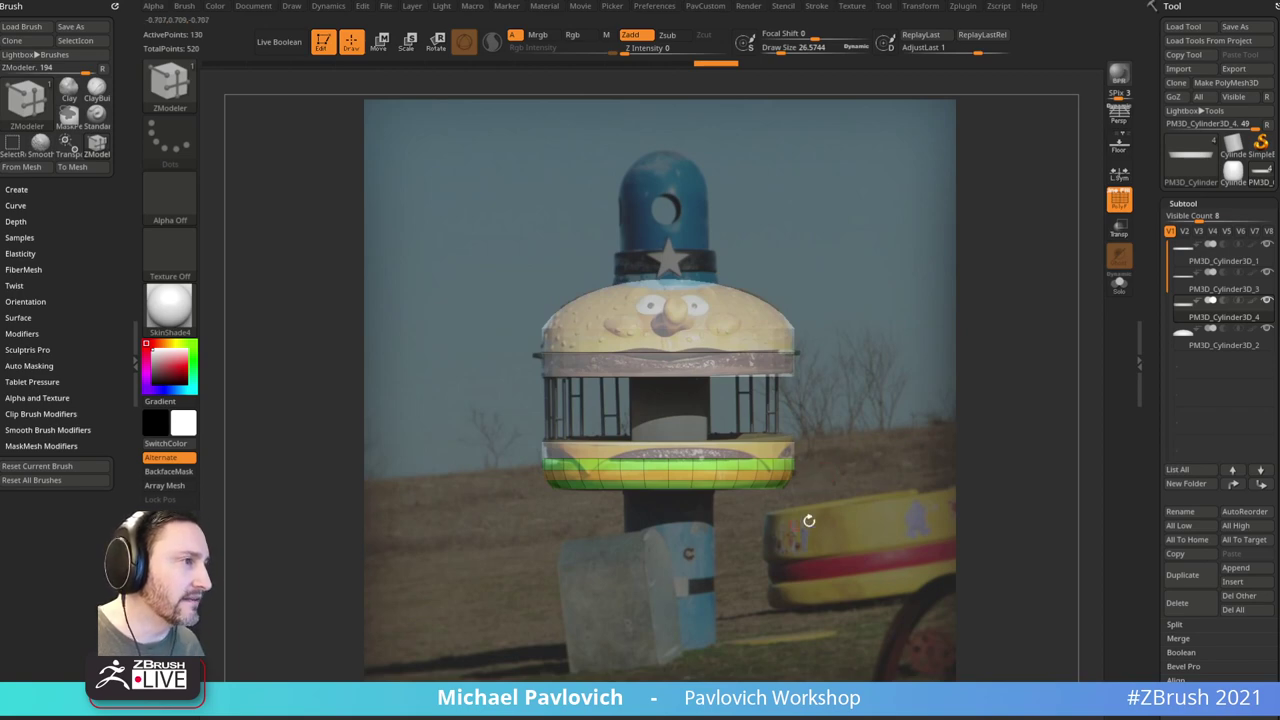
Step: Mask across the bottom bun's lower loops, nudge the geometry slightly along the vertical axis, and clear the mask
key(ctrl)
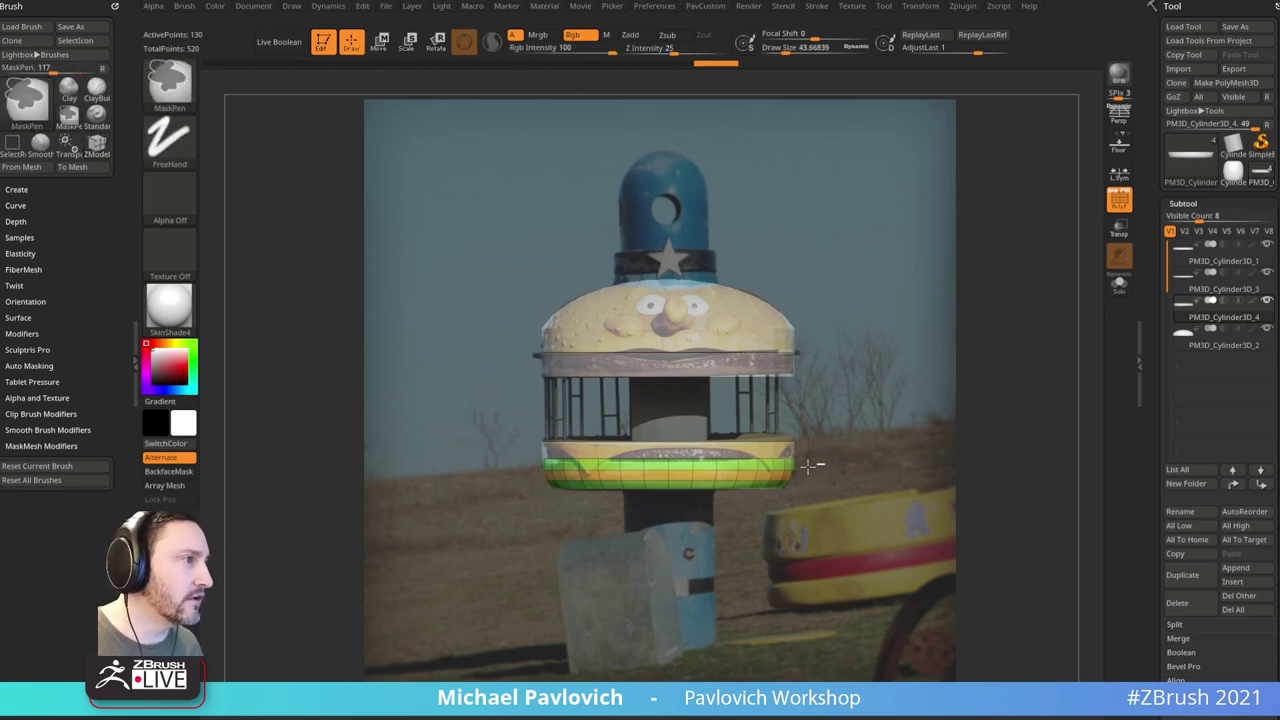
ctrl+drag(819, 467, 524, 494)
key(w)
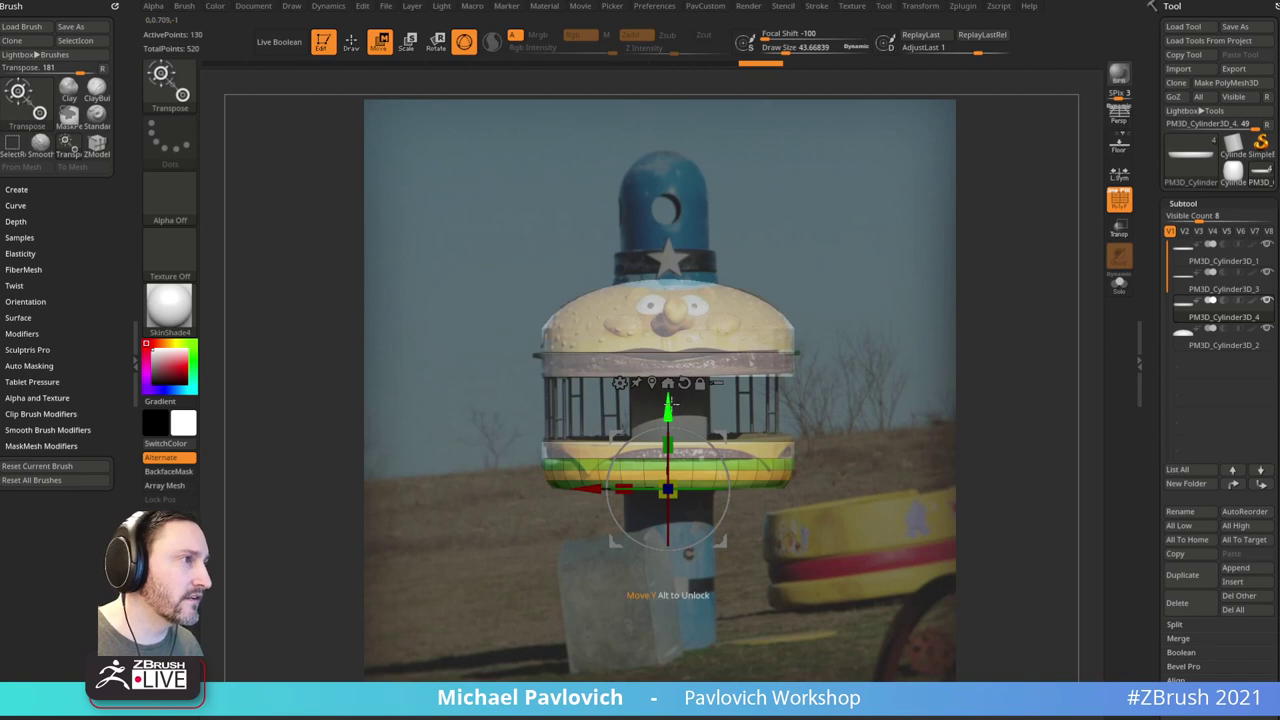
drag(669, 404, 669, 406)
ctrl+drag(908, 434, 922, 444)
key(q)
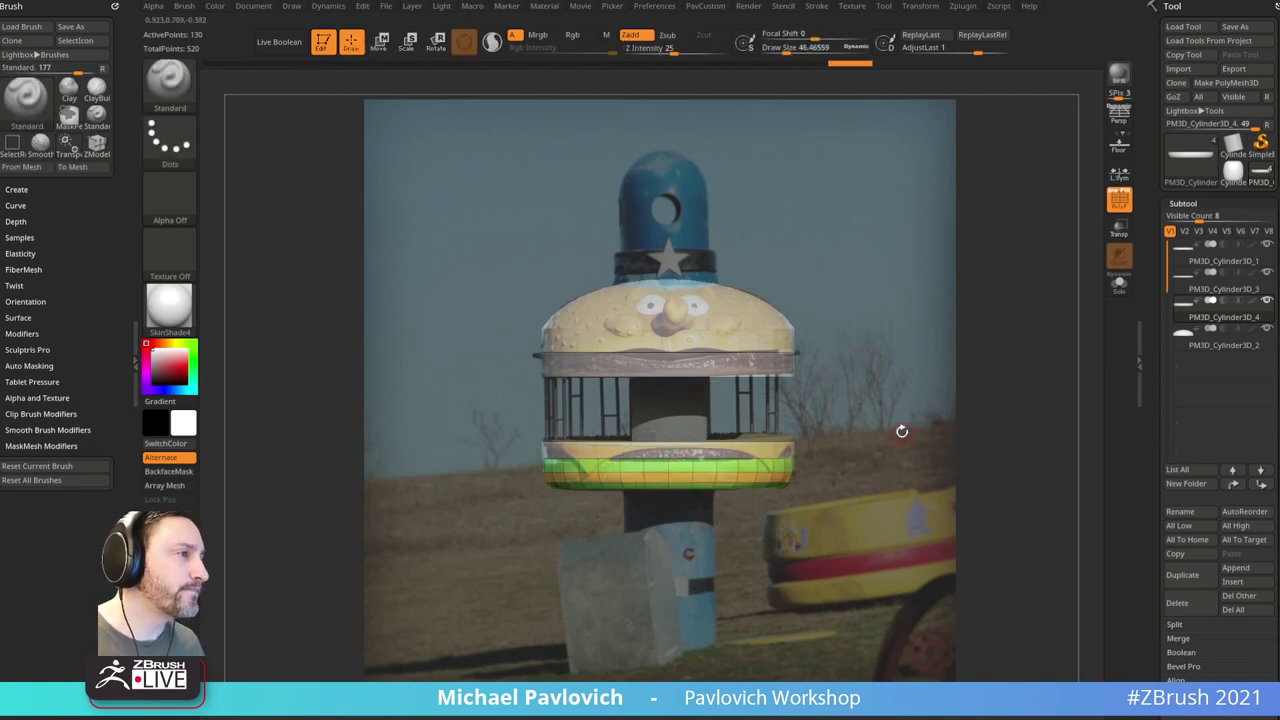
Step: Increase the Standard brush's draw size to about 68.5
key(s)
drag(865, 408, 861, 407)
key(s)
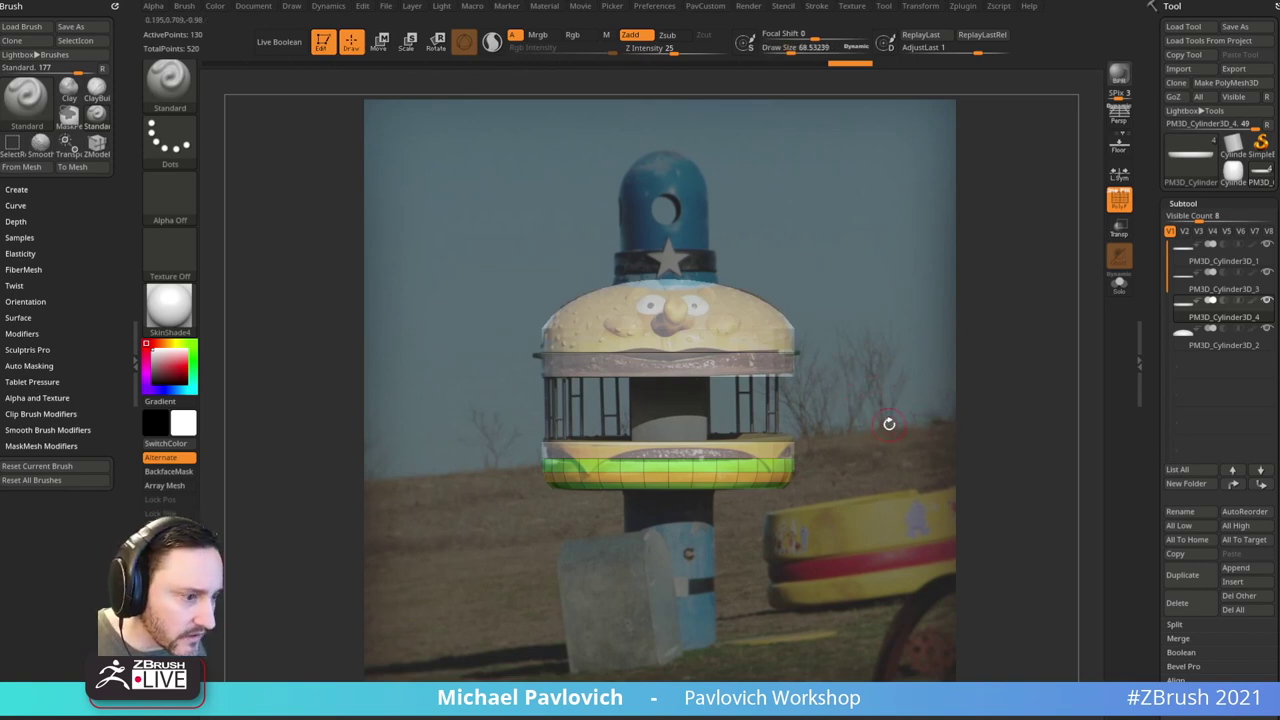
Step: Examine the additional reference photos of the blue barrel-shaped structures with arched openings
key(alt+Tab)
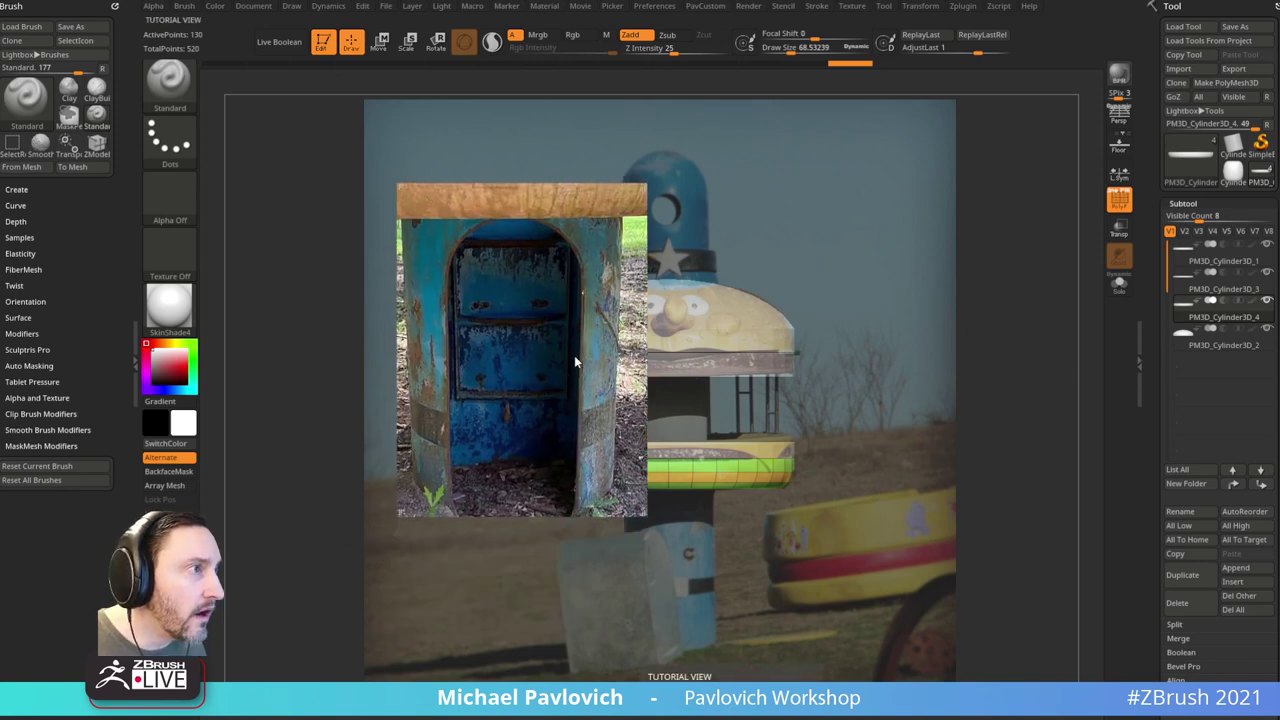
key(shift+z)
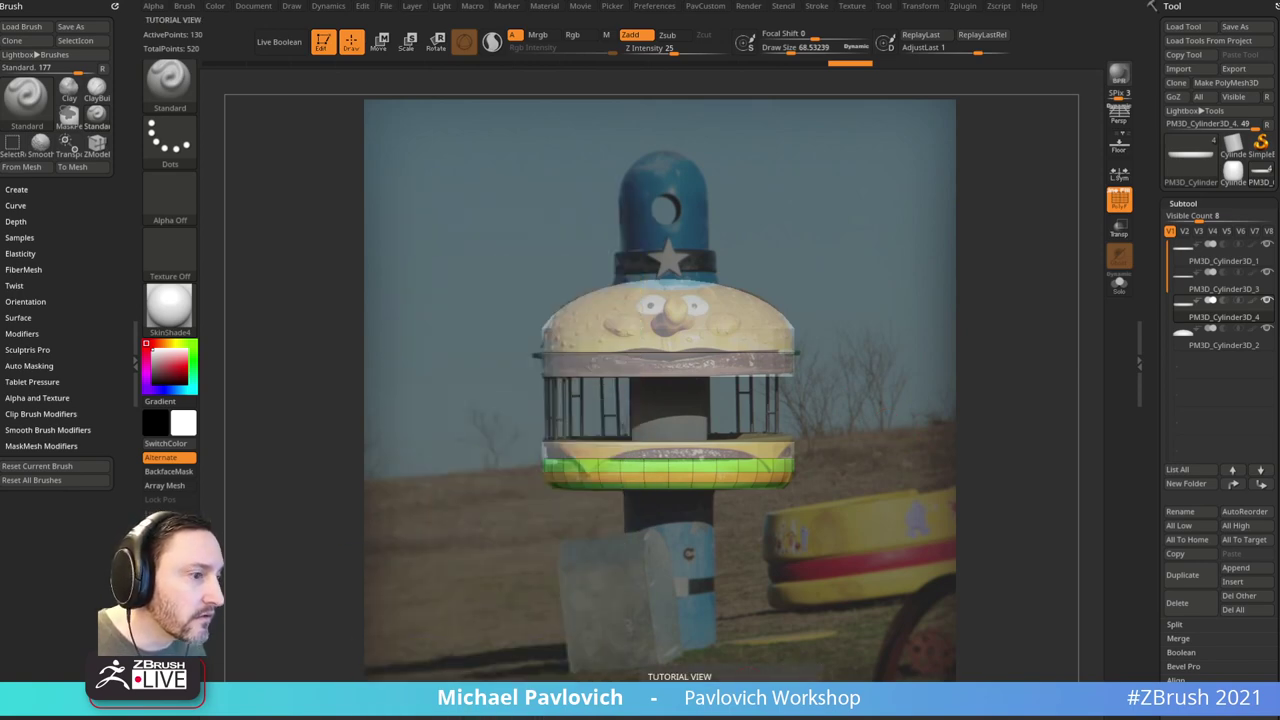
key(shift+z)
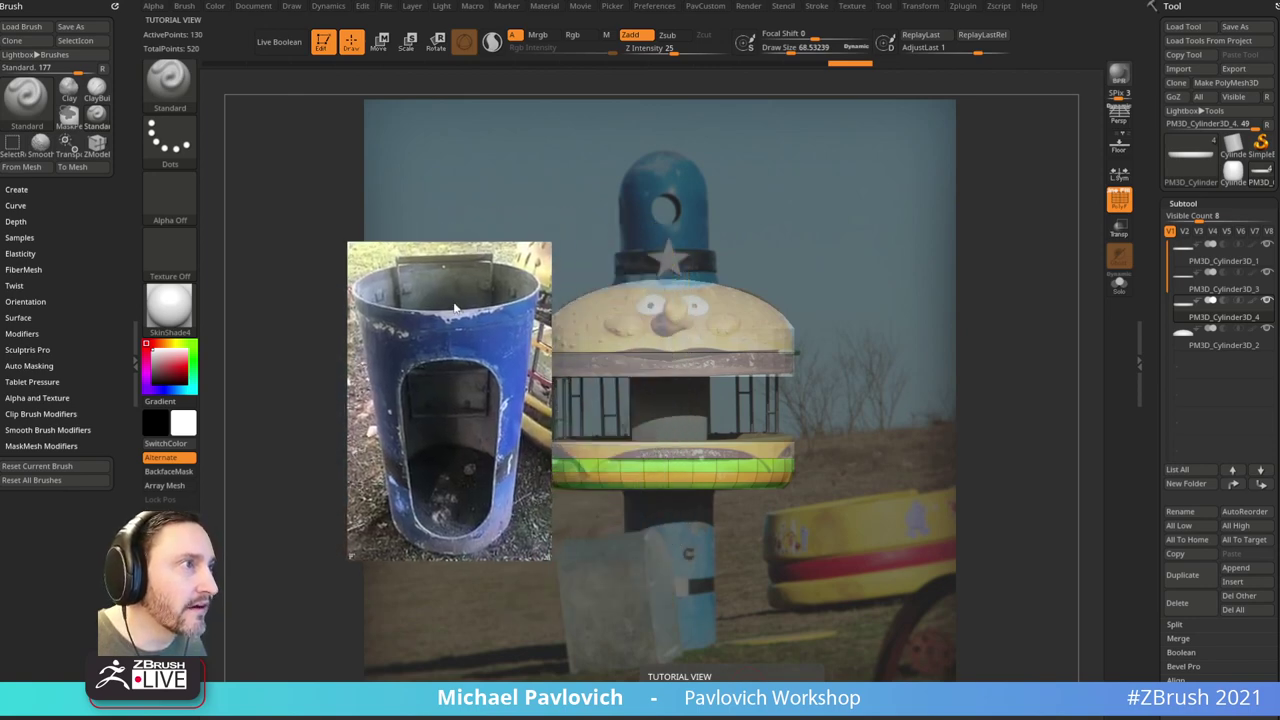
key(shift+z)
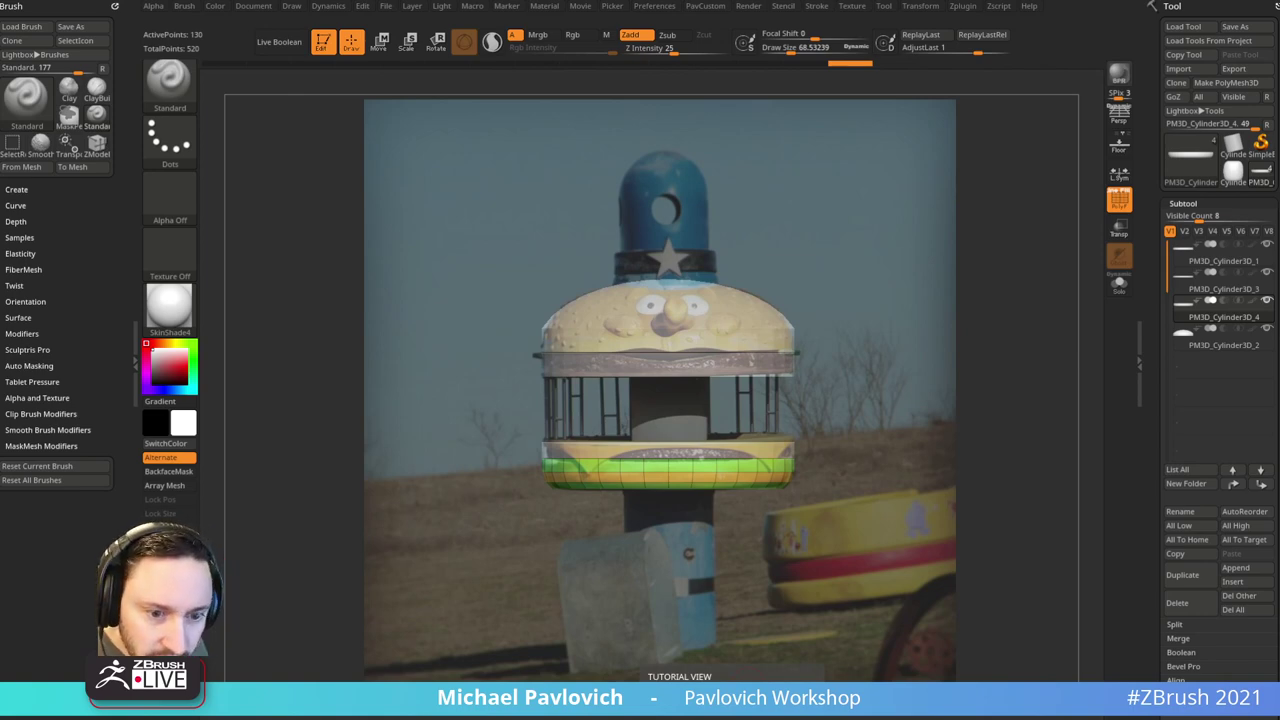
Step: Examine the reference photo of the burger-headed jail structure over the model
key(shift+z)
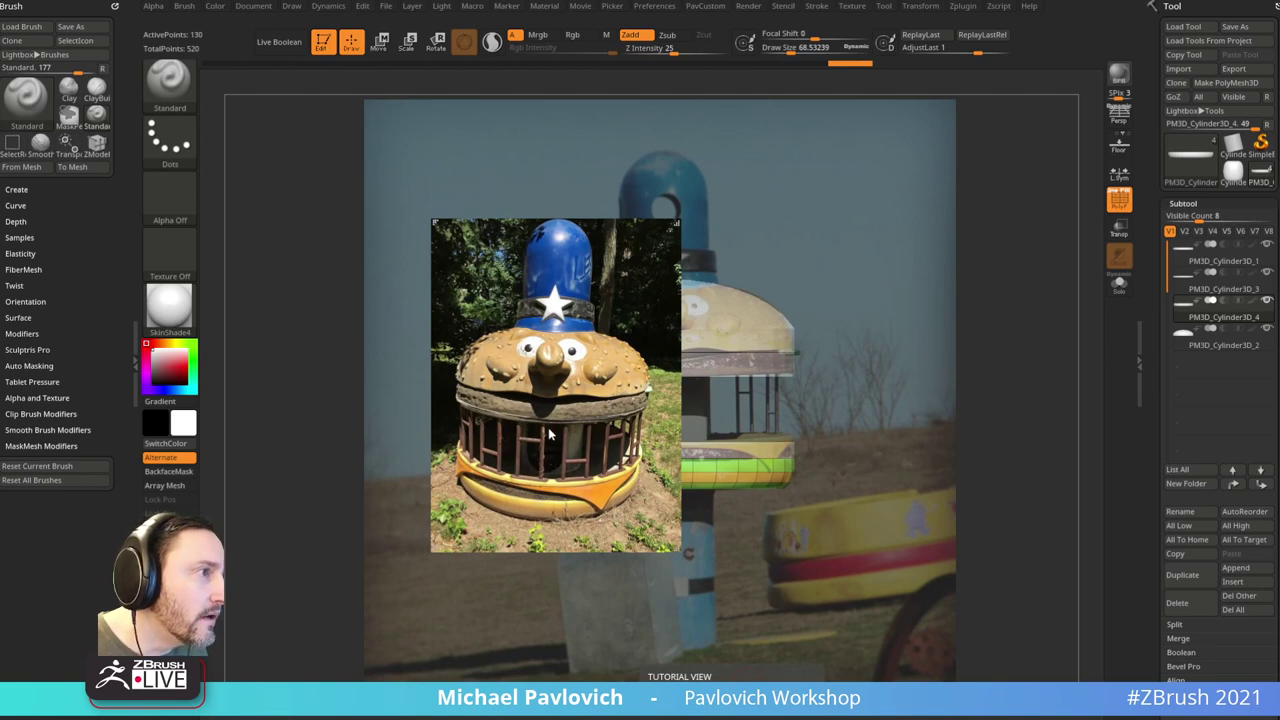
key(shift+z)
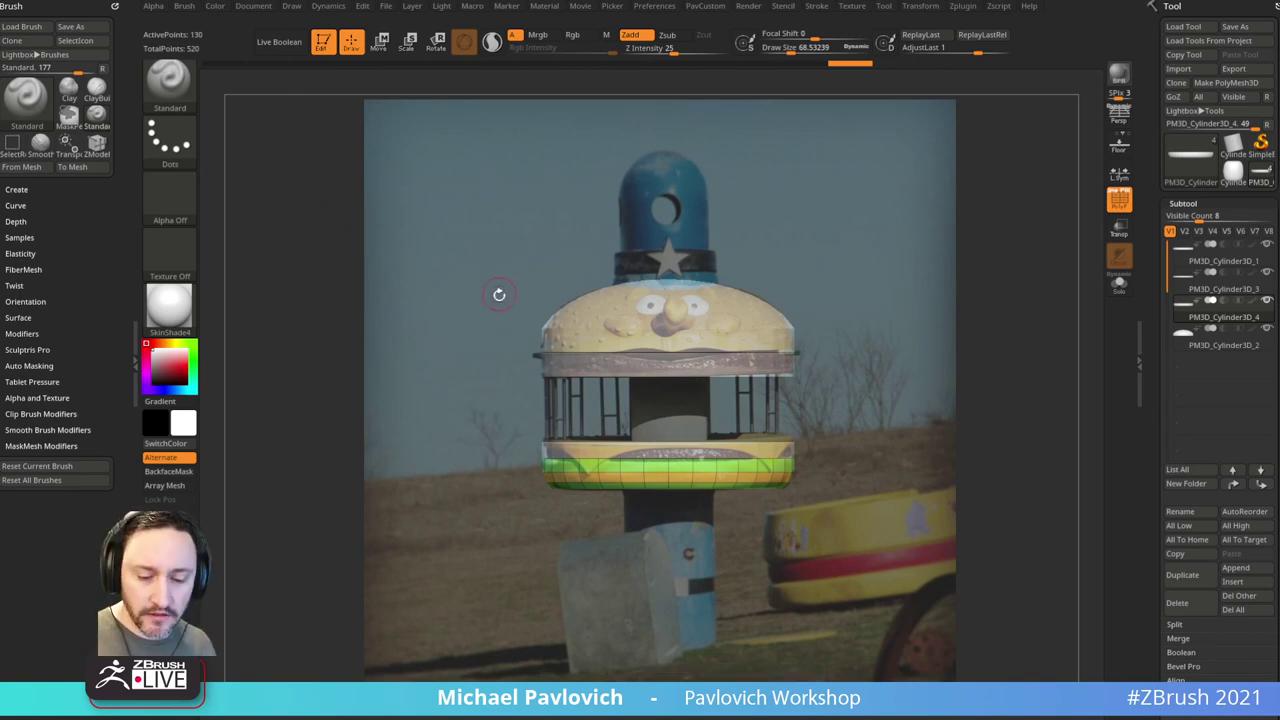
Step: Examine the brush's modifier settings and read the explanation of the Brush Modifier slider
key(shift)
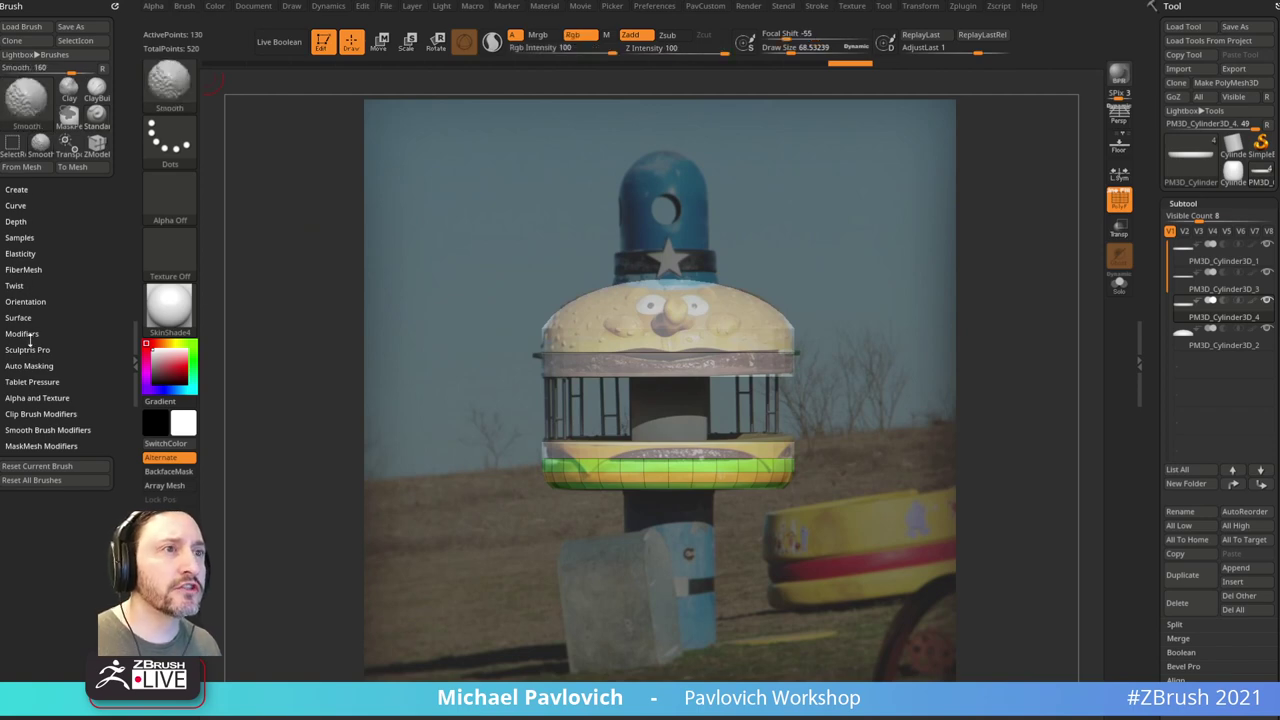
click(24, 334)
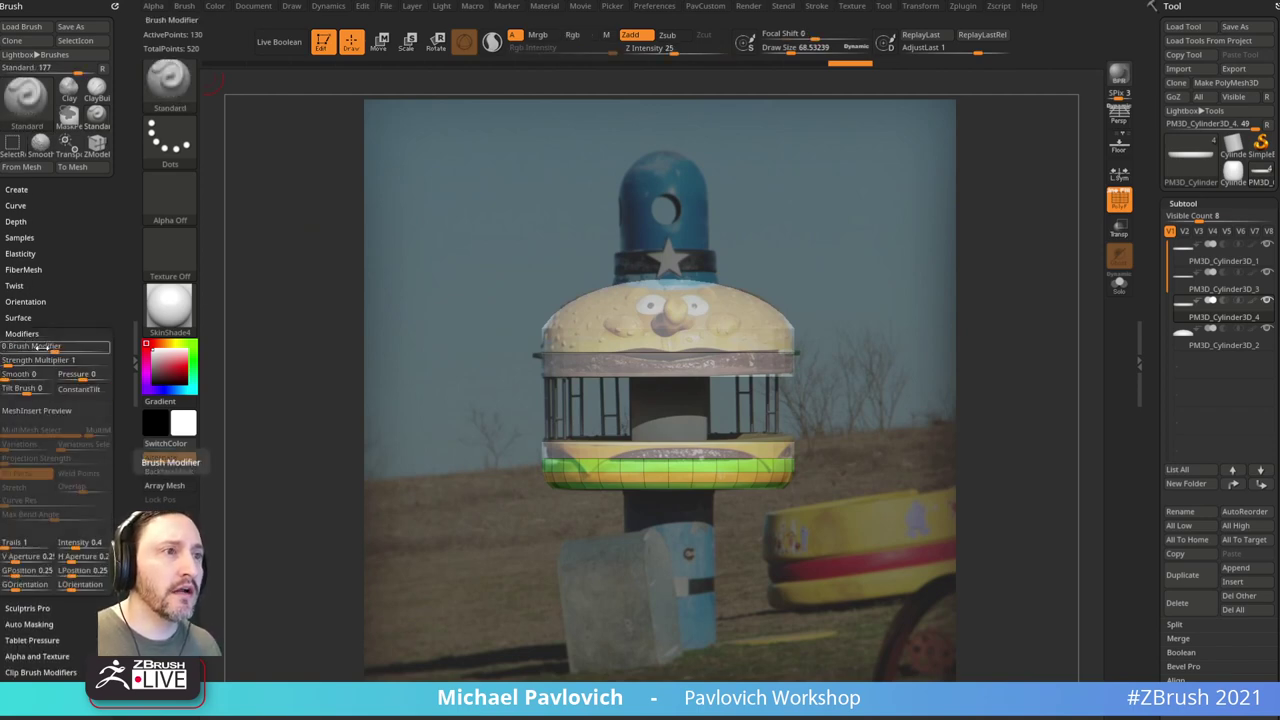
key(ctrl)
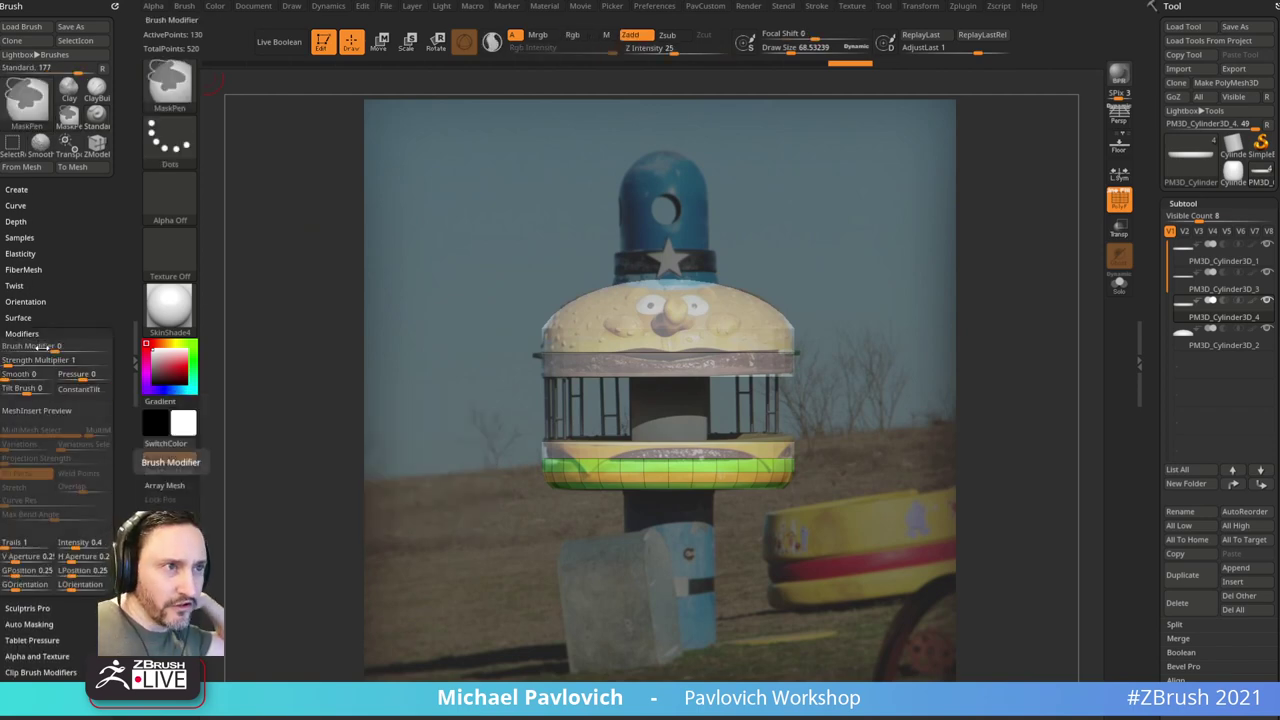
key(ctrl)
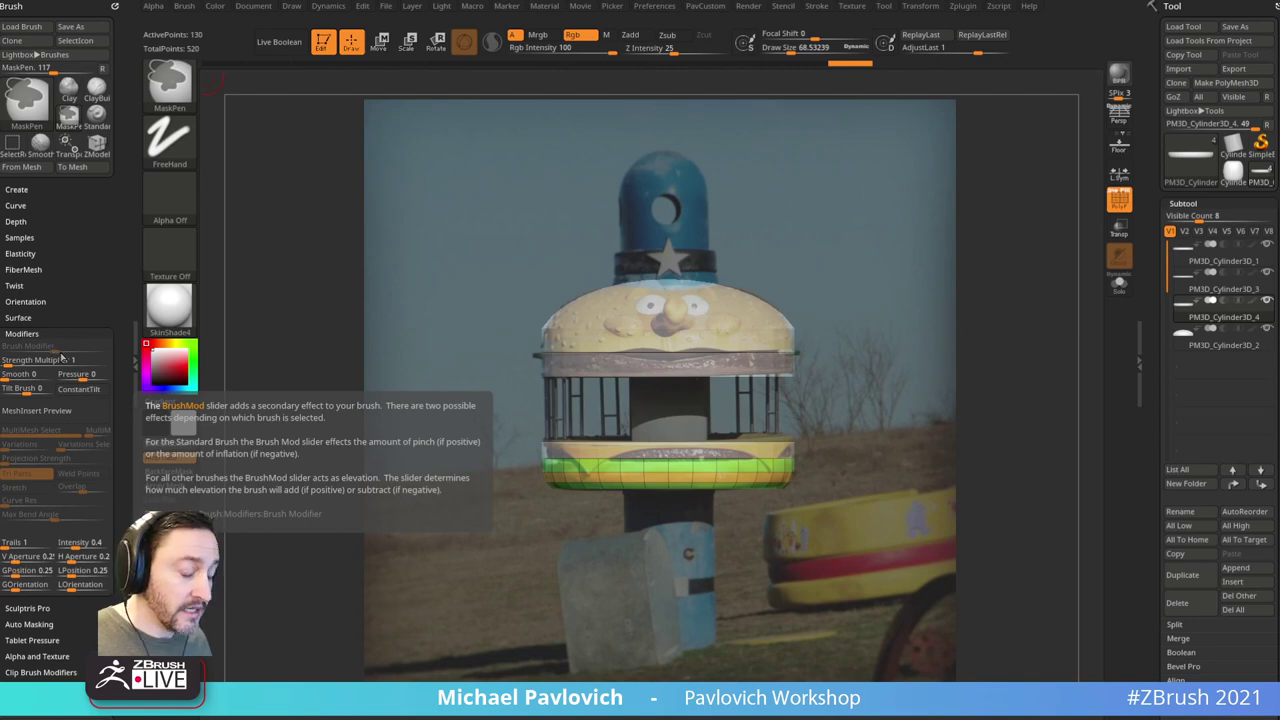
key(ctrl)
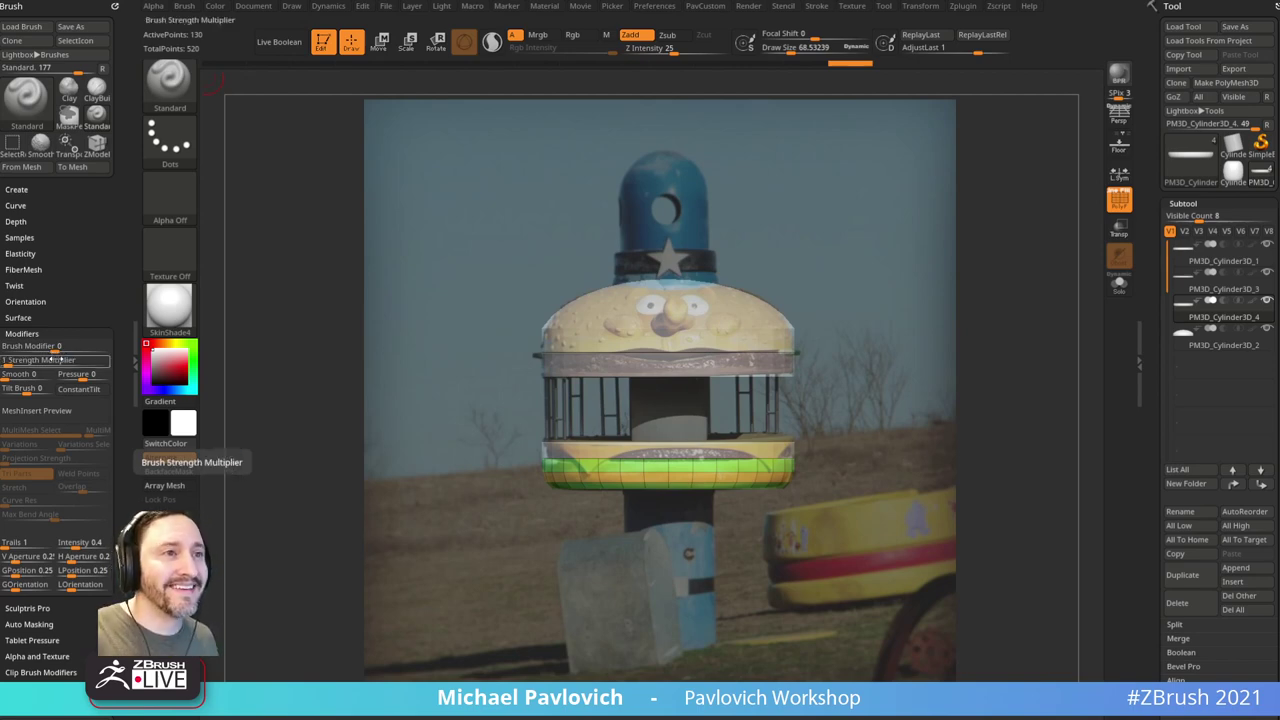
click(47, 345)
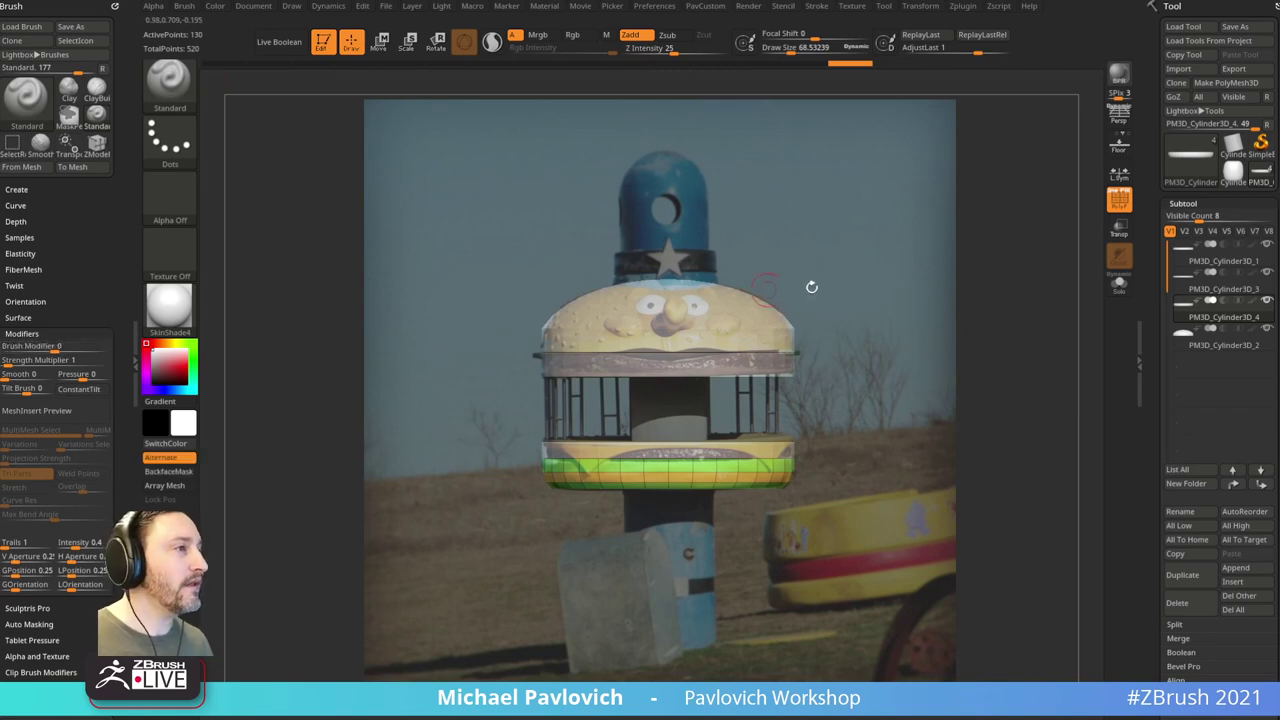
Step: Increase the Standard brush's draw size to about 91
key(s)
key(s)
drag(914, 272, 922, 277)
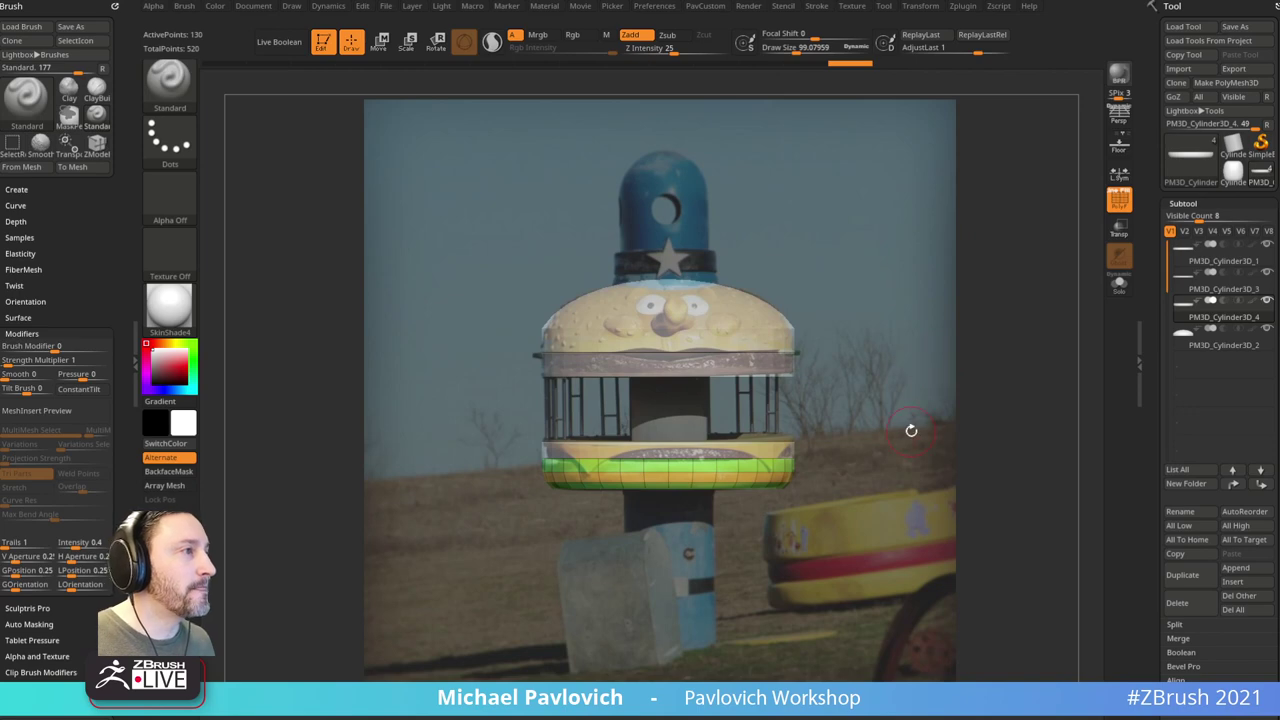
key(s)
click(856, 452)
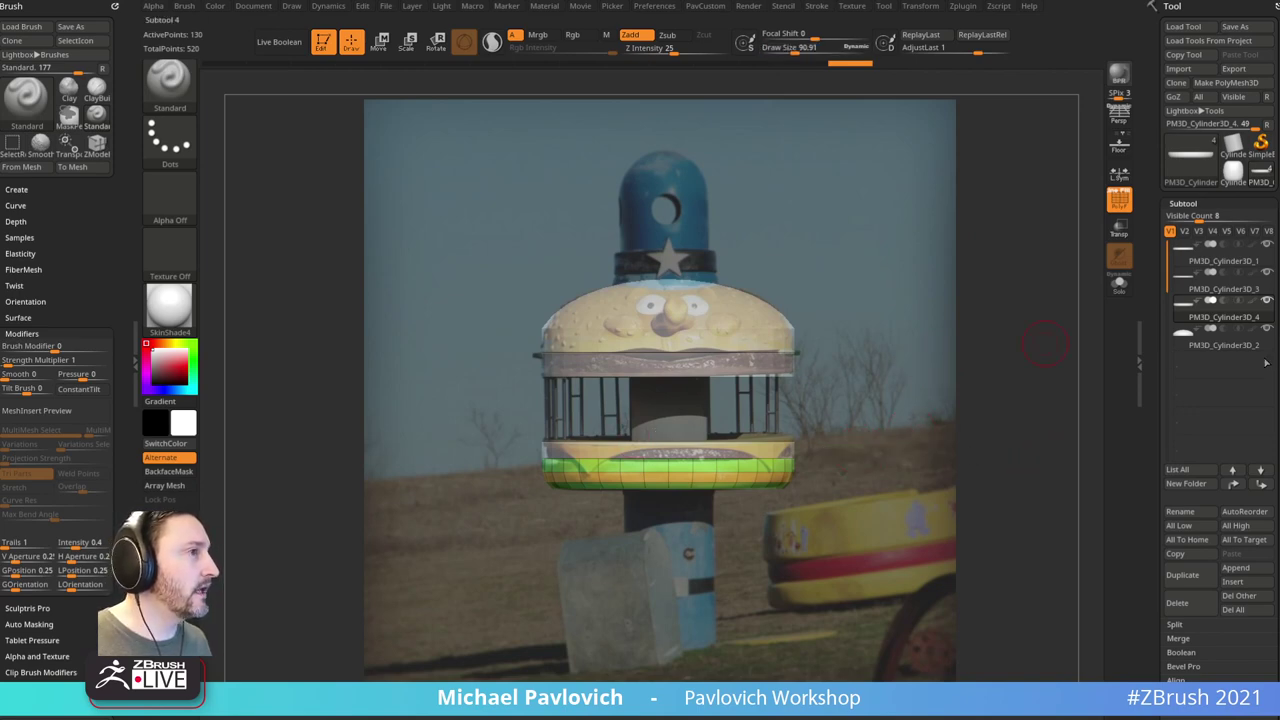
Step: Duplicate the upper patty subtool and bring up the transform gizmo on the copy
alt+click(778, 372)
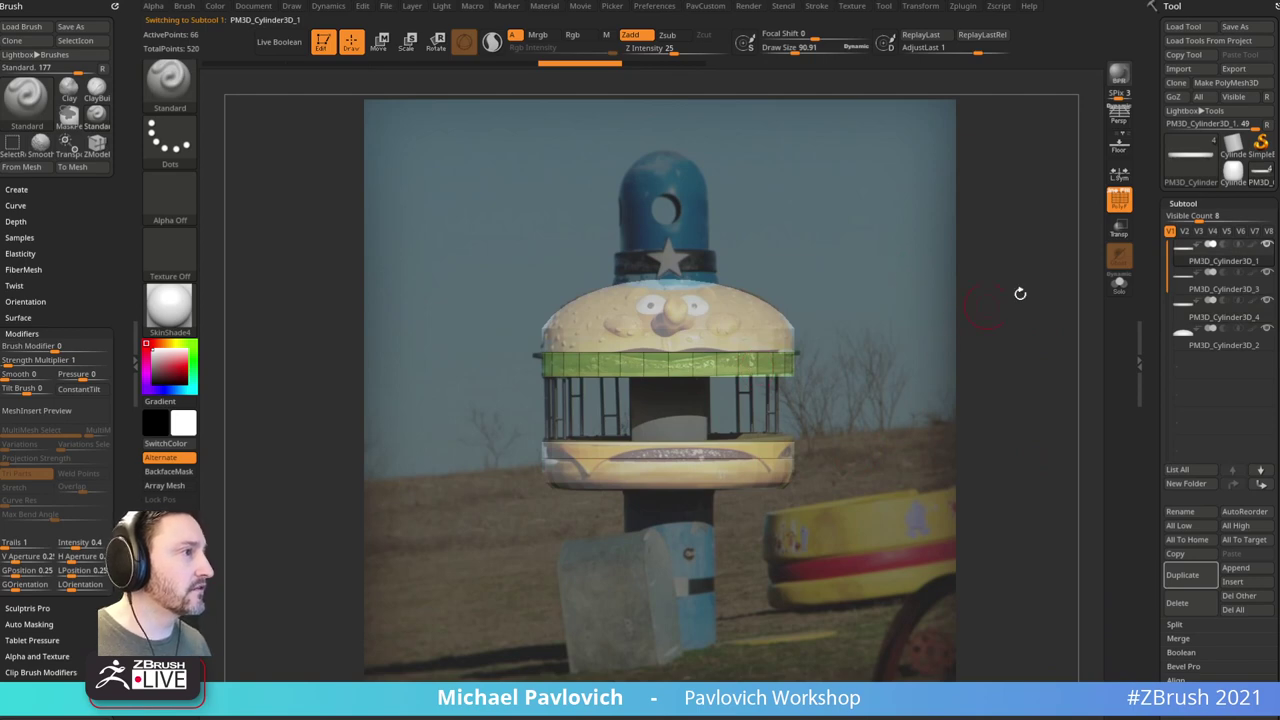
click(1182, 575)
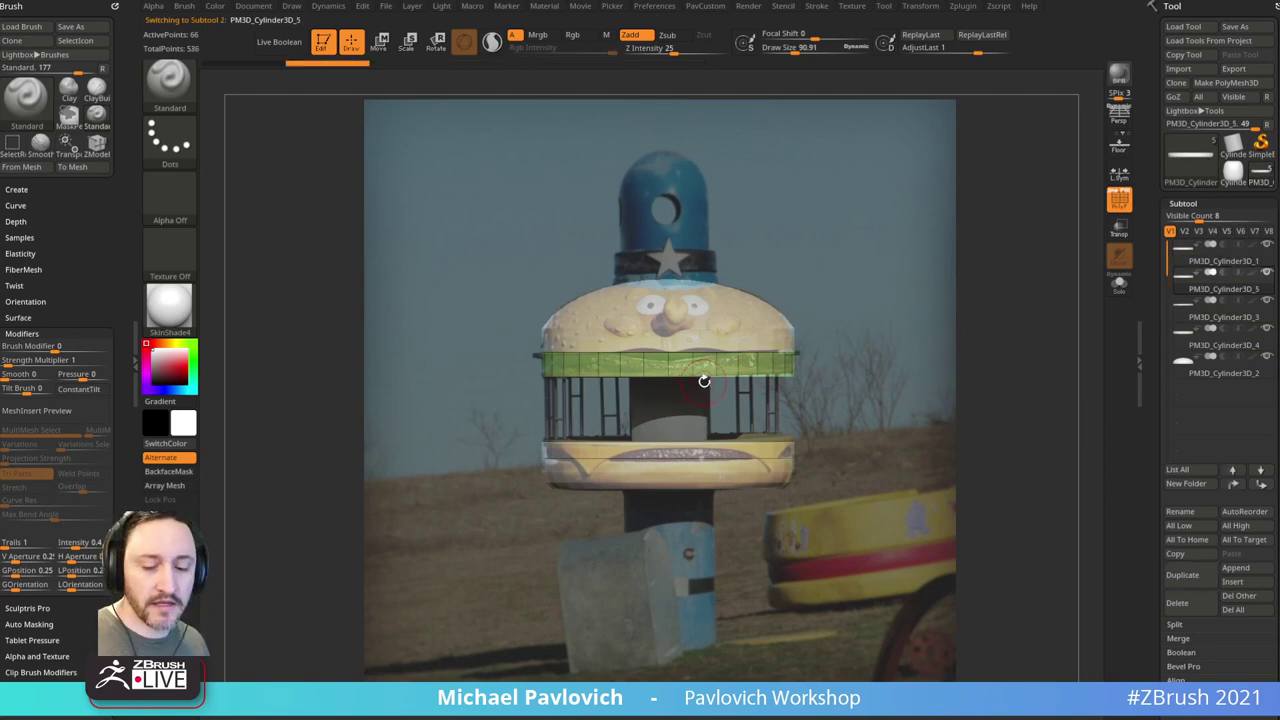
key(w)
drag(801, 257, 838, 277)
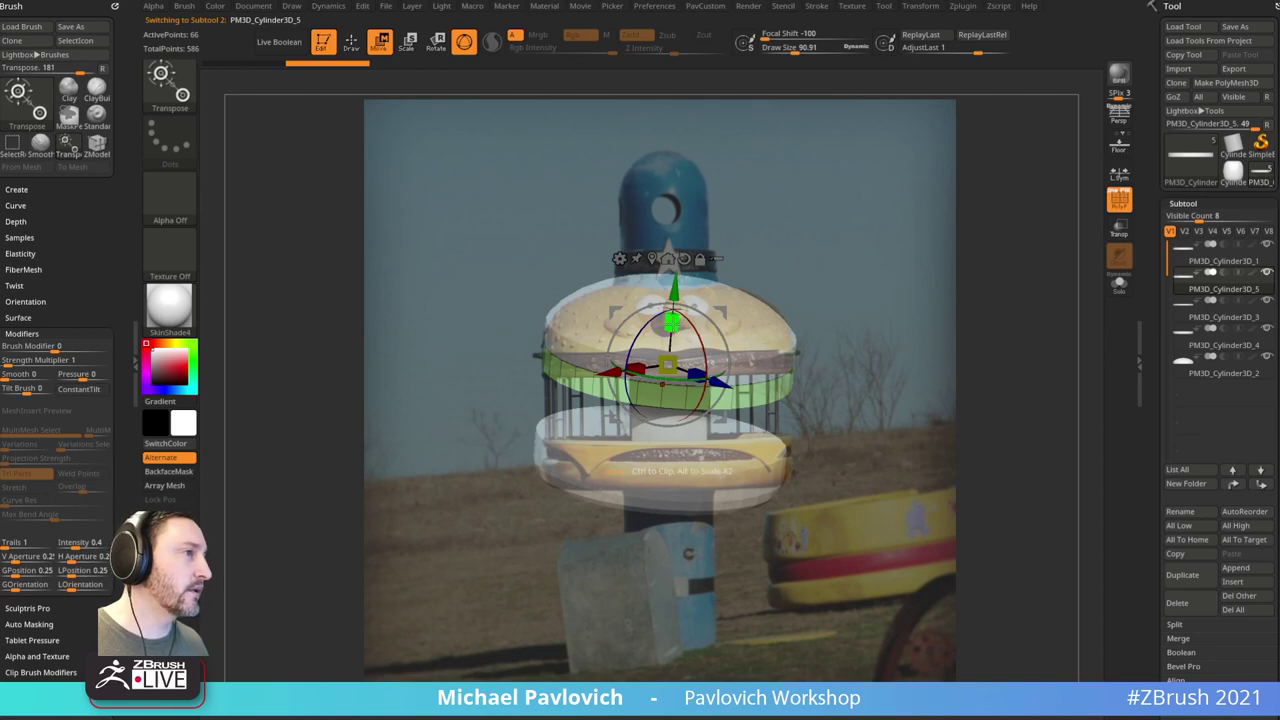
drag(672, 322, 633, 395)
key(ctrl+z)
key(ctrl+z)
click(1119, 285)
key(ctrl+z)
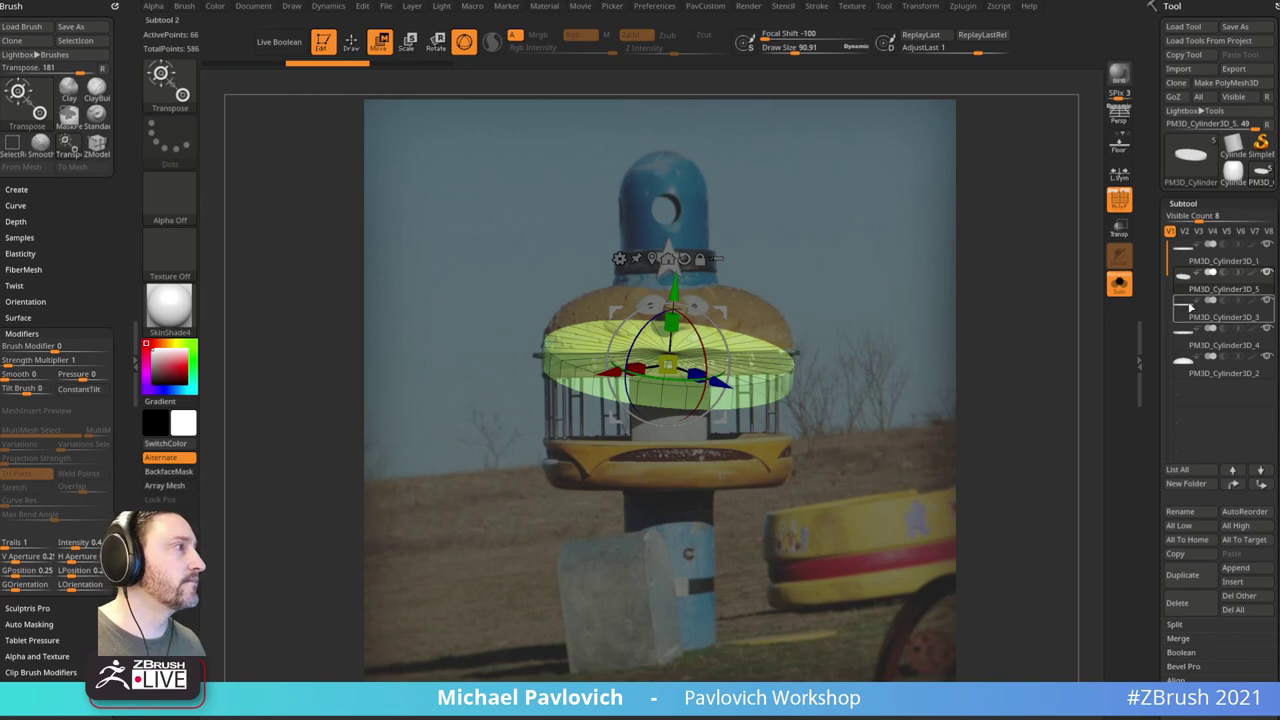
click(1119, 284)
shift+drag(950, 298, 928, 295)
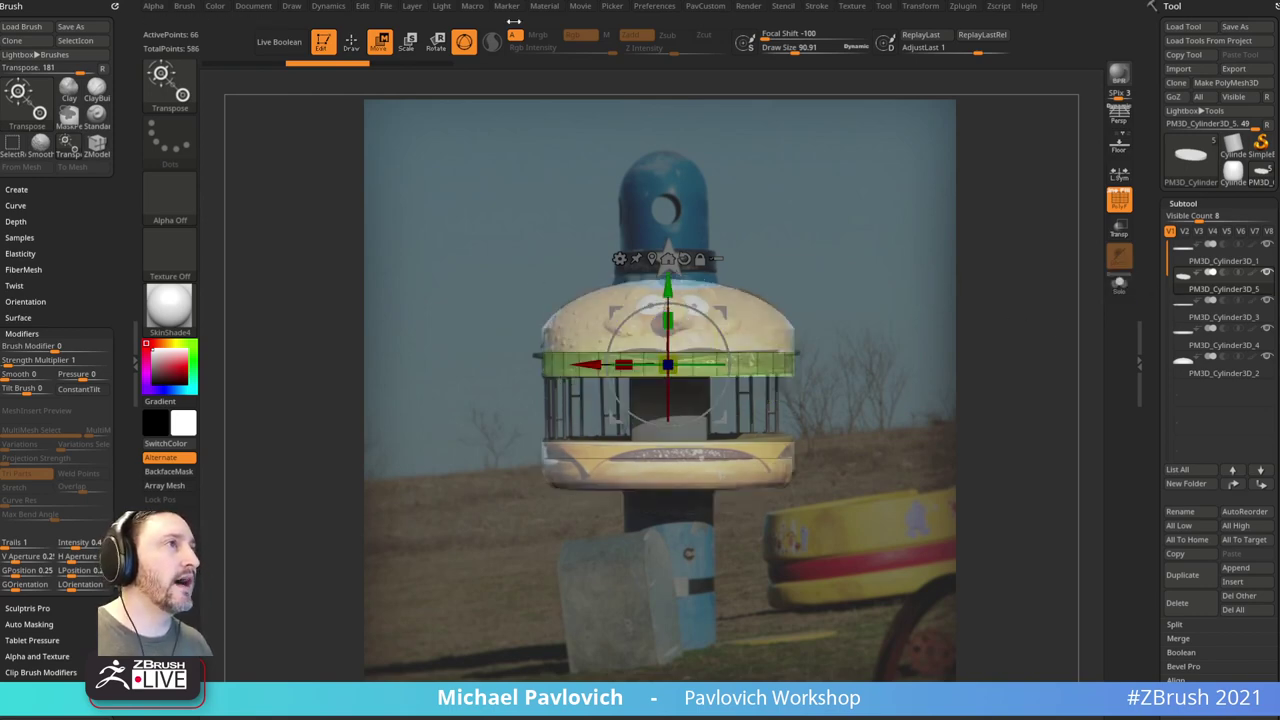
Step: Show the movie timeline, place a camera keyframe at about 3.2 seconds, and hide the timeline
click(580, 6)
click(613, 219)
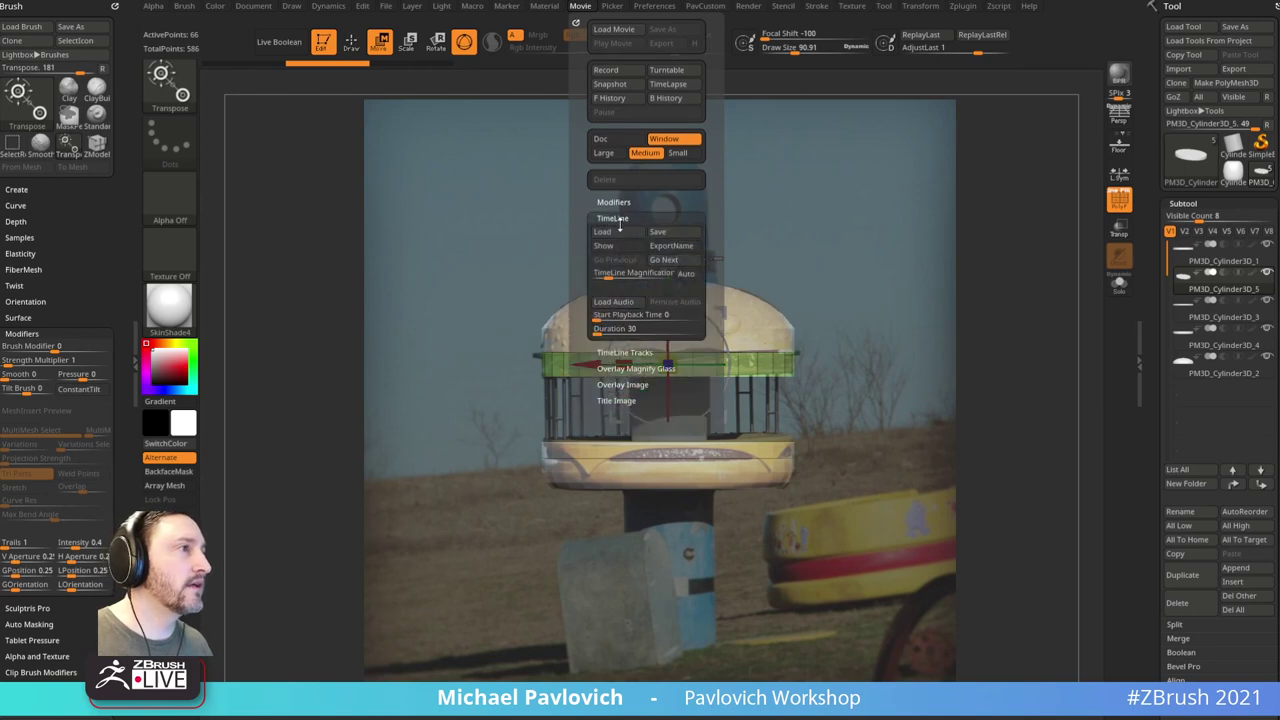
click(618, 250)
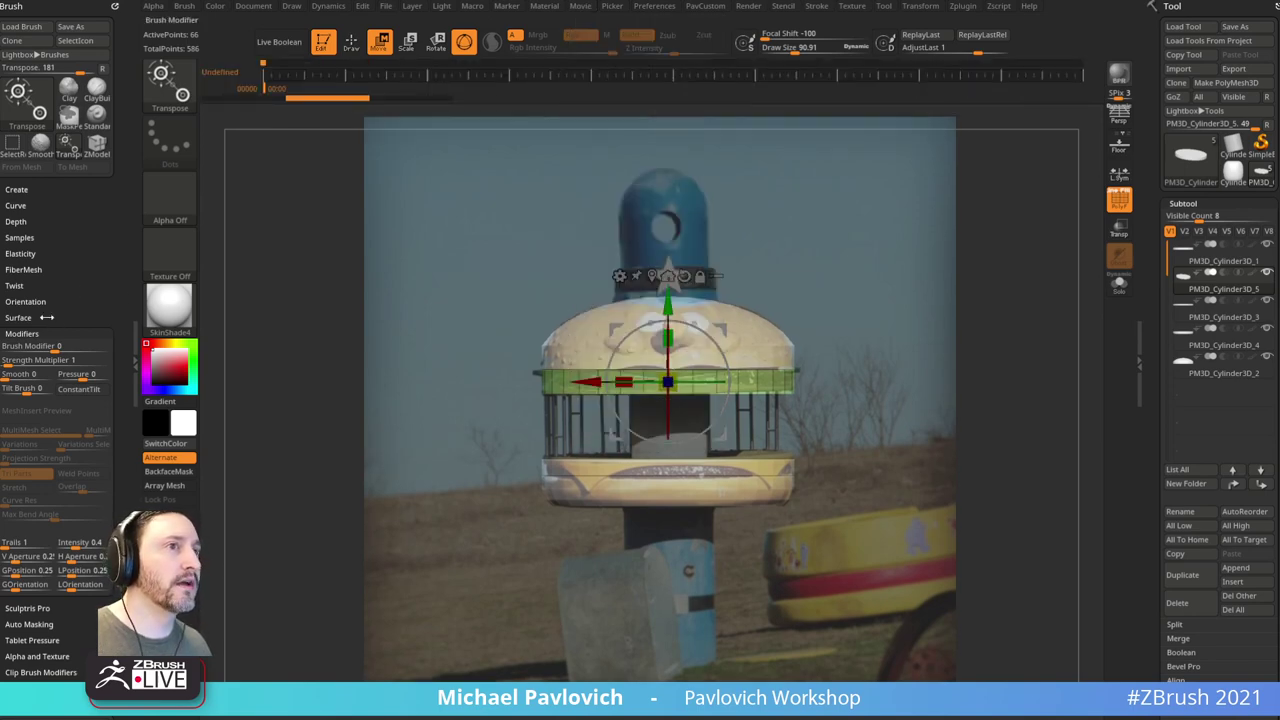
click(345, 76)
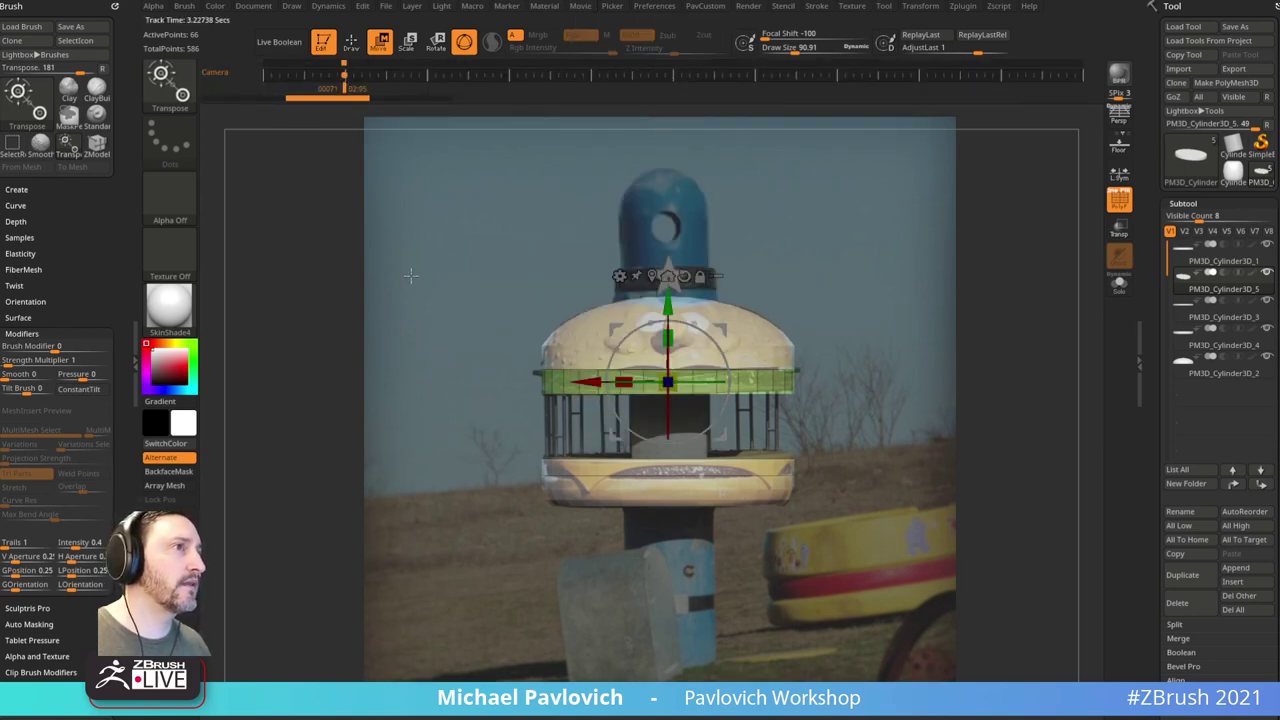
drag(840, 316, 810, 242)
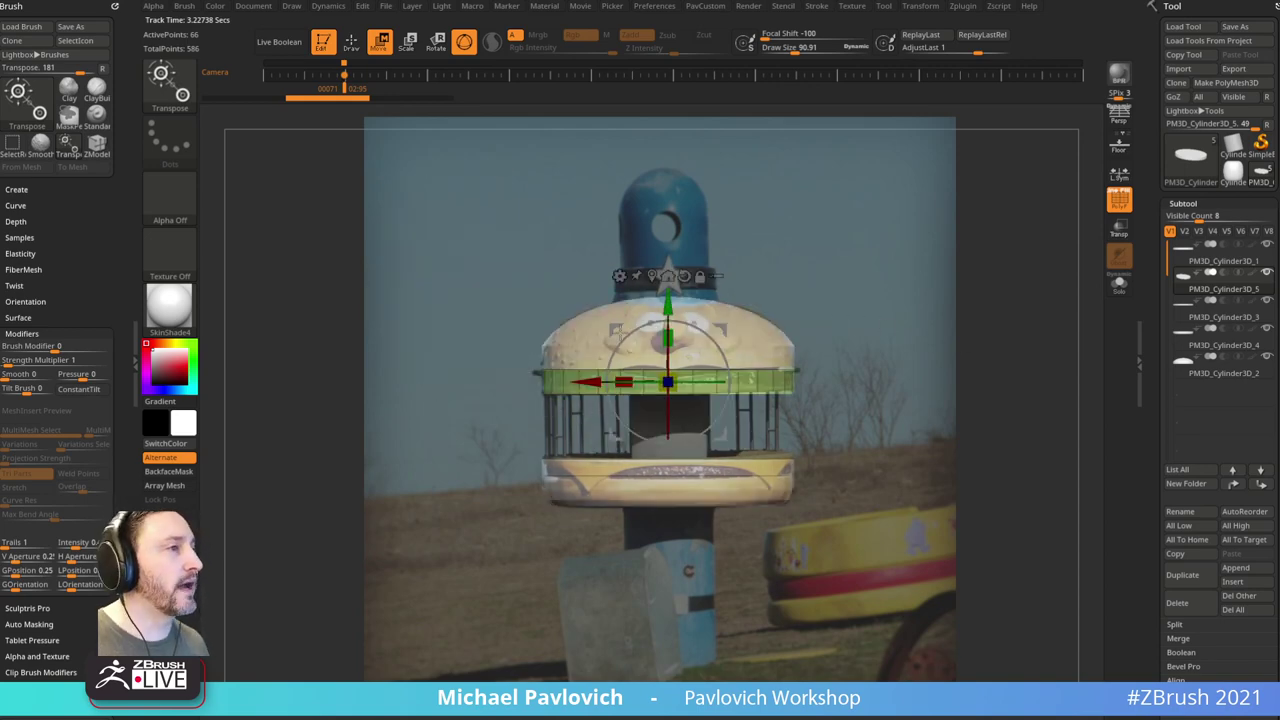
click(582, 8)
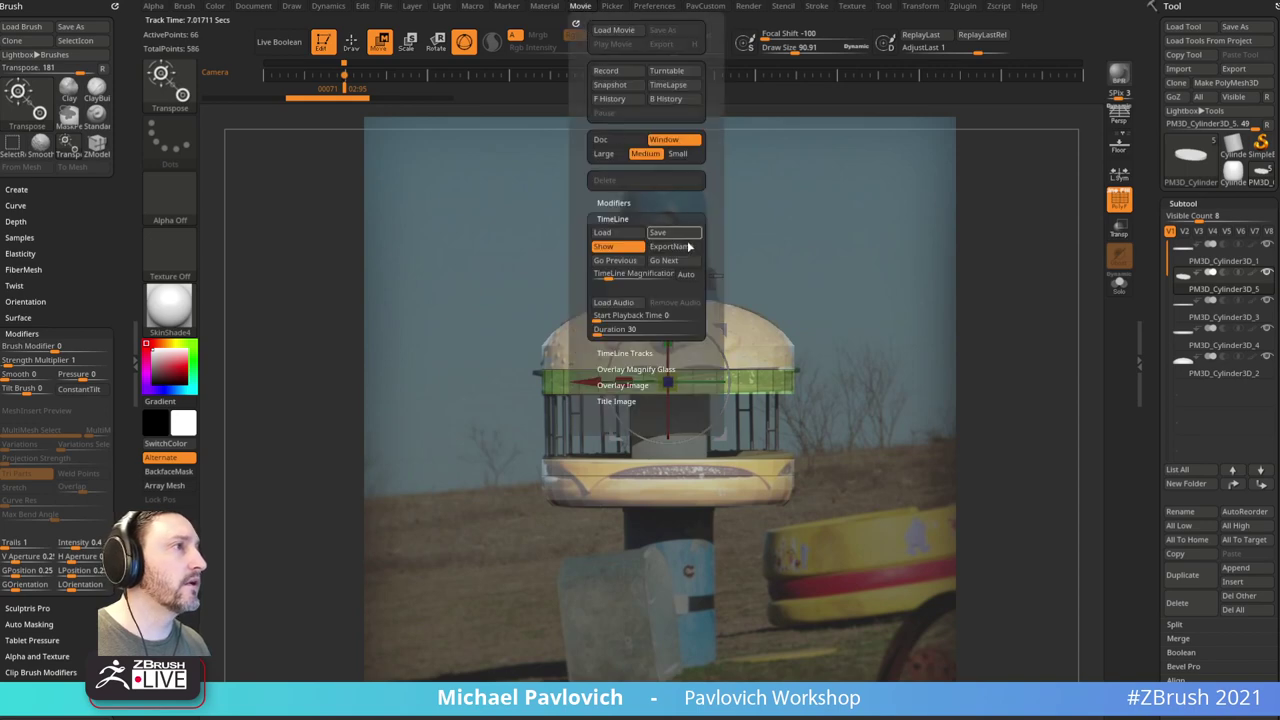
click(617, 248)
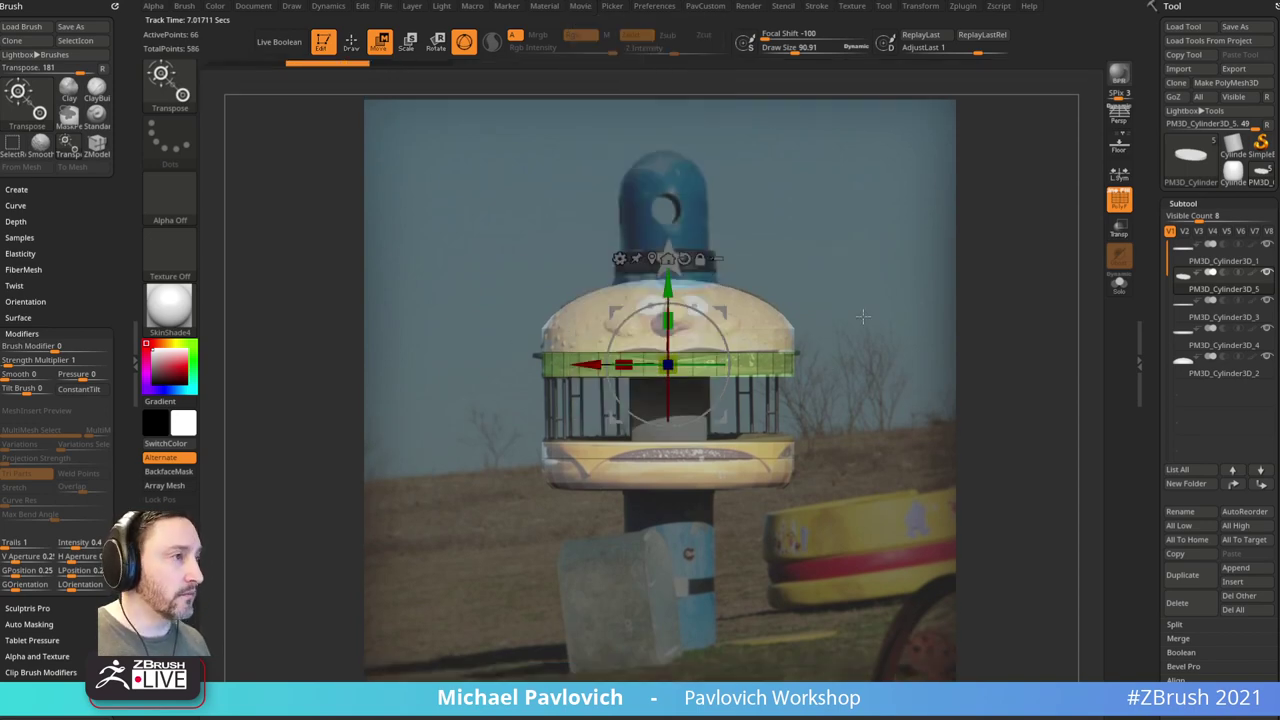
Step: Isolate the duplicated patty, narrow it to the inner column's width, and stretch its lower end down to the bottom bun using a mask
click(1119, 284)
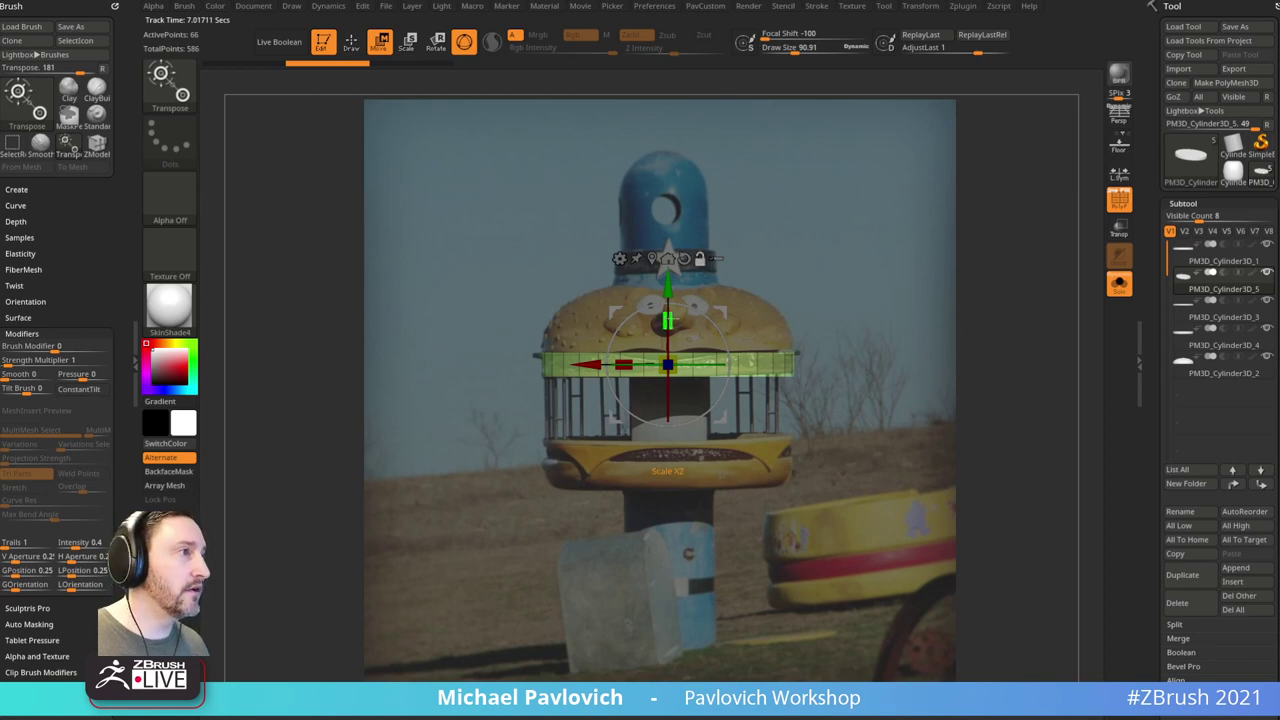
alt+drag(668, 321, 661, 400)
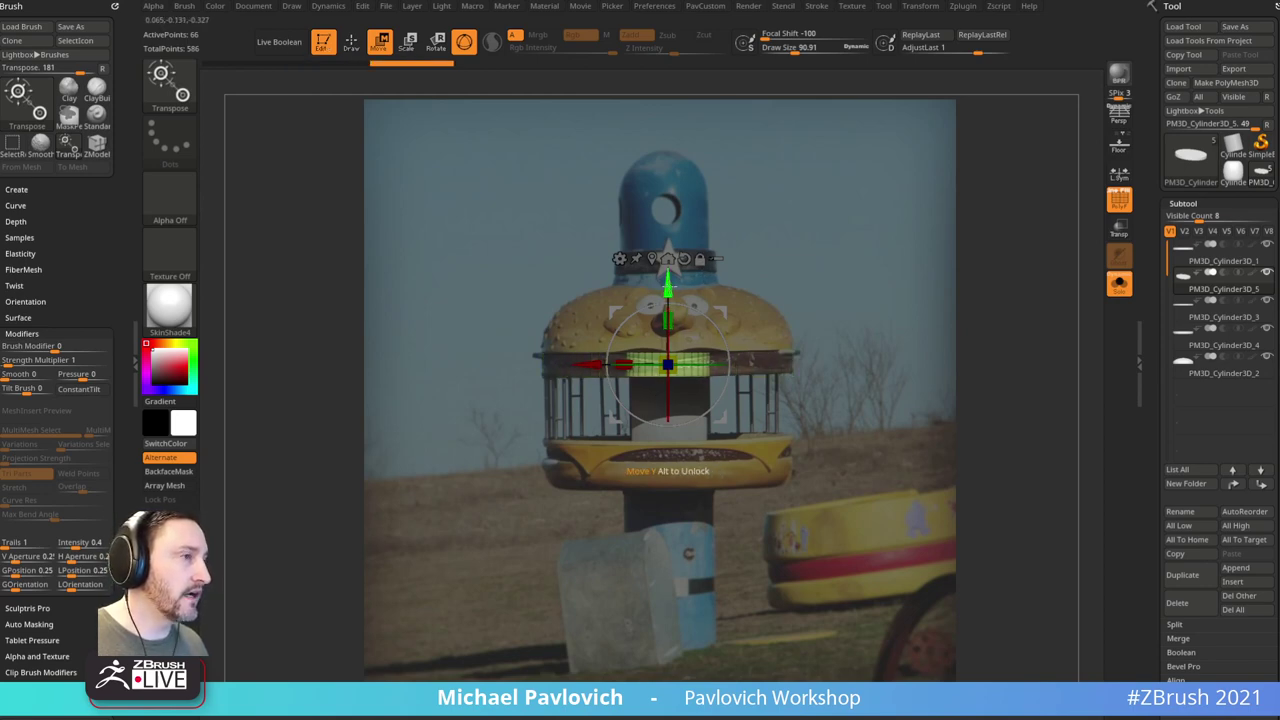
mouse_move(883, 516)
ctrl+mouse_down()
mouse_move(550, 396)
mouse_move(550, 367)
ctrl+mouse_up()
drag(668, 290, 679, 364)
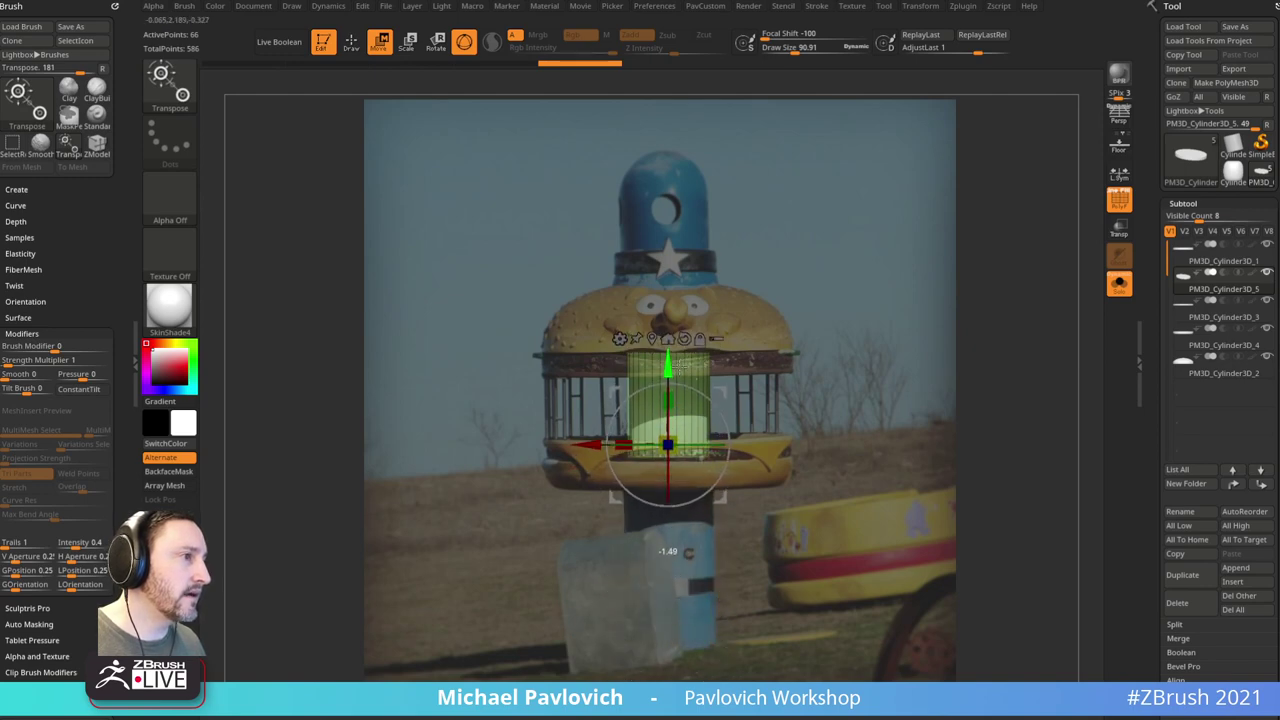
key(q)
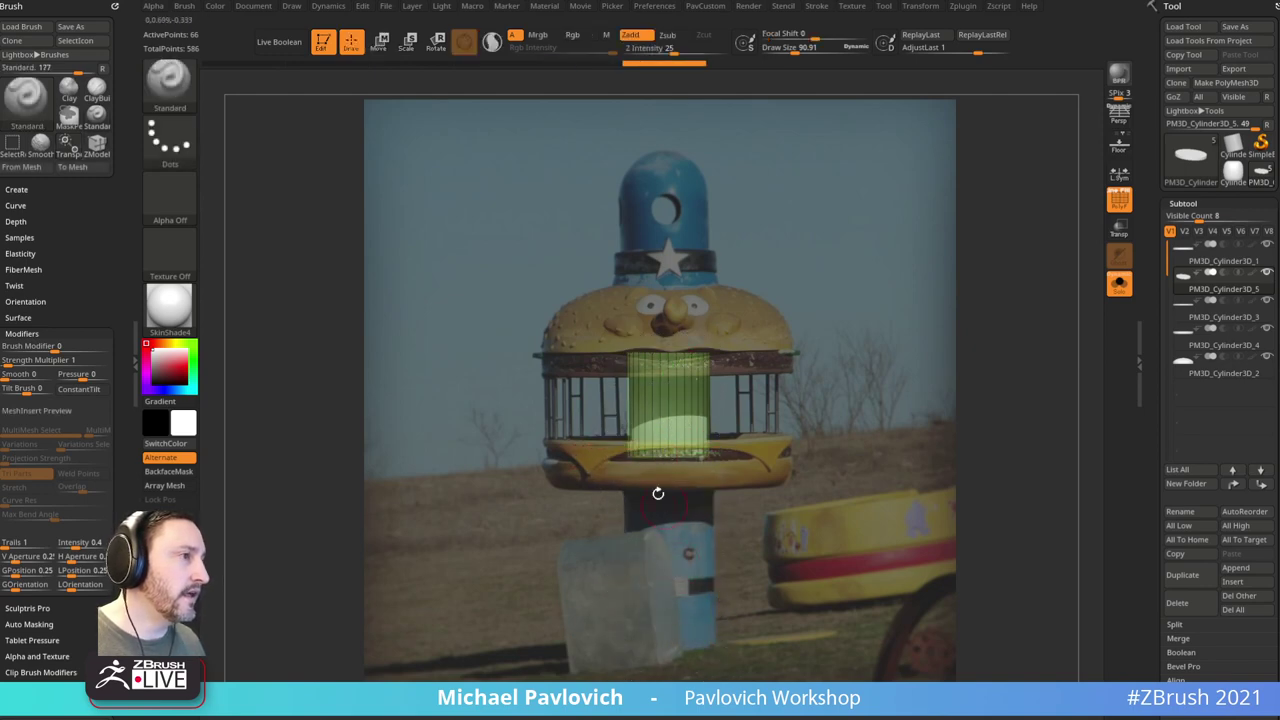
Step: Duplicate the inner column and reshape the copy into the slightly wider support post running from the bottom bun to the ground
click(1182, 574)
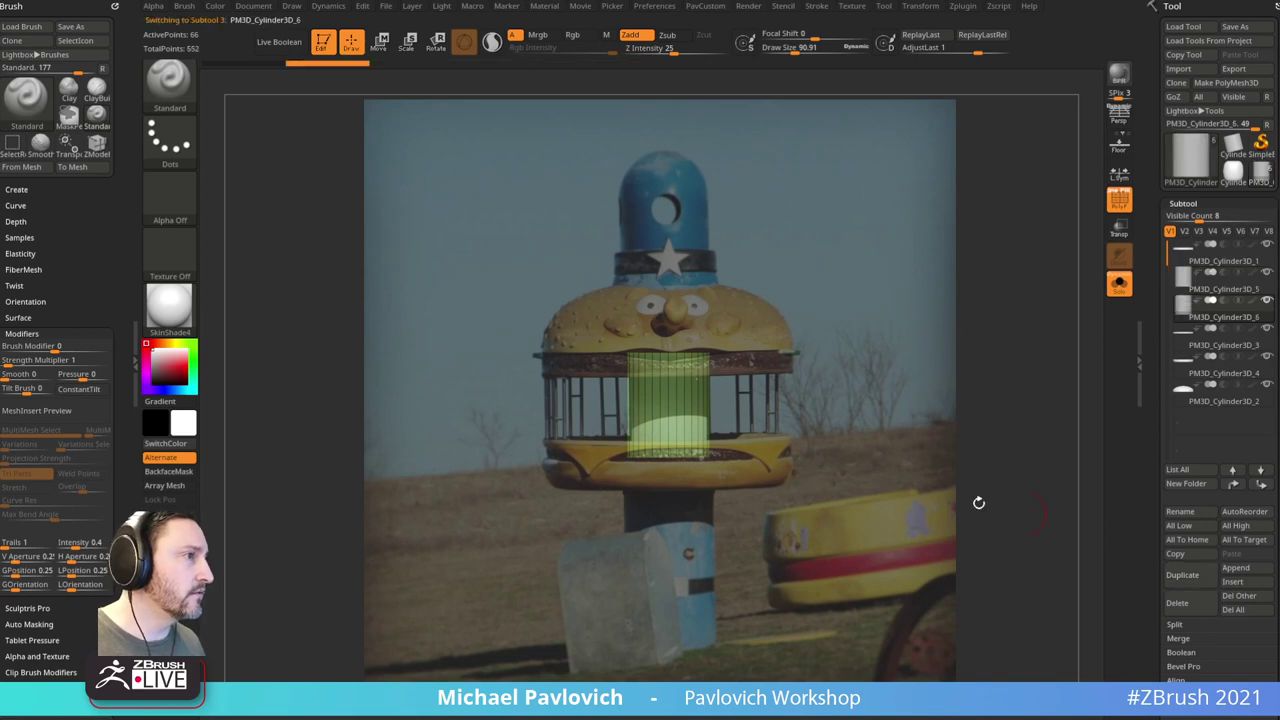
key(w)
drag(683, 361, 683, 554)
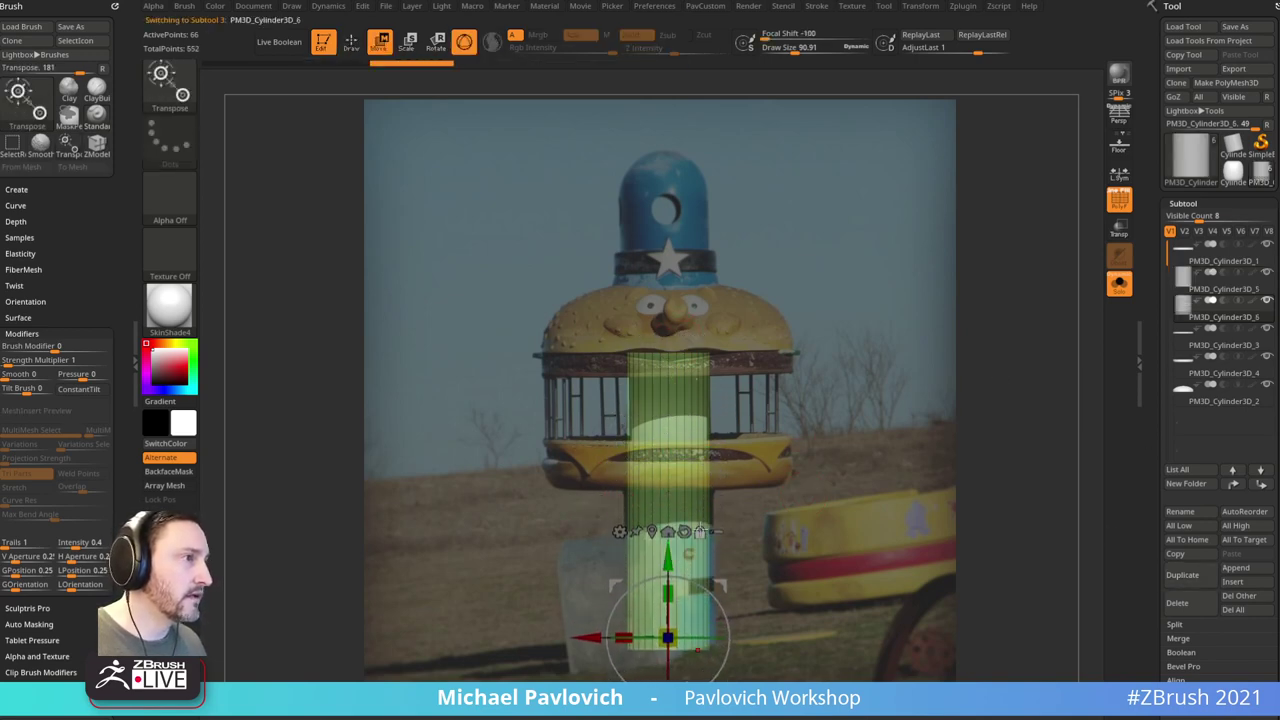
key(ctrl+z)
ctrl+drag(738, 392, 752, 406)
drag(678, 369, 668, 576)
key(q)
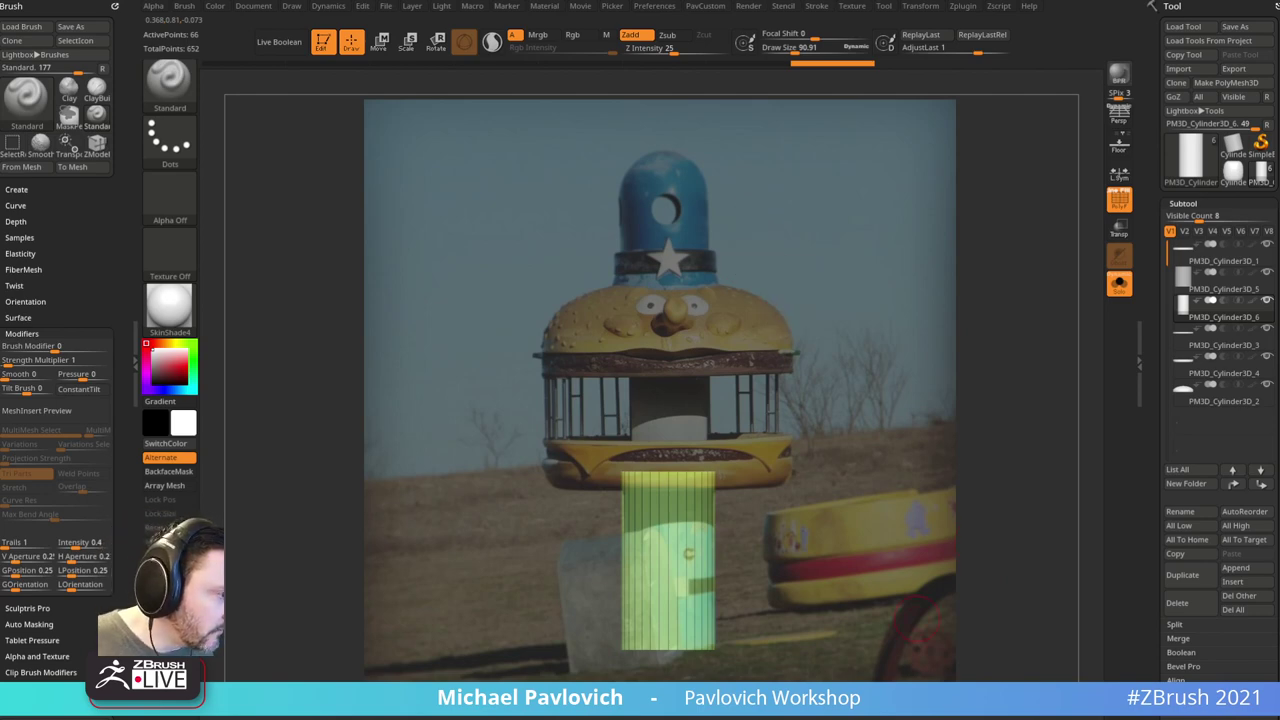
Step: Enlarge the rear-view burger jail reference photo and examine its bars, inner column and lower bun up close
key(alt+Tab)
drag(594, 399, 541, 446)
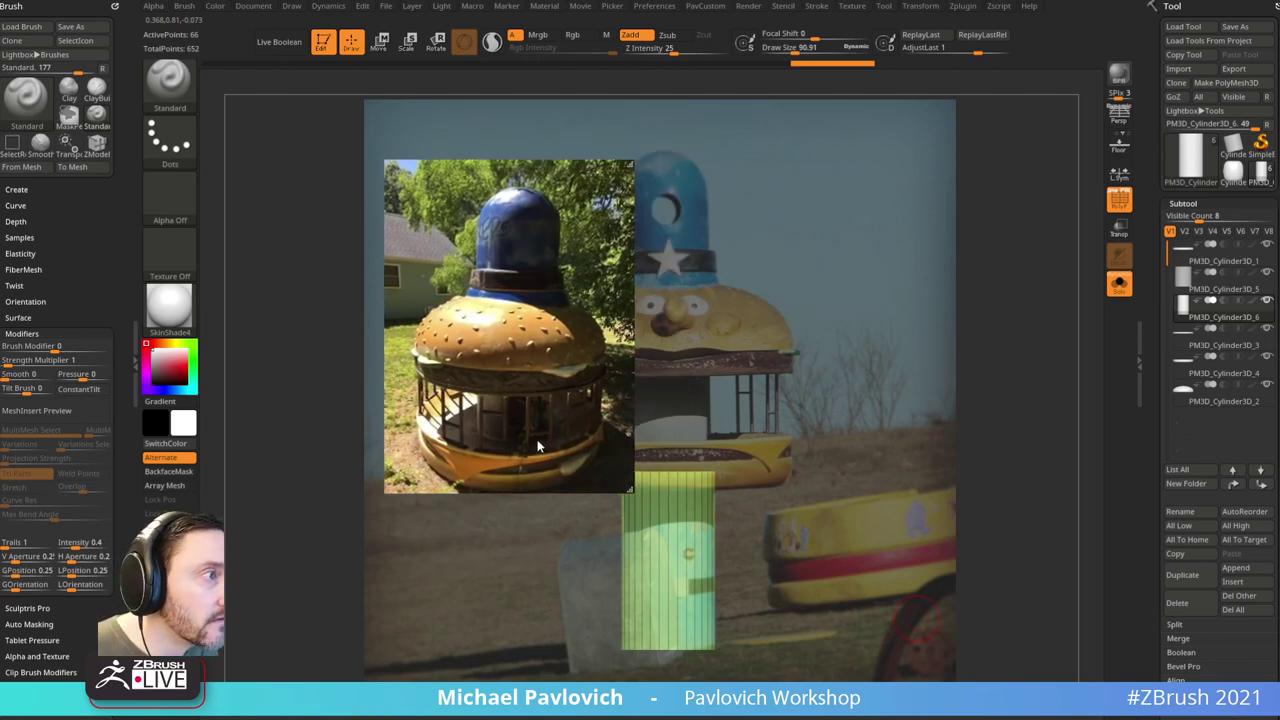
scroll(541, 446, up, 4)
drag(638, 490, 934, 654)
scroll(675, 556, up, 3)
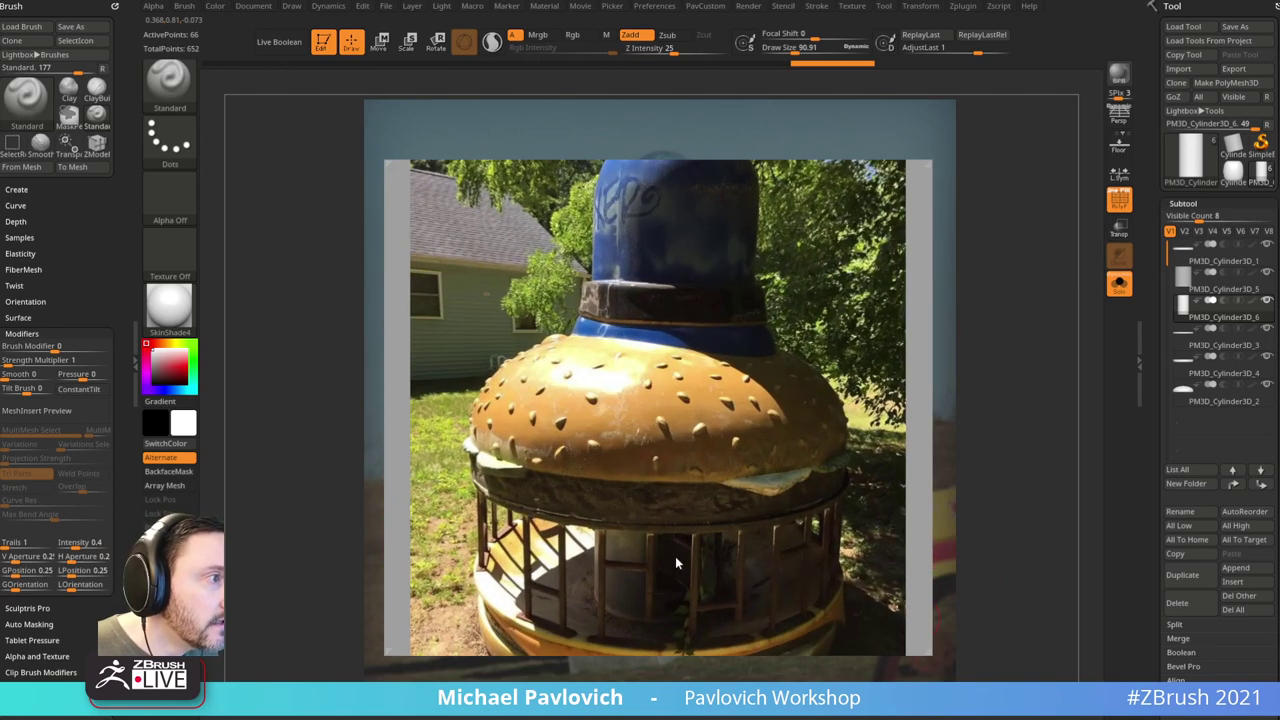
middle_drag(680, 582, 642, 375)
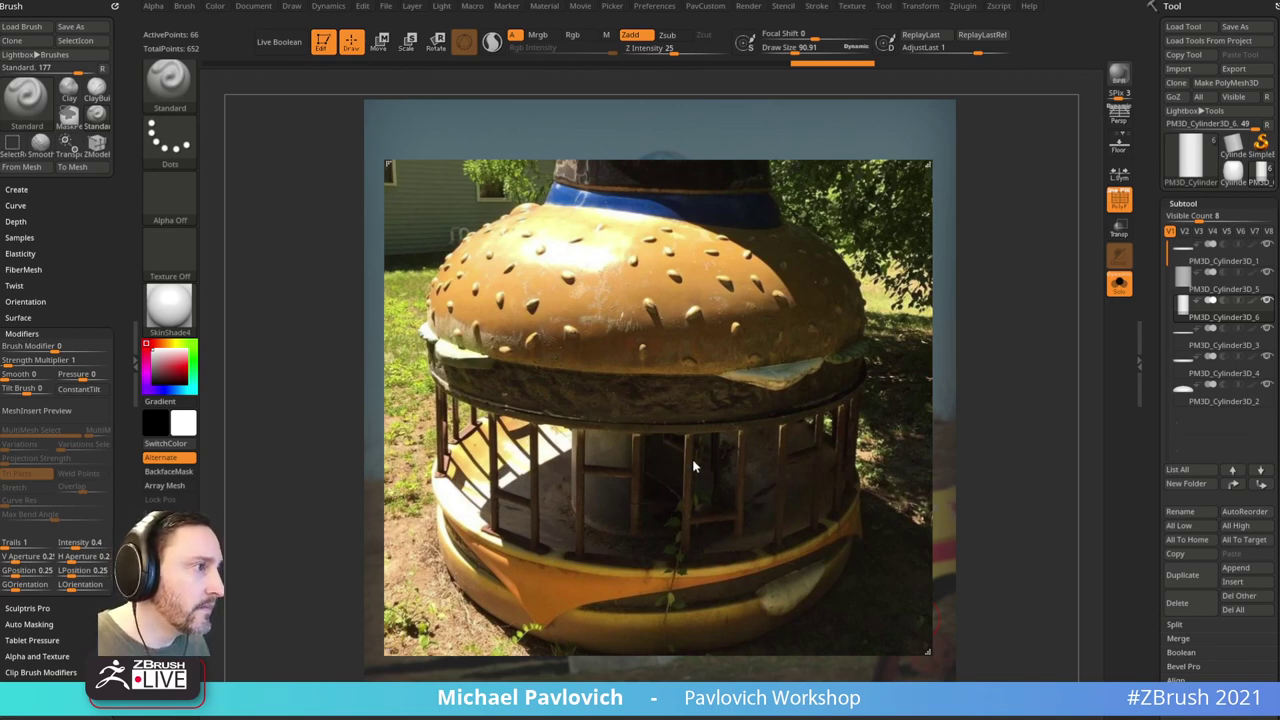
right_drag(642, 429, 650, 719)
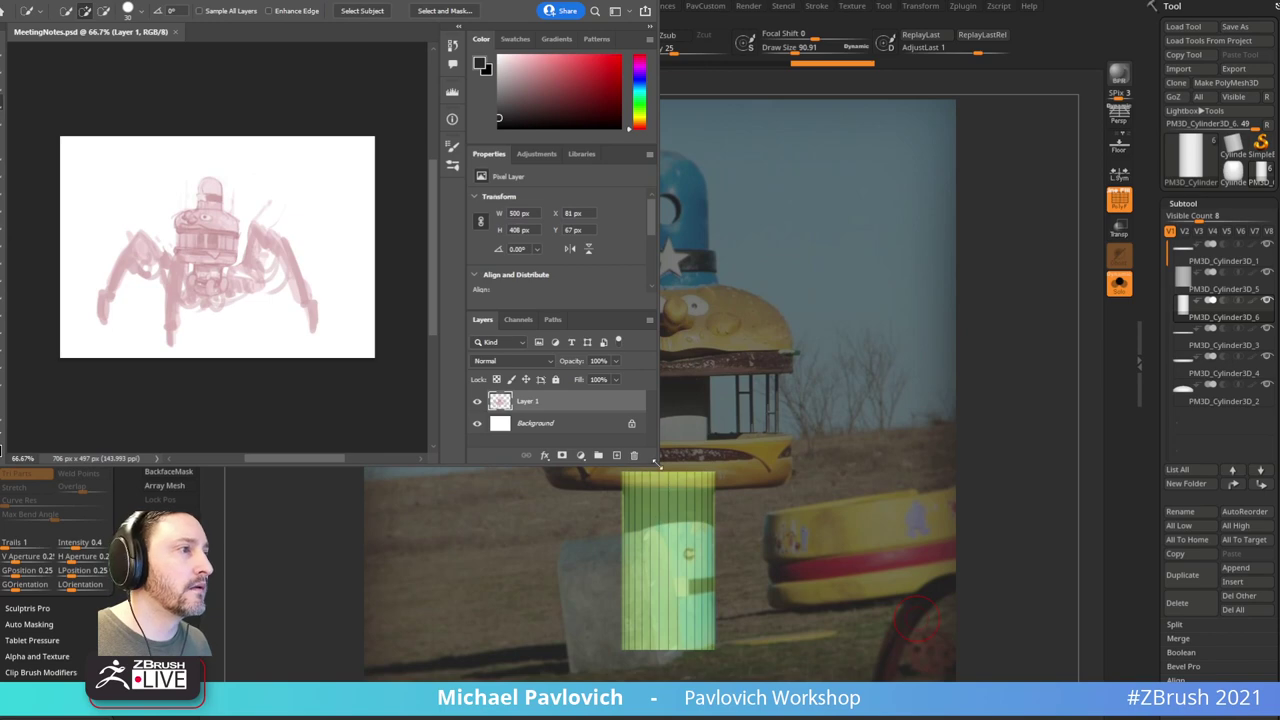
Step: Enlarge the MeetingNotes.psd concept sketch in Photoshop, study the spider-legged burger tower, and return to ZBrush
drag(657, 464, 1279, 719)
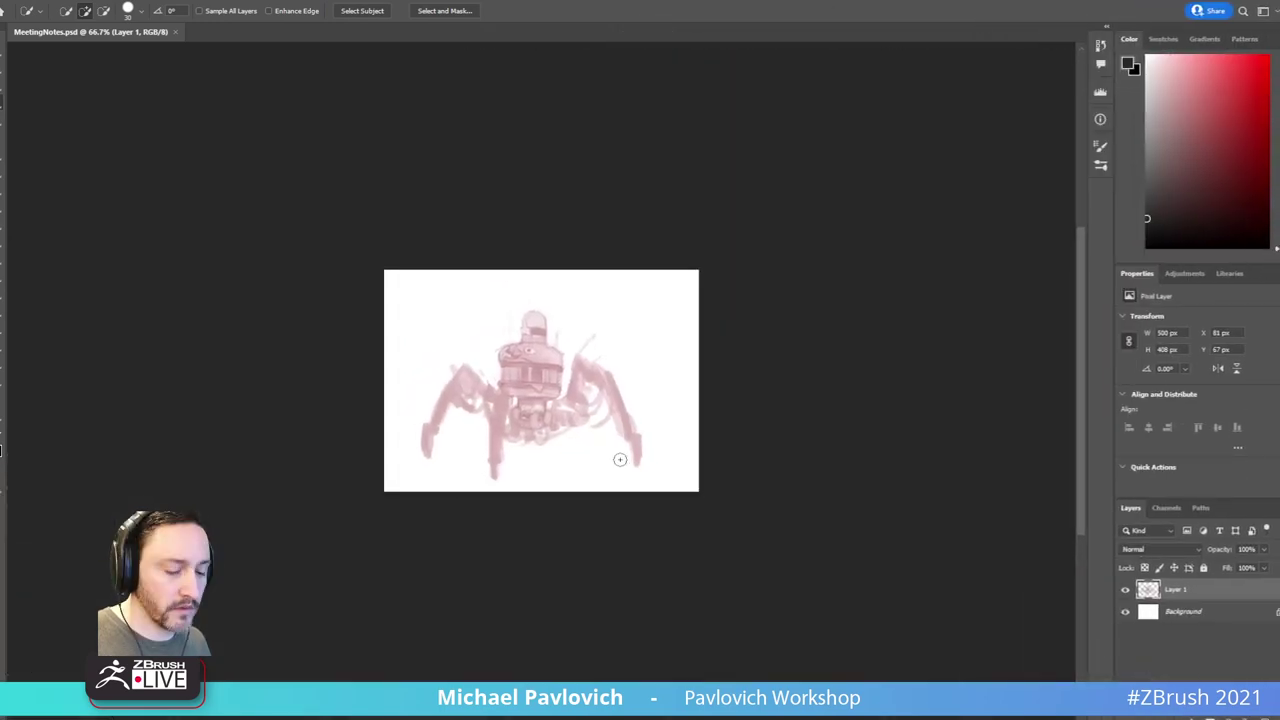
key(ctrl+plus)
key(ctrl+plus)
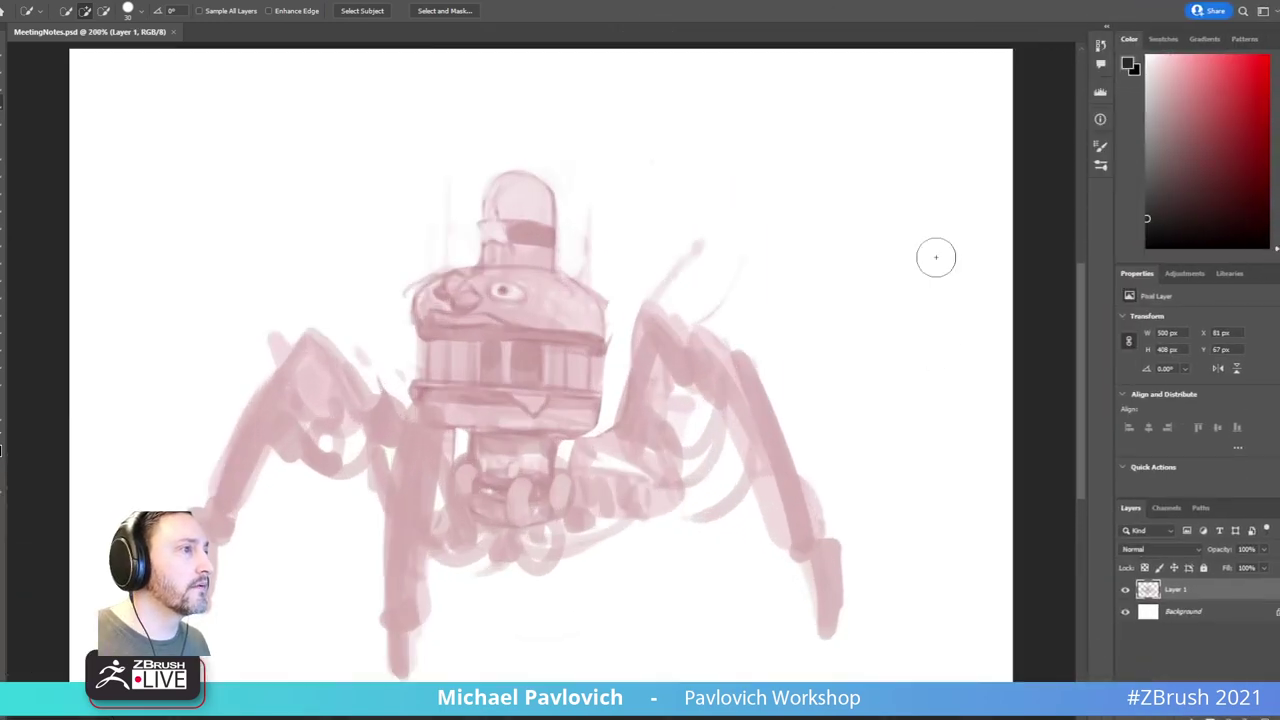
click(1245, 2)
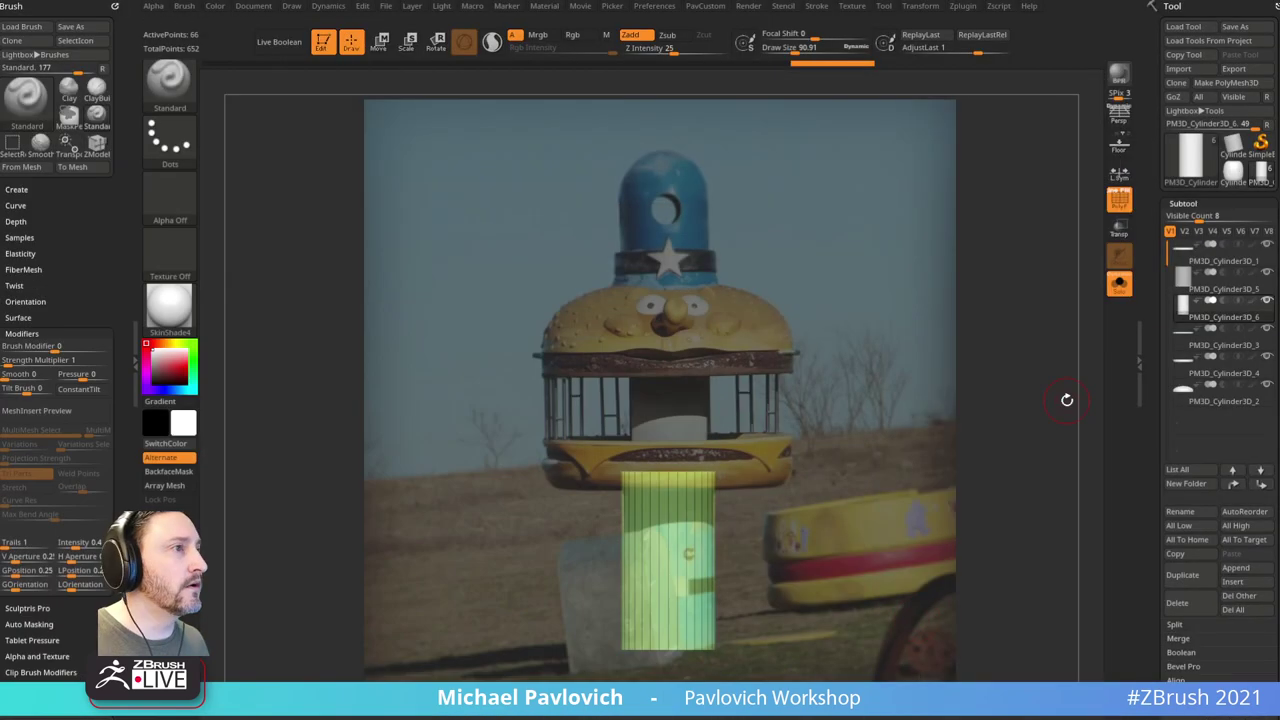
Step: Bring the other subtools back into view by leaving solo mode and reduce the brush draw size to about 83
click(1119, 284)
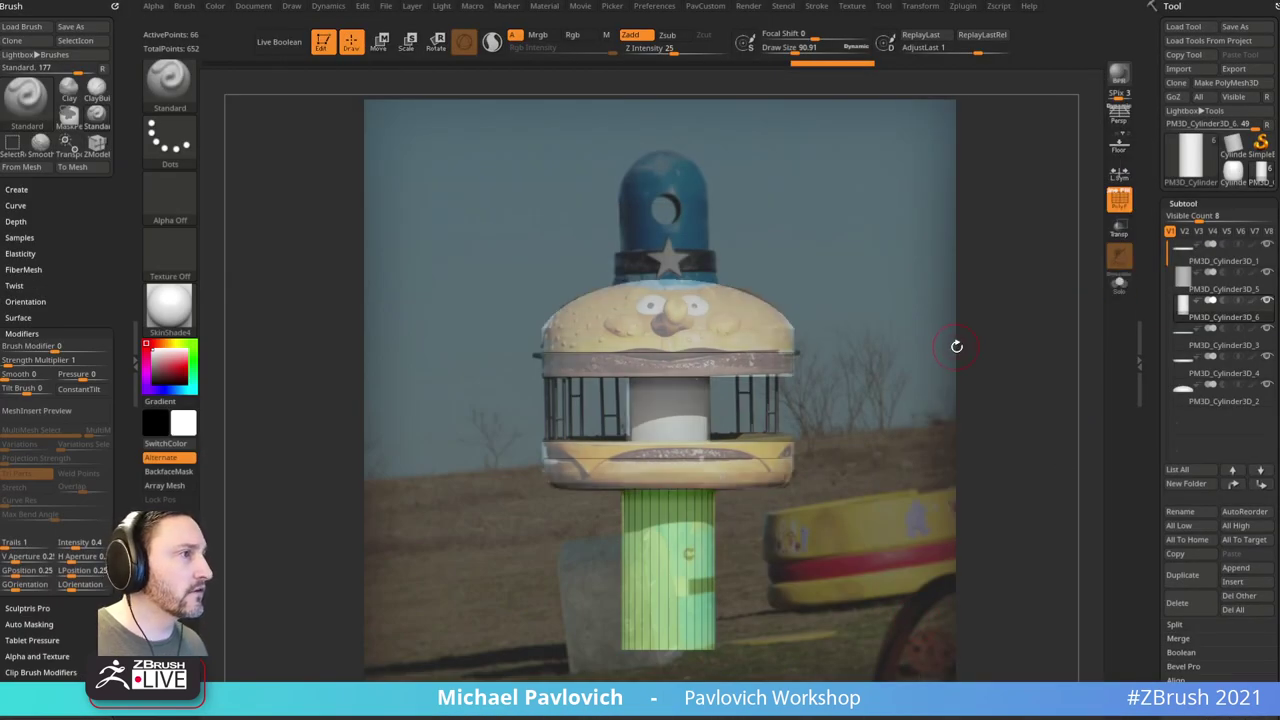
key(s)
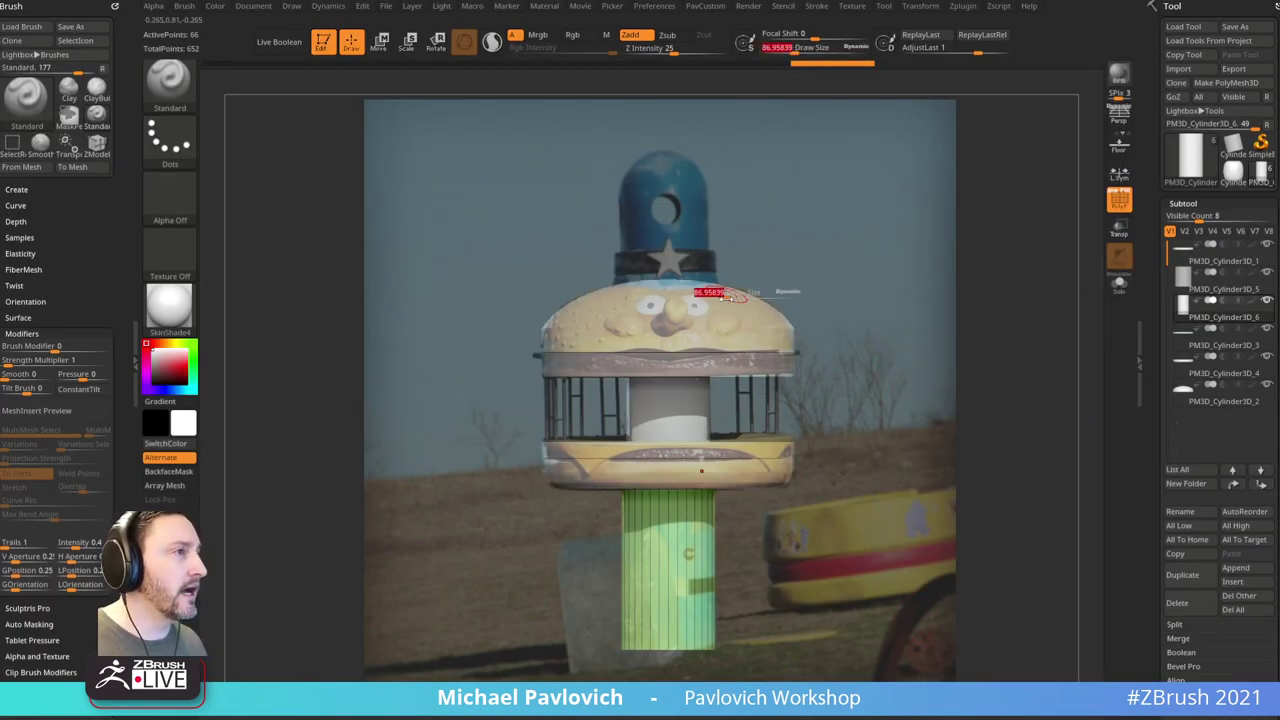
drag(777, 297, 712, 298)
key(2)
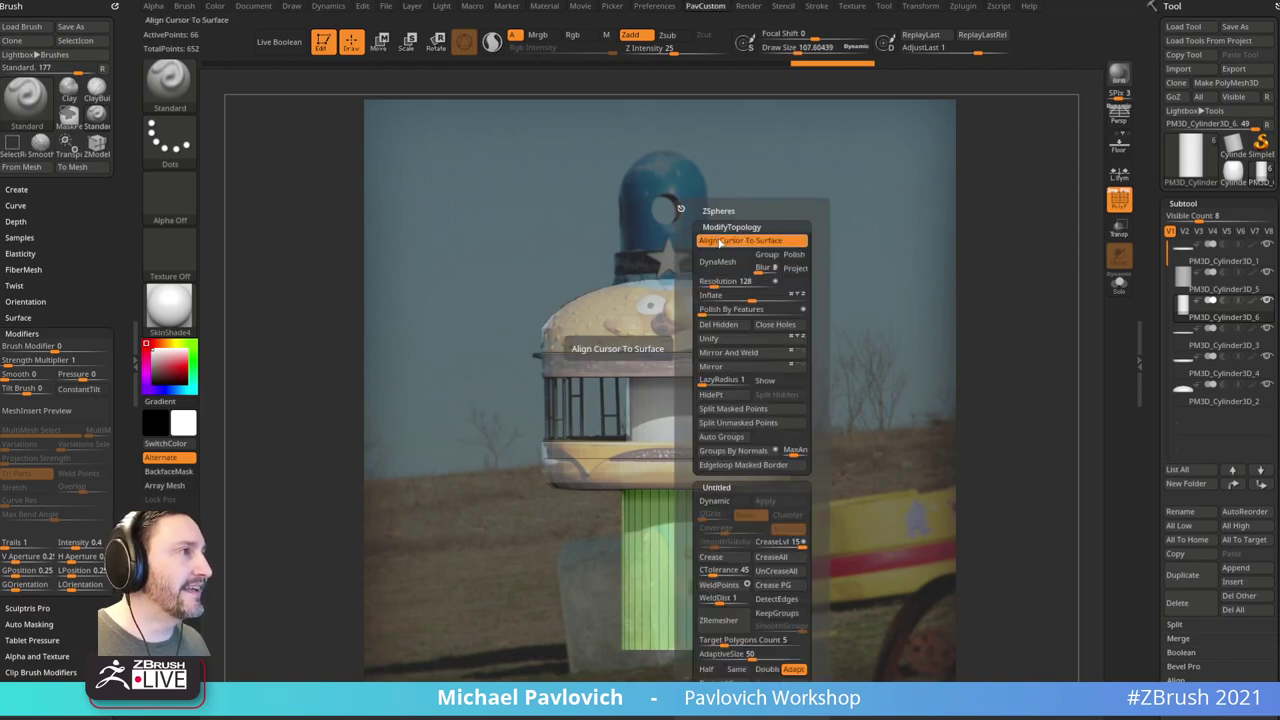
key(s)
drag(955, 345, 934, 345)
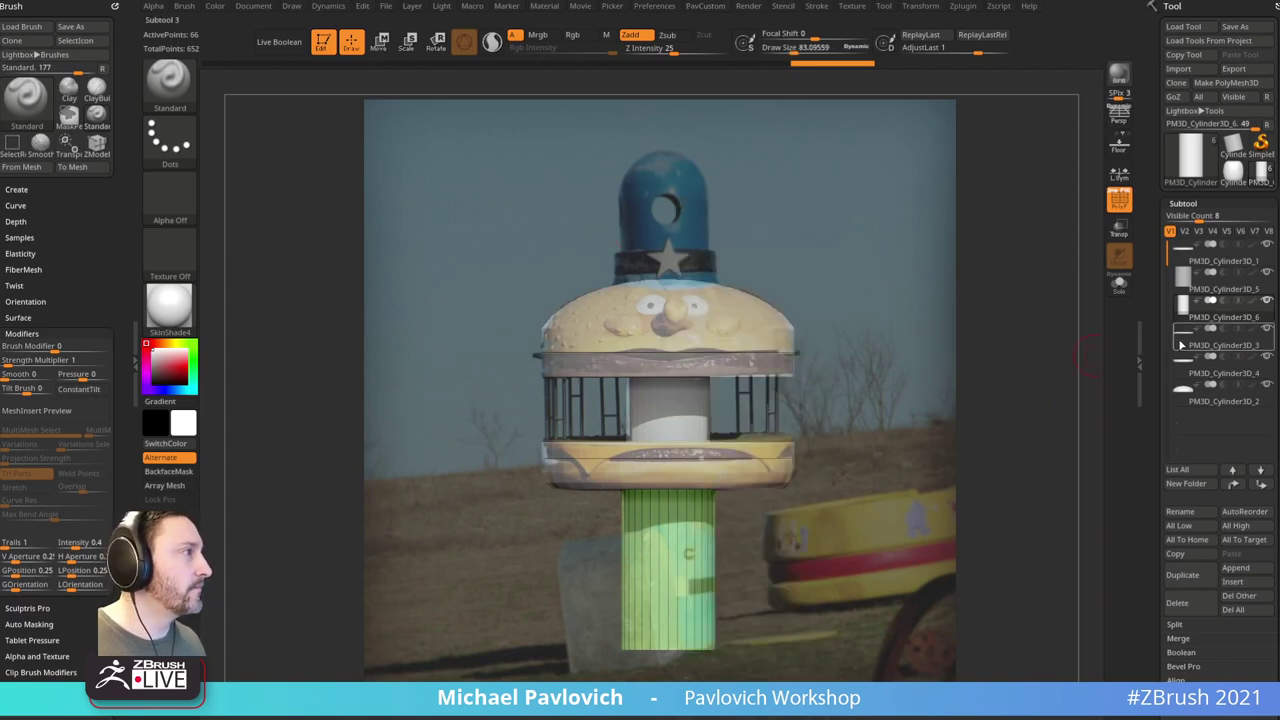
Step: Duplicate the upper patty, shrink the copy to the hat's width above the top bun, and stretch it up to the dome's base using a mask
click(1212, 268)
key(w)
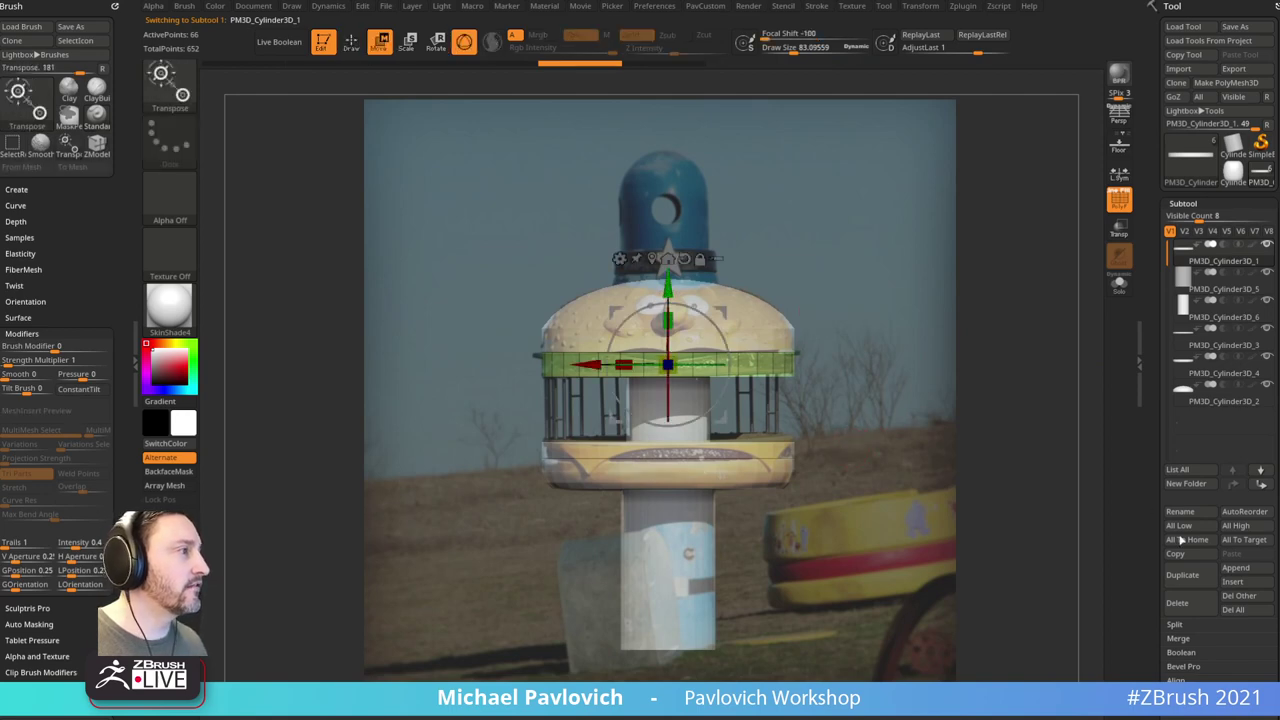
click(1182, 575)
mouse_move(668, 318)
mouse_down()
mouse_move(668, 202)
mouse_move(668, 298)
mouse_up()
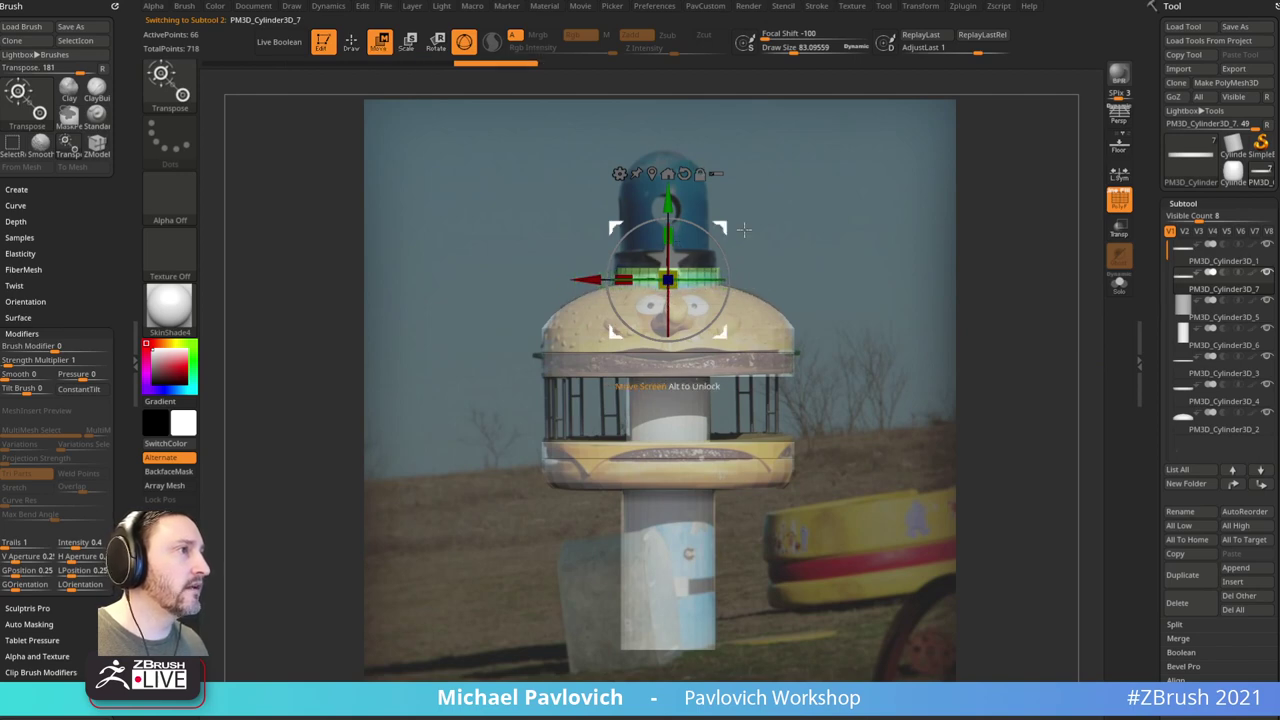
ctrl+drag(817, 181, 592, 276)
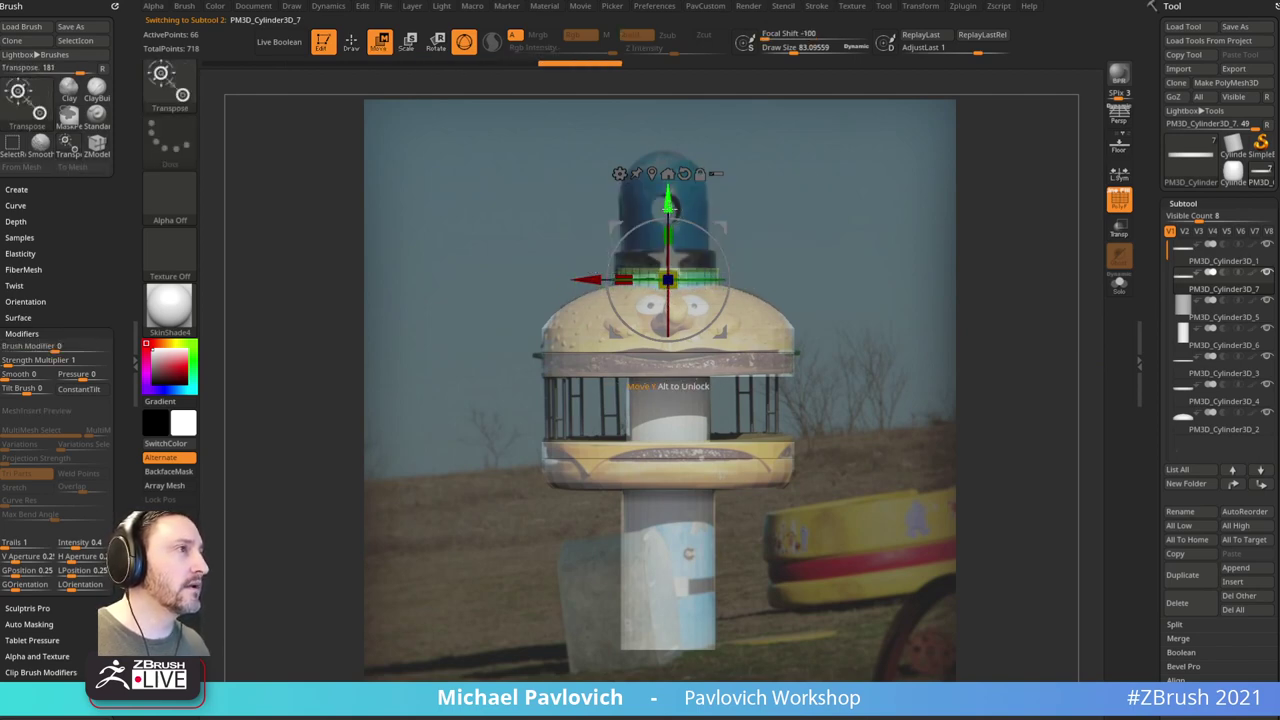
mouse_move(668, 210)
mouse_down()
mouse_move(668, 124)
mouse_move(668, 204)
mouse_up()
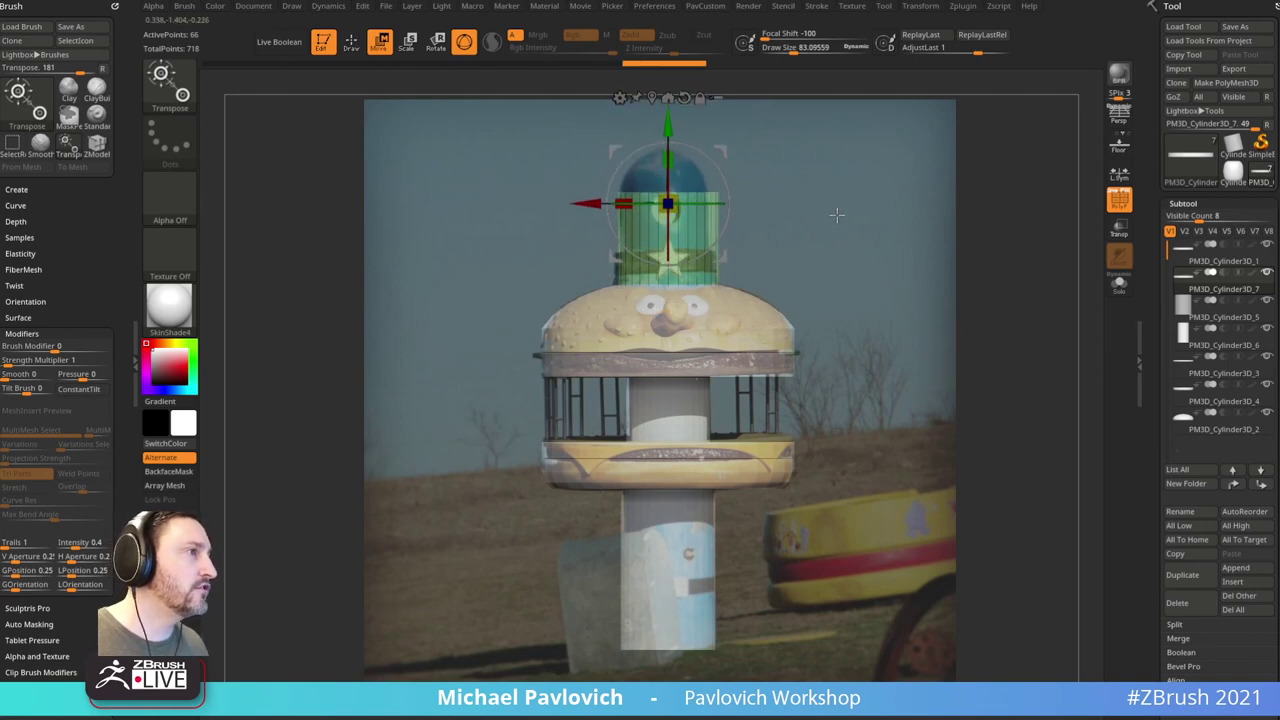
key(q)
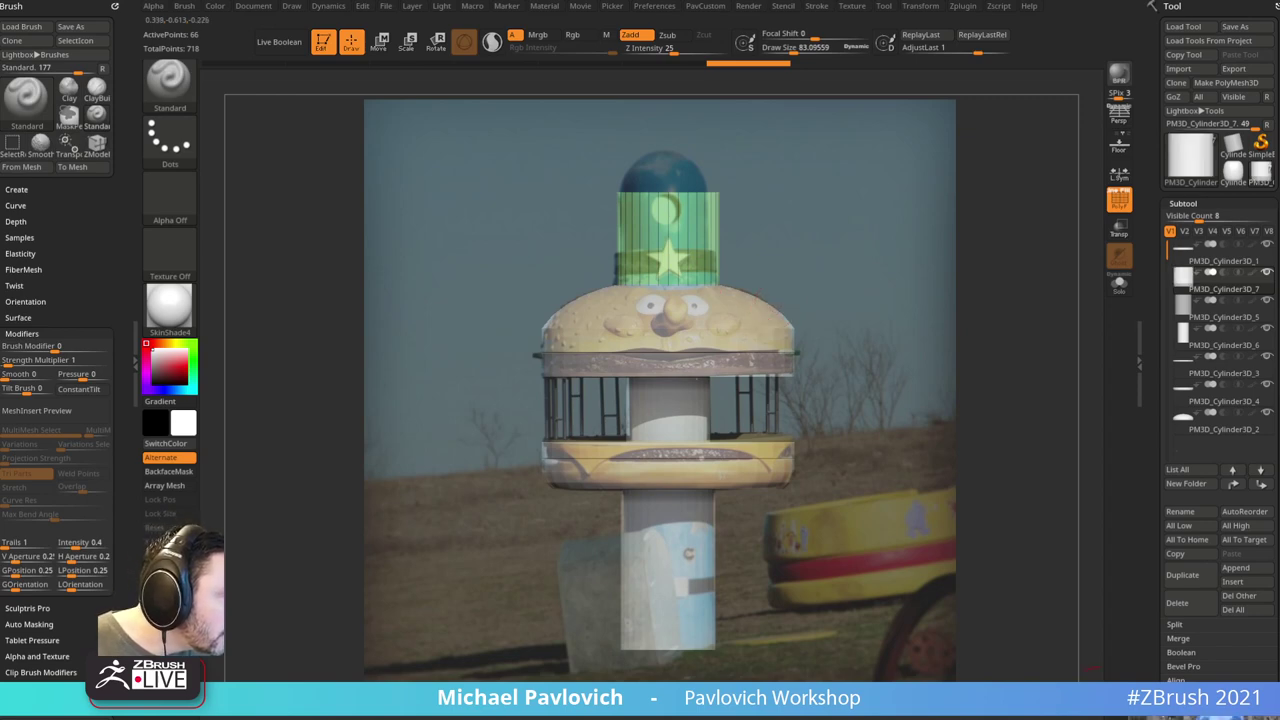
Step: Bring up the two burger tower reference photos and compare the shape of their hats
click(1150, 716)
drag(691, 406, 828, 421)
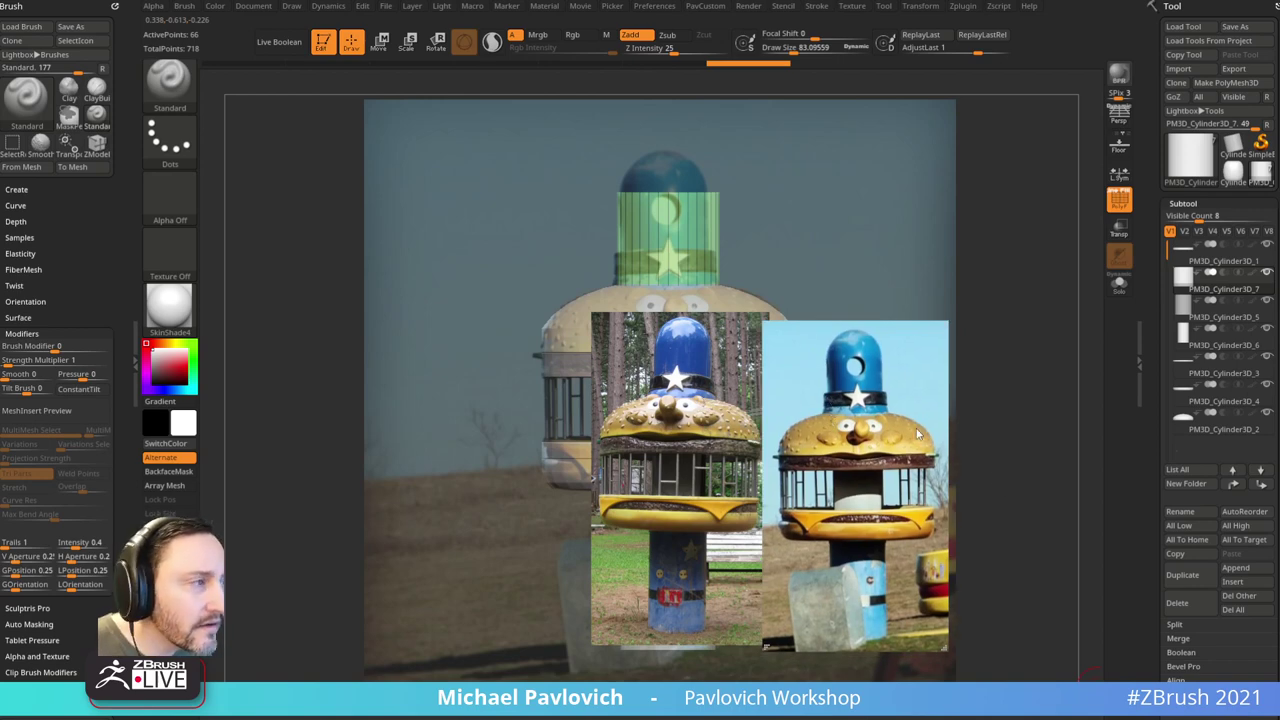
drag(917, 434, 1016, 719)
drag(640, 405, 660, 719)
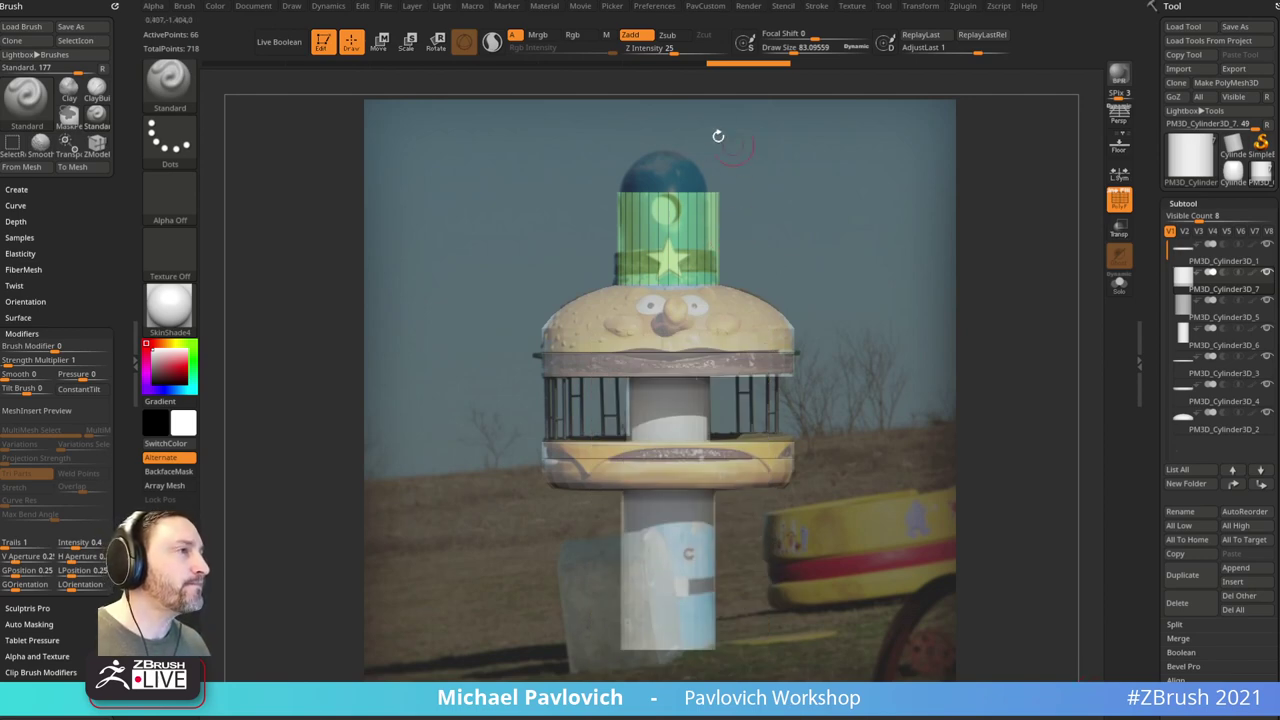
Step: Insert two evenly spaced edge loops around the hat cylinder with the ZModeler brush
key(b)
key(z)
key(m)
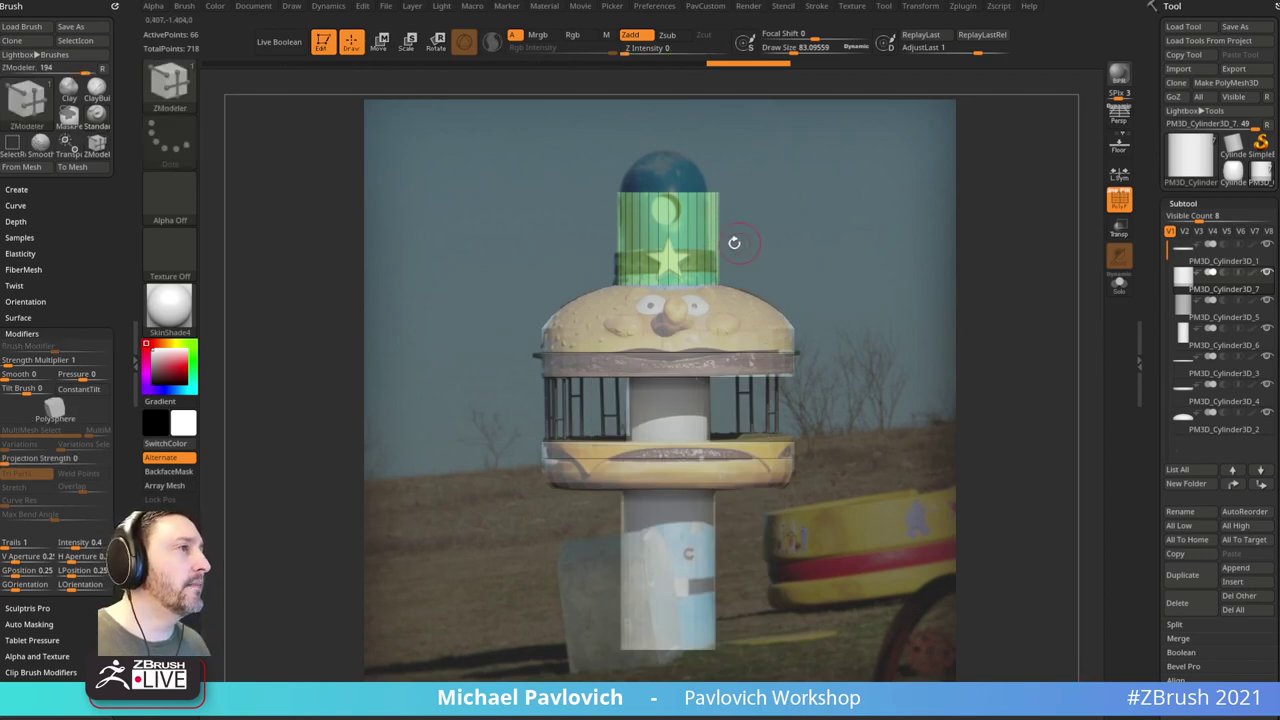
key(space)
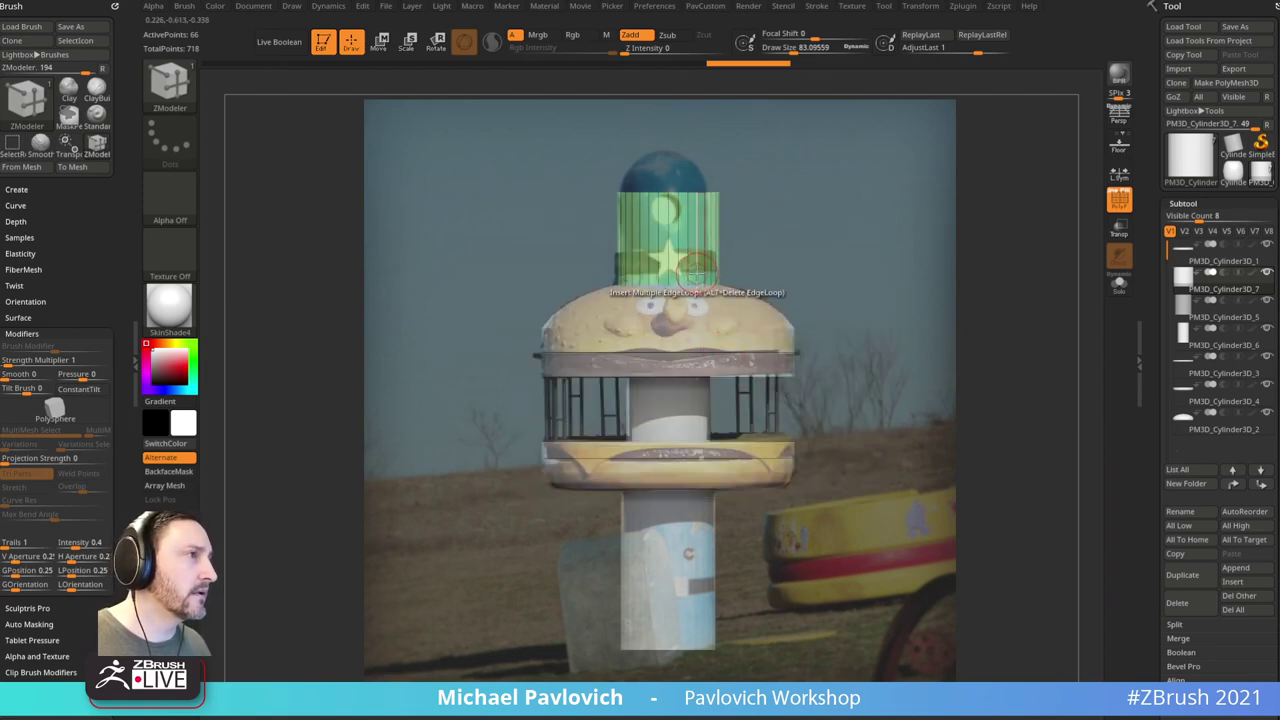
click(697, 268)
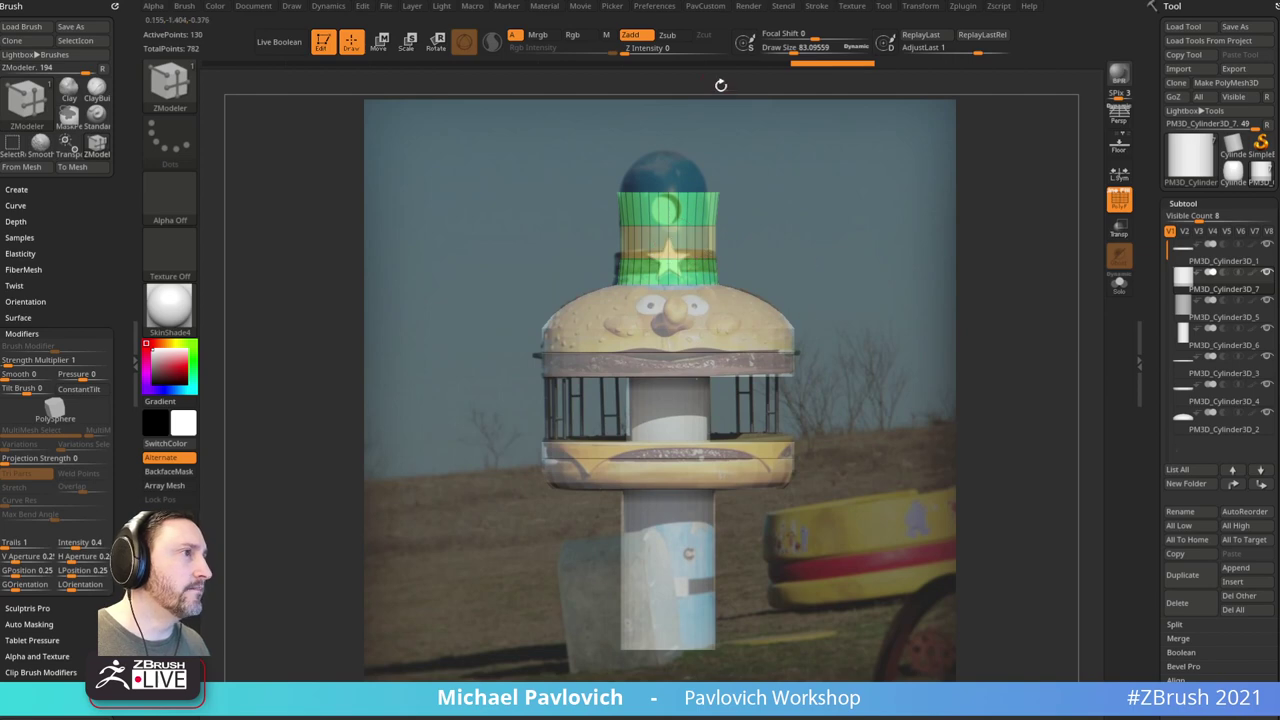
Step: Mask off all but the hat cylinder's top ring and adjust that ring inward to match the hat in the photo
key(ctrl)
ctrl+drag(793, 139, 582, 201)
ctrl+click(584, 201)
key(w)
click(651, 97)
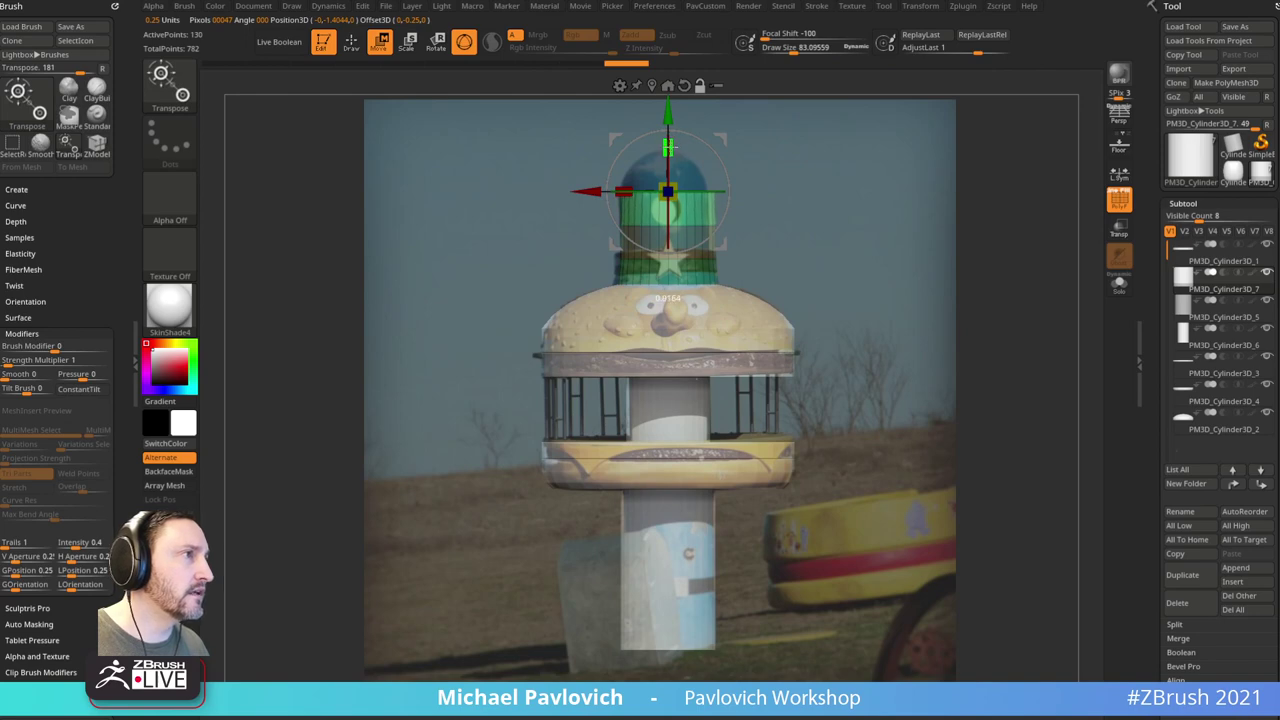
key(q)
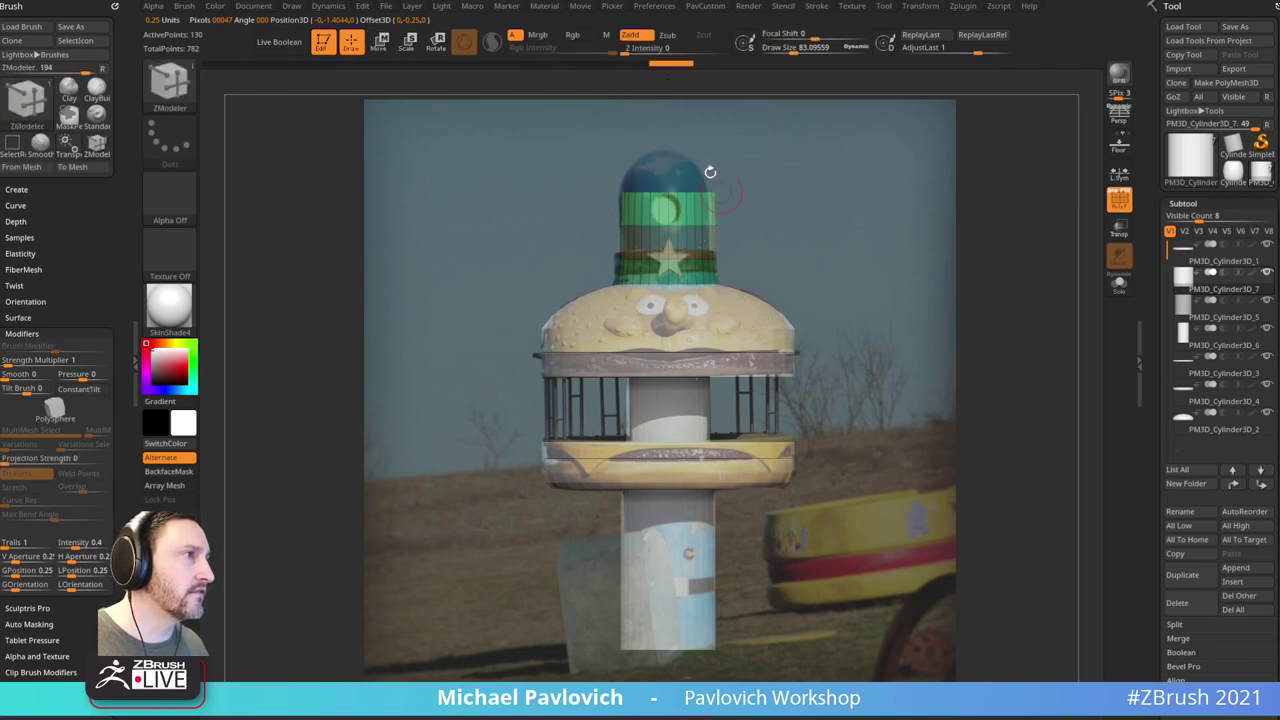
Step: Clear the mask, hide the flat cap on top of the hat cylinder, and delete the hidden geometry
ctrl+drag(838, 260, 845, 246)
ctrl+shift+drag(807, 139, 590, 203)
drag(758, 203, 788, 228)
ctrl+shift+drag(868, 214, 893, 236)
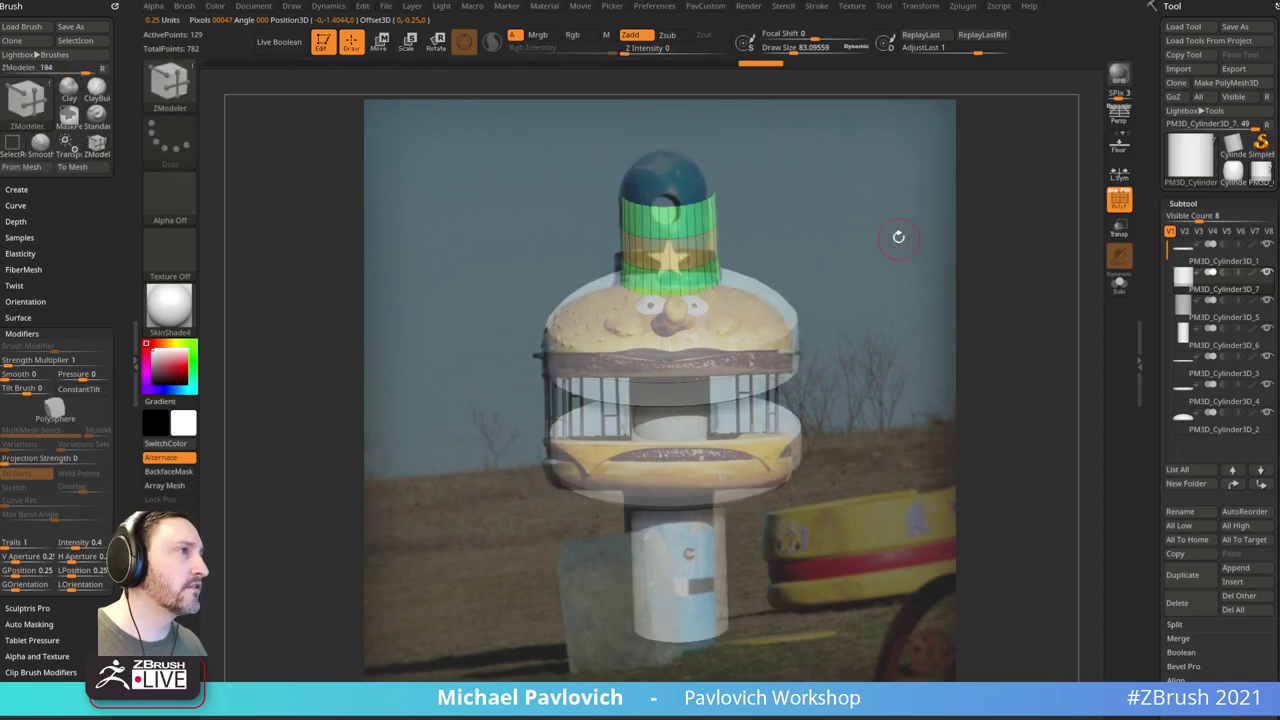
key(2)
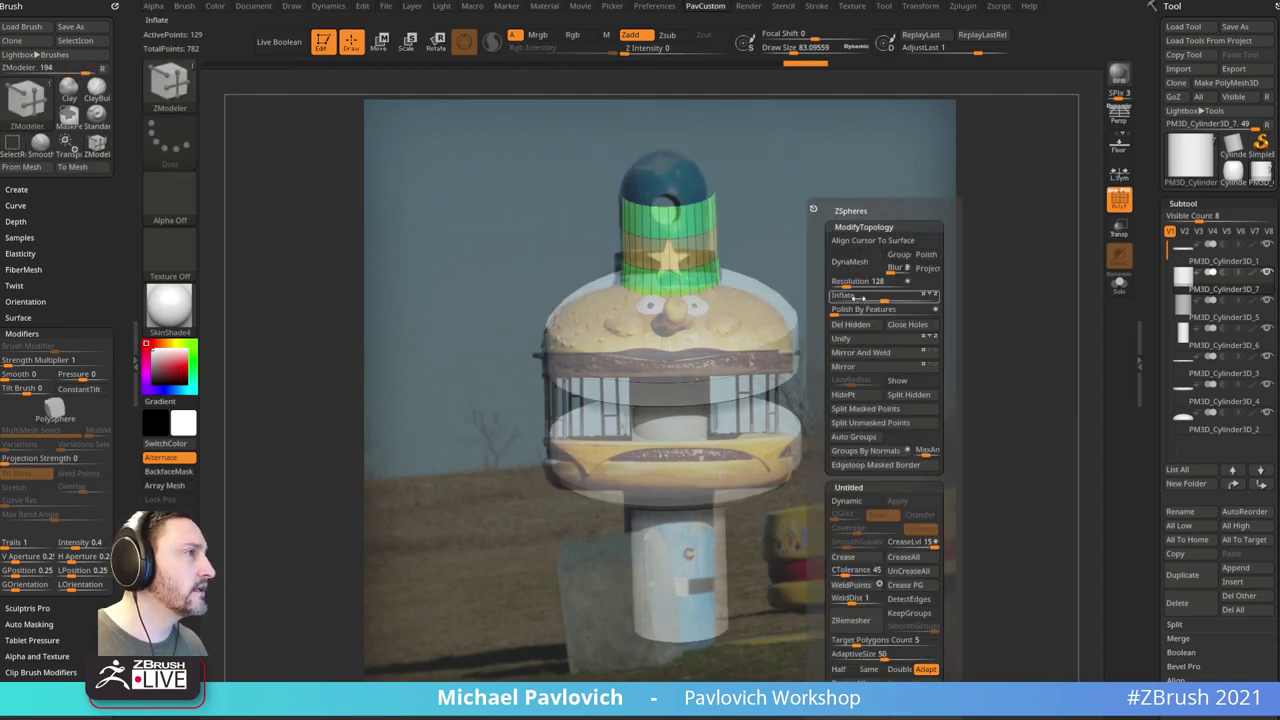
click(864, 325)
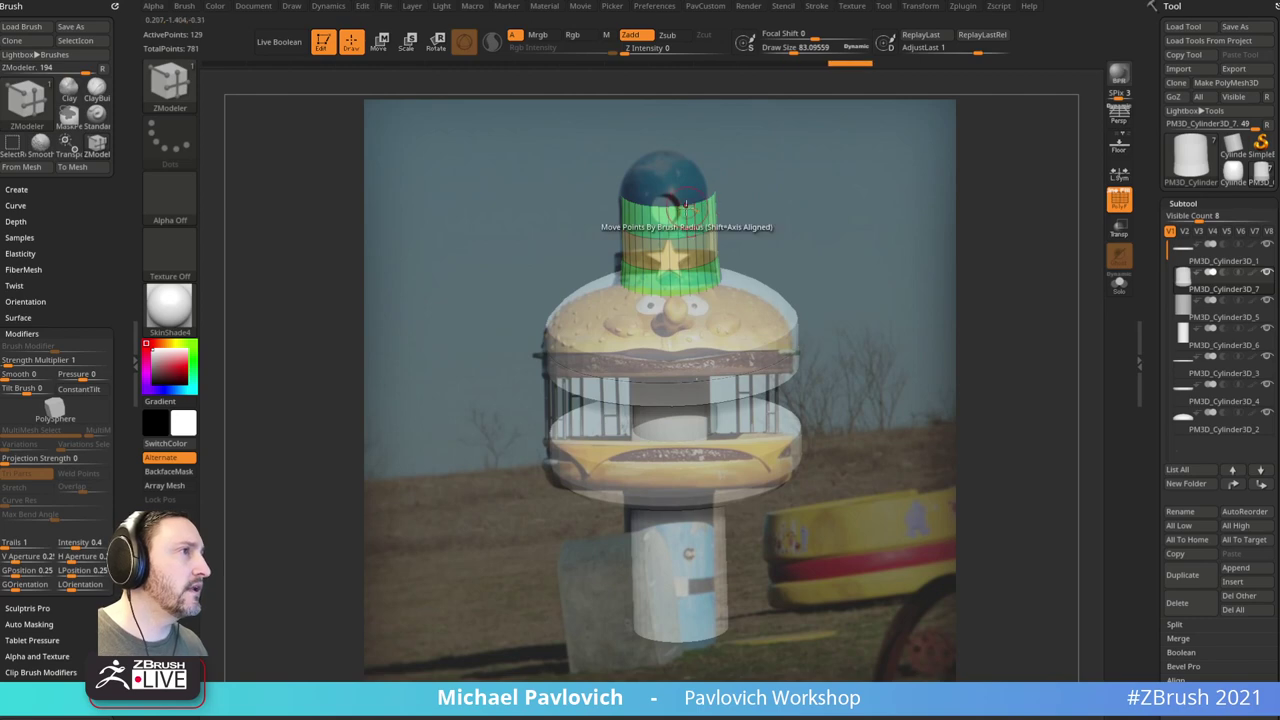
Step: Set the ZModeler edge action to Close with the Convex Hole target and square the view to the front
key(space)
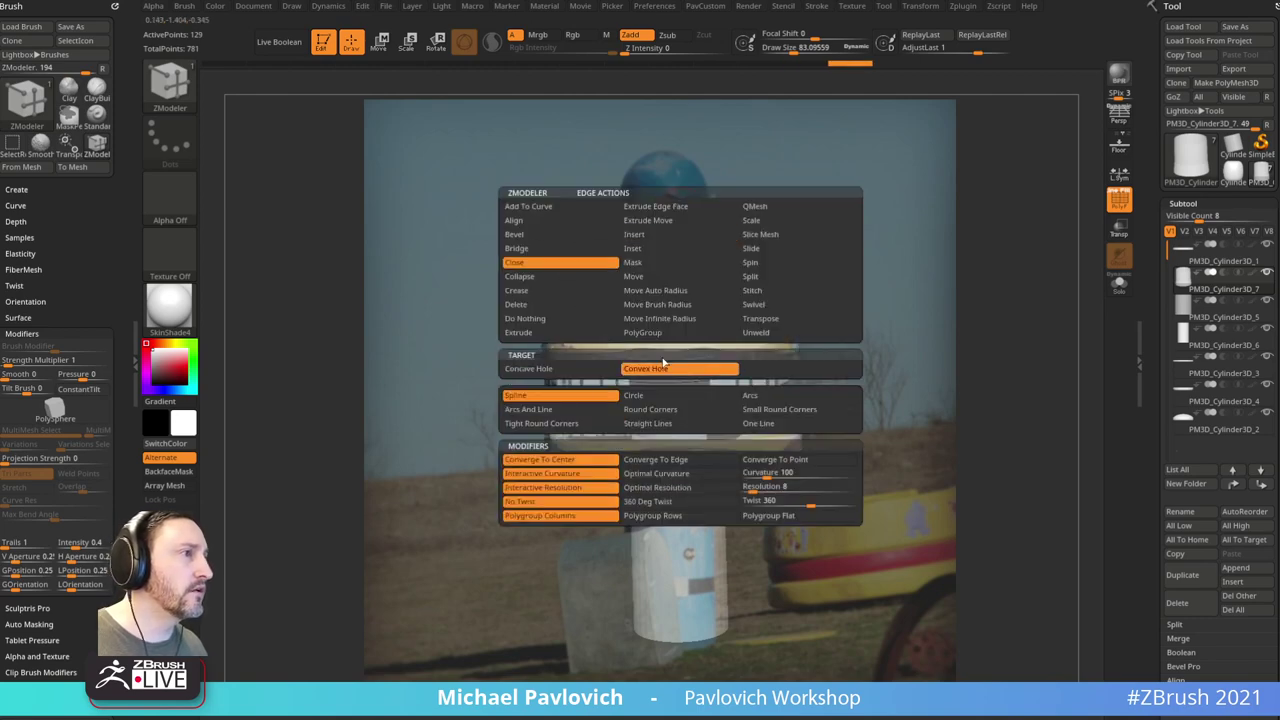
click(663, 367)
shift+click(780, 180)
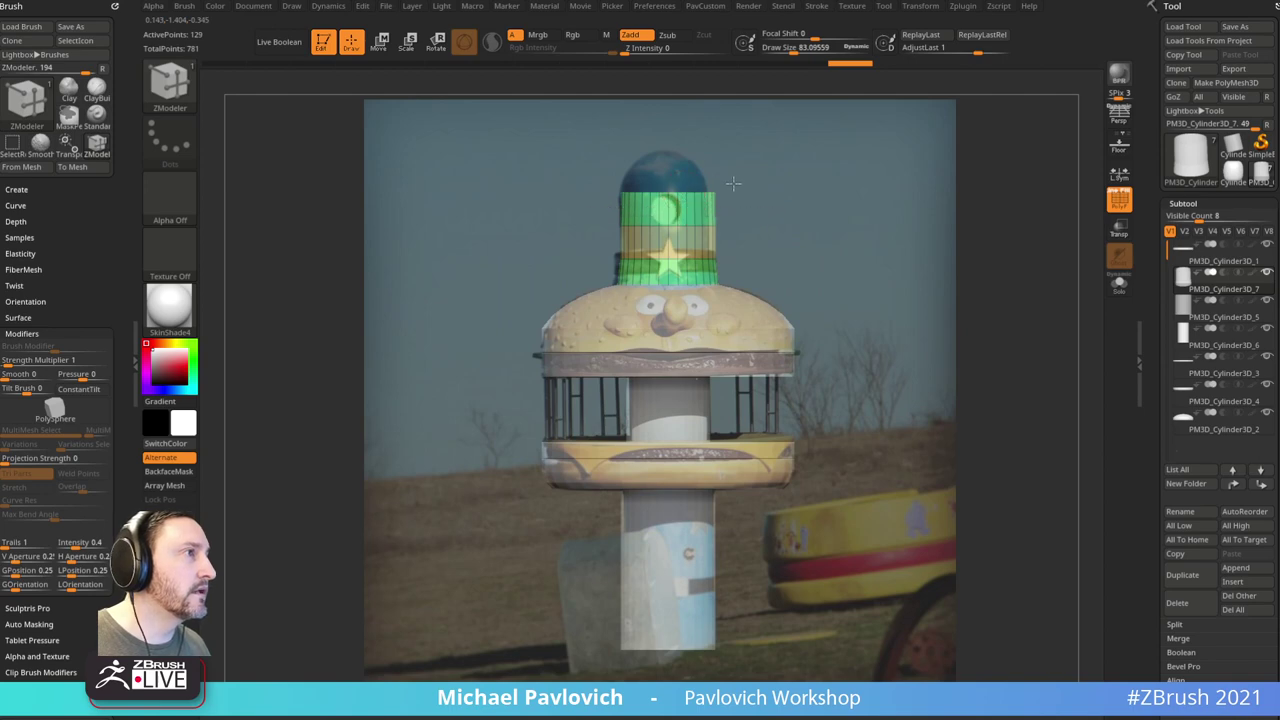
Step: Undo the hat cap deletion and isolate the cap to check its polygons
key(ctrl+z)
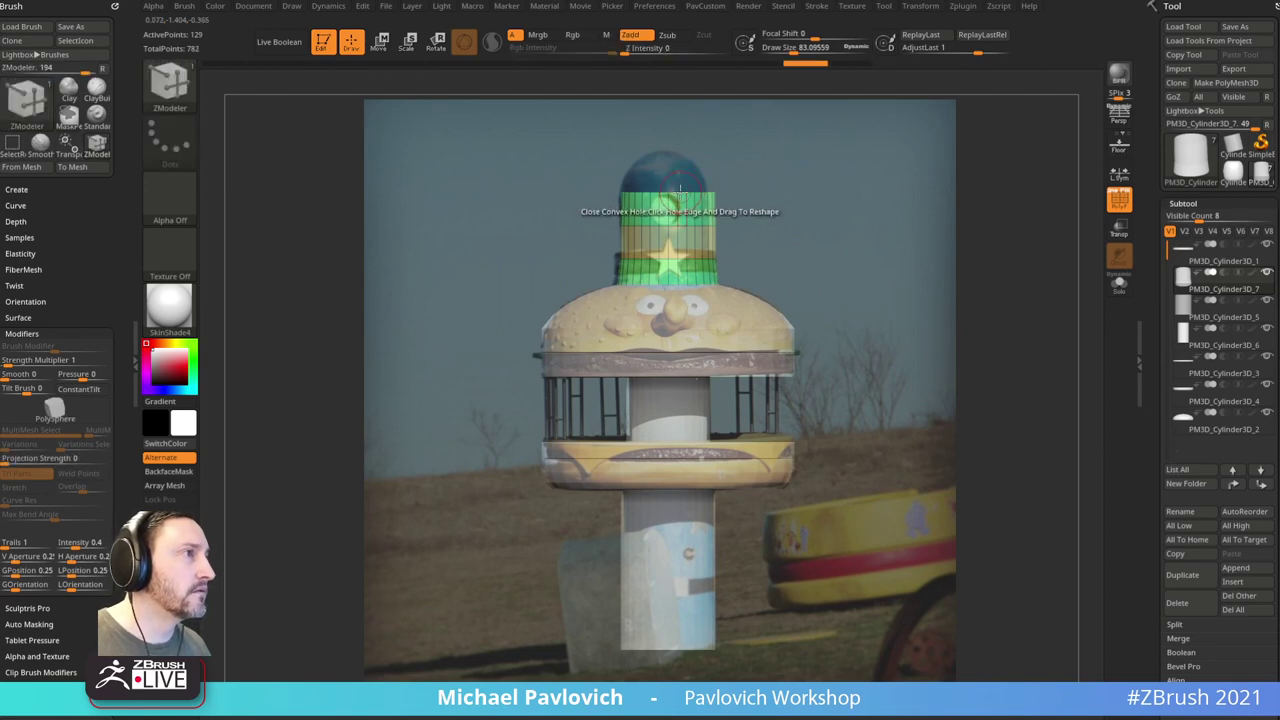
drag(820, 176, 820, 236)
ctrl+shift+click(696, 180)
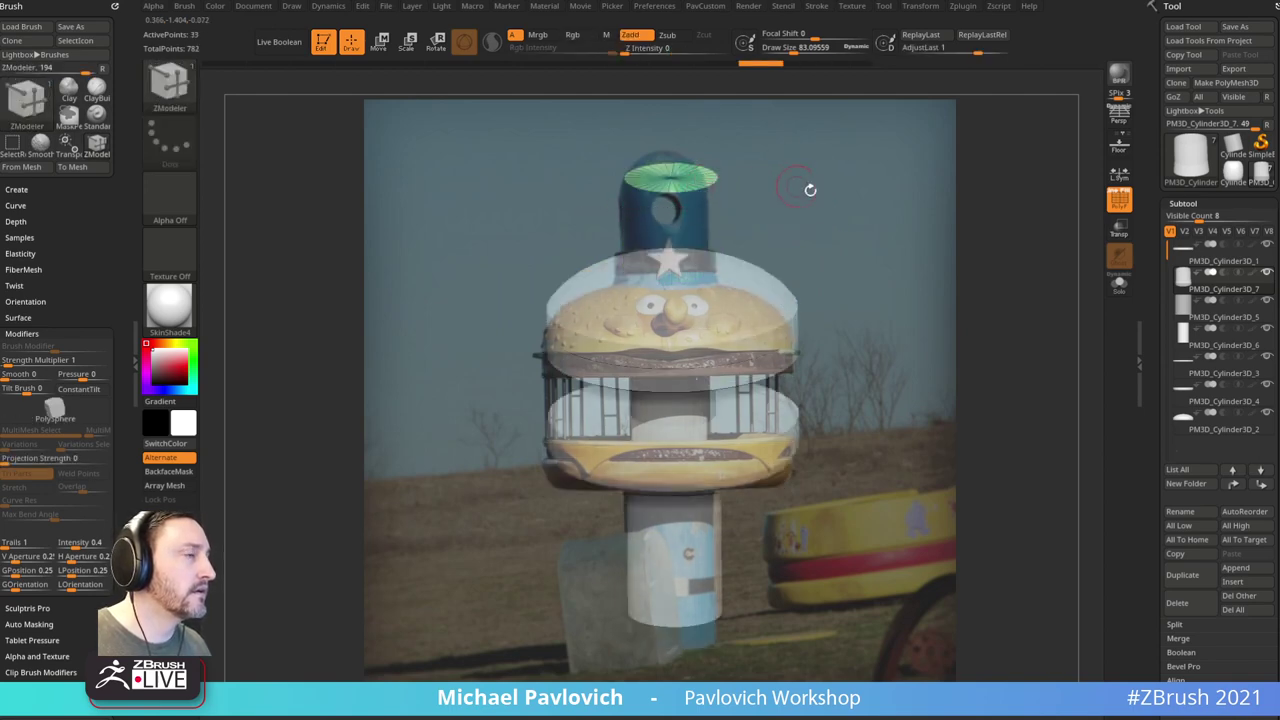
ctrl+shift+drag(885, 165, 919, 223)
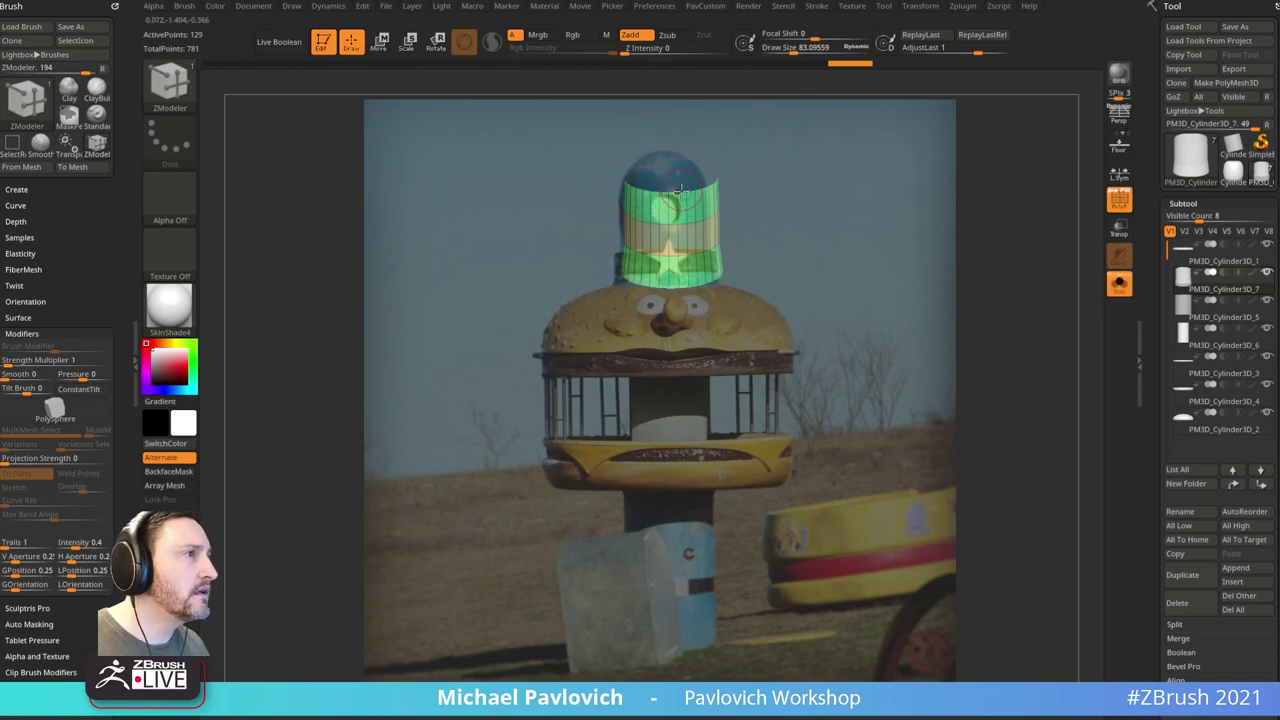
Step: Close the hat's open top with a rounded dome matching the photo, undoing the first attempt and redoing it from the front view
drag(679, 188, 679, 170)
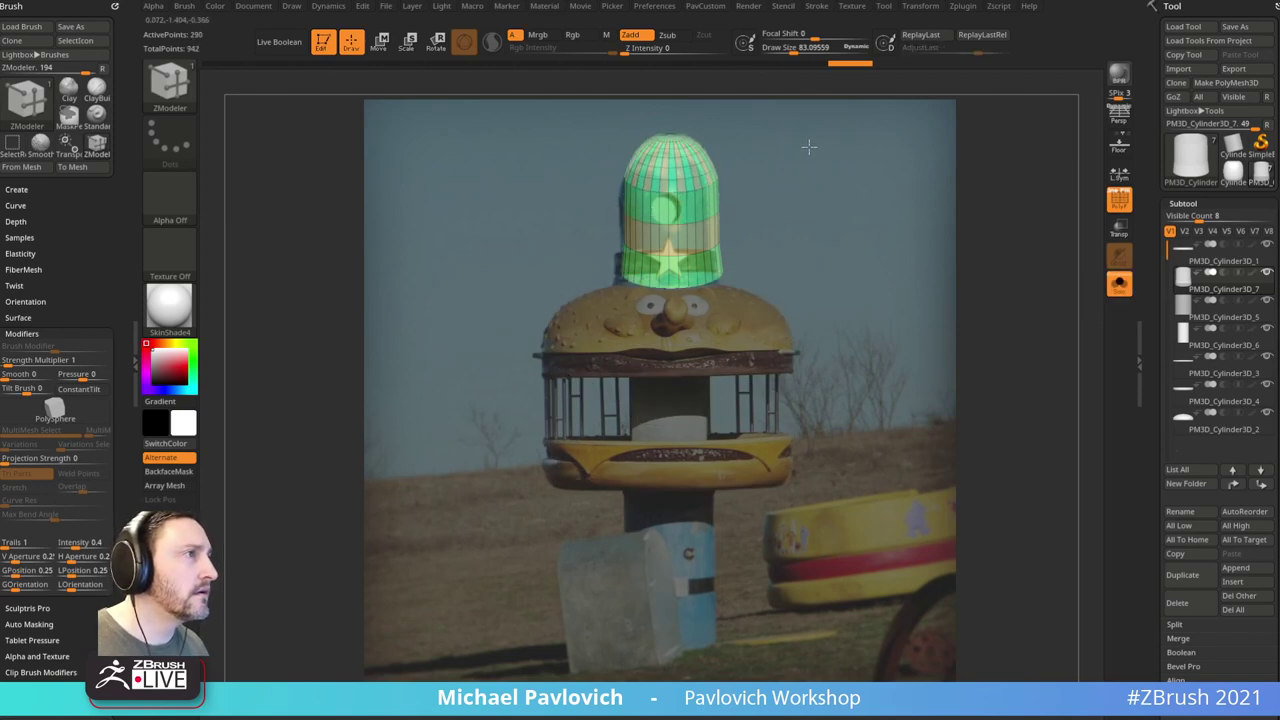
key(ctrl+z)
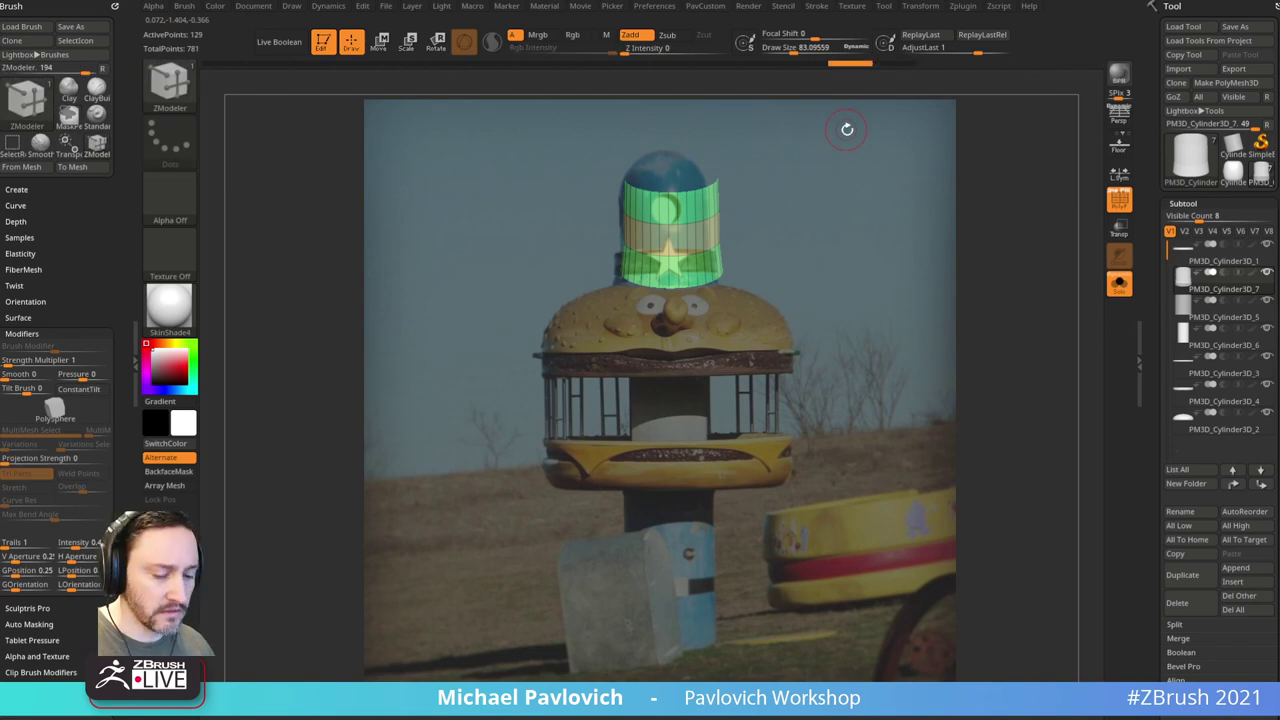
shift+drag(847, 129, 847, 129)
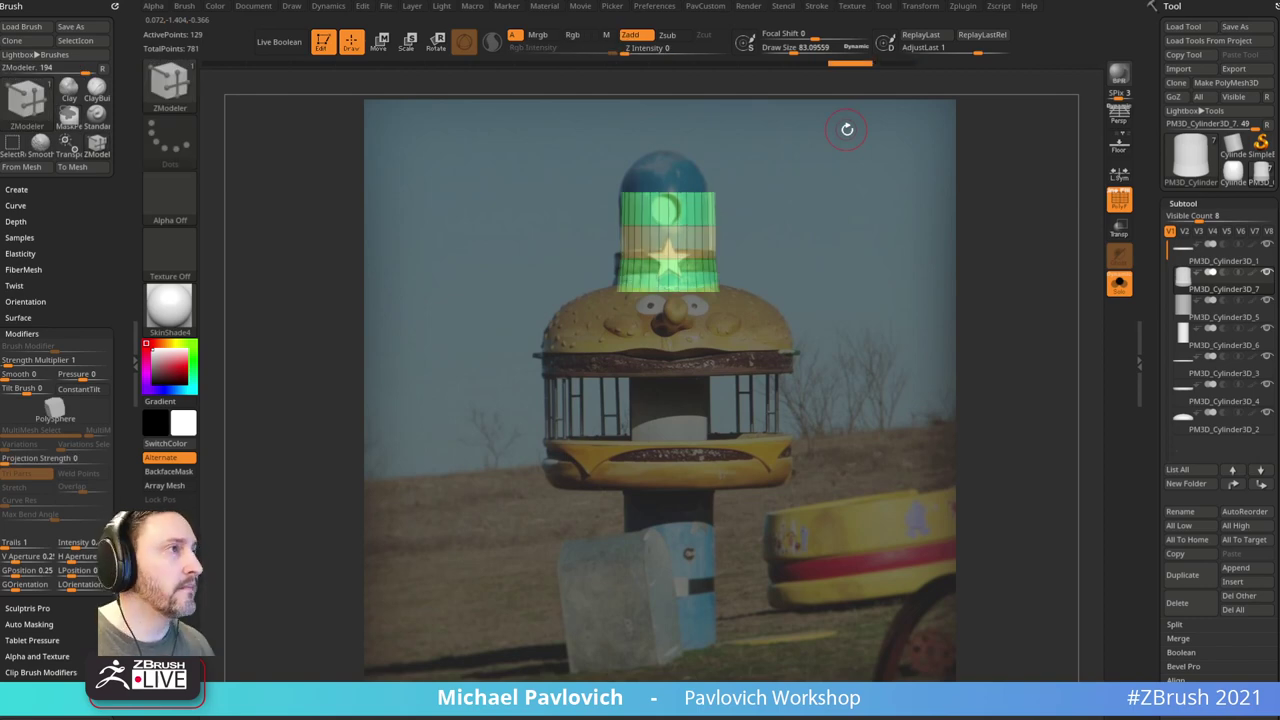
drag(682, 191, 805, 149)
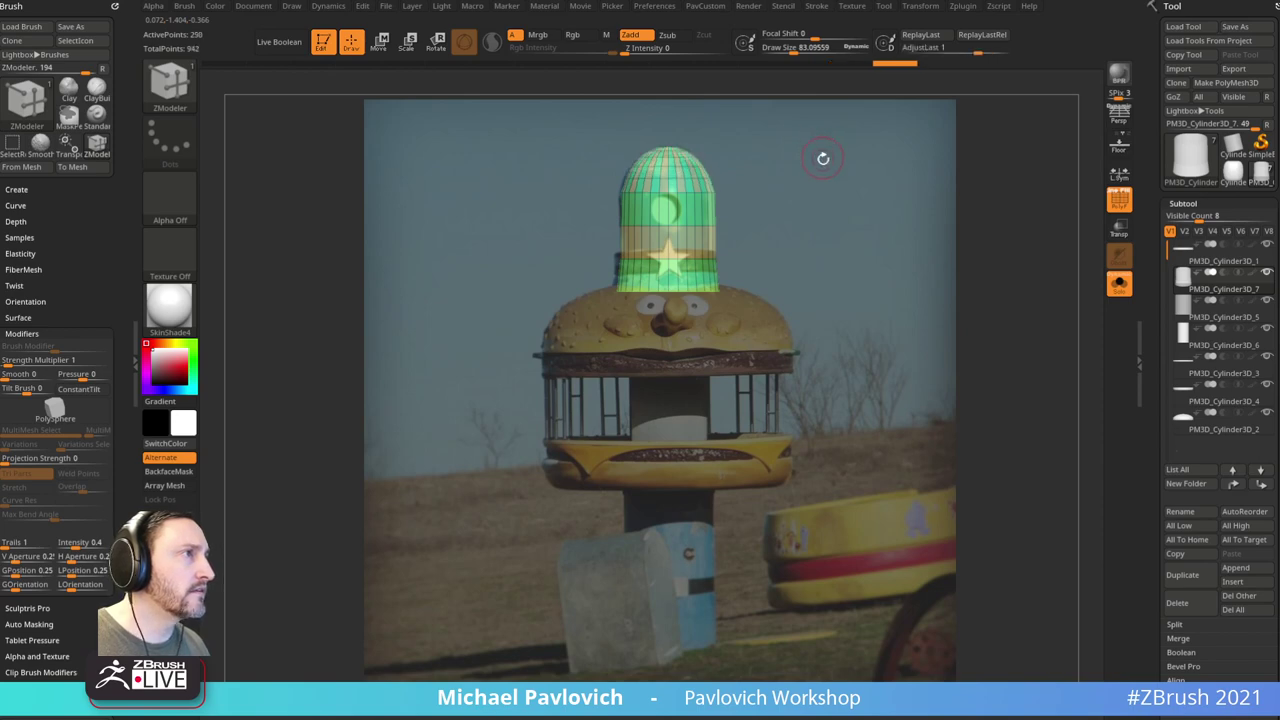
Step: Isolate the dome faces of the hat, assign them a single polygroup, and show the whole hat again
ctrl+shift+click(675, 180)
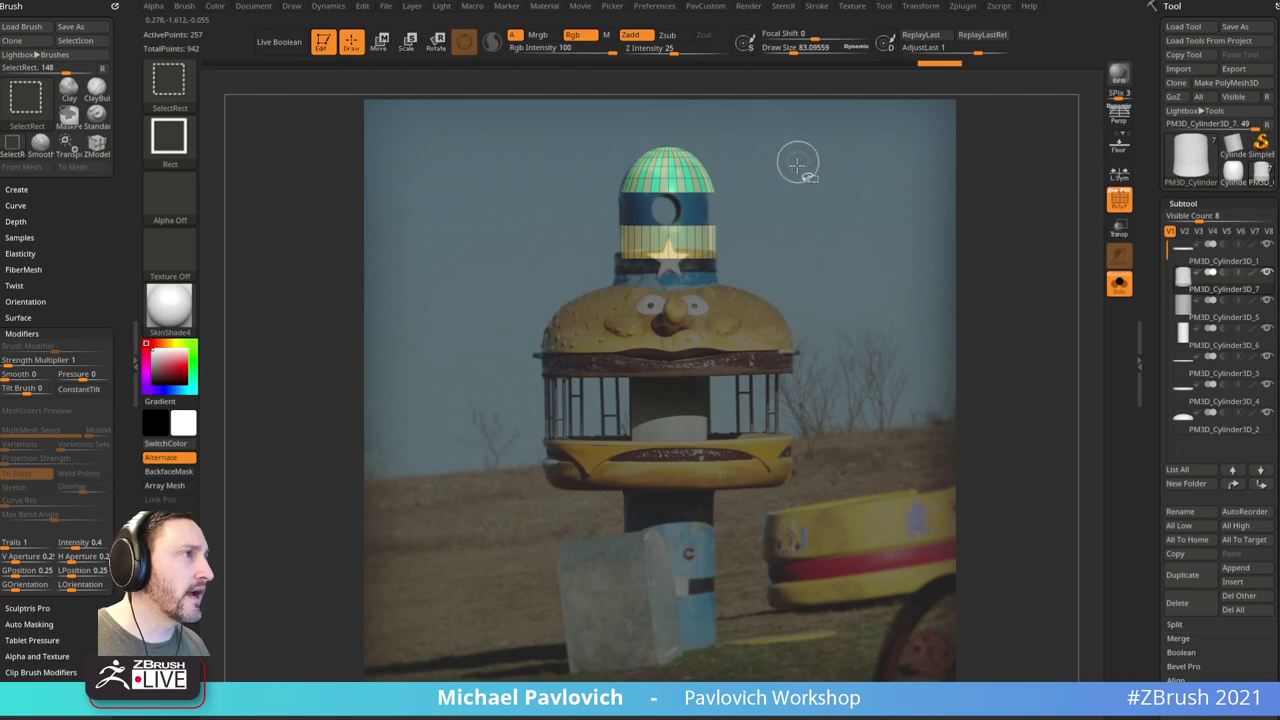
ctrl+shift+click(796, 162)
ctrl+shift+drag(762, 117, 667, 138)
ctrl+shift+drag(589, 116, 760, 208)
key(ctrl+w)
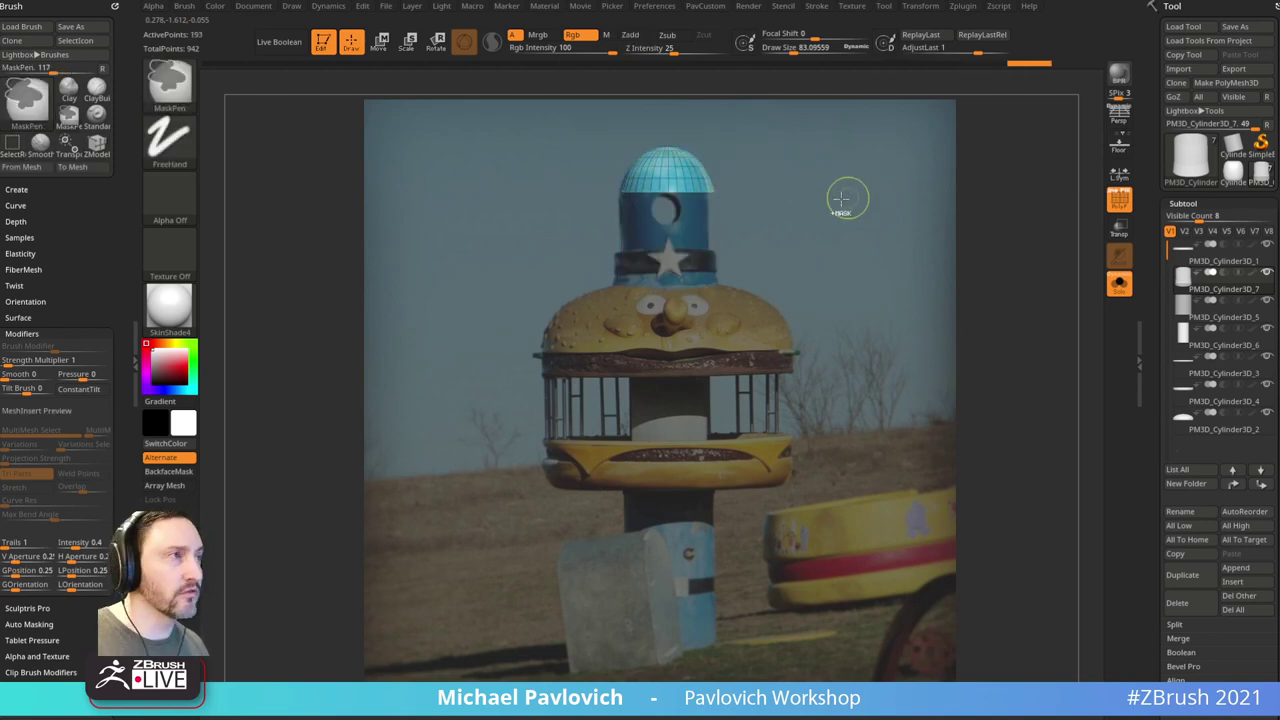
ctrl+shift+click(871, 170)
Step: Center and straighten the gizmo over the hat dome, and lower the dome slightly to the photo's hat height
key(w)
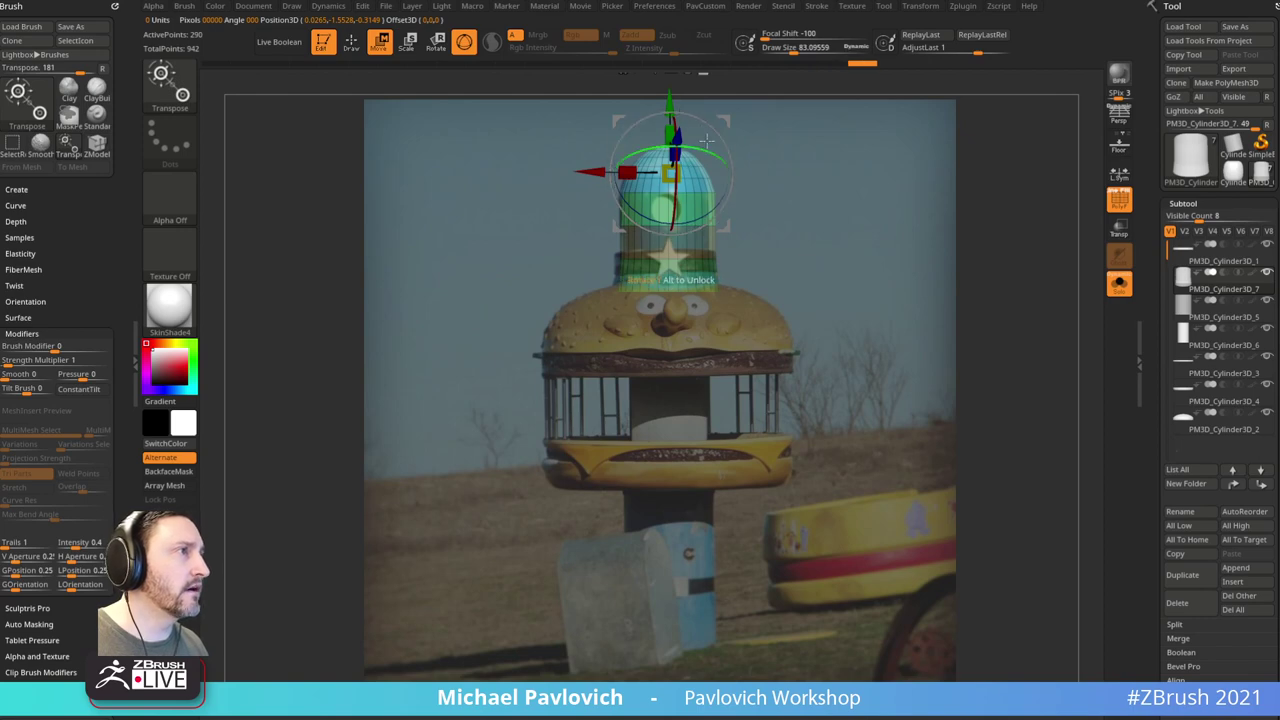
click(620, 320)
alt+click(635, 215)
click(604, 215)
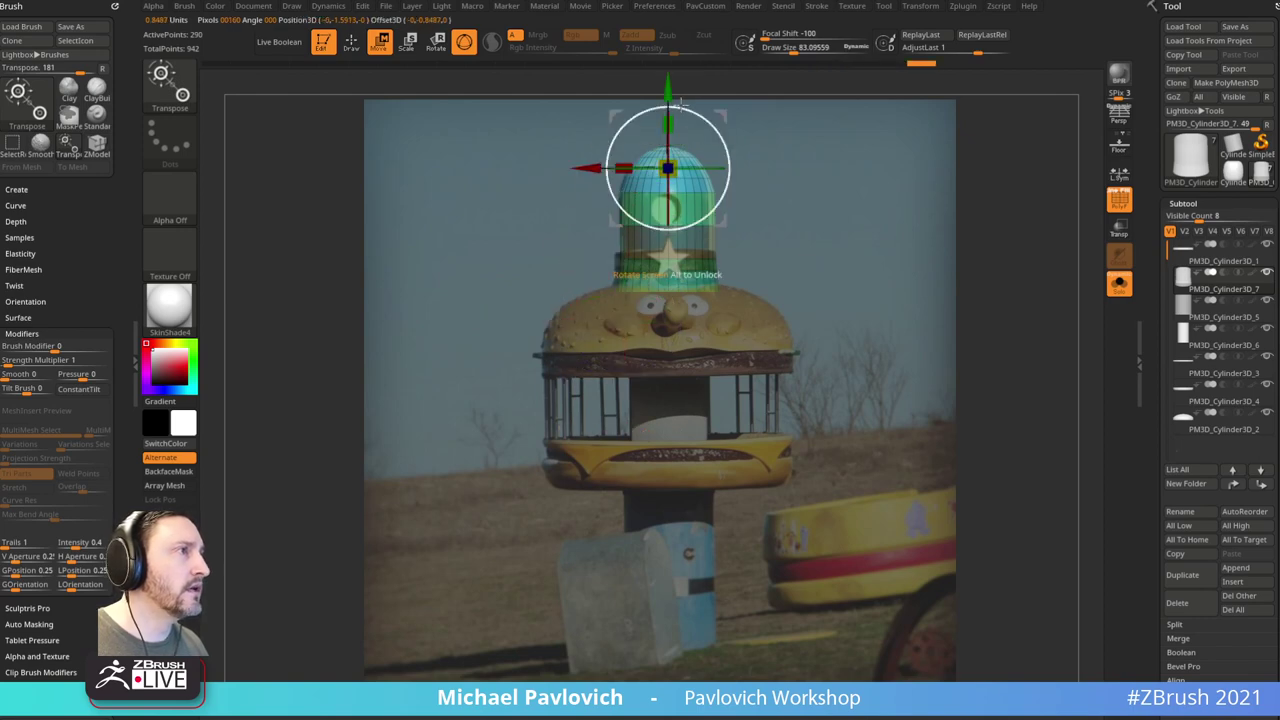
alt+drag(675, 96, 670, 148)
key(q)
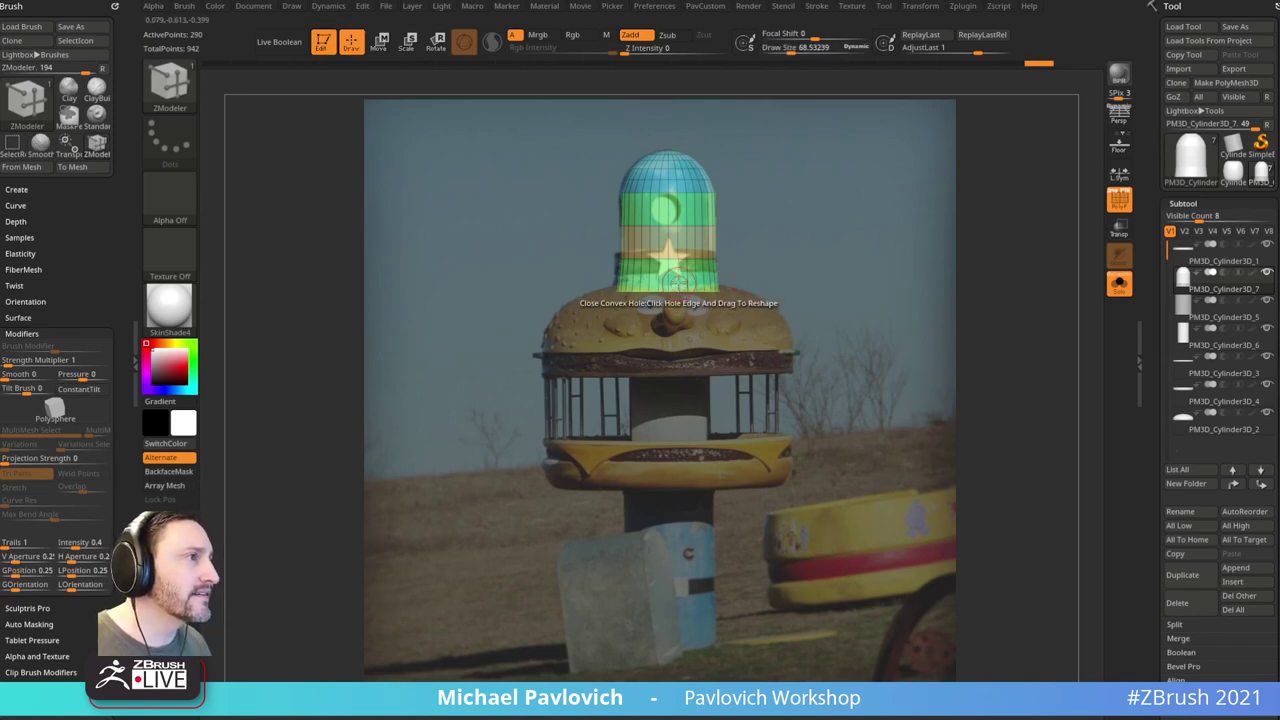
Step: Insert a single edge loop around the lower part of the hat with the ZModeler Insert edge action
key(space)
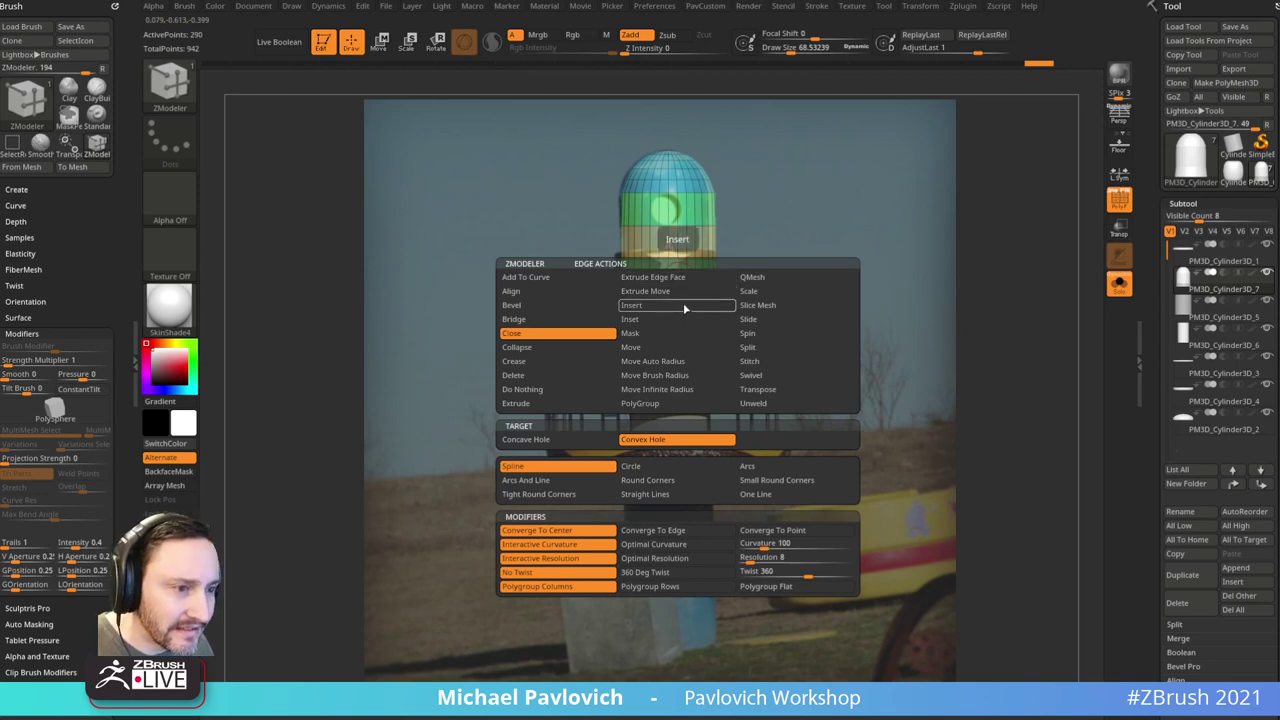
click(667, 308)
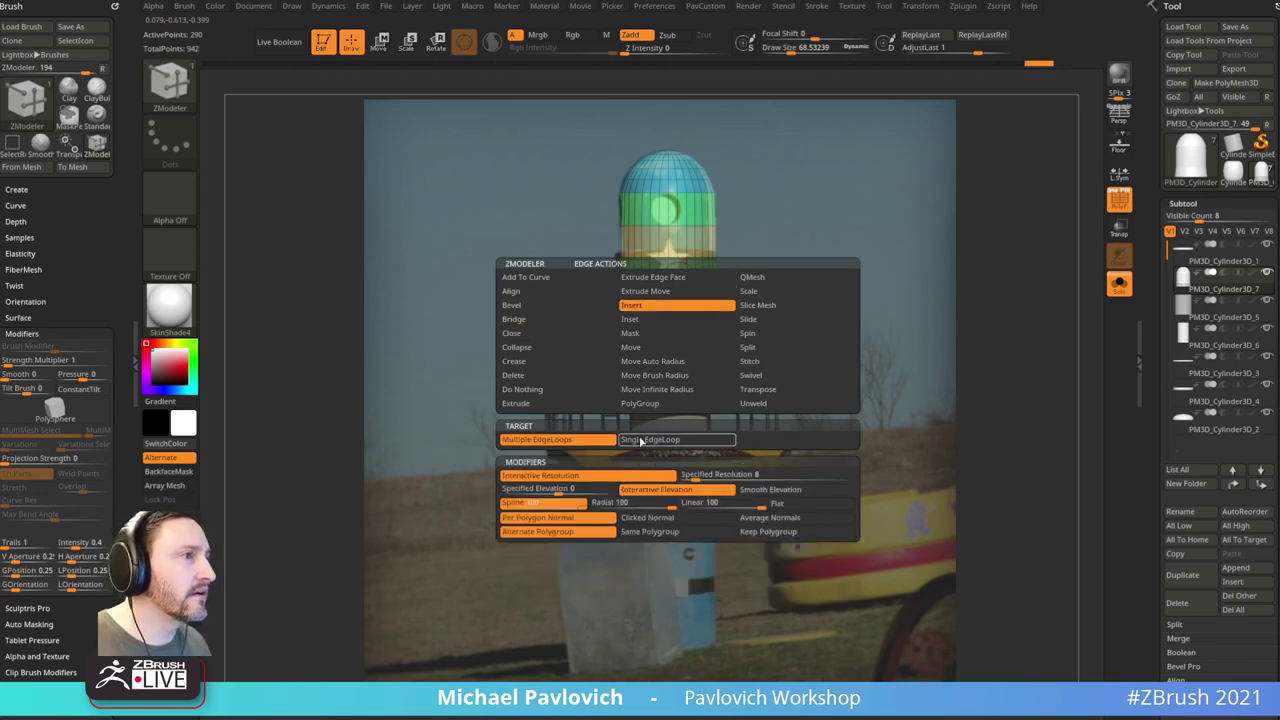
click(643, 441)
click(671, 282)
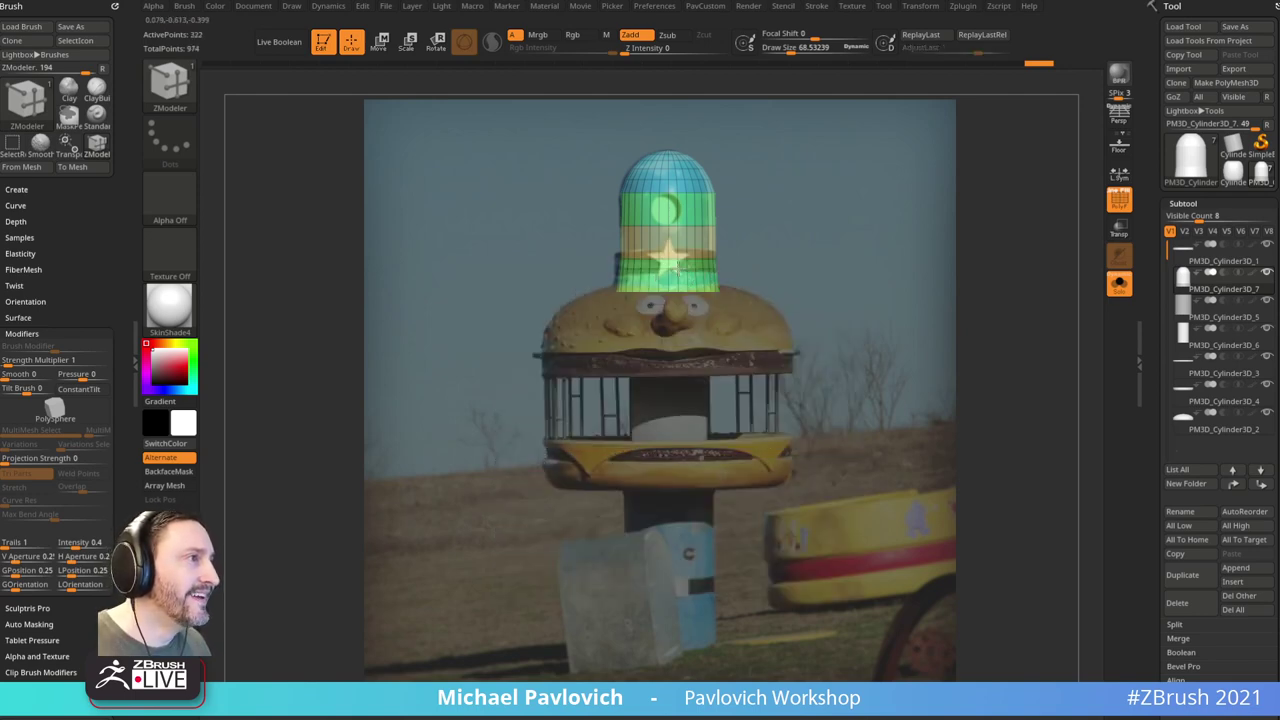
Step: Hide the reference photo, give the hat's lowest band its own polygroup, and set the polygon action to QMesh on Polygroup All
right_click(697, 284)
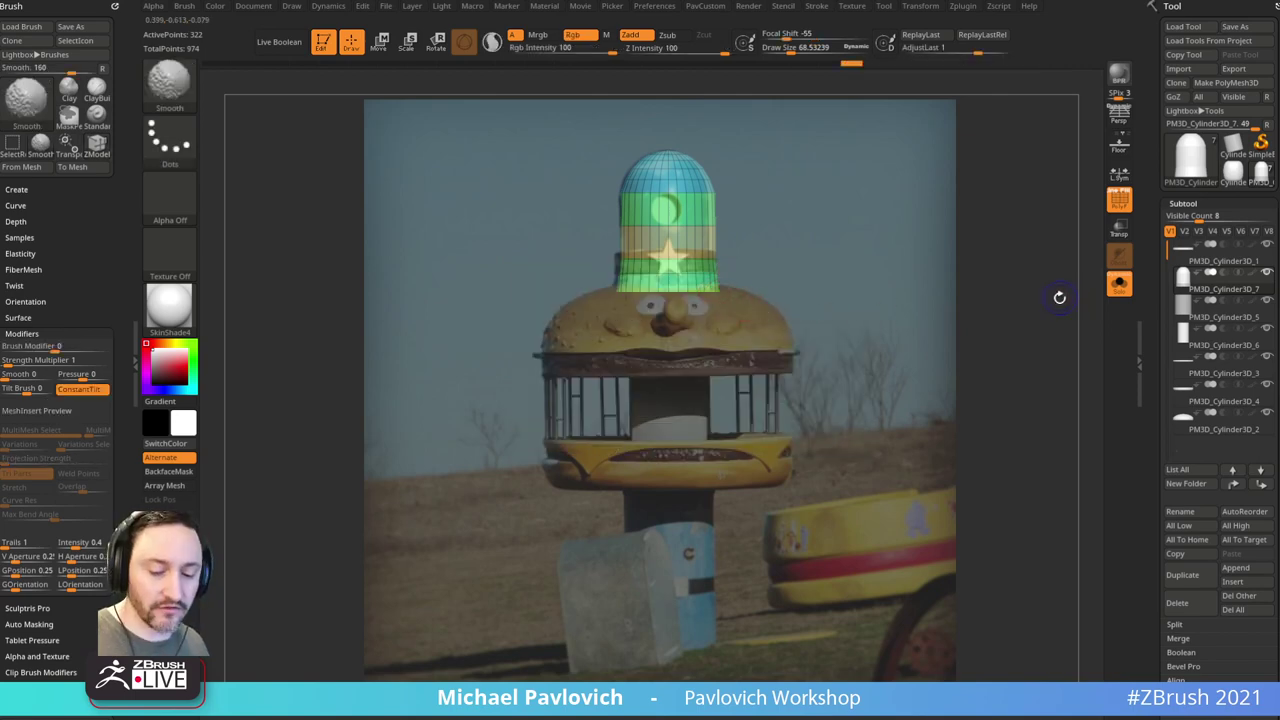
key(shift+z)
right_click(679, 281)
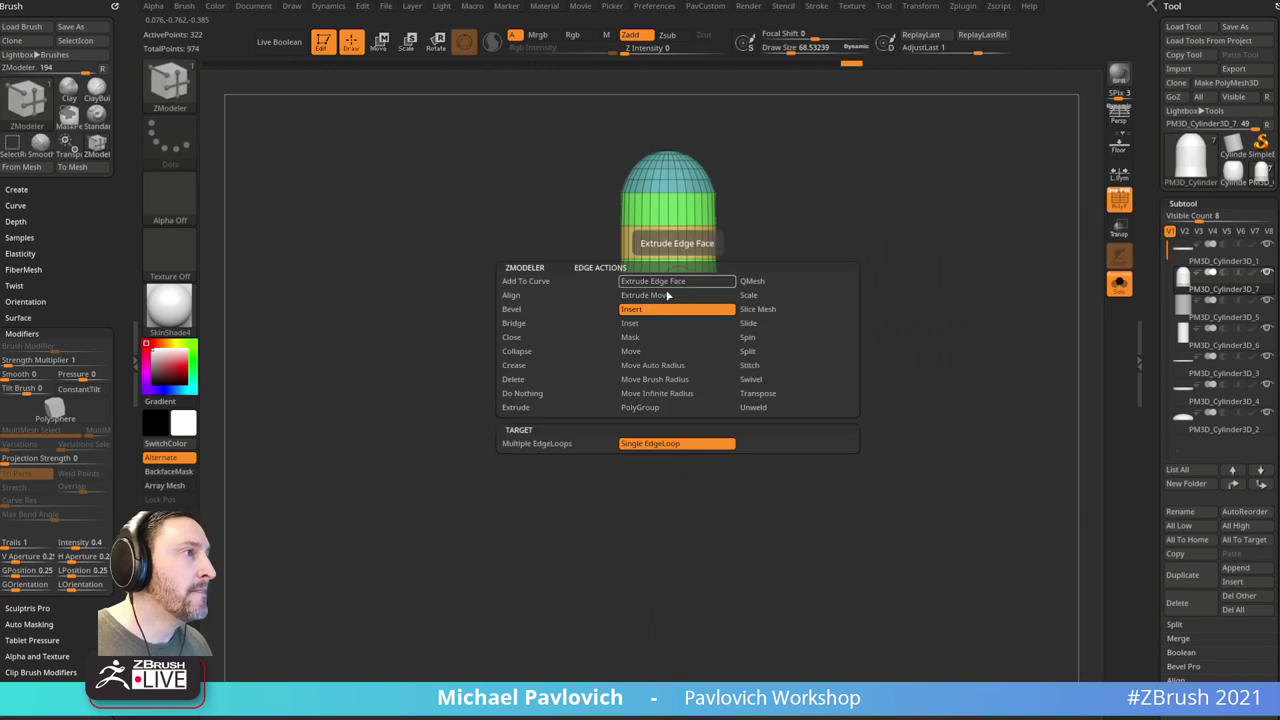
click(571, 448)
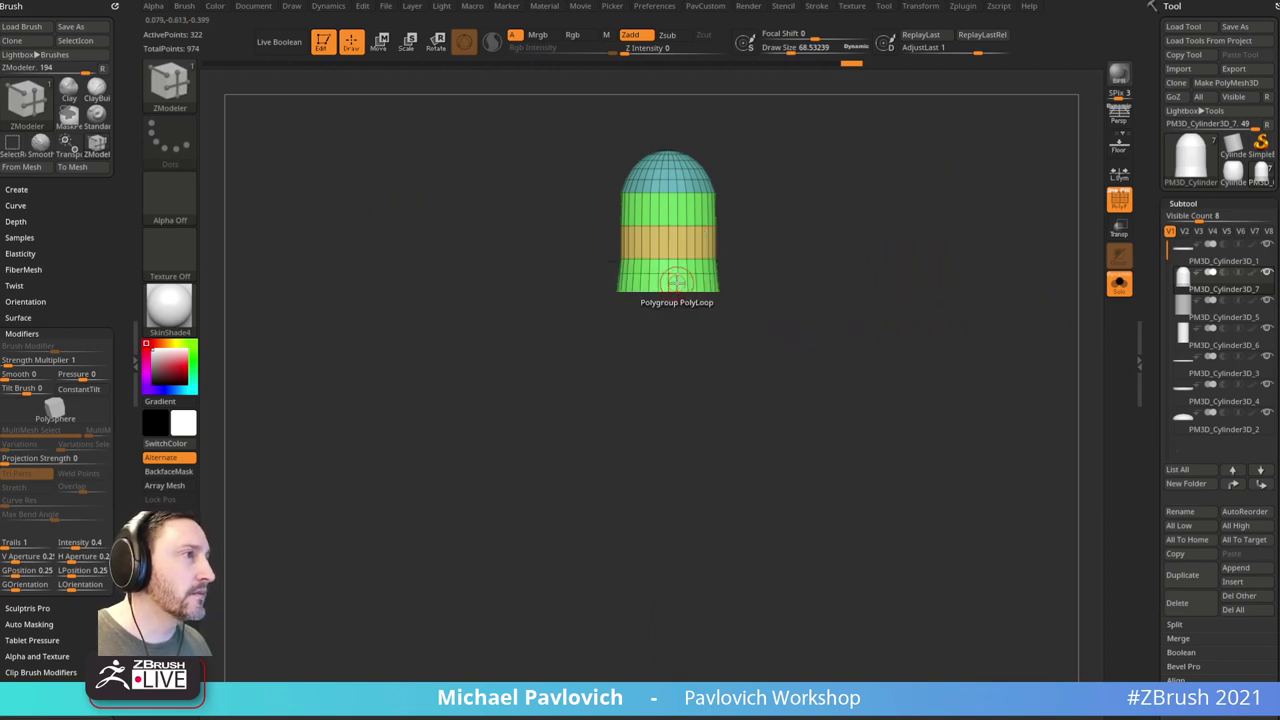
right_click(693, 286)
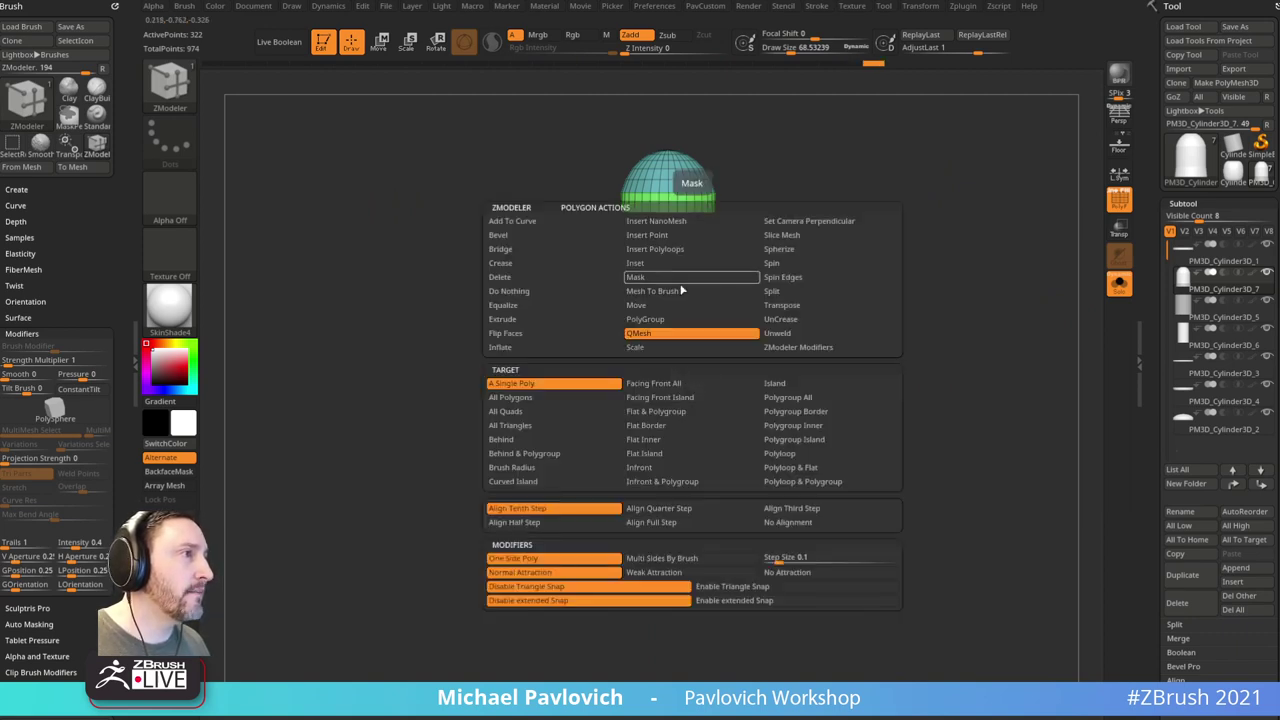
click(636, 305)
click(790, 397)
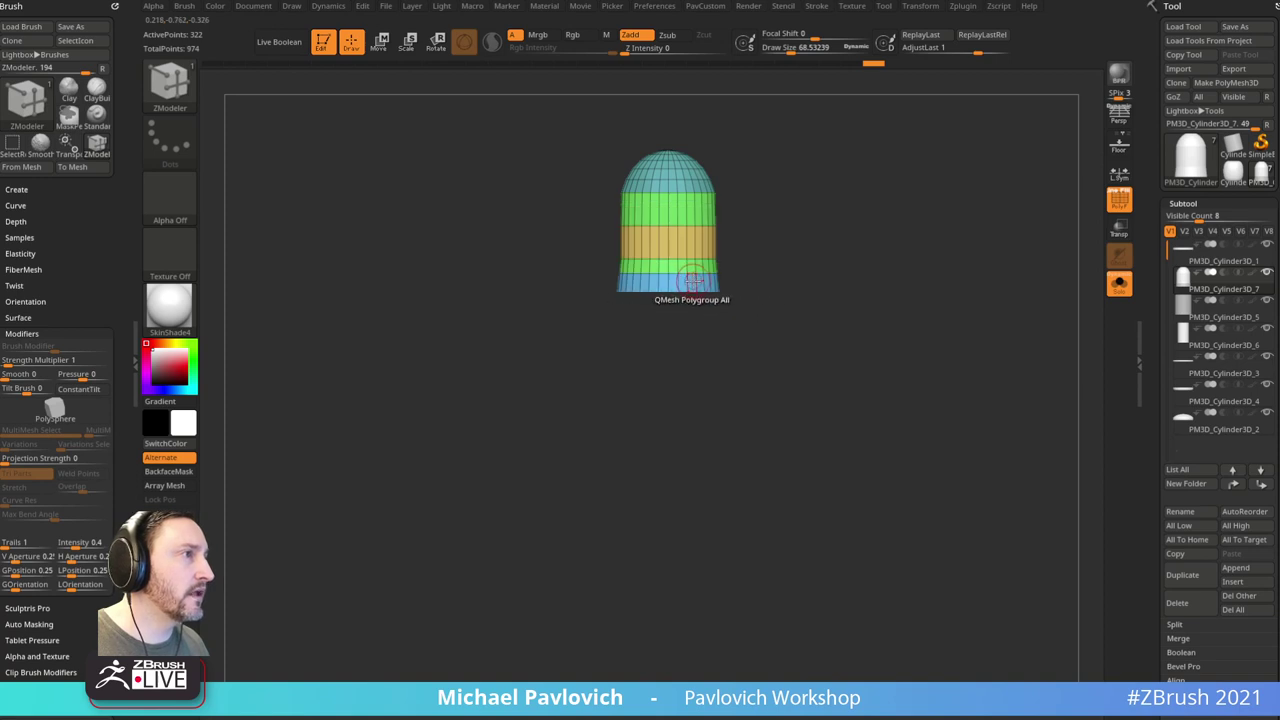
click(693, 283)
key(alt)
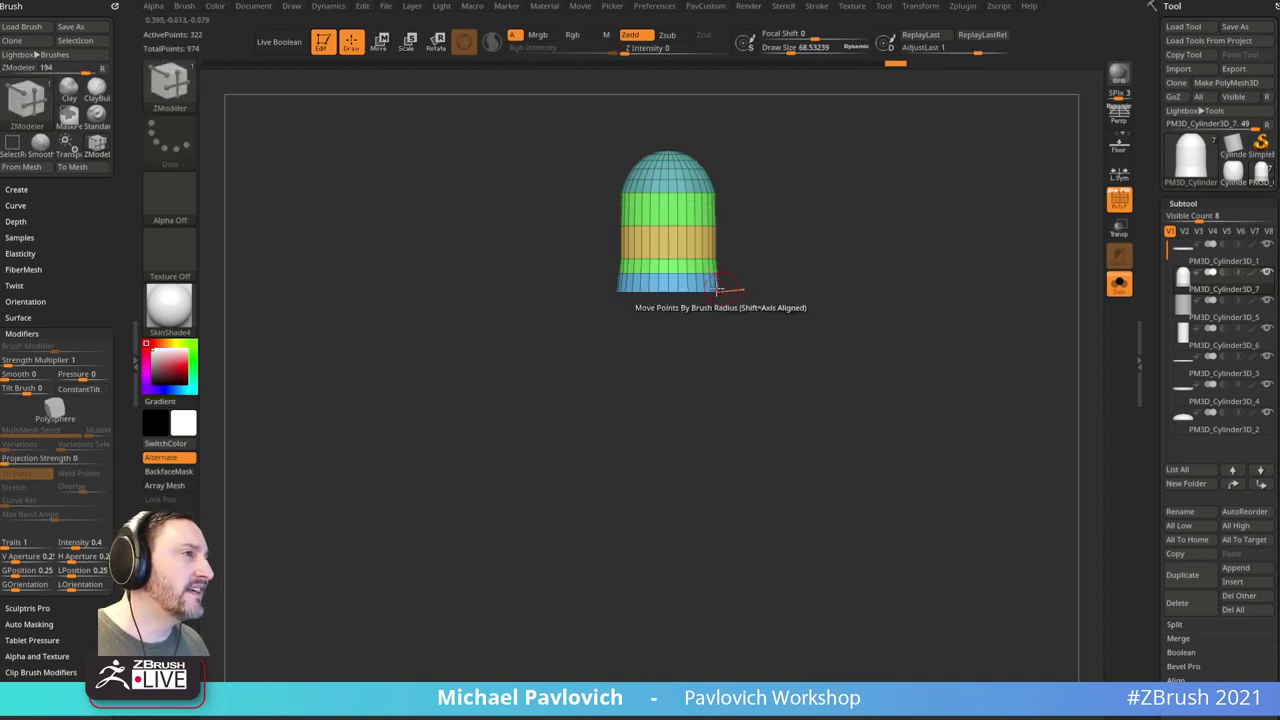
Step: Insert another edge loop around the hat just above its bottom polygroup band
key(space)
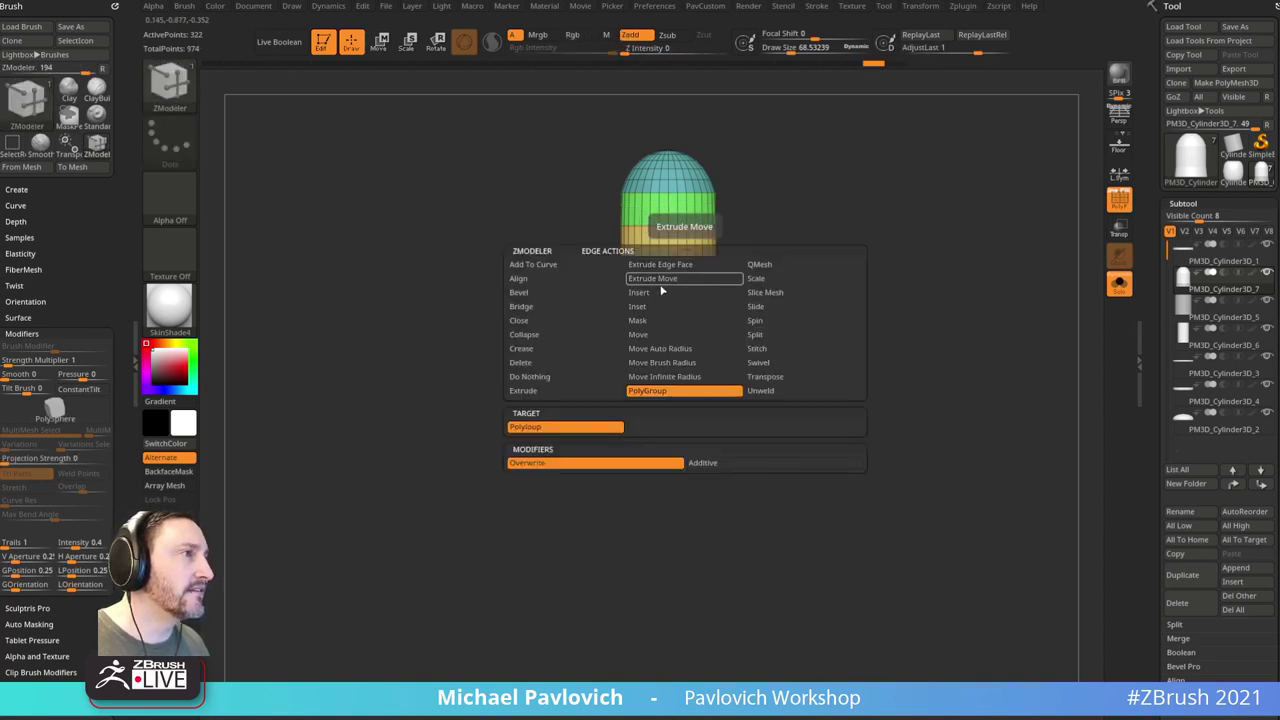
click(660, 291)
click(679, 268)
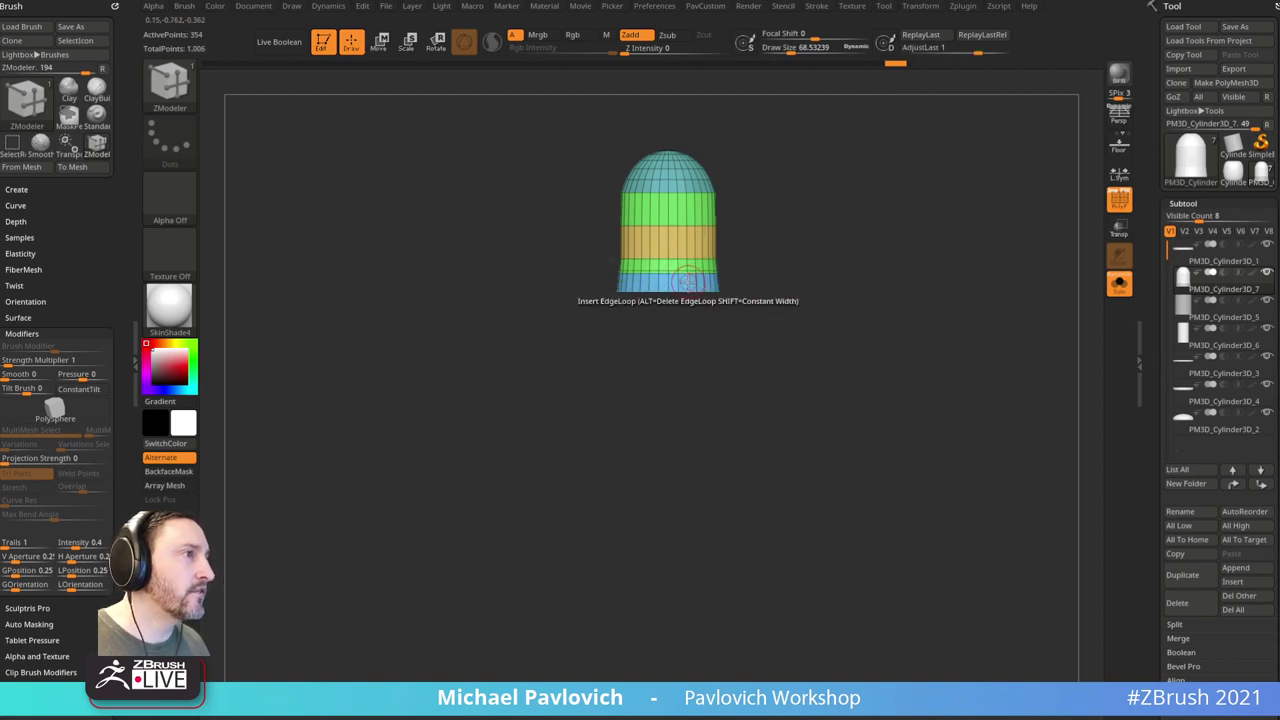
Step: Use Transpose to isolate the hat's bottom polygroup, center and straighten the gizmo on it, and scale the band outward about 1.04 times
key(space)
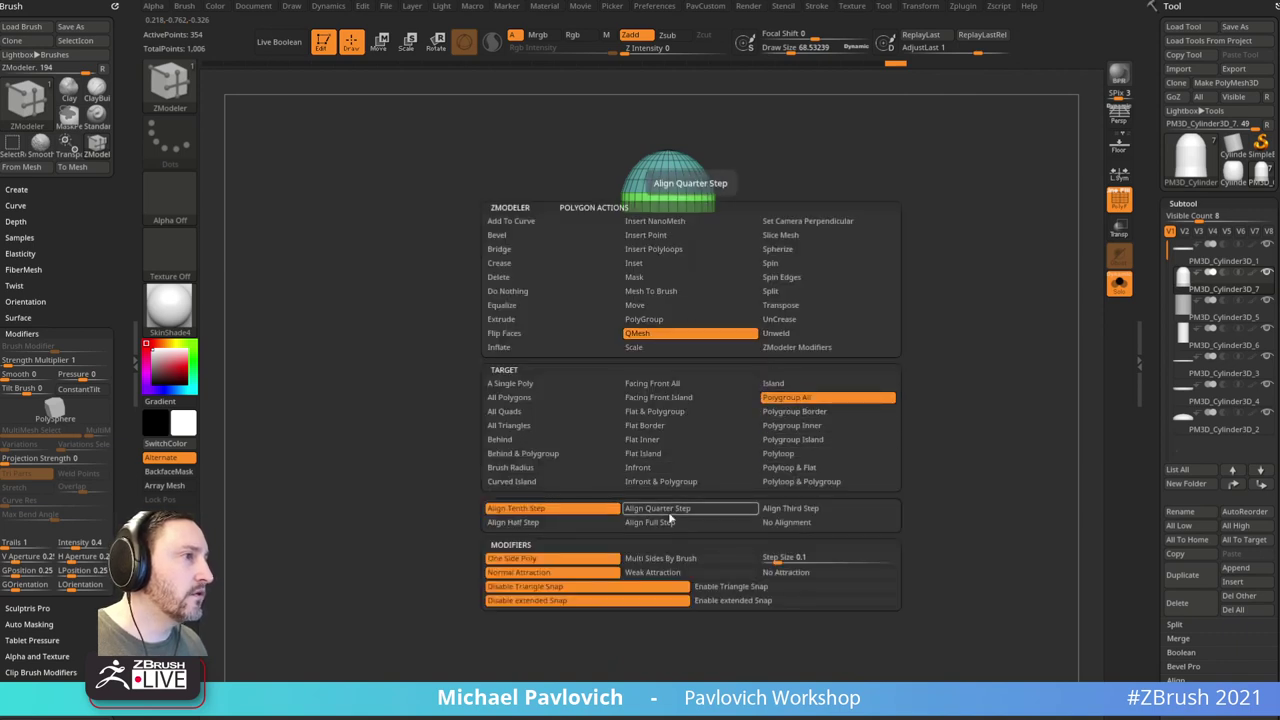
mouse_move(908, 374)
mouse_down()
mouse_move(916, 300)
mouse_move(907, 352)
mouse_up()
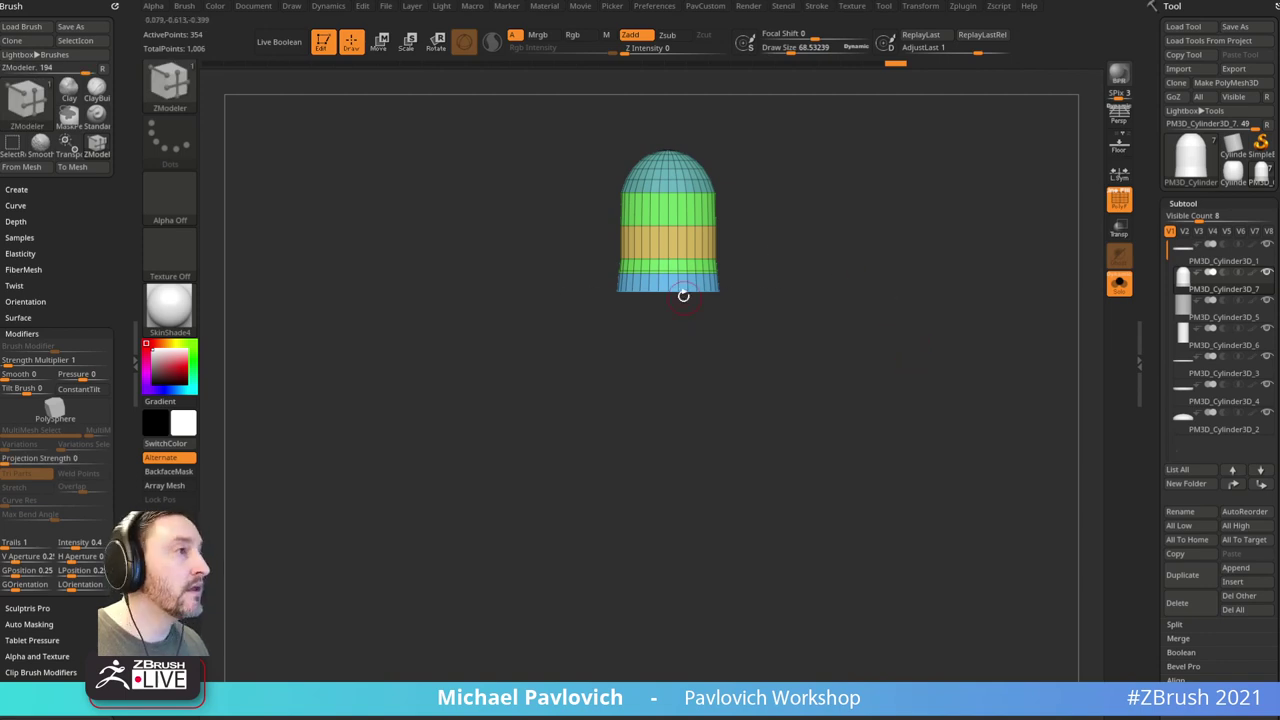
key(space)
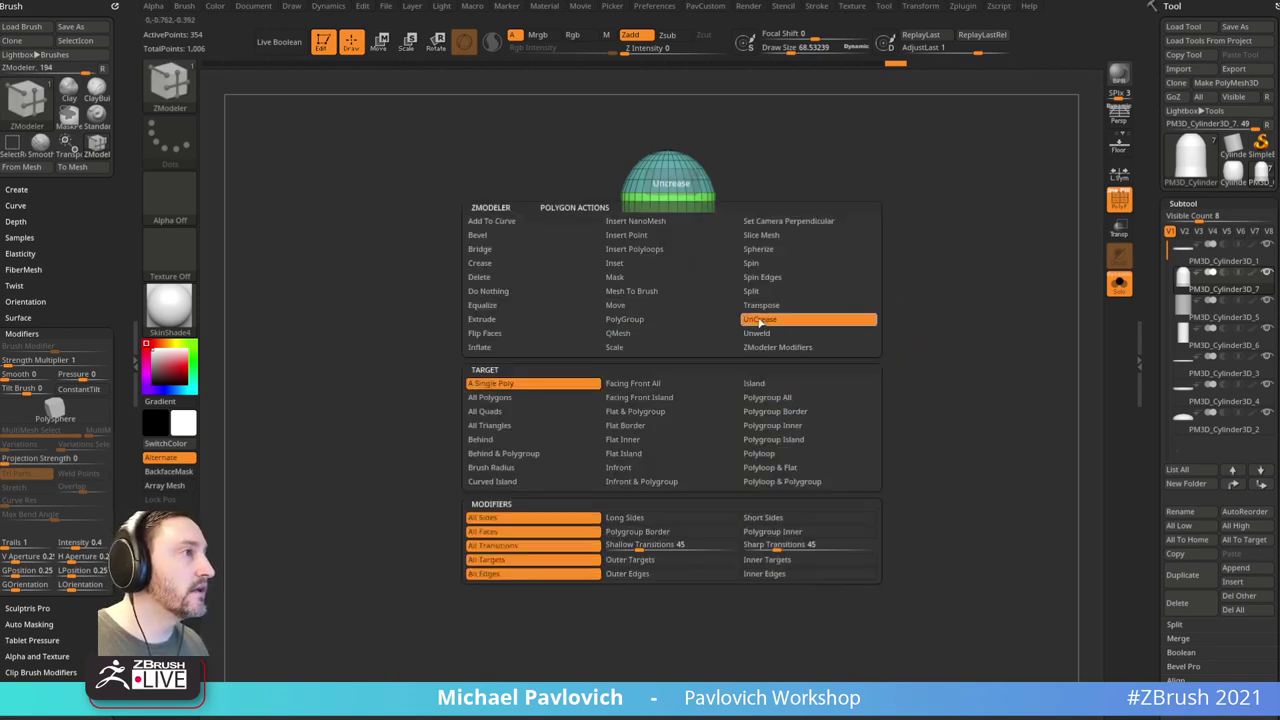
click(760, 321)
click(865, 438)
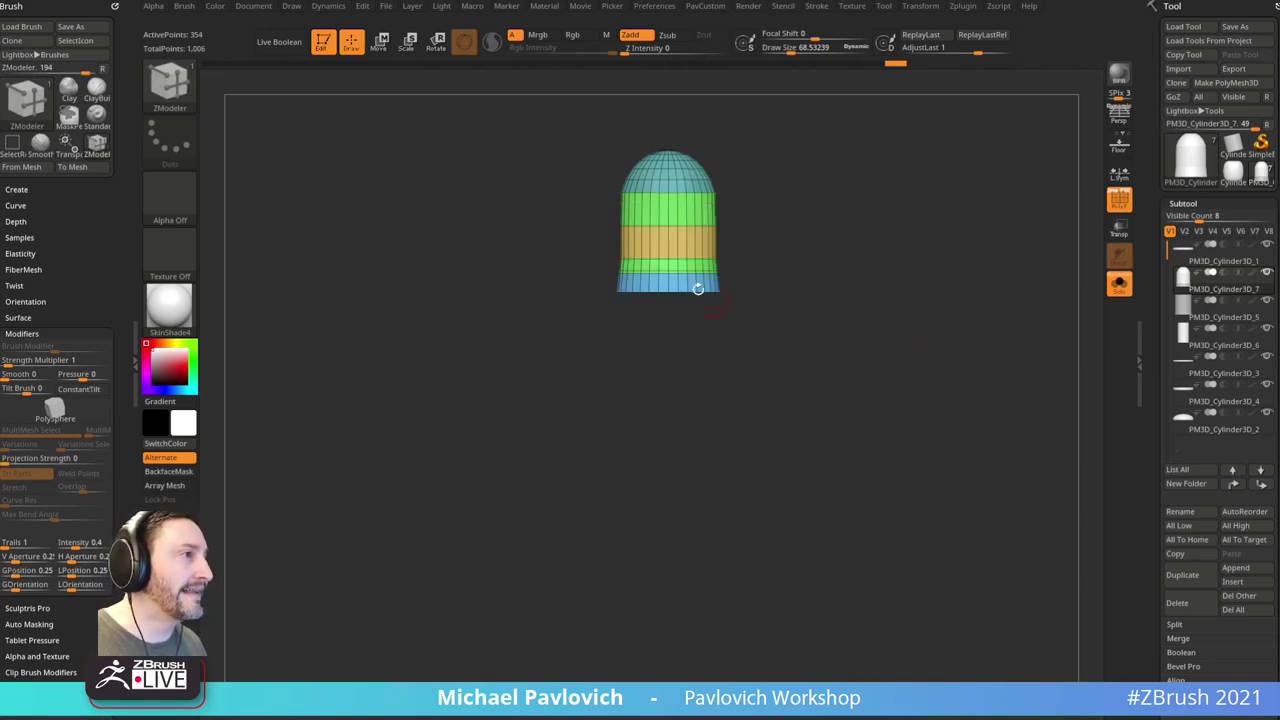
key(w)
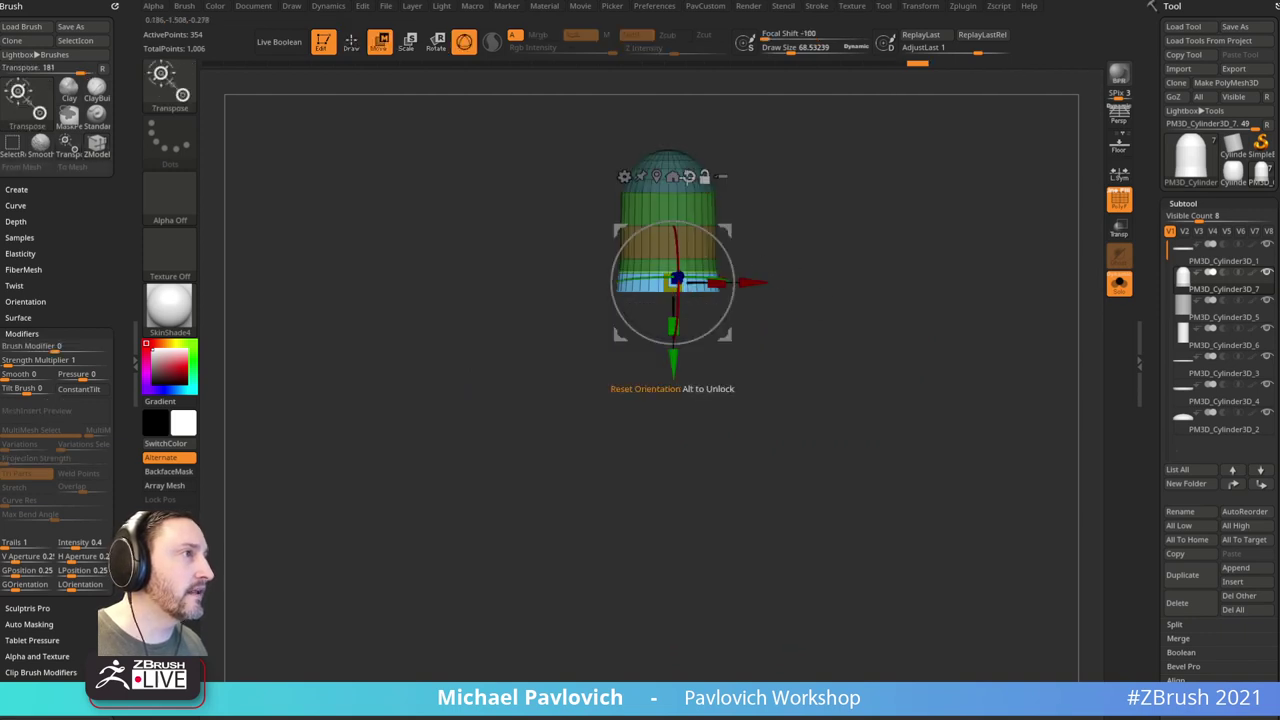
alt+click(689, 177)
alt+click(660, 177)
drag(667, 233, 667, 231)
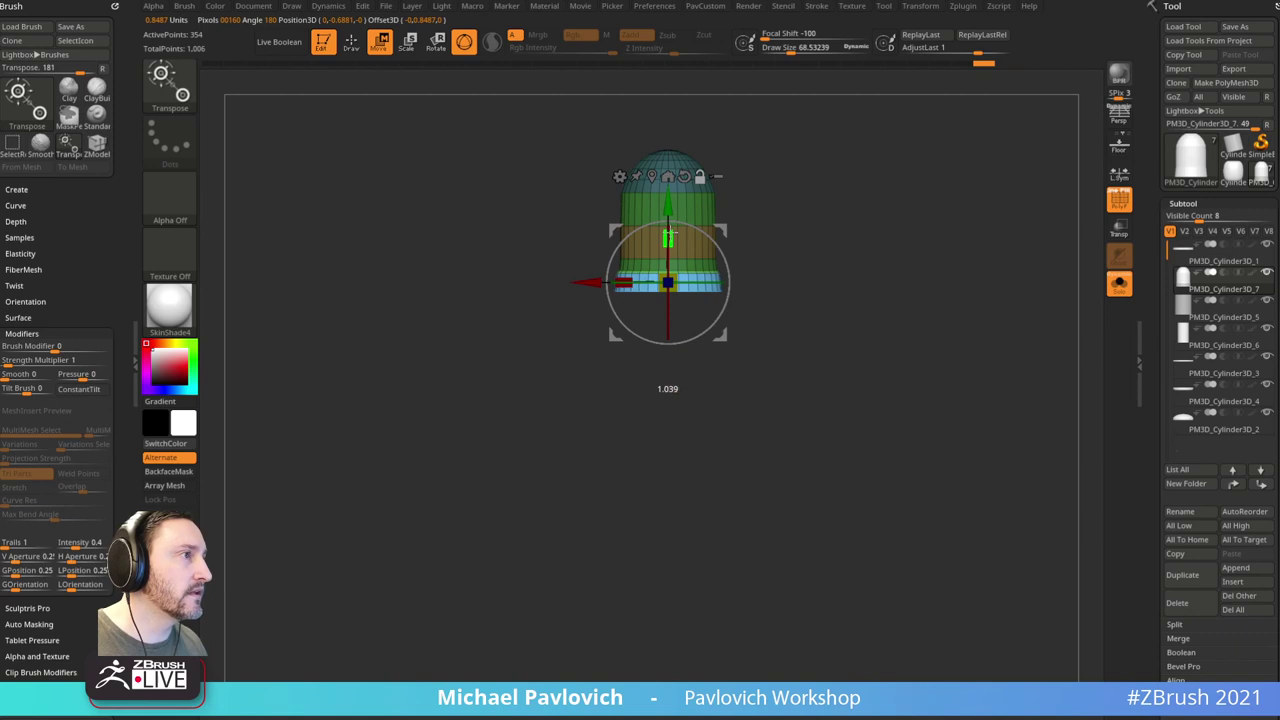
Step: Show all tower parts over the reference photo again and duplicate the hat subtool
key(q)
click(1116, 290)
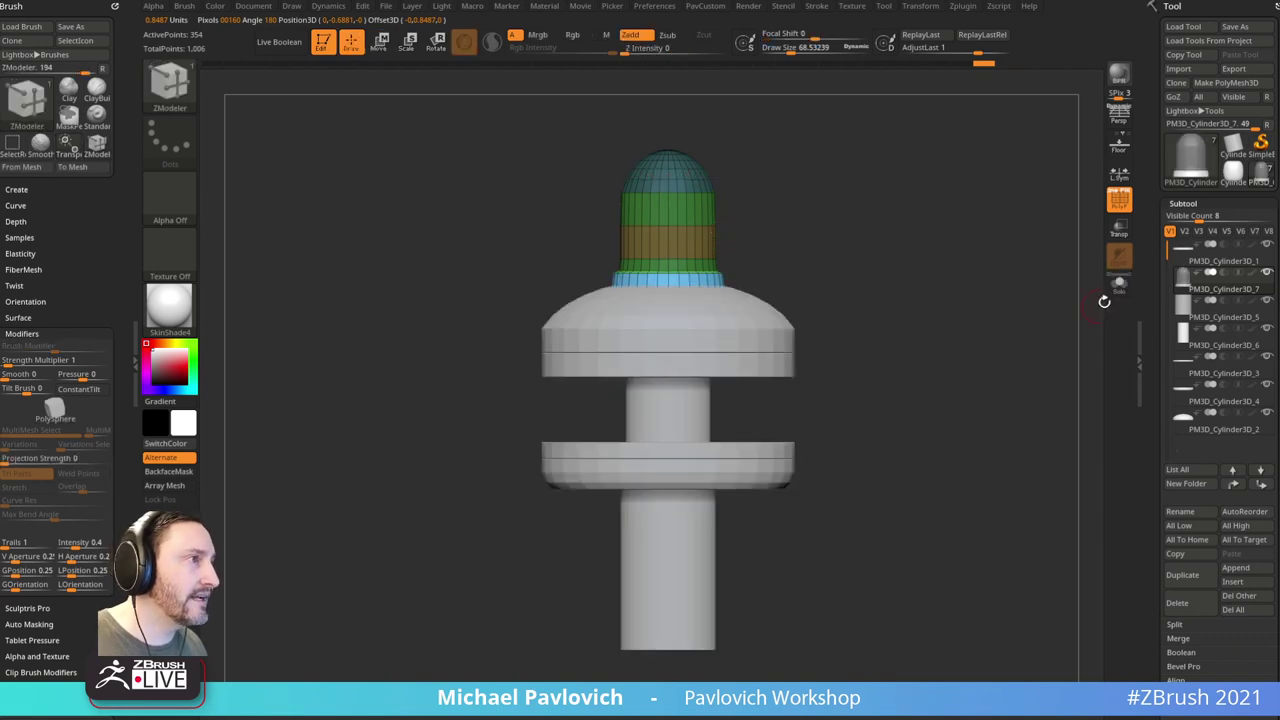
key(shift+z)
key(shift)
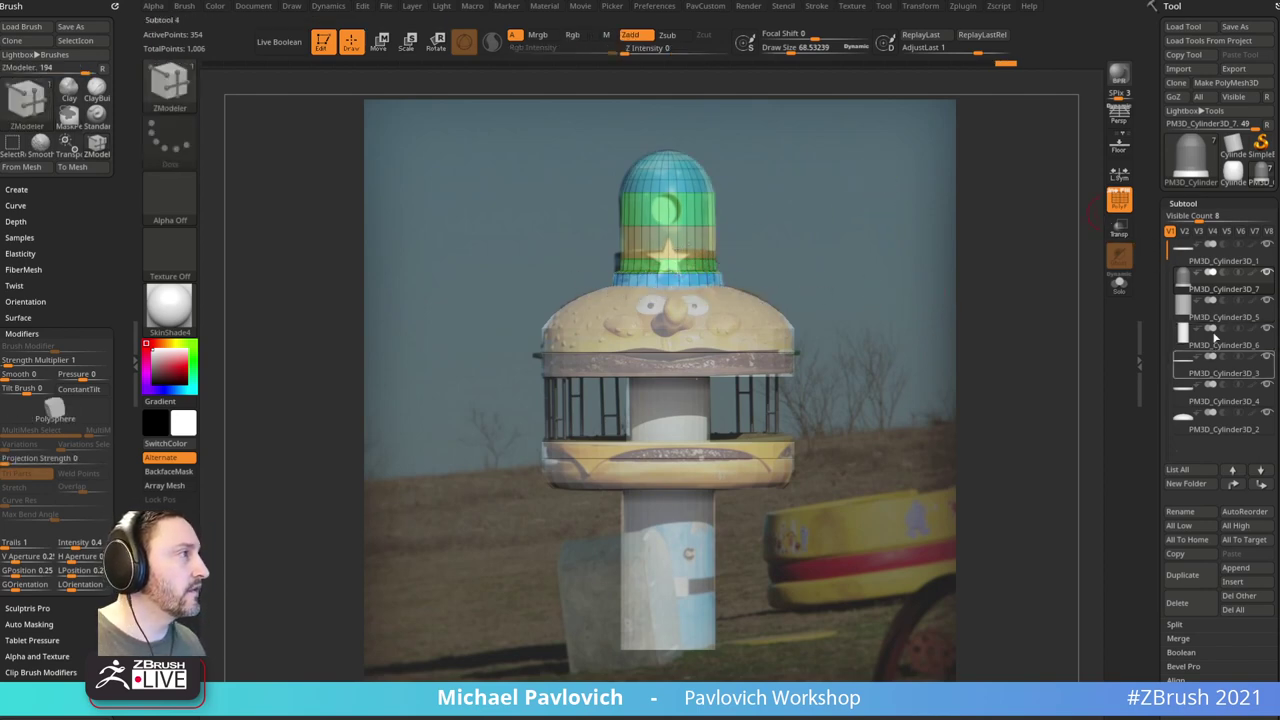
click(1182, 574)
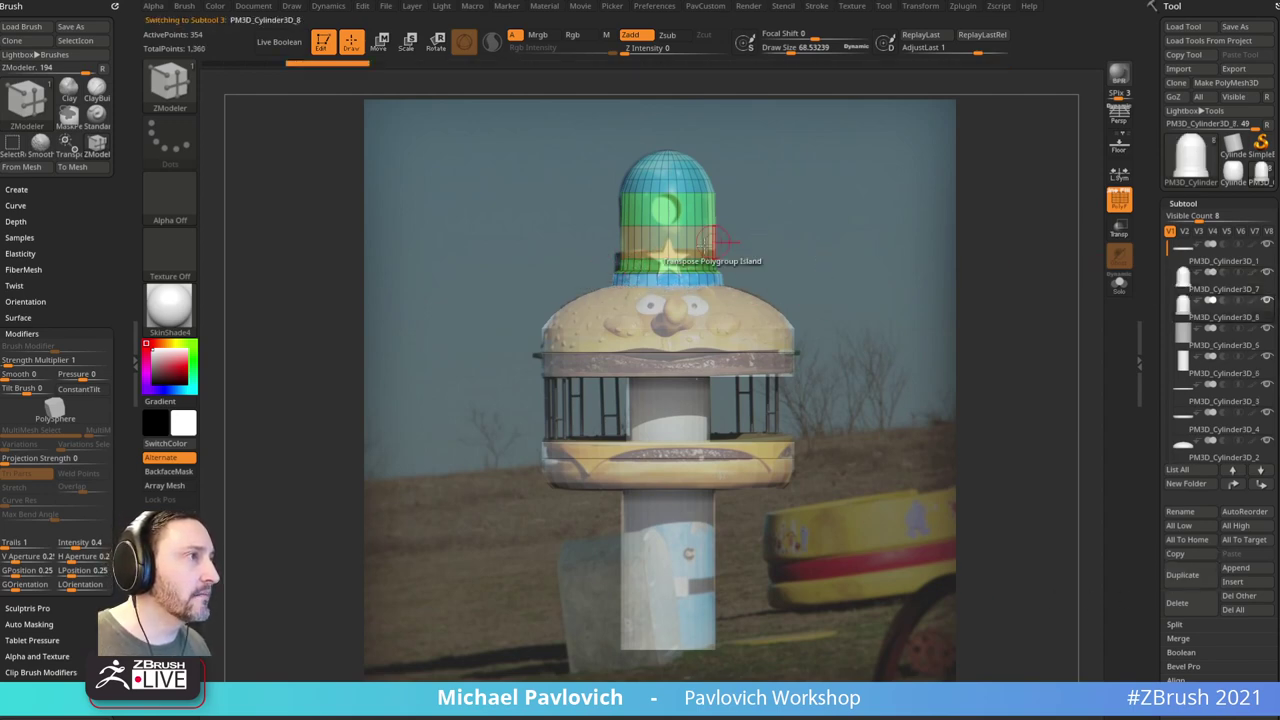
Step: Insert an edge loop at the top of the badge band on the duplicate hat, select the original hat, and clear its mask
key(space)
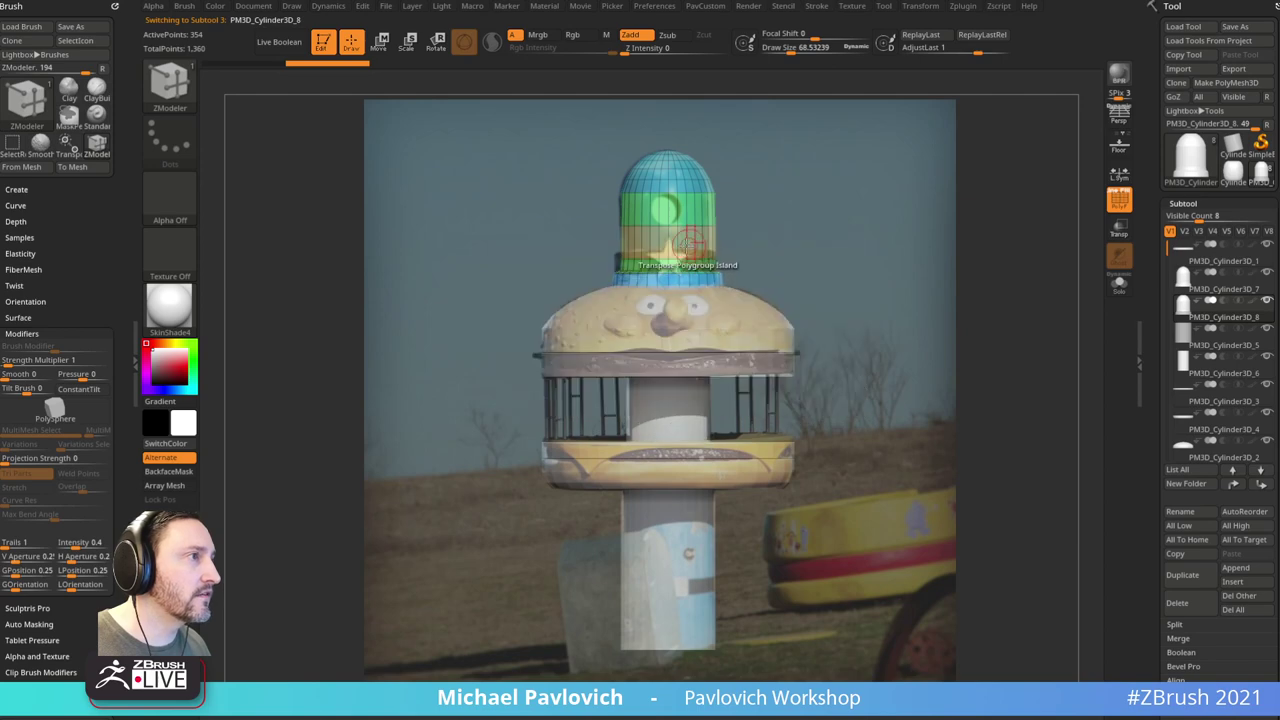
click(690, 252)
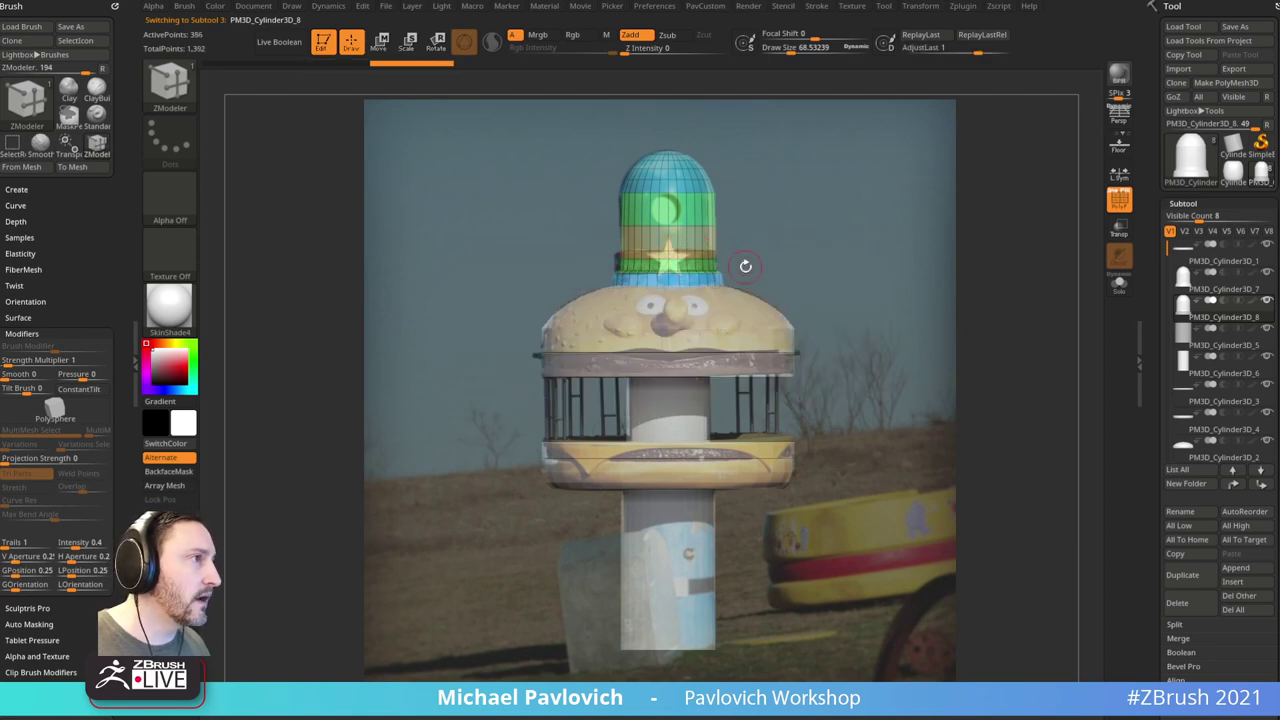
alt+click(680, 259)
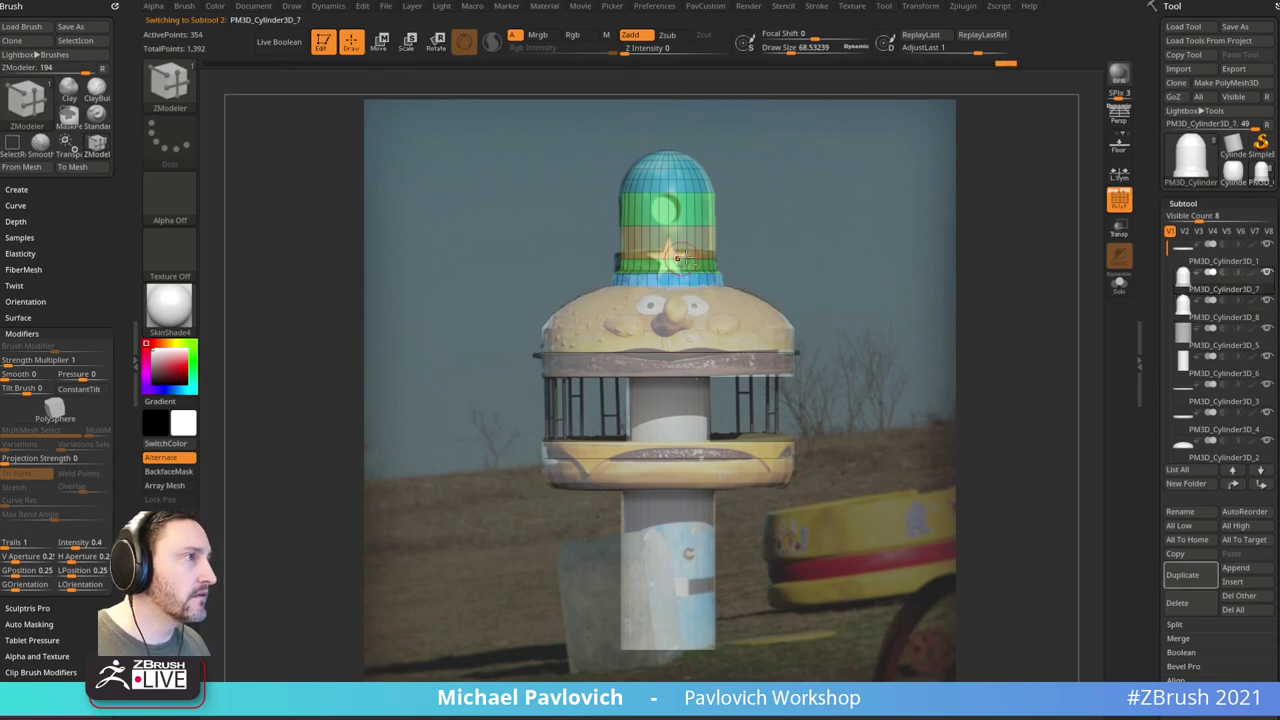
key(ctrl+a)
ctrl+drag(806, 198, 820, 243)
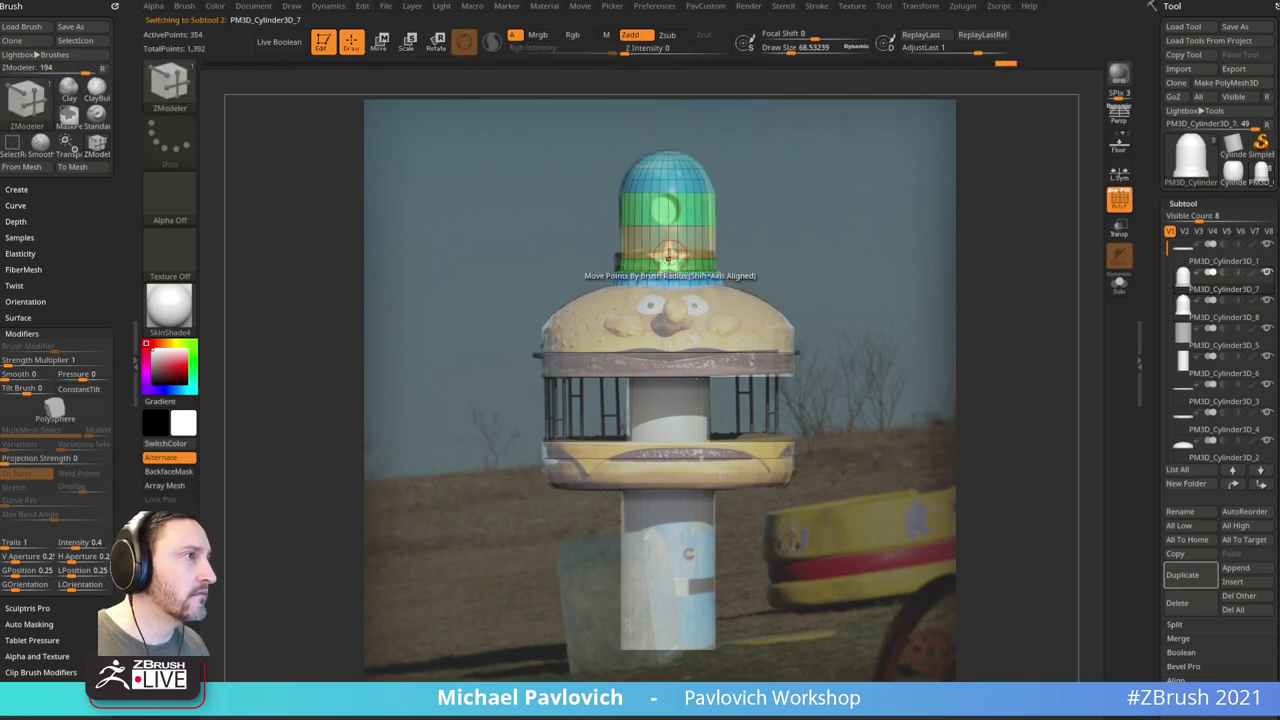
Step: Isolate the original hat, insert an edge loop at the photo band's upper edge, and delete the extra loop inside the band
click(1110, 280)
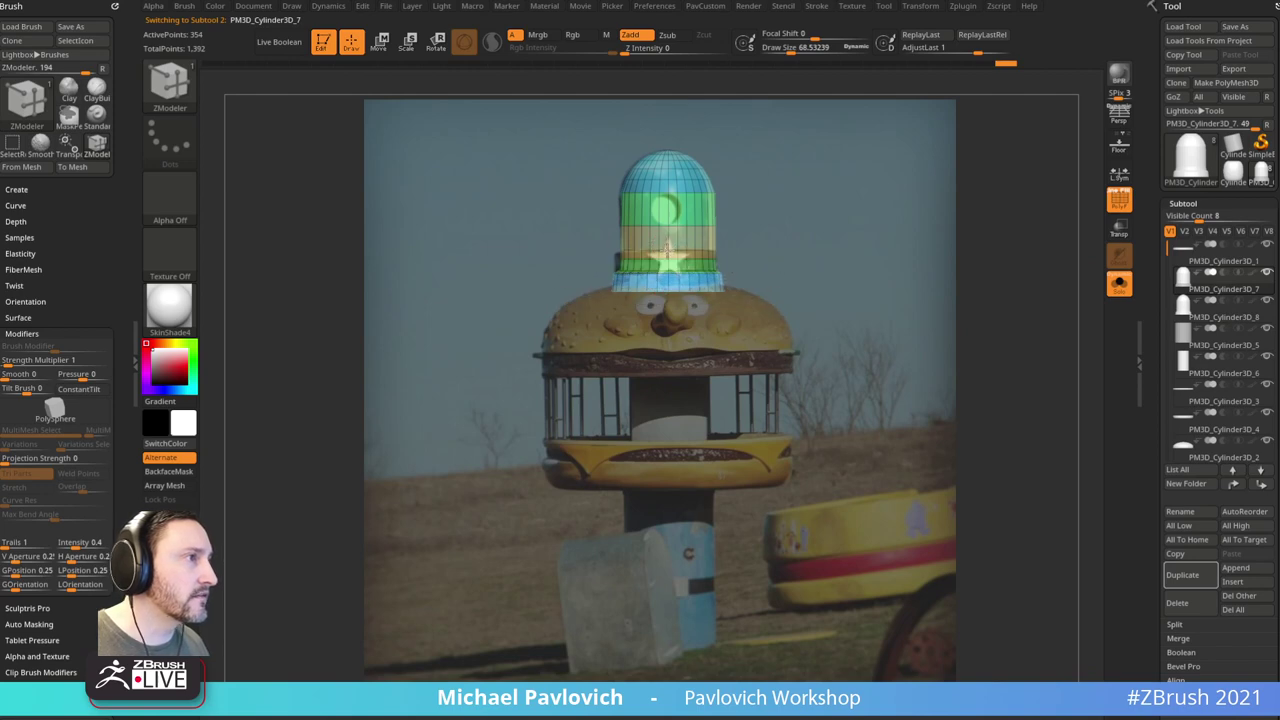
drag(668, 244, 677, 251)
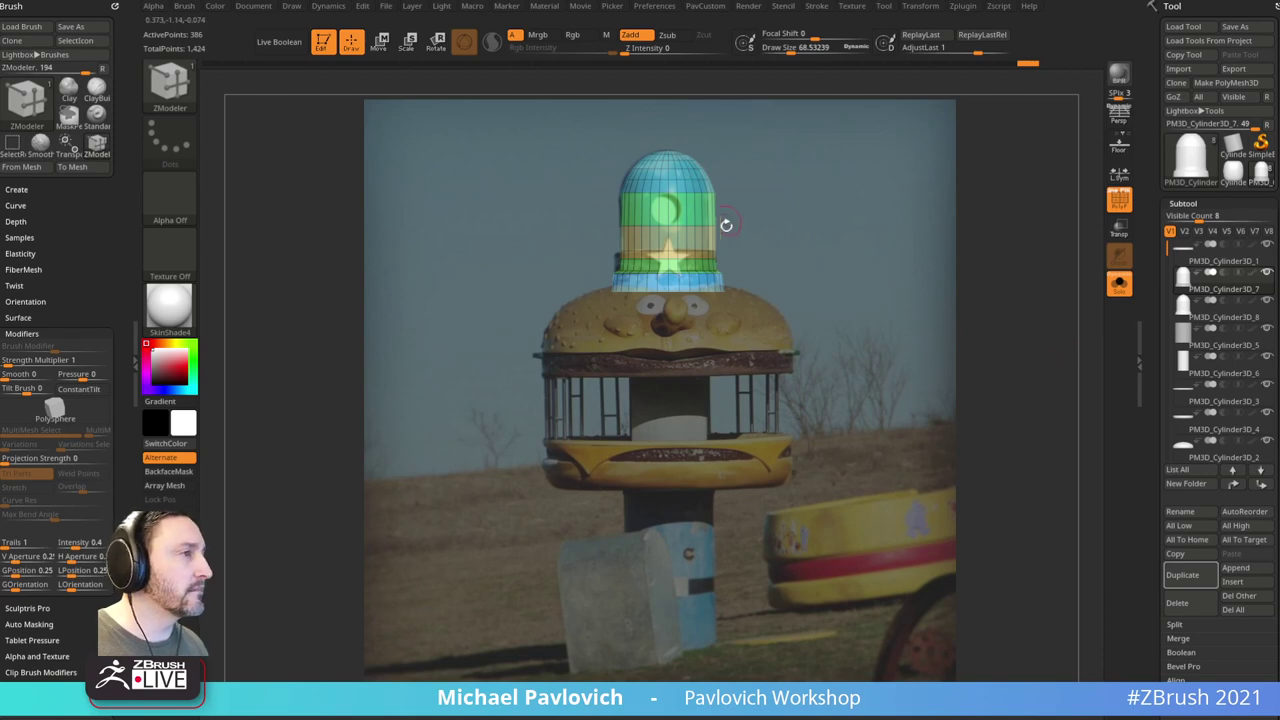
alt+click(666, 260)
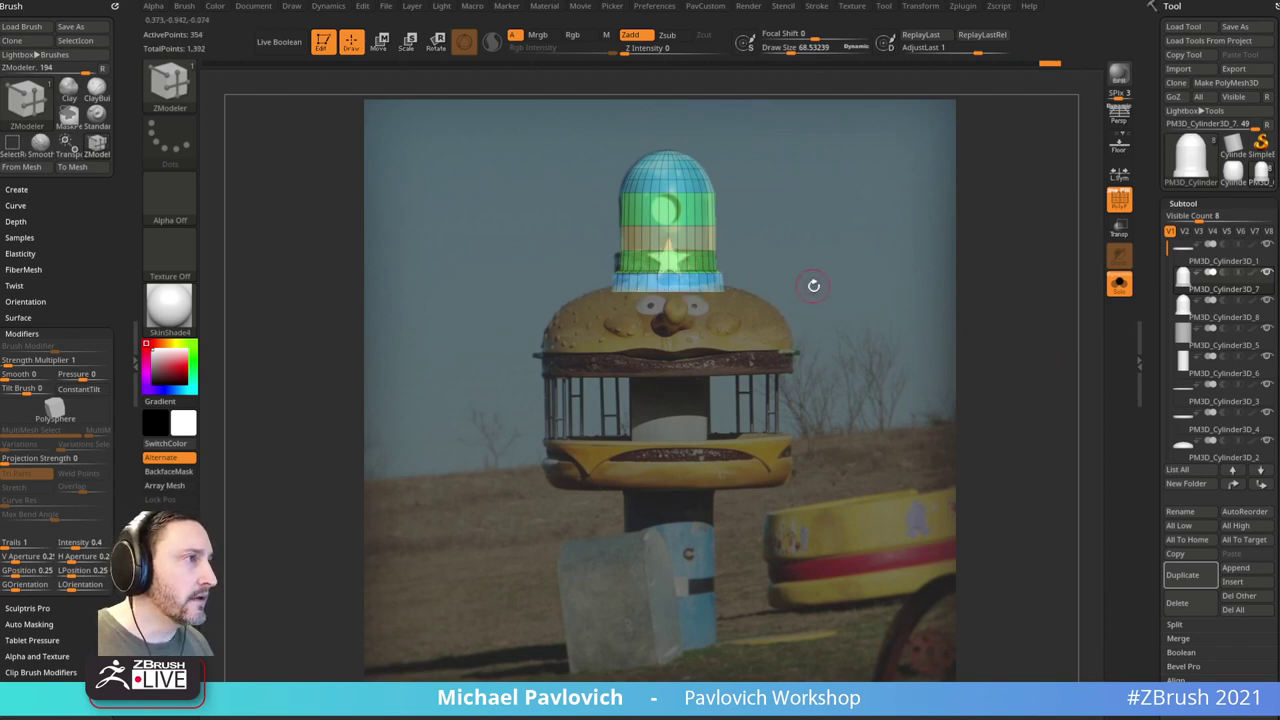
Step: Choose the SelectLasso brush, isolate the black band's ring of polygons behind the star, and delete the rest of that hat subtool
key(space)
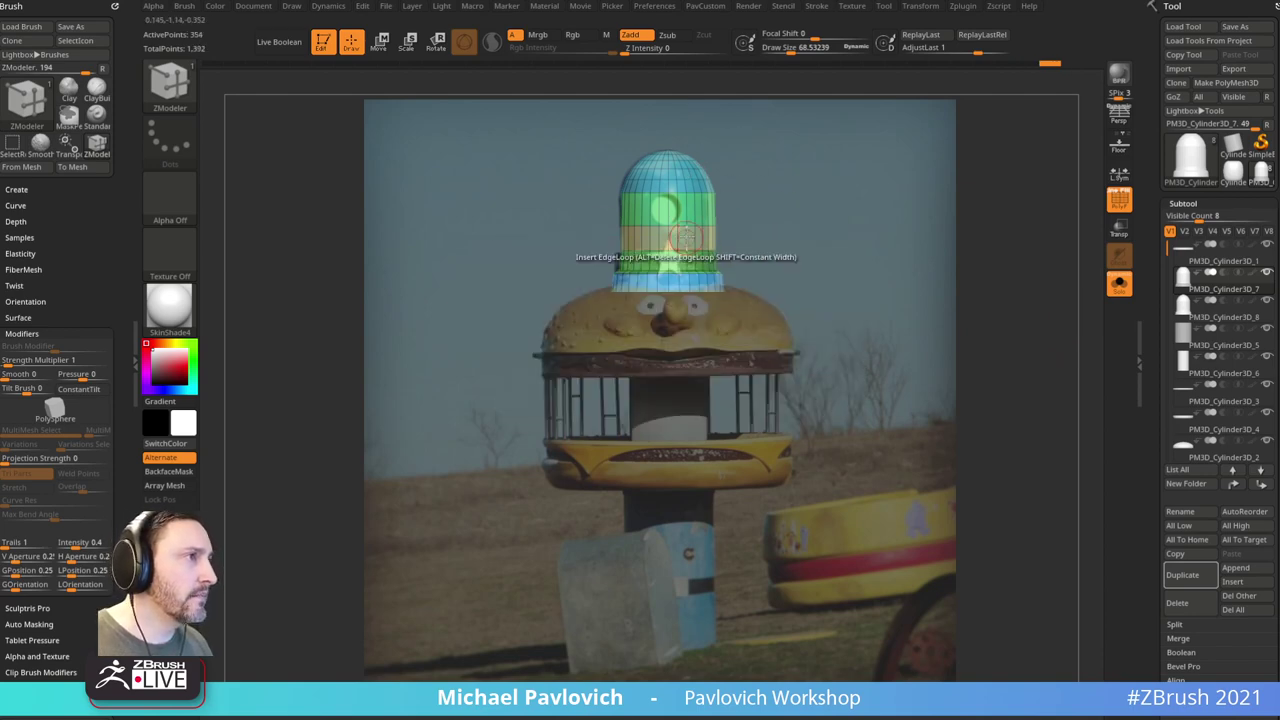
key(ctrl+shift)
key(b)
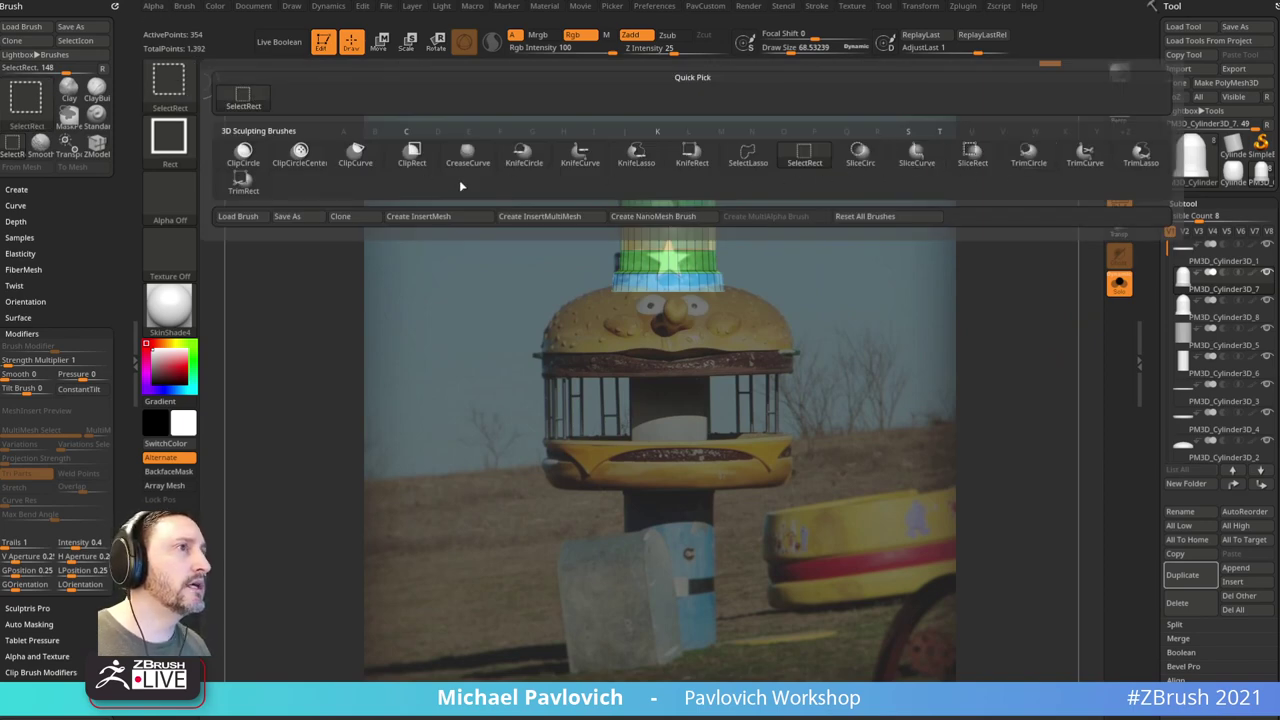
click(748, 158)
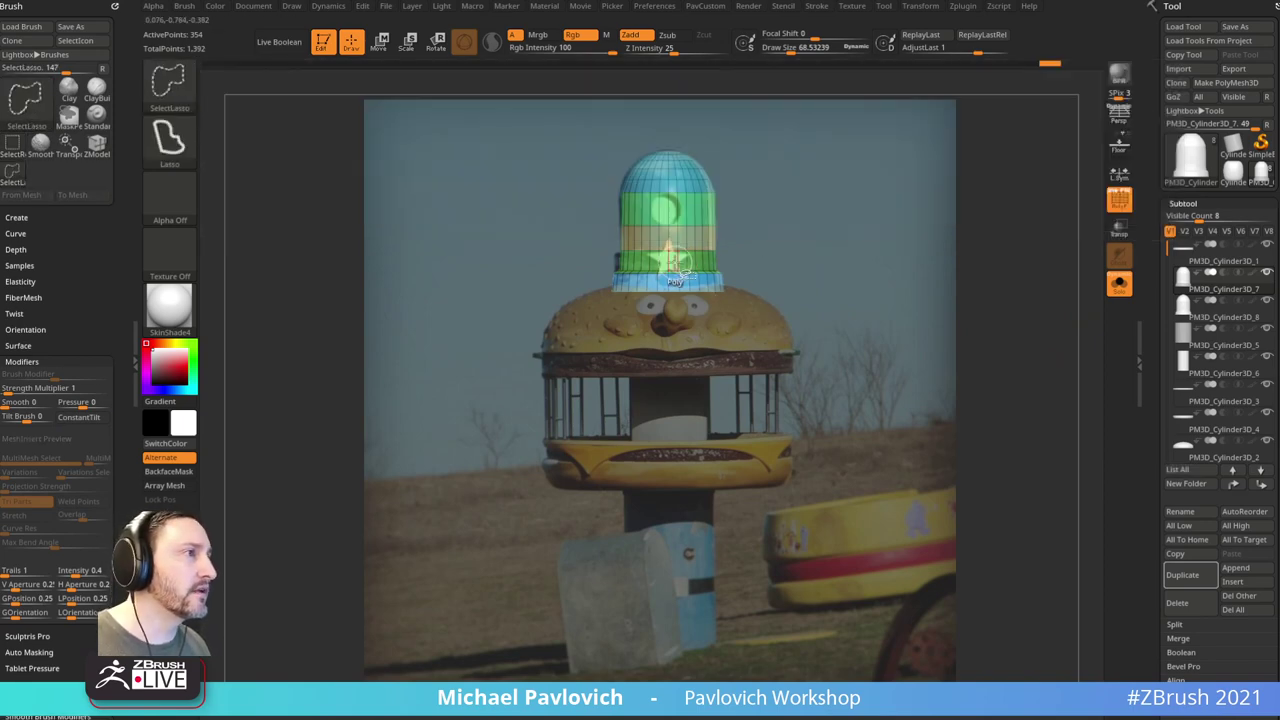
ctrl+shift+click(677, 260)
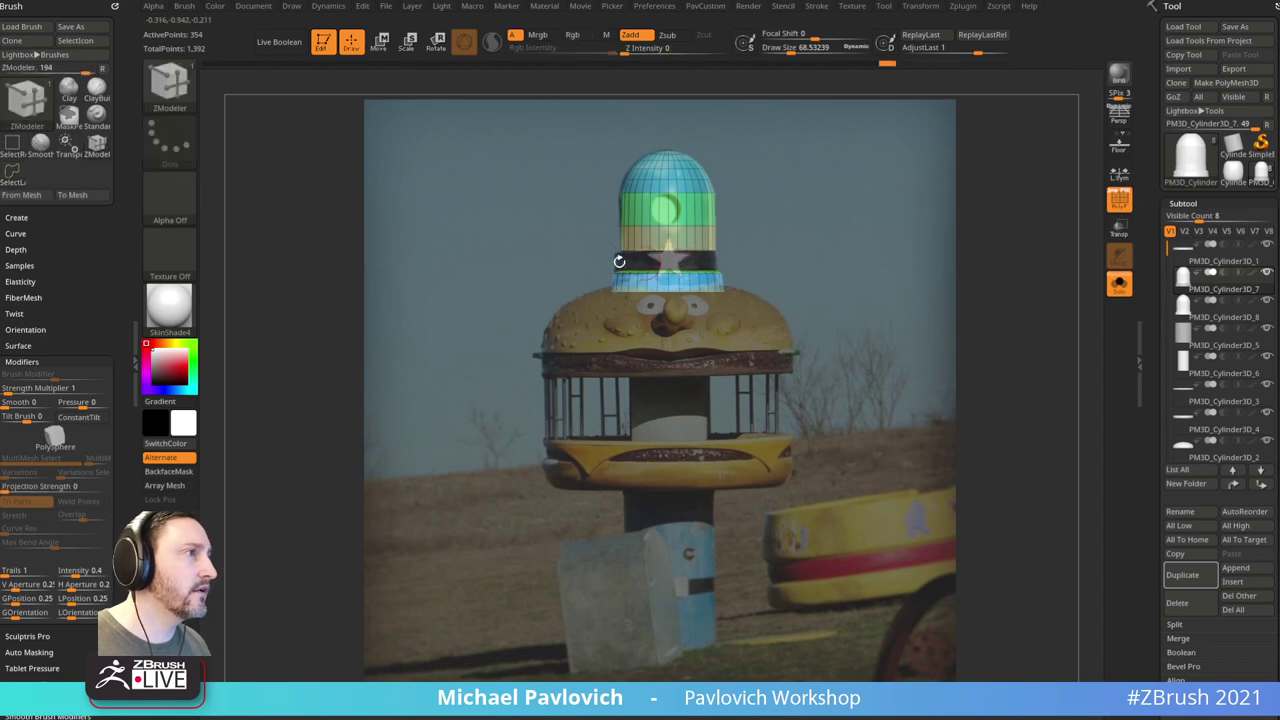
ctrl+shift+drag(891, 171, 922, 245)
key(space)
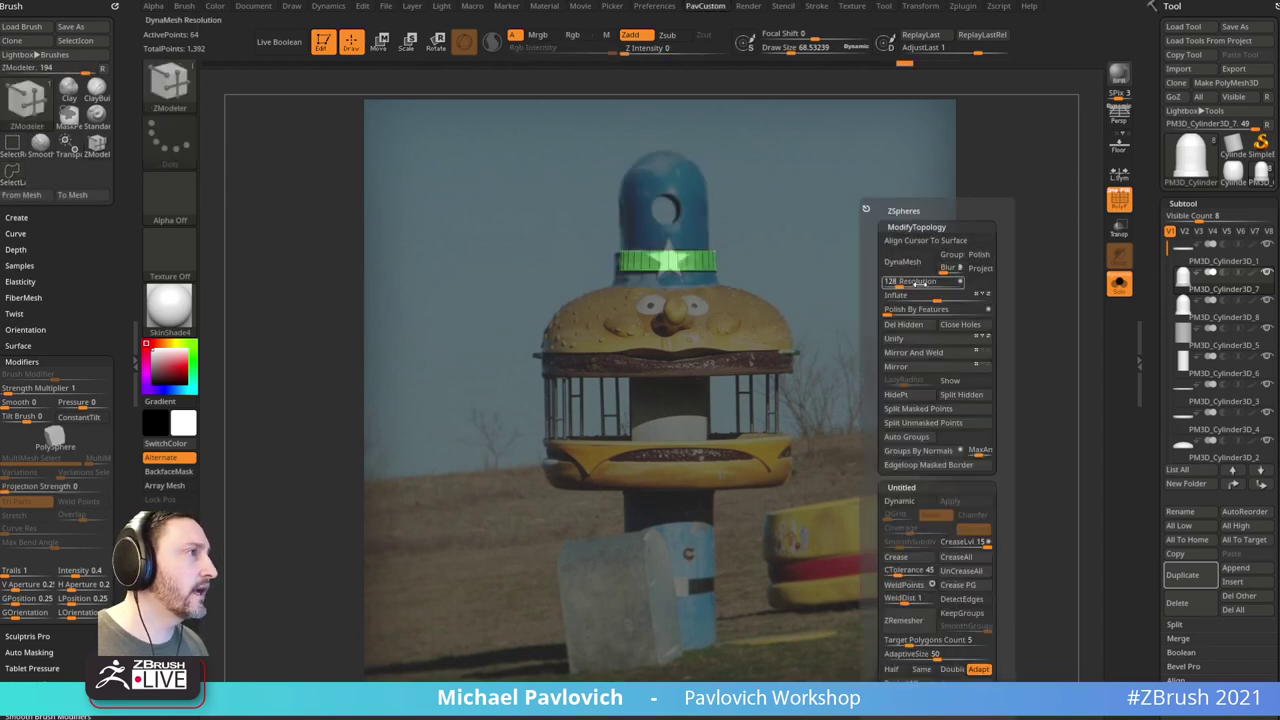
click(903, 324)
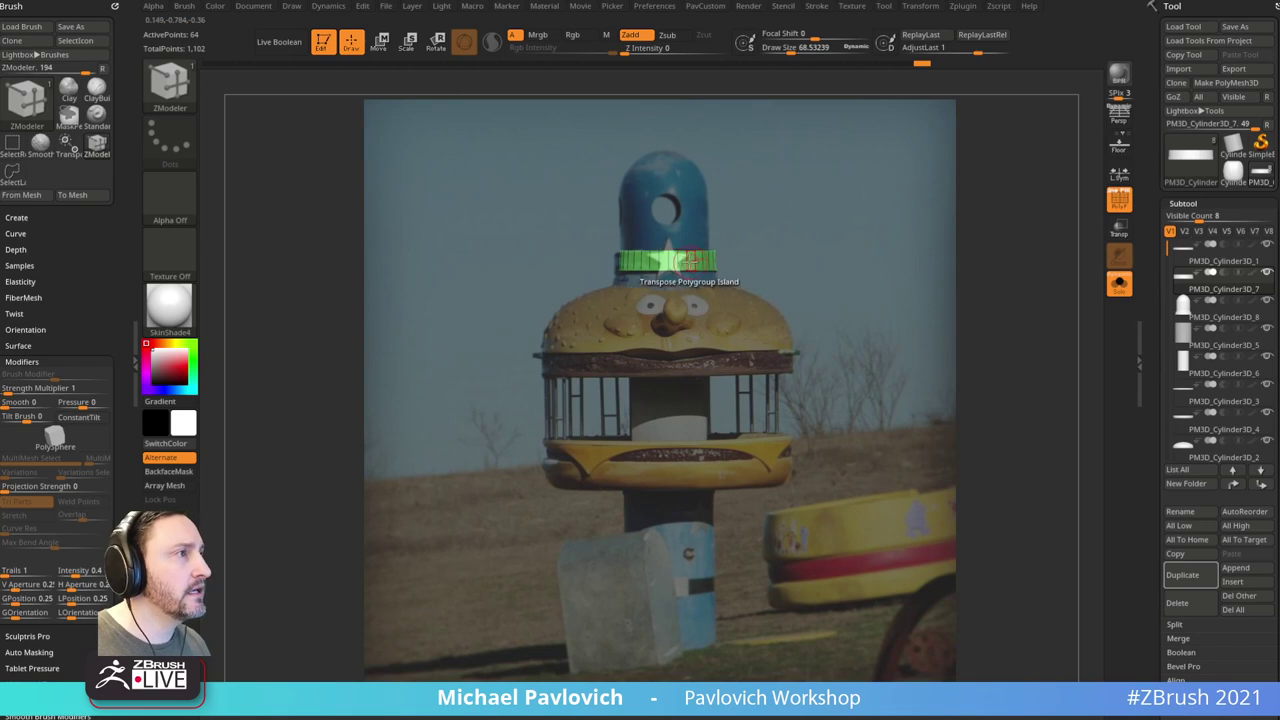
Step: Thicken the isolated hat band outward to the photo's width with QMesh on Polygroup All
key(space)
click(655, 333)
click(788, 399)
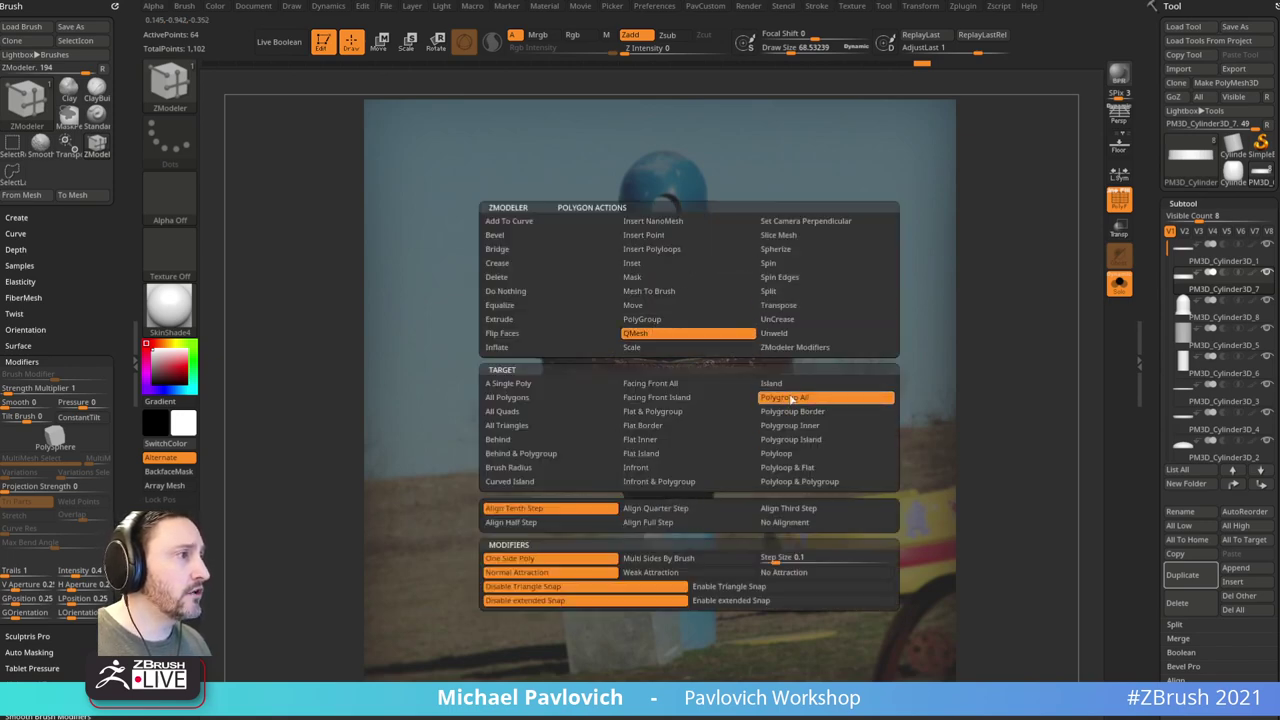
click(713, 262)
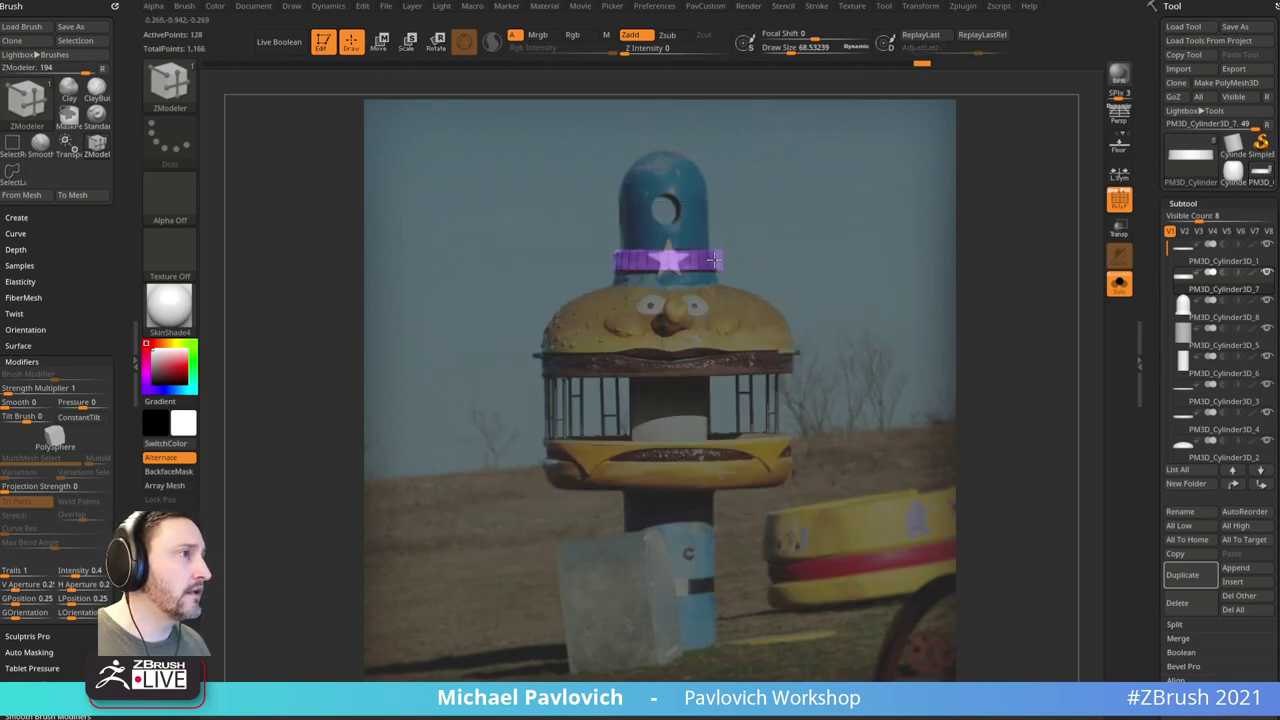
Step: Turn off Solo so all tower subtools show over the reference photo
key(w)
key(q)
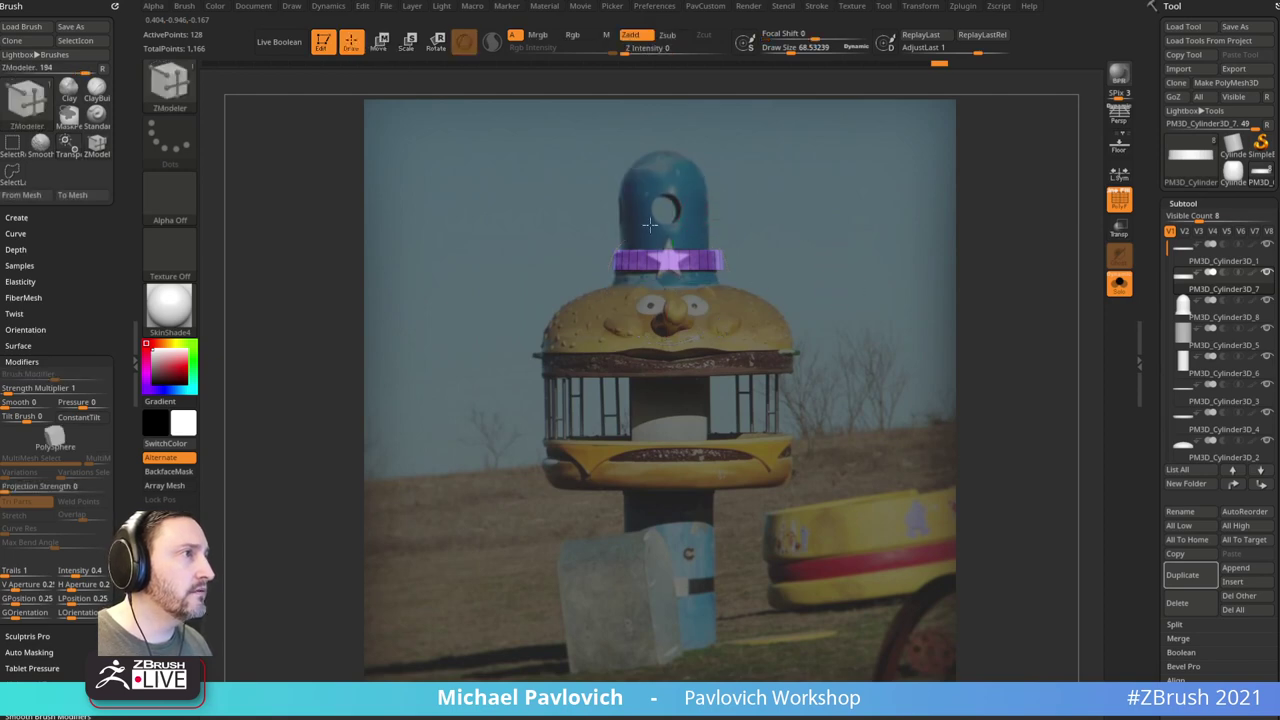
click(1119, 284)
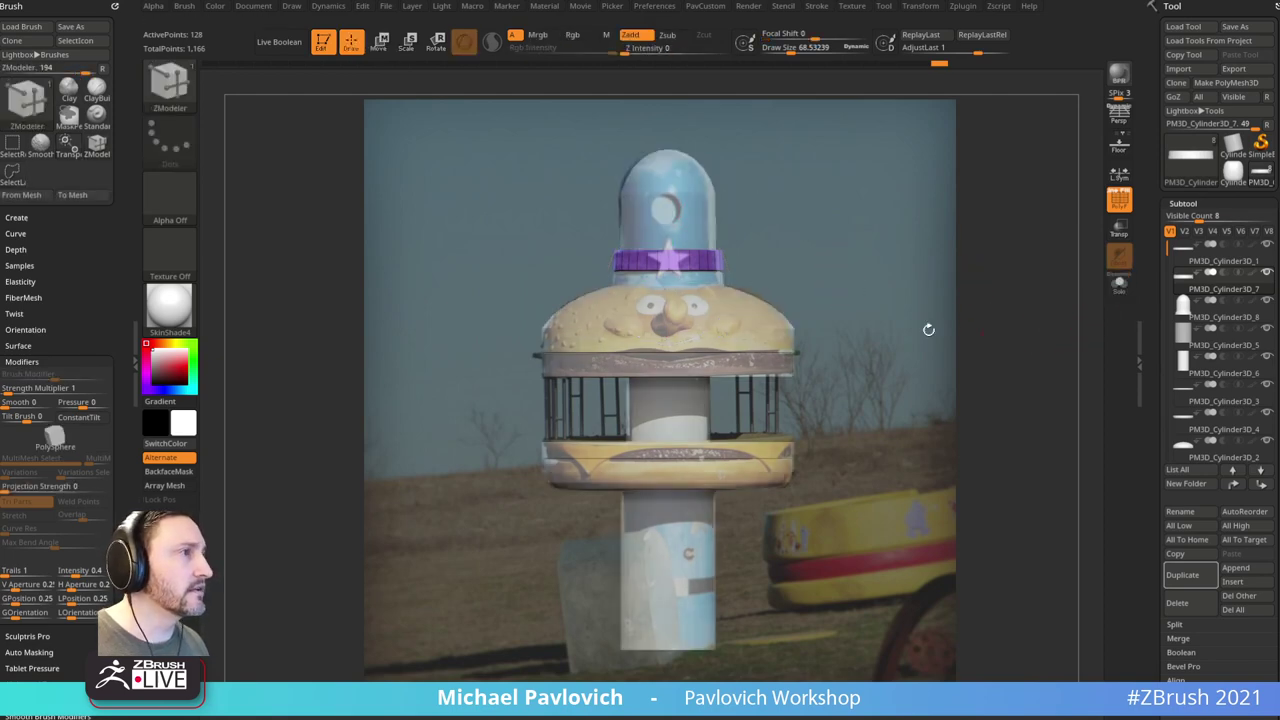
Step: Switch to the Standard brush with a draw size of 72.04 and quick-save the project
key(s)
key(b)
key(s)
key(t)
key(s)
drag(826, 271, 830, 271)
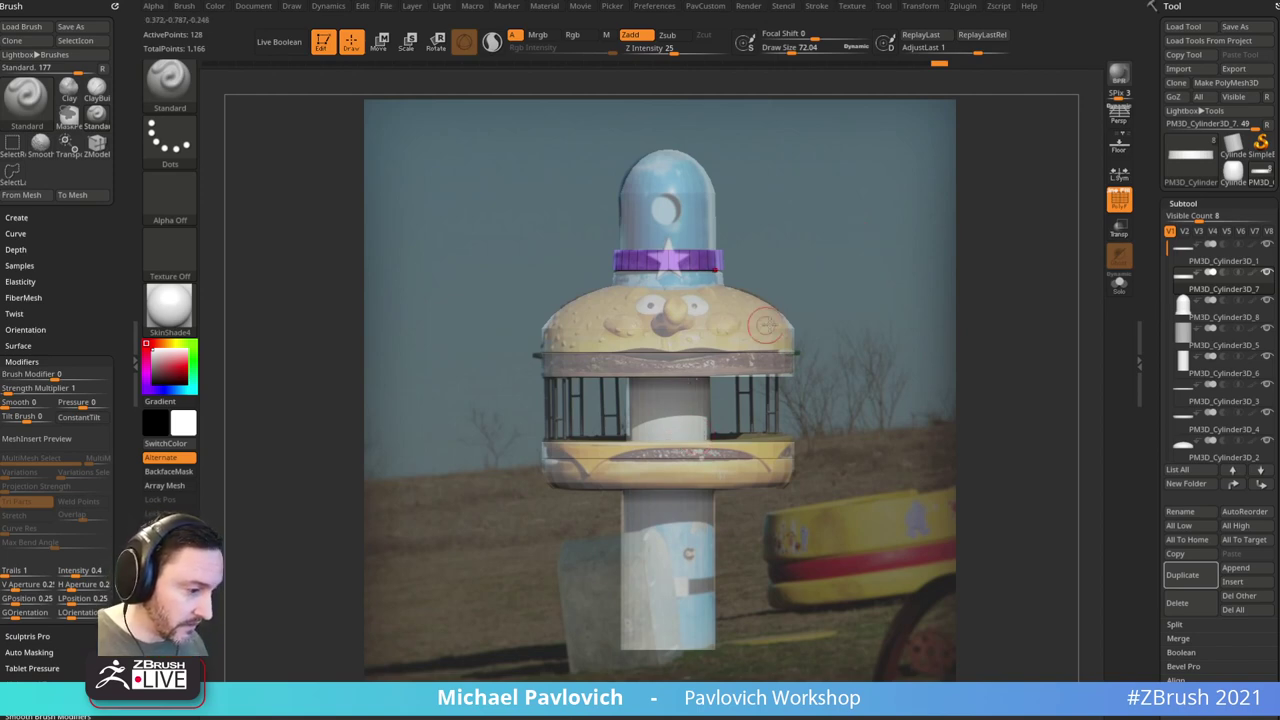
key(b)
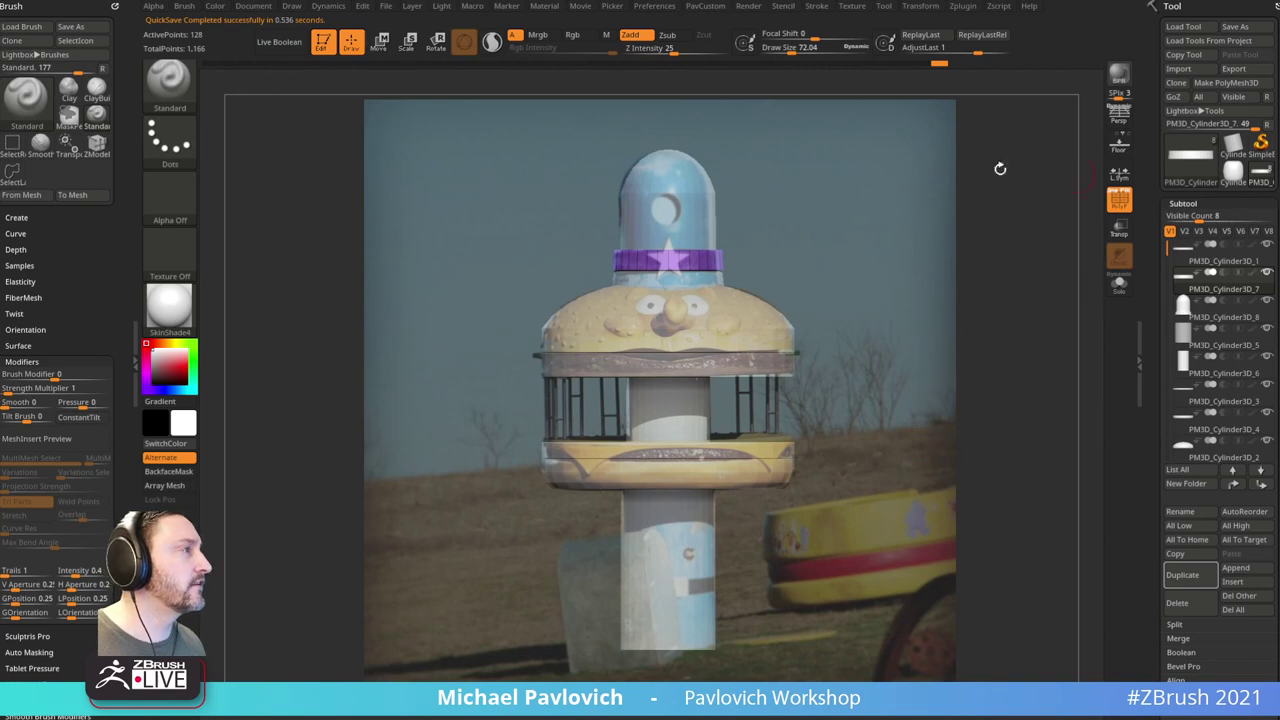
Step: Start a separate PolyMesh3D star tool, draw it on the canvas, and make it editable in a straight-on view
key(t)
click(412, 70)
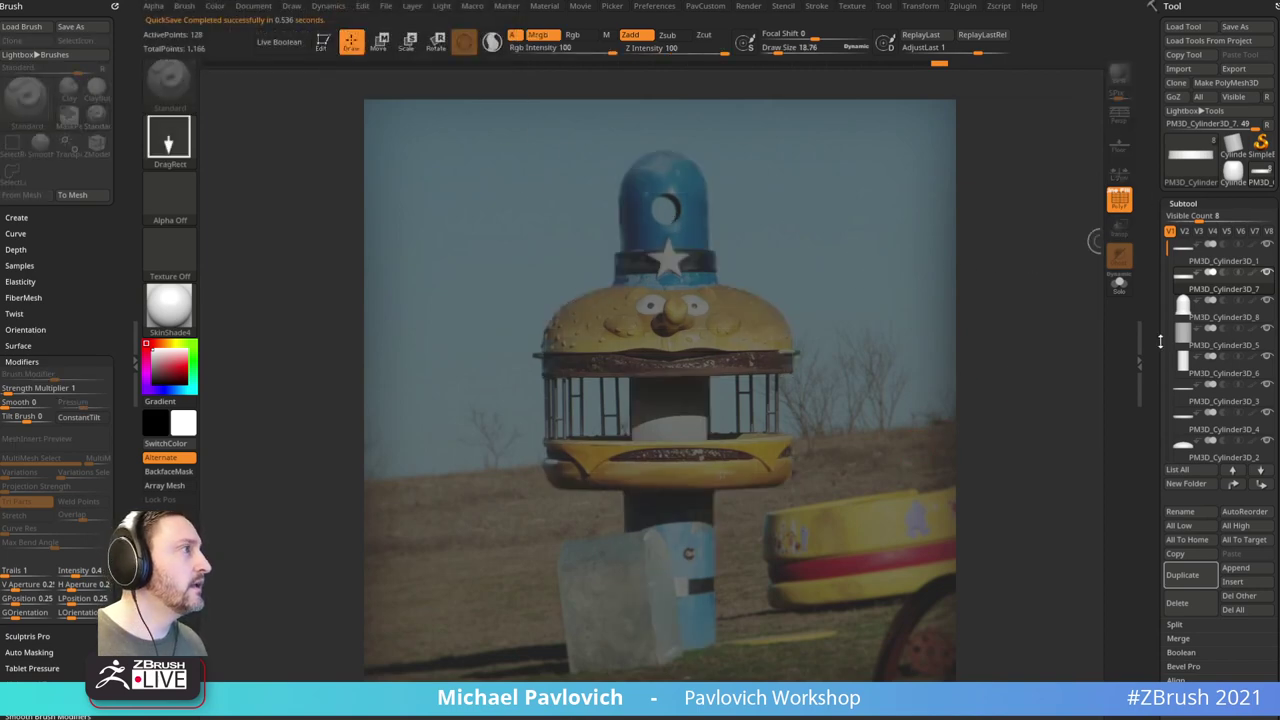
click(1190, 155)
click(783, 247)
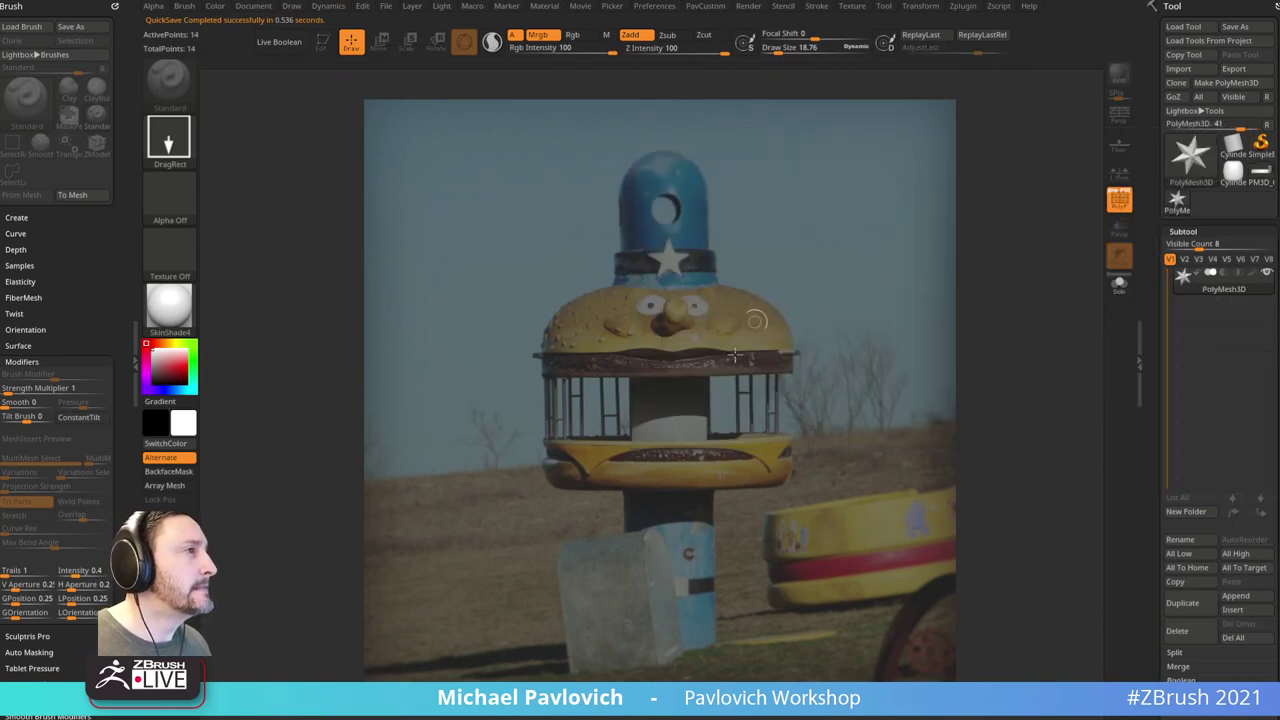
drag(653, 375, 713, 462)
click(326, 42)
shift+right_drag(869, 250, 896, 261)
drag(896, 260, 894, 263)
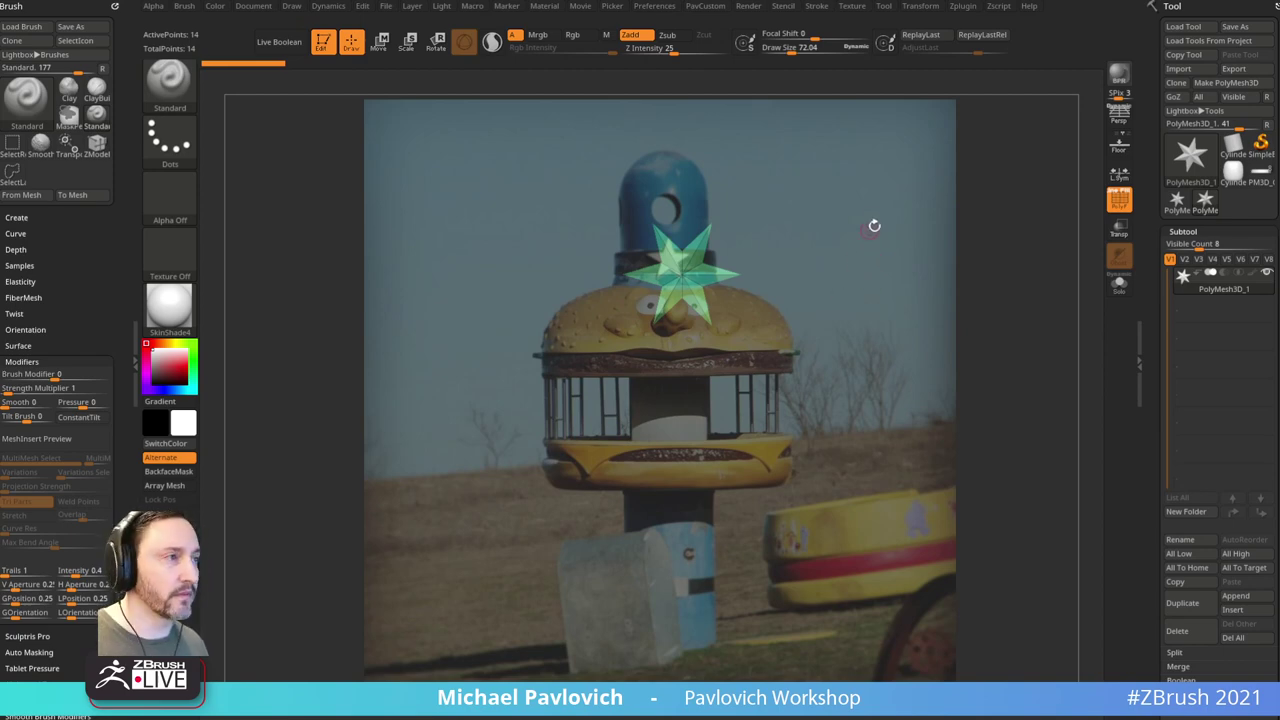
Step: Replace the star mesh with a Cylinder 3D primitive using the gizmo's transform types
alt+drag(874, 226, 880, 289)
key(w)
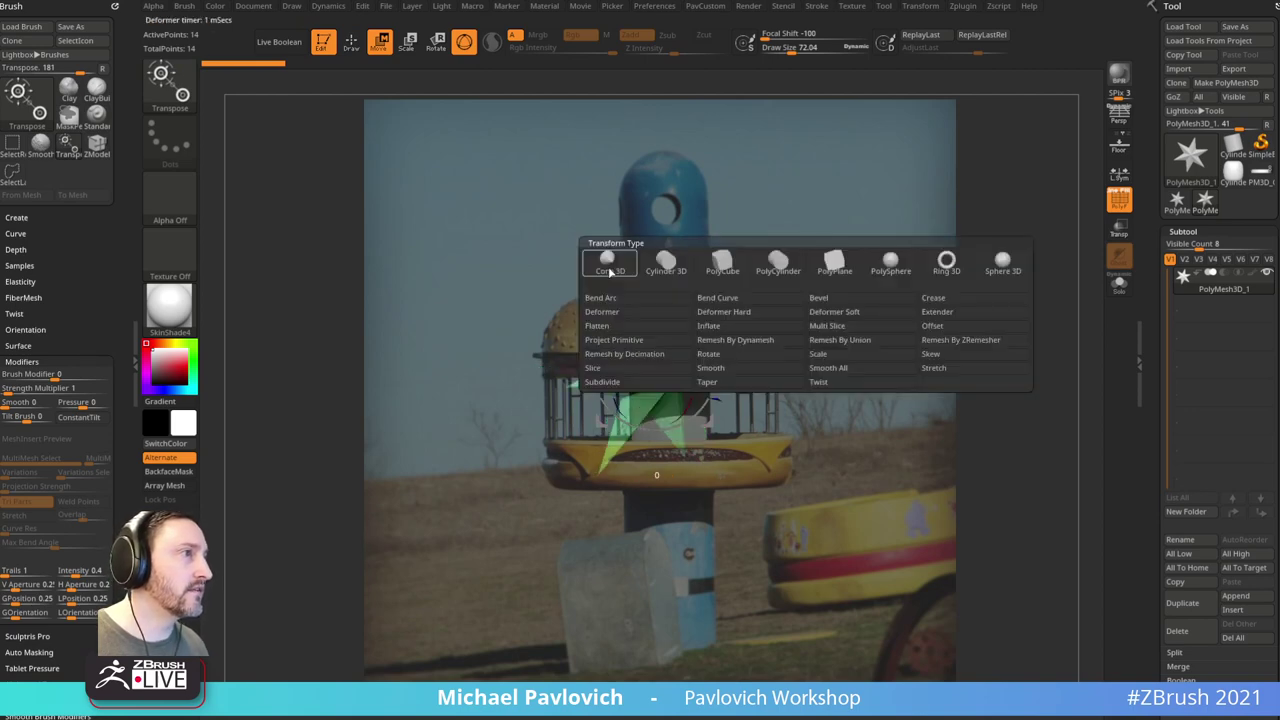
click(606, 262)
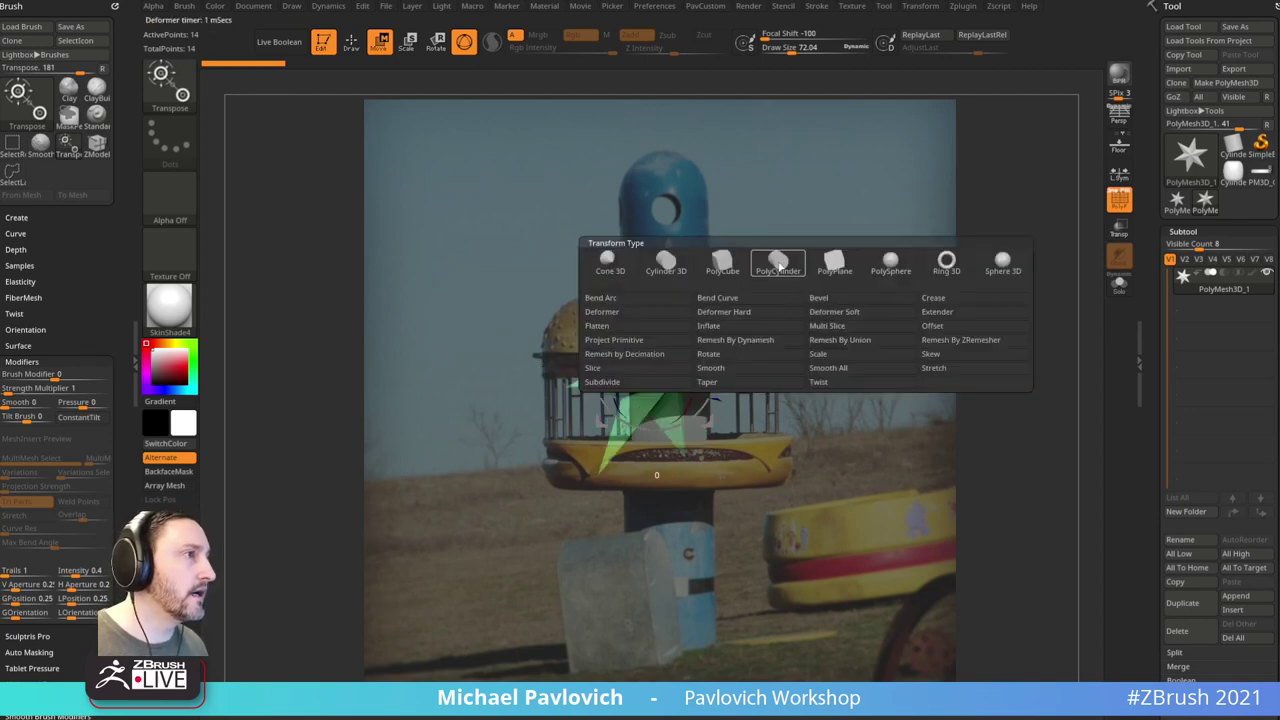
click(666, 264)
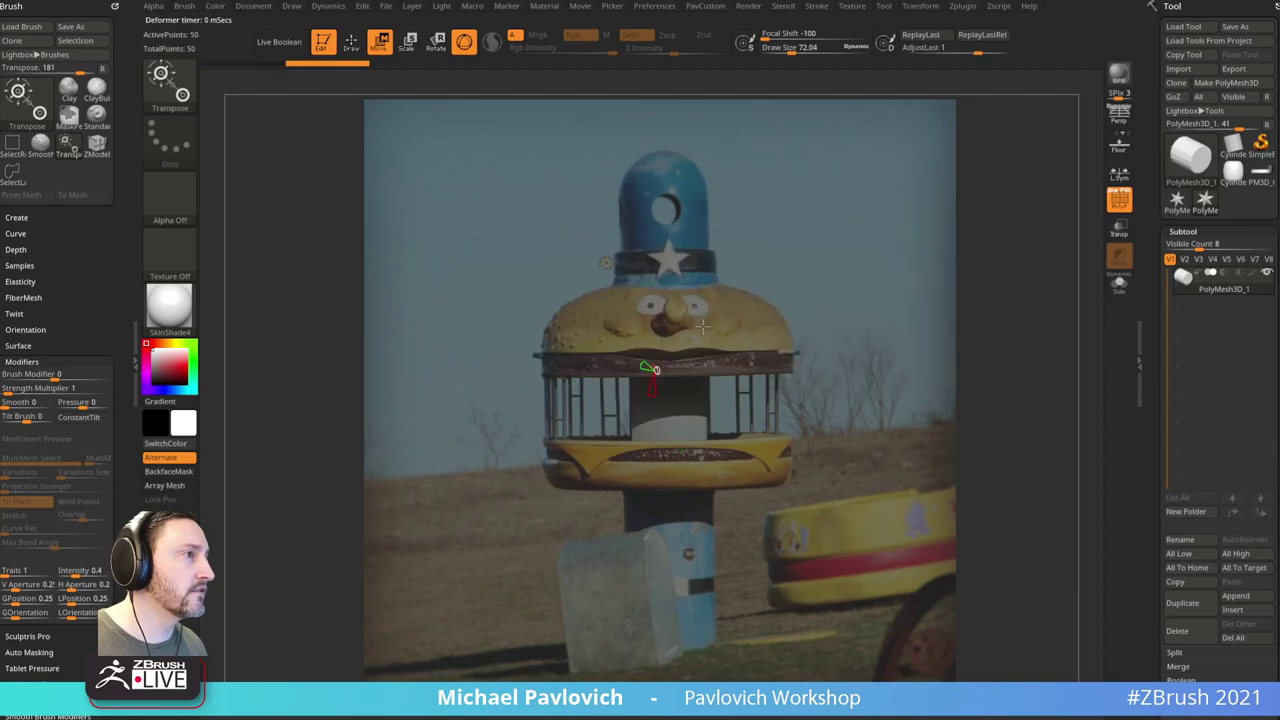
Step: Reduce the cylinder's horizontal divisions to five for a pentagonal prism, and face its pentagon cap straight on
key(f)
ctrl+right_drag(944, 250, 718, 319)
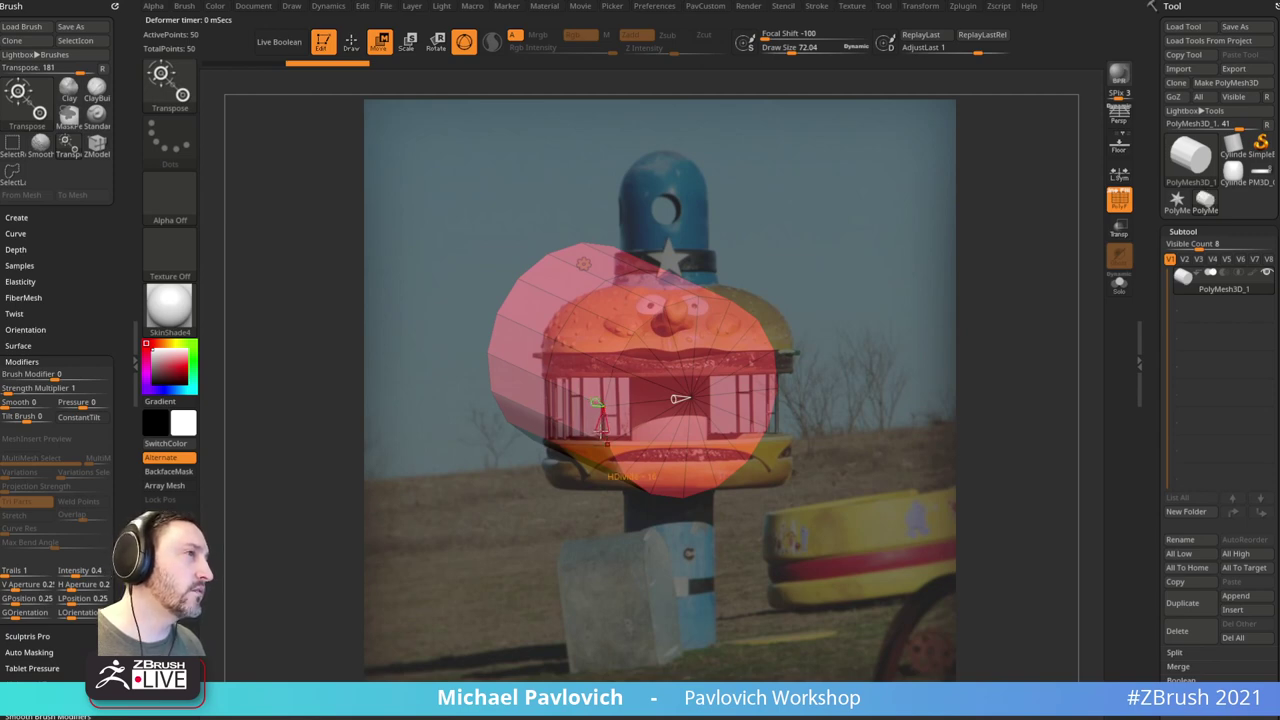
drag(601, 434, 600, 420)
drag(631, 476, 637, 476)
mouse_move(892, 310)
shift+mouse_down()
mouse_move(861, 292)
mouse_move(888, 266)
shift+mouse_up()
key(q)
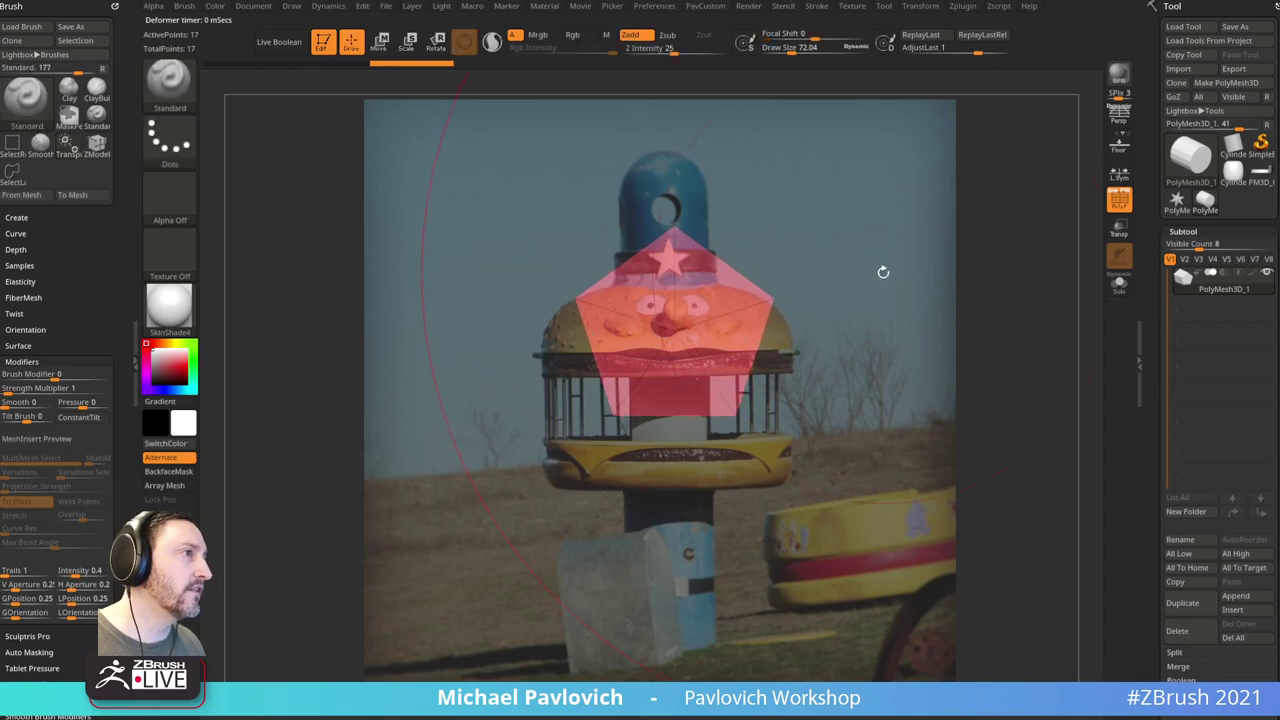
Step: With ZModeler at draw size 8.50, split the pentagon's centre point outward into a small inner pentagon
key(s)
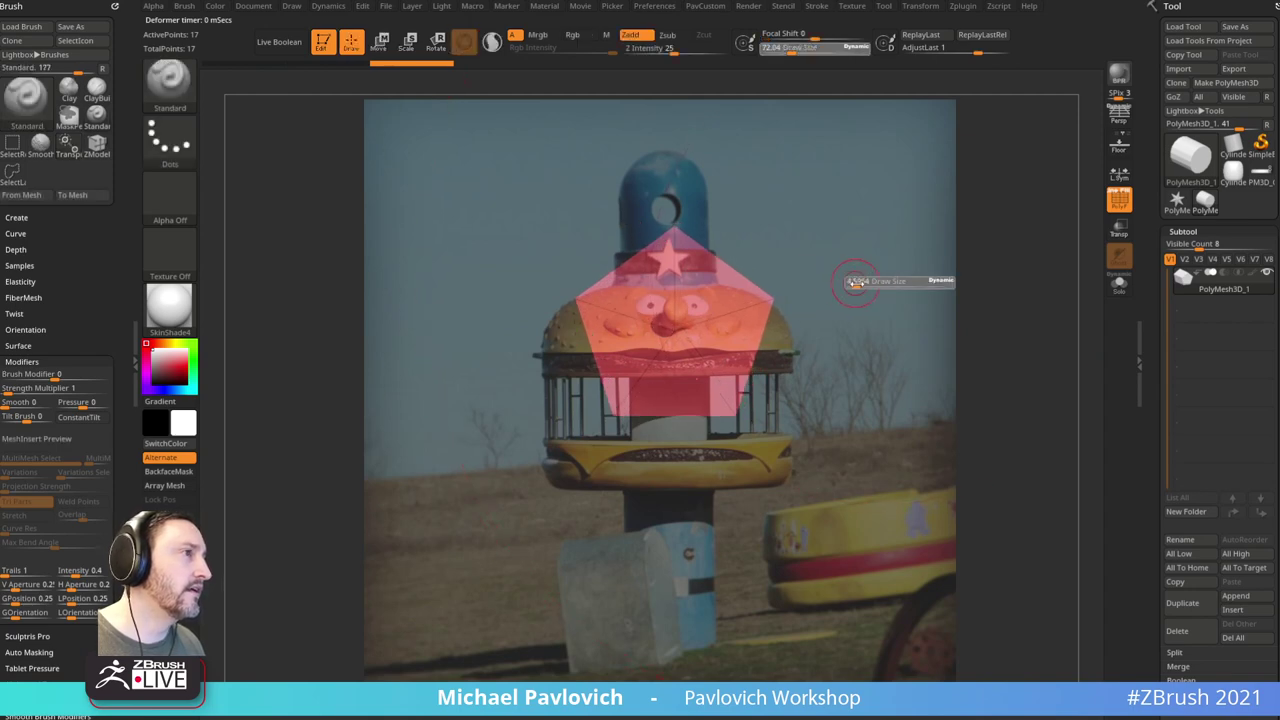
key(b)
key(z)
key(m)
key(space)
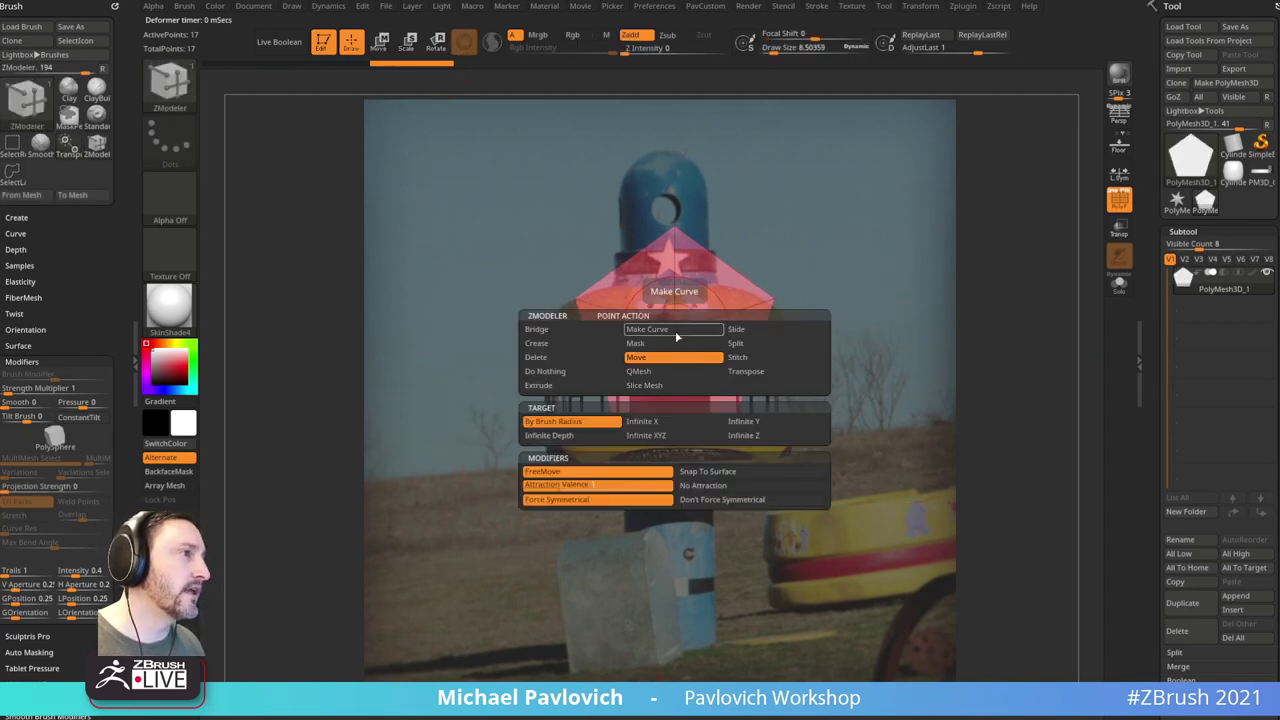
click(737, 343)
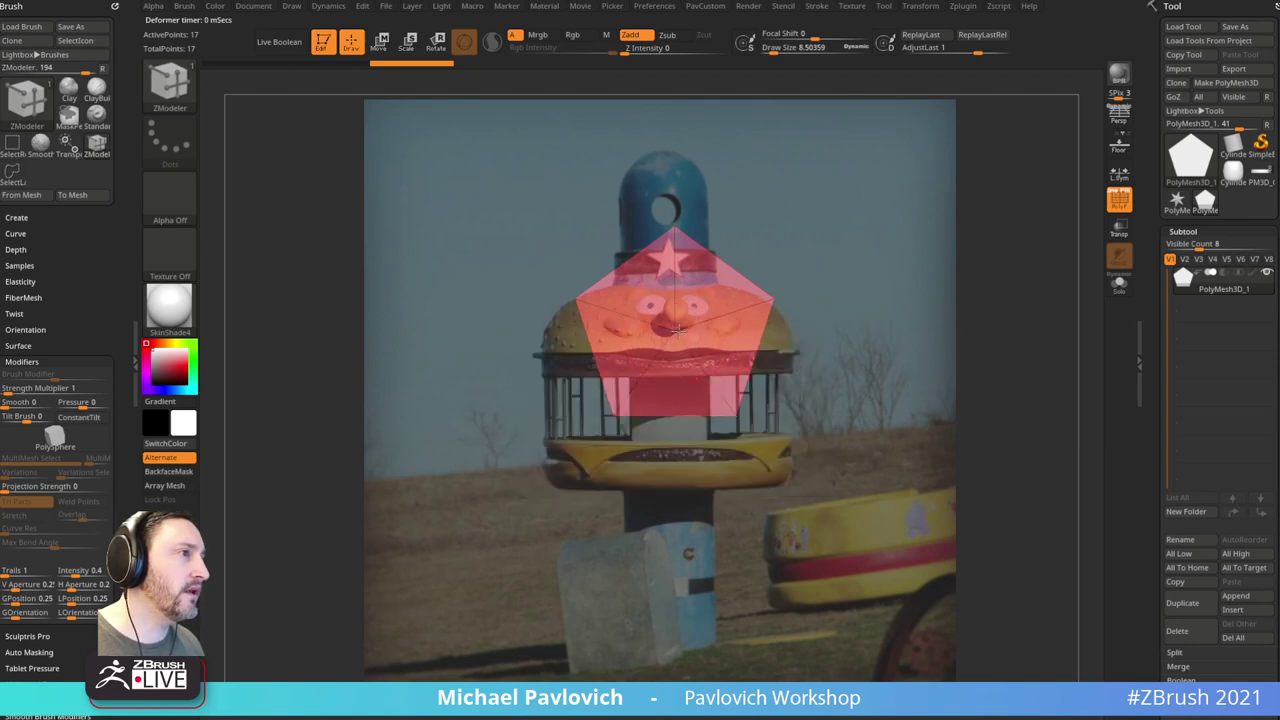
drag(677, 330, 705, 339)
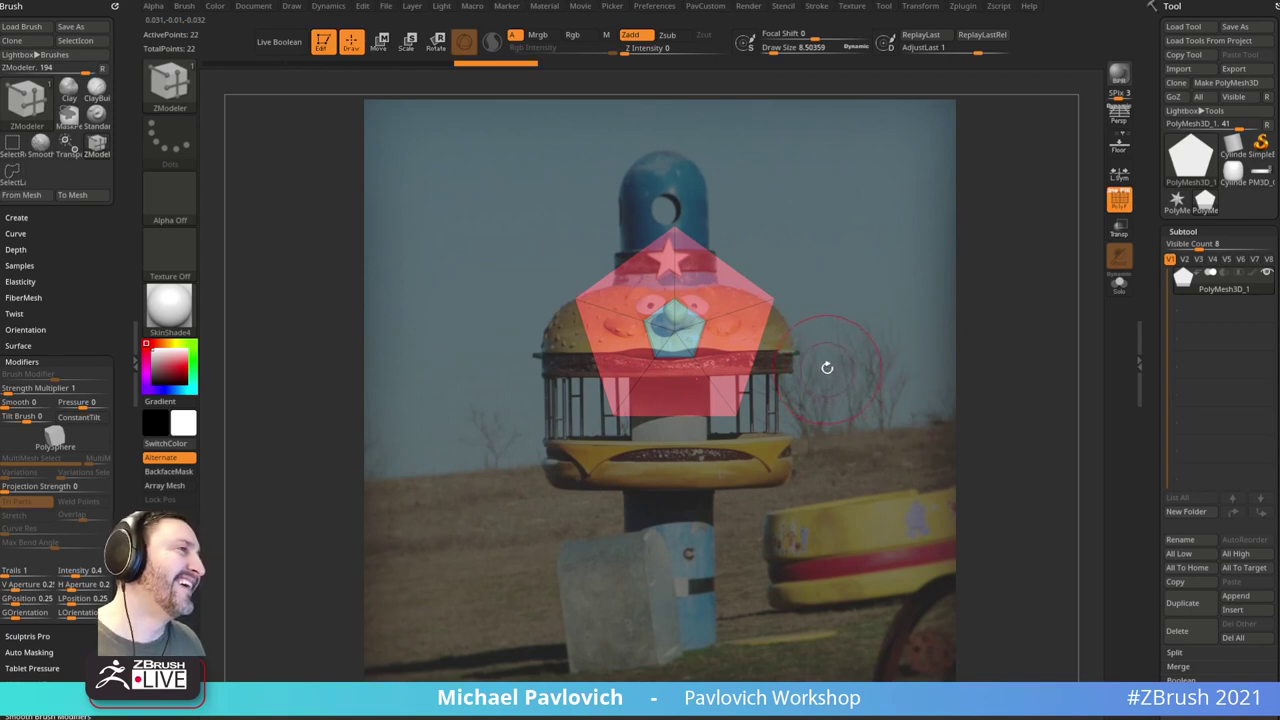
Step: Isolate the front pentagon cap with a lasso selection and delete the rest of the prism
drag(797, 265, 870, 245)
mouse_move(818, 190)
ctrl+shift+mouse_down()
mouse_move(621, 495)
mouse_move(690, 108)
ctrl+shift+mouse_up()
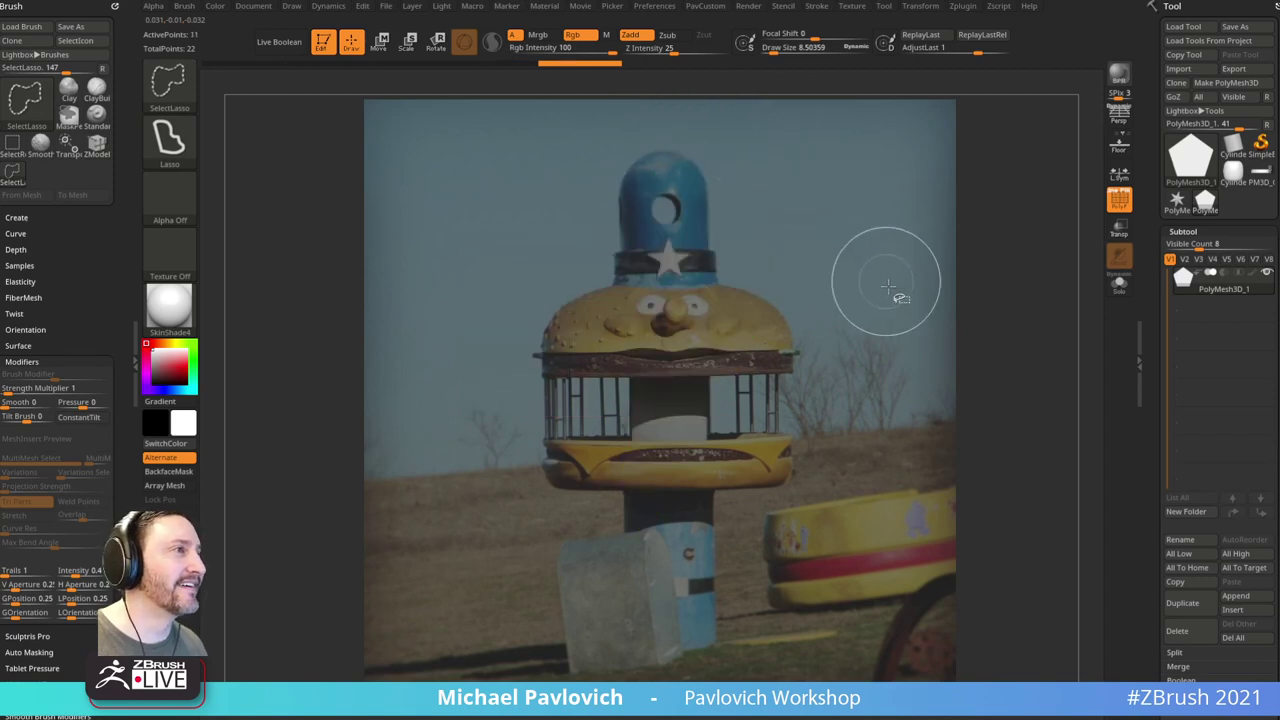
shift+drag(930, 261, 866, 275)
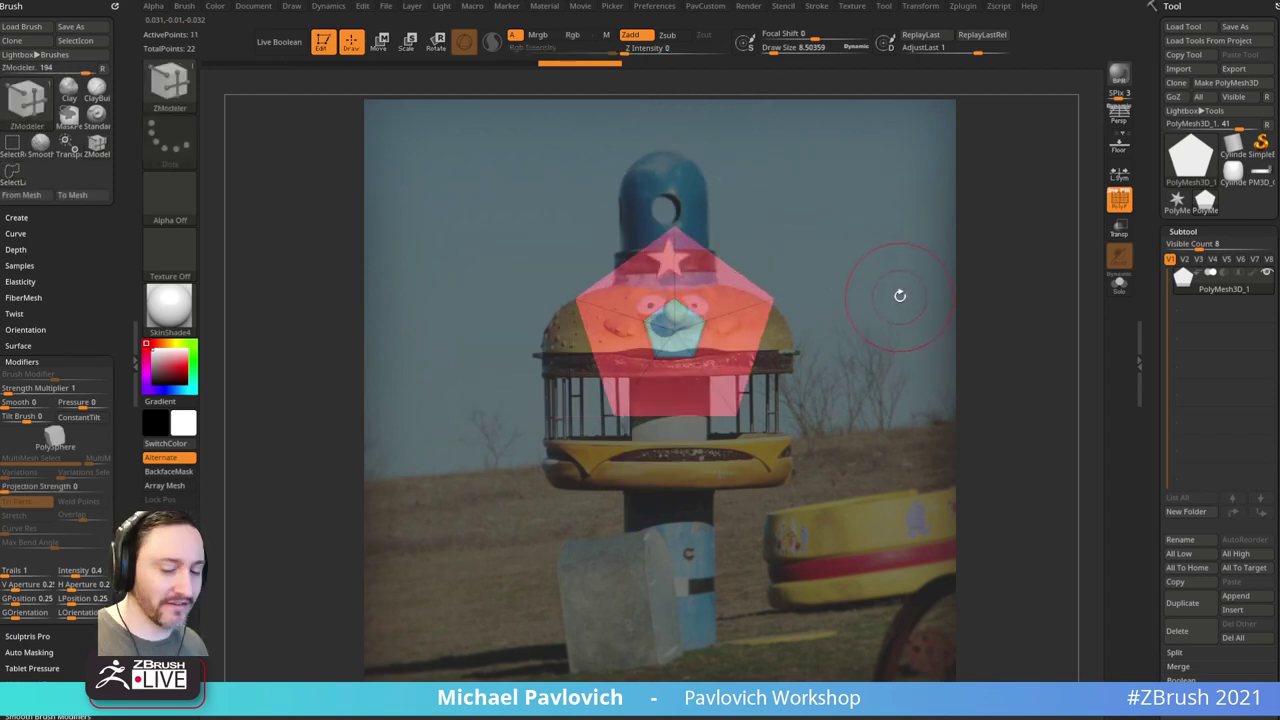
key(1)
click(876, 330)
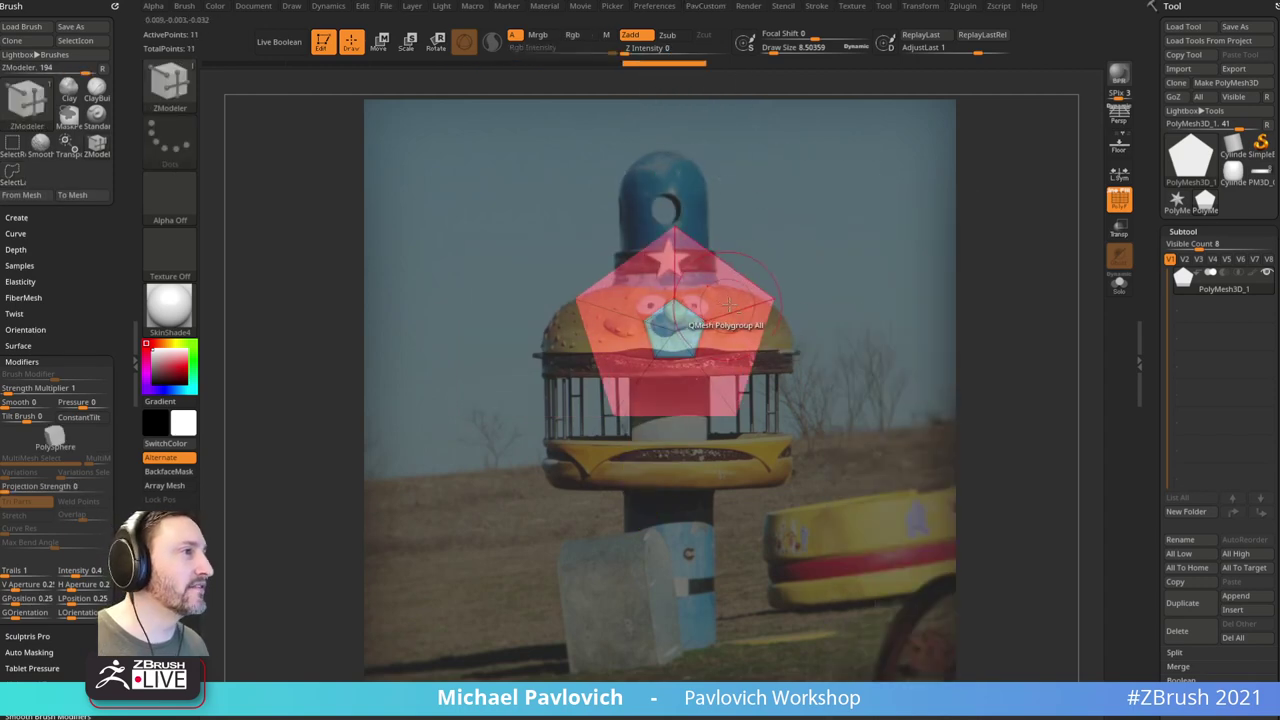
Step: Configure ZModeler's edge Insert for Multiple EdgeLoops with Interactive Resolution, Specified Elevation 0, and Keep Polygroup
key(space)
click(582, 426)
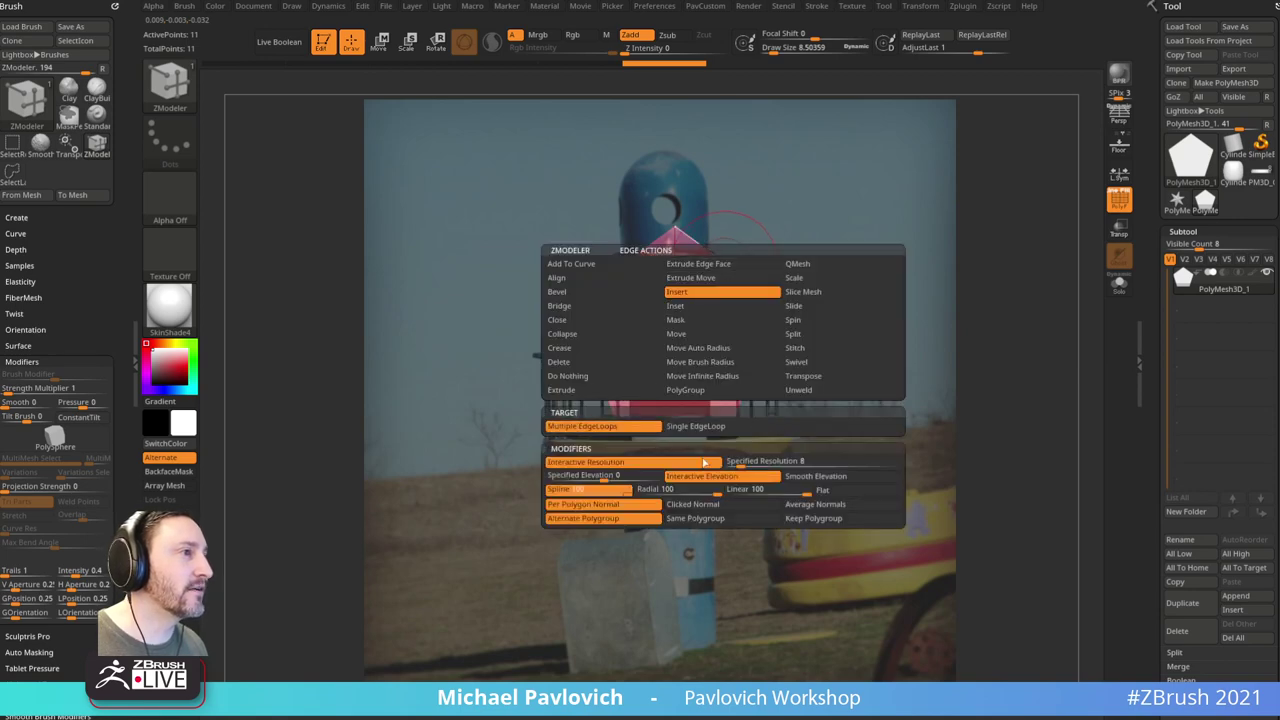
click(585, 476)
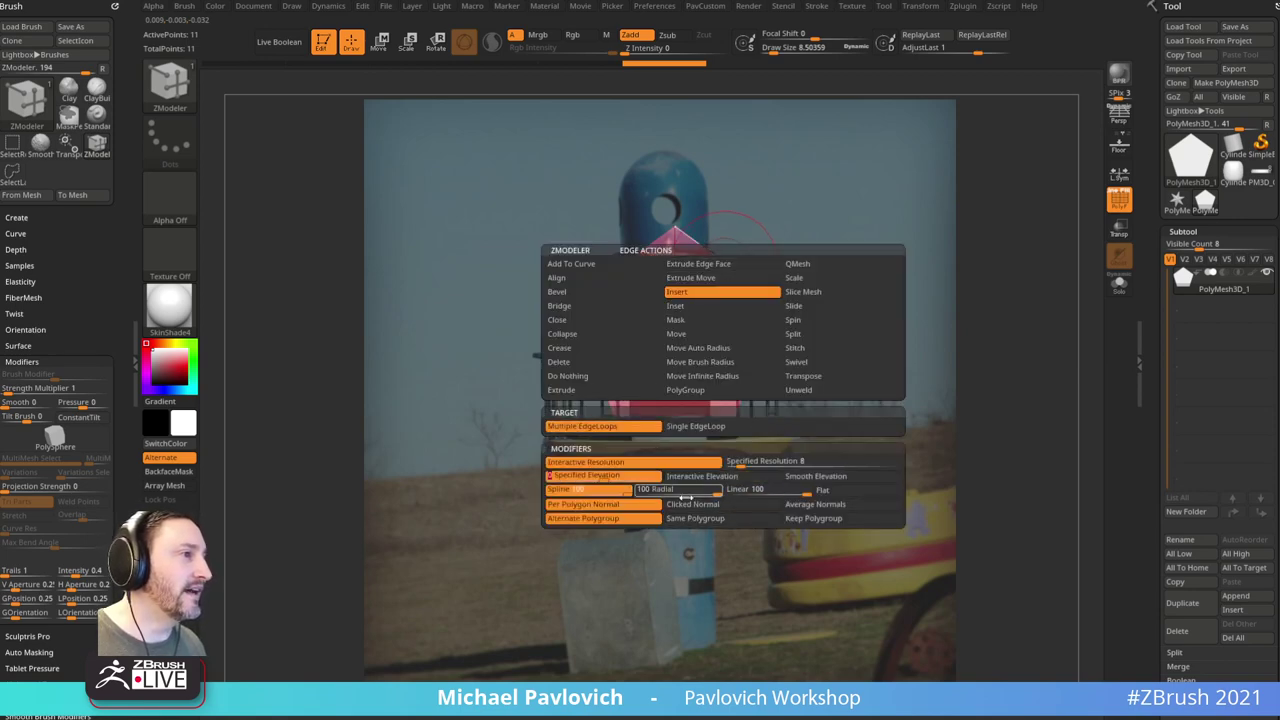
click(813, 518)
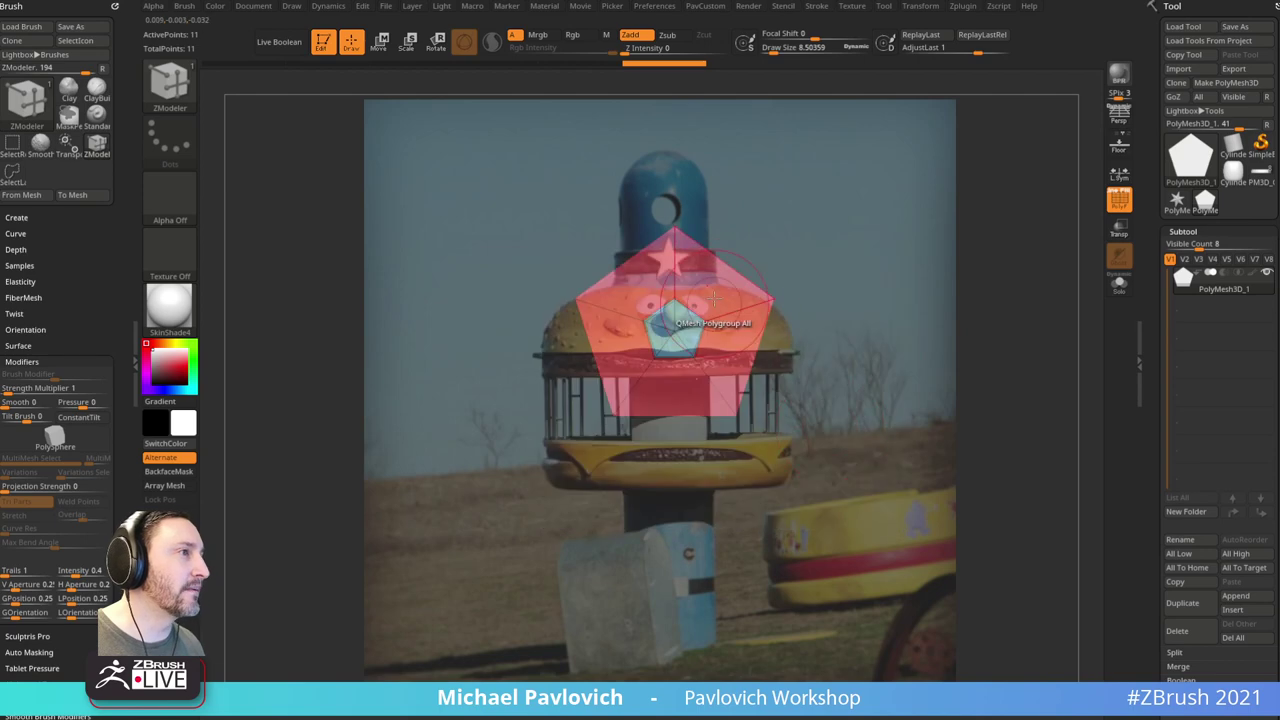
click(676, 312)
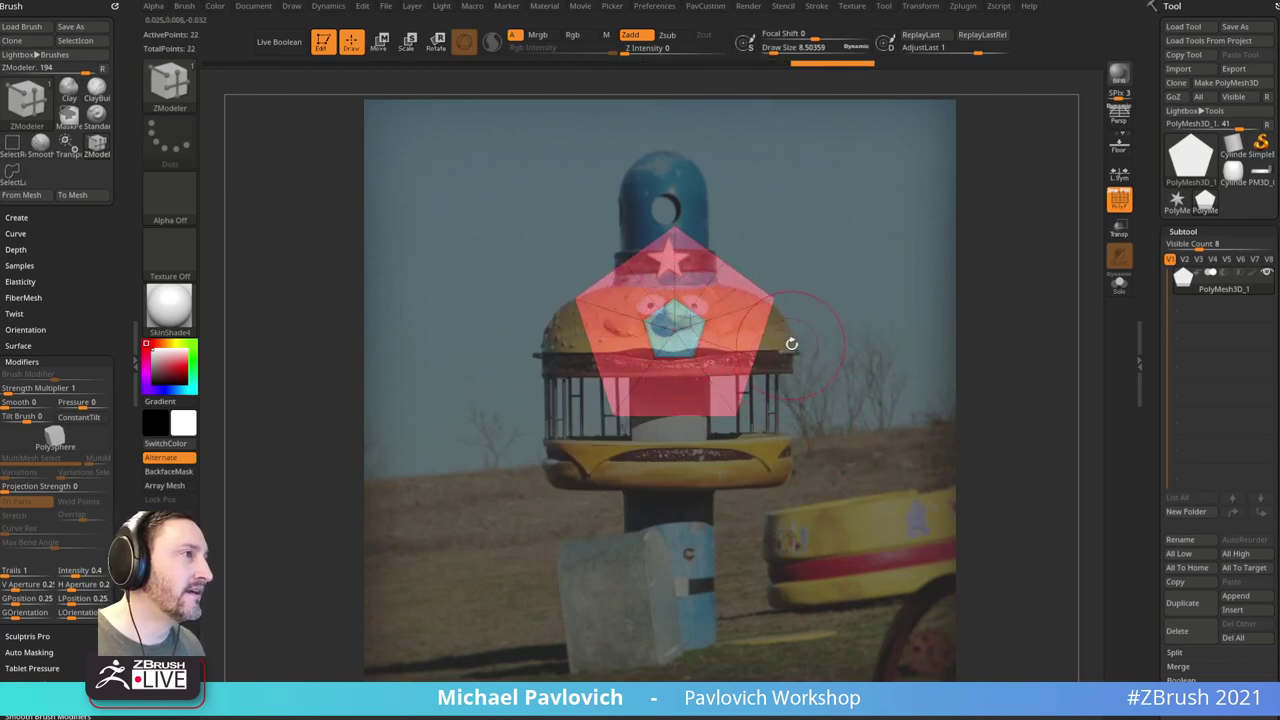
click(764, 330)
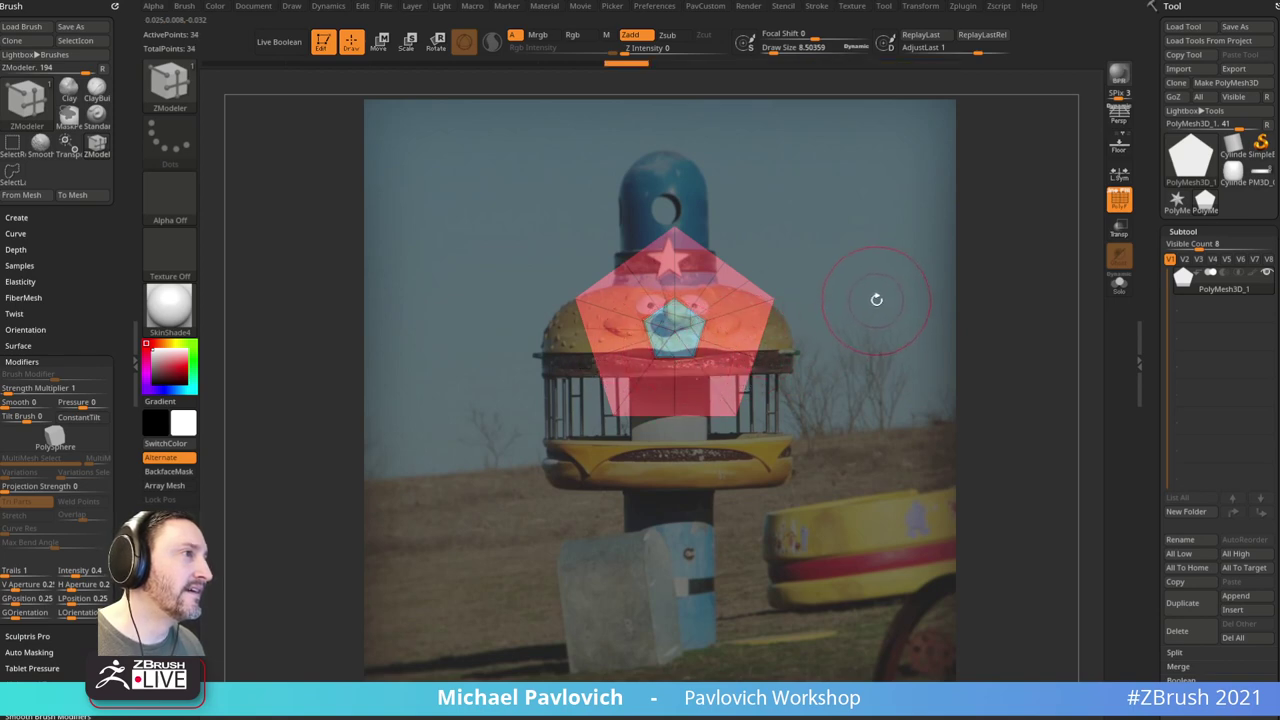
key(ctrl+z)
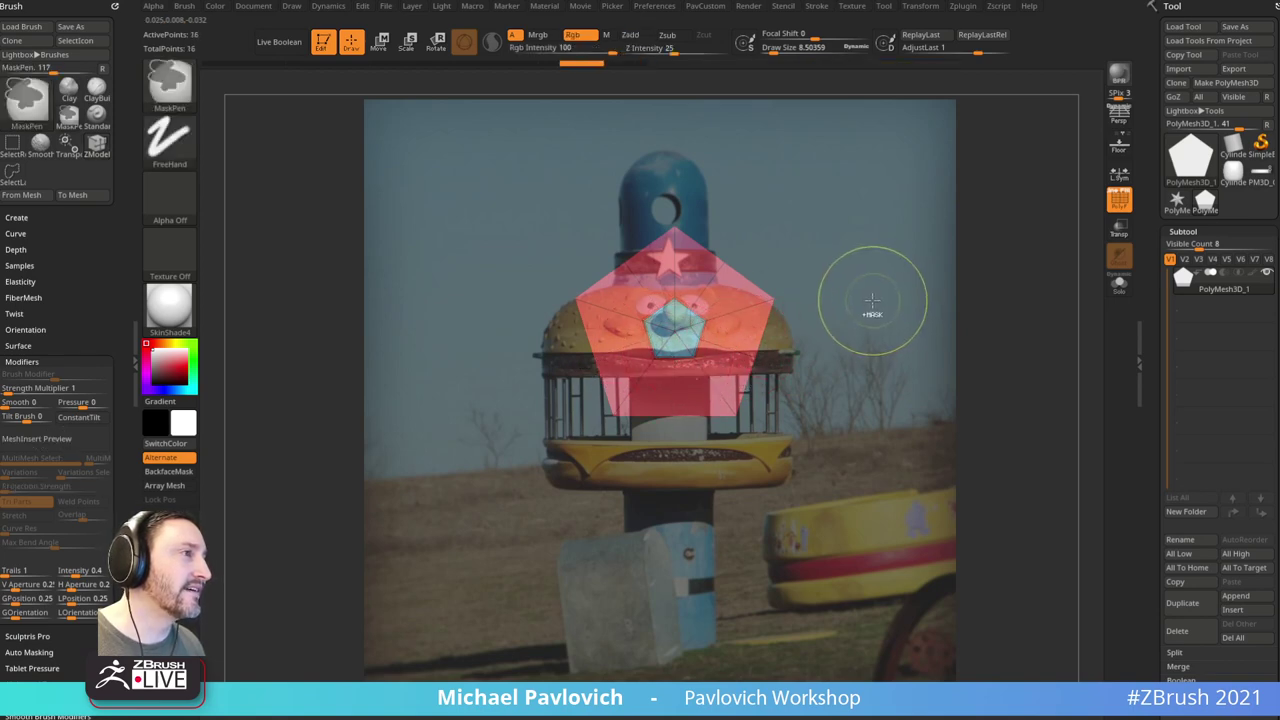
key(ctrl+z)
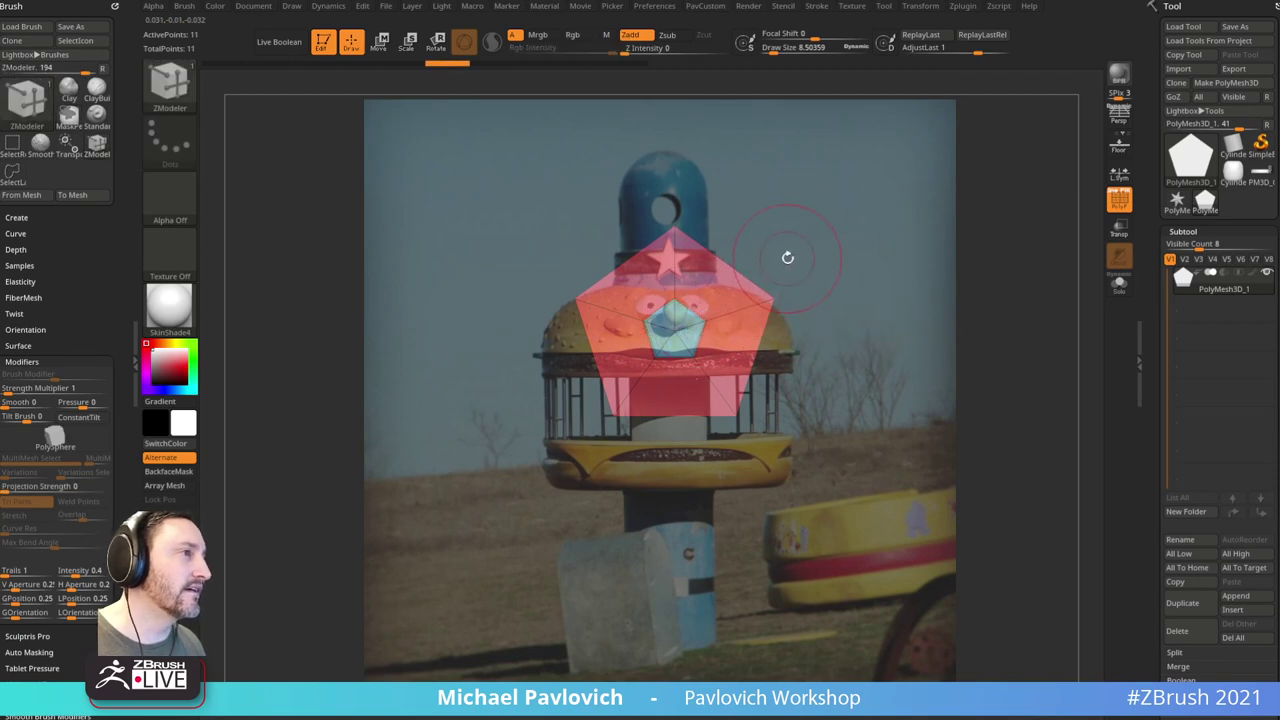
Step: Hide the faces on the pentagon's left side, including its inner part, and delete the hidden geometry
ctrl+alt+shift+drag(554, 234, 622, 248)
key(grave)
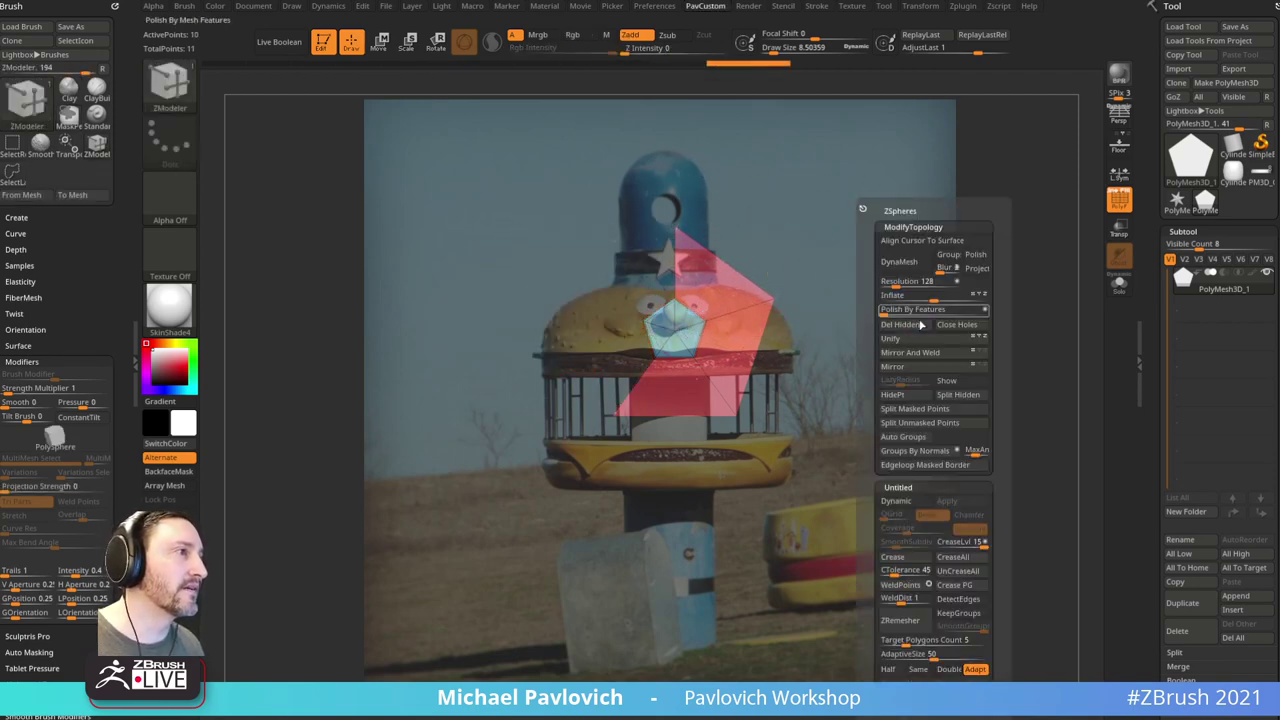
key(ctrl+z)
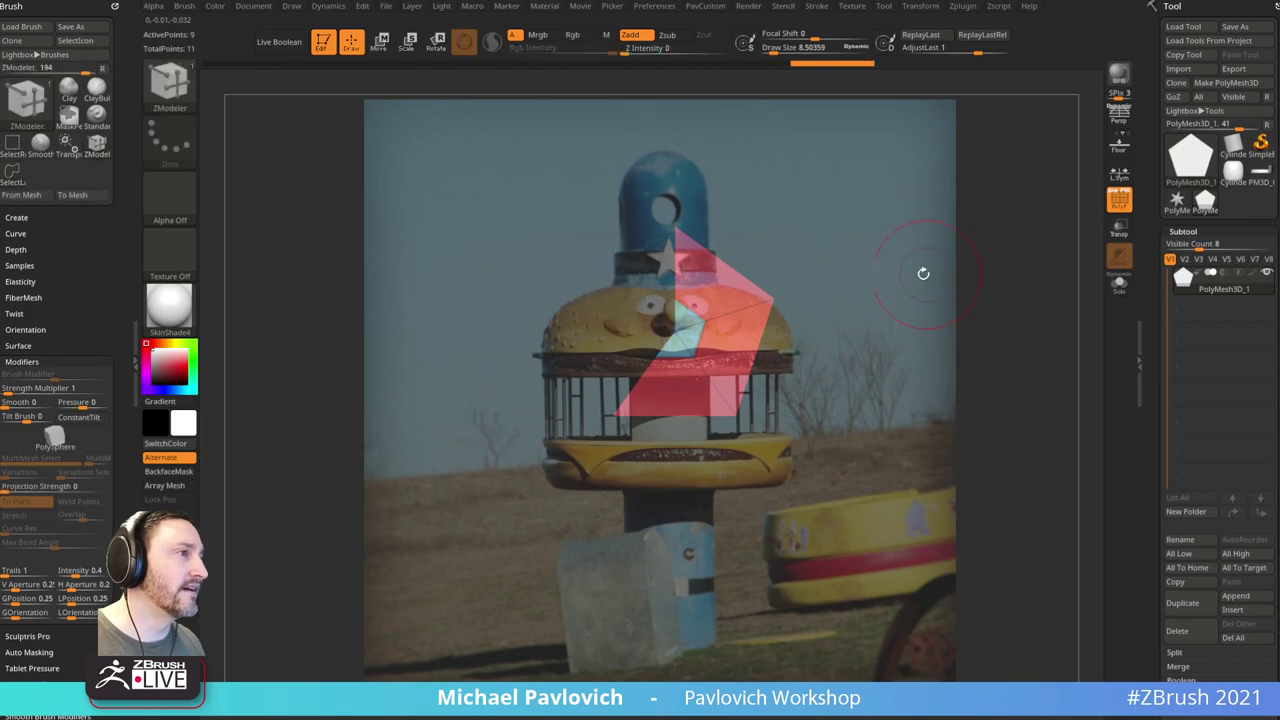
key(grave)
click(908, 323)
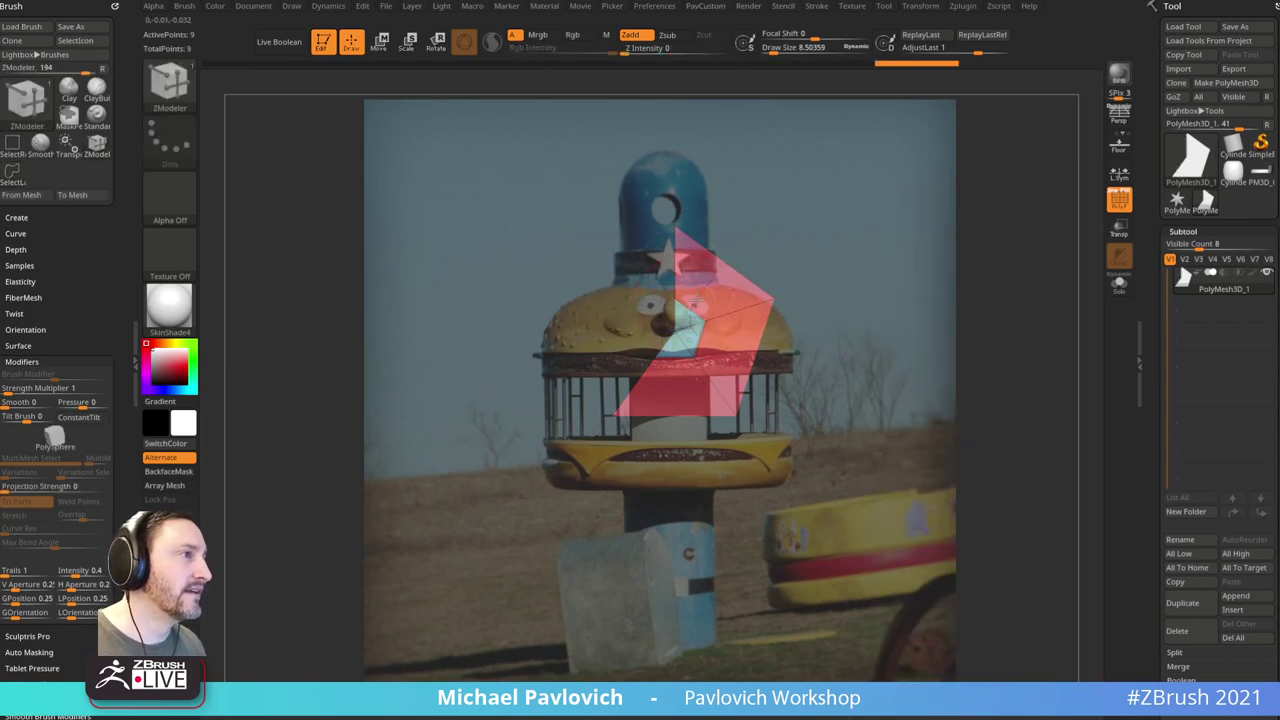
Step: Insert edge loops through the middle of the remaining pentagon faces and reduce the draw size to 2.11
click(766, 324)
click(676, 356)
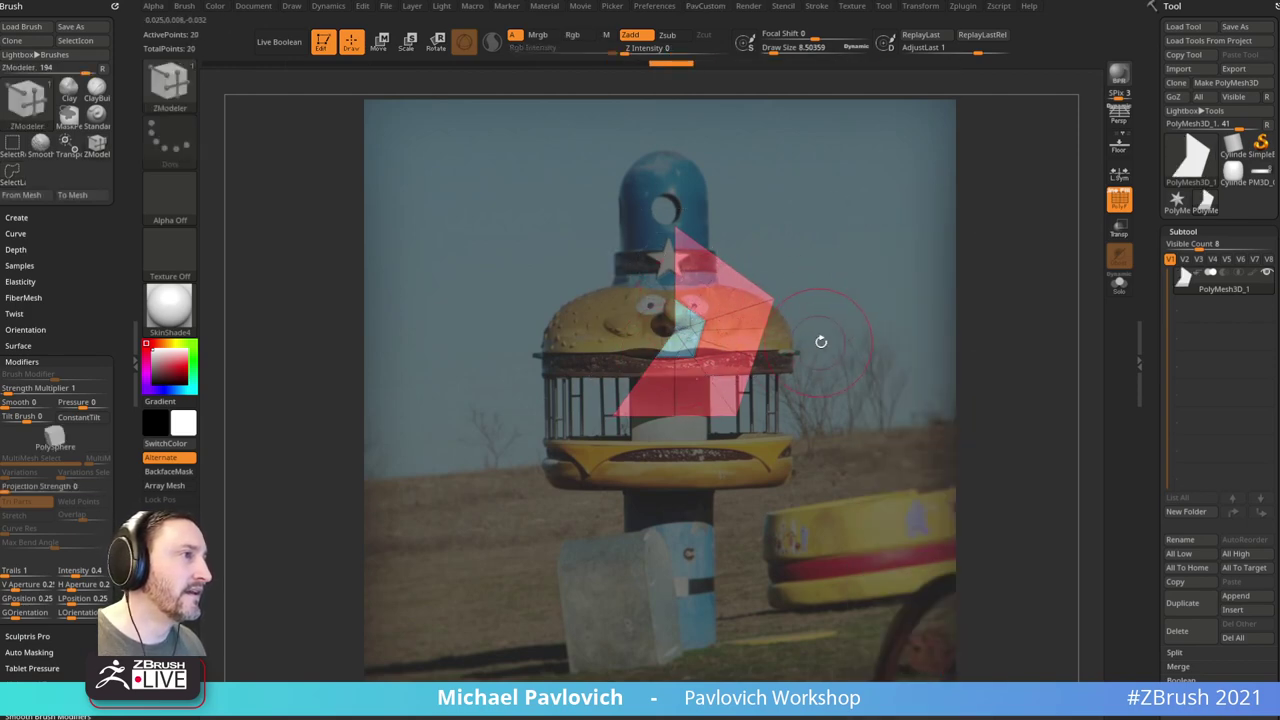
key(s)
click(820, 332)
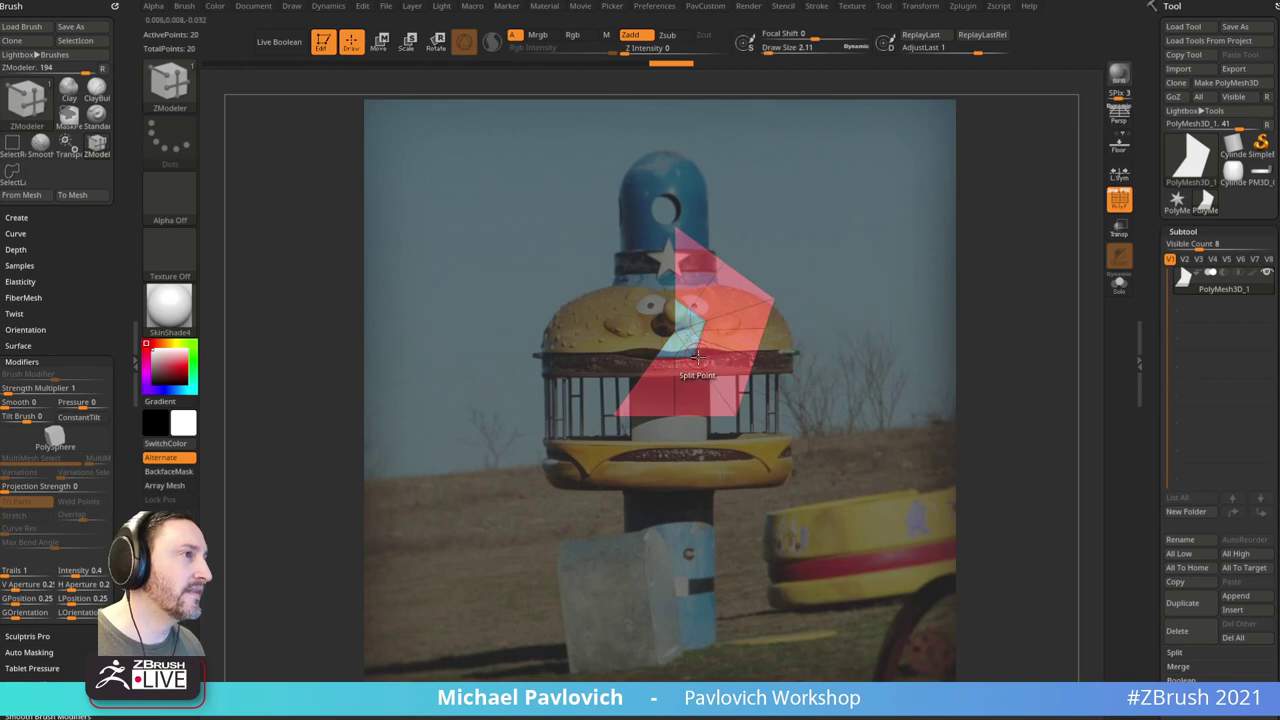
Step: Set ZModeler's point action to Bridge Two Points and connect the inner pentagon's corners to the outer edge midpoints
key(space)
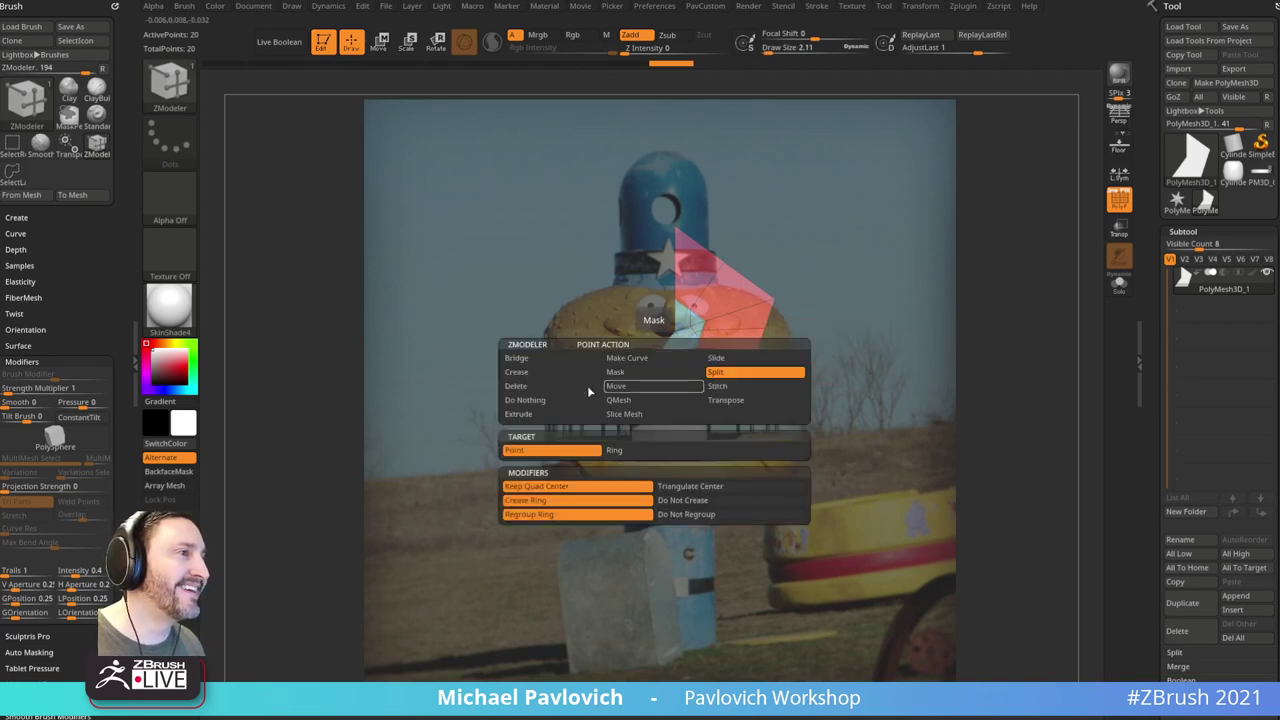
click(616, 450)
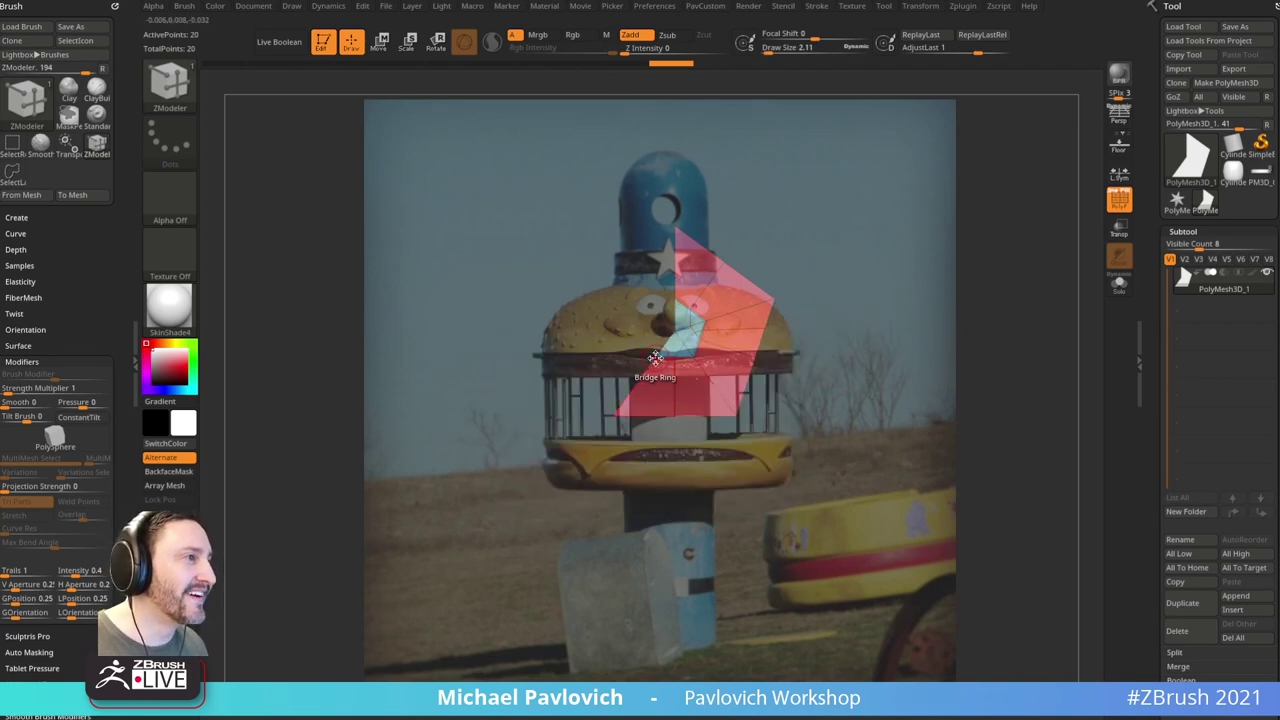
key(space)
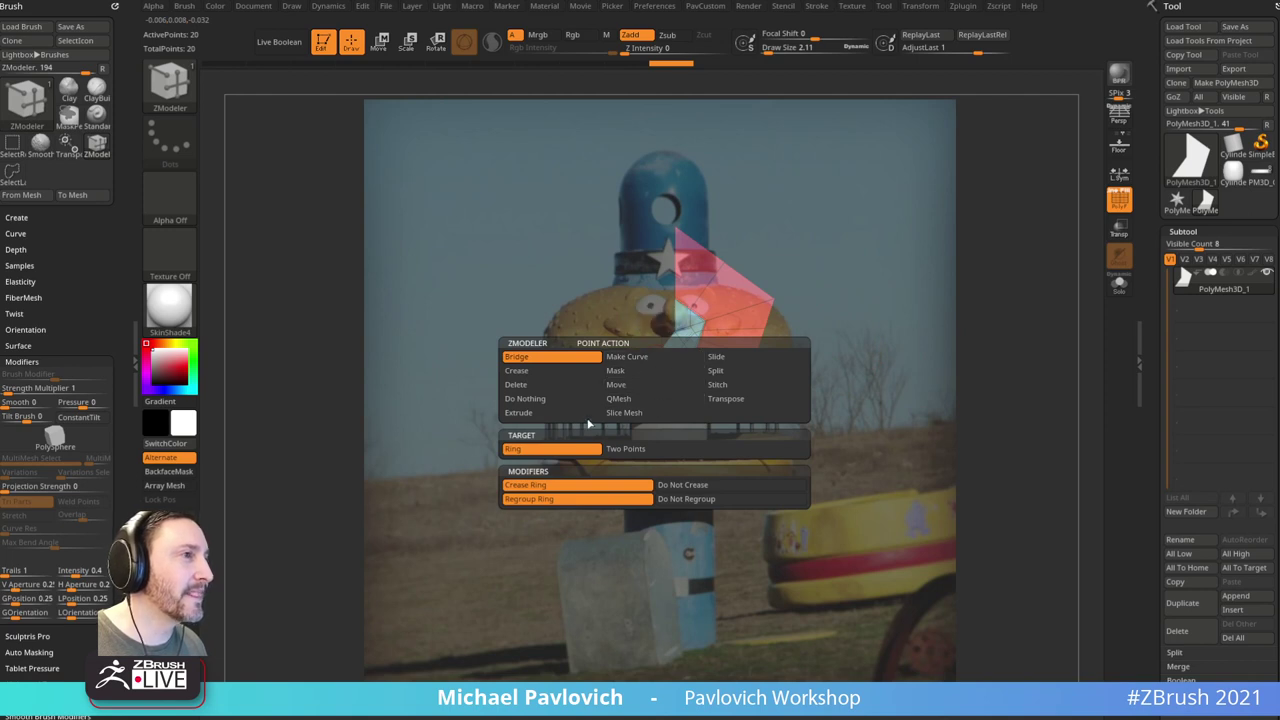
click(618, 398)
click(604, 355)
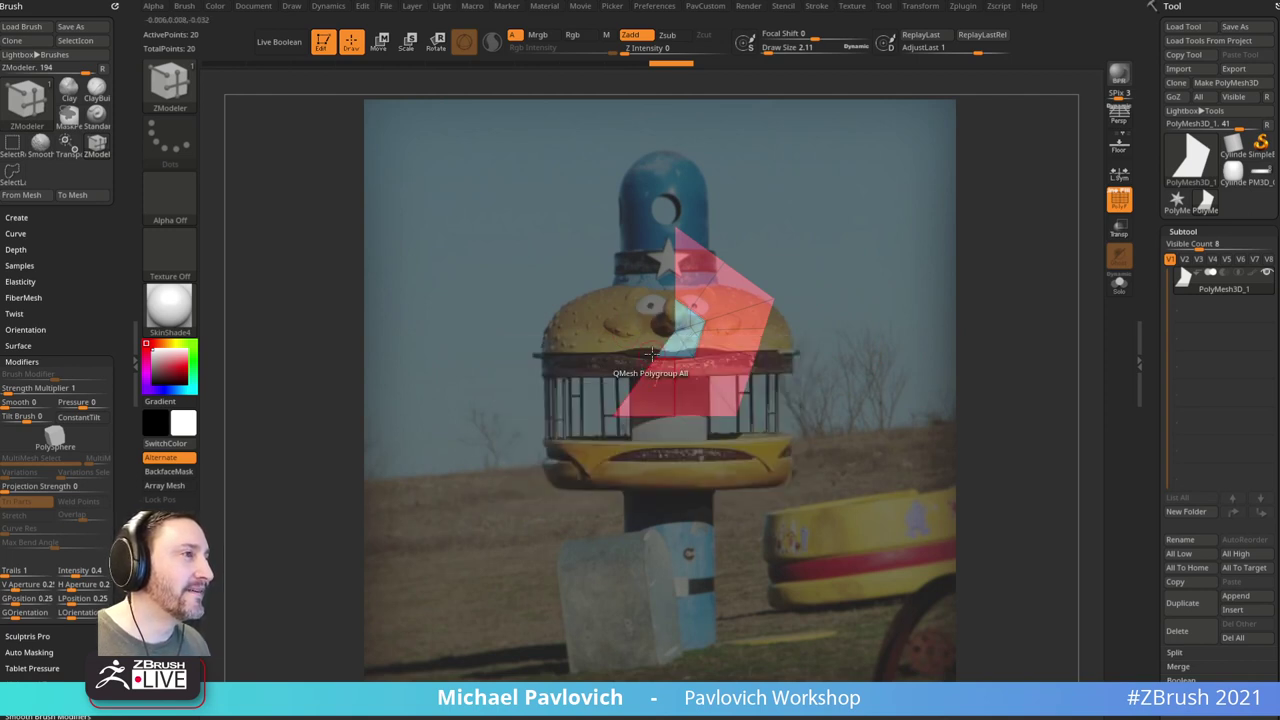
key(space)
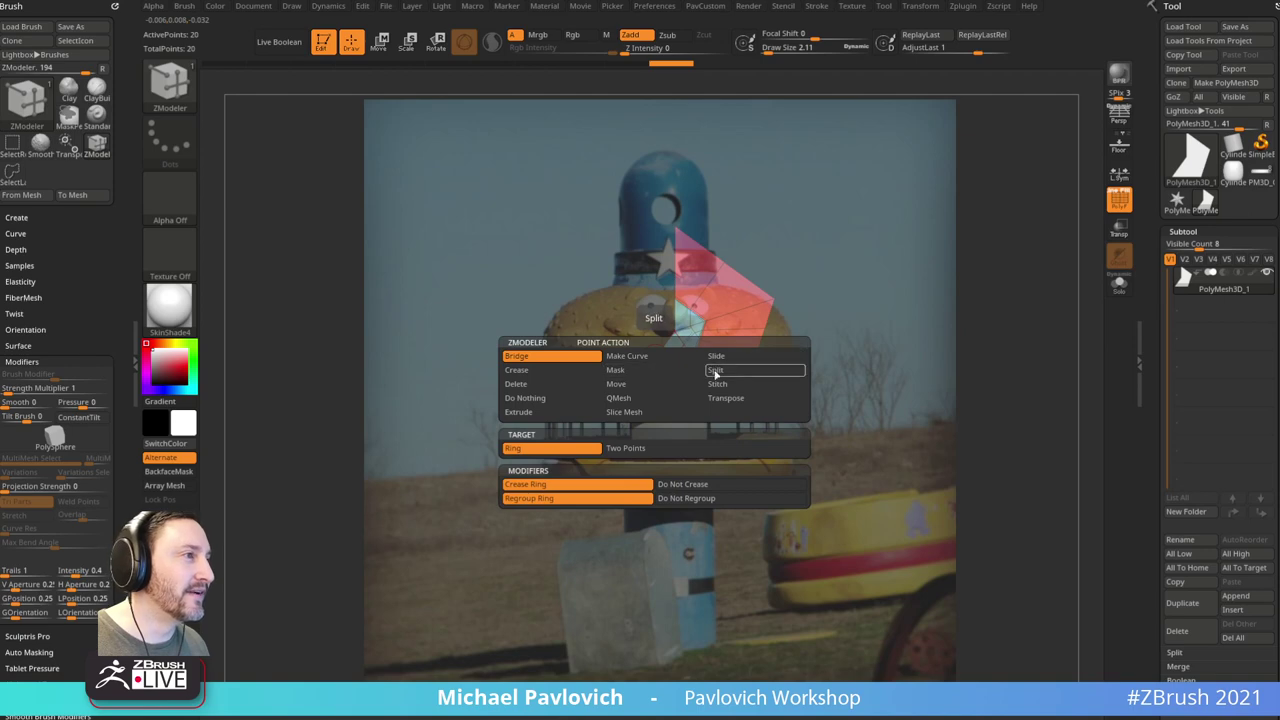
click(625, 448)
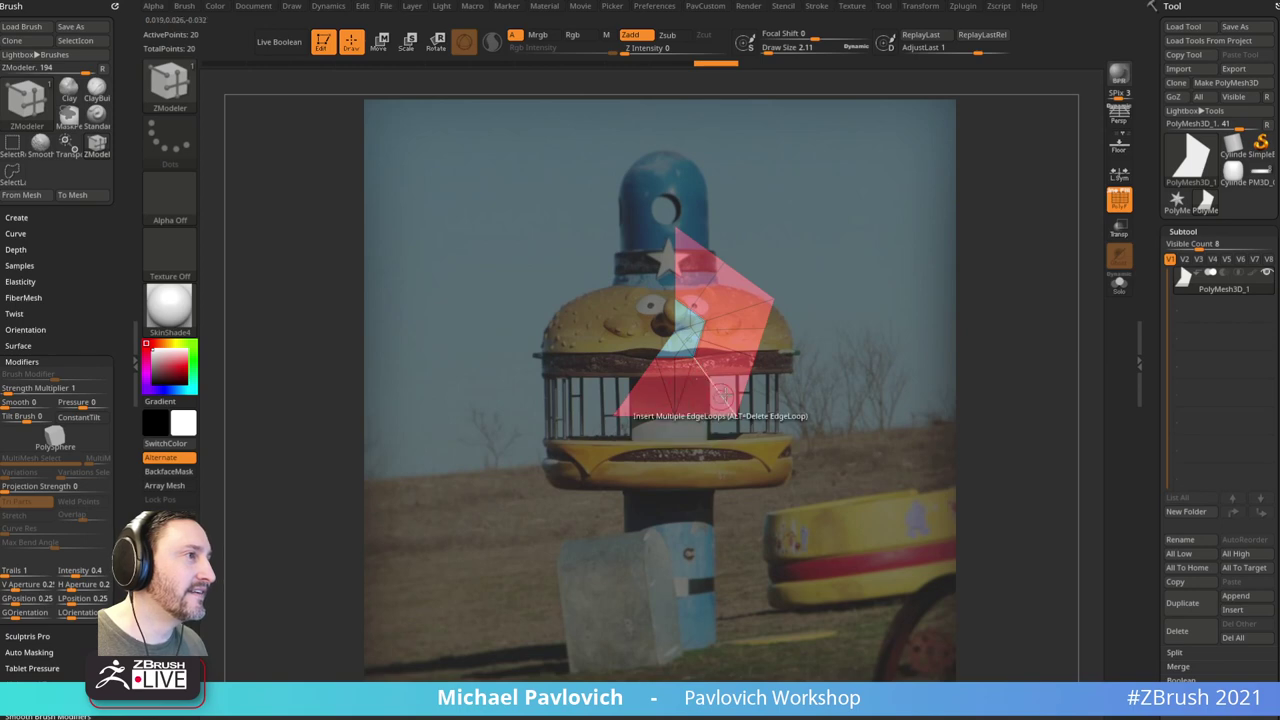
click(739, 347)
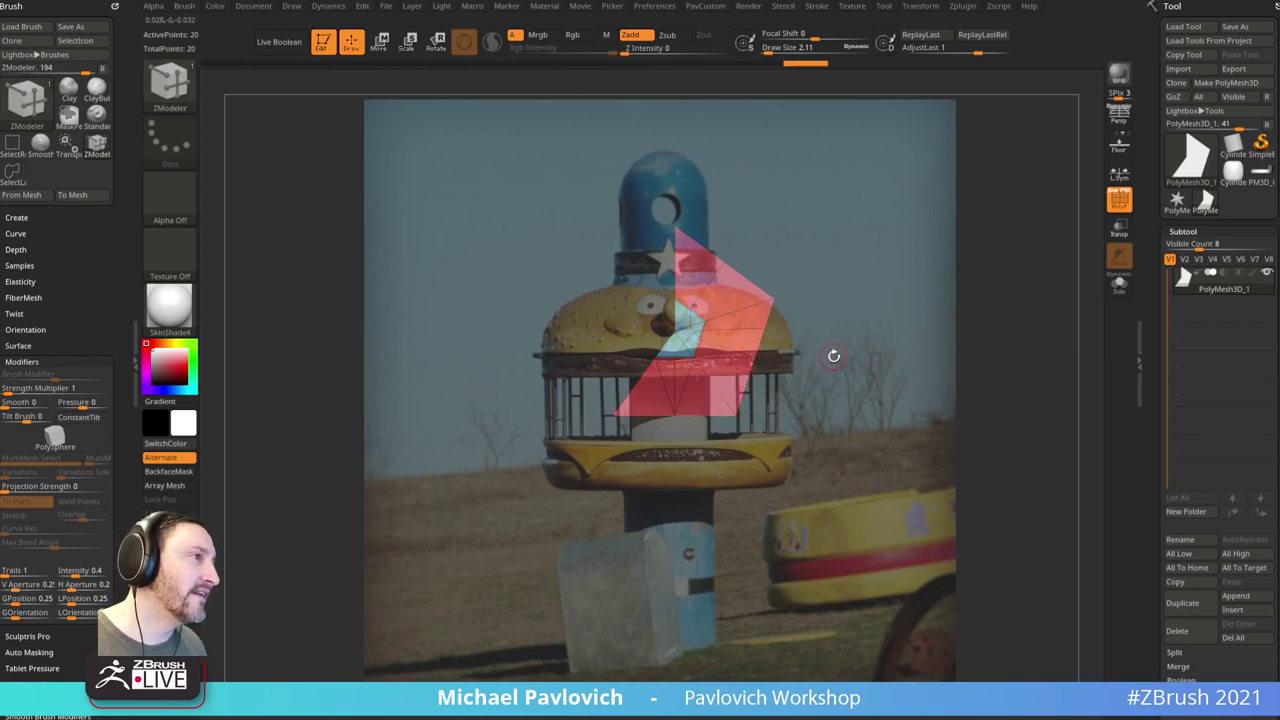
Step: Set ZModeler's edge action to Collapse and collapse the surplus short edges around the half pentagon's inner part
key(space)
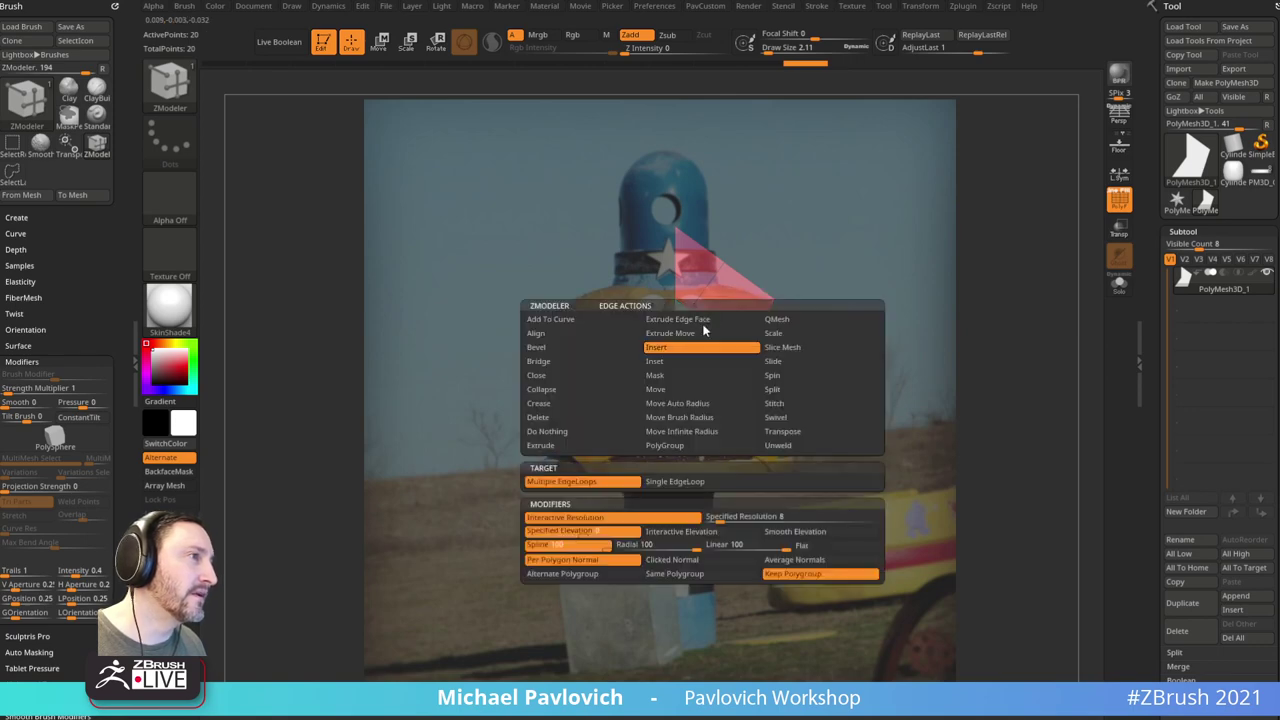
click(590, 389)
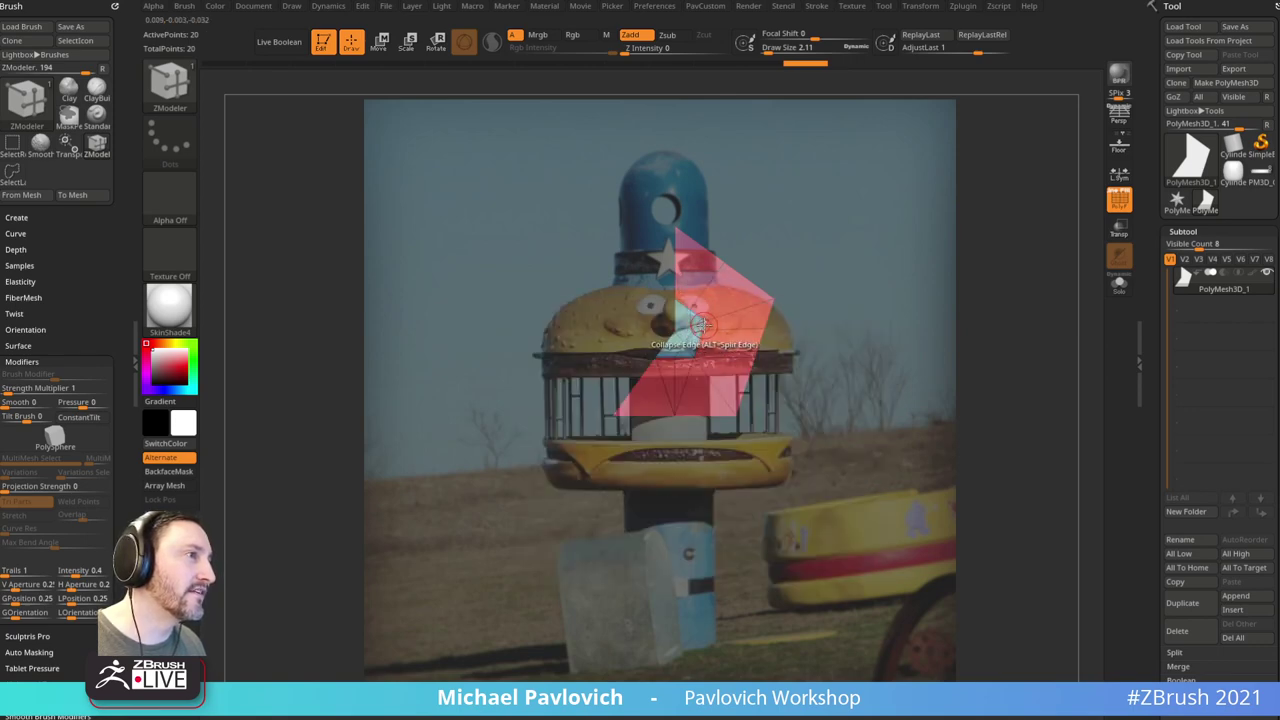
click(703, 324)
click(692, 328)
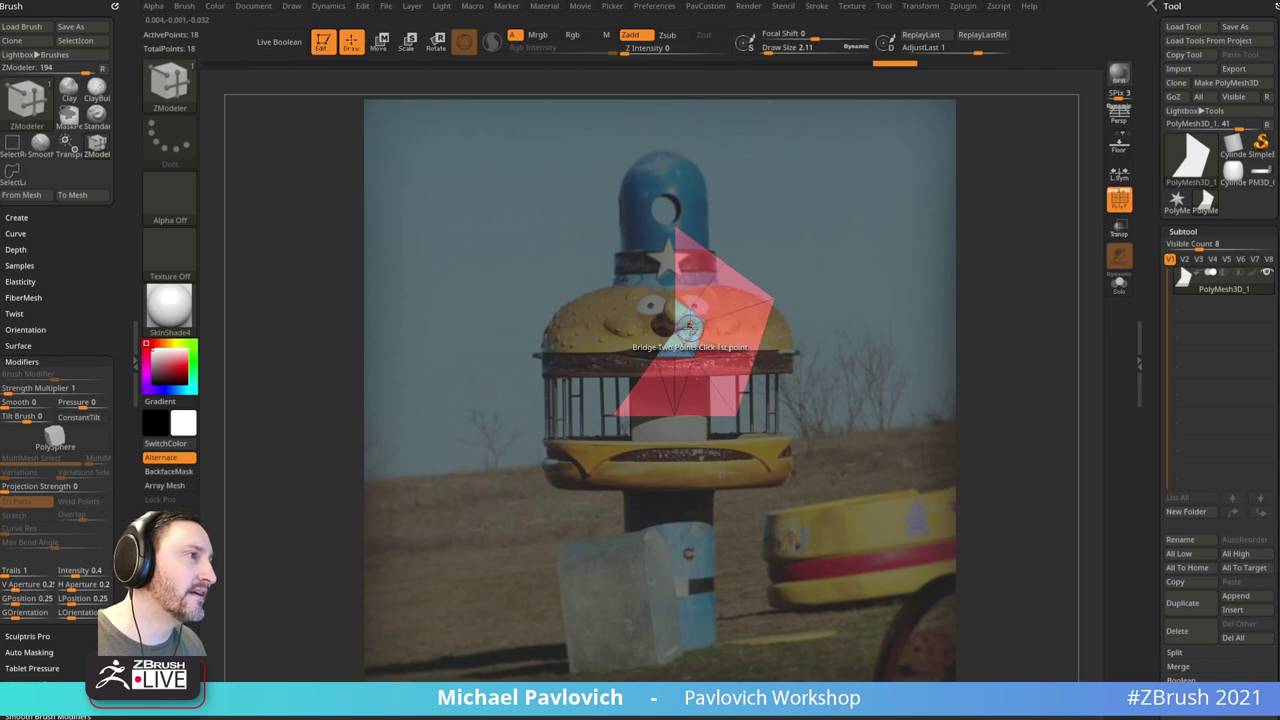
click(693, 329)
click(689, 350)
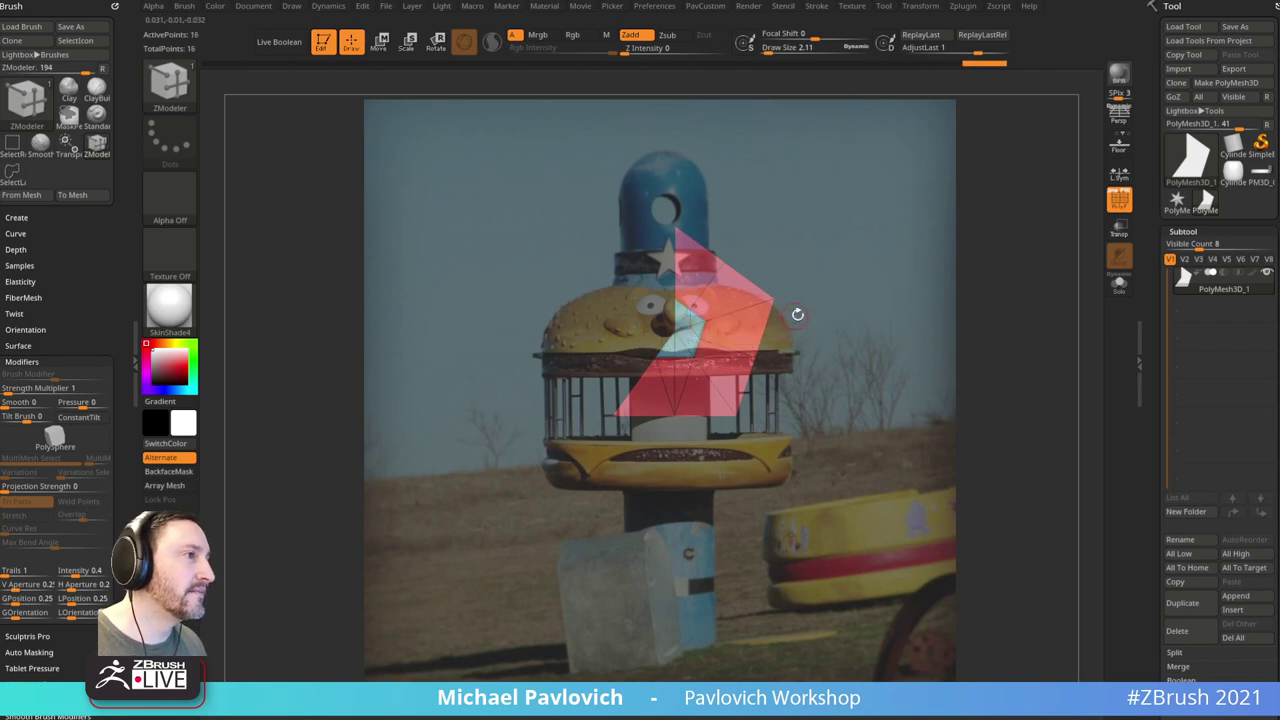
Step: Bridge the remaining inner points to the points on the half pentagon's upper outer edge
key(space)
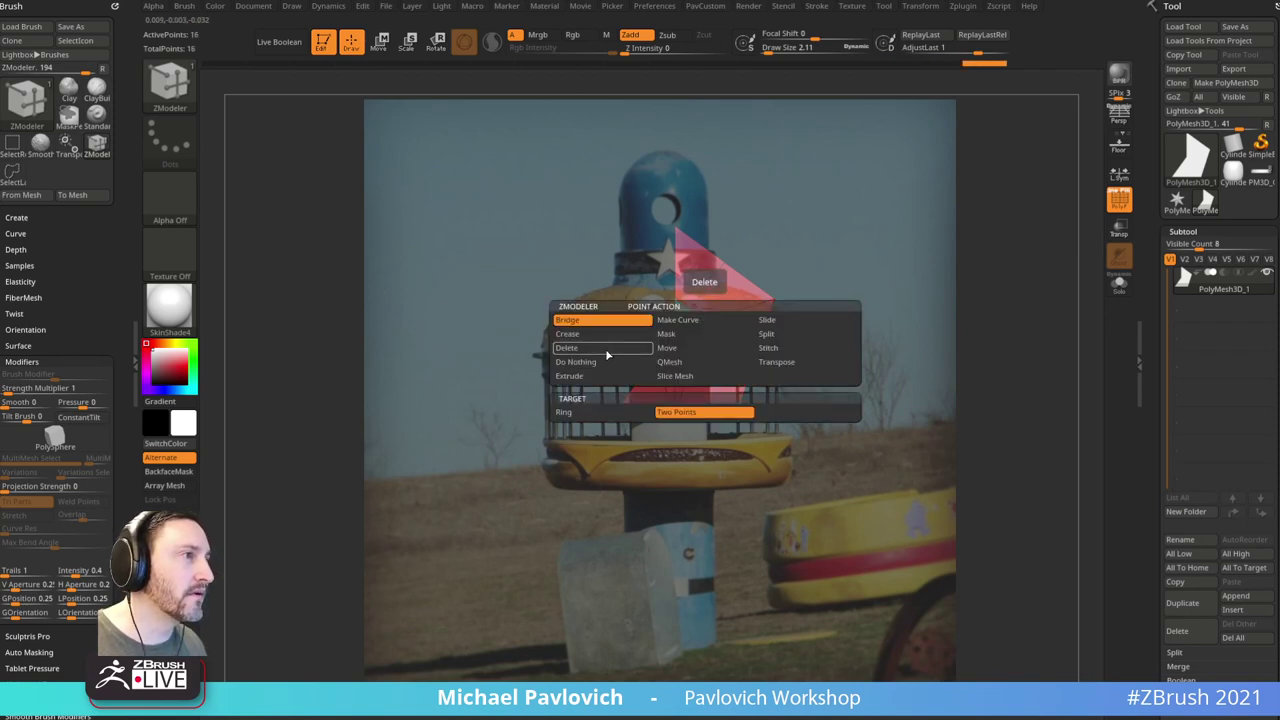
click(720, 350)
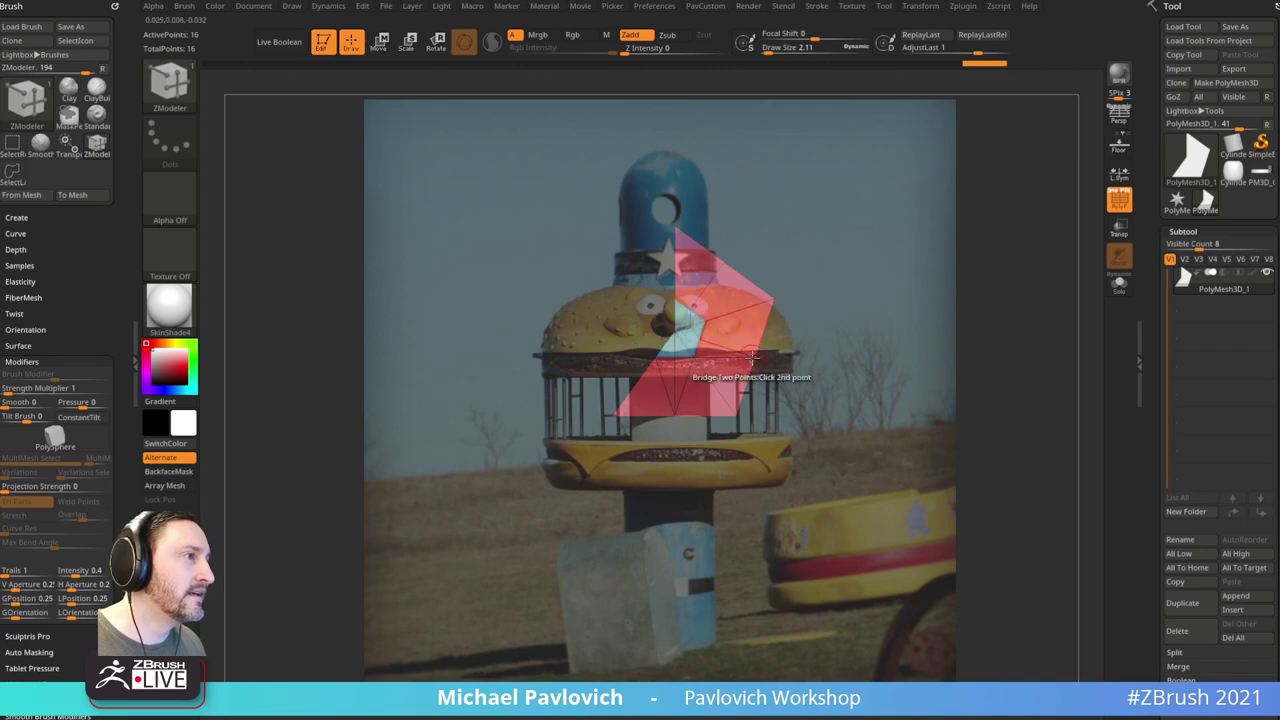
click(735, 311)
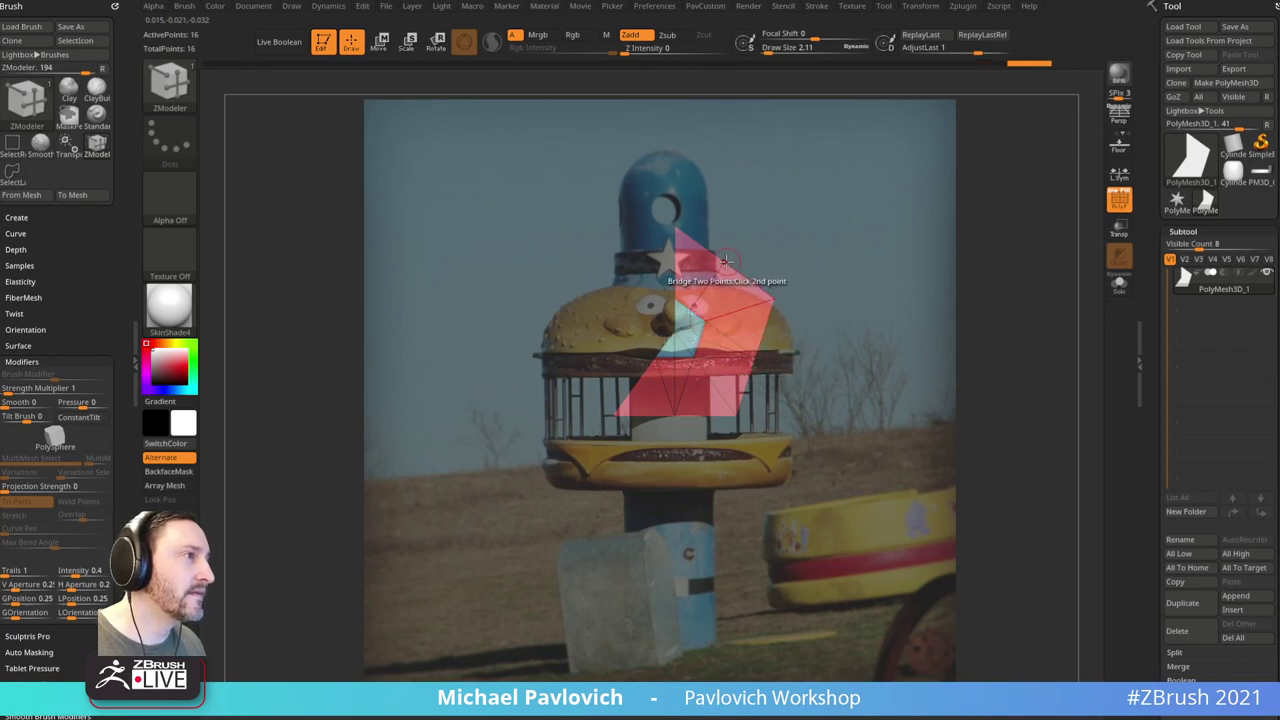
click(675, 293)
click(725, 261)
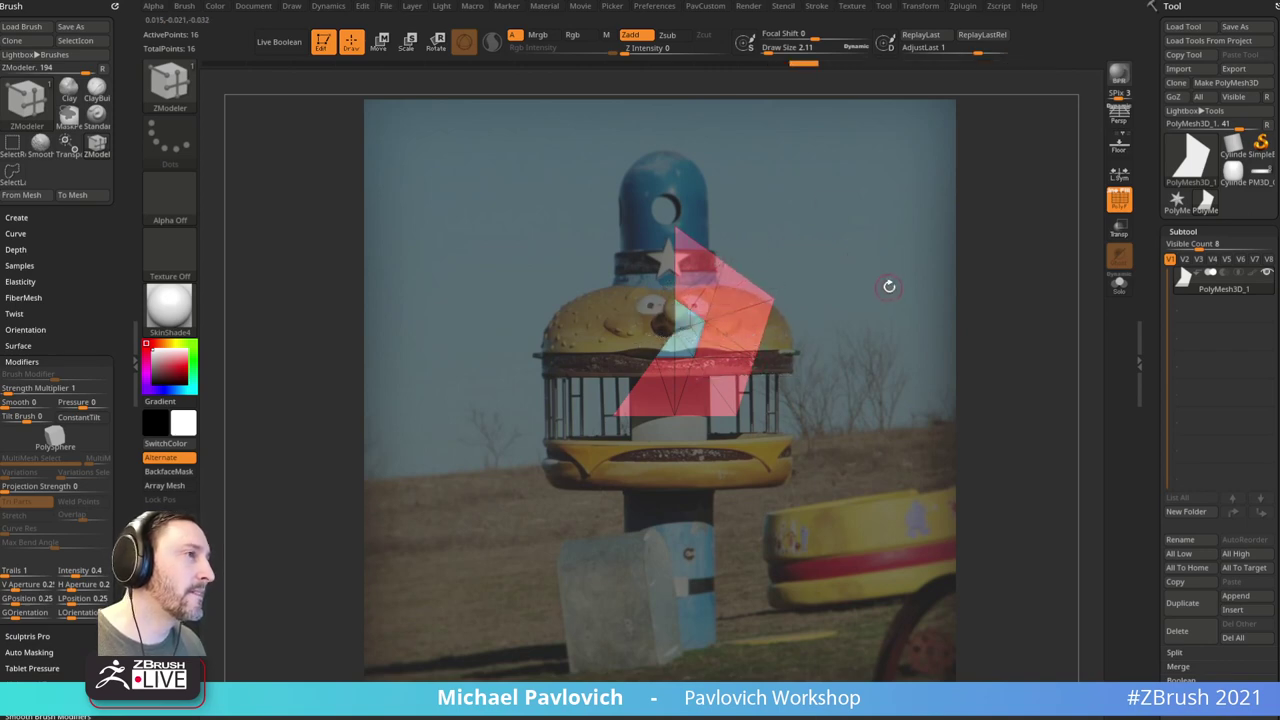
Step: Try to mirror and weld the half pentagon across its centre line
key(2)
click(875, 366)
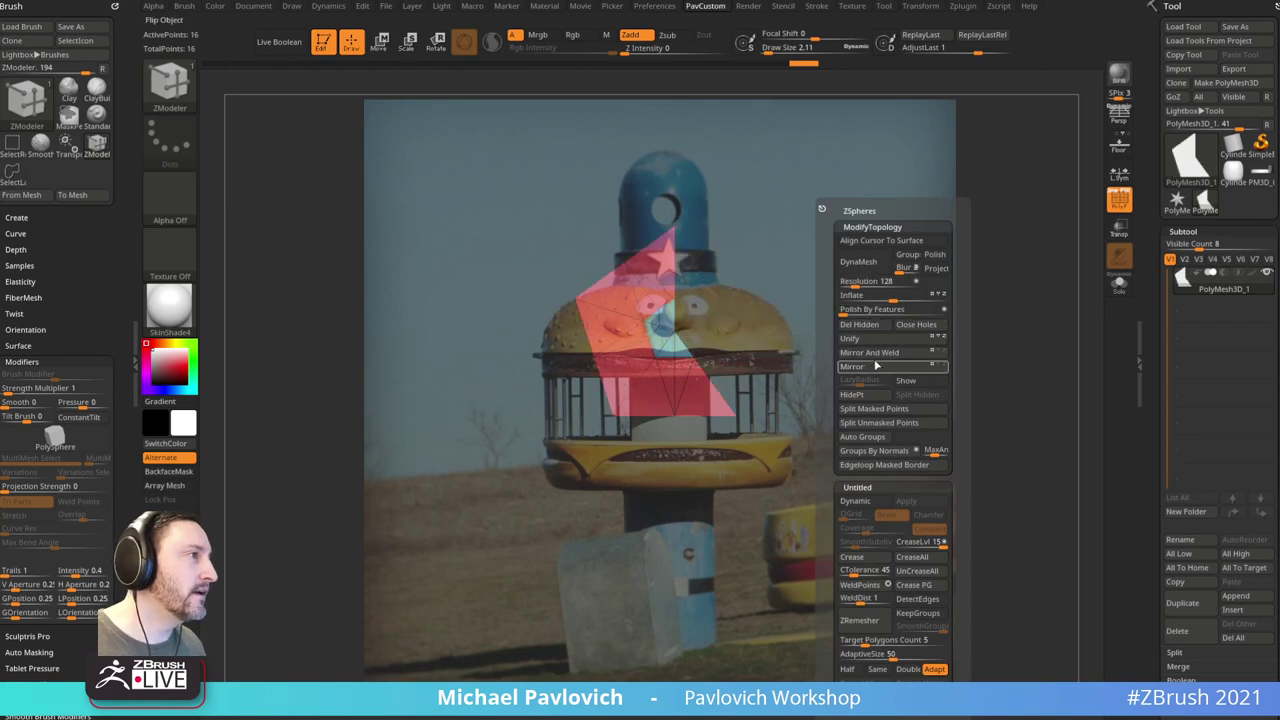
click(876, 353)
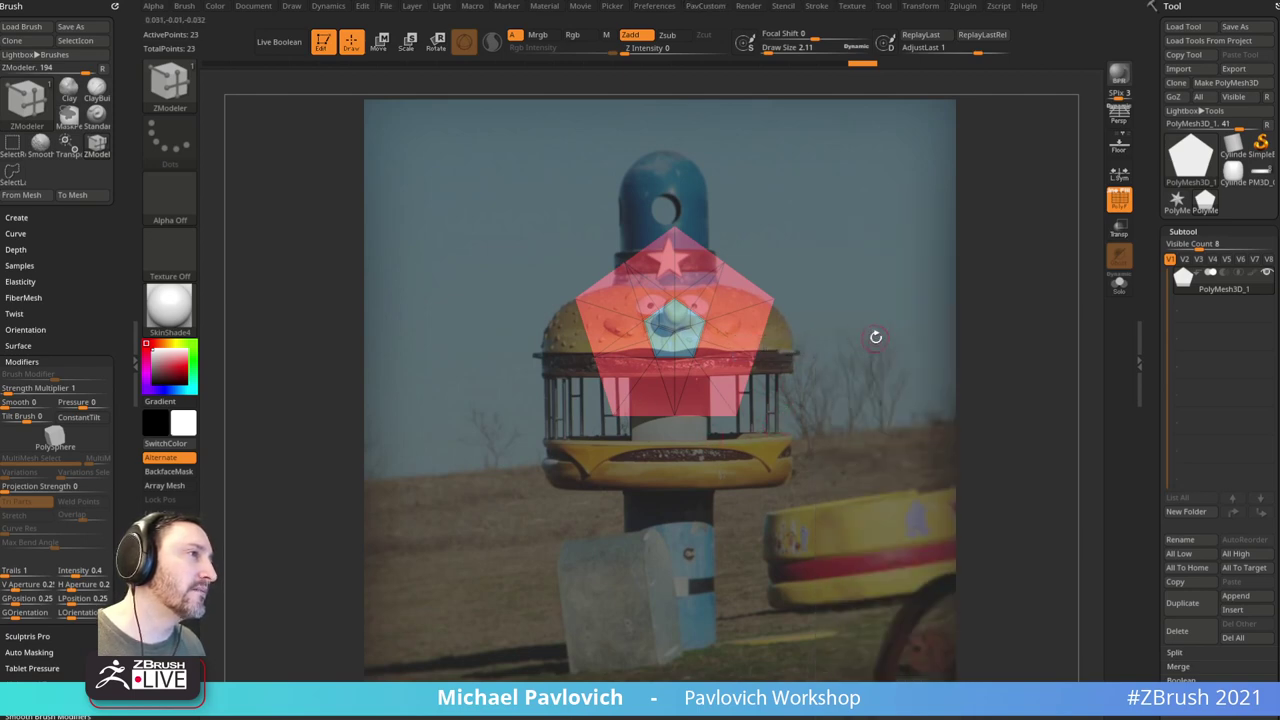
key(ctrl+z)
key(shift+m)
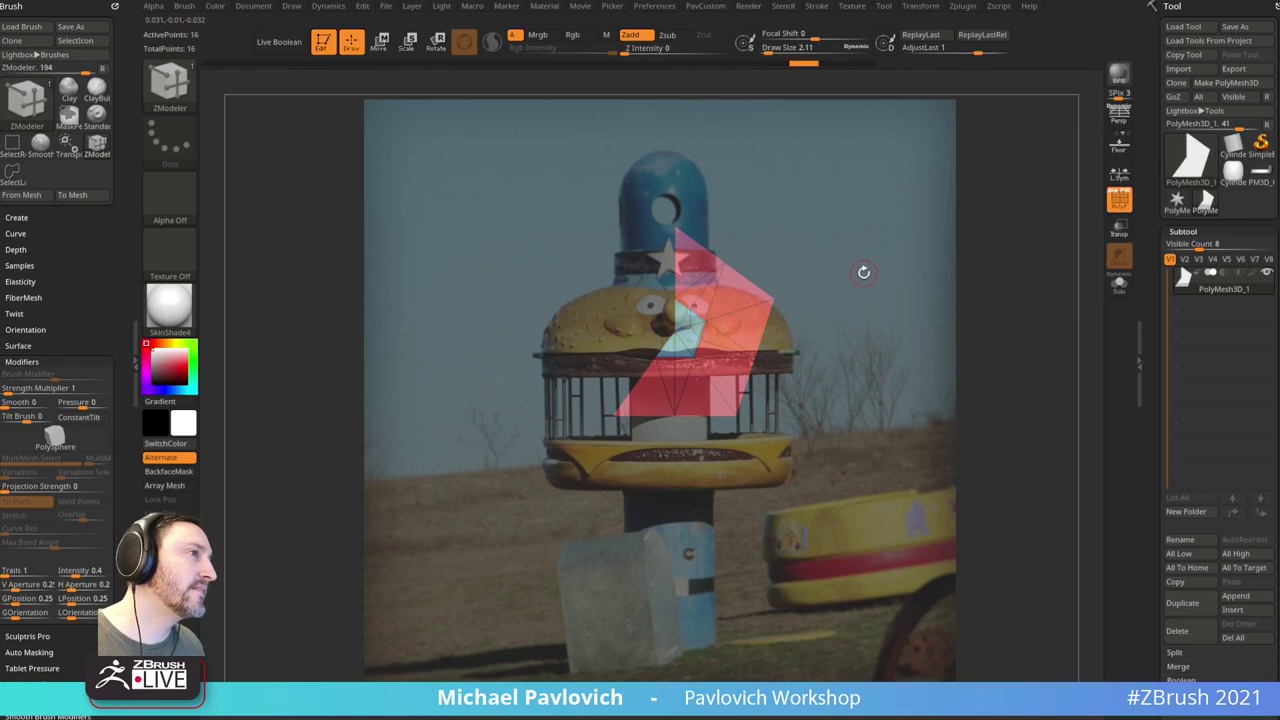
Step: Use Mirror And Weld to complete the half pentagon into a full symmetrical pentagon
mouse_move(871, 298)
mouse_down()
mouse_move(929, 283)
mouse_move(935, 330)
mouse_move(909, 360)
mouse_move(912, 319)
mouse_move(826, 370)
mouse_move(836, 391)
mouse_up()
key(3)
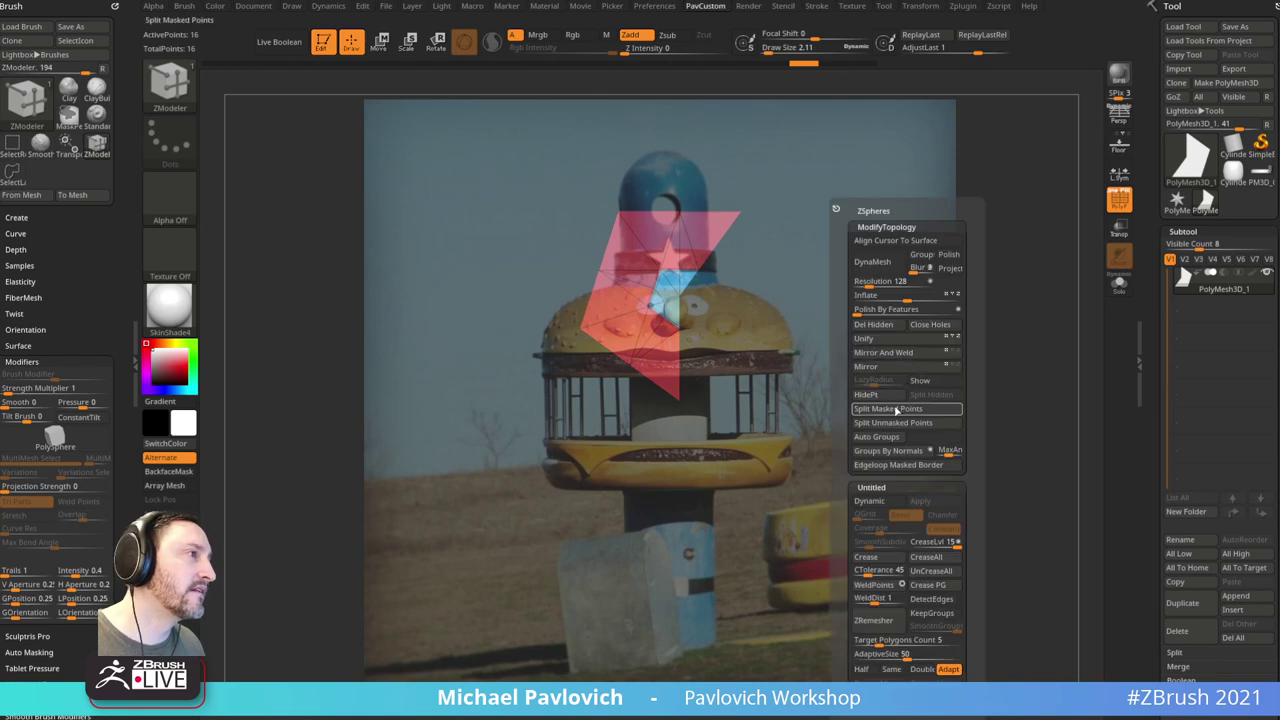
click(898, 354)
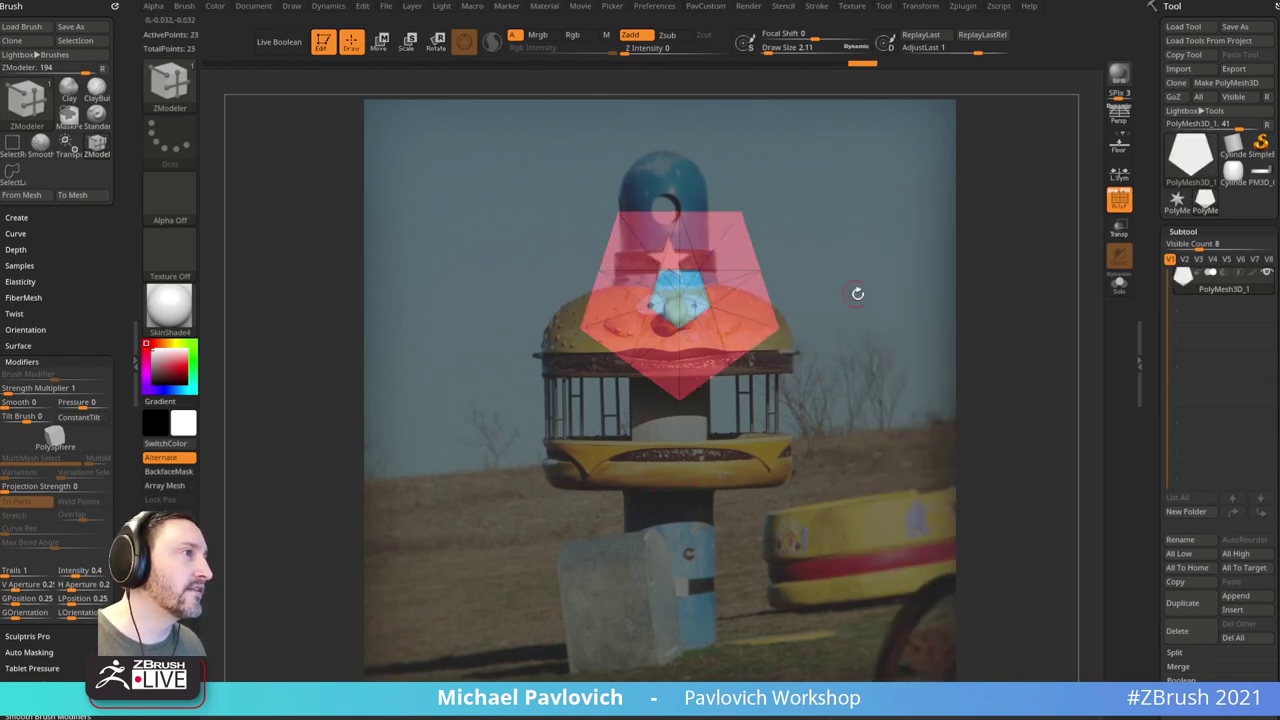
Step: Hide the outer faces between the star's five tips with lasso selections and delete the hidden geometry
mouse_move(854, 291)
mouse_down()
mouse_move(851, 315)
mouse_move(866, 252)
mouse_move(748, 170)
mouse_move(776, 212)
mouse_move(828, 210)
mouse_up()
ctrl+shift+click(846, 233)
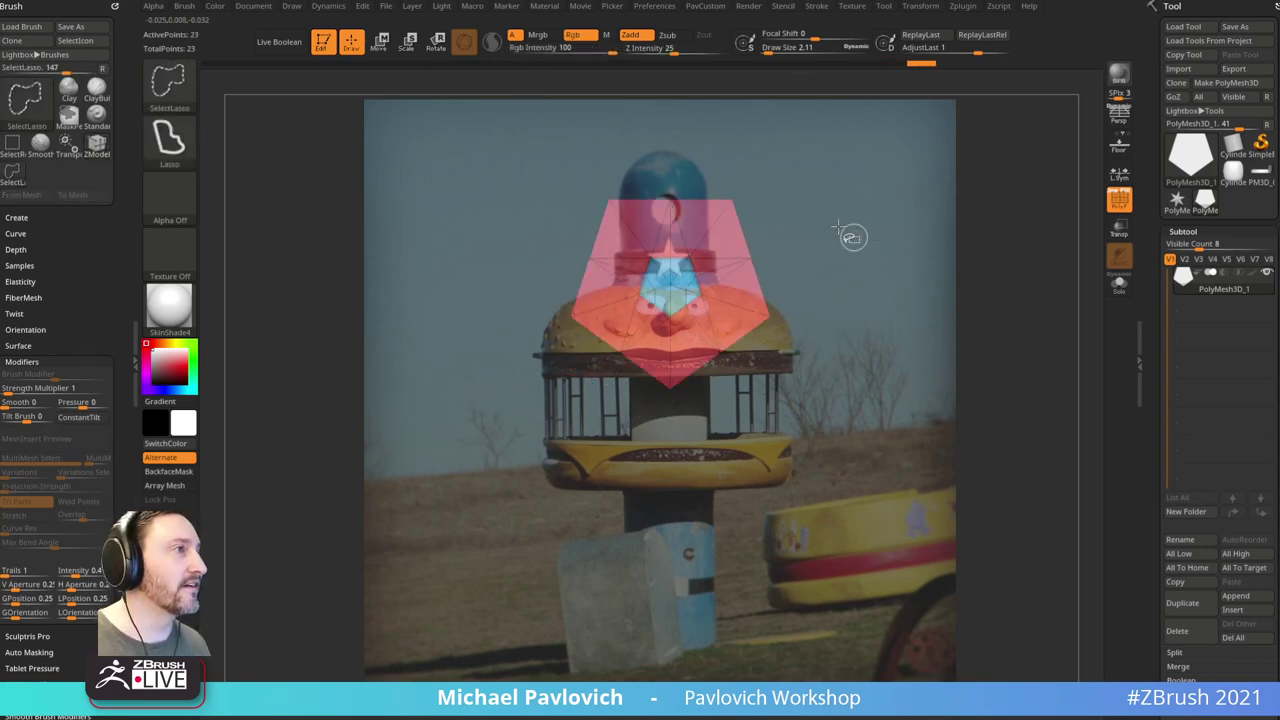
mouse_move(762, 173)
ctrl+alt+shift+mouse_down()
mouse_move(736, 166)
mouse_move(768, 215)
ctrl+alt+shift+mouse_up()
mouse_move(794, 350)
ctrl+alt+shift+mouse_down()
mouse_move(760, 290)
mouse_move(795, 298)
ctrl+alt+shift+mouse_up()
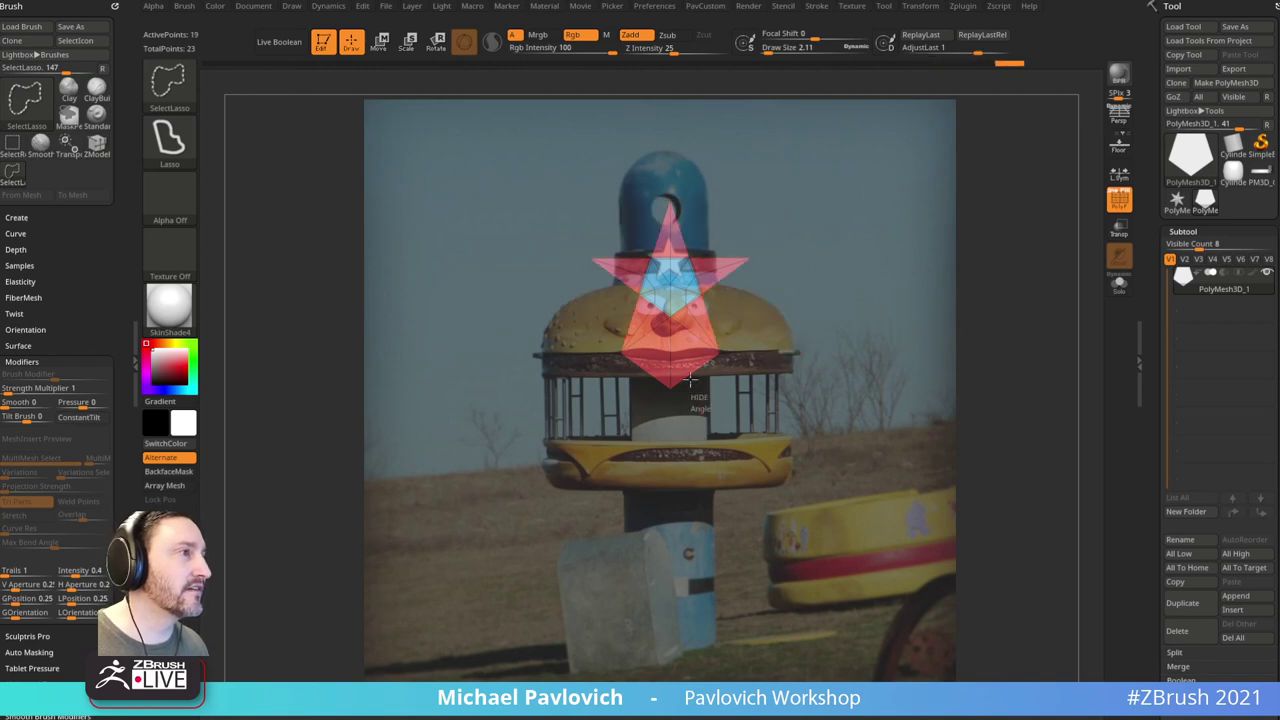
ctrl+alt+shift+drag(696, 400, 645, 390)
key(grave)
click(850, 340)
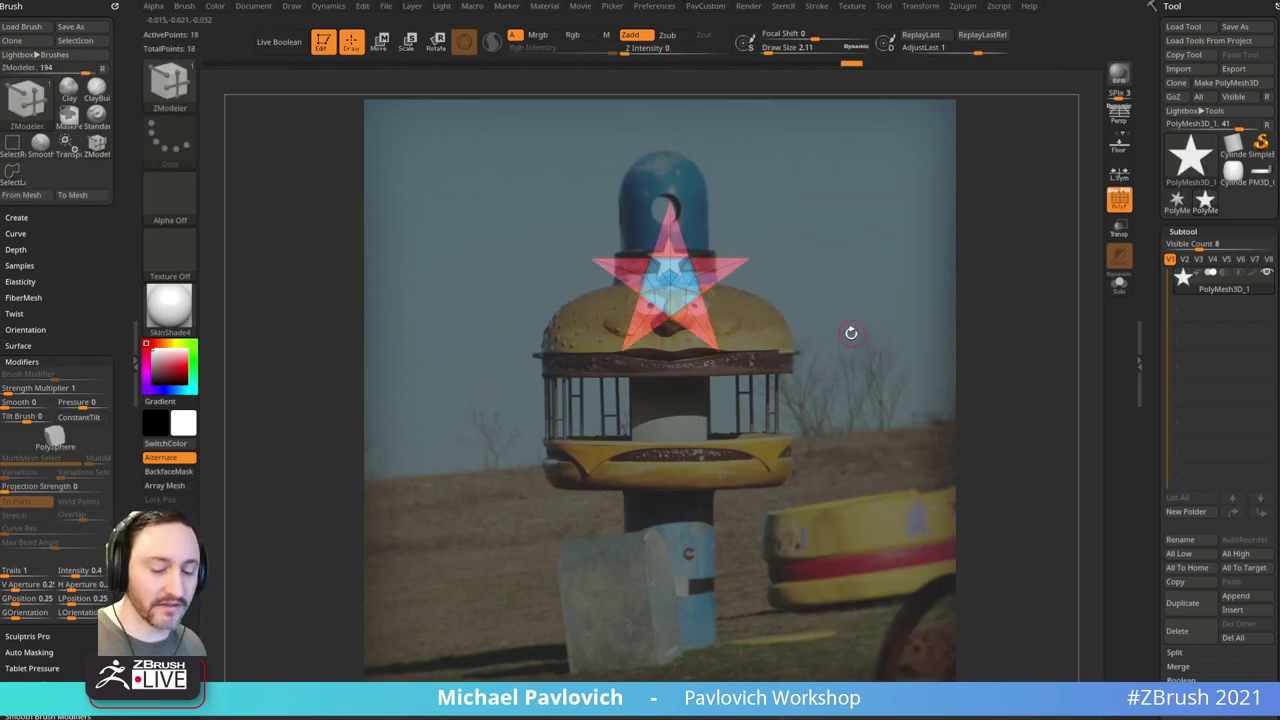
Step: Hide the reference photo and collapse the edges of the star's inner pentagon into a single centre point
key(shift+z)
key(f)
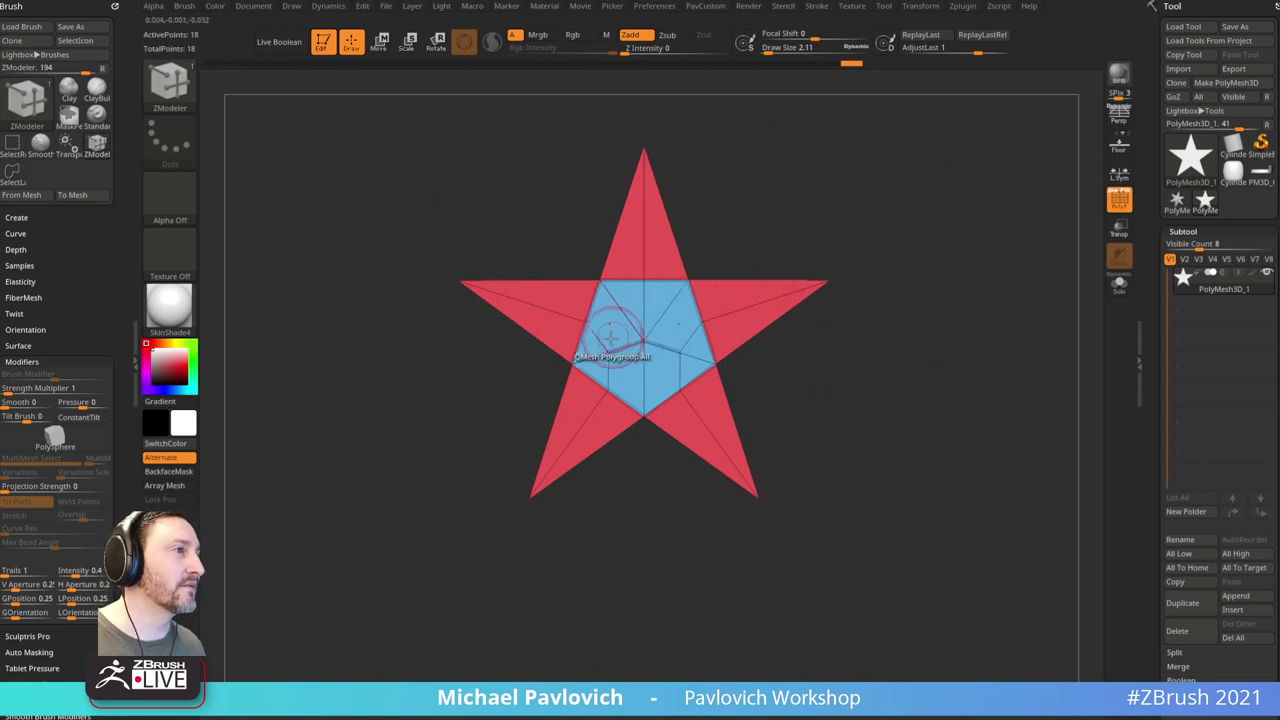
key(space)
click(606, 340)
click(598, 340)
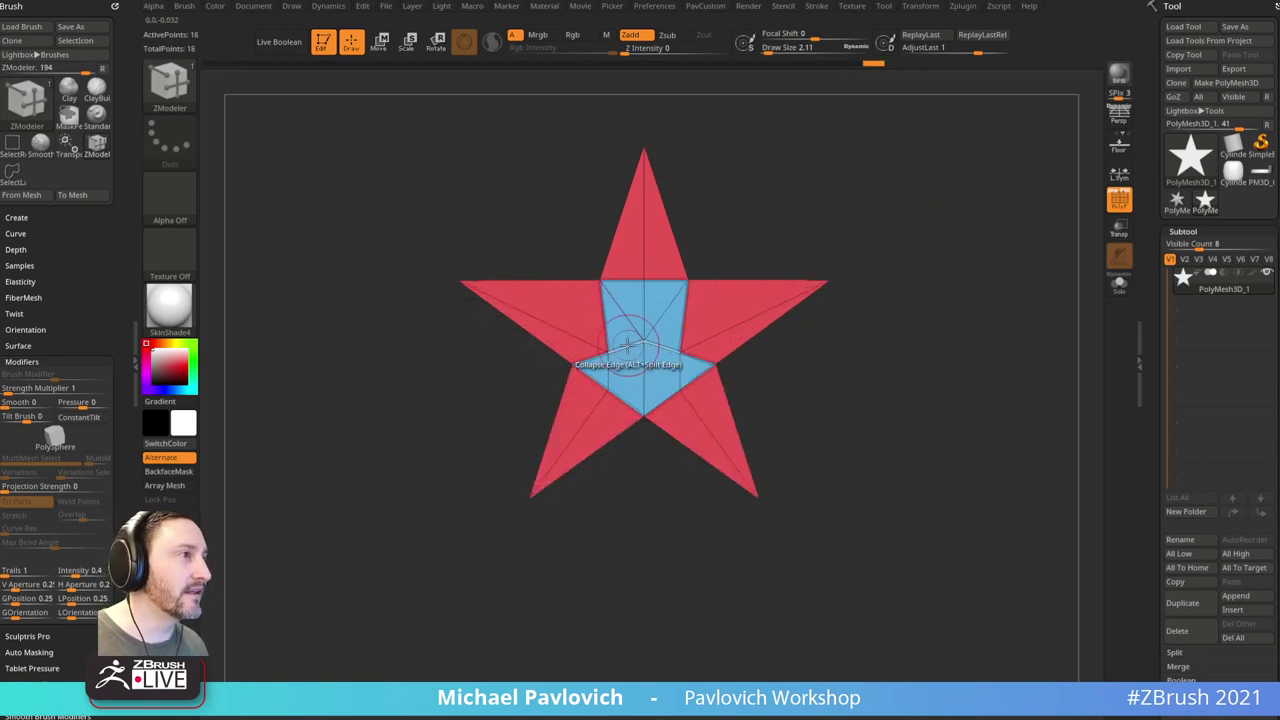
click(628, 344)
click(642, 290)
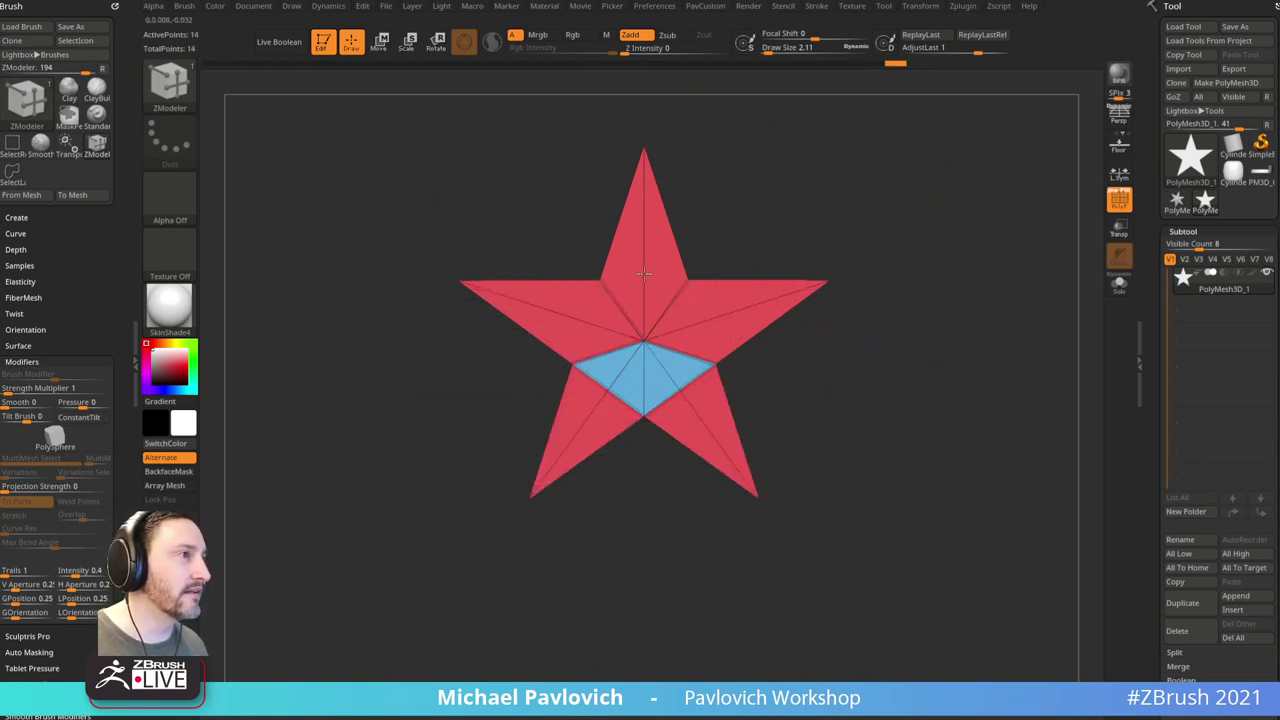
click(623, 367)
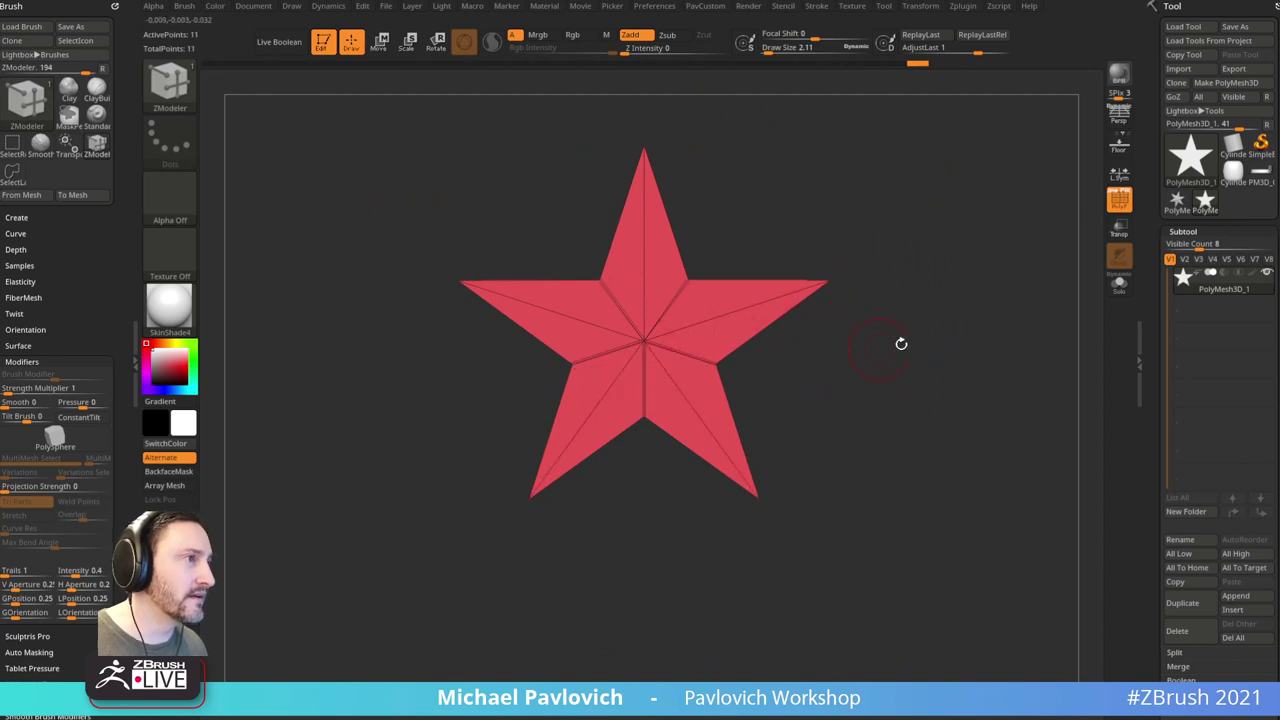
Step: Assign the whole star to one polygroup and remove all its creases
key(ctrl+w)
key(3)
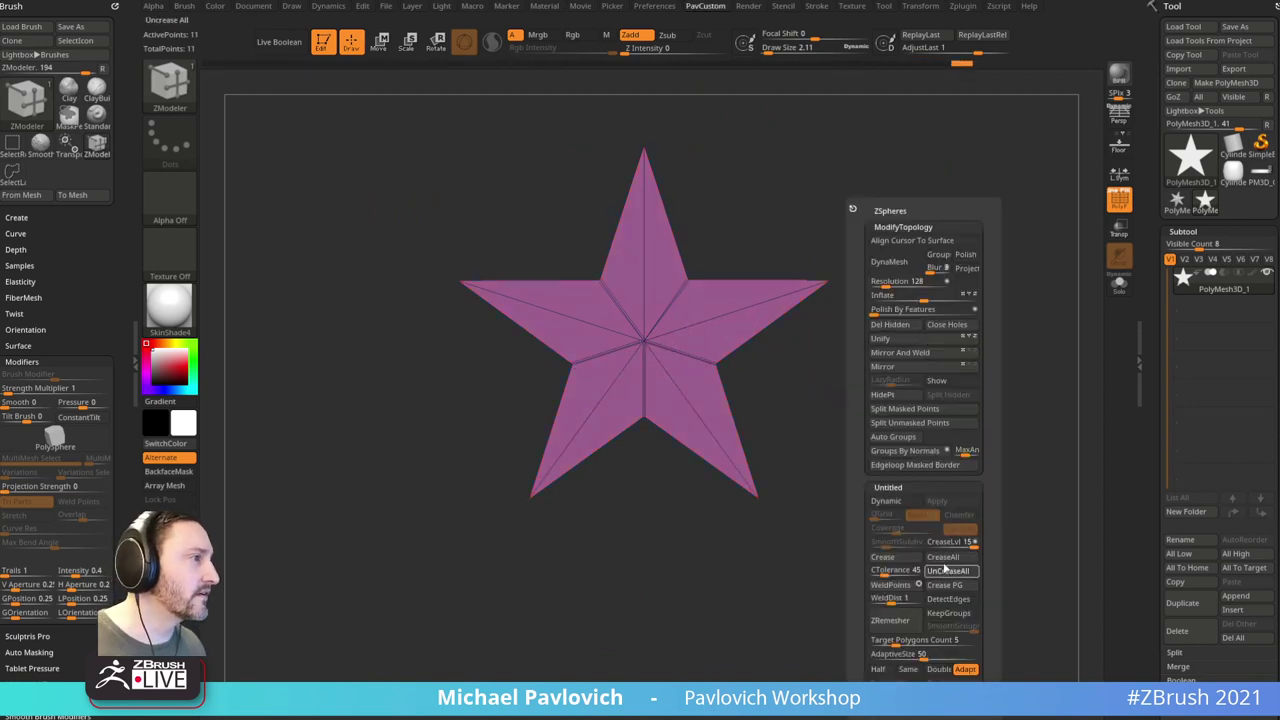
click(946, 570)
mouse_move(917, 397)
ctrl+right_down()
mouse_move(910, 375)
mouse_move(931, 366)
mouse_move(935, 325)
ctrl+right_up()
ctrl+right_drag(935, 325, 968, 438)
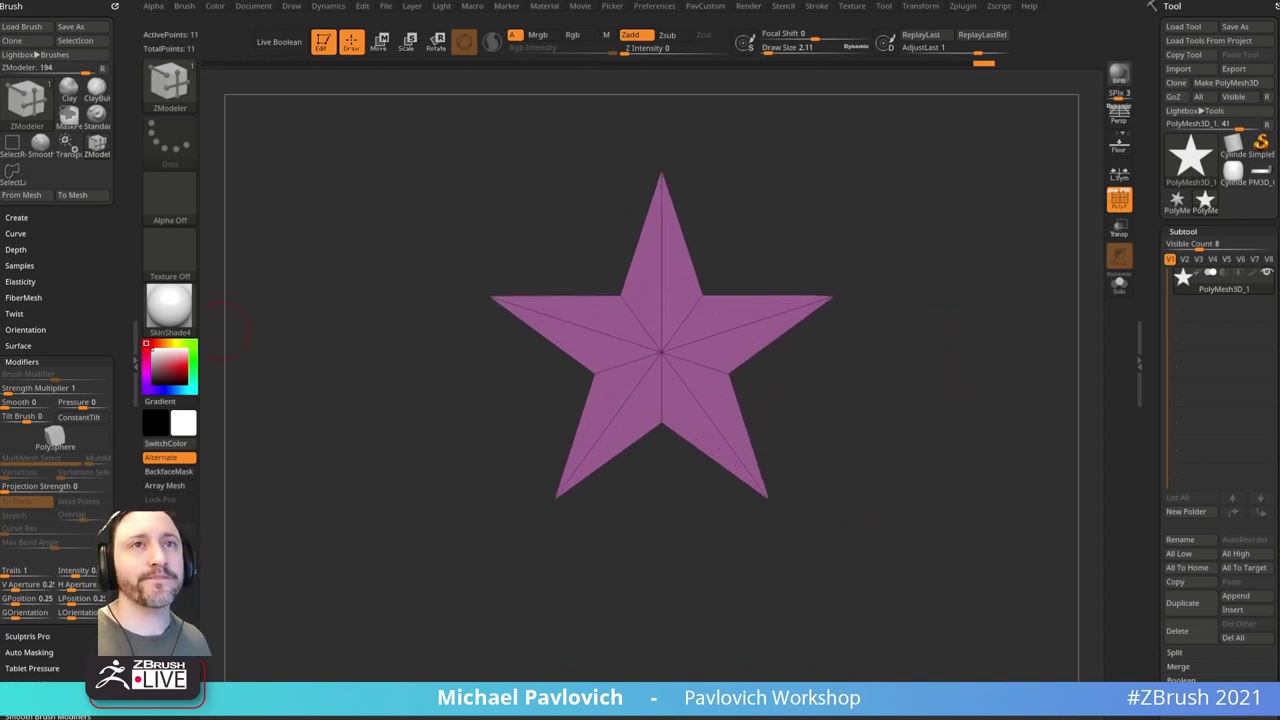
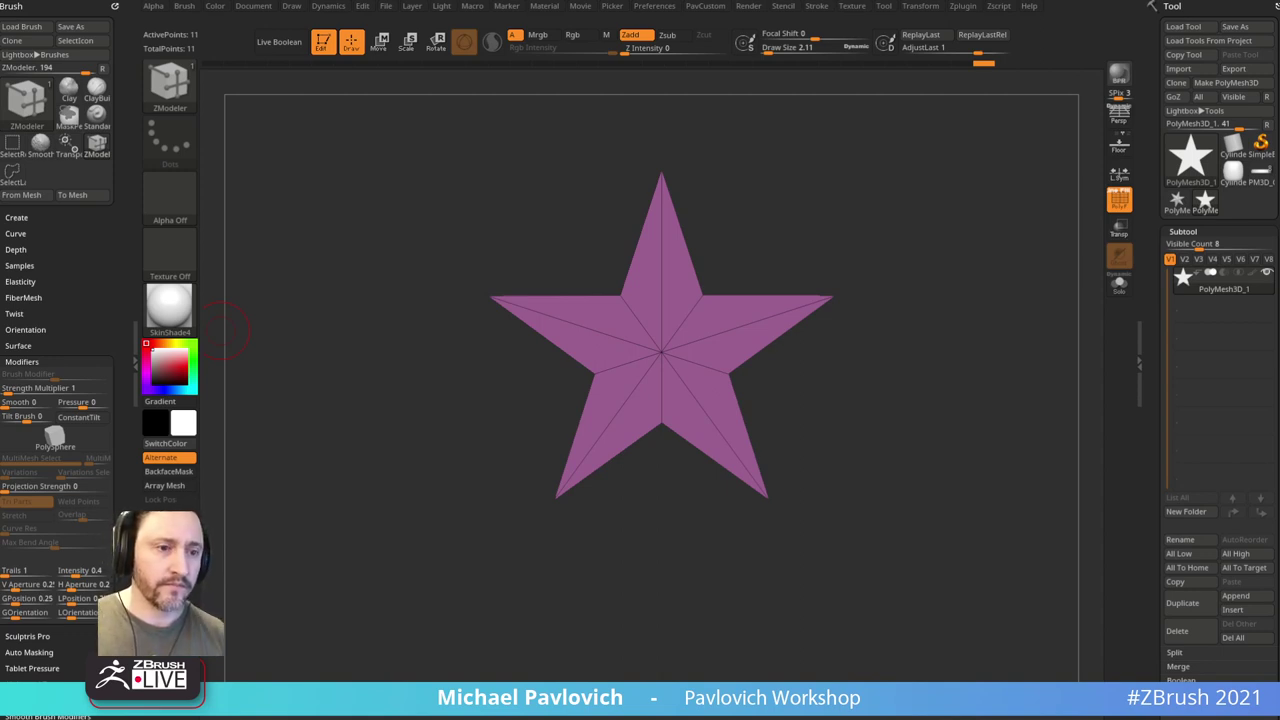
Step: Switch to the browser's YouTube channel page, search the channel for "rip", and look through the video results
drag(329, 600, 552, 136)
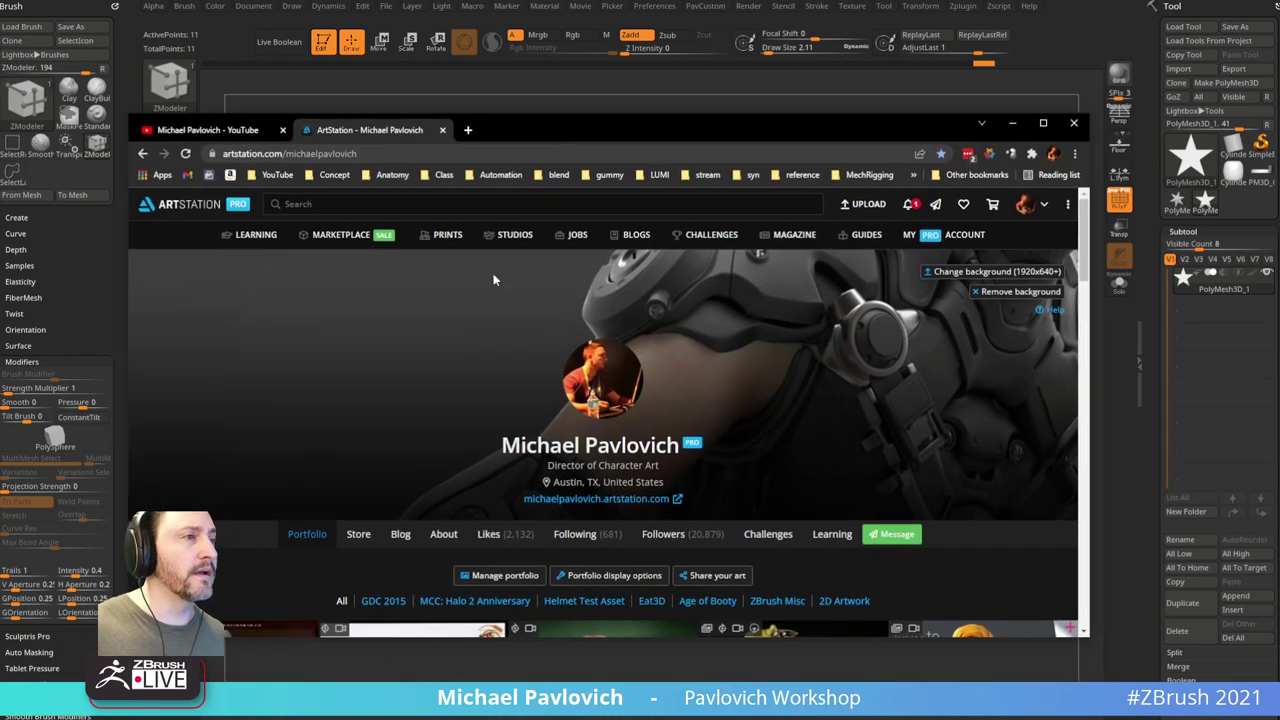
click(236, 129)
scroll(520, 325, down, 2)
scroll(520, 325, up, 2)
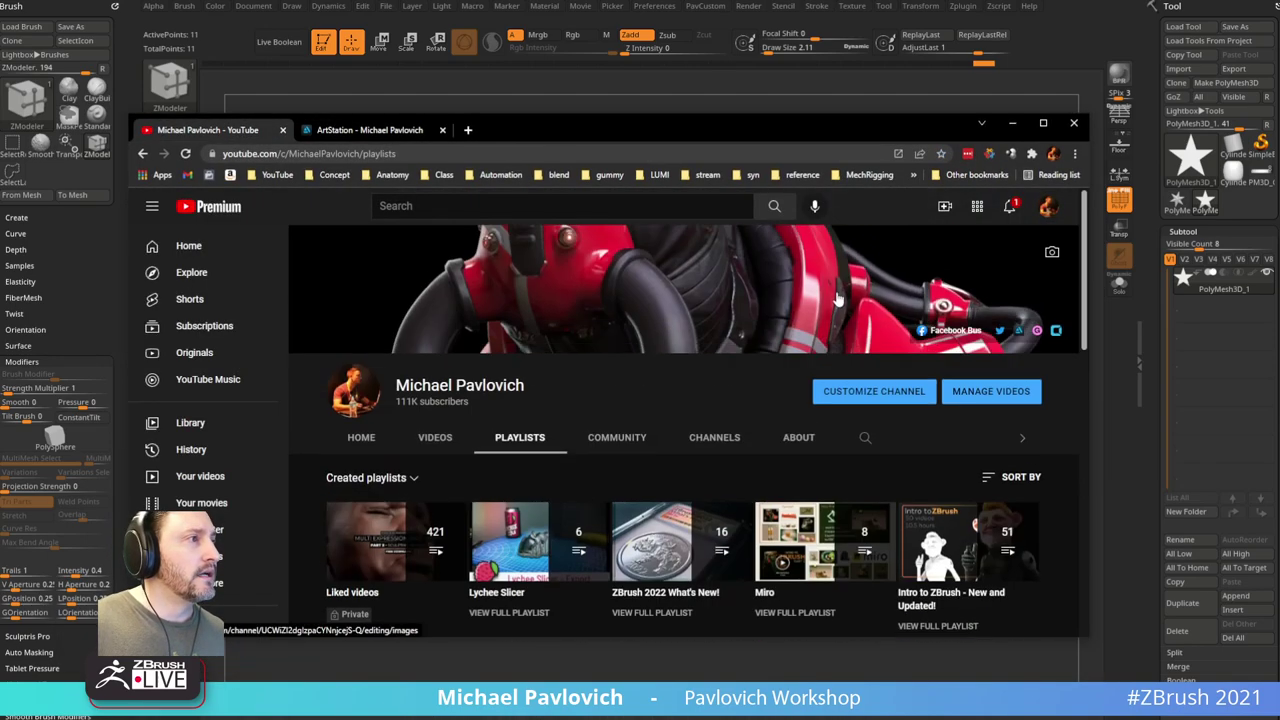
click(865, 437)
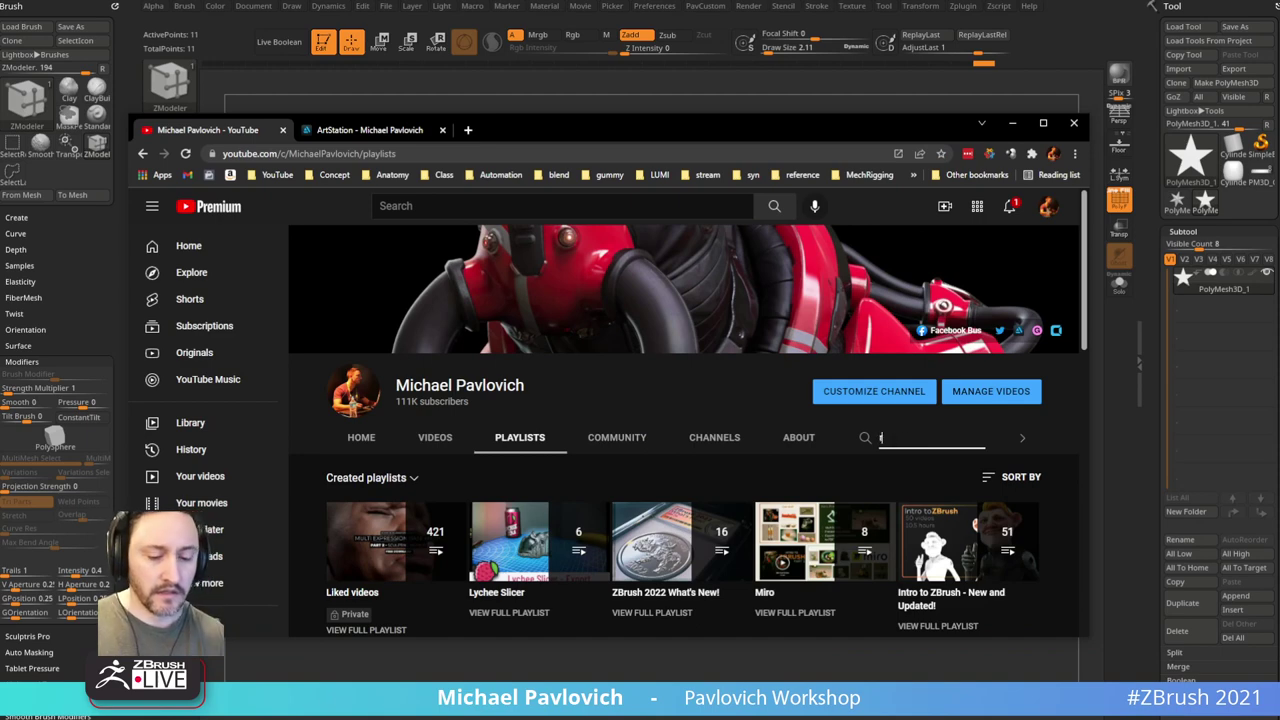
key(Return)
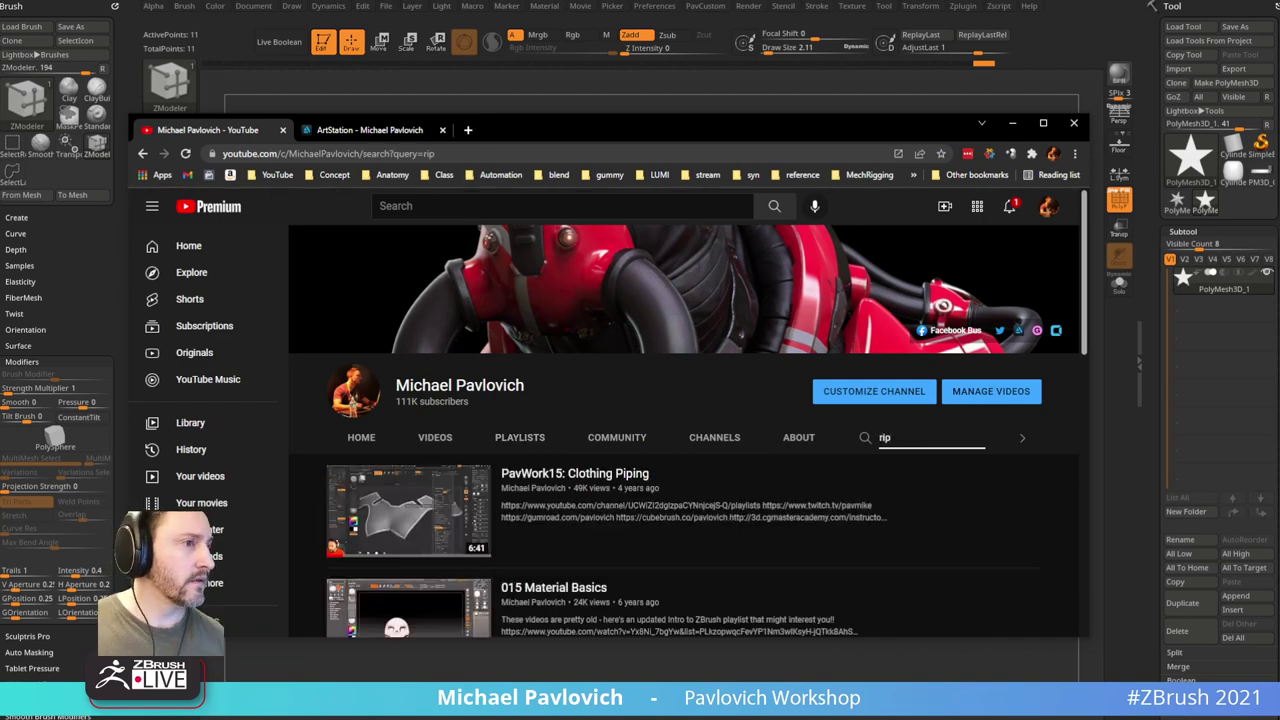
scroll(860, 440, down, 5)
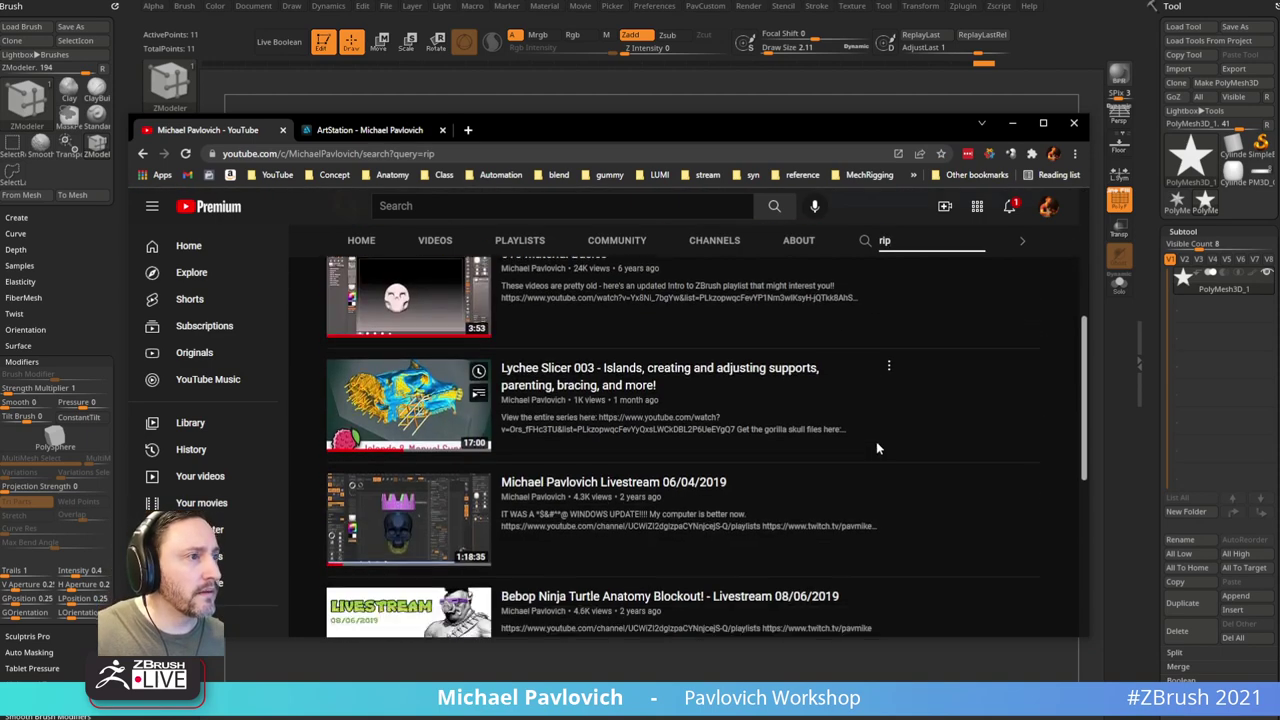
Step: Switch to the ArtStation portfolio, open the Biker Death Sculpt project and look through its images down to the coloured full-body render
scroll(800, 450, down, 2)
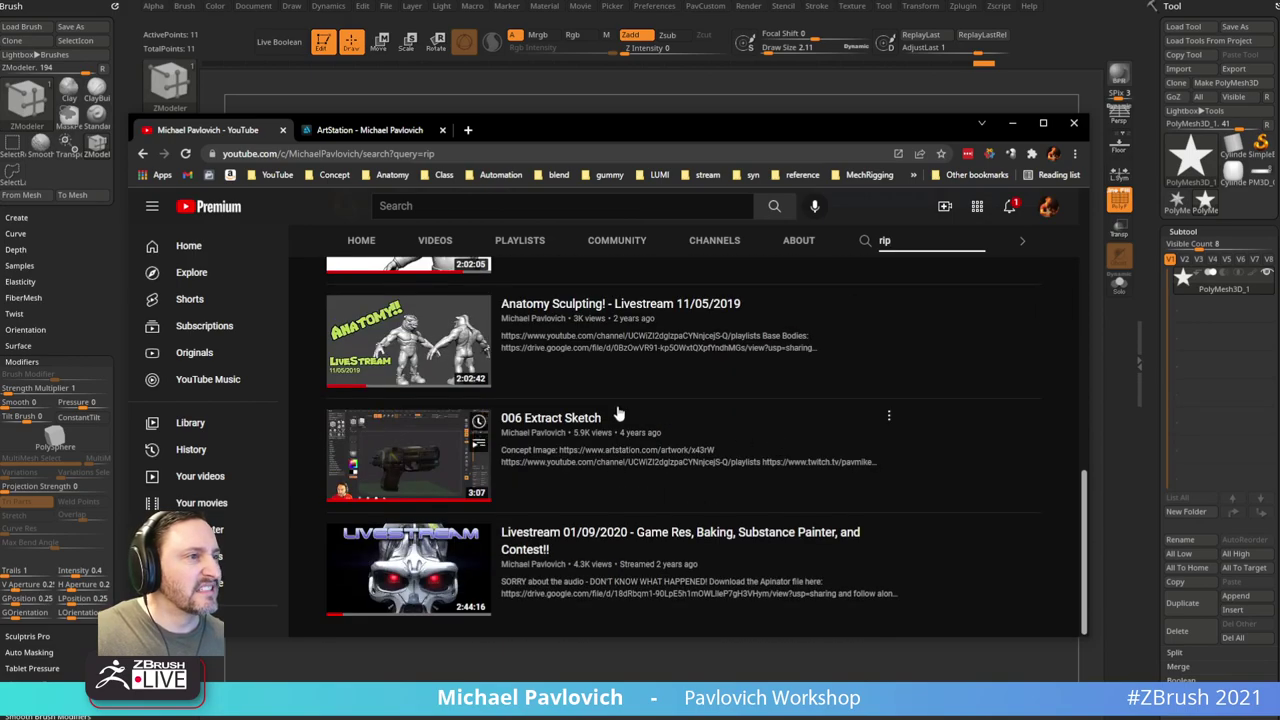
click(142, 153)
click(370, 130)
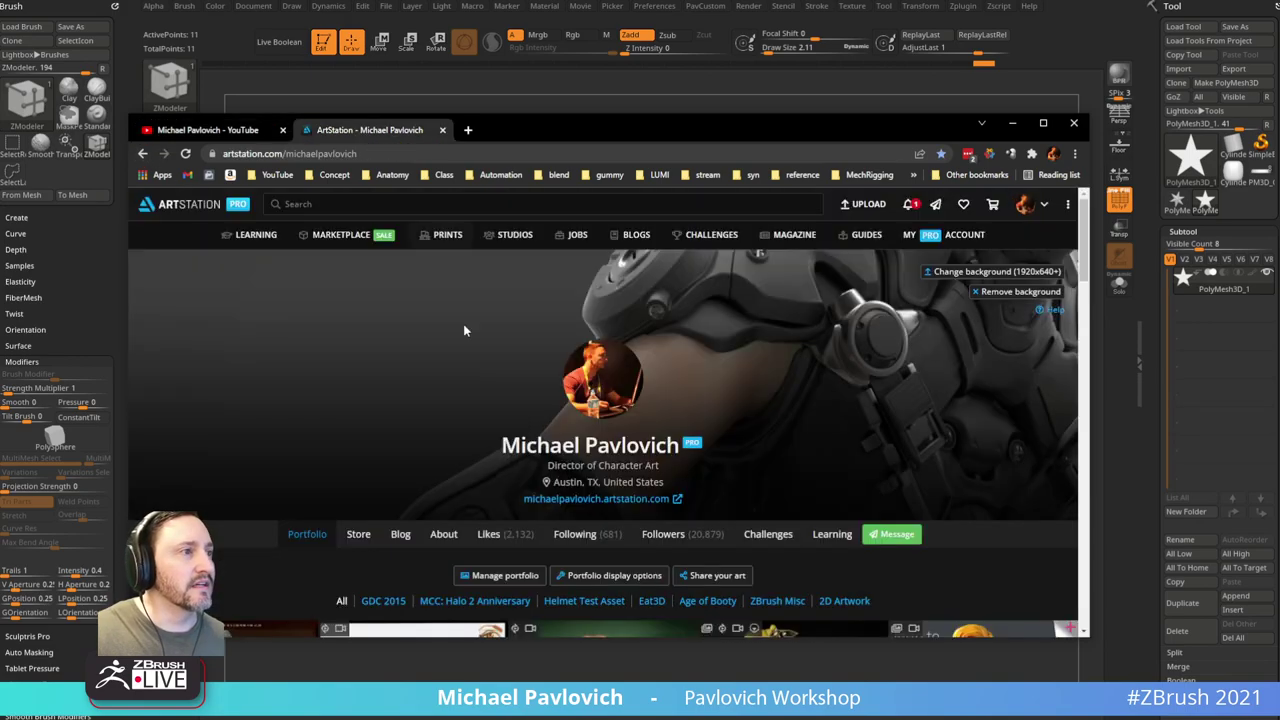
scroll(603, 517, down, 8)
scroll(603, 517, down, 10)
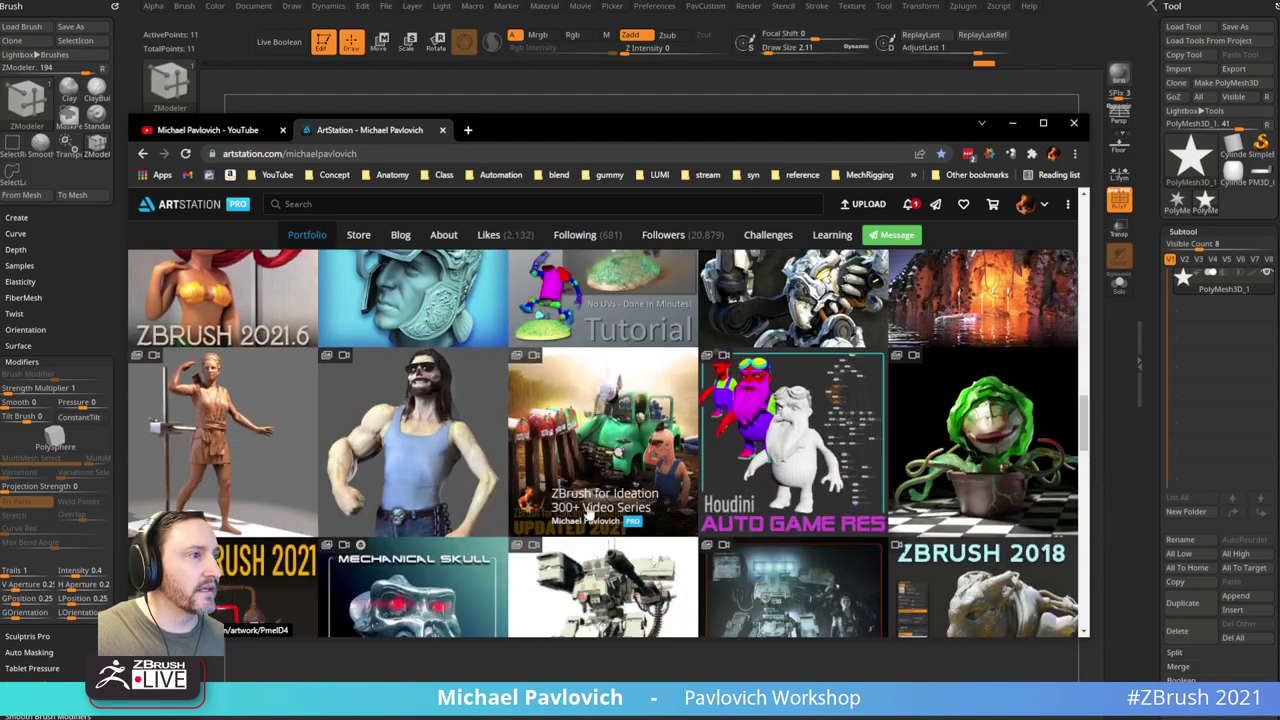
click(430, 456)
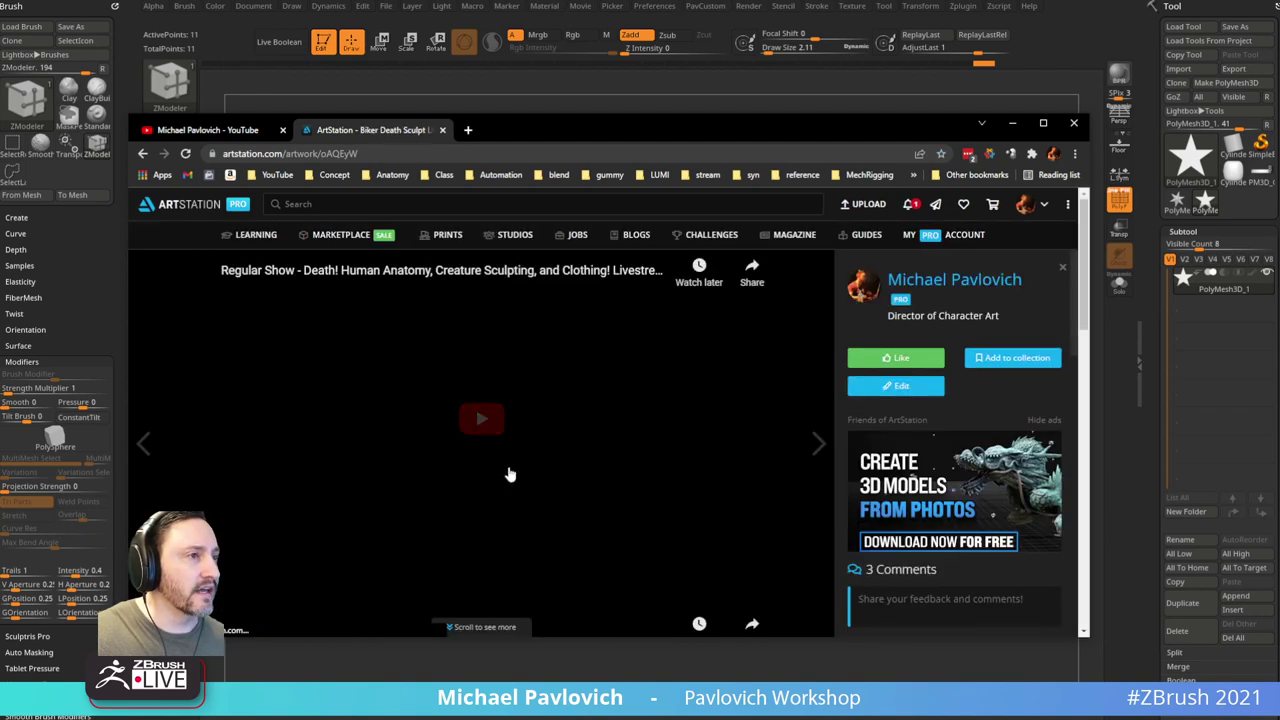
scroll(500, 440, down, 2)
scroll(500, 427, down, 4)
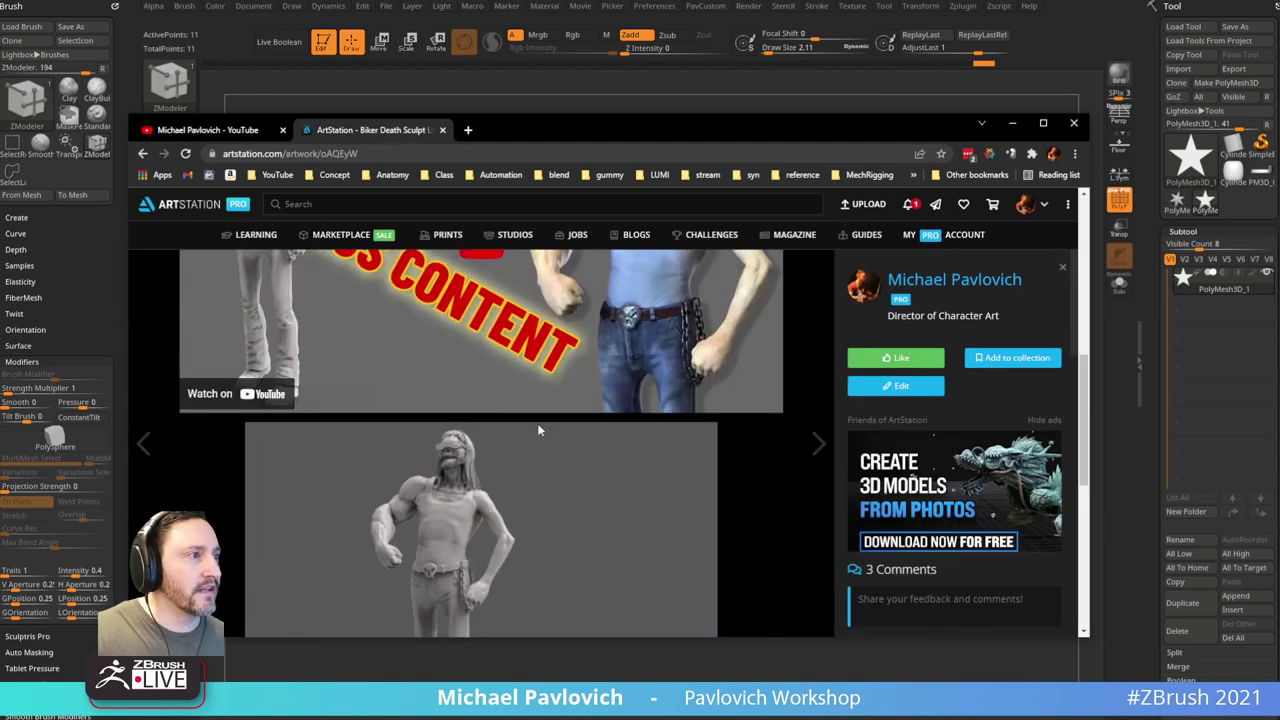
scroll(560, 428, up, 2)
scroll(633, 468, down, 5)
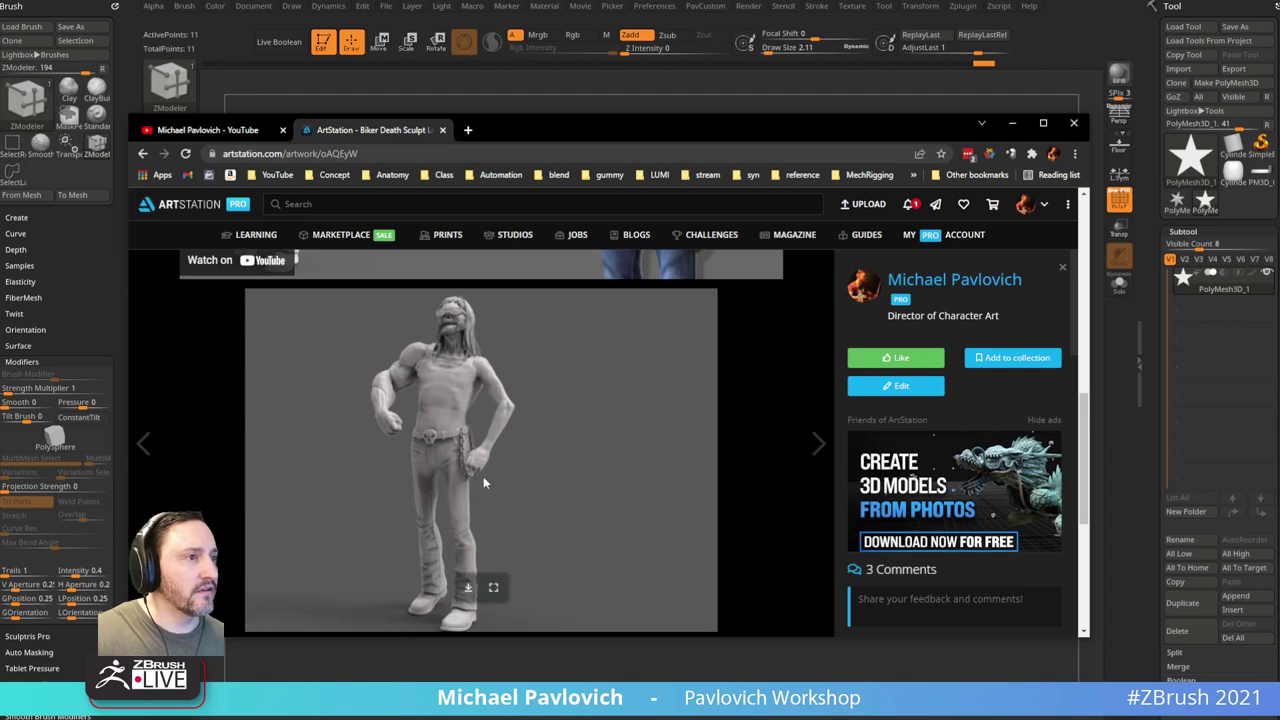
scroll(466, 512, down, 2)
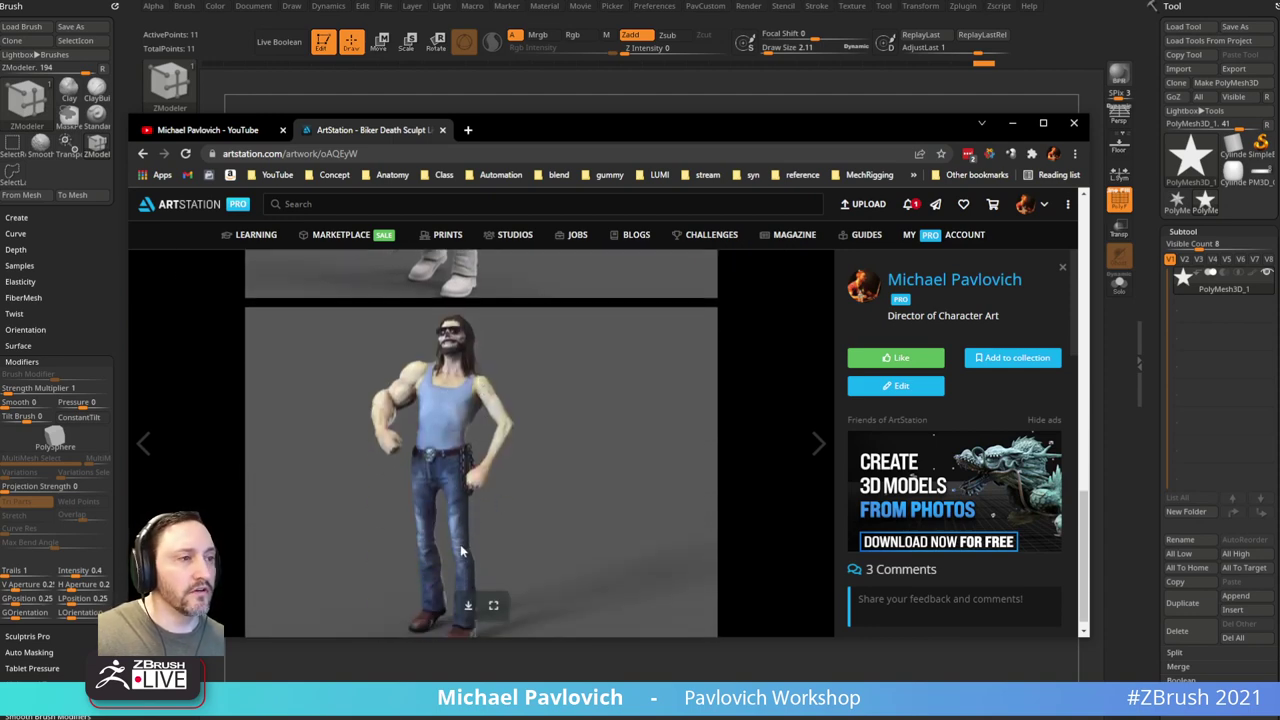
Step: Return to ZBrush and load the saved Death biker character tool
key(alt+Tab)
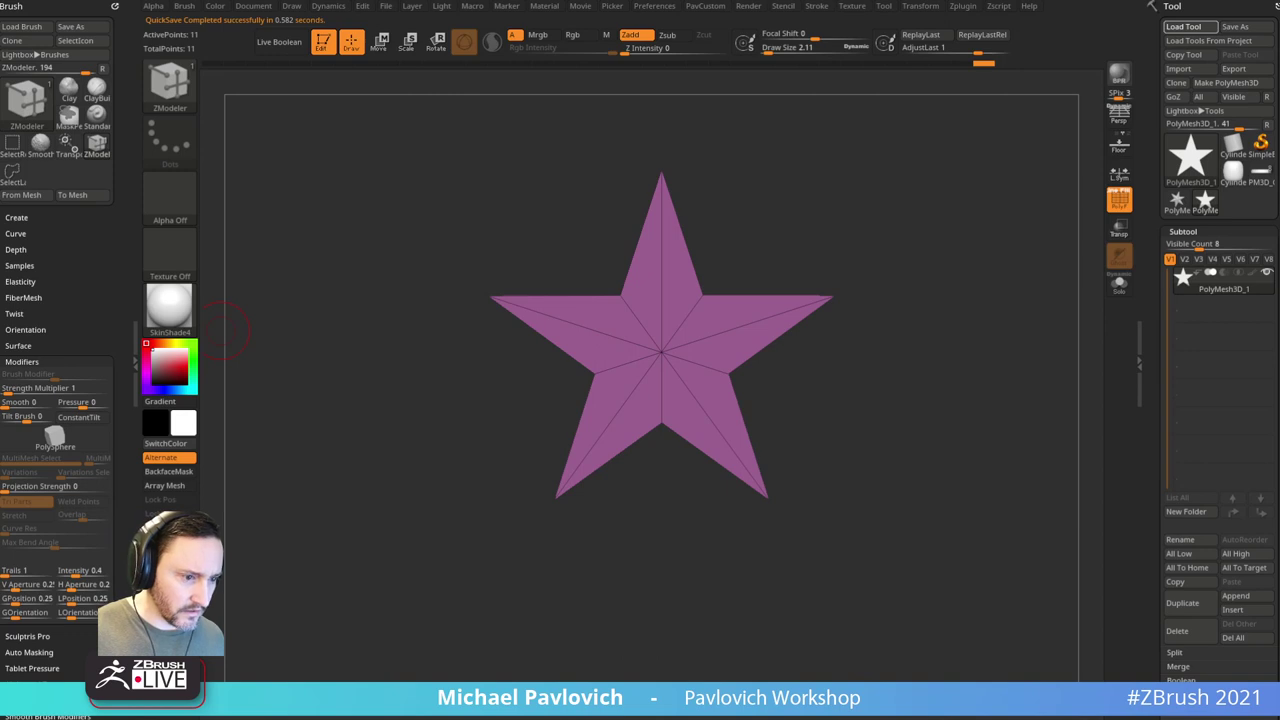
click(1190, 27)
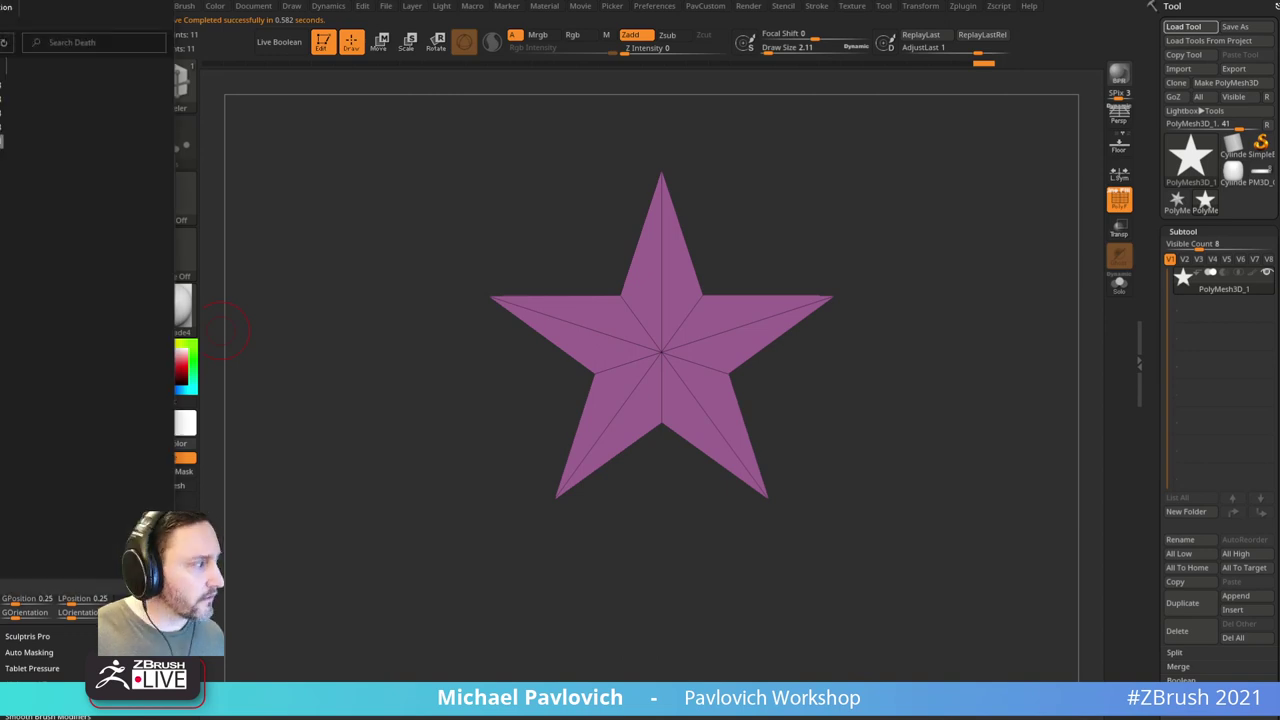
key(Escape)
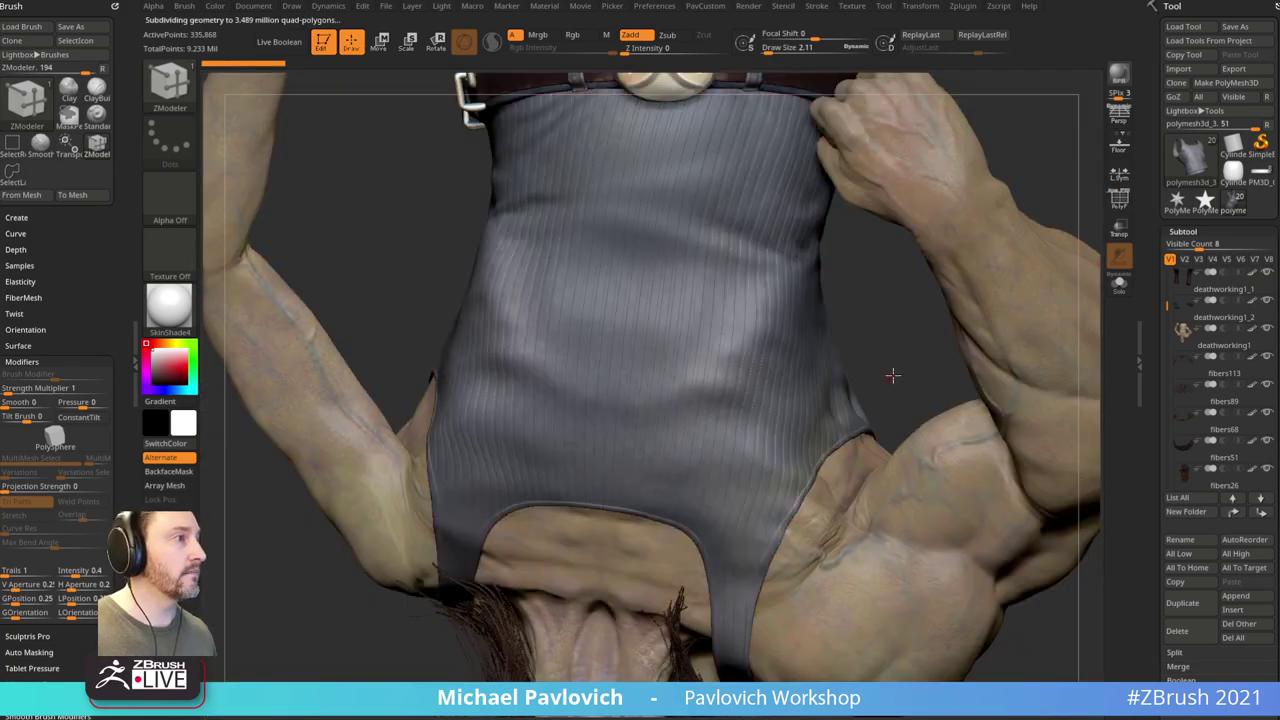
Step: Turn off the painted colour on the biker's subtools and apply StartupMaterial to inspect the sculpt in plain grey
drag(892, 375, 862, 178)
drag(471, 548, 1000, 300)
shift+click(1250, 276)
alt+drag(906, 543, 997, 277)
click(172, 308)
click(240, 328)
alt+drag(868, 340, 955, 368)
alt+click(807, 398)
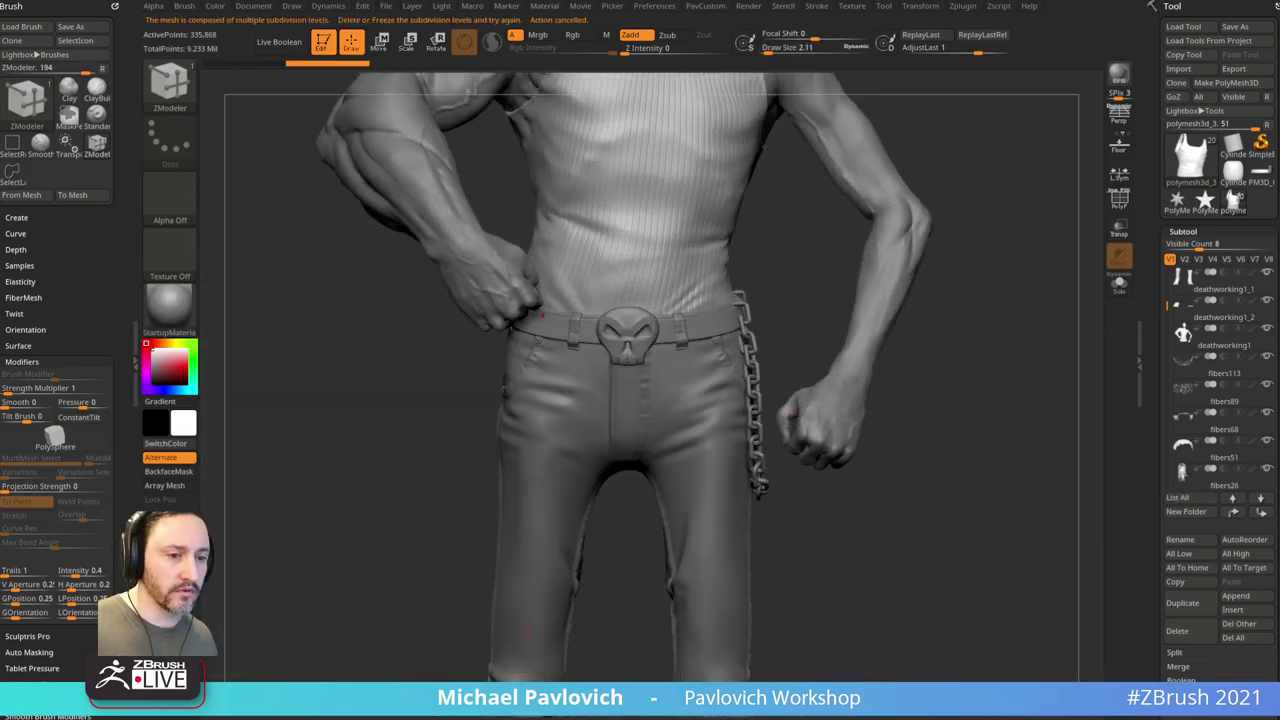
Step: Switch to the browser, go back to the ArtStation portfolio and select its page address for sharing
key(alt+Tab)
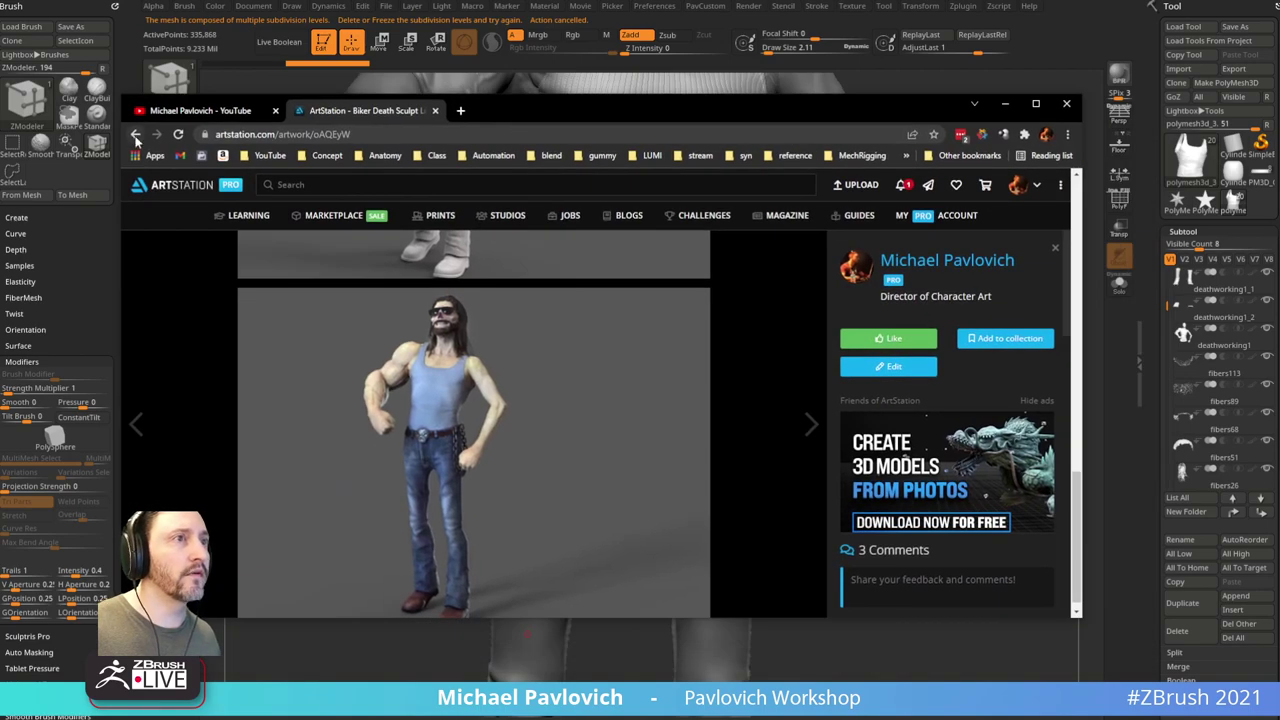
click(135, 134)
scroll(600, 430, up, 15)
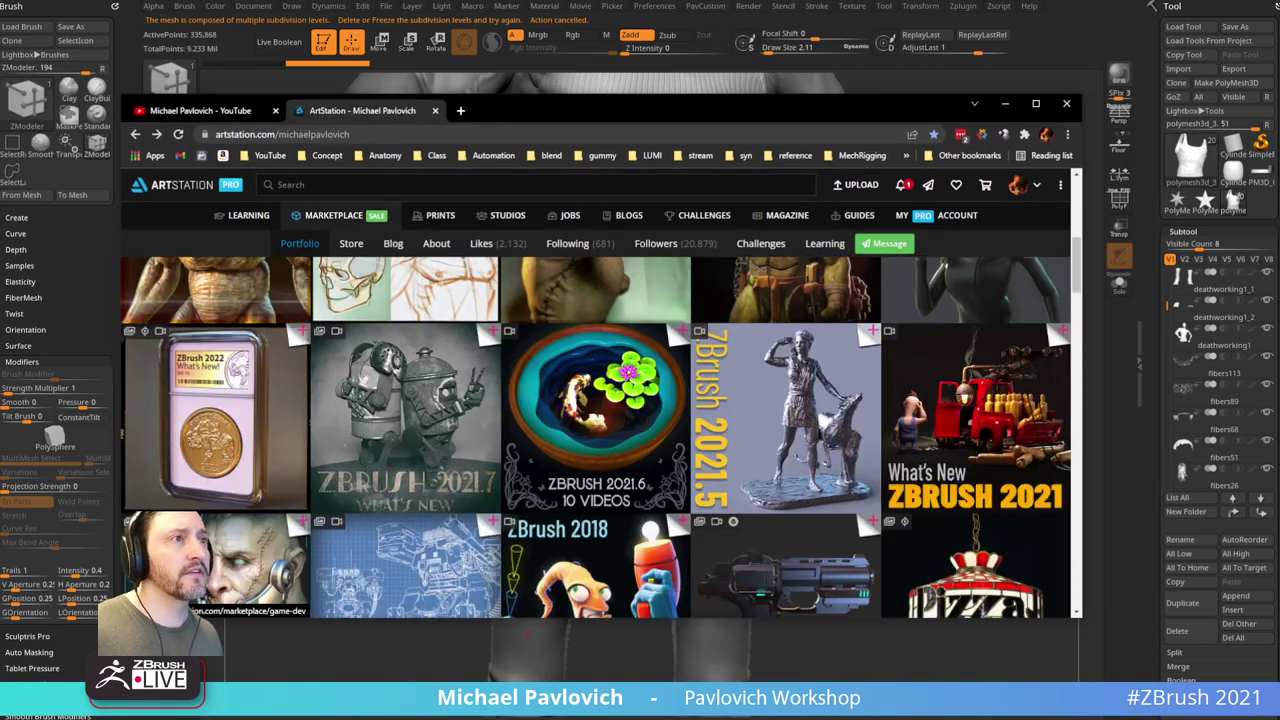
click(409, 134)
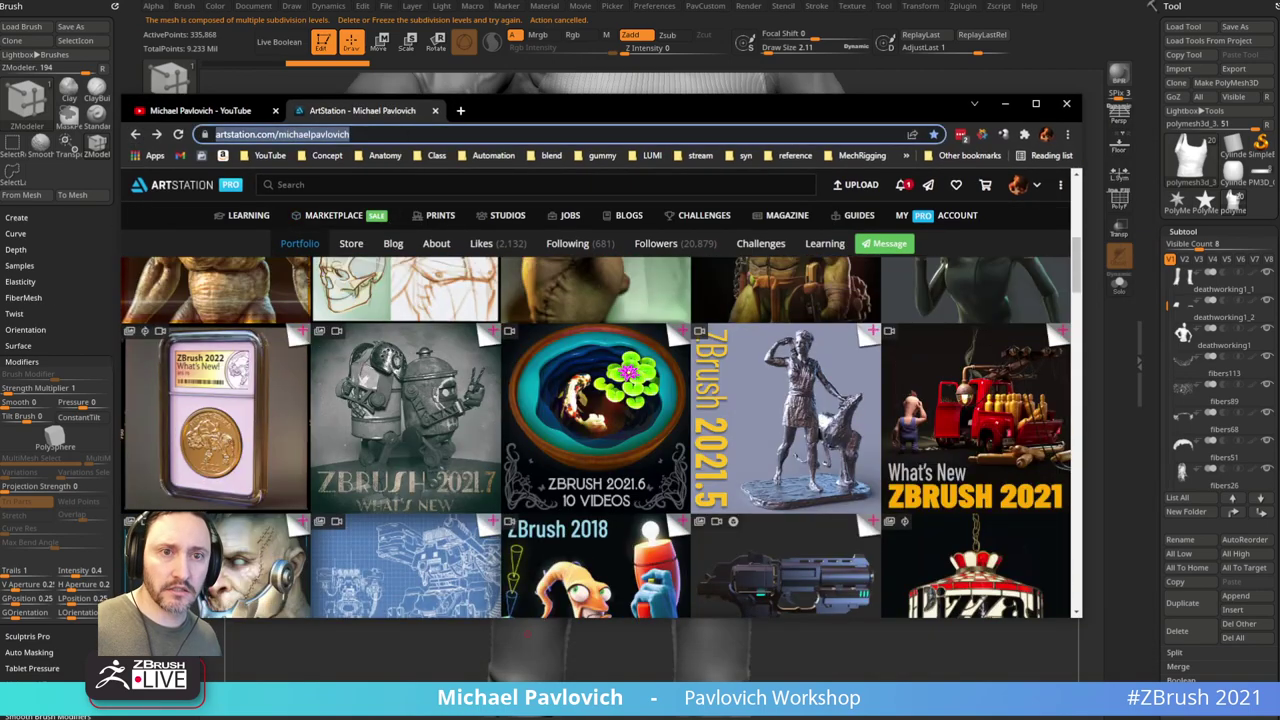
key(alt+Tab)
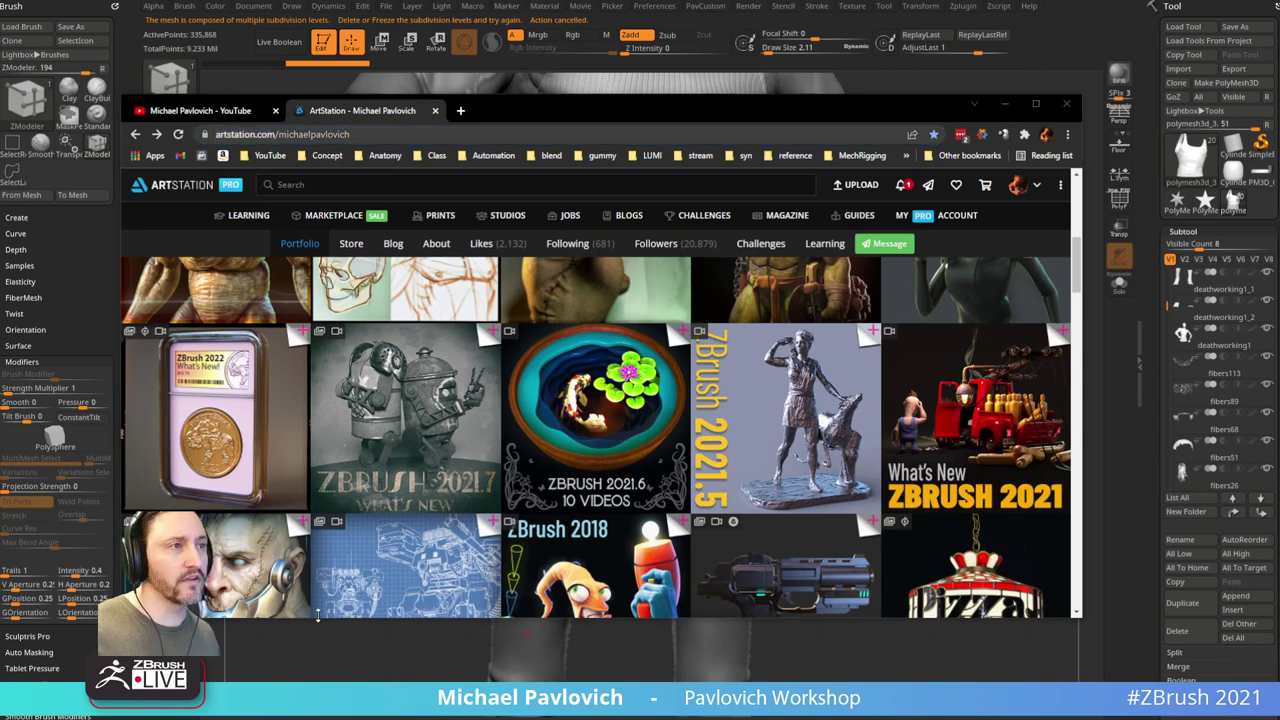
Step: Enlarge the browser window, look through the "Intro to ZBrush - New and Updated!" project's playlist and images, and return to the portfolio
scroll(318, 610, up, 4)
drag(120, 96, 86, 15)
scroll(502, 277, down, 5)
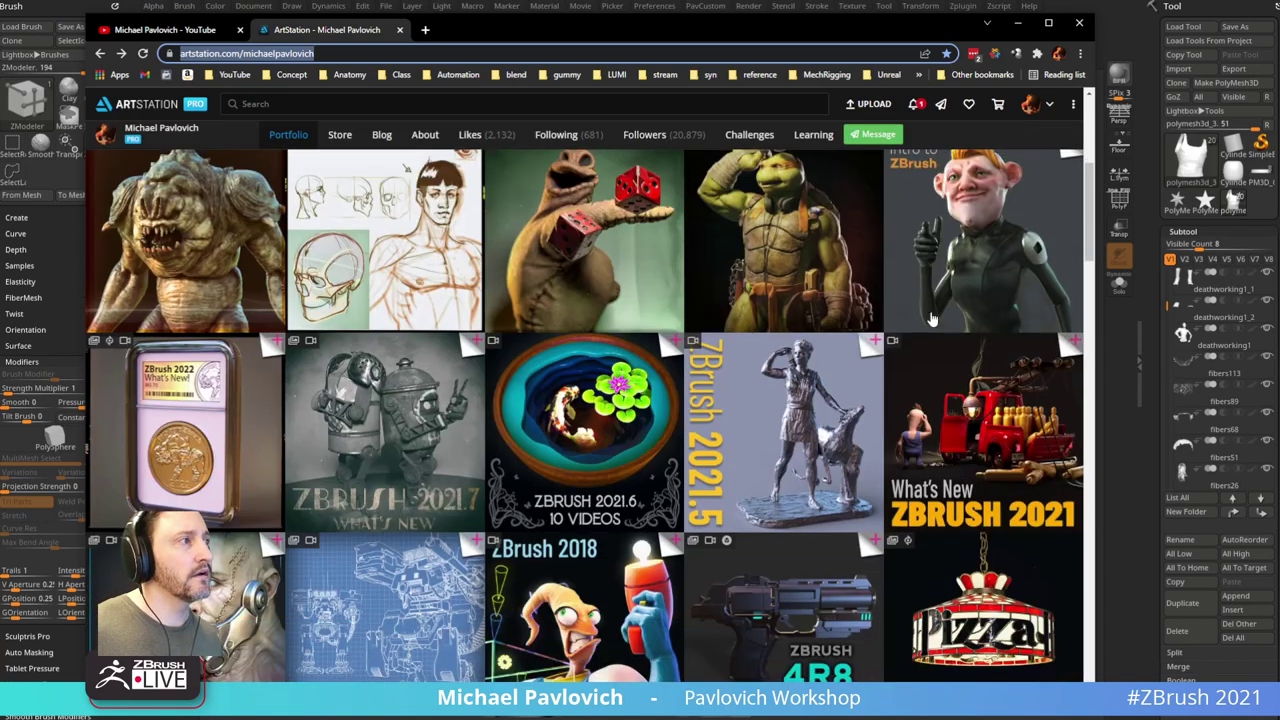
scroll(955, 300, up, 1)
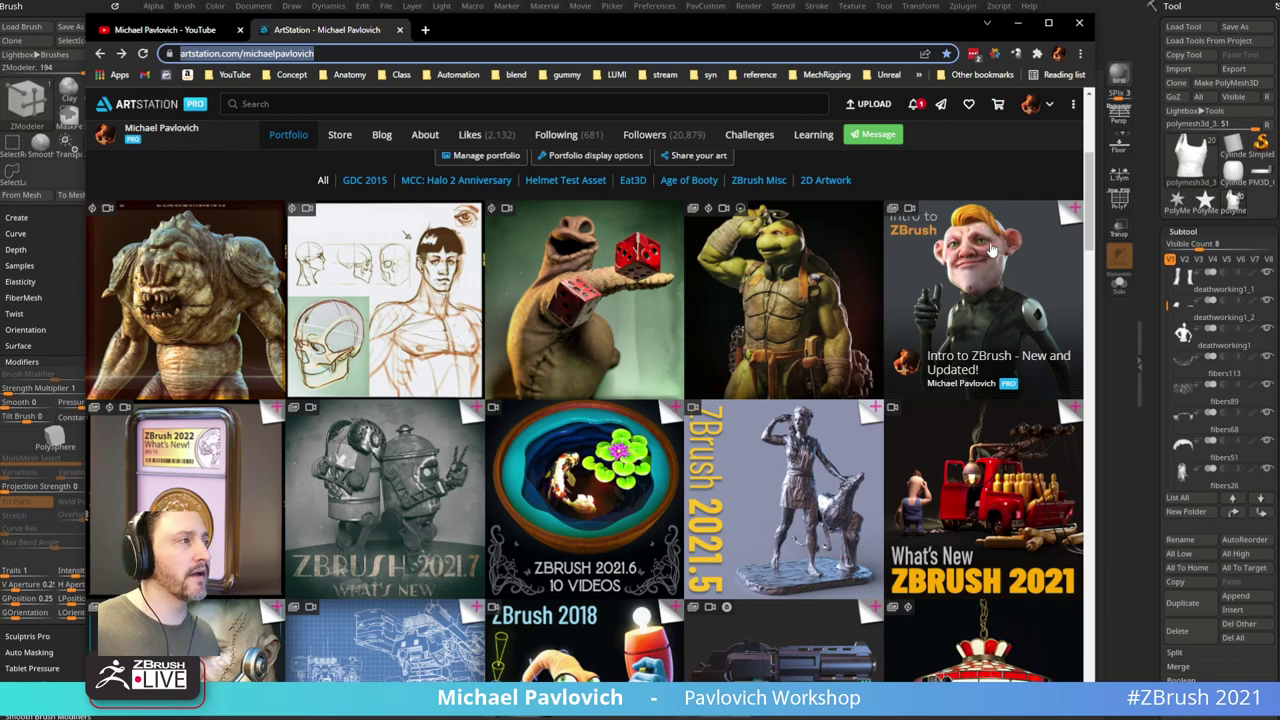
click(990, 248)
click(786, 175)
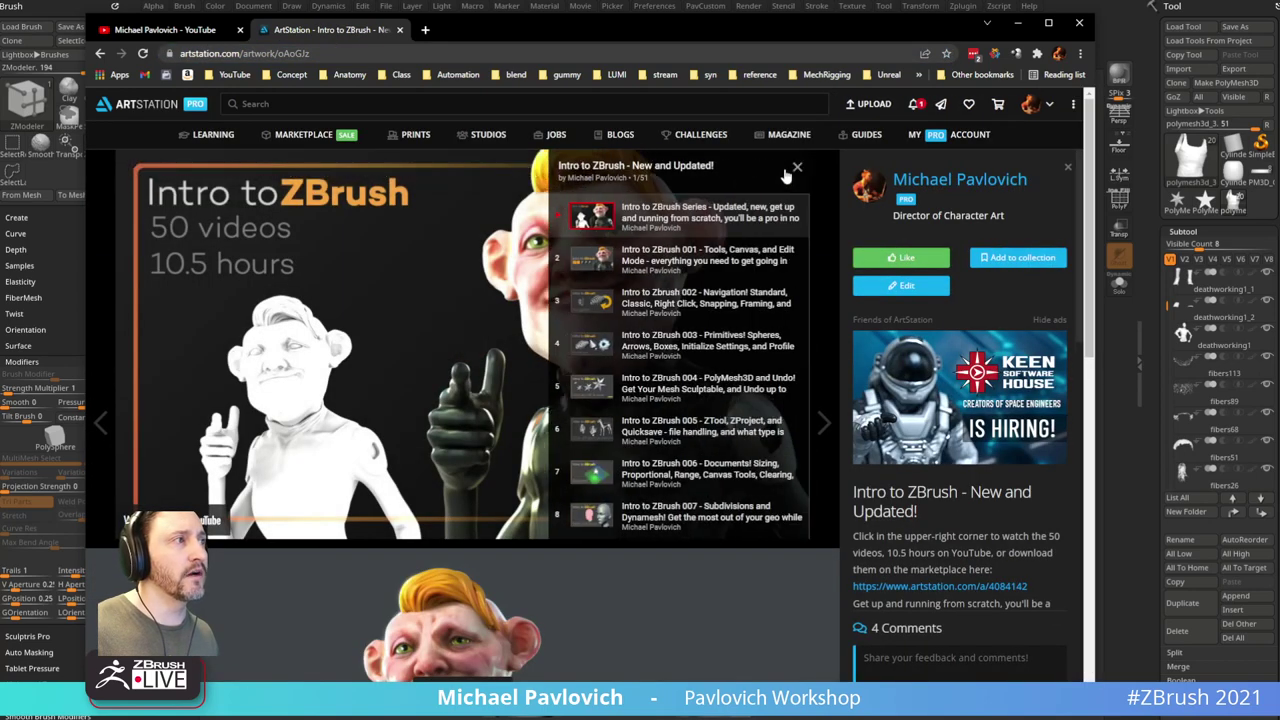
scroll(680, 350, down, 5)
scroll(488, 542, down, 10)
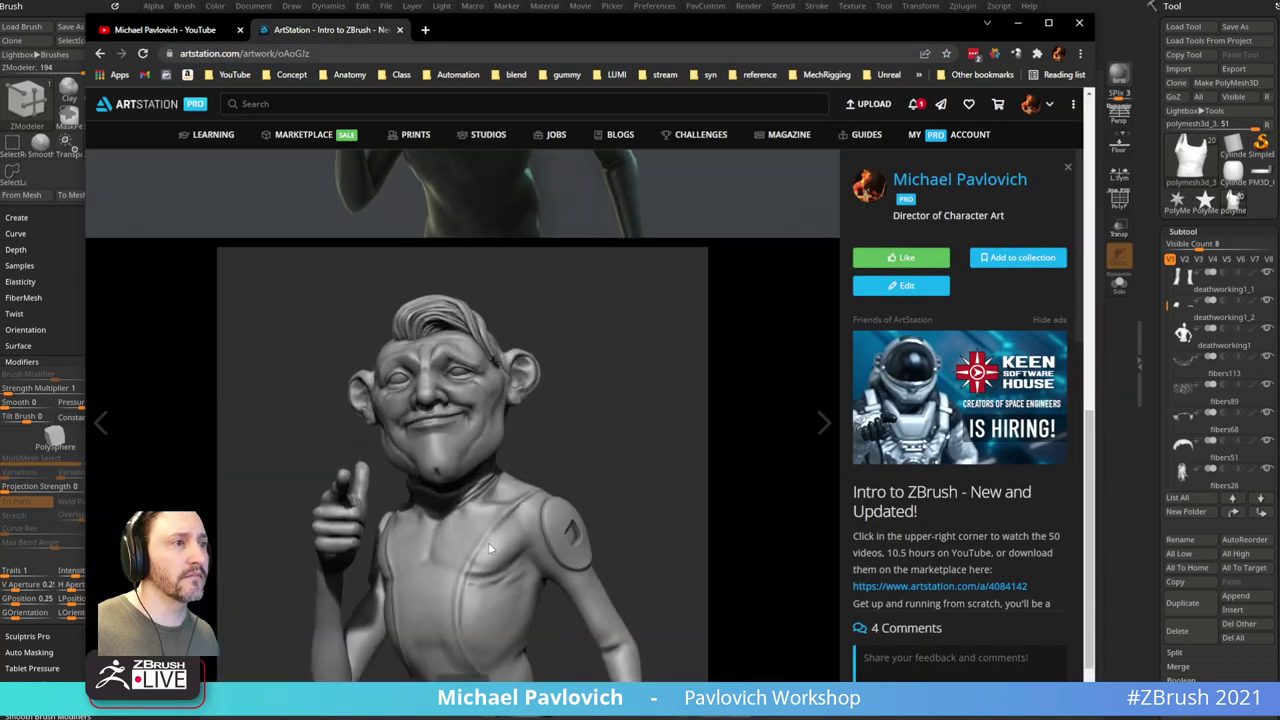
click(99, 53)
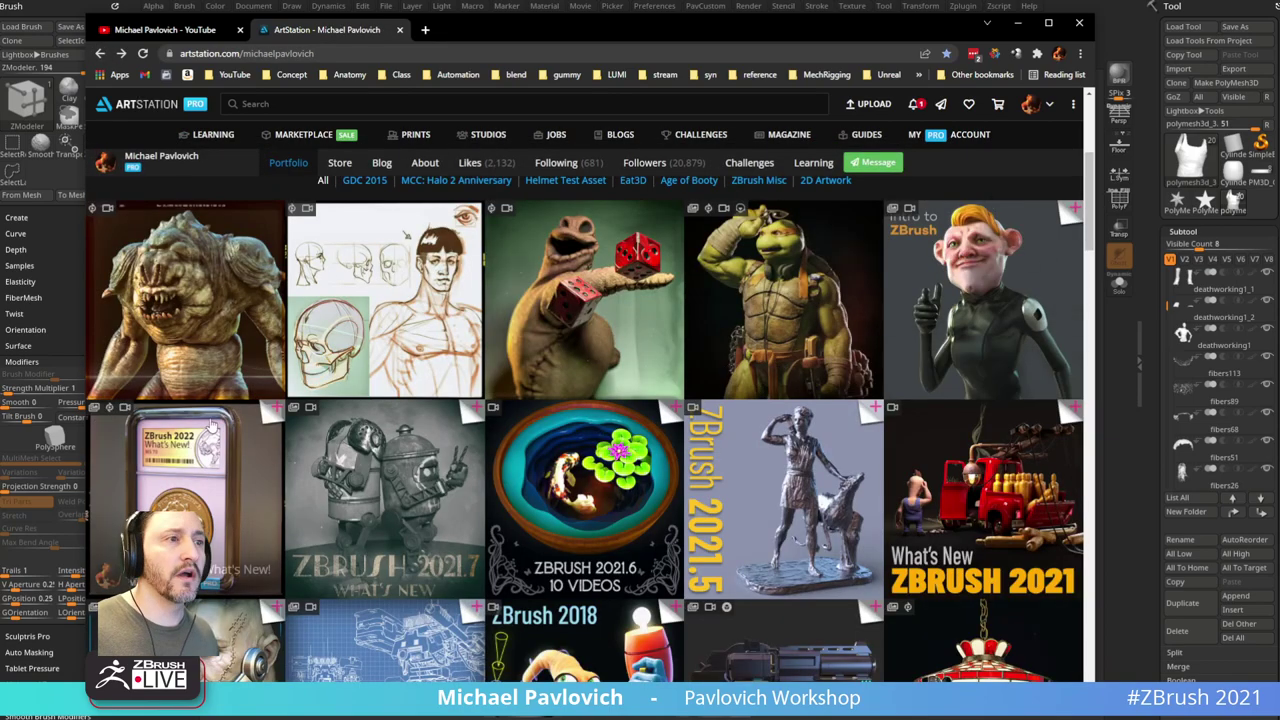
Step: Look over the ZBrush What's New projects in the ArtStation portfolio
scroll(613, 446, down, 3)
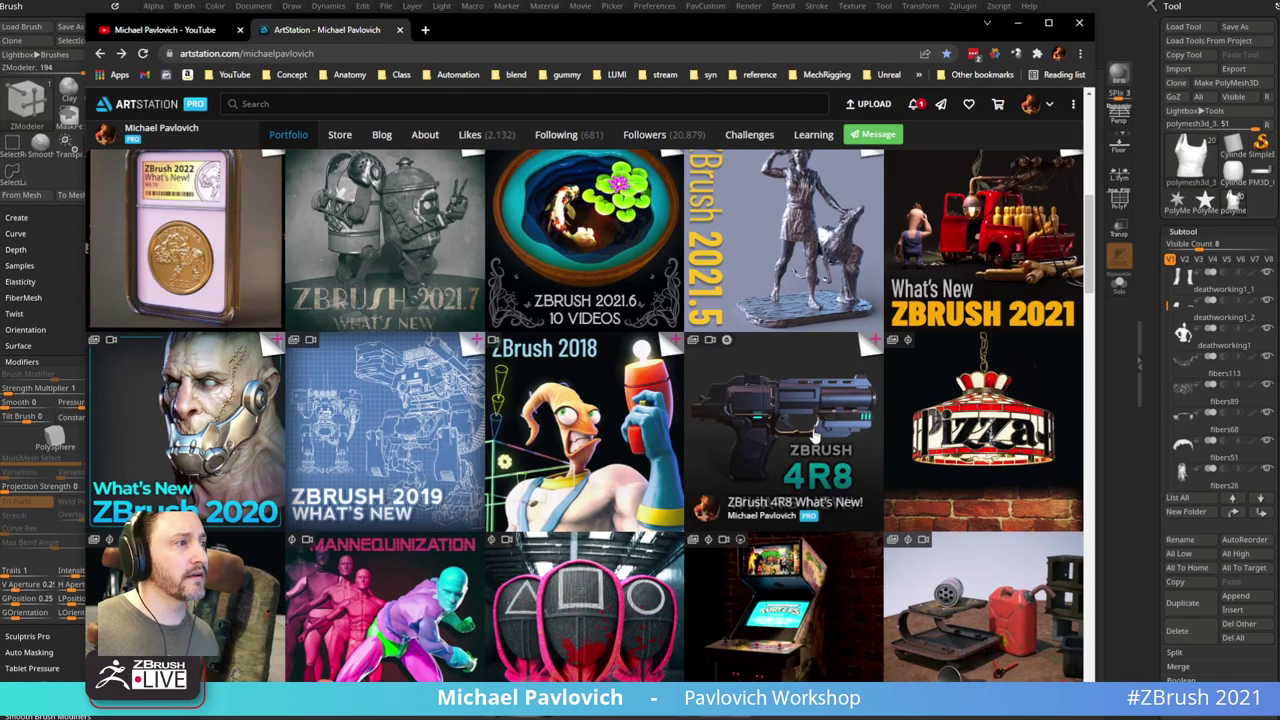
scroll(816, 445, up, 1)
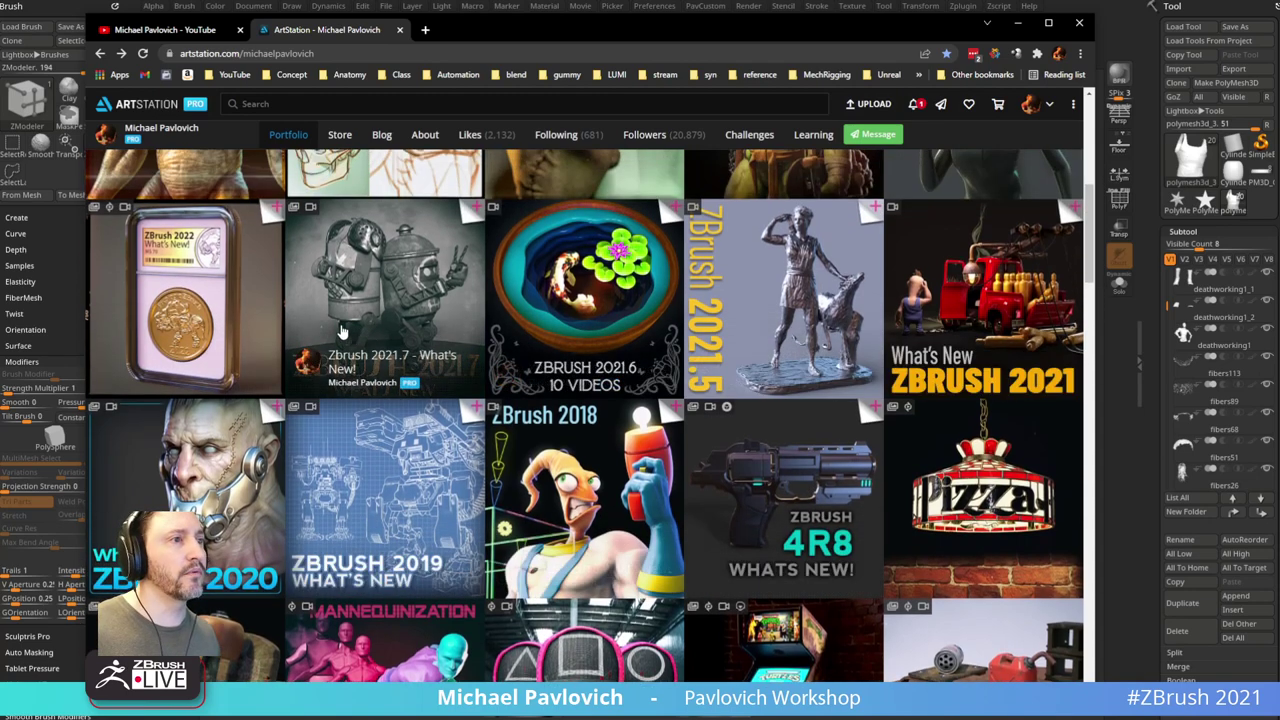
scroll(548, 347, up, 2)
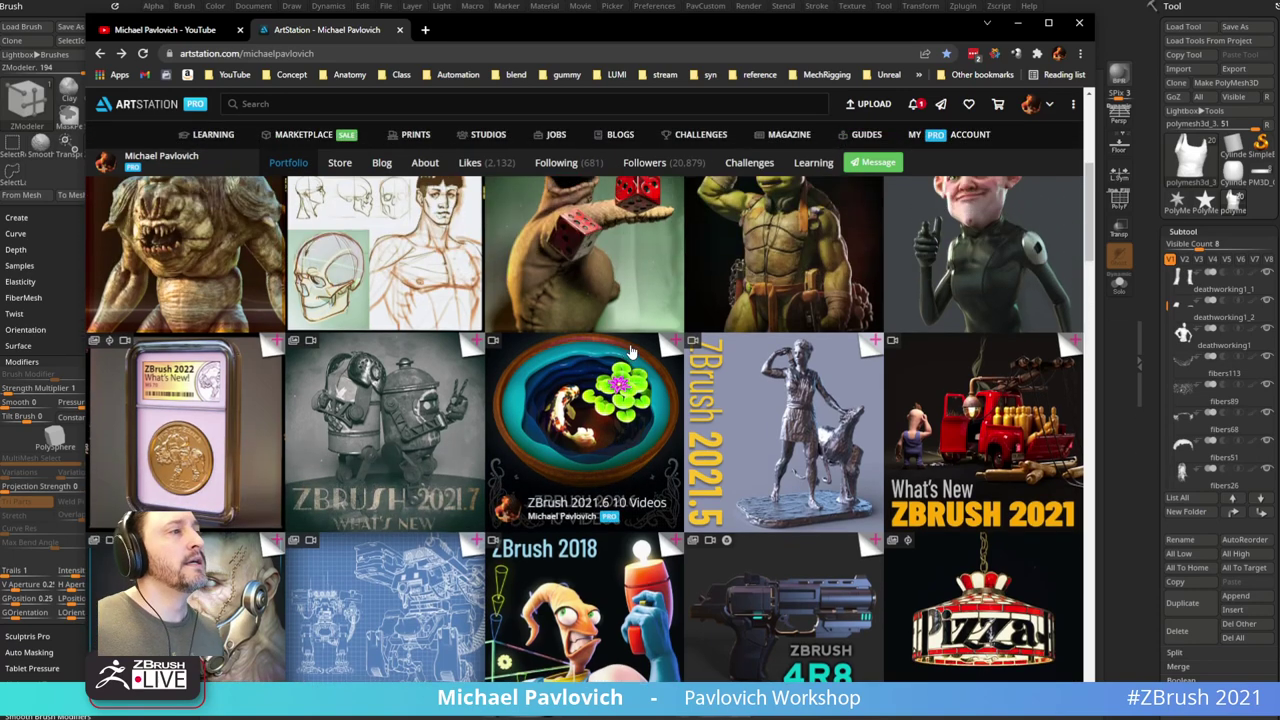
scroll(548, 347, down, 2)
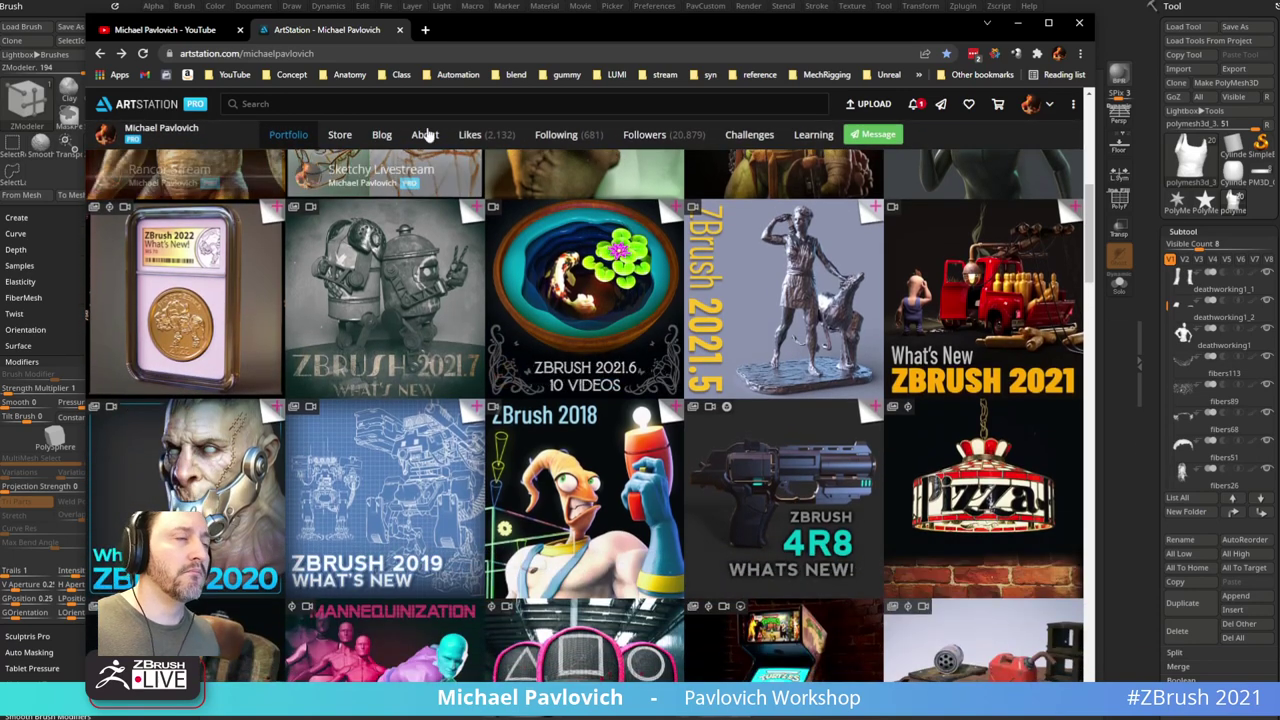
Step: Switch to the YouTube channel, look over its playlists and select the playlists page address for sharing
click(150, 28)
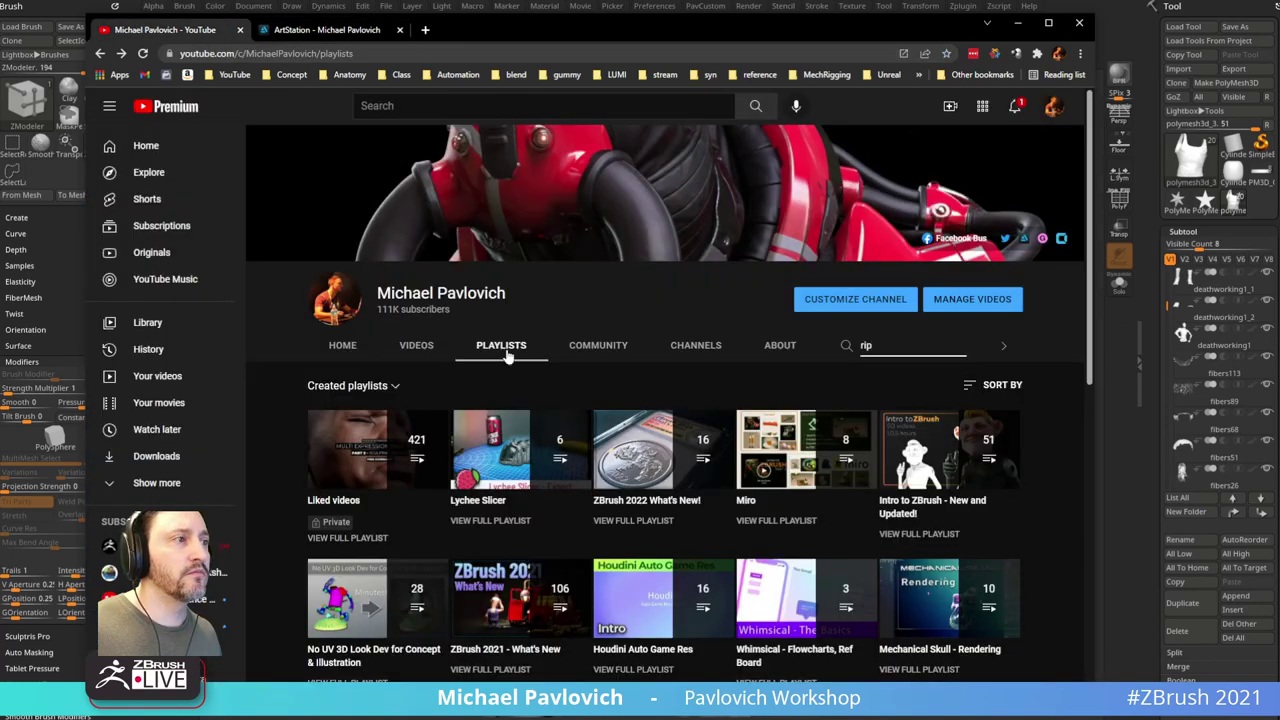
scroll(641, 307, down, 2)
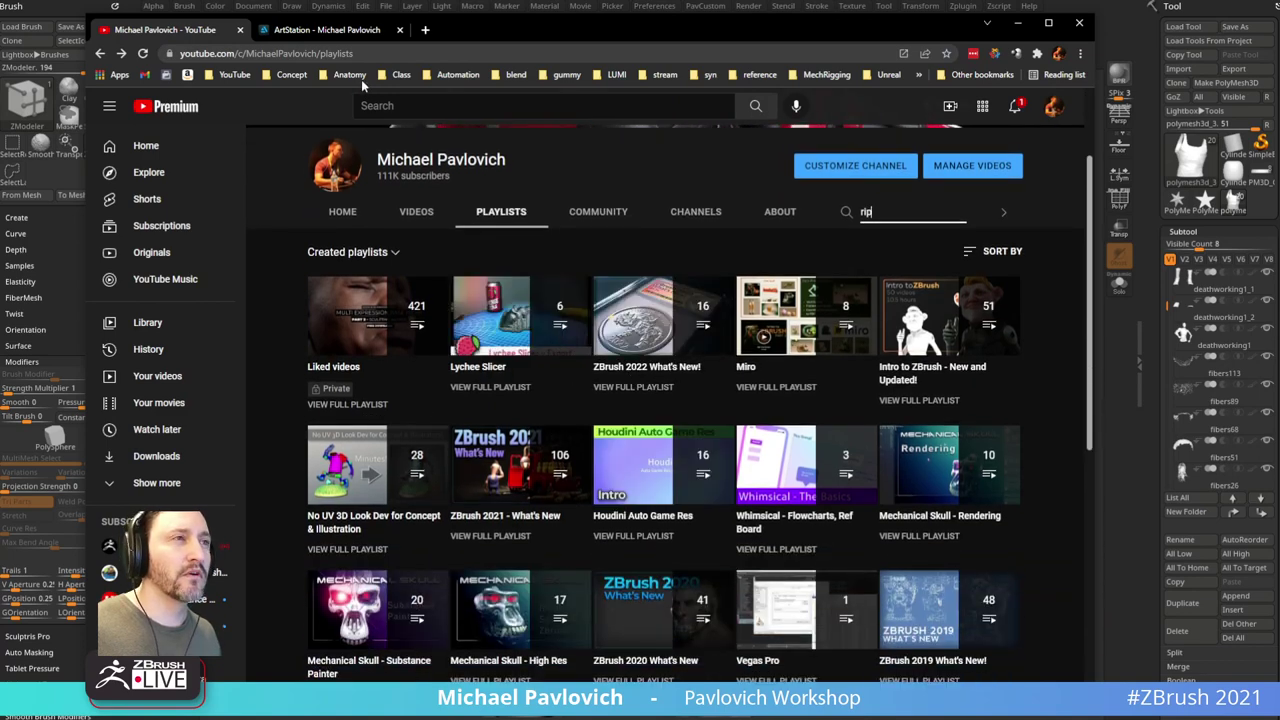
click(372, 54)
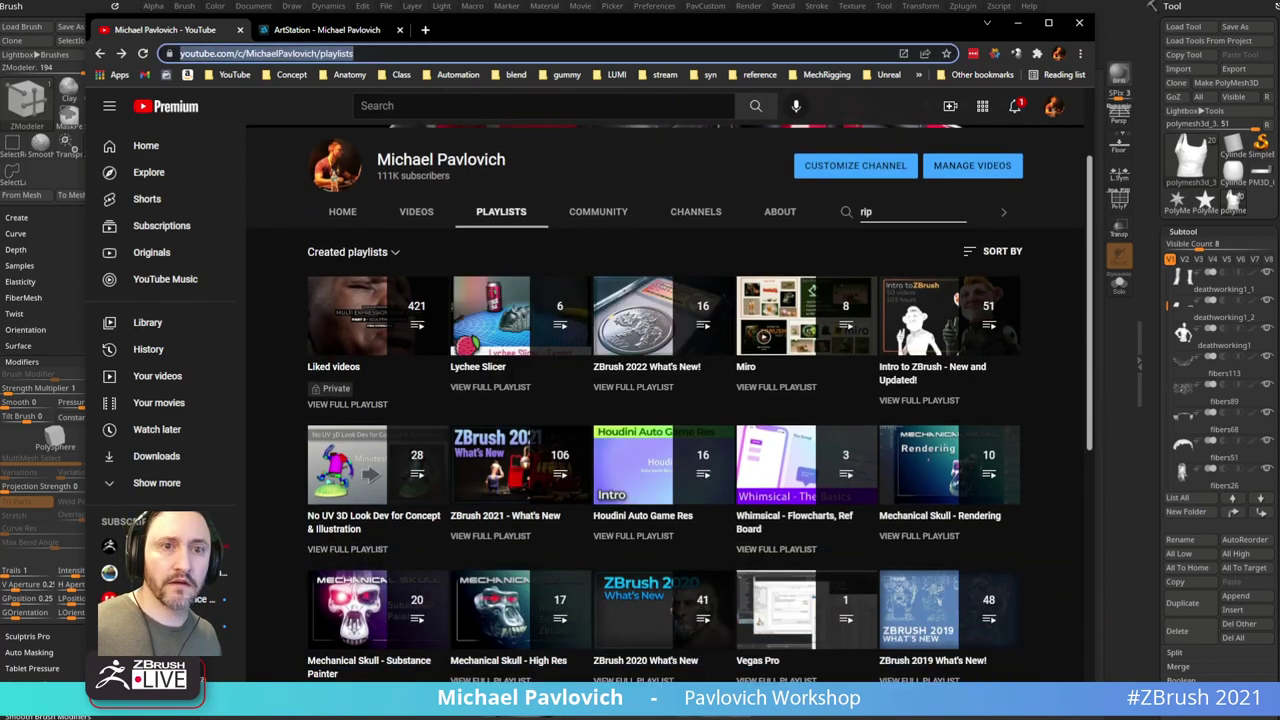
key(alt+Tab)
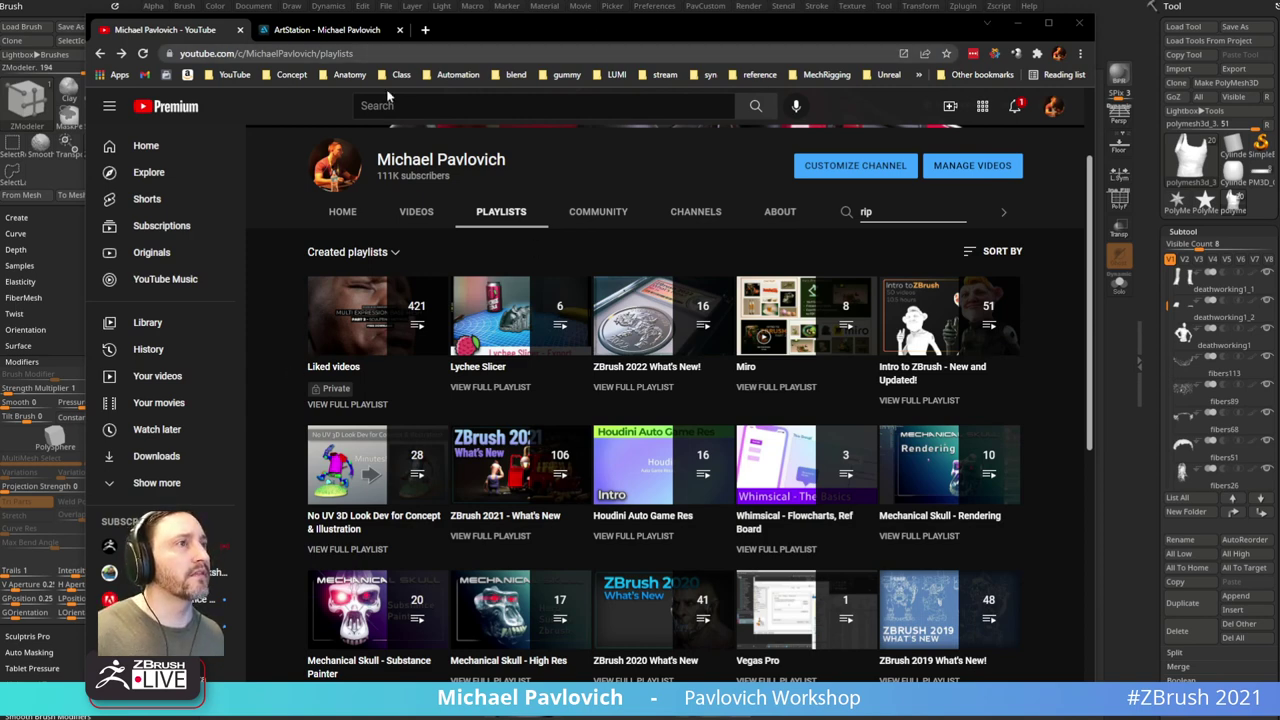
Step: Bring up the ArtStation portfolio again, then move the browser out of the way to return to ZBrush
scroll(388, 100, up, 3)
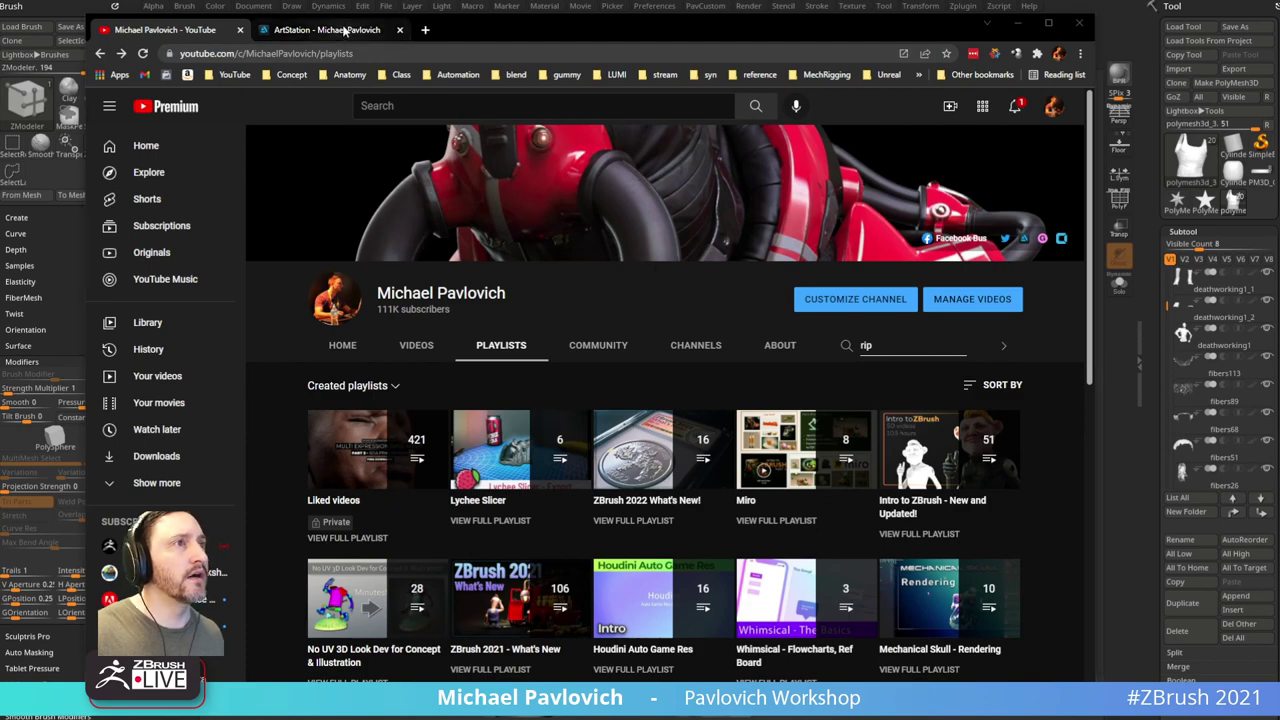
click(343, 30)
scroll(553, 212, up, 5)
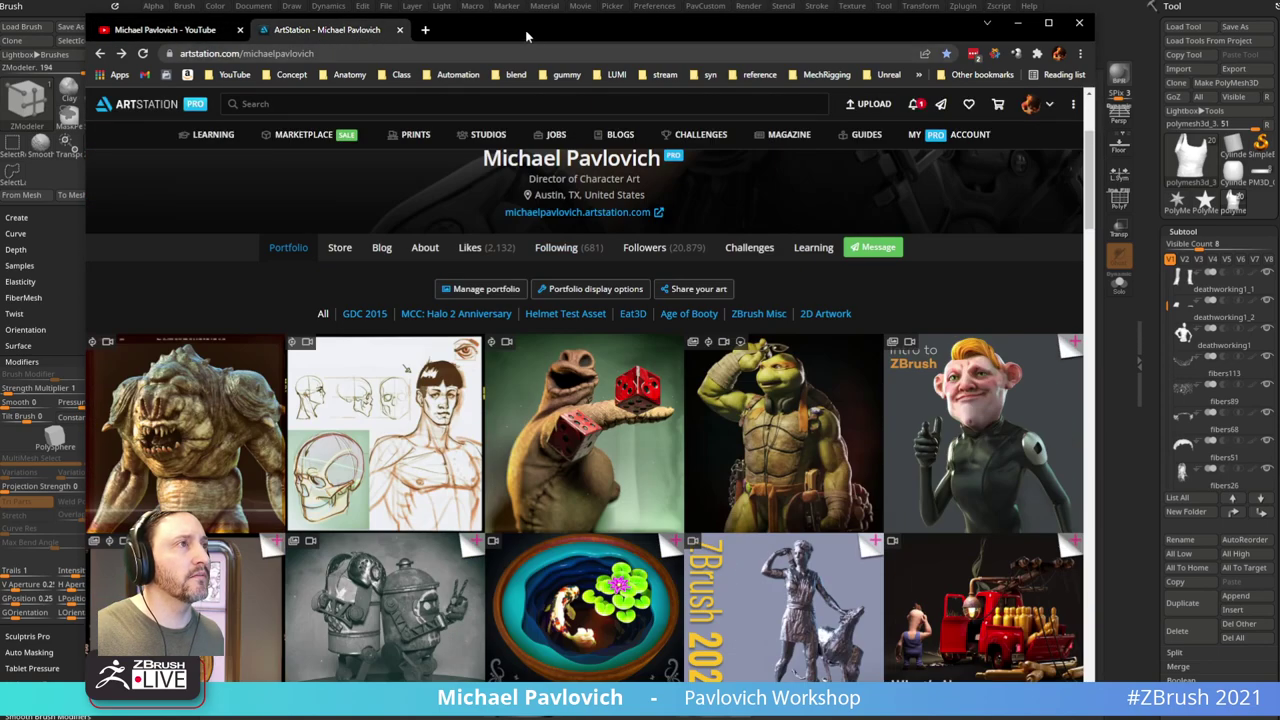
drag(528, 36, 528, 0)
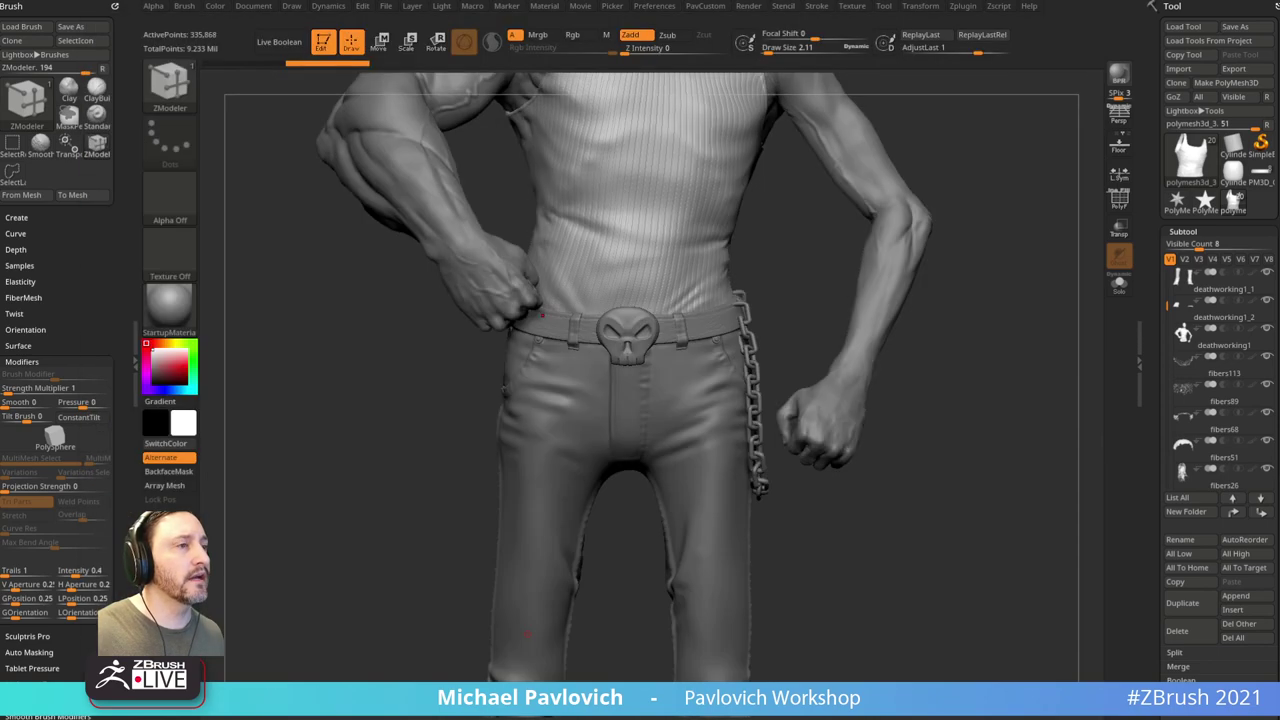
Step: Make the Death biker's pants the active subtool and inspect them from the back and front
alt+click(731, 453)
mouse_move(893, 472)
alt+mouse_down()
mouse_move(858, 407)
mouse_move(808, 410)
alt+mouse_up()
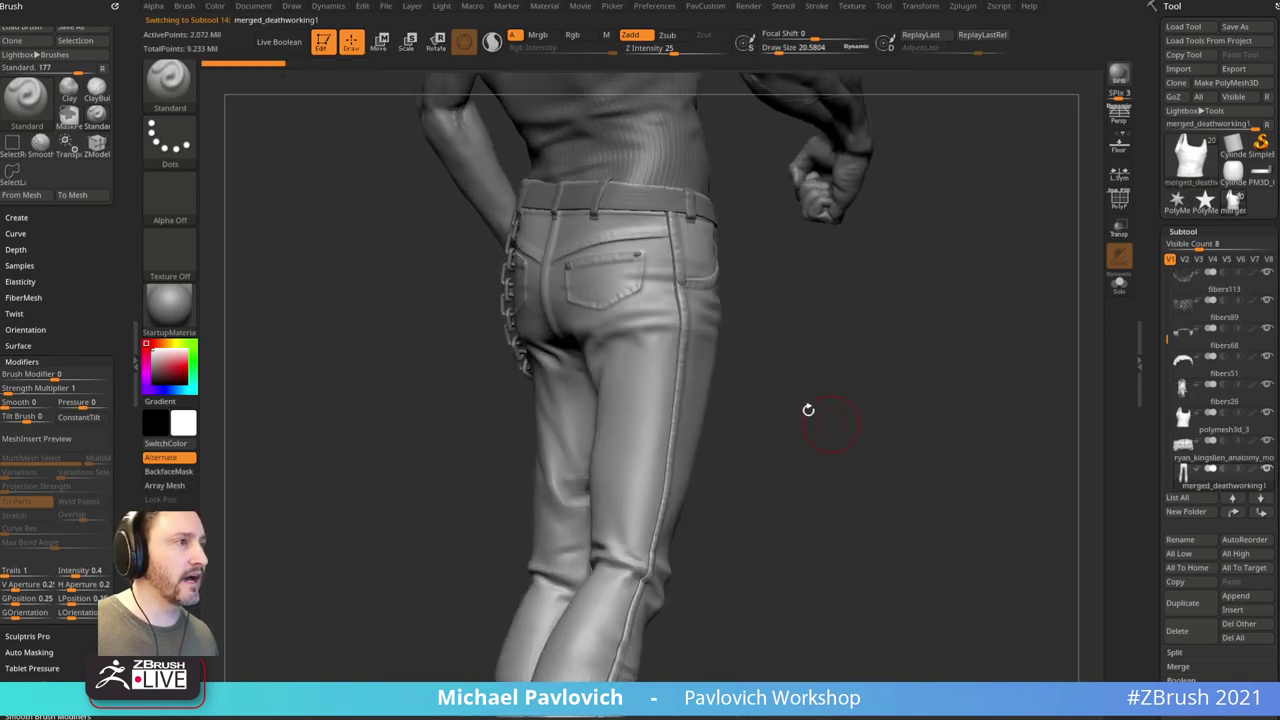
drag(900, 357, 797, 363)
mouse_move(849, 449)
alt+mouse_down()
mouse_move(797, 354)
mouse_move(765, 354)
mouse_move(766, 377)
mouse_move(843, 388)
alt+mouse_up()
key(s)
key(s)
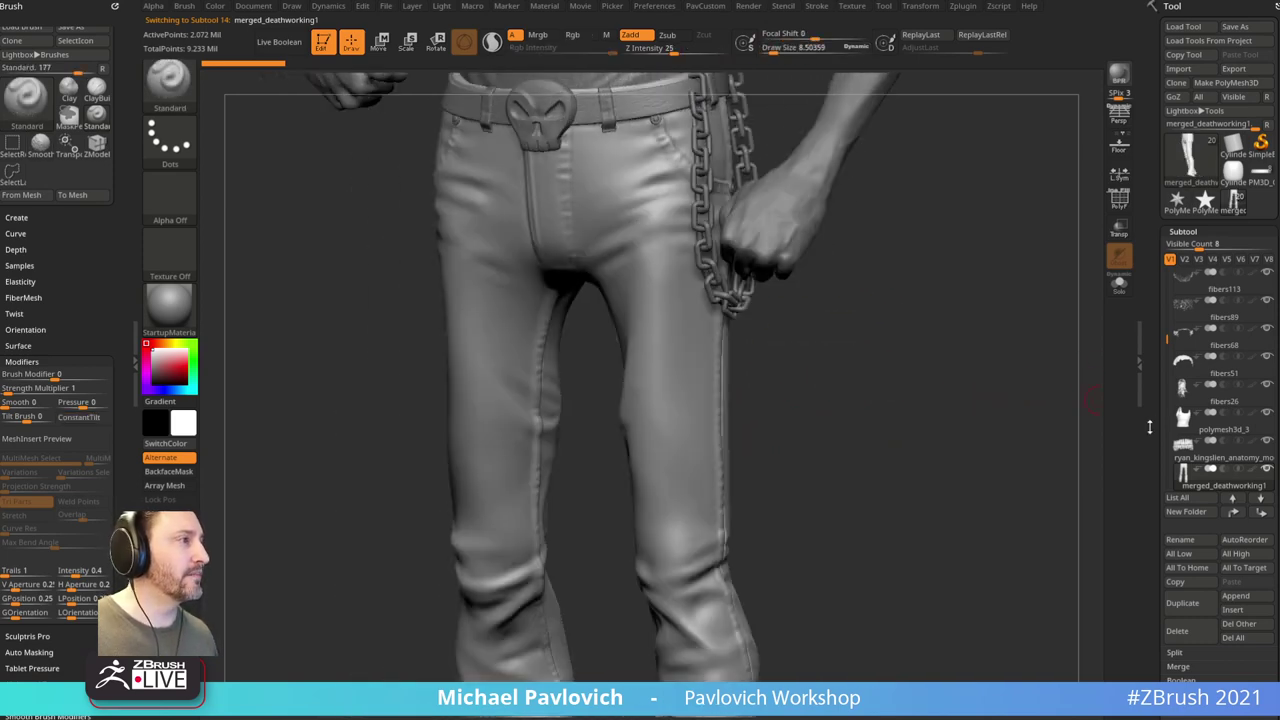
Step: Compare the pants at their lowest subdivision level with their detail at level 6
scroll(1149, 427, down, 10)
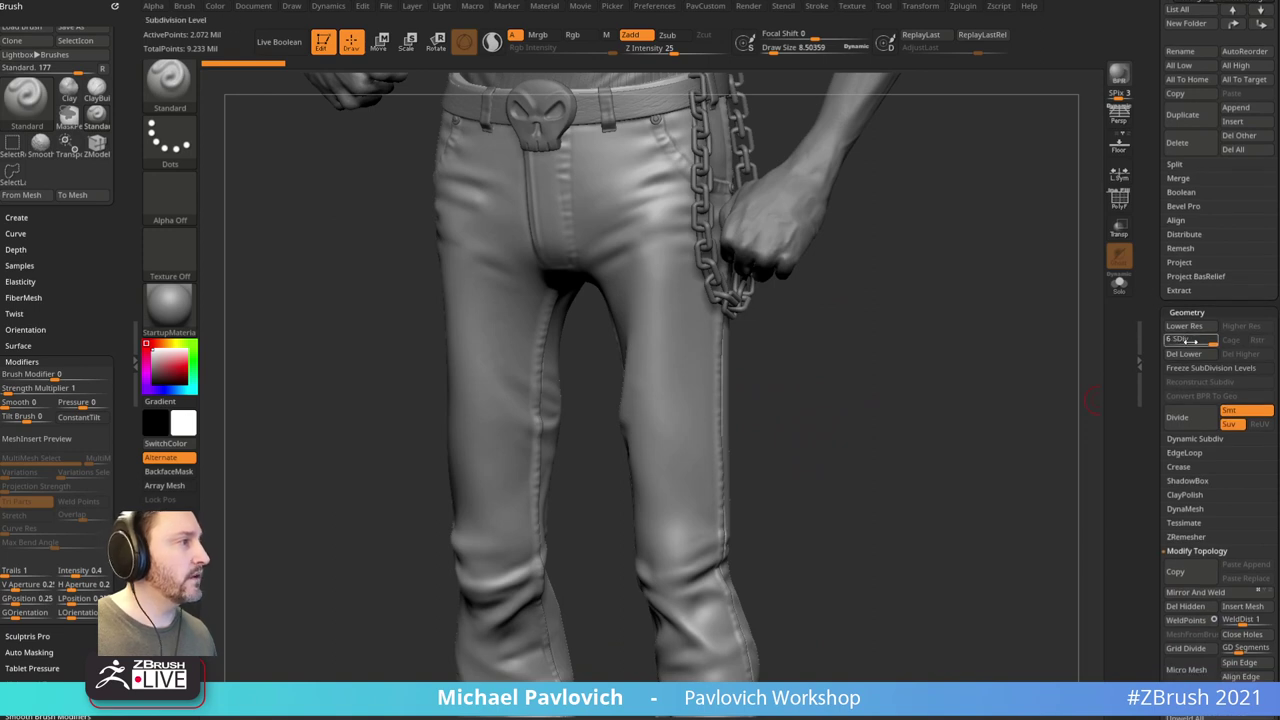
drag(1190, 341, 1220, 341)
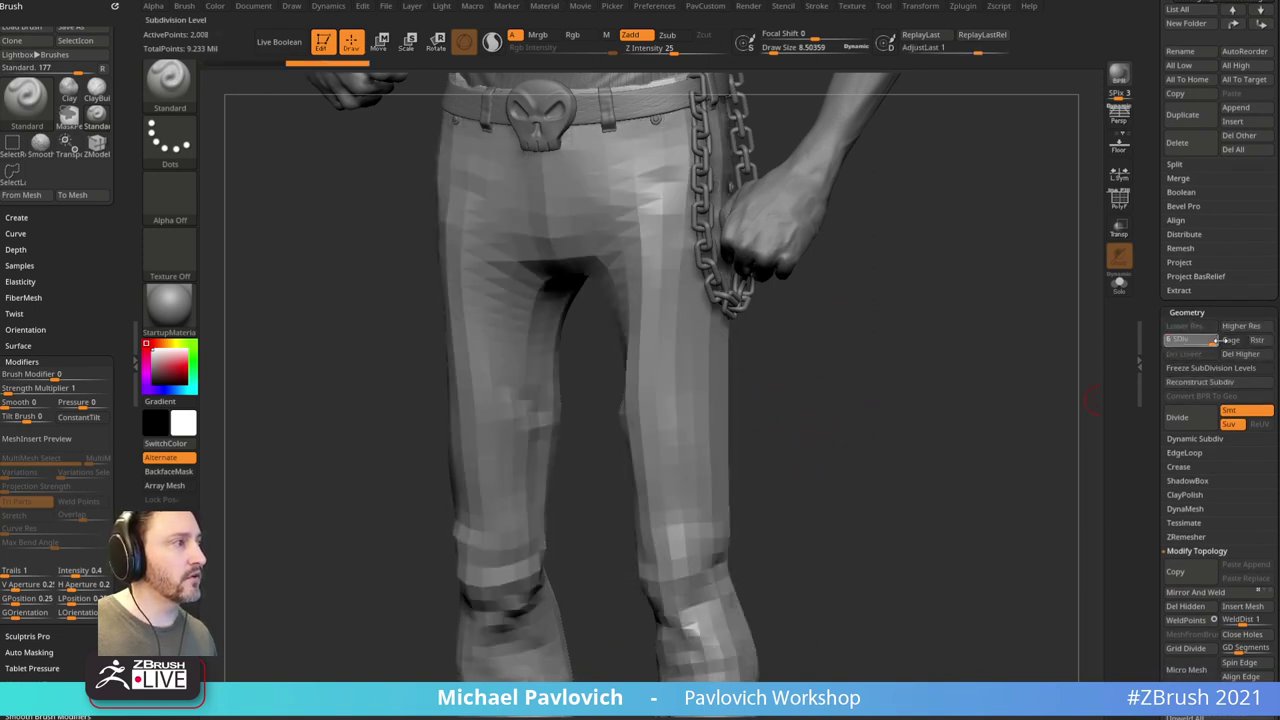
key(d)
key(d)
key(d)
key(d)
key(d)
click(1120, 284)
click(1120, 284)
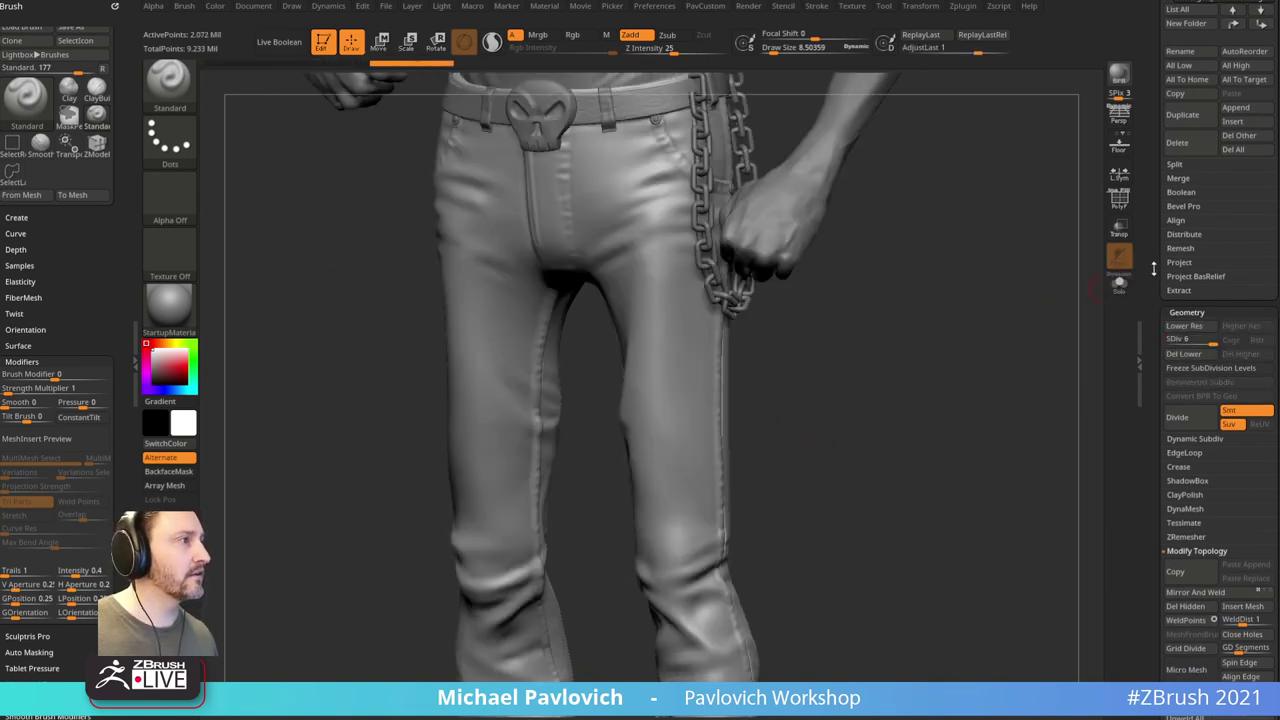
scroll(1153, 268, up, 10)
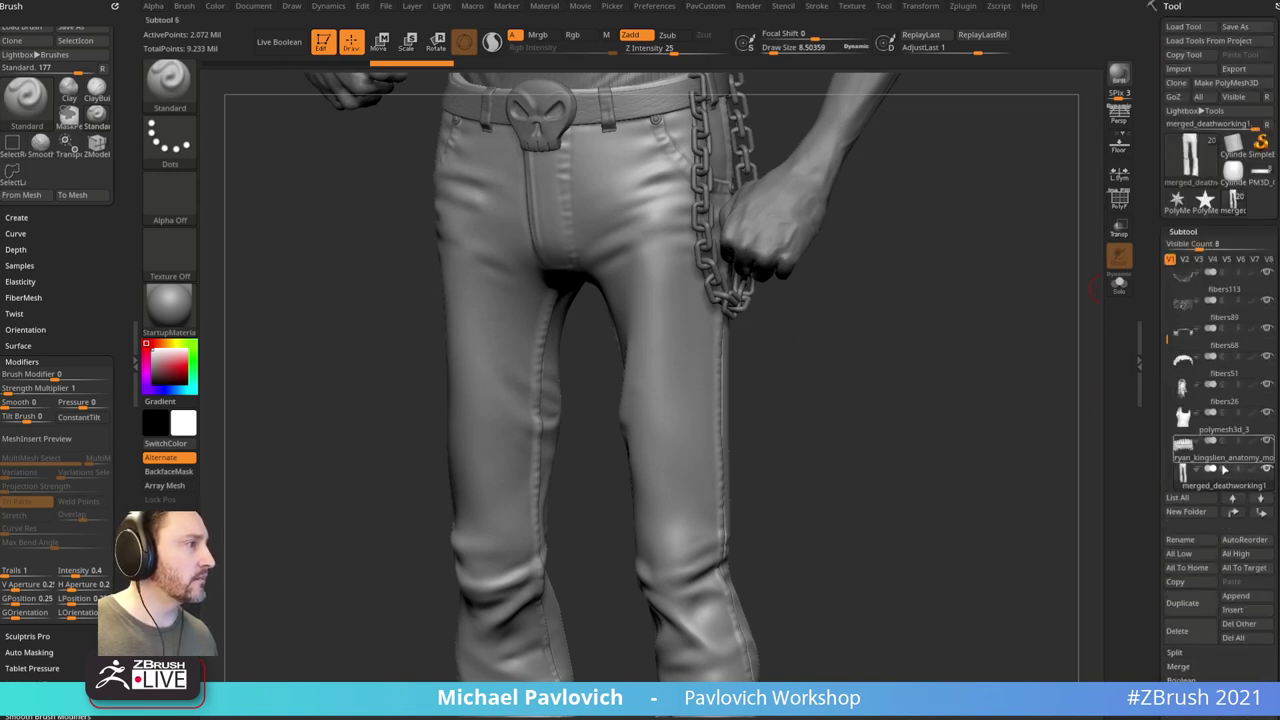
Step: Try a dent on the upper thigh of the pants with the Standard brush, and undo it
key(s)
mouse_move(789, 432)
mouse_down()
mouse_move(804, 430)
mouse_move(800, 403)
mouse_move(710, 398)
mouse_move(670, 408)
mouse_move(680, 450)
mouse_up()
key(s)
key(s)
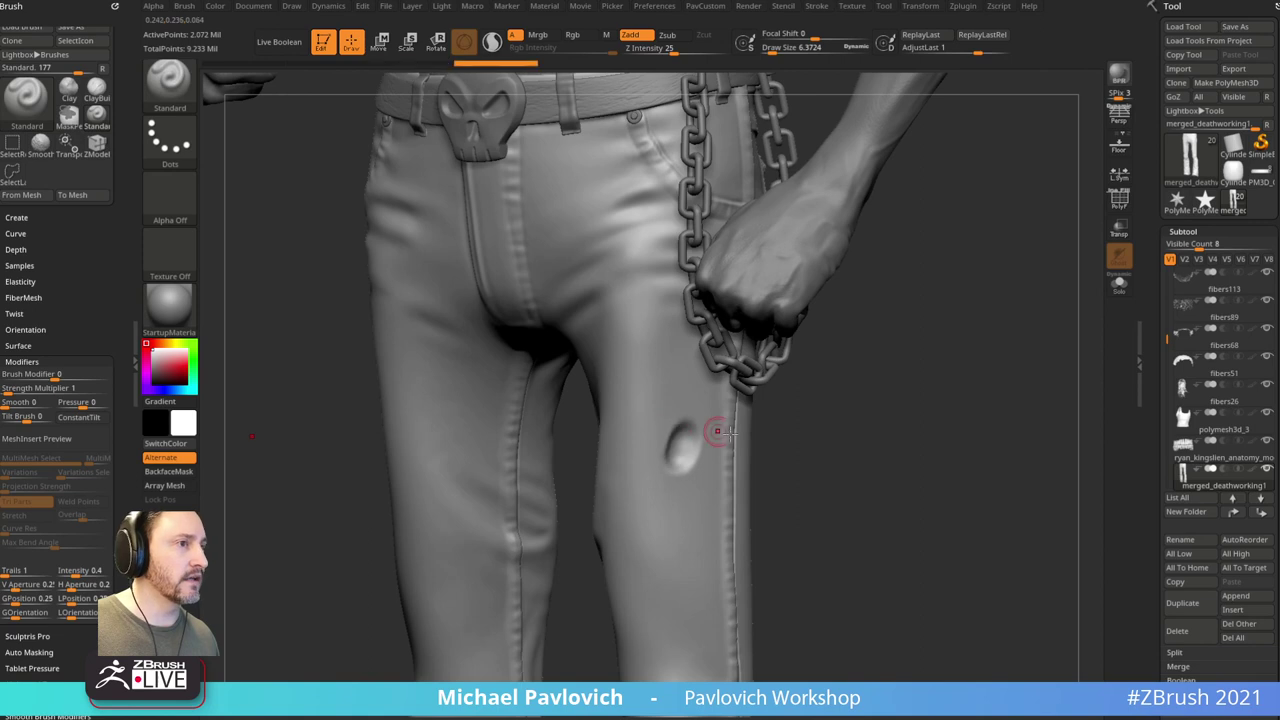
key(ctrl+z)
alt+drag(808, 399, 775, 355)
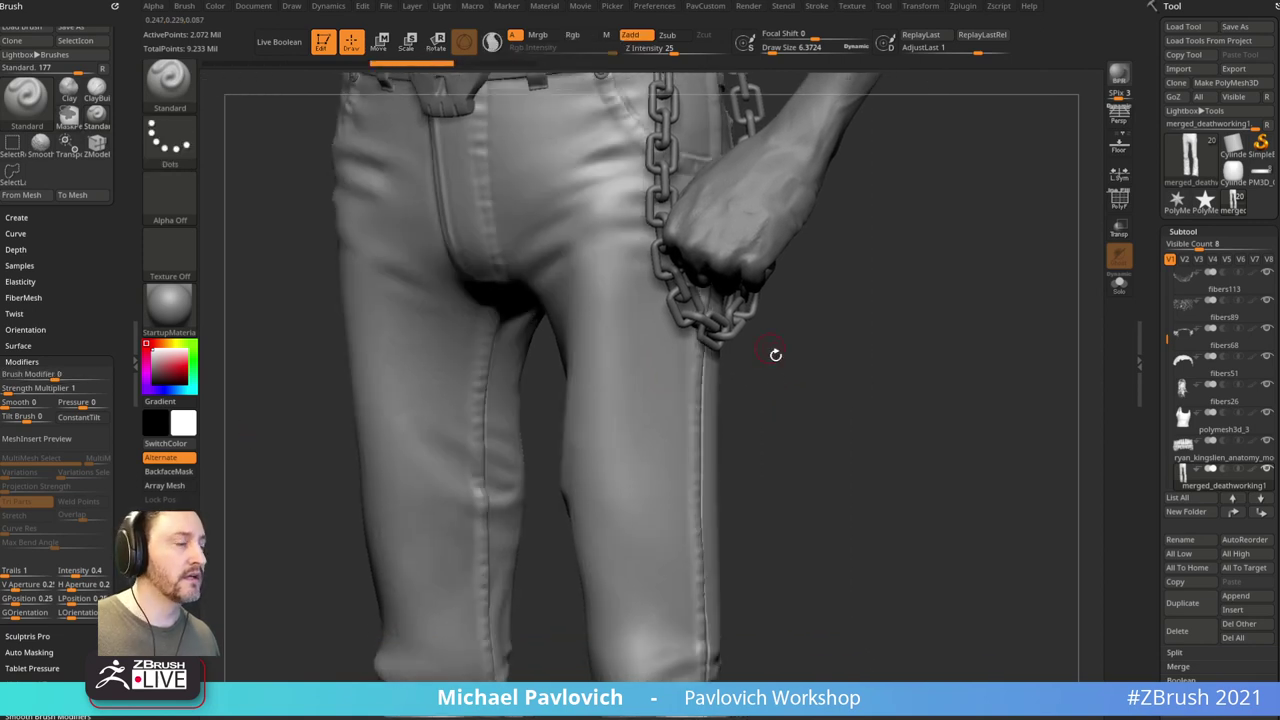
Step: Try several smaller dents down the pant leg with the Standard brush, and undo these strokes
key(3)
click(758, 380)
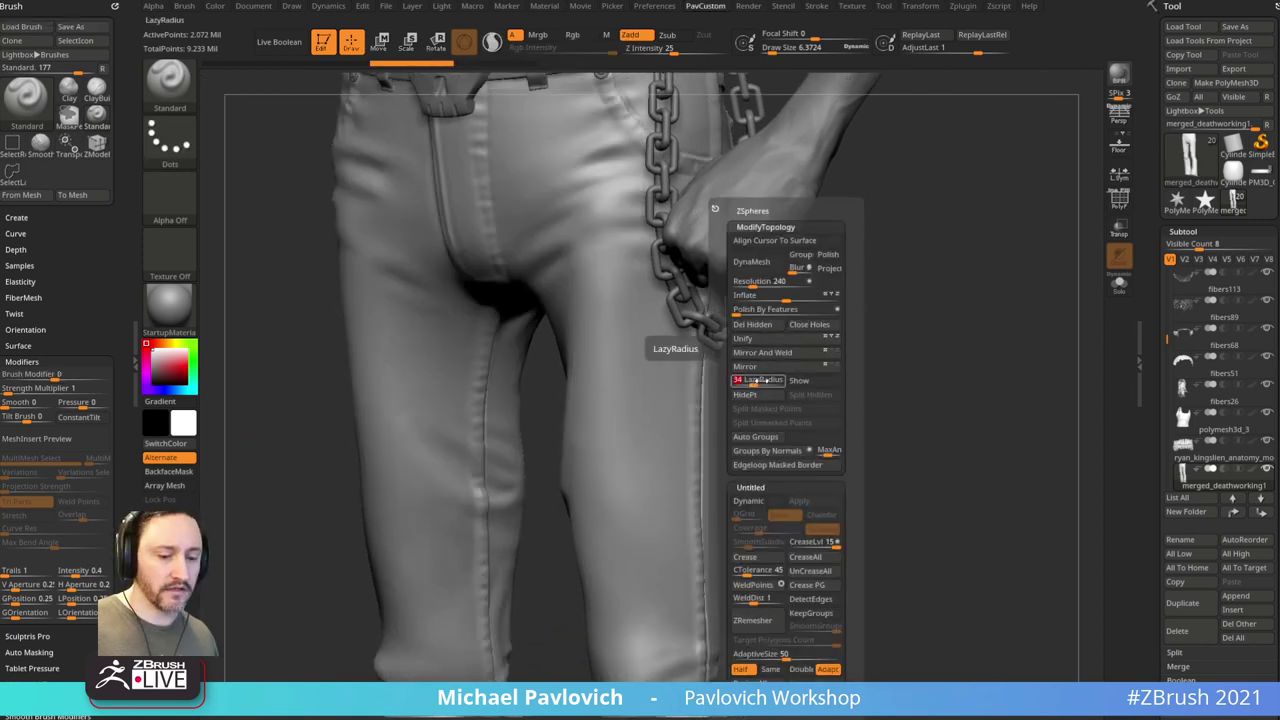
drag(672, 424, 648, 437)
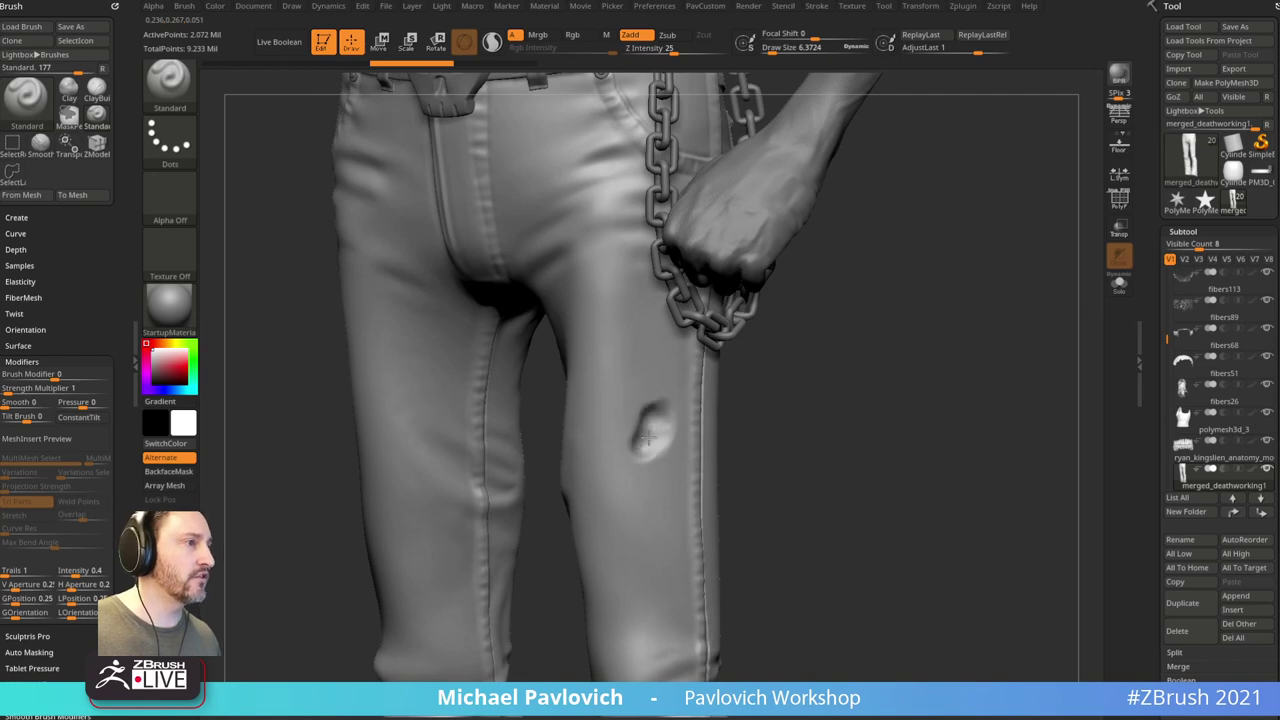
mouse_move(779, 401)
mouse_down()
mouse_move(857, 423)
mouse_move(792, 412)
mouse_up()
mouse_move(674, 458)
mouse_down()
mouse_move(657, 457)
mouse_move(670, 462)
mouse_up()
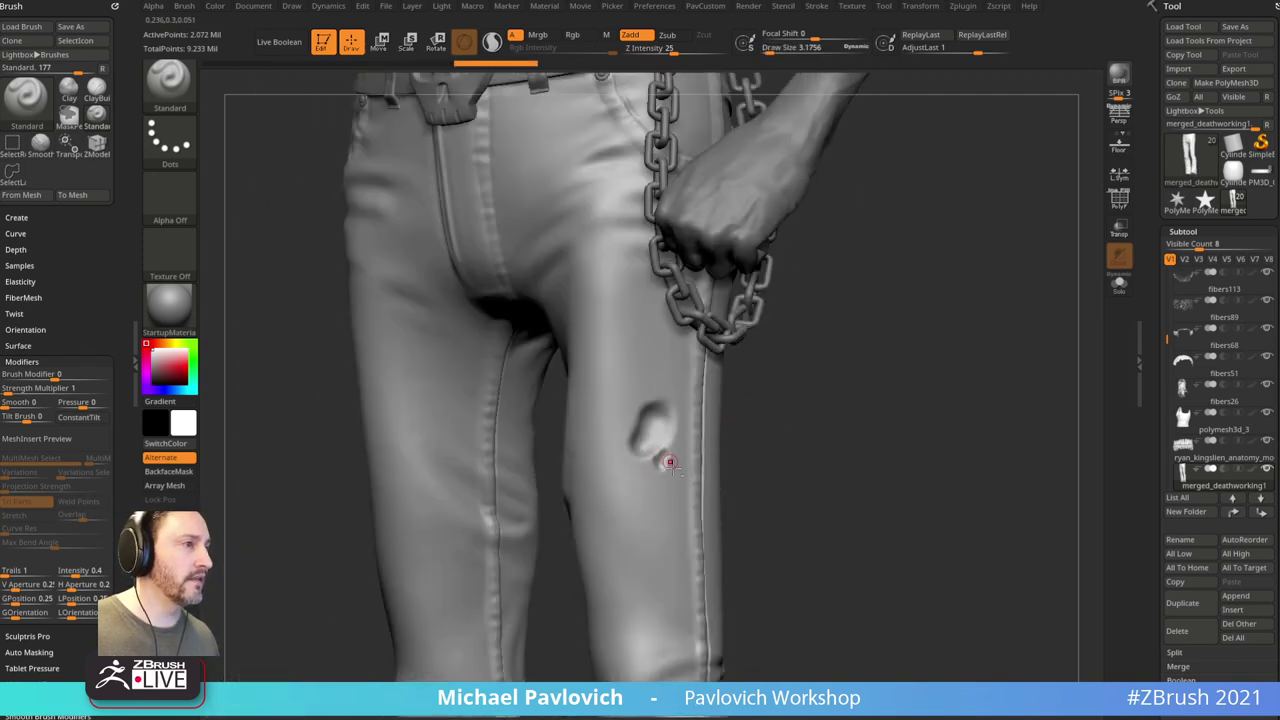
right_drag(846, 423, 911, 445)
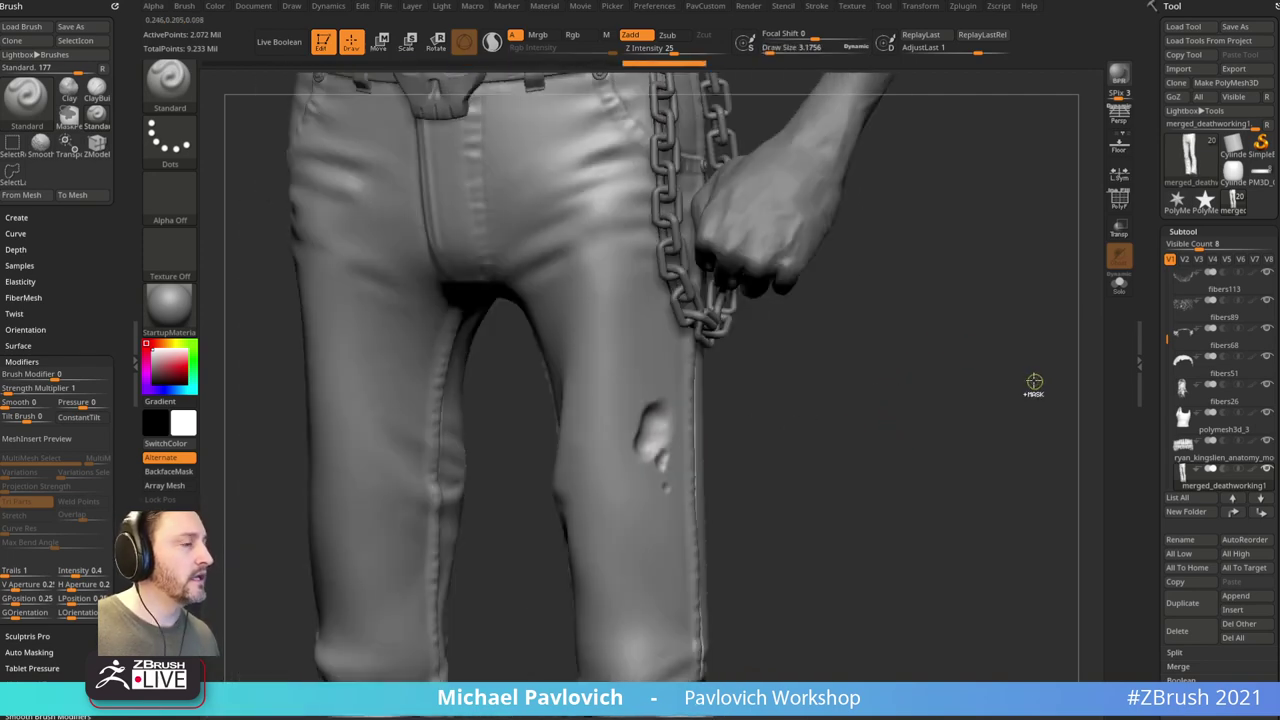
key(ctrl+z)
key(ctrl+z)
key(ctrl+z)
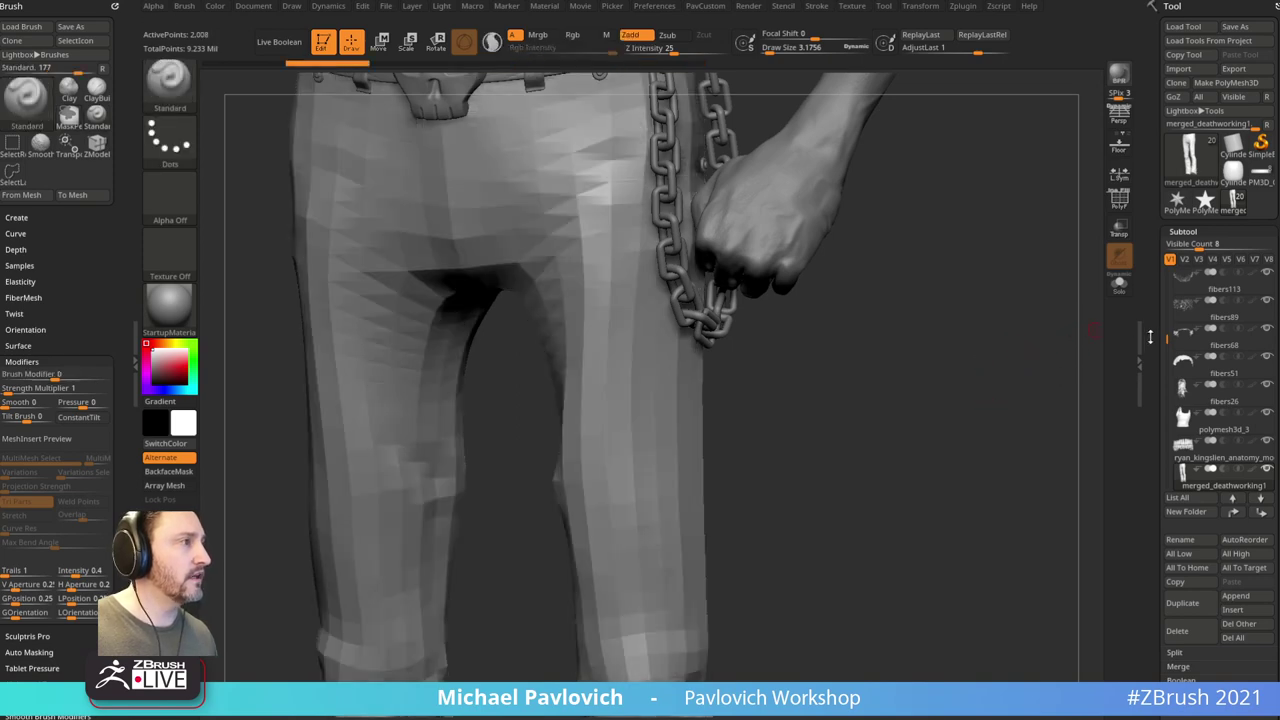
Step: Freeze the pants' subdivision levels and show the wireframe over the low-resolution mesh
drag(1151, 337, 1155, 25)
click(1212, 518)
scroll(1162, 528, down, 1)
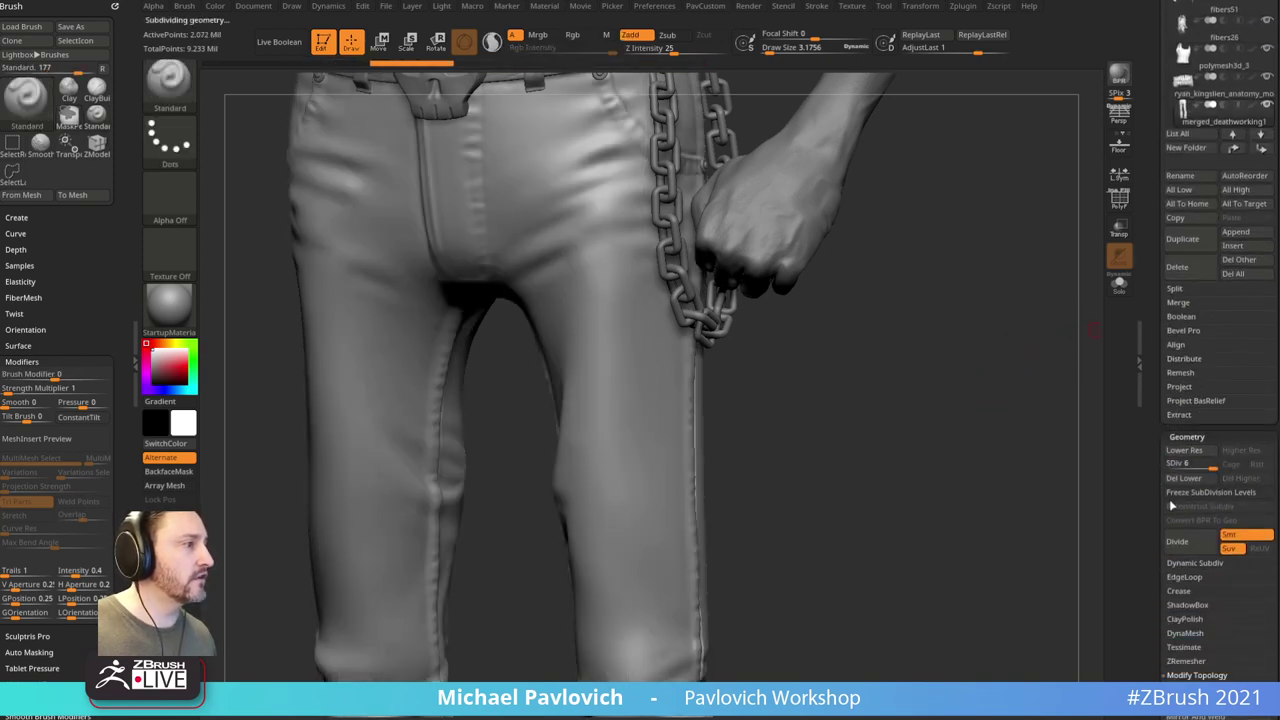
click(1210, 492)
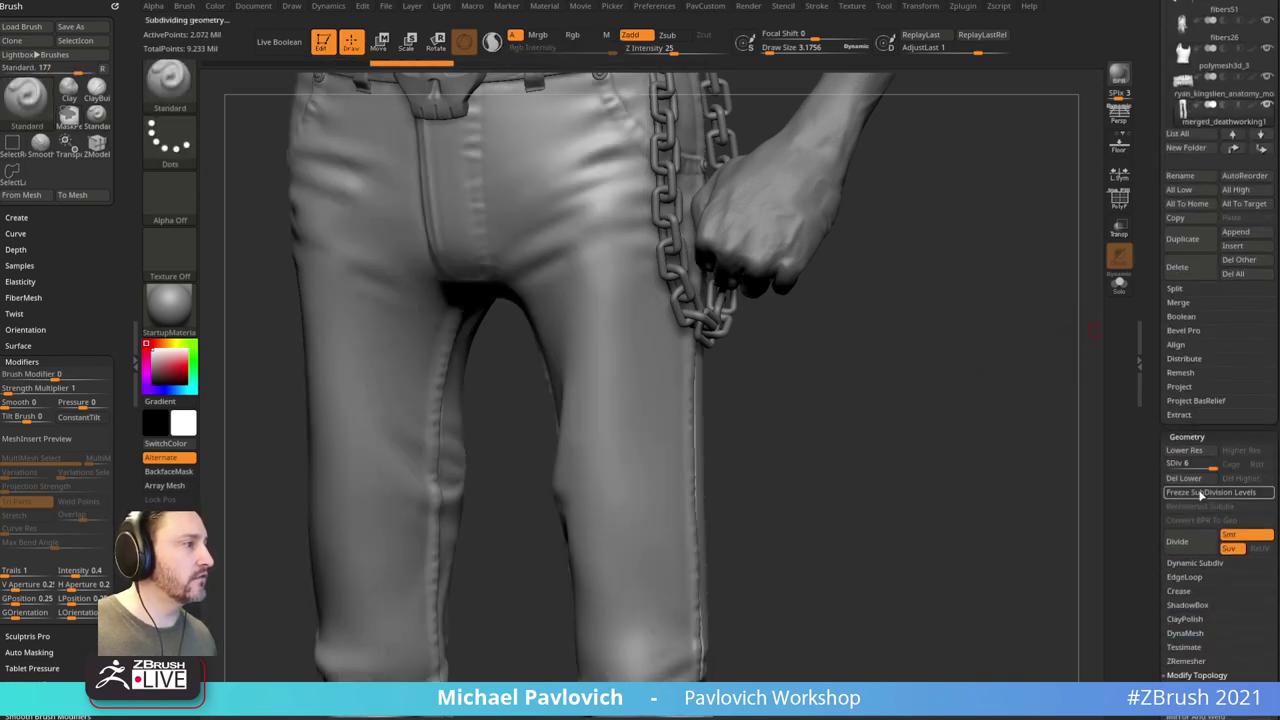
click(1119, 197)
mouse_move(808, 346)
alt+mouse_down()
mouse_move(854, 457)
mouse_move(848, 366)
mouse_move(834, 383)
alt+mouse_up()
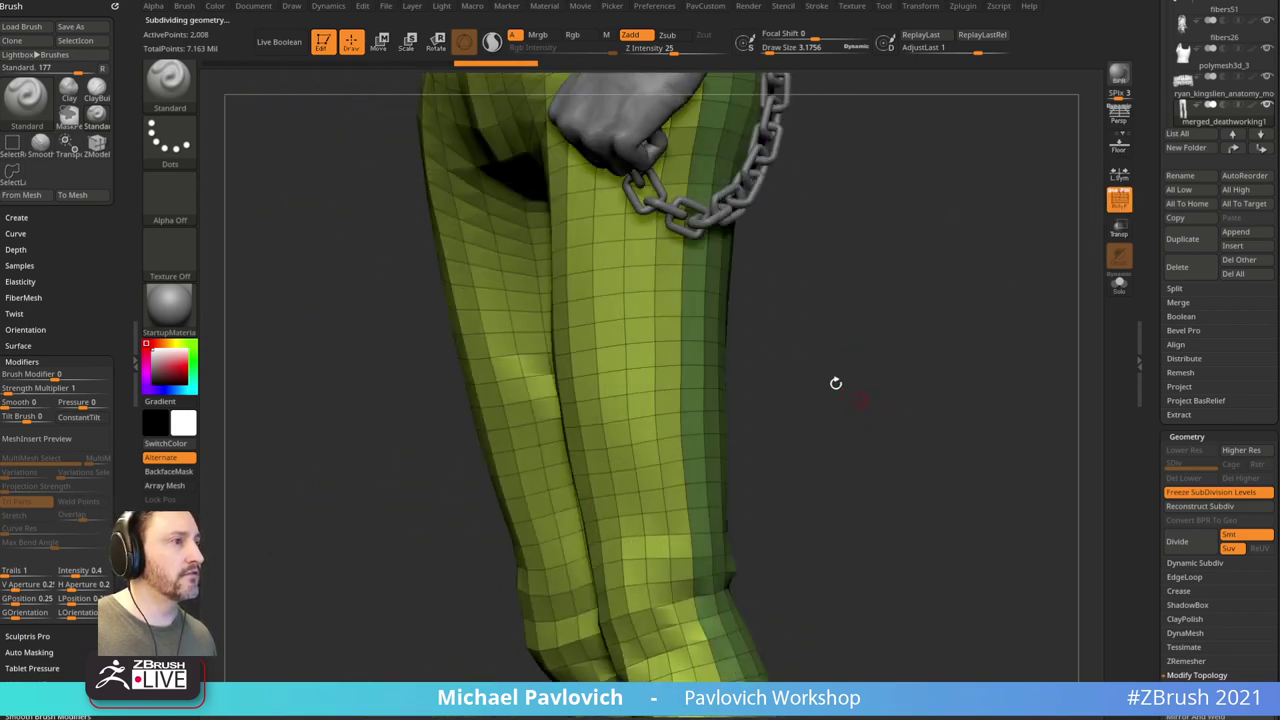
Step: Mark three separate patches of polygons along the front of the pant leg with the ZModeler brush
key(b)
key(z)
key(m)
alt+drag(642, 358, 640, 374)
mouse_move(780, 398)
mouse_down()
mouse_move(834, 447)
mouse_move(824, 320)
mouse_up()
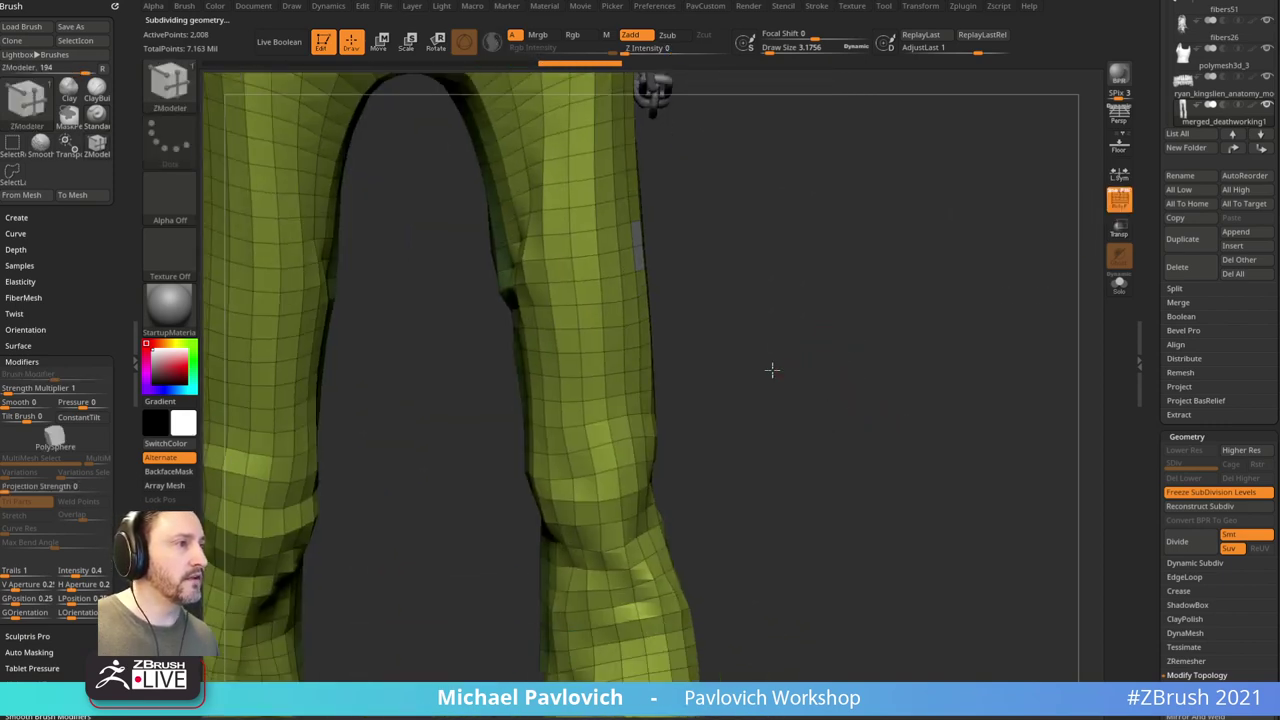
drag(772, 370, 718, 360)
alt+click(620, 312)
drag(821, 345, 776, 388)
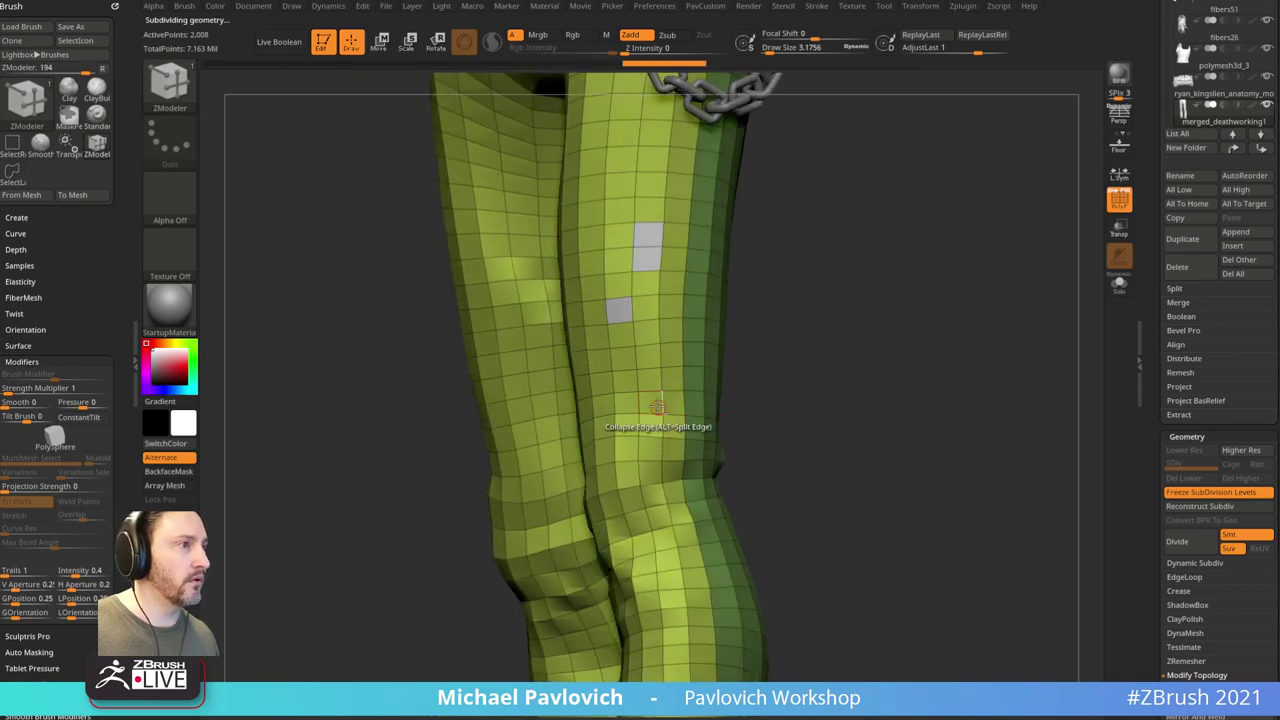
mouse_move(654, 405)
alt+mouse_down()
mouse_move(651, 428)
mouse_move(637, 408)
mouse_move(631, 427)
alt+mouse_up()
drag(742, 378, 788, 345)
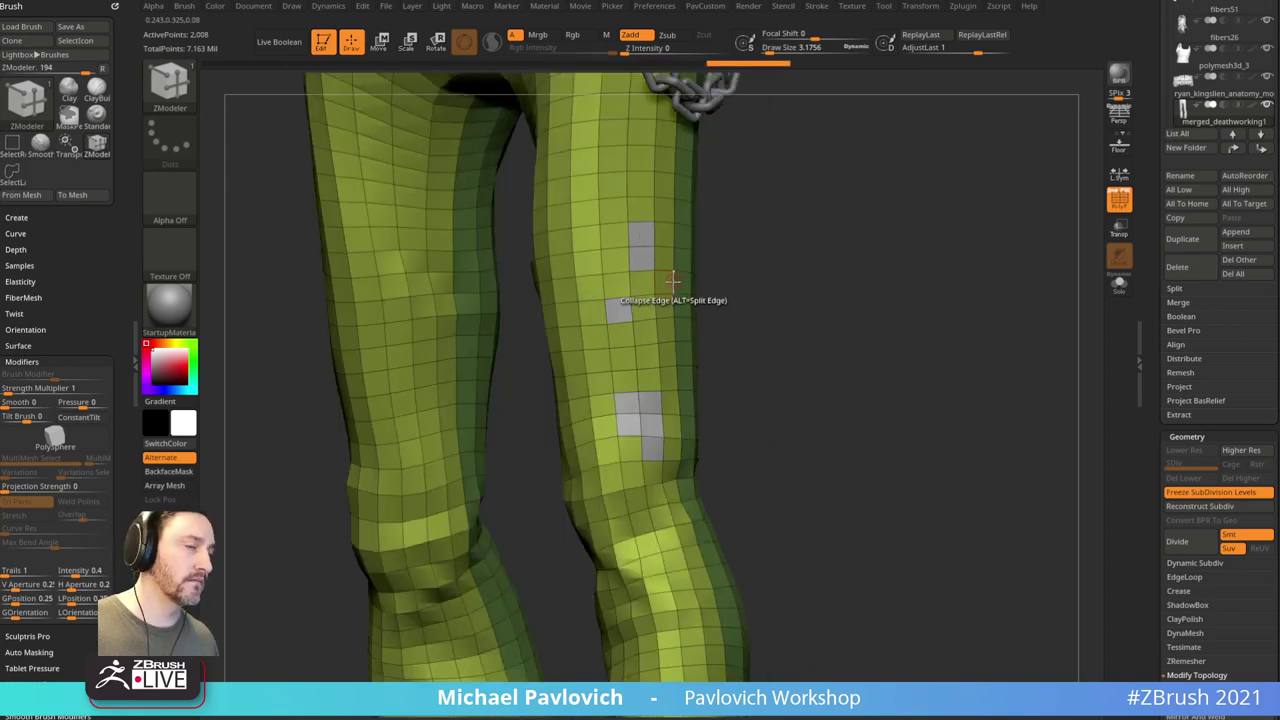
Step: Set the ZModeler polygon action to Delete and remove the marked patches from the pant leg
key(space)
click(428, 278)
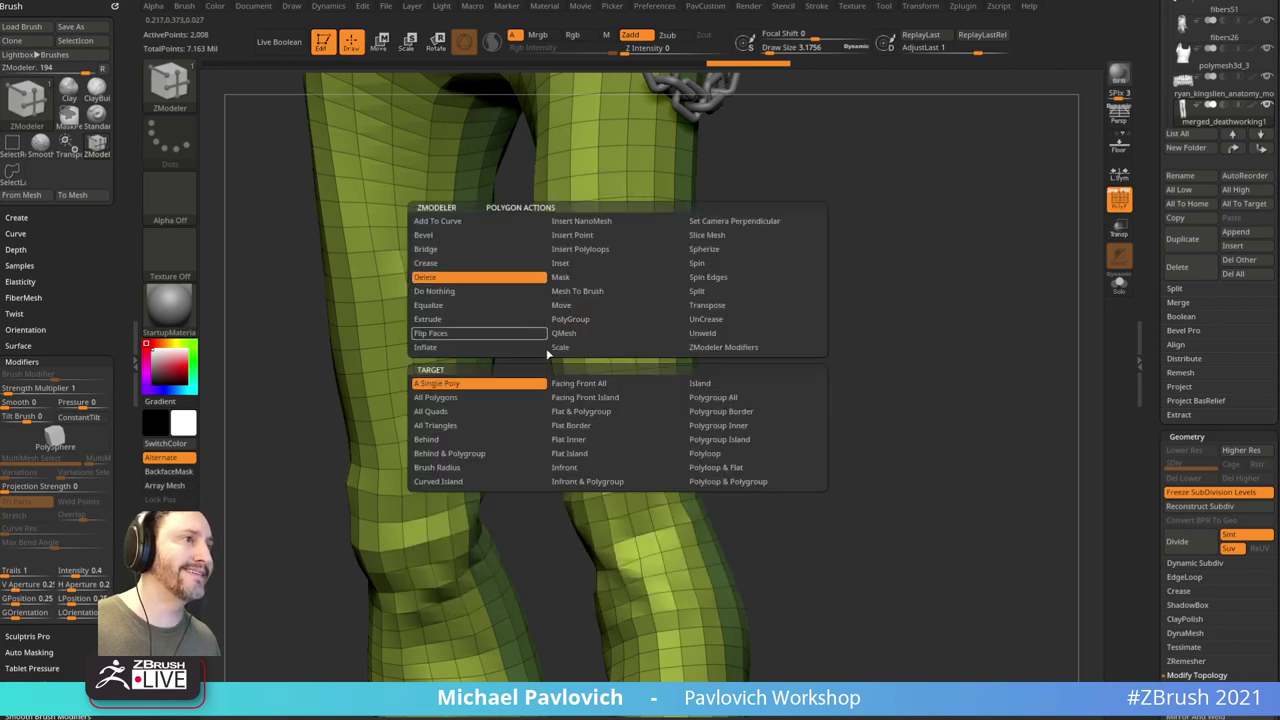
click(716, 399)
click(619, 312)
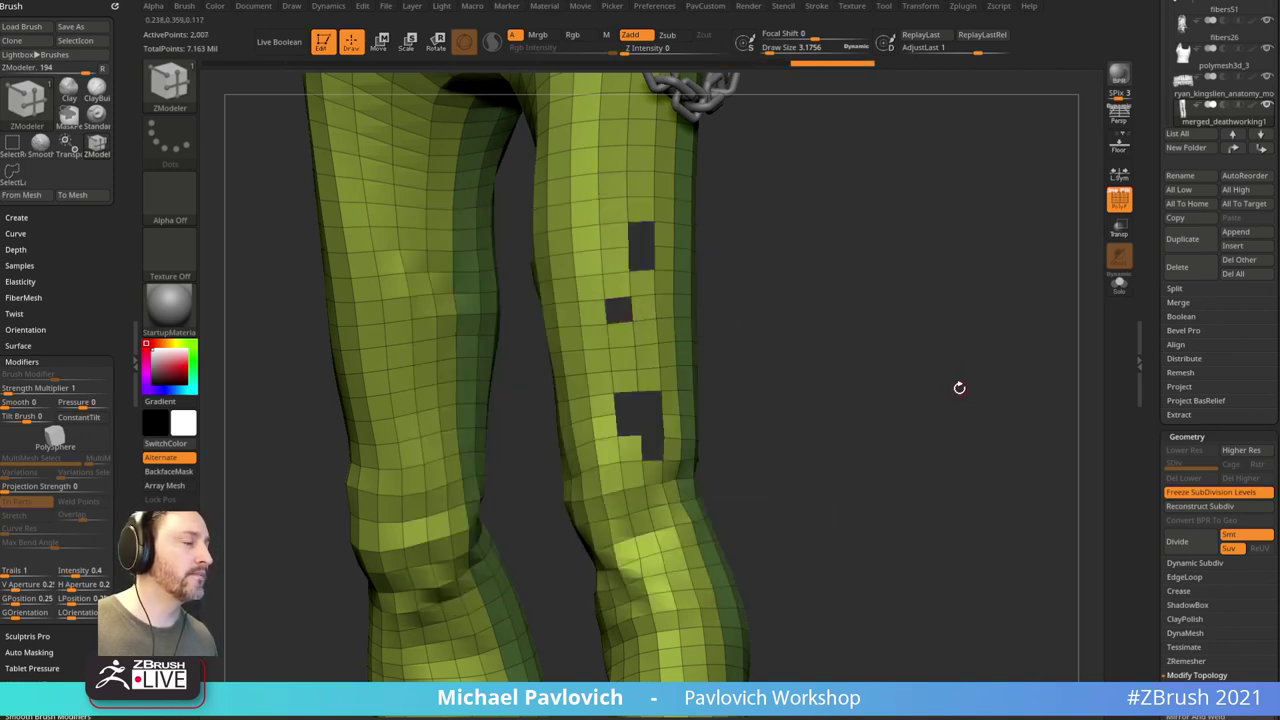
Step: Unfreeze the pants' subdivision levels, clear the mask and hide the wireframe
key(3)
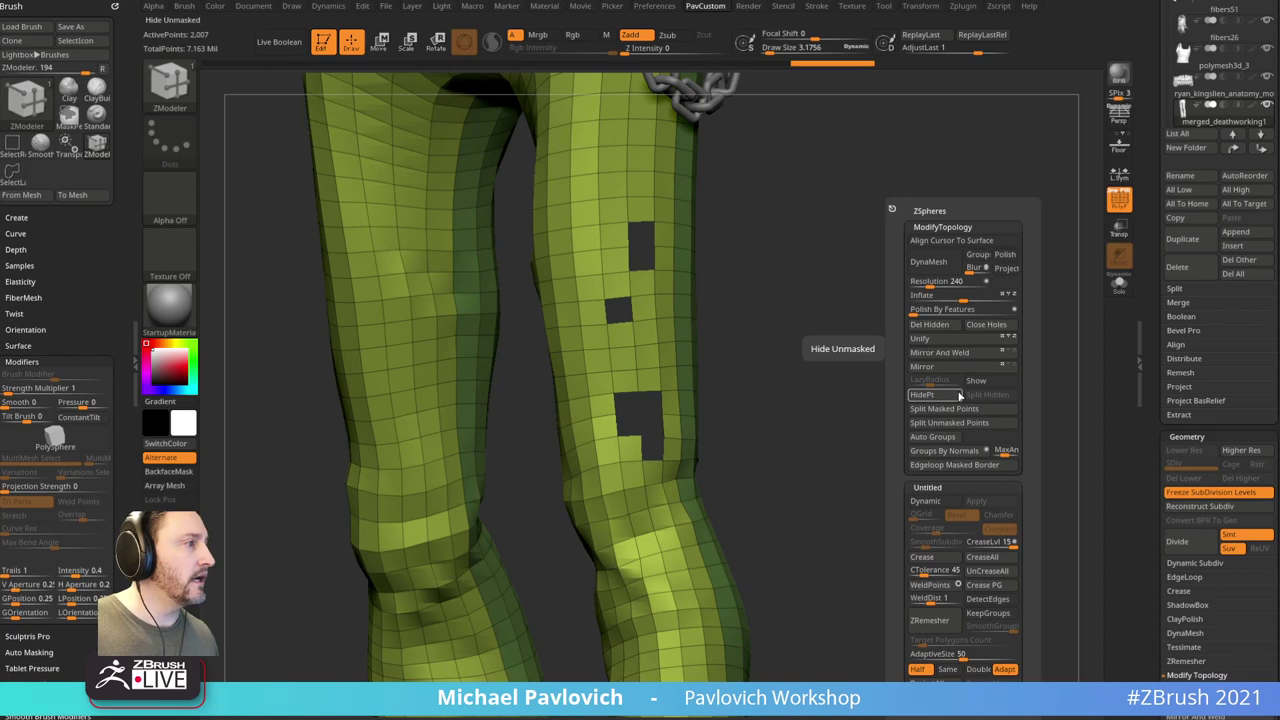
alt+drag(827, 315, 823, 378)
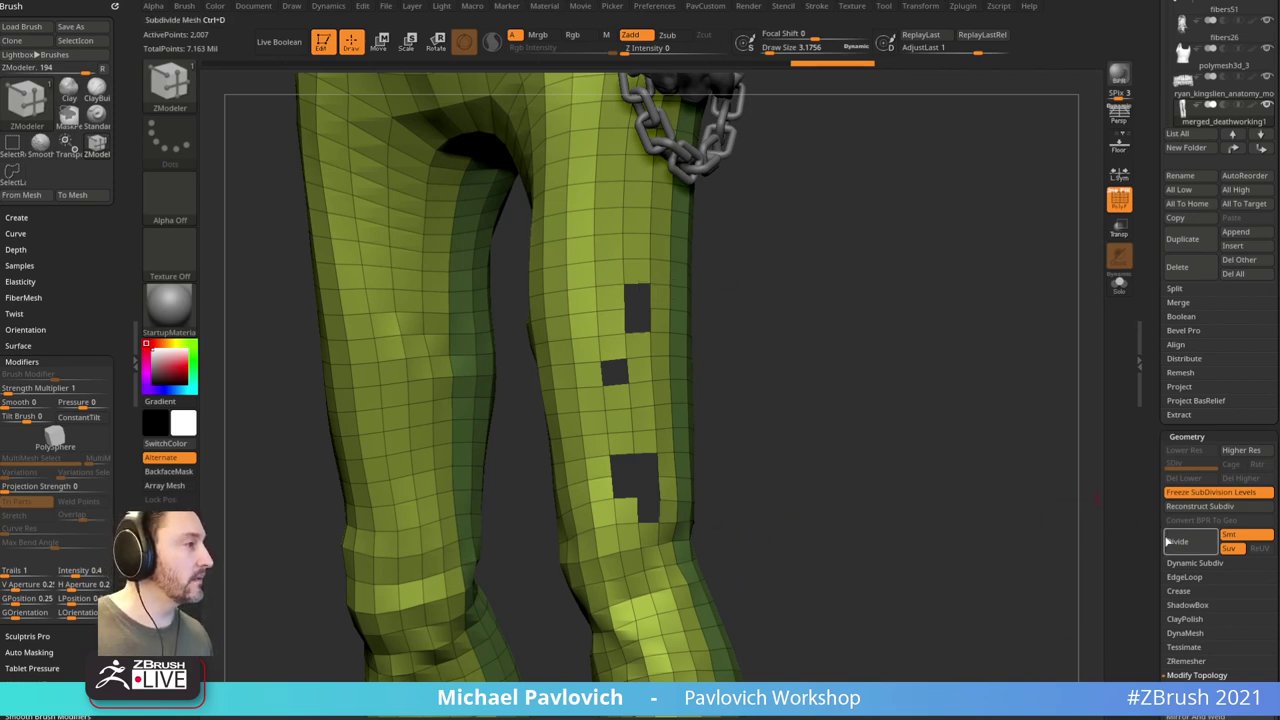
click(1214, 508)
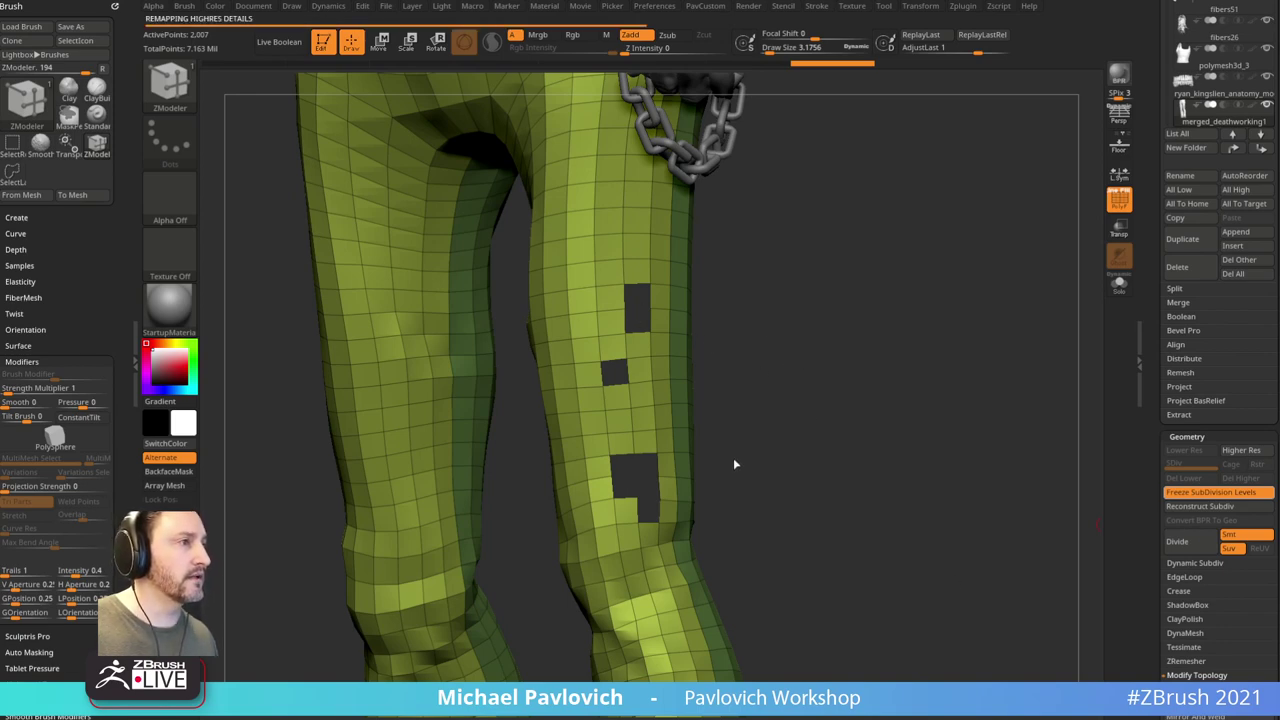
ctrl+drag(892, 307, 930, 368)
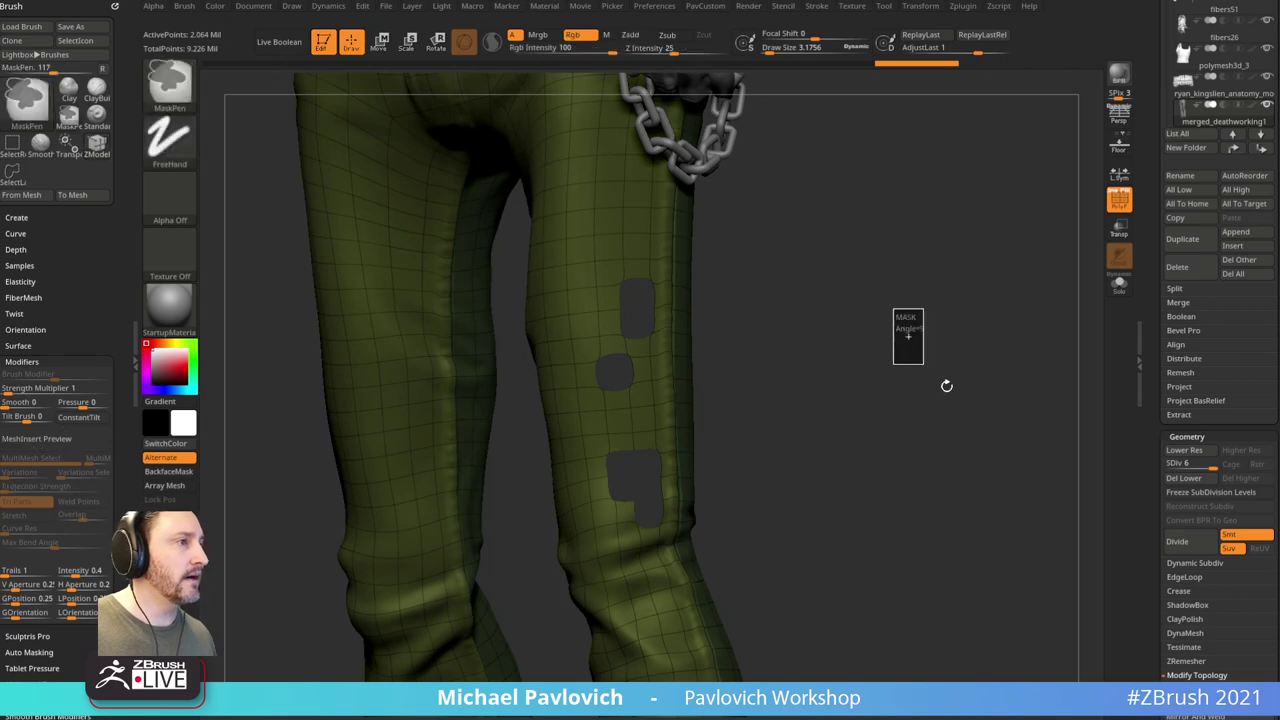
click(1118, 207)
mouse_move(920, 325)
mouse_down()
mouse_move(970, 331)
mouse_move(846, 331)
mouse_up()
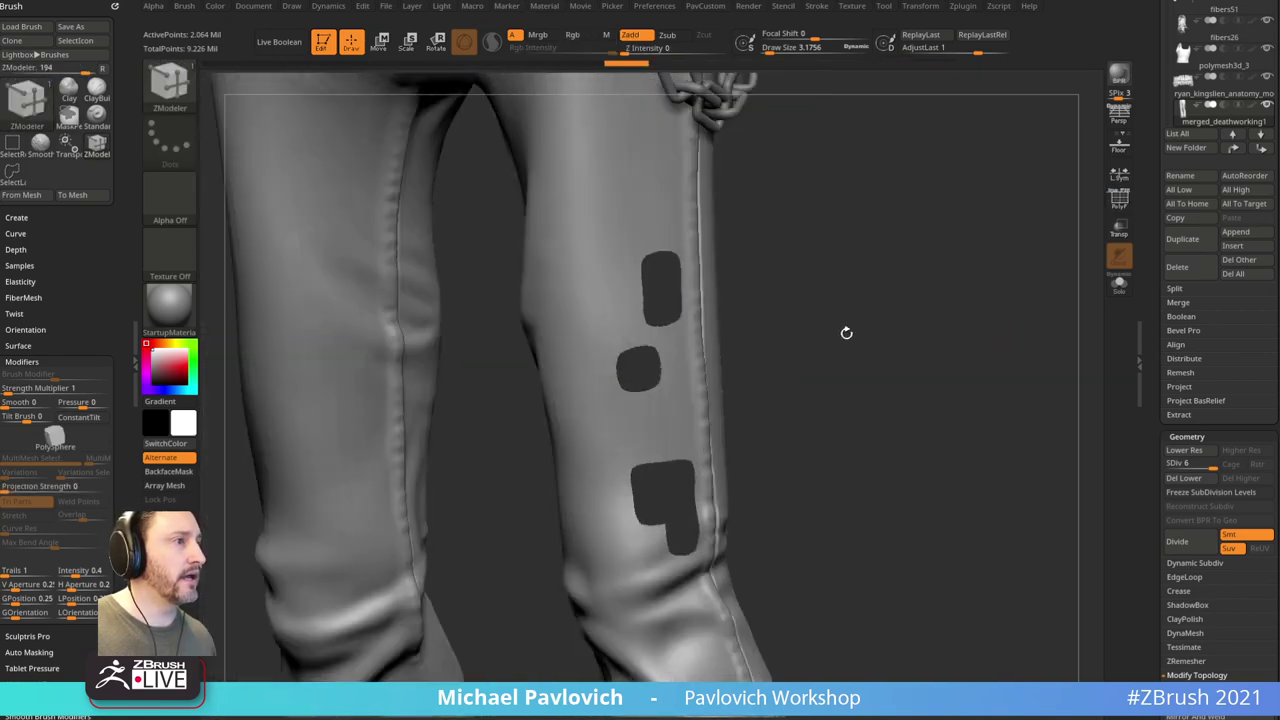
Step: Choose the Standard brush and expand the Smooth Brush Modifiers for the Smooth brush
key(b)
key(s)
key(t)
shift+right_drag(648, 390, 646, 349)
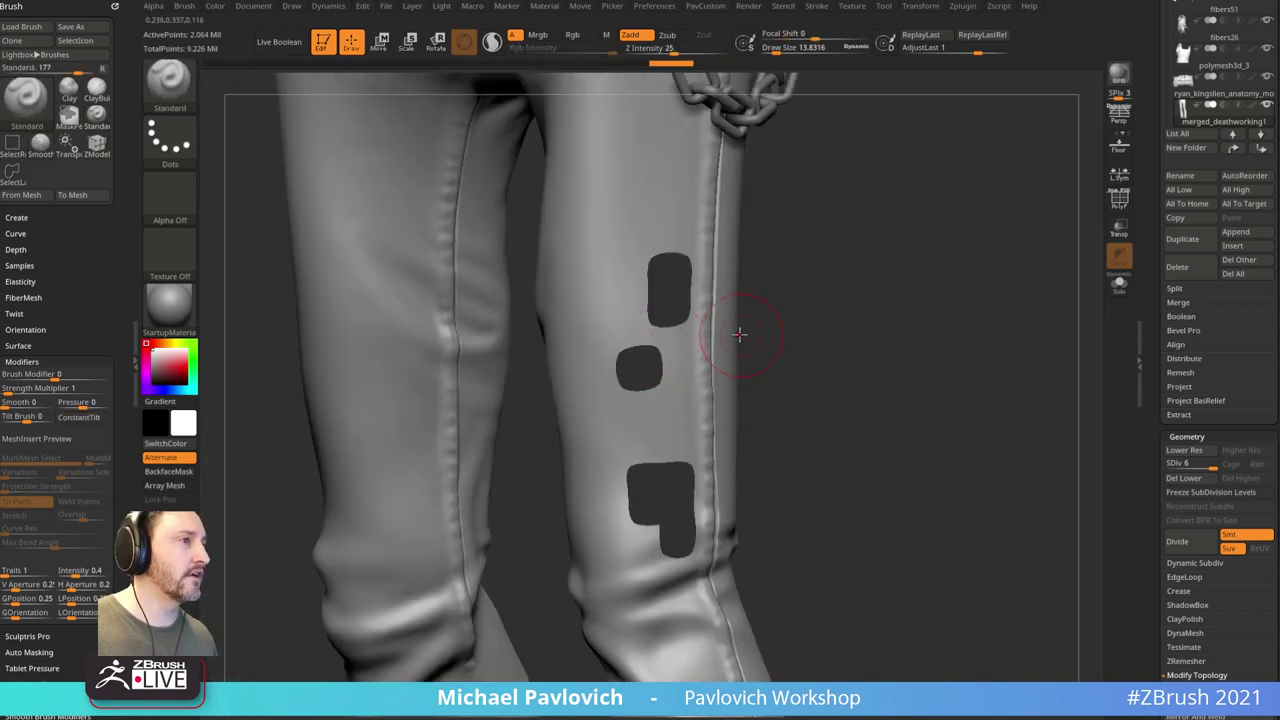
key(shift)
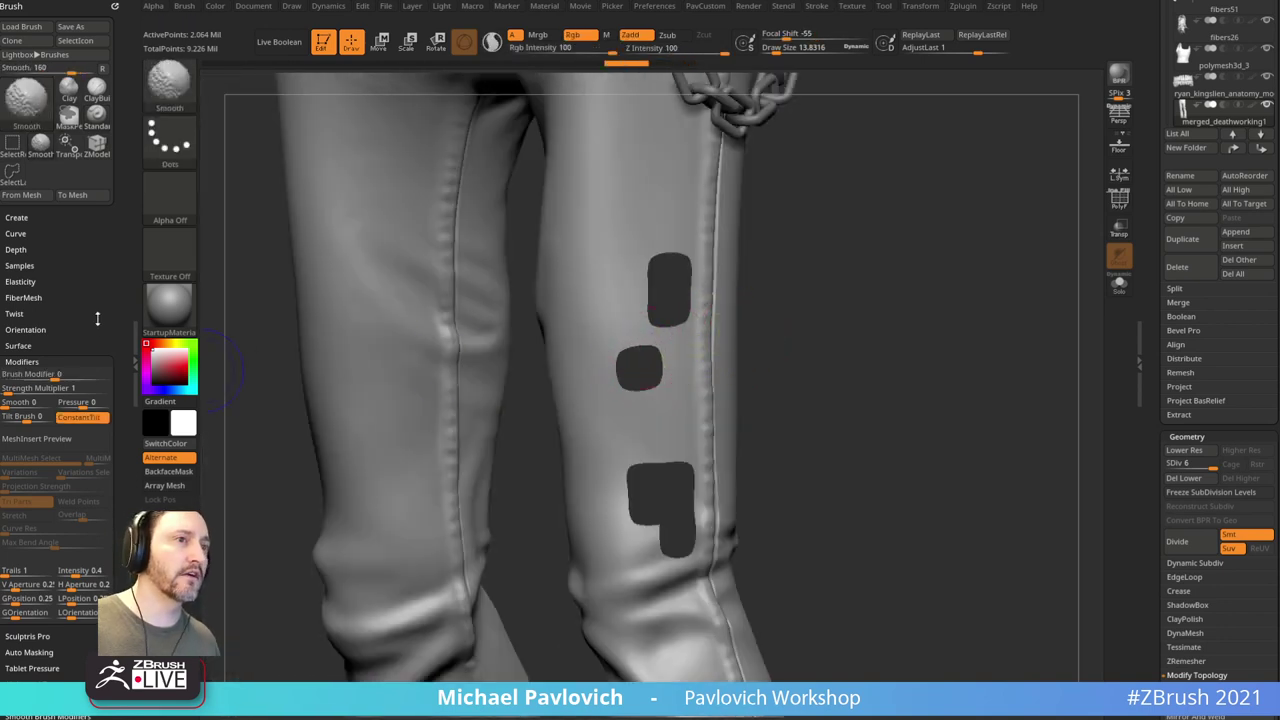
scroll(97, 318, down, 3)
click(31, 473)
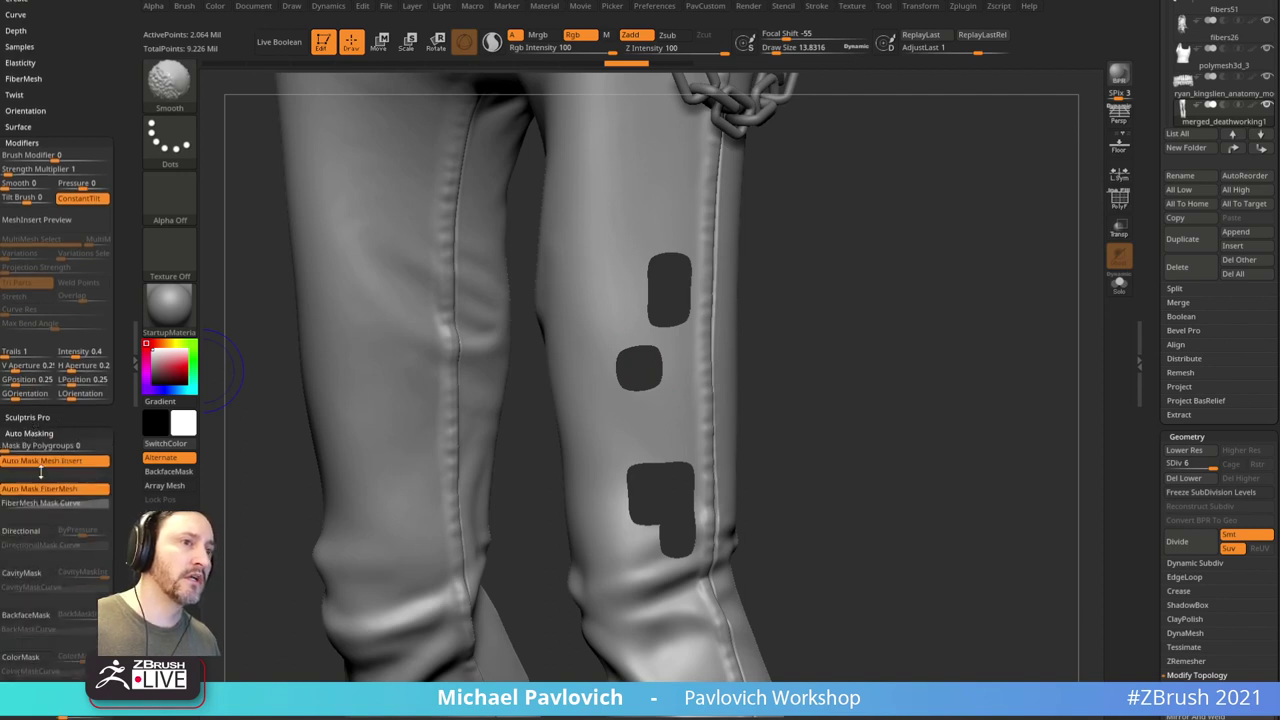
click(32, 432)
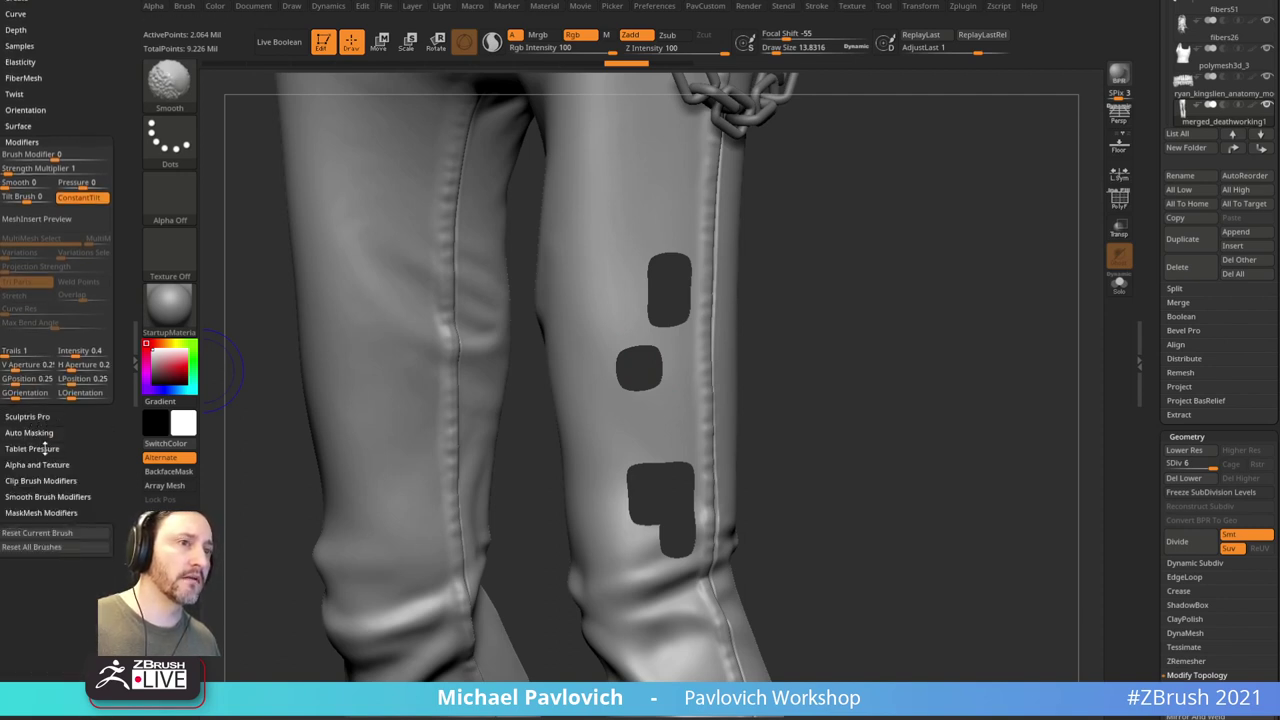
click(34, 497)
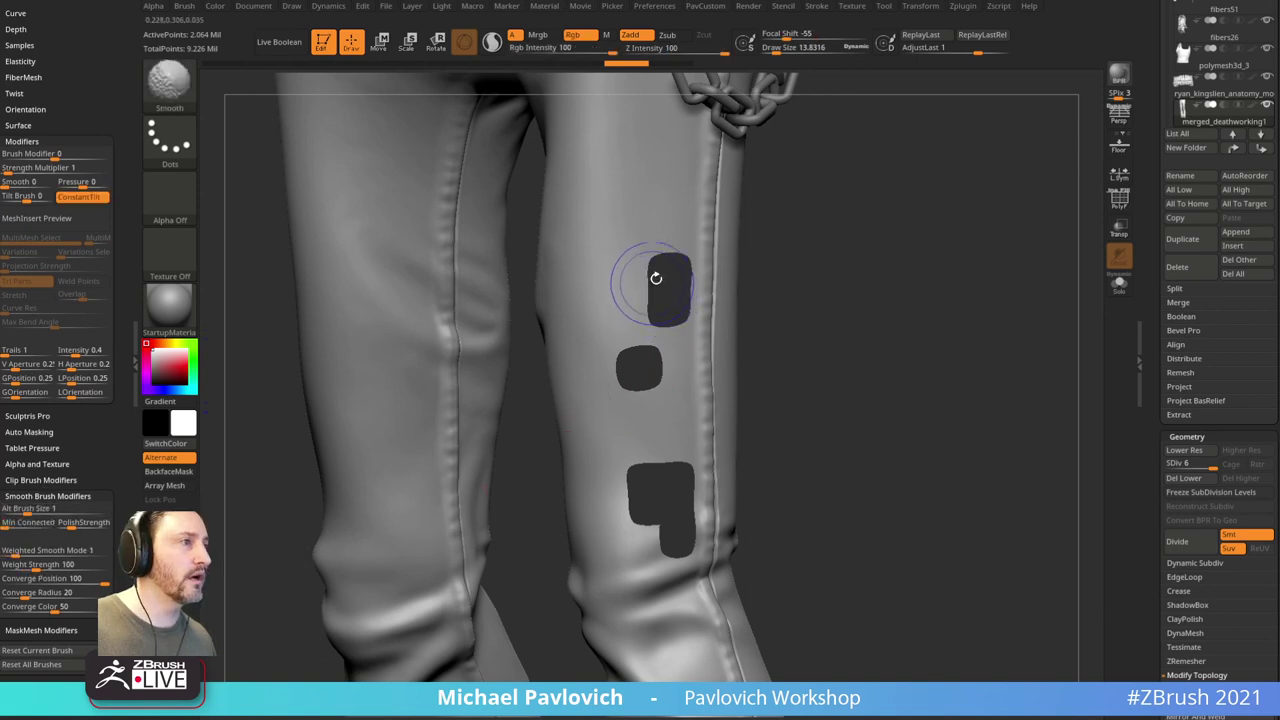
Step: Smooth the cloth surface around the edges of the holes in the pant leg
right_drag(656, 278, 668, 252)
shift+drag(668, 252, 680, 287)
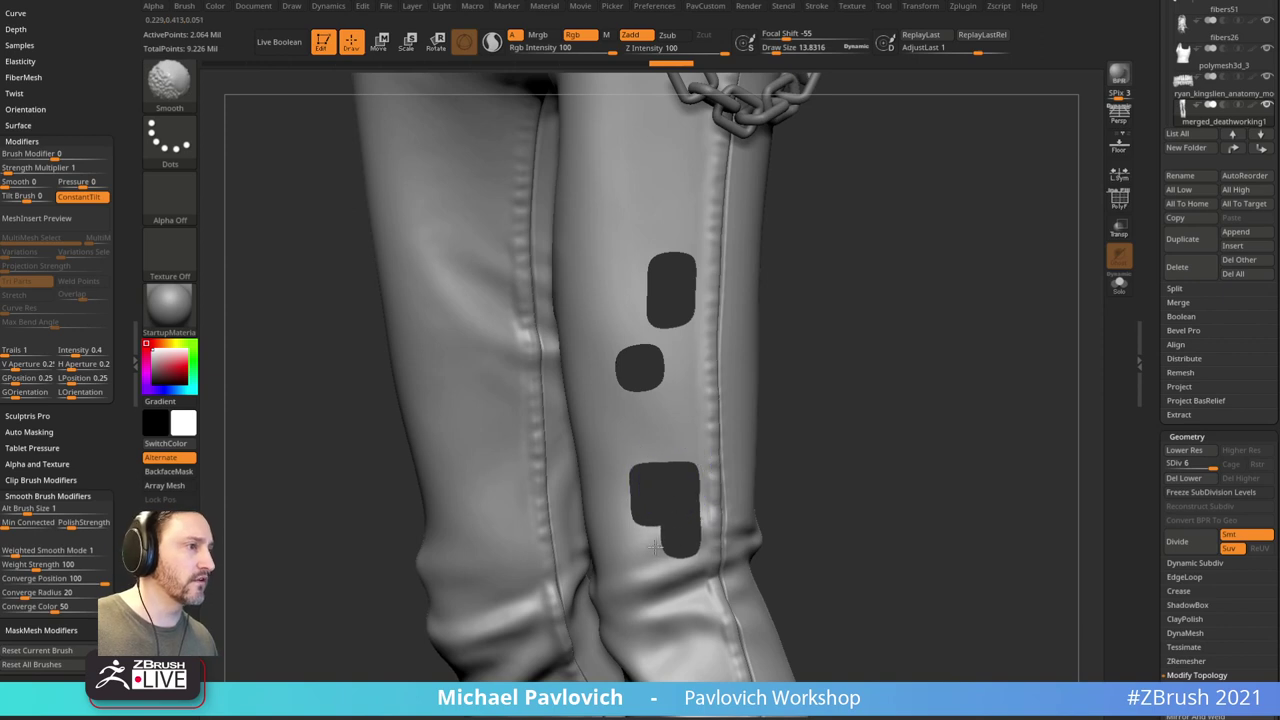
mouse_move(834, 396)
alt+right_down()
mouse_move(823, 303)
mouse_move(808, 362)
alt+right_up()
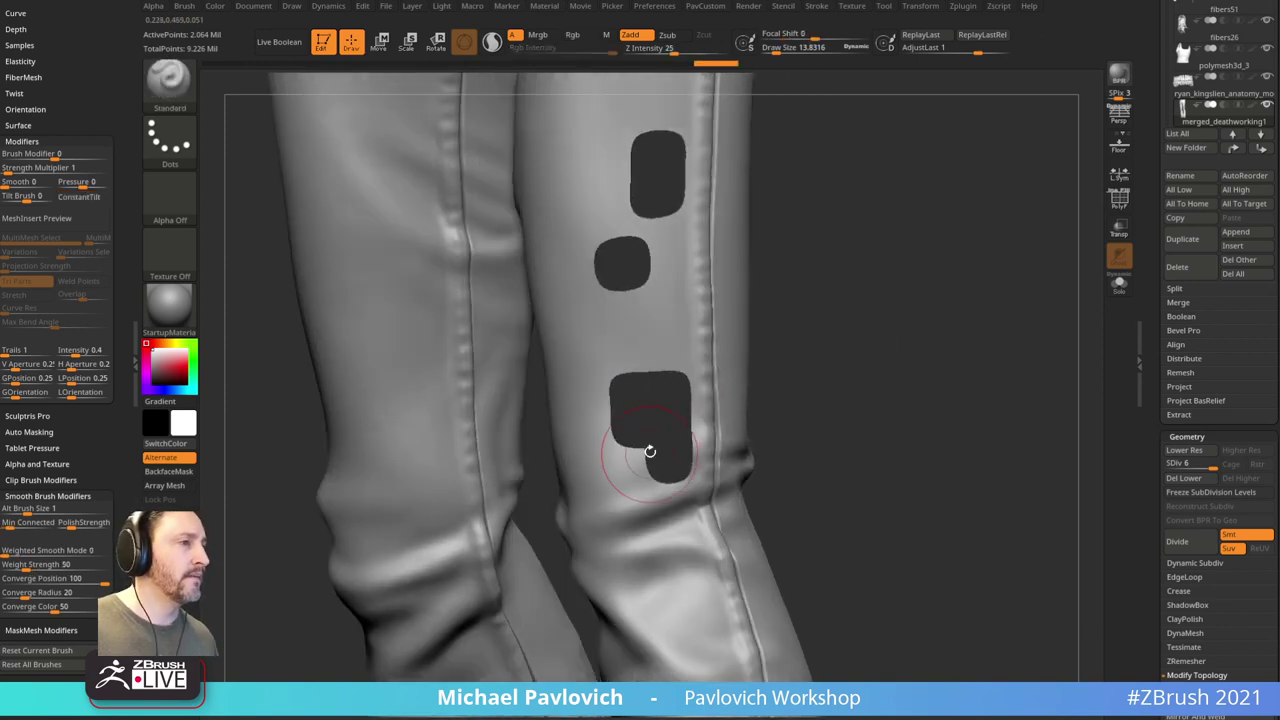
Step: Pull the edges of the three holes in the pant leg into ragged tears with the MoveAccu brush
key(1)
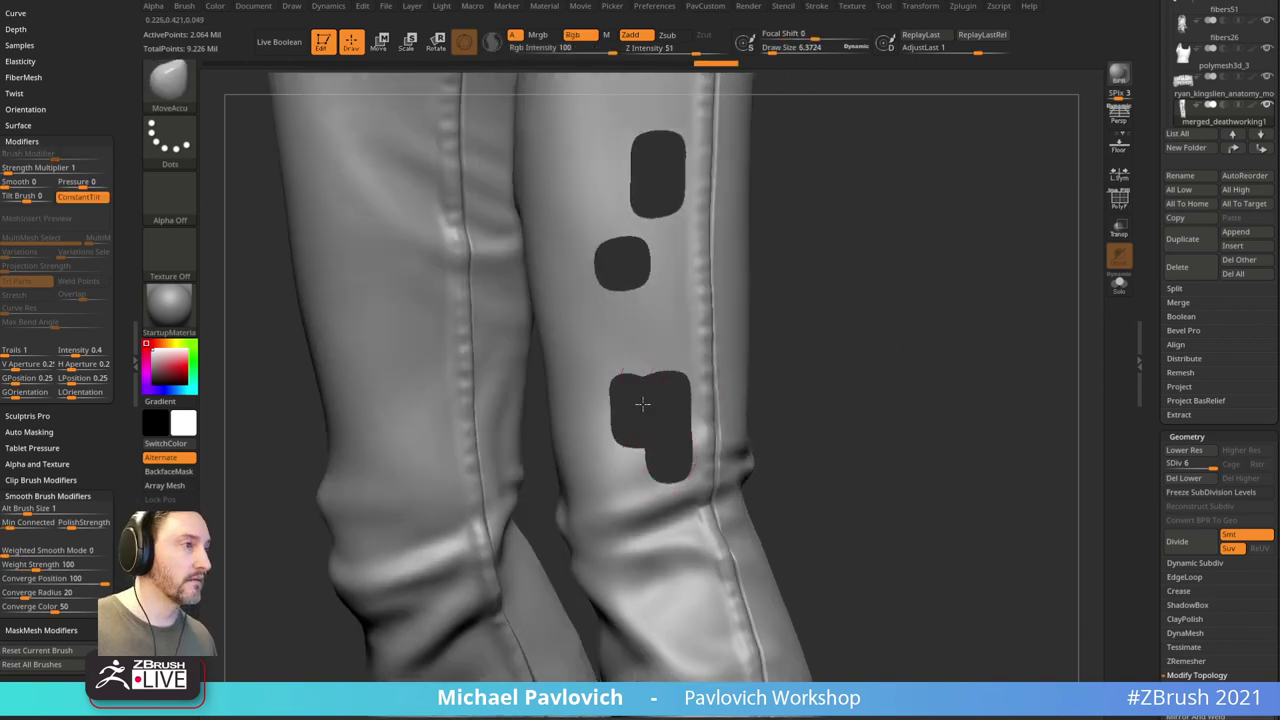
drag(642, 384, 642, 404)
drag(622, 378, 622, 392)
drag(627, 437, 629, 430)
right_drag(663, 466, 671, 369)
right_drag(786, 214, 623, 277)
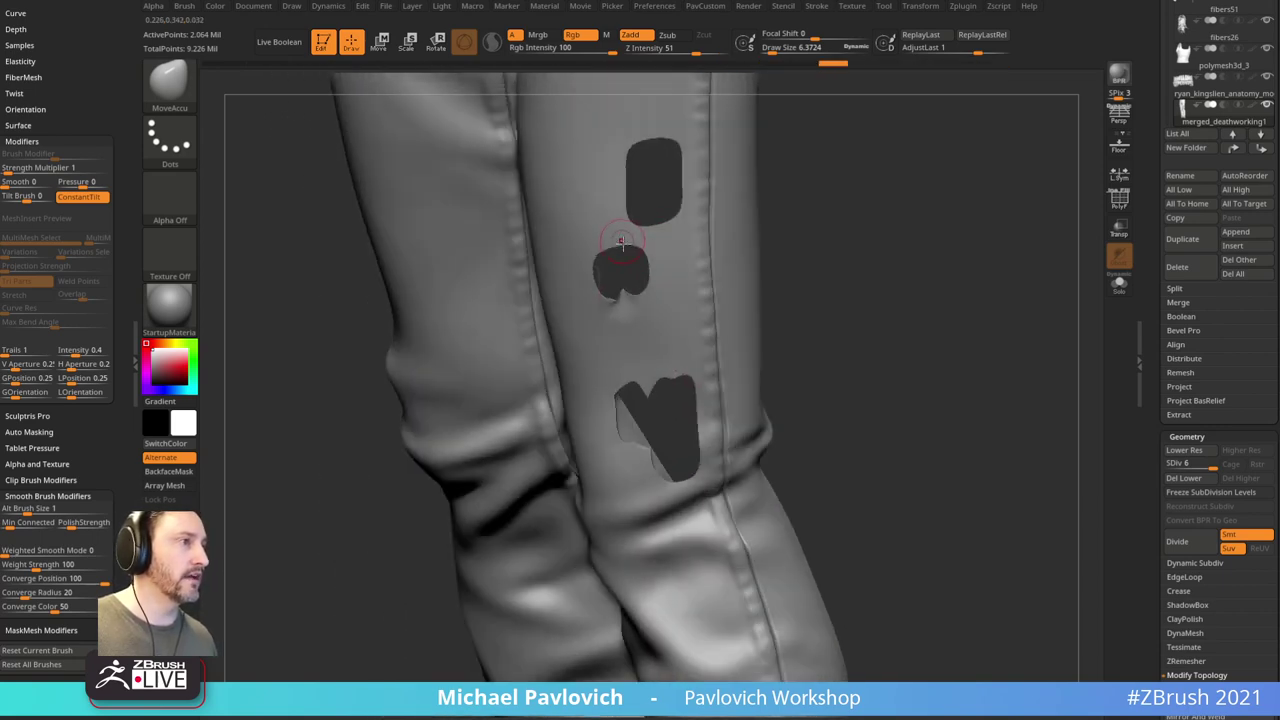
drag(623, 277, 603, 287)
right_drag(800, 206, 520, 251)
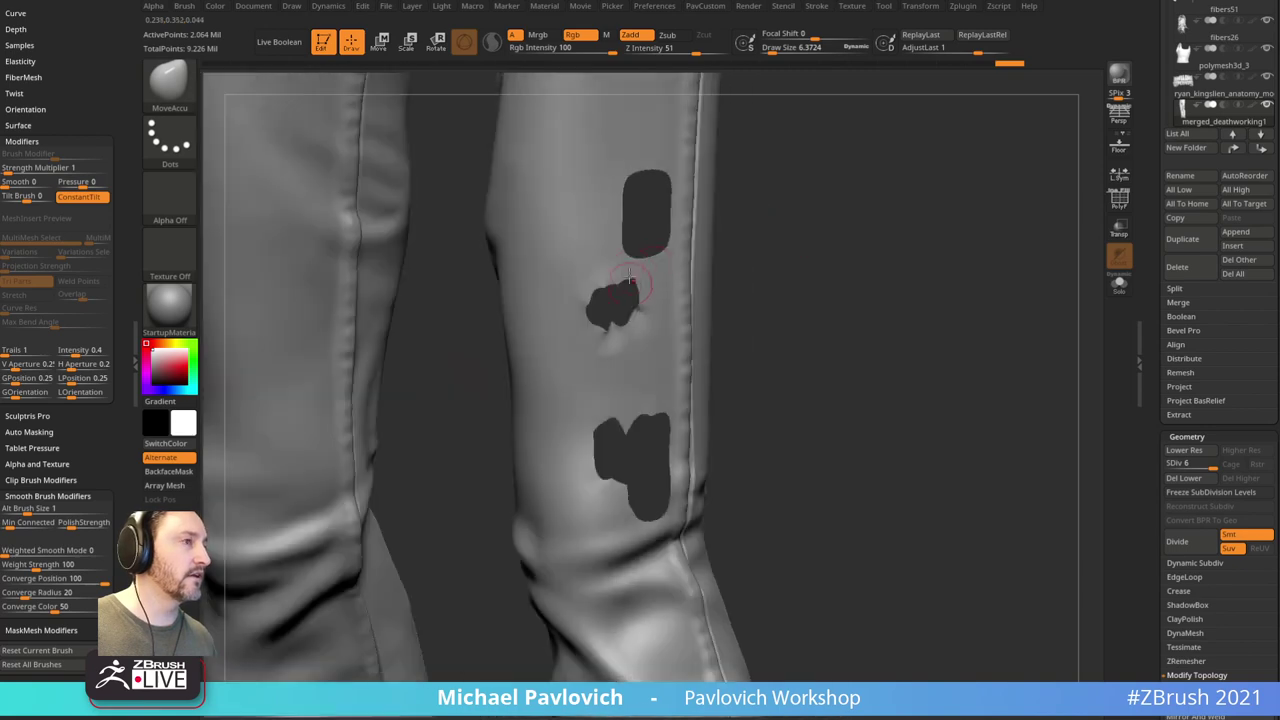
right_drag(622, 207, 660, 200)
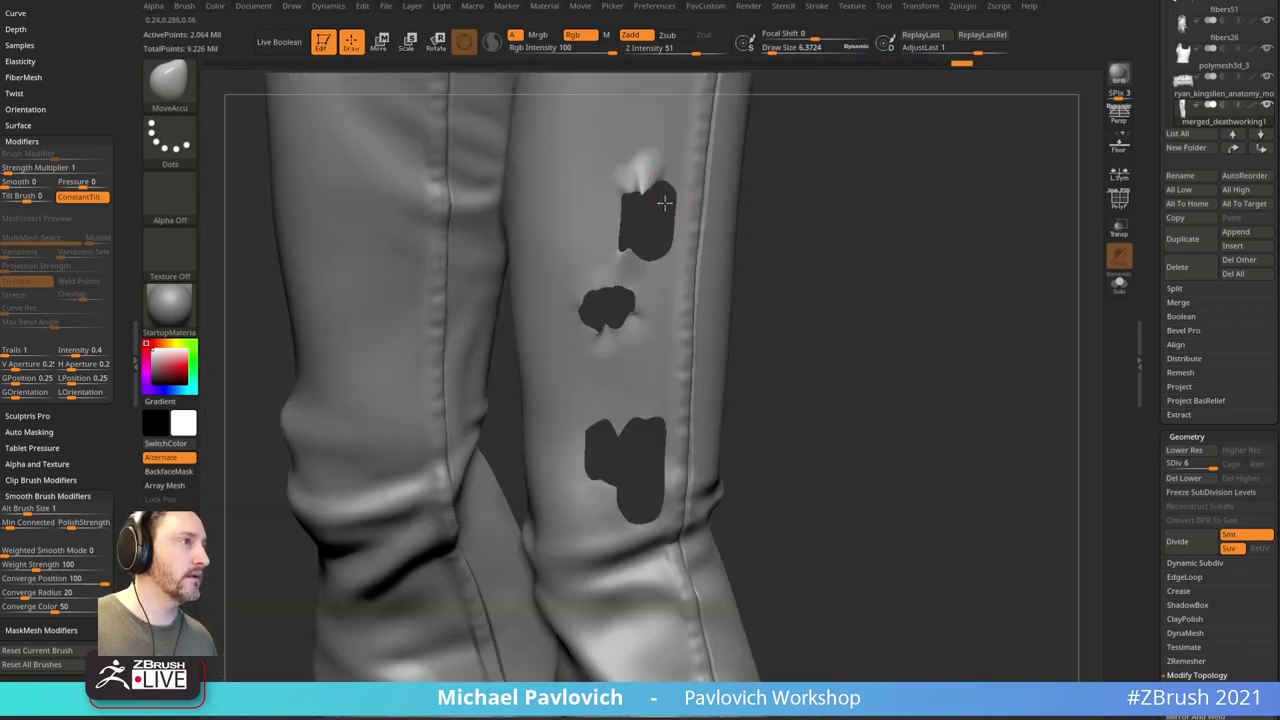
right_drag(831, 312, 870, 300)
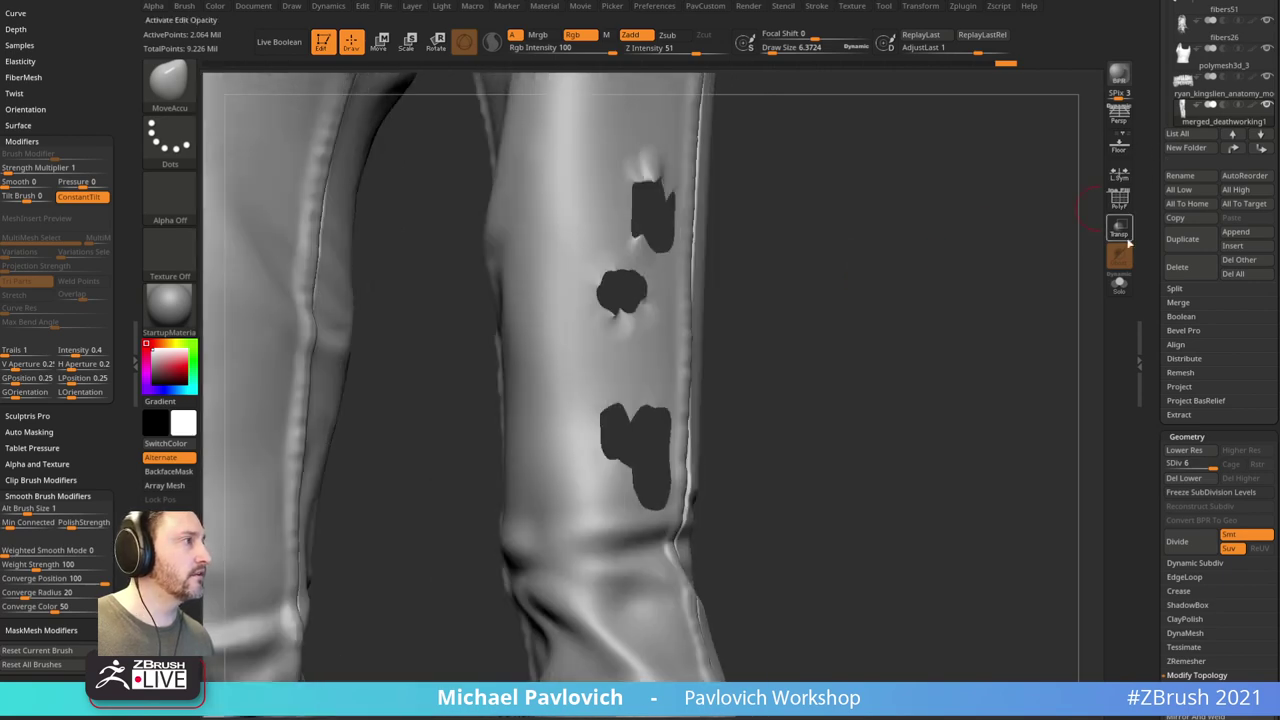
ctrl+right_drag(1036, 259, 766, 169)
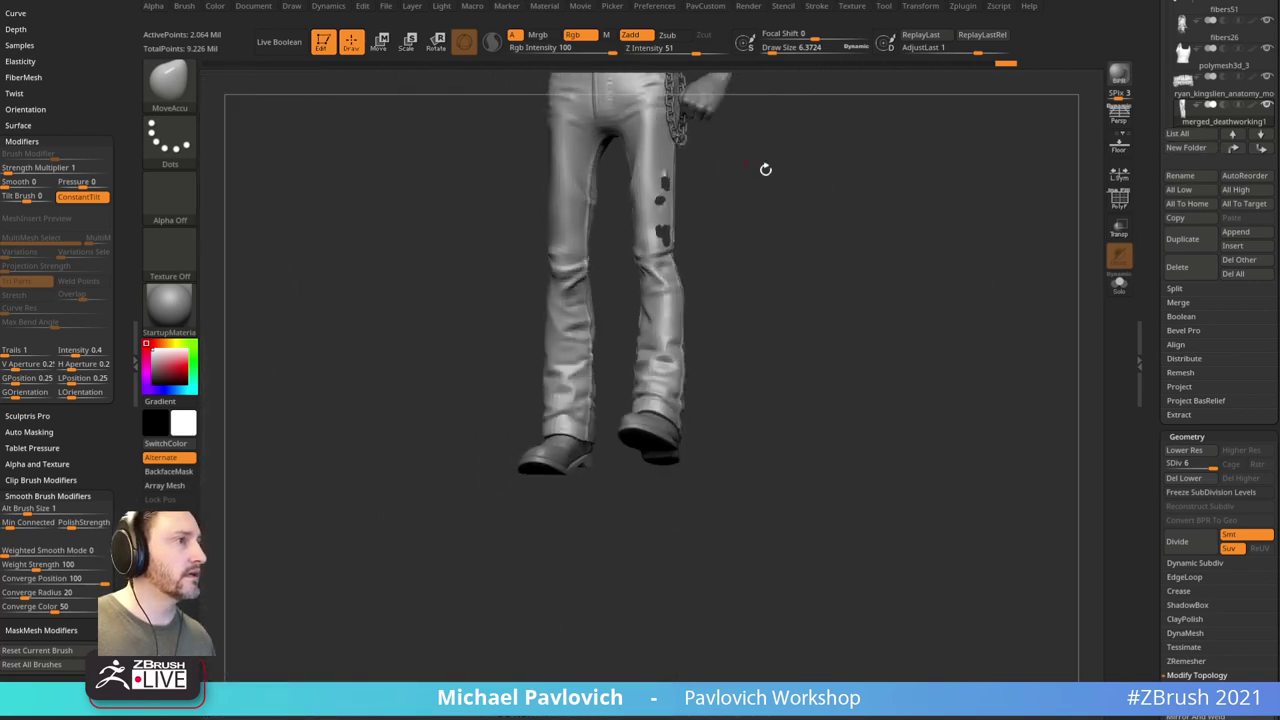
Step: Switch to the Standard brush, select the DeathPosed subtool and delete its higher subdivision levels, keeping only the lowest
mouse_move(860, 133)
alt+right_down()
mouse_move(859, 241)
mouse_move(747, 292)
alt+right_up()
key(s)
key(b)
key(s)
key(t)
key(s)
alt+click(737, 194)
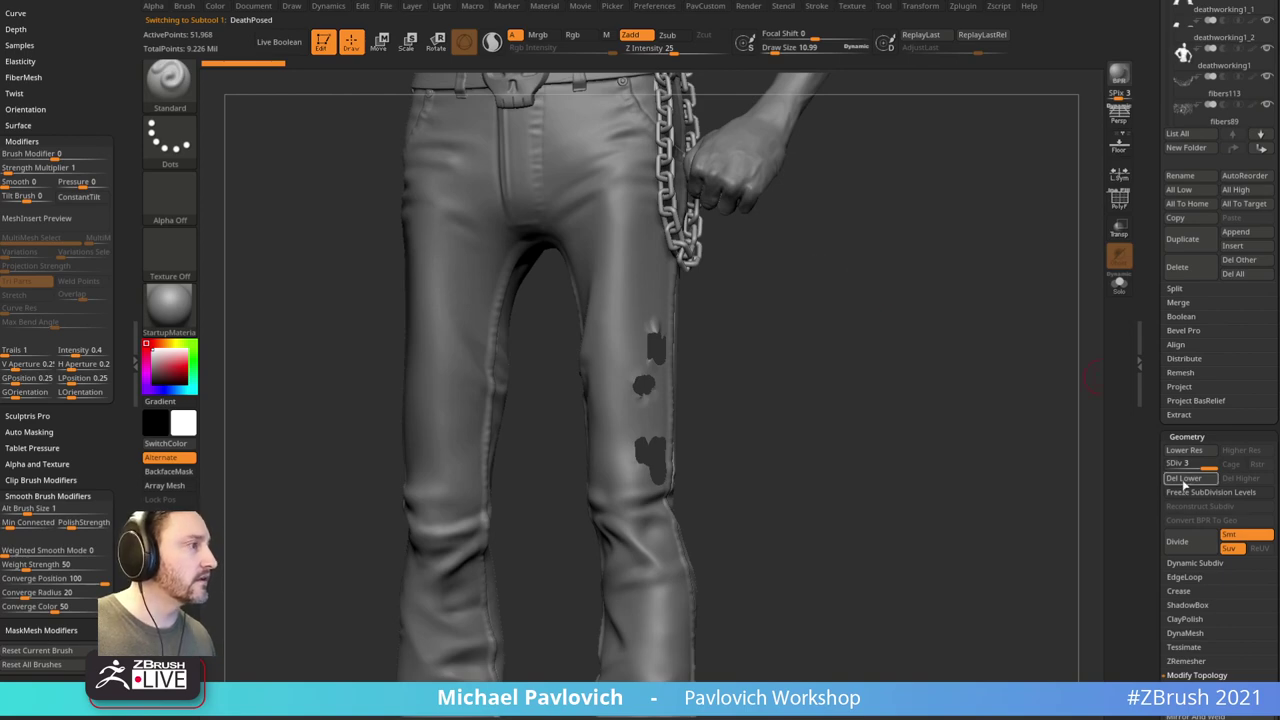
click(1184, 479)
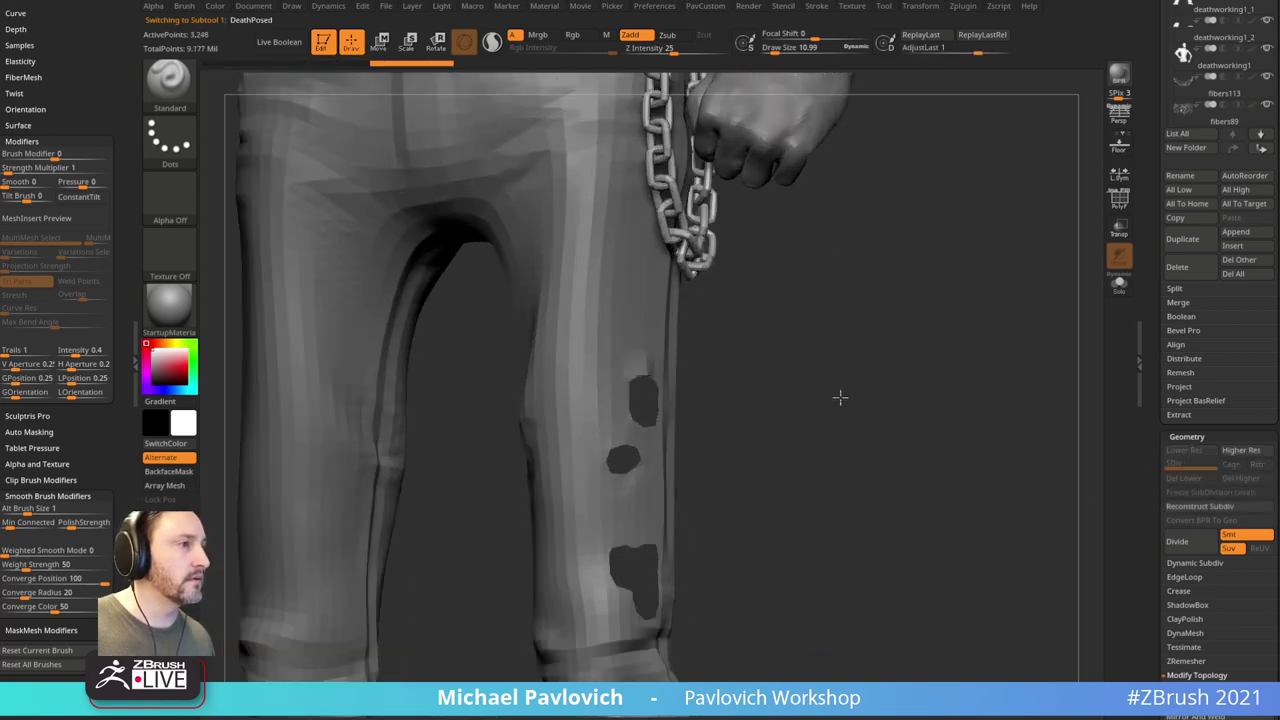
drag(840, 397, 850, 329)
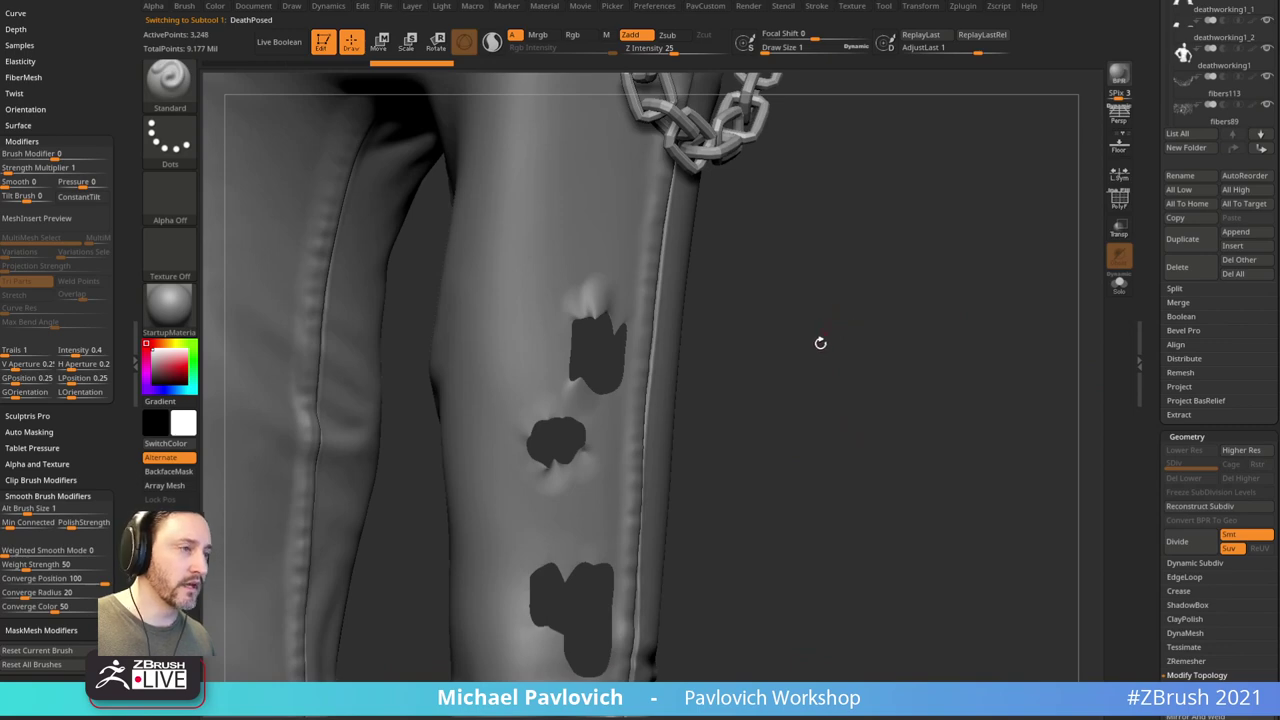
Step: Choose the CurveStrapSnap brush and try a freehand strap across the upper hole in the pant leg
key(b)
key(c)
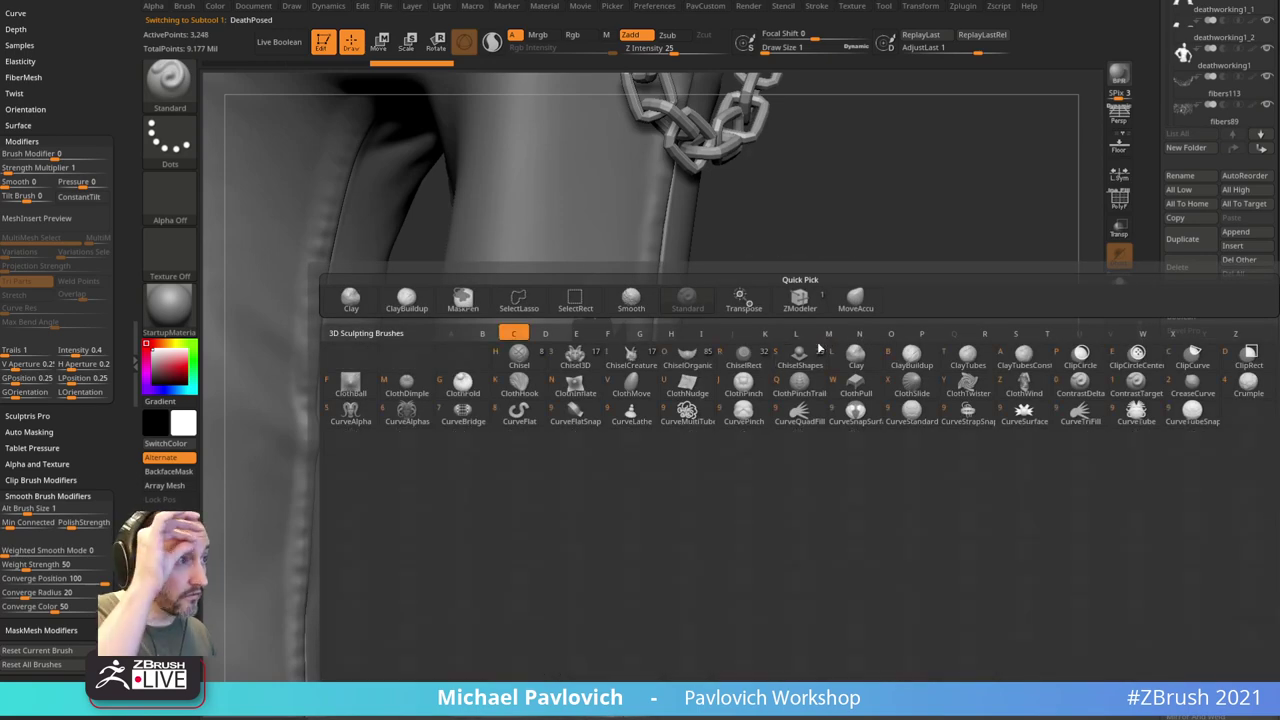
click(967, 420)
alt+drag(814, 386, 790, 312)
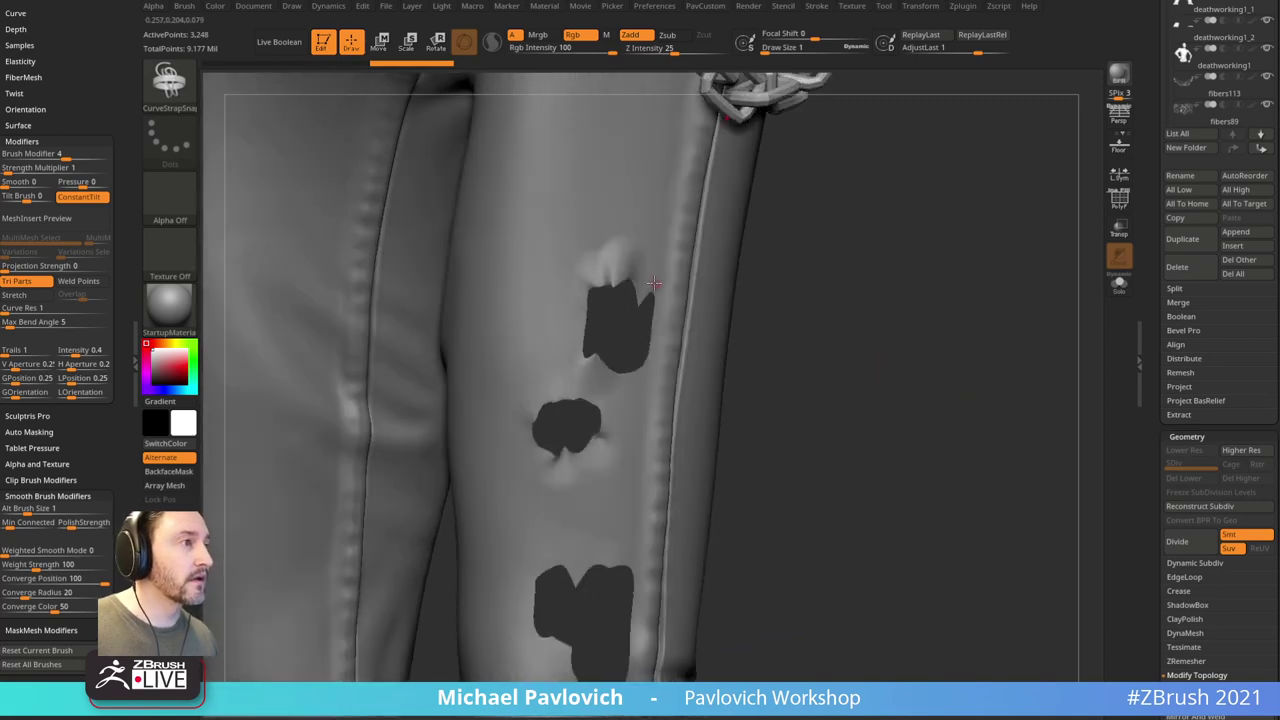
drag(653, 284, 615, 372)
drag(811, 340, 838, 317)
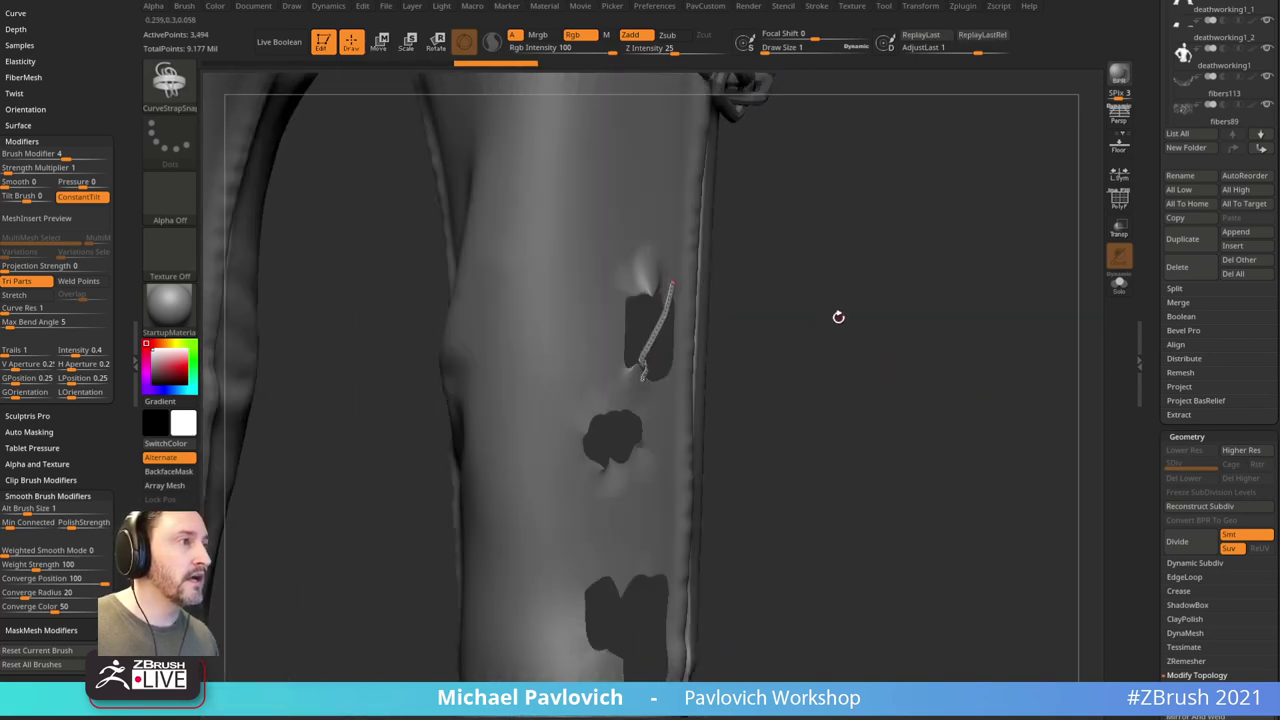
key(ctrl+z)
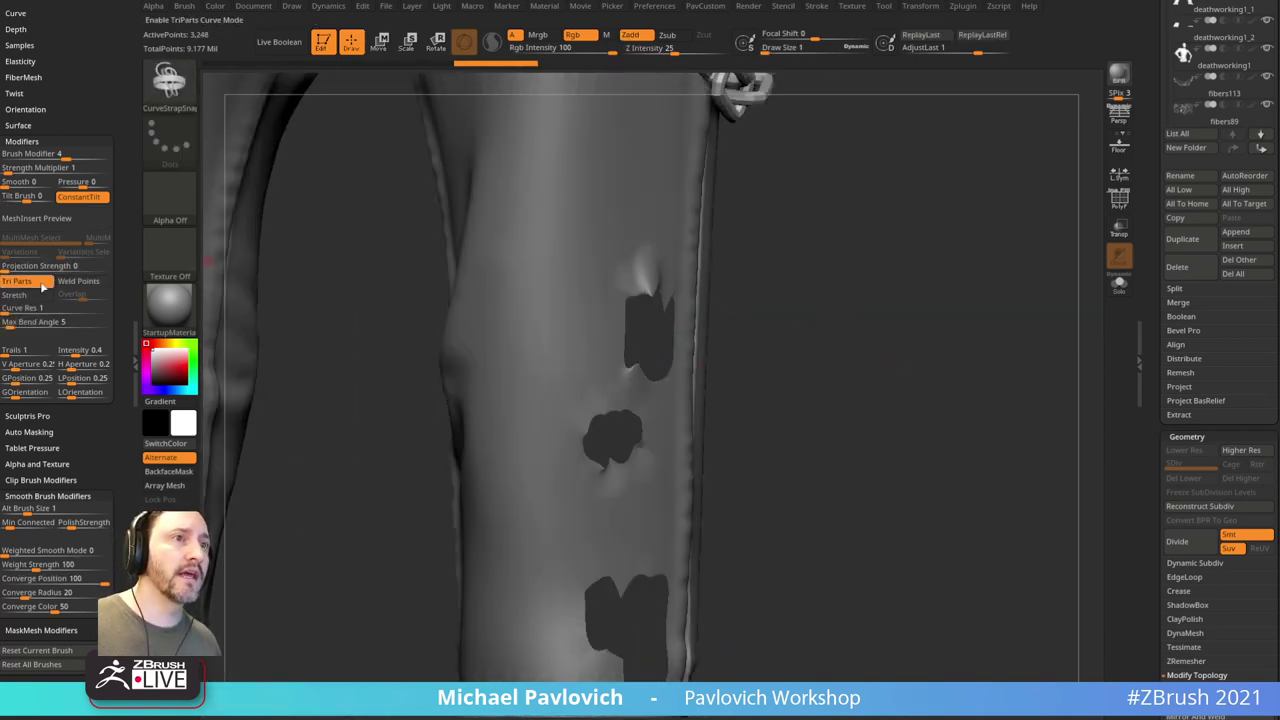
Step: Show the stroke's Curve, Curve Functions and Curve Modifiers settings and turn on AsLine for the strap curve
drag(74, 115, 72, 335)
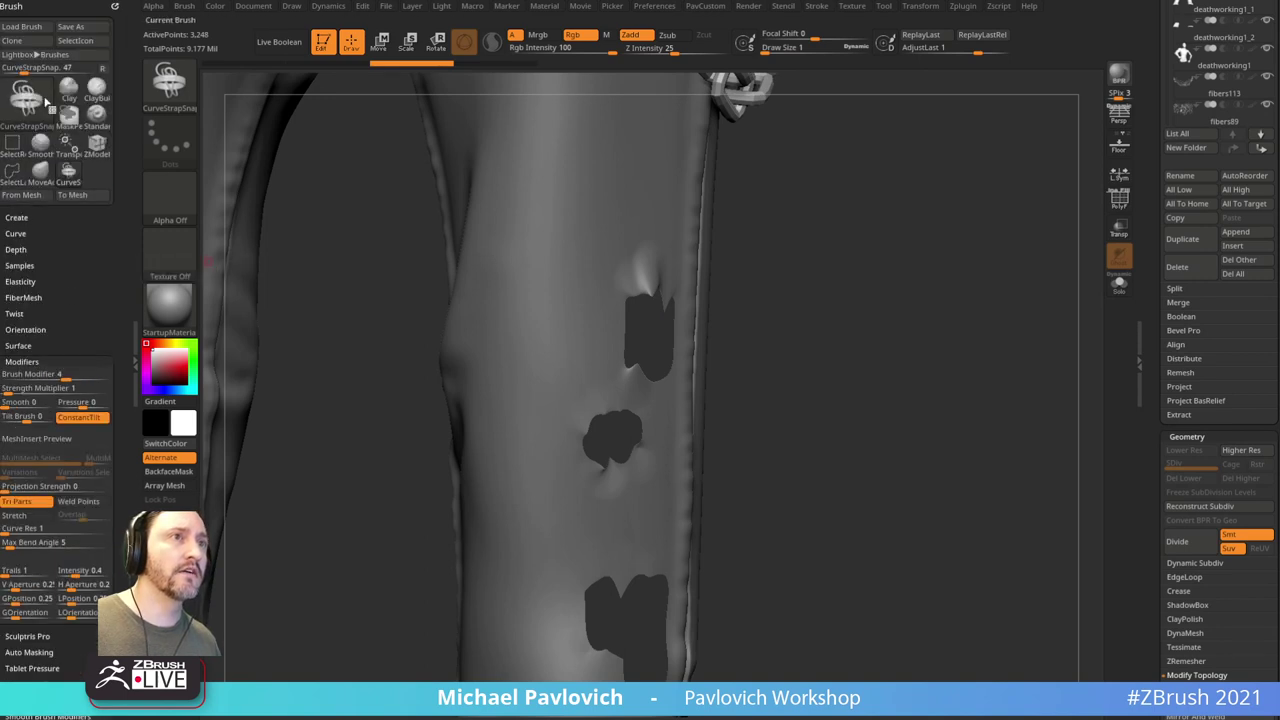
click(811, 8)
drag(809, 16, 57, 38)
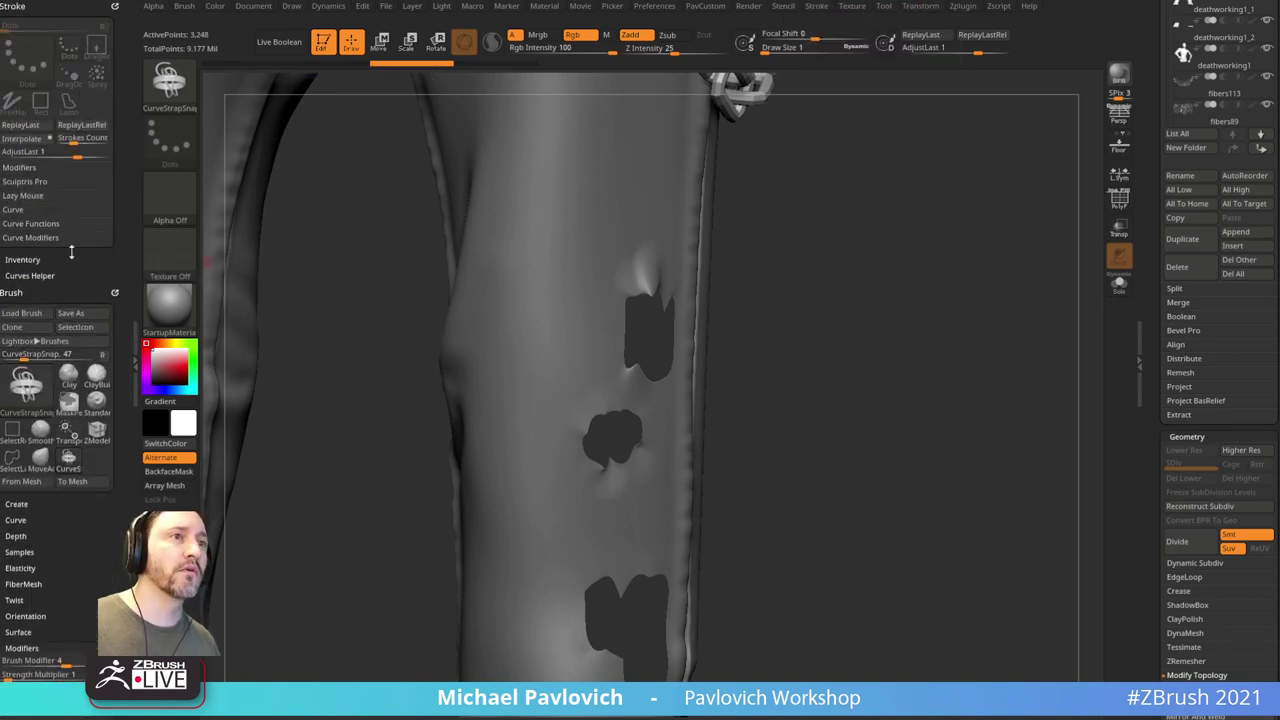
shift+click(29, 239)
shift+click(32, 225)
shift+click(40, 211)
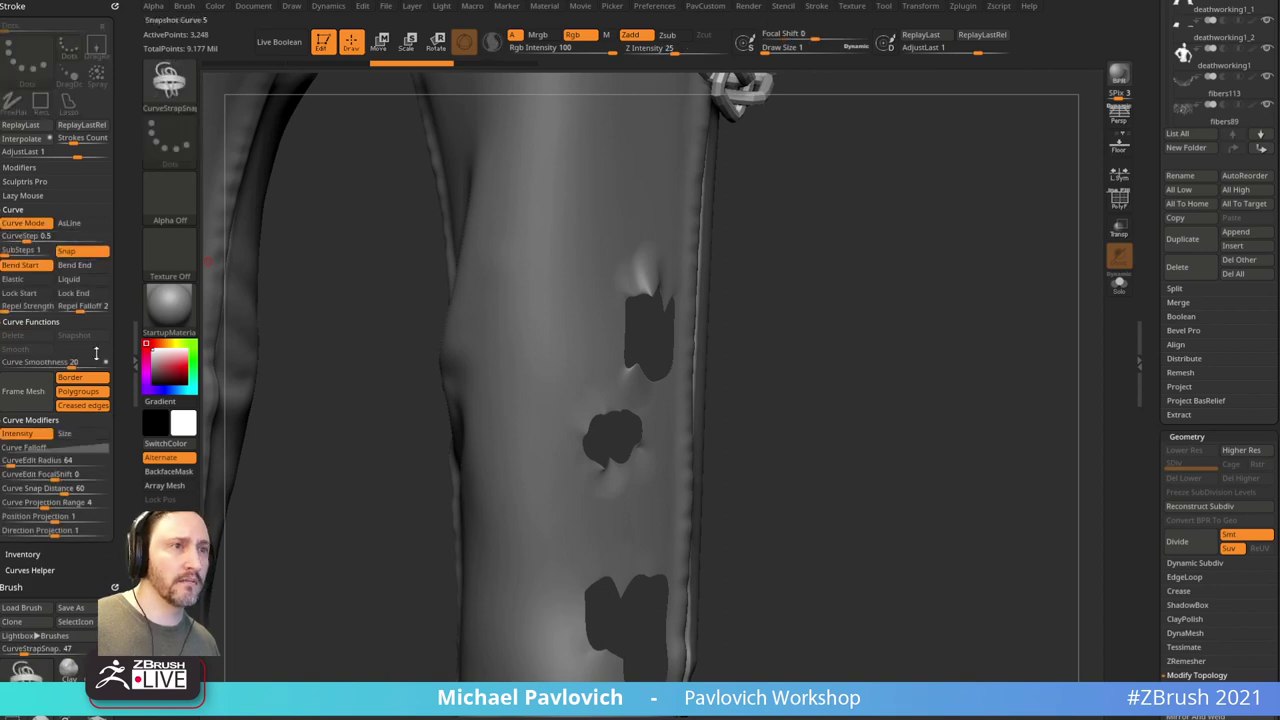
click(38, 266)
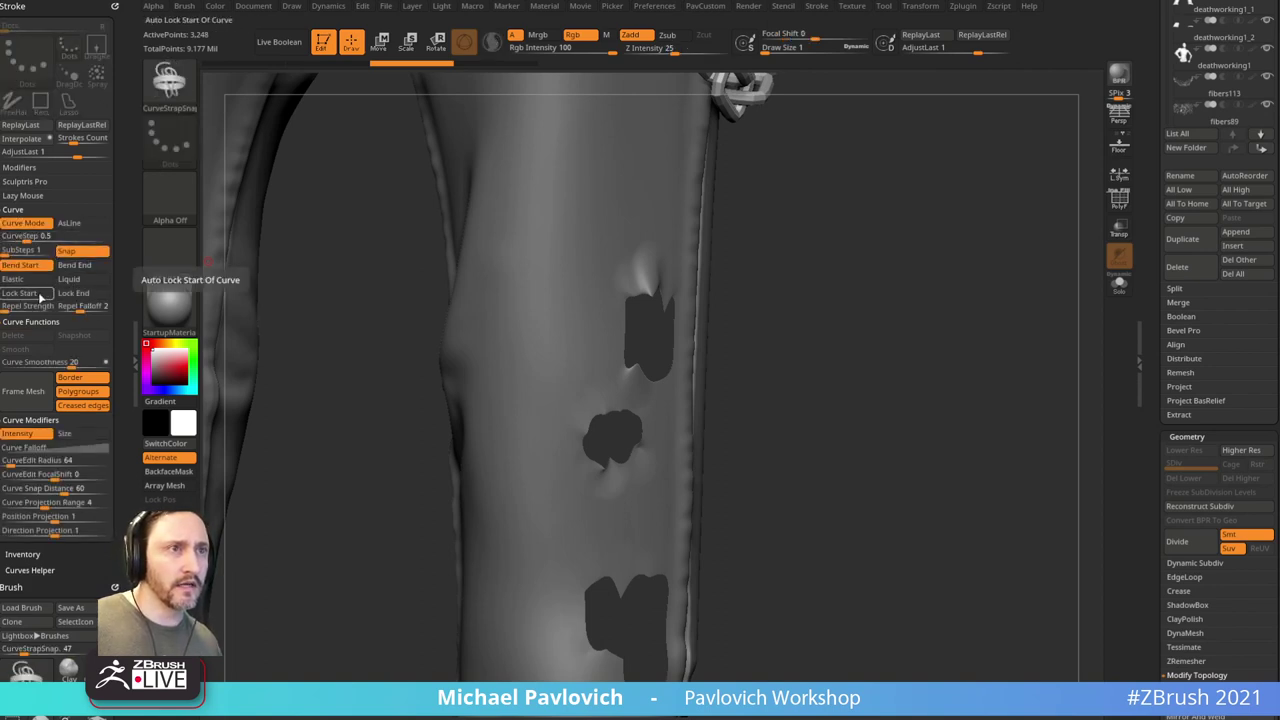
click(60, 223)
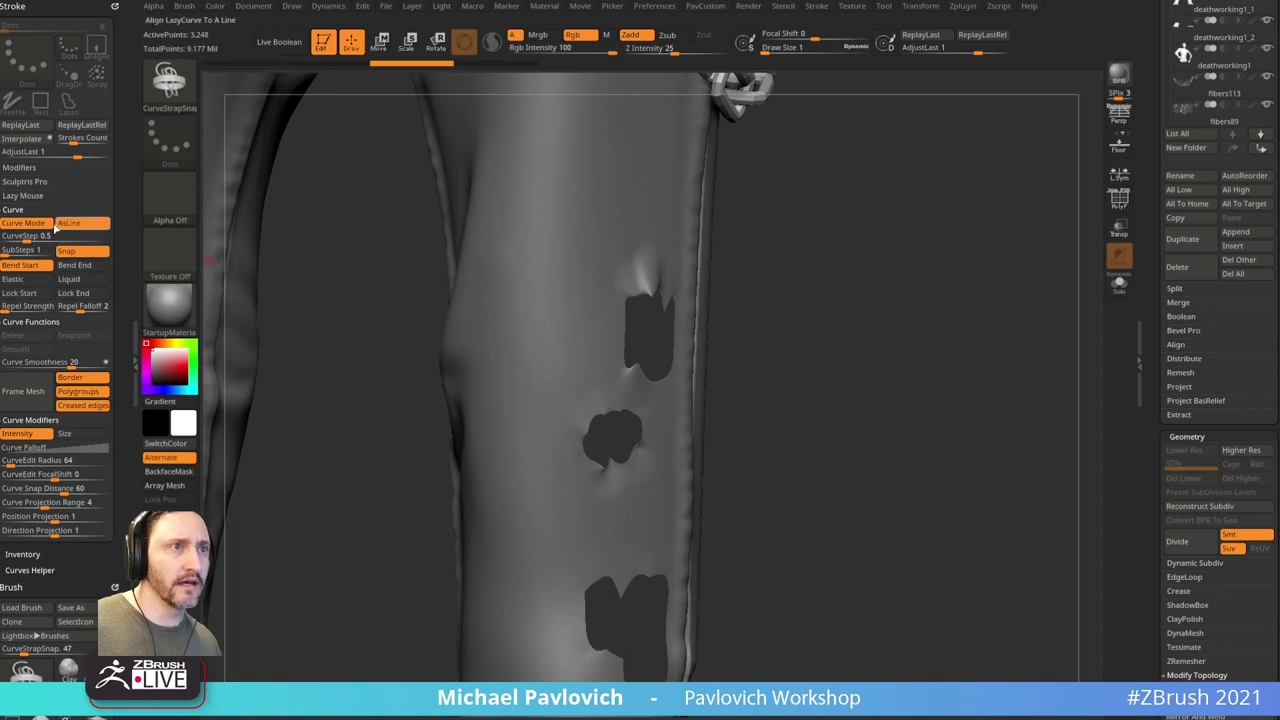
drag(822, 238, 748, 232)
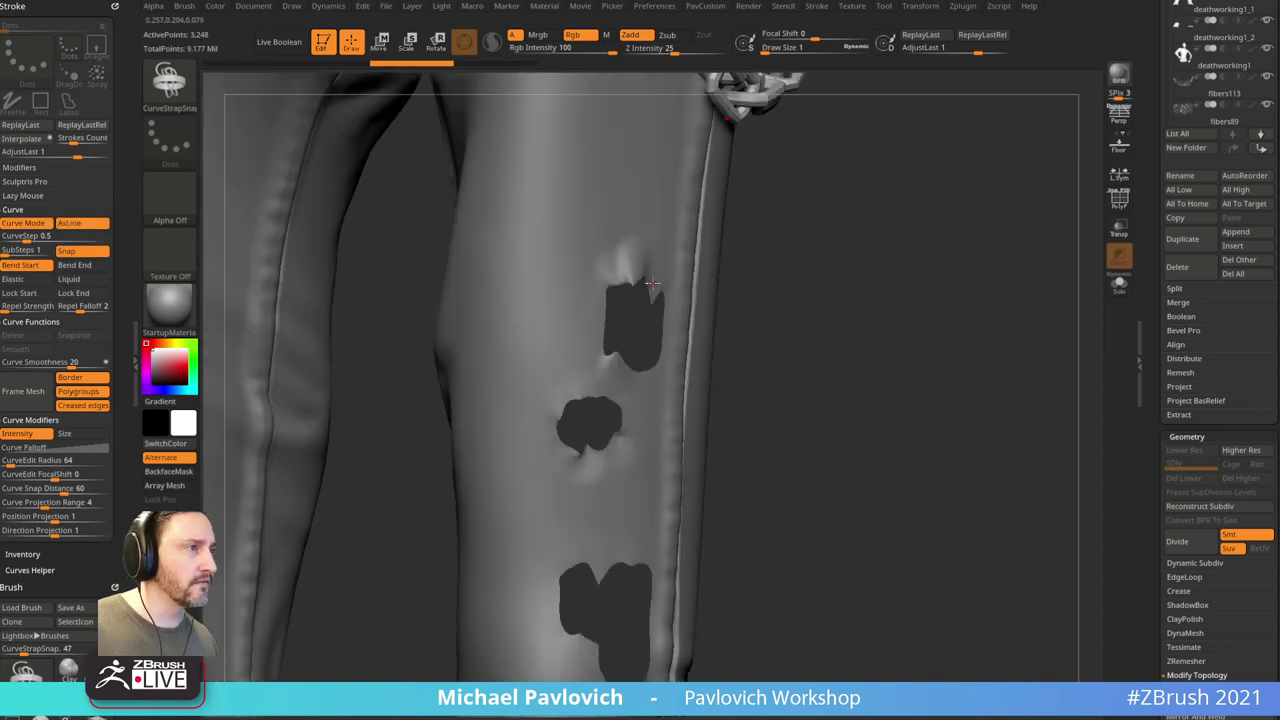
drag(622, 368, 622, 368)
drag(777, 380, 787, 342)
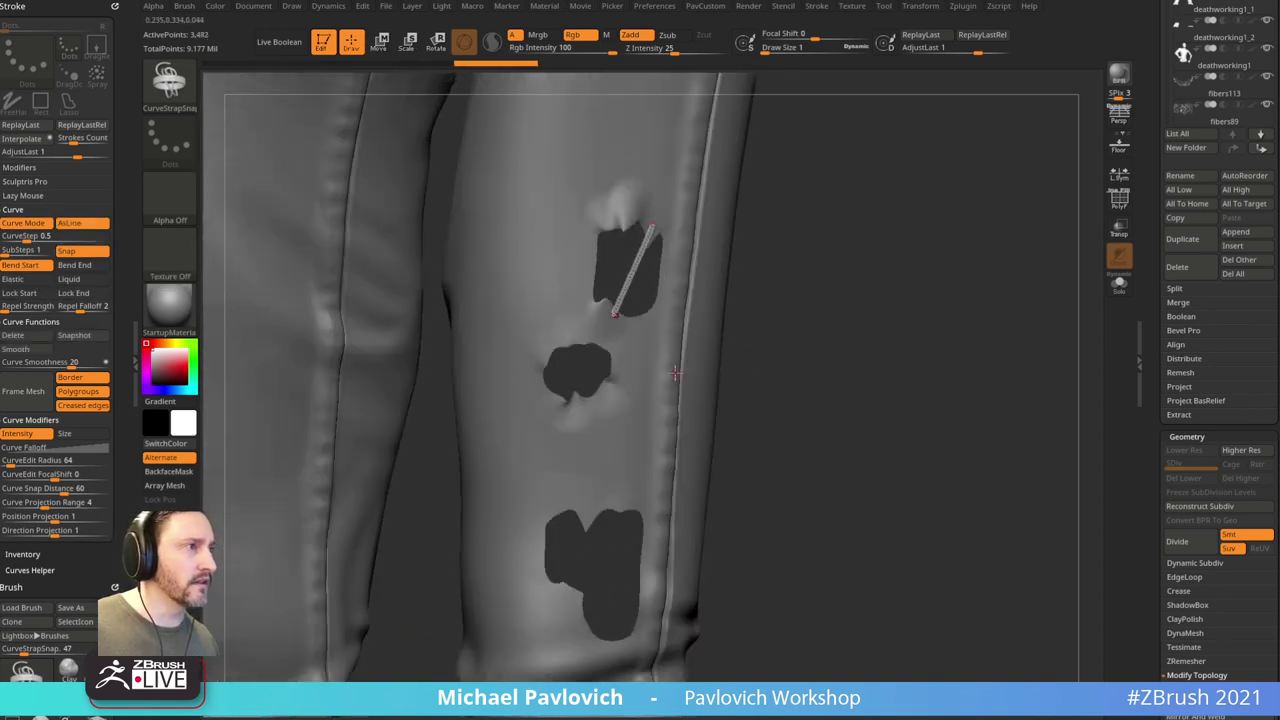
key(ctrl+z)
Step: Set the draw size to about 1.71 and stretch straight straps across the upper and middle holes in the pant leg
key(s)
key(s)
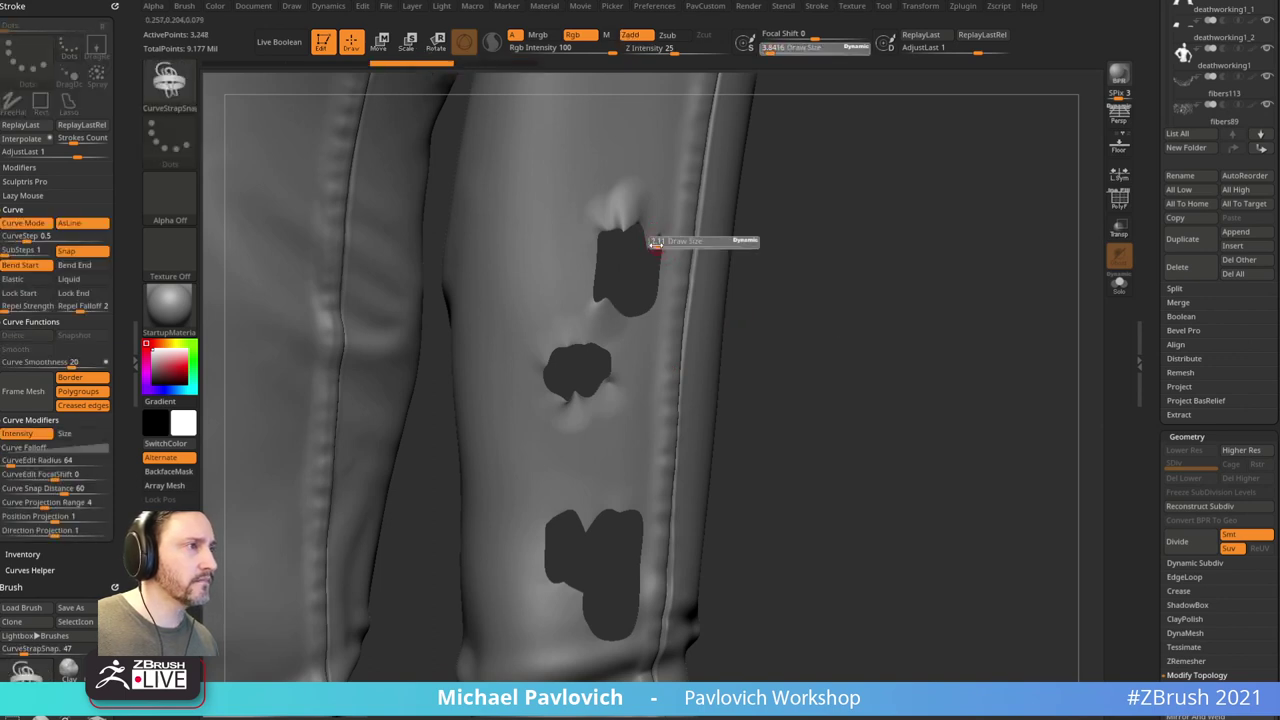
drag(653, 226, 613, 330)
drag(628, 209, 555, 418)
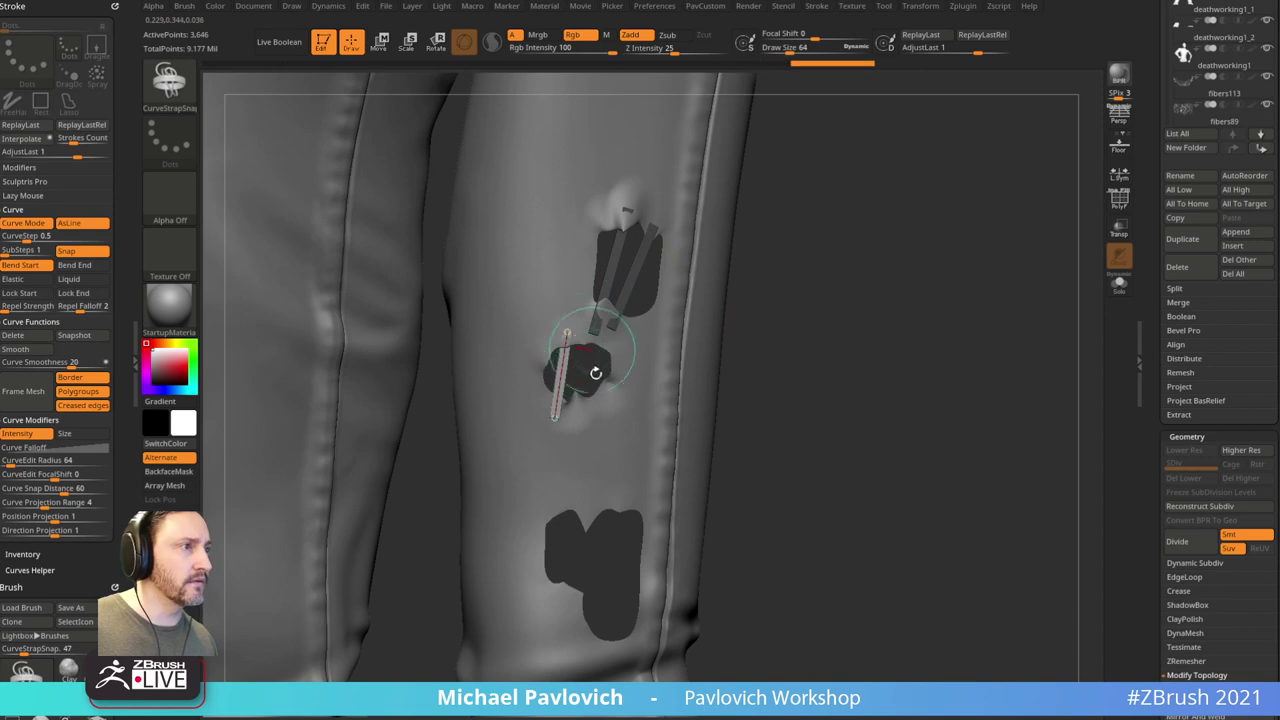
drag(602, 349, 587, 401)
key(ctrl+z)
mouse_move(609, 339)
mouse_down()
mouse_move(577, 420)
mouse_move(583, 341)
mouse_move(583, 419)
mouse_up()
Step: Stretch straight straps across the upper and lower parts of the largest hole near the knee
alt+drag(823, 386, 819, 311)
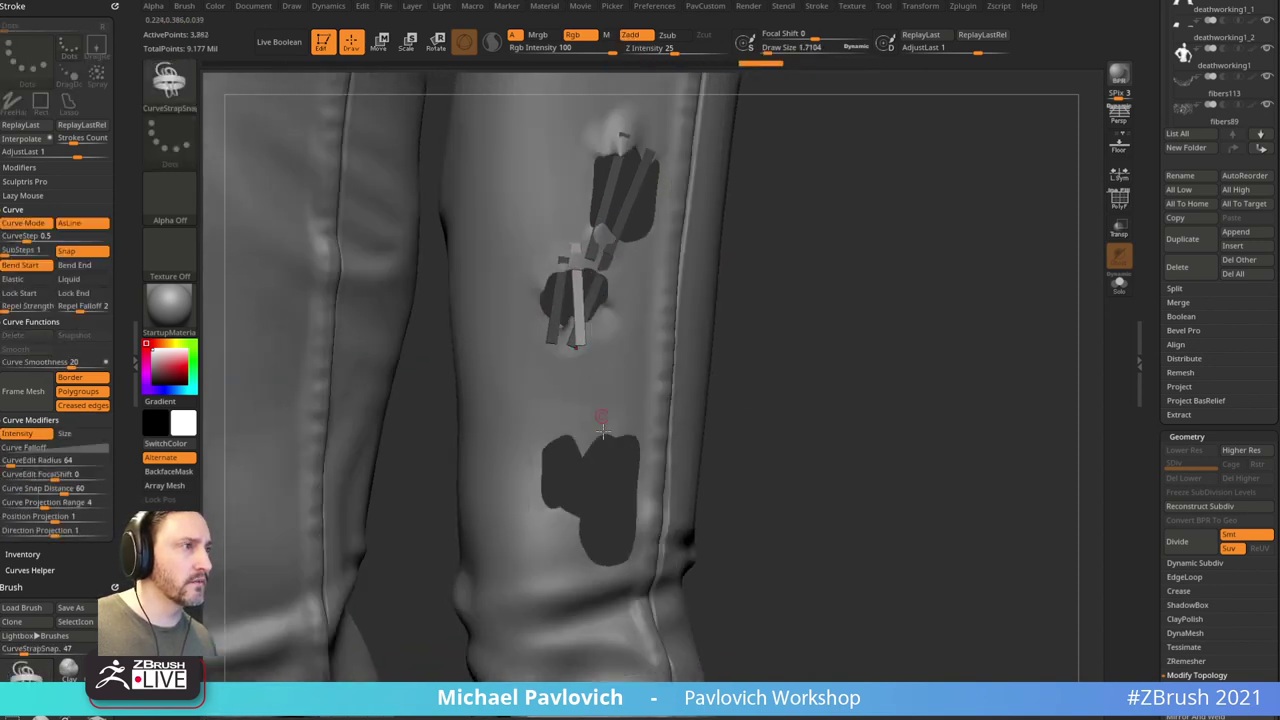
drag(602, 429, 603, 429)
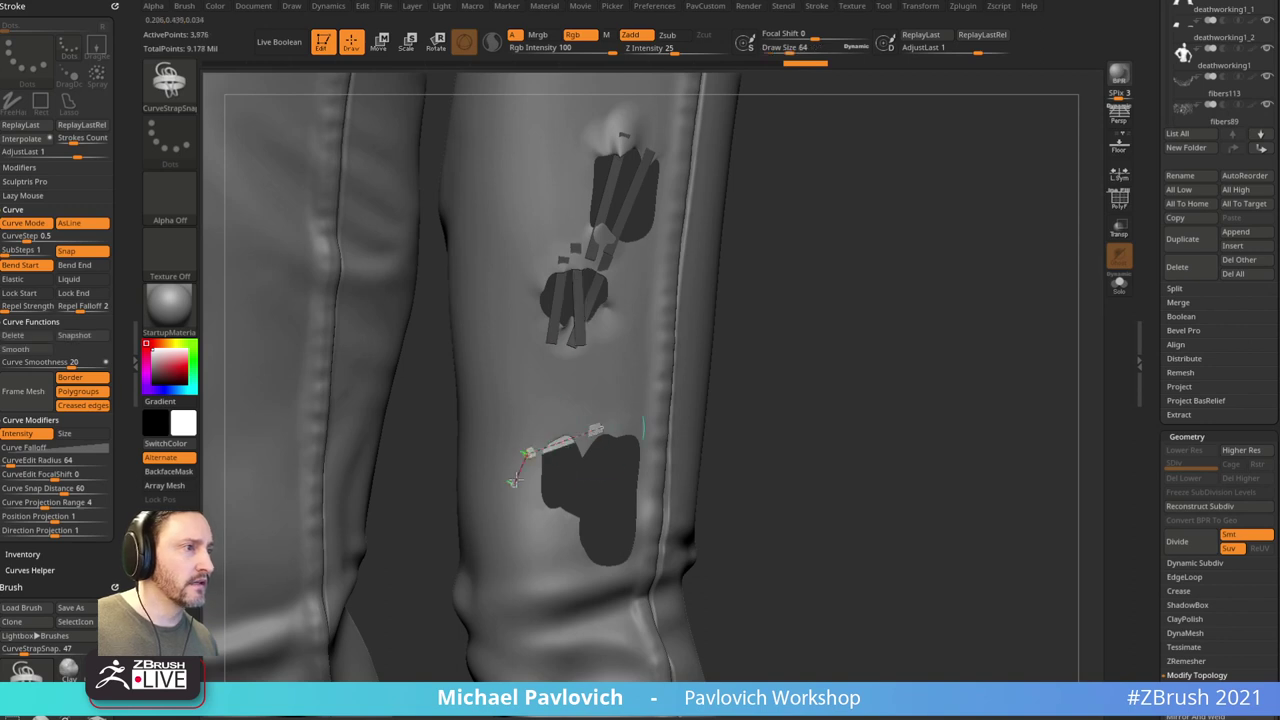
drag(518, 466, 657, 437)
key(ctrl+z)
drag(646, 557, 648, 557)
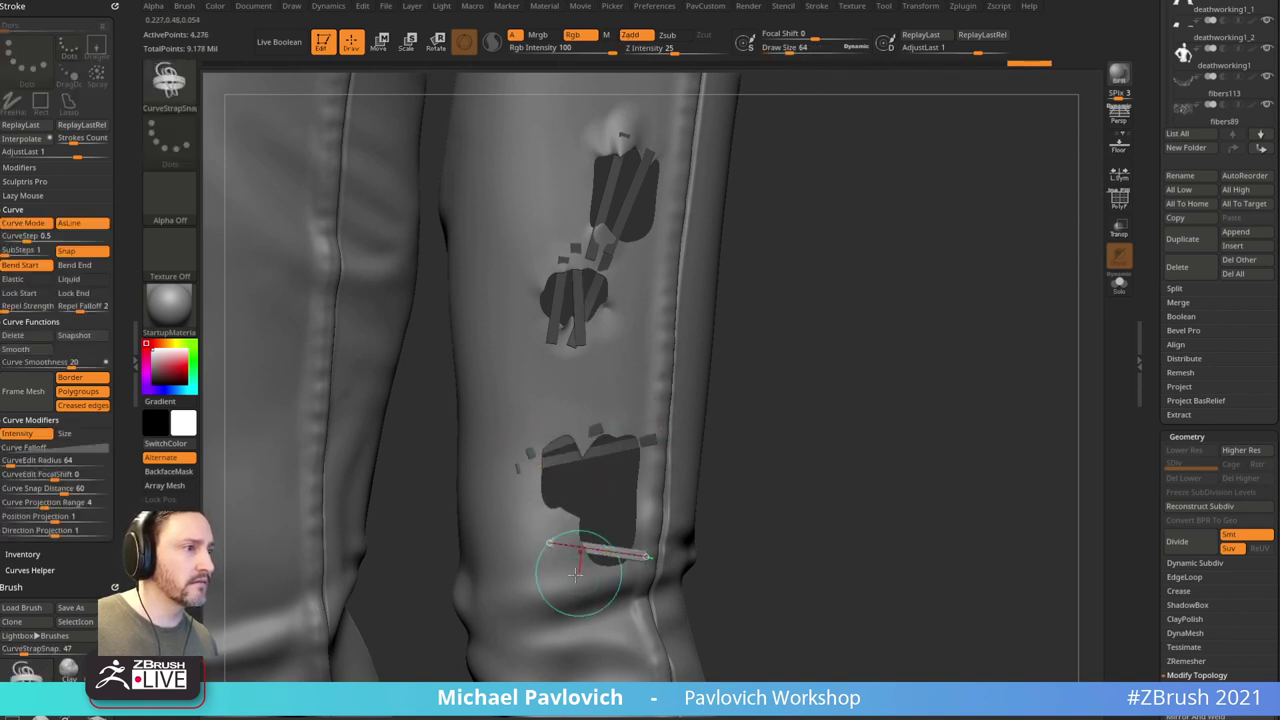
mouse_move(549, 543)
mouse_down()
mouse_move(523, 531)
mouse_move(649, 553)
mouse_up()
key(ctrl+z)
drag(518, 469, 566, 547)
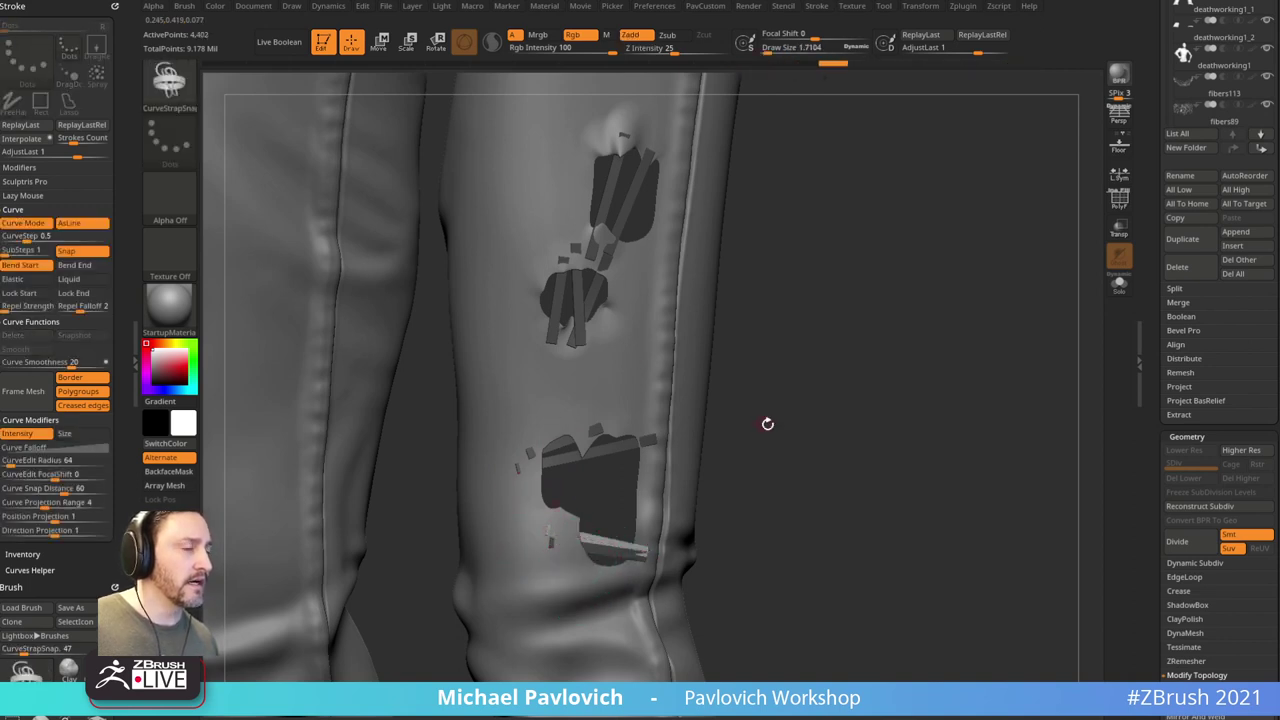
Step: Isolate the straps, separate them from the DeathPosed mesh with Split Hidden, and divide them to subdivision level 2
drag(767, 424, 850, 378)
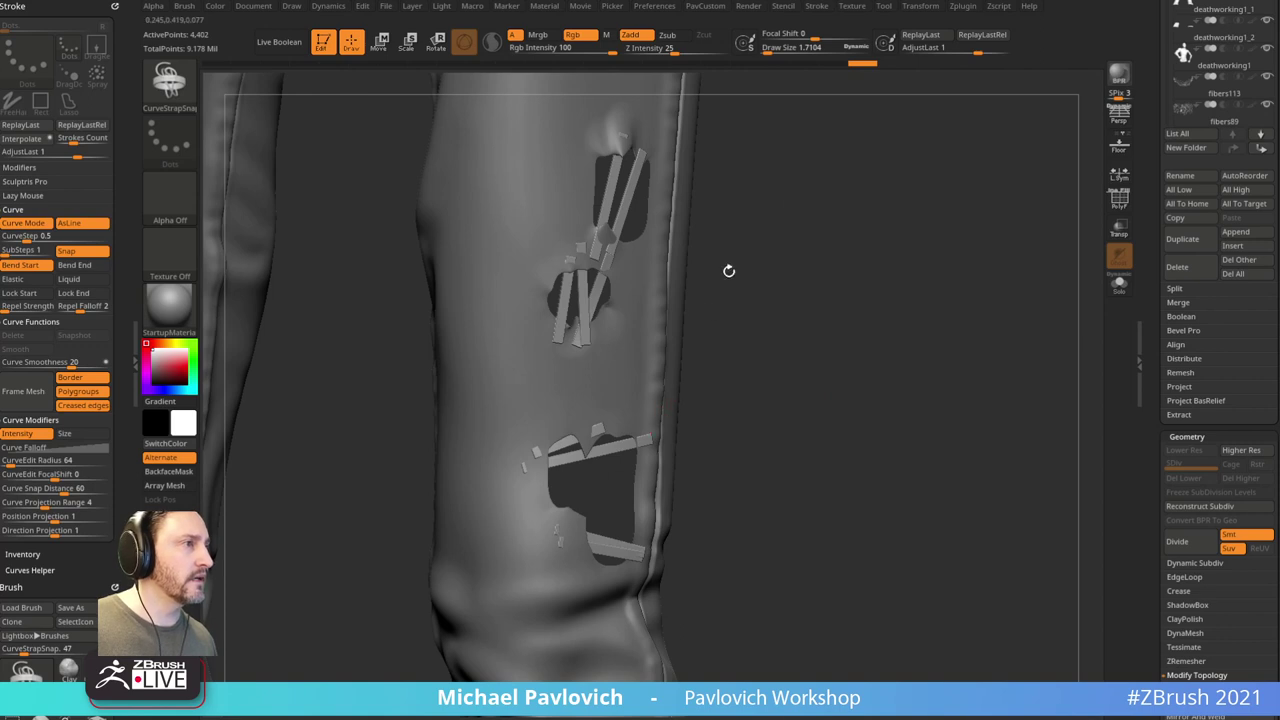
mouse_move(778, 143)
ctrl+shift+mouse_down()
mouse_move(531, 443)
mouse_move(765, 500)
ctrl+shift+mouse_up()
ctrl+shift+click(785, 437)
mouse_move(837, 355)
ctrl+shift+mouse_down()
mouse_move(717, 180)
mouse_move(785, 425)
ctrl+shift+mouse_up()
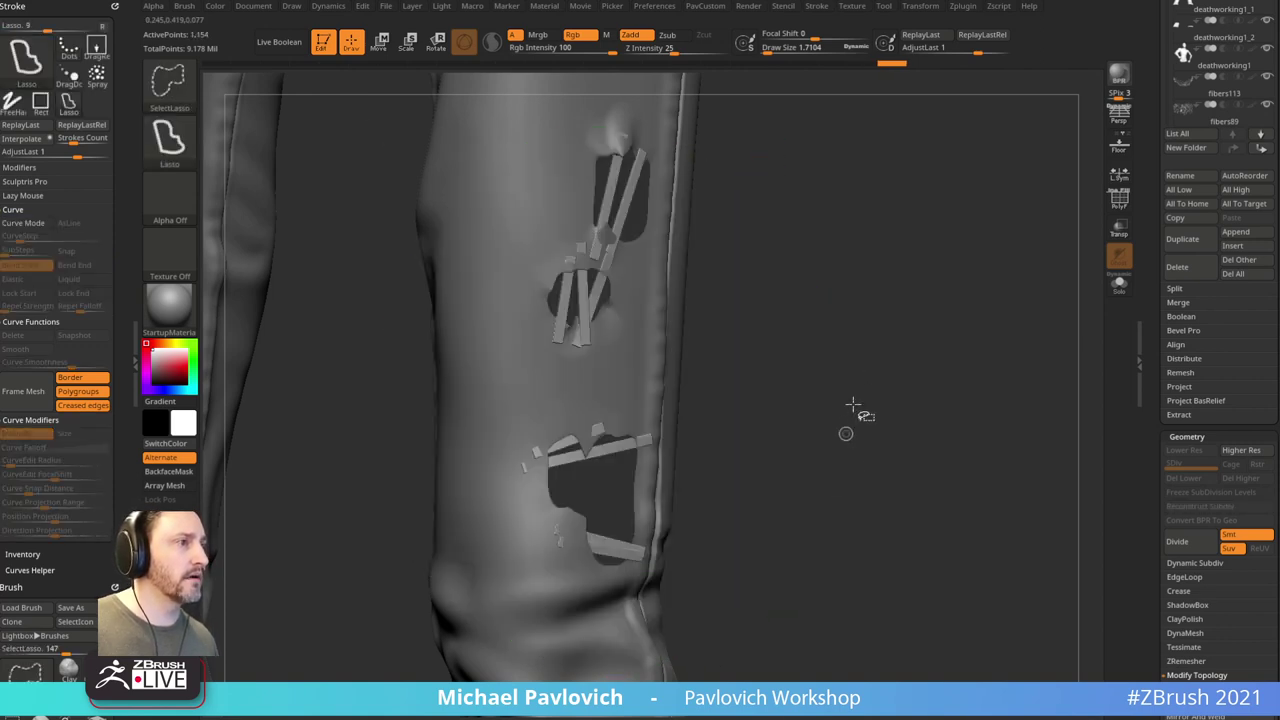
key(2)
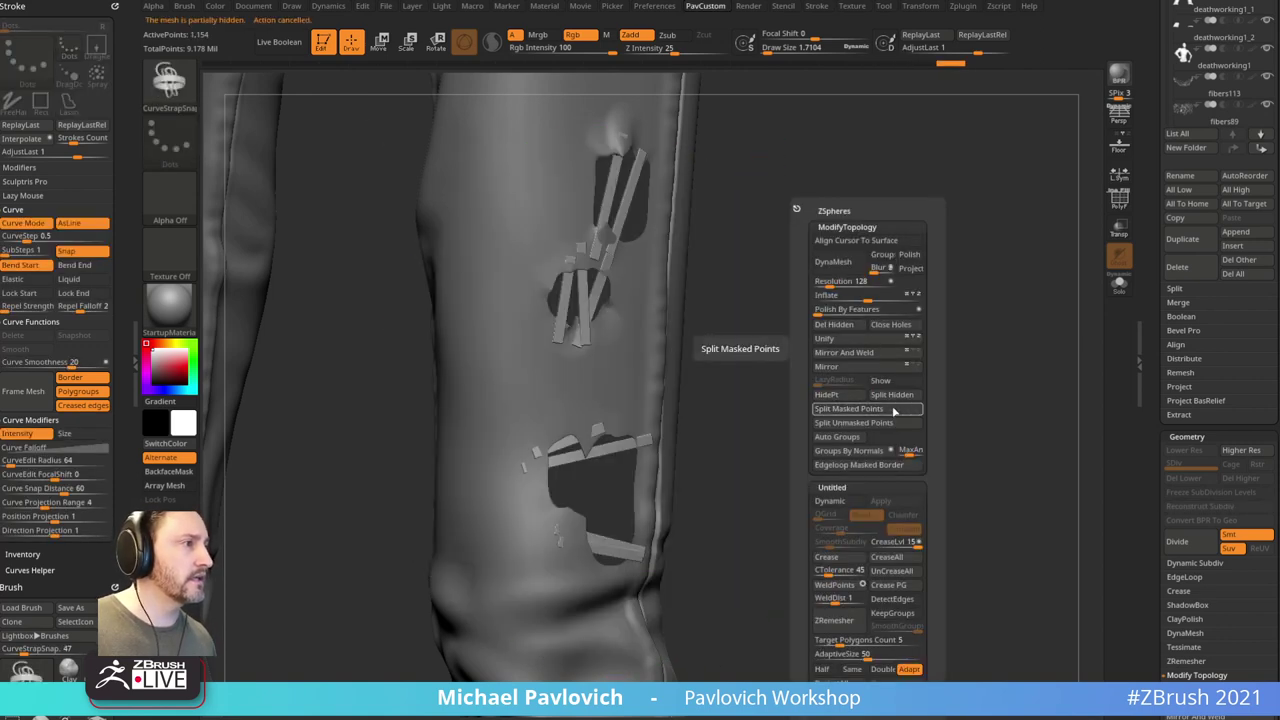
click(894, 408)
key(ctrl+d)
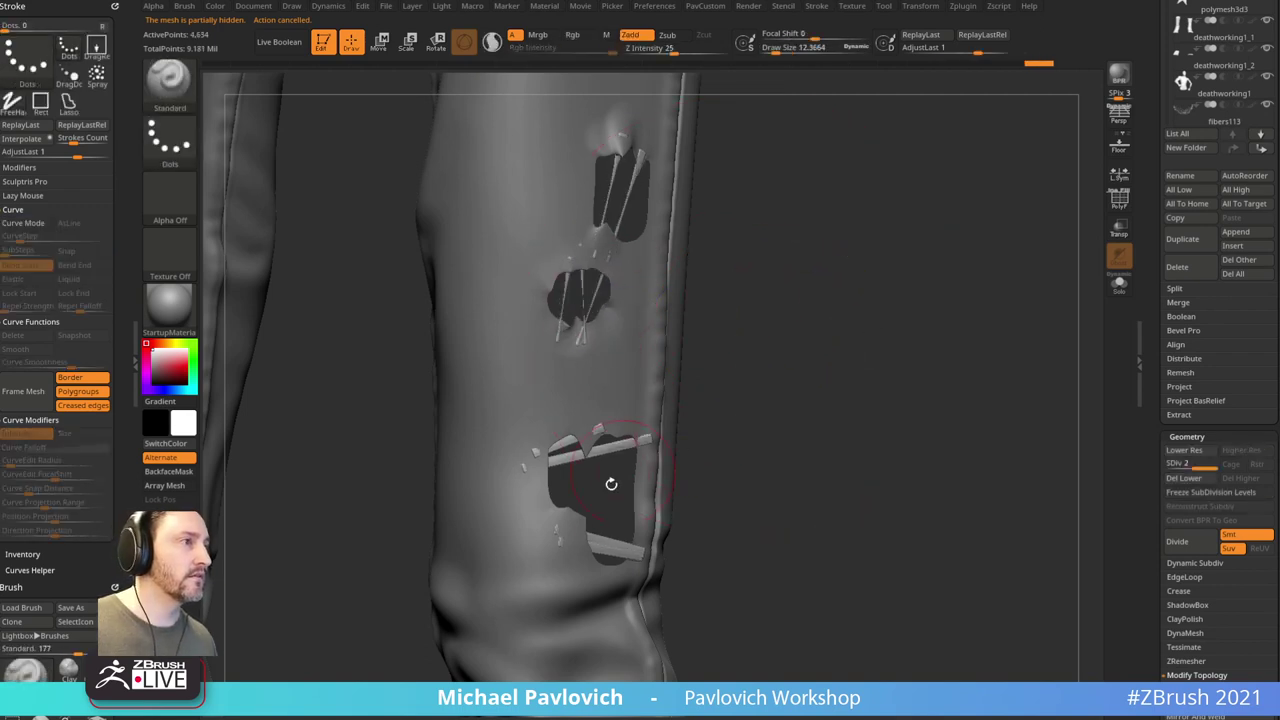
Step: Delete all subtools of the Death character and accept the non-undoable operation
drag(603, 489, 848, 412)
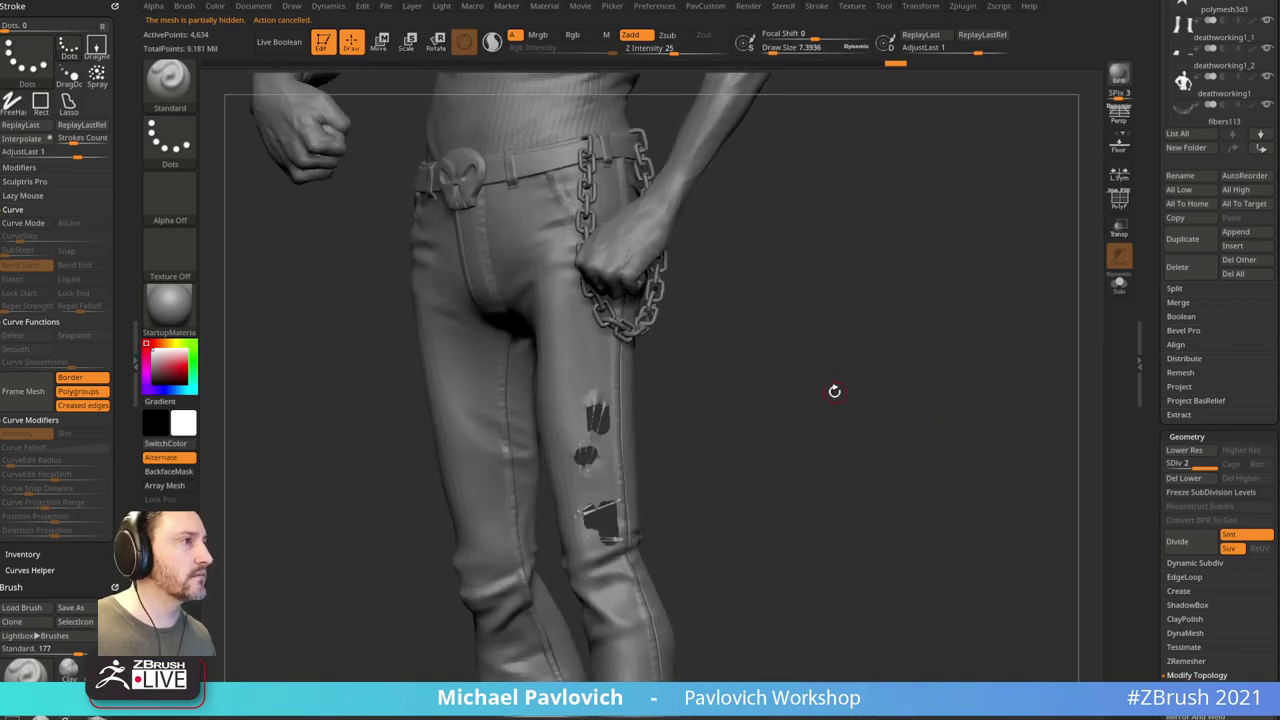
click(1233, 273)
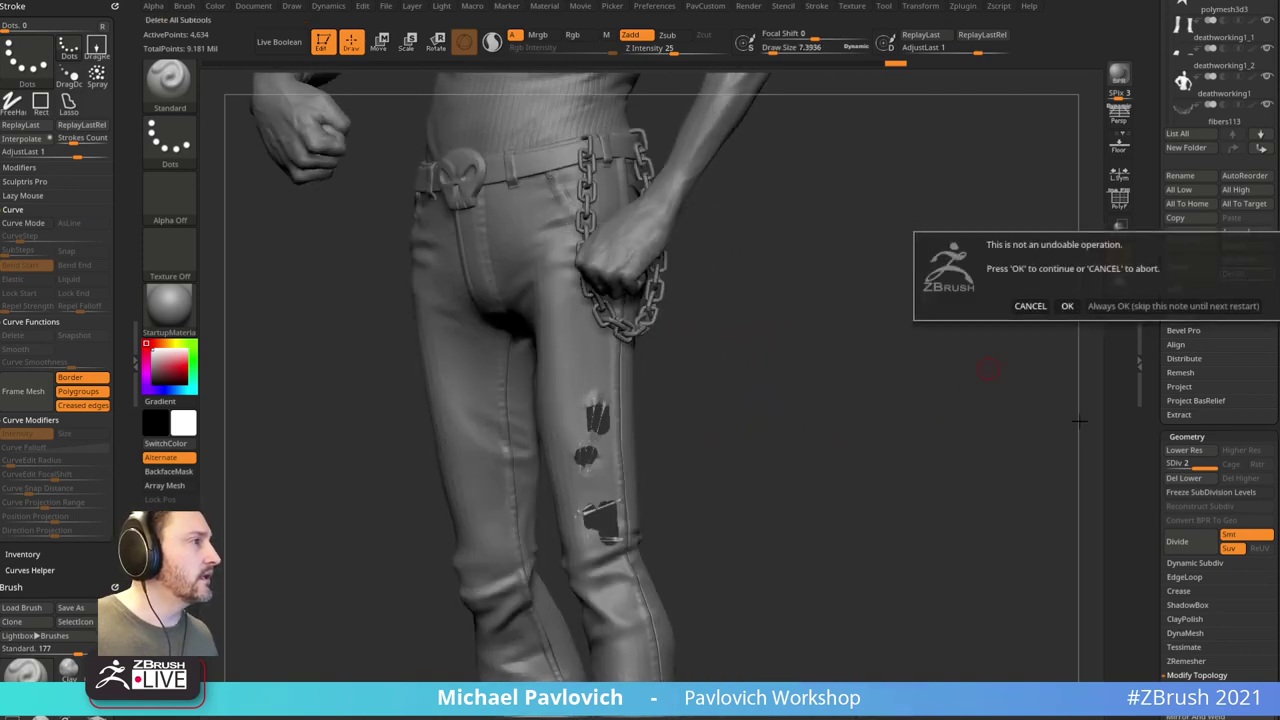
click(1067, 306)
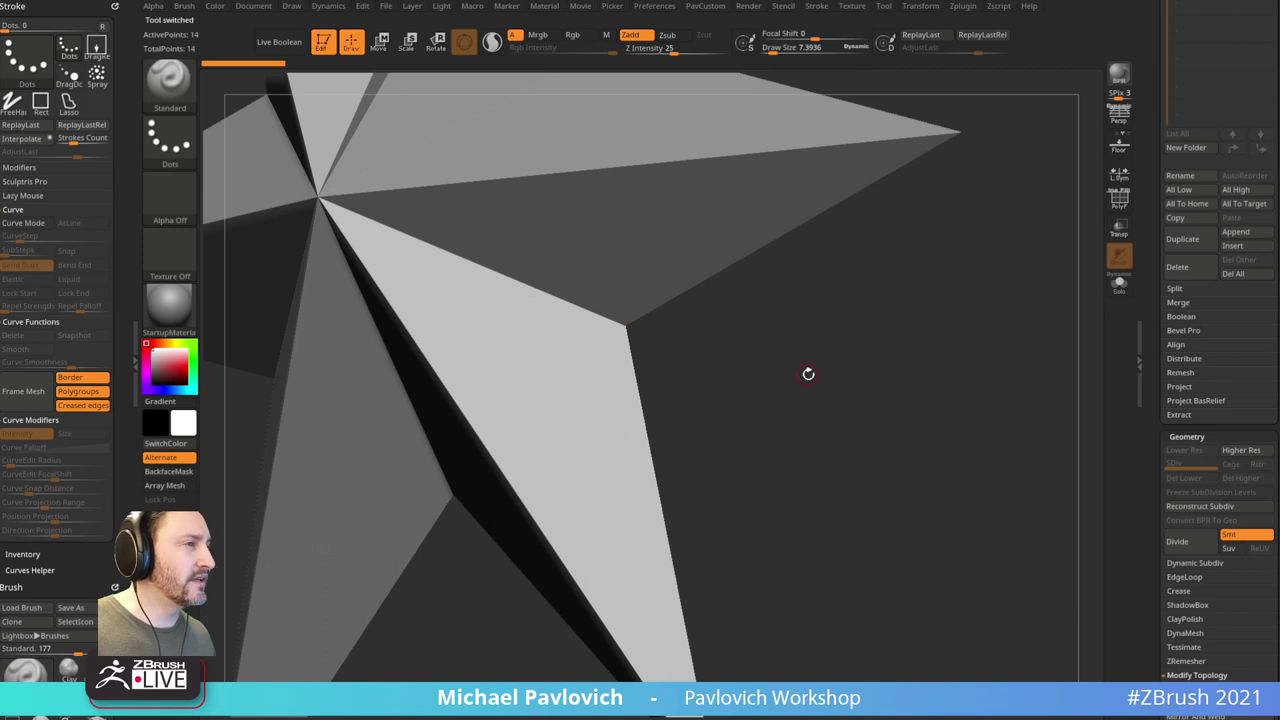
Step: Switch back to the PM3D_Cylinder3D tower tool and frame its stacked cylinder pieces
drag(1157, 188, 1150, 502)
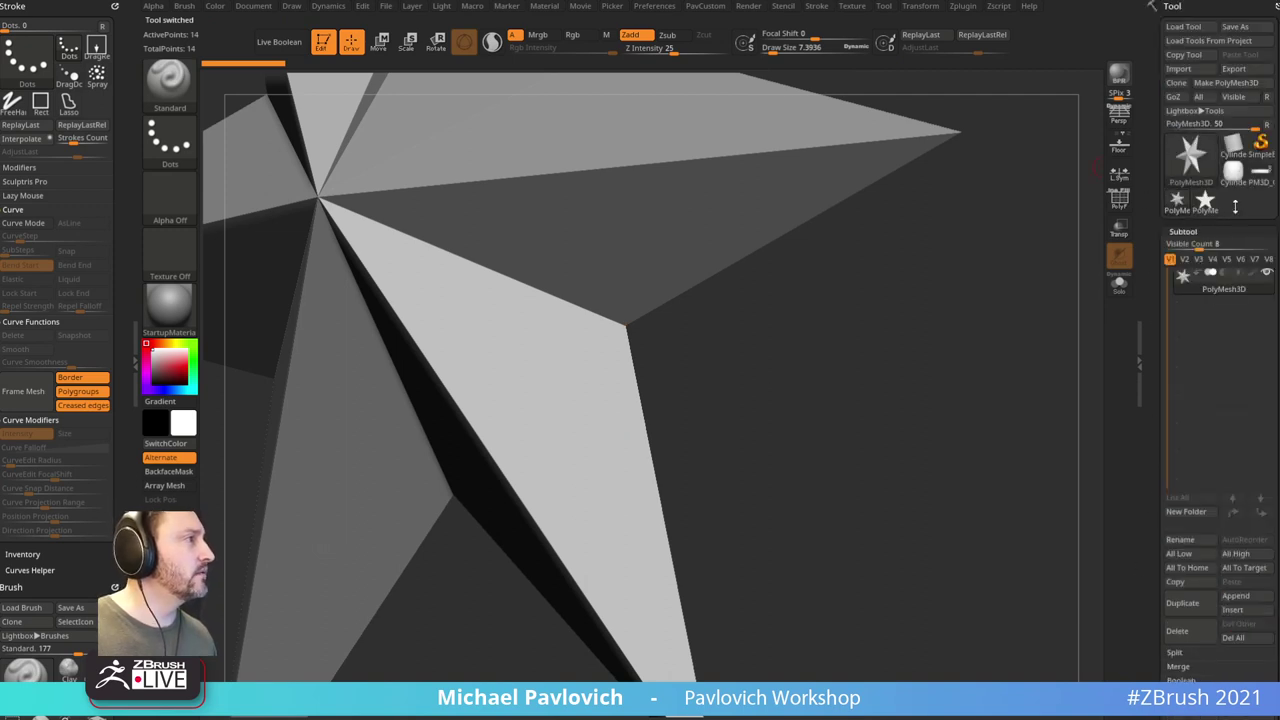
click(1261, 175)
mouse_move(879, 344)
mouse_down()
mouse_move(883, 411)
mouse_move(752, 286)
mouse_up()
mouse_move(835, 295)
alt+mouse_down()
mouse_move(926, 317)
mouse_move(926, 351)
mouse_move(935, 331)
alt+mouse_up()
key(s)
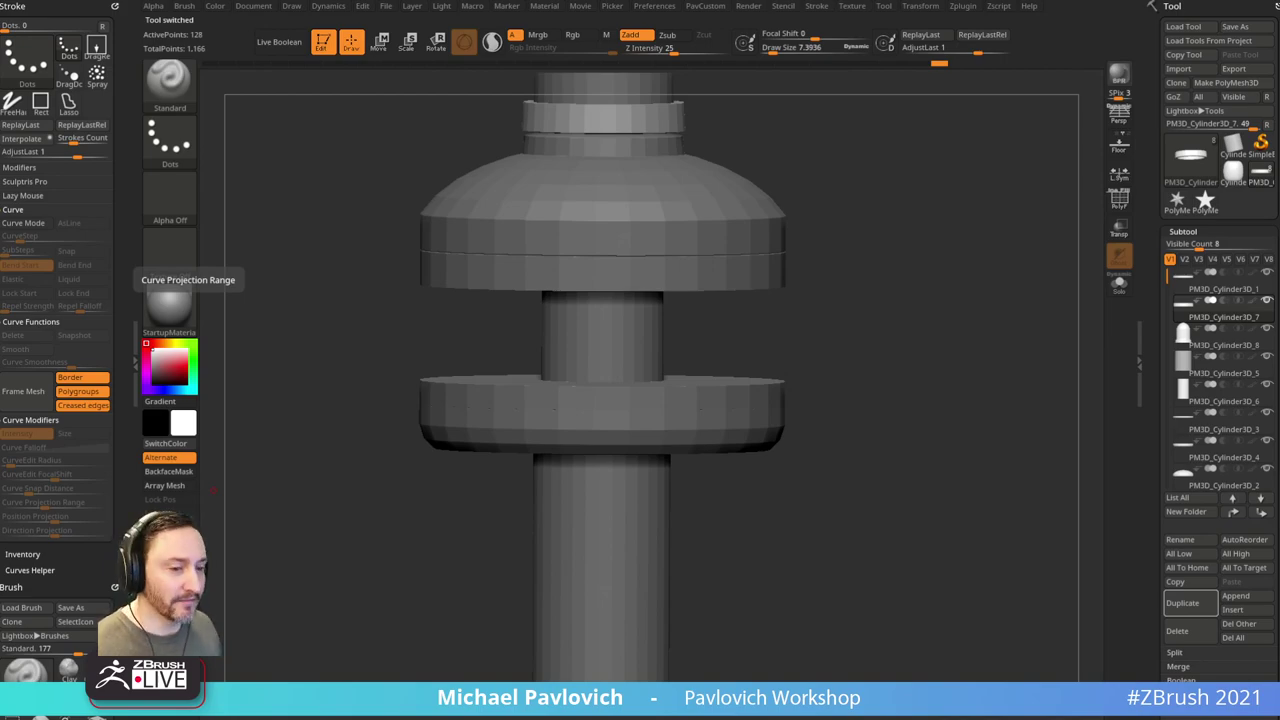
Step: Switch to the browser, look through the ArtStation portfolio and open the artwork of the basketball teen in glasses
drag(775, 715, 736, 44)
scroll(726, 420, down, 3)
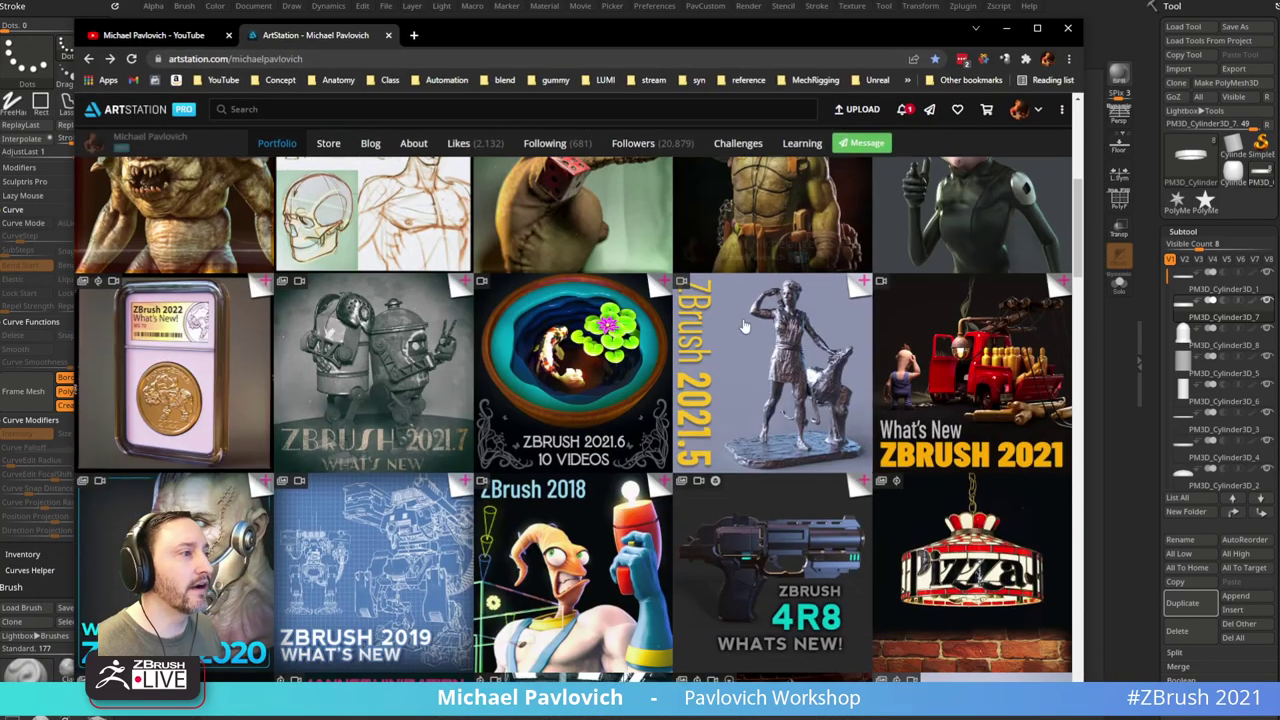
scroll(632, 391, down, 3)
scroll(632, 390, down, 3)
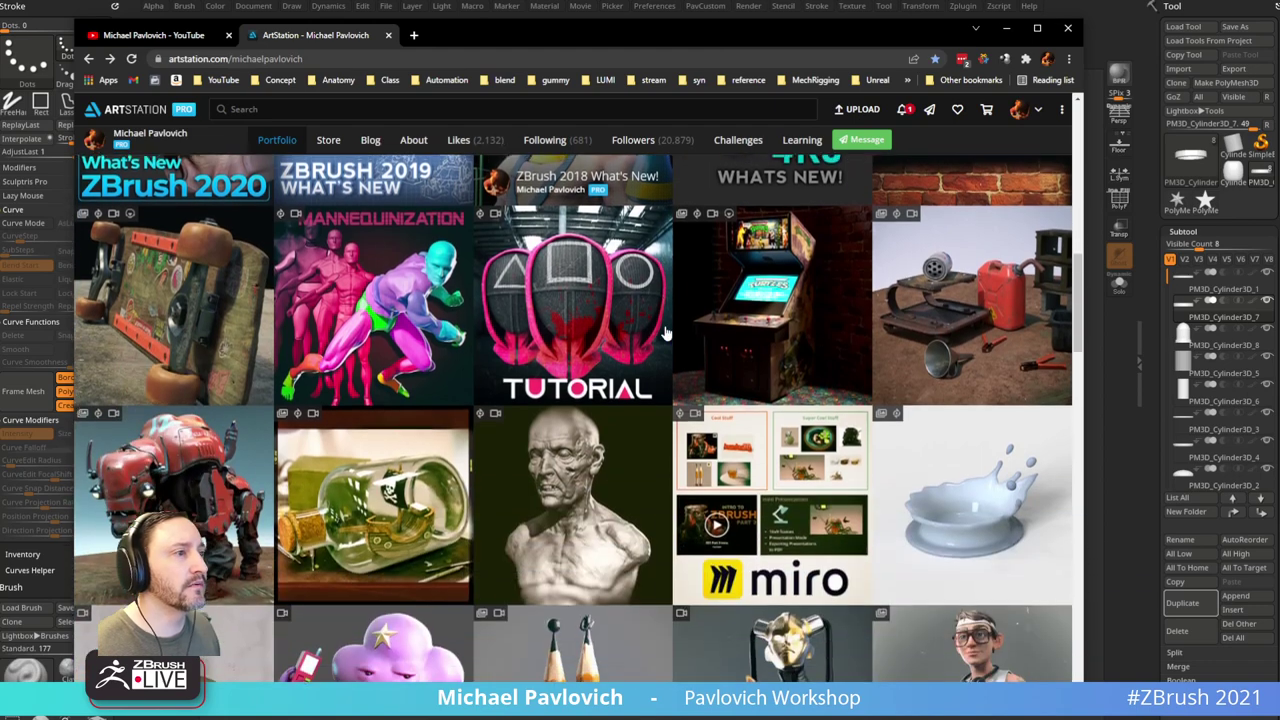
scroll(664, 340, down, 3)
click(937, 426)
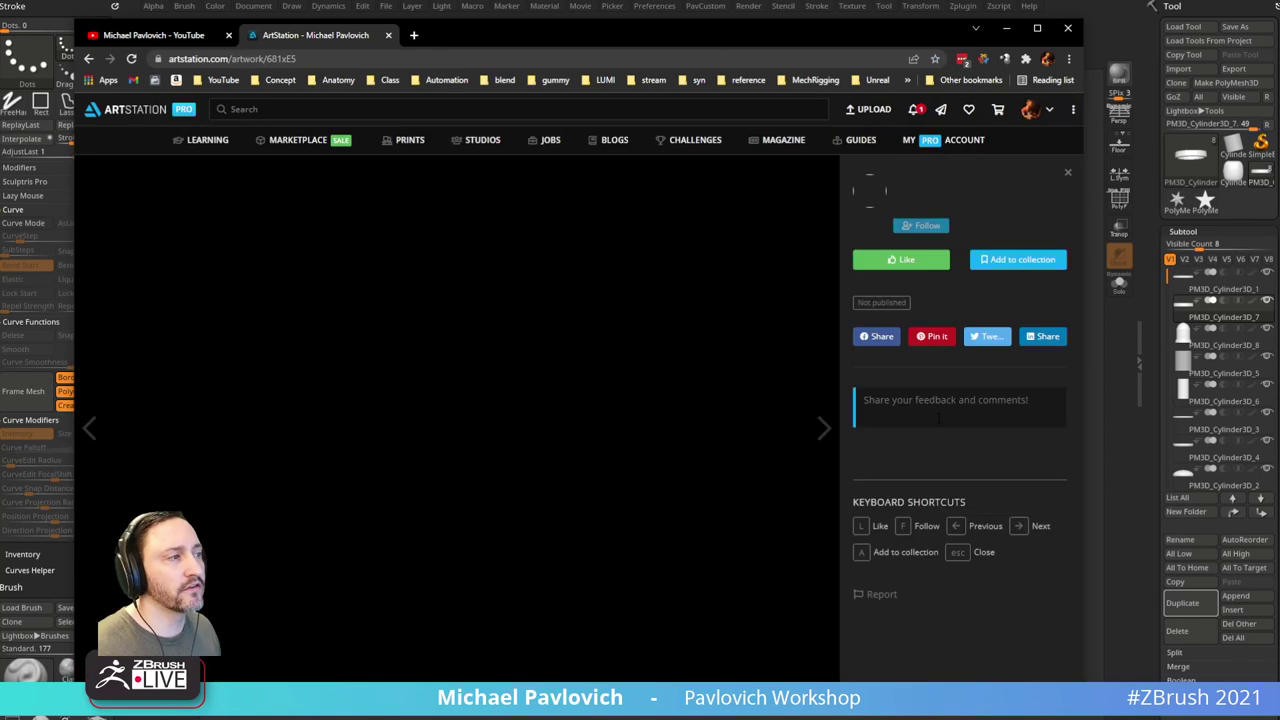
Step: Review the images and description of the Full ArtStation ZBrush course, then return to ZBrush
scroll(540, 300, down, 6)
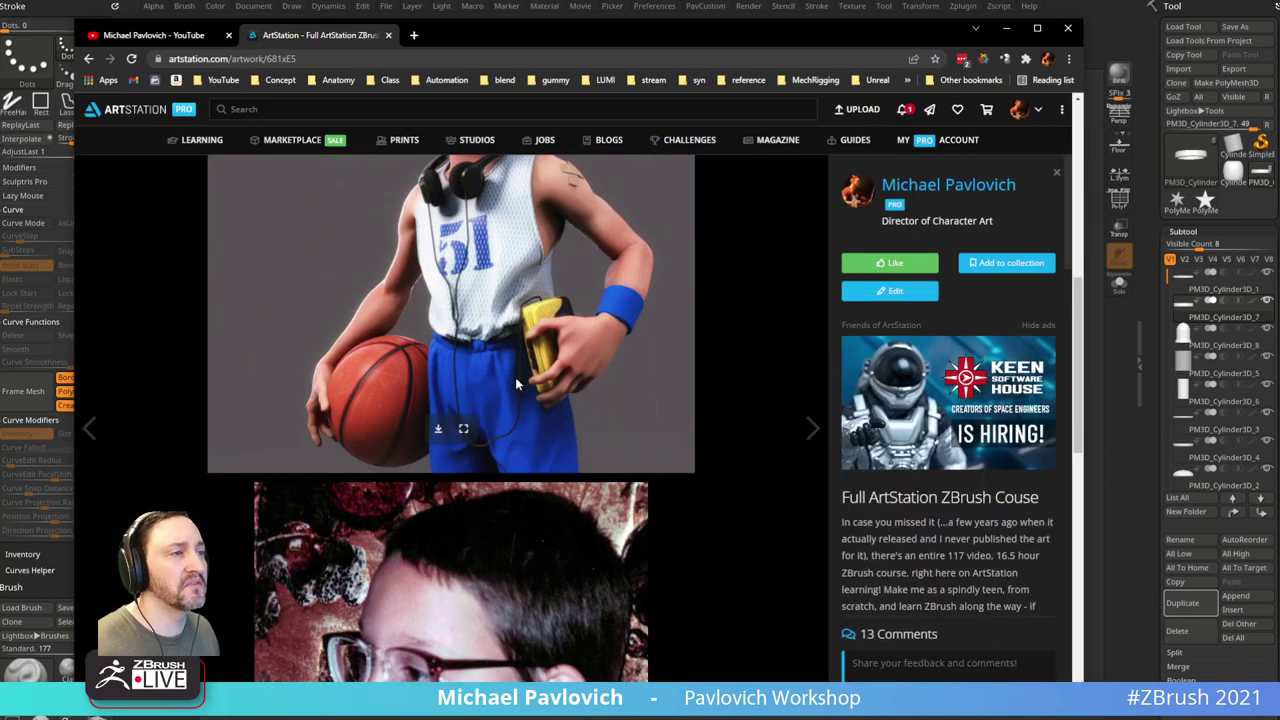
scroll(946, 460, down, 2)
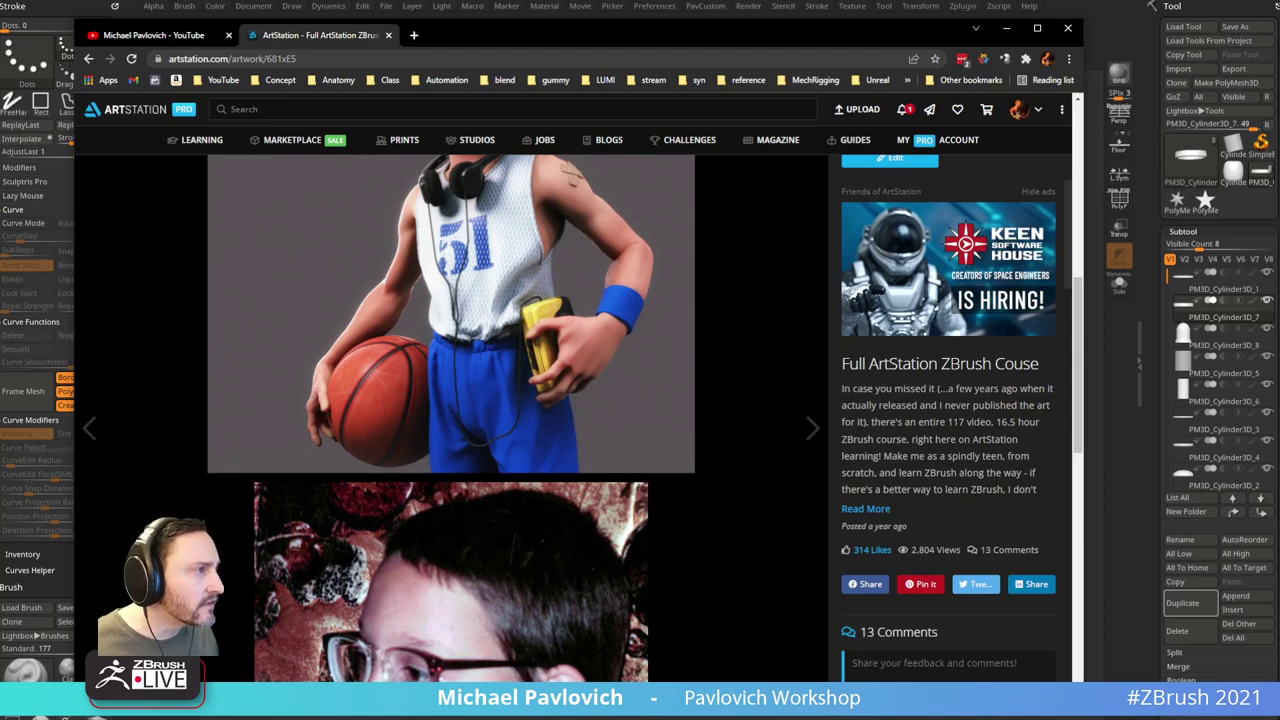
scroll(622, 417, down, 3)
scroll(549, 423, up, 9)
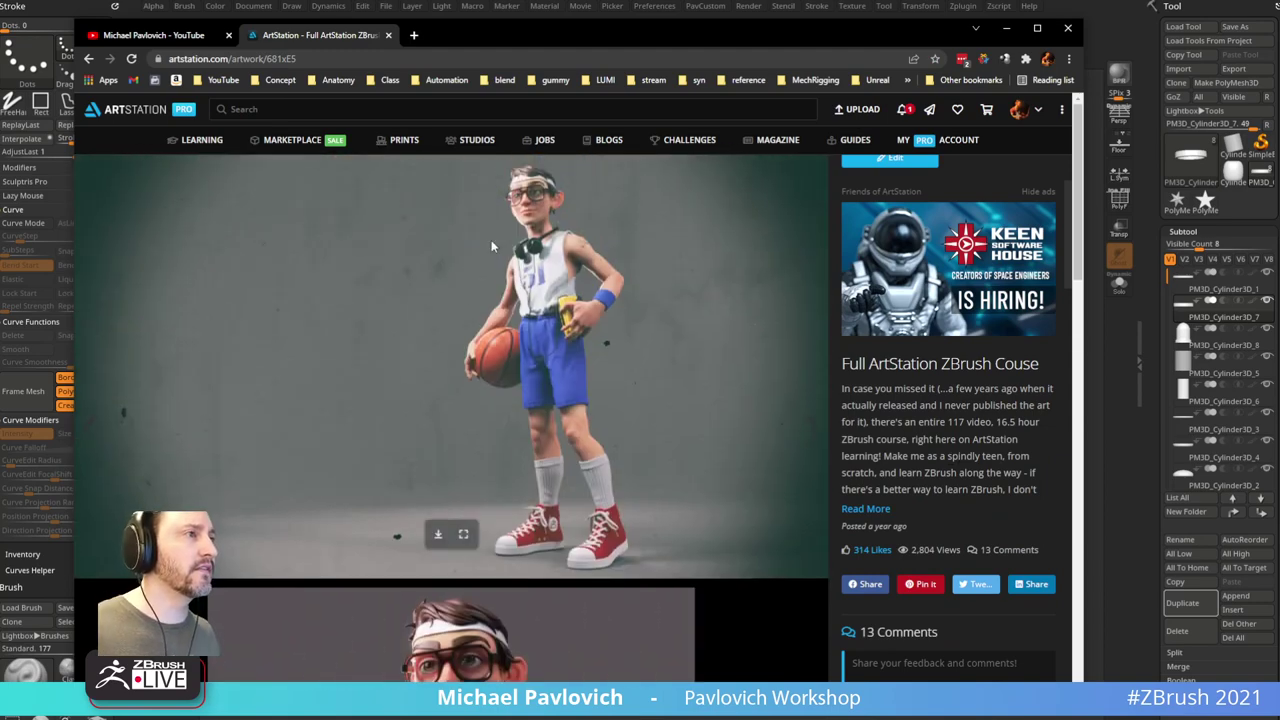
drag(460, 40, 0, 200)
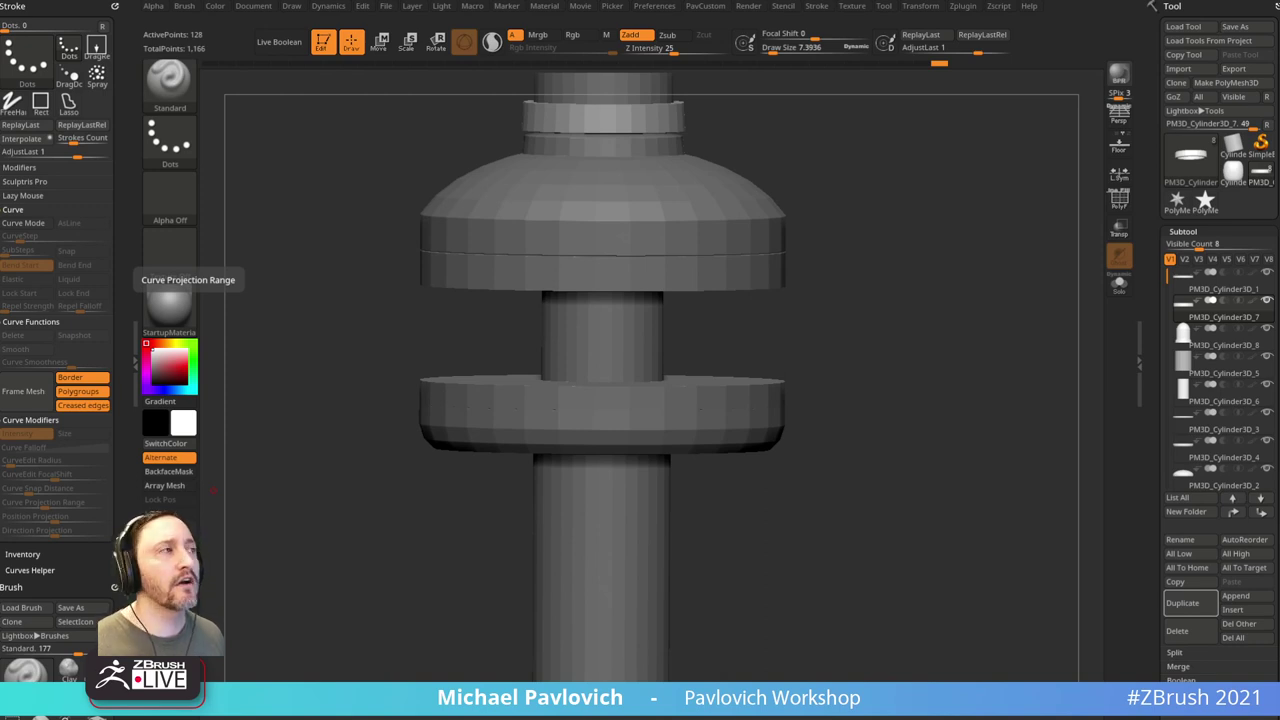
Step: Switch to the PolyMesh3D star tool, apply Unify to it and frame the star
click(1205, 201)
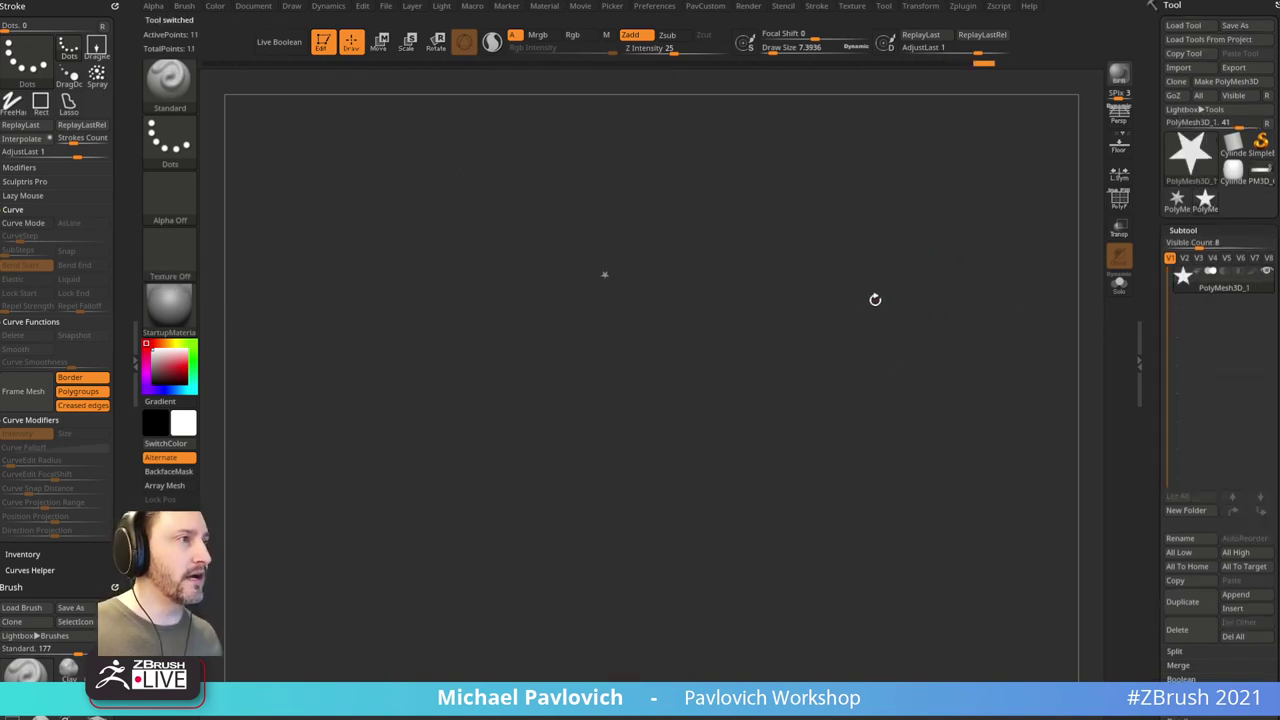
key(3)
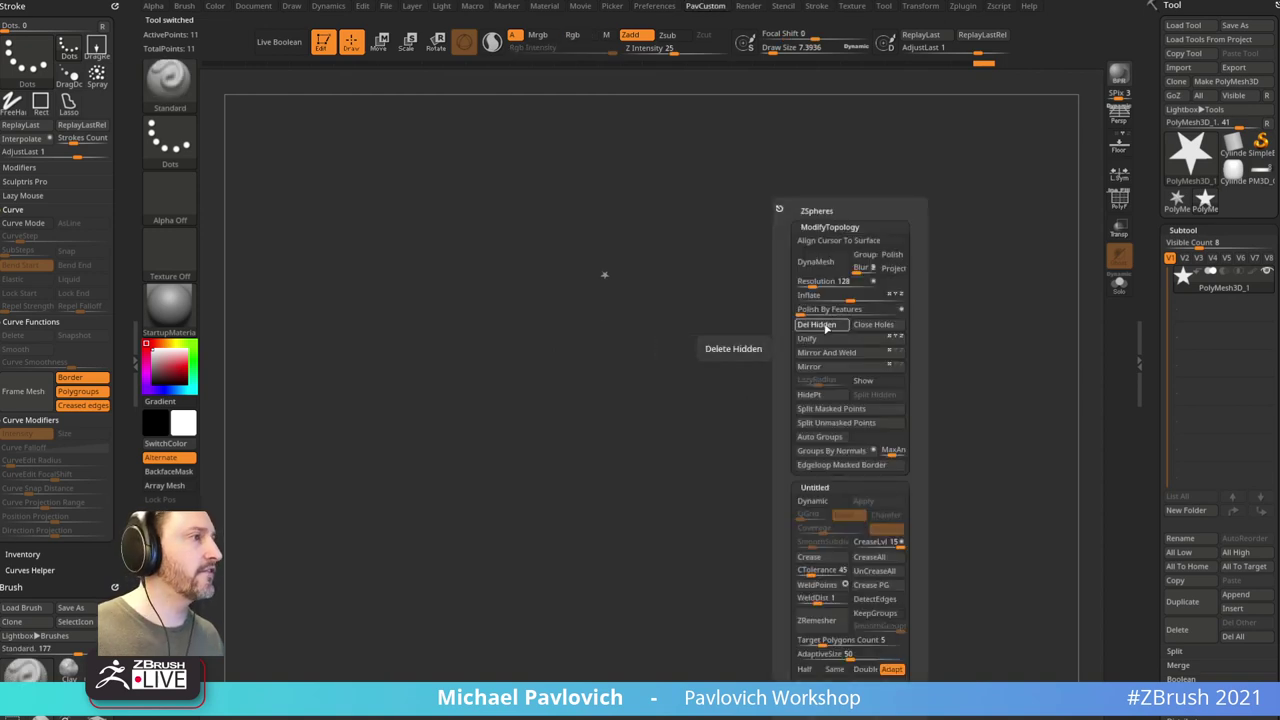
click(832, 321)
key(space)
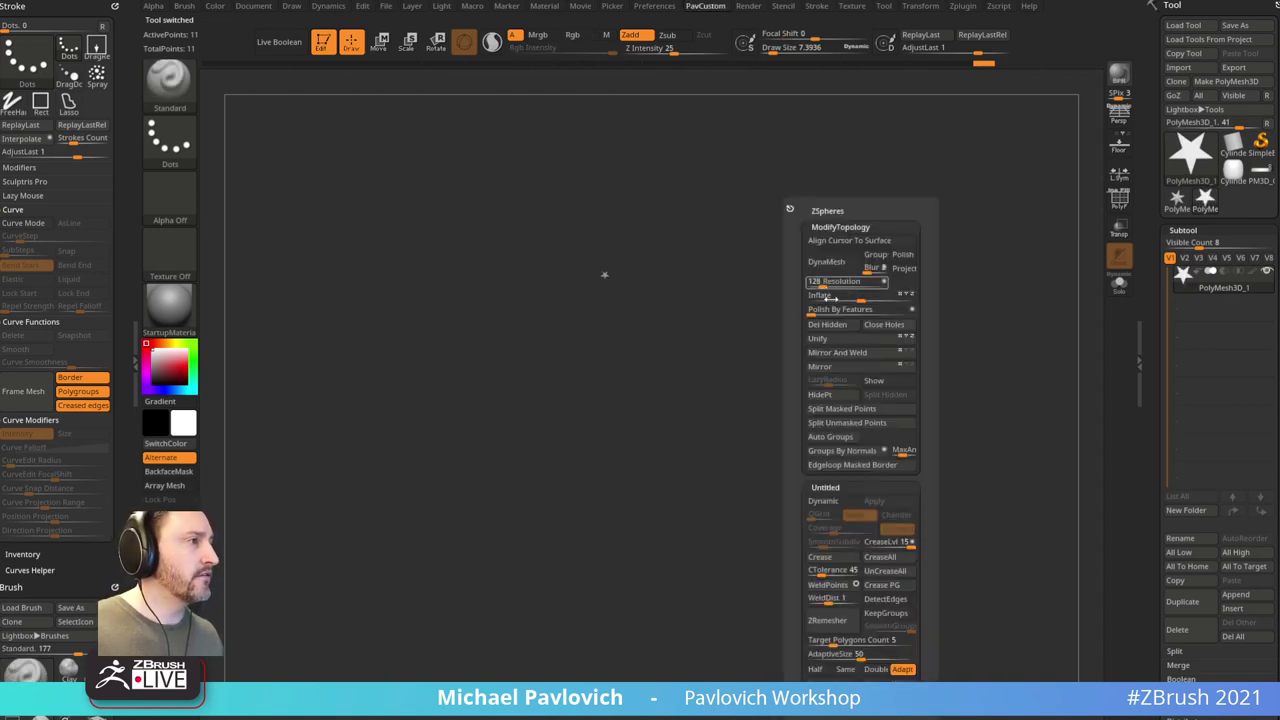
click(840, 338)
mouse_move(877, 300)
ctrl+right_down()
mouse_move(877, 260)
mouse_move(863, 286)
ctrl+right_up()
Step: Rotate the star upright with one point facing up, and check its polygon wireframe
key(w)
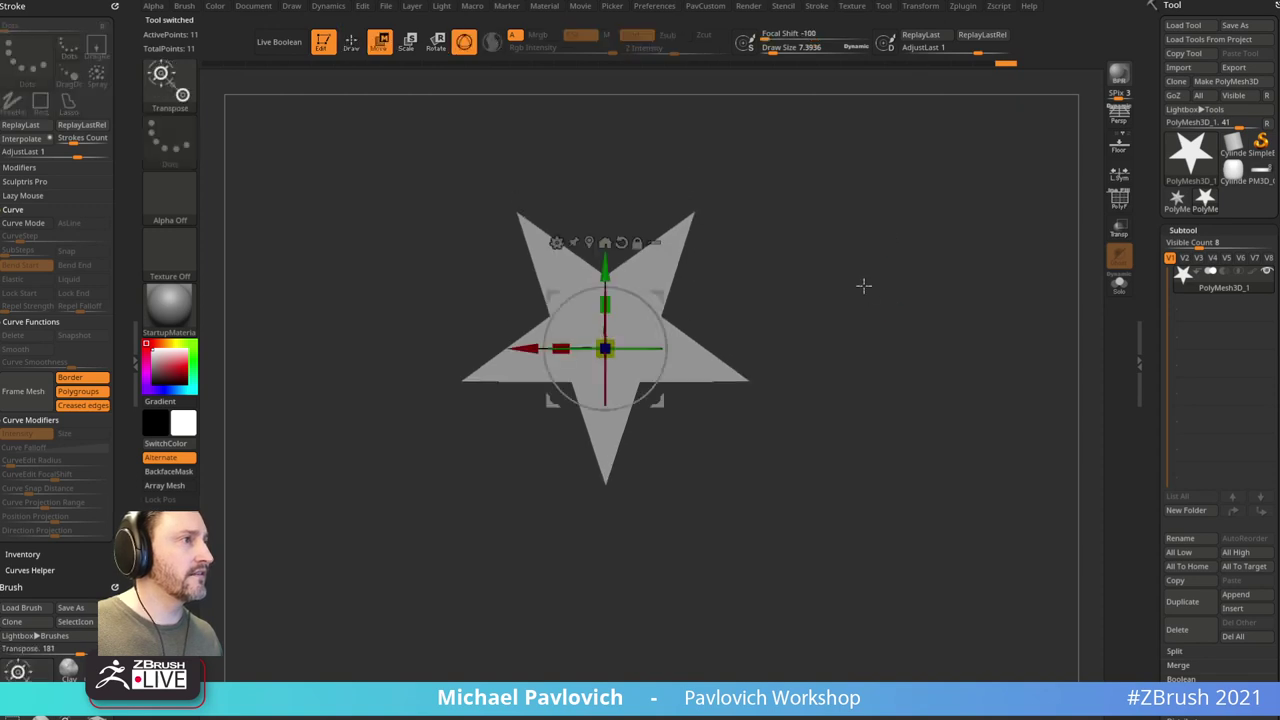
shift+drag(635, 297, 530, 500)
key(q)
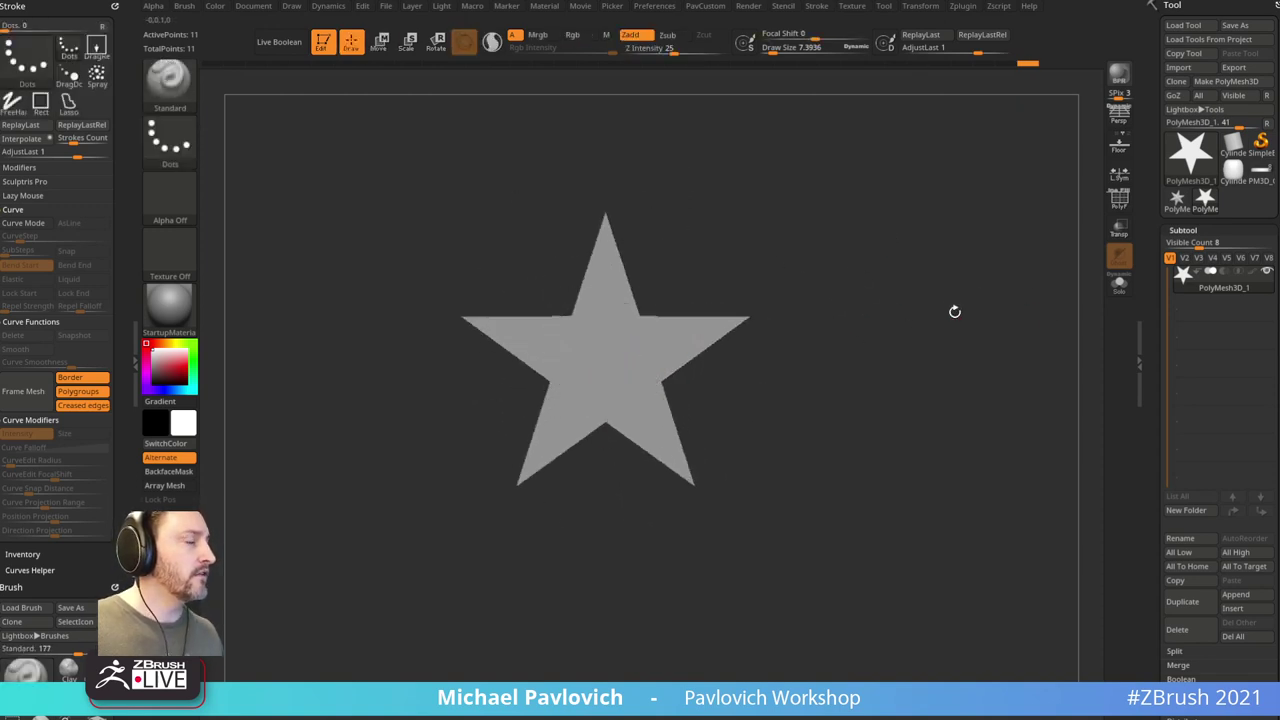
key(s)
click(934, 330)
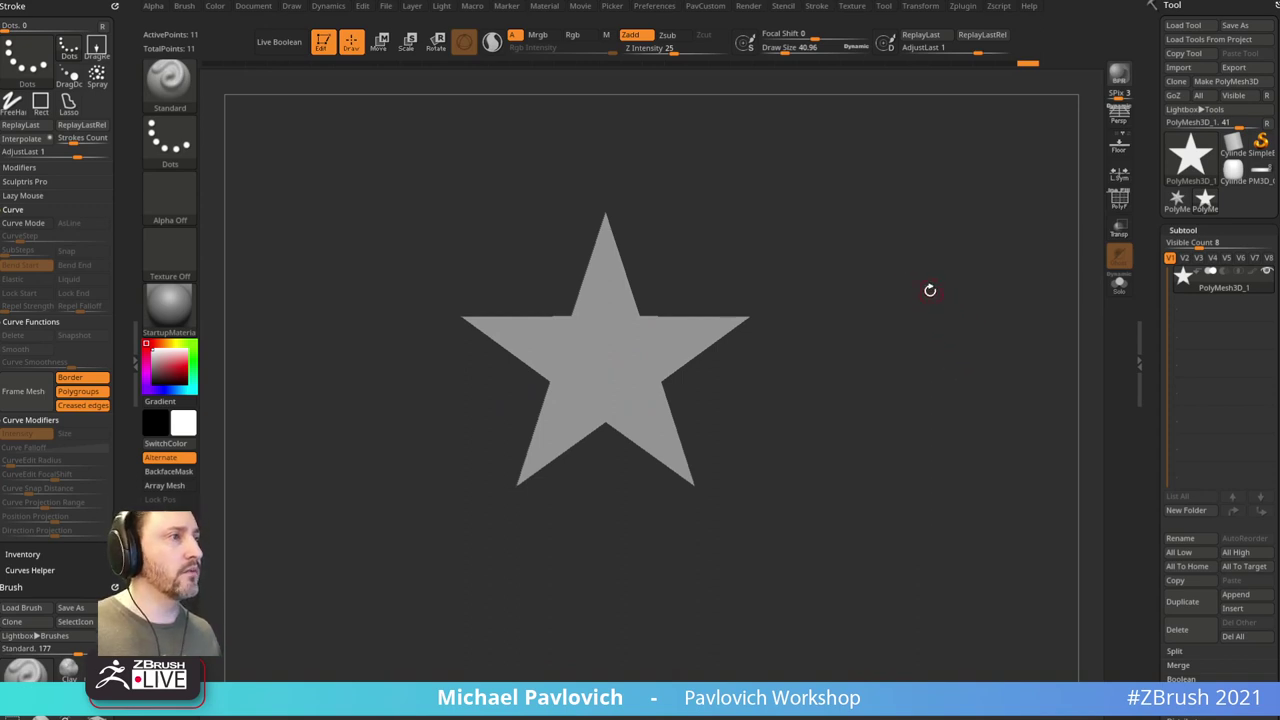
key(shift+f)
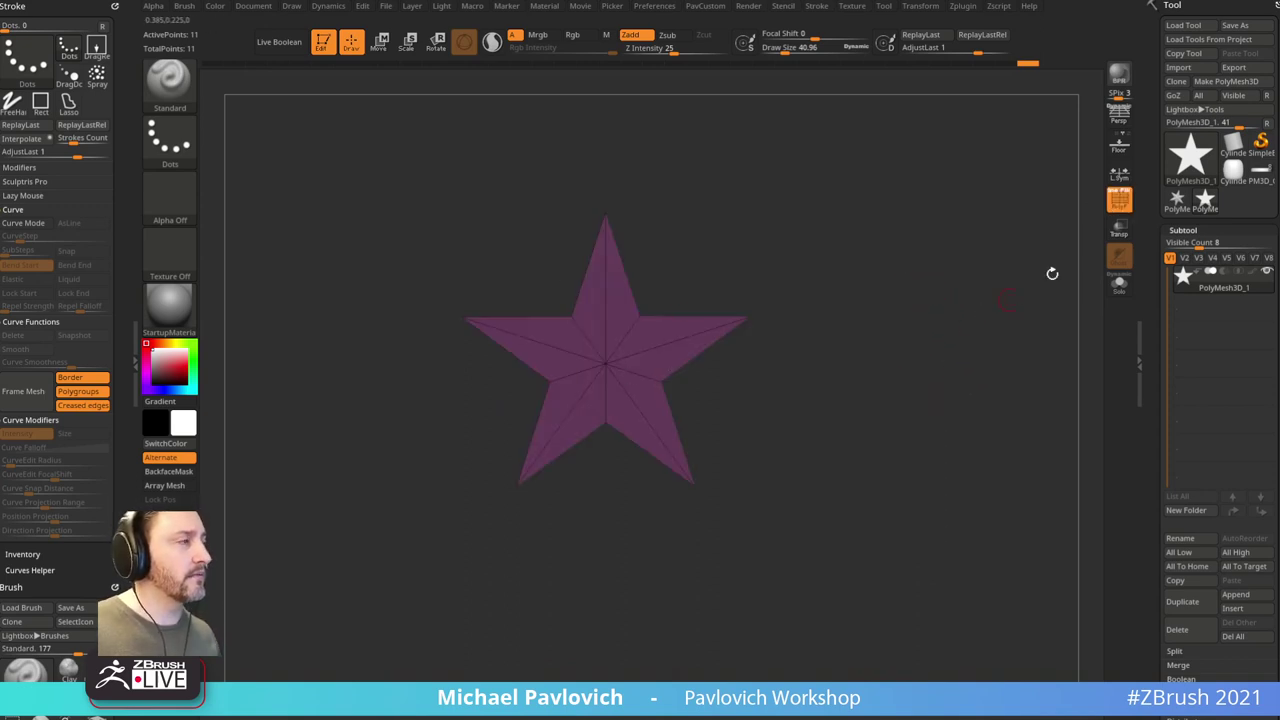
key(shift+f)
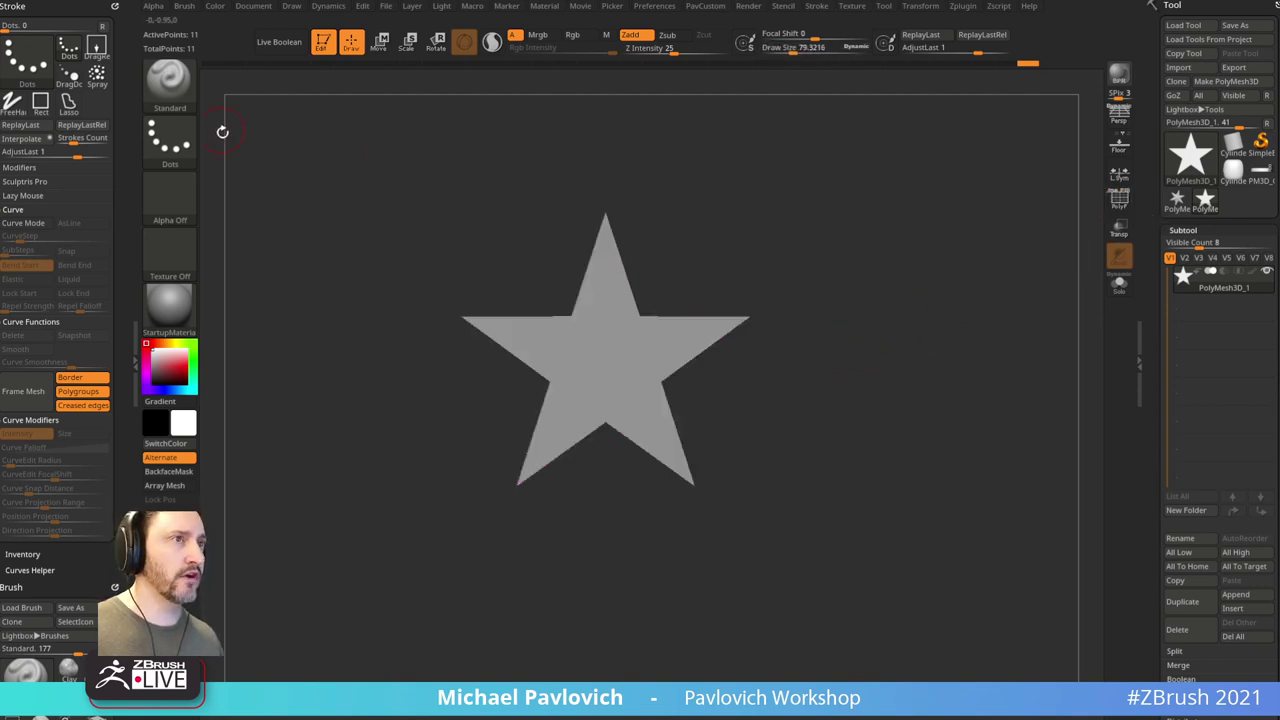
Step: Choose the star-shaped Alpha 10 and dock the Alpha palette in place of the Stroke palette
click(170, 200)
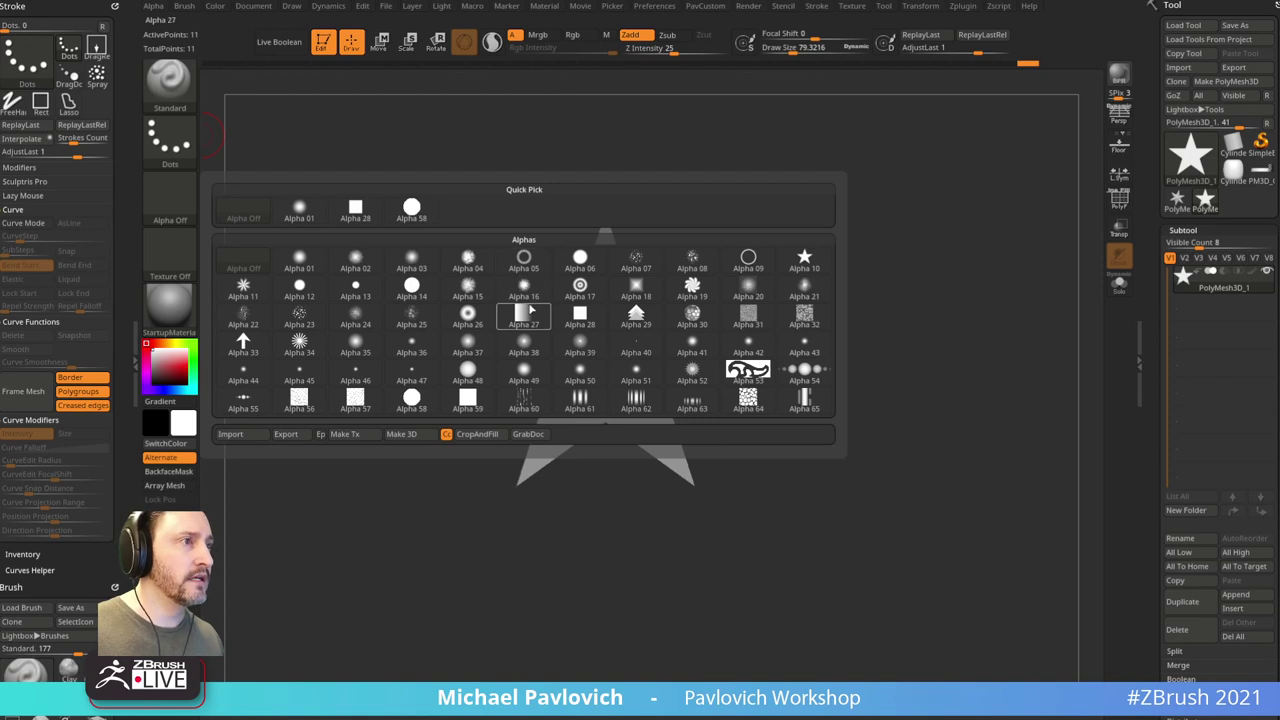
click(810, 266)
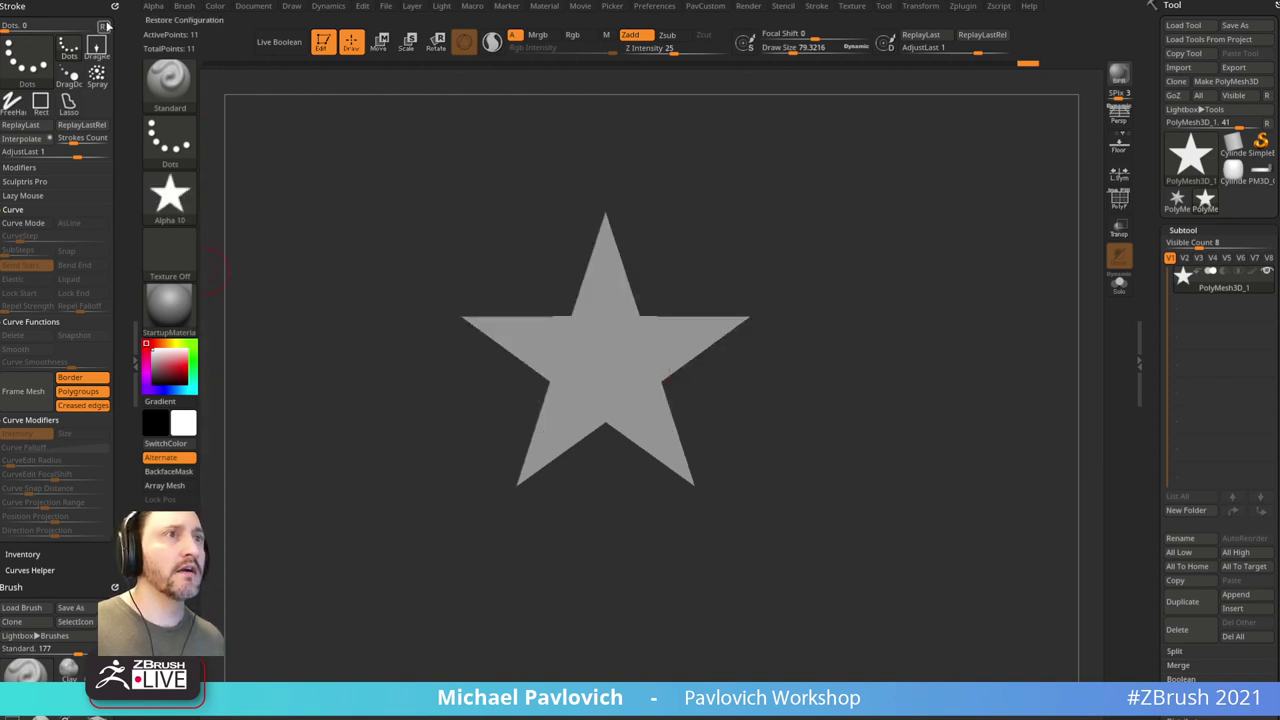
click(114, 6)
click(152, 6)
drag(143, 22, 60, 20)
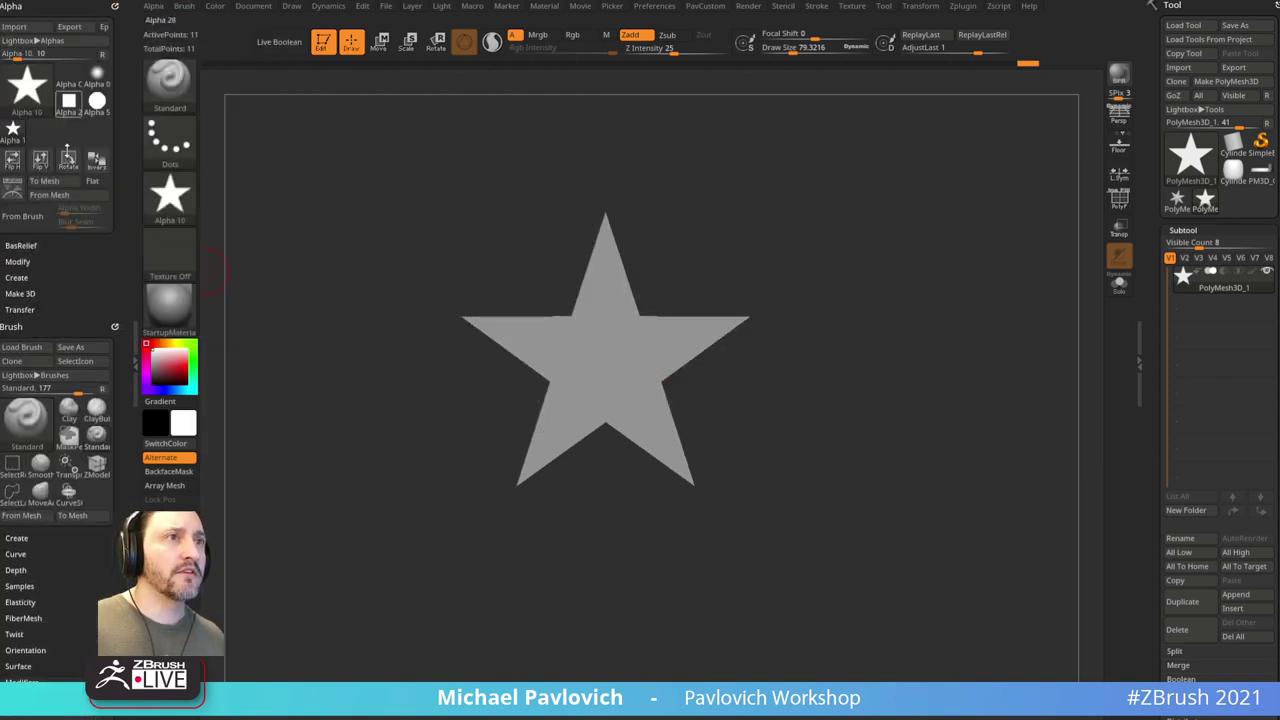
Step: Generate a single-sided 3D mesh from the star alpha with a mesh resolution of 128 and double-sided turned off
click(18, 277)
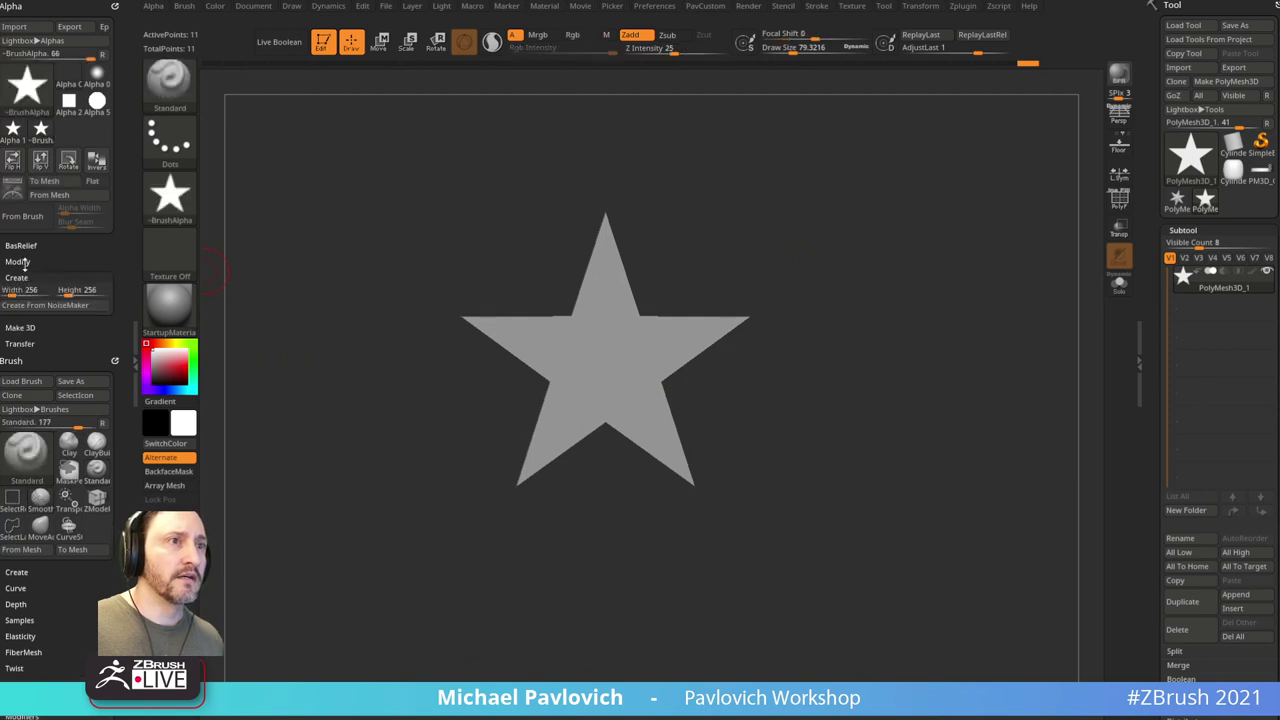
click(30, 325)
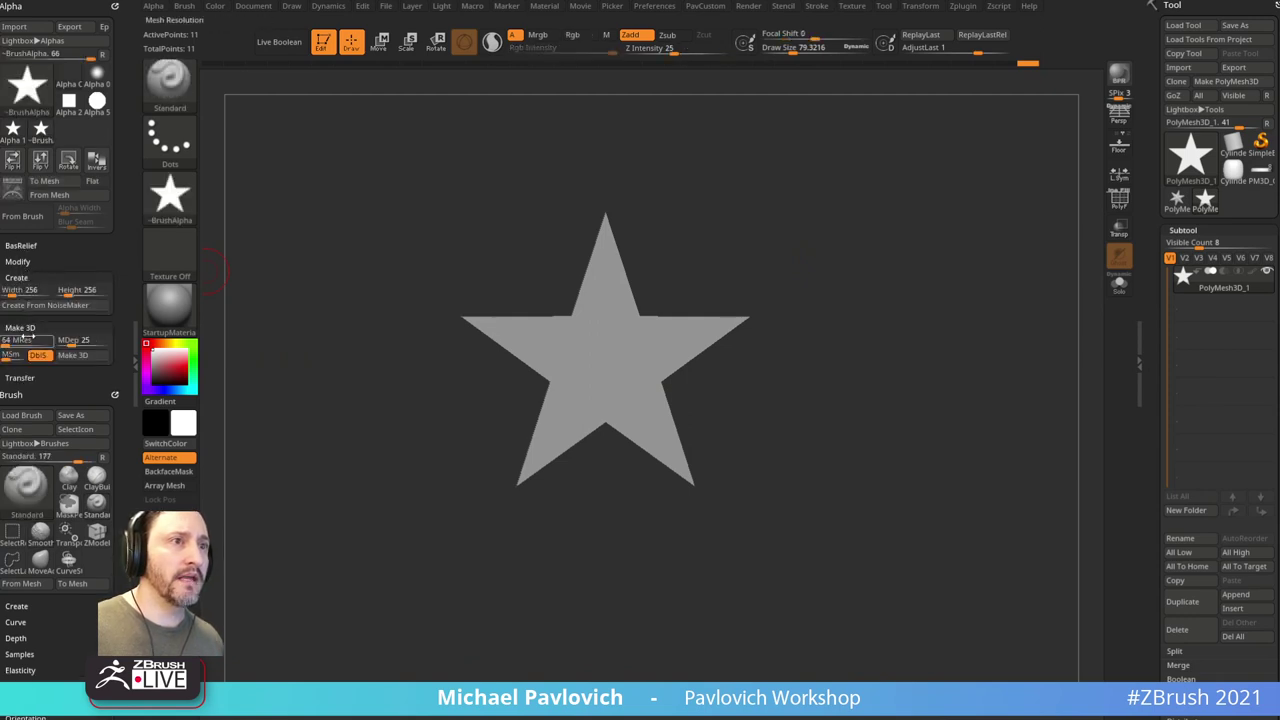
click(9, 340)
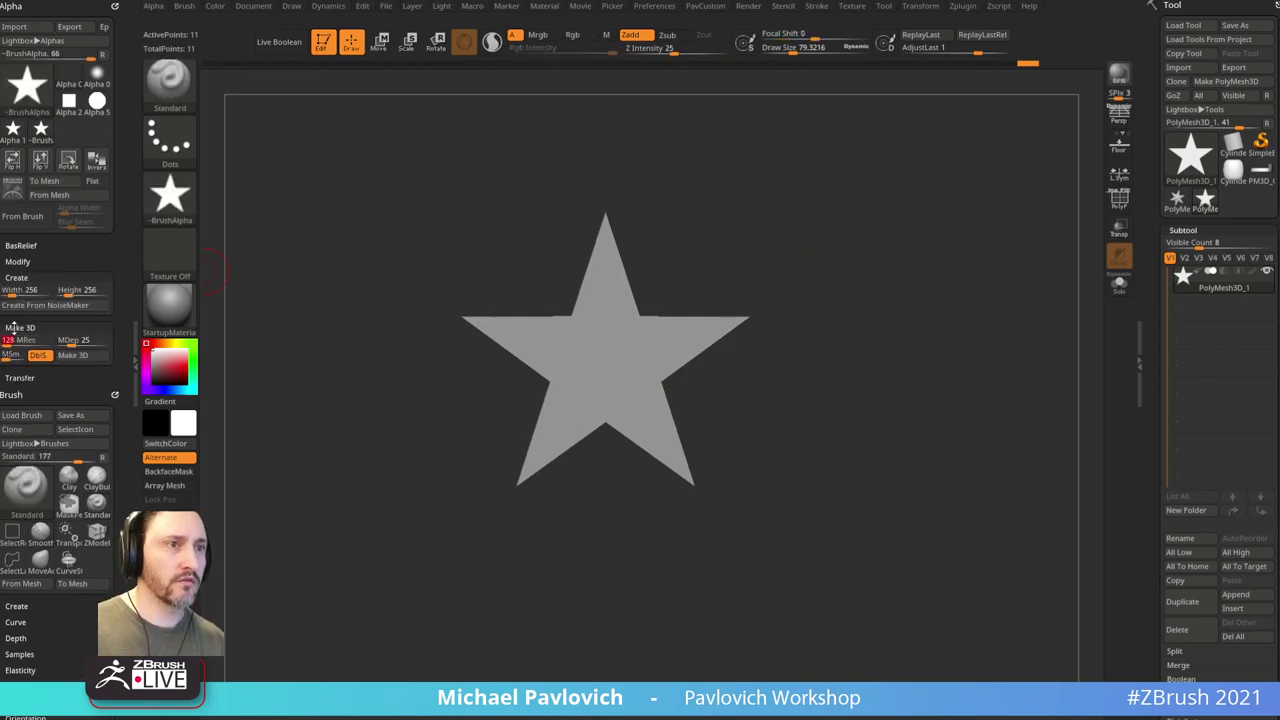
click(38, 355)
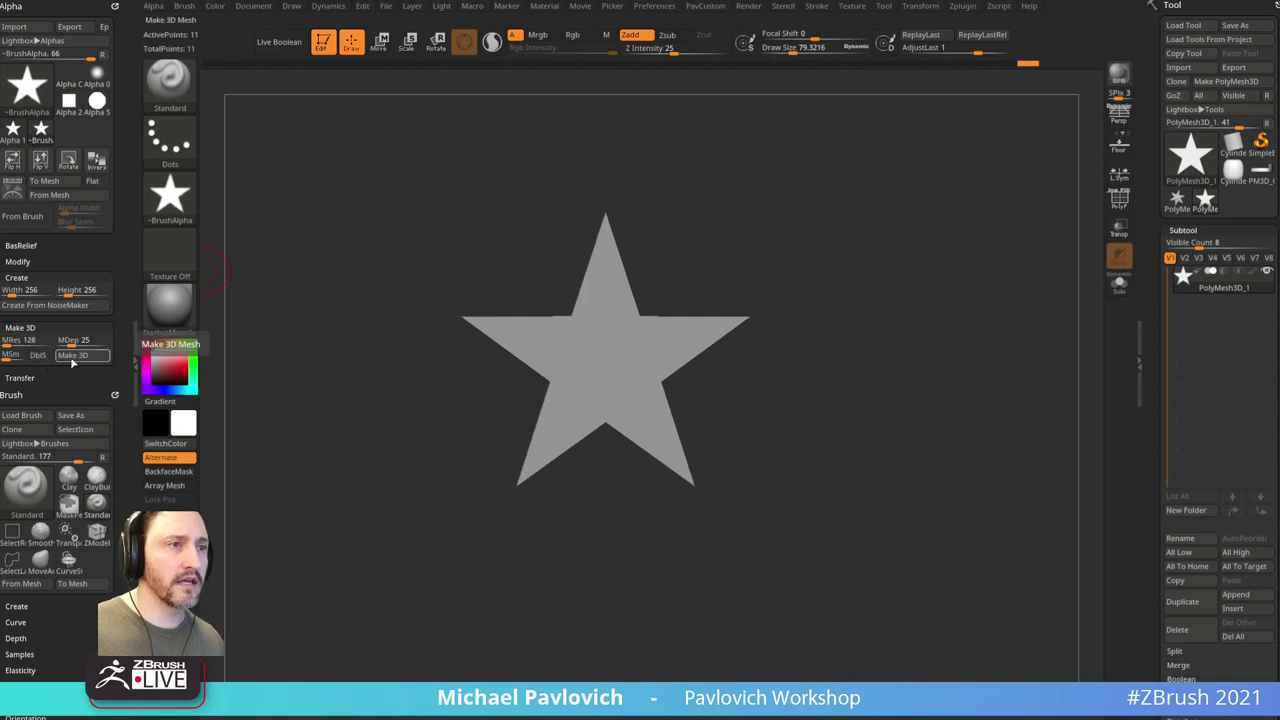
click(76, 358)
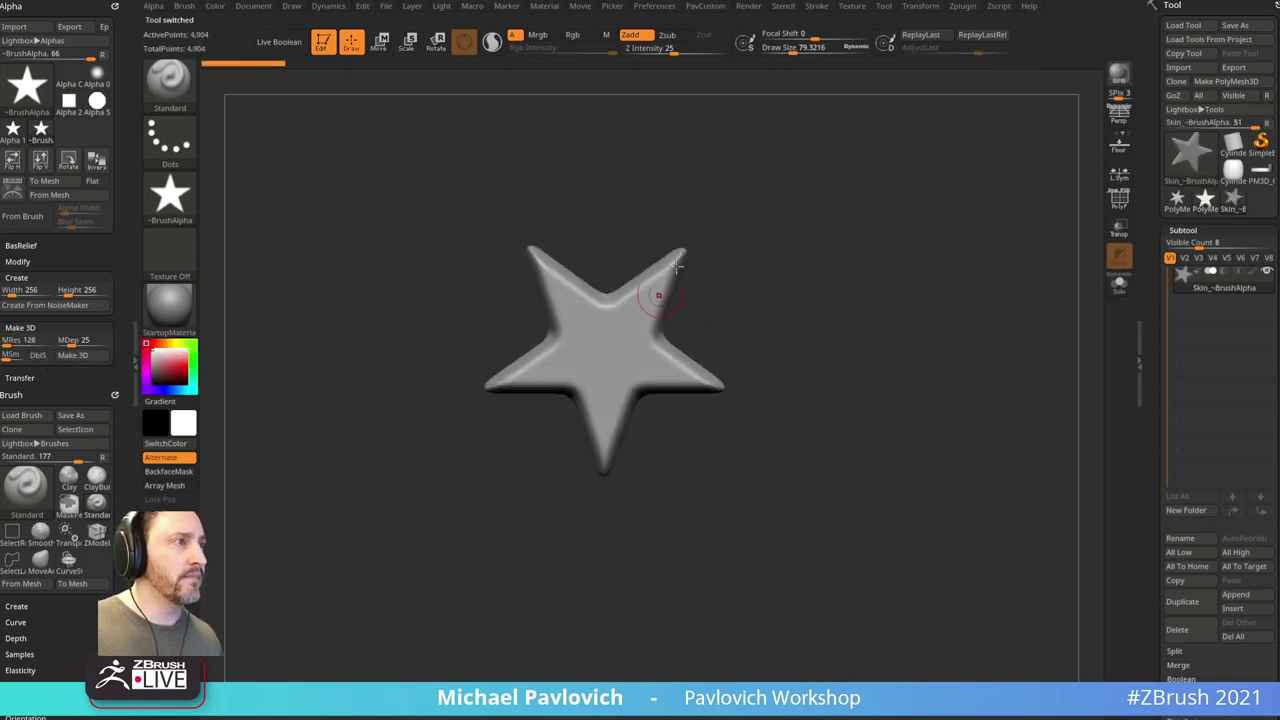
Step: Show the polyframe, inspect the star mesh from behind and regenerate it from the alpha as double-sided
click(1119, 200)
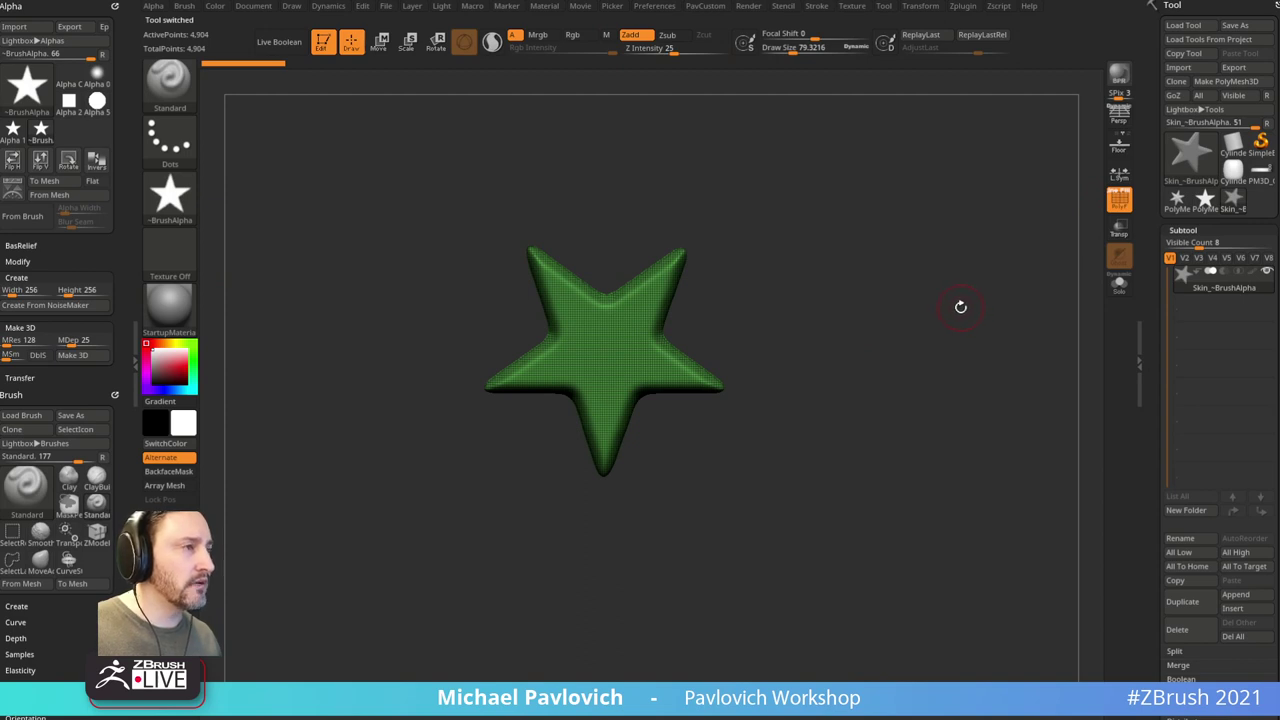
drag(896, 263, 813, 294)
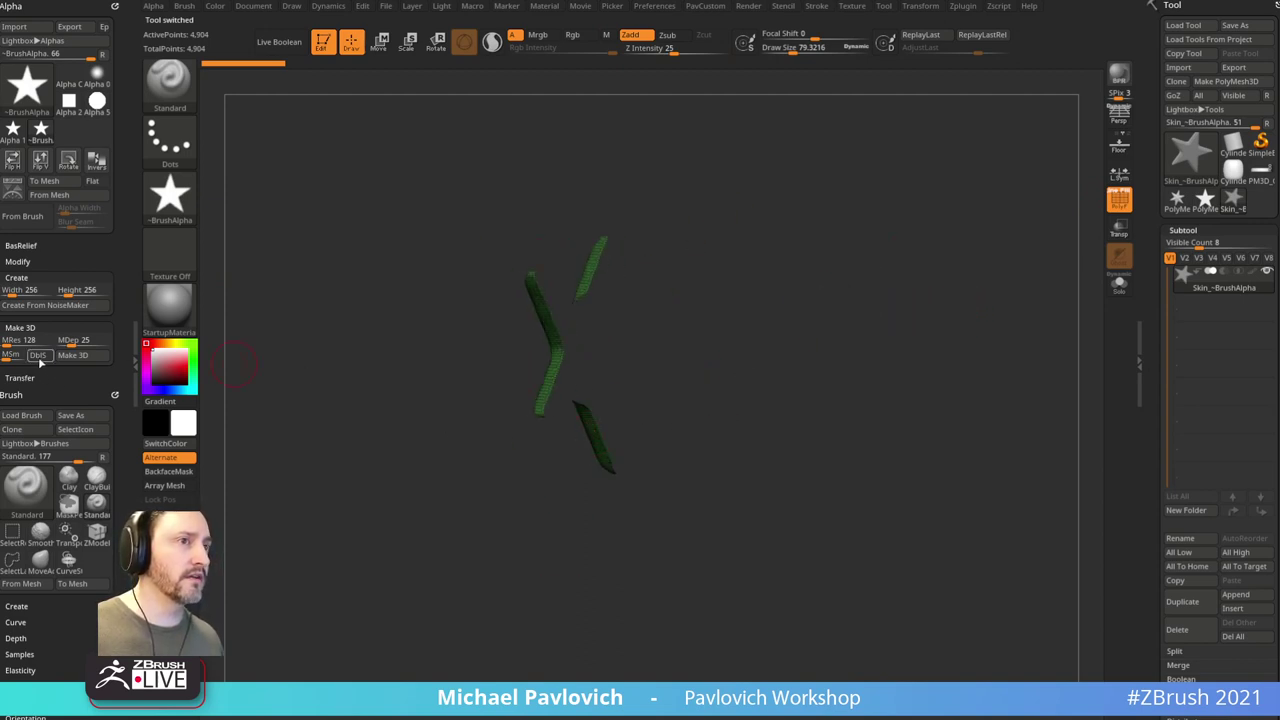
click(40, 360)
click(72, 359)
drag(715, 277, 775, 264)
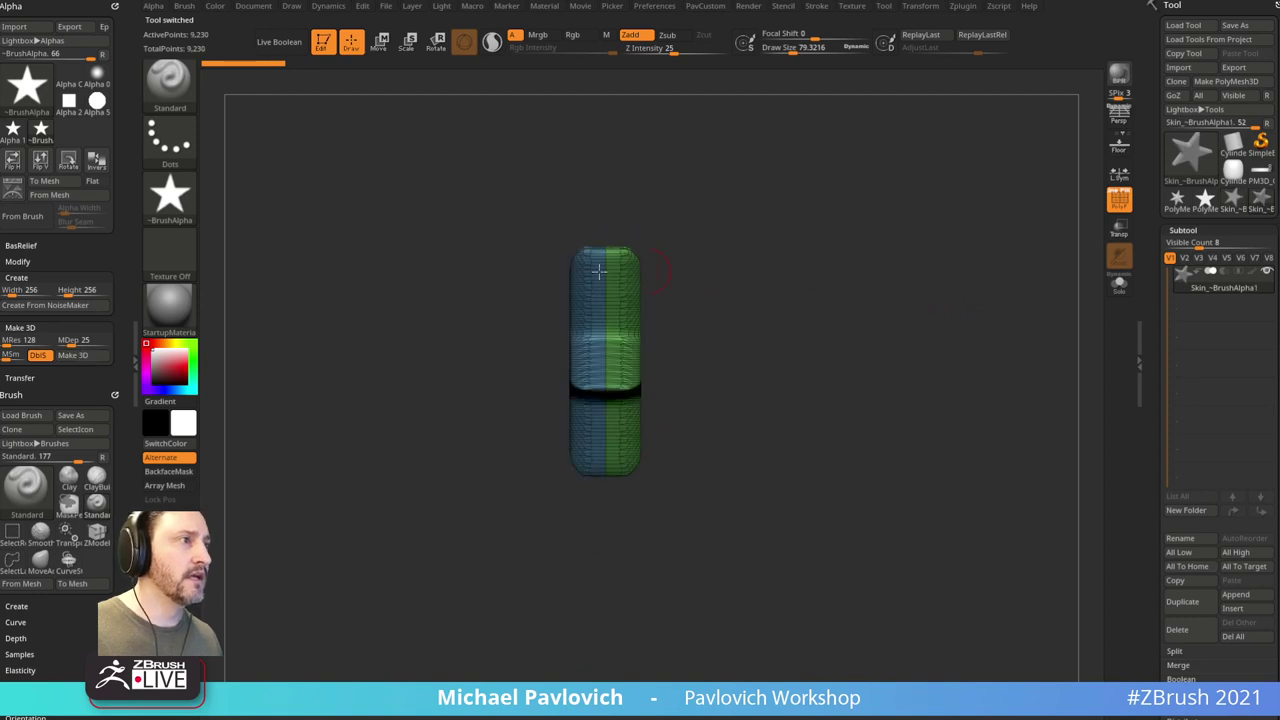
Step: Slice the rounded front and back off the star from the side view with the Knife Curve brush, leaving a thin slab
ctrl+shift+click(186, 102)
ctrl+shift+click(582, 161)
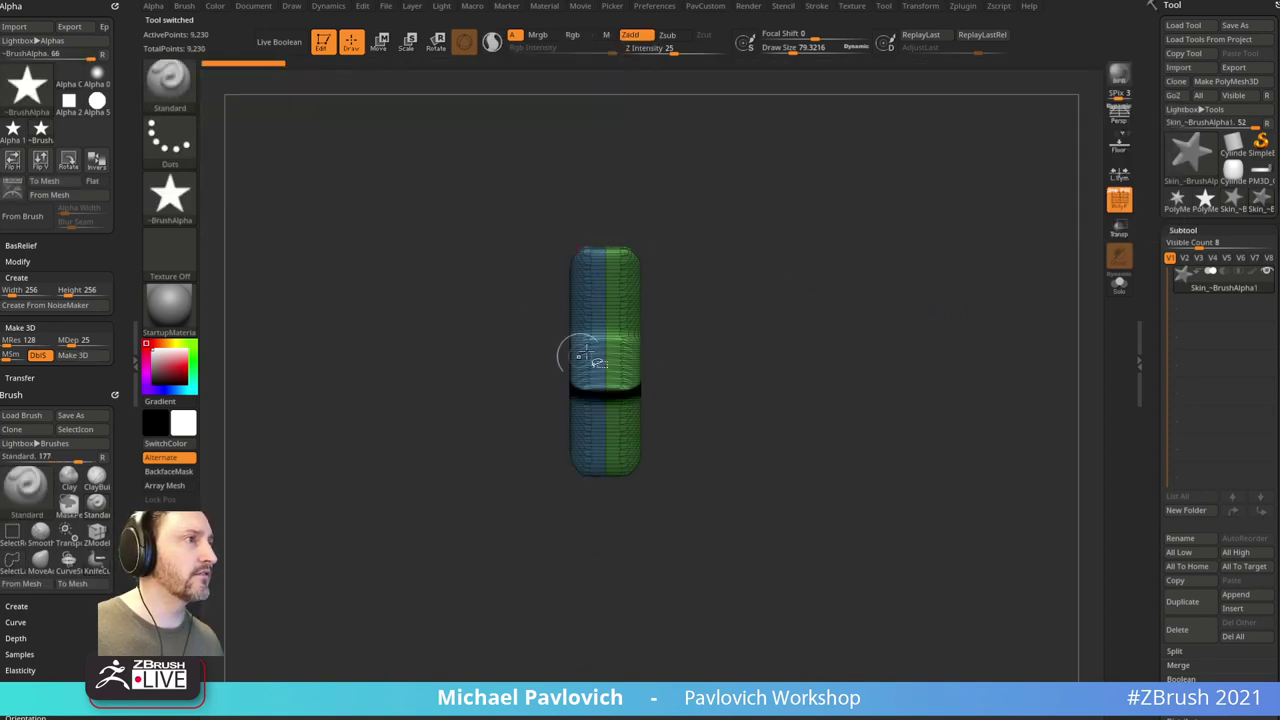
mouse_move(598, 167)
ctrl+shift+mouse_down()
mouse_move(571, 573)
mouse_move(594, 594)
ctrl+shift+mouse_up()
drag(817, 306, 862, 289)
mouse_move(862, 289)
shift+mouse_down()
mouse_move(874, 288)
mouse_move(786, 274)
shift+mouse_up()
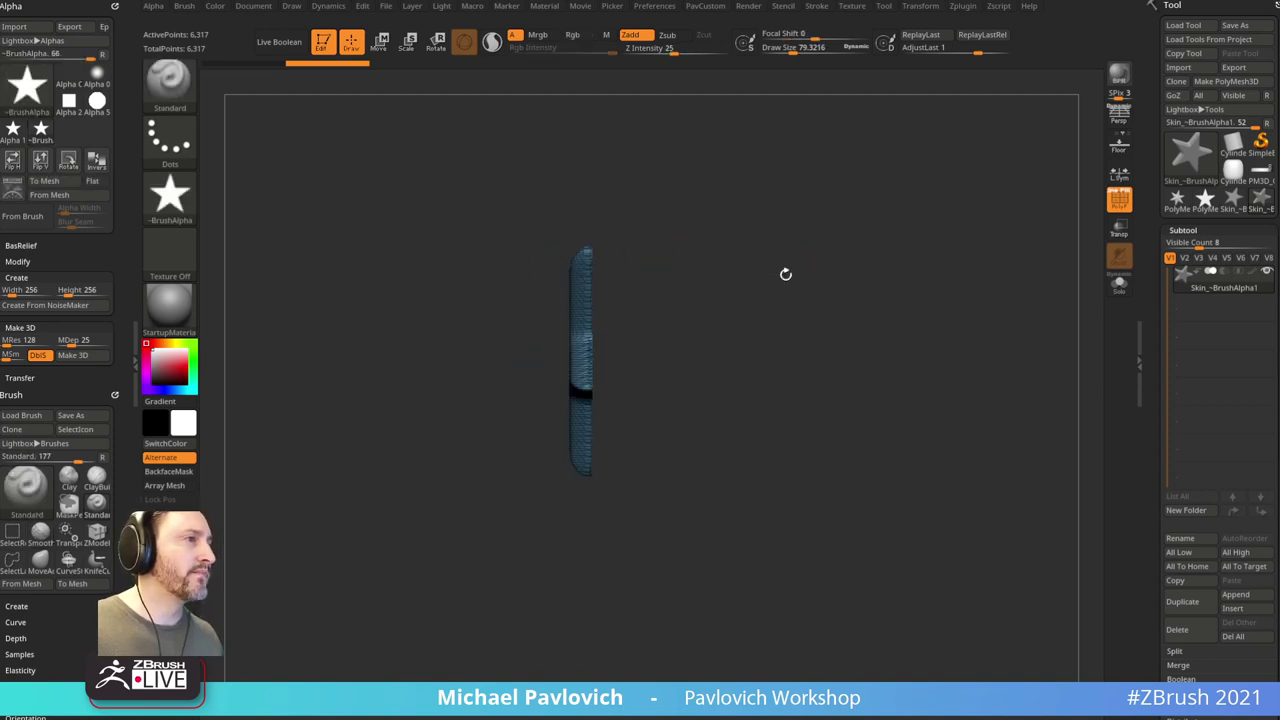
mouse_move(583, 553)
ctrl+shift+mouse_down()
mouse_move(571, 126)
mouse_move(562, 132)
ctrl+shift+mouse_up()
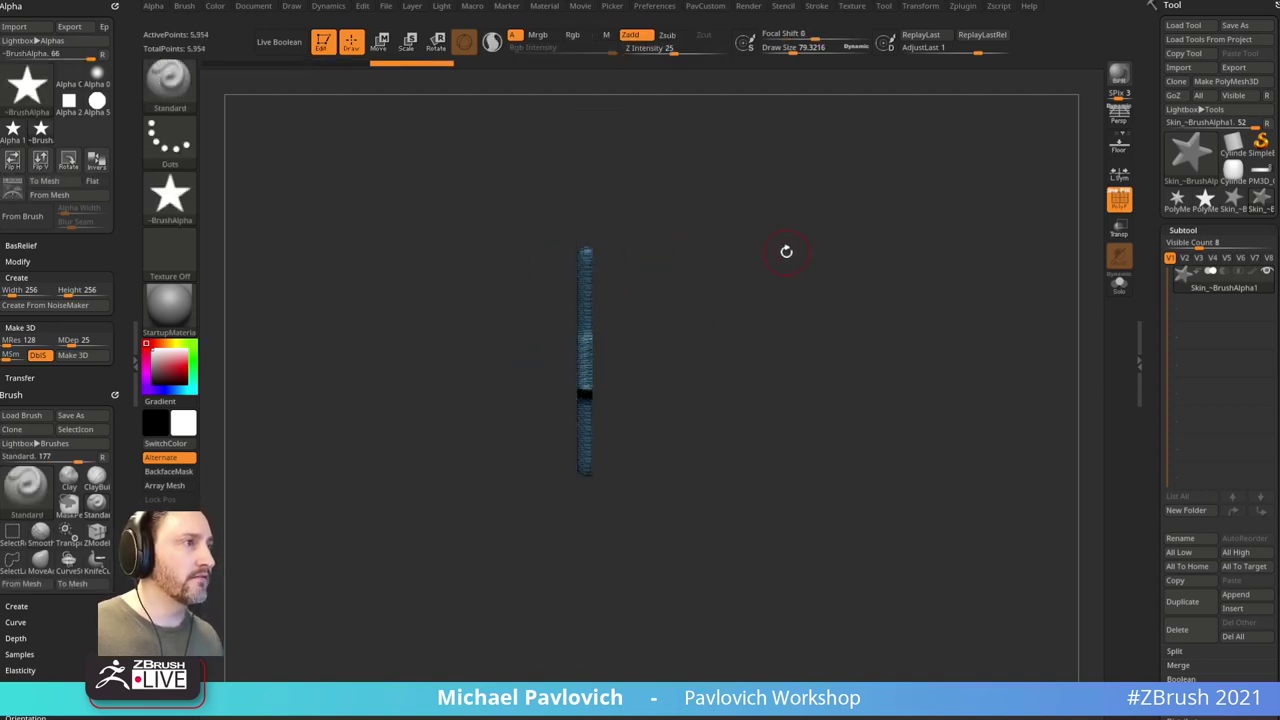
shift+drag(786, 251, 848, 266)
Step: Bring up the topology and remeshing options for the sliced star
key(space)
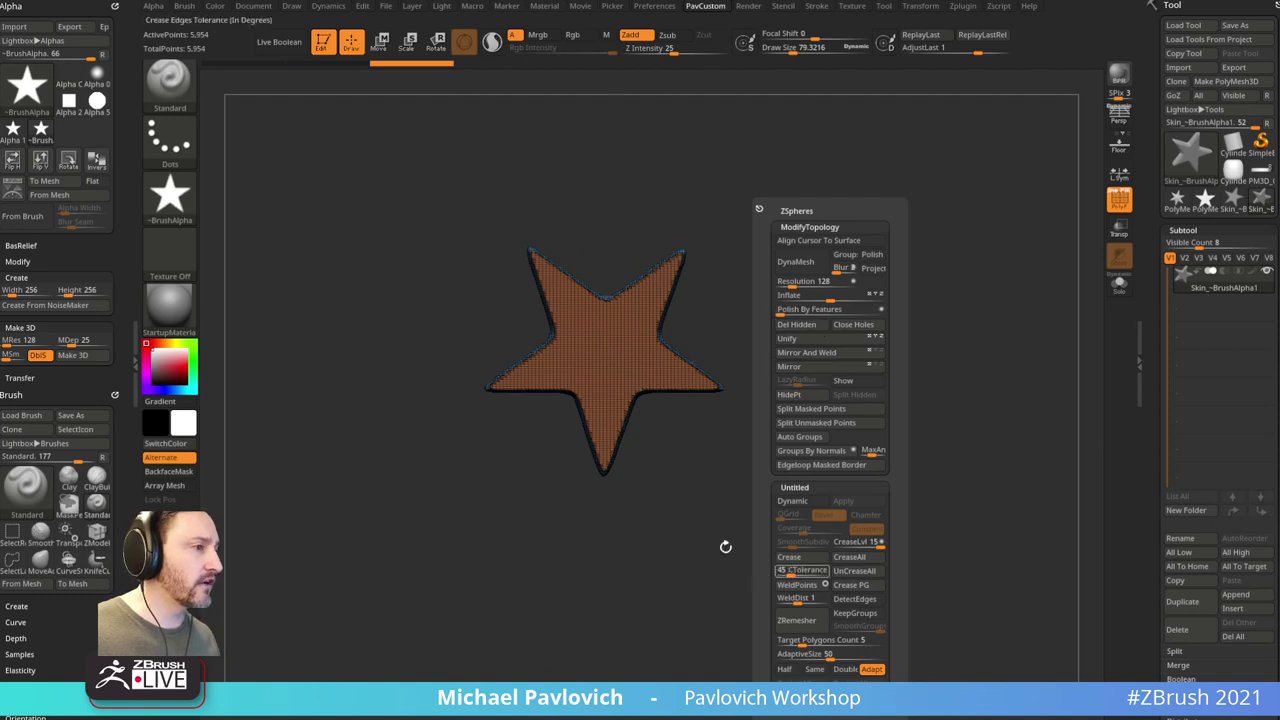
key(space)
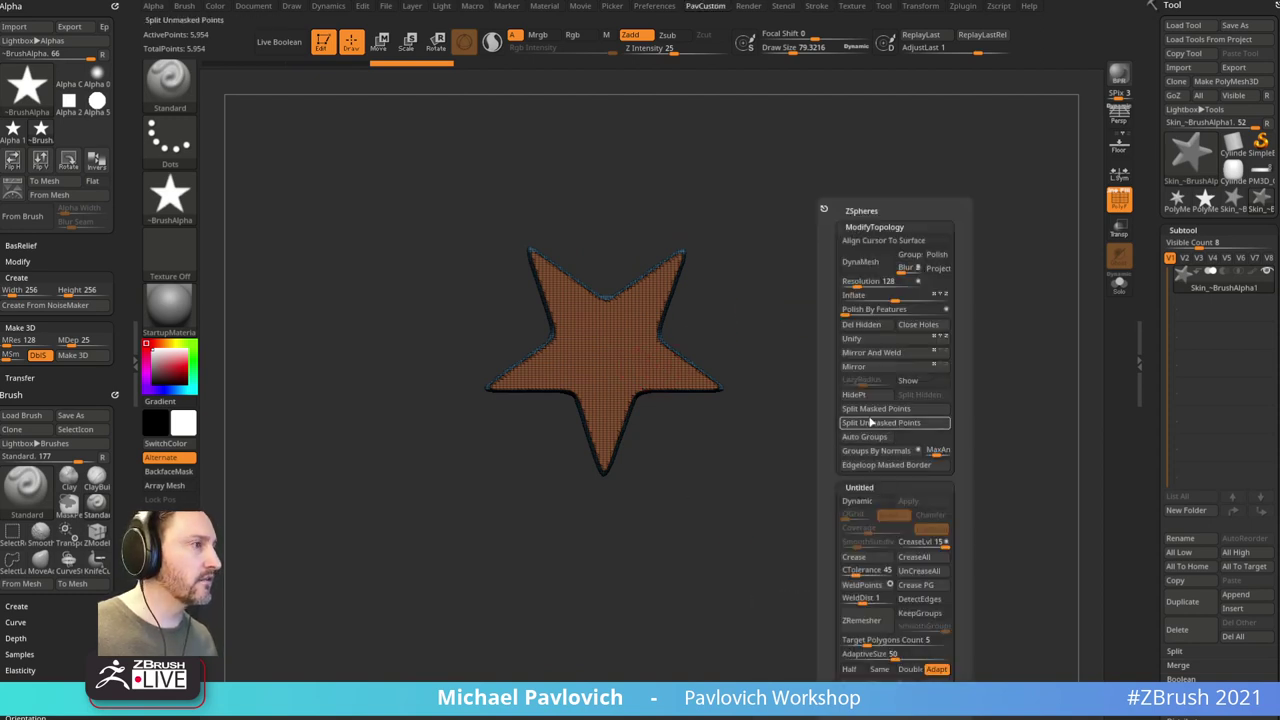
Step: Mirror and weld the star, and configure ZRemesher with Half, AdaptiveSize 0, KeepGroups on and SmoothGroups at its minimum
click(872, 354)
key(space)
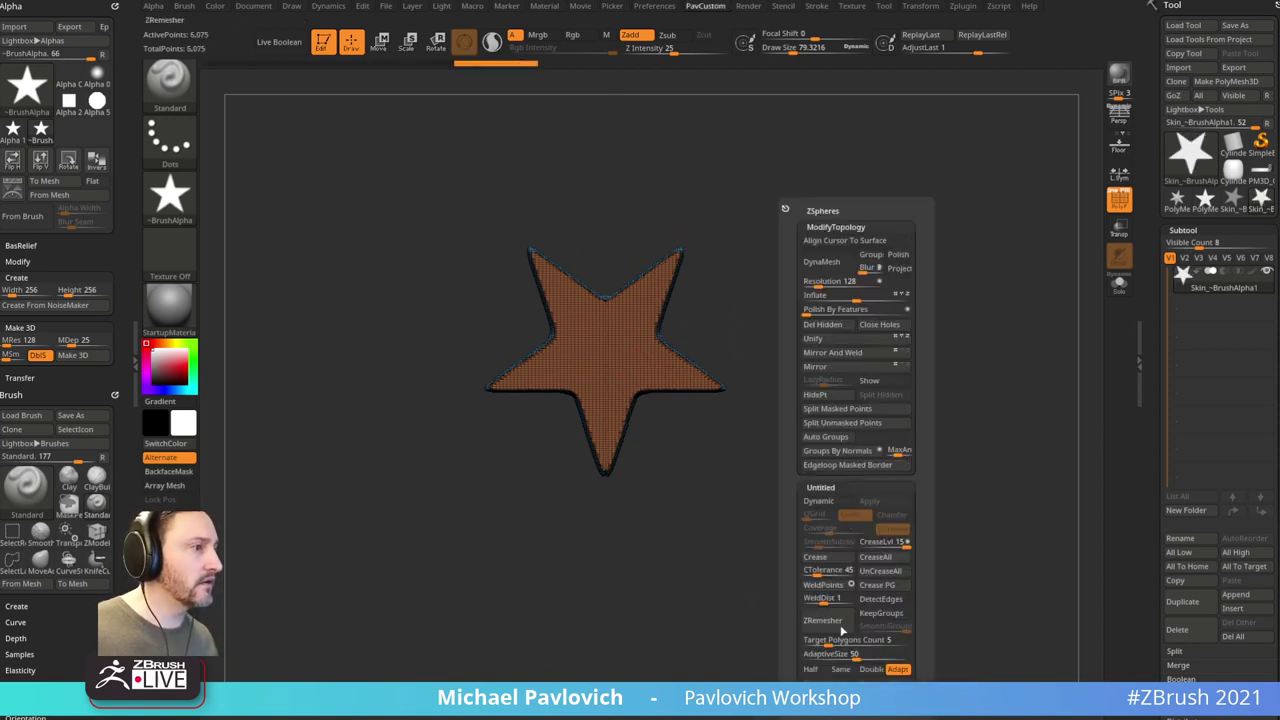
click(826, 654)
click(812, 669)
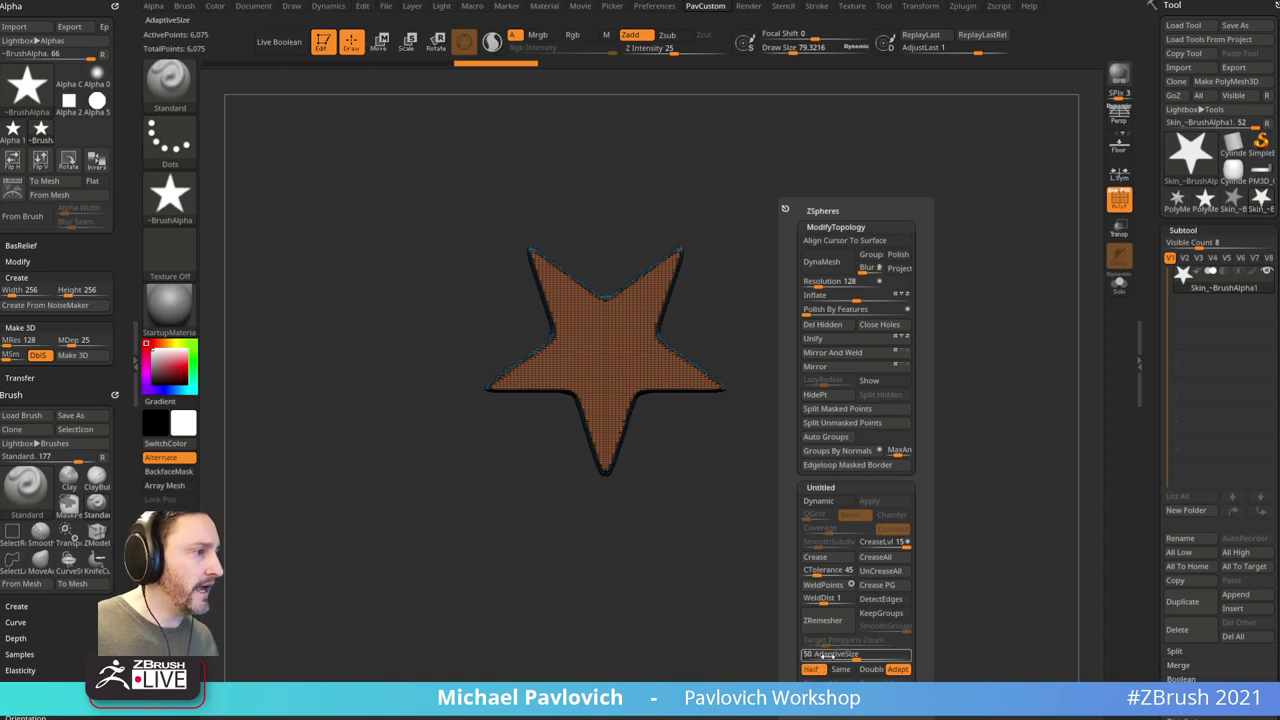
drag(830, 656, 797, 657)
click(872, 614)
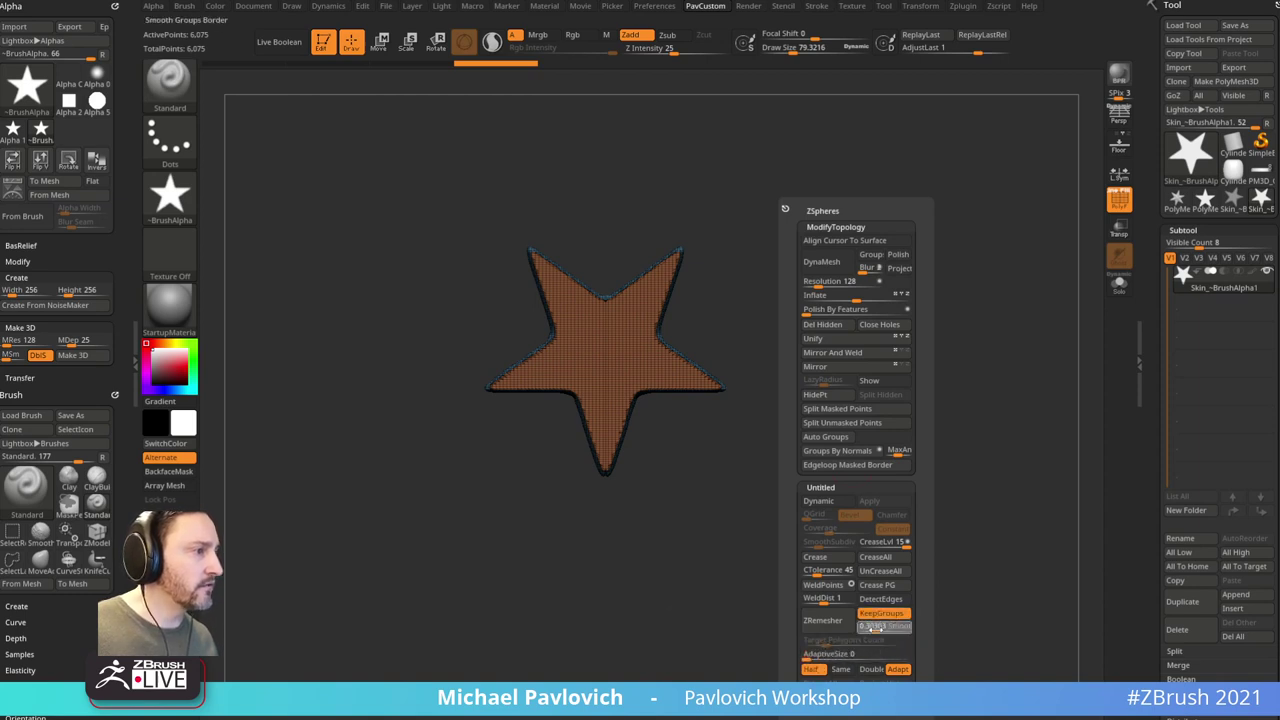
click(852, 624)
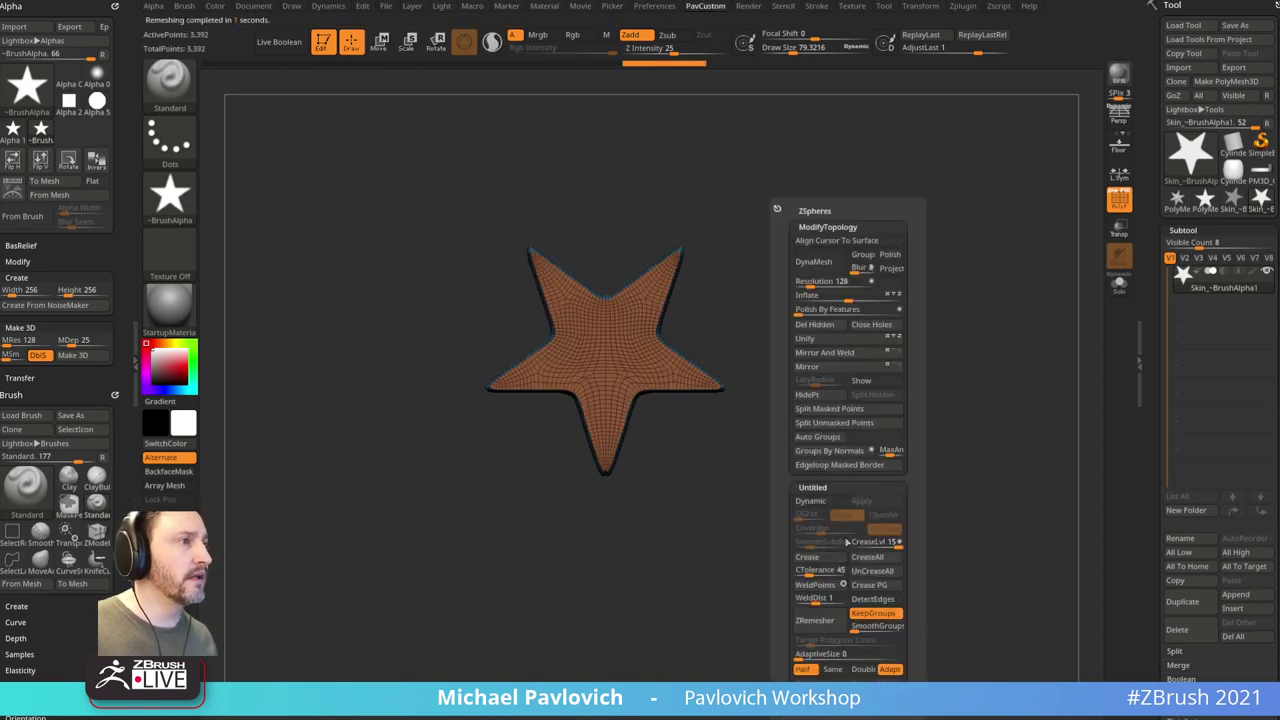
Step: Run ZRemesher on the star repeatedly to reduce it to a sparse, clean quad mesh
click(816, 624)
click(822, 624)
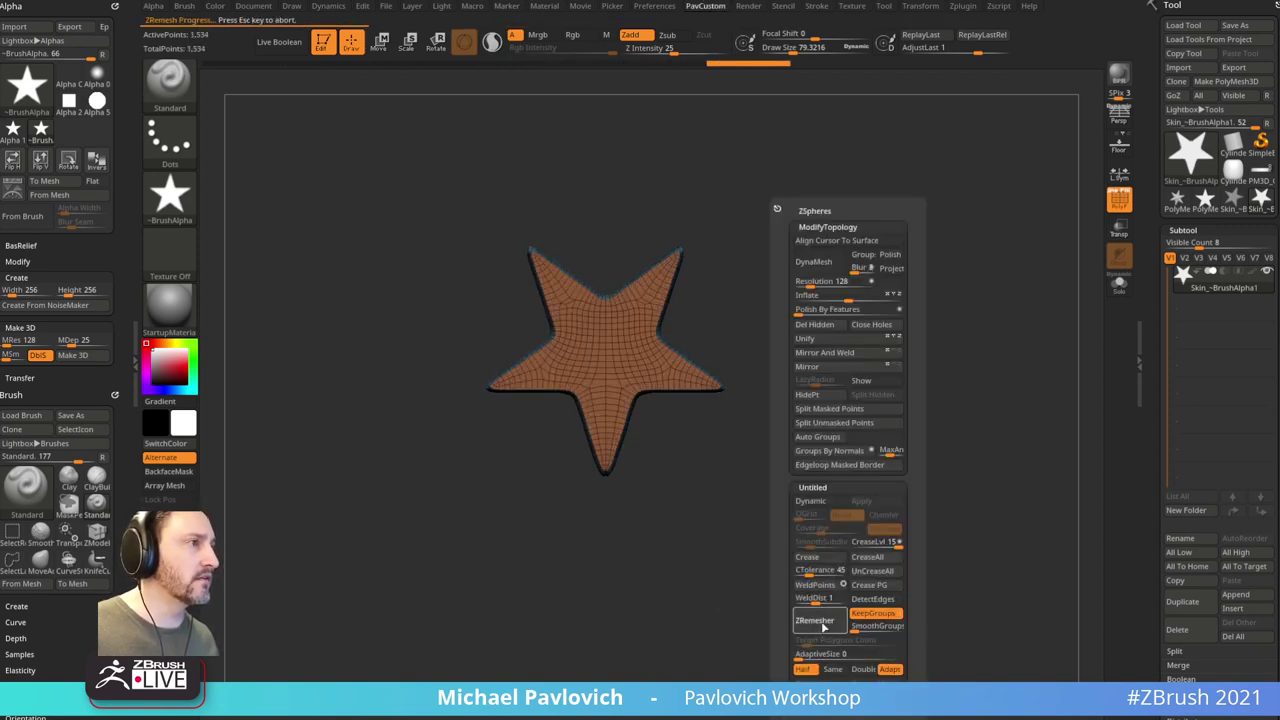
click(822, 624)
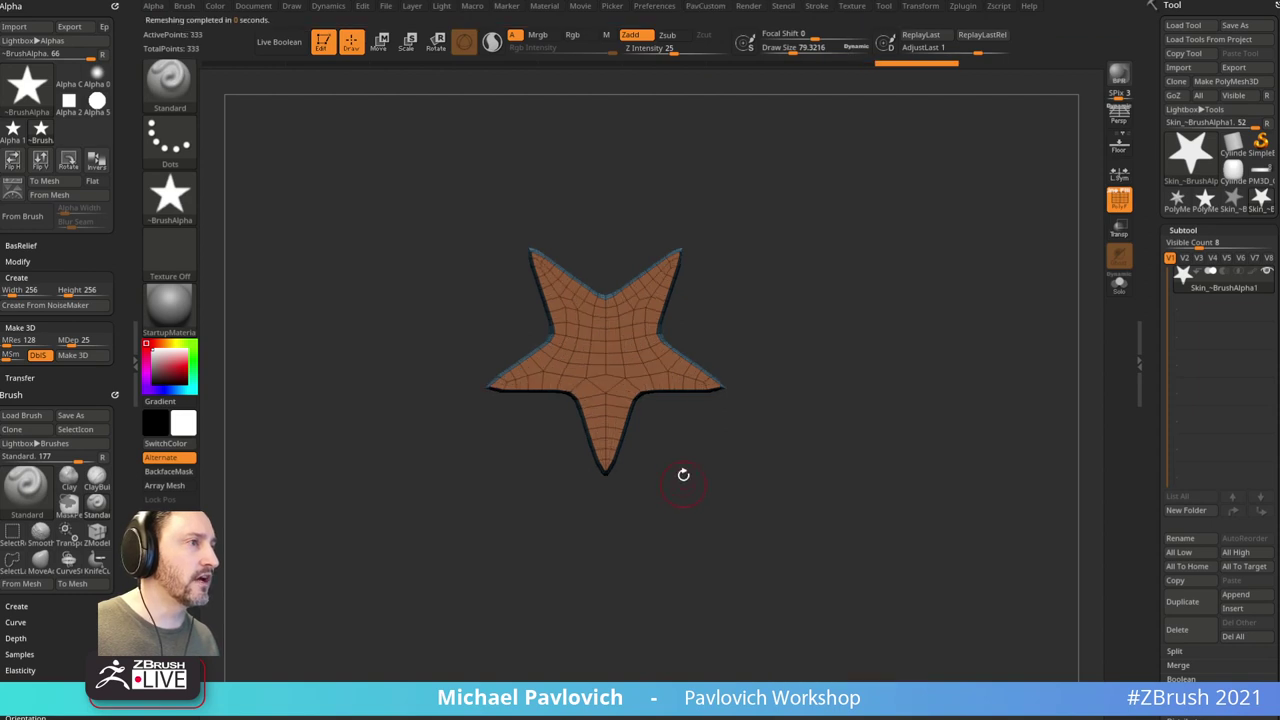
Step: Isolate the star's front face polygroup and delete the hidden geometry
drag(683, 477, 779, 450)
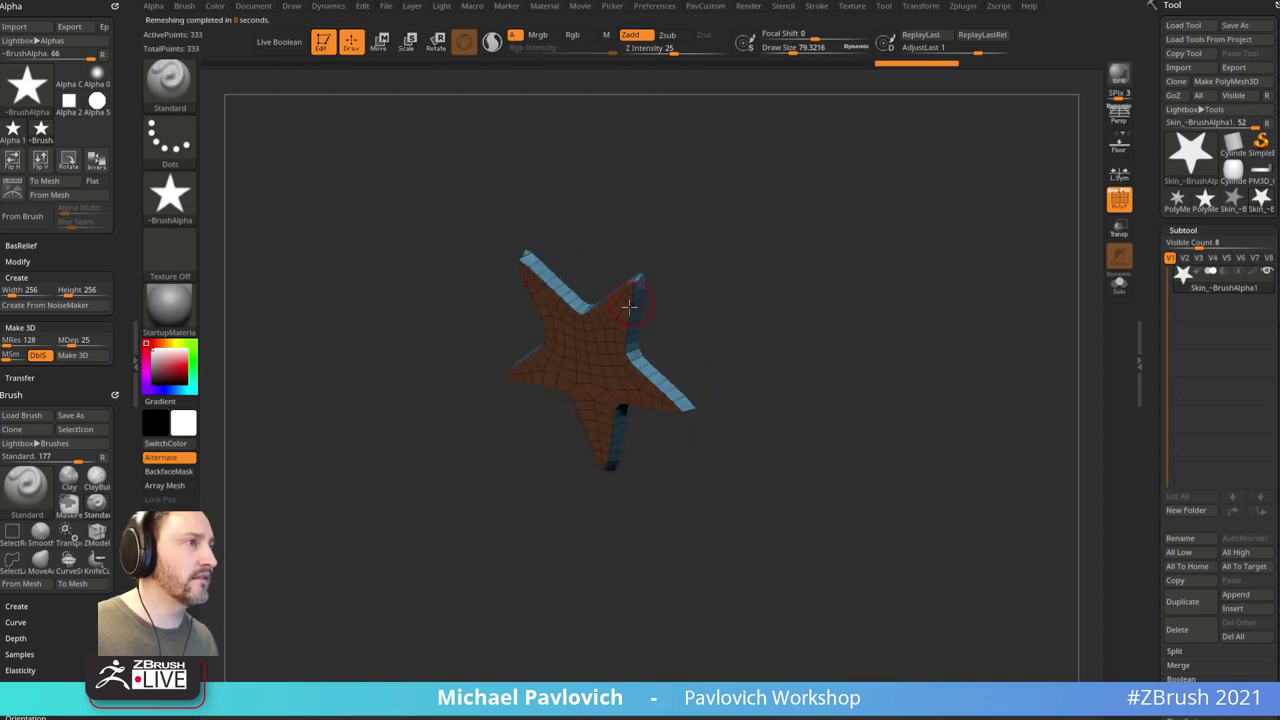
drag(725, 348, 695, 323)
ctrl+shift+click(596, 350)
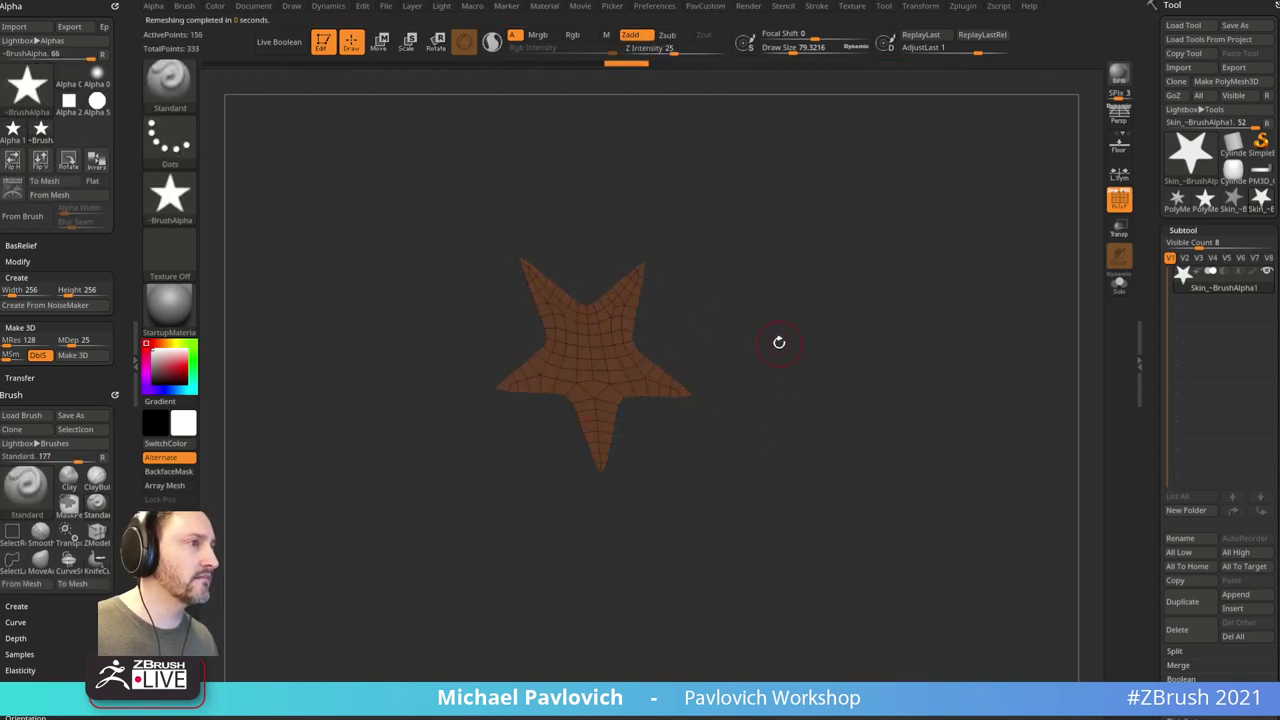
key(space)
click(757, 328)
Step: Choose the ZModeler brush and set its polygon action to QMesh with the Polygroup All target
key(b)
key(z)
key(m)
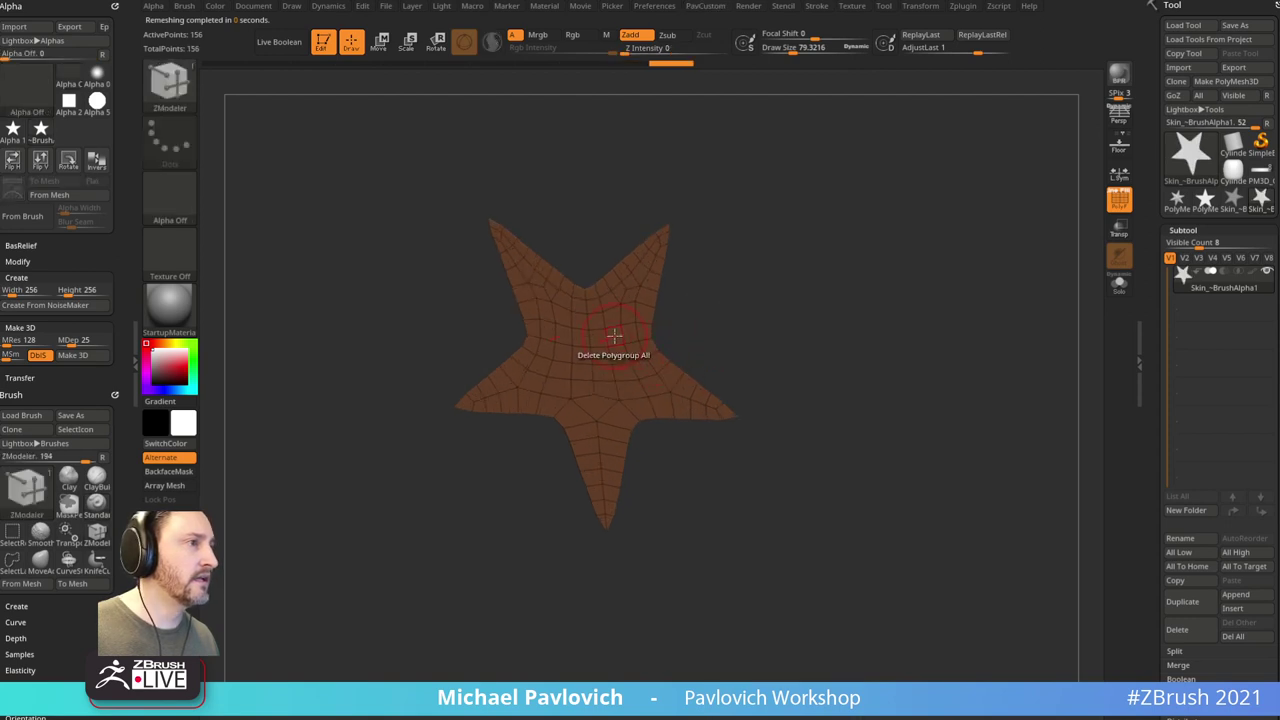
key(space)
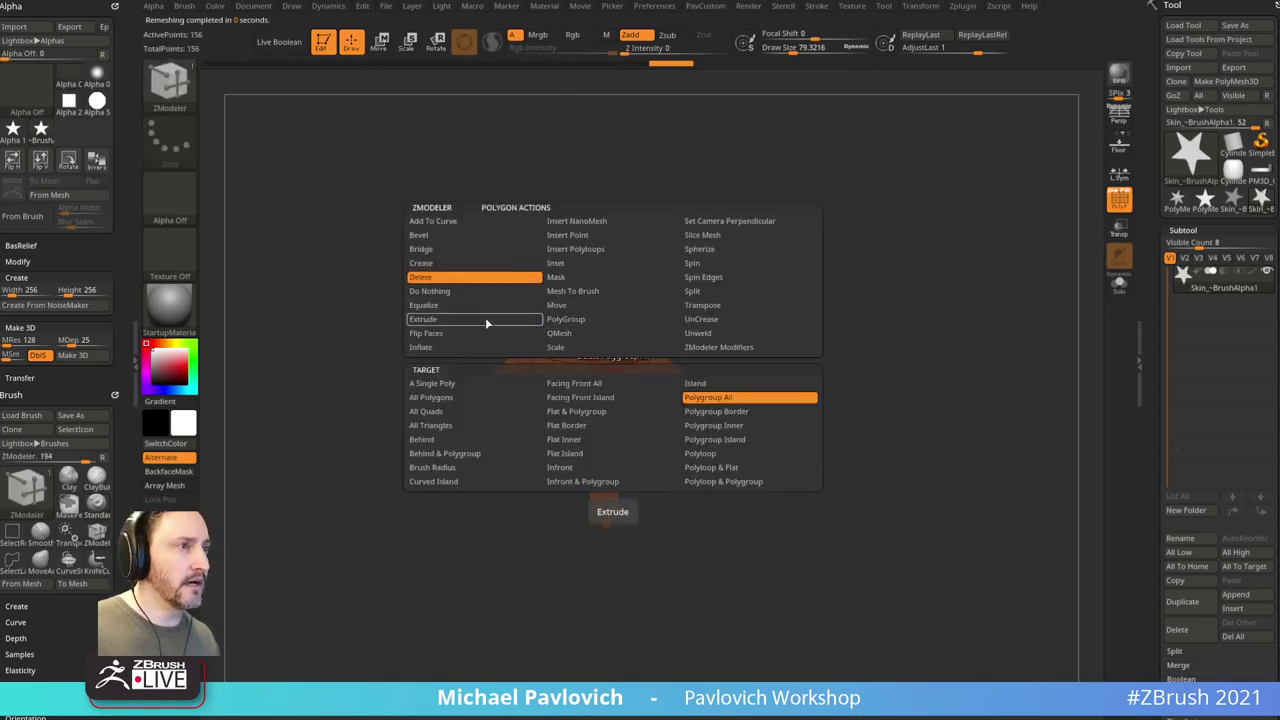
click(582, 334)
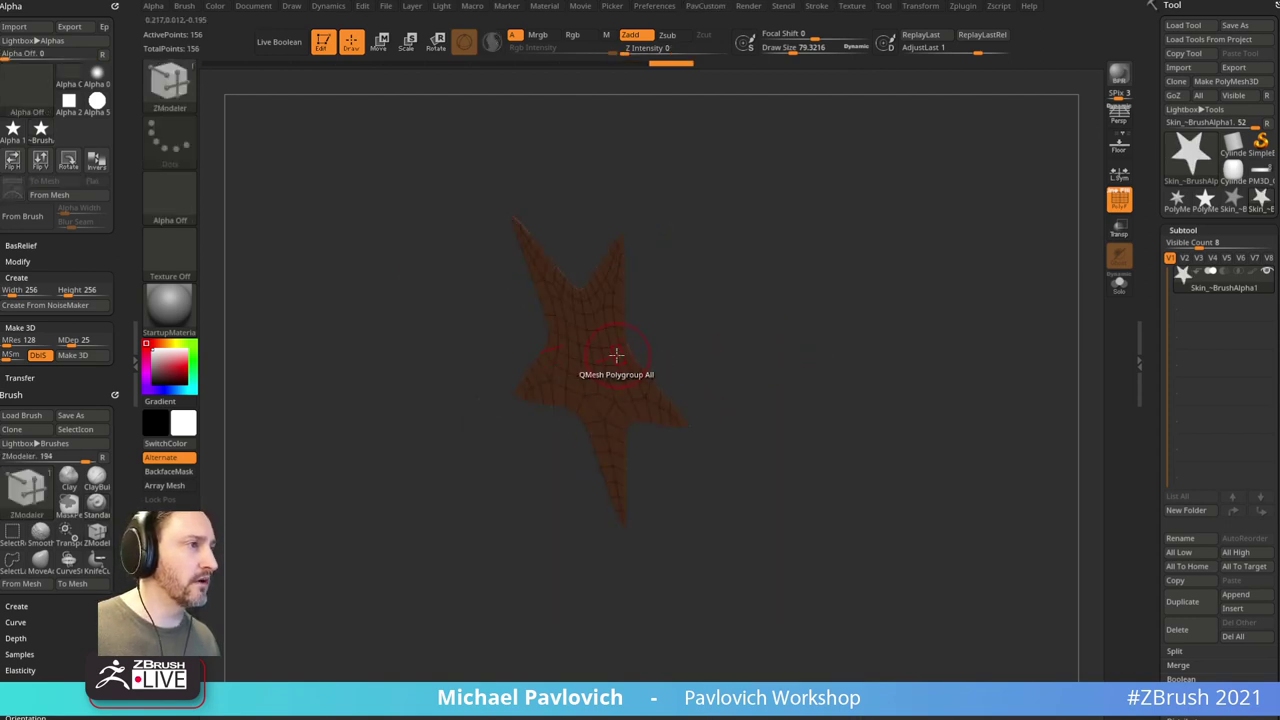
Step: QMesh the flat star face into a thick solid, and mirror and weld the result
drag(614, 357, 576, 368)
shift+drag(740, 327, 783, 246)
key(2)
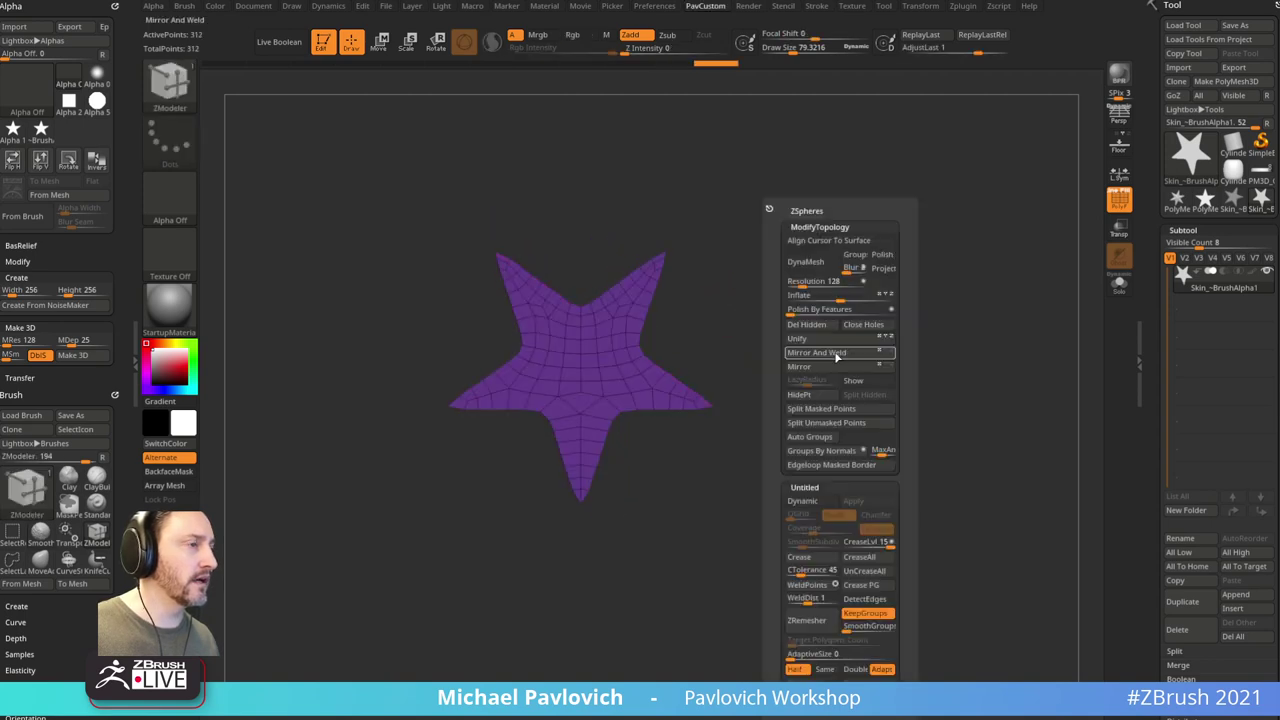
click(837, 354)
drag(826, 346, 911, 356)
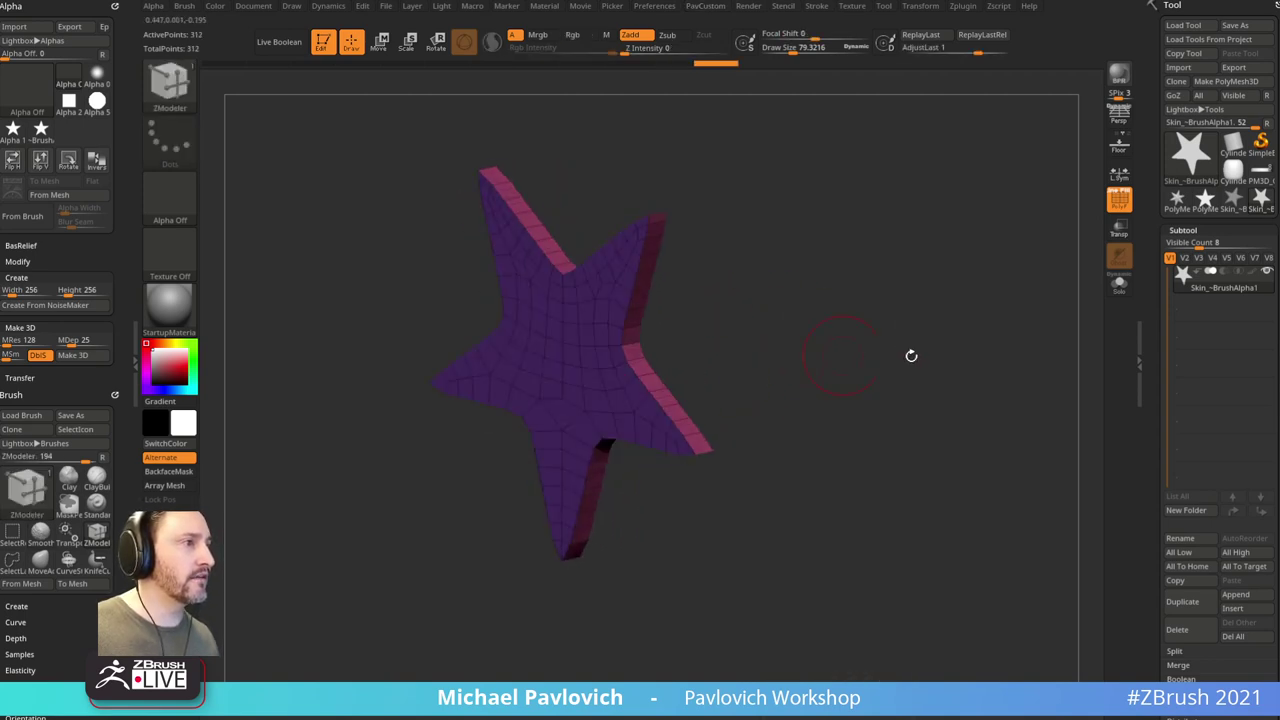
Step: Bevel the star's outline edges using the Crease settings, with a Bevel Width of 0.1351
drag(1148, 446, 1145, 298)
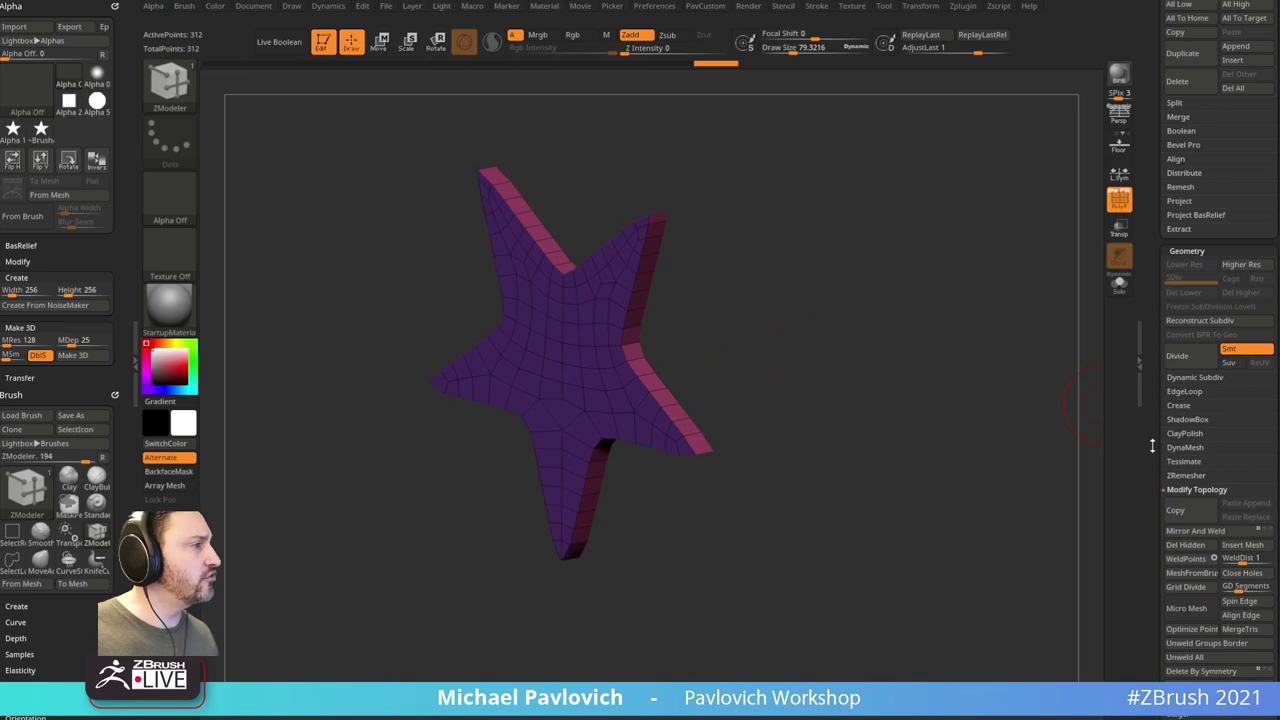
drag(1153, 446, 1156, 264)
drag(1156, 512, 1166, 452)
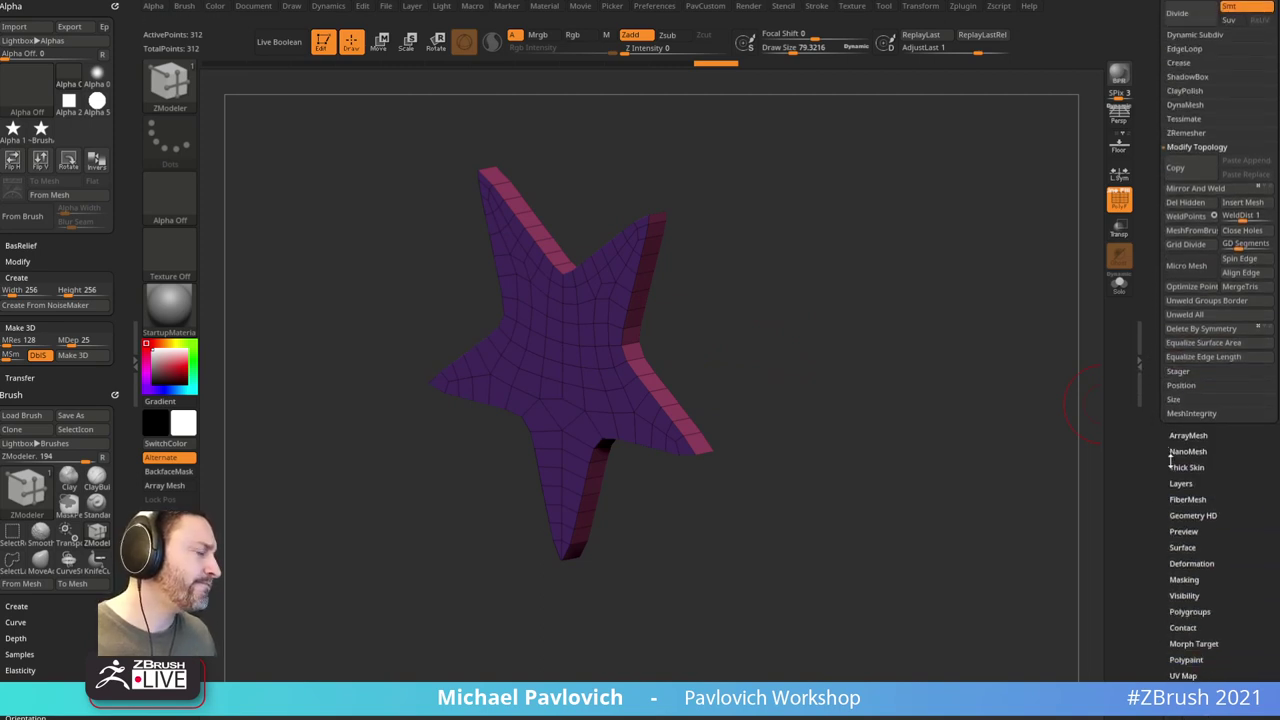
shift+click(1173, 64)
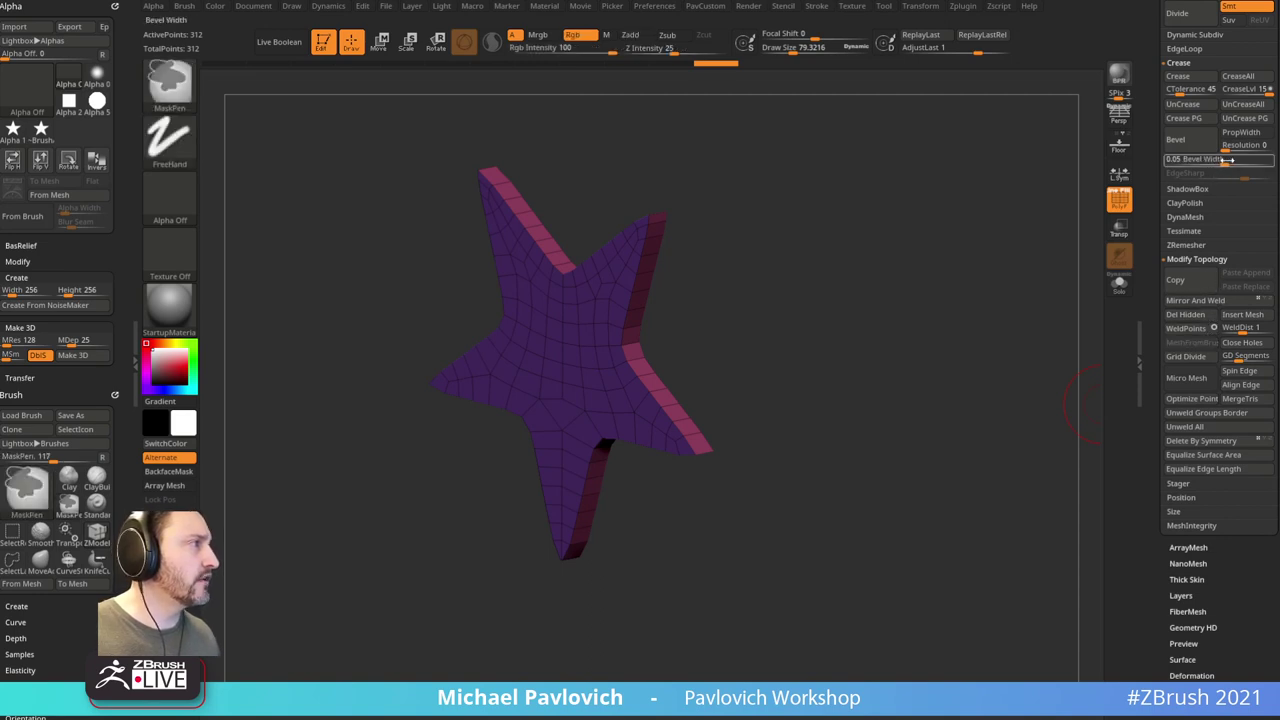
drag(1226, 160, 1241, 161)
mouse_move(963, 311)
mouse_down()
mouse_move(1058, 300)
mouse_move(971, 297)
mouse_move(1000, 294)
mouse_move(920, 317)
mouse_move(1007, 289)
mouse_up()
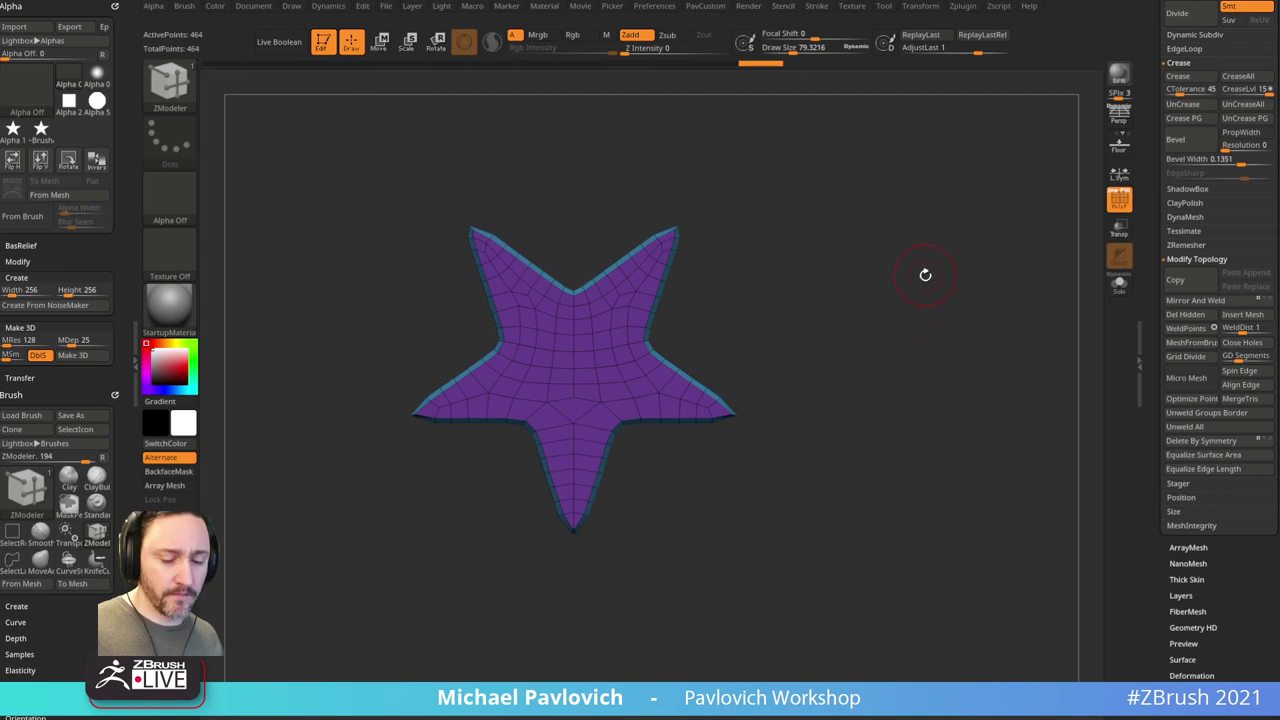
Step: Browse the tools and the sample projects in LightBox
key(comma)
click(329, 82)
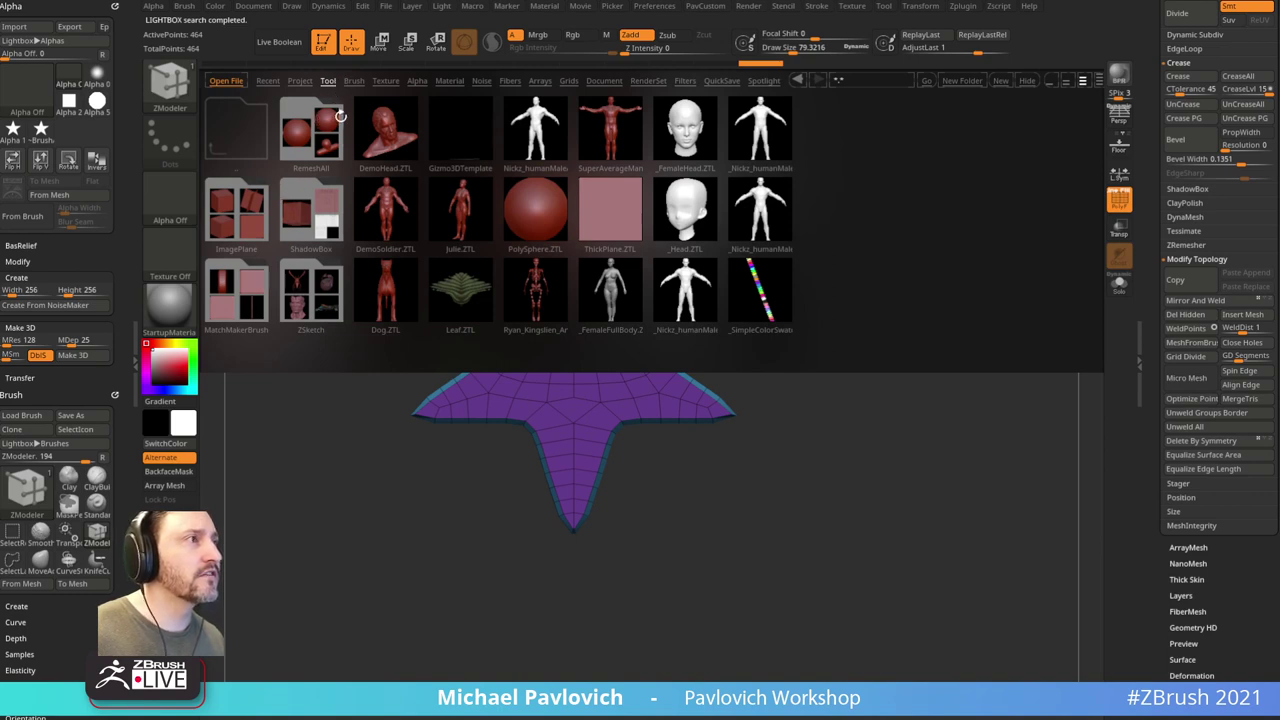
click(304, 81)
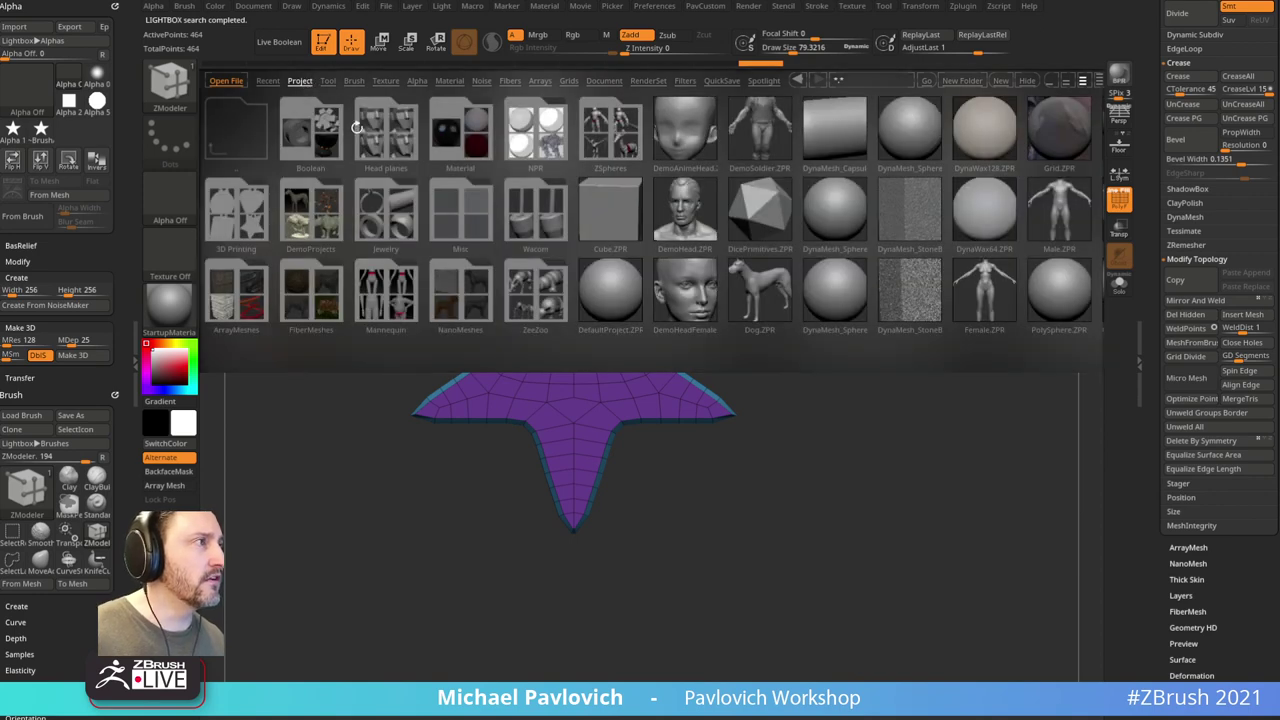
drag(595, 227, 314, 227)
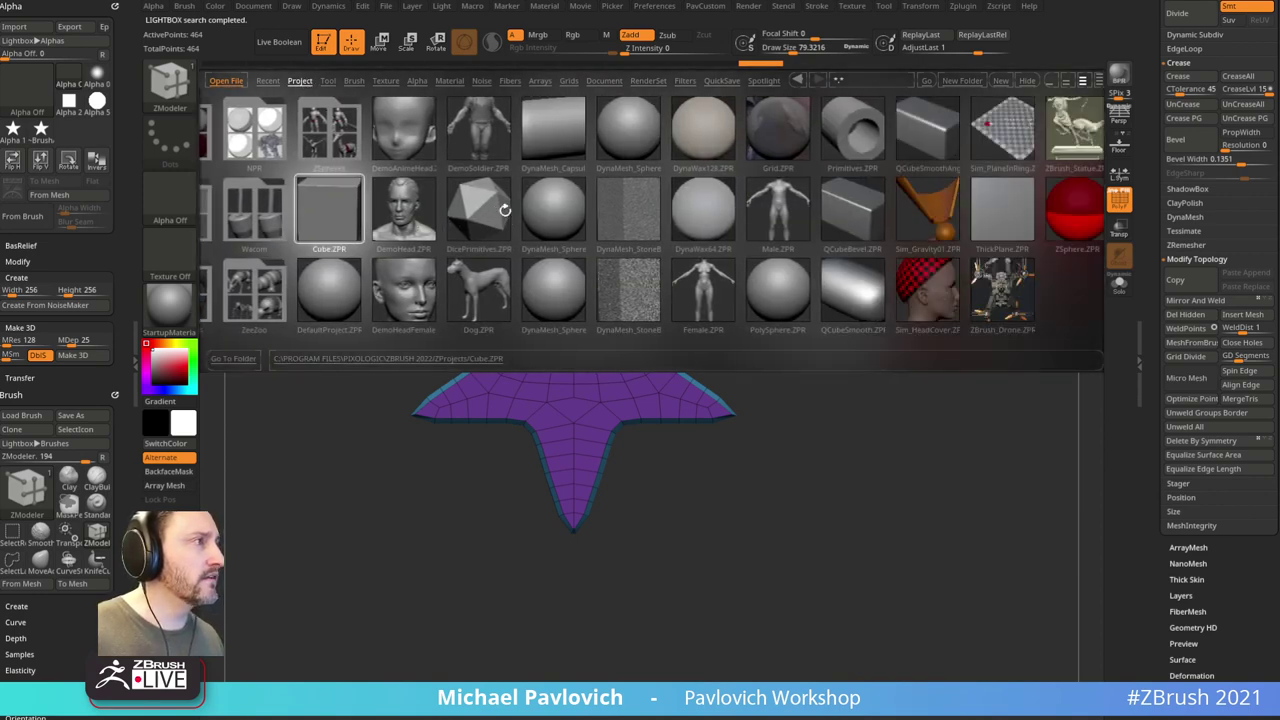
drag(505, 210, 620, 223)
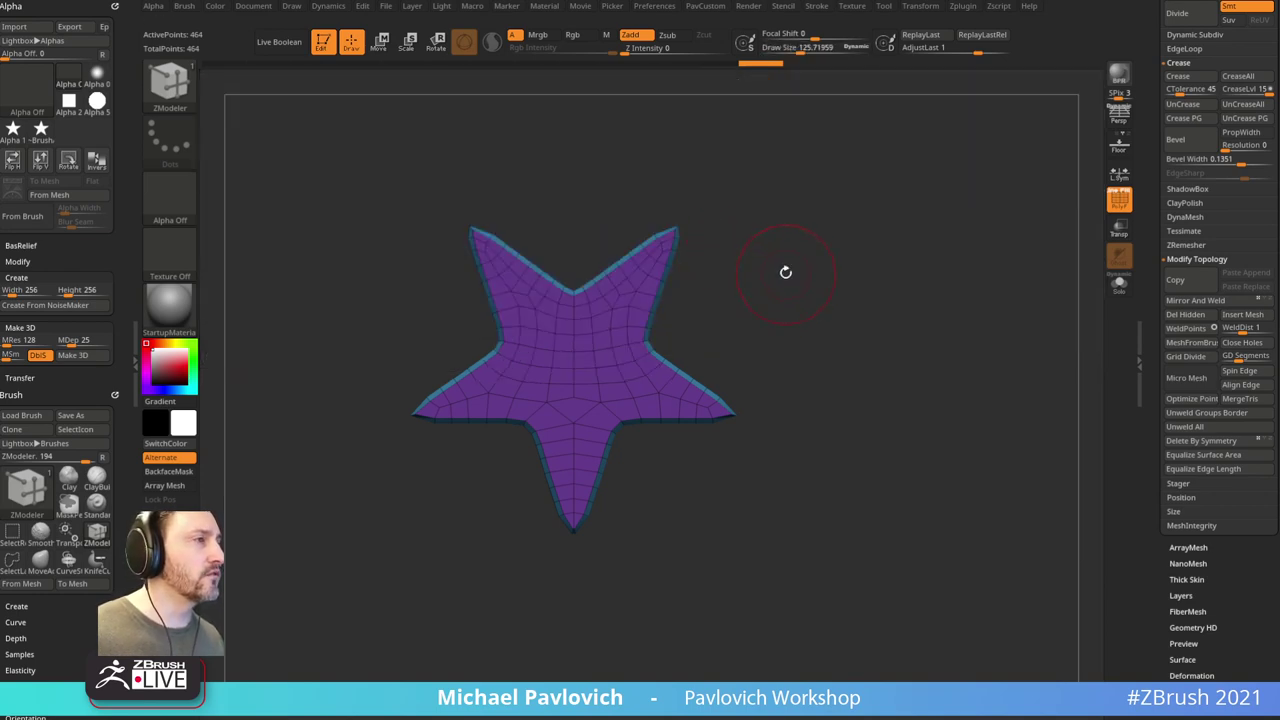
Step: Choose the Standard brush and show the Spotlight files in LightBox
key(b)
key(s)
key(t)
drag(1148, 248, 1170, 511)
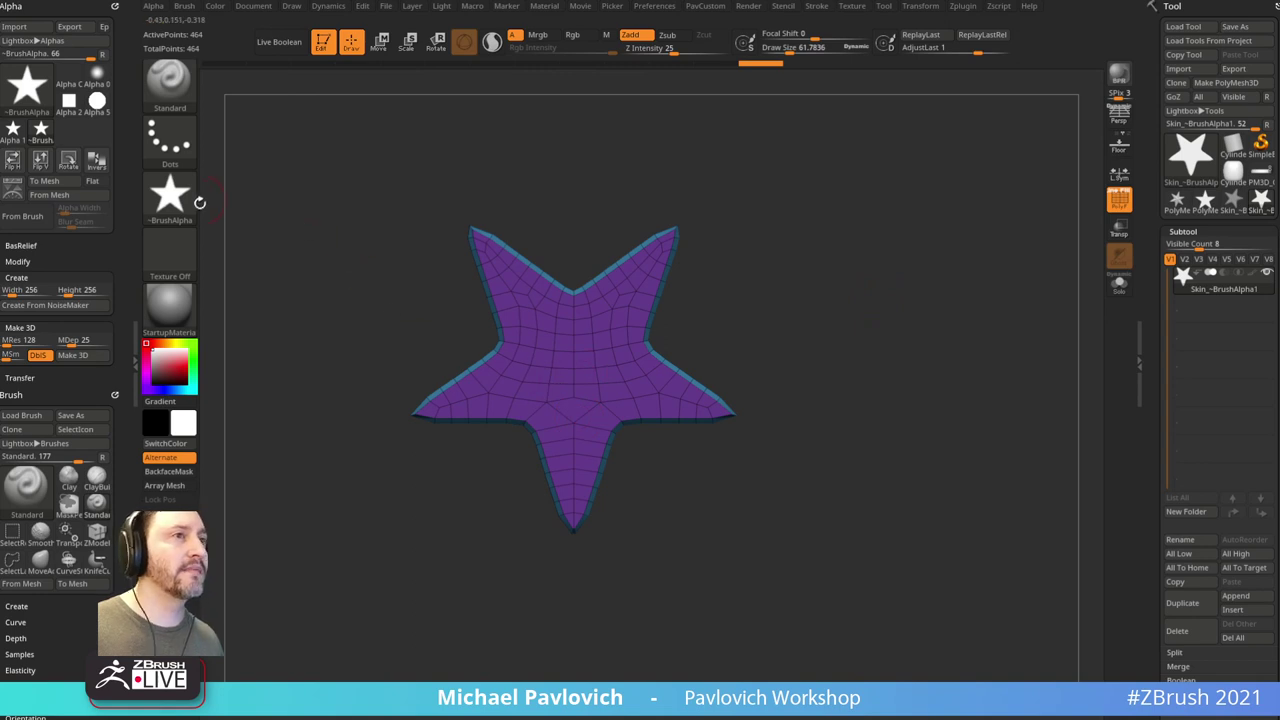
key(comma)
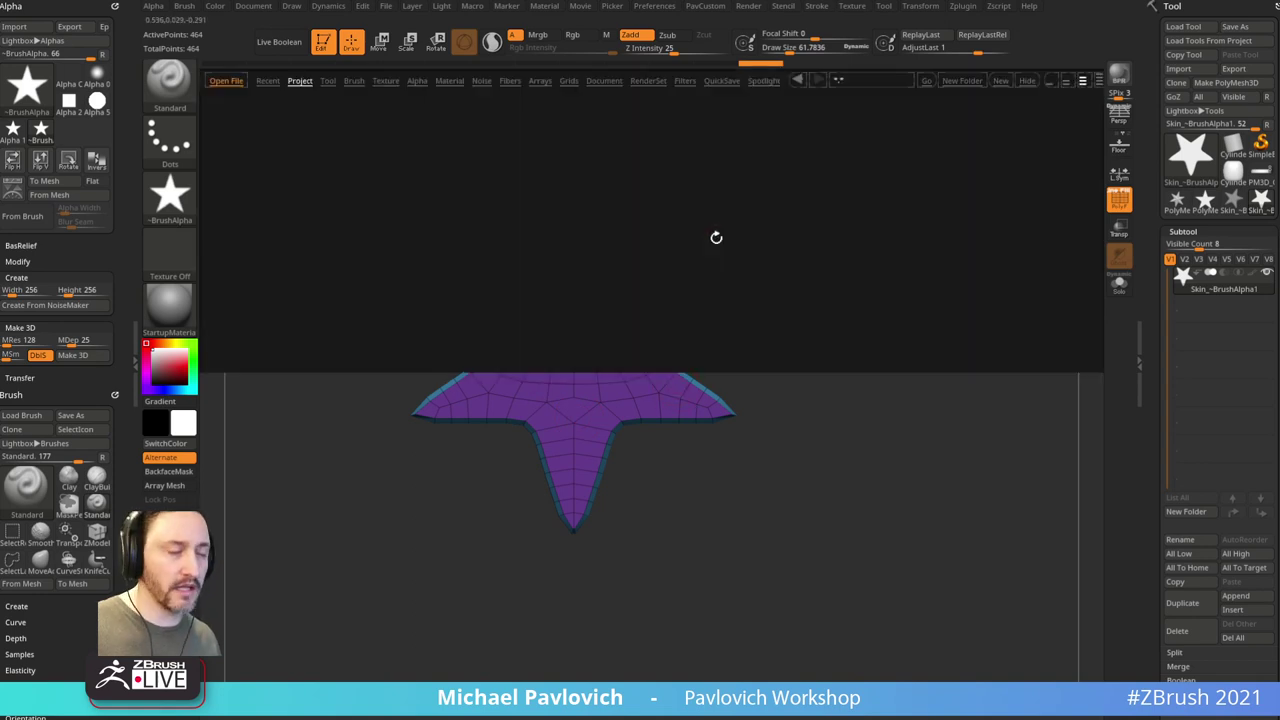
click(763, 80)
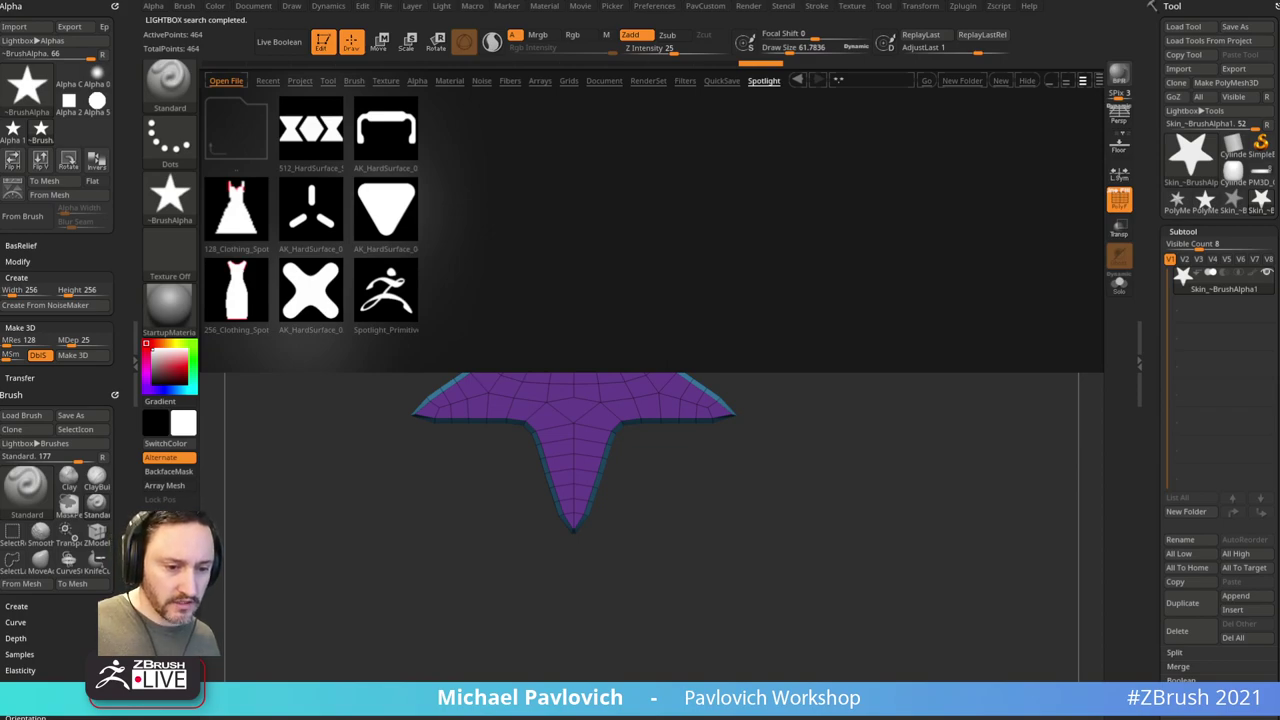
Step: Switch to the web browser and look through the project thumbnails of the ArtStation portfolio
key(alt+Tab)
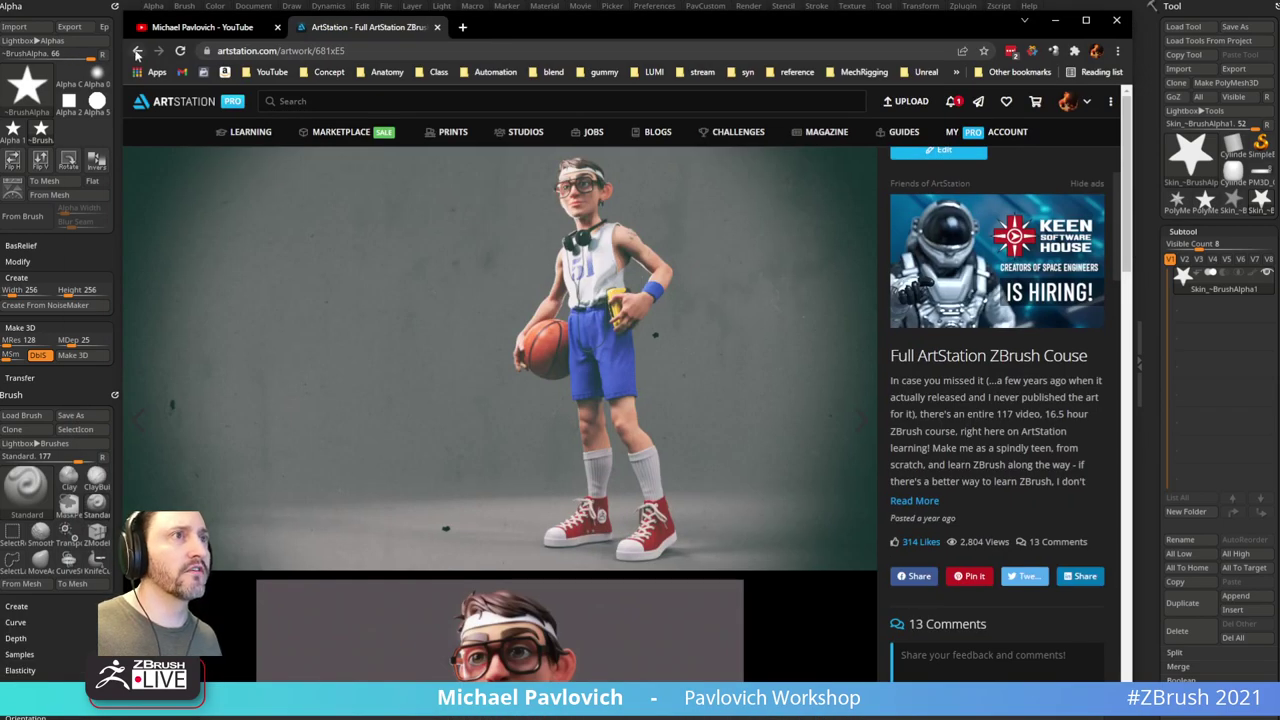
click(137, 51)
scroll(659, 377, down, 5)
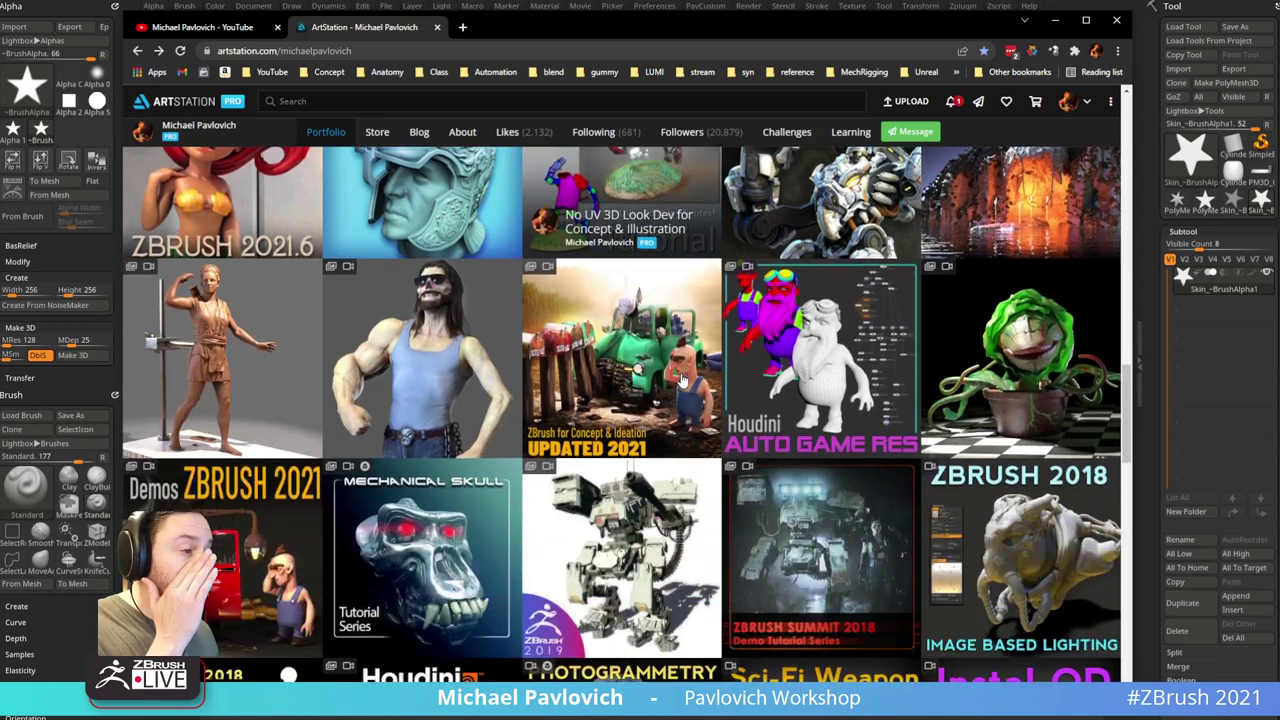
scroll(680, 378, down, 6)
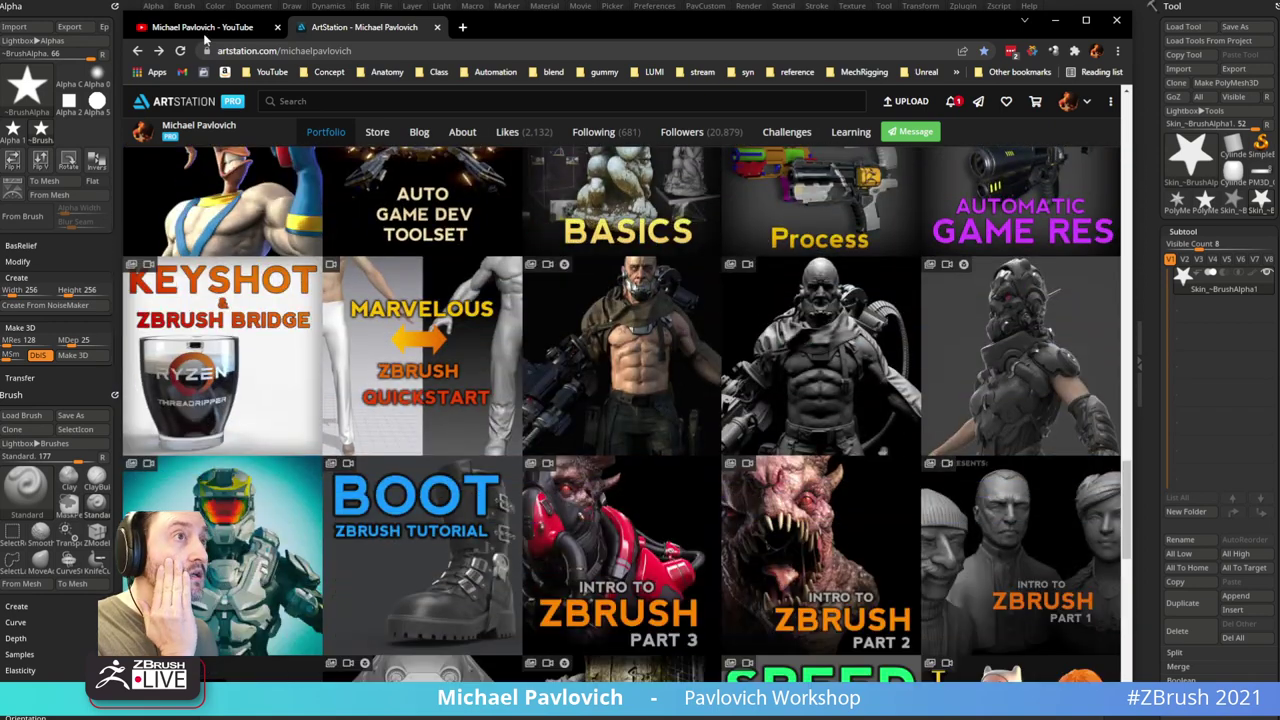
Step: Search the YouTube channel for "spotlight 3.0" and open the video "042 ZBrush Spotlight 2 Snapshot 3D Complex Alpha Creation"
click(204, 30)
click(879, 343)
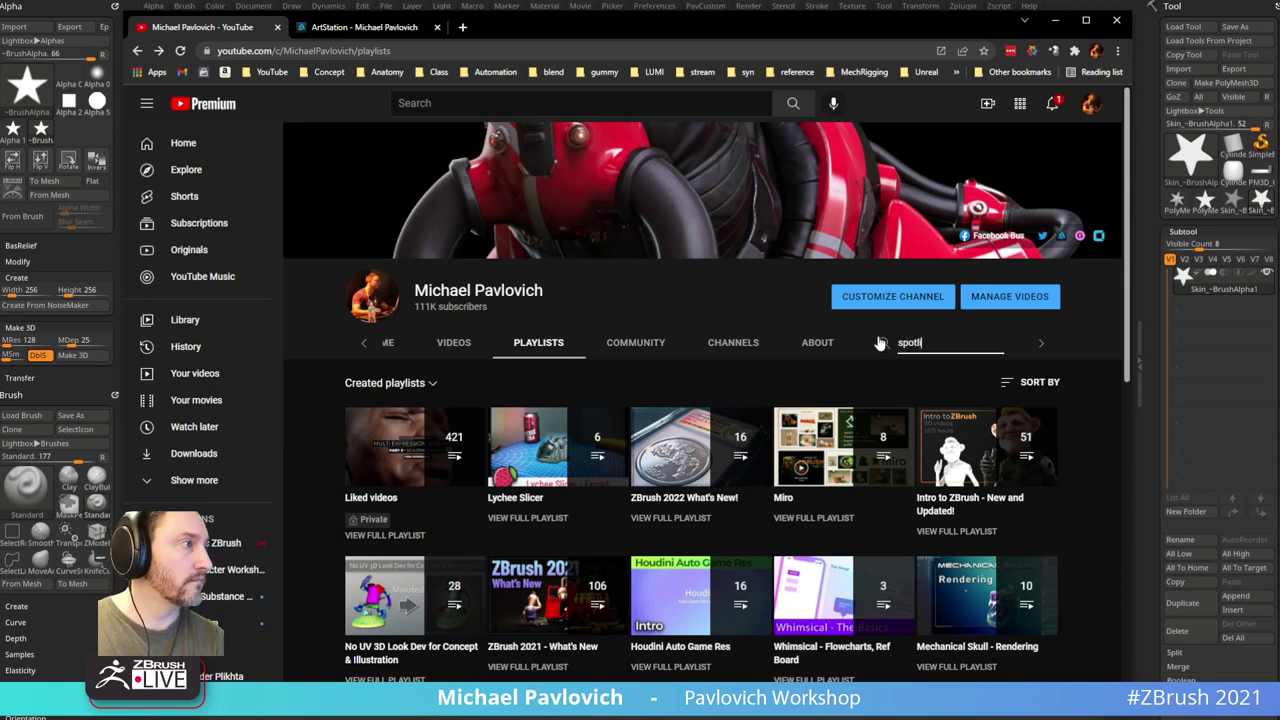
text(spotlight 3.0)
key(Return)
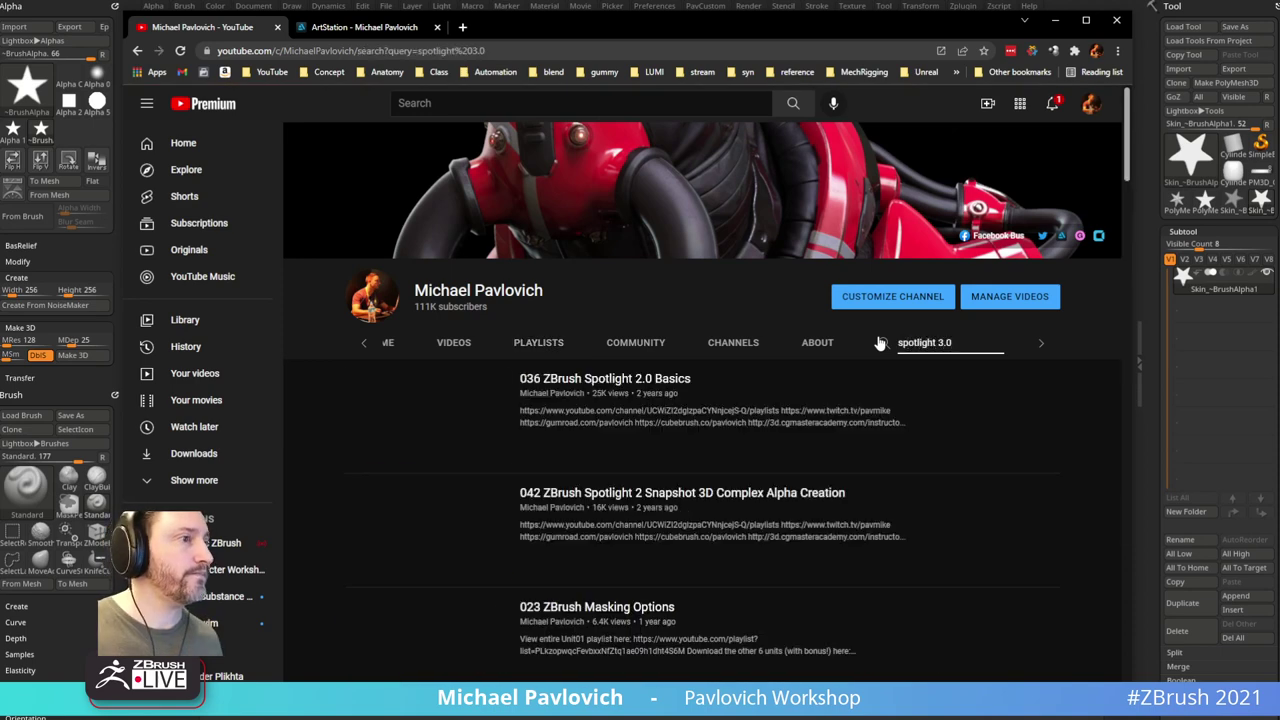
scroll(727, 505, down, 2)
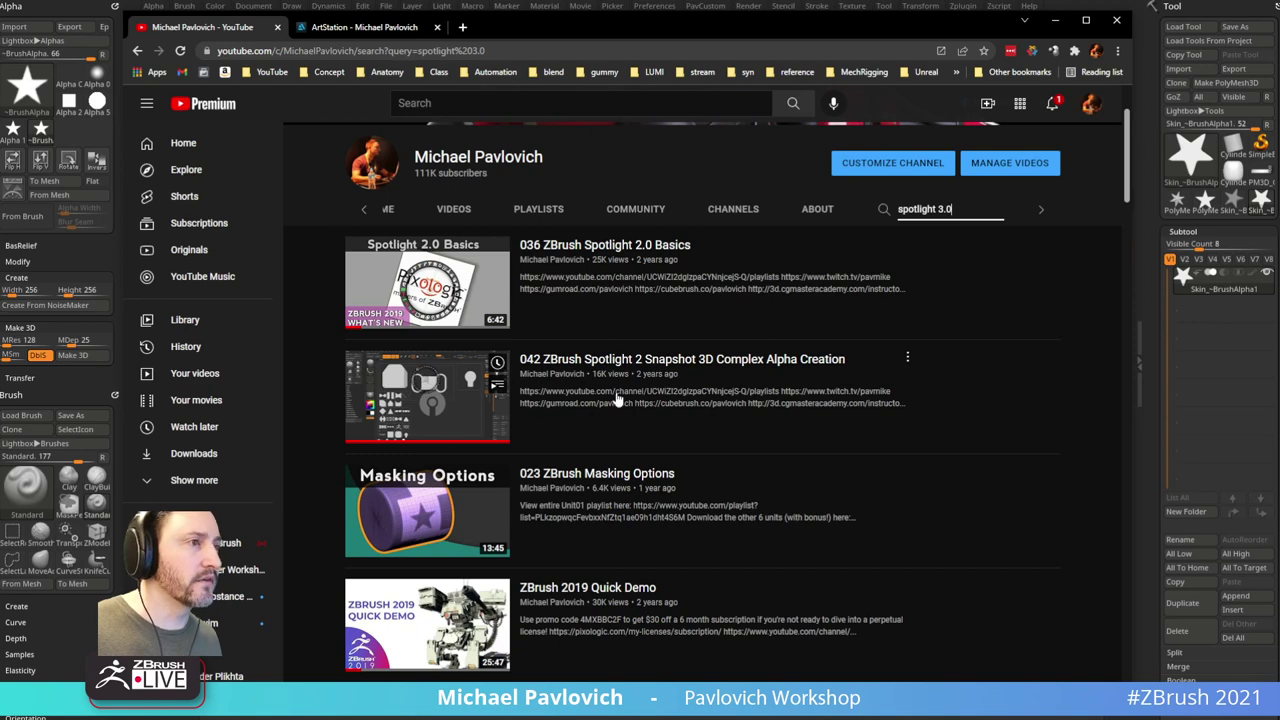
click(706, 360)
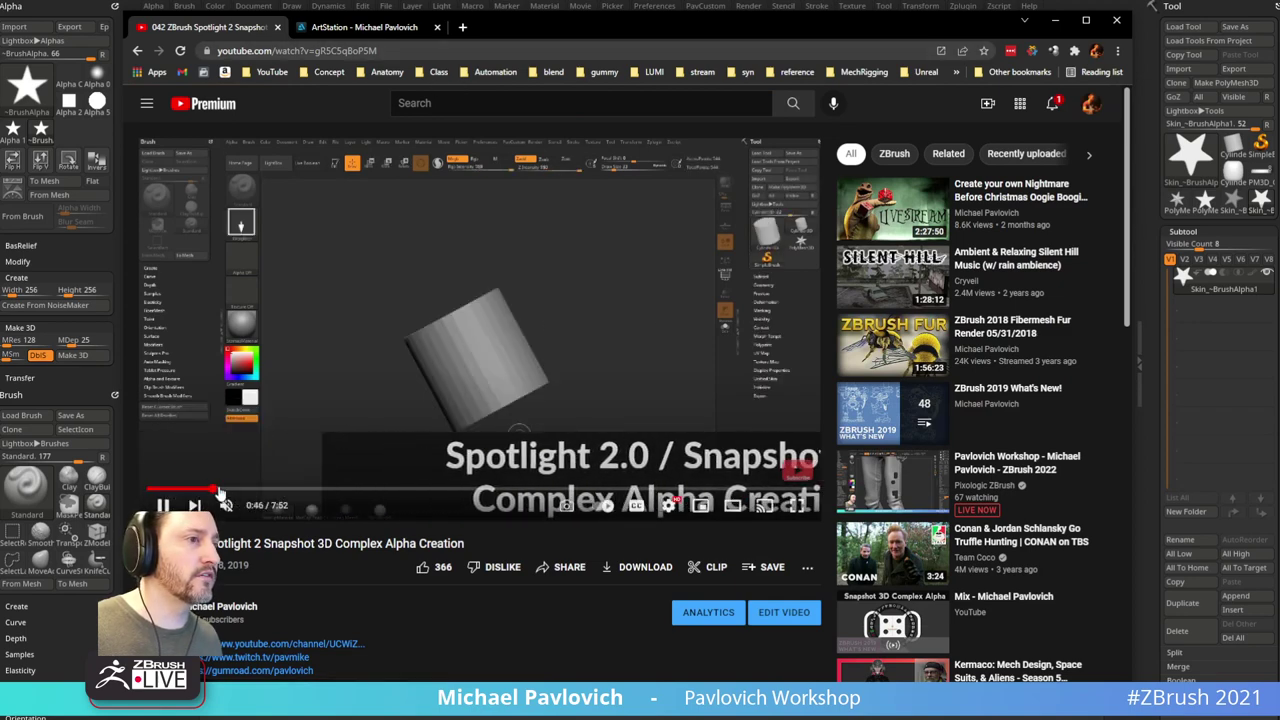
Step: Skim forward through the Spotlight Snapshot 3D video to about 4:53
click(214, 488)
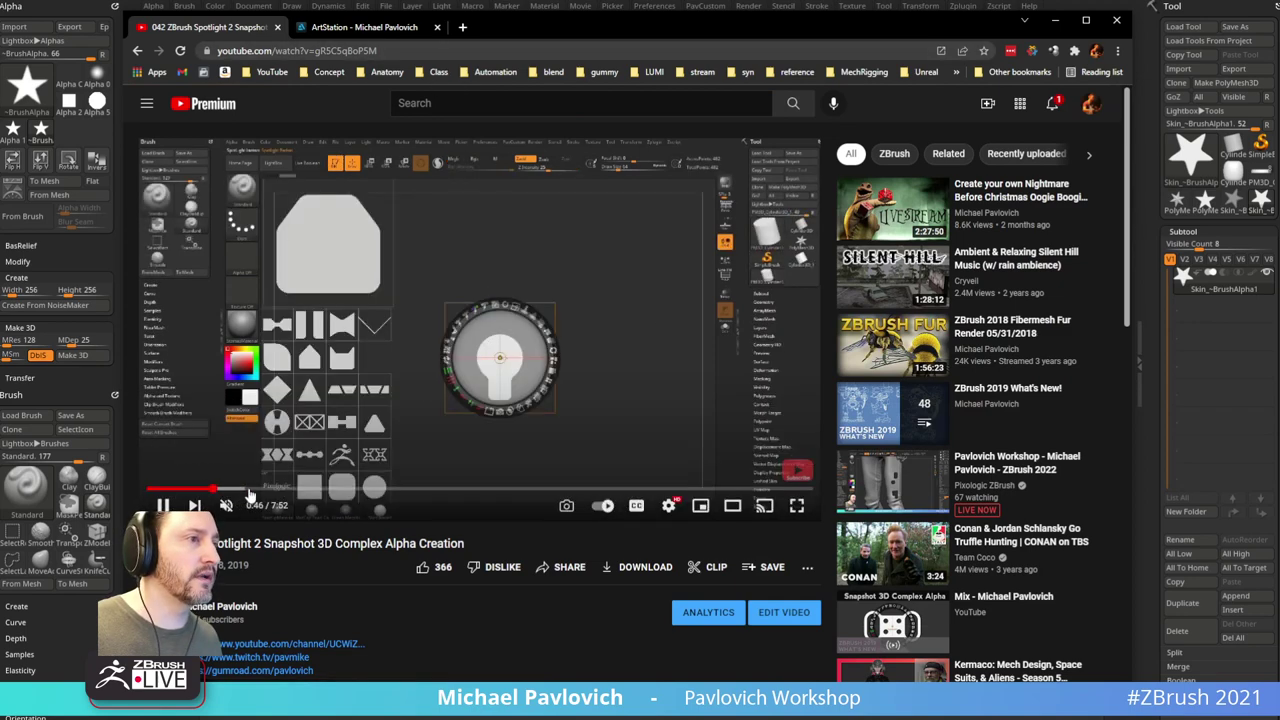
click(342, 489)
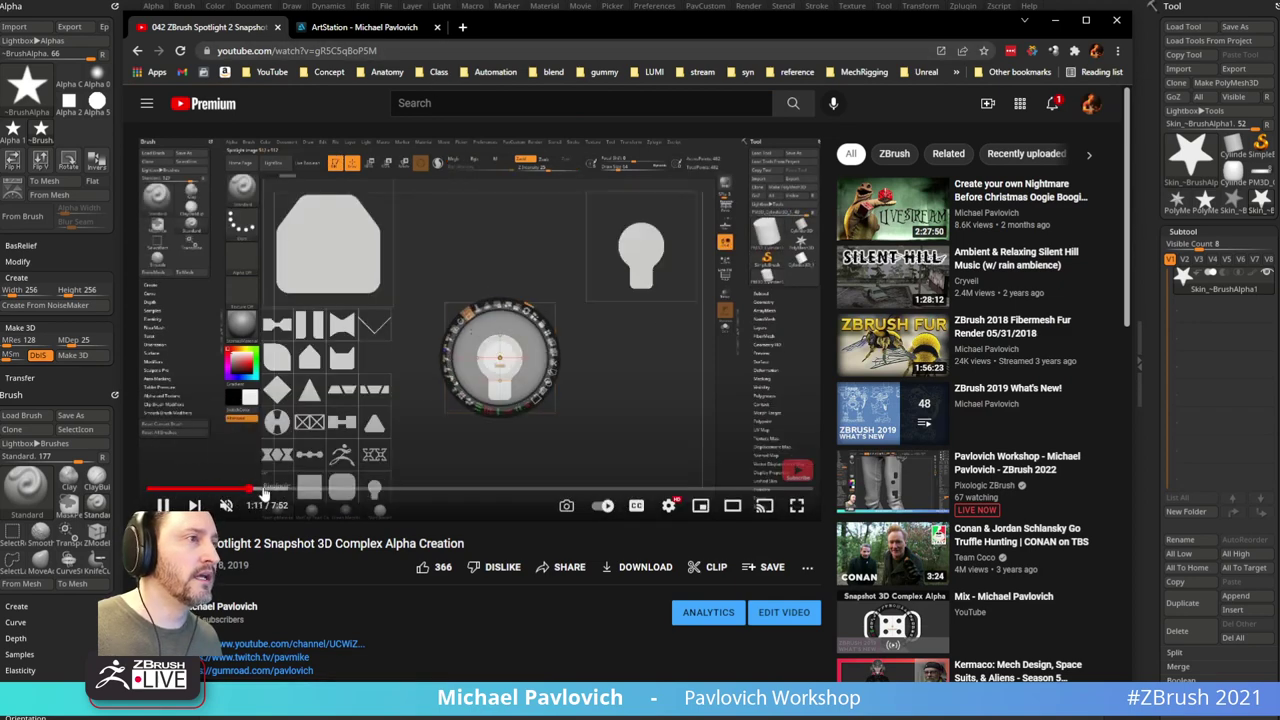
click(384, 489)
click(415, 489)
click(456, 489)
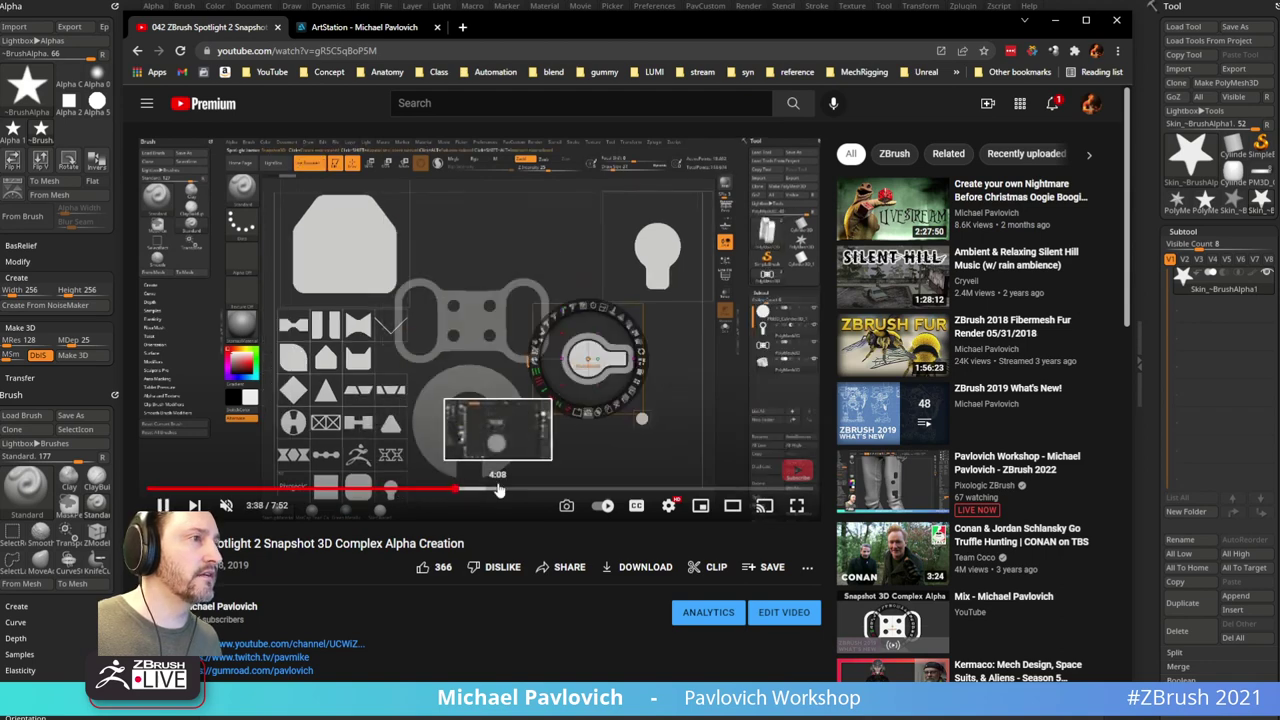
click(499, 489)
click(565, 489)
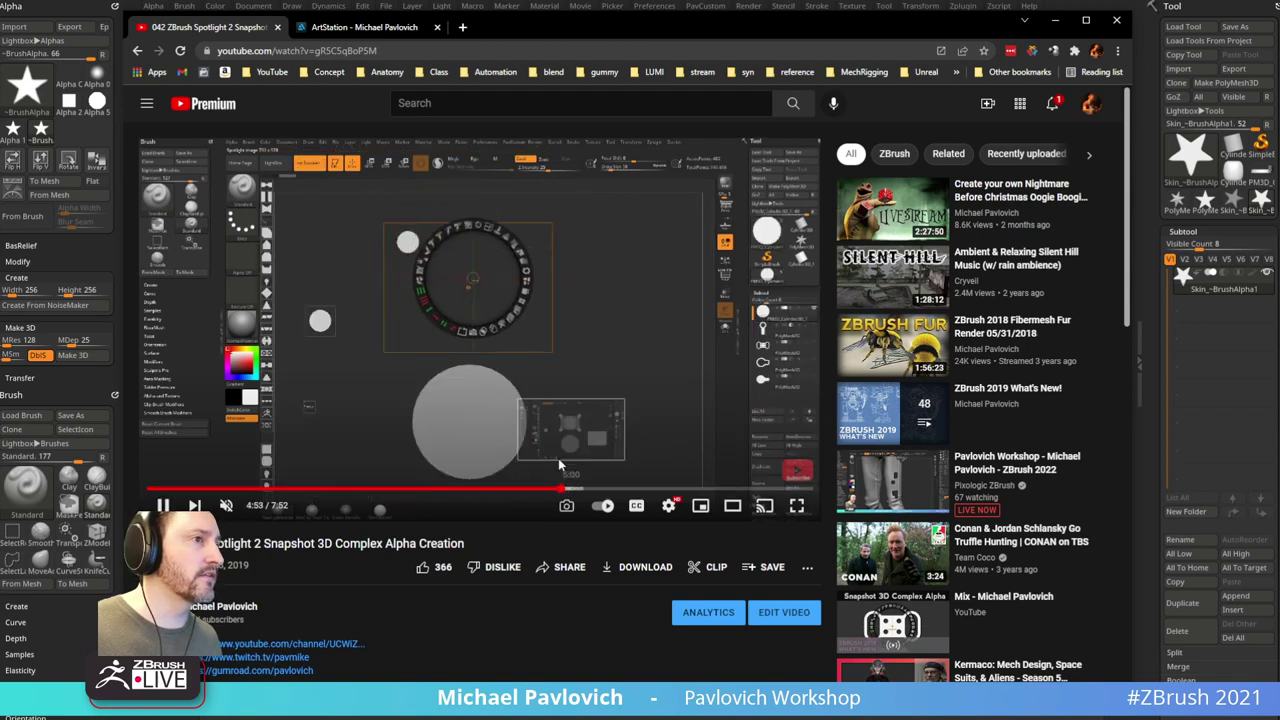
Step: Pause the video, switch to the ArtStation portfolio in the browser and open the Mechanical Skull project
click(401, 412)
key(alt+Tab)
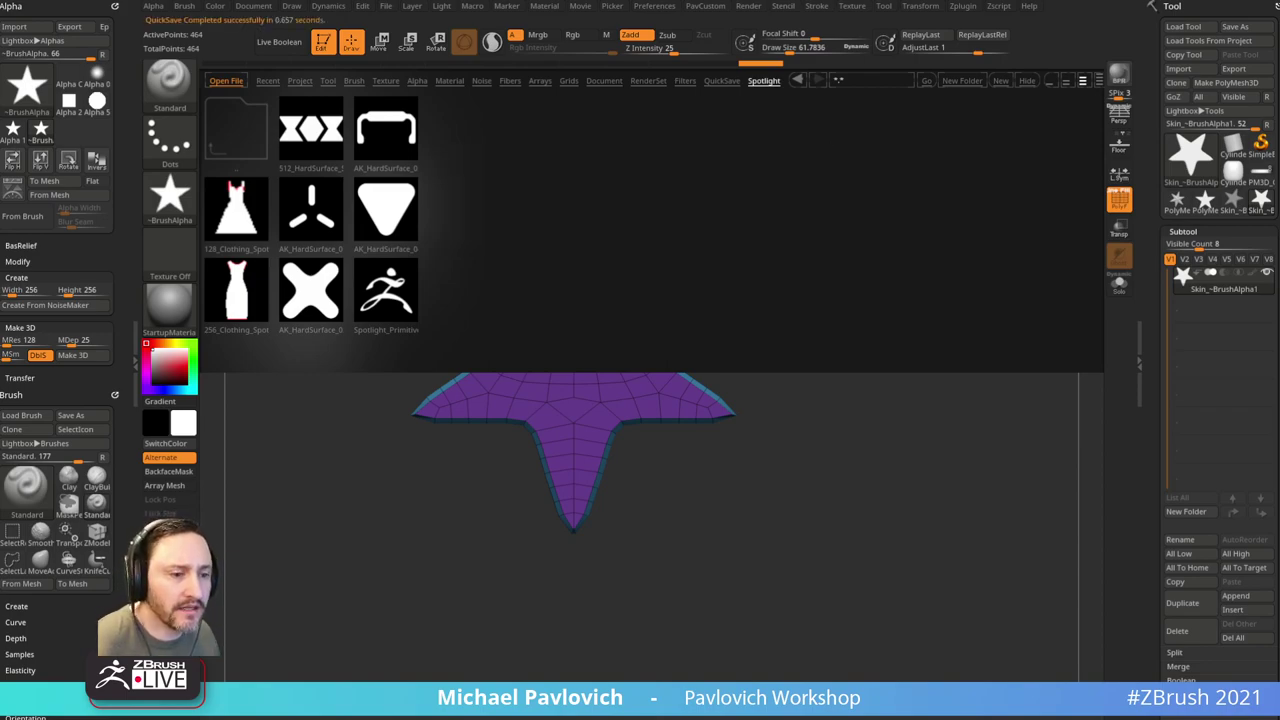
key(alt+Tab)
click(379, 49)
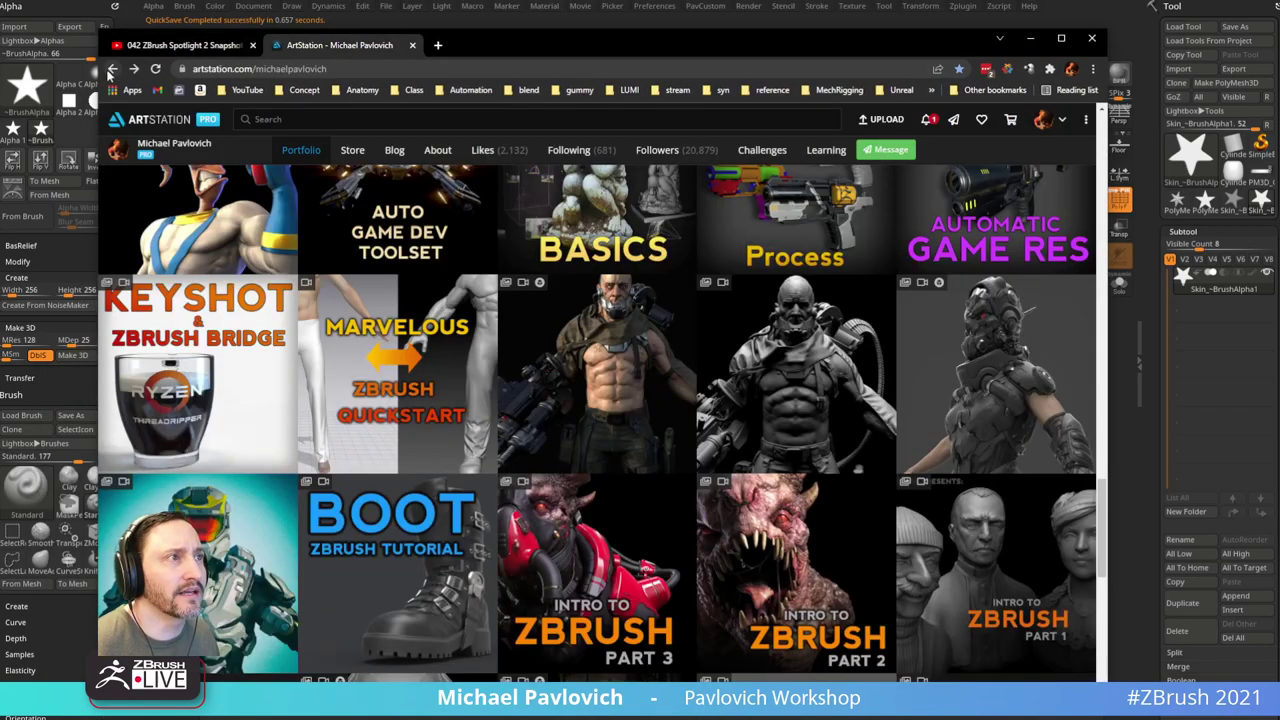
scroll(500, 396, down, 5)
scroll(530, 414, up, 15)
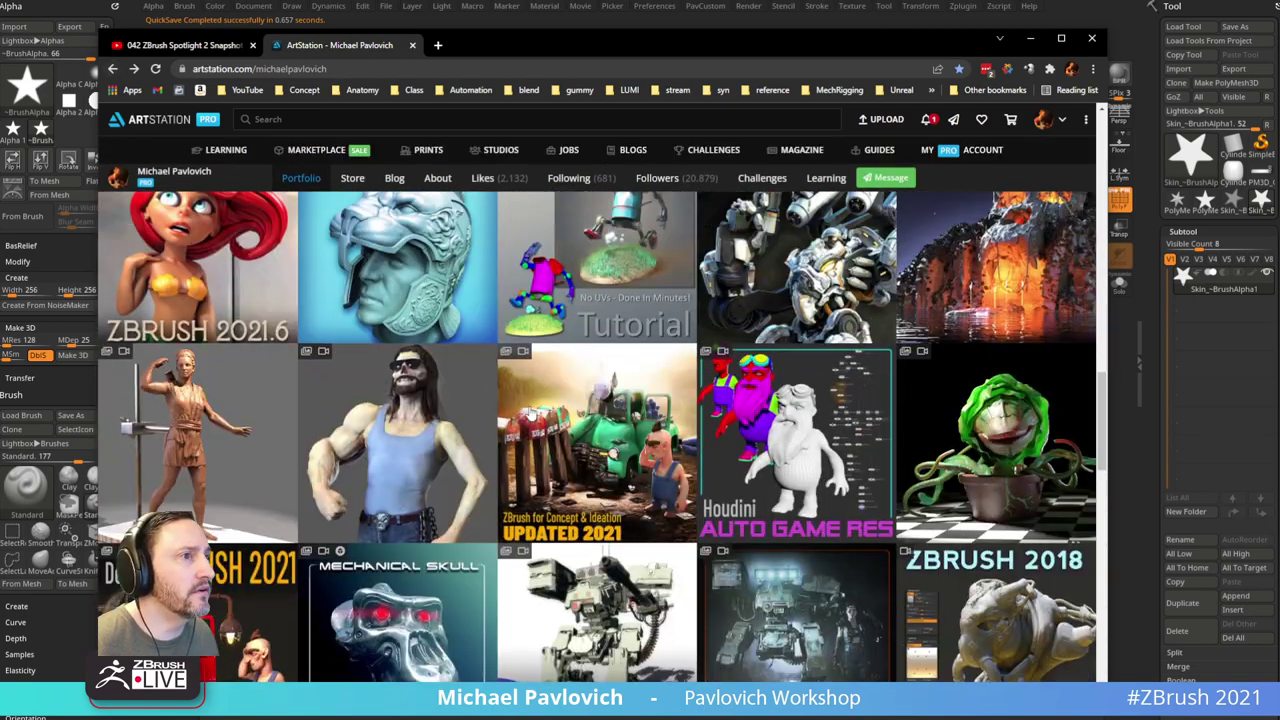
scroll(417, 385, down, 3)
click(417, 383)
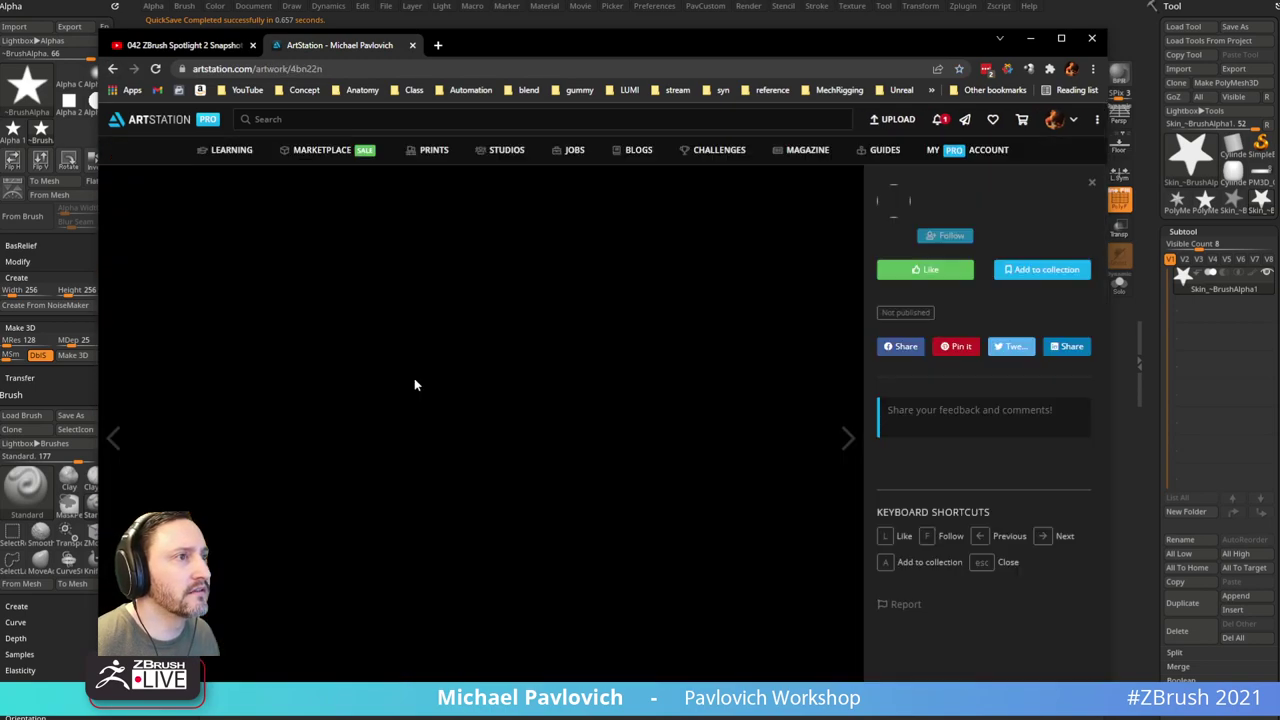
Step: Expand the Mechanical Skull Series description and open the linked full video list
scroll(500, 328, down, 20)
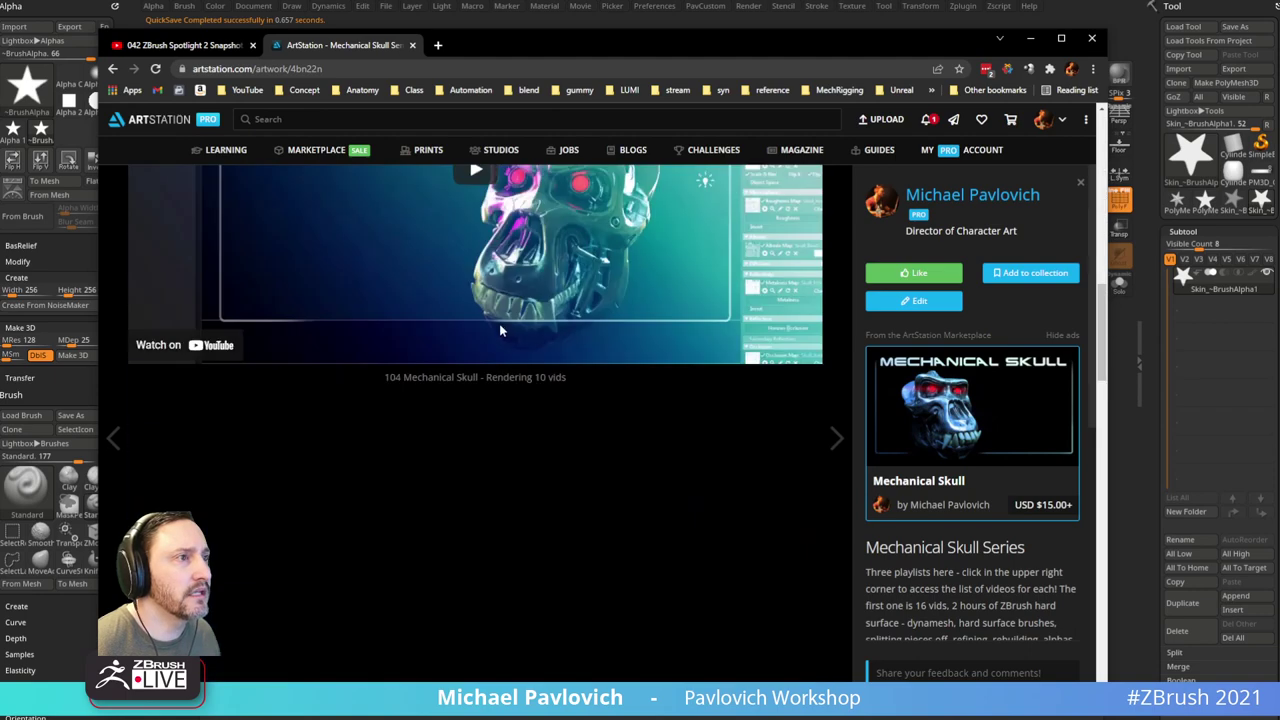
scroll(503, 332, up, 6)
scroll(1065, 341, down, 7)
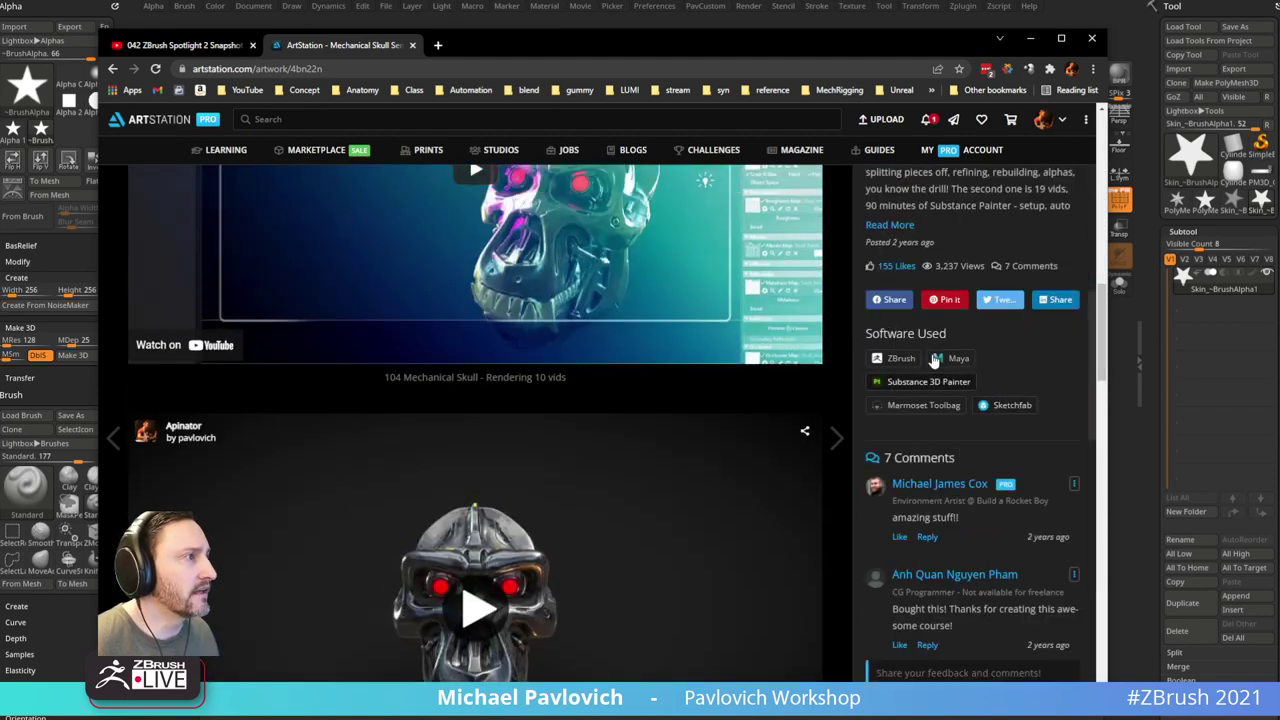
click(895, 226)
click(921, 446)
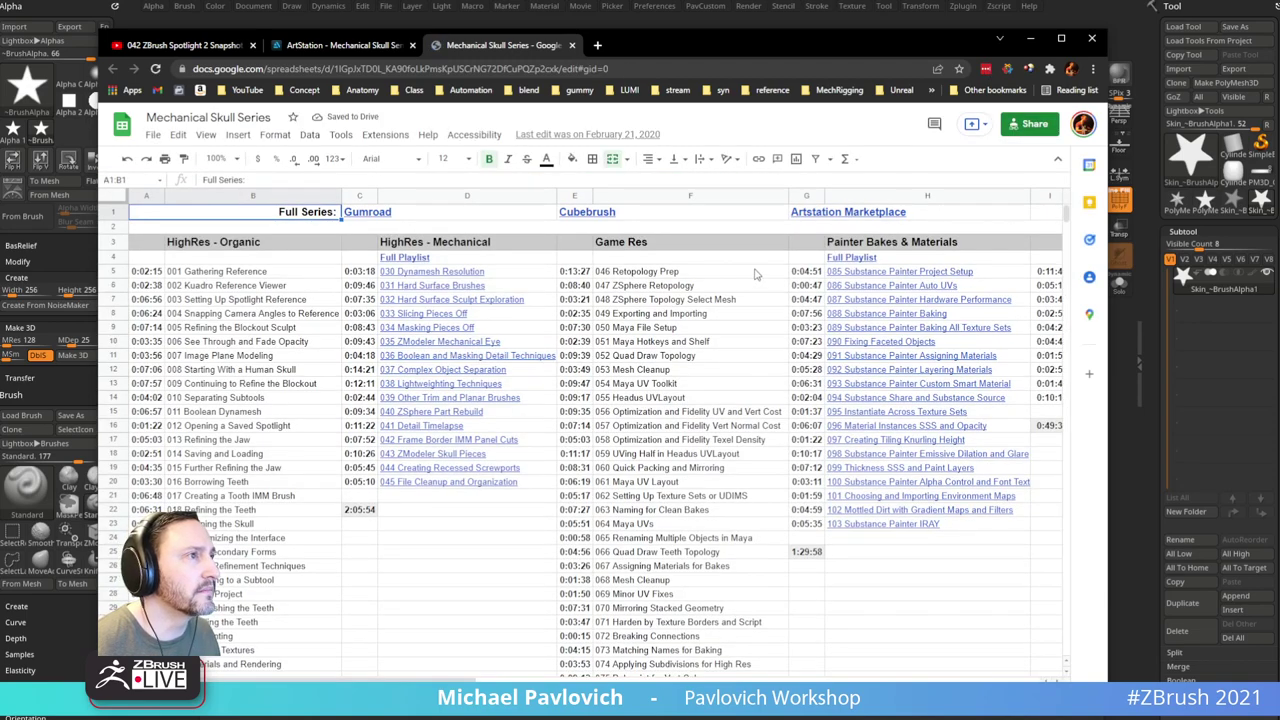
Step: Look over the Mechanical Skull Series spreadsheet, close it, review the project's video embeds and switch back to ZBrush
scroll(686, 325, down, 2)
scroll(685, 330, up, 2)
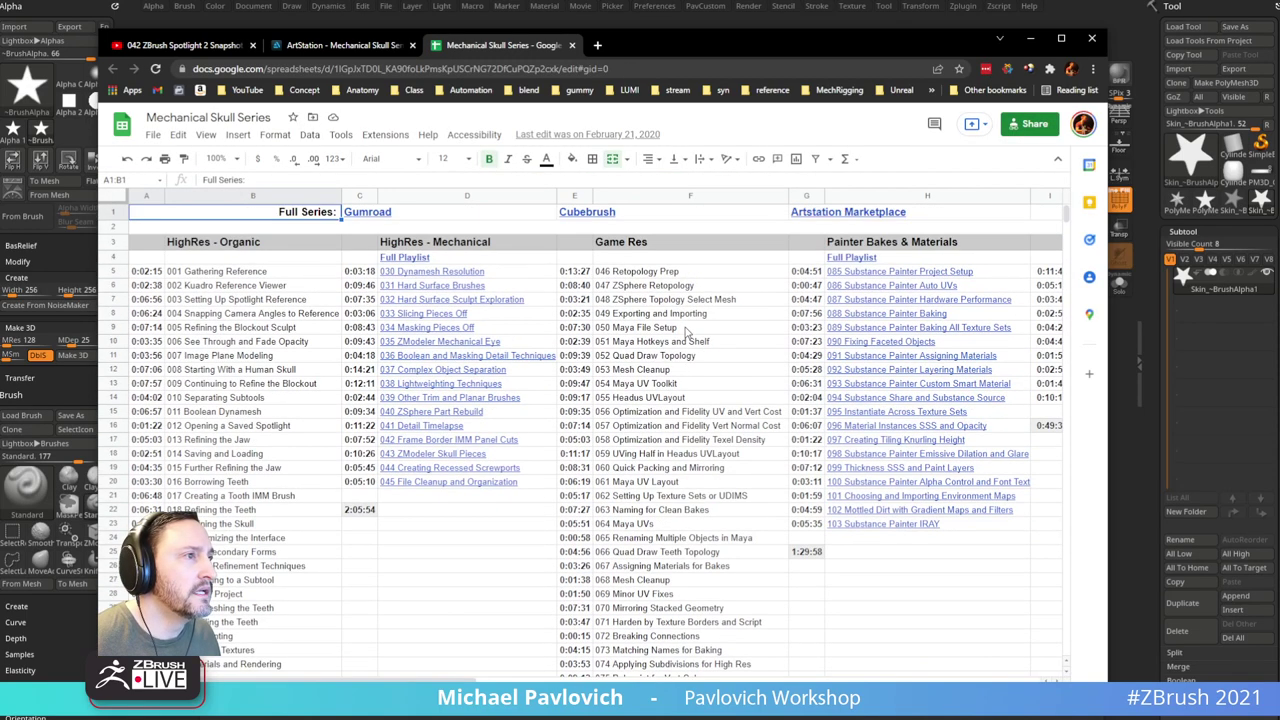
click(572, 45)
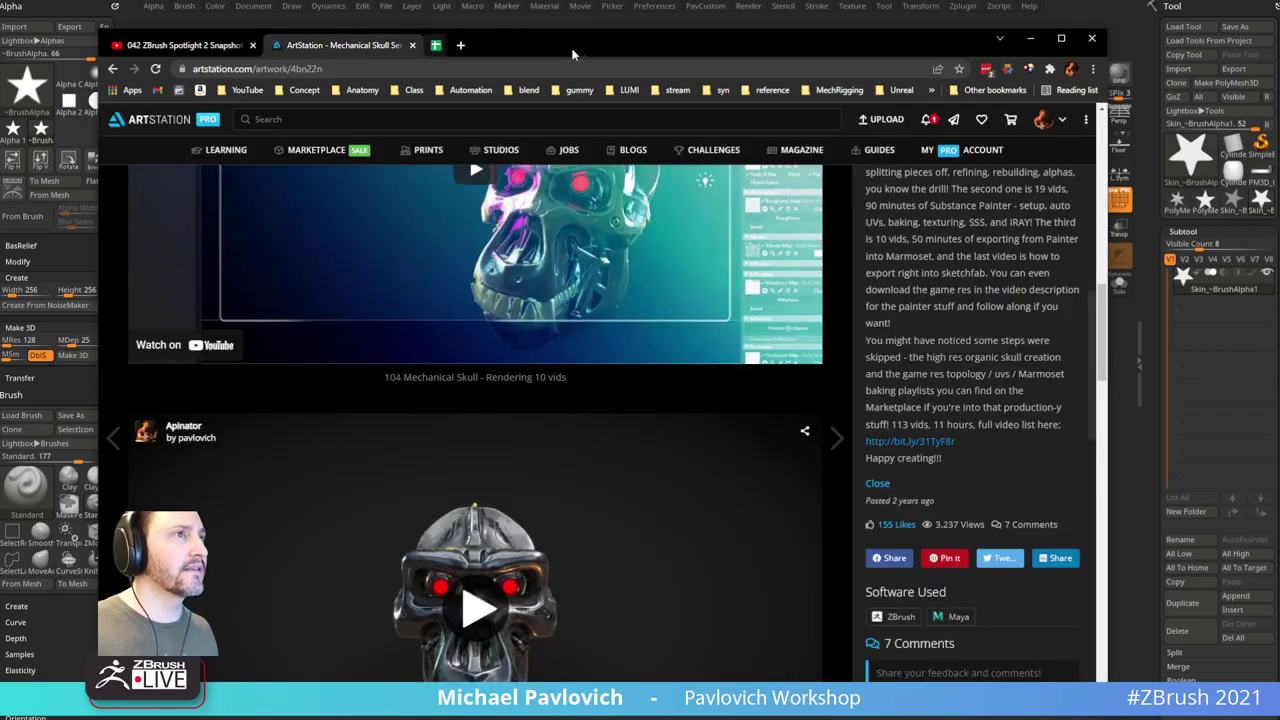
scroll(567, 393, down, 2)
scroll(570, 399, up, 6)
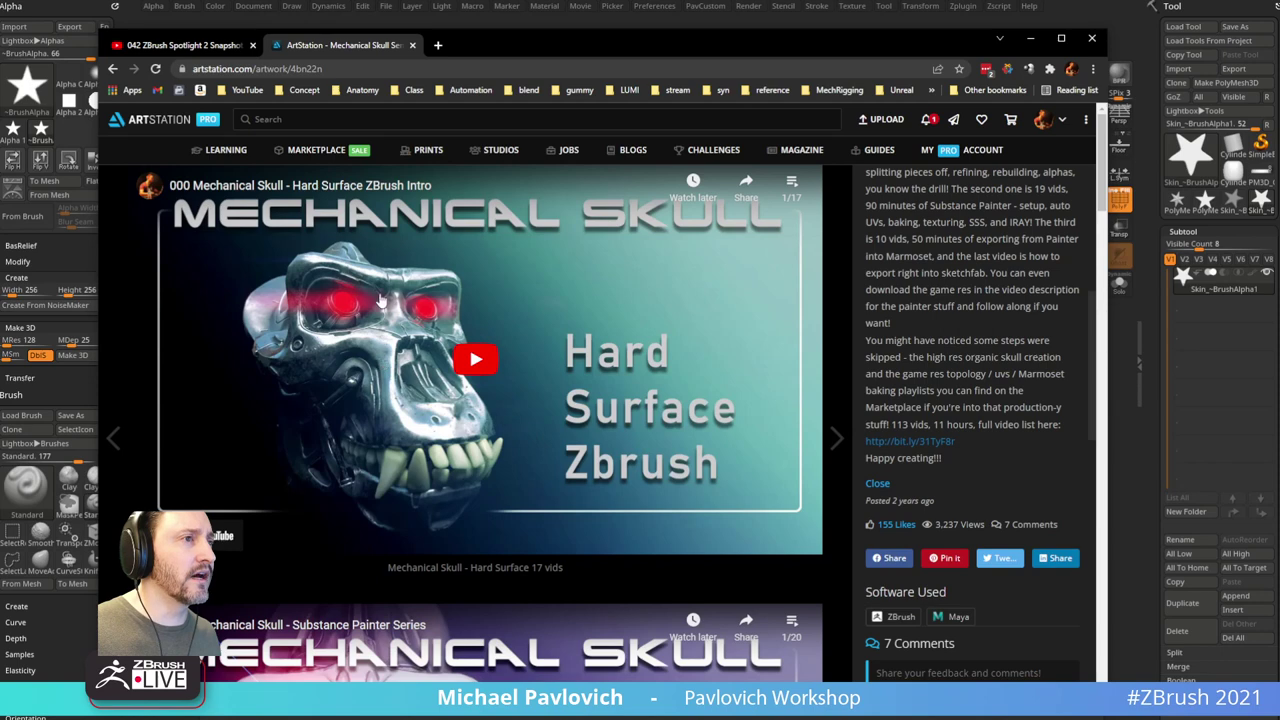
key(alt+Tab)
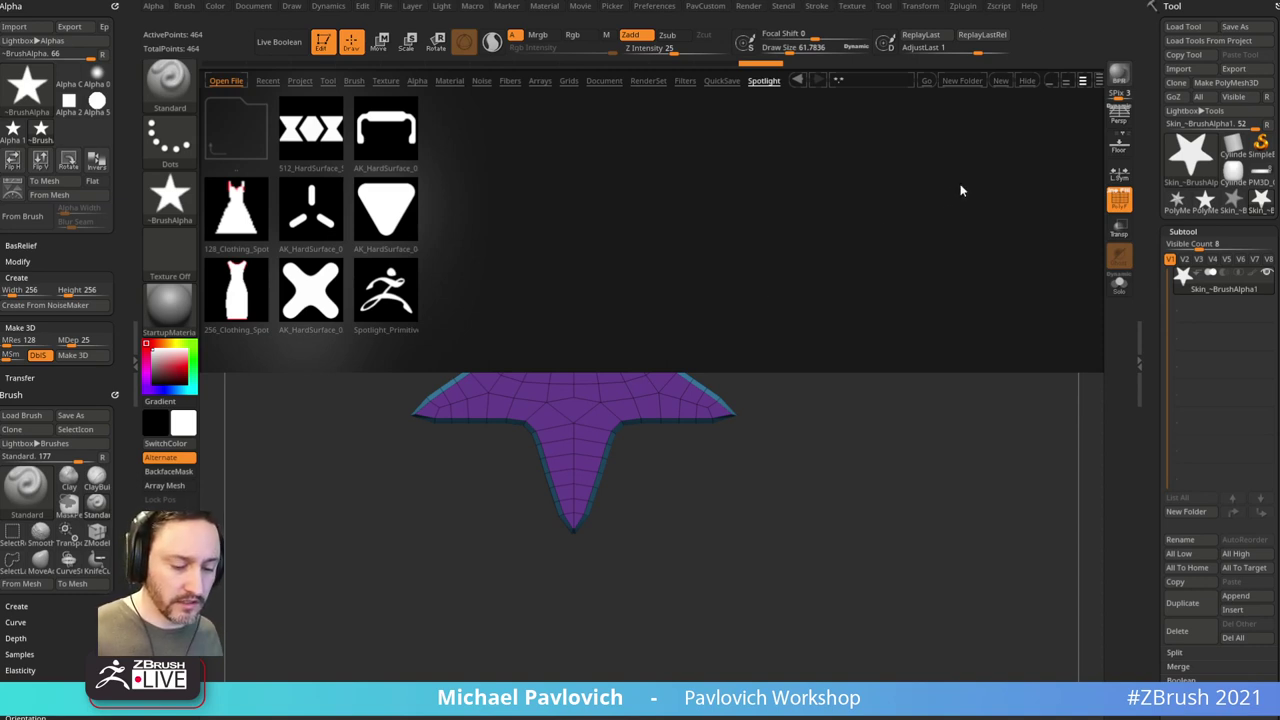
Step: Hide LightBox and set the Draw Size to 112
key(comma)
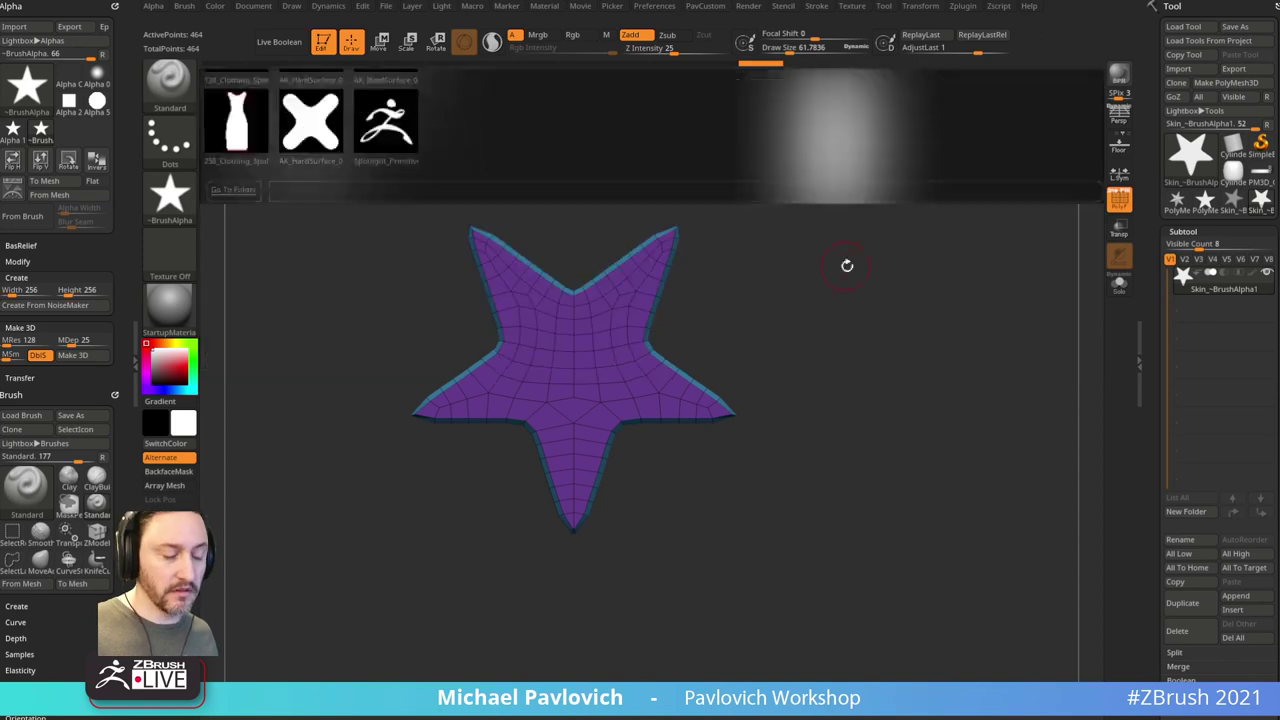
key(s)
drag(851, 288, 859, 290)
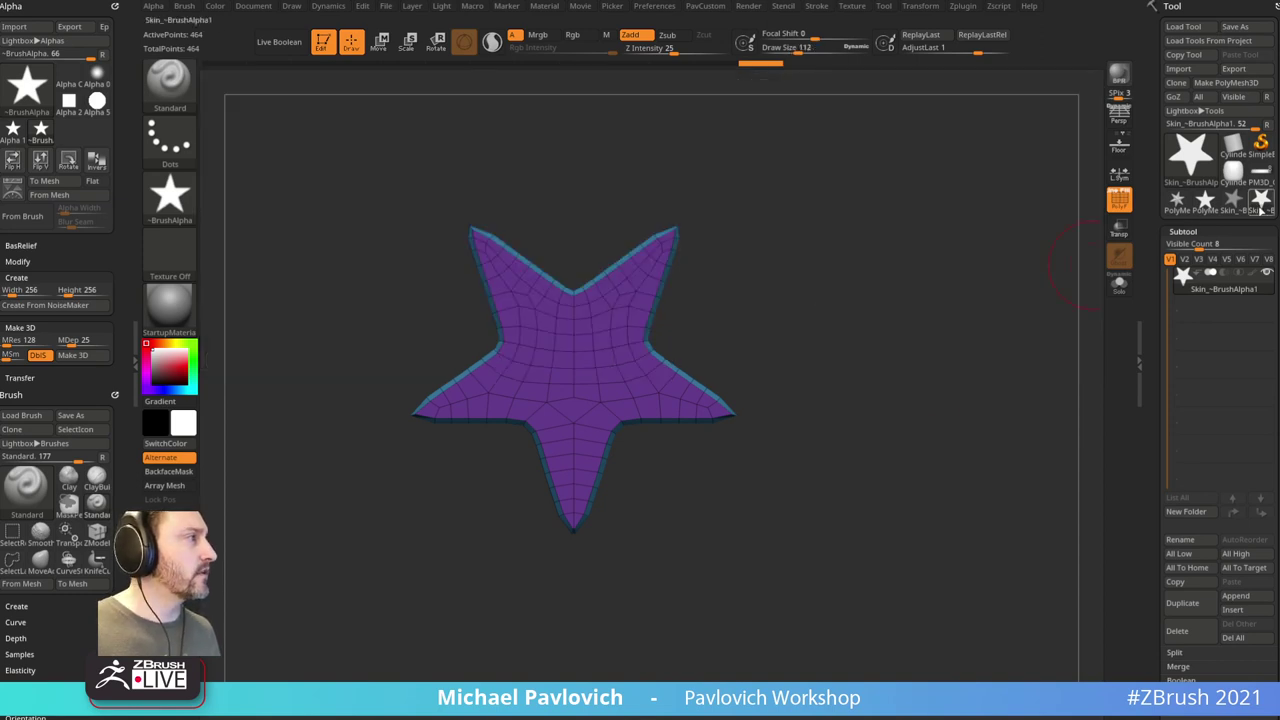
Step: Leave Edit mode, clear the canvas, and place a Cylinder3D primitive in Edit mode
click(1205, 202)
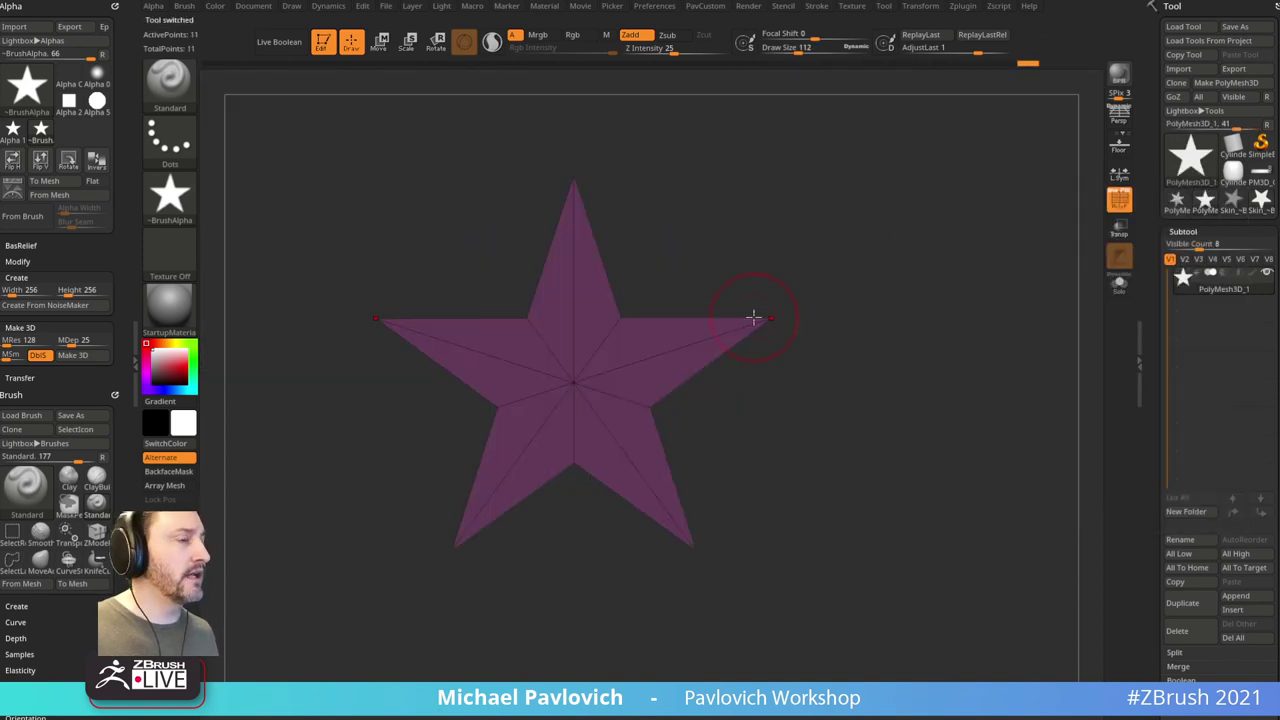
click(323, 44)
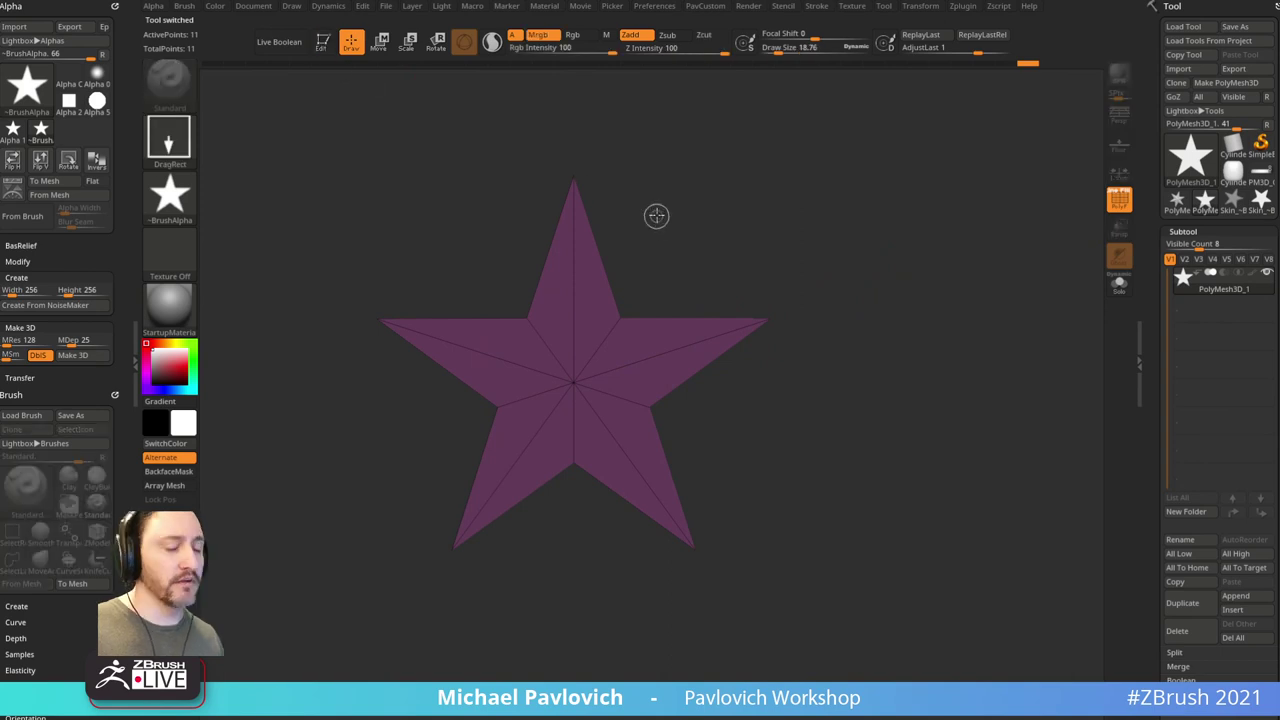
key(ctrl+n)
click(1183, 165)
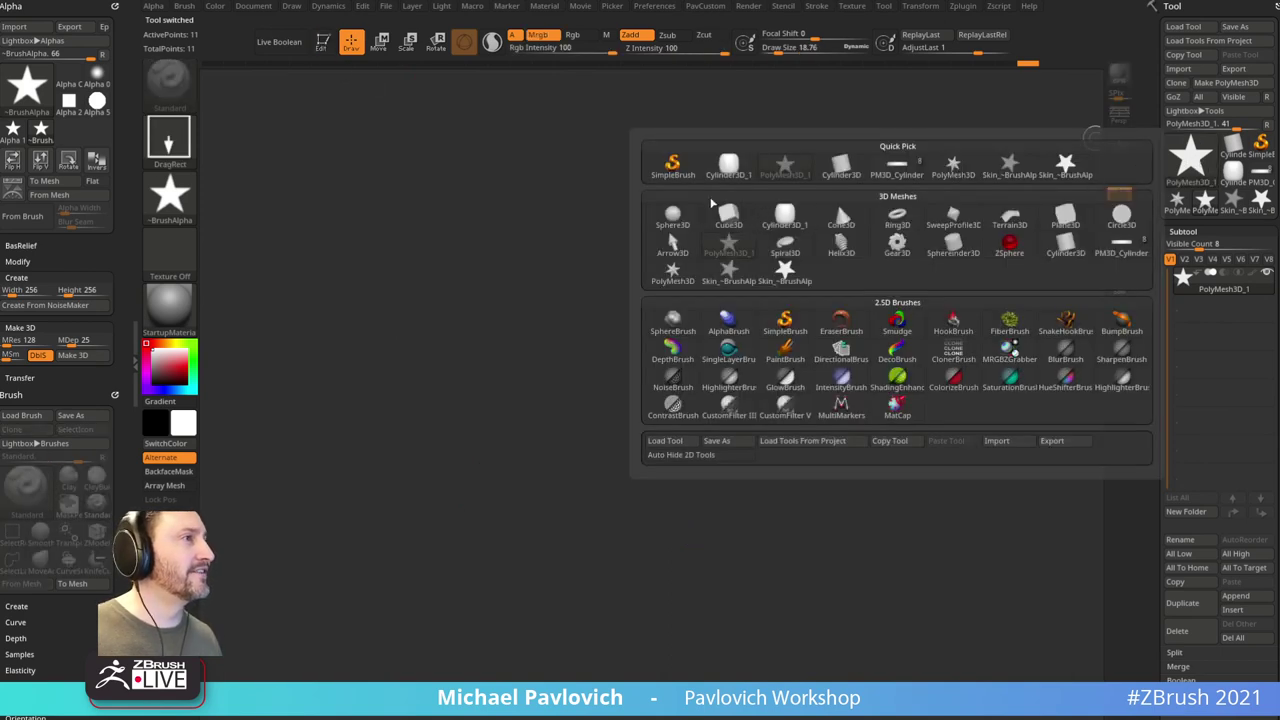
click(1062, 254)
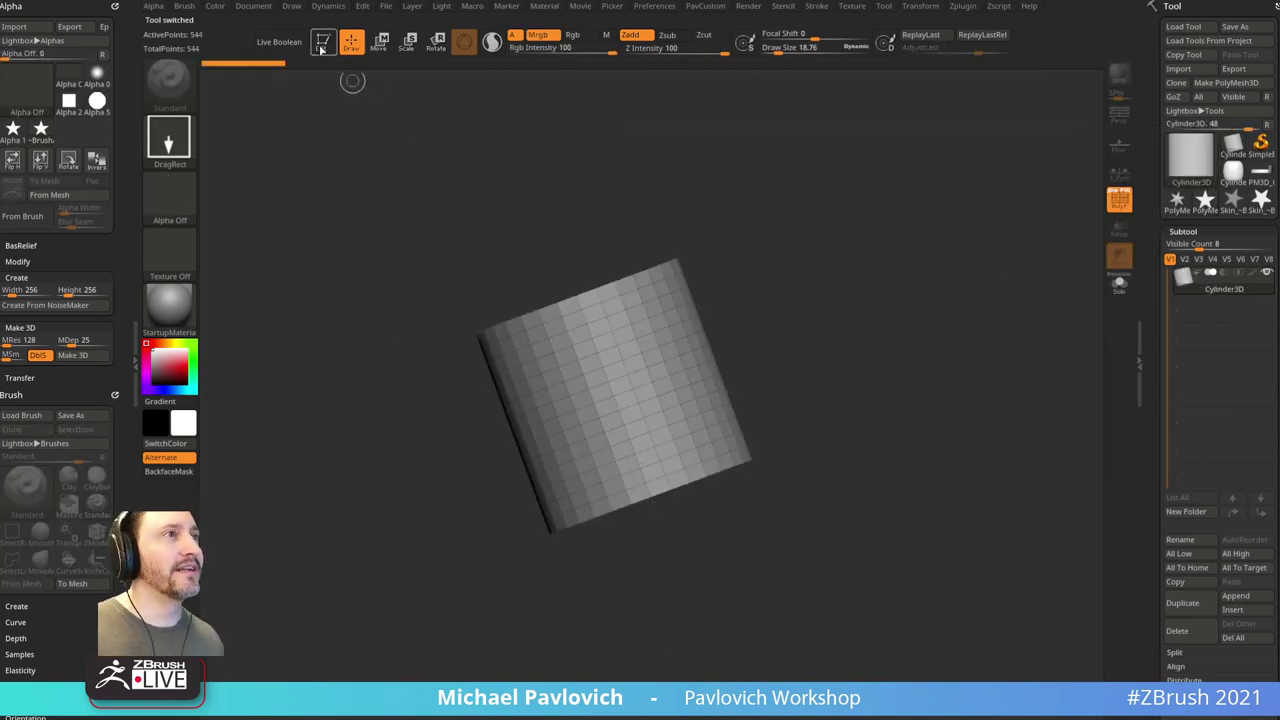
mouse_move(903, 222)
mouse_down()
mouse_move(1149, 378)
mouse_move(1156, 196)
mouse_up()
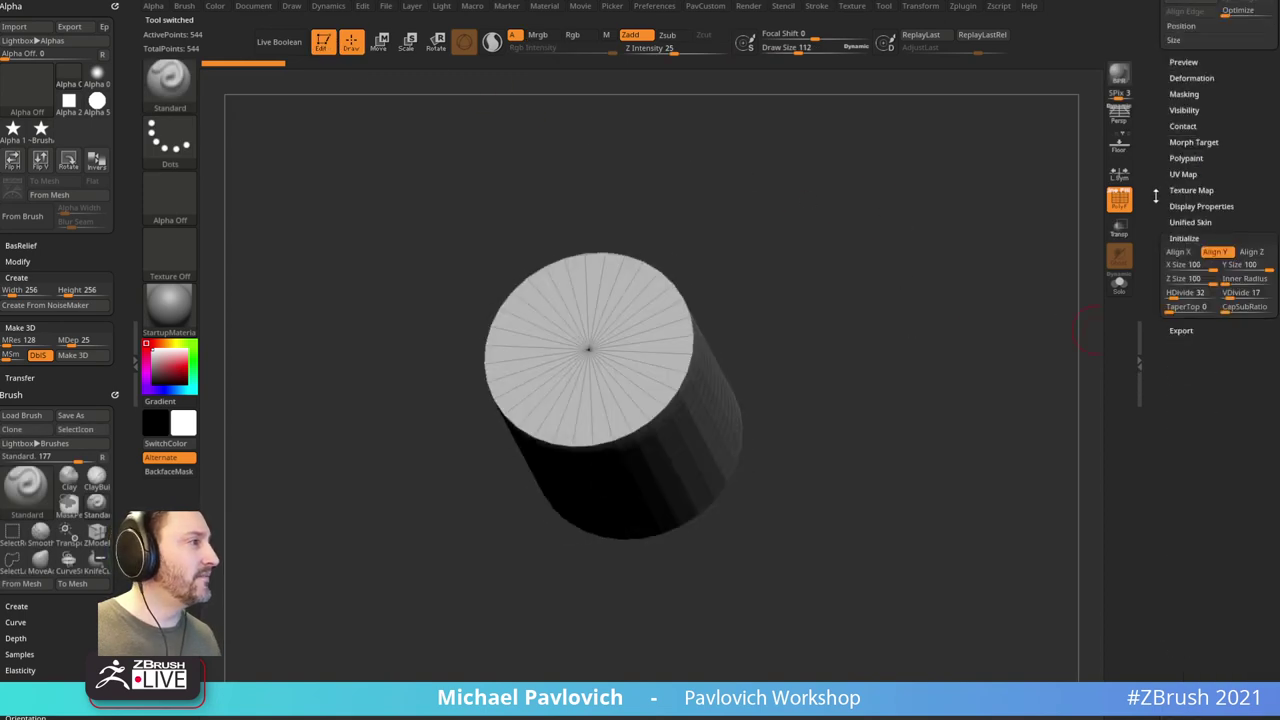
Step: Initialize the cylinder with HDivide 10 and VDivide 3, and convert it to a PolyMesh3D
click(1177, 295)
text(12)
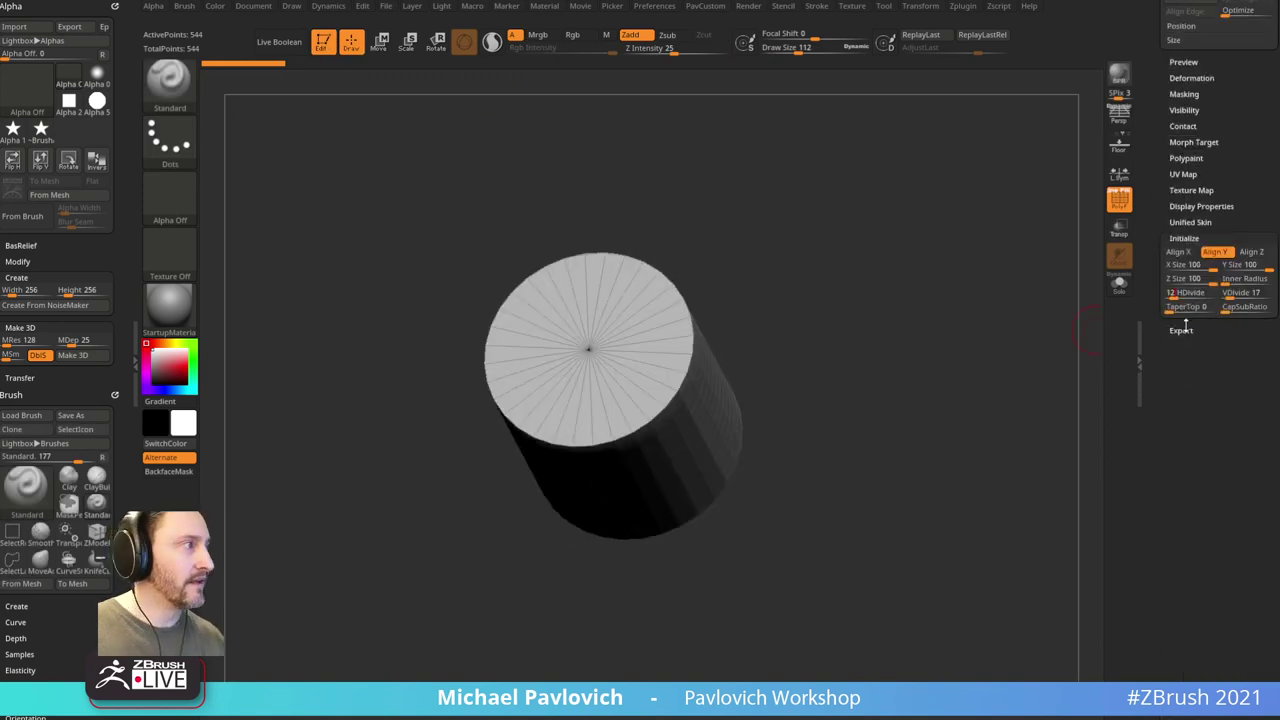
key(Return)
text(10)
key(Return)
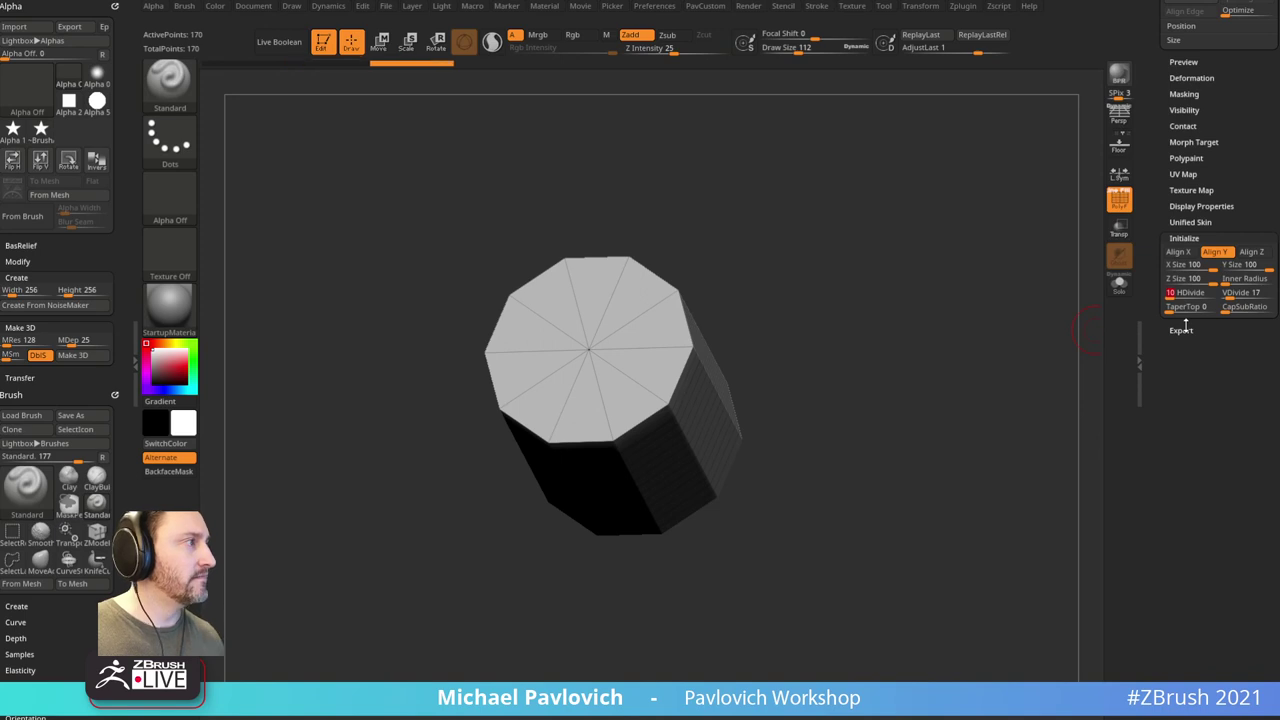
drag(1161, 168, 1156, 111)
drag(1034, 212, 1014, 180)
click(1240, 236)
text(3)
key(Return)
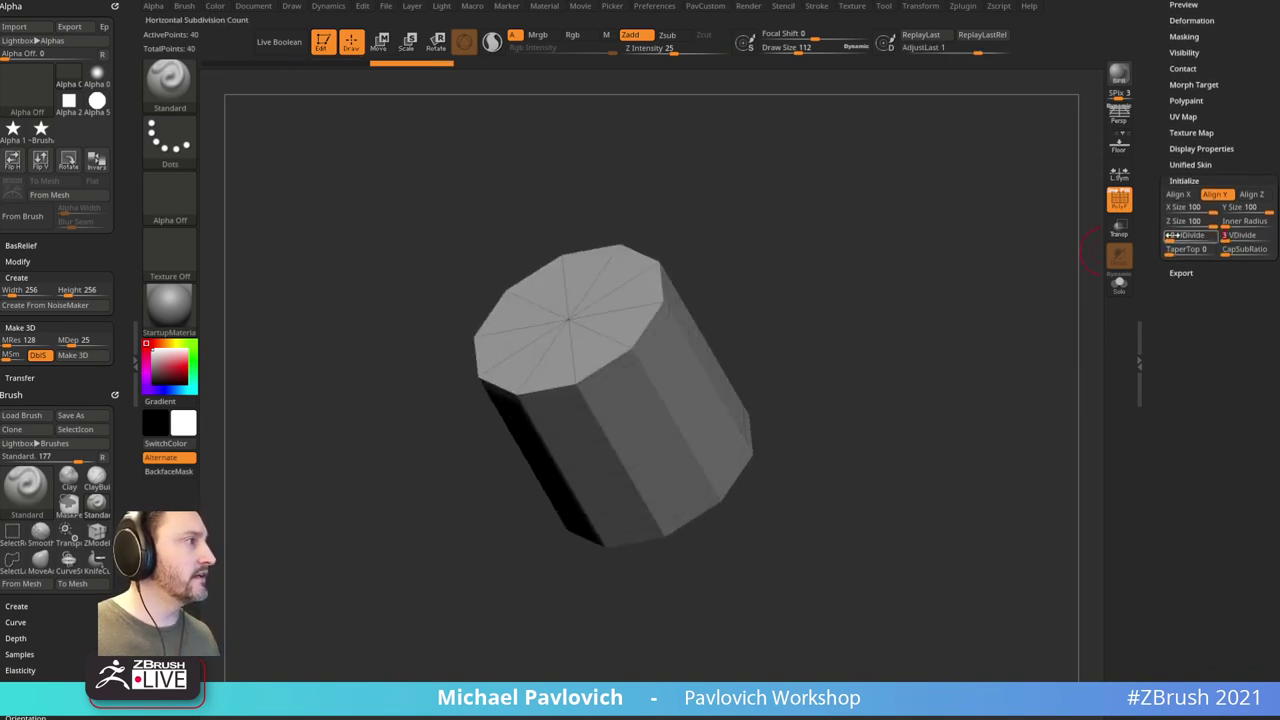
scroll(1149, 178, up, 5)
click(1226, 82)
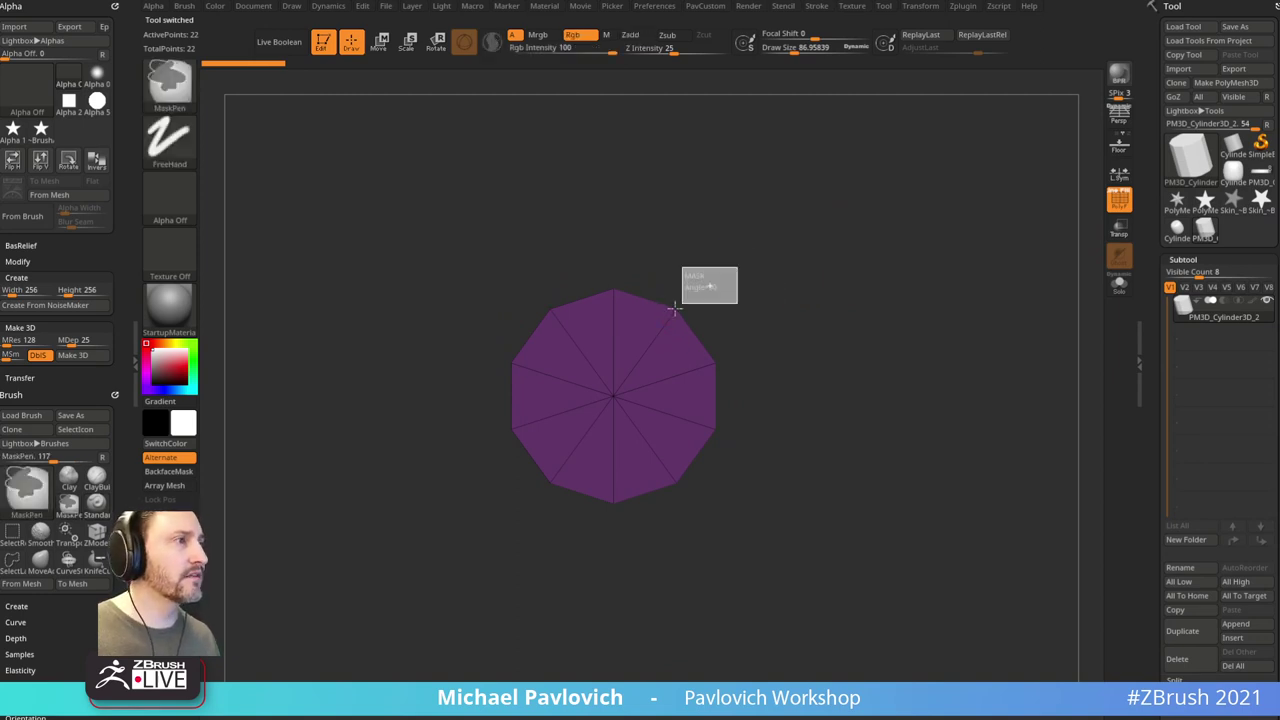
Step: Mask alternate corners of the ten-sided cylinder and scale the unmasked points to form a five-pointed star
ctrl+click(722, 316)
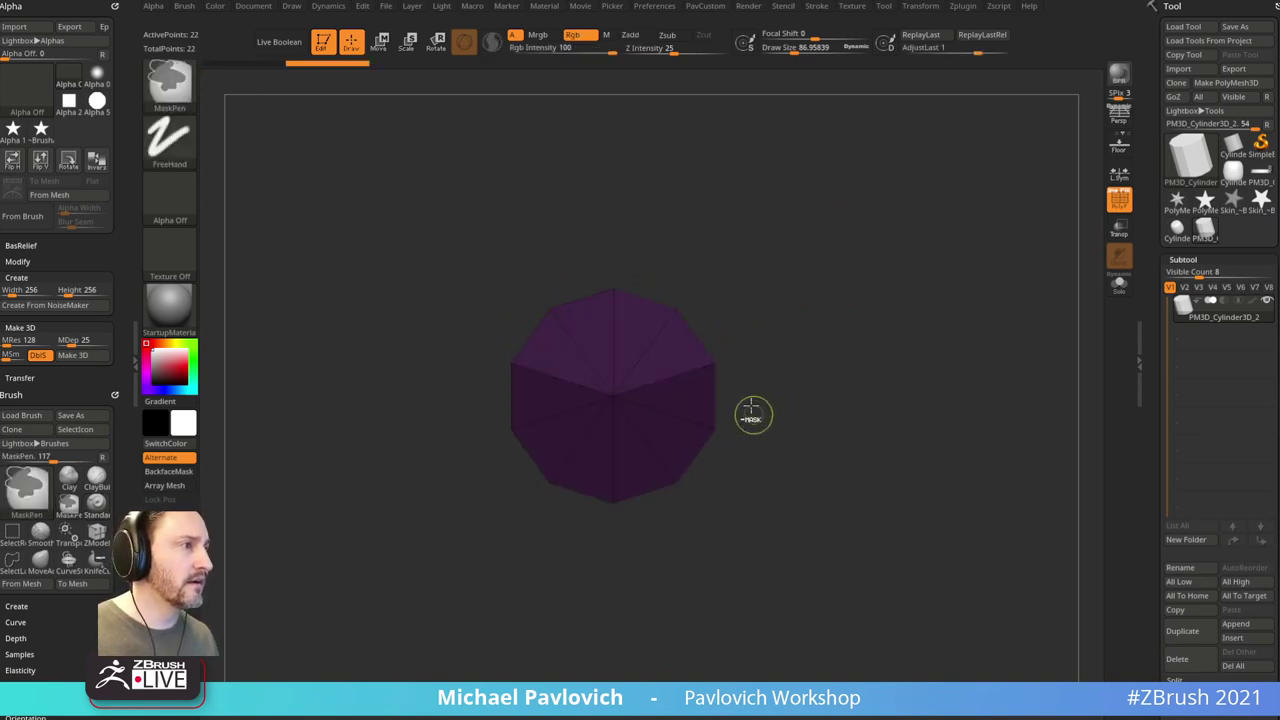
ctrl+alt+drag(708, 441, 747, 404)
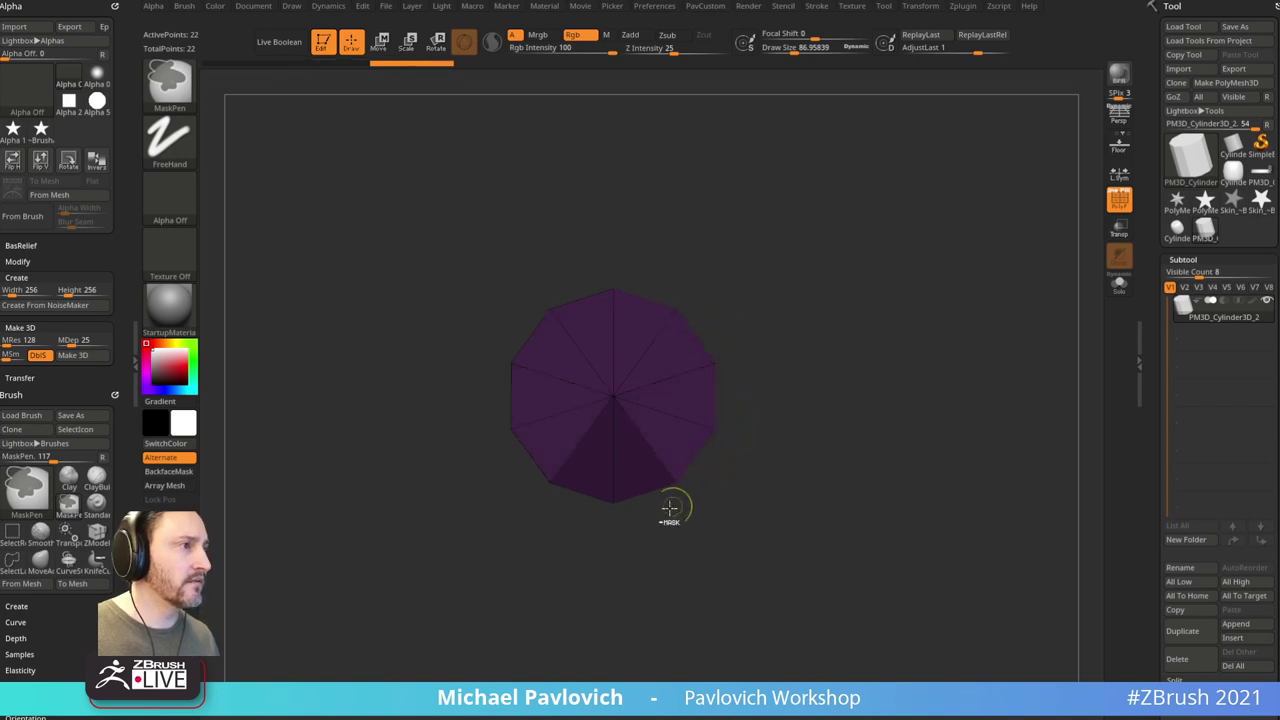
ctrl+alt+drag(627, 521, 604, 492)
ctrl+drag(805, 373, 826, 348)
key(w)
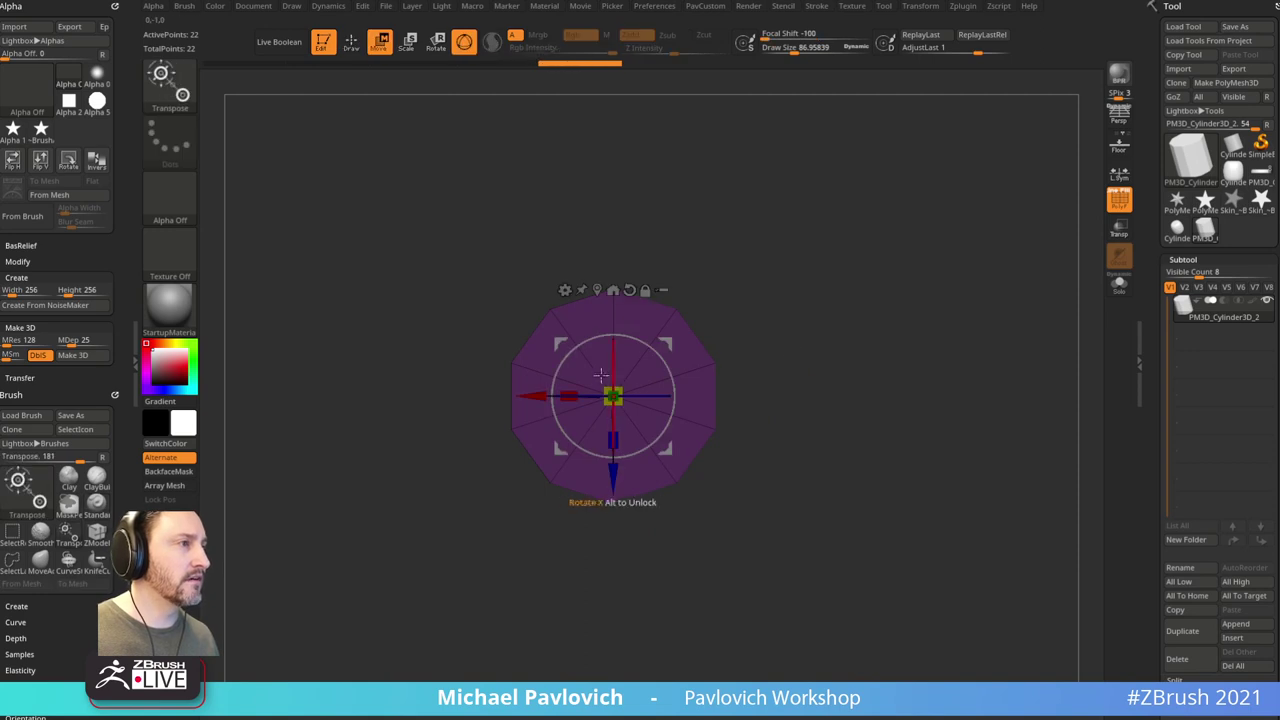
drag(705, 272, 771, 303)
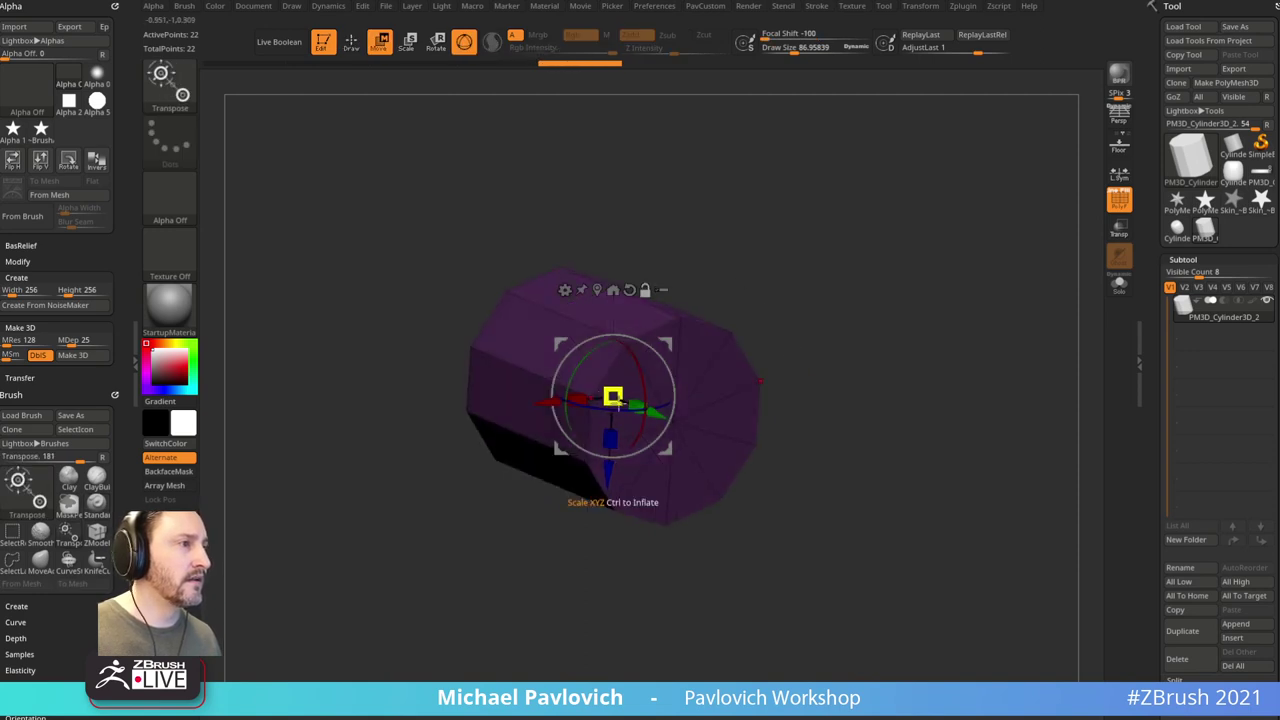
alt+drag(637, 404, 559, 328)
Step: Hide one end of the star-shaped cylinder and delete the hidden part to leave a single flat star
key(q)
mouse_move(778, 290)
shift+mouse_down()
mouse_move(931, 303)
mouse_move(940, 189)
mouse_move(946, 254)
mouse_move(924, 268)
mouse_move(890, 260)
shift+mouse_up()
ctrl+shift+drag(904, 159, 572, 580)
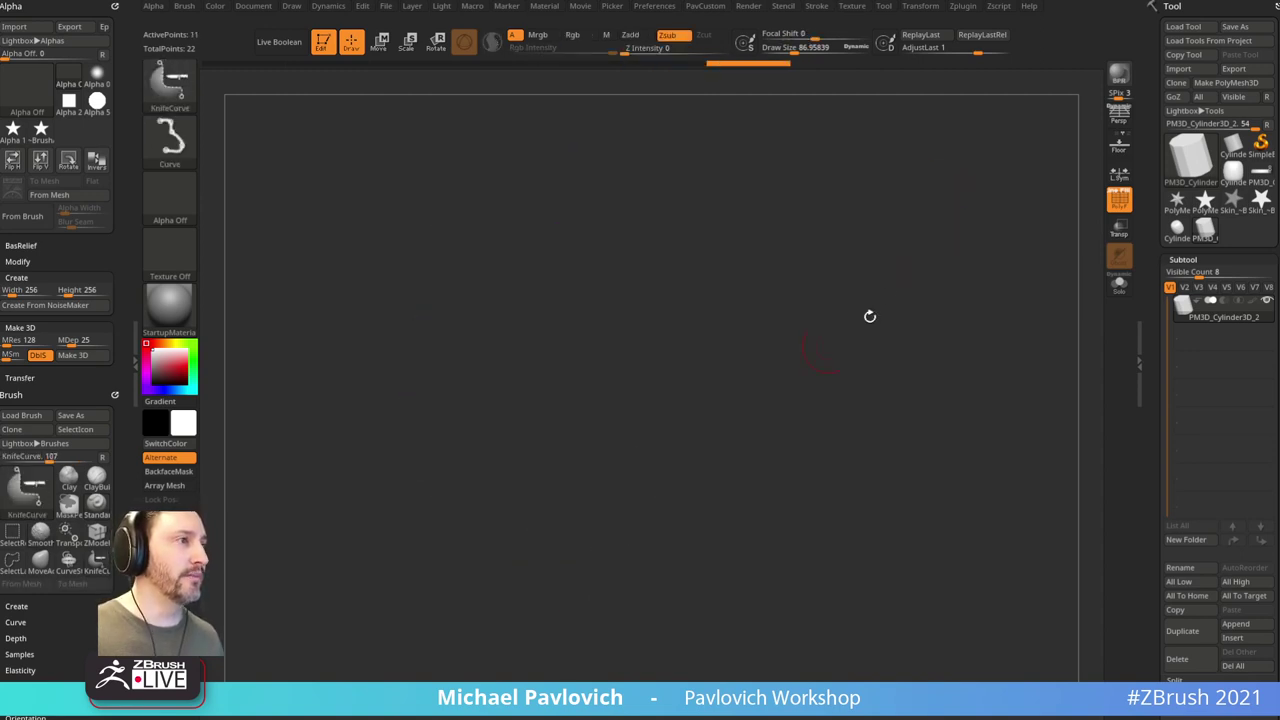
shift+drag(880, 312, 966, 284)
key(4)
click(914, 326)
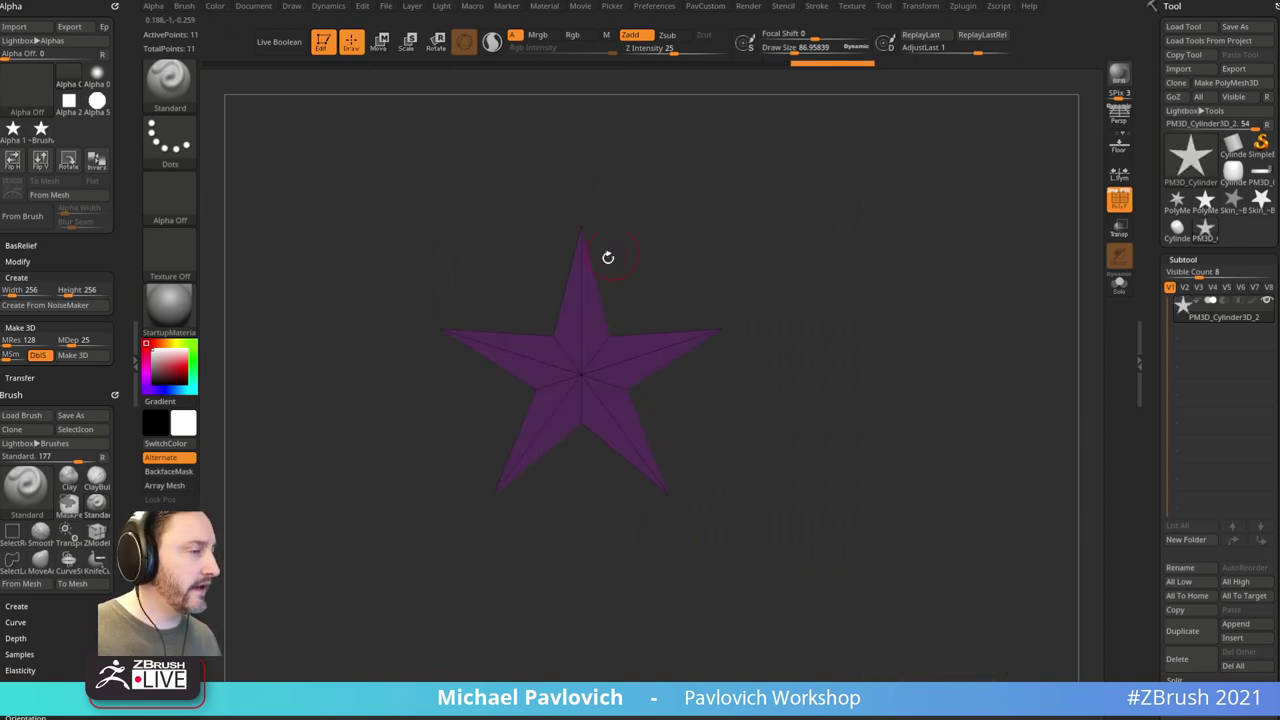
drag(607, 257, 866, 294)
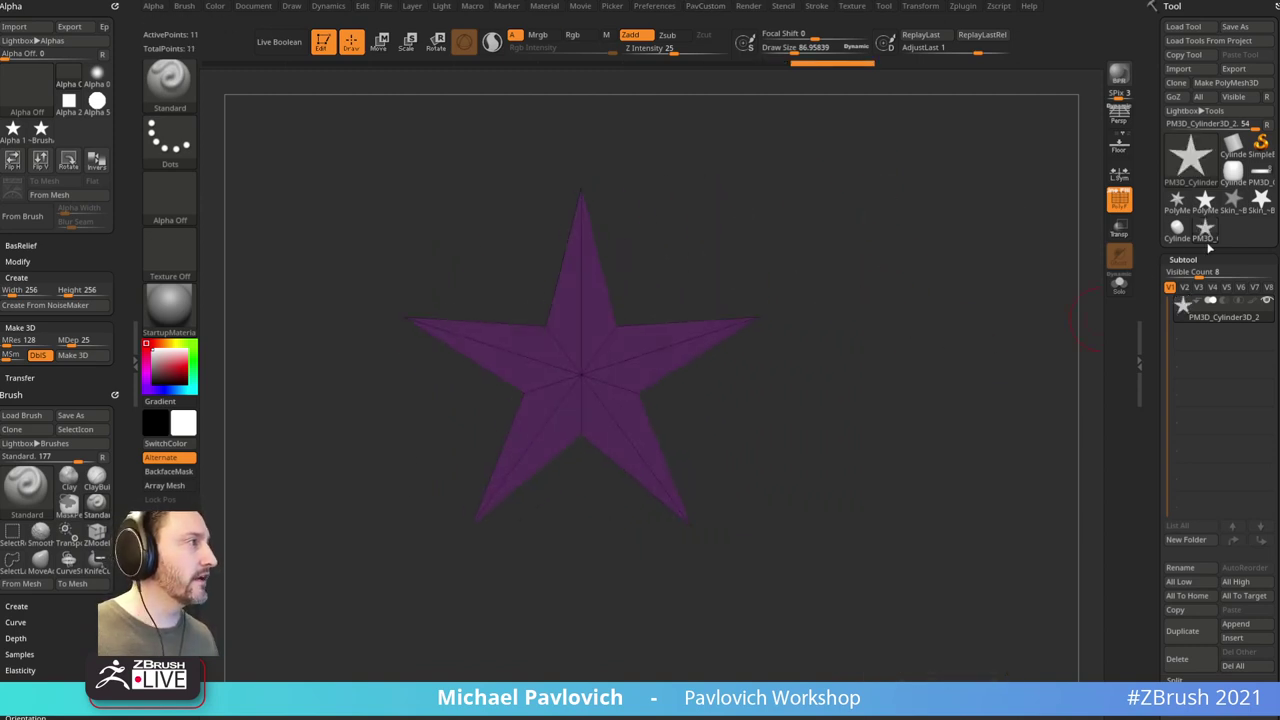
Step: Delete the Skin_~BrushAlpha1 star and switch to the flat PolyMesh3D_1 star, facing it to the view
click(1261, 203)
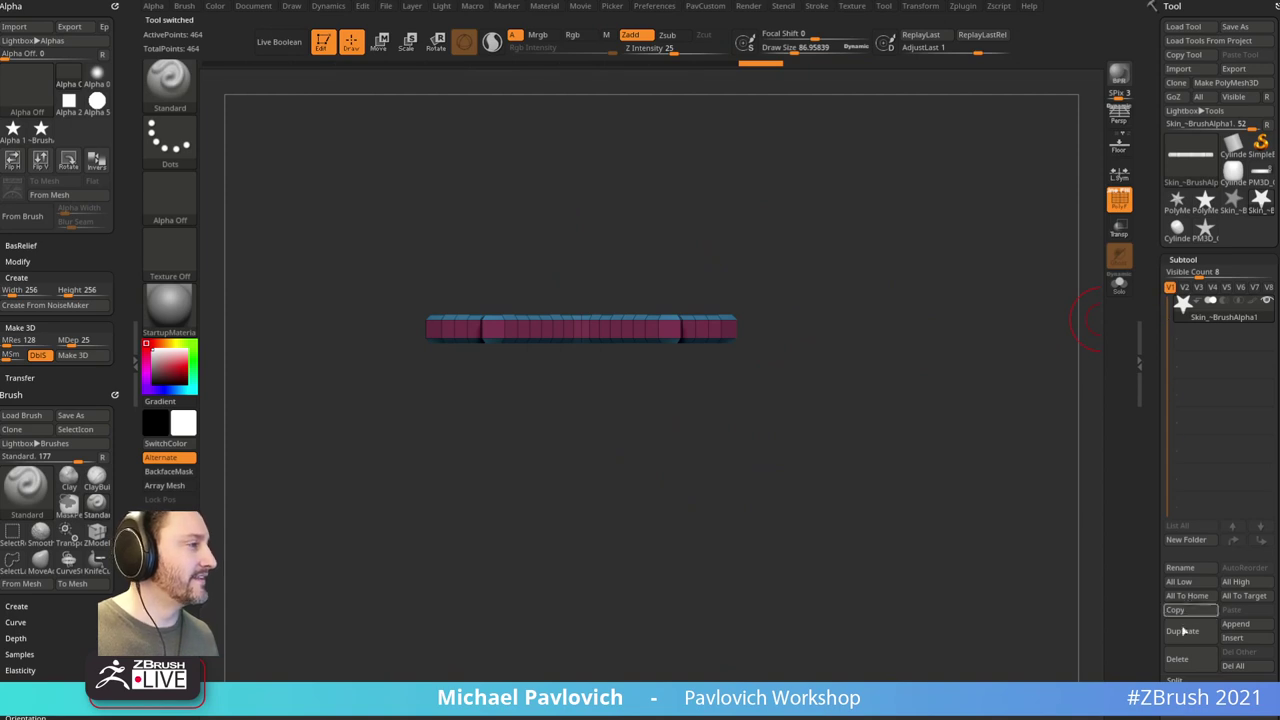
click(1177, 658)
click(1067, 679)
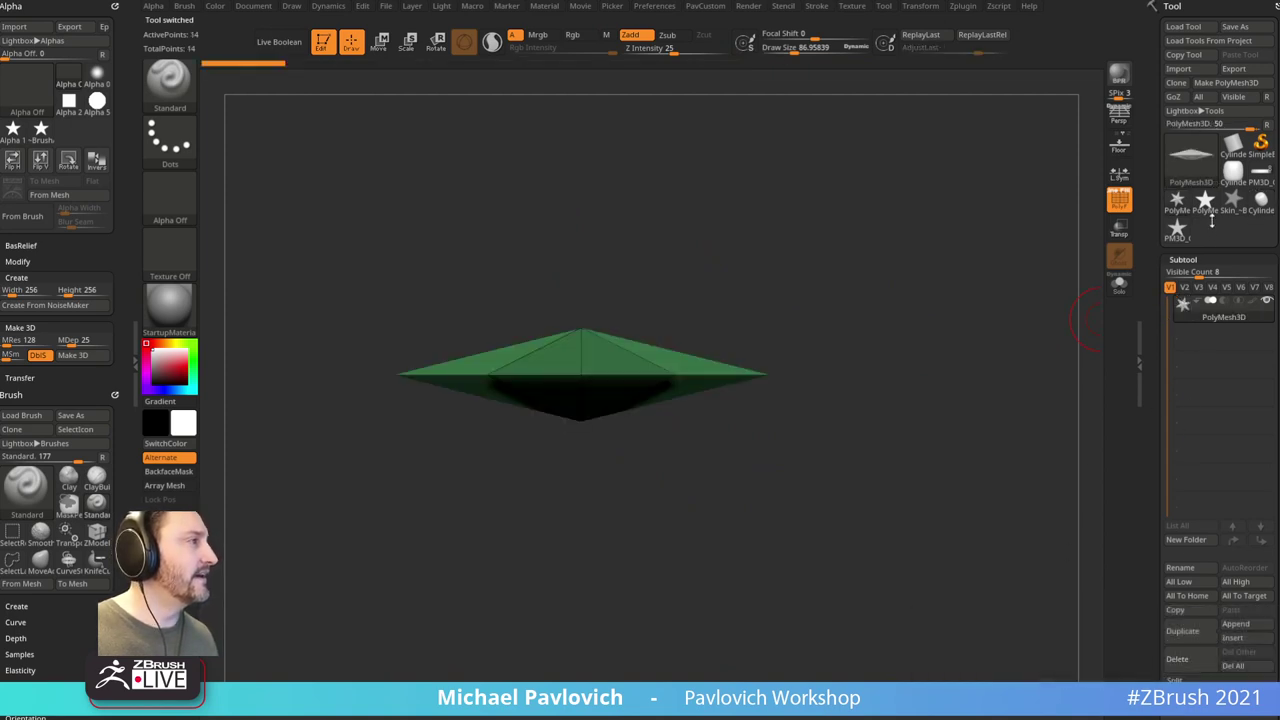
click(1210, 214)
drag(943, 338, 937, 440)
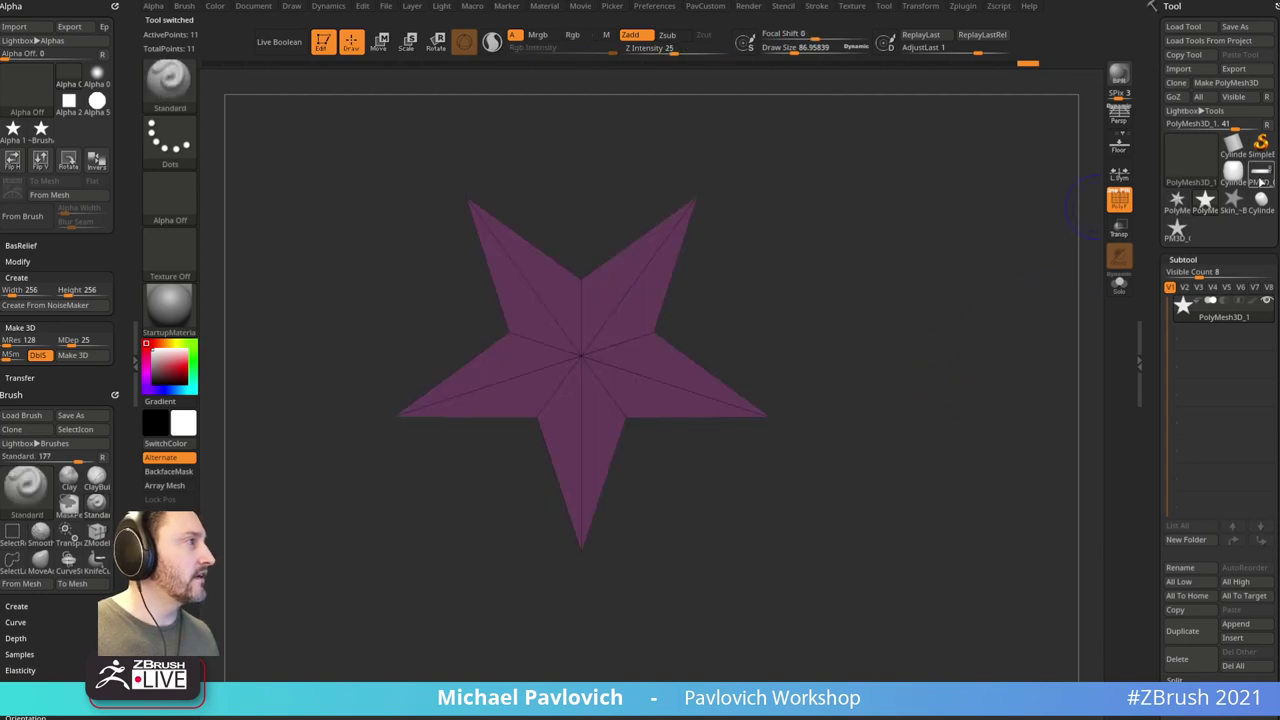
Step: Switch to the multi-part cylinder tower model and show the floor grid with the burger tower reference image
click(1261, 172)
drag(913, 403, 920, 105)
alt+drag(943, 291, 975, 272)
key(shift+p)
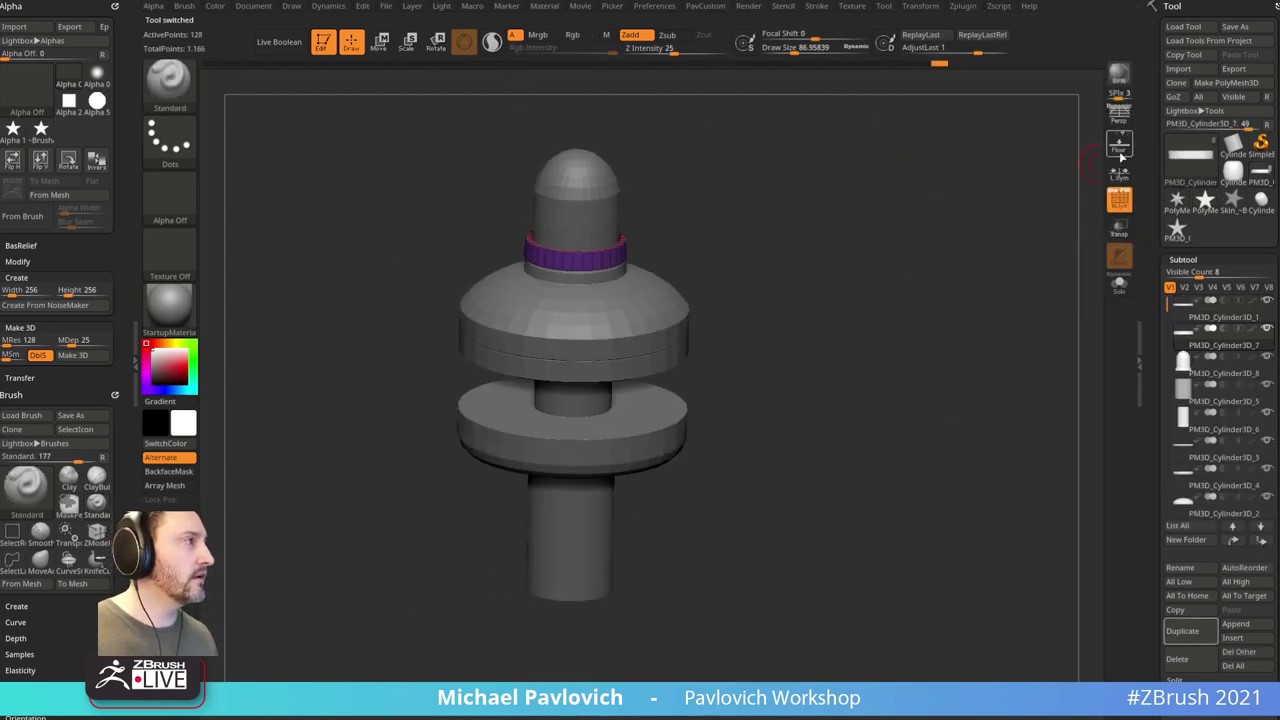
drag(920, 317, 693, 427)
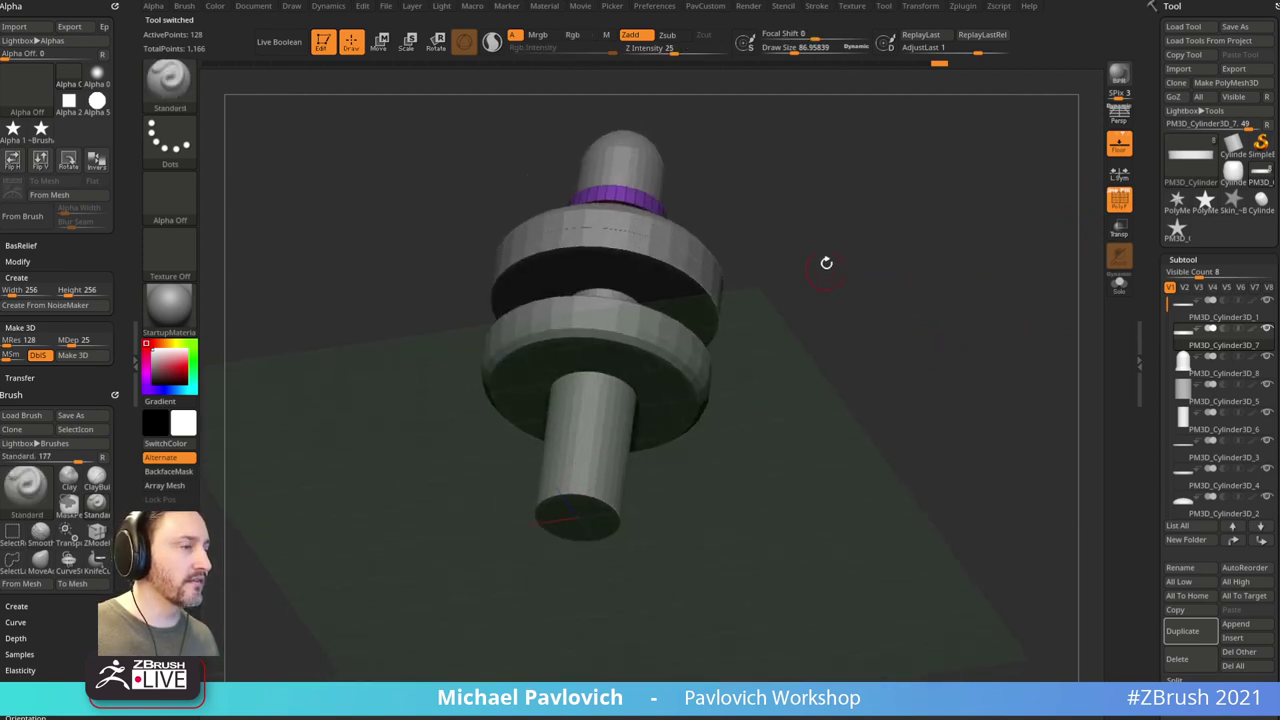
drag(842, 268, 943, 327)
key(shift+z)
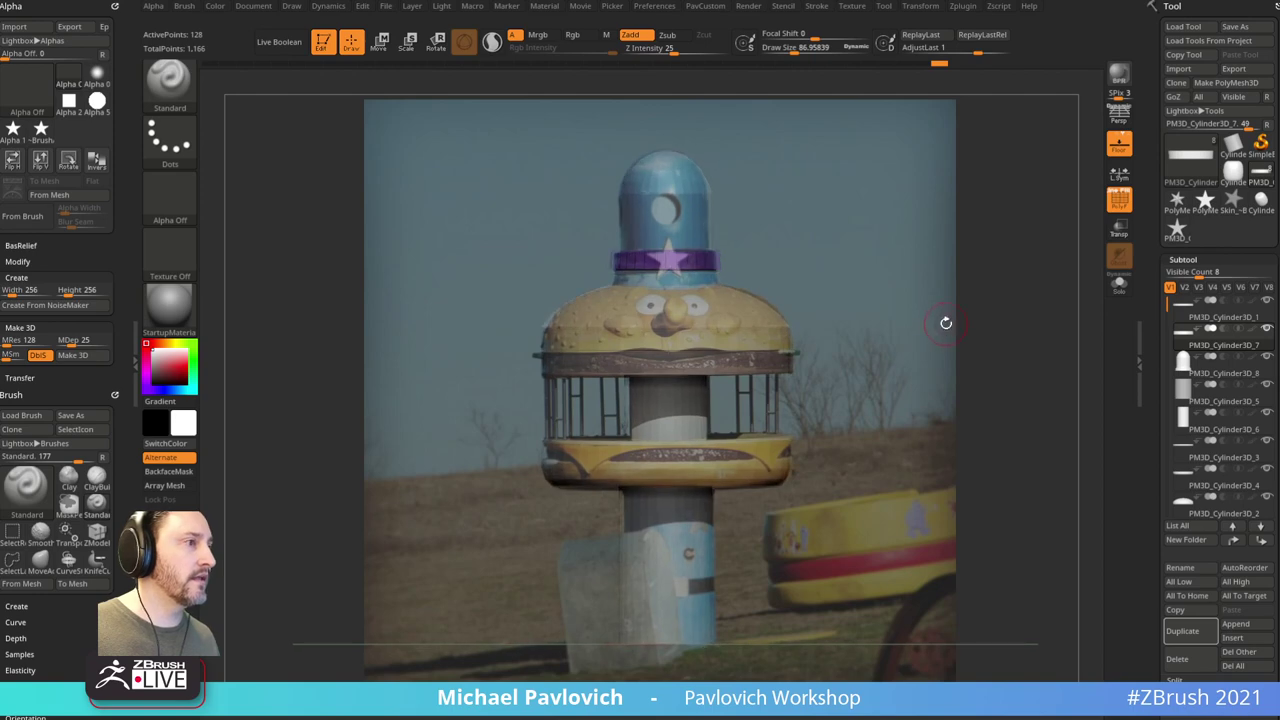
click(544, 6)
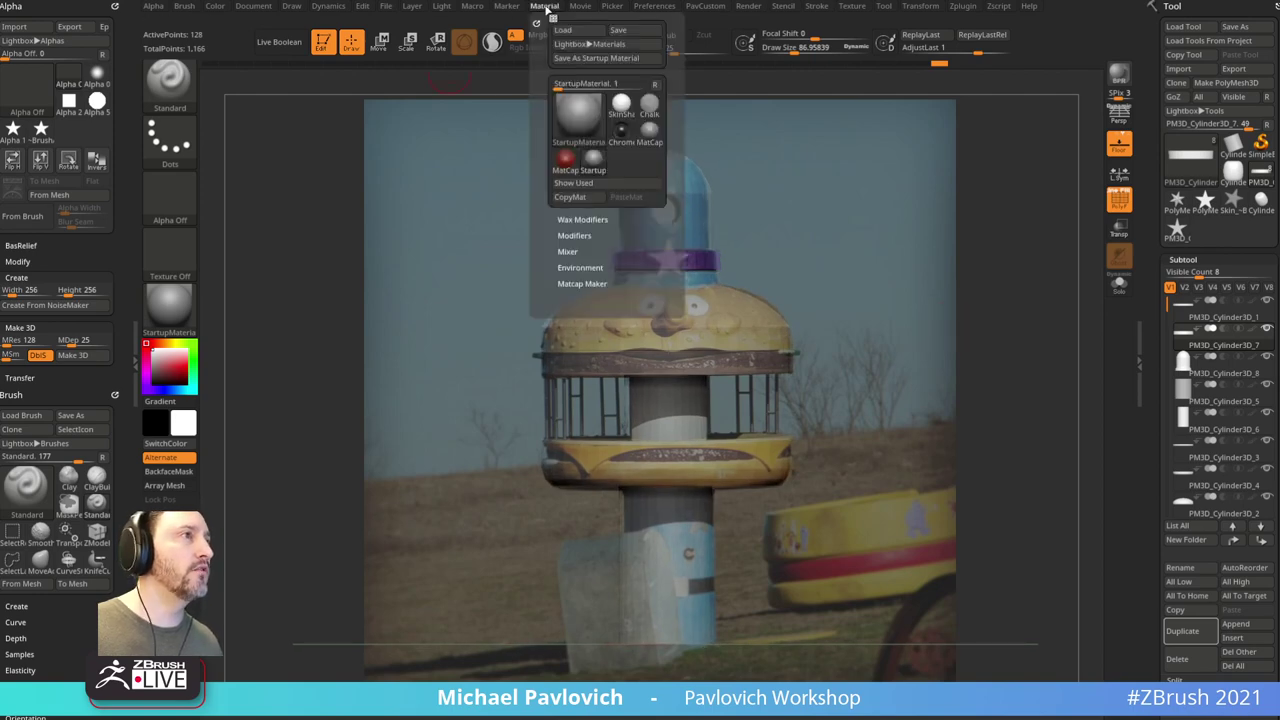
click(505, 6)
key(2)
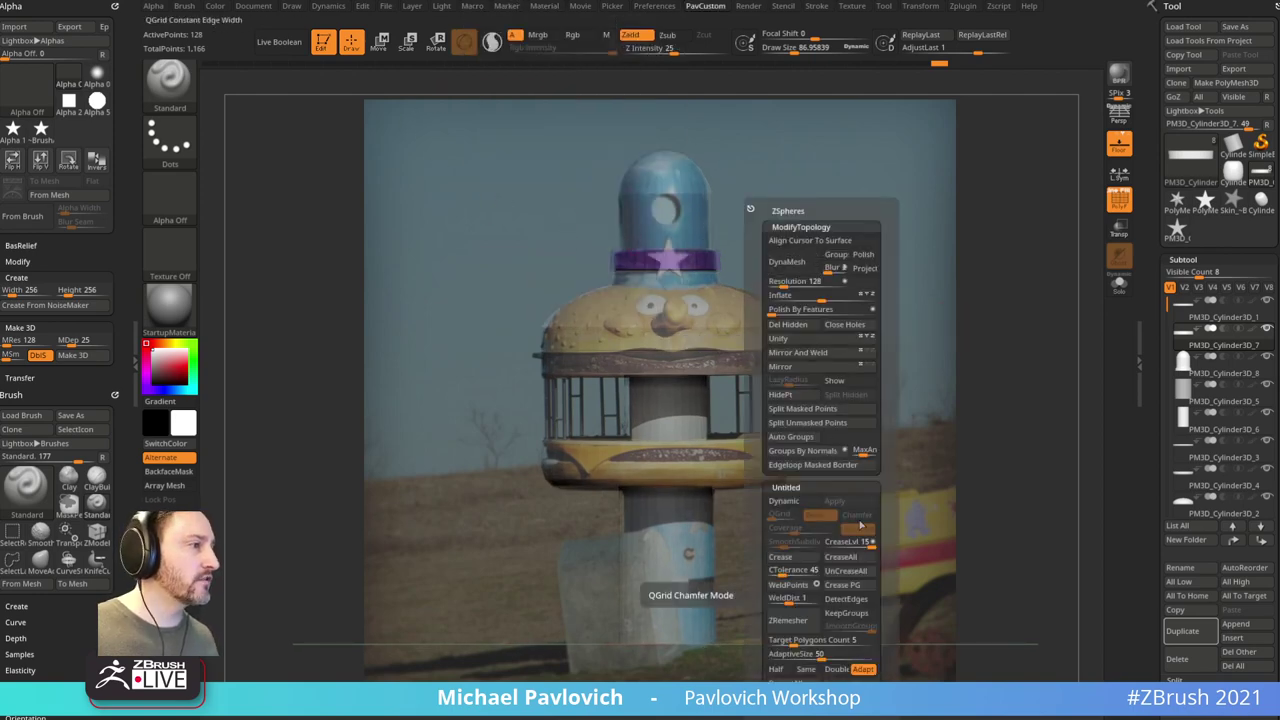
click(845, 384)
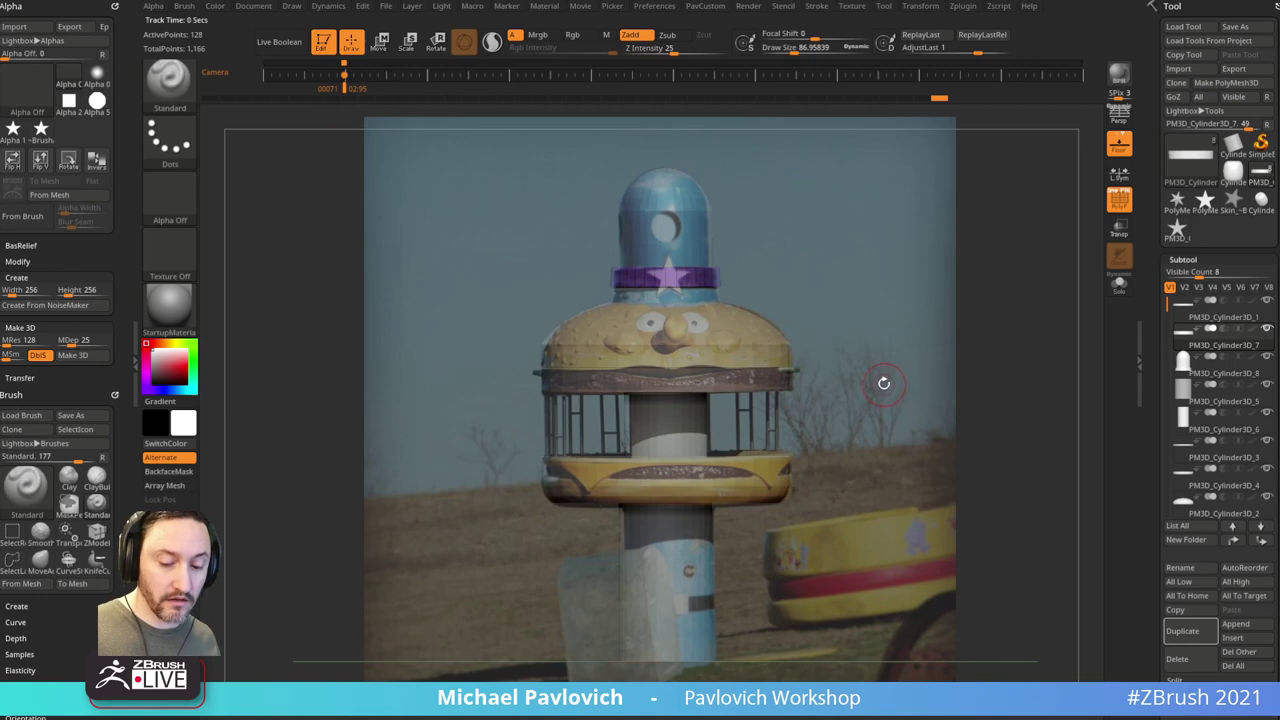
key(space)
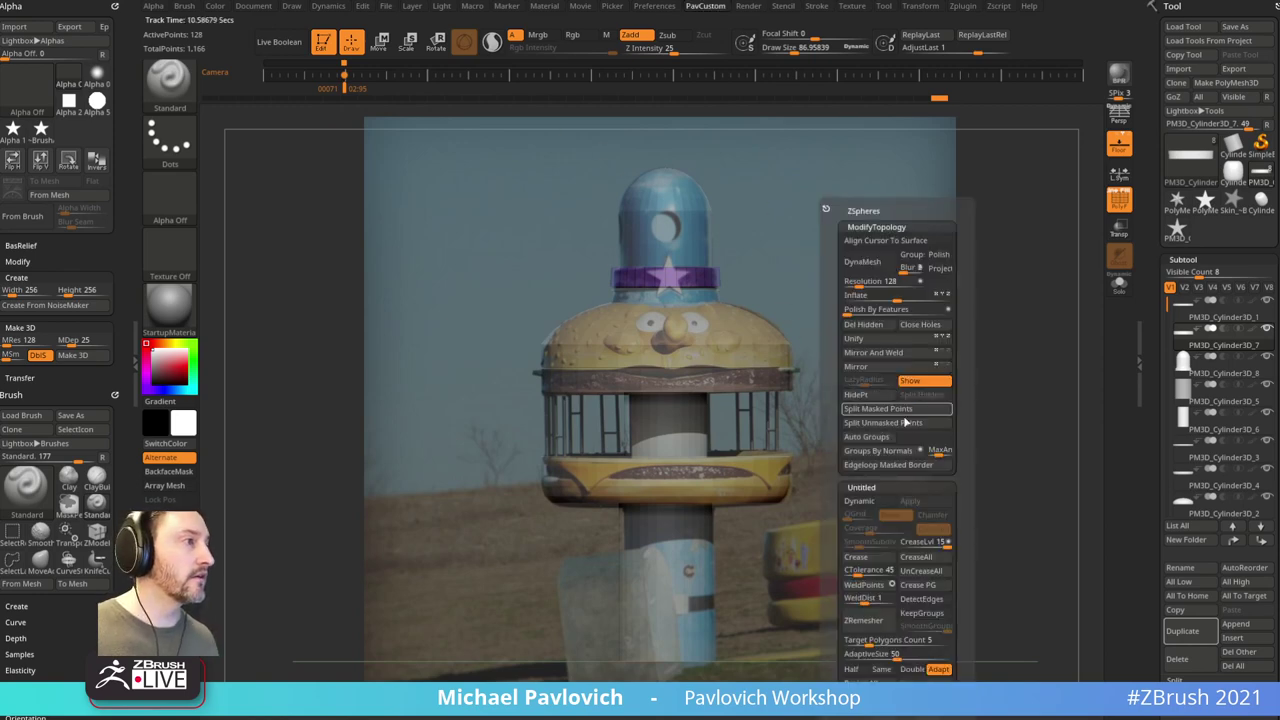
click(922, 383)
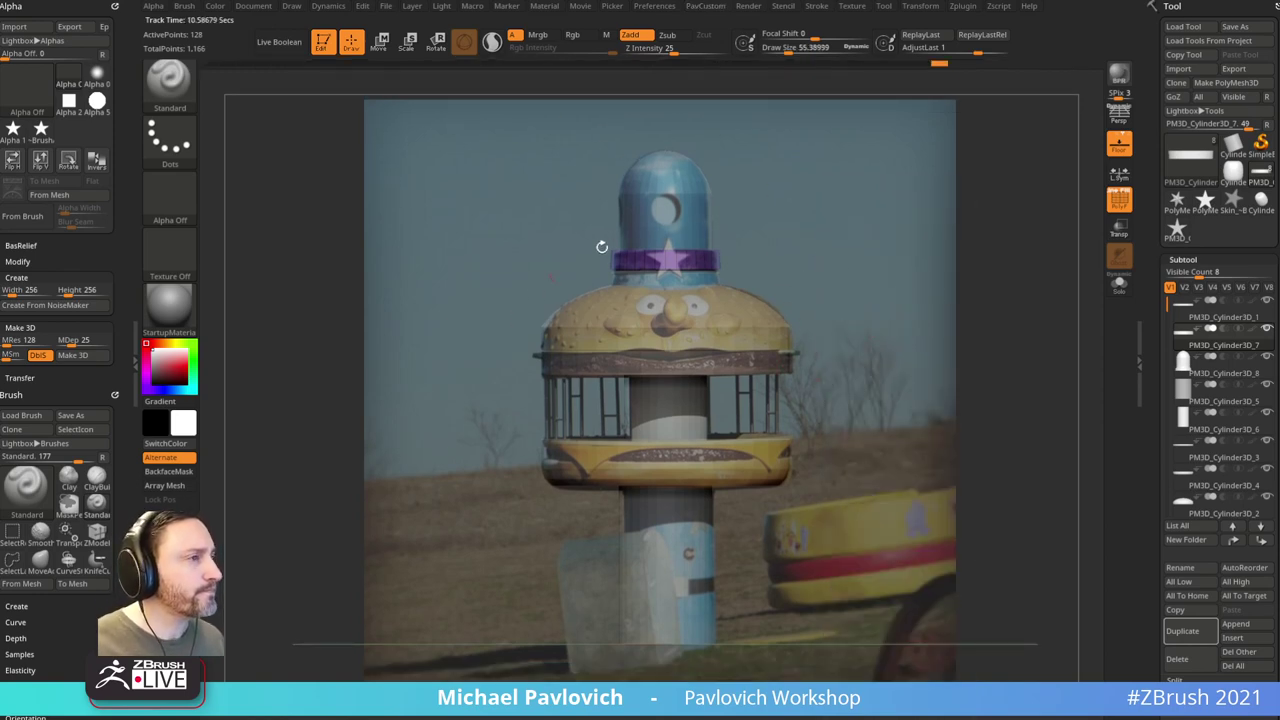
key(s)
drag(854, 277, 861, 276)
Step: Append the flat star mesh to the burger tower as a new subtool and make it the active subtool
drag(1160, 365, 1160, 228)
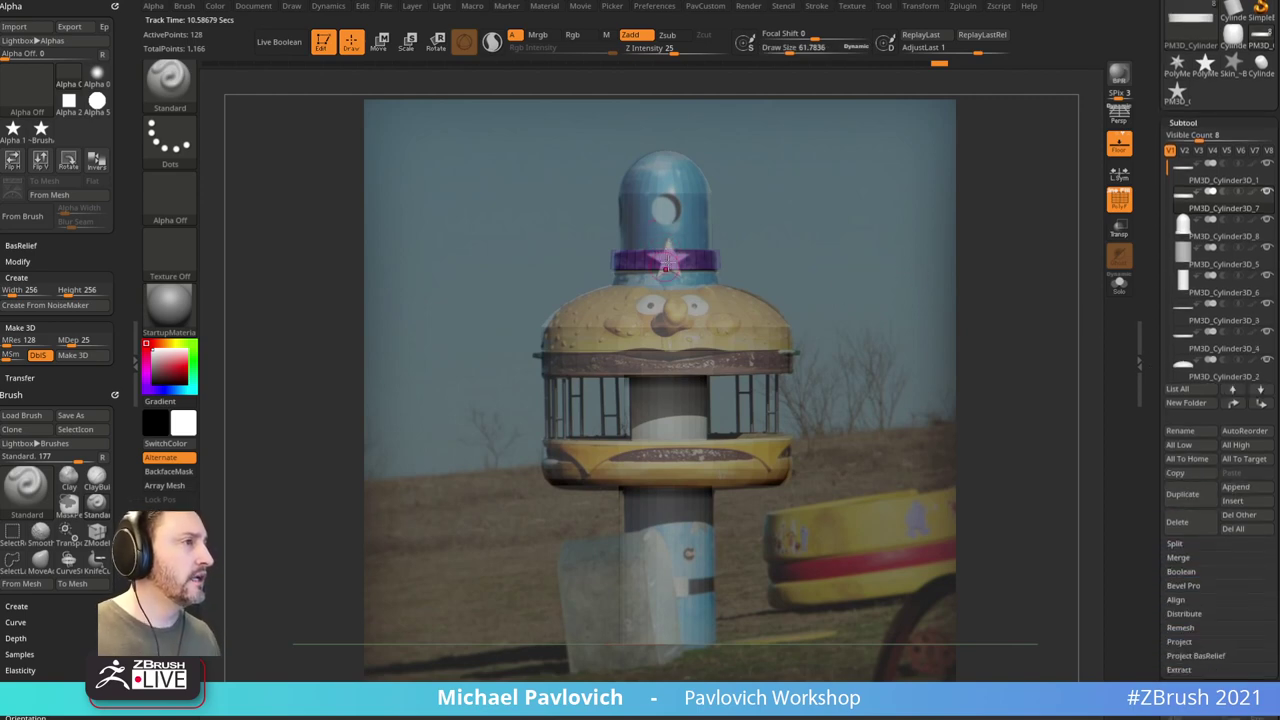
click(1236, 487)
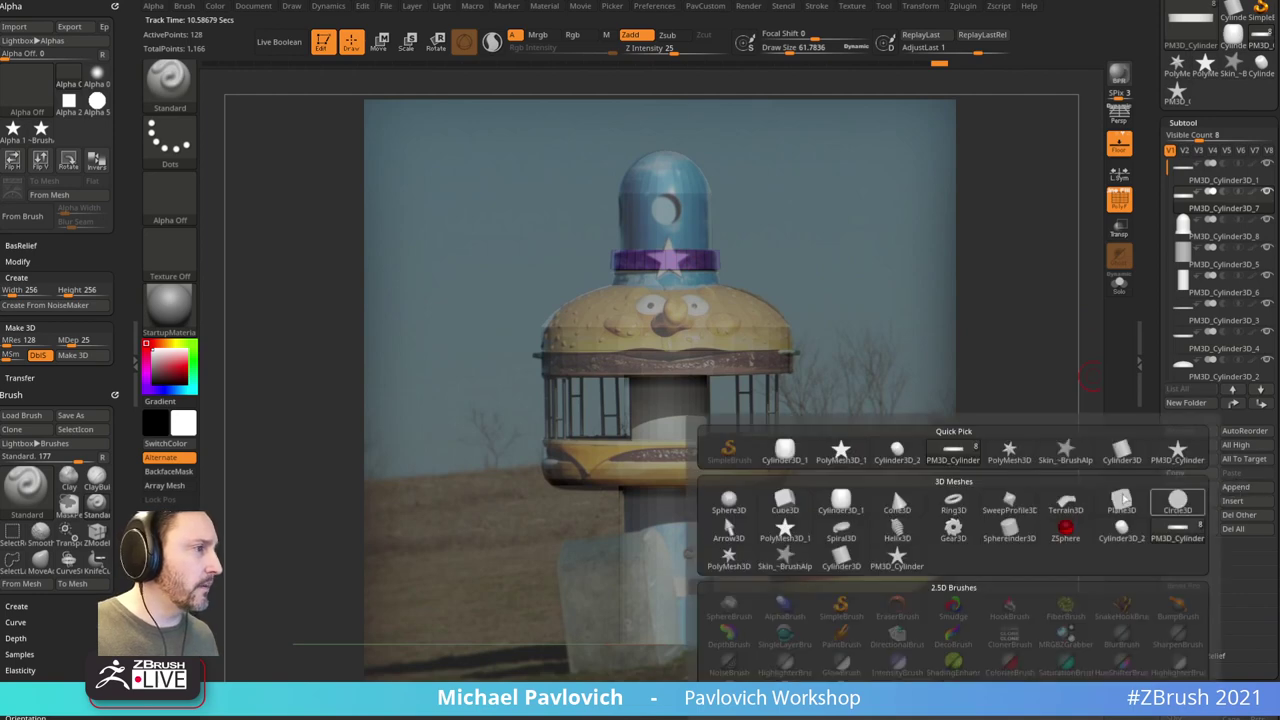
click(900, 557)
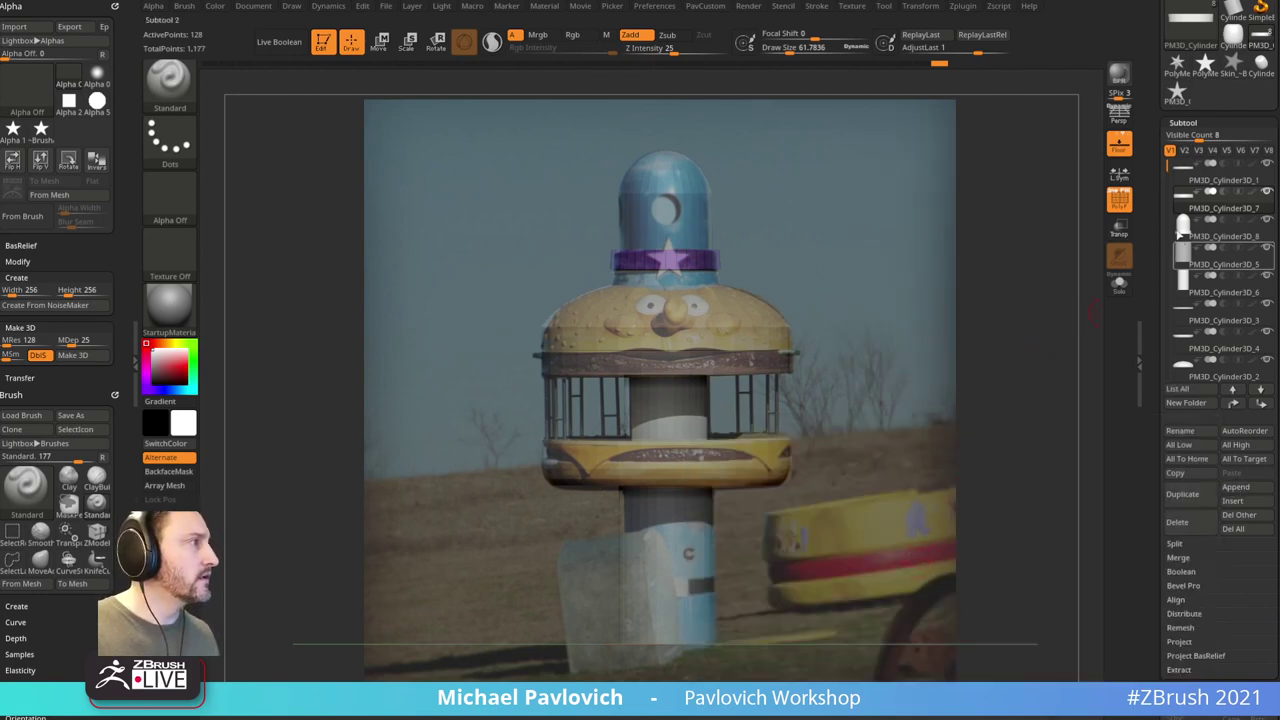
scroll(1203, 273, down, 3)
click(1202, 272)
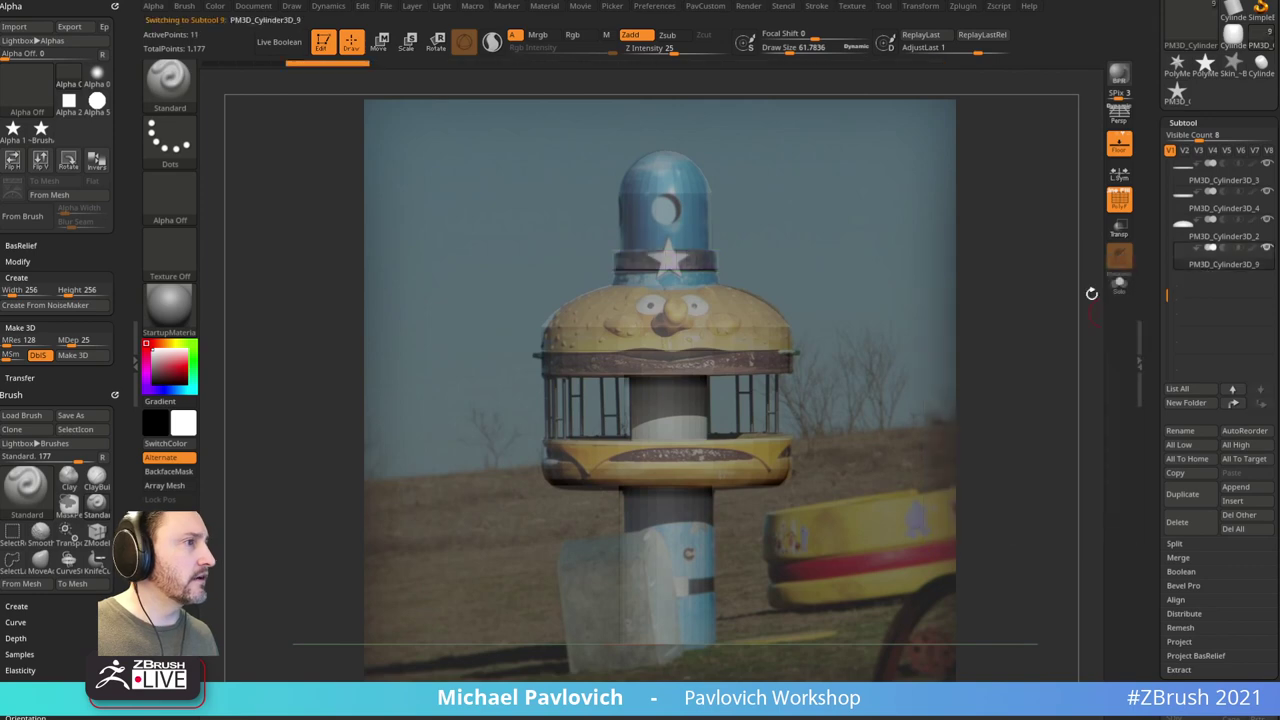
key(space)
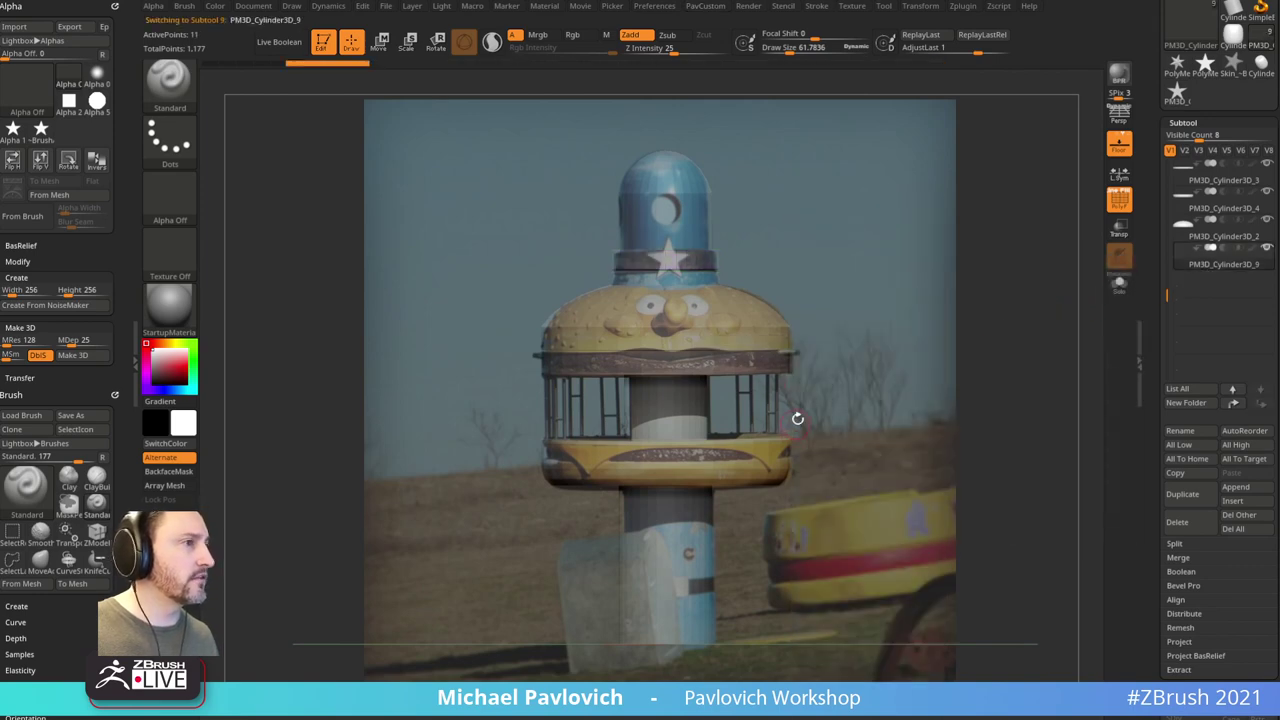
key(w)
drag(672, 285, 673, 179)
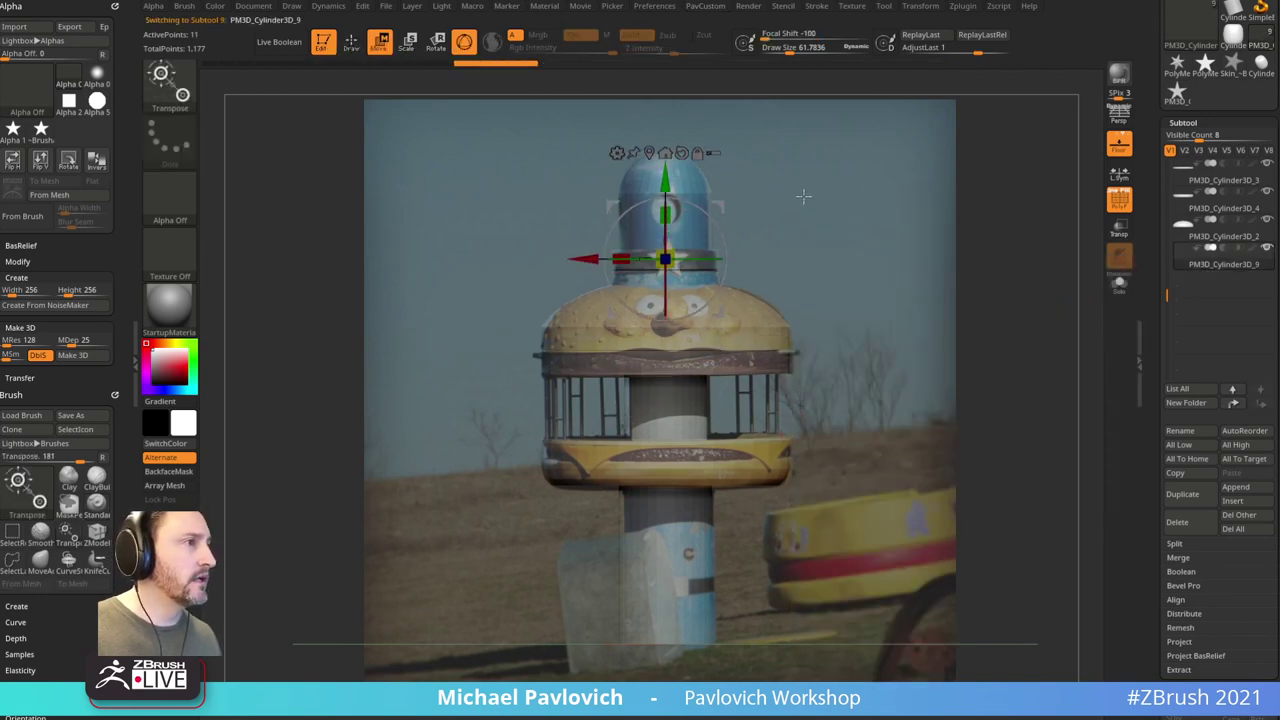
drag(786, 208, 824, 264)
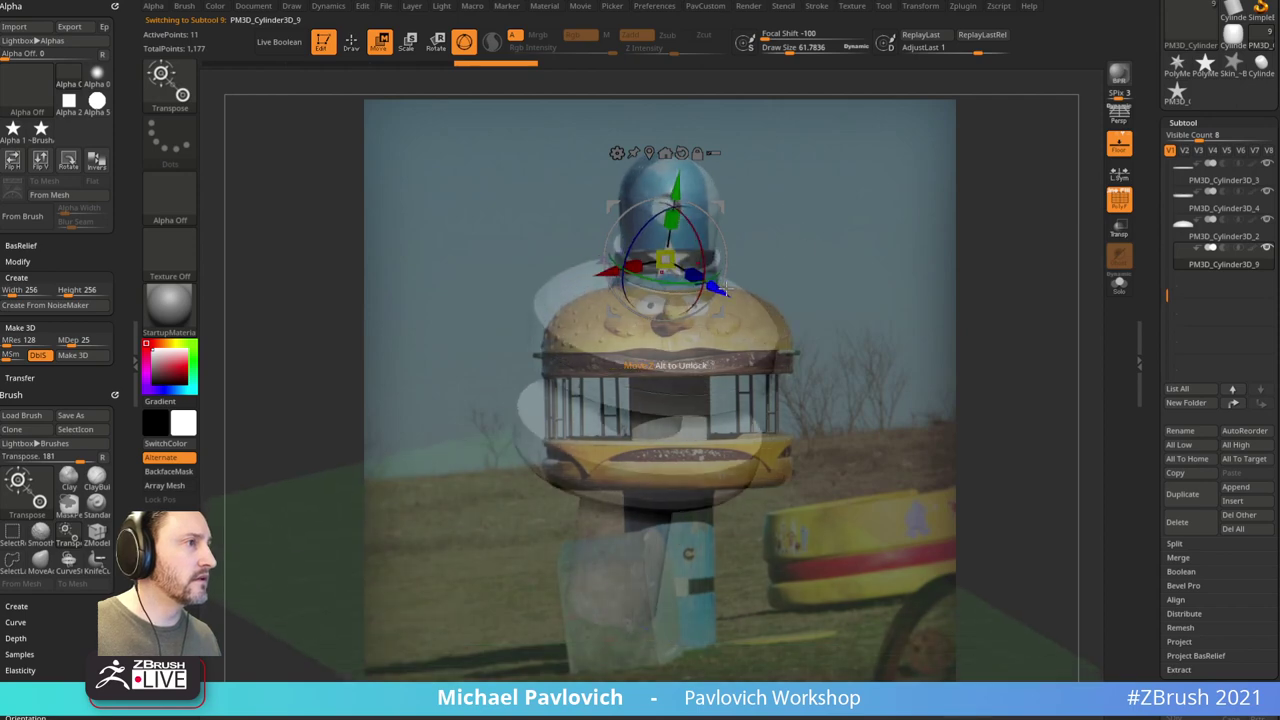
drag(724, 291, 818, 344)
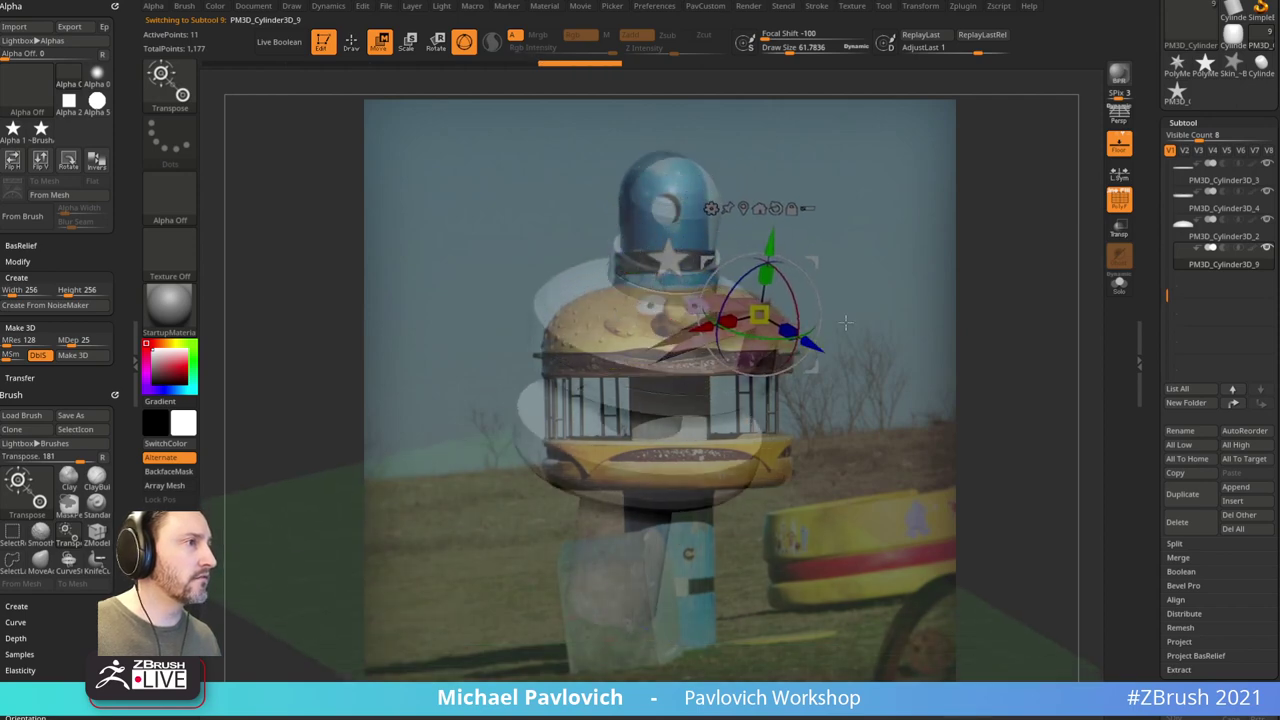
mouse_move(1016, 312)
mouse_down()
mouse_move(991, 306)
mouse_move(982, 282)
mouse_up()
key(ctrl+z)
key(ctrl+z)
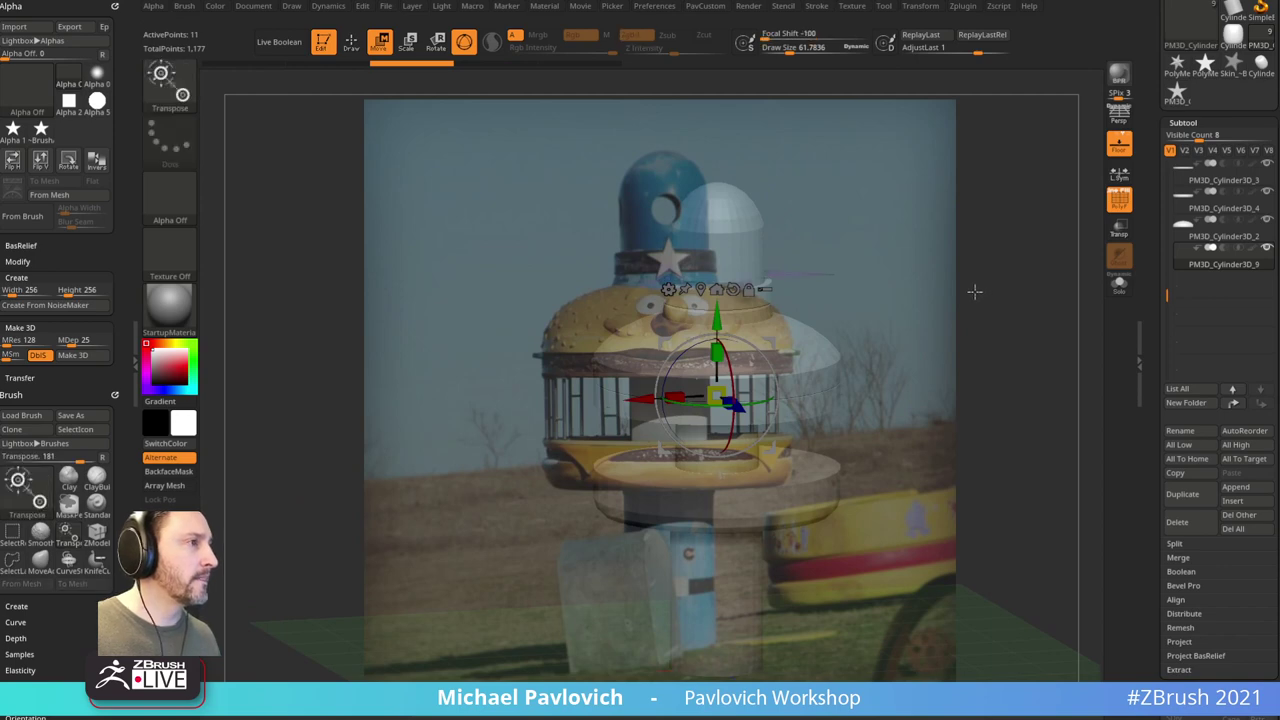
key(ctrl+z)
Step: Isolate the star subtool in Solo mode and check its orientation from above and from the front
shift+drag(974, 290, 1043, 286)
click(1114, 285)
drag(974, 262, 978, 354)
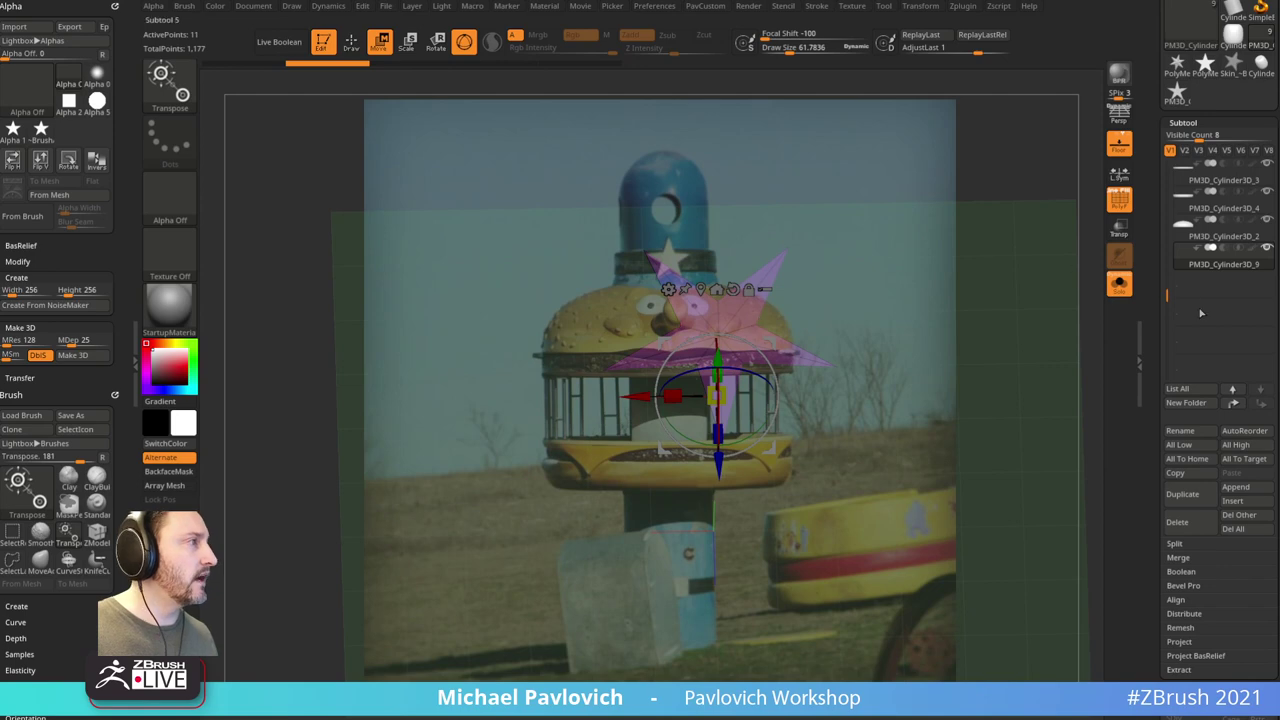
ctrl+click(1002, 372)
shift+drag(1001, 362, 991, 314)
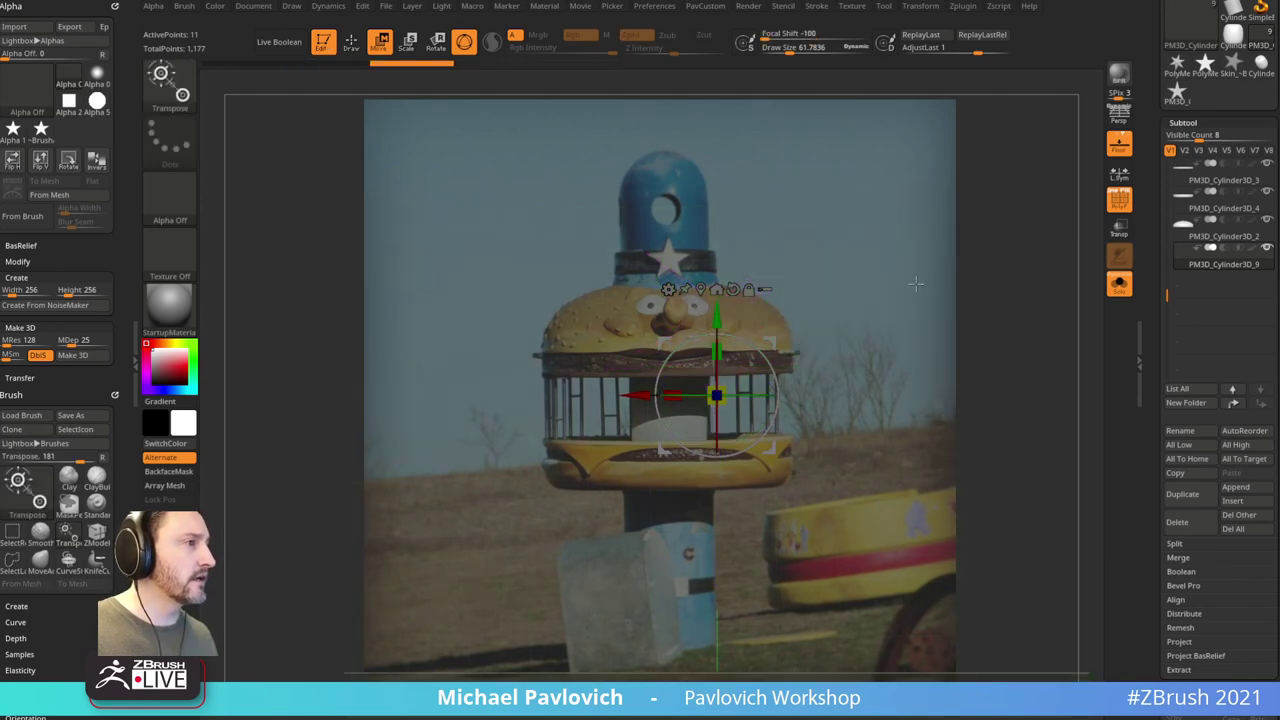
drag(916, 284, 957, 280)
Step: Unlock the transform gizmo from the star, reposition it, and rotate the flat star upright to face the front
click(750, 289)
click(701, 289)
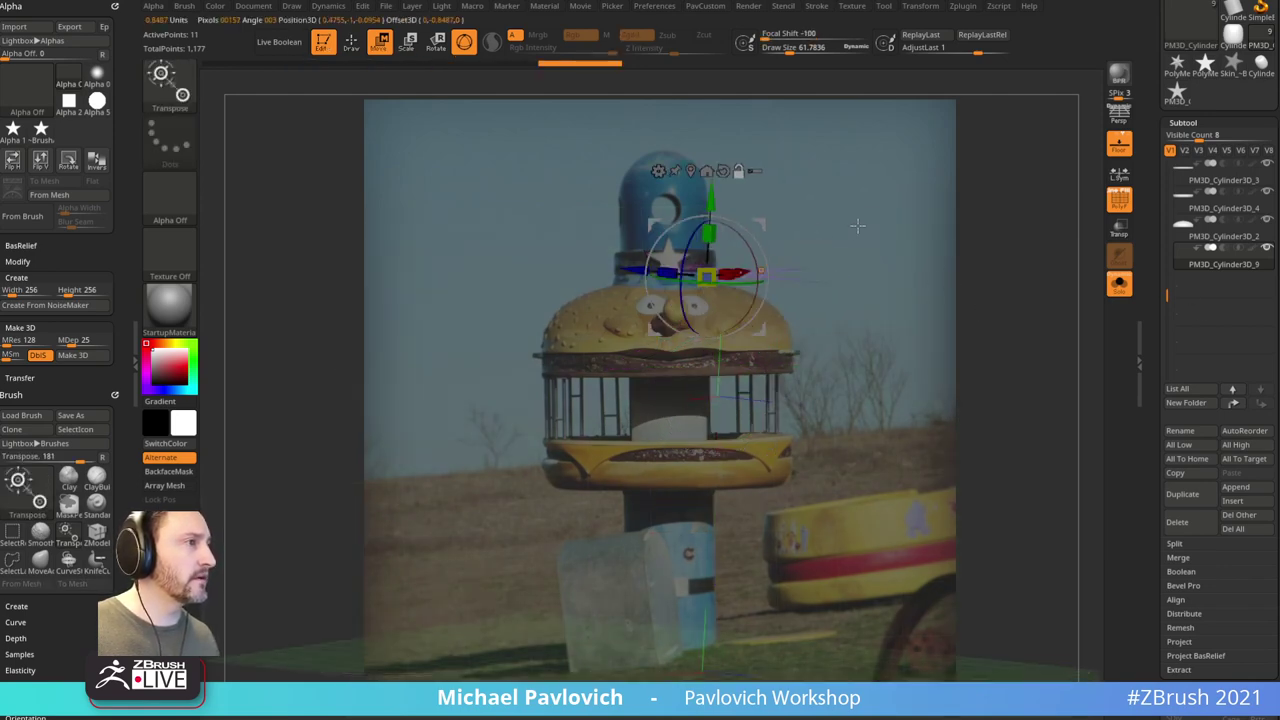
shift+drag(858, 226, 852, 228)
alt+shift+drag(751, 233, 780, 355)
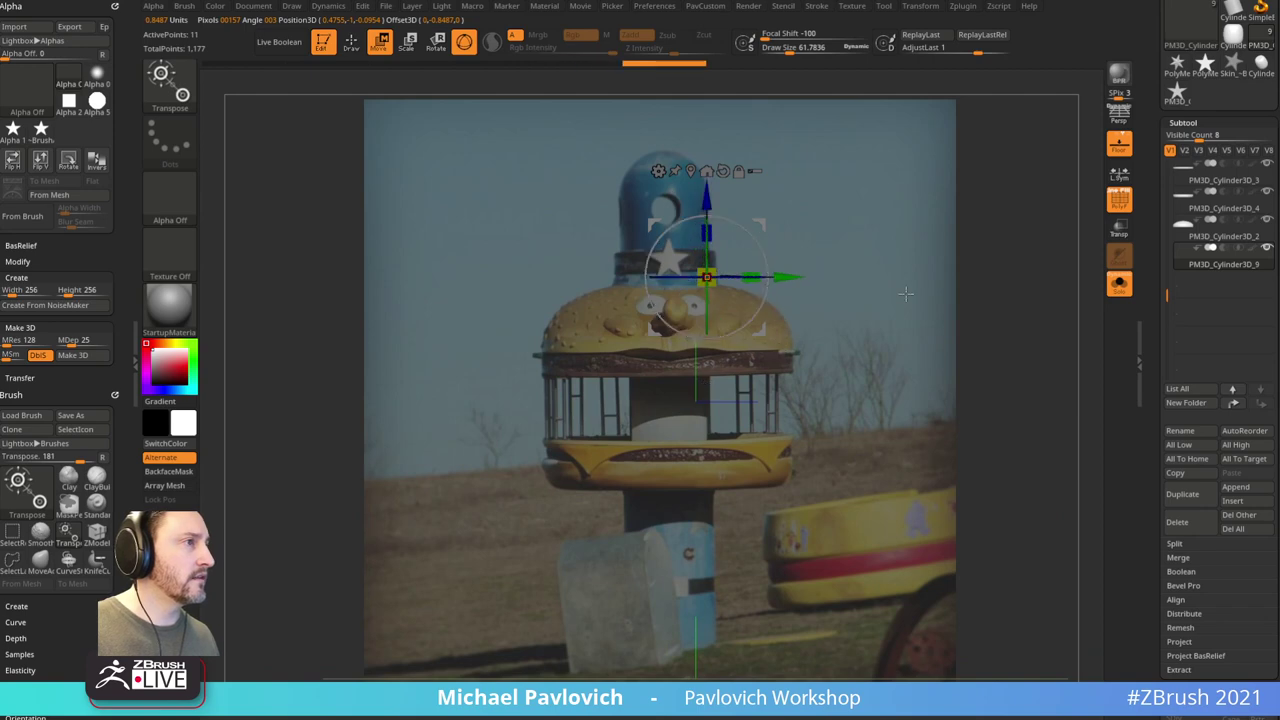
shift+drag(906, 294, 865, 305)
Step: Reset the gizmo's orientation, centre it on the star, and rotate the star 180 degrees so one point faces up
alt+click(723, 171)
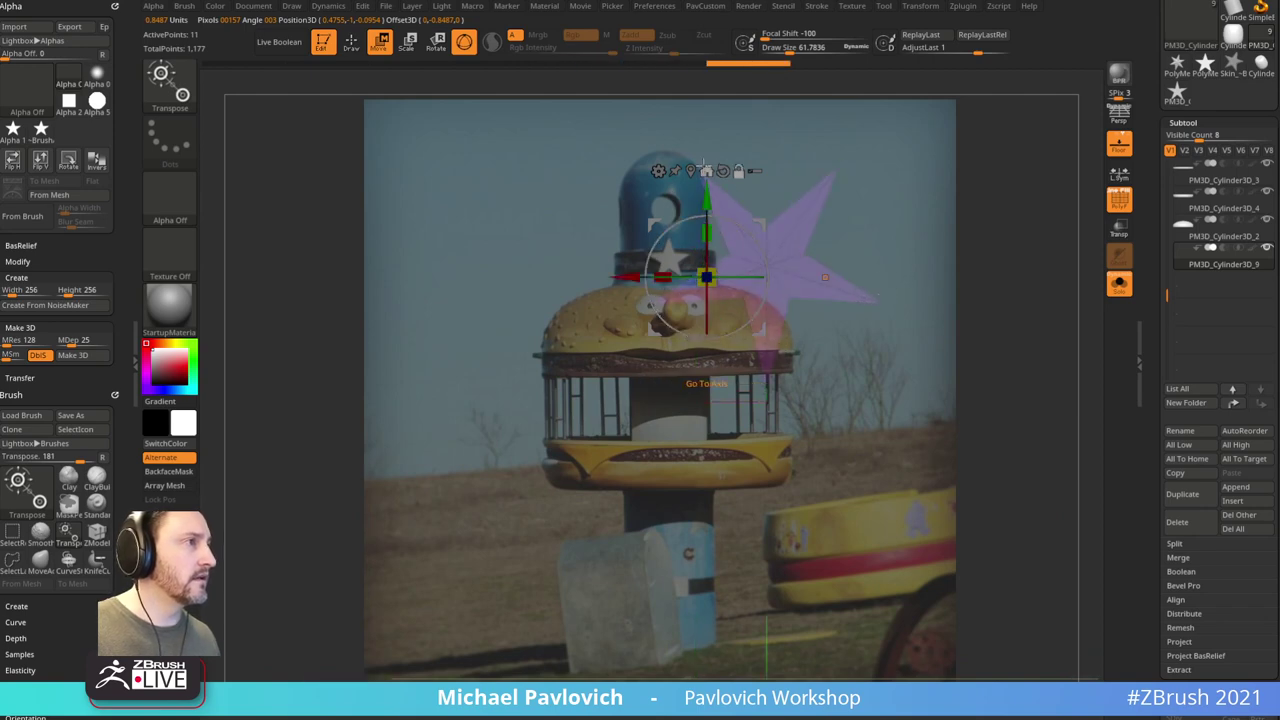
alt+click(694, 171)
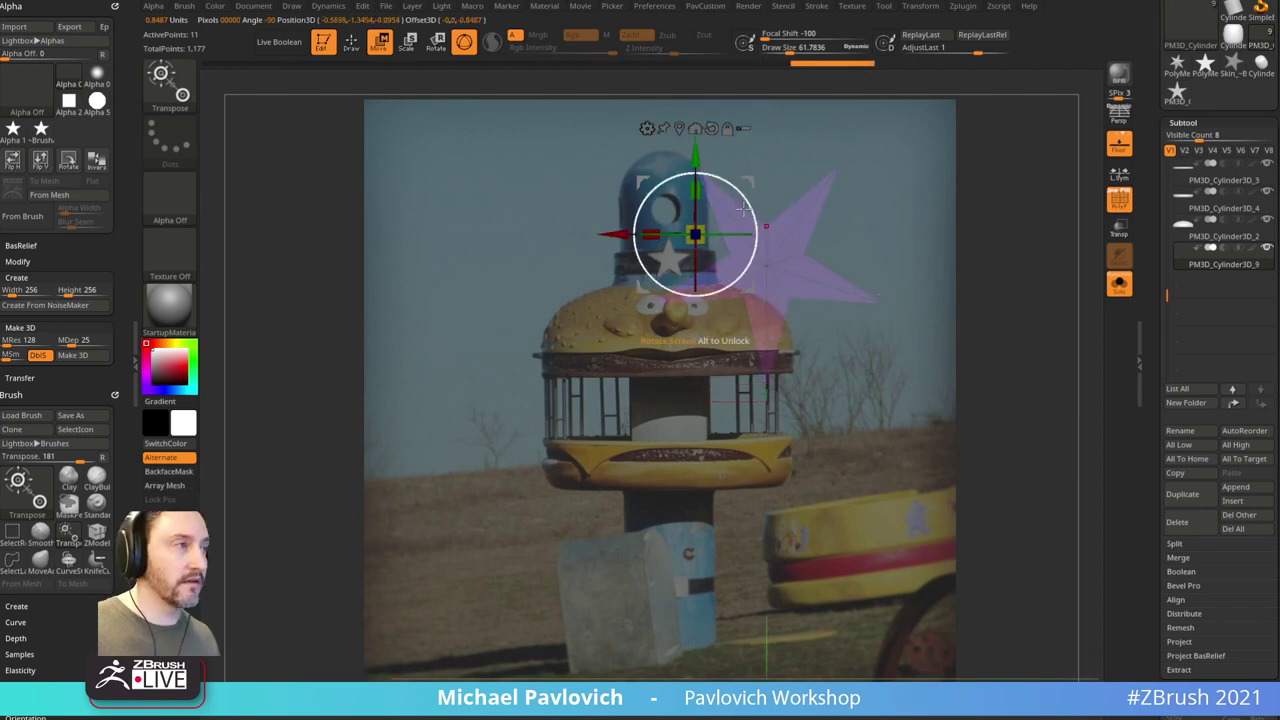
click(679, 128)
drag(781, 217, 714, 430)
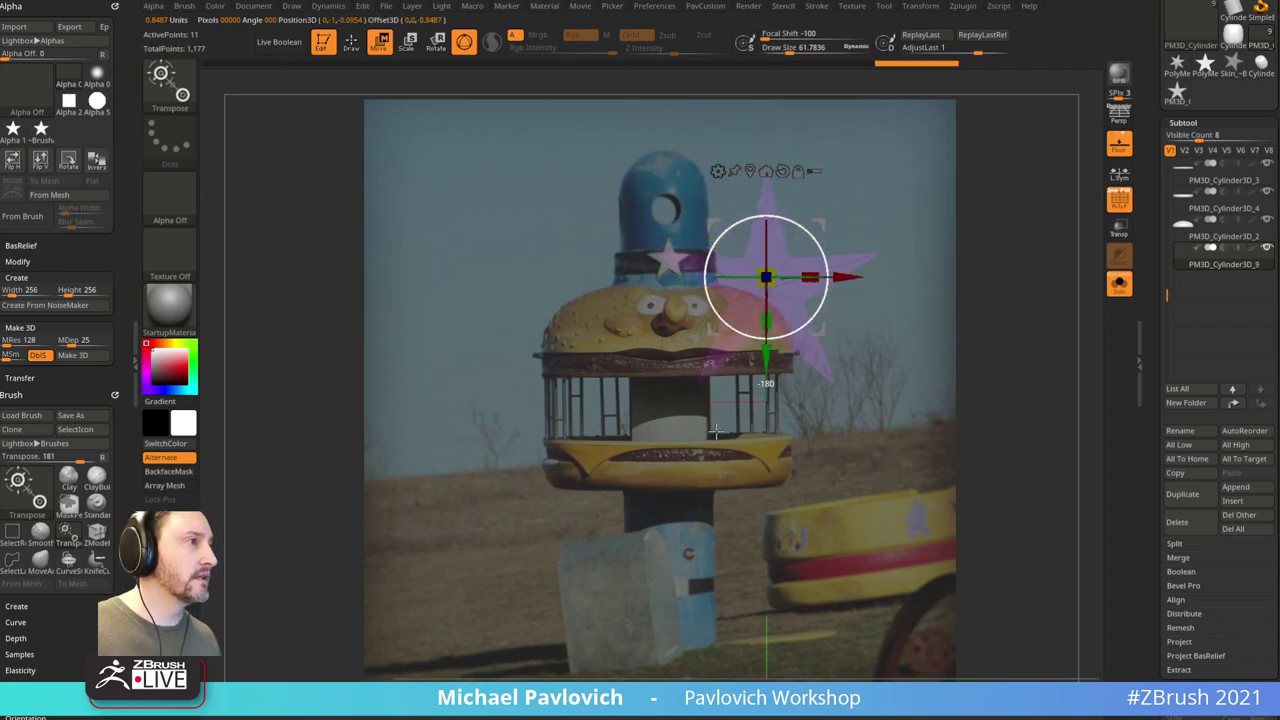
Step: Leave Solo mode to show all tower parts and move the star forward in front of the hat
click(1109, 284)
key(f)
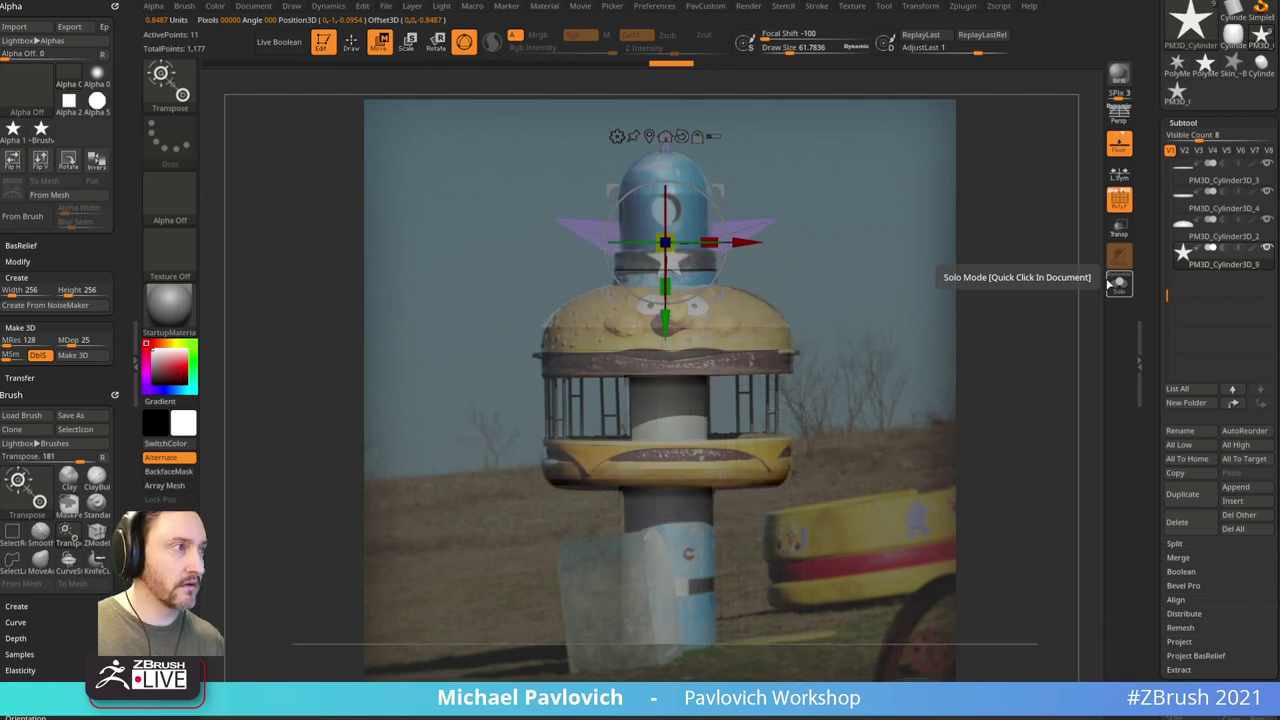
drag(1003, 252, 1060, 285)
drag(729, 274, 762, 290)
shift+right_drag(762, 290, 750, 262)
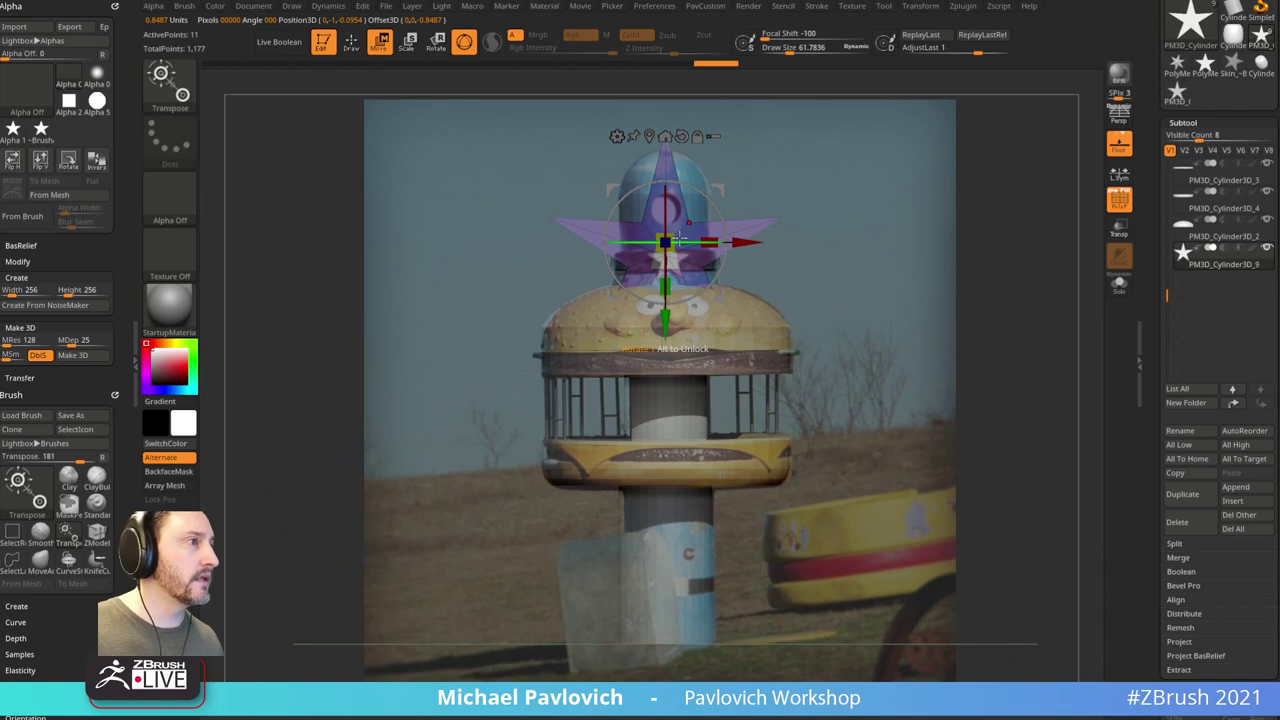
Step: Scale the star down and move it over the hat-band star in the reference image
drag(690, 250, 621, 259)
drag(665, 322, 666, 334)
drag(671, 254, 655, 256)
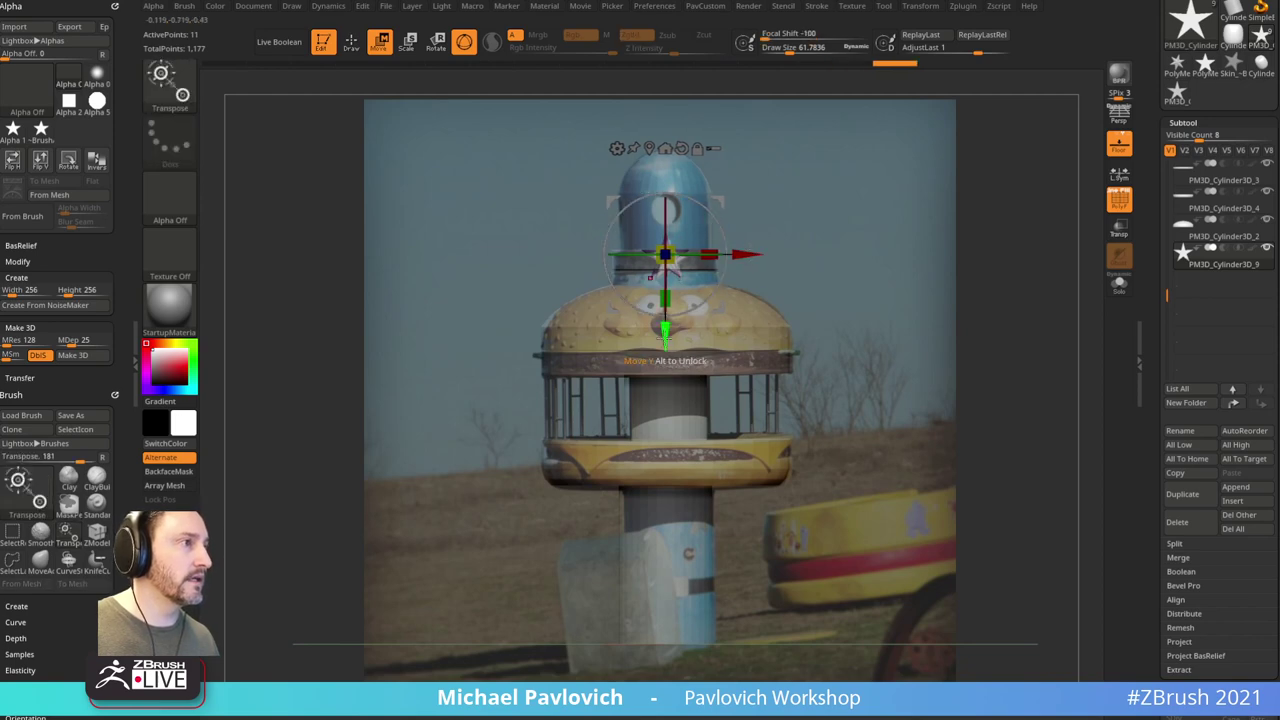
key(q)
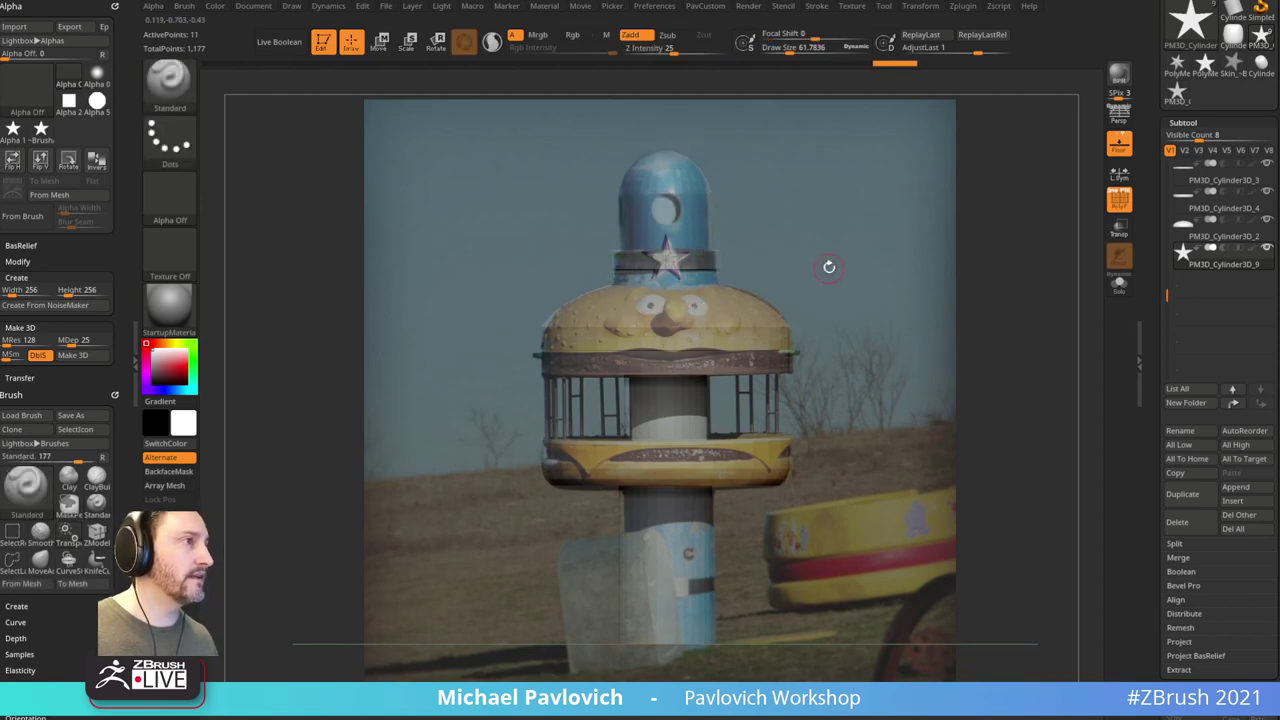
Step: Increase the brush Draw Size to about 126
key(s)
drag(829, 267, 832, 271)
key(s)
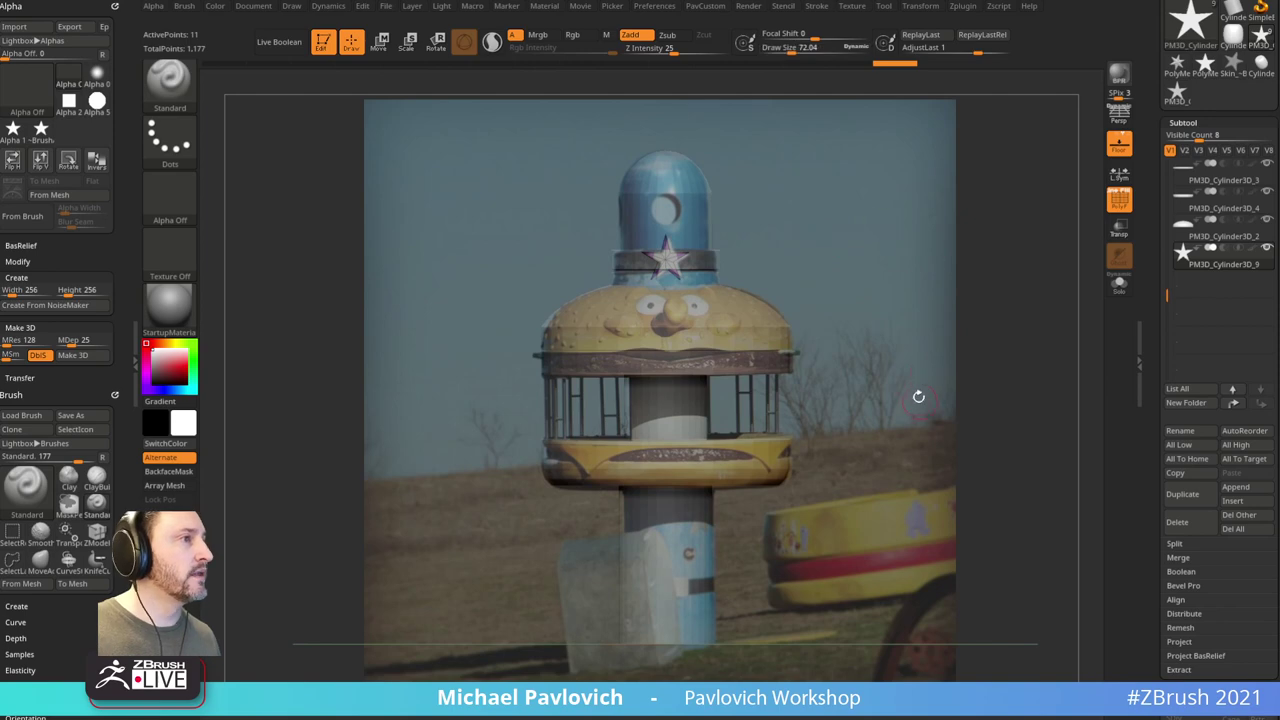
key(s)
mouse_move(745, 219)
mouse_down()
mouse_move(757, 217)
mouse_move(729, 217)
mouse_up()
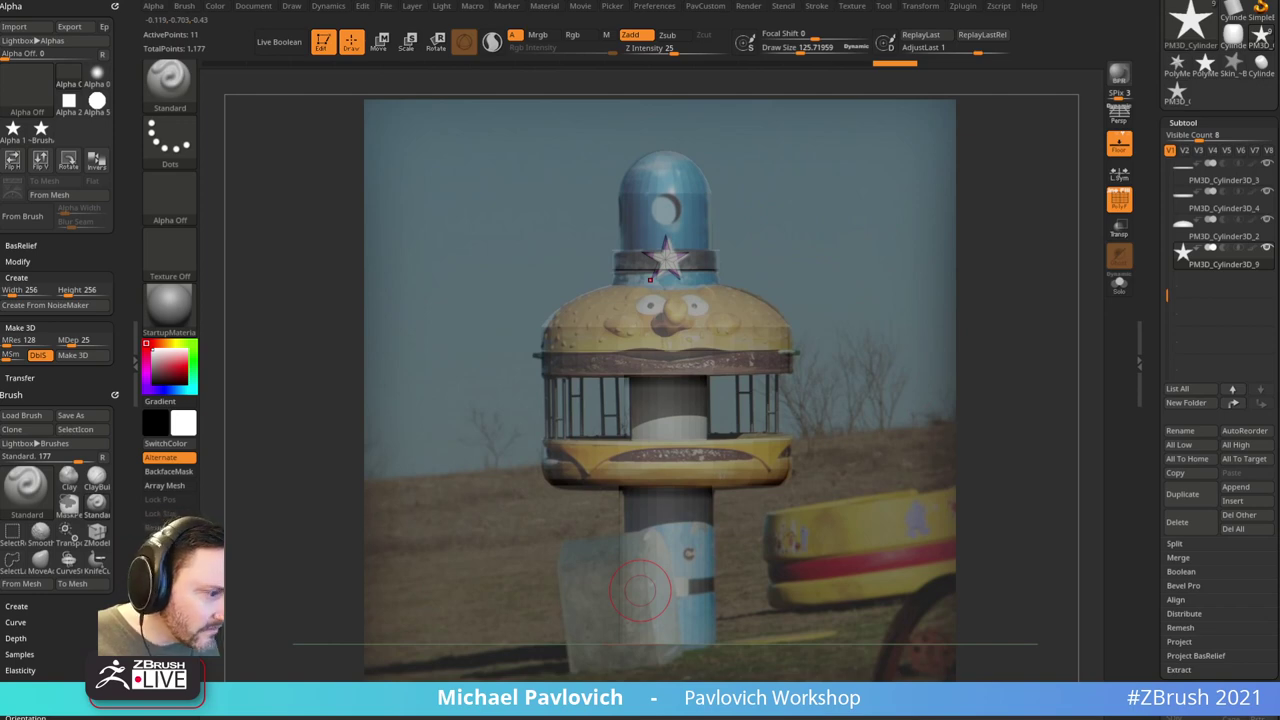
Step: Examine the reference photos of the burger tower from several sides, checking the round holes and star on the blue hat
right_drag(789, 462, 788, 457)
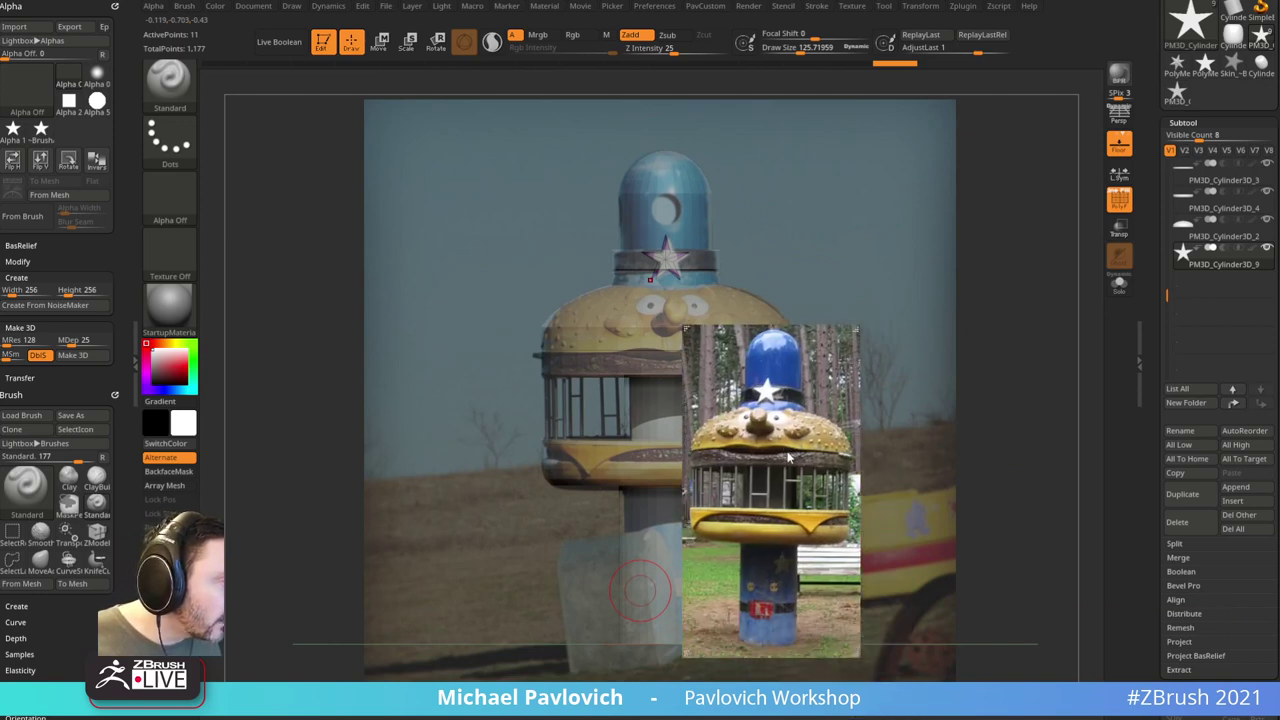
drag(788, 457, 788, 719)
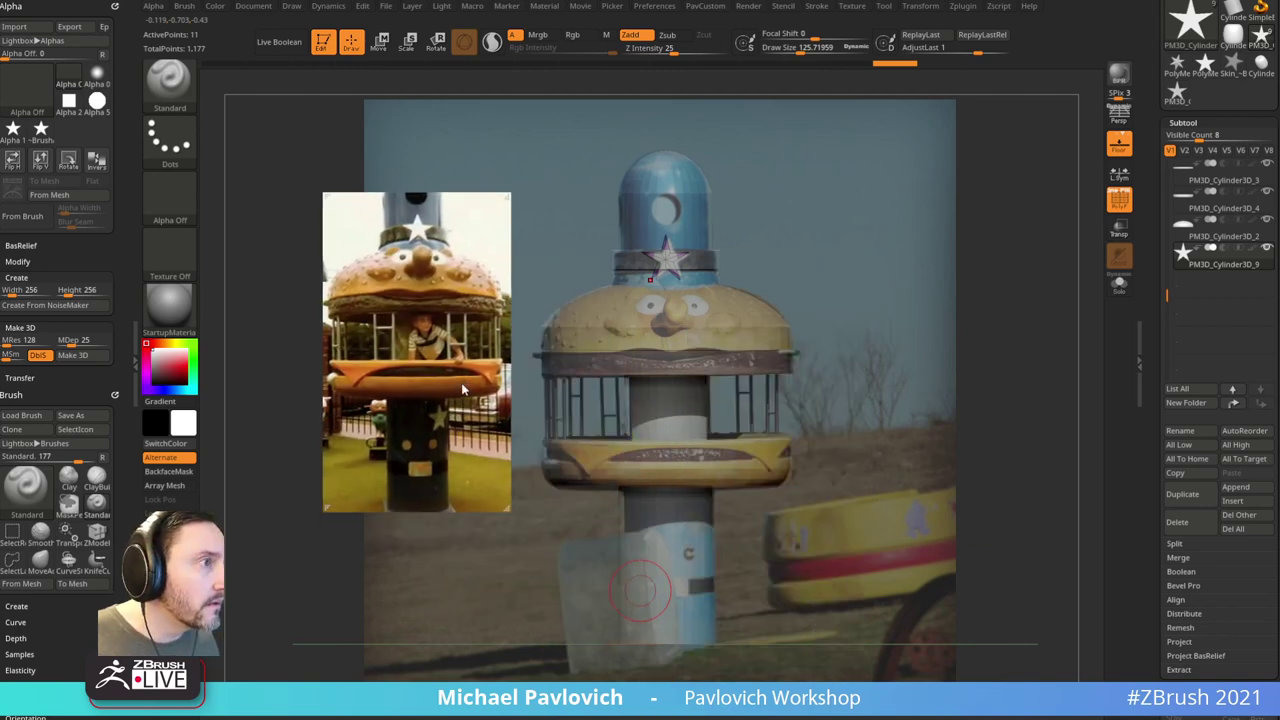
drag(504, 508, 620, 655)
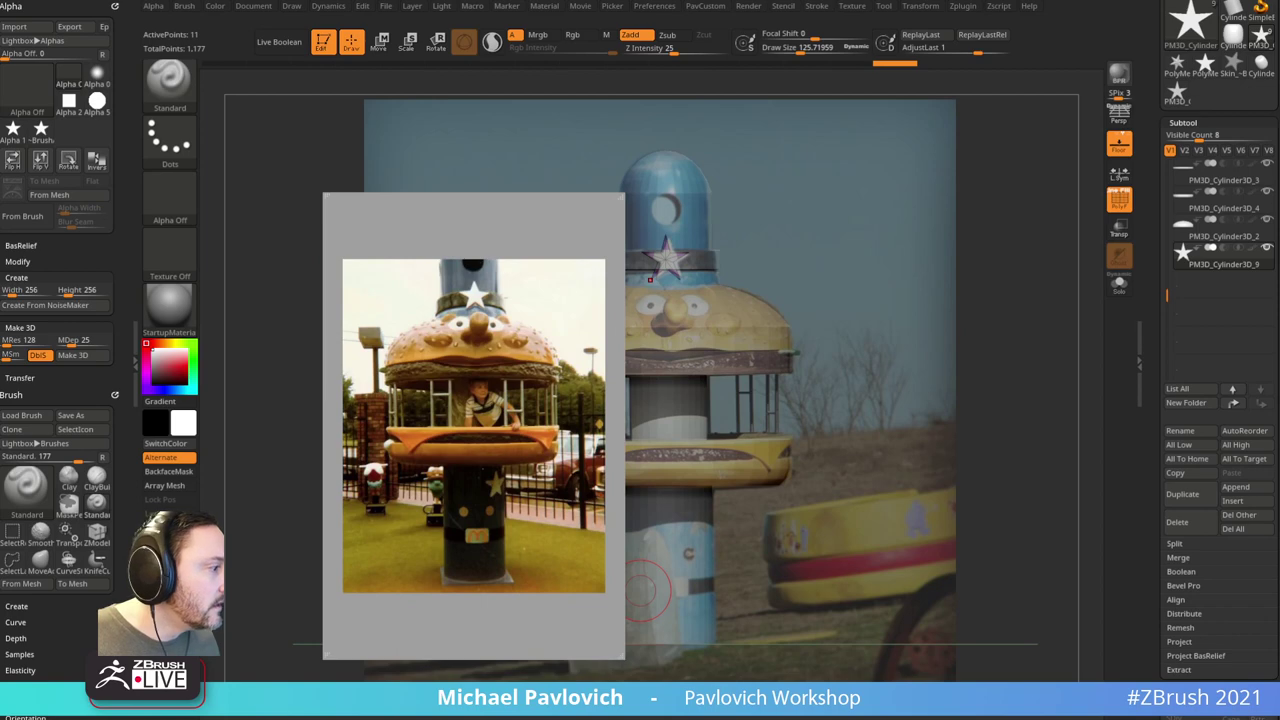
drag(951, 719, 779, 408)
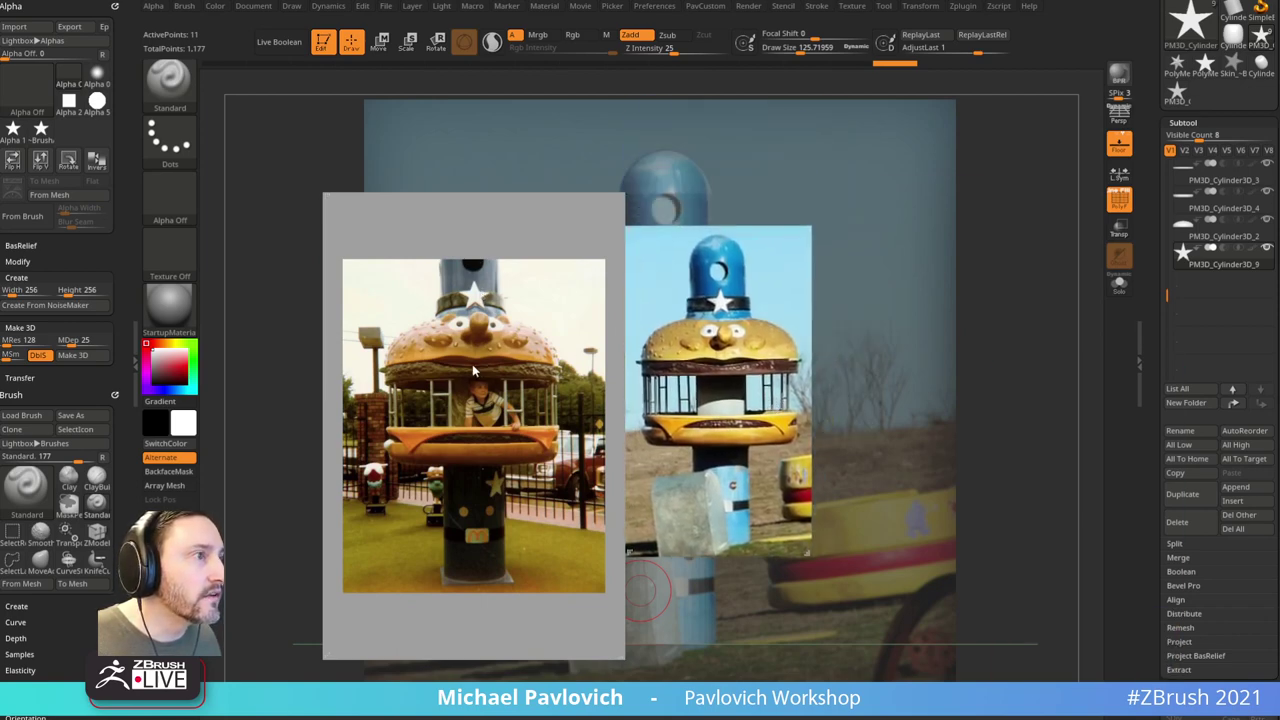
drag(722, 297, 890, 719)
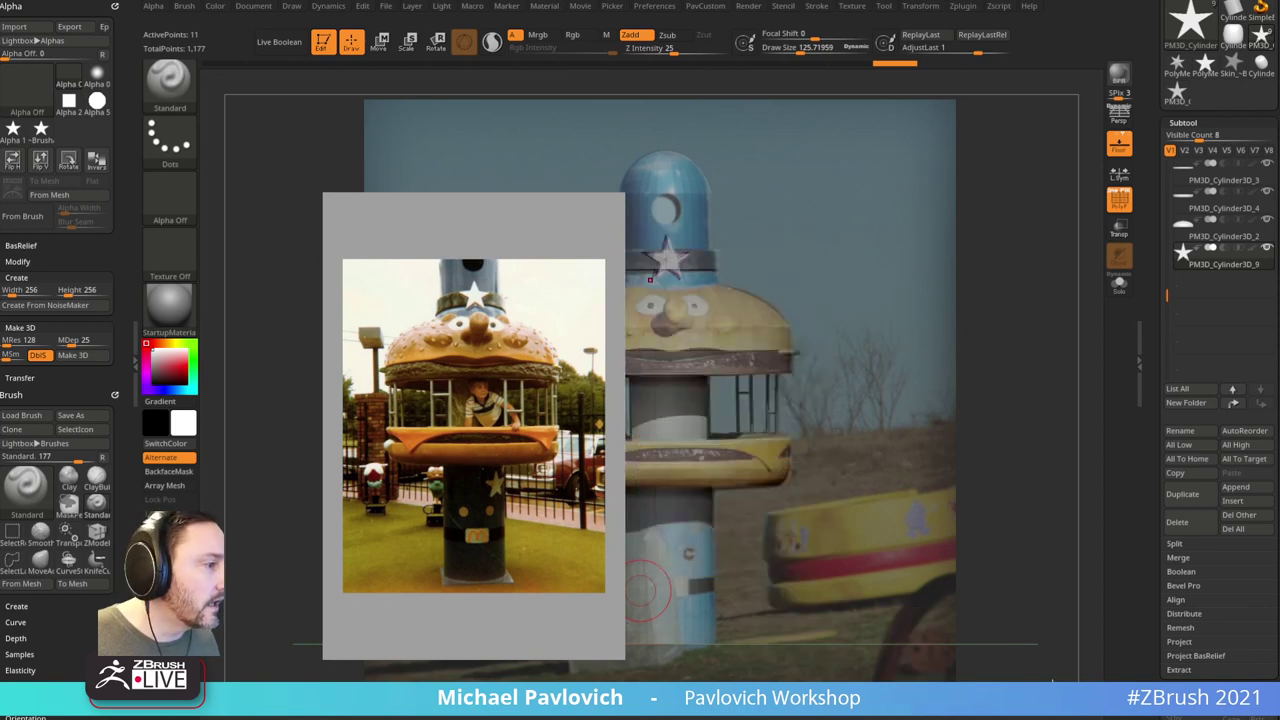
drag(465, 401, 660, 719)
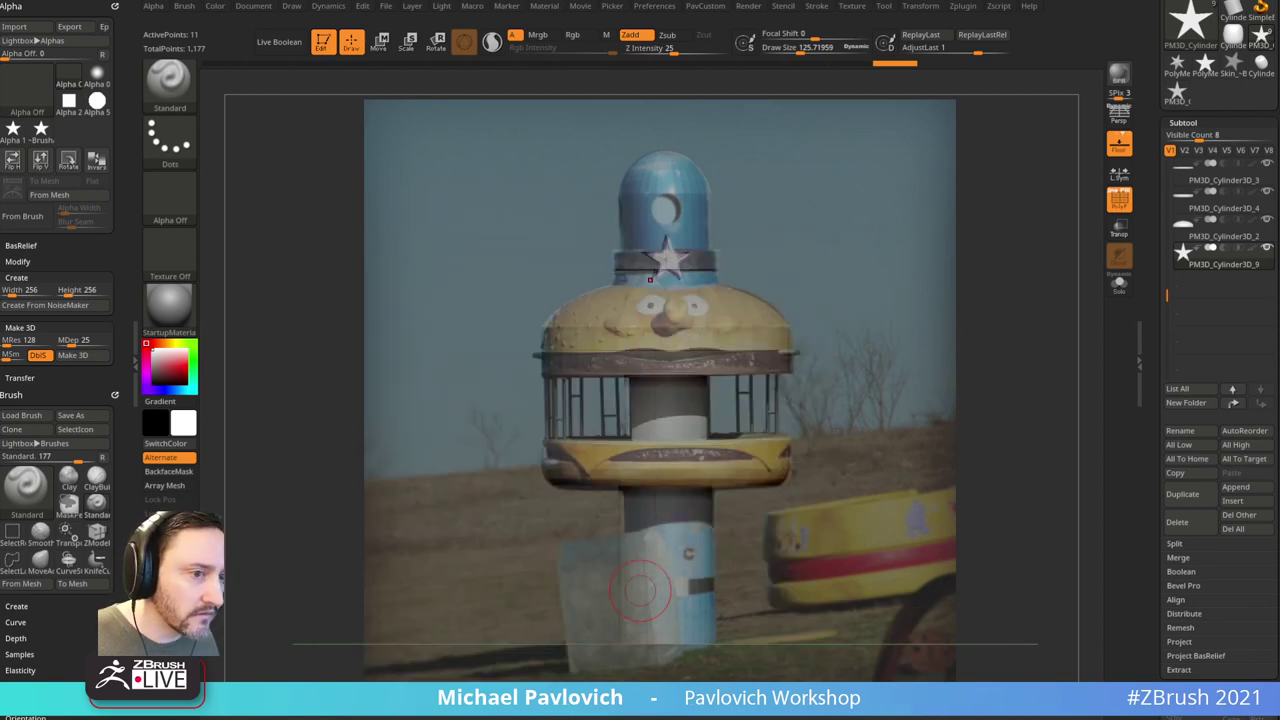
drag(177, 656, 445, 378)
key(alt+Tab)
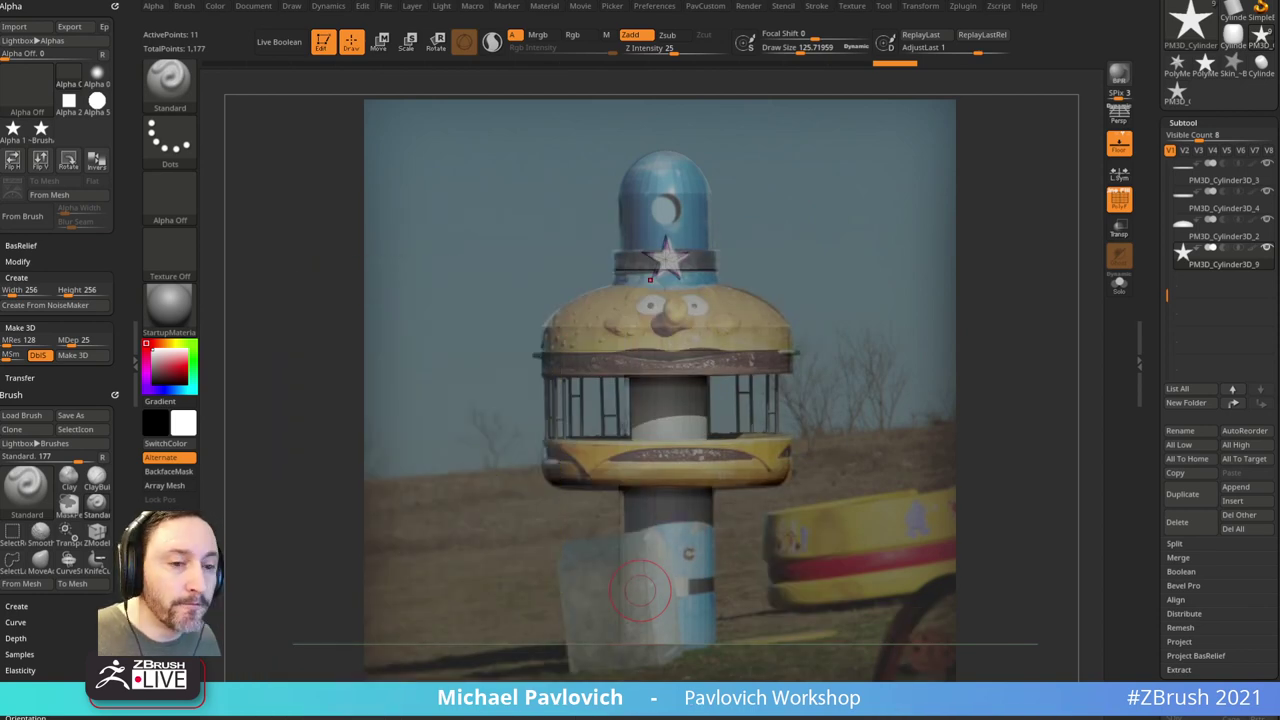
key(alt+Tab)
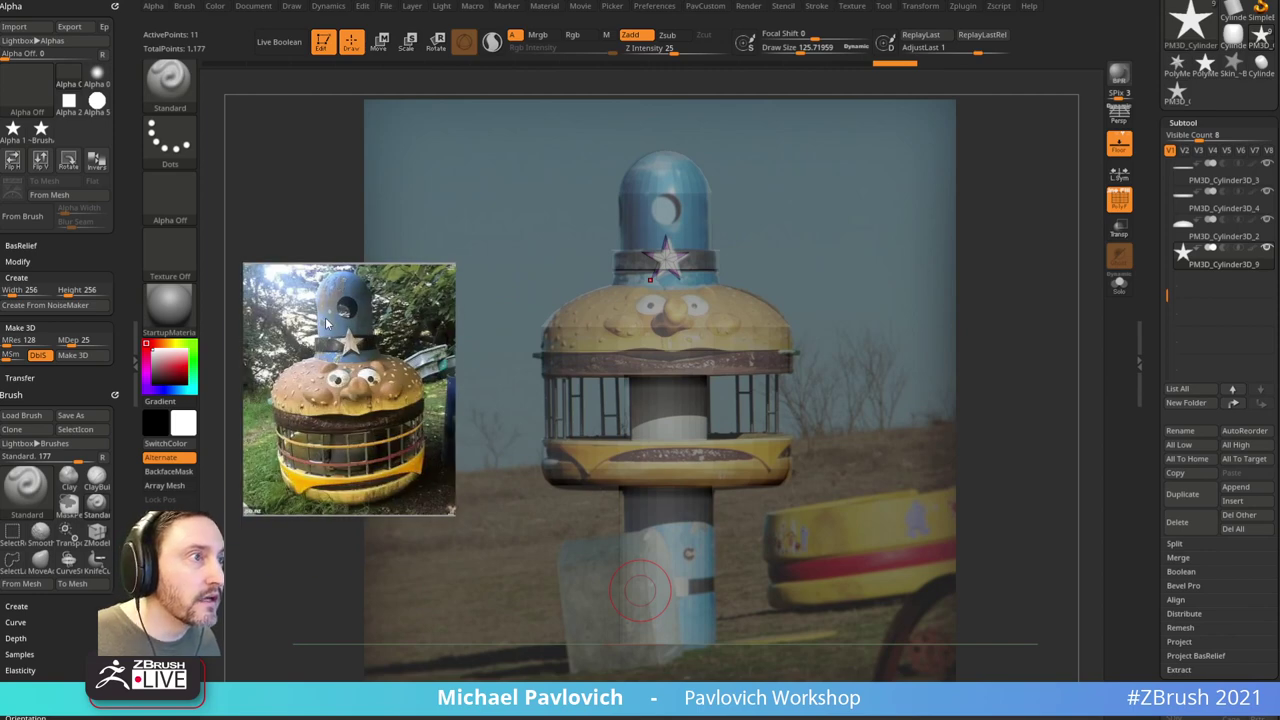
drag(326, 323, 354, 325)
key(alt+Tab)
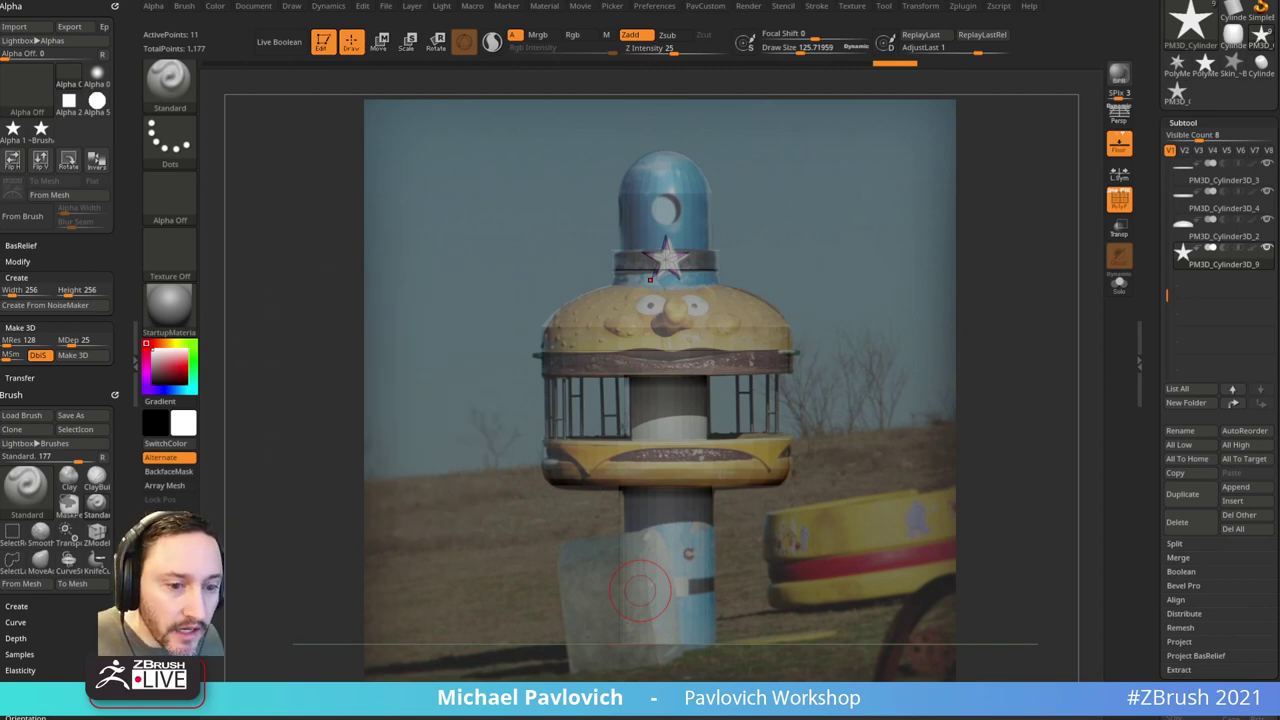
key(alt+Tab)
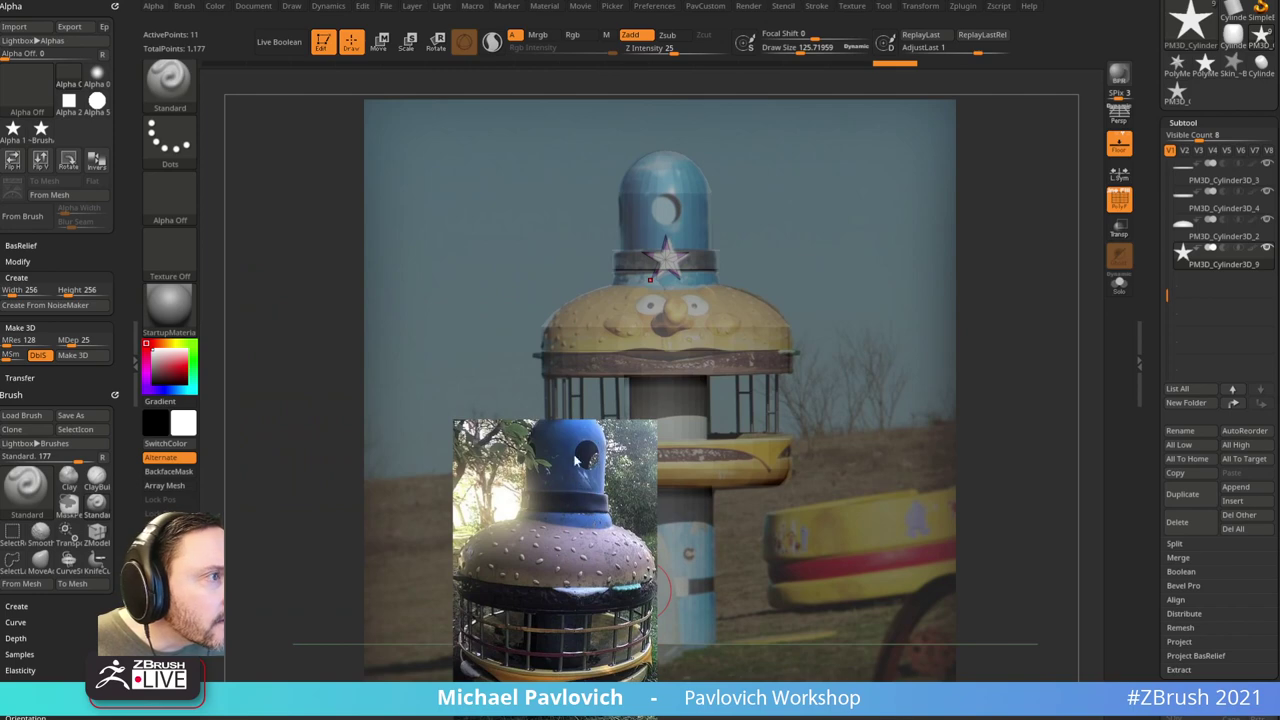
key(alt+Tab)
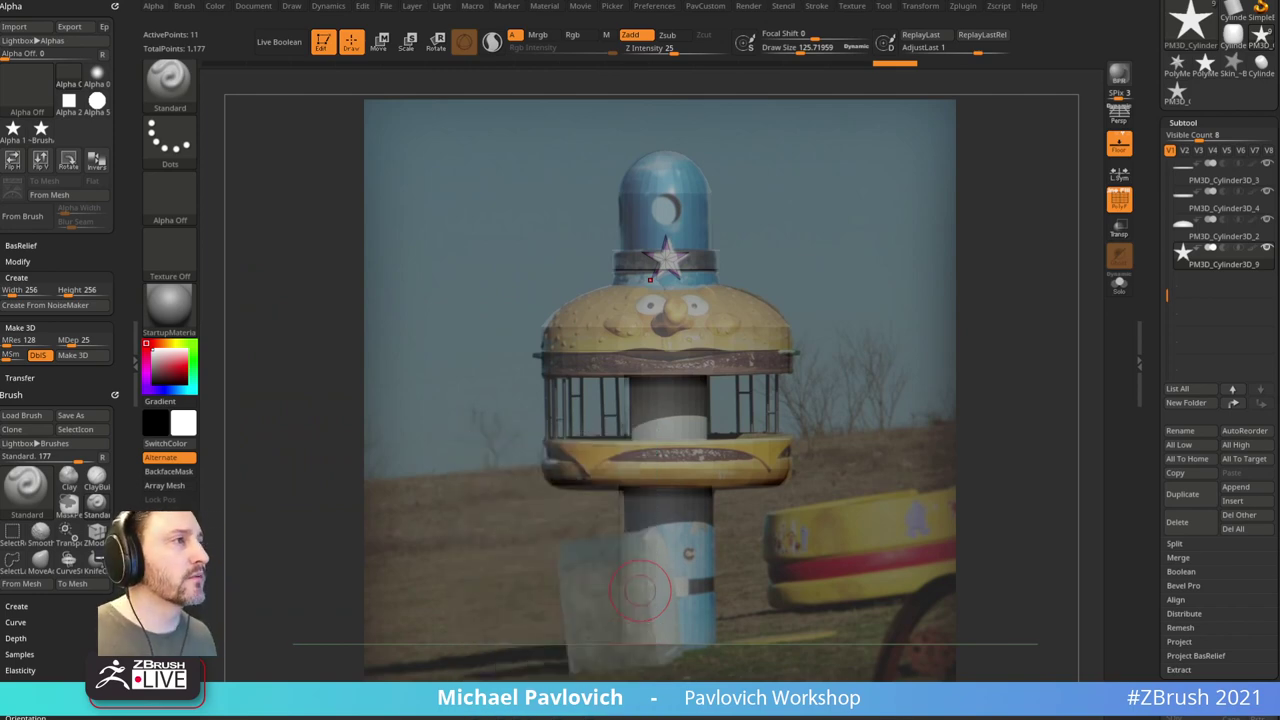
Step: Reduce the brush Draw Size to about 99
key(s)
drag(832, 232, 827, 233)
key(s)
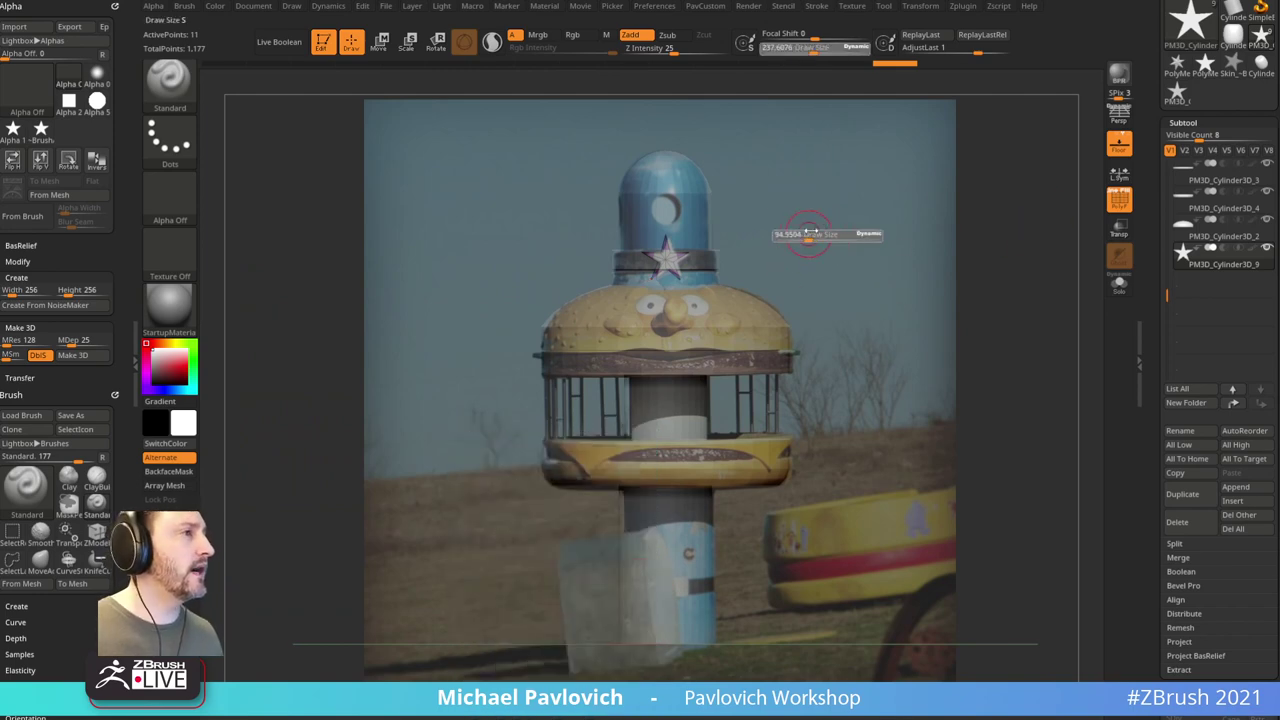
Step: Append a Cylinder3D_1 primitive as a new subtool and make it the active one
drag(1164, 352, 1164, 320)
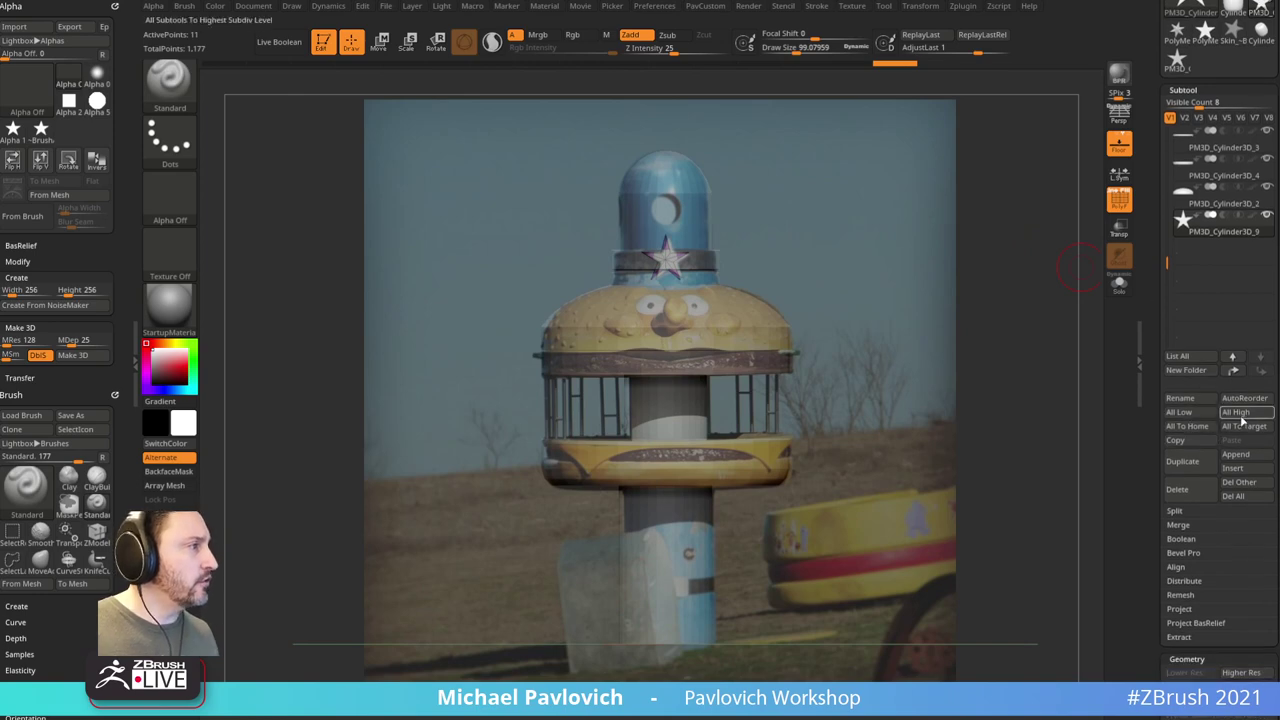
click(1244, 456)
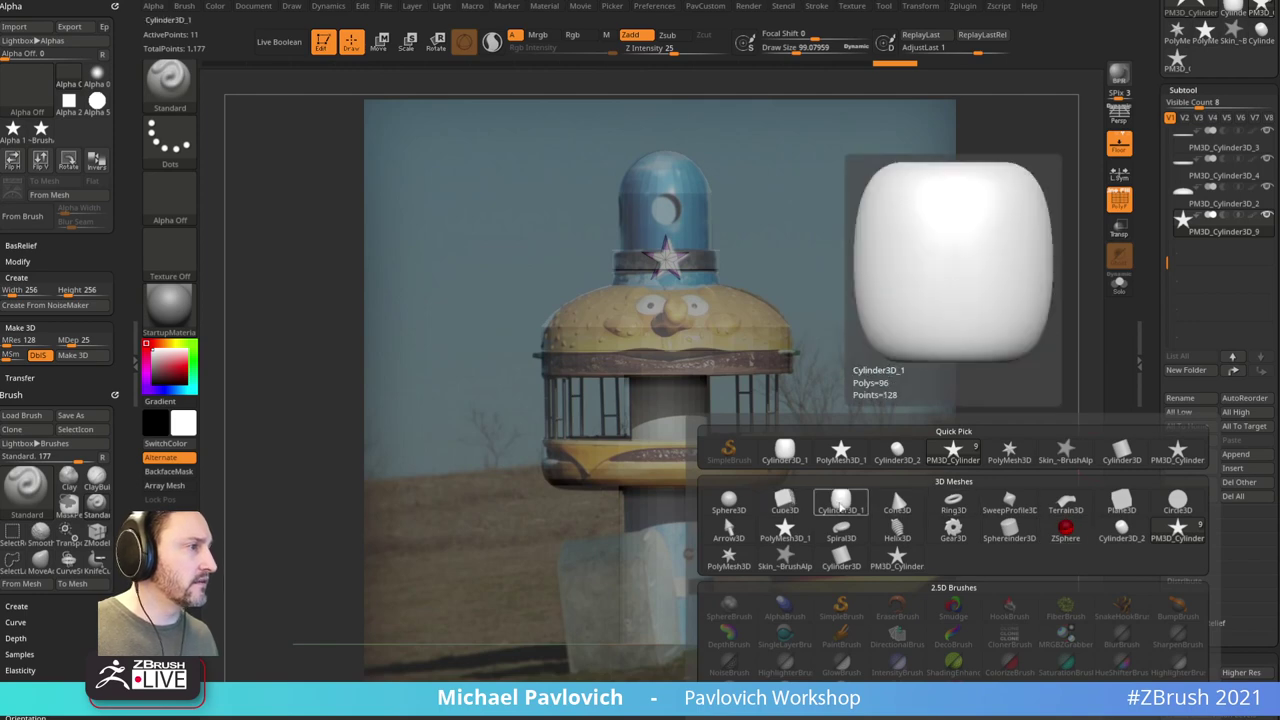
click(841, 503)
click(1190, 264)
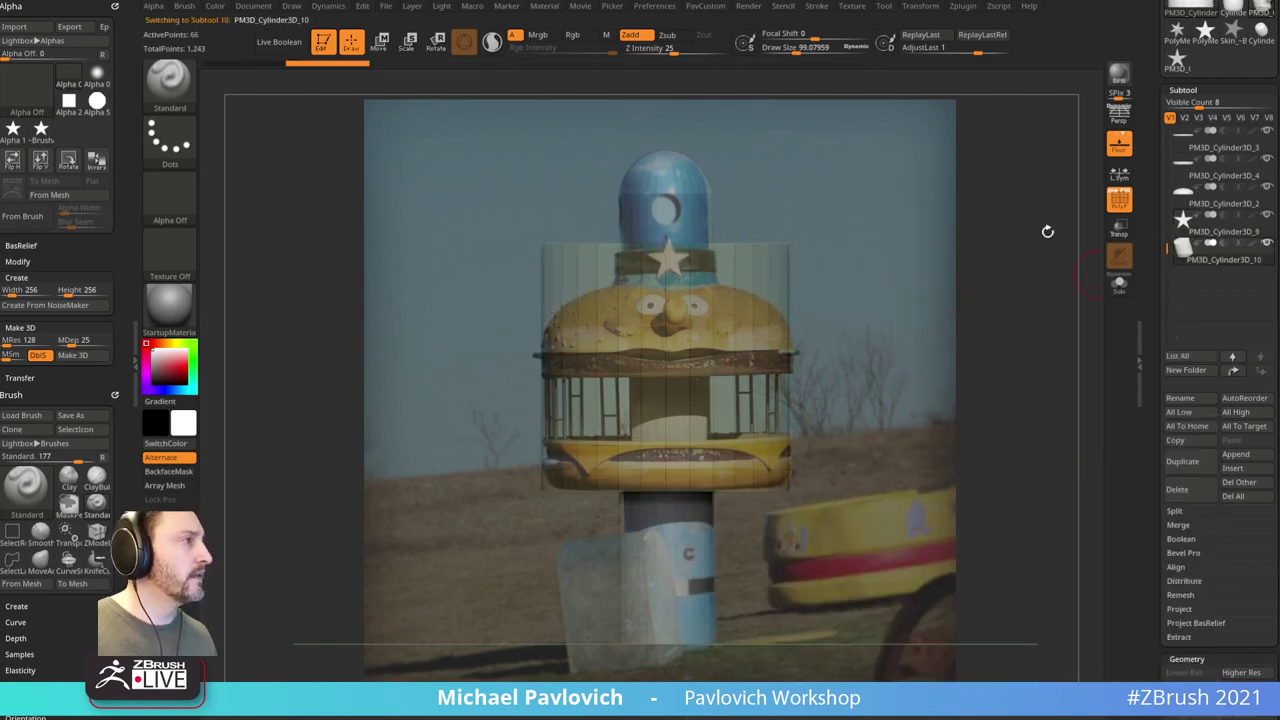
Step: Rotate the new cylinder so its round end faces the front, scale it down, and fit it over the hat's round hole
key(w)
drag(665, 380, 661, 482)
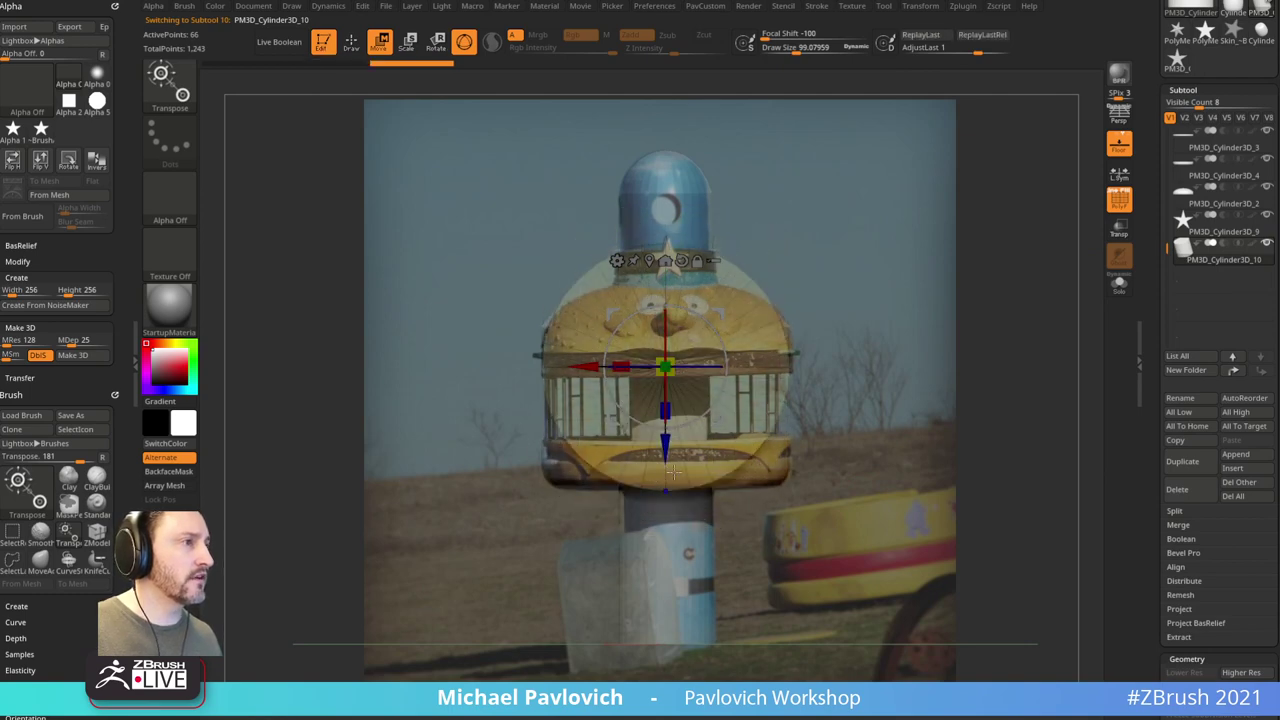
drag(671, 361, 681, 382)
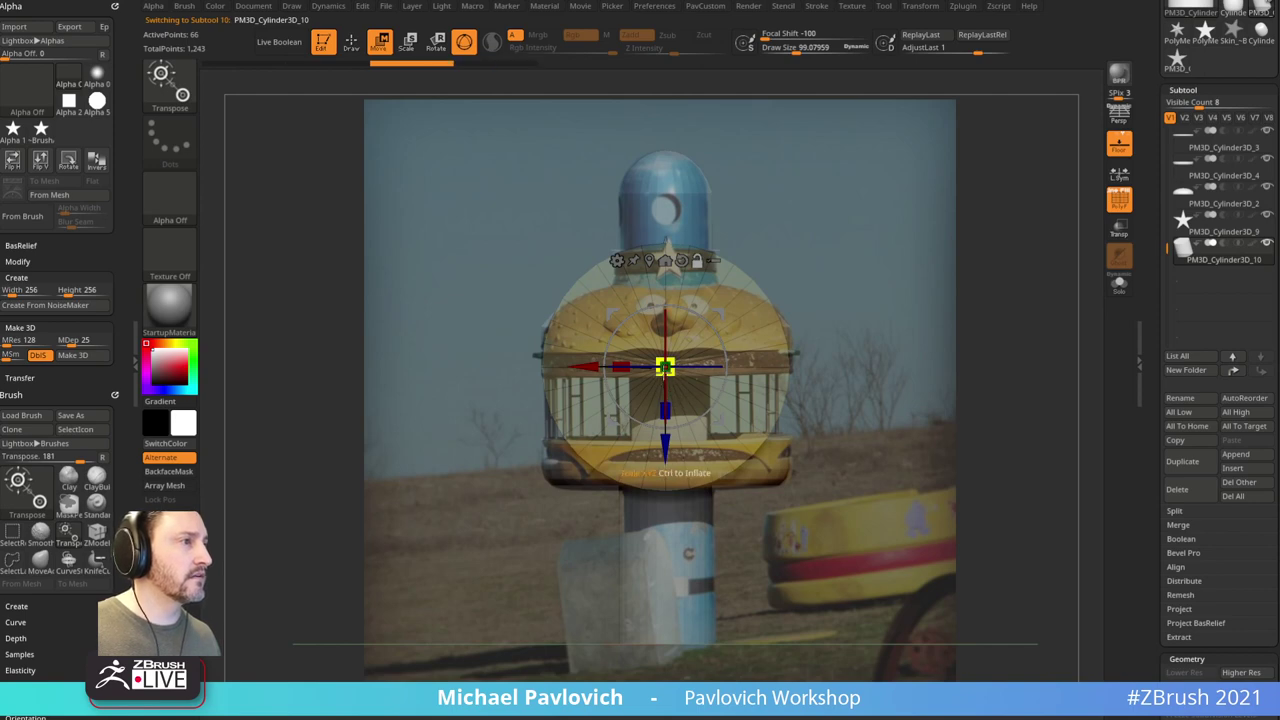
right_drag(666, 371, 688, 382)
drag(683, 376, 580, 266)
shift+right_drag(745, 272, 777, 264)
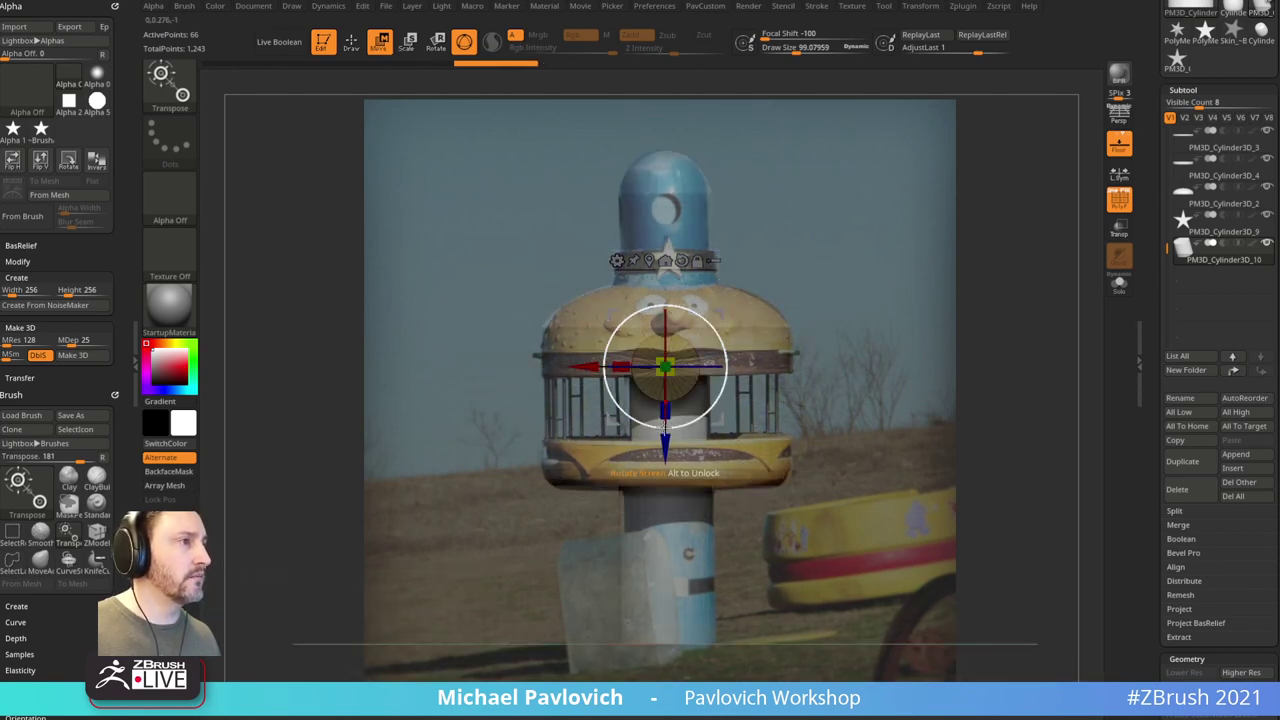
drag(665, 367, 628, 229)
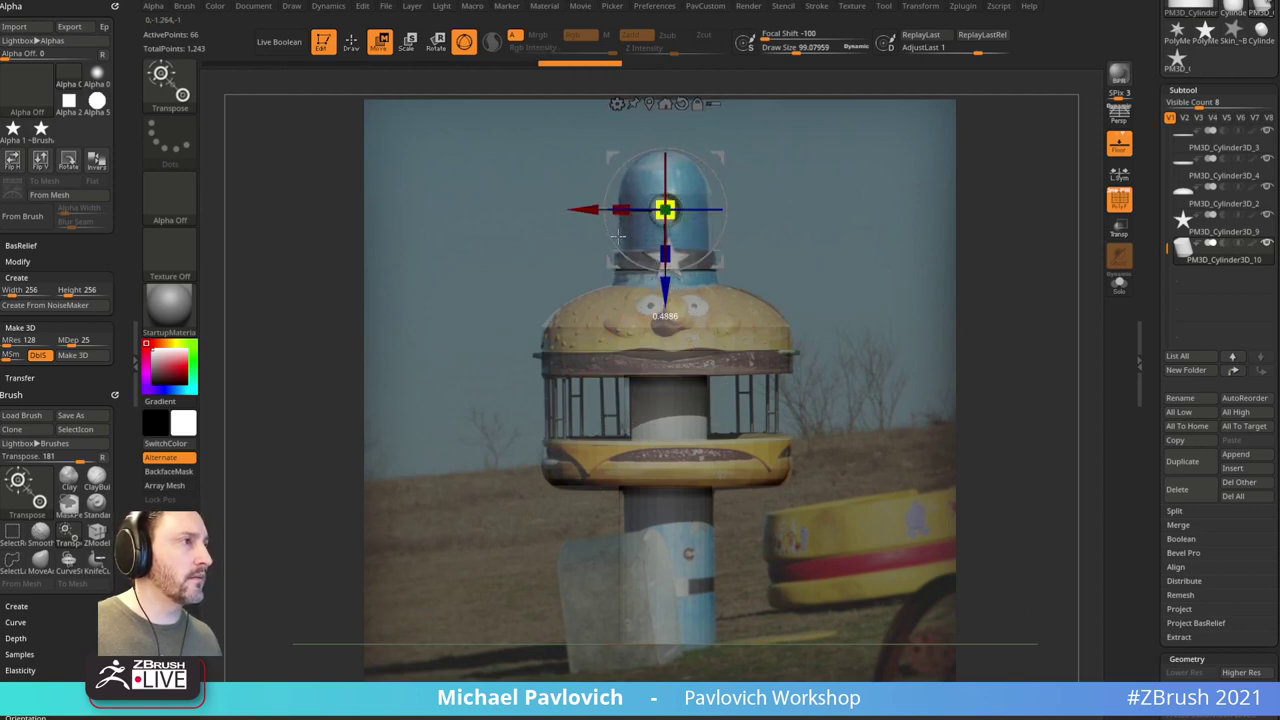
key(q)
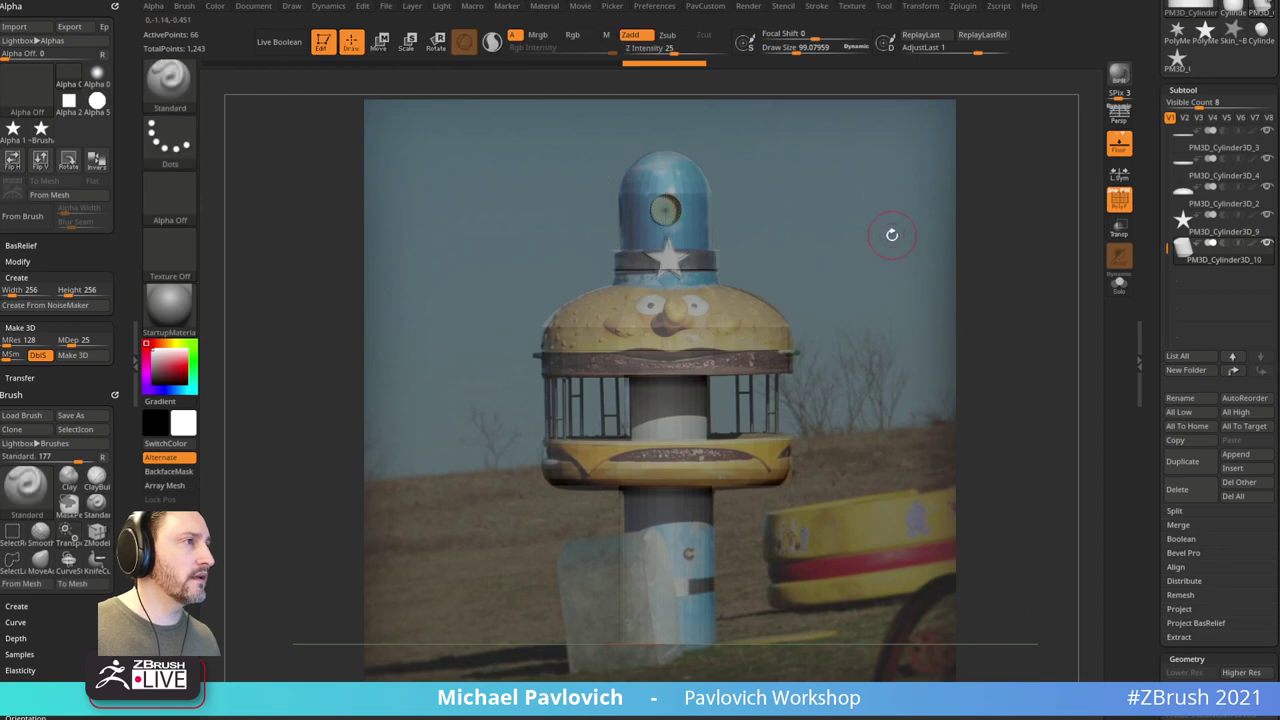
Step: Stretch the cylinder along its length until it sticks out of both sides of the hat
drag(908, 182, 949, 287)
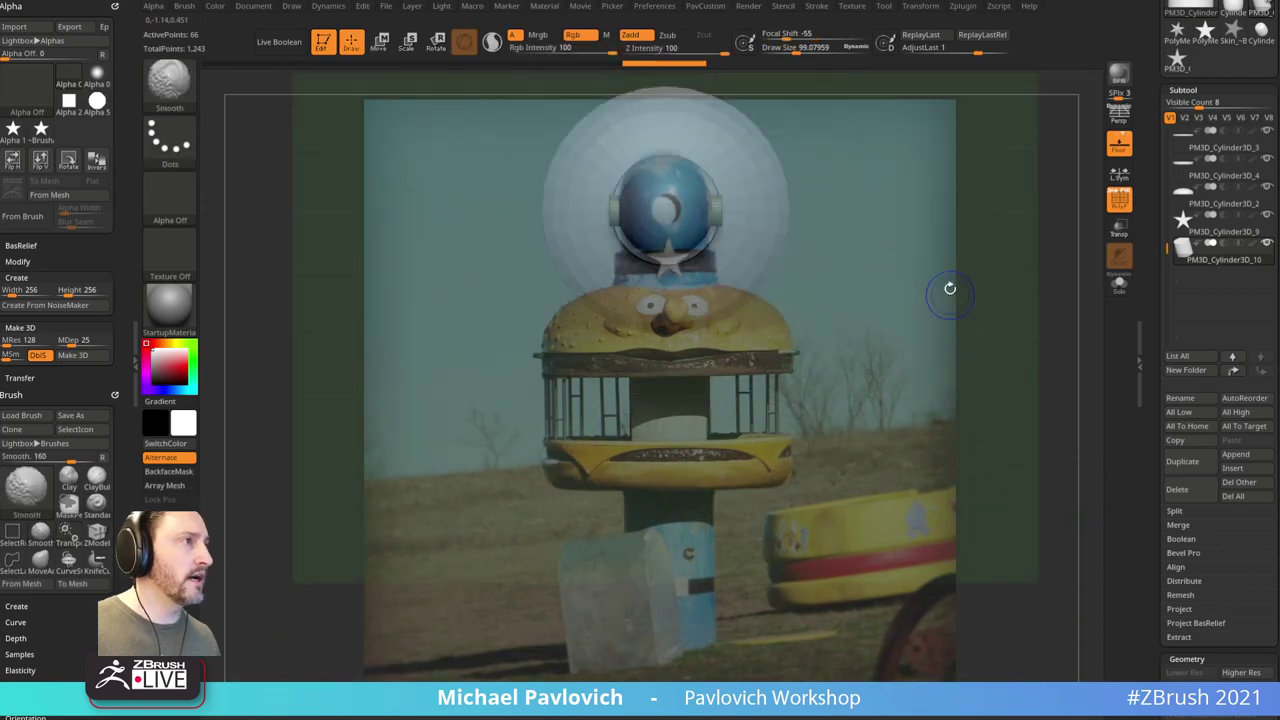
key(w)
key(q)
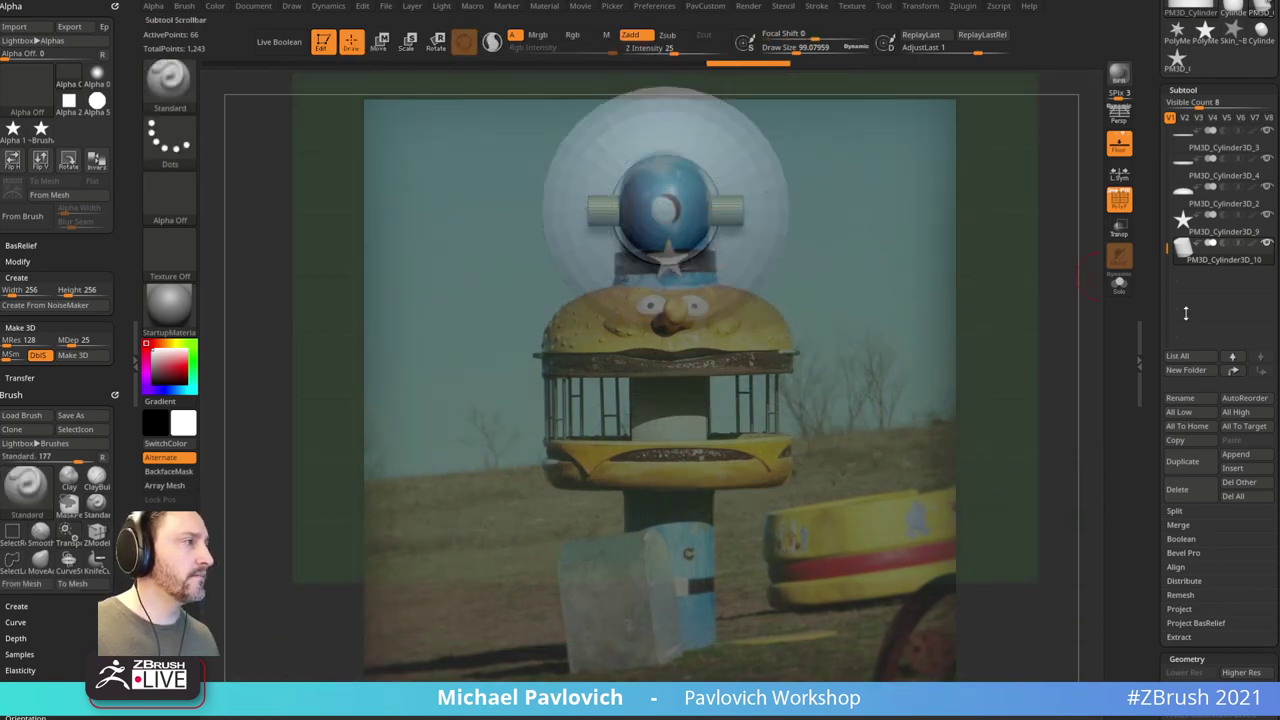
Step: Duplicate the cylinder, rotate the copy 90 degrees to cross the first one in the hat, and reselect the original
click(1182, 461)
key(w)
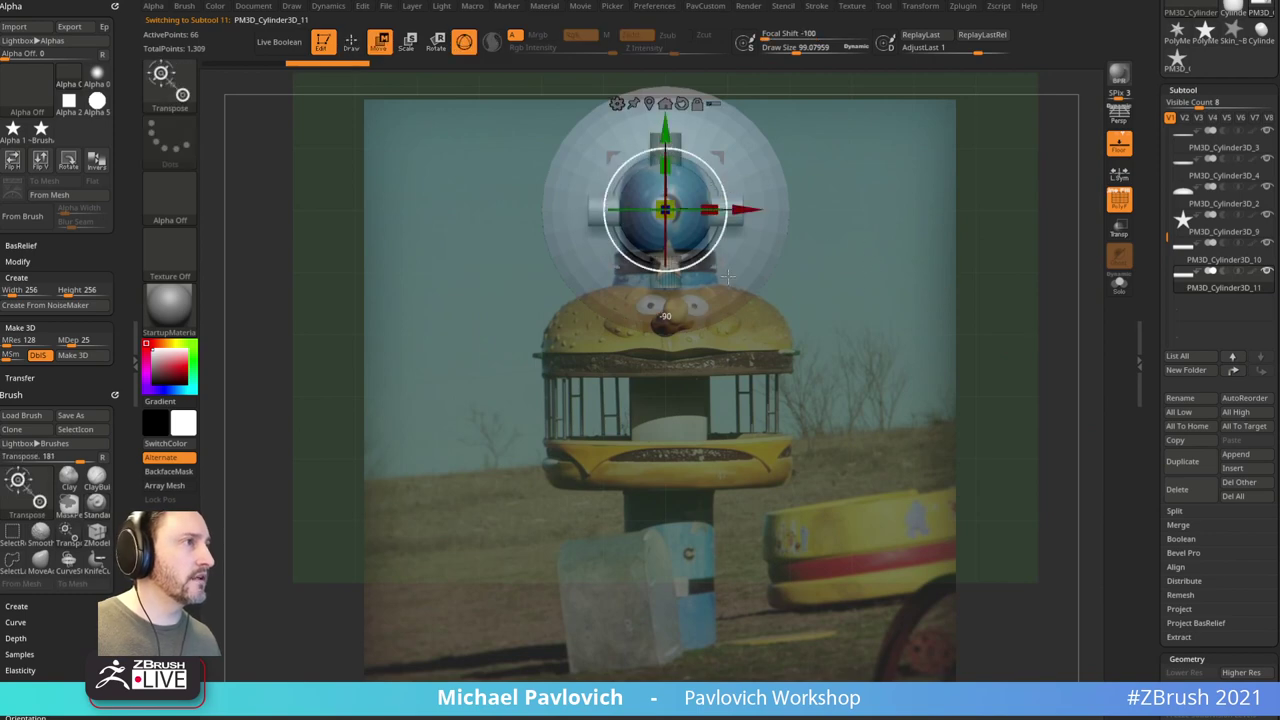
key(q)
click(1218, 261)
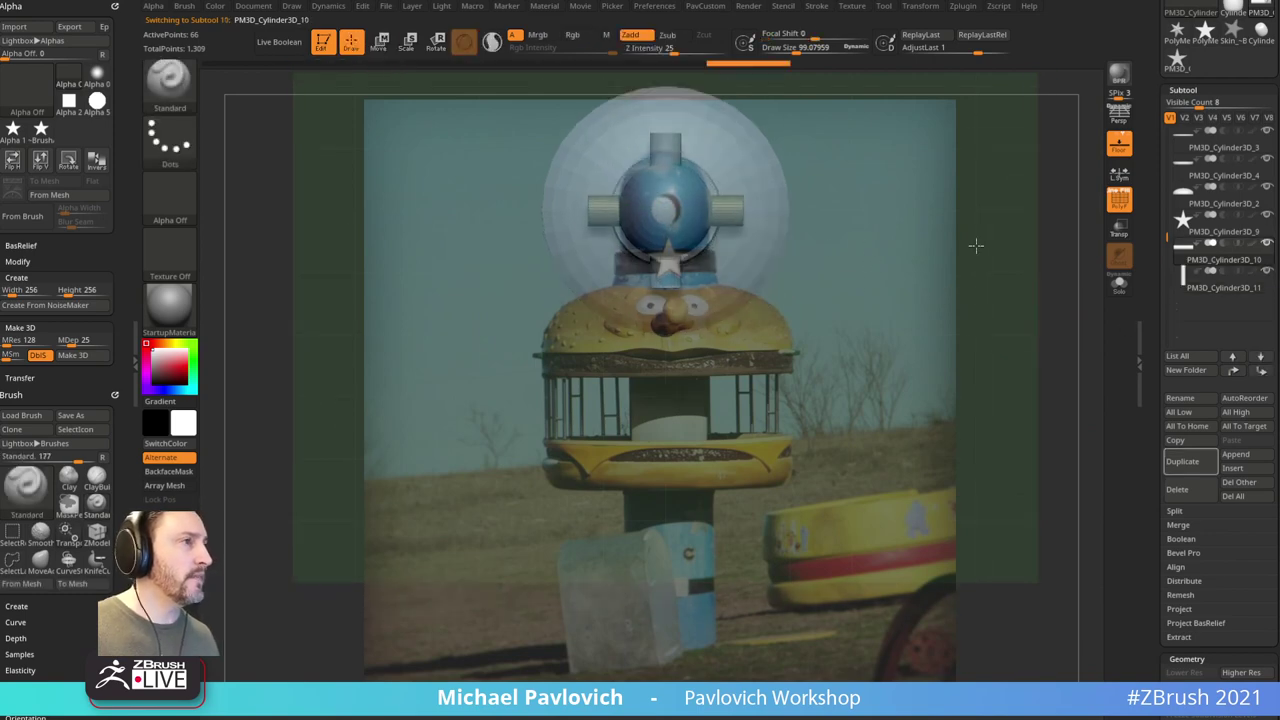
Step: Make the hat the active subtool and isolate it in Solo mode
drag(972, 244, 927, 326)
alt+click(692, 279)
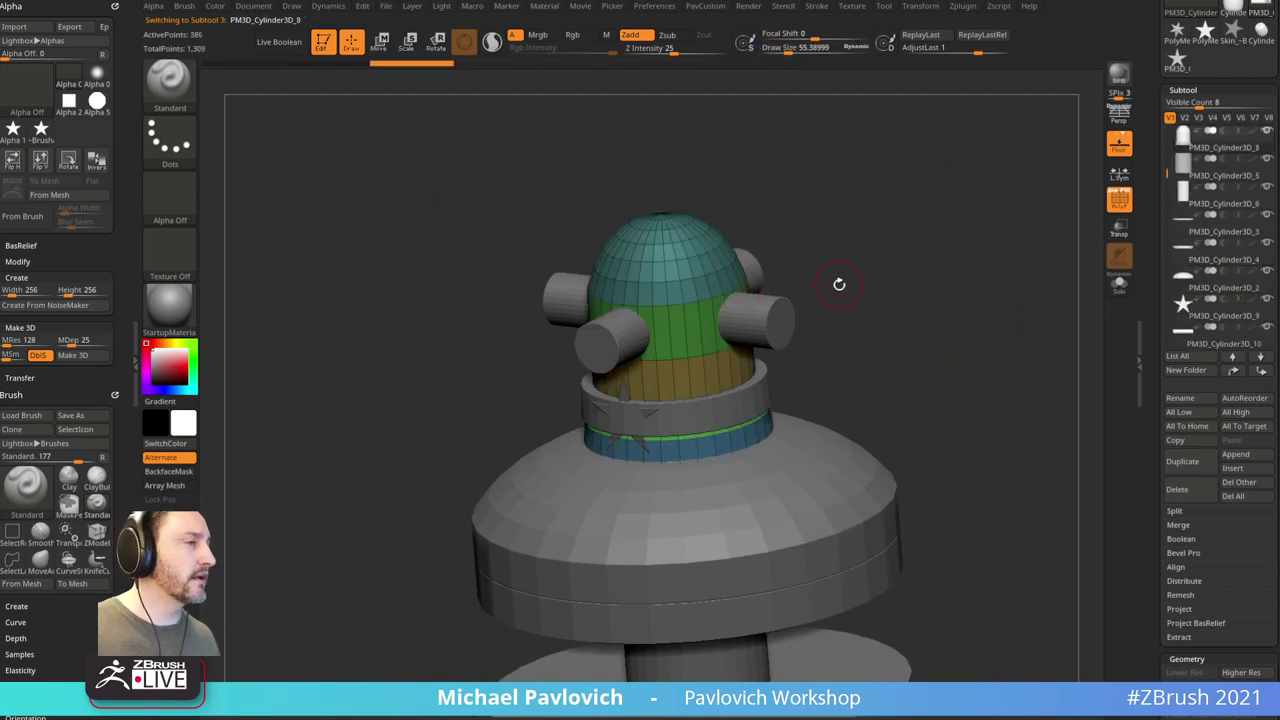
drag(839, 284, 931, 333)
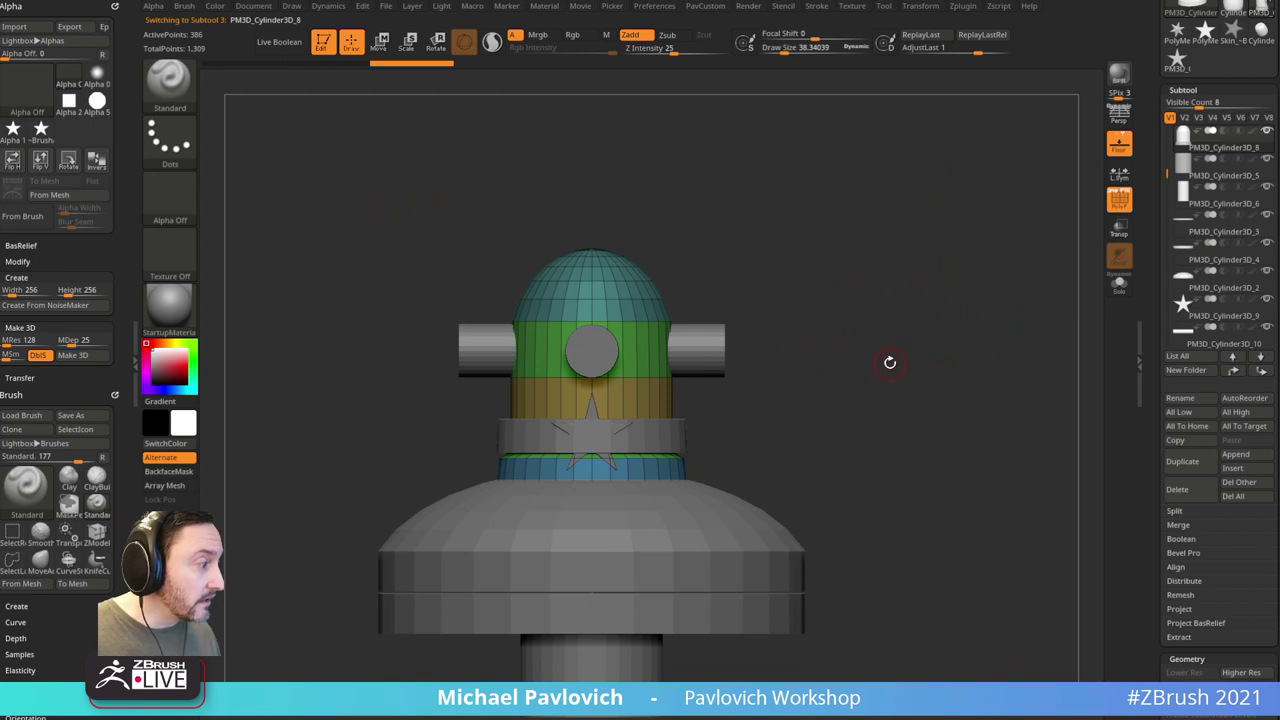
drag(907, 398, 841, 300)
click(1119, 284)
drag(760, 206, 1072, 215)
drag(1094, 156, 810, 303)
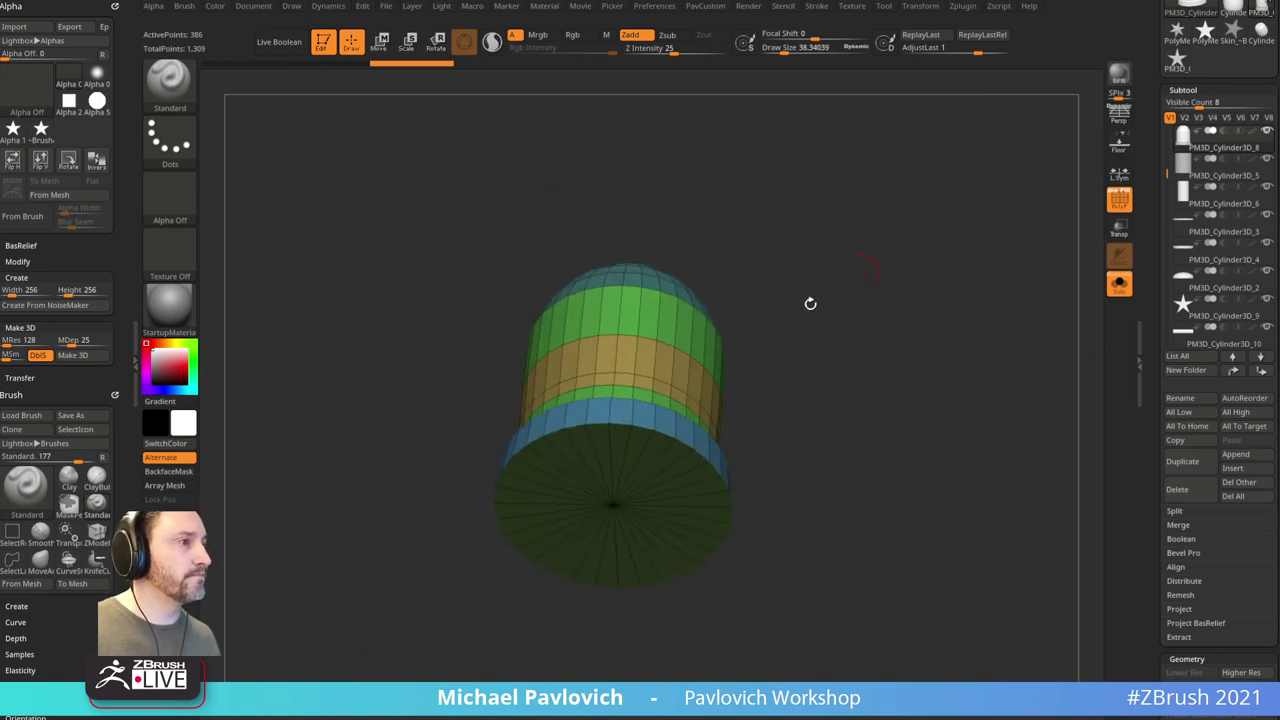
Step: Regroup the hat's polygroups by normals so dome, rim and underside become separate groups
key(grave)
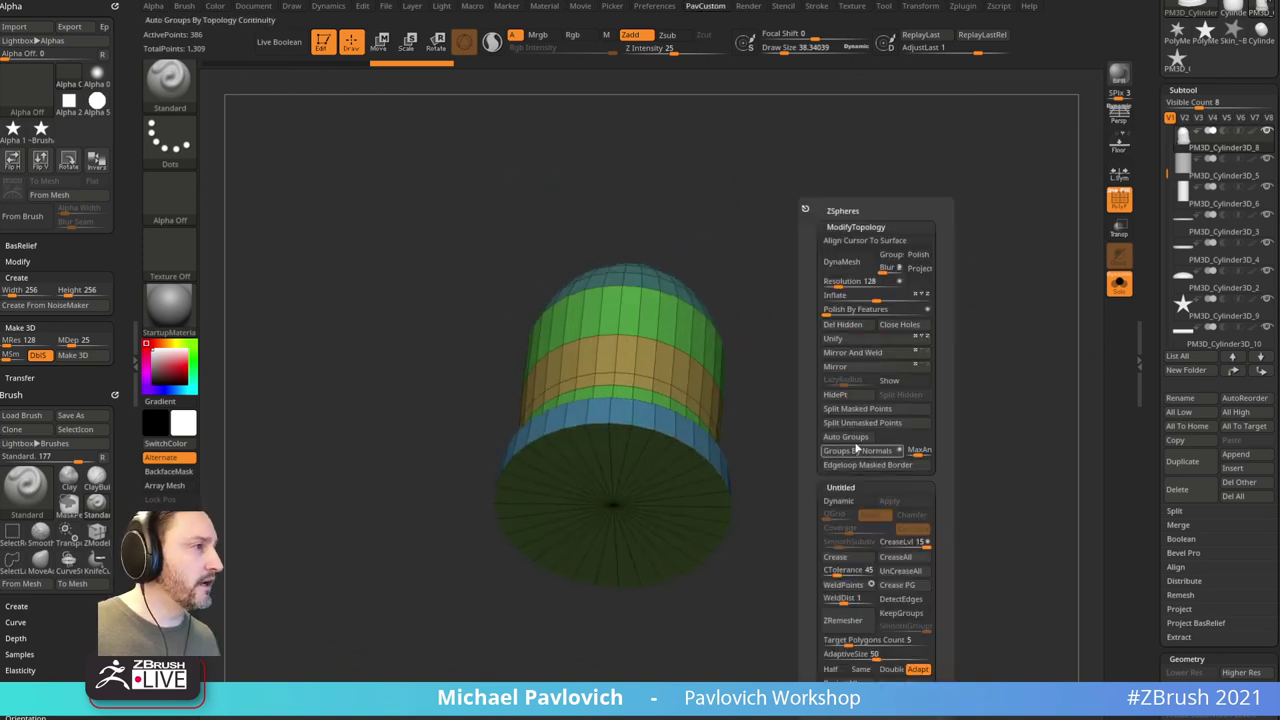
click(856, 451)
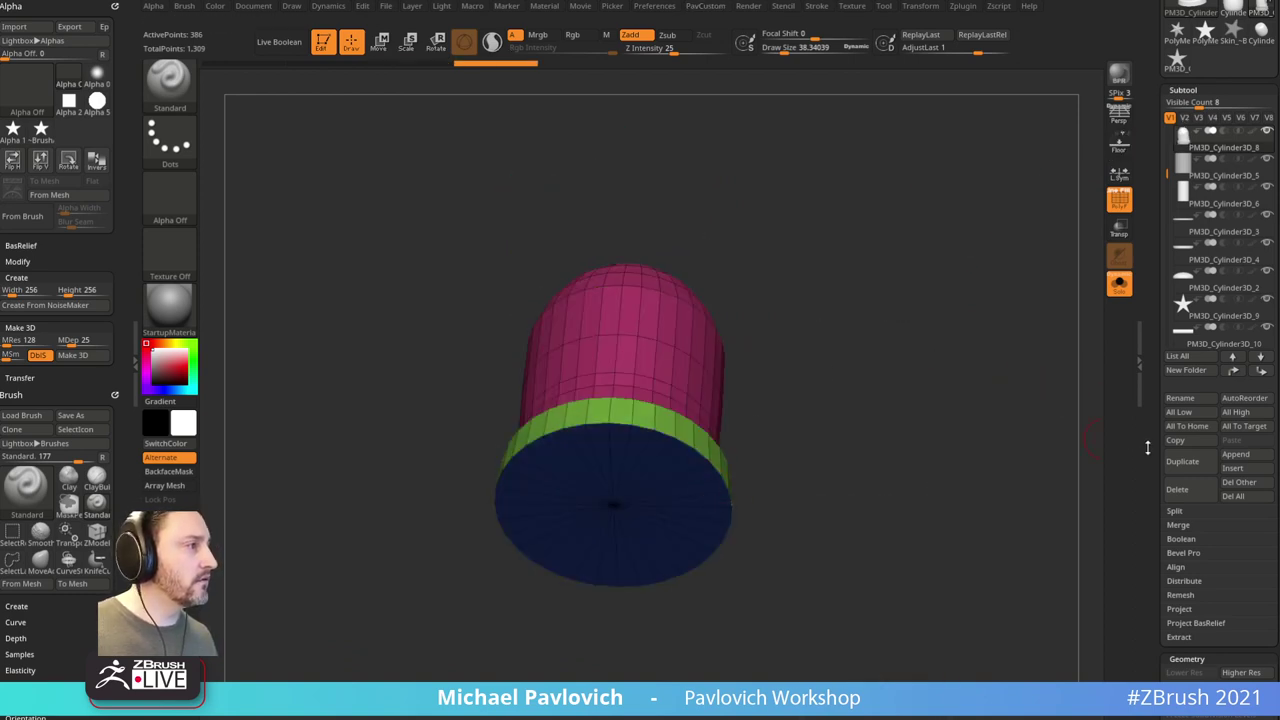
drag(1148, 448, 1148, 300)
drag(1010, 280, 489, 423)
Step: Set the hat's crease level to 3 and turn on Dynamic Subdivision
key(grave)
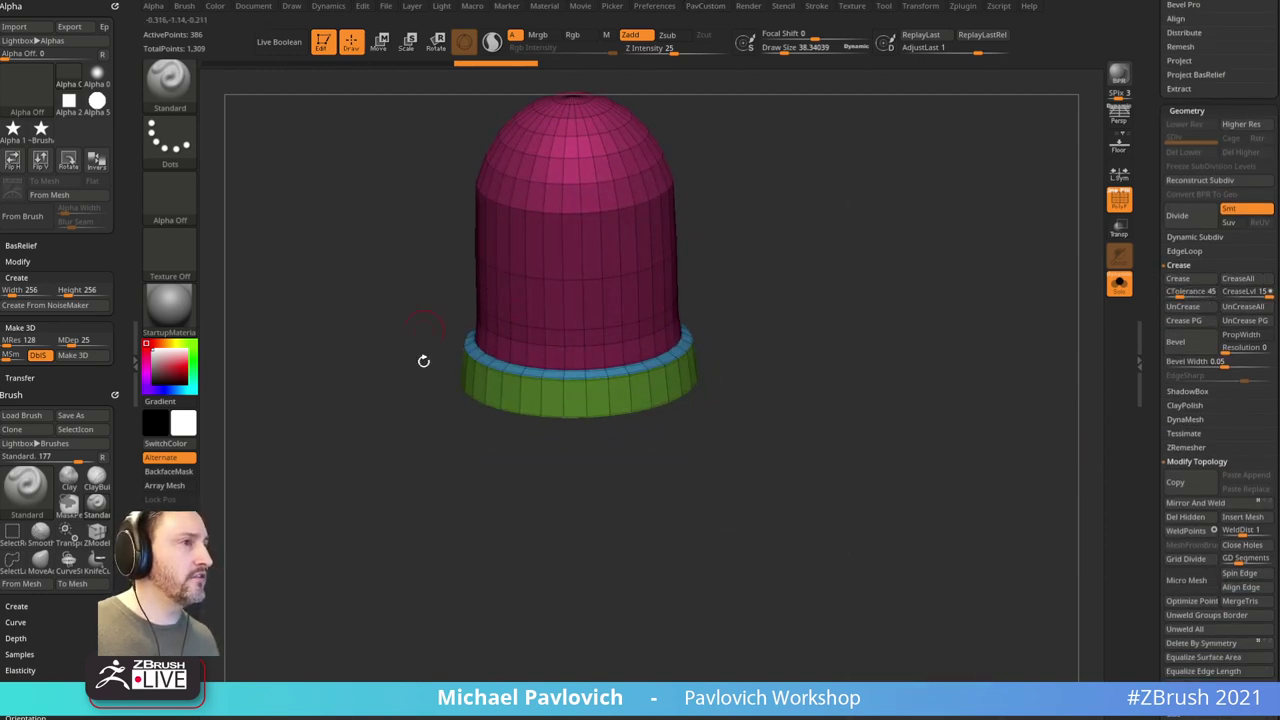
drag(917, 413, 911, 386)
key(space)
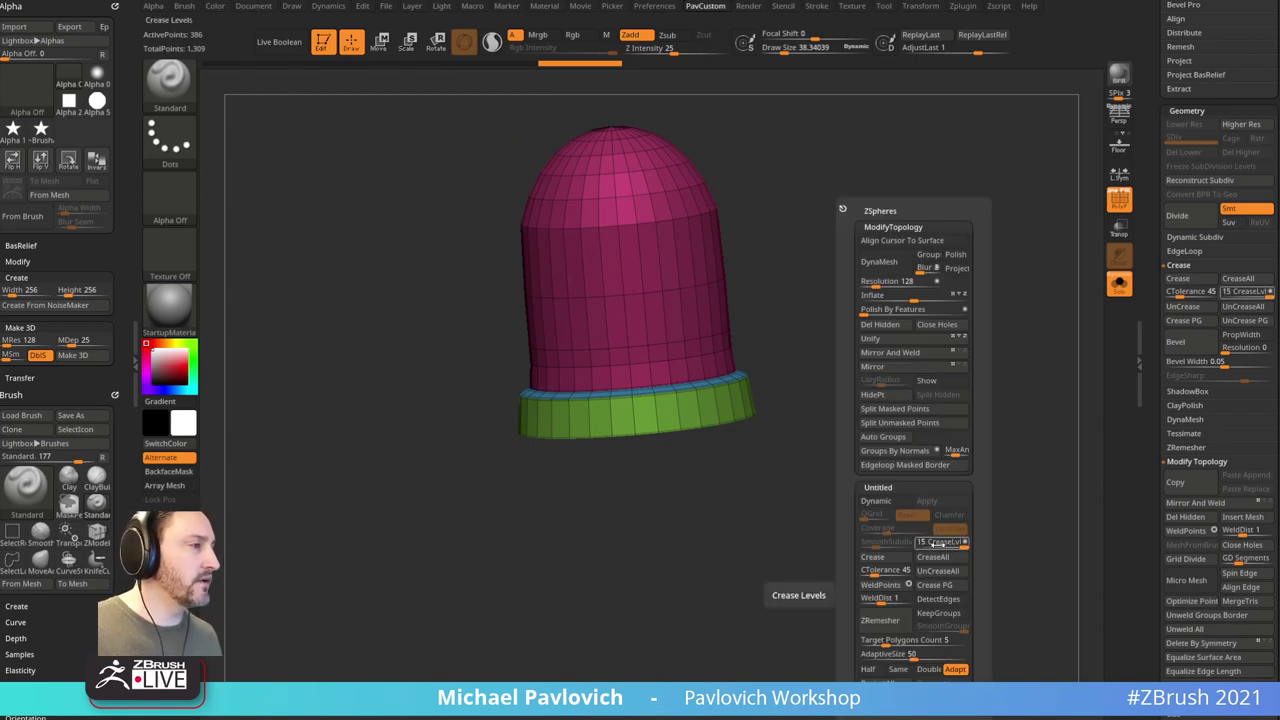
drag(937, 544, 887, 546)
click(876, 501)
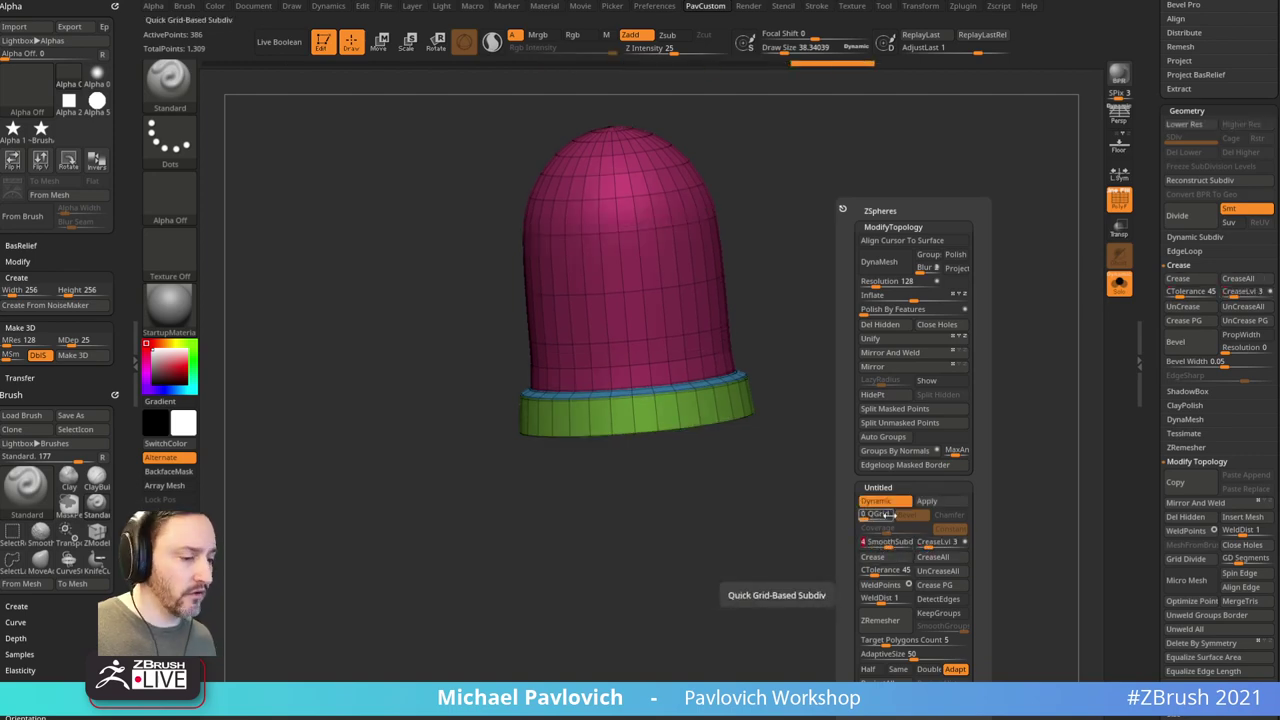
Step: Switch to the browser, go back to the YouTube channel's playlists, and open the full "Intro to ZBrush - New and Updated!" playlist
drag(690, 718, 650, 64)
click(214, 68)
click(173, 91)
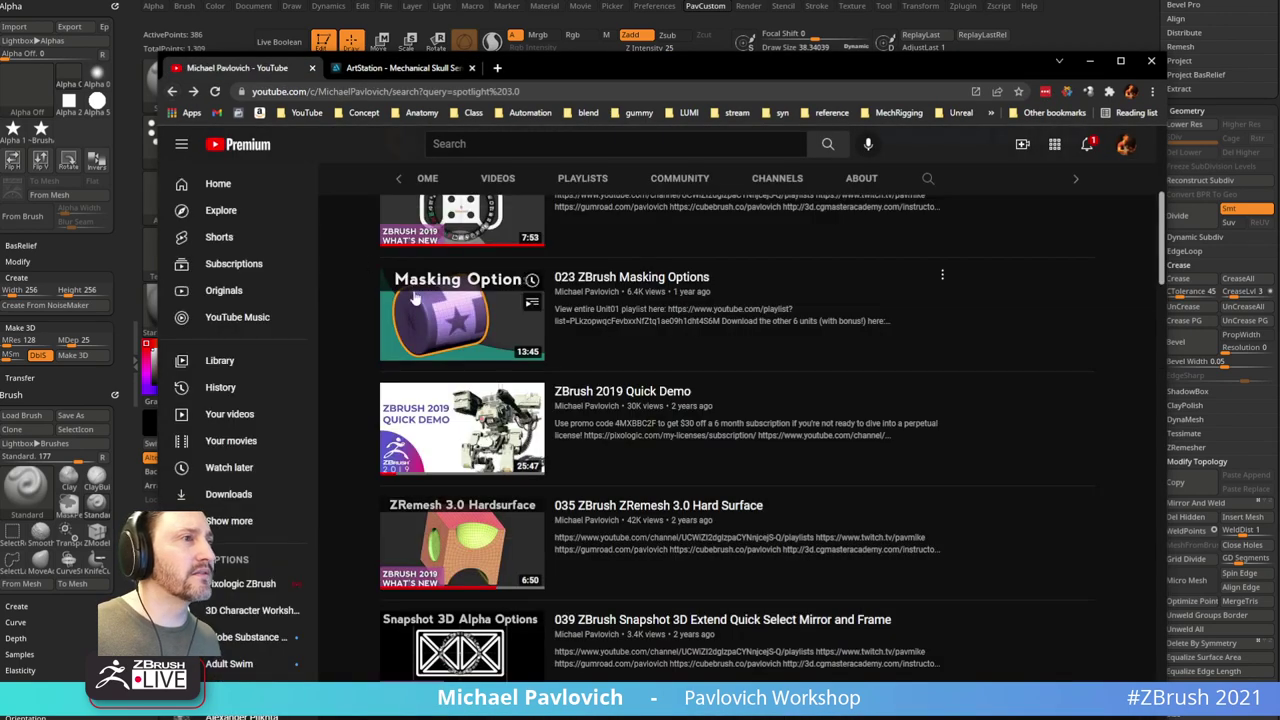
click(174, 91)
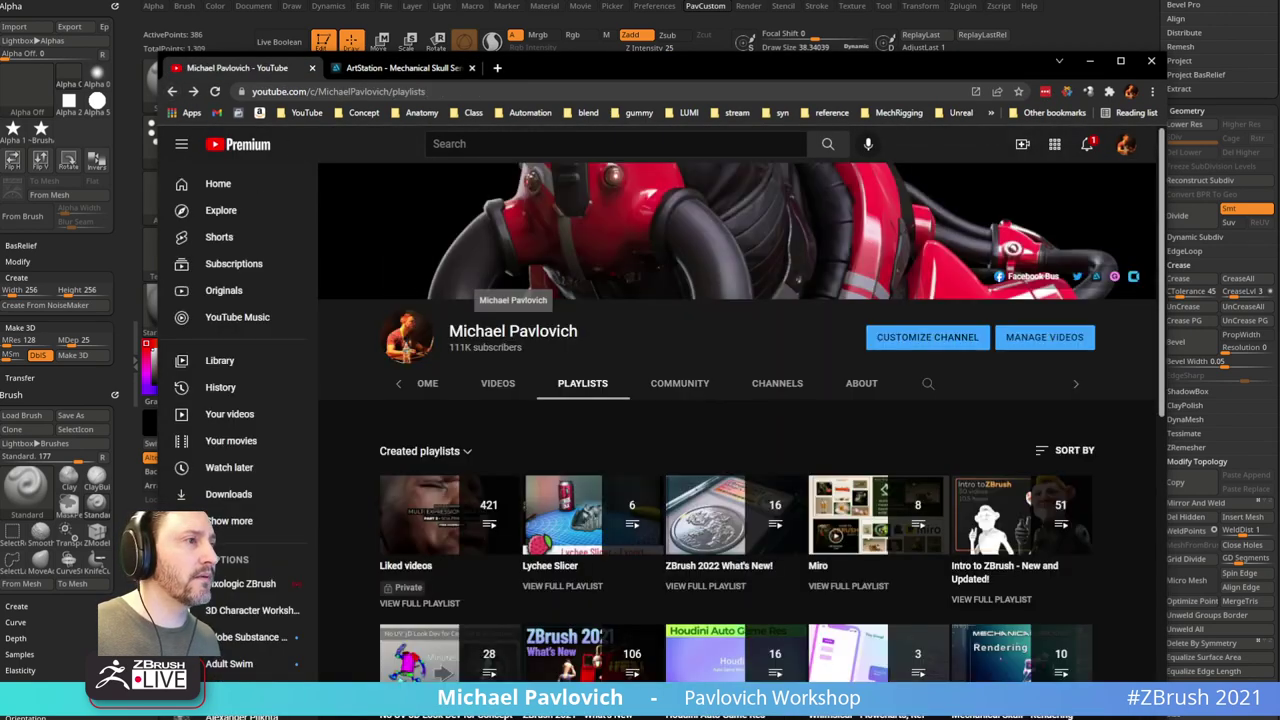
click(975, 599)
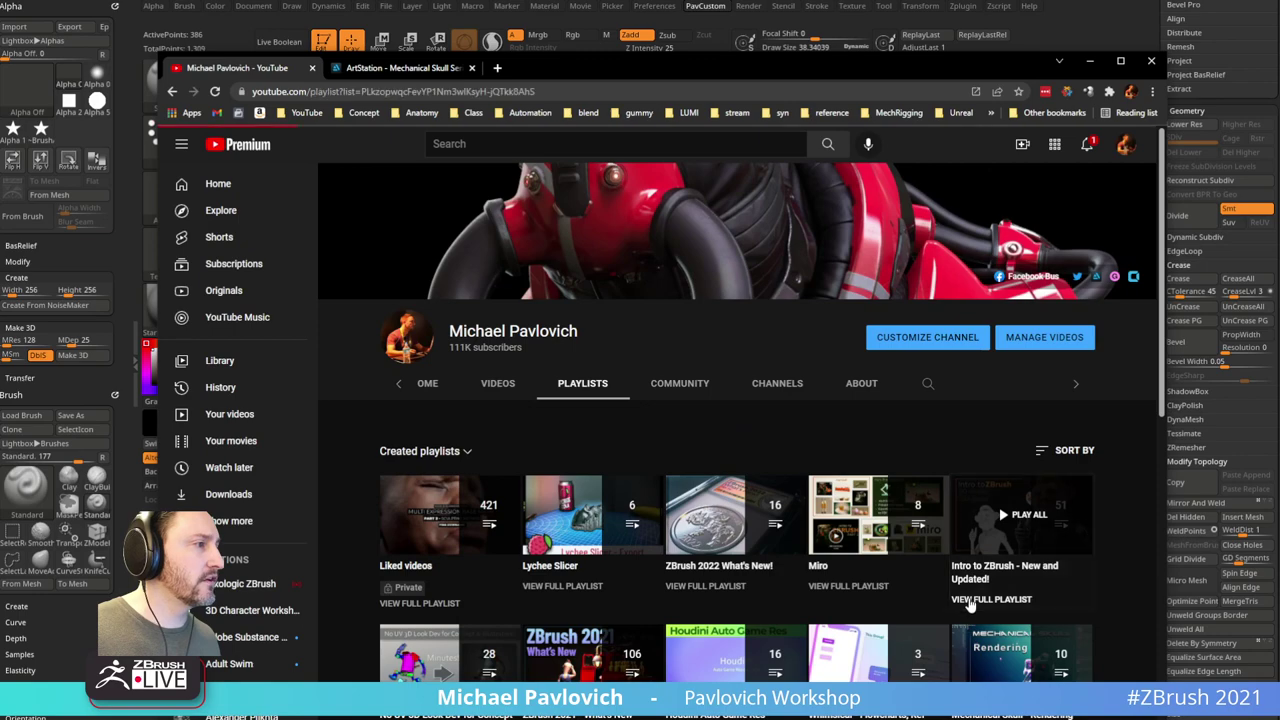
Step: Browse the playlist down to the ZModeler and Dynamic Subdivisions and Creasing videos, and switch back to ZBrush
scroll(645, 483, down, 20)
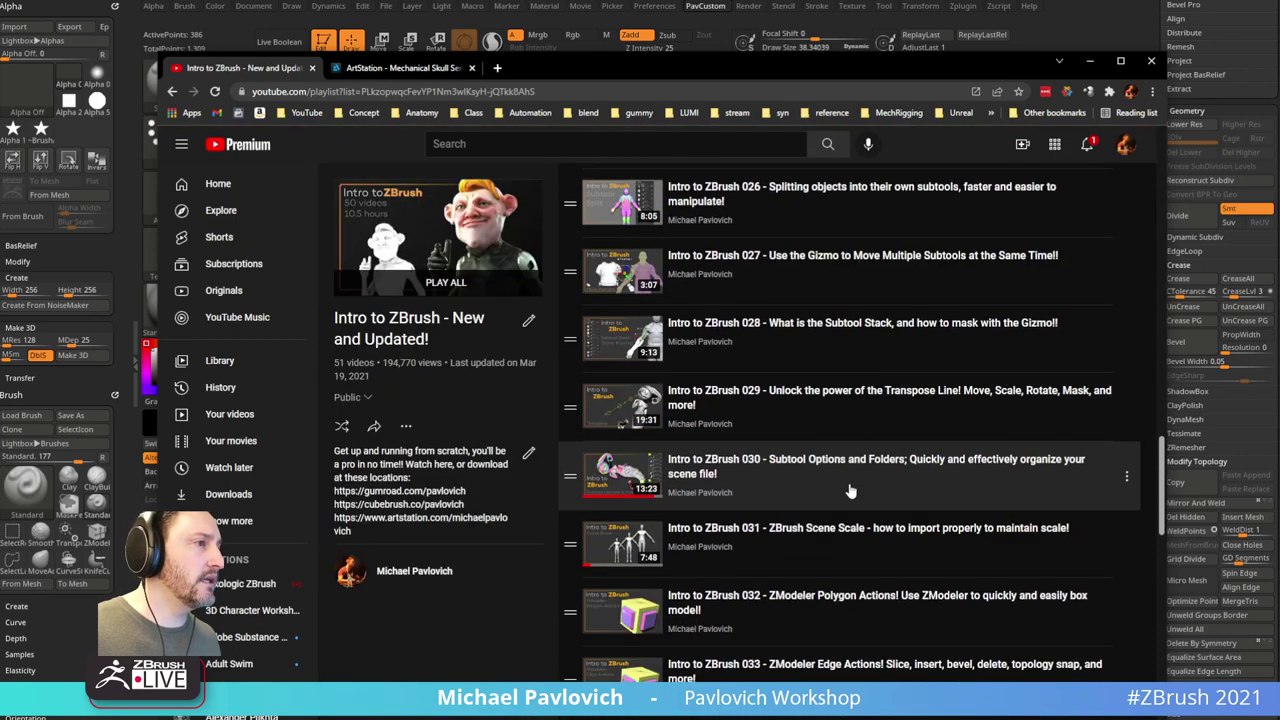
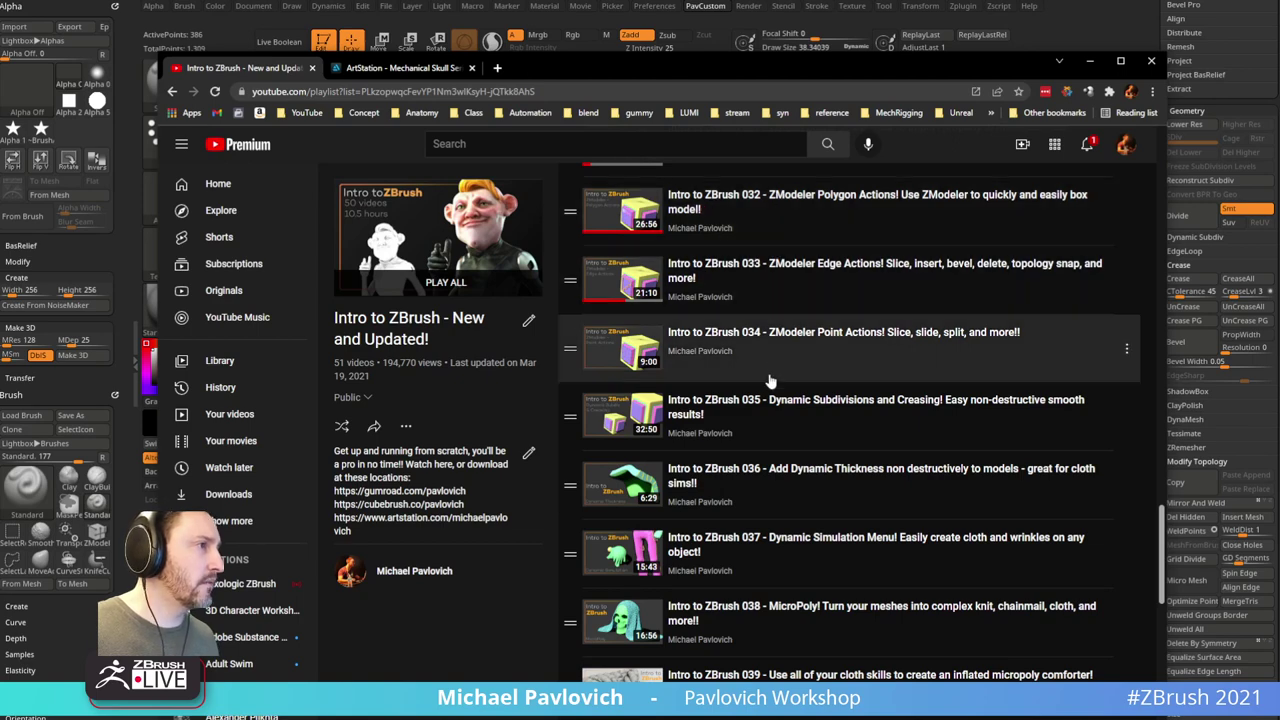
click(559, 92)
key(alt+Tab)
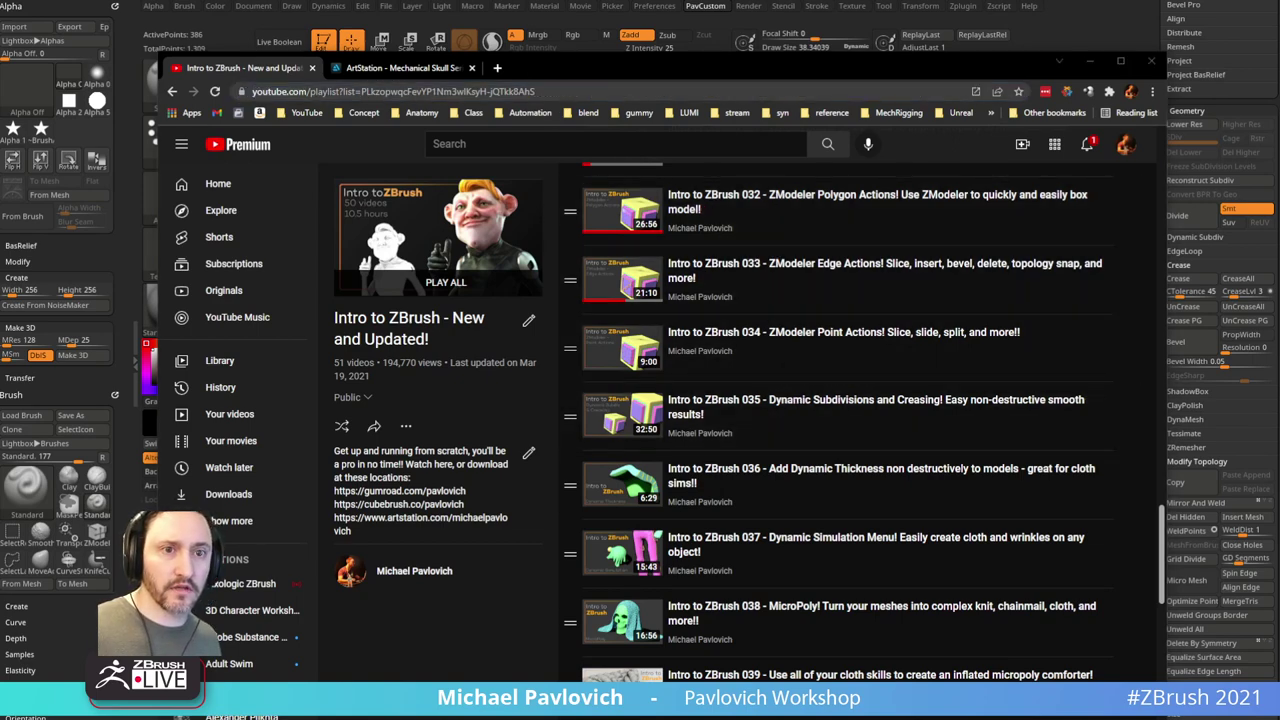
key(alt+Tab)
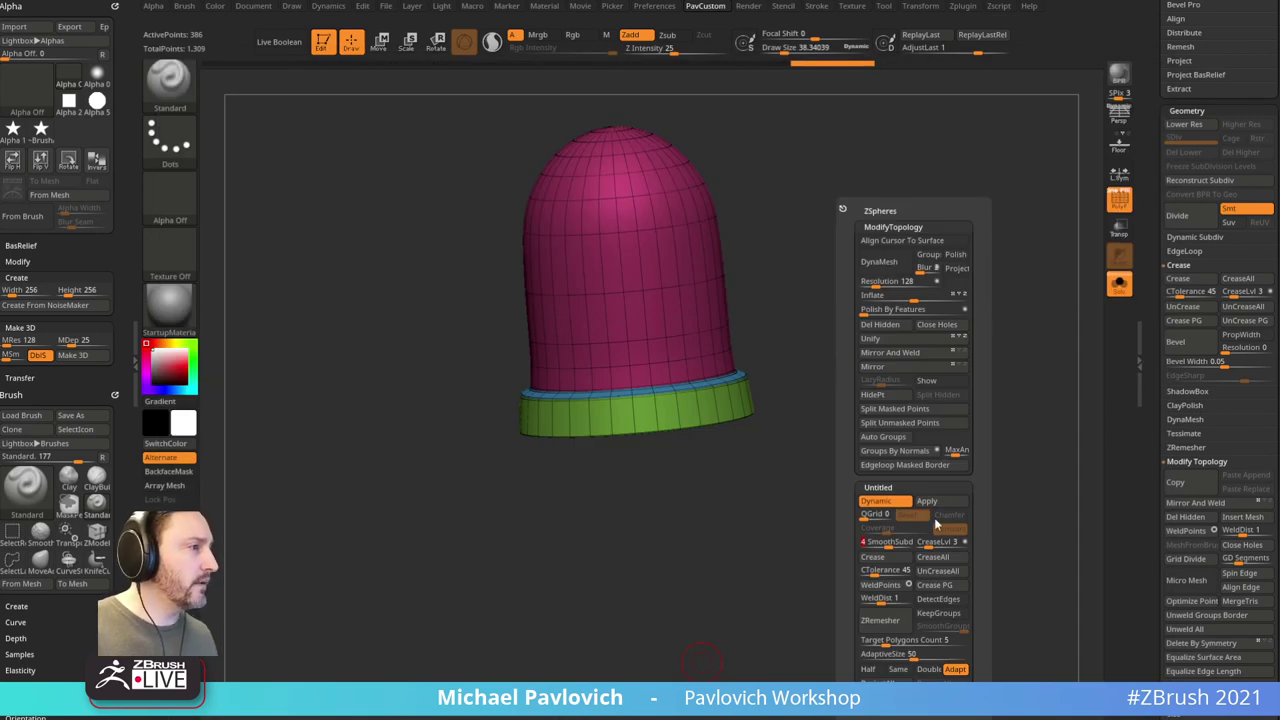
Step: Set the hat's SmoothSubdiv level to 3 and hide the polyframe to view the smooth surface
key(Return)
key(2)
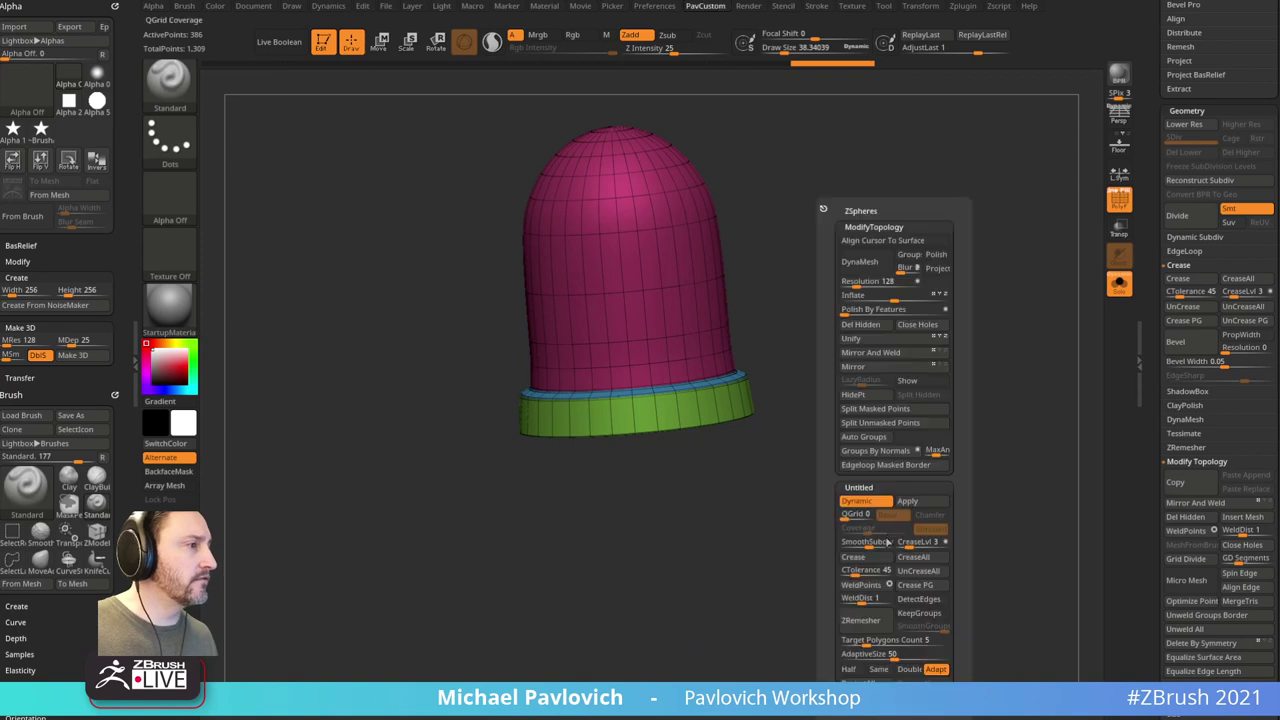
click(867, 545)
text(3)
key(Return)
key(shift+f)
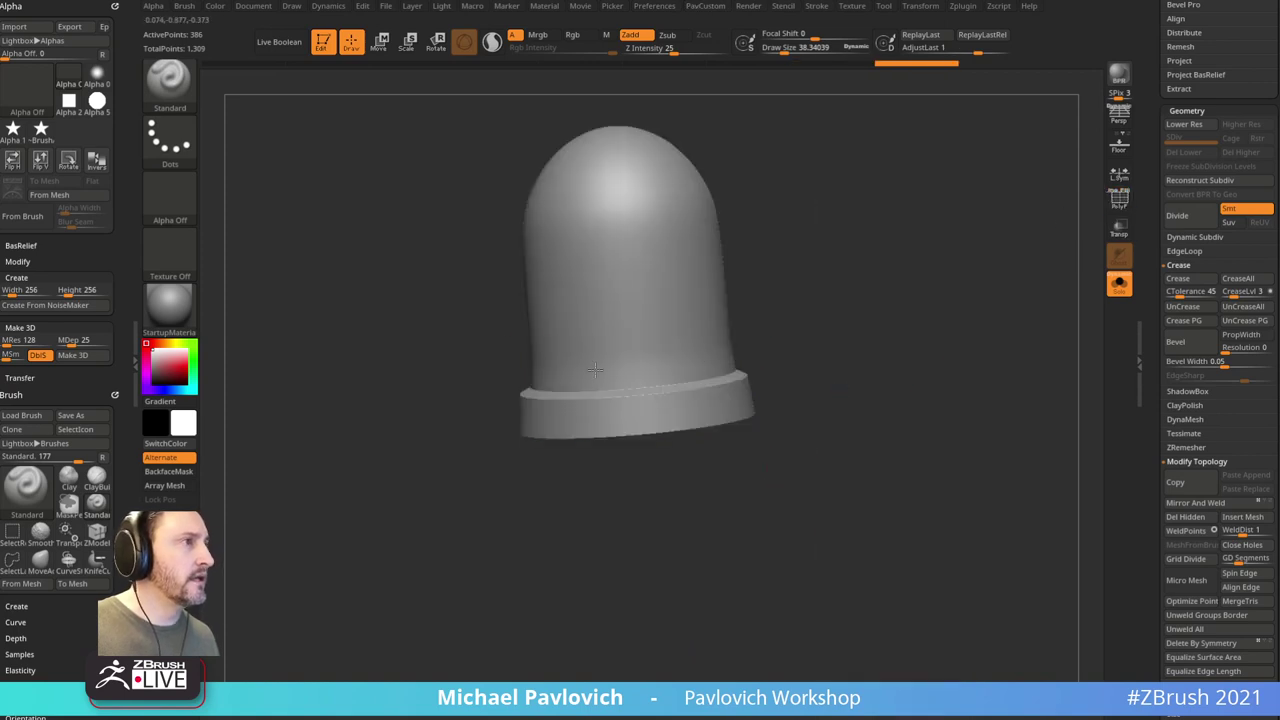
shift+drag(843, 375, 795, 396)
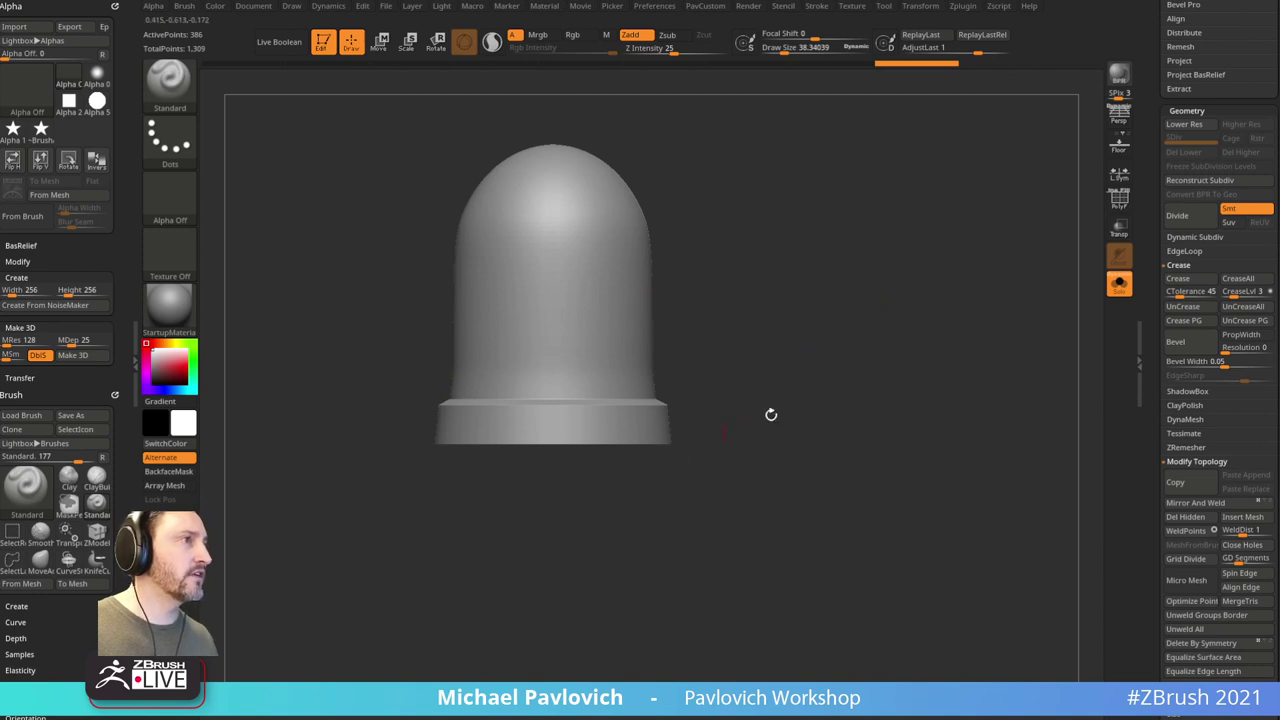
drag(771, 414, 843, 289)
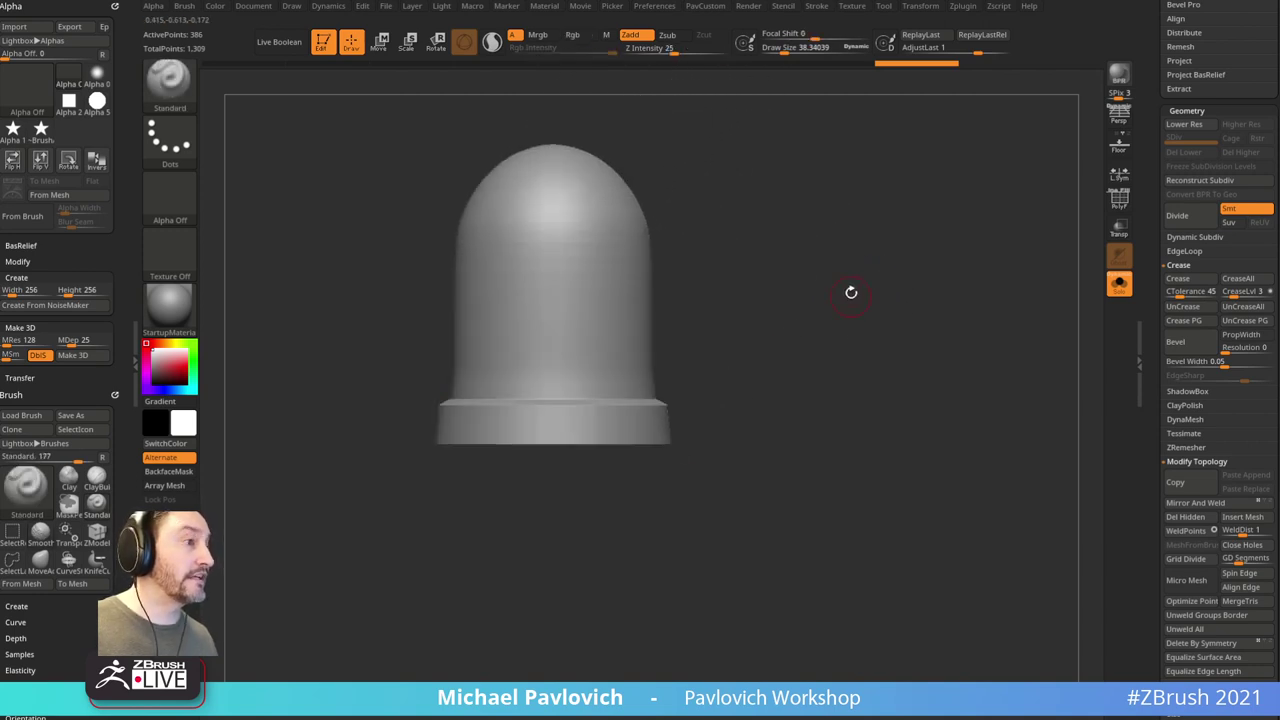
Step: Leave Solo mode and move the hat subtool down the stack to just above the two crossing cylinders
click(1121, 283)
drag(1151, 296, 1169, 448)
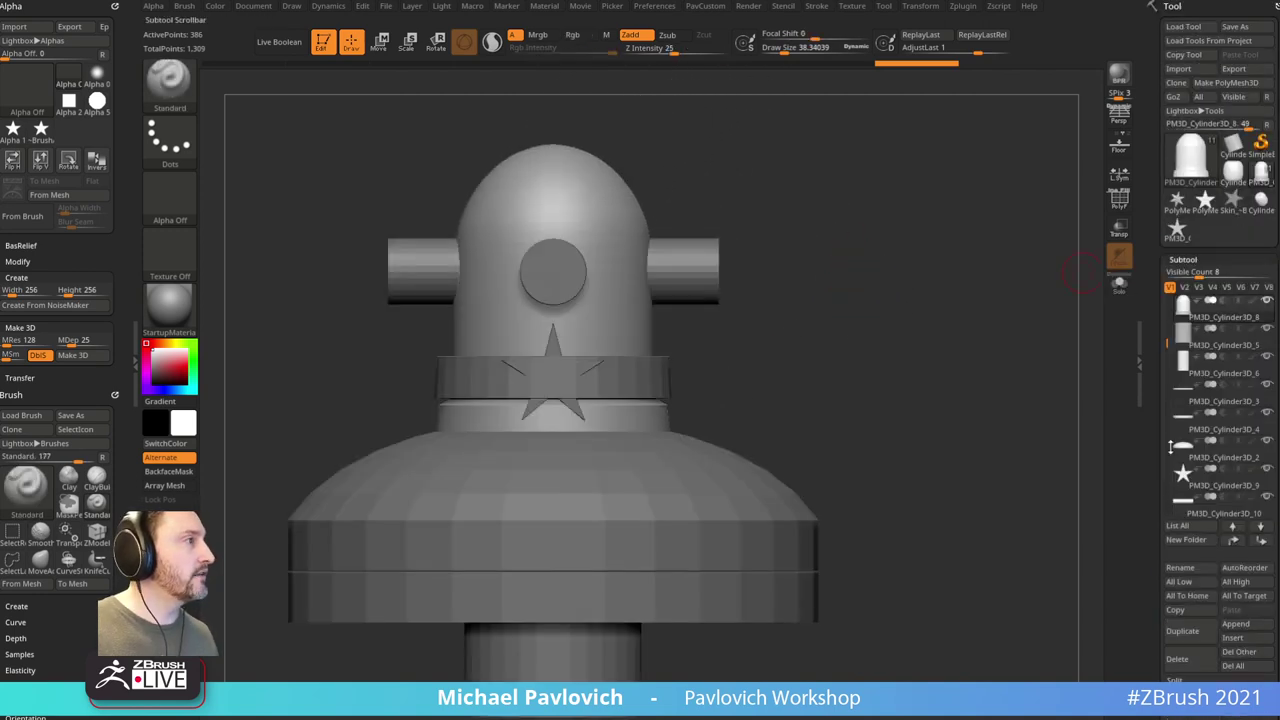
click(1218, 317)
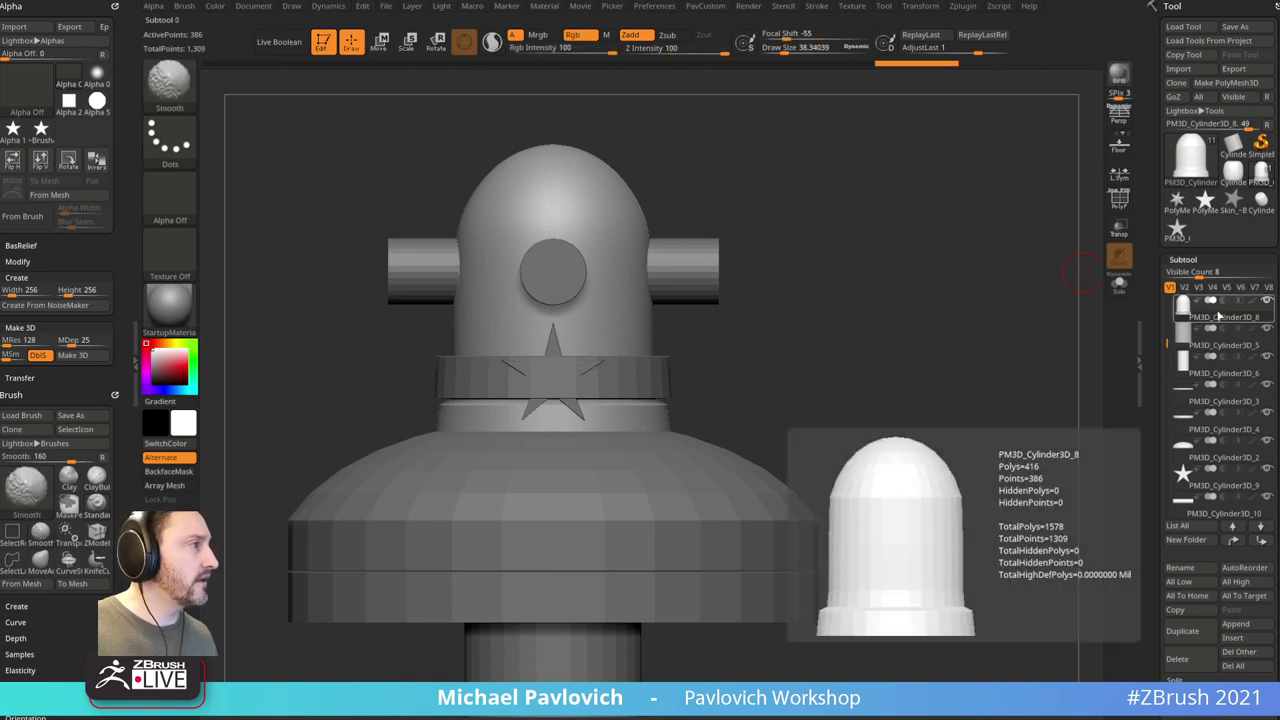
shift+click(1262, 540)
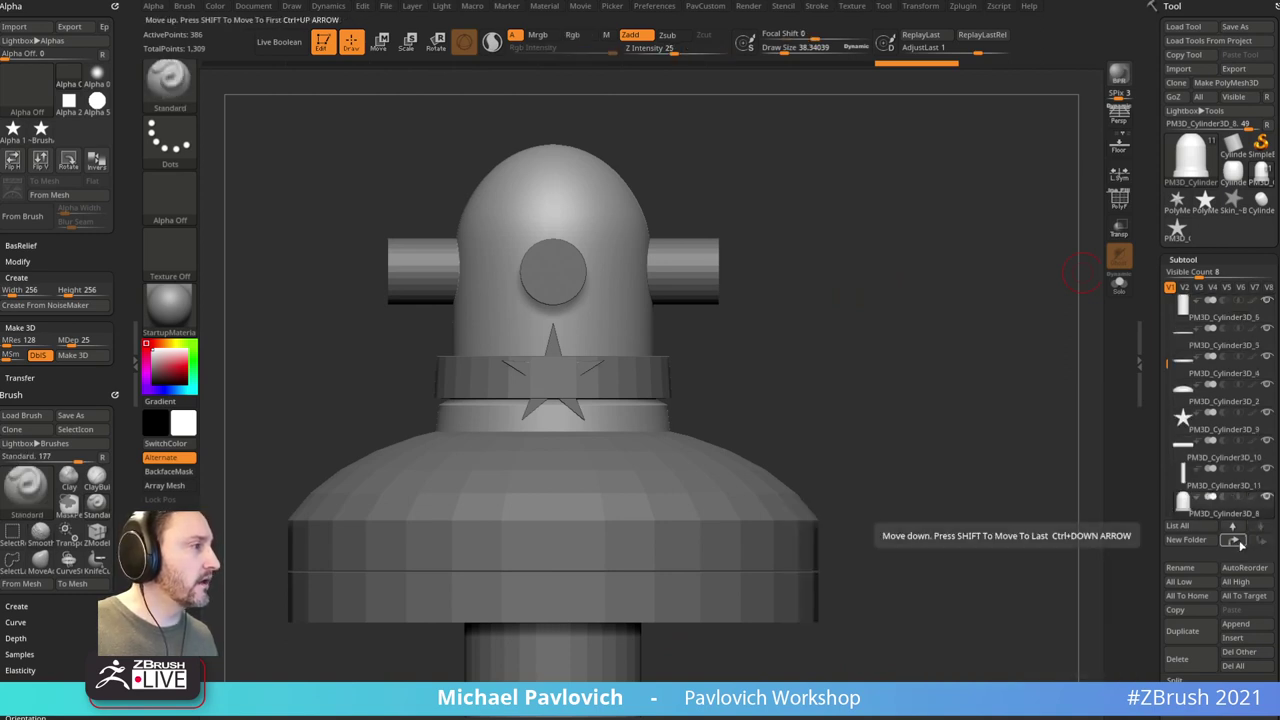
click(1235, 540)
click(1235, 540)
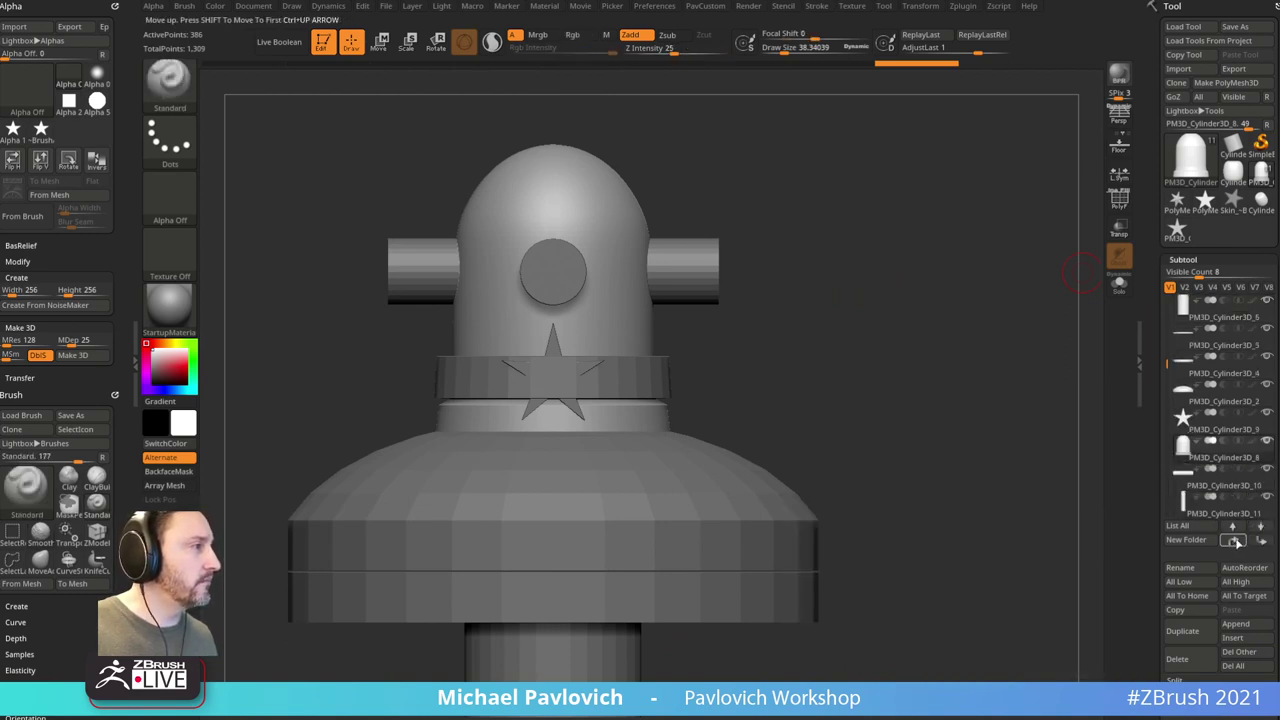
Step: Hide every subtool except the hat and the two crossing cylinders
shift+click(1267, 442)
click(1267, 469)
click(1267, 497)
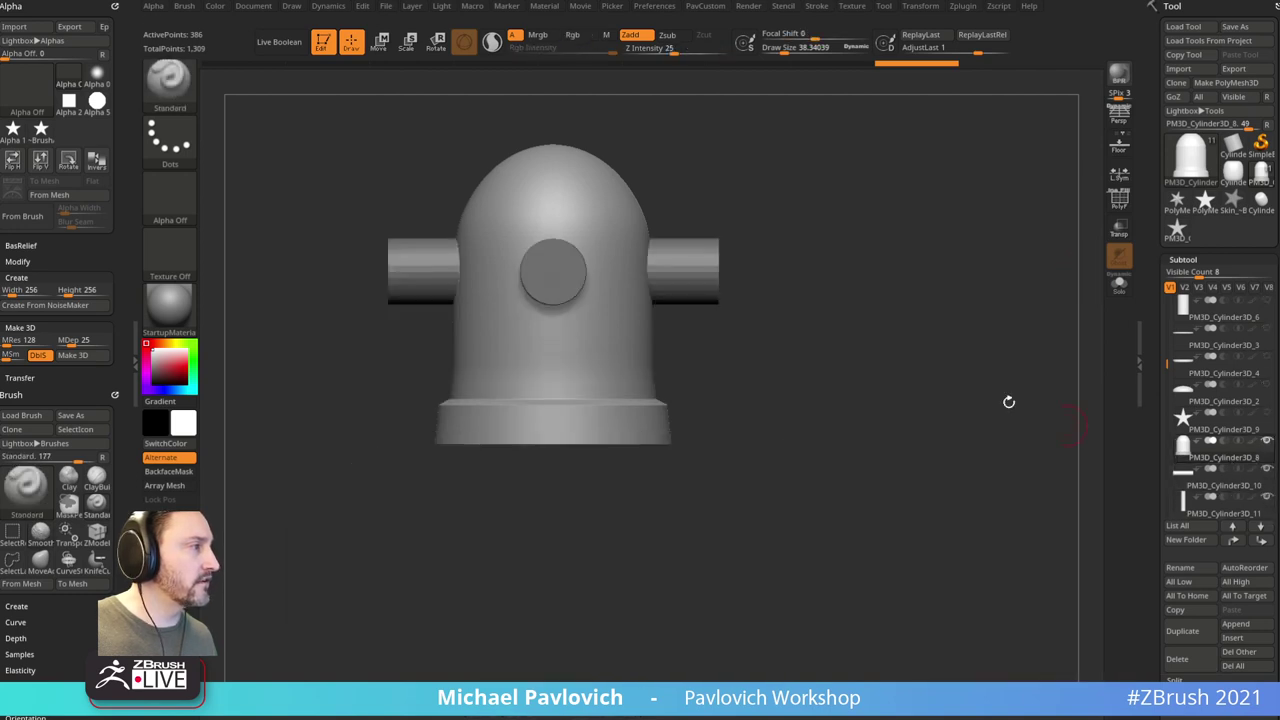
drag(905, 314, 915, 344)
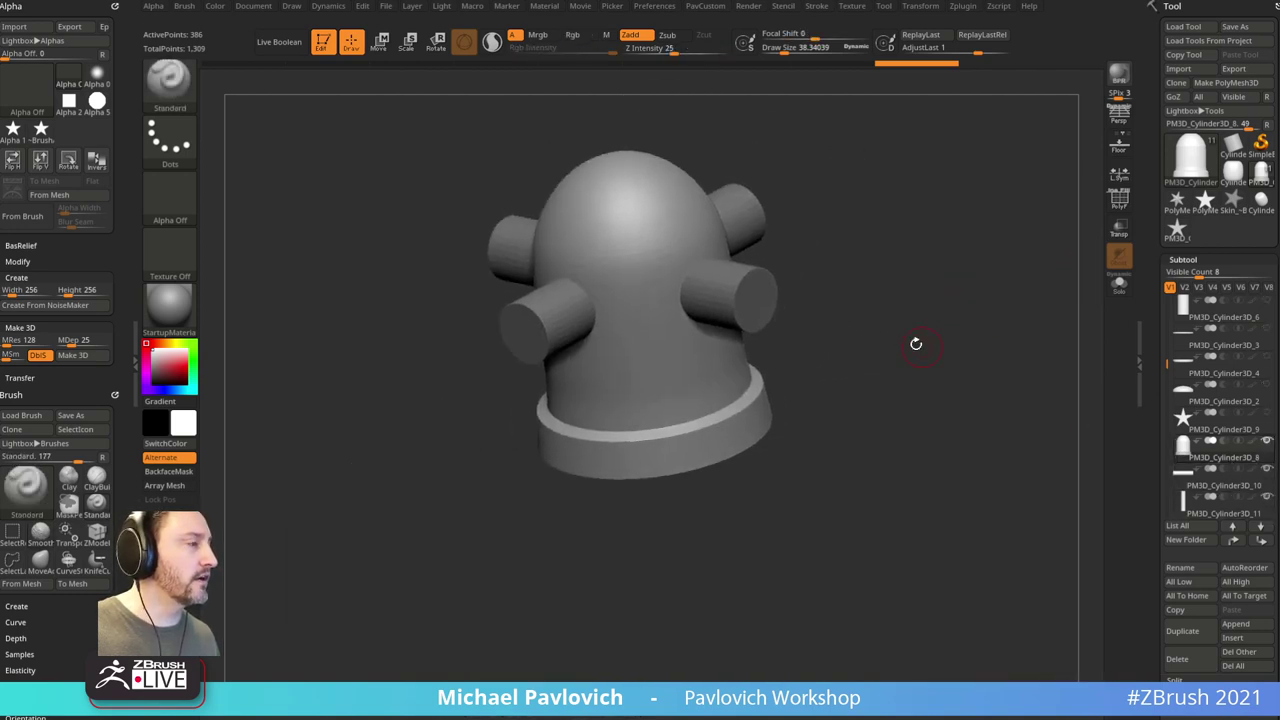
Step: Merge the two crossing cylinders into a single subtool with MergeDown, accepting the non-undoable operation for the rest of the session
alt+click(748, 312)
drag(786, 291, 1023, 374)
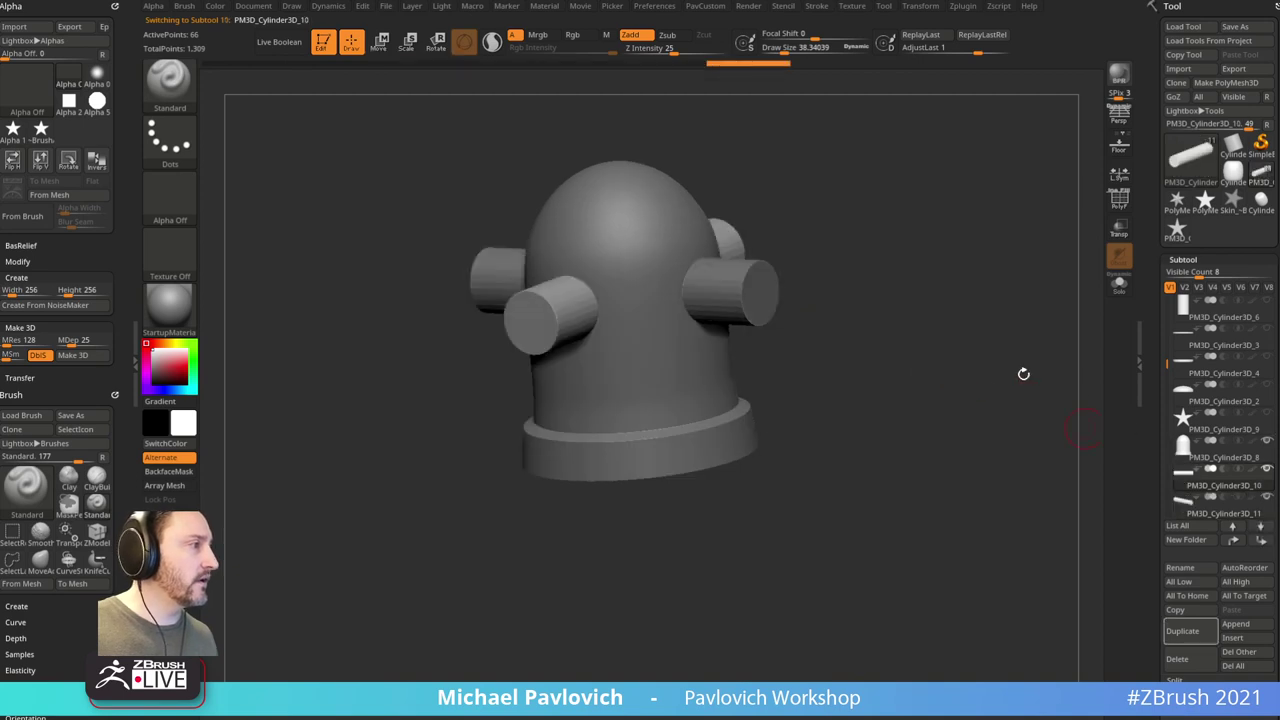
key(ctrl+m)
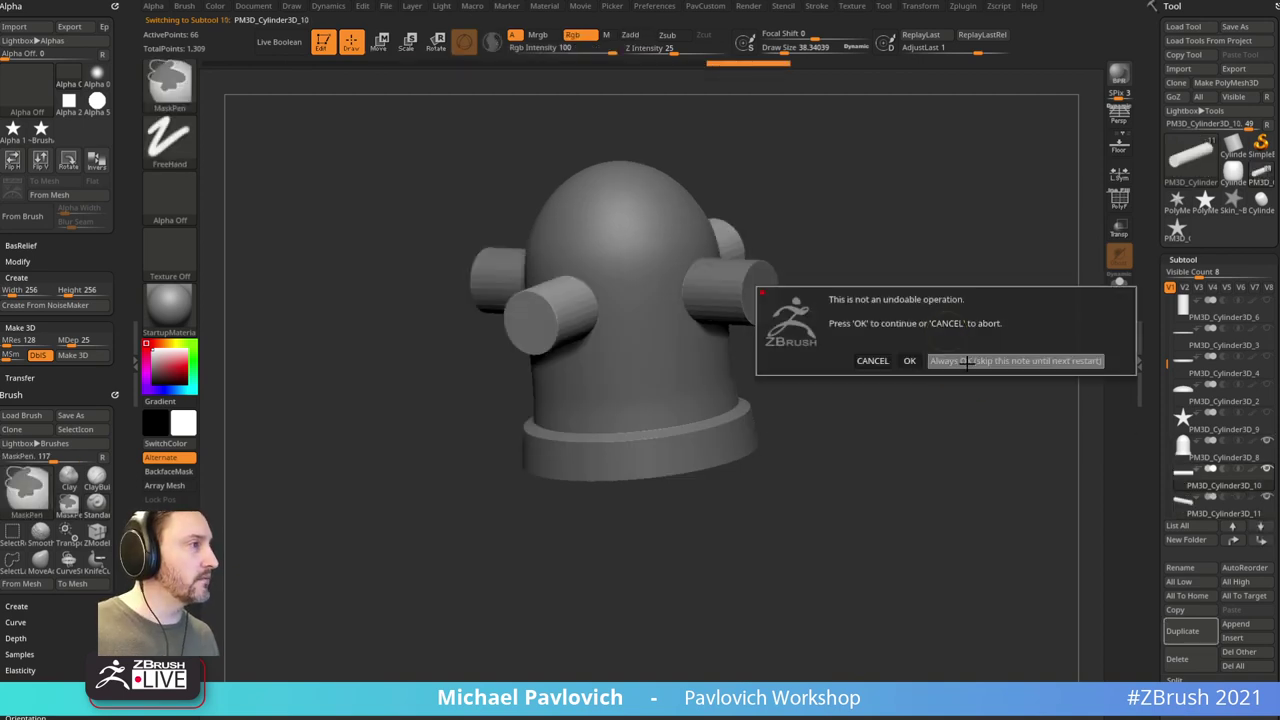
click(966, 363)
scroll(1200, 450, down, 3)
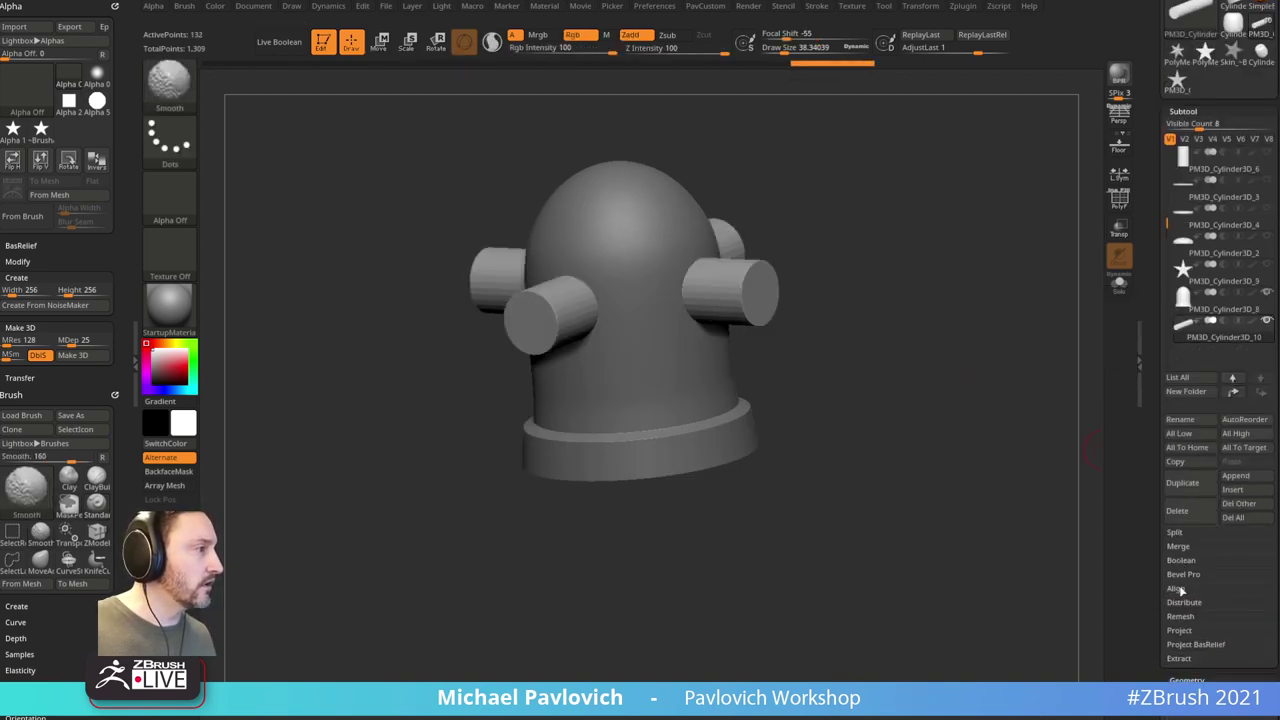
click(1178, 546)
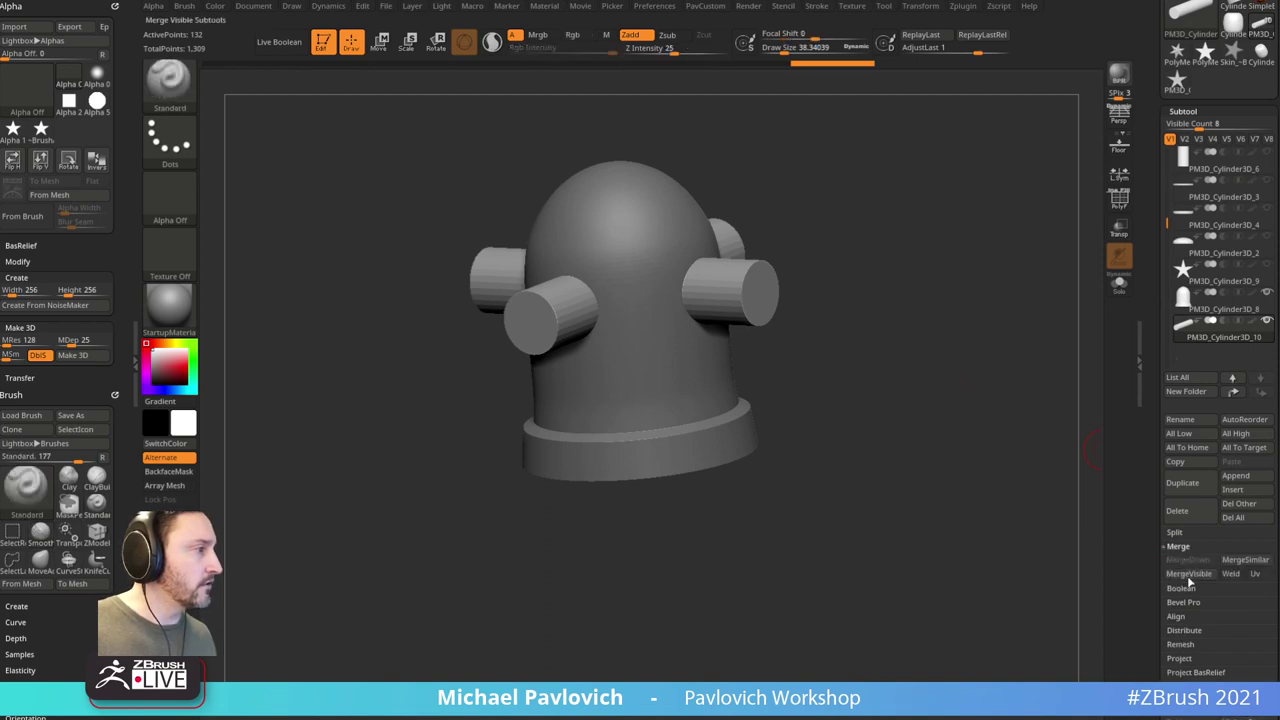
drag(964, 367, 955, 372)
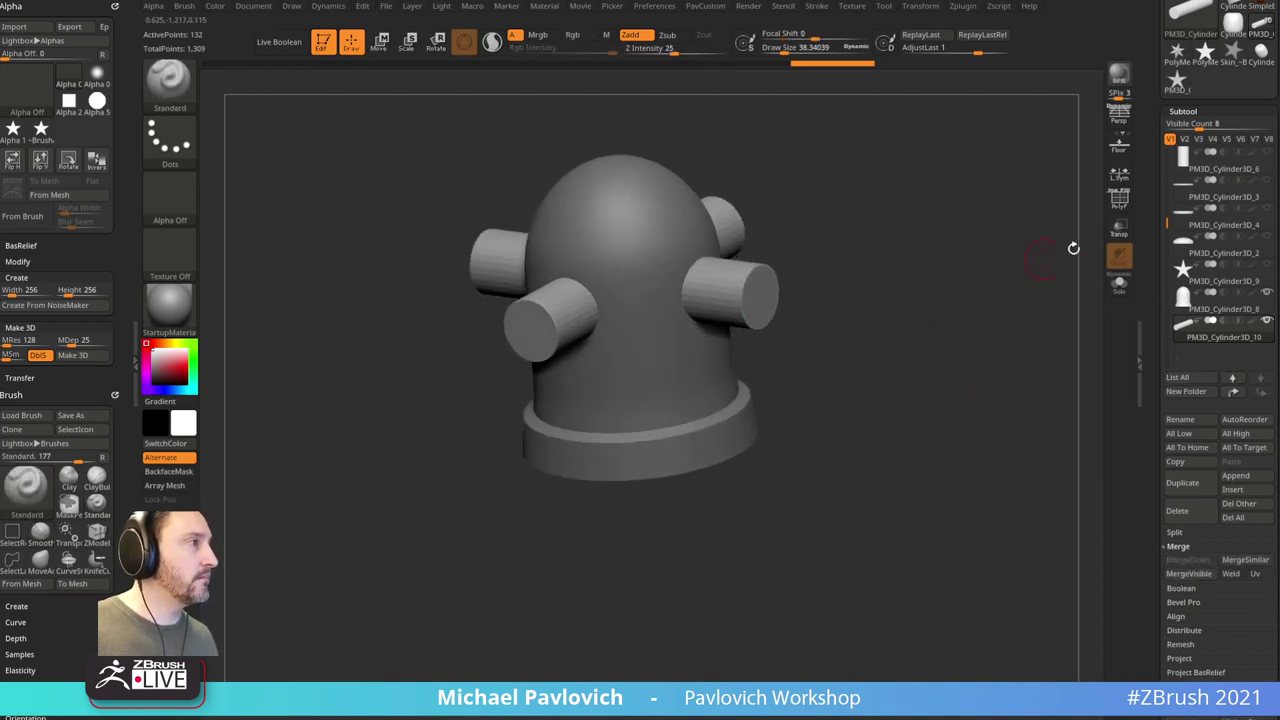
Step: Check the merged cylinders' polygroups and turn on Dynamic Subdivision for them
click(1119, 204)
alt+drag(1007, 257, 987, 366)
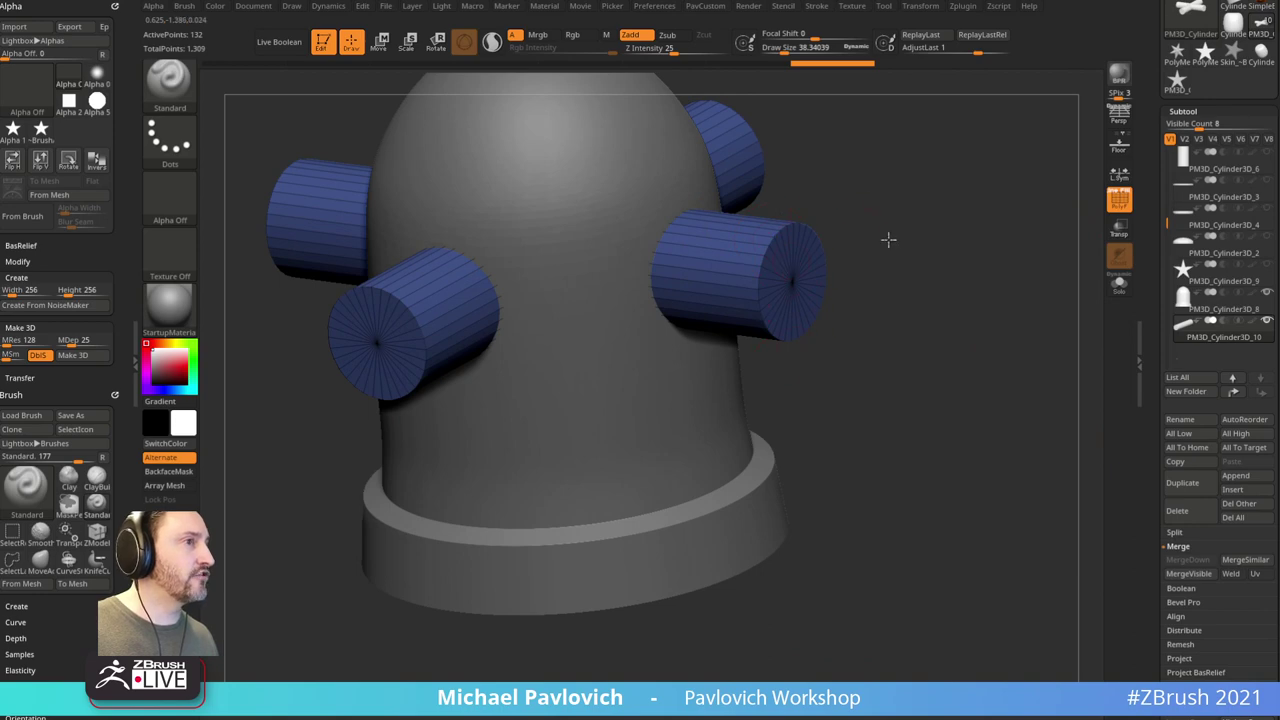
drag(888, 240, 1037, 207)
key(shift+f)
drag(871, 292, 795, 330)
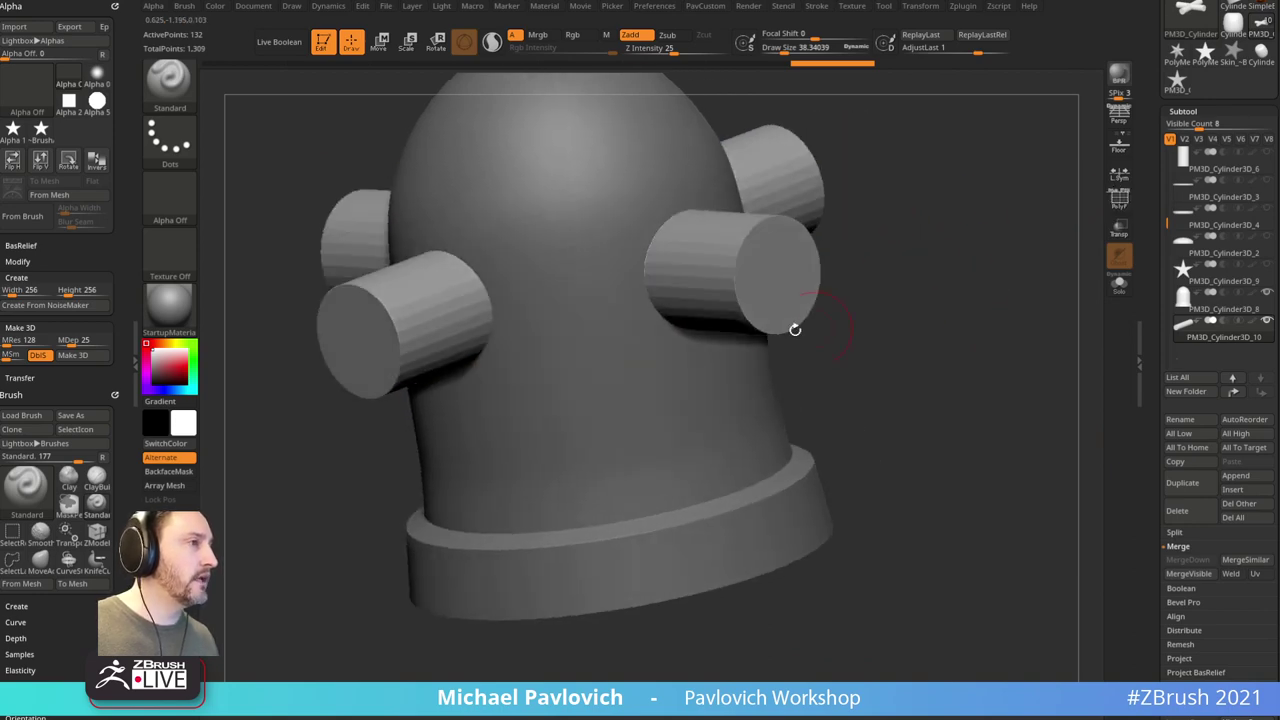
key(3)
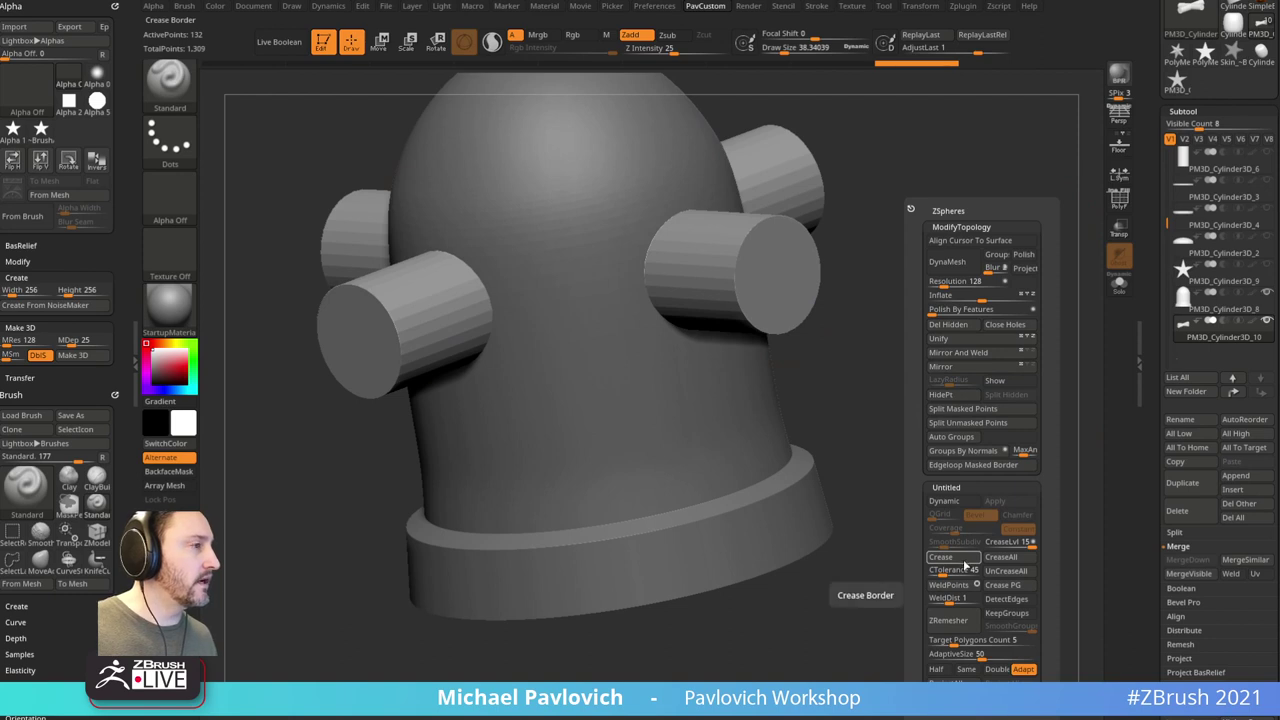
drag(1147, 678, 1150, 279)
key(space)
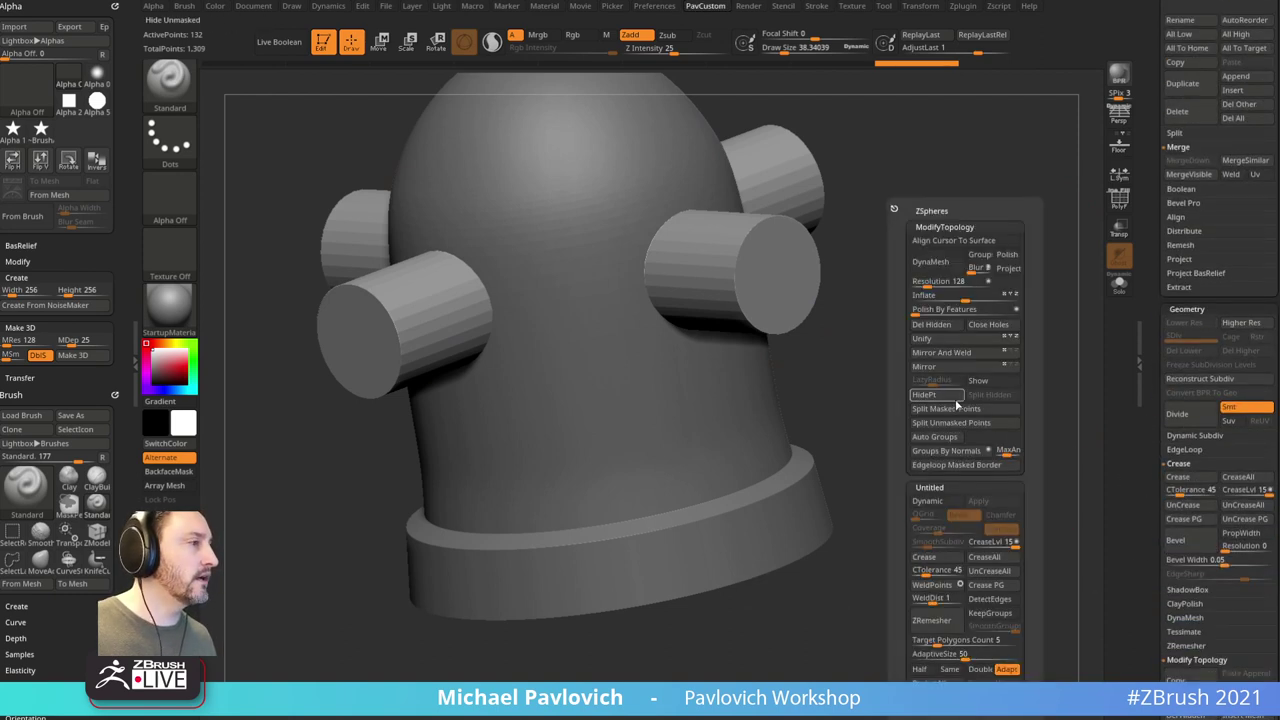
click(938, 504)
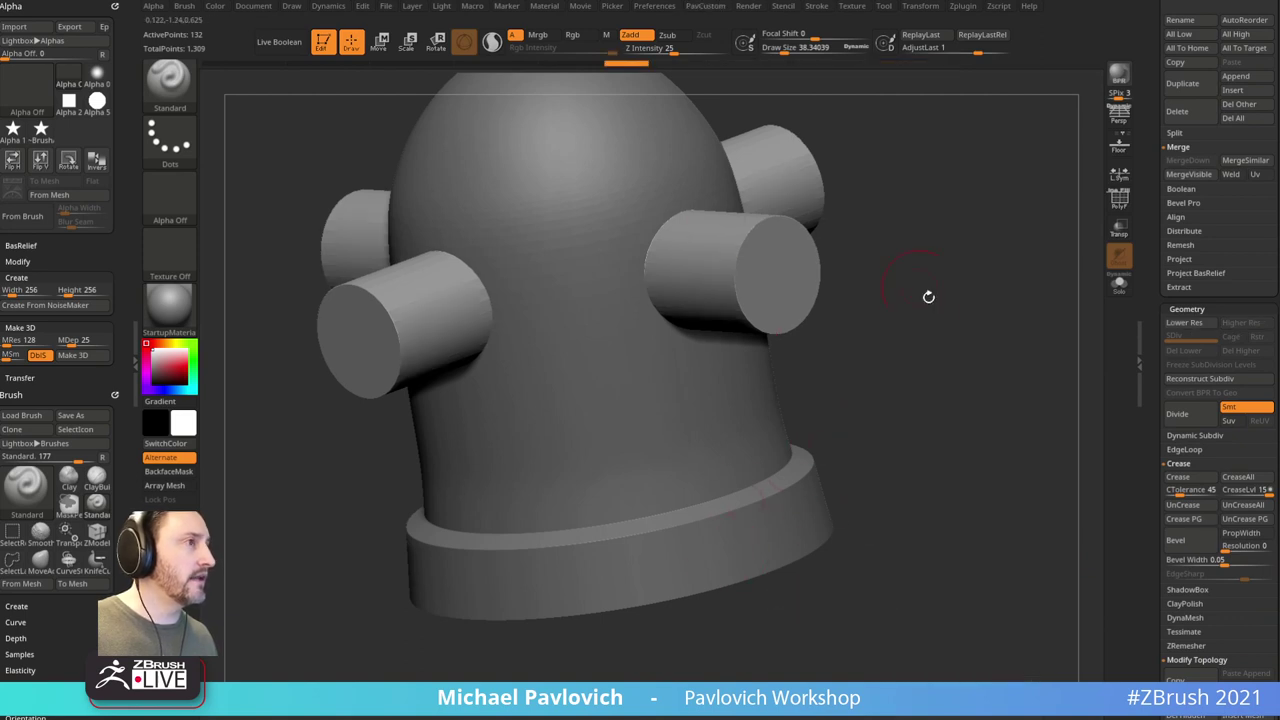
Step: Make the hat the active subtool and switch to the ZModeler brush with the polyframe shown
alt+click(615, 290)
key(space)
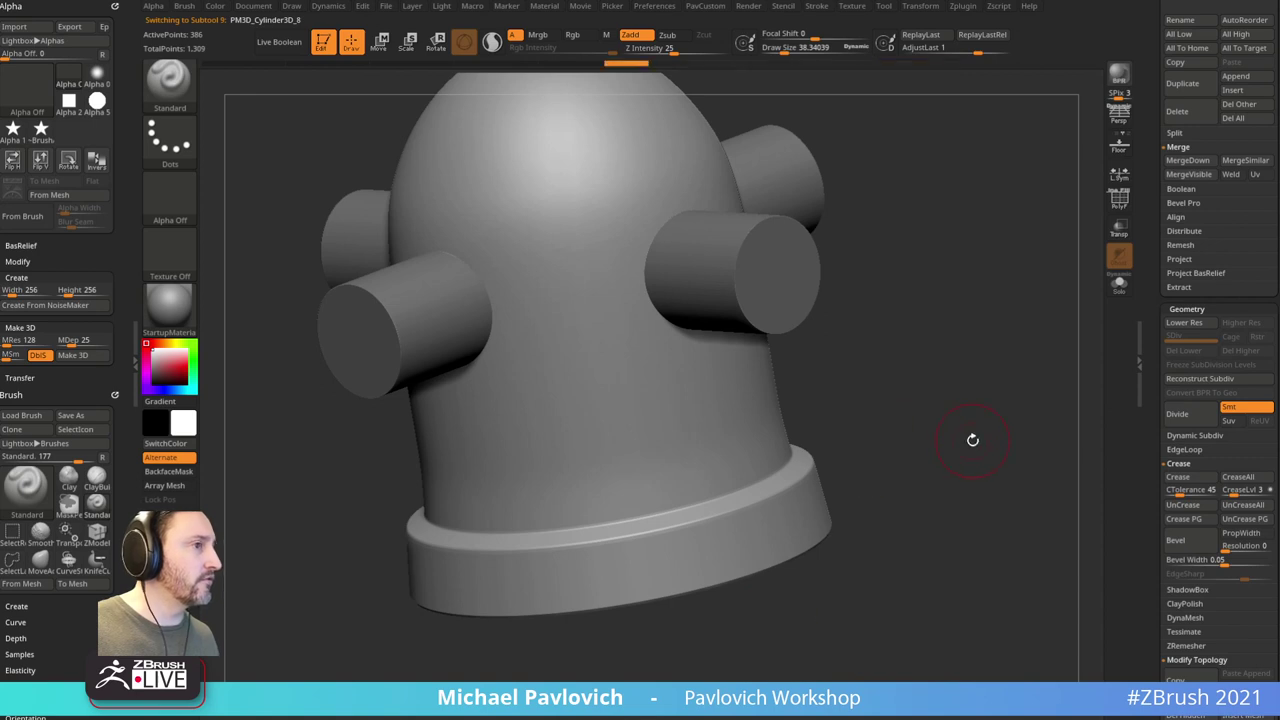
drag(961, 466, 948, 432)
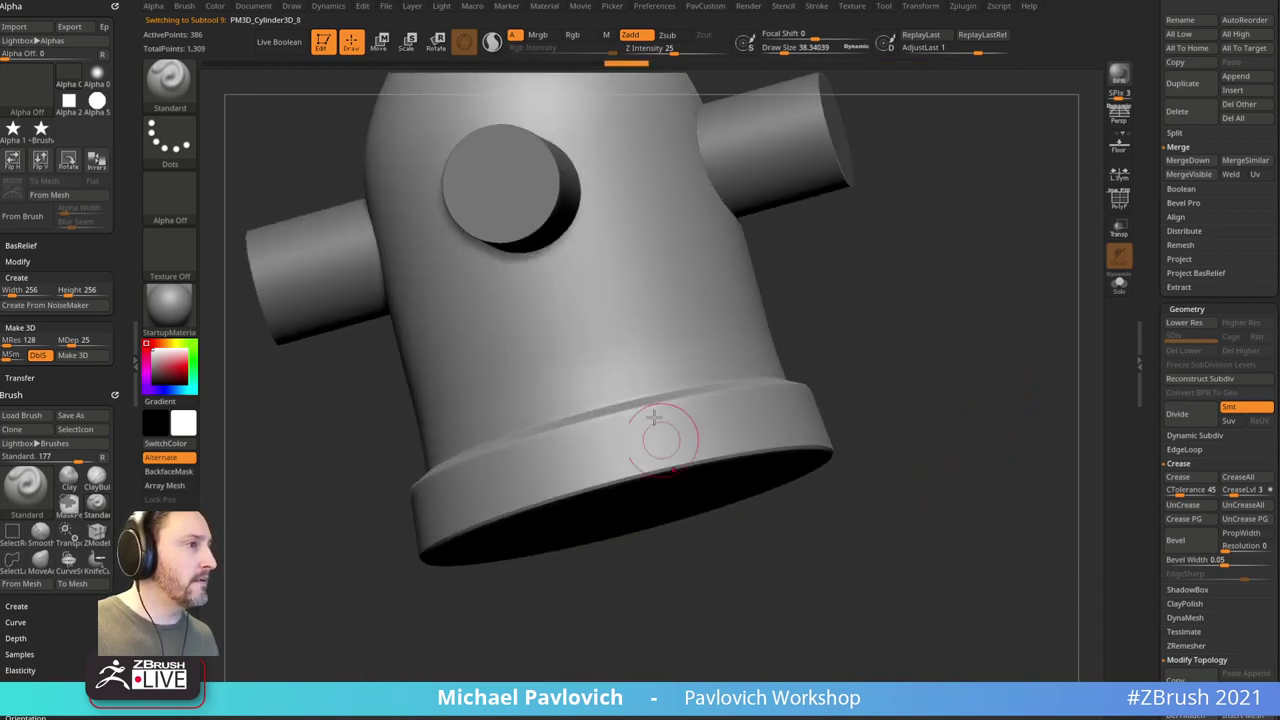
drag(853, 436, 892, 439)
key(b)
key(z)
key(m)
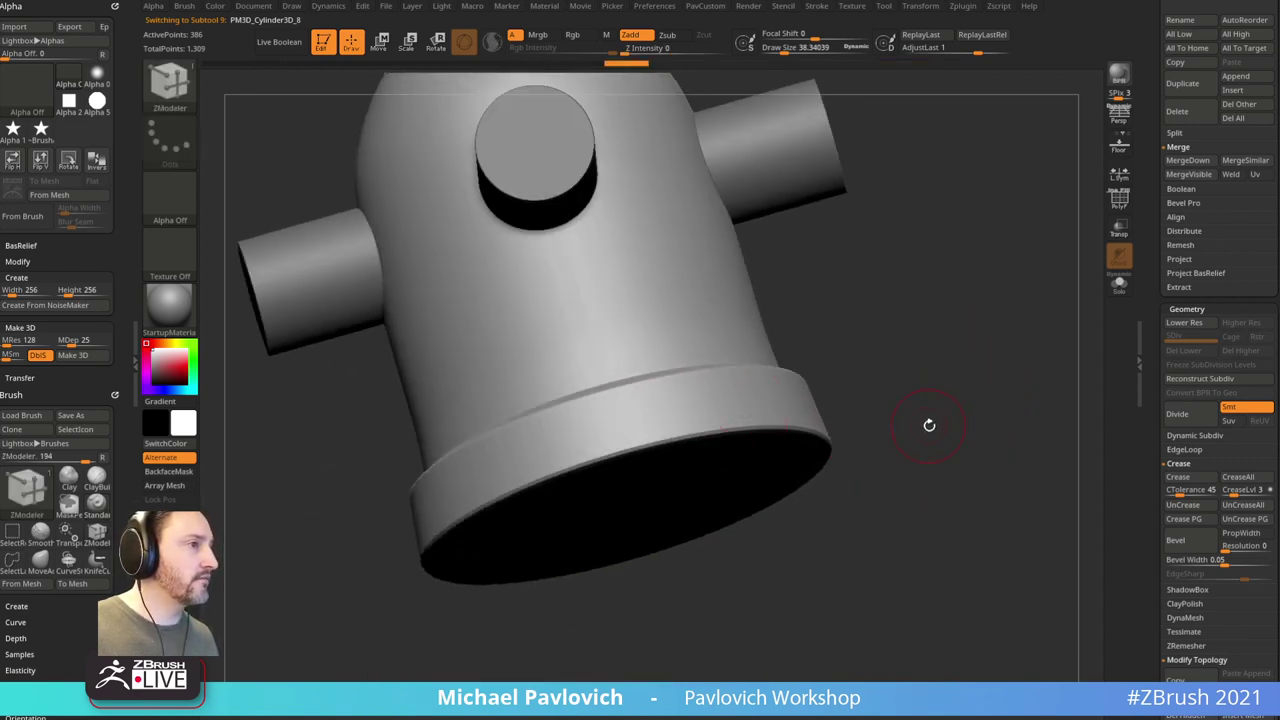
click(1119, 200)
drag(994, 349, 994, 324)
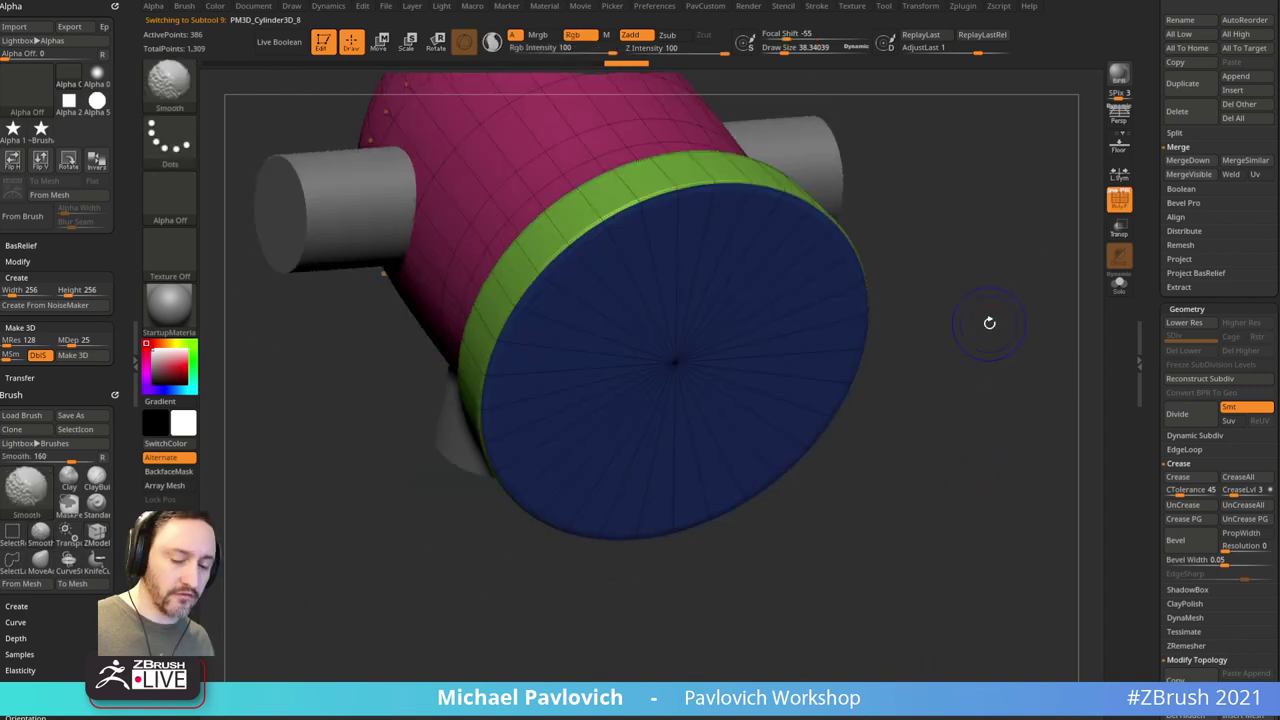
Step: Turn off the hat's Dynamic Subdivision and add supporting edge loops around its brim with ZModeler's Insert Single EdgeLoop action
key(shift+d)
key(space)
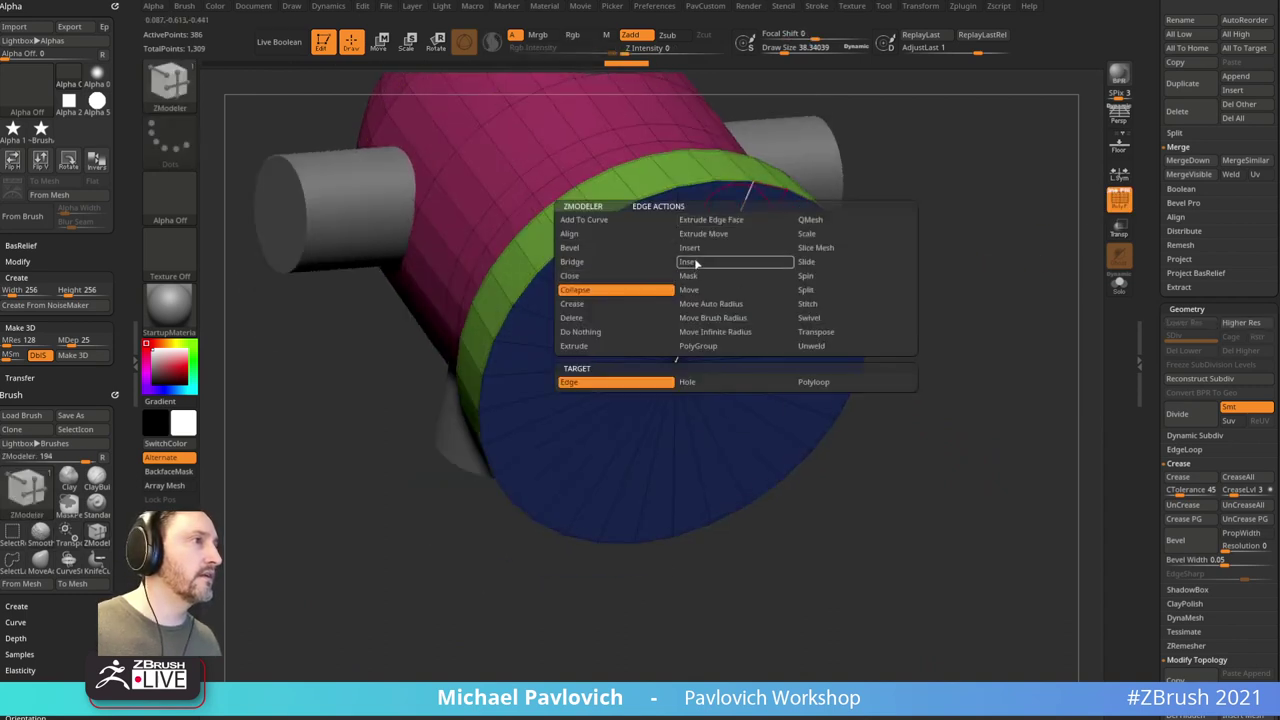
click(690, 248)
click(707, 381)
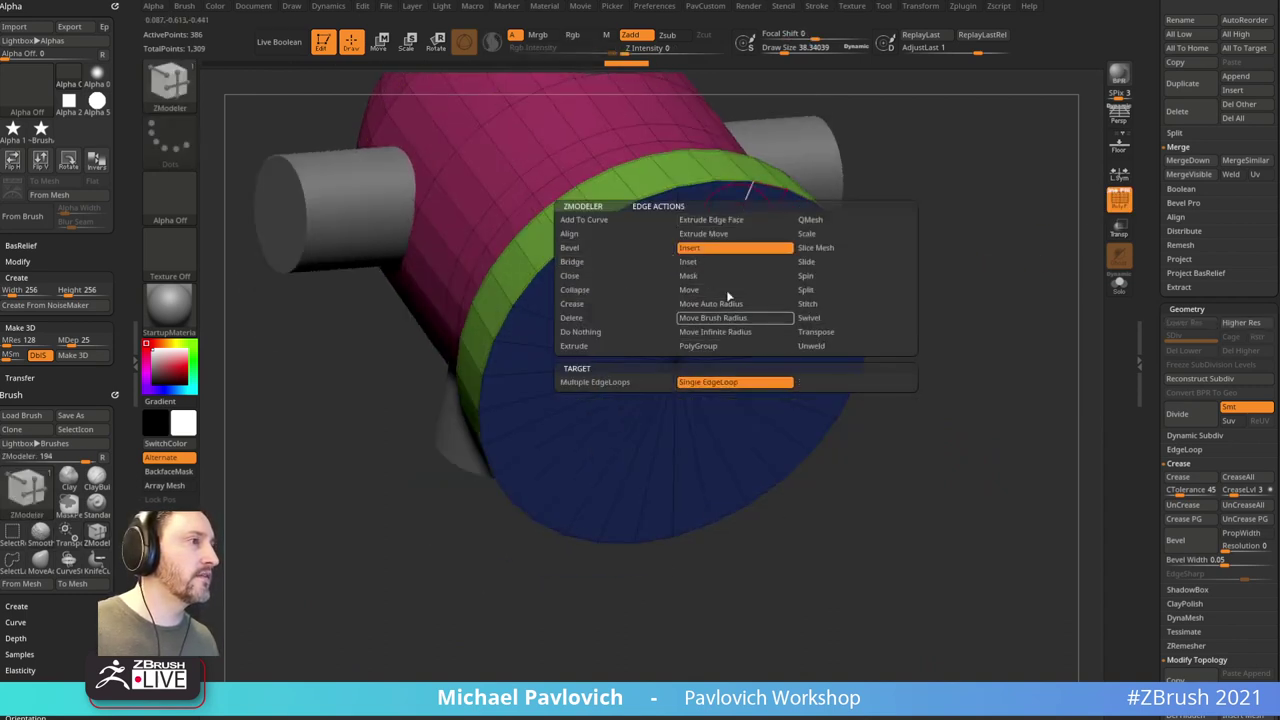
drag(912, 168, 923, 306)
click(708, 178)
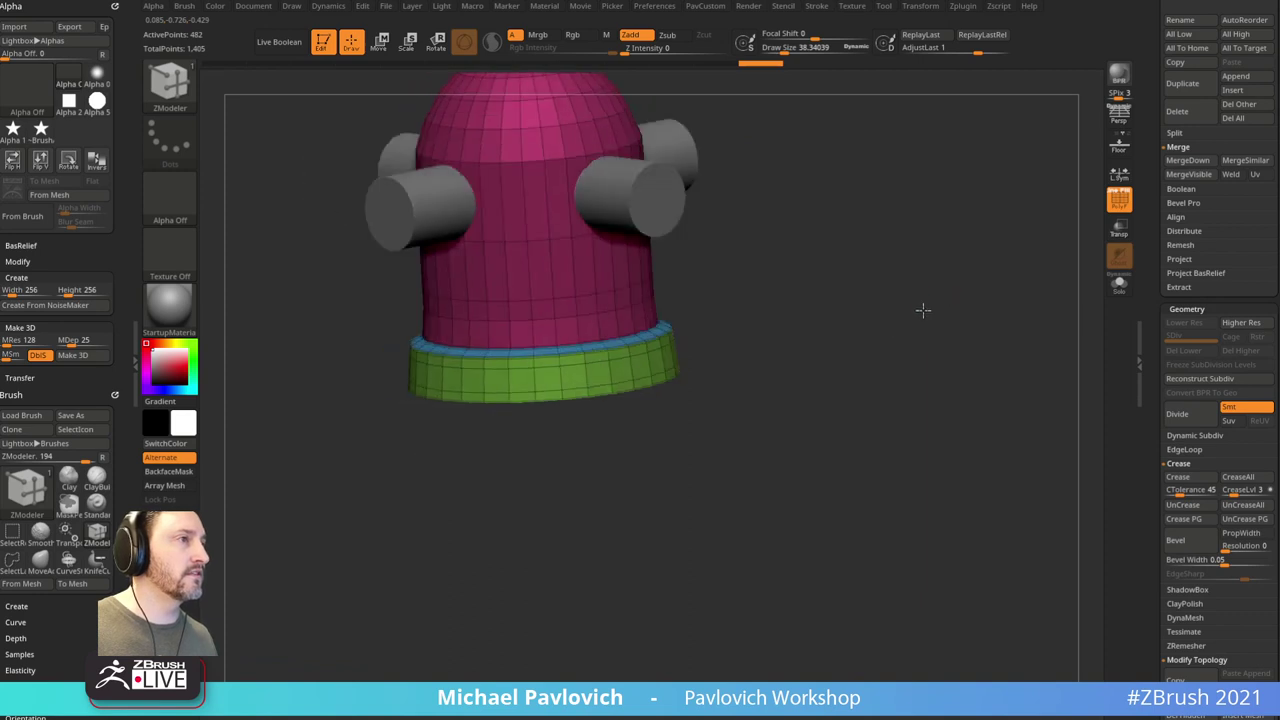
Step: Turn the hat's Dynamic Subdivision back on and hide the polyframe
key(d)
click(735, 227)
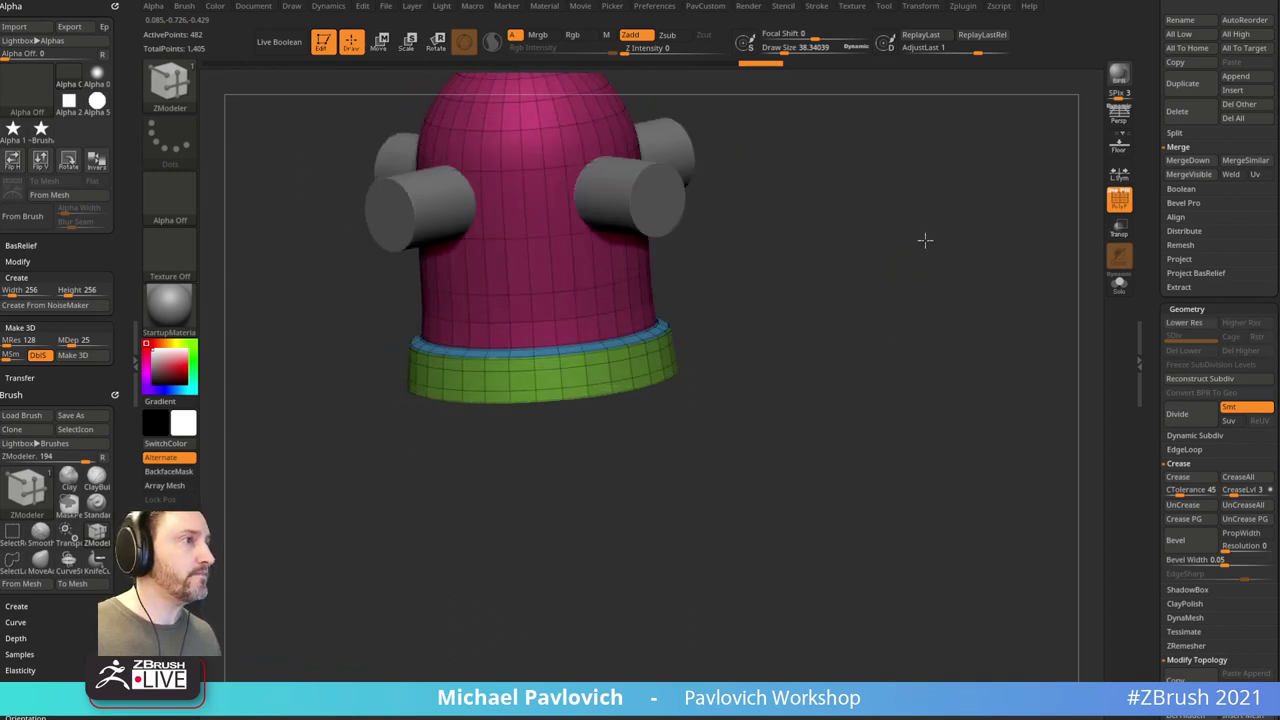
drag(923, 240, 1105, 262)
click(1119, 198)
Step: Turn on Live Boolean with the merged cylinders subtracting from the hat to preview its round holes
scroll(1151, 260, up, 5)
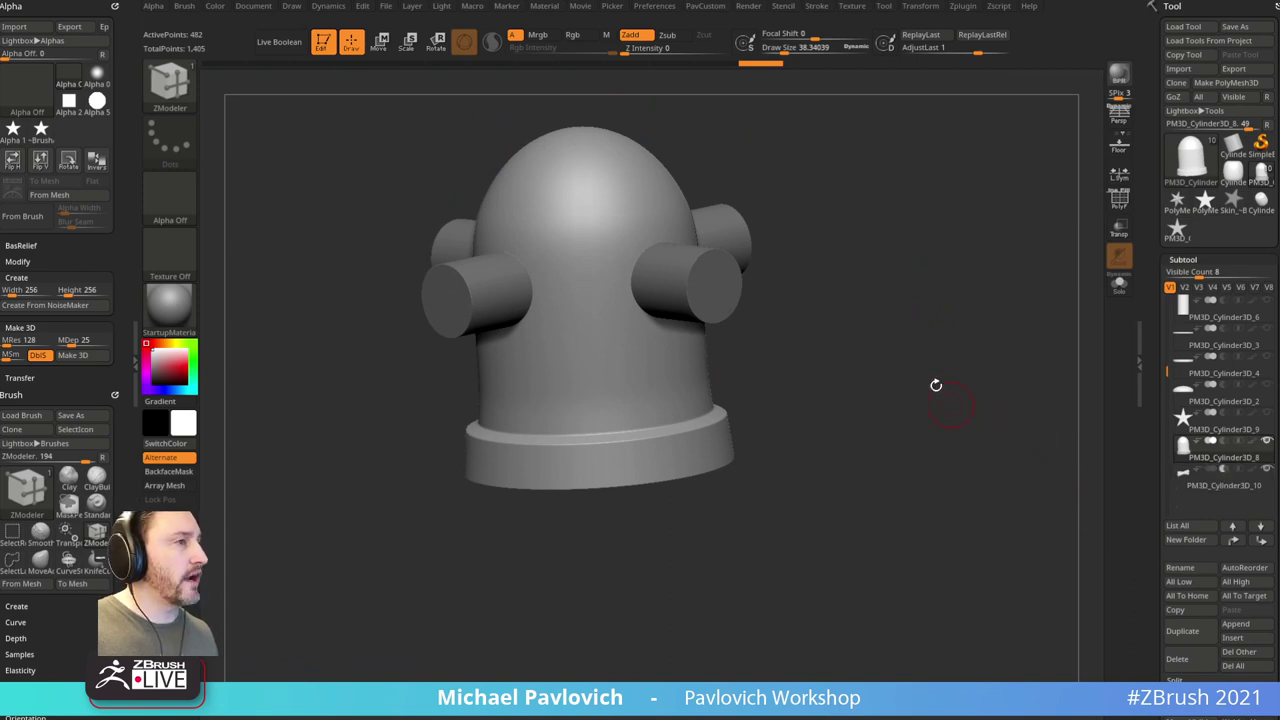
click(280, 42)
drag(917, 357, 925, 318)
Step: Switch to the Standard brush and set its draw size to about 72
key(b)
key(s)
key(t)
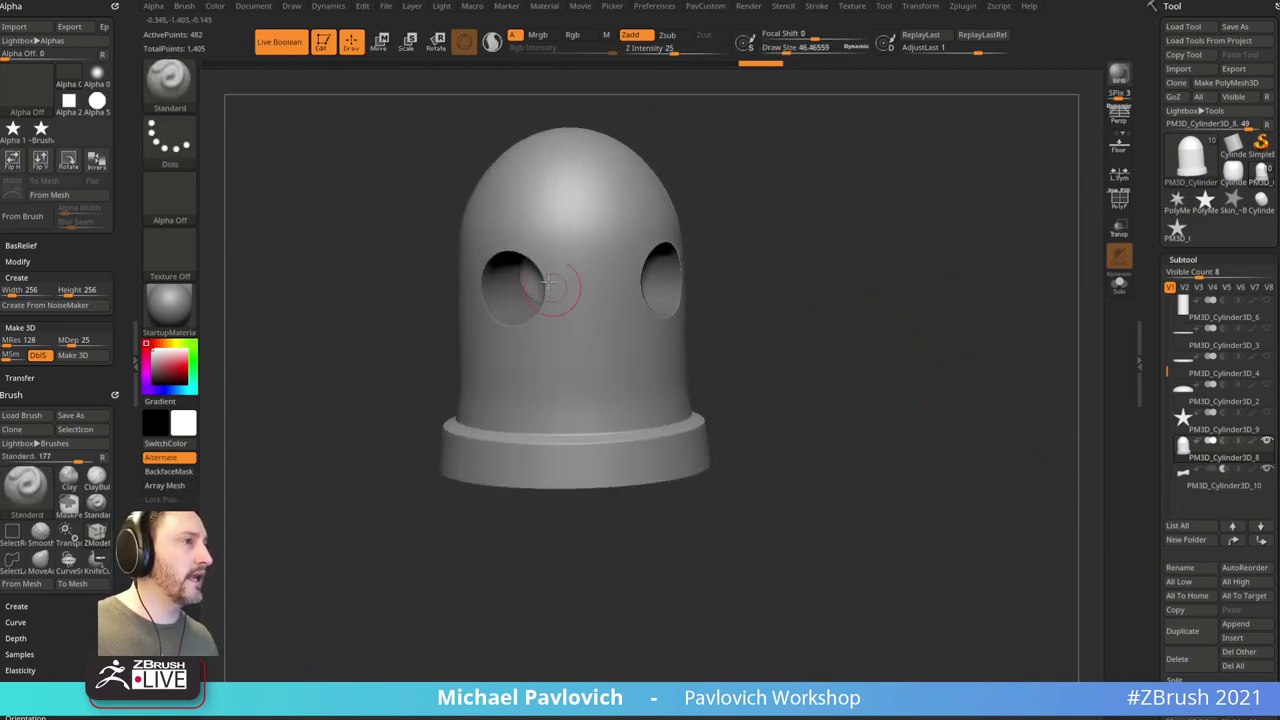
drag(840, 300, 819, 272)
key(s)
drag(868, 324, 872, 324)
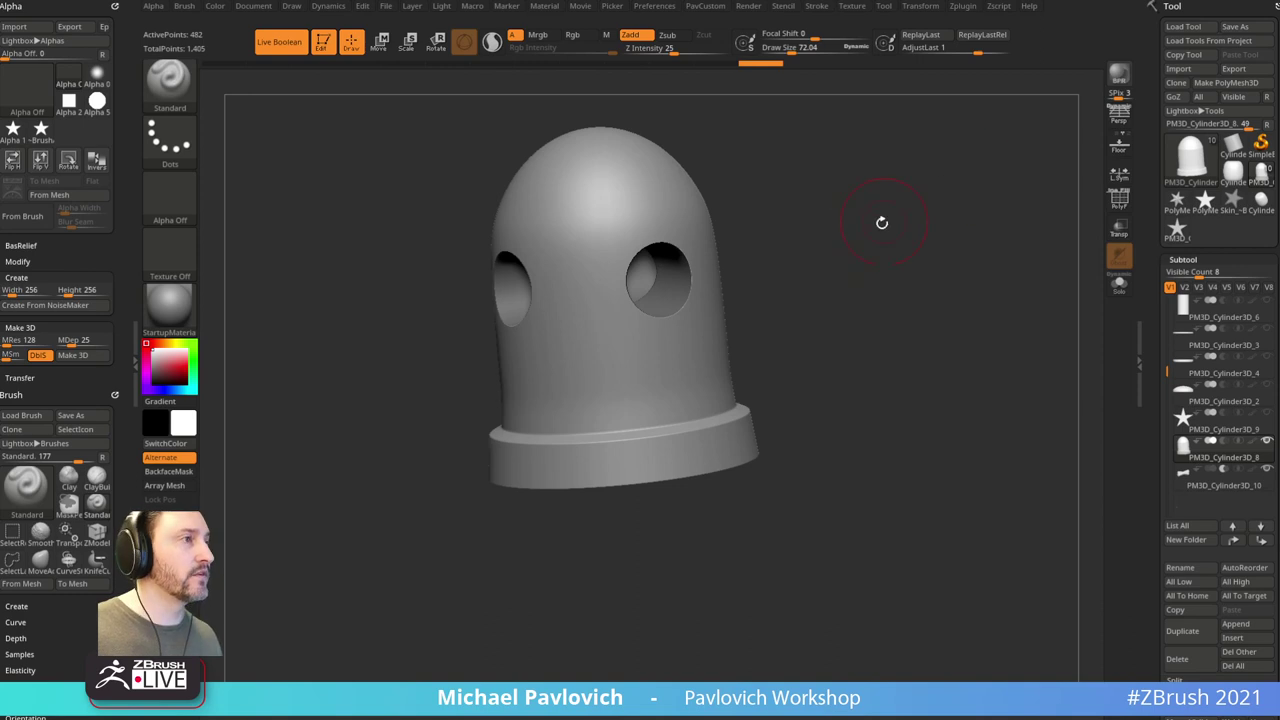
Step: Examine the hat's wireframe and the Boolean holes with the polyframe shown, and hide the polyframe again
click(1119, 200)
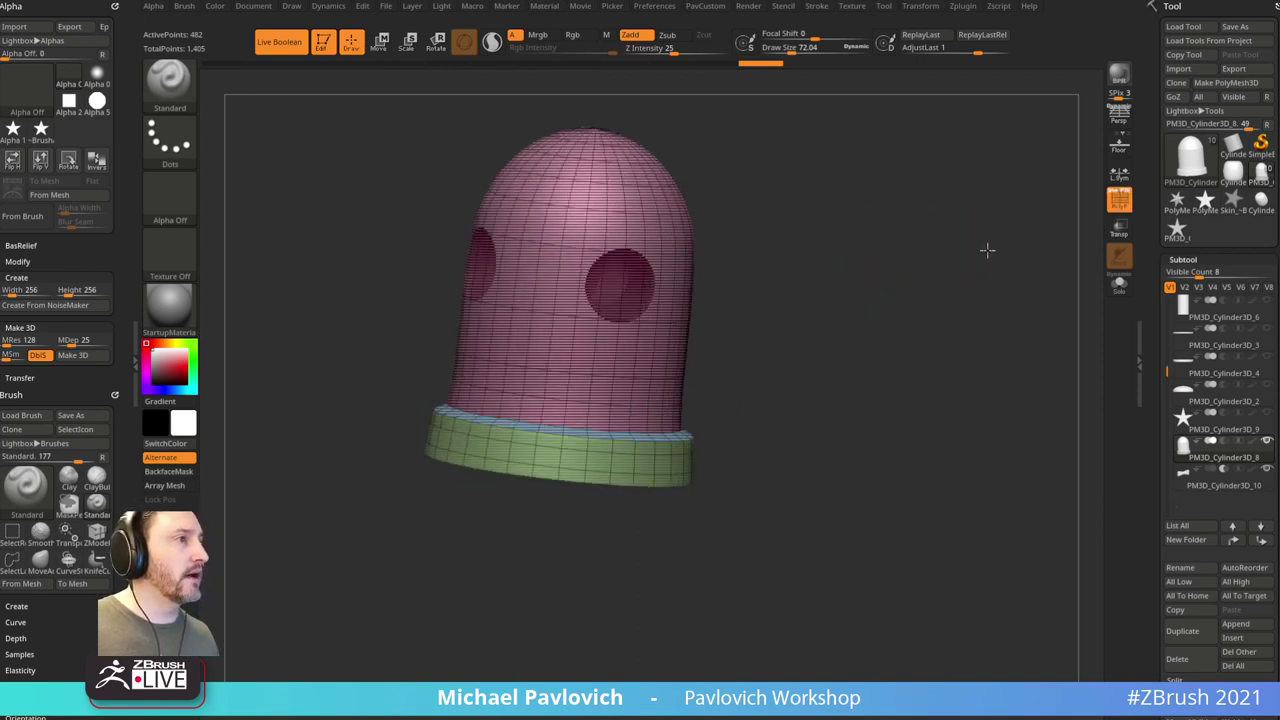
shift+drag(986, 251, 1066, 209)
click(1114, 207)
Step: Select the merged cylinders subtool, try repositioning it with the transform gizmo, and undo each change
click(1223, 473)
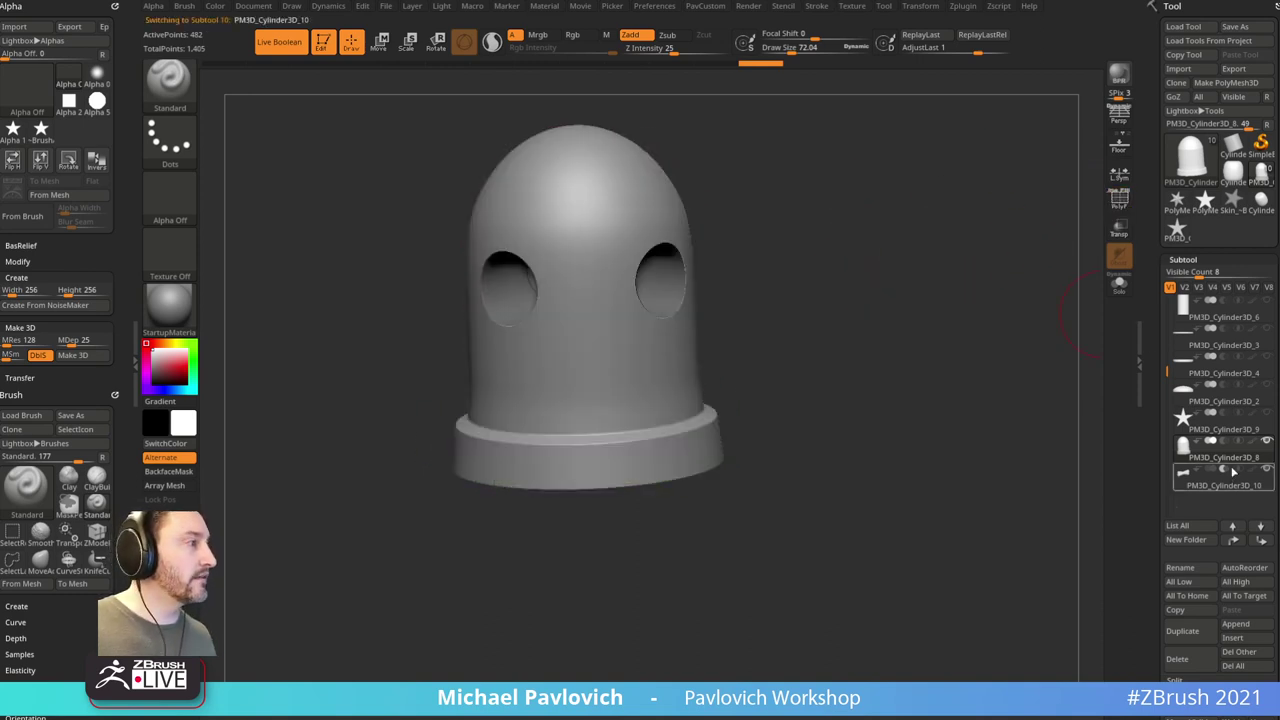
key(w)
mouse_move(585, 344)
mouse_down()
mouse_move(580, 259)
mouse_move(586, 381)
mouse_move(584, 338)
mouse_up()
key(ctrl+z)
mouse_move(548, 240)
mouse_down()
mouse_move(556, 316)
mouse_move(546, 248)
mouse_up()
key(ctrl+z)
key(q)
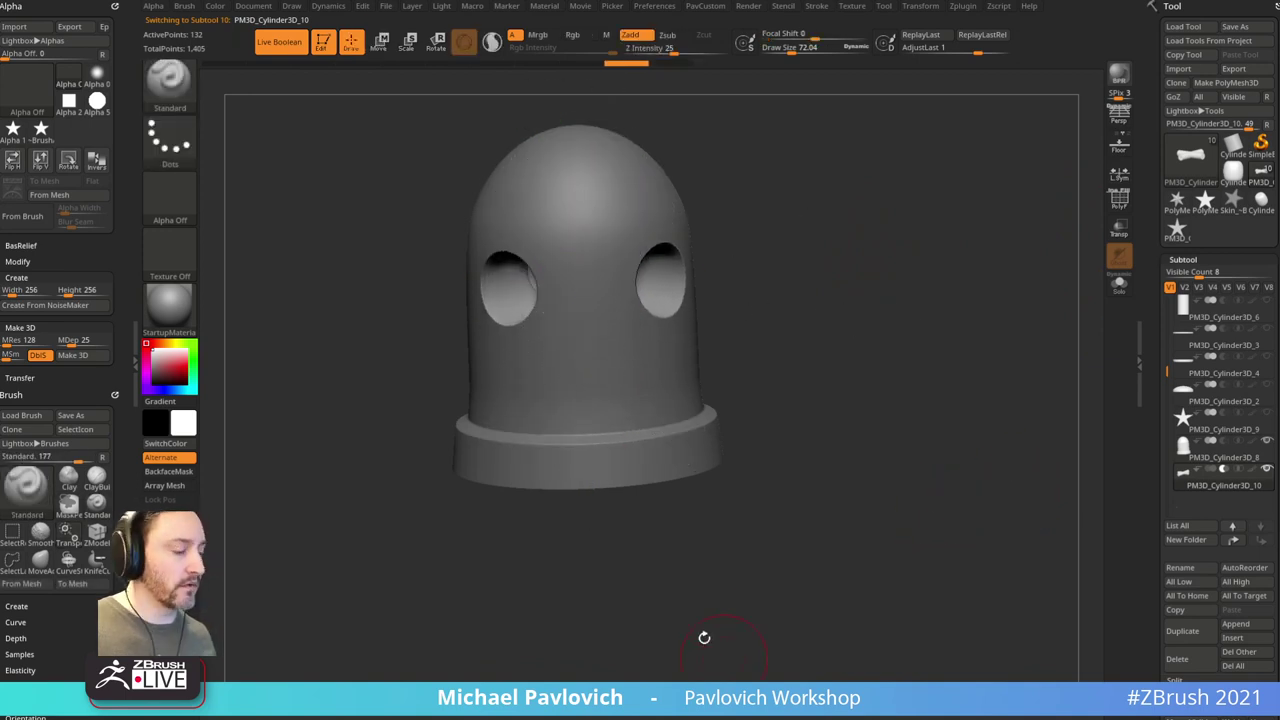
Step: Set the brush draw size to about 24 with the hat's round holes in close view
key(shift+z)
key(ctrl+1)
key(shift+z)
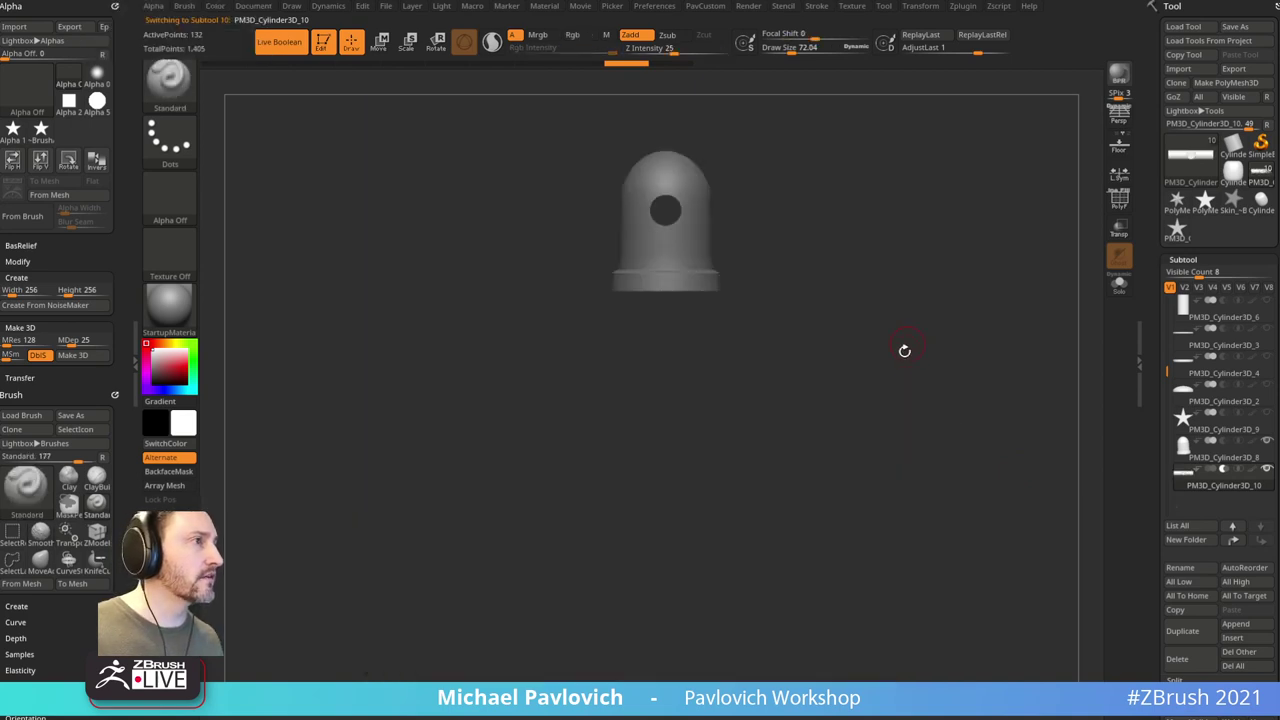
ctrl+right_drag(934, 291, 990, 306)
mouse_move(990, 306)
alt+right_down()
mouse_move(957, 469)
mouse_move(966, 441)
alt+right_up()
key(s)
drag(966, 442, 954, 442)
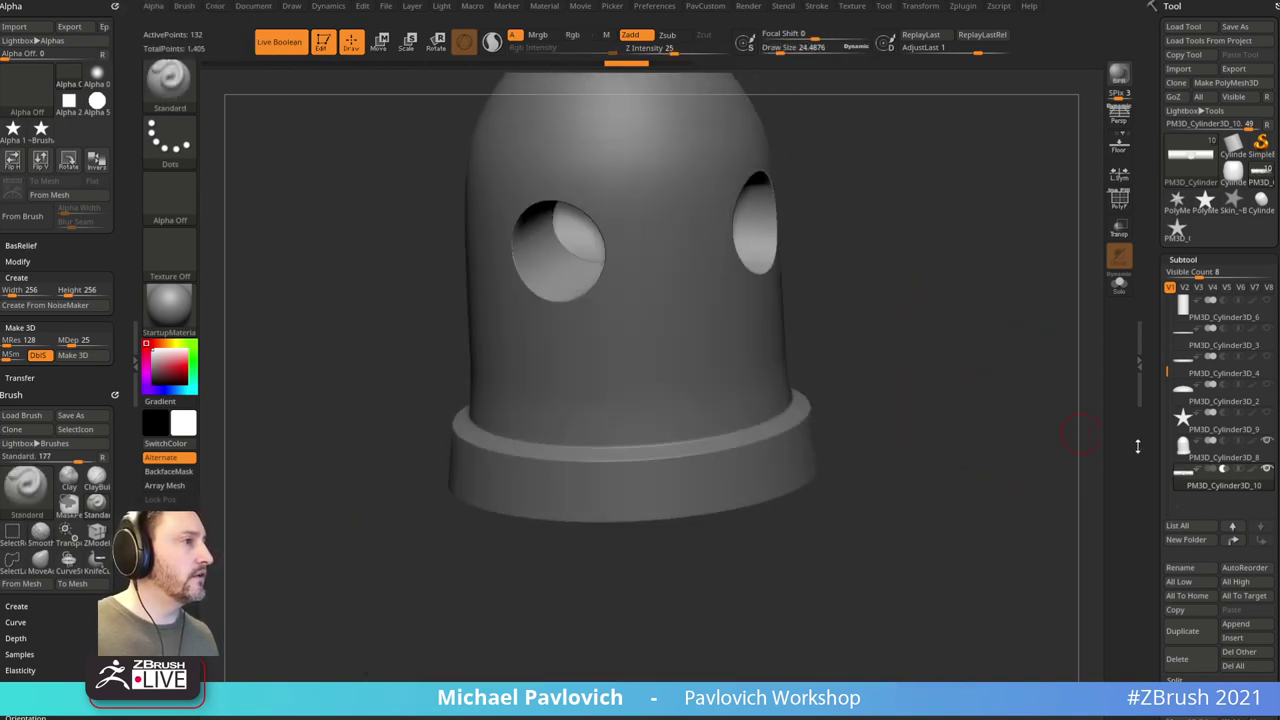
Step: Make a Boolean mesh of the hat minus the cylinders with DSDiv enabled, and switch to the resulting UMesh tool
drag(1155, 486, 1156, 352)
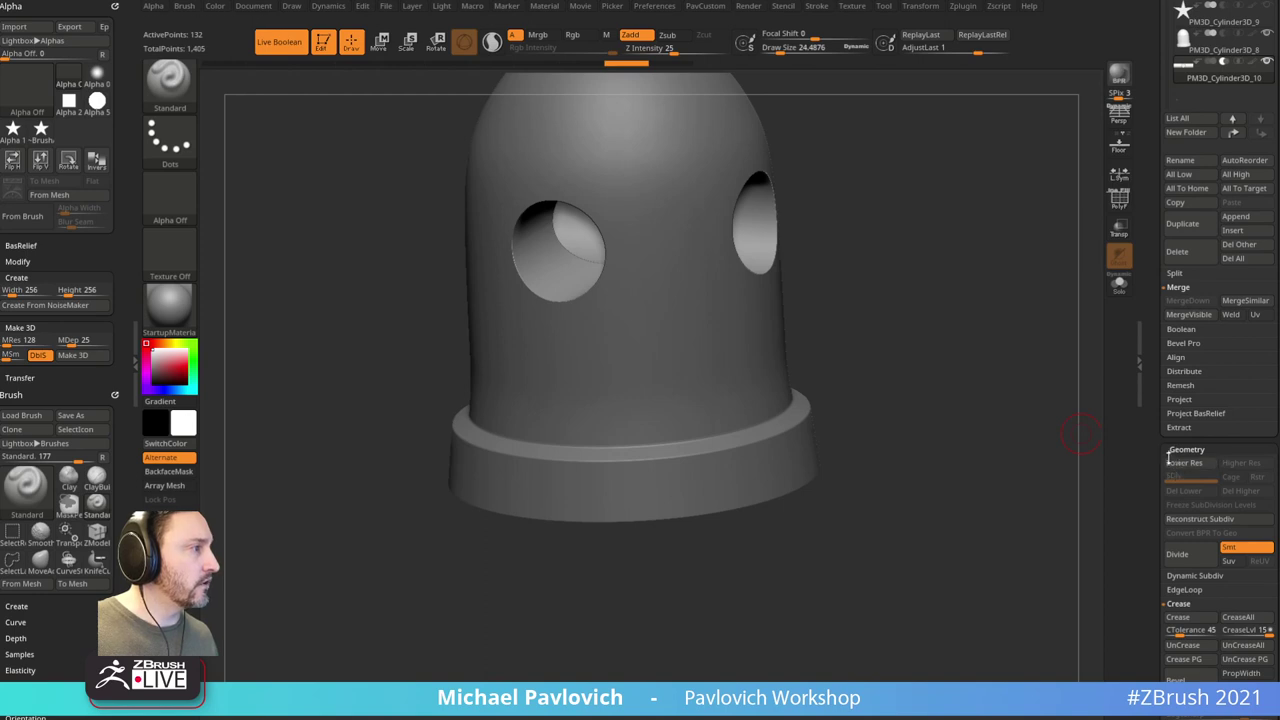
key(shift)
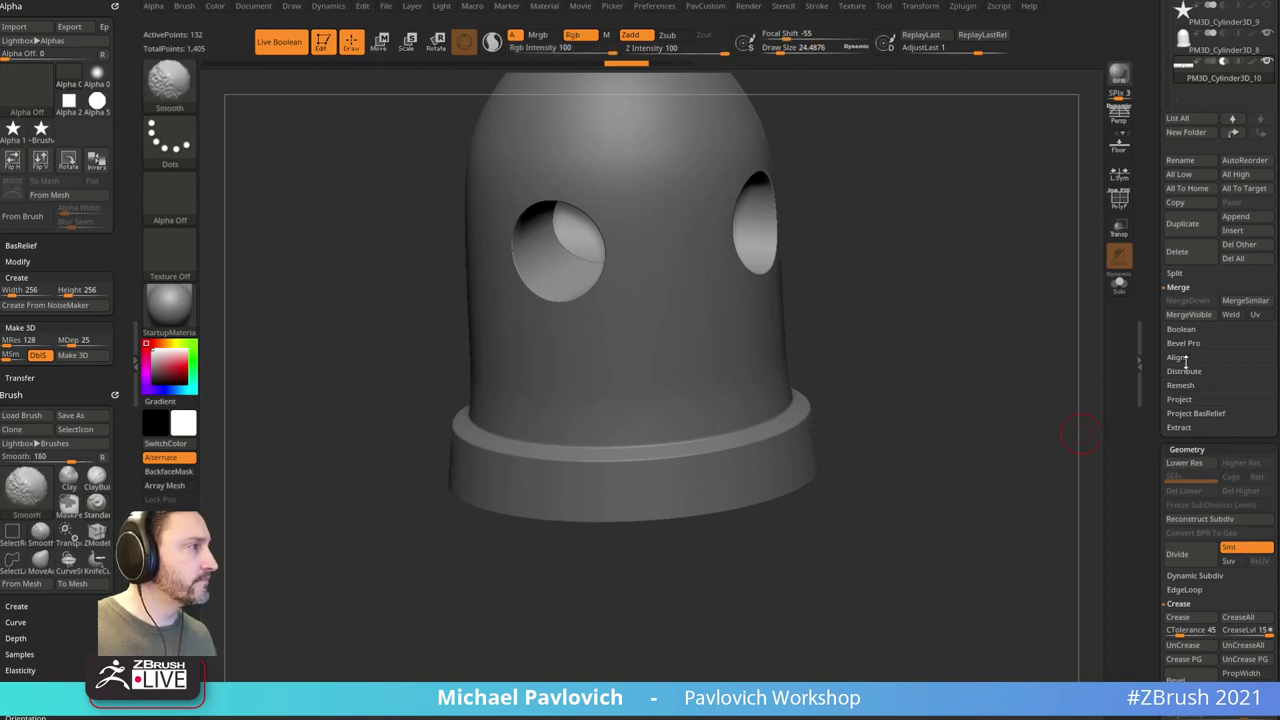
click(1183, 329)
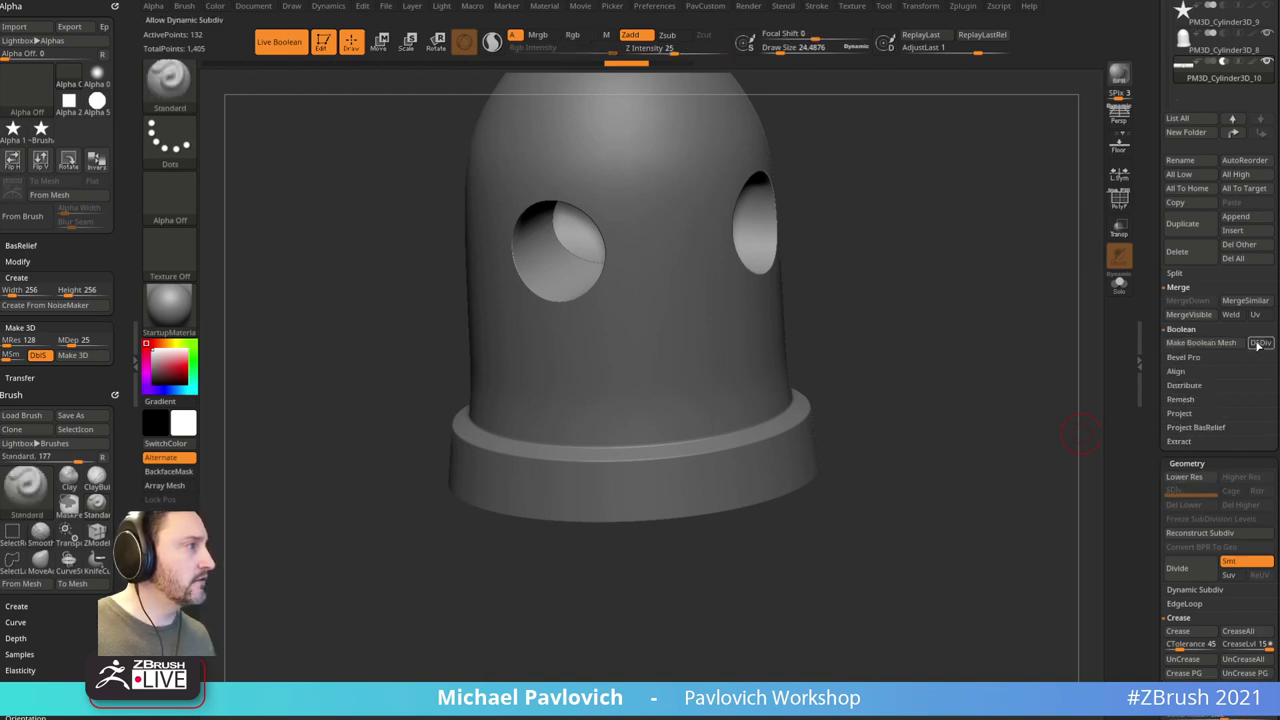
click(1259, 343)
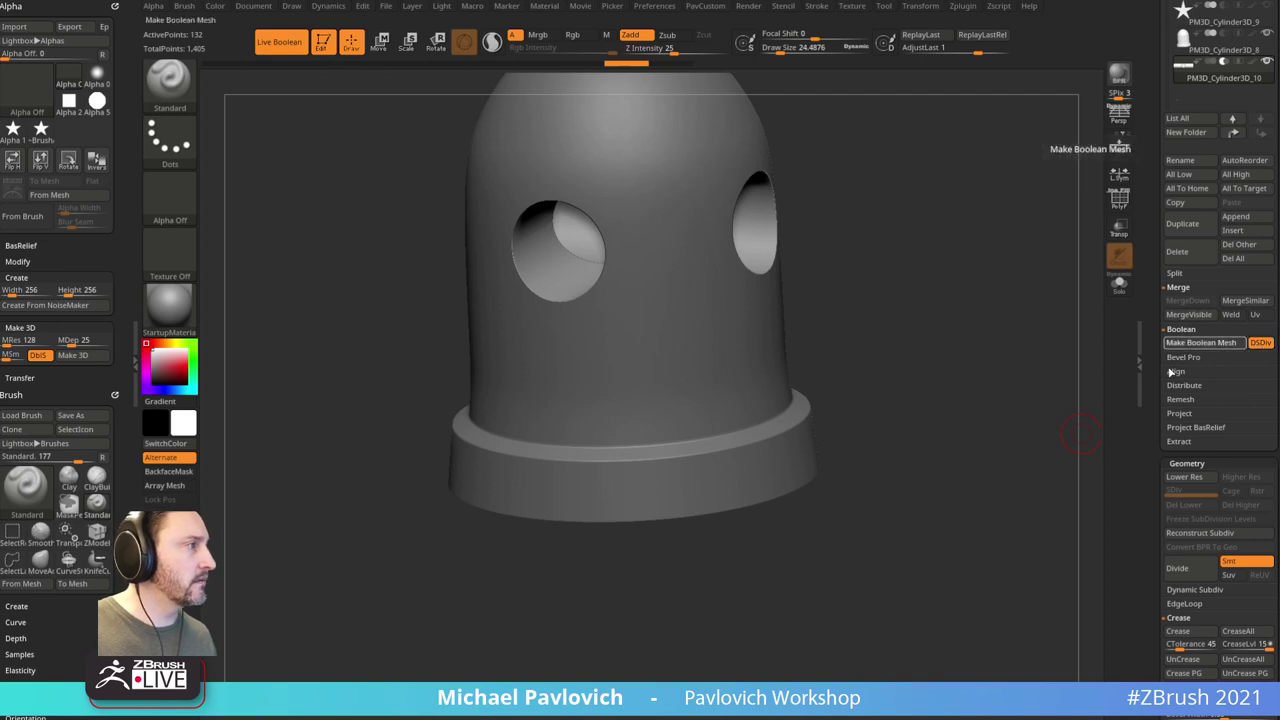
click(1200, 342)
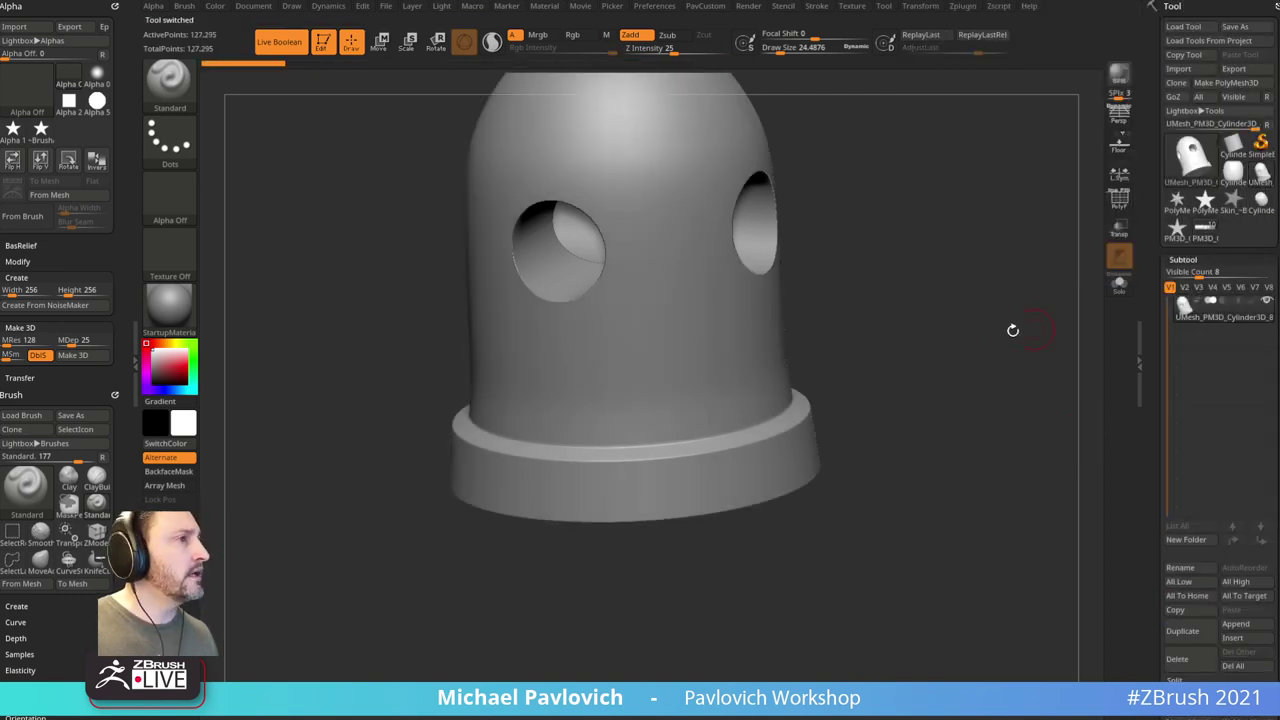
Step: Show the polyframe on the Boolean hat and choose SelectRect as the visibility selection brush
click(1119, 202)
mouse_move(1009, 314)
mouse_down()
mouse_move(963, 317)
mouse_move(1034, 303)
mouse_up()
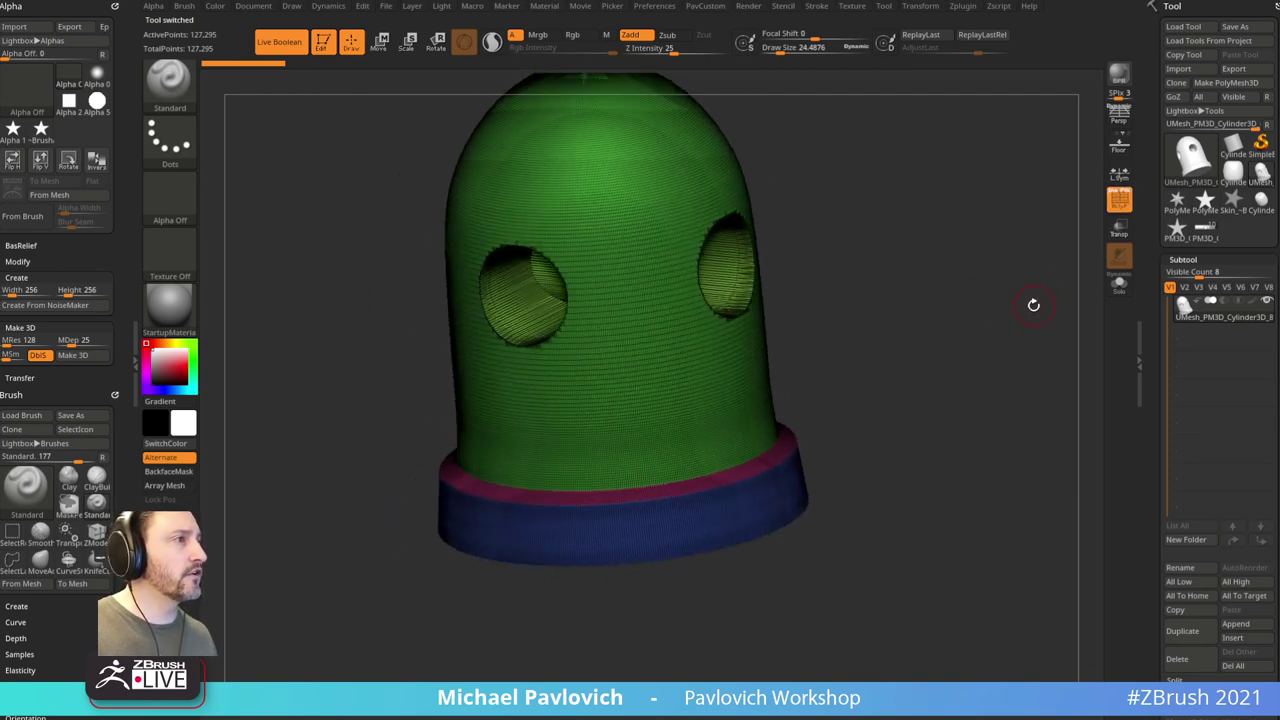
key(ctrl+shift)
click(186, 90)
click(355, 100)
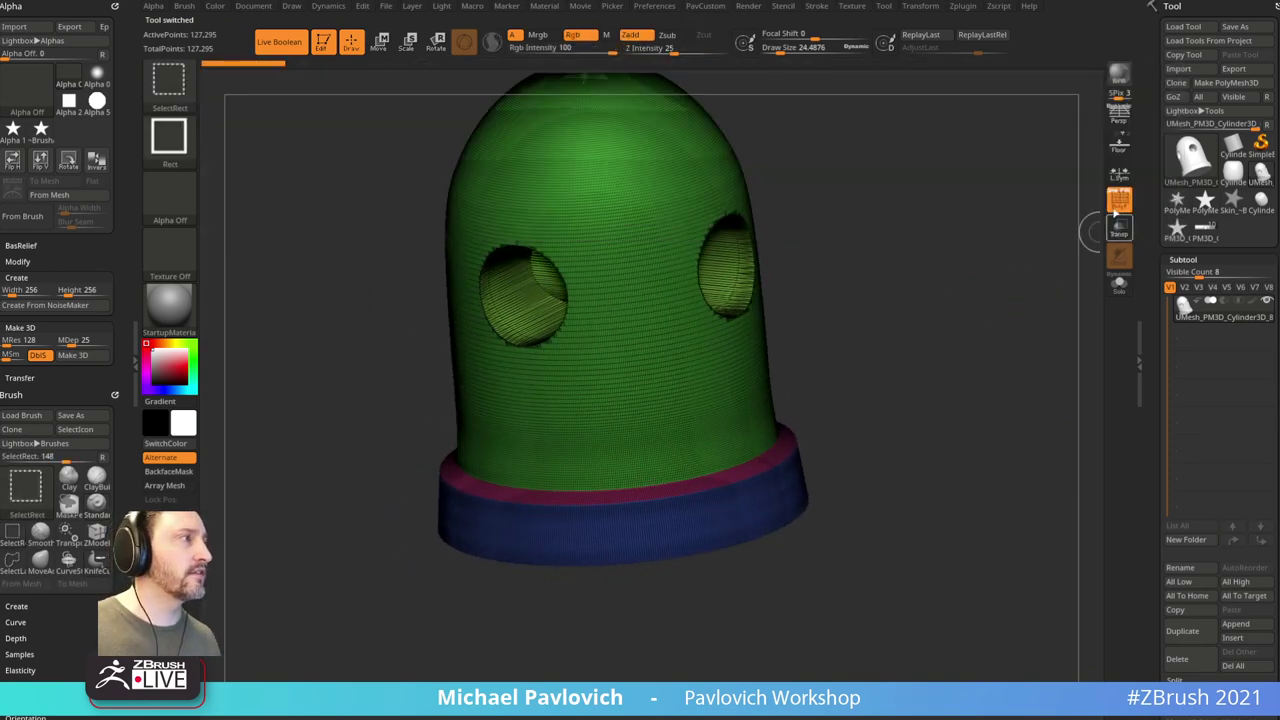
Step: Hide the dome, brim top and brim side polygroups, and invert visibility so only the hat's outer shell shows
ctrl+shift+click(714, 314)
ctrl+shift+click(823, 465)
ctrl+shift+click(759, 462)
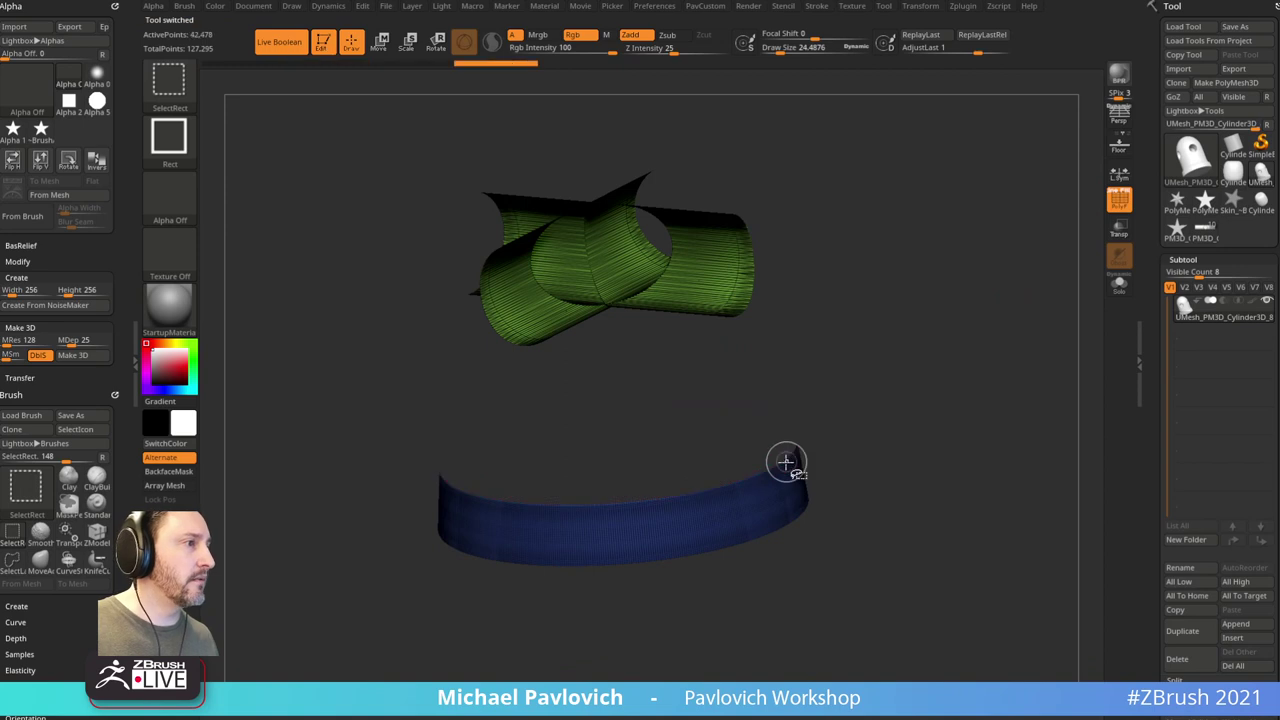
ctrl+shift+click(780, 482)
drag(888, 447, 868, 352)
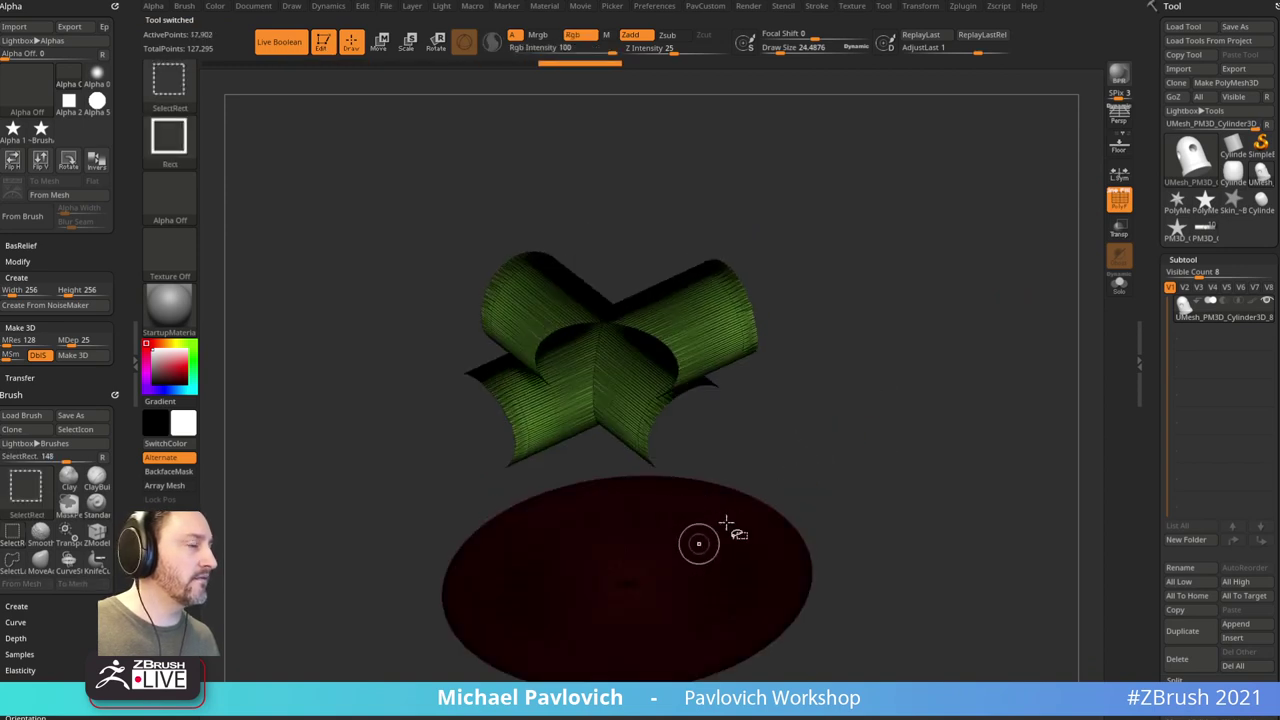
ctrl+shift+click(966, 258)
drag(986, 266, 983, 326)
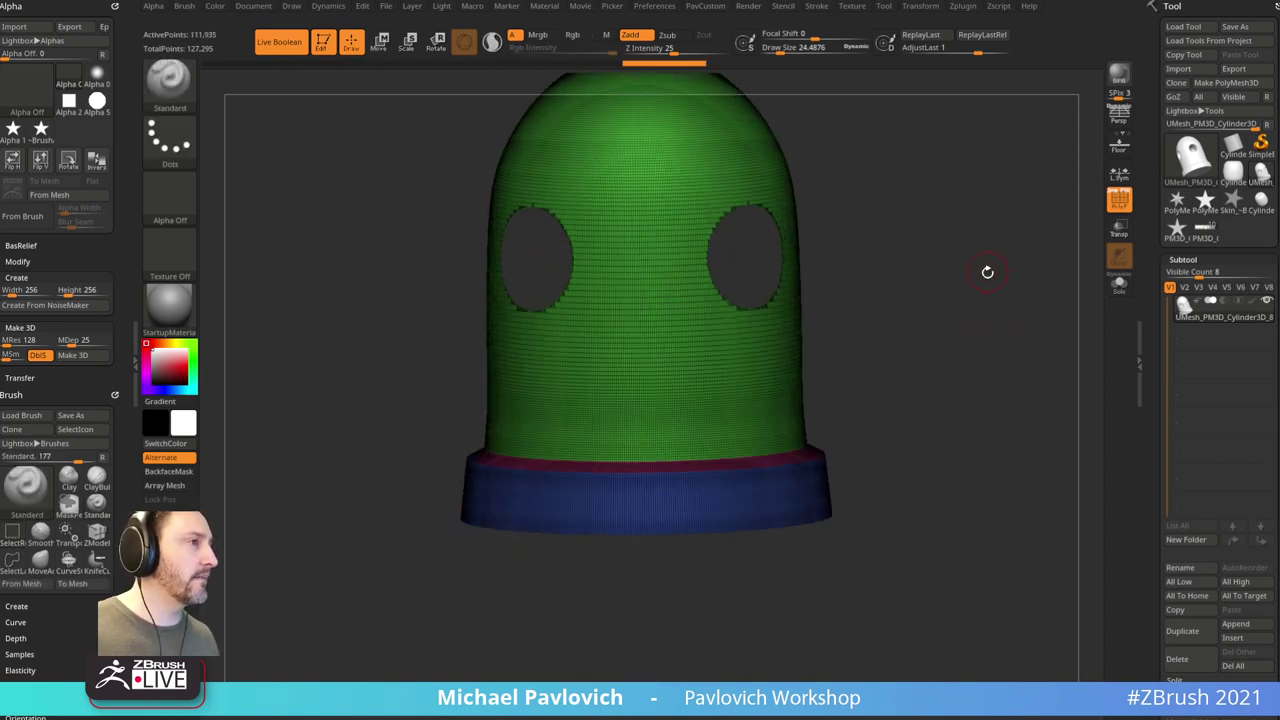
Step: Delete the hidden inner tunnel walls and bottom cap from the hat, and check the open holes
key(2)
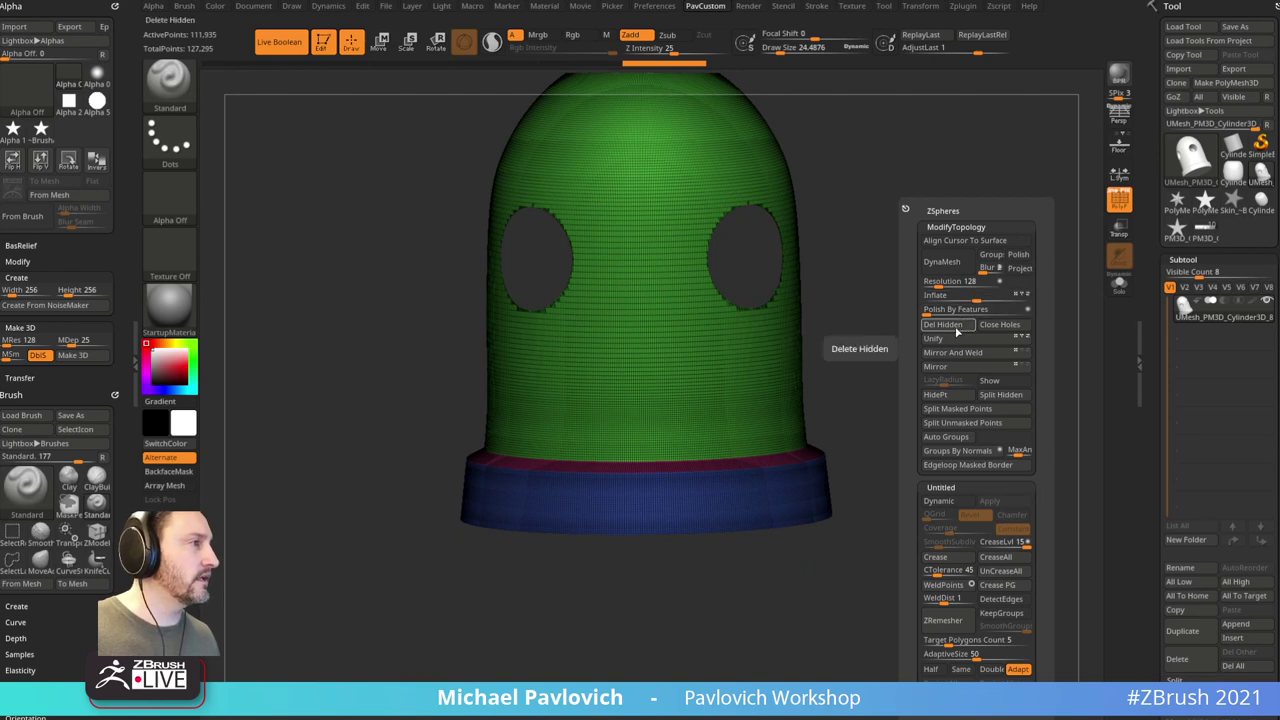
click(957, 333)
drag(885, 290, 906, 317)
drag(1063, 211, 653, 241)
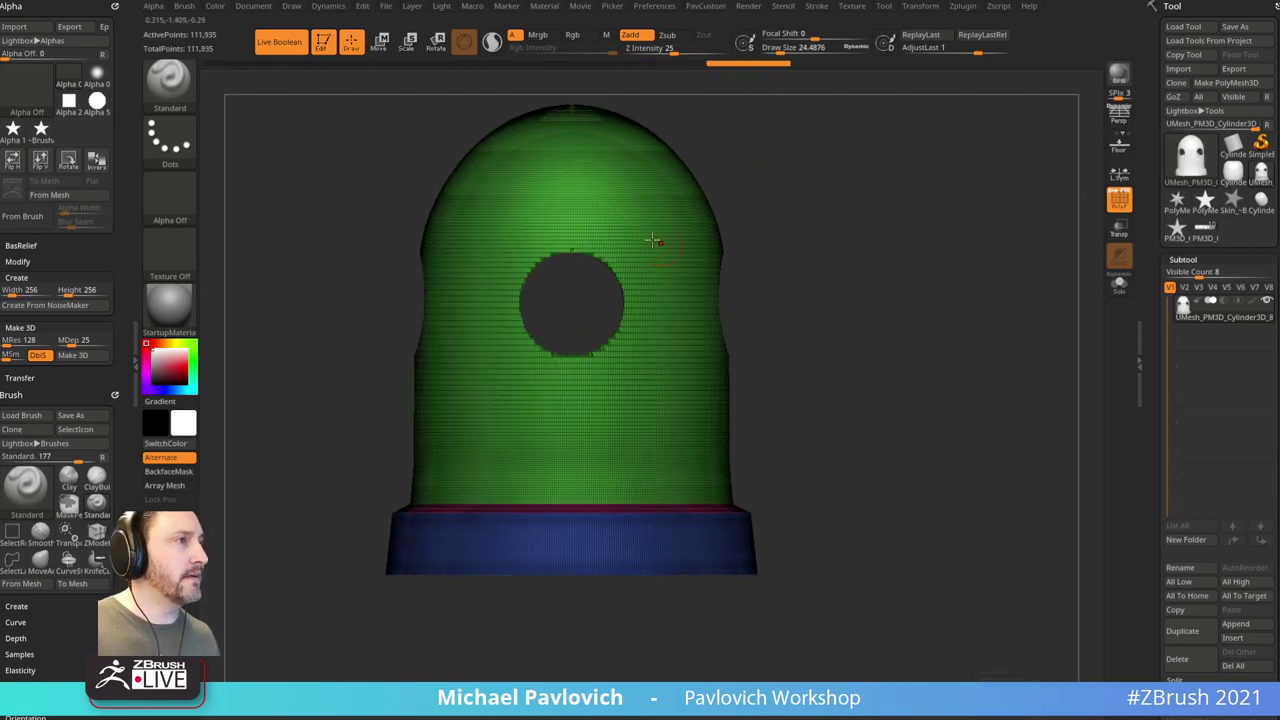
drag(760, 212, 1074, 197)
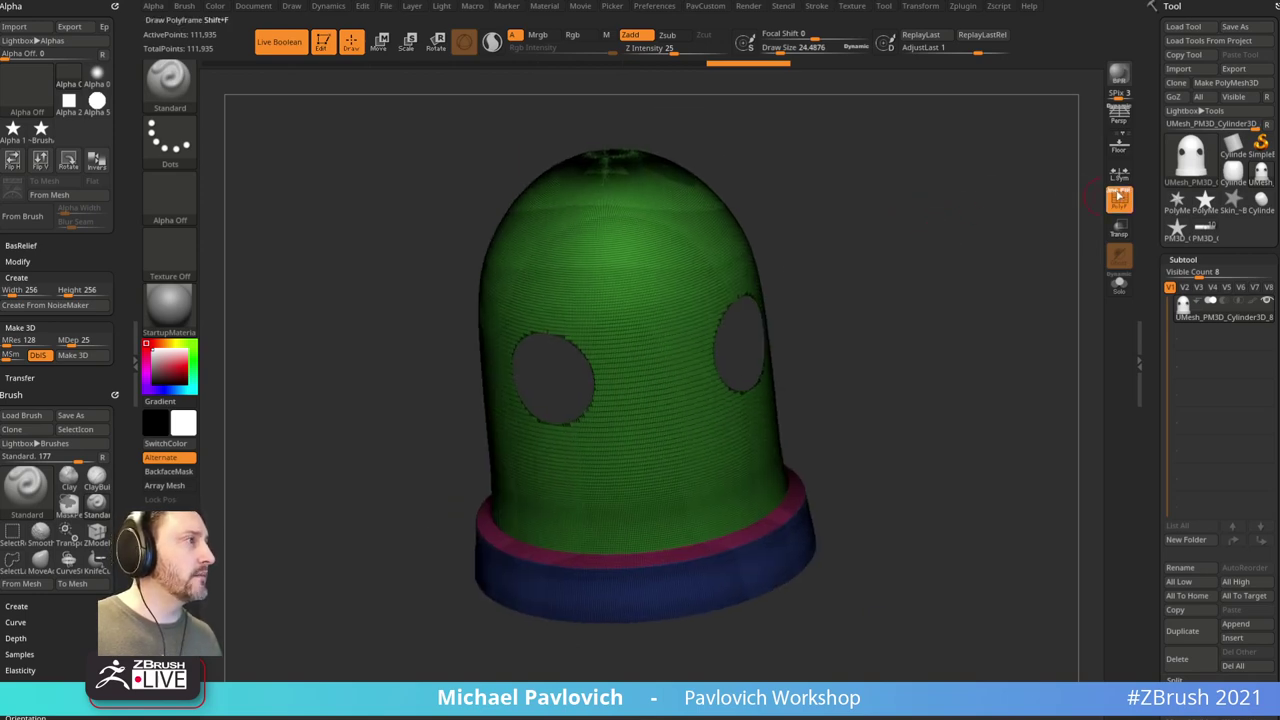
Step: Display the hat's polygroup colours without wireframe lines and add Z to the active X symmetry
click(1119, 199)
drag(946, 251, 861, 247)
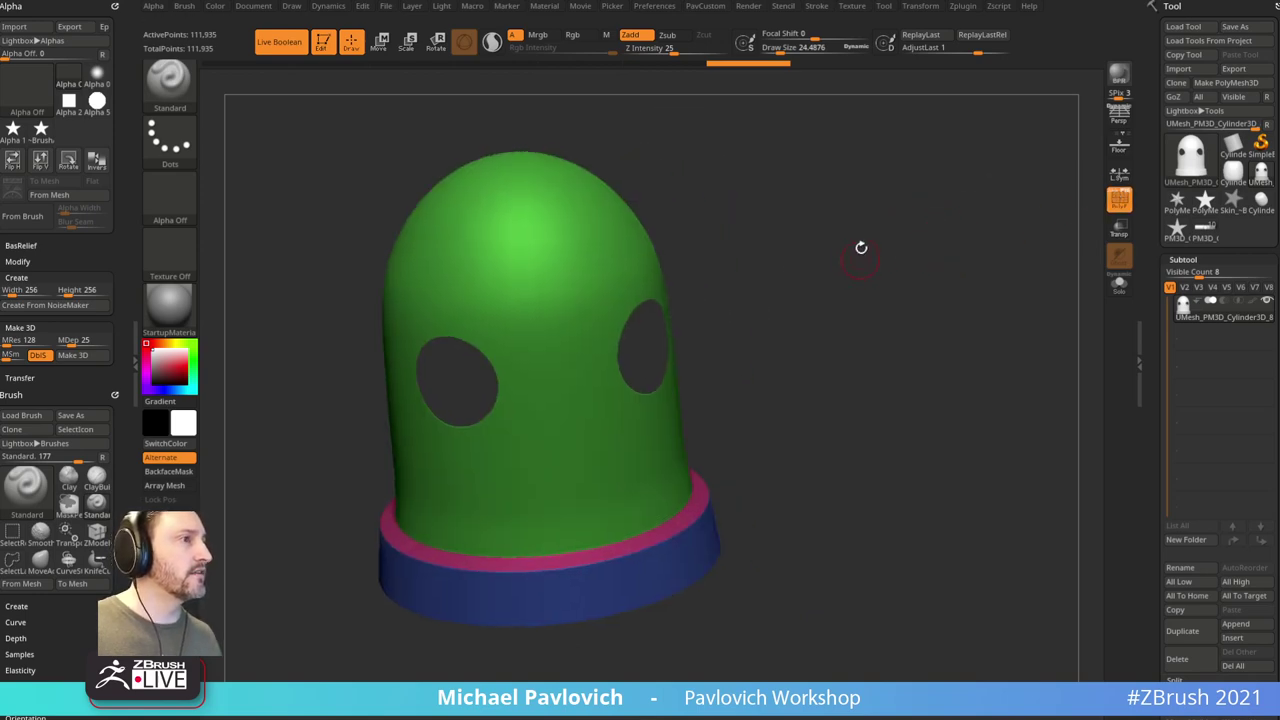
shift+click(929, 8)
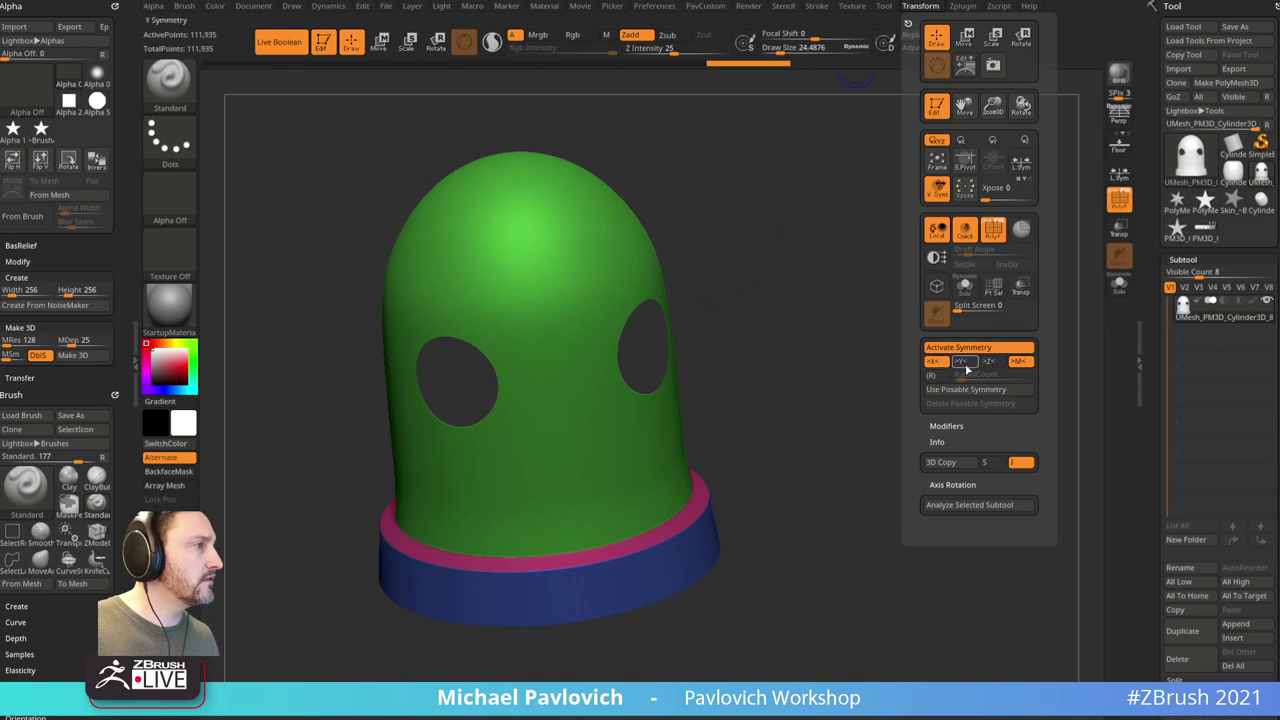
click(990, 365)
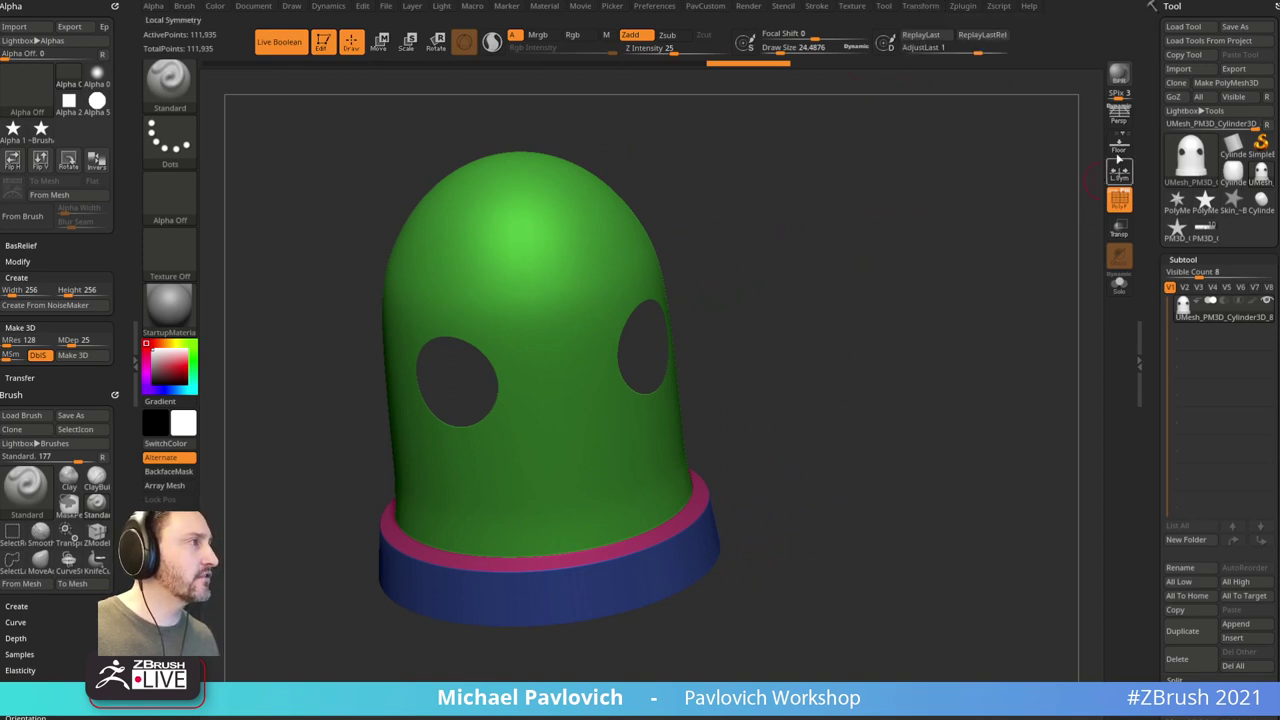
Step: Check the hat's alignment with the world axes using the floor grid, and show the wireframe lines again
click(1119, 146)
alt+drag(925, 340, 911, 254)
alt+drag(845, 495, 893, 290)
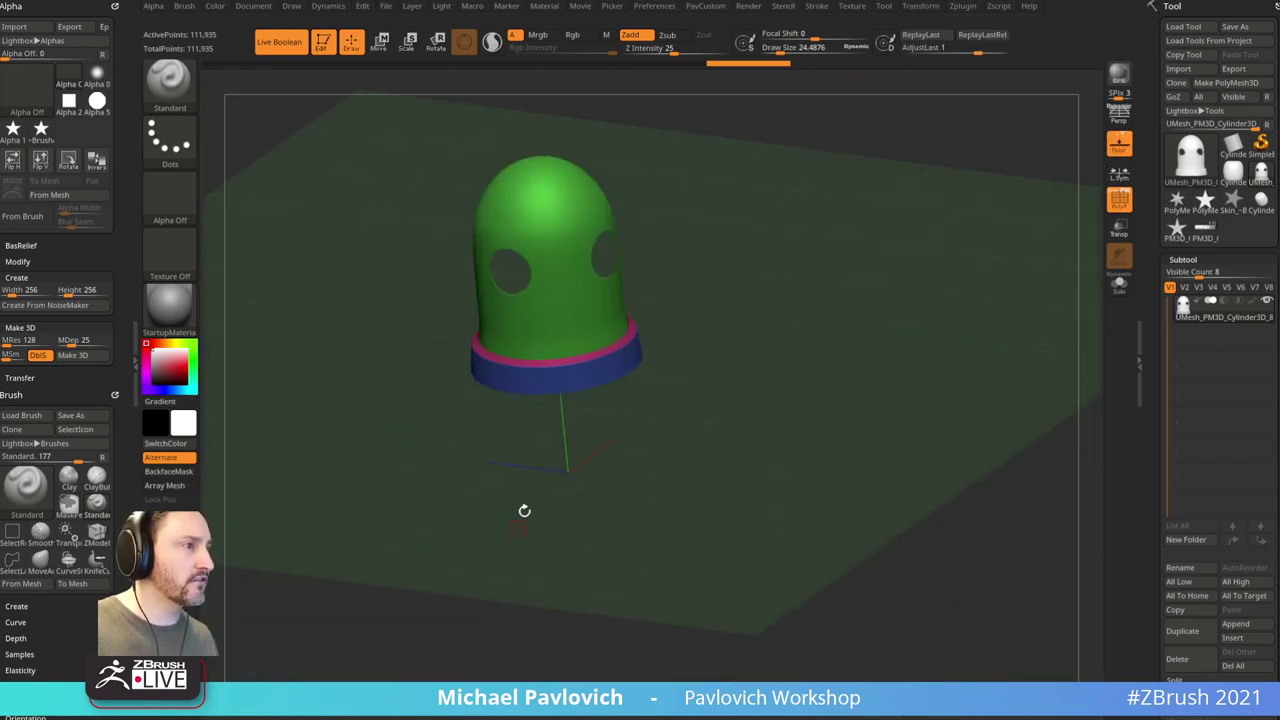
drag(806, 371, 940, 346)
key(grave)
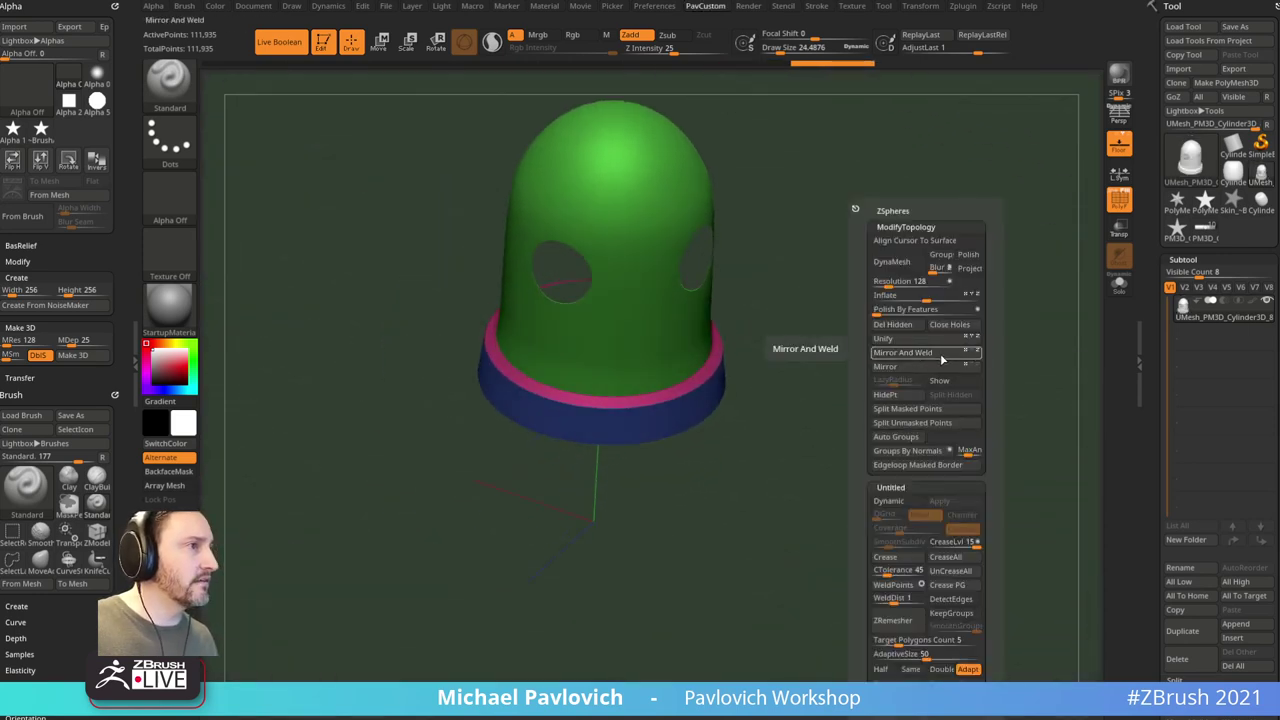
click(1119, 200)
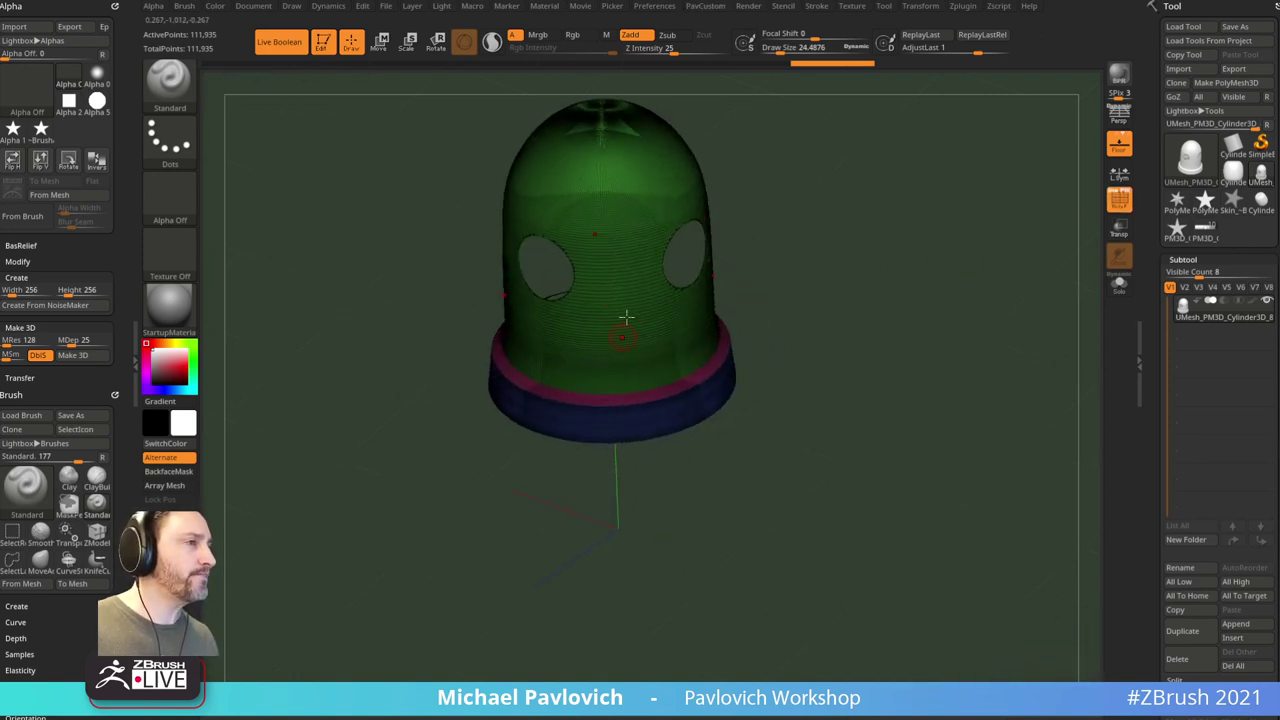
alt+drag(780, 216, 781, 250)
click(921, 6)
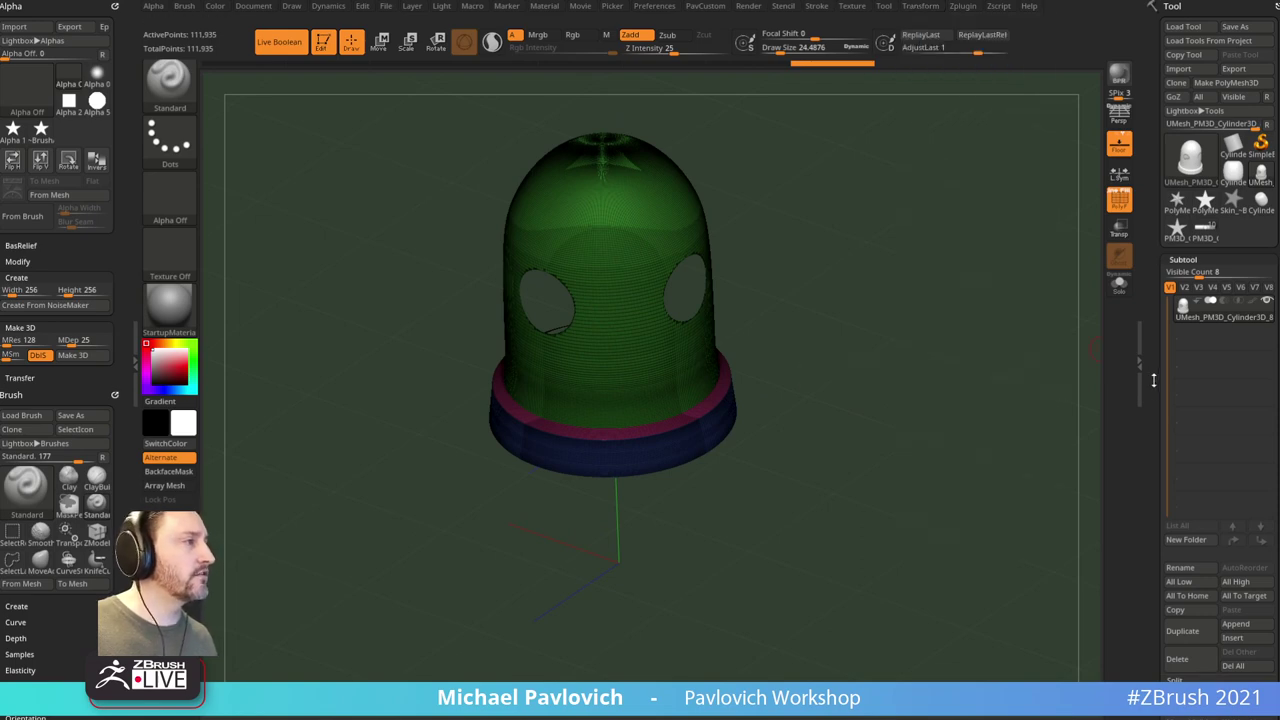
Step: Configure ZRemesher with AdaptiveSize 0, KeepGroups on and SmoothGroups 0
drag(1154, 377, 1150, 152)
scroll(1154, 412, down, 1)
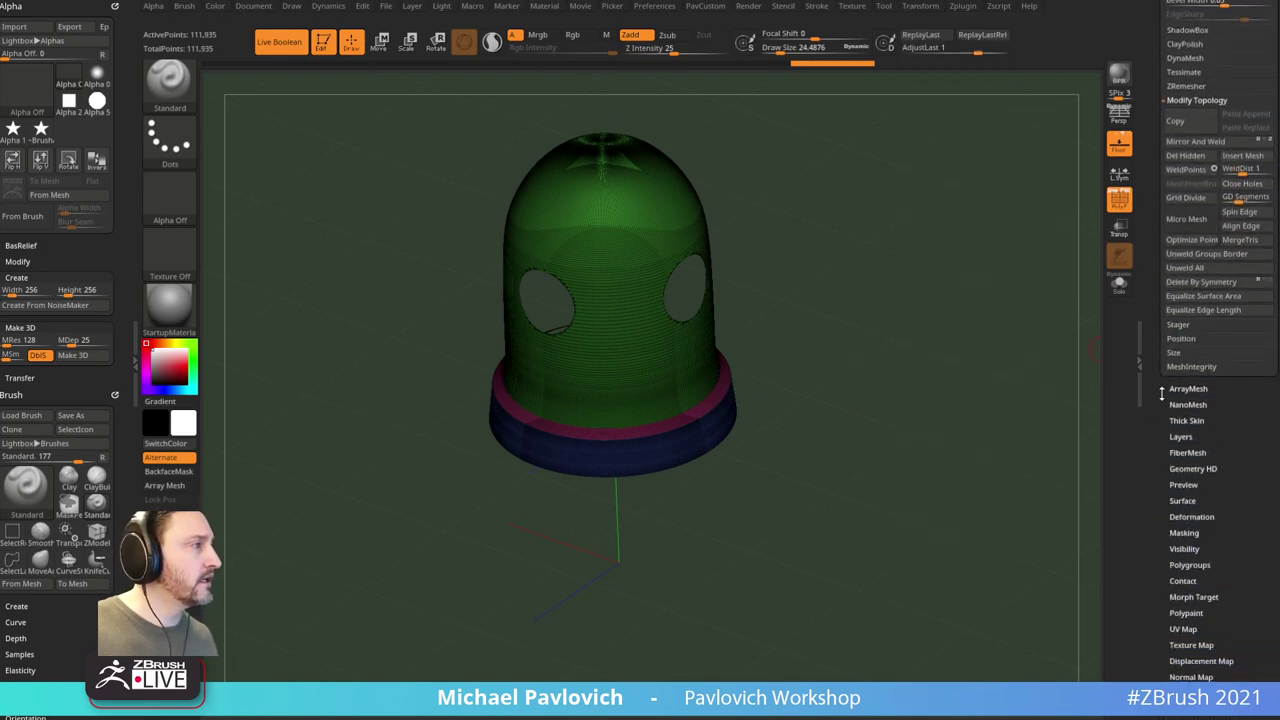
click(1178, 88)
key(shift)
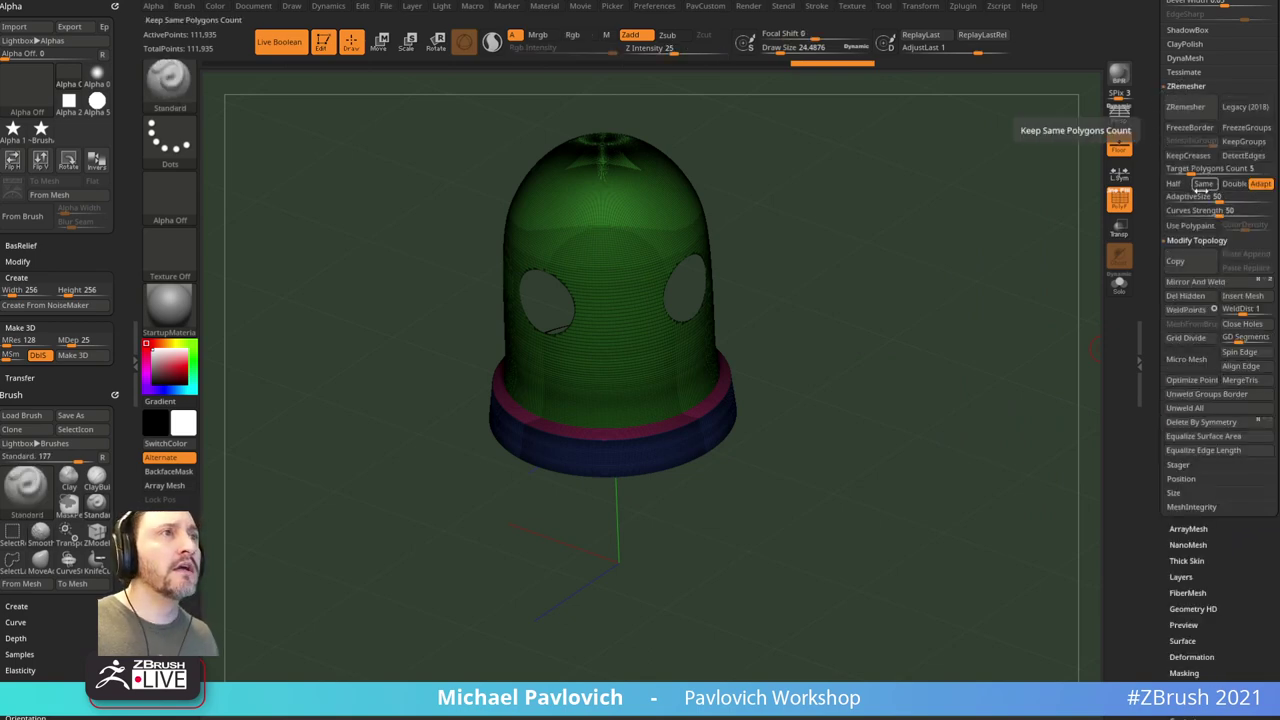
drag(1204, 197, 1181, 197)
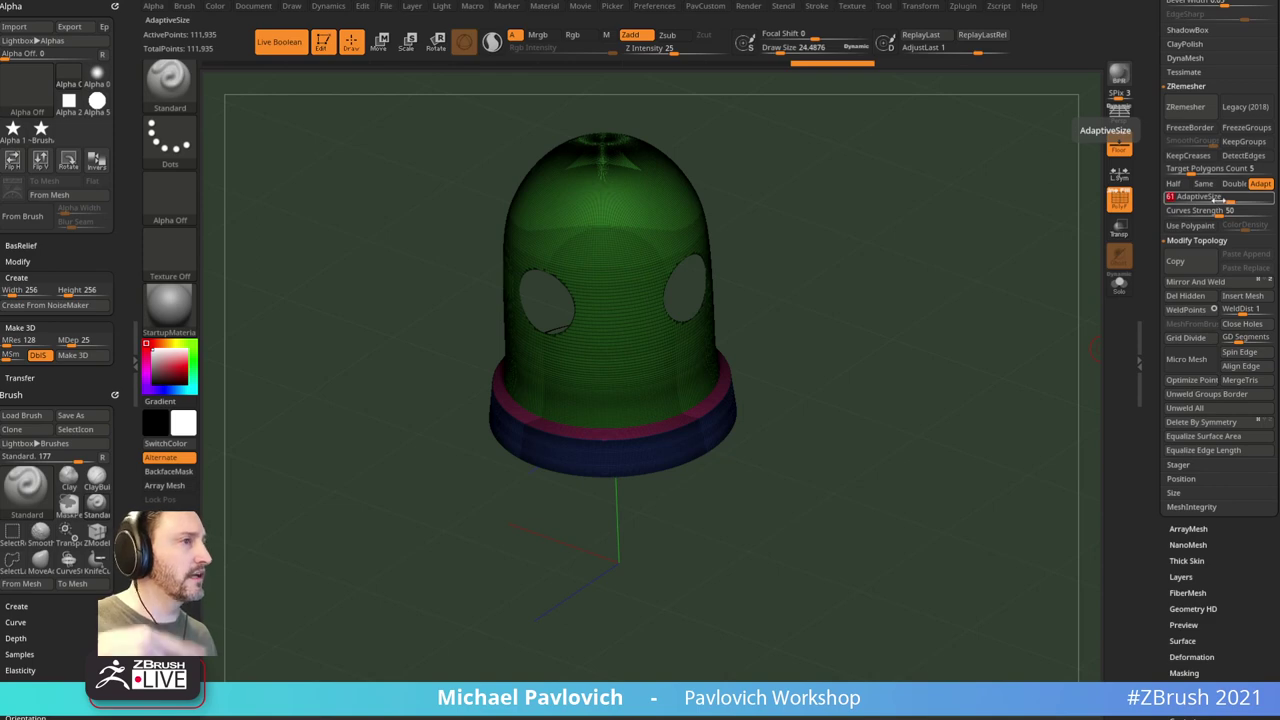
drag(1213, 197, 1176, 200)
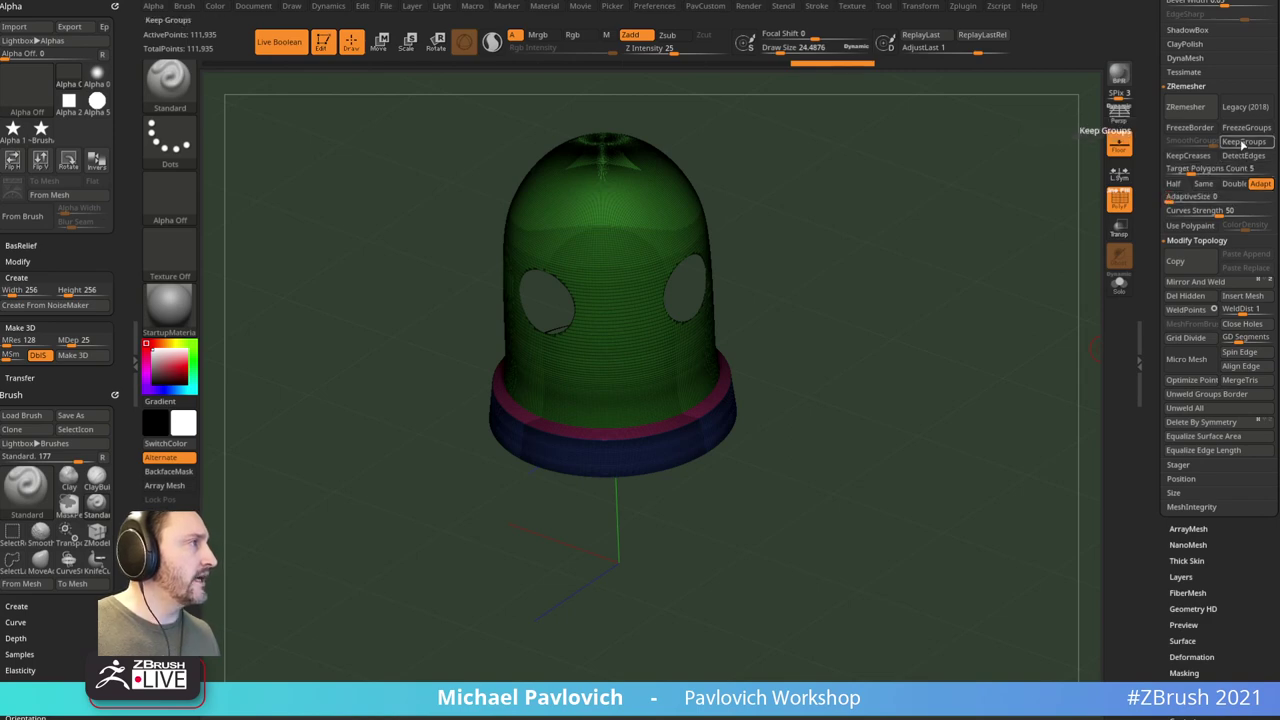
click(1243, 142)
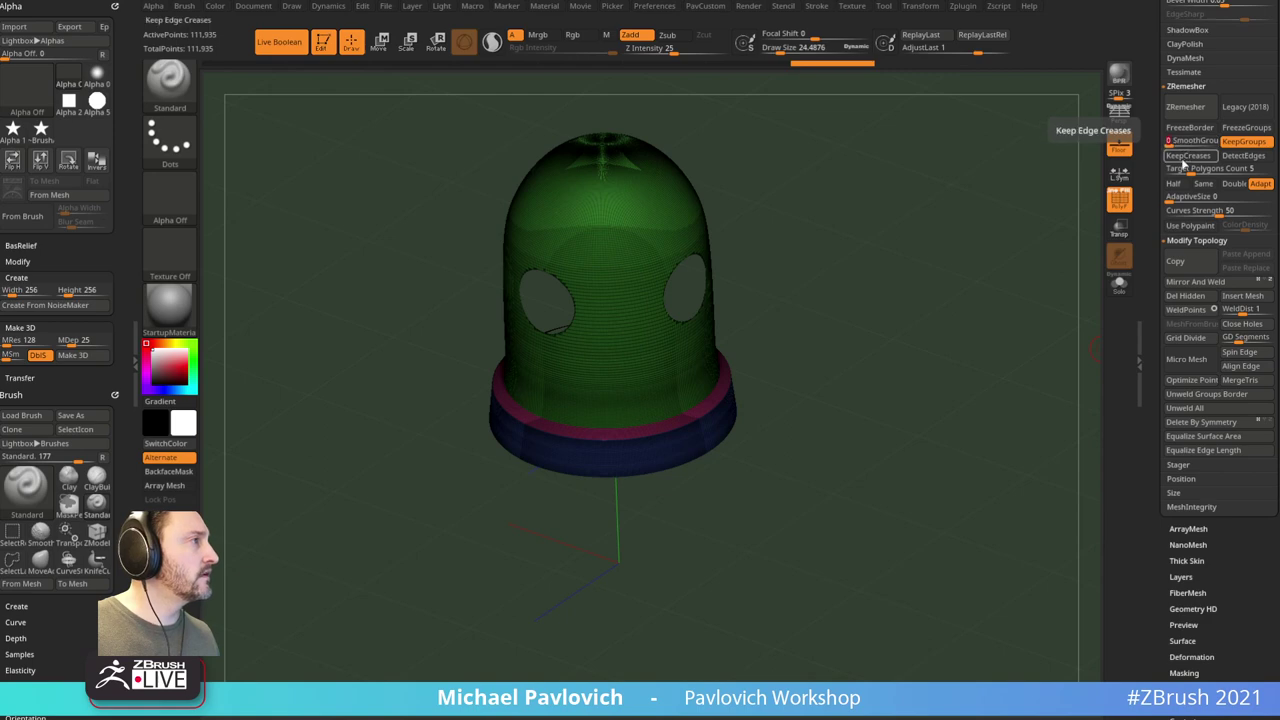
Step: ZRemesh the hat at a target polygon count of 5, and reduce it further with repeated Half remeshes
click(1185, 106)
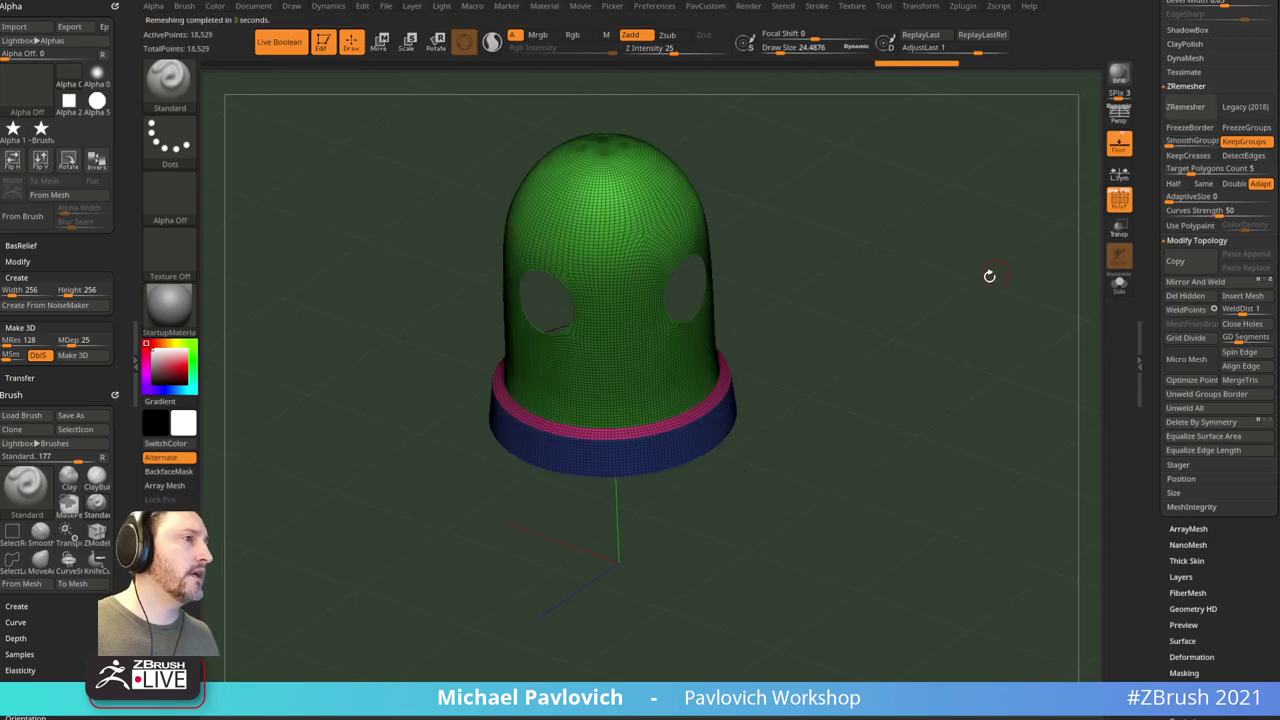
alt+drag(893, 207, 986, 263)
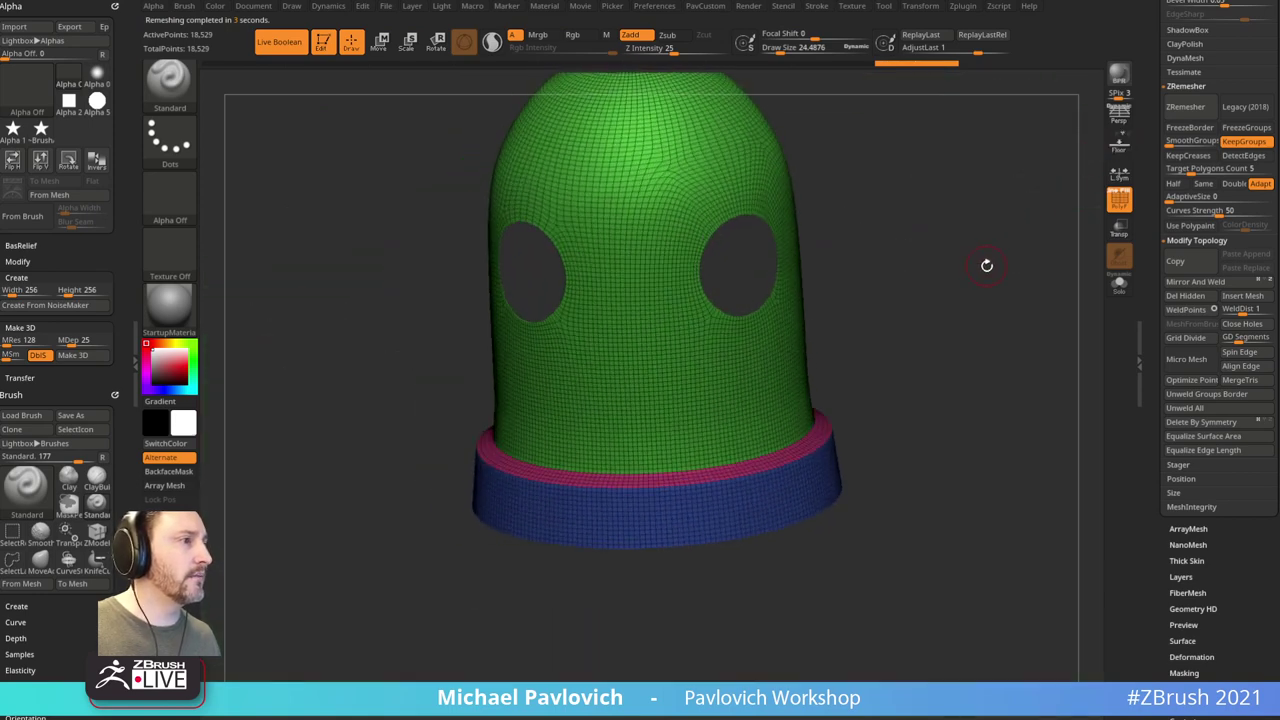
key(space)
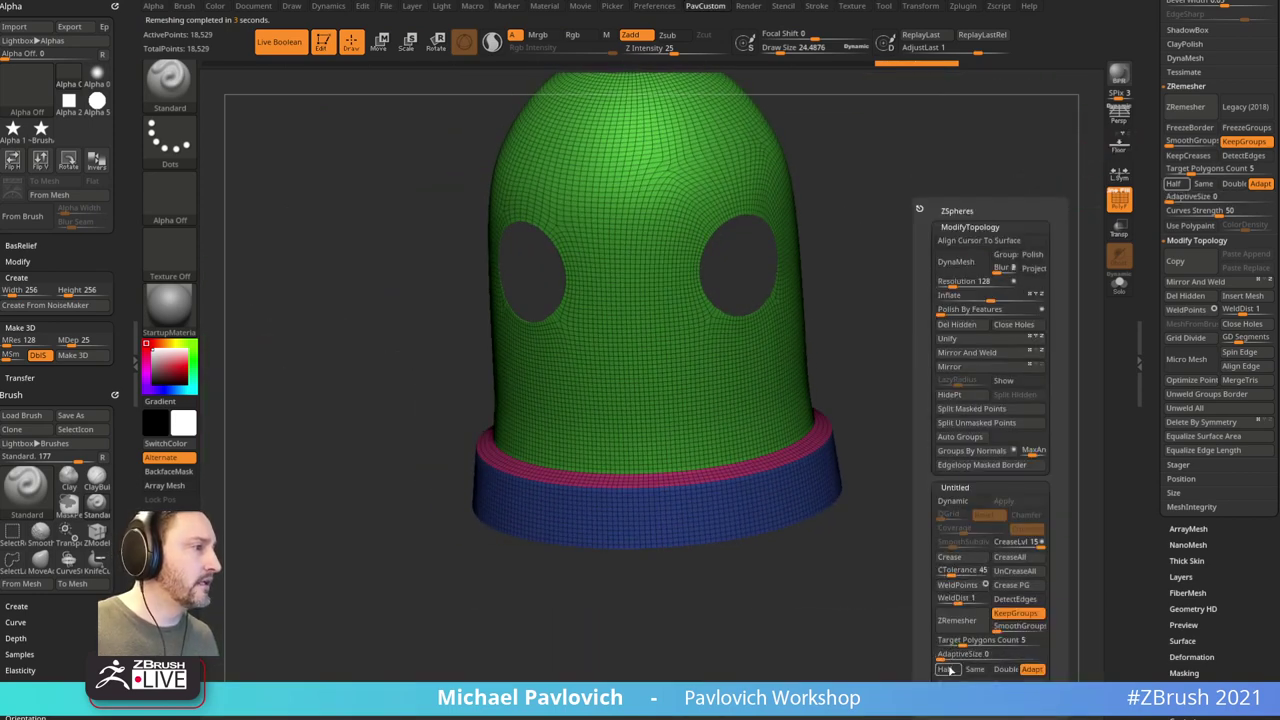
click(966, 622)
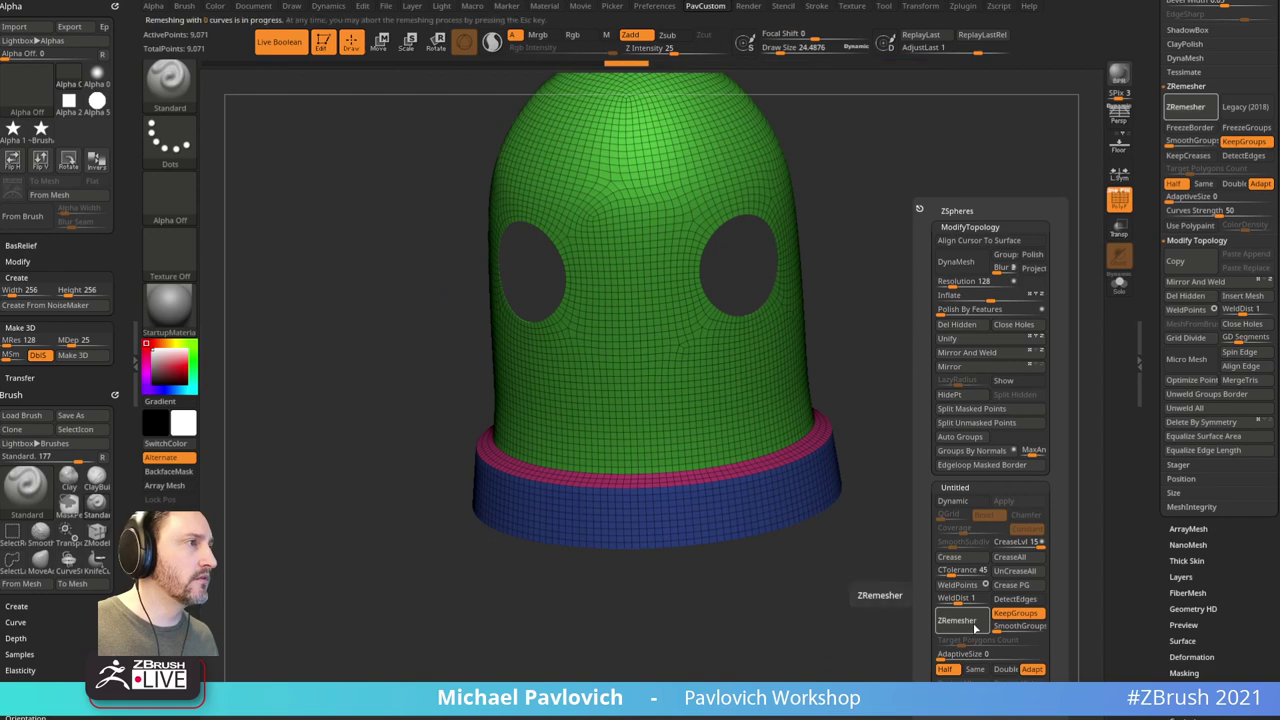
click(972, 622)
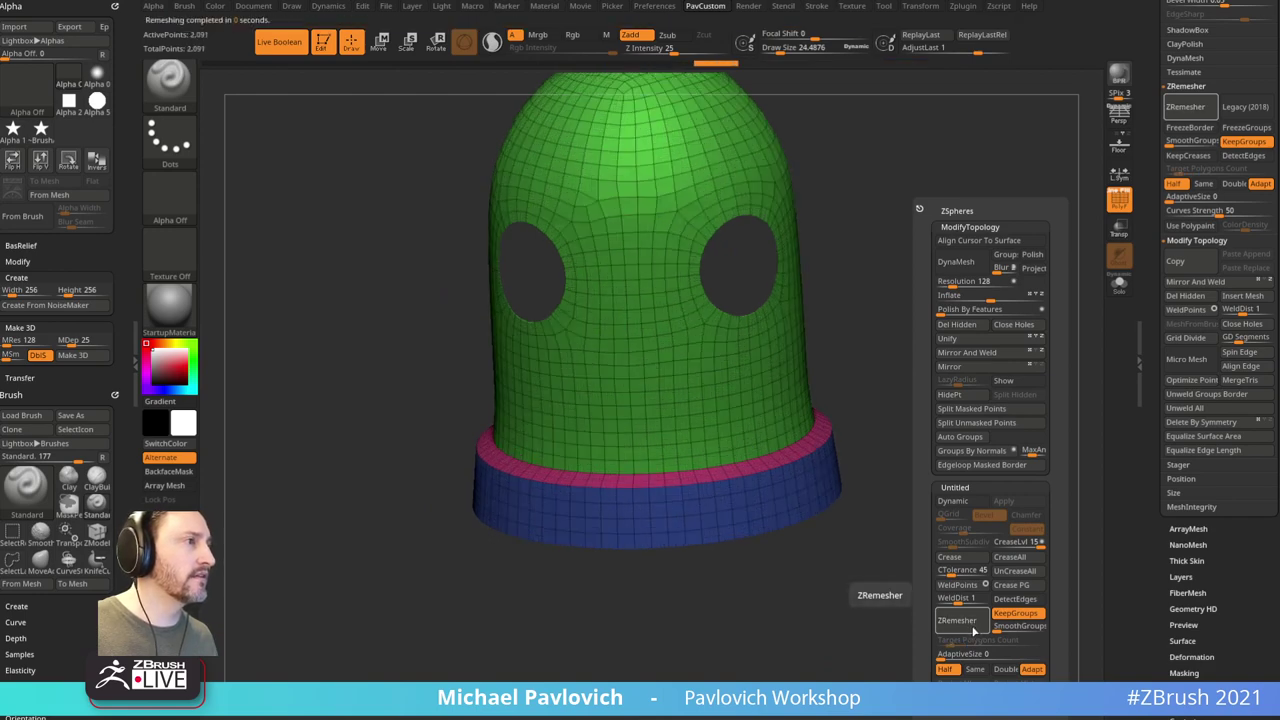
Step: Try one more Half ZRemesh on the hat, then undo it
drag(791, 520, 976, 476)
key(space)
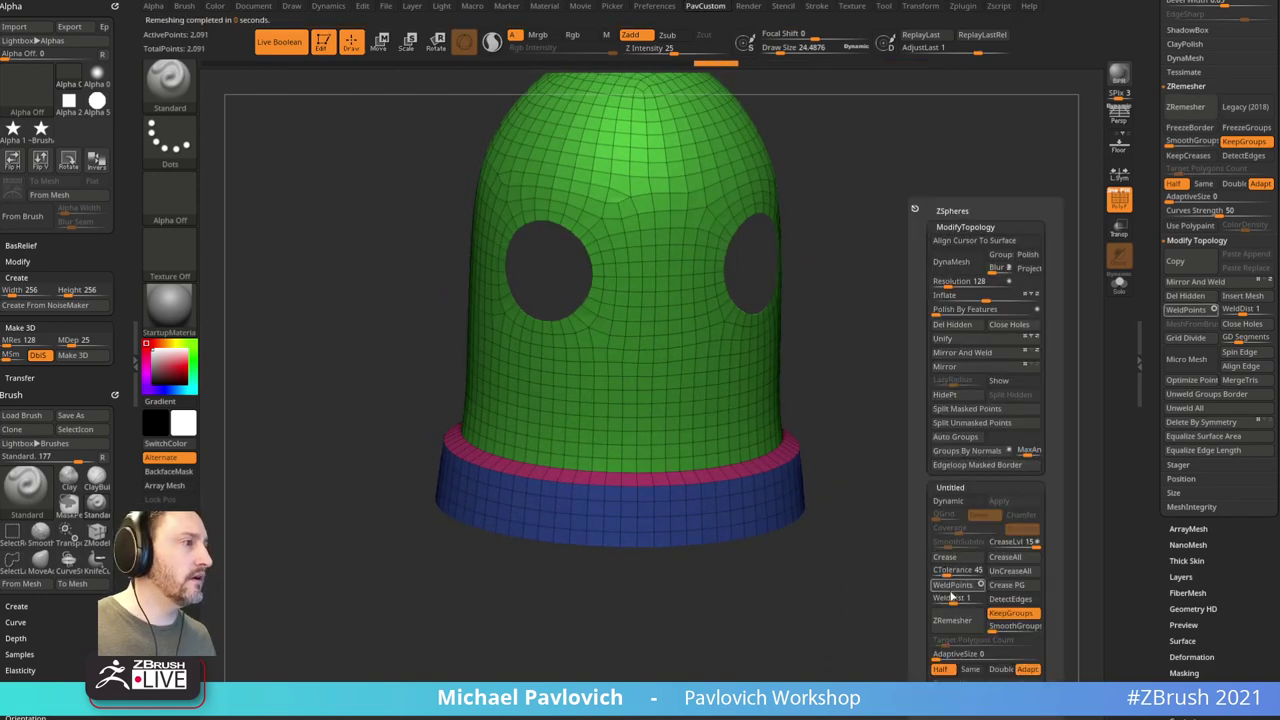
click(958, 622)
drag(900, 500, 959, 373)
key(ctrl+z)
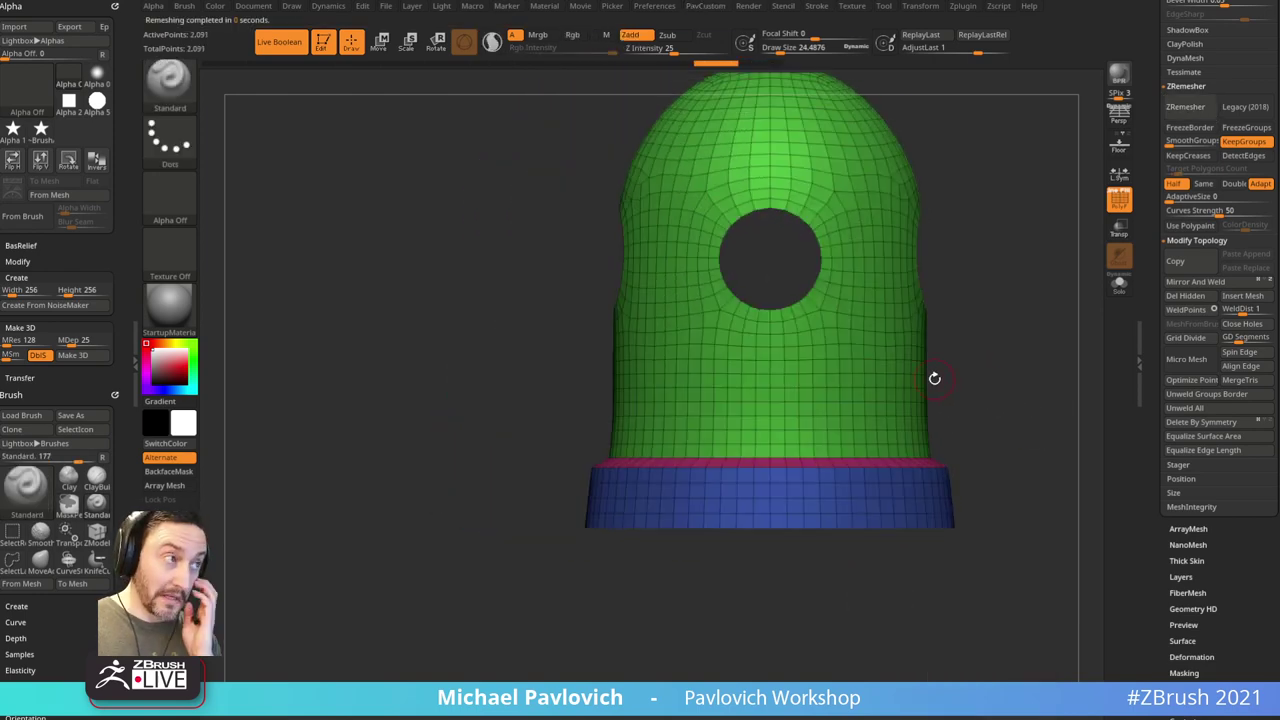
drag(1059, 323, 1037, 364)
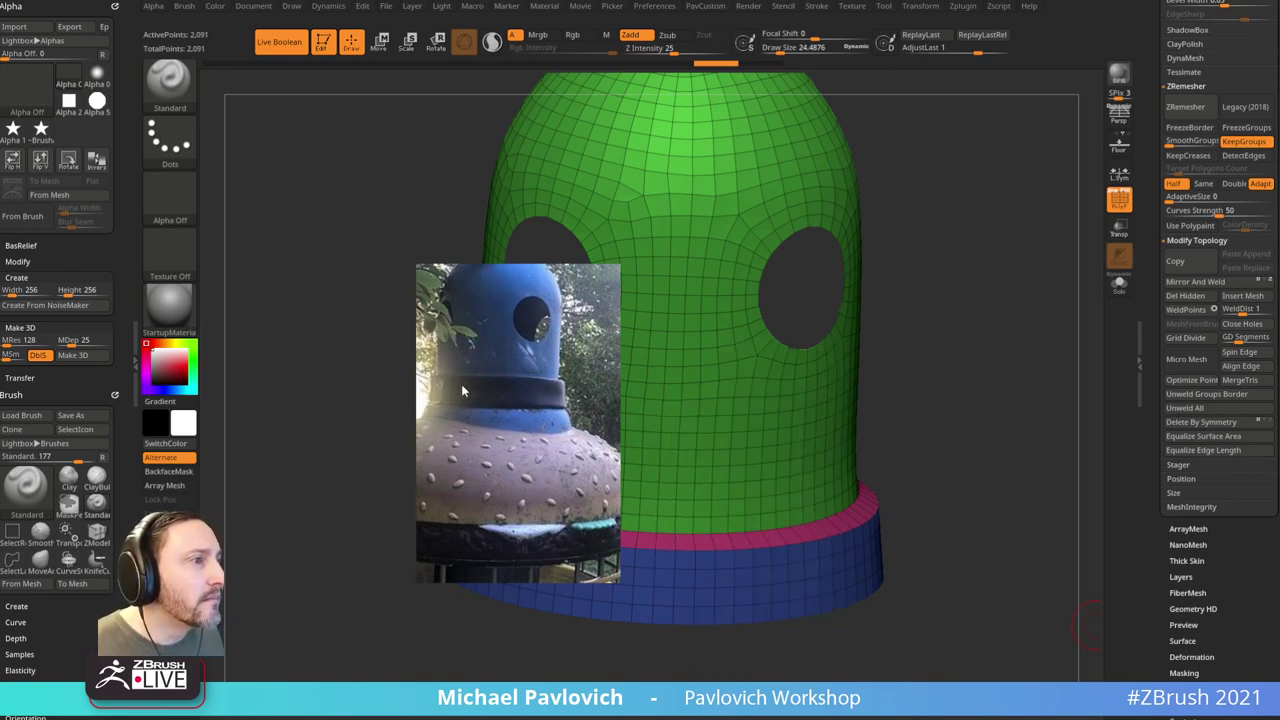
Step: With the ZModeler brush, extrude all polygons of the hat inward to give the shell thickness
mouse_move(960, 206)
mouse_down()
mouse_move(988, 277)
mouse_move(963, 203)
mouse_up()
key(b)
key(z)
key(m)
key(space)
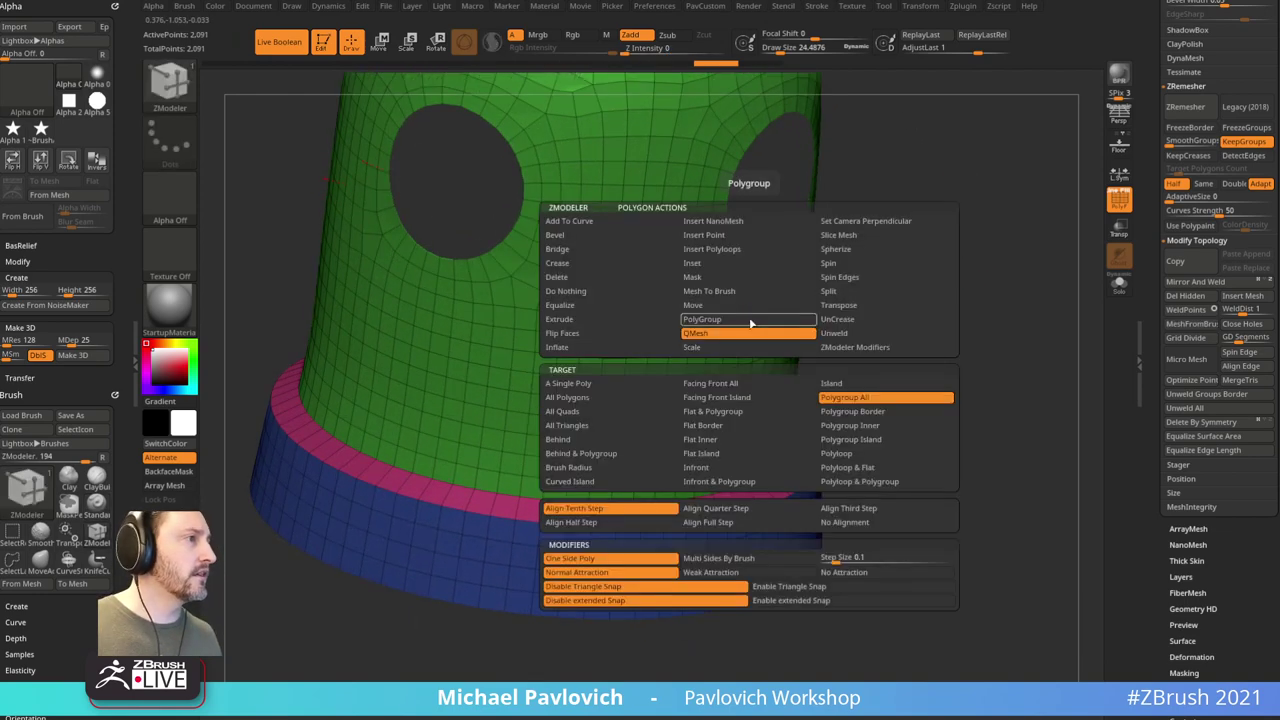
click(612, 319)
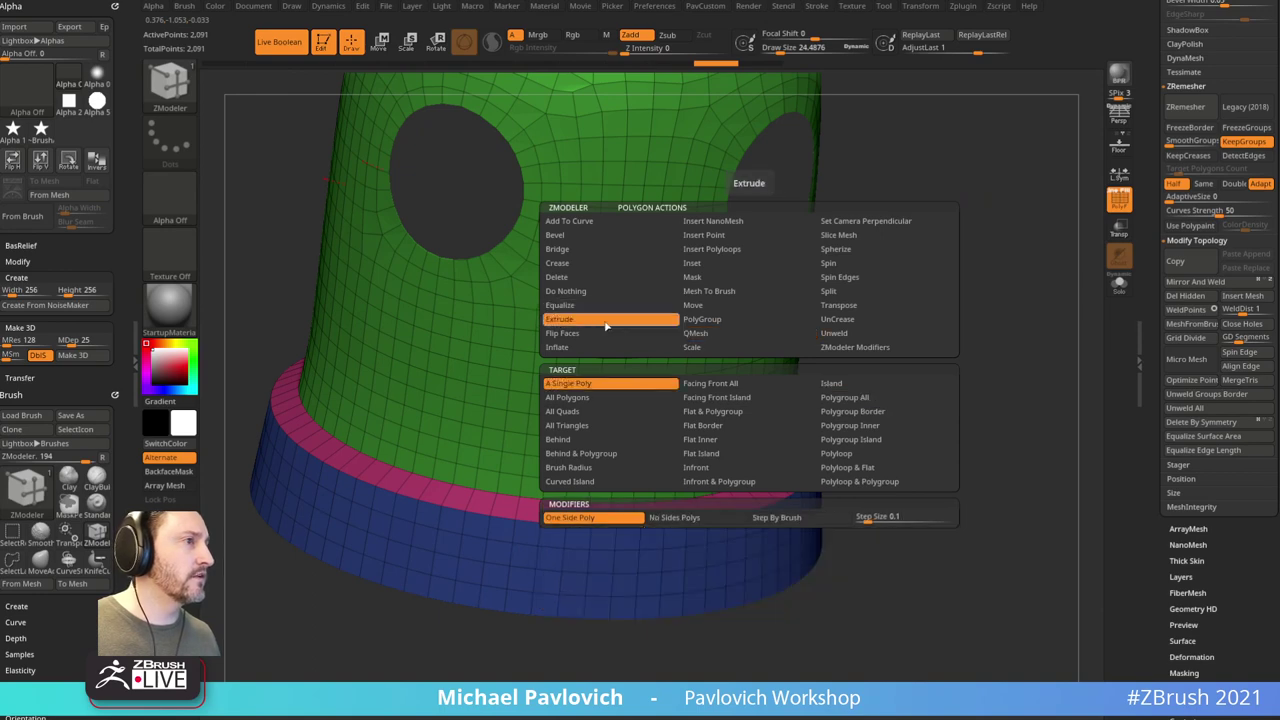
click(675, 400)
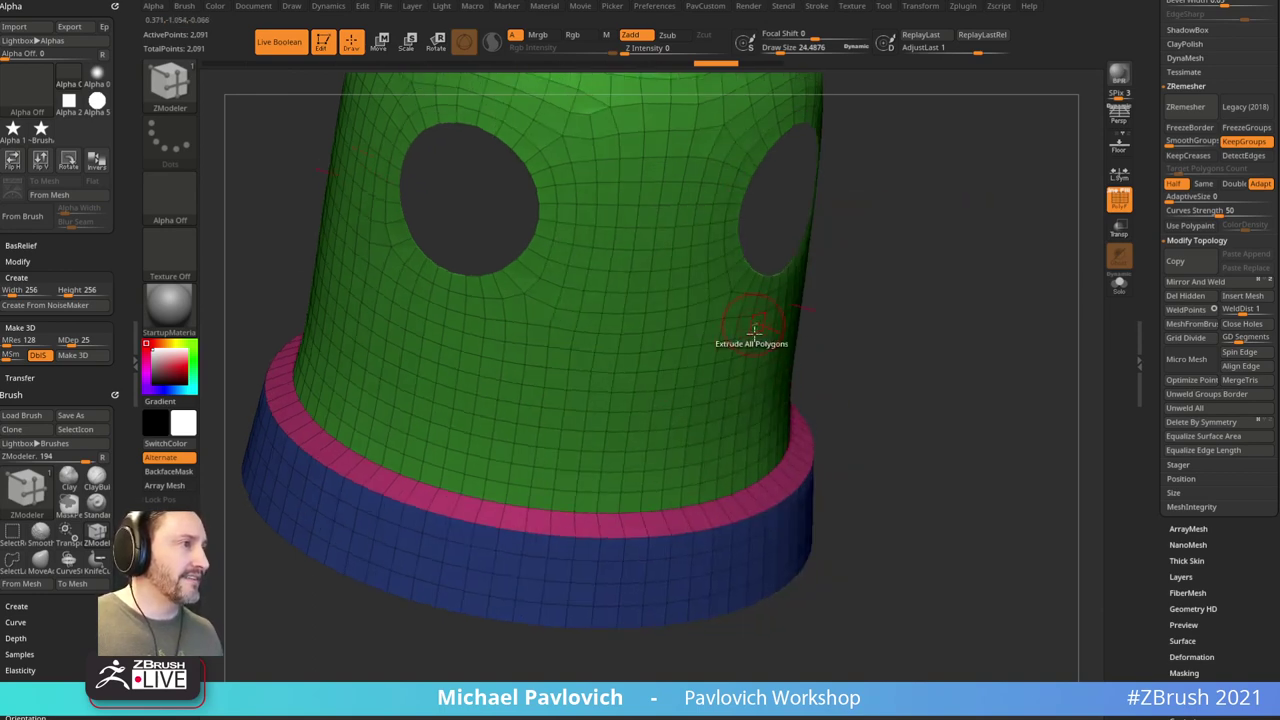
drag(751, 366, 731, 338)
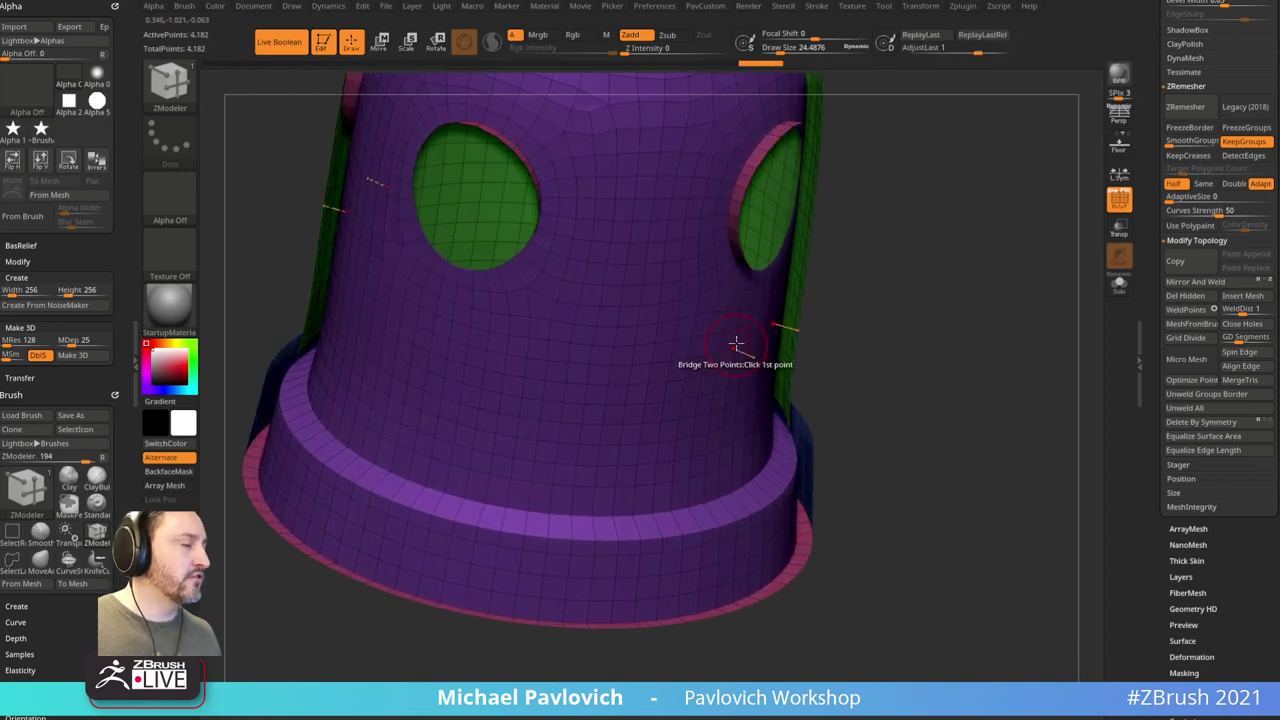
Step: Flip the normals of the thickened hat so its outer surface faces outward
drag(860, 345, 1063, 340)
drag(1149, 420, 1183, 260)
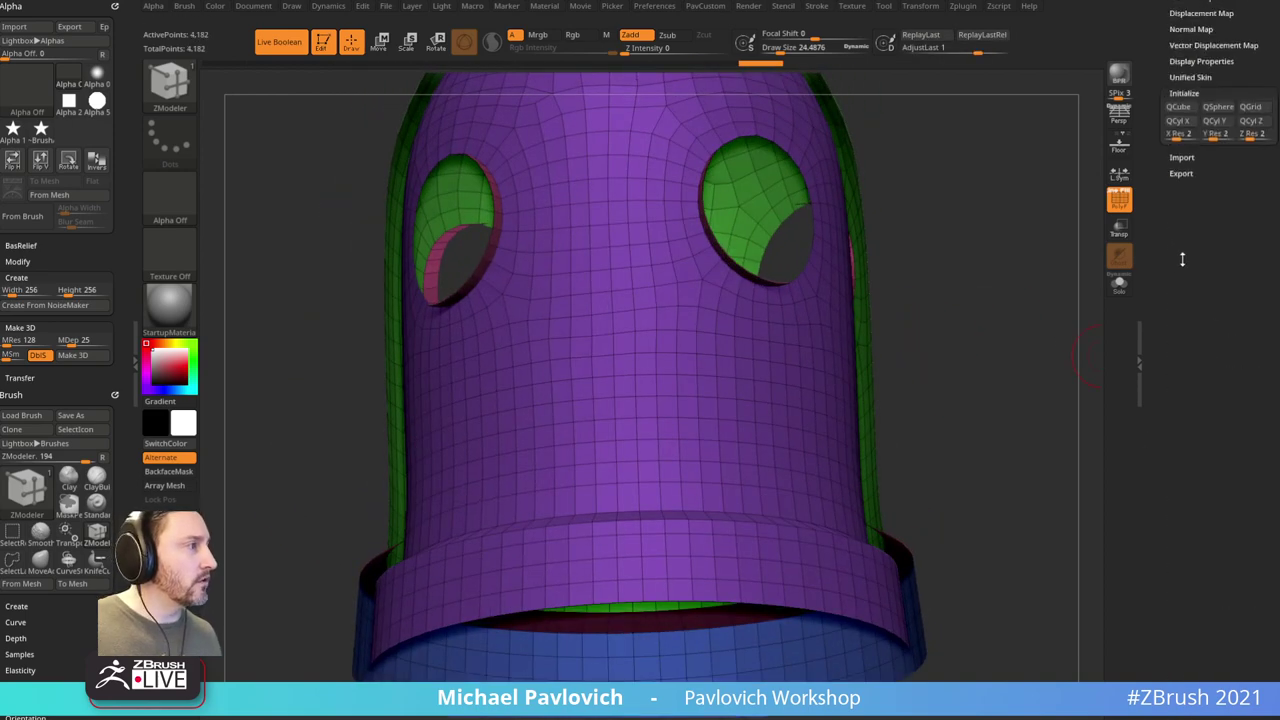
click(1190, 61)
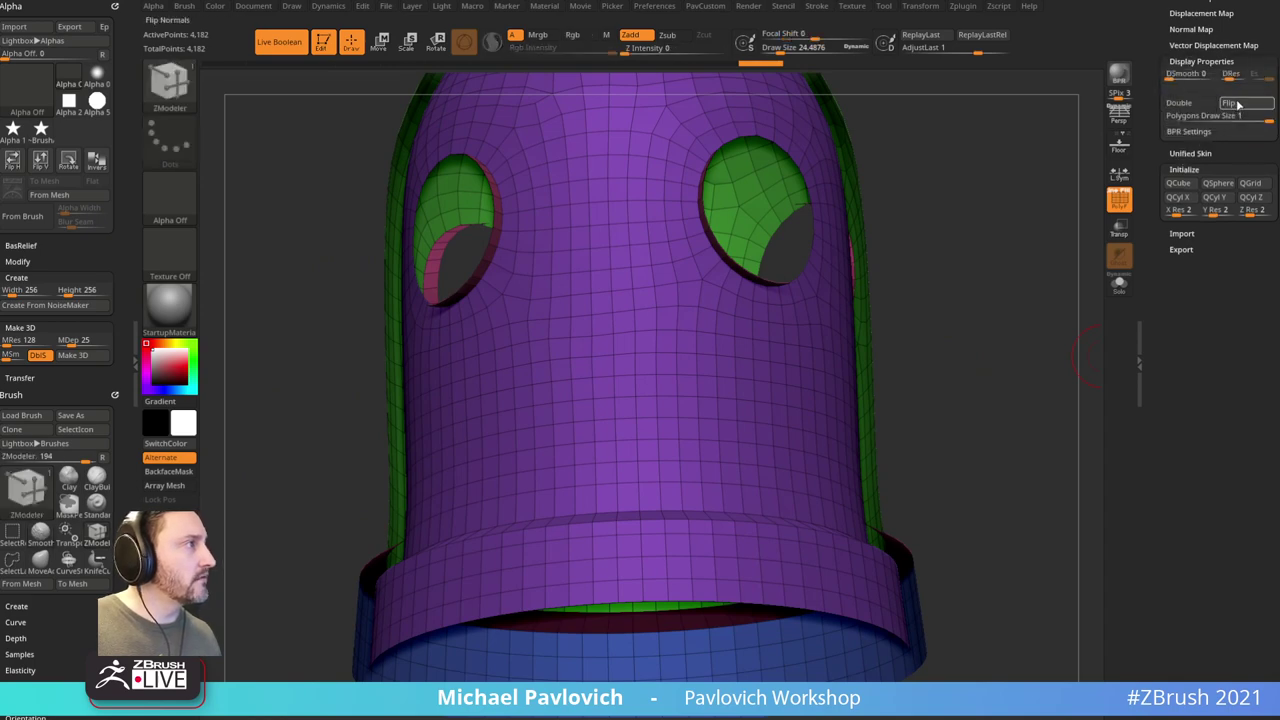
mouse_move(1045, 300)
mouse_down()
mouse_move(1059, 287)
mouse_move(1009, 317)
mouse_move(980, 306)
mouse_move(1015, 216)
mouse_move(1017, 306)
mouse_move(997, 303)
mouse_move(1040, 323)
mouse_move(977, 346)
mouse_move(991, 340)
mouse_up()
Step: Crease the hat's polygroup borders with a crease level of 2, turn on dynamic subdivision, and hide the wireframe
key(space)
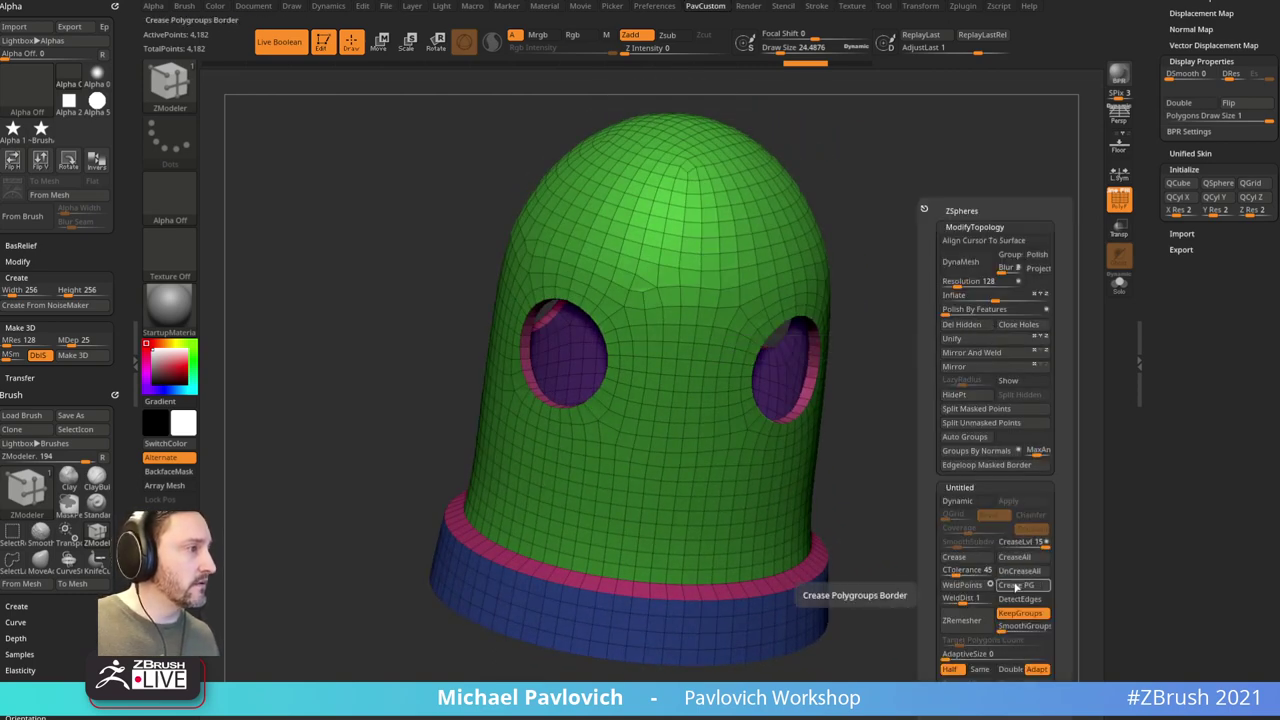
drag(1022, 545, 1005, 548)
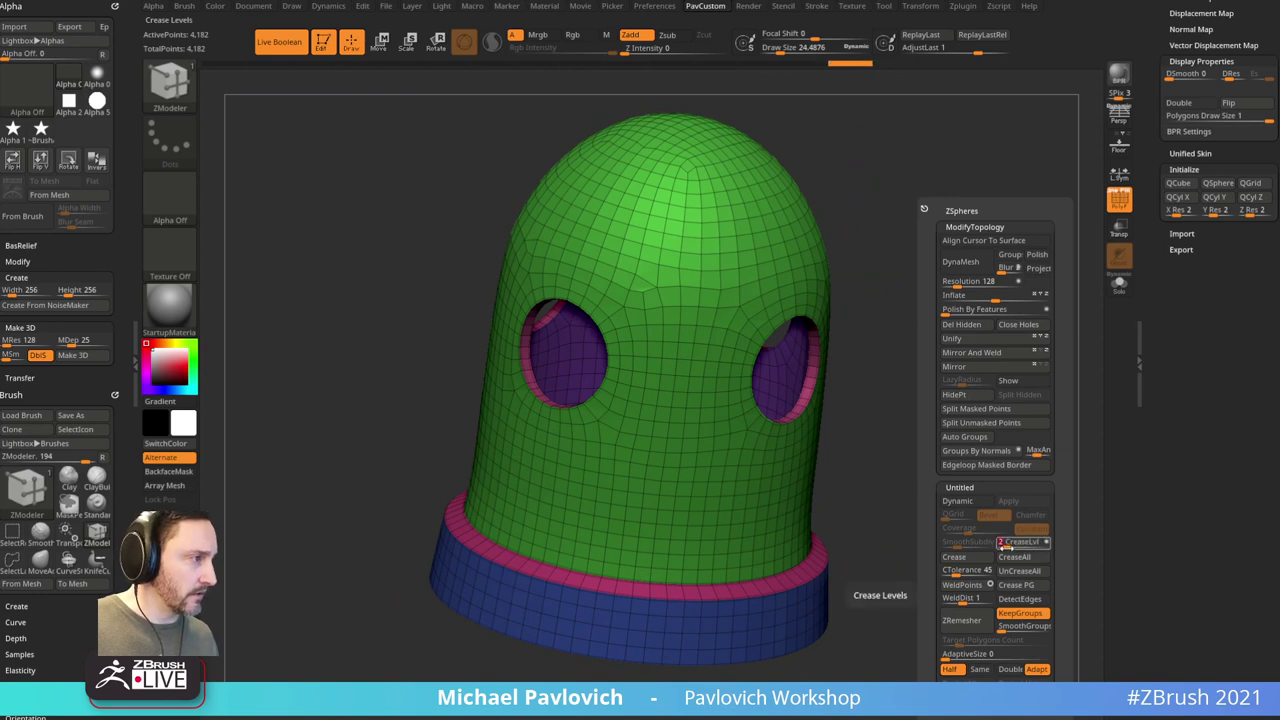
click(957, 500)
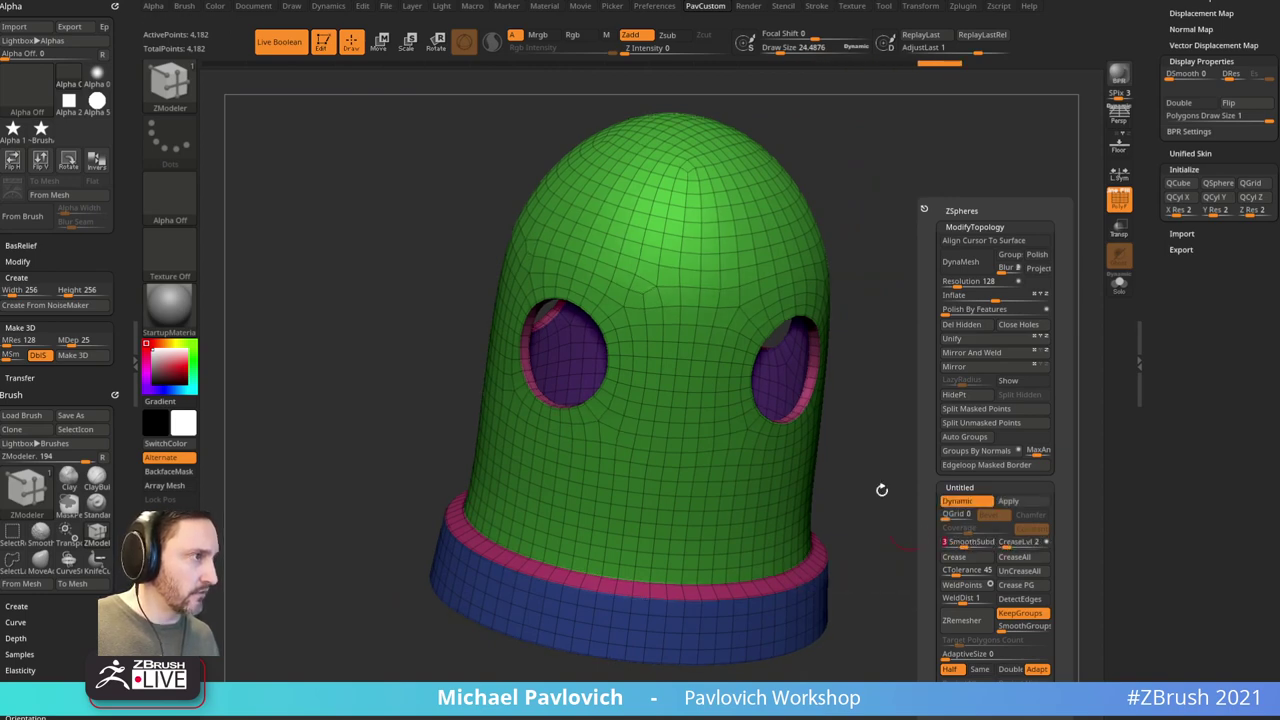
click(1119, 199)
drag(1000, 424, 917, 320)
Step: Return to the tower tool and delete the original hat and its hole-cutting cylinder subtools
drag(1174, 291, 1174, 560)
shift+drag(964, 340, 1005, 335)
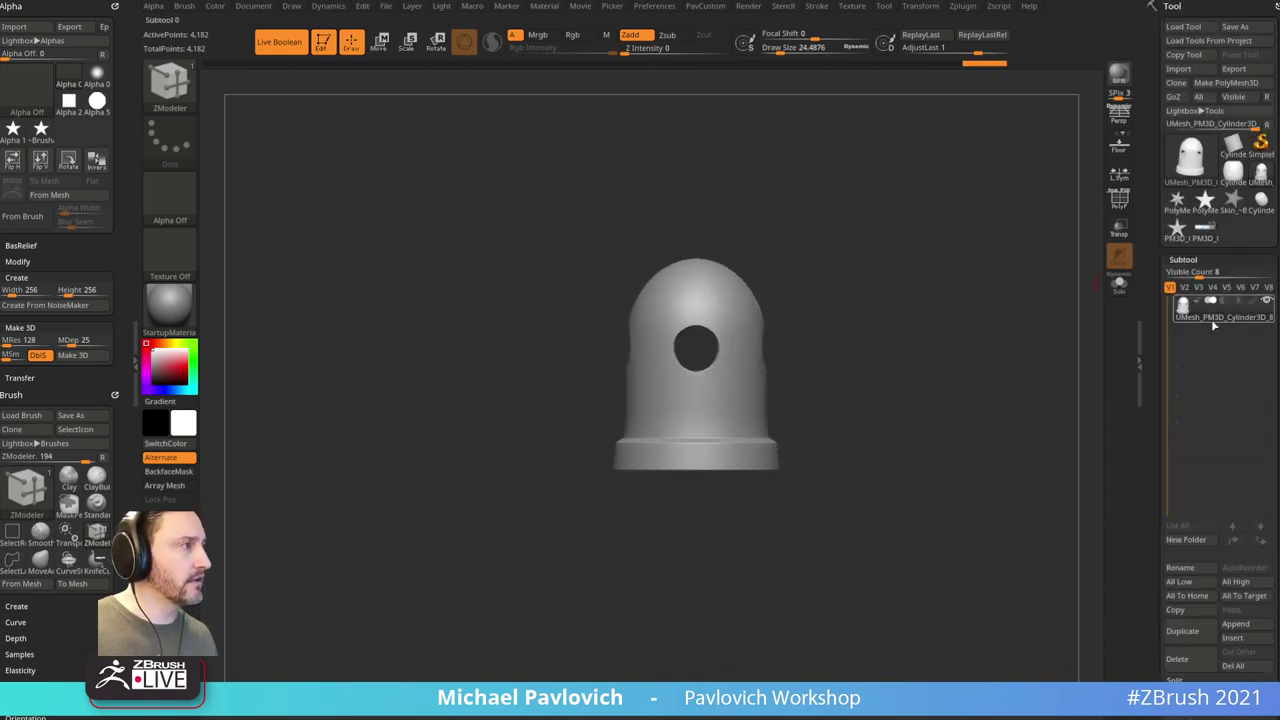
click(1205, 232)
drag(1156, 368, 1156, 330)
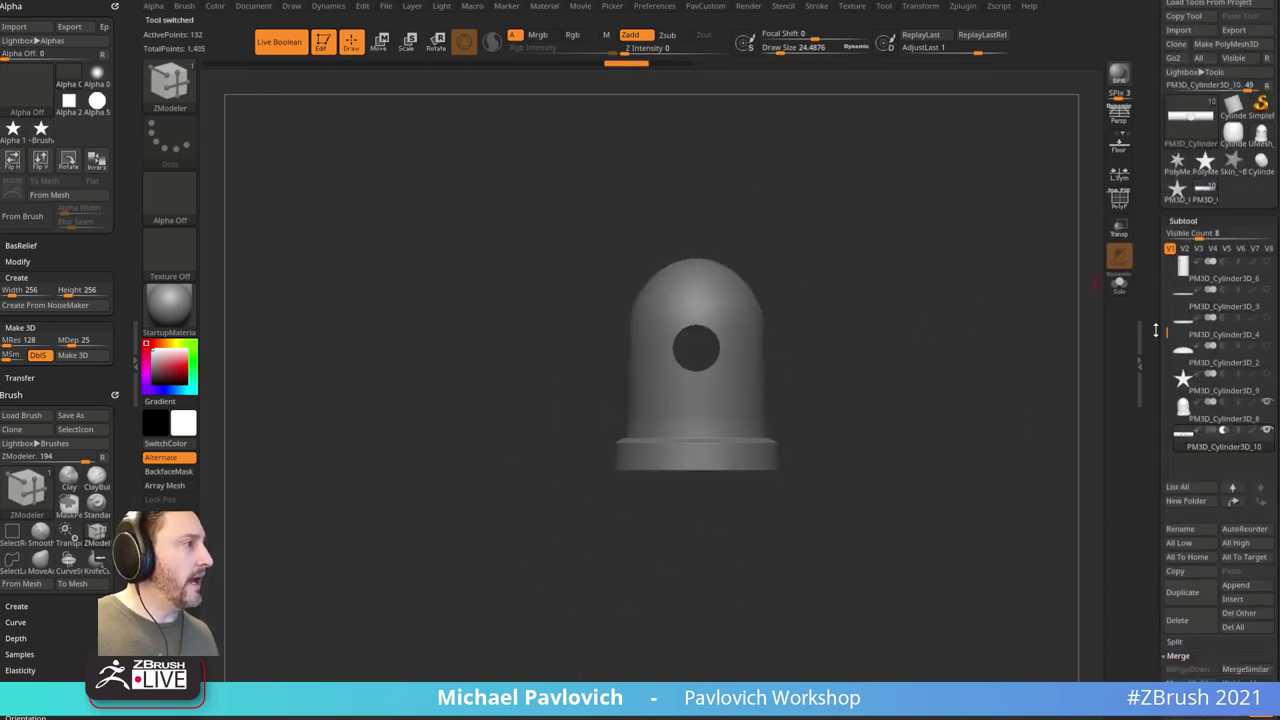
click(1222, 424)
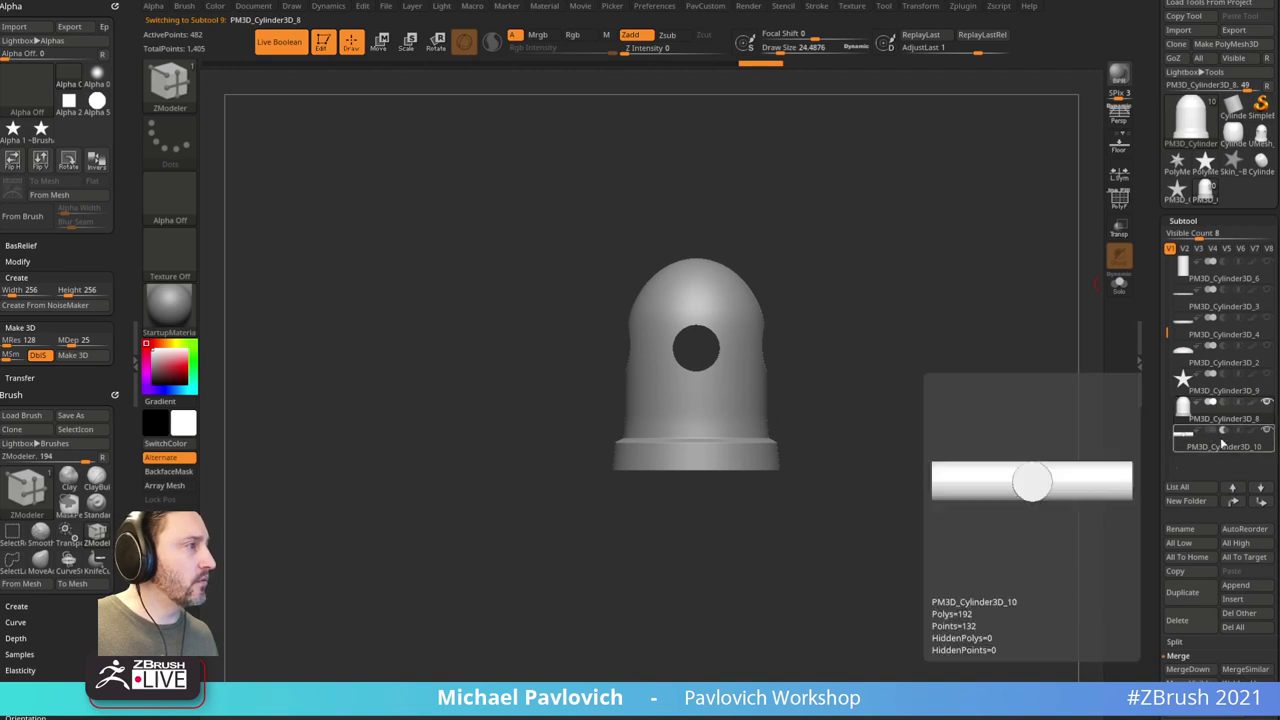
click(1184, 627)
click(1184, 627)
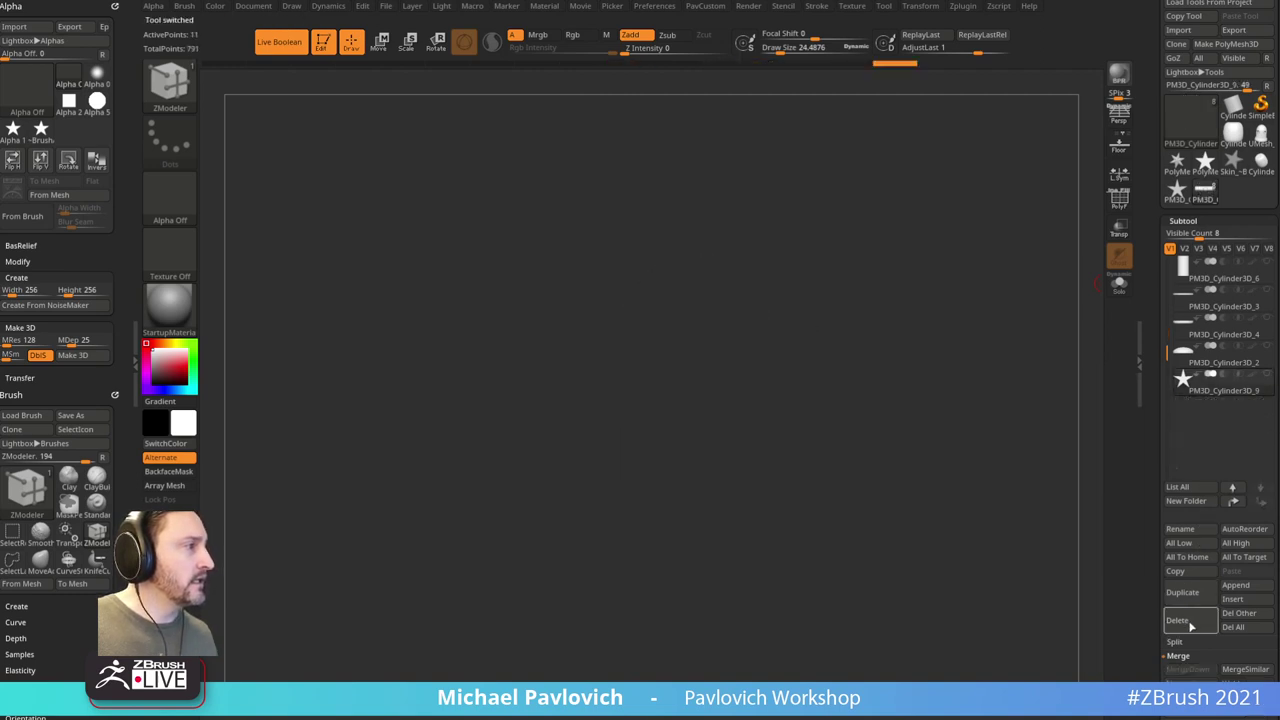
Step: Append the remeshed hat to the tower as a subtool and make all the subtools visible
click(1240, 588)
click(784, 557)
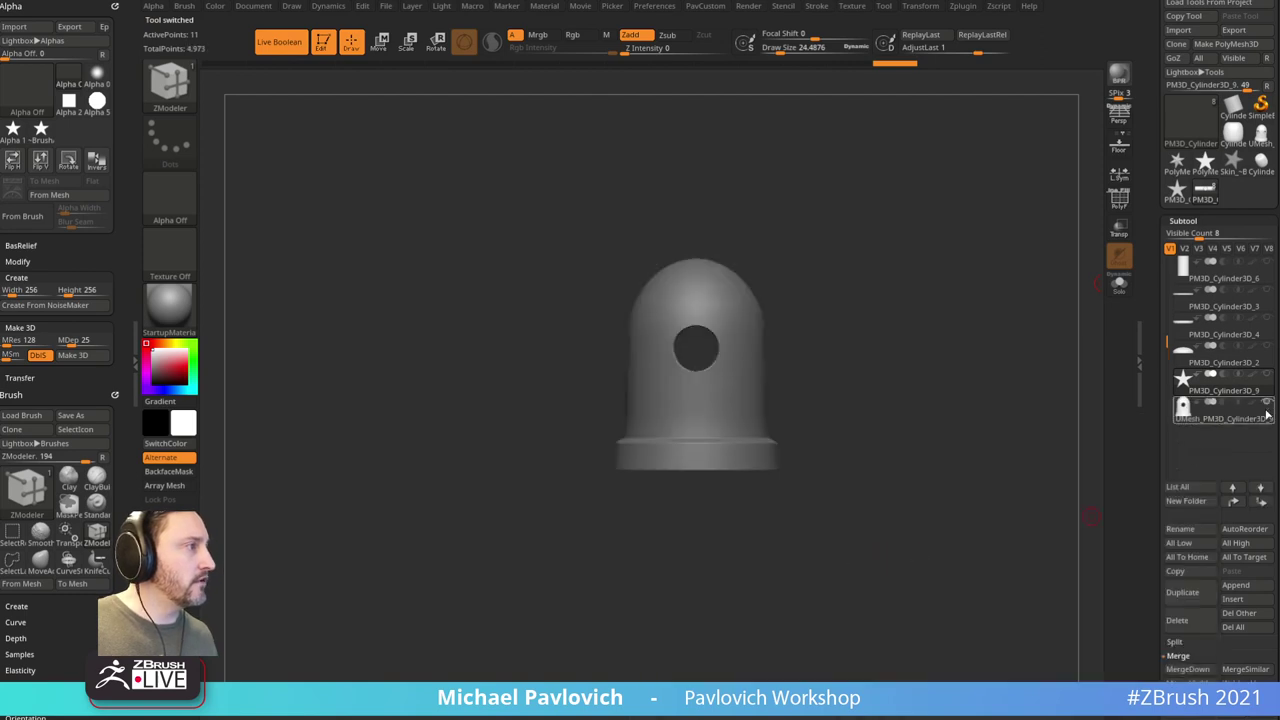
click(1267, 375)
alt+drag(966, 366, 891, 208)
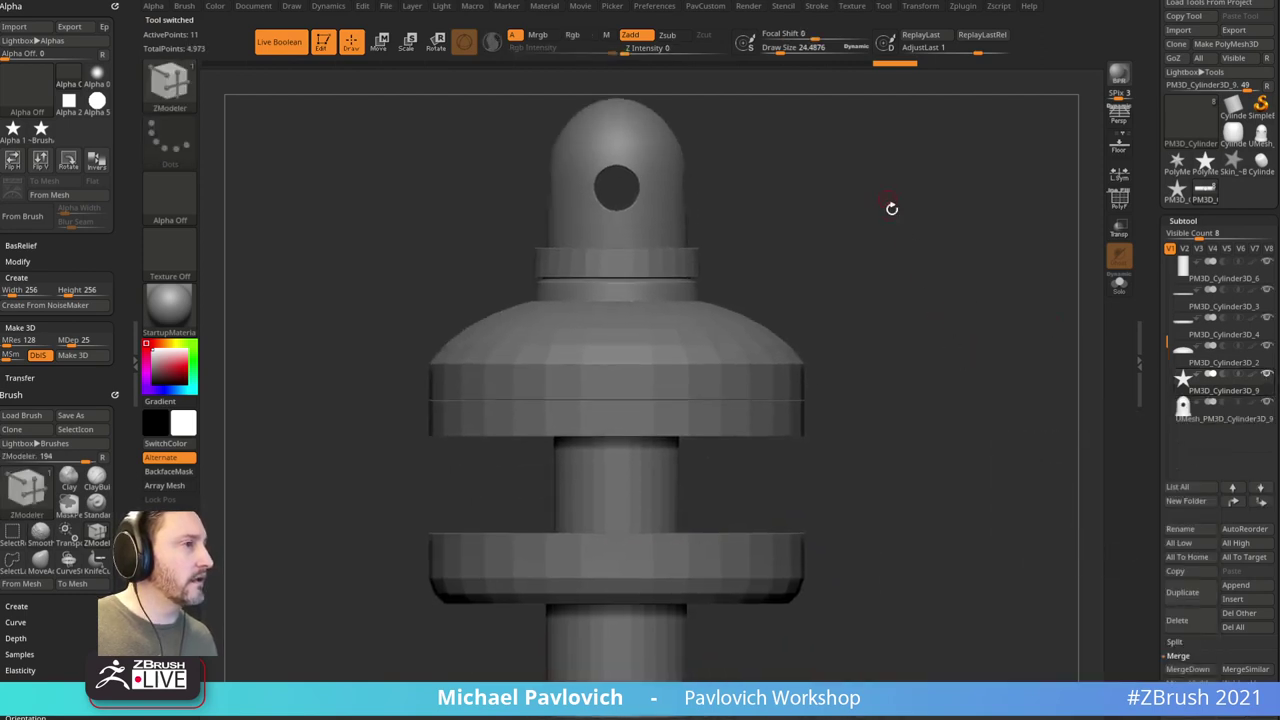
Step: Line the tower up with the saved camera view, display the Spotlight reference photo, and switch to the Standard brush
key(Left)
key(shift+z)
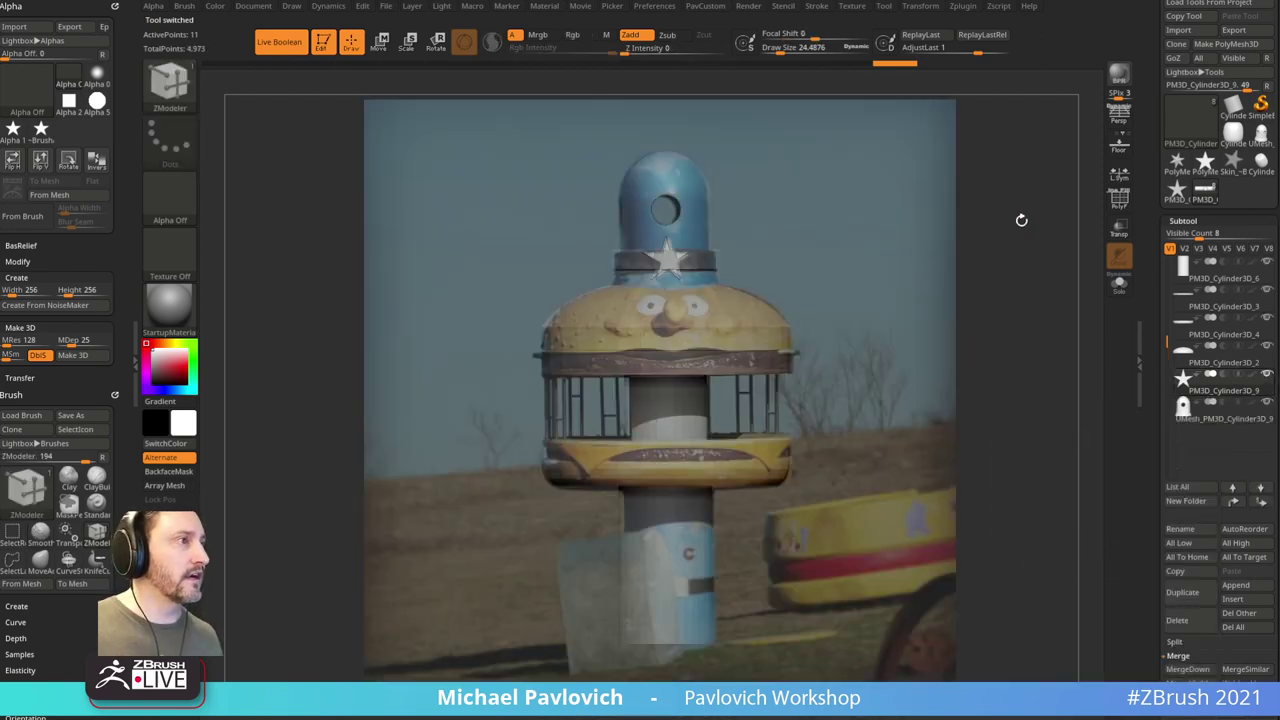
key(b)
key(s)
key(t)
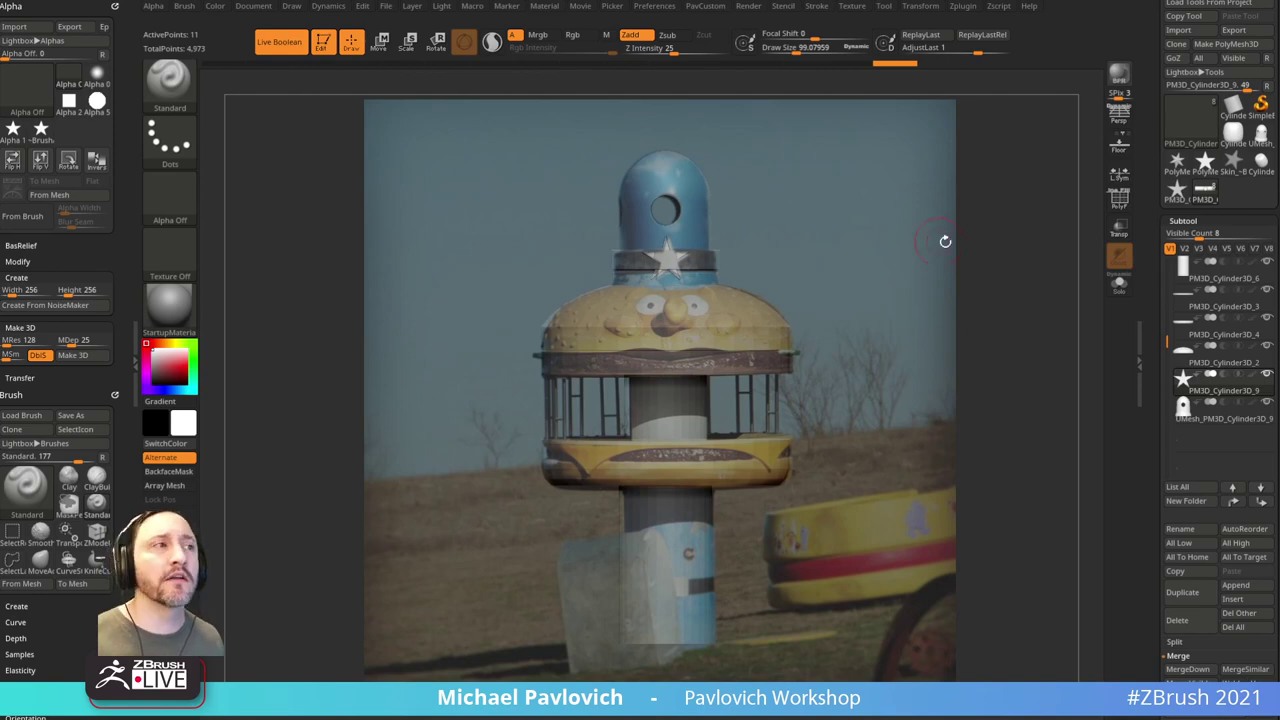
Step: Scale the Spotlight reference photo down slightly to fit the tower, lower its opacity, and leave Spotlight editing
key(z)
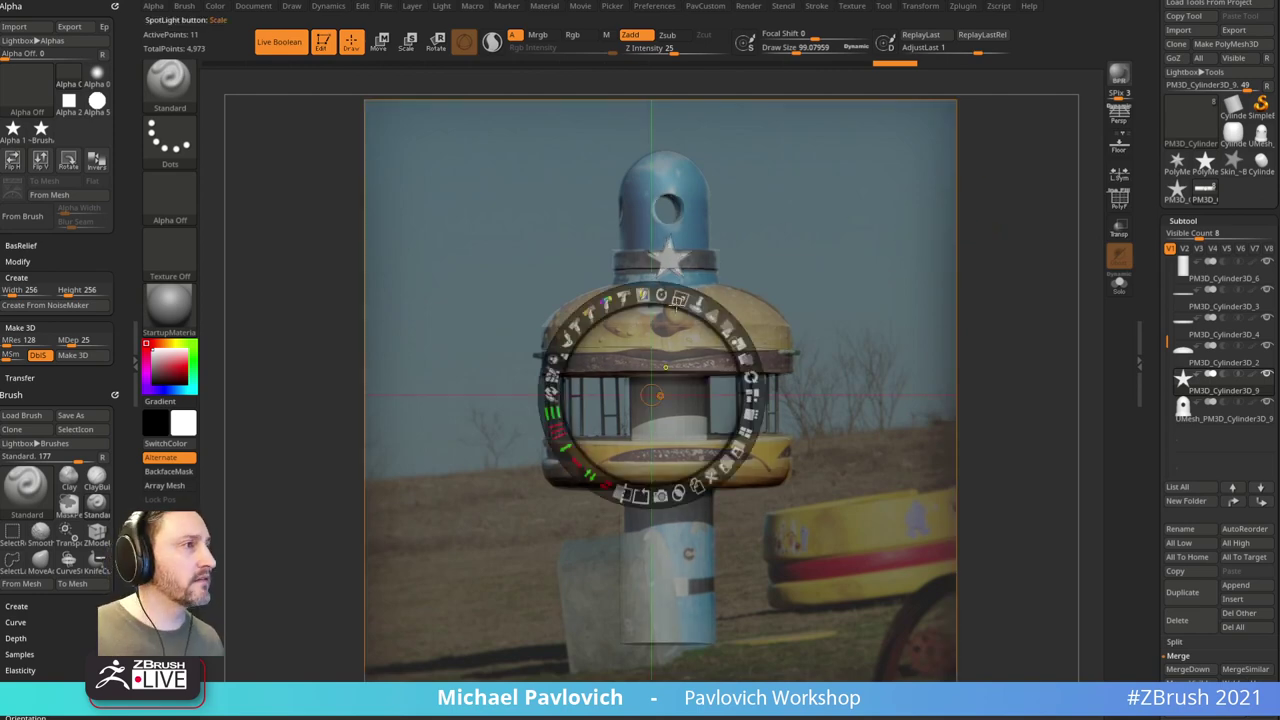
mouse_move(681, 301)
mouse_down()
mouse_move(647, 304)
mouse_move(667, 314)
mouse_up()
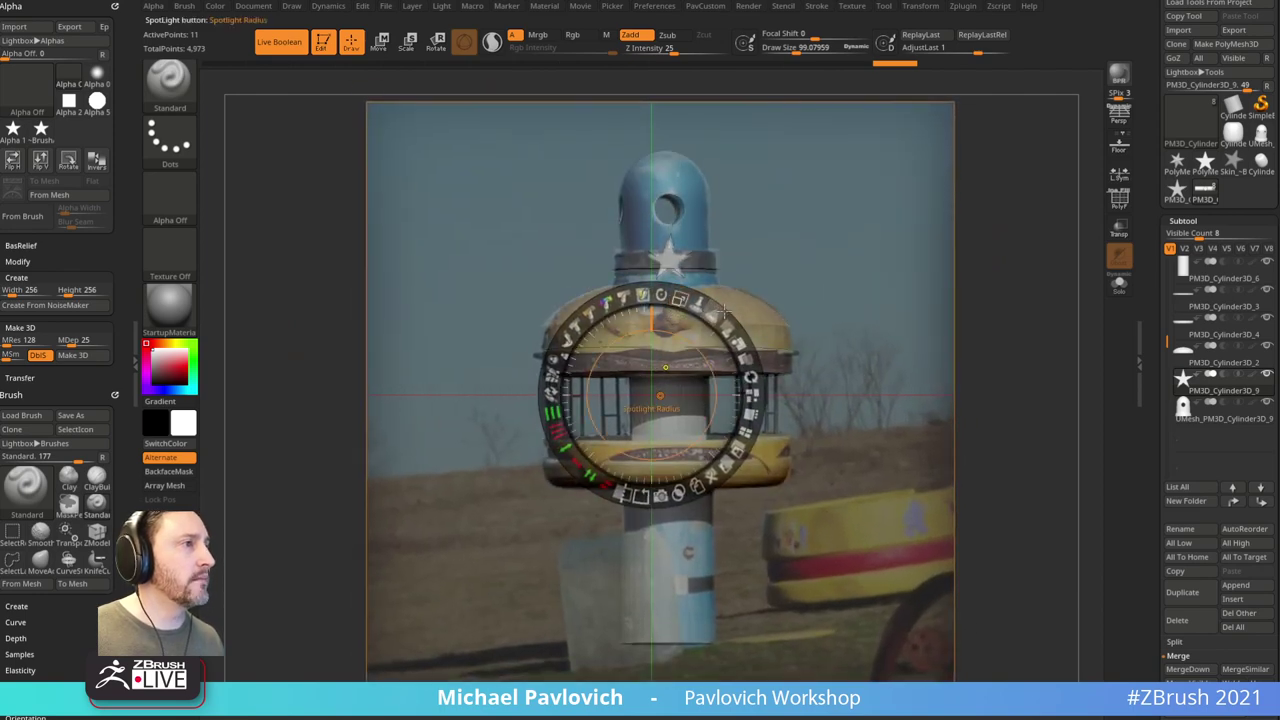
mouse_move(726, 322)
mouse_down()
mouse_move(738, 336)
mouse_move(671, 296)
mouse_move(716, 306)
mouse_move(698, 301)
mouse_up()
key(z)
key(s)
drag(852, 268, 868, 251)
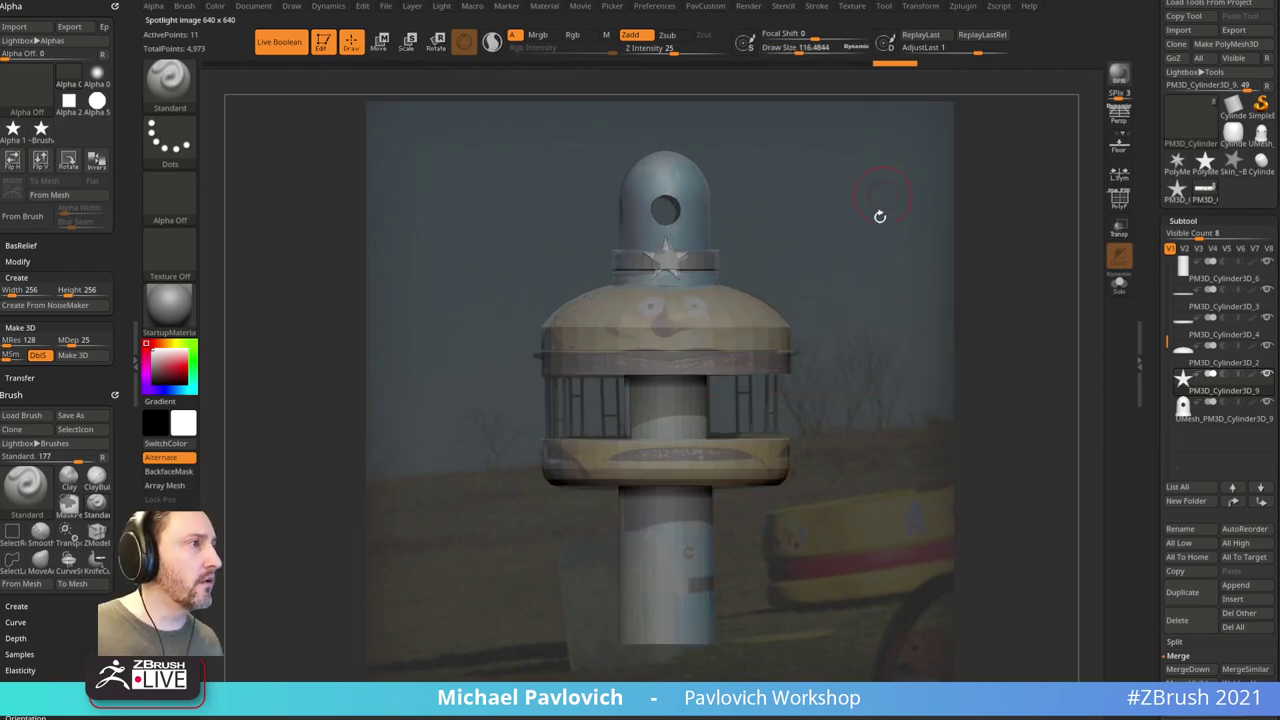
key(shift+z)
key(shift+z)
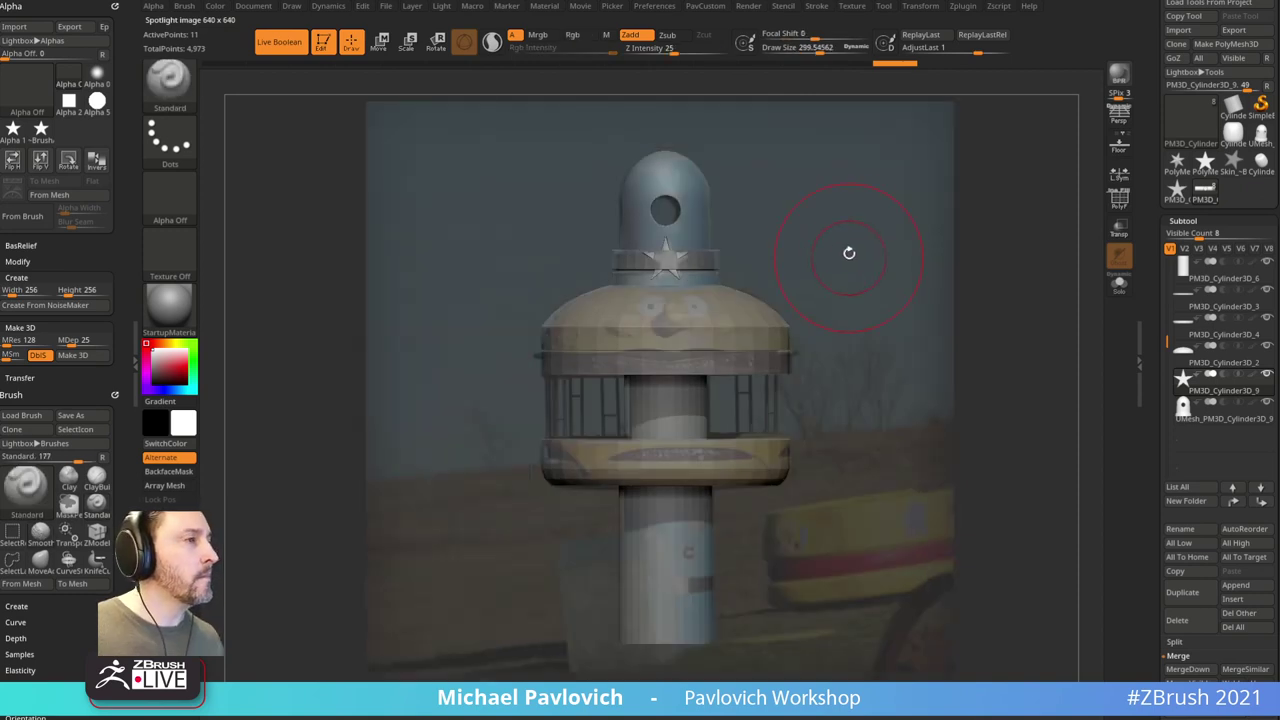
key(s)
drag(828, 251, 811, 260)
key(s)
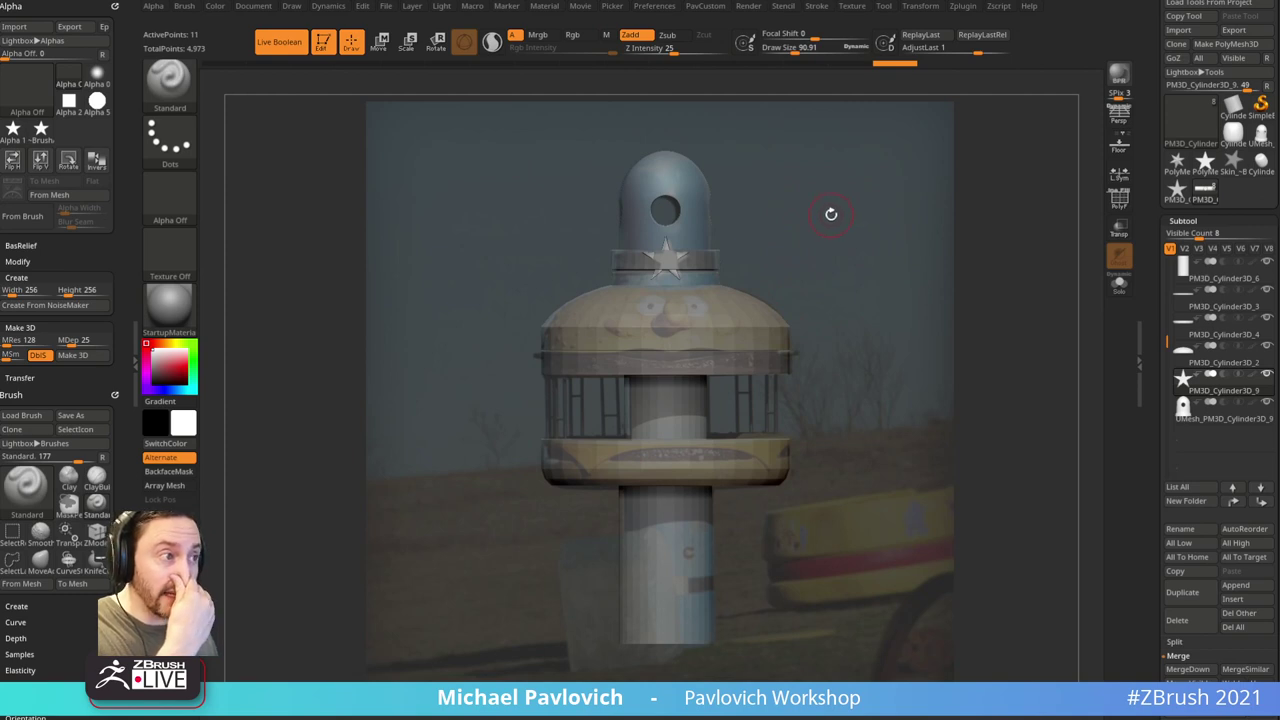
key(s)
drag(821, 269, 801, 271)
key(s)
key(s)
key(s)
key(s)
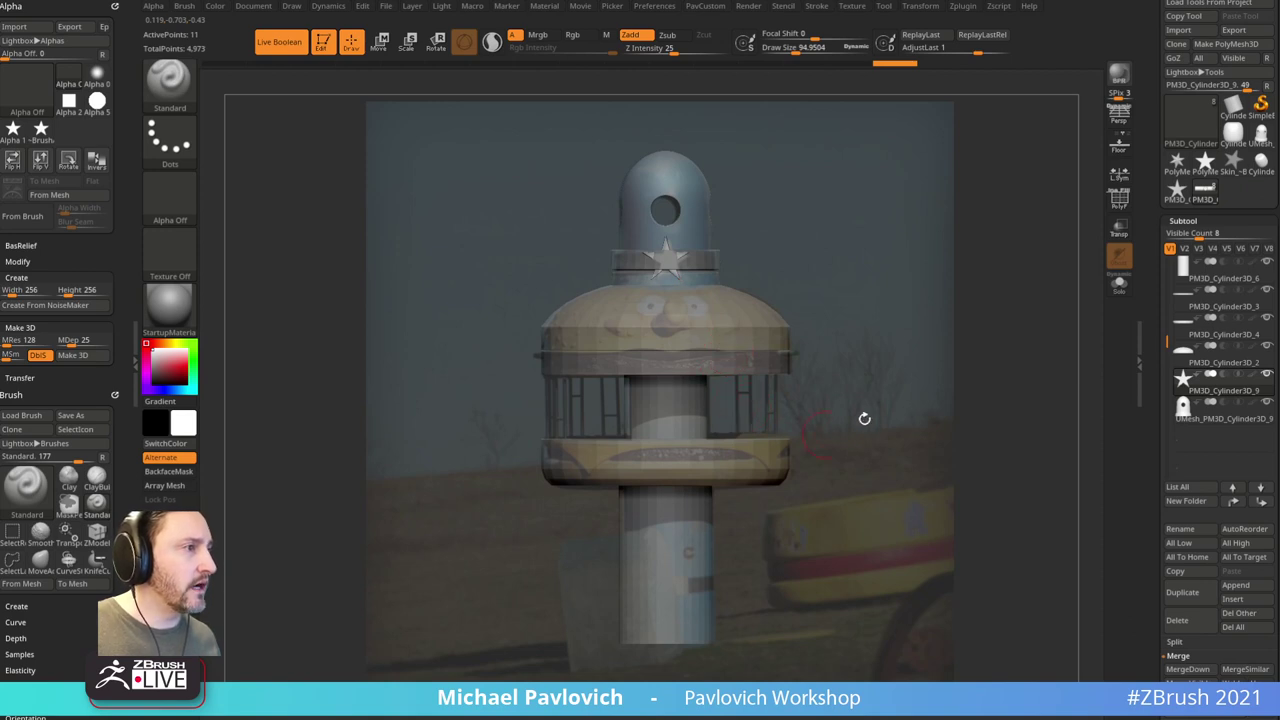
Step: Select the upper slab of the lower bun, subtool PM3D_Cylinder3D_3
alt+click(732, 456)
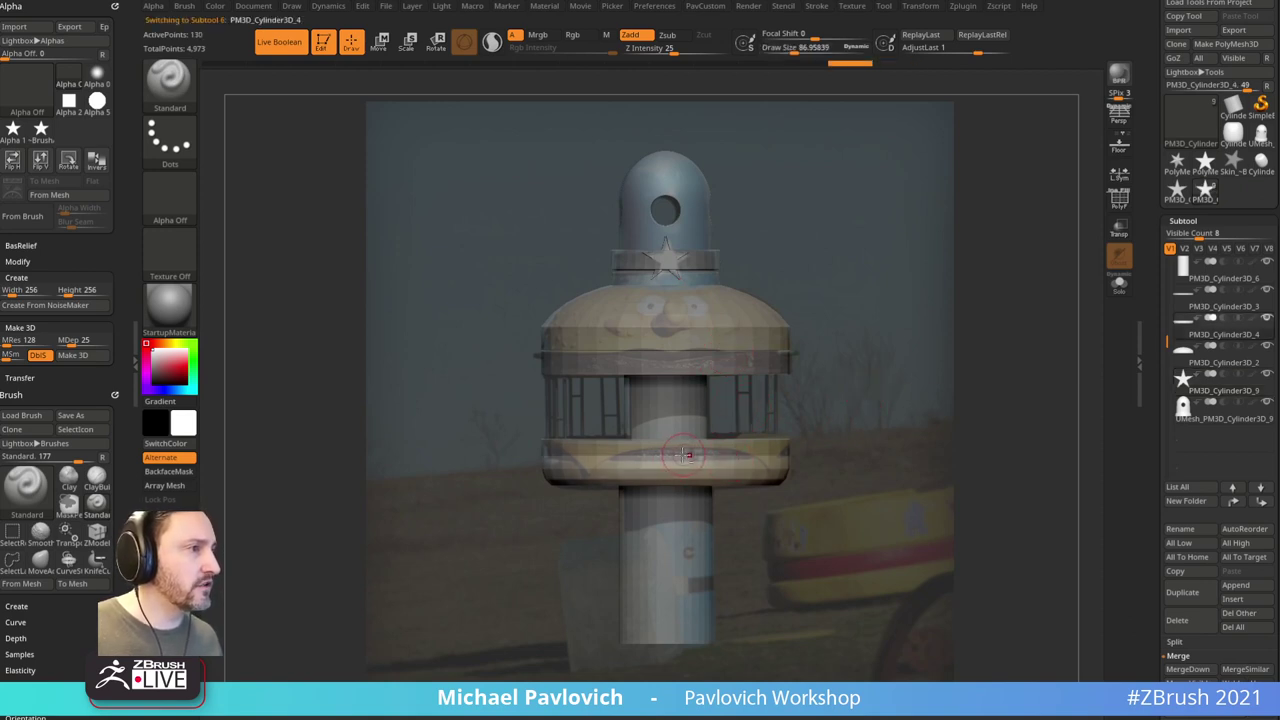
alt+click(699, 448)
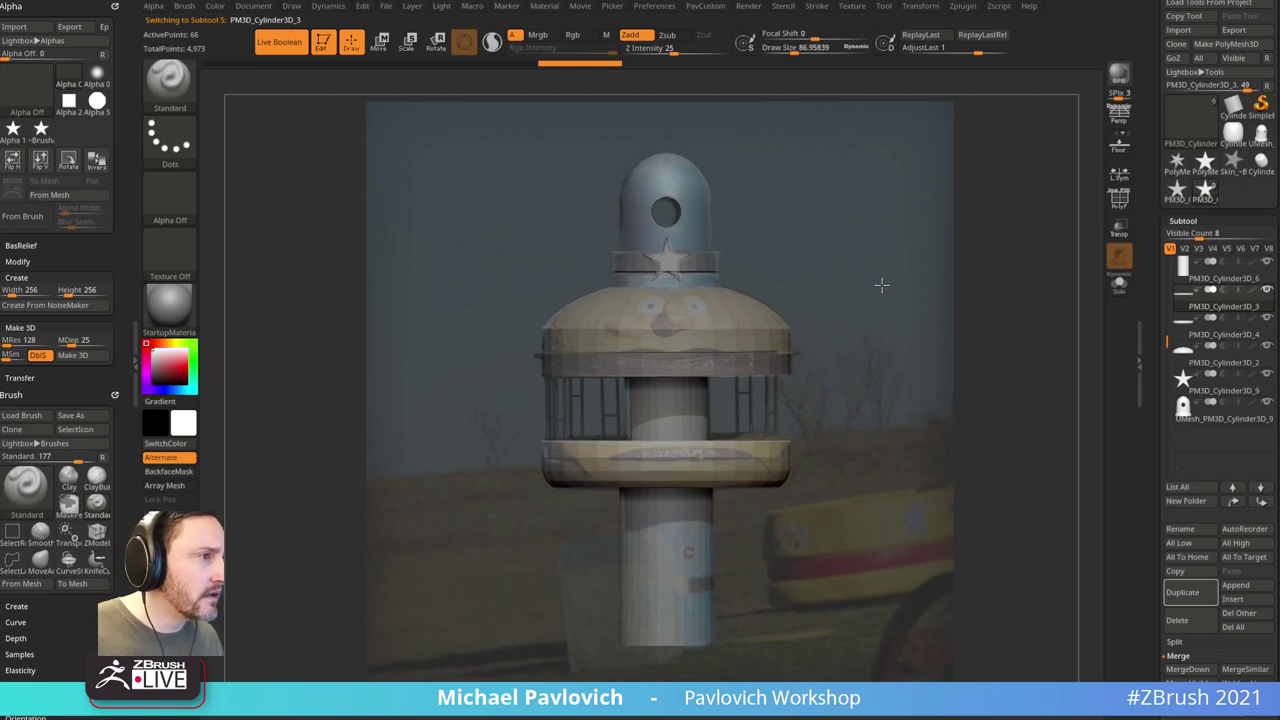
drag(880, 283, 884, 283)
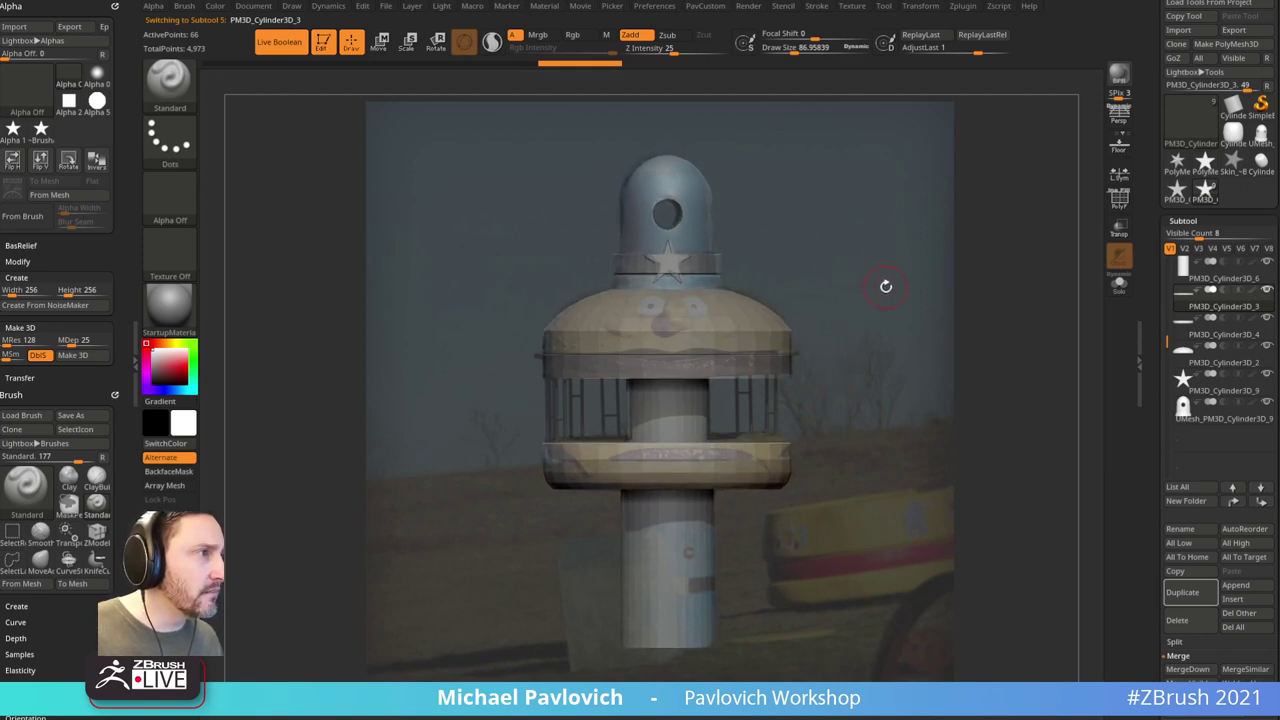
Step: Turn Live Boolean off, and show the camera timeline briefly before hiding it again
key(space)
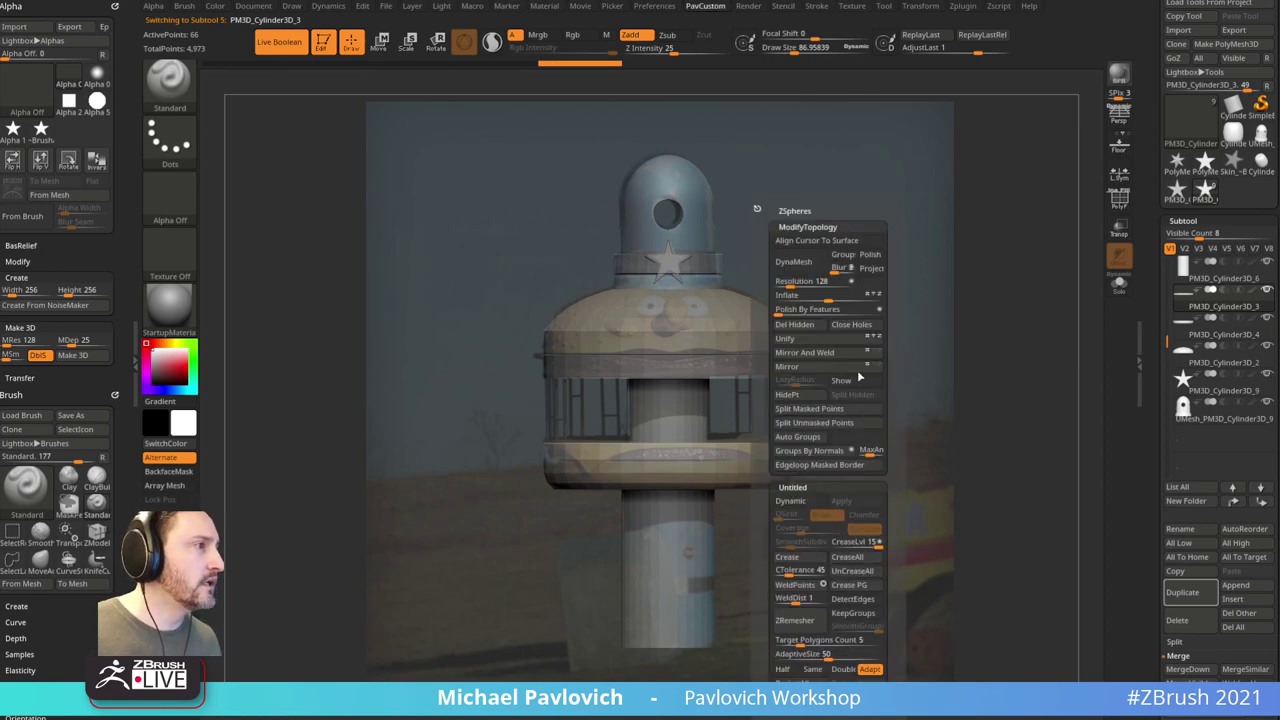
click(838, 382)
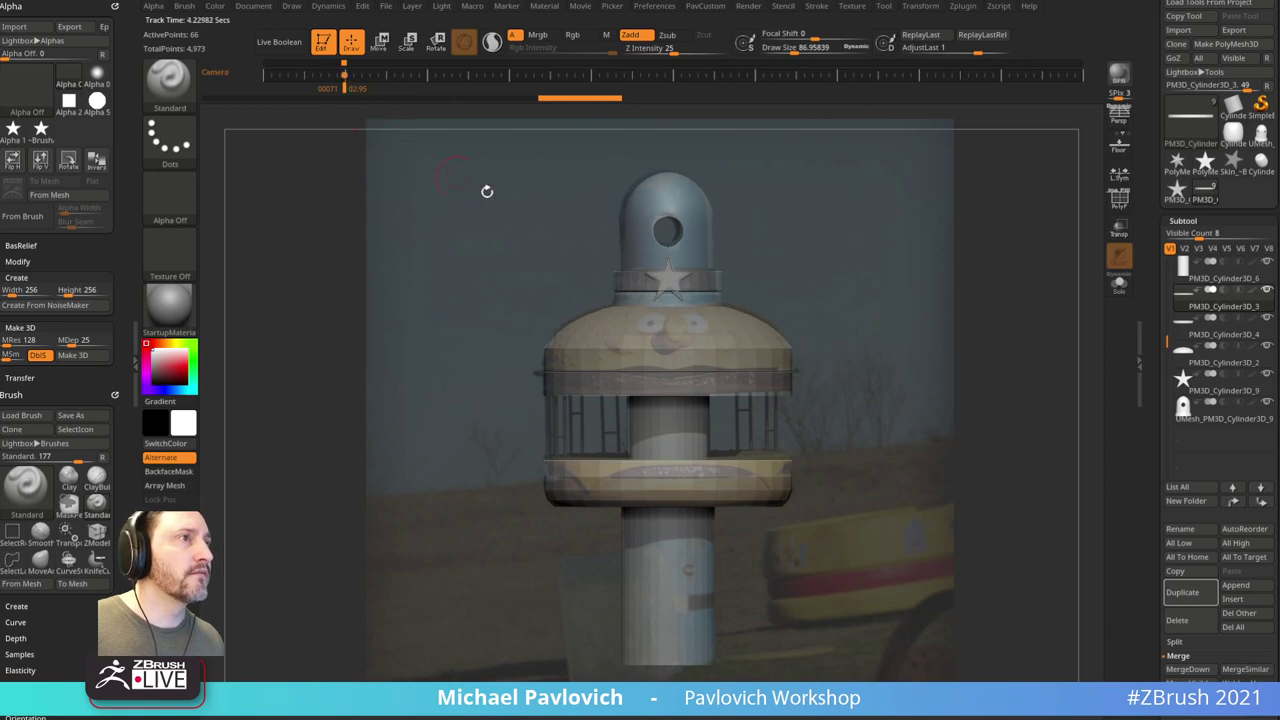
key(space)
click(808, 382)
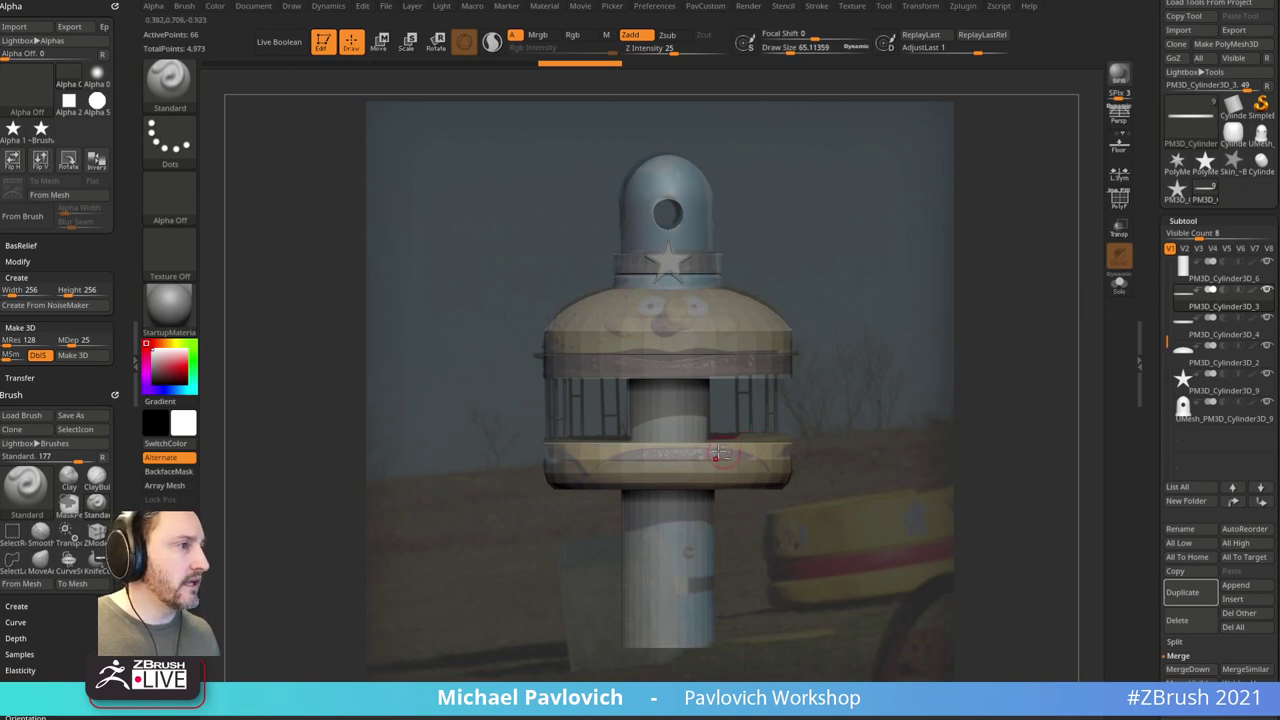
Step: Reselect the lower bun's upper slab and isolate it with Solo against the reference photo
key(s)
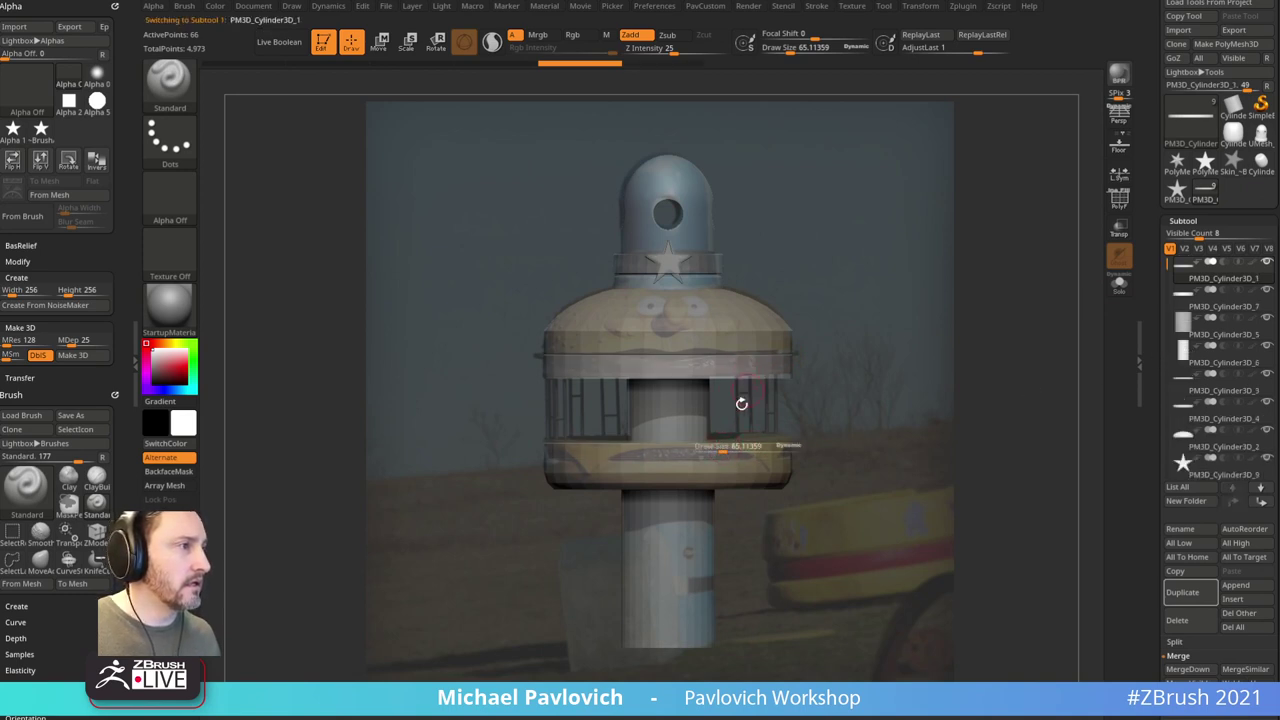
alt+click(691, 450)
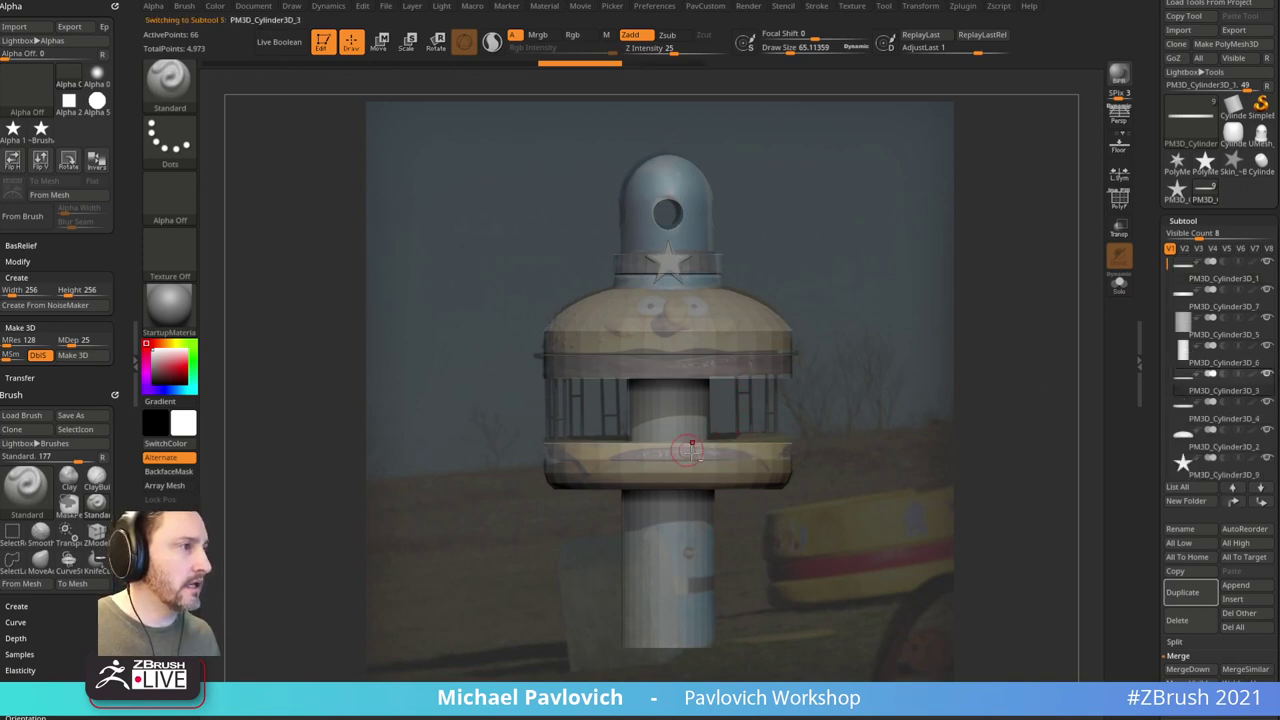
click(1119, 285)
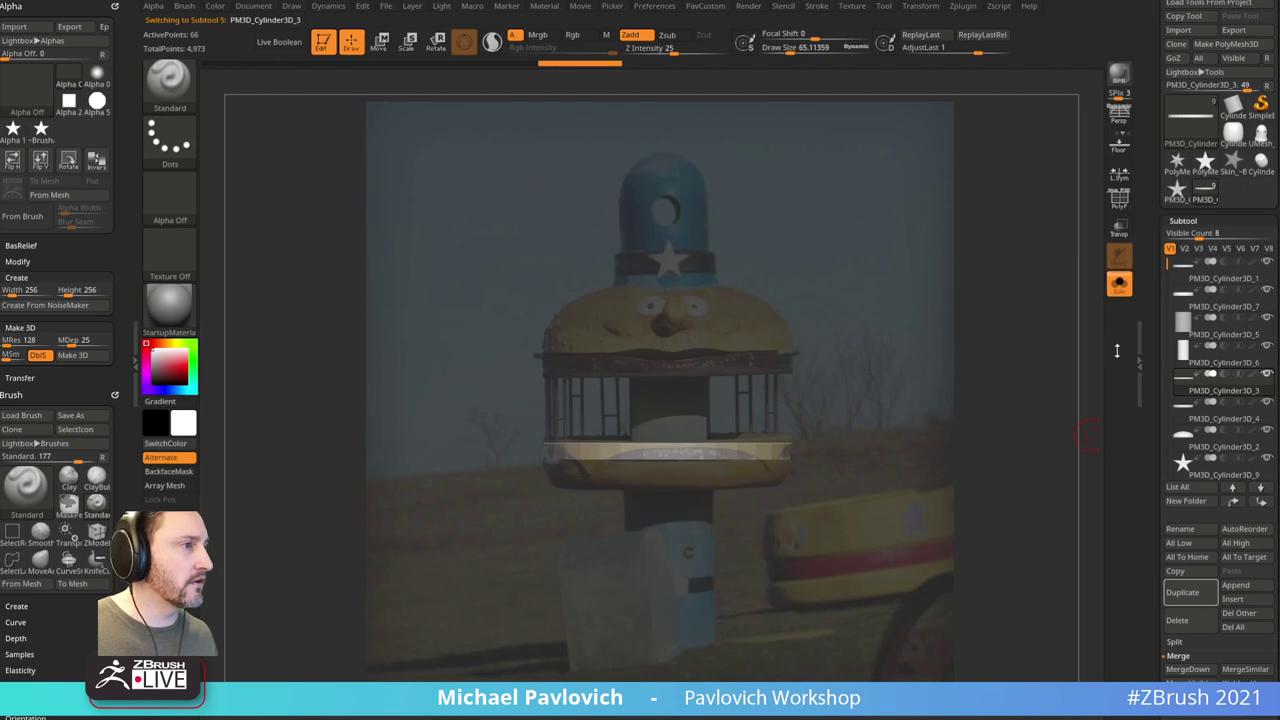
Step: Hide the other subtools and the reference photo, and insert a Plane3D subtool below PM3D_Cylinder3D_3
click(1267, 374)
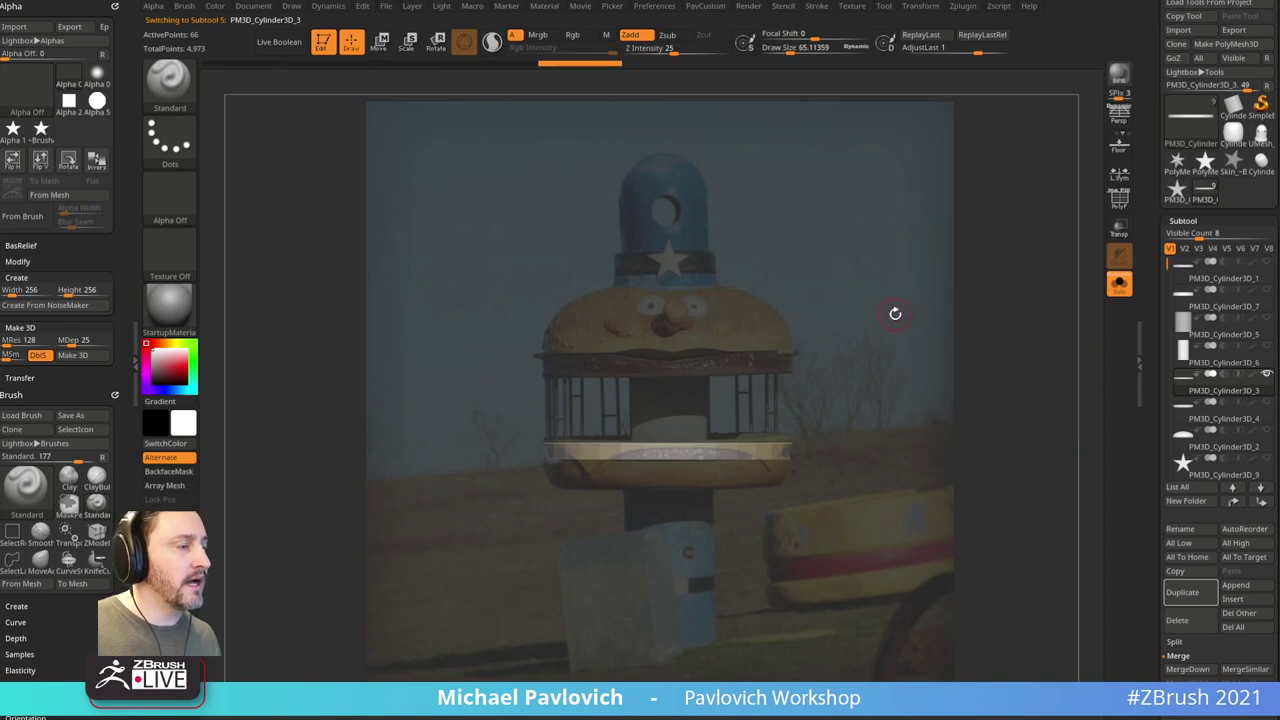
key(shift+z)
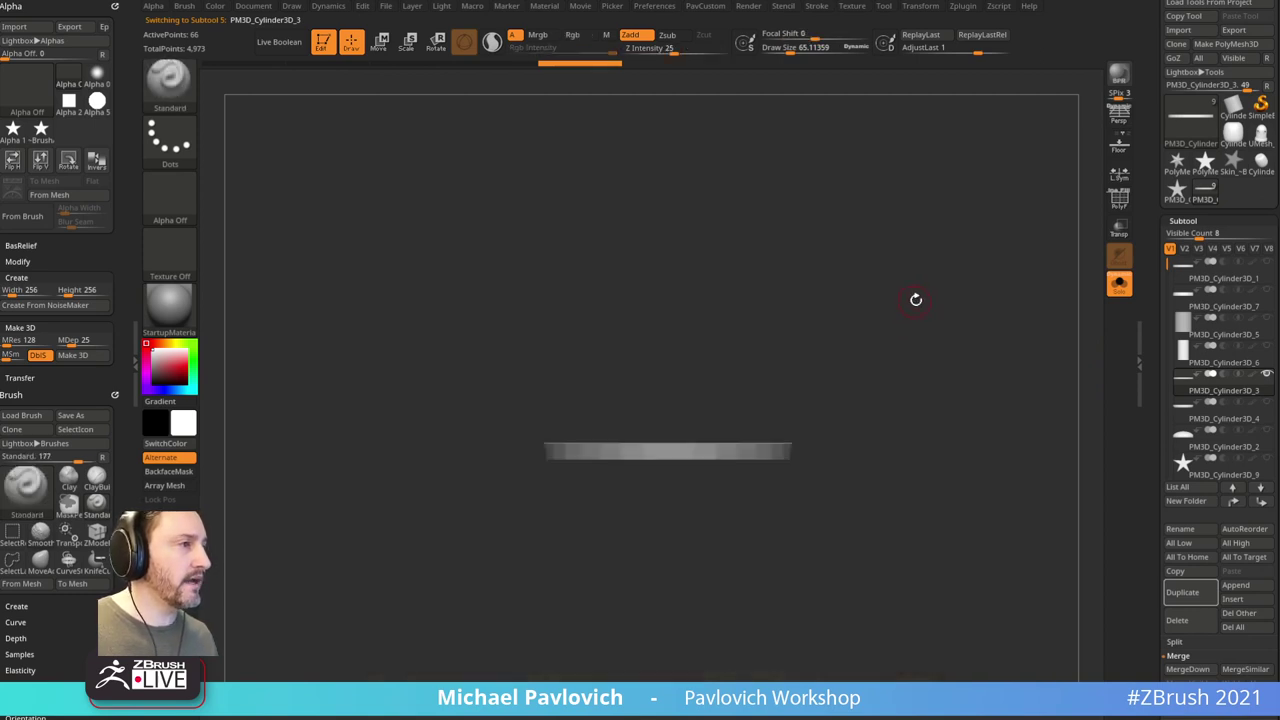
drag(915, 299, 917, 366)
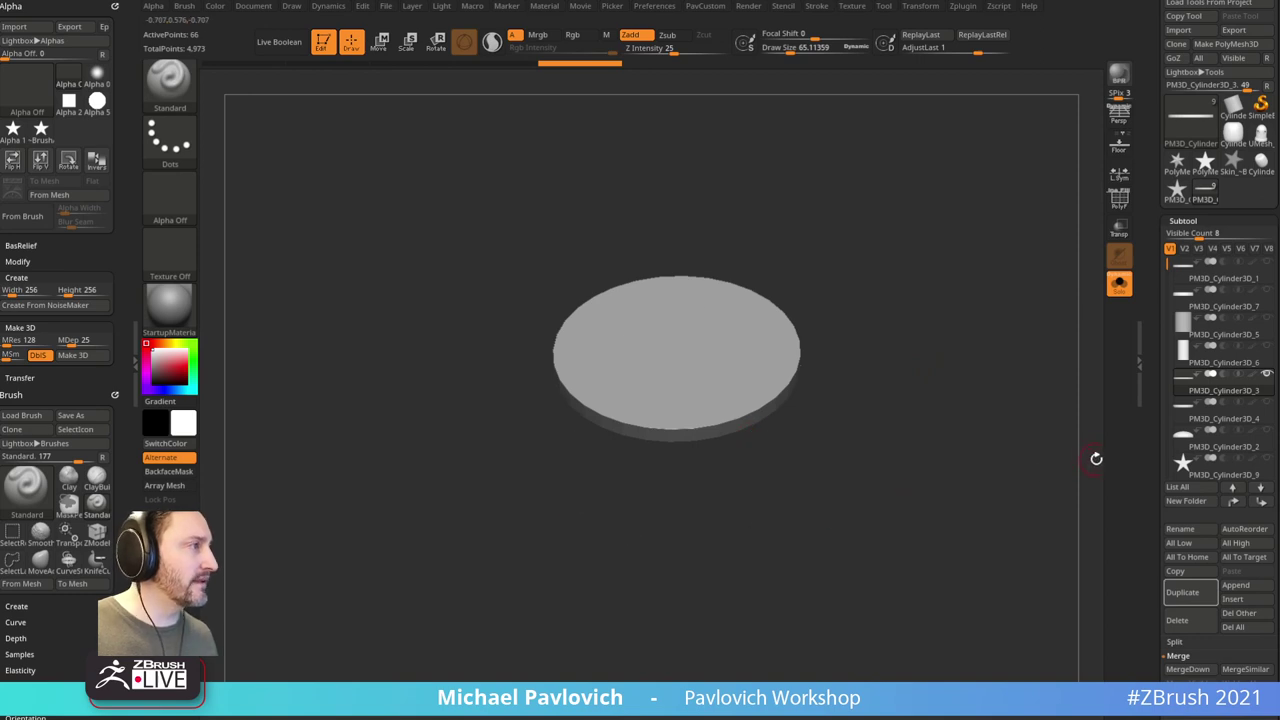
click(1232, 599)
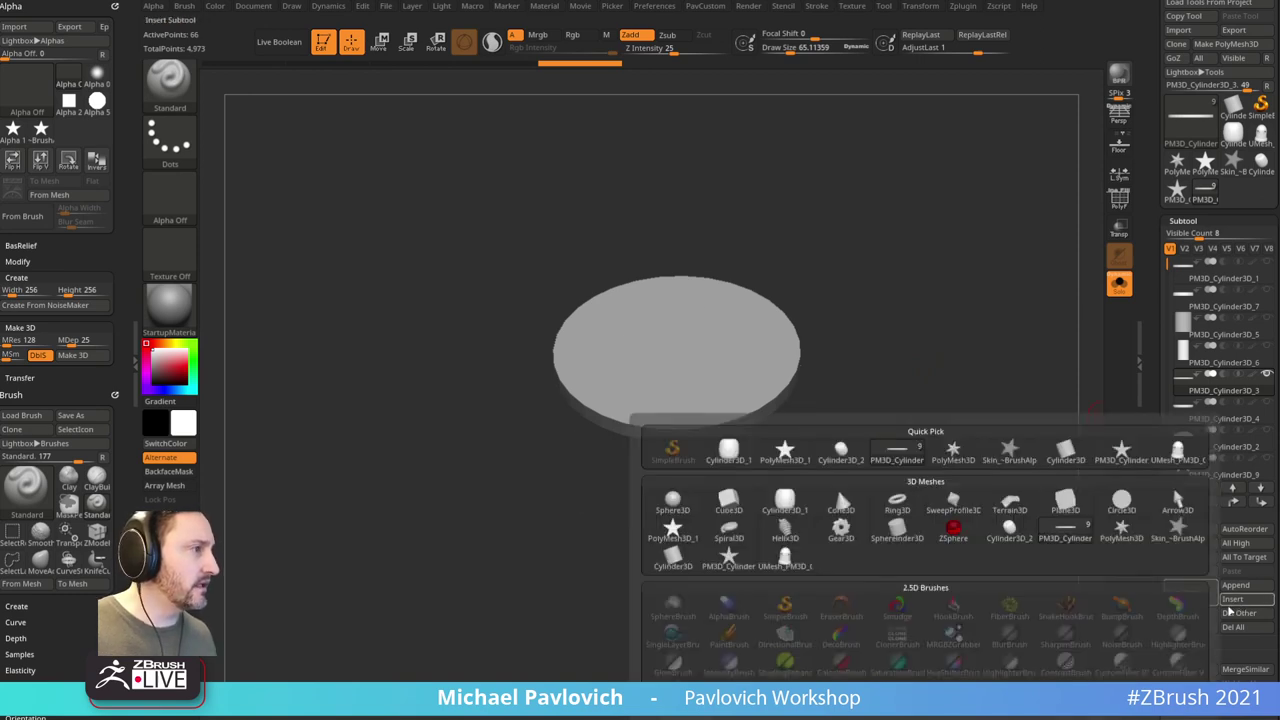
click(1062, 506)
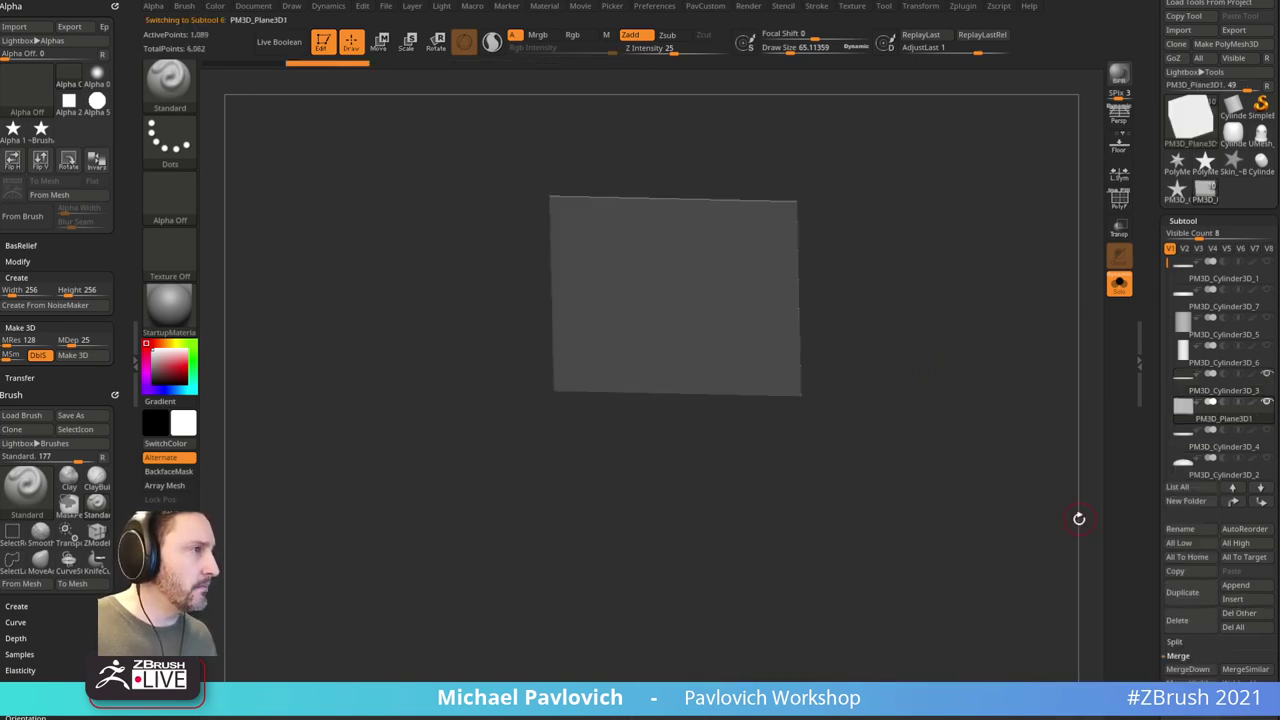
Step: Try to rotate the upright plane about the gizmo beside the bun slab
drag(1059, 379, 931, 331)
key(w)
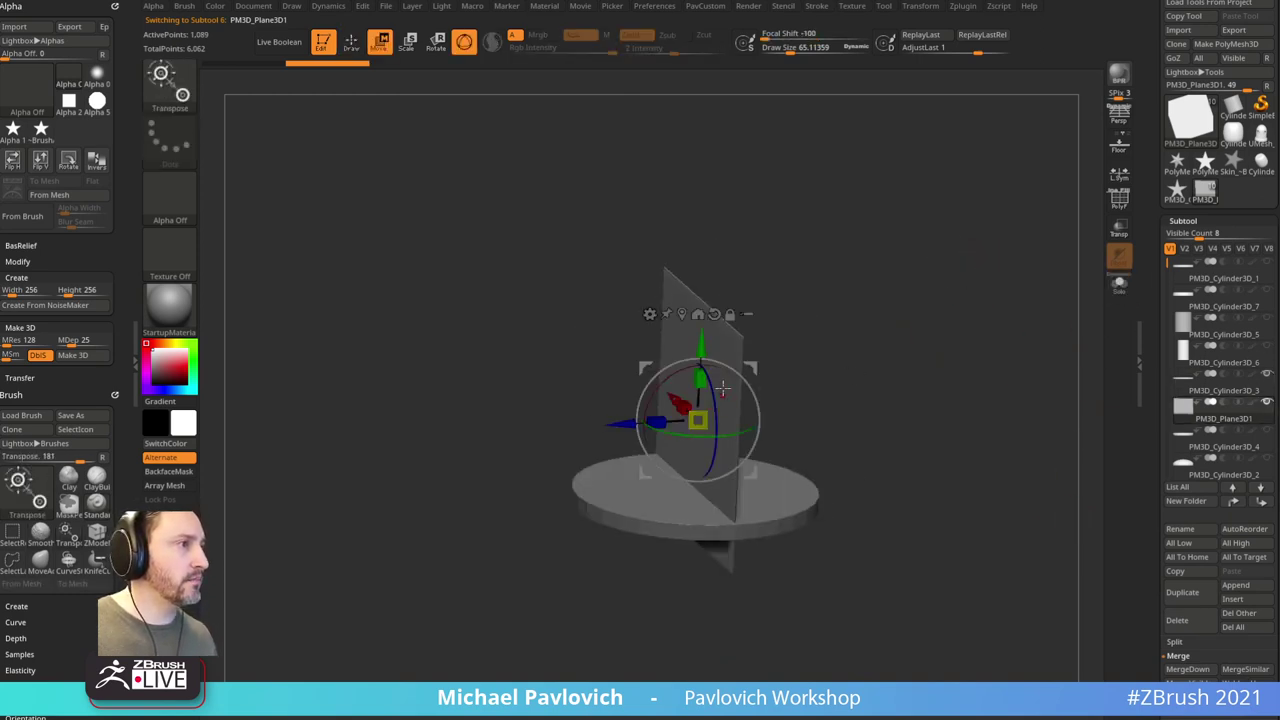
drag(858, 348, 866, 322)
drag(710, 372, 740, 454)
key(ctrl+z)
drag(879, 346, 1037, 374)
key(q)
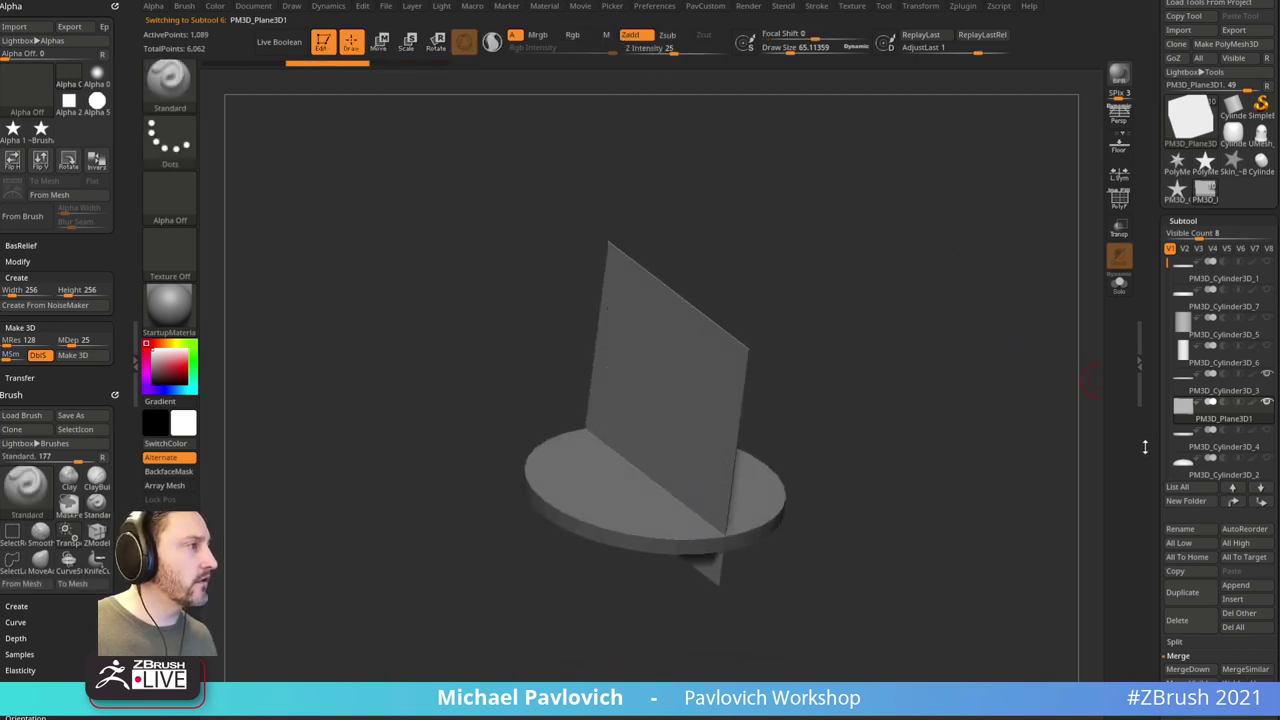
Step: Turn on Dynamic Subdiv for the plane and set its Thickness to 0.01444
drag(1144, 446, 1146, 248)
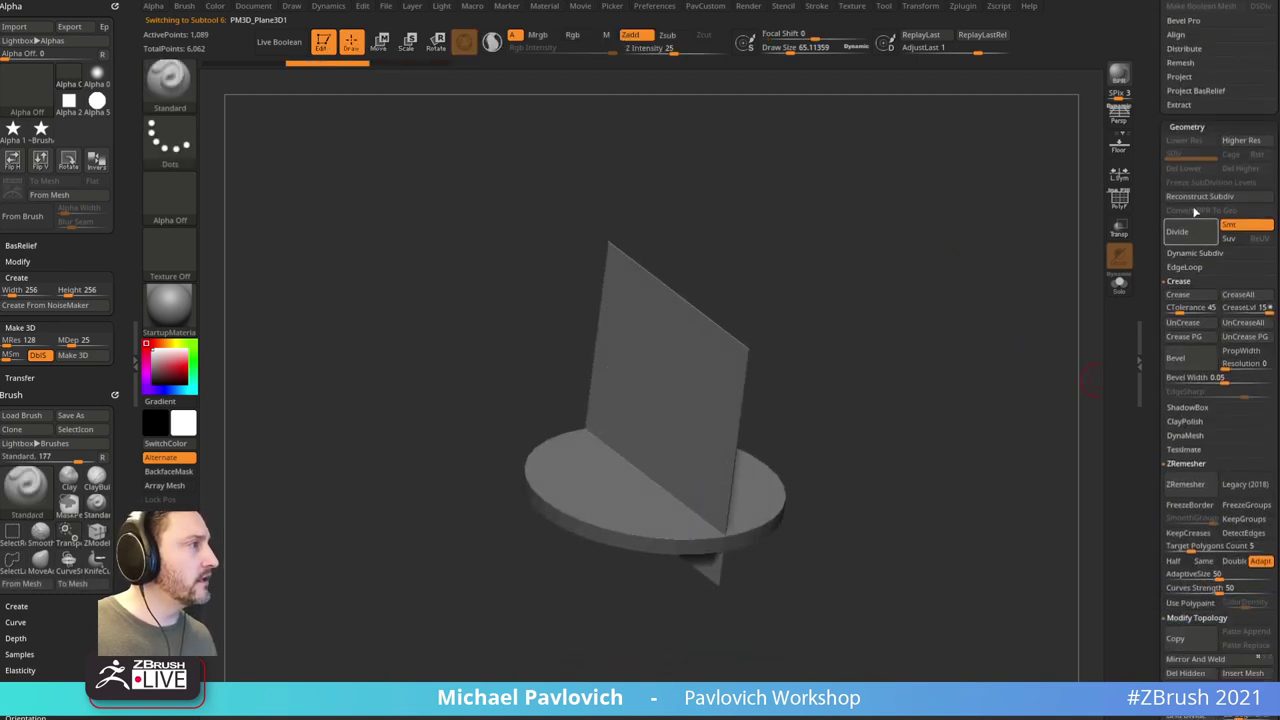
click(1195, 253)
click(1190, 267)
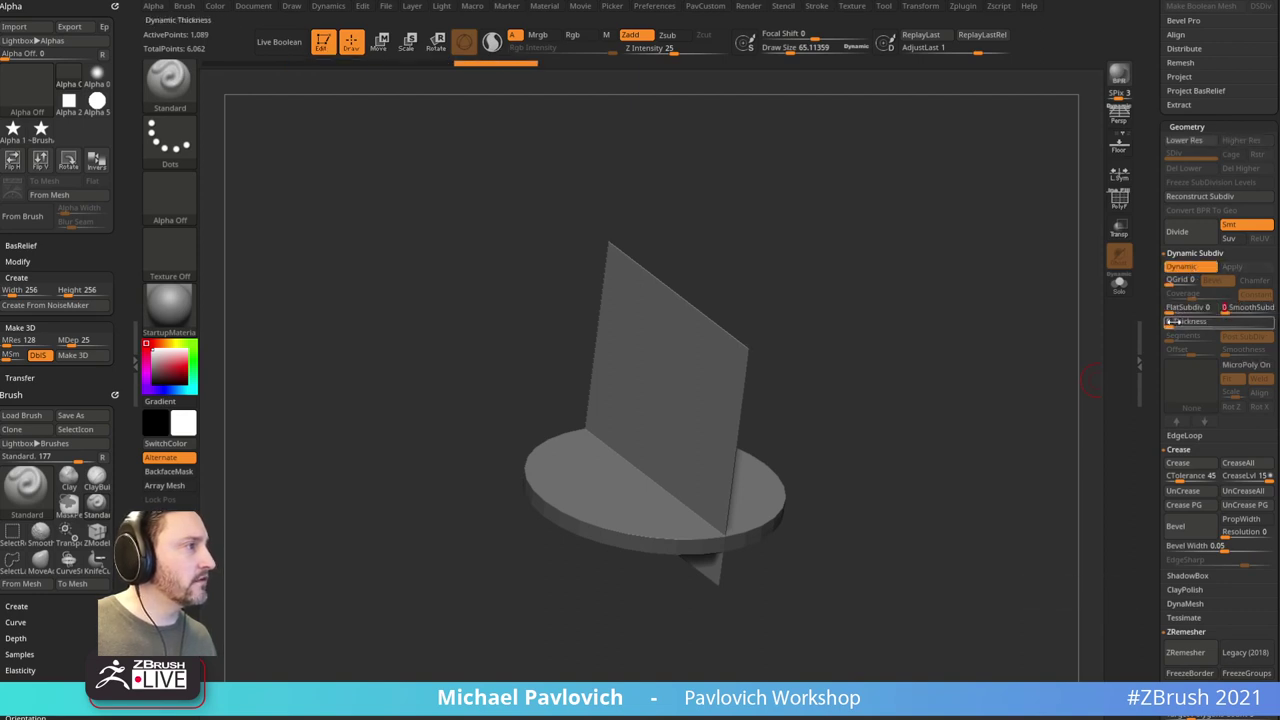
drag(1170, 325, 1204, 322)
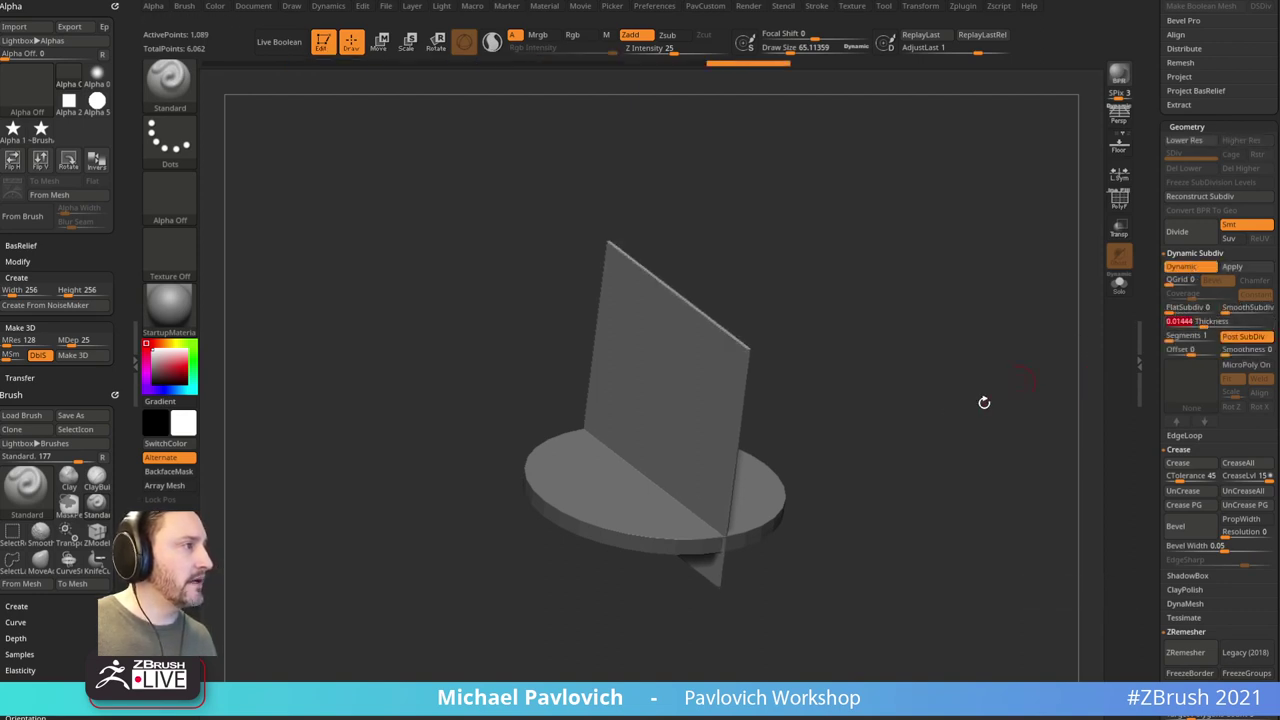
drag(983, 400, 1054, 306)
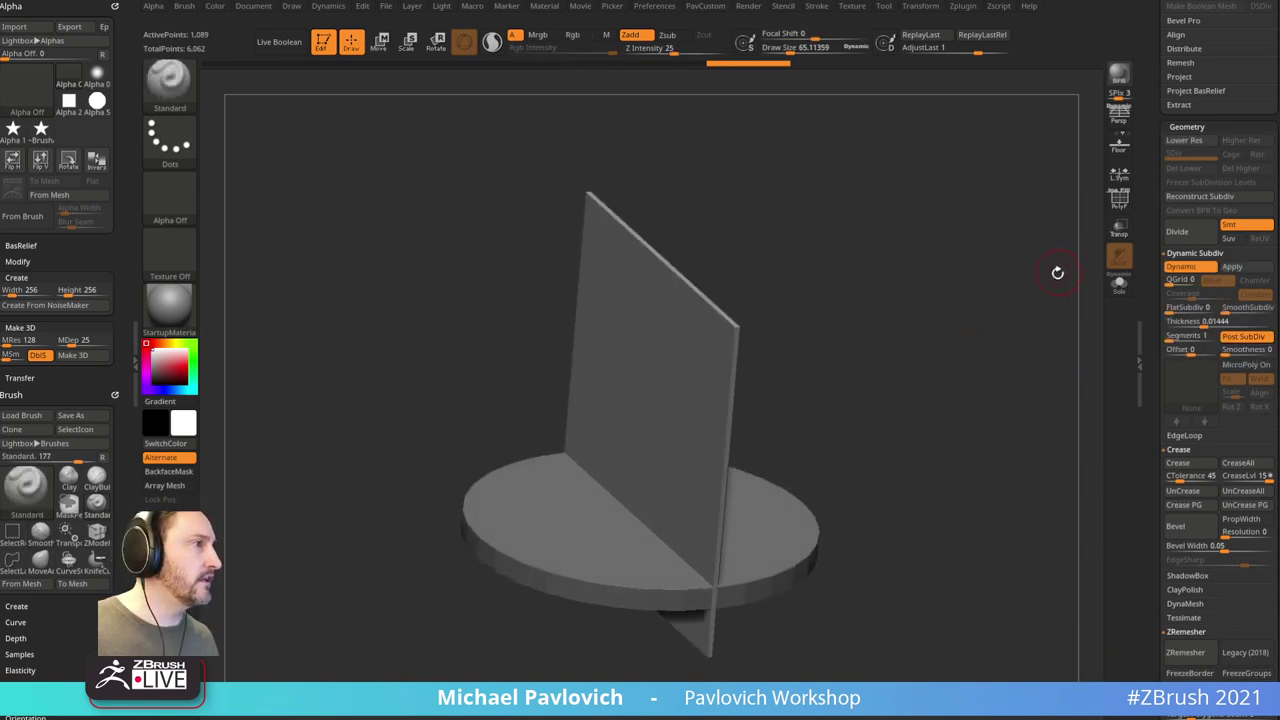
Step: Lay the thin plane flat above the bun slab and show the reference photo again
shift+drag(987, 307, 751, 506)
key(w)
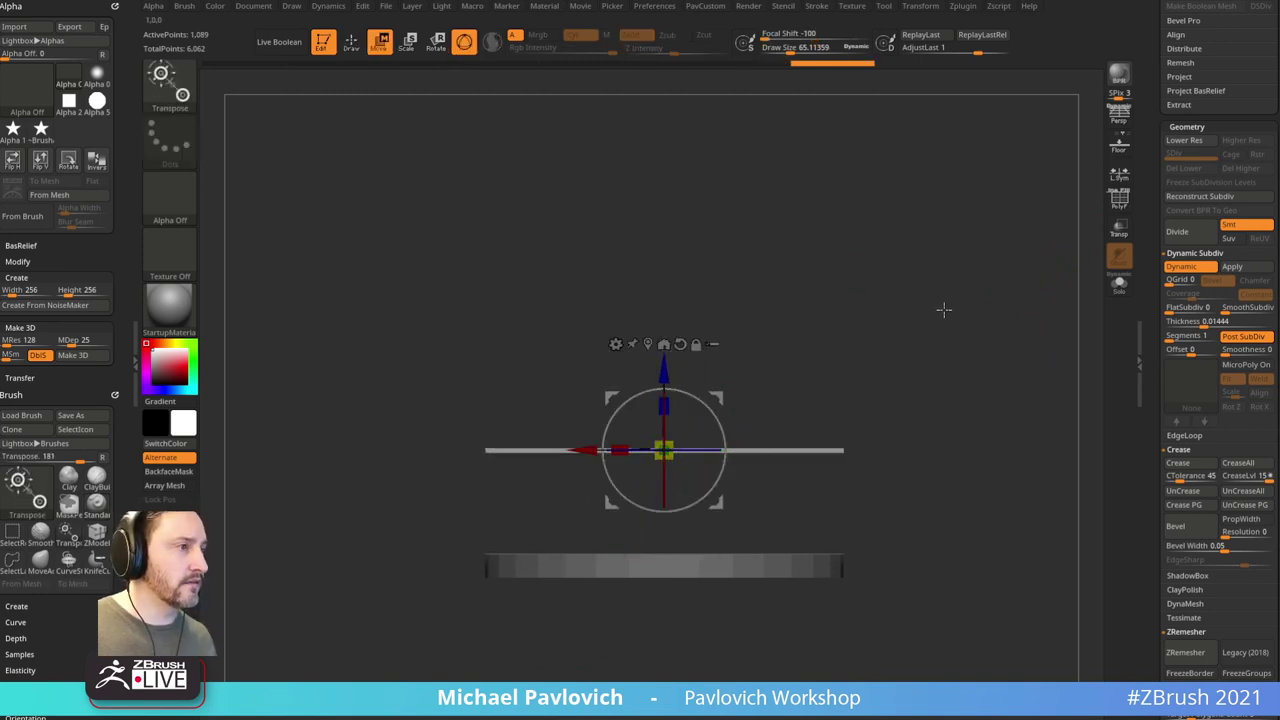
key(shift+z)
alt+drag(853, 376, 830, 431)
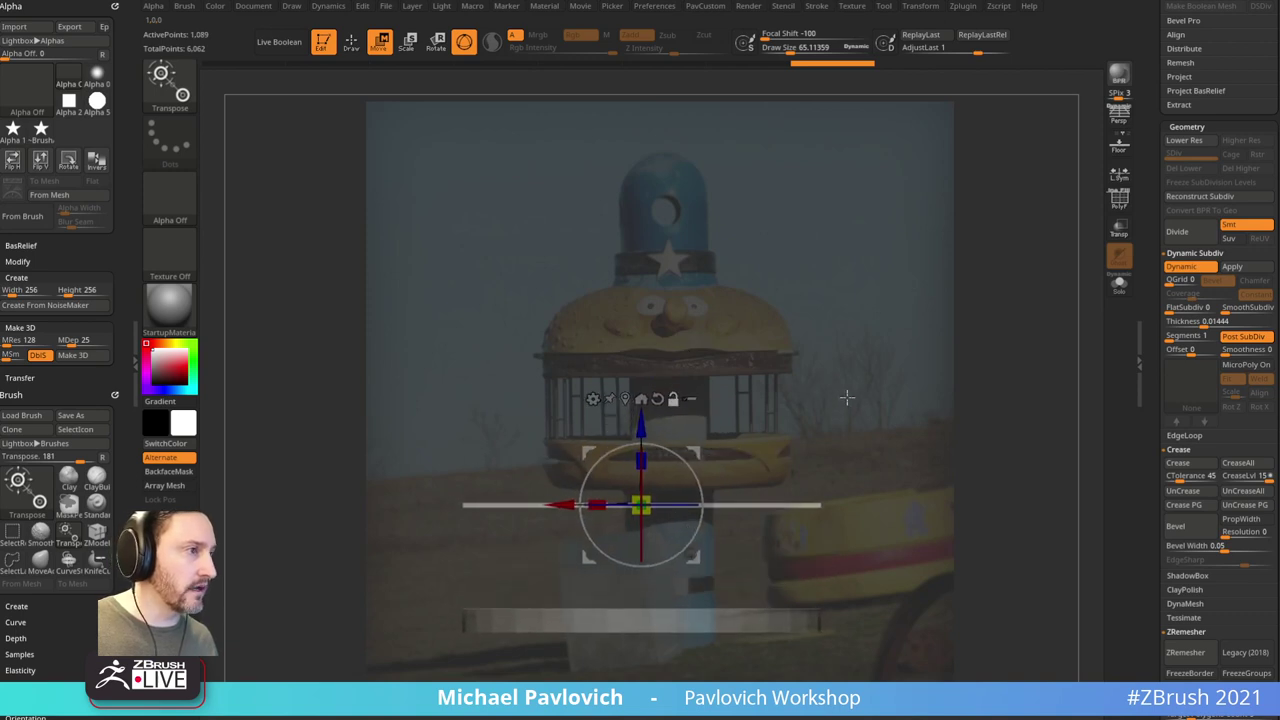
alt+drag(853, 381, 925, 430)
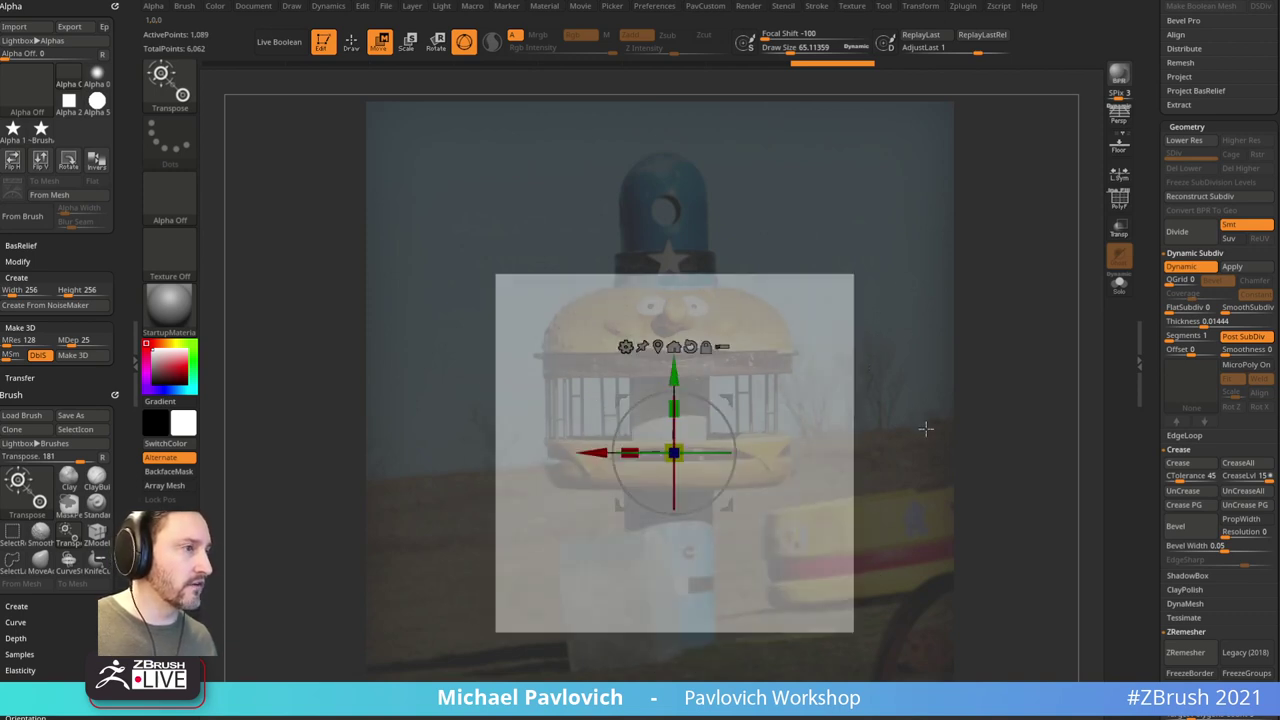
Step: Try the flat plane turned 45 degrees about its centre
drag(718, 398, 741, 452)
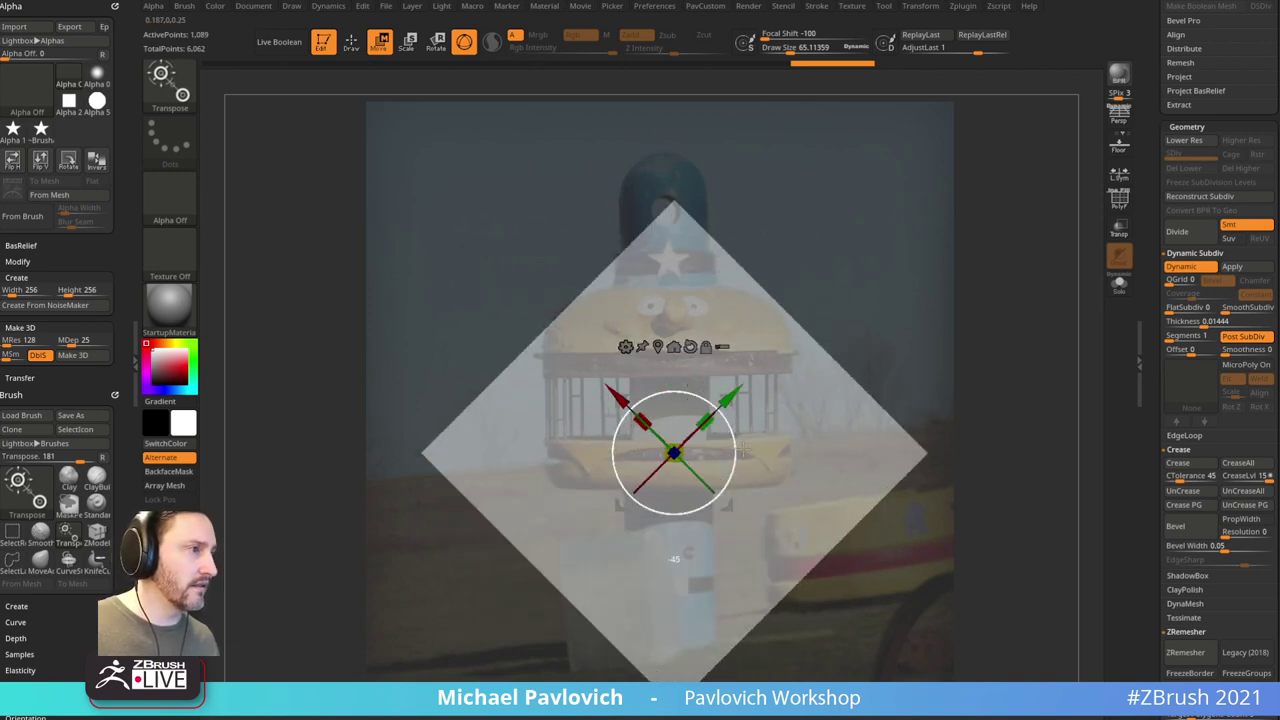
key(q)
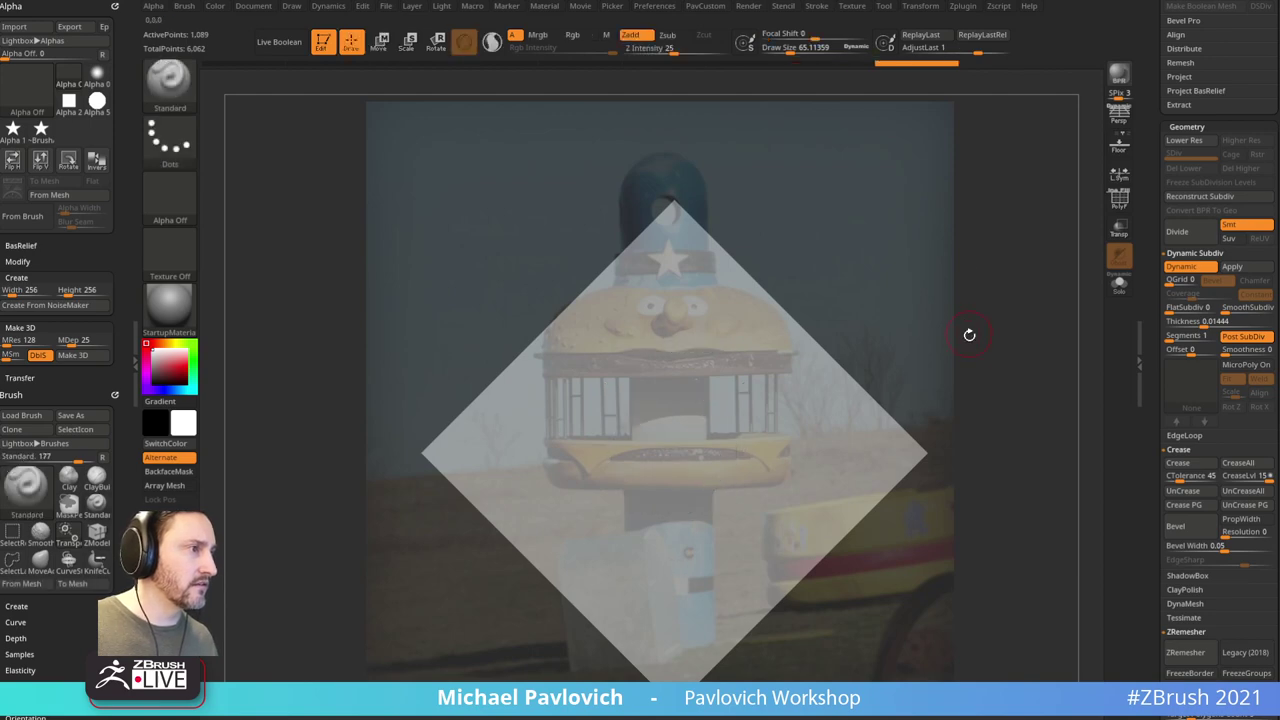
drag(976, 379, 967, 403)
key(w)
drag(727, 421, 738, 456)
drag(674, 555, 668, 546)
key(q)
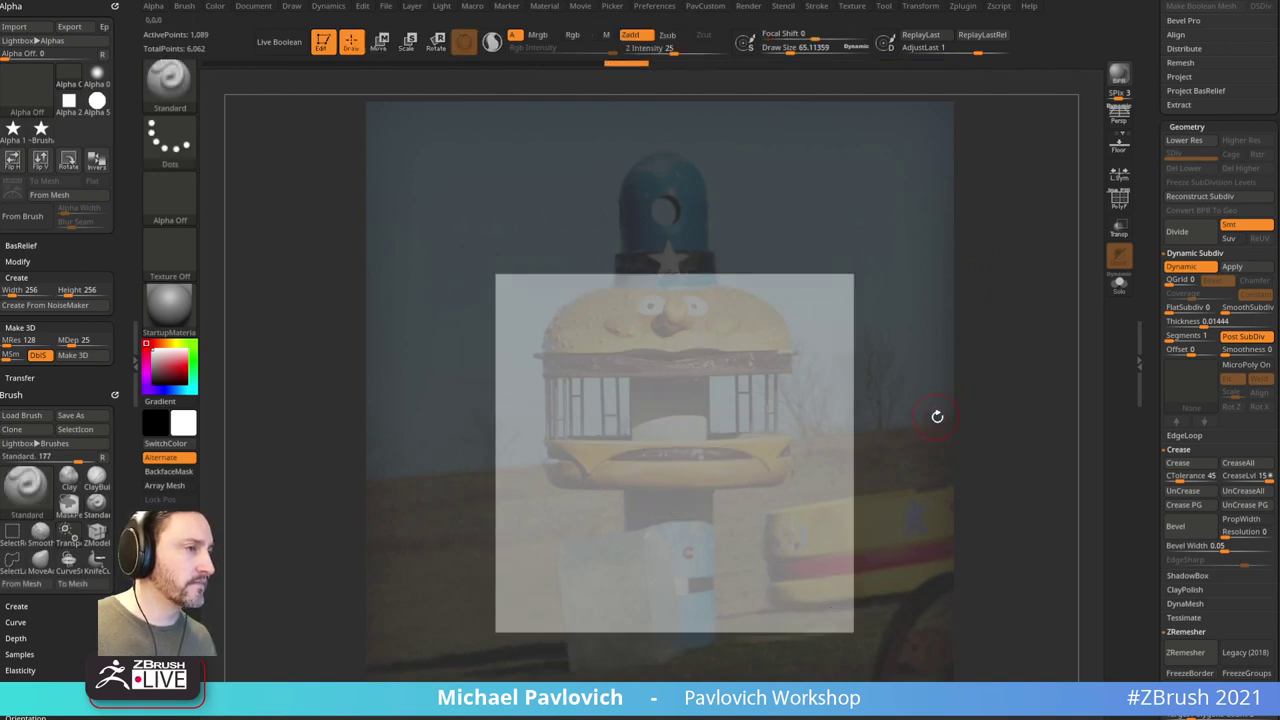
Step: Select the bun slab beneath the plane and turn on its polyframe display
drag(937, 416, 936, 286)
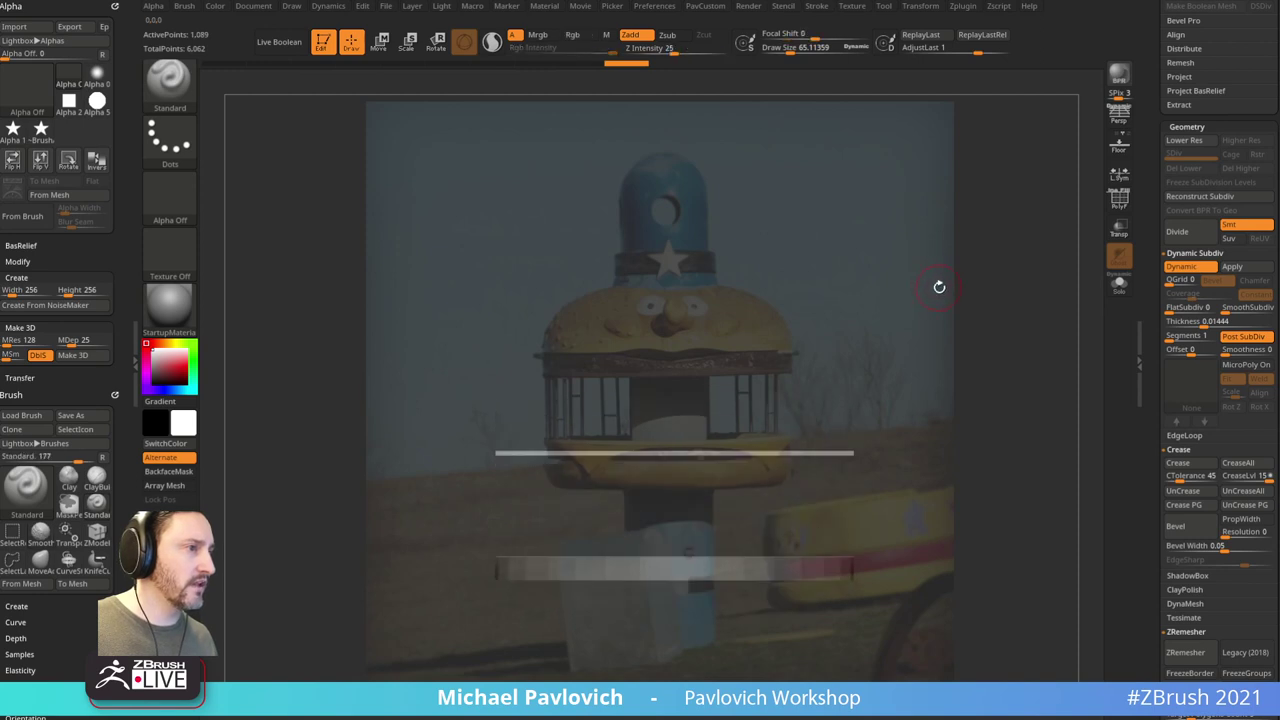
drag(823, 546, 923, 411)
alt+click(797, 525)
drag(850, 500, 1097, 314)
click(1119, 200)
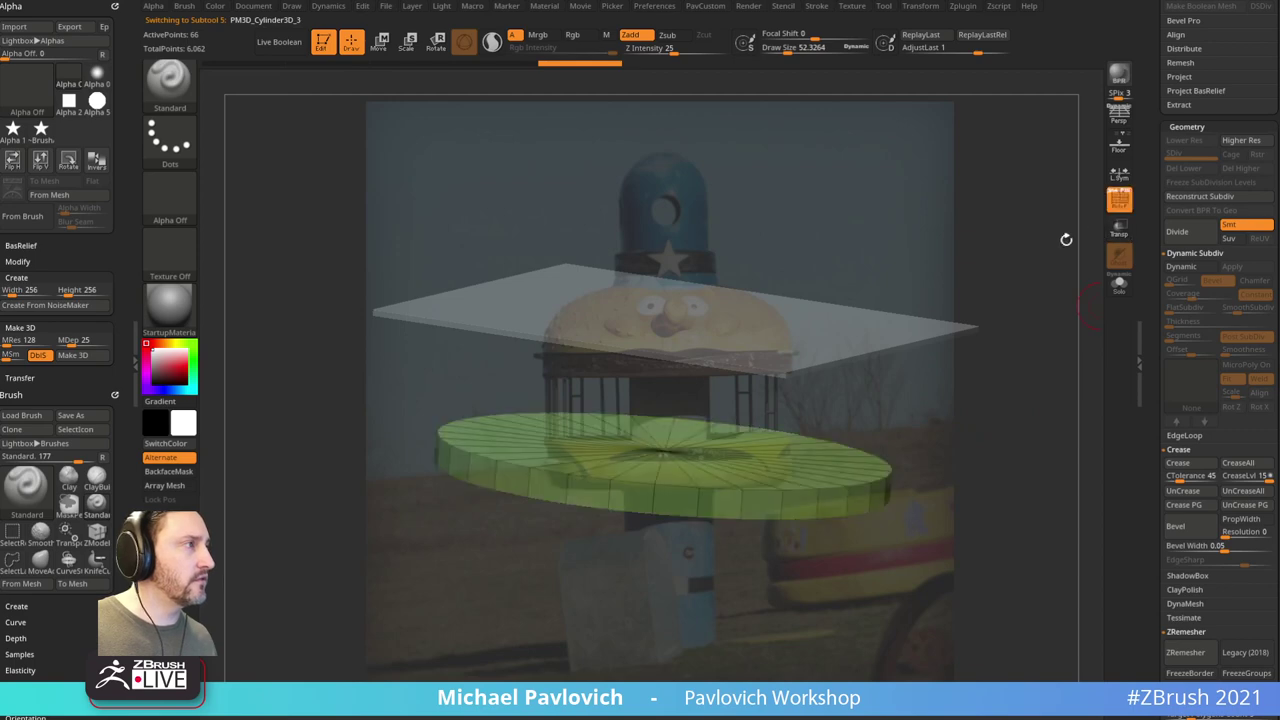
Step: Hide the reference photo and split the slab's faces and side into polygroups with Groups By Normals
key(shift+z)
drag(1003, 431, 1029, 383)
key(2)
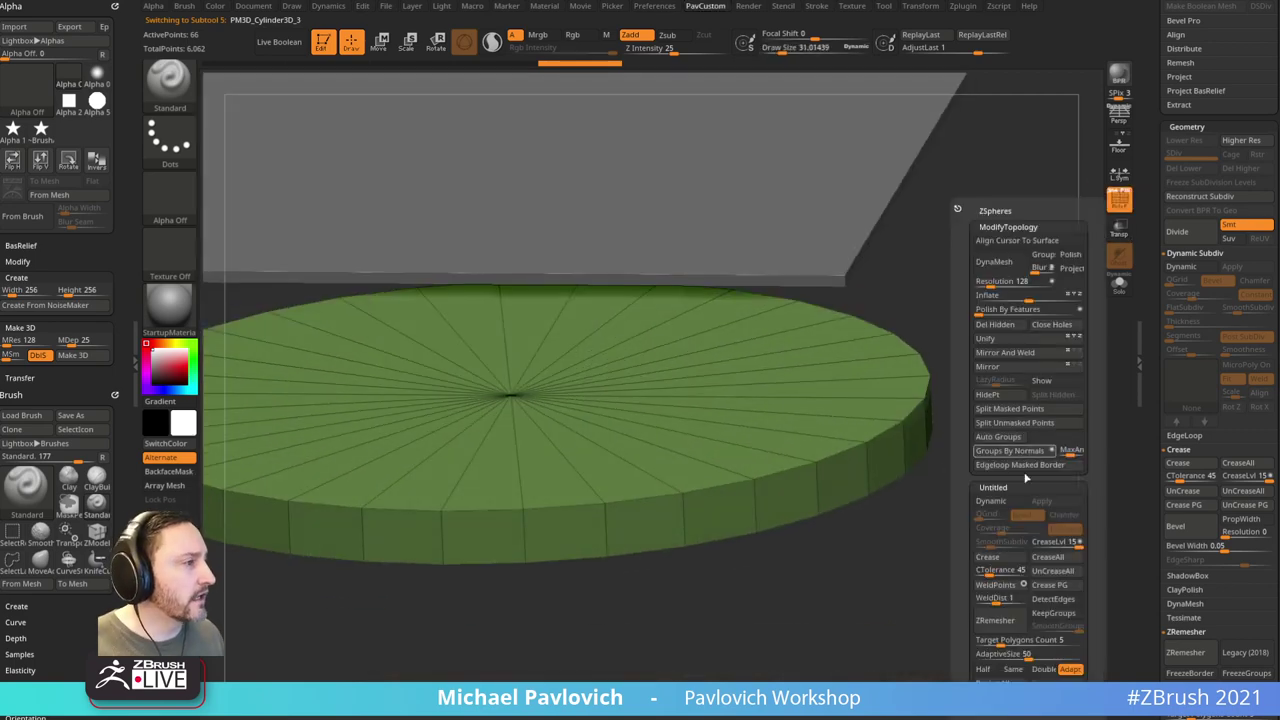
click(1012, 450)
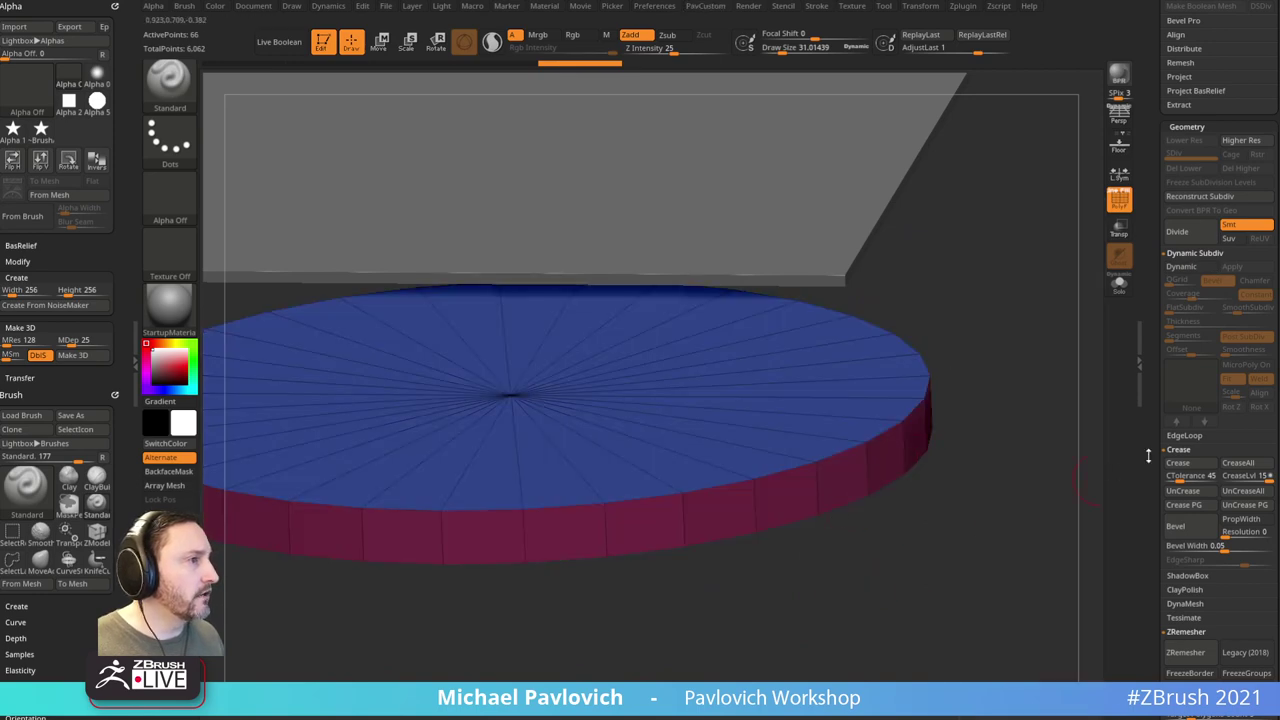
Step: Try beveling the slab's polygroup borders with a Bevel Width of 0.09956
drag(1152, 425, 1152, 344)
key(ctrl)
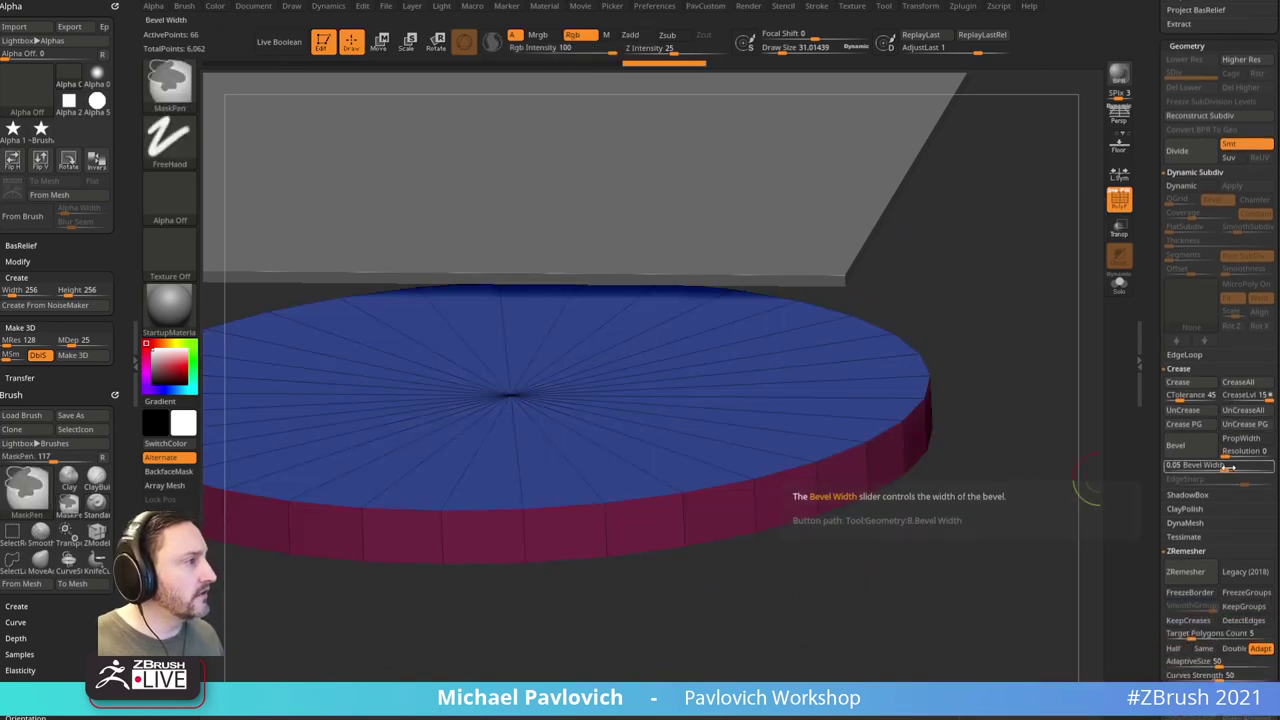
drag(1225, 467, 1240, 466)
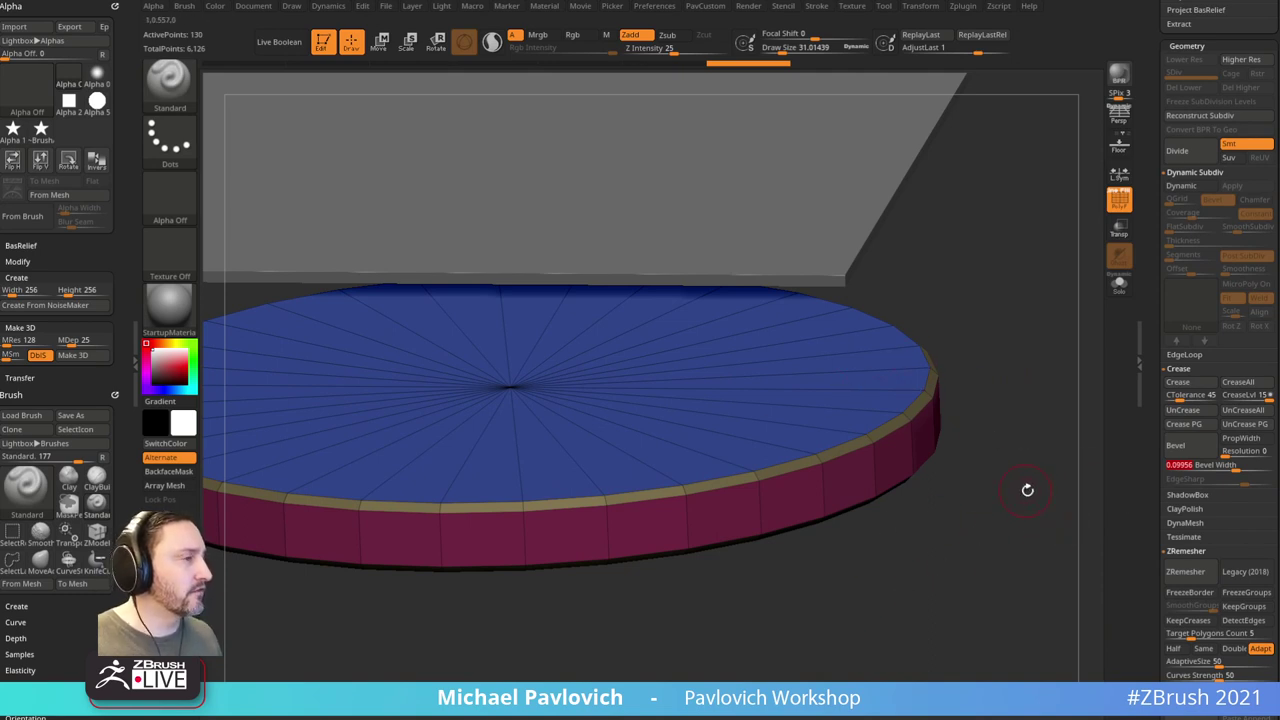
Step: Bevel the slab's upper and lower rims with the ZModeler edge Bevel action targeting EdgeLoop Complete
key(b)
key(z)
key(m)
key(space)
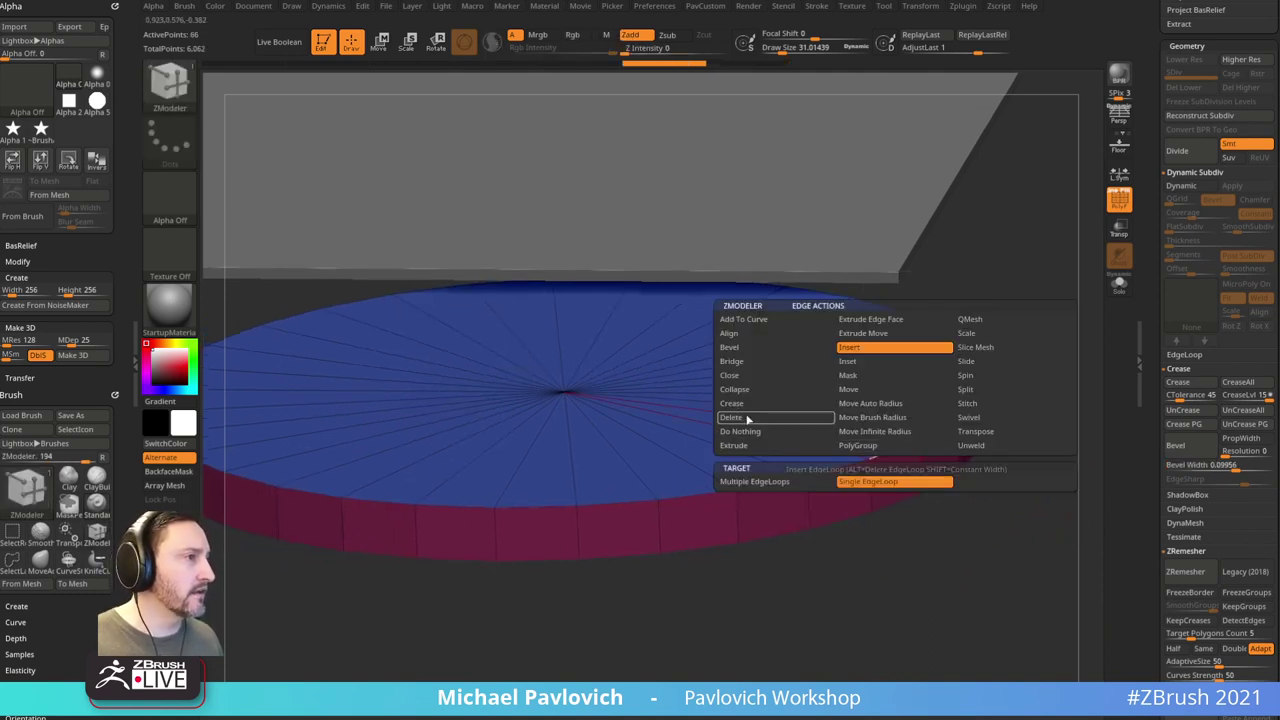
click(749, 347)
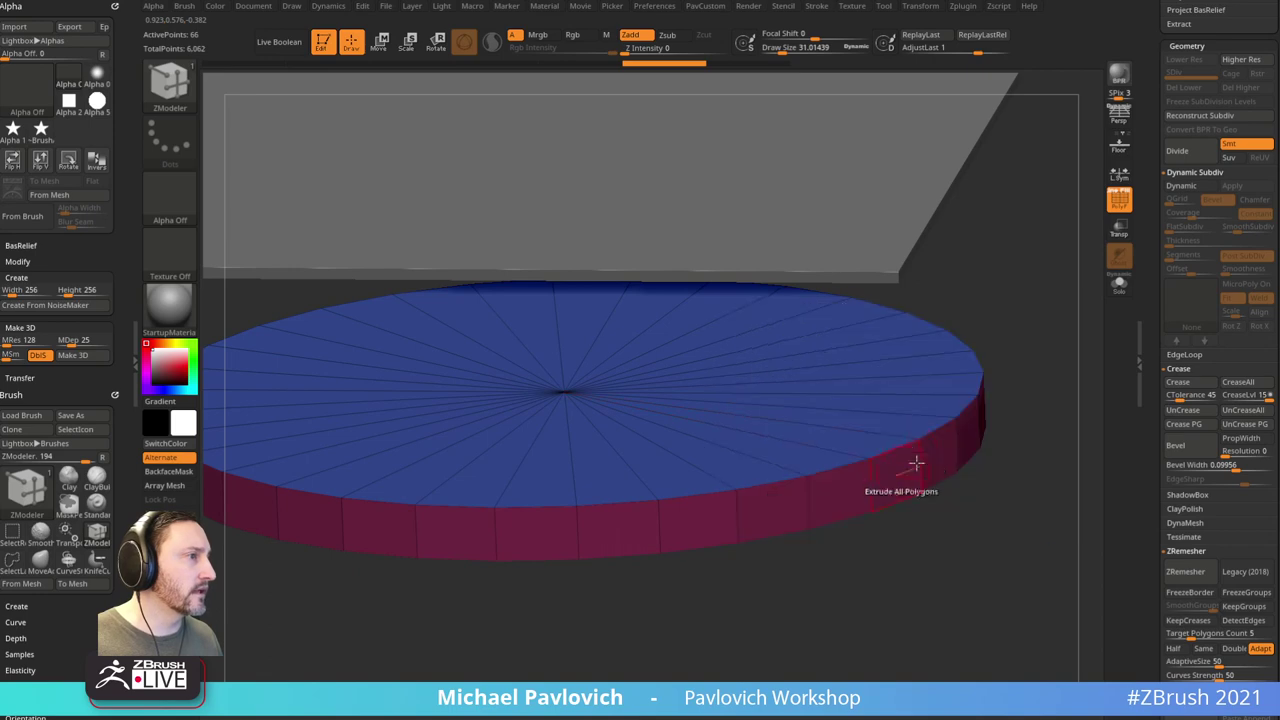
drag(908, 437, 892, 525)
drag(1080, 380, 1069, 489)
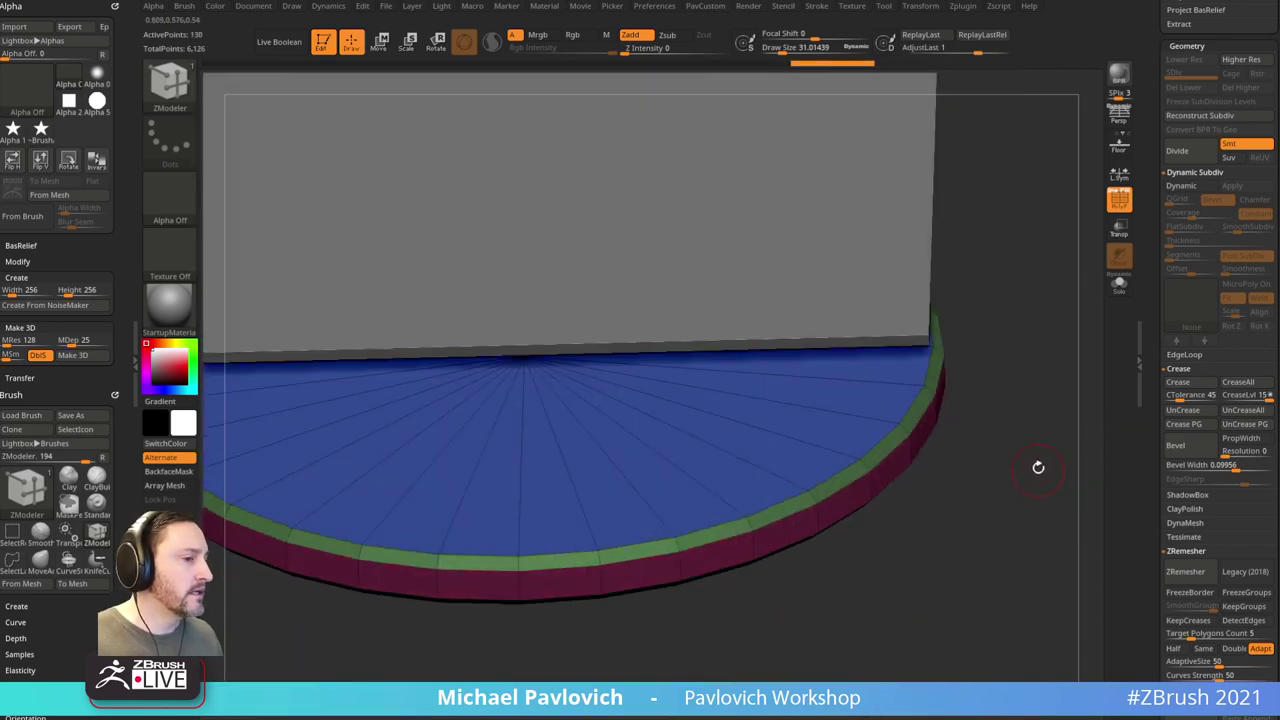
mouse_move(1028, 451)
mouse_down()
mouse_move(1037, 417)
mouse_move(1034, 474)
mouse_up()
Step: Try inserting an edge loop around the beveled rim with Multiple EdgeLoops and Interactive Elevation
key(space)
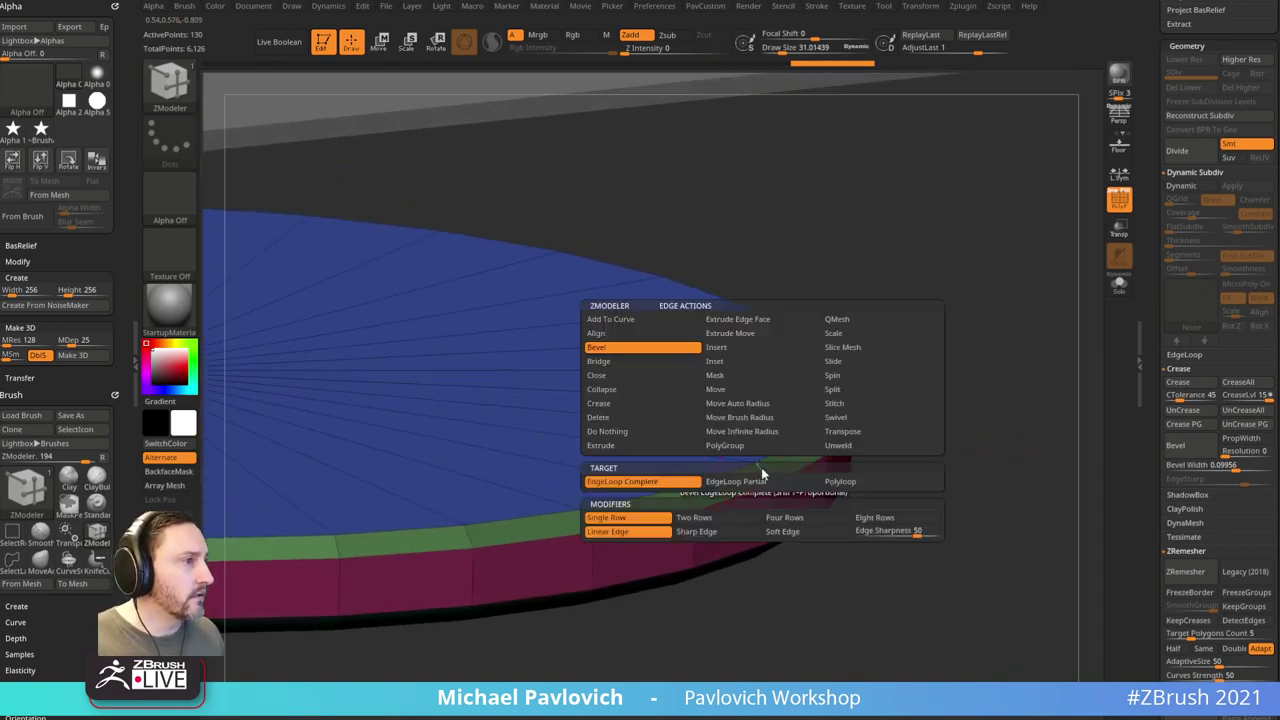
click(716, 347)
click(650, 481)
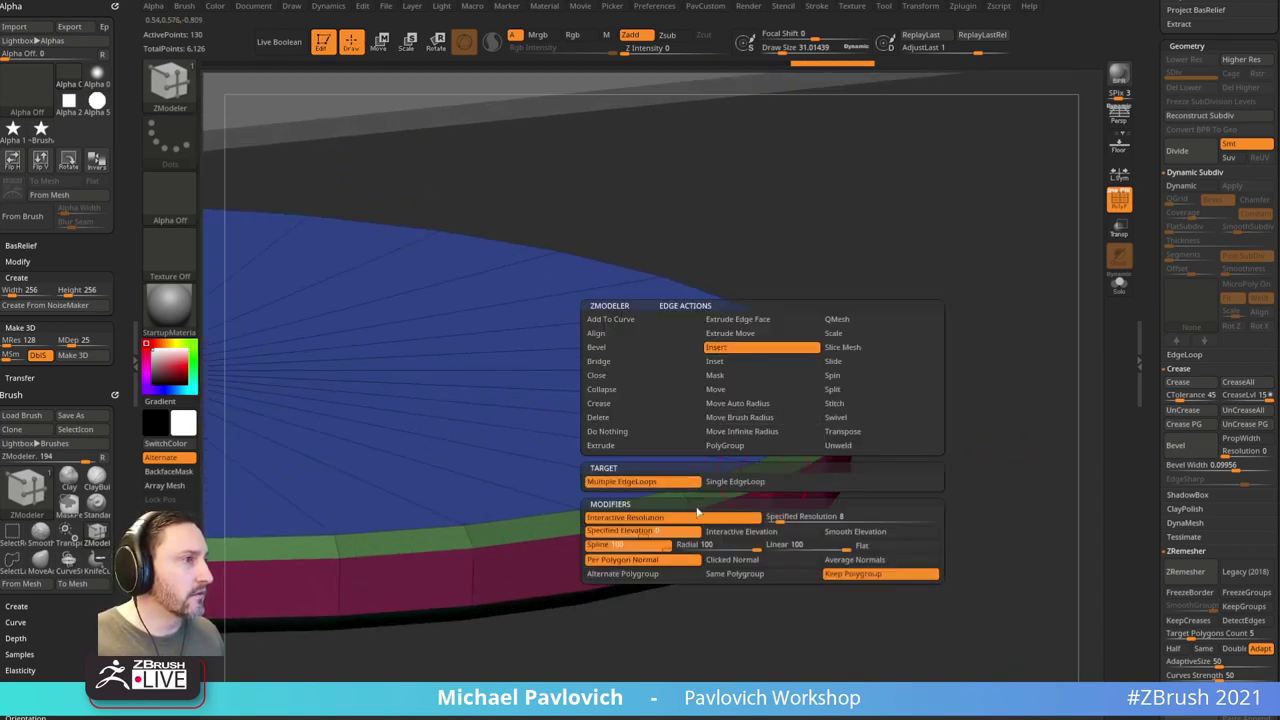
click(766, 534)
mouse_move(816, 444)
mouse_down()
mouse_move(891, 455)
mouse_move(898, 412)
mouse_move(886, 433)
mouse_move(812, 445)
mouse_up()
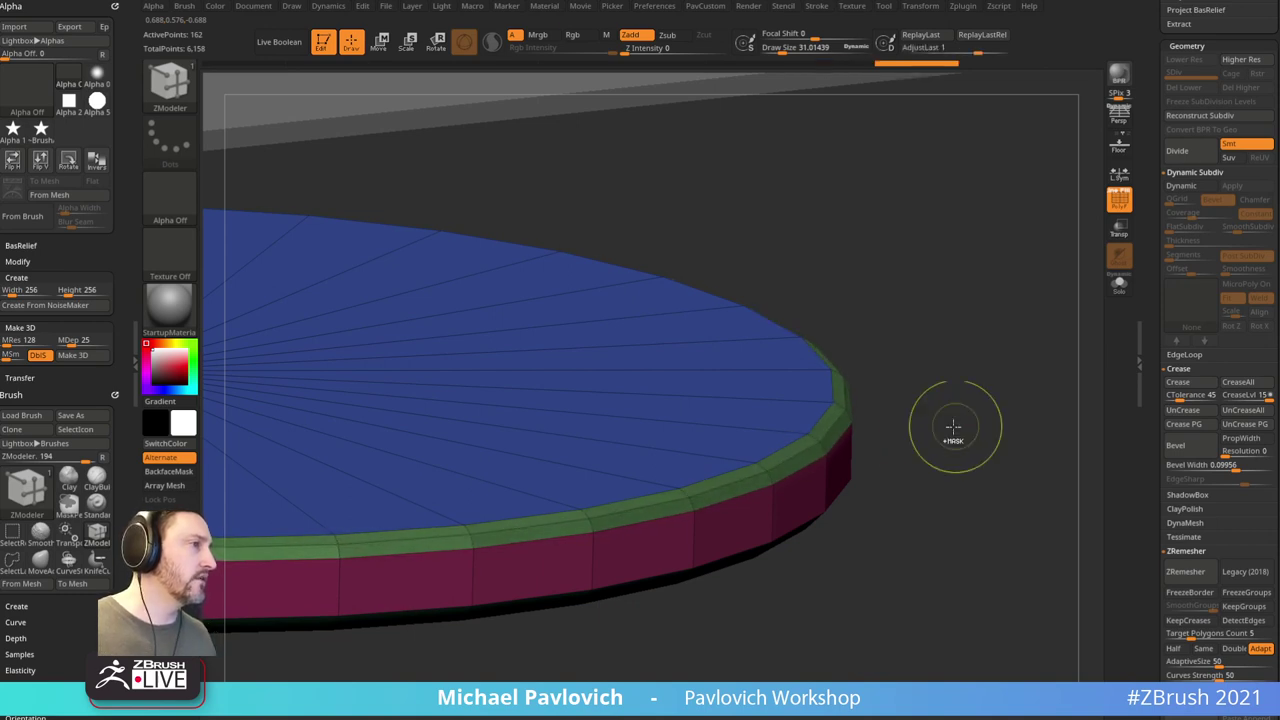
key(ctrl+z)
Step: Turn on Dynamic Subdiv for the beveled slab with SmoothSubdiv at 2
mouse_move(966, 406)
alt+mouse_down()
mouse_move(934, 404)
mouse_move(974, 420)
mouse_move(982, 372)
mouse_move(997, 409)
mouse_move(980, 420)
alt+mouse_up()
key(space)
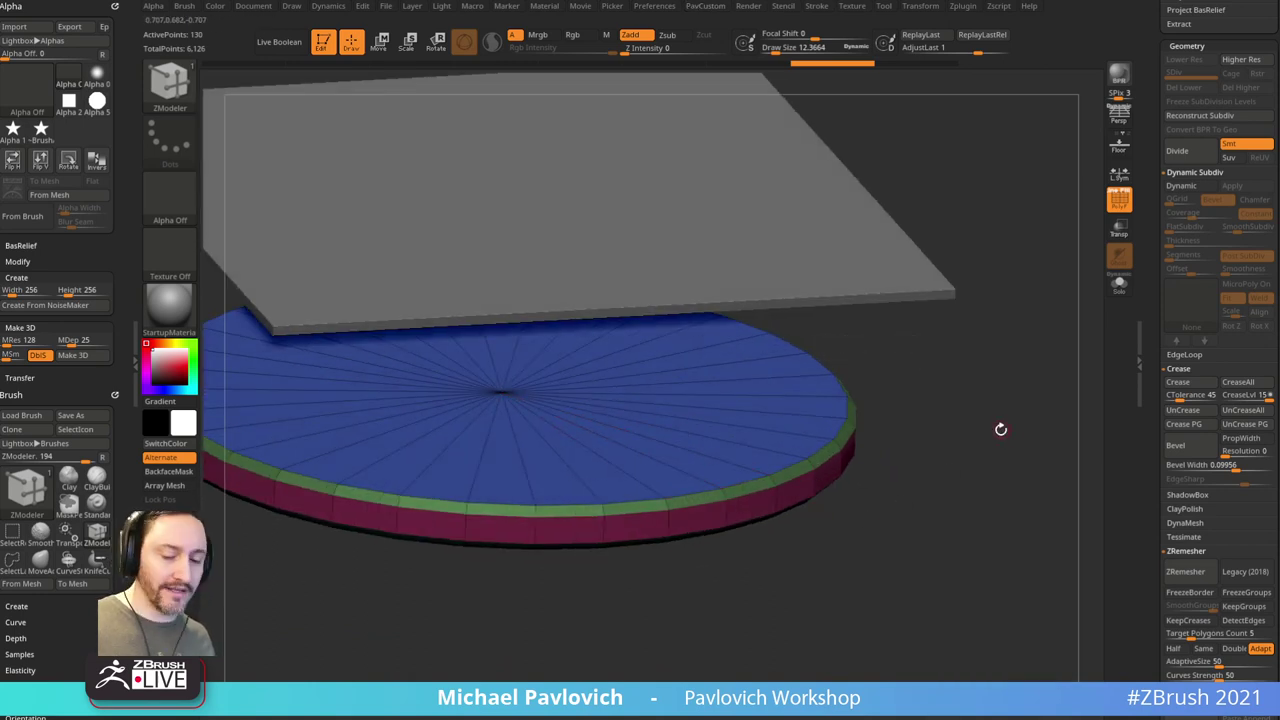
key(d)
click(1237, 228)
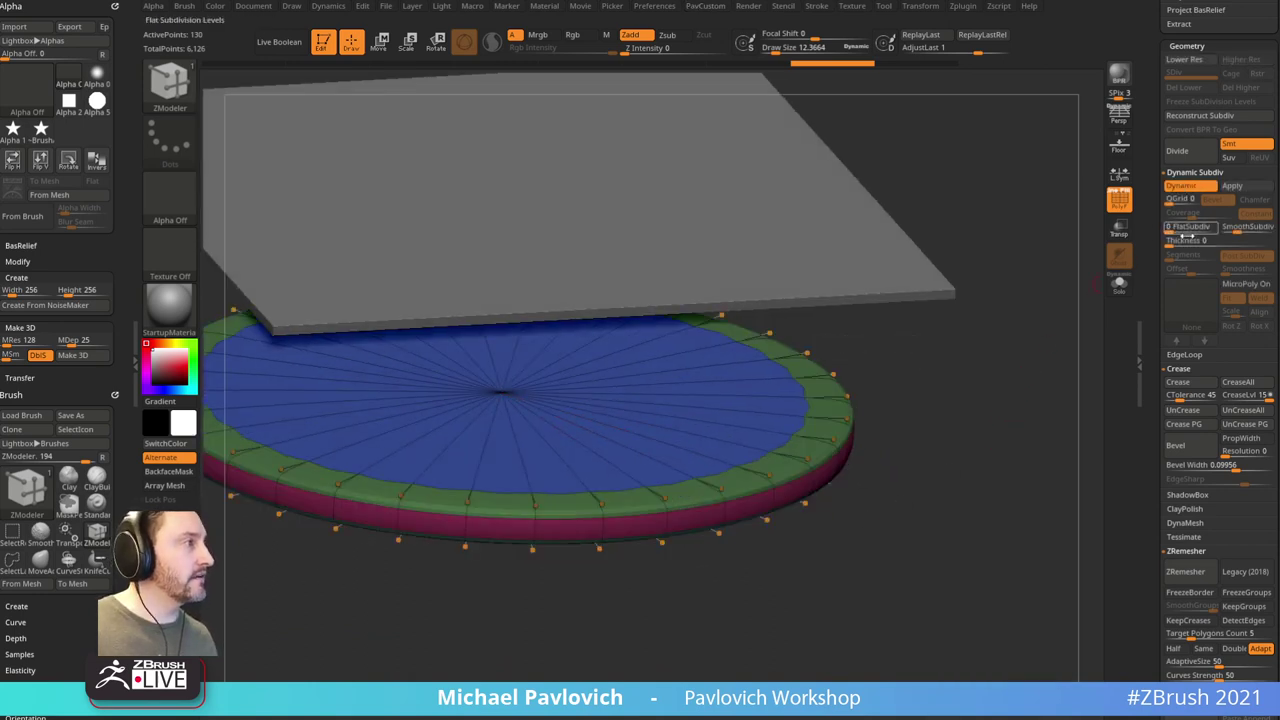
text(2)
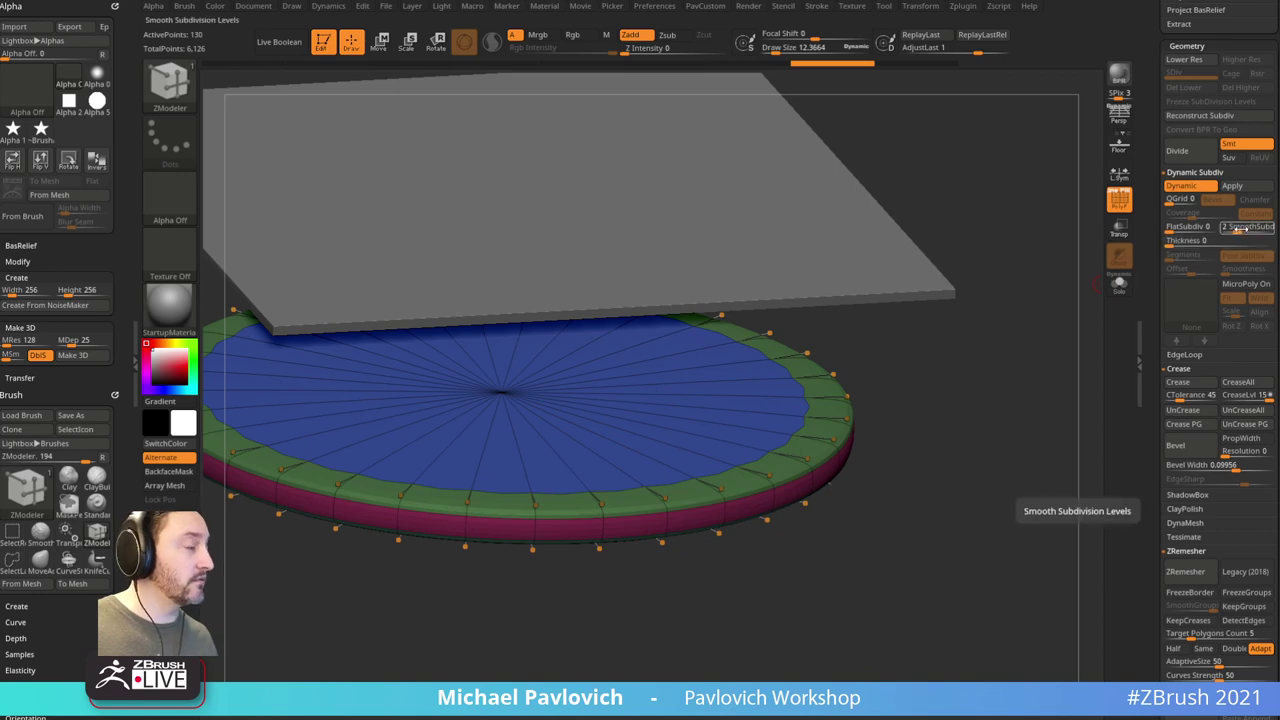
key(Return)
Step: Turn off the polyframe display and examine the smoothed slab and its rounded rim from several angles
mouse_move(1000, 400)
mouse_down()
mouse_move(989, 429)
mouse_move(1011, 406)
mouse_up()
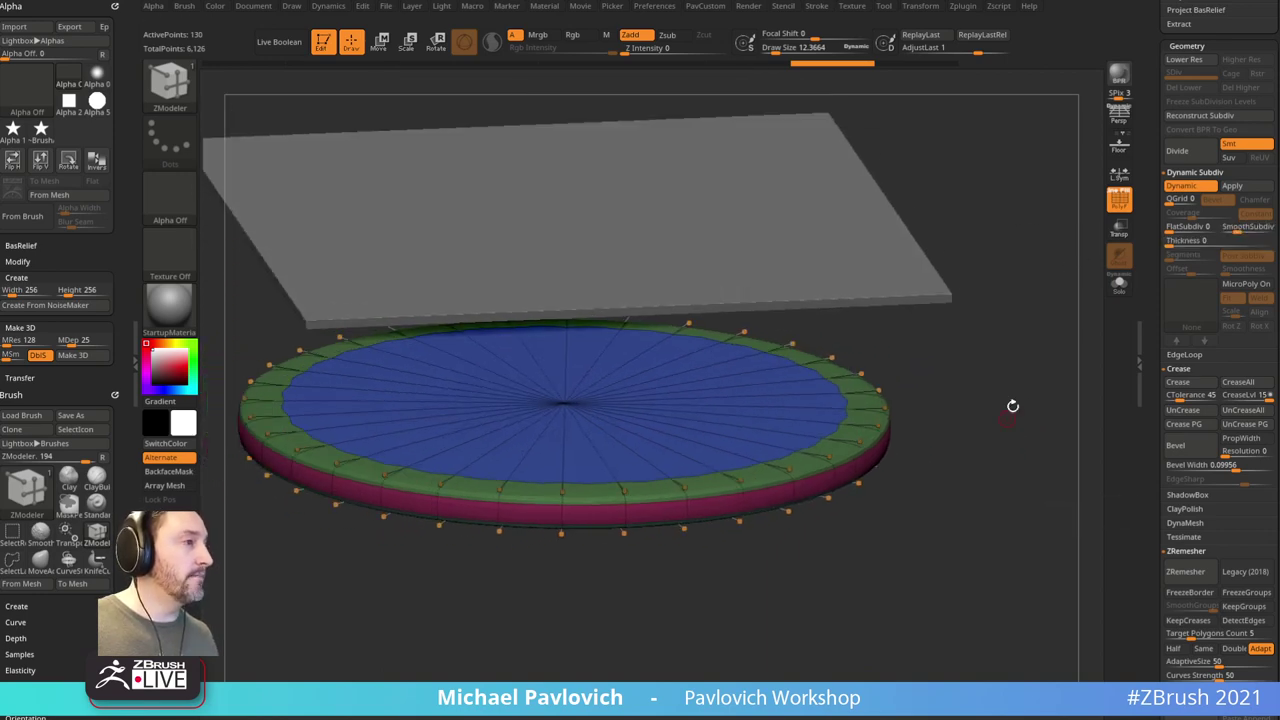
click(1119, 198)
drag(929, 340, 778, 397)
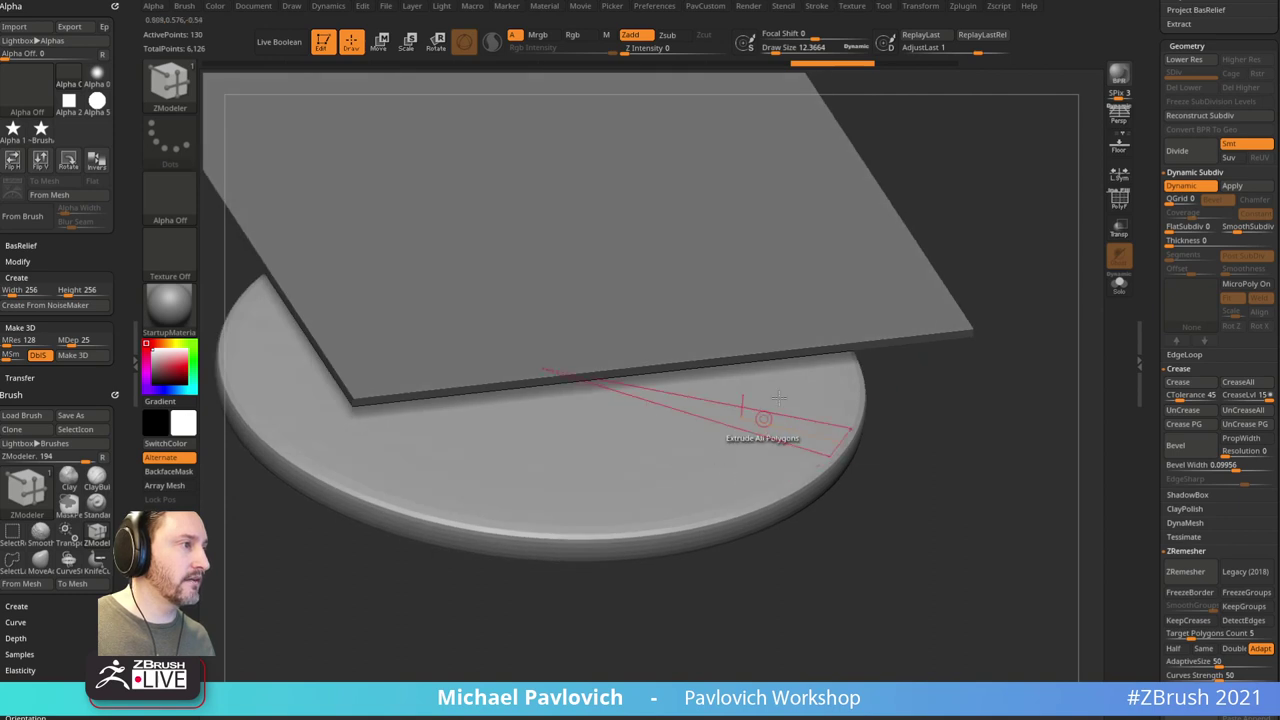
drag(911, 429, 938, 432)
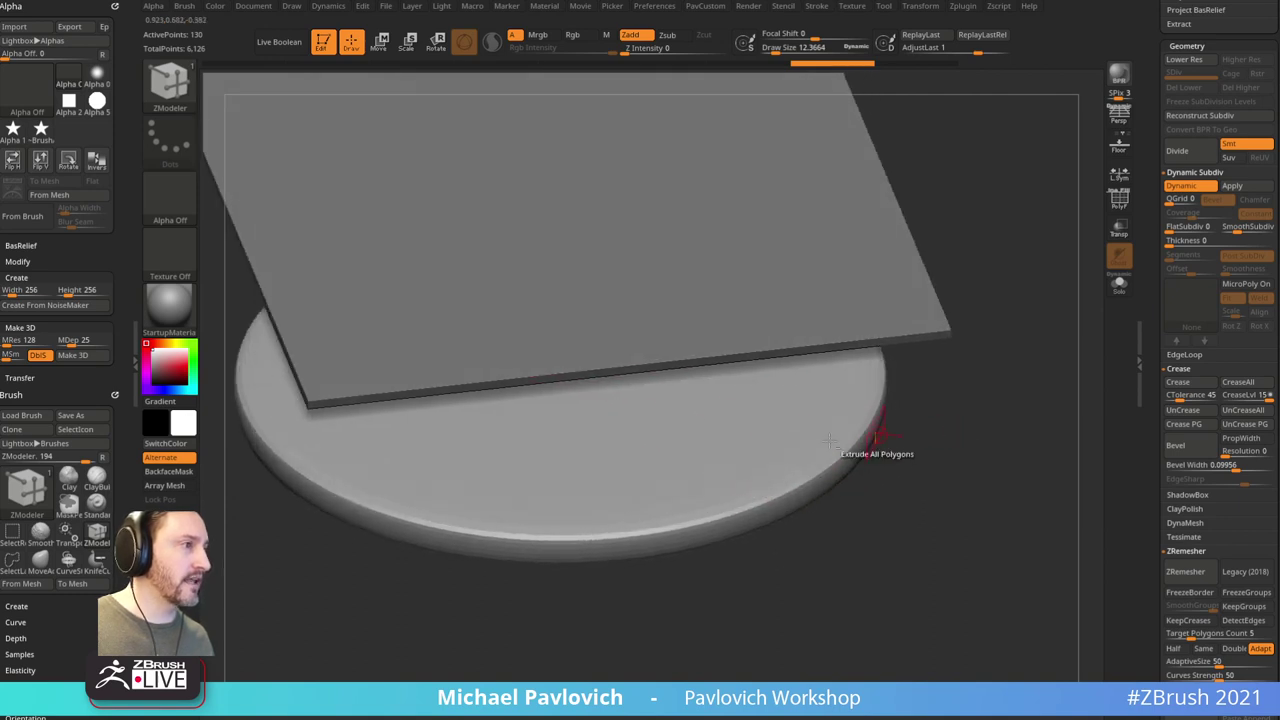
Step: Insert a Single EdgeLoop just inside the rim on both the upper and lower faces of the slab
click(1119, 198)
key(space)
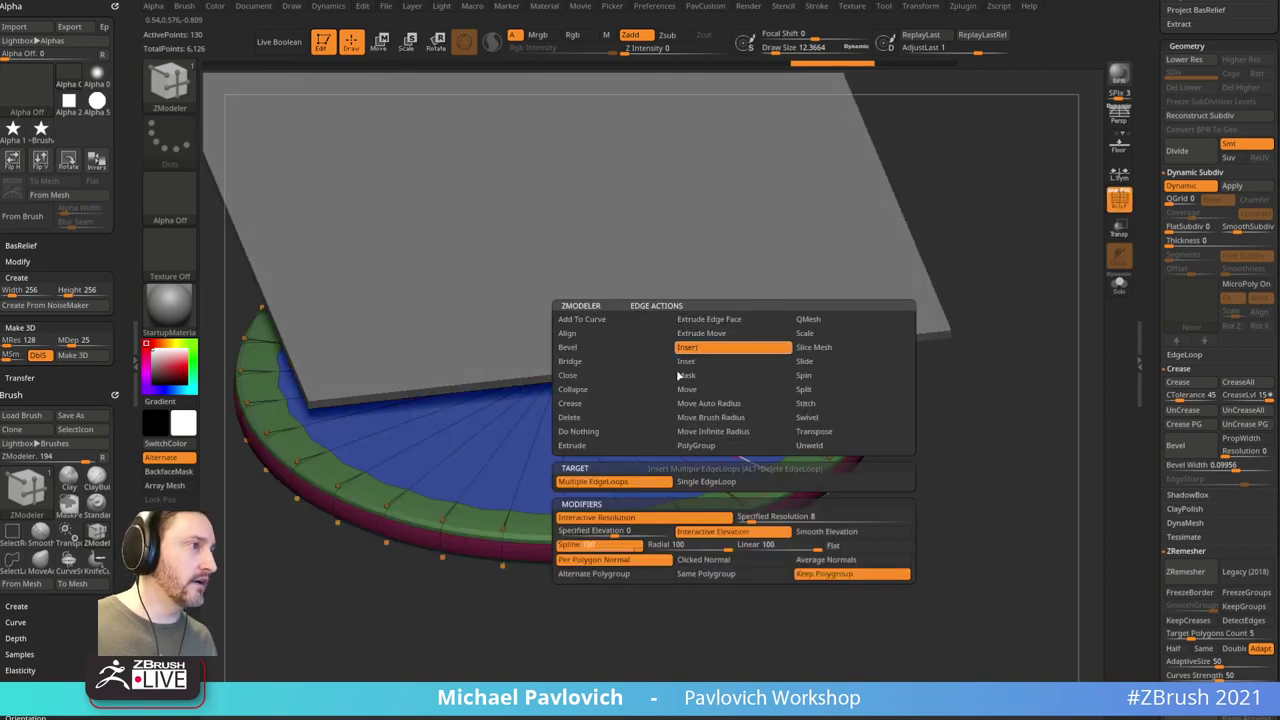
click(706, 482)
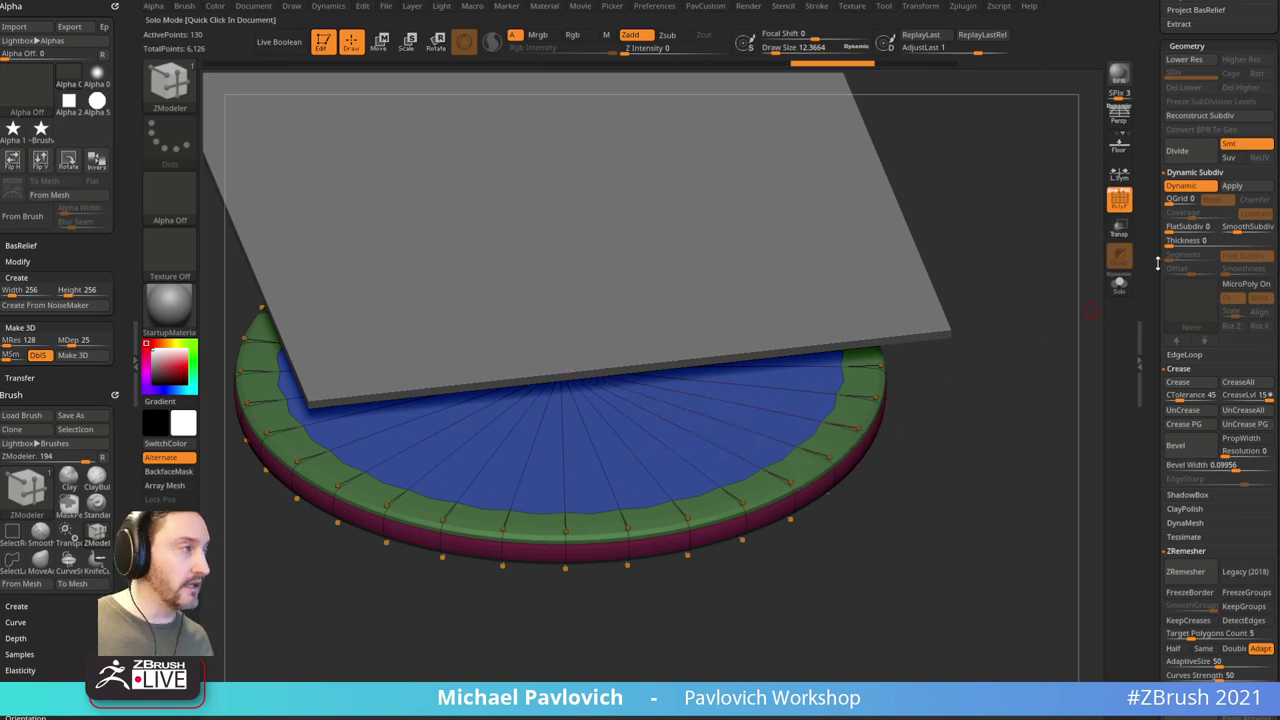
click(1119, 198)
click(808, 458)
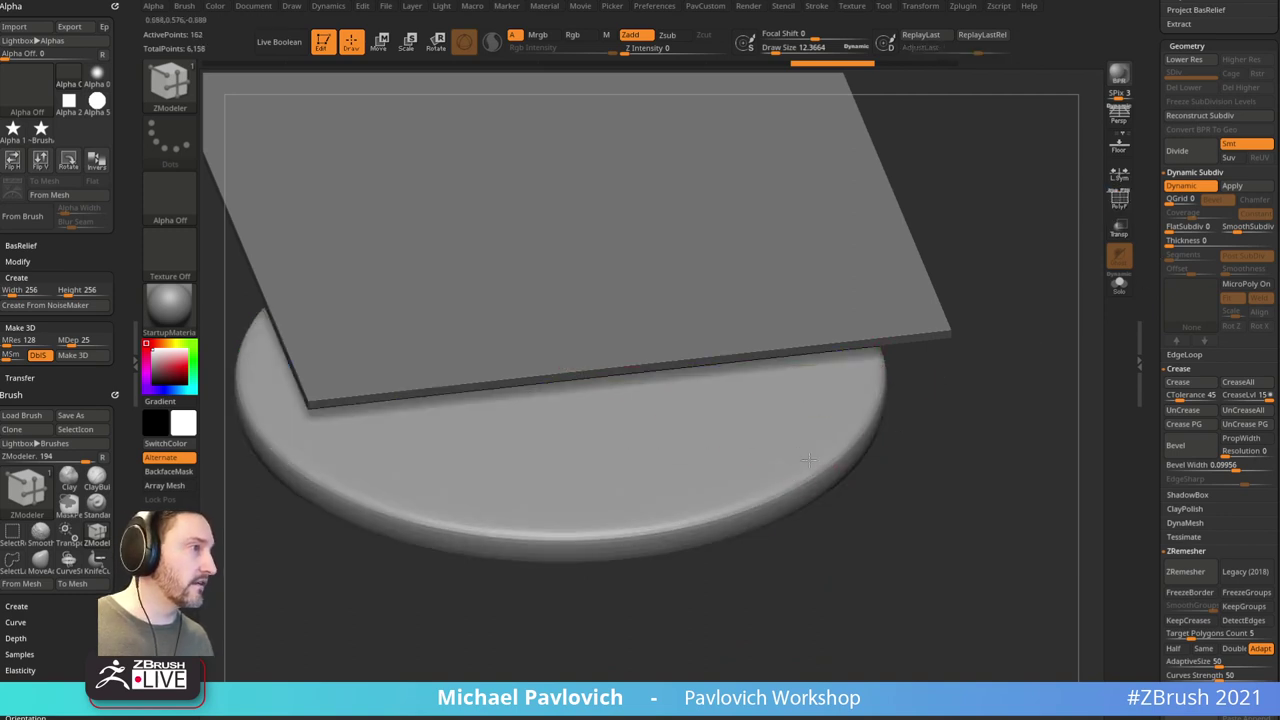
drag(978, 482, 965, 325)
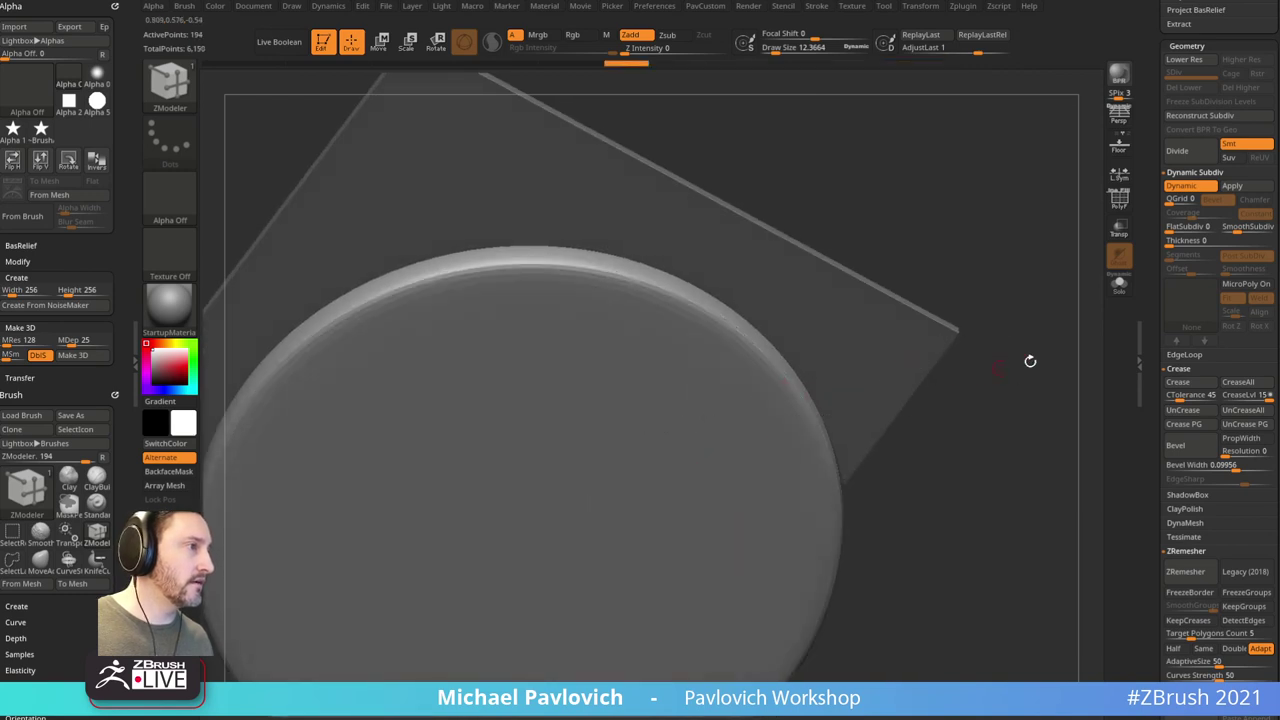
click(756, 402)
Step: Display the slab's polyframe with Dynamic Subdiv off and examine its base edge loops from several angles
key(shift+f)
key(shift+z)
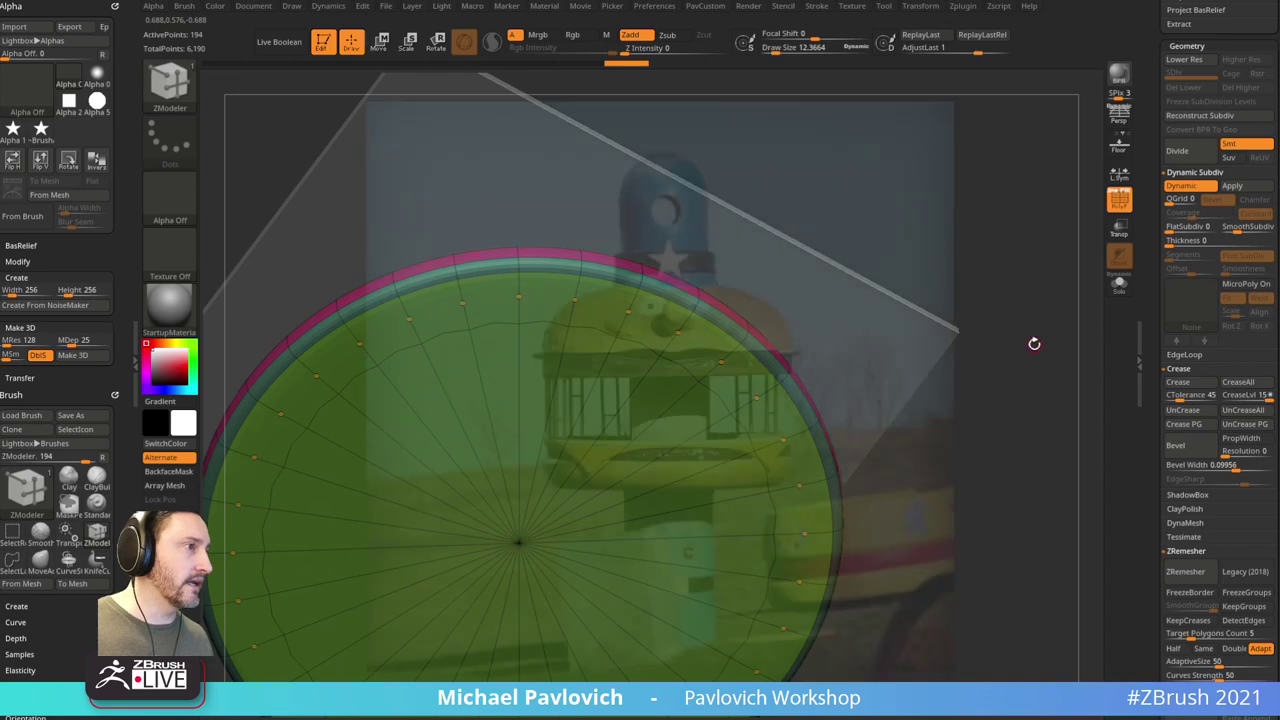
key(shift+z)
key(shift+d)
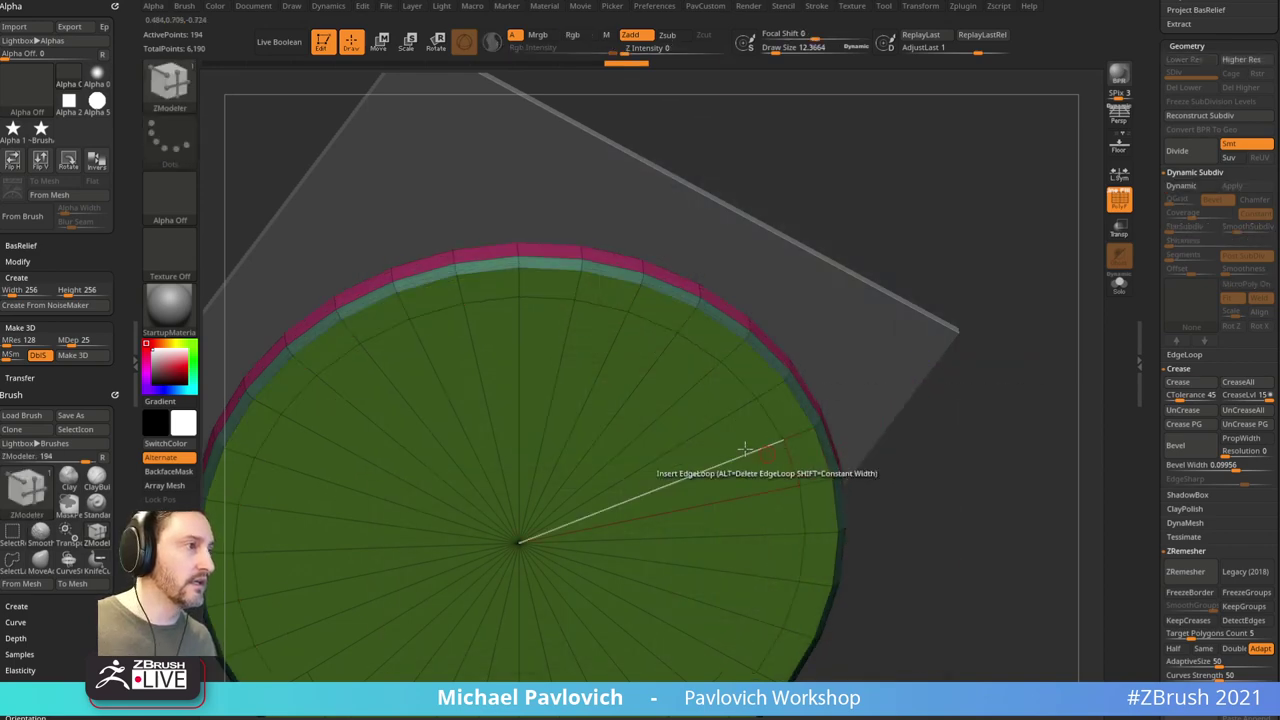
mouse_move(930, 450)
mouse_down()
mouse_move(1049, 491)
mouse_move(1039, 402)
mouse_move(984, 413)
mouse_up()
drag(900, 434, 809, 431)
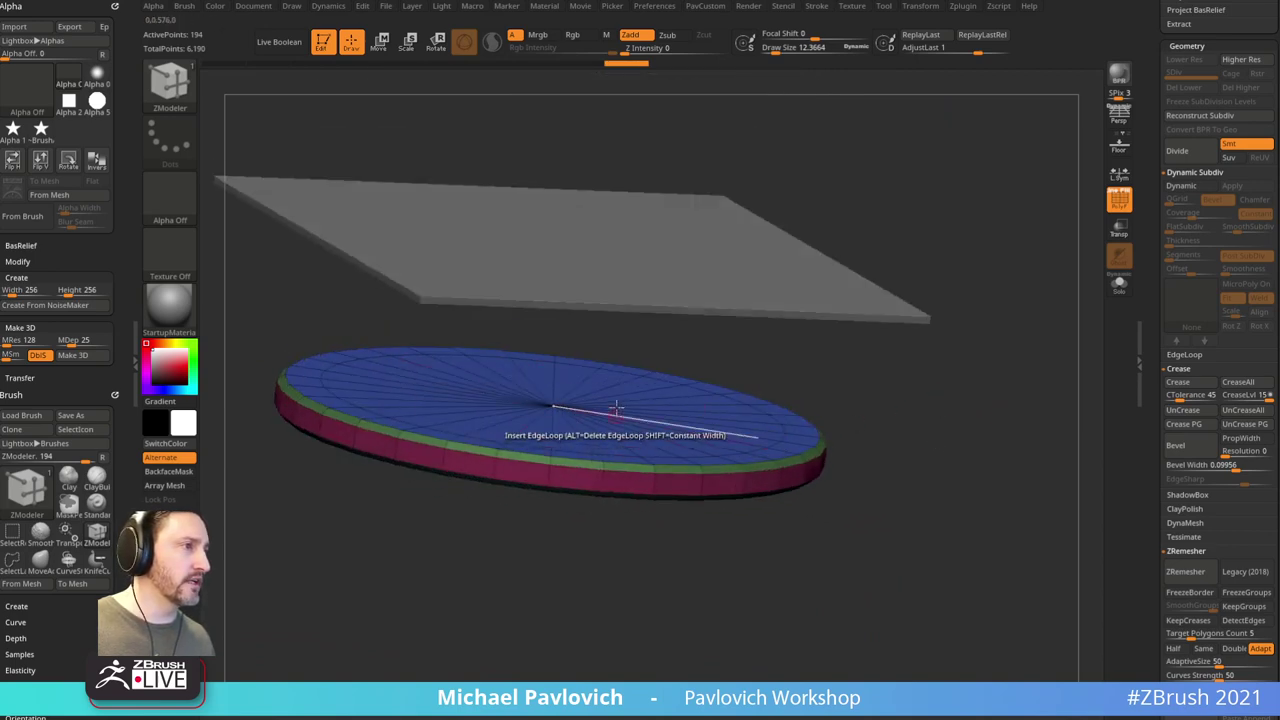
drag(980, 452, 1024, 363)
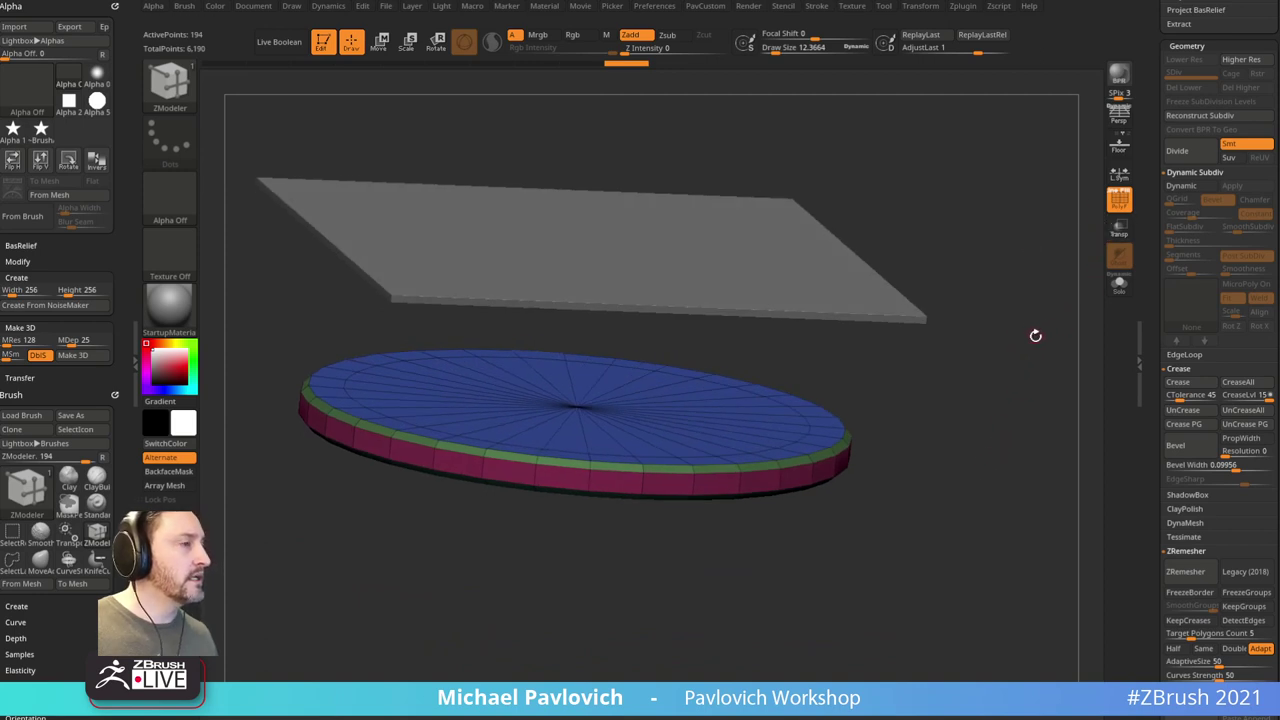
Step: Crease the slab's polygroup borders with CreaseLvl 1 and preview the rounded rim with Dynamic Subdiv on
key(space)
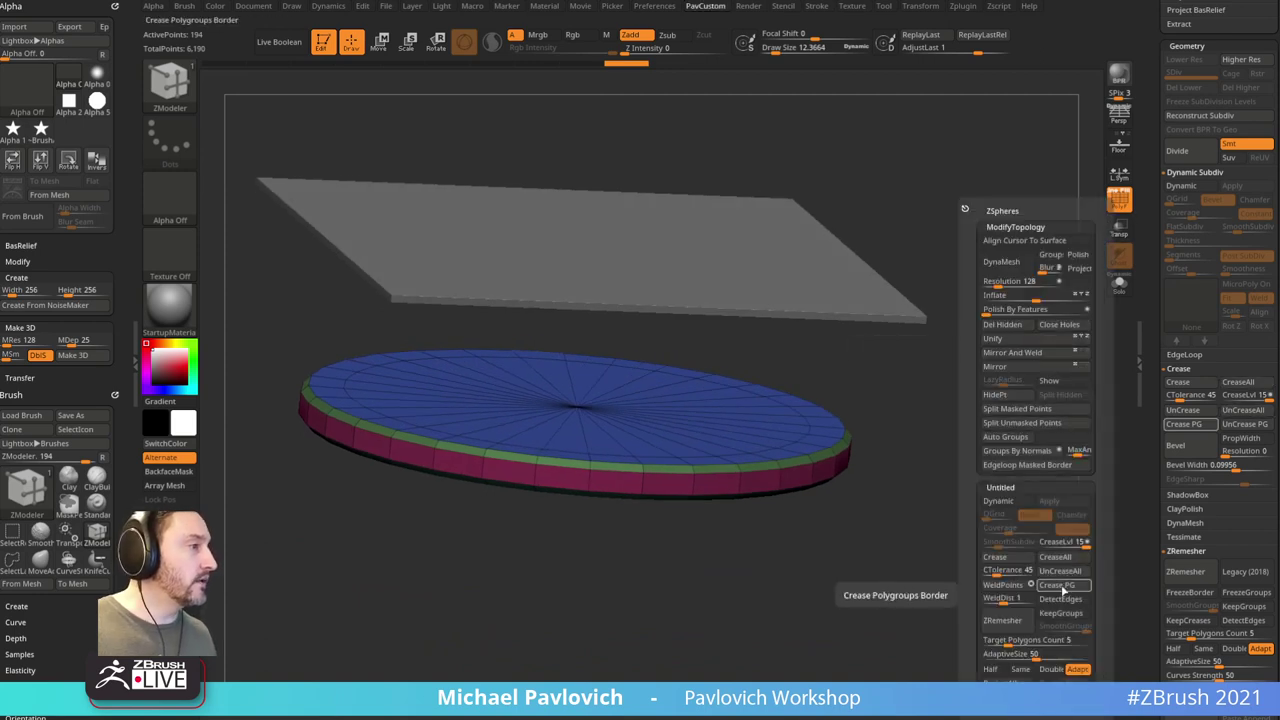
click(1062, 588)
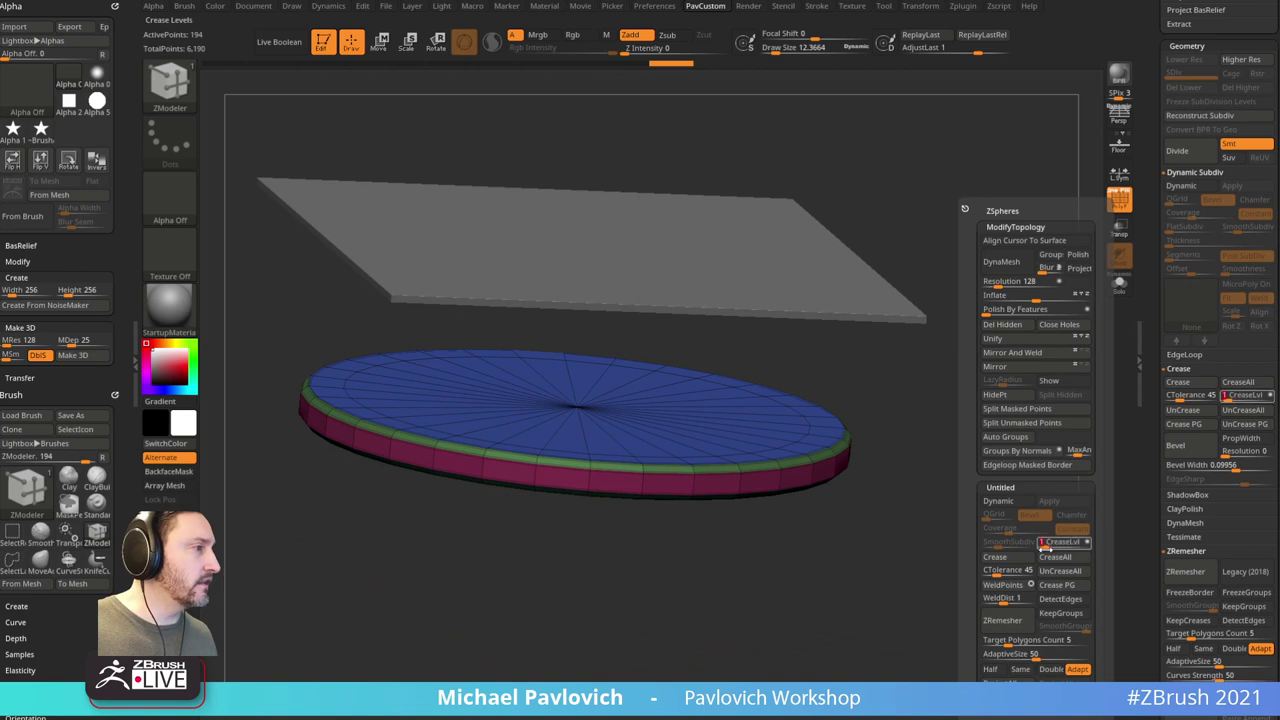
click(998, 501)
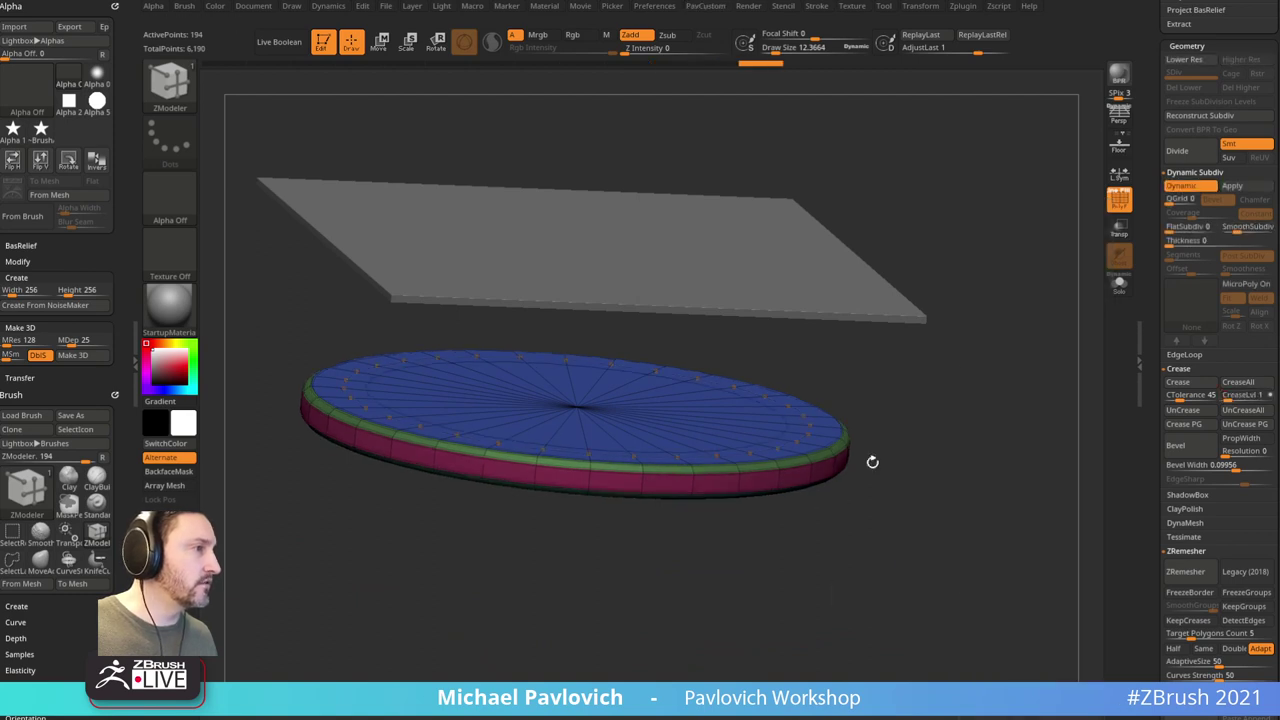
click(1119, 200)
shift+drag(989, 434, 829, 457)
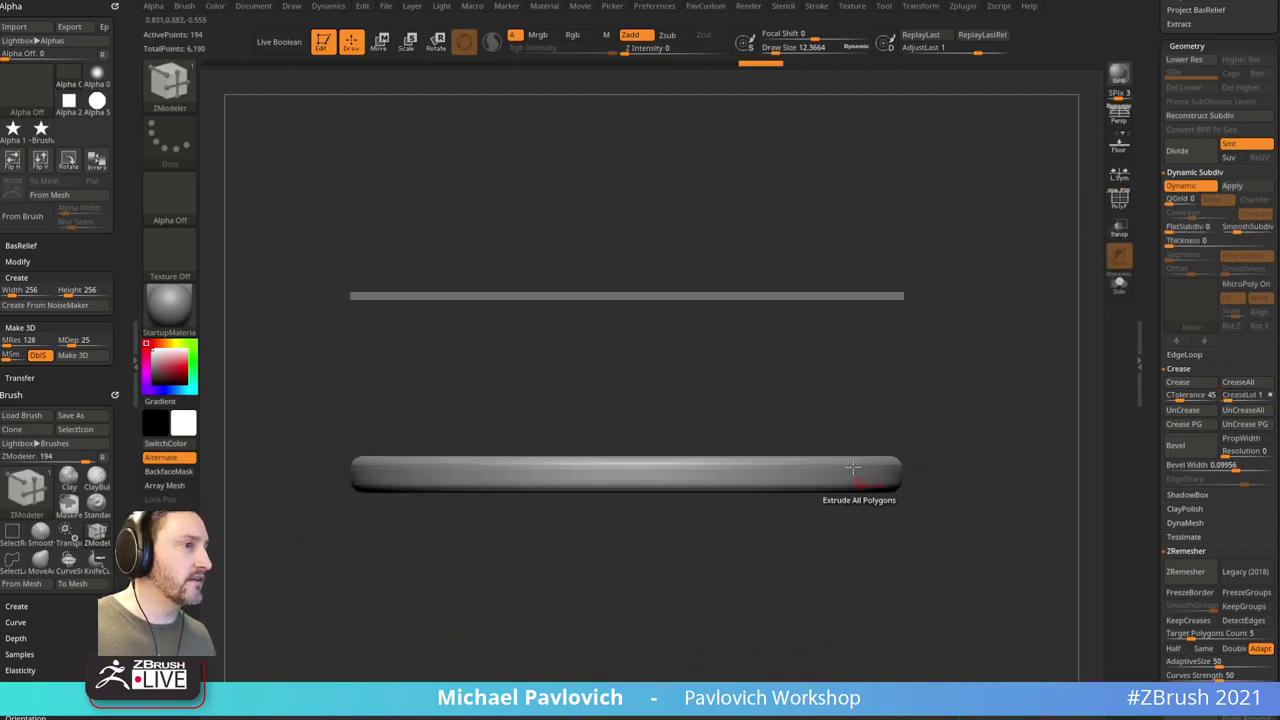
drag(971, 403, 812, 418)
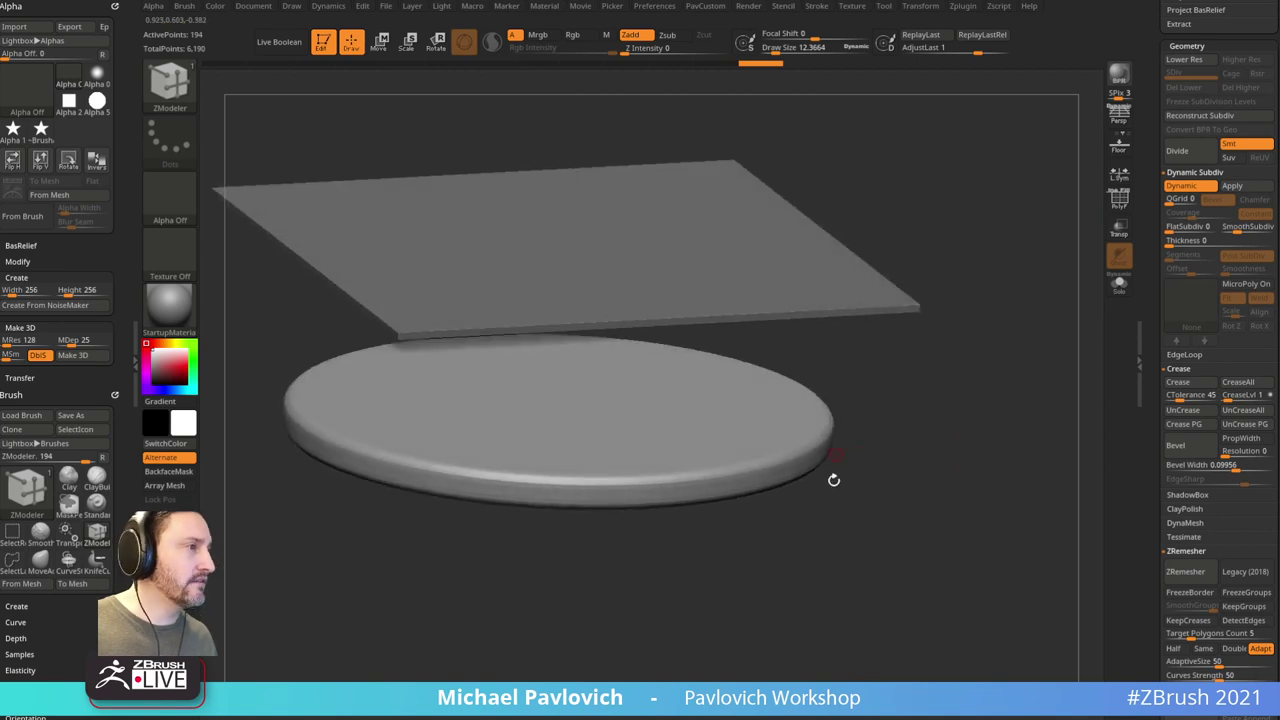
drag(1000, 445, 988, 448)
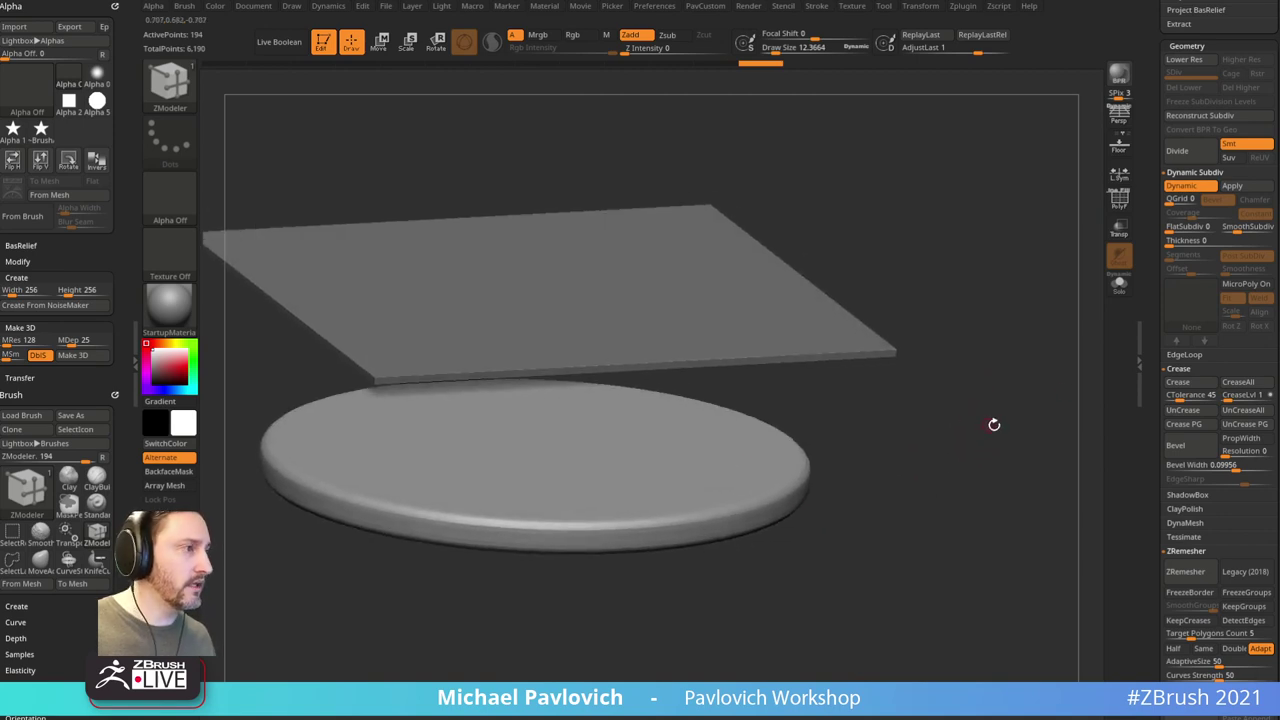
Step: With Dynamic Subdiv off, insert another edge loop near the rim on both slab faces and isolate the slab in Solo mode
key(2)
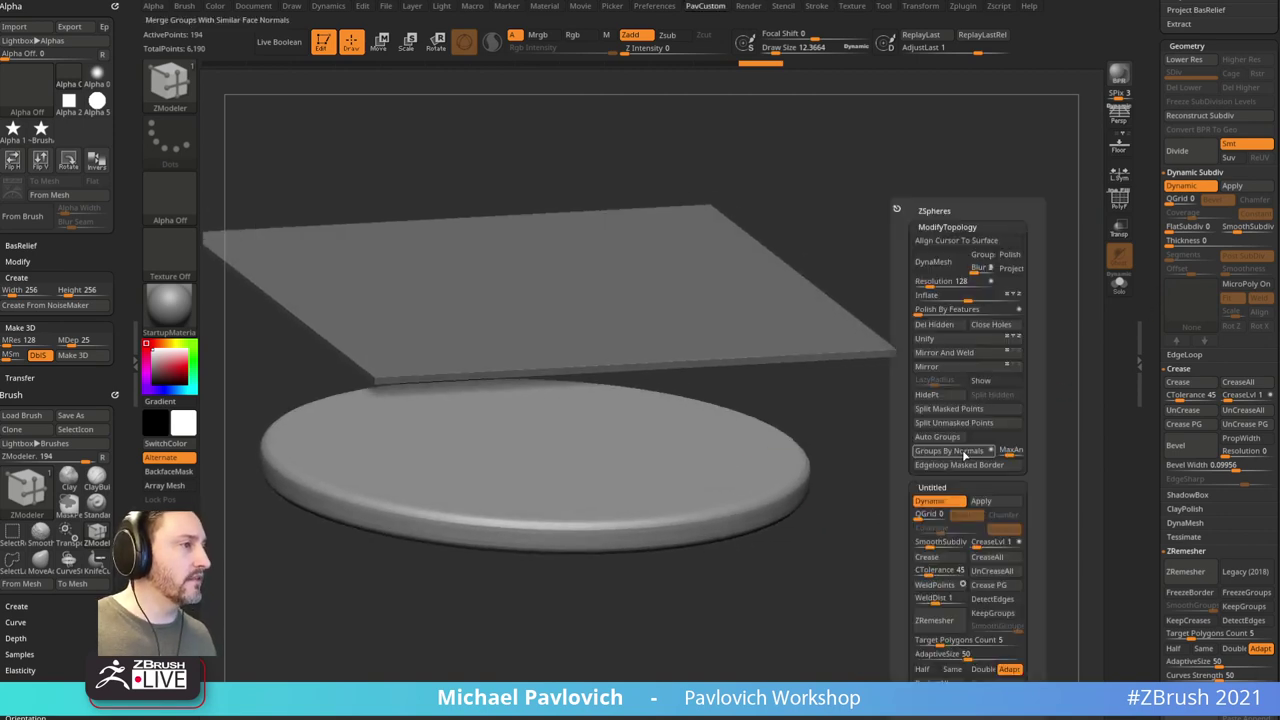
click(965, 451)
click(1119, 200)
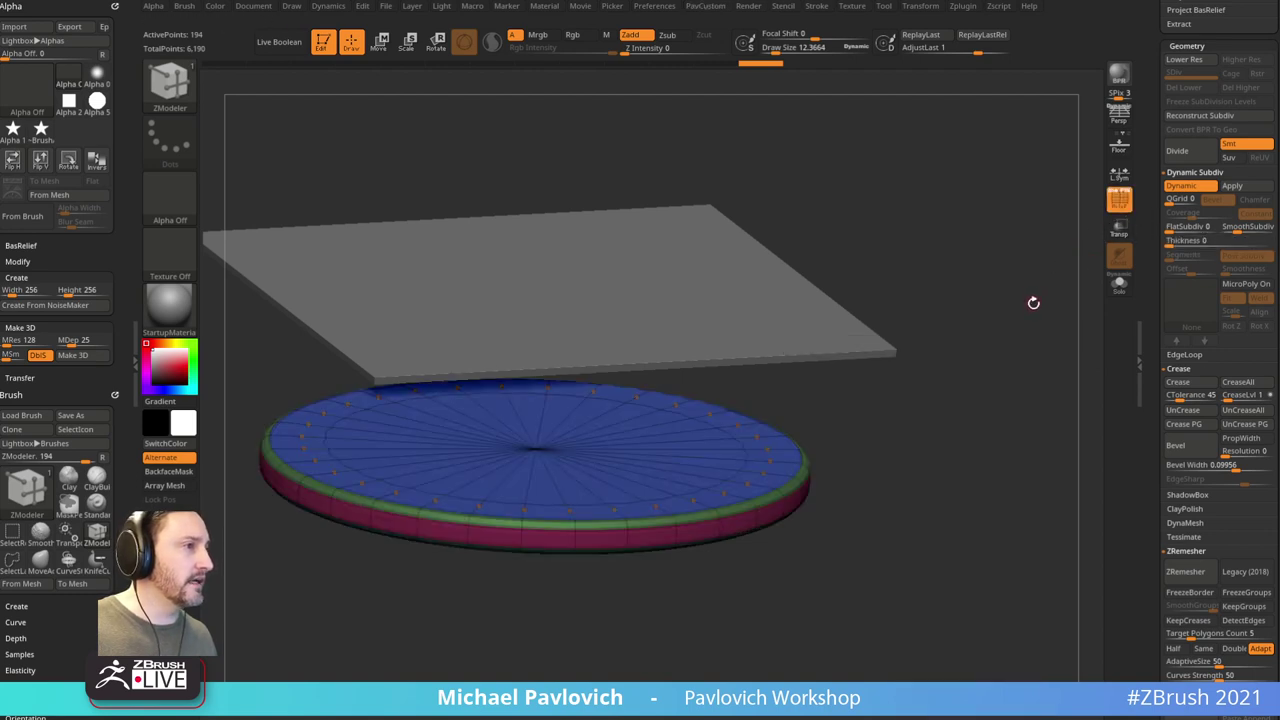
drag(1033, 302, 1023, 403)
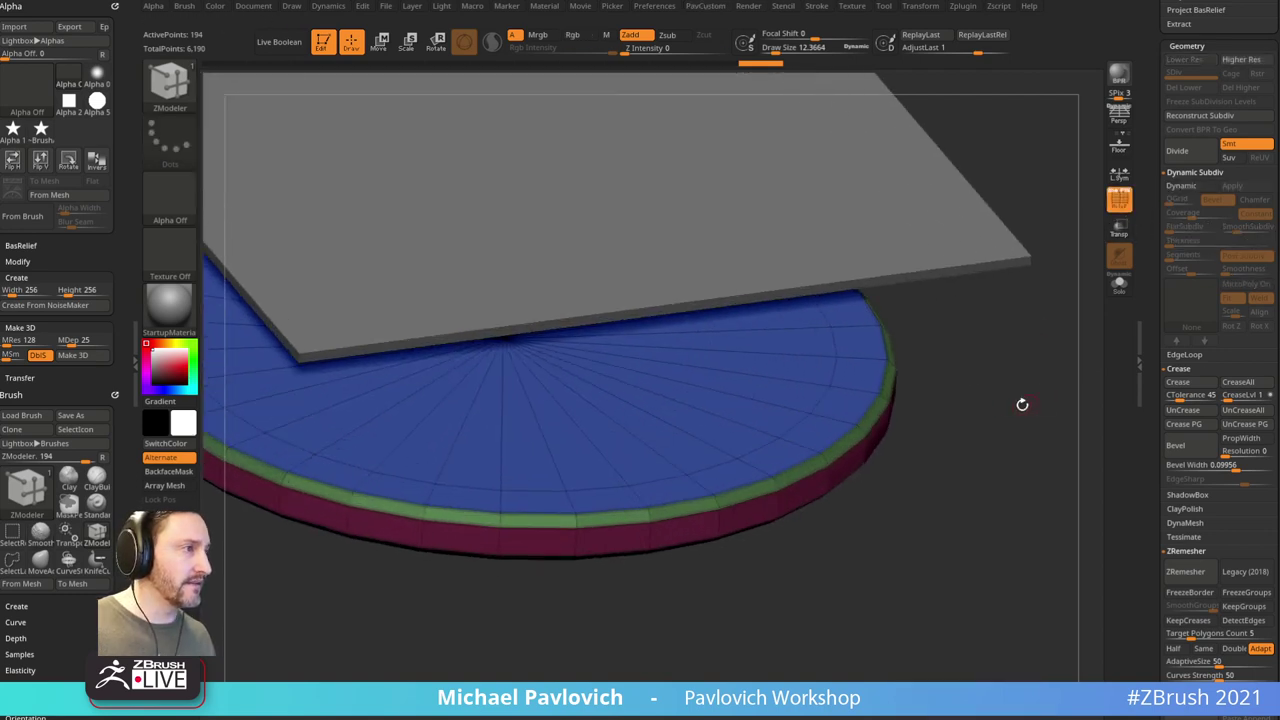
key(space)
click(832, 416)
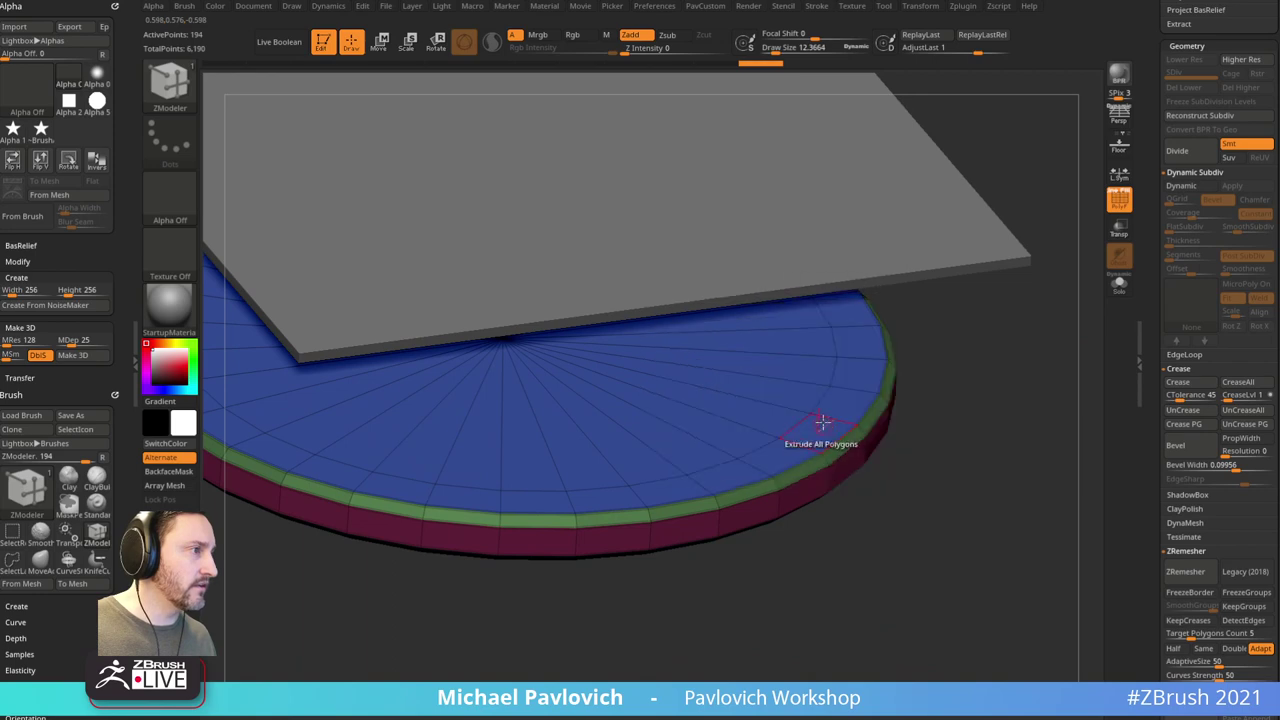
click(836, 424)
drag(976, 432, 944, 411)
click(843, 294)
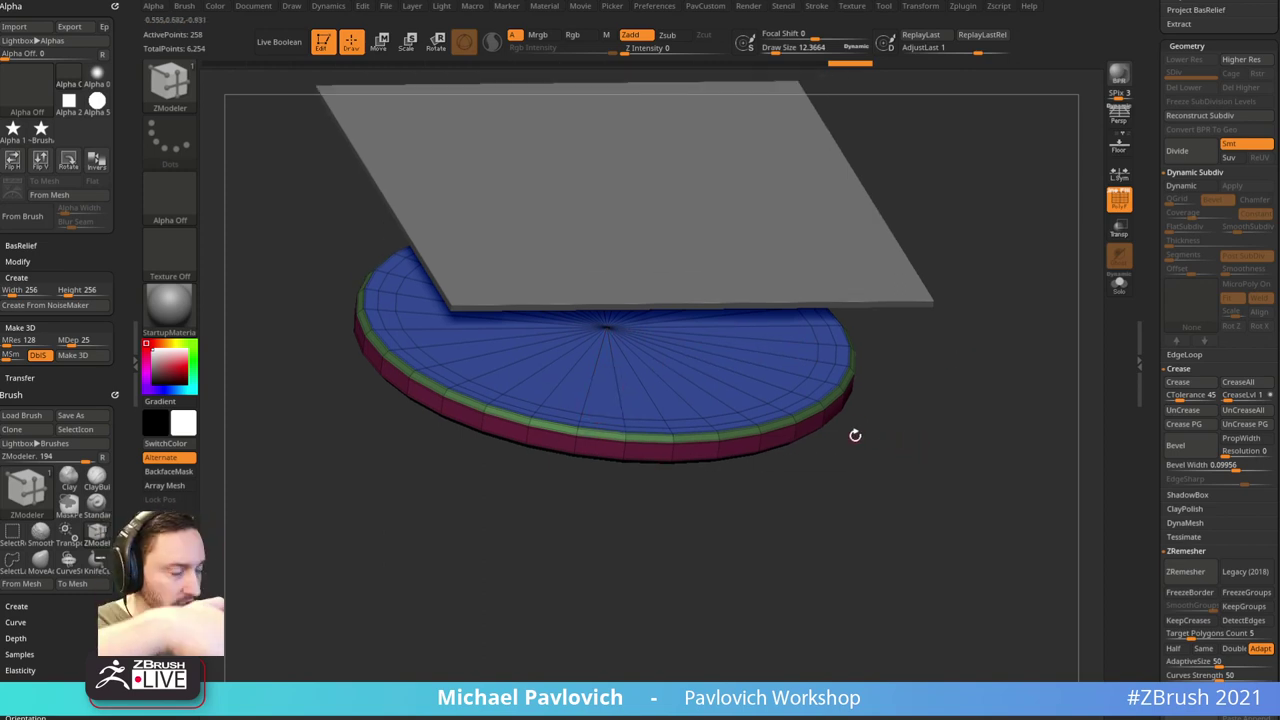
drag(960, 420, 1051, 344)
click(1121, 288)
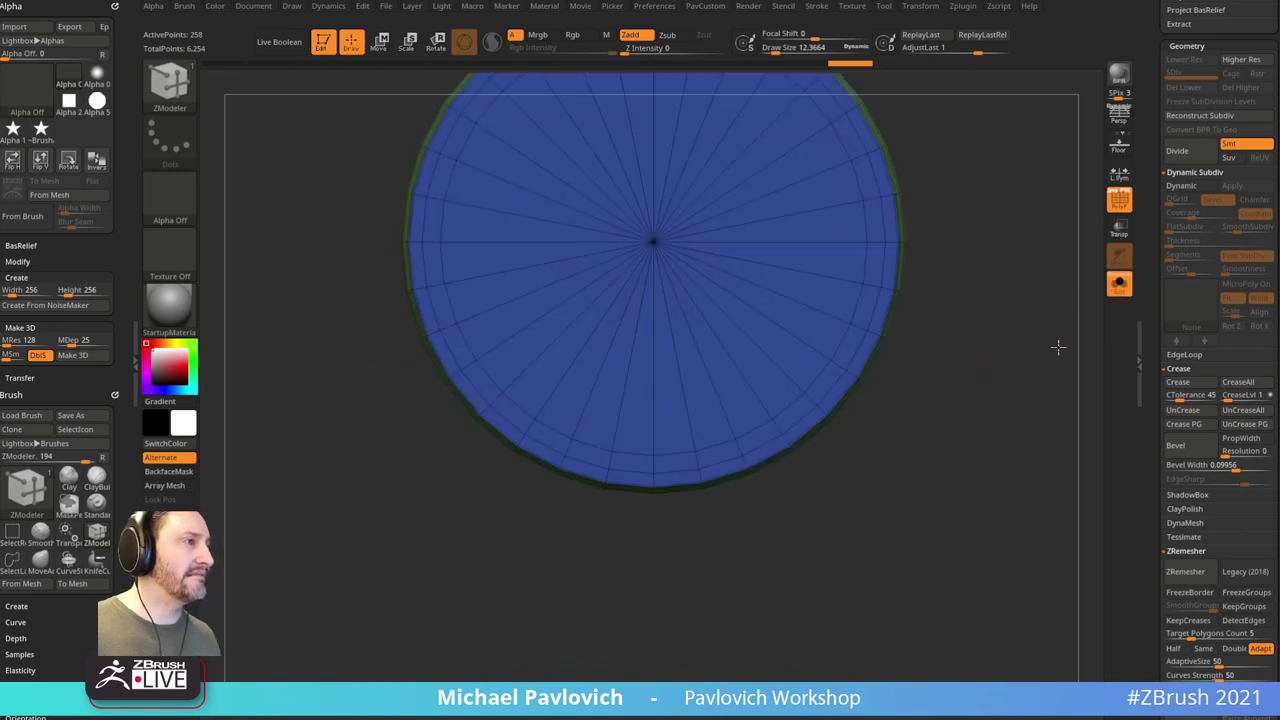
Step: Mask everything except the slab's center points and move the center downward into a cone shape
ctrl+drag(960, 256, 703, 277)
ctrl+click(935, 265)
drag(940, 260, 1022, 268)
key(w)
drag(548, 384, 556, 434)
key(q)
drag(674, 337, 782, 378)
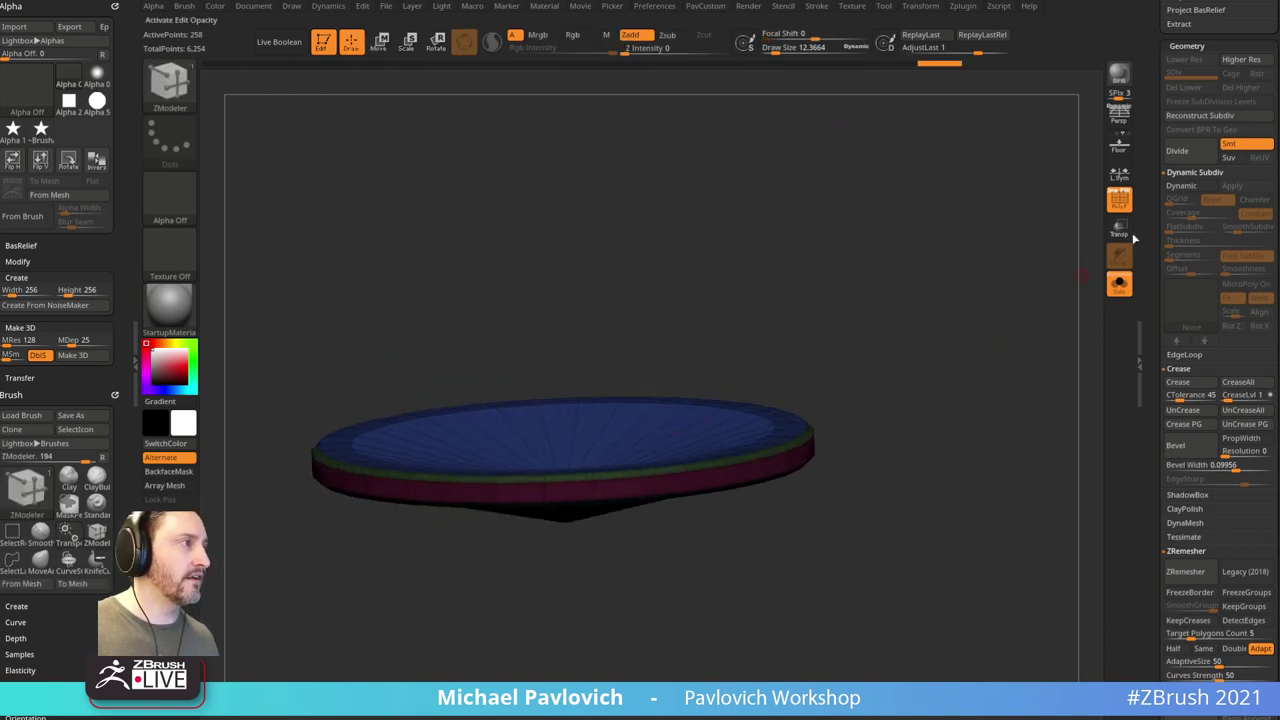
Step: Examine the cone-shaped slab with and without polyframe, and undo the move and masking of its center
click(1119, 199)
drag(925, 329, 938, 406)
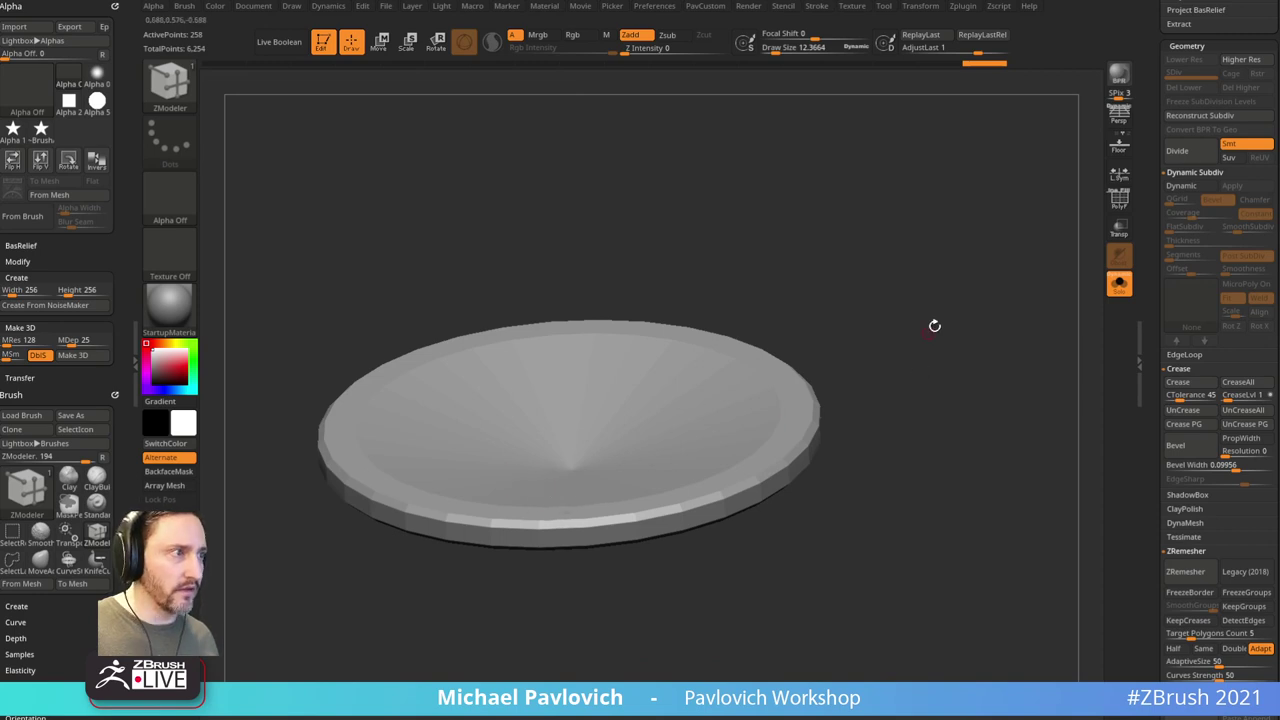
click(1119, 199)
shift+drag(1030, 300, 1012, 248)
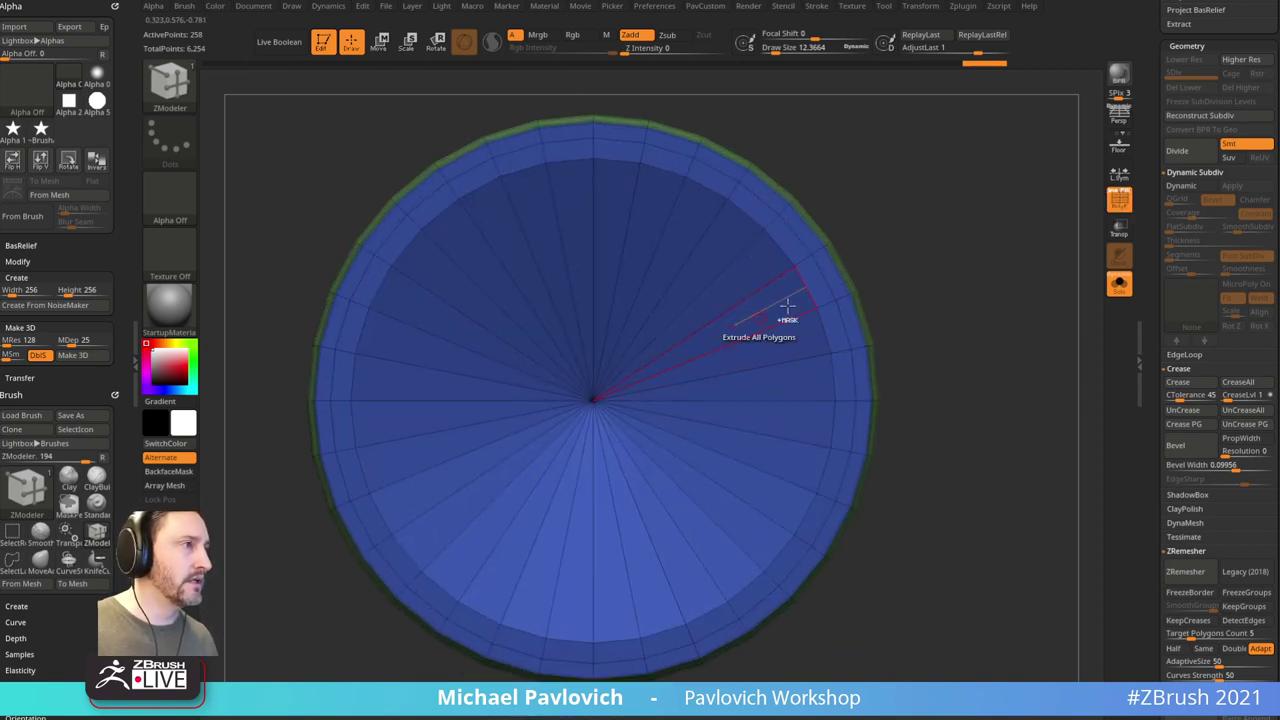
key(ctrl+z)
key(ctrl+z)
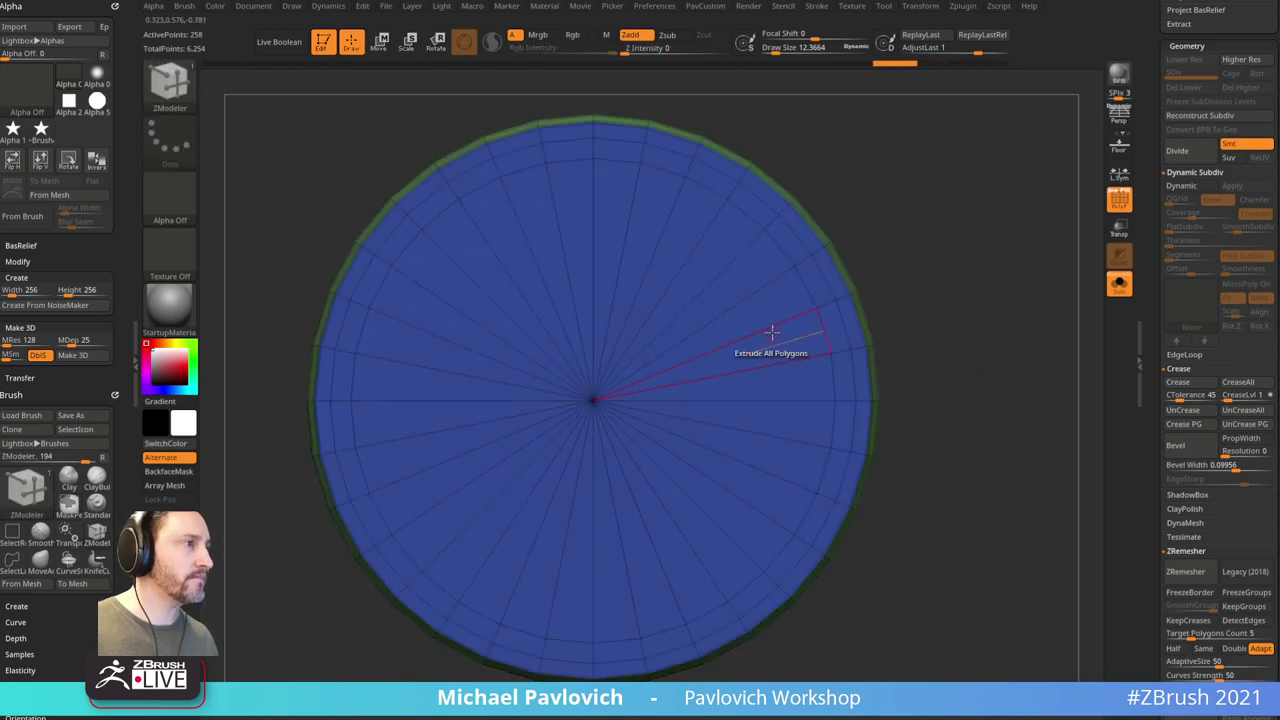
Step: Assign new polygroups to the inner discs of the slab's upper and lower faces with the edge PolyGroup action targeting Polyloop
key(space)
click(731, 450)
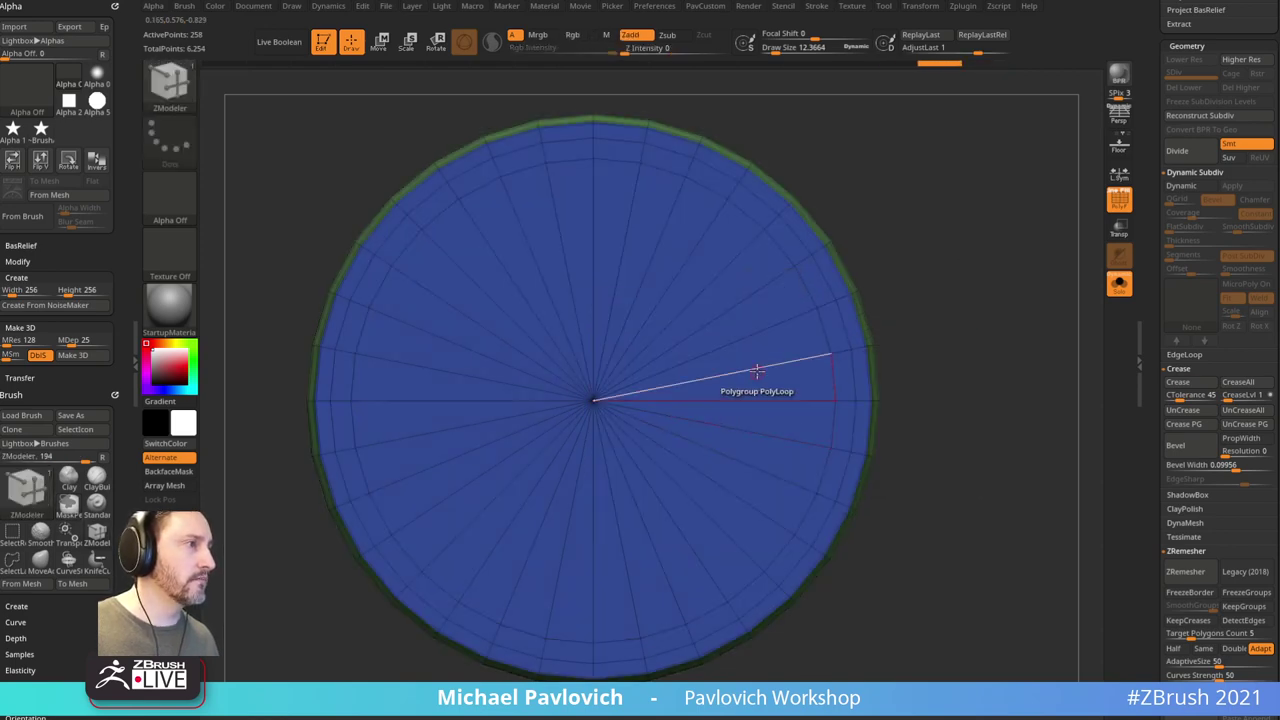
click(757, 369)
drag(925, 344, 857, 333)
click(881, 318)
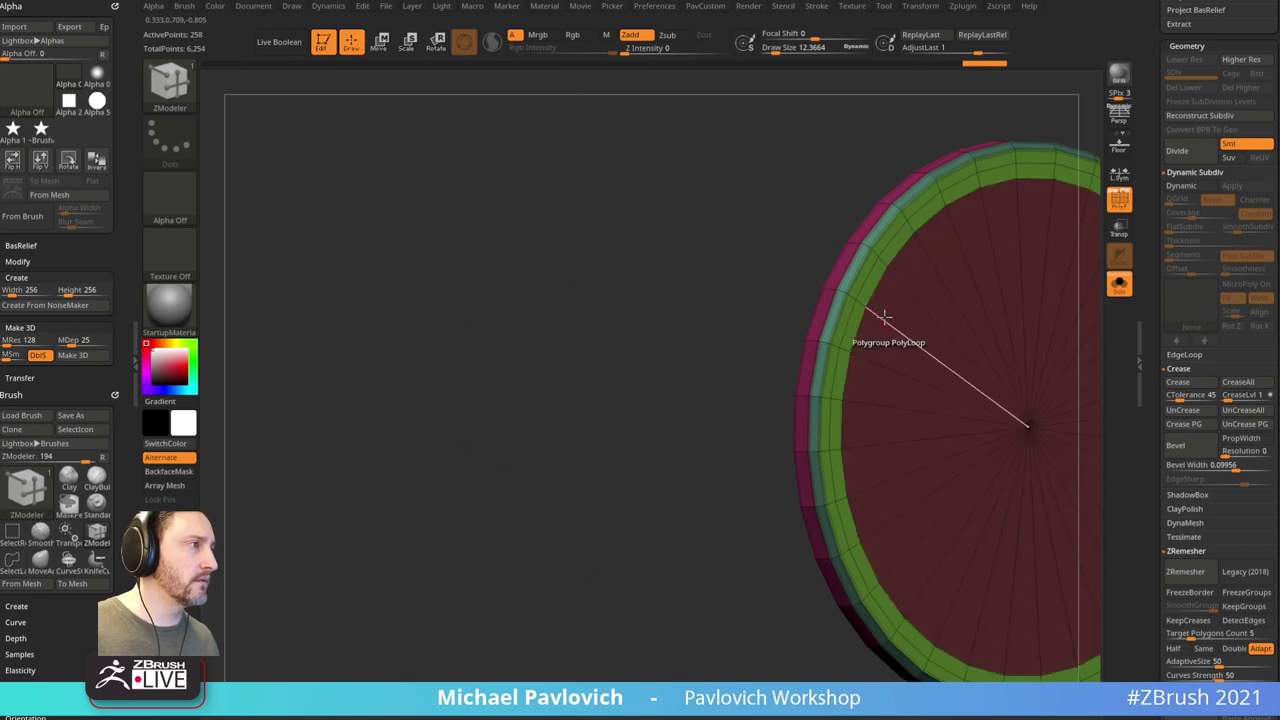
drag(597, 417, 726, 392)
Step: Turn on Local Symmetry and apply Mirror And Weld to the slab
key(space)
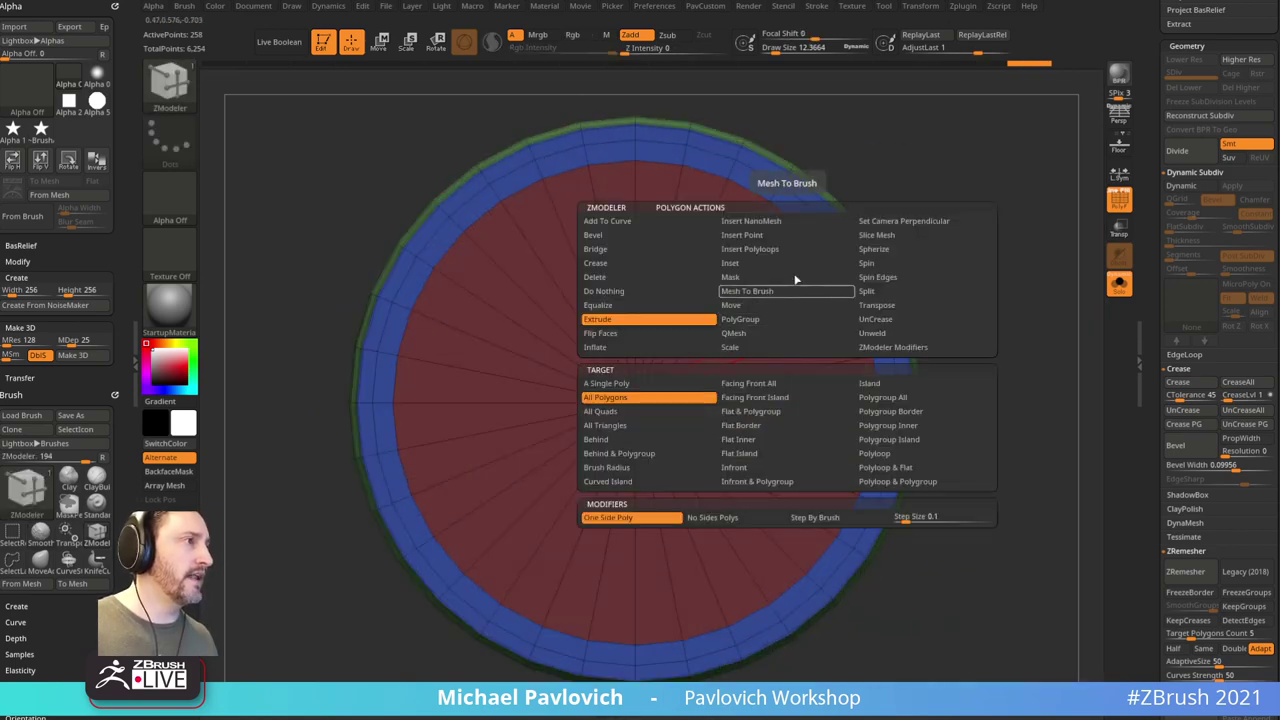
click(786, 252)
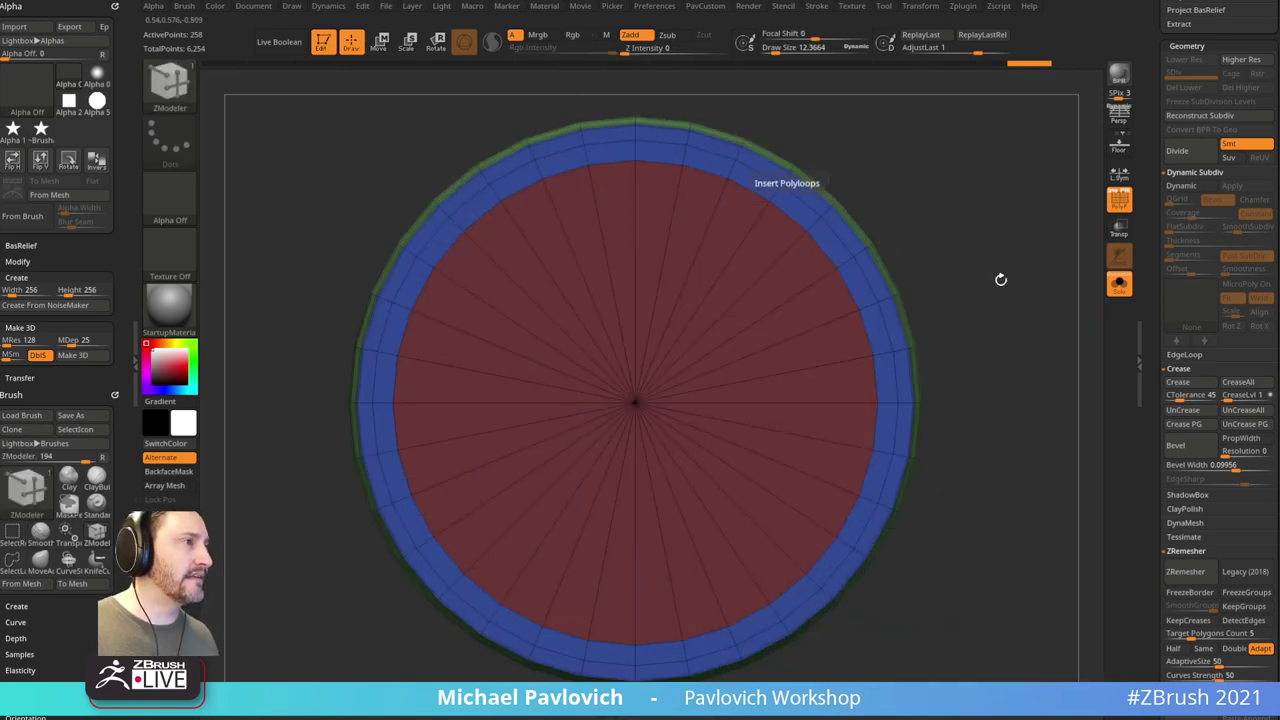
mouse_move(1000, 280)
mouse_down()
mouse_move(932, 220)
mouse_move(986, 200)
mouse_move(1003, 214)
mouse_move(892, 353)
mouse_move(986, 289)
mouse_move(1000, 300)
mouse_up()
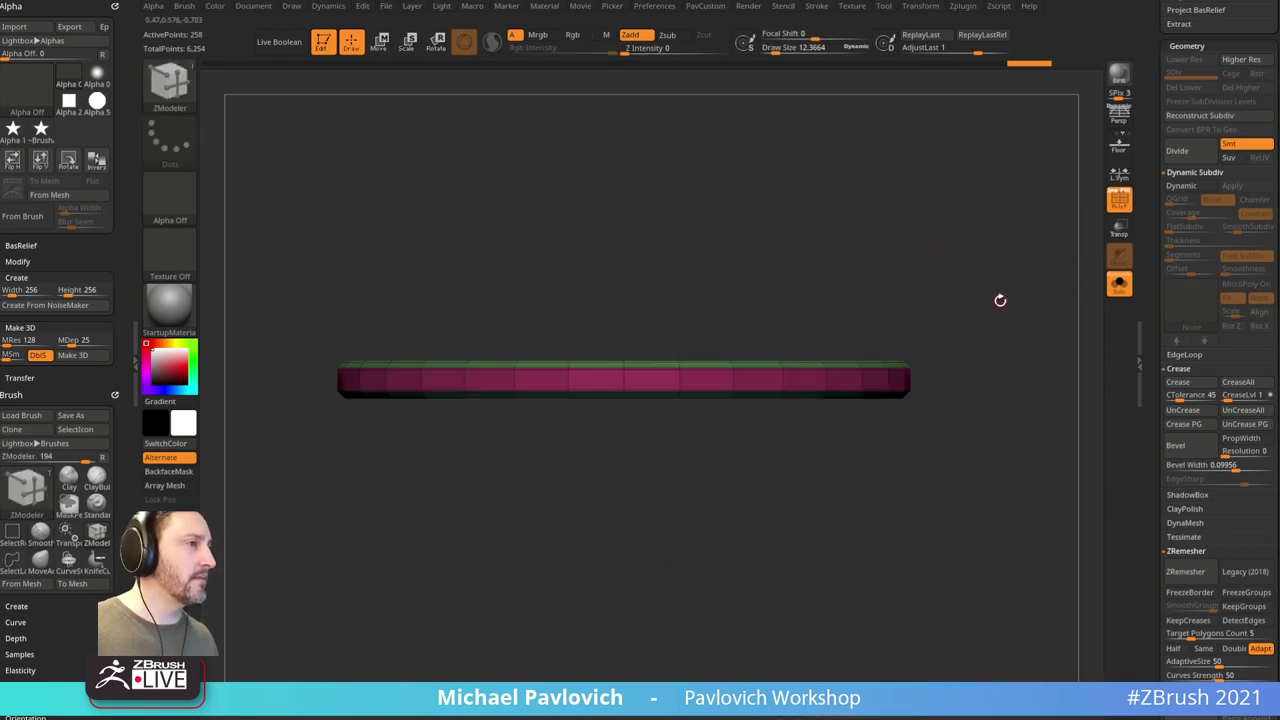
key(3)
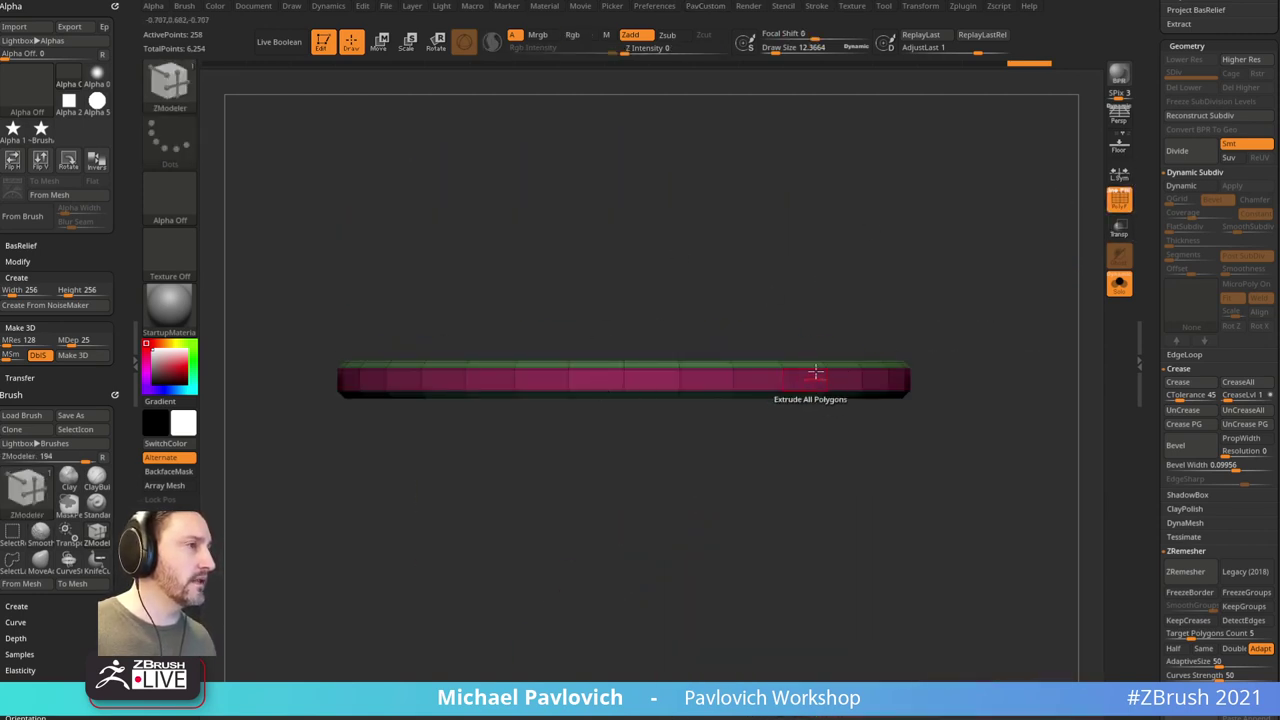
key(3)
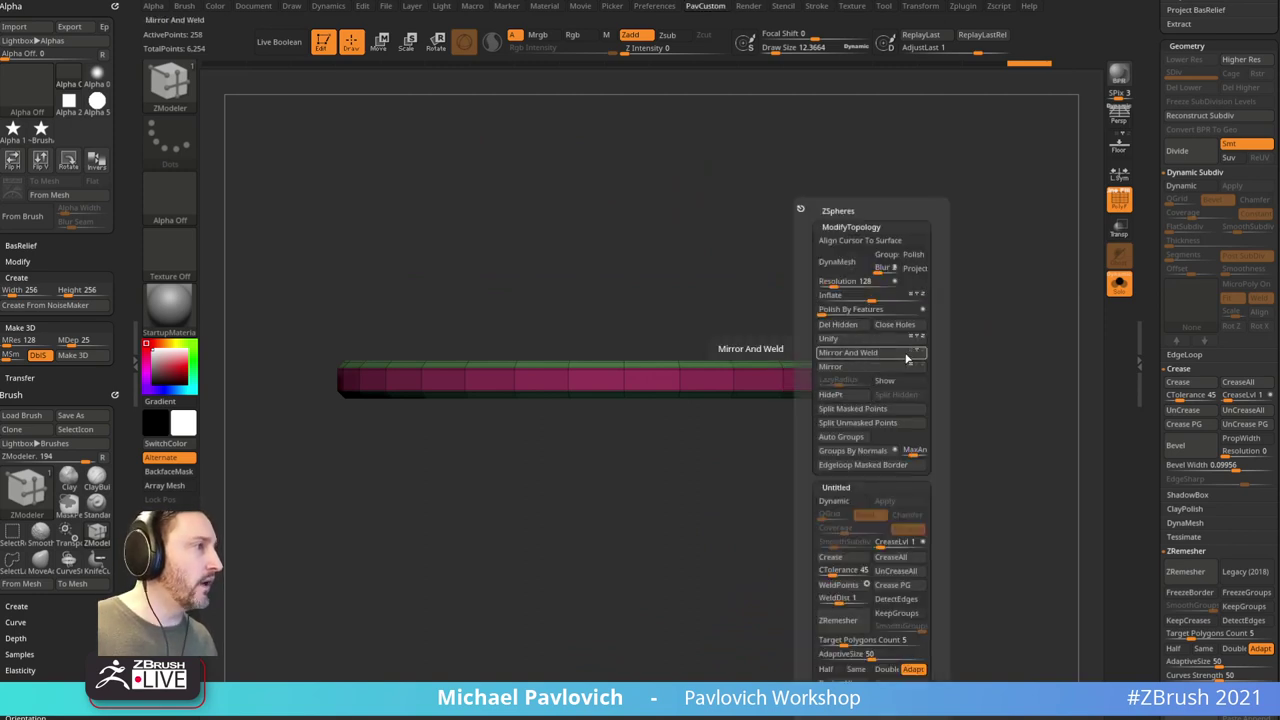
click(1119, 173)
key(3)
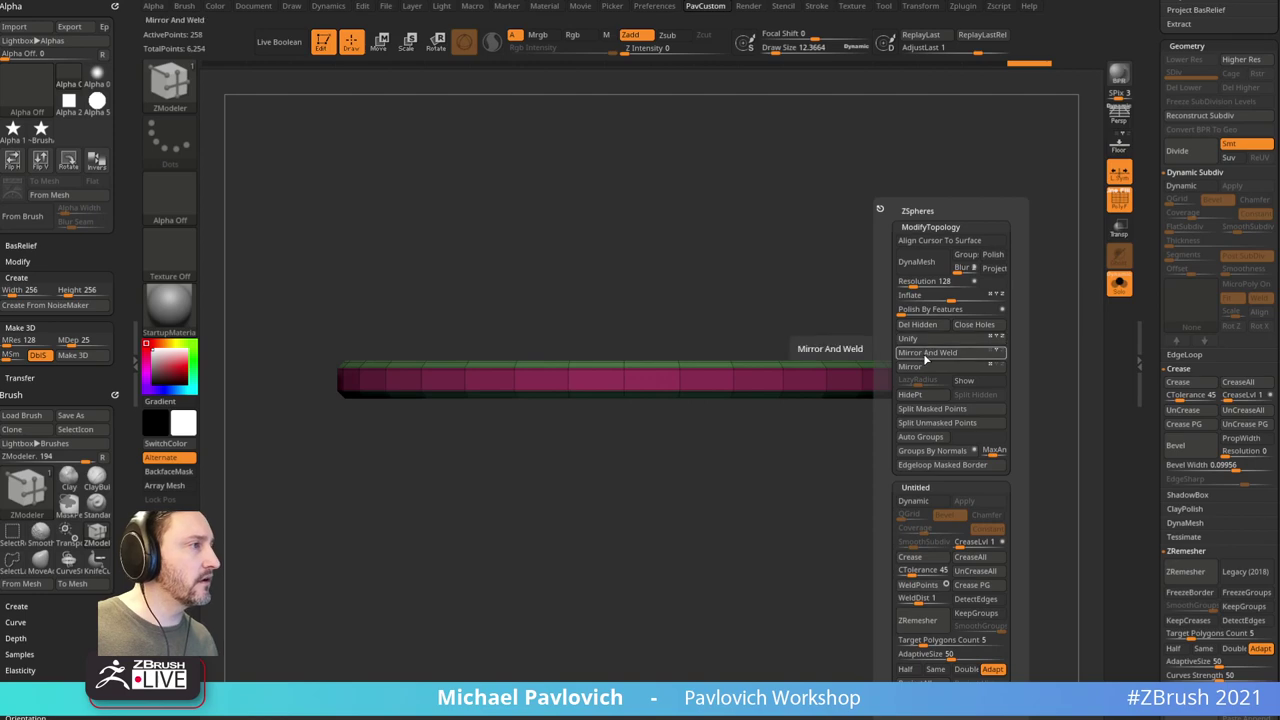
click(928, 360)
Step: Delete the extra edge loop around the middle of the slab's side with the edge Insert action set to Single EdgeLoop
drag(963, 226, 946, 251)
key(space)
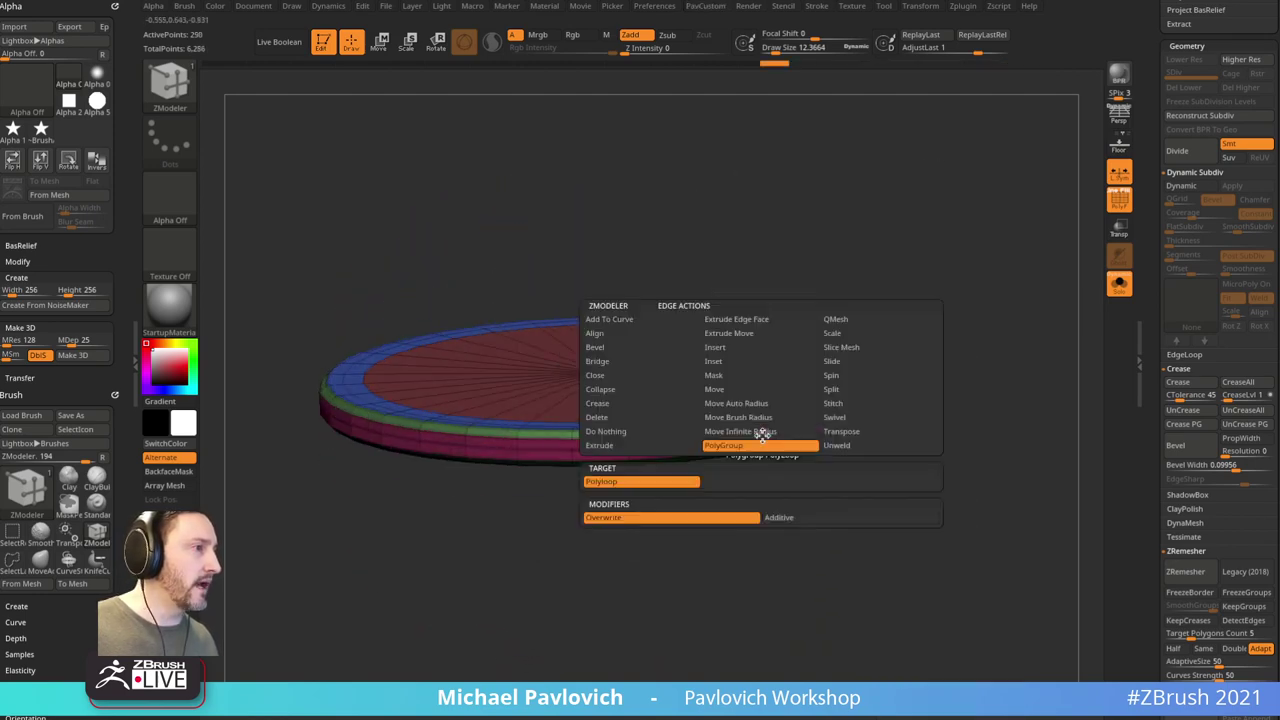
click(713, 347)
click(729, 481)
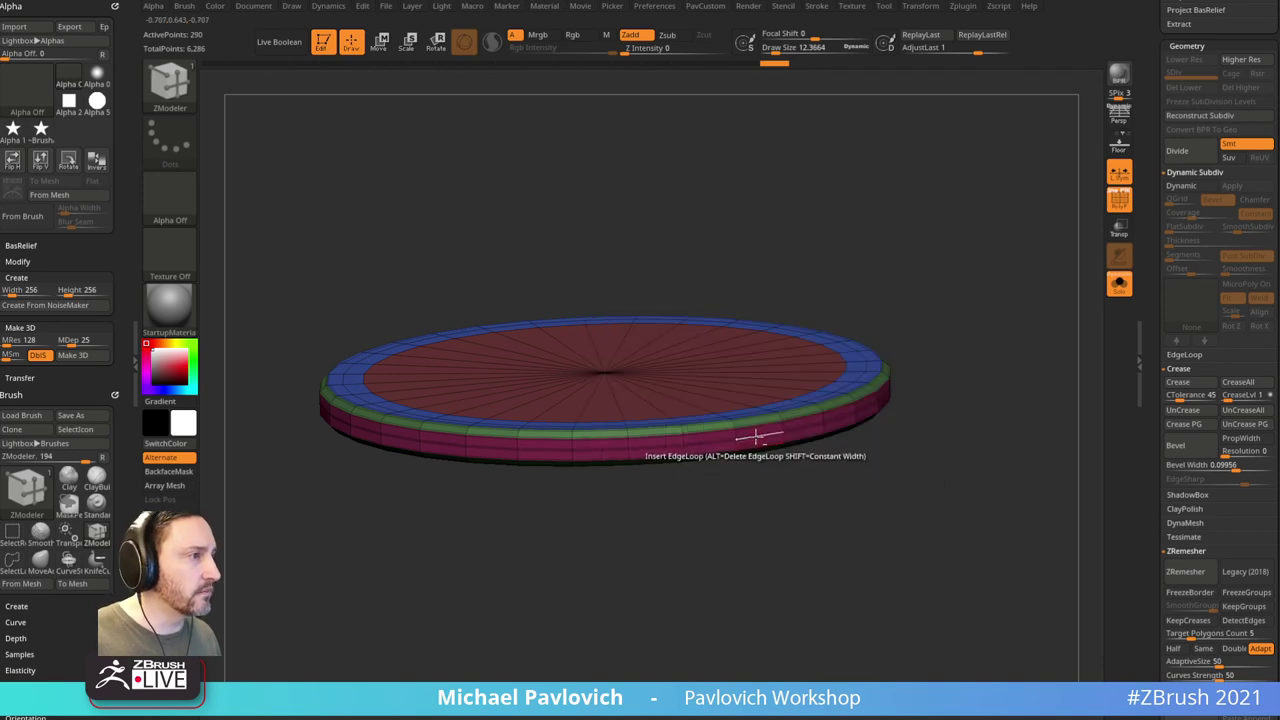
alt+click(756, 436)
drag(943, 297, 925, 345)
Step: Inset the inner disc on the slab's upper face with the polygon Inset action targeting Polygroup Island, and leave Solo mode
key(space)
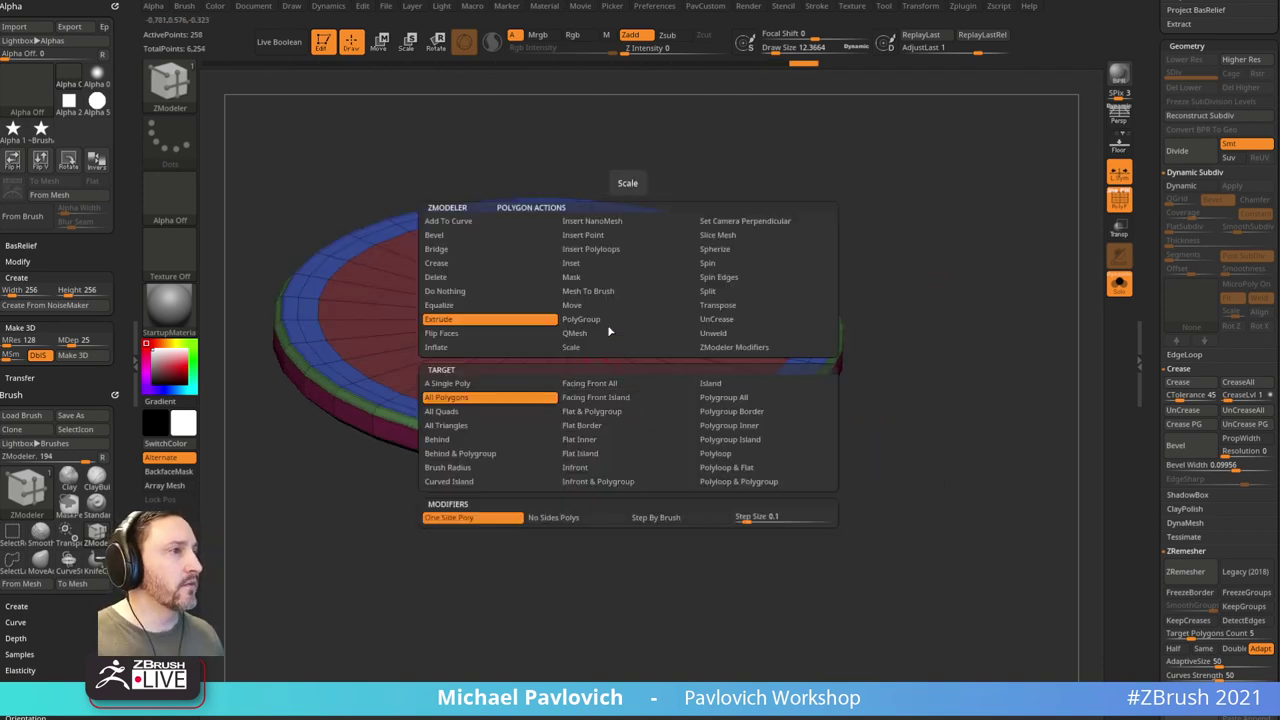
click(590, 265)
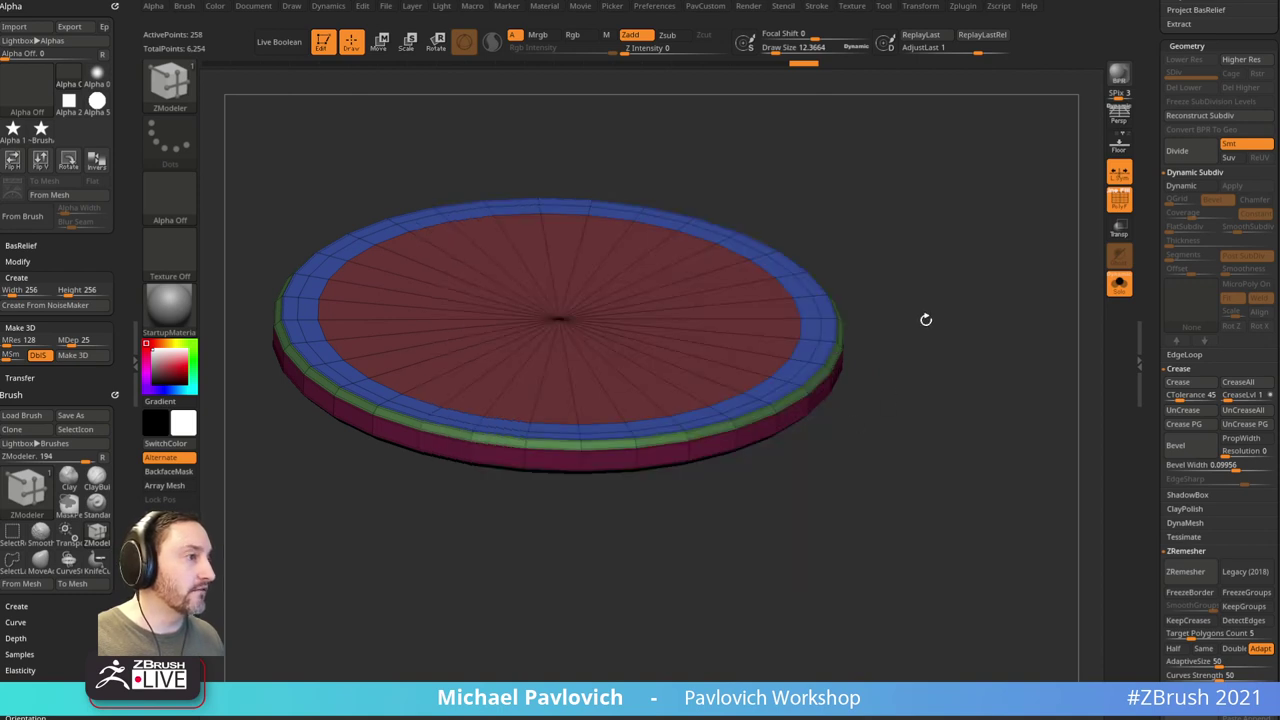
drag(543, 277, 597, 263)
click(1119, 283)
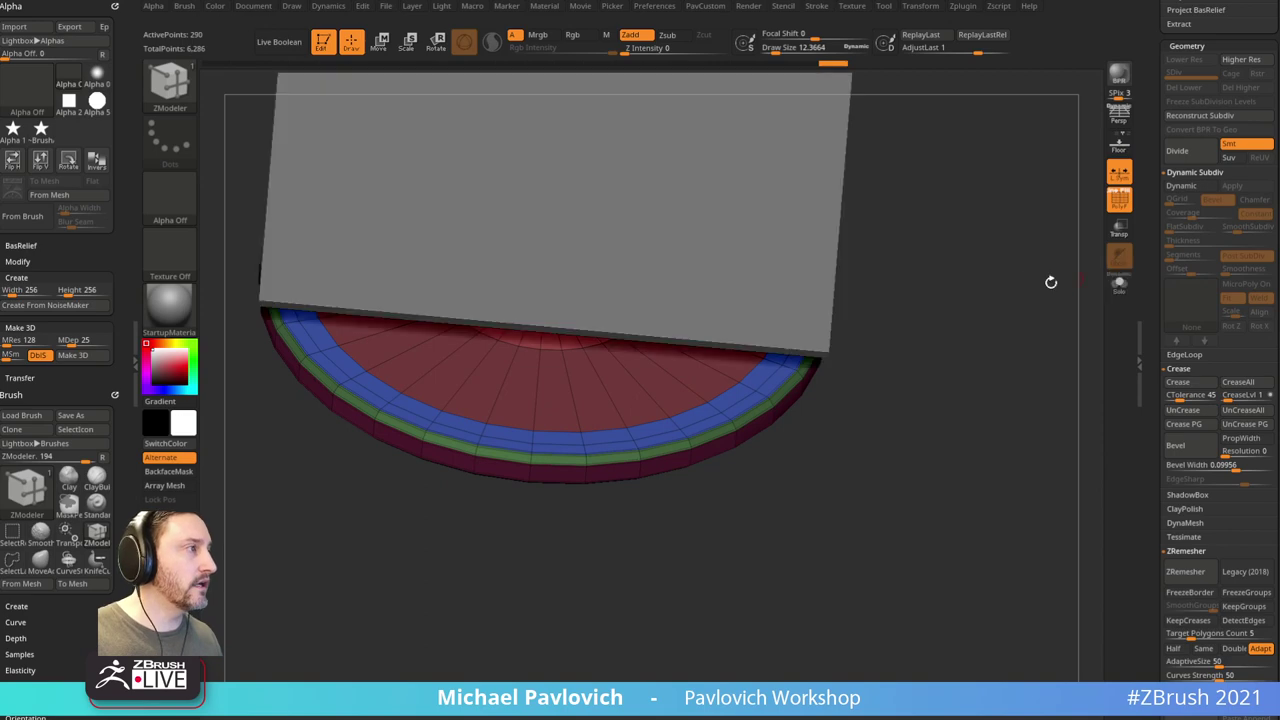
Step: Hide the thin square slice subtool and show the other parts of the burger tower
scroll(1220, 330, up, 5)
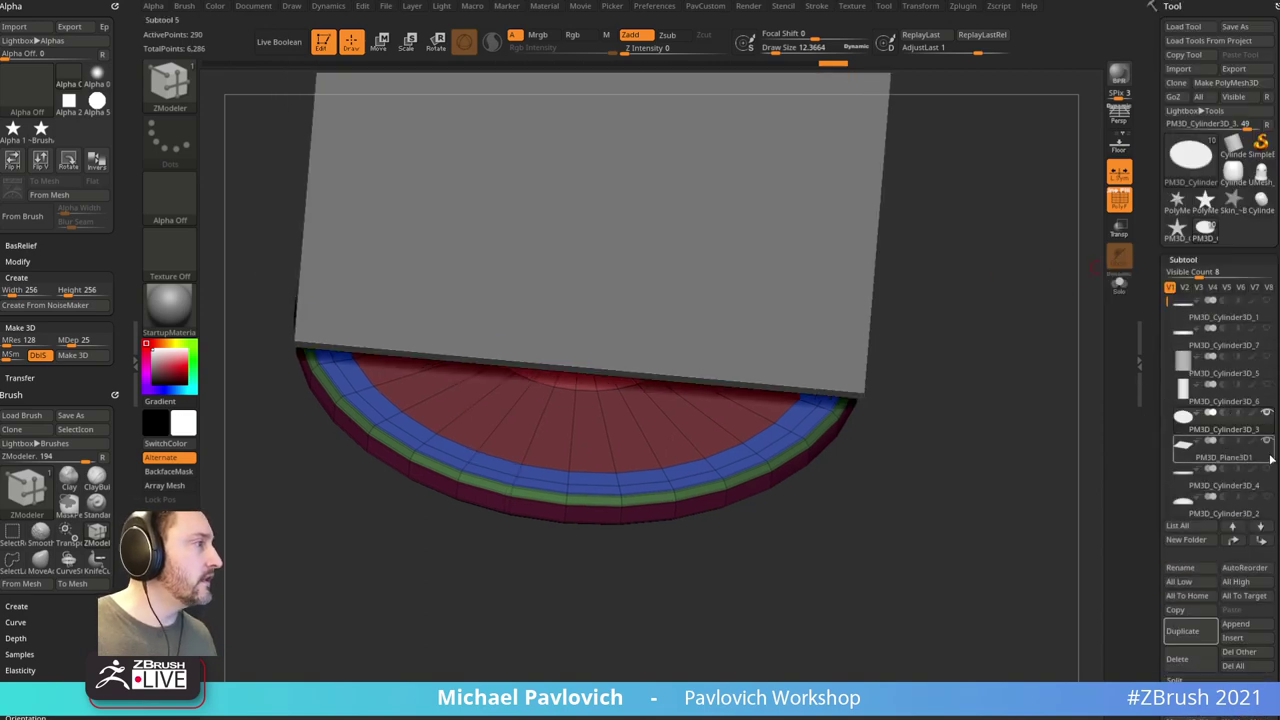
click(1268, 413)
click(1268, 413)
click(1268, 440)
drag(1044, 457, 994, 423)
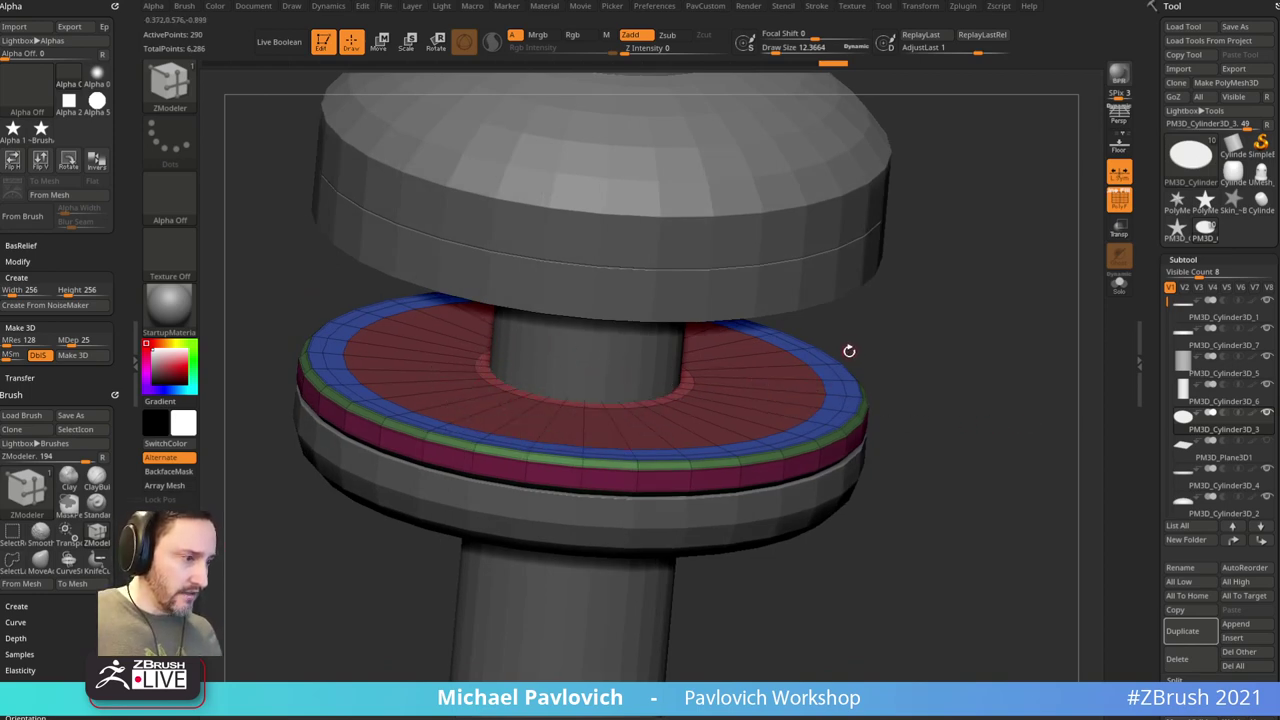
drag(959, 300, 940, 318)
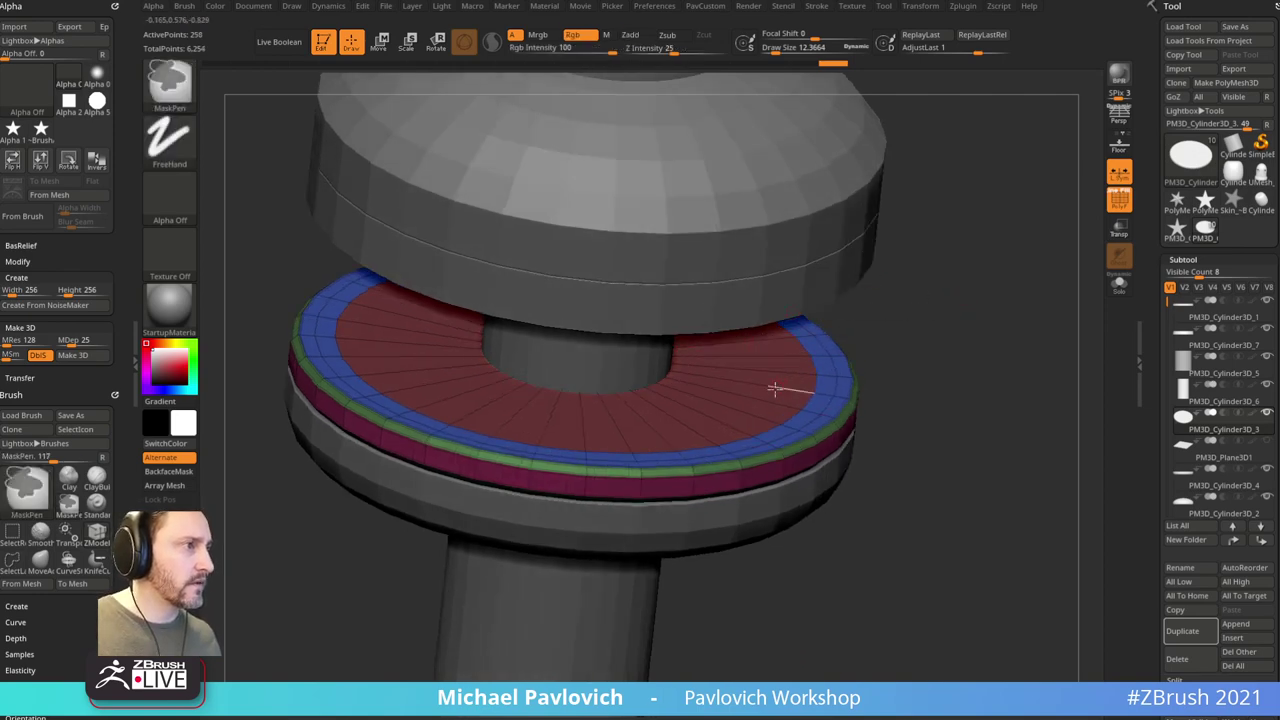
Step: Redo the inset on the slab's upper face to fit around the column, and repeat it on the underside in Solo mode
key(ctrl+z)
drag(771, 393, 721, 329)
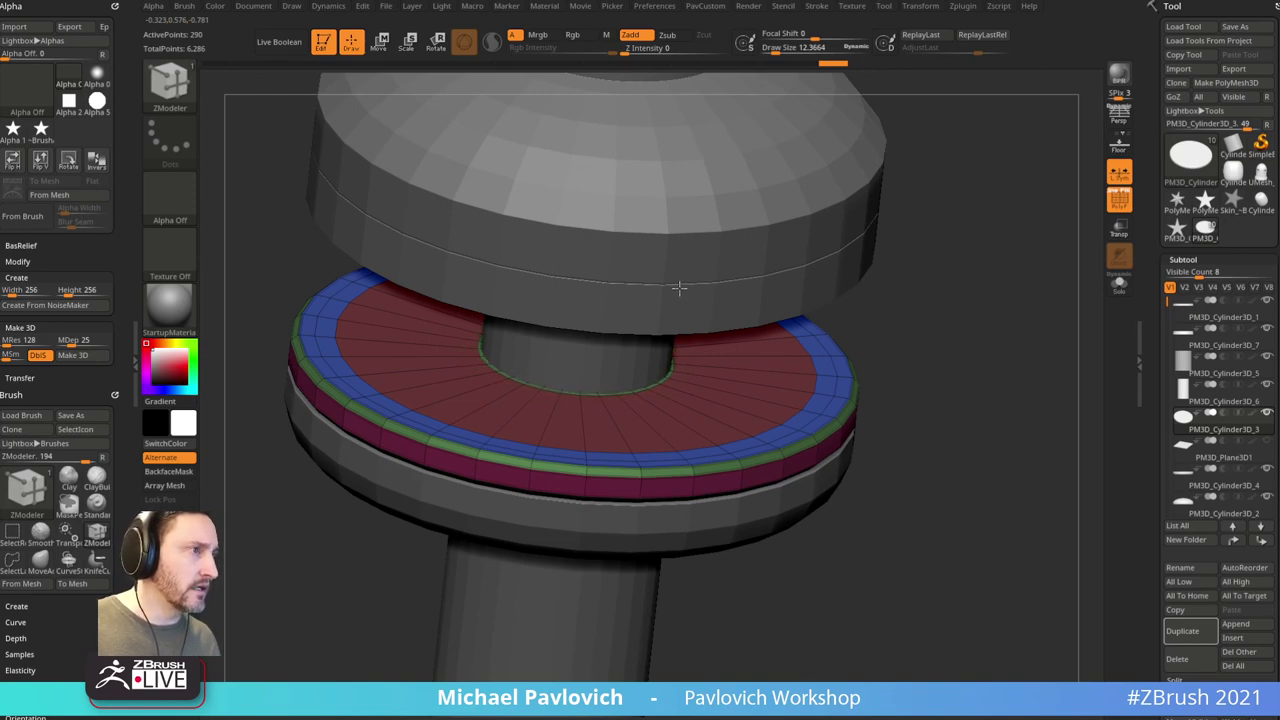
click(678, 285)
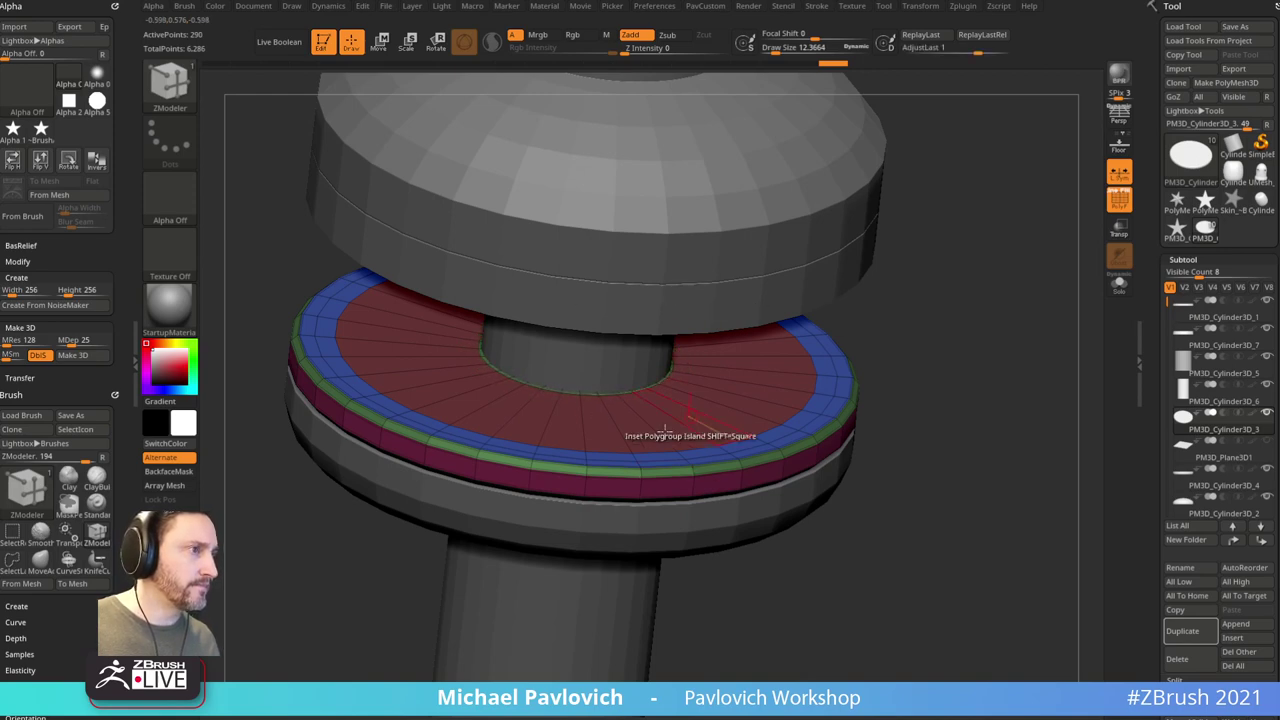
click(1119, 287)
drag(991, 427, 990, 255)
click(718, 347)
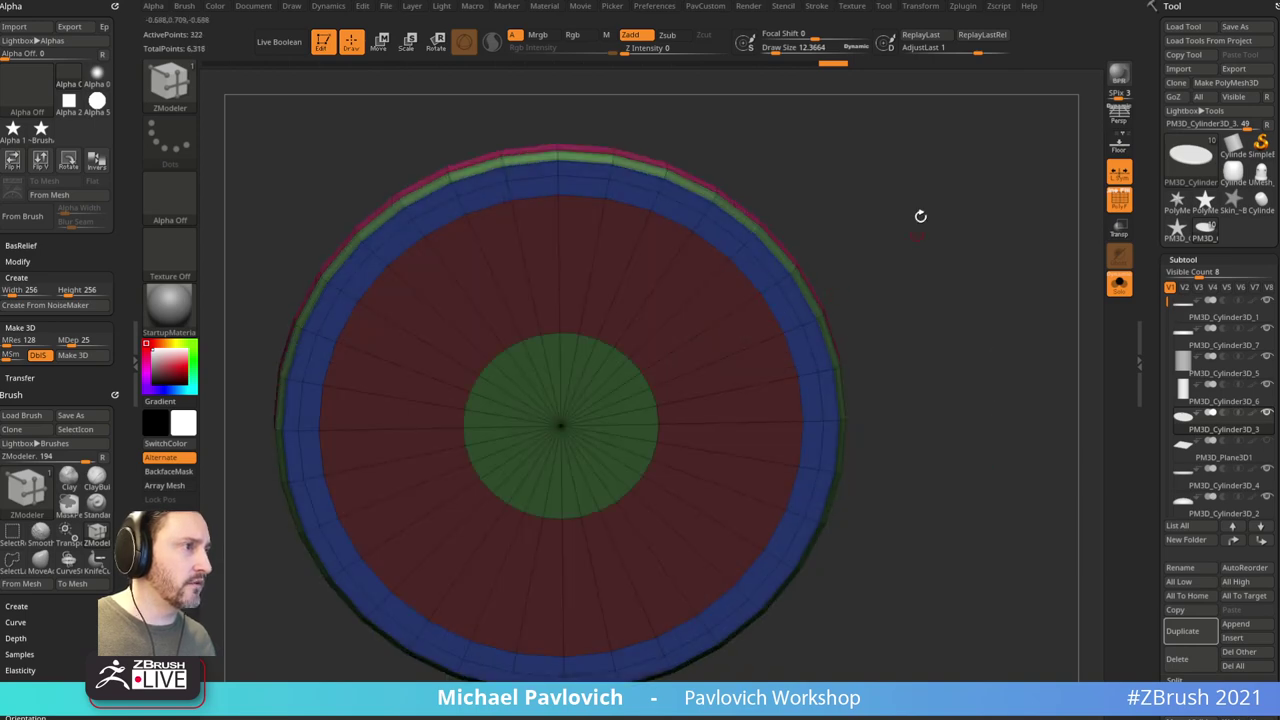
Step: Cut a hole through the slab's center with the polygon QMesh action targeting Polygroup All
drag(921, 216, 934, 158)
key(space)
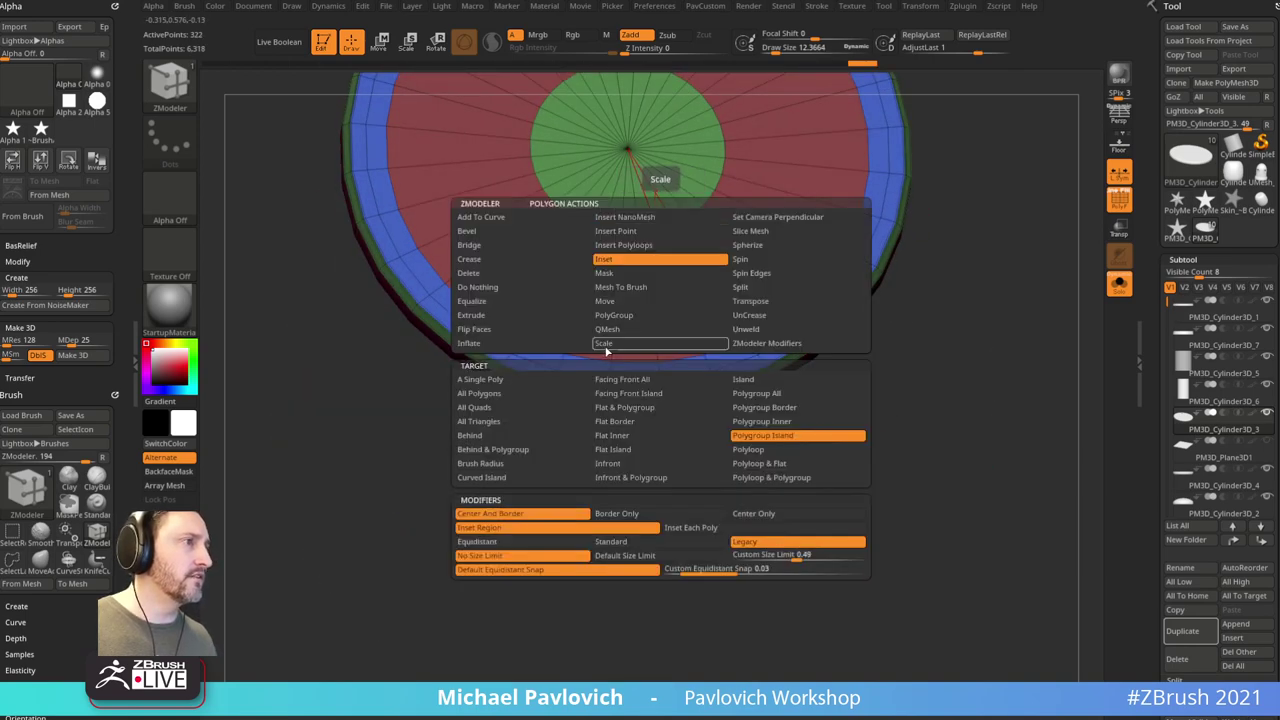
click(606, 329)
click(790, 393)
click(659, 228)
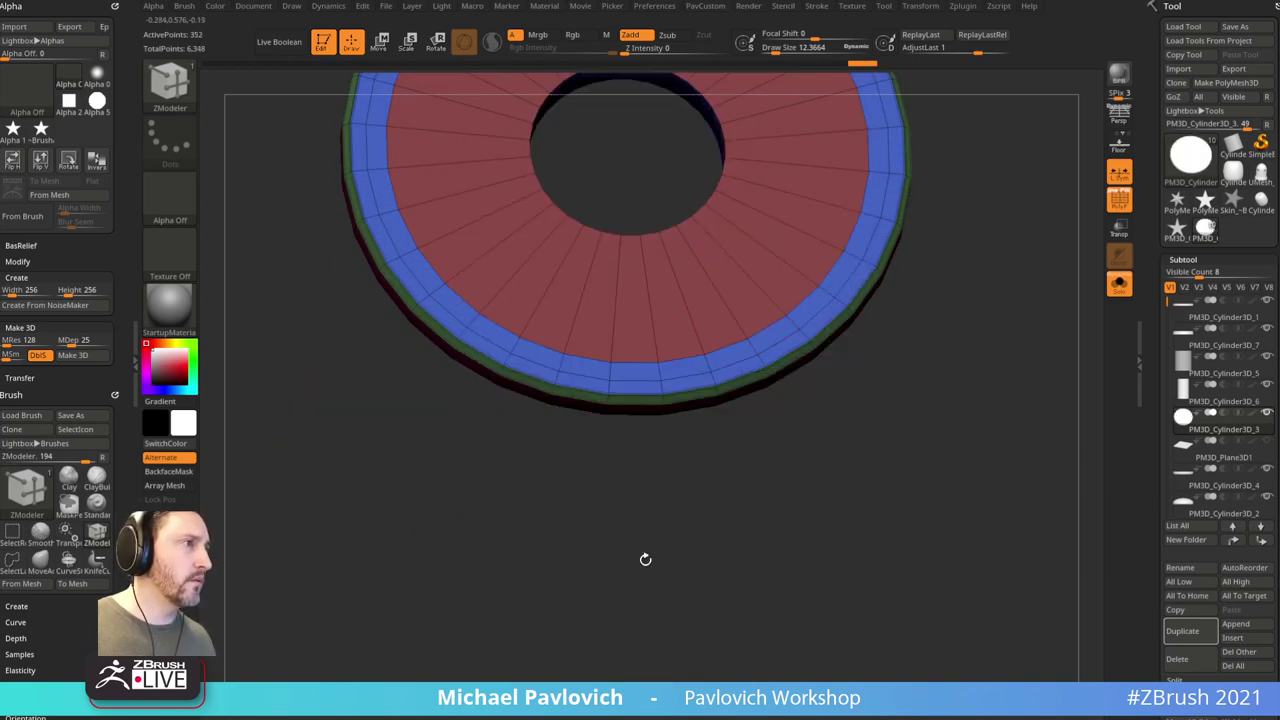
Step: Delete the extra edge loop around the inner wall of the slab's central hole
drag(646, 560, 1028, 312)
drag(766, 151, 777, 202)
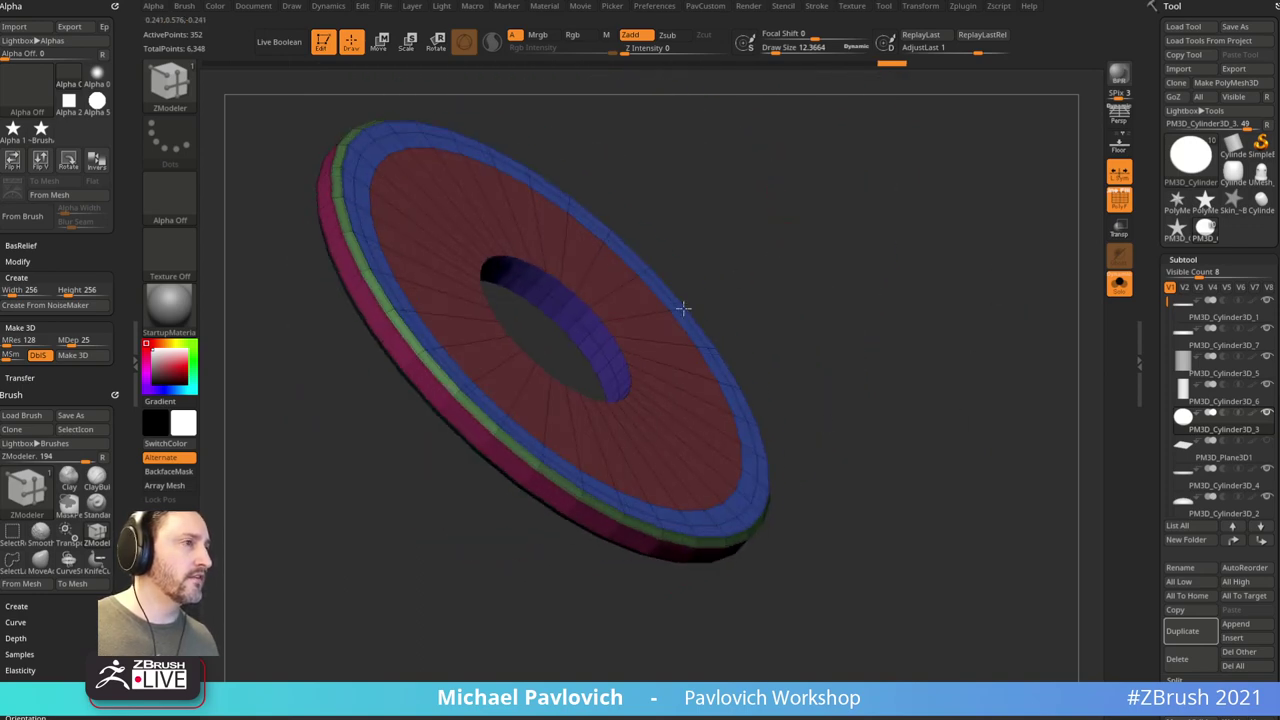
key(space)
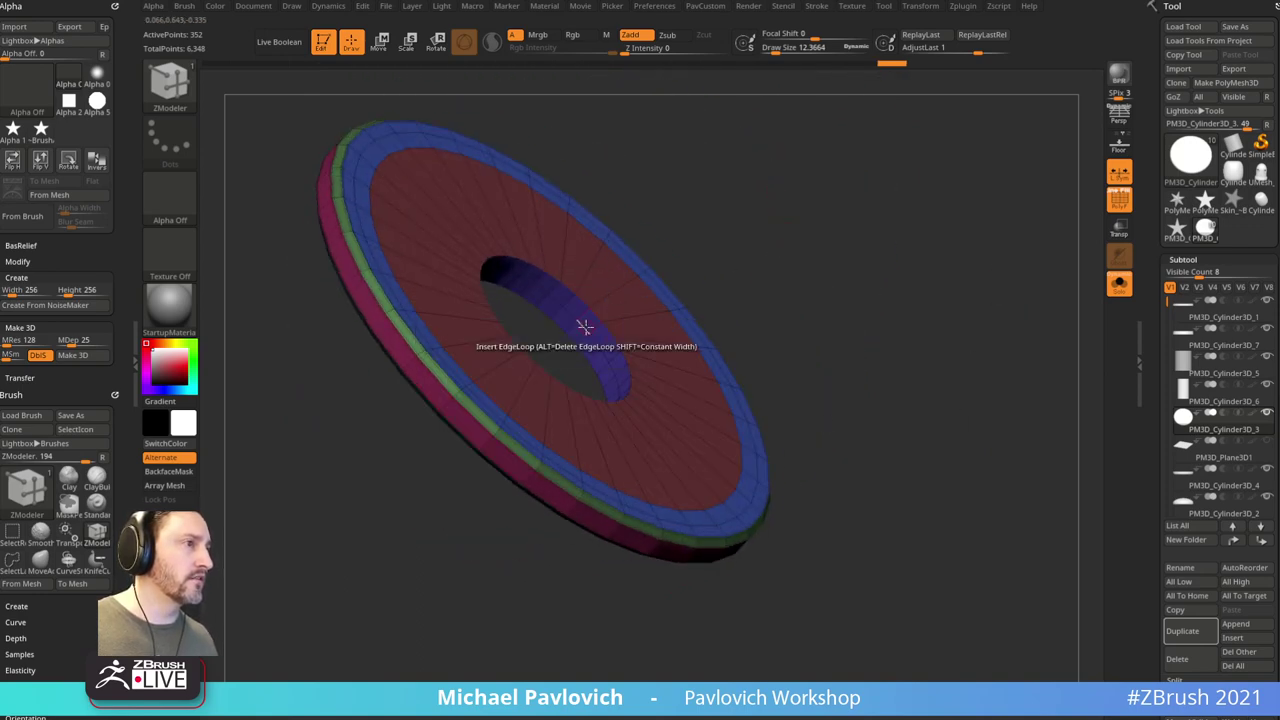
alt+click(591, 319)
drag(833, 264, 822, 300)
key(3)
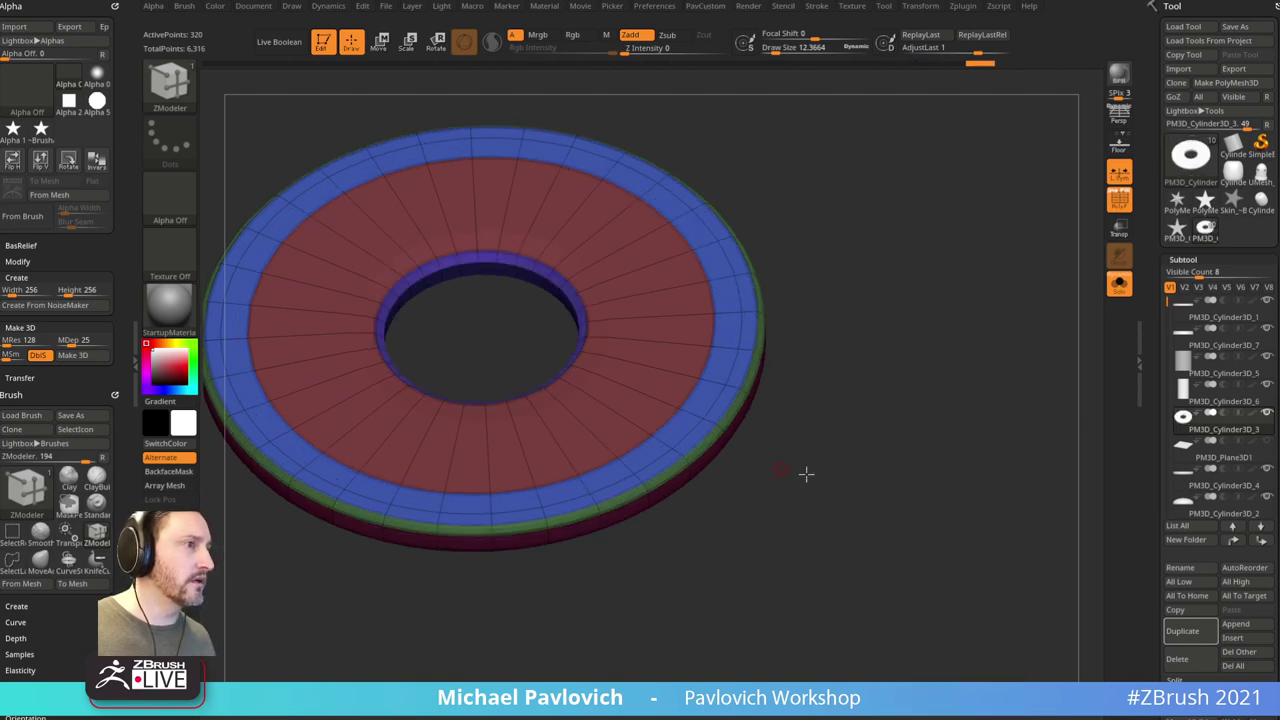
Step: Try insetting the ring's upper and lower faces with the polygon Inset action targeting Polygroup Island
drag(806, 471, 957, 394)
key(space)
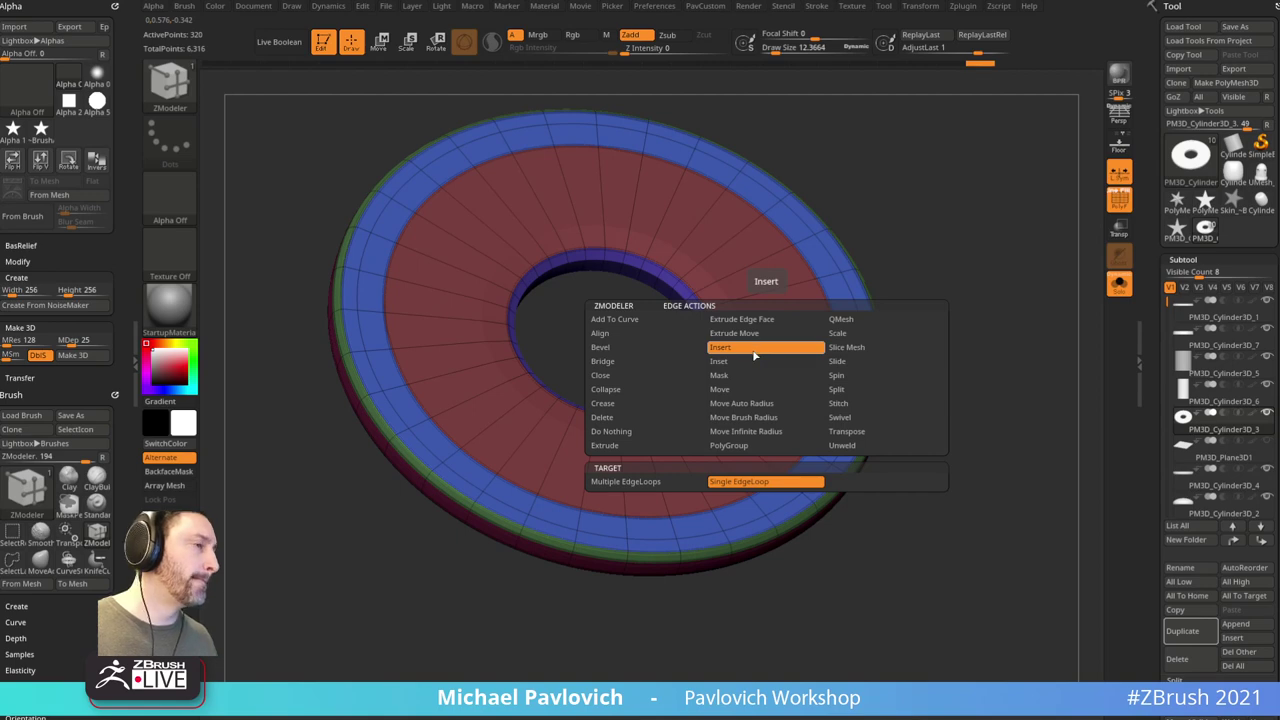
click(753, 352)
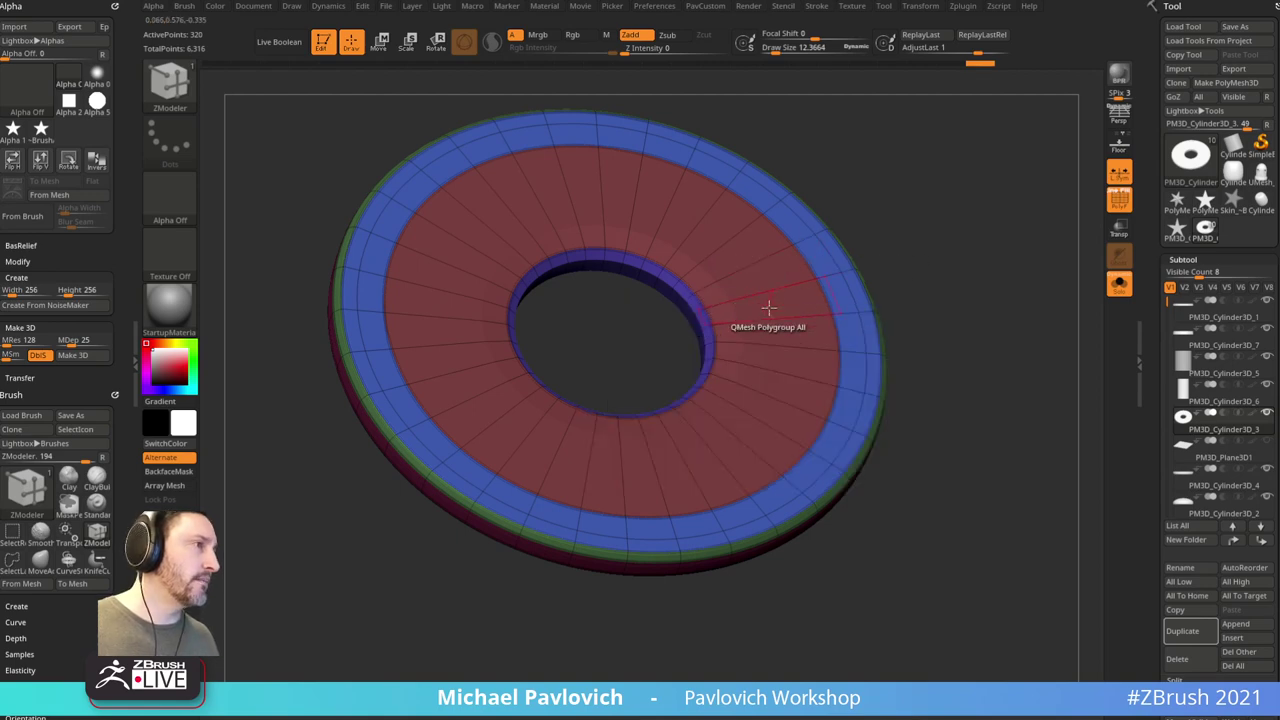
key(space)
click(735, 268)
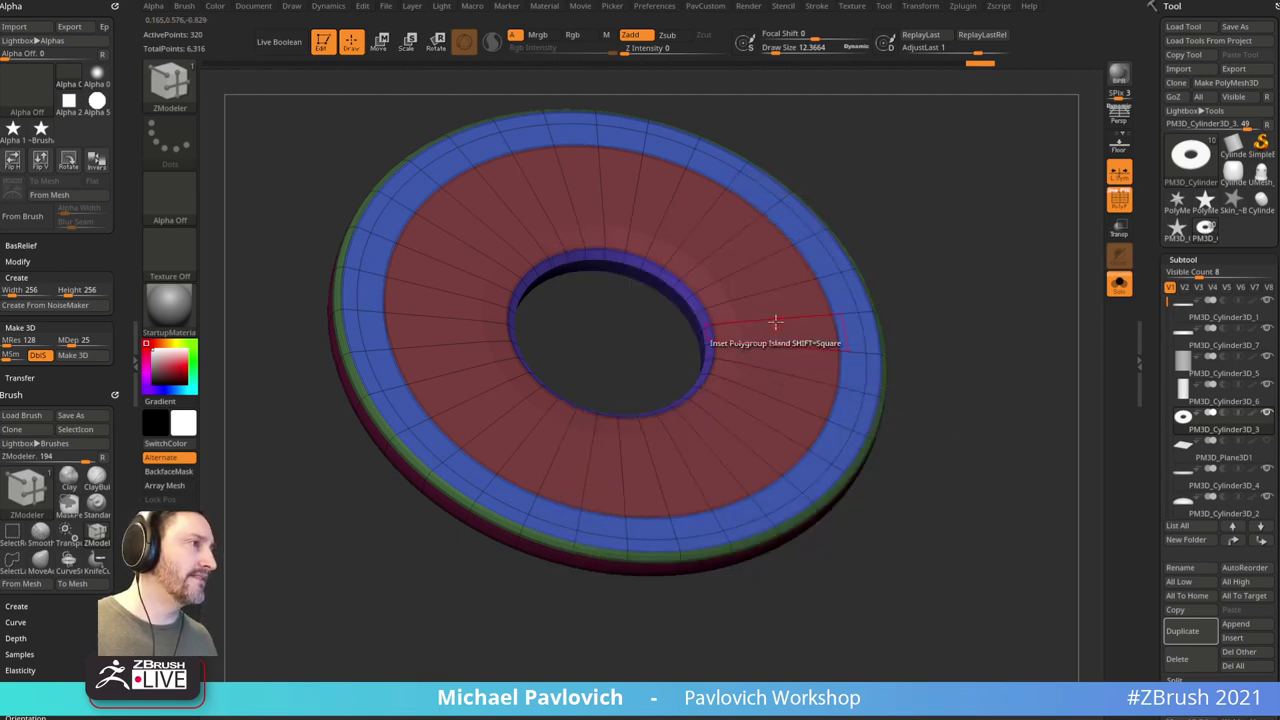
drag(781, 313, 780, 310)
drag(965, 330, 985, 168)
click(800, 195)
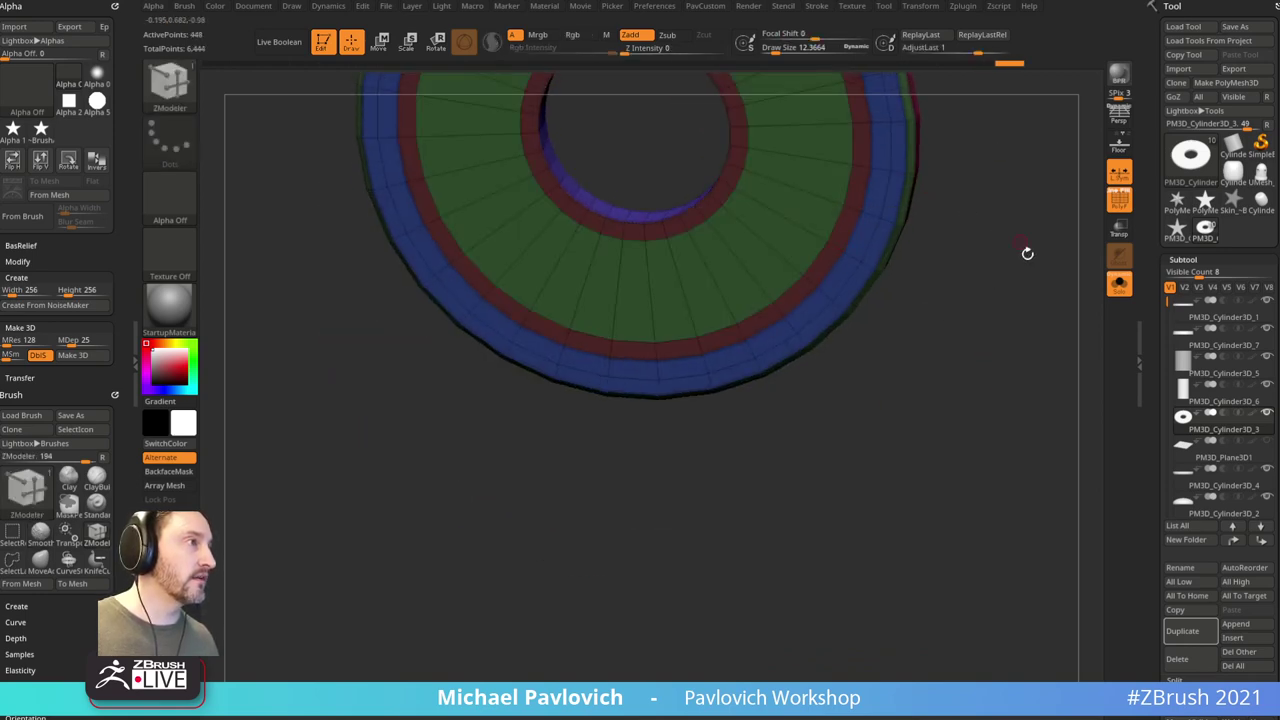
Step: Check the inset faces without polyframe, and undo the insets on both sides of the ring
mouse_move(1028, 251)
mouse_down()
mouse_move(994, 297)
mouse_move(991, 234)
mouse_move(980, 317)
mouse_move(1024, 247)
mouse_move(997, 289)
mouse_up()
click(1118, 201)
key(shift+f)
key(f)
key(ctrl+z)
key(ctrl+z)
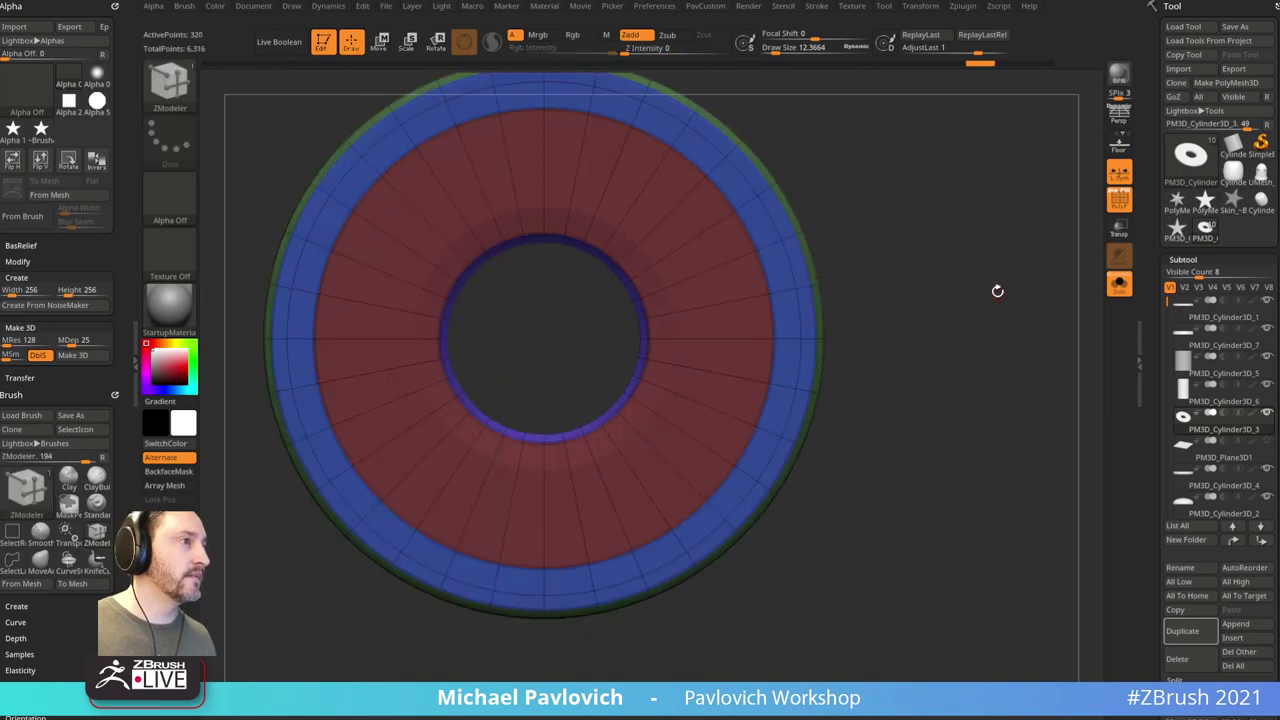
Step: Mask off everything except the edges around the central hole and move them down along Y, sloping the ring toward the column
key(f)
key(ctrl)
ctrl+drag(437, 206, 662, 460)
key(w)
drag(944, 343, 1083, 306)
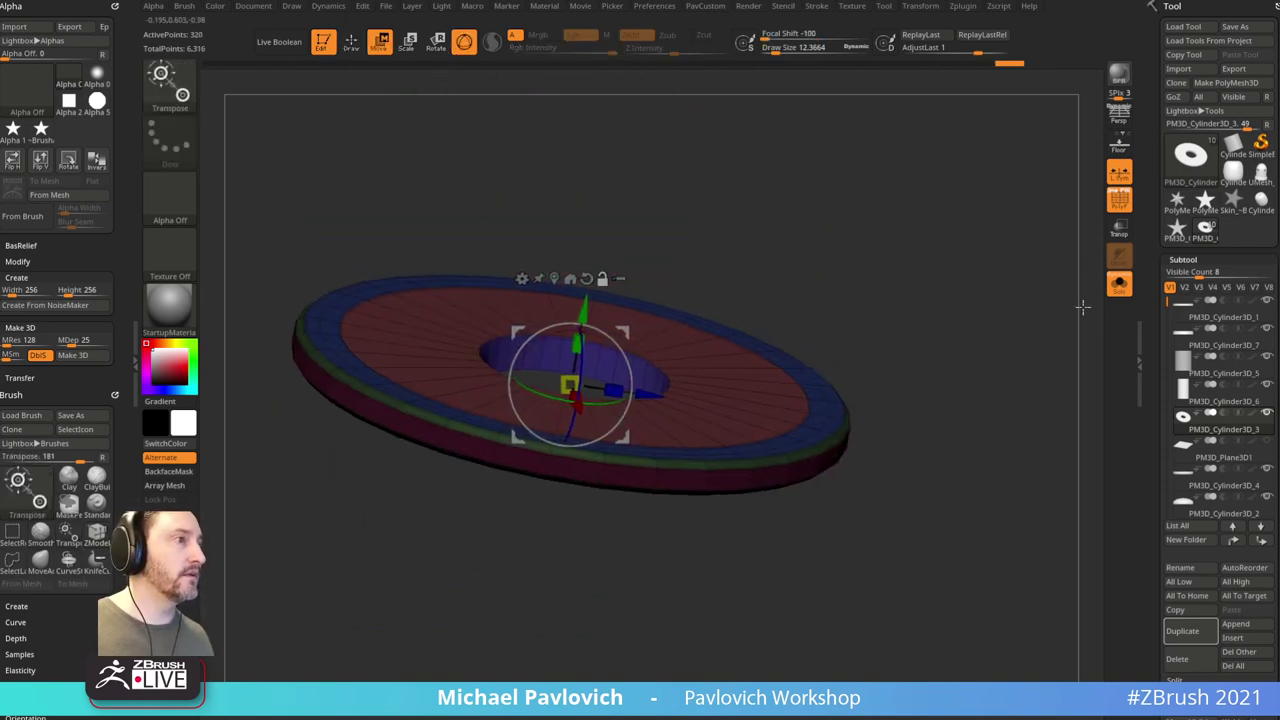
click(1118, 287)
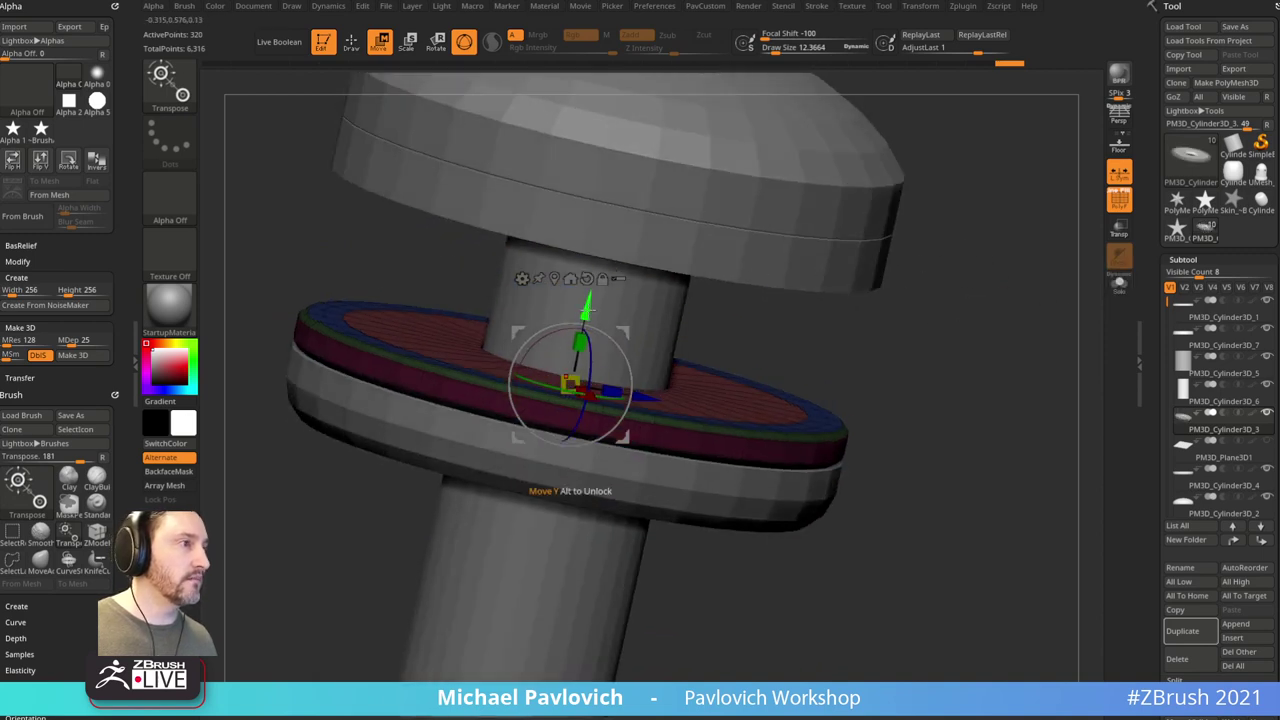
drag(587, 302, 577, 350)
key(q)
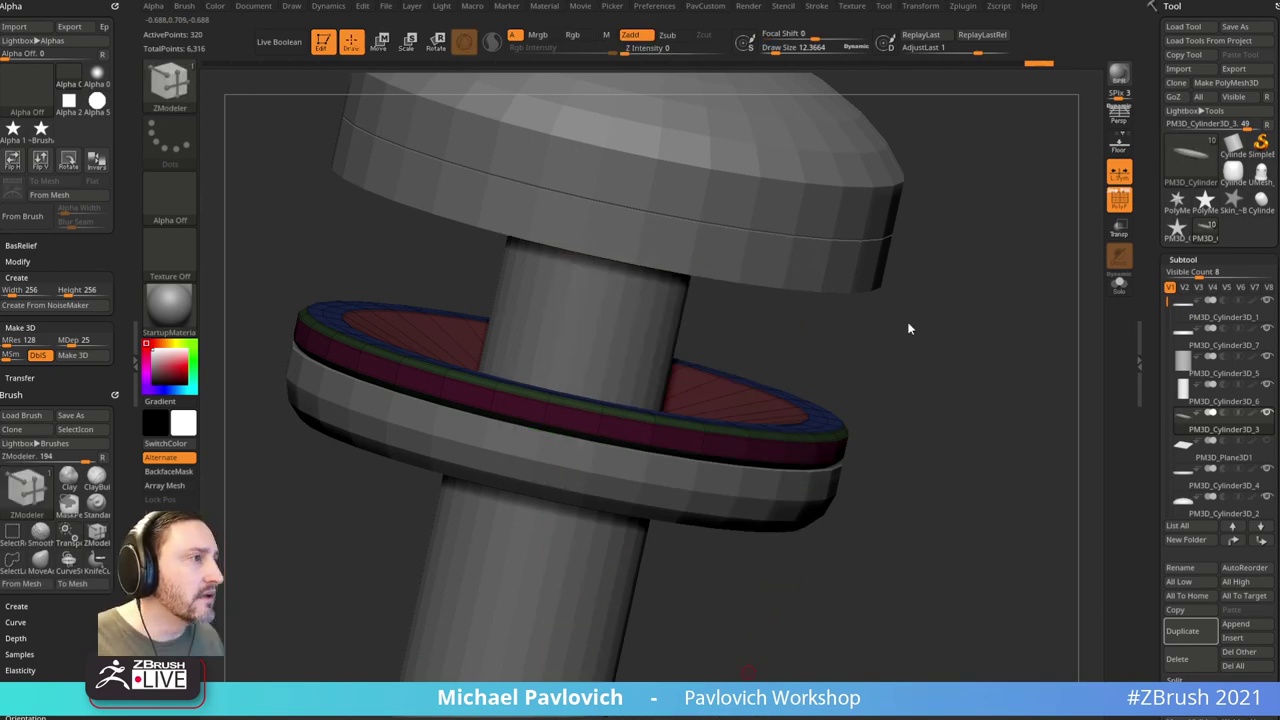
mouse_move(909, 328)
mouse_down()
mouse_move(903, 354)
mouse_move(917, 354)
mouse_move(920, 311)
mouse_move(895, 330)
mouse_move(923, 337)
mouse_move(980, 293)
mouse_move(975, 328)
mouse_up()
key(ctrl)
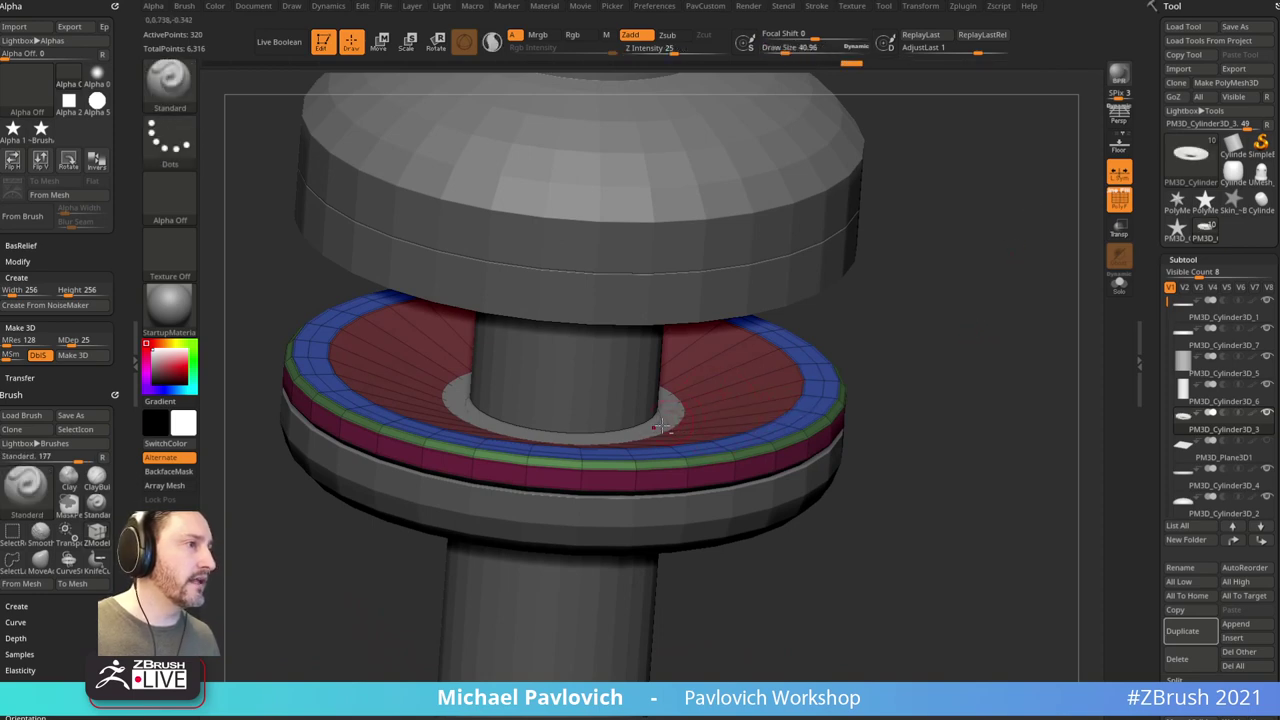
Step: Select the sloped ring's subtool again within the tower and isolate it in Solo mode
alt+click(708, 460)
drag(880, 447, 900, 292)
alt+click(740, 378)
key(s)
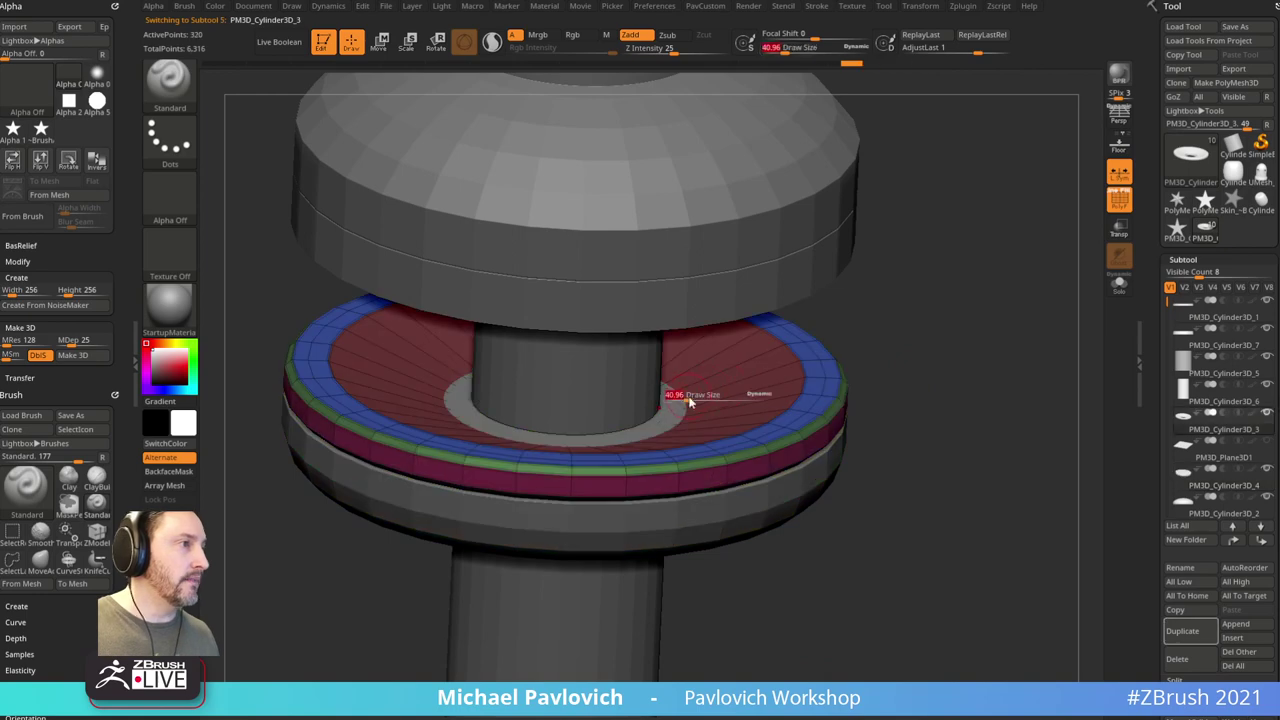
click(1121, 287)
Step: Inset the sloped ring's upper face as a polygroup island with the ZModeler brush, and repeat the inset on its underside
drag(1020, 329, 917, 349)
key(b)
key(z)
key(m)
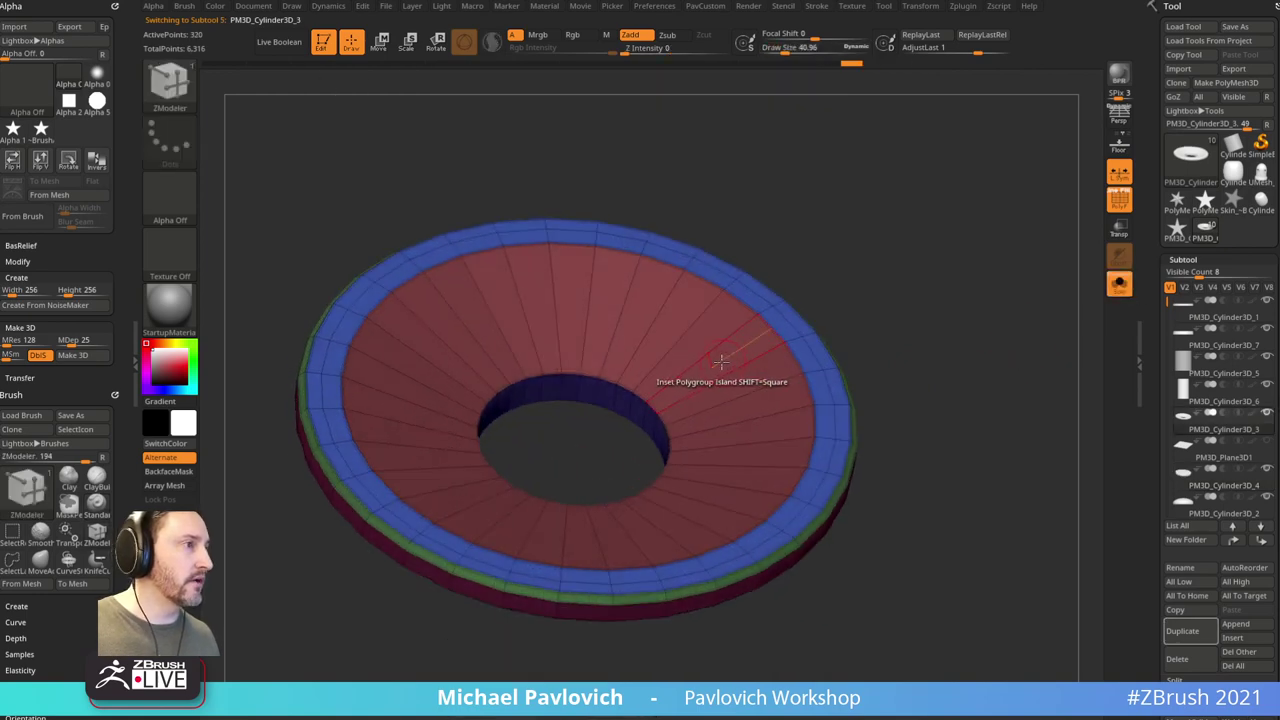
drag(727, 361, 727, 375)
drag(876, 349, 872, 190)
click(726, 277)
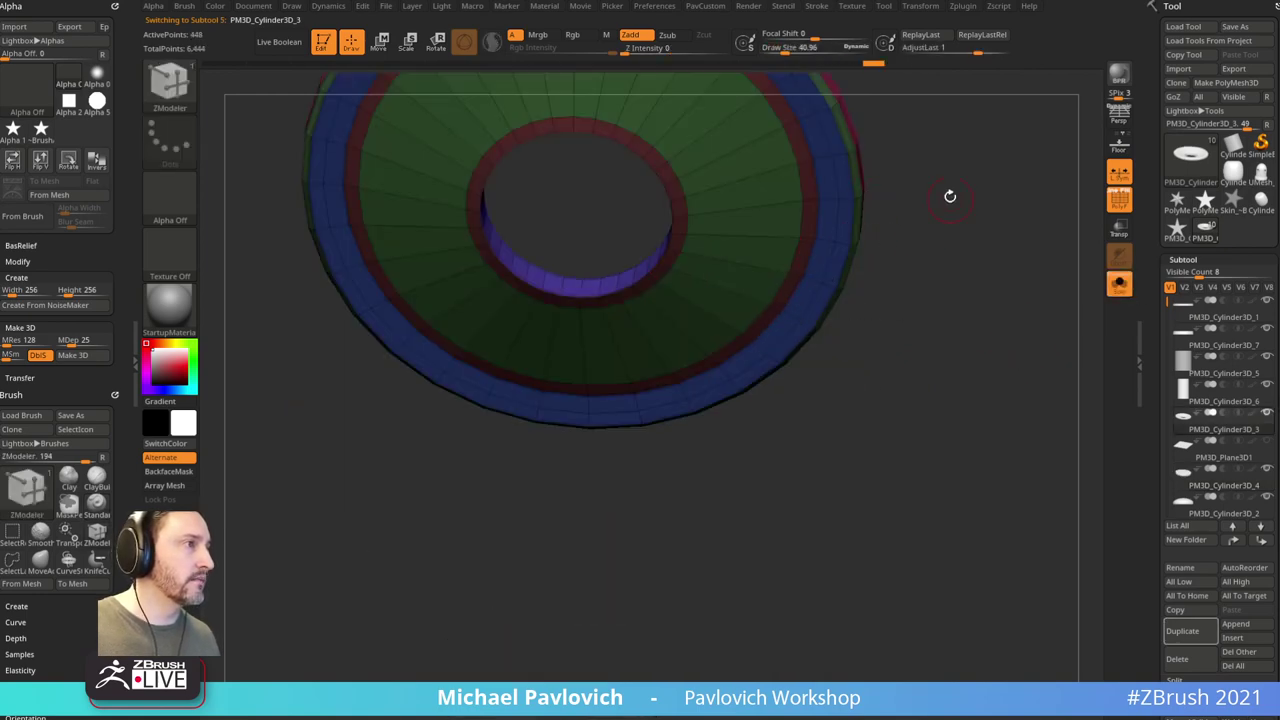
Step: Turn on Dynamic Subdivision for the sloped ring
drag(949, 194, 930, 364)
key(d)
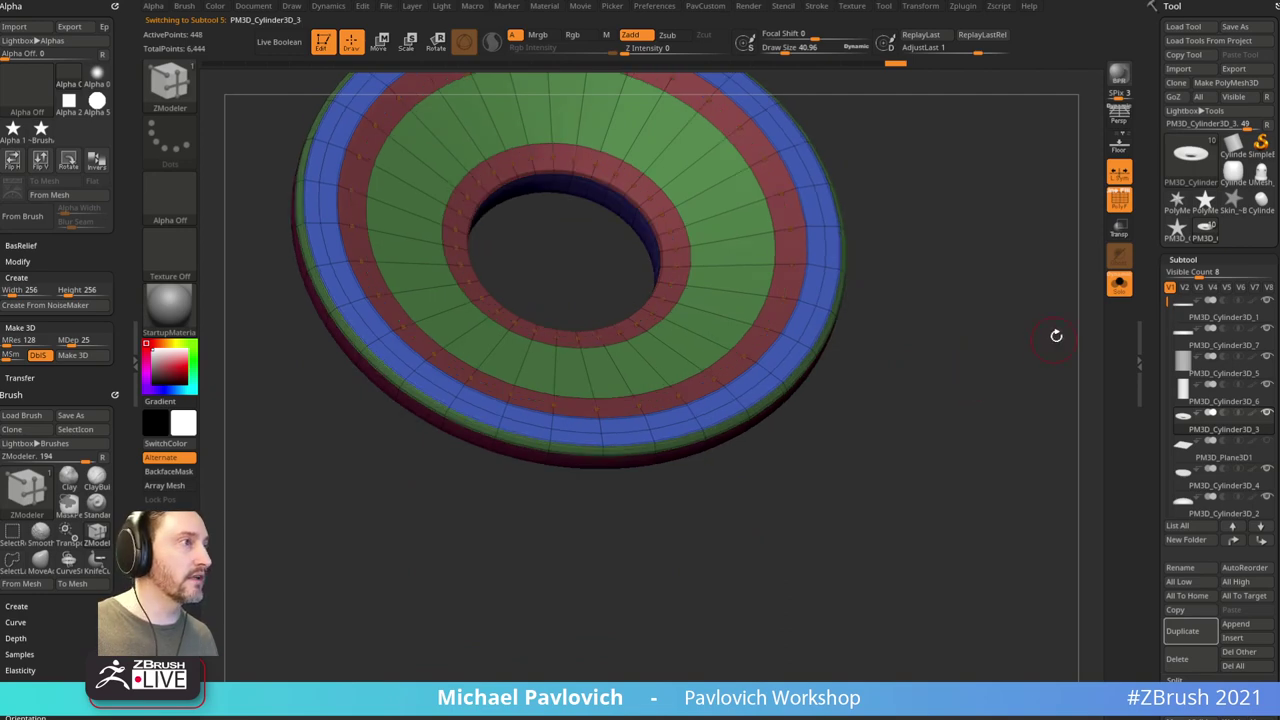
key(space)
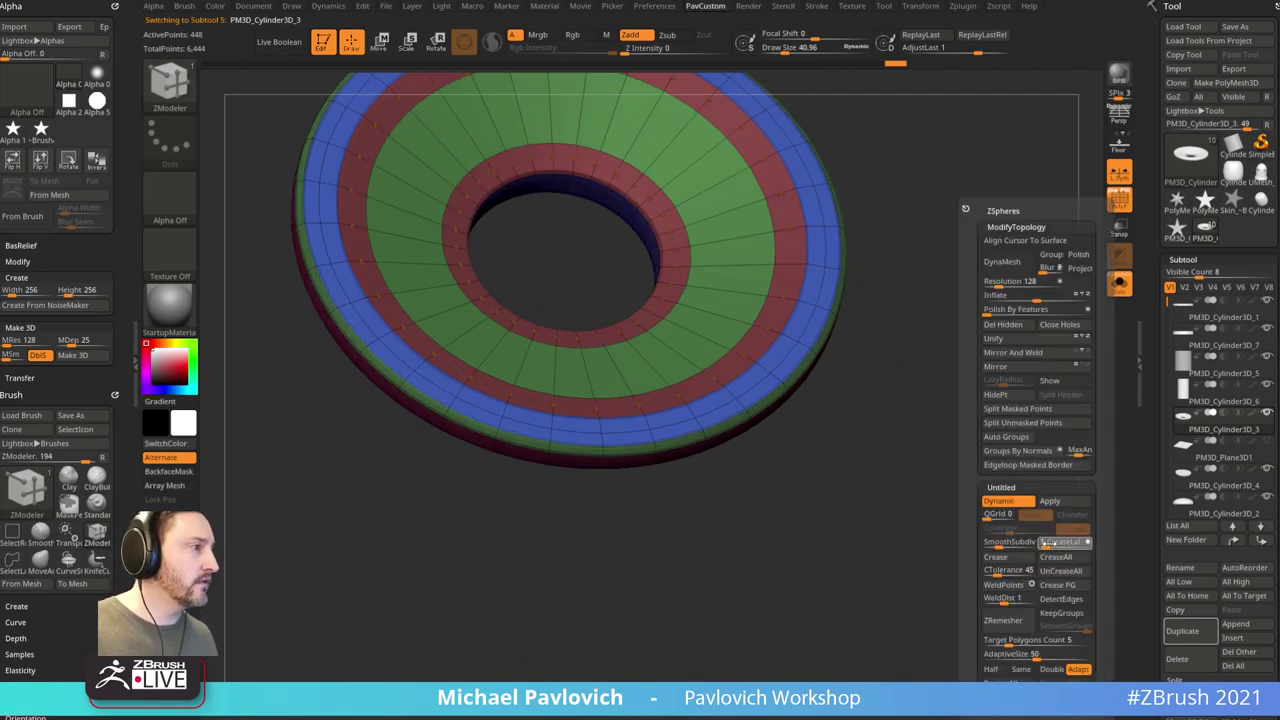
key(f)
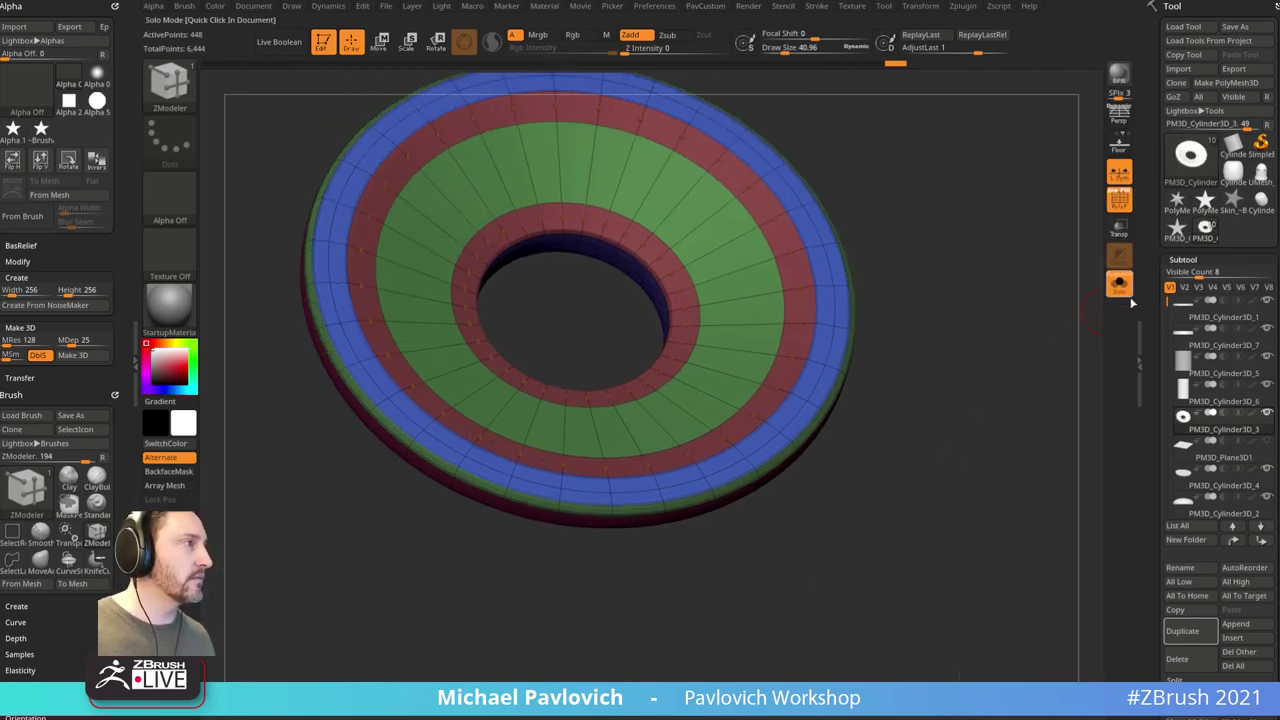
Step: Examine the ring within the whole tower from the front and at an angle, and compare it with the reference photo
click(1117, 289)
key(f)
mouse_move(974, 389)
shift+mouse_down()
mouse_move(984, 314)
mouse_move(998, 409)
mouse_move(937, 389)
mouse_move(971, 314)
mouse_move(929, 326)
mouse_move(978, 348)
mouse_move(963, 334)
mouse_move(1080, 323)
shift+mouse_up()
key(s)
key(b)
key(s)
key(t)
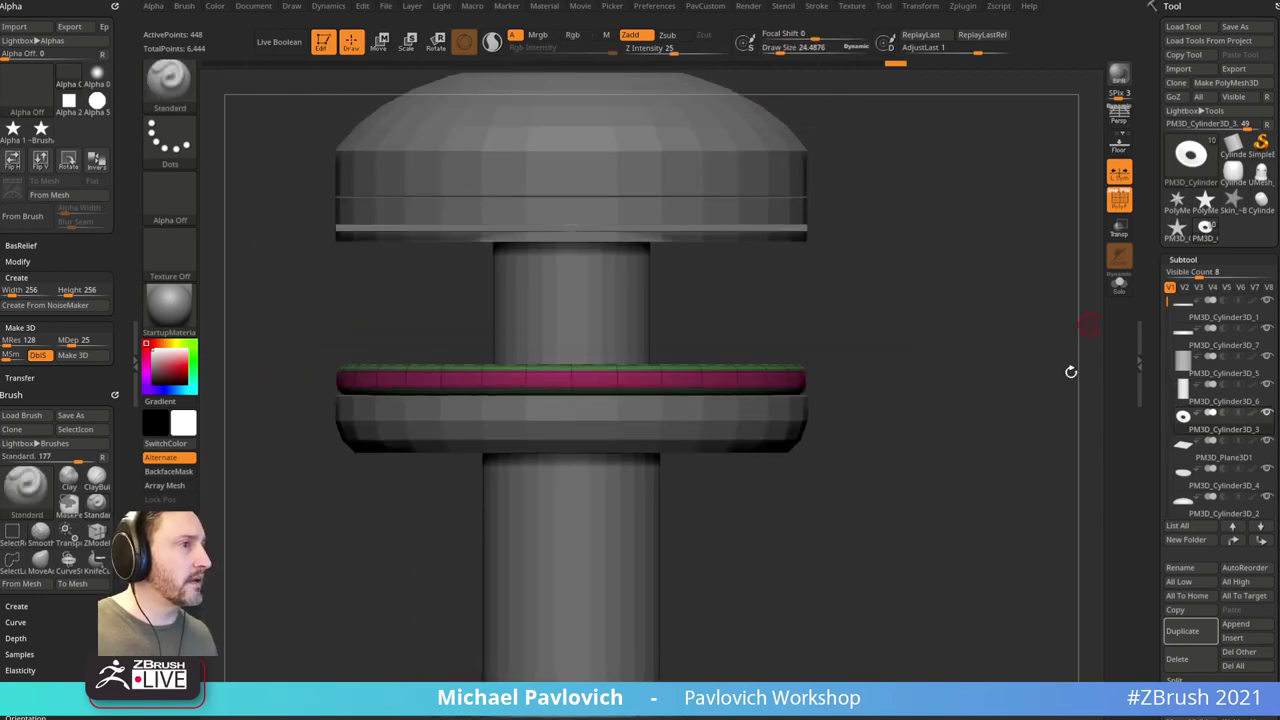
mouse_move(940, 346)
alt+mouse_down()
mouse_move(994, 376)
mouse_move(981, 356)
mouse_move(957, 381)
alt+mouse_up()
key(s)
key(s)
alt+drag(957, 377, 965, 407)
key(s)
key(s)
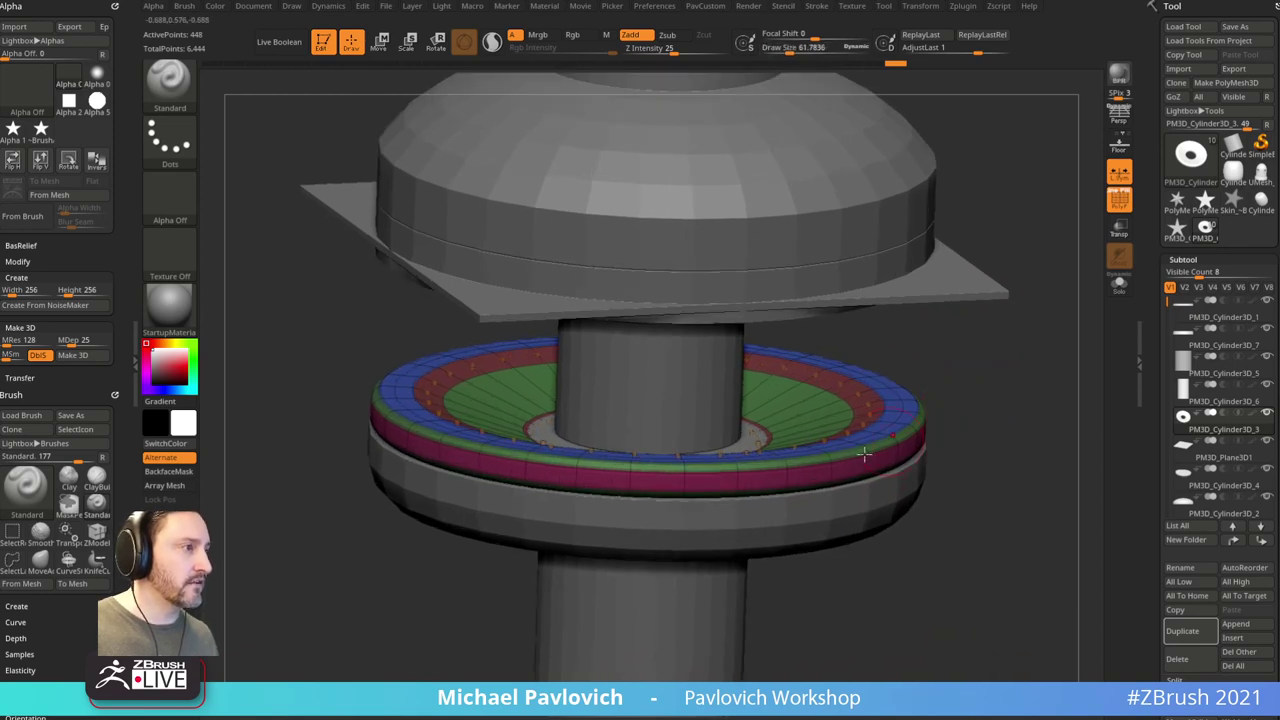
drag(613, 719, 605, 388)
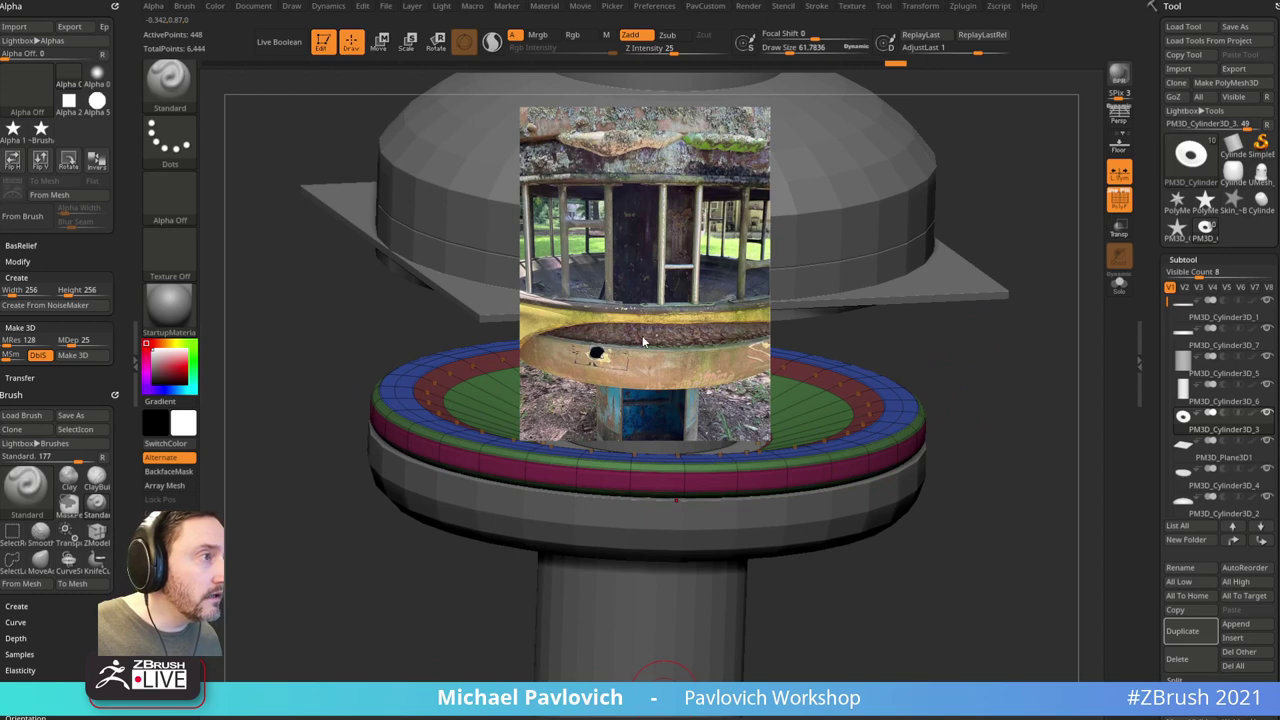
drag(662, 274, 662, 719)
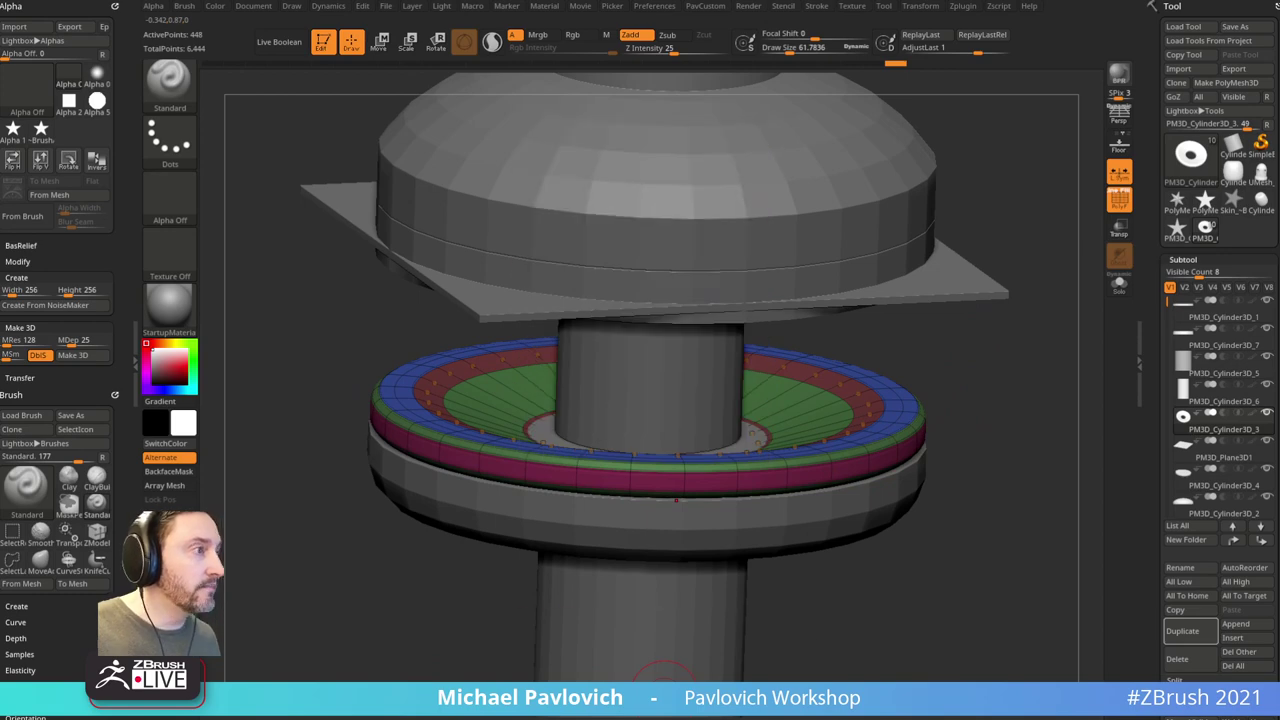
Step: Duplicate the sloped ring subtool, isolate the copy in Solo mode and set the draw size to 28.75
click(1189, 627)
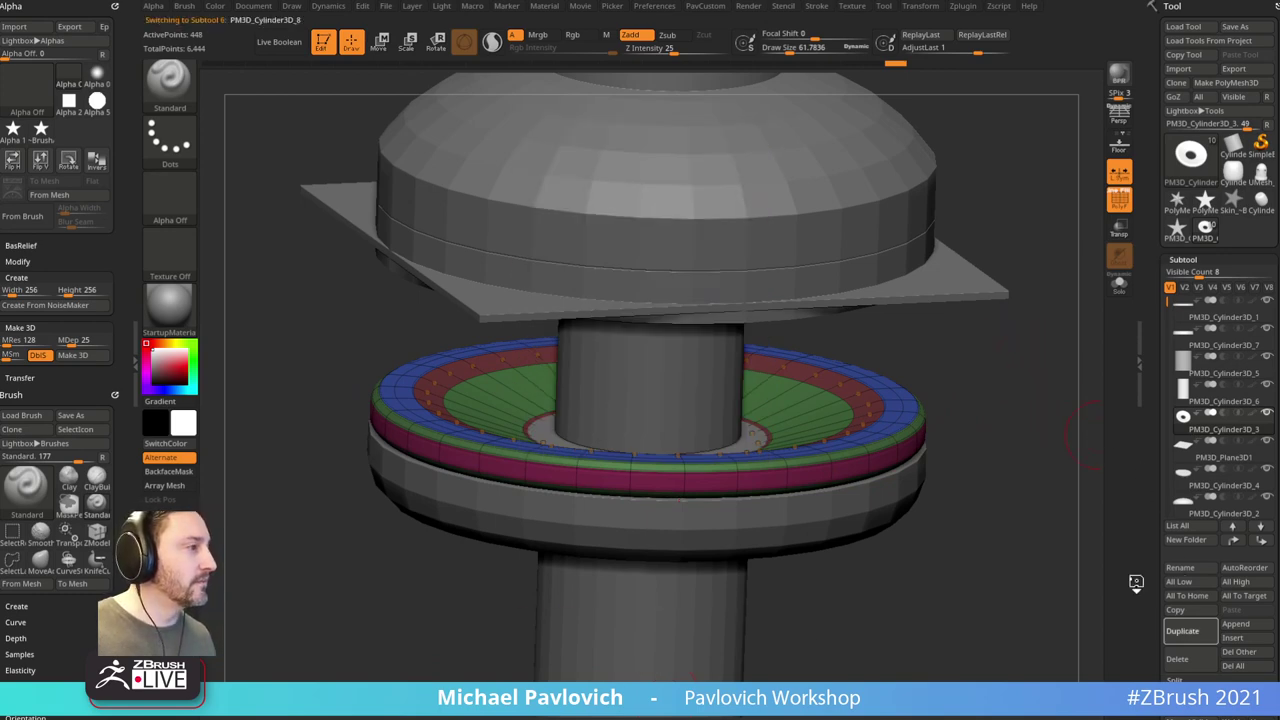
mouse_move(1046, 367)
alt+mouse_down()
mouse_move(1040, 343)
mouse_move(1040, 361)
mouse_move(1020, 346)
mouse_move(1037, 317)
alt+mouse_up()
click(1118, 286)
key(s)
click(1008, 346)
Step: Turn off Dynamic Subdivision on the ring copy, hide its side-wall polygroups and delete the hidden geometry
key(shift+d)
key(b)
key(z)
key(m)
ctrl+shift+click(912, 393)
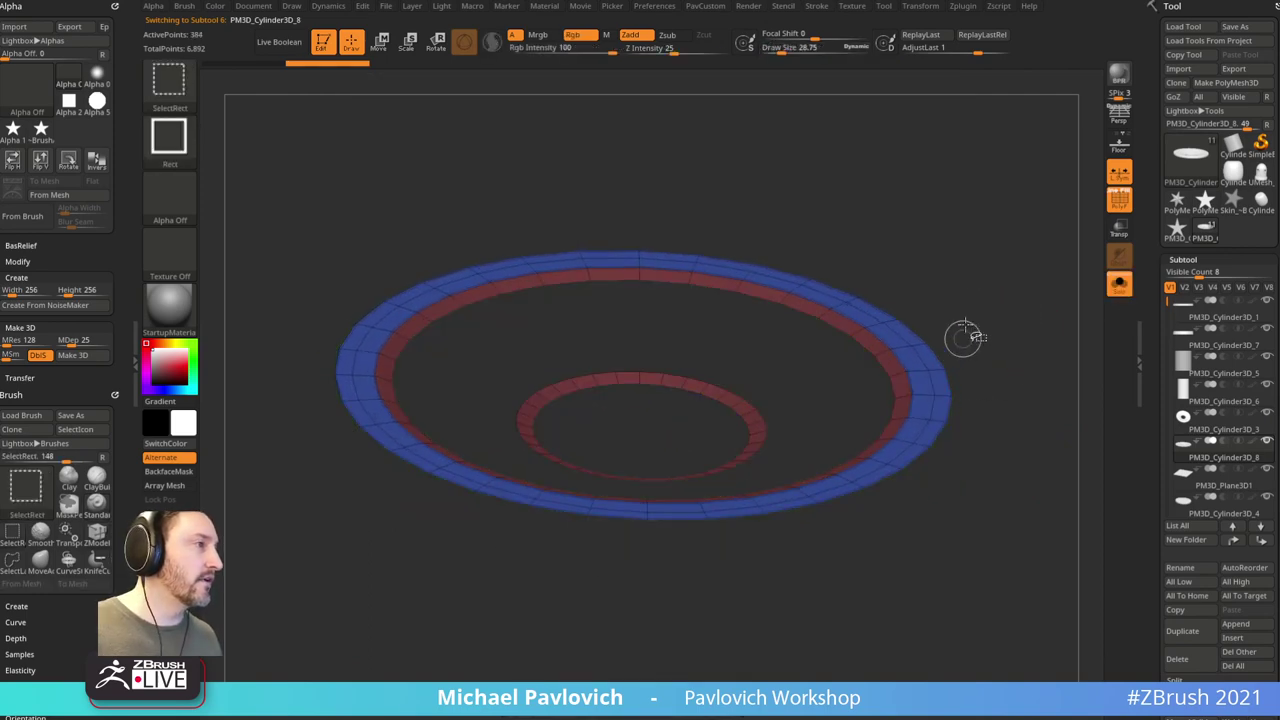
ctrl+shift+drag(977, 261, 1022, 262)
ctrl+shift+click(892, 394)
key(space)
click(1011, 325)
key(g)
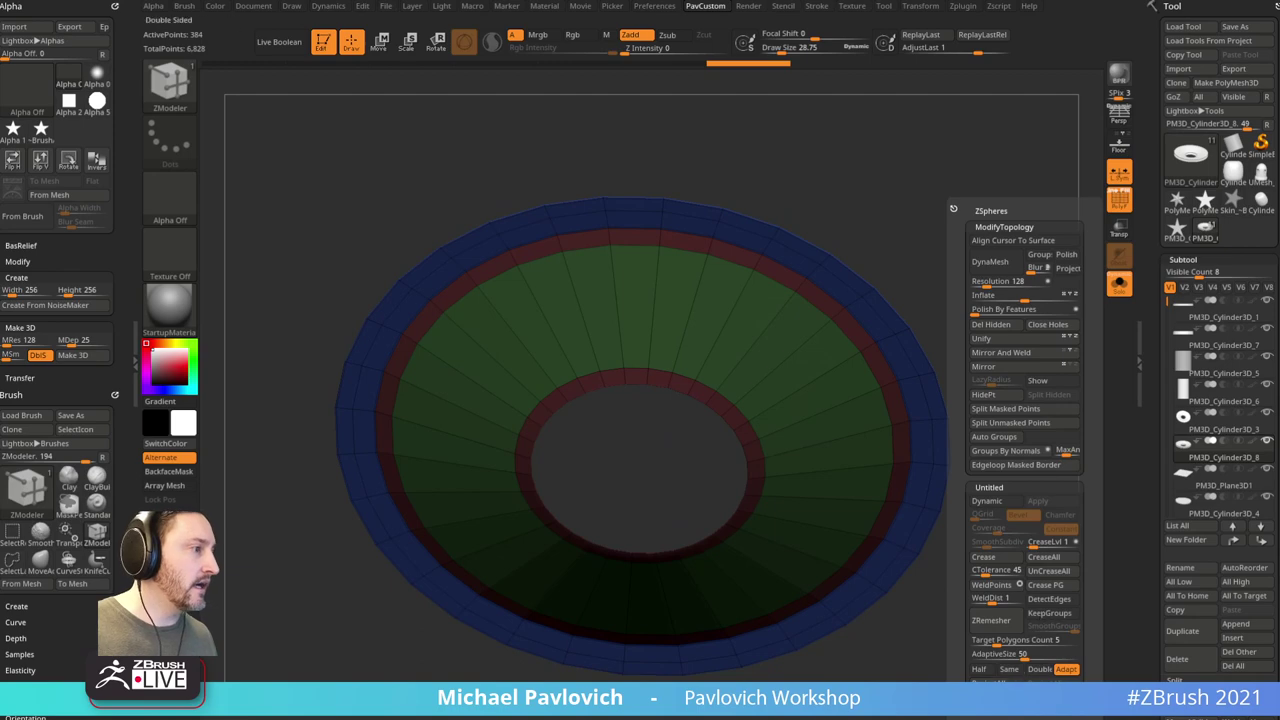
Step: Isolate the copy's upper surface and delete the hidden underside
drag(997, 257, 934, 349)
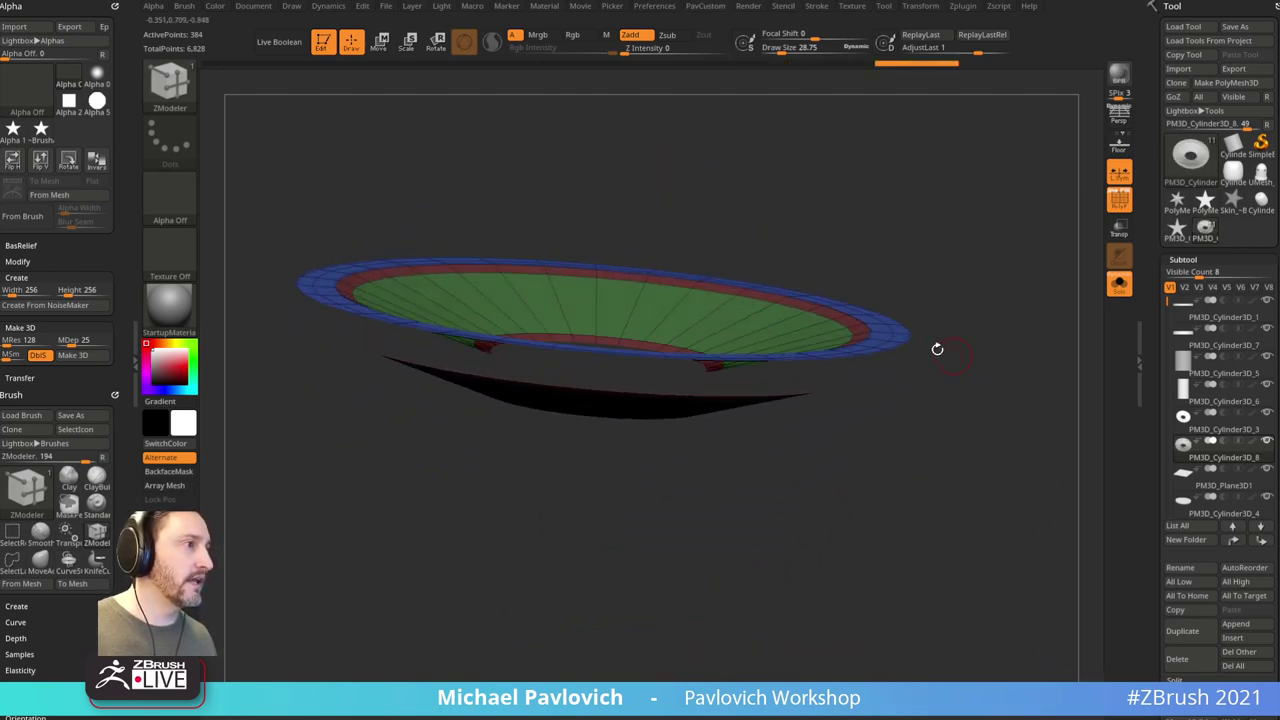
ctrl+shift+drag(716, 466, 652, 432)
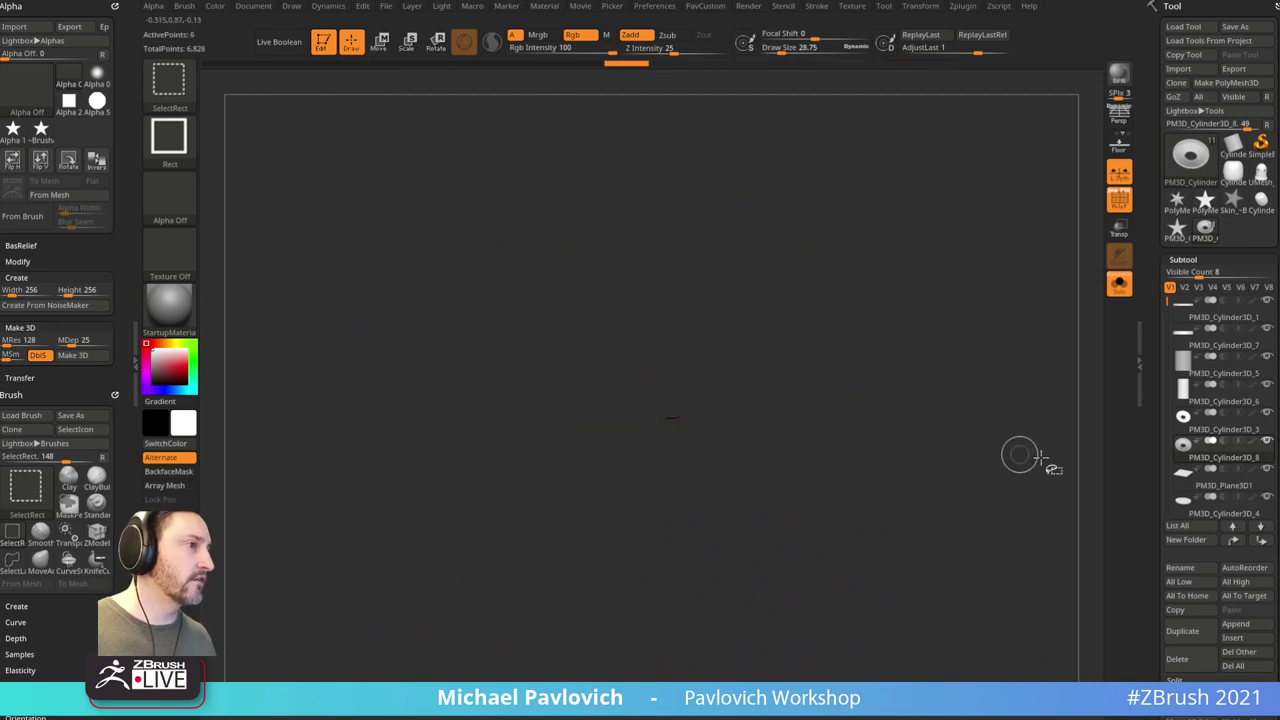
ctrl+shift+drag(1029, 341, 1050, 464)
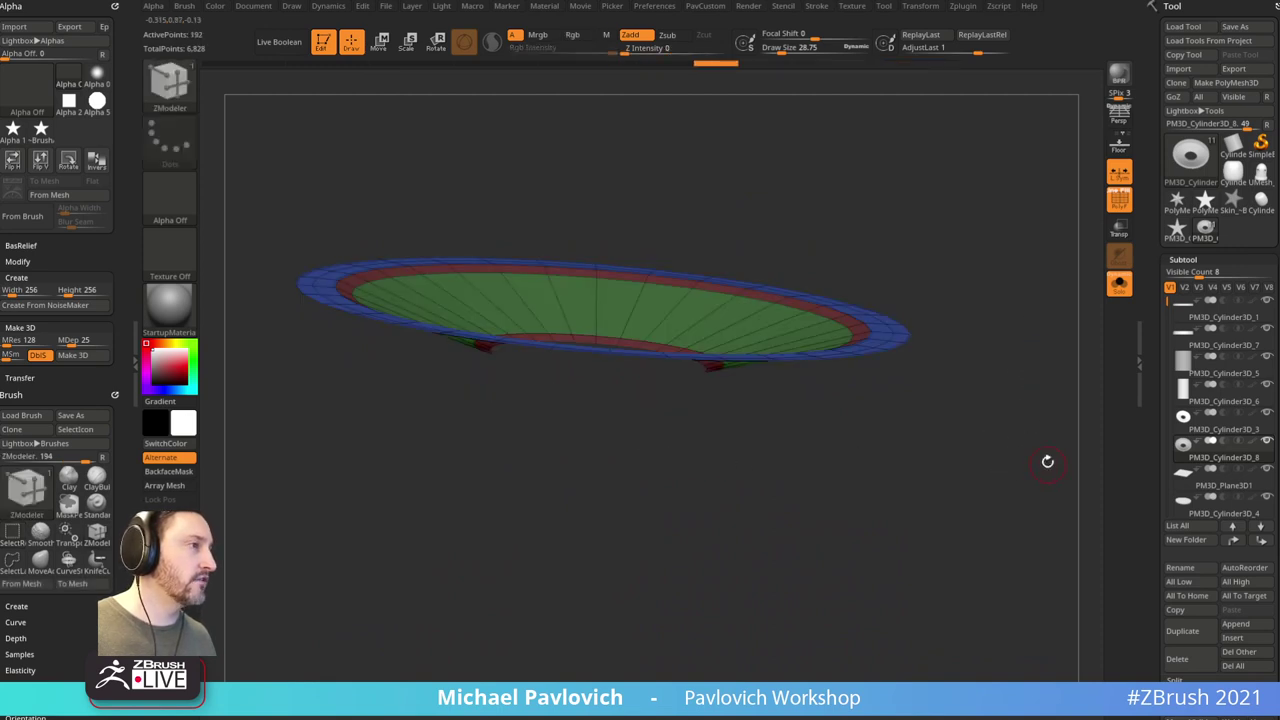
key(3)
click(1005, 325)
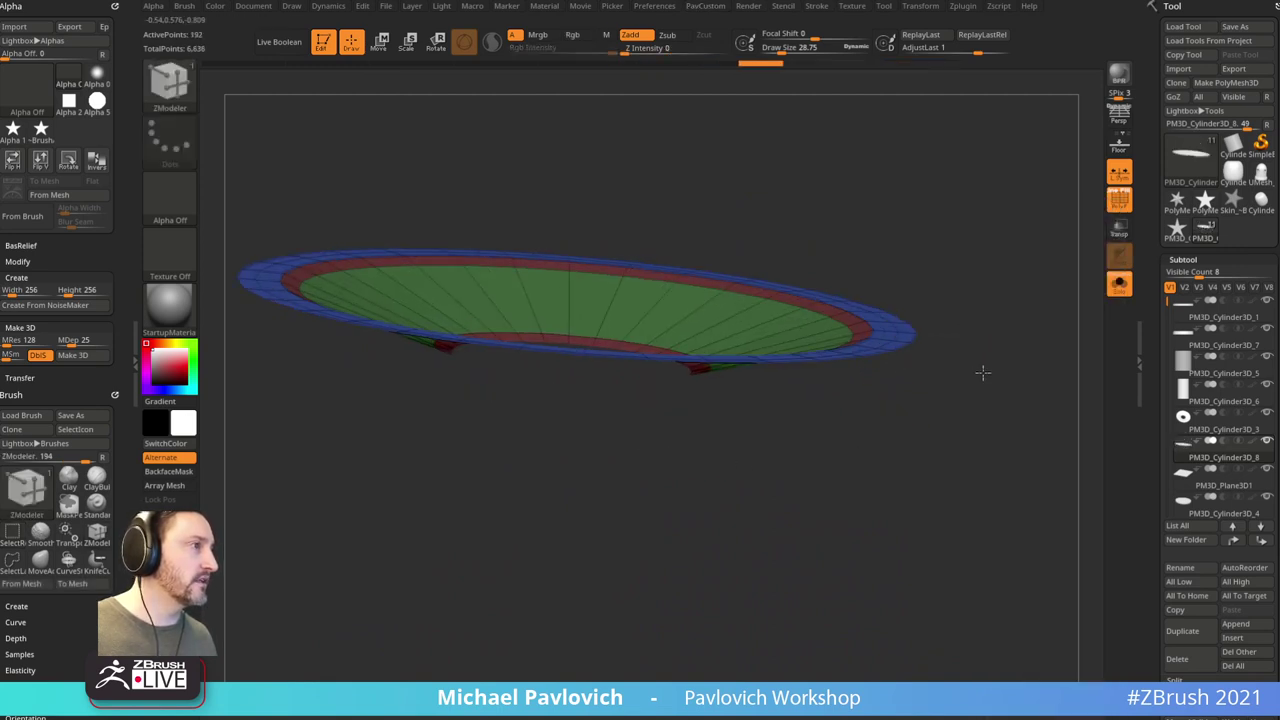
Step: Extrude All Polygons of the remaining surface with ZModeler to give it a slight thickness, and show the whole tower again
drag(983, 371, 971, 334)
key(space)
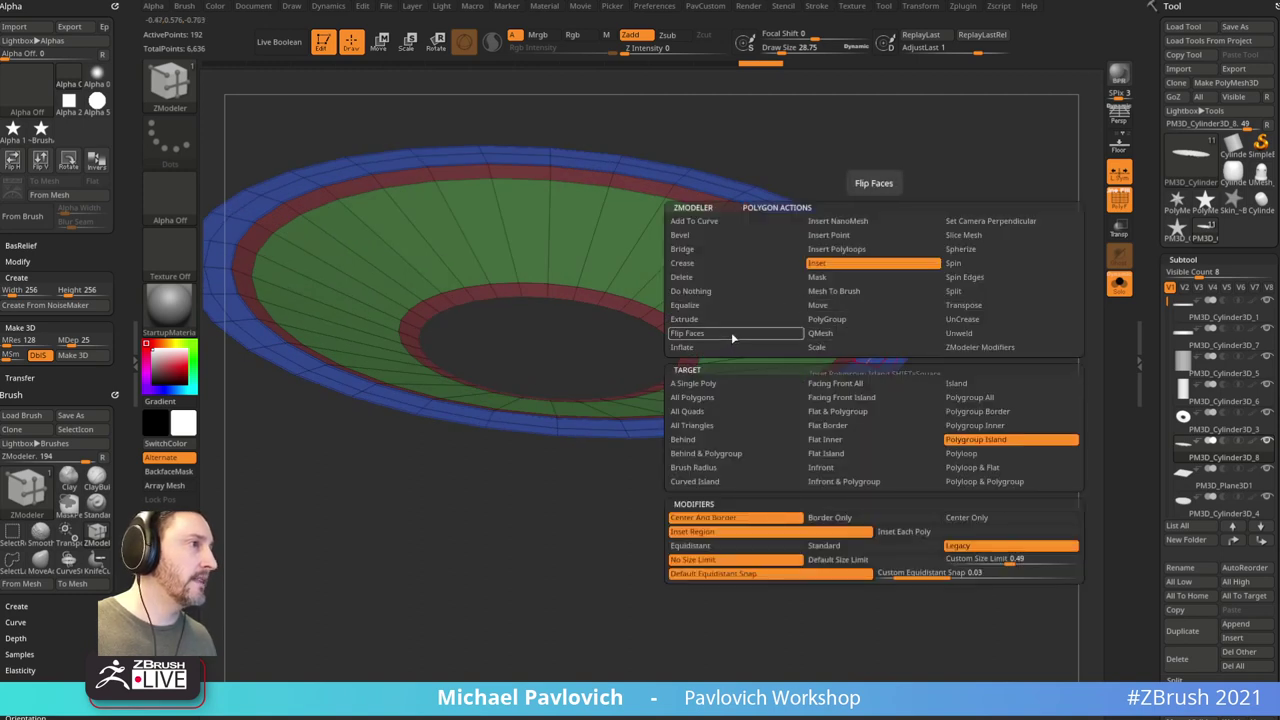
click(730, 319)
click(800, 397)
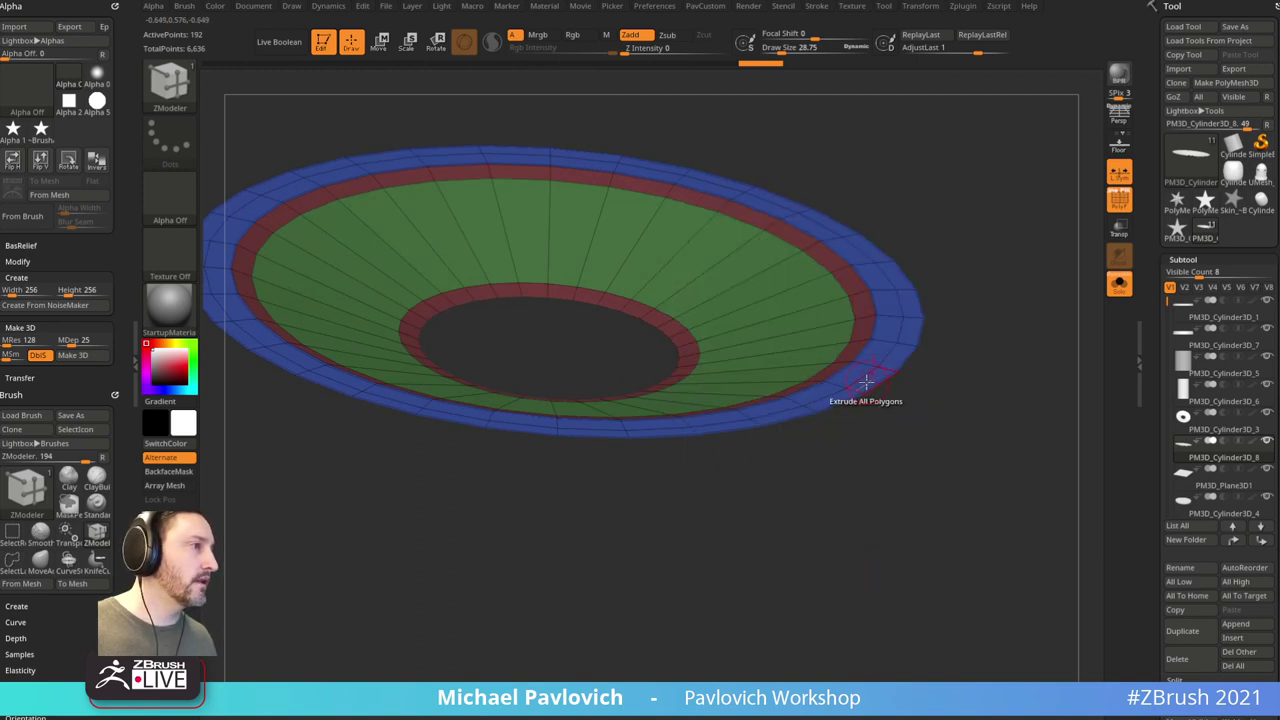
drag(866, 380, 965, 443)
key(space)
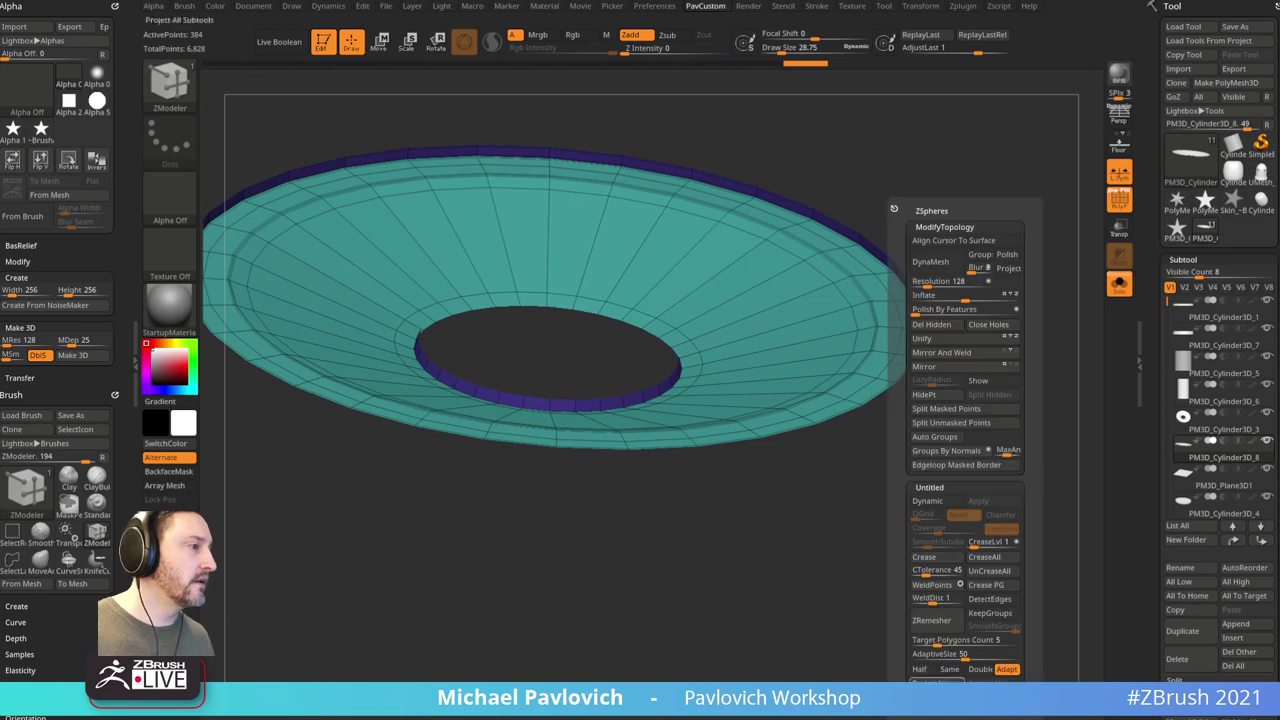
drag(853, 529, 1097, 311)
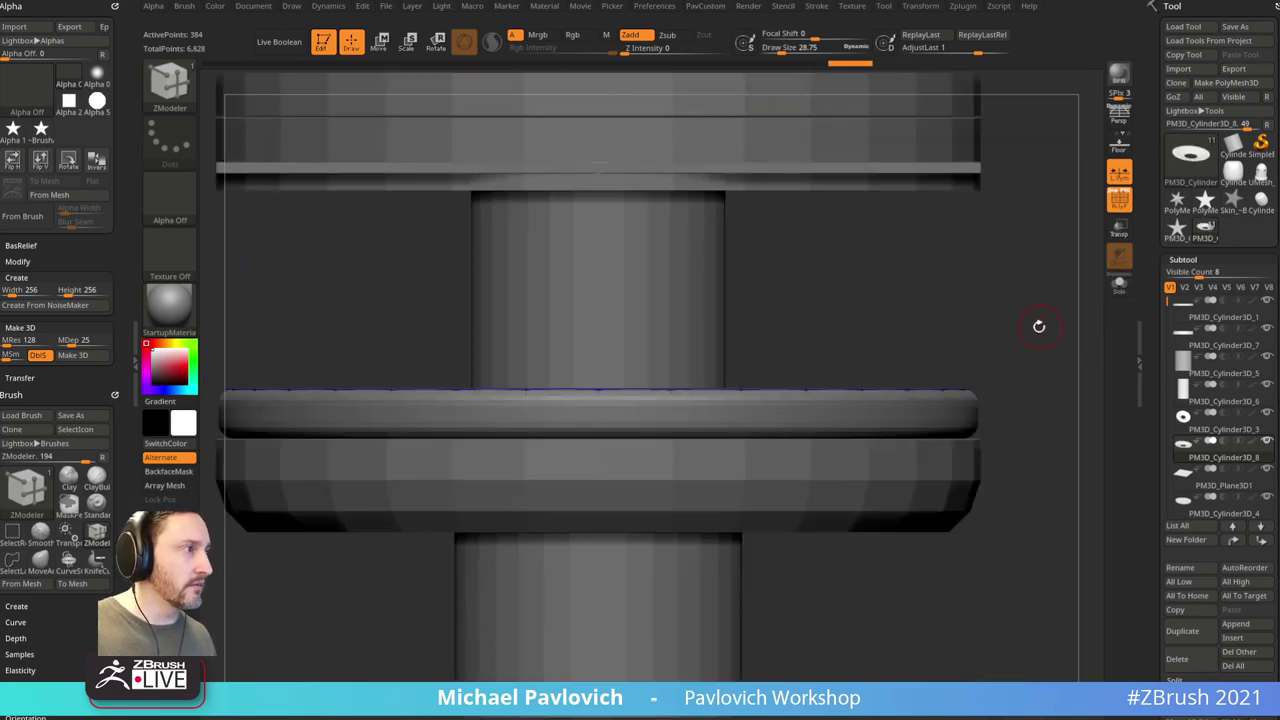
Step: Move the new thin layer up slightly so that it sits on top of the sloped ring
key(w)
drag(598, 393, 598, 383)
key(q)
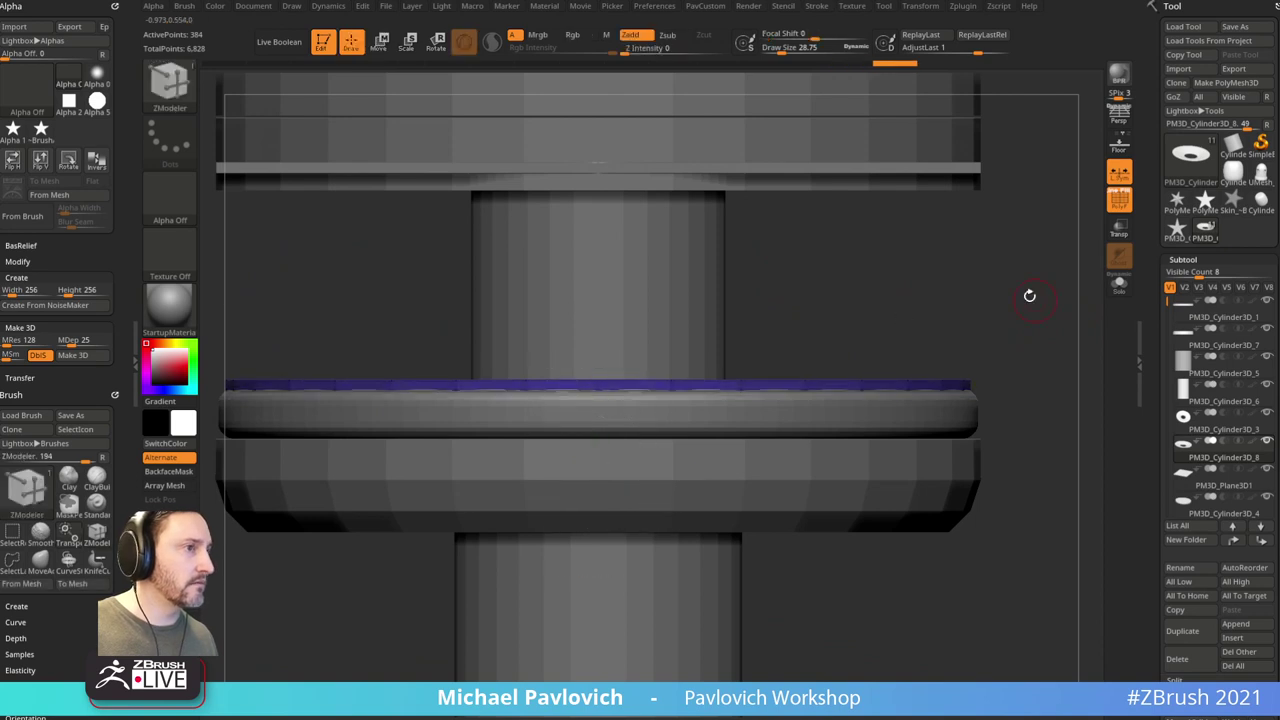
drag(1029, 295, 929, 366)
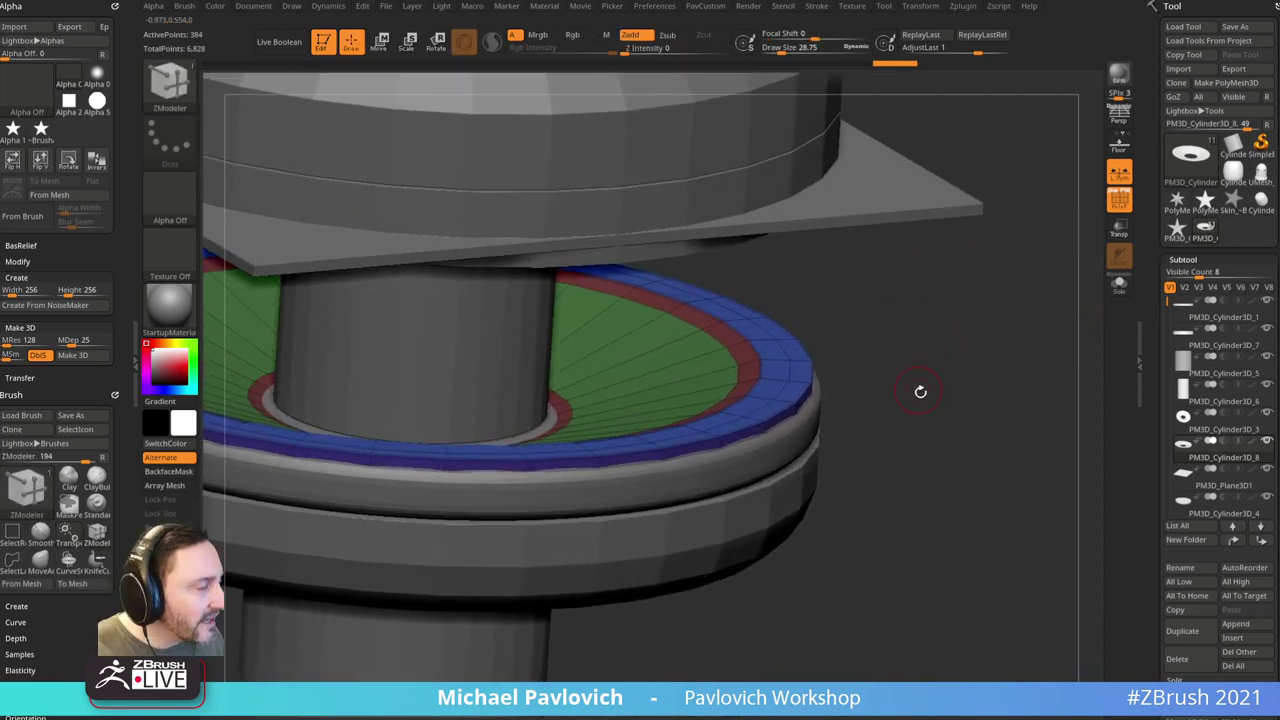
shift+drag(920, 391, 908, 349)
Step: Set the ZModeler Extrude target for polygons to Polygroup Island
key(space)
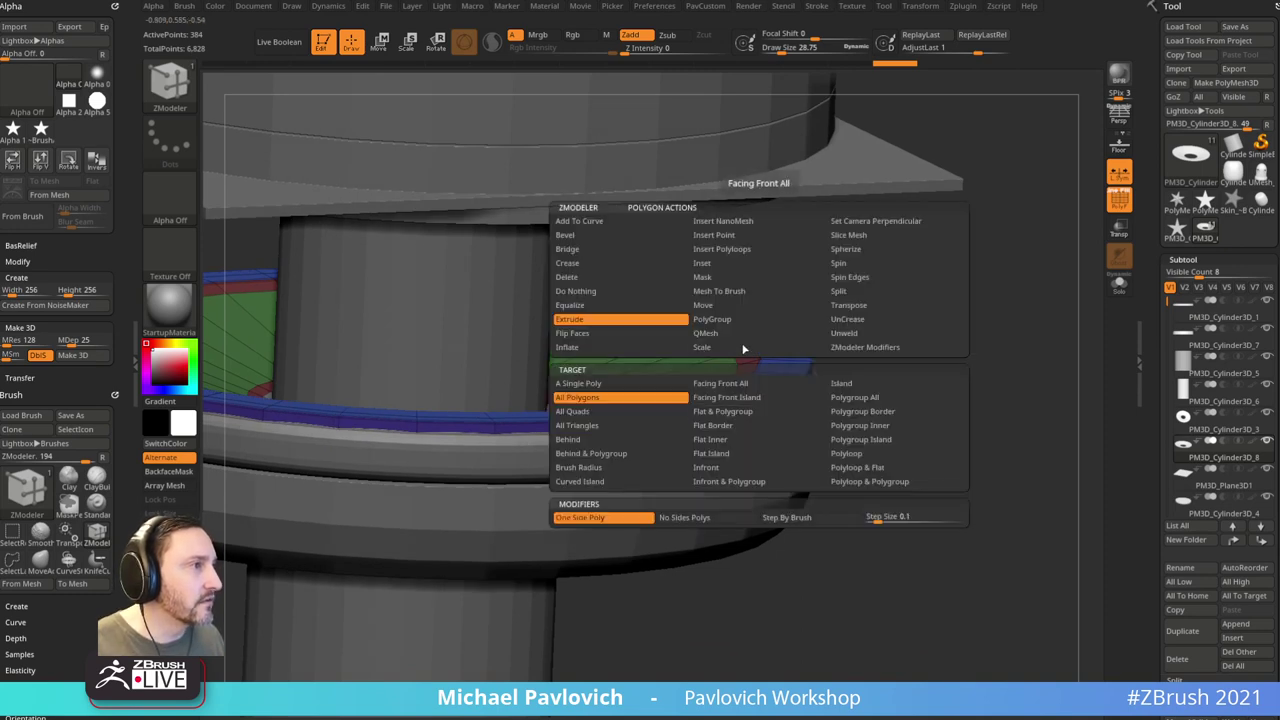
click(850, 404)
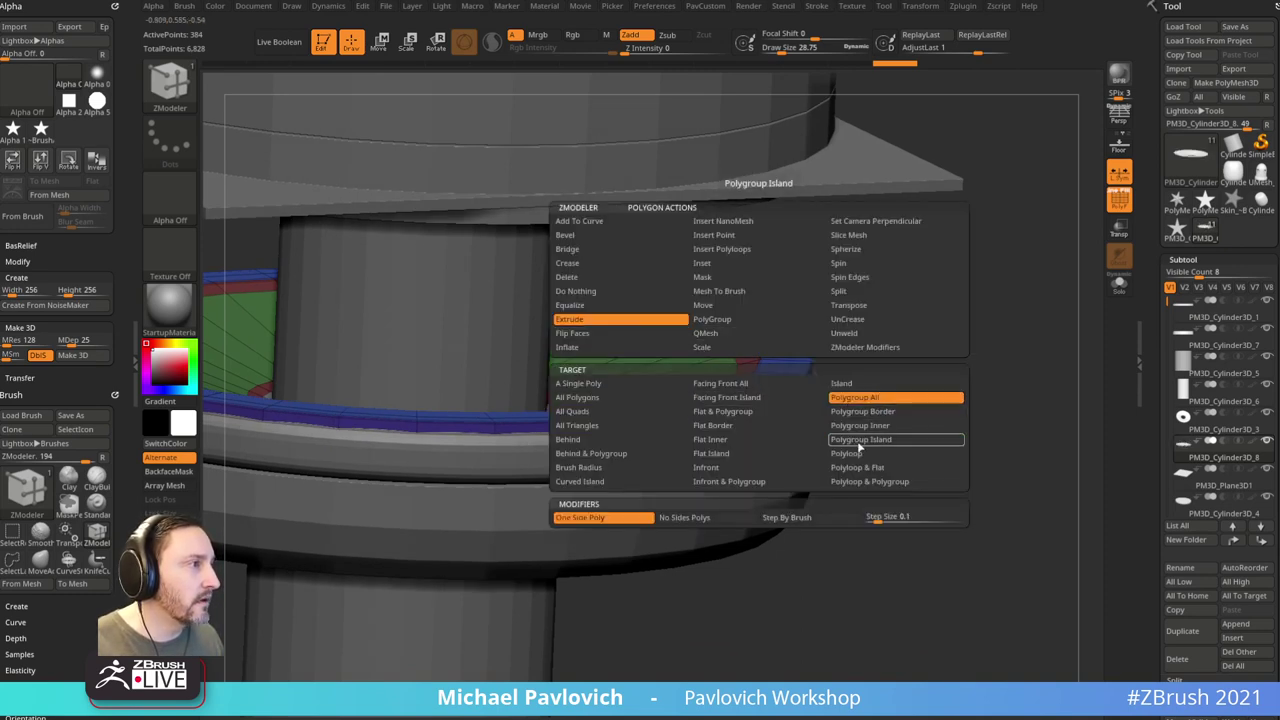
click(858, 440)
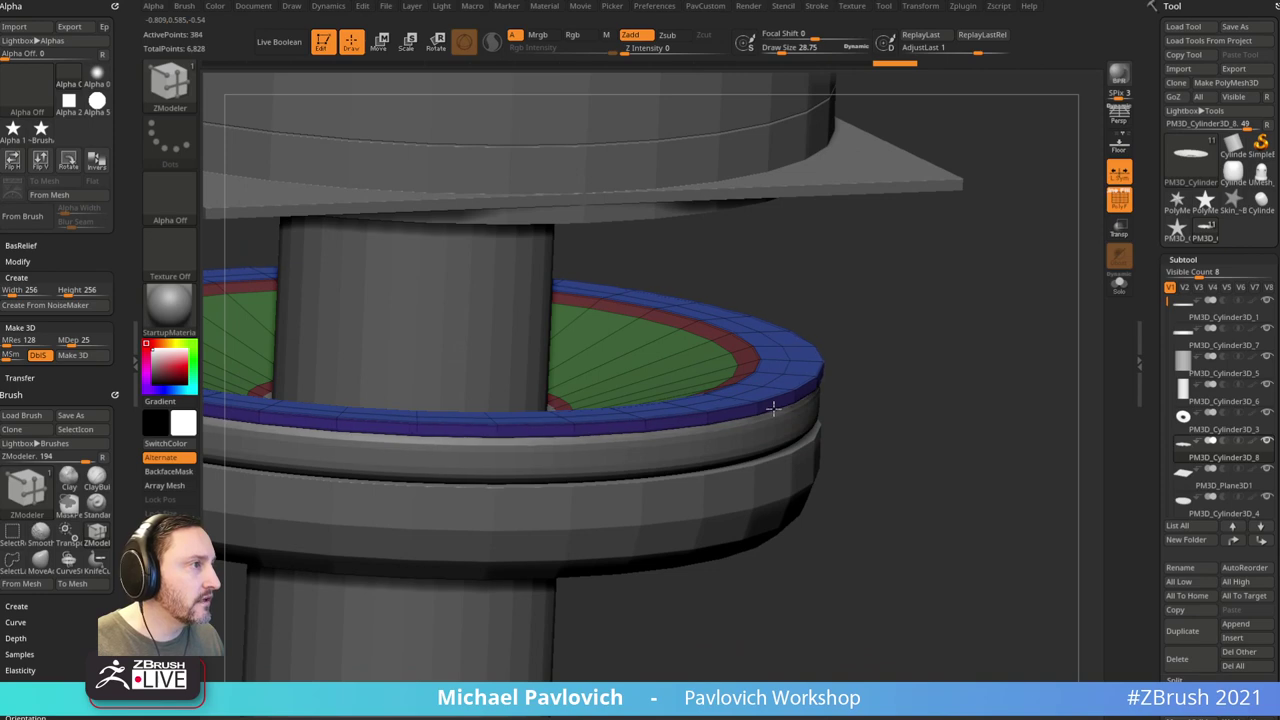
Step: Insert one edge loop around the thin layer's outer rim with Multiple EdgeLoops, bulging it slightly outward
drag(906, 371, 933, 412)
key(space)
click(714, 335)
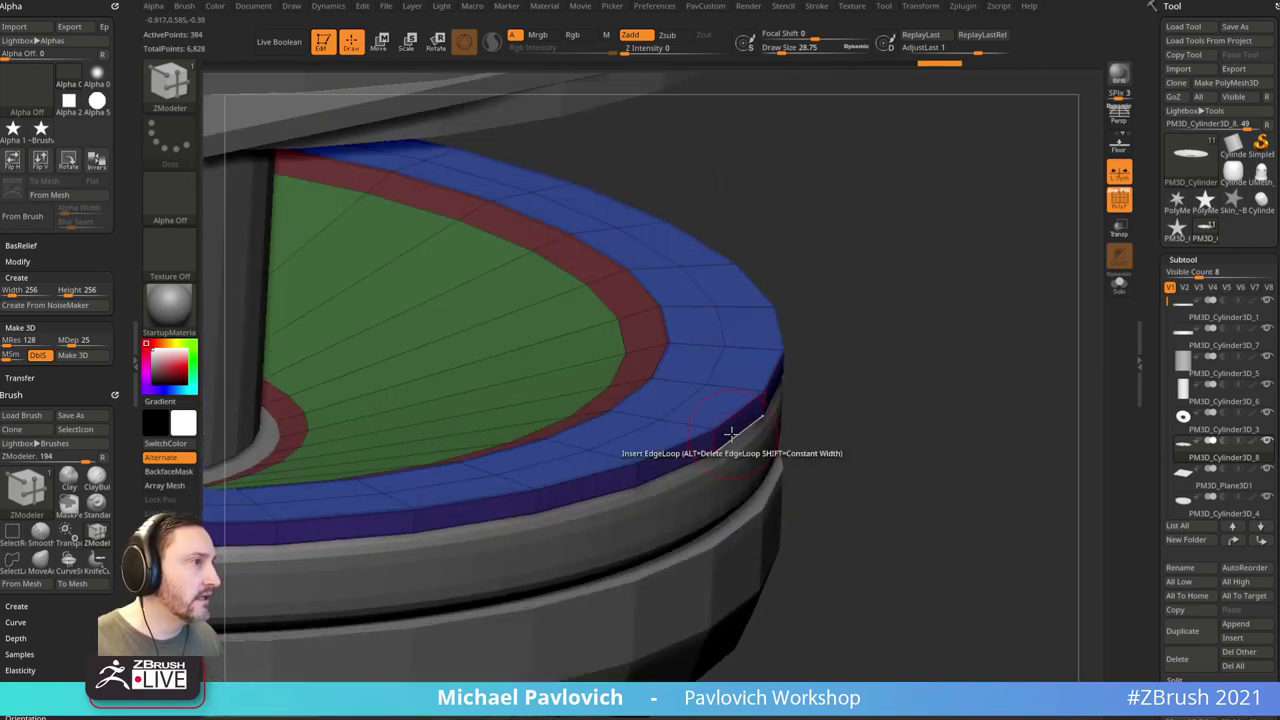
key(space)
click(594, 481)
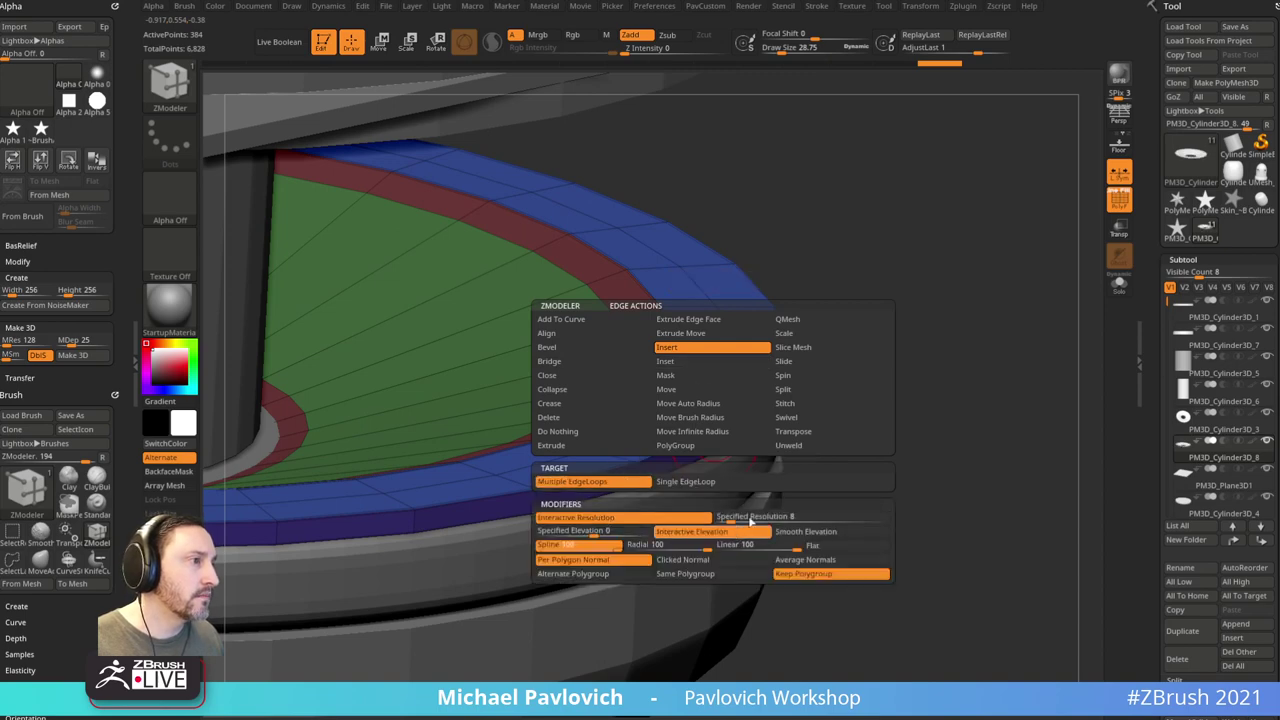
drag(750, 521, 763, 406)
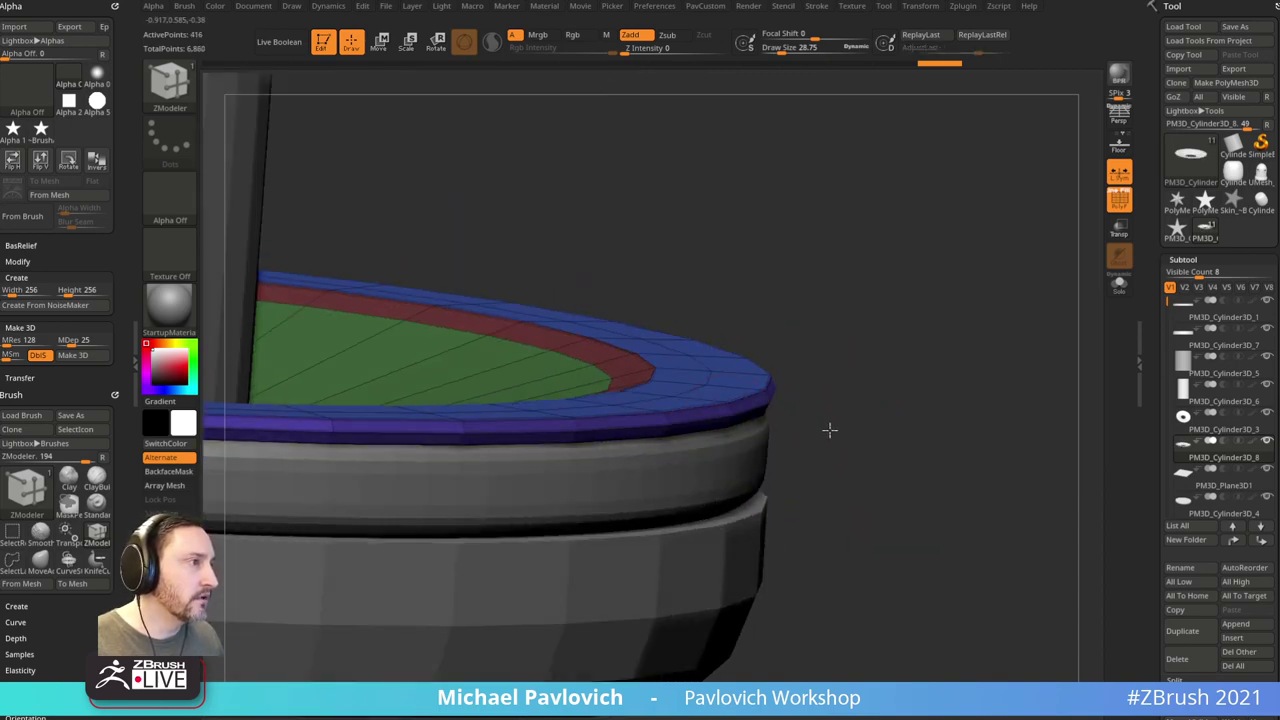
Step: Turn on Dynamic Subdivision for the thin layer and hide the PolyFrame display to check the smoothed shape
key(3)
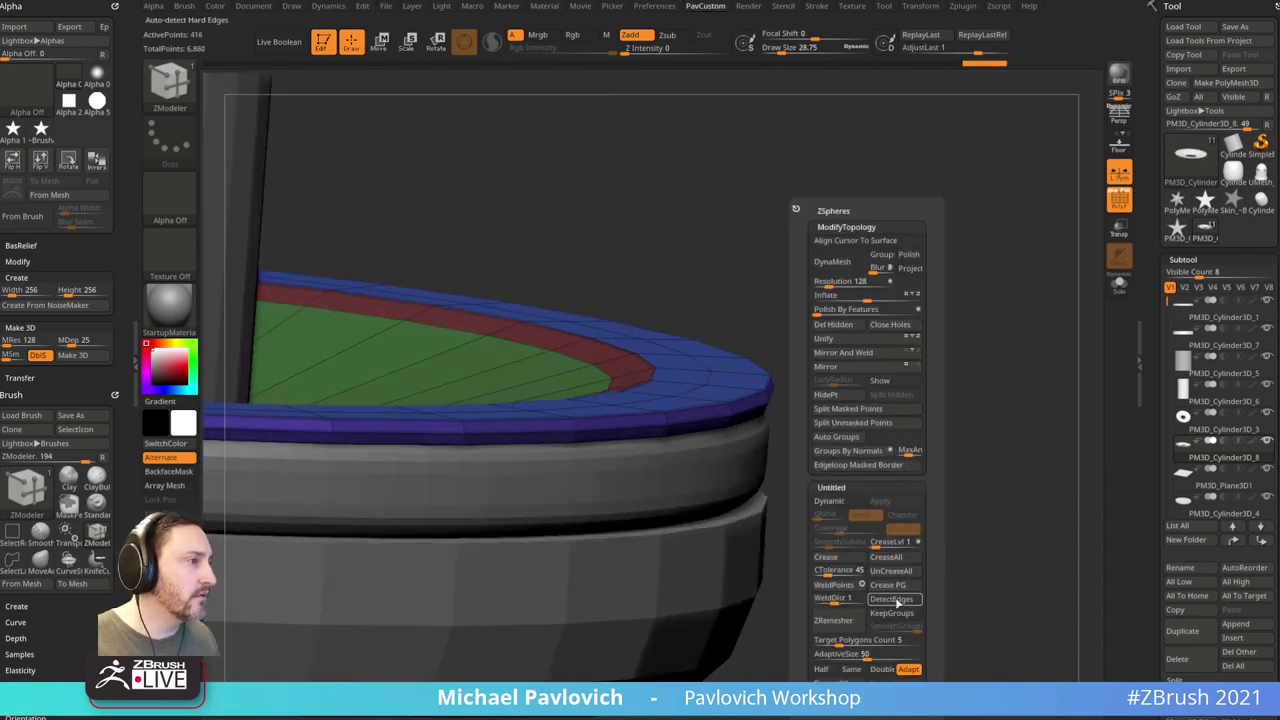
click(895, 577)
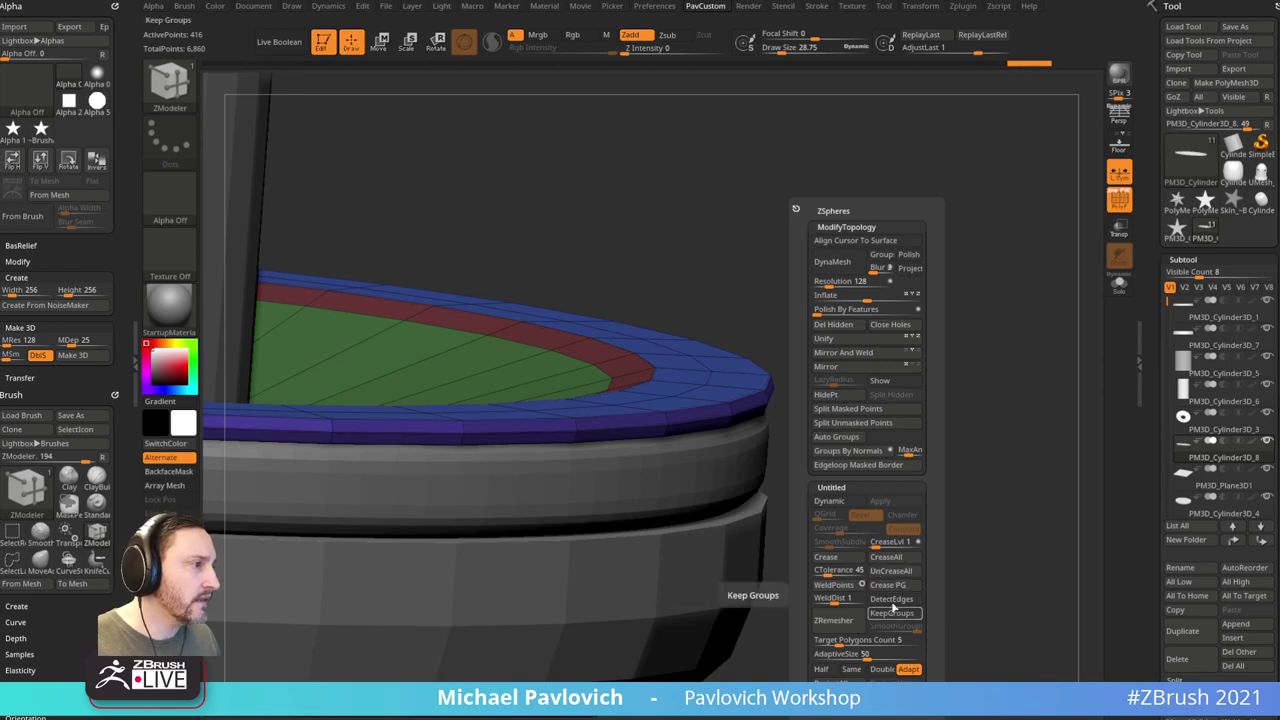
click(831, 501)
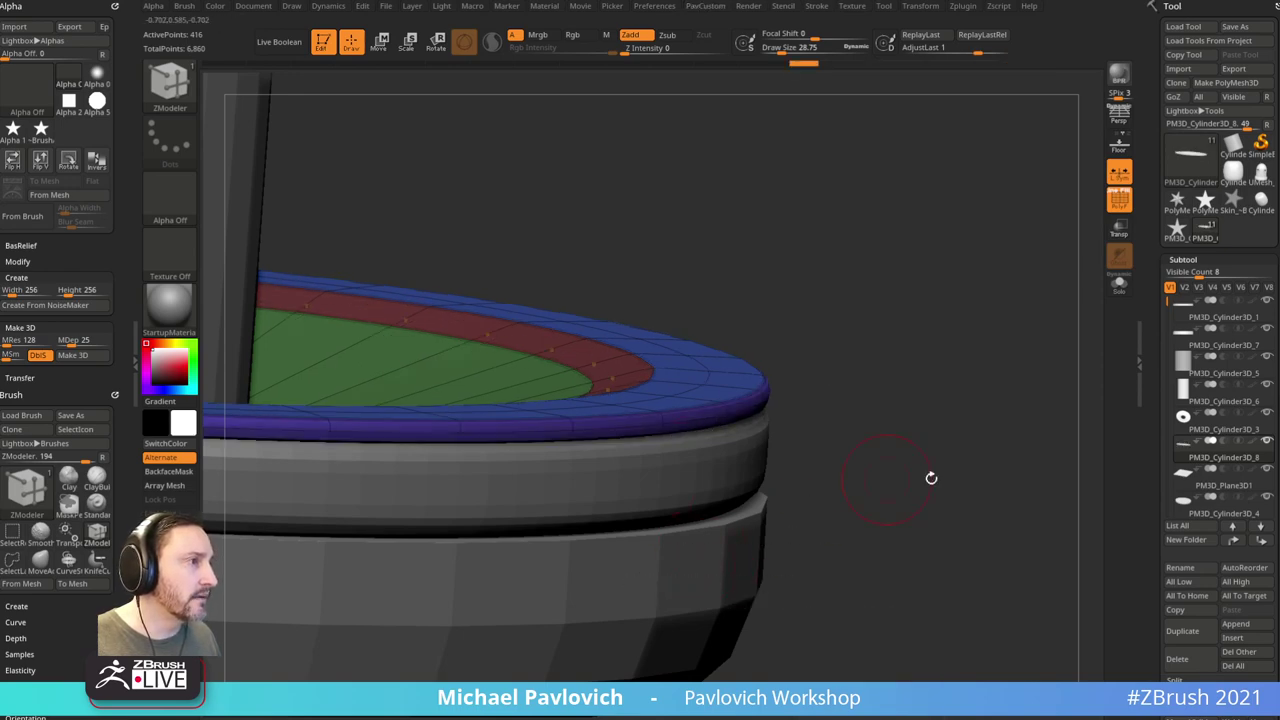
shift+drag(931, 477, 908, 416)
alt+drag(1014, 317, 1070, 324)
click(1120, 203)
drag(1008, 292, 1062, 335)
drag(1025, 386, 1005, 387)
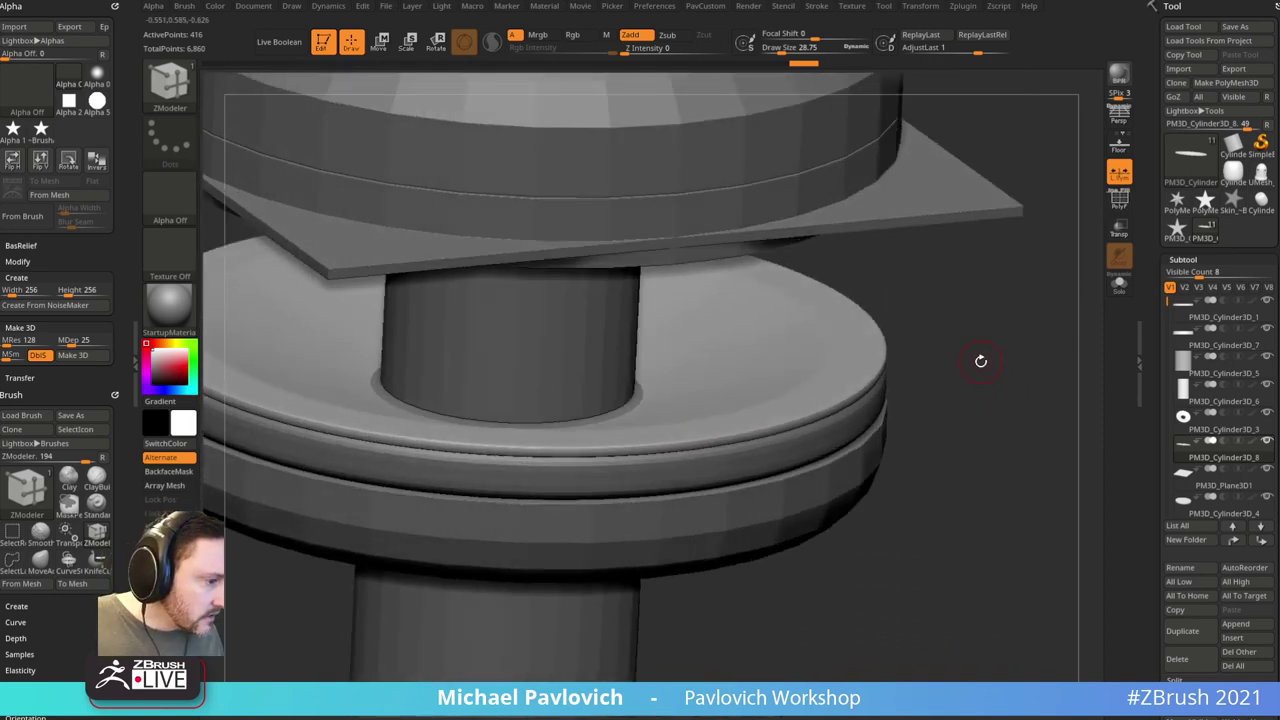
shift+drag(987, 348, 991, 328)
Step: Switch to the Standard brush, select the sloped ring beneath the thin layer and bring up its Move gizmo
key(b)
key(s)
key(t)
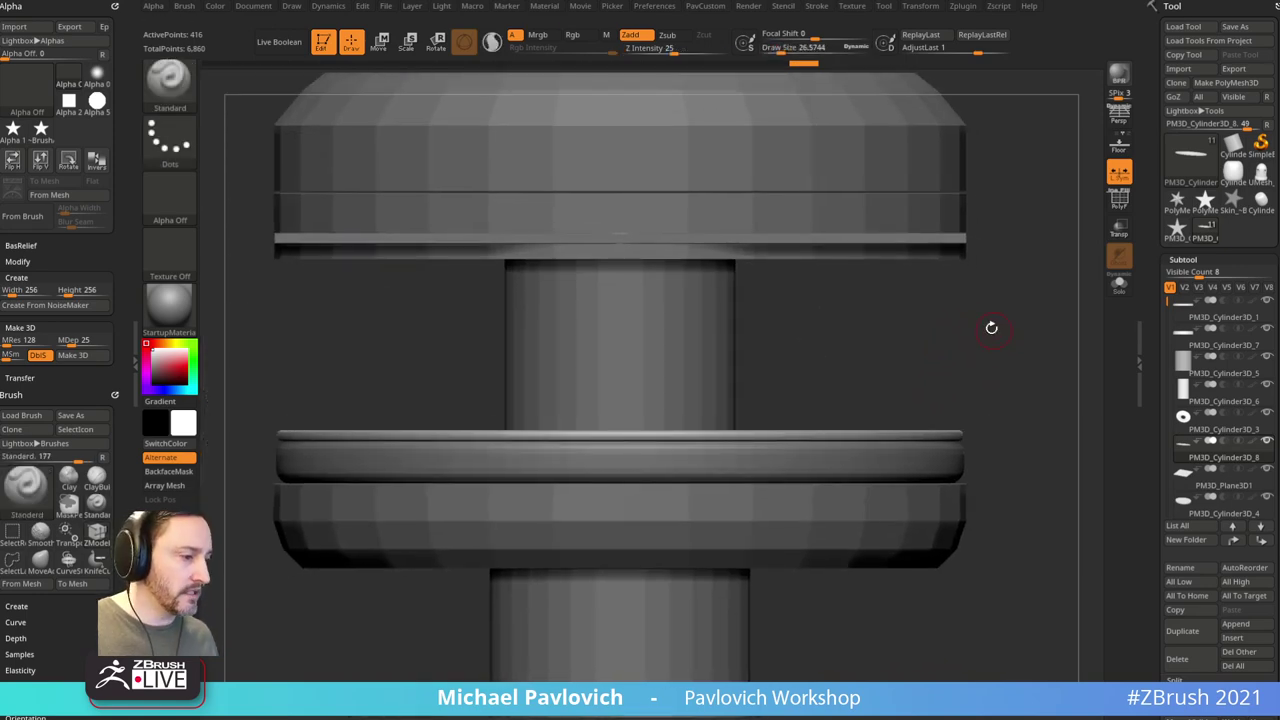
alt+click(870, 456)
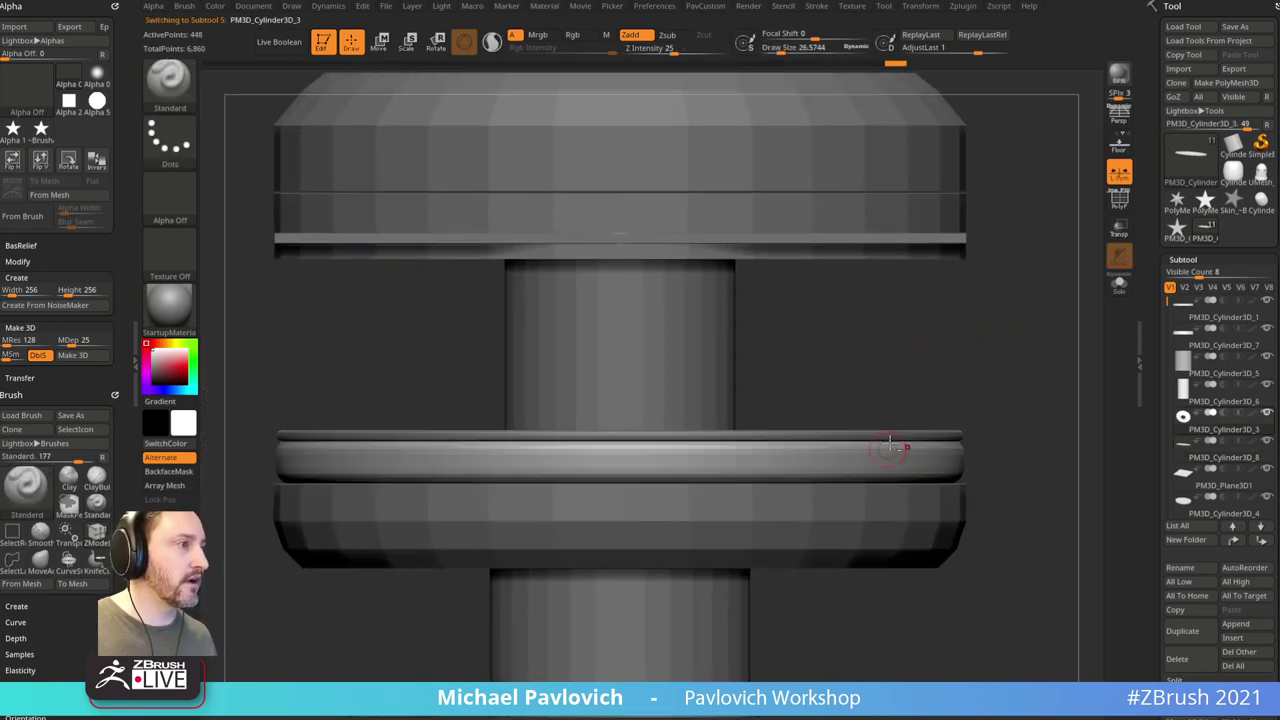
key(w)
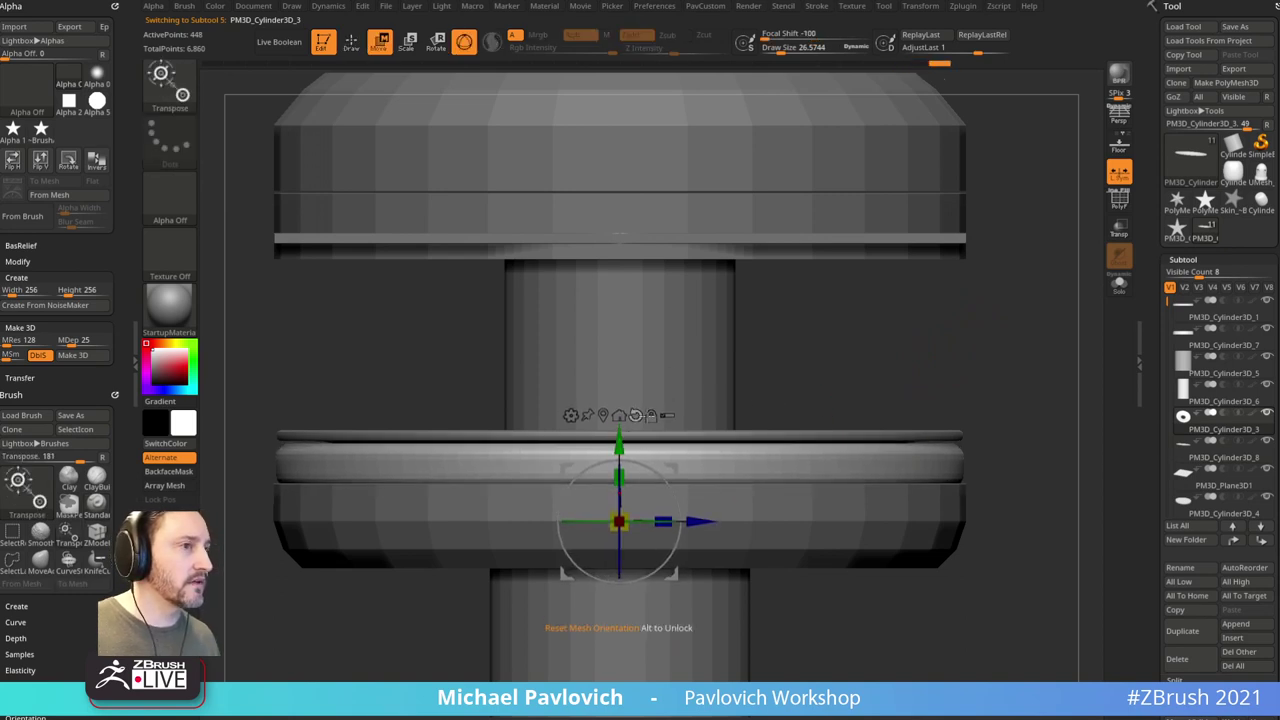
Step: Isolate the dished PM3D_Cylinder3D_3 subtool and show the flat PM3D_Plane3D1 subtool together with it
key(q)
key(s)
drag(973, 386, 958, 386)
drag(972, 360, 1043, 377)
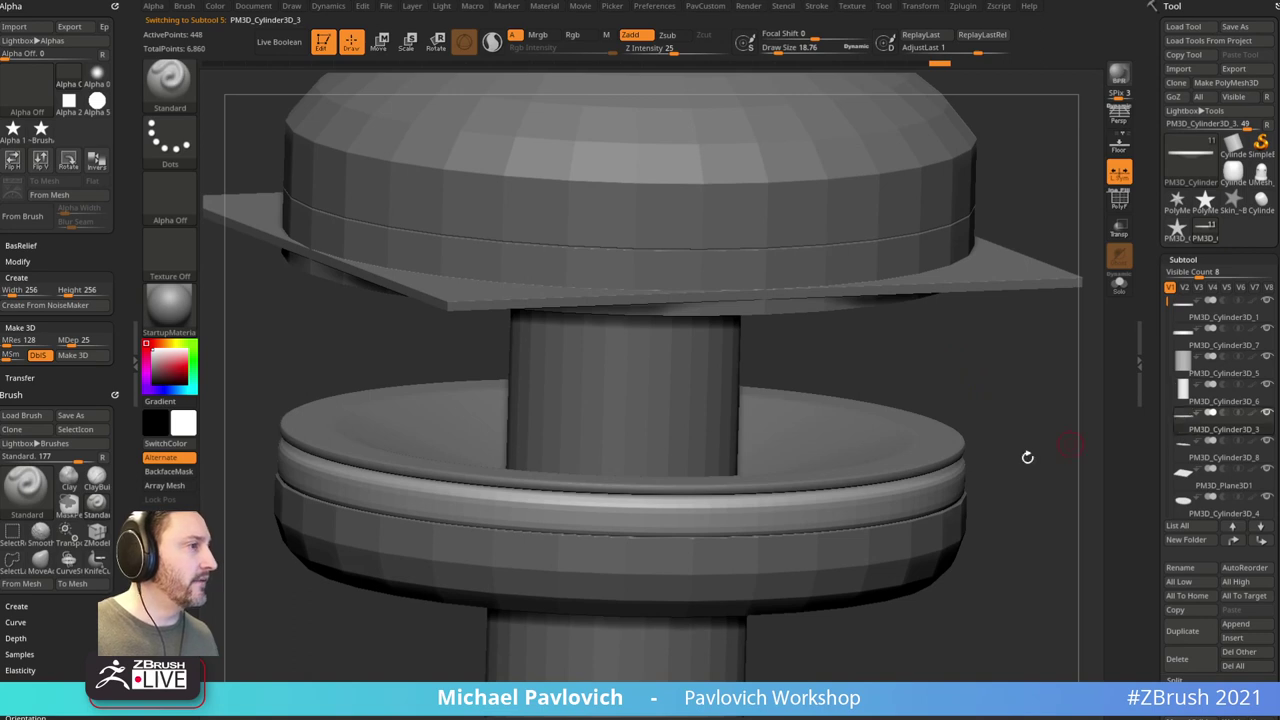
click(1265, 414)
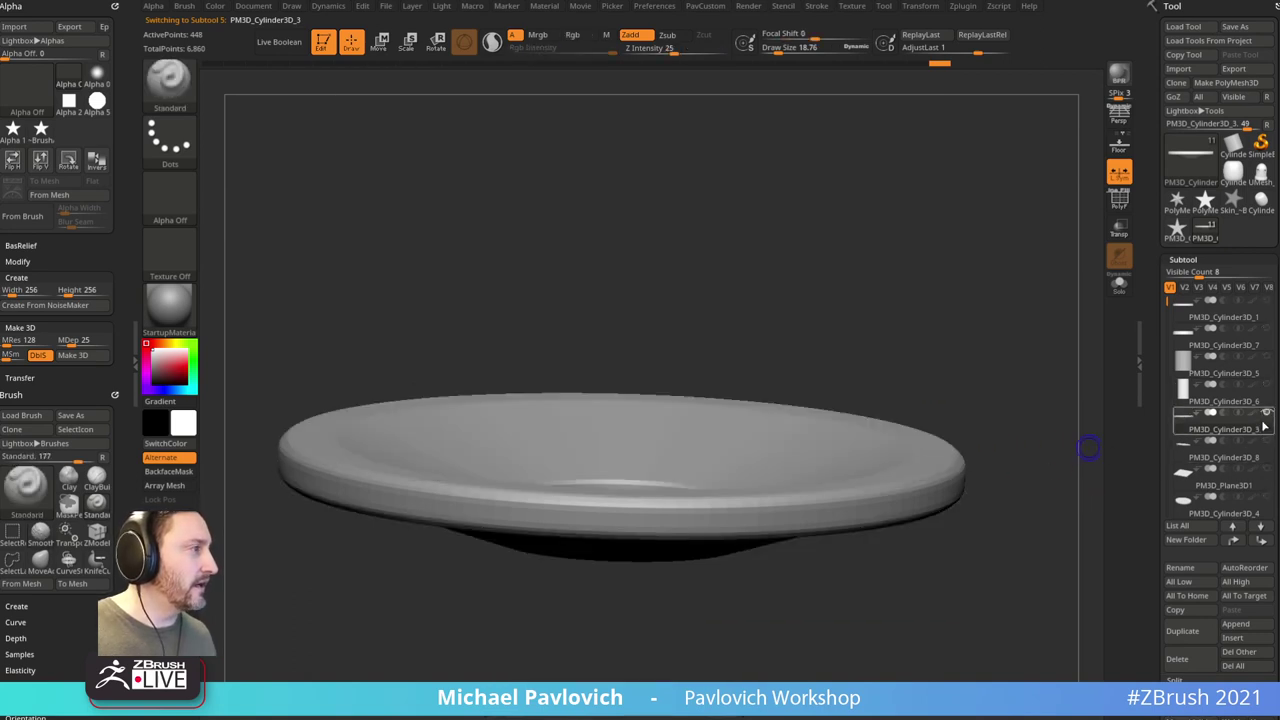
click(1268, 476)
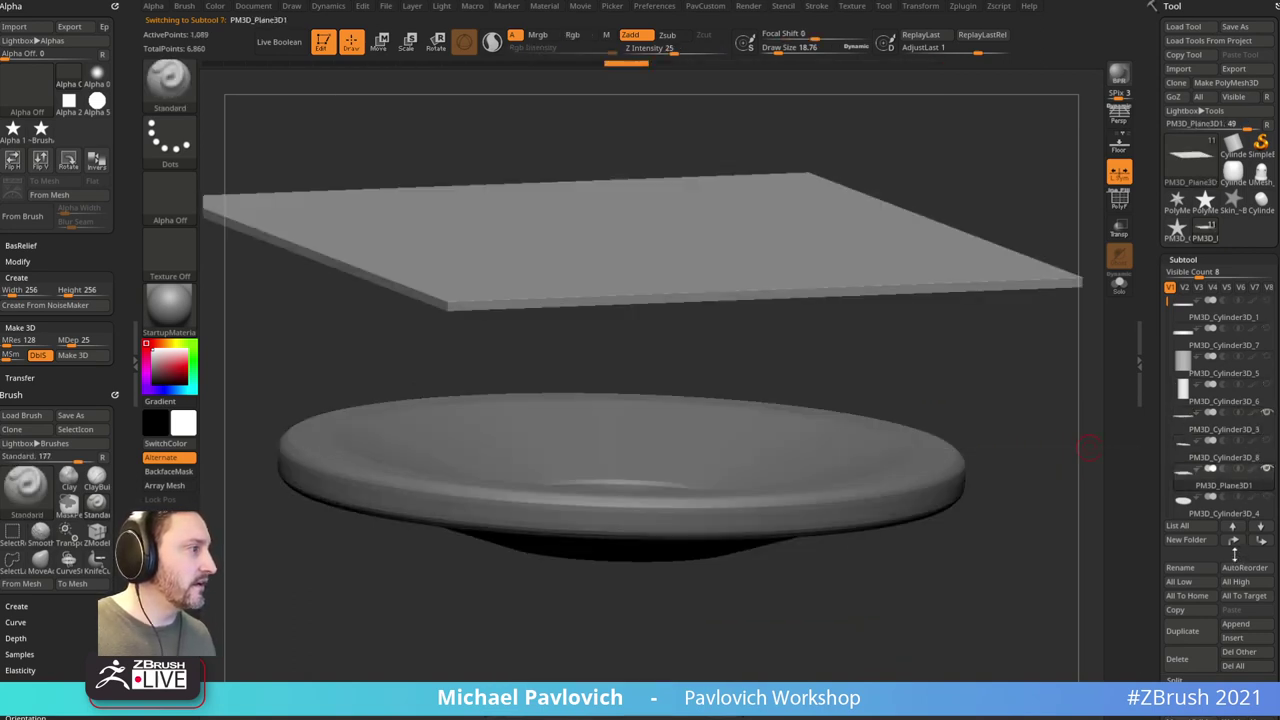
Step: Reorder PM3D_Plane3D1 directly above PM3D_Cylinder3D_3 and show the polygon wireframe on the model
click(1234, 544)
click(1234, 543)
shift+drag(964, 495, 994, 489)
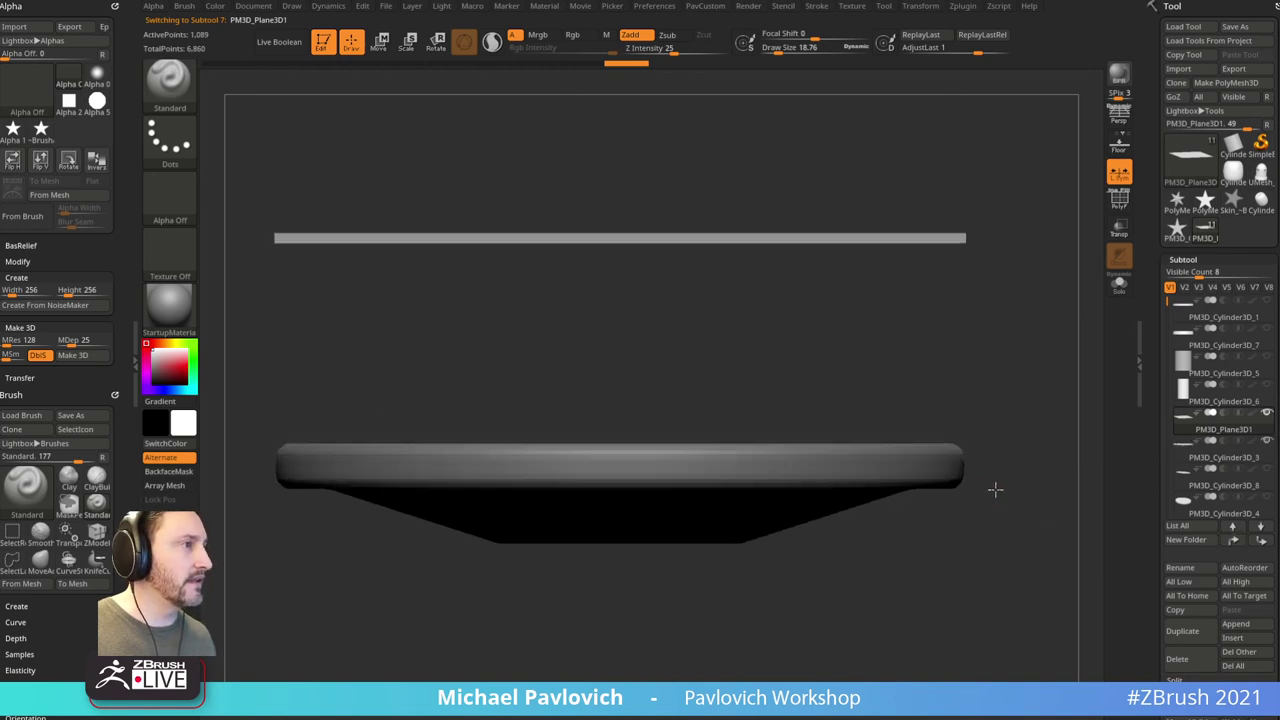
alt+drag(1030, 558, 996, 376)
click(1112, 207)
drag(925, 415, 935, 374)
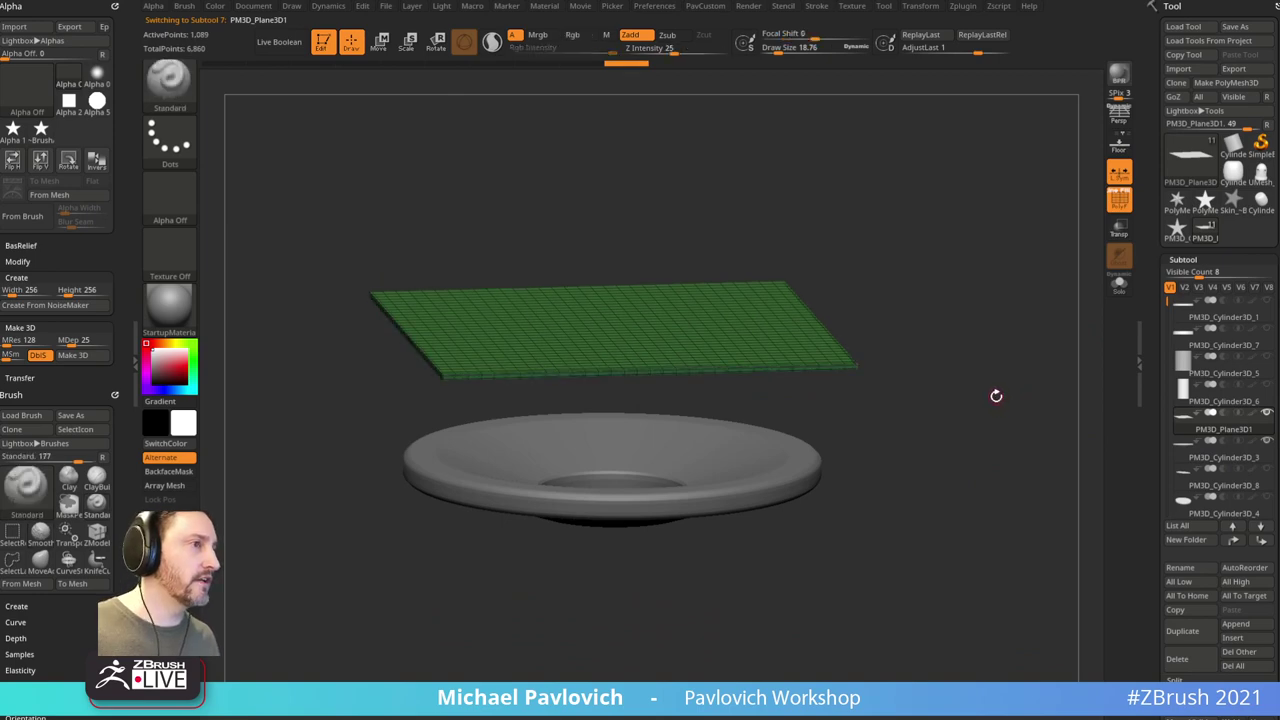
Step: Dock the Dynamics settings beside the canvas and assign the SkinShade4 material to the model
click(329, 6)
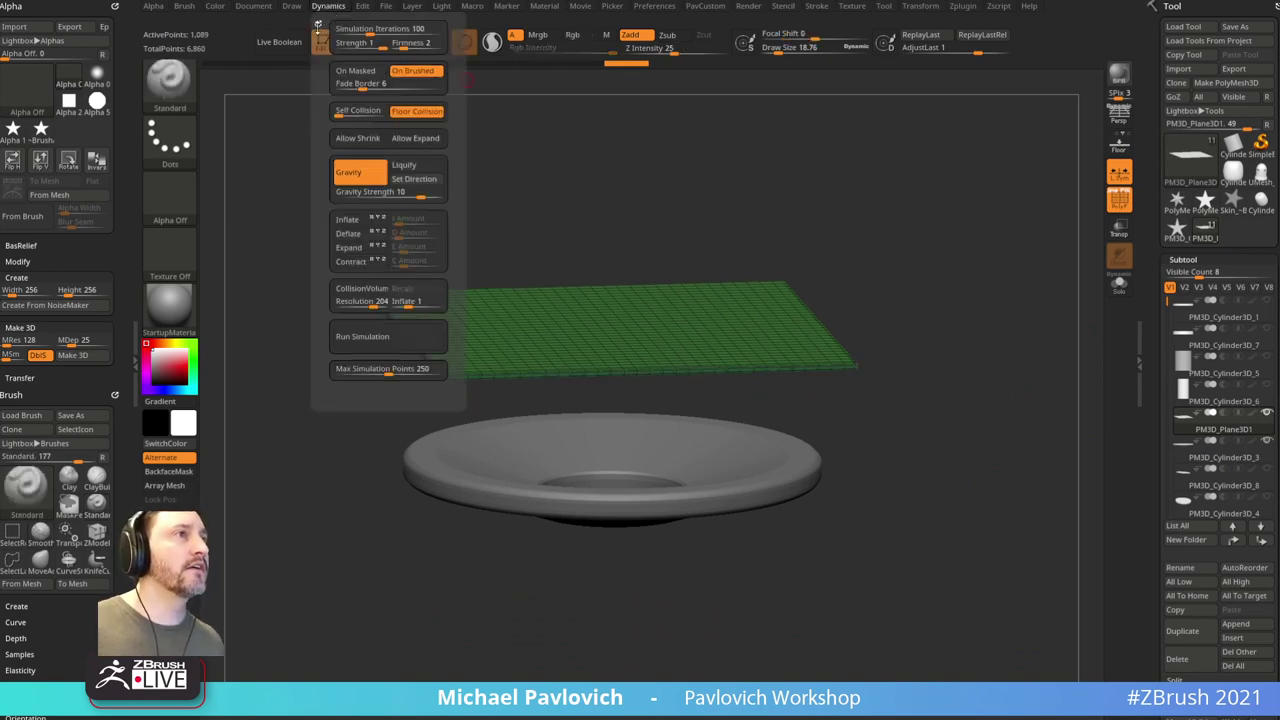
click(317, 26)
click(168, 305)
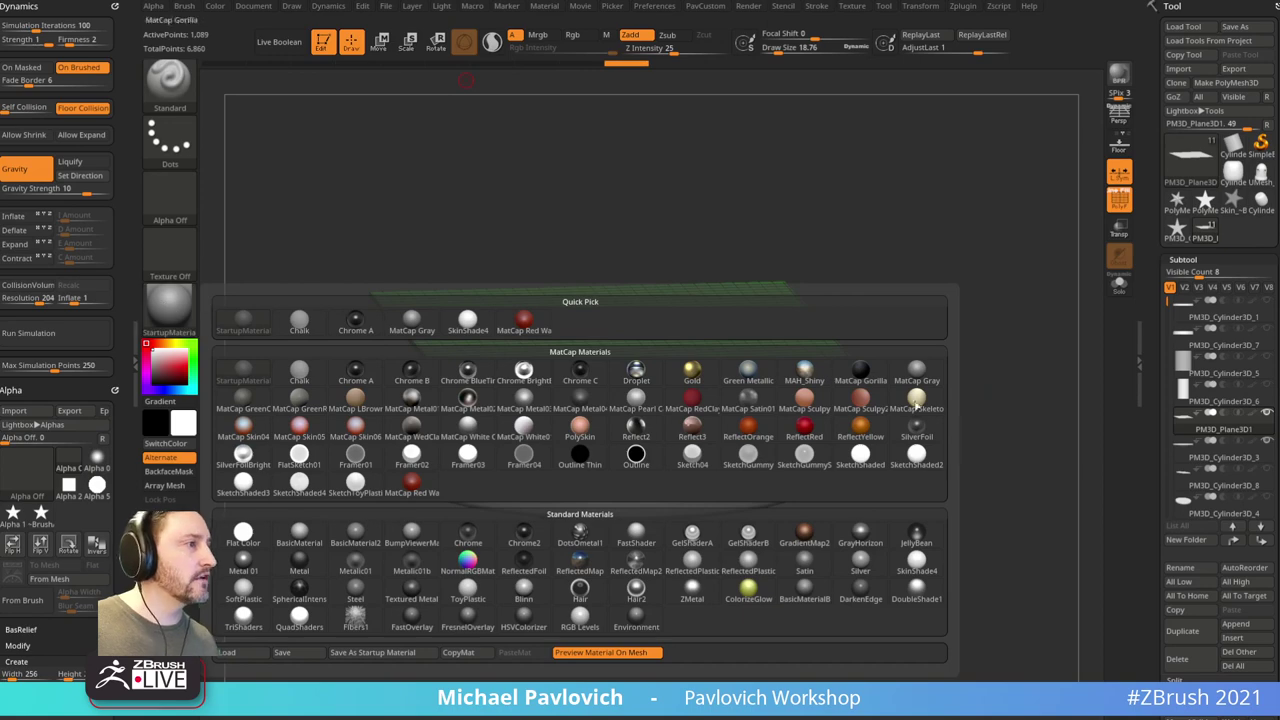
click(917, 561)
drag(930, 459, 1004, 461)
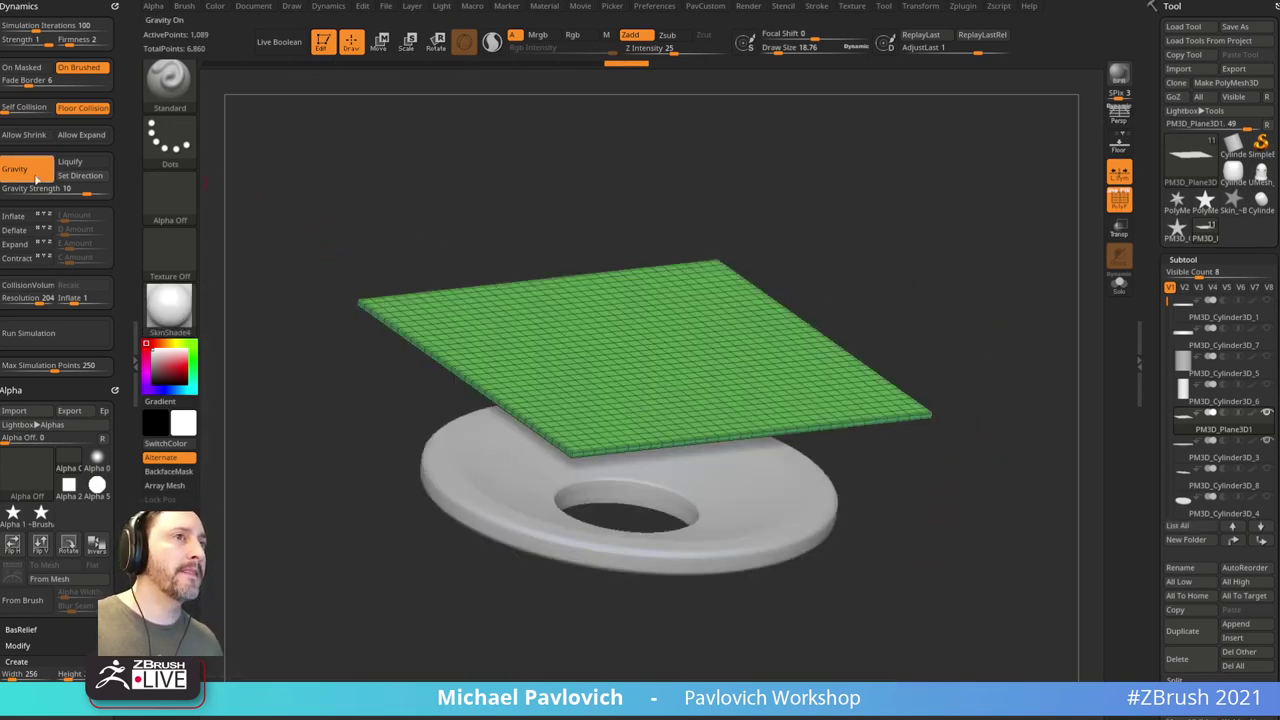
Step: Set gravity strength to 1.8102 and collision volume inflate to 0.22956, and enable the collision volume
drag(86, 191, 79, 189)
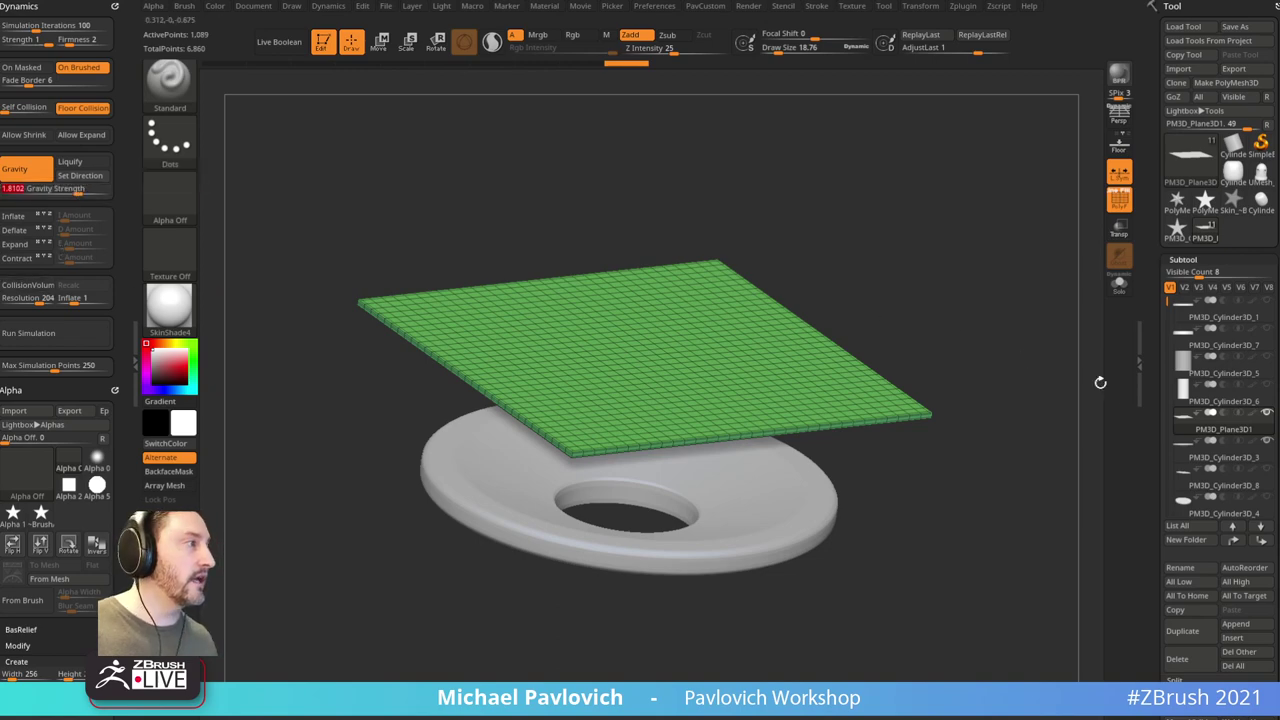
drag(82, 300, 70, 305)
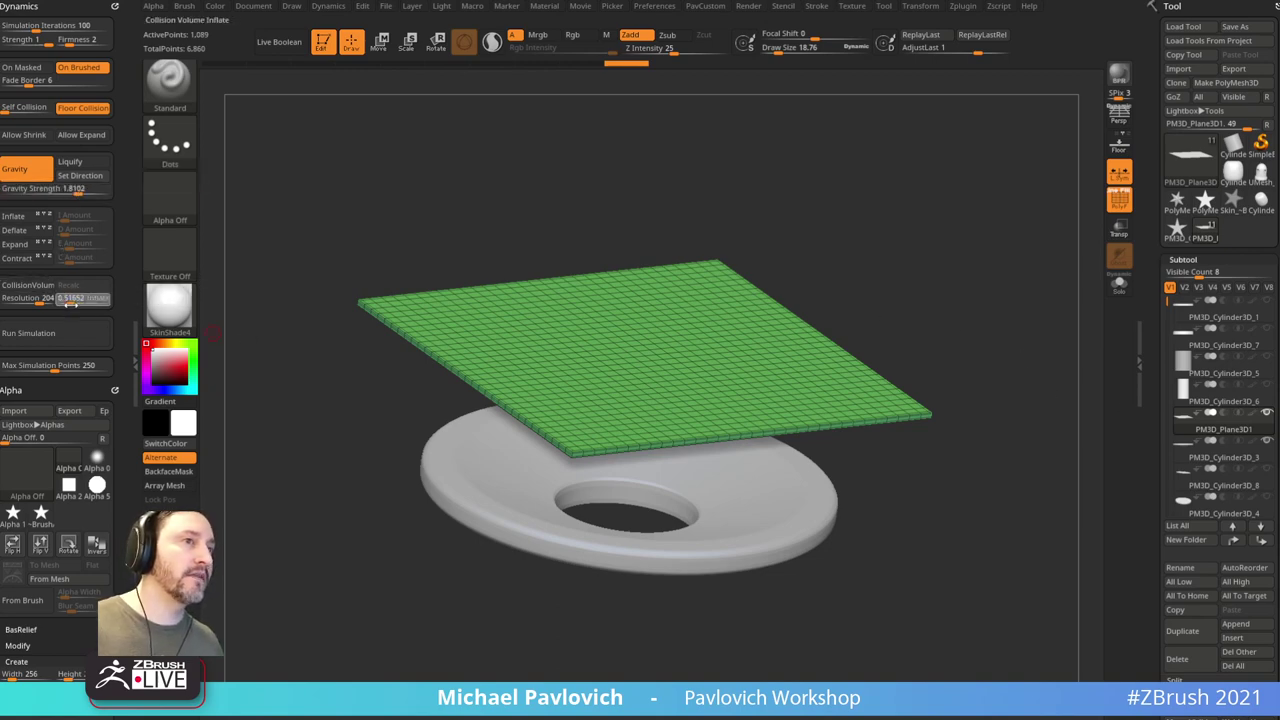
click(34, 288)
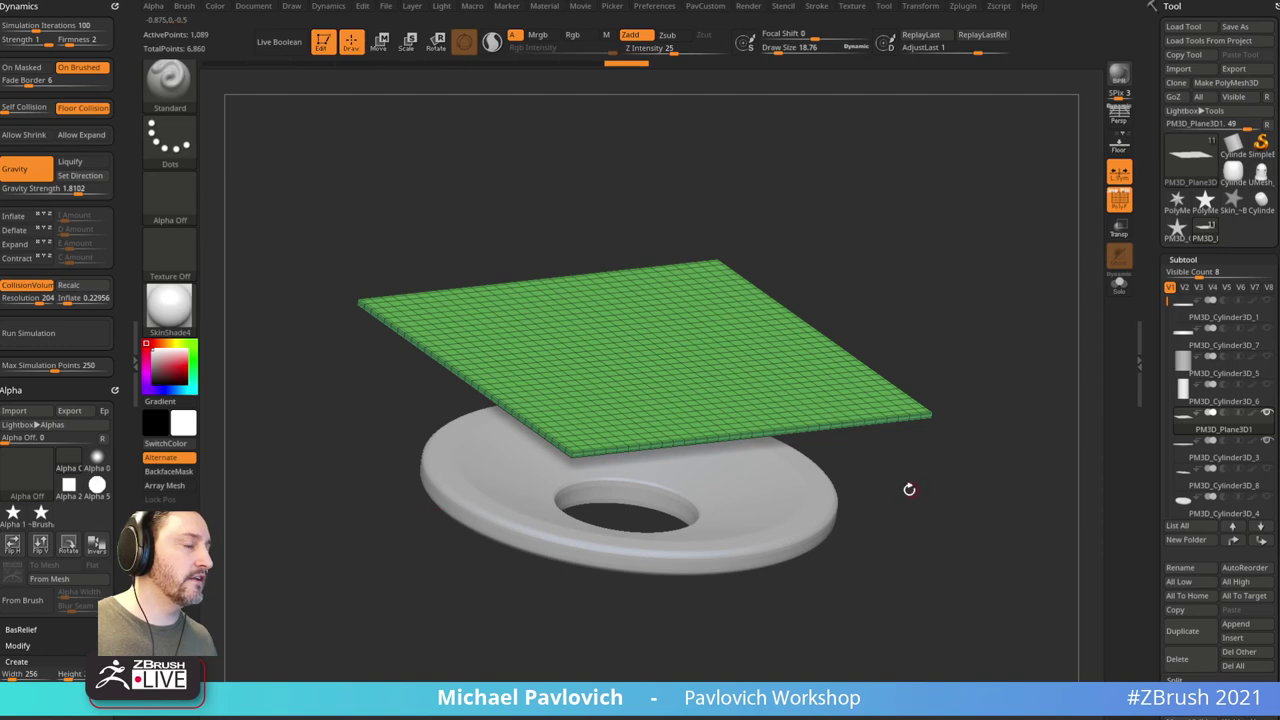
Step: Duplicate the dish subtool PM3D_Cylinder3D_3 and keep the original selected
alt+click(820, 500)
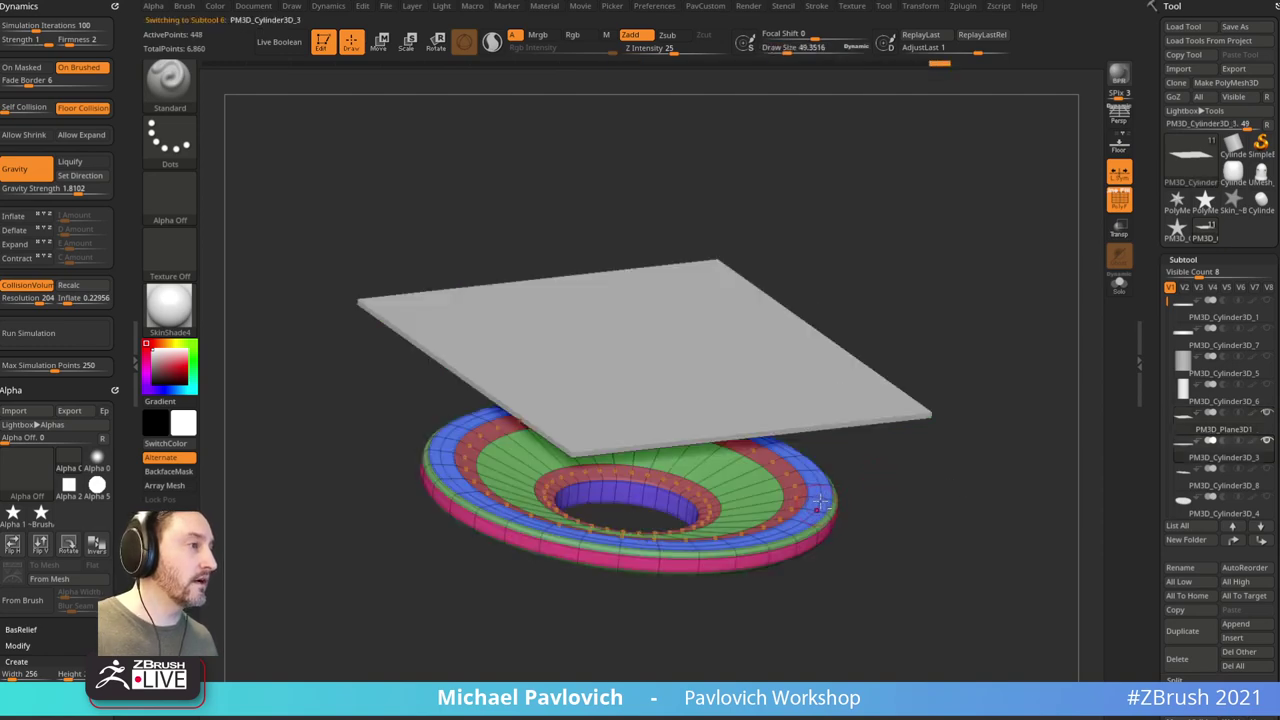
drag(932, 492, 986, 455)
drag(1149, 465, 1146, 390)
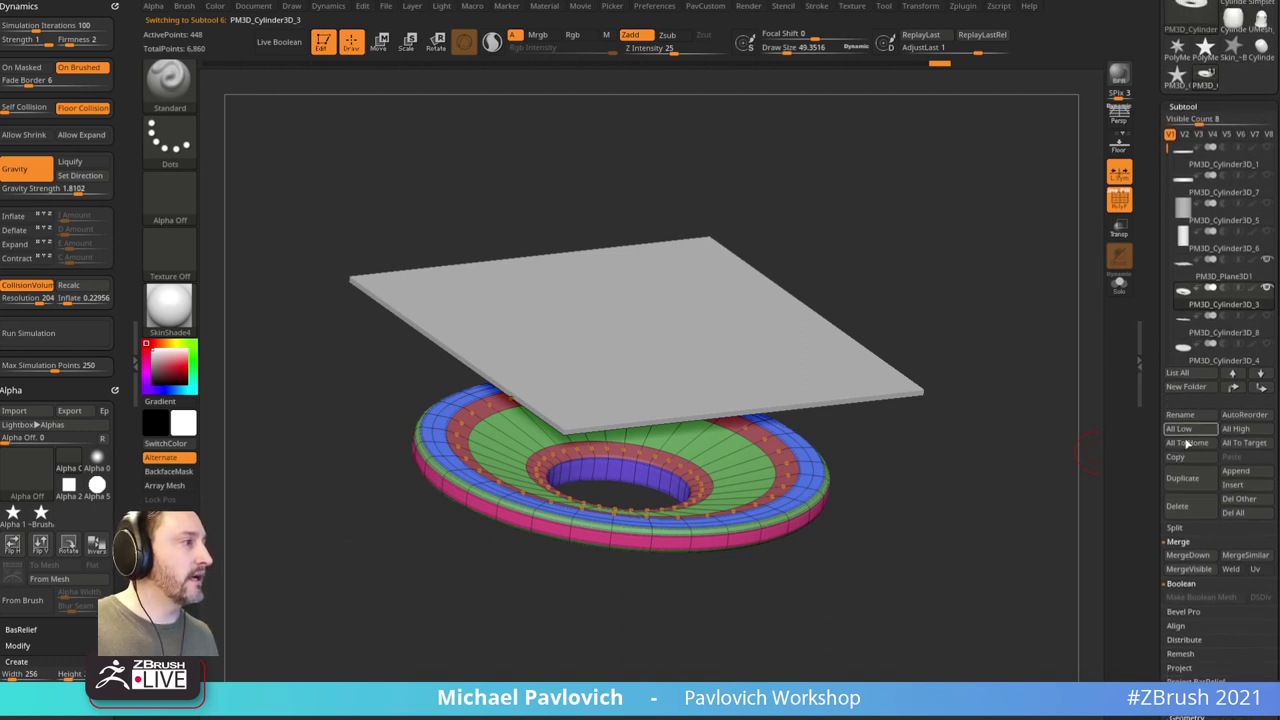
click(1184, 476)
click(1216, 312)
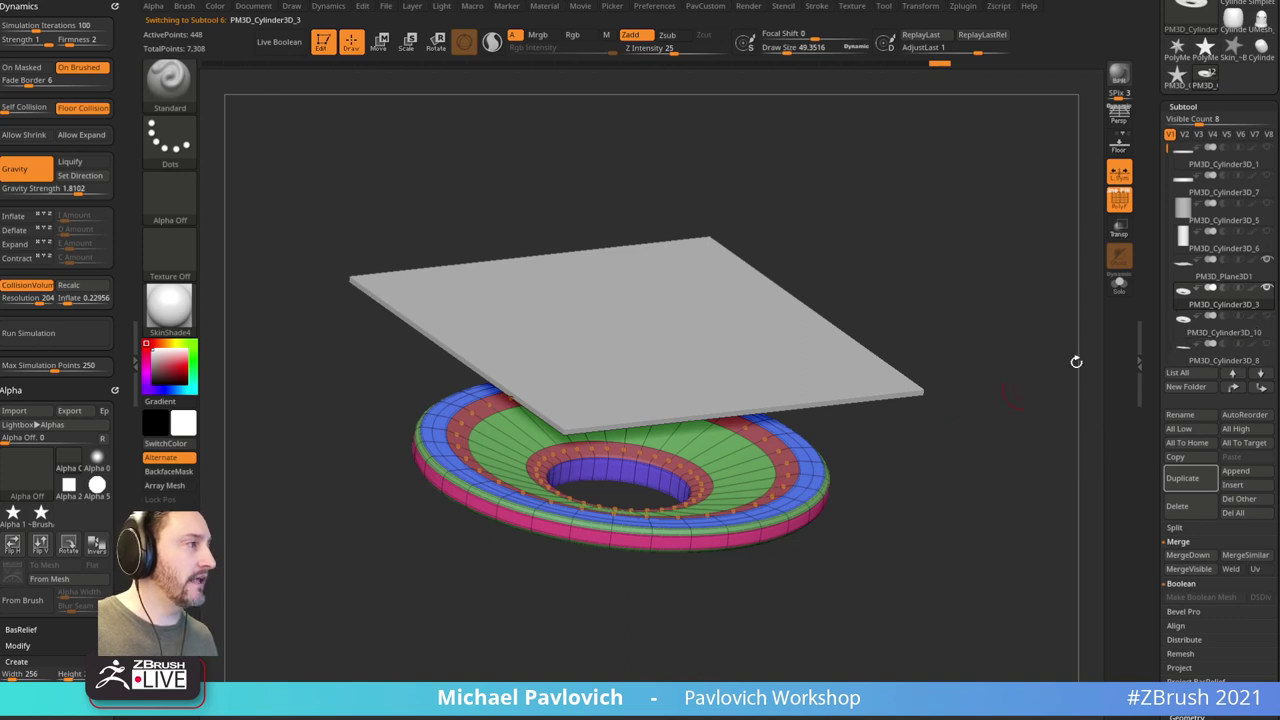
Step: Convert the original dish's dynamic subdivision into real subdivision levels
key(space)
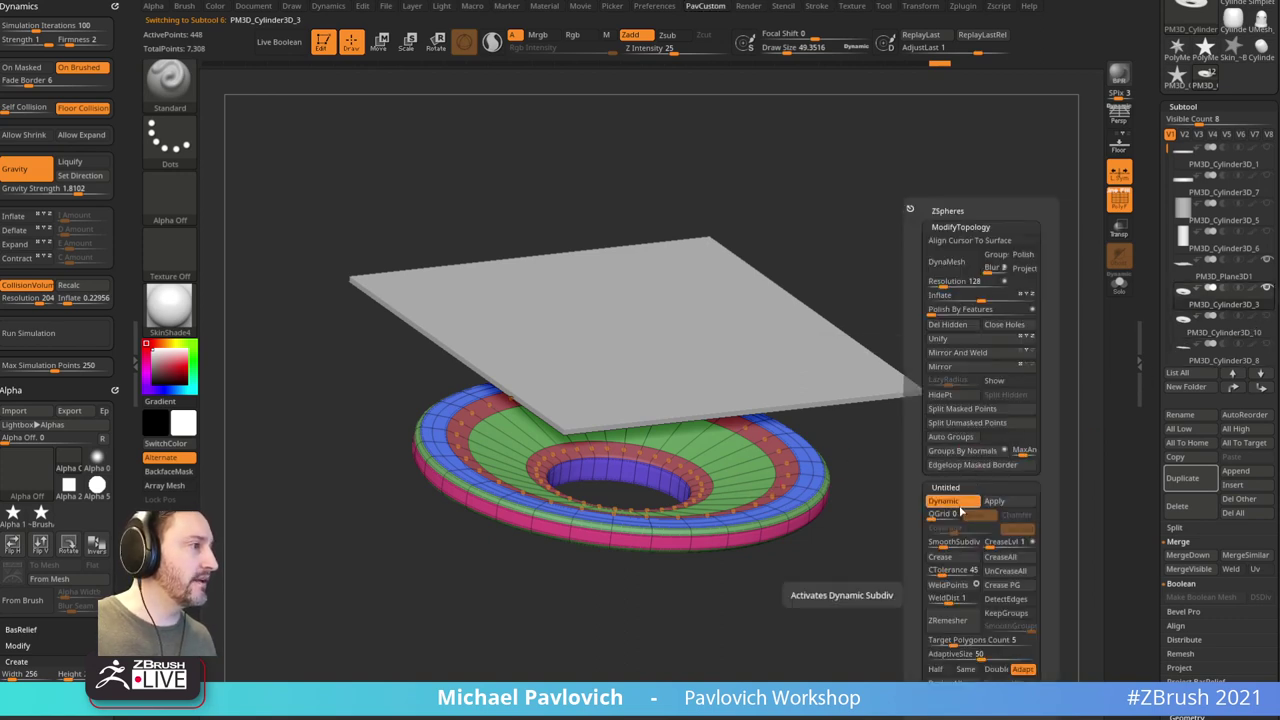
click(958, 501)
scroll(1237, 491, down, 5)
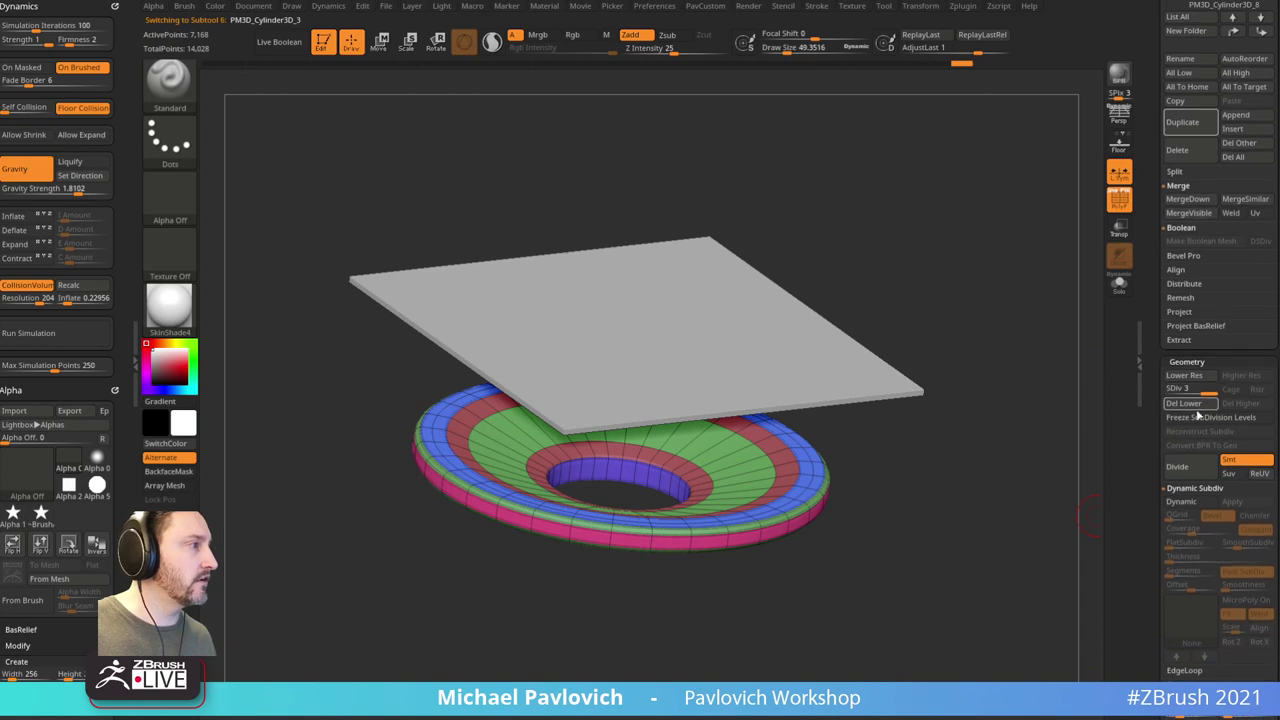
scroll(1127, 519, up, 10)
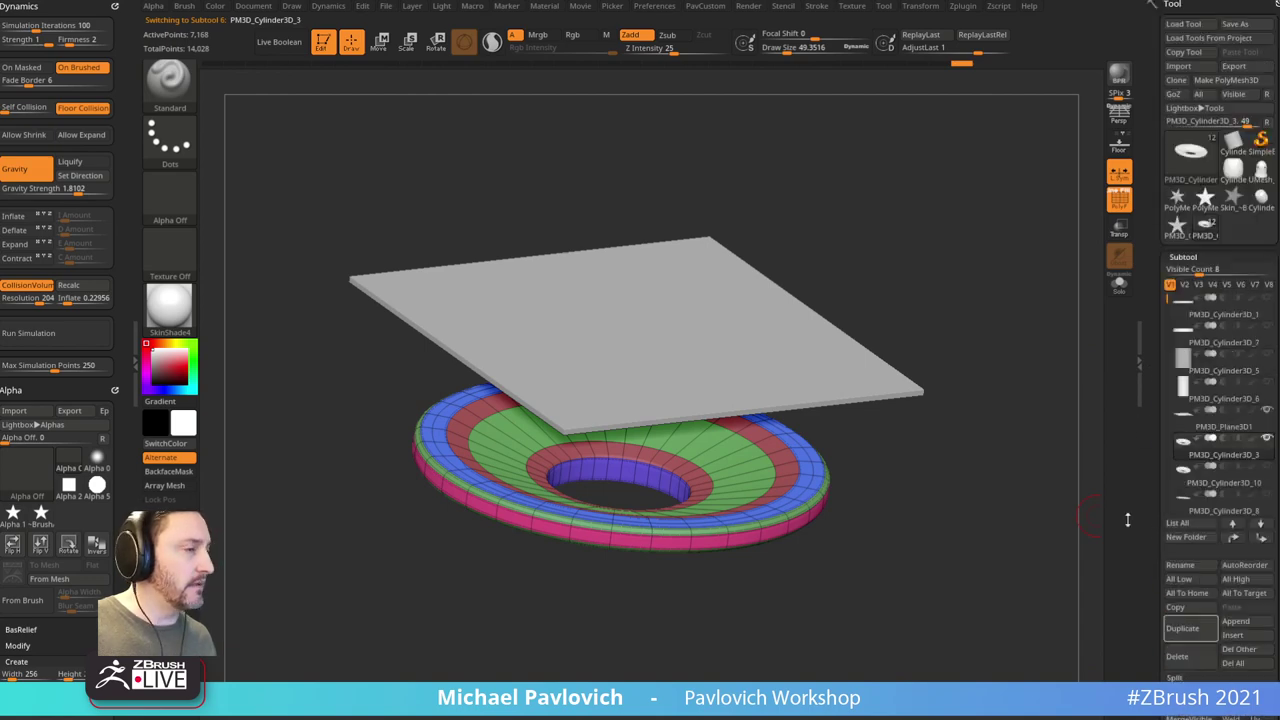
Step: Run the gravity cloth simulation on PM3D_Plane3D1 so the sheet drapes over the dish
click(1226, 425)
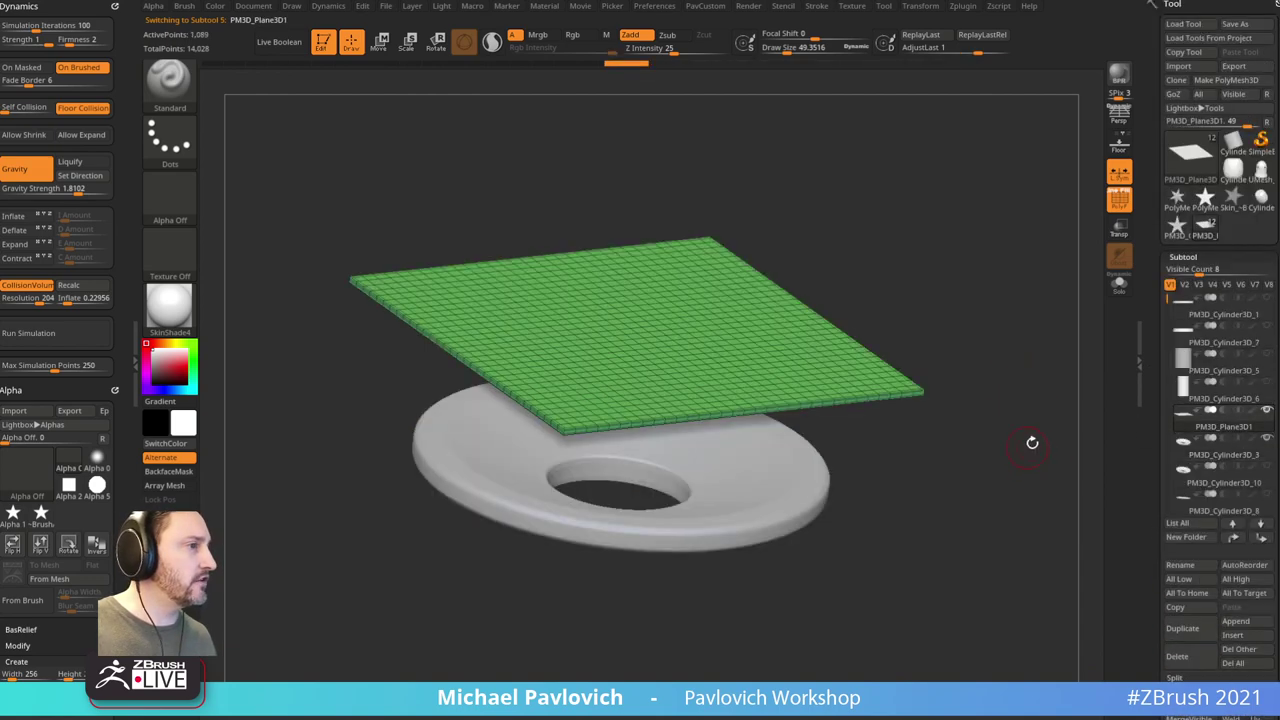
alt+drag(1033, 442, 1021, 438)
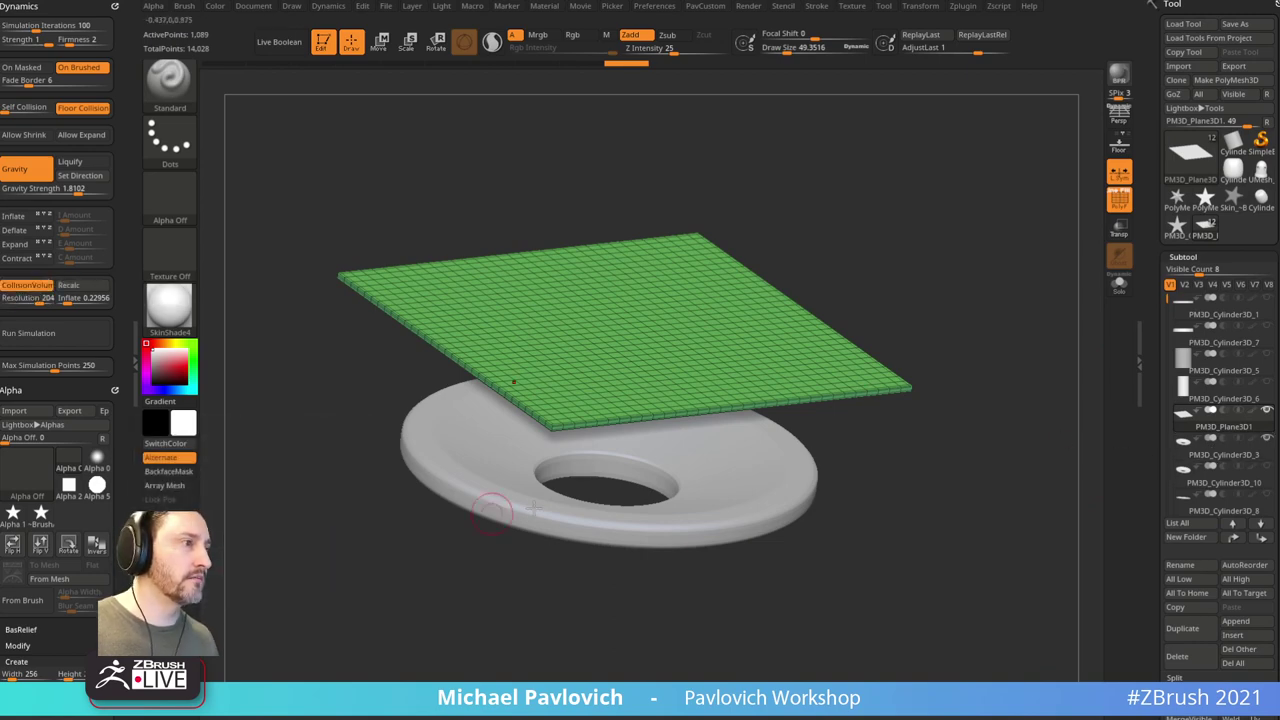
mouse_move(1002, 454)
mouse_down()
mouse_move(977, 421)
mouse_move(1008, 431)
mouse_up()
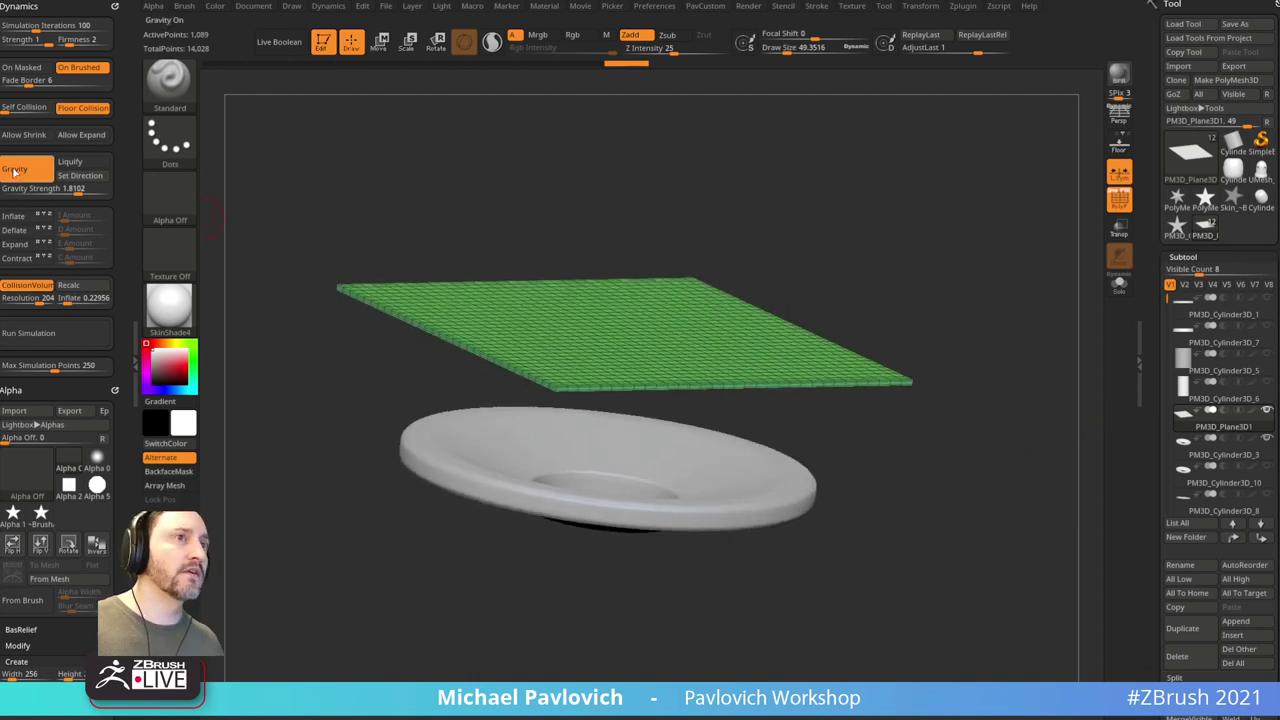
shift+drag(441, 171, 734, 191)
drag(712, 576, 855, 253)
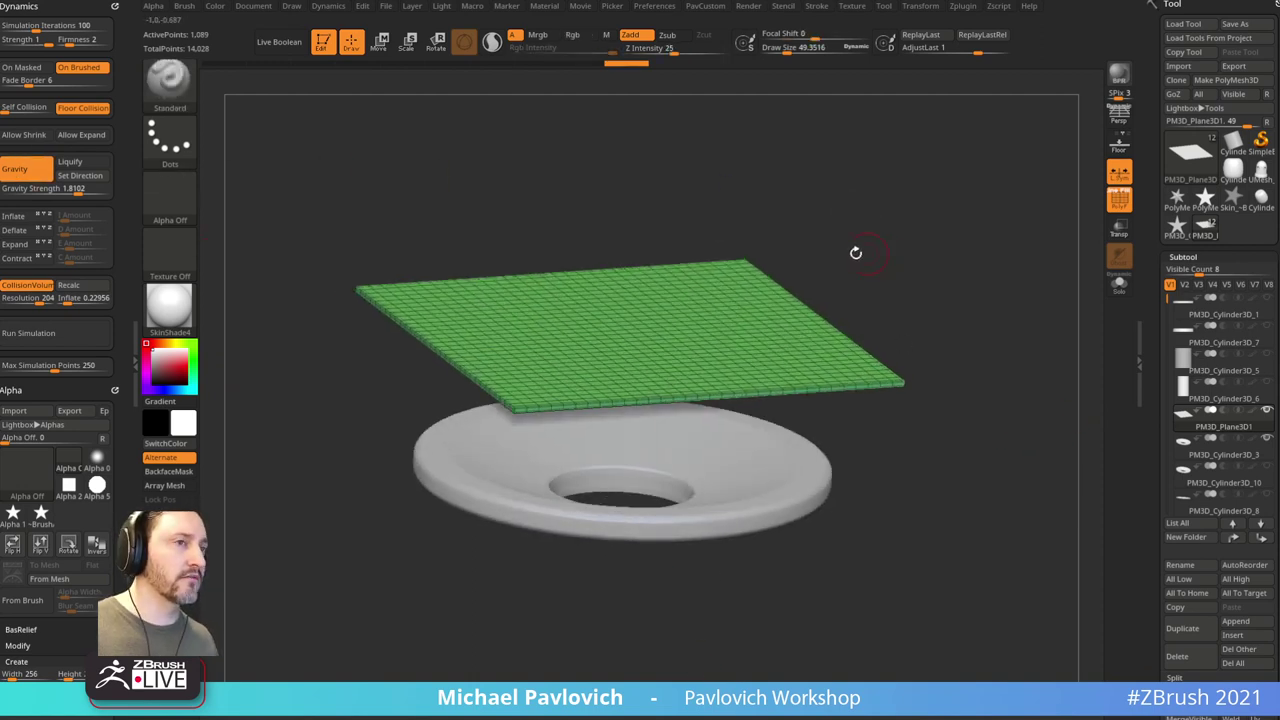
click(30, 332)
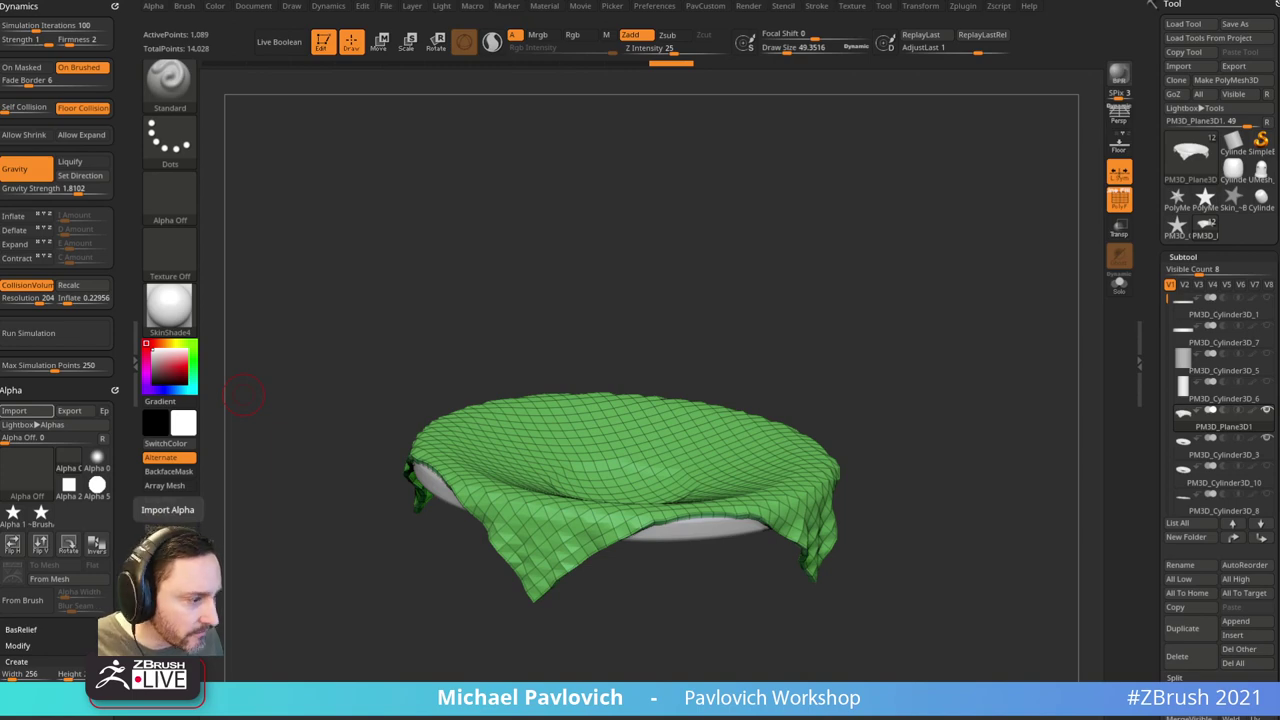
Step: Compare the draped sheet with the cheese slice in the burger reference photo and save the project
right_drag(750, 715, 539, 321)
scroll(565, 331, up, 5)
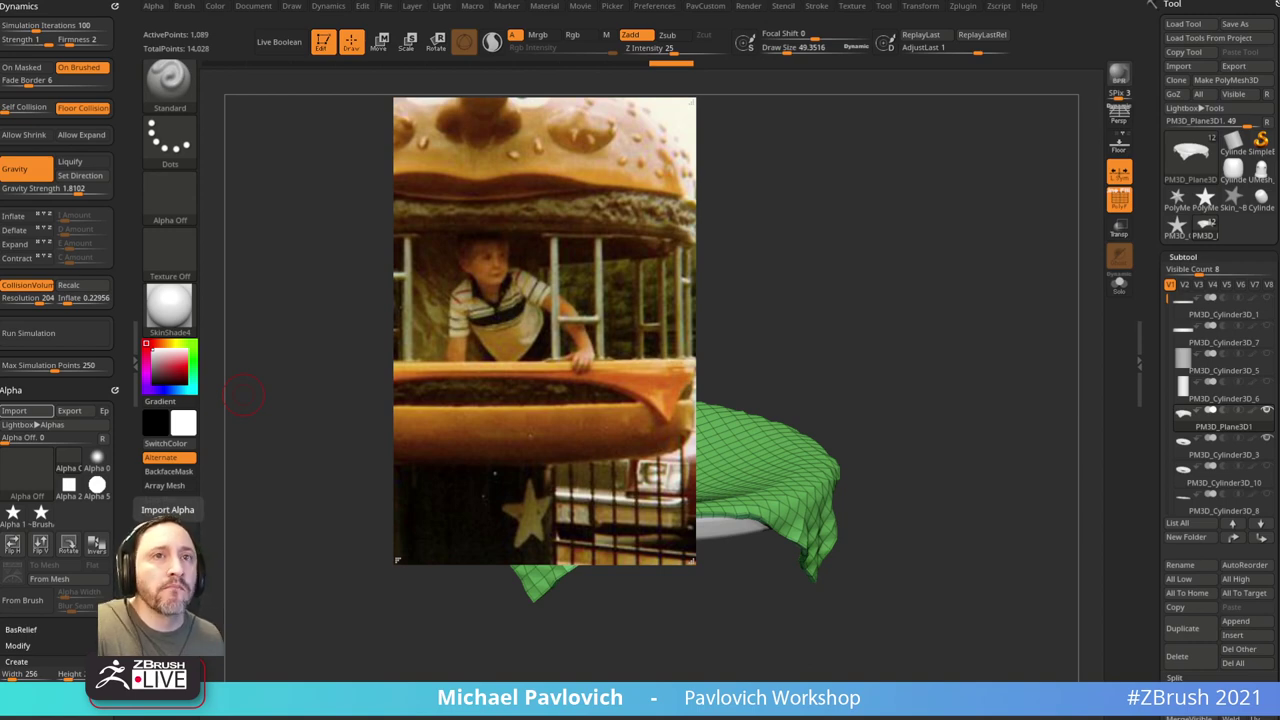
click(308, 299)
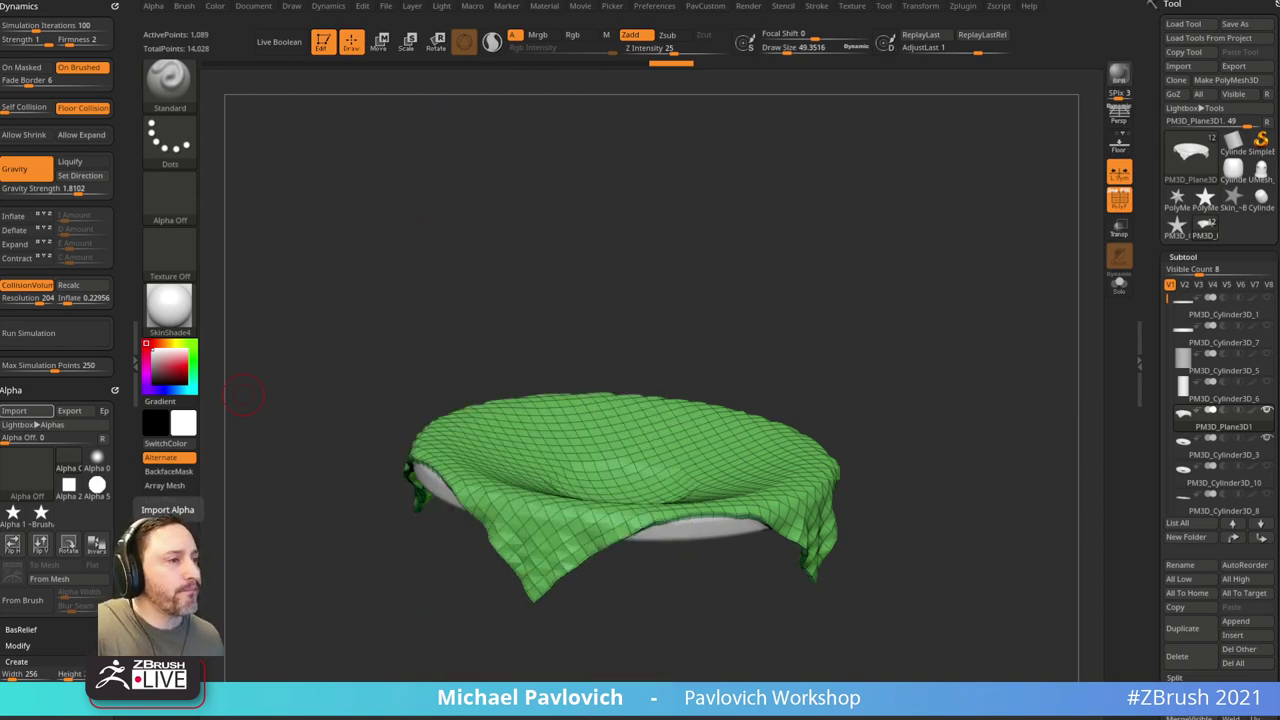
key(ctrl+s)
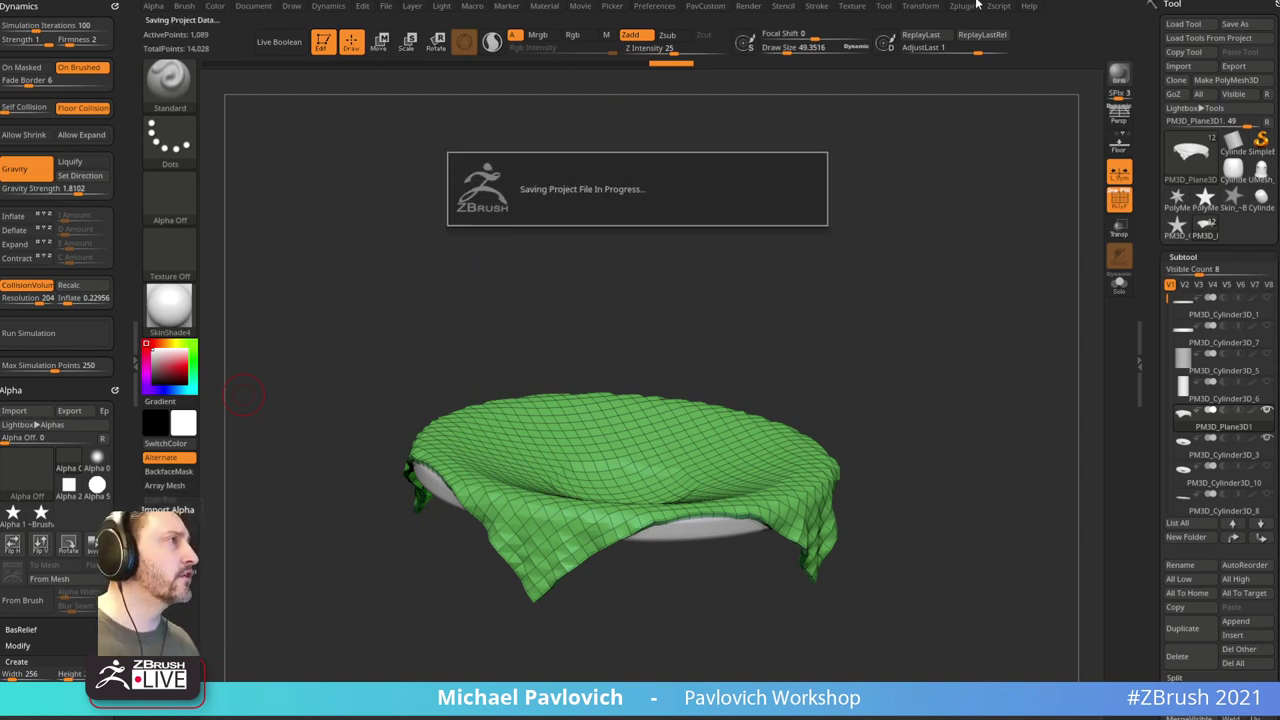
Step: Load the PolyMesh3D star as the active tool, turn it edge-on and activate the Move gizmo
click(1179, 200)
shift+drag(857, 317, 880, 317)
key(w)
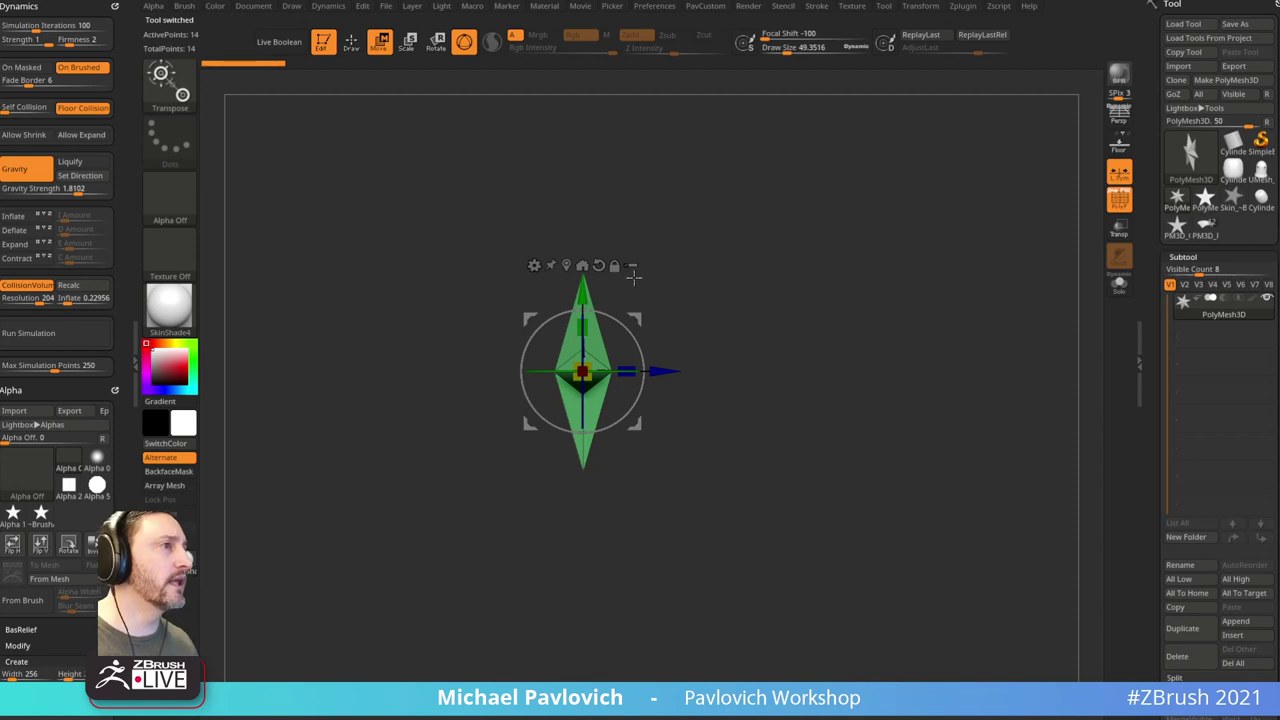
alt+drag(859, 519, 853, 507)
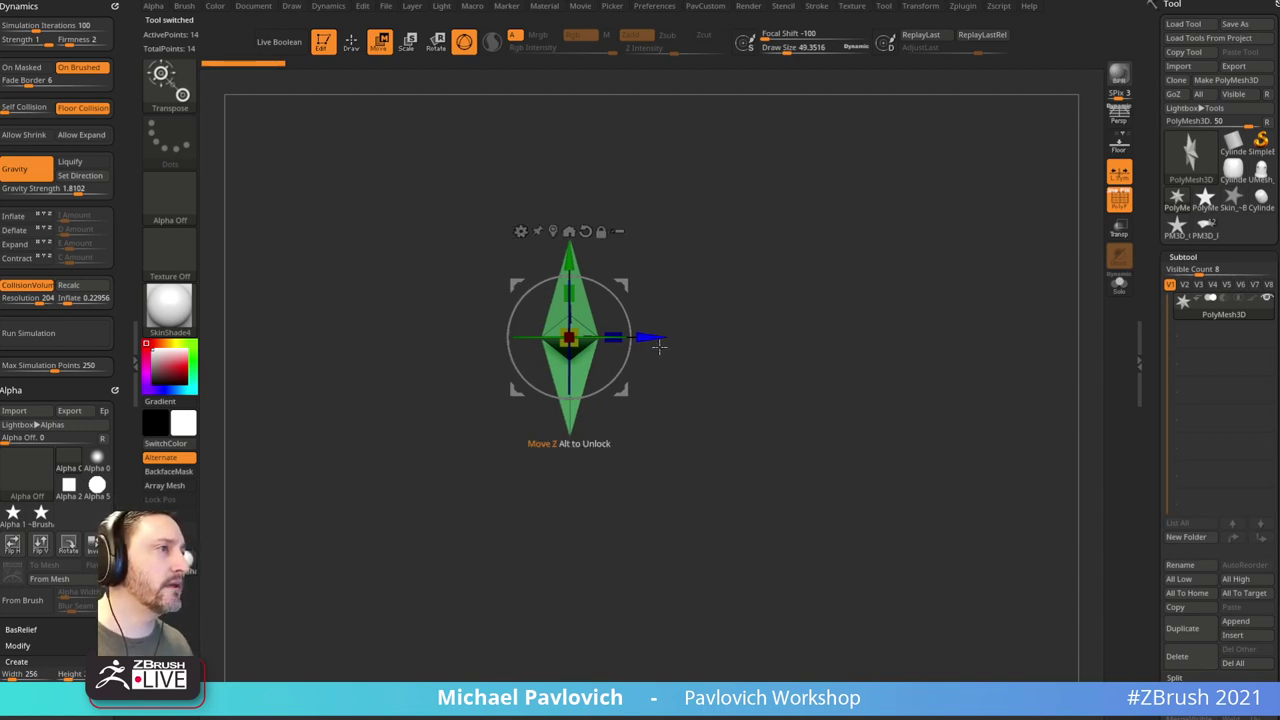
Step: Duplicate the star along its Z axis and repeat the copy into an evenly spaced row of five
ctrl+drag(654, 343, 734, 343)
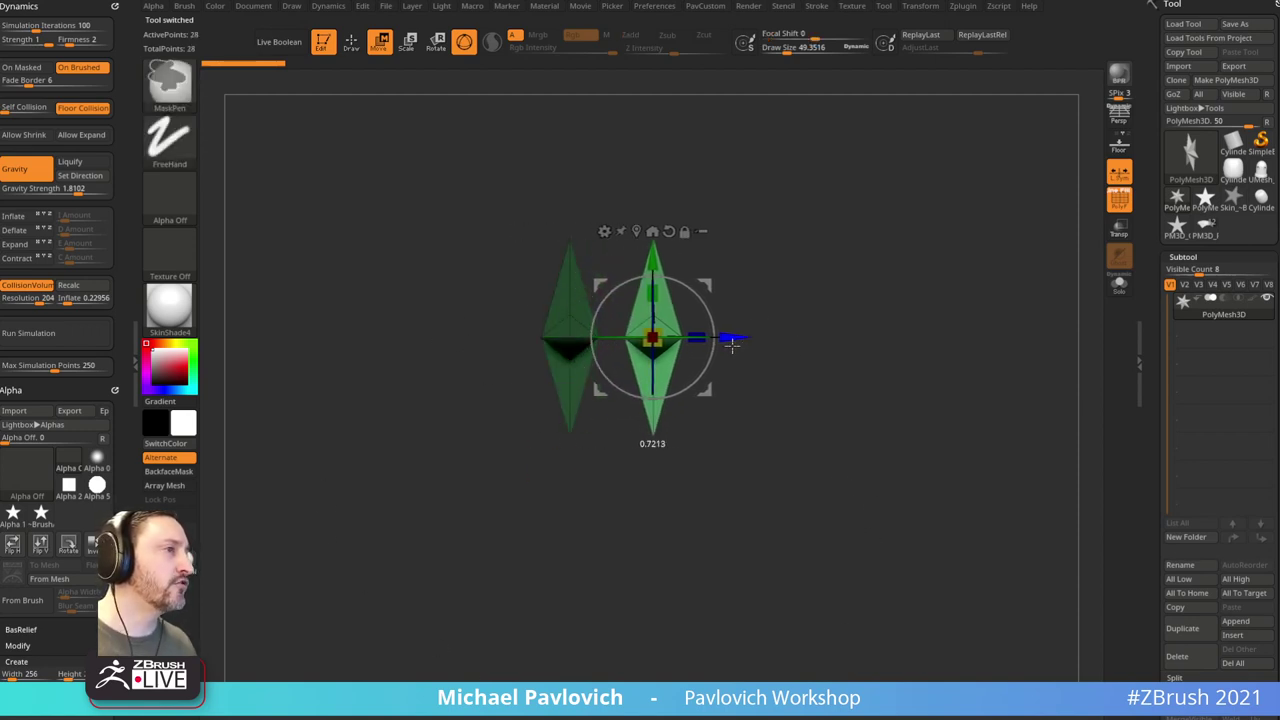
key(1)
key(1)
key(1)
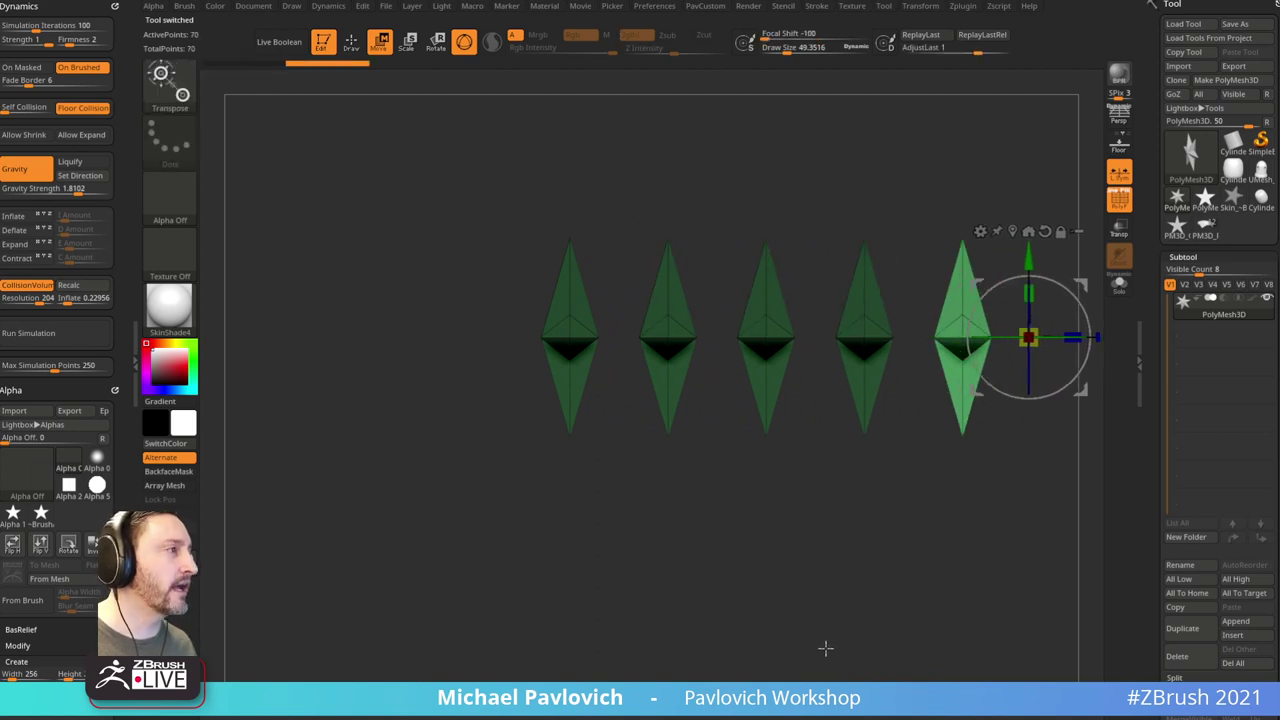
Step: Undo the repeated star copies to leave a single star
key(ctrl)
key(ctrl+z)
key(ctrl+z)
key(ctrl+z)
key(ctrl+z)
key(ctrl+z)
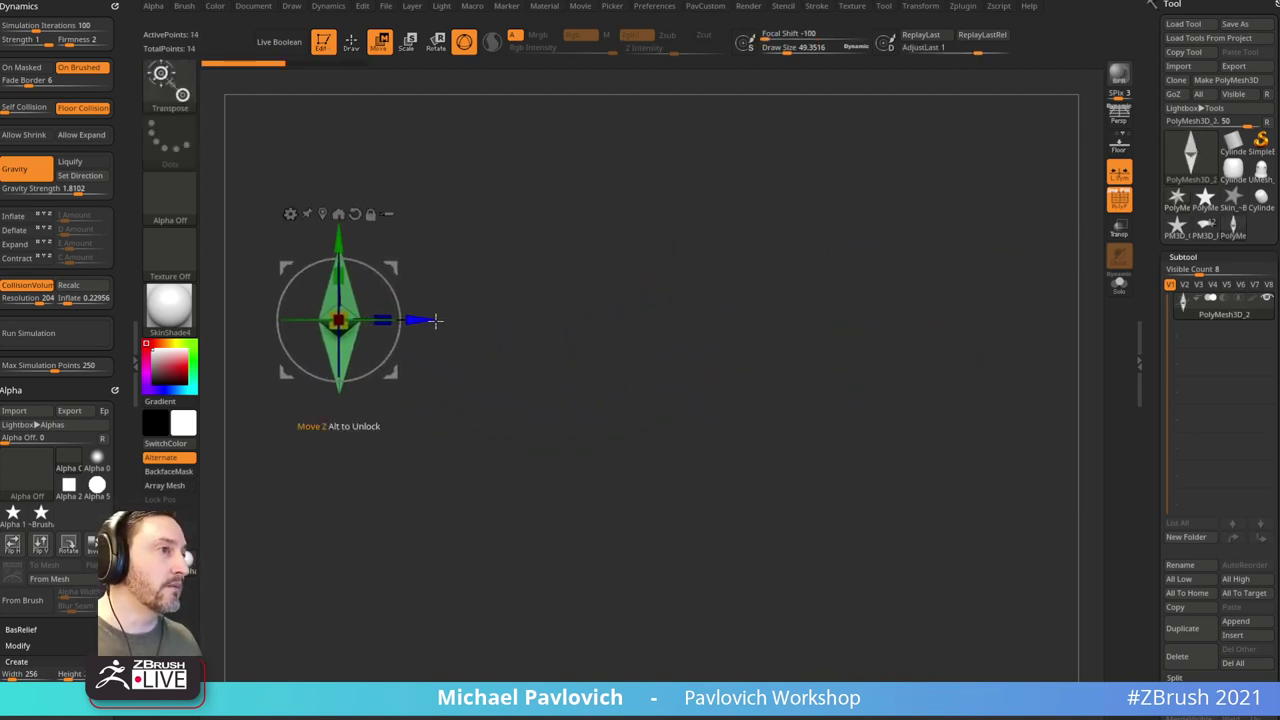
Step: Try duplicating the star farther along its Z axis
ctrl+drag(434, 320, 1093, 417)
mouse_move(506, 531)
mouse_down()
mouse_move(756, 577)
mouse_move(746, 503)
mouse_up()
key(ctrl+z)
Step: Turn on ArrayMesh for the star with Lock Pos and Lock Size enabled
key(q)
drag(1157, 438, 1150, 255)
scroll(1150, 255, down, 10)
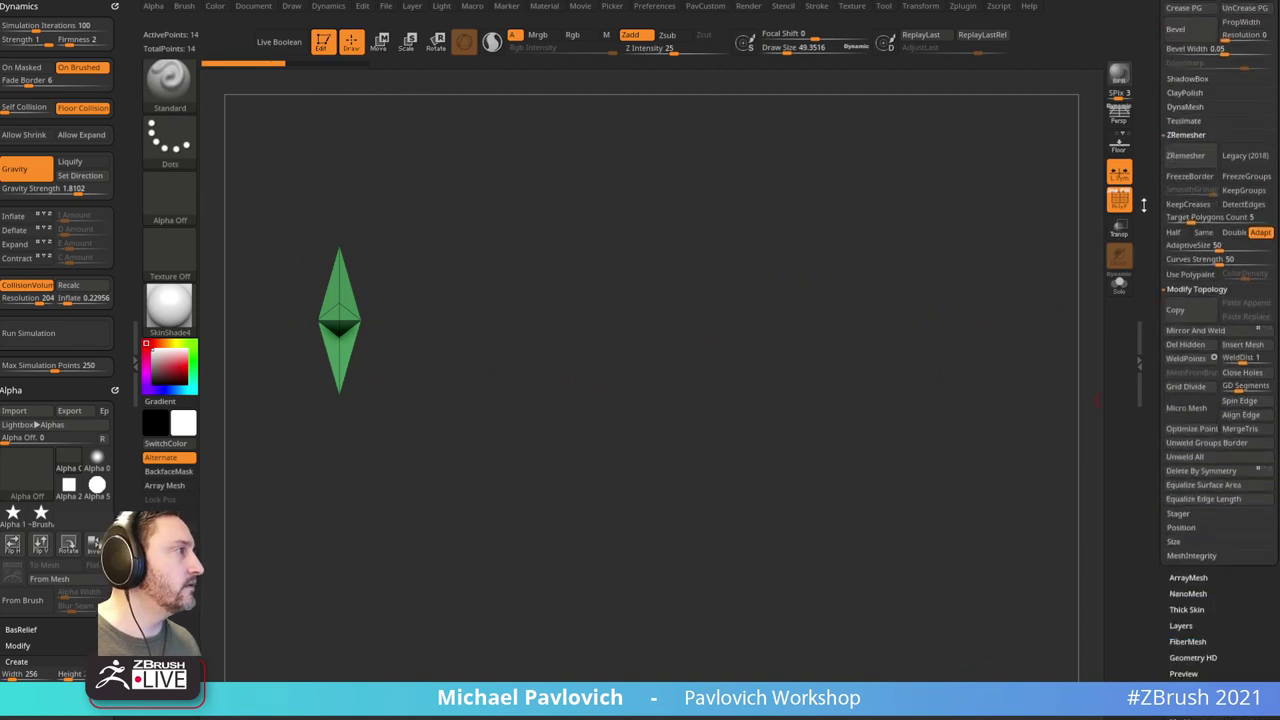
click(1188, 185)
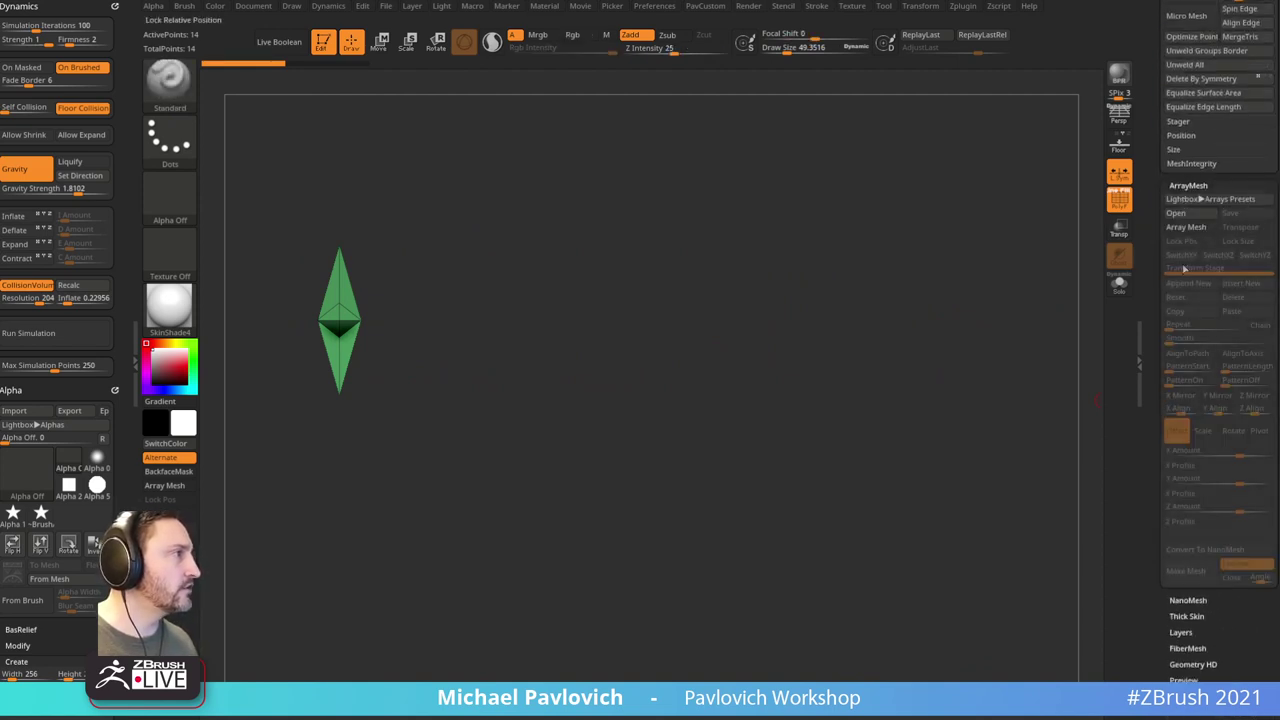
click(1186, 227)
click(1192, 241)
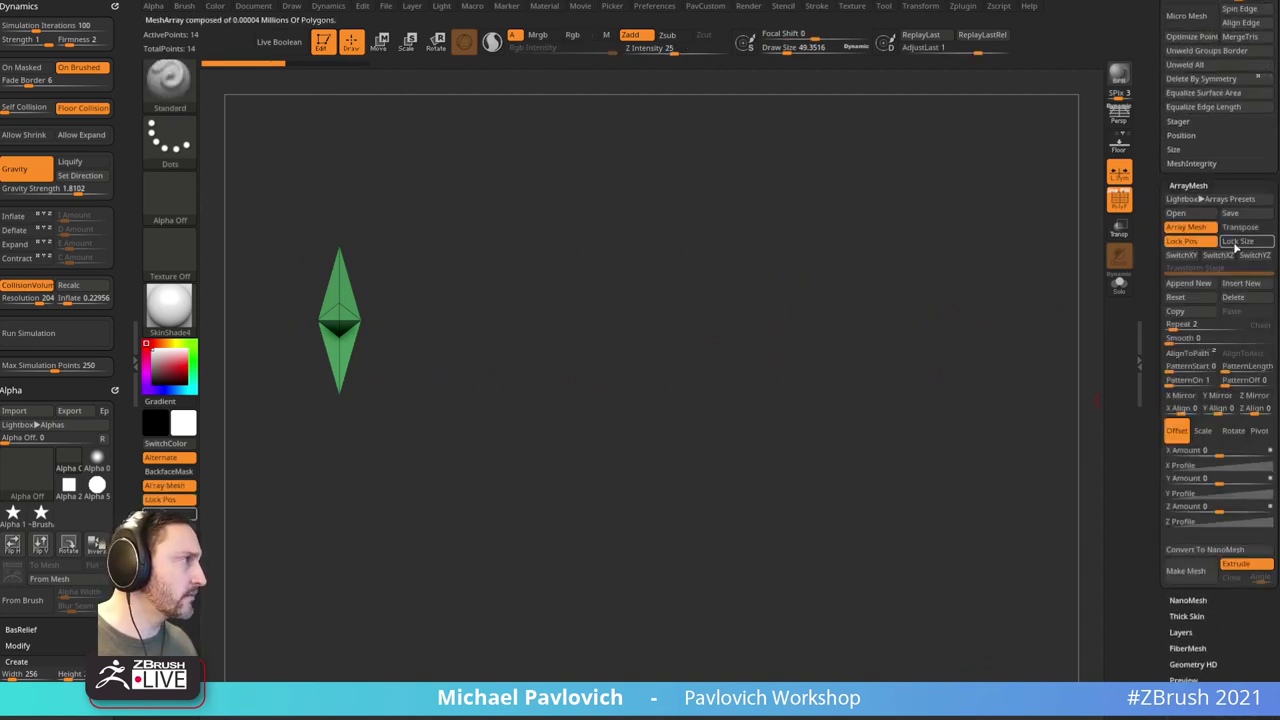
click(1238, 241)
Step: Switch the star's ArrayMesh to Rotate and set its Y Amount to 360
click(1232, 437)
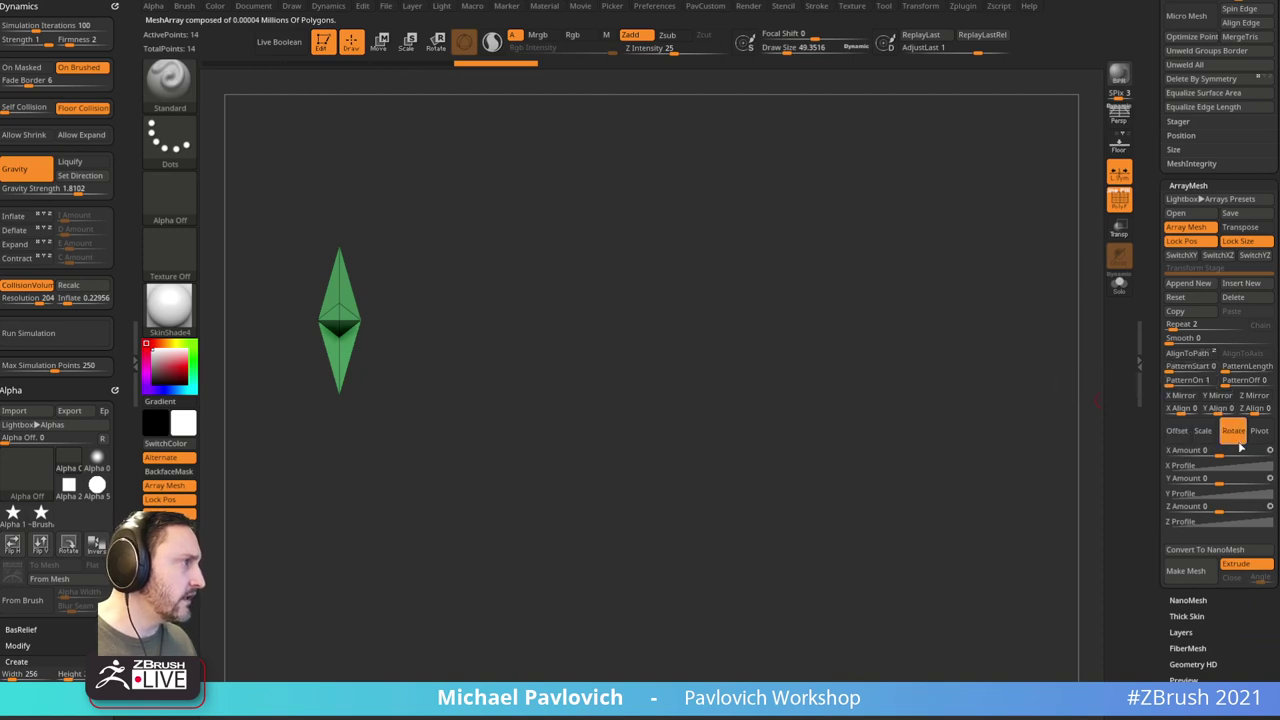
alt+drag(983, 429, 1094, 456)
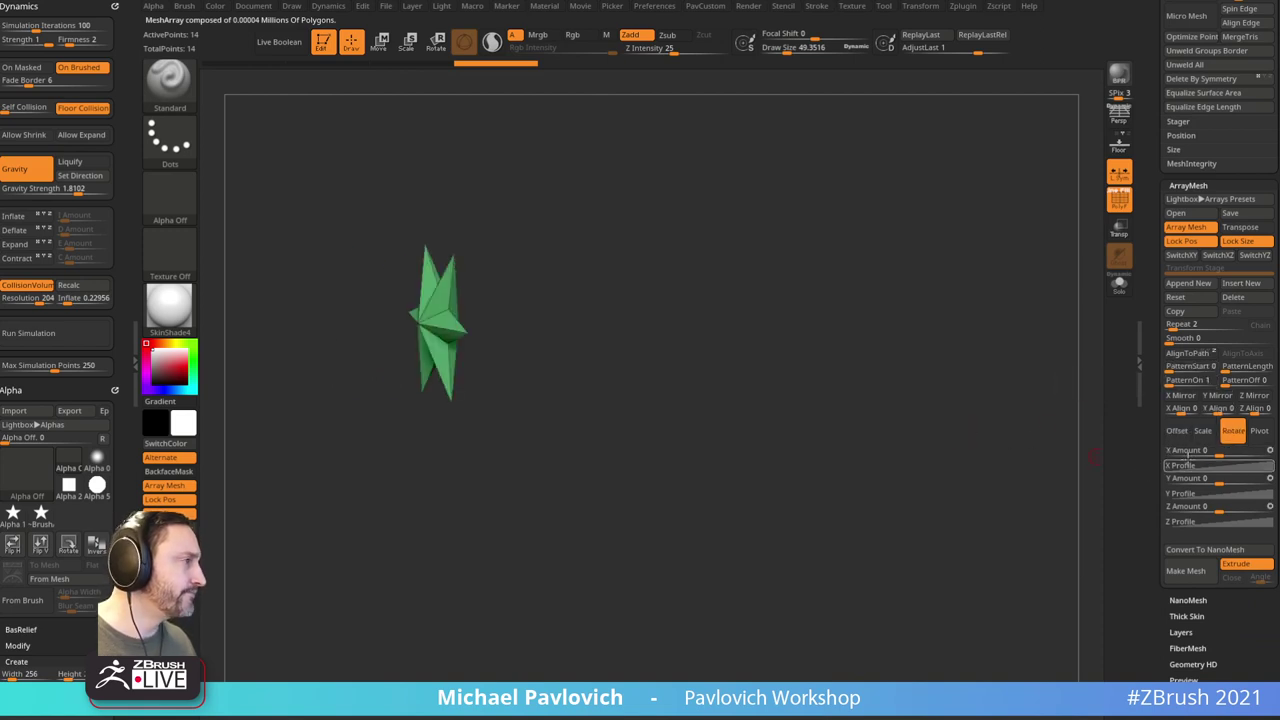
drag(1222, 482, 1246, 482)
click(1246, 482)
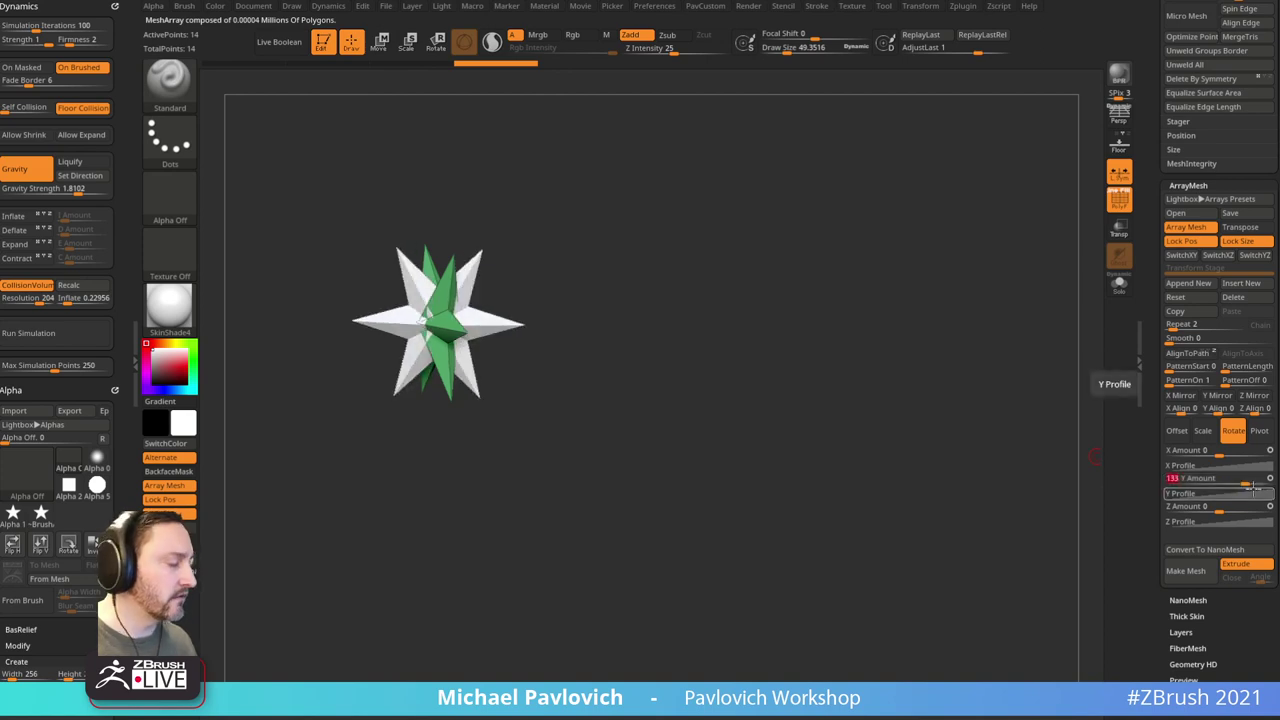
text(360)
key(Return)
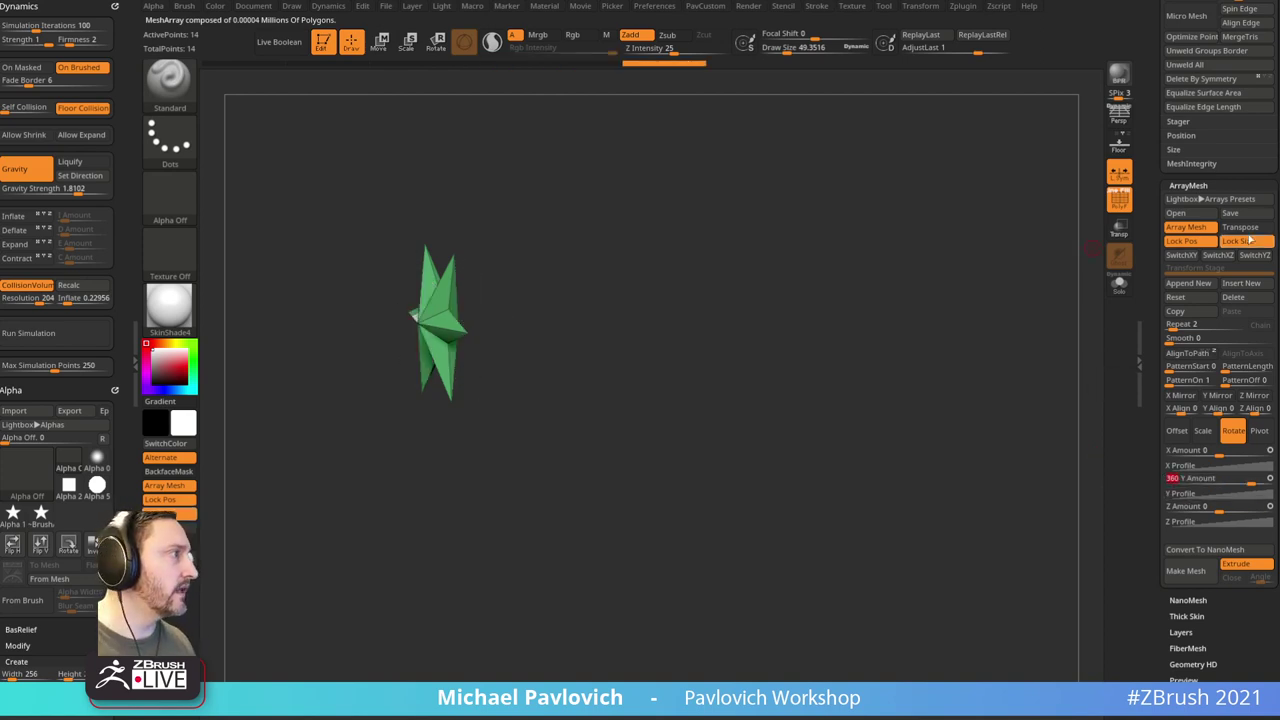
Step: Turn on ArrayMesh Transpose, set Repeat to 18, and shift the array's rotation centre away from the star to form a wide ring
click(1241, 228)
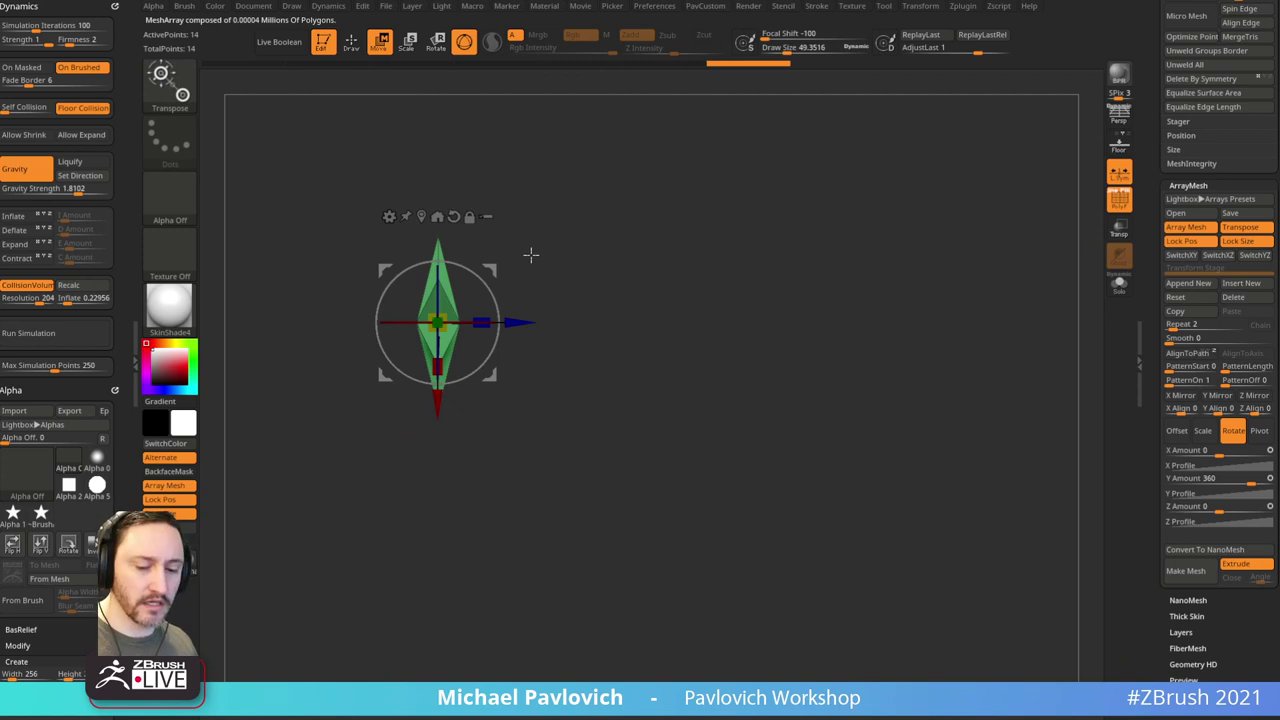
key(y)
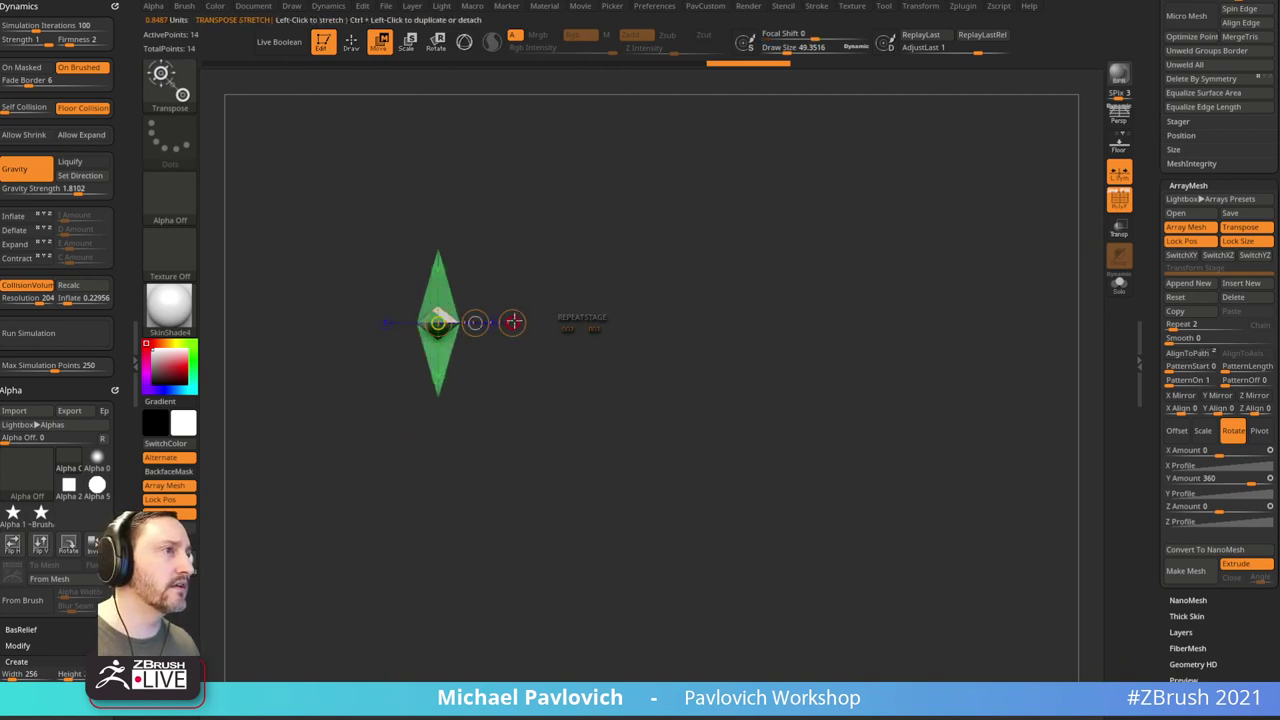
drag(475, 323, 585, 327)
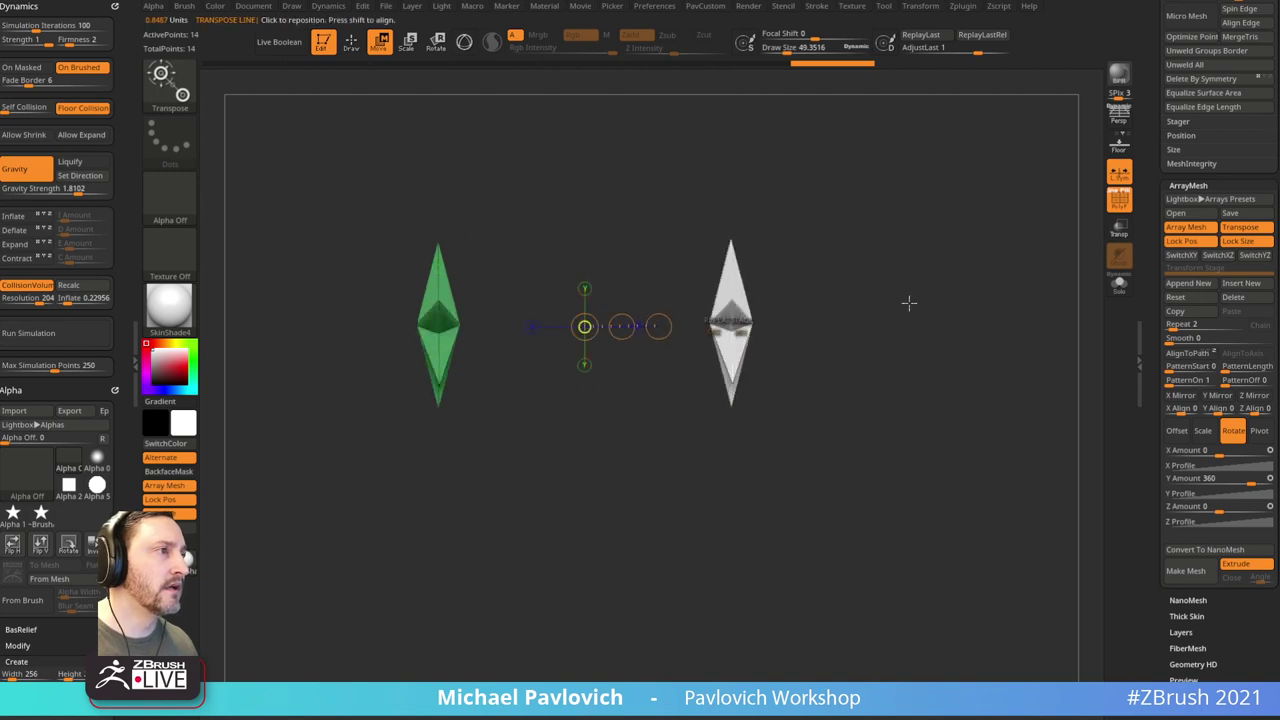
drag(1169, 325, 1188, 324)
drag(1018, 332, 900, 408)
drag(587, 326, 920, 326)
key(q)
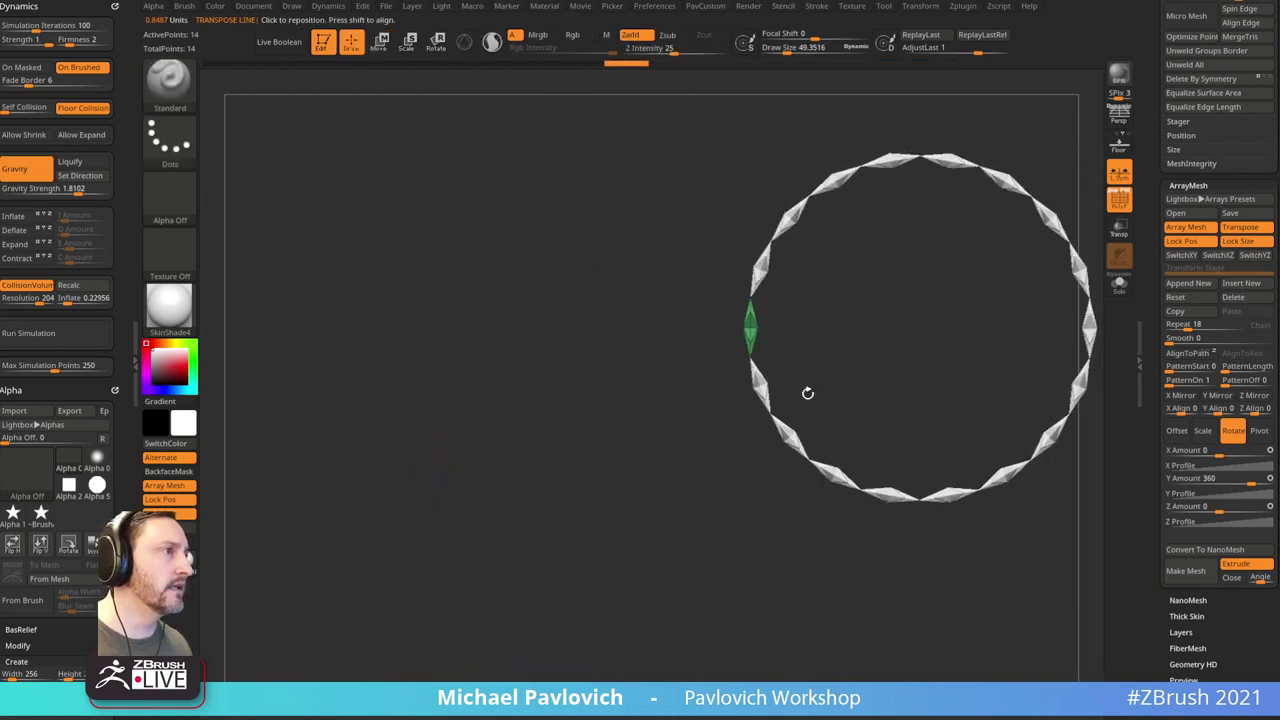
mouse_move(806, 391)
mouse_down()
mouse_move(711, 249)
mouse_move(617, 260)
mouse_move(830, 304)
mouse_move(876, 287)
mouse_up()
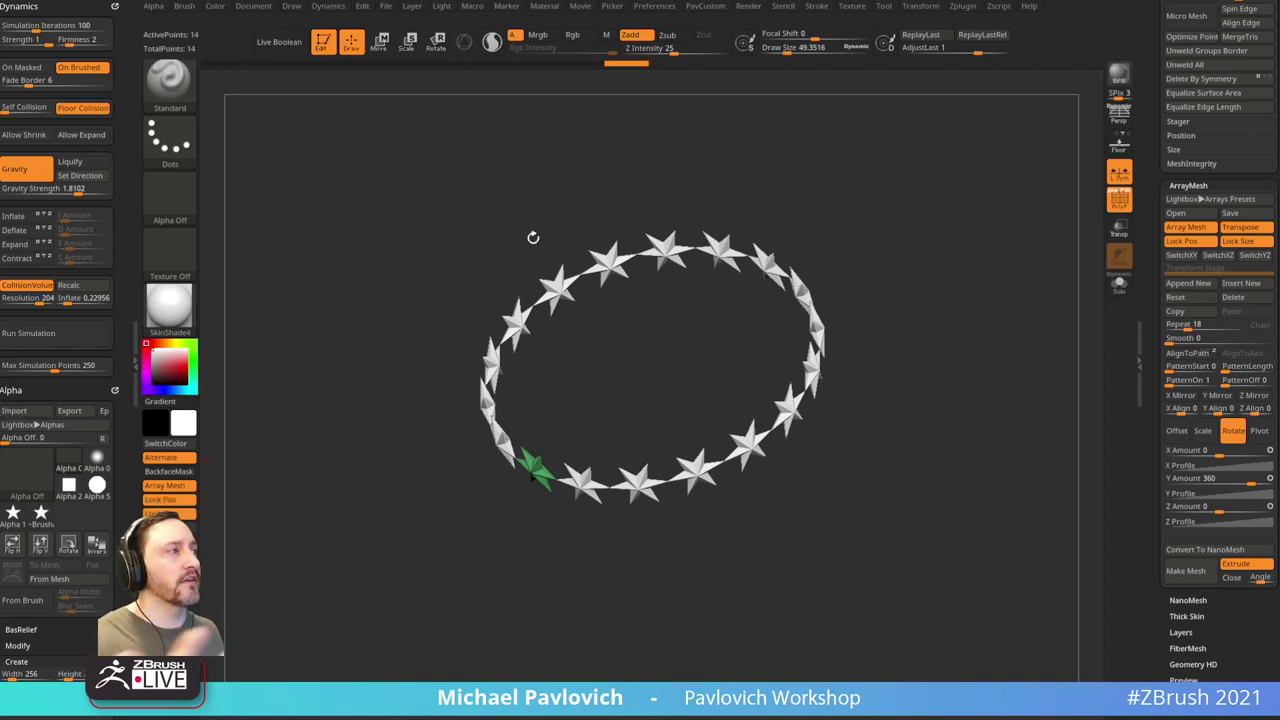
Step: Switch to the domed cylinder tool with round holes, choose the ZModeler brush and set Draw Size to about 3.8
scroll(1155, 303, up, 5)
drag(1155, 235, 1146, 573)
click(1261, 174)
ctrl+right_drag(836, 290, 905, 406)
drag(905, 406, 780, 303)
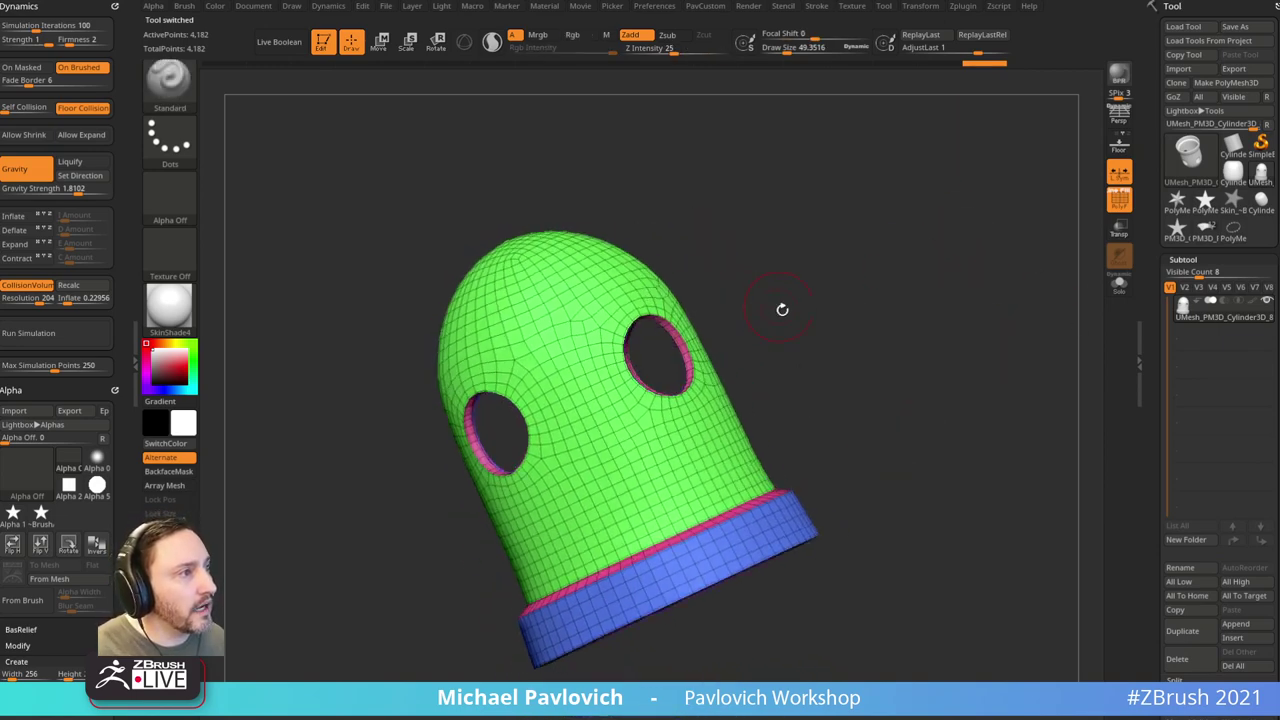
mouse_move(869, 277)
mouse_down()
mouse_move(930, 310)
mouse_move(989, 368)
mouse_move(900, 323)
mouse_move(1000, 323)
mouse_move(957, 325)
mouse_up()
key(s)
click(885, 340)
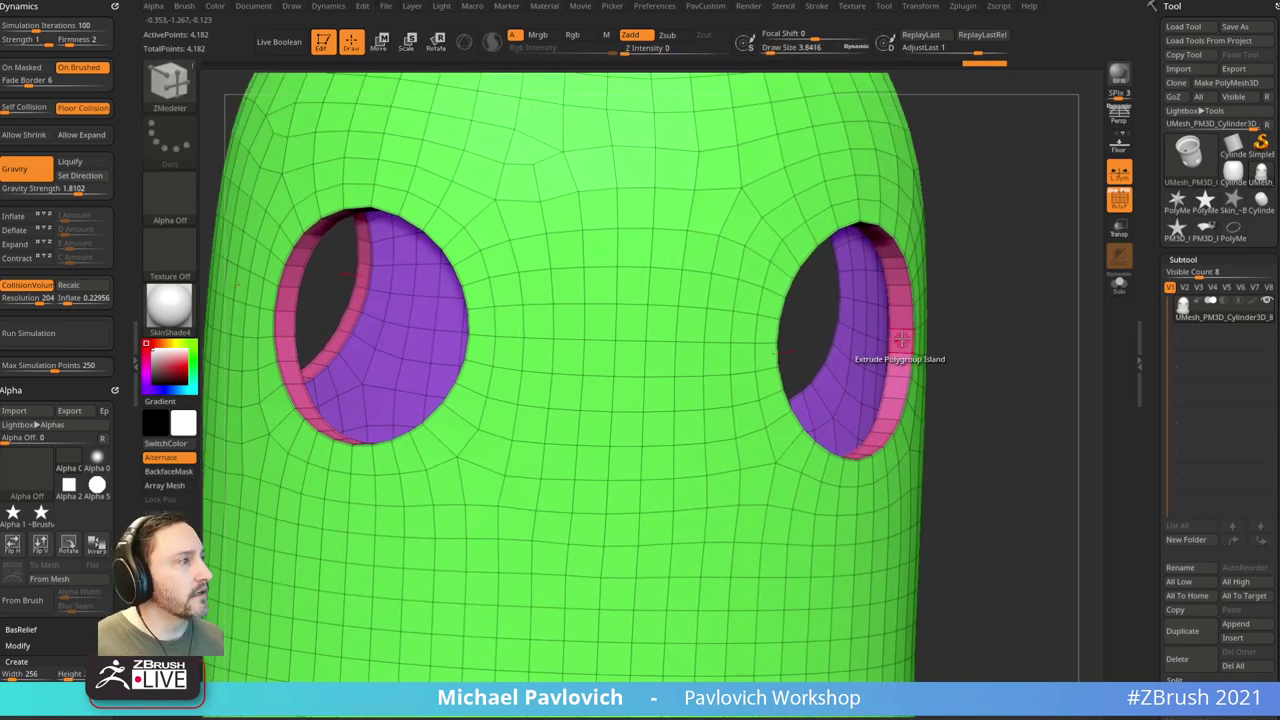
Step: Inset the pink rim polygons of the dome's holes using the ZModeler Inset action with the Polygroup All target
key(space)
click(900, 263)
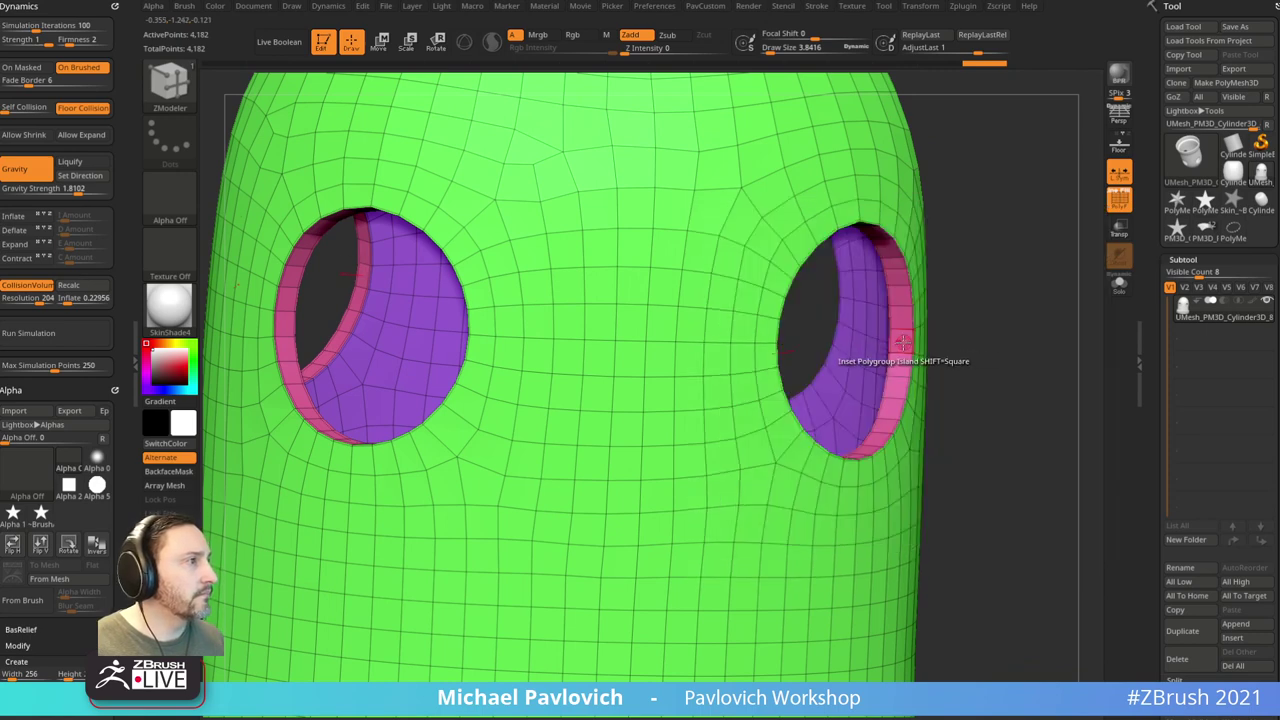
key(space)
click(996, 397)
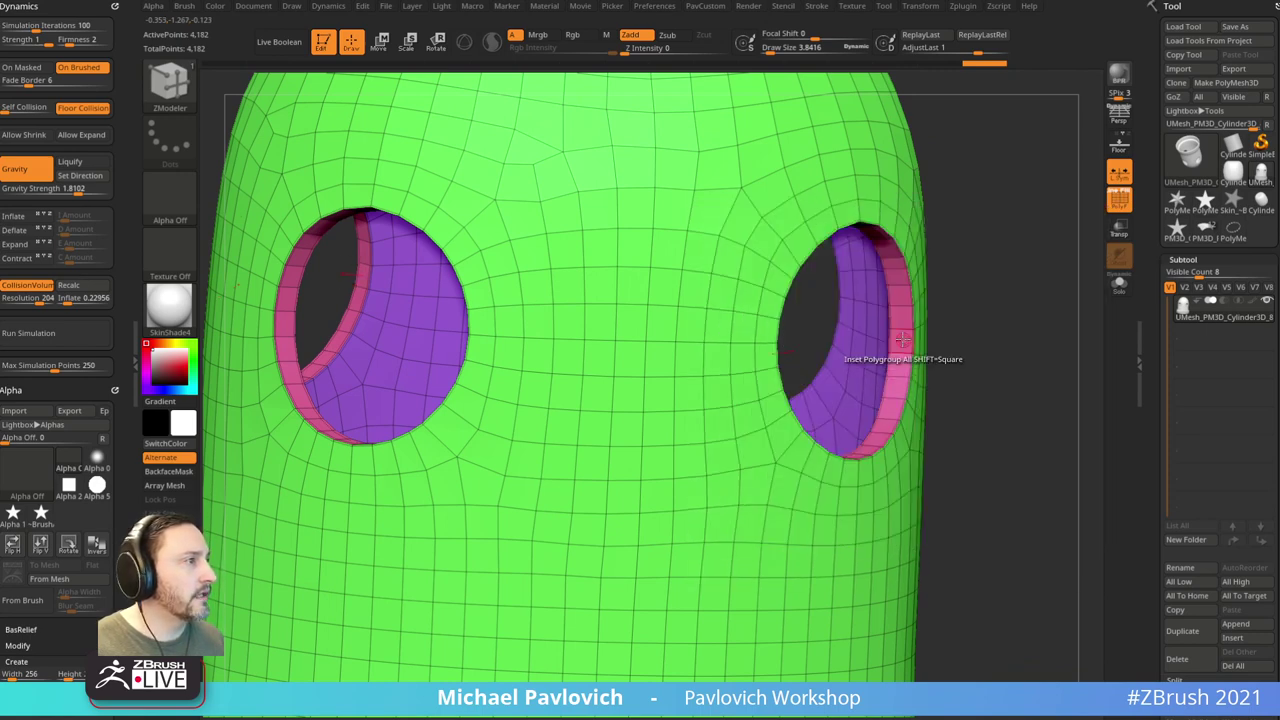
drag(857, 360, 871, 360)
Step: Apply the ZModeler QMesh action with the Polygroup All target to the inset hole rims
key(space)
click(882, 334)
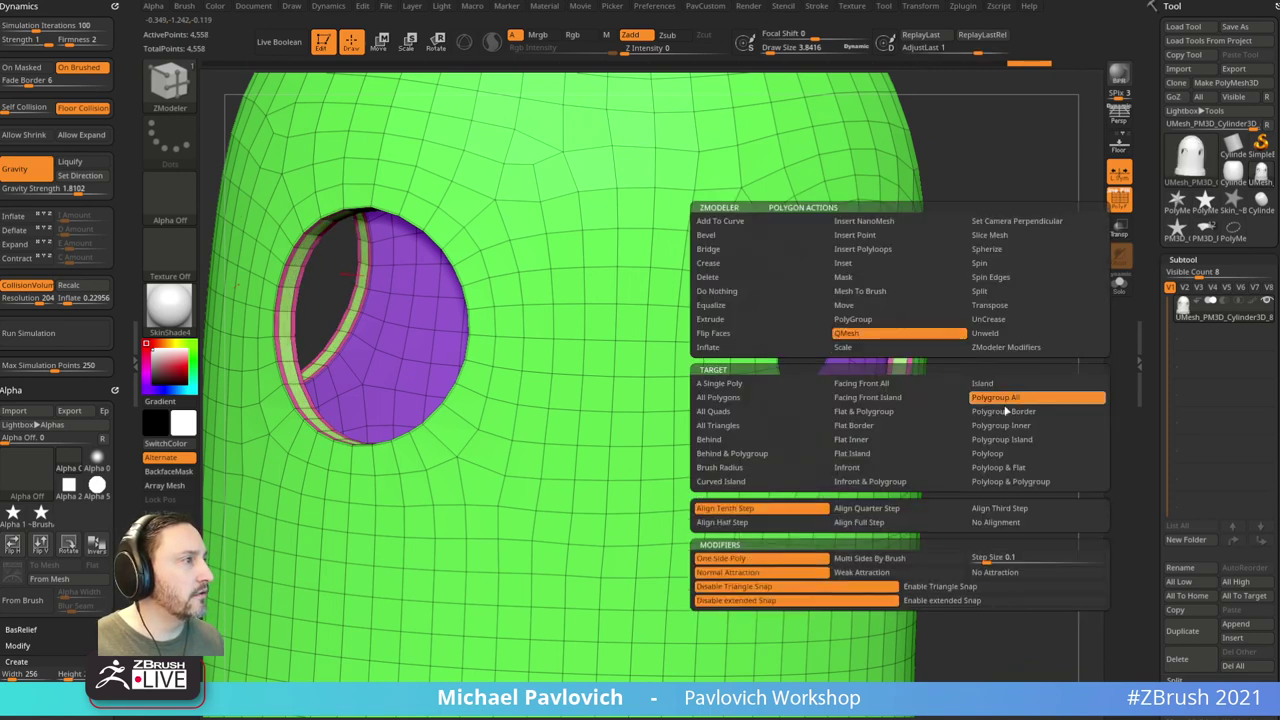
drag(1080, 408, 1010, 390)
drag(904, 341, 950, 305)
drag(1050, 305, 1000, 420)
Step: Undo the QMesh and inset edits on the dome's hole rims
key(ctrl+z)
key(ctrl+z)
key(ctrl+z)
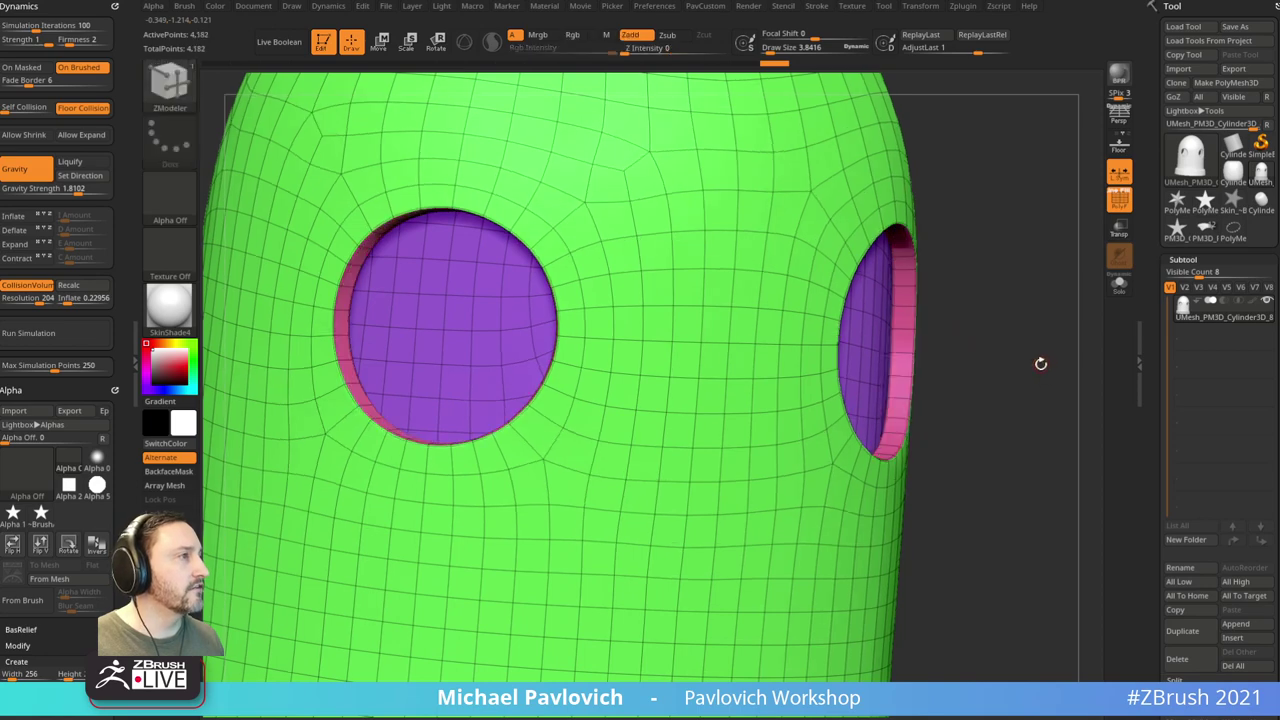
alt+drag(1040, 363, 887, 344)
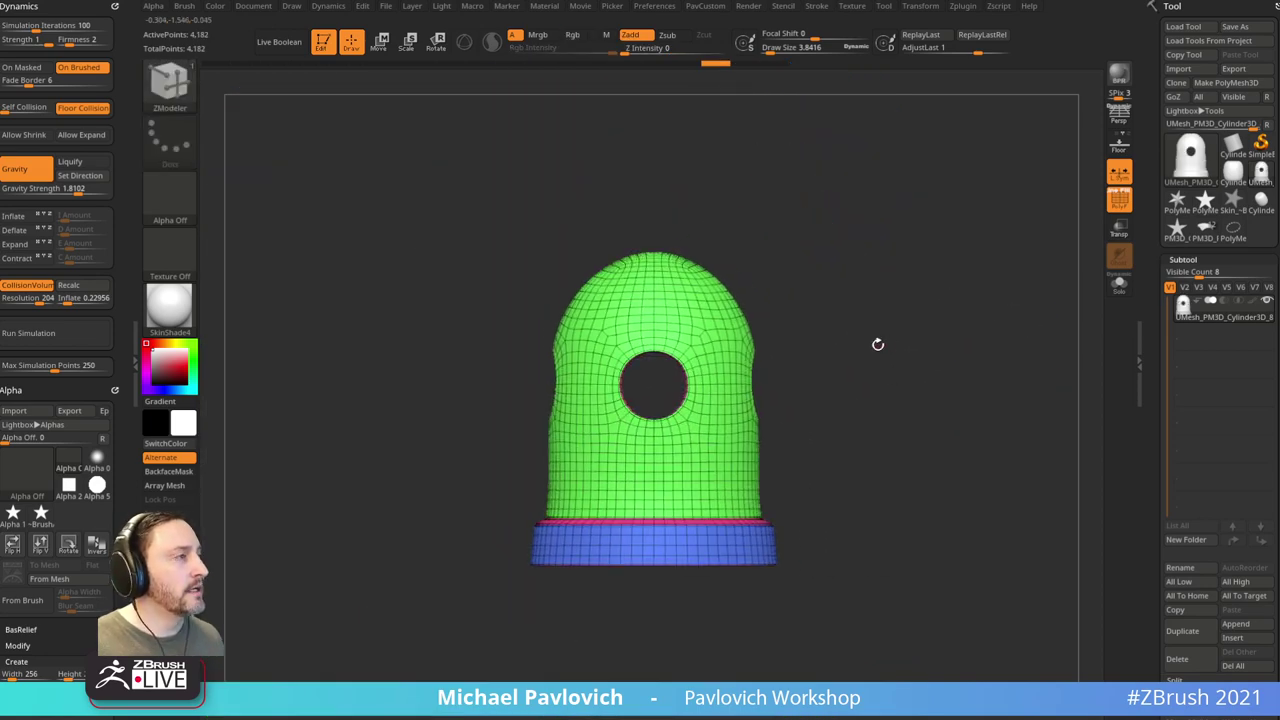
Step: Switch back to the burger tool with the draped cheese slice, frame it, and set Draw Size to about 46
click(1205, 230)
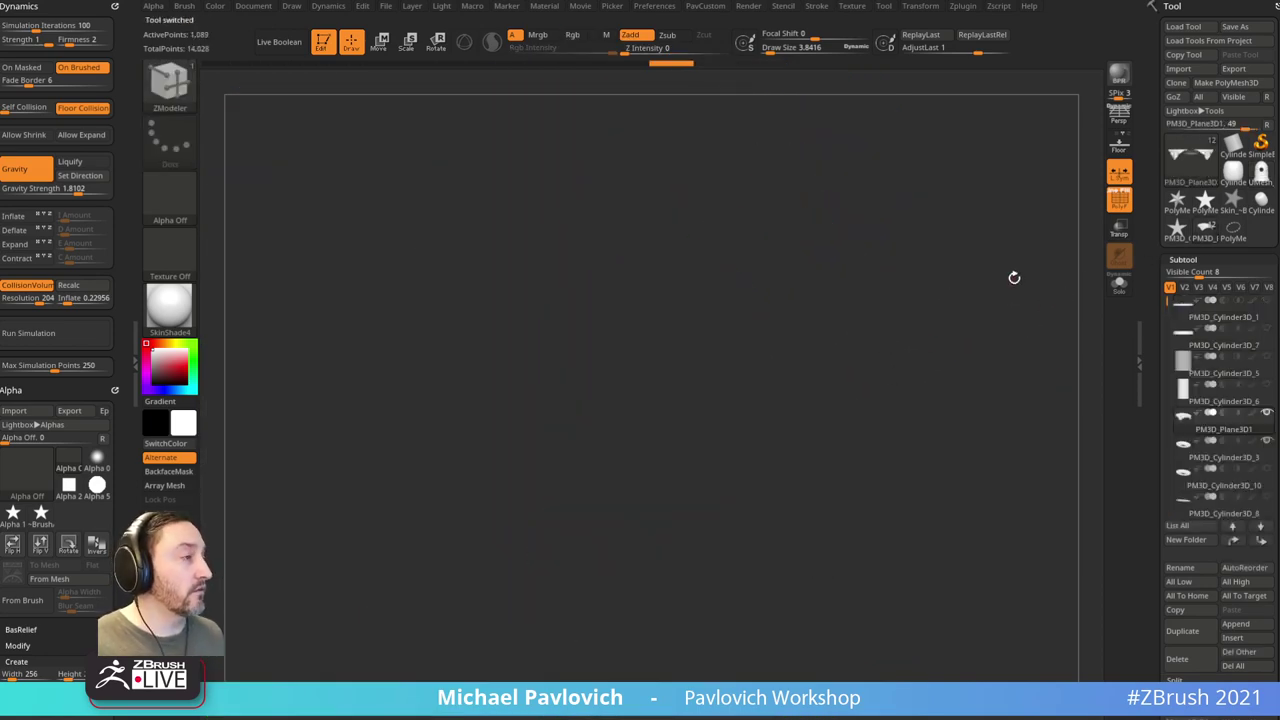
key(f)
alt+drag(941, 193, 850, 155)
alt+drag(986, 219, 864, 471)
mouse_move(943, 314)
mouse_down()
mouse_move(934, 291)
mouse_move(949, 314)
mouse_move(919, 302)
mouse_up()
key(s)
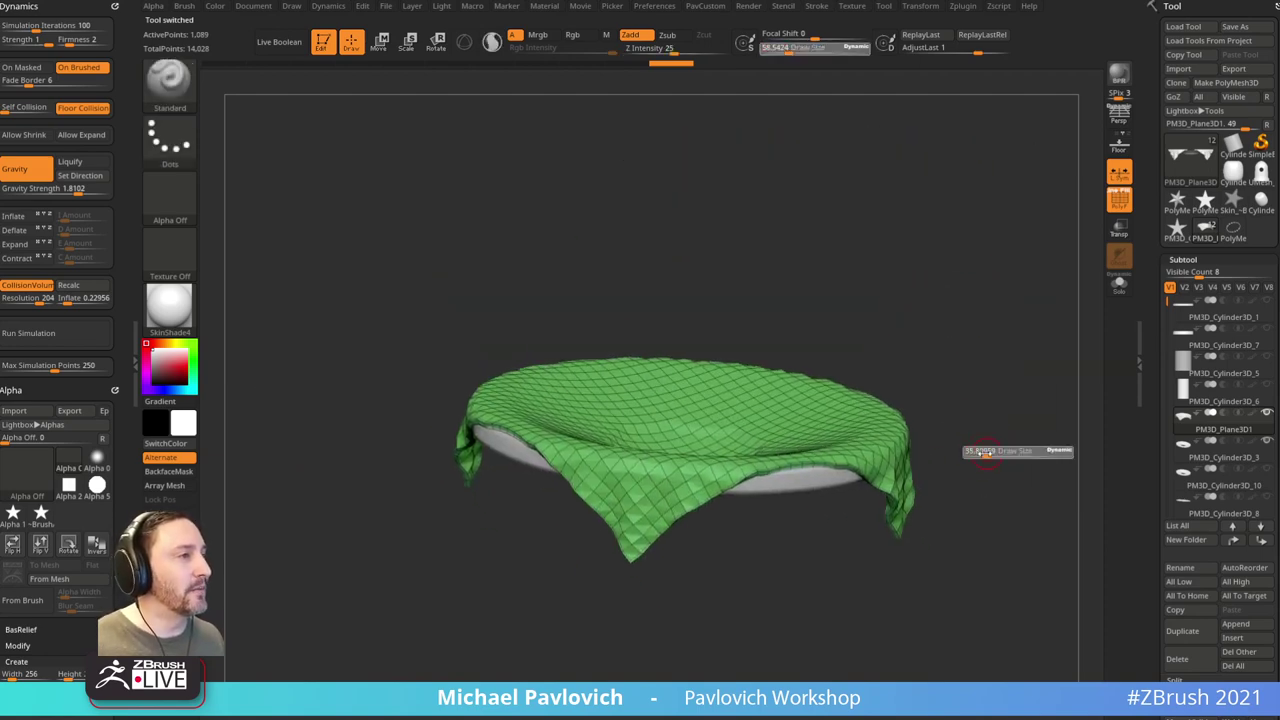
click(990, 453)
key(s)
click(997, 447)
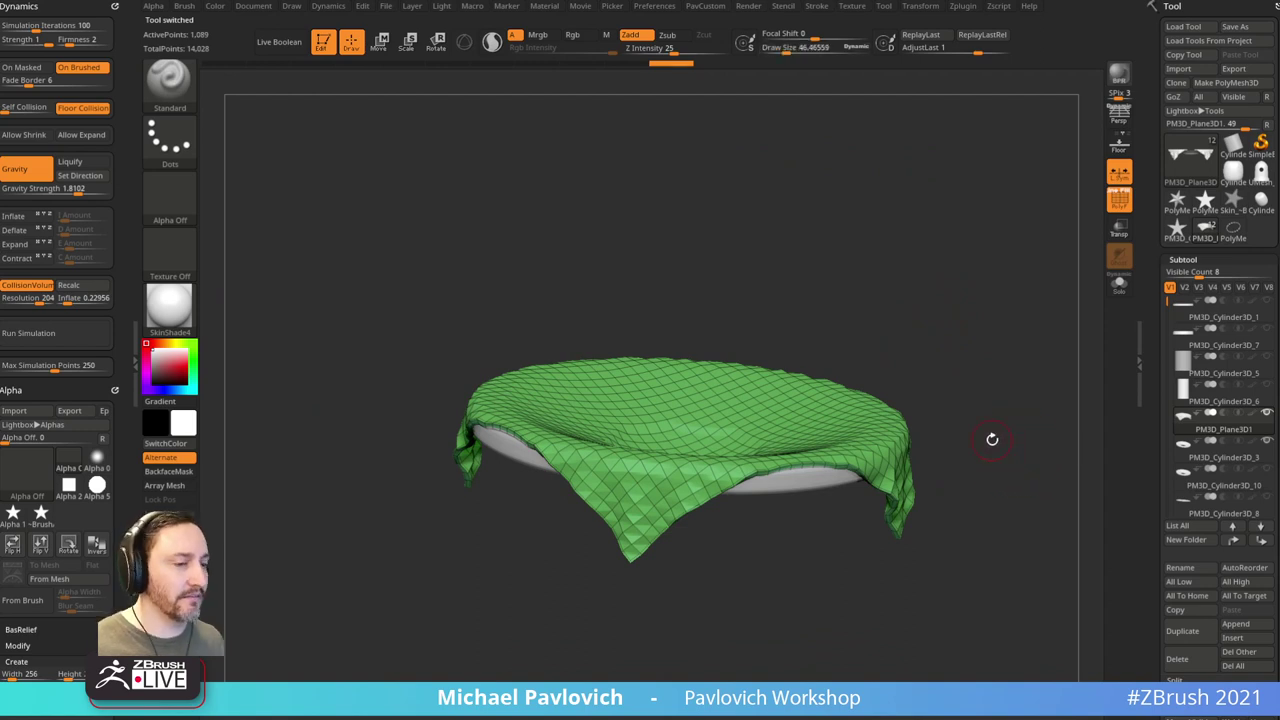
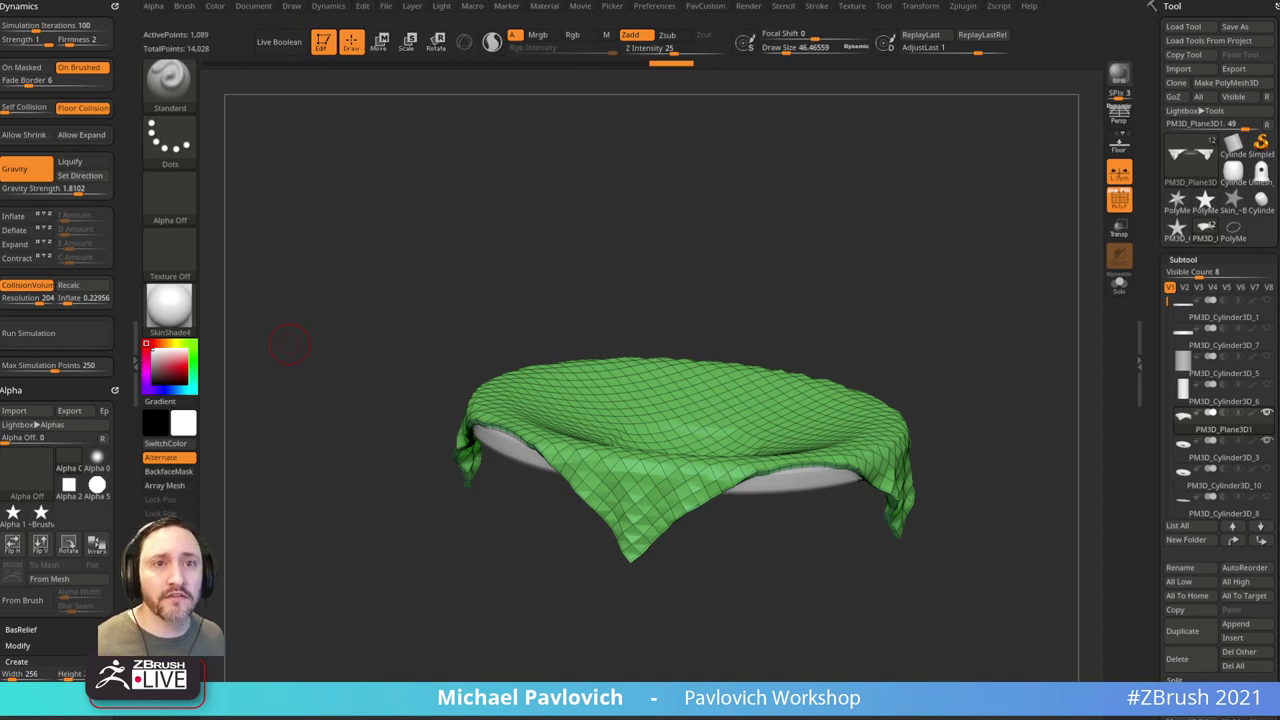
Step: Undo the cheese drape to restore the flat sheet and select the TransposeCloth brush
key(ctrl+z)
key(w)
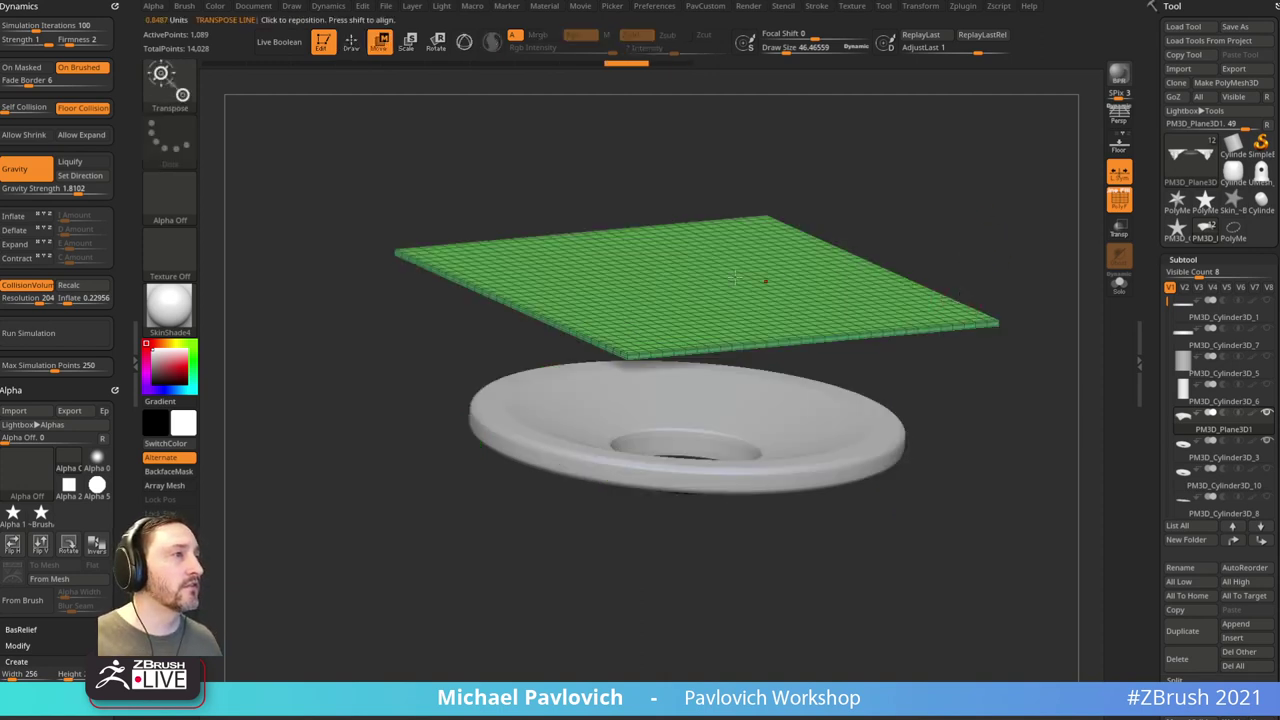
key(r)
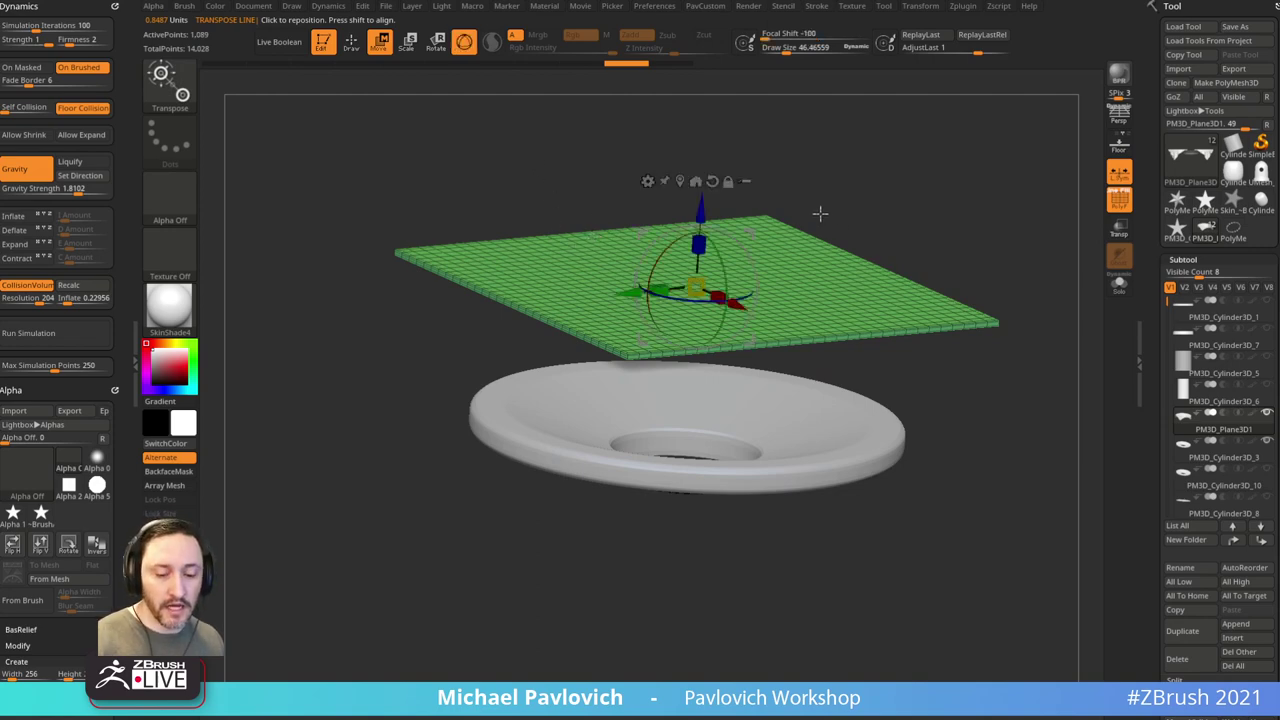
key(b)
key(t)
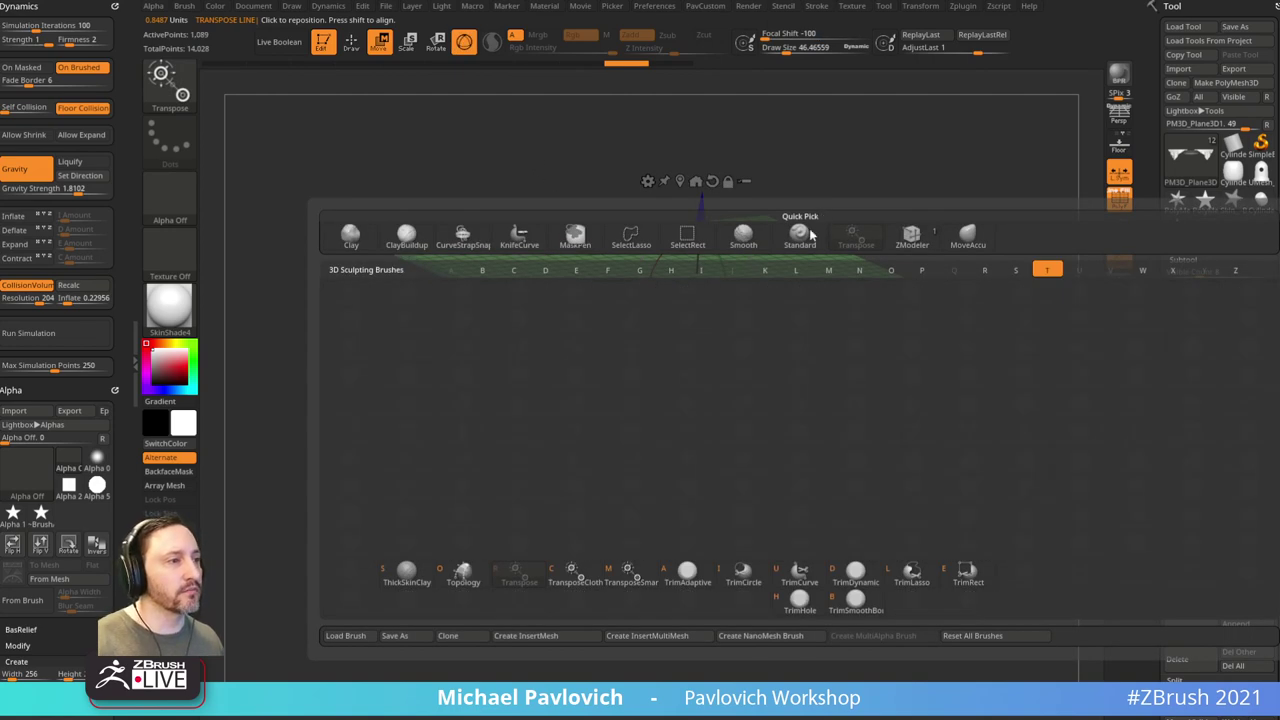
key(c)
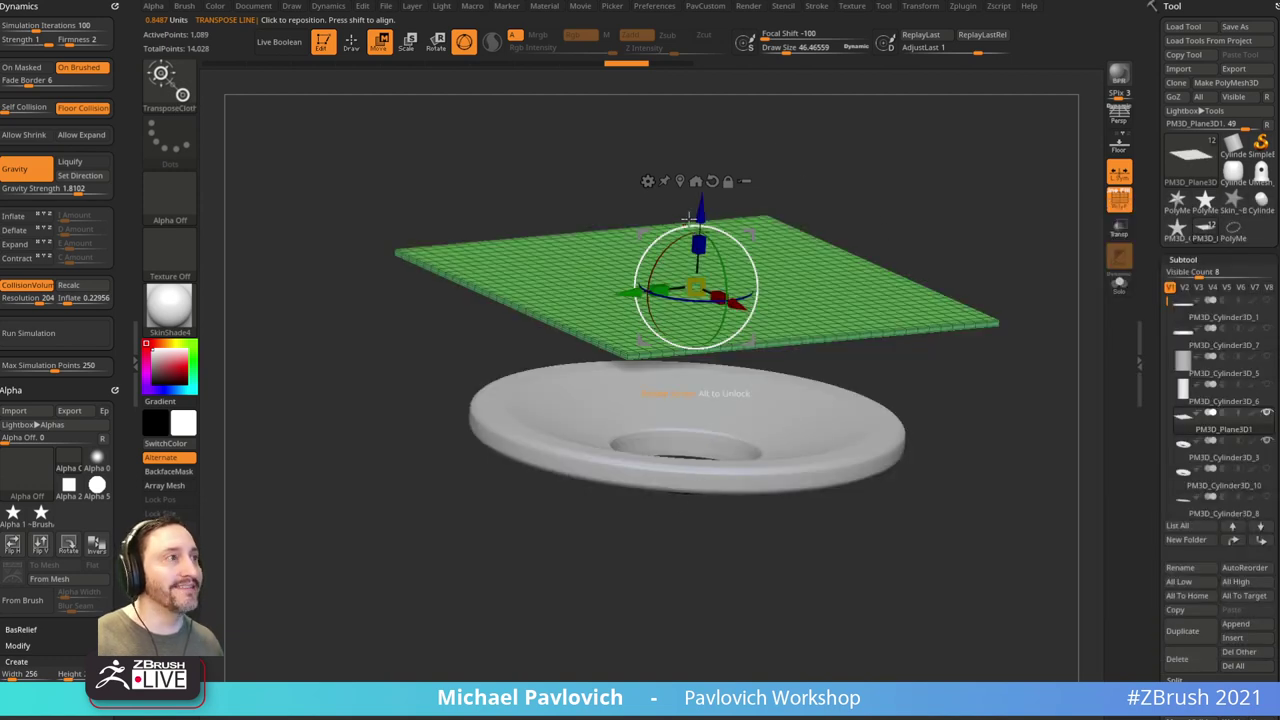
Step: Try pulling the flat cheese sheet down along the blue axis to drape it over the patty, undoing each attempt
drag(700, 205, 702, 480)
key(ctrl+z)
alt+drag(967, 247, 905, 250)
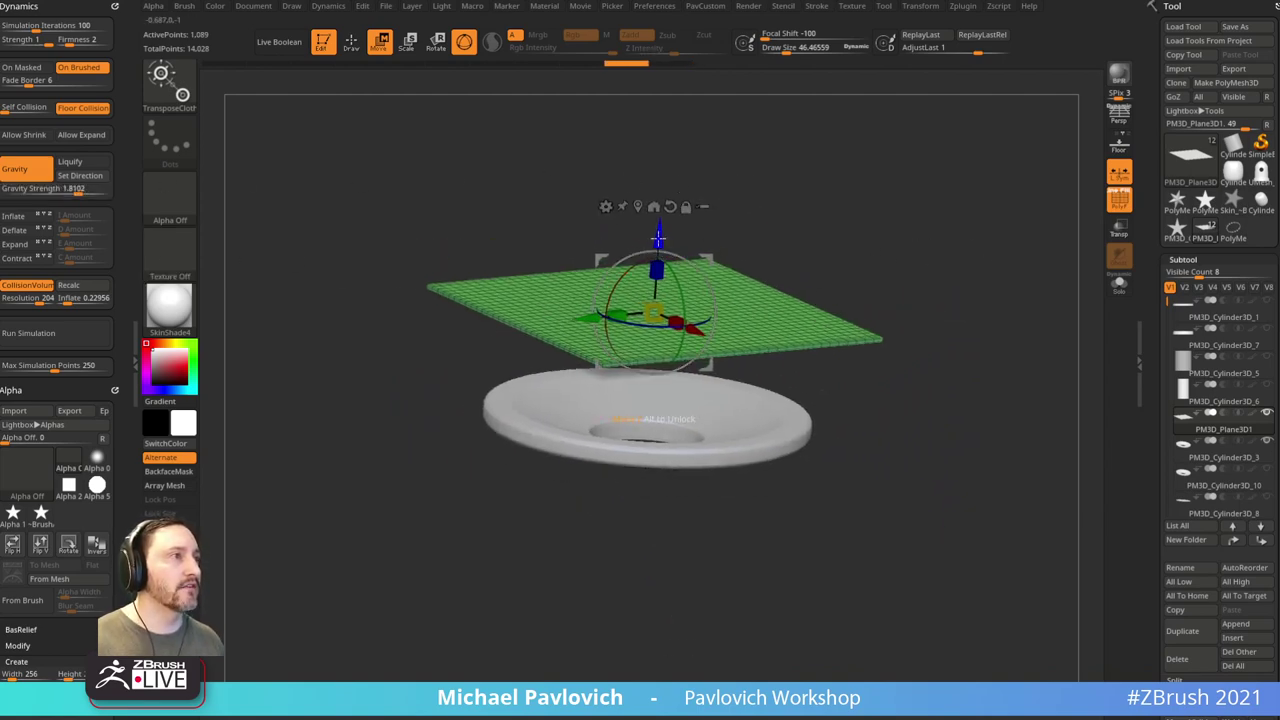
drag(659, 238, 668, 625)
key(ctrl+z)
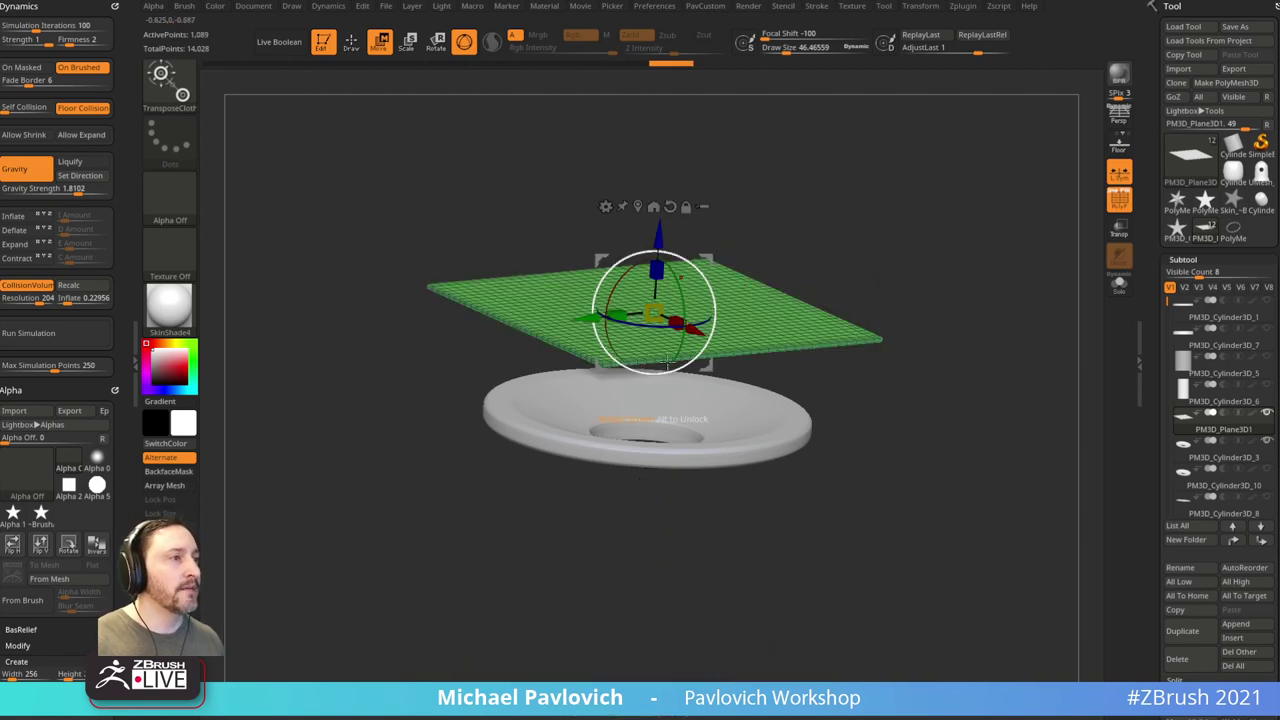
drag(658, 237, 655, 570)
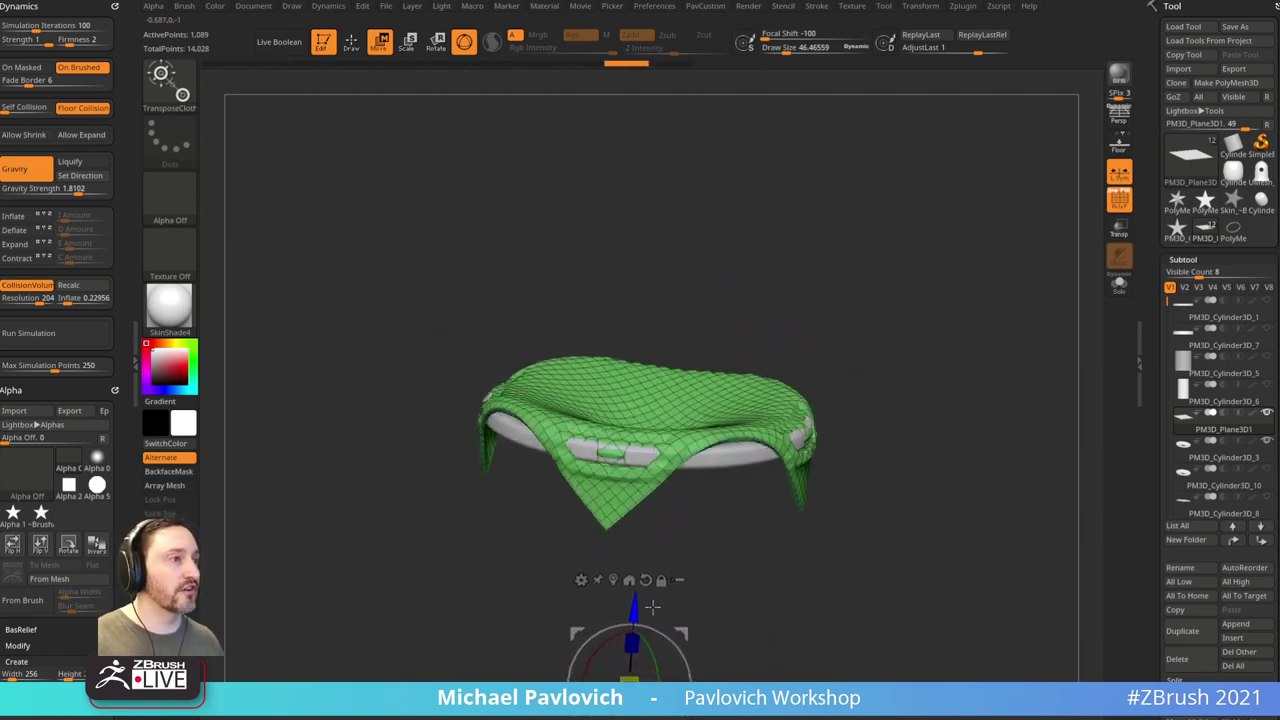
drag(884, 400, 973, 244)
key(ctrl+z)
Step: Drape the cheese sheet over the patty by moving it down with TransposeCloth, and check the folds from several angles
drag(639, 273, 630, 560)
key(q)
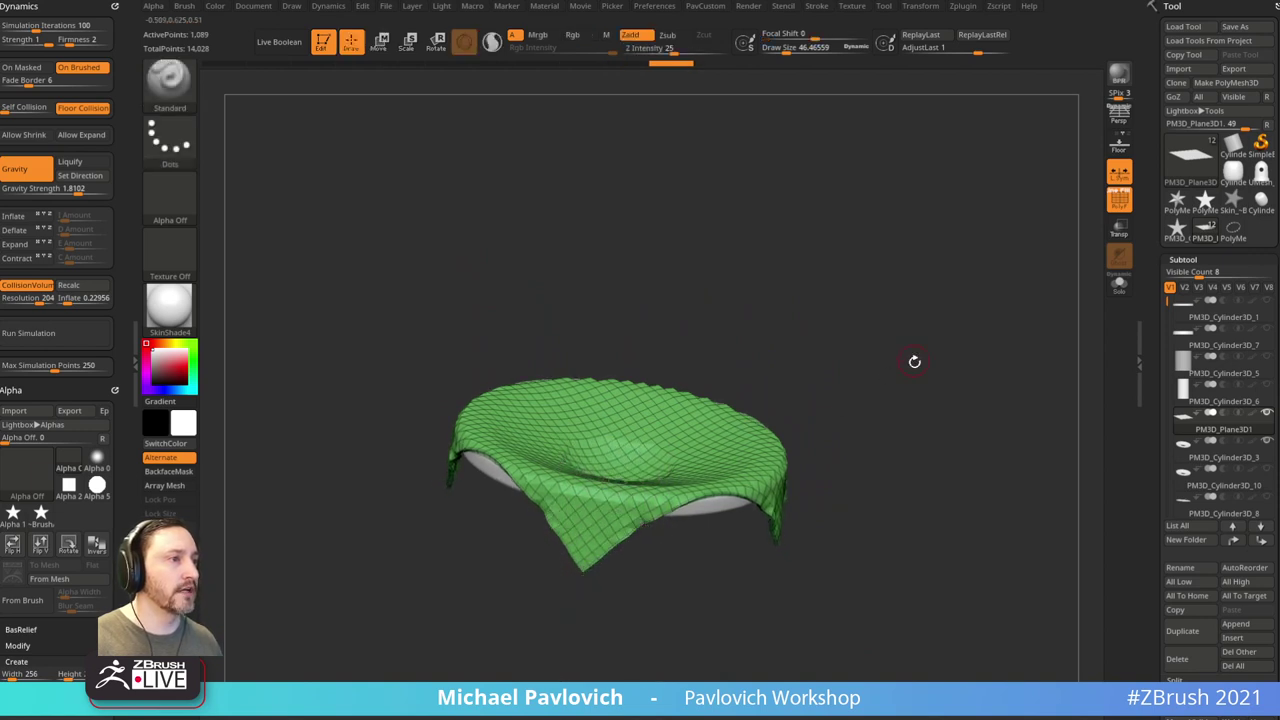
mouse_move(914, 360)
mouse_down()
mouse_move(929, 346)
mouse_move(966, 374)
mouse_move(959, 321)
mouse_move(742, 505)
mouse_up()
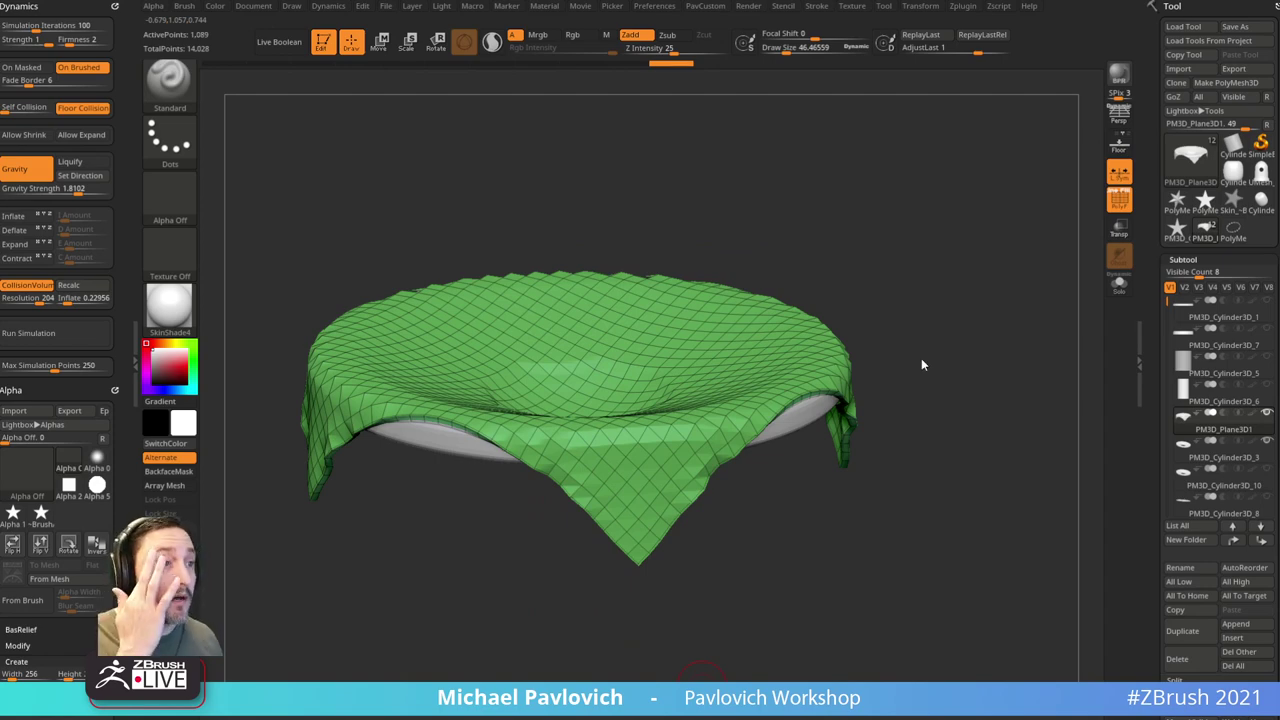
drag(933, 300, 970, 253)
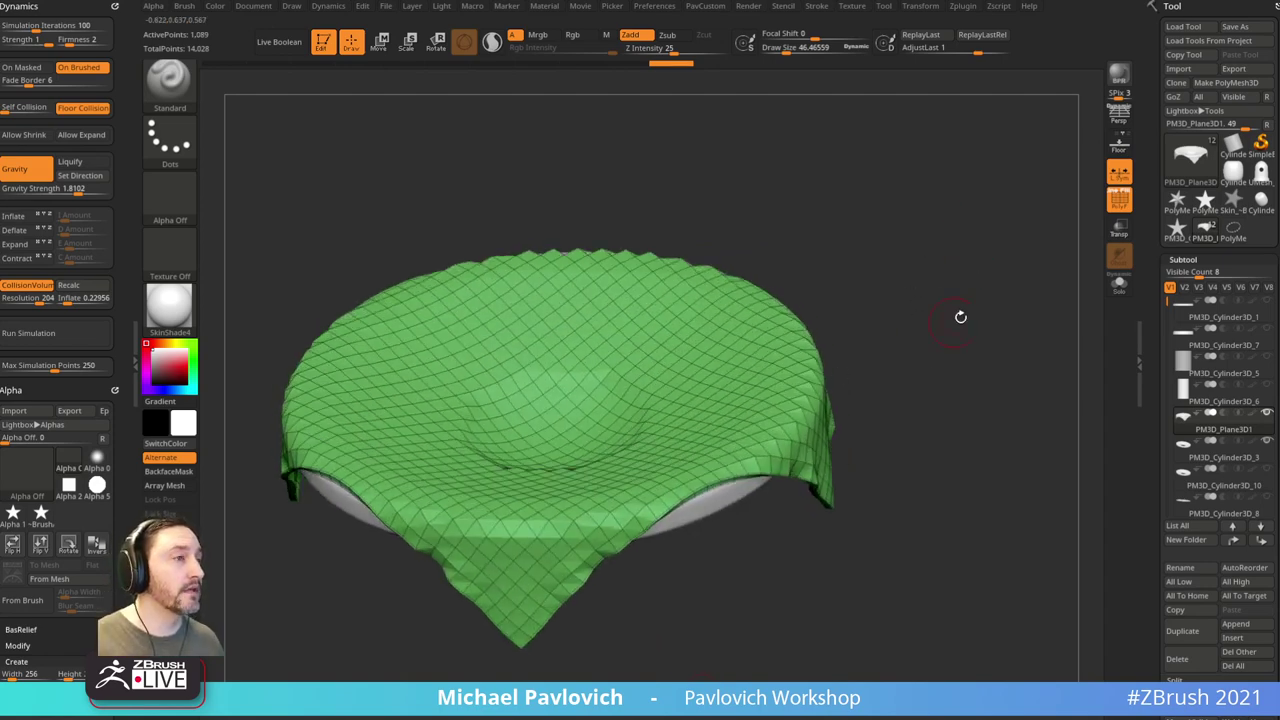
drag(960, 317, 1010, 280)
Step: Show all subtools of the burger structure and view it from the front against the reference image
mouse_move(1265, 436)
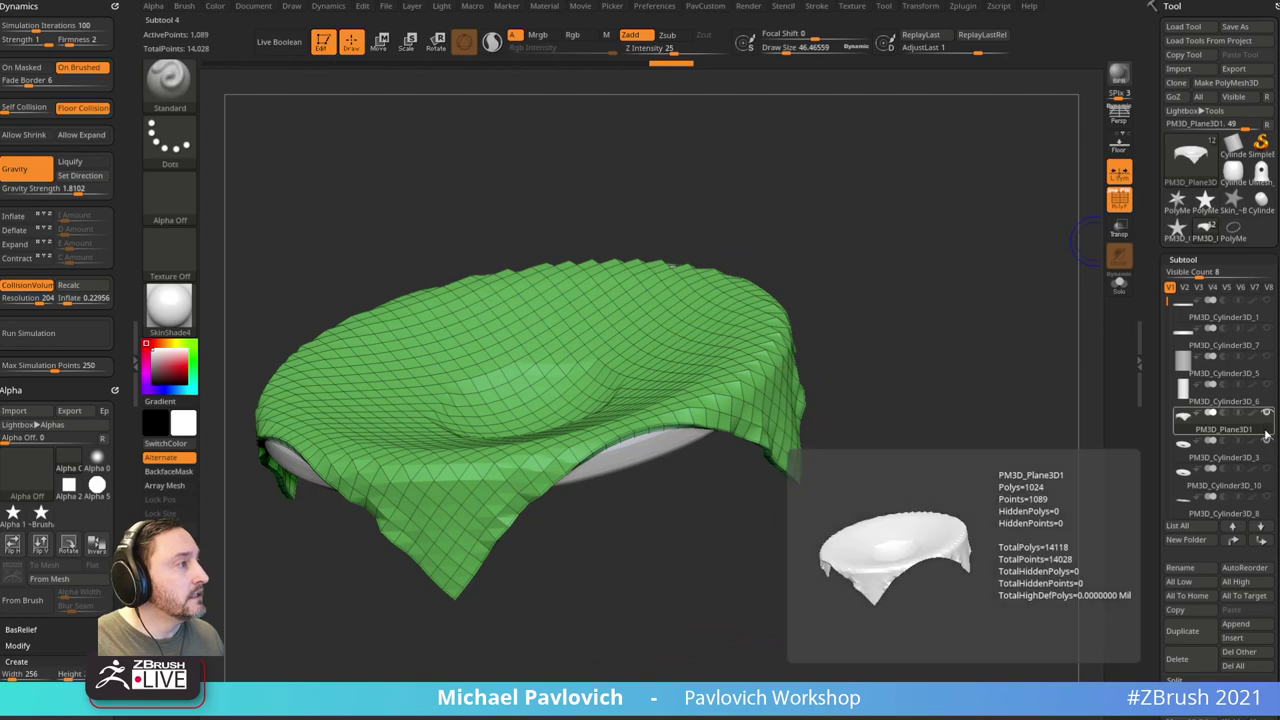
click(1267, 414)
drag(1060, 371, 1018, 290)
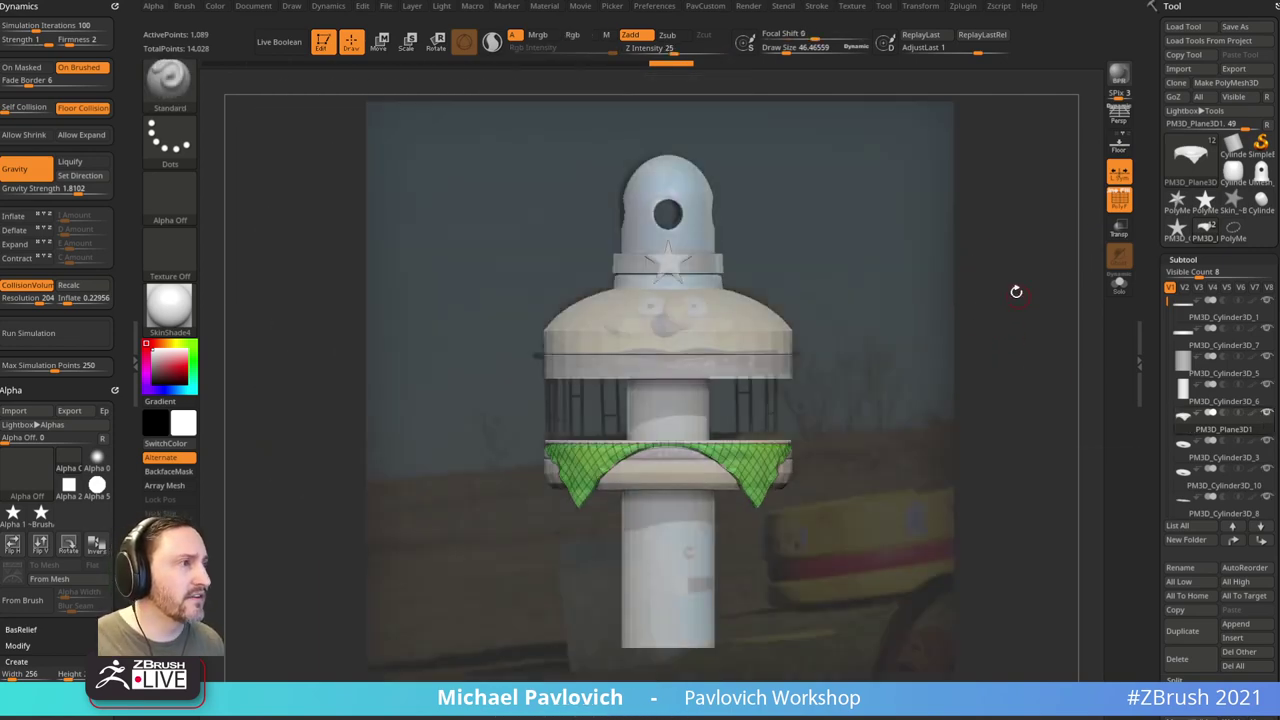
Step: Undo the cheese drape, try pulling the sheet down along the blue axis with all subtools visible, and undo that attempt
key(ctrl+z)
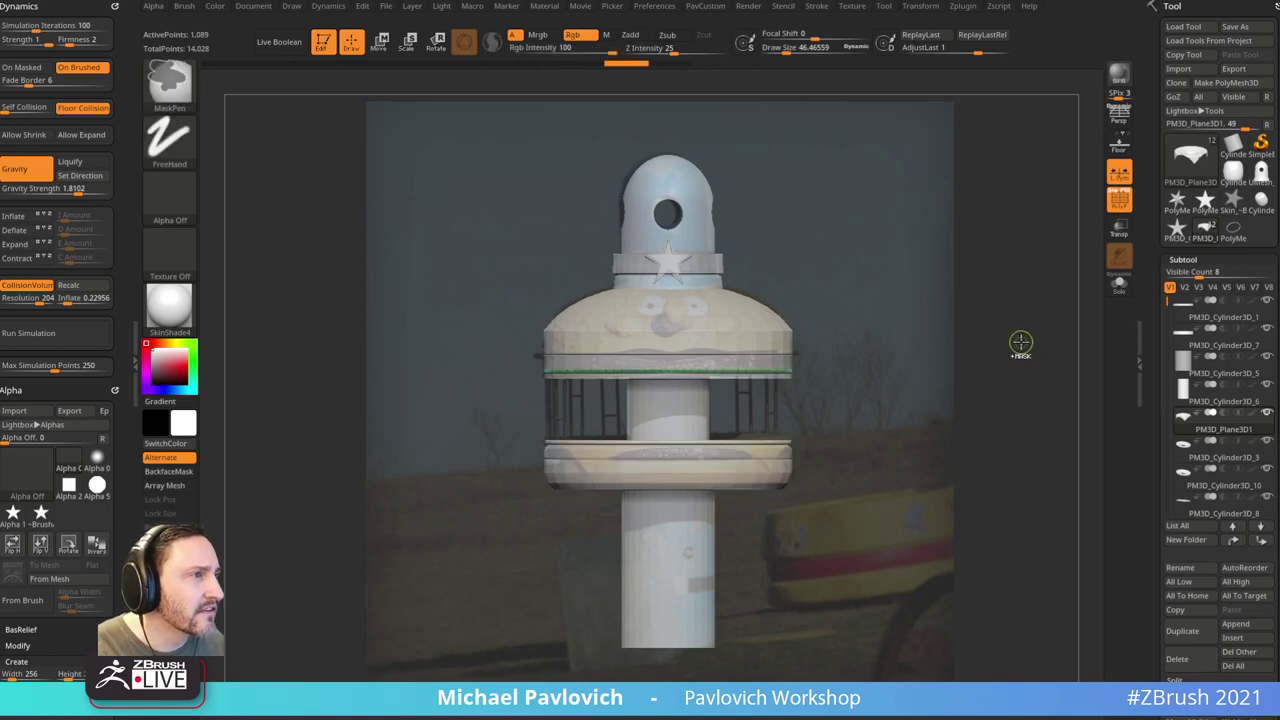
key(w)
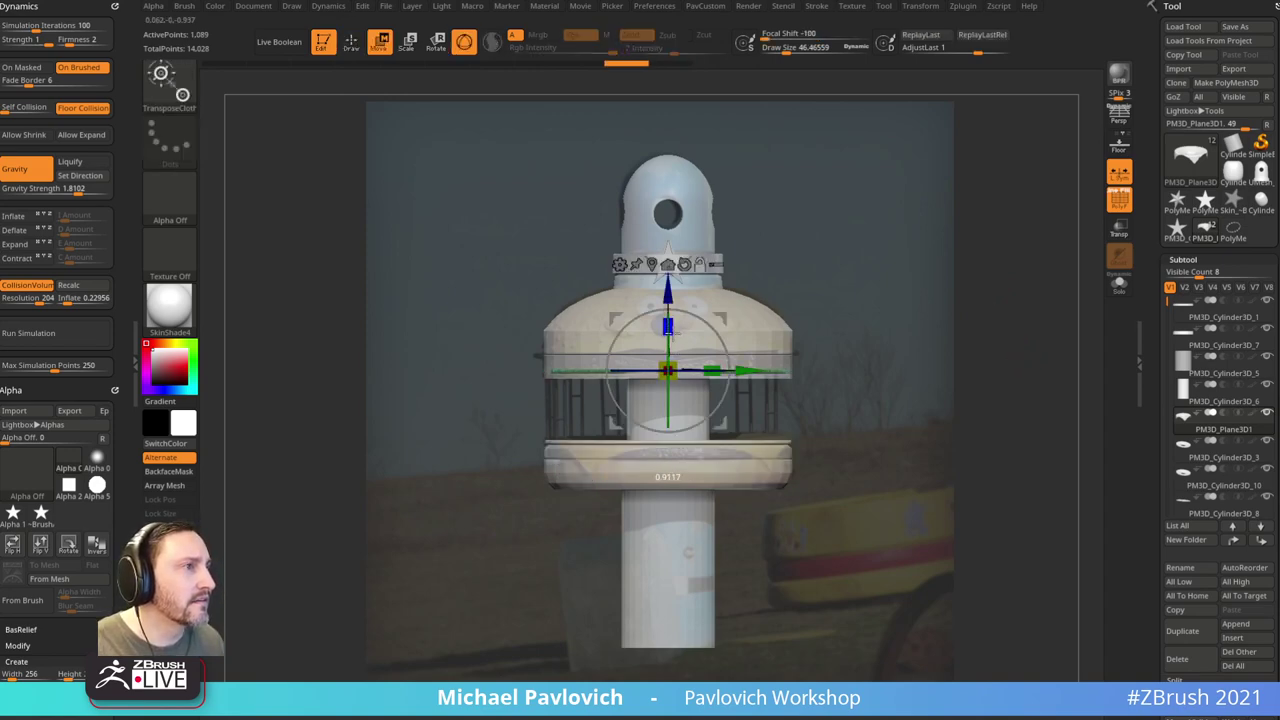
drag(670, 340, 688, 440)
key(ctrl+z)
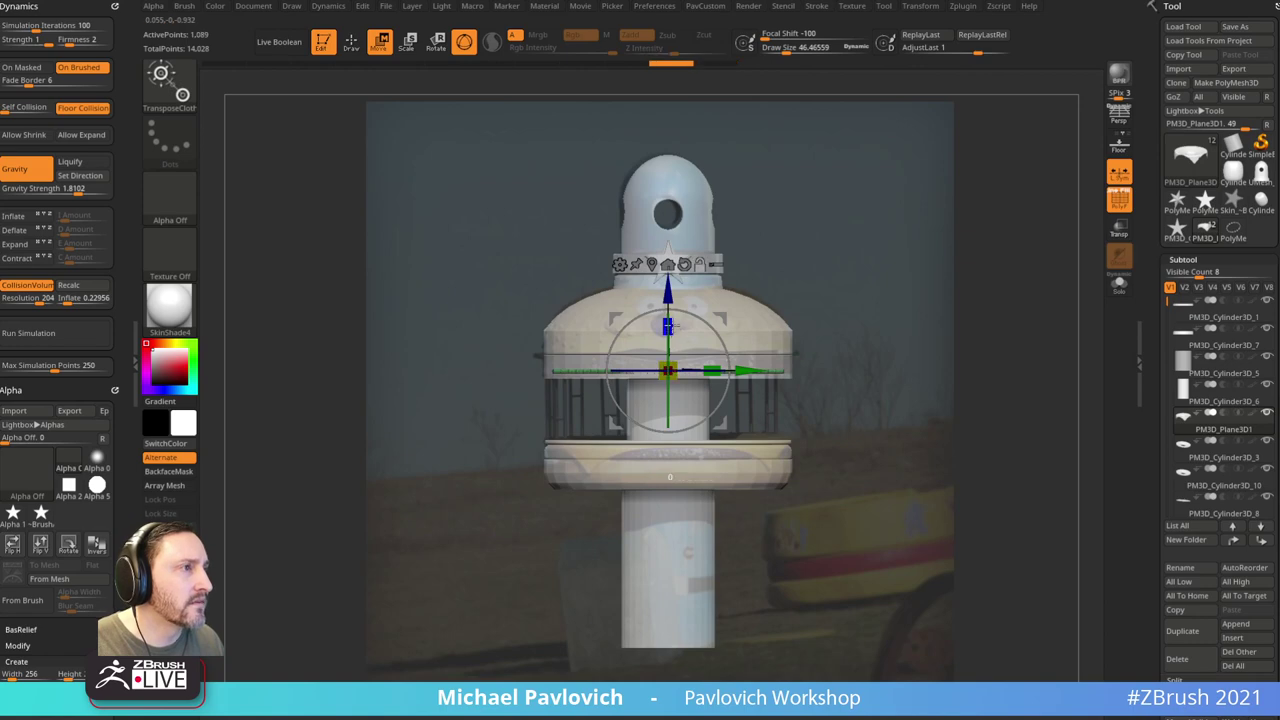
Step: Try adjusting the cheese sheet along the blue axis with TransposeCloth, isolate the sheet, and undo the attempts
drag(672, 334, 684, 400)
key(ctrl+z)
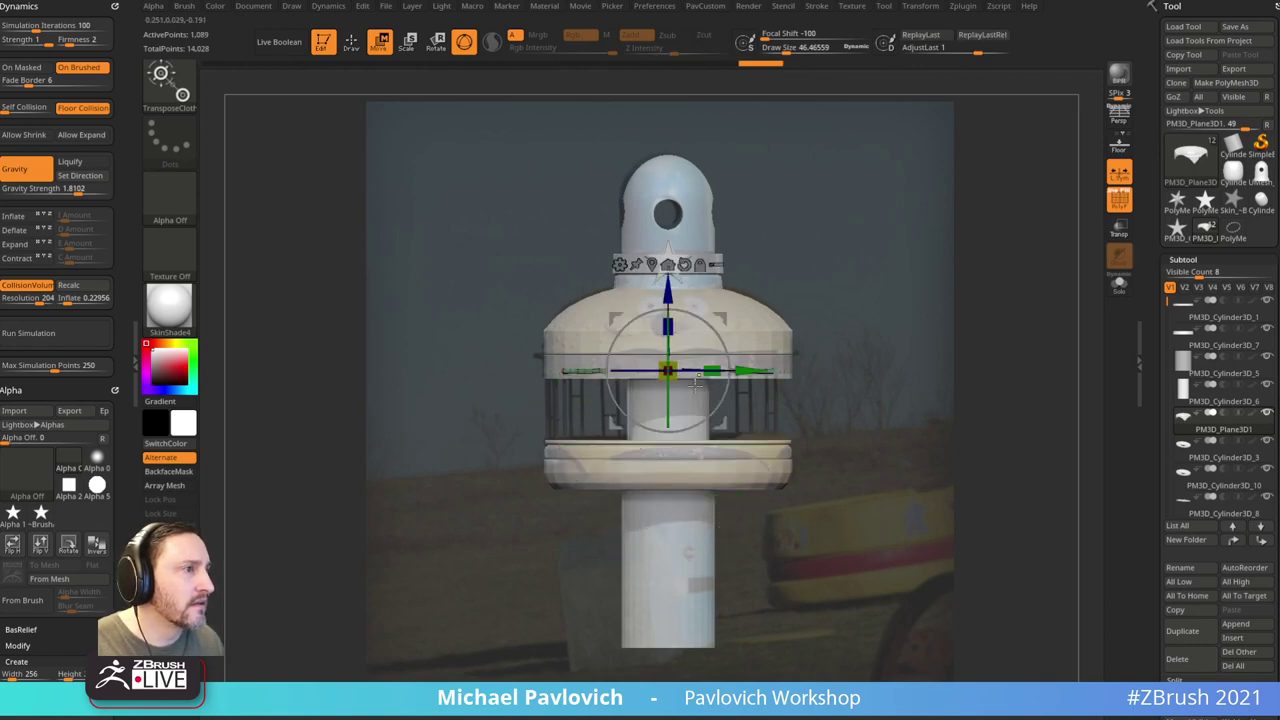
drag(671, 325, 674, 332)
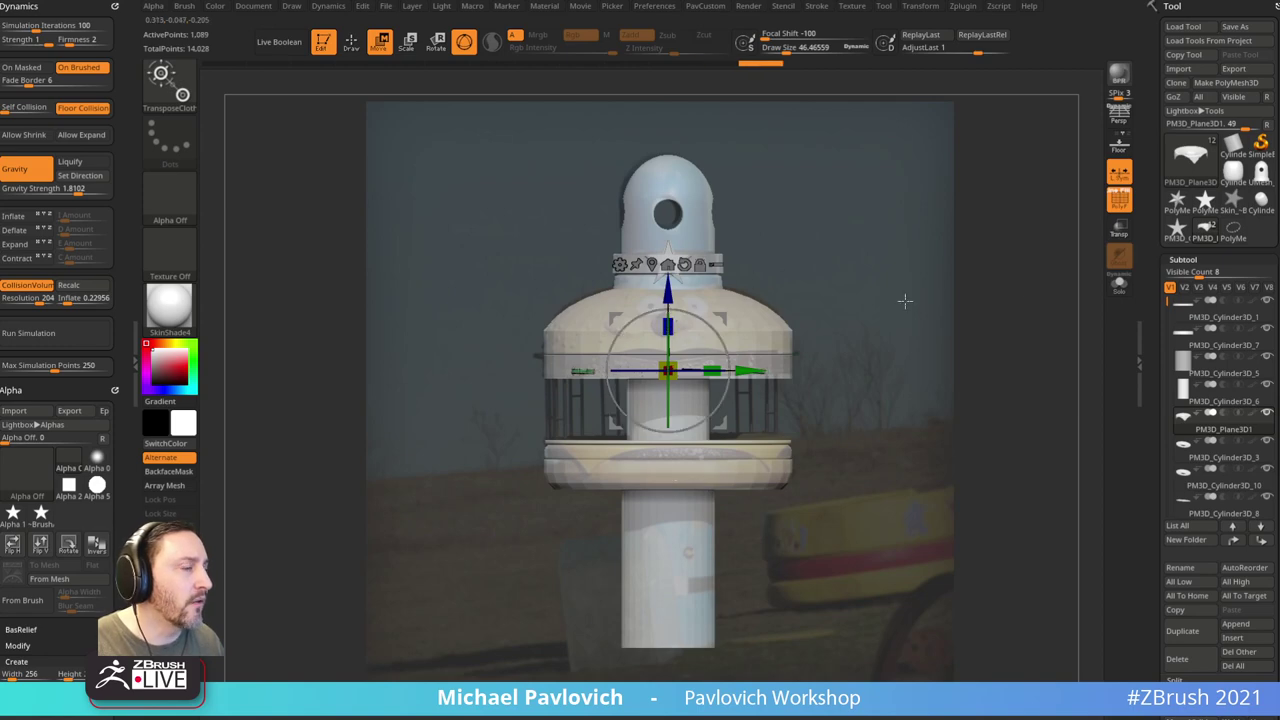
click(1119, 283)
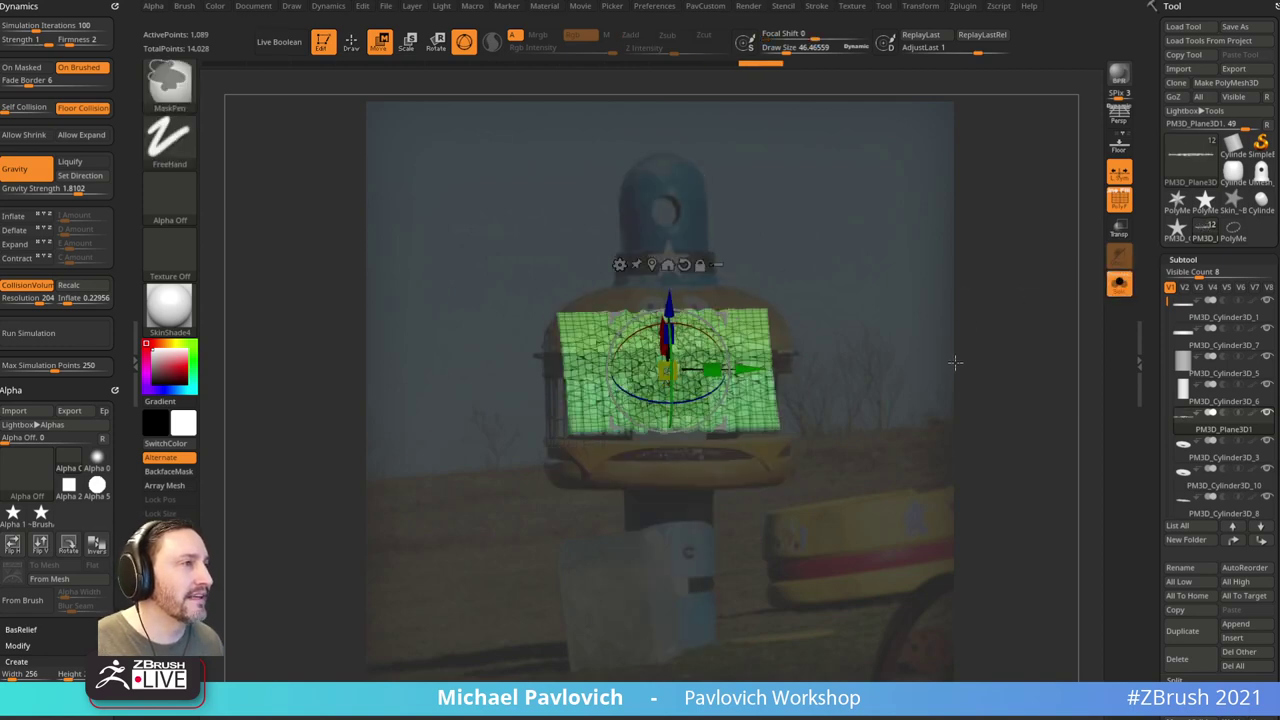
key(ctrl+z)
key(ctrl+z)
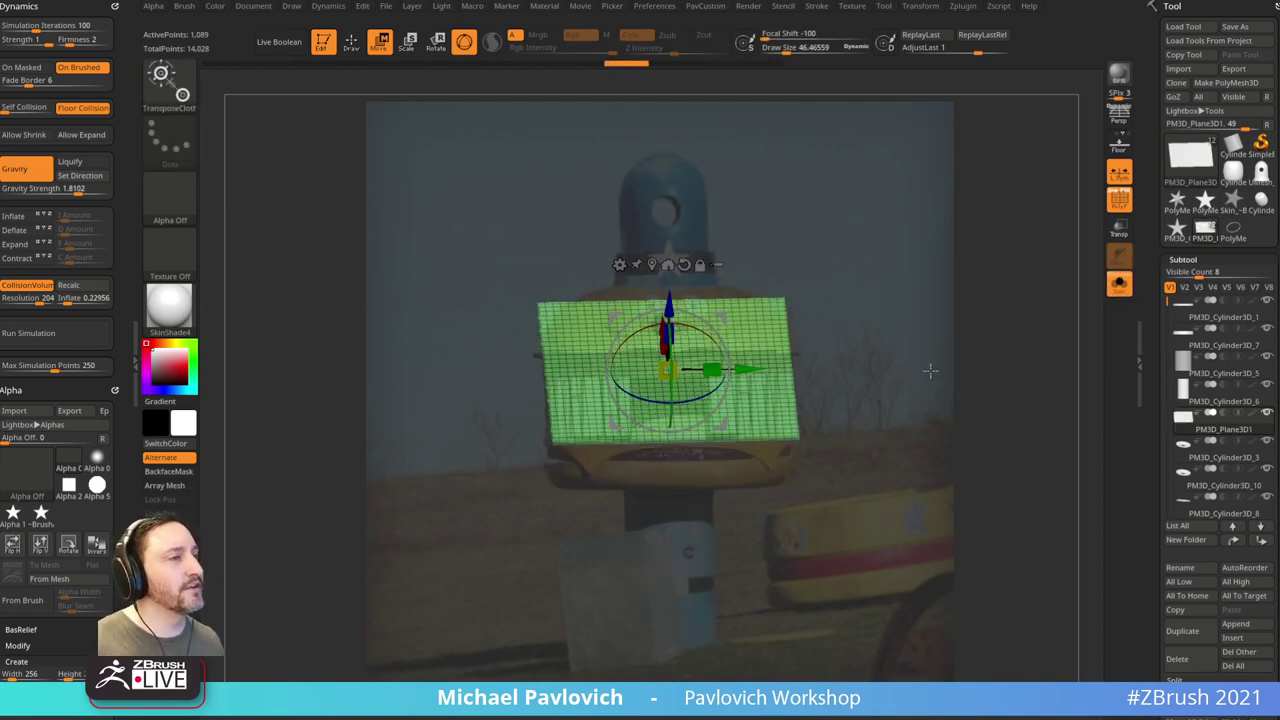
Step: Try scaling the isolated cheese sheet along the green axis and undo the crumpled cloth result
right_drag(753, 348, 744, 360)
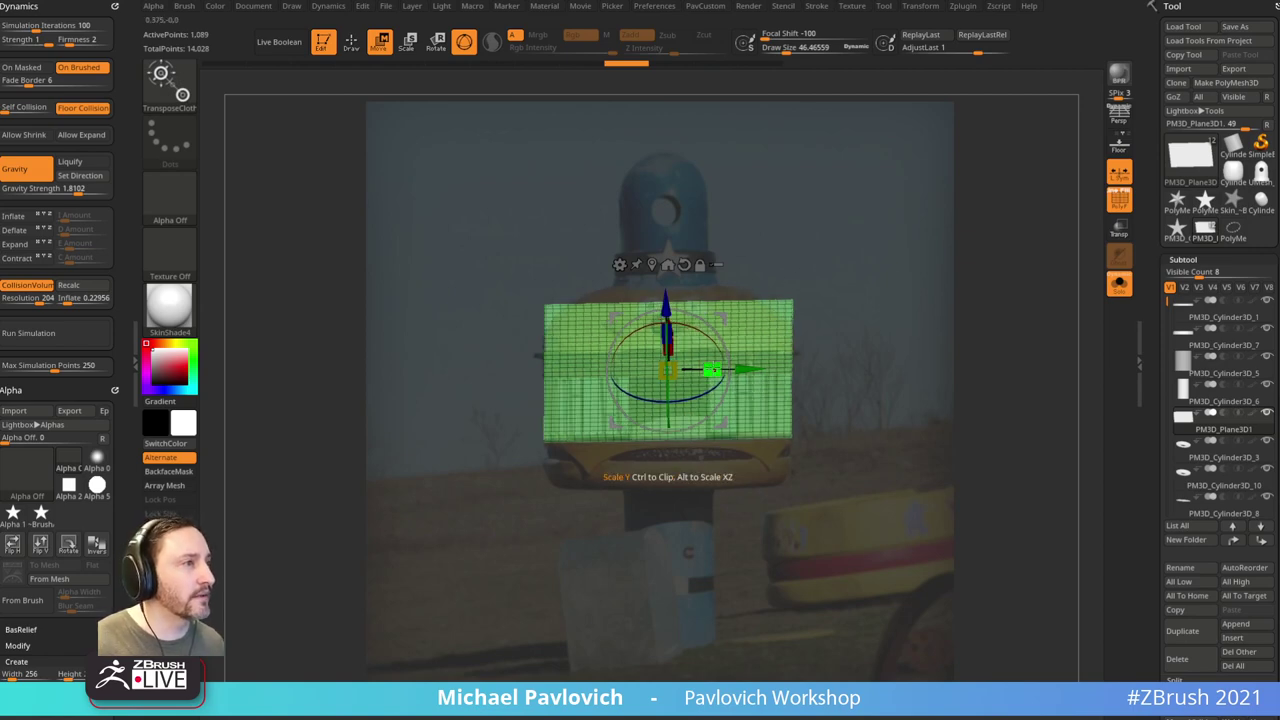
drag(712, 370, 742, 372)
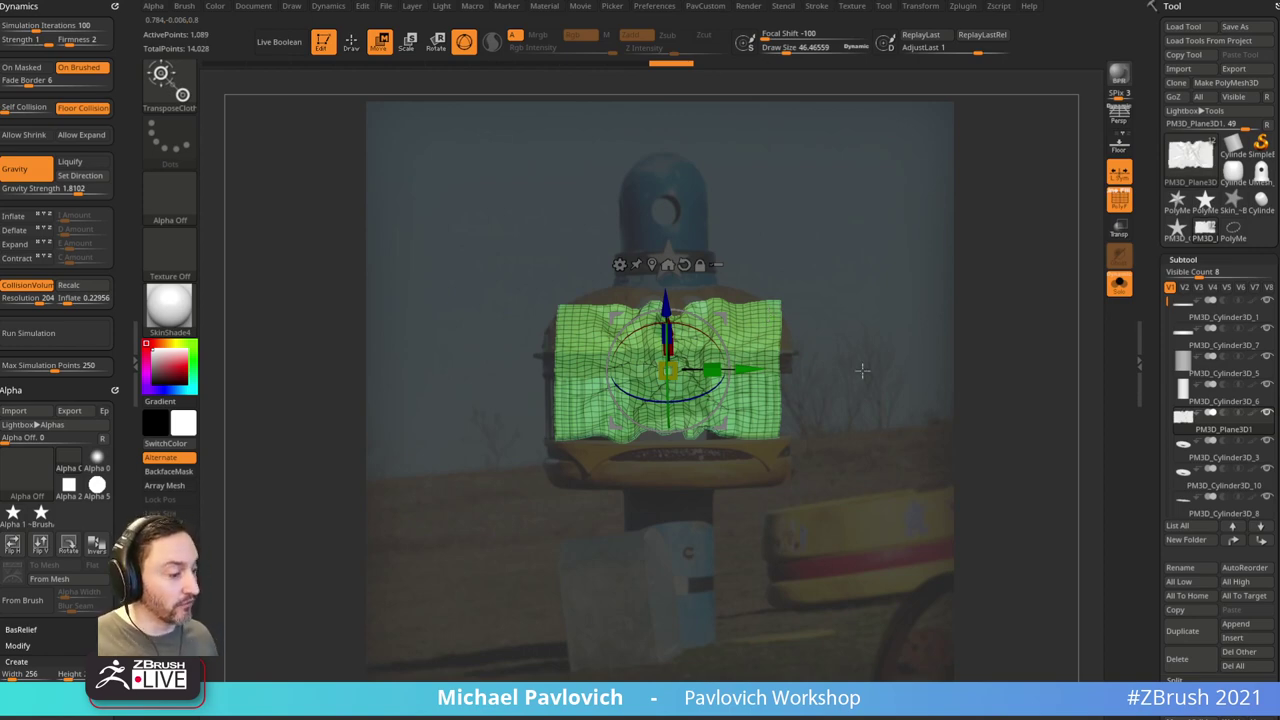
key(ctrl+z)
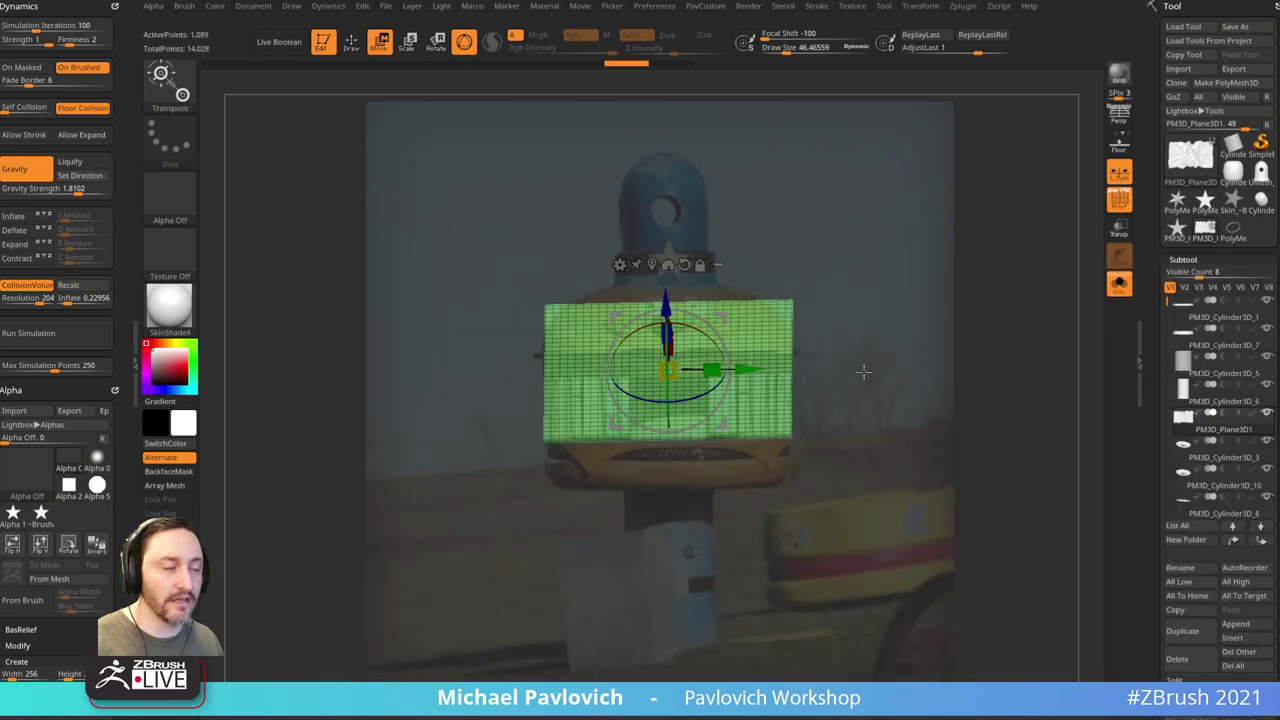
Step: Scale the flat cheese sheet down in X and Y with Transpose, reactivate TransposeCloth, and show all subtools
shift+drag(806, 266, 806, 211)
key(ctrl+shift+z)
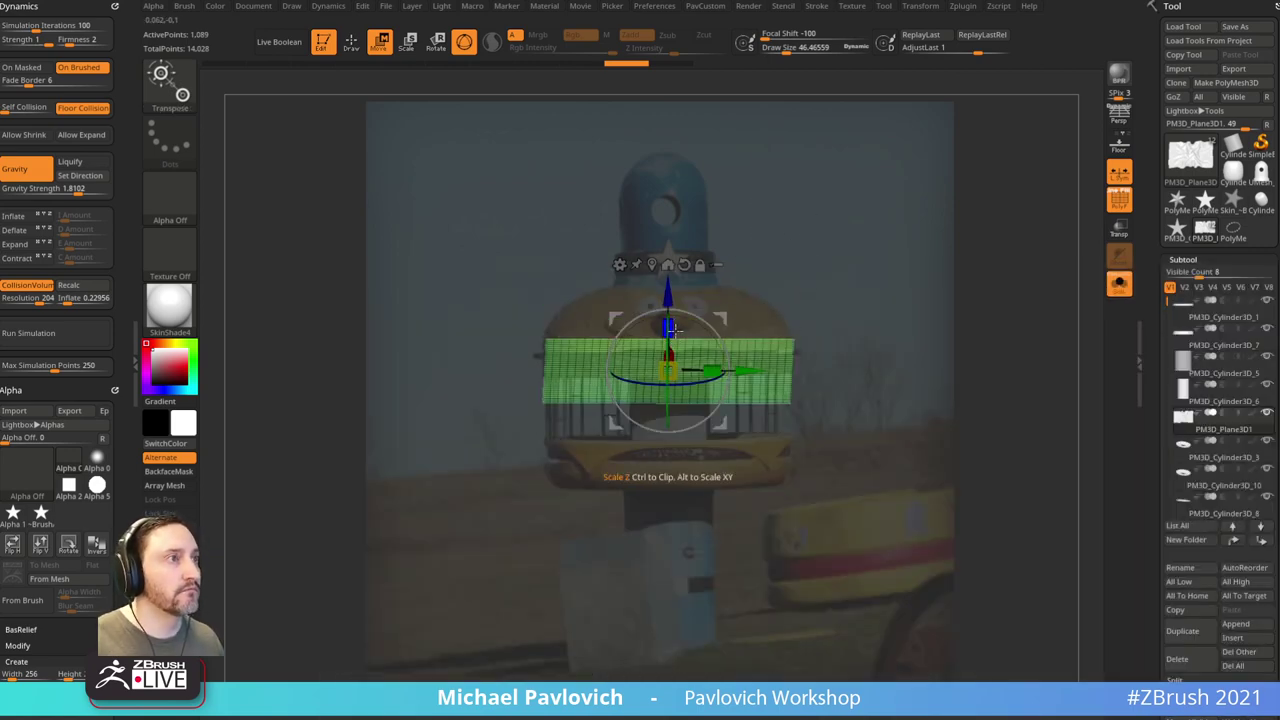
alt+drag(670, 327, 670, 348)
key(b)
key(t)
key(c)
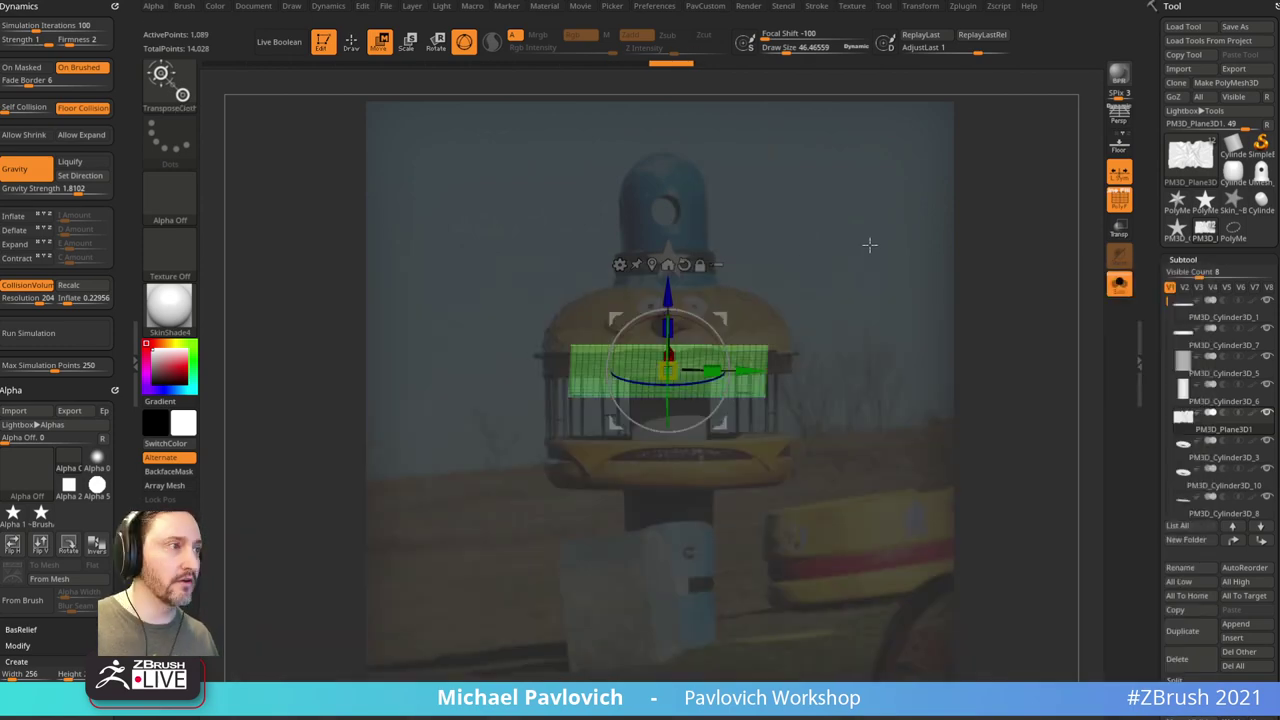
shift+click(872, 238)
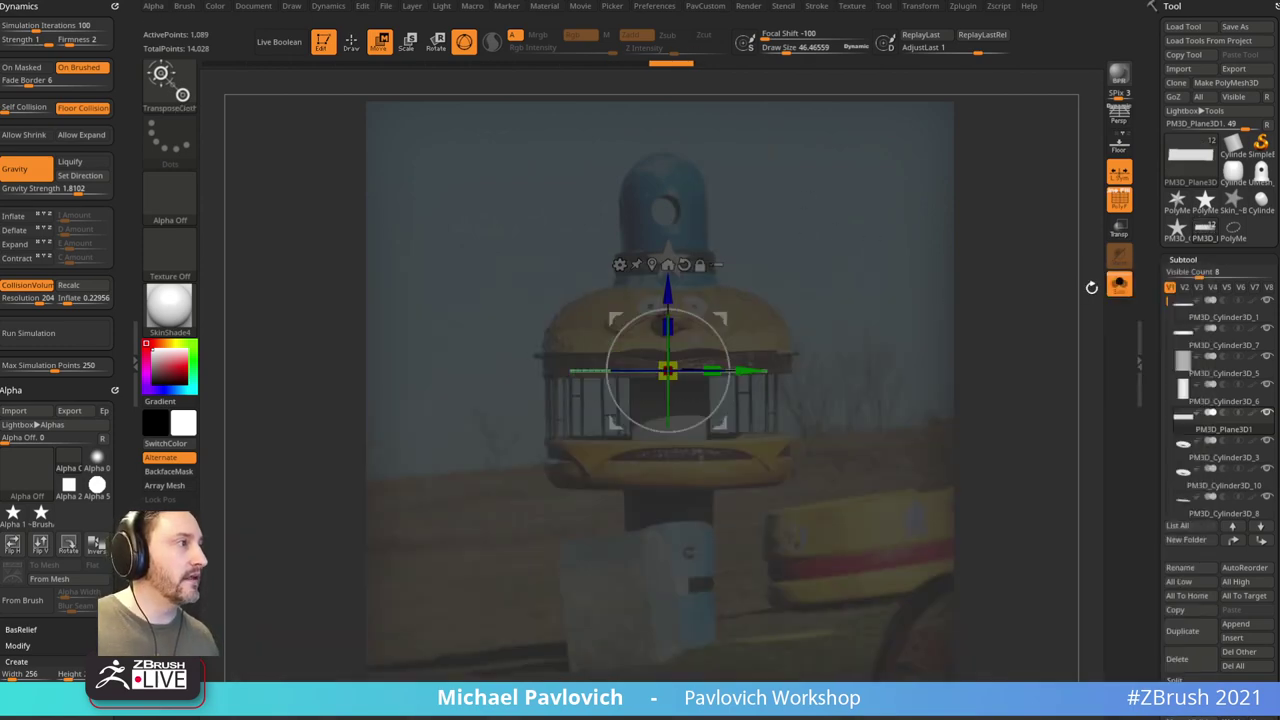
click(1118, 285)
Step: Try draping the smaller cheese sheet over the patty along the blue axis and undo that attempt
drag(668, 295, 668, 417)
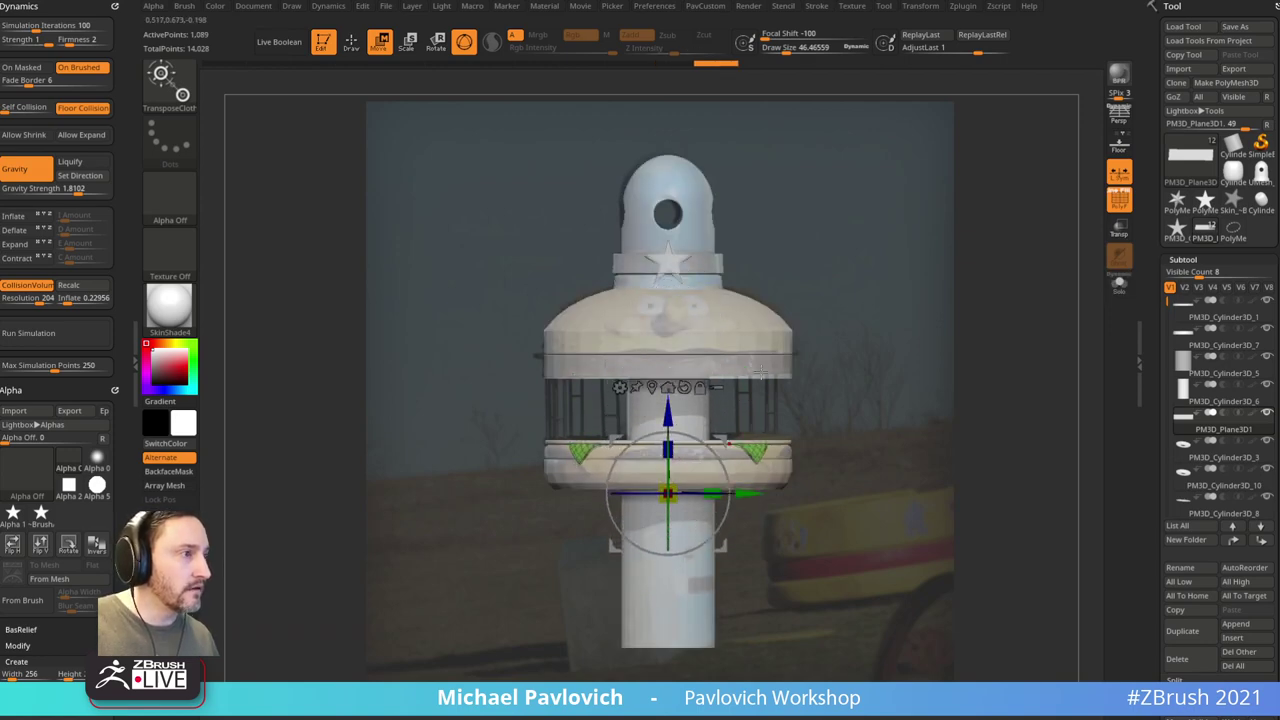
key(ctrl+z)
Step: Enlarge the flat cheese sheet slightly with Transpose, and drape it down over the patty with TransposeCloth
key(b)
key(t)
key(r)
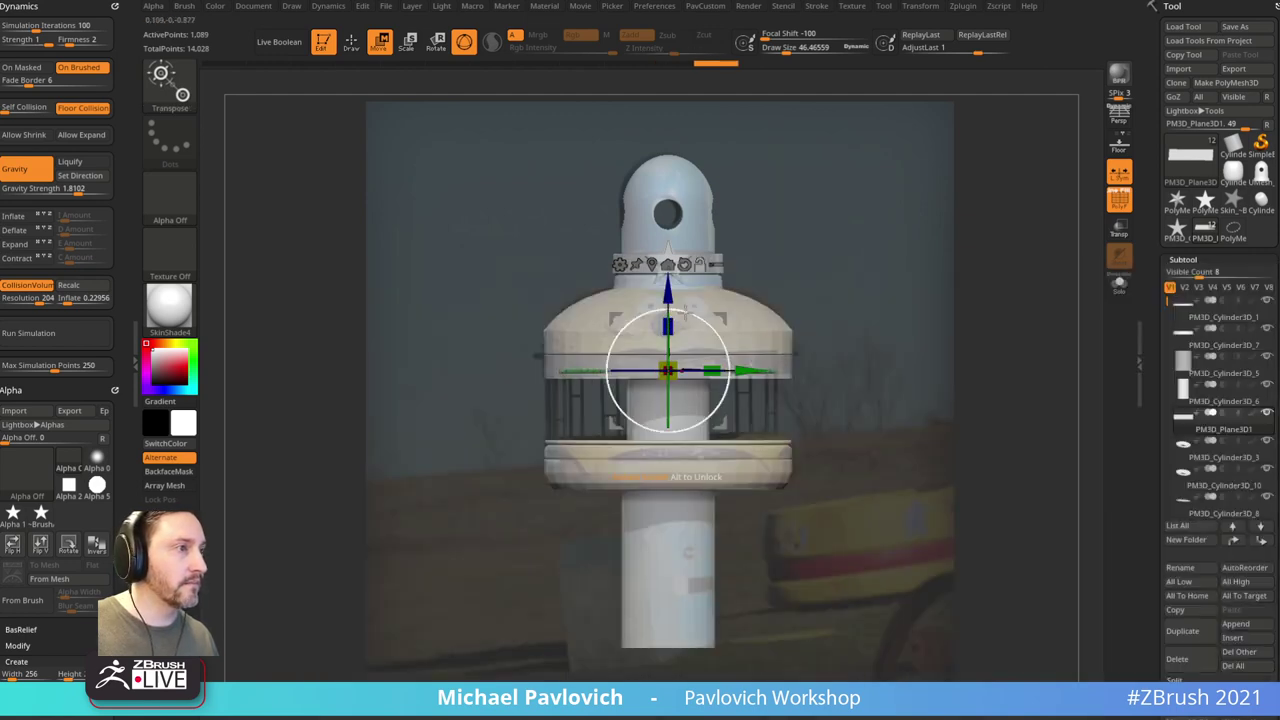
key(b)
key(t)
key(c)
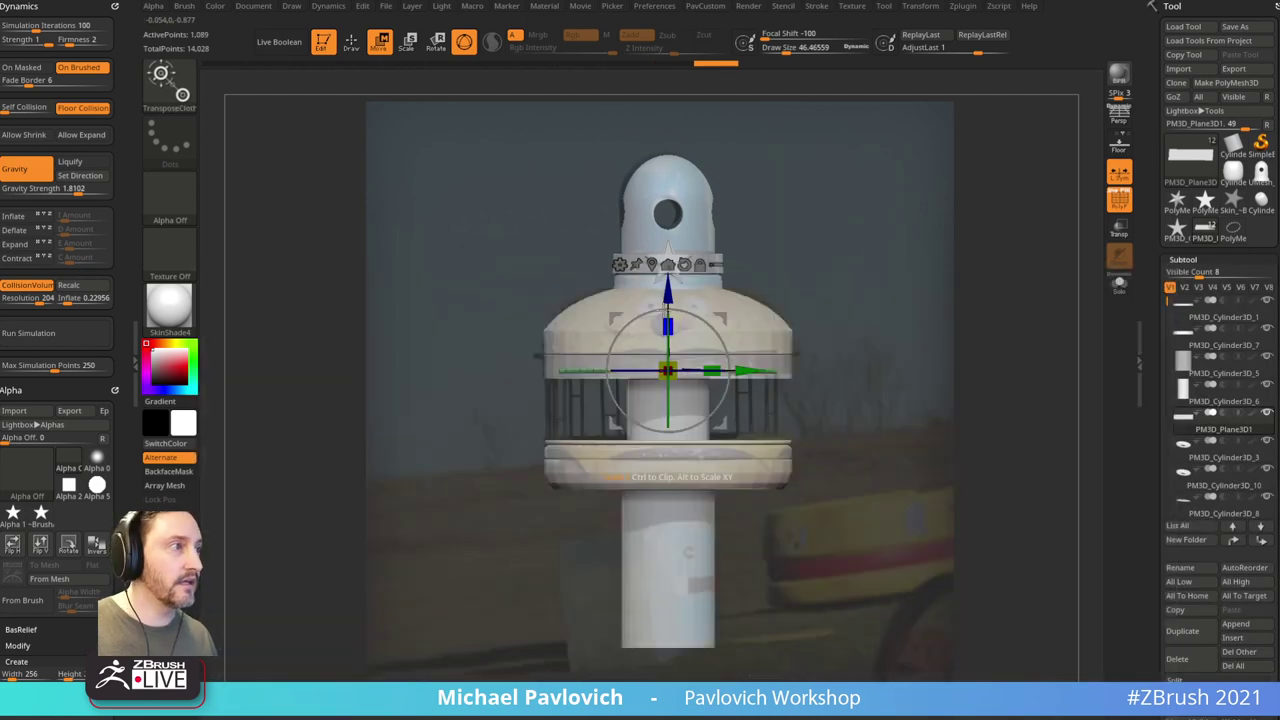
drag(672, 300, 682, 443)
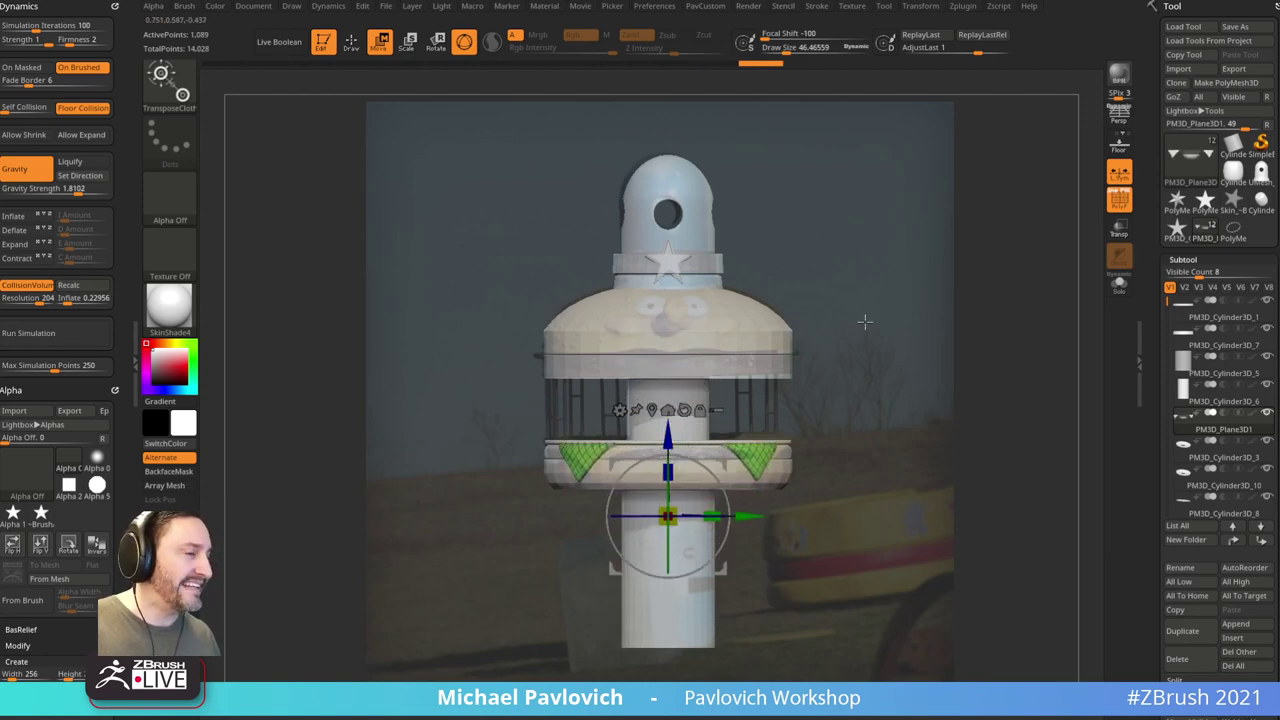
Step: Return to Draw mode, turn on Z symmetry, and apply Mirror And Weld to the draped cheese sheet
mouse_move(865, 321)
mouse_down()
mouse_move(937, 366)
mouse_move(880, 340)
mouse_up()
key(q)
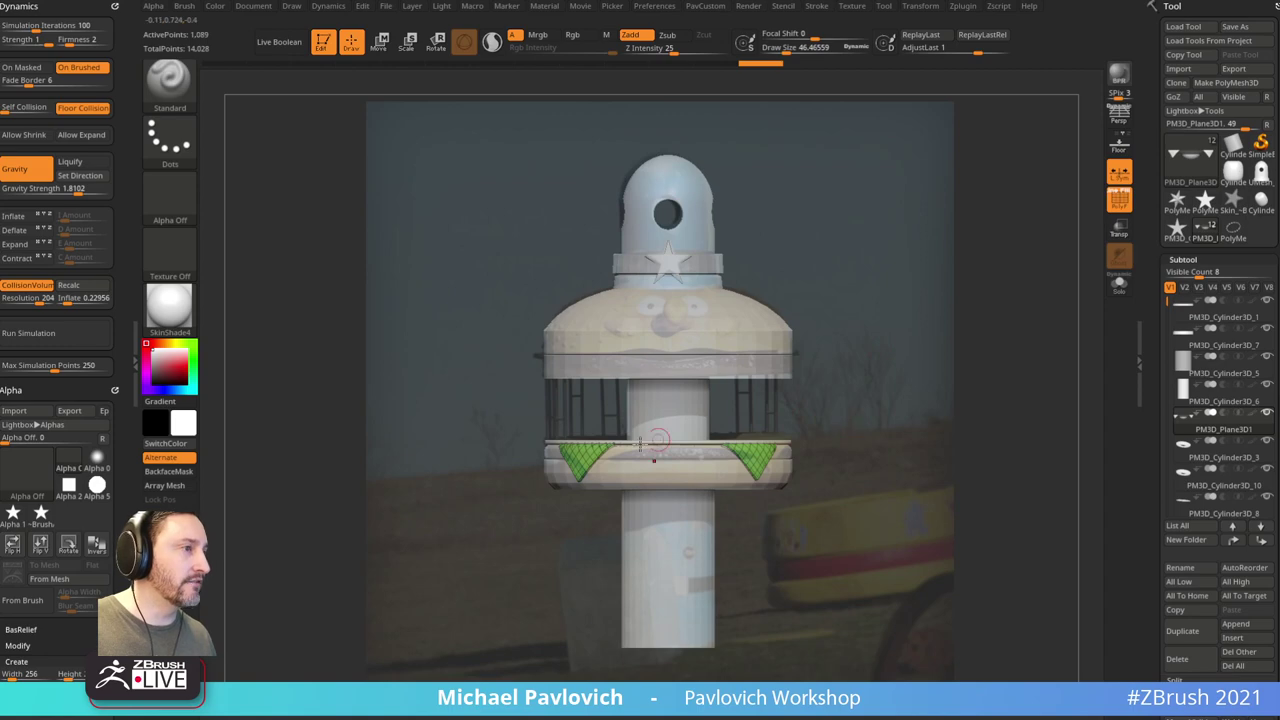
key(s)
drag(586, 460, 612, 459)
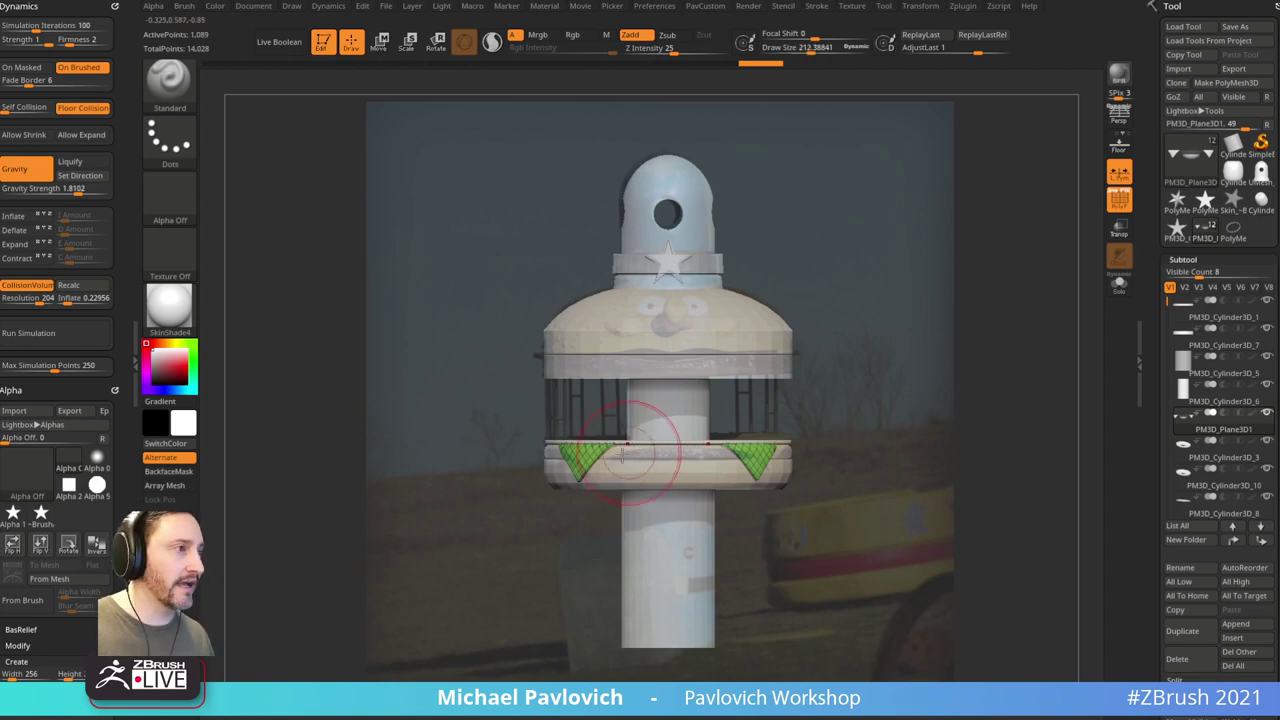
click(927, 10)
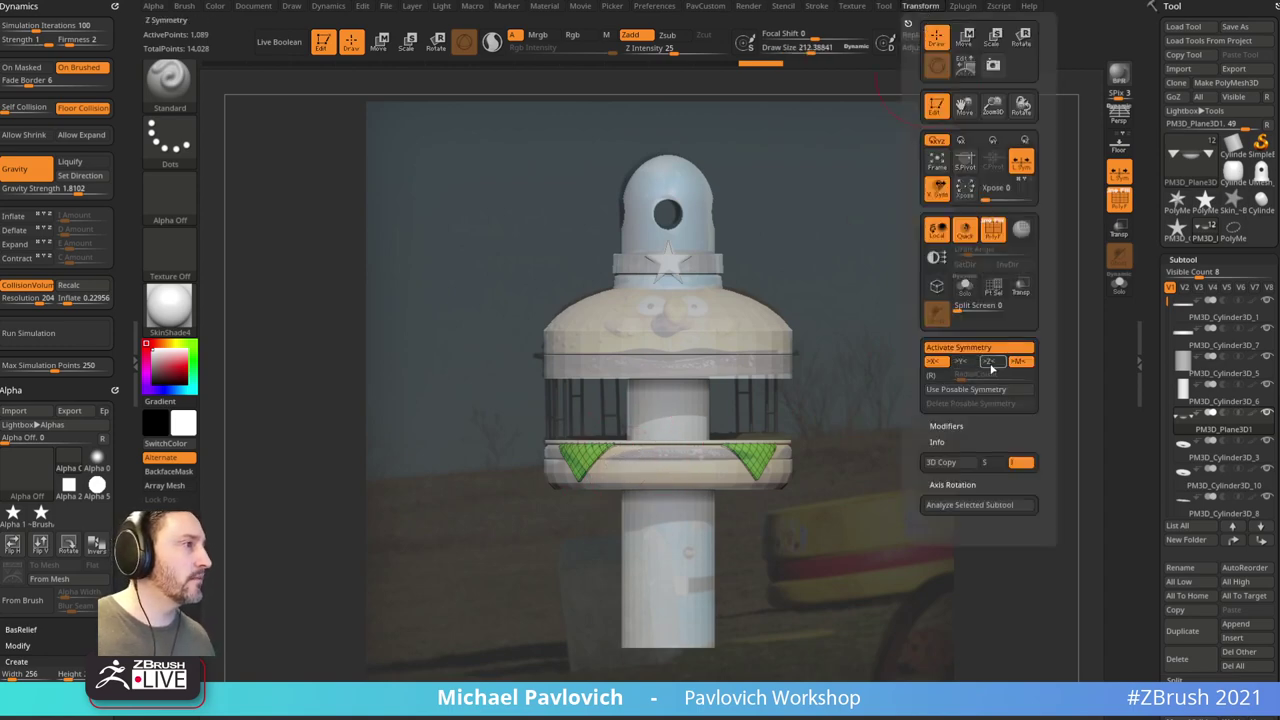
key(space)
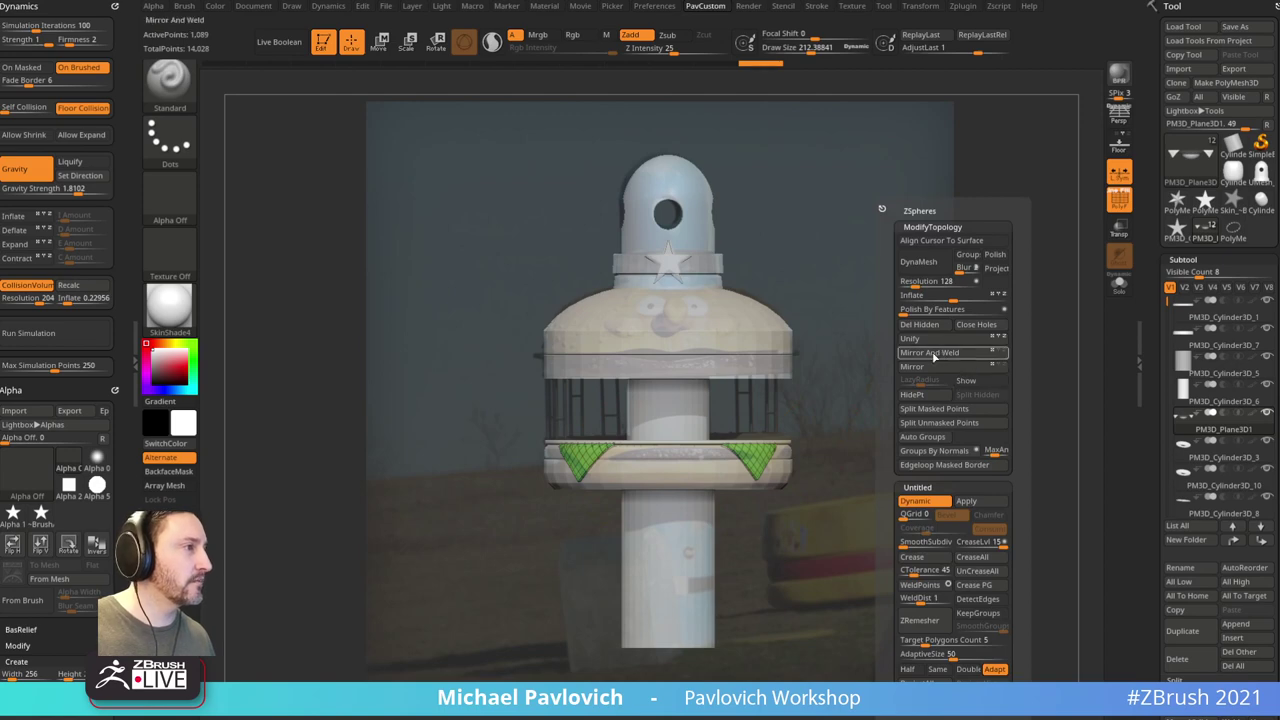
click(977, 355)
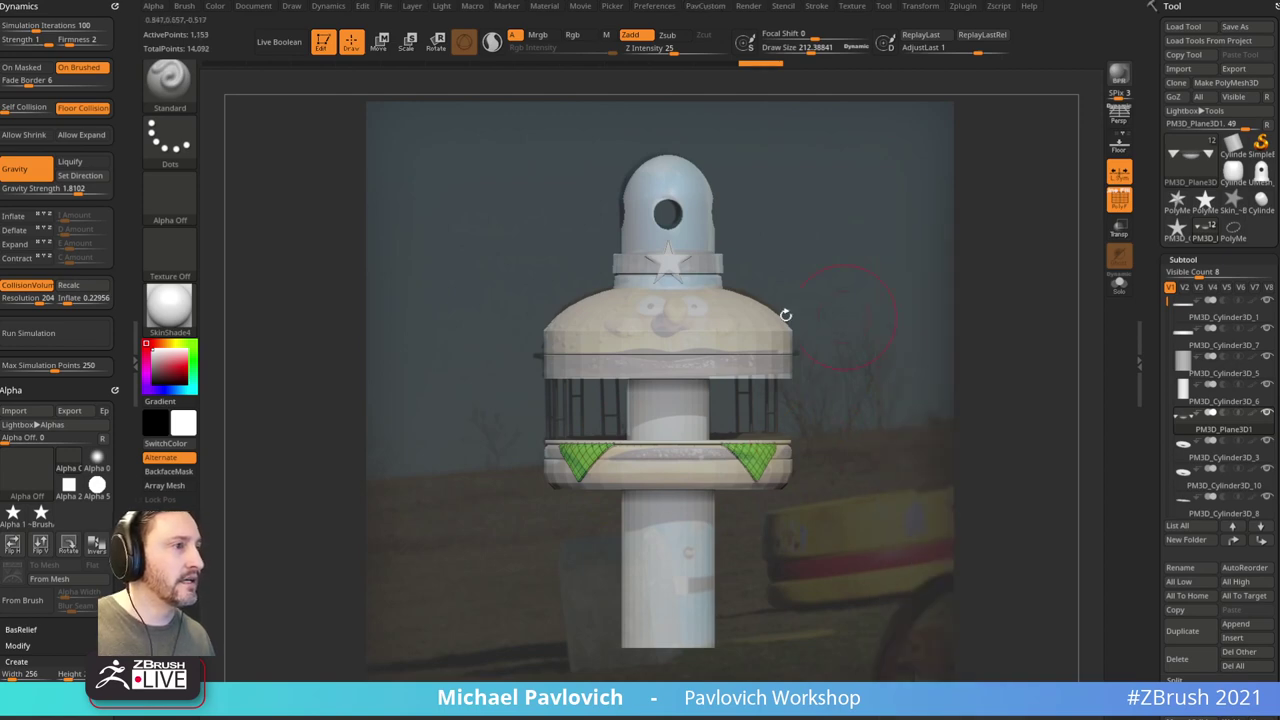
Step: Pull the cheese edge between the front corners out past the patty's rim with the Move brush
key(b)
key(m)
key(v)
alt+drag(615, 454, 640, 448)
drag(874, 346, 767, 425)
drag(612, 446, 630, 452)
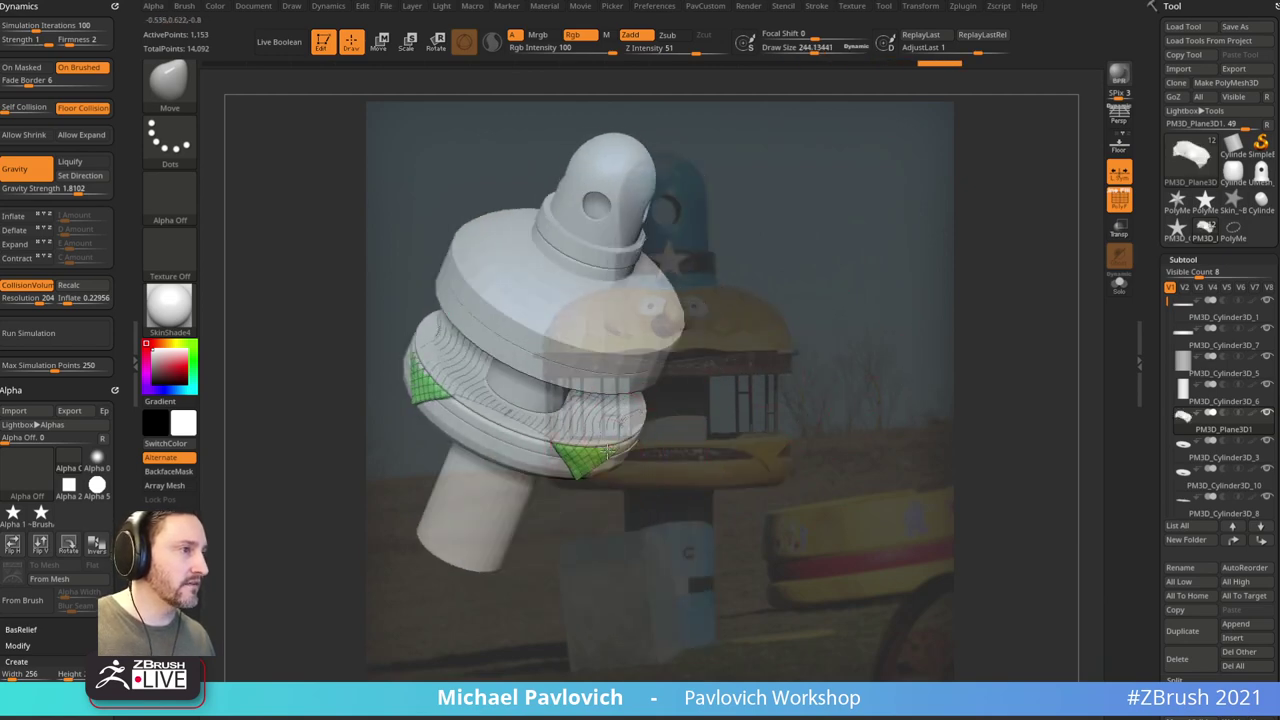
drag(740, 428, 692, 432)
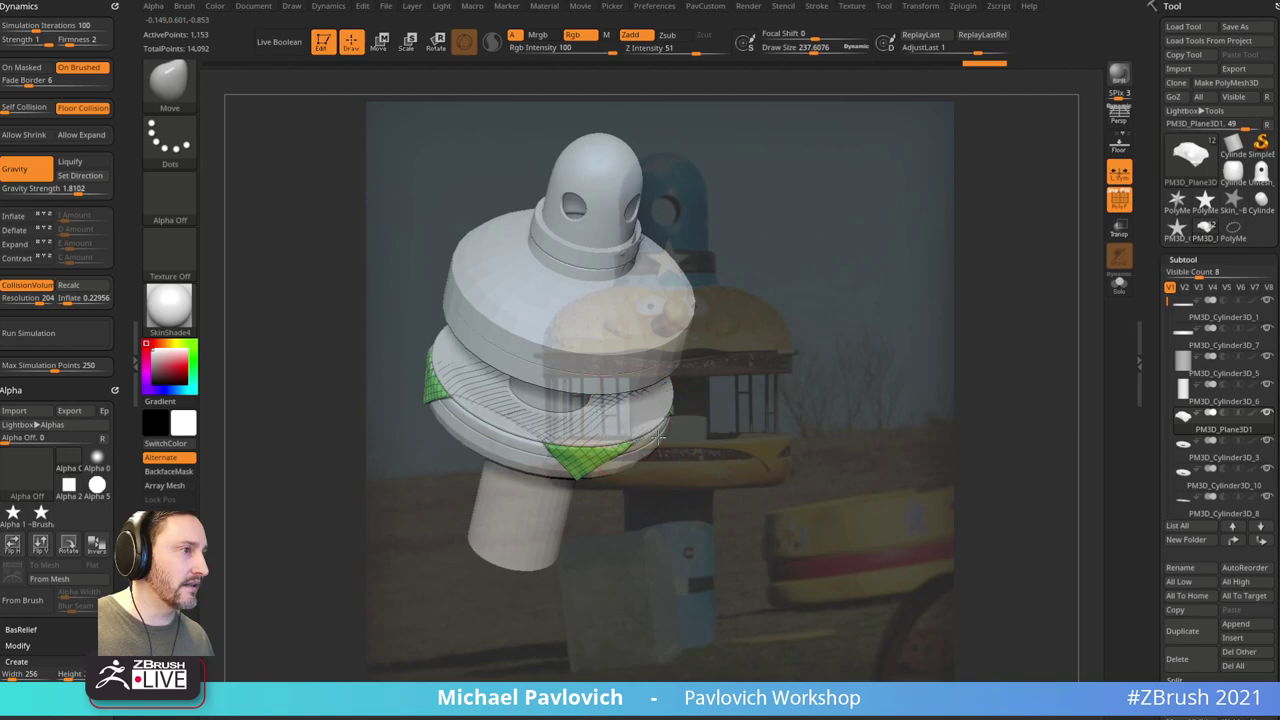
key(s)
mouse_move(662, 433)
mouse_down()
mouse_move(672, 424)
mouse_move(660, 430)
mouse_up()
key(s)
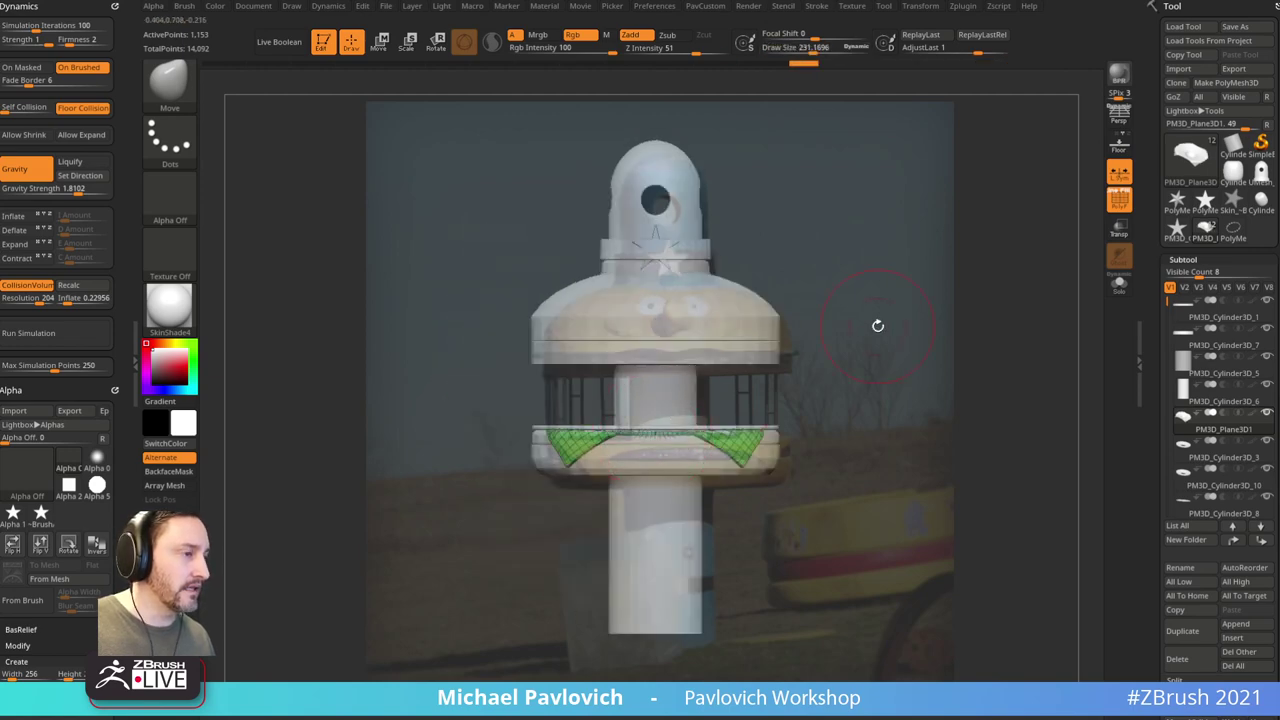
key(1)
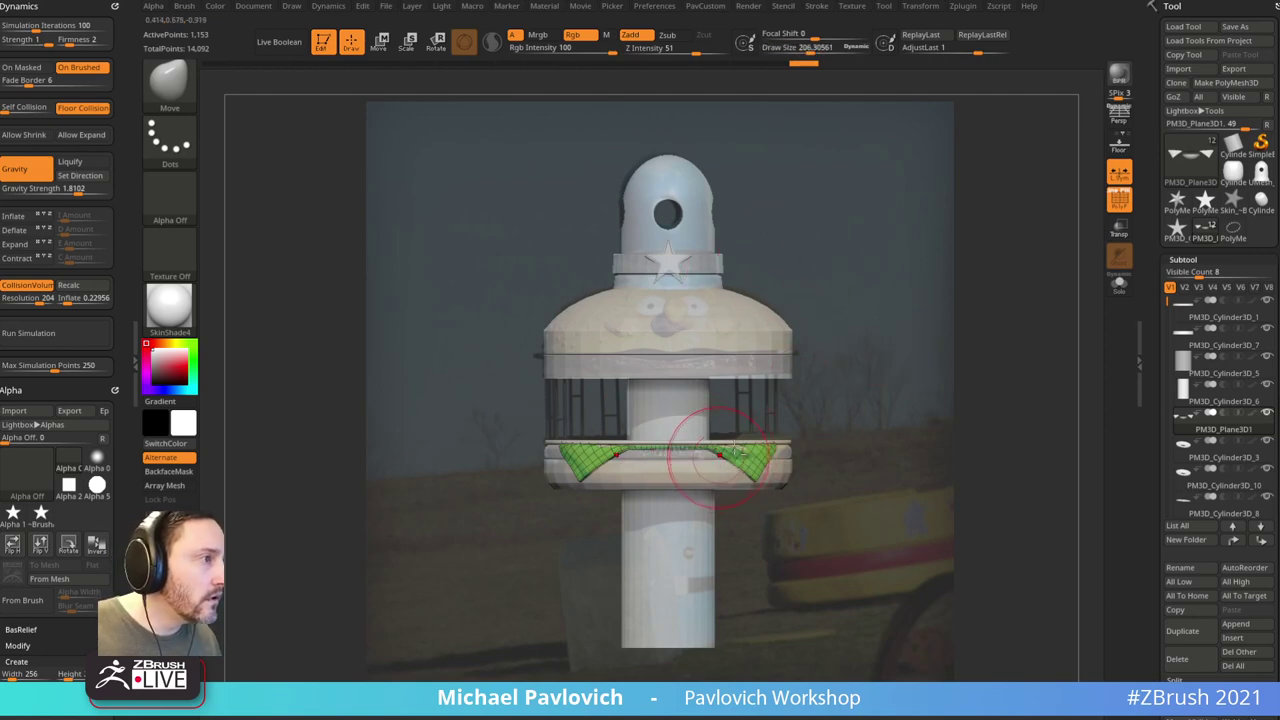
Step: Pull the cheese edge between the side corners out past the patty's rim using a smaller Move brush
drag(910, 414, 867, 407)
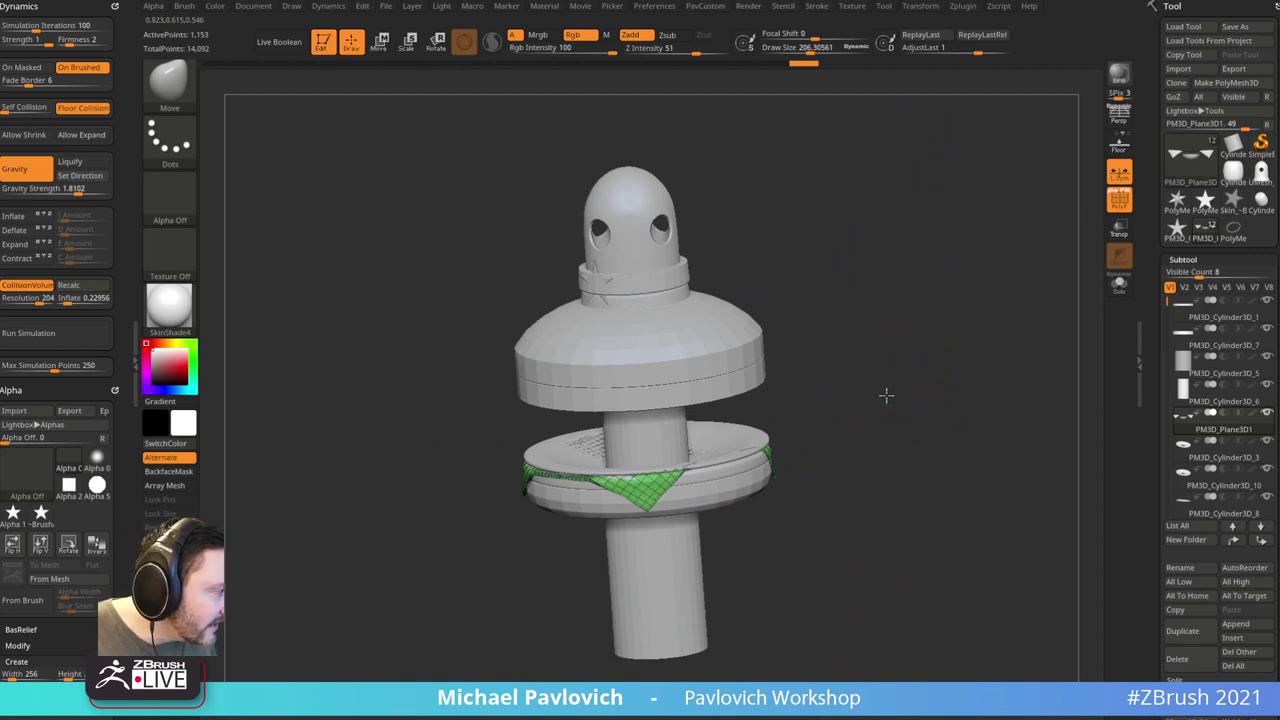
drag(886, 395, 868, 412)
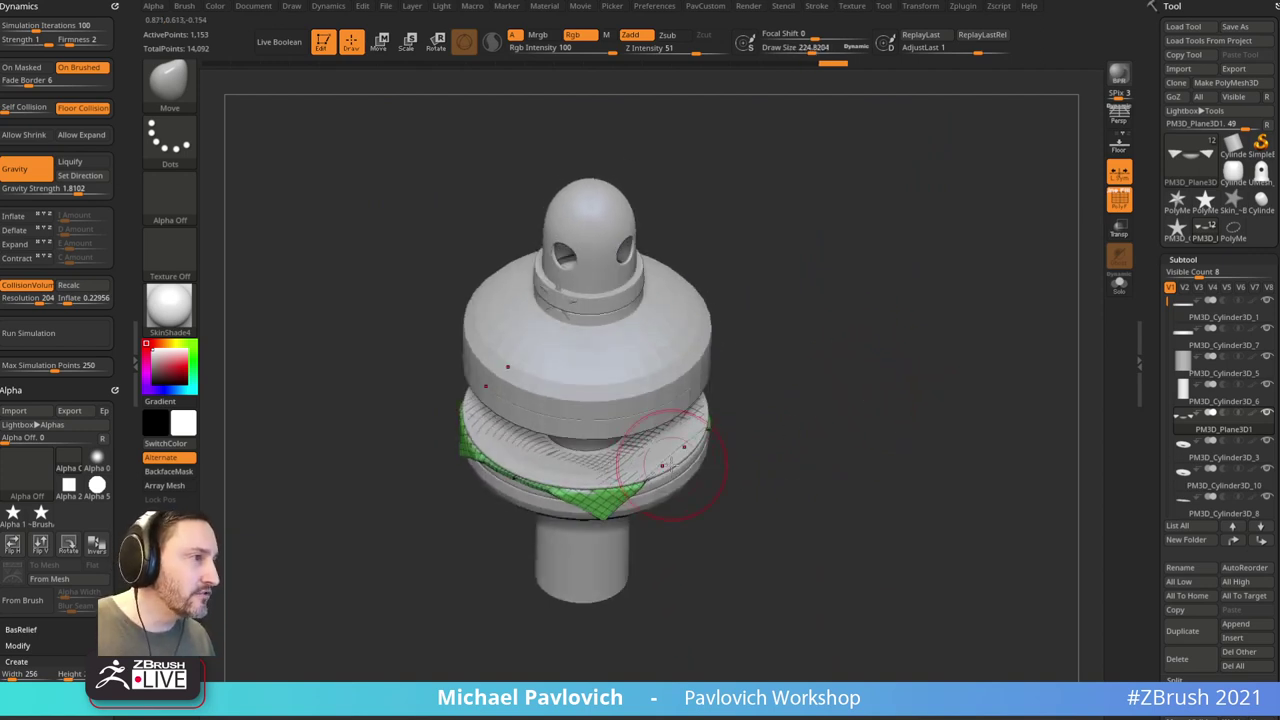
key(s)
drag(686, 463, 680, 466)
shift+drag(783, 450, 740, 417)
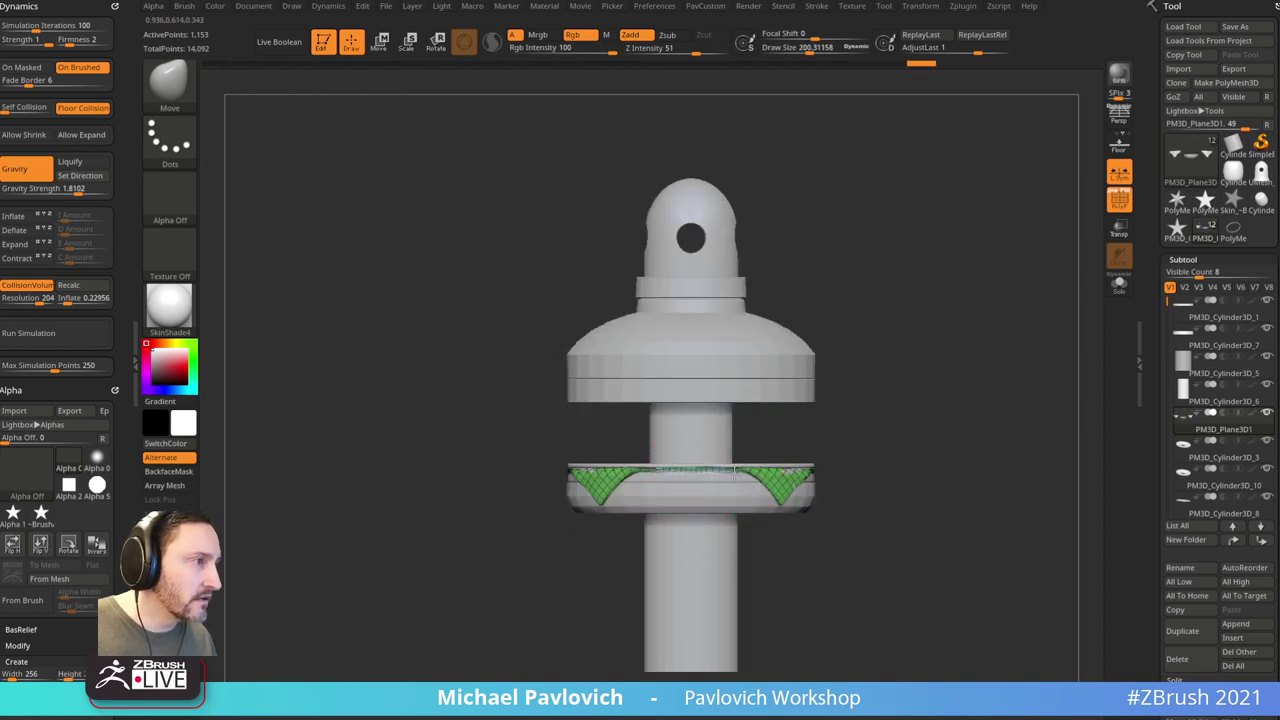
drag(690, 474, 651, 472)
key(s)
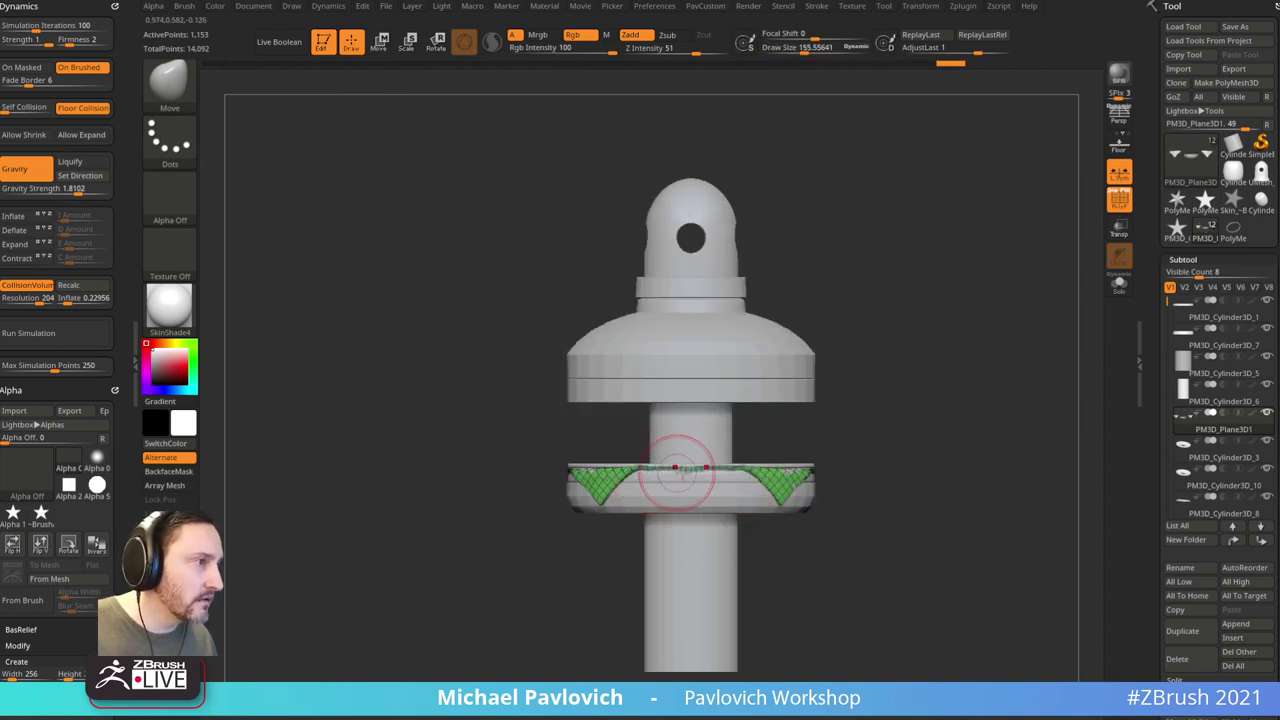
Step: Refine the cheese edges and corner flaps around the whole patty with the Move brush, covering spots where the patty pokes through
drag(948, 448, 934, 414)
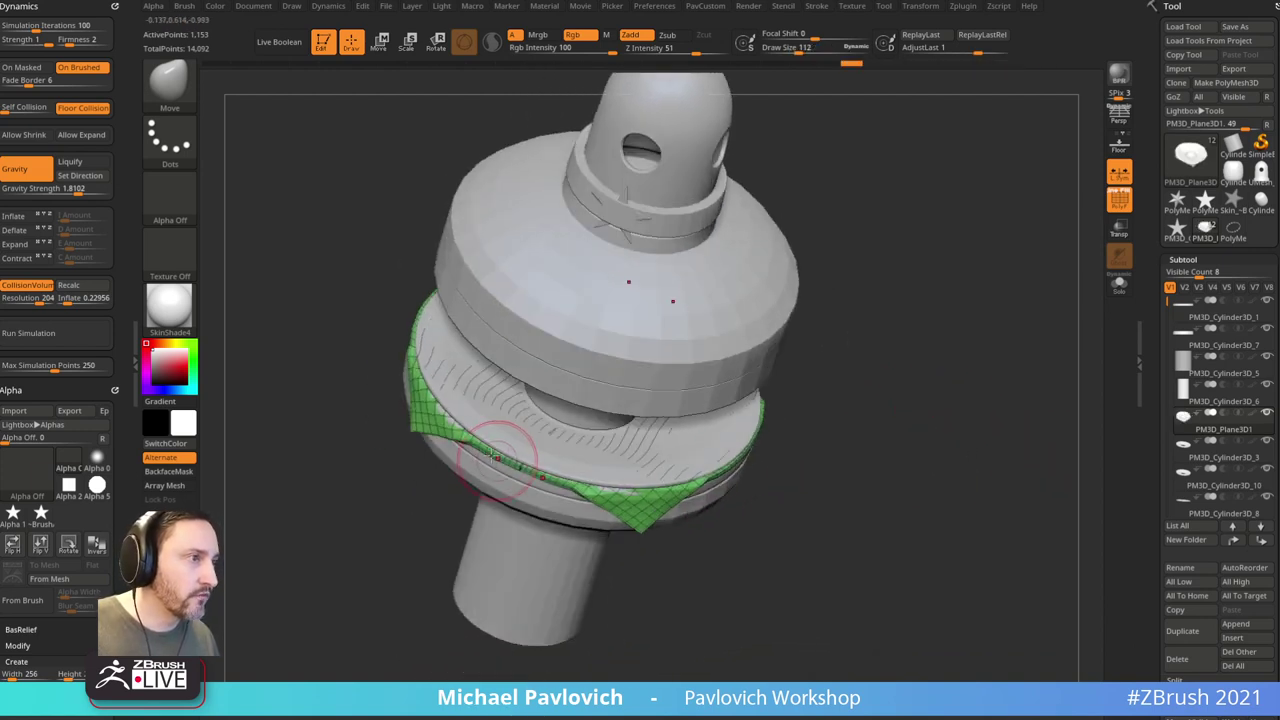
drag(814, 409, 885, 355)
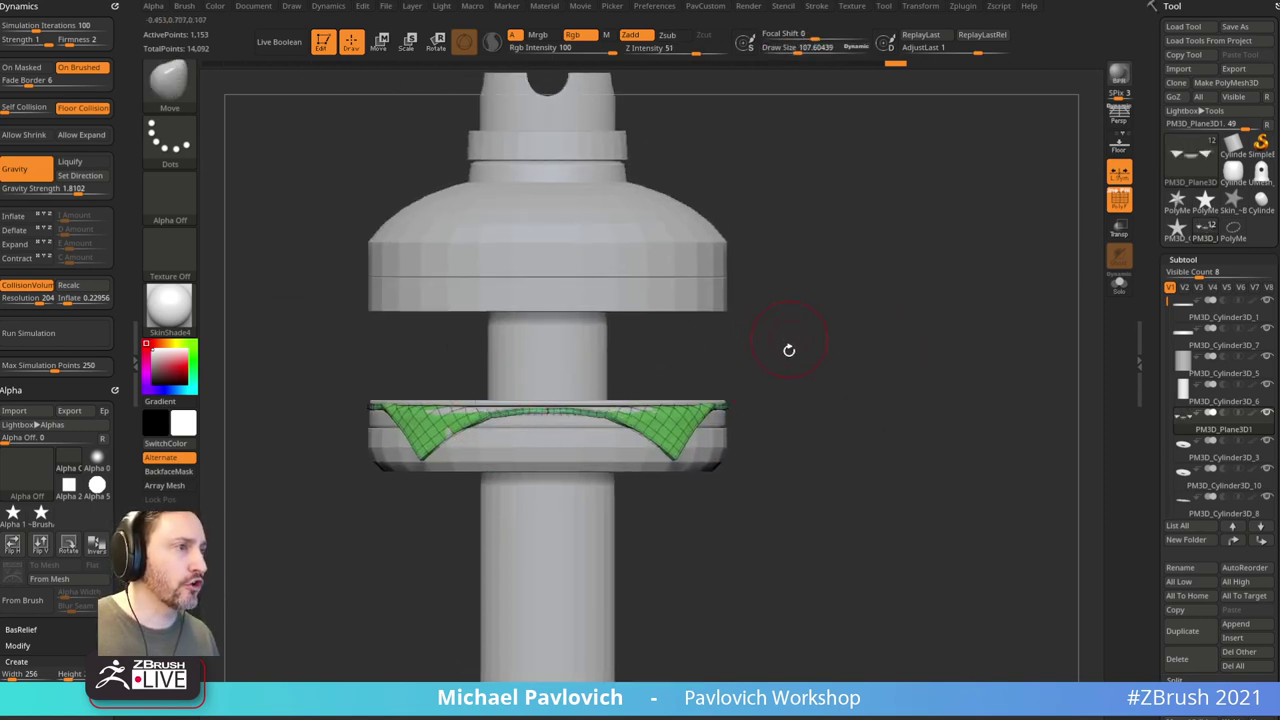
drag(786, 349, 790, 408)
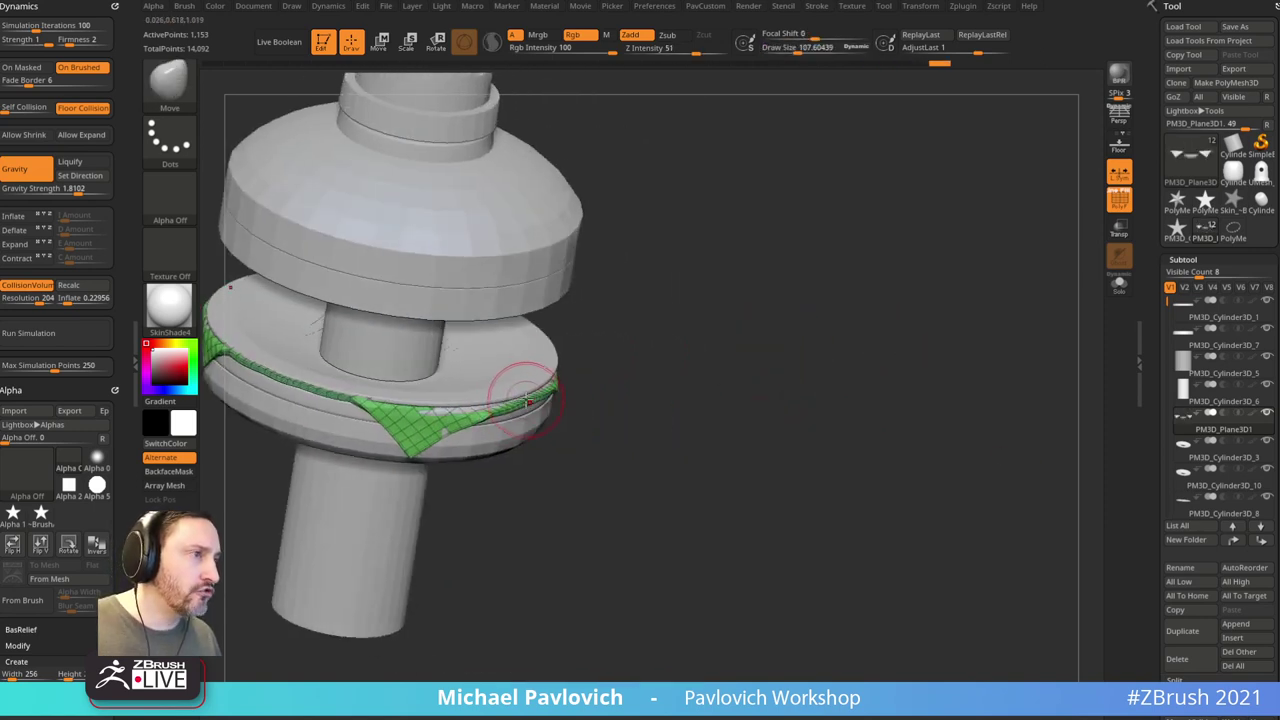
drag(711, 371, 514, 420)
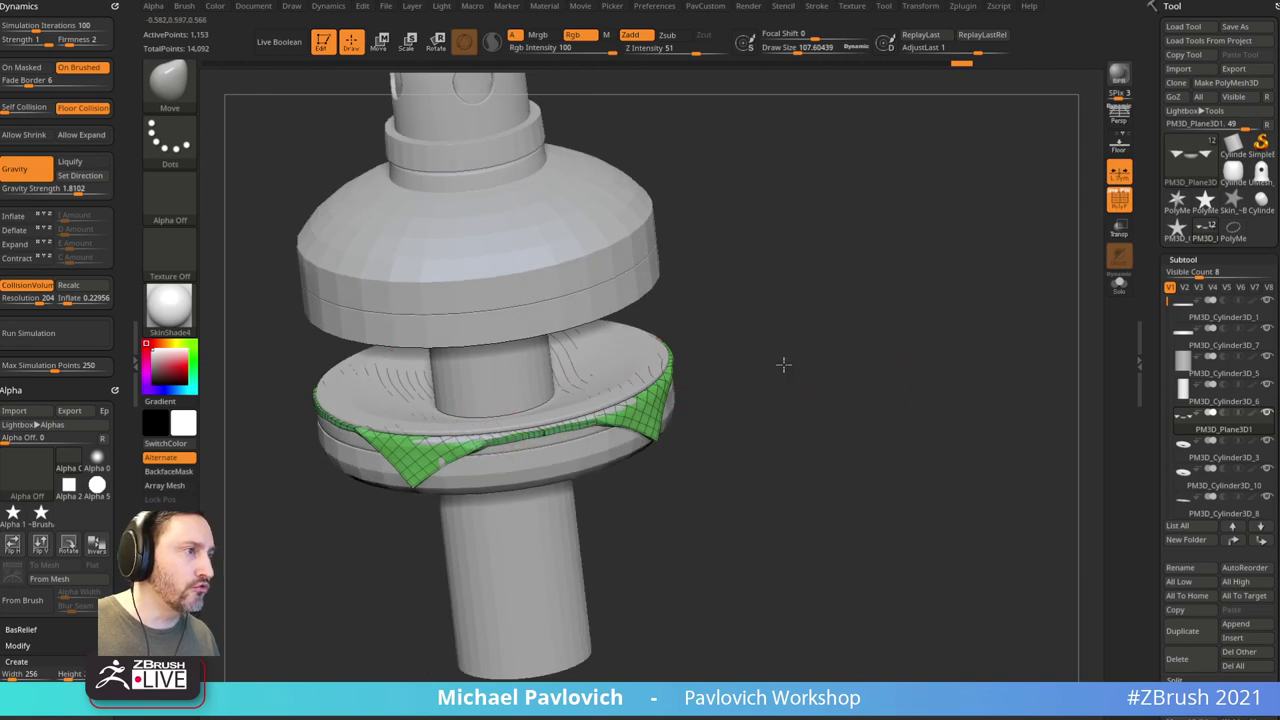
drag(783, 364, 671, 371)
drag(783, 320, 686, 383)
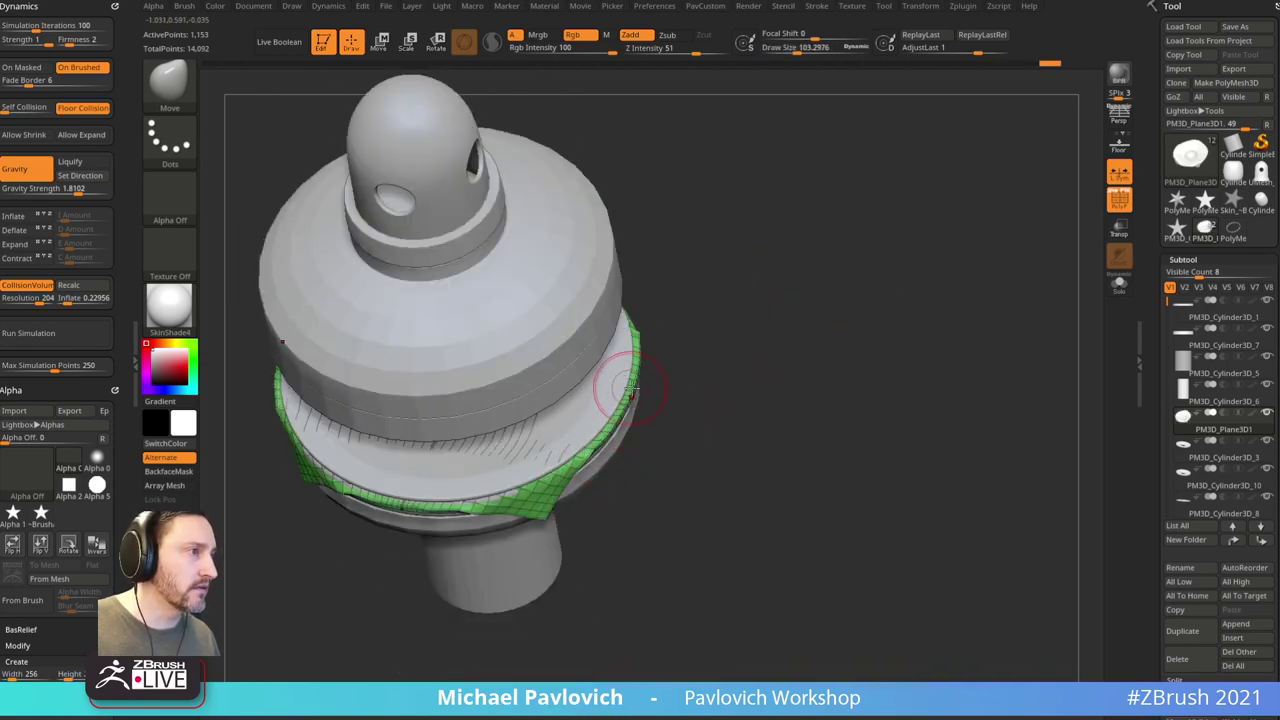
drag(791, 370, 730, 360)
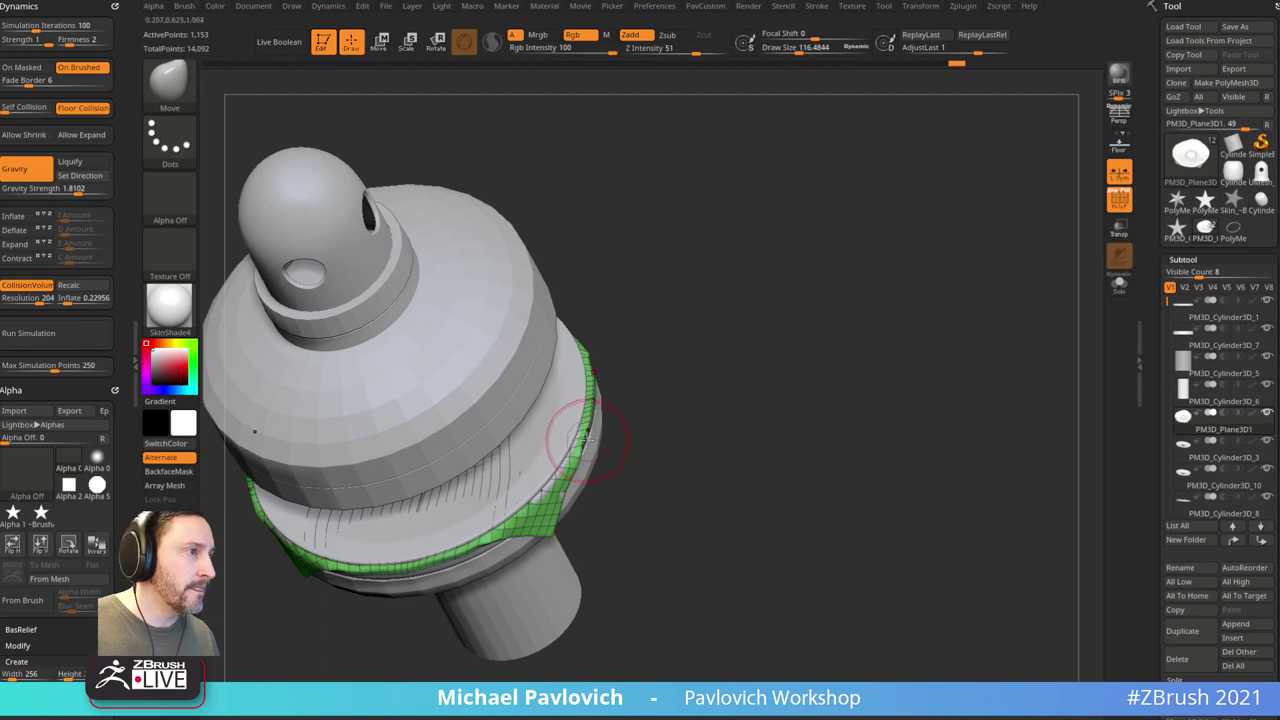
drag(600, 341, 623, 374)
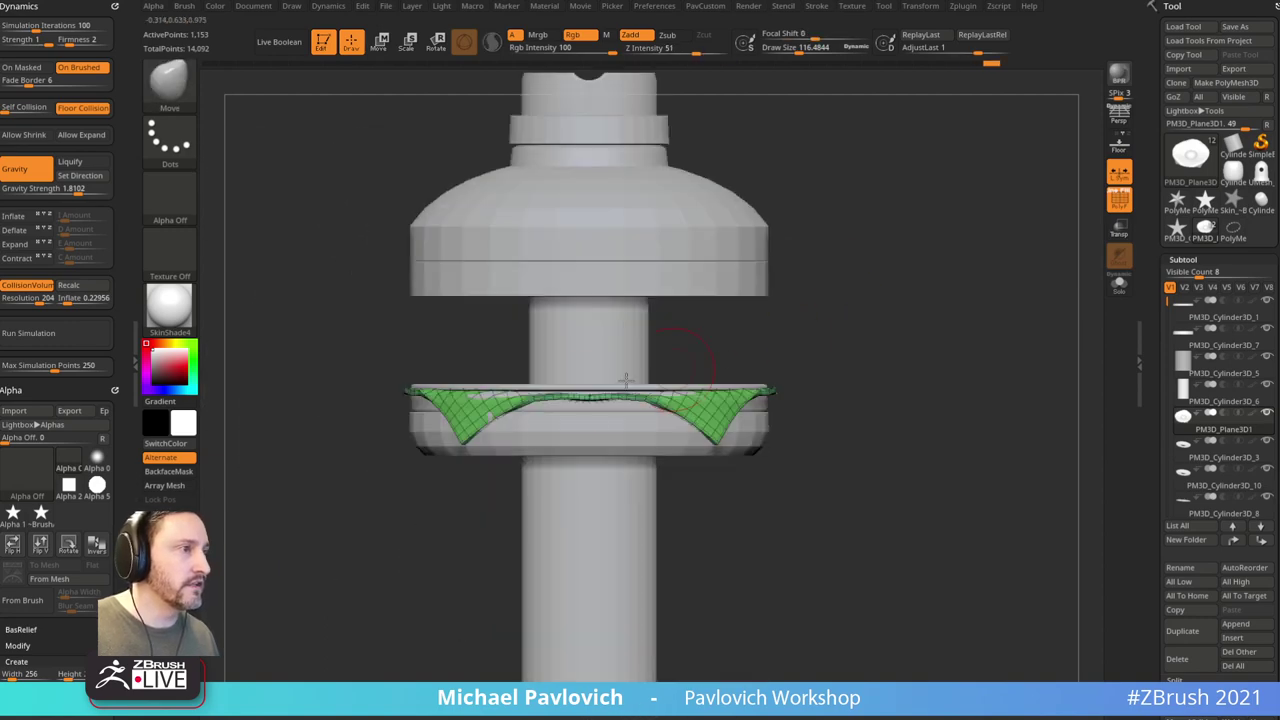
drag(520, 402, 487, 418)
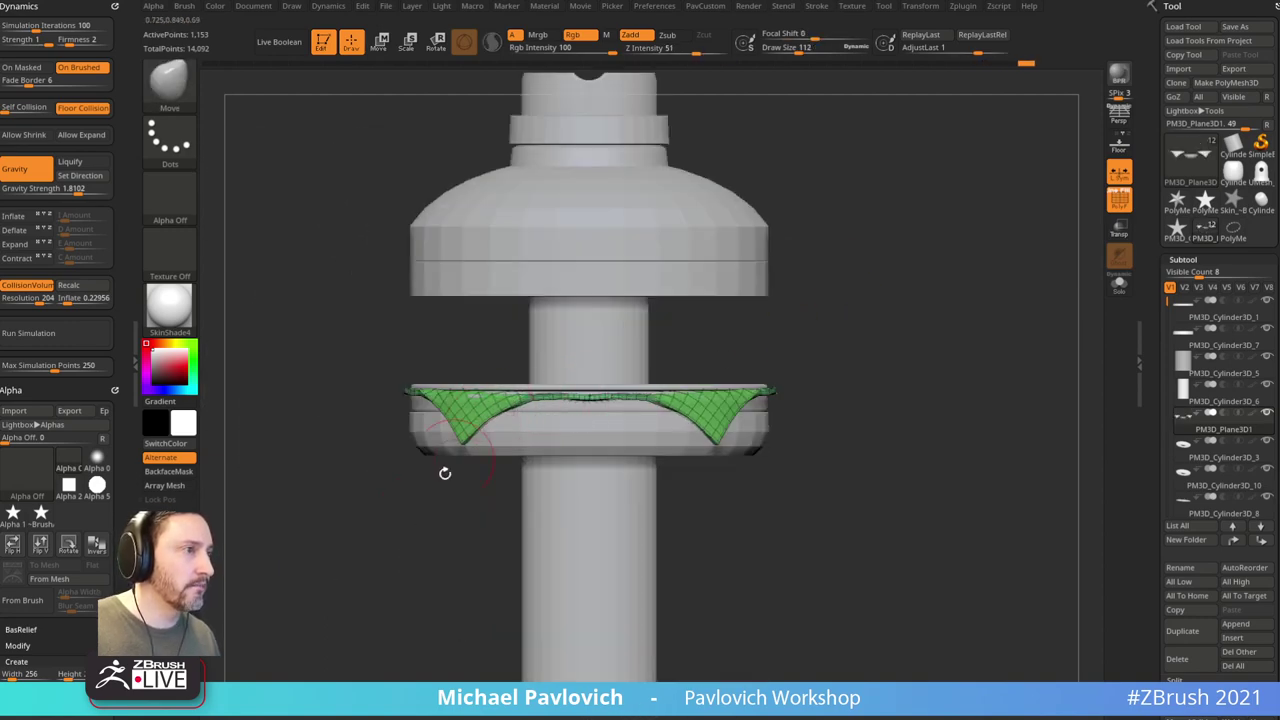
Step: Isolate the draped cheese sheet in Solo mode and reduce the brush draw size to about 11
mouse_move(823, 361)
mouse_down()
mouse_move(866, 346)
mouse_move(524, 421)
mouse_move(591, 371)
mouse_move(666, 354)
mouse_move(826, 341)
mouse_move(850, 385)
mouse_up()
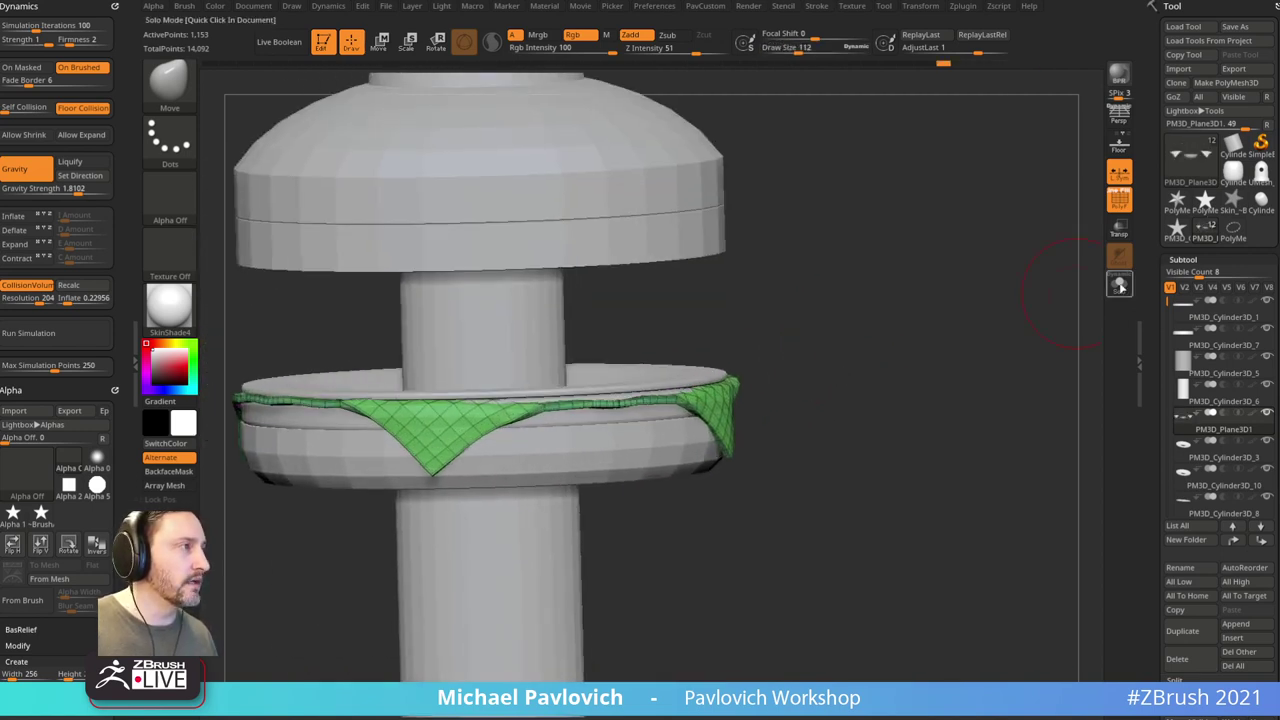
click(1119, 285)
drag(971, 320, 829, 451)
mouse_move(933, 379)
alt+mouse_down()
mouse_move(874, 563)
mouse_move(857, 511)
alt+mouse_up()
key(s)
drag(892, 559, 725, 556)
key(s)
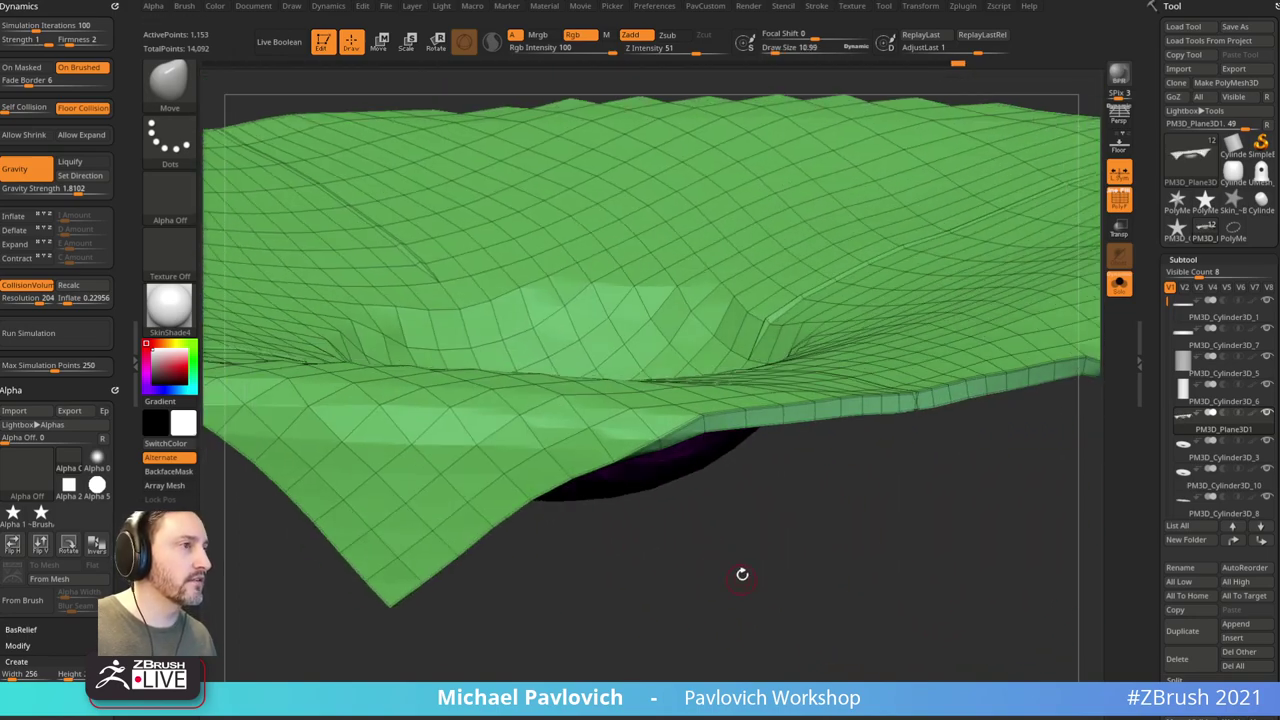
Step: Weld the cheese sheet's points with a weld distance of about 6.34, and weld them again at 14.74
key(space)
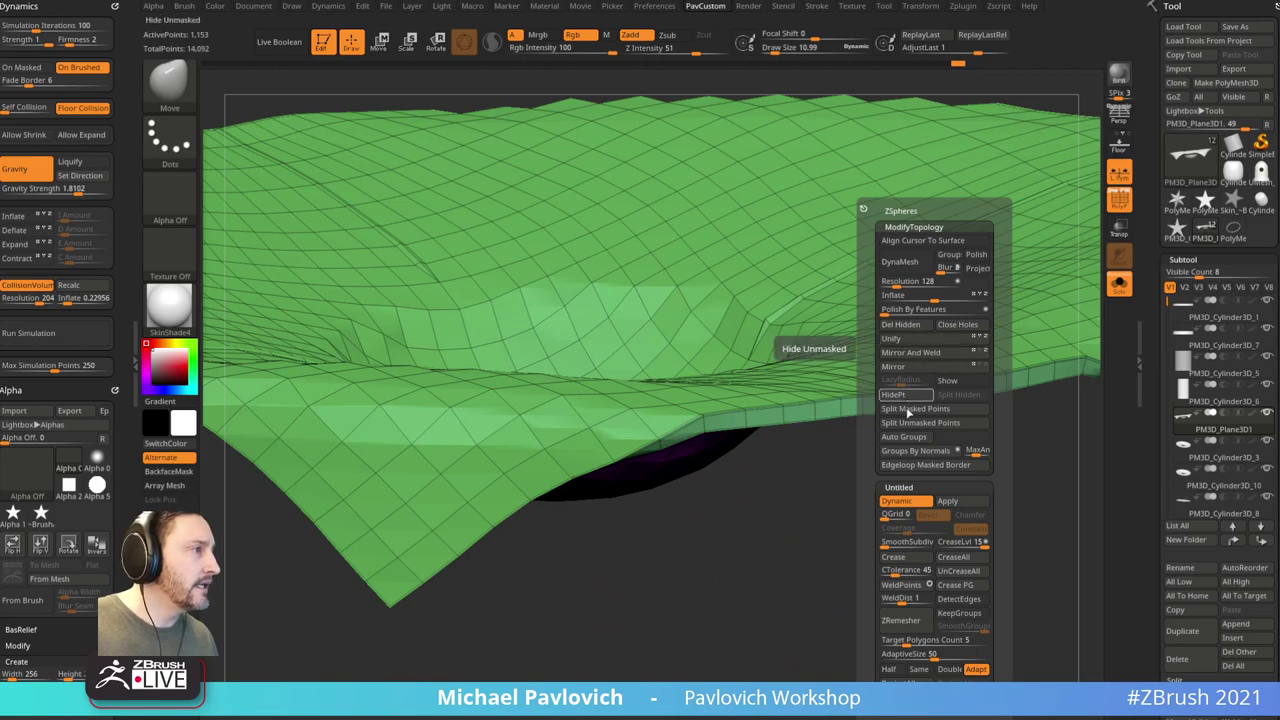
click(904, 585)
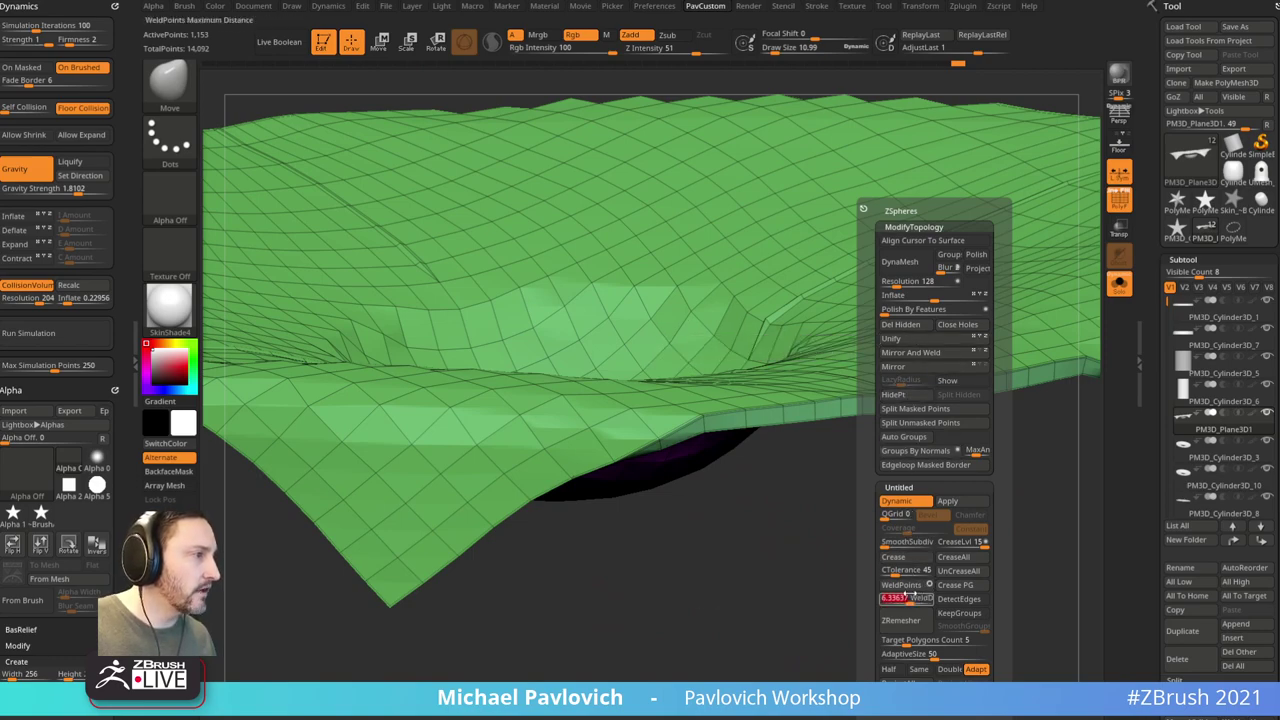
drag(820, 590, 814, 543)
key(g)
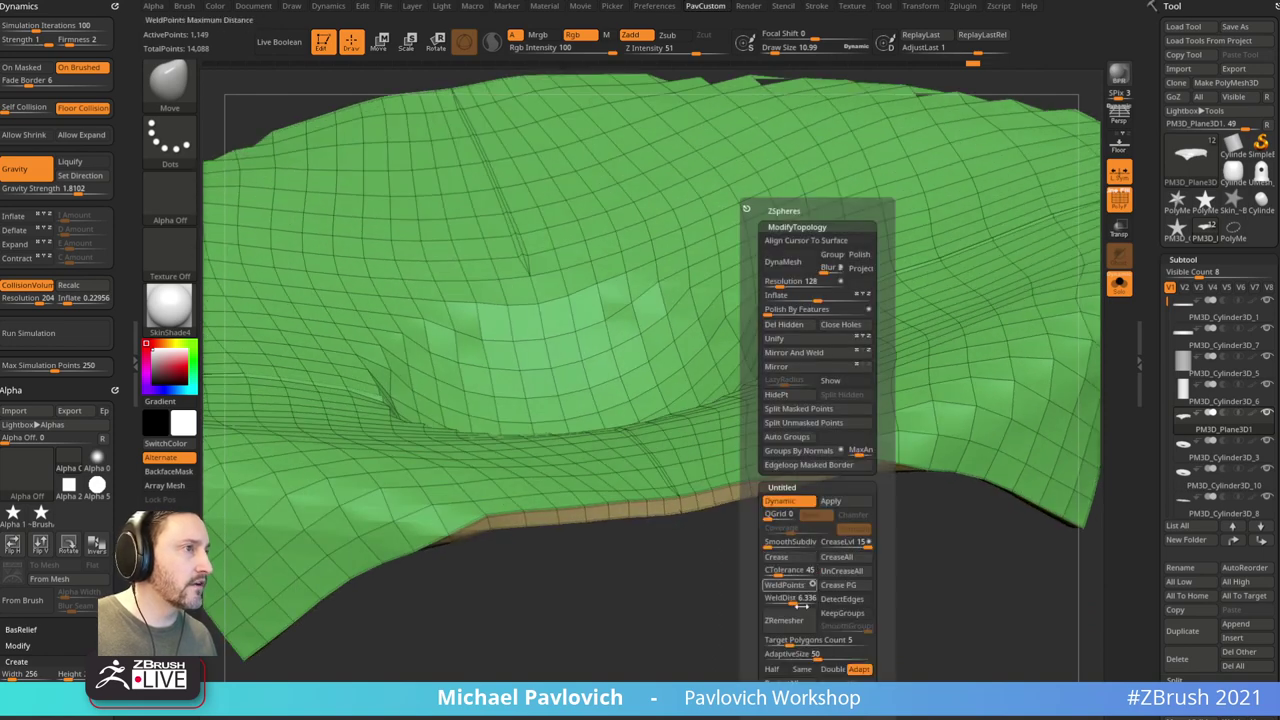
click(793, 598)
click(790, 590)
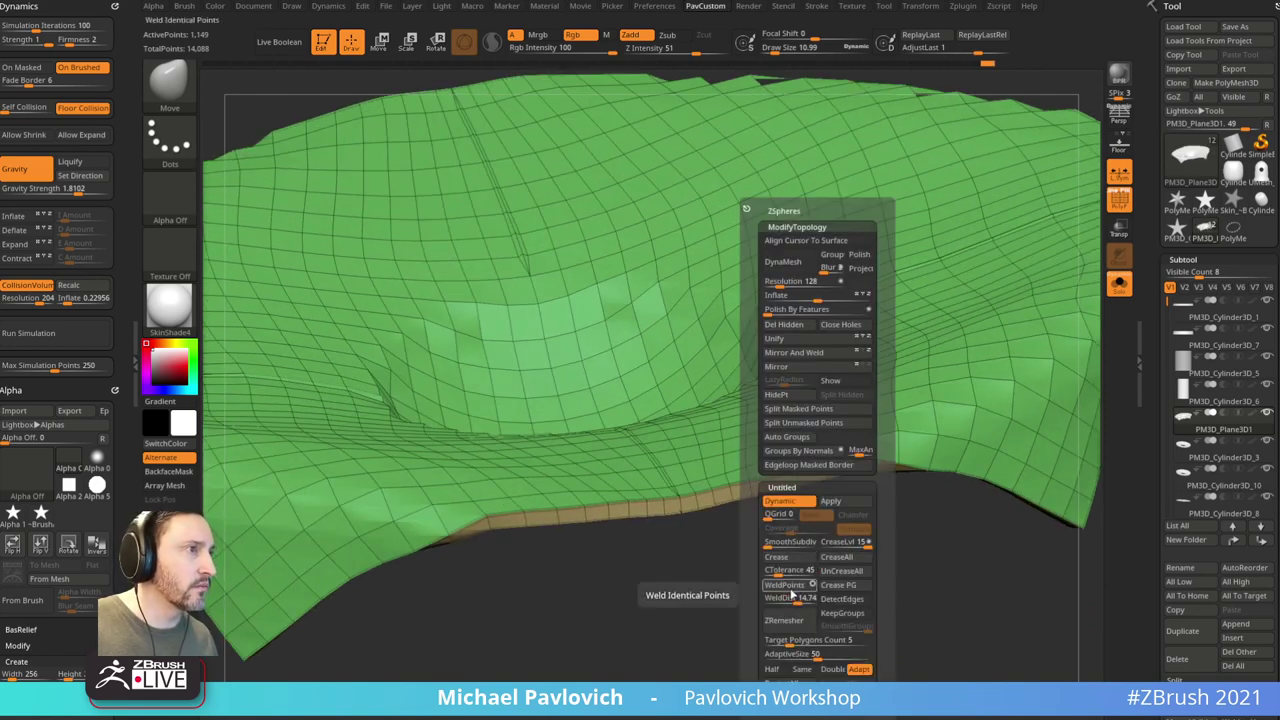
click(812, 586)
click(790, 587)
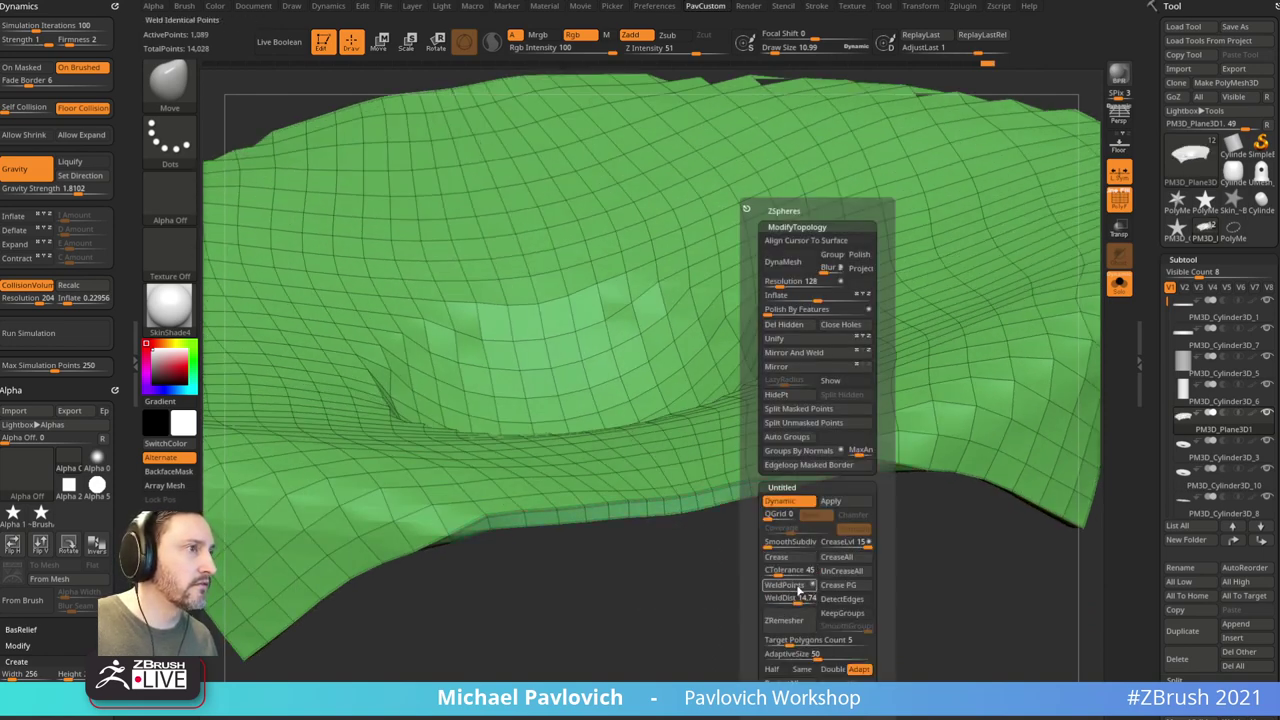
Step: Check the underside of the cheese sheet and set its crease tolerance to 61
drag(634, 646, 703, 264)
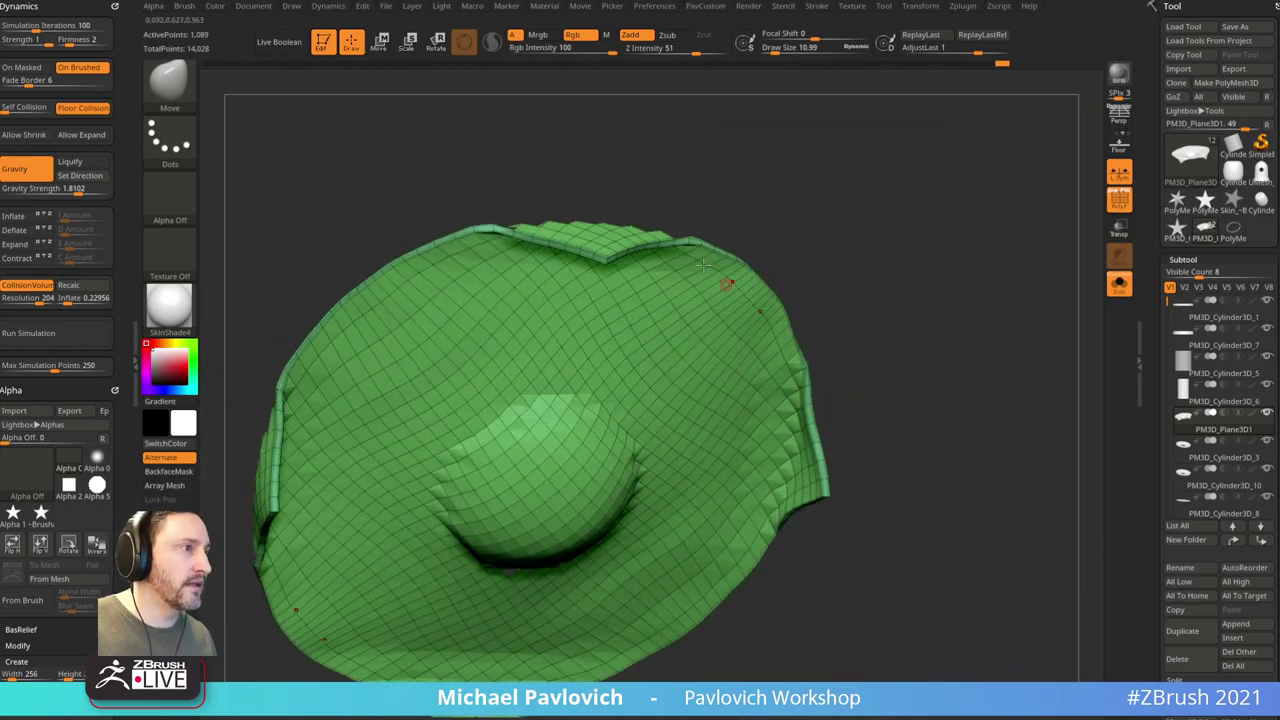
drag(366, 630, 991, 423)
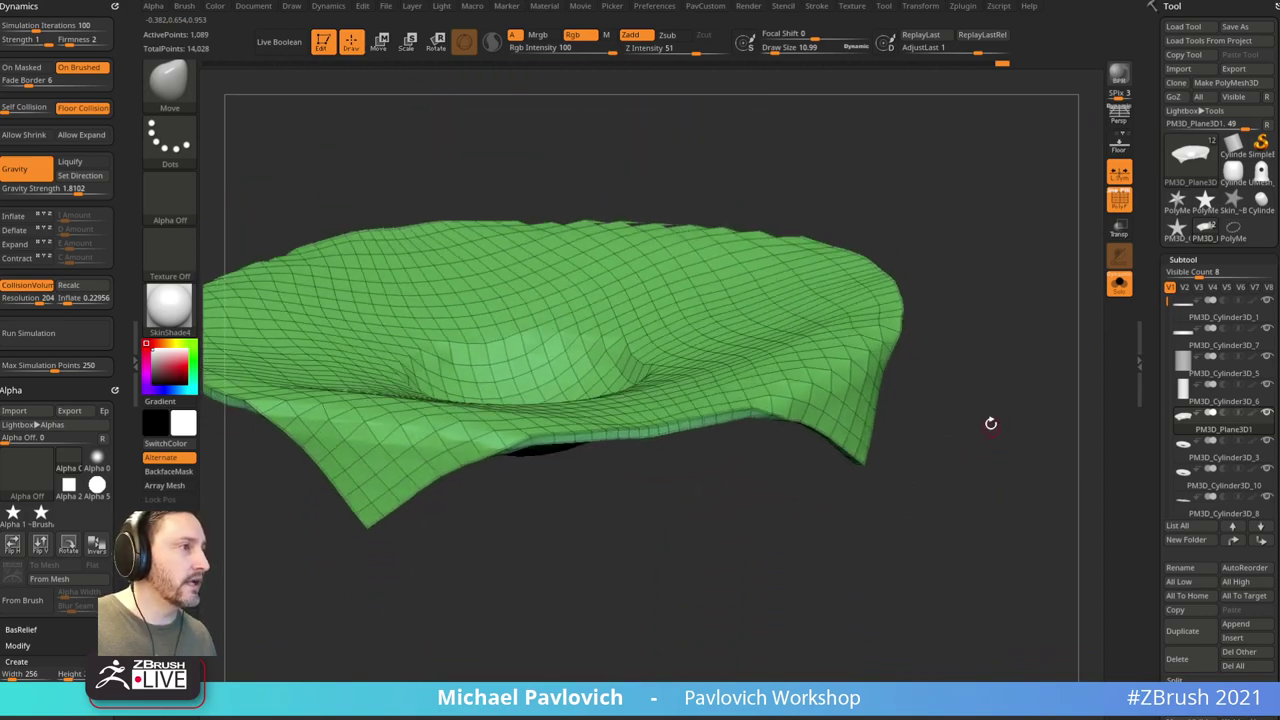
drag(1150, 449, 1171, 311)
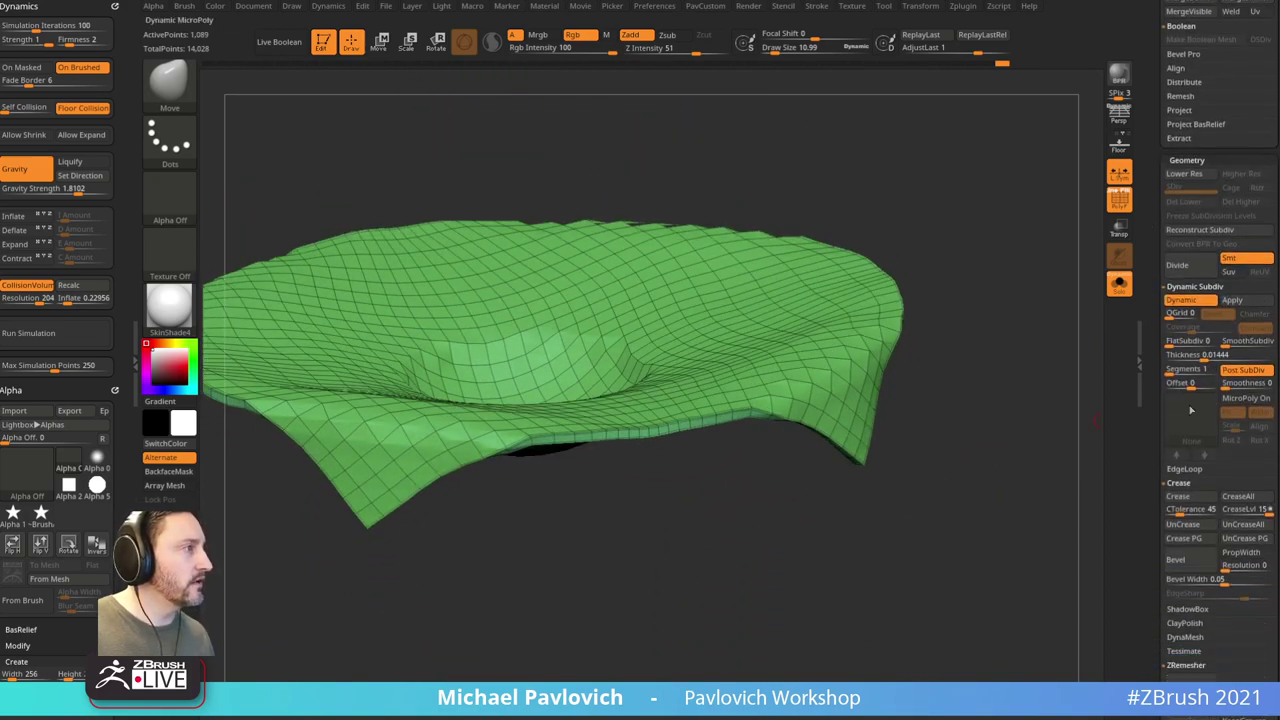
drag(1154, 484, 1153, 331)
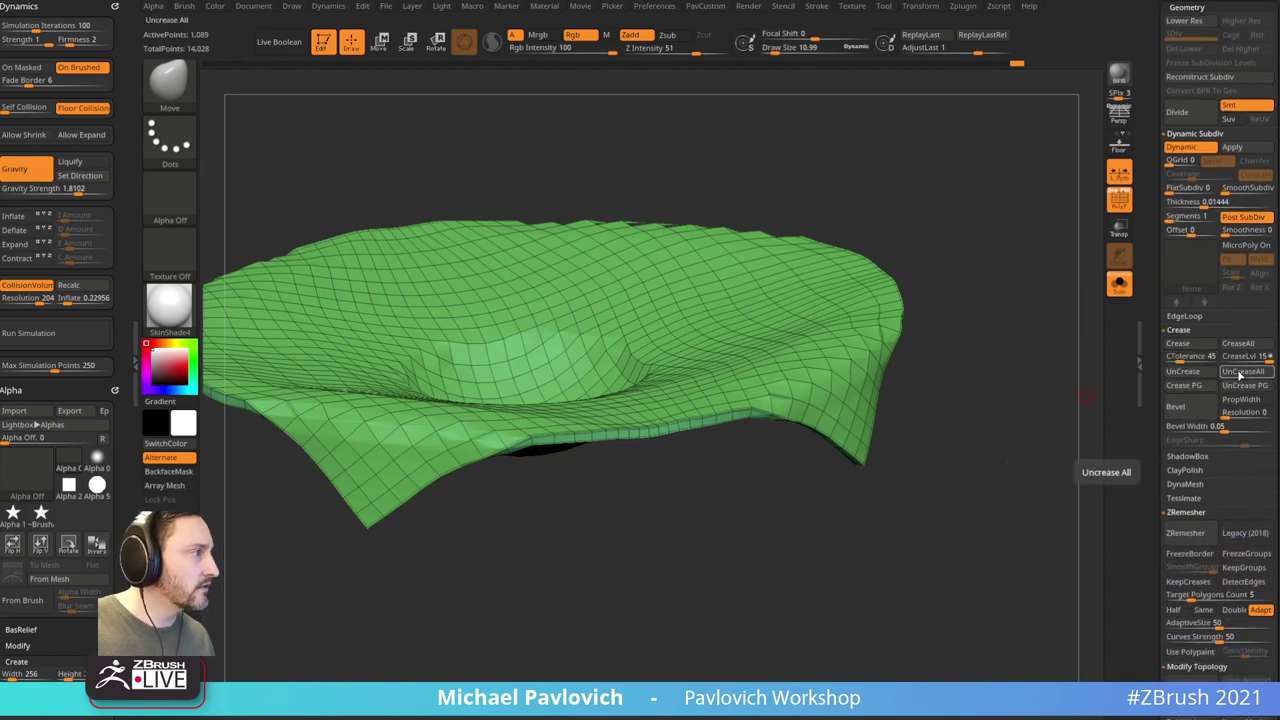
key(Return)
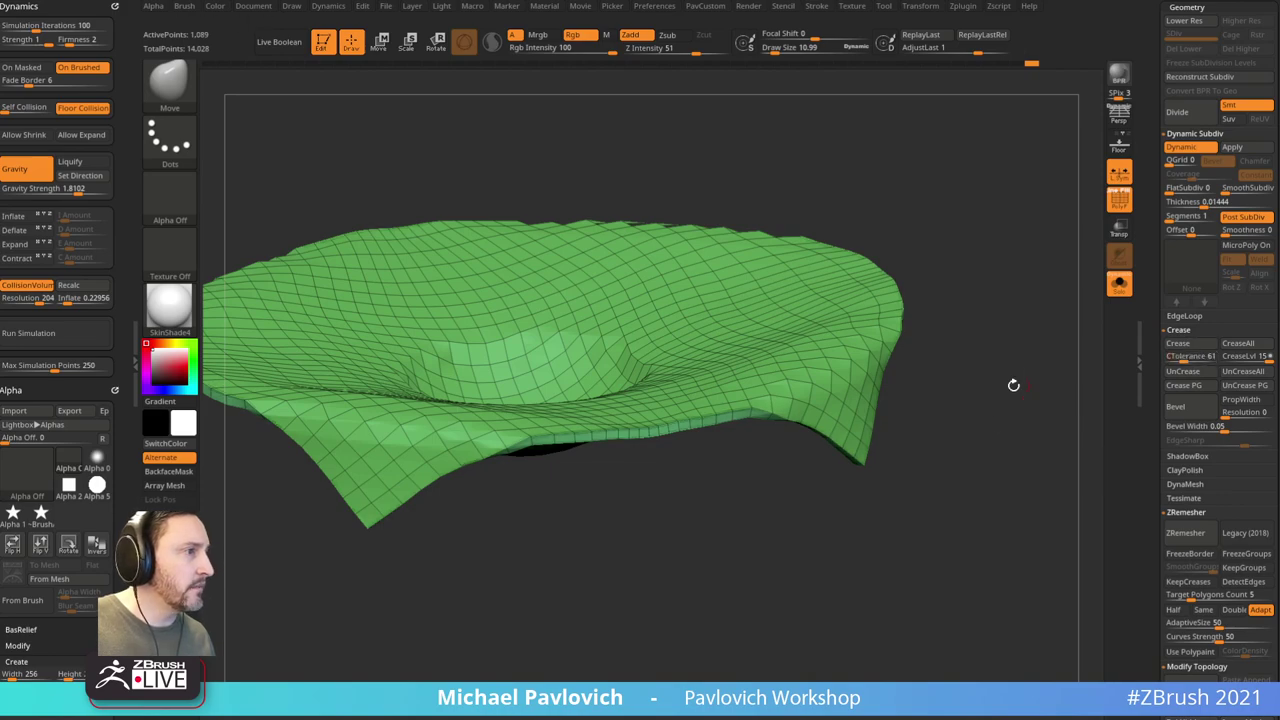
Step: Inspect the thin rim at the cheese corners from below and switch to the ZModeler brush
drag(791, 410, 1097, 269)
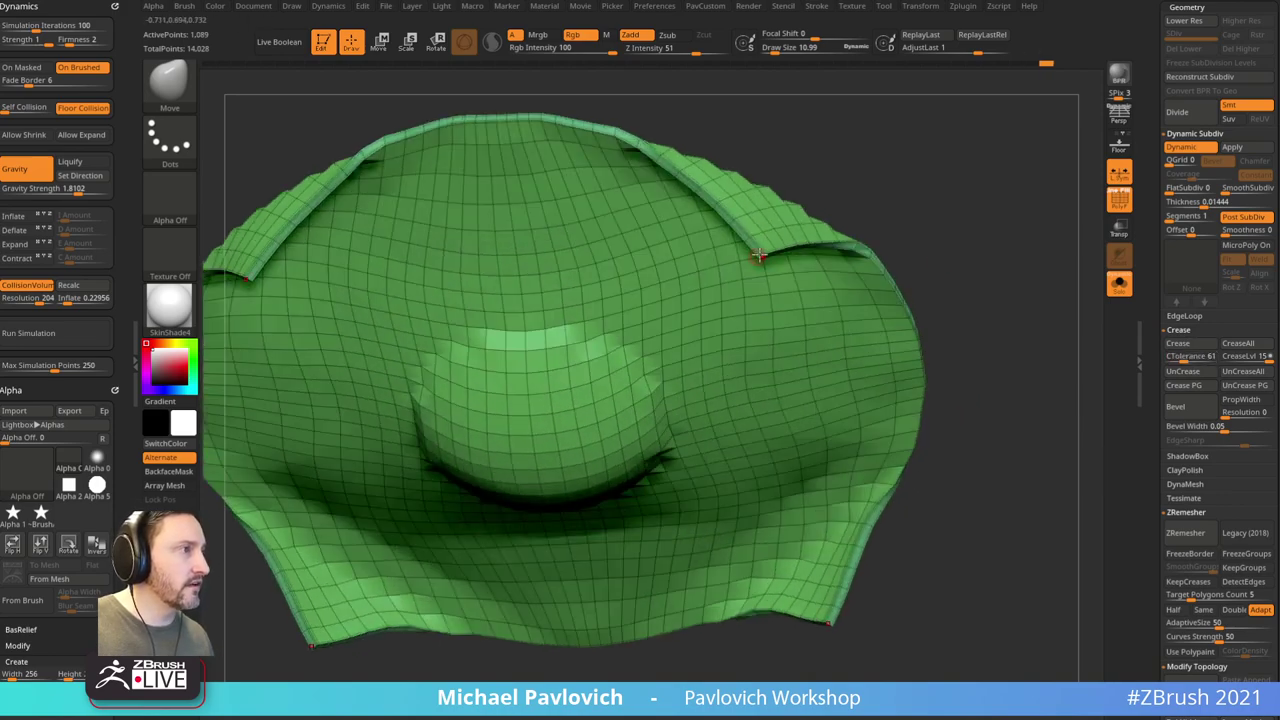
drag(765, 254, 765, 175)
mouse_move(862, 150)
mouse_down()
mouse_move(917, 114)
mouse_move(800, 403)
mouse_move(943, 240)
mouse_move(901, 277)
mouse_move(860, 263)
mouse_up()
key(b)
key(z)
key(m)
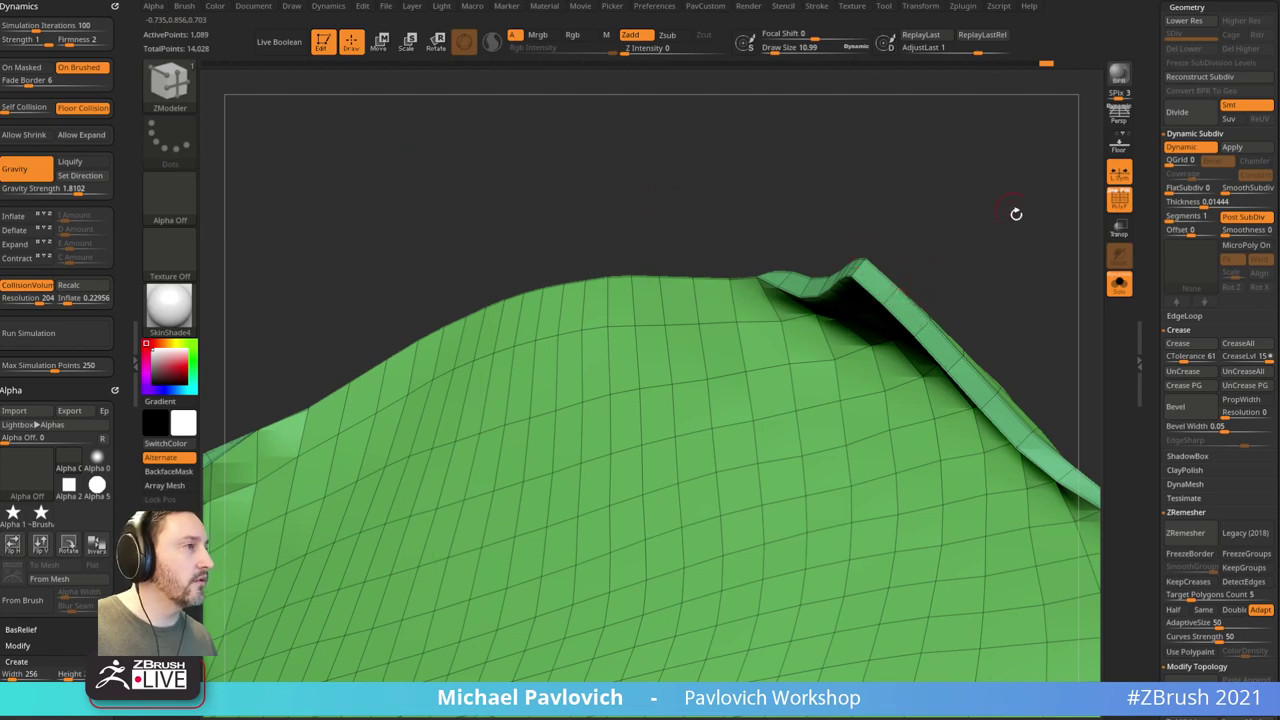
Step: Apply the cheese's Dynamic Subdiv thickness as real geometry, and set the remaining dynamic thickness to 0 with Dynamic Subdiv off
drag(1016, 214, 1154, 302)
scroll(1177, 263, down, 1)
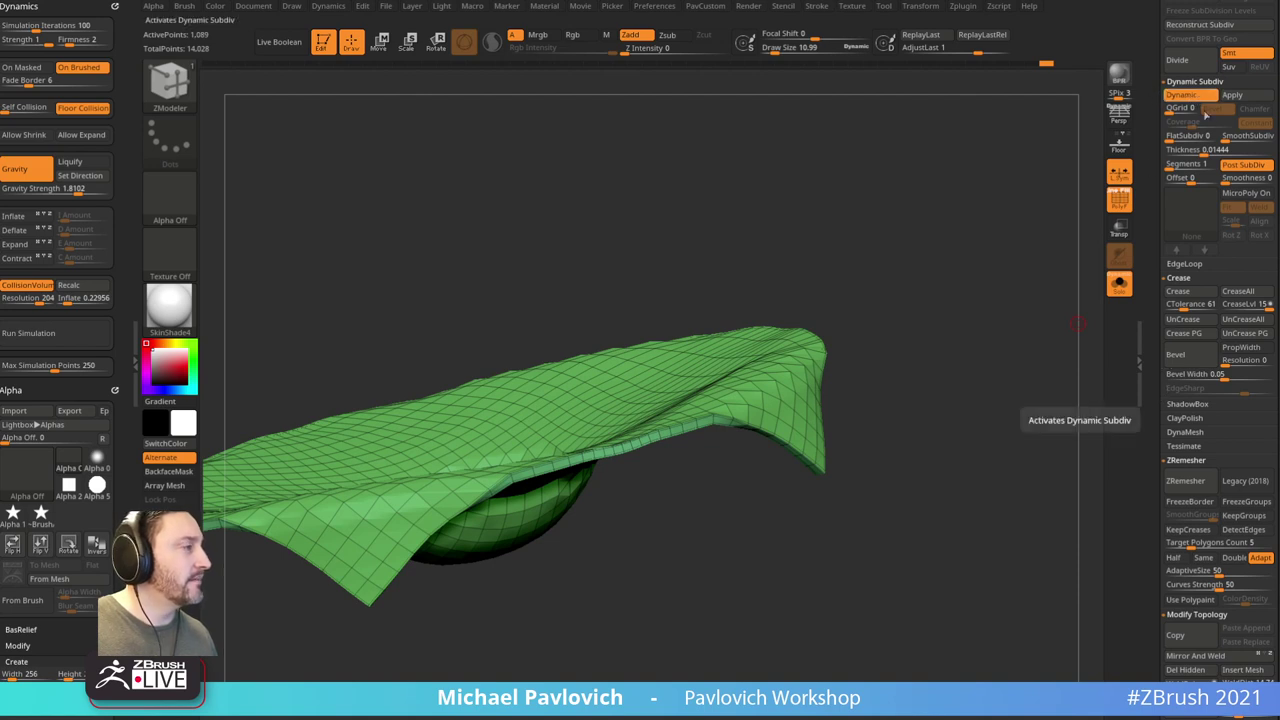
click(1200, 149)
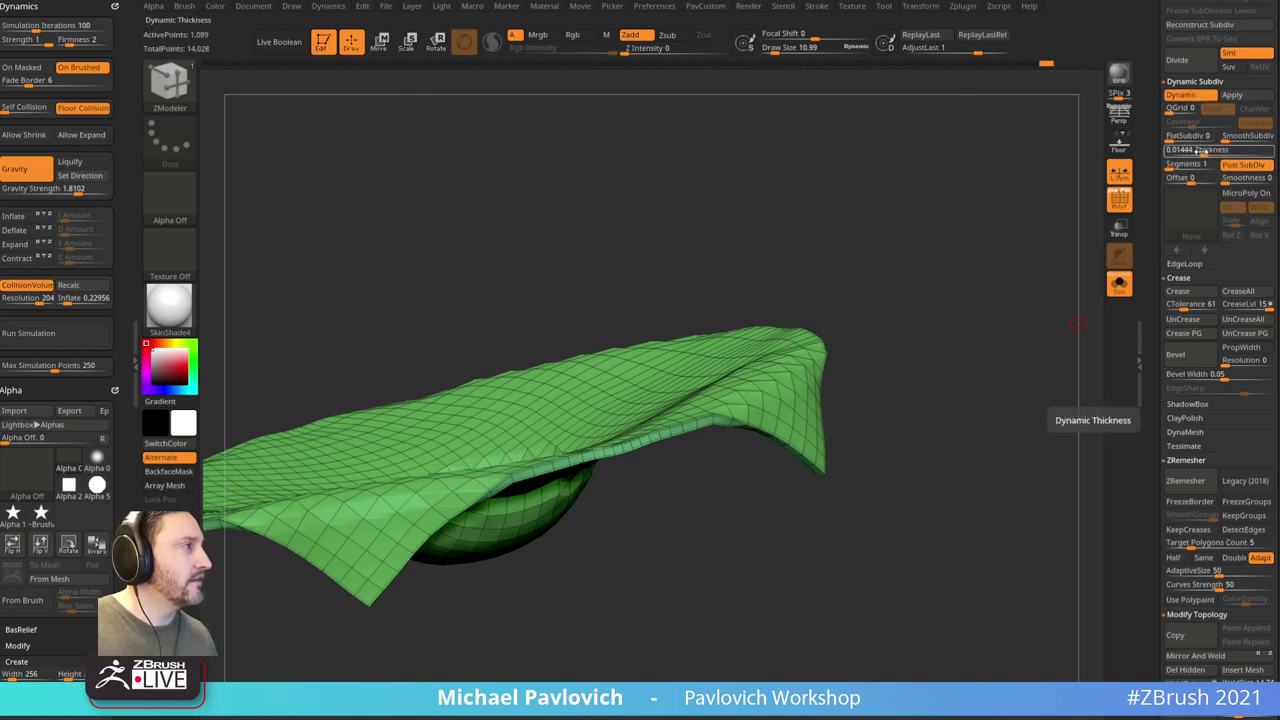
click(1232, 95)
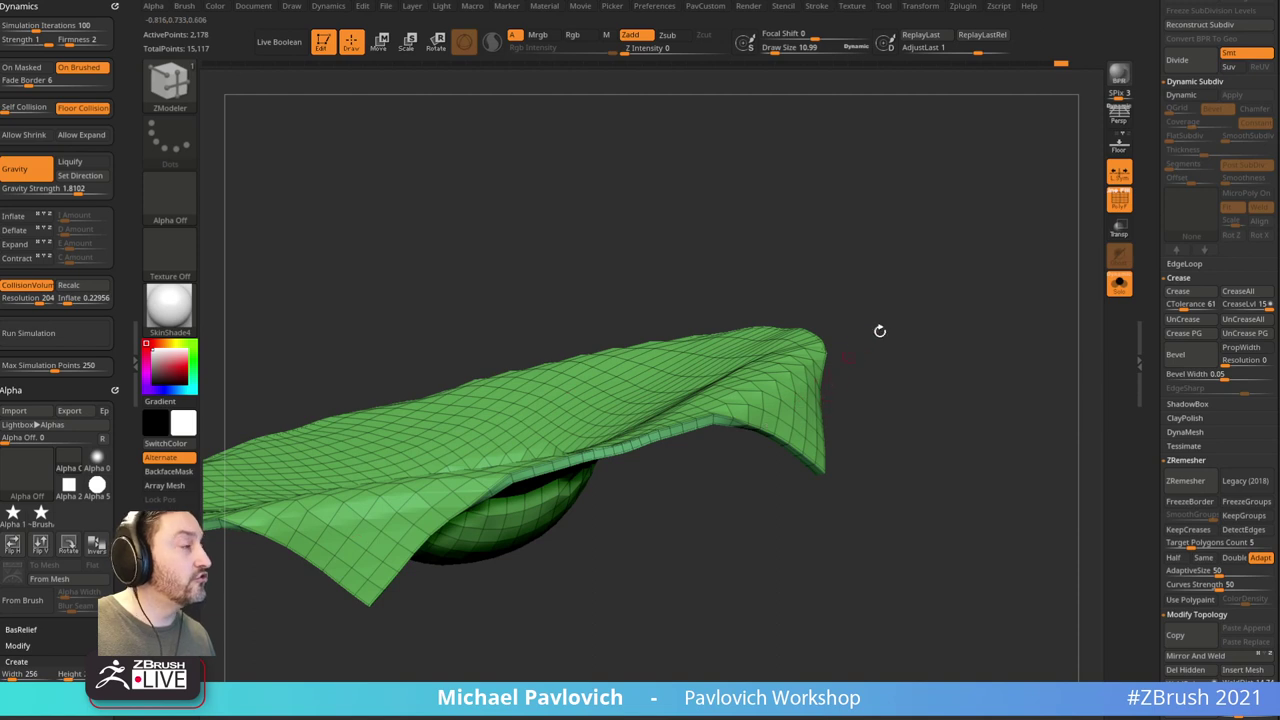
click(1186, 95)
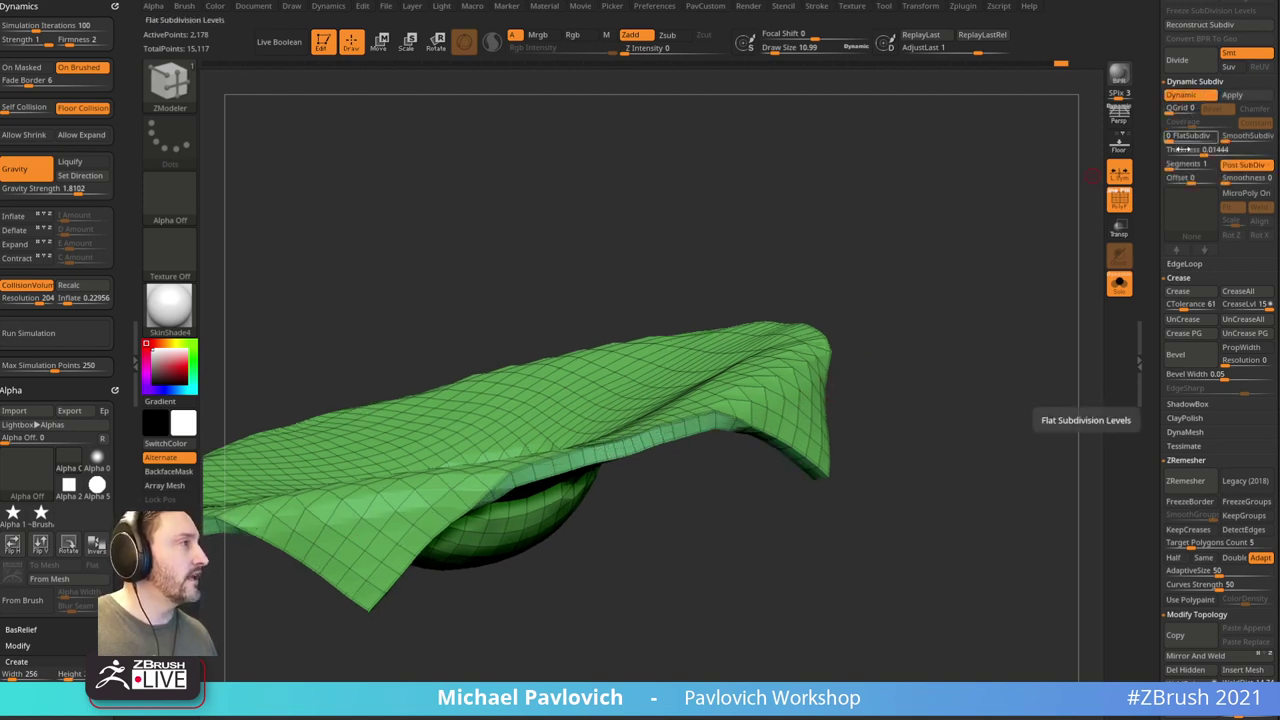
drag(1163, 159, 1150, 159)
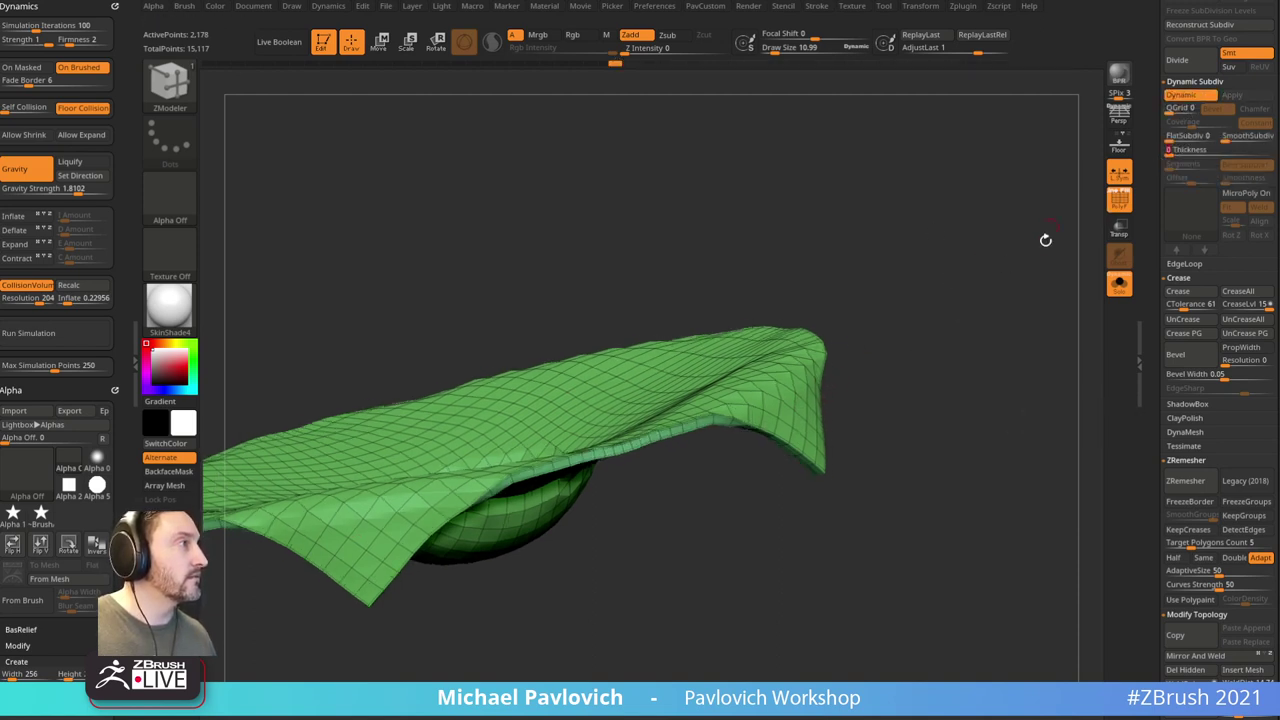
key(shift+d)
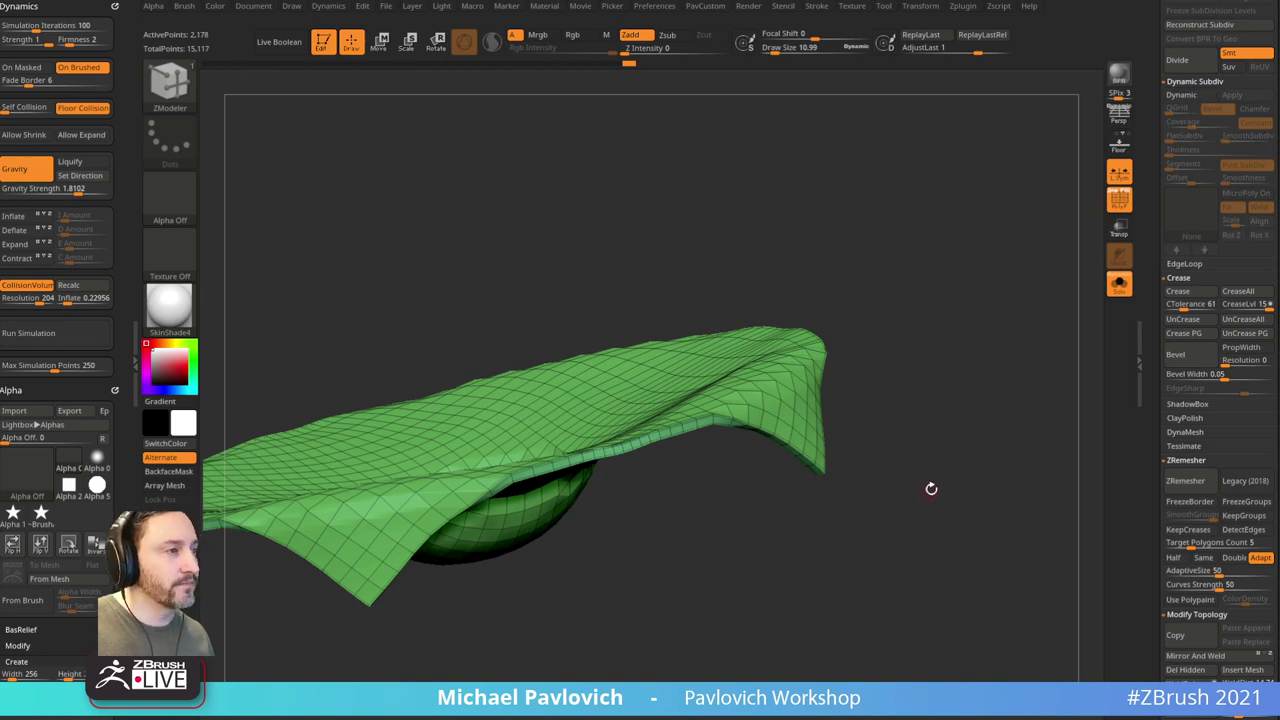
Step: Examine the thickened cheese from above and below, and open the Deformation settings
drag(935, 476, 1003, 351)
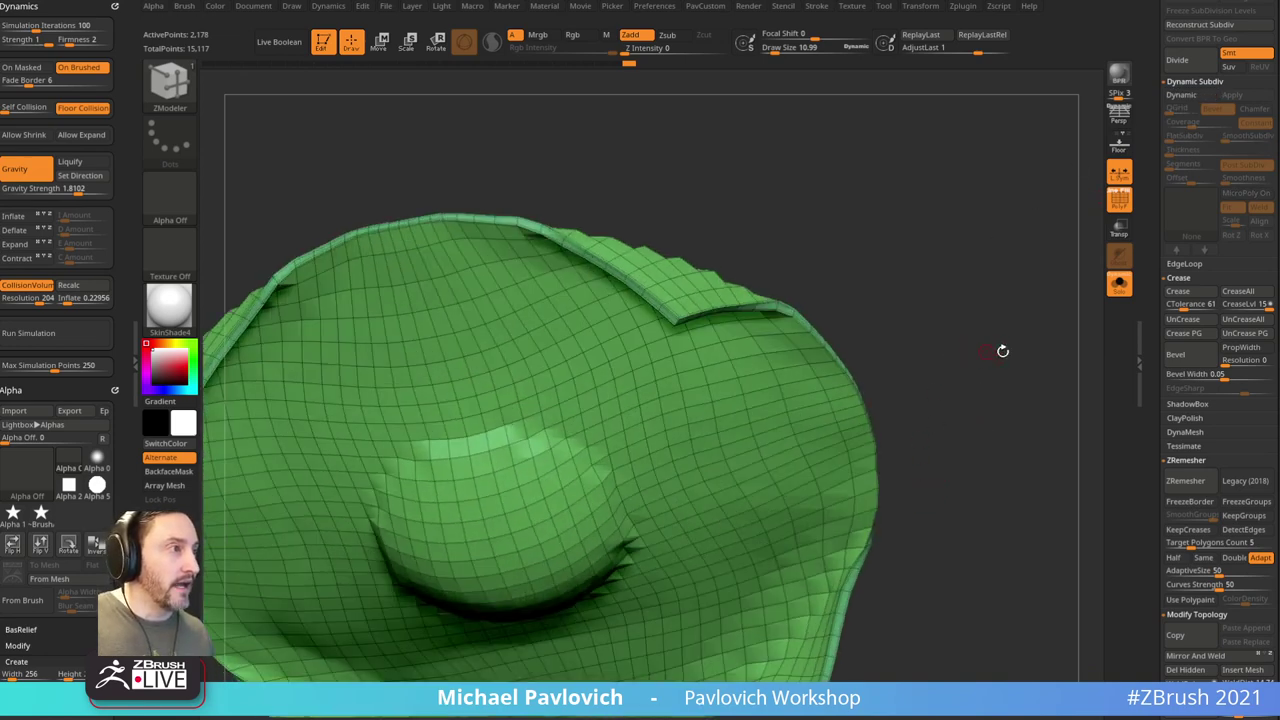
drag(1019, 291, 660, 200)
drag(940, 180, 1018, 312)
drag(1158, 350, 1153, 178)
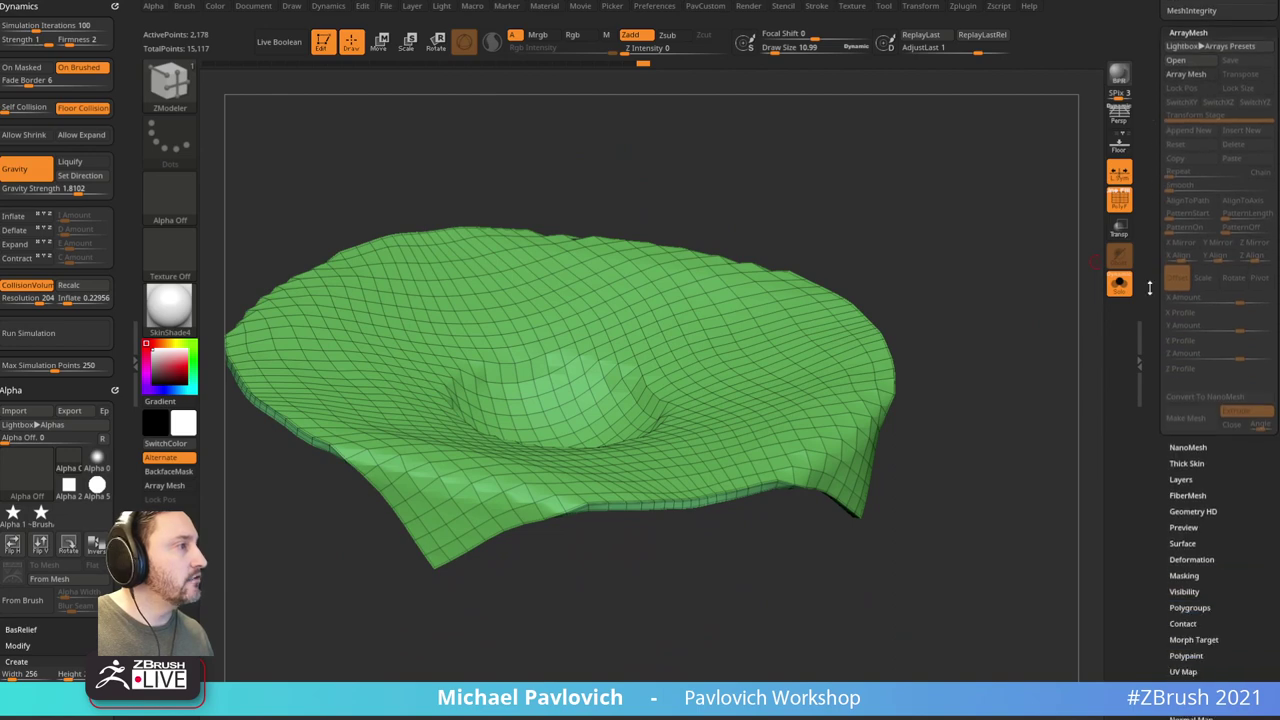
click(1191, 559)
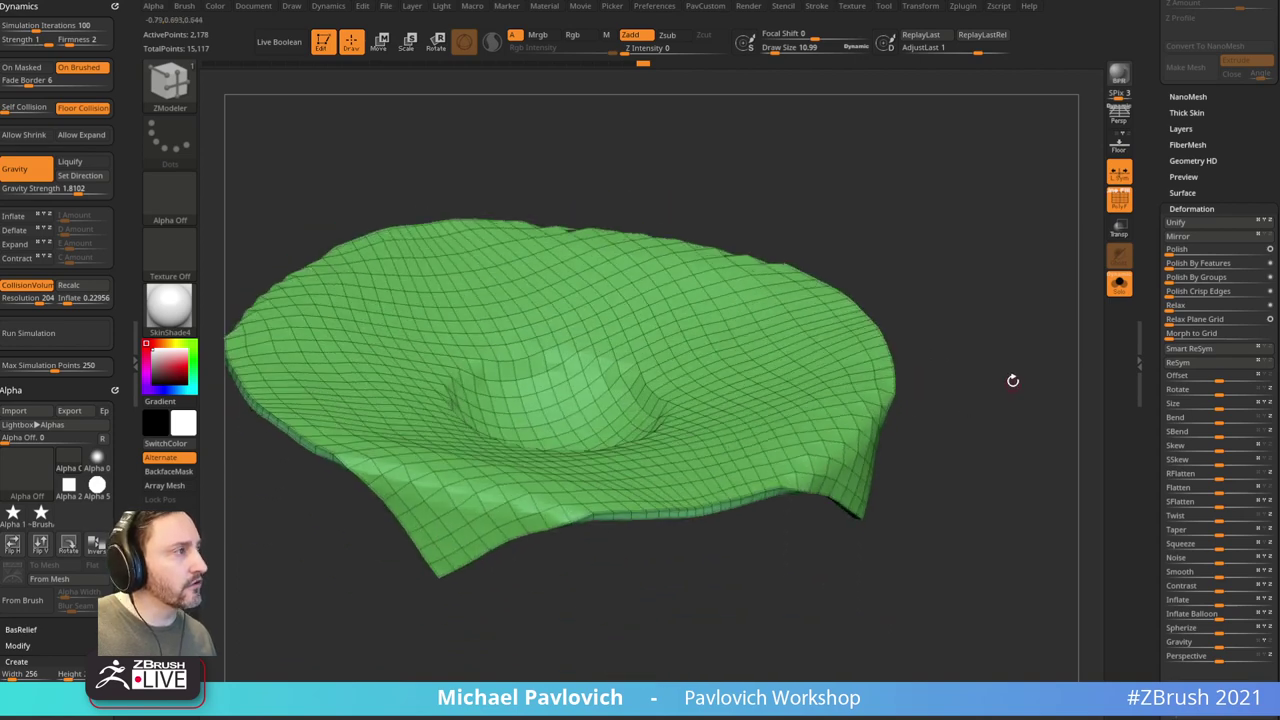
Step: Show the whole burger structure again and smooth the cheese with Polish By Features
drag(1012, 380, 1026, 361)
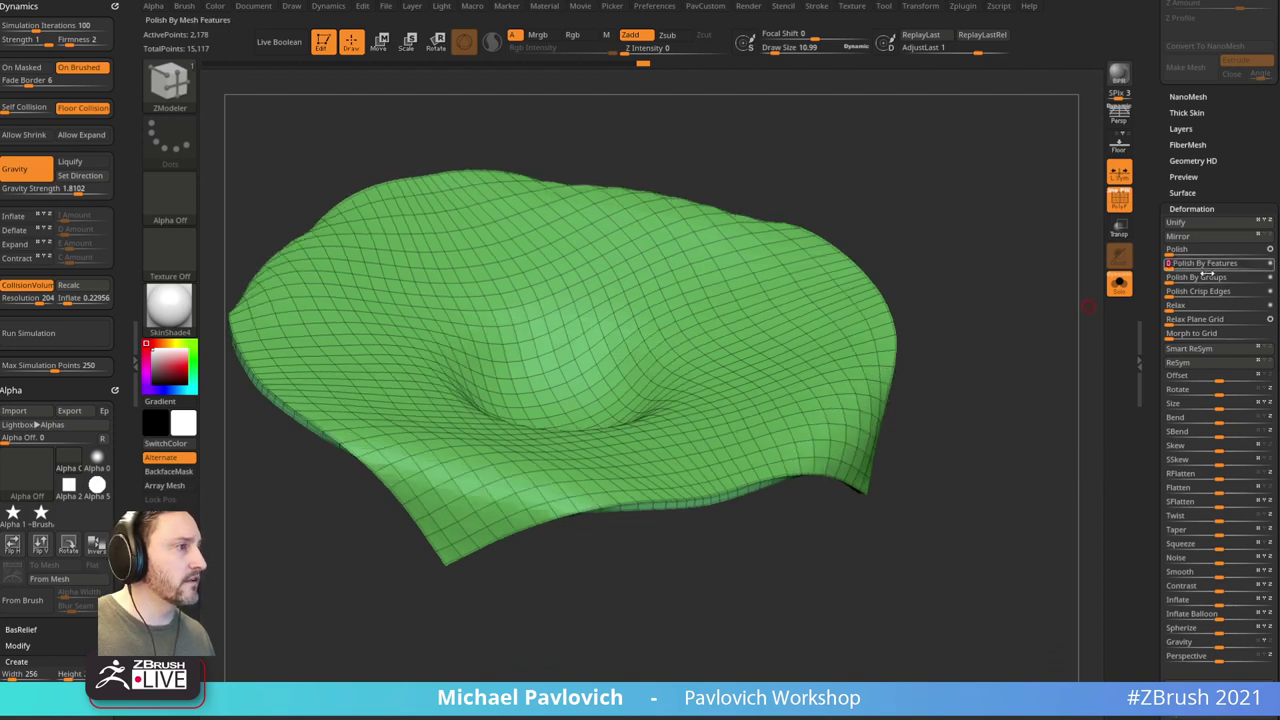
drag(1037, 420, 1027, 351)
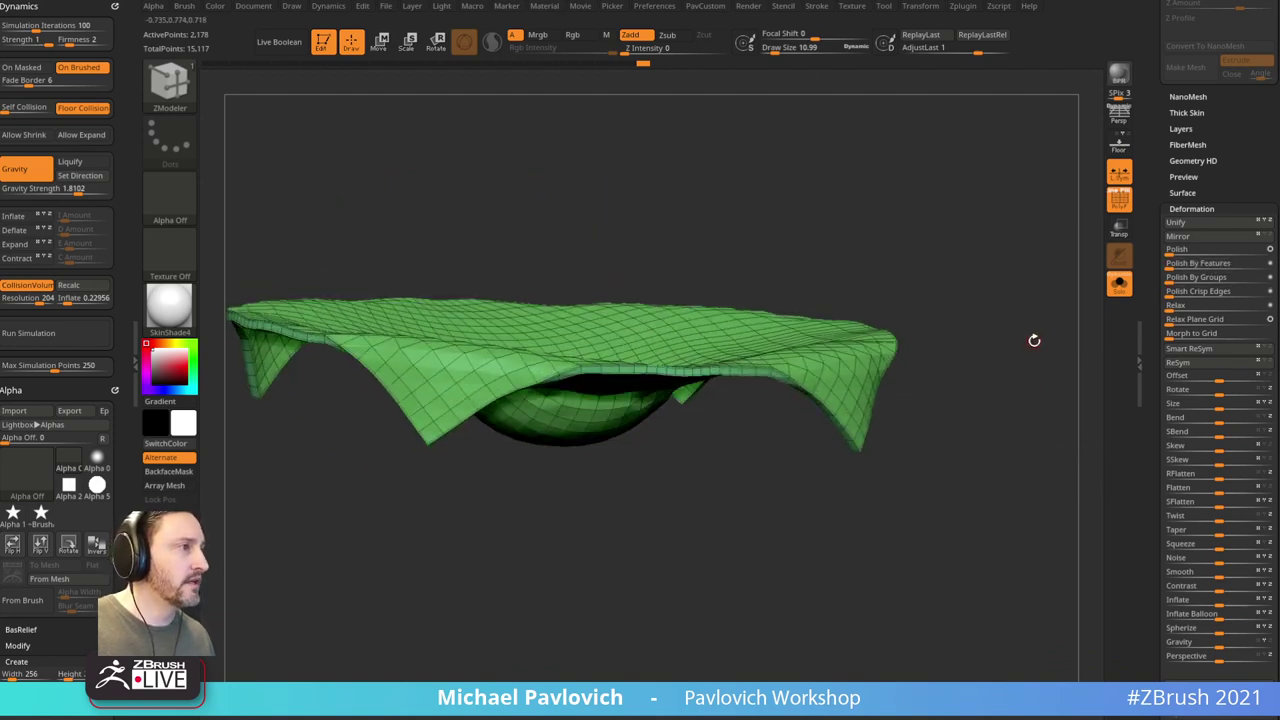
click(1119, 285)
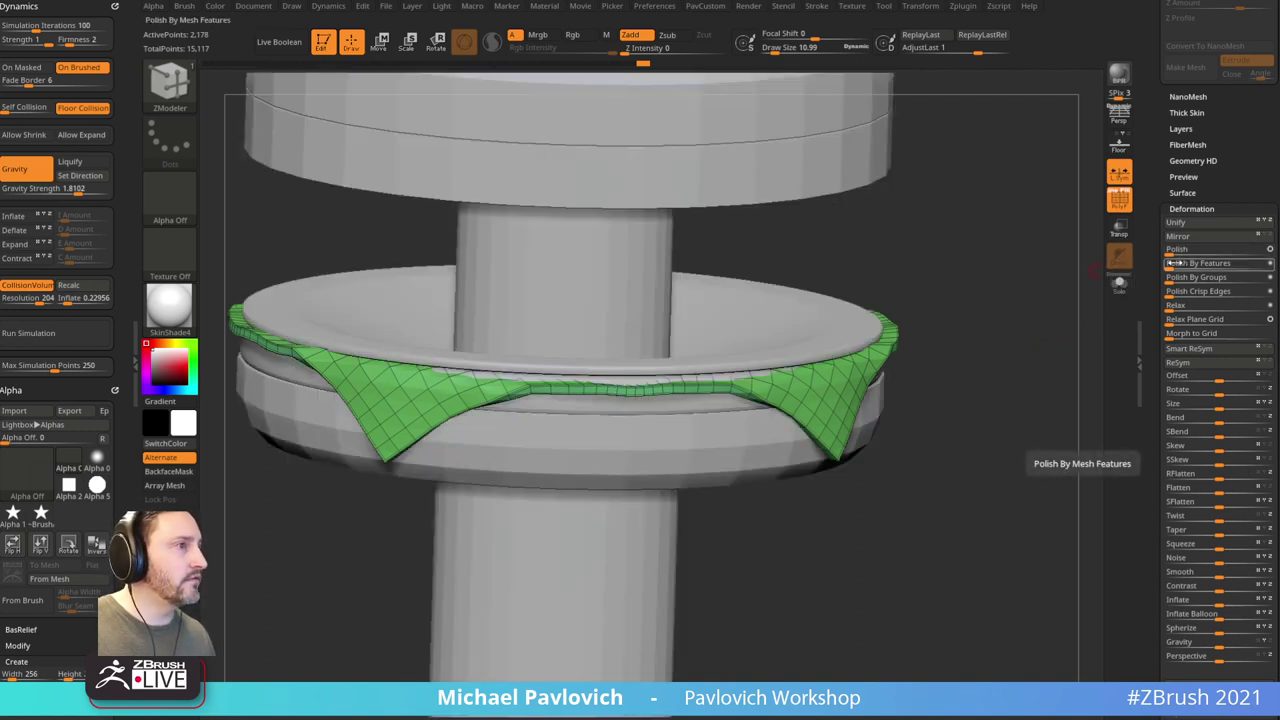
click(1176, 263)
click(1178, 262)
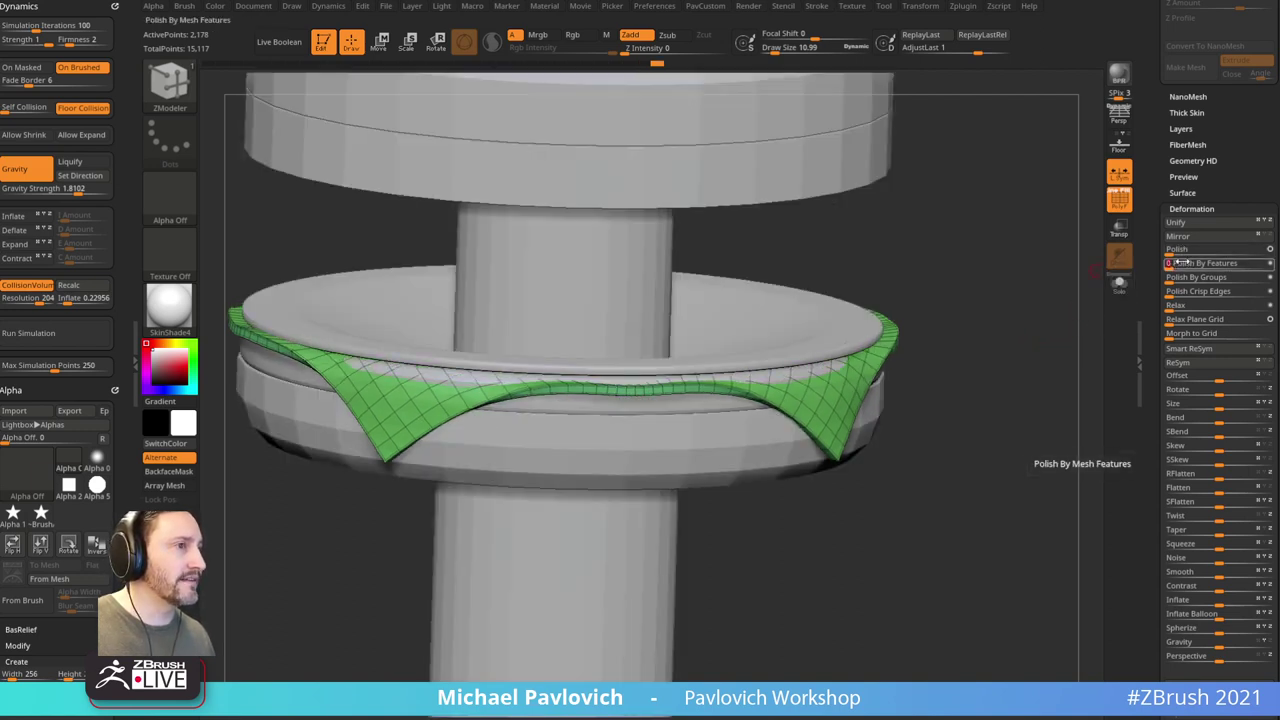
Step: Raise the cheese edge between the front corners with the Move brush at a draw size of about 150
shift+drag(1034, 328, 1034, 309)
alt+drag(977, 260, 1060, 289)
key(s)
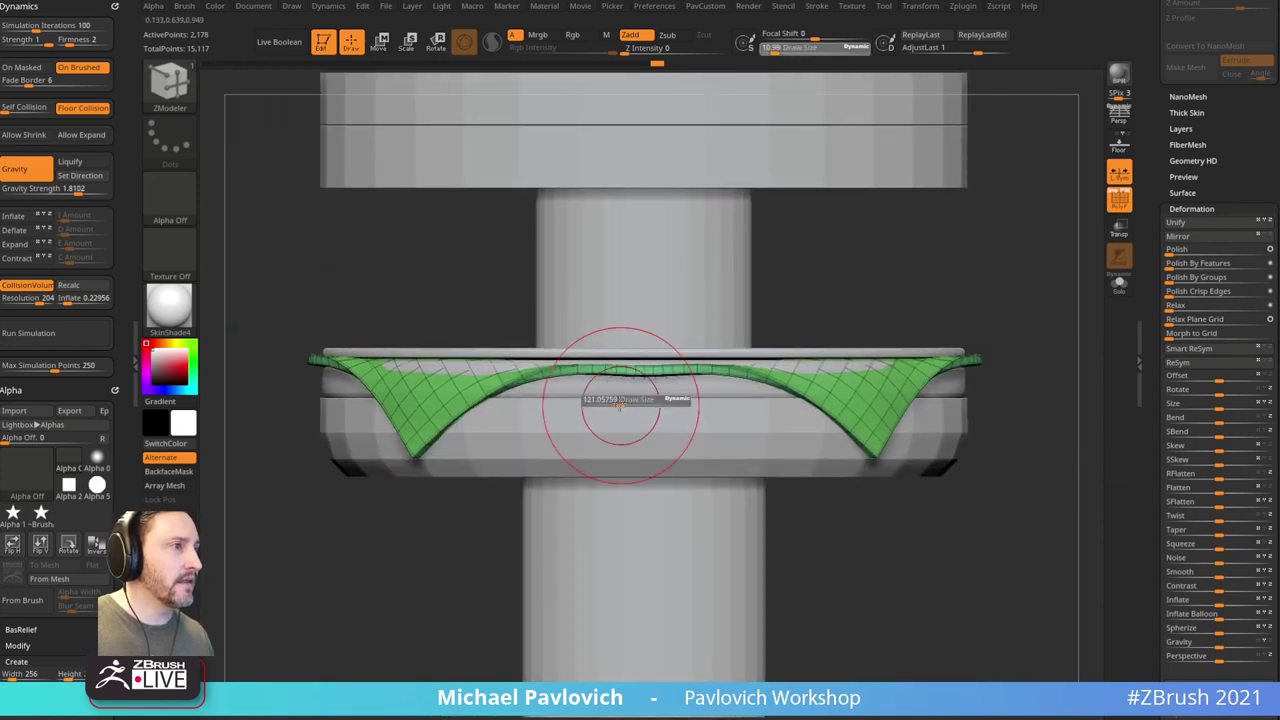
key(b)
key(m)
key(v)
drag(620, 405, 640, 361)
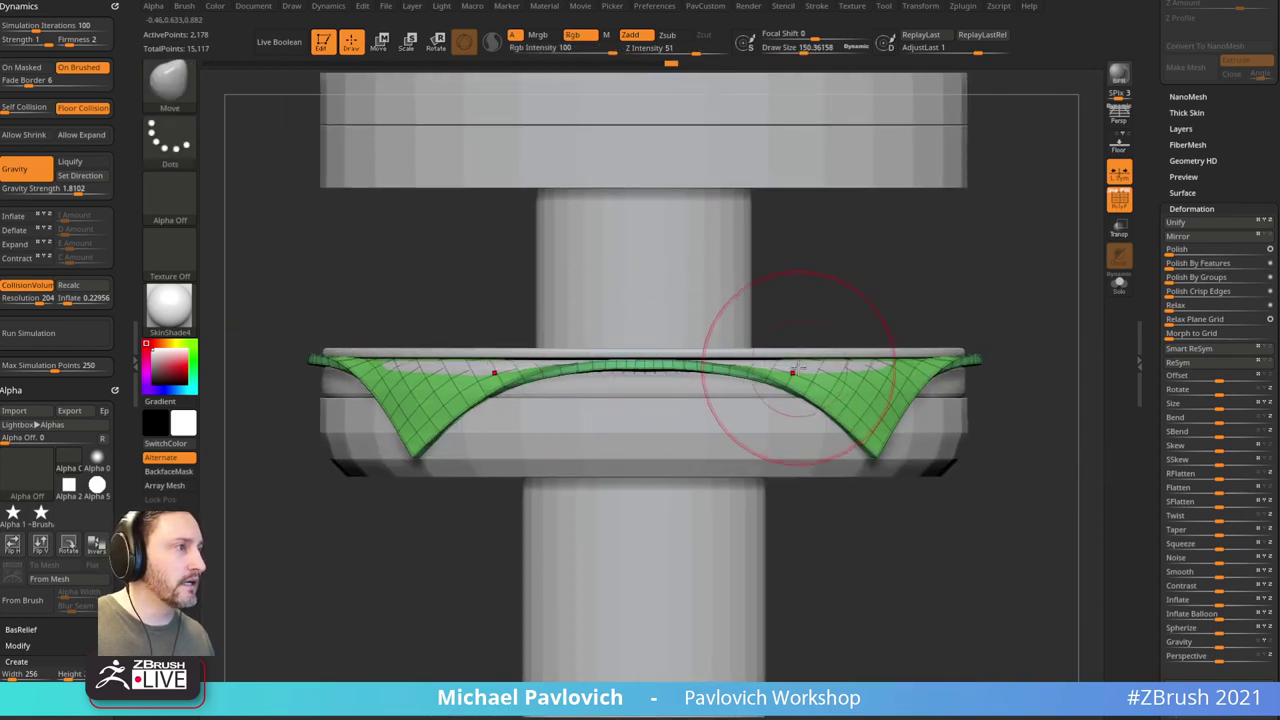
drag(796, 371, 800, 362)
drag(955, 272, 1003, 335)
mouse_move(889, 335)
mouse_down()
mouse_move(903, 320)
mouse_move(851, 363)
mouse_move(874, 340)
mouse_move(846, 324)
mouse_up()
Step: Switch to the Standard brush and delete the PM3D_Cylinder3D_3 subtool beneath the cheese
key(b)
key(s)
key(t)
scroll(1150, 312, up, 10)
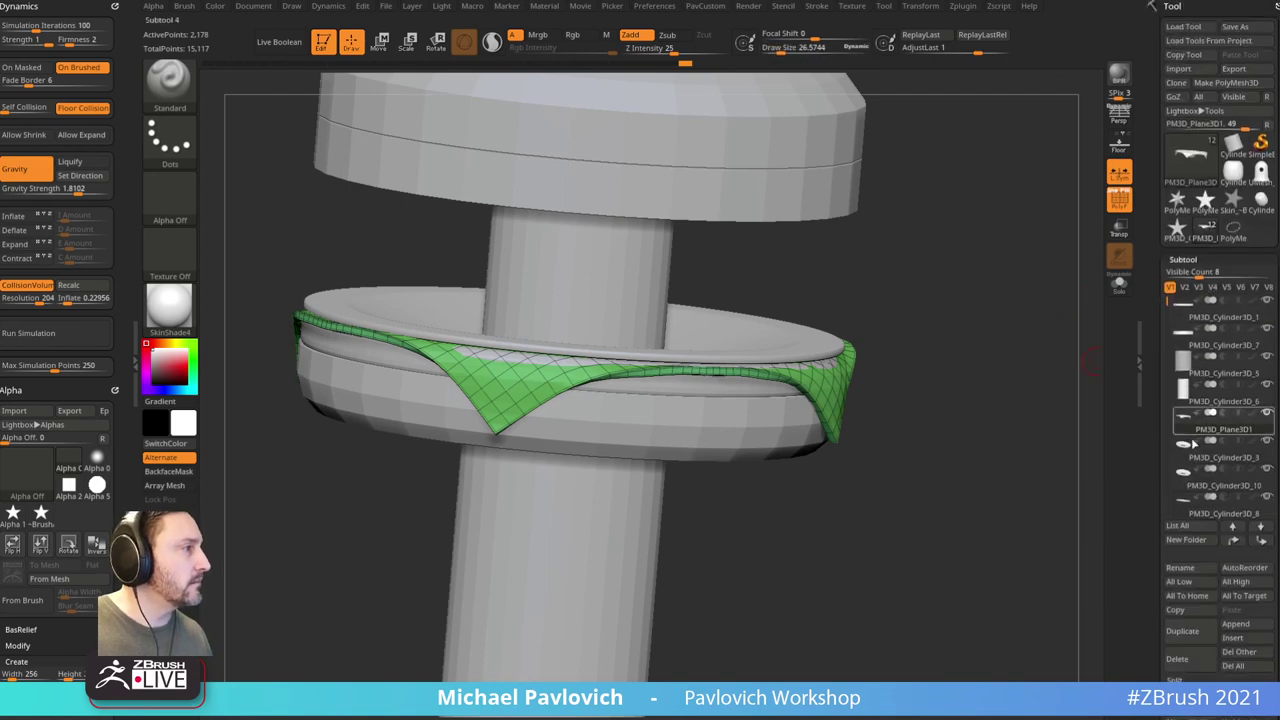
click(1211, 459)
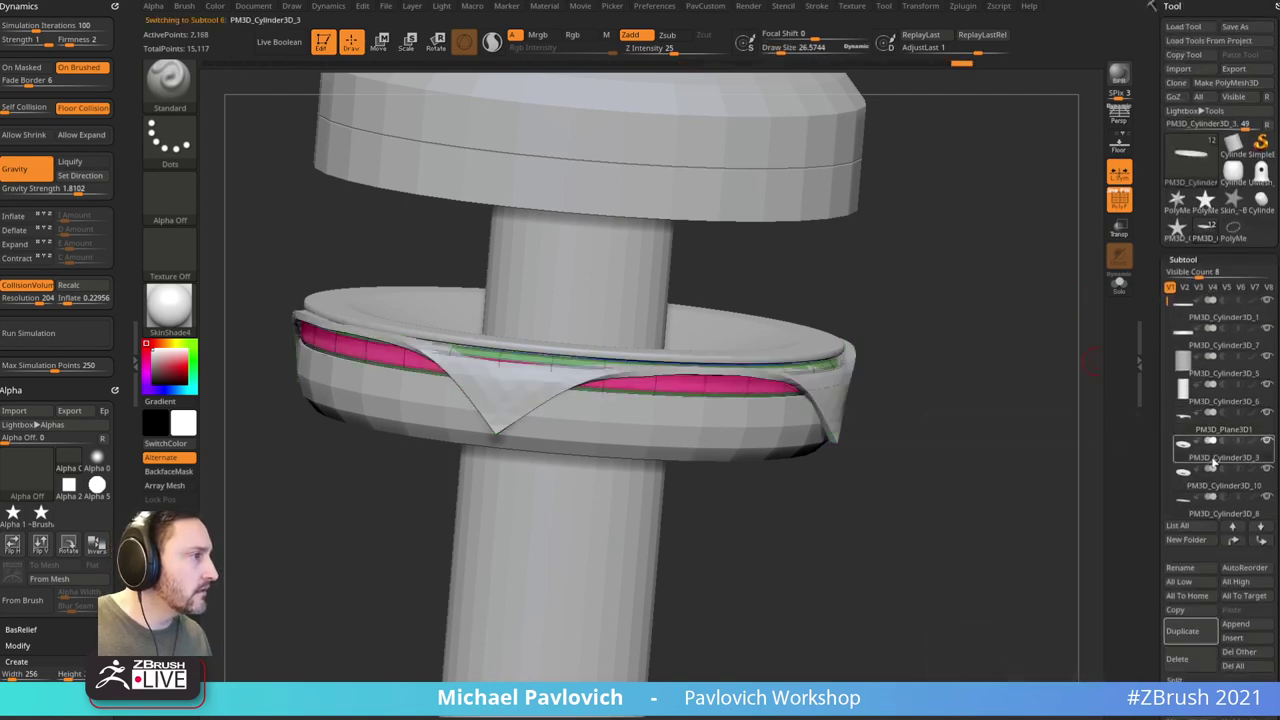
key(2)
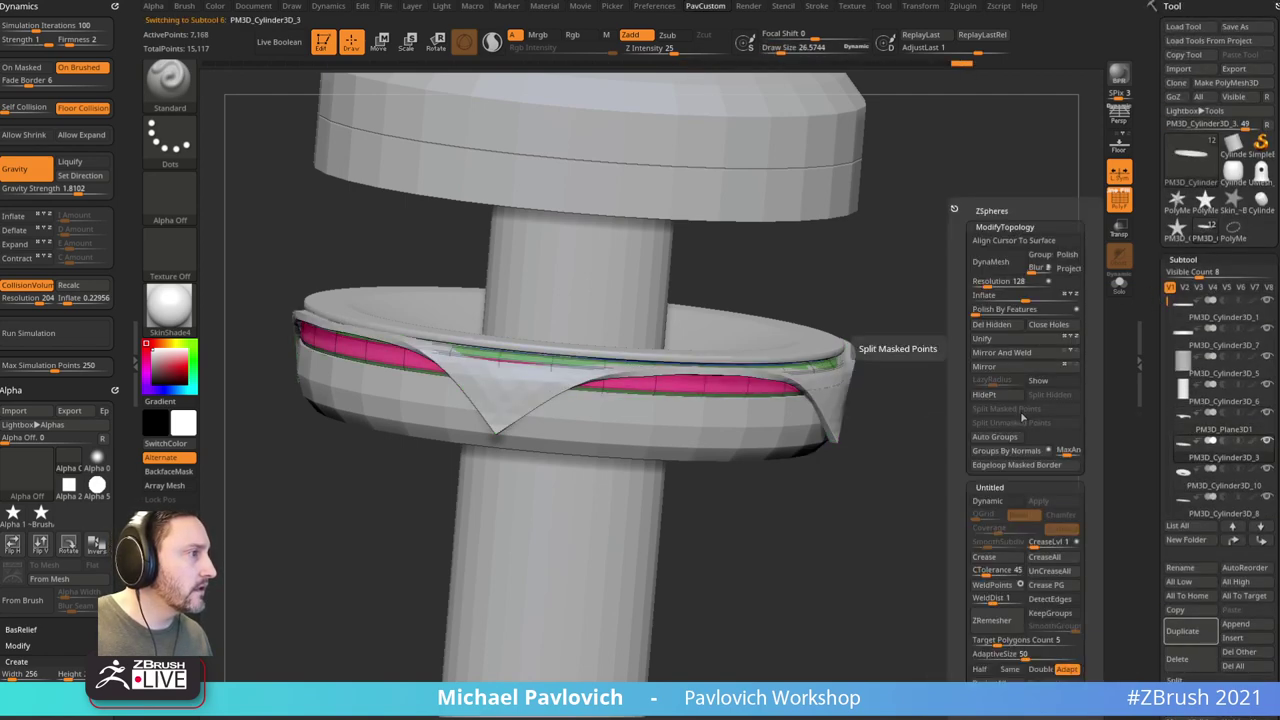
click(1195, 486)
click(1209, 457)
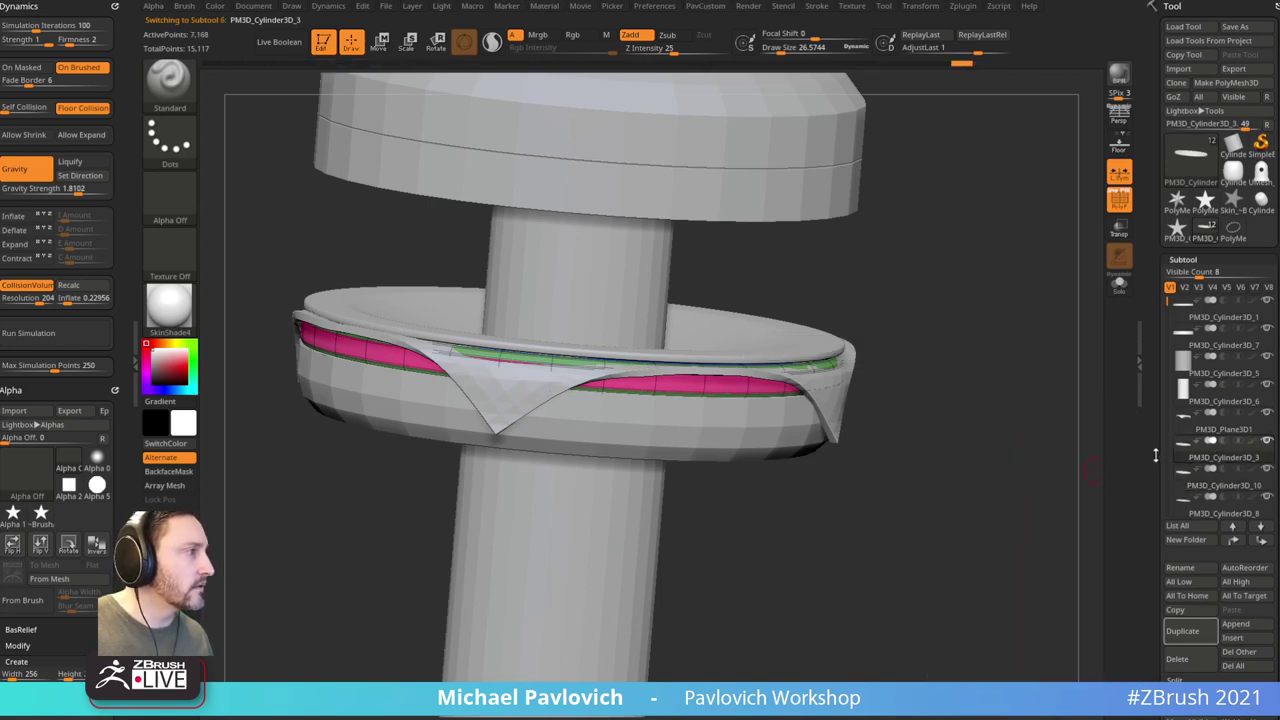
drag(1155, 454, 1157, 327)
click(1187, 532)
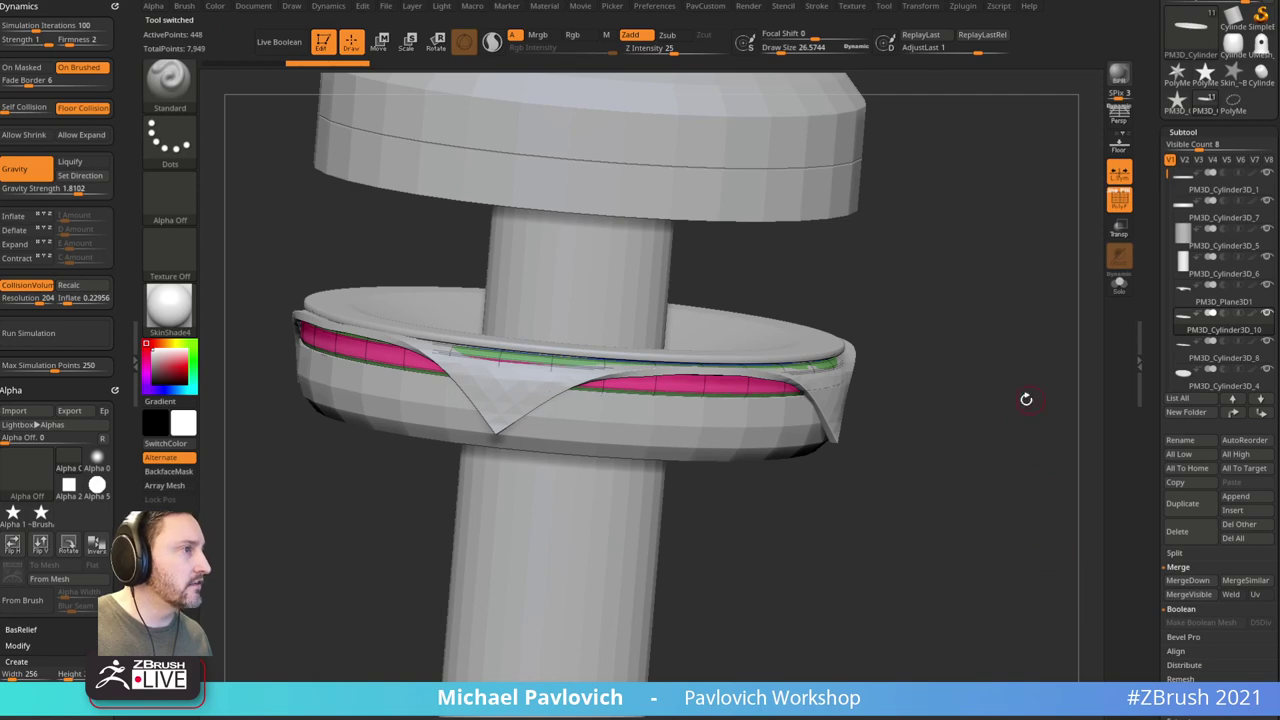
Step: Select the cheese subtool PM3D_Plane3D1 and adjust its edge with the Move brush at a draw size of about 112 to 126
shift+drag(1003, 349, 930, 361)
alt+click(890, 381)
key(b)
key(m)
key(v)
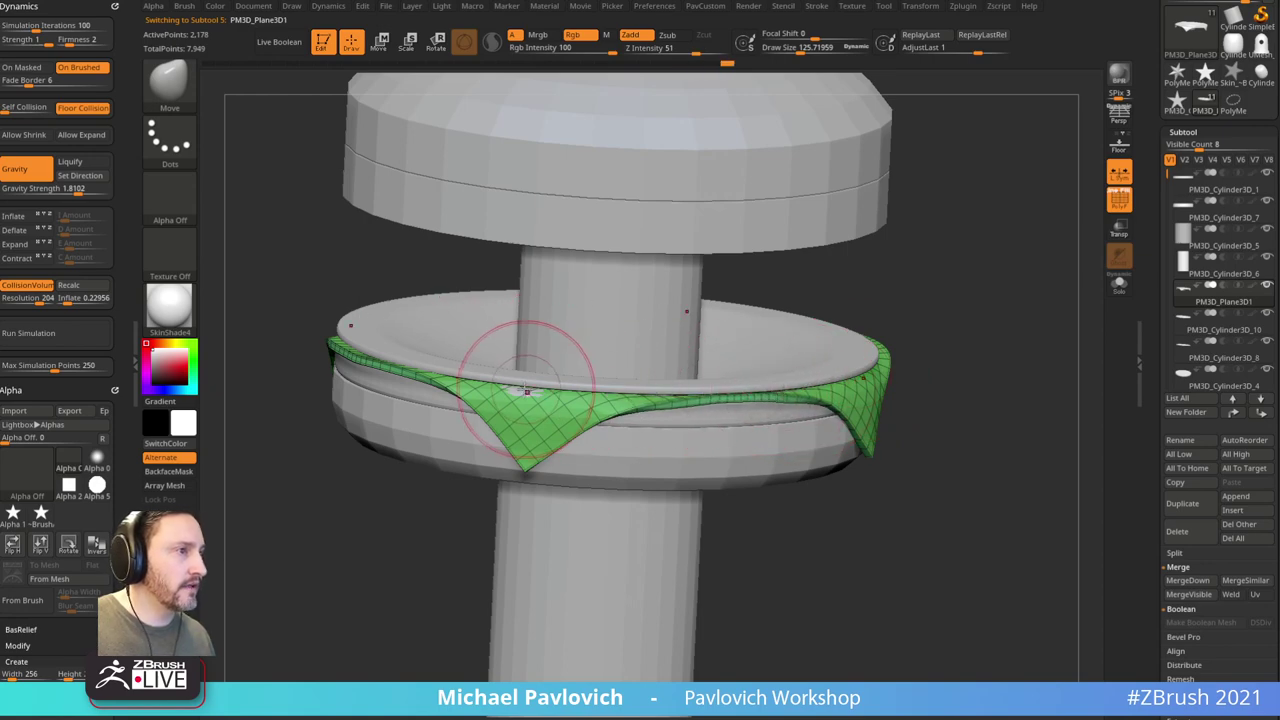
mouse_move(950, 368)
mouse_down()
mouse_move(980, 366)
mouse_move(830, 380)
mouse_up()
drag(642, 380, 637, 384)
key(space)
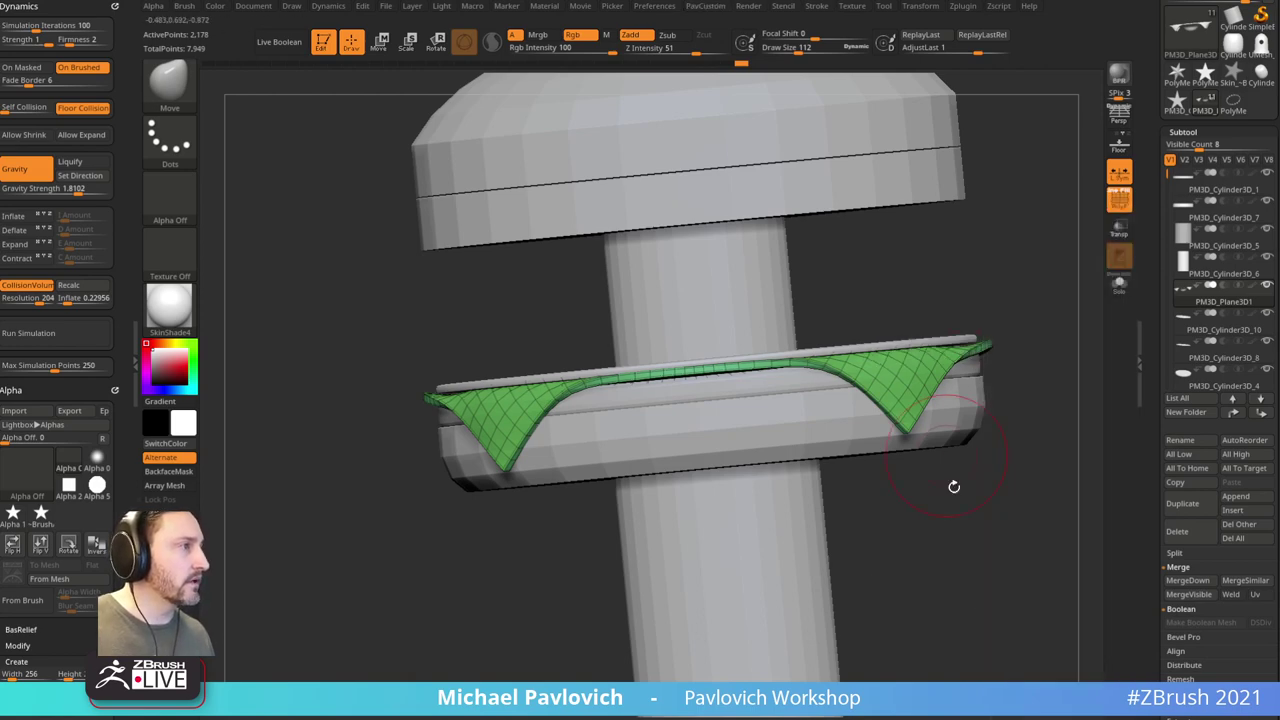
Step: Fit the cheese's outer side edges around the patty from the front with the Move brush at a draw size of about 219
mouse_move(957, 486)
mouse_down()
mouse_move(1120, 491)
mouse_move(1111, 526)
mouse_move(1033, 532)
mouse_move(1037, 511)
mouse_up()
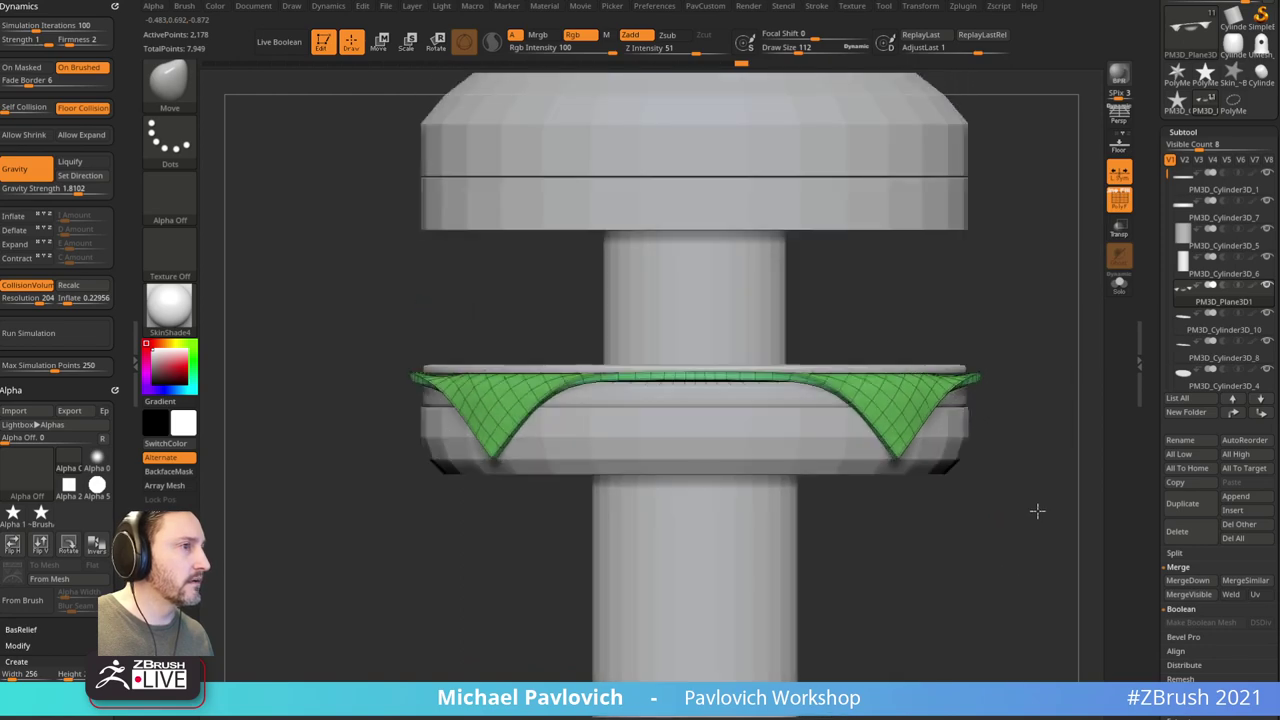
key(s)
drag(427, 393, 449, 377)
drag(932, 314, 1026, 332)
alt+drag(800, 337, 966, 365)
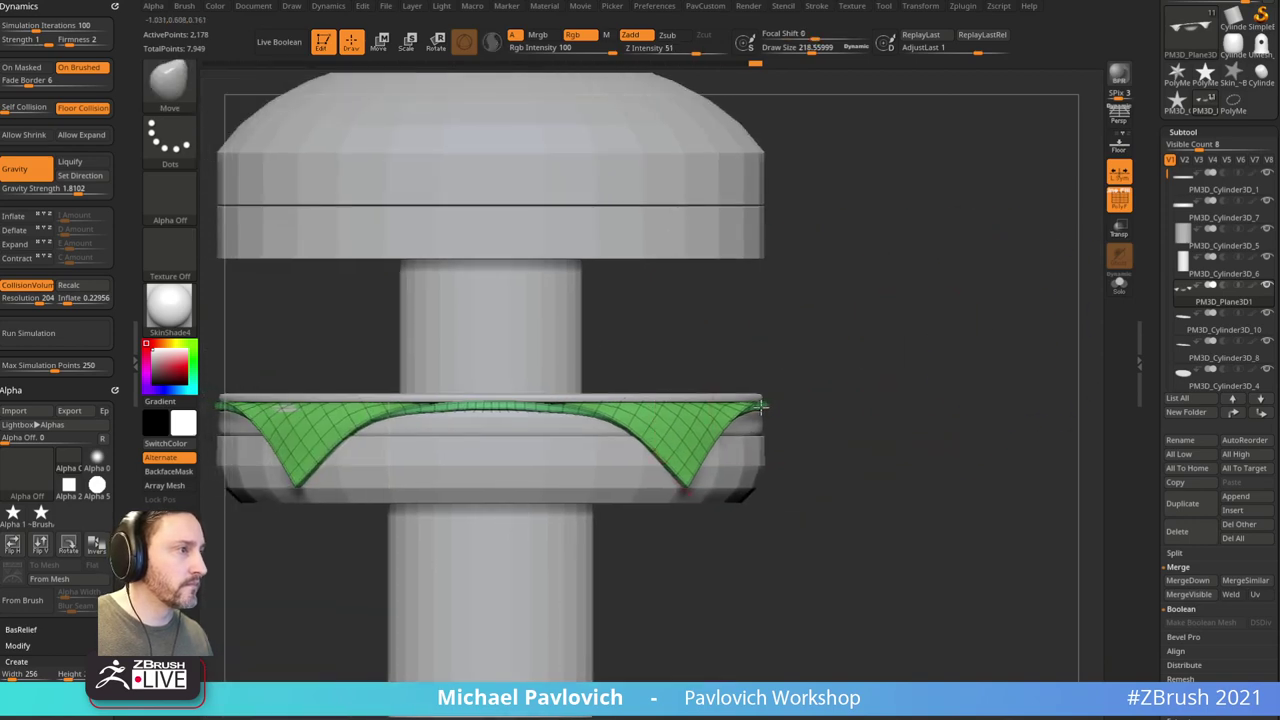
drag(825, 352, 815, 401)
drag(822, 350, 795, 355)
Step: Refine the cheese's corners against the patty with the Move brush at a draw size of about 183
drag(791, 303, 912, 295)
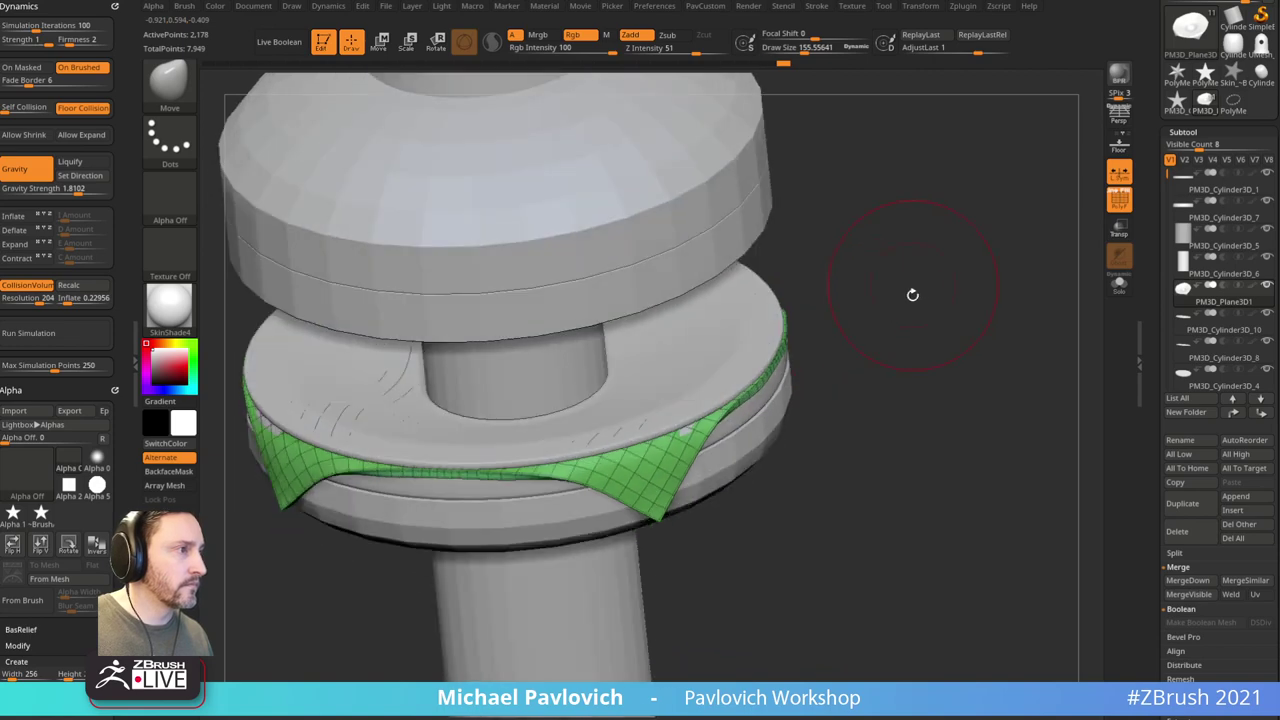
key(2)
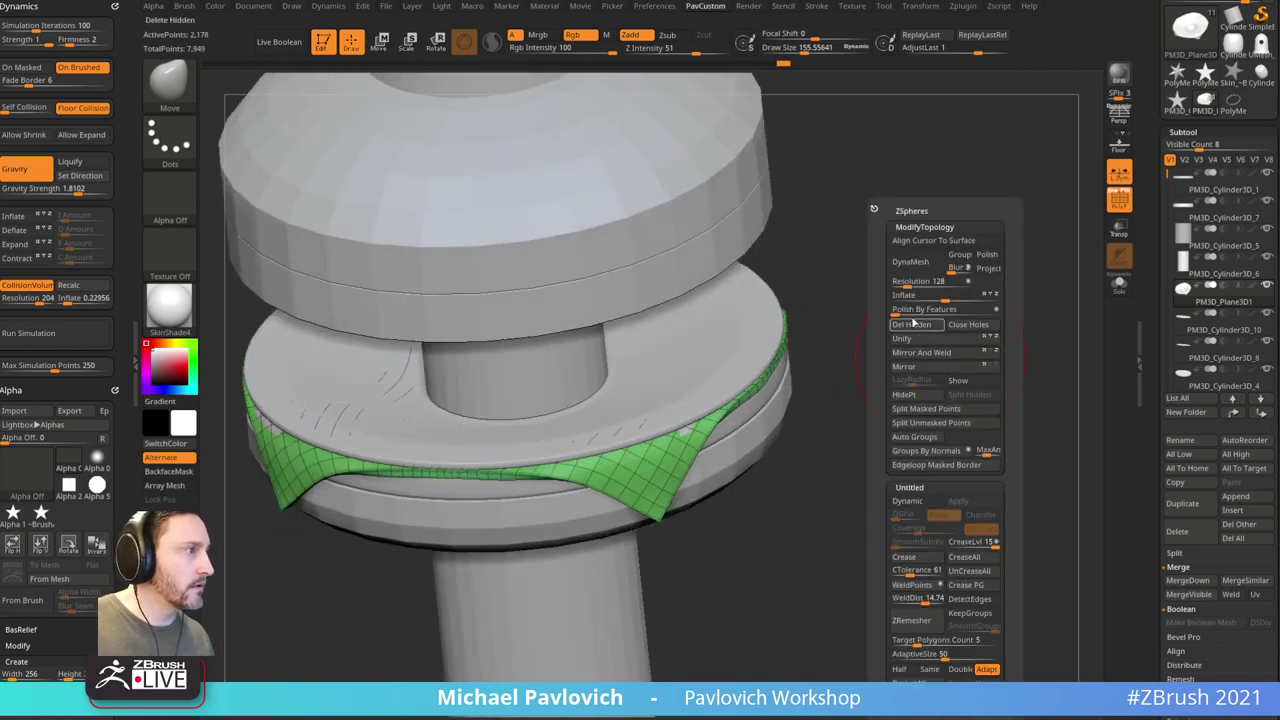
drag(854, 374, 806, 371)
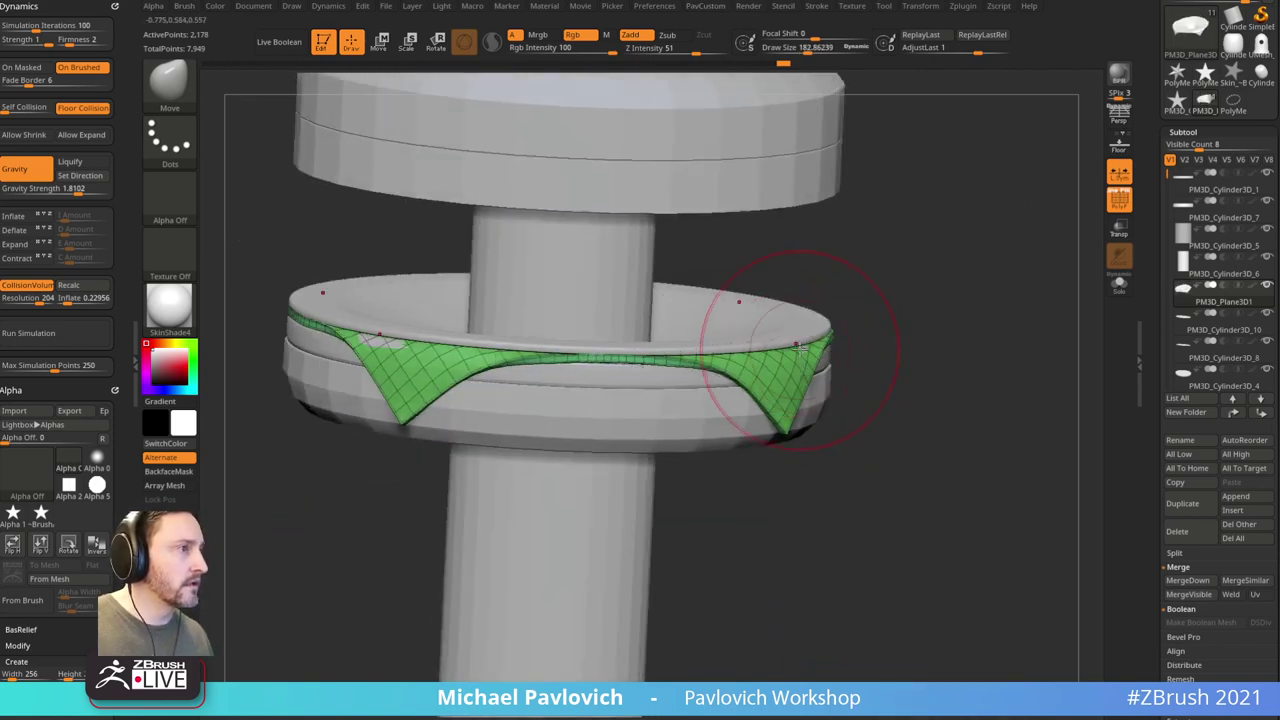
drag(357, 429, 657, 400)
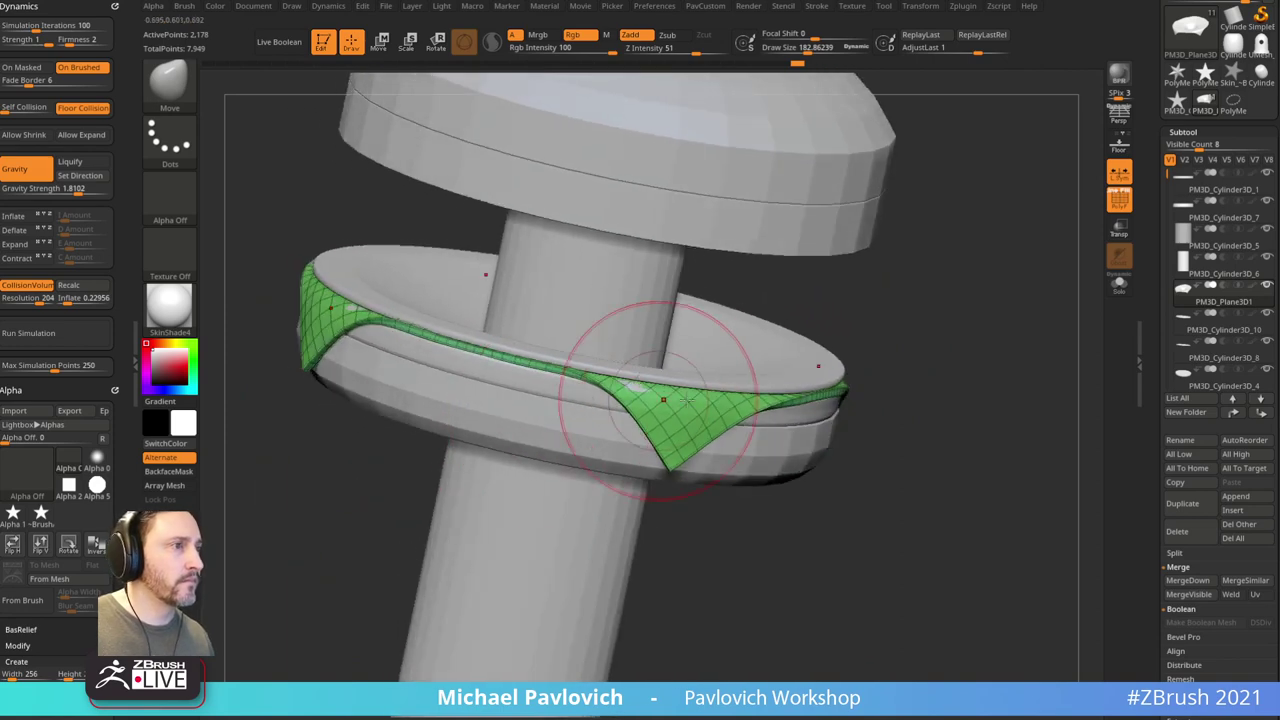
mouse_move(885, 340)
mouse_down()
mouse_move(1037, 331)
mouse_move(1003, 327)
mouse_up()
key(s)
mouse_move(921, 333)
mouse_down()
mouse_move(882, 341)
mouse_move(943, 311)
mouse_up()
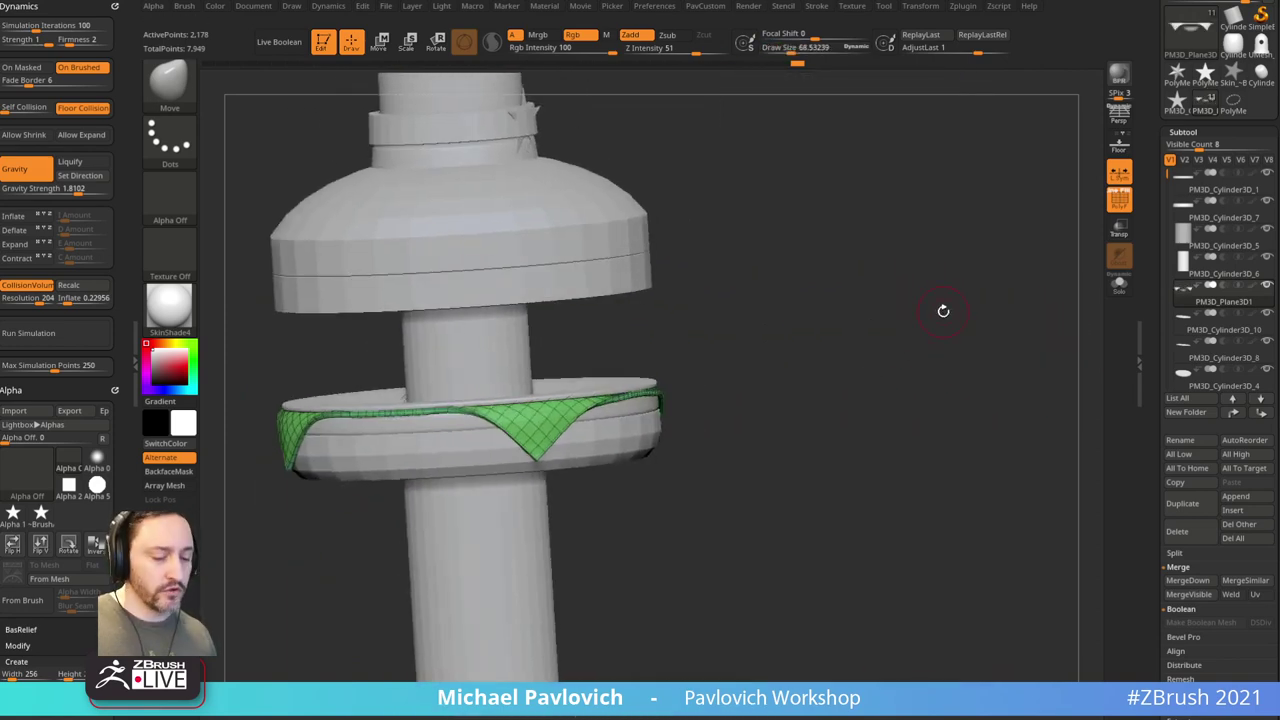
Step: Show the reference image behind the whole structure, switch to the Standard brush, and quick-save the project
key(shift+z)
key(b)
key(s)
key(t)
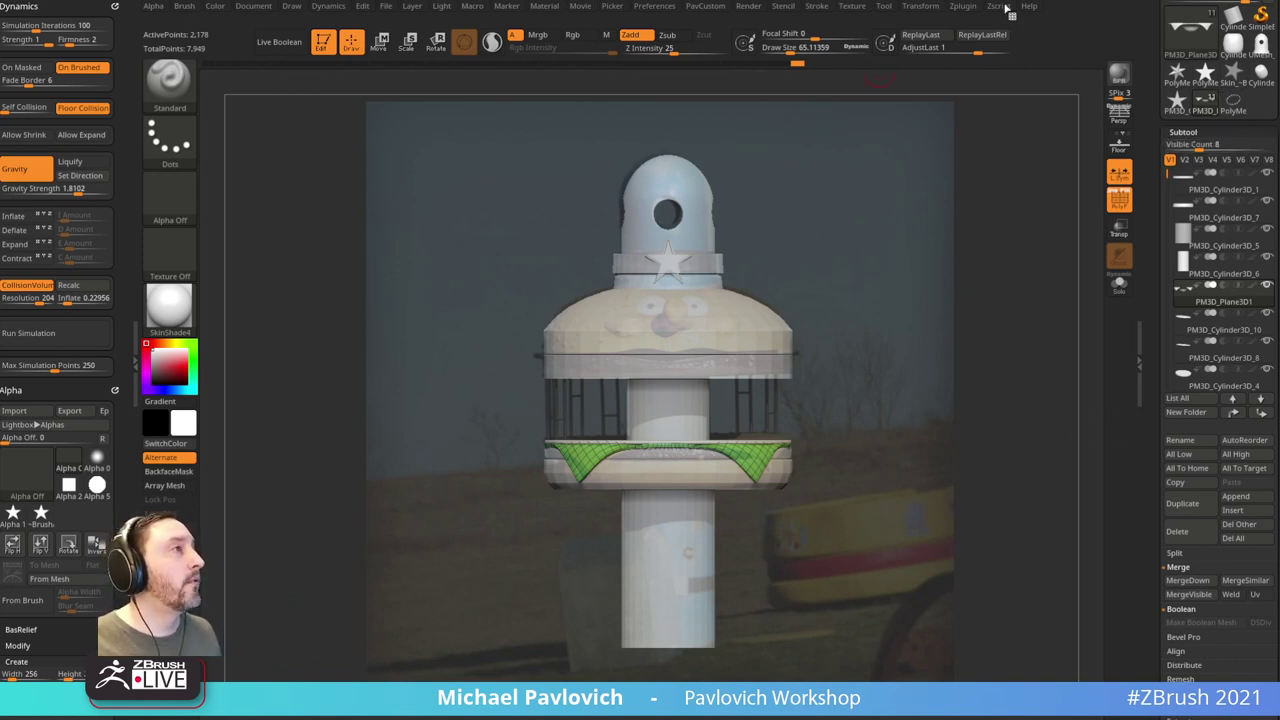
key(ctrl+s)
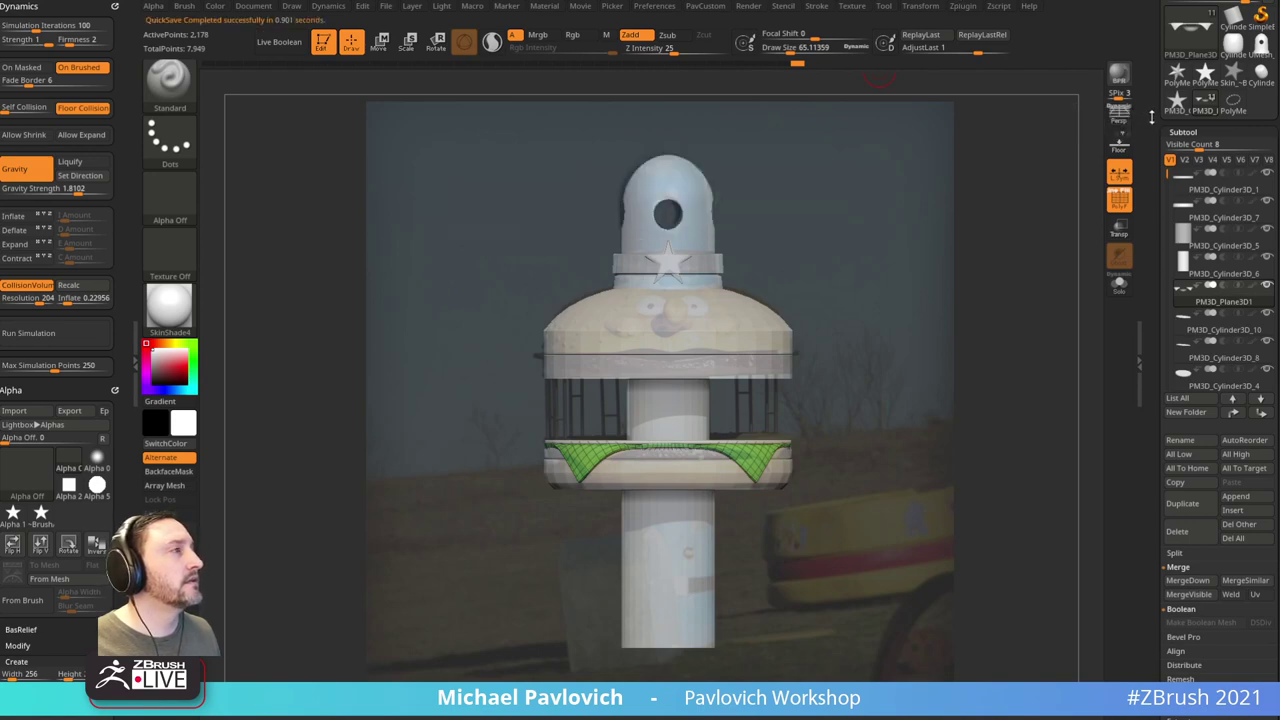
Step: Enable interface customization in the Config preferences
drag(1151, 117, 1118, 573)
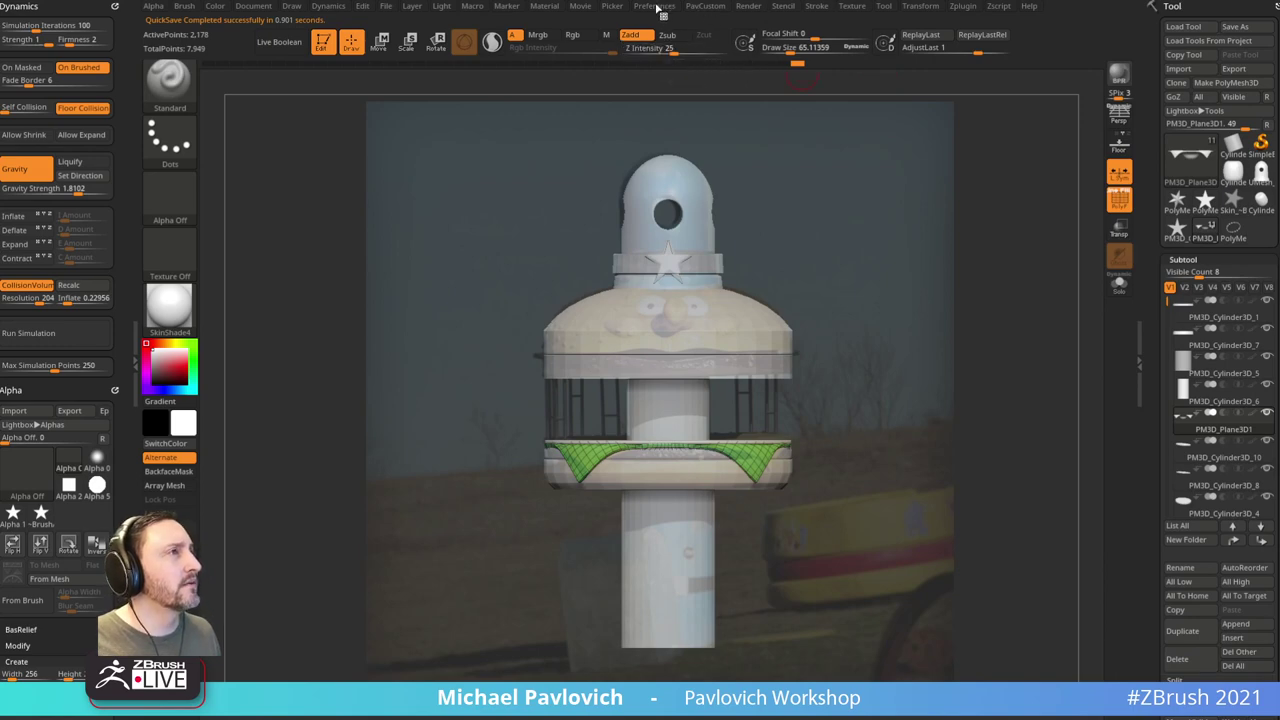
click(667, 8)
click(670, 52)
click(680, 122)
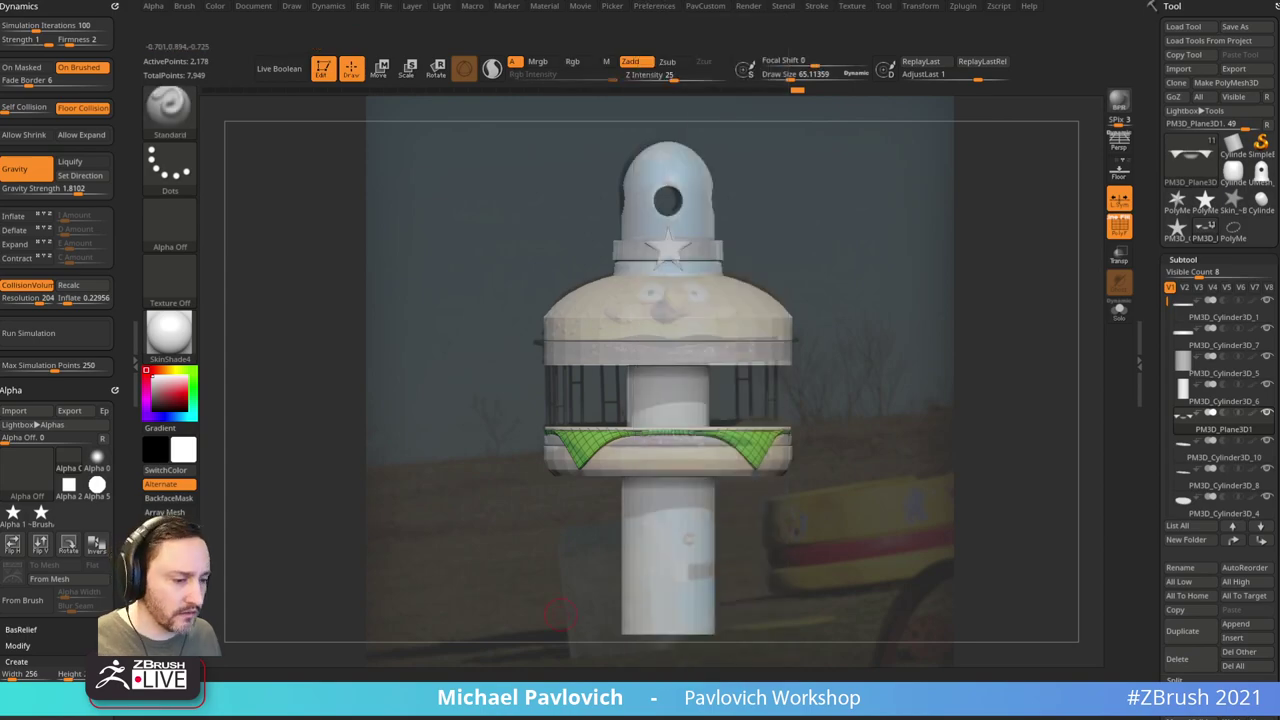
Step: Switch to the browser, search the Intro to ZBrush playlist for "custom", select the page address, and return to ZBrush
key(alt+Tab)
scroll(700, 443, down, 5)
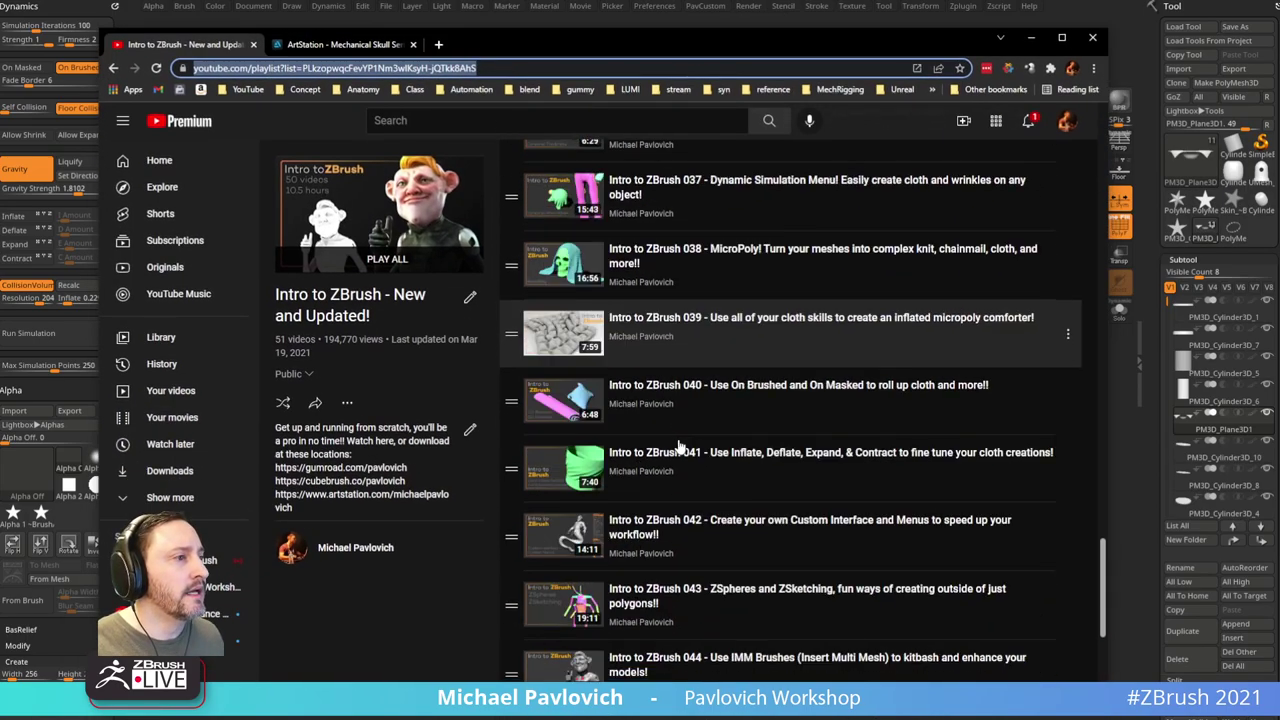
scroll(700, 443, down, 2)
scroll(702, 444, up, 12)
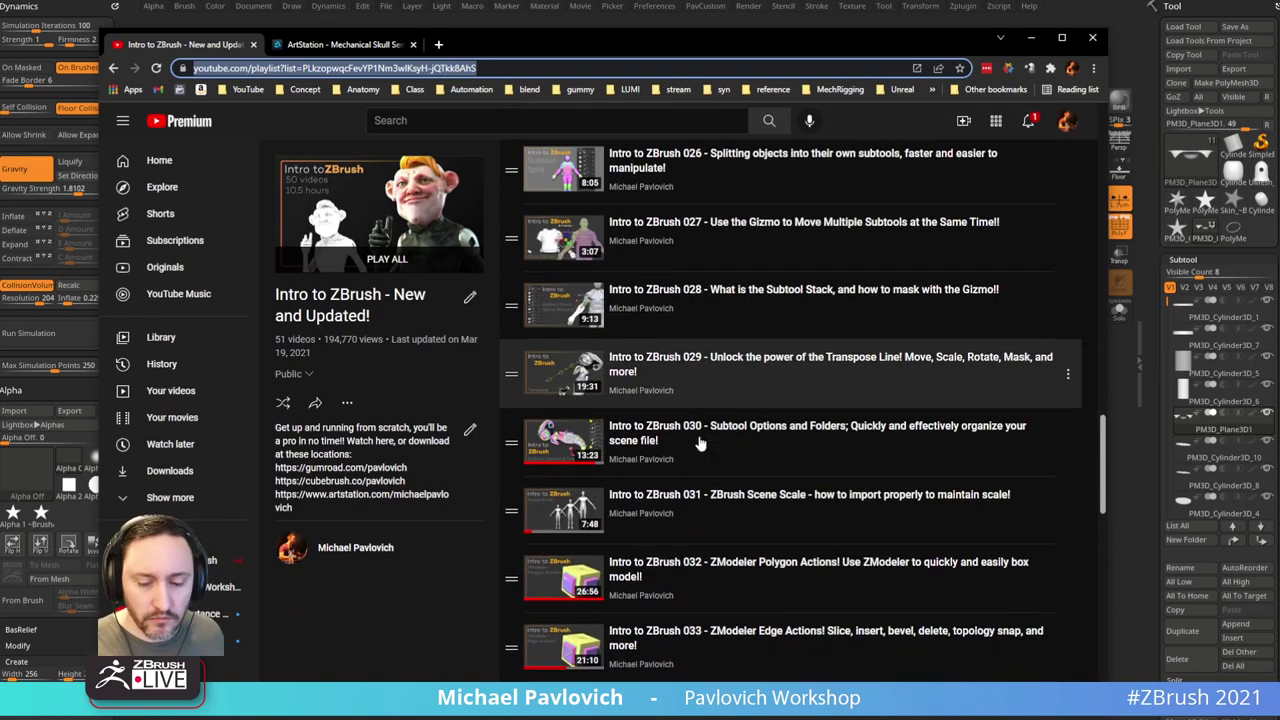
key(ctrl+f)
text(custom)
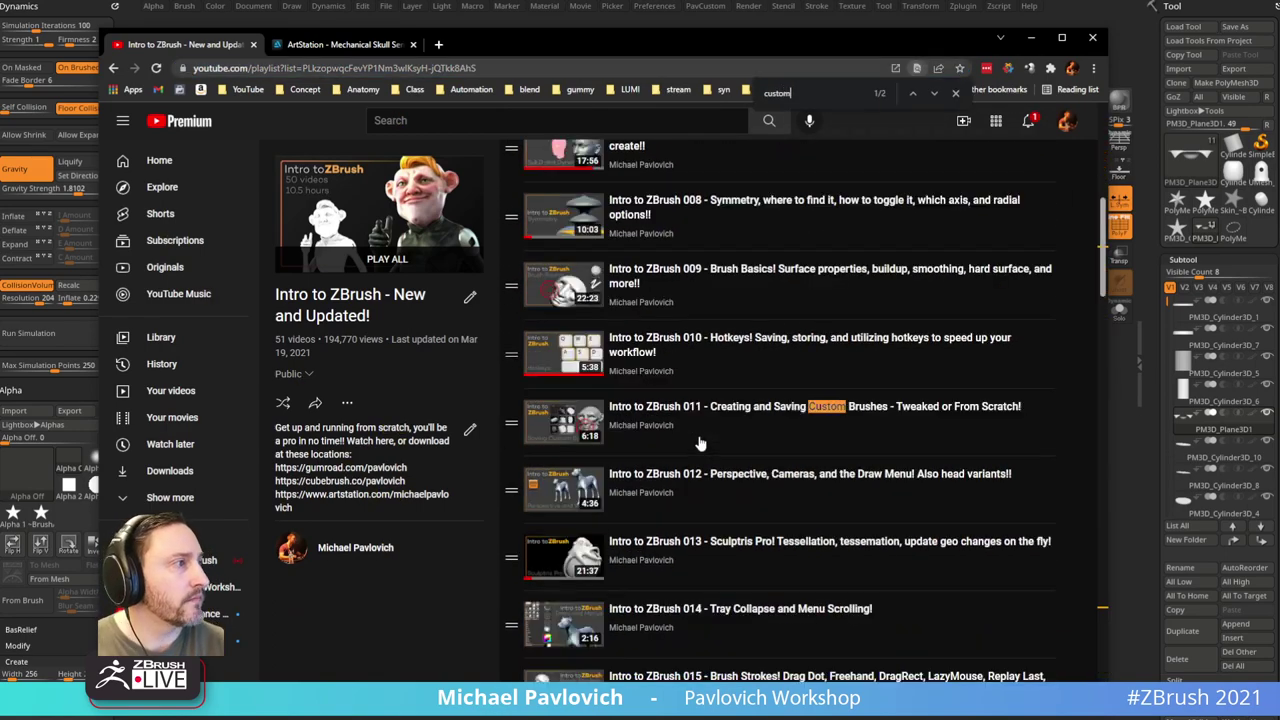
click(934, 94)
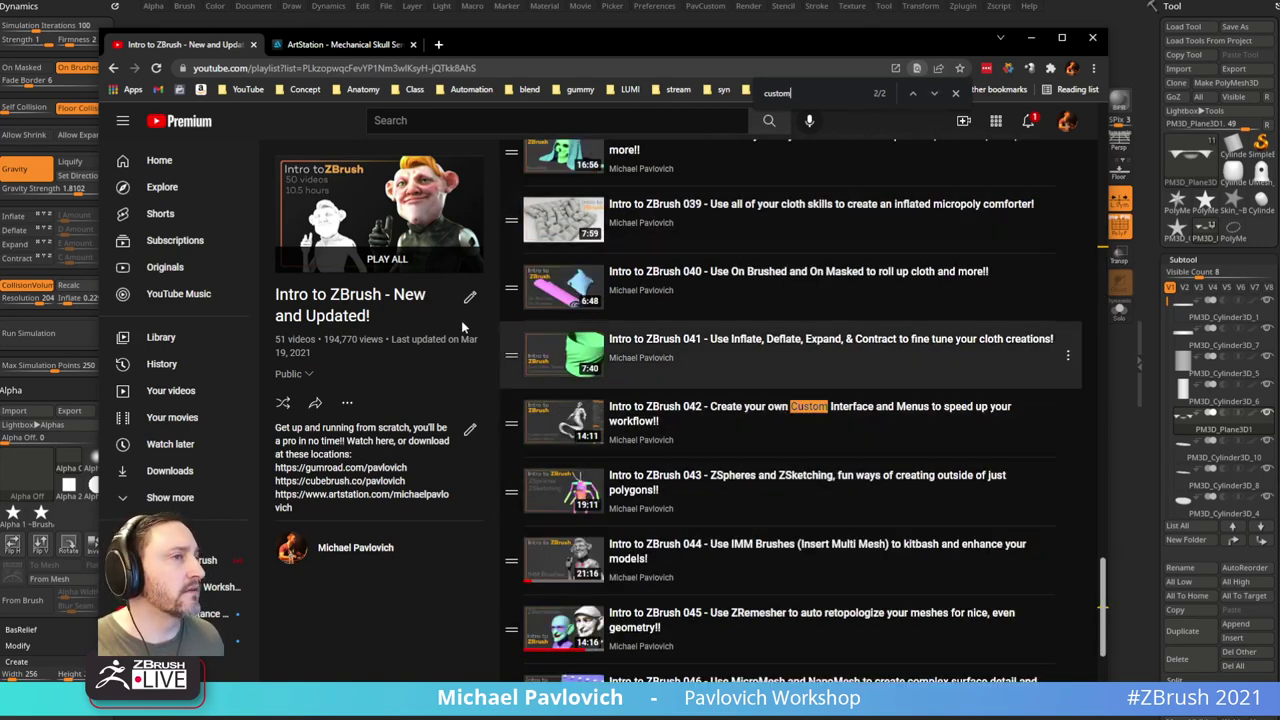
click(440, 68)
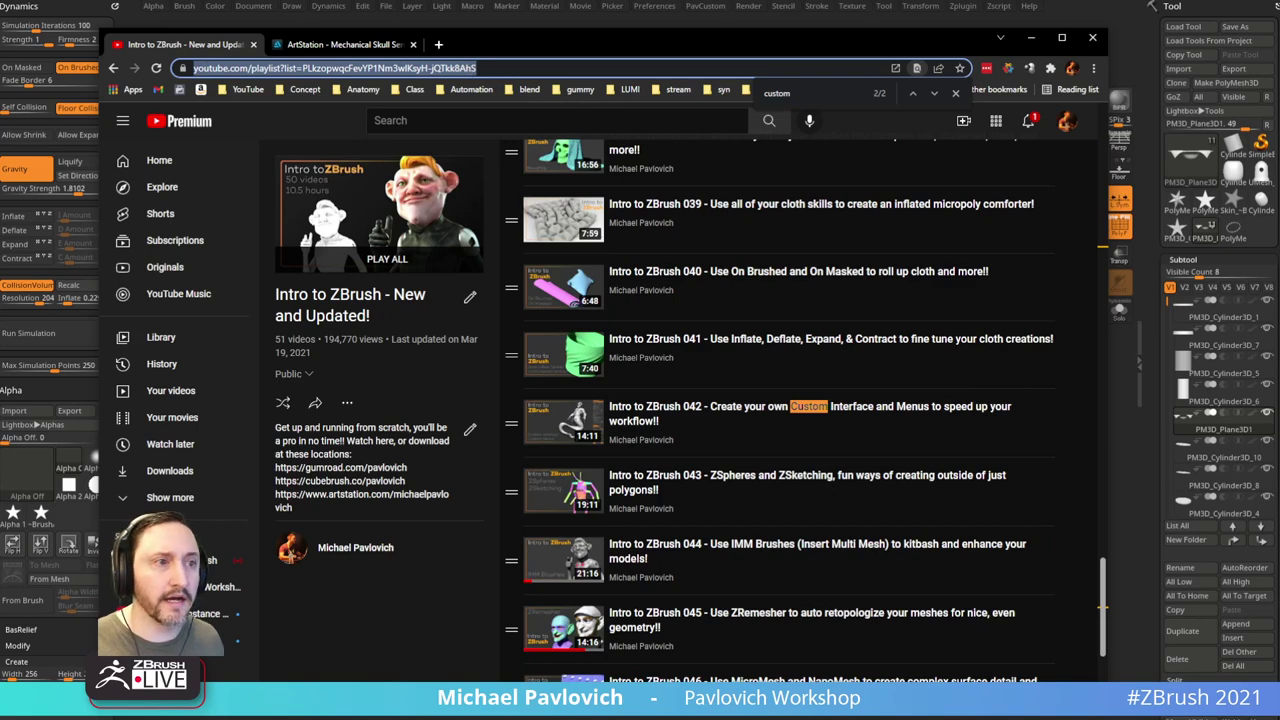
key(alt+Tab)
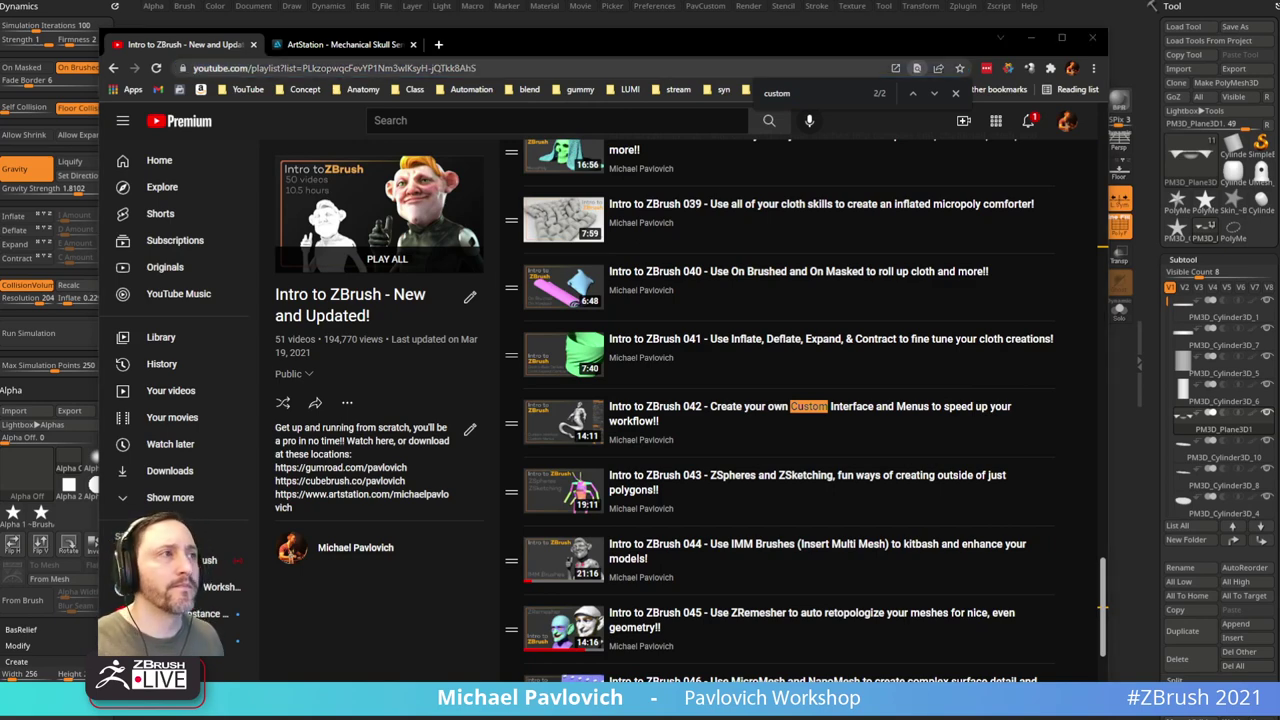
key(alt+Tab)
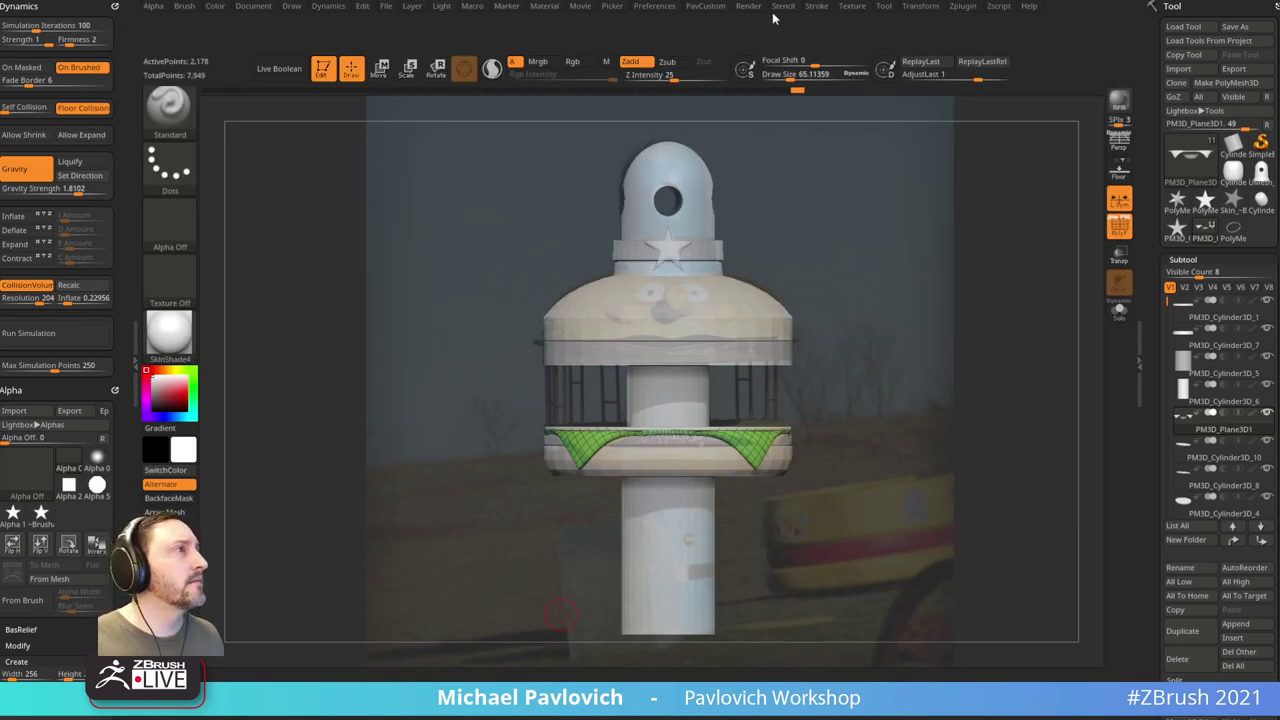
Step: Dock the Preferences palette in the tray and create a new custom menu named "test"
click(655, 6)
drag(641, 25, 57, 29)
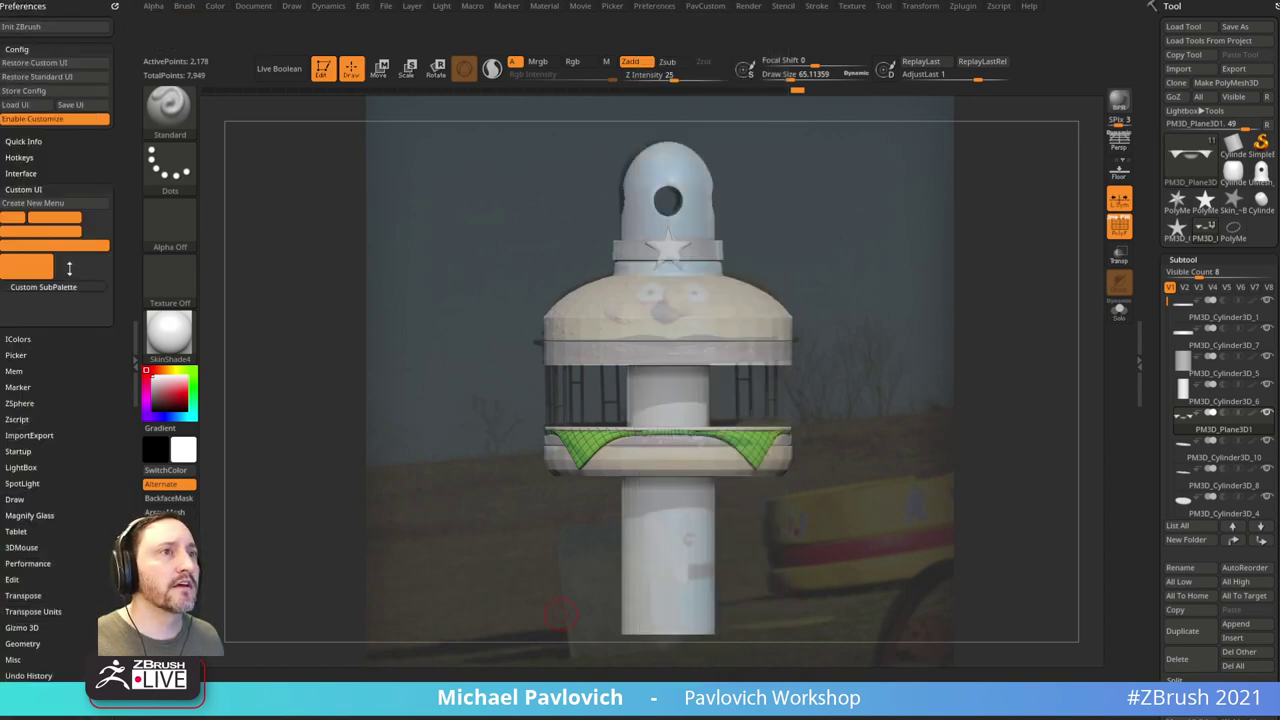
click(42, 204)
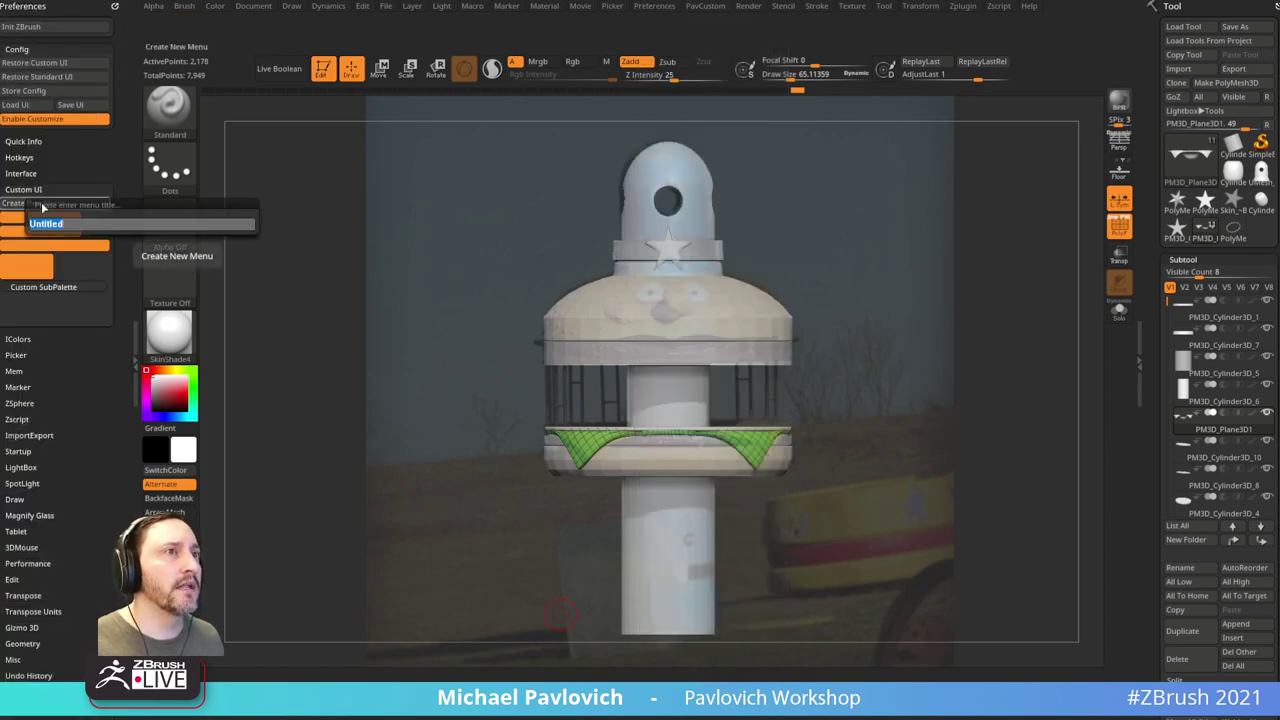
text(test)
key(Return)
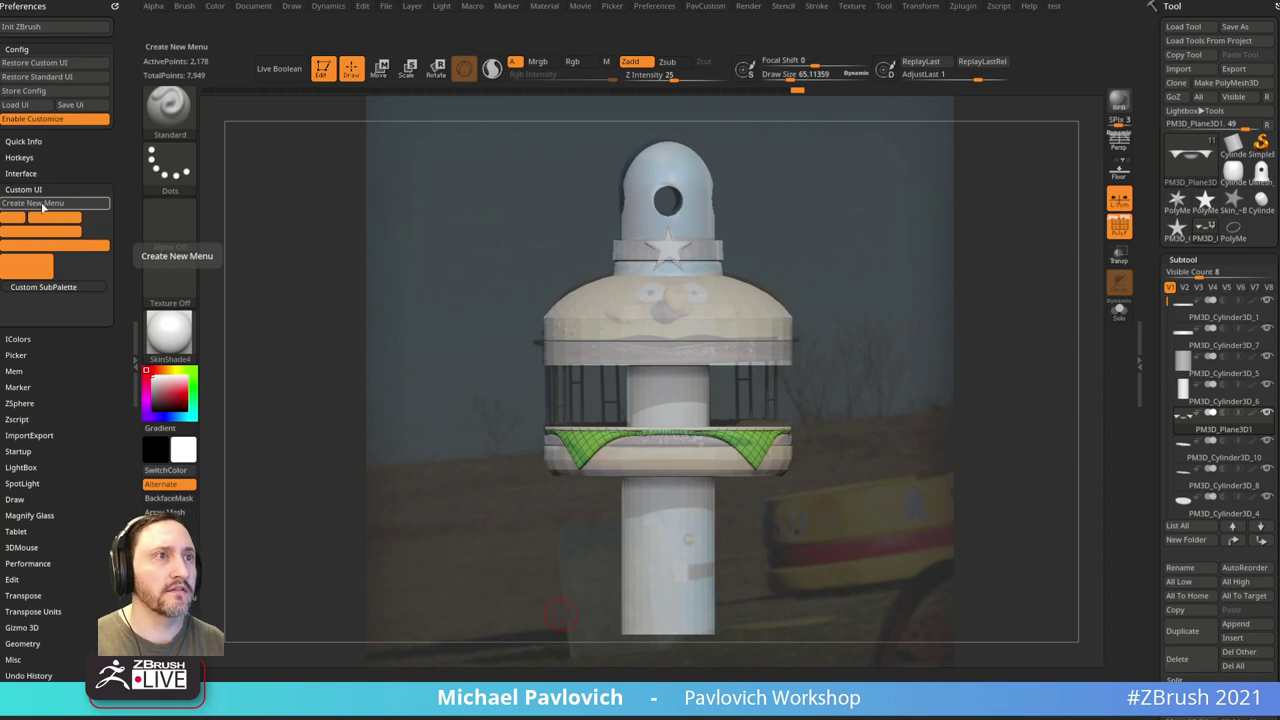
Step: Place the test menu before Help and dock it in the tray above Preferences
click(1050, 8)
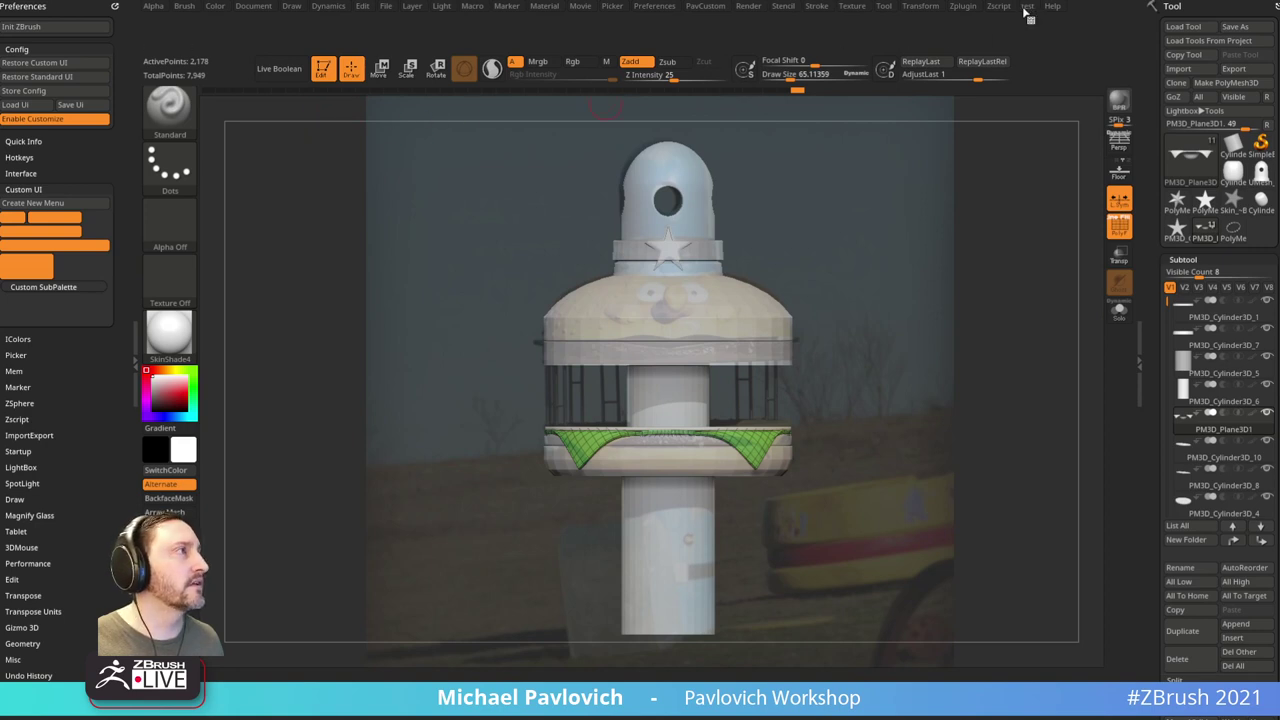
click(1028, 8)
drag(23, 11, 23, 11)
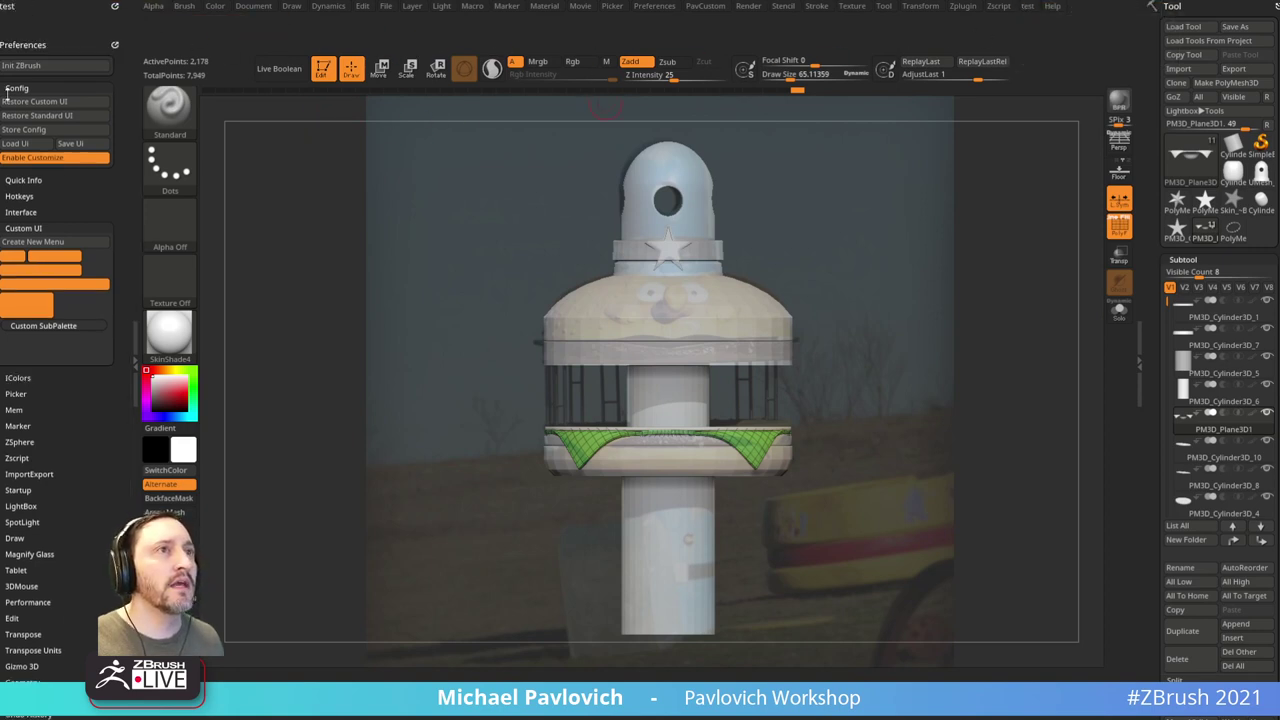
Step: Add a custom subpalette to the docked test menu
key(ctrl)
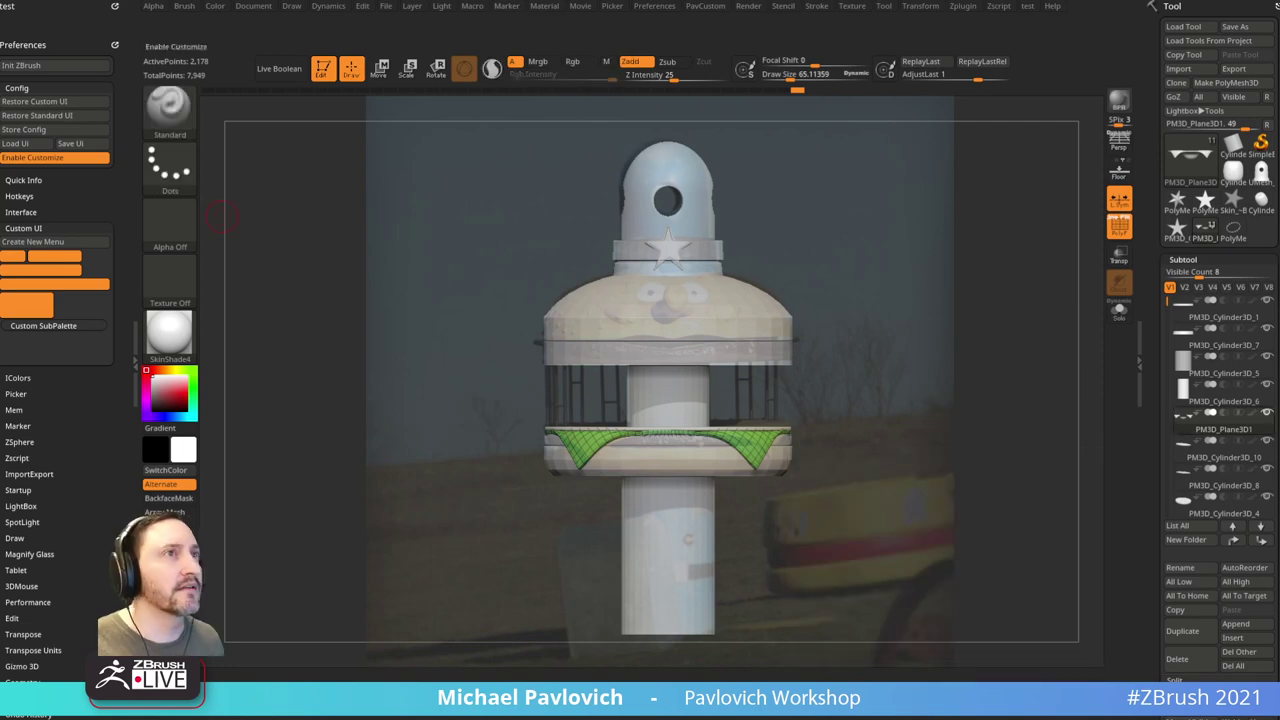
key(ctrl)
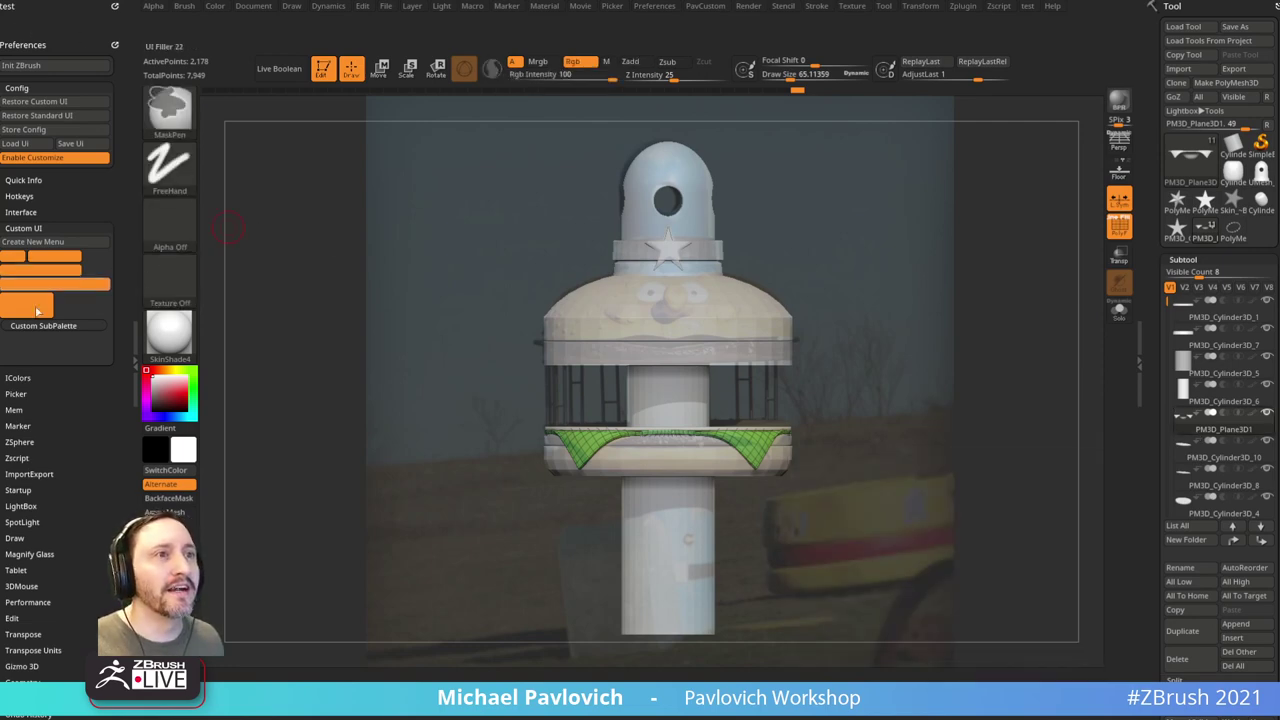
ctrl+alt+drag(37, 327, 30, 16)
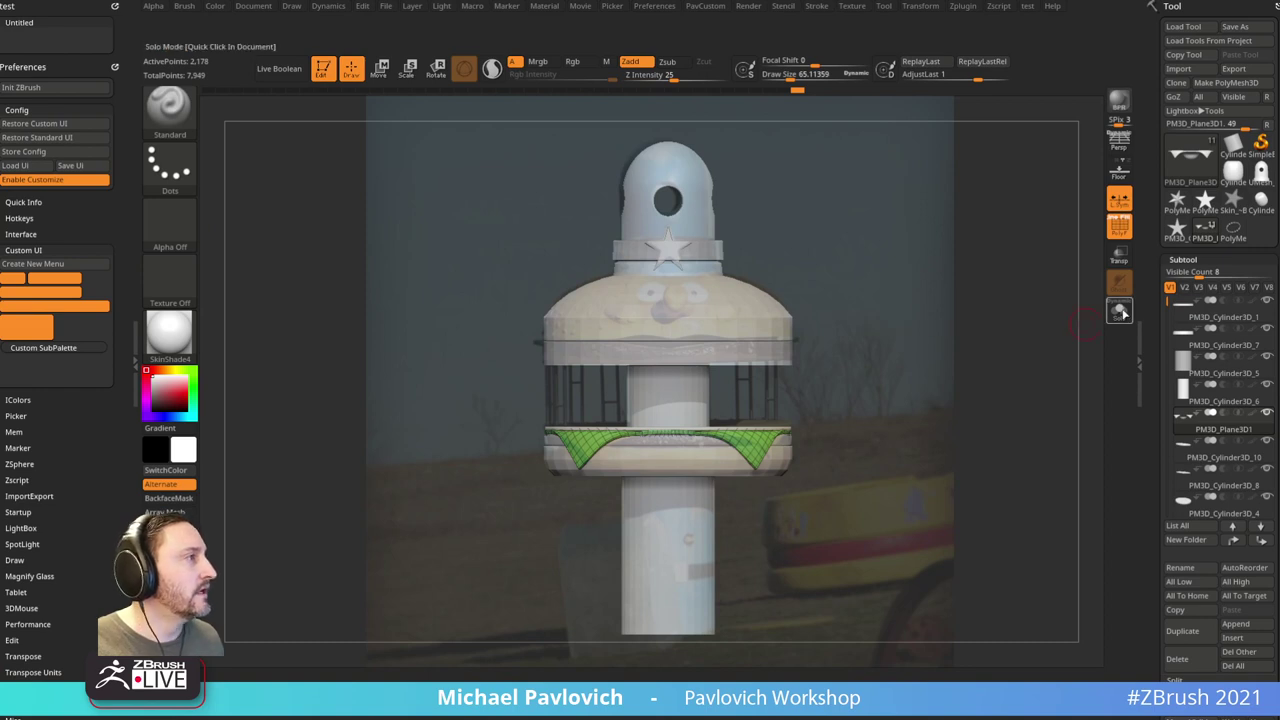
Step: Add Visible Count, visibility sets V1, V2 and V3, and the PM3D_Cylinder3D_1 subtool entry to the test menu's subpalette
ctrl+alt+drag(1190, 271, 48, 40)
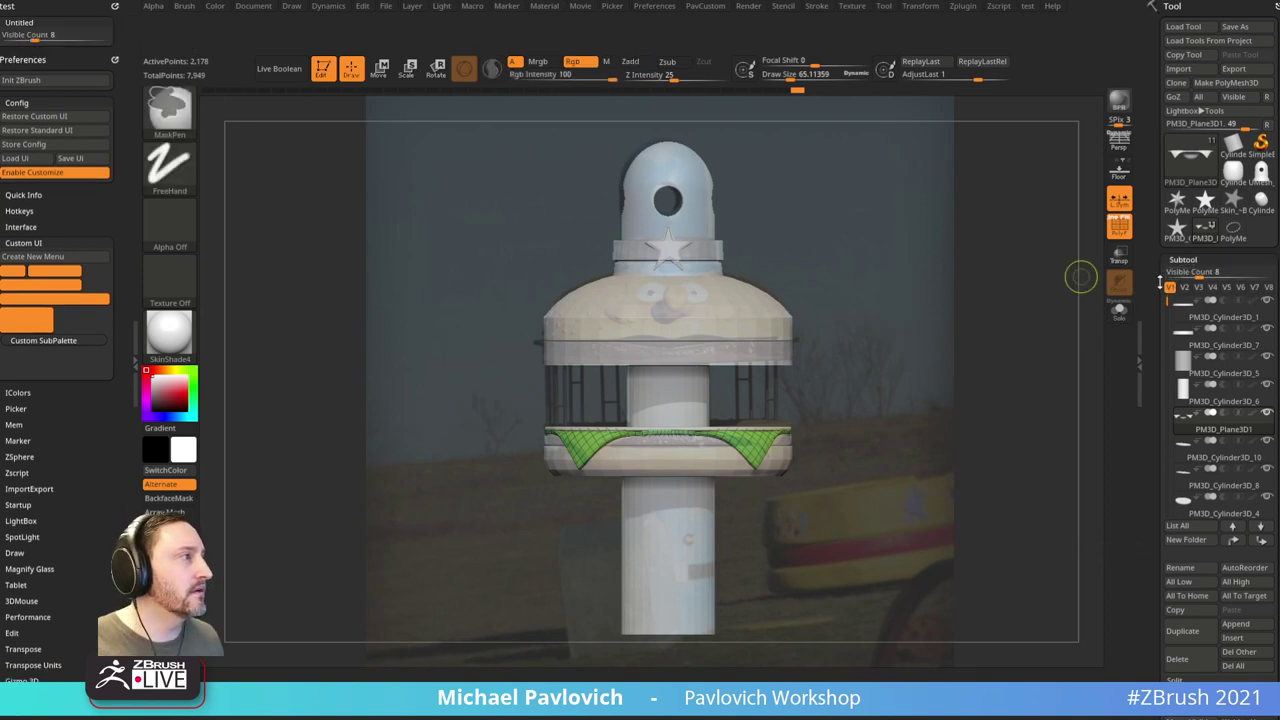
ctrl+alt+drag(1170, 288, 9, 46)
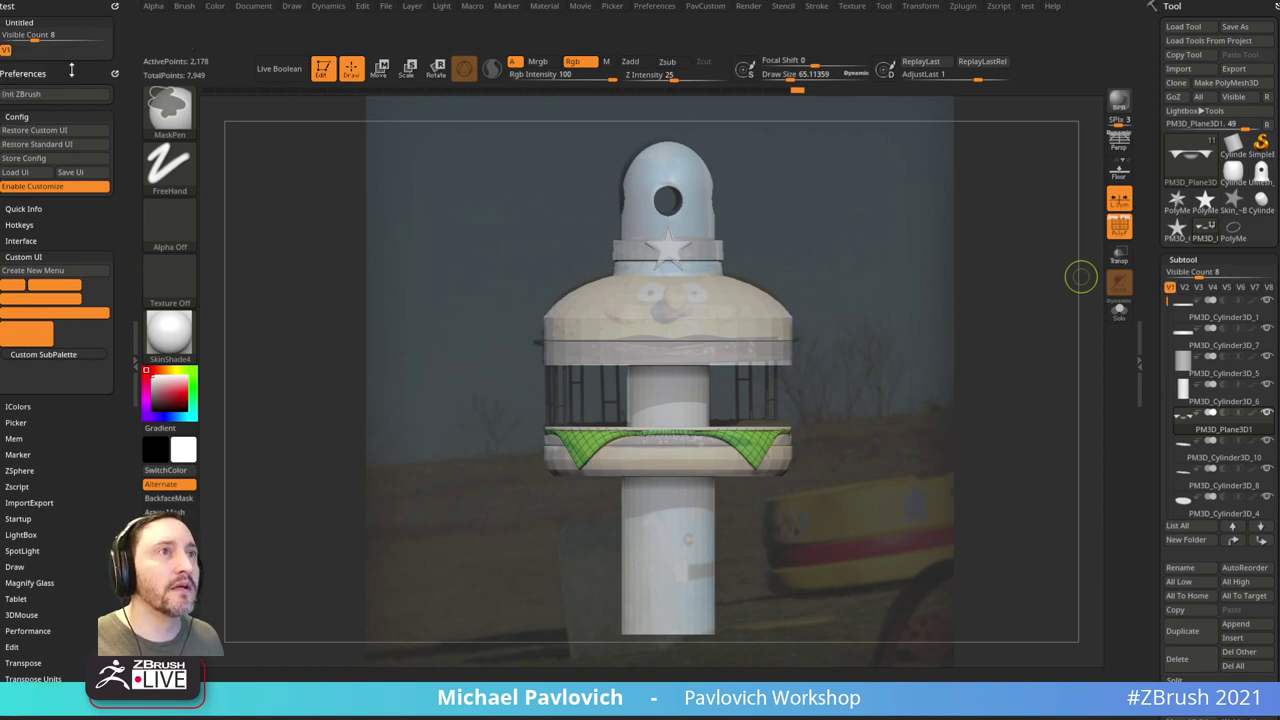
ctrl+alt+drag(1184, 288, 28, 55)
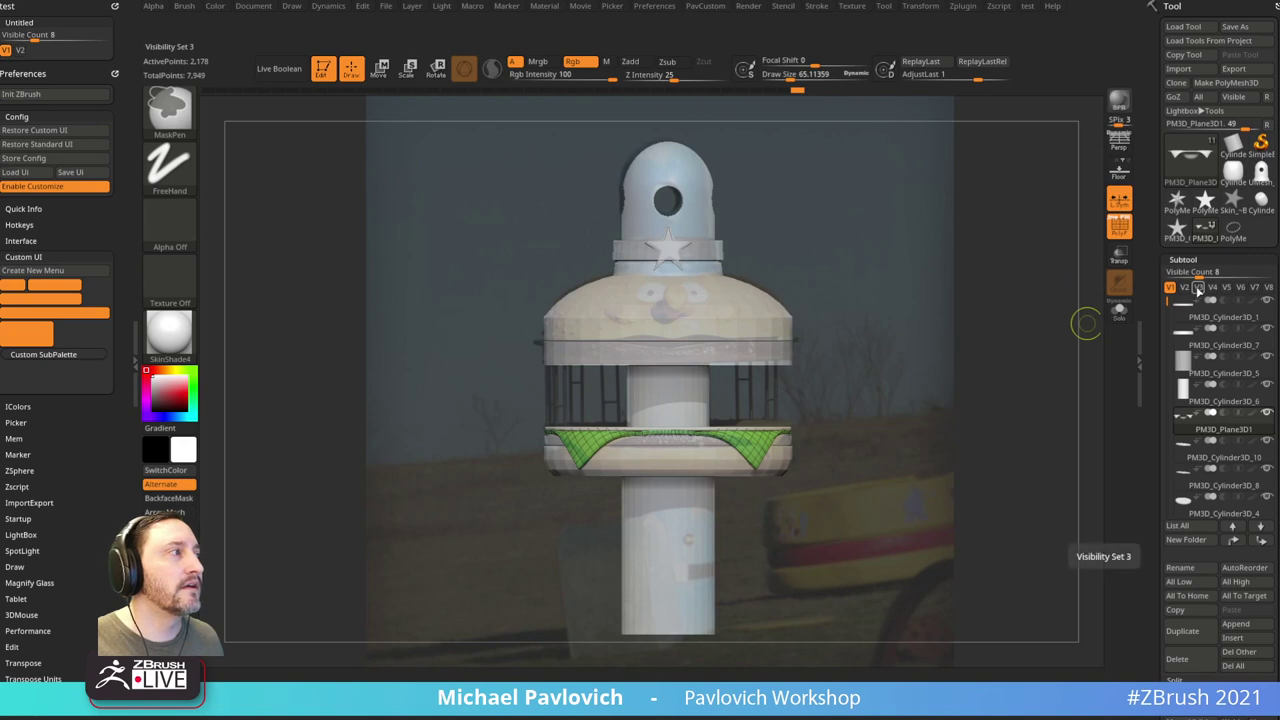
ctrl+alt+drag(1198, 290, 38, 51)
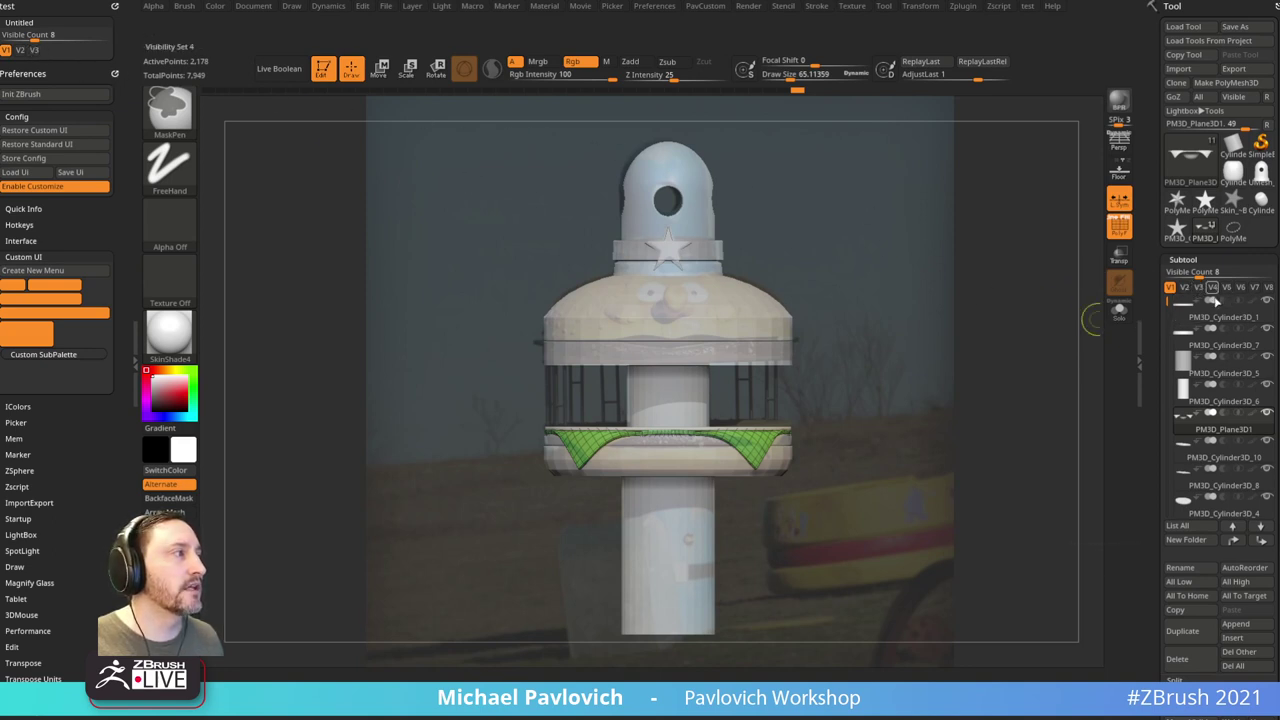
ctrl+alt+drag(1220, 305, 63, 87)
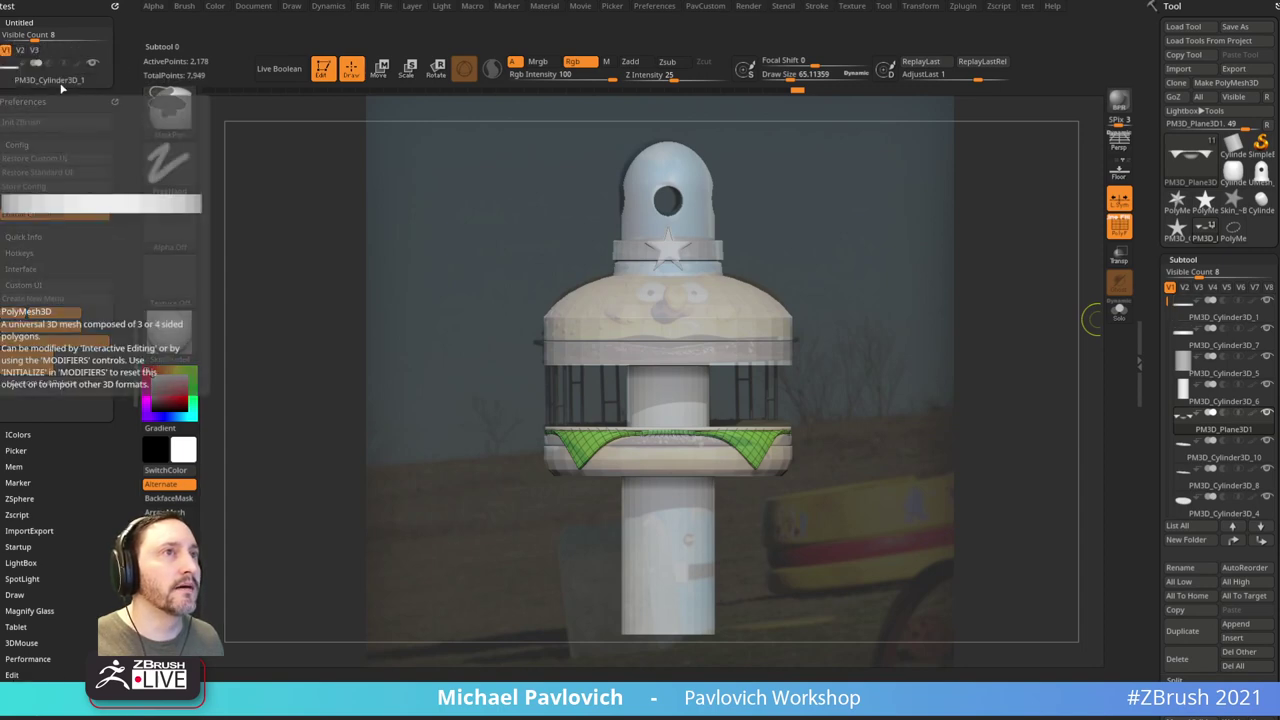
Step: Rename the untitled subpalette in the test menu as SubtoolTest and turn off interface customization
mouse_move(1227, 357)
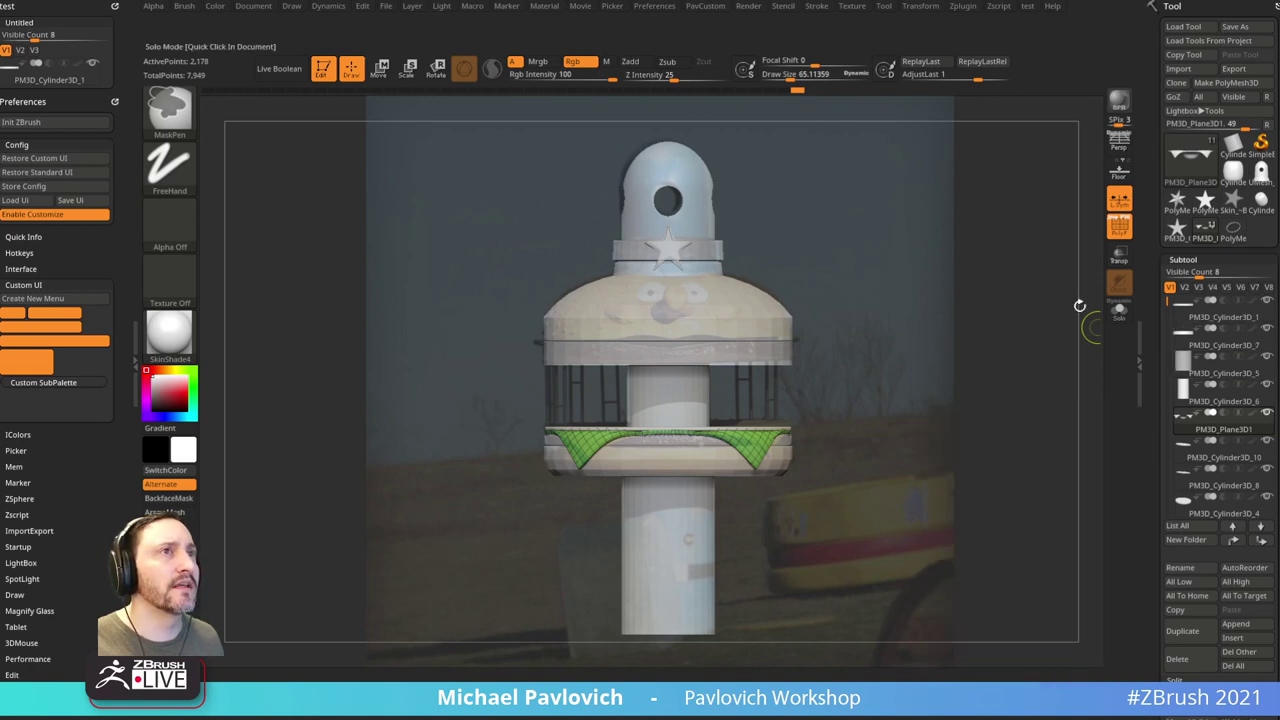
ctrl+click(18, 20)
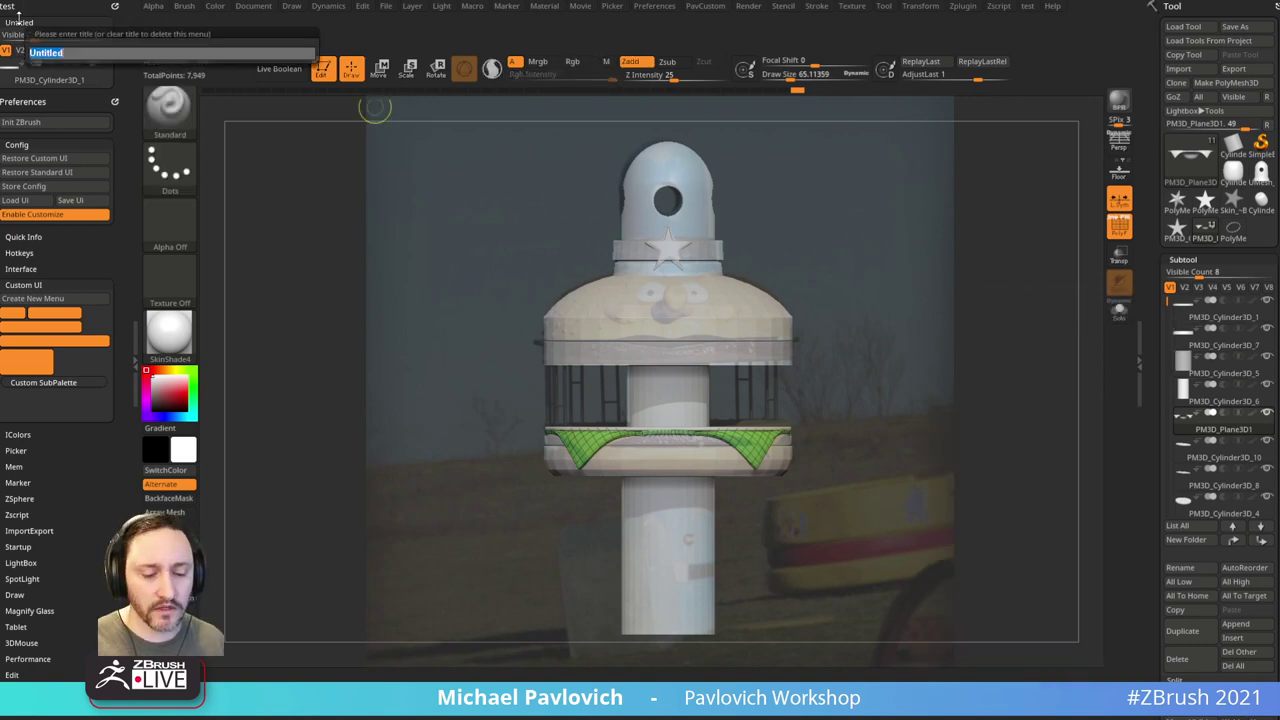
text(SubtoolTest)
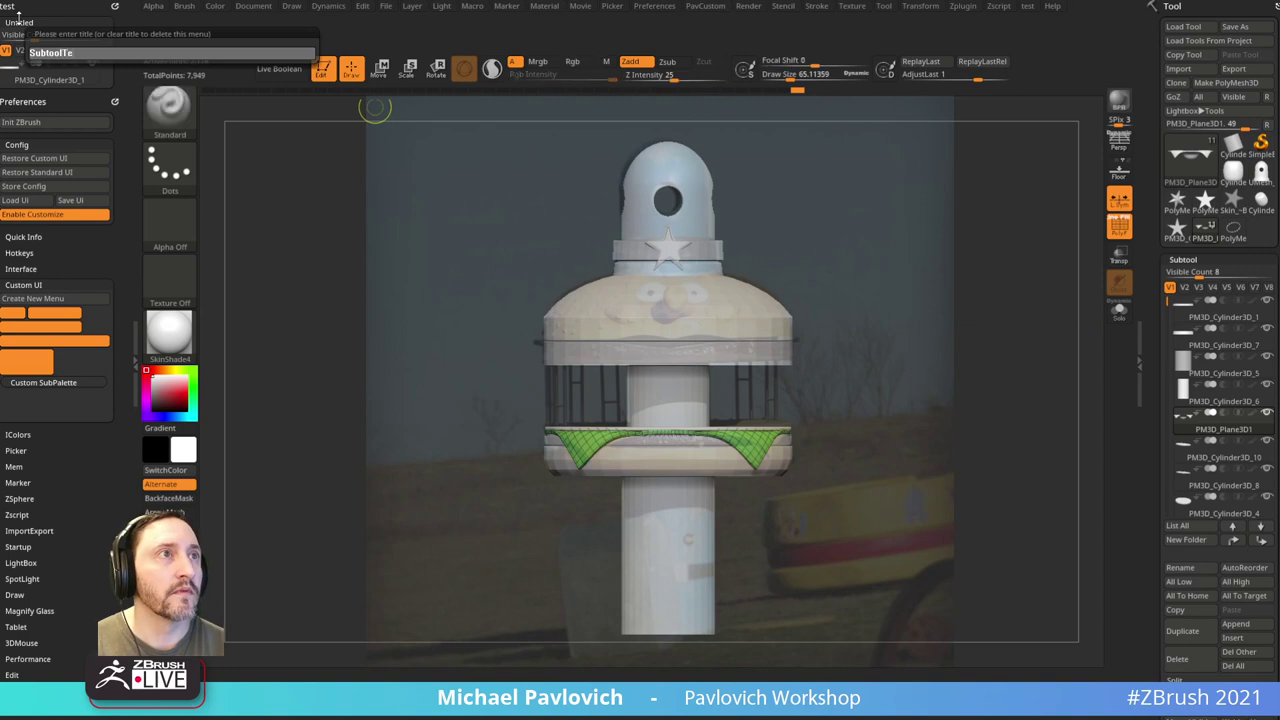
key(Return)
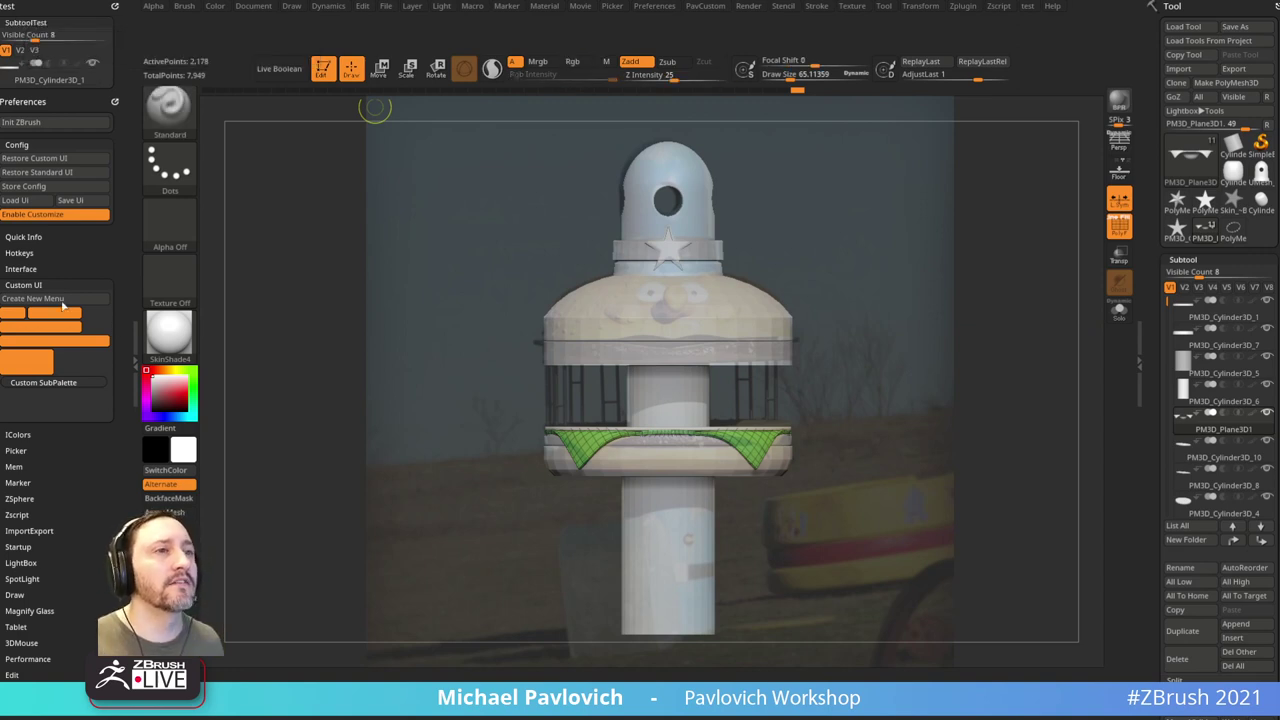
click(55, 214)
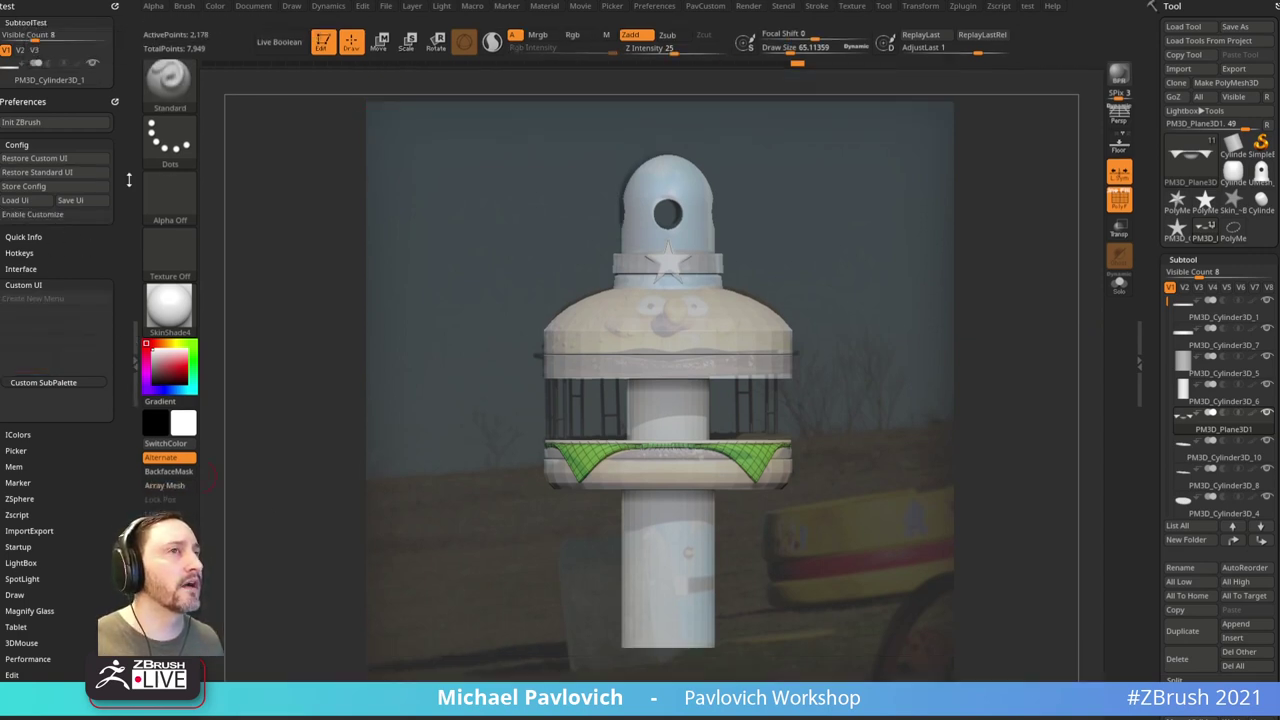
Step: Remove the Preferences palette from the tray and reduce the subtool list's Visible Count to 1
click(115, 102)
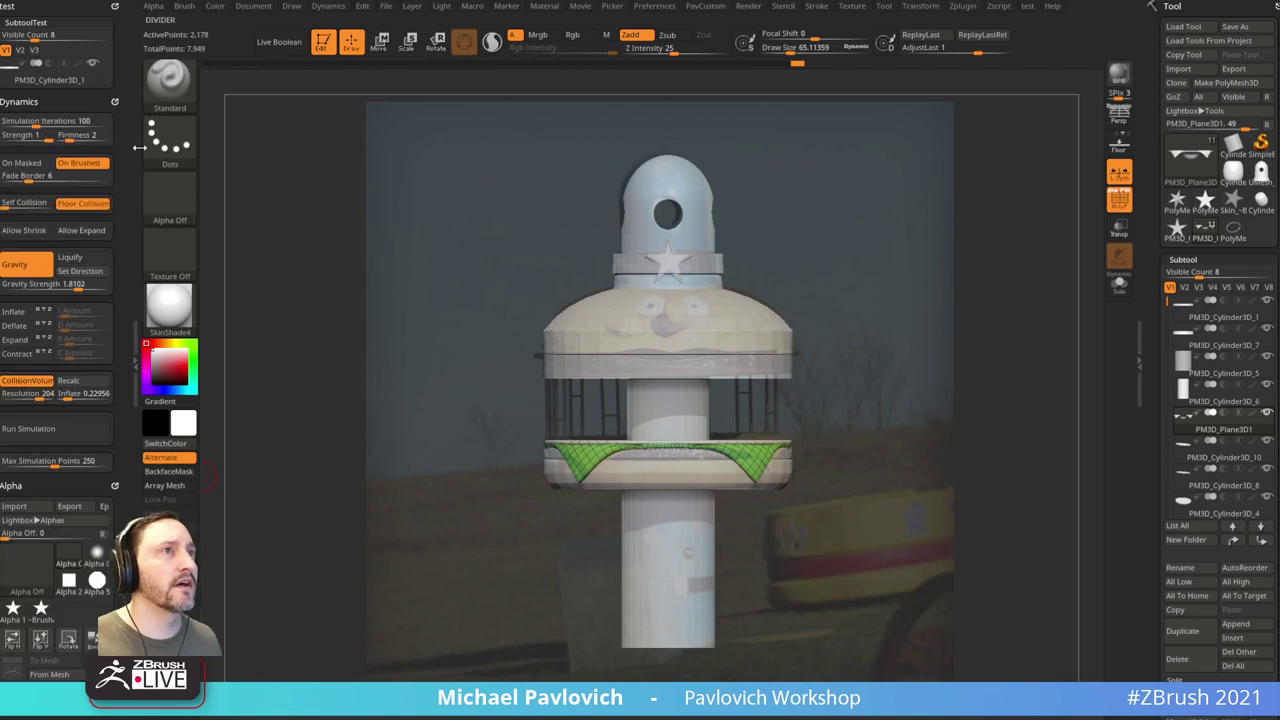
drag(35, 37, 40, 39)
mouse_move(72, 79)
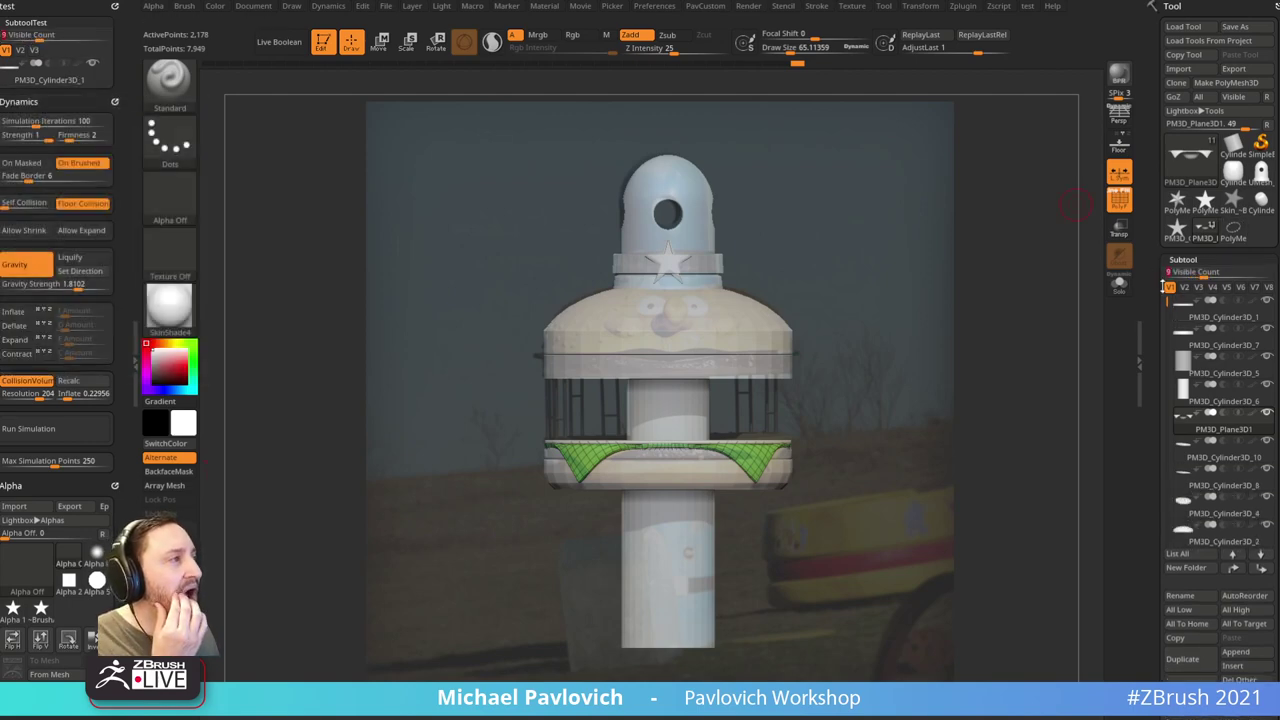
drag(1203, 275, 1166, 281)
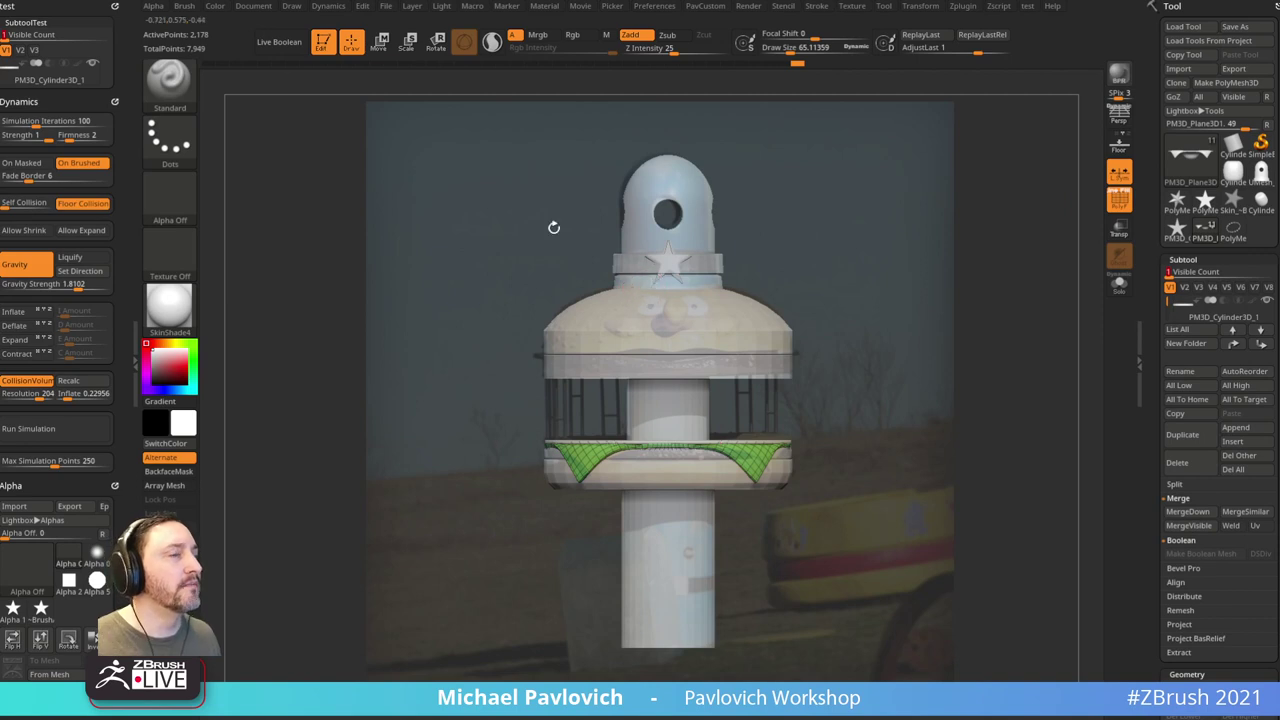
click(656, 6)
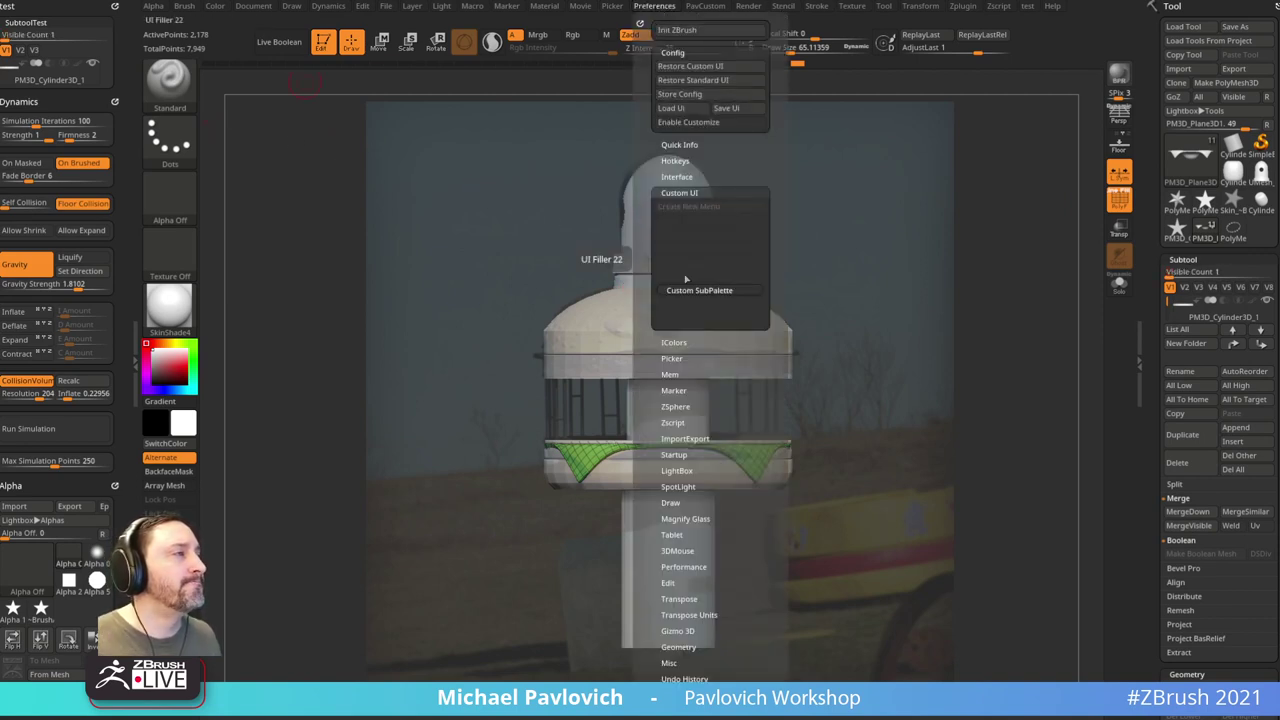
ctrl+alt+click(1187, 259)
key(Escape)
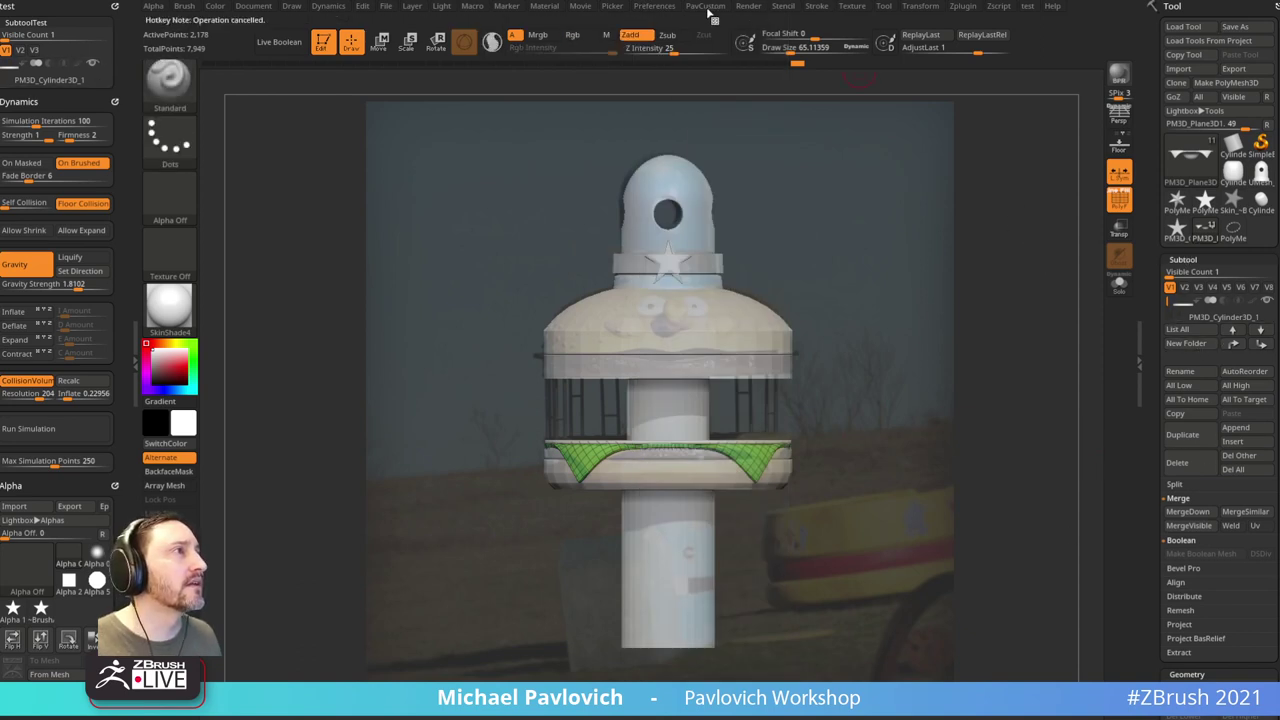
Step: Enable interface customization and open the title prompt of the Tool palette's Subtool section, leaving it without a new title
click(660, 7)
click(688, 122)
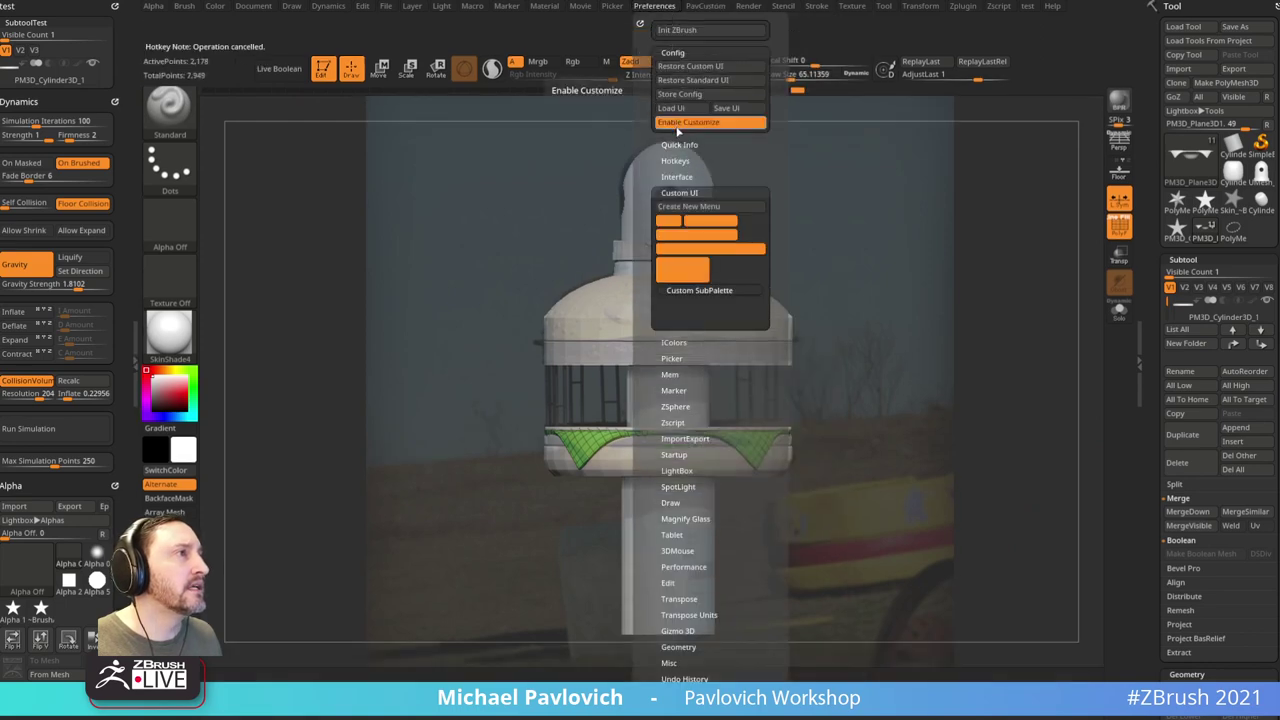
ctrl+alt+click(1183, 259)
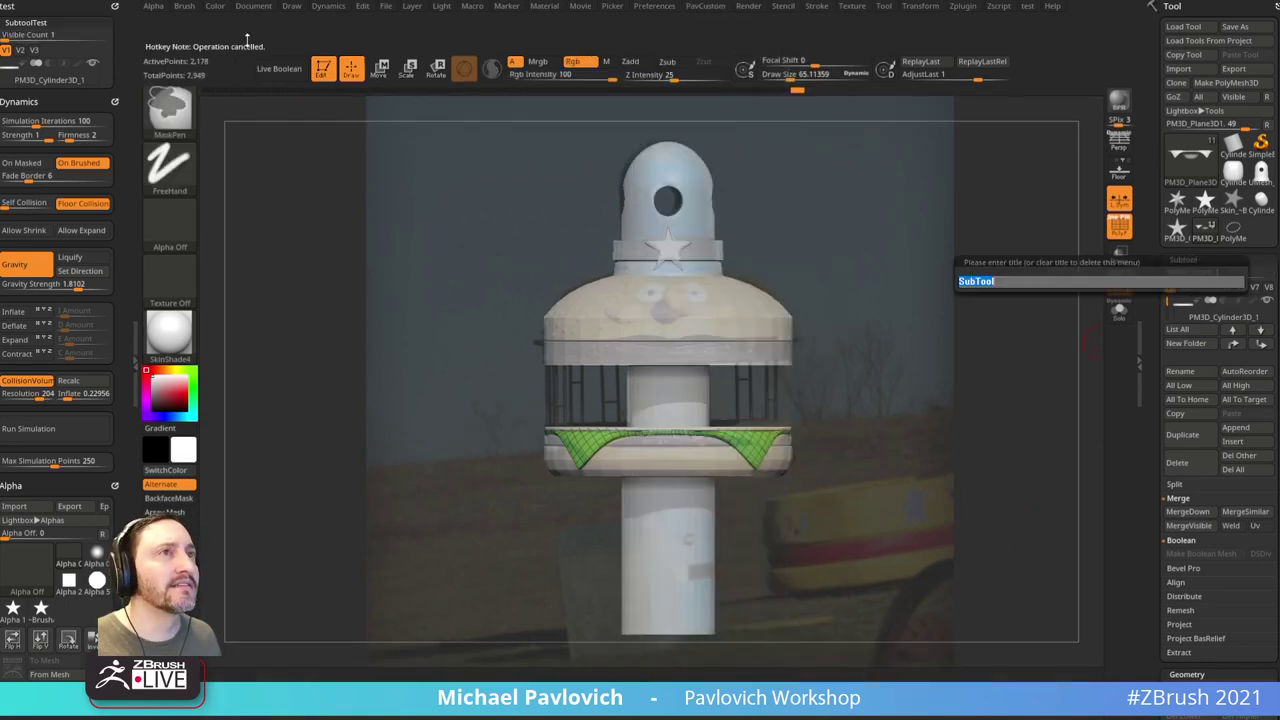
key(Escape)
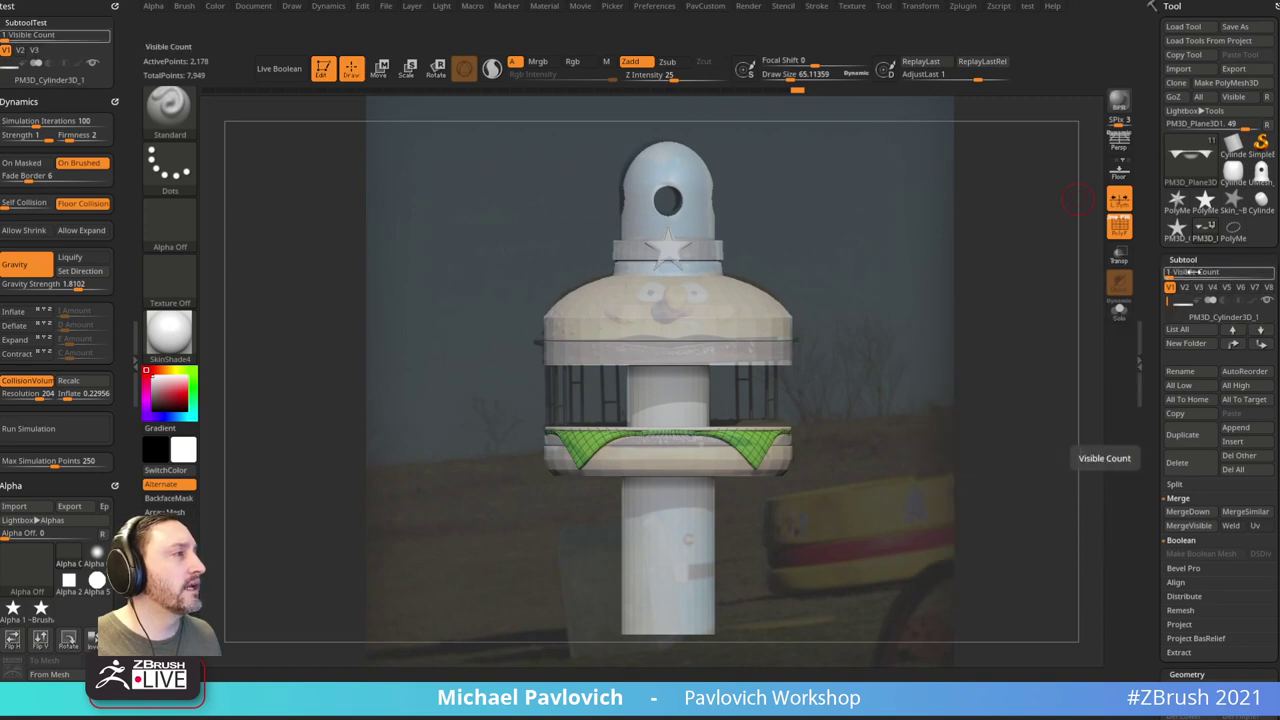
Step: Set Visible Count to 7 from the SubtoolTest subpalette and delete the custom test menu by clearing its title
drag(10, 34, 95, 35)
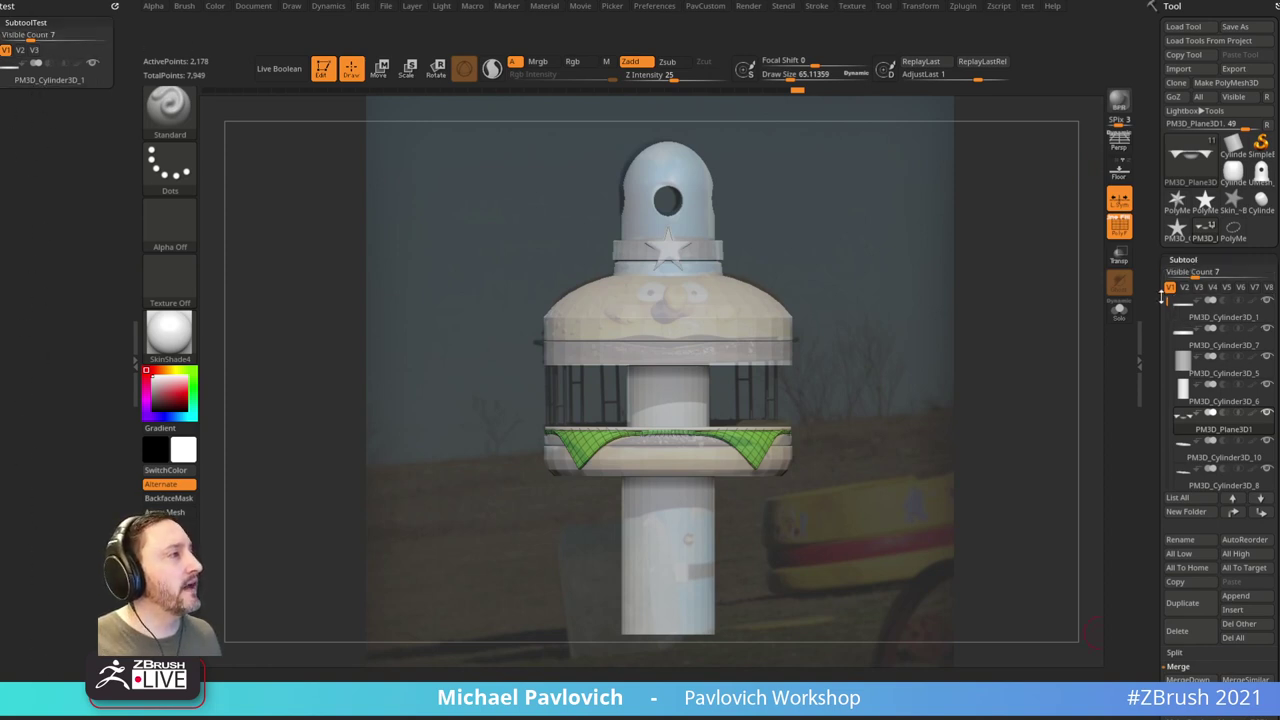
drag(1160, 298, 1160, 470)
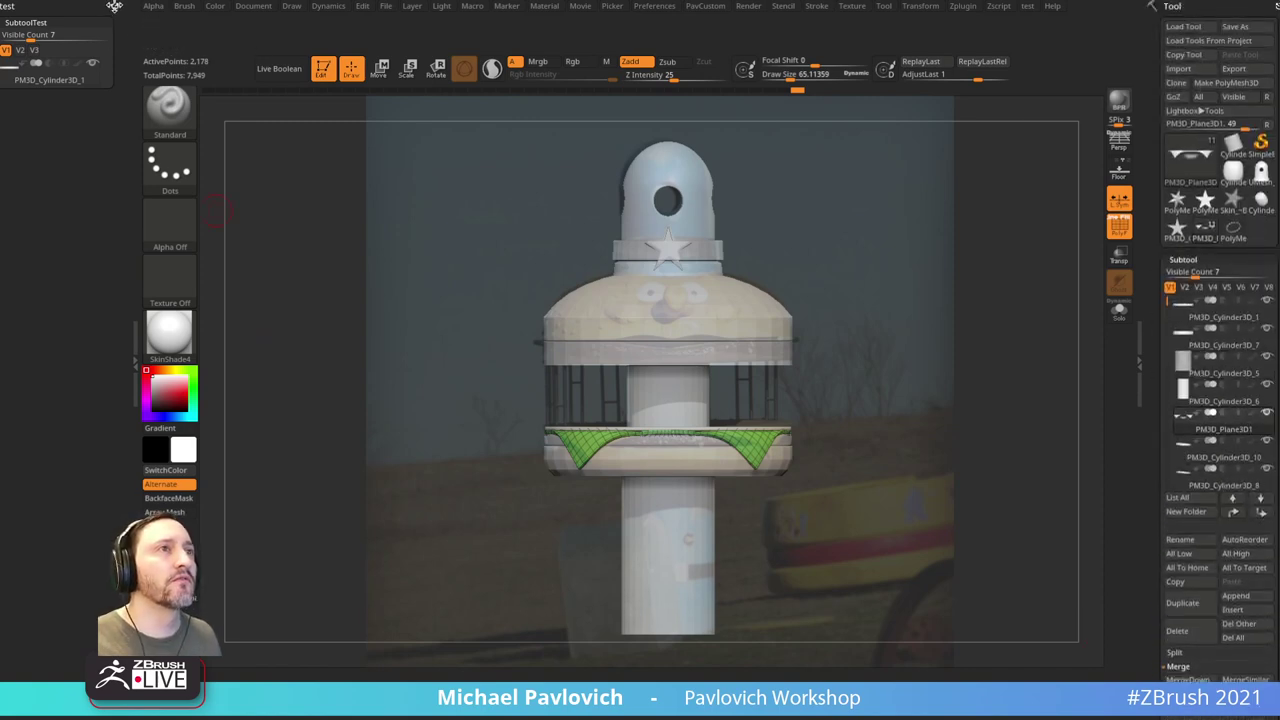
key(ctrl)
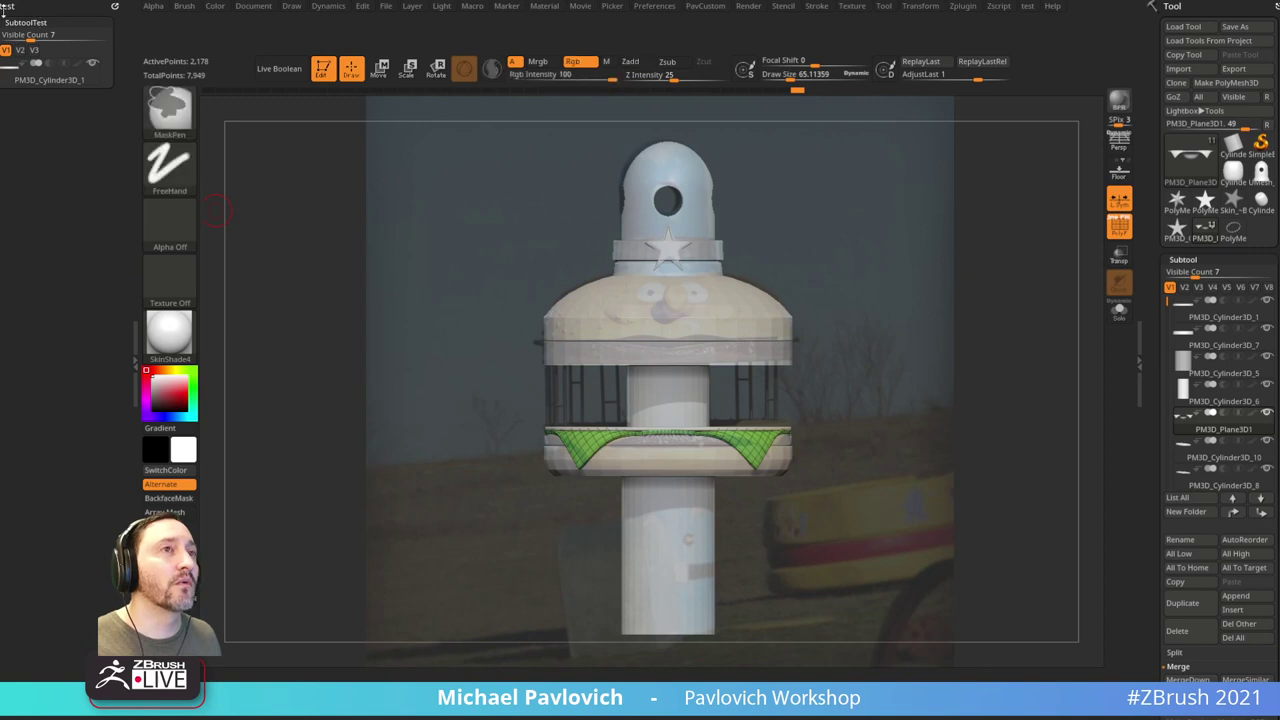
ctrl+click(7, 7)
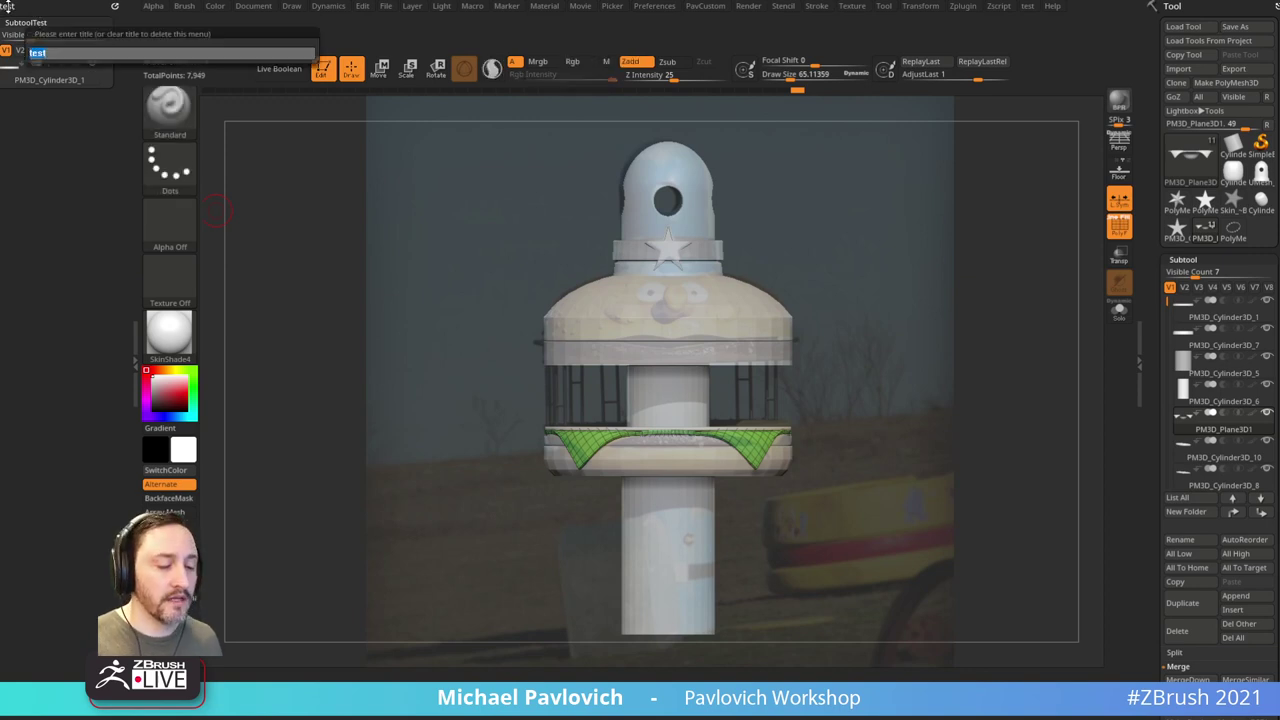
key(Return)
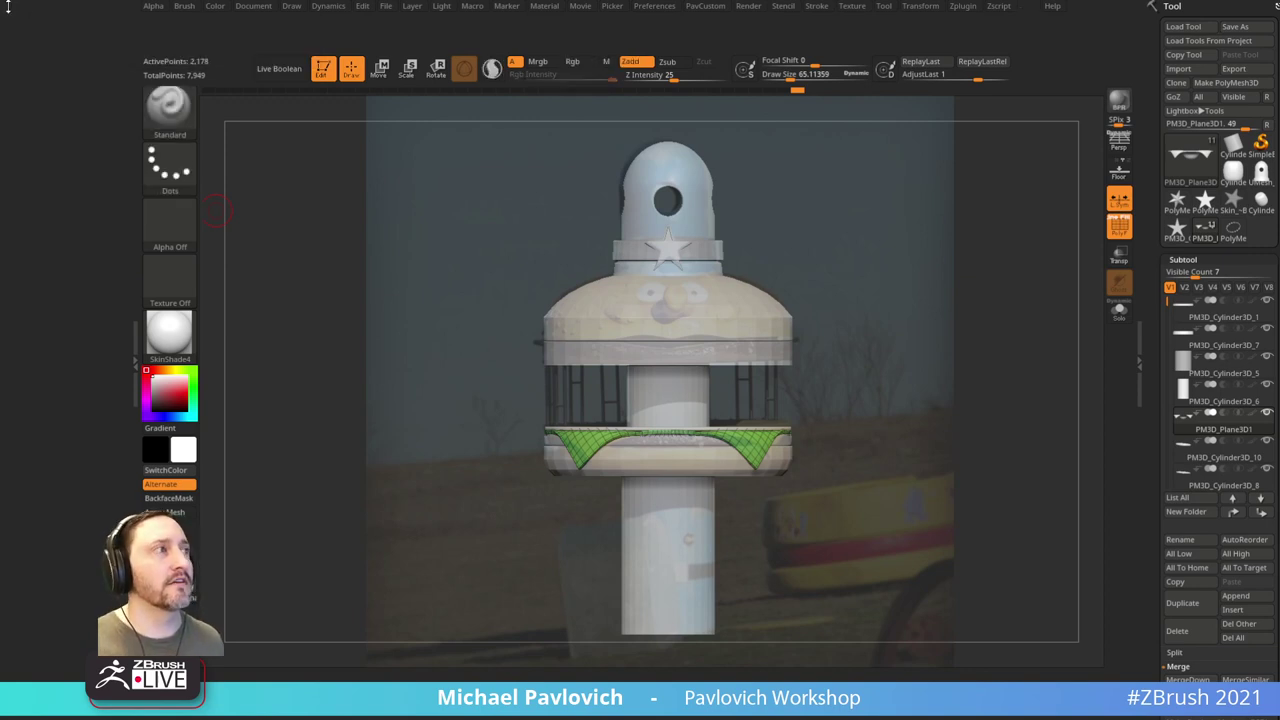
Step: Dock the Brush palette in the tray vacated by the test menu
click(192, 7)
click(161, 15)
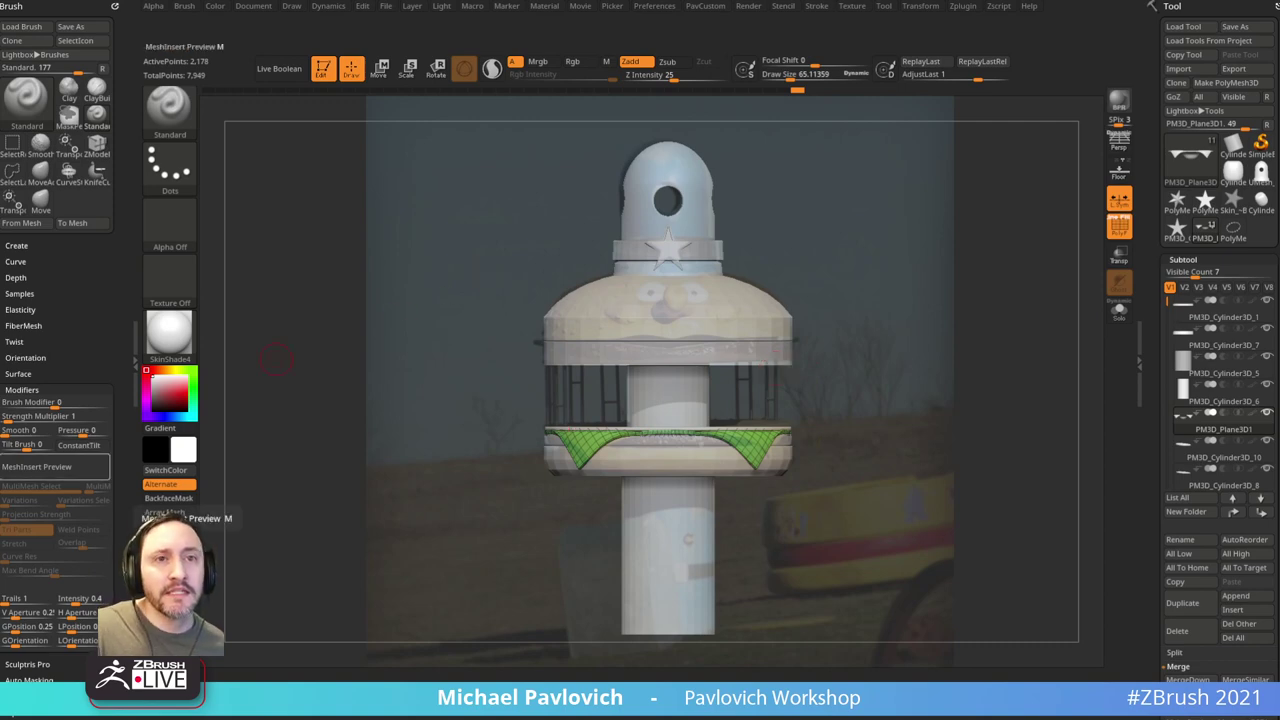
drag(880, 218, 894, 243)
key(space)
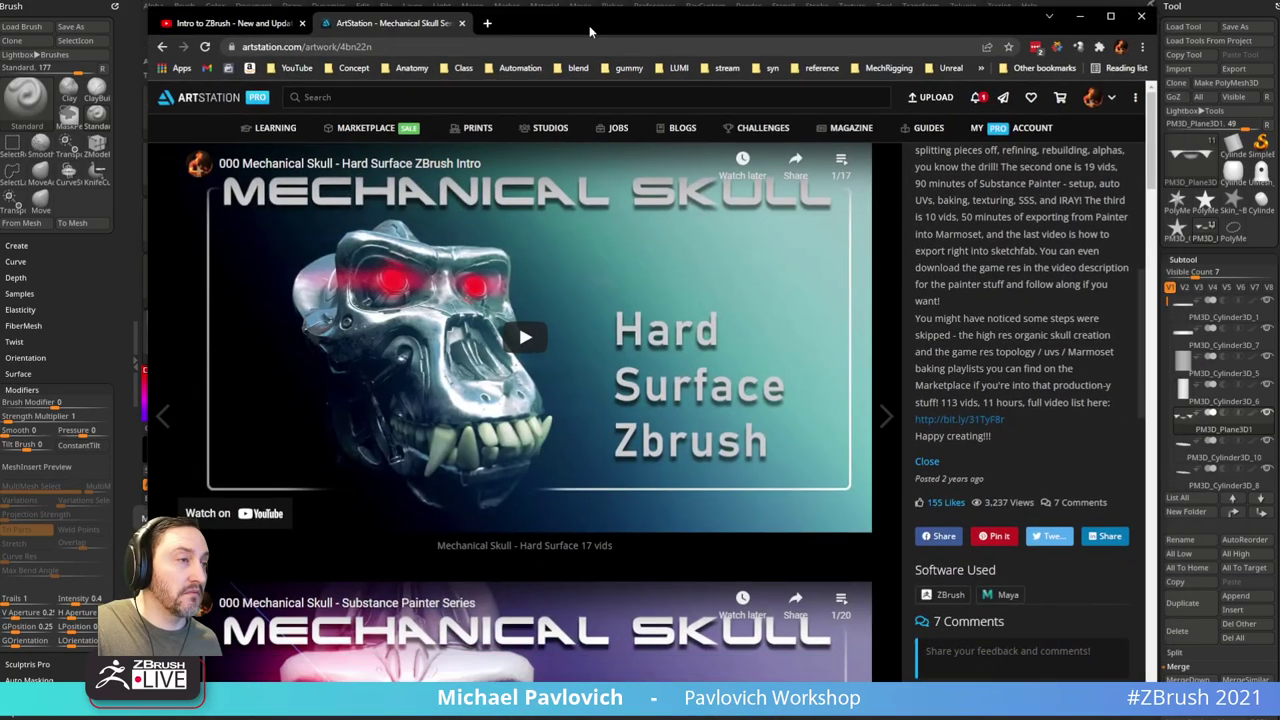
Step: Switch to the browser, return to the ArtStation portfolio and open the ZBrush Grab Bag QA post
drag(591, 29, 573, 33)
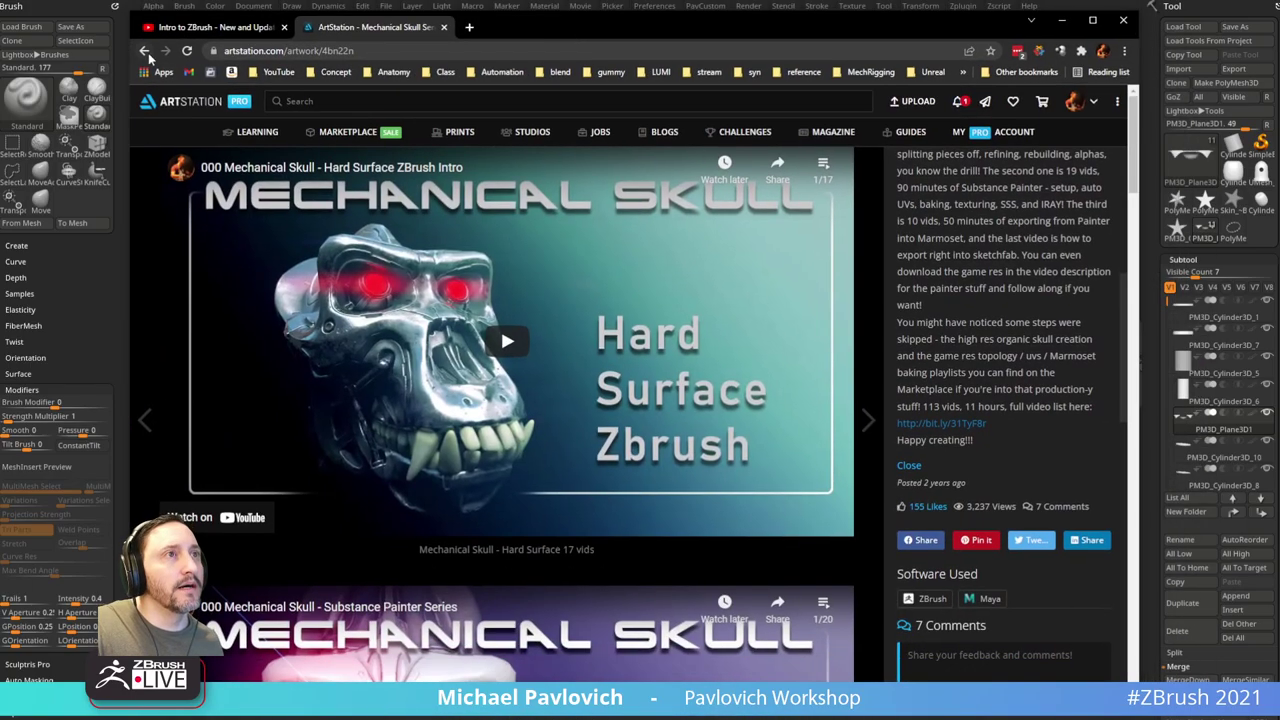
click(146, 51)
scroll(243, 220, down, 4)
scroll(470, 348, up, 8)
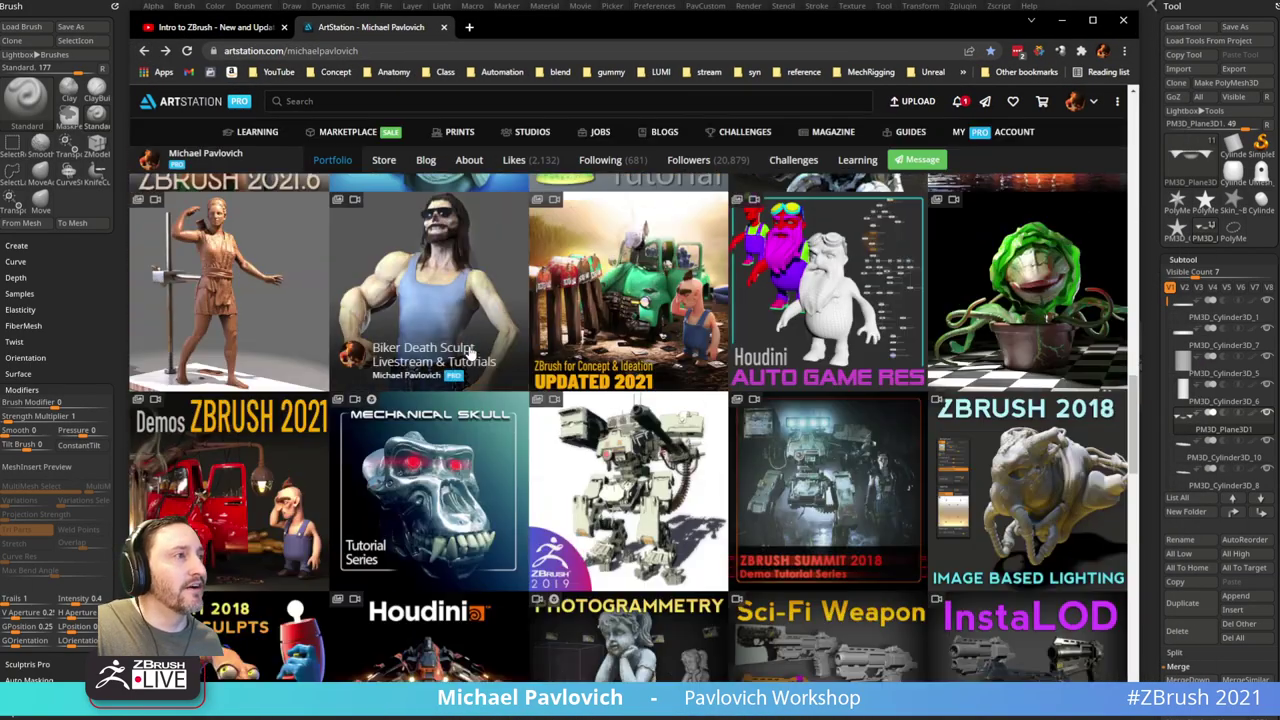
scroll(468, 350, up, 5)
click(990, 345)
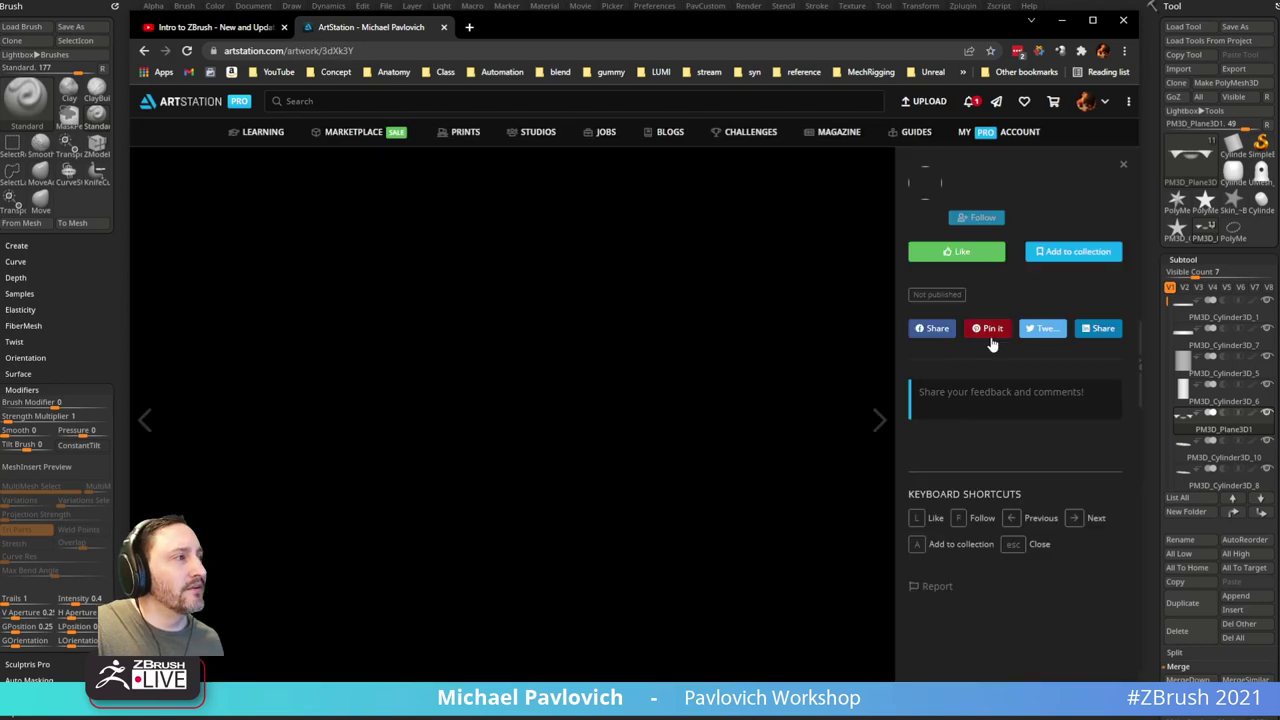
Step: Examine the post's cloth, glass and liquid renders, and skim its video to the glass bubble modelling, pausing at 0:36
scroll(490, 420, down, 6)
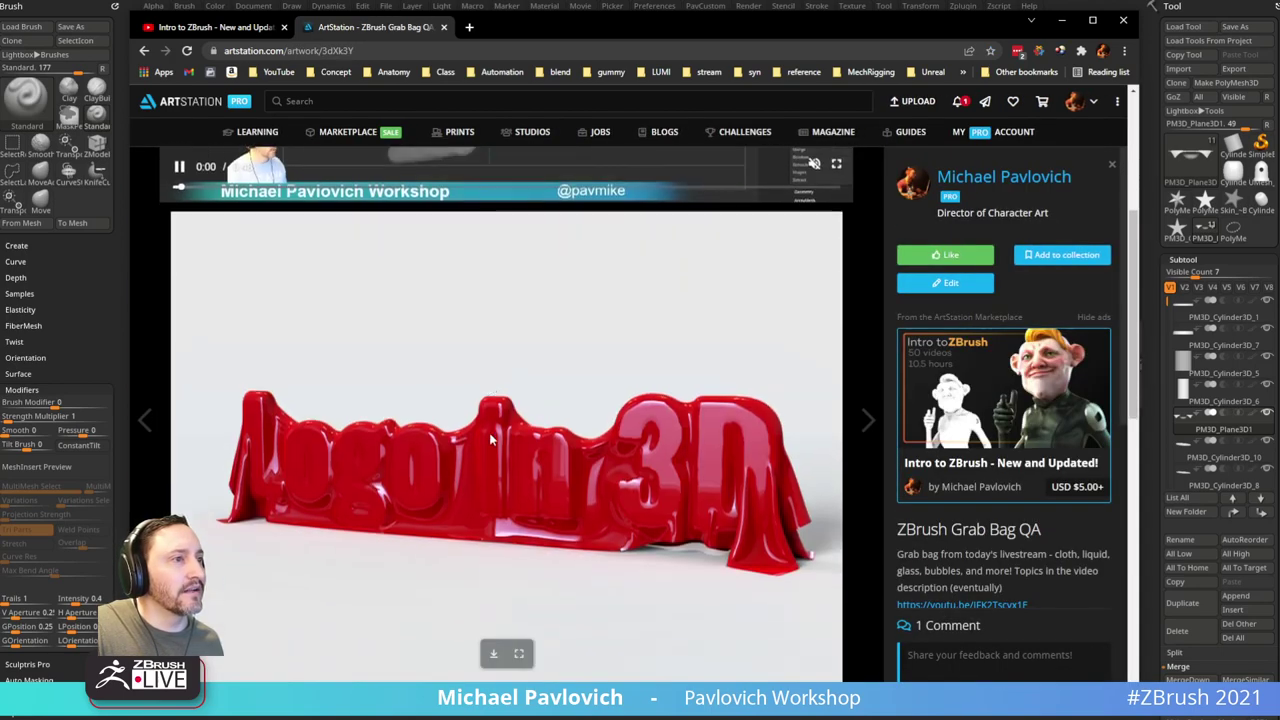
scroll(497, 436, up, 2)
scroll(497, 420, down, 5)
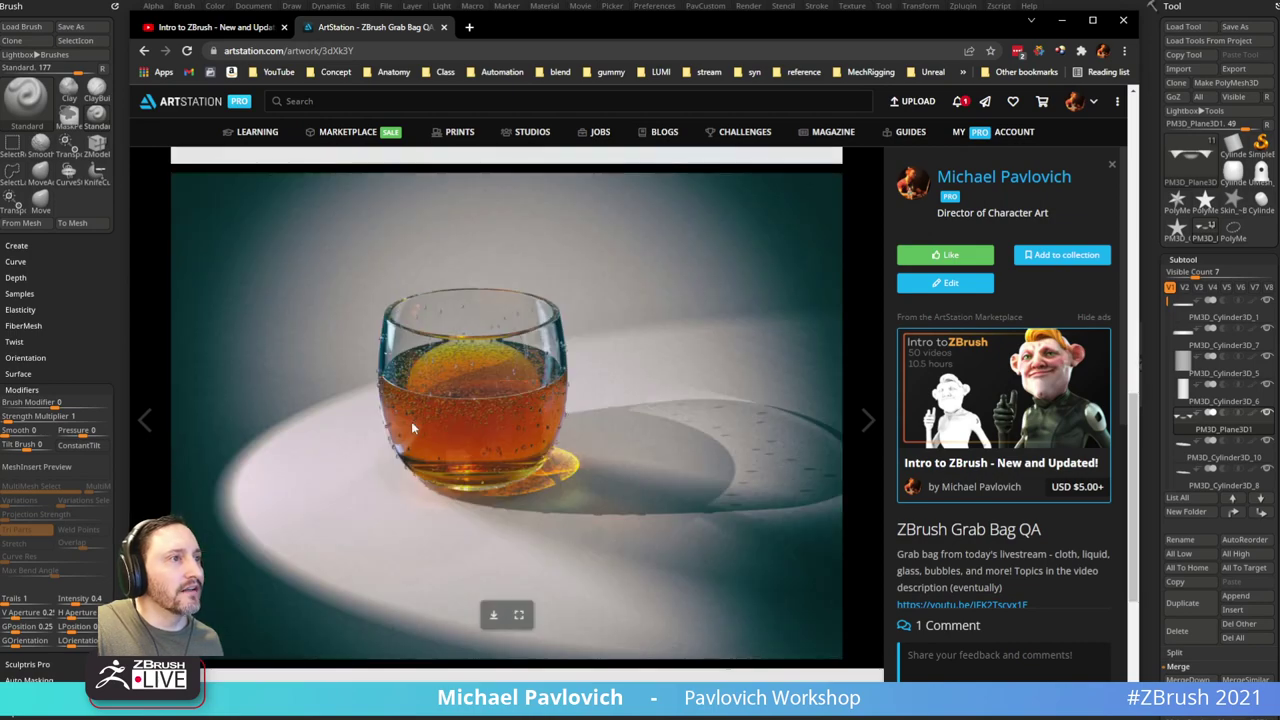
scroll(490, 405, down, 3)
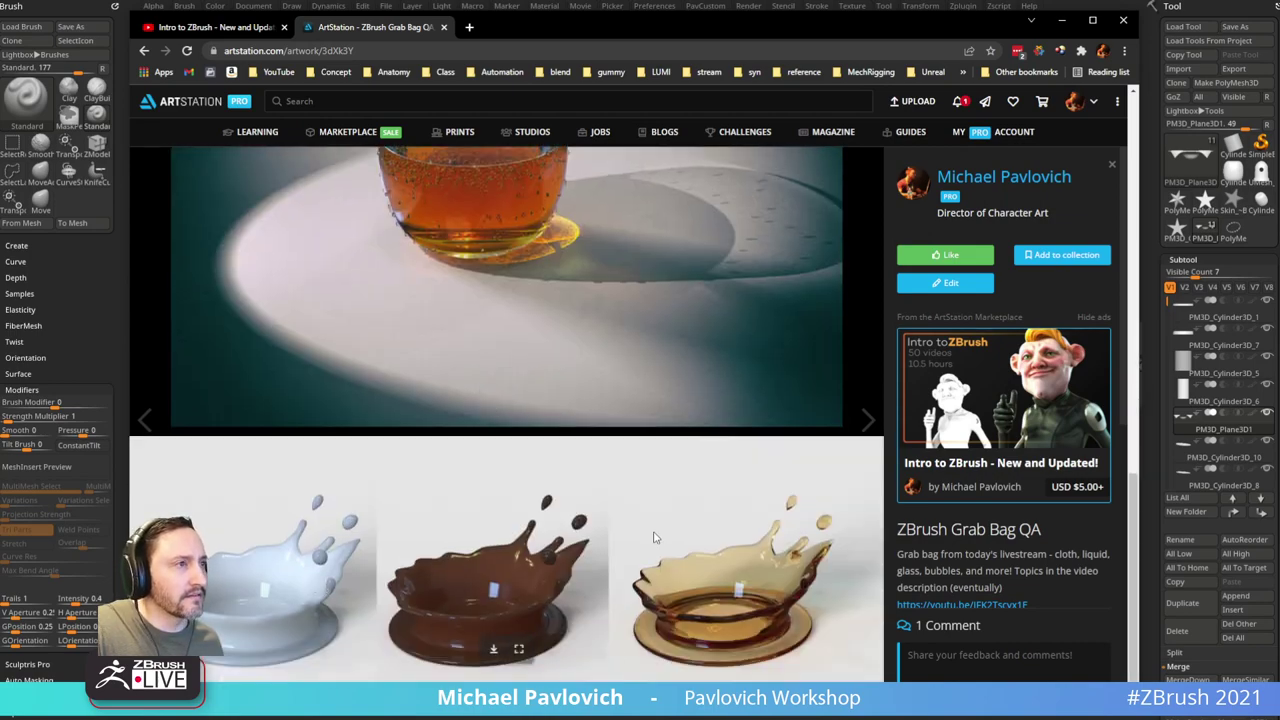
scroll(430, 540, up, 10)
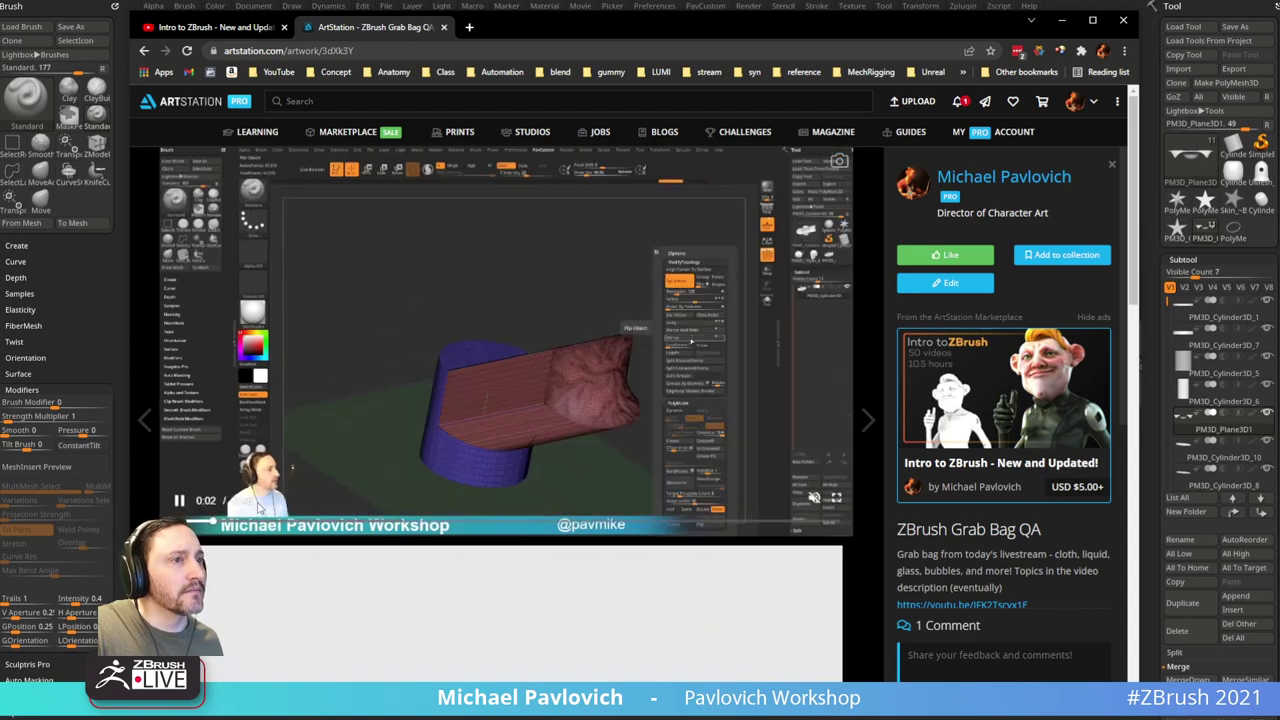
drag(385, 527, 578, 525)
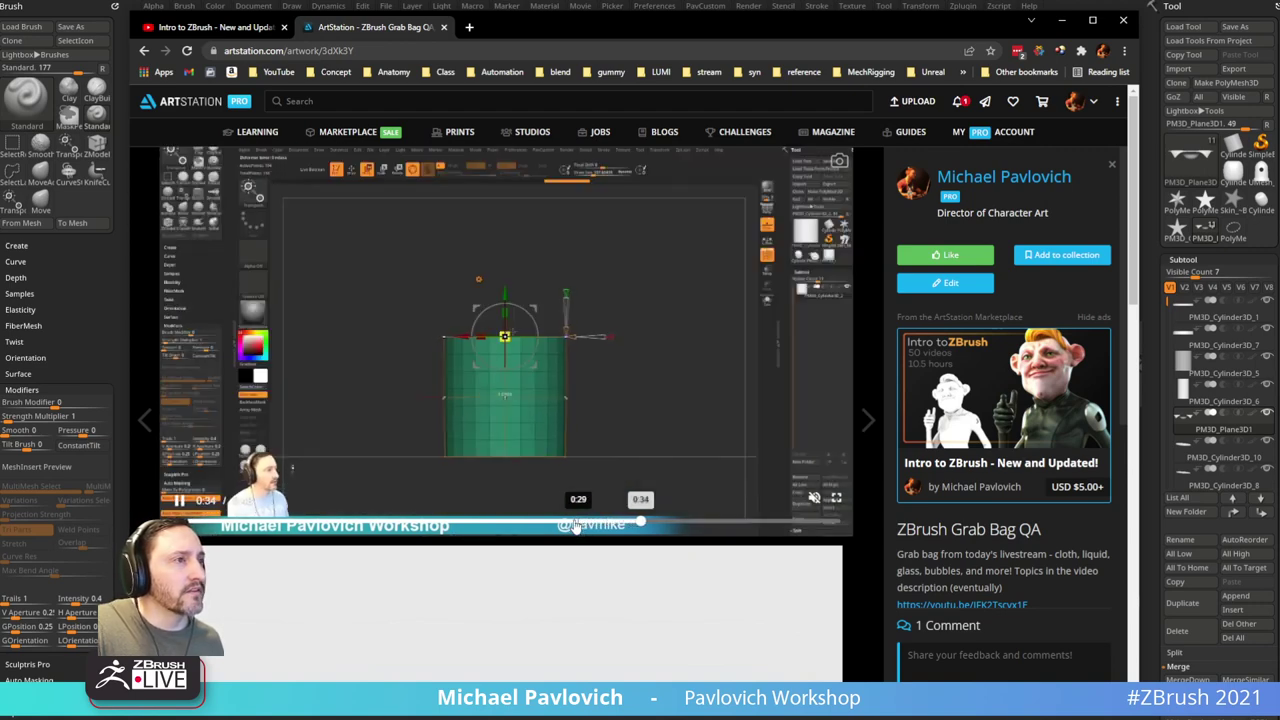
click(180, 502)
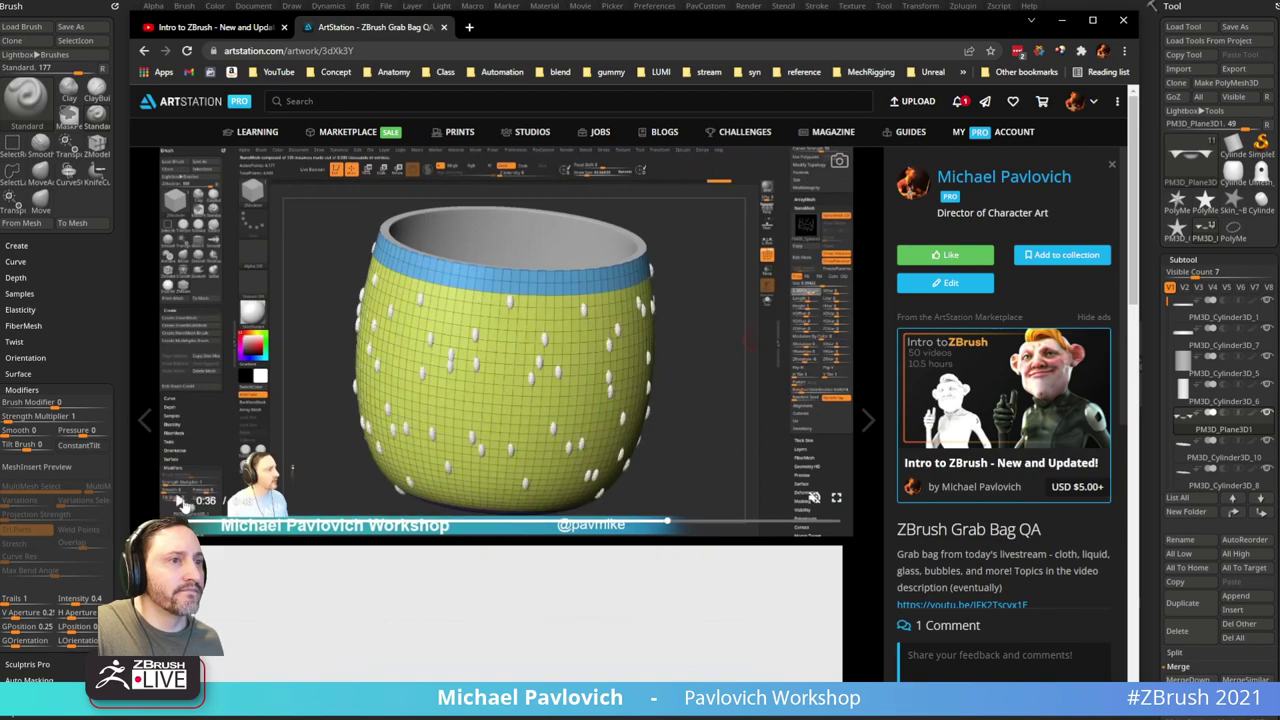
Step: Select the web addresses of the ZBrush Grab Bag QA post and the Intro to ZBrush playlist, and return to ZBrush
click(245, 27)
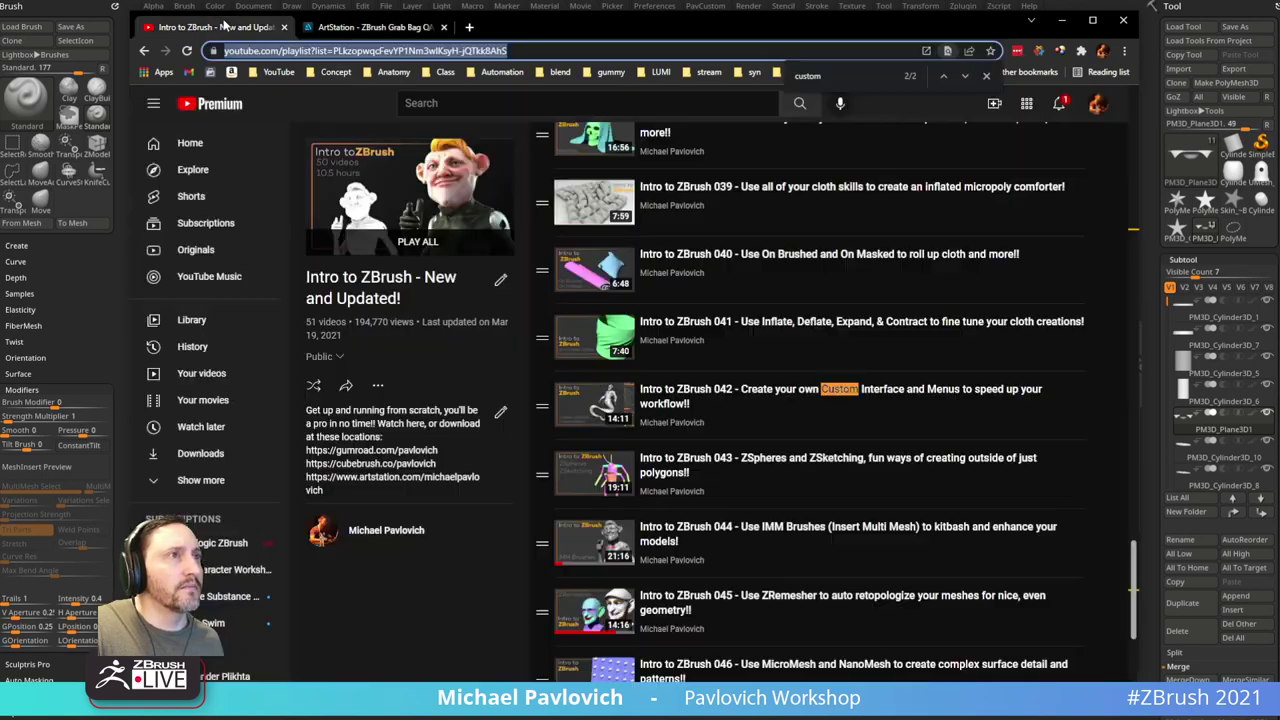
click(352, 27)
click(464, 51)
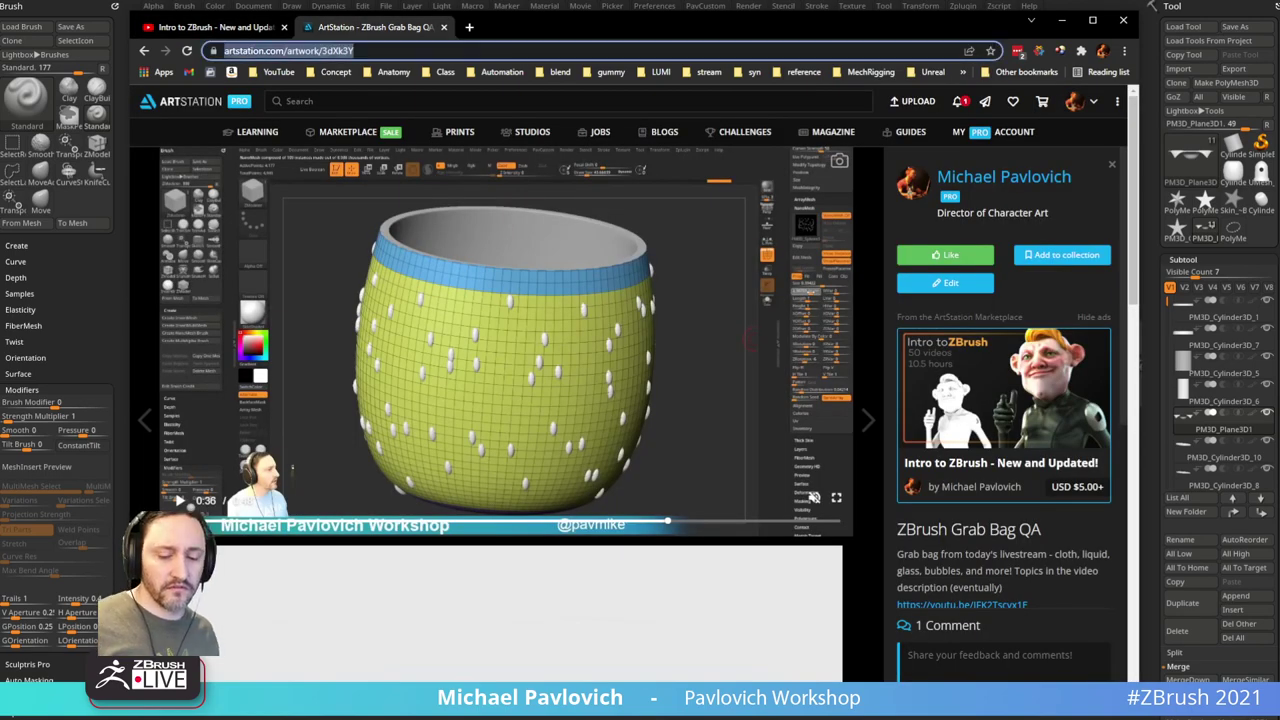
key(alt+Tab)
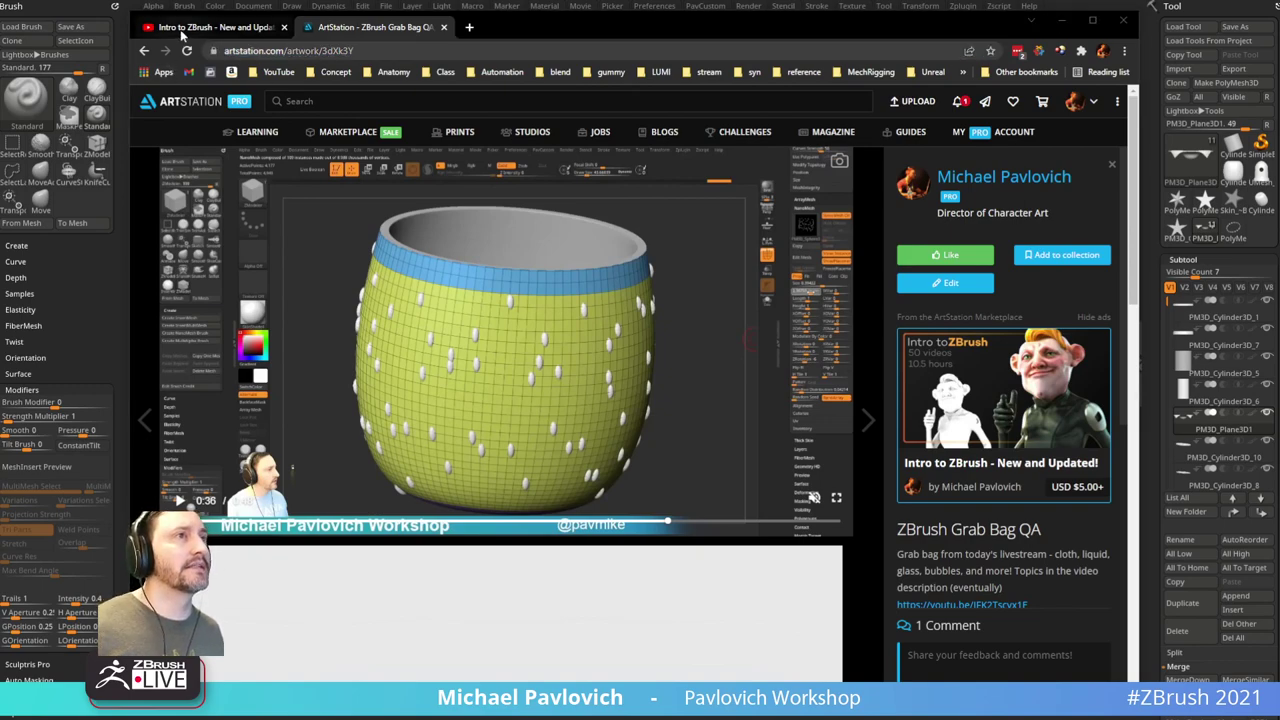
click(182, 32)
click(297, 52)
key(alt+Tab)
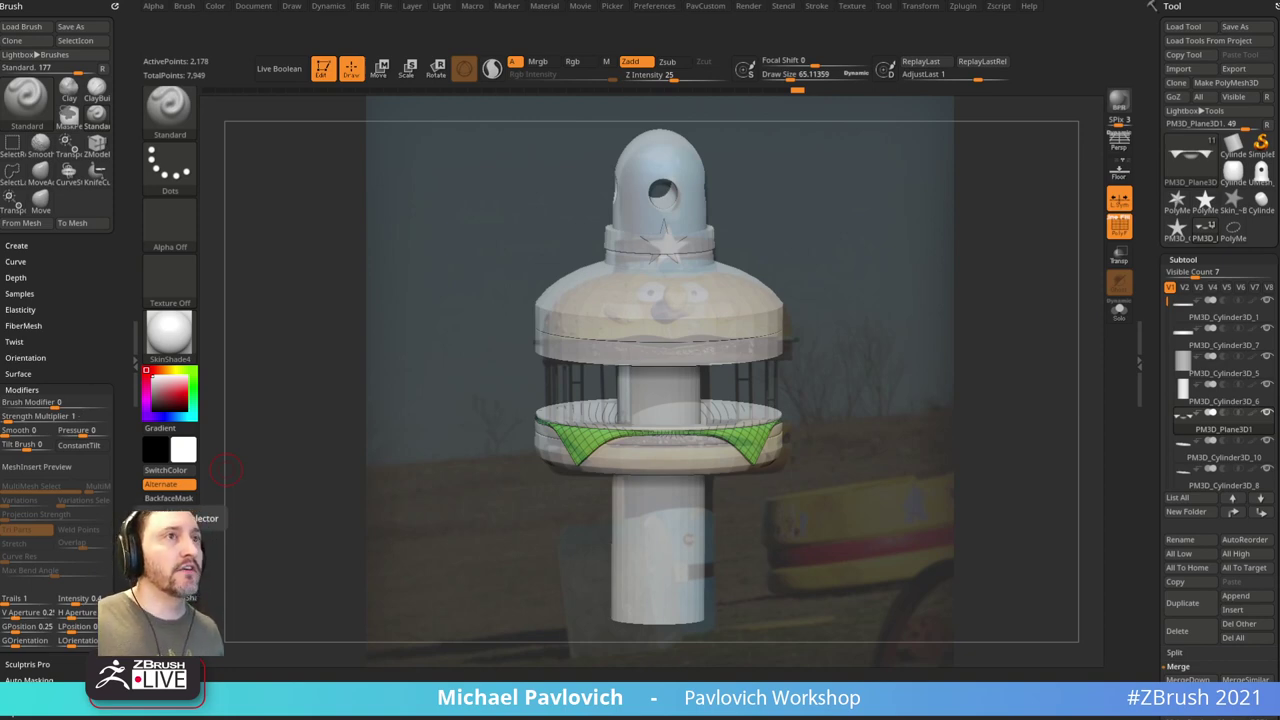
Step: Examine the Liquify option for Gravity in the Dynamics settings
click(333, 8)
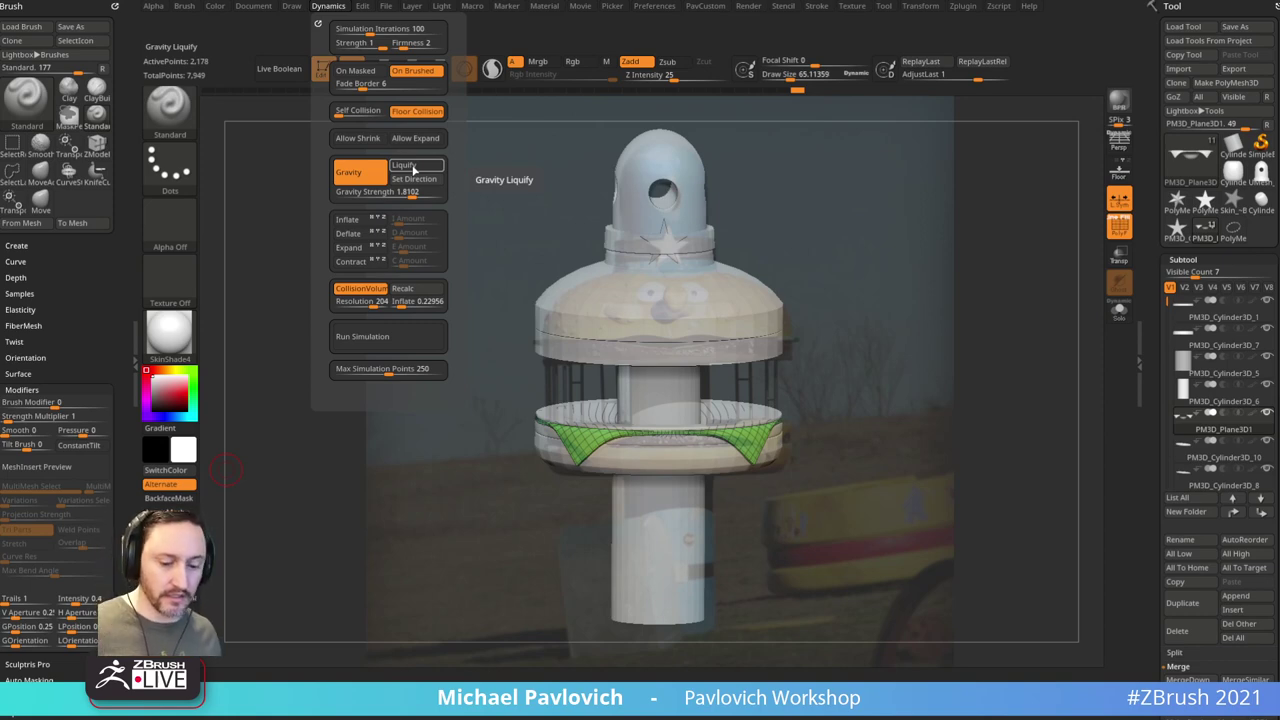
click(413, 170)
key(ctrl+shift)
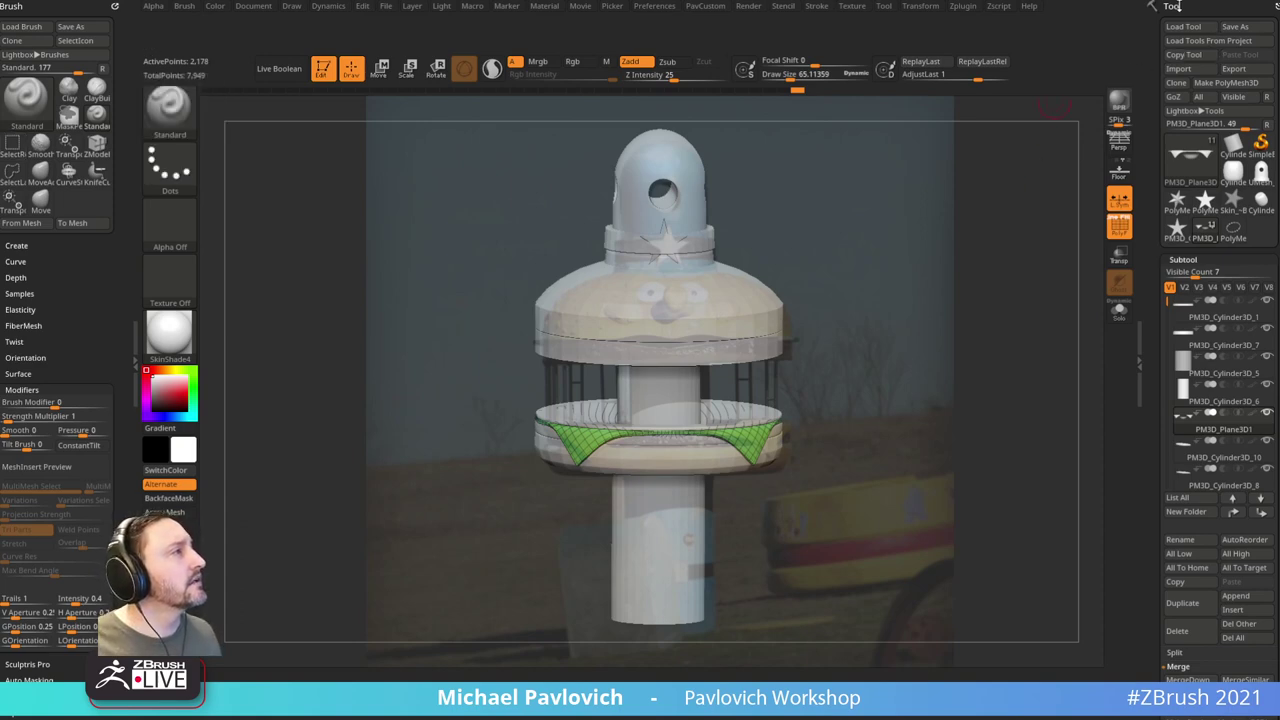
Step: Undock the Brush palette, place the Tool palette in its tray, and return the Tool palette to its original side
click(110, 6)
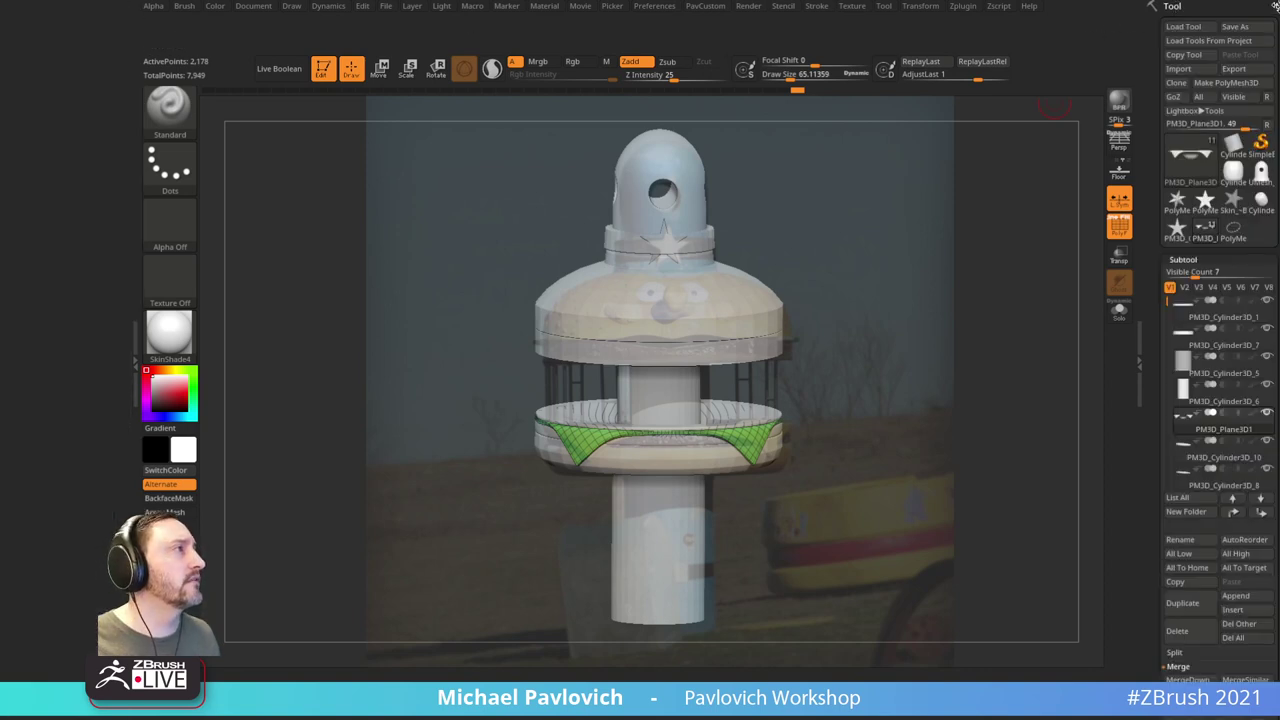
drag(1277, 6, 22, 83)
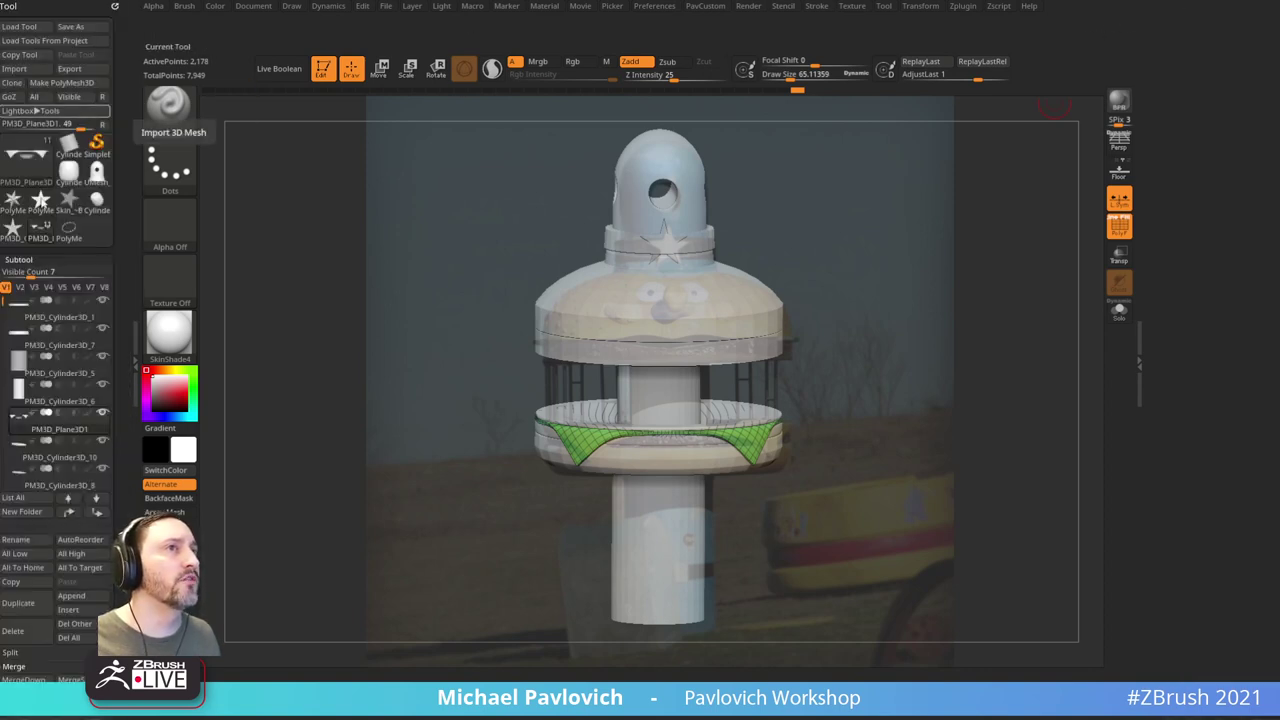
drag(118, 4, 1180, 120)
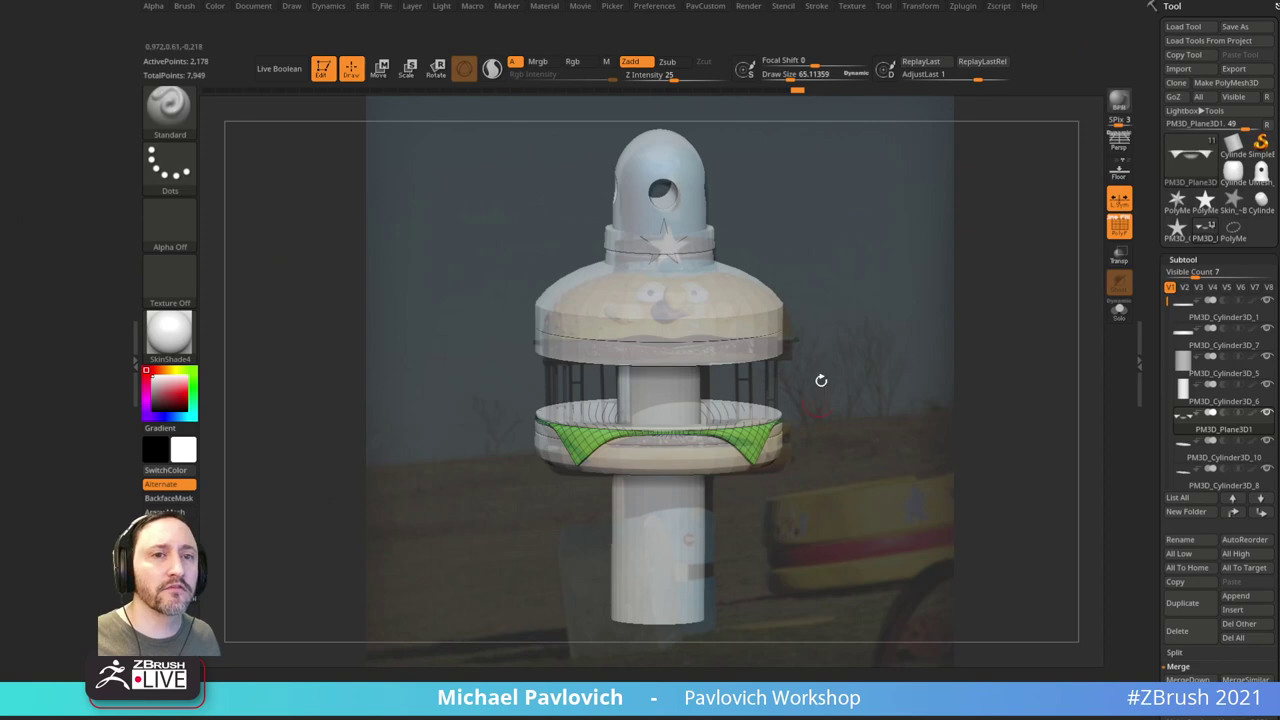
Step: Snap the model to a straight front view over the reference overlay and set the draw size to about 52
shift+drag(922, 337, 952, 333)
key(shift+z)
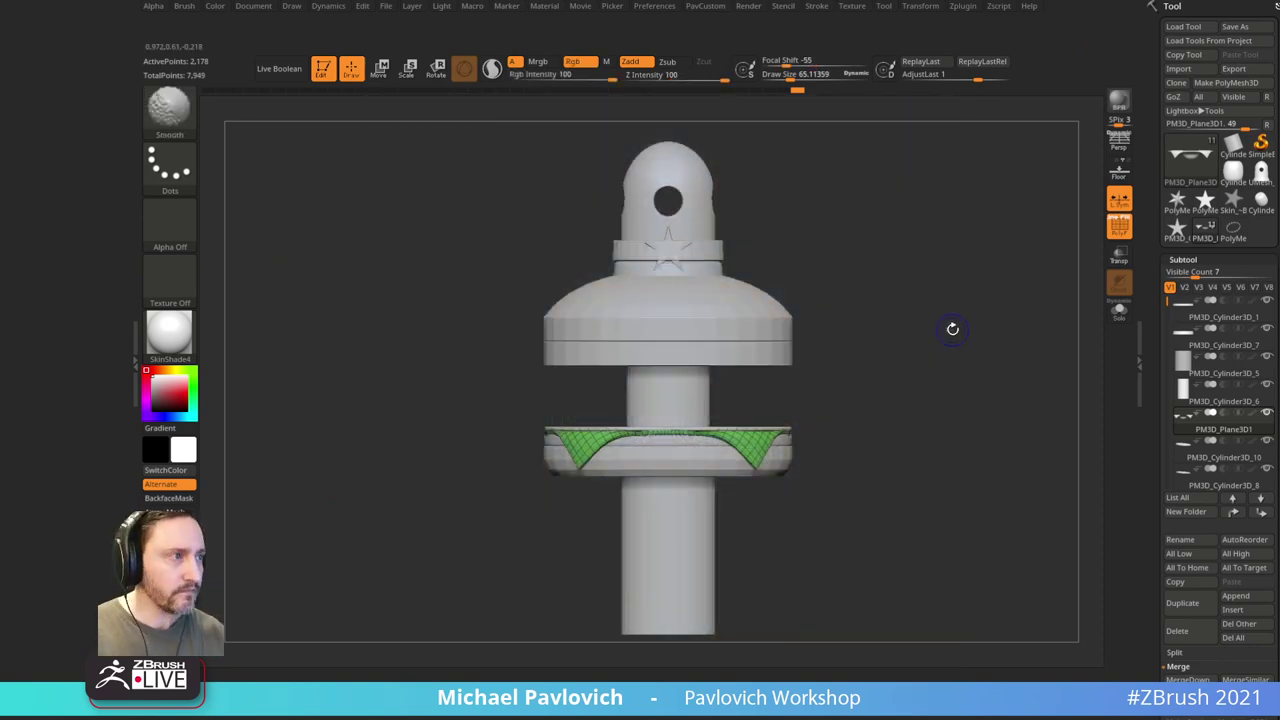
key(shift+z)
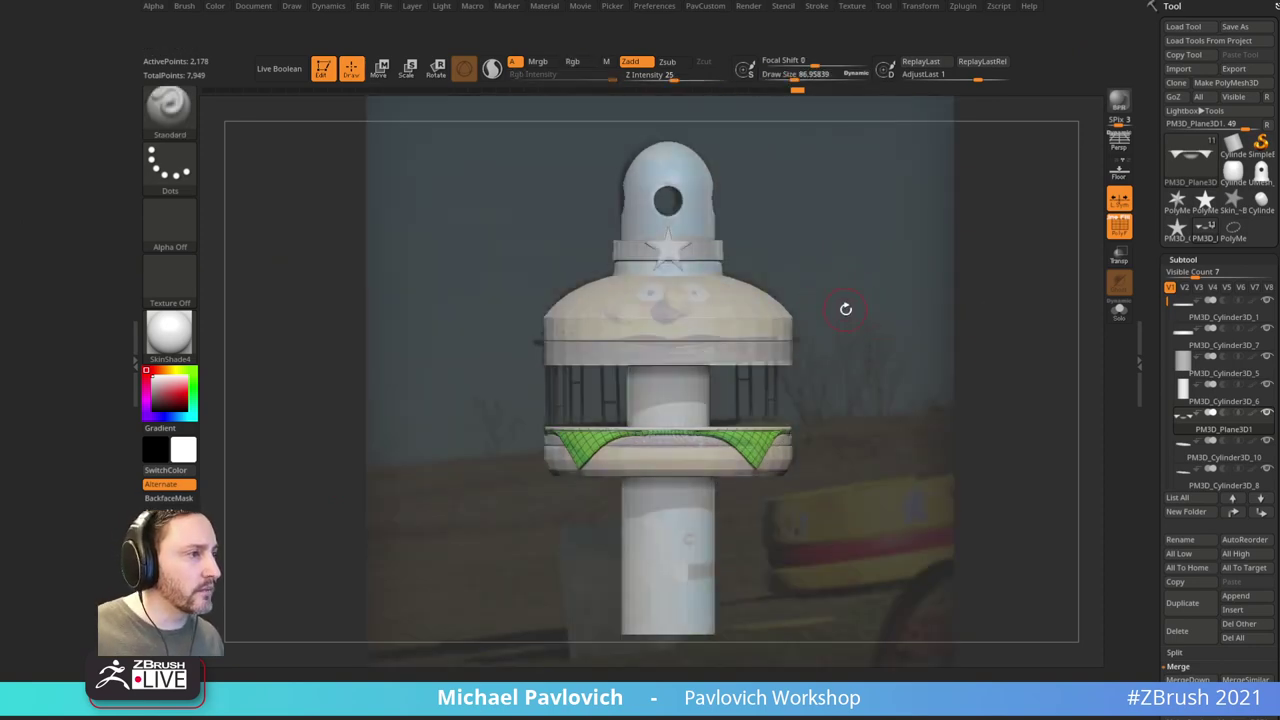
key(s)
drag(667, 343, 648, 343)
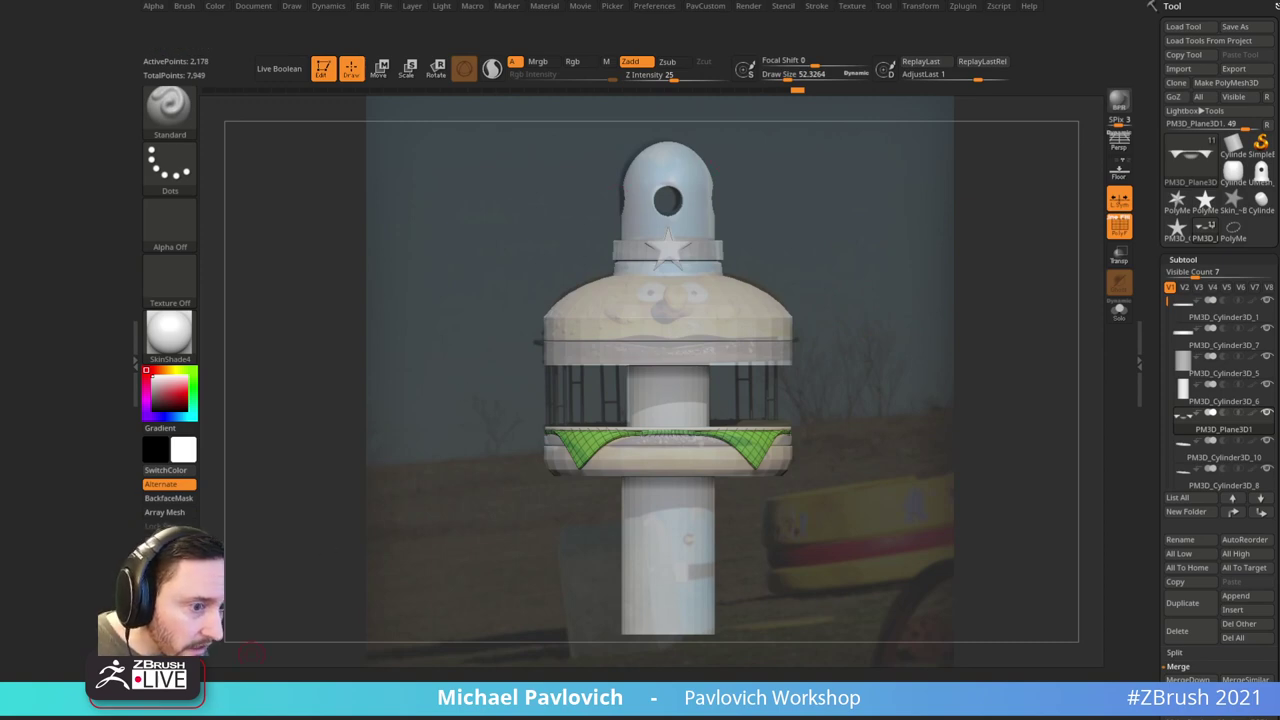
Step: Examine the burger reference photo for how the bars meet the cheese and lower bun, and return to the model
click(240, 700)
scroll(498, 410, up, 6)
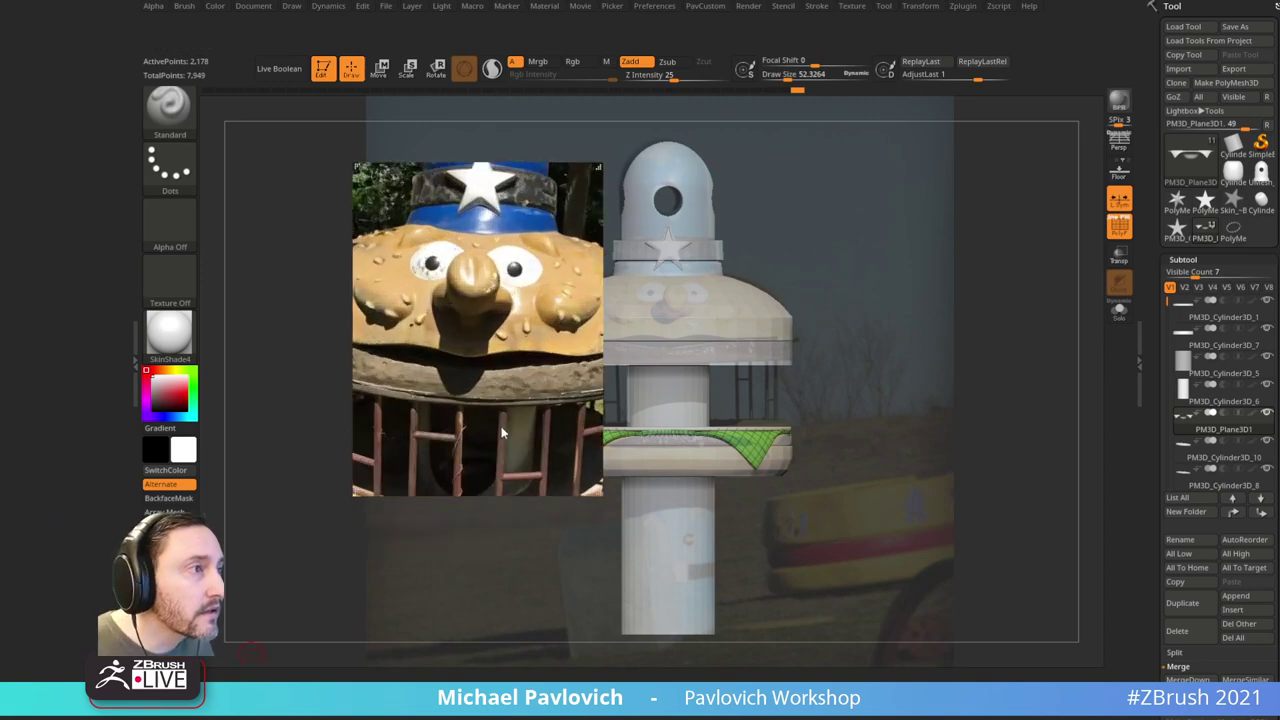
middle_drag(440, 470, 492, 279)
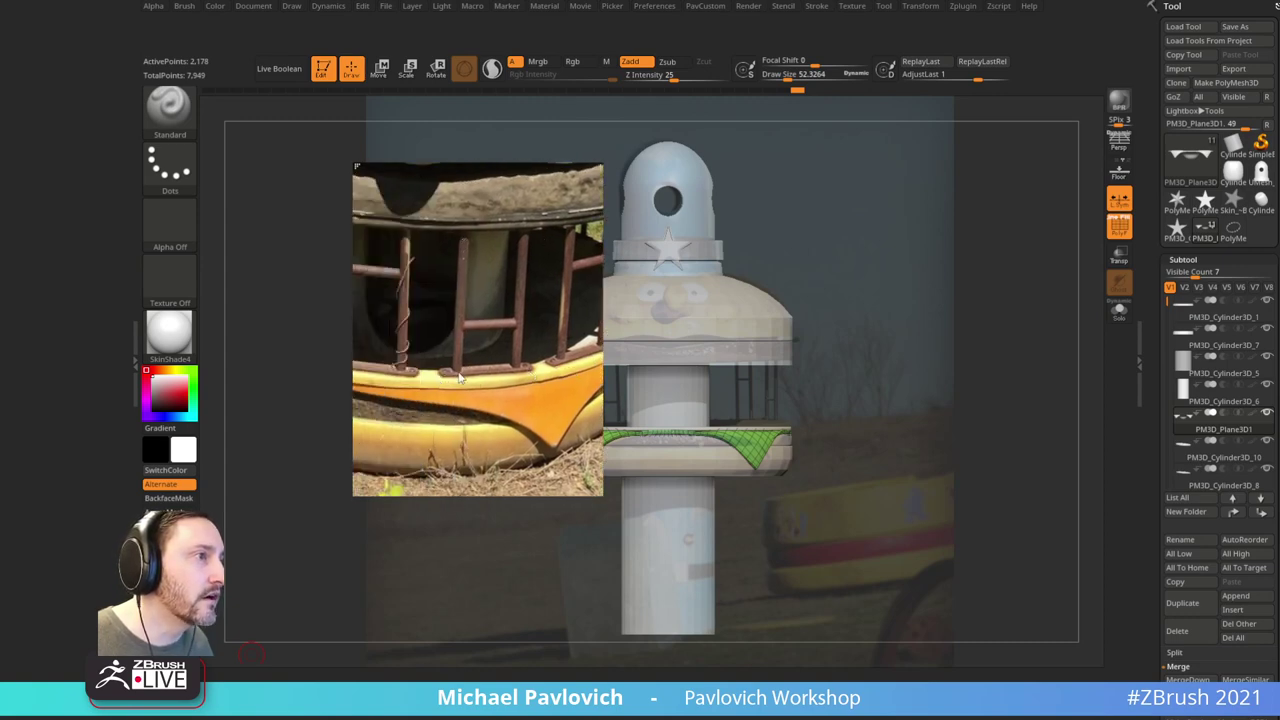
drag(549, 316, 434, 336)
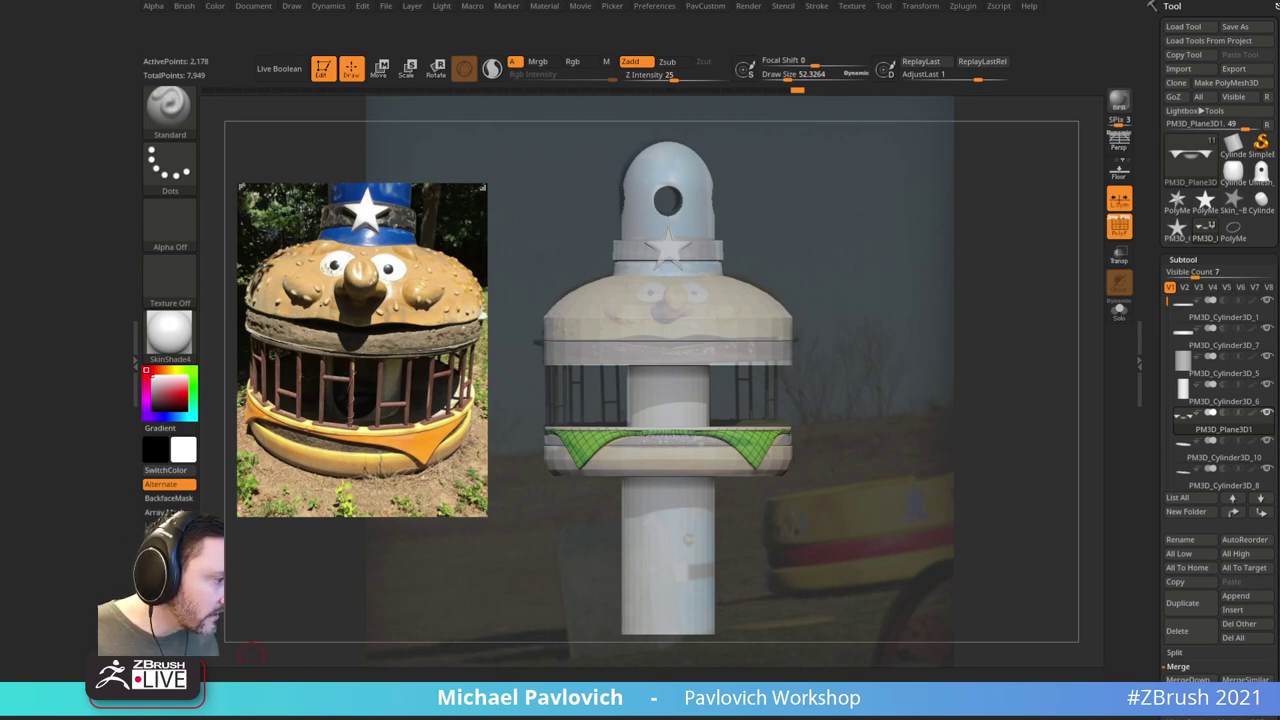
key(alt+Tab)
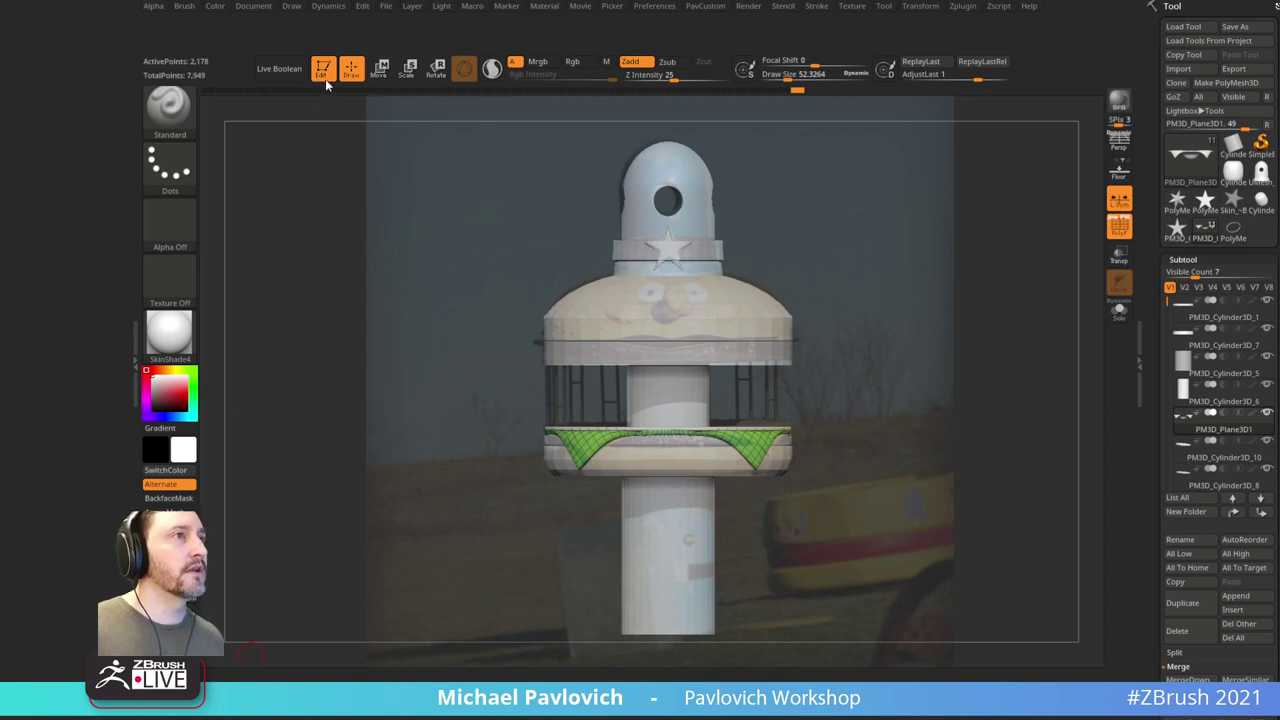
Step: Restore the custom interface layout with the Brush palette docked beside the canvas
click(184, 6)
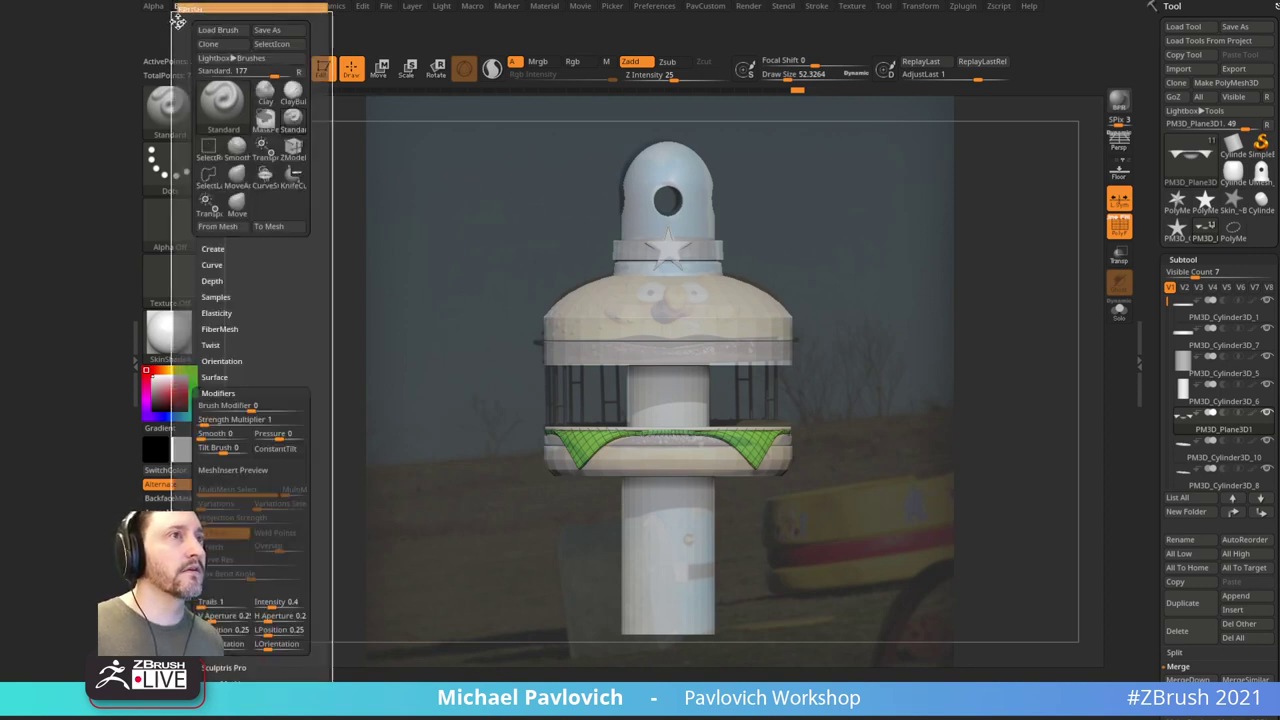
click(178, 8)
click(654, 6)
click(686, 123)
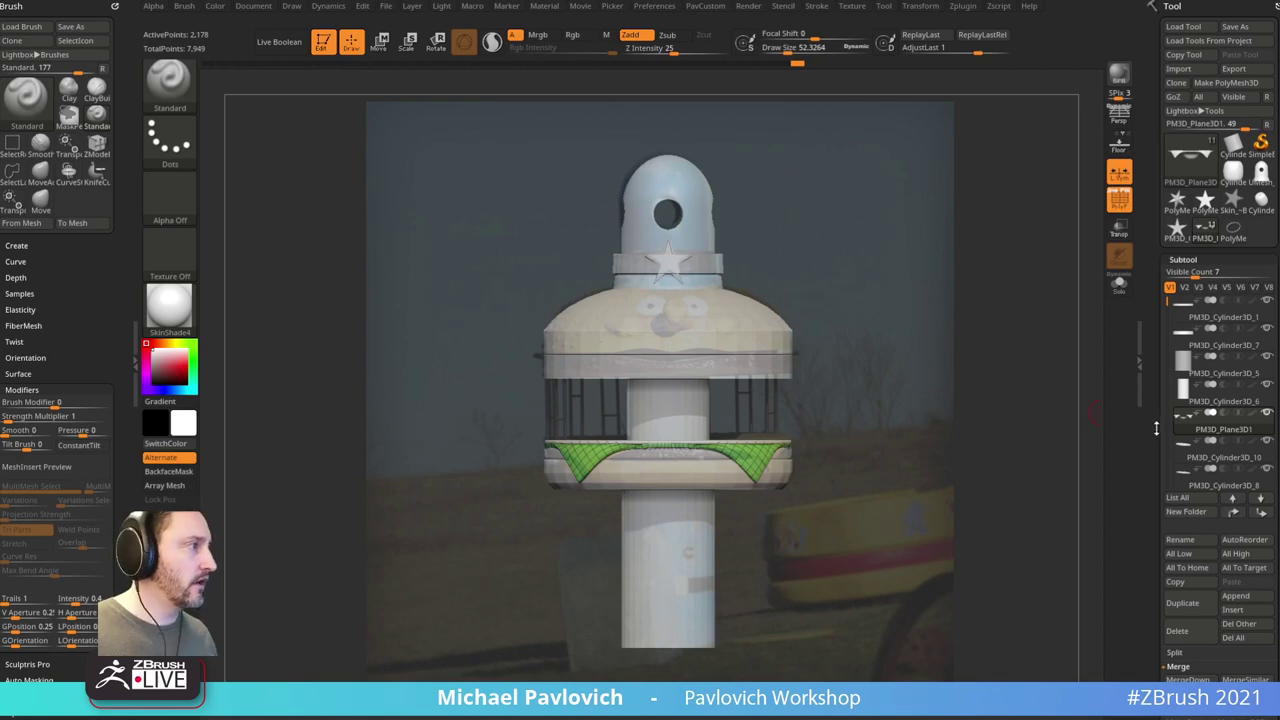
Step: Append a Cube3D after the top dome at the end of the subtool list and make it the active subtool
drag(1168, 302, 1169, 412)
click(1198, 424)
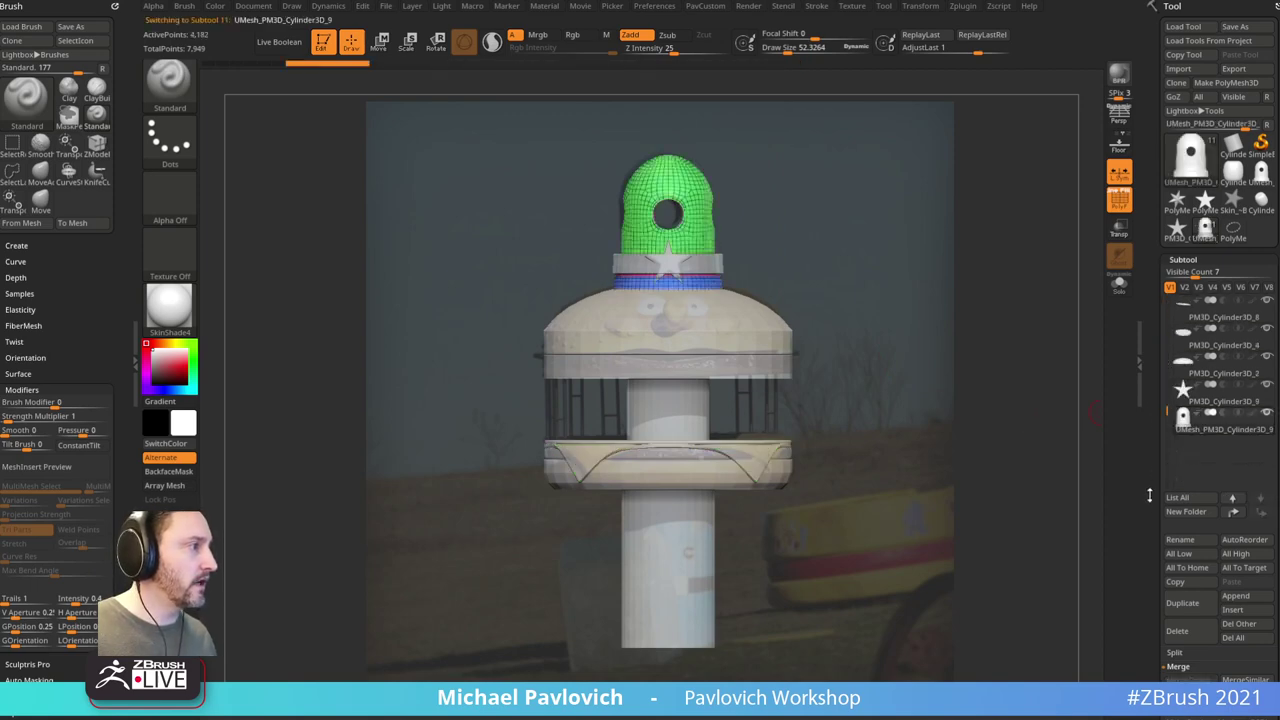
scroll(1148, 492, down, 3)
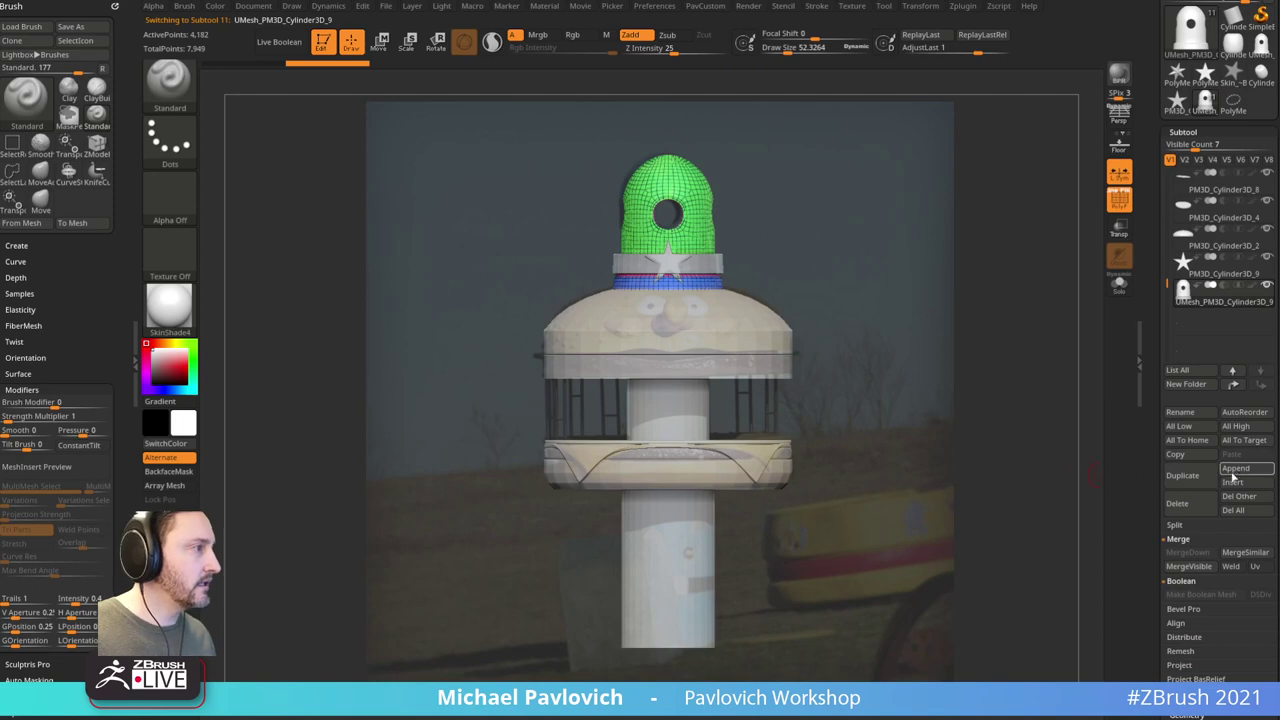
click(1233, 478)
click(772, 495)
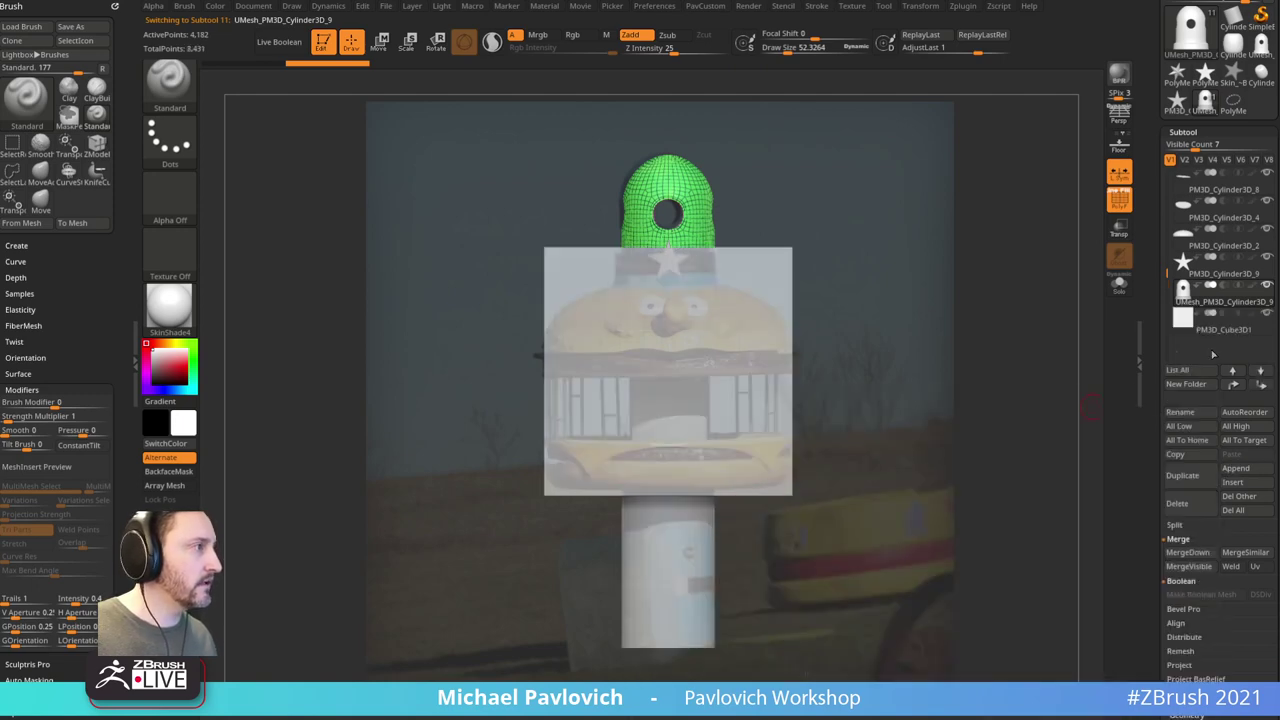
click(1220, 336)
Step: Try to flatten the cube vertically while the TransposeCloth brush is active
drag(963, 240, 850, 270)
key(w)
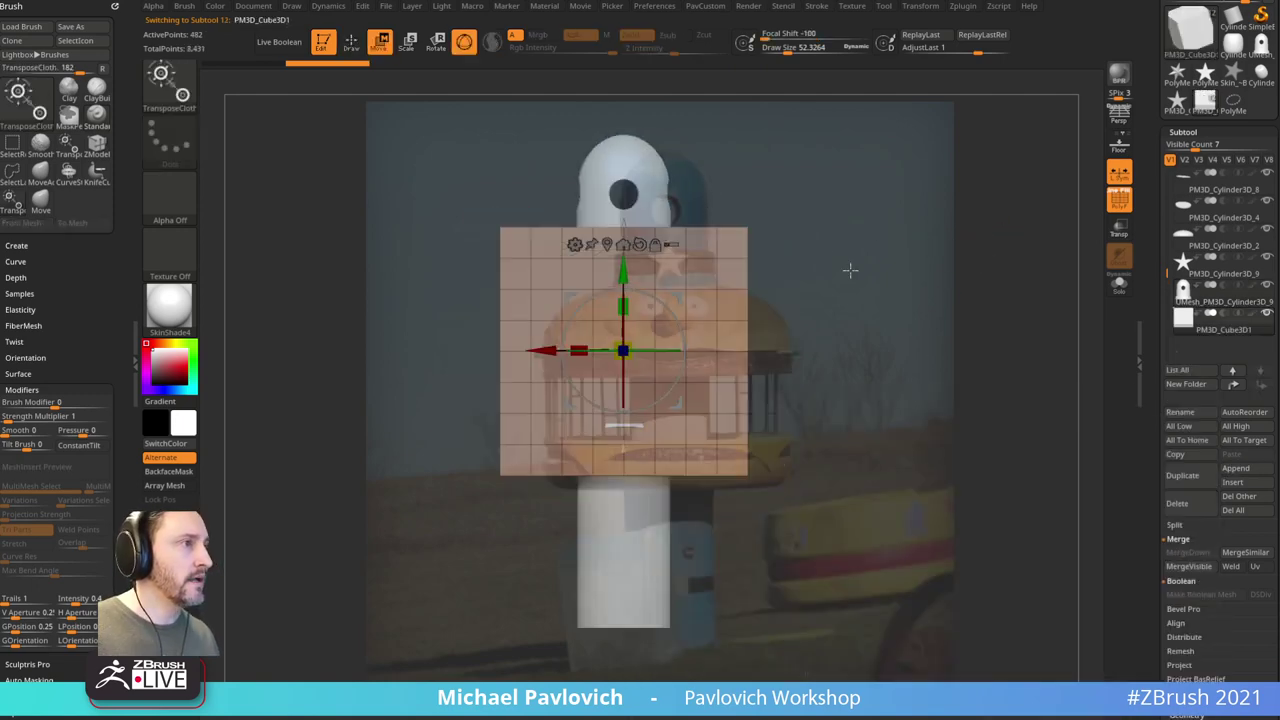
alt+right_drag(623, 268, 667, 288)
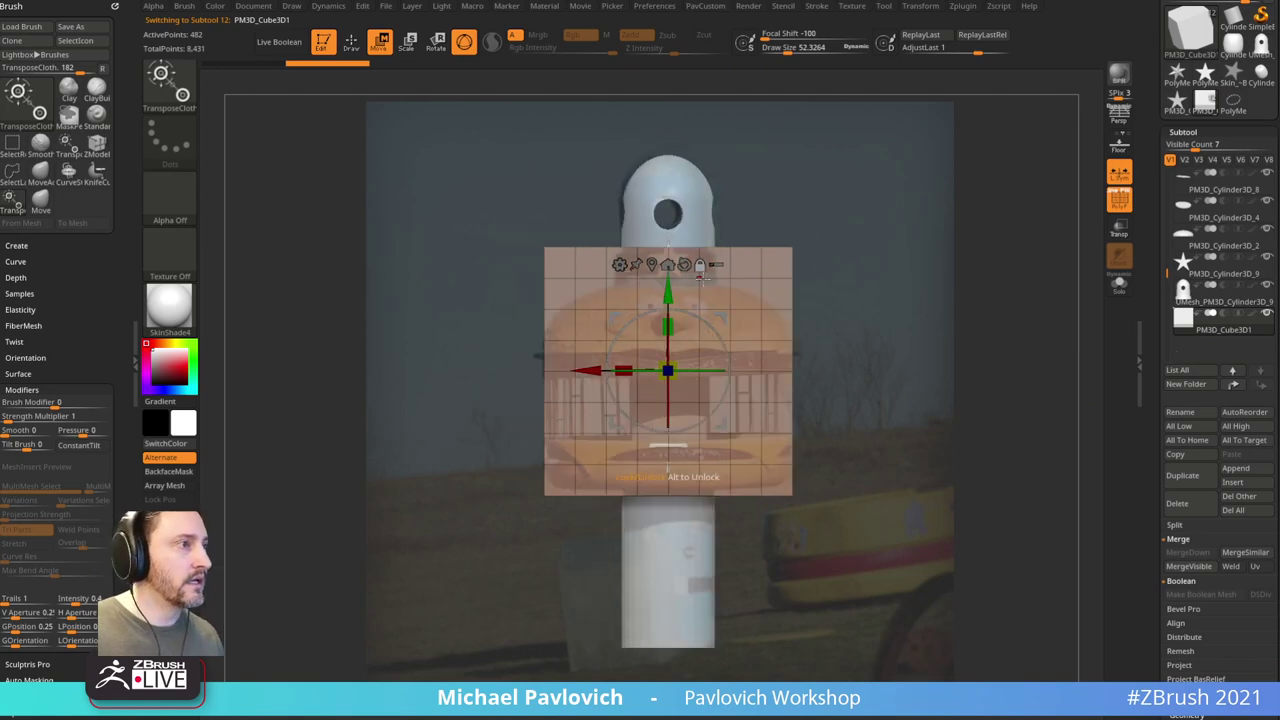
drag(668, 325, 673, 398)
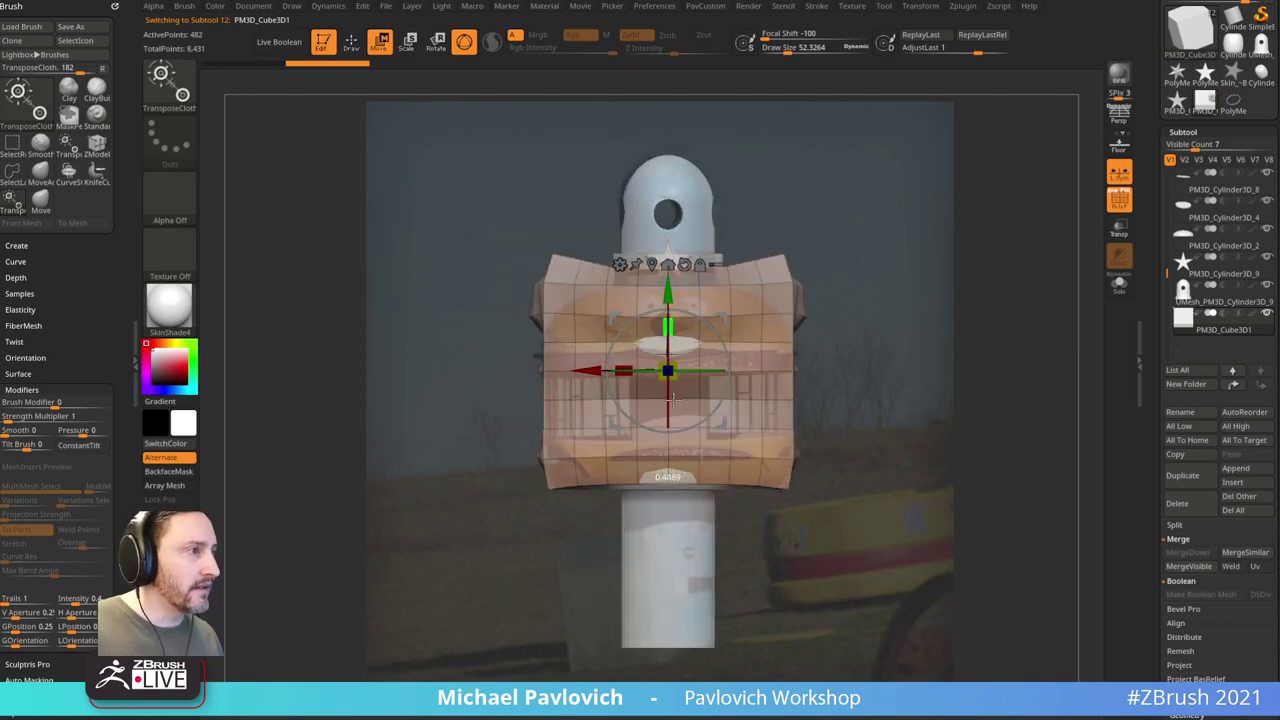
key(ctrl+z)
Step: Switch to the regular Transpose brush, flatten the cube into a slab, and scale it down uniformly
key(b)
key(t)
key(r)
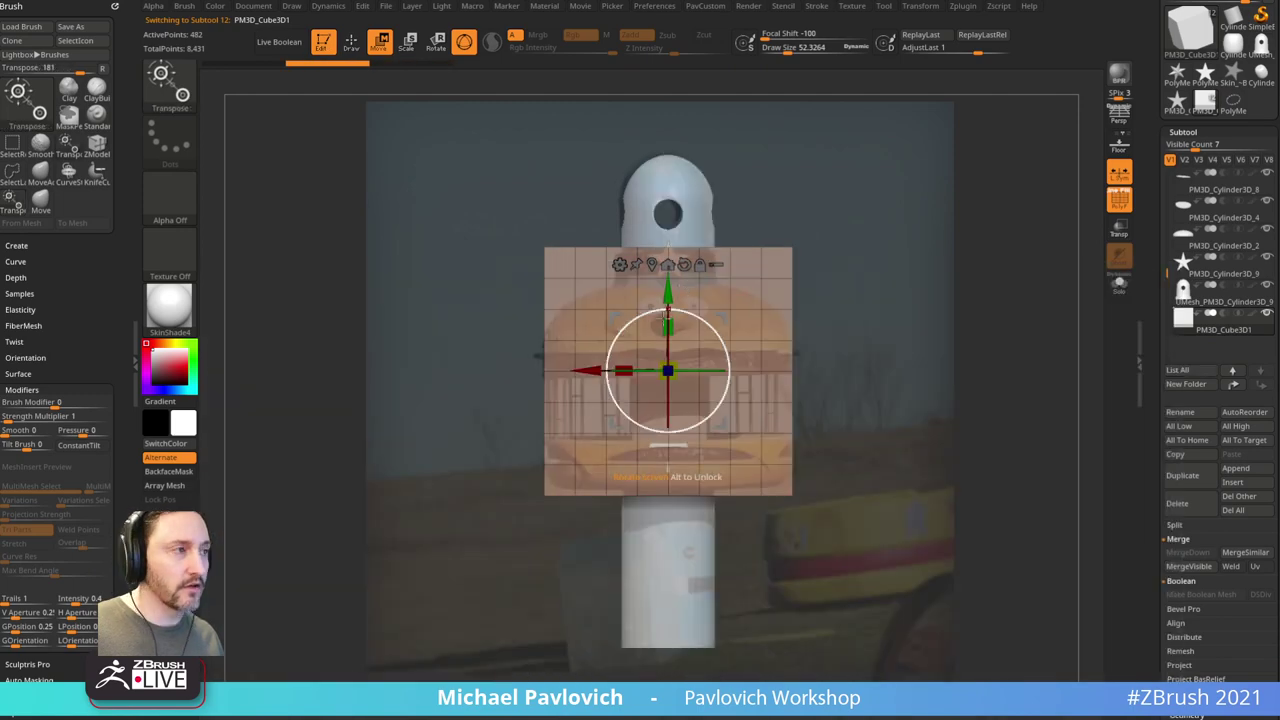
drag(668, 326, 671, 437)
key(ctrl+shift+z)
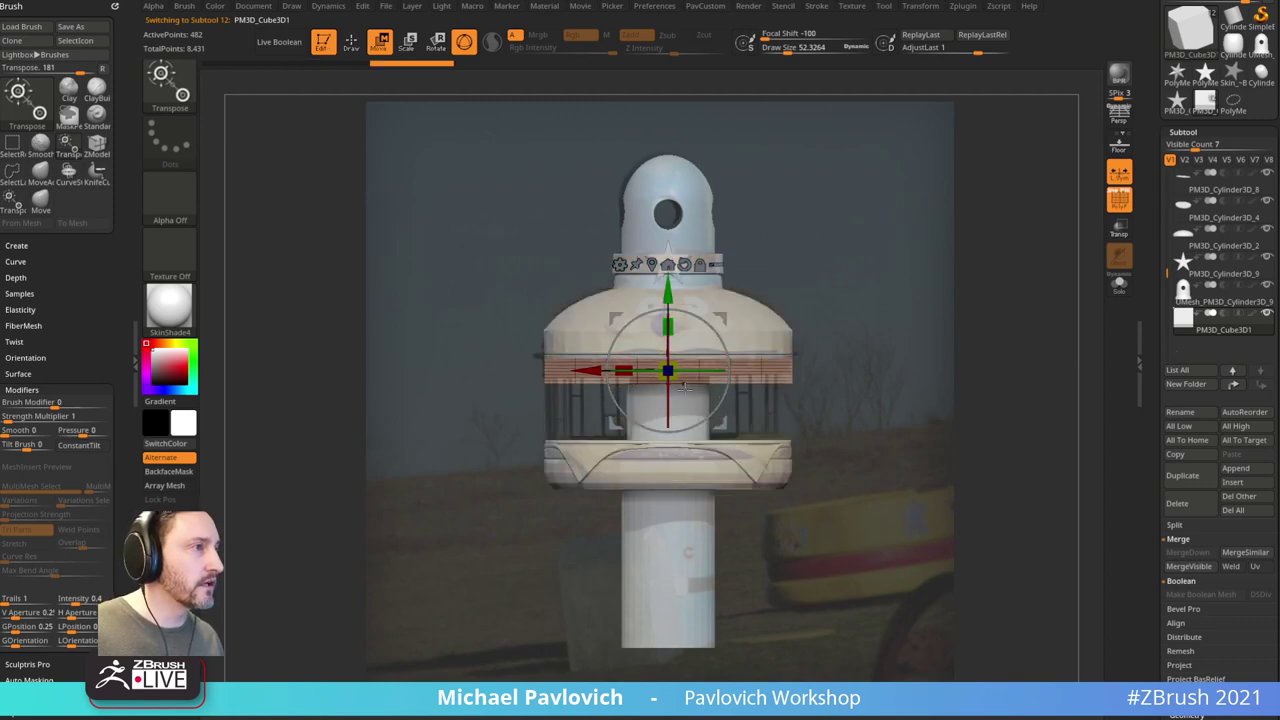
drag(671, 368, 651, 389)
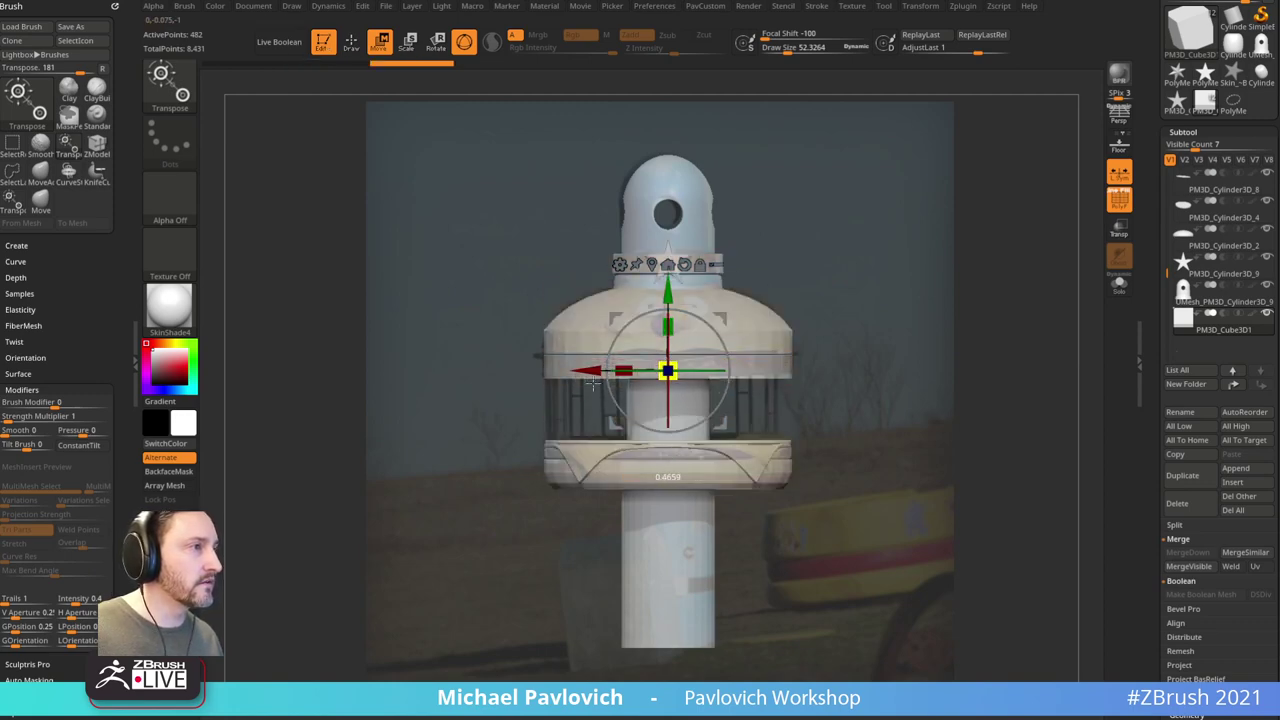
Step: Move the small slab down to the lower bun and forward to the bun's front rim
drag(666, 293, 666, 357)
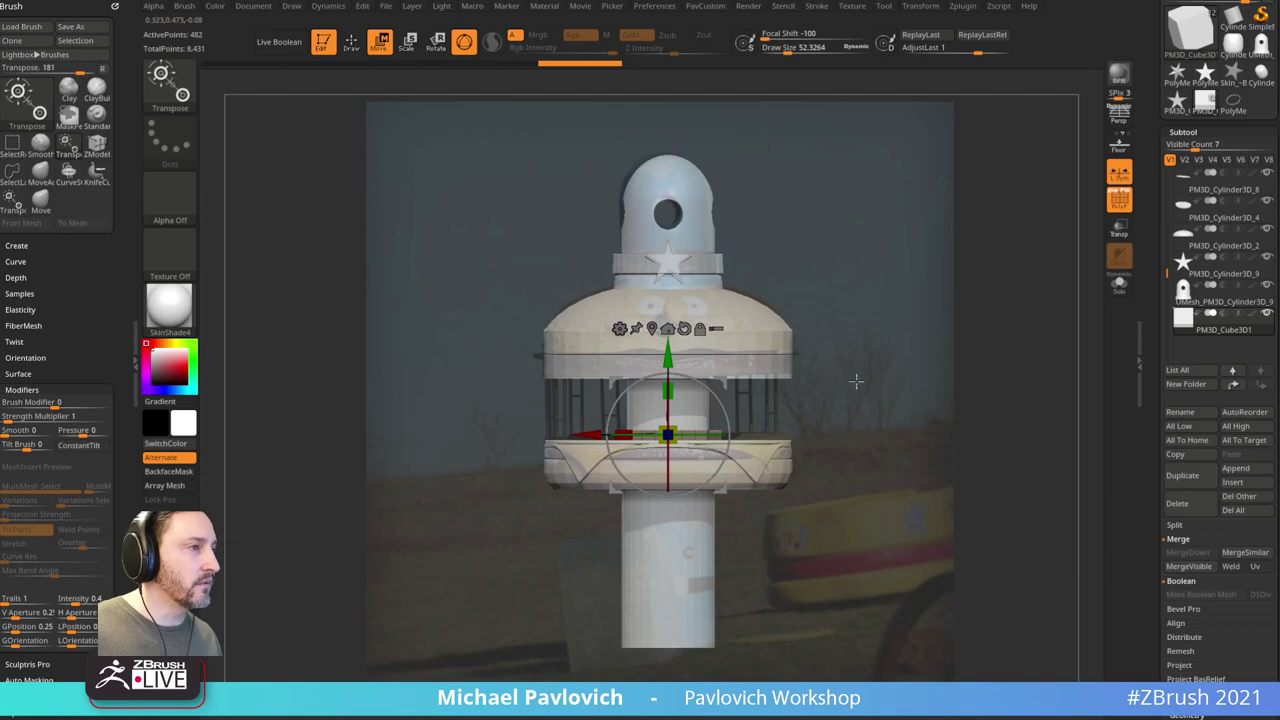
drag(855, 380, 930, 420)
key(ctrl+shift+z)
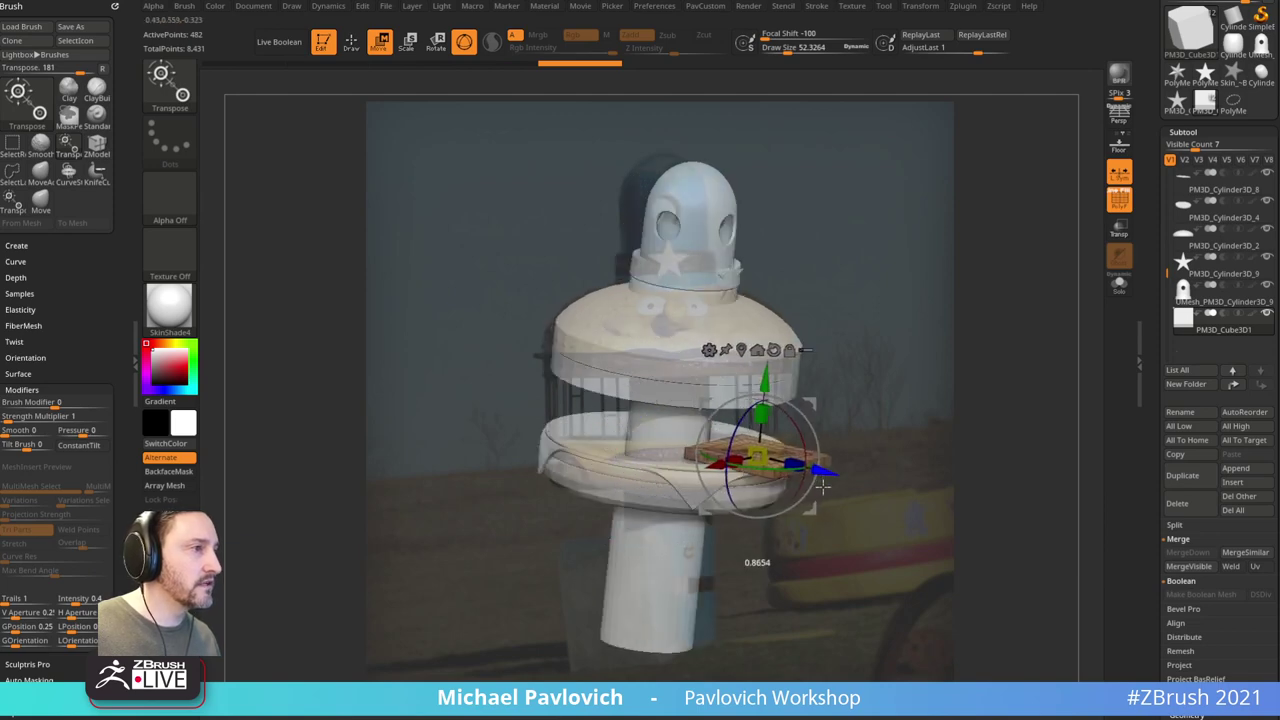
key(ctrl+shift+z)
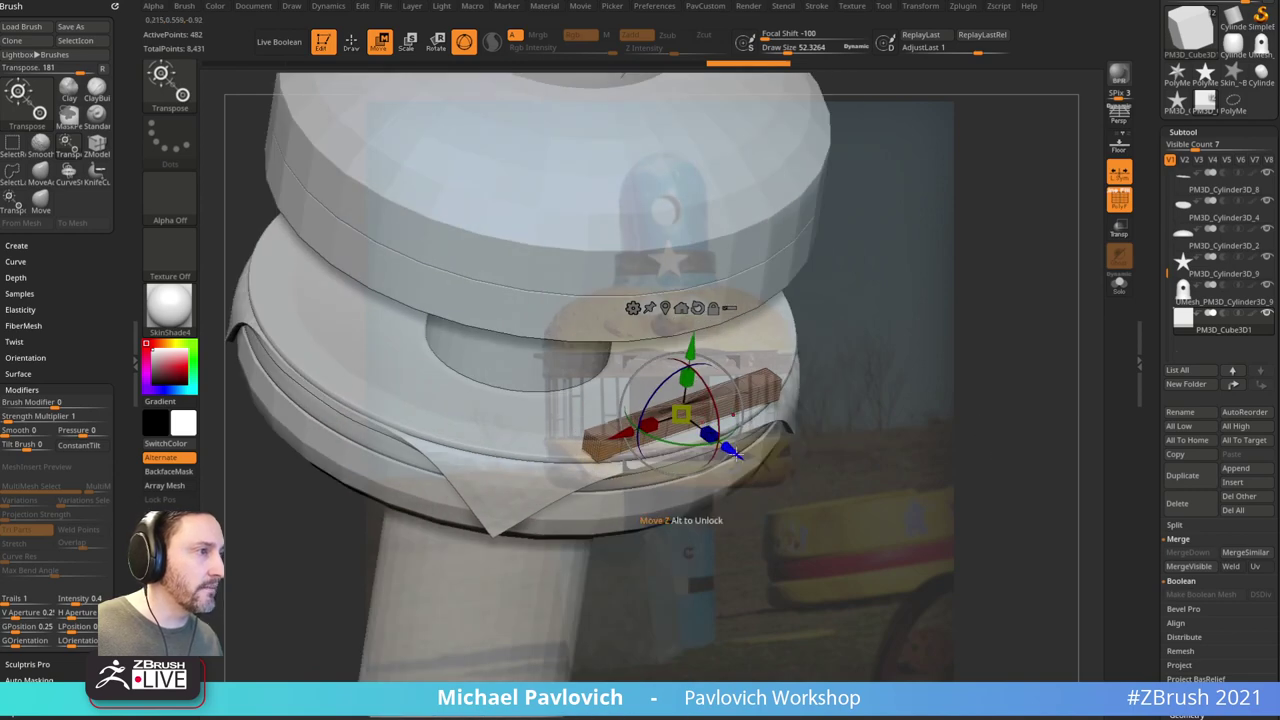
mouse_move(738, 471)
mouse_down()
mouse_move(749, 485)
mouse_move(748, 463)
mouse_up()
key(ctrl+z)
drag(664, 437, 683, 436)
key(ctrl+shift+z)
key(ctrl+shift+z)
key(ctrl+shift+z)
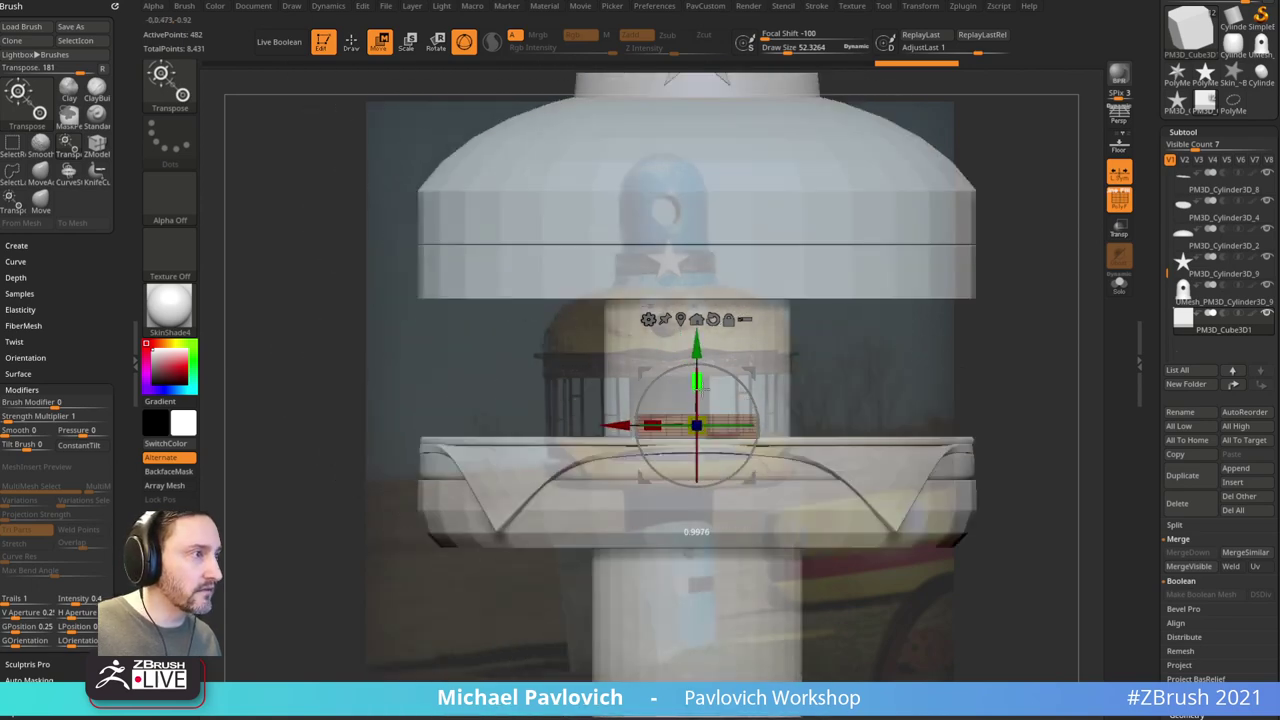
Step: Thin the slab vertically and lower it toward the top surface of the lower bun
drag(697, 382, 697, 416)
drag(697, 354, 697, 359)
key(q)
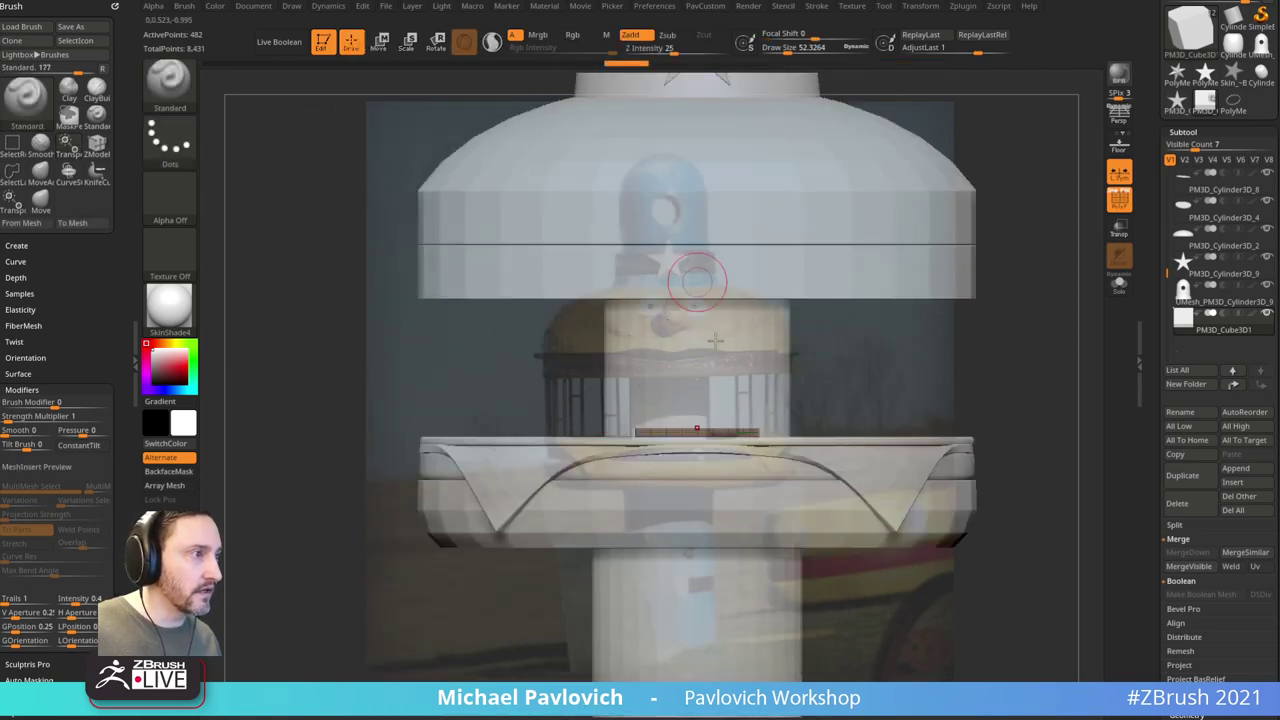
key(f)
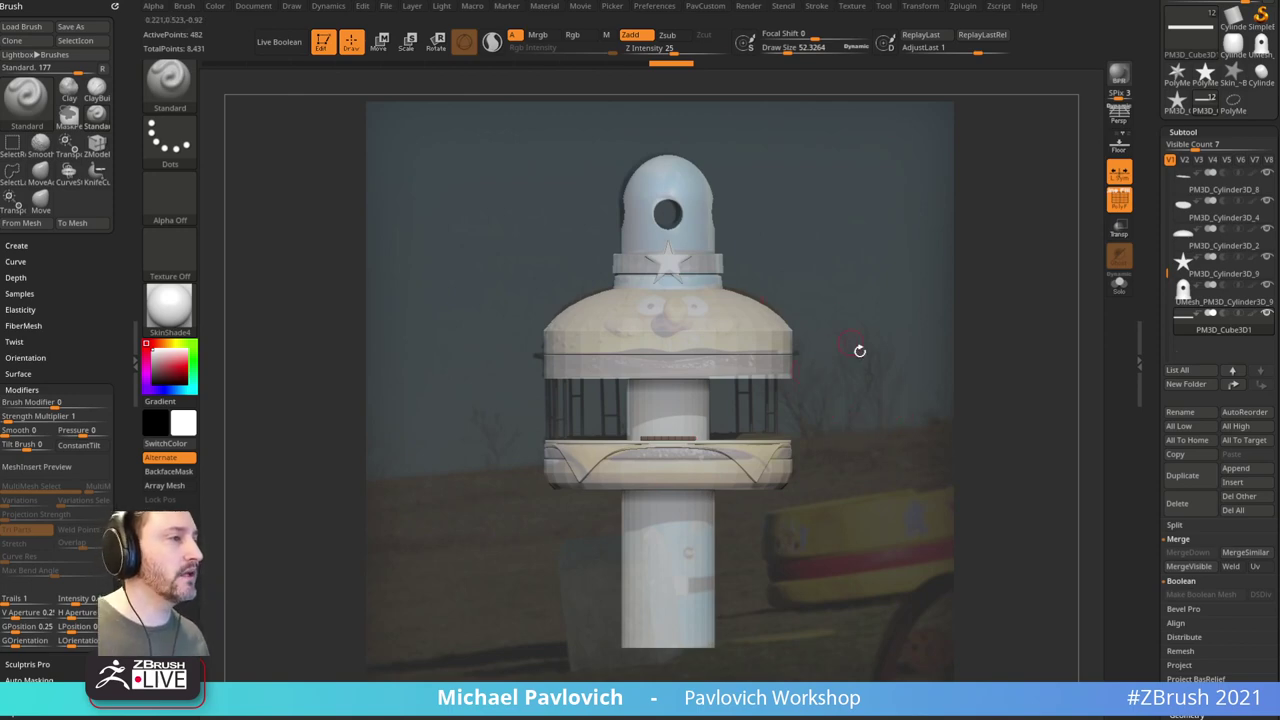
Step: Hide the reference overlay, narrow the slab's depth into a bar, and seat it on the bun just behind the cheese edge
key(shift+z)
drag(914, 357, 1003, 440)
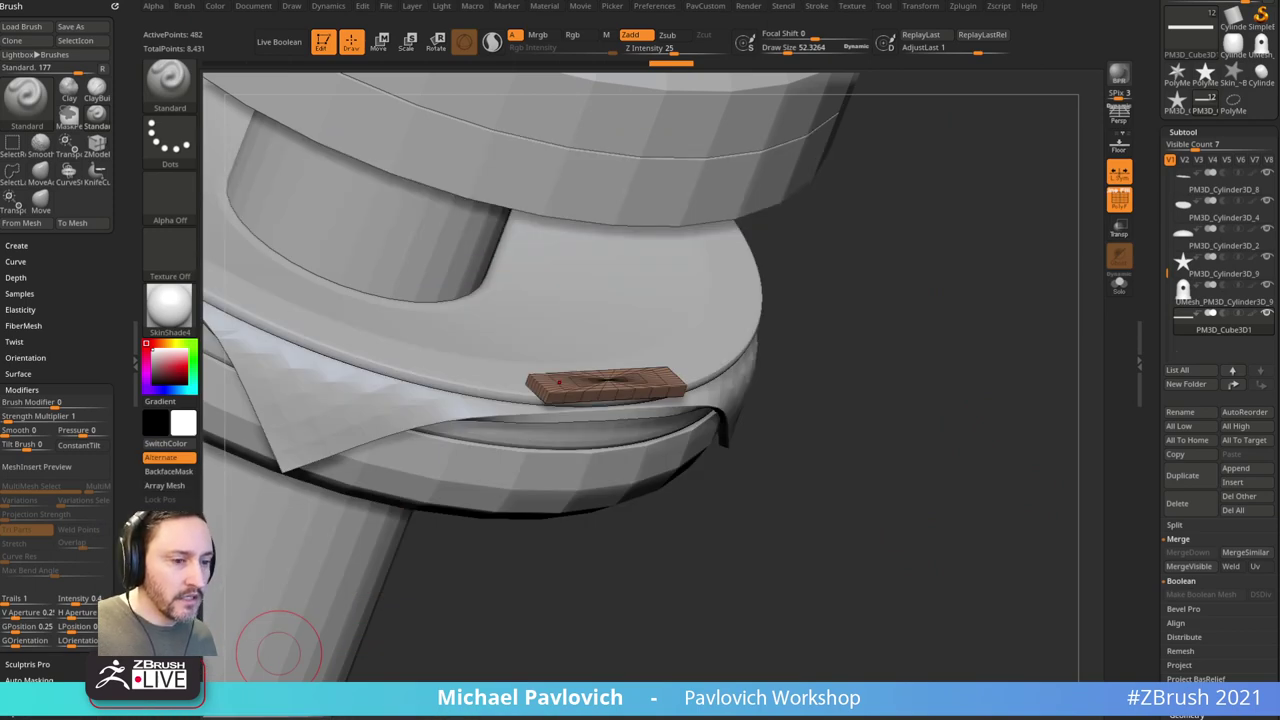
drag(845, 480, 623, 366)
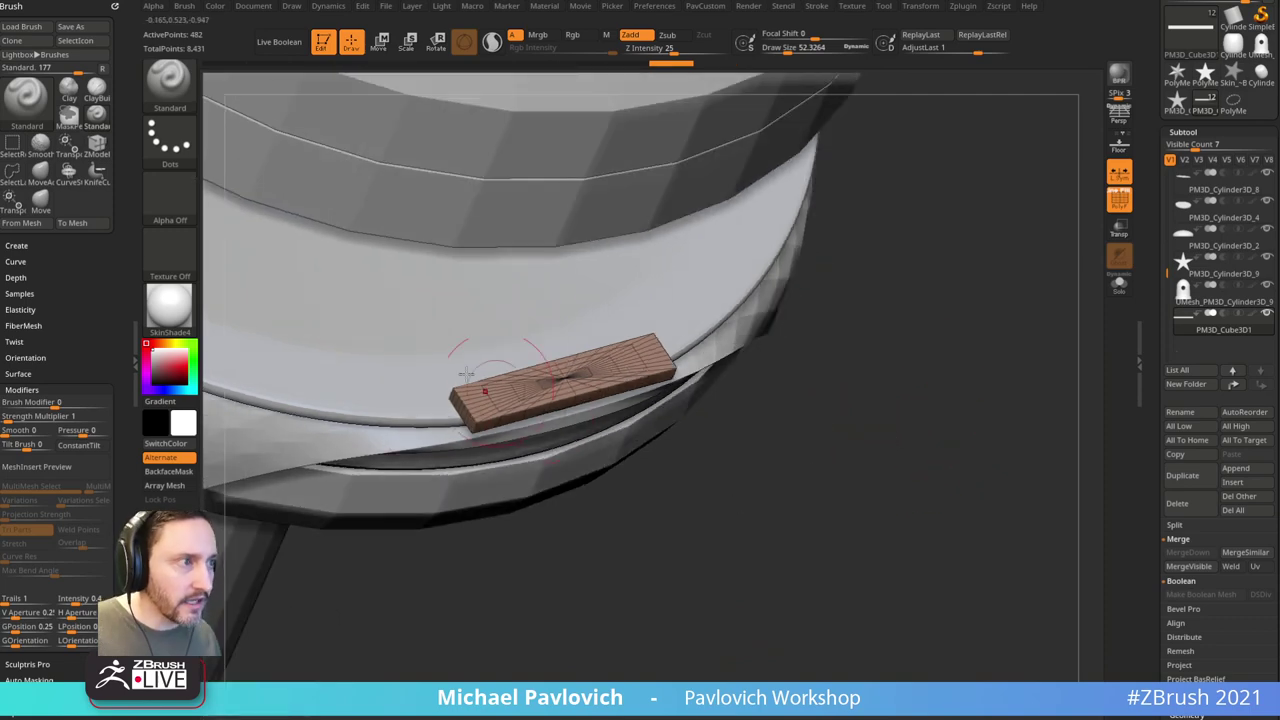
key(w)
drag(593, 460, 580, 438)
drag(752, 490, 757, 455)
drag(616, 484, 611, 478)
drag(533, 432, 545, 434)
key(q)
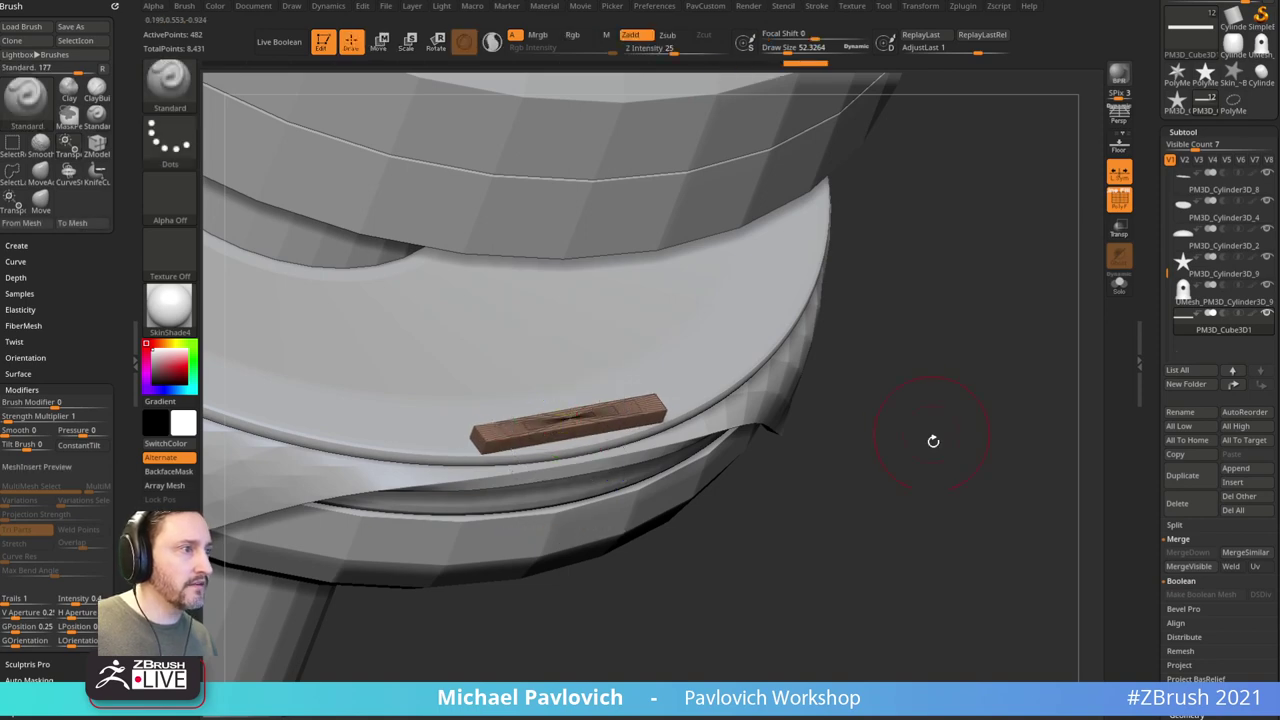
Step: ZRemesh the bar with Half, AdaptiveSize 0 and DetectEdges enabled
mouse_move(934, 440)
mouse_down()
mouse_move(920, 451)
mouse_move(924, 490)
mouse_up()
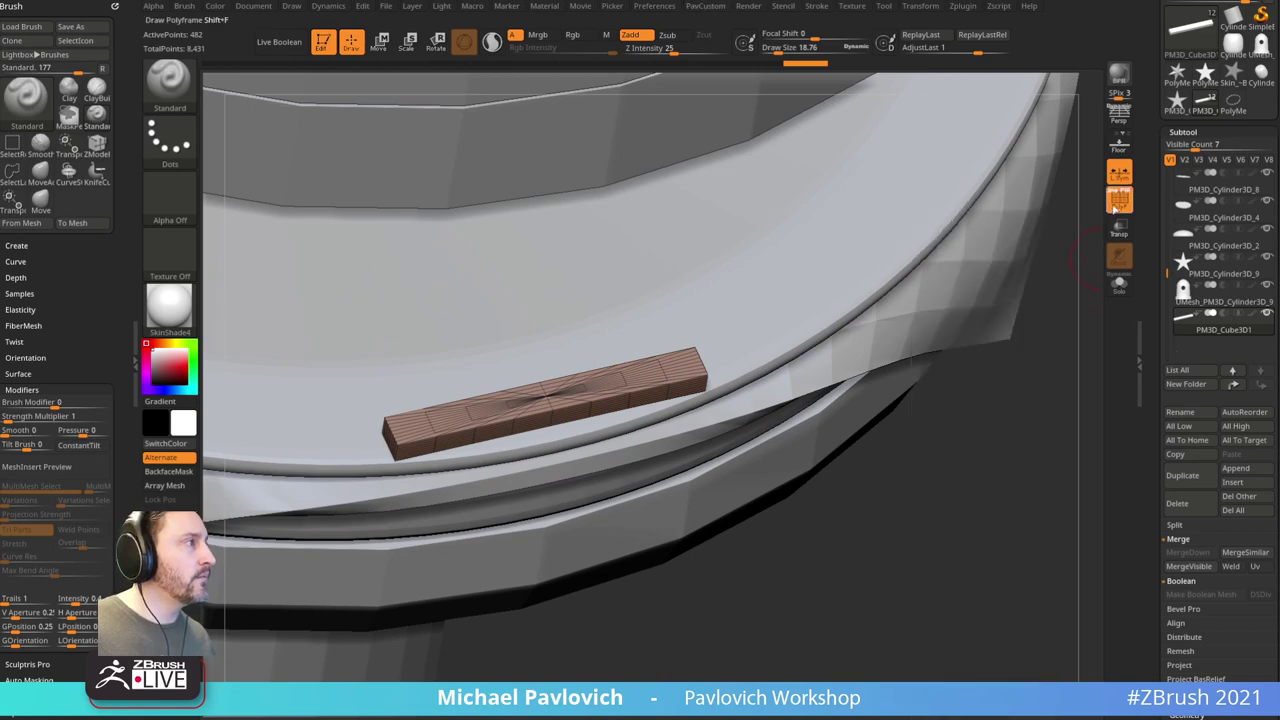
key(2)
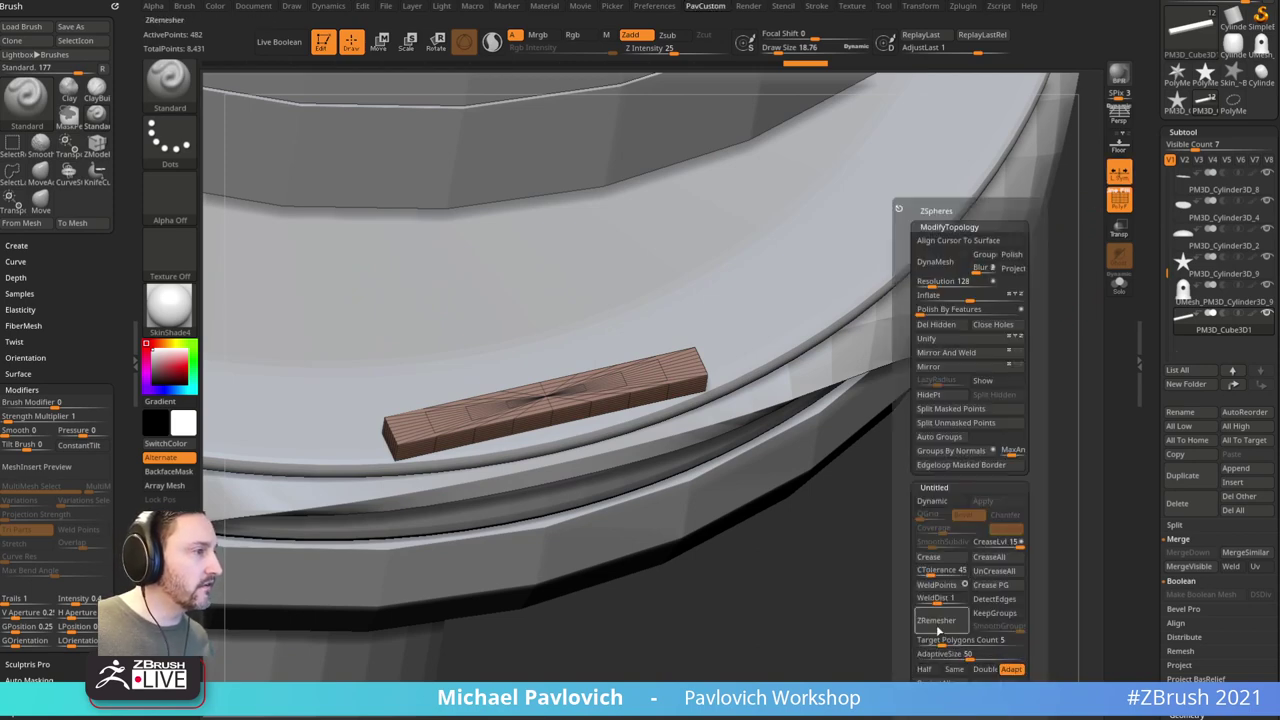
click(927, 669)
drag(935, 656, 908, 656)
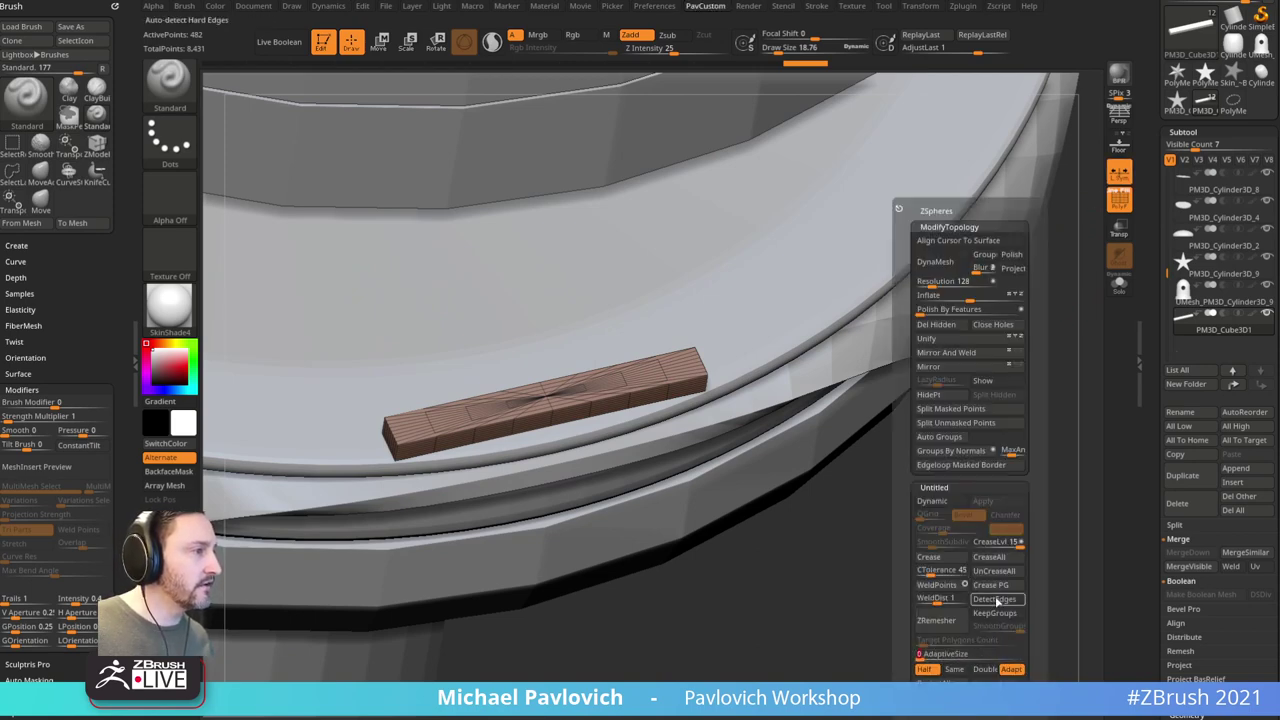
click(997, 599)
click(945, 621)
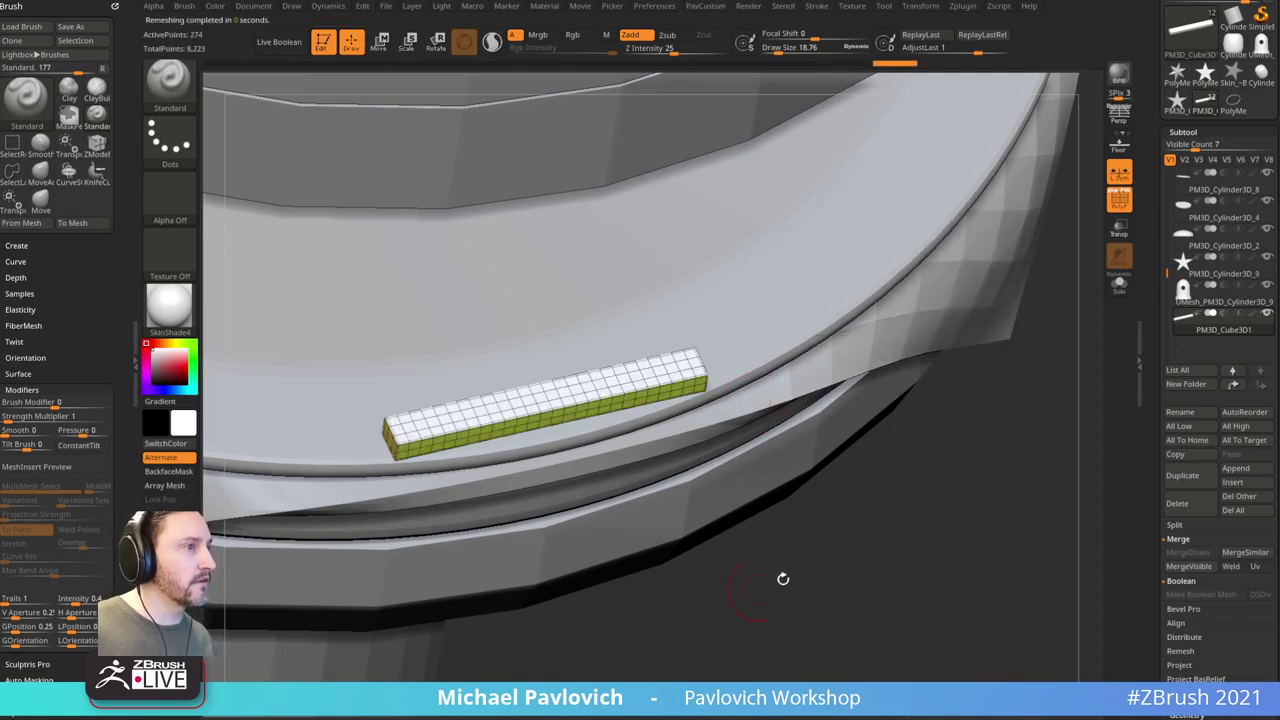
drag(920, 552, 957, 524)
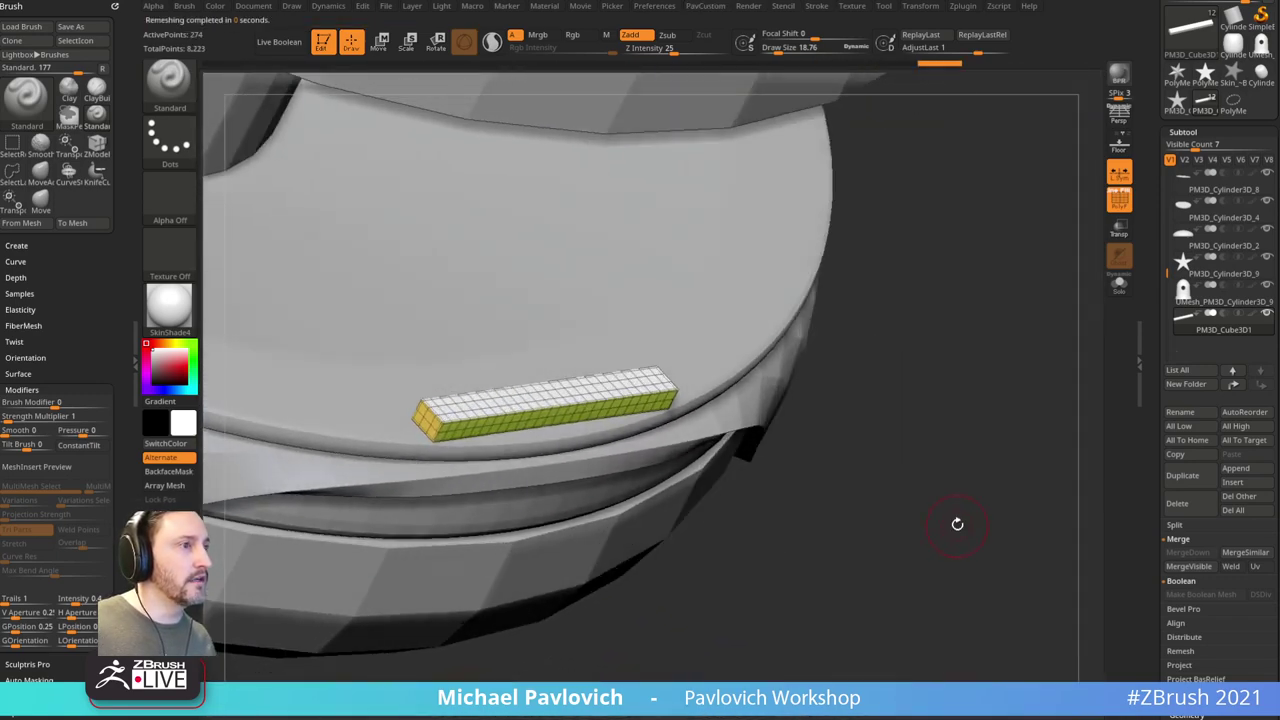
Step: ZRemesh the bar once more at Half to lower its polygon density further
key(grave)
click(943, 623)
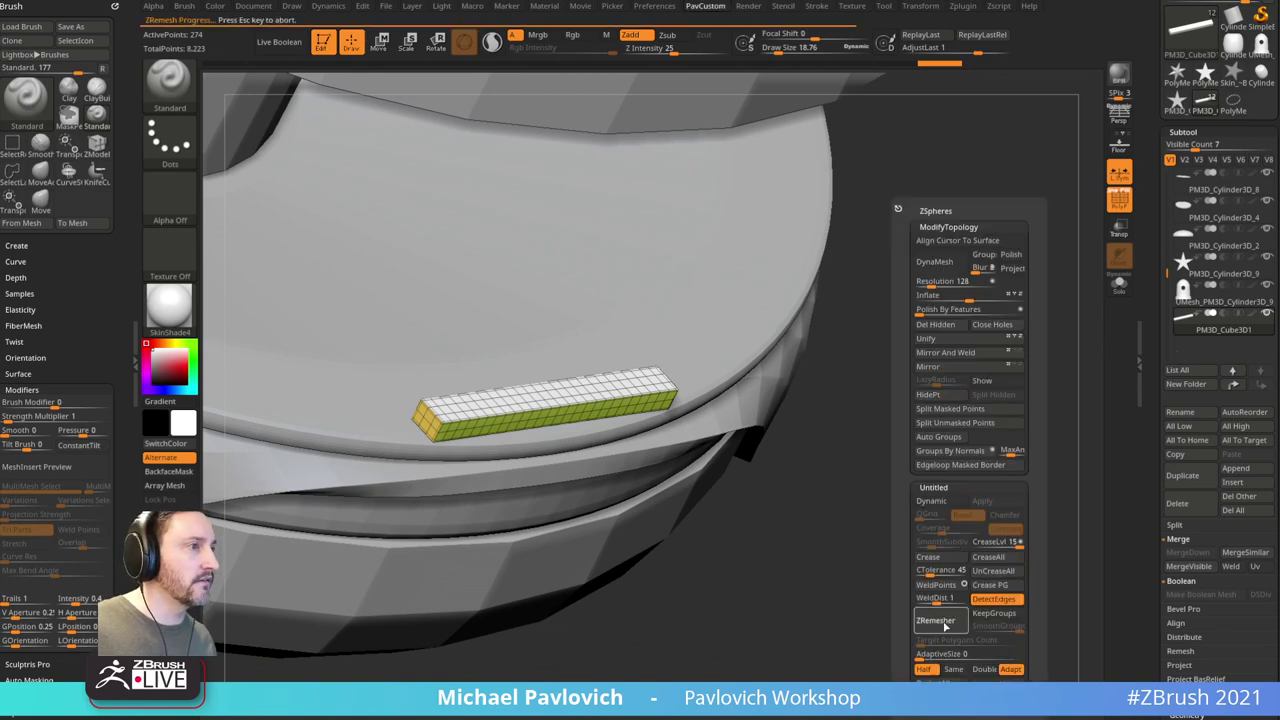
click(944, 622)
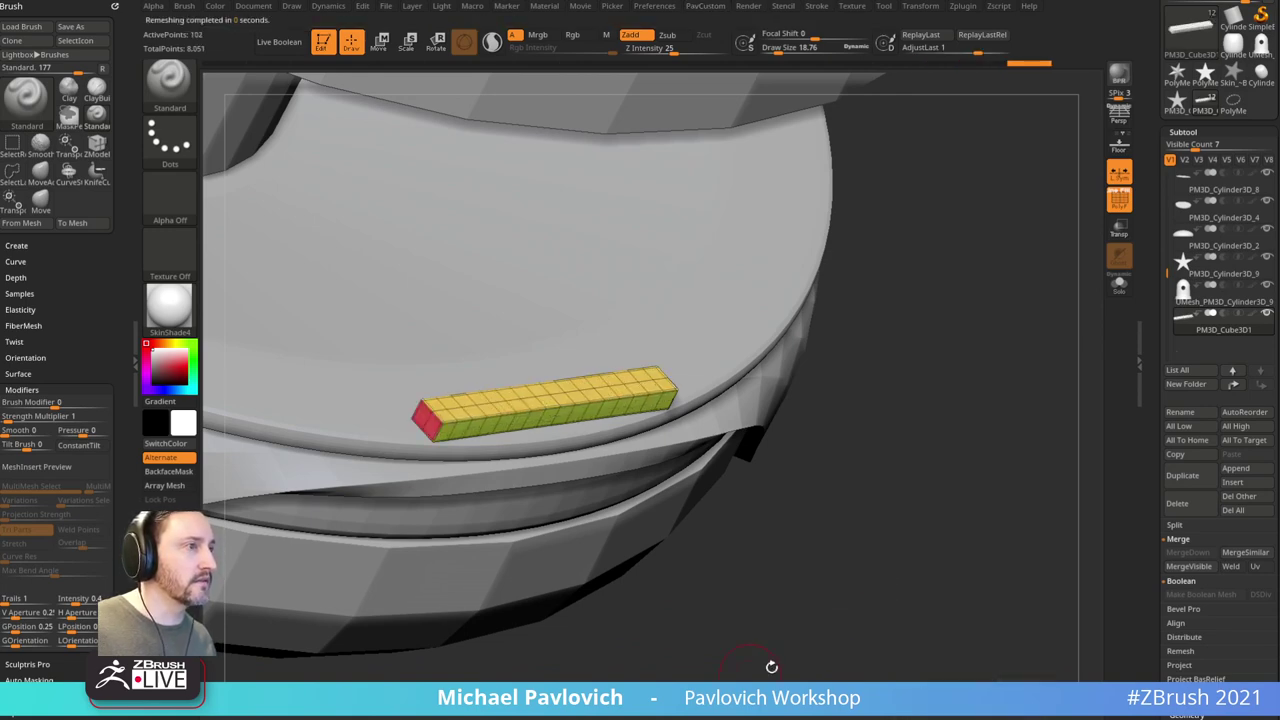
Step: Using ZModeler's edge Insert with Single EdgeLoop, remove the bar's lengthwise middle loop and every other crosswise loop
drag(932, 583, 930, 553)
key(space)
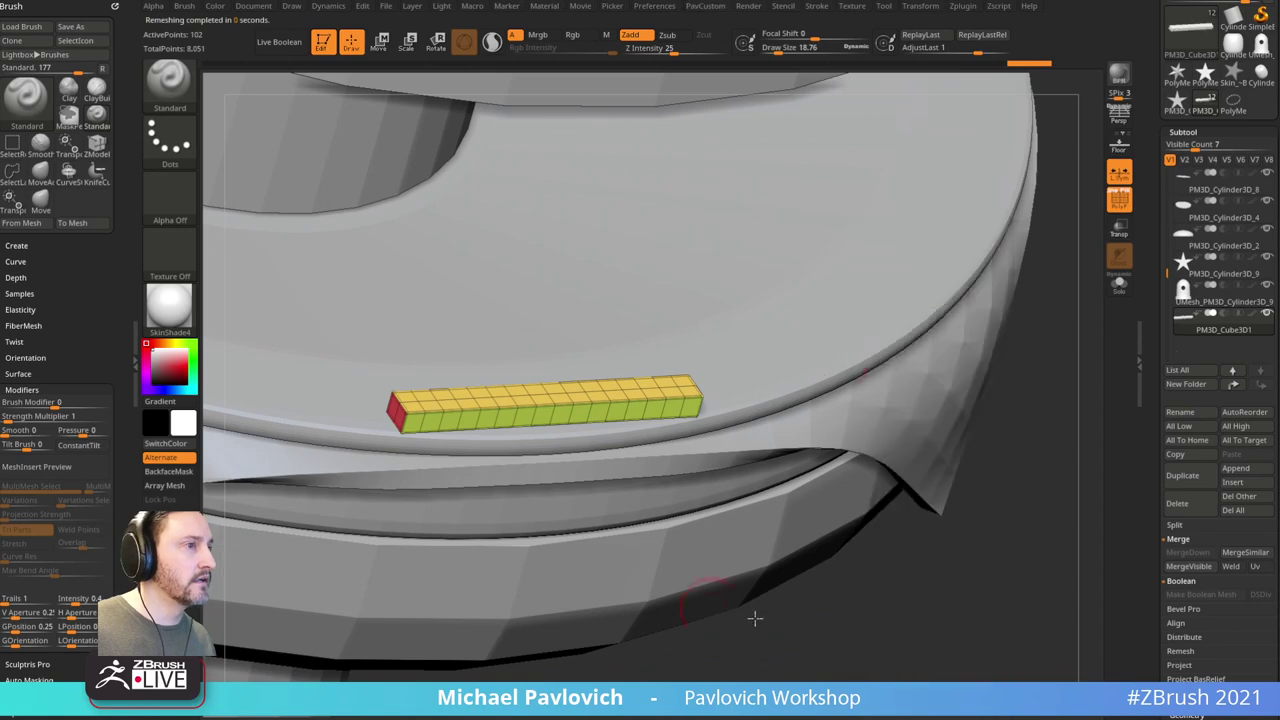
mouse_move(950, 610)
mouse_down()
mouse_move(951, 581)
mouse_move(900, 500)
mouse_up()
key(b)
key(z)
key(m)
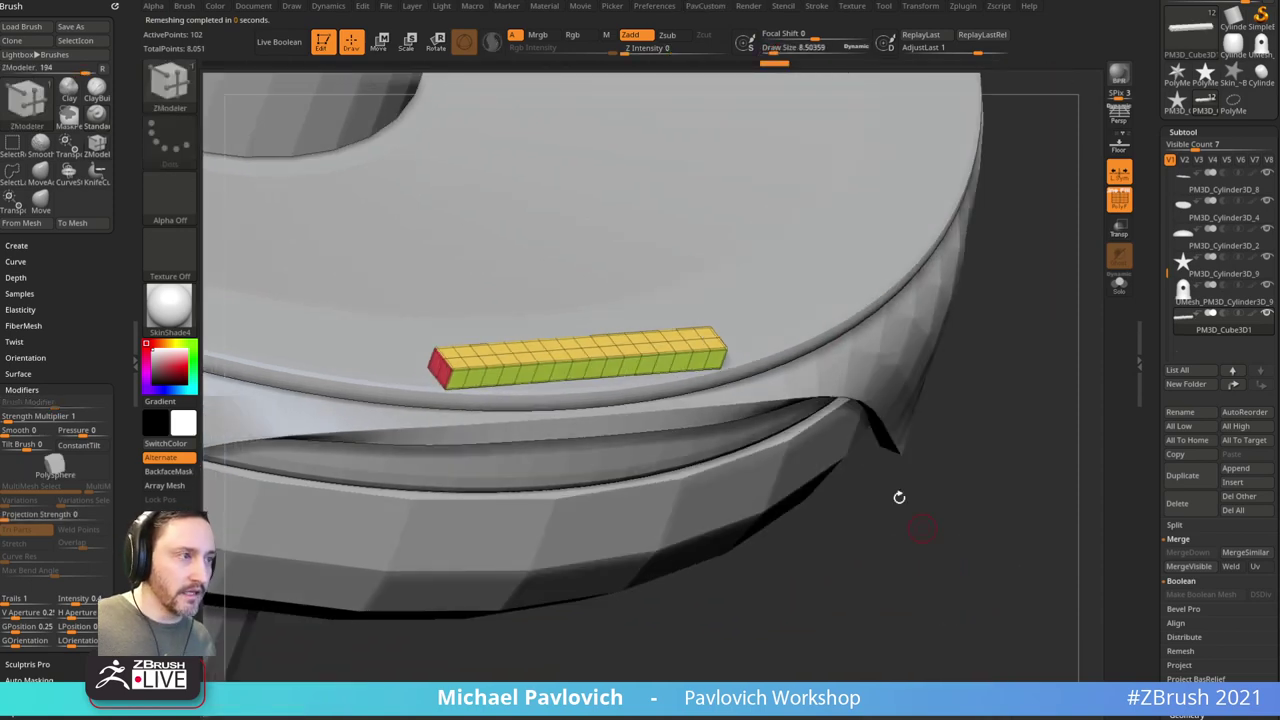
key(space)
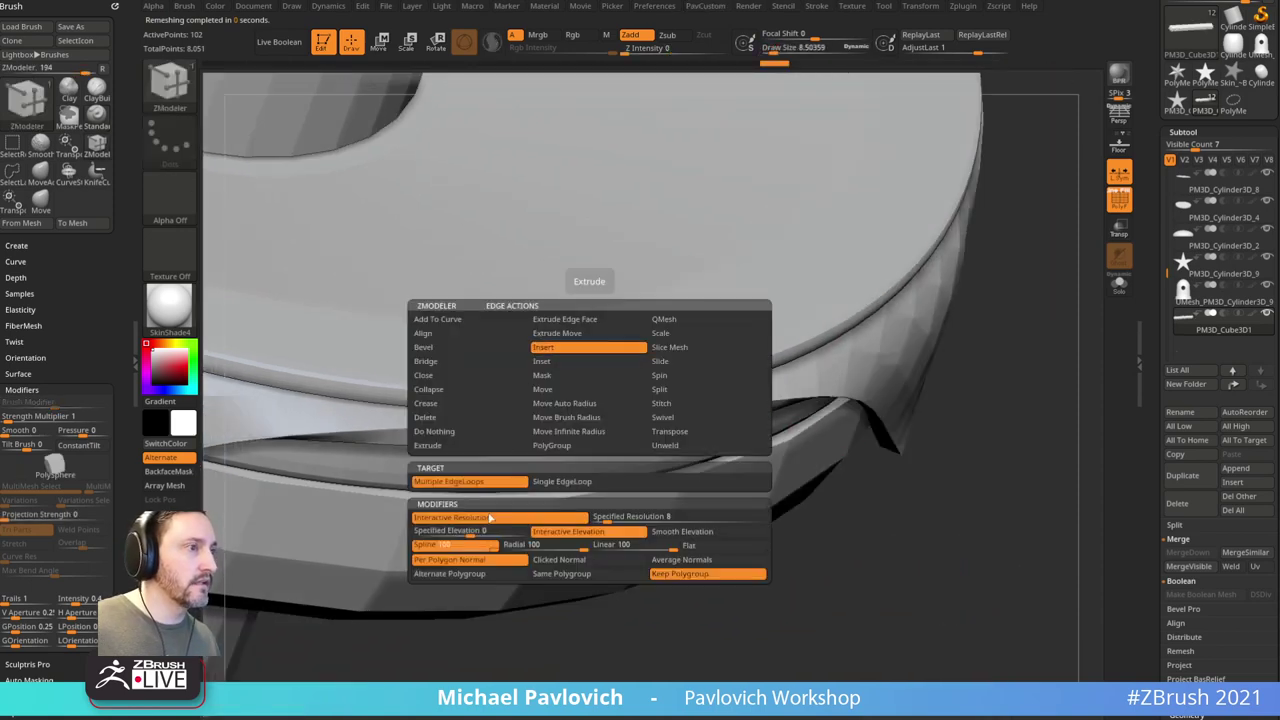
click(556, 483)
click(578, 347)
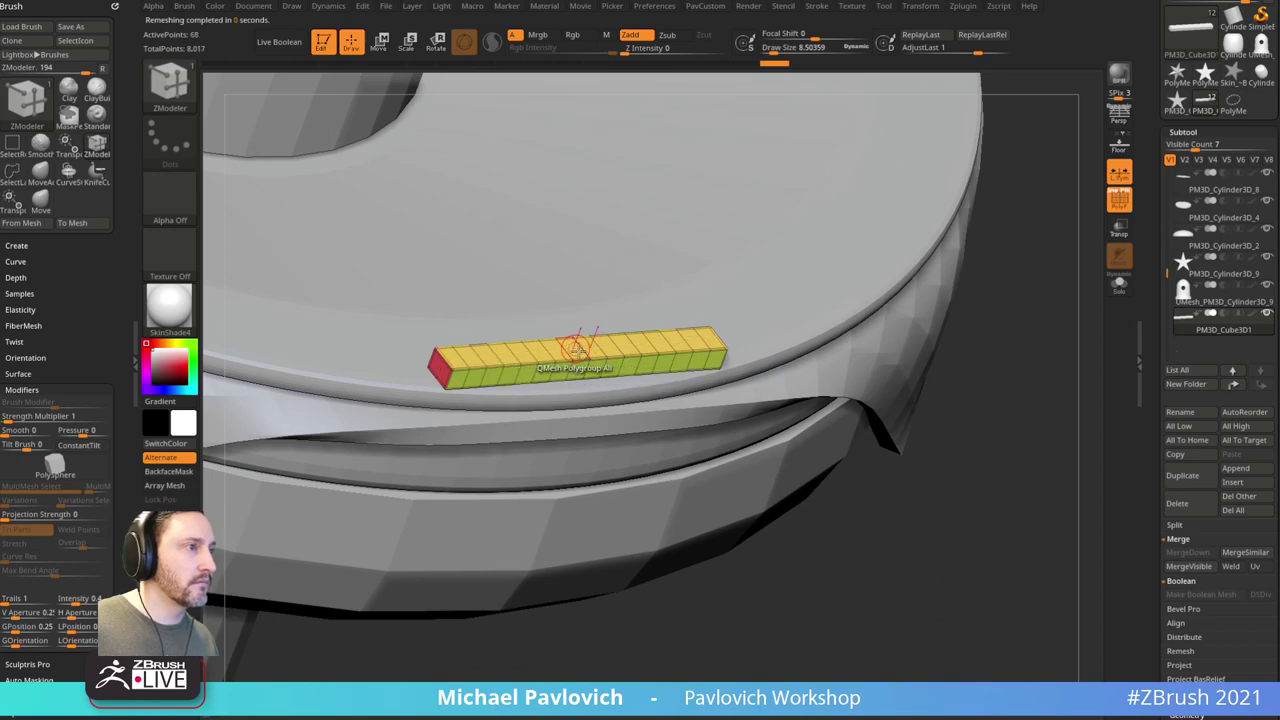
alt+click(497, 356)
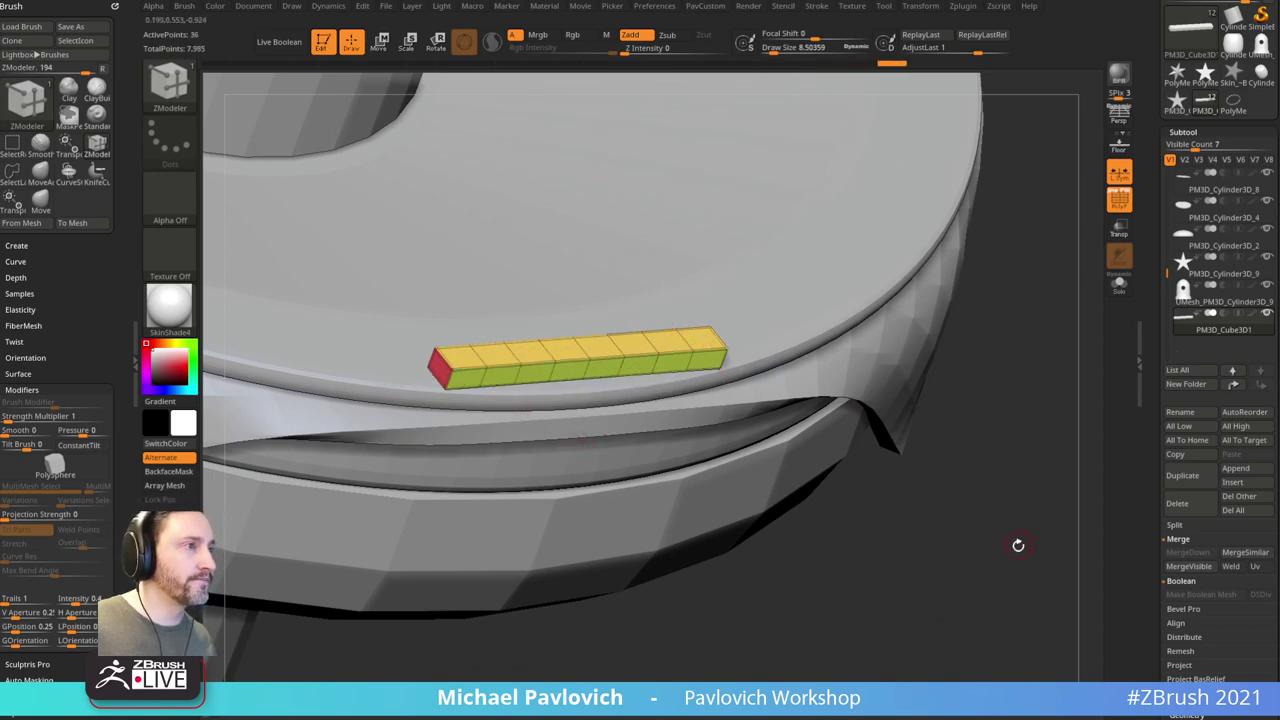
Step: Lower the bar slightly toward the lower bun's top surface and nudge it inward from the front rim
drag(1018, 545, 838, 417)
key(w)
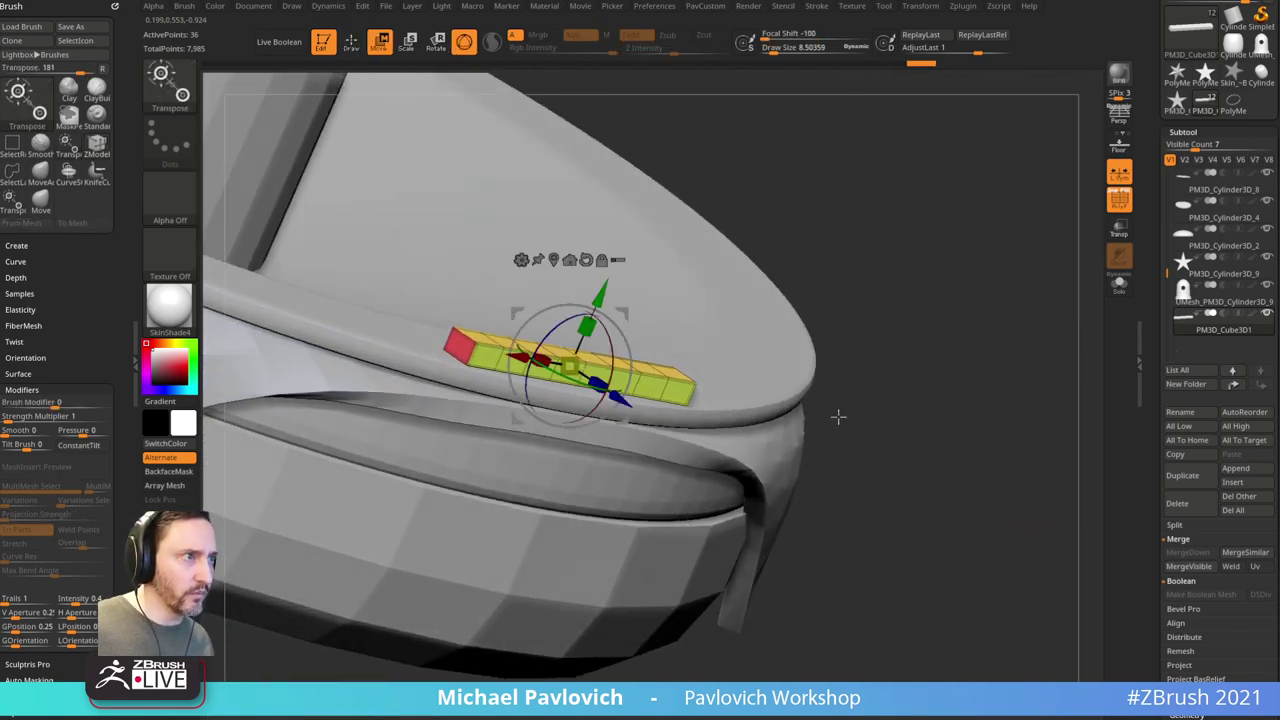
drag(583, 329, 569, 365)
drag(592, 299, 588, 307)
drag(858, 282, 930, 318)
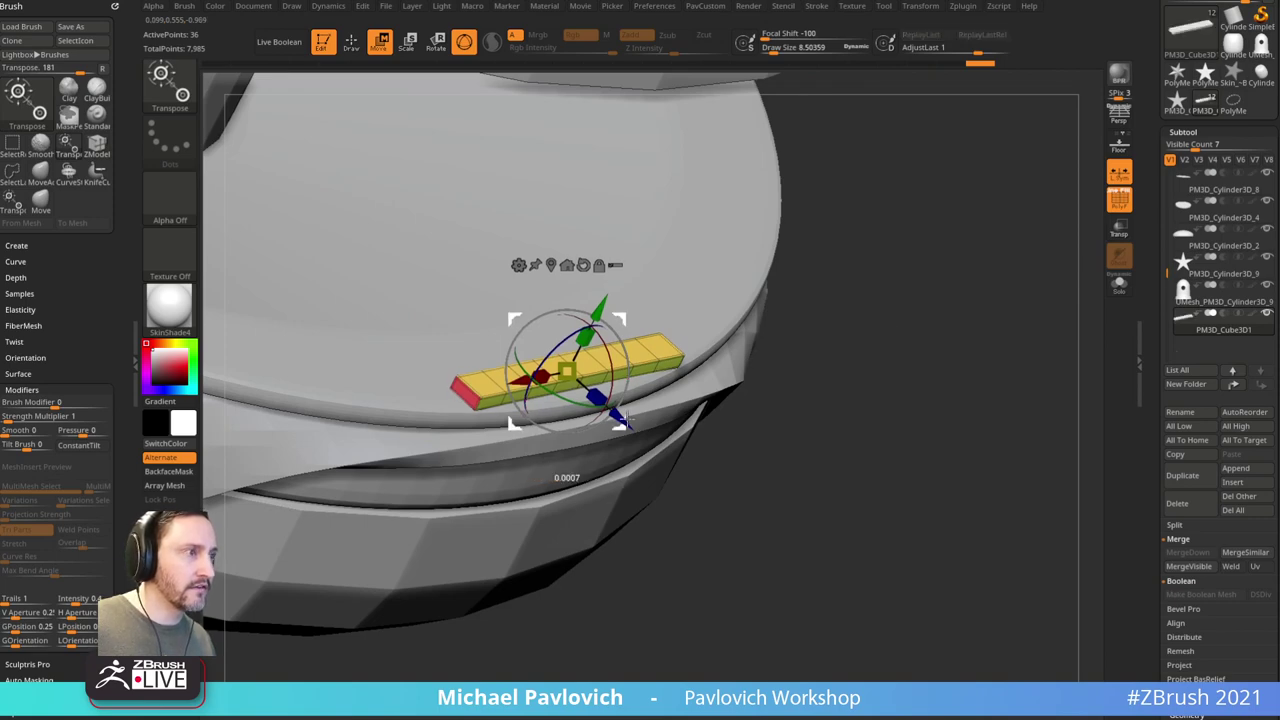
click(622, 422)
drag(622, 422, 617, 418)
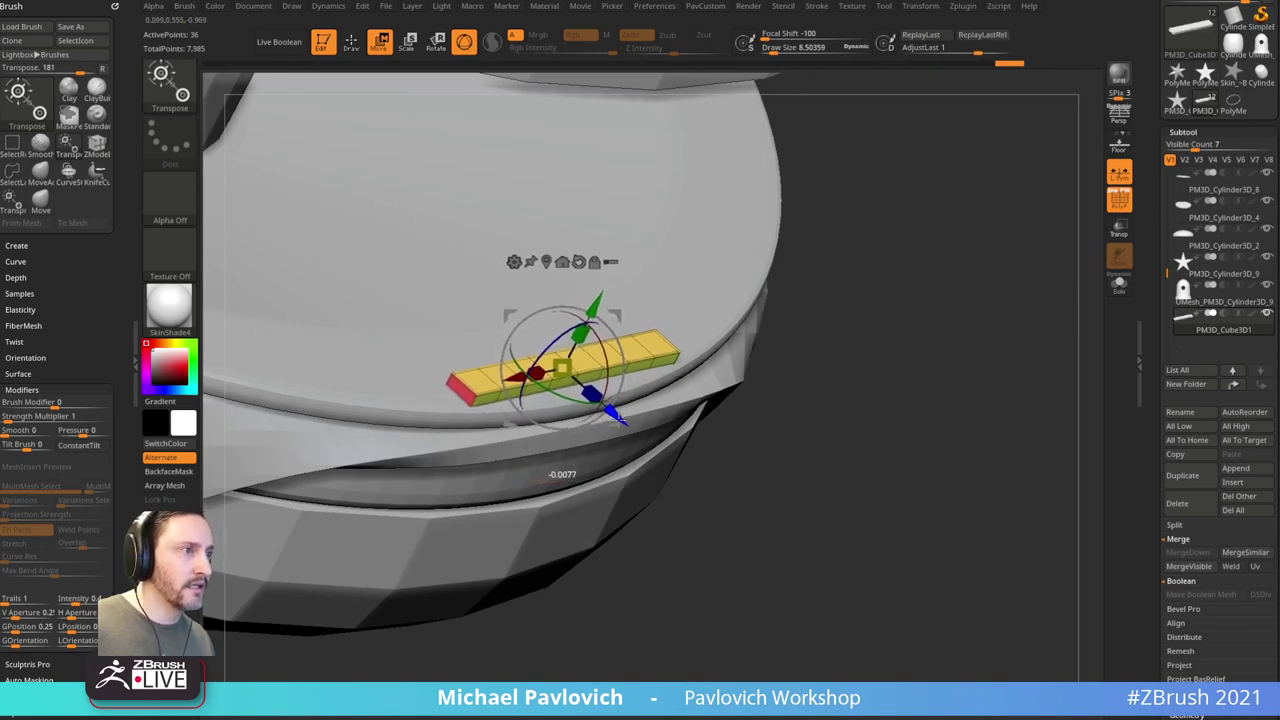
key(q)
Step: Switch to the Standard brush and enable Array Mesh on the bar with Lock Pos and Lock Size on
drag(888, 400, 1006, 571)
alt+drag(978, 666, 771, 476)
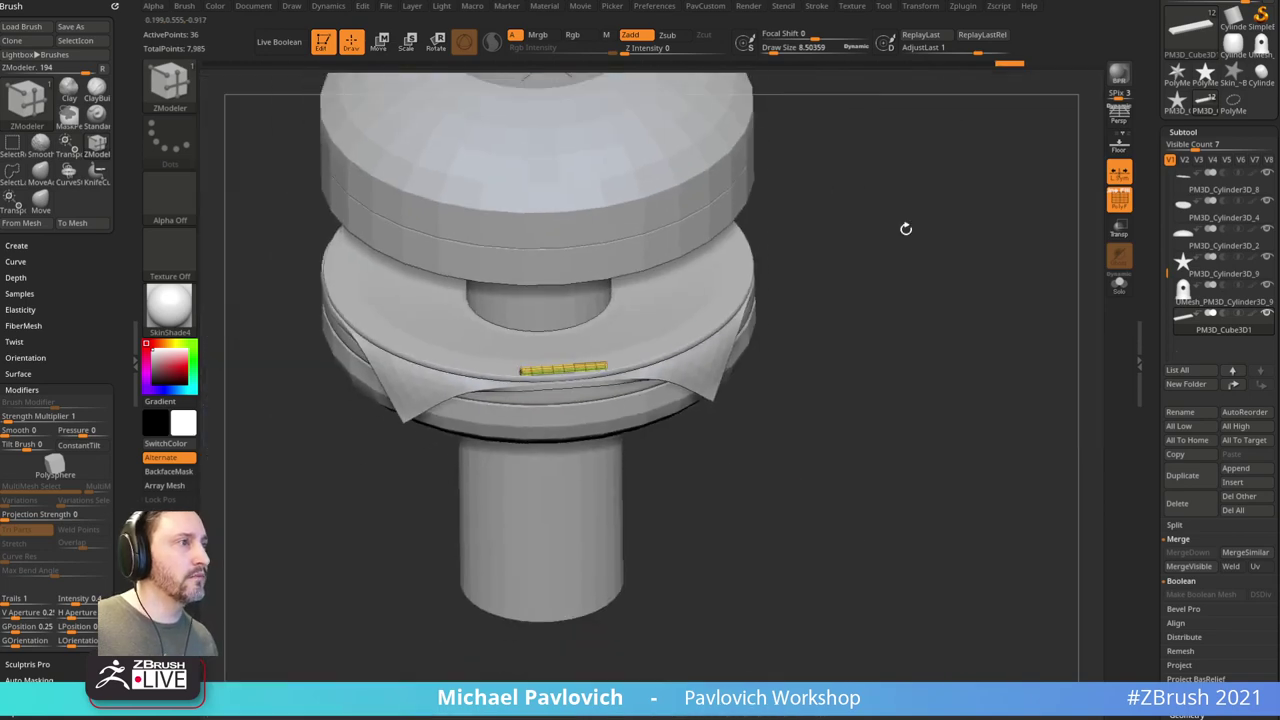
mouse_move(906, 229)
alt+mouse_down()
mouse_move(946, 394)
mouse_move(968, 398)
alt+mouse_up()
key(b)
key(s)
key(t)
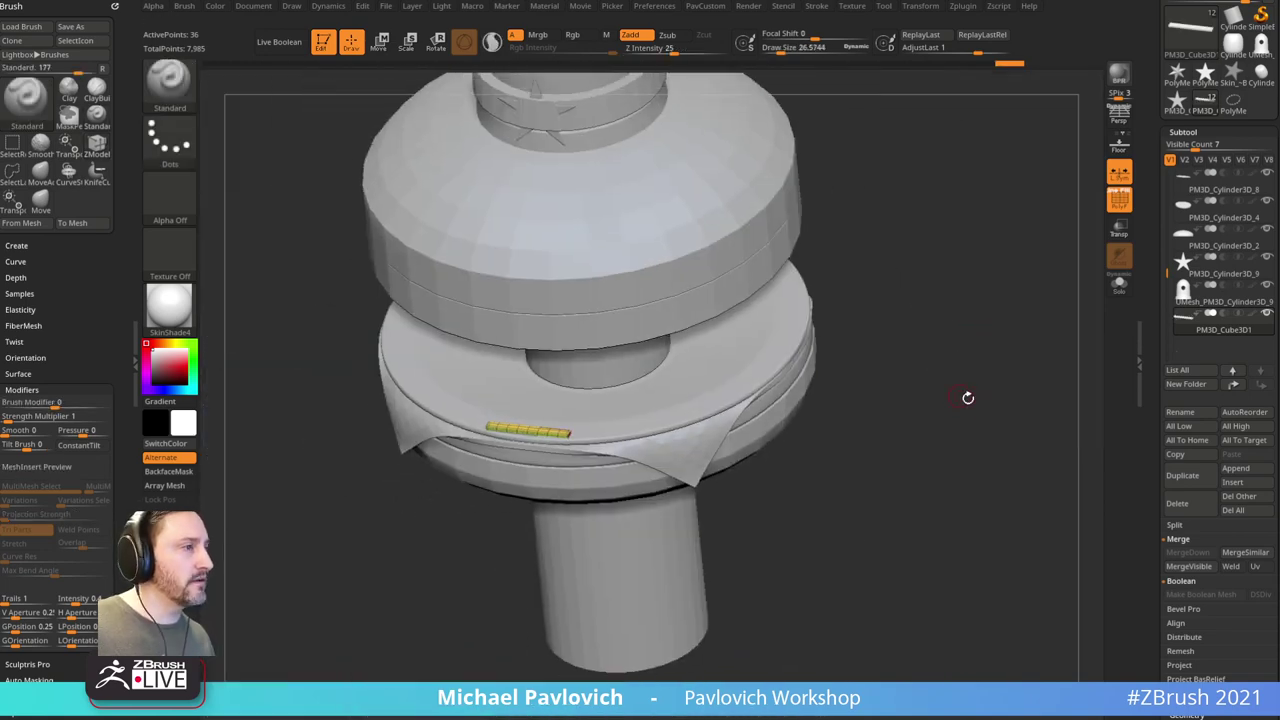
drag(1155, 450, 1166, 238)
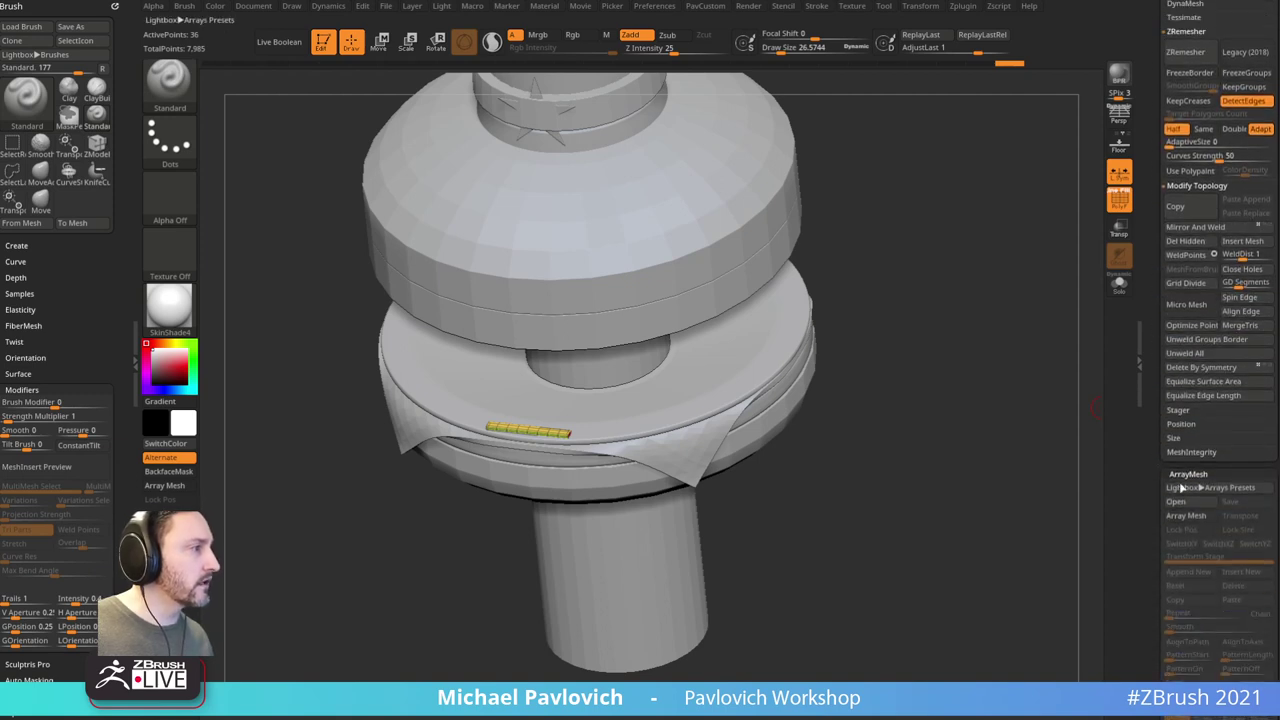
click(1186, 515)
scroll(1200, 500, down, 1)
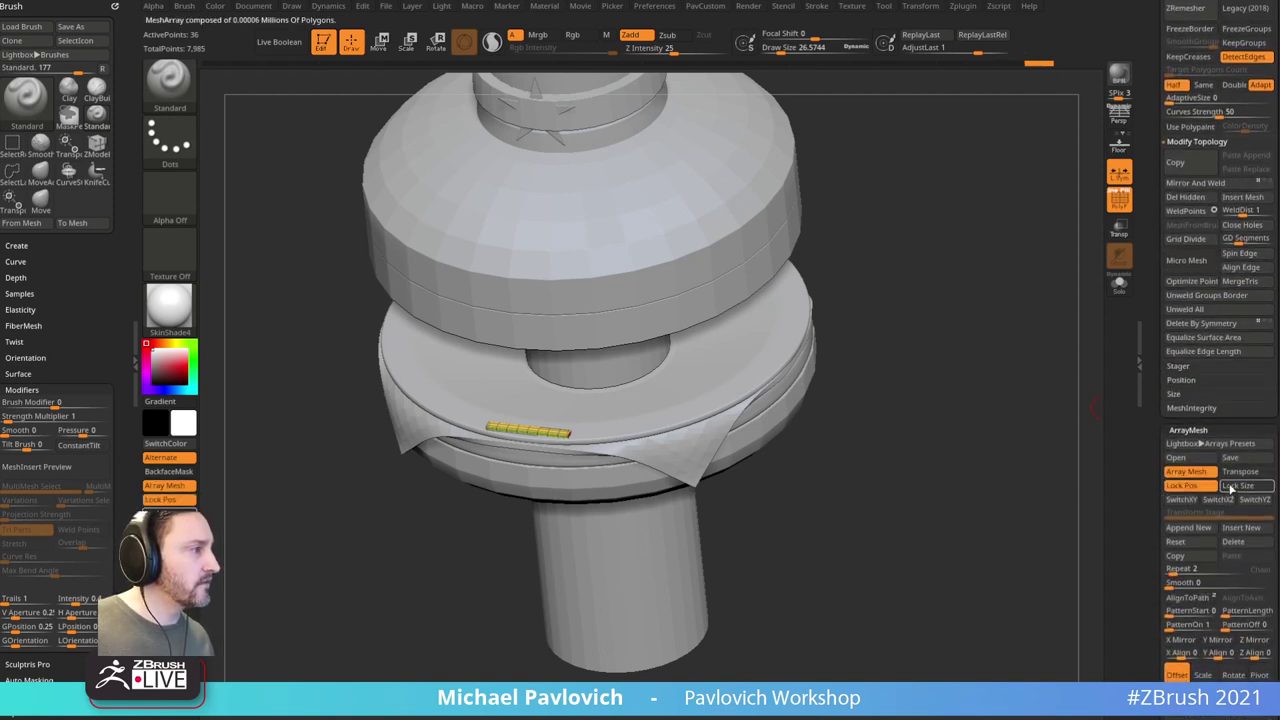
click(1237, 486)
scroll(1210, 440, down, 4)
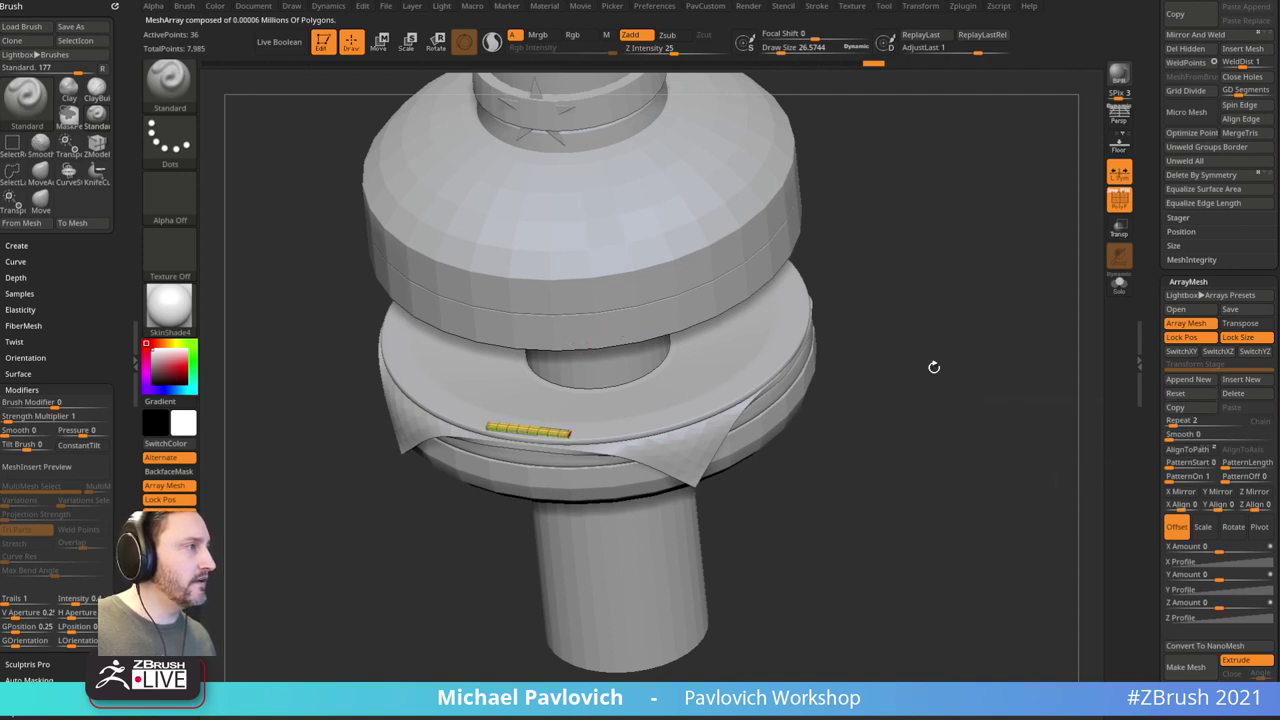
Step: Array the bar around the lower bun's rim with a Y rotation amount of 360 and a repeat of 14
scroll(1190, 400, down, 4)
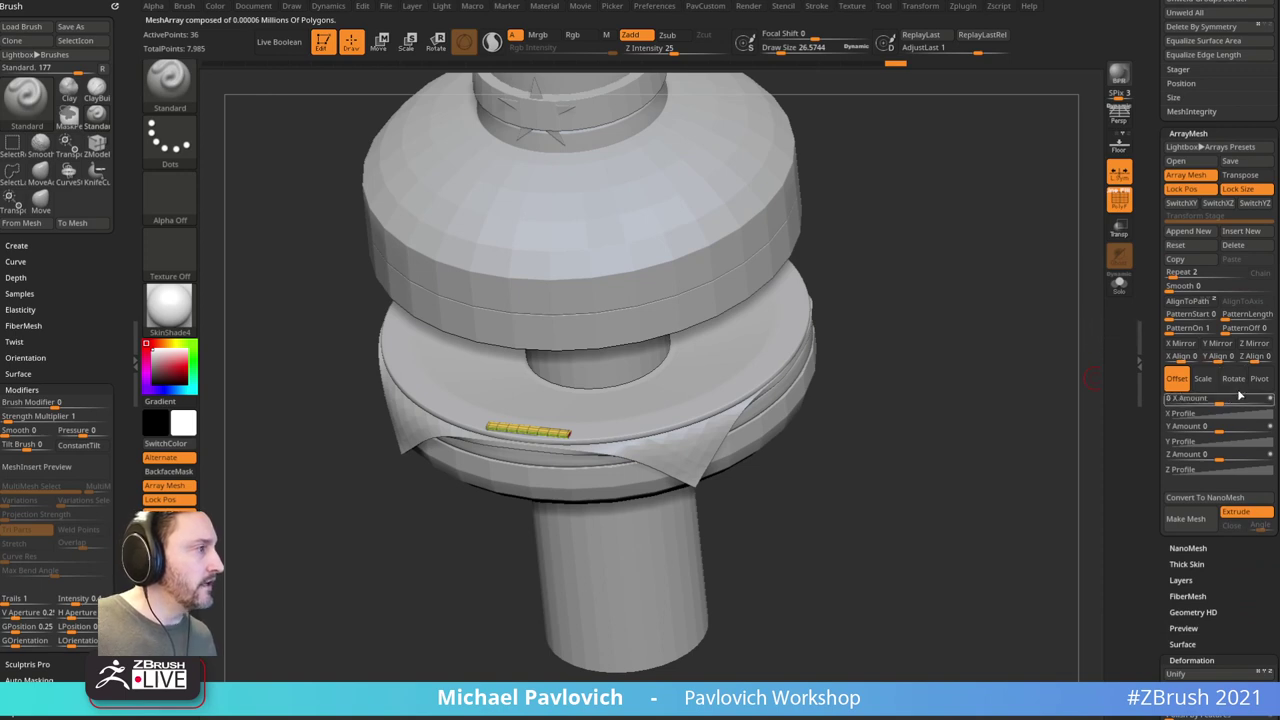
click(1238, 388)
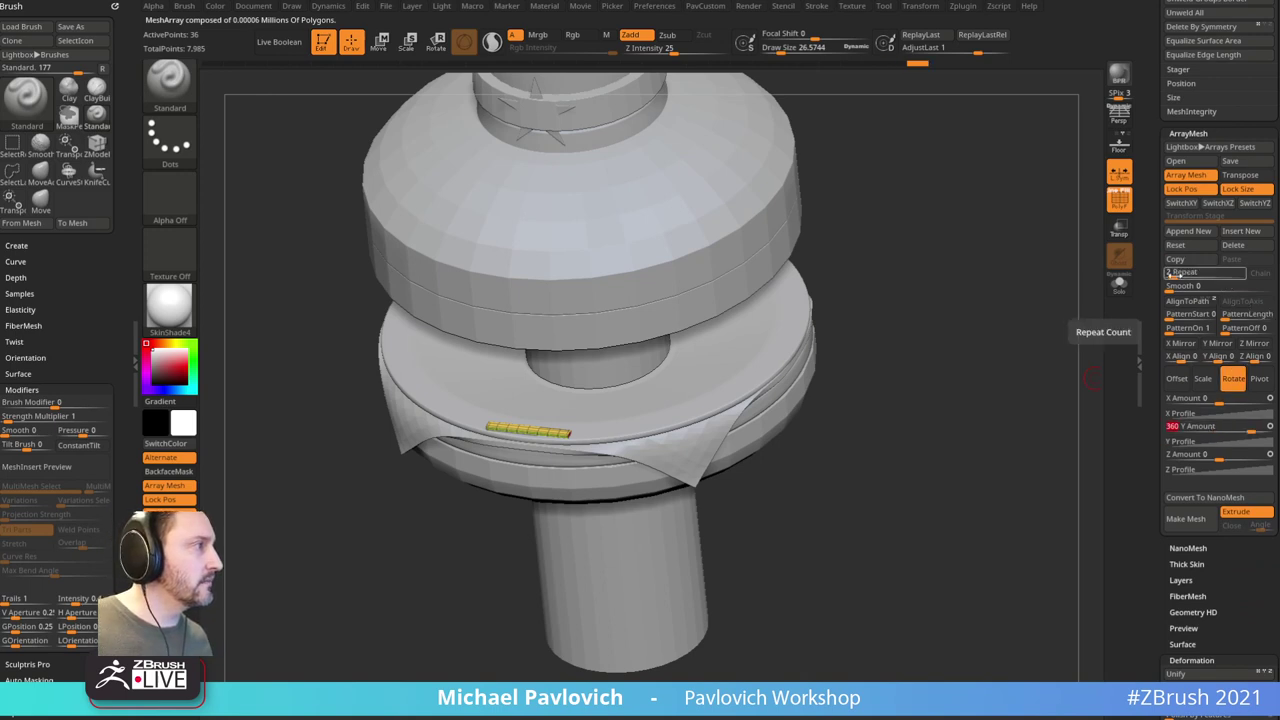
drag(1173, 277, 1178, 279)
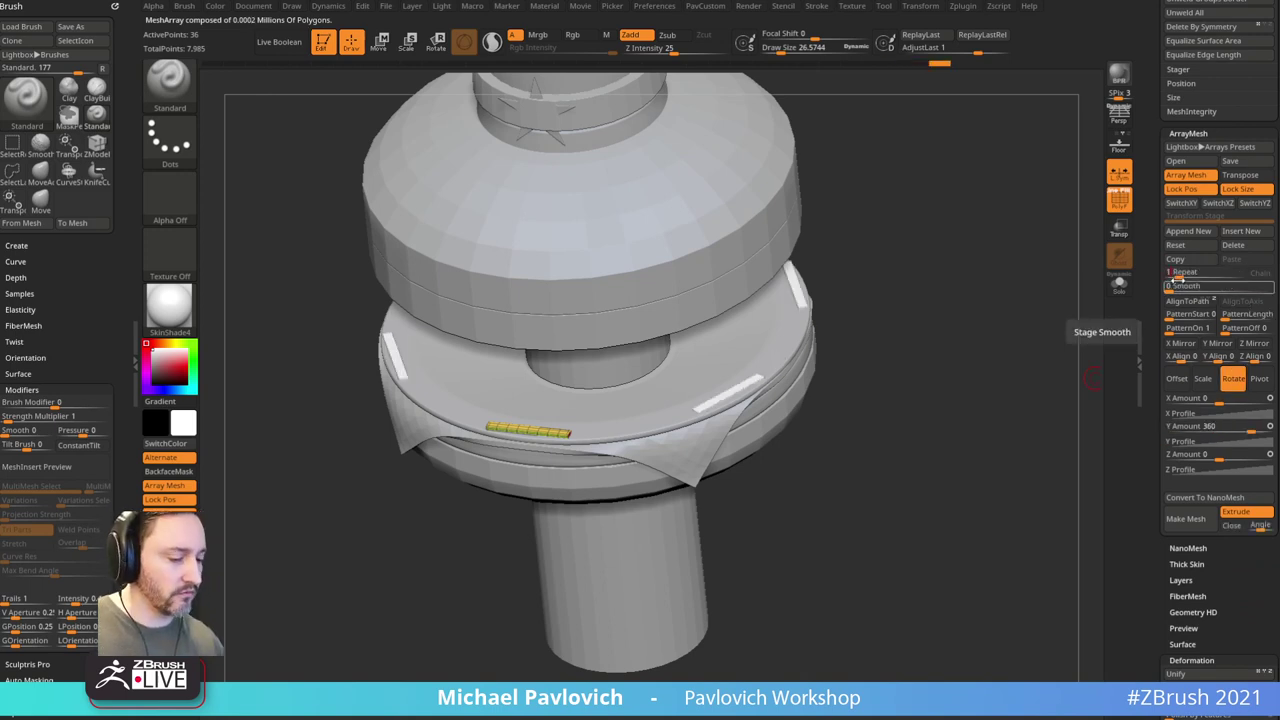
text(4)
key(Return)
mouse_move(1000, 380)
mouse_down()
mouse_move(971, 343)
mouse_move(936, 394)
mouse_move(983, 386)
mouse_move(997, 403)
mouse_move(1009, 374)
mouse_move(991, 383)
mouse_move(1014, 423)
mouse_move(979, 391)
mouse_up()
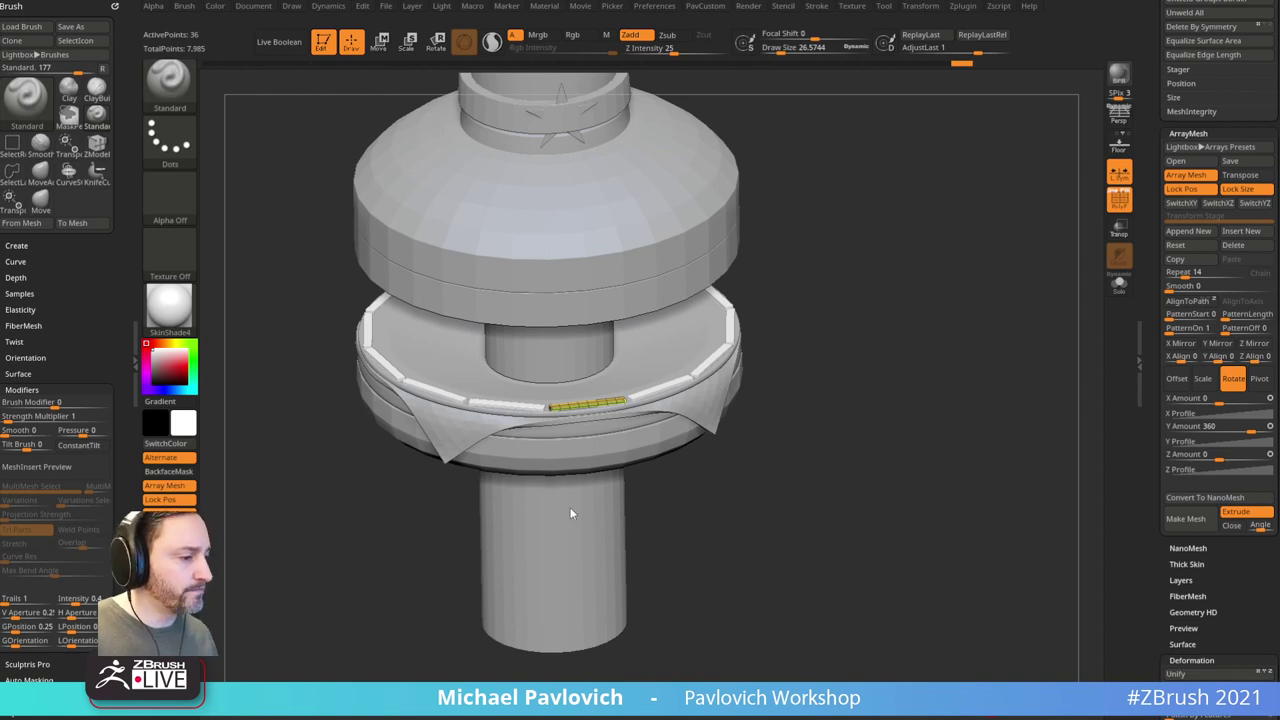
Step: Append a second array stage in Offset mode and enable Transpose control with the transpose line
drag(811, 293, 1122, 283)
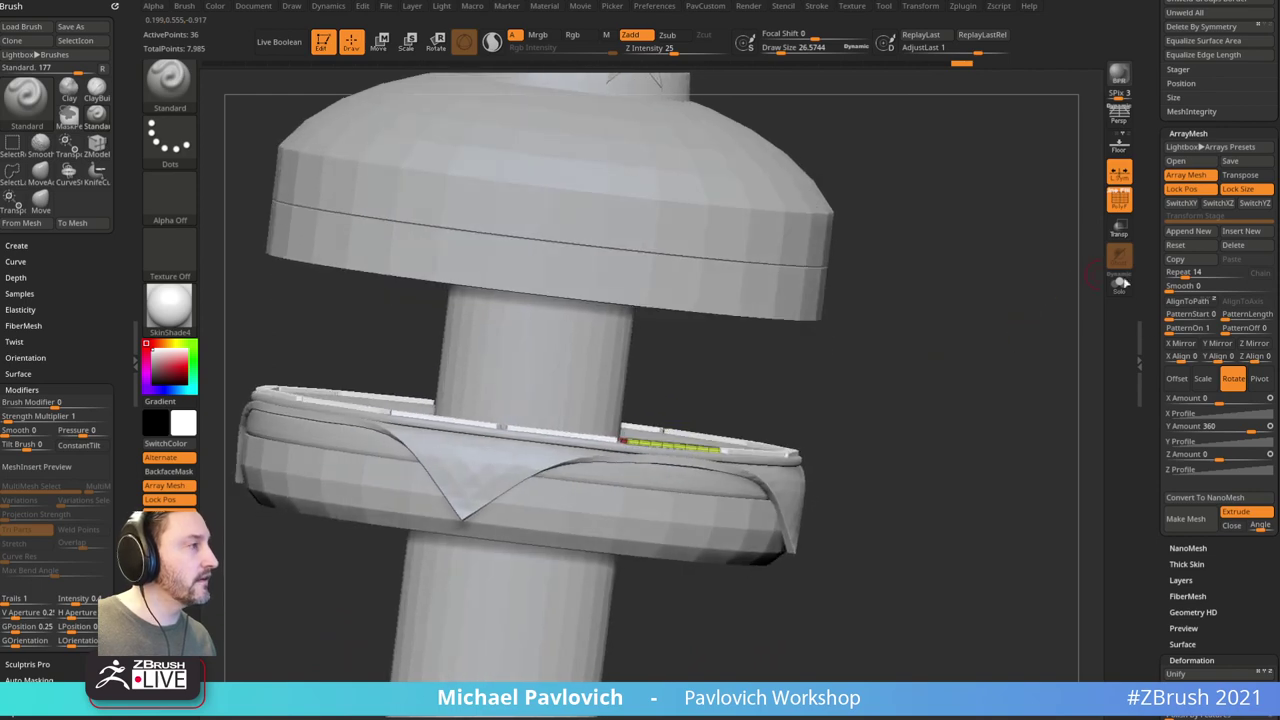
click(1188, 232)
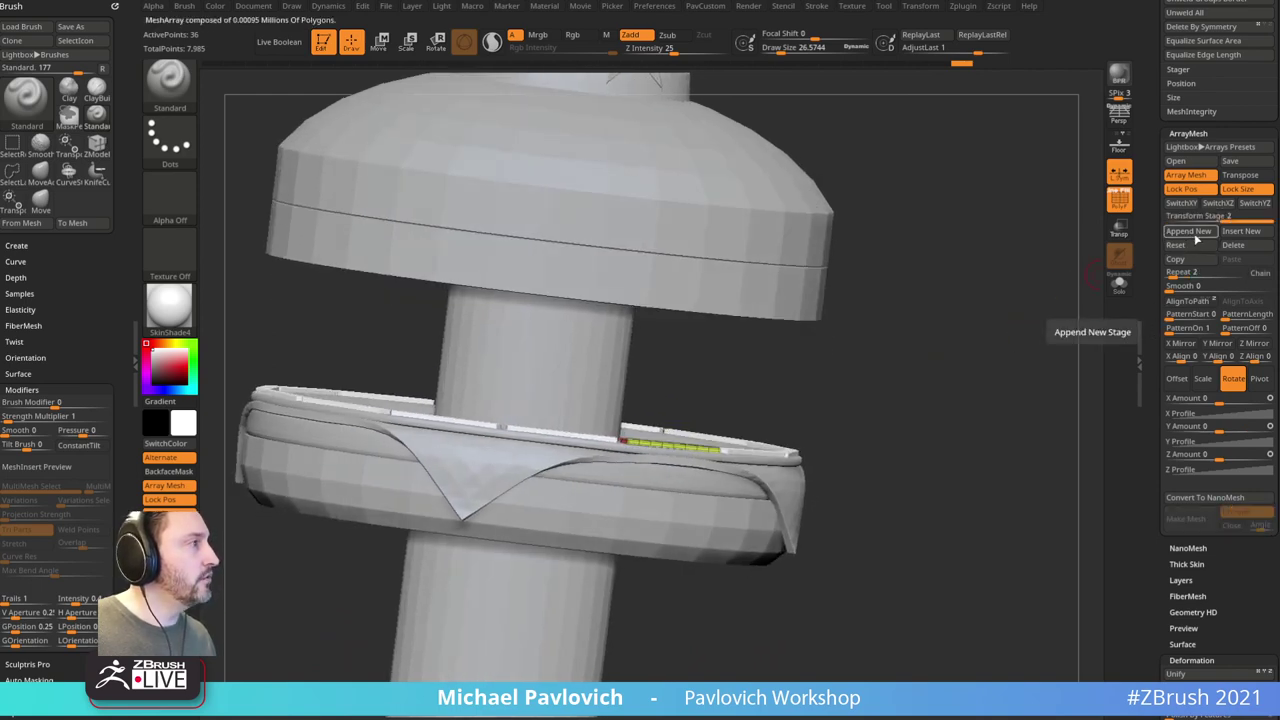
click(1179, 380)
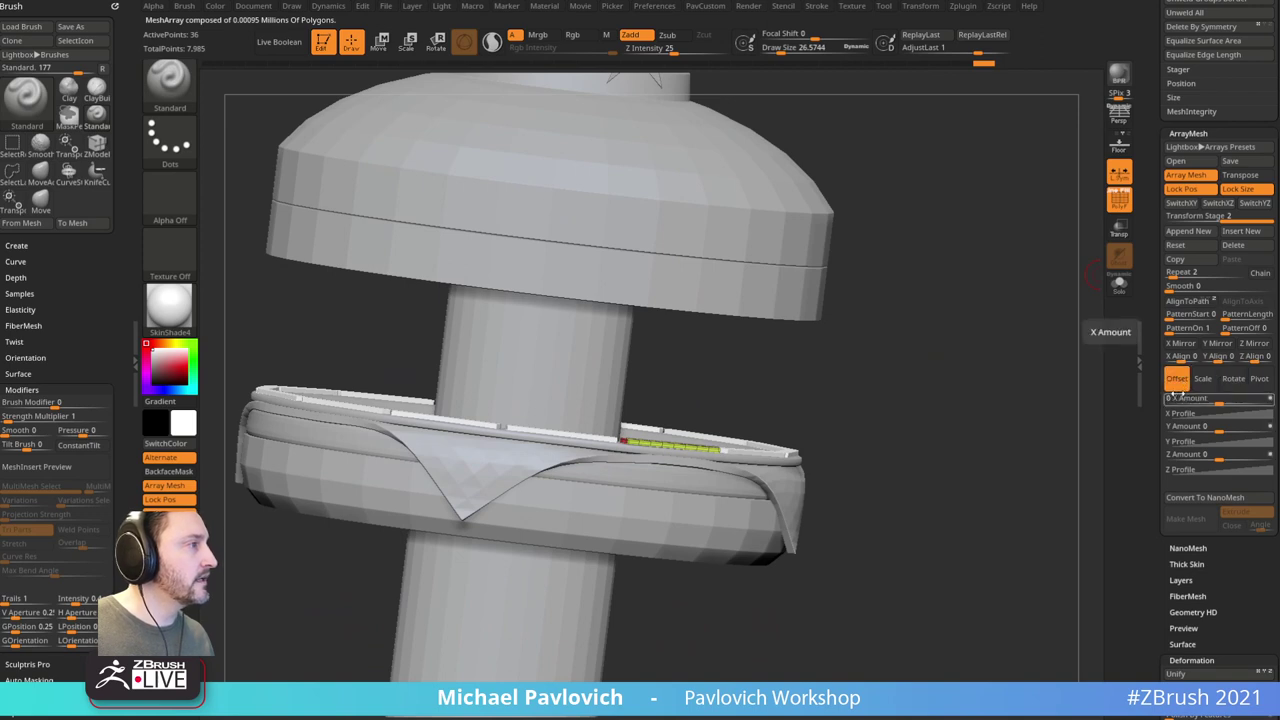
click(1240, 176)
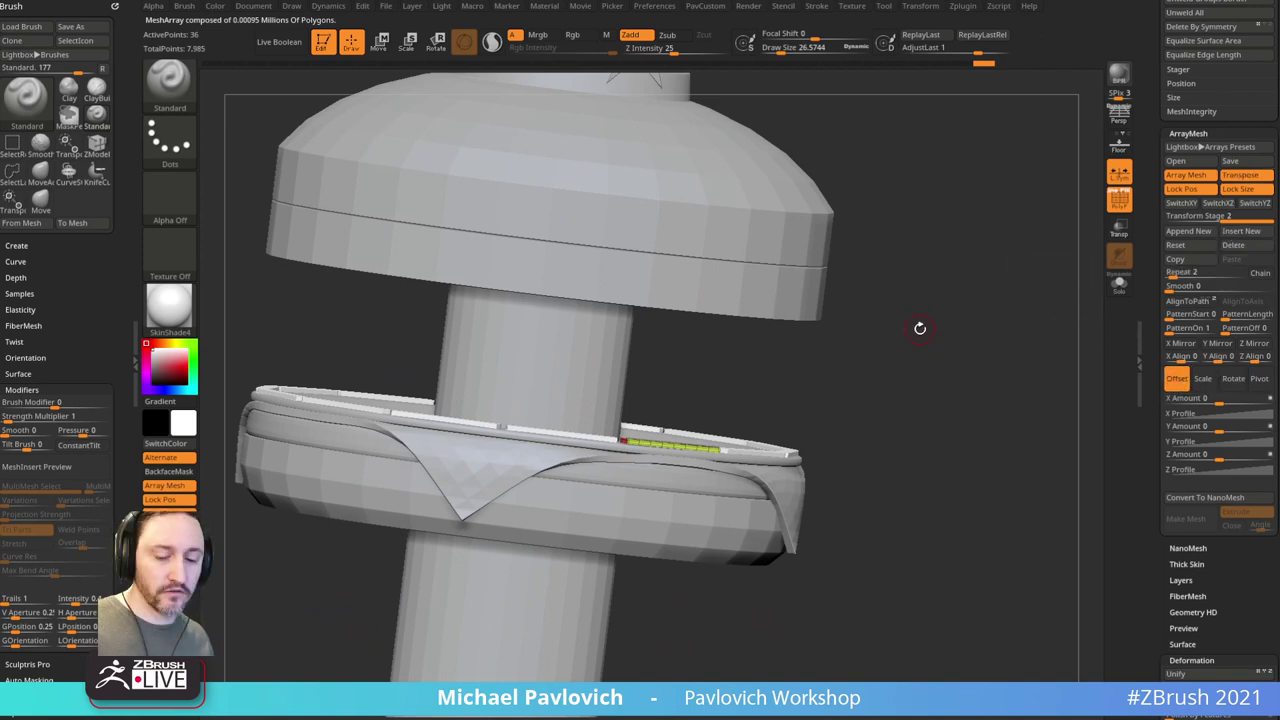
key(w)
key(y)
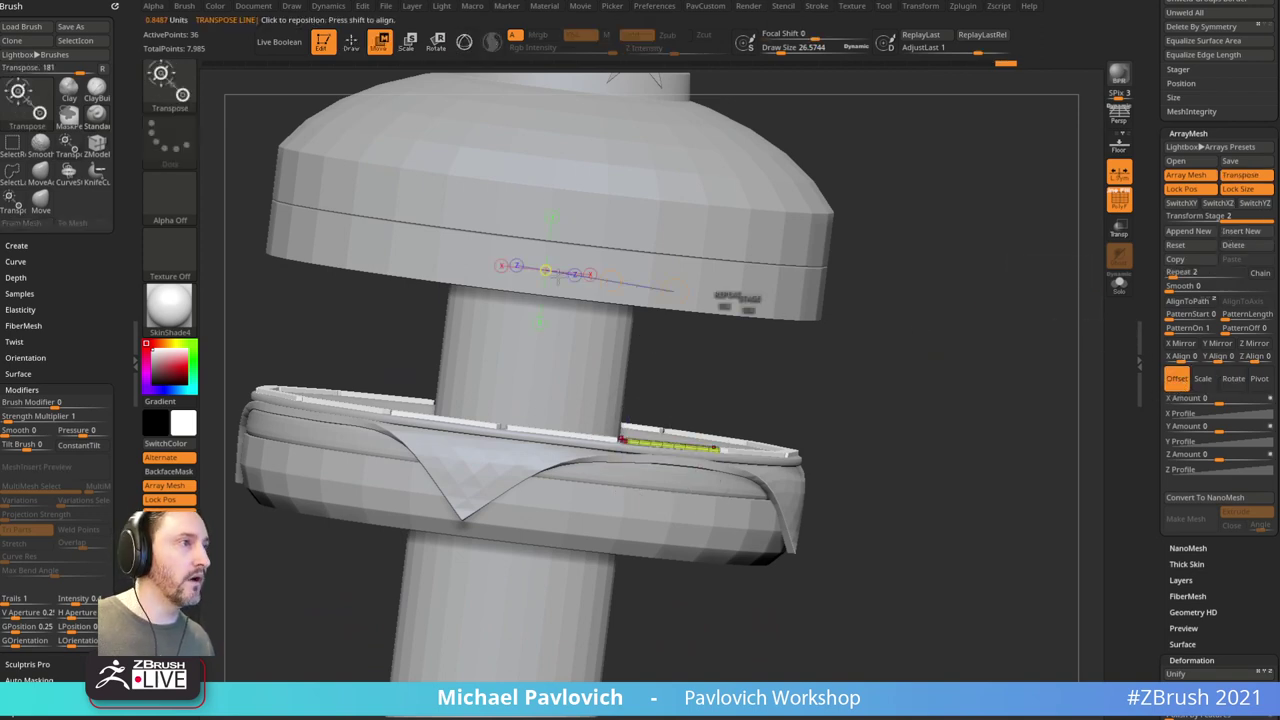
Step: Offset the second stage's ring of bars up to the upper bun's underside, with a Y Amount of -0.94
alt+right_drag(744, 264, 768, 320)
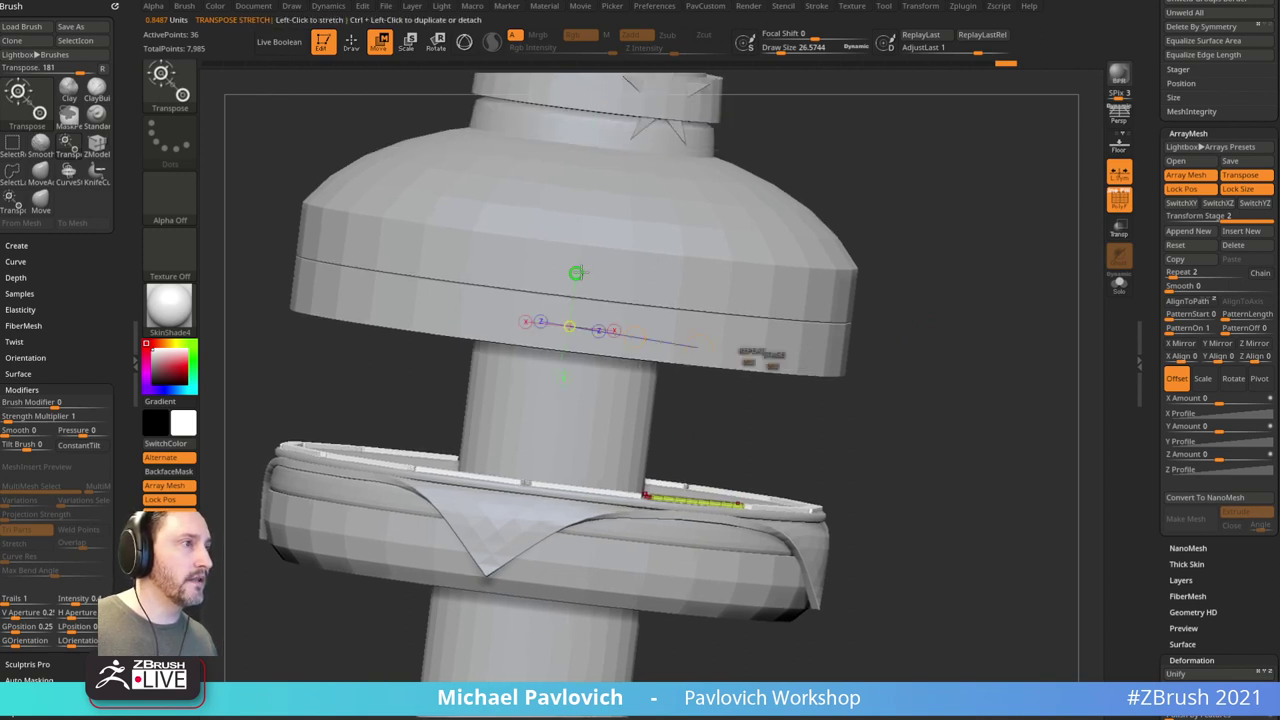
click(576, 272)
ctrl+right_drag(901, 243, 893, 227)
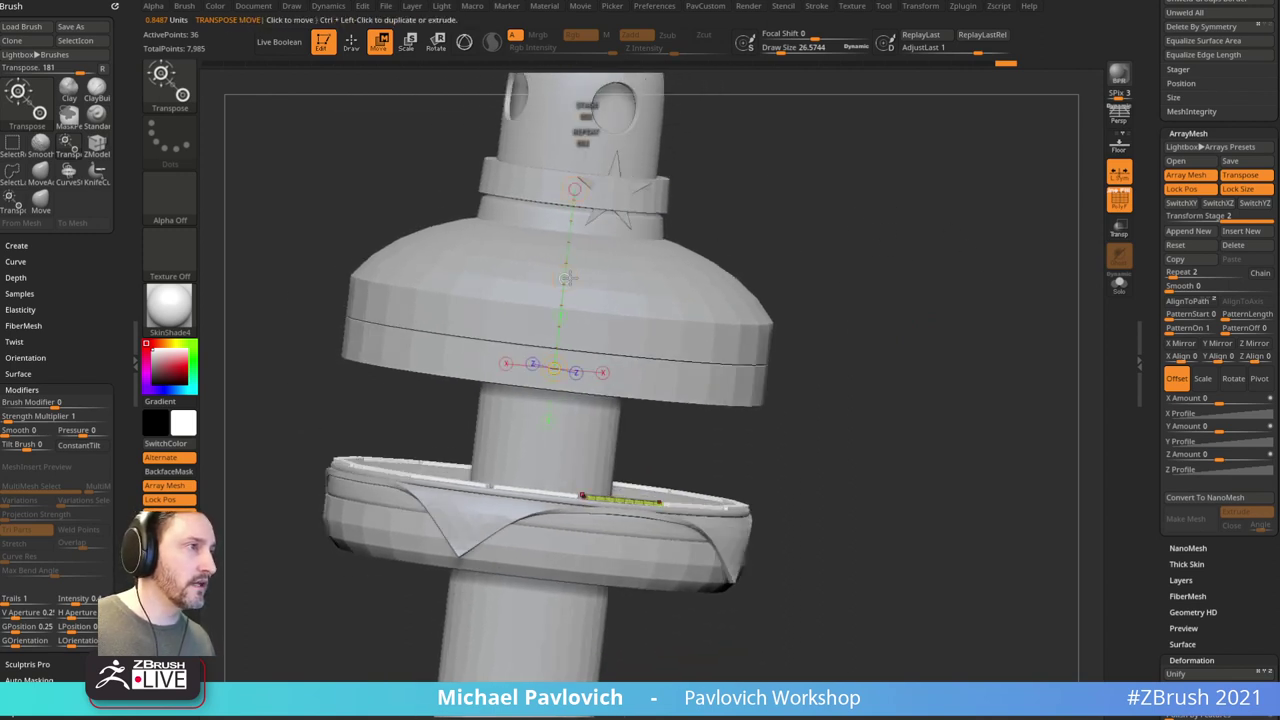
drag(565, 280, 590, 78)
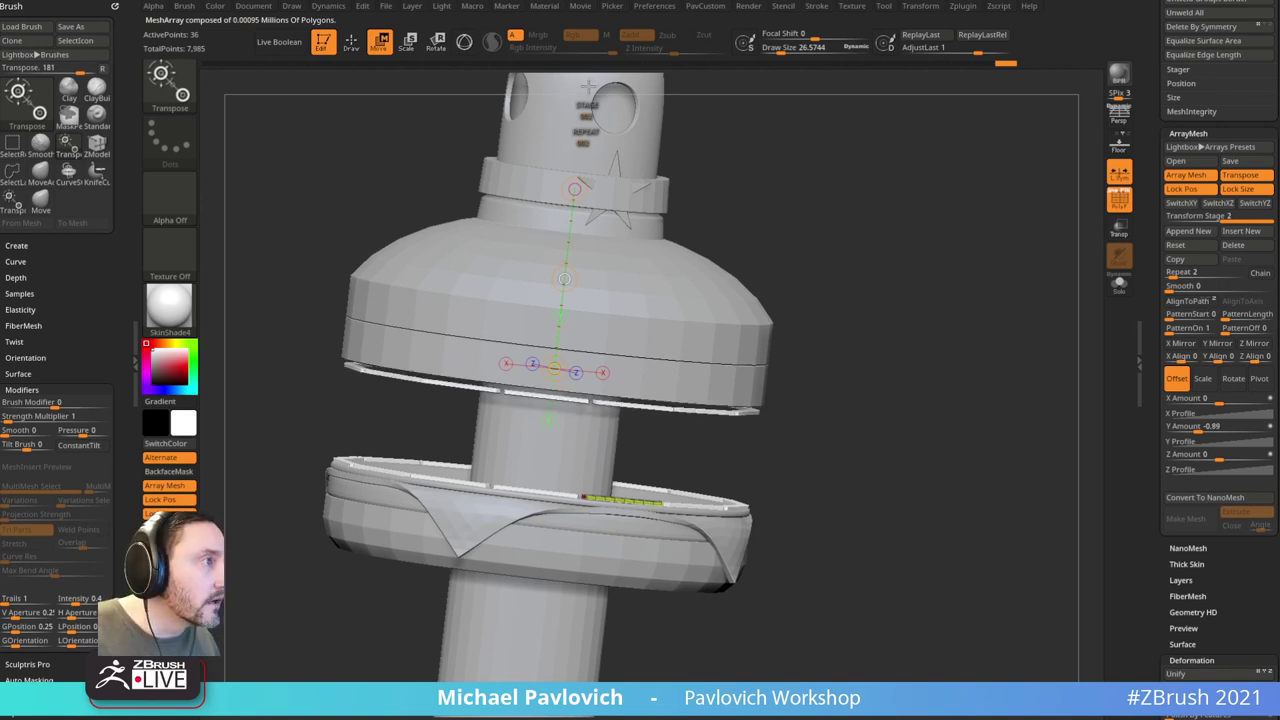
key(q)
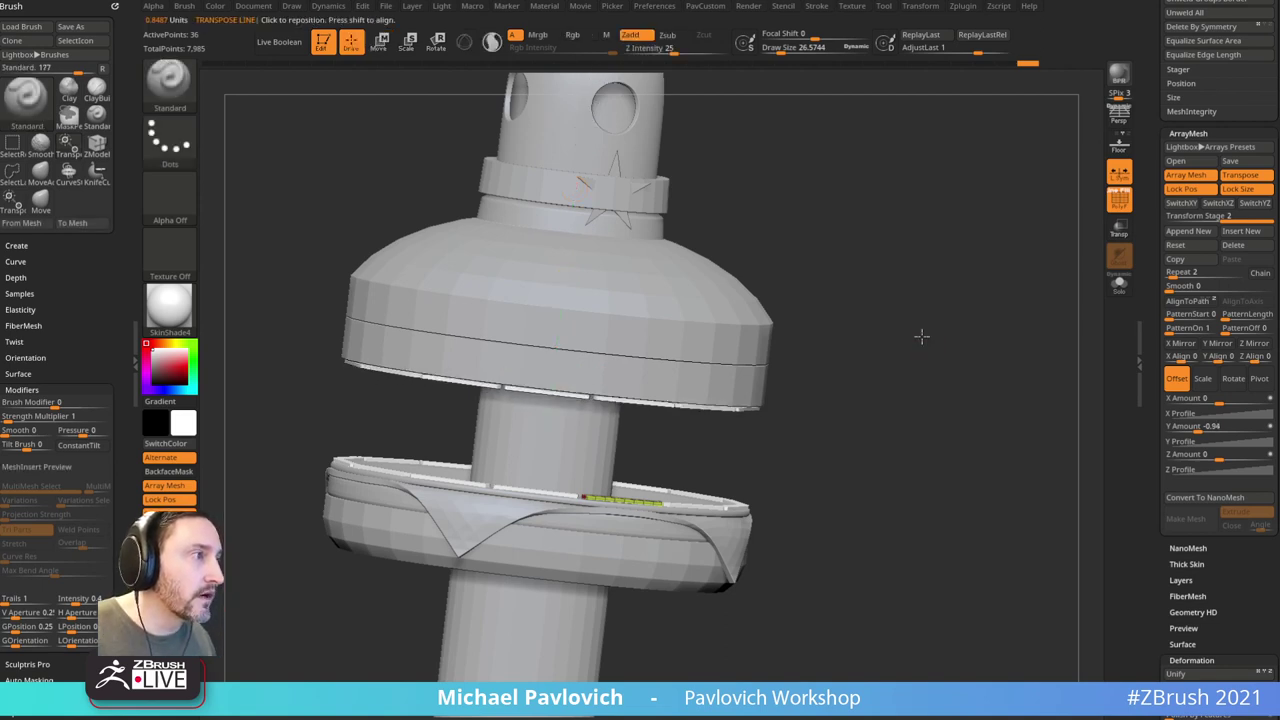
Step: Reduce the brush draw size to about 8.5 and frame the two rings of bars between the buns
mouse_move(920, 334)
mouse_down()
mouse_move(909, 283)
mouse_move(935, 340)
mouse_move(960, 311)
mouse_move(923, 394)
mouse_move(914, 366)
mouse_move(934, 376)
mouse_up()
key(s)
click(923, 369)
key(s)
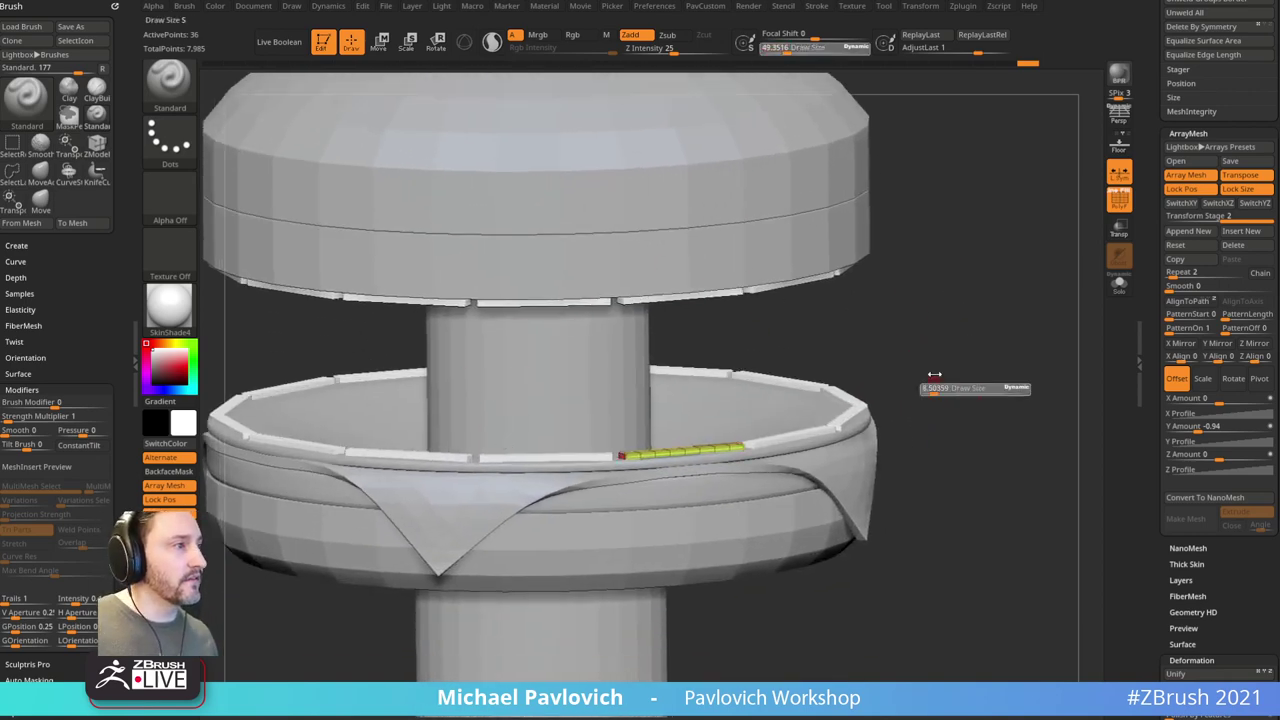
drag(1022, 248, 1043, 277)
Step: Return to transform stage 1, check both rings, and set its repeat count to 12
click(1177, 217)
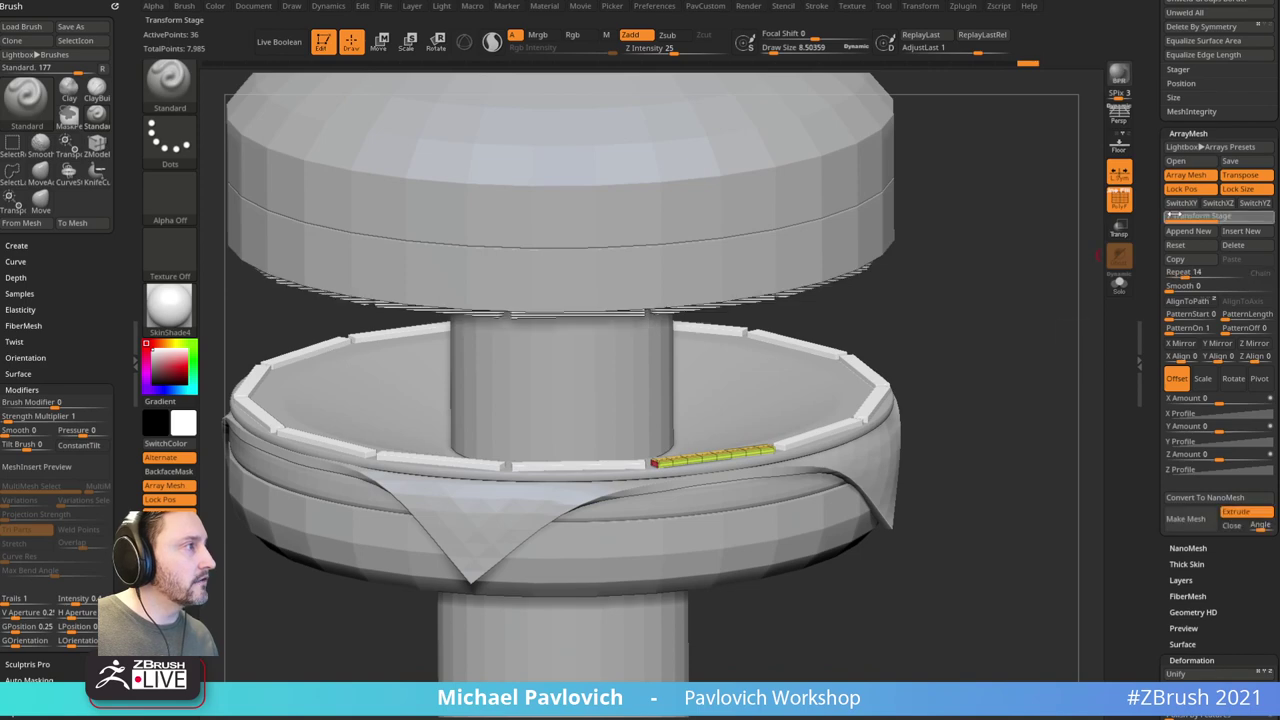
drag(1000, 292, 788, 241)
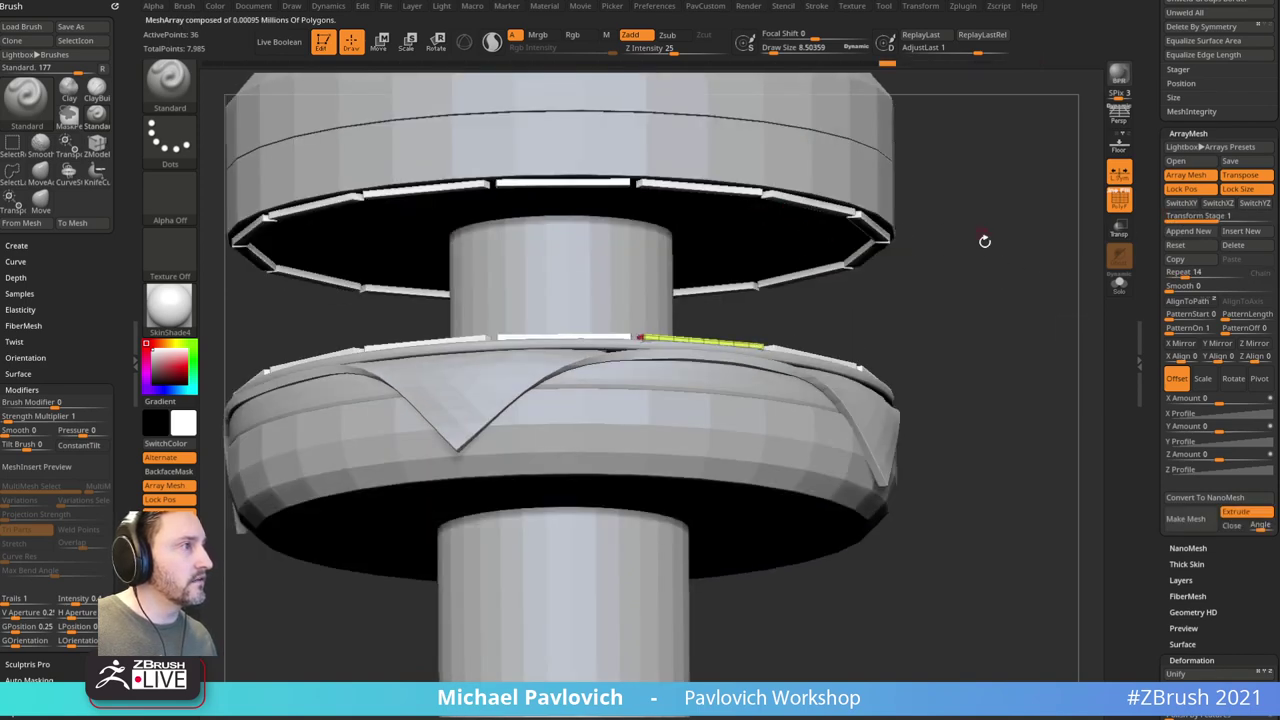
drag(984, 241, 1017, 277)
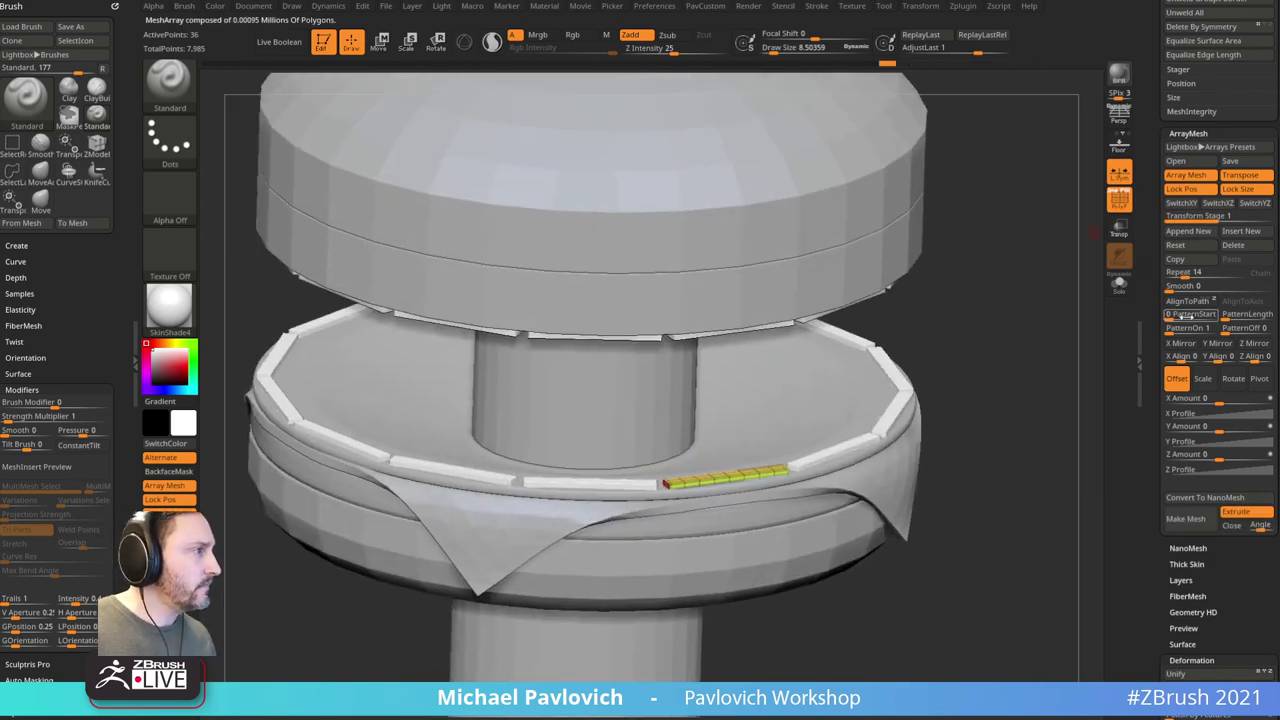
click(1185, 272)
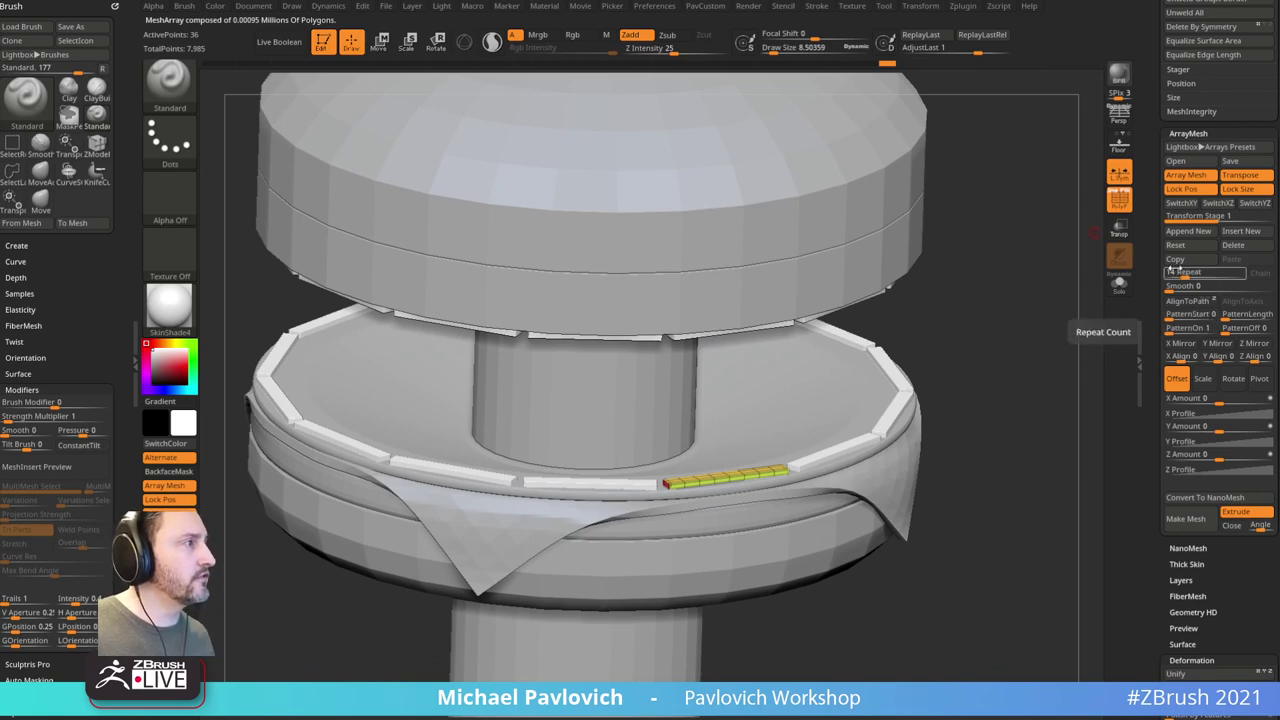
text(14)
key(Return)
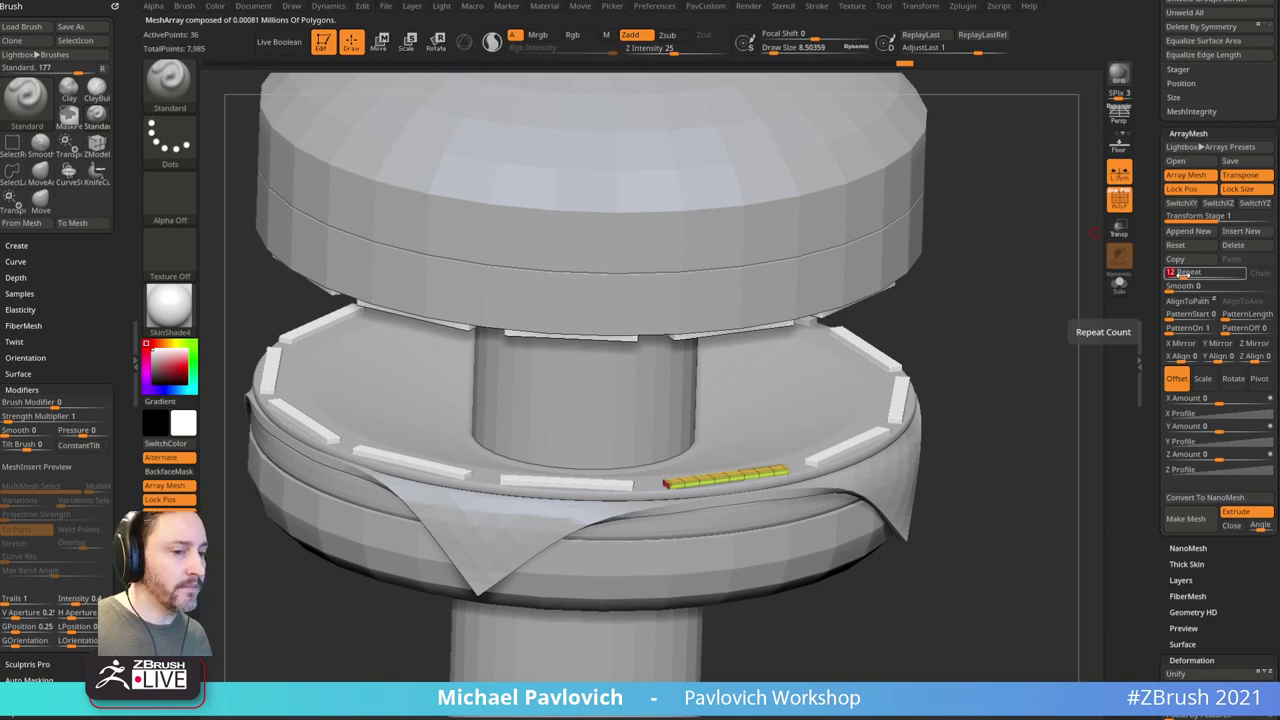
alt+drag(983, 500, 972, 417)
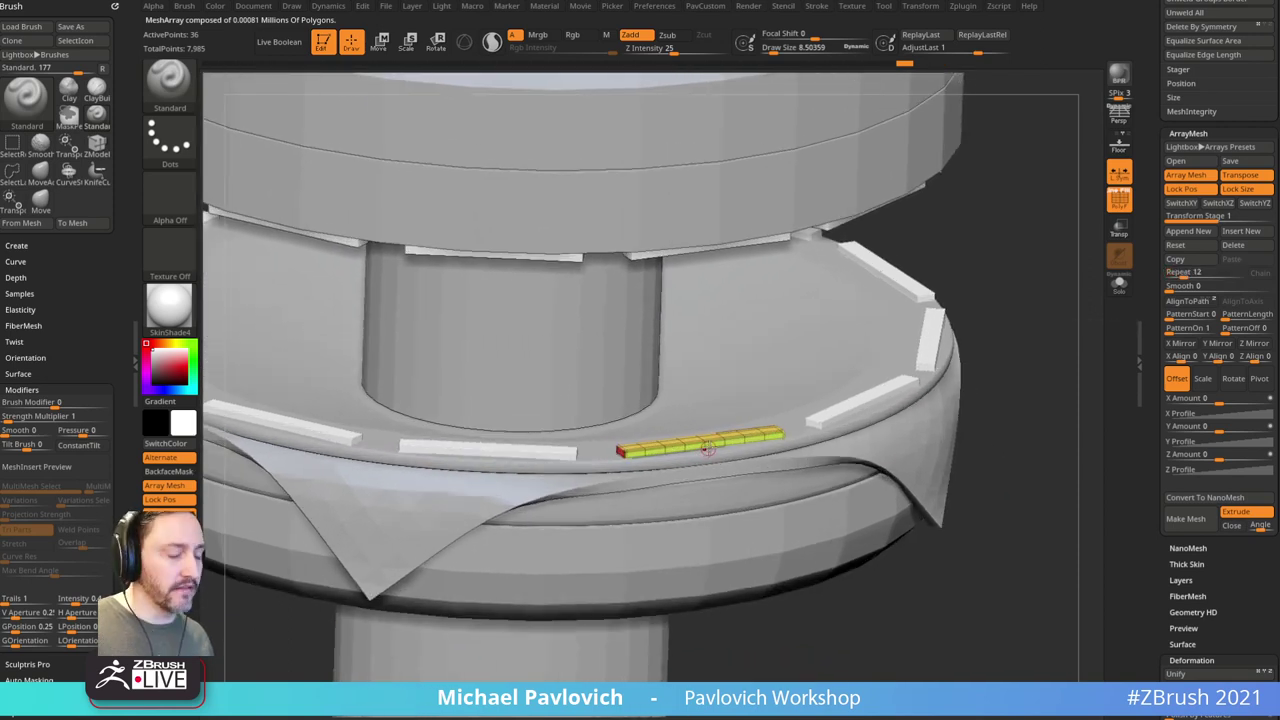
Step: Turn off the array's Transpose control and slightly shorten the source bar along its length with the transform gizmo
click(1236, 175)
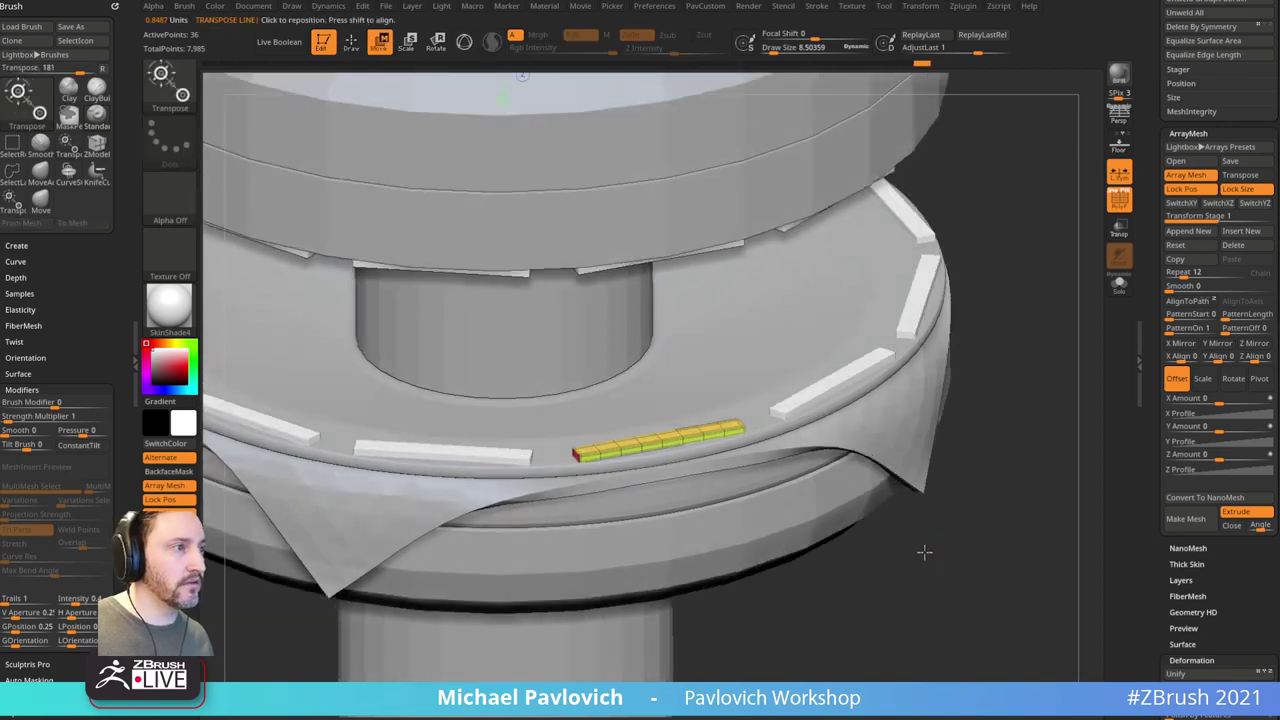
key(y)
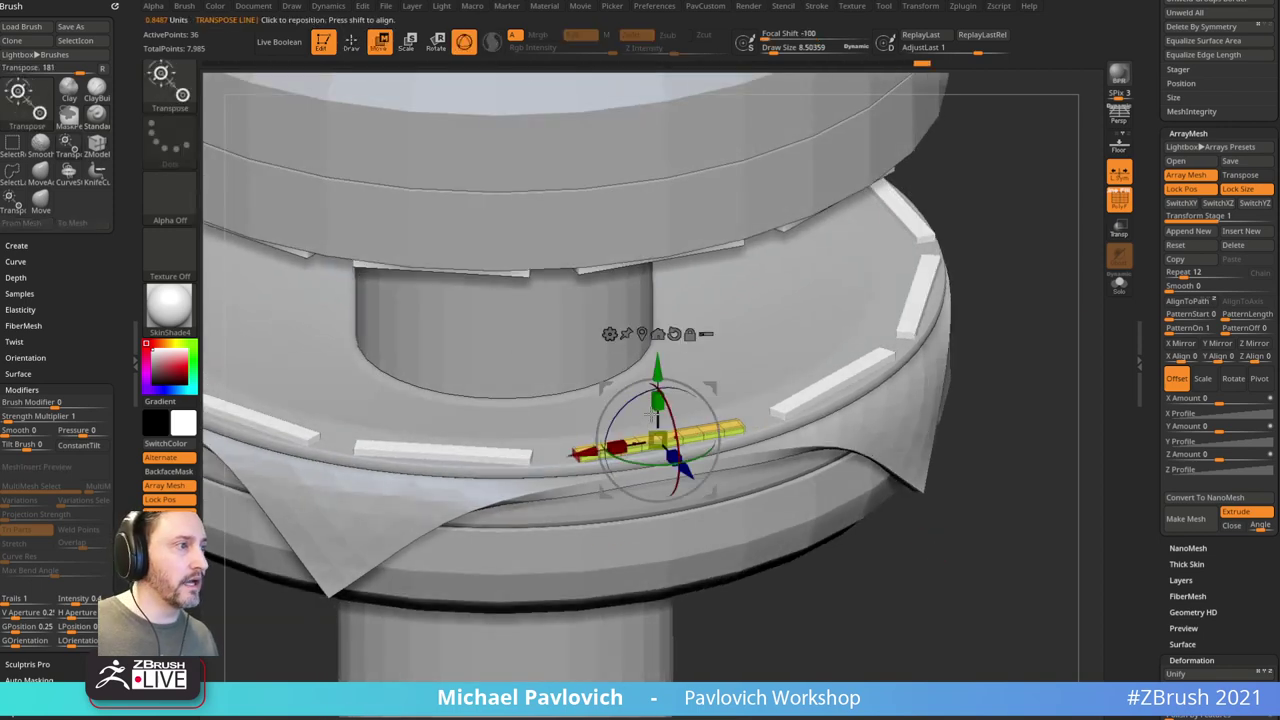
alt+drag(957, 577, 933, 502)
alt+drag(933, 502, 941, 551)
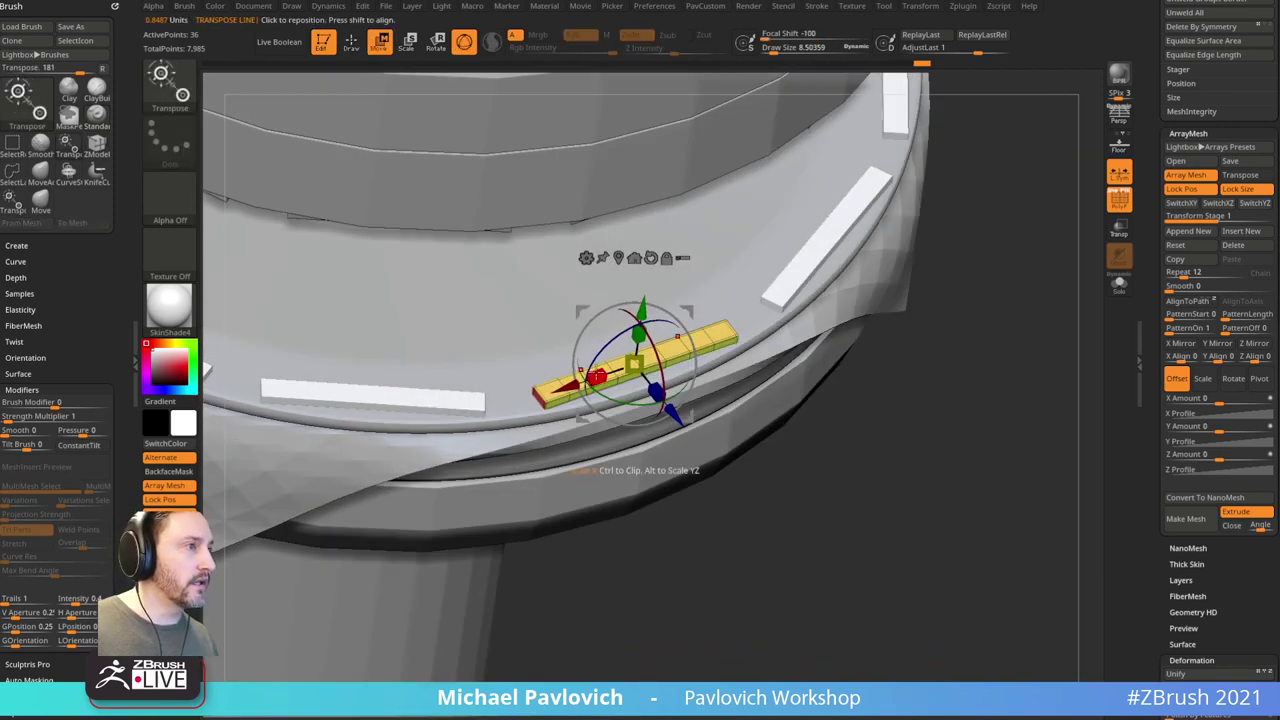
key(ctrl)
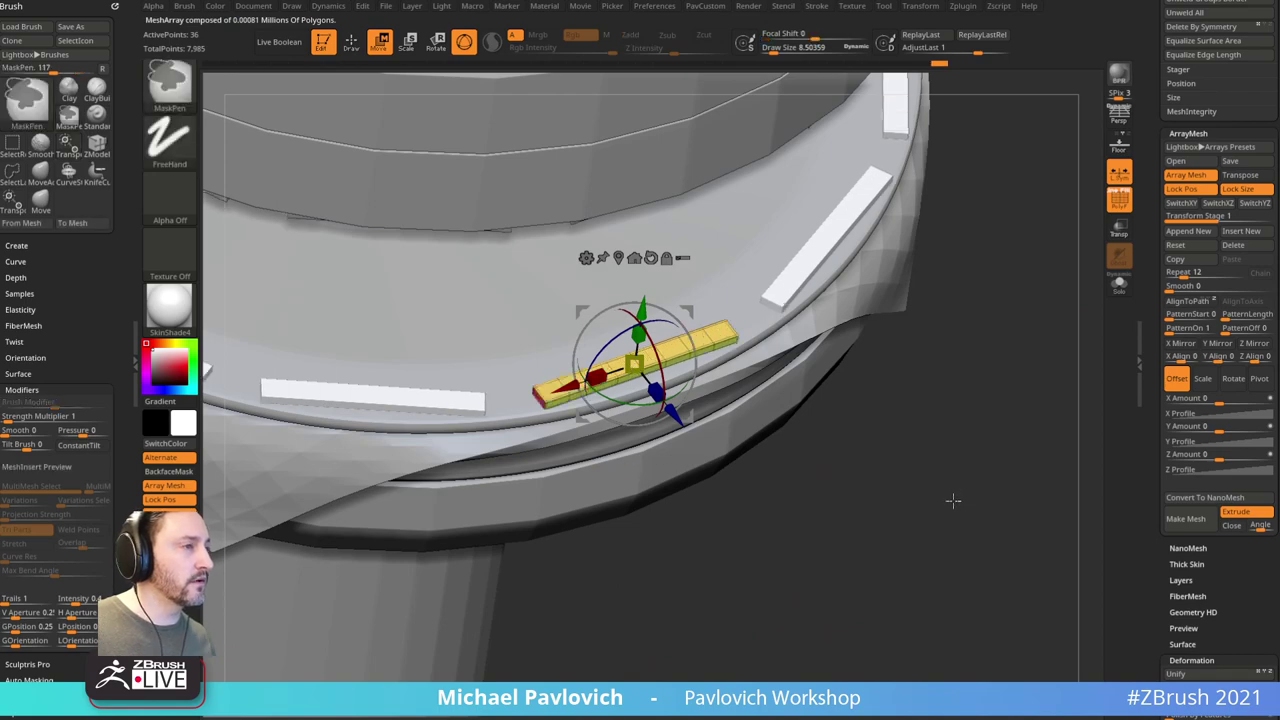
drag(925, 520, 754, 438)
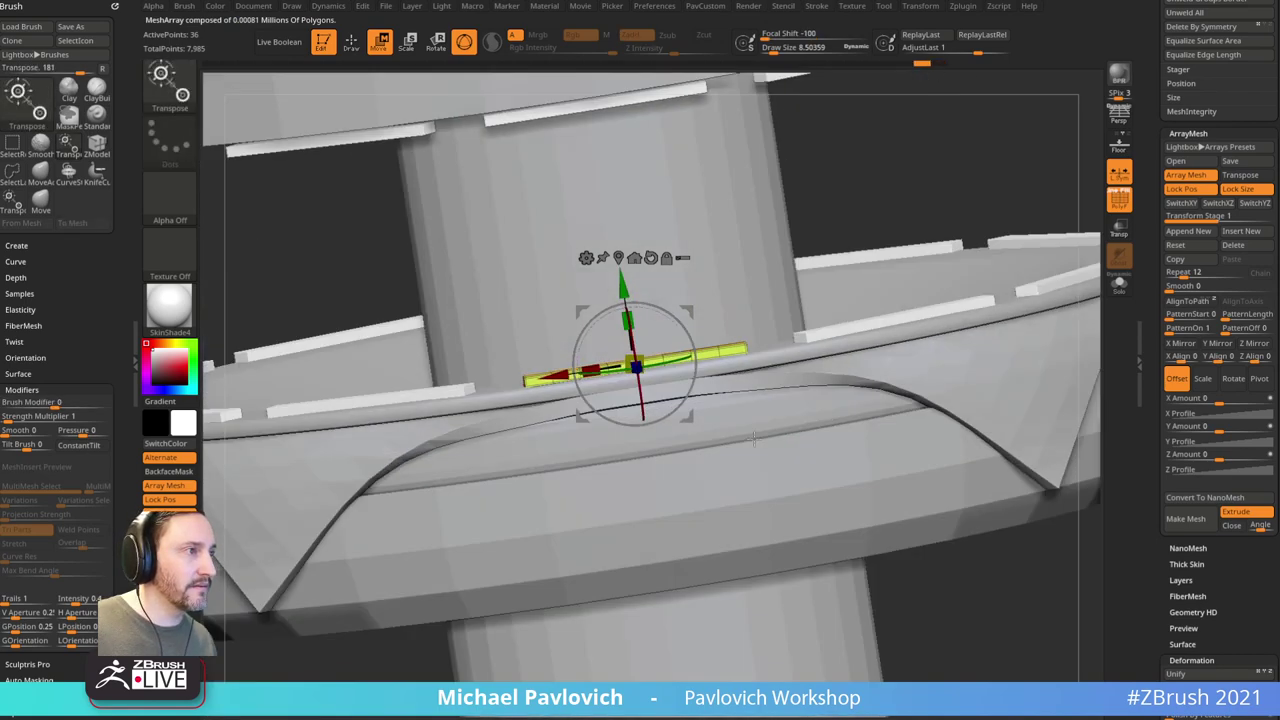
shift+right_drag(753, 438, 753, 446)
mouse_move(915, 304)
right_down()
mouse_move(960, 242)
mouse_move(920, 295)
right_up()
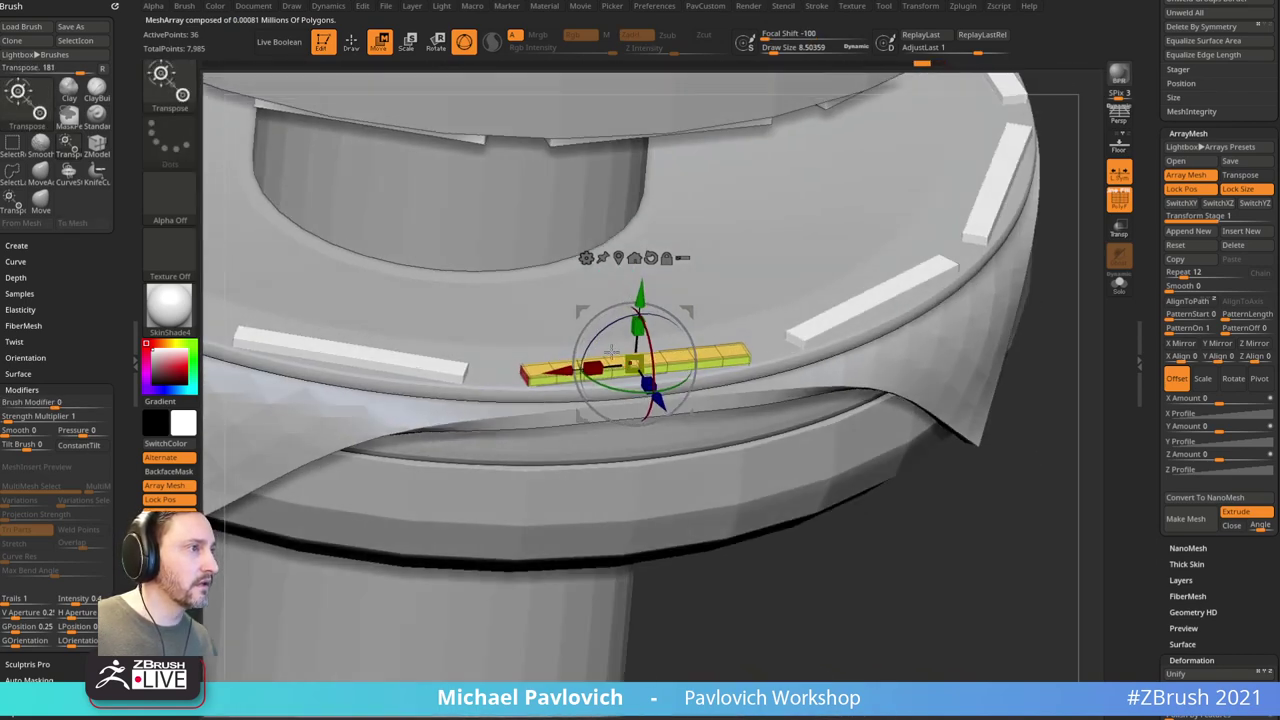
key(q)
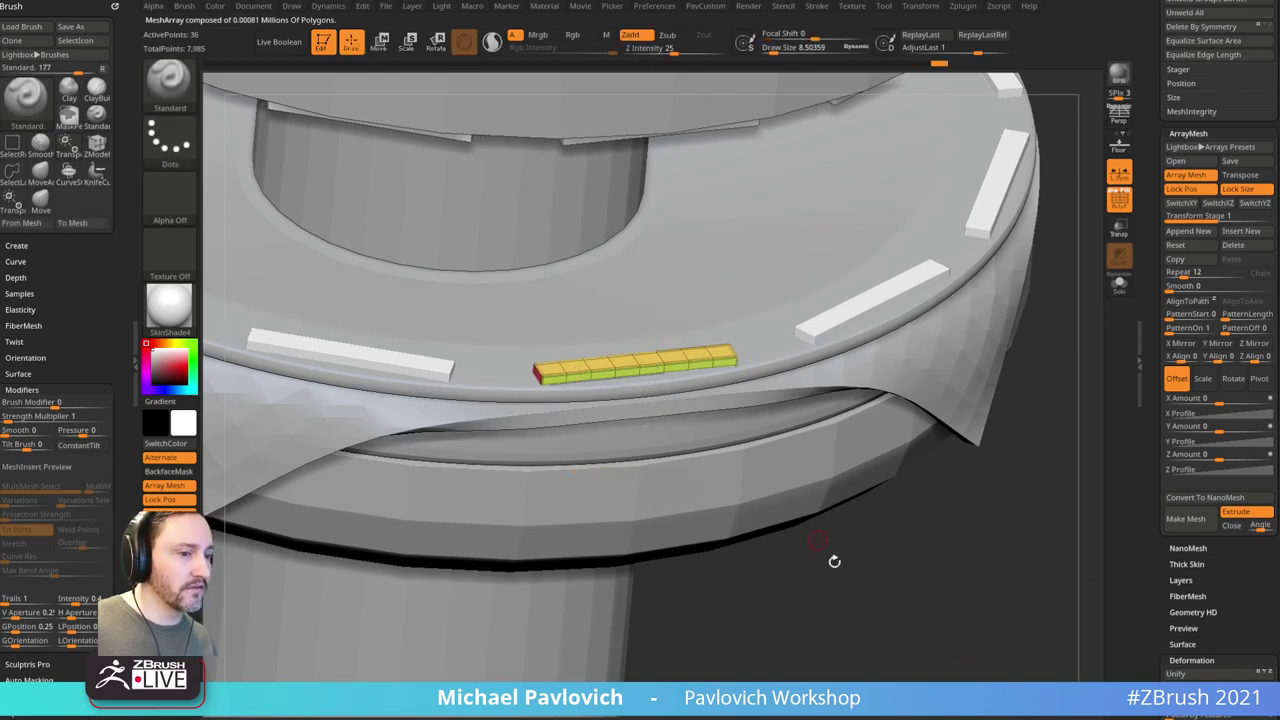
Step: Insert an edge loop down the middle of the source bar using ZModeler's Multiple EdgeLoops with Specified Elevation 0
mouse_move(831, 560)
right_down()
mouse_move(897, 568)
mouse_move(1002, 476)
right_up()
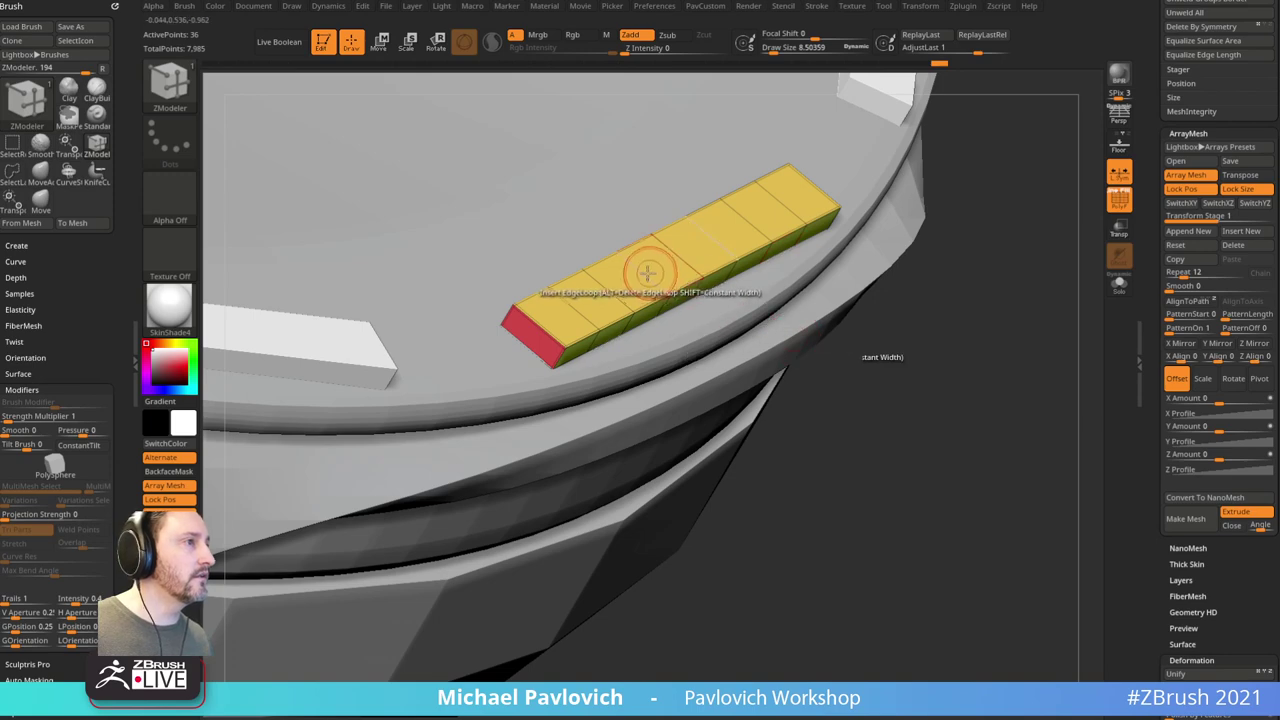
key(space)
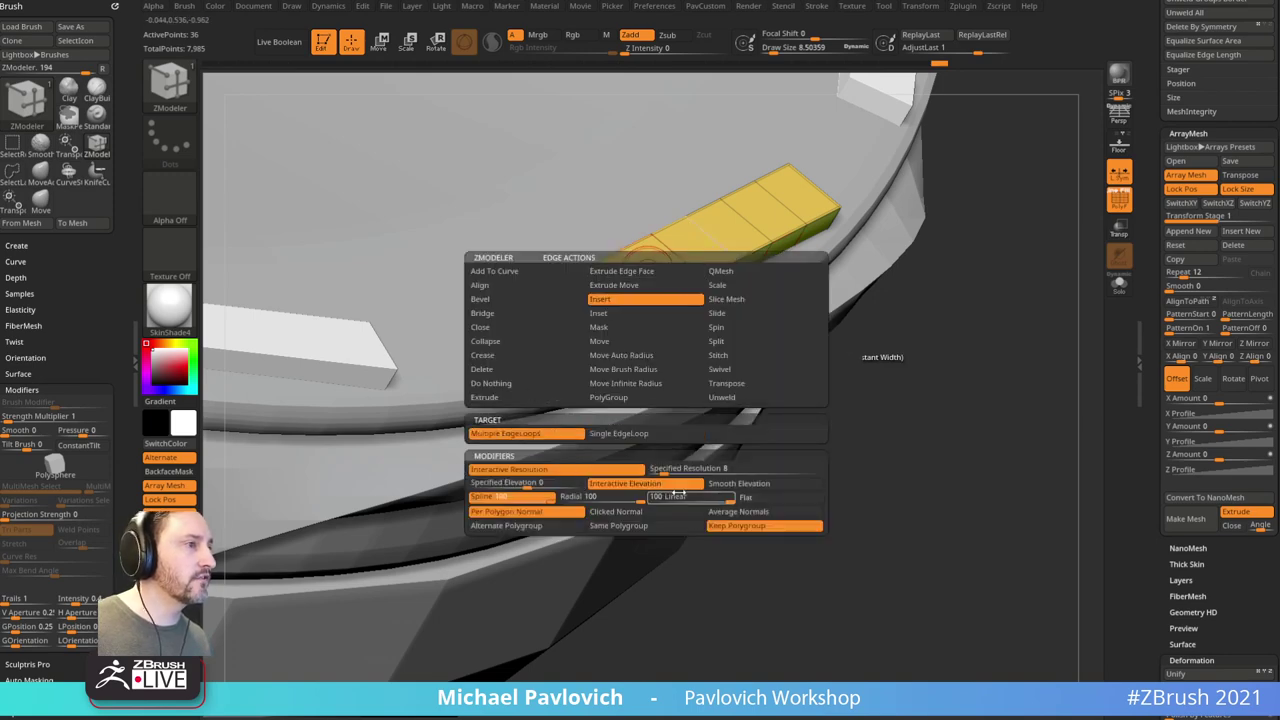
click(561, 483)
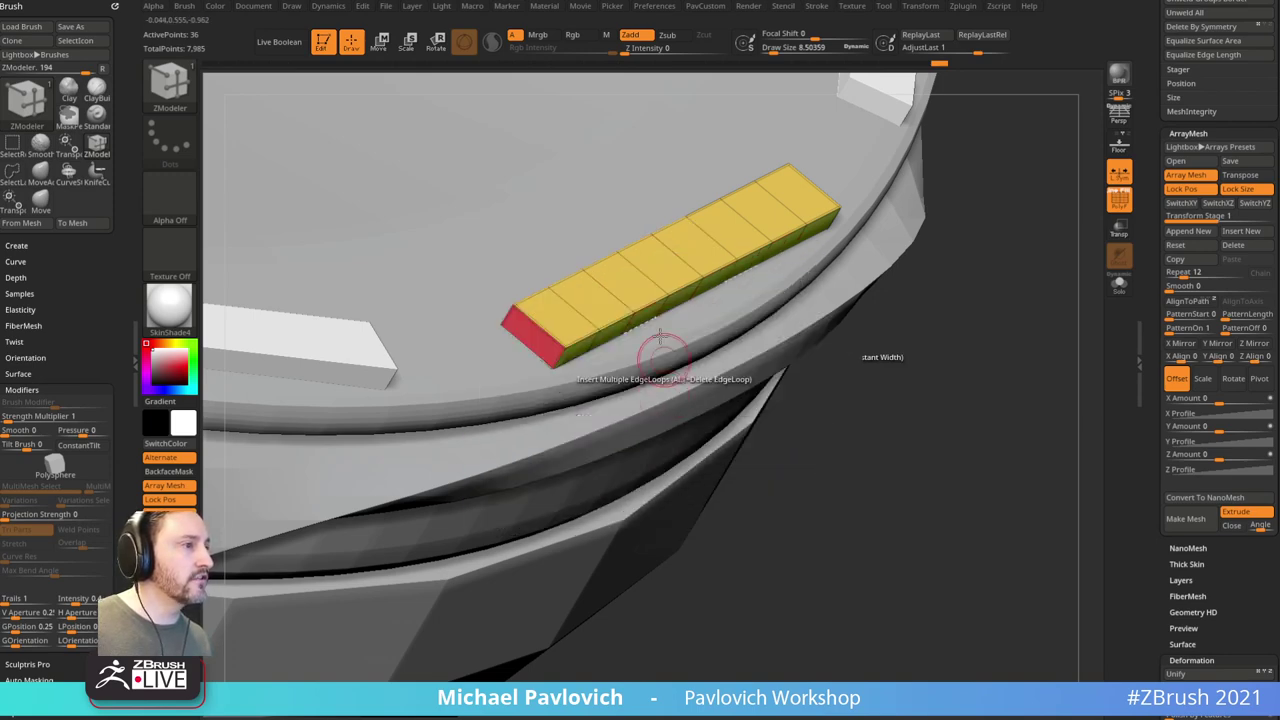
click(620, 290)
Step: Round the source bar's ends with a Connected Polys Bridge set to Circle, raised Specified Curvature, Specified Resolution 8 and Triangles Sides
drag(910, 497, 534, 349)
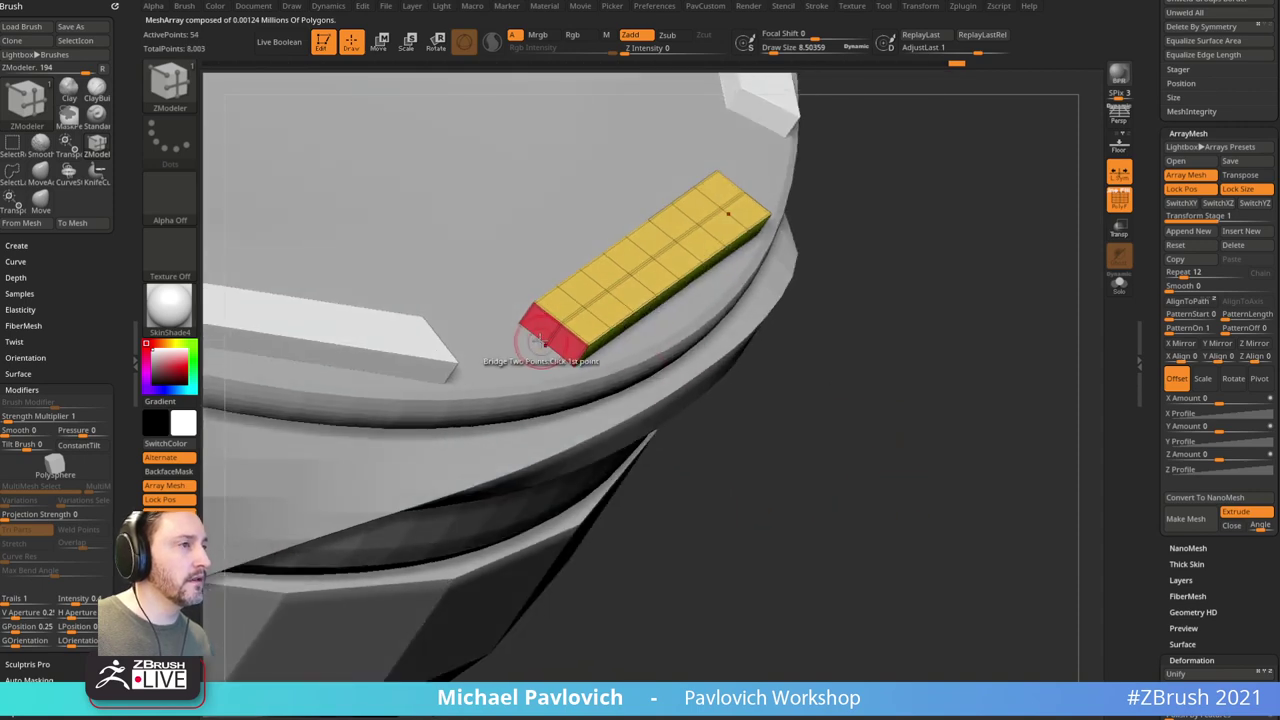
key(space)
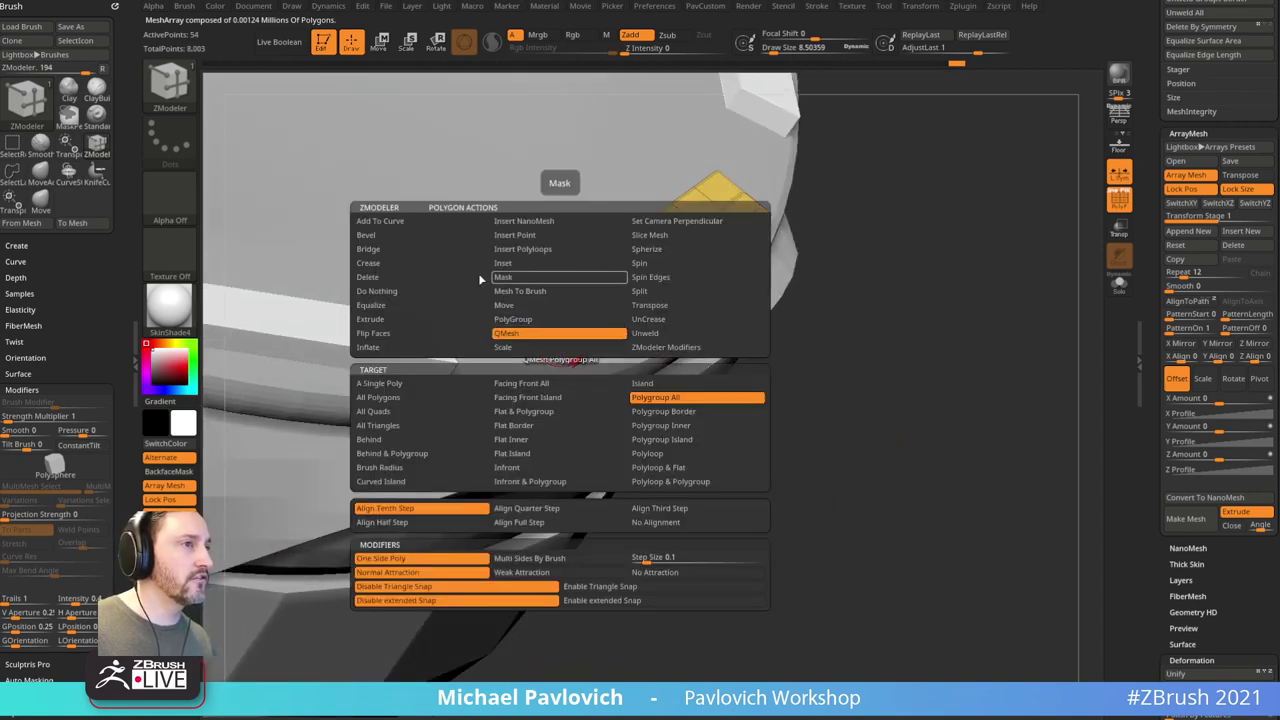
click(400, 249)
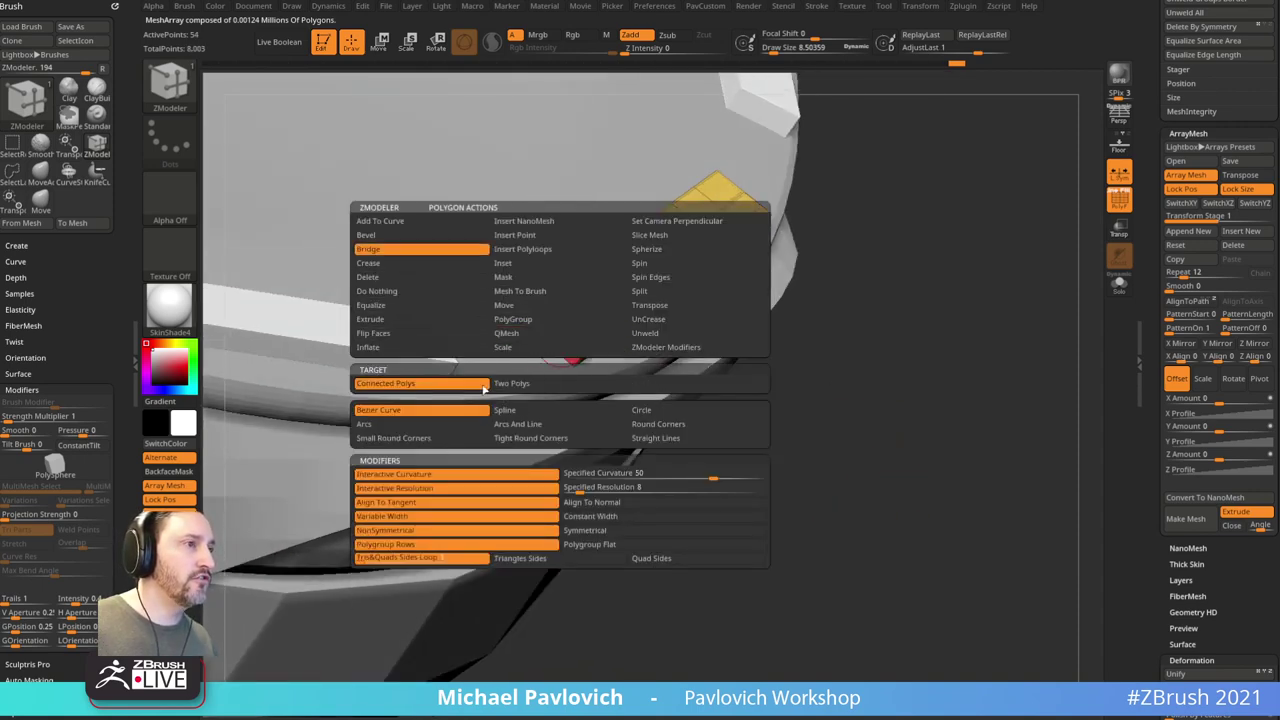
click(645, 411)
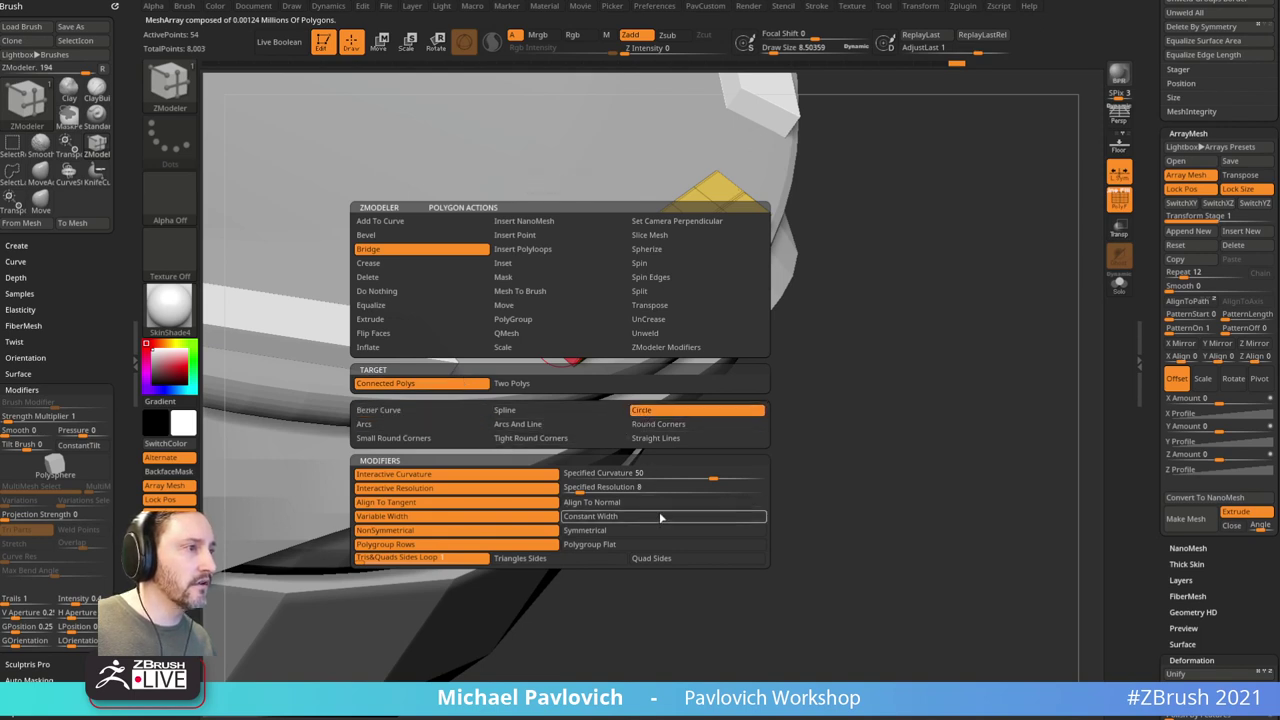
click(716, 476)
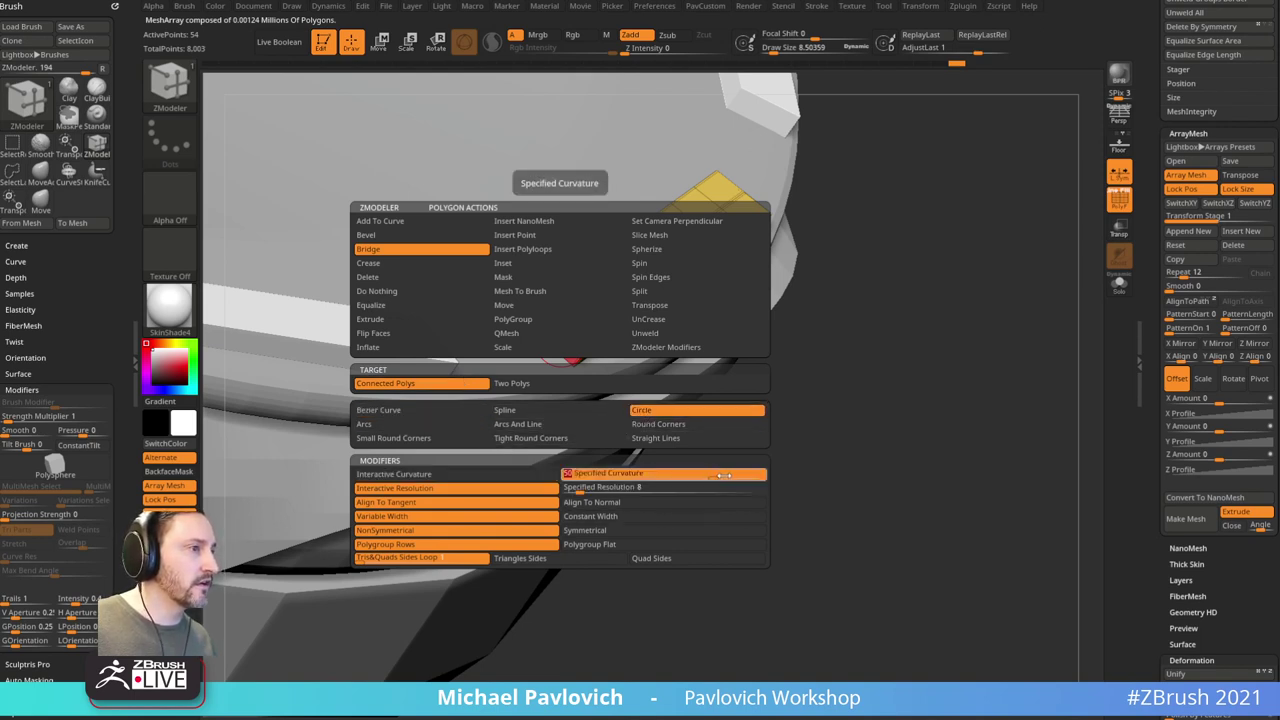
click(665, 488)
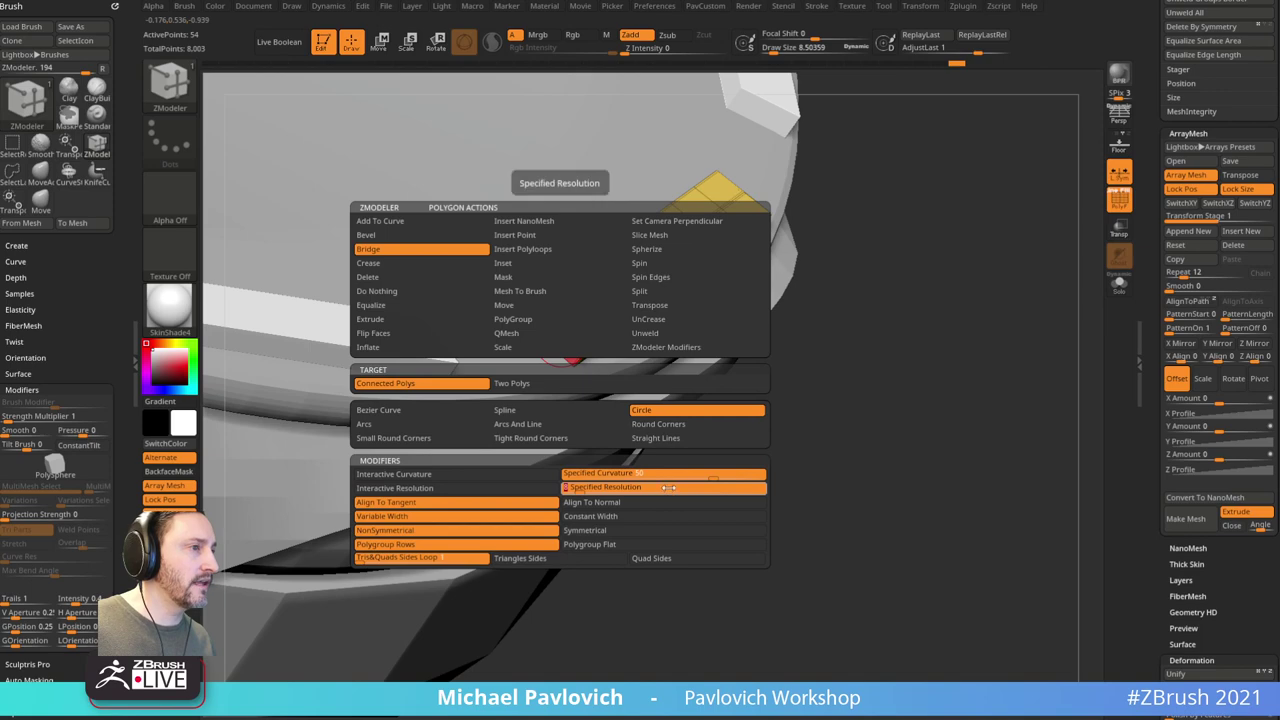
click(562, 558)
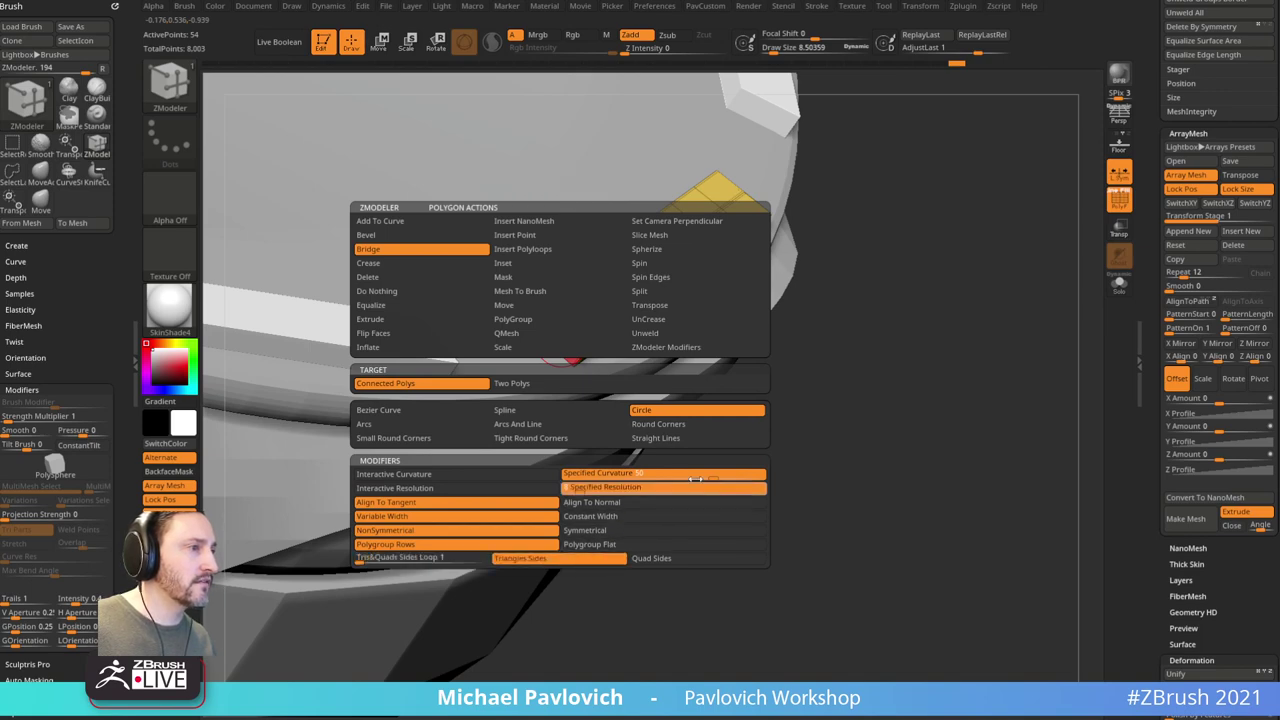
drag(716, 475, 768, 472)
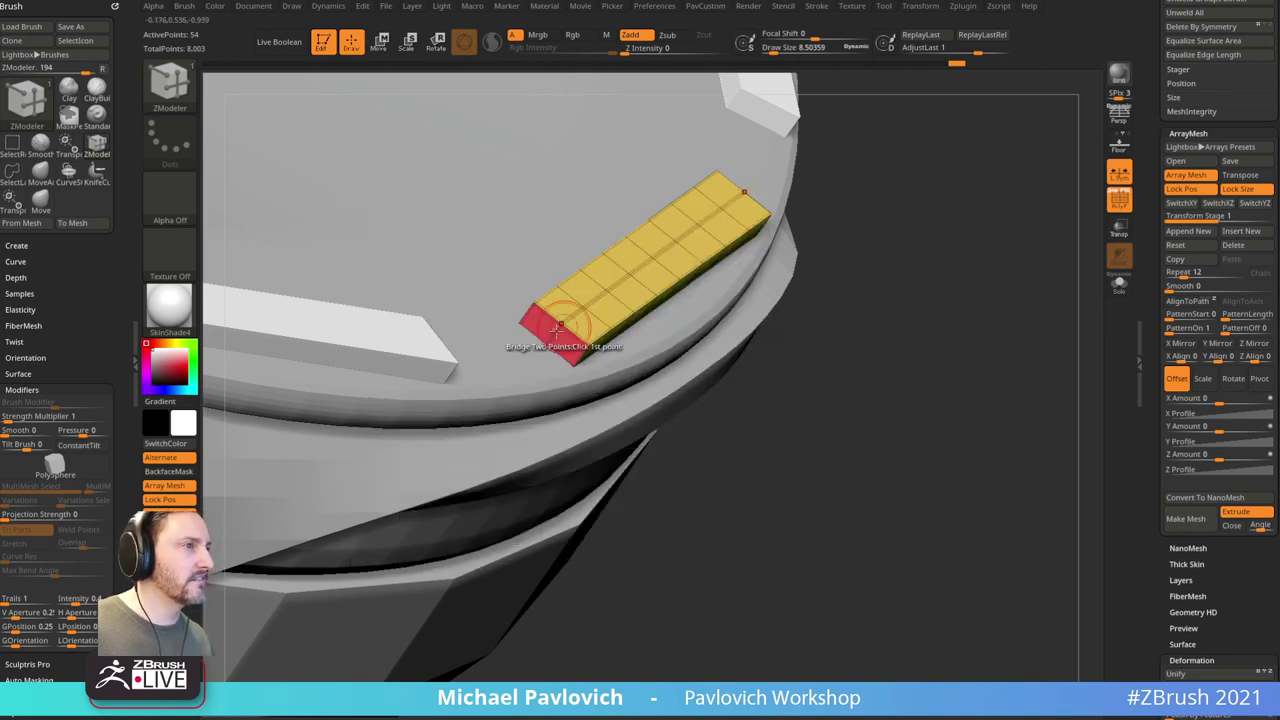
click(548, 332)
drag(966, 433, 931, 422)
Step: Polygroup the rounded bar by normals and crease its edges at a lowered crease level with dynamic subdivision on
key(3)
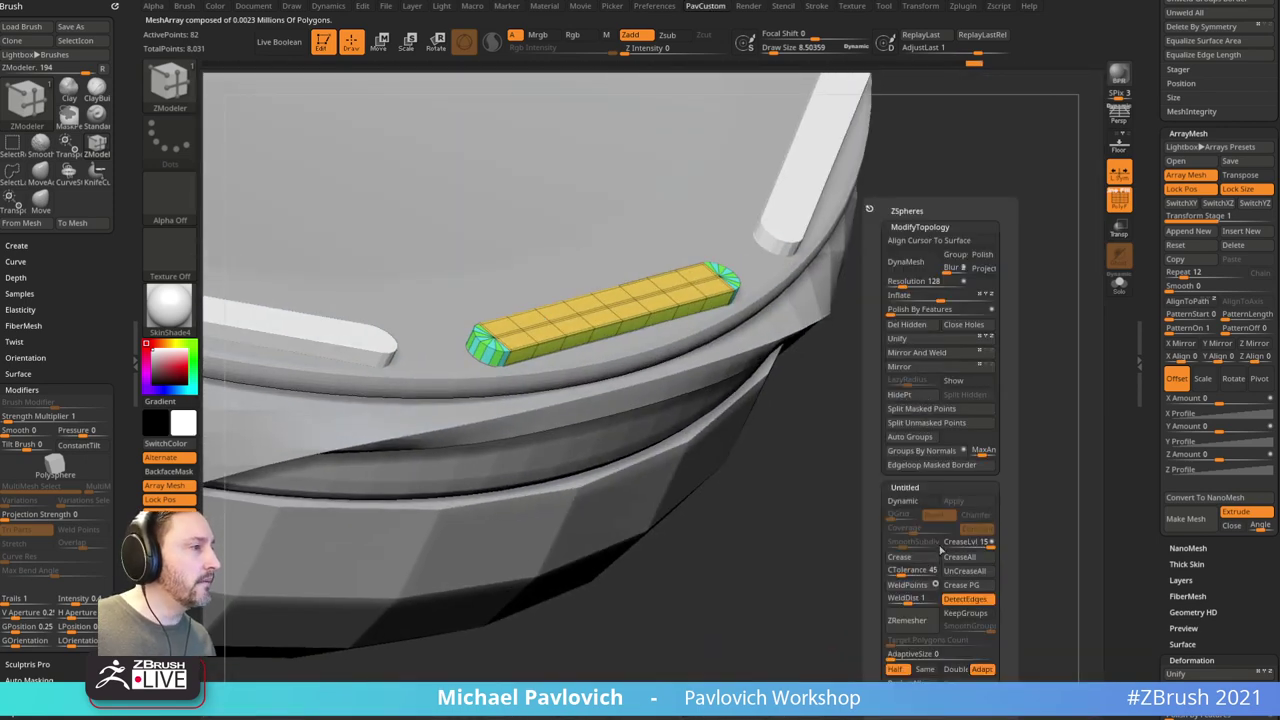
click(921, 450)
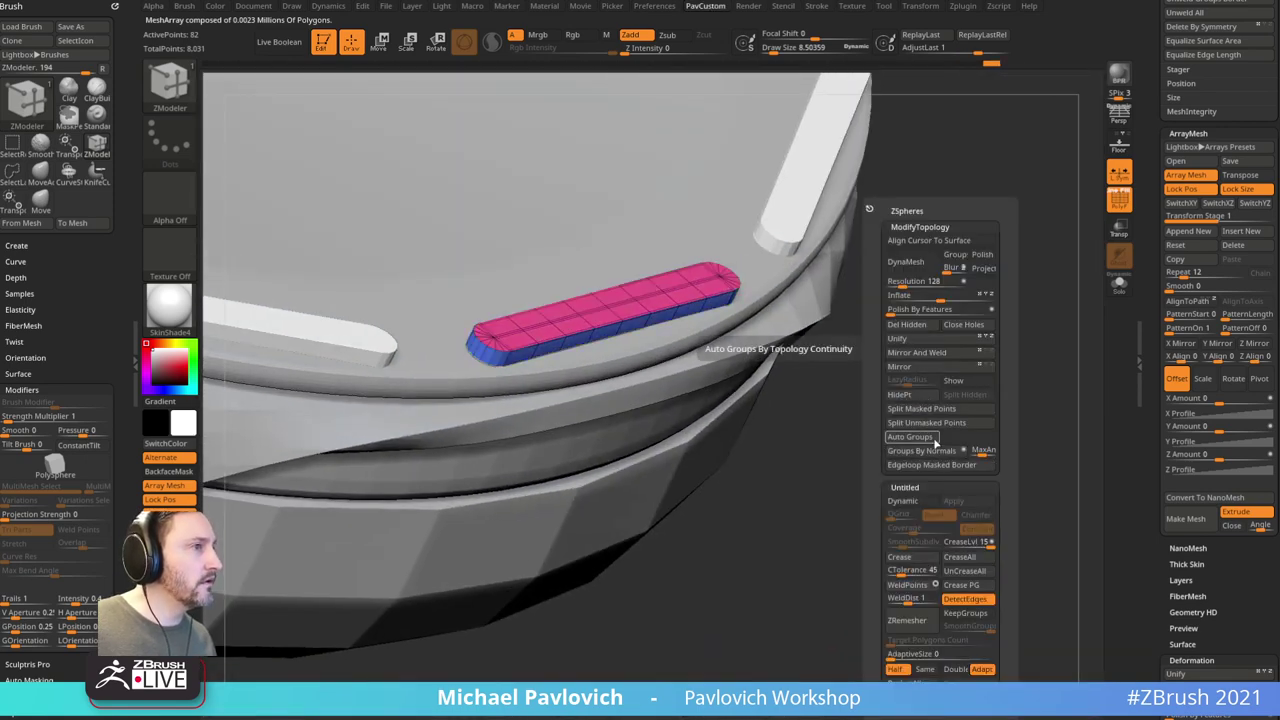
click(962, 558)
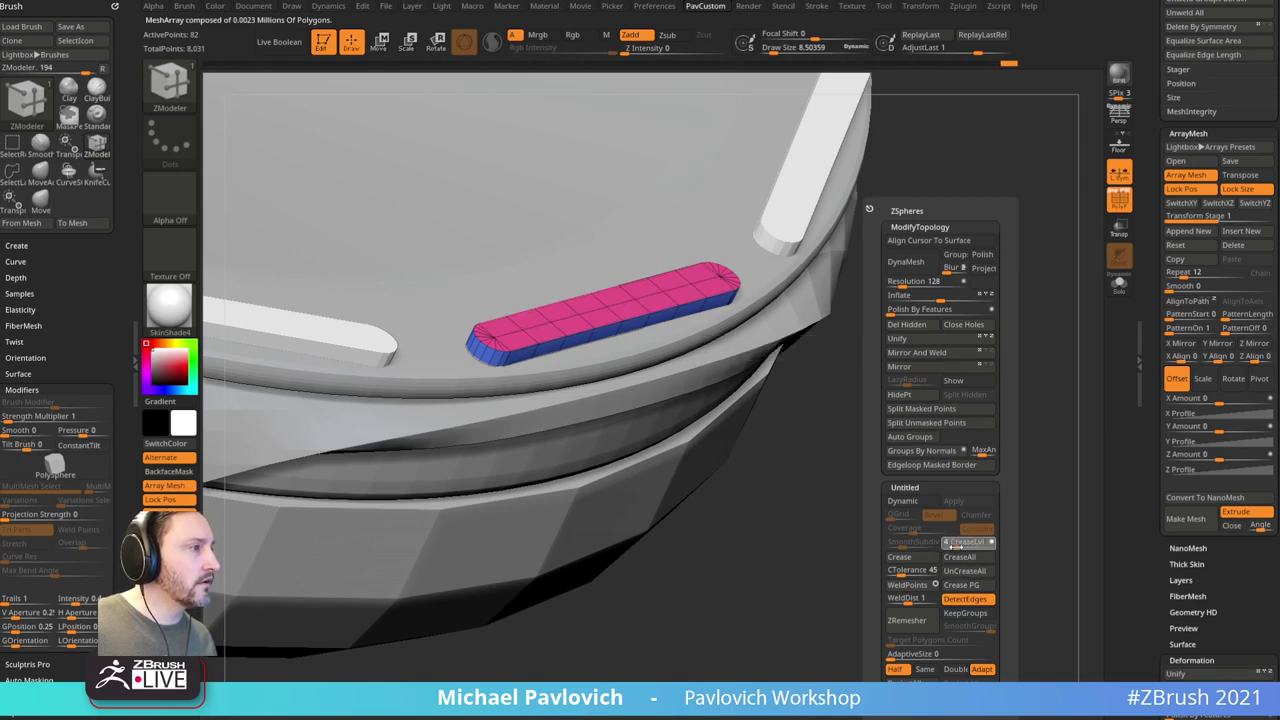
click(902, 500)
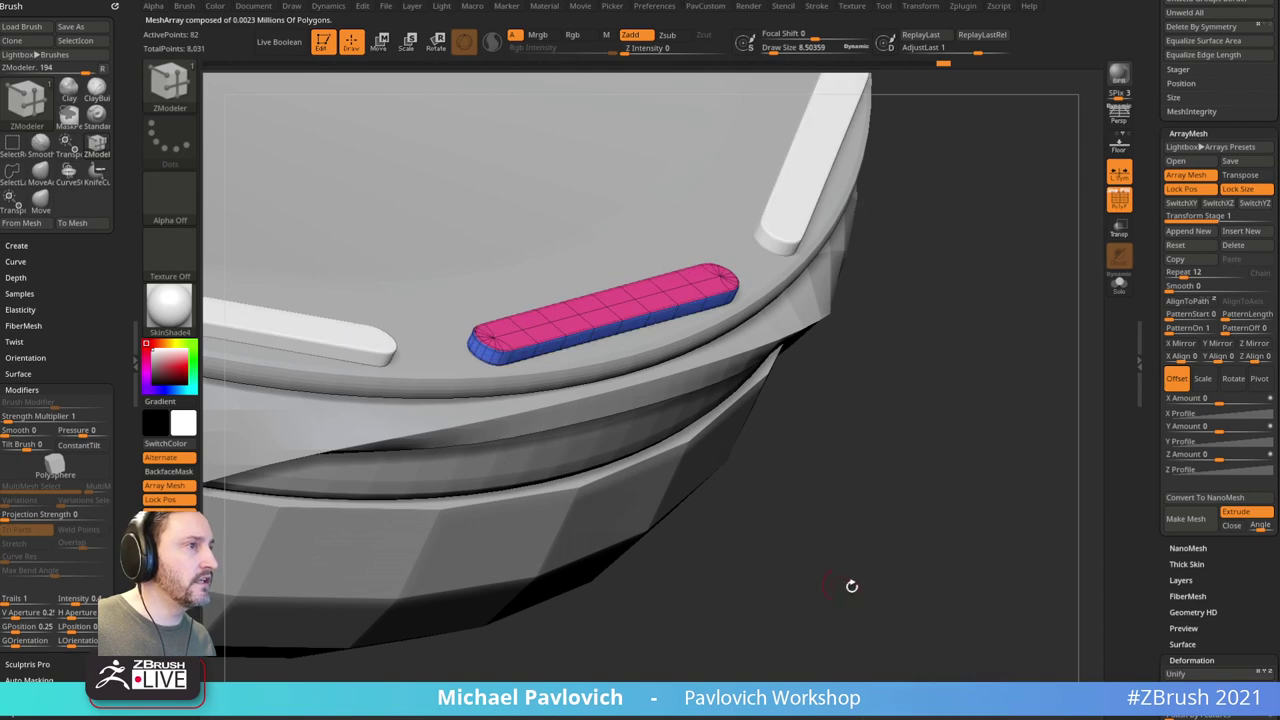
Step: Compare the bar rings with the reference photo, examining how the jail's uprights and rungs sit on their base plates
drag(849, 586, 856, 330)
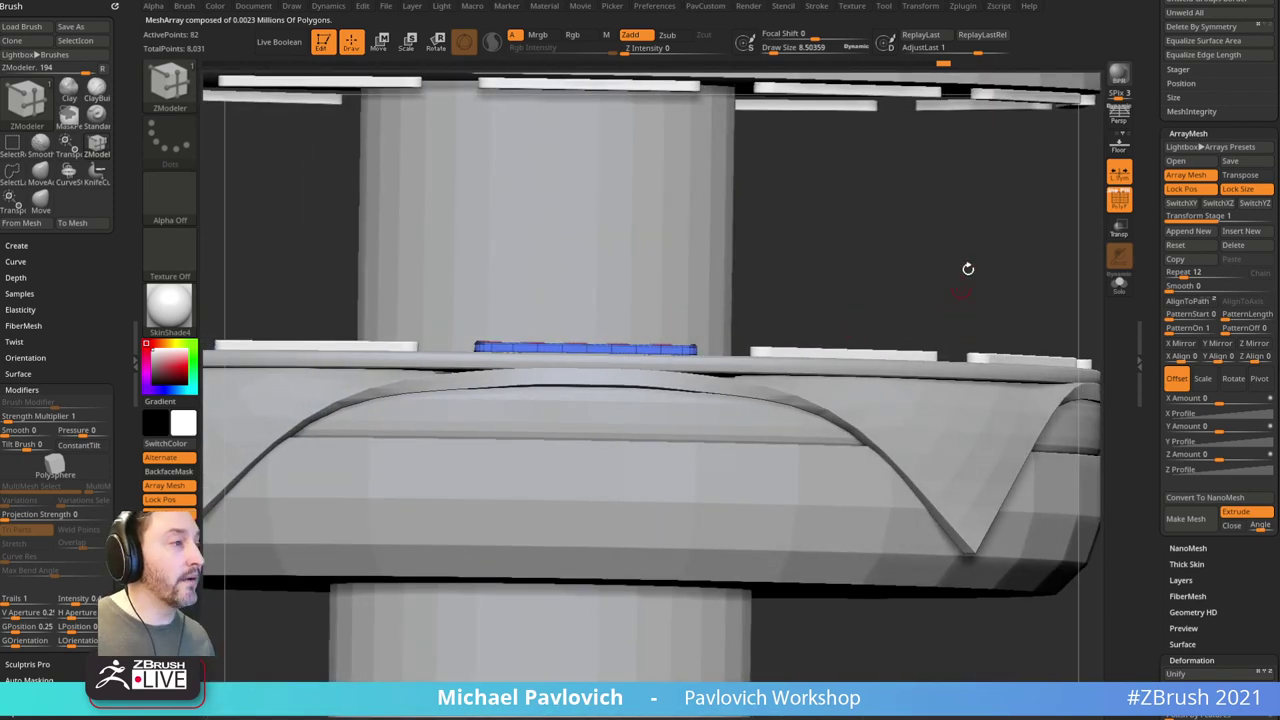
drag(968, 269, 998, 381)
click(850, 703)
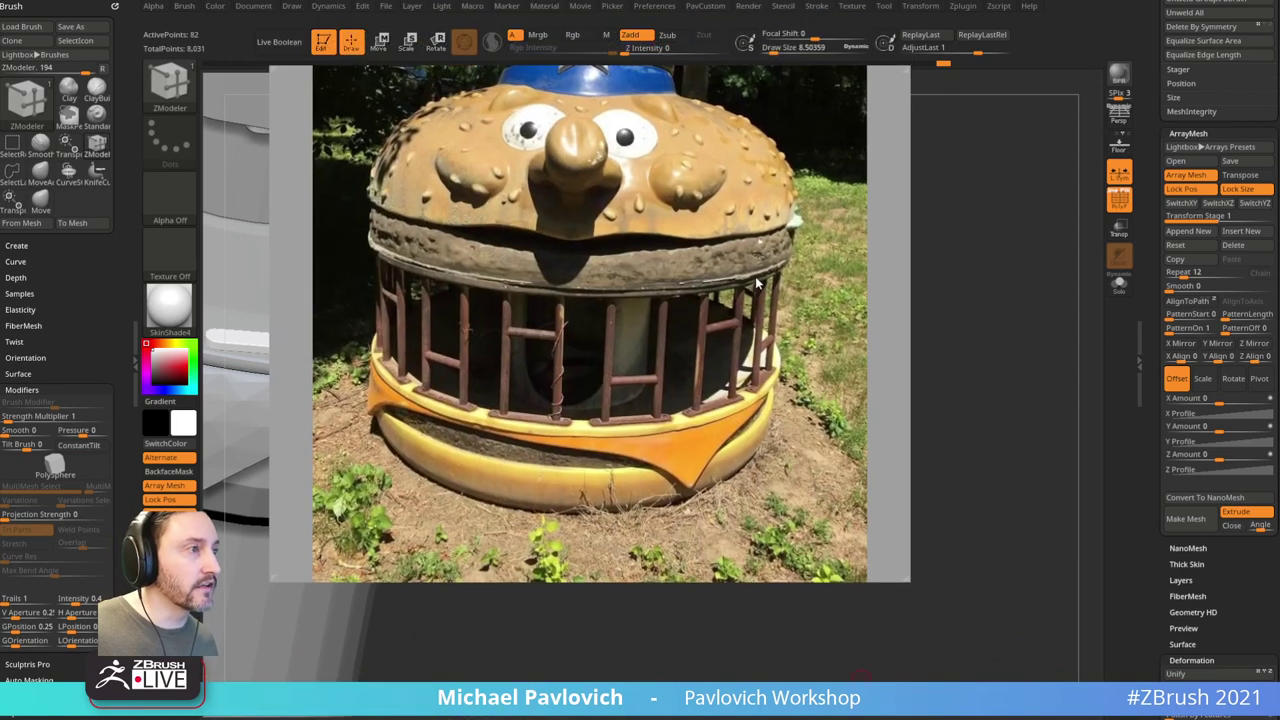
scroll(650, 409, up, 4)
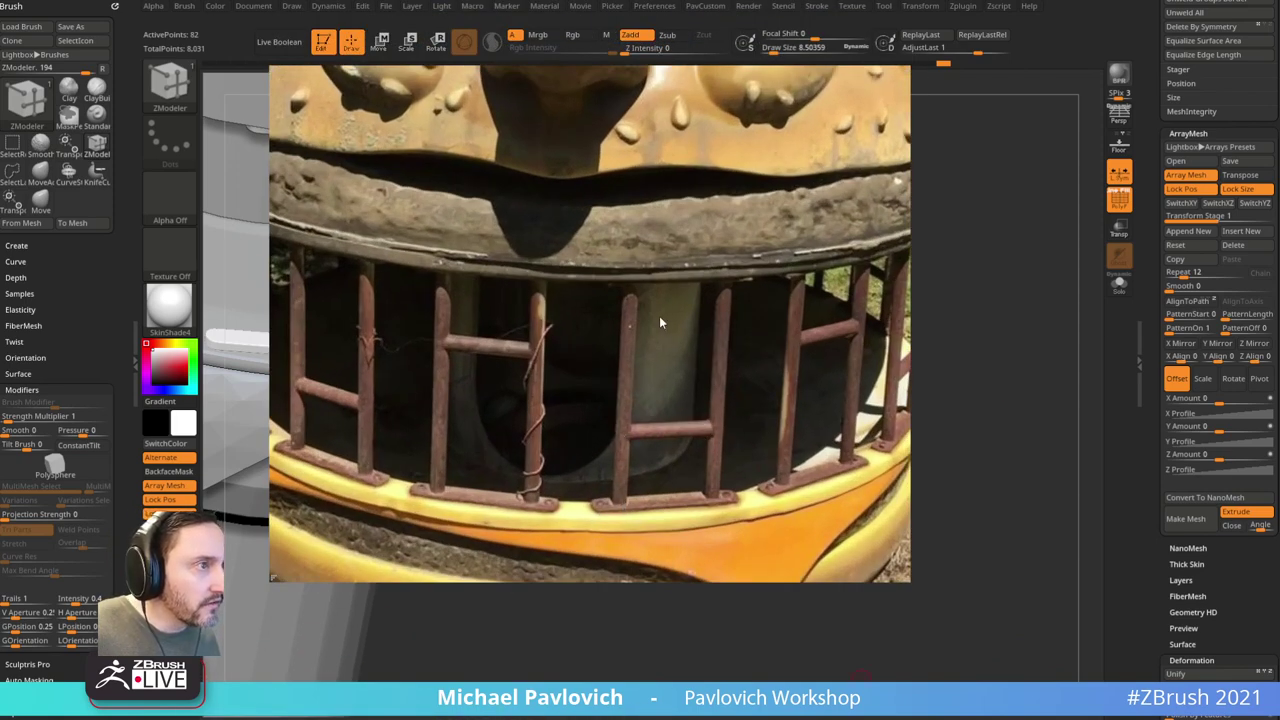
key(alt+Tab)
Step: Revisit the bar's crease level and switch to the Standard brush with a draw size of about 1.7
drag(995, 362, 970, 450)
key(grave)
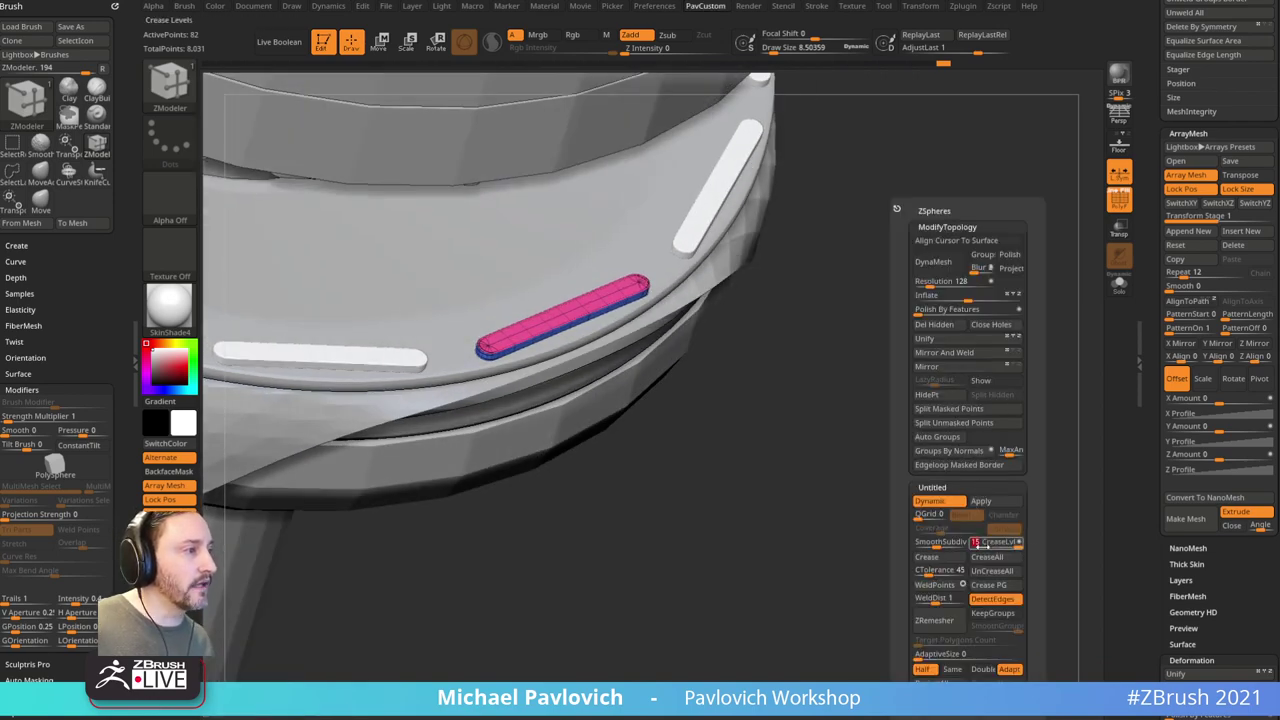
drag(832, 450, 603, 321)
mouse_move(983, 264)
alt+mouse_down()
mouse_move(989, 283)
mouse_move(1003, 271)
mouse_move(988, 288)
alt+mouse_up()
key(b)
key(s)
key(t)
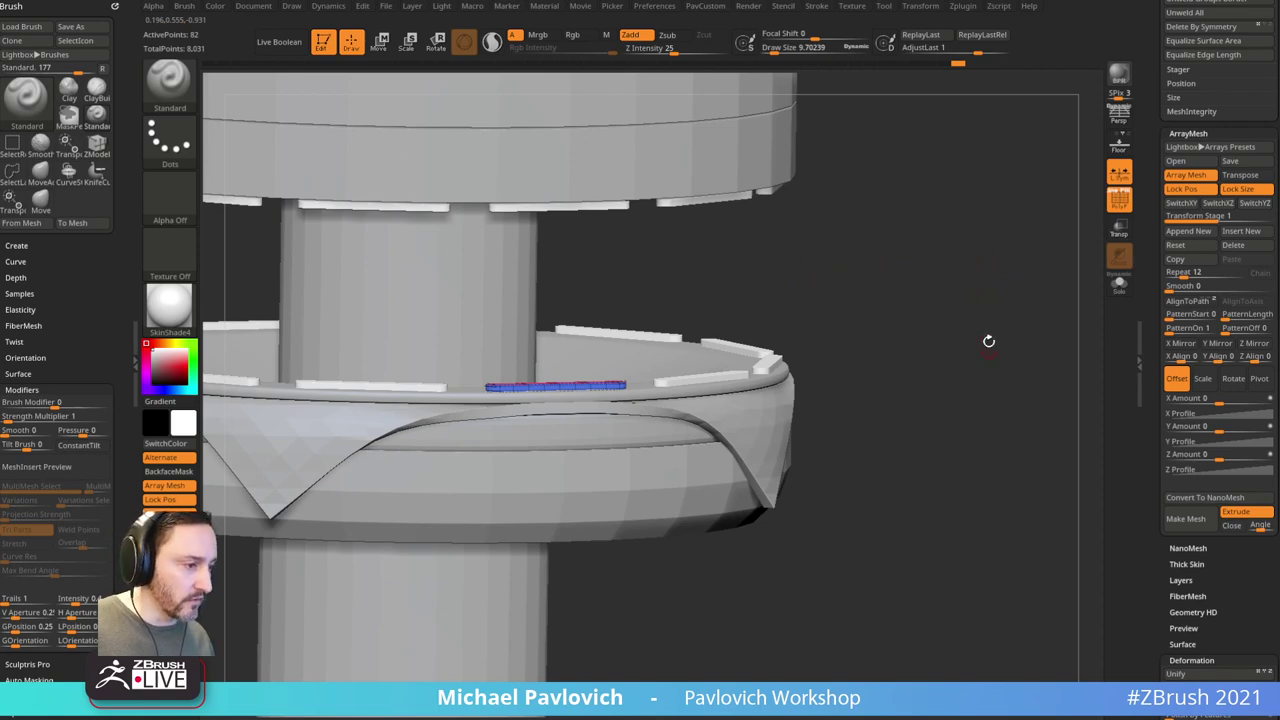
mouse_move(988, 341)
mouse_down()
mouse_move(1017, 303)
mouse_move(1000, 324)
mouse_up()
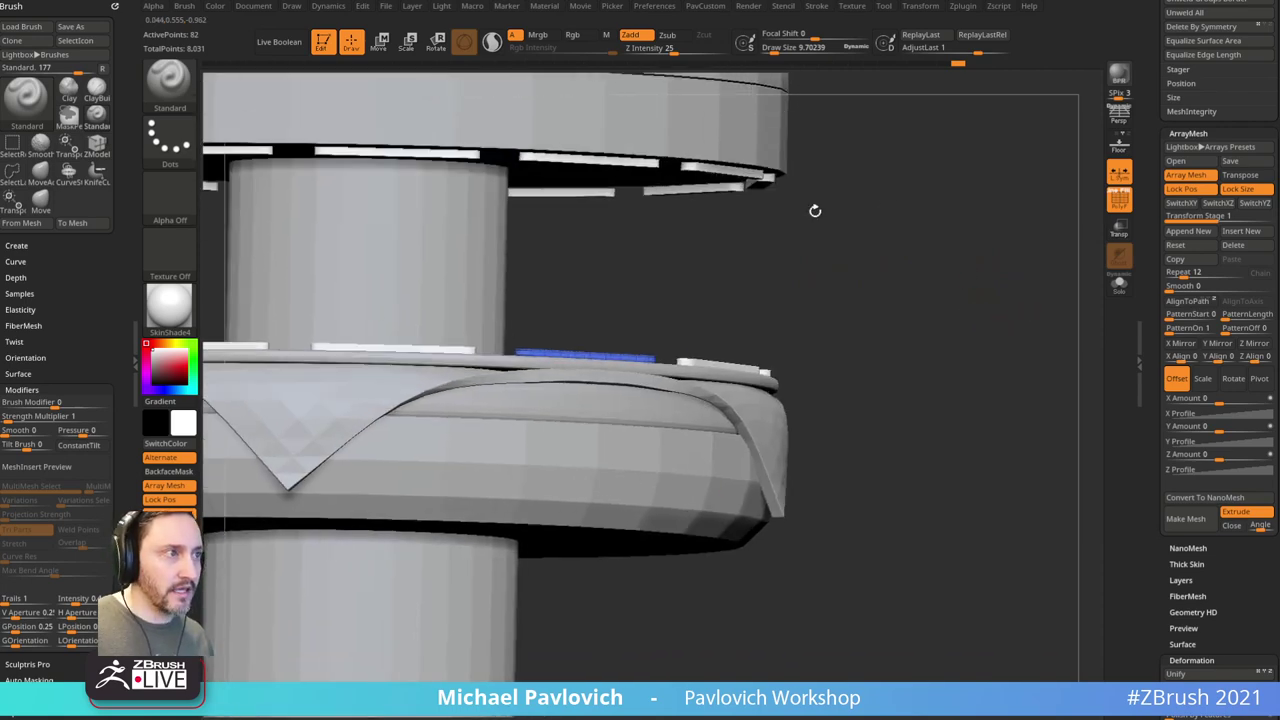
drag(815, 210, 1017, 295)
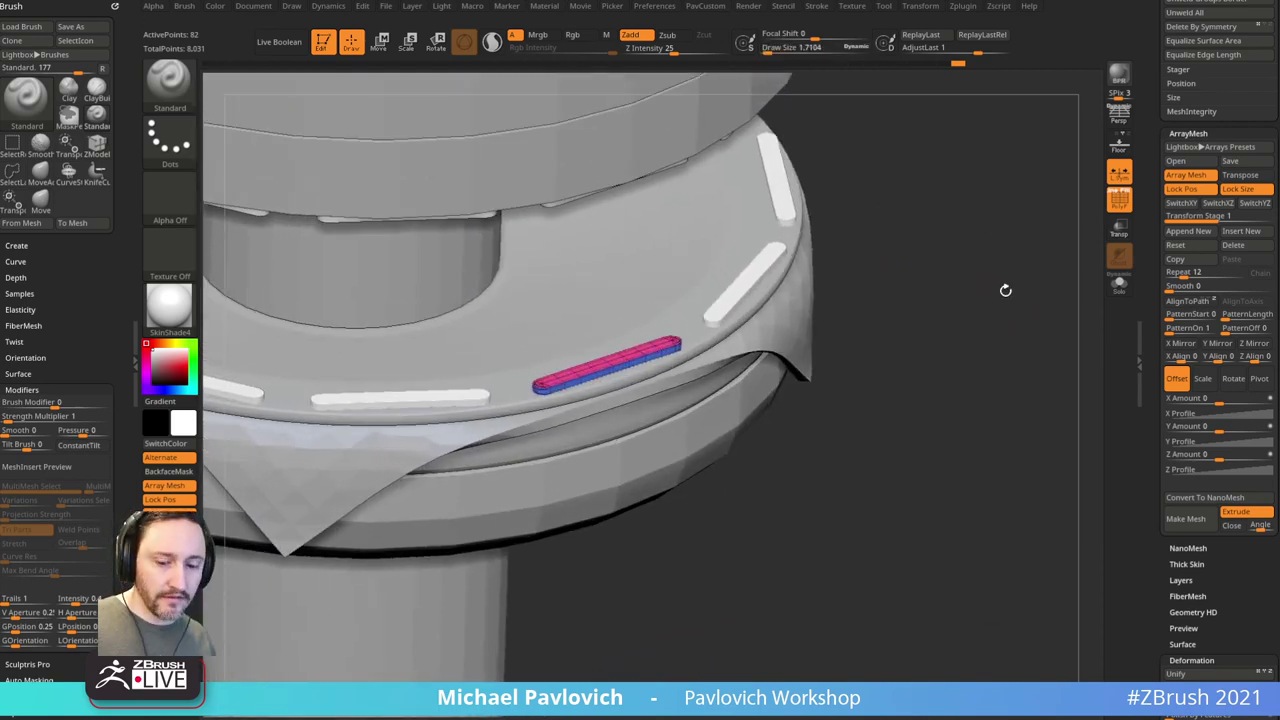
key(b)
key(i)
key(p)
key(b)
key(i)
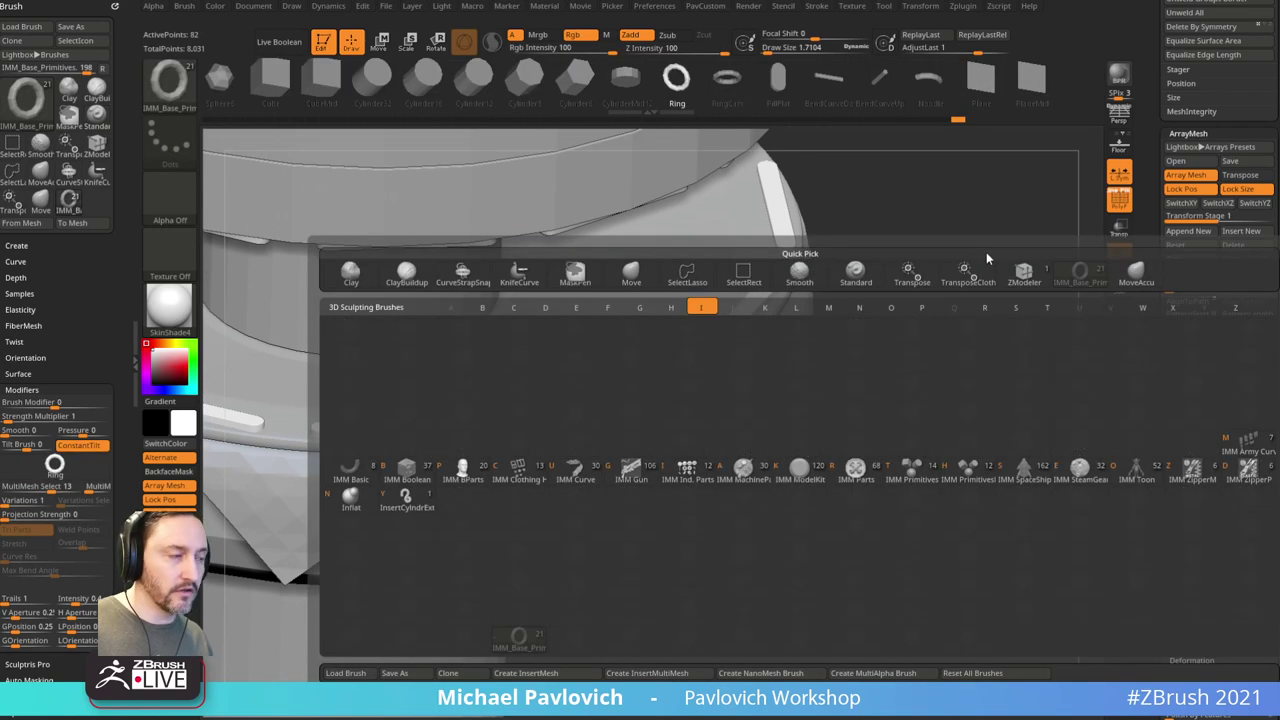
click(934, 463)
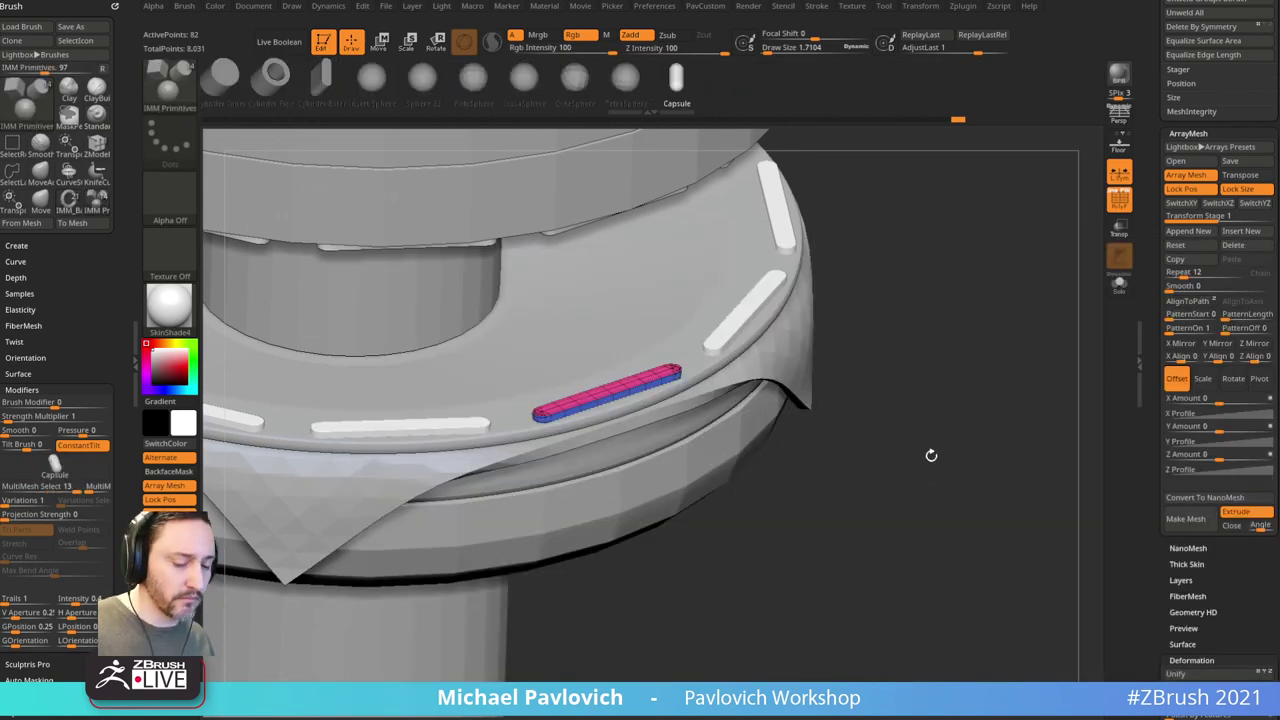
key(m)
click(846, 500)
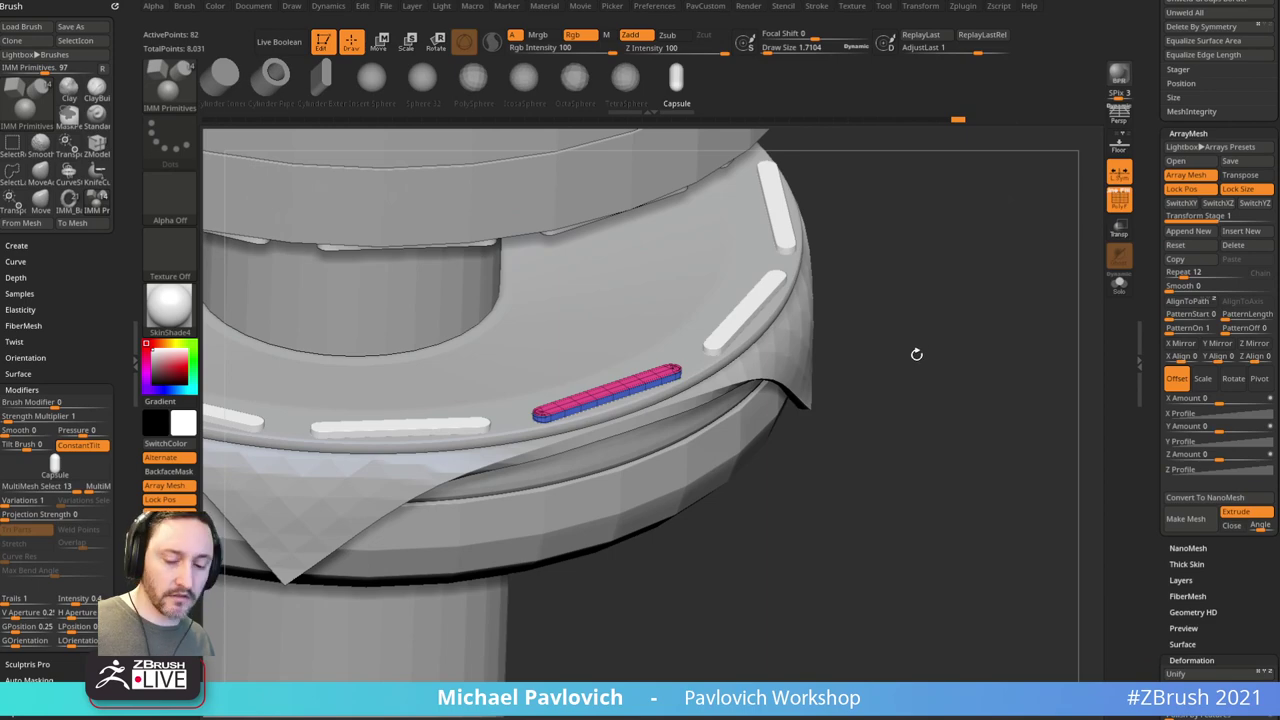
Step: Choose the Cylinder16 mesh from the IMM base primitives brush and frame the source bar closely for inserting it
key(b)
key(i)
key(p)
key(m)
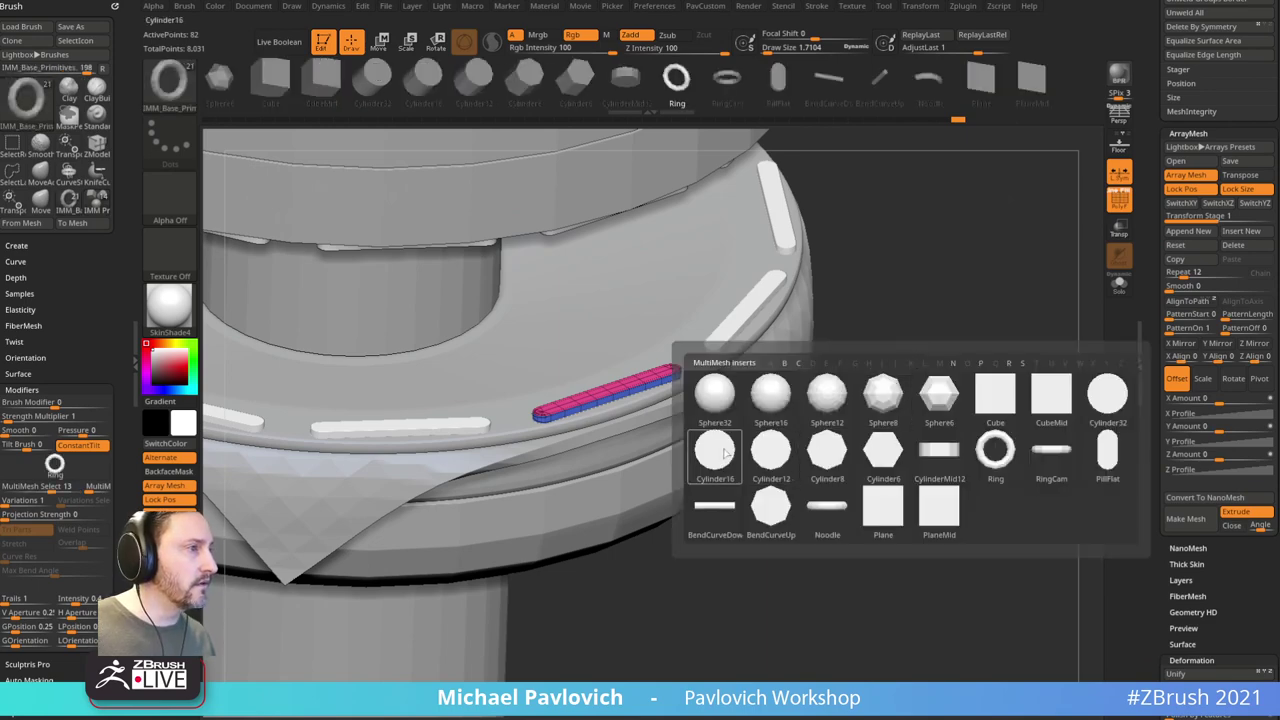
click(714, 455)
drag(940, 440, 946, 516)
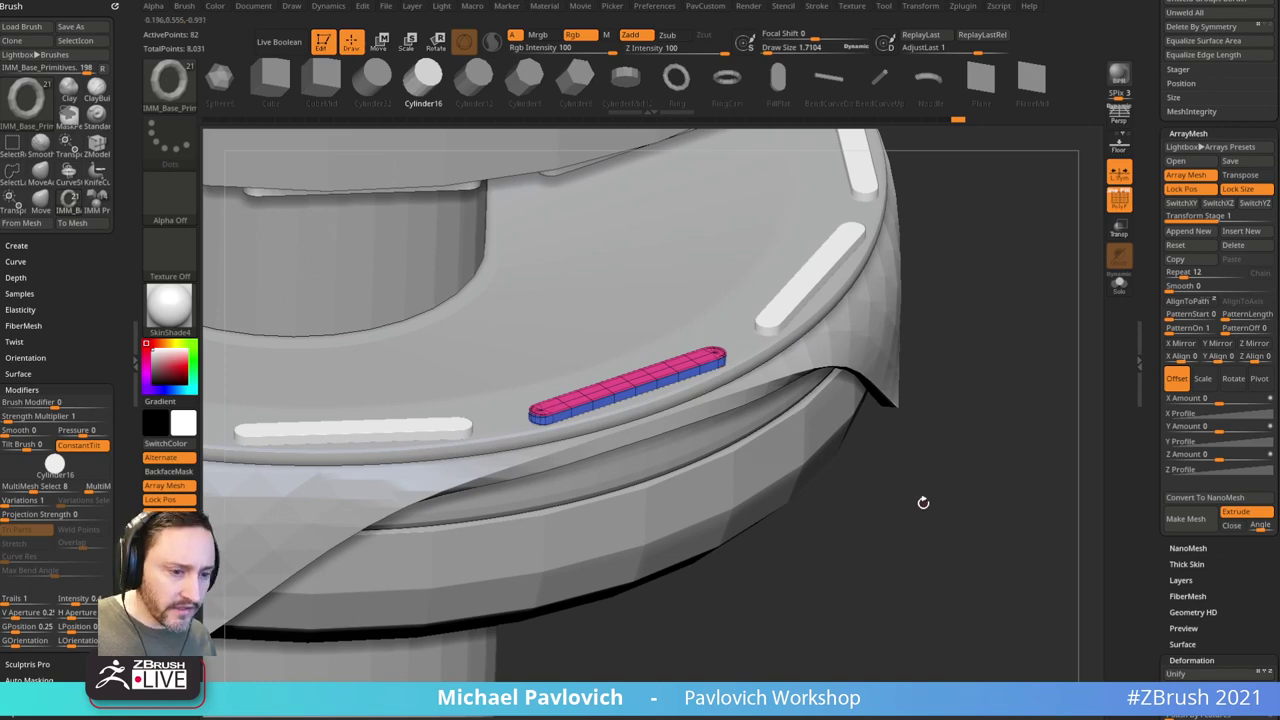
drag(938, 512, 741, 410)
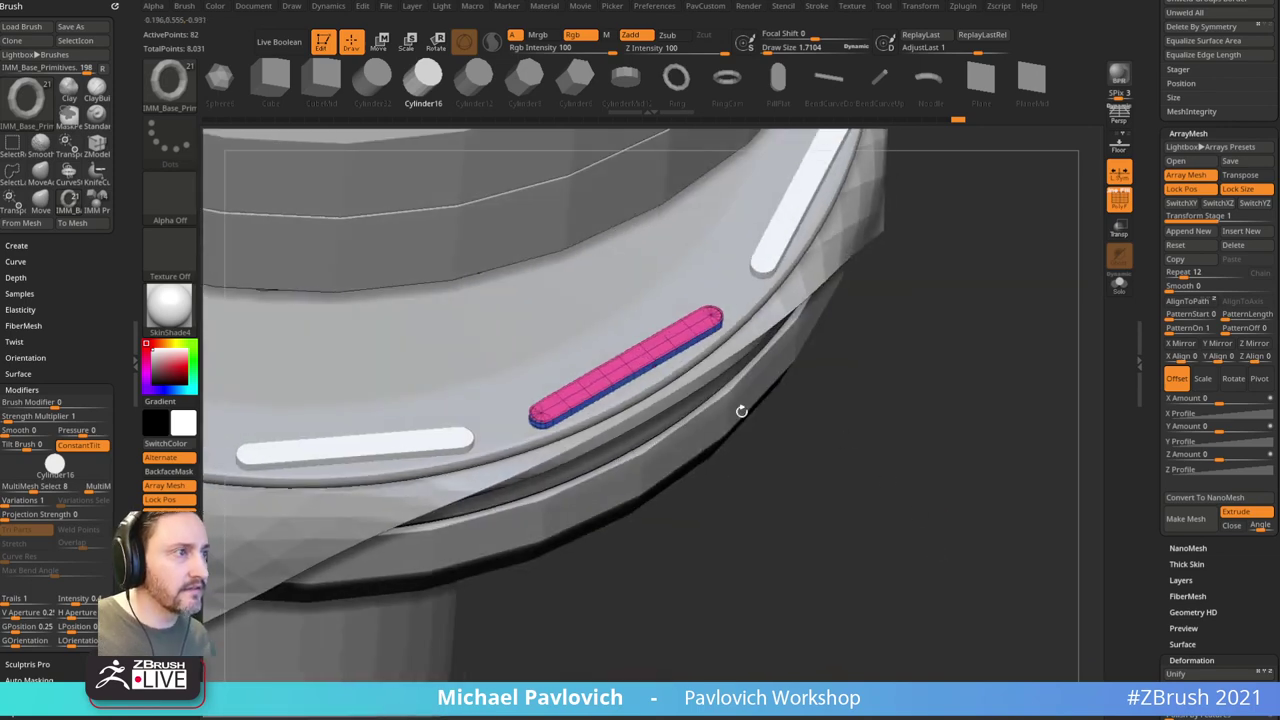
Step: Insert a mirrored pair of Cylinder16 uprights near the ends of the base plate and crease them at a tolerance of 45
mouse_move(570, 398)
mouse_down()
mouse_move(608, 435)
mouse_move(585, 412)
mouse_up()
drag(985, 462, 997, 403)
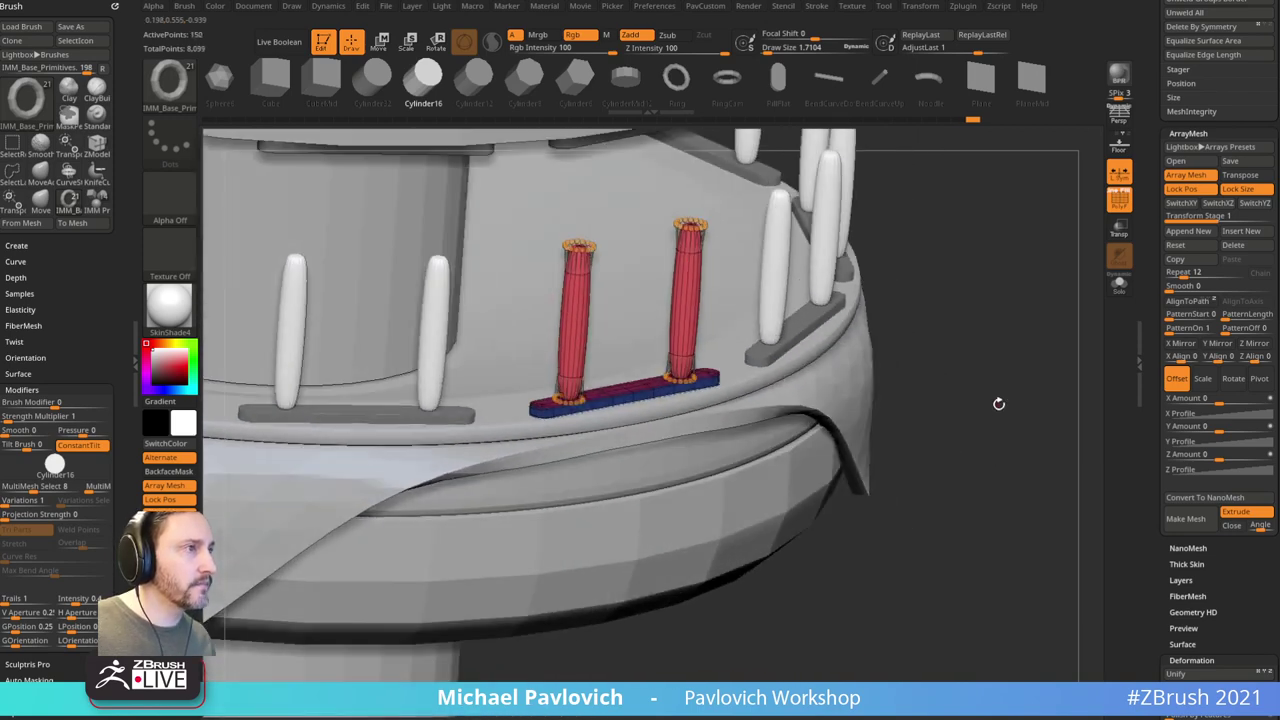
key(2)
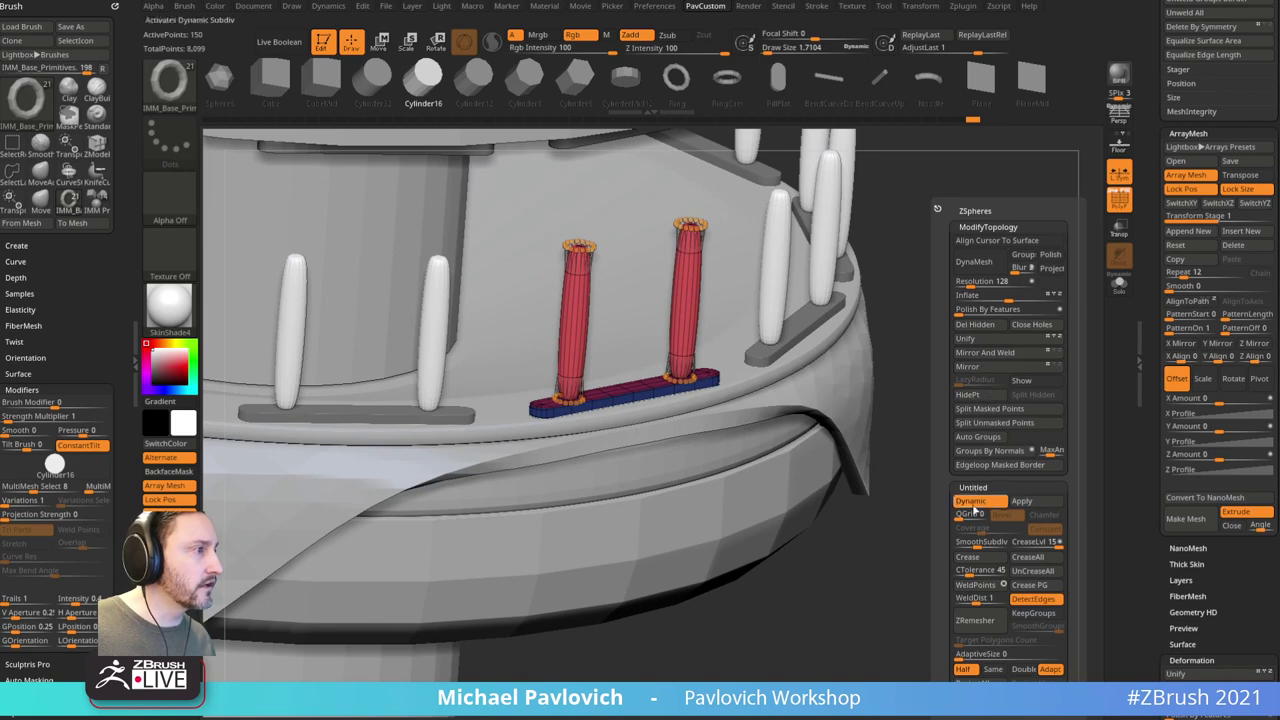
click(967, 558)
mouse_move(983, 420)
shift+mouse_down()
mouse_move(1043, 434)
mouse_move(991, 346)
shift+mouse_up()
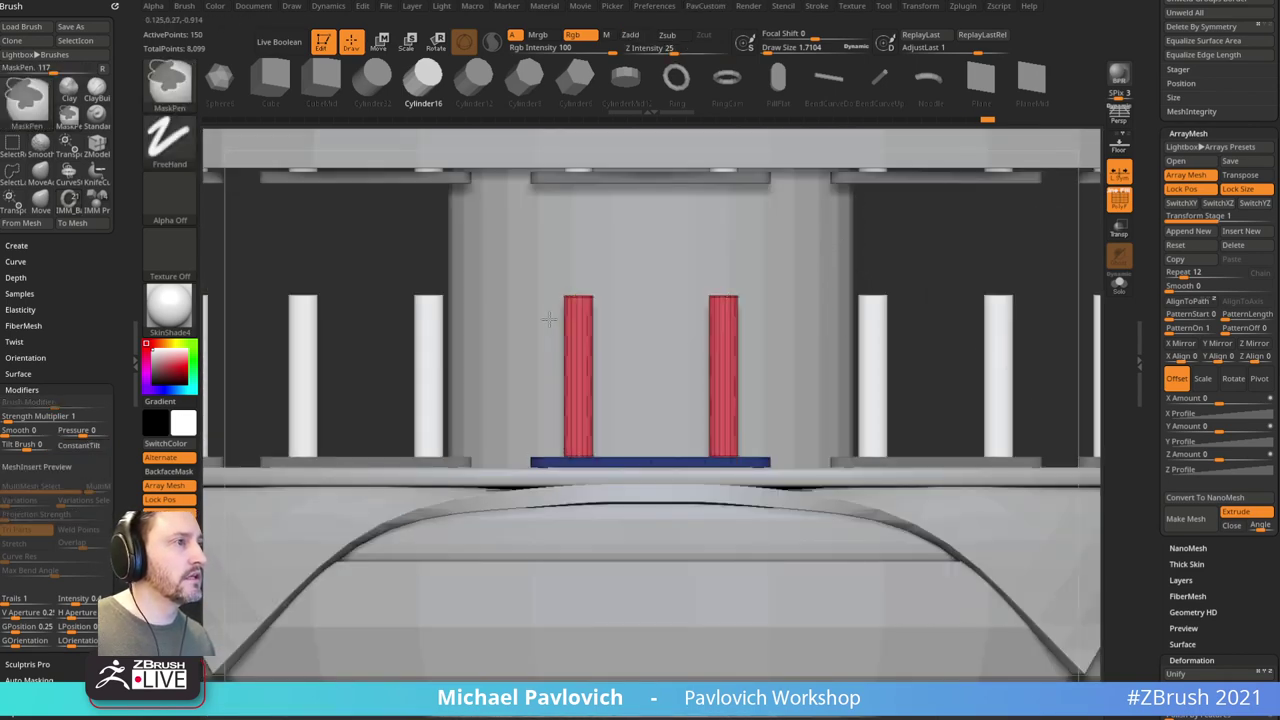
ctrl+drag(567, 269, 771, 323)
key(w)
drag(576, 372, 577, 297)
key(ctrl+z)
key(ctrl+z)
key(ctrl+z)
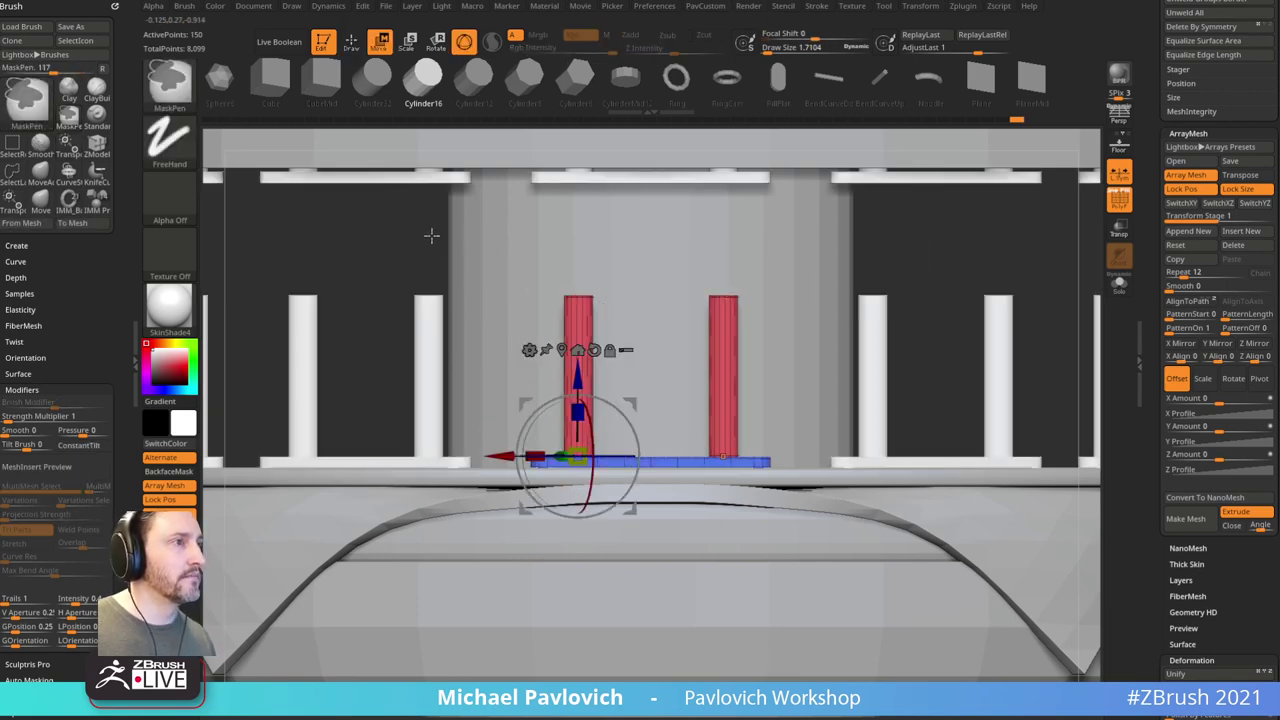
Step: Mask all but the uprights' upper ends and raise those ends to the underside of the upper plates
ctrl+alt+drag(525, 250, 784, 340)
drag(578, 370, 579, 337)
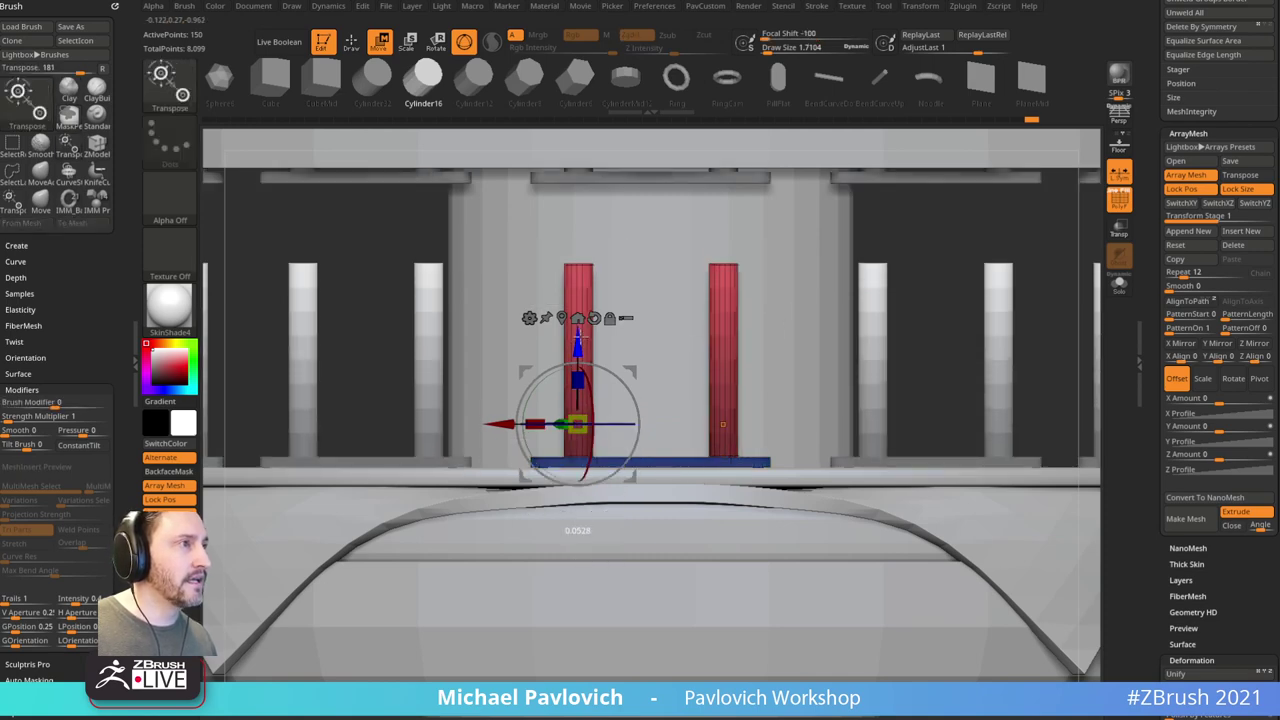
drag(577, 424, 577, 343)
key(q)
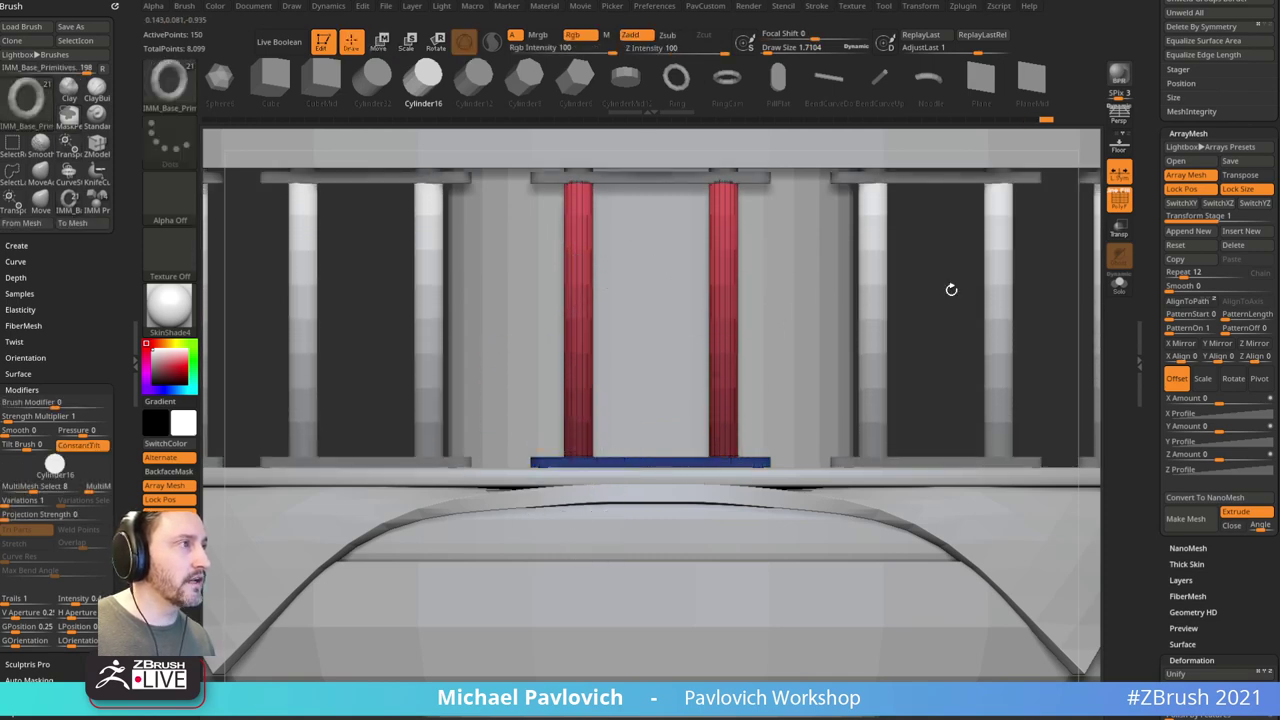
Step: Thin both uprights inward with the ZModeler polygon action QMesh, targeting the whole polygroup
drag(951, 289, 691, 302)
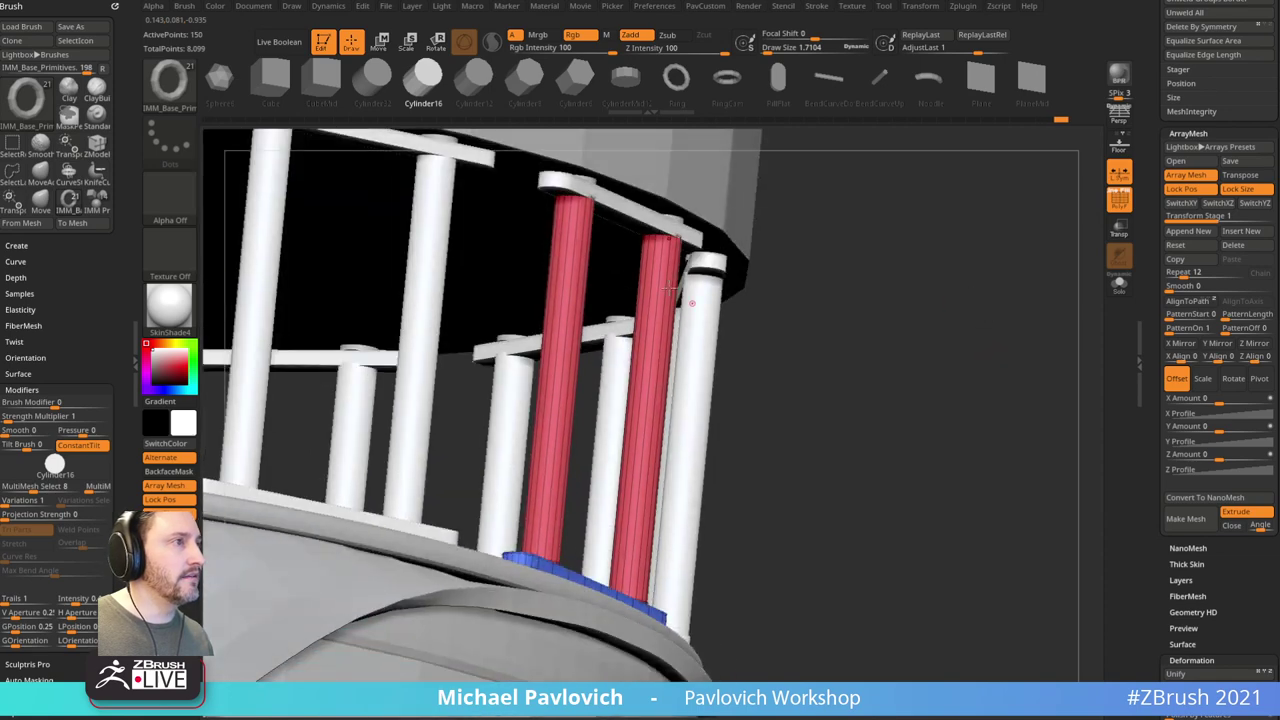
drag(609, 312, 957, 321)
key(b)
key(z)
key(m)
key(space)
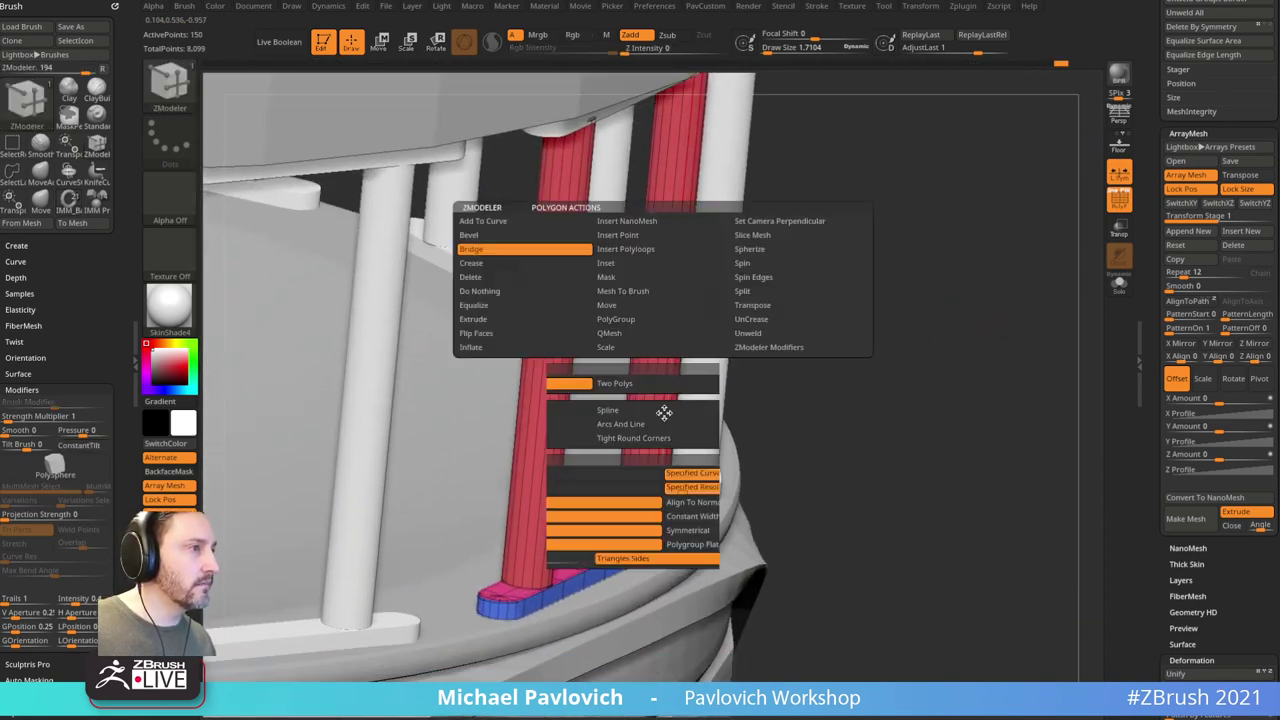
key(space)
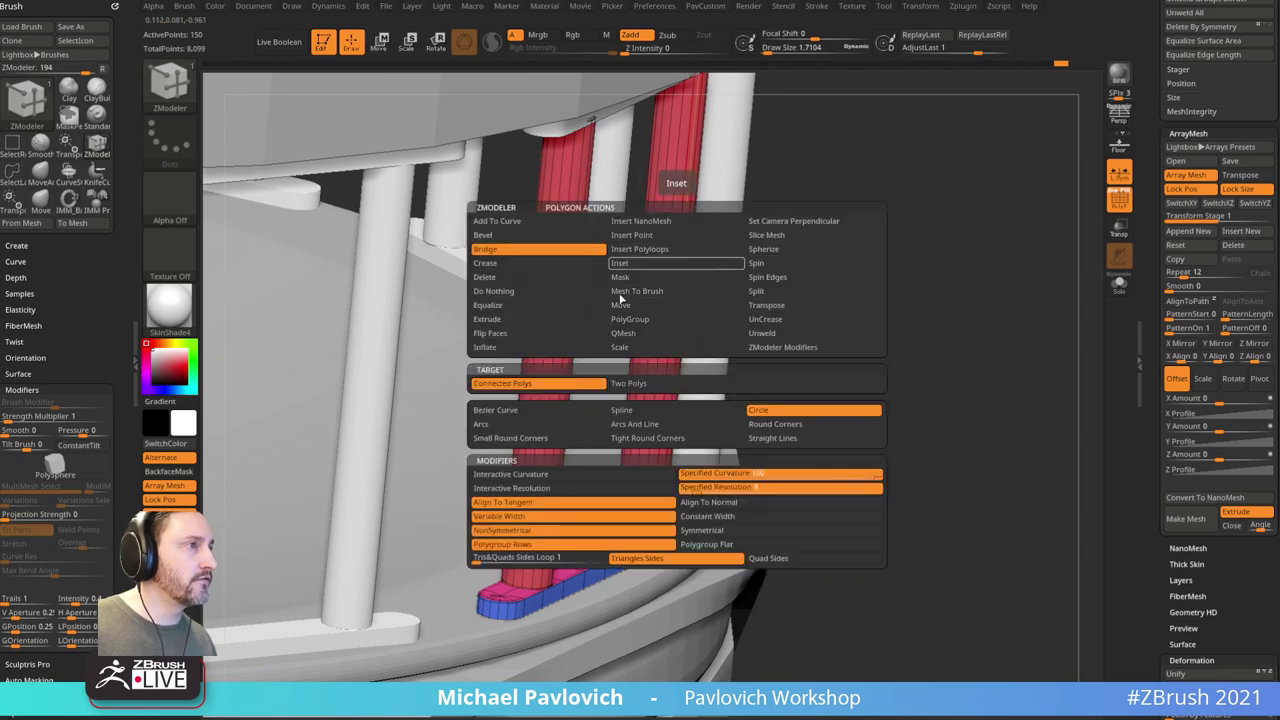
click(630, 335)
click(785, 398)
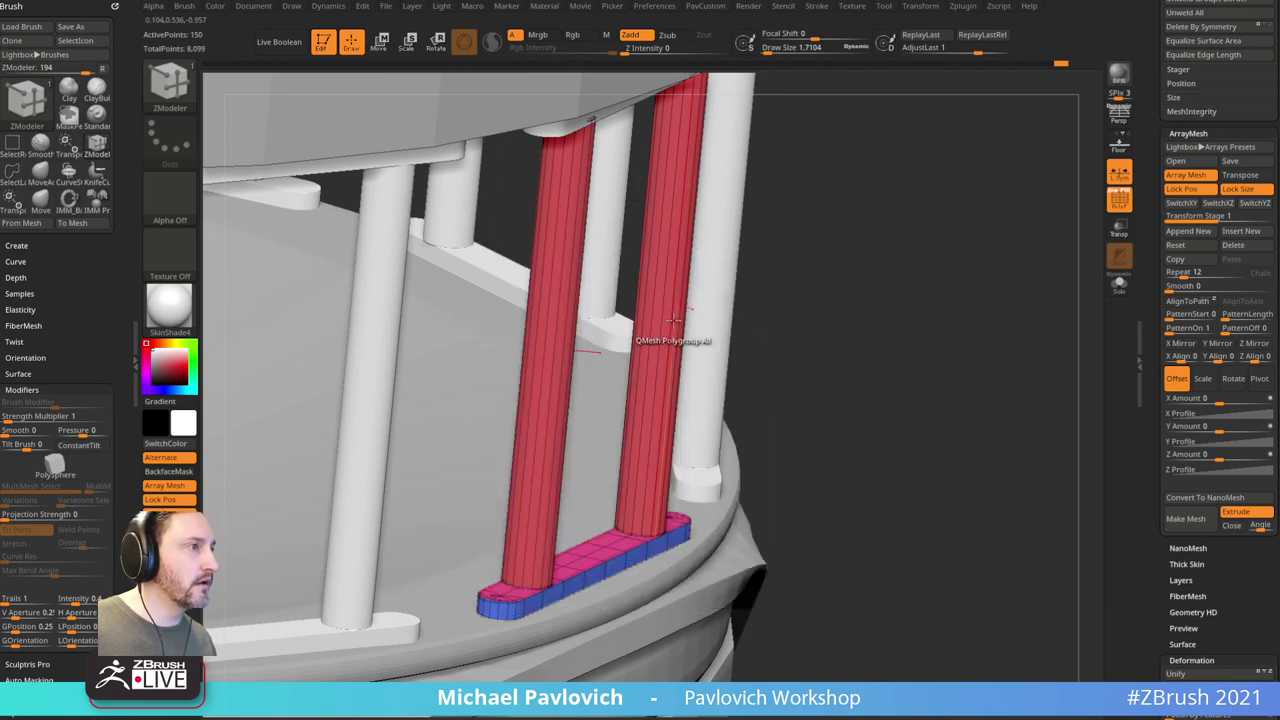
drag(676, 304, 658, 291)
Step: Mask the uprights' ends in turn and move them along their length to meet the base plate and the upper plate
drag(952, 285, 902, 261)
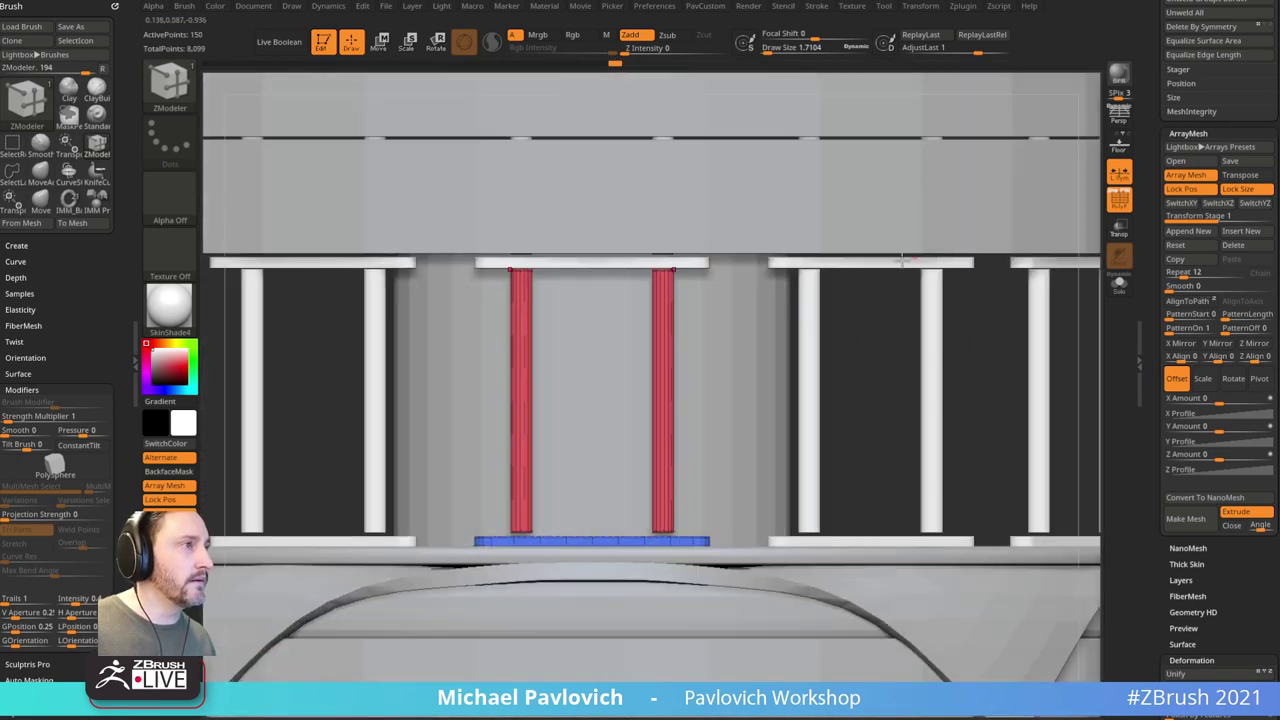
key(w)
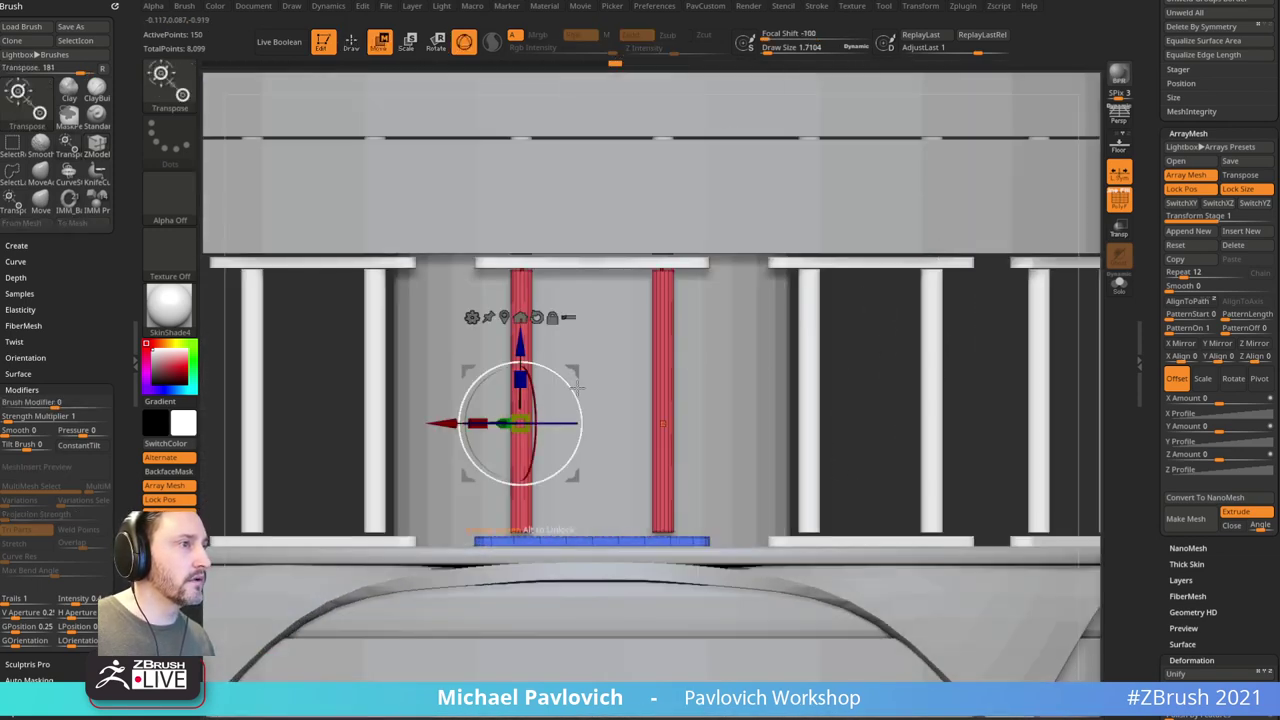
key(q)
key(ctrl)
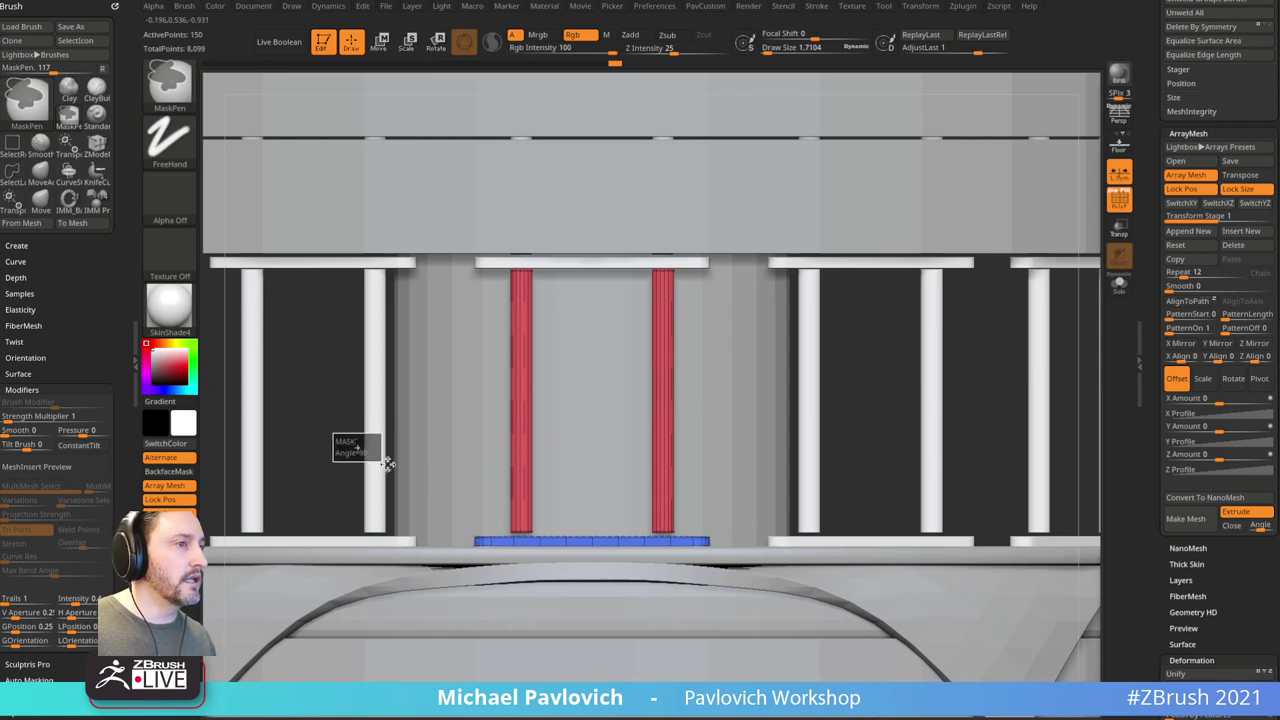
ctrl+drag(497, 491, 679, 535)
key(w)
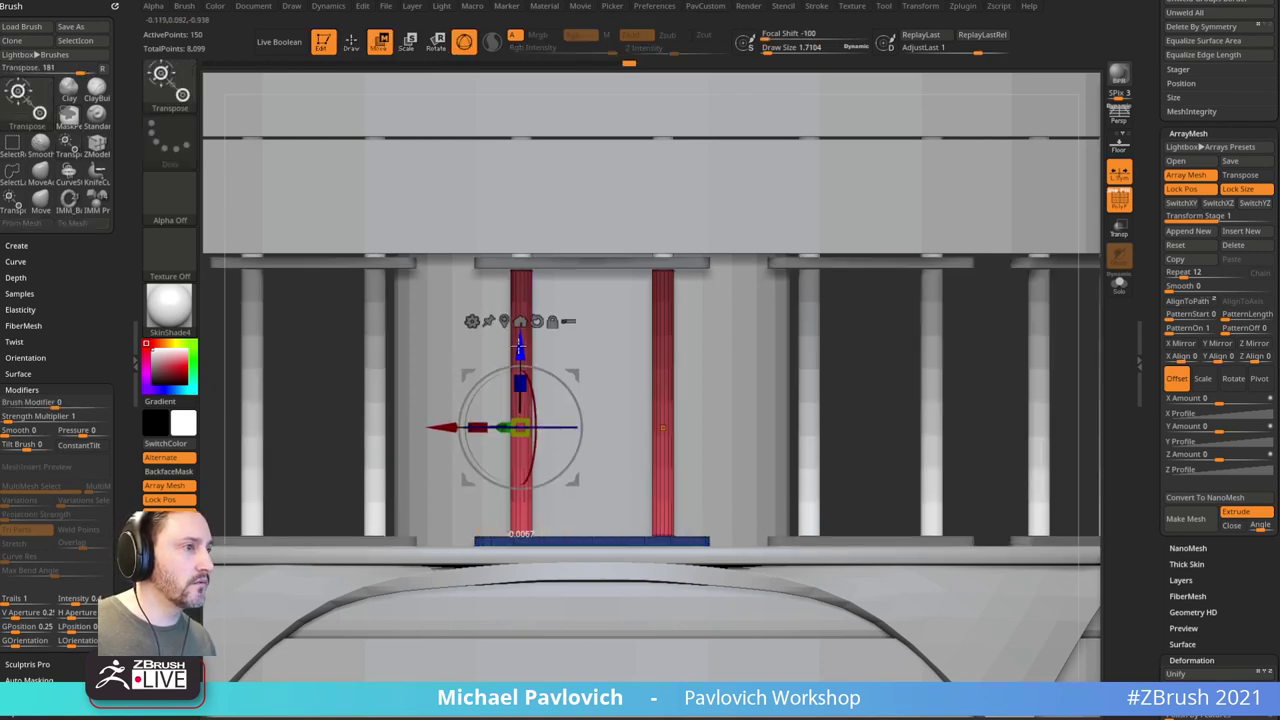
drag(520, 345, 520, 352)
ctrl+click(315, 361)
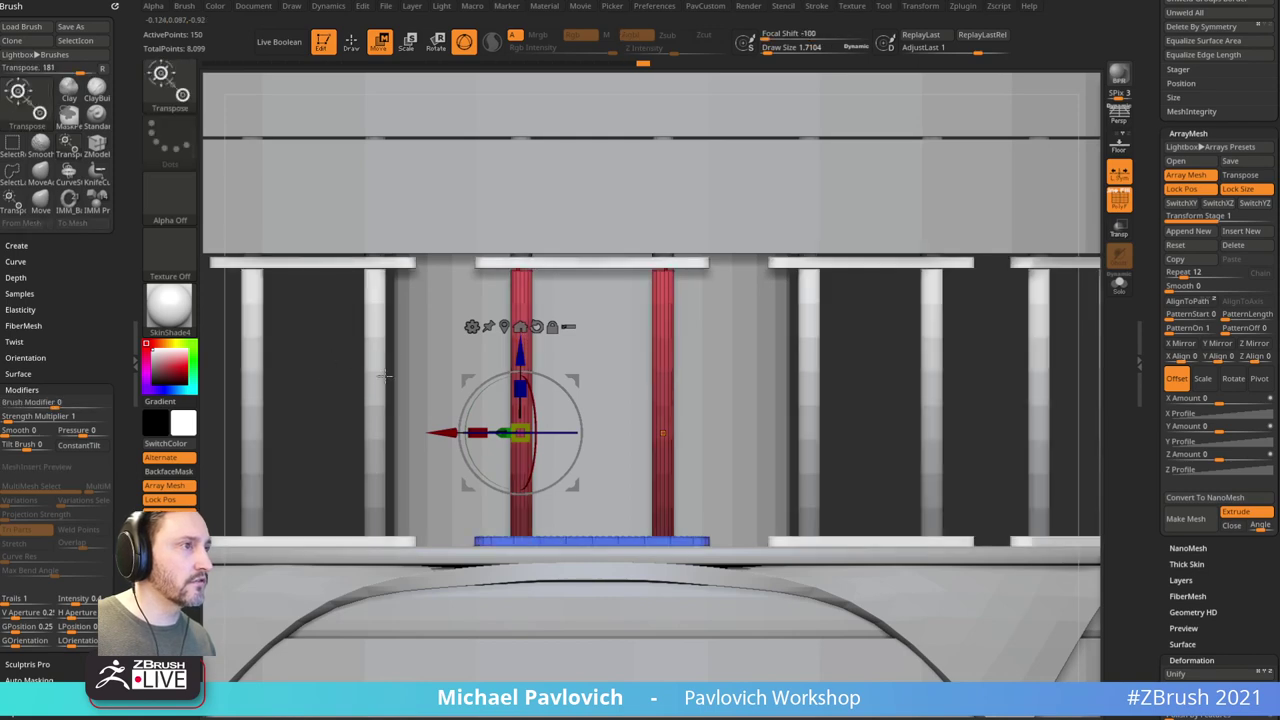
ctrl+drag(306, 450, 771, 641)
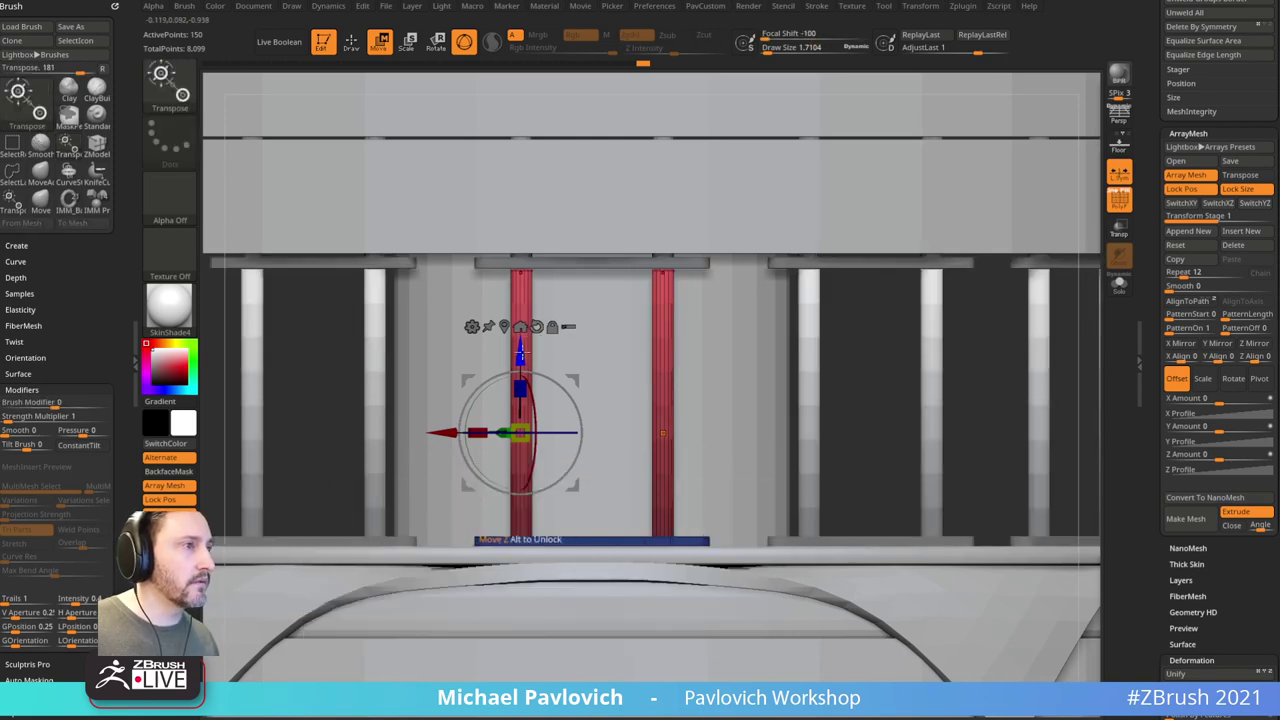
mouse_move(520, 350)
mouse_down()
mouse_move(520, 372)
mouse_move(525, 348)
mouse_up()
key(q)
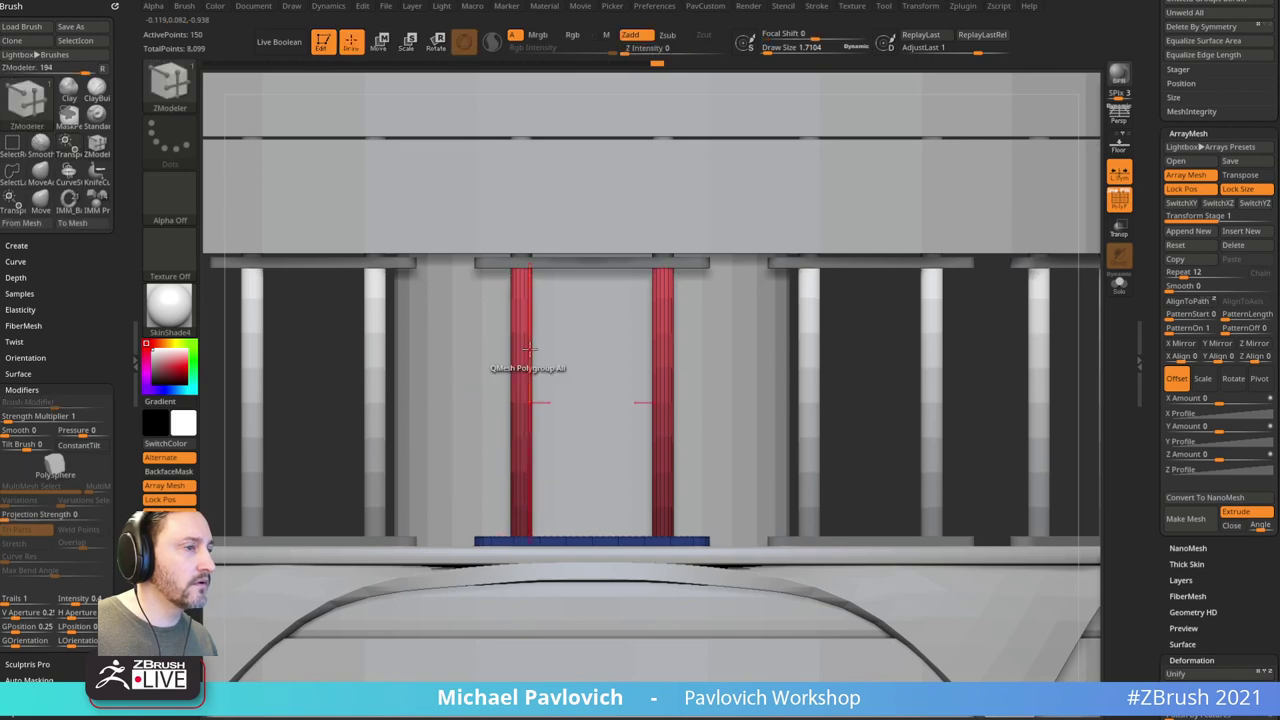
Step: Inspect the bar array in Solo mode, isolate the two uprights and split the base plate off into a separate subtool
alt+drag(323, 393, 340, 350)
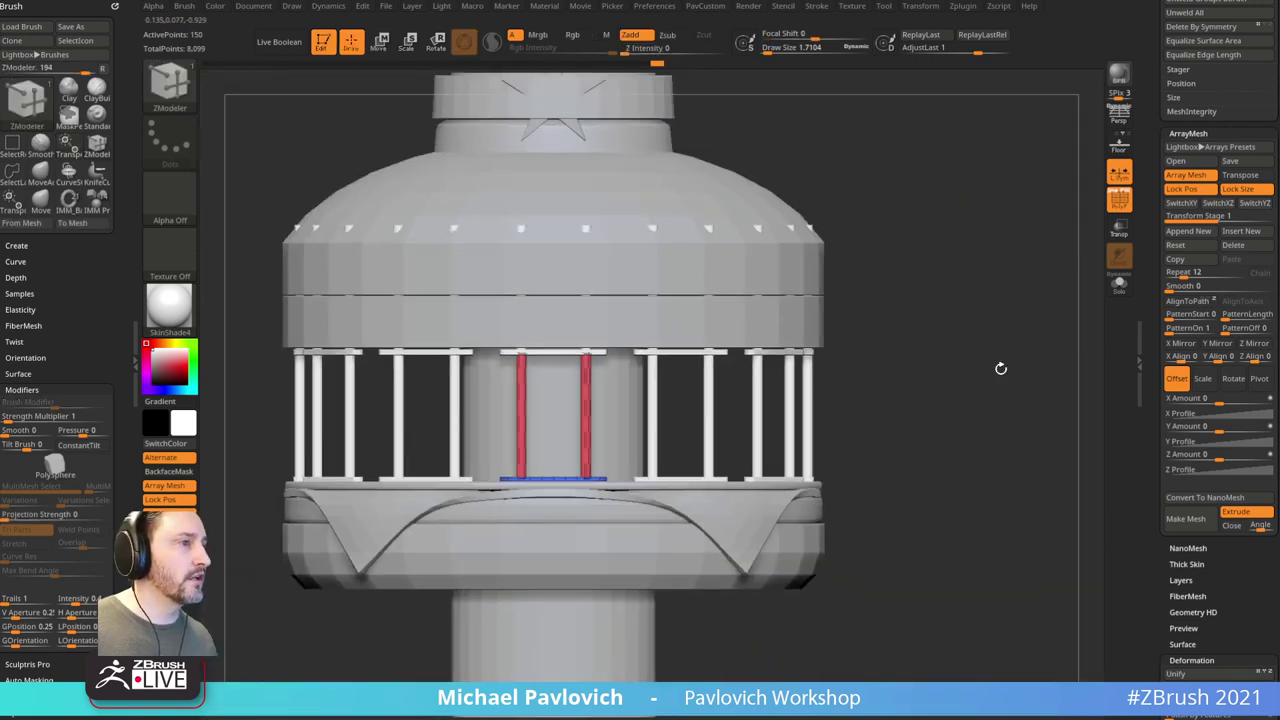
drag(1000, 368, 1003, 331)
click(1119, 285)
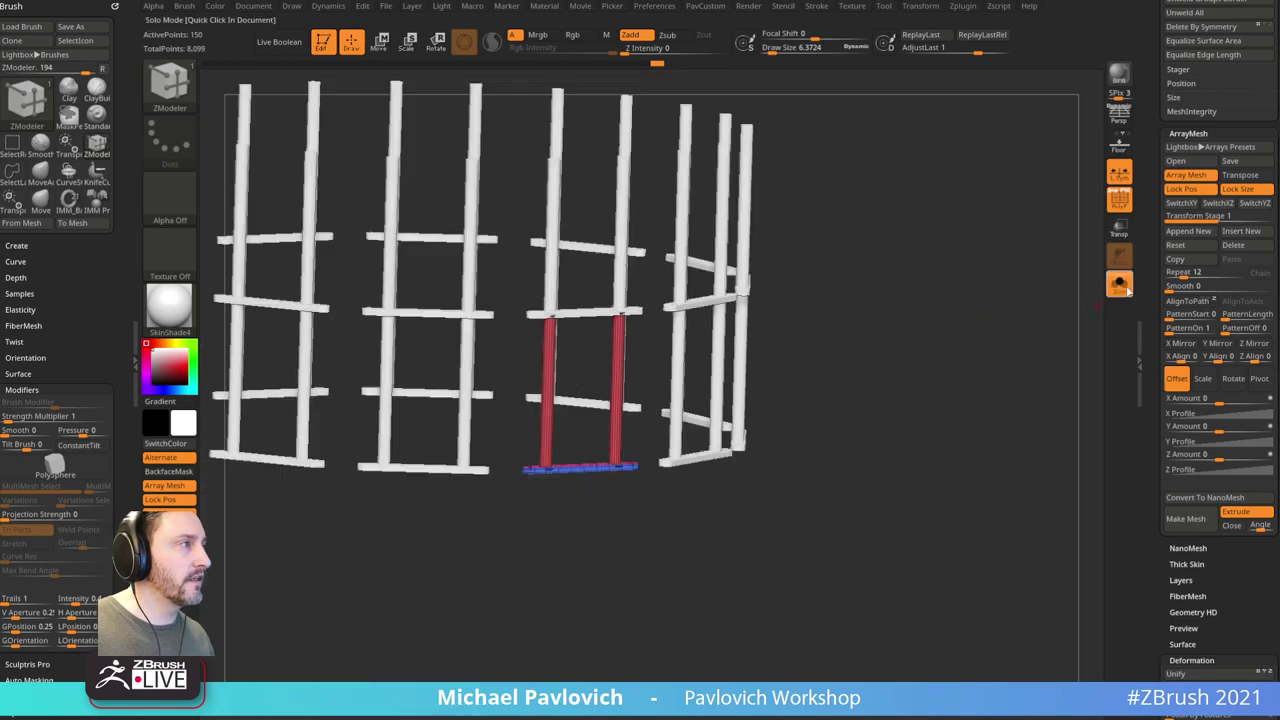
drag(878, 250, 922, 247)
click(1119, 285)
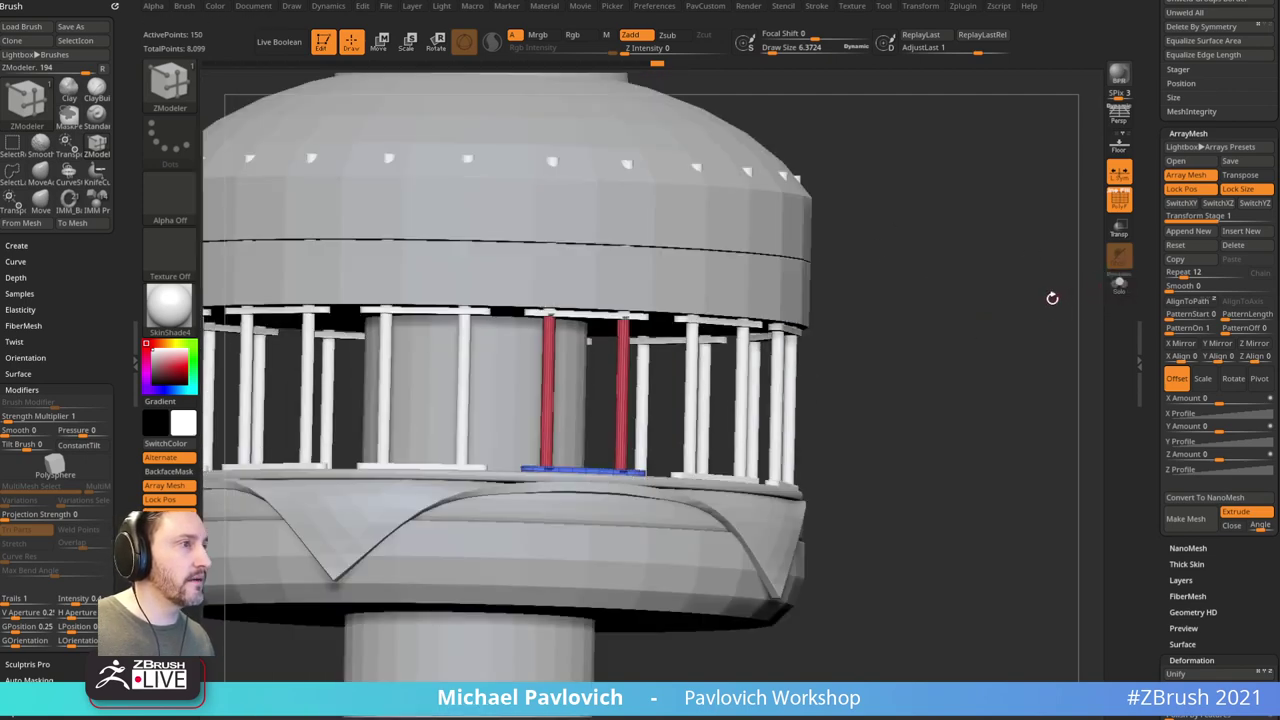
drag(1057, 291, 1032, 322)
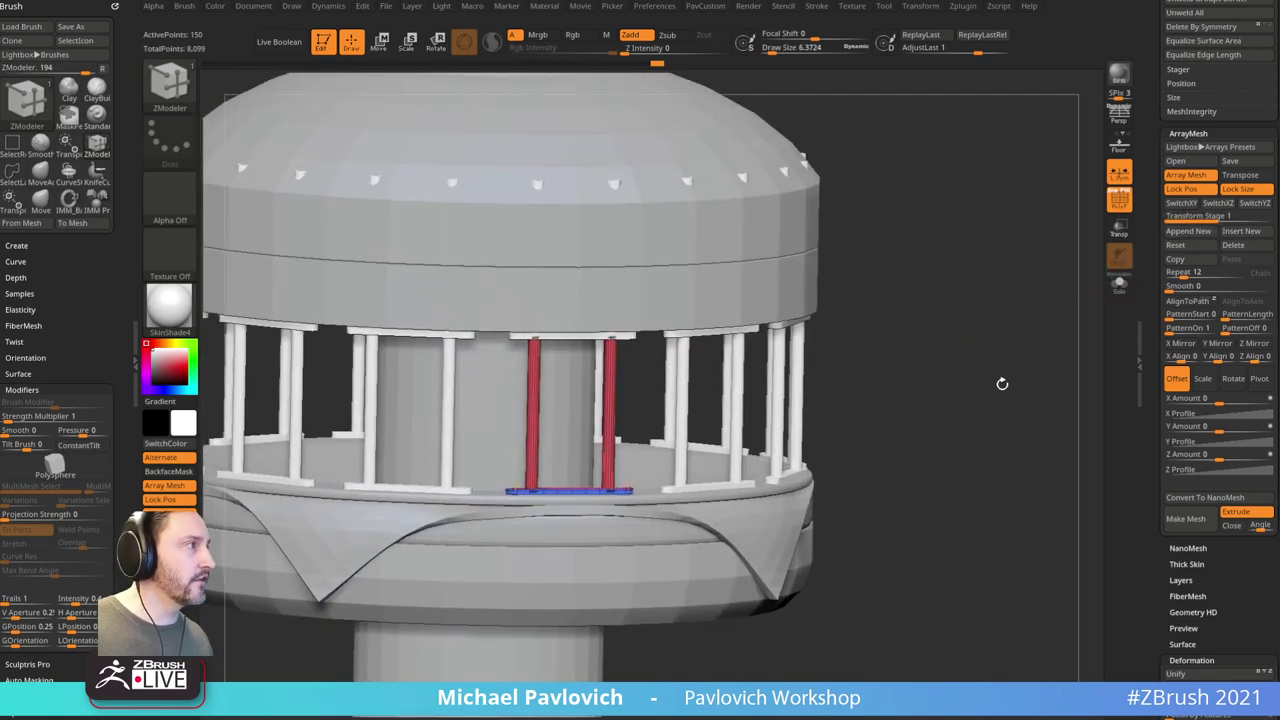
shift+drag(997, 387, 1006, 314)
ctrl+shift+drag(1049, 220, 400, 368)
ctrl+shift+drag(1005, 333, 1012, 325)
key(space)
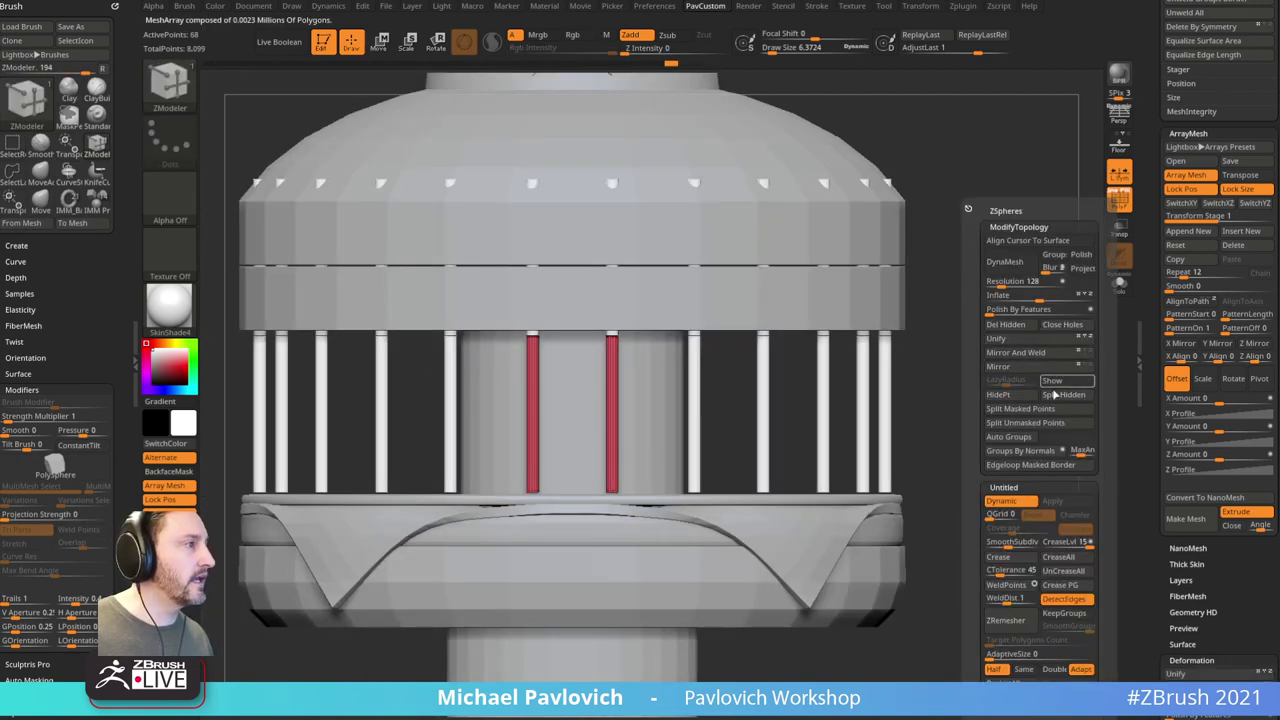
click(1051, 395)
drag(1084, 231, 1051, 206)
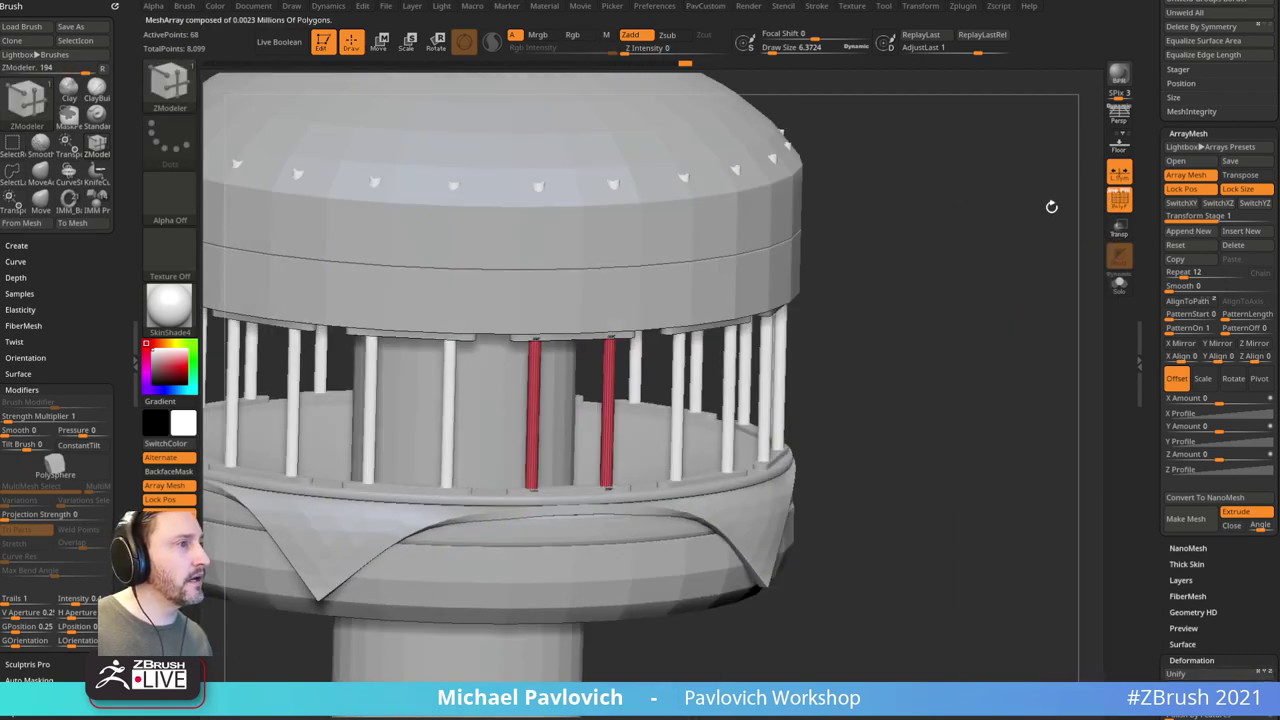
Step: Delete transform stage 2 from the uprights' array mesh
drag(1222, 217, 1237, 216)
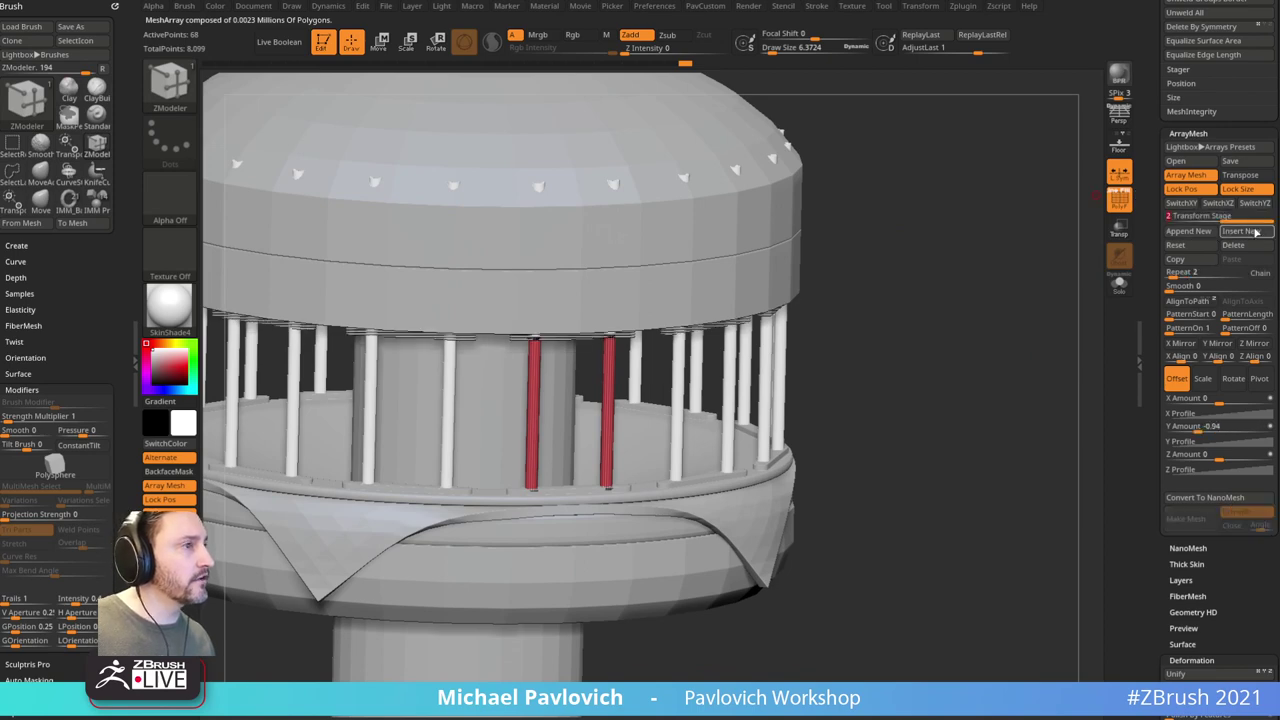
click(1240, 249)
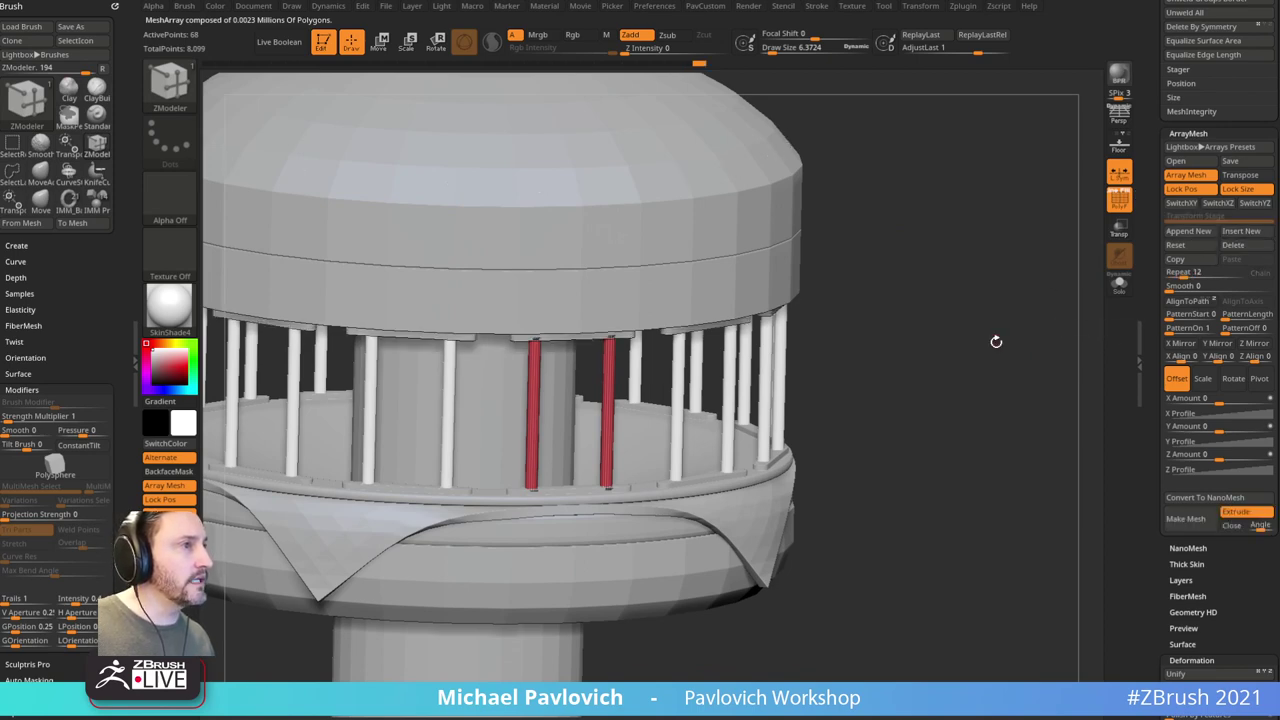
drag(1013, 349, 961, 338)
drag(903, 215, 911, 294)
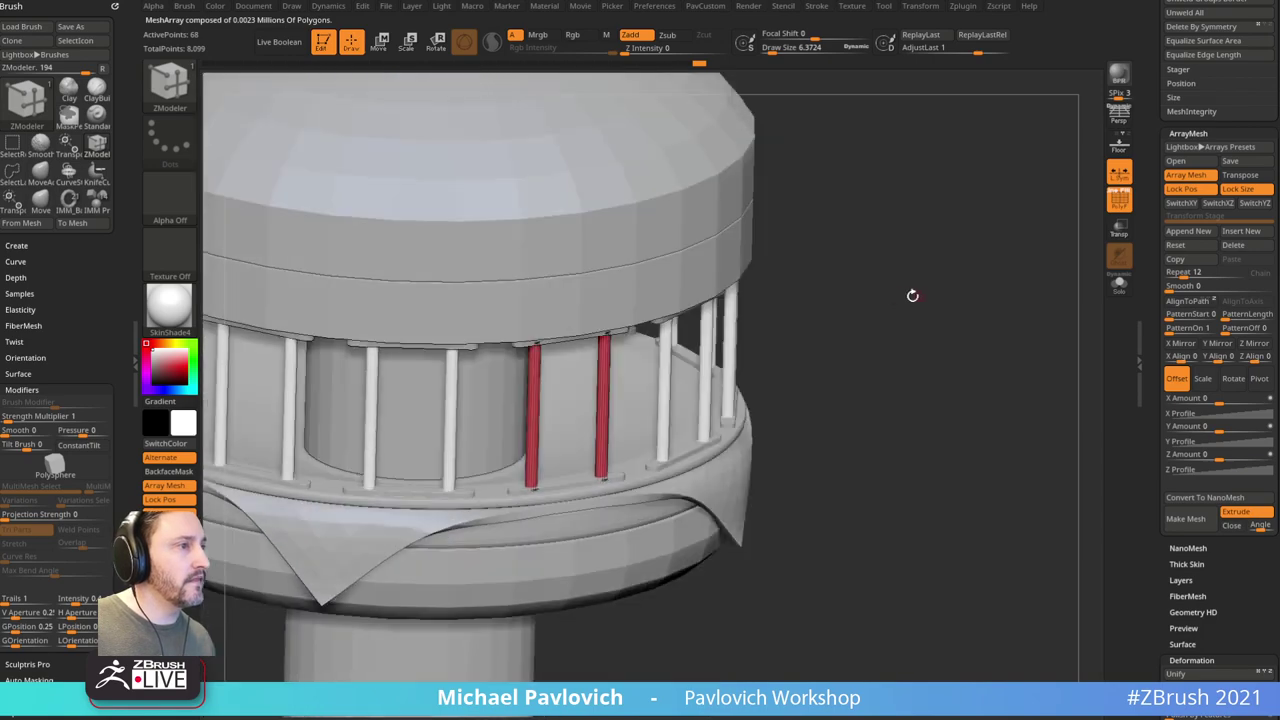
Step: Switch to the Standard brush and make the base plate's subtool active
key(b)
key(s)
key(t)
mouse_move(916, 221)
mouse_down()
mouse_move(947, 228)
mouse_move(940, 262)
mouse_up()
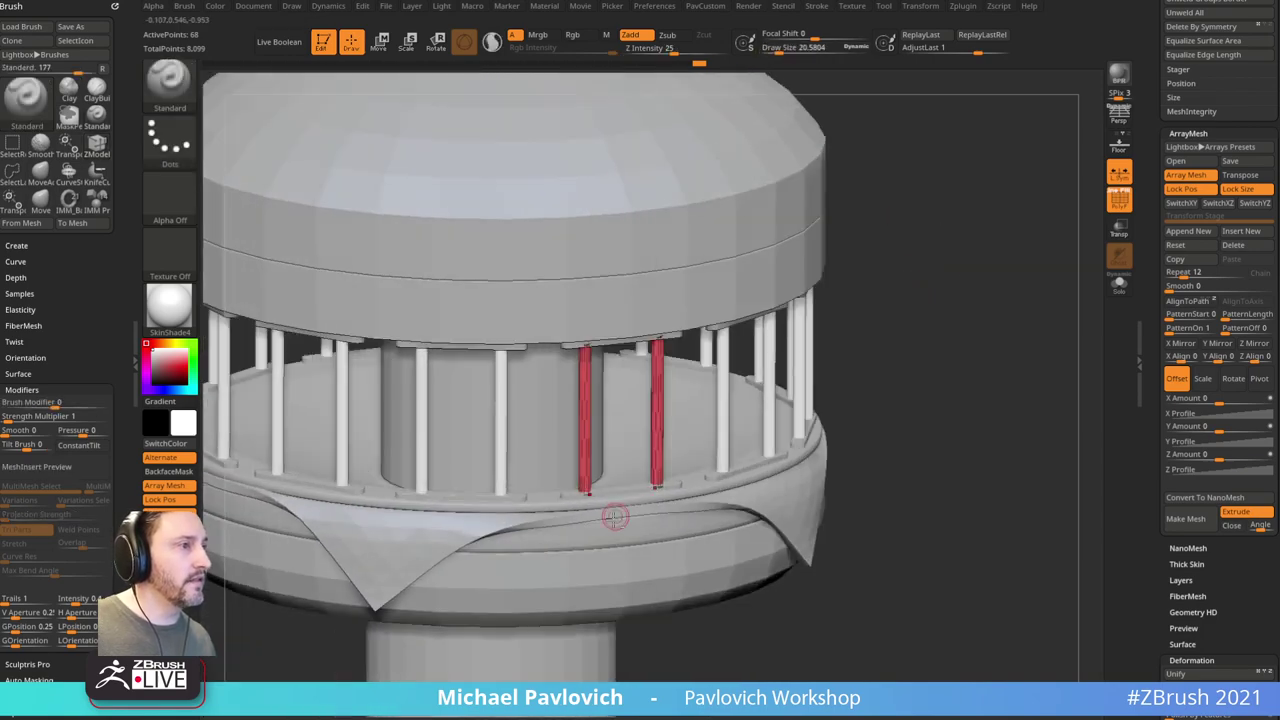
alt+click(625, 488)
drag(786, 417, 1014, 259)
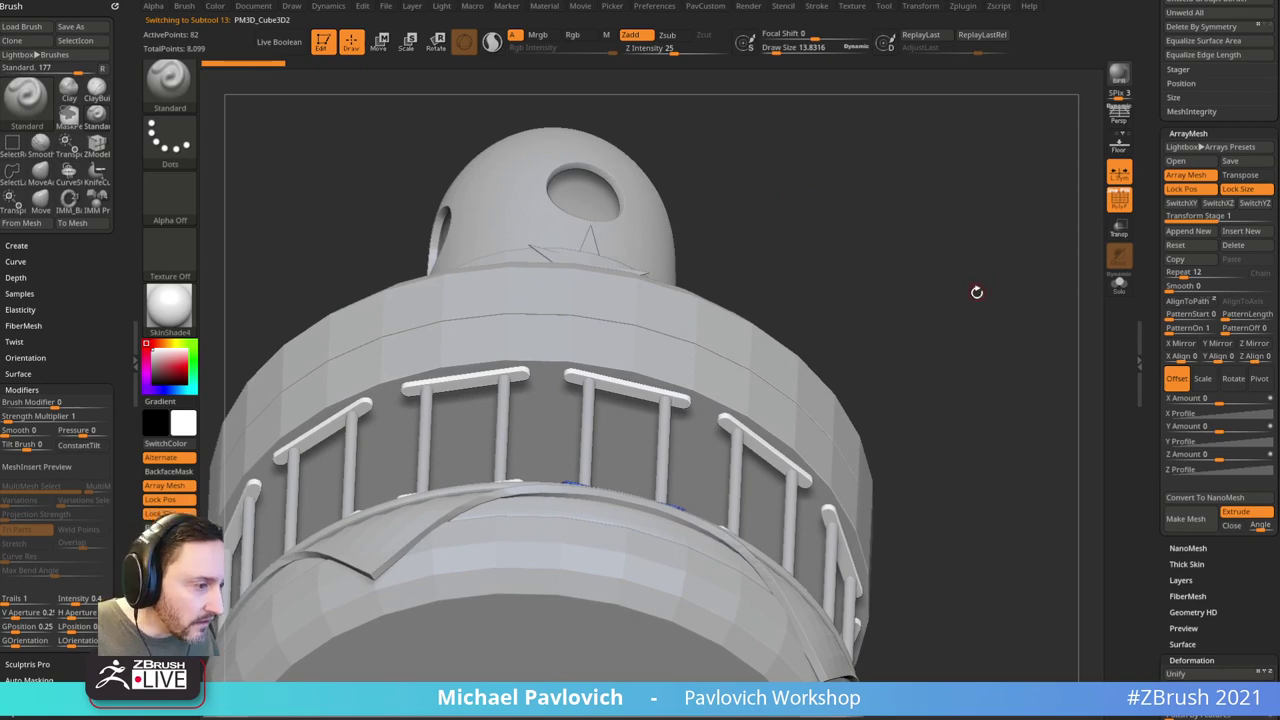
drag(971, 296, 989, 329)
key(f)
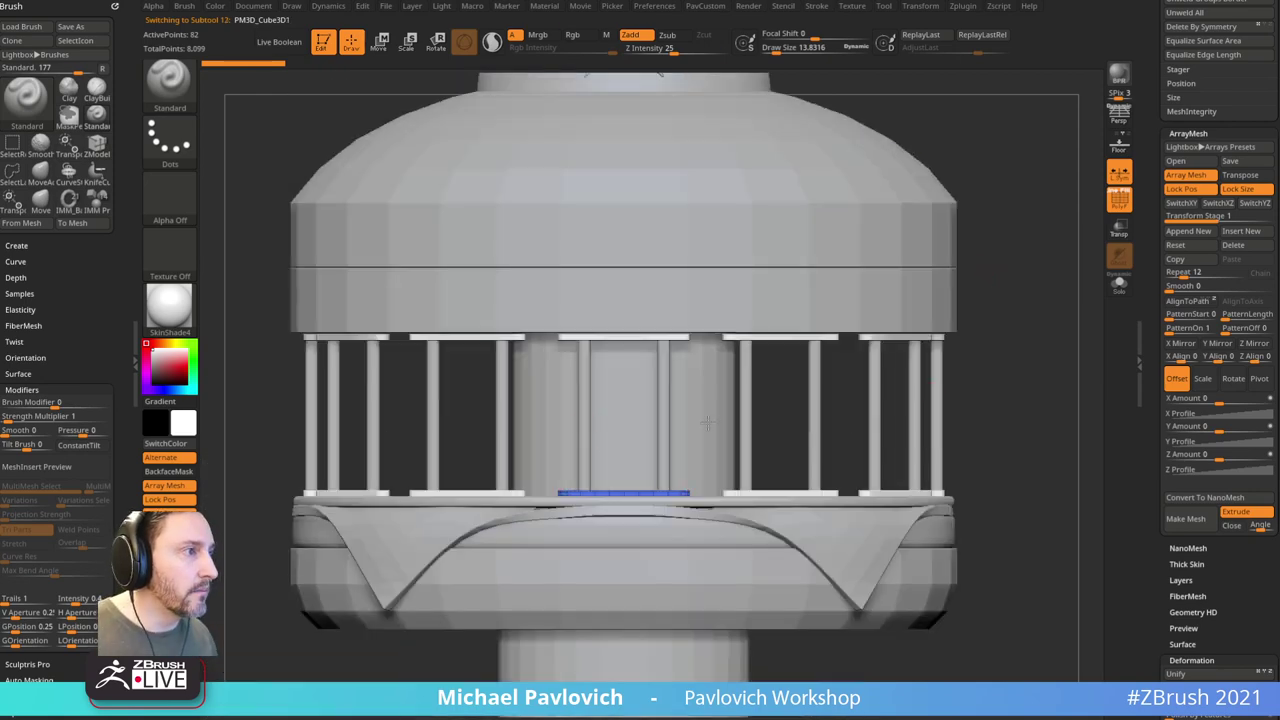
Step: Centre the transform gizmo on the unmasked uprights and check their placement over the base plates
key(w)
drag(1032, 420, 1023, 526)
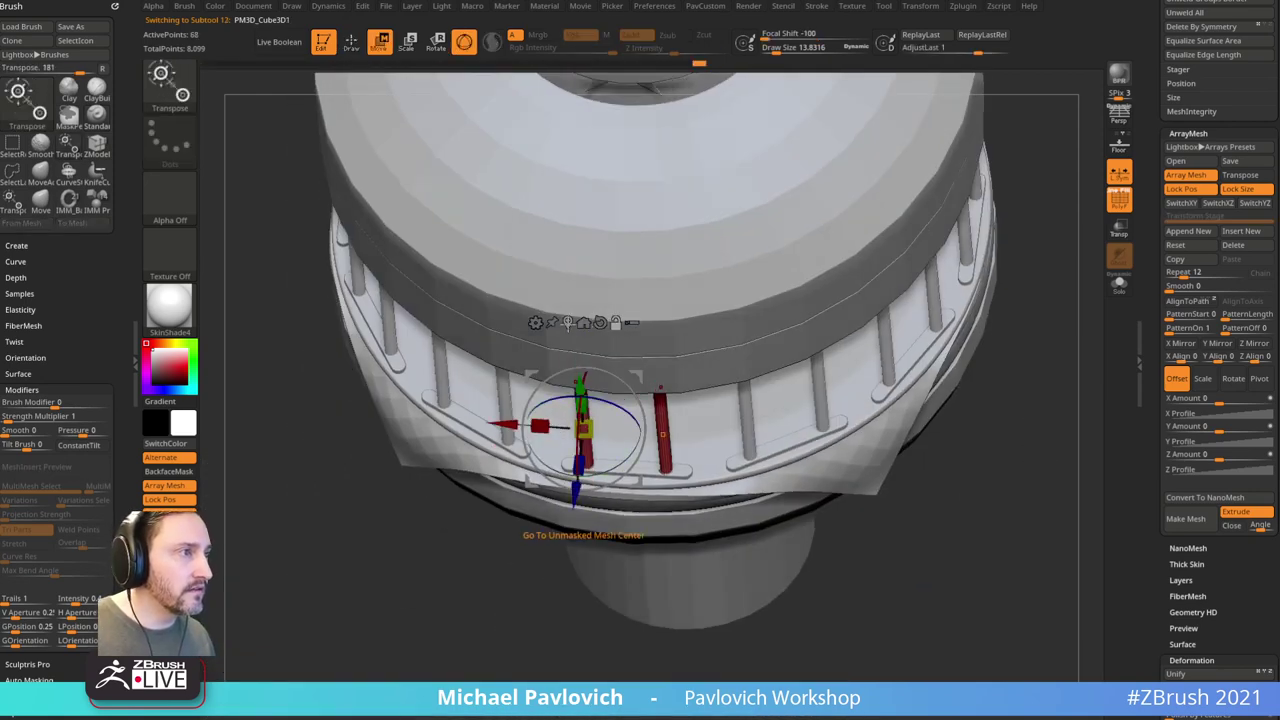
click(568, 324)
alt+drag(439, 589, 495, 528)
drag(502, 438, 493, 442)
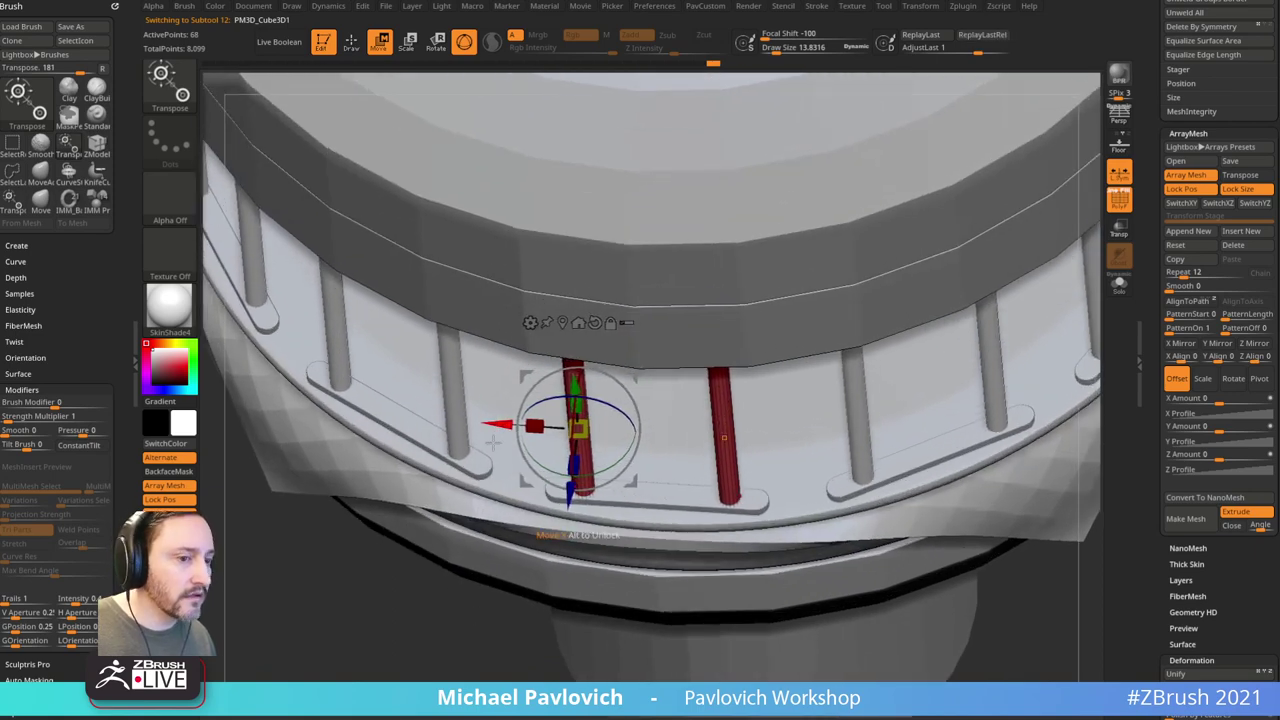
key(q)
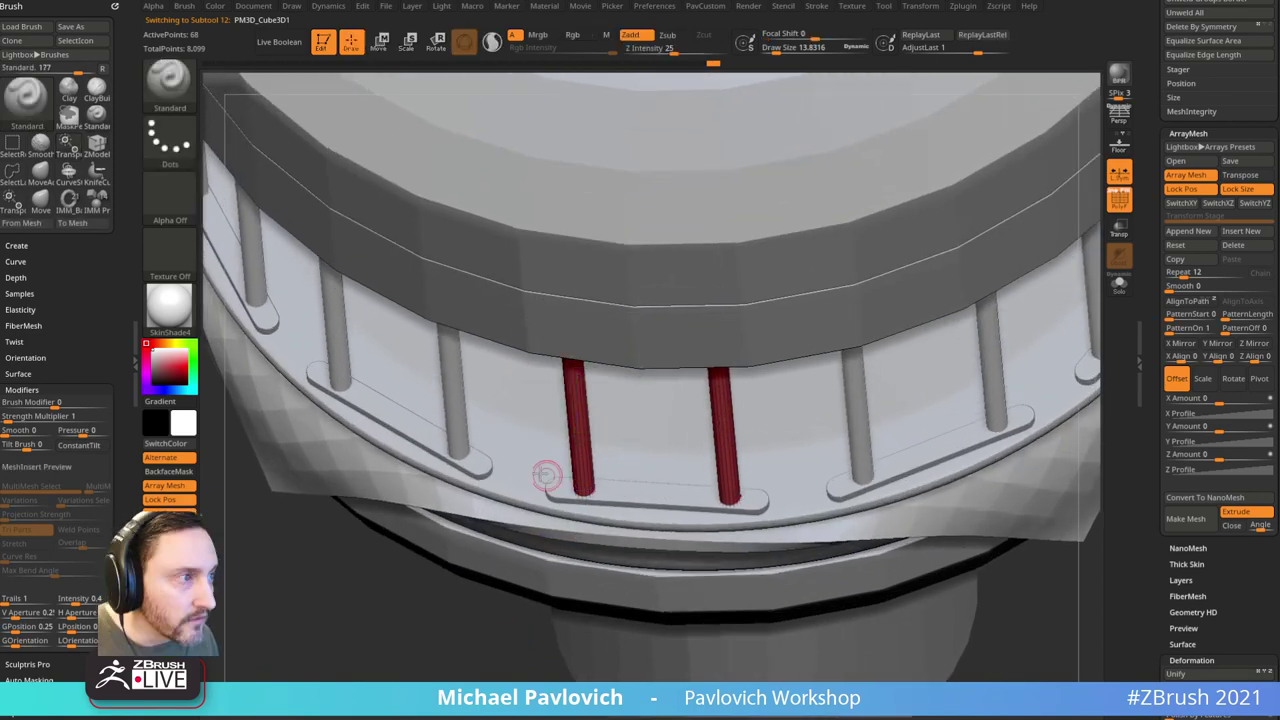
Step: Save the project with the base plate's subtool active and open LightBox
alt+click(543, 500)
drag(1060, 560, 1000, 507)
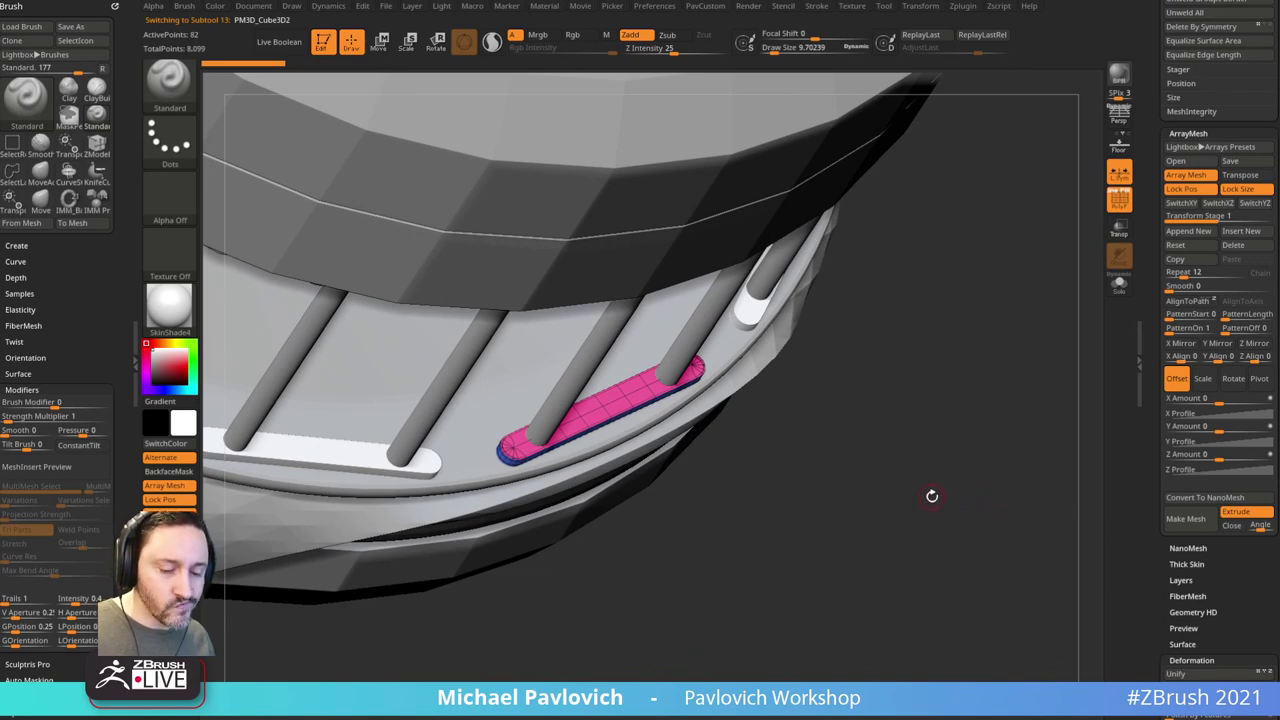
key(ctrl+s)
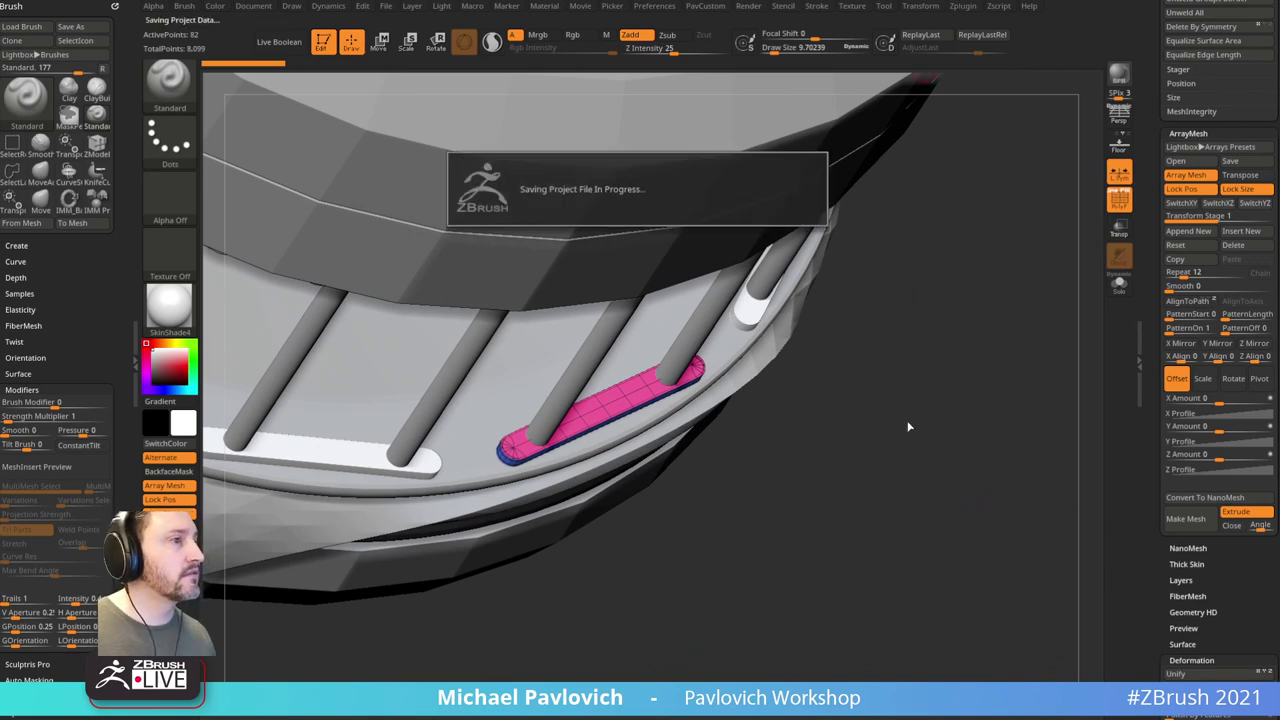
key(comma)
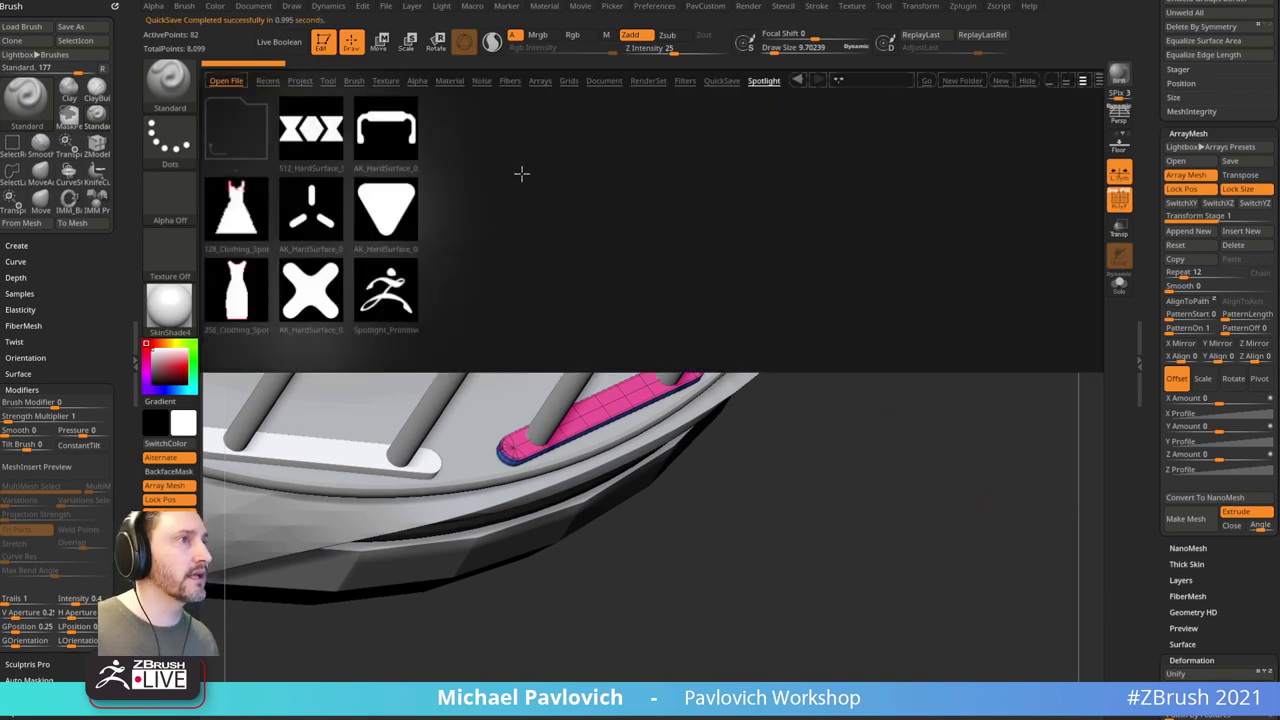
Step: Load the HexSocketBolt brush from the LightBox brush library
click(354, 80)
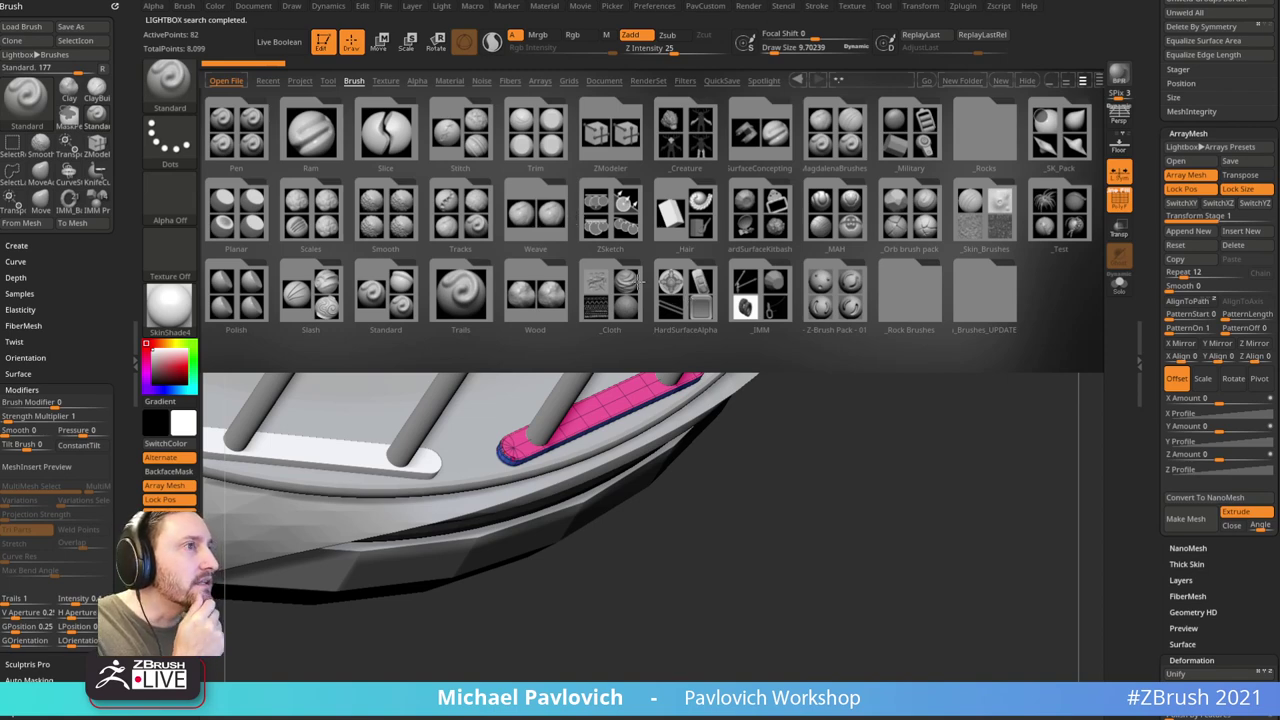
drag(640, 283, 993, 284)
drag(308, 208, 397, 222)
drag(496, 214, 328, 206)
mouse_move(638, 282)
mouse_down()
mouse_move(604, 282)
mouse_move(694, 276)
mouse_up()
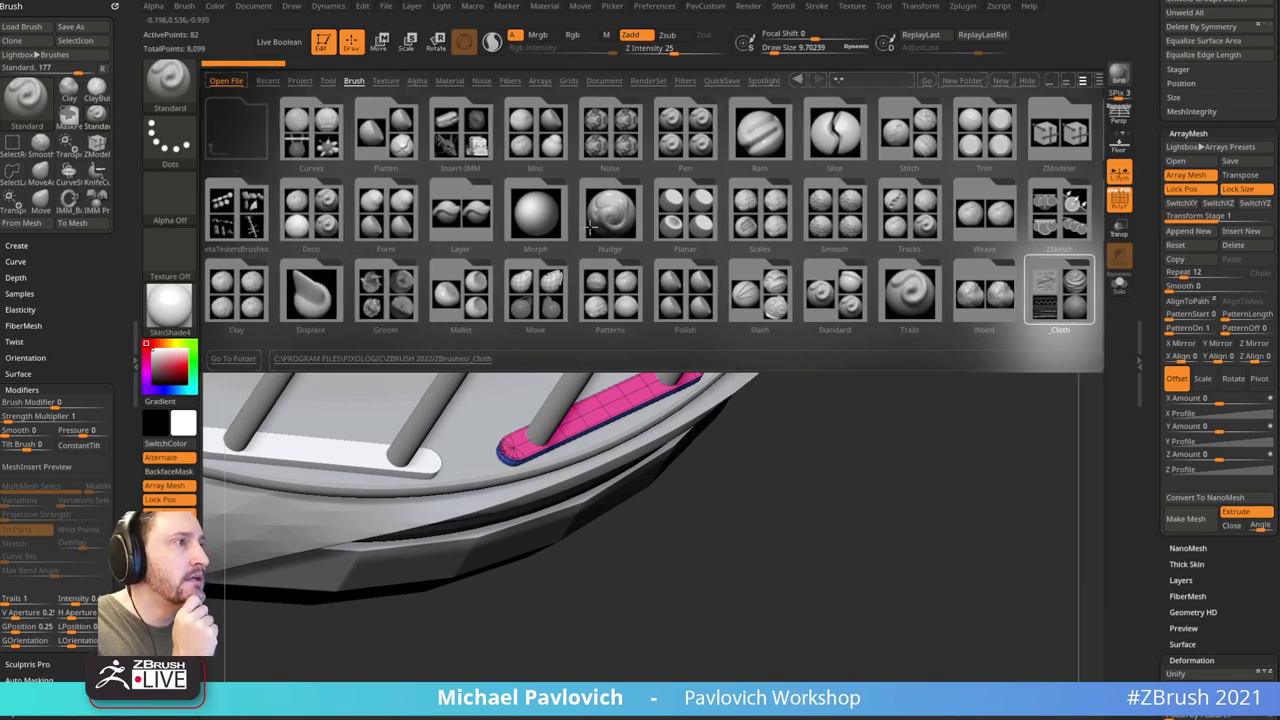
drag(679, 209, 470, 204)
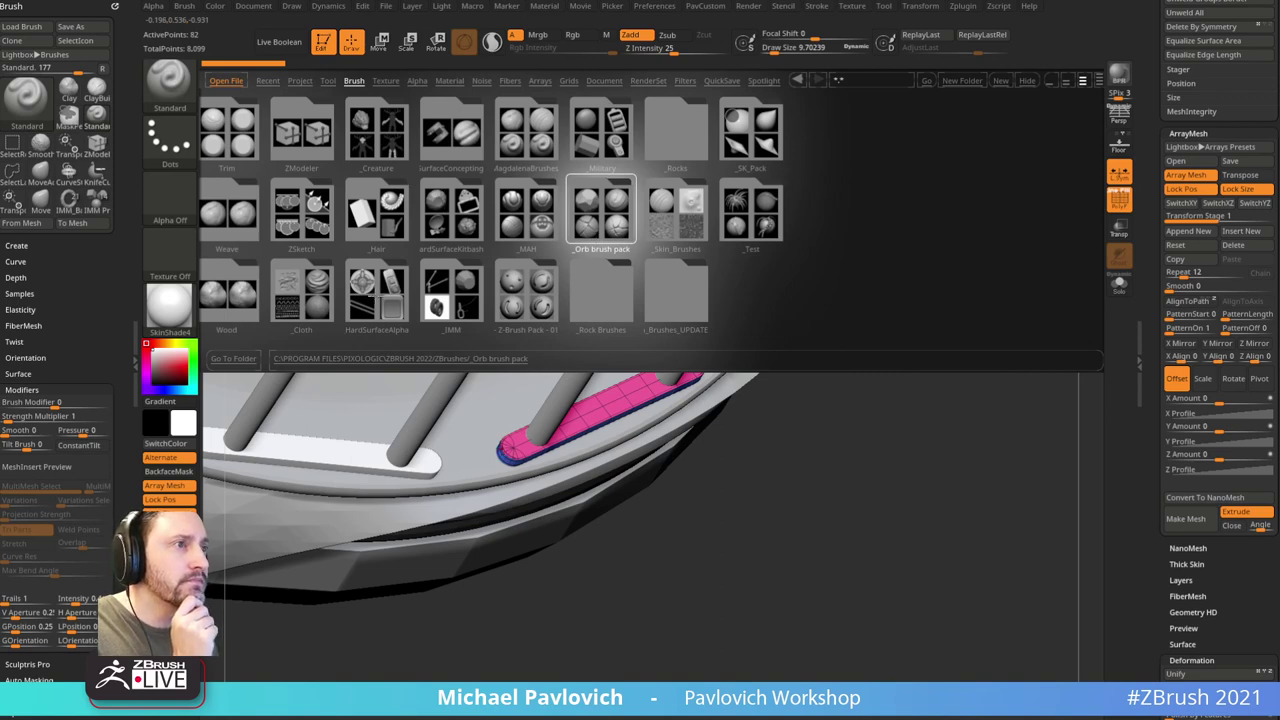
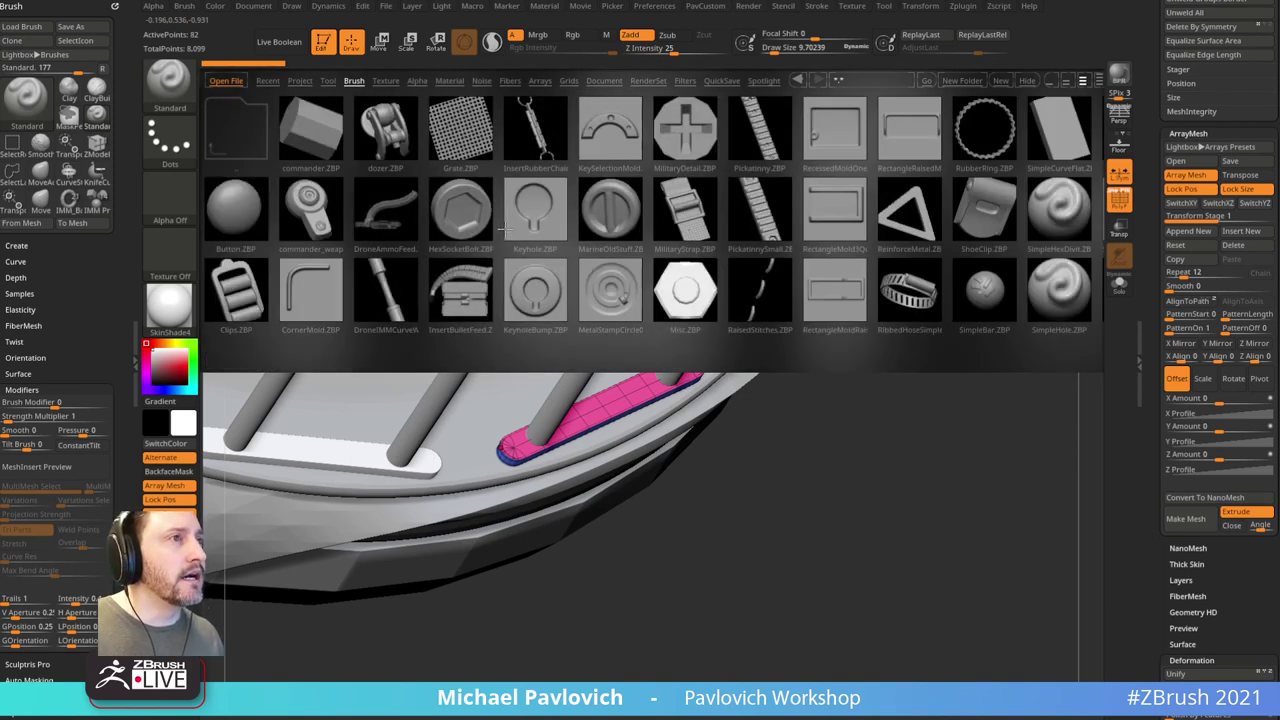
double_click(451, 203)
drag(899, 437, 921, 462)
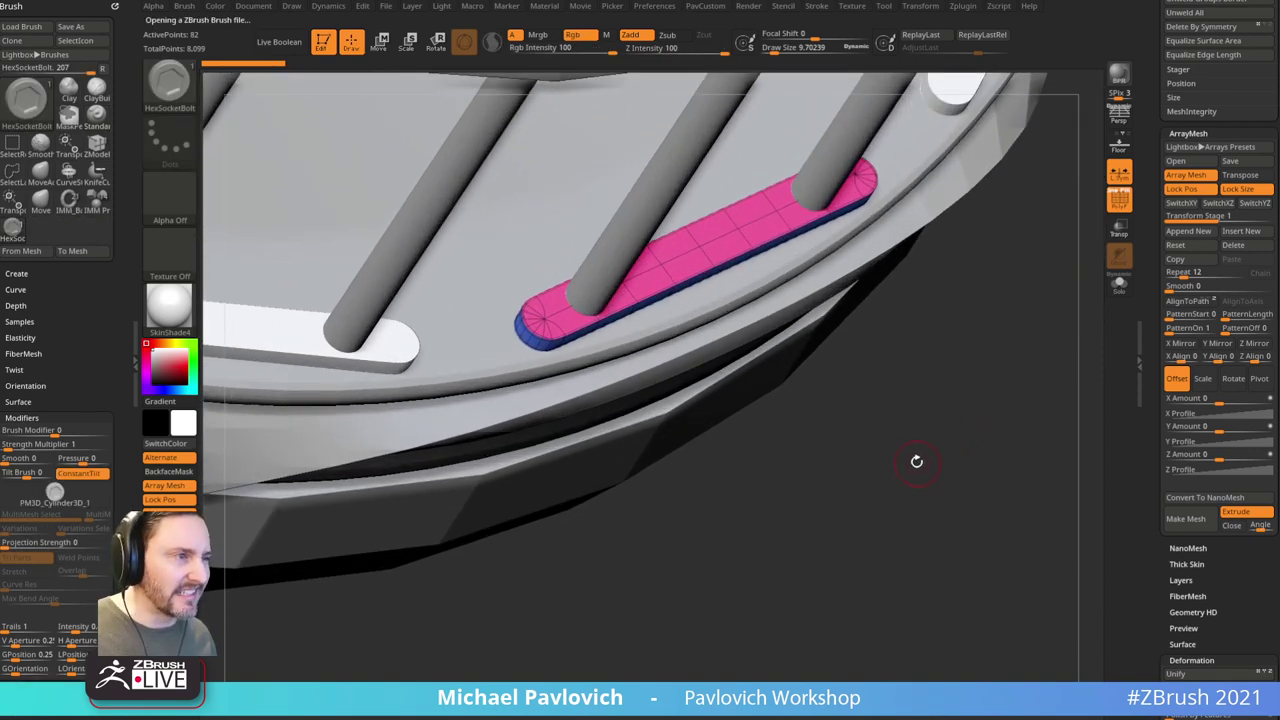
alt+drag(916, 432, 889, 390)
Step: Switch to the IMM ModelKit brush and choose the Fasteners_6 domed bolt head as the insert mesh
key(b)
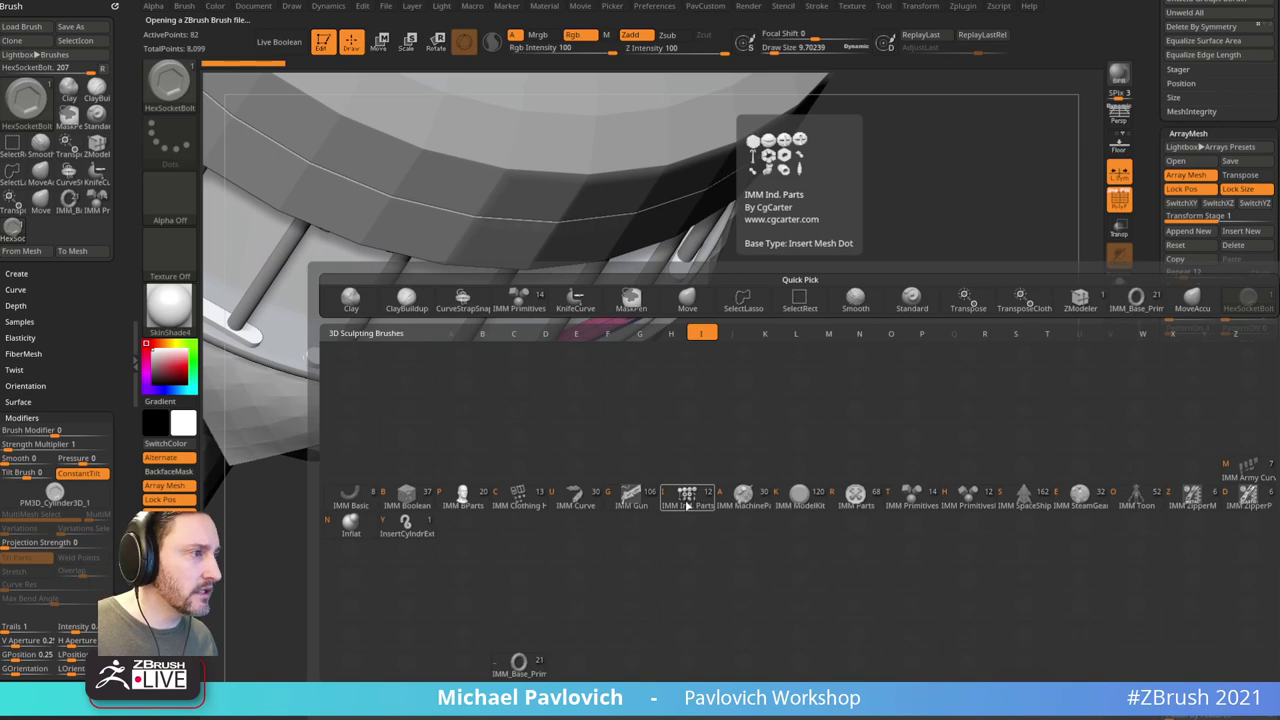
click(806, 493)
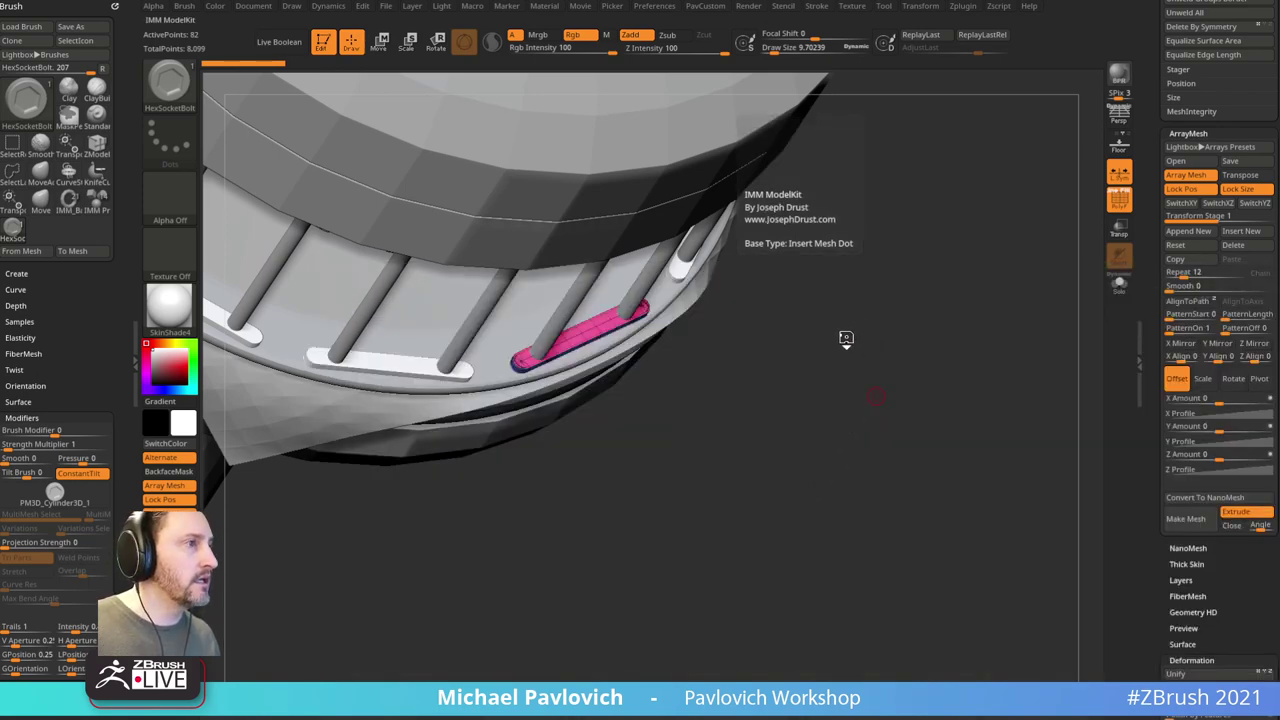
key(m)
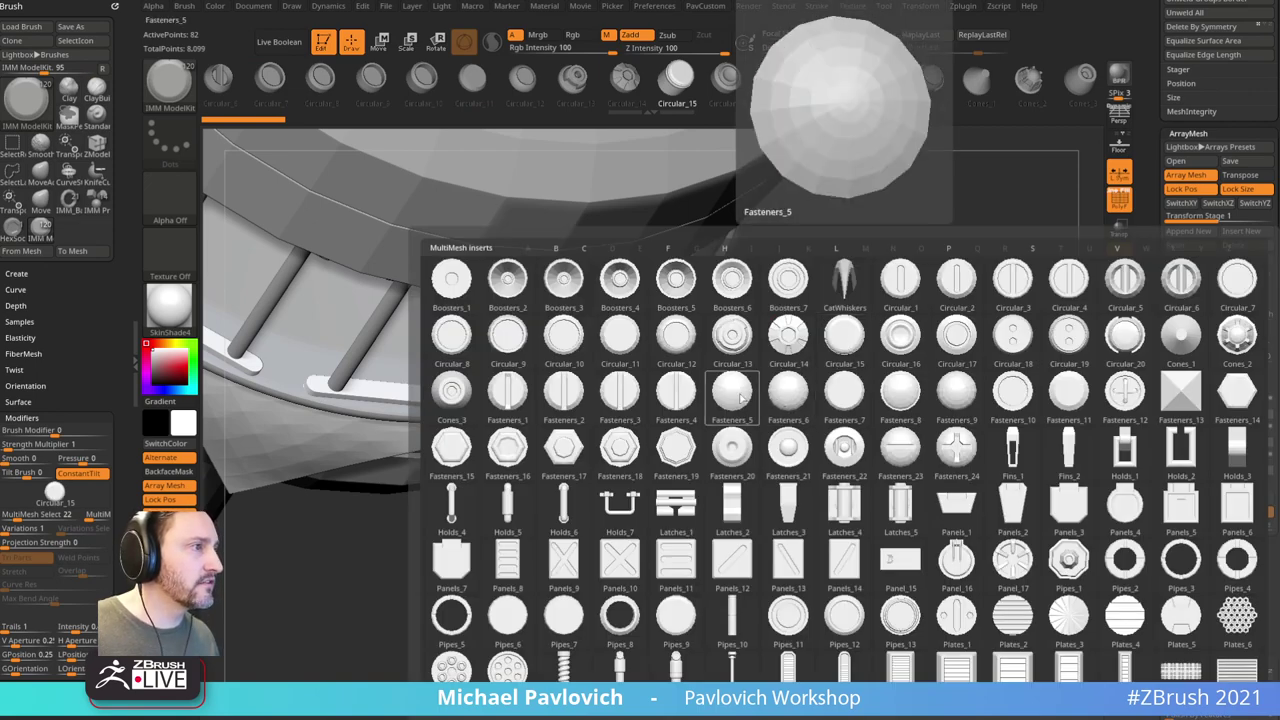
click(782, 408)
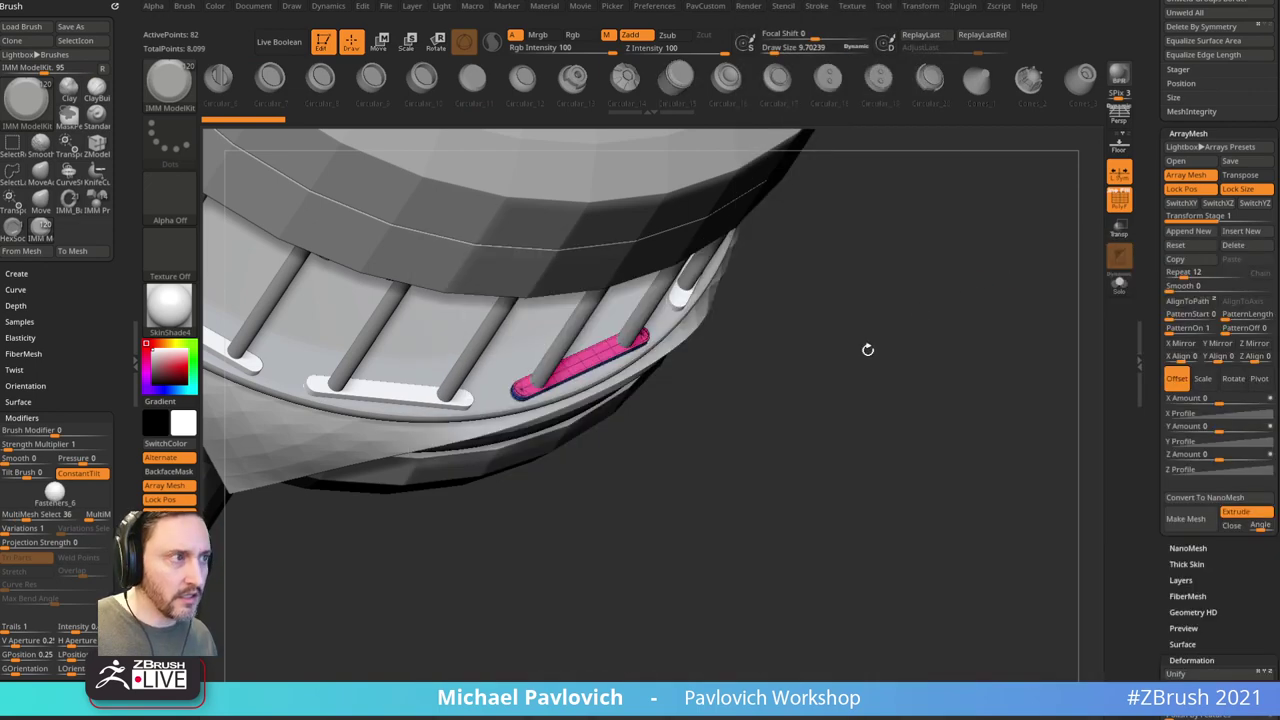
Step: Insert the domed bolt head near the rounded end of the base plate, outside the upright, with symmetry
alt+drag(868, 349, 928, 448)
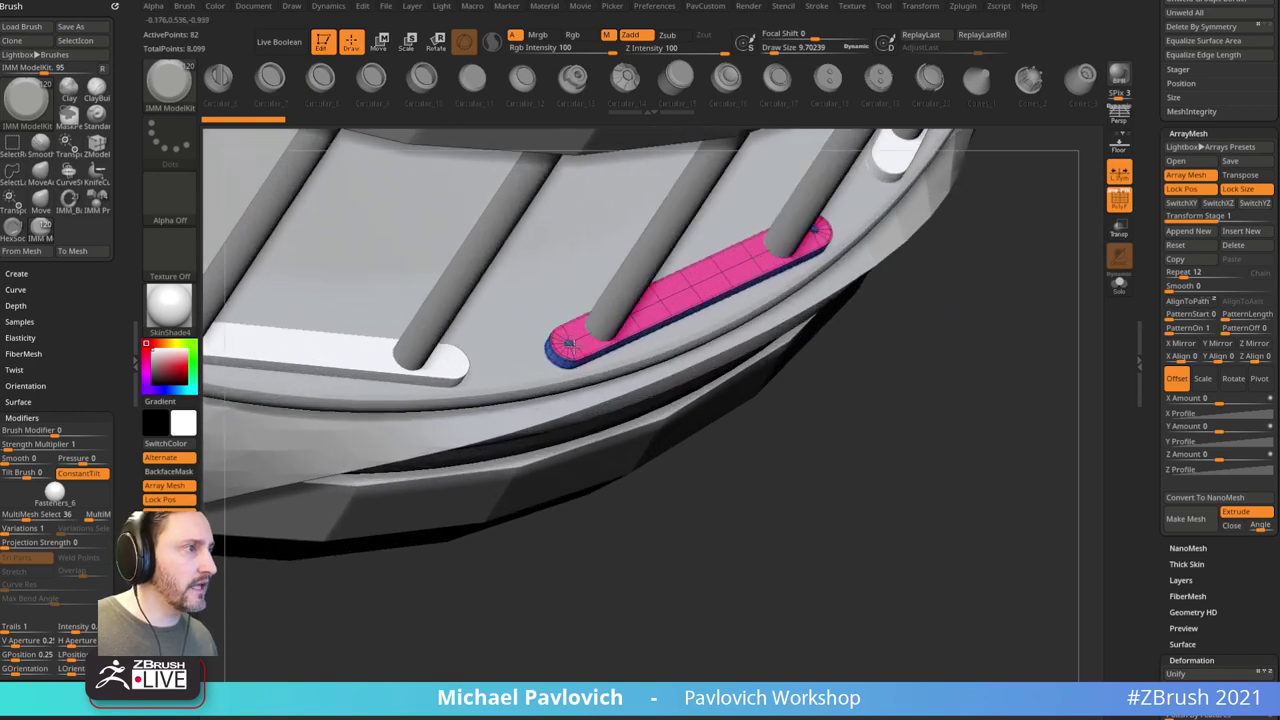
click(577, 344)
drag(998, 484, 962, 513)
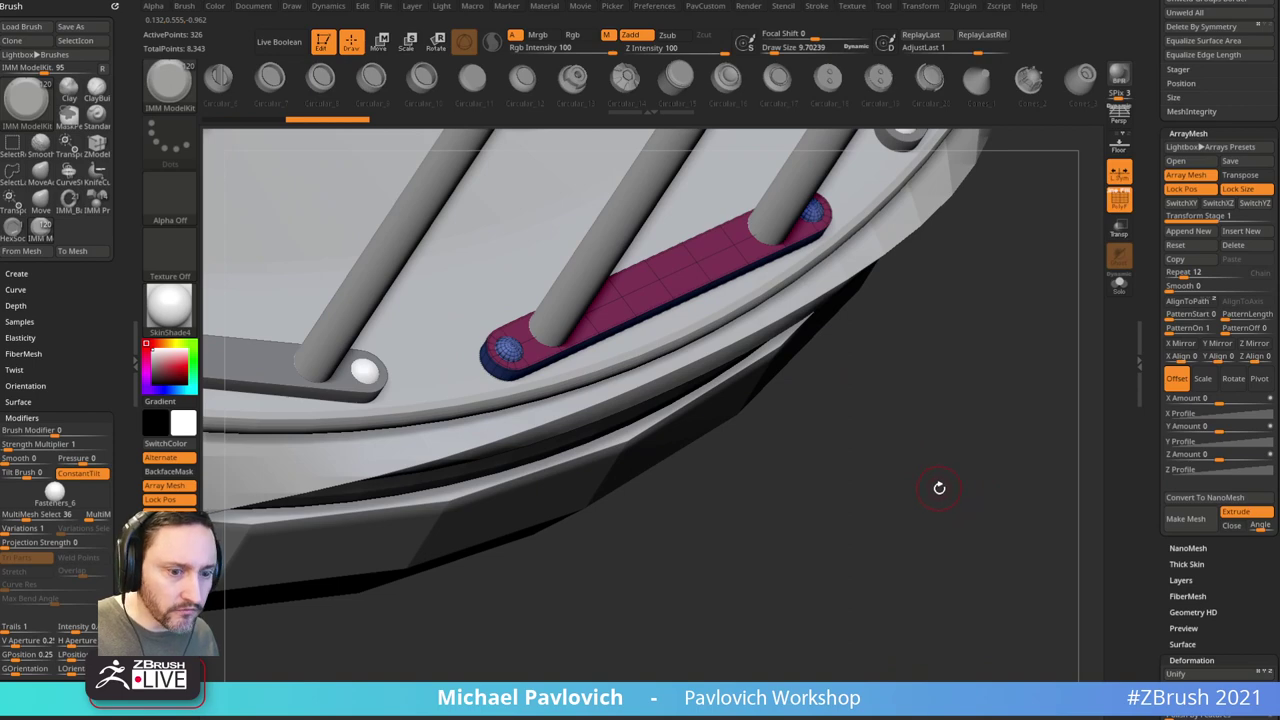
Step: Split the masked base plate from the inserted bolt heads and show only the bolt heads in Solo mode
key(2)
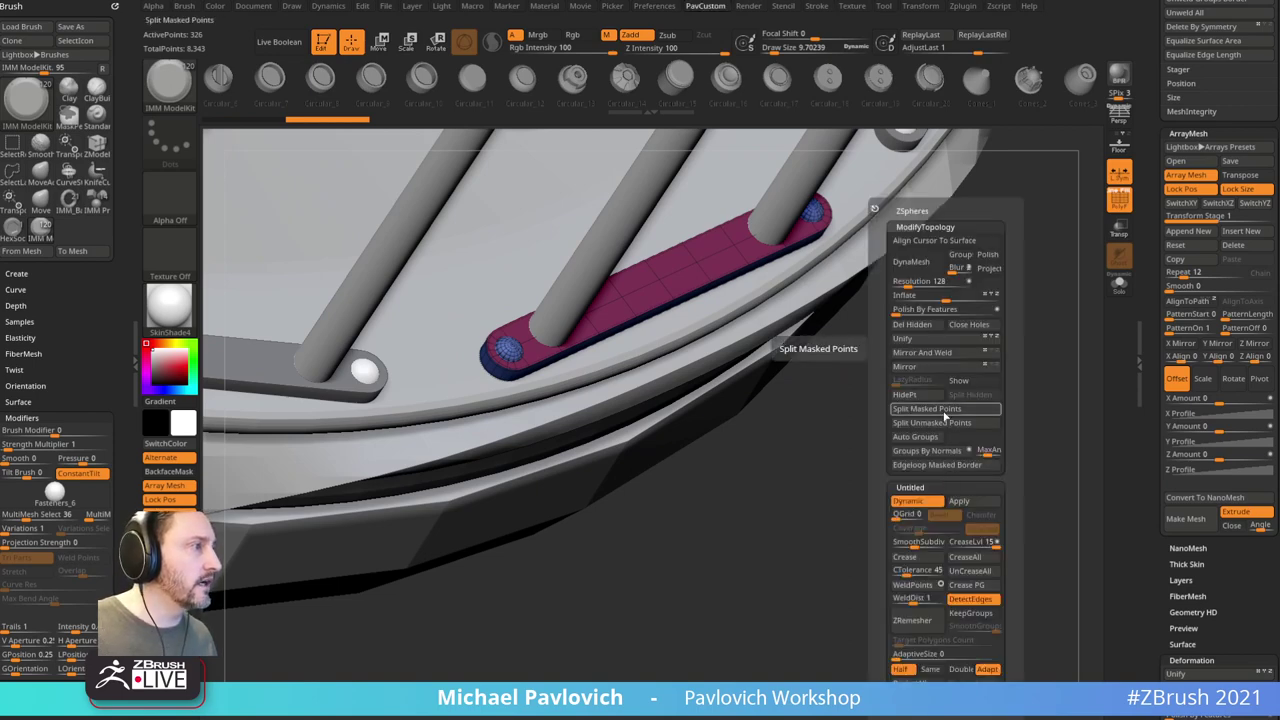
click(945, 412)
click(1117, 287)
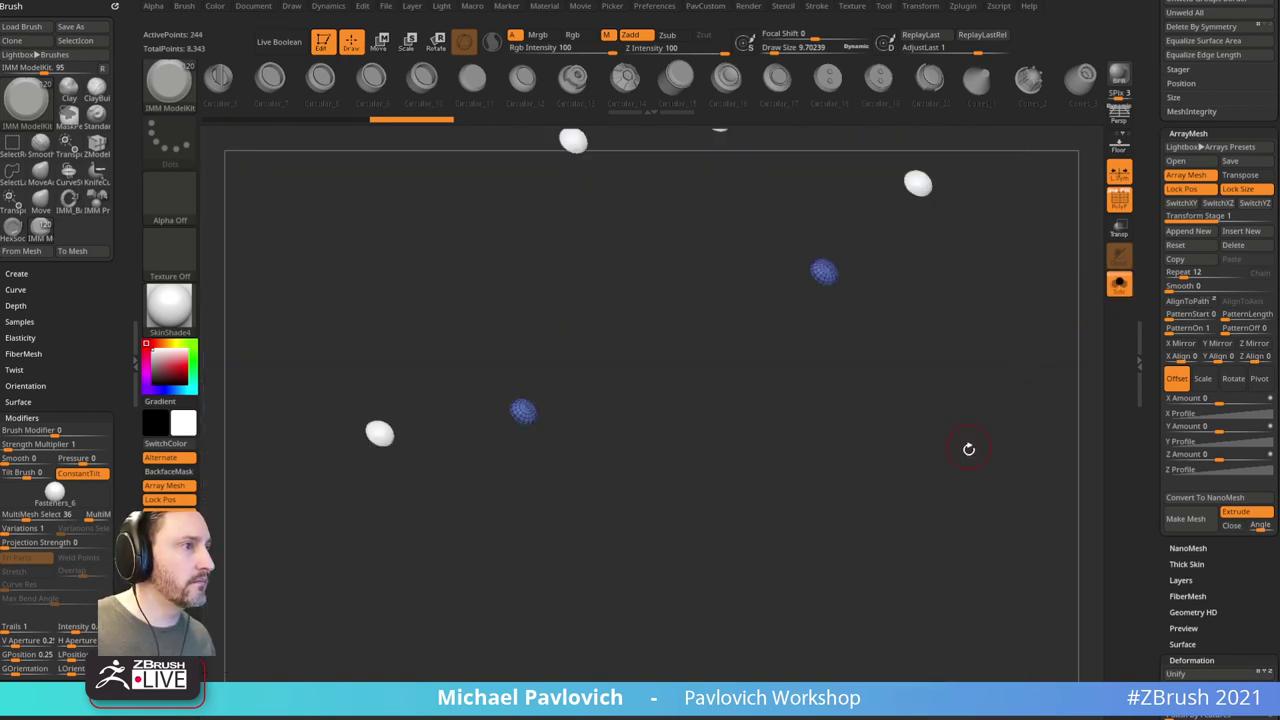
Step: Switch to the ZModeler brush and put the two innermost polygon rings on the bolt head's crown into one polygroup
shift+drag(968, 449, 904, 467)
mouse_move(800, 480)
ctrl+right_down()
mouse_move(823, 580)
mouse_move(822, 655)
ctrl+right_up()
alt+right_drag(759, 467, 811, 460)
ctrl+right_drag(800, 364, 811, 443)
key(s)
mouse_move(810, 395)
ctrl+right_down()
mouse_move(834, 417)
mouse_move(837, 391)
ctrl+right_up()
key(b)
key(z)
key(m)
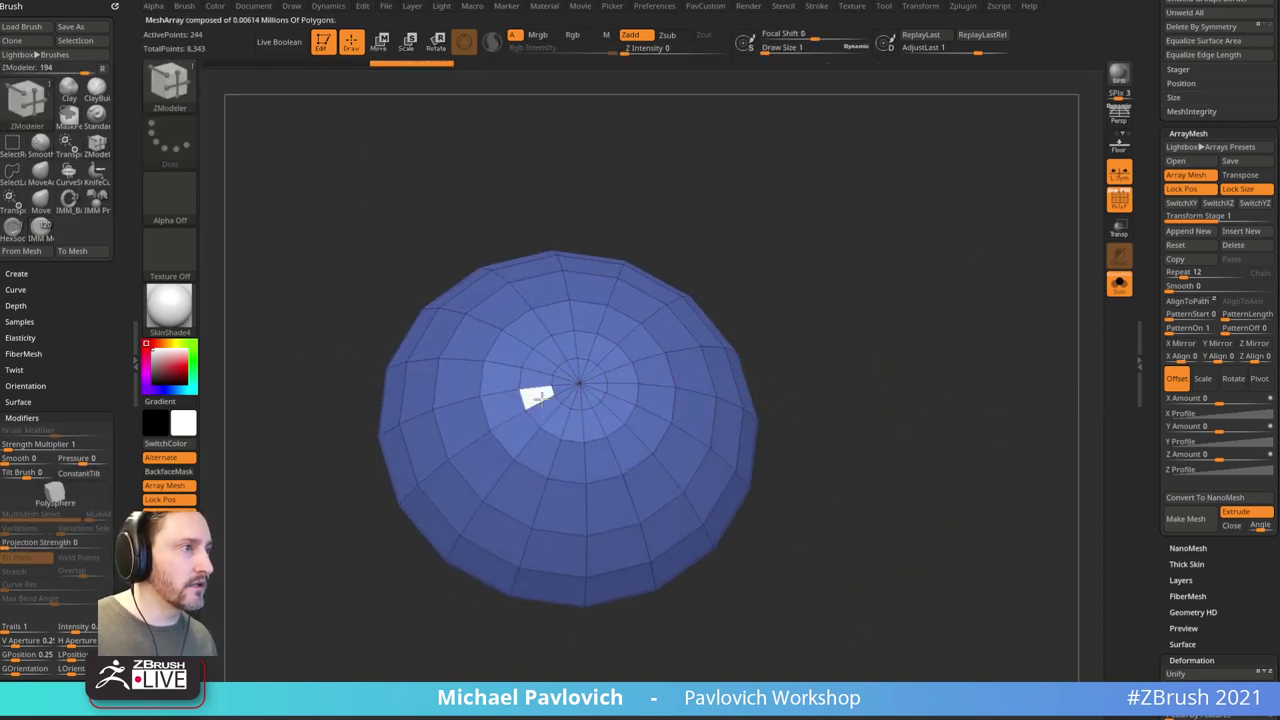
drag(807, 327, 811, 297)
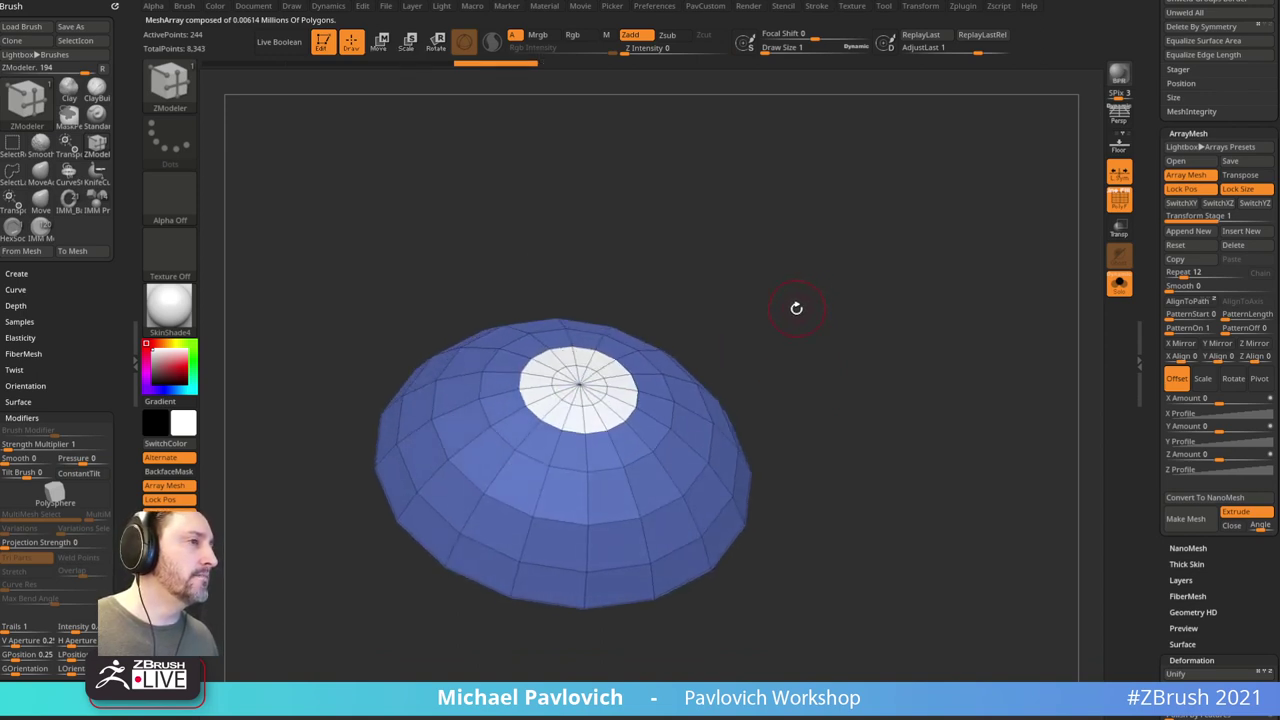
Step: Hide the polygroup at the centre of the bolt head's crown and delete the hidden polygons
ctrl+shift+click(594, 380)
ctrl+shift+drag(850, 262, 904, 319)
key(grave)
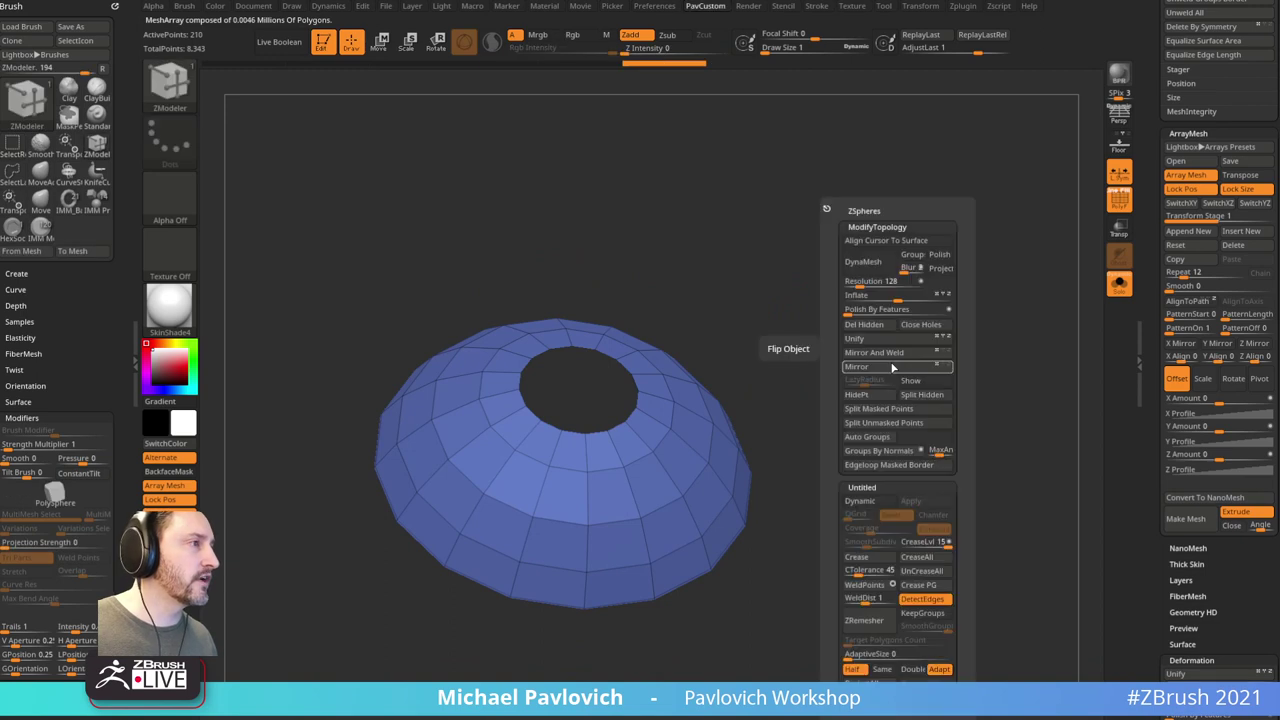
Step: Close the crown opening with ZModeler's Close Convex Hole edge action and give the new cap its own polygroup
key(space)
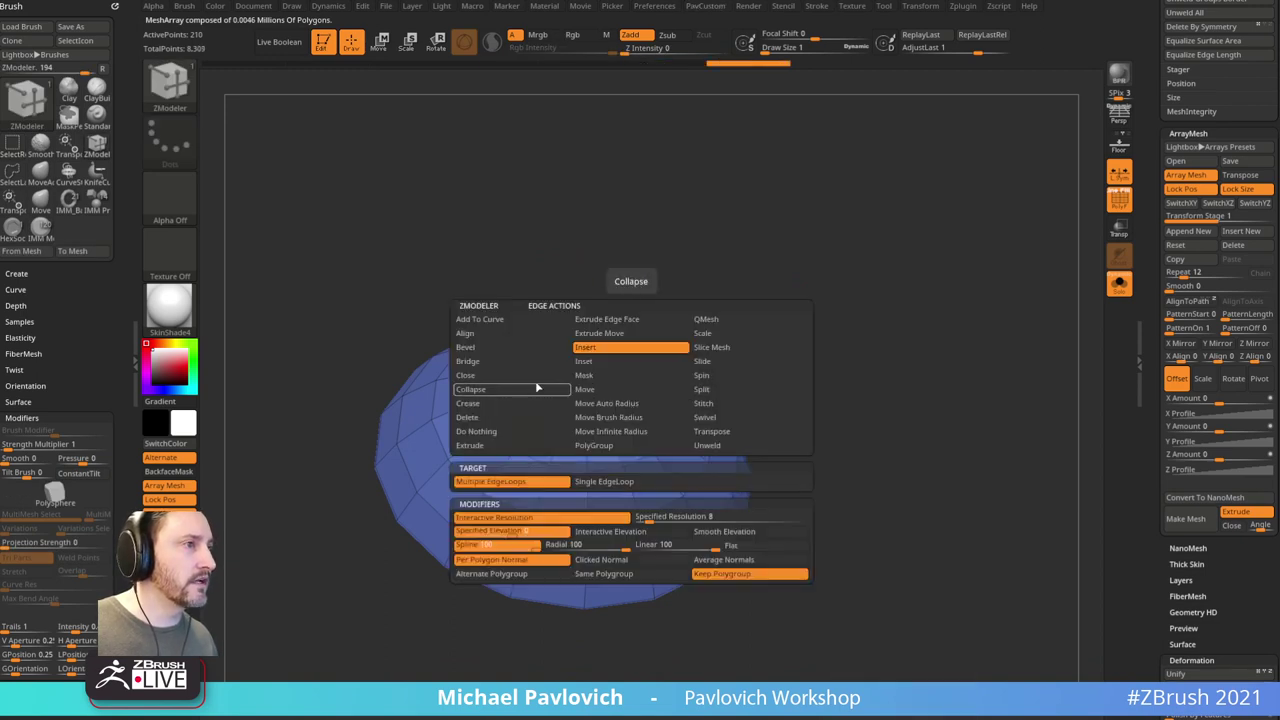
click(505, 375)
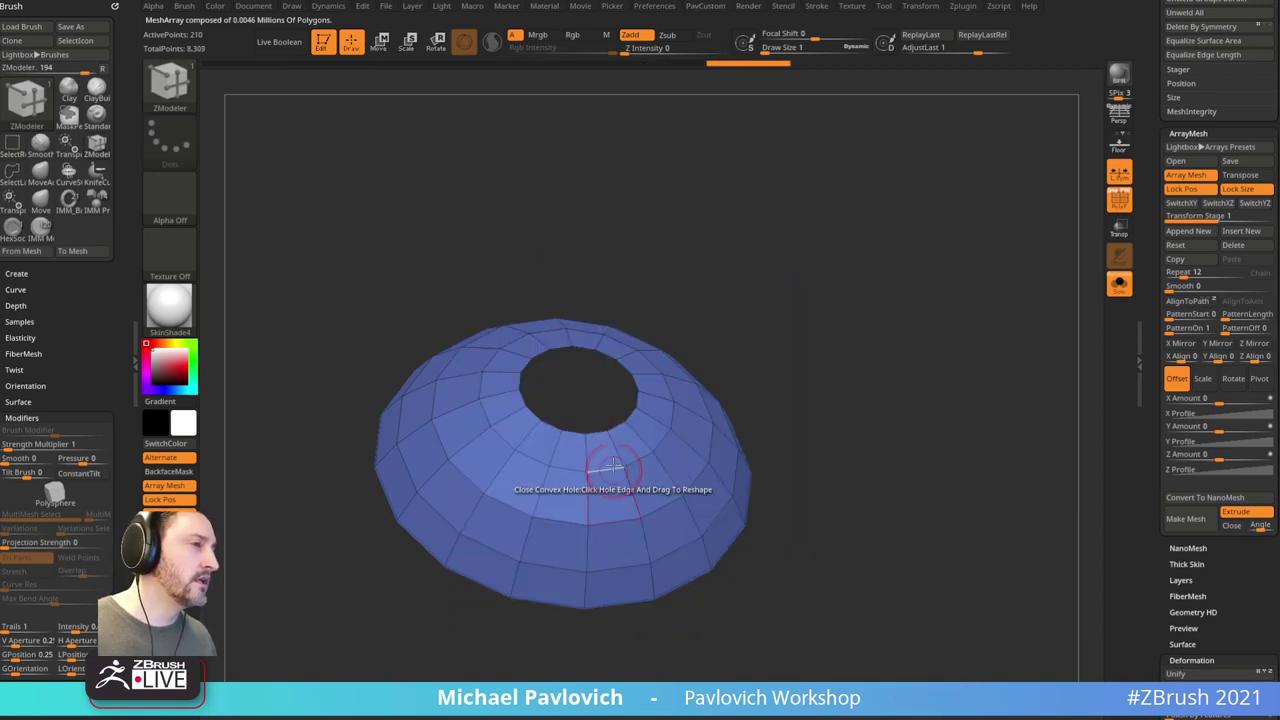
drag(608, 490, 617, 425)
ctrl+shift+double_click(672, 408)
key(ctrl+w)
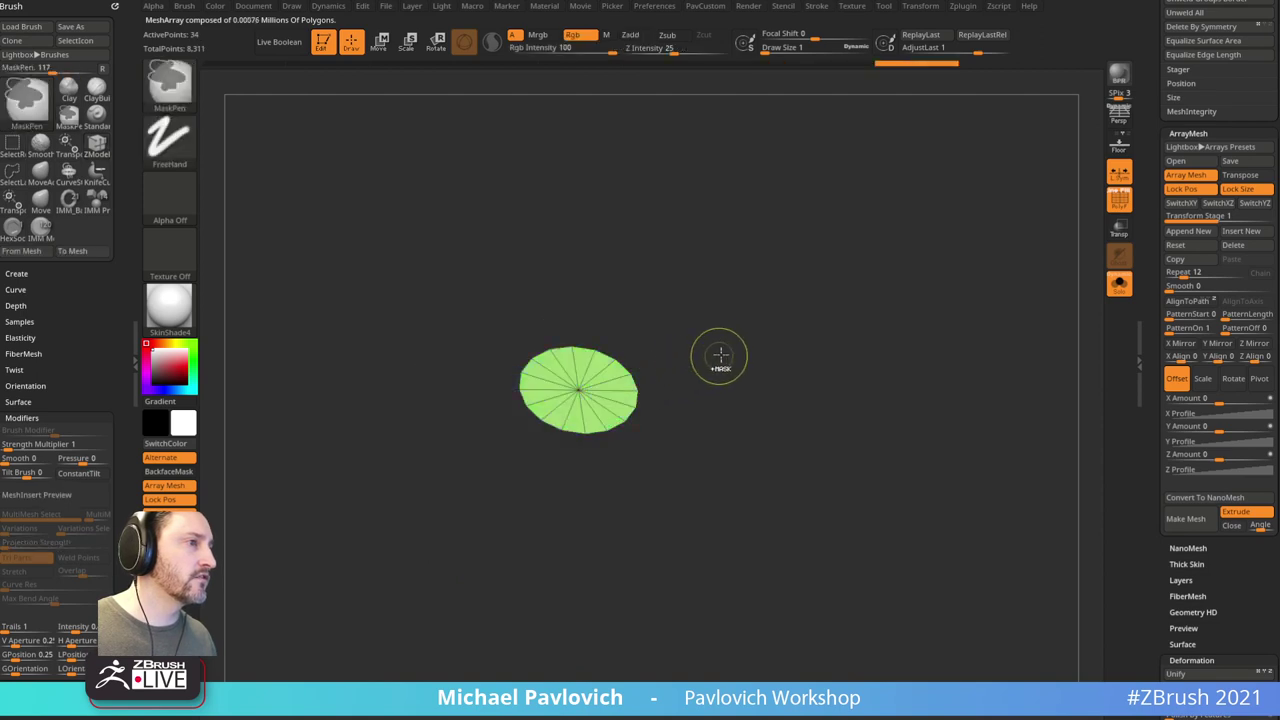
ctrl+shift+click(724, 354)
Step: Choose ZModeler's Bridge Two Points action for the points around the bolt head's new cap
mouse_move(834, 277)
mouse_down()
mouse_move(840, 312)
mouse_move(820, 331)
mouse_move(831, 291)
mouse_move(849, 303)
mouse_move(851, 330)
mouse_up()
key(s)
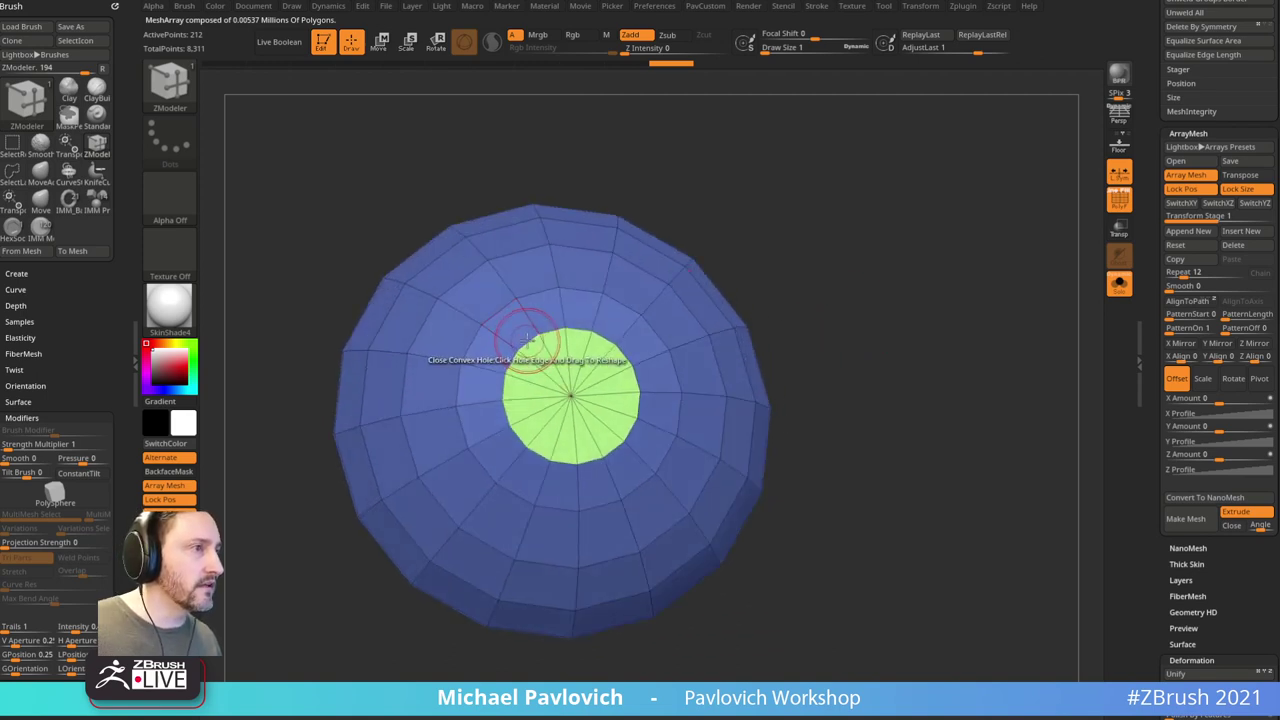
key(space)
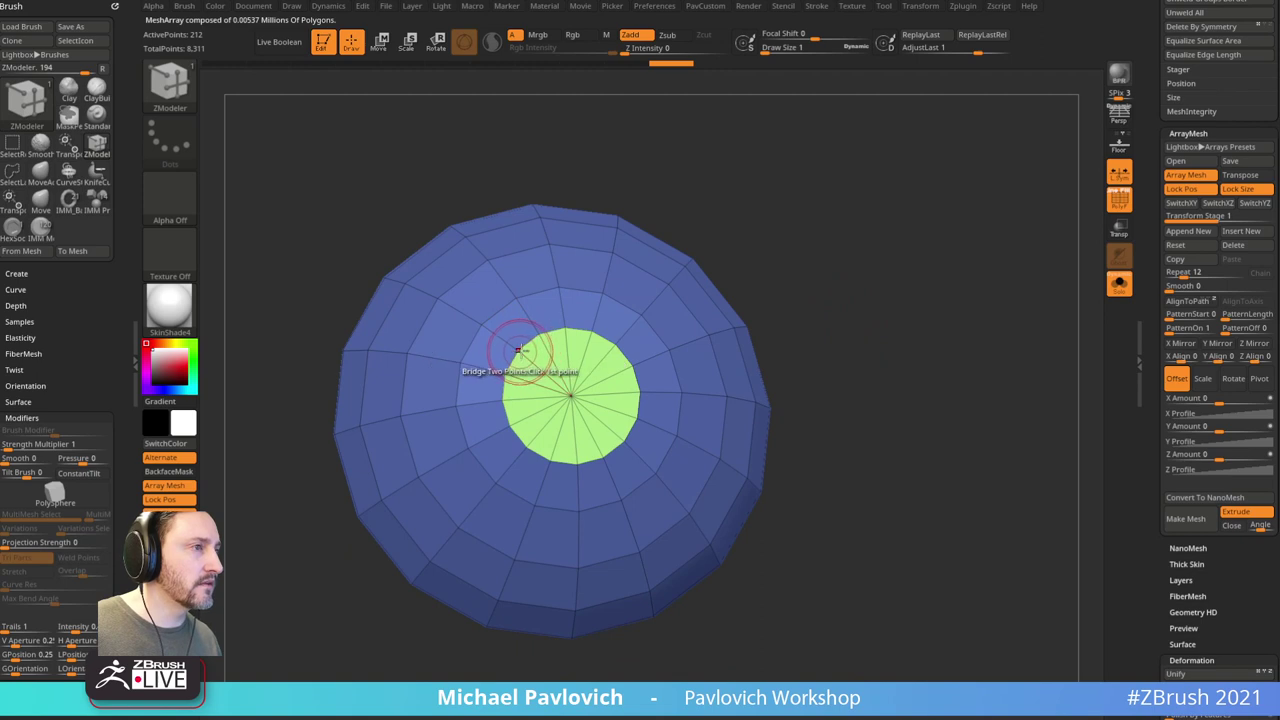
Step: Turn off Array Mesh for the dome-shaped bolt head so that only the single original is edited
key(shift+f)
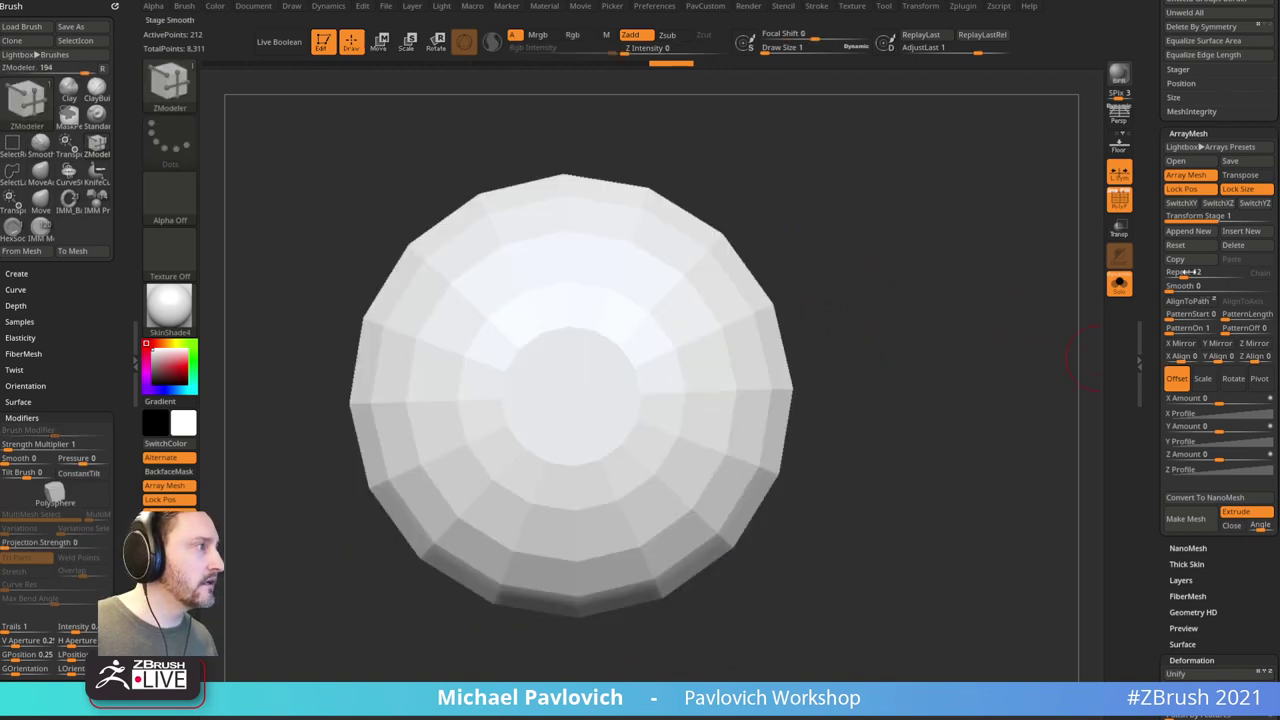
click(1187, 176)
mouse_move(884, 311)
alt+mouse_down()
mouse_move(886, 297)
mouse_move(883, 312)
mouse_move(905, 317)
alt+mouse_up()
key(s)
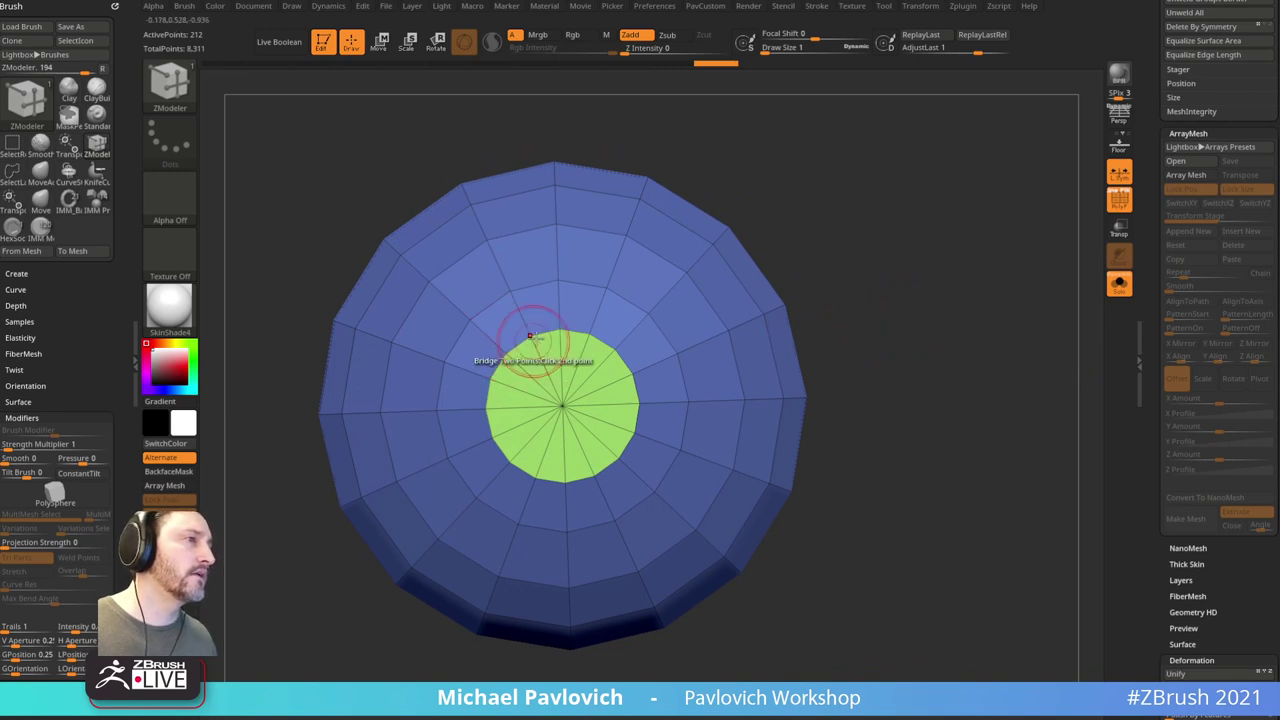
Step: Reshape the bolt head's round centre cap into an octagon with the Move brush
key(b)
key(m)
key(v)
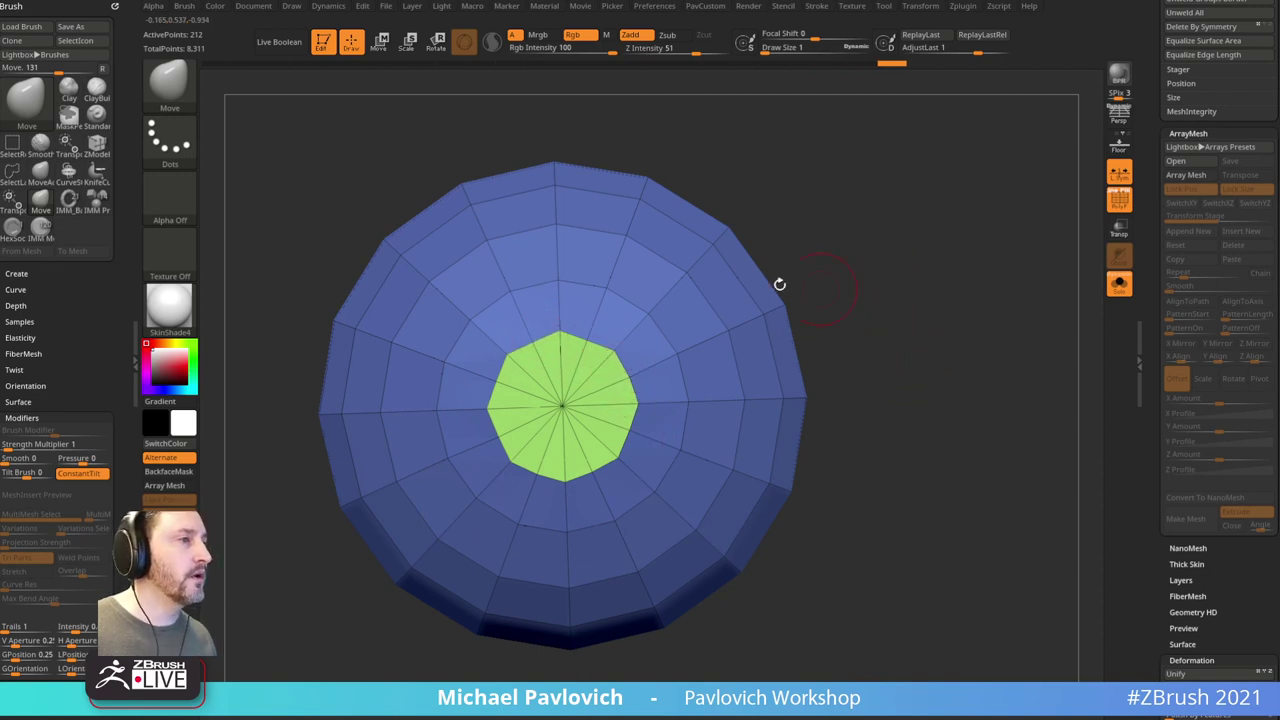
Step: Switch to the ZModeler brush with the polygon action QMesh targeting Polygroup All
key(b)
key(z)
key(m)
key(space)
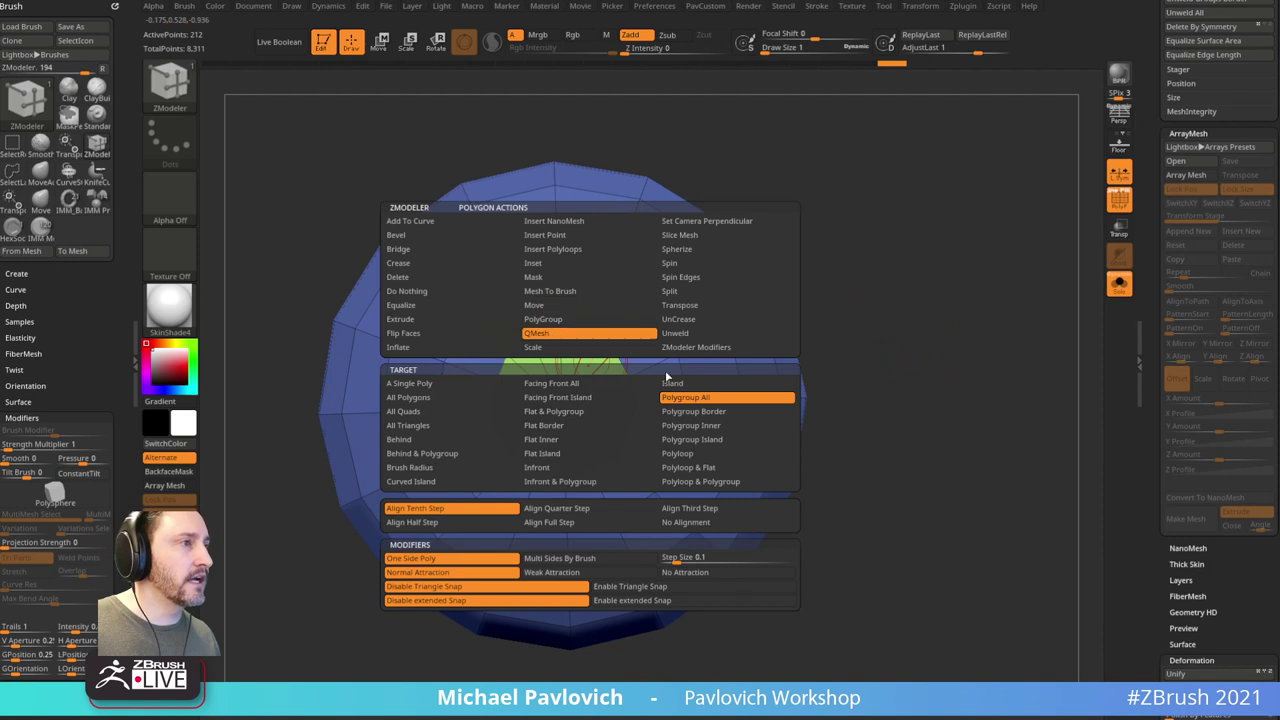
click(685, 397)
Step: Mask everything except the octagonal cap, centre the gizmo on it and extrude the cap inward to sink a socket
key(w)
alt+drag(615, 353, 469, 438)
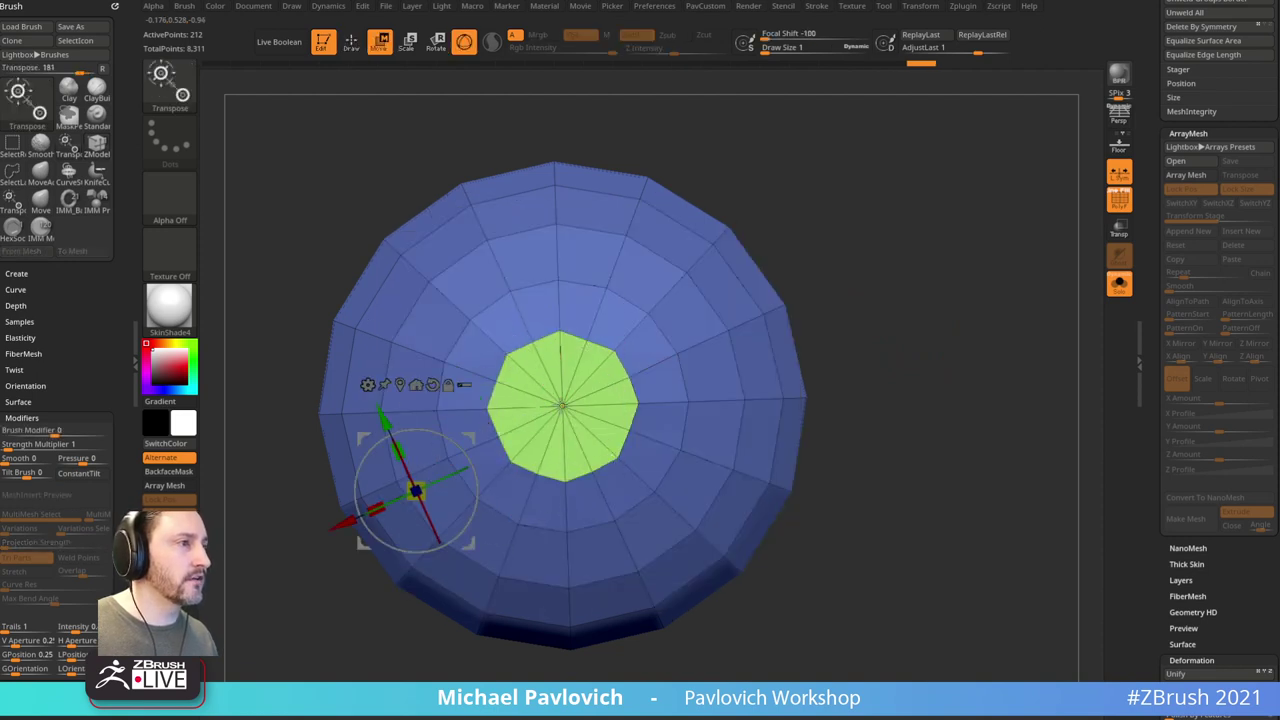
ctrl+click(562, 405)
alt+click(579, 300)
drag(874, 321, 868, 190)
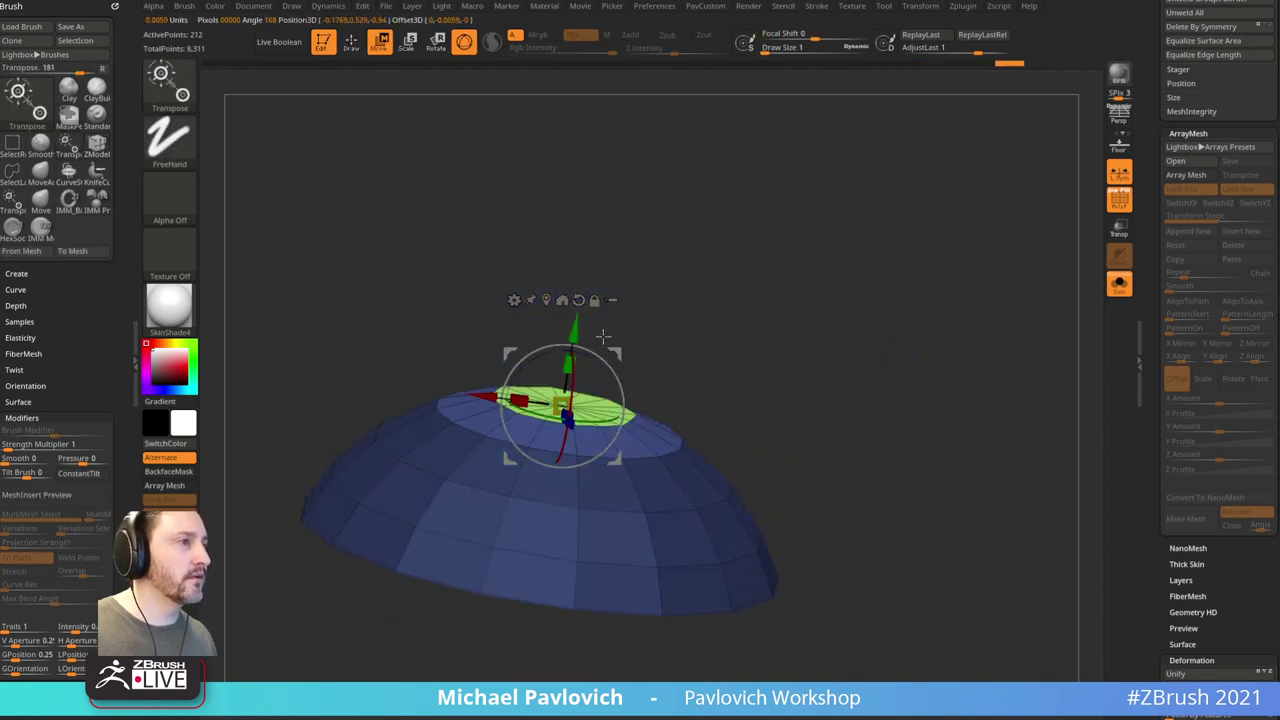
ctrl+drag(576, 328, 571, 350)
Step: Flatten the recessed floor of the bolt's socket by scaling it along Y
key(q)
drag(690, 262, 686, 374)
key(w)
drag(851, 323, 591, 365)
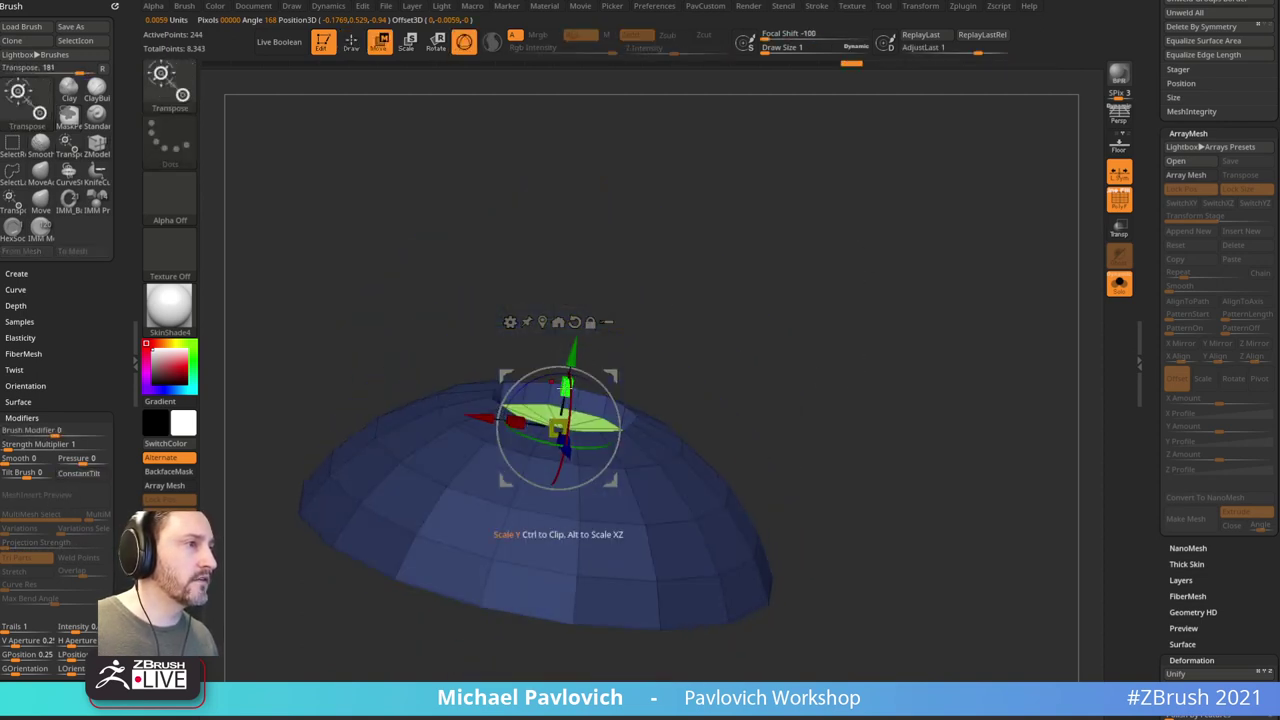
drag(680, 303, 685, 348)
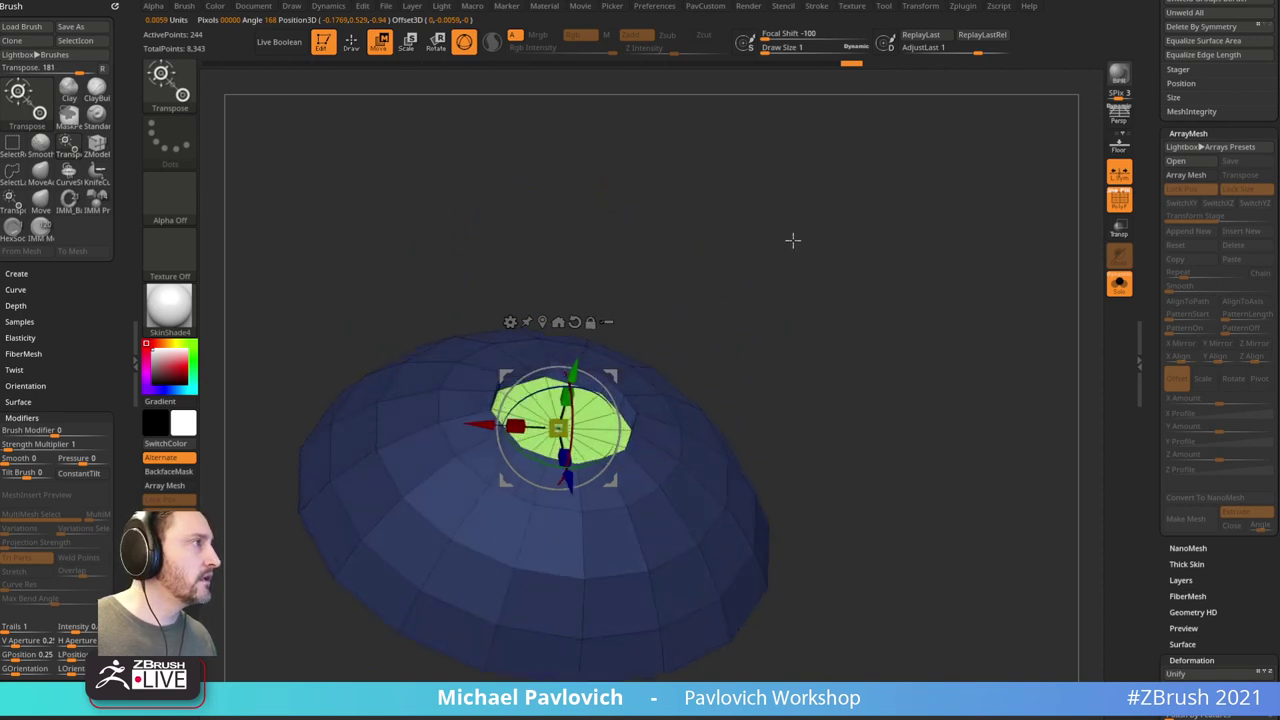
drag(566, 399, 399, 648)
shift+drag(706, 354, 772, 327)
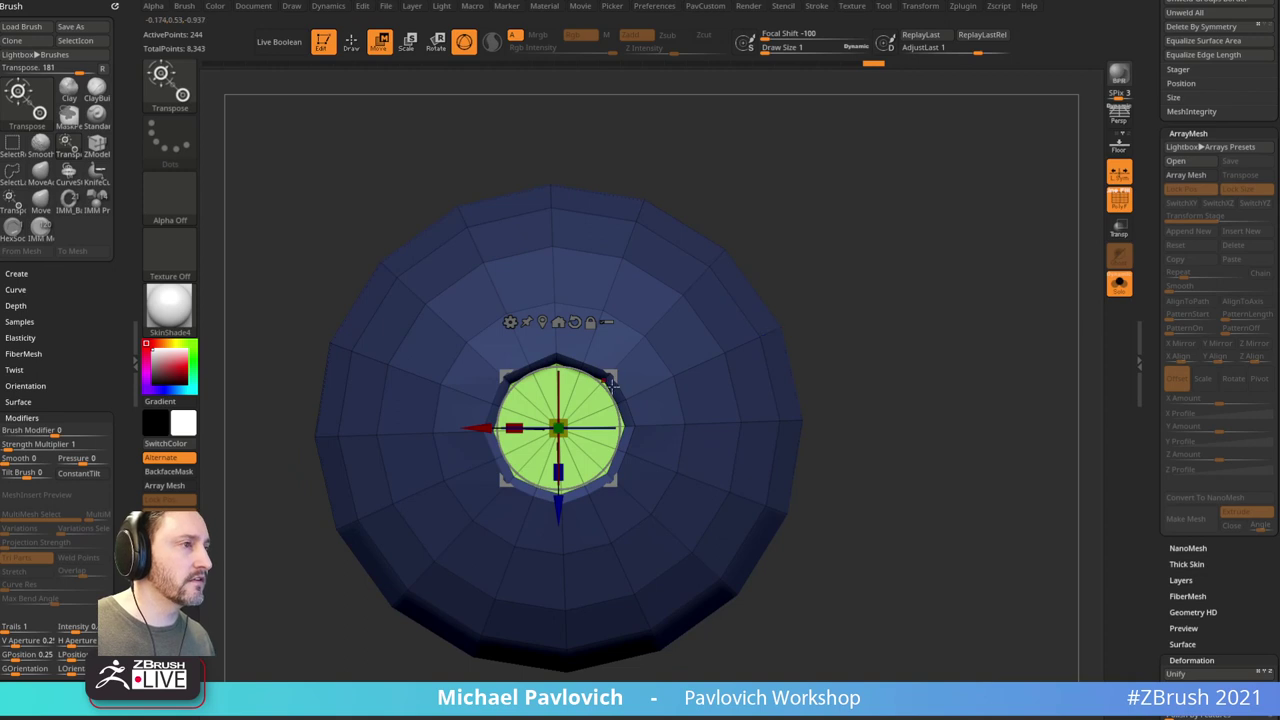
Step: Clear the mask on the bolt head and set the ZModeler edge action to Crease
key(q)
right_drag(848, 349, 894, 262)
mouse_move(929, 314)
ctrl+right_down()
mouse_move(843, 283)
mouse_move(857, 338)
mouse_move(912, 366)
mouse_move(915, 388)
ctrl+right_up()
key(2)
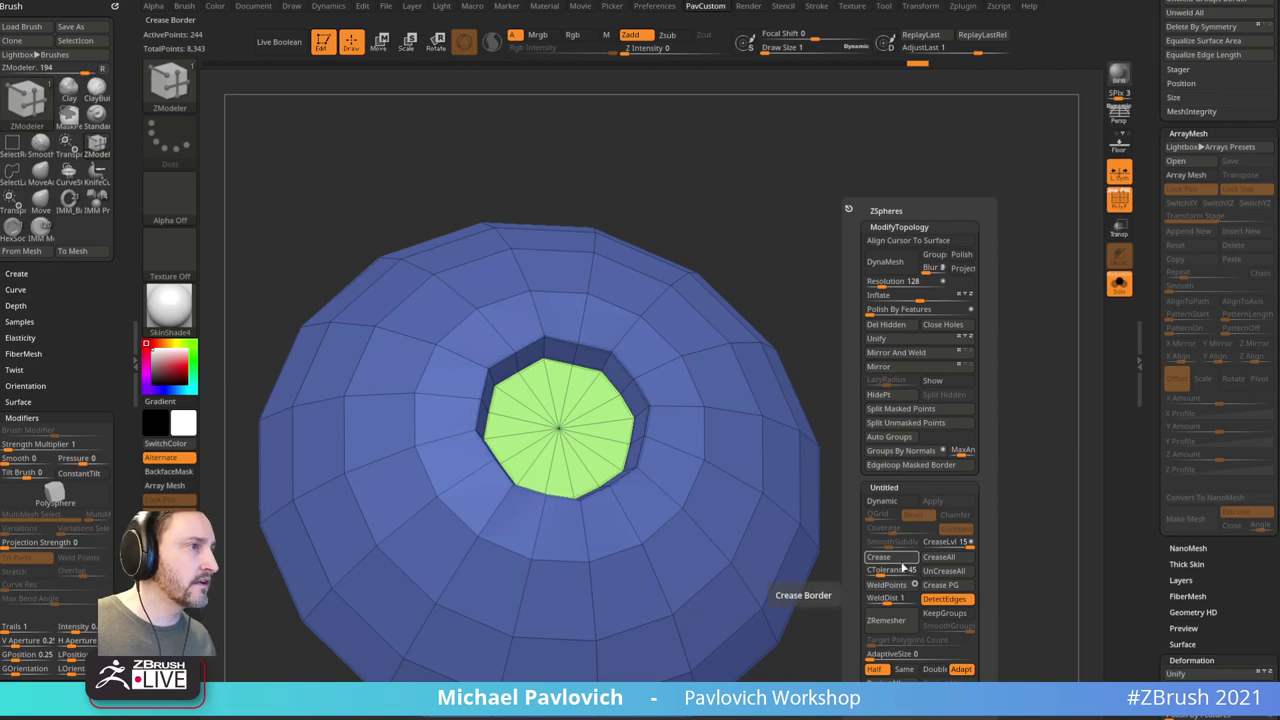
key(space)
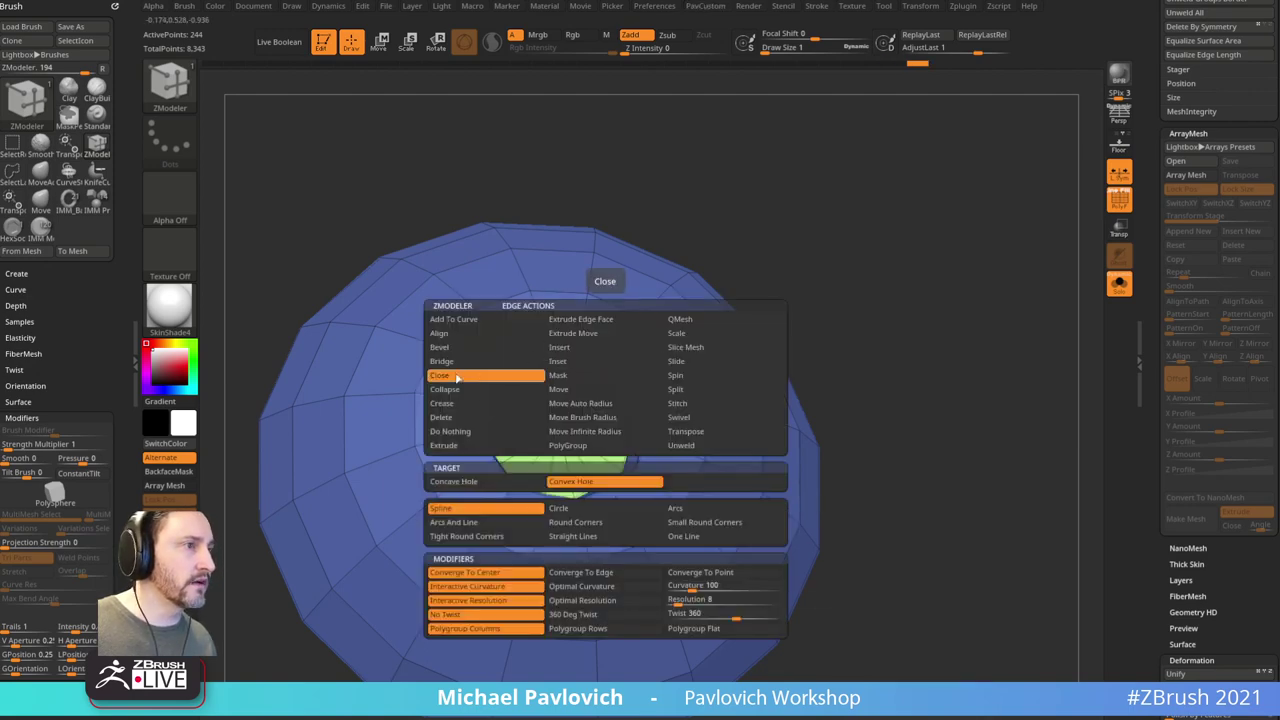
click(457, 402)
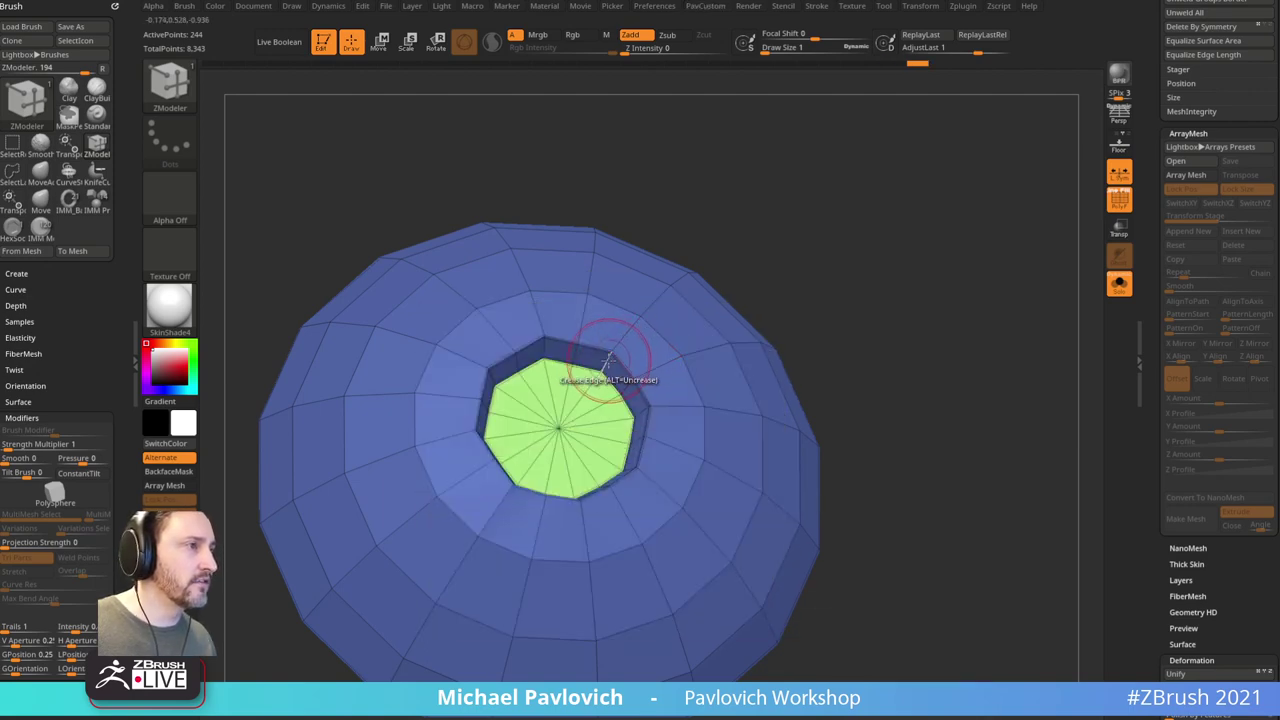
Step: Crease the edges at the corners around the bolt's octagonal socket
click(546, 346)
drag(735, 226, 677, 229)
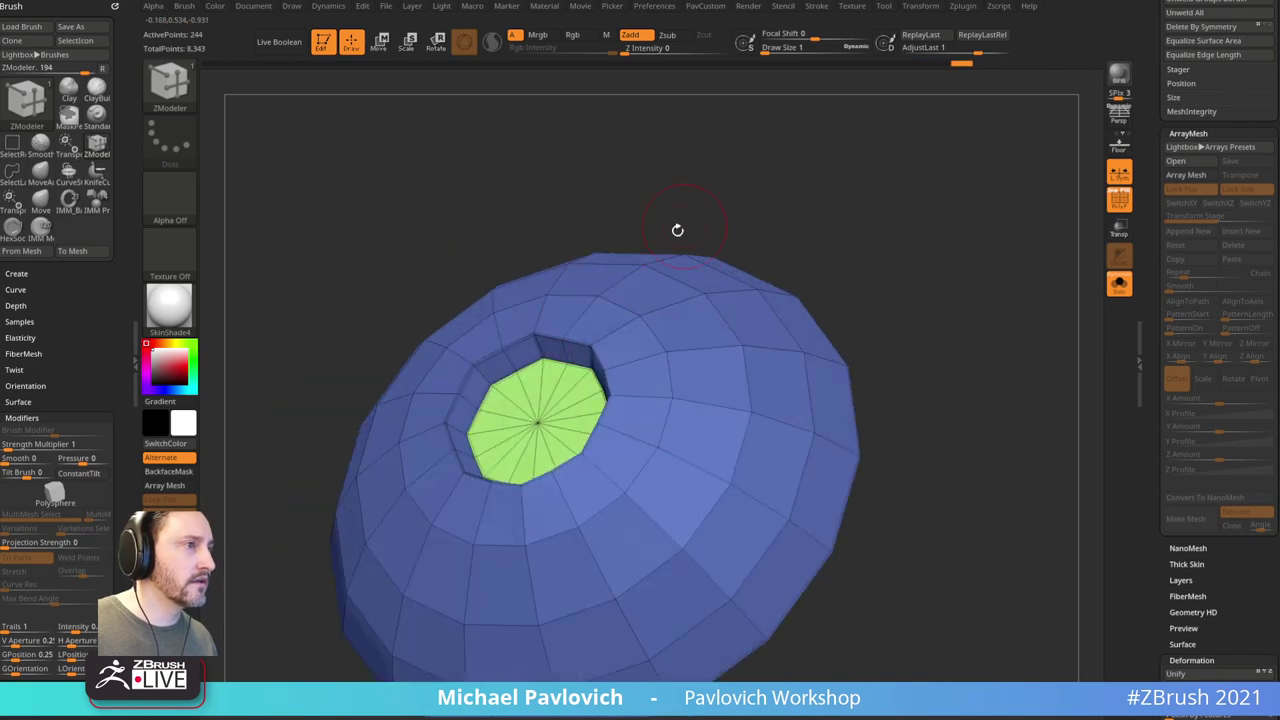
click(483, 388)
drag(500, 251, 443, 449)
drag(371, 351, 423, 517)
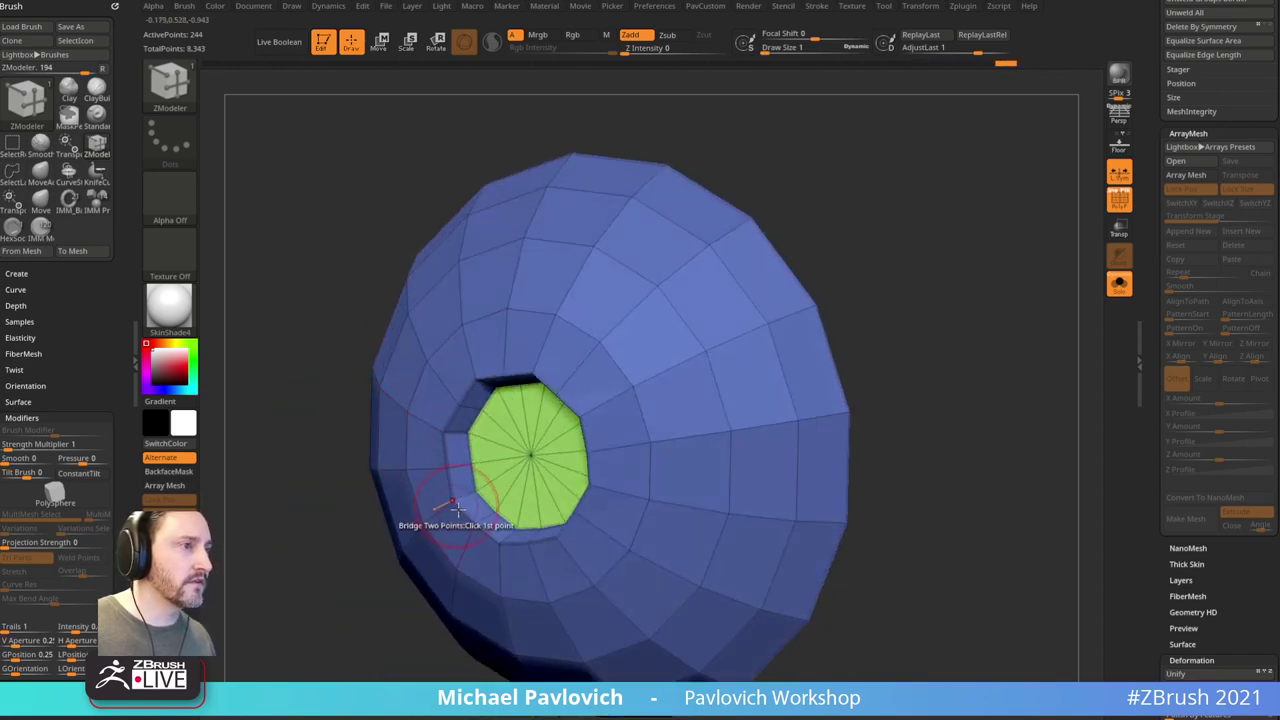
click(454, 492)
drag(392, 616, 490, 594)
click(516, 541)
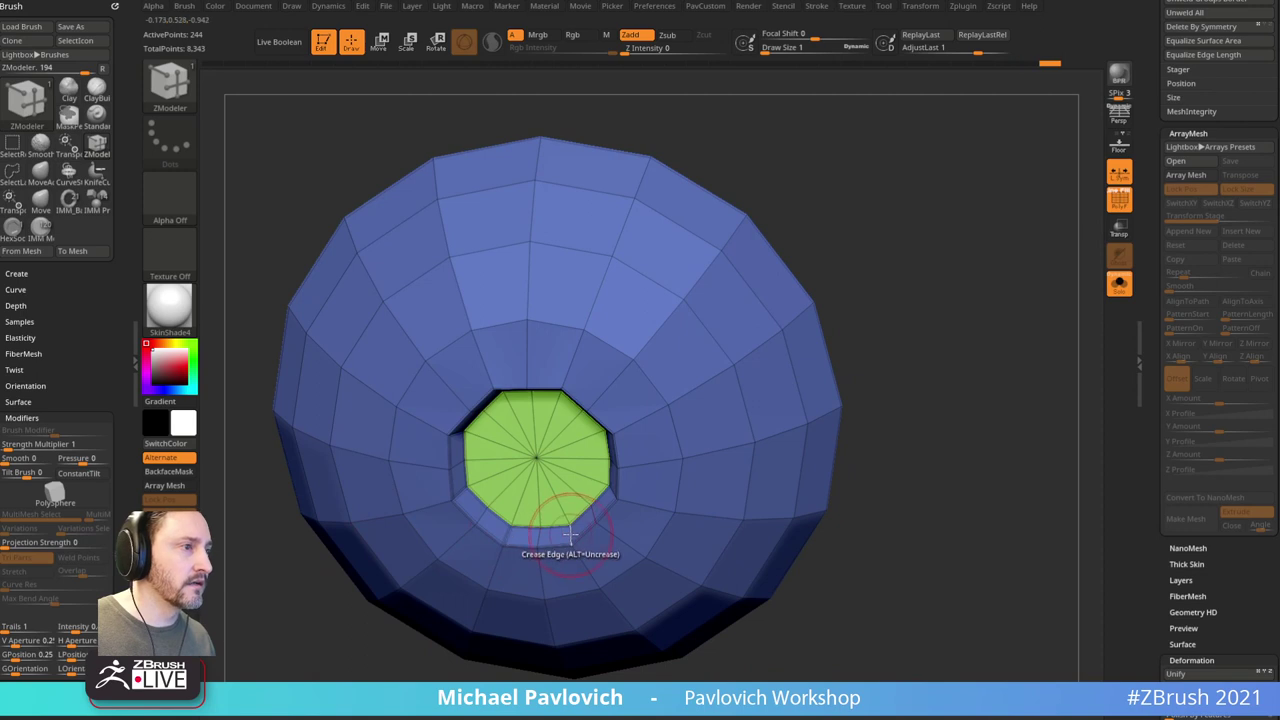
Step: Extrude the flat underside of the bolt head with QMesh targeting Flat Island
drag(941, 430, 941, 389)
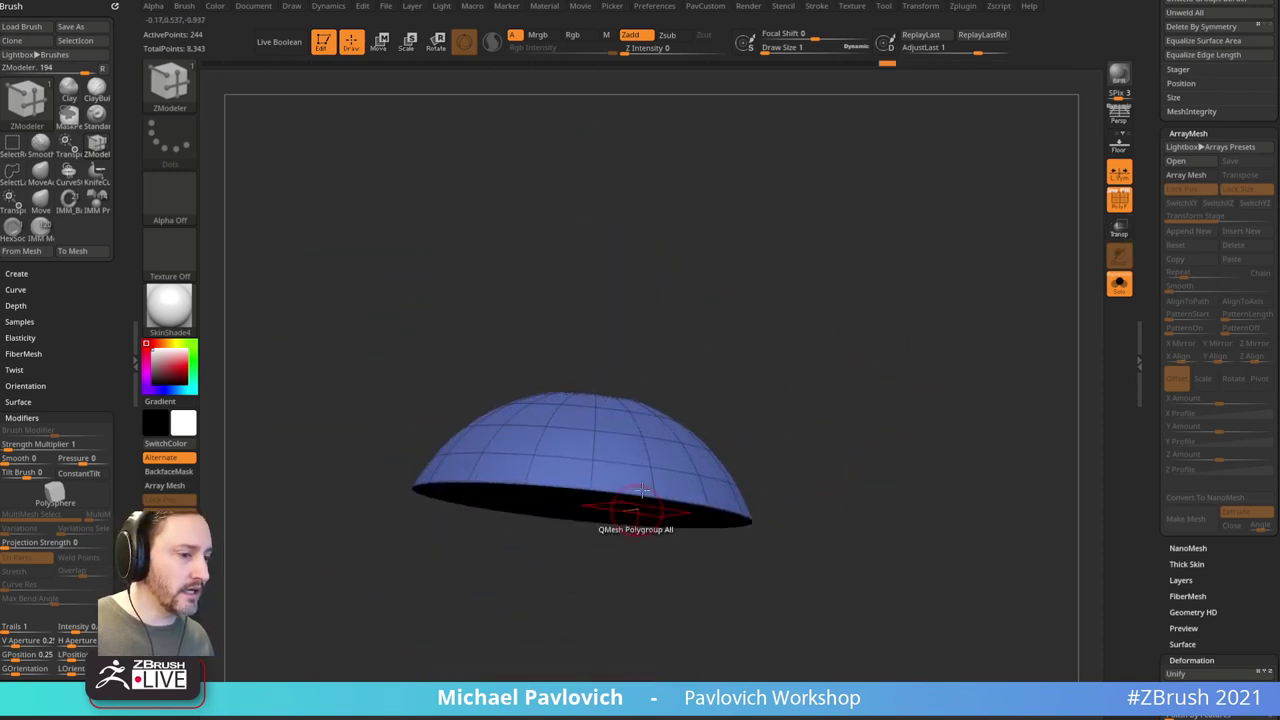
drag(851, 374, 886, 303)
key(space)
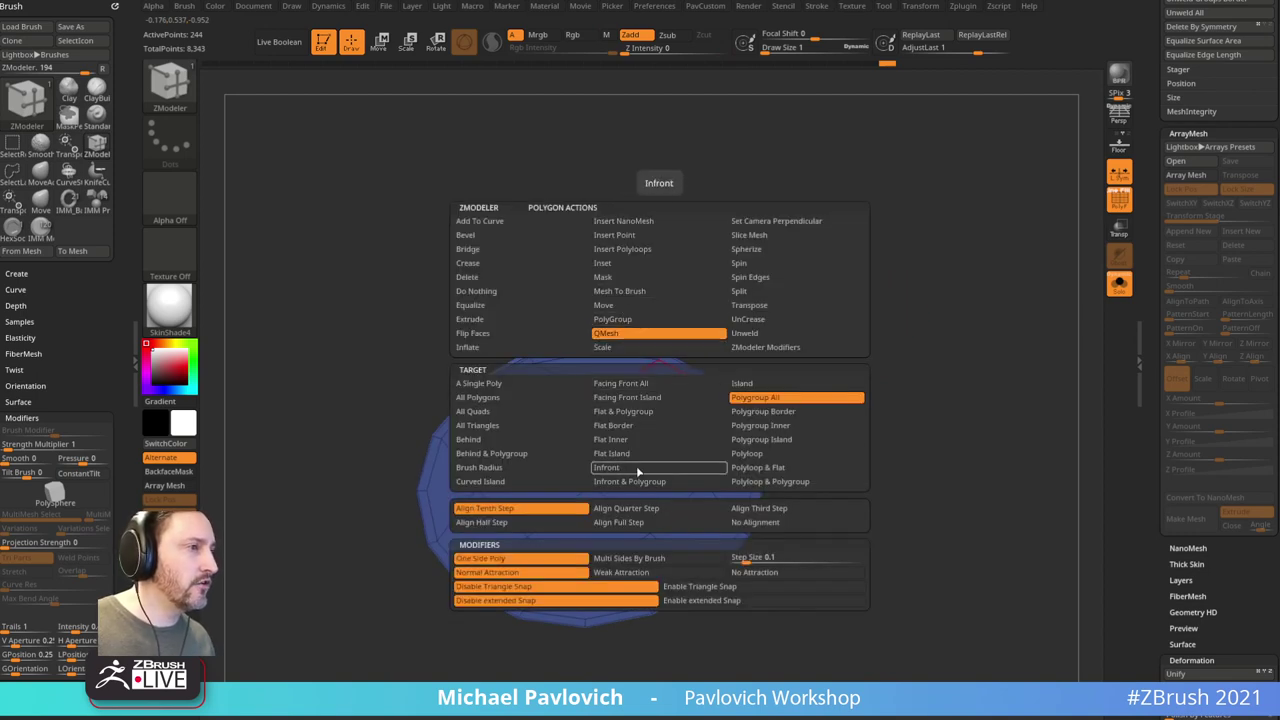
click(632, 452)
drag(660, 404, 660, 402)
click(659, 401)
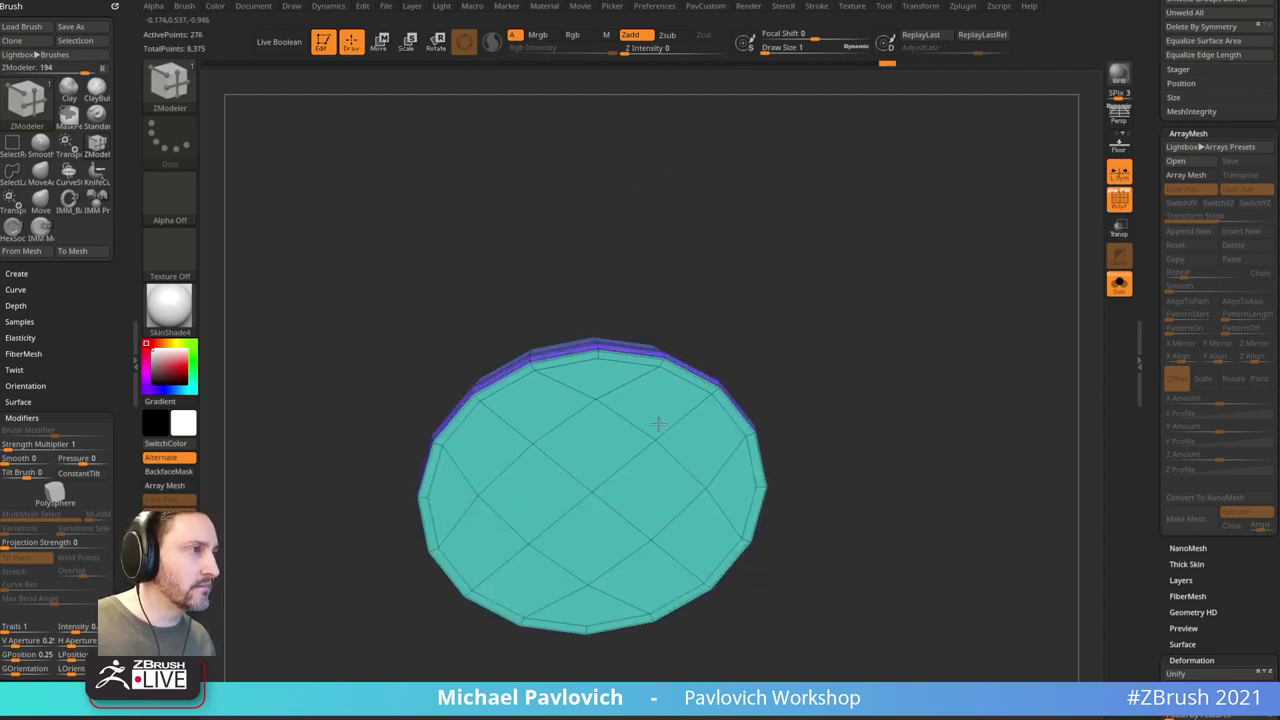
Step: Hide the polyframe on the bolt head and change the material to StartupMaterial
drag(874, 320, 960, 312)
click(1118, 206)
alt+drag(955, 375, 871, 293)
drag(871, 293, 856, 380)
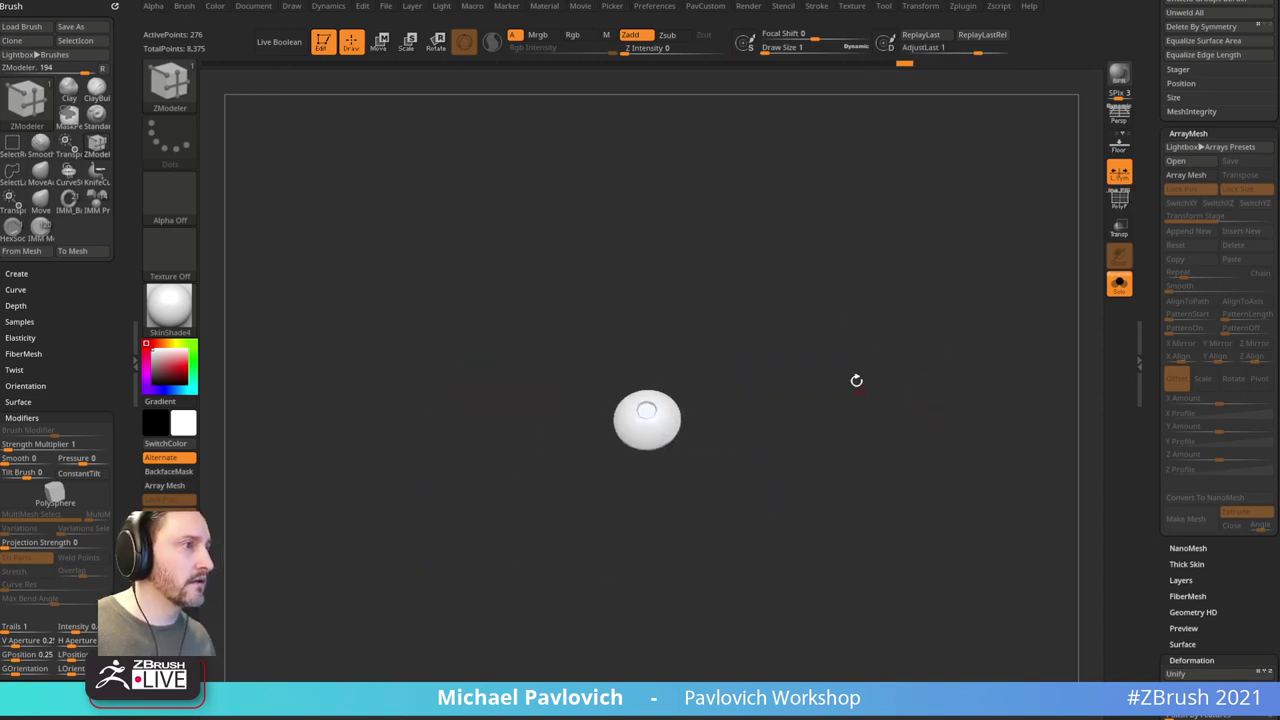
click(169, 305)
click(322, 322)
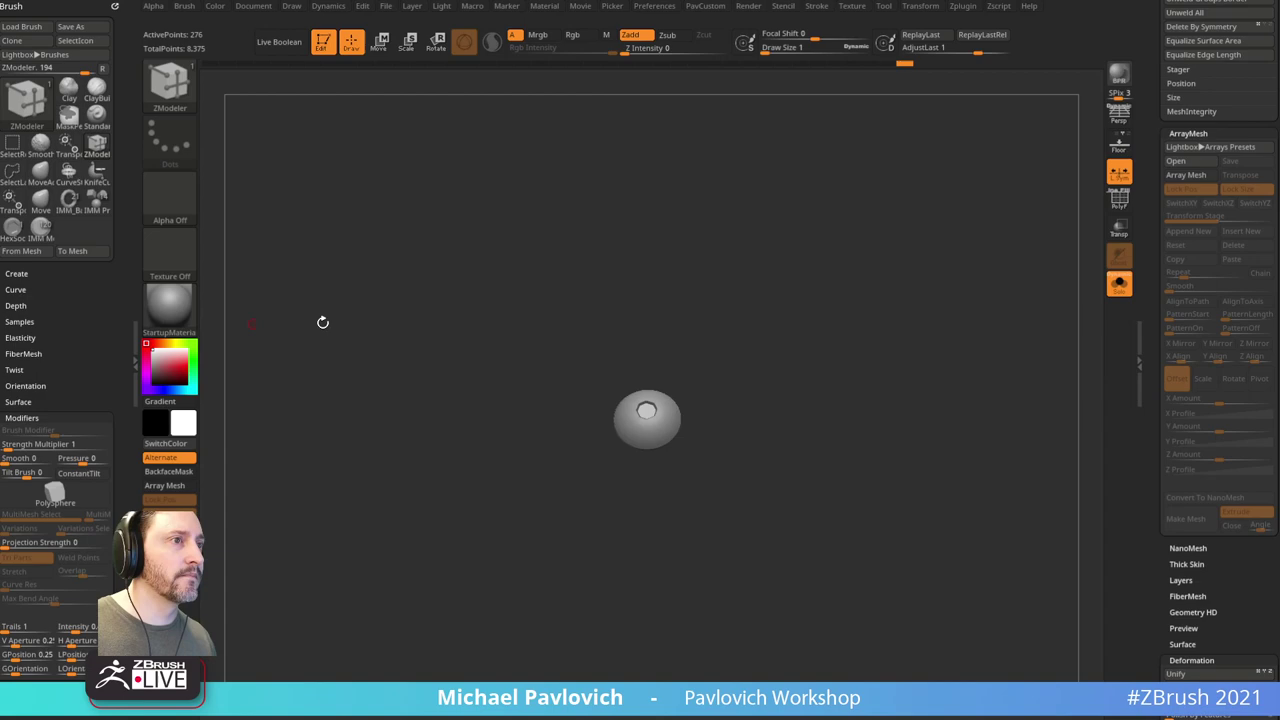
Step: Show all subtools again and turn Array Mesh back on for the bolts
click(1121, 287)
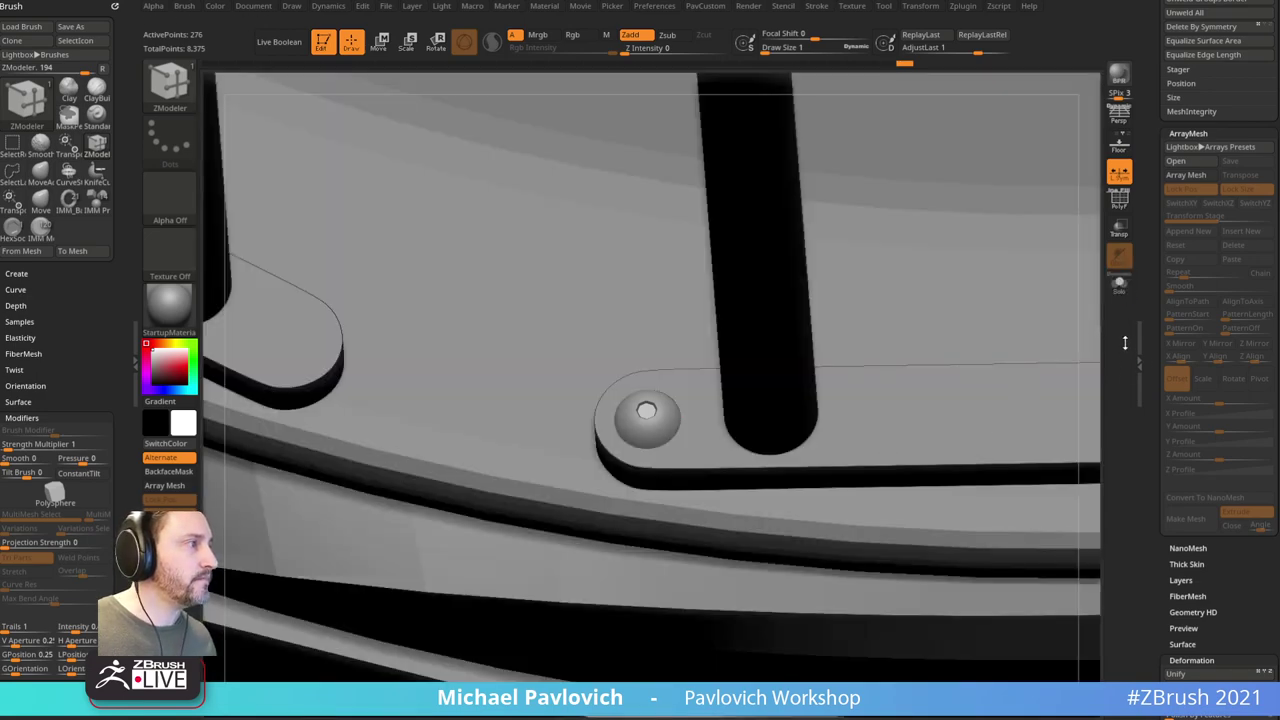
click(1186, 175)
ctrl+right_drag(1094, 358, 955, 130)
right_drag(951, 560, 1091, 364)
drag(1048, 515, 1034, 554)
key(w)
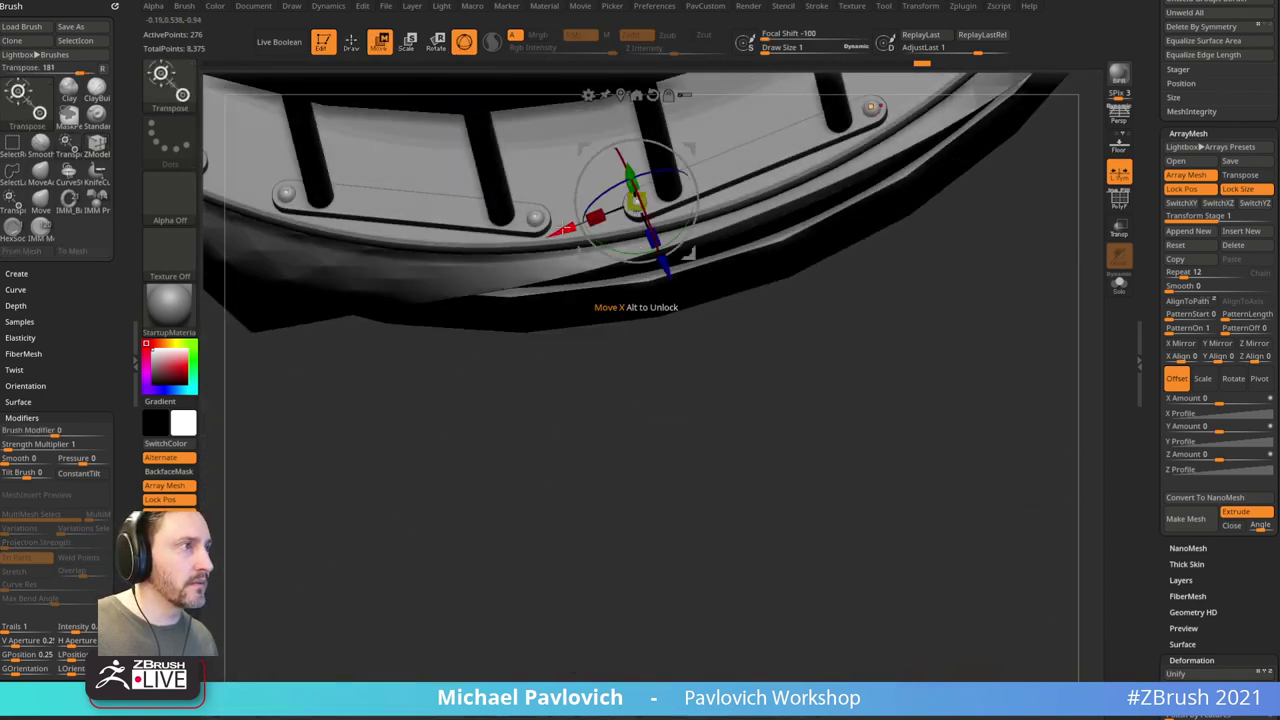
key(q)
Step: Select the cylindrical band beneath the dome with the Standard brush, and compare the model with the reference photo overlay
mouse_move(886, 423)
mouse_down()
mouse_move(923, 489)
mouse_move(1018, 237)
mouse_move(942, 427)
mouse_up()
key(s)
key(b)
key(s)
key(t)
alt+click(790, 270)
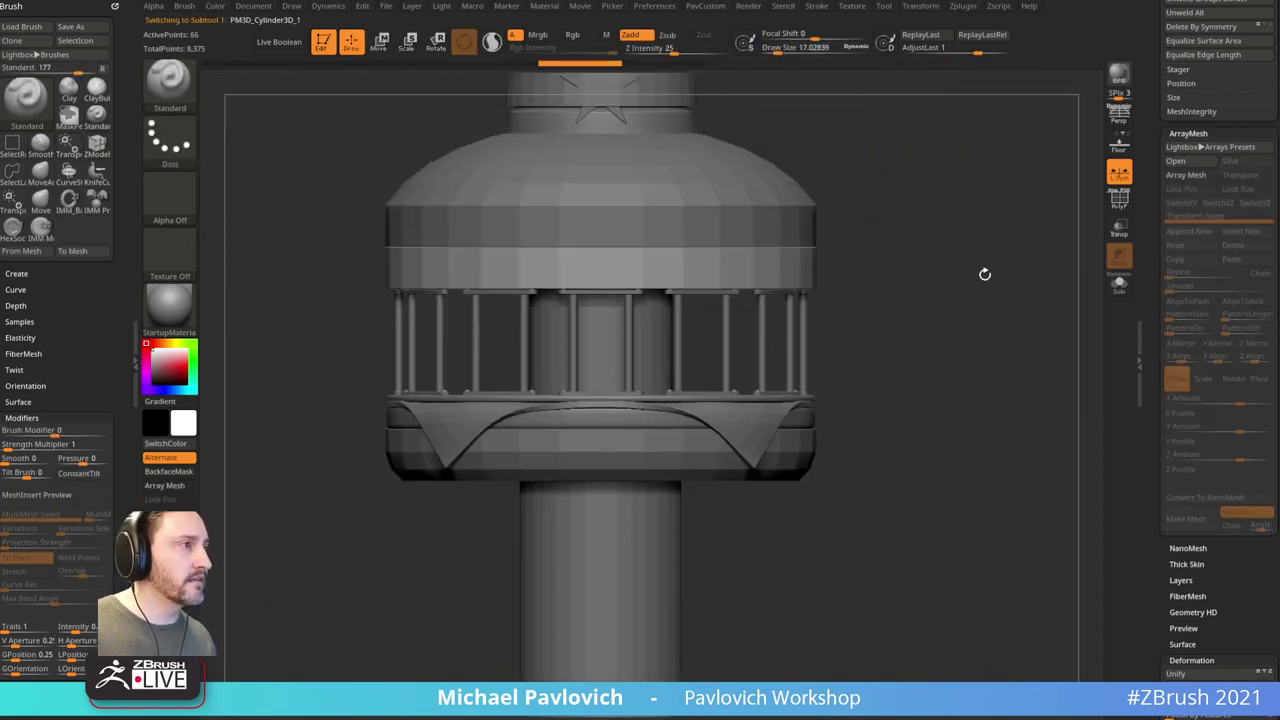
alt+drag(985, 274, 1012, 313)
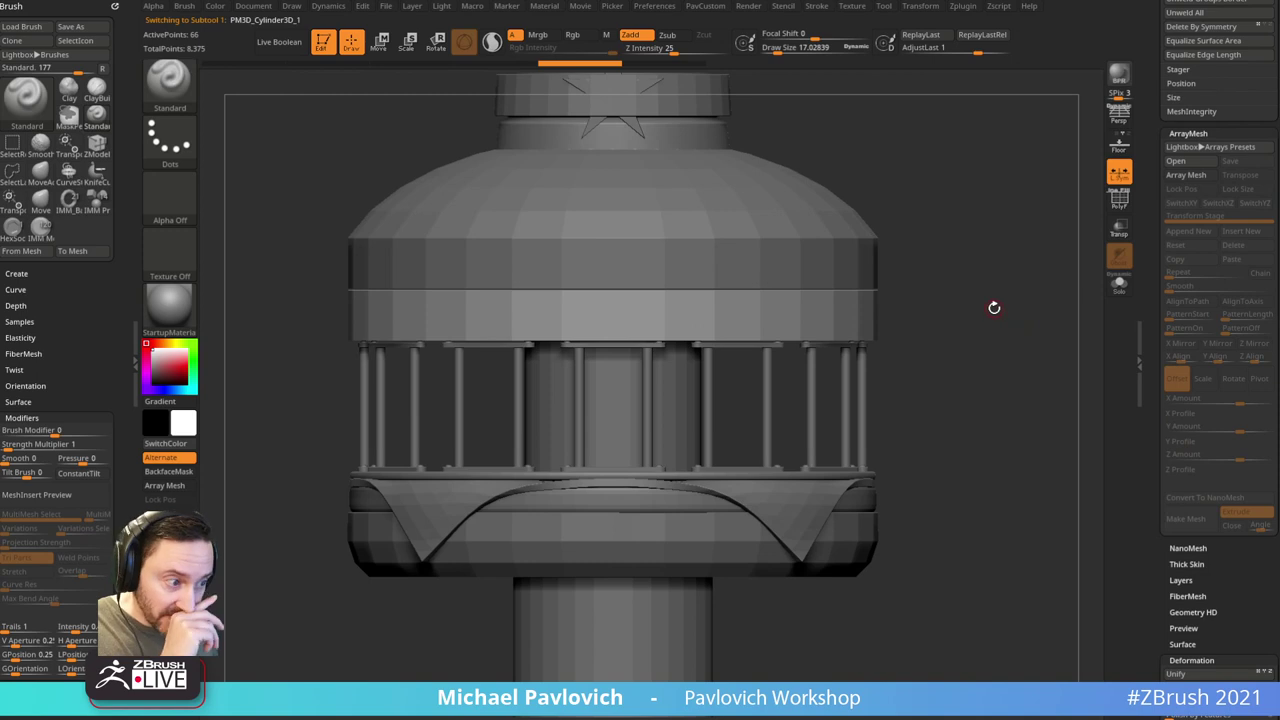
key(shift+z)
key(1)
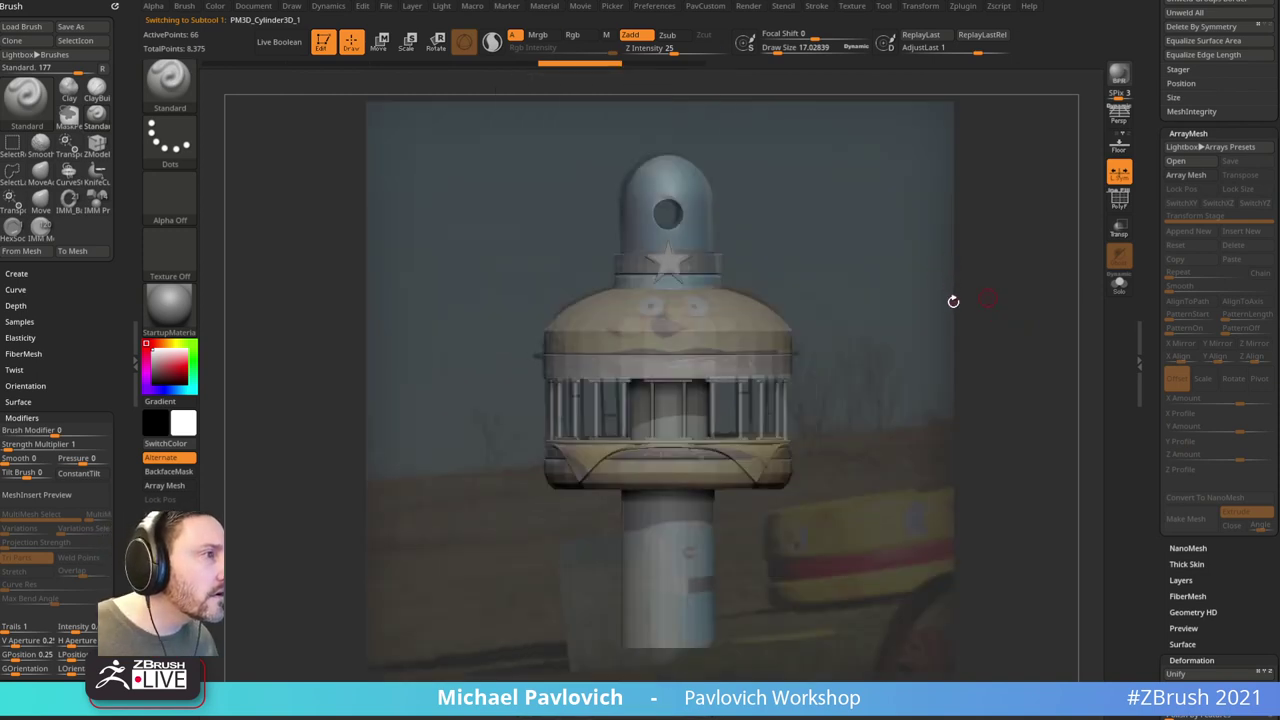
key(shift+z)
mouse_move(923, 311)
alt+mouse_down()
mouse_move(928, 351)
mouse_move(922, 326)
alt+mouse_up()
Step: Isolate the cylindrical band in a straight front view and reset the gizmo to the centre of its top edge
key(w)
click(1119, 285)
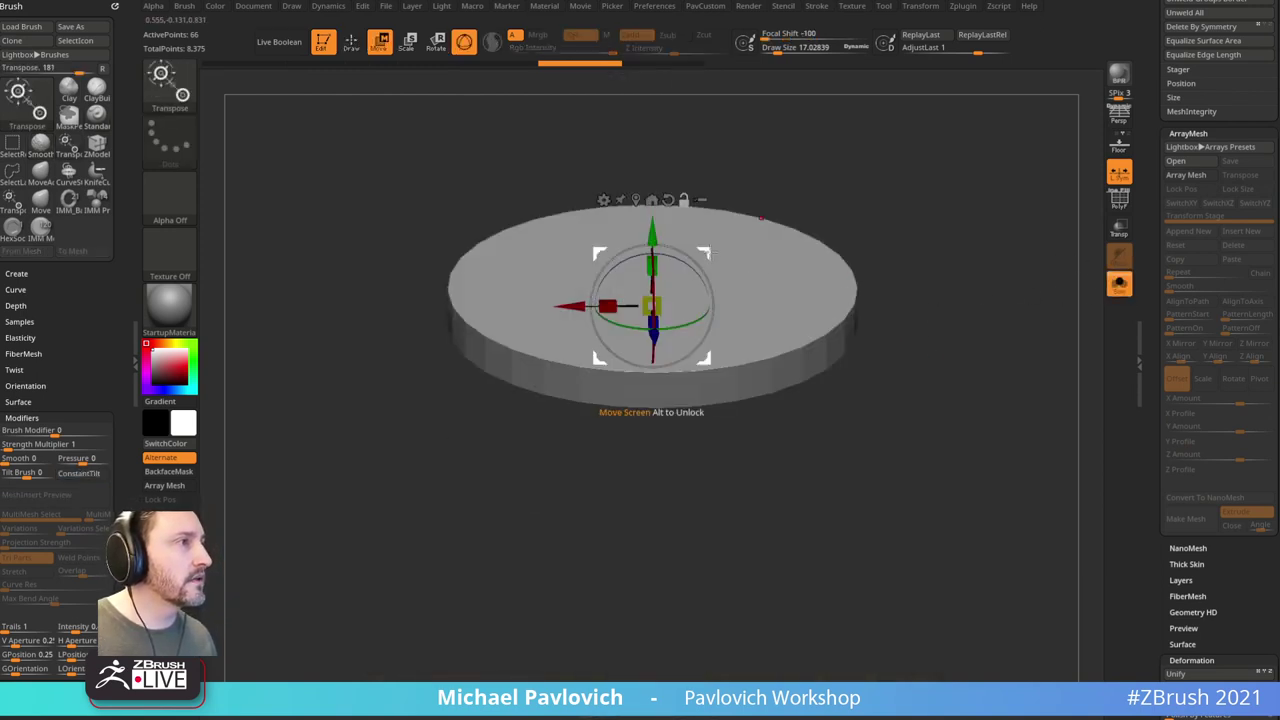
mouse_move(933, 242)
shift+mouse_down()
mouse_move(928, 222)
mouse_move(823, 229)
mouse_move(330, 294)
shift+mouse_up()
click(668, 182)
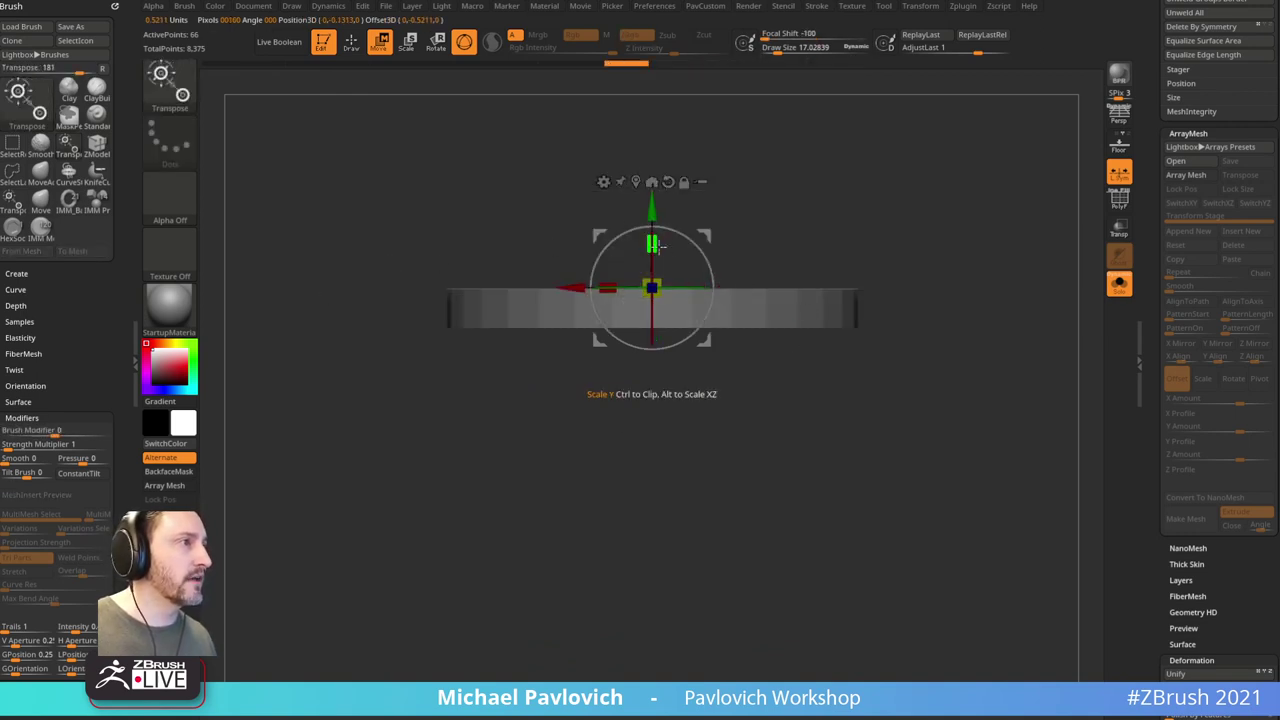
Step: Try to scale the cylindrical band along Y with the other subtools visible
click(1120, 290)
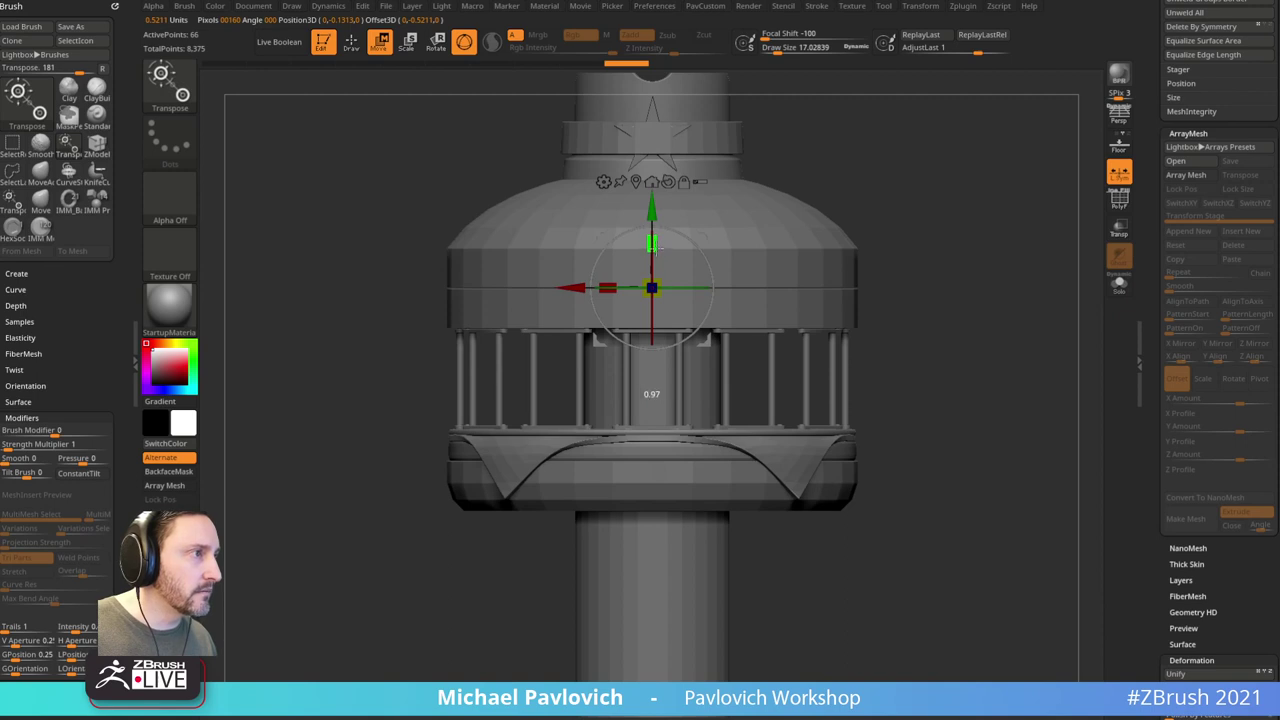
drag(653, 256, 653, 251)
click(752, 300)
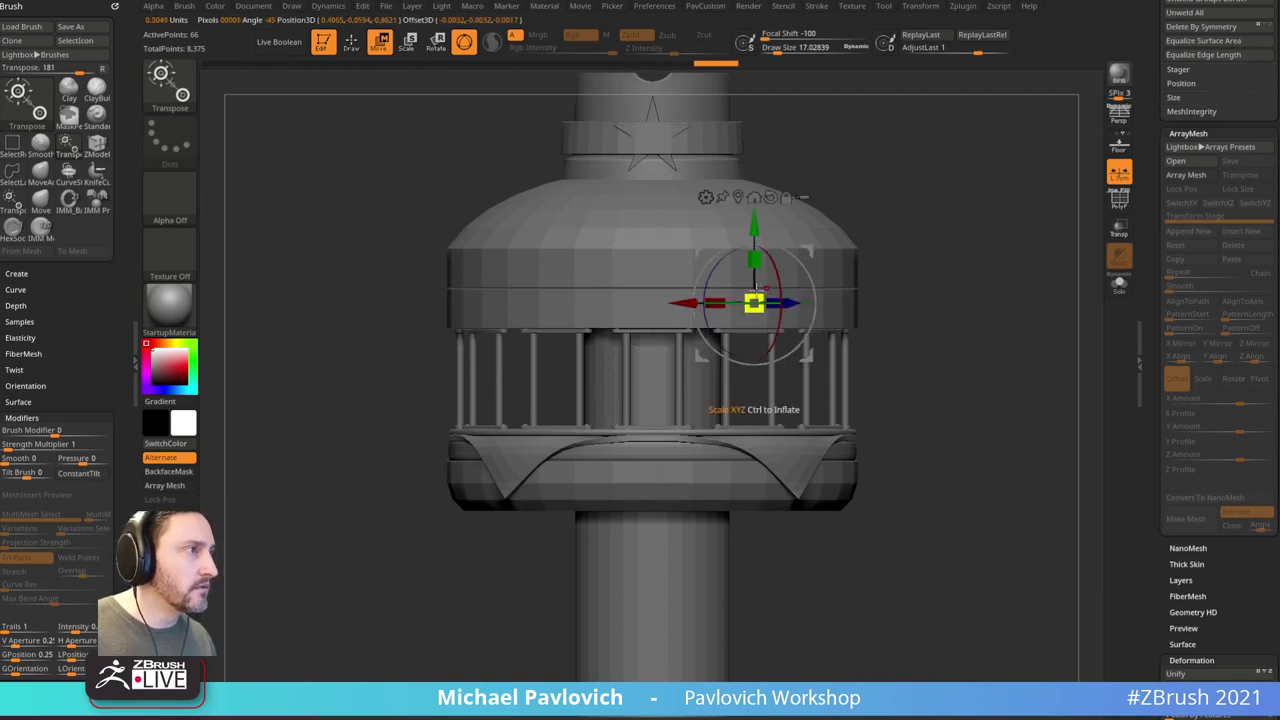
key(q)
mouse_move(1023, 280)
mouse_down()
mouse_move(957, 271)
mouse_move(946, 223)
mouse_up()
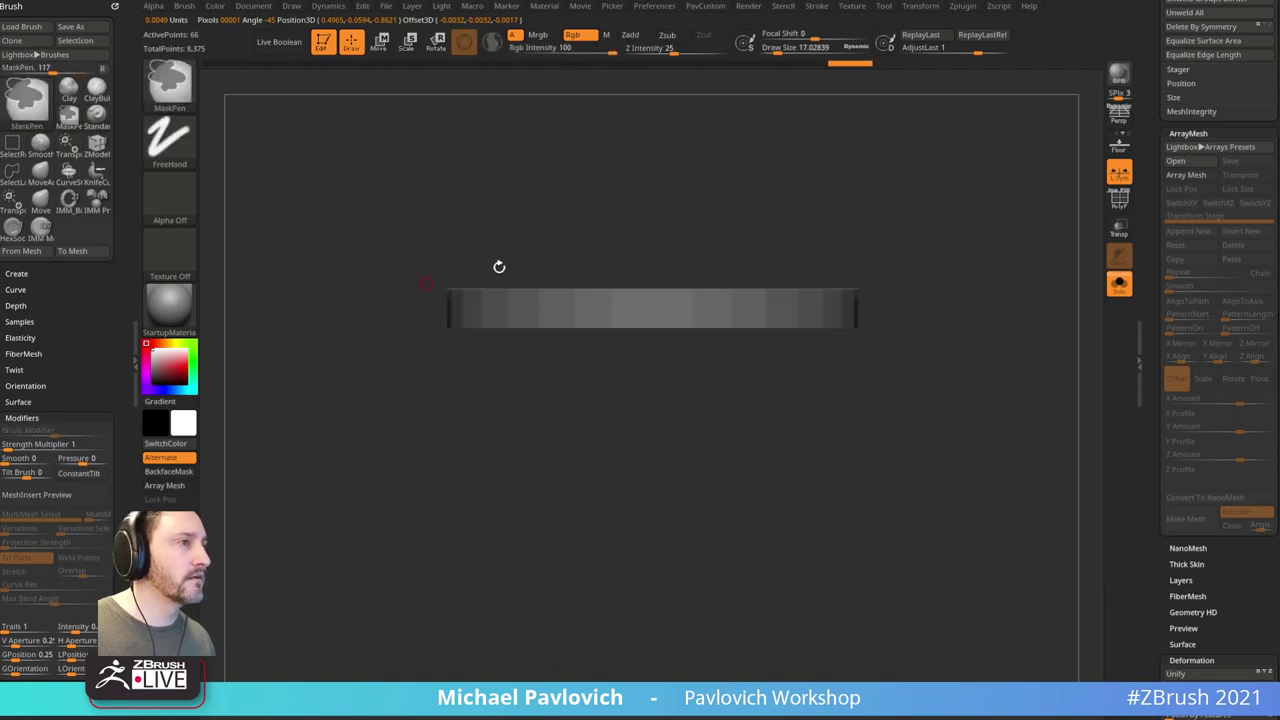
Step: Put the gizmo back at the band's top centre and scale the band slightly shorter along Y
key(w)
alt+click(770, 197)
alt+click(738, 197)
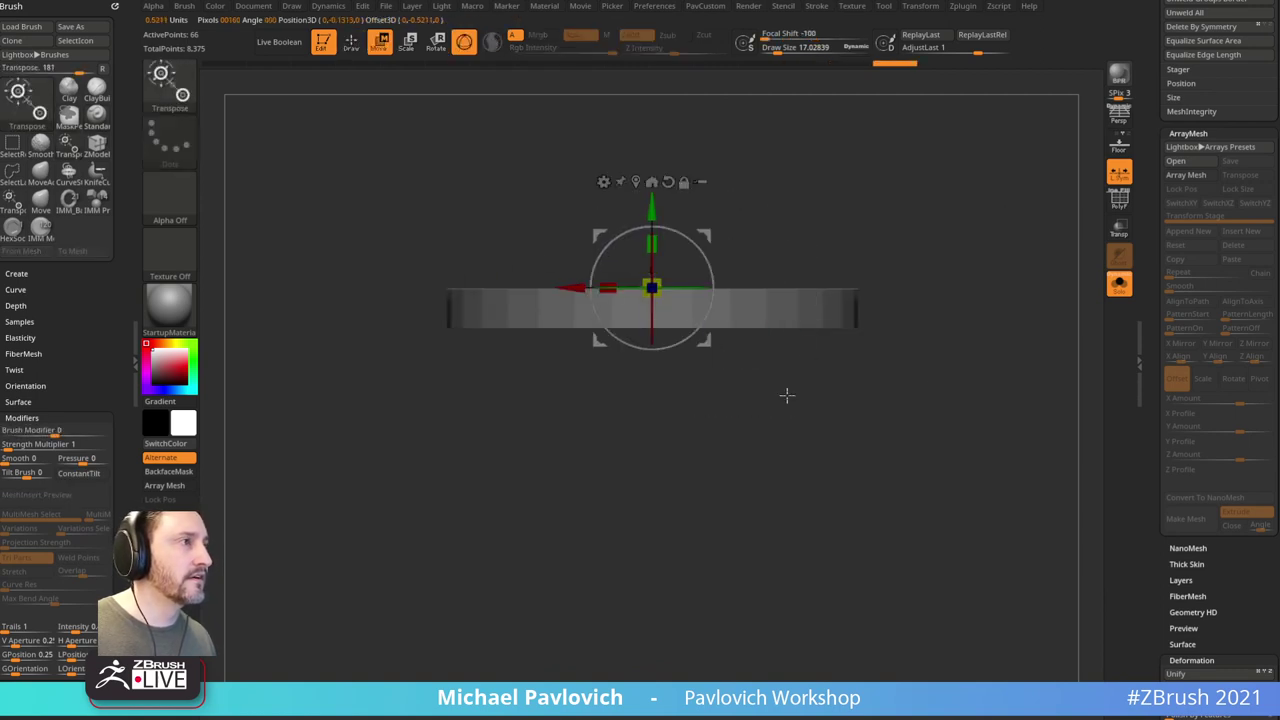
click(1119, 290)
drag(654, 243, 655, 255)
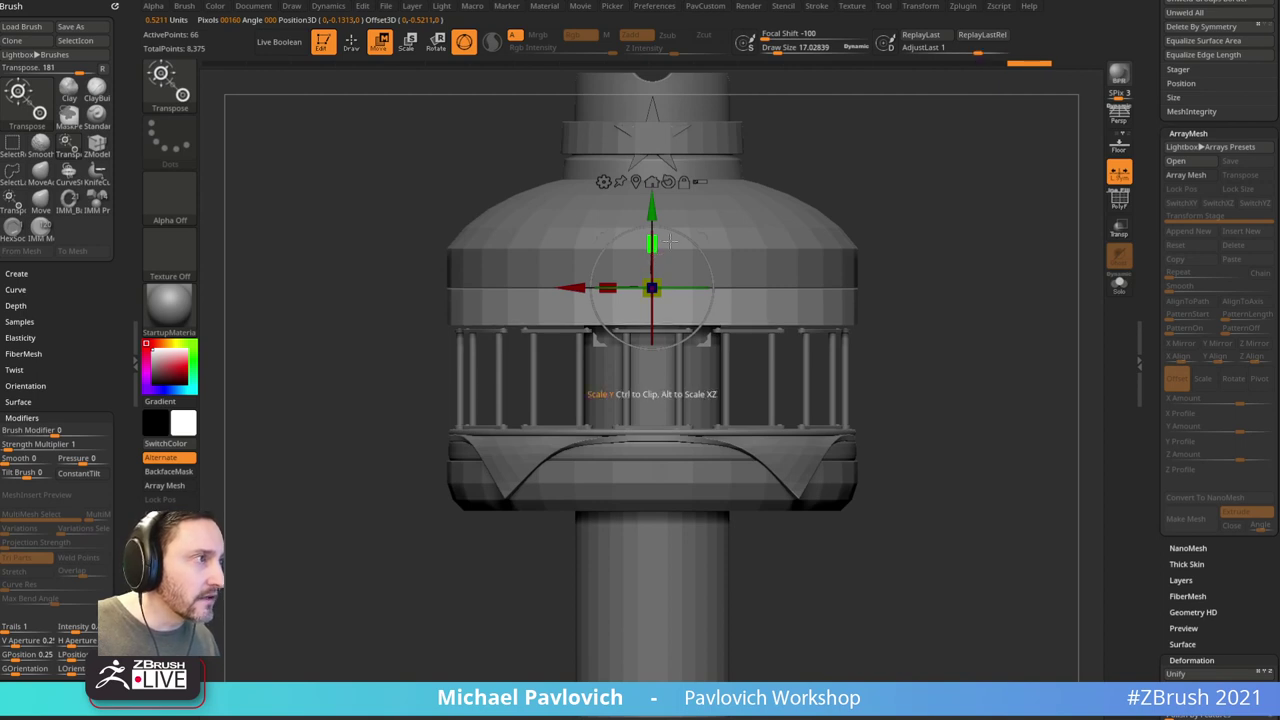
Step: Set the draw size to about 9.7 and select the lower mounting plate at the base of the cage bars
key(q)
mouse_move(1014, 289)
mouse_down()
mouse_move(990, 297)
mouse_move(986, 390)
mouse_up()
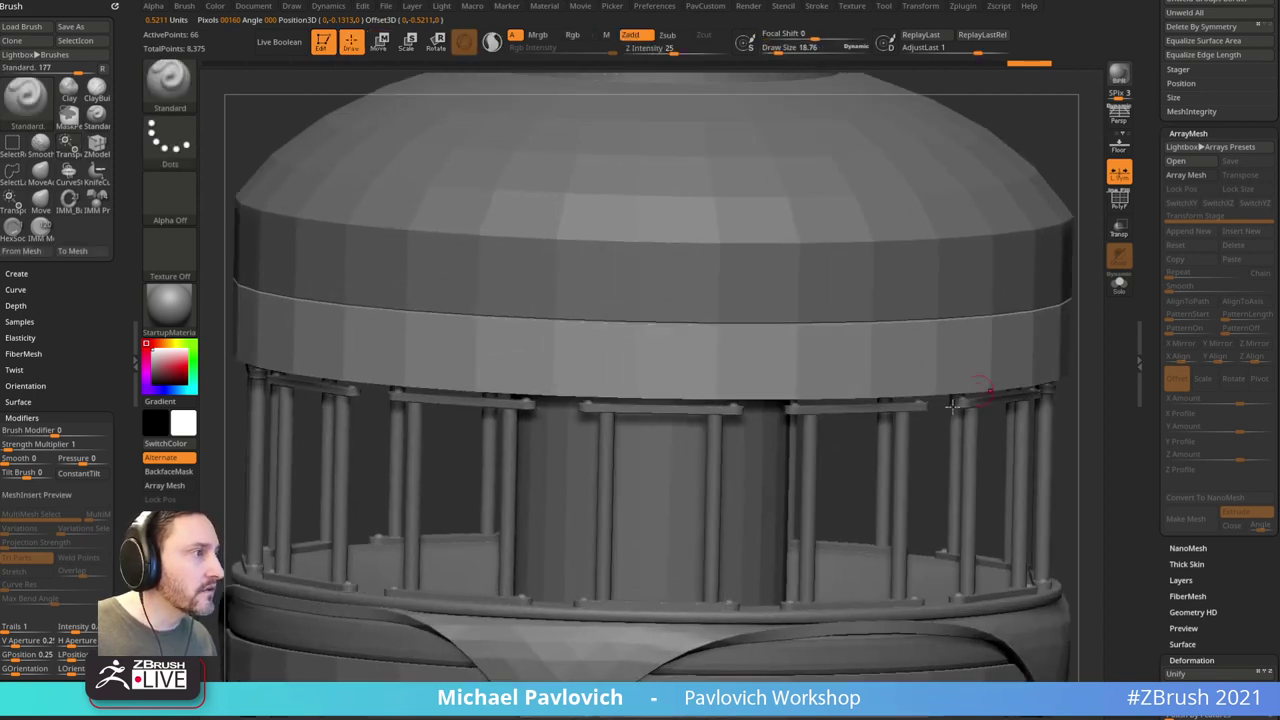
key(s)
click(850, 475)
drag(1089, 416, 998, 366)
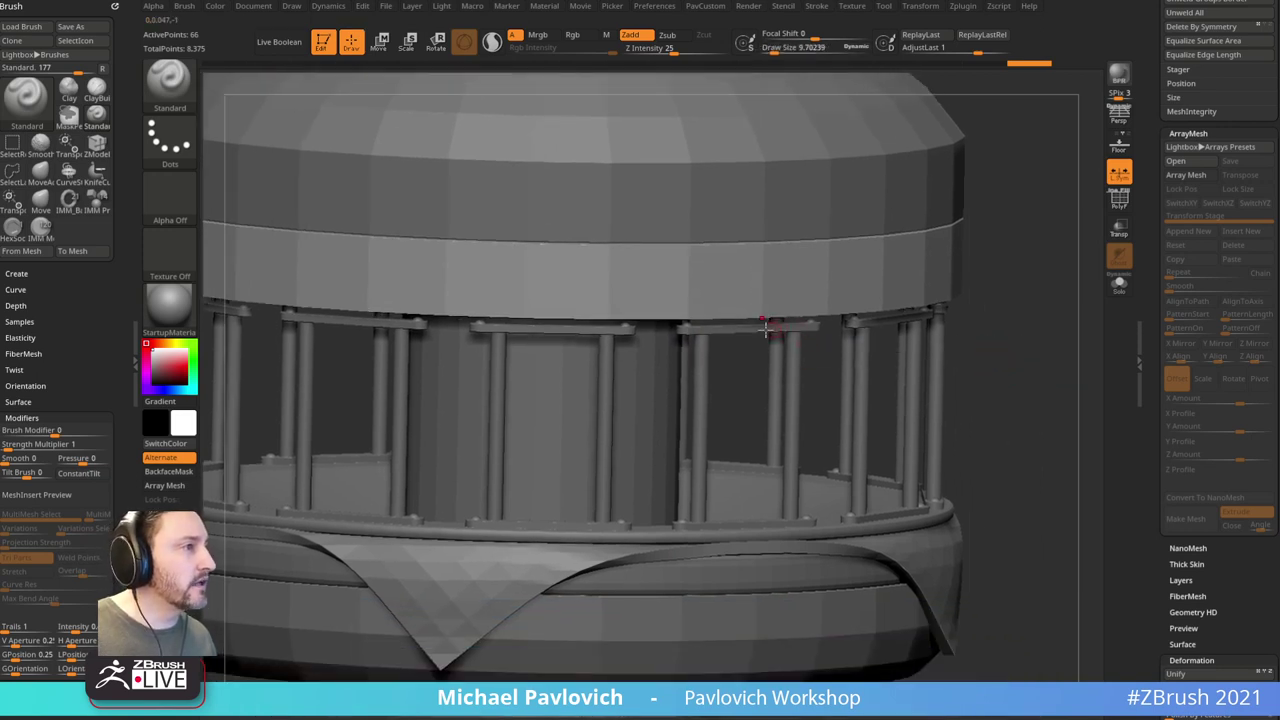
alt+click(760, 520)
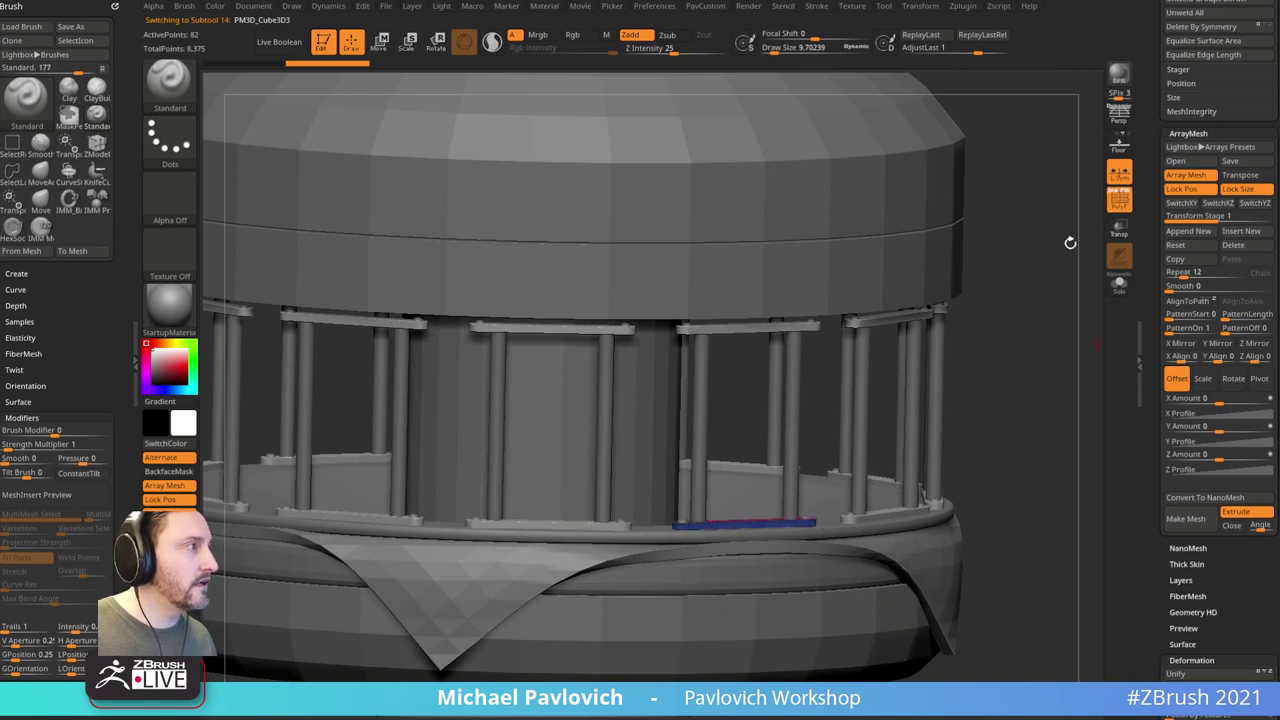
Step: Try the ArrayMesh Y Mirror option on the lower mounting plate
drag(1030, 300, 1042, 331)
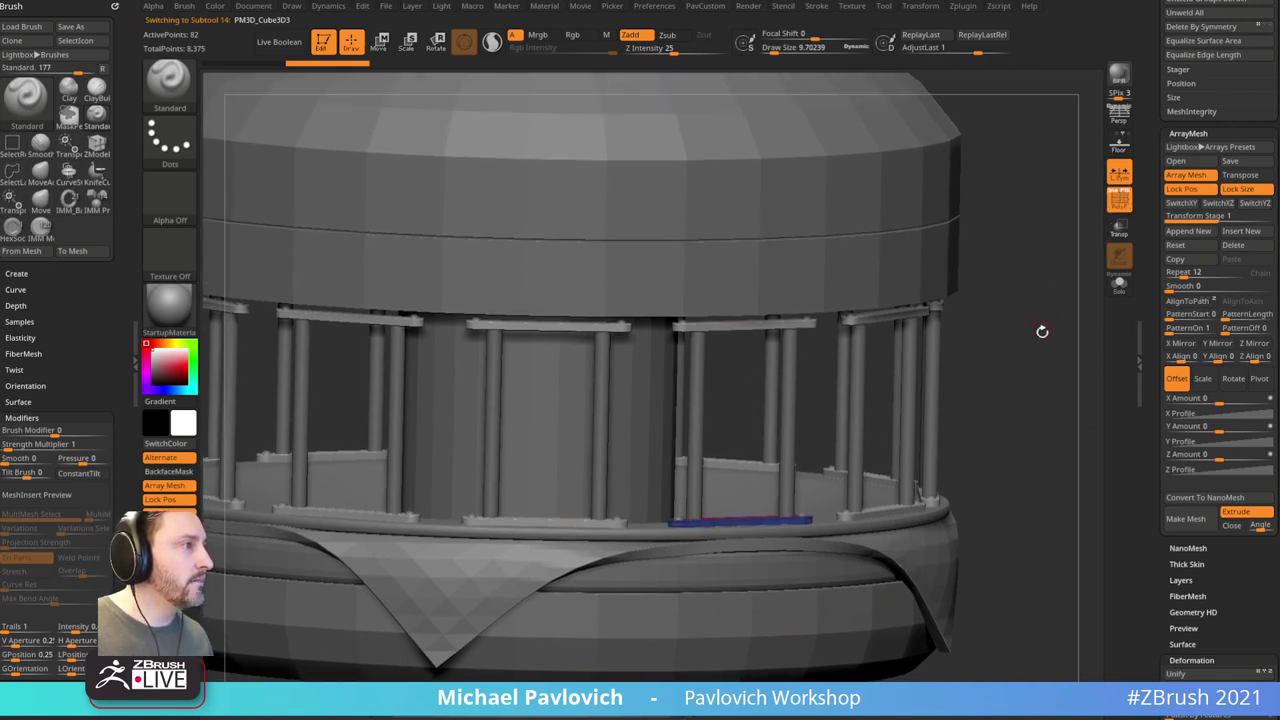
scroll(1146, 357, down, 1)
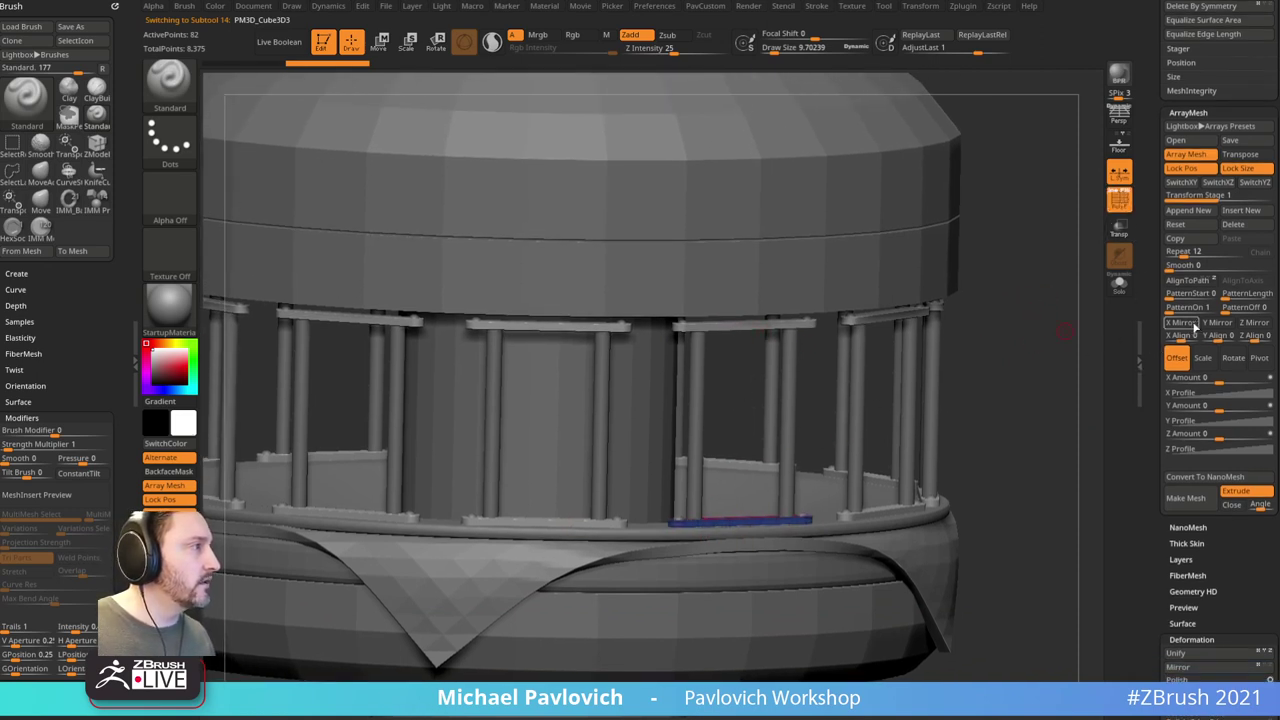
click(1218, 323)
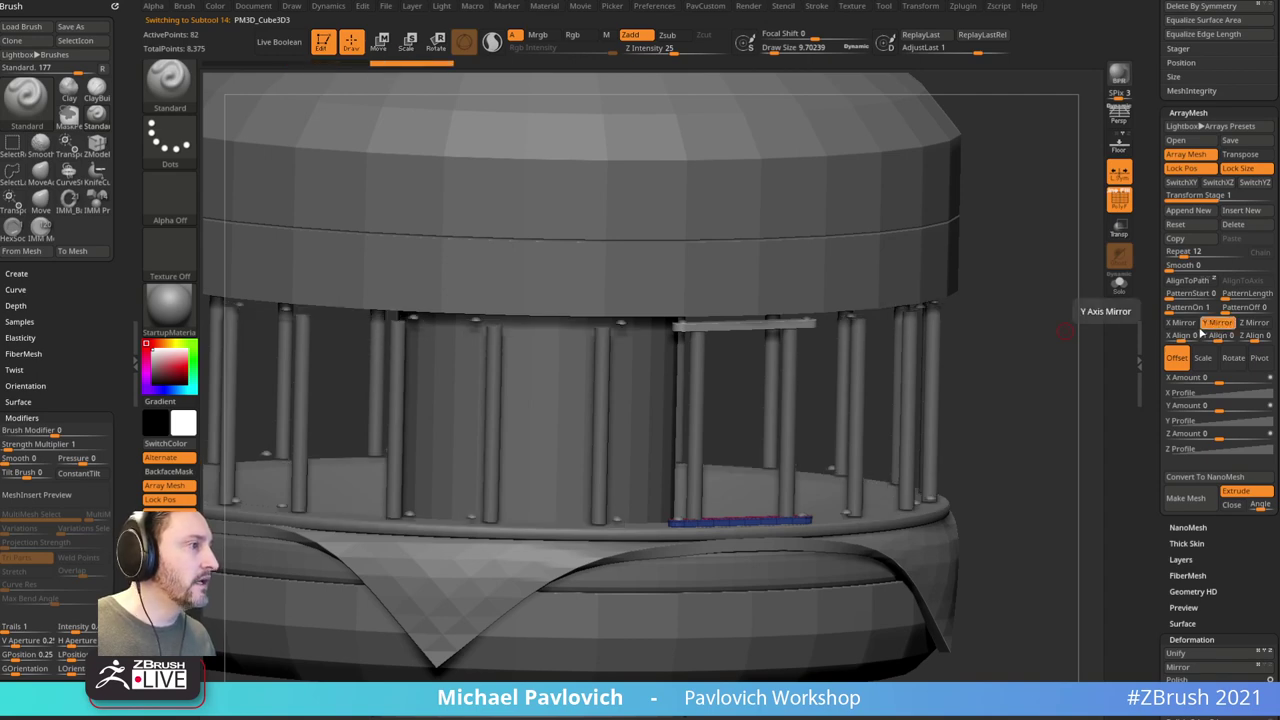
click(1218, 323)
Step: Isolate the cylindrical band below the dome with perspective off and the draw size at about 15.4
key(p)
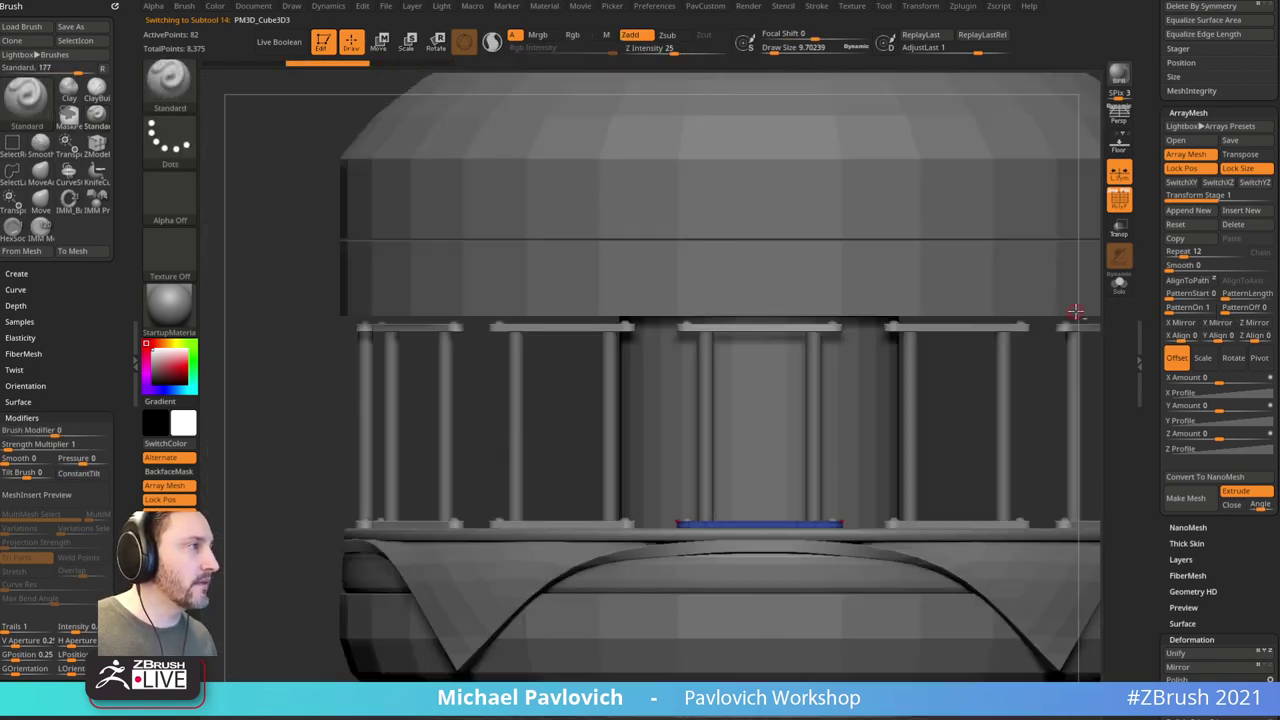
key(f)
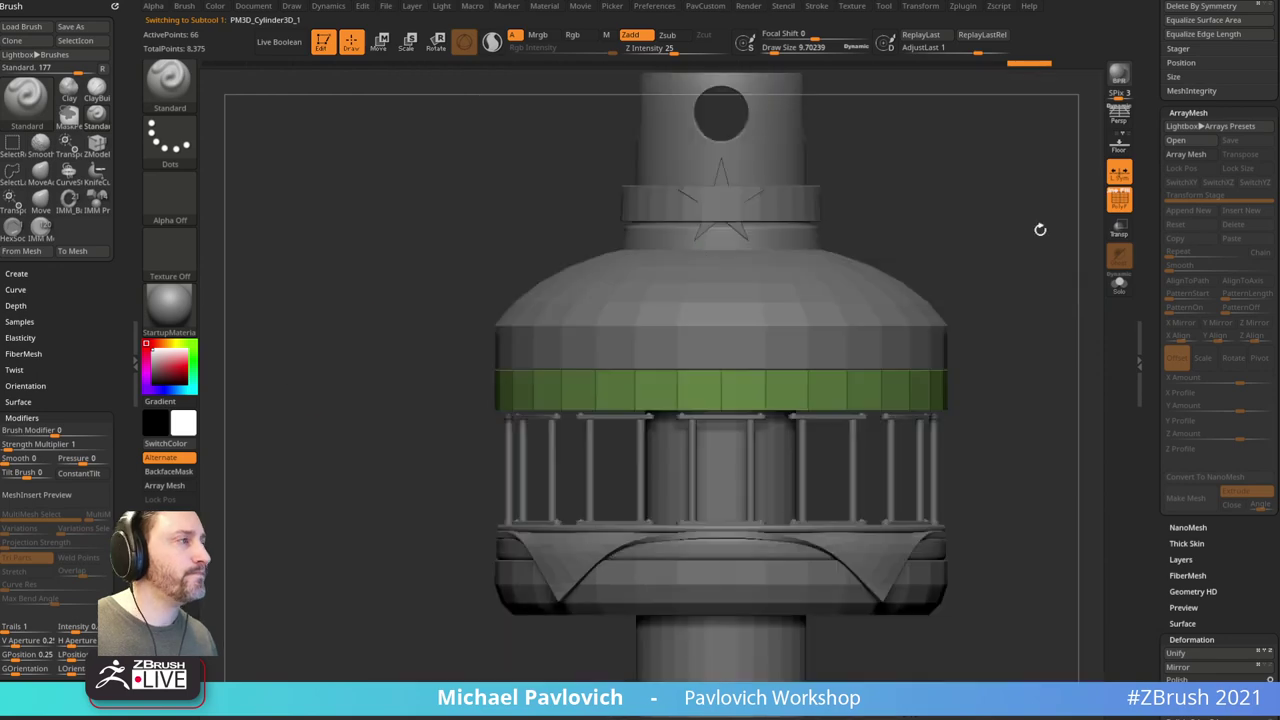
mouse_move(1040, 226)
mouse_down()
mouse_move(1011, 203)
mouse_move(1006, 251)
mouse_move(1031, 234)
mouse_move(985, 289)
mouse_up()
key(s)
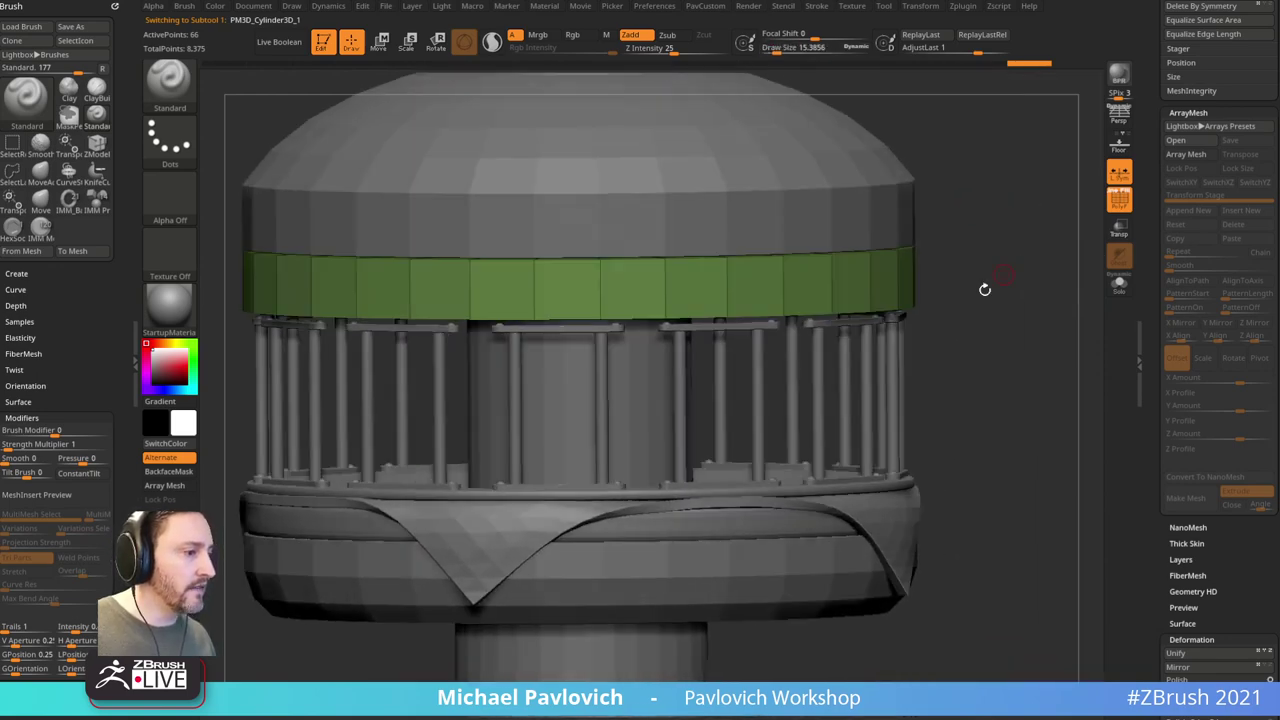
drag(957, 242, 978, 206)
drag(1147, 283, 1145, 370)
drag(1005, 345, 1040, 375)
click(1119, 284)
drag(1063, 289, 1058, 245)
Step: Use ZModeler's PolyGroup Polyloop edge action to give the band's outer side its own polygroup
key(b)
key(z)
key(m)
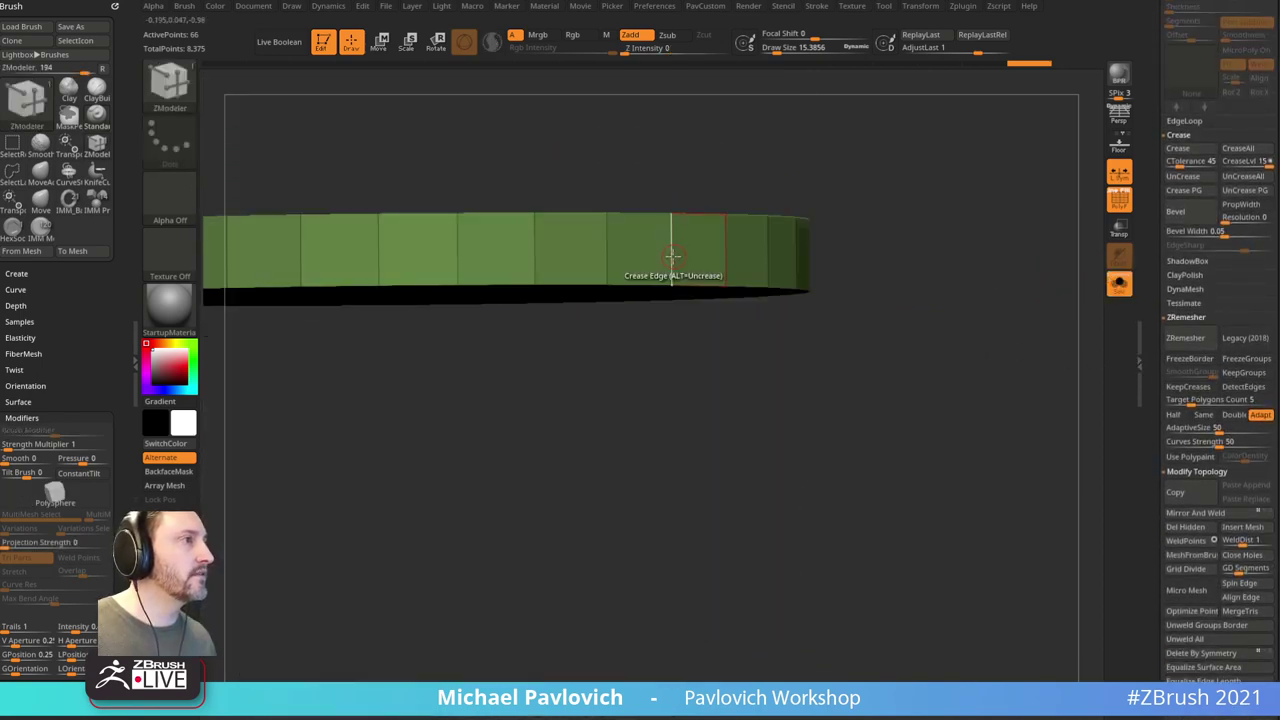
key(space)
click(632, 383)
right_drag(690, 222, 704, 248)
click(717, 243)
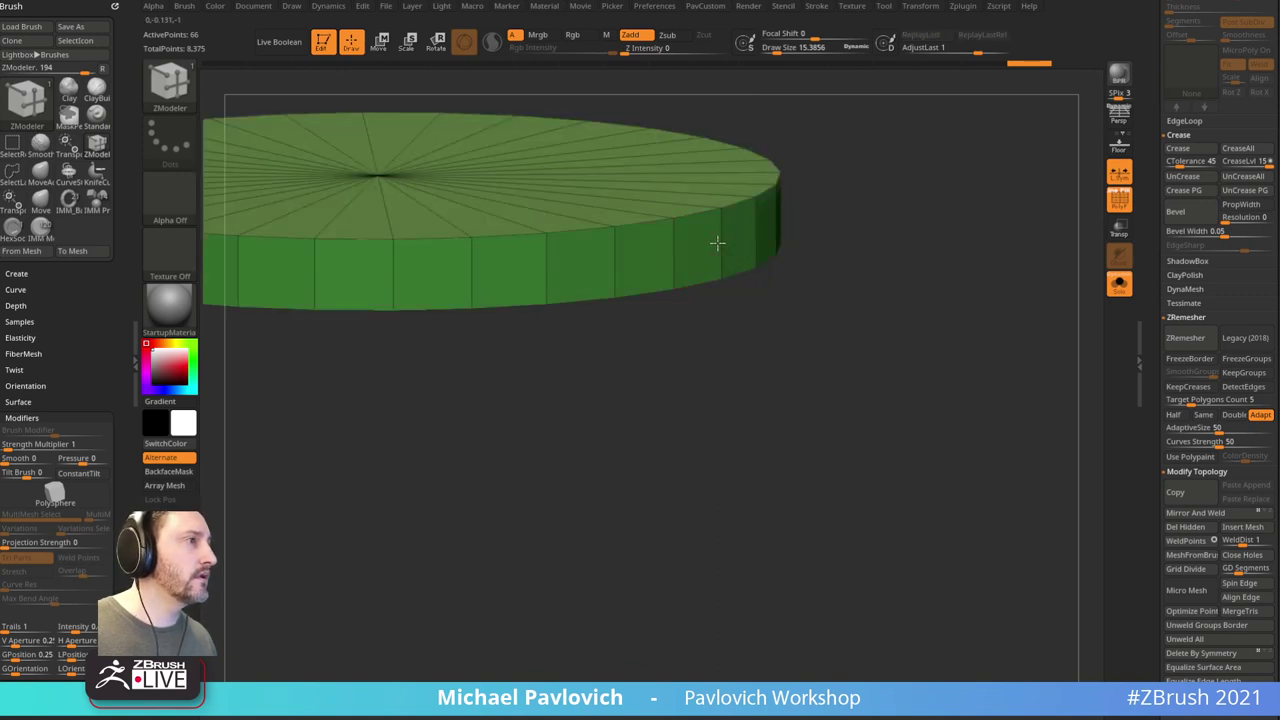
Step: Inset the band's side faces as one region using Inset with the Polygroup All target
key(space)
click(650, 249)
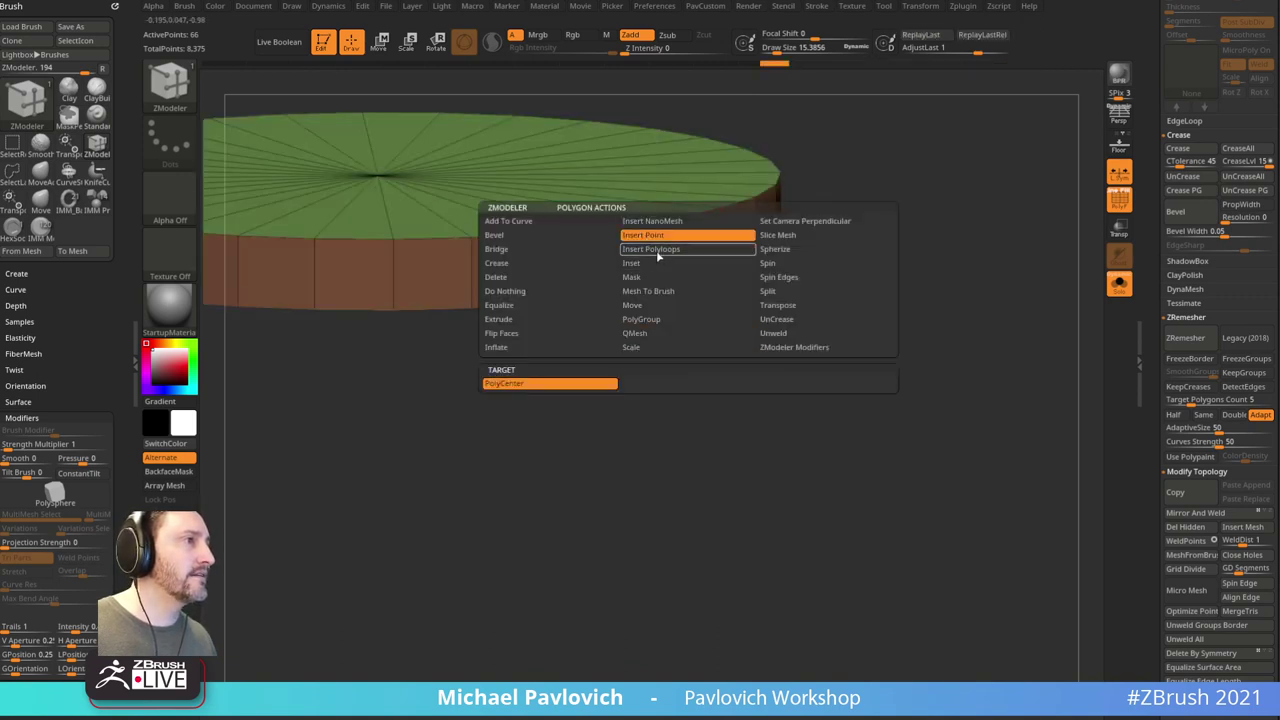
key(space)
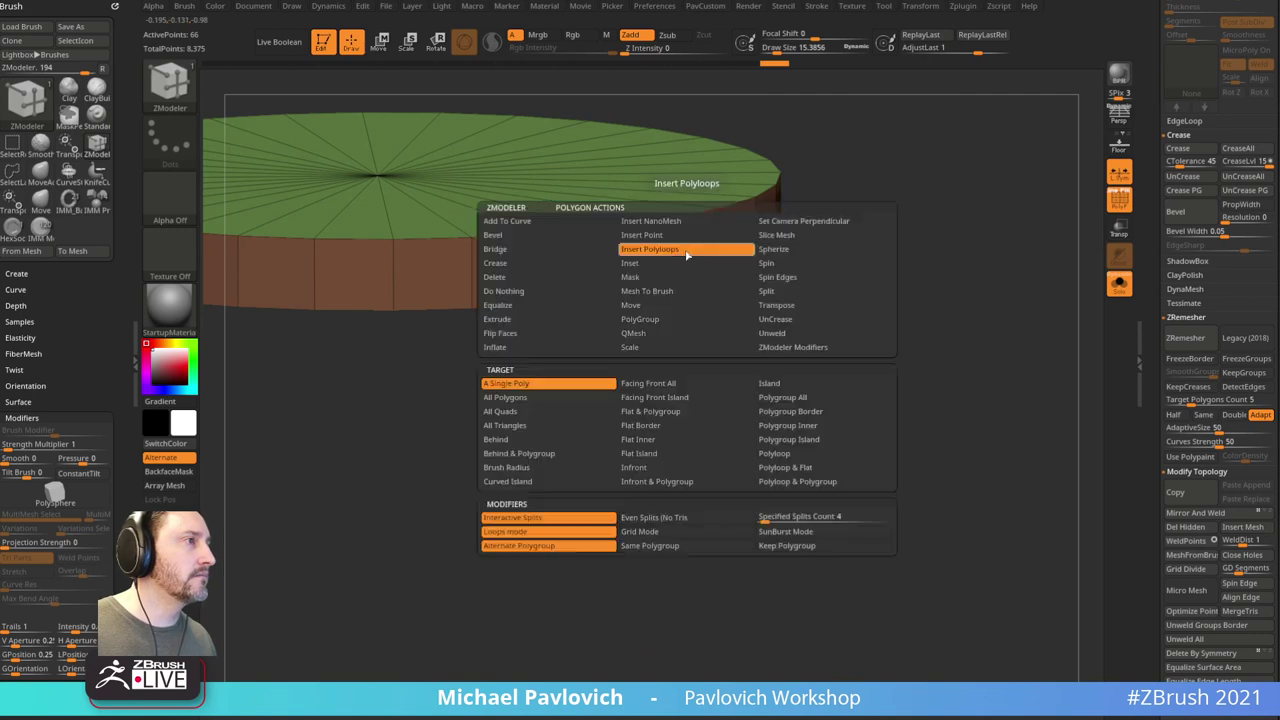
click(668, 263)
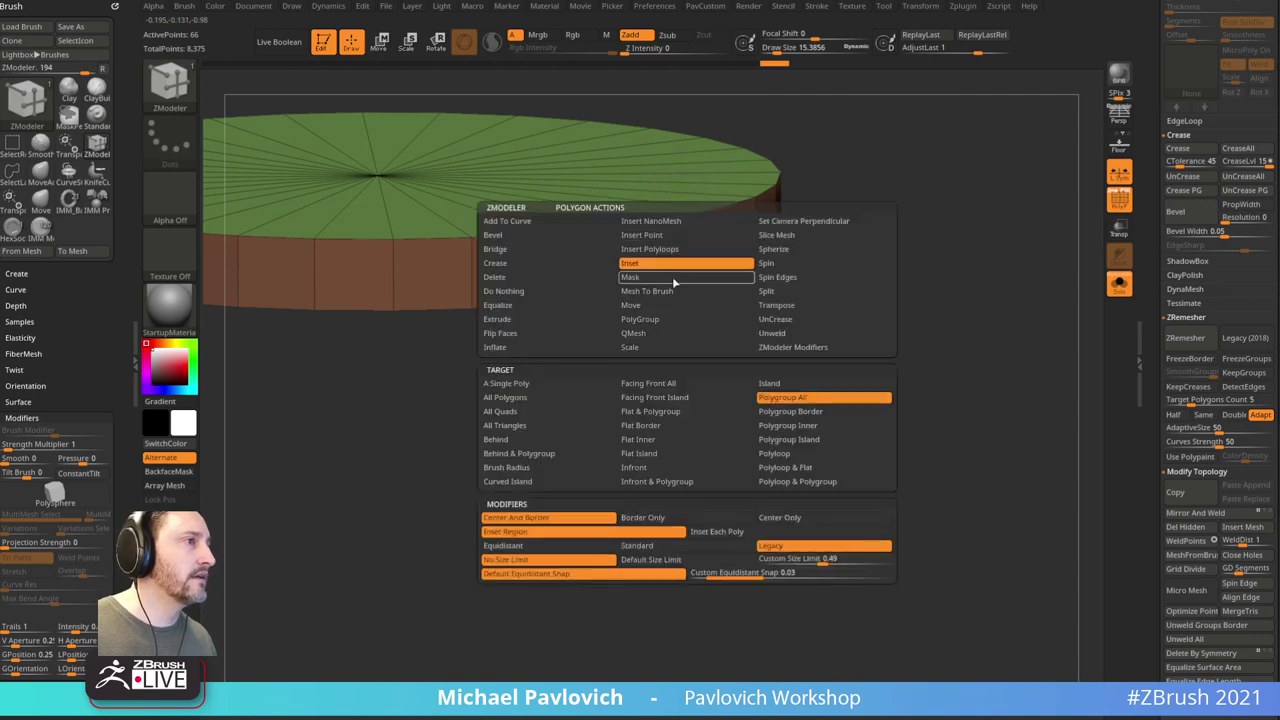
click(690, 262)
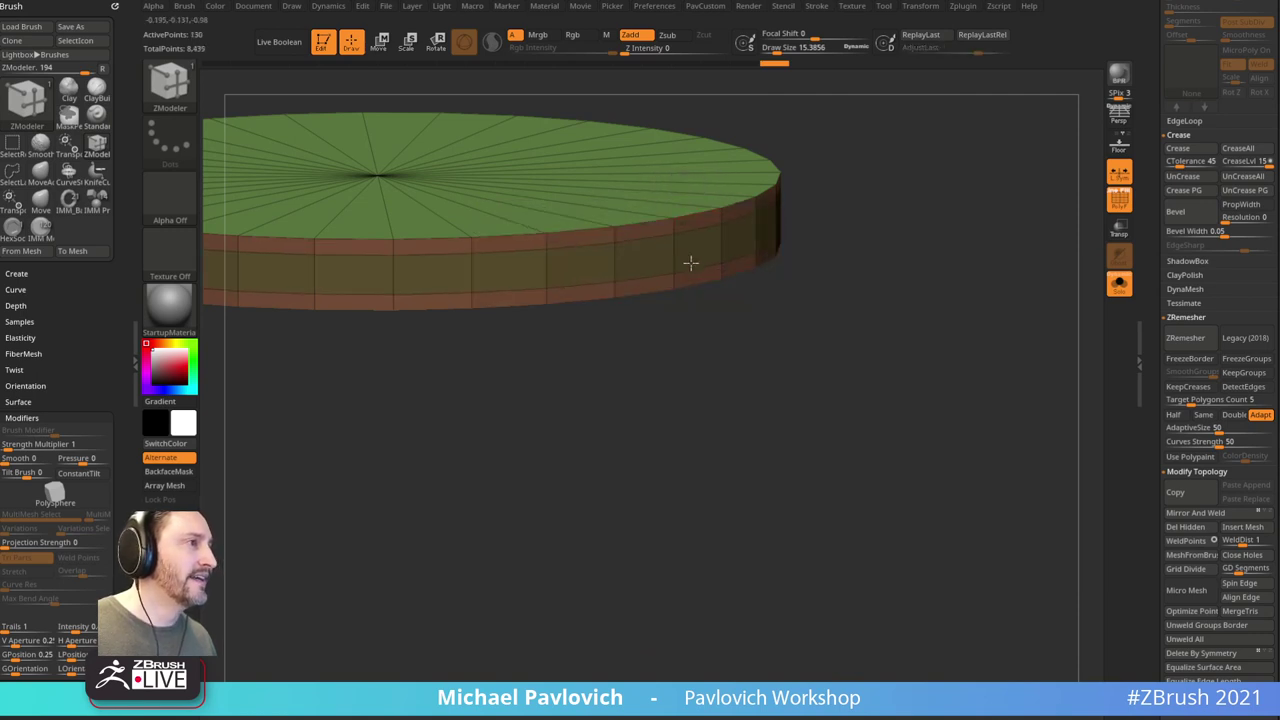
Step: Pull the inset side ring slightly outward using QMesh with the Polygroup All target to bevel the band's edges
key(space)
click(690, 333)
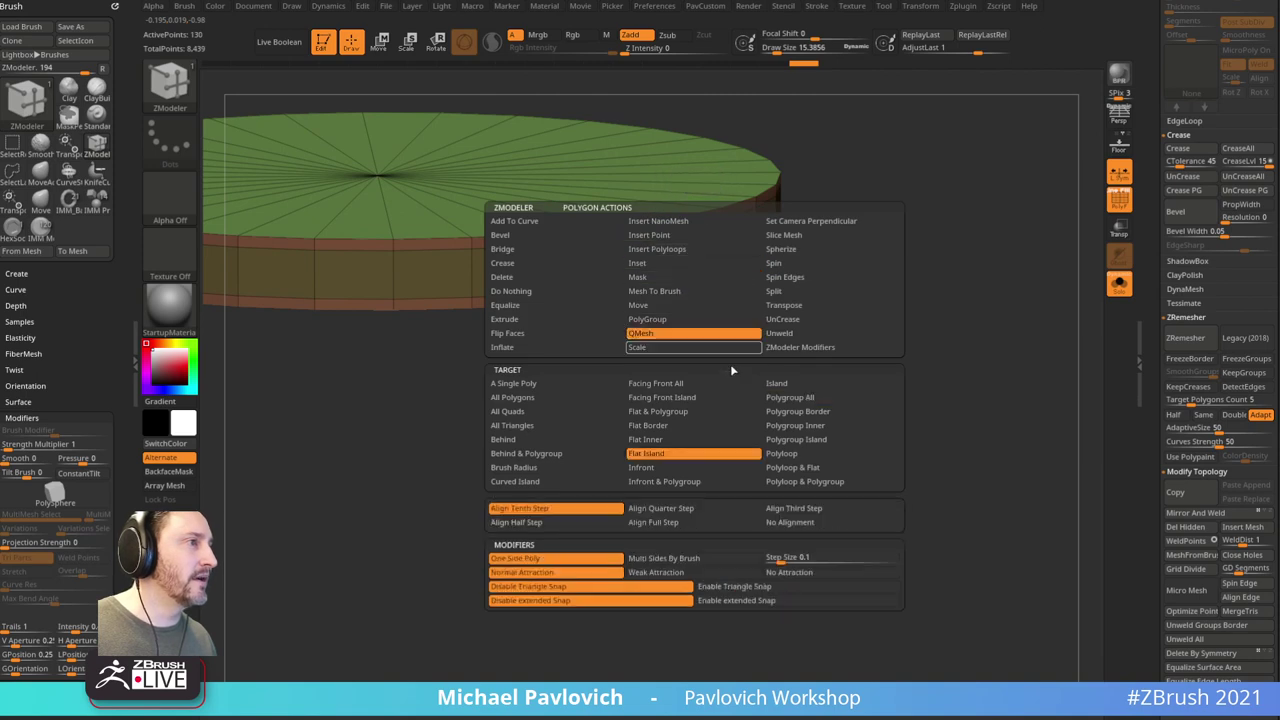
drag(824, 384, 828, 400)
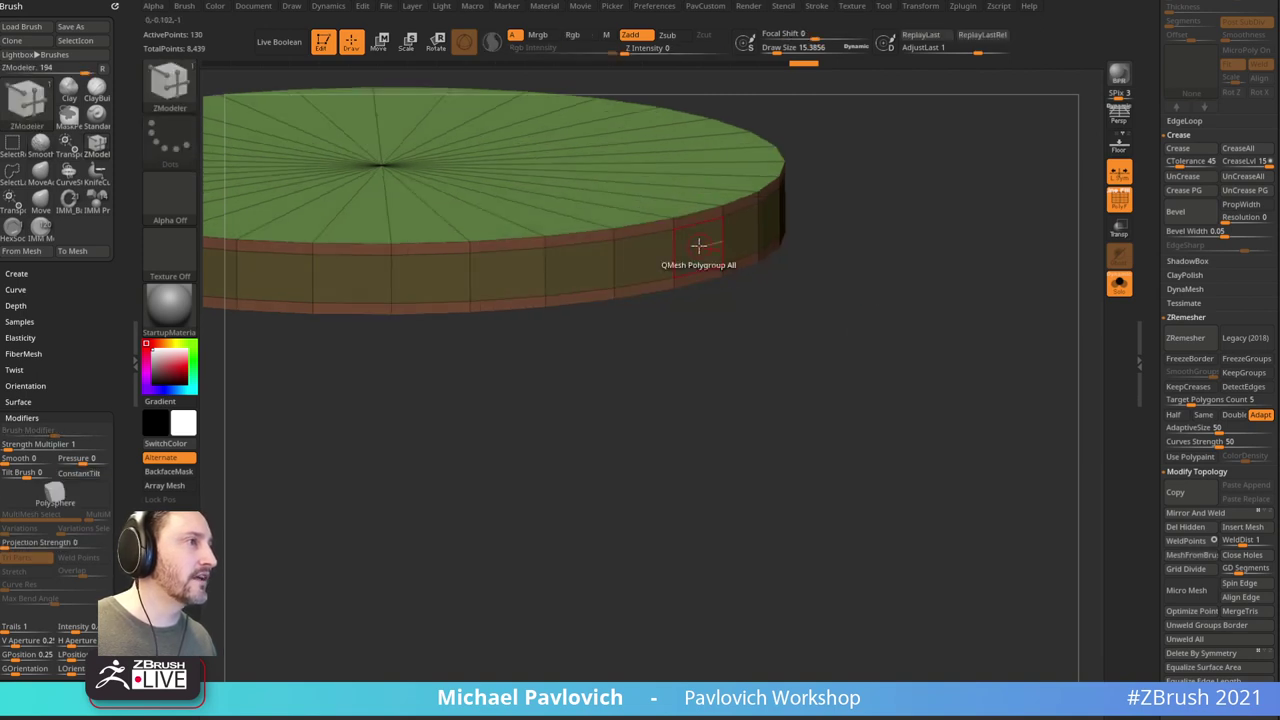
drag(697, 246, 713, 252)
click(712, 250)
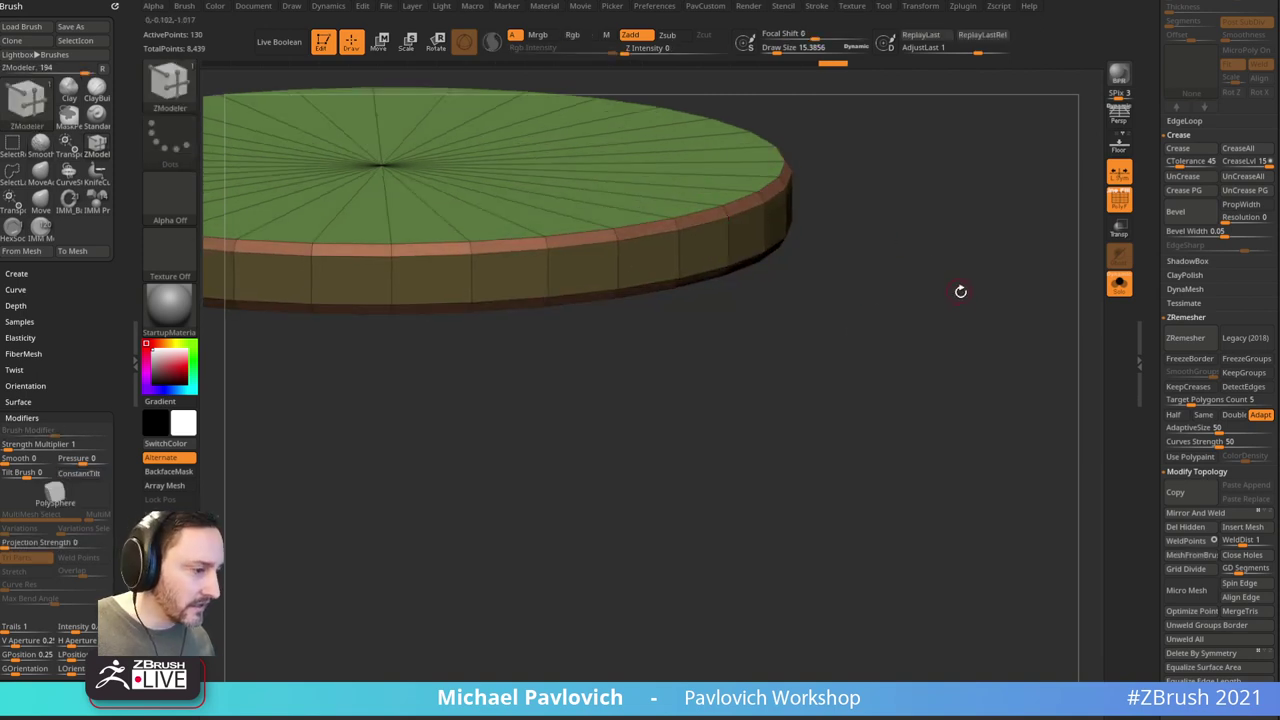
Step: Set the ZModeler edge action to Insert and inset the band's flat cap faces with Polygroup All
drag(927, 252, 829, 263)
key(space)
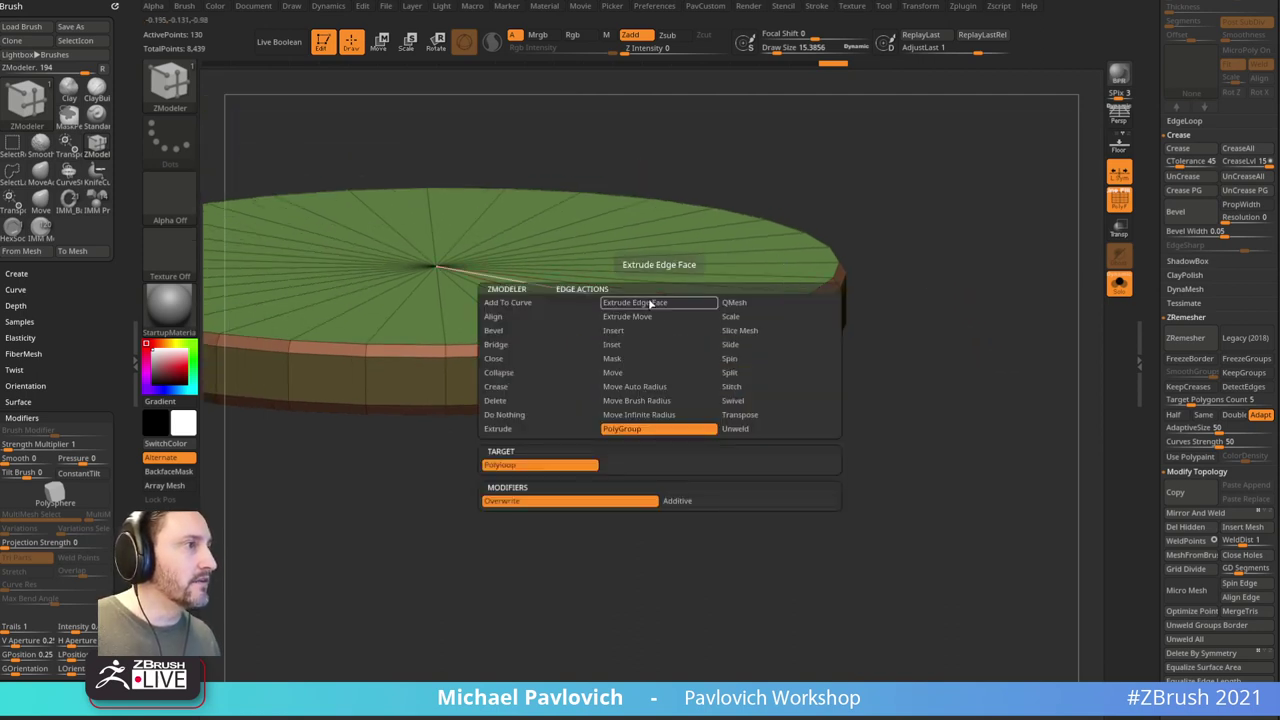
click(640, 316)
click(631, 331)
alt+drag(862, 400, 868, 322)
key(space)
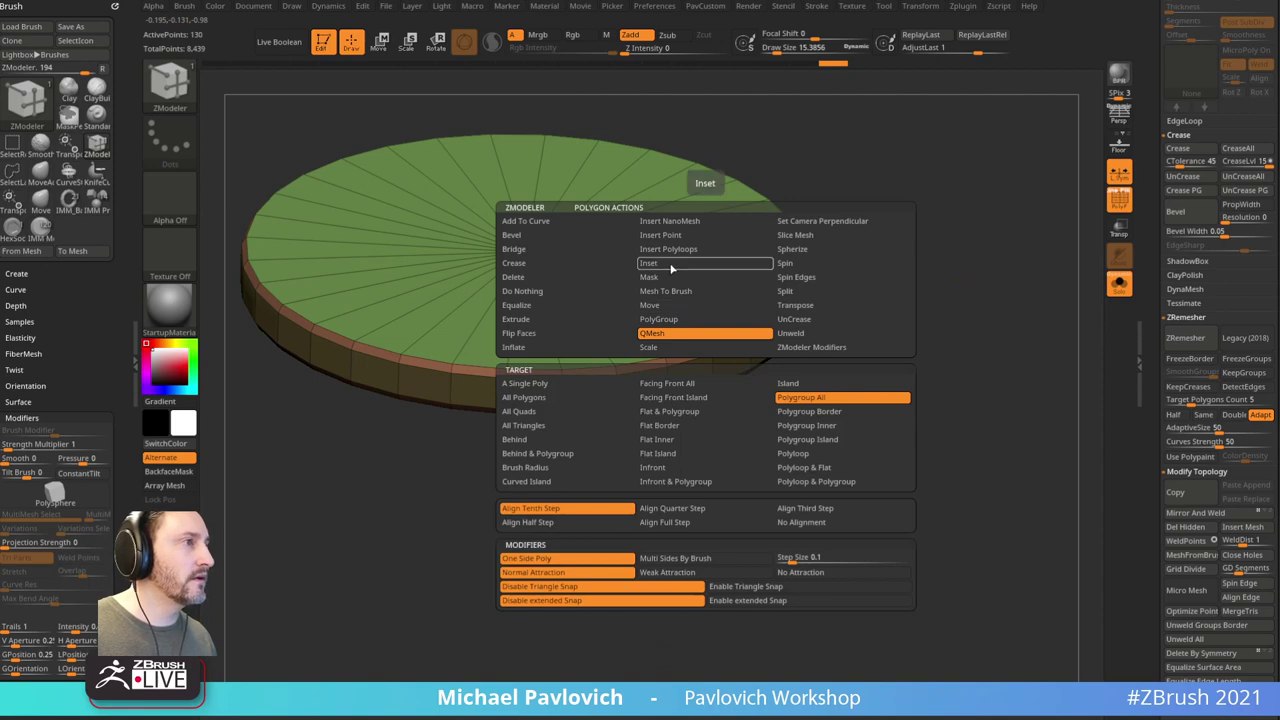
click(672, 266)
drag(711, 288, 711, 282)
drag(909, 334, 976, 273)
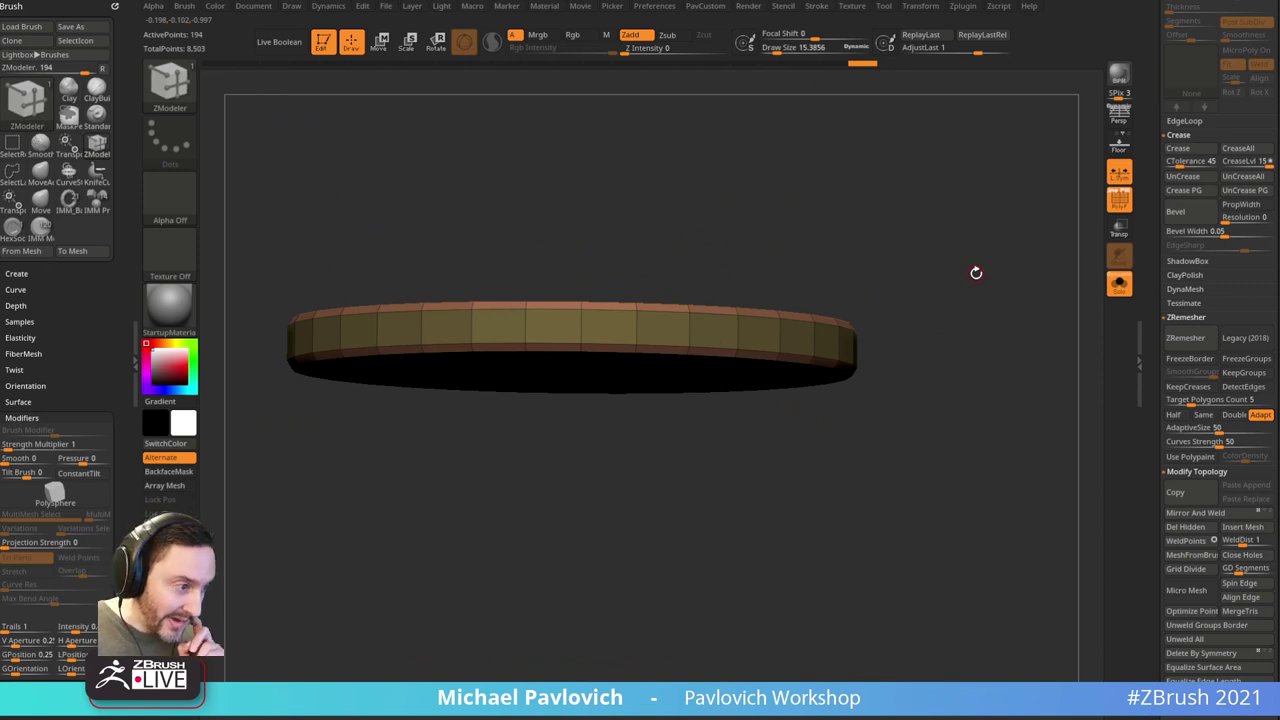
Step: Show all subtools again with the Standard brush and scale the band slightly along Y from its top edge
click(1119, 284)
drag(977, 274, 904, 304)
key(b)
key(s)
key(t)
key(s)
shift+drag(868, 252, 886, 246)
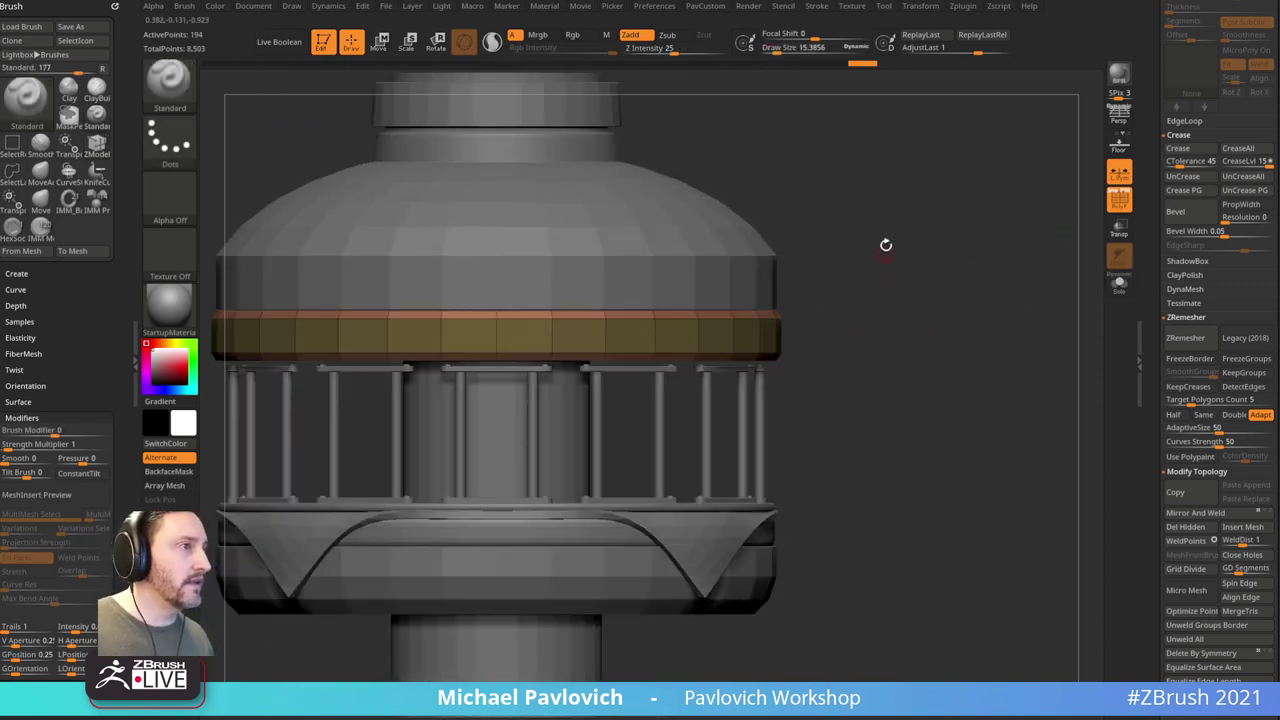
key(w)
drag(496, 263, 497, 267)
key(q)
Step: Set the draw size to about 26.6 and duplicate the beveled band
alt+drag(869, 240, 928, 207)
key(s)
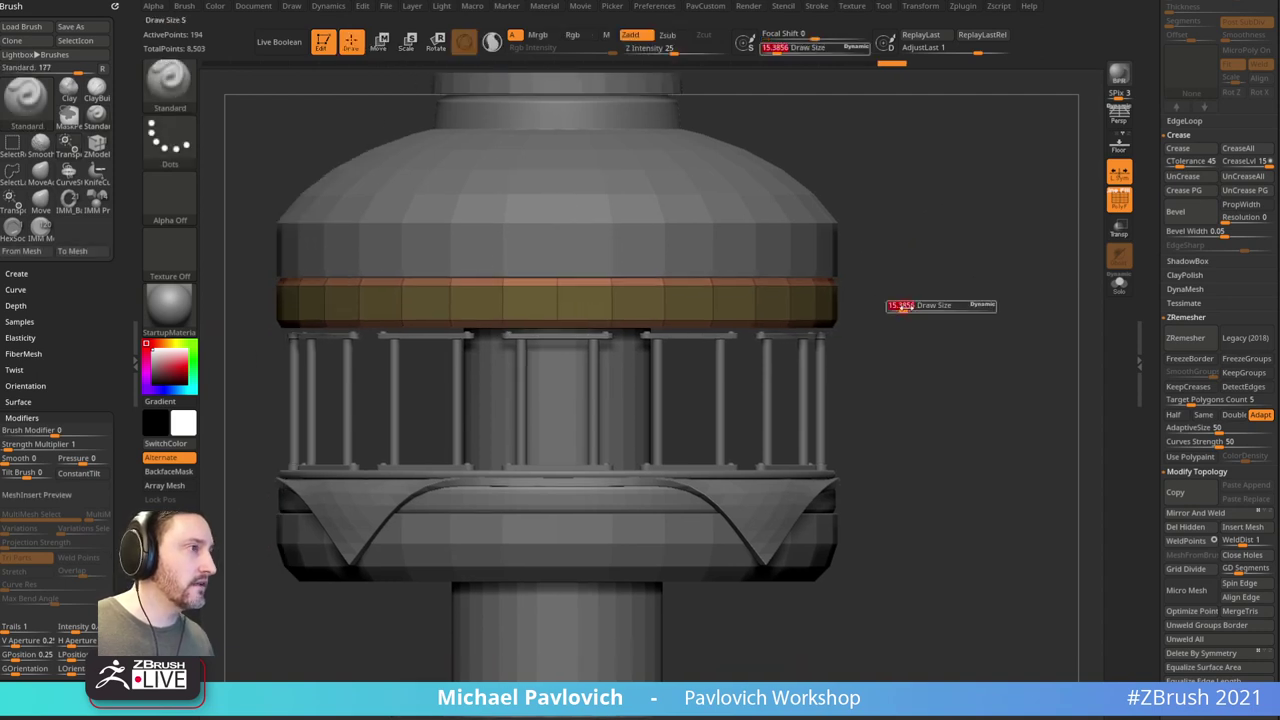
drag(904, 304, 889, 285)
drag(1156, 231, 1166, 424)
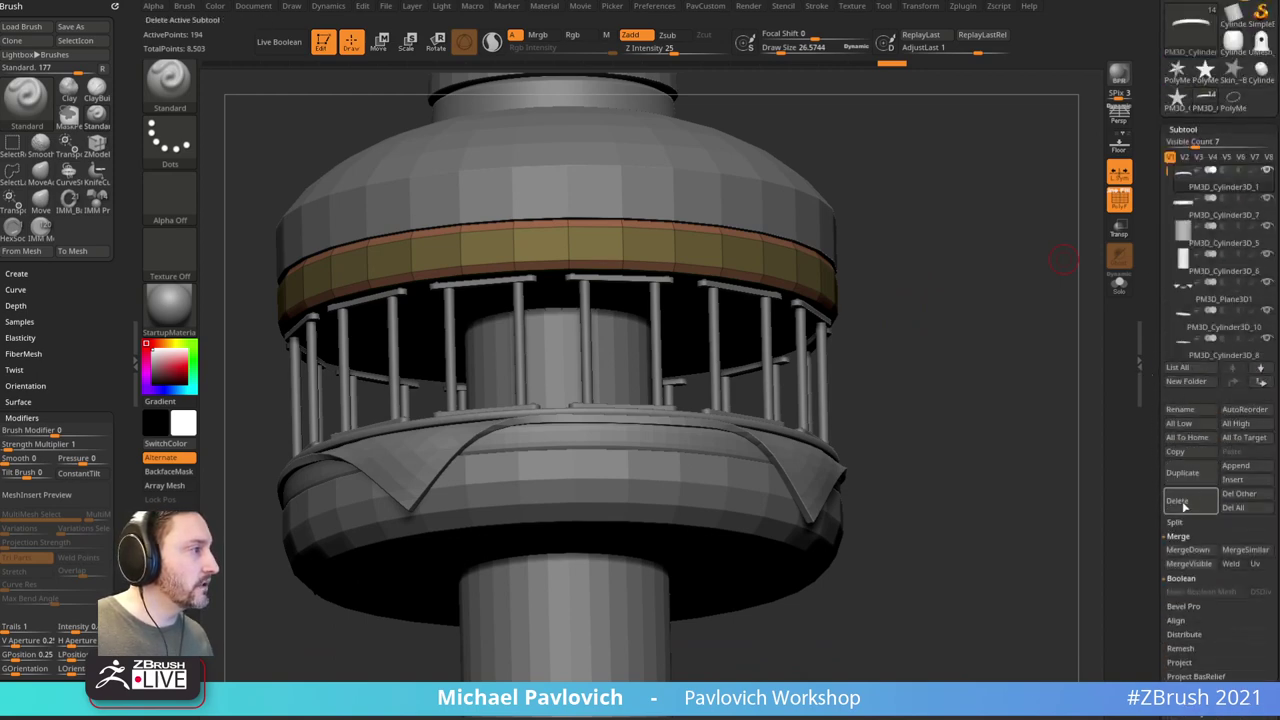
click(1182, 473)
Step: Isolate the duplicated band, hide its upper half and delete the hidden geometry
shift+drag(1010, 300, 1000, 311)
key(w)
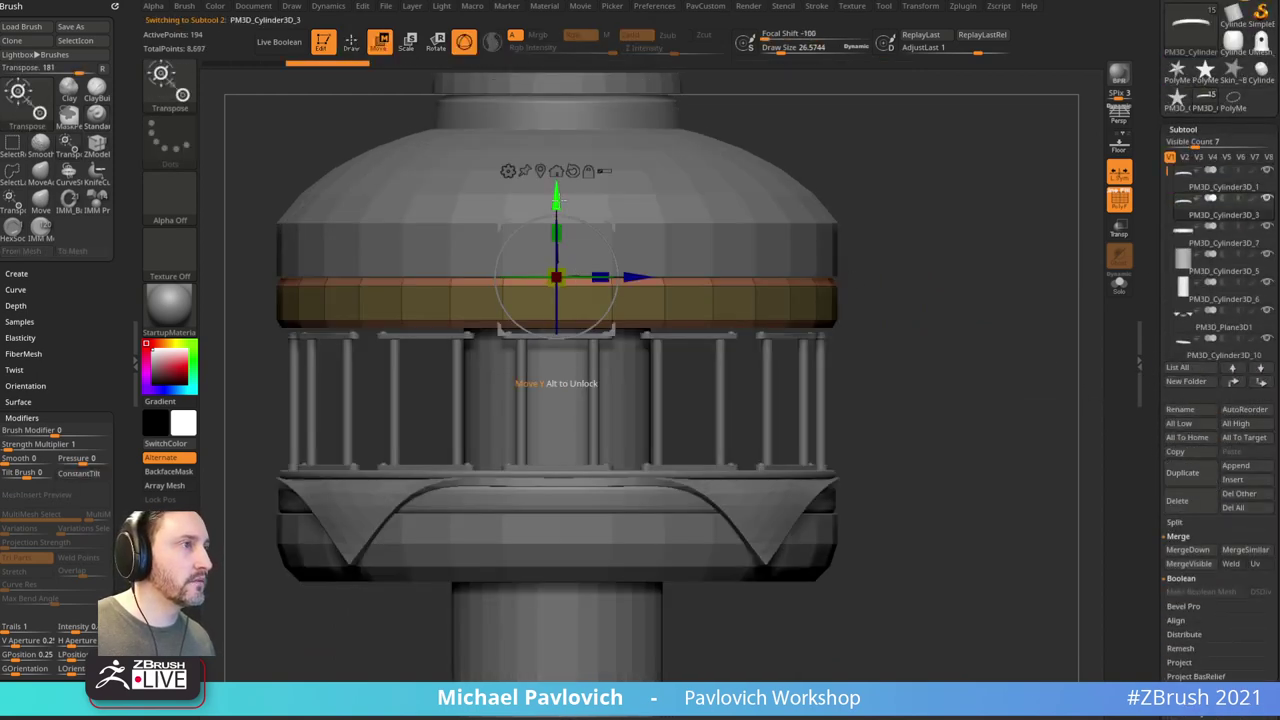
key(q)
click(1119, 284)
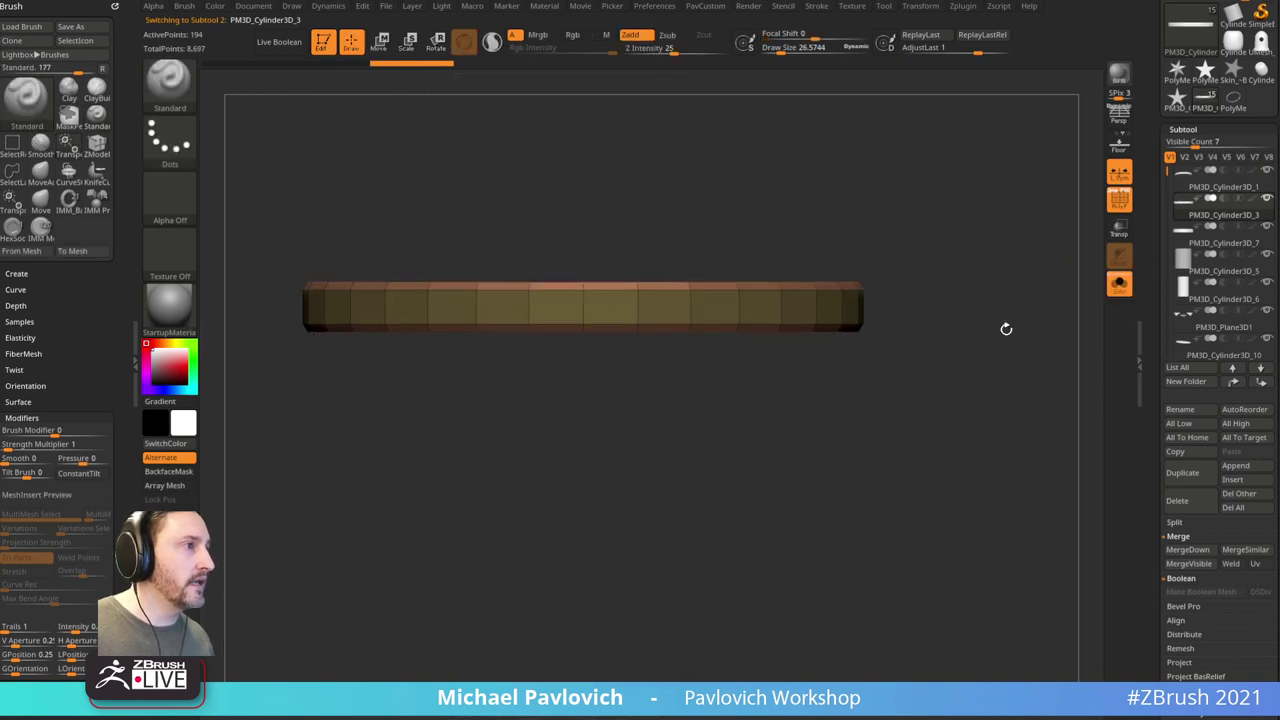
shift+drag(1006, 329, 1021, 317)
ctrl+shift+drag(263, 189, 951, 306)
key(2)
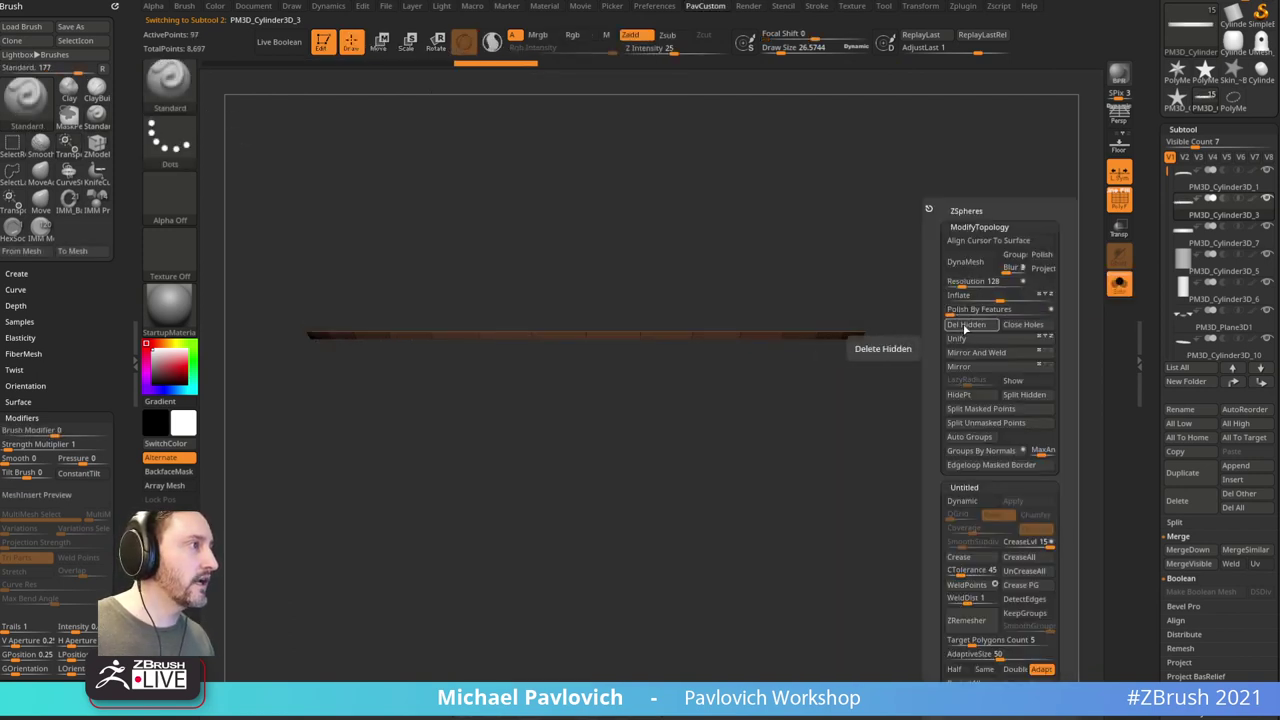
click(966, 326)
Step: Close the open top of the remaining lower ring using ZModeler's Close edge action
key(b)
key(z)
key(m)
key(space)
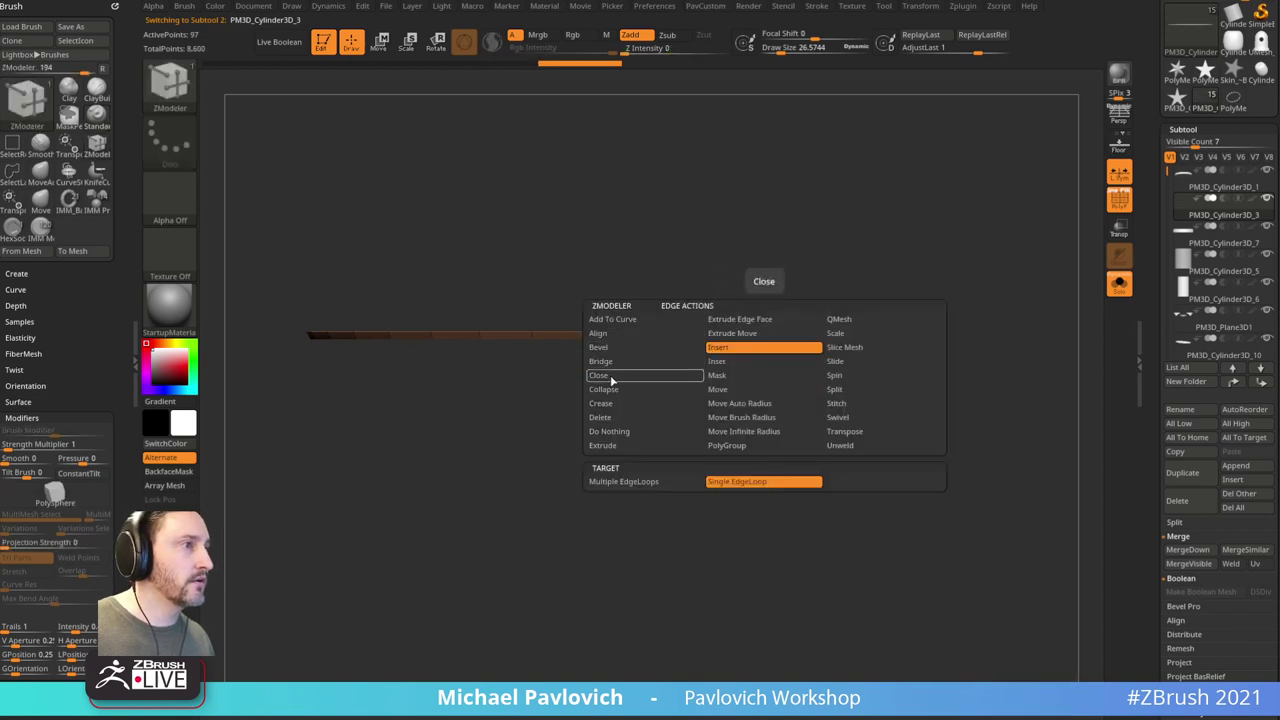
click(612, 376)
click(837, 348)
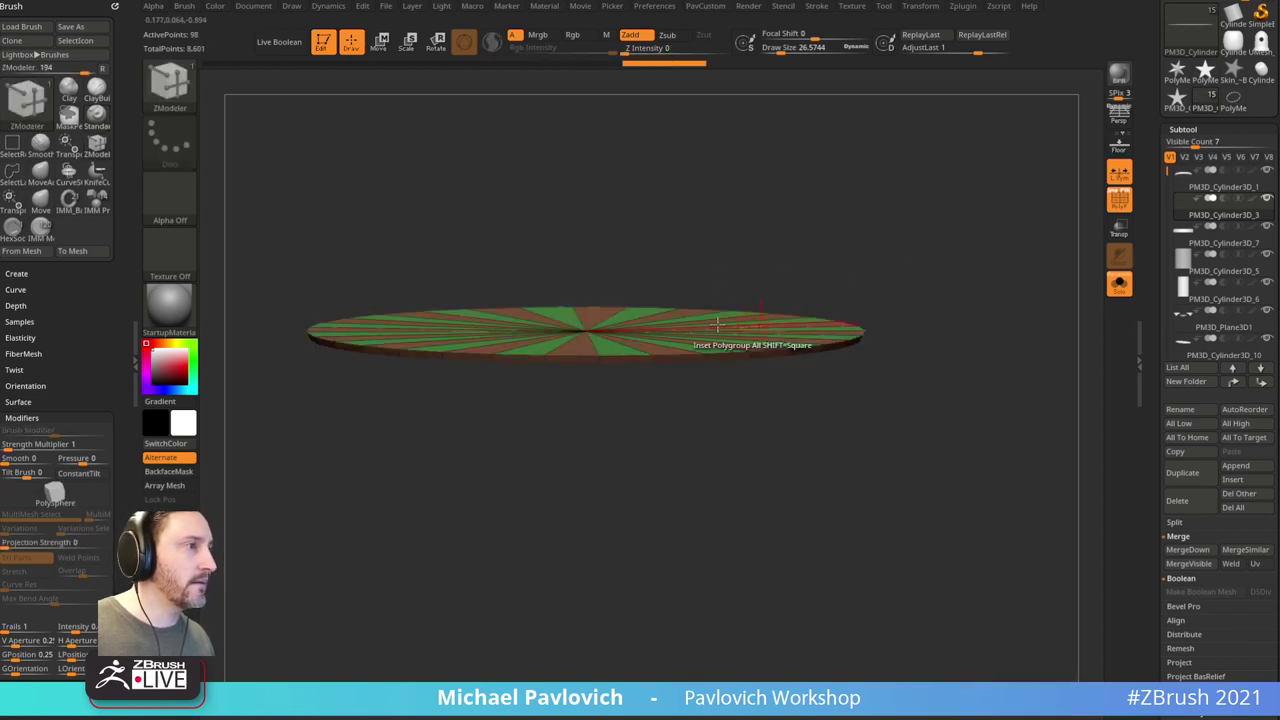
Step: Regroup the disc into separate cap and rim polygroups and extend its top cap using QMesh Polygroup All
key(ctrl+w)
key(space)
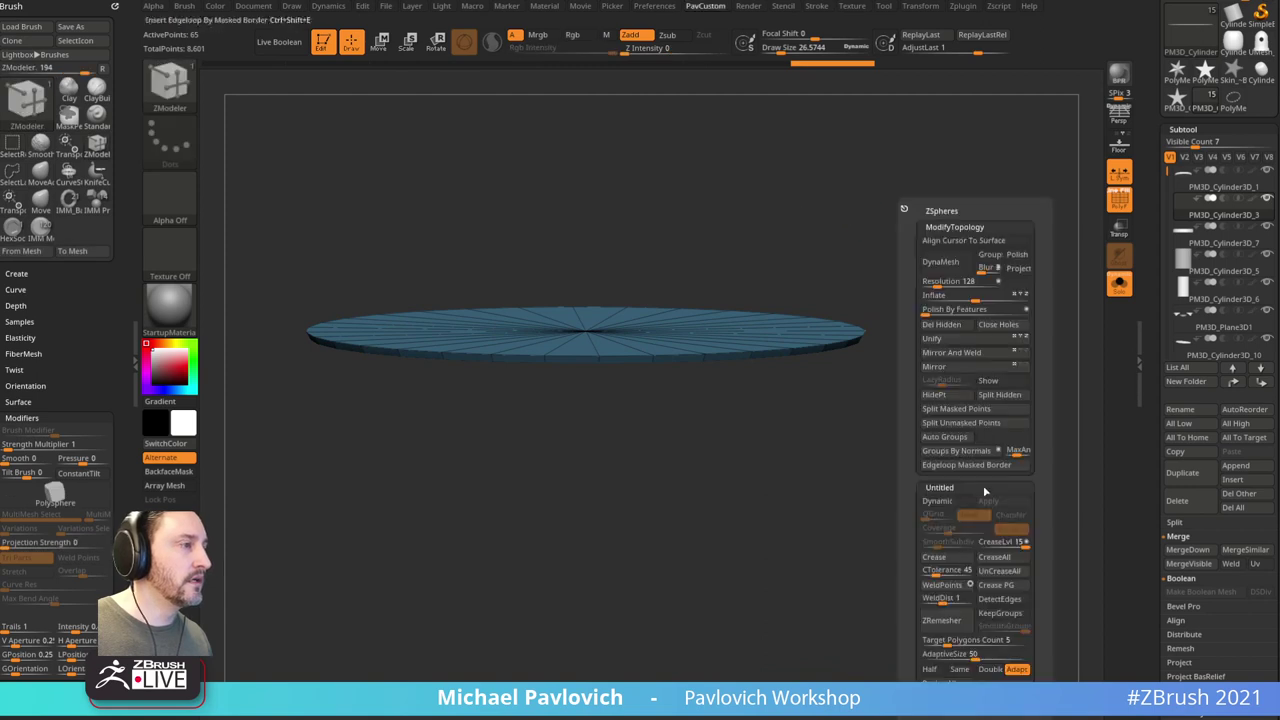
key(space)
click(598, 333)
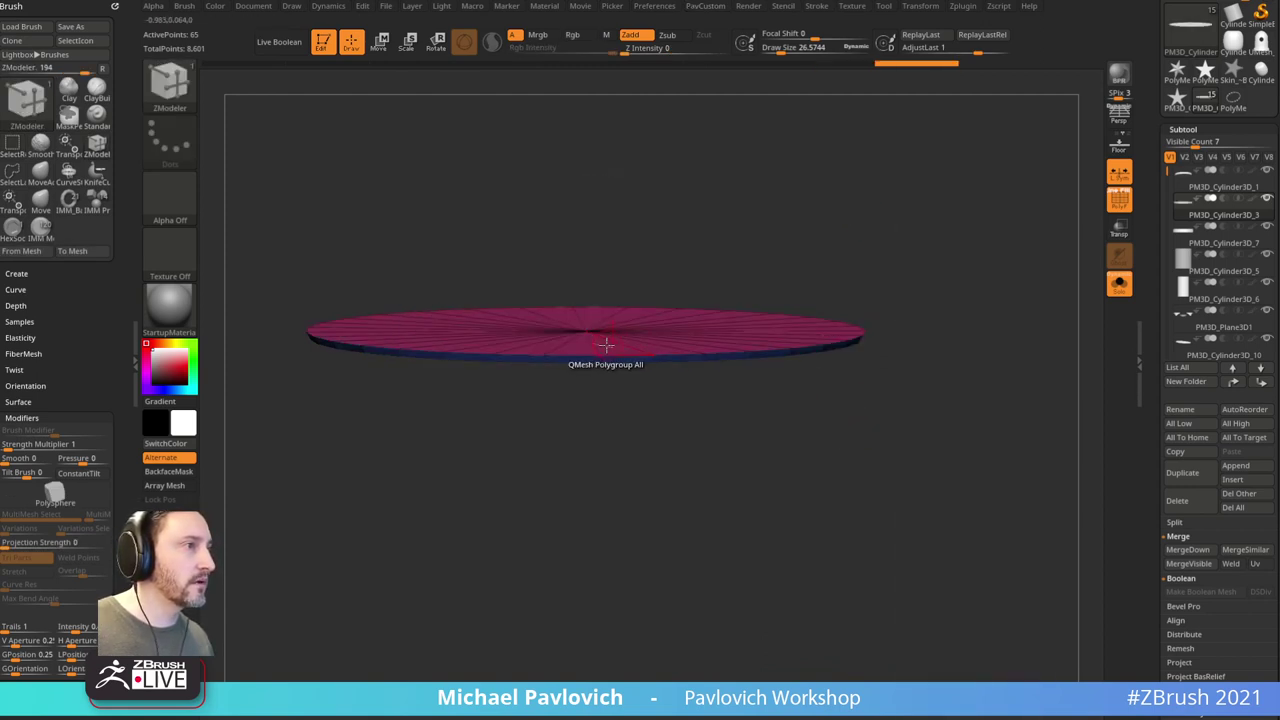
drag(605, 344, 612, 336)
Step: Center the gizmo on the thin disc with all subtools visible and adjust its thickness and height along Y
shift+drag(1000, 354, 968, 328)
click(1119, 285)
key(w)
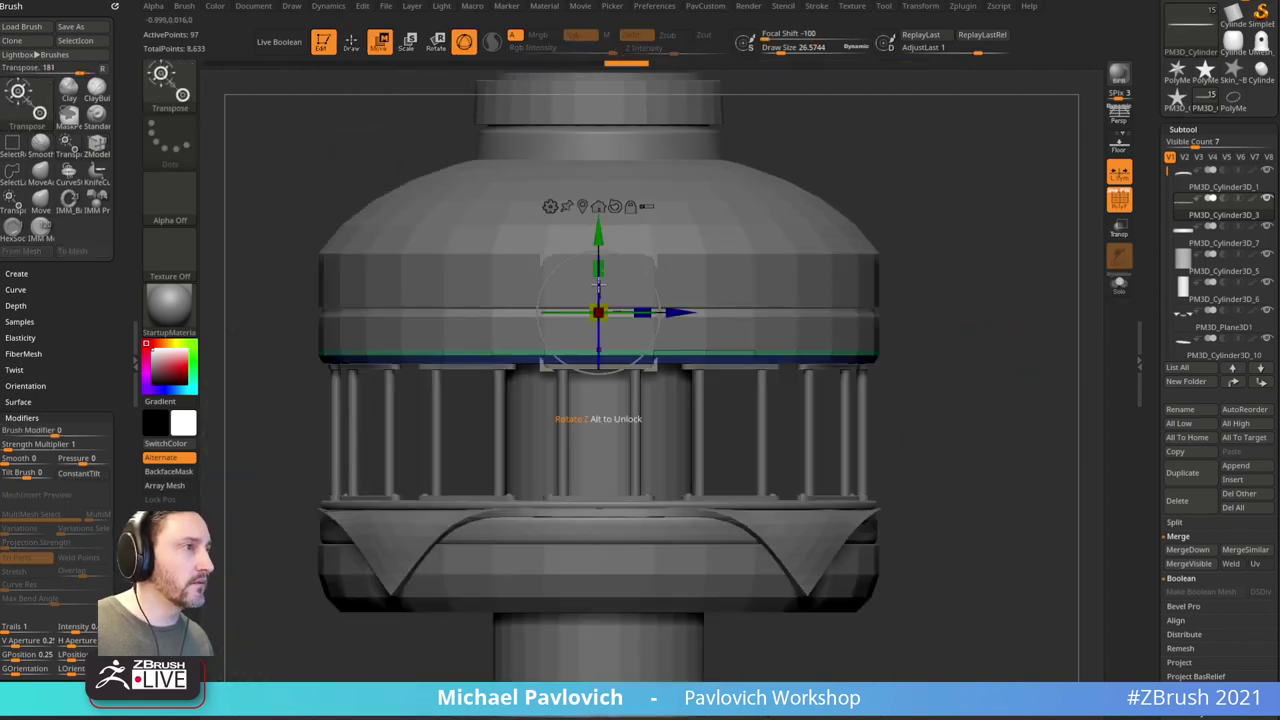
click(583, 206)
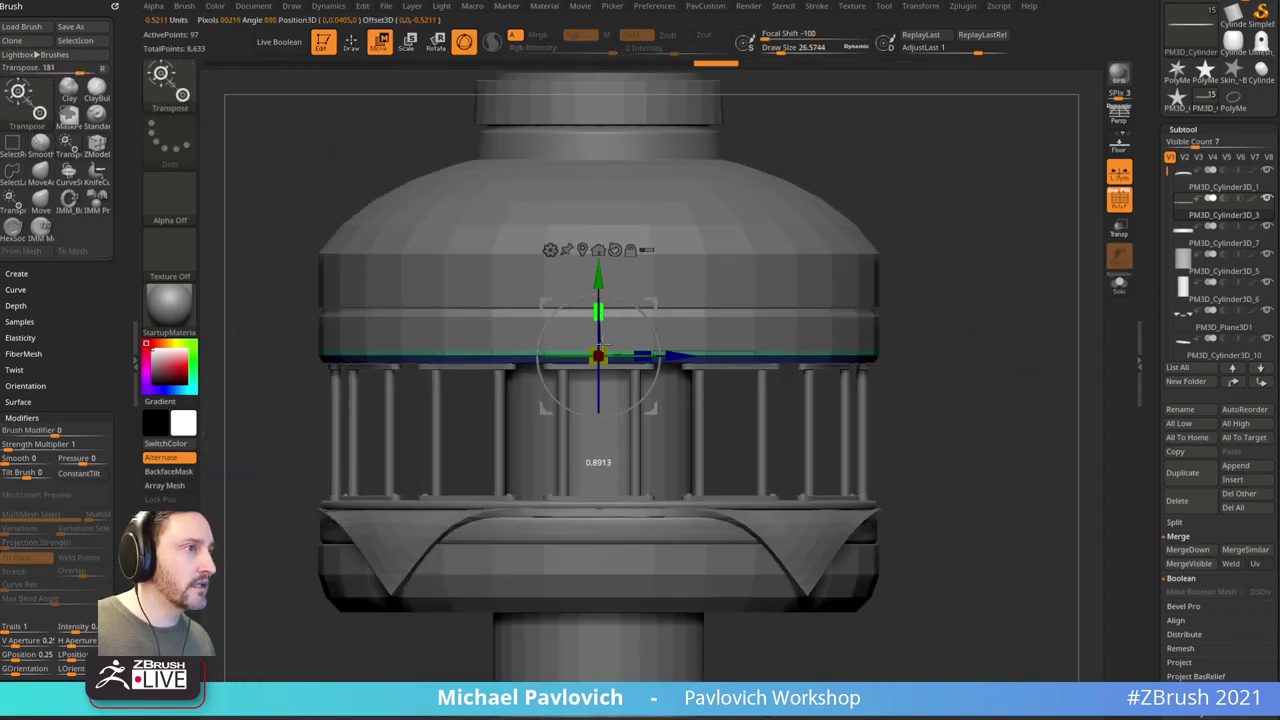
drag(602, 338, 604, 400)
drag(603, 284, 598, 319)
key(q)
key(w)
key(q)
Step: Return to the Standard brush at draw size about 18.8 and delete the thin disc beneath the band
mouse_move(977, 301)
mouse_down()
mouse_move(951, 317)
mouse_move(954, 349)
mouse_move(811, 326)
mouse_move(958, 358)
mouse_move(931, 387)
mouse_up()
key(b)
key(s)
key(t)
key(s)
drag(900, 440, 895, 440)
click(1180, 500)
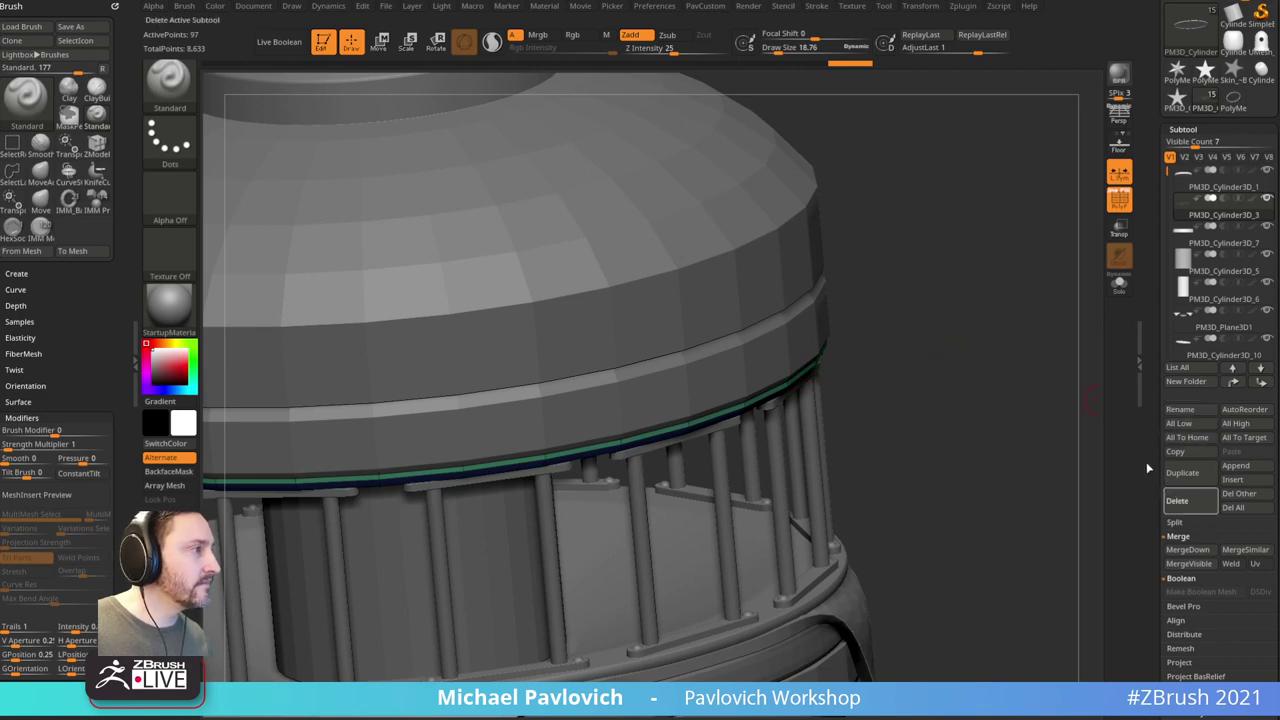
Step: Duplicate the thin rim ring at the base of the cage bars and mirror the copy along Y
alt+drag(1000, 367, 1087, 207)
key(s)
alt+click(878, 452)
drag(994, 411, 891, 368)
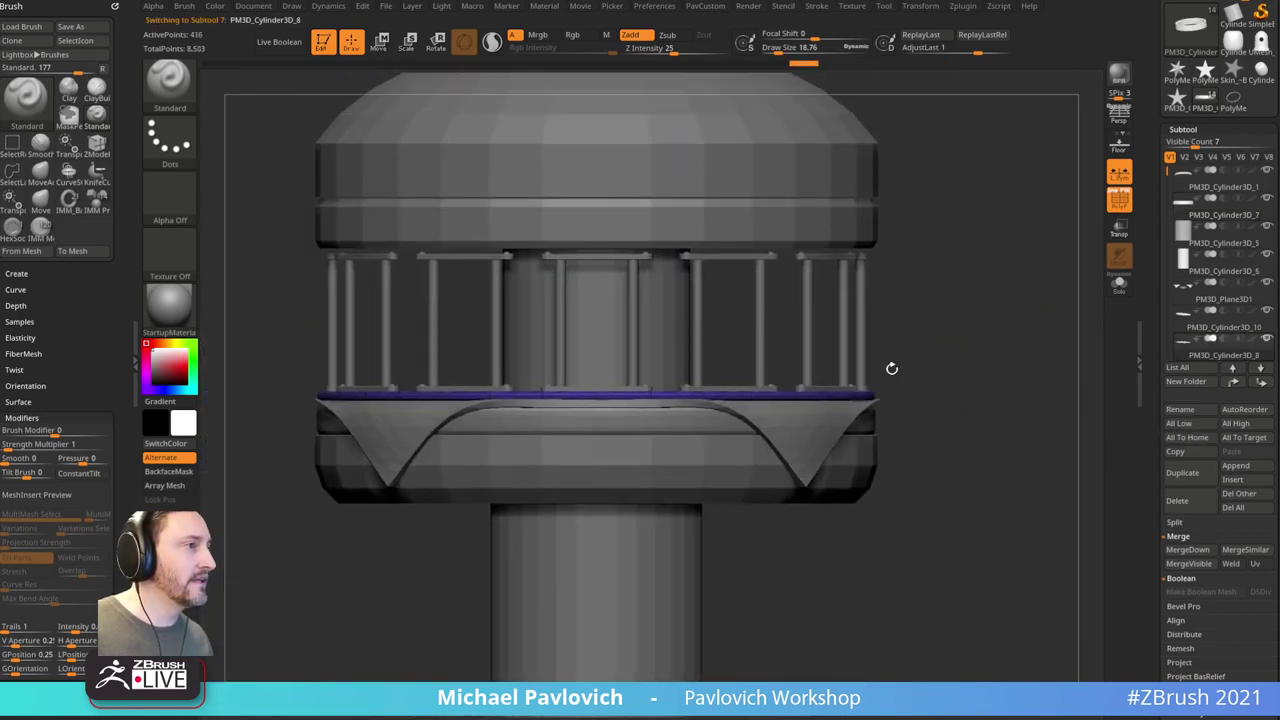
click(1182, 474)
key(space)
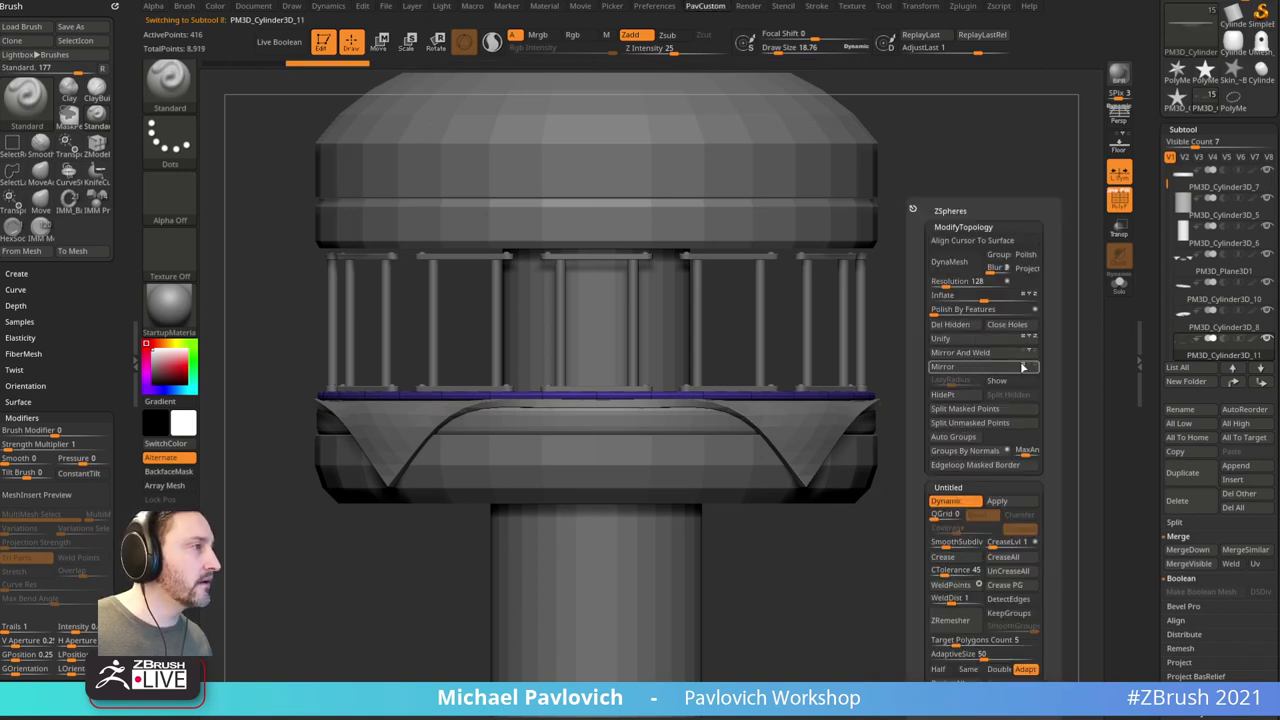
click(1031, 368)
Step: Center the gizmo on the mirrored rim ring and nudge it up slightly along Y against the underside of the upper band
key(w)
alt+drag(897, 291, 940, 331)
drag(605, 440, 601, 560)
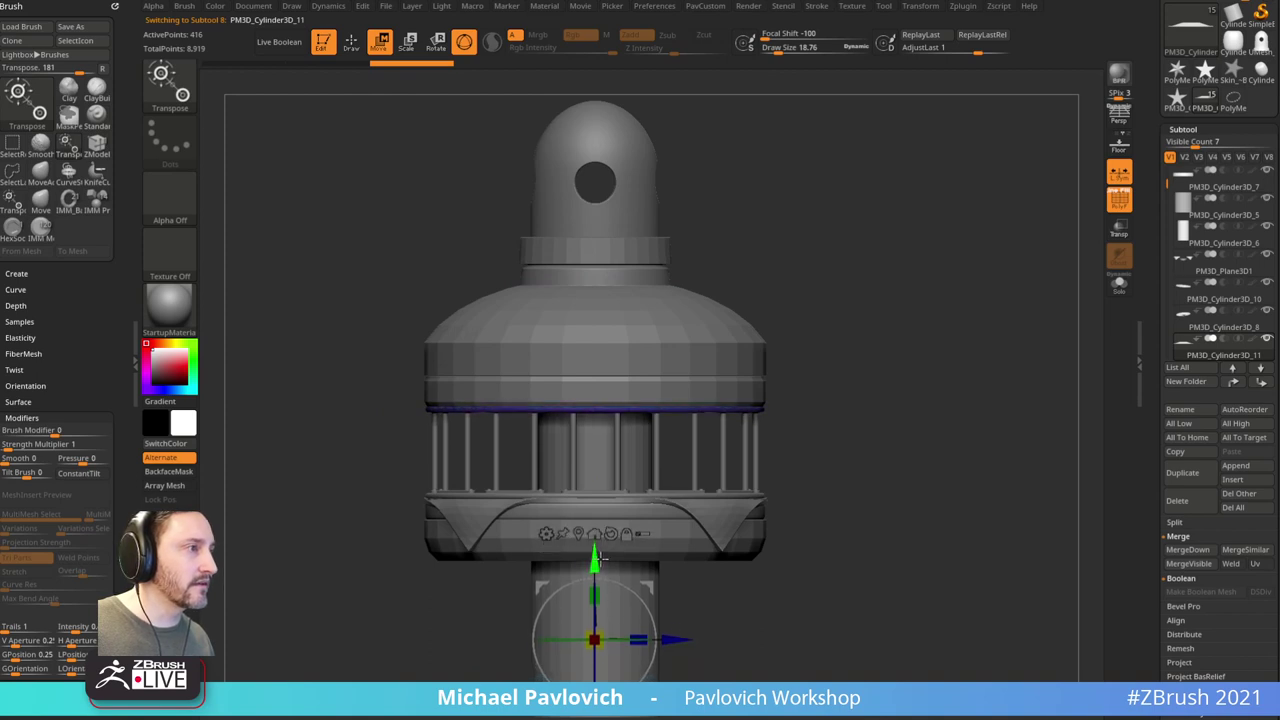
key(q)
alt+drag(934, 357, 994, 398)
key(w)
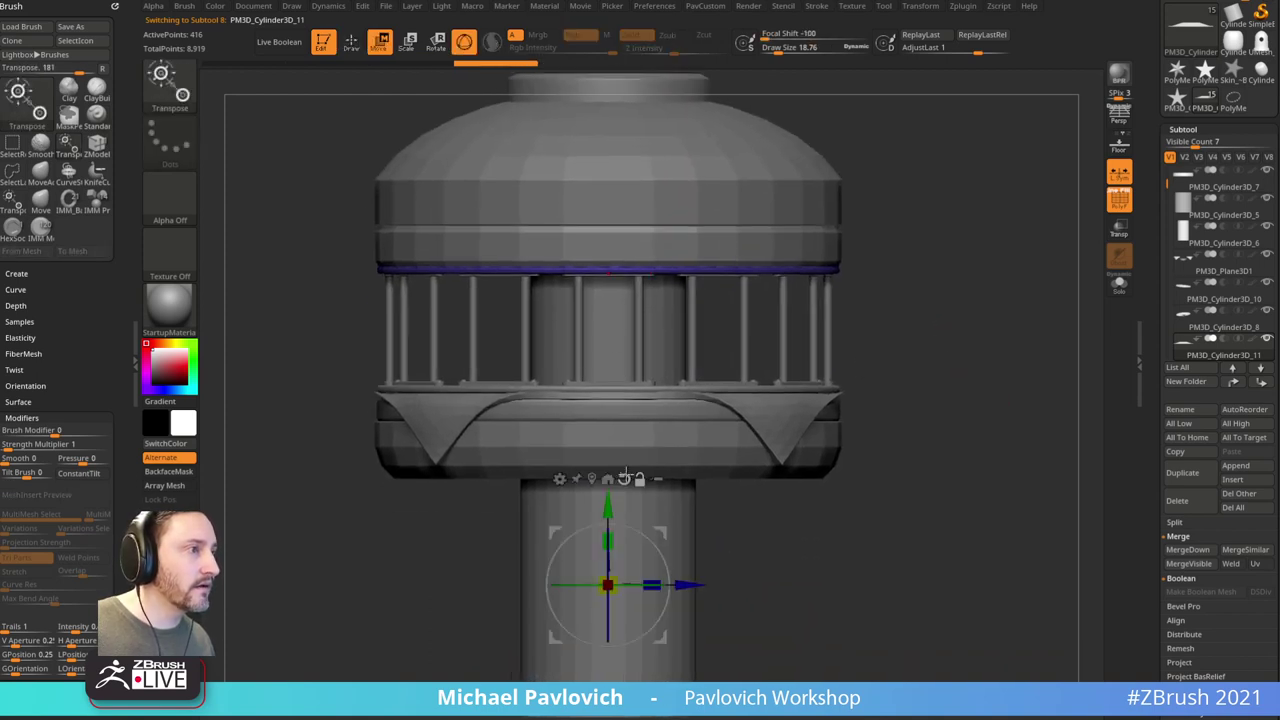
alt+click(607, 478)
alt+drag(986, 298, 1001, 346)
drag(583, 275, 583, 272)
key(q)
mouse_move(1000, 383)
alt+mouse_down()
mouse_move(958, 366)
mouse_move(960, 347)
mouse_move(1051, 366)
mouse_move(1034, 329)
mouse_move(1020, 351)
mouse_move(991, 357)
mouse_move(1035, 373)
alt+mouse_up()
Step: Examine how the cage bars and their end plates meet the upper and lower rim rings
alt+click(789, 427)
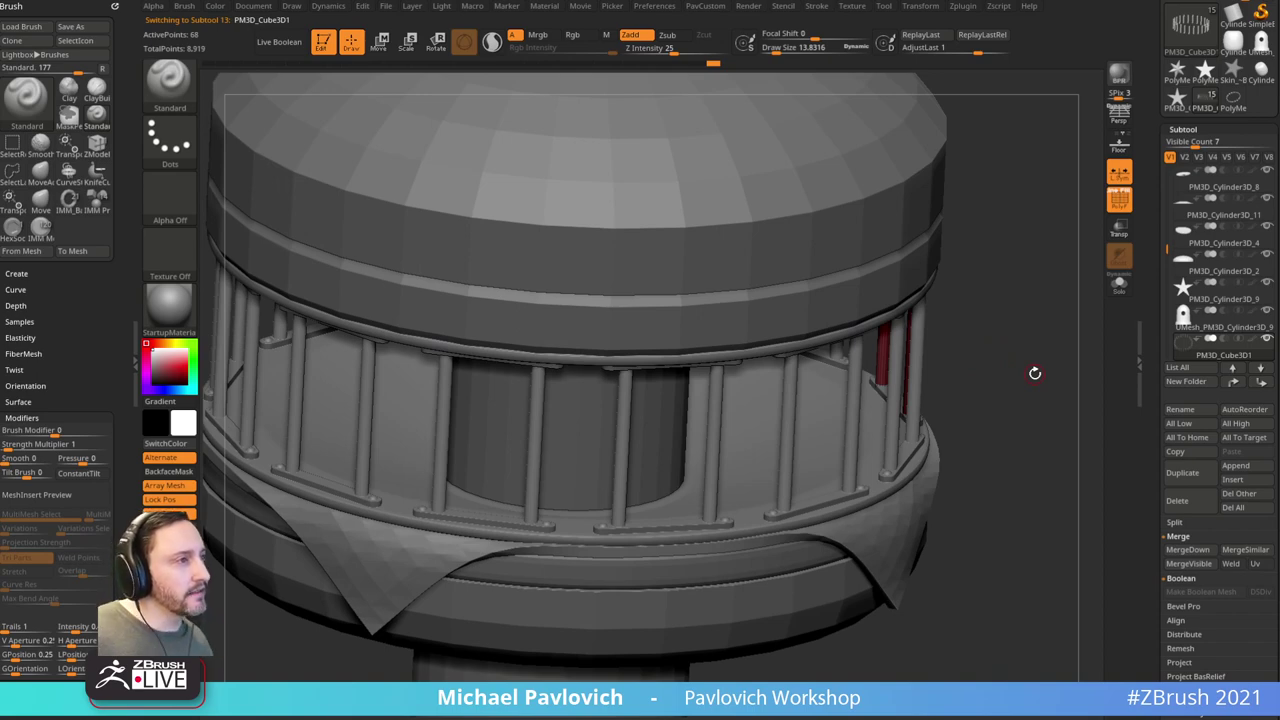
mouse_move(1021, 331)
mouse_down()
mouse_move(1014, 320)
mouse_move(1041, 328)
mouse_up()
key(s)
click(1036, 322)
key(s)
drag(1048, 329, 851, 306)
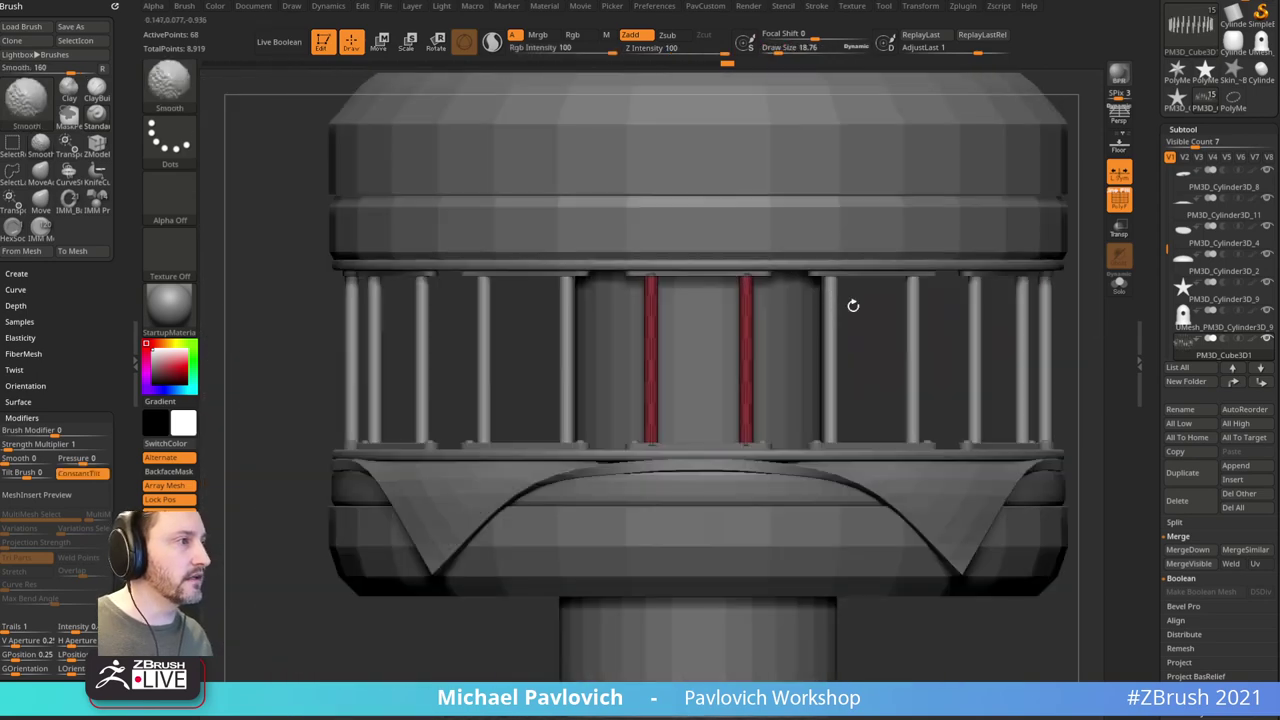
drag(1074, 364, 1004, 377)
drag(957, 317, 1039, 374)
alt+click(584, 522)
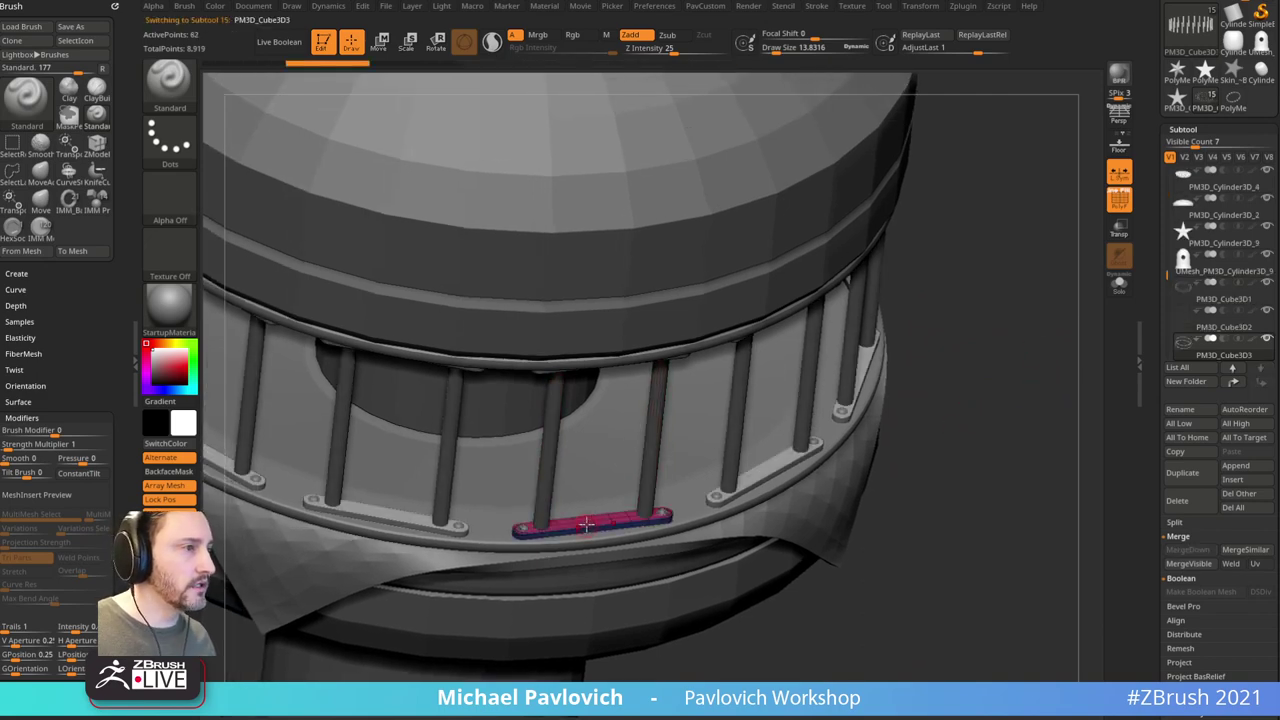
drag(951, 452, 1018, 415)
key(shift)
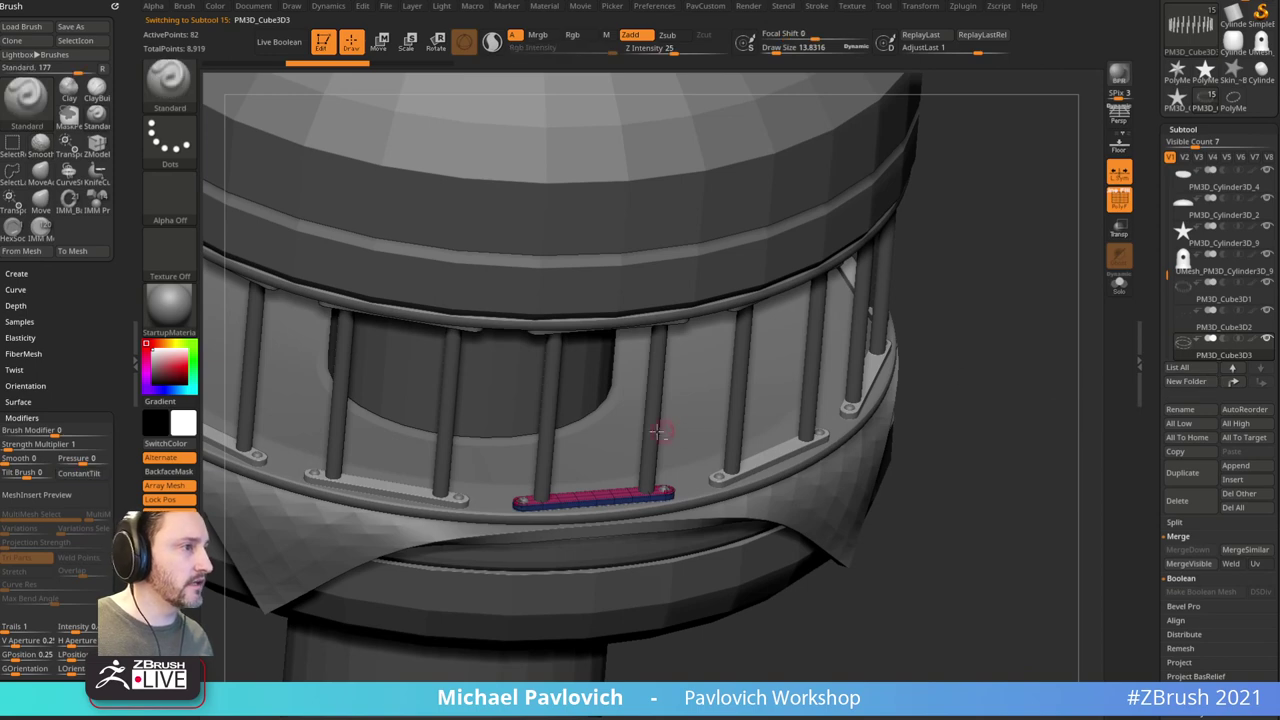
Step: Move the cage bars subtool to the end of the subtool order and hide everything except the bars and their end plates
alt+click(651, 428)
shift+click(1261, 382)
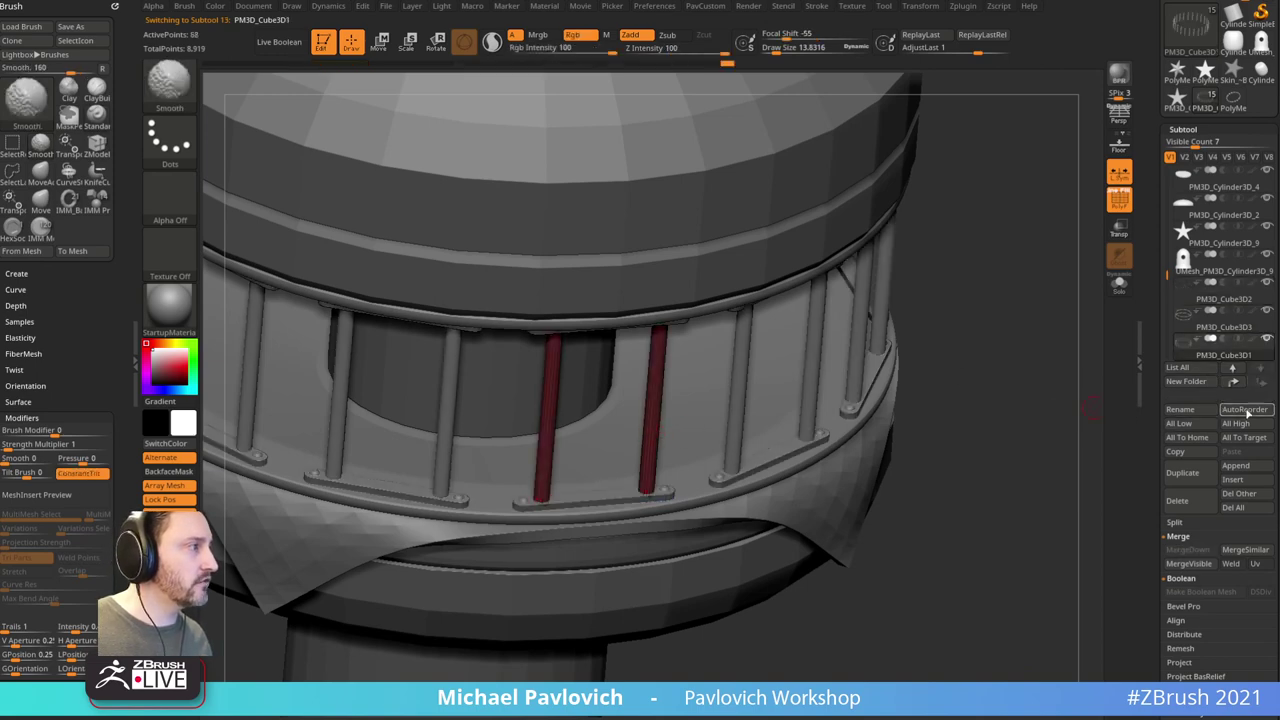
click(1267, 341)
click(1266, 340)
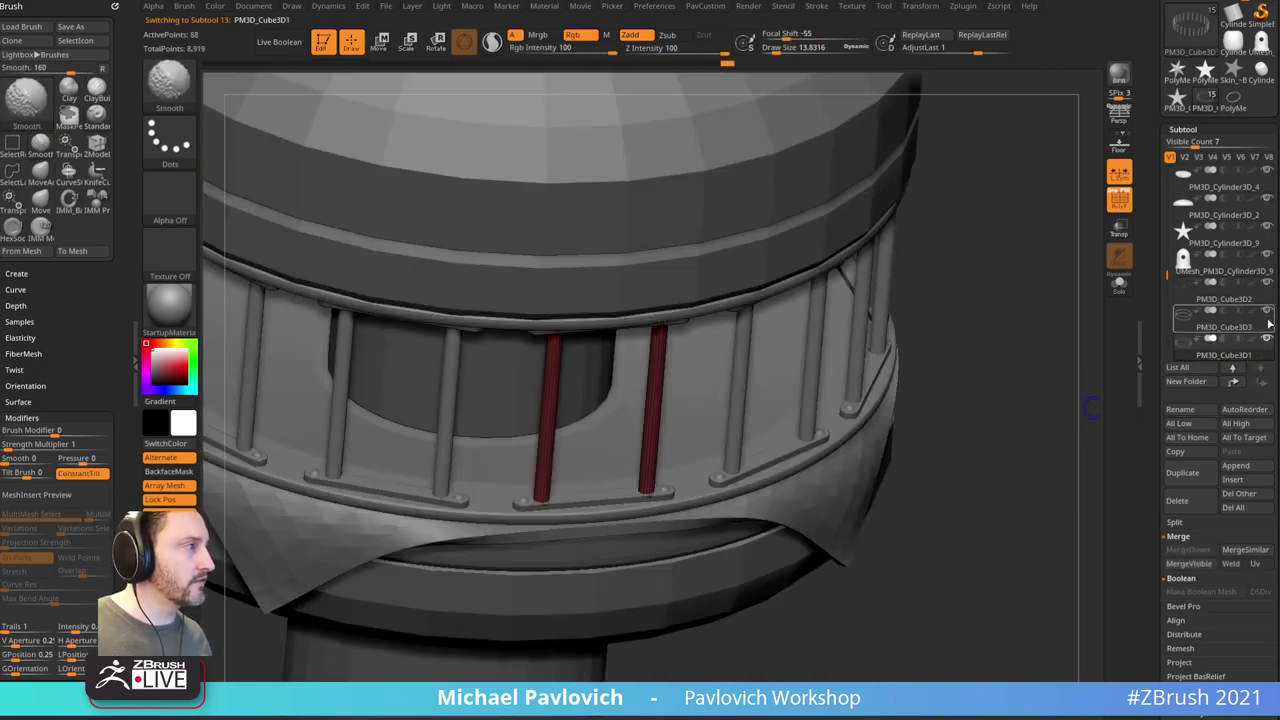
click(1264, 338)
click(1265, 339)
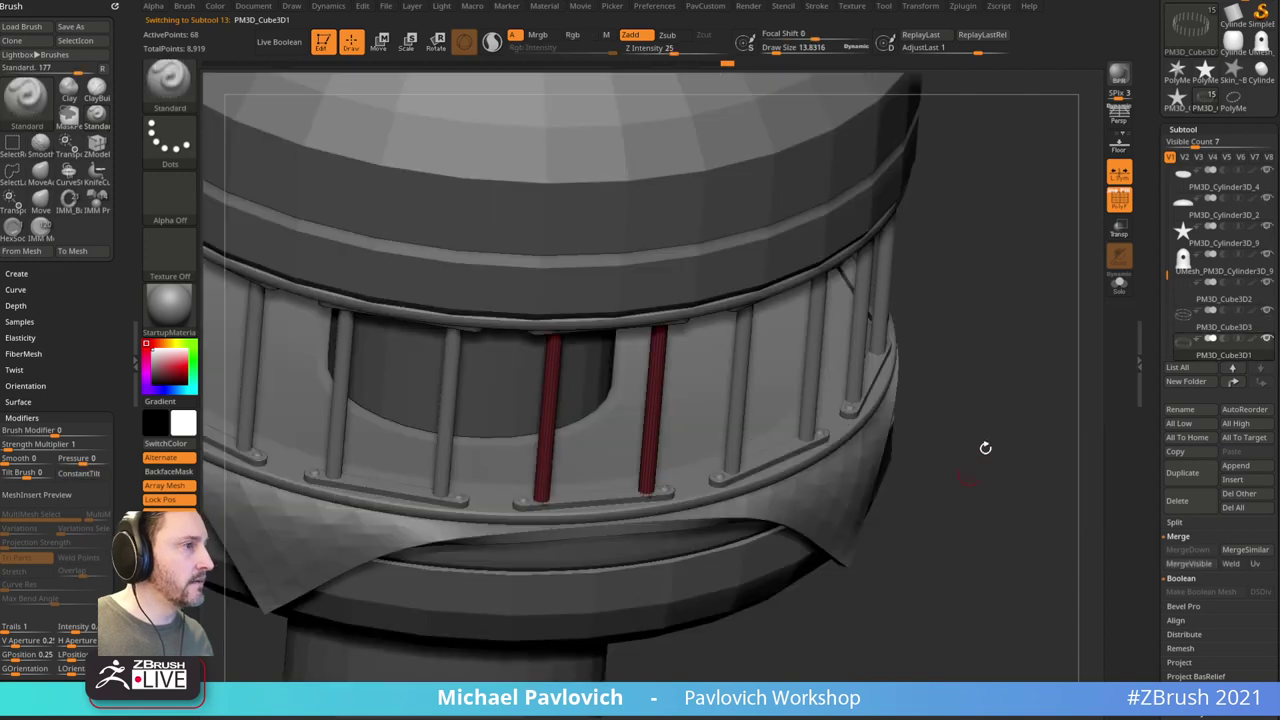
click(1266, 339)
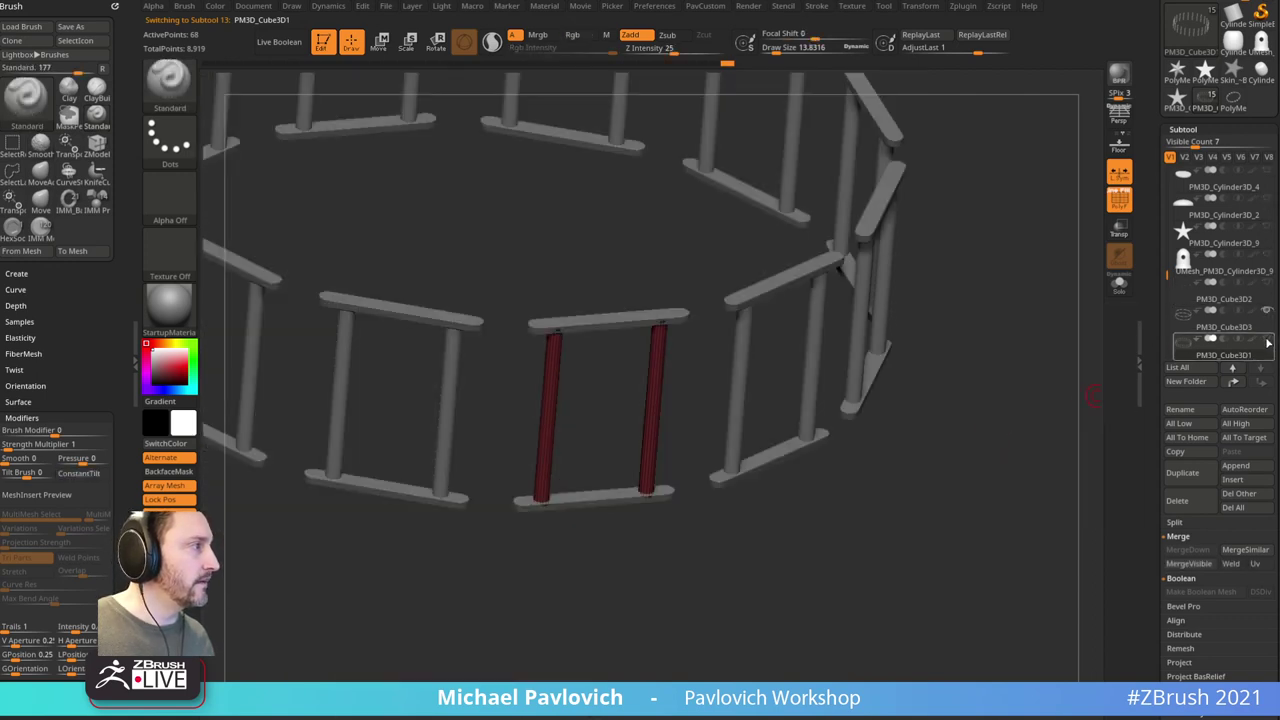
Step: Turn off Array Mesh on the cage bars, leaving only the original front pair
mouse_move(1018, 466)
mouse_down()
mouse_move(1037, 415)
mouse_move(1028, 420)
mouse_up()
key(s)
click(1037, 422)
key(s)
drag(1028, 420, 1039, 429)
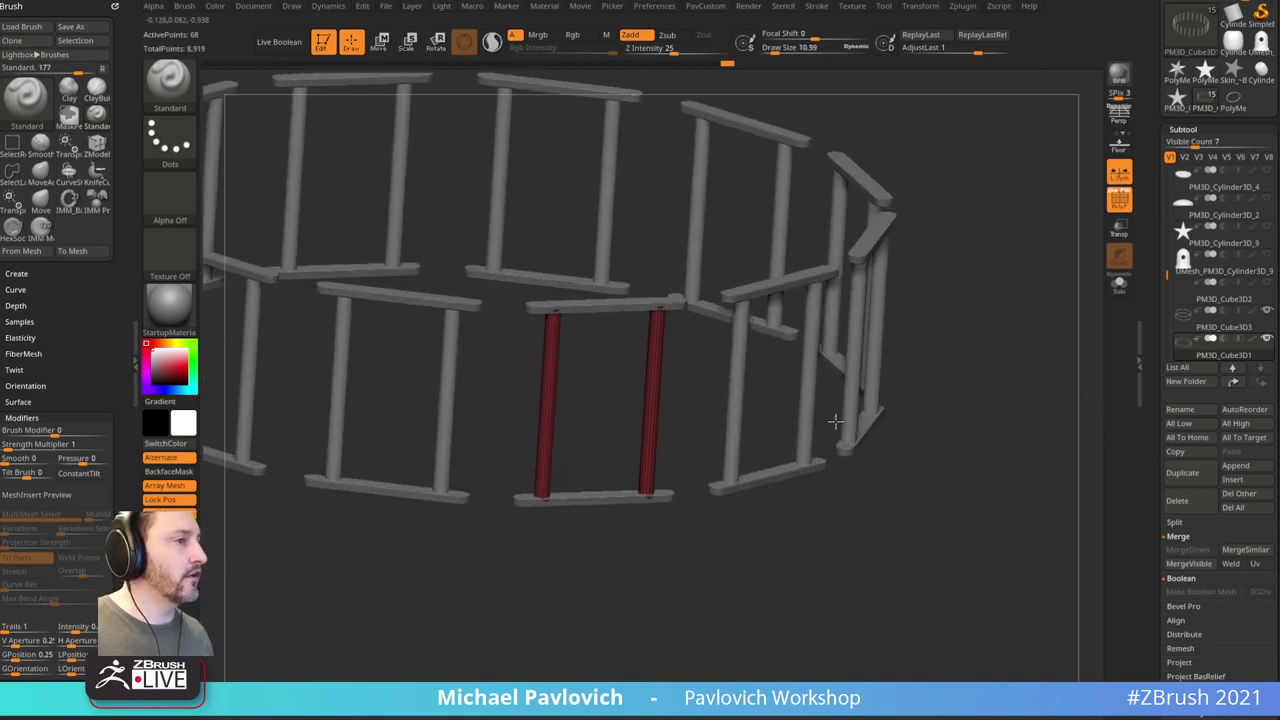
scroll(1149, 429, down, 5)
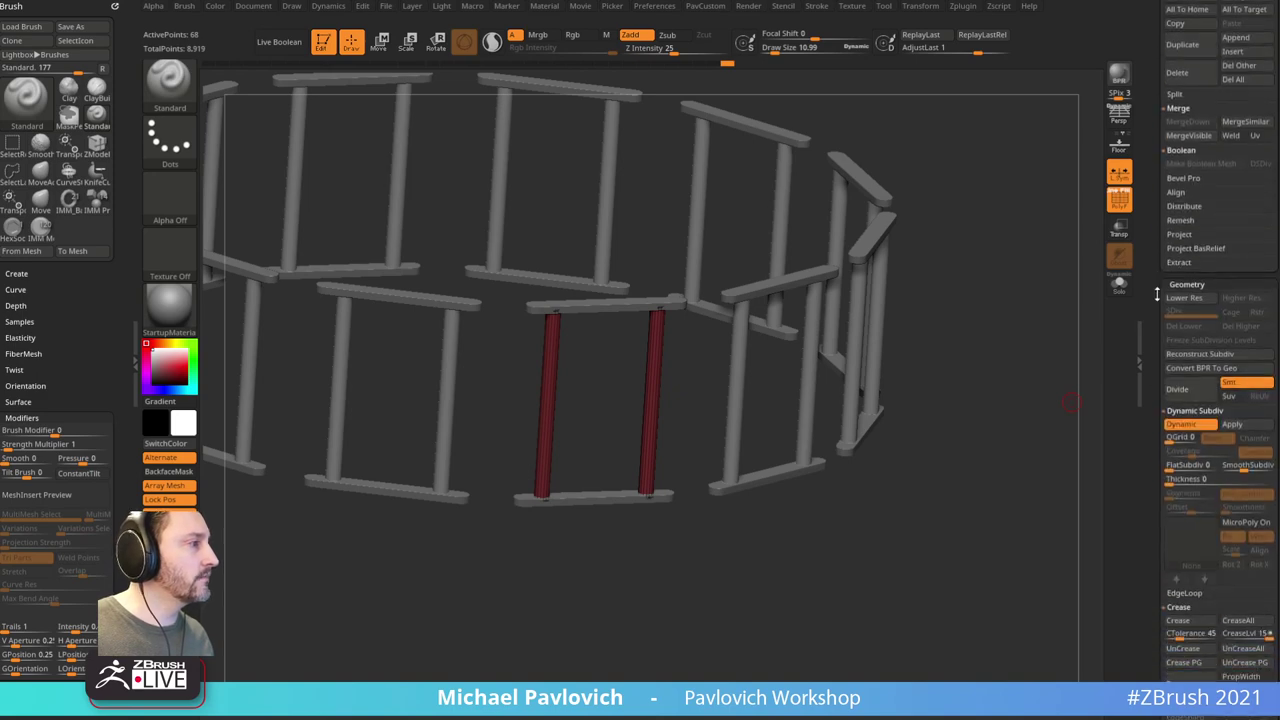
click(168, 486)
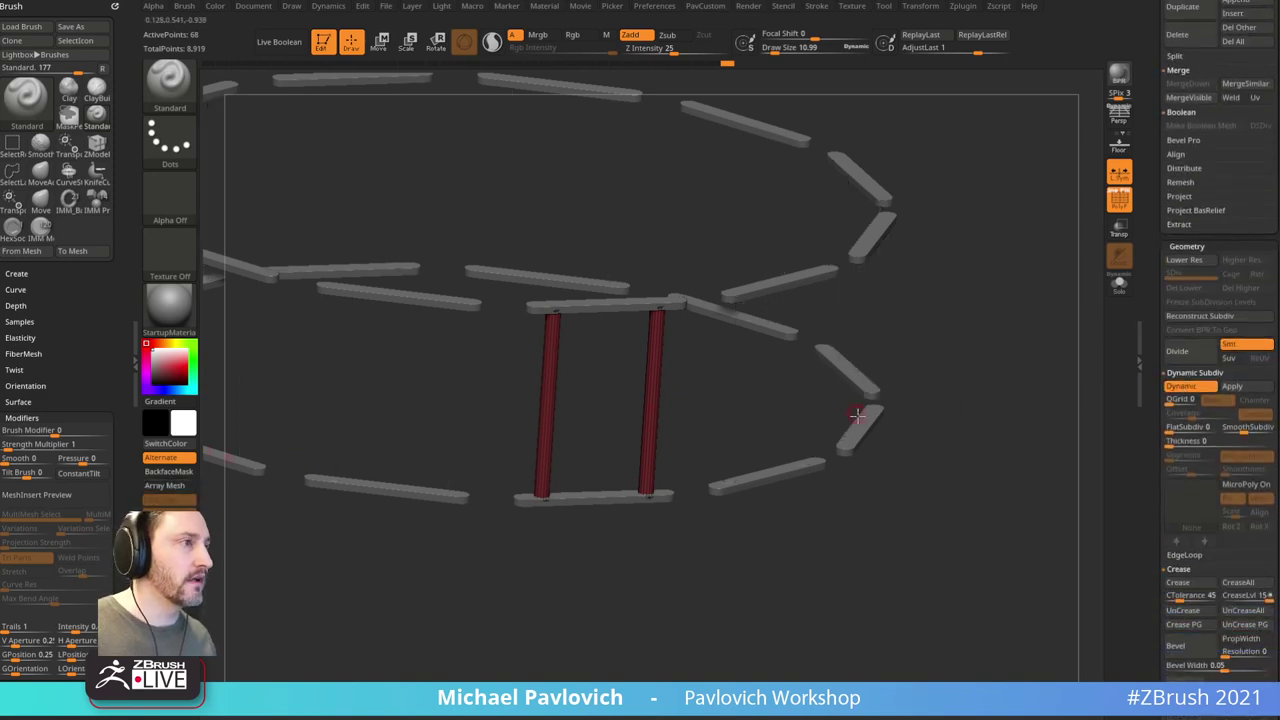
Step: Select the end plates and convert both stages of their array into real geometry with Make Mesh
alt+click(596, 500)
click(170, 487)
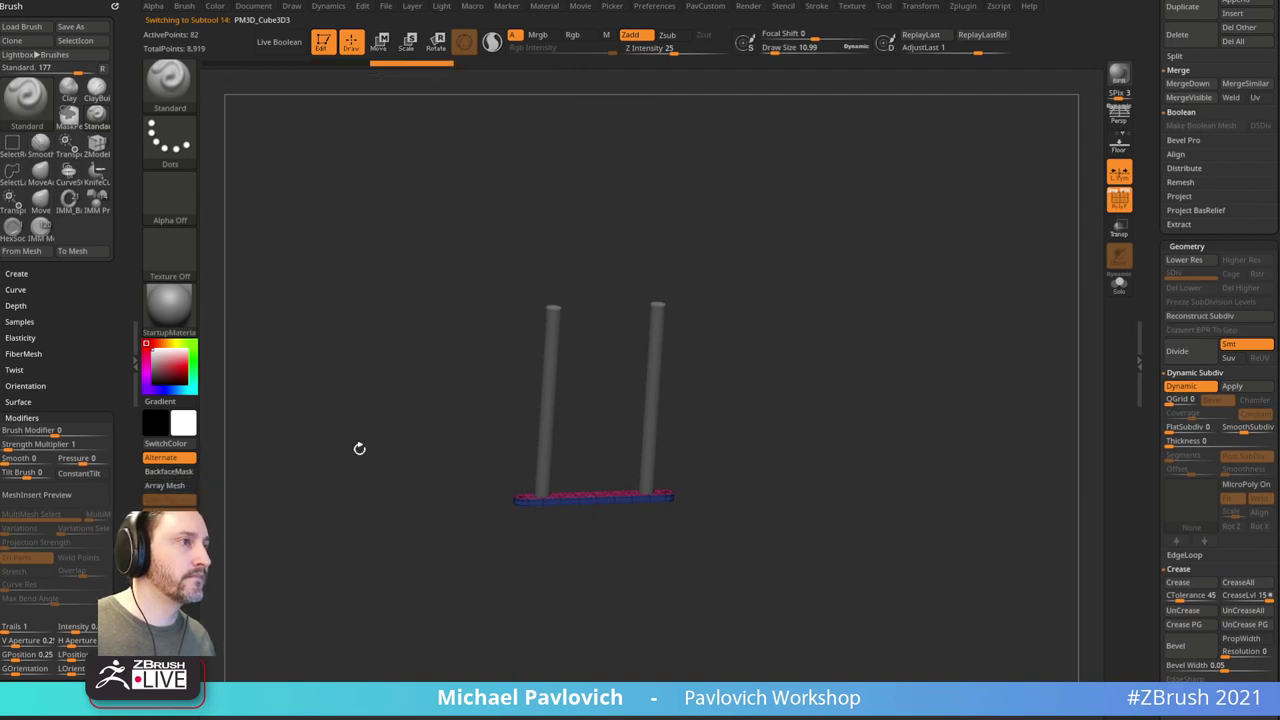
mouse_move(886, 399)
alt+mouse_down()
mouse_move(900, 405)
mouse_move(883, 439)
mouse_move(894, 417)
mouse_move(902, 440)
alt+mouse_up()
key(s)
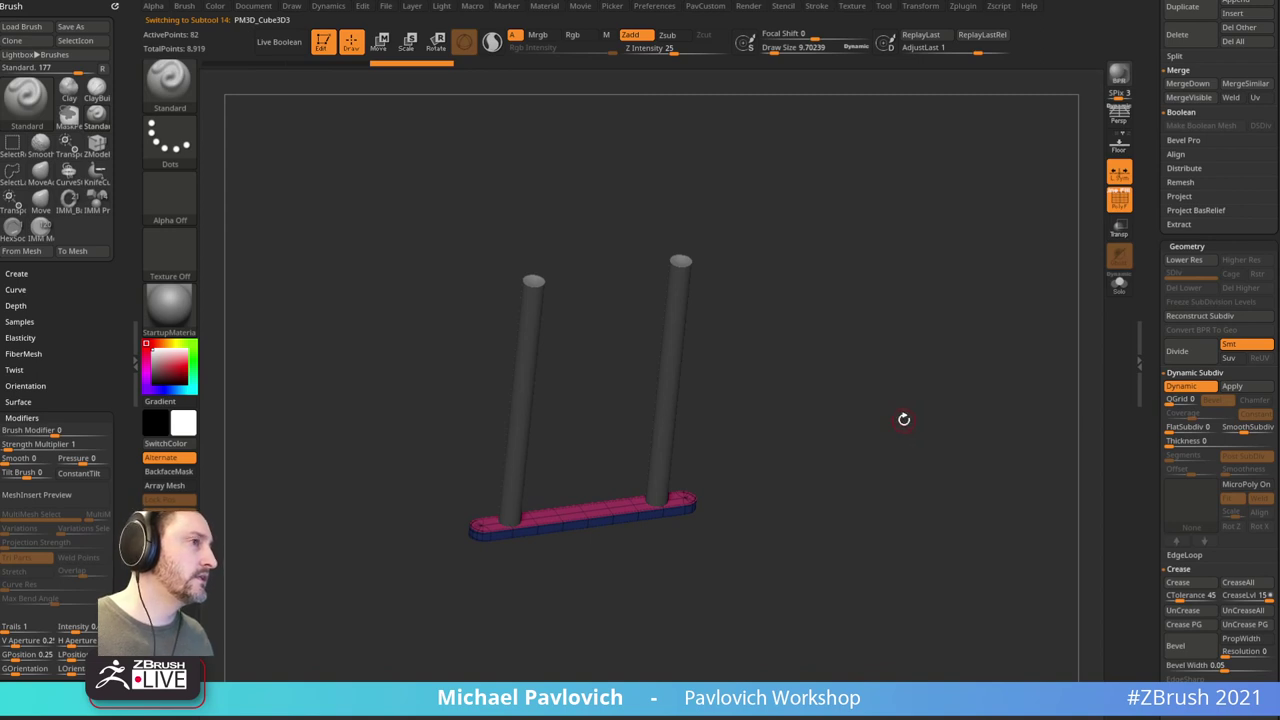
click(186, 485)
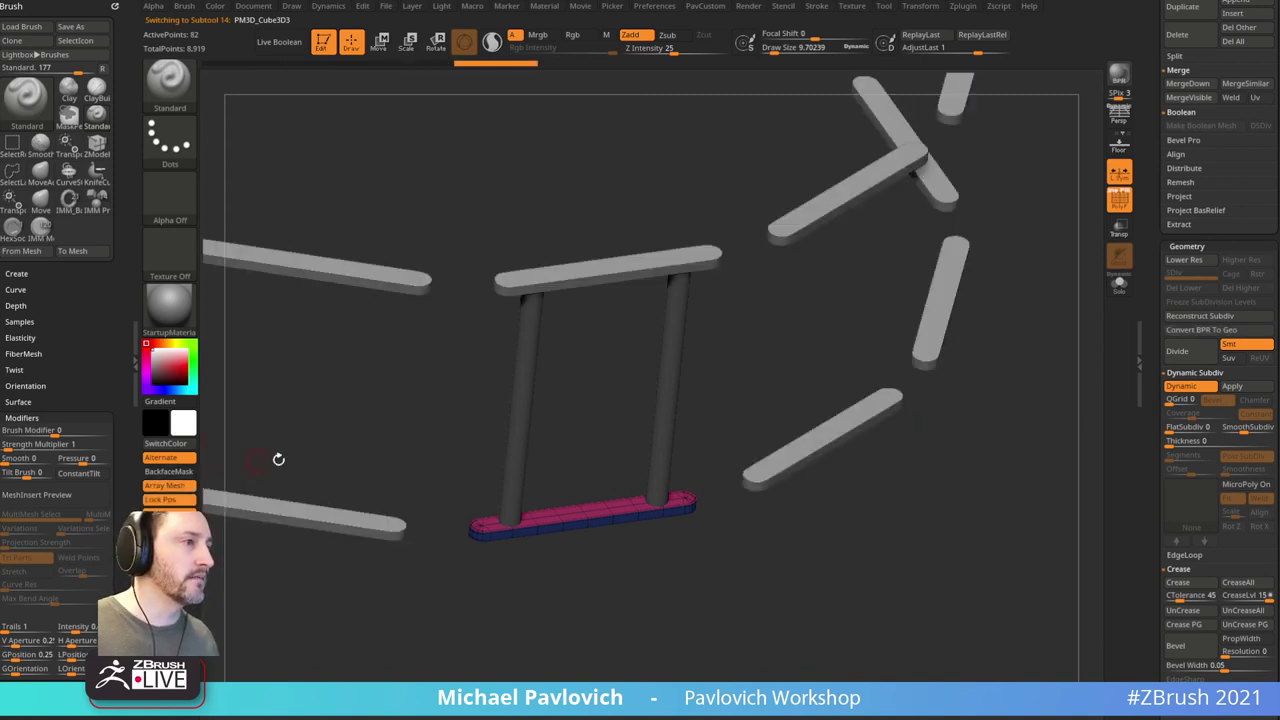
drag(1157, 378, 1167, 262)
drag(1151, 410, 1150, 247)
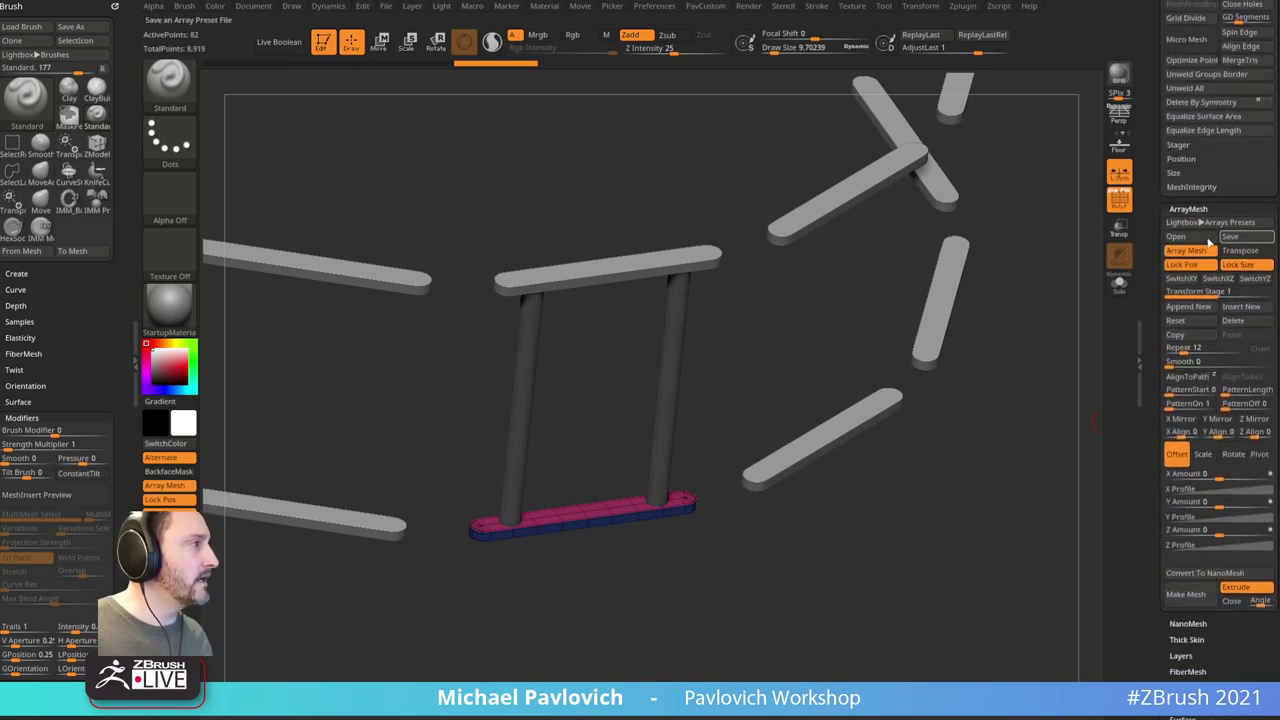
scroll(1179, 412, down, 3)
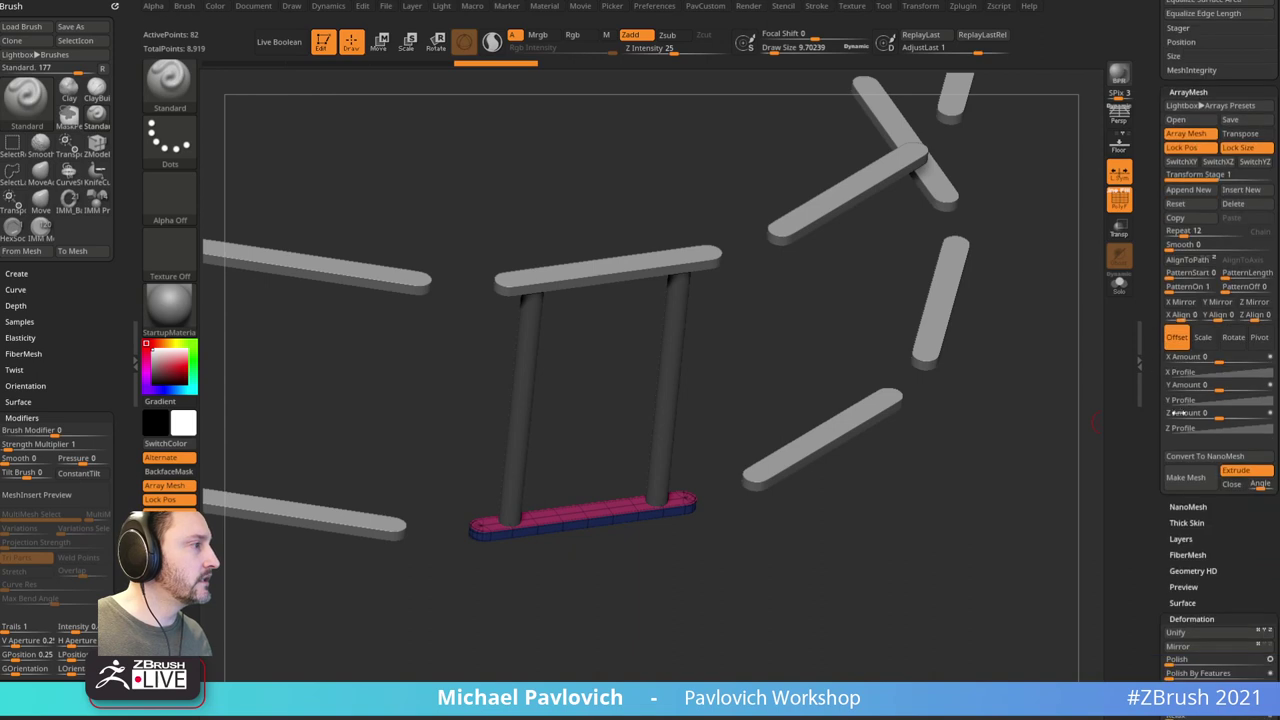
click(1189, 481)
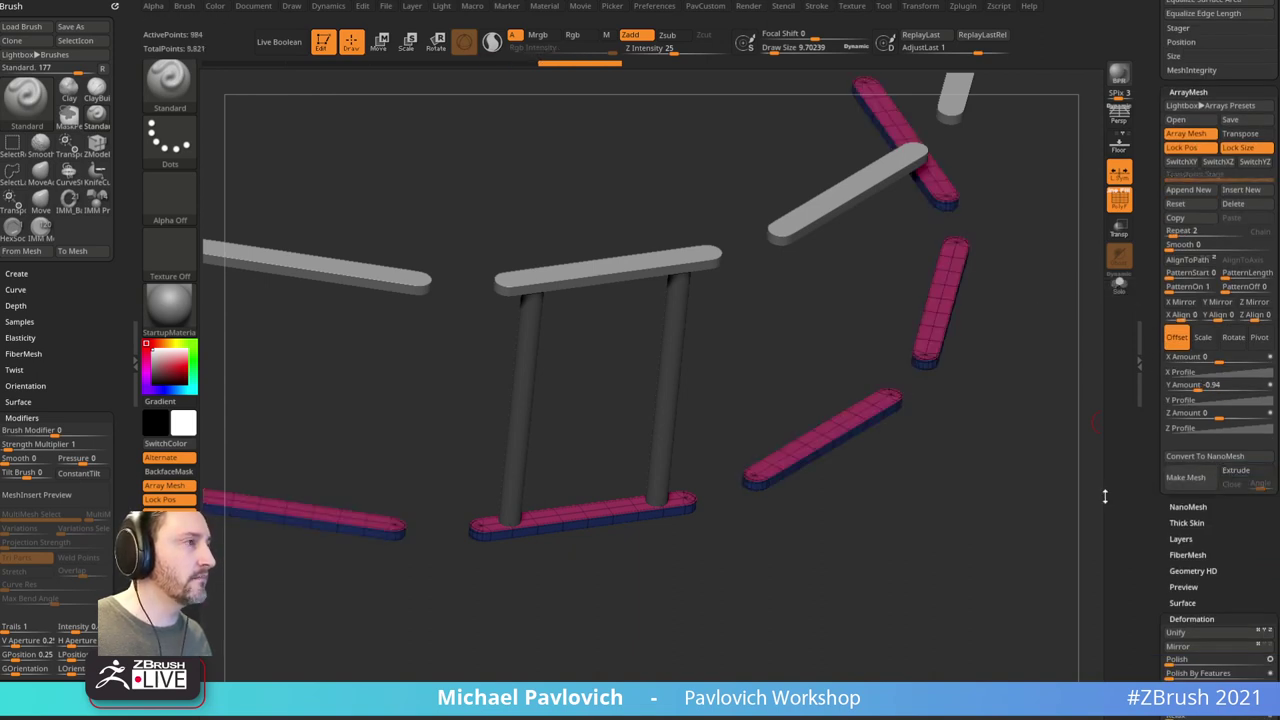
click(1185, 479)
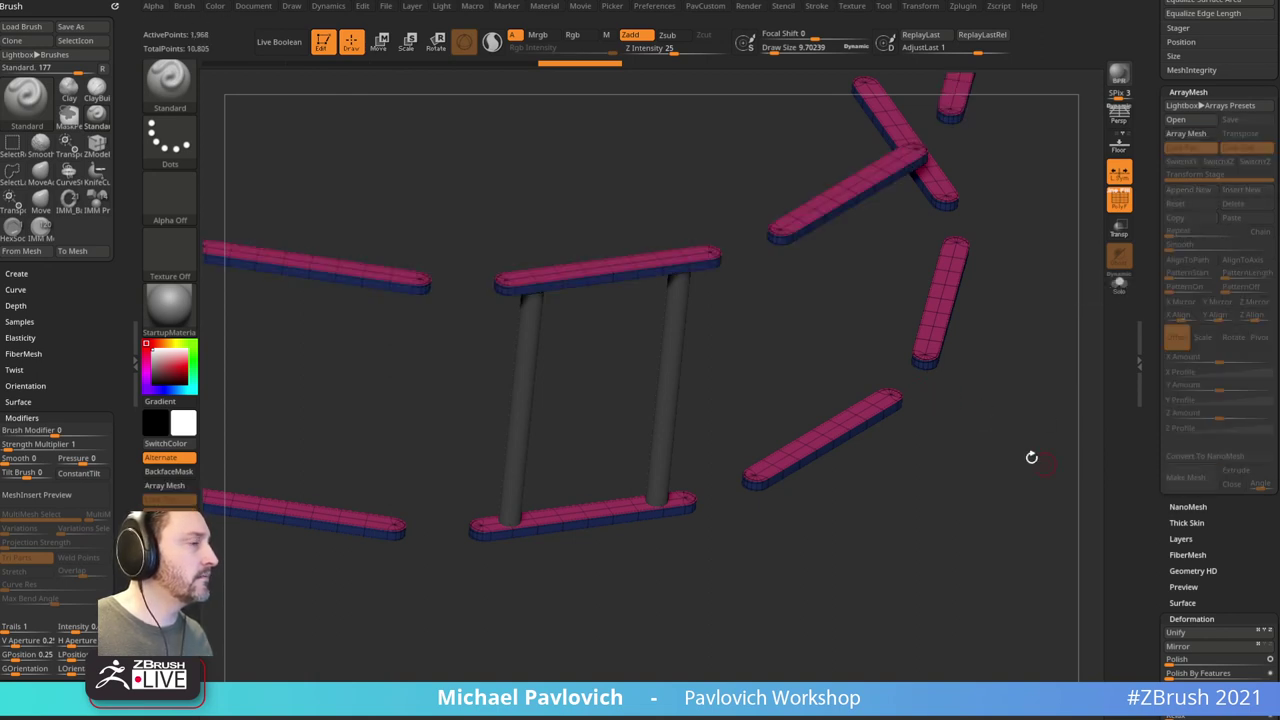
Step: Isolate the two end plates of the front bar pair and delete the hidden remaining plates
drag(1031, 457, 728, 397)
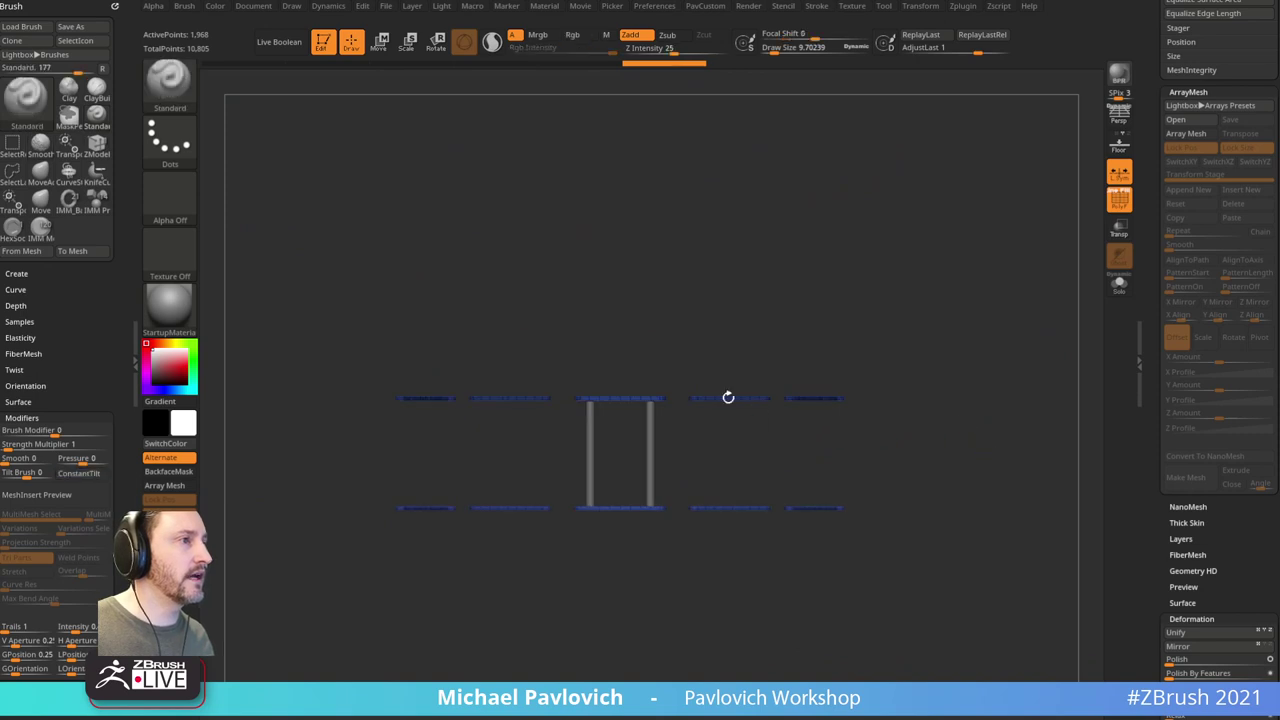
drag(663, 360, 668, 383)
ctrl+shift+drag(574, 393, 664, 551)
key(space)
click(971, 326)
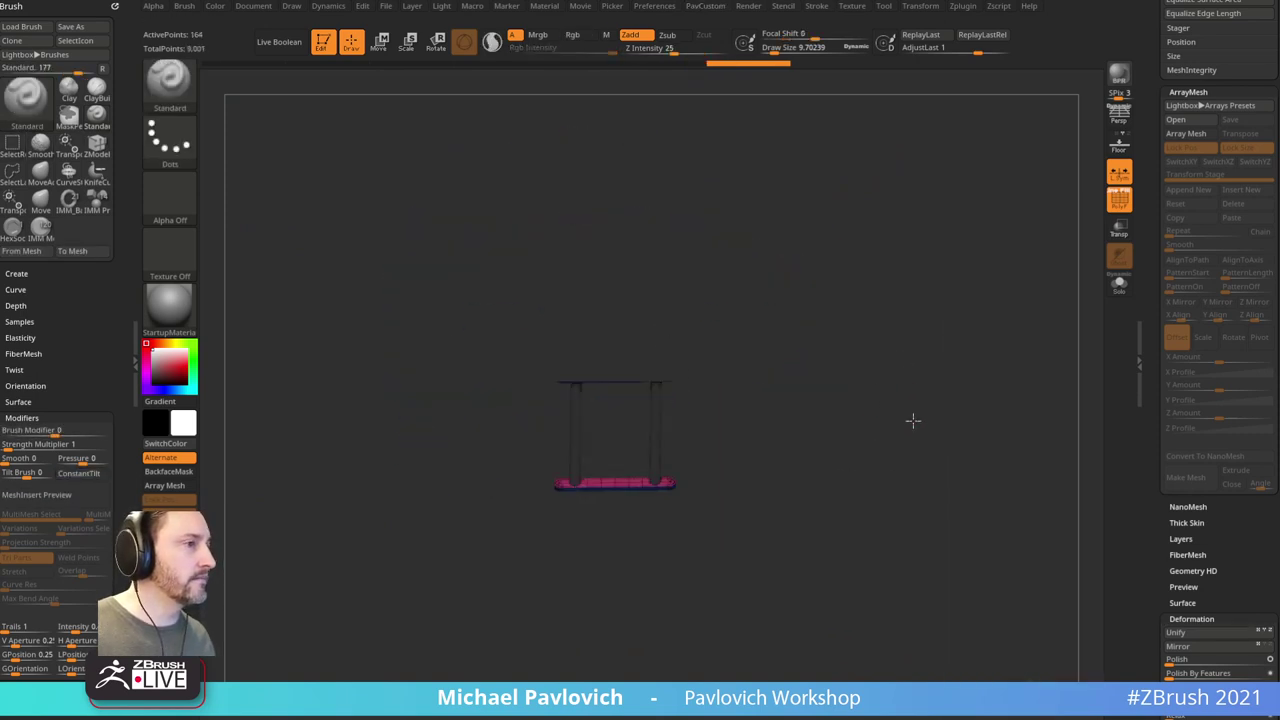
Step: Select the front pair of cage bars and switch to the ZModeler brush
drag(913, 421, 700, 375)
alt+click(667, 366)
alt+drag(875, 297, 959, 301)
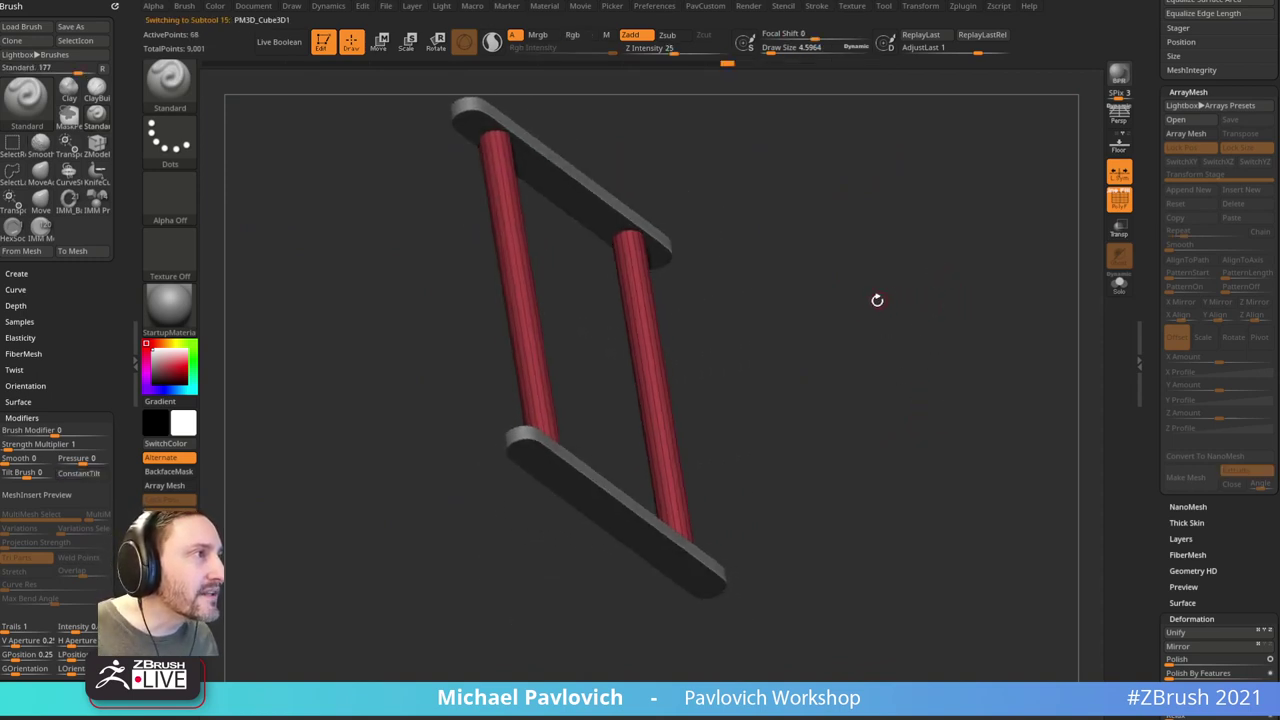
drag(877, 300, 885, 265)
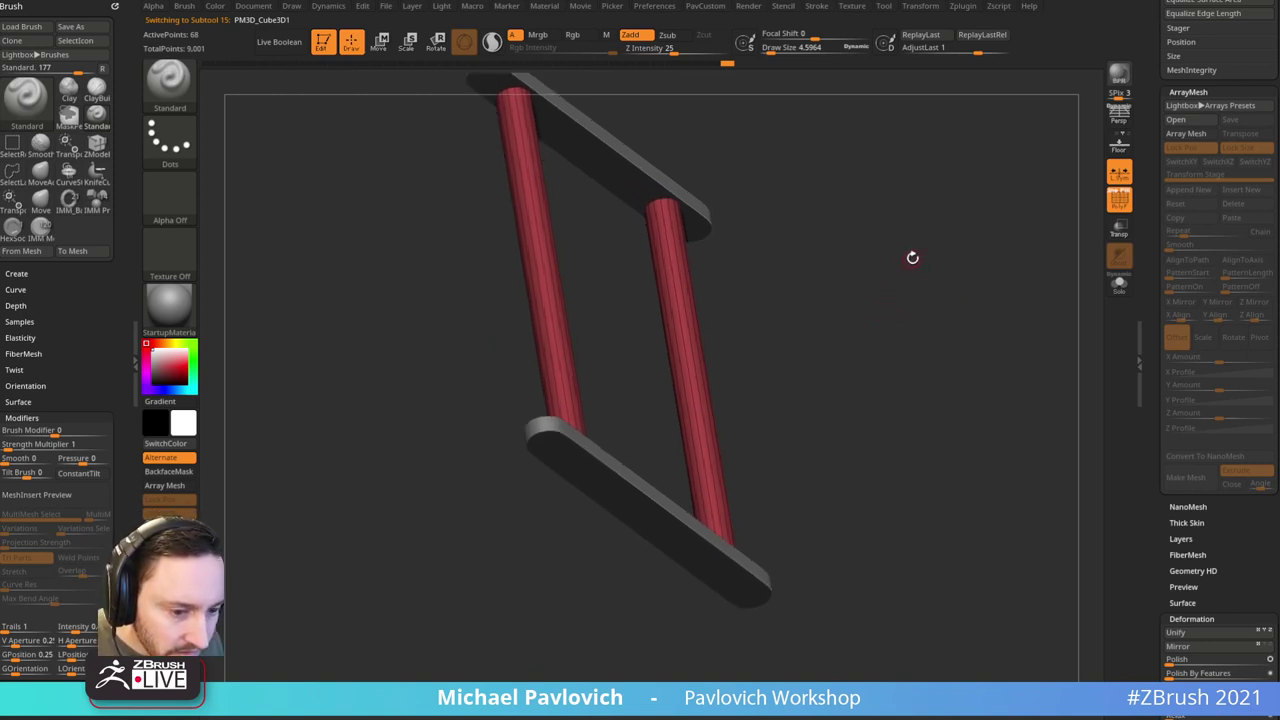
drag(912, 258, 903, 320)
key(b)
key(z)
key(m)
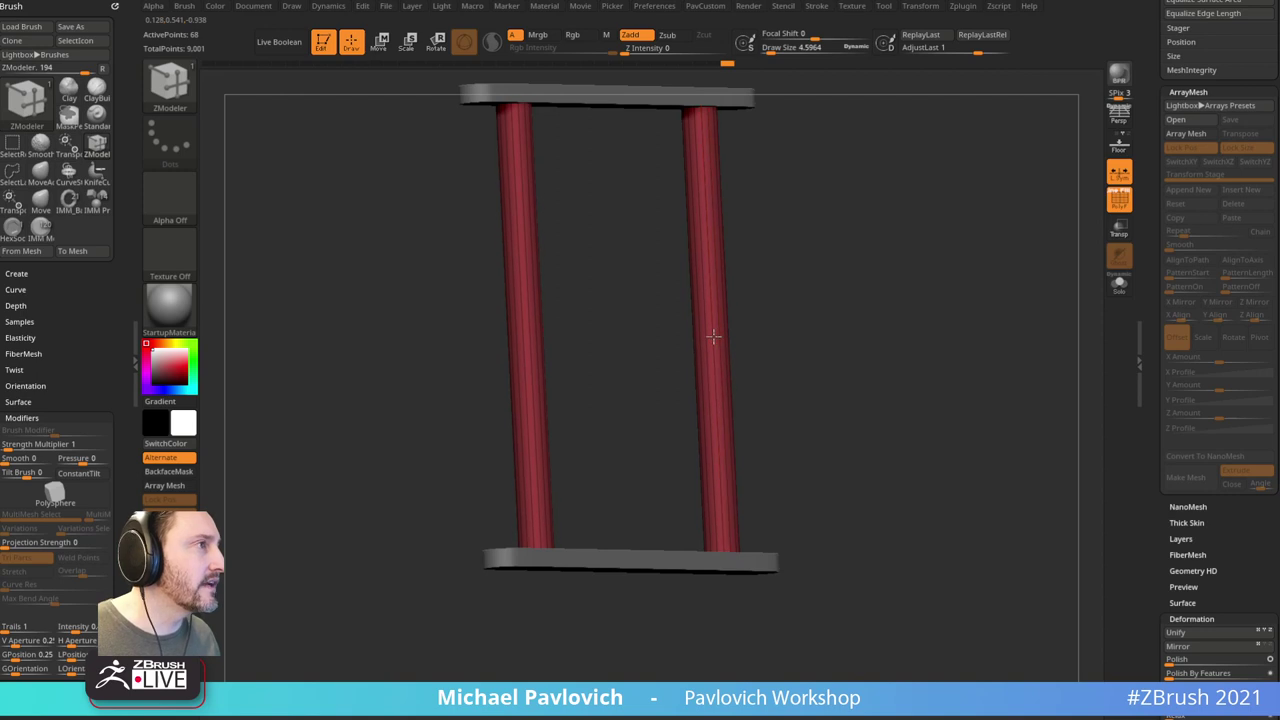
drag(771, 300, 897, 263)
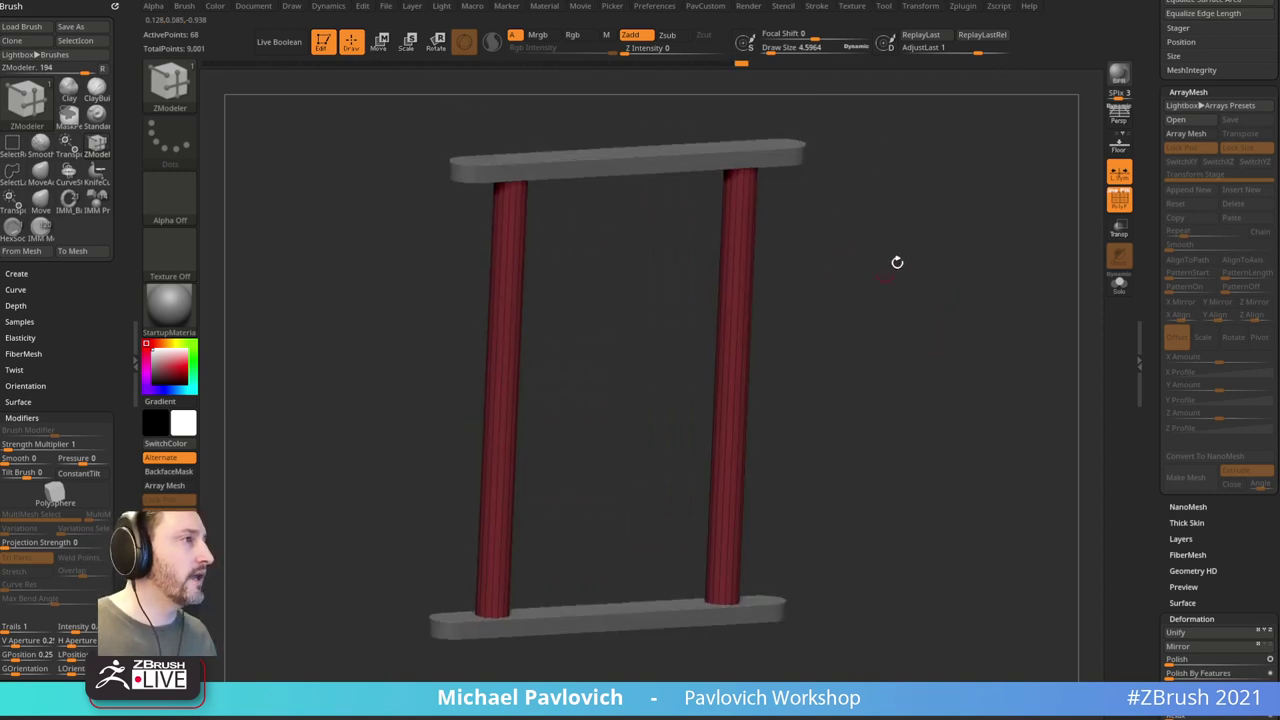
Step: Alternate between the end plates and the bars to examine the edges where they meet
scroll(1149, 307, up, 1)
scroll(1149, 307, up, 5)
scroll(1143, 223, up, 6)
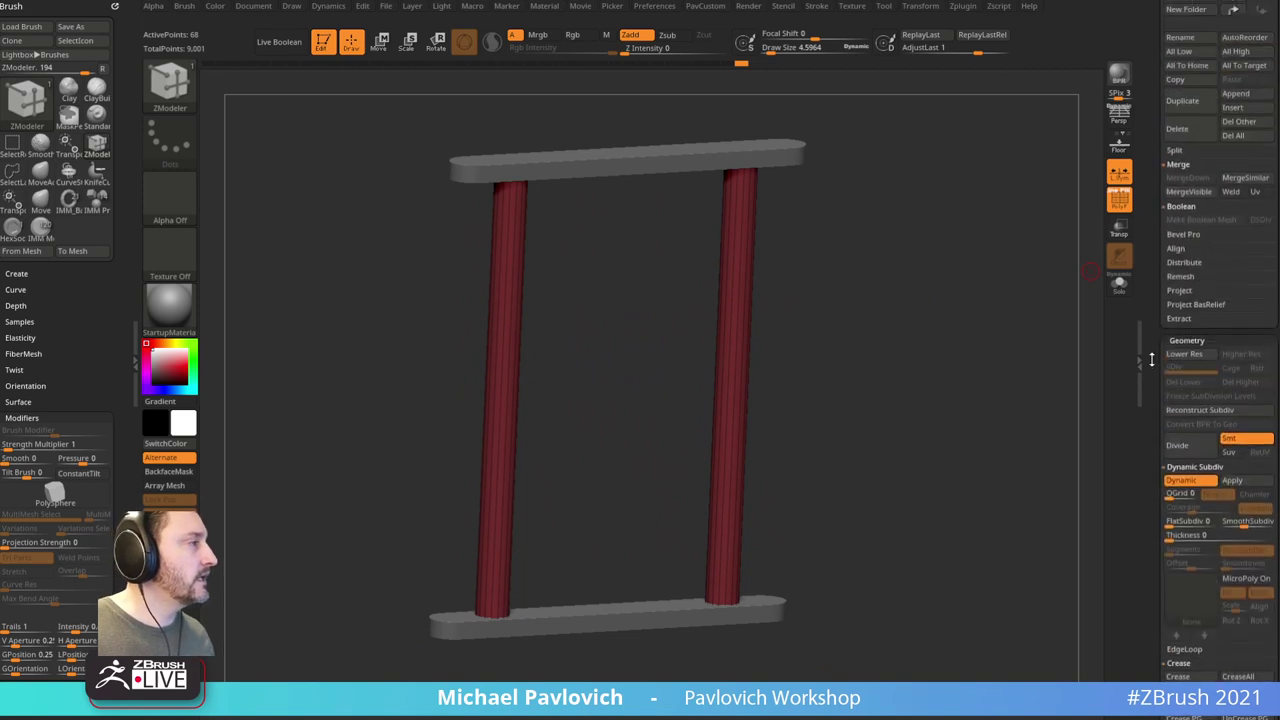
click(1220, 109)
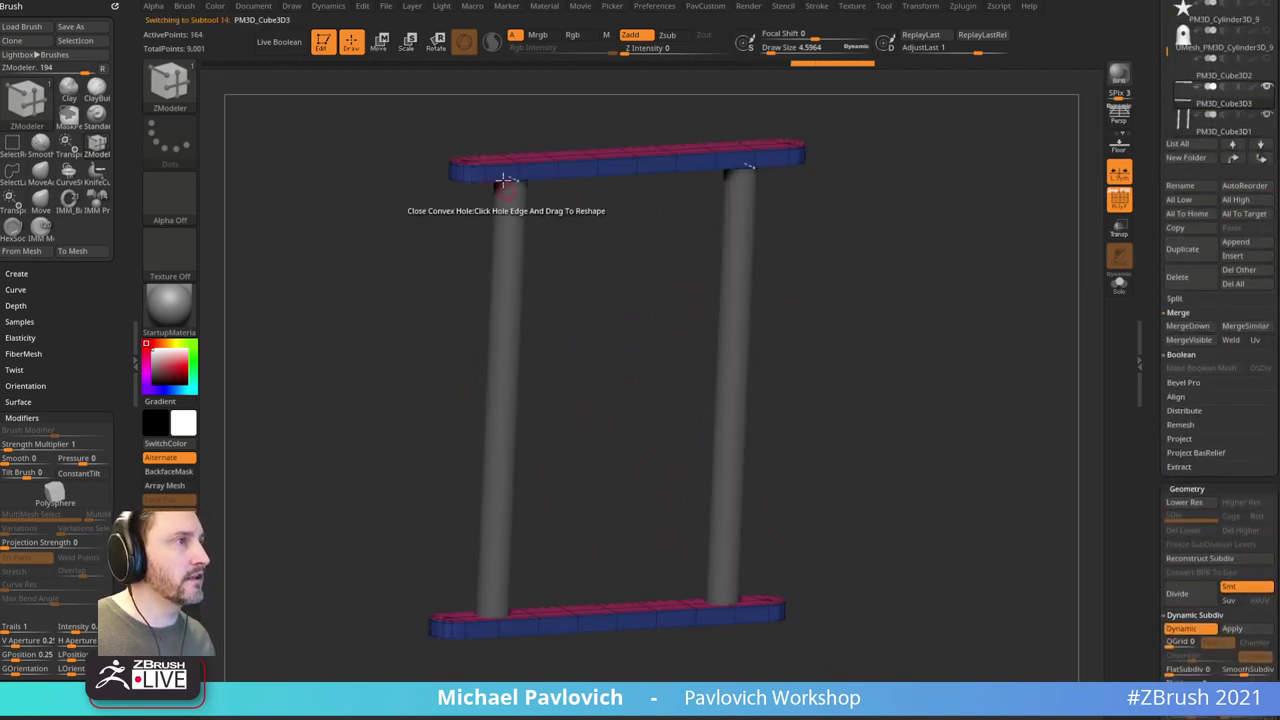
drag(905, 209, 729, 334)
alt+click(690, 350)
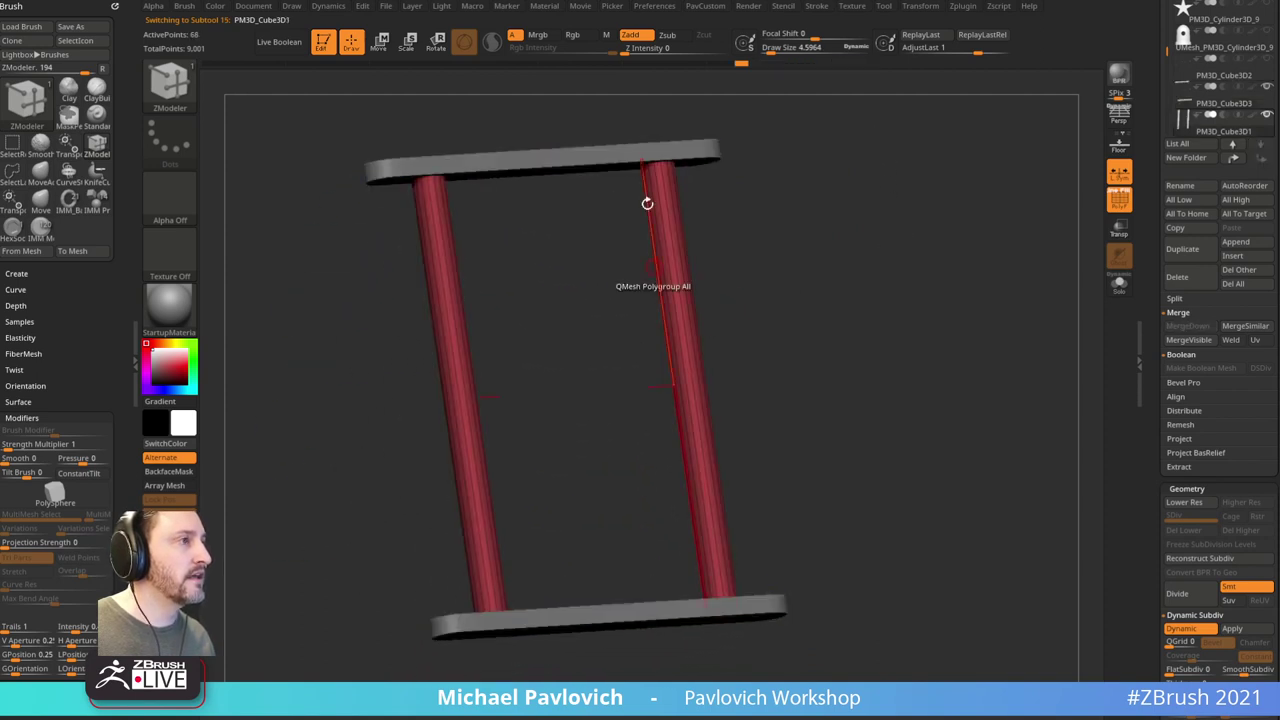
drag(647, 203, 921, 214)
Step: Enable Live Boolean and try generating a combined boolean mesh from the end plates and bars
click(1218, 104)
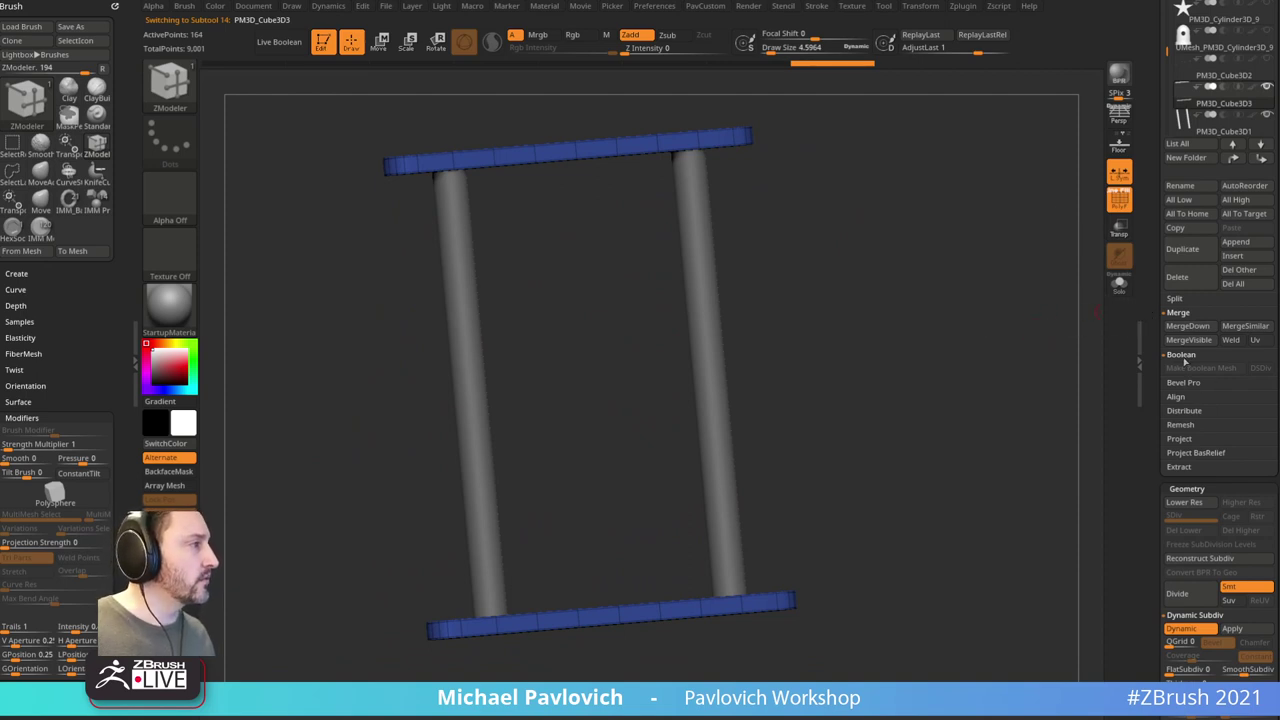
click(280, 42)
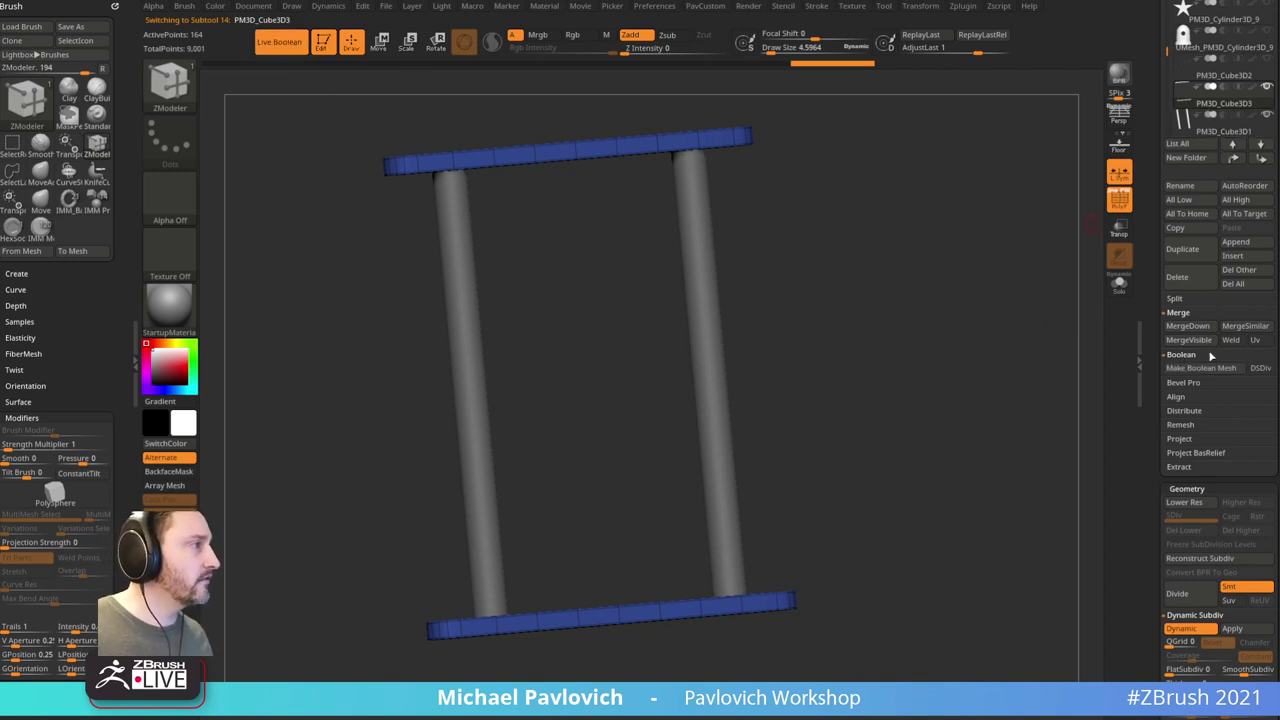
click(1190, 368)
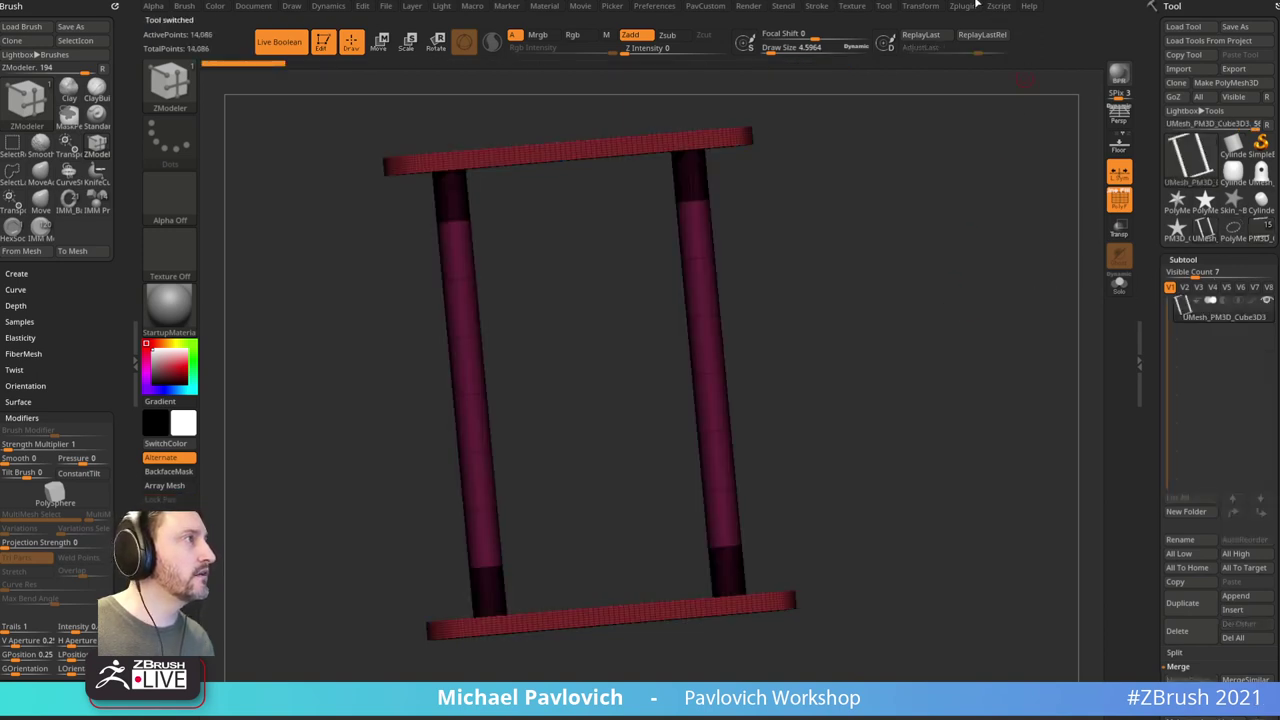
key(ctrl+s)
drag(926, 443, 979, 252)
click(1130, 207)
drag(1042, 300, 1063, 405)
Step: Delete the generated boolean mesh tool and return to the tower tool with the cage bars selected and polyframe shown
click(1175, 628)
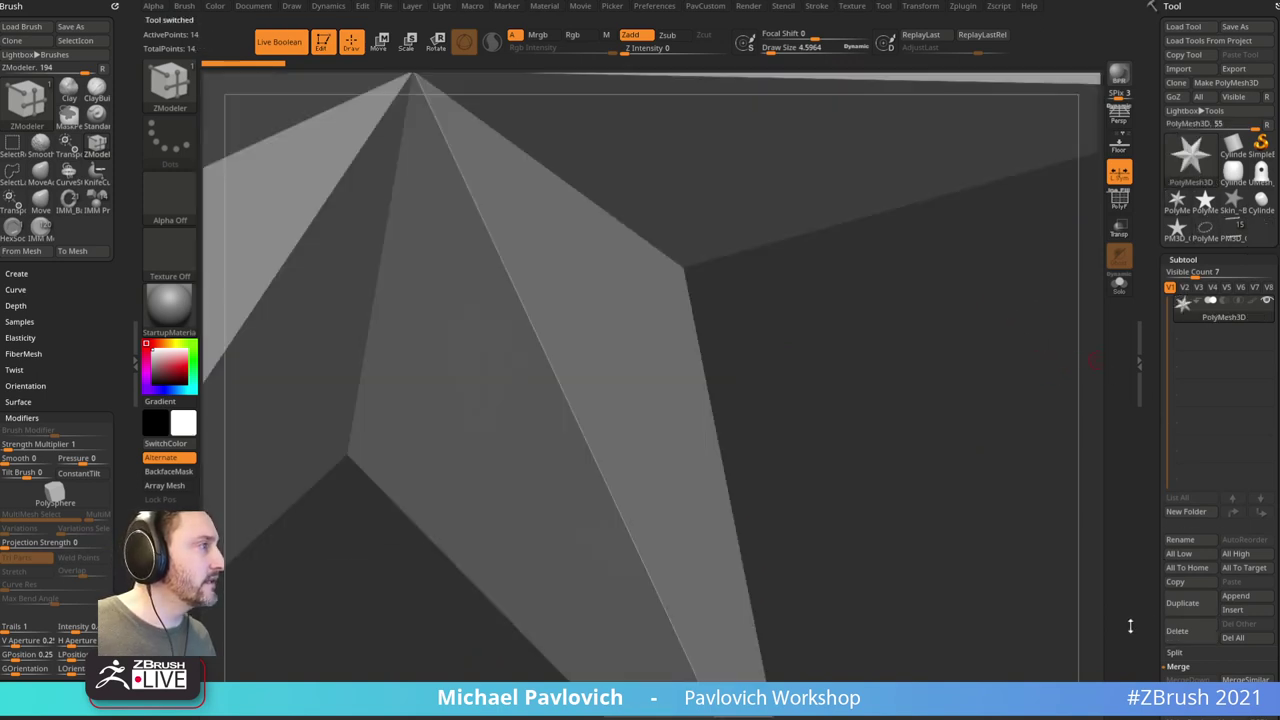
click(1232, 240)
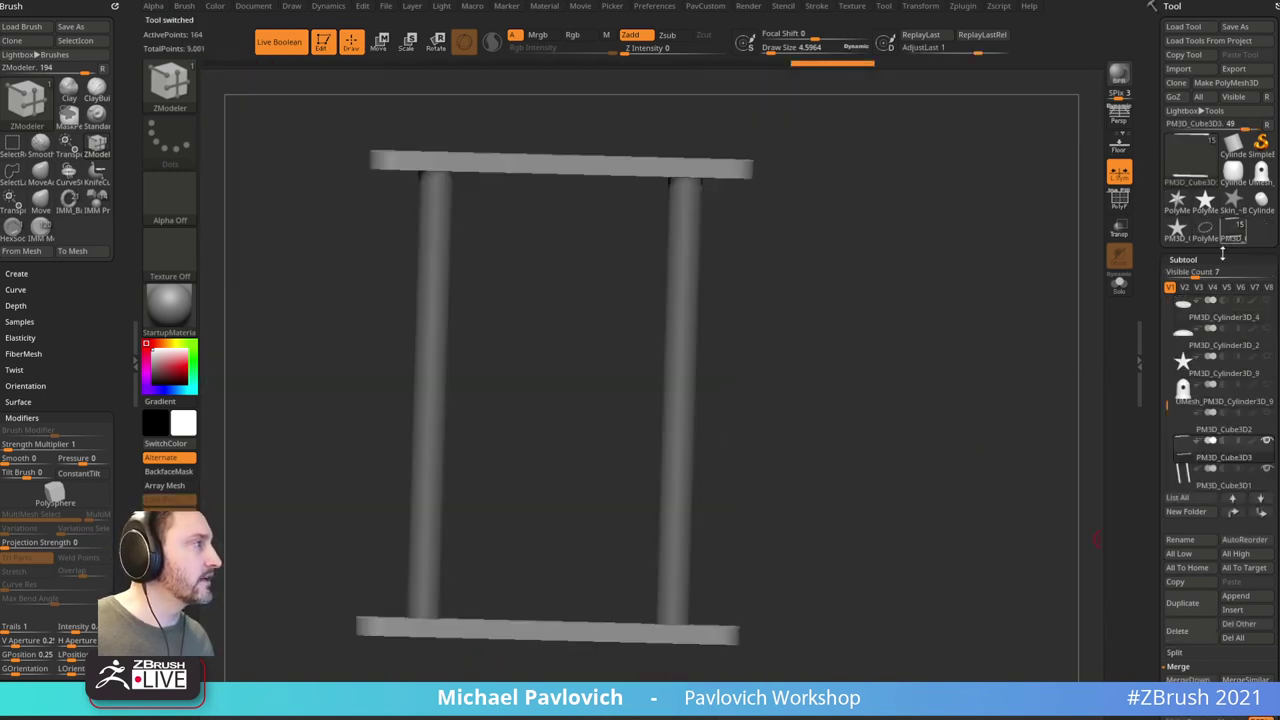
alt+click(691, 324)
click(1110, 202)
drag(867, 278, 868, 271)
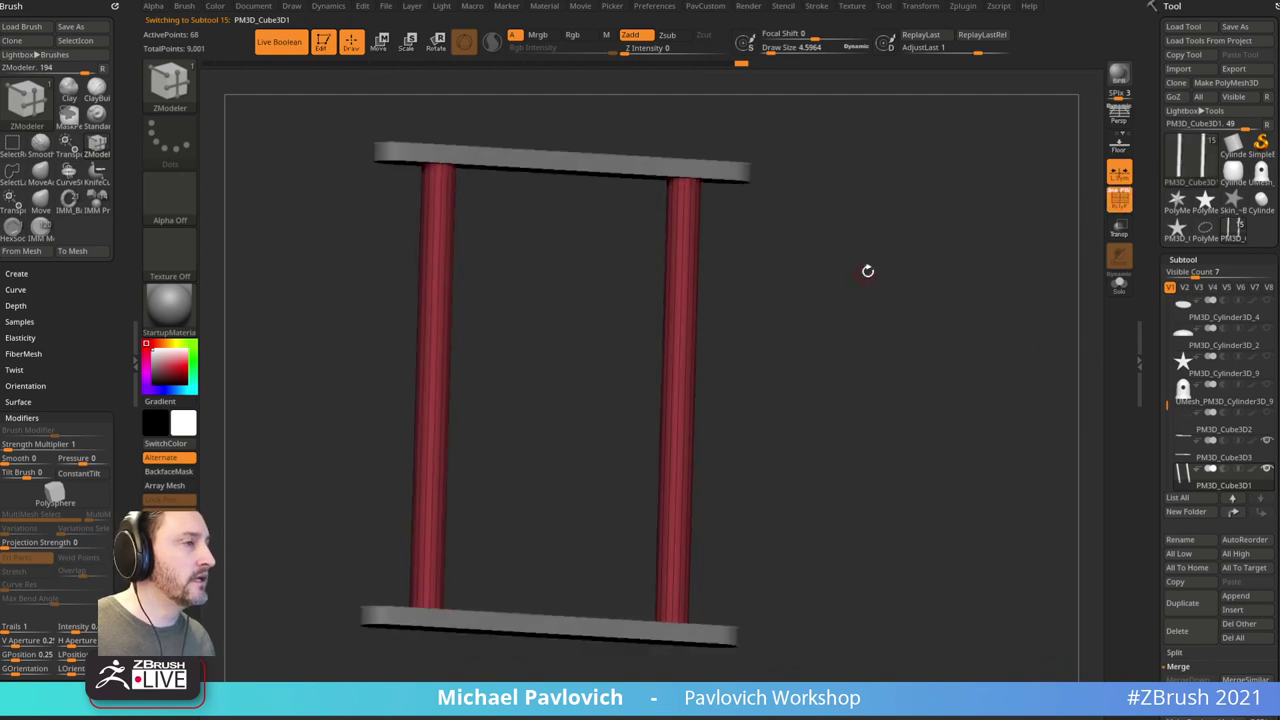
Step: Isolate the two cage bars and split their caps and sides into separate polygroups with Groups By Normals
click(1119, 283)
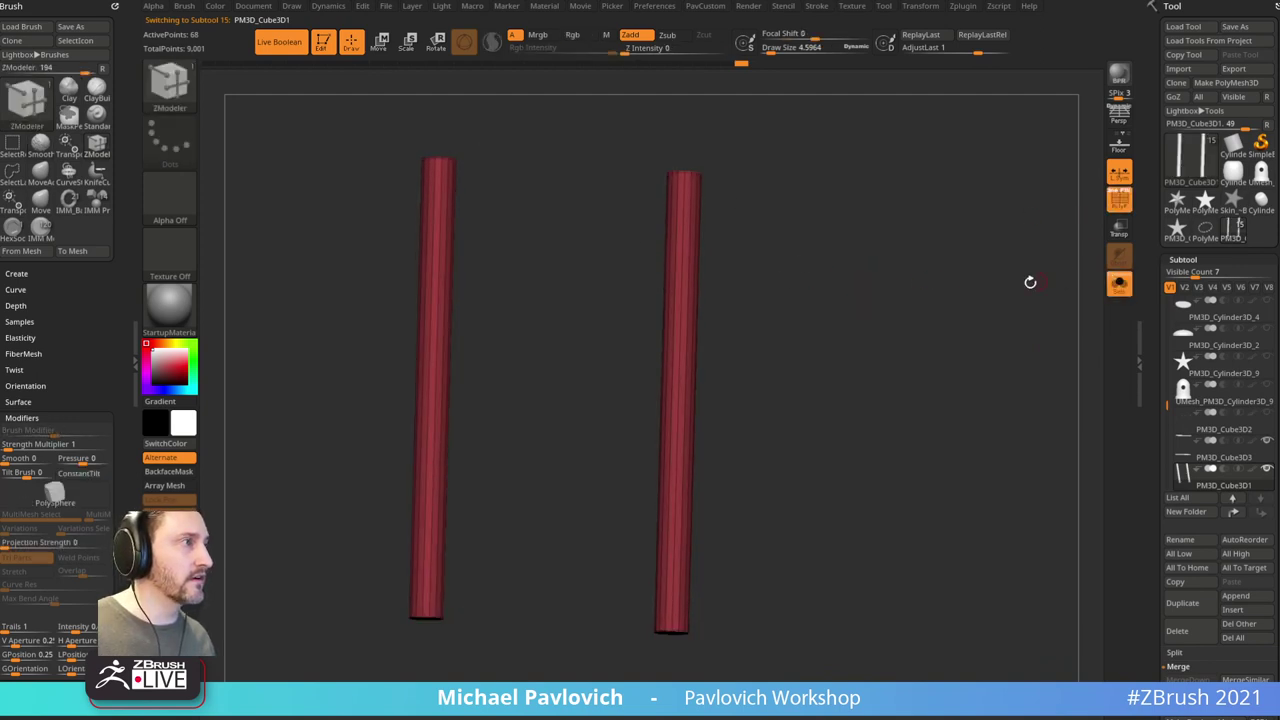
alt+drag(769, 186, 826, 246)
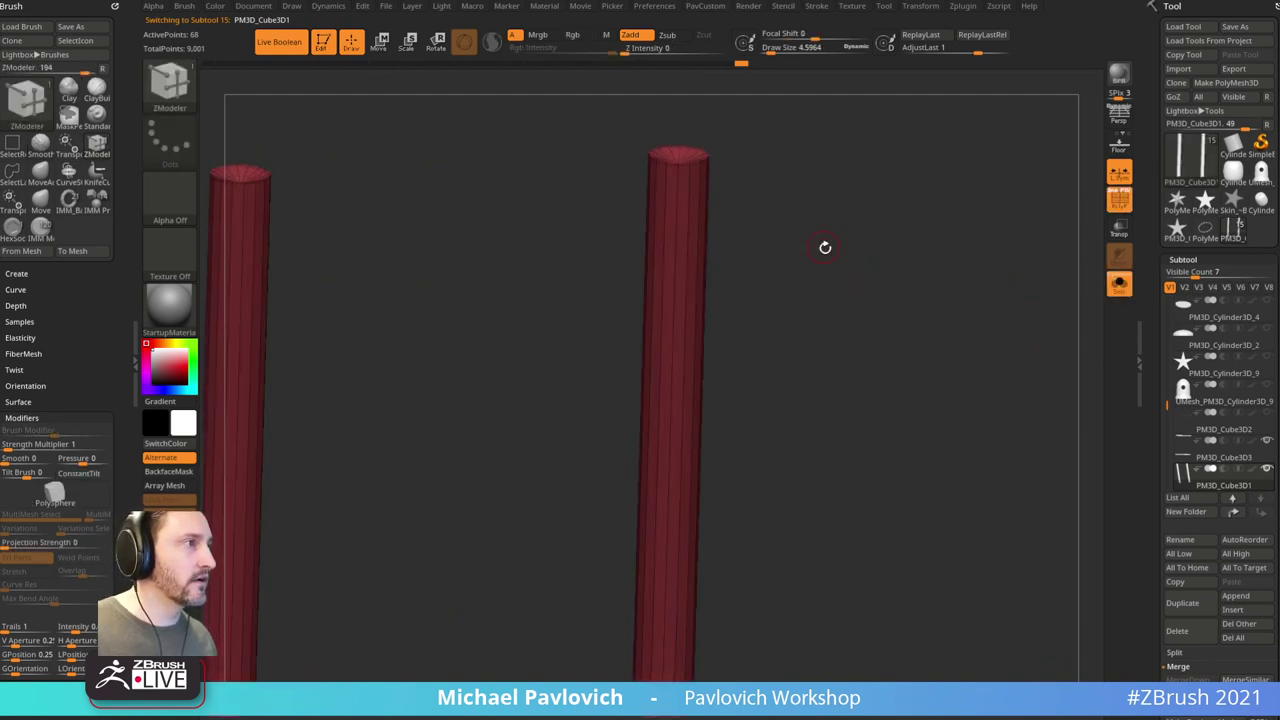
key(grave)
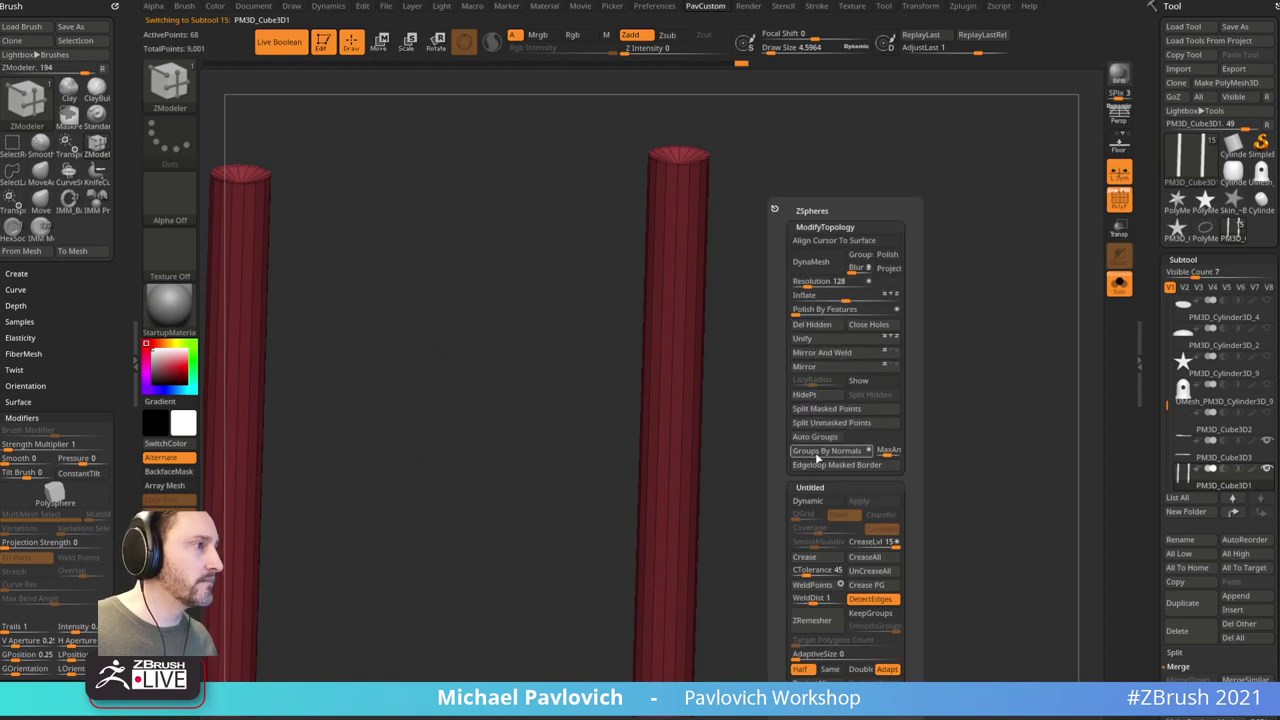
click(818, 451)
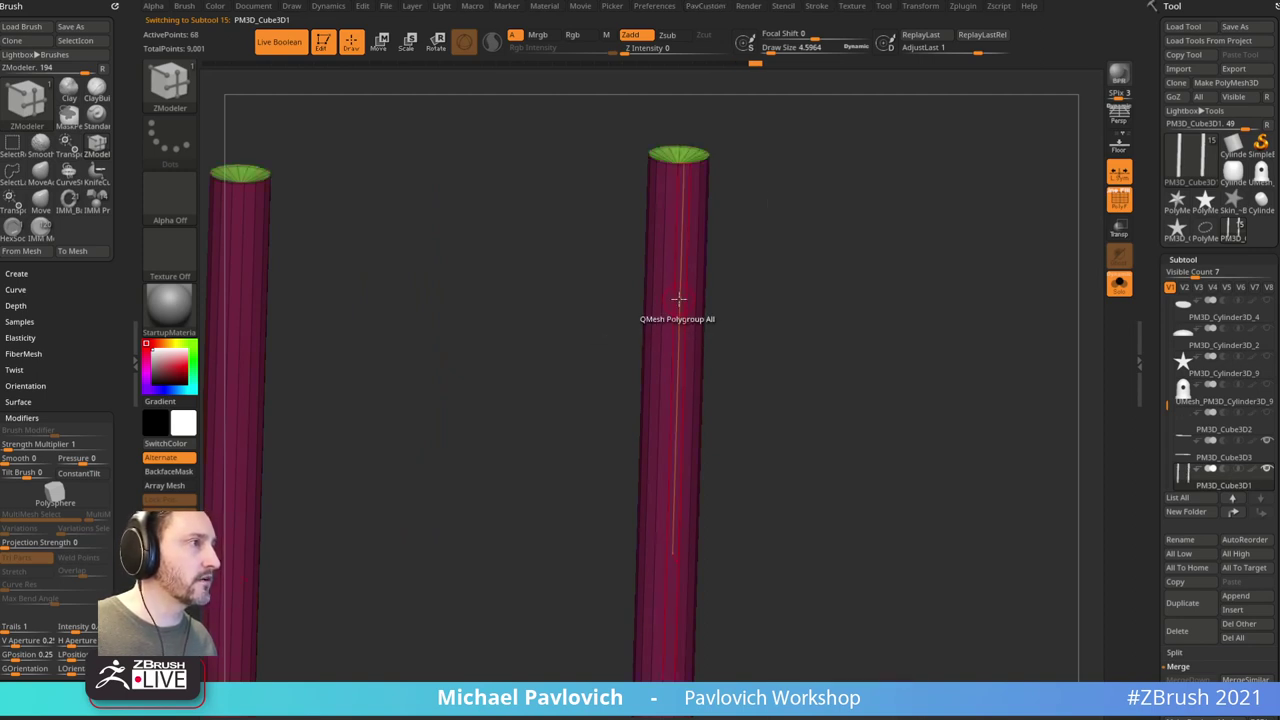
Step: Inset the side polygroup of the bars to add edge loops near both ends, show the end plates again, and turn on dynamic subdivision
key(space)
click(648, 263)
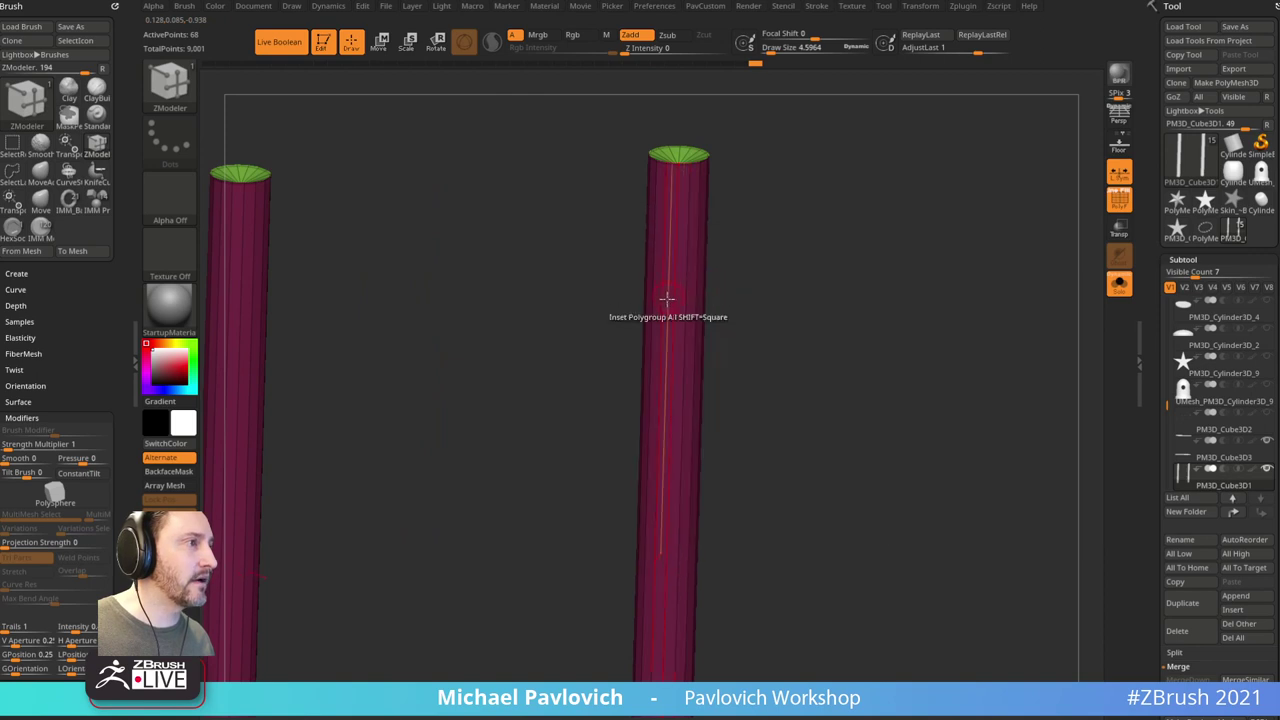
drag(677, 294, 675, 280)
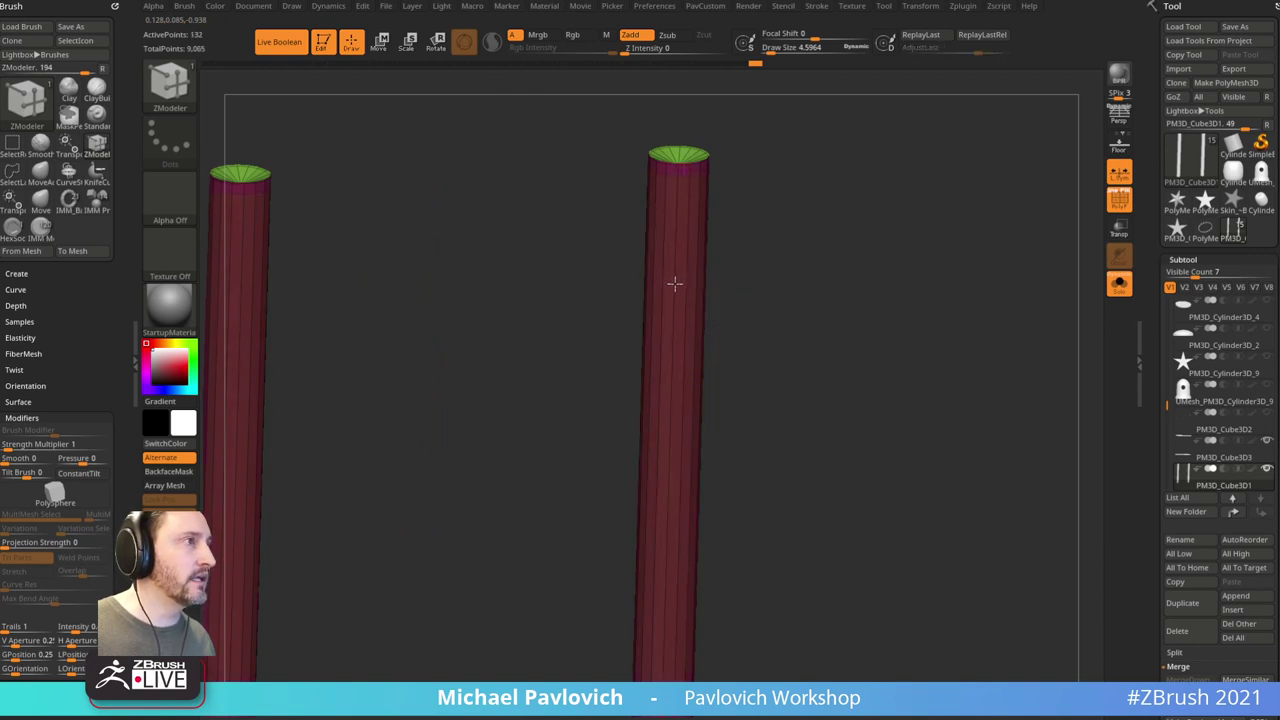
drag(877, 271, 899, 251)
click(1114, 276)
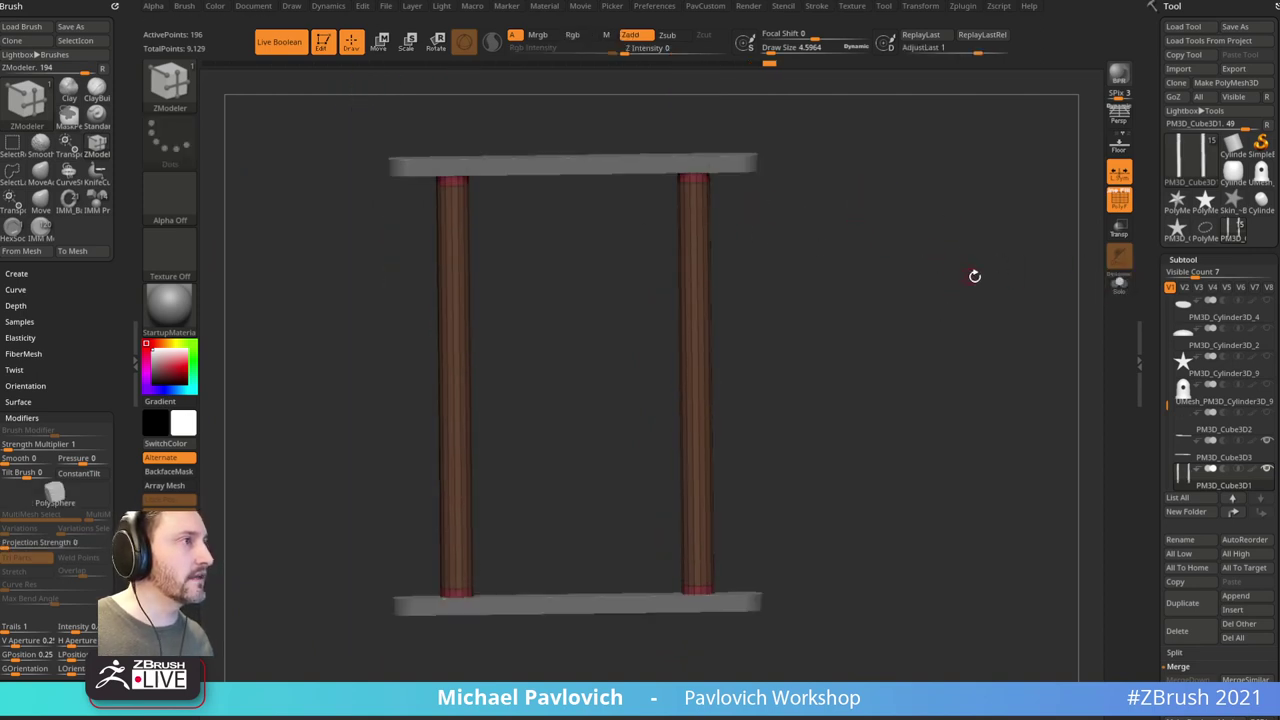
key(d)
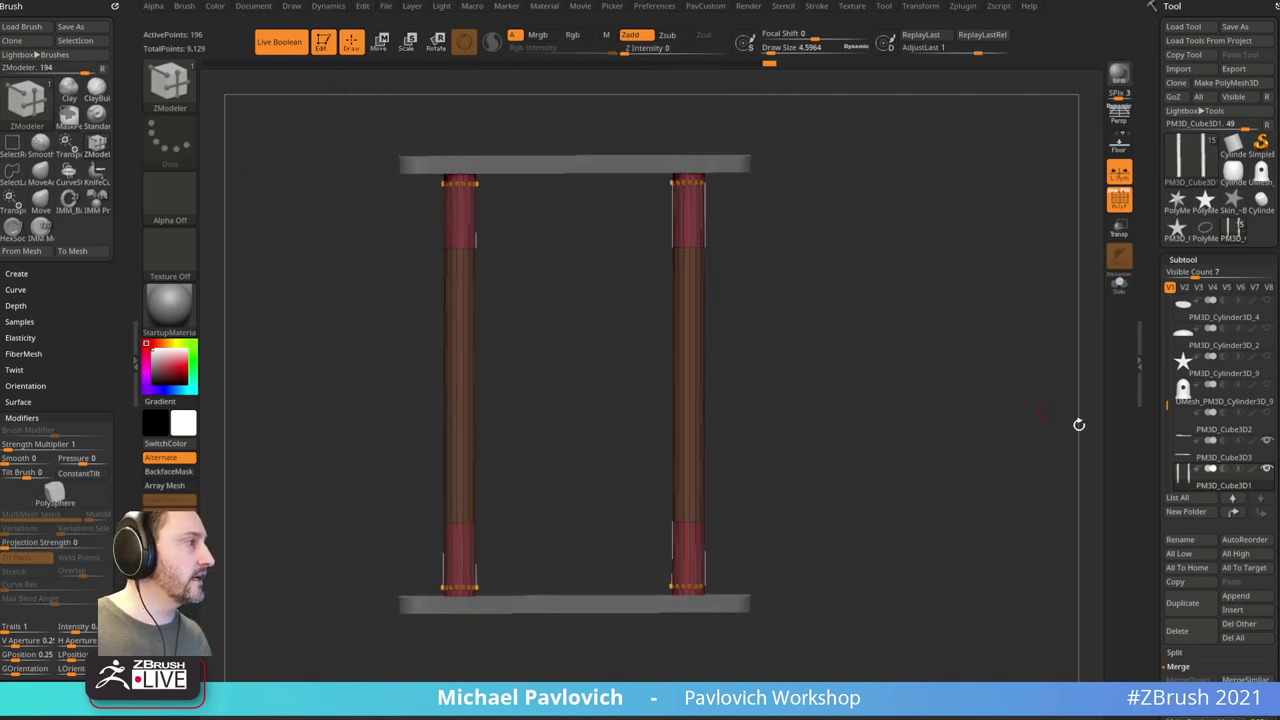
Step: Select the end plates, generate a combined boolean mesh from the plates and bars, and open the resulting tool
click(1232, 467)
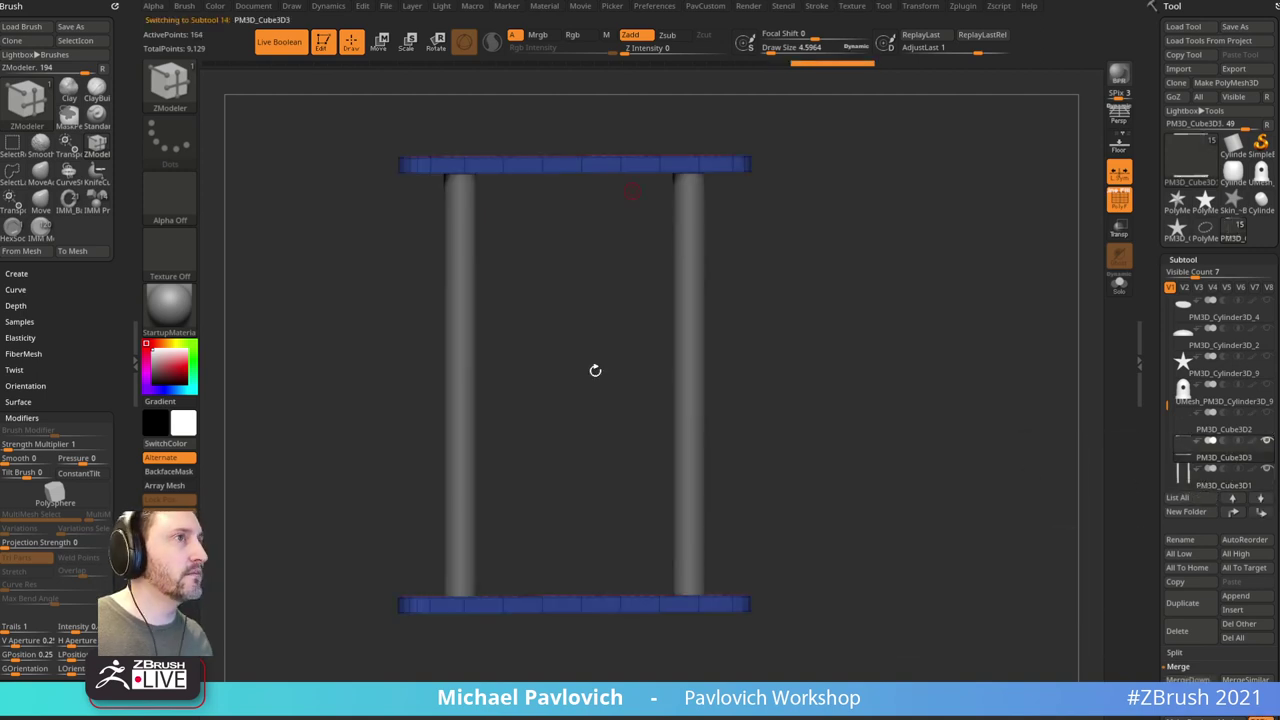
drag(1142, 510, 1157, 350)
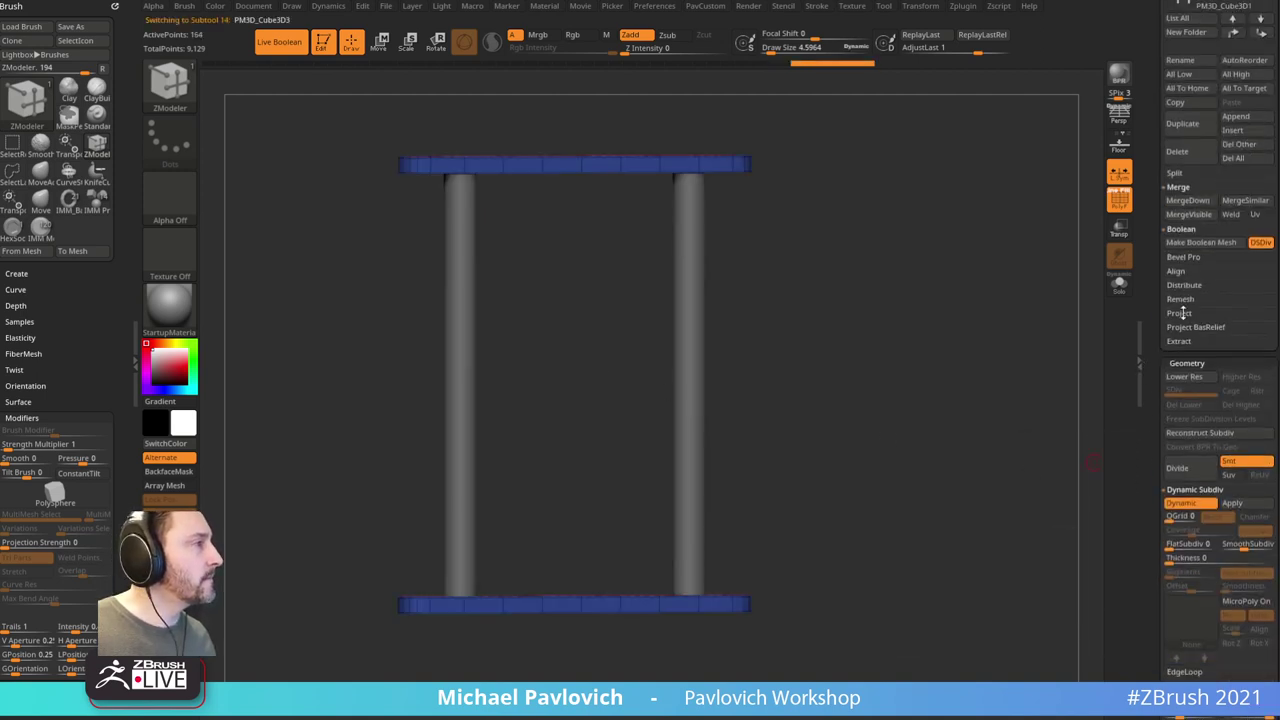
click(1190, 243)
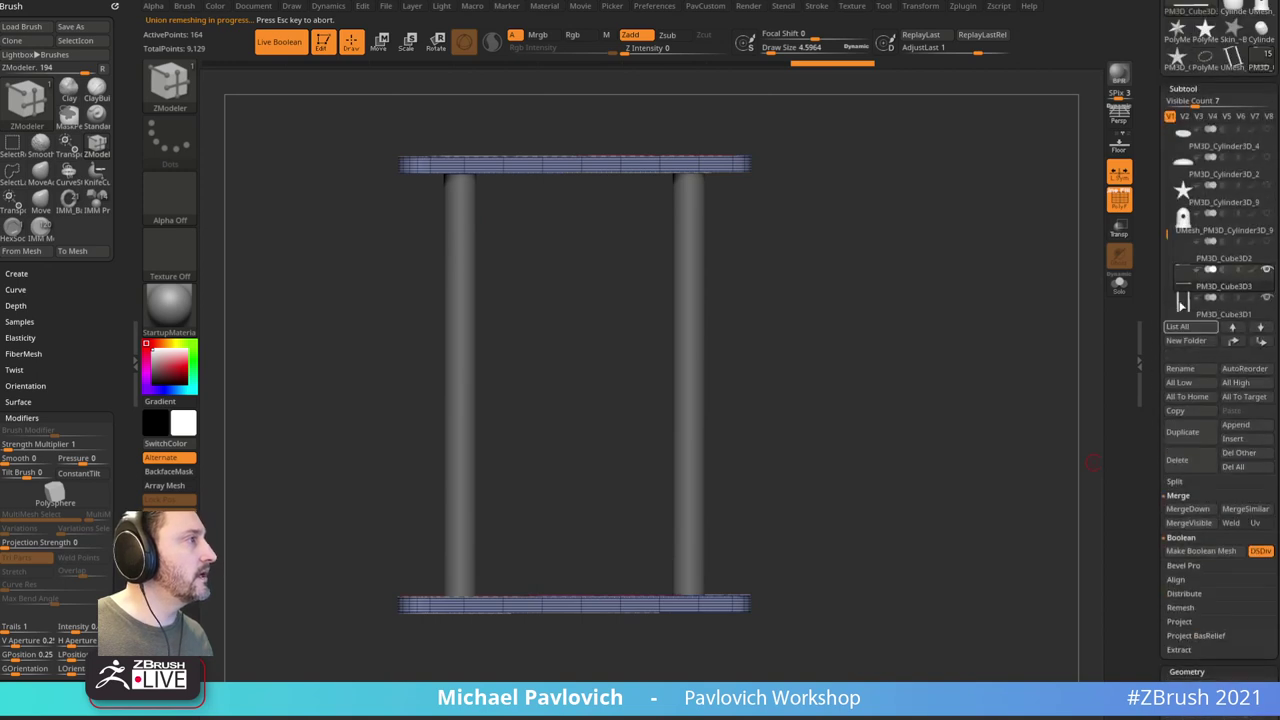
drag(920, 310, 1035, 267)
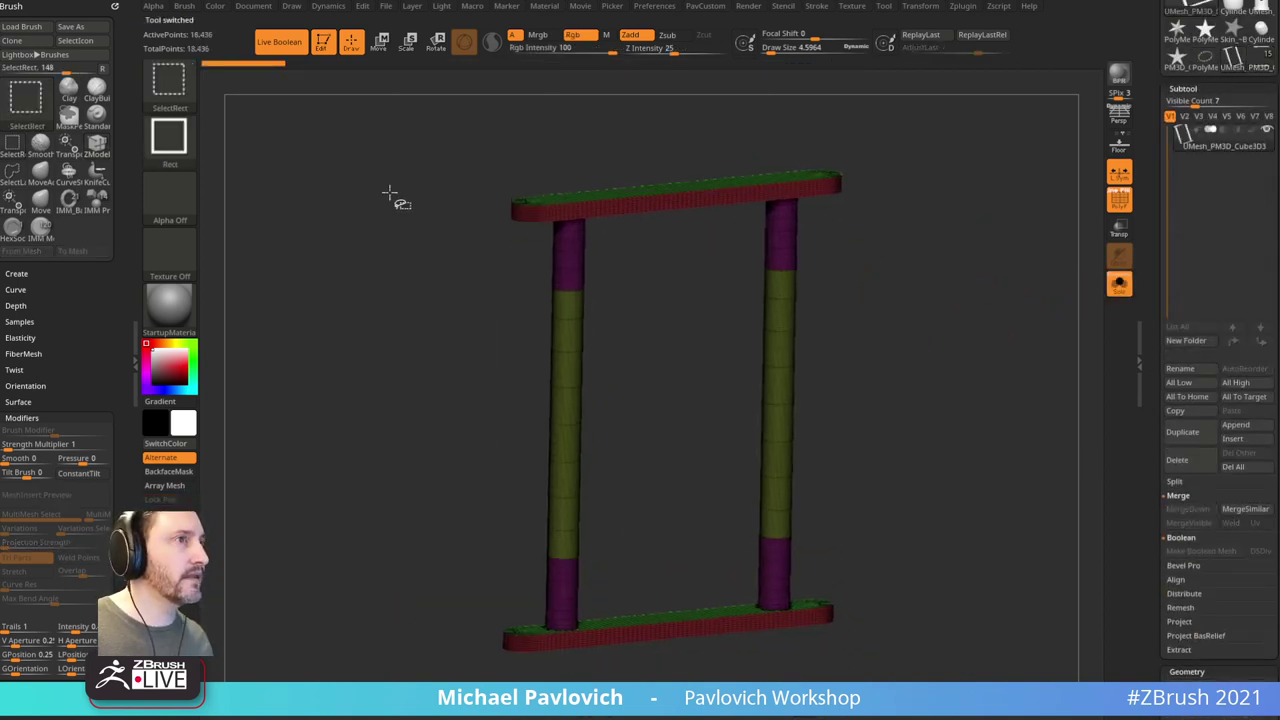
ctrl+shift+click(175, 88)
Step: Isolate the bar polygroups of the combined mesh, merge them into a single polygroup, and show the whole mesh again
click(1114, 205)
drag(1022, 265, 969, 211)
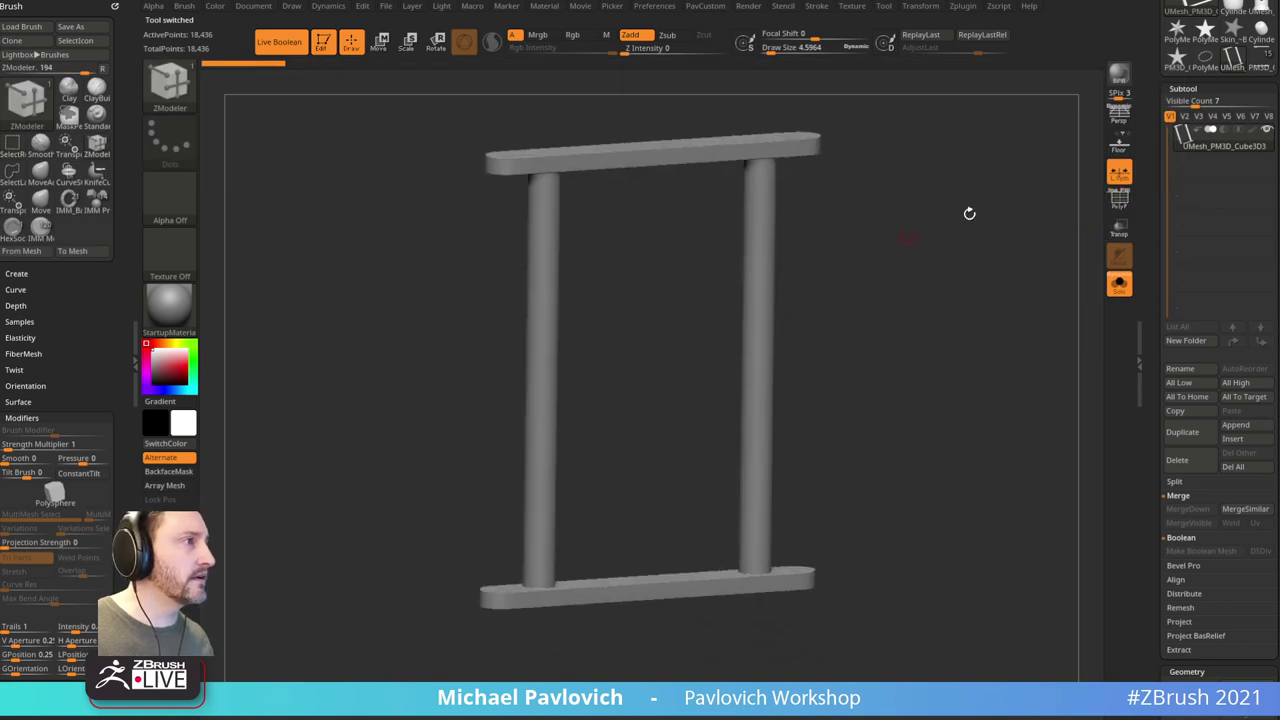
click(1119, 203)
click(1119, 198)
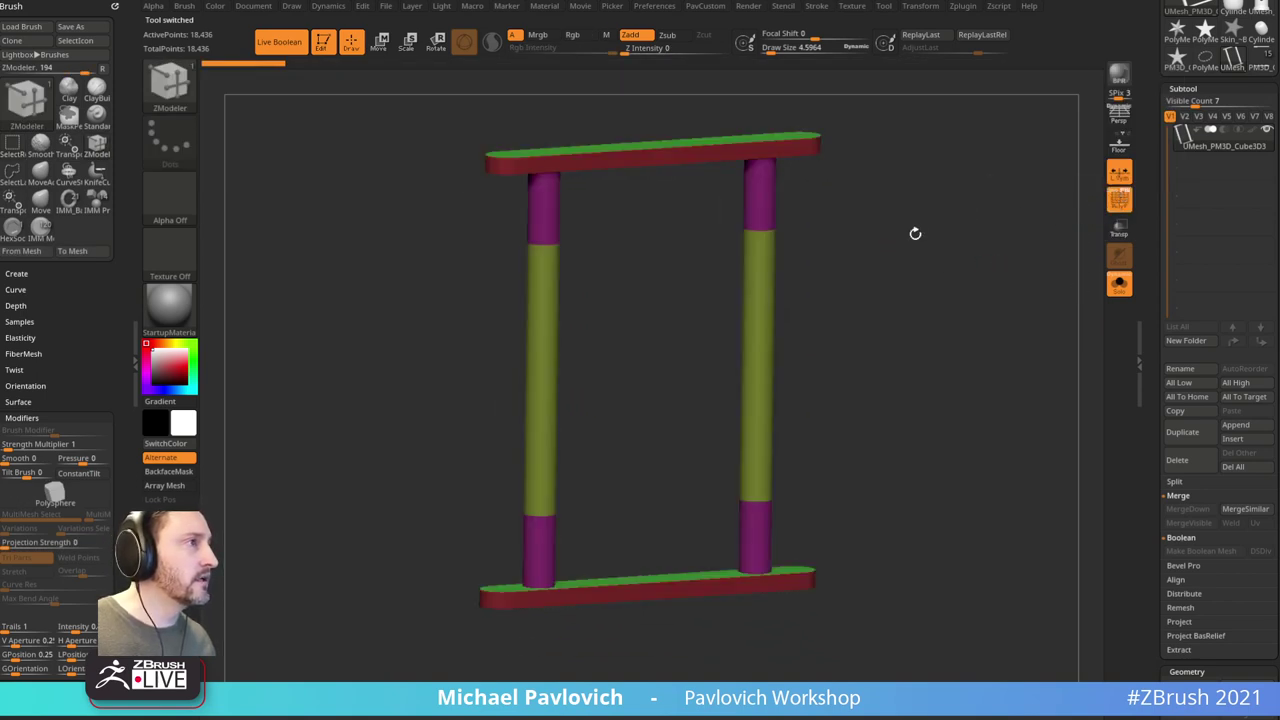
key(ctrl+shift)
ctrl+shift+click(765, 230)
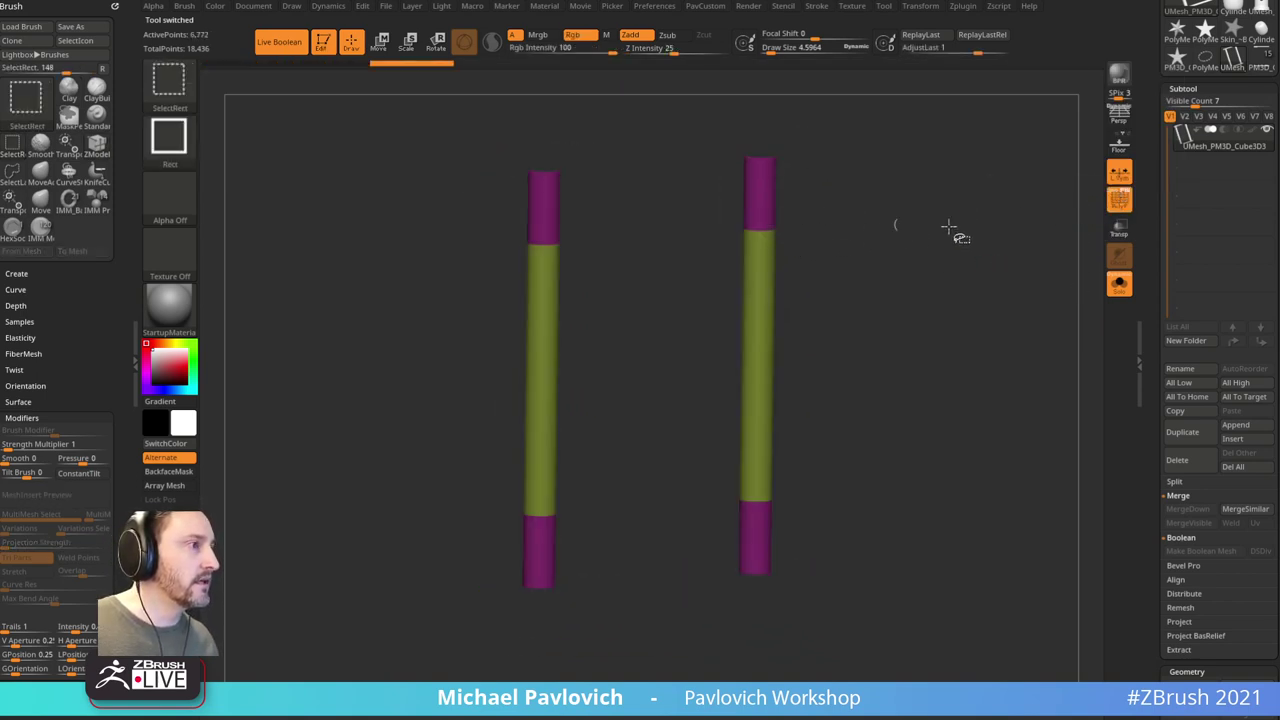
key(ctrl+w)
ctrl+shift+click(969, 262)
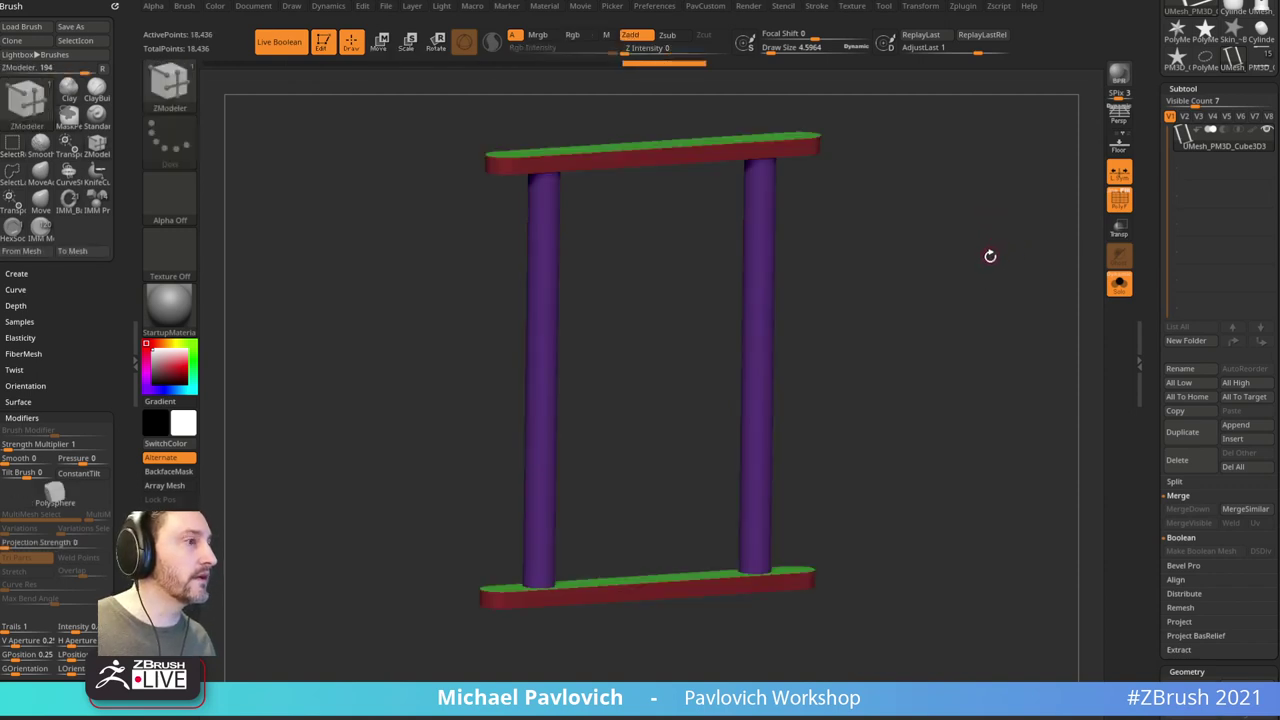
Step: Check the topology around the lower end plate and activate symmetry across the X, Y and Z axes for the combined frame
drag(990, 256, 852, 449)
click(1118, 200)
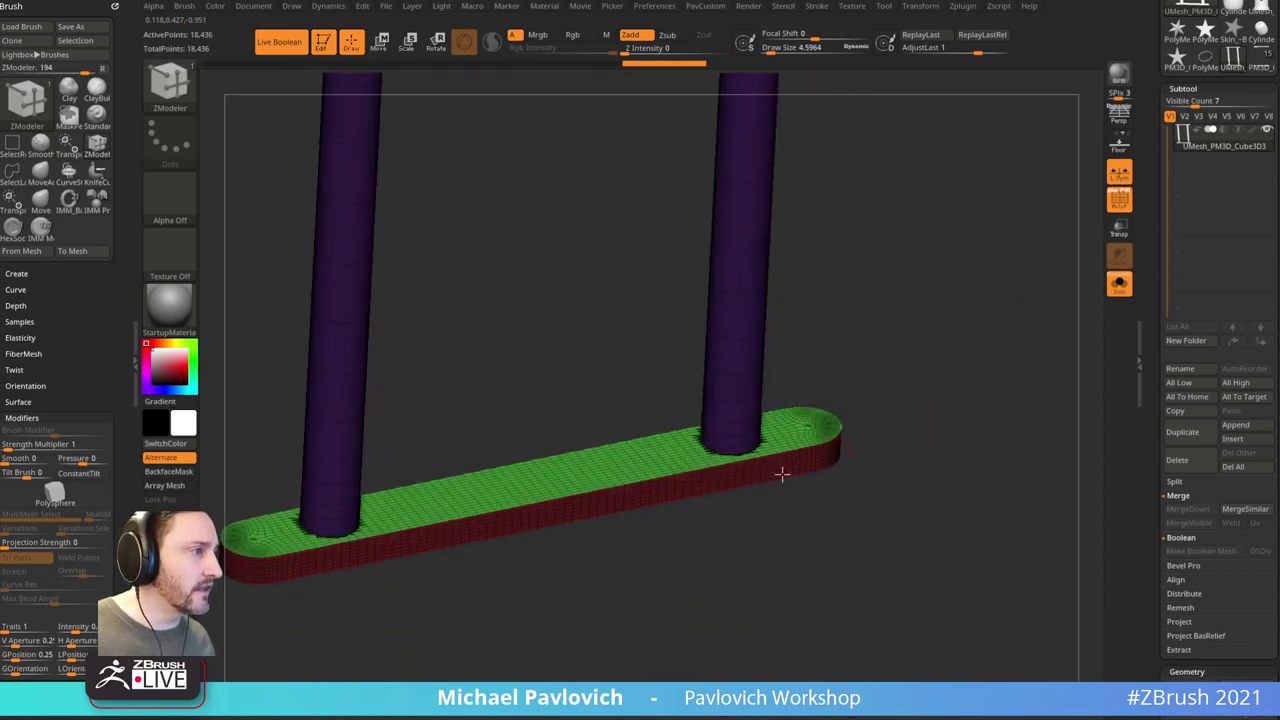
drag(909, 300, 826, 397)
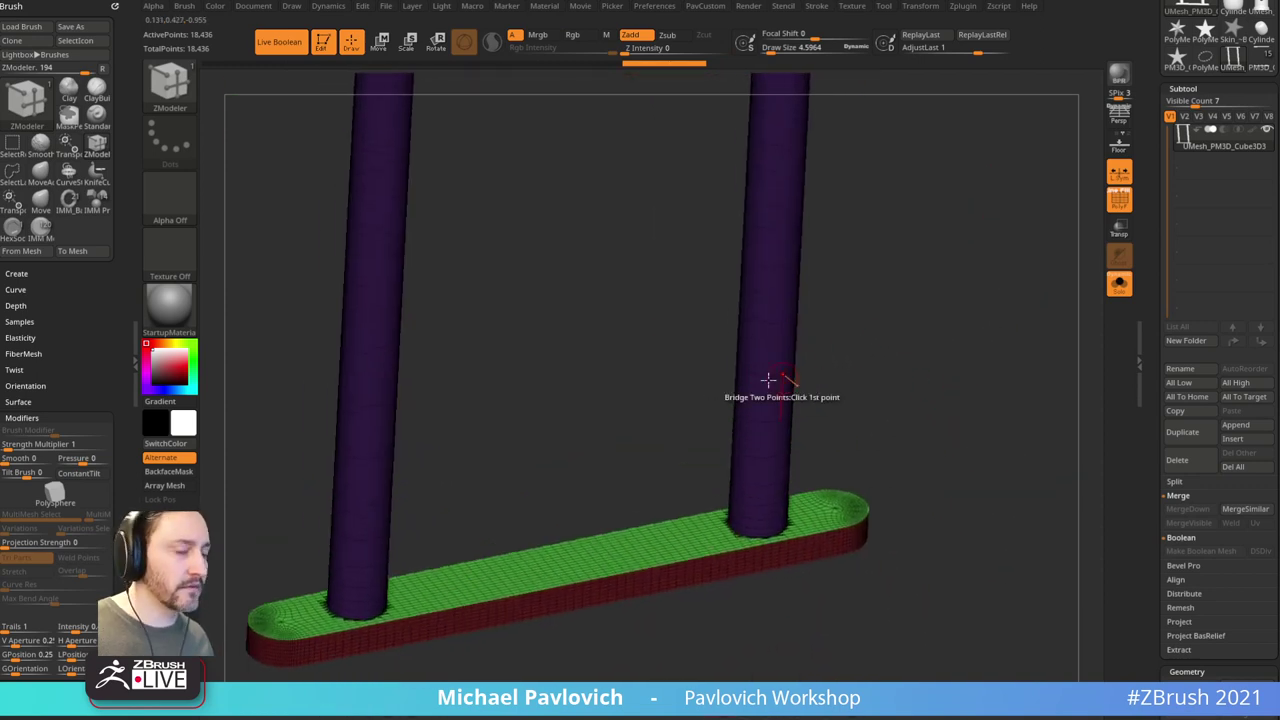
drag(948, 336, 1004, 300)
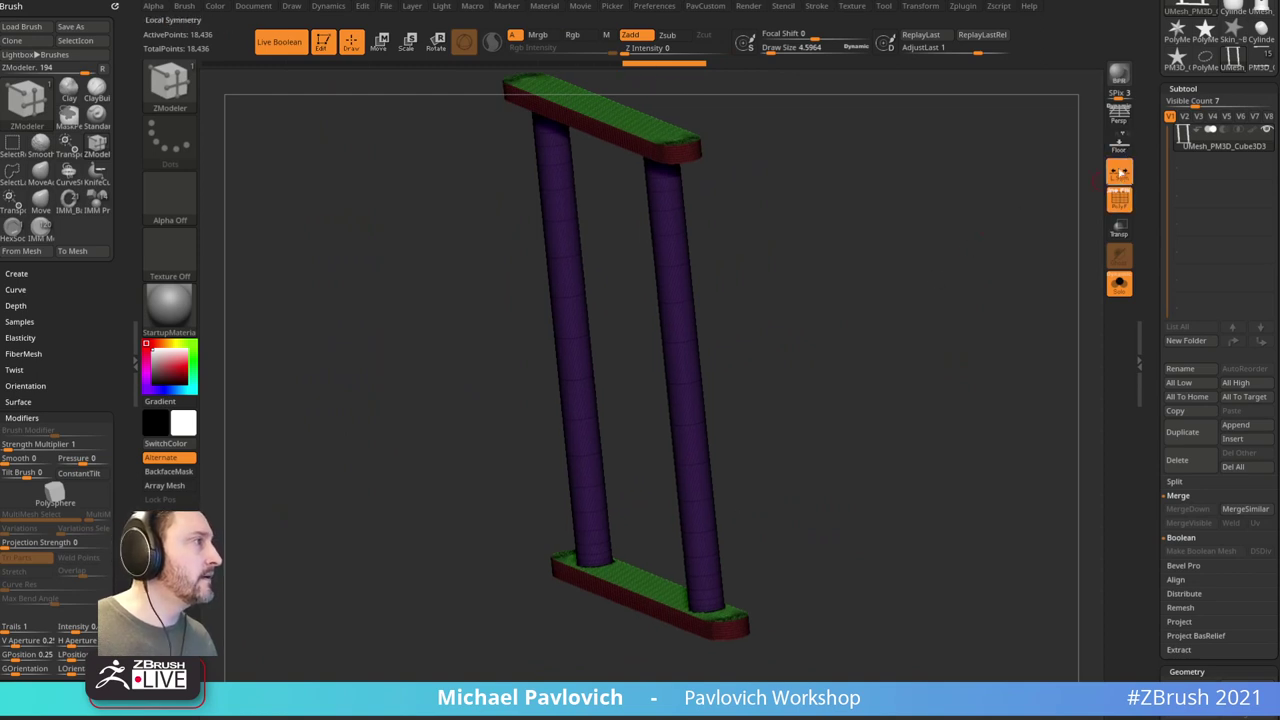
click(921, 7)
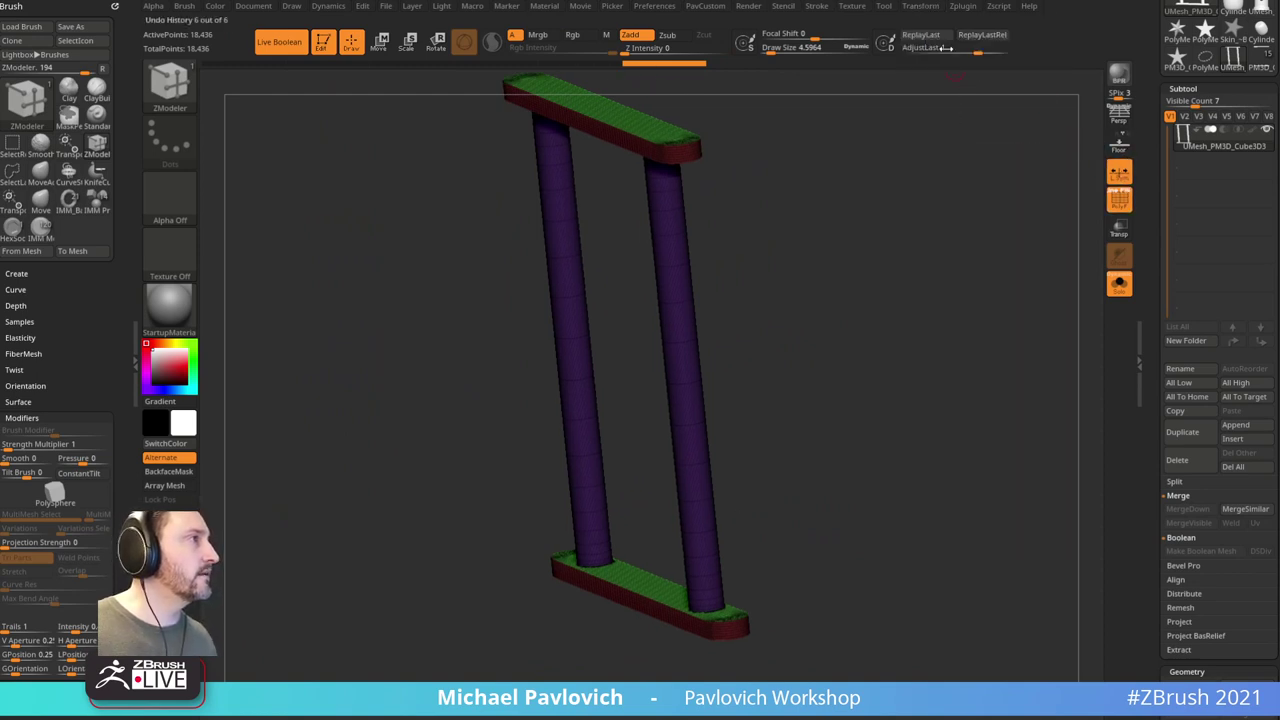
click(922, 8)
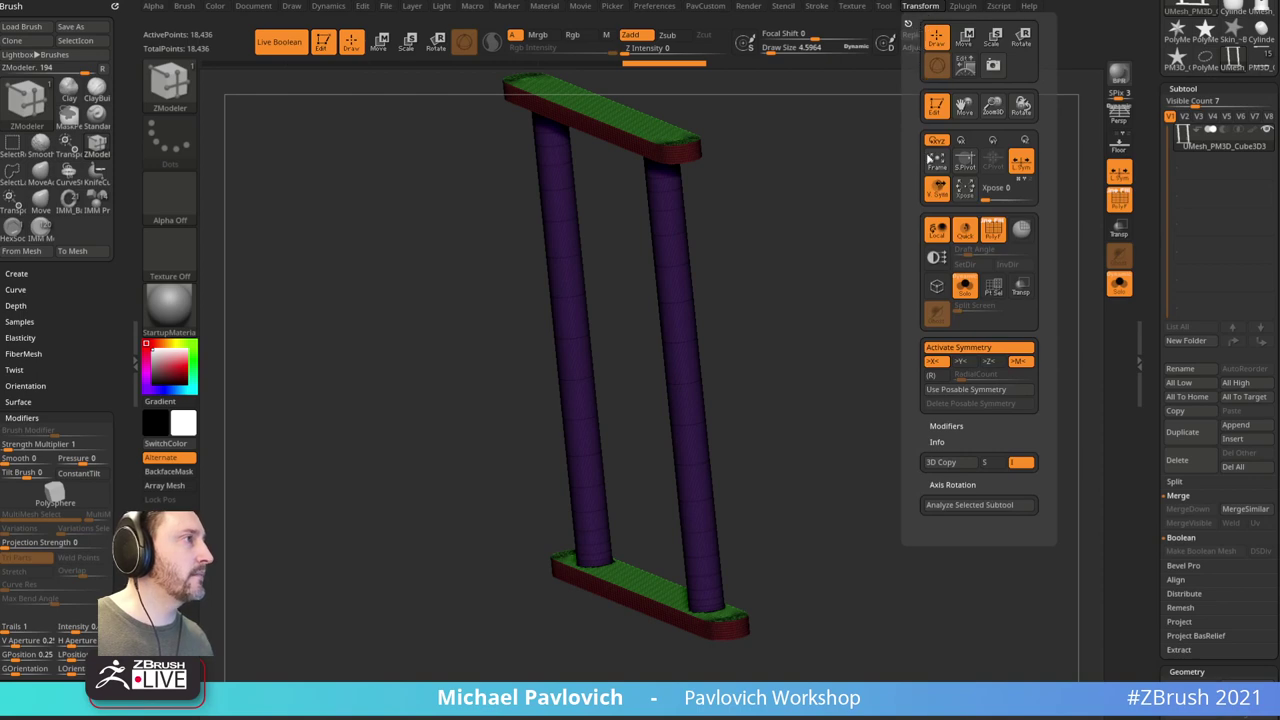
click(985, 366)
key(2)
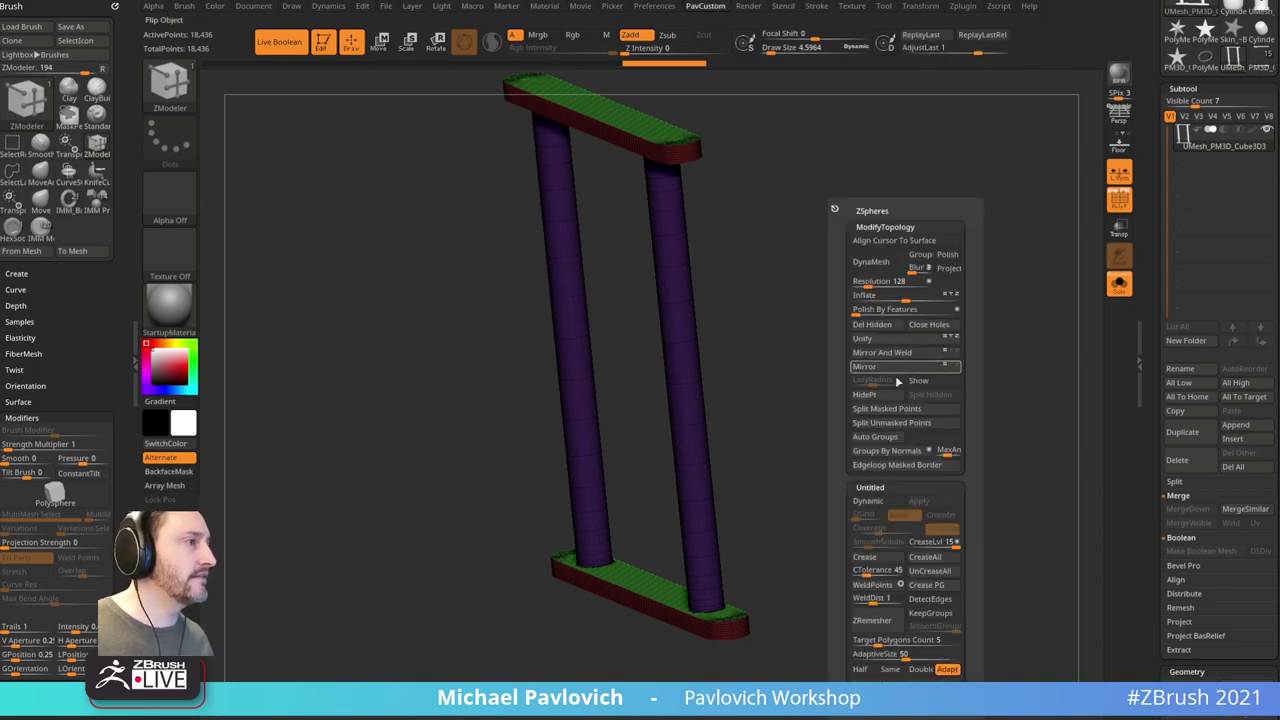
click(920, 6)
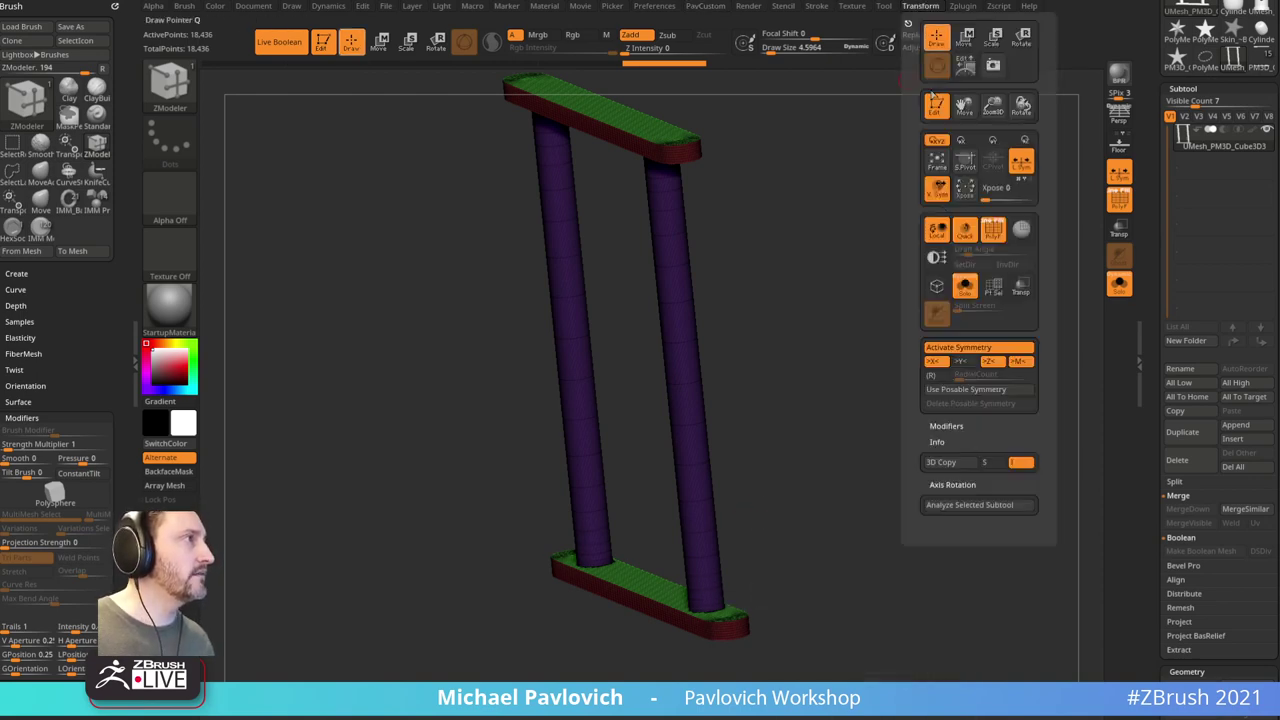
click(963, 366)
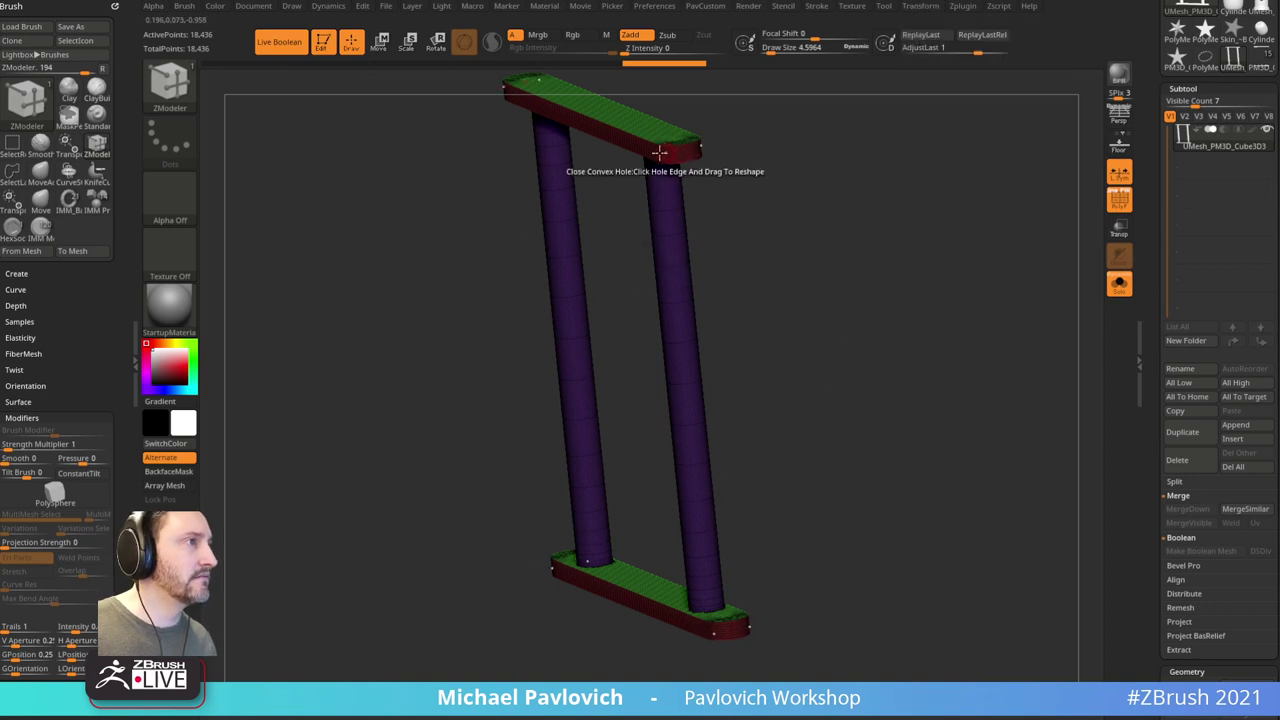
Step: ZRemesh the combined frame repeatedly with KeepGroups, Half and Adapt on to reduce it to an even, low-density quad mesh
key(alt+m)
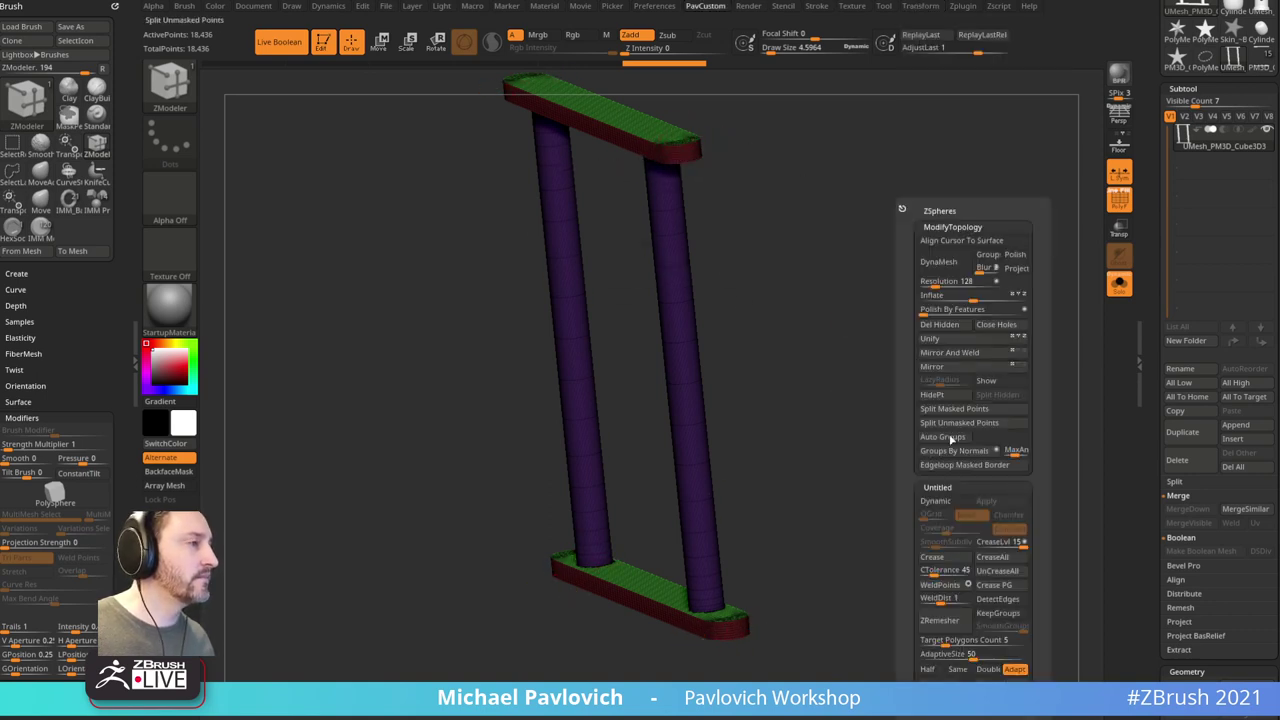
click(997, 614)
click(939, 620)
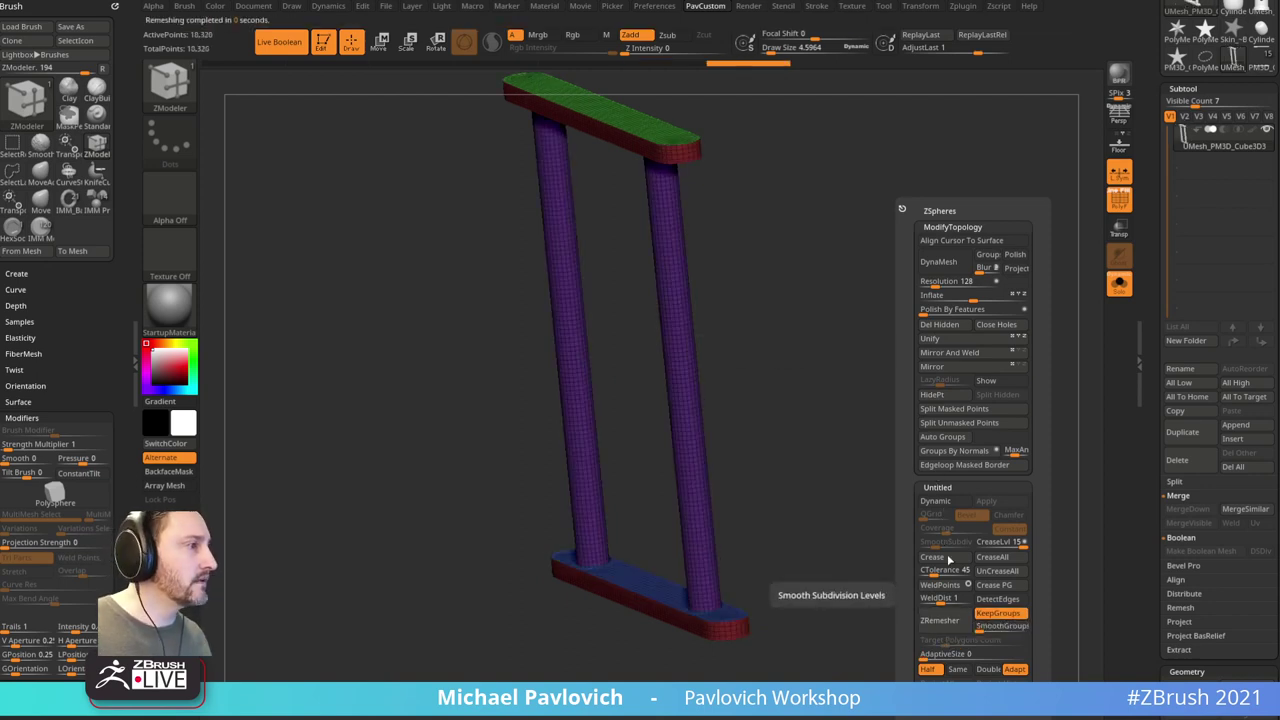
click(952, 622)
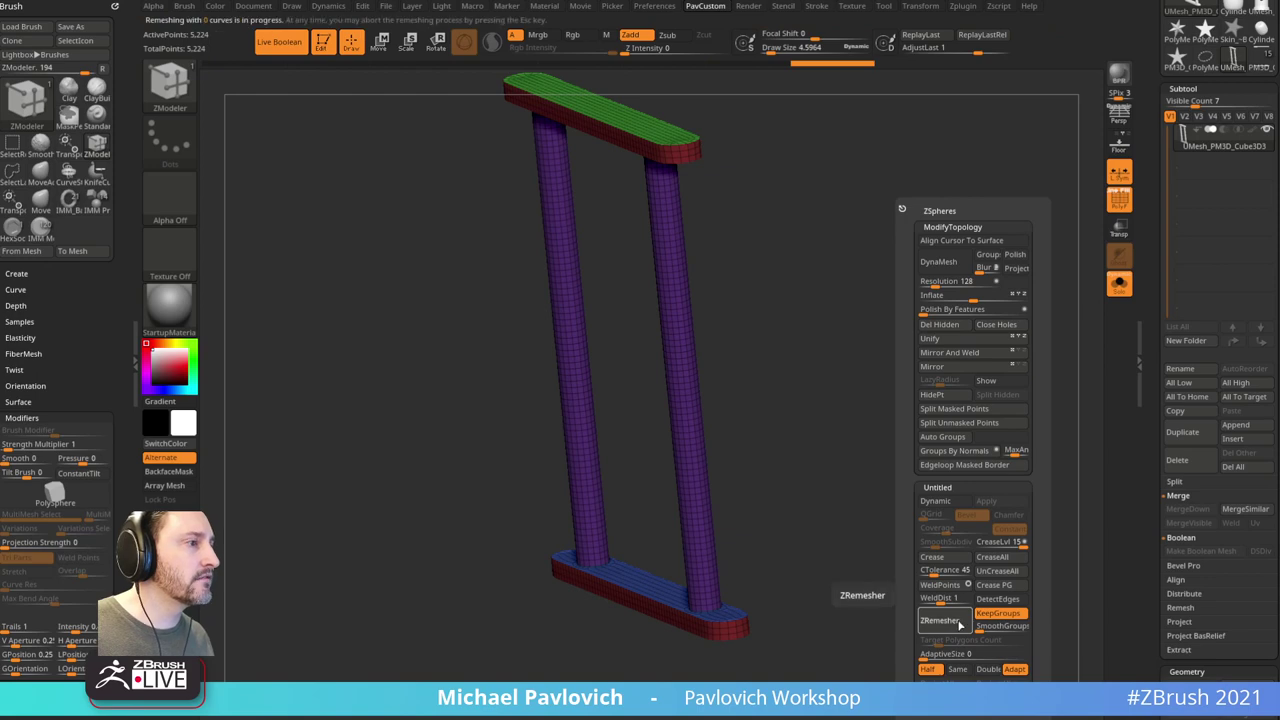
drag(869, 451, 898, 473)
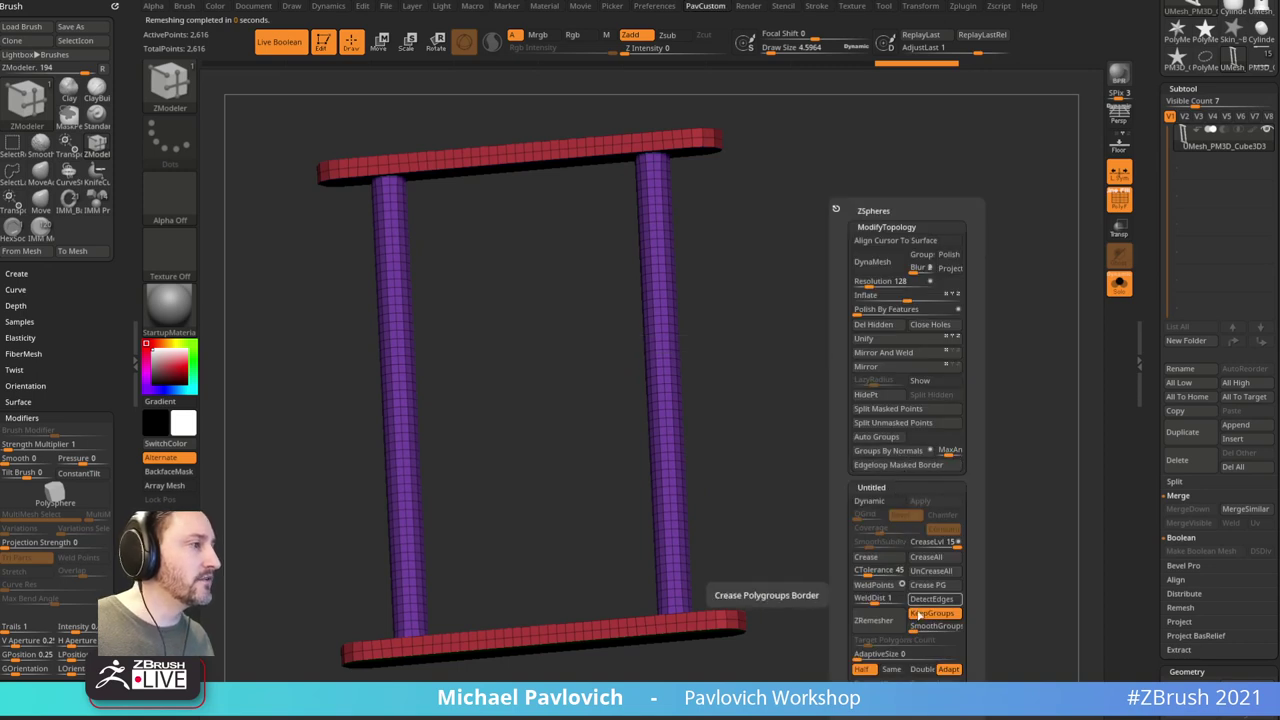
Step: Adjust the crease level and turn on dynamic subdivision for the remeshed frame
drag(795, 583, 733, 163)
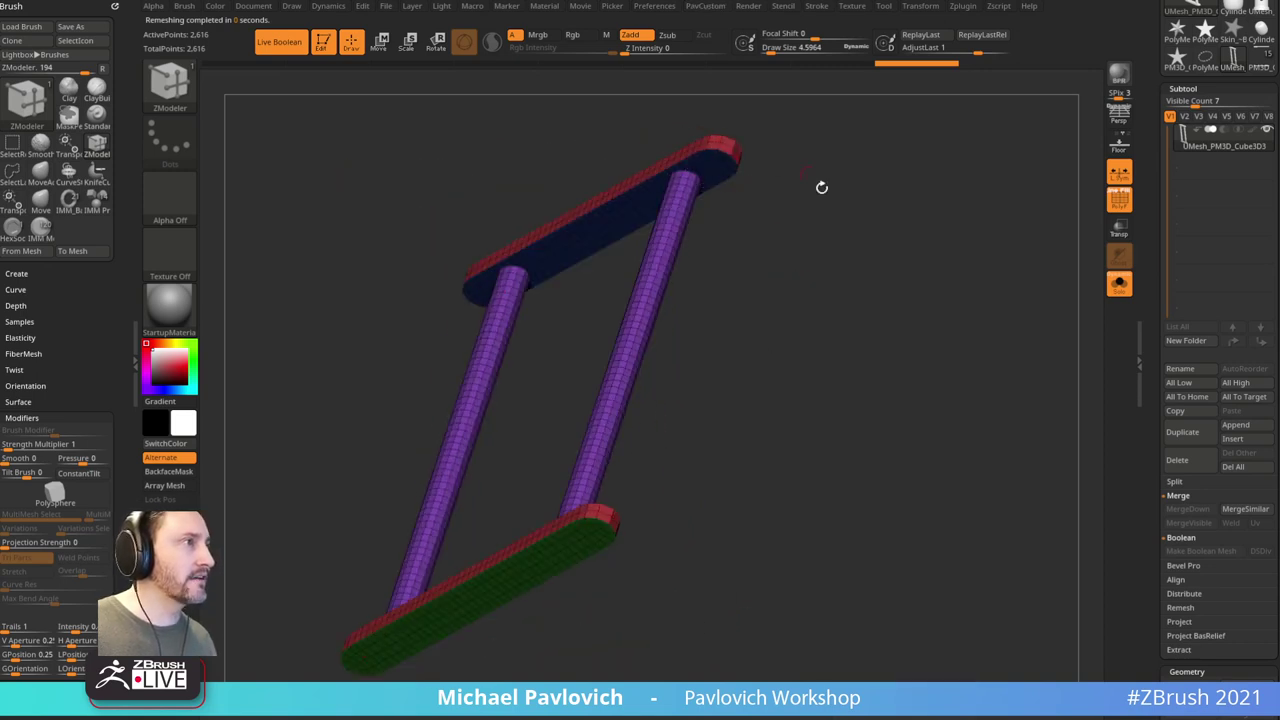
drag(821, 187, 866, 251)
key(2)
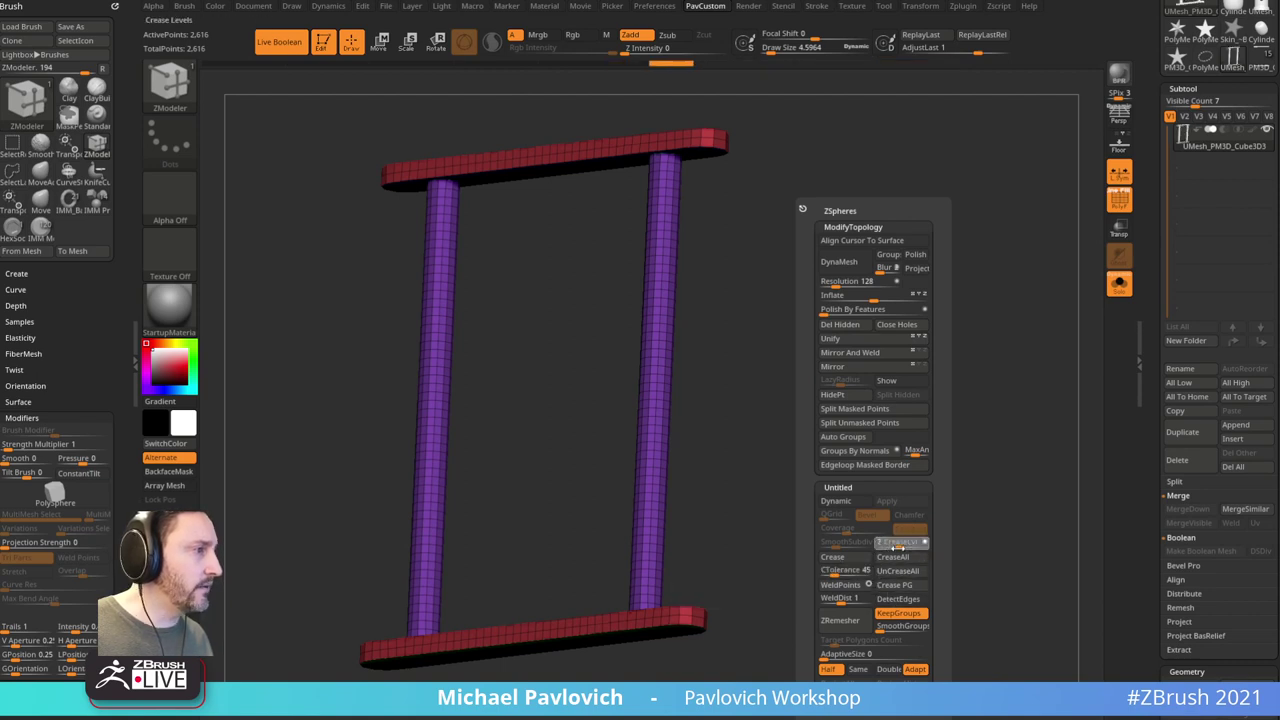
click(845, 504)
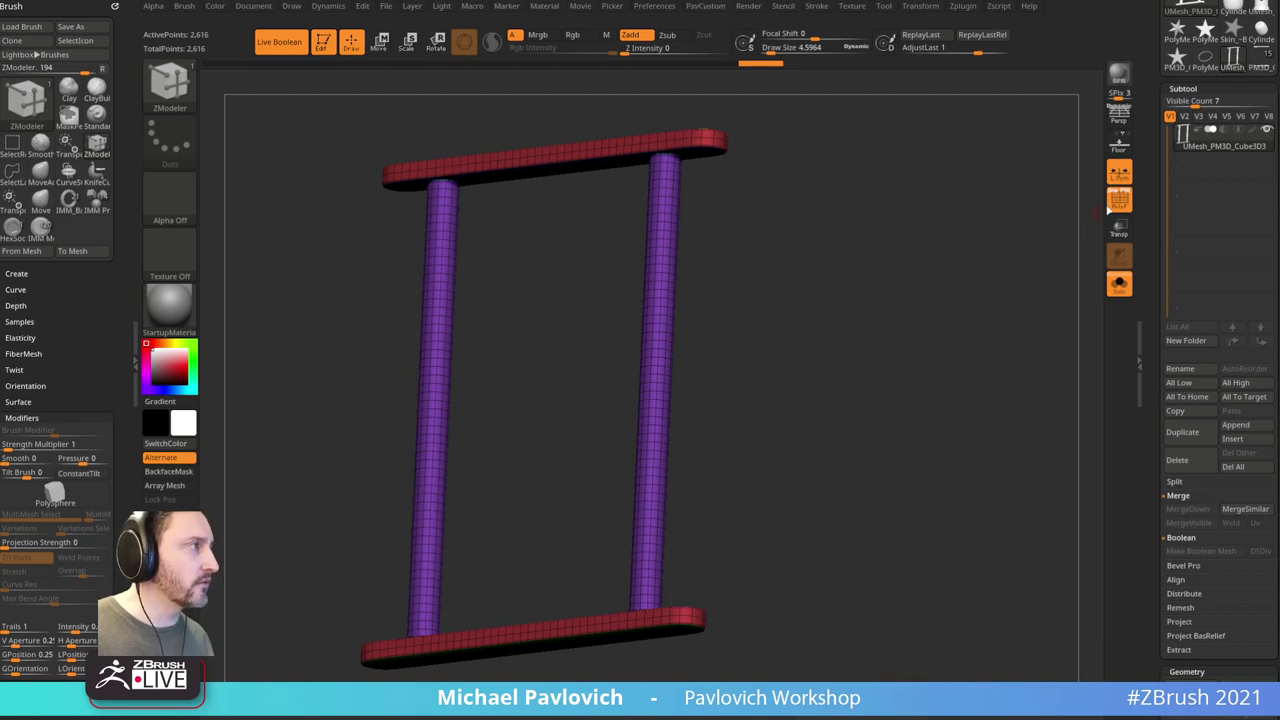
Step: Examine the joint between a bar and the lower end plate with and without smoothing and polyframe
click(1119, 200)
drag(943, 294, 975, 423)
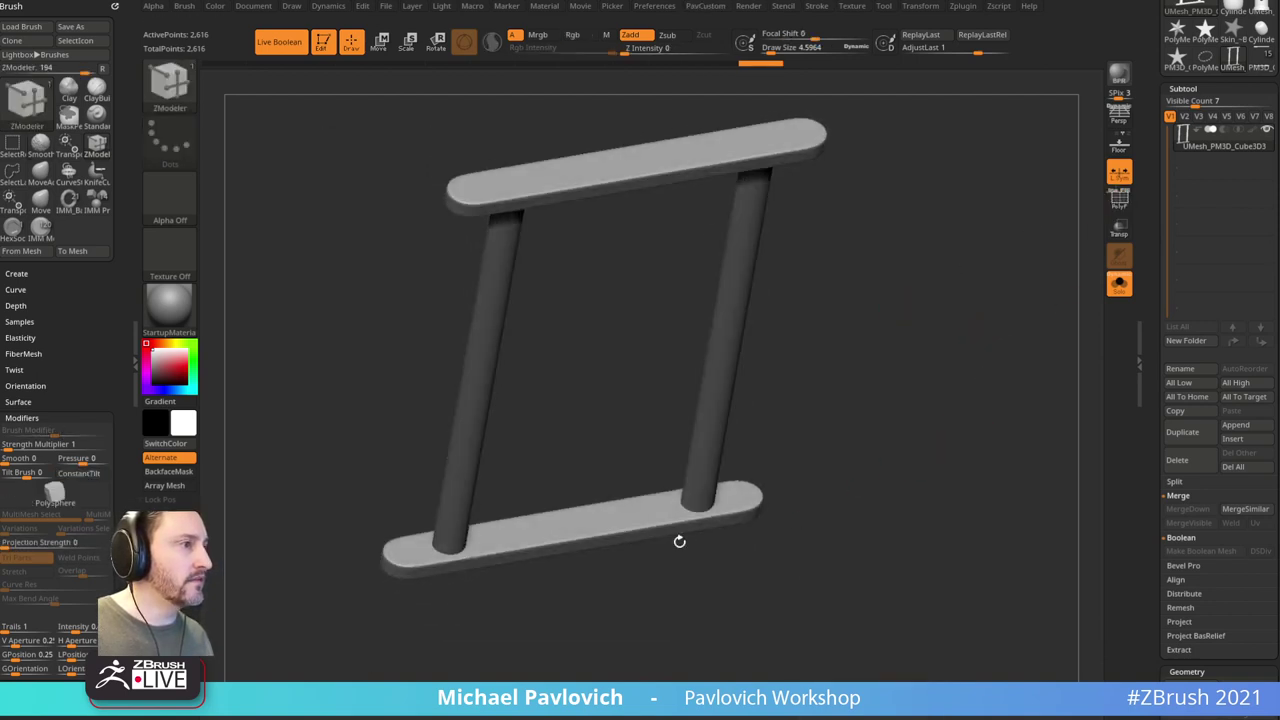
drag(700, 541, 887, 467)
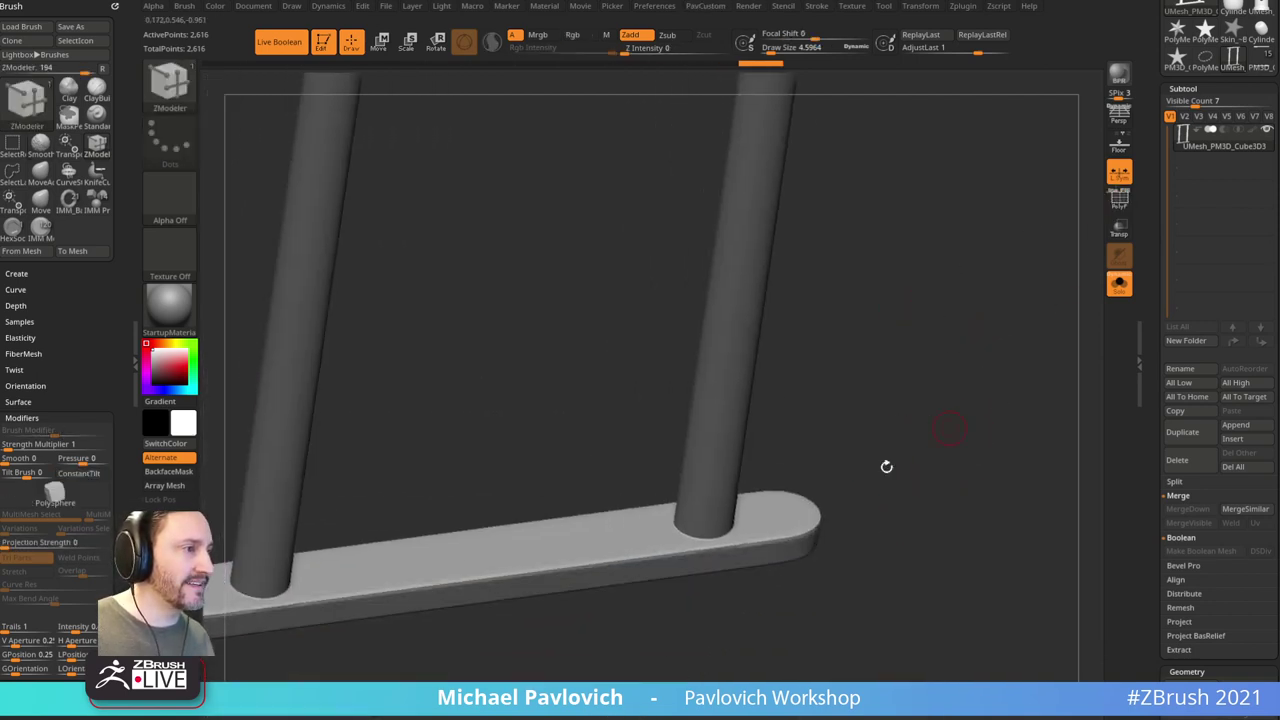
drag(956, 397, 974, 356)
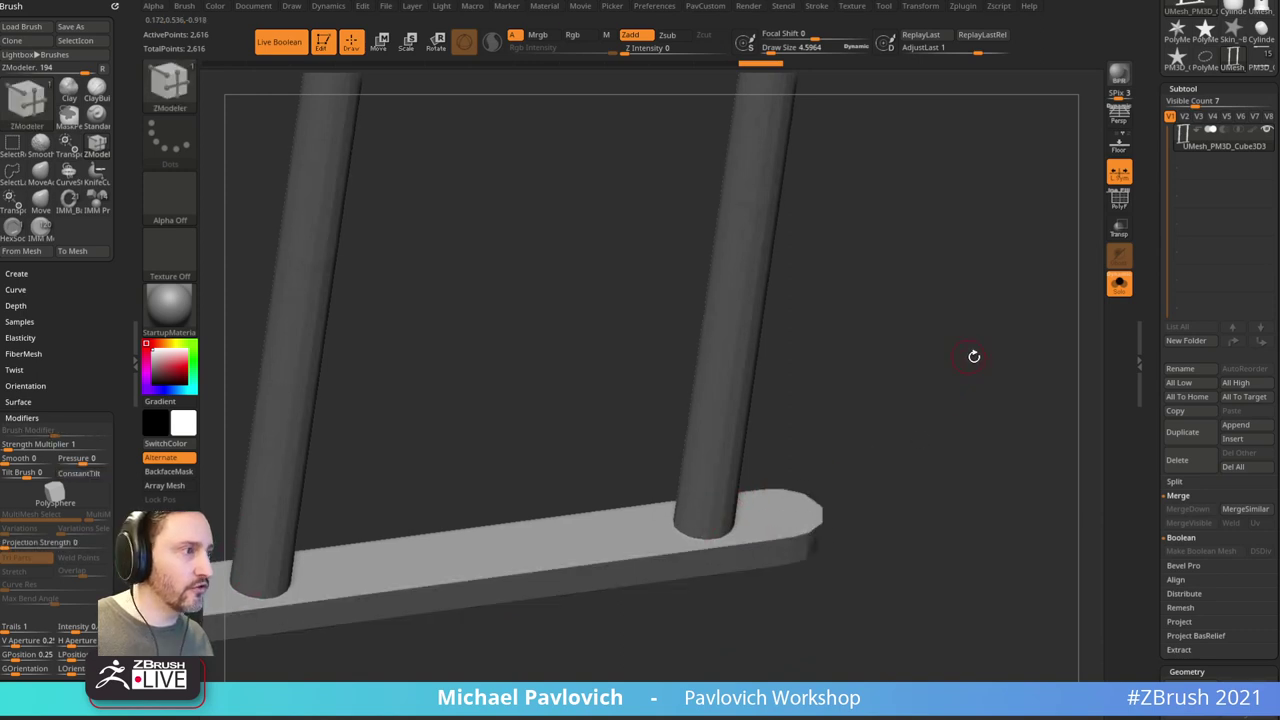
click(1122, 207)
drag(931, 420, 977, 323)
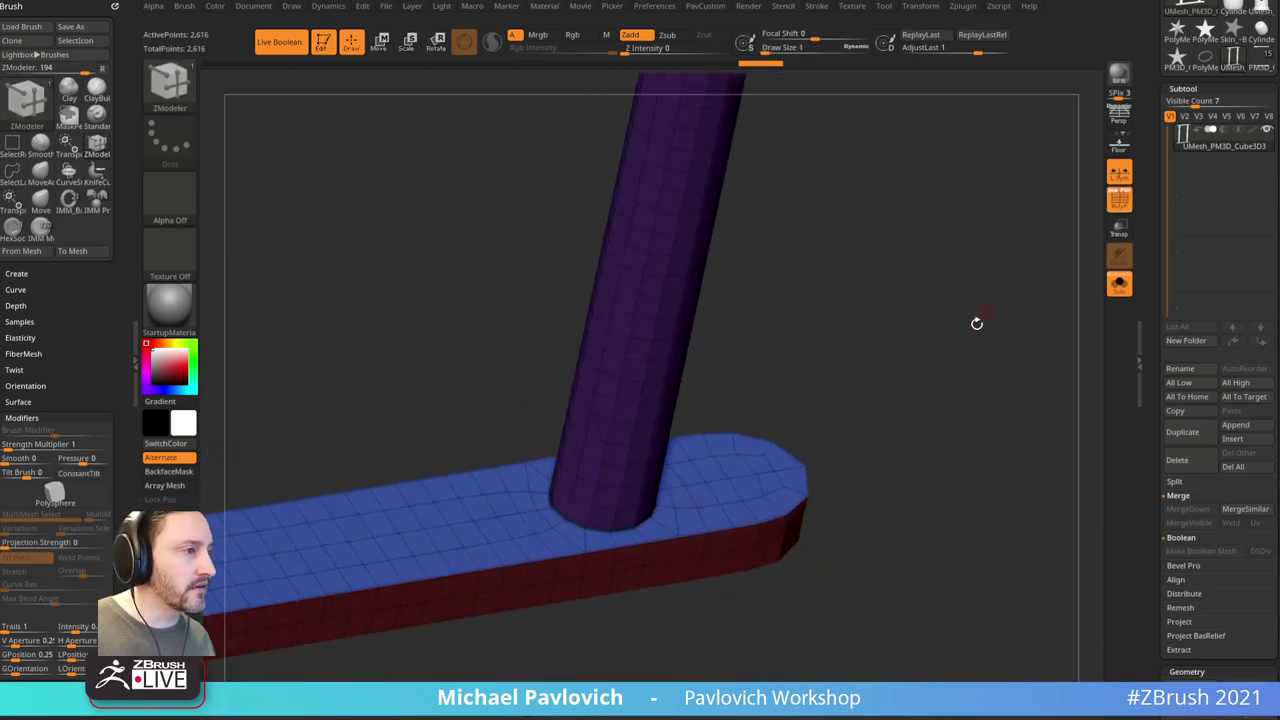
Step: Collapse the edge loop at the bar's base using ZModeler's edge Collapse action with the Polyloop target
key(space)
drag(915, 470, 935, 335)
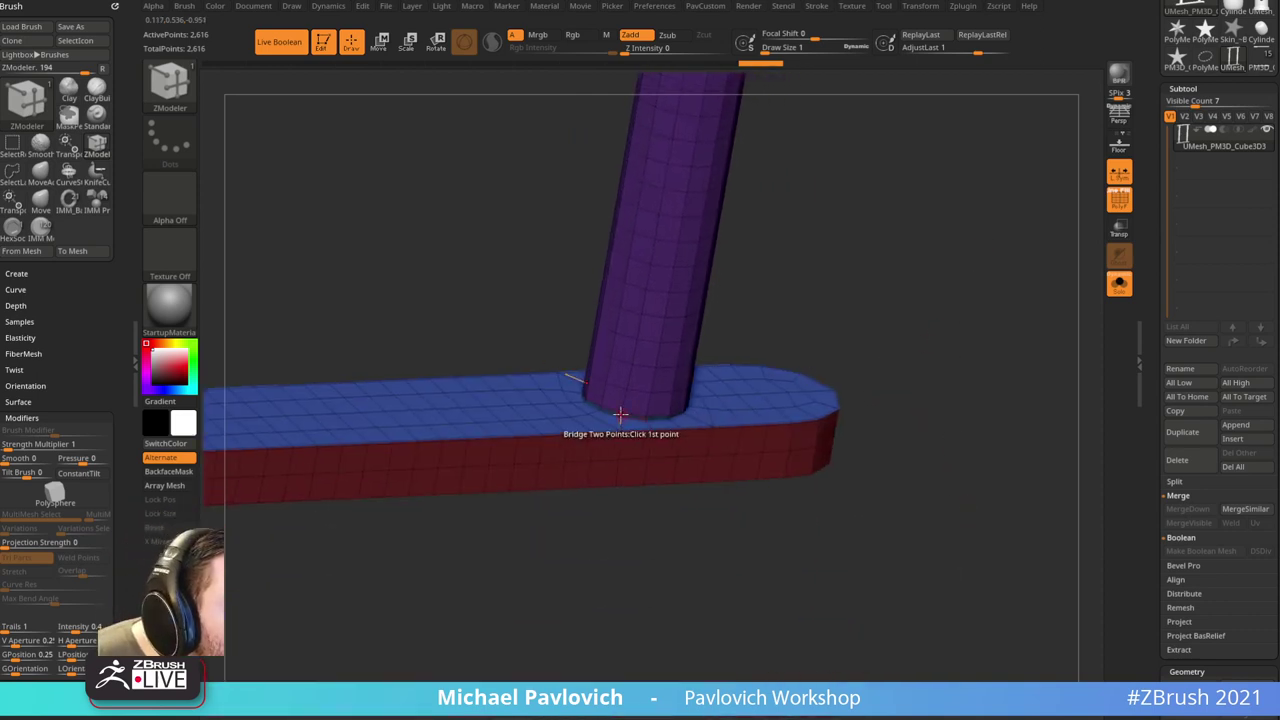
drag(646, 383, 963, 305)
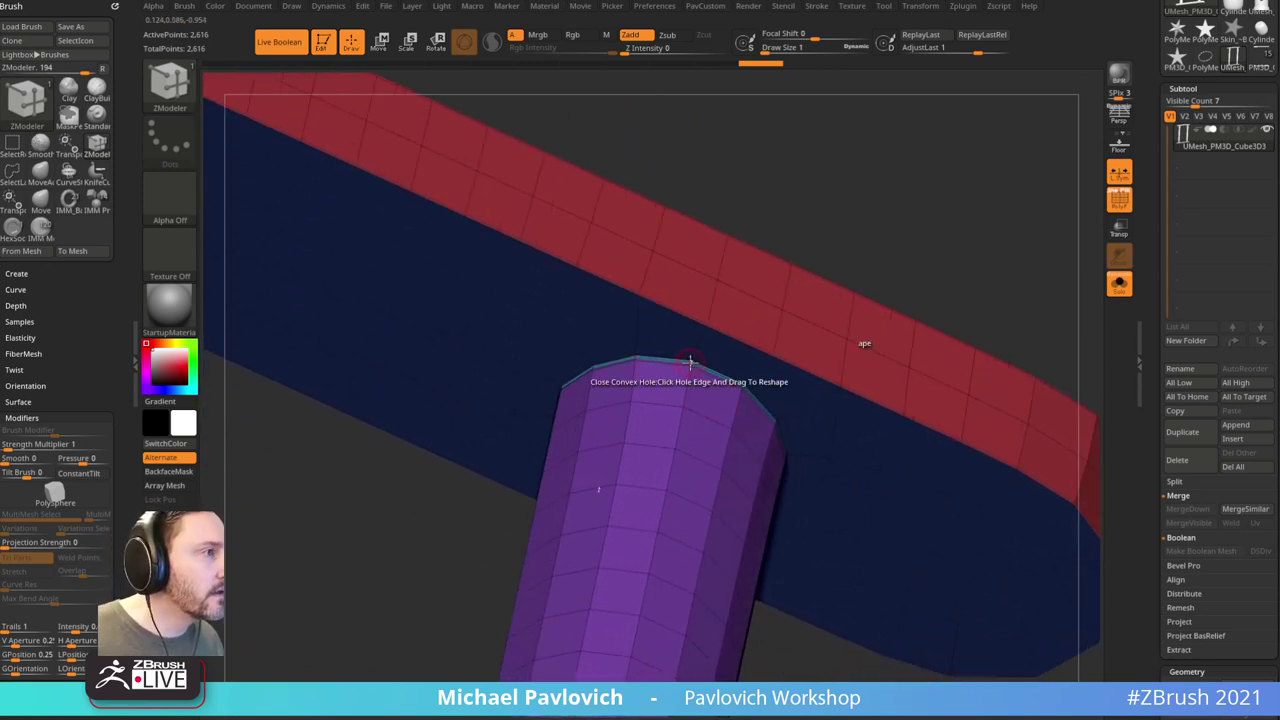
key(space)
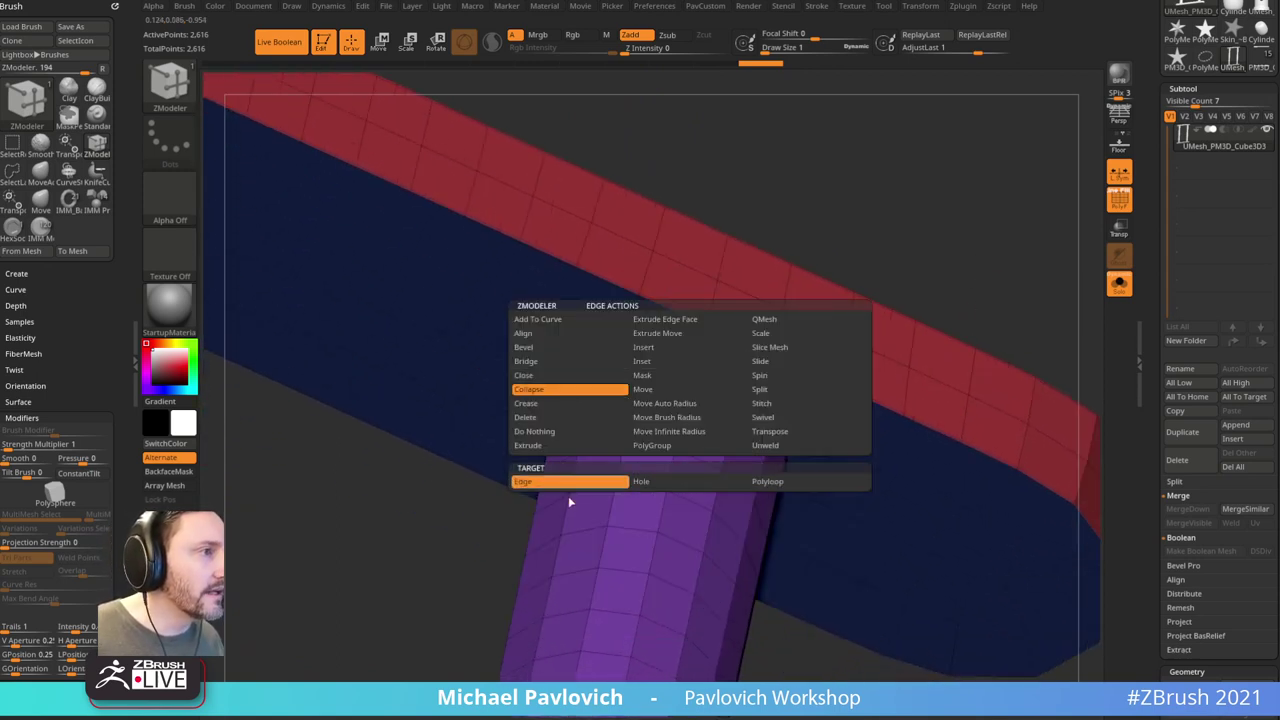
click(767, 481)
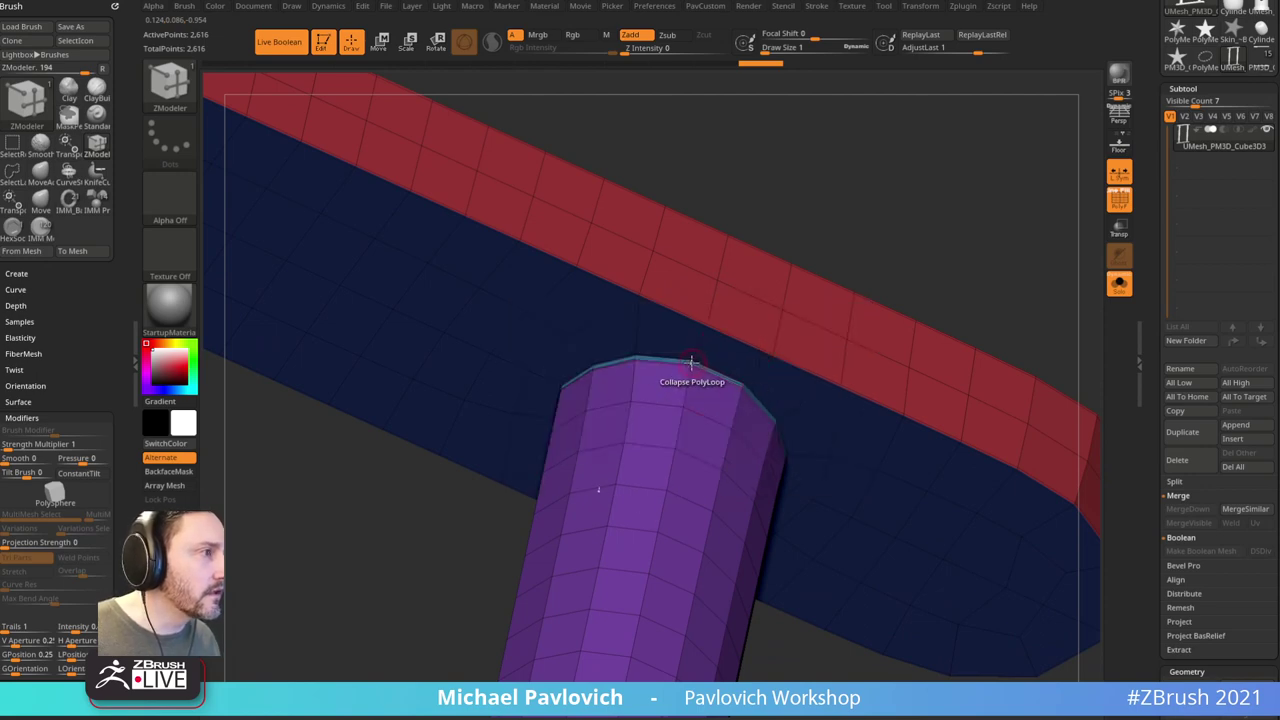
alt+drag(905, 217, 771, 157)
mouse_move(935, 371)
mouse_down()
mouse_move(980, 286)
mouse_move(1157, 284)
mouse_move(1044, 280)
mouse_up()
Step: Examine the bar-to-plate joints without the wireframe, comparing smoothed and unsmoothed dynamic subdivision
click(1119, 284)
click(1120, 203)
alt+drag(1010, 345, 728, 582)
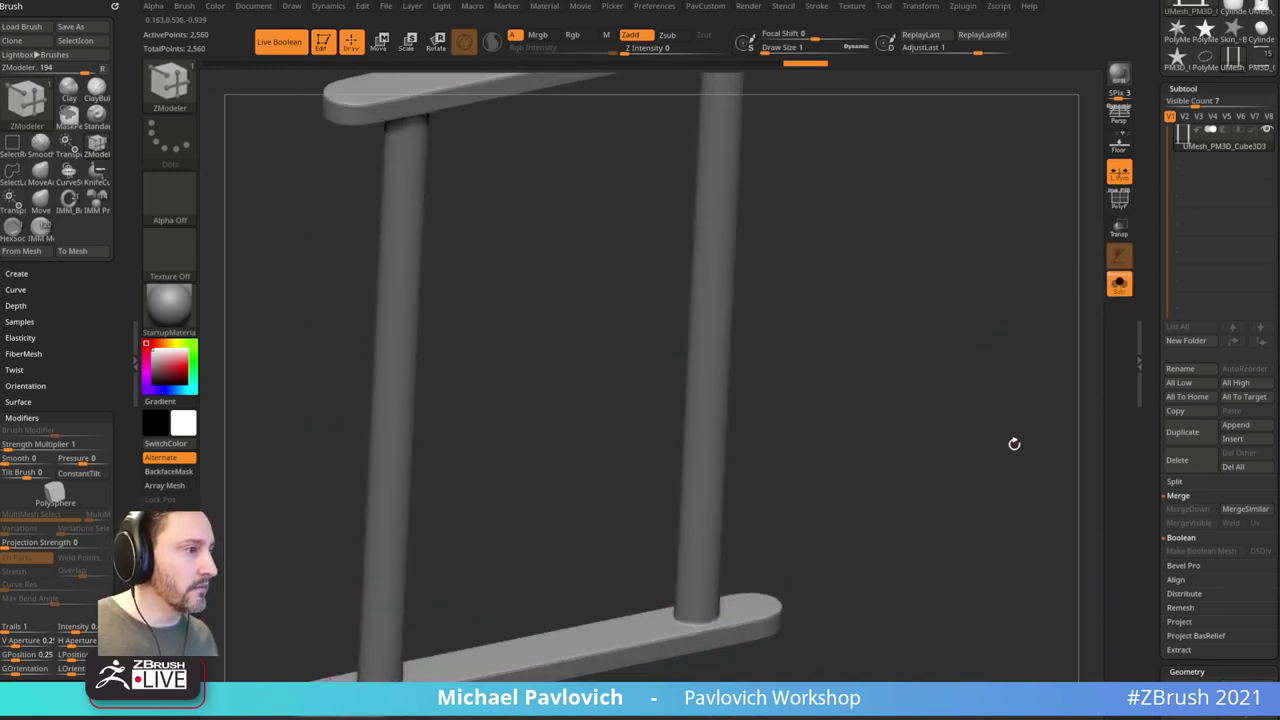
drag(1003, 440, 1039, 374)
key(shift+d)
drag(928, 423, 1007, 270)
Step: Show the wireframe and inset the end plate's inner face with ZModeler's Inset Polygroup All
click(1119, 205)
key(space)
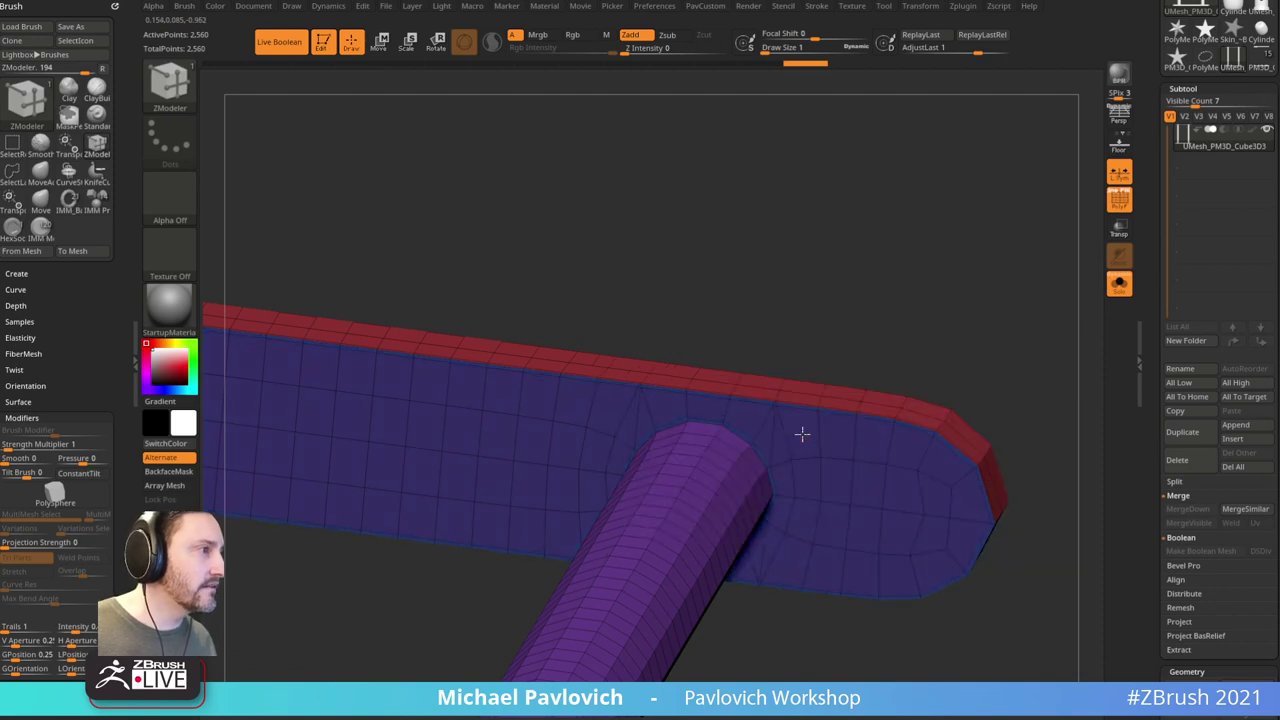
drag(804, 439, 804, 440)
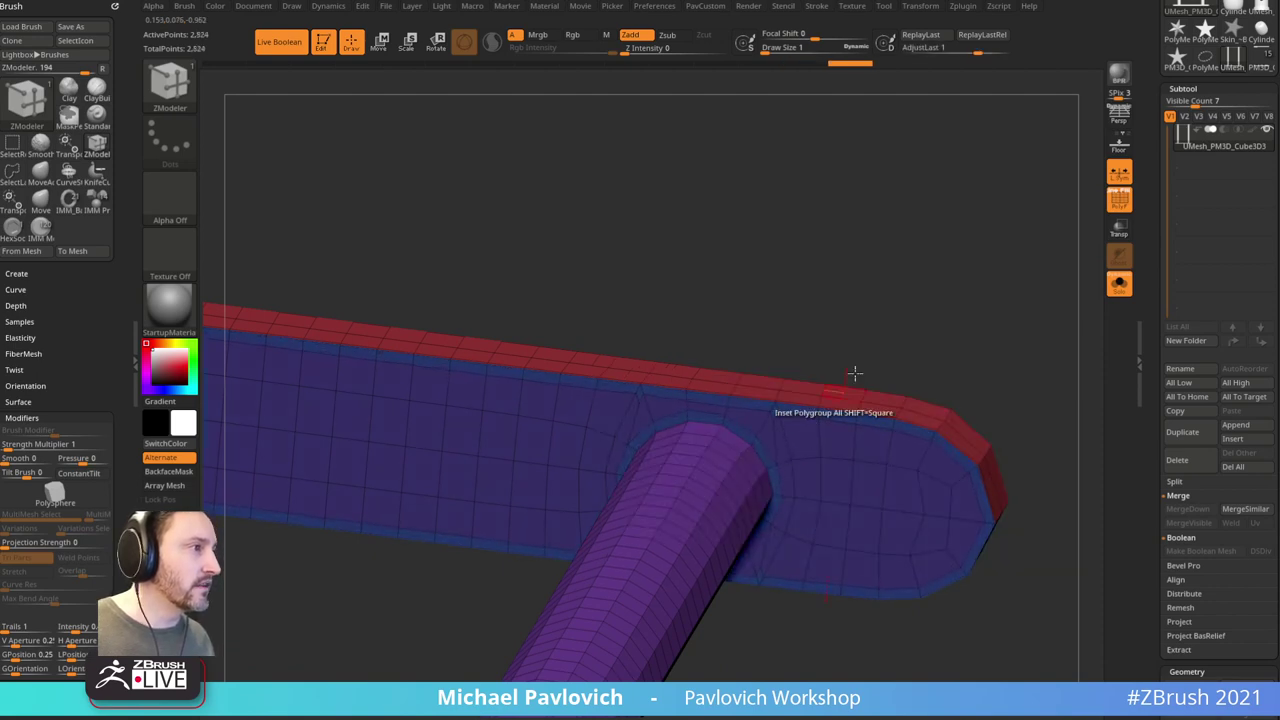
Step: Collapse the stray edges on both sides of the bar along the end plate's inset border, using the Edge target
ctrl+right_drag(854, 374, 926, 369)
key(space)
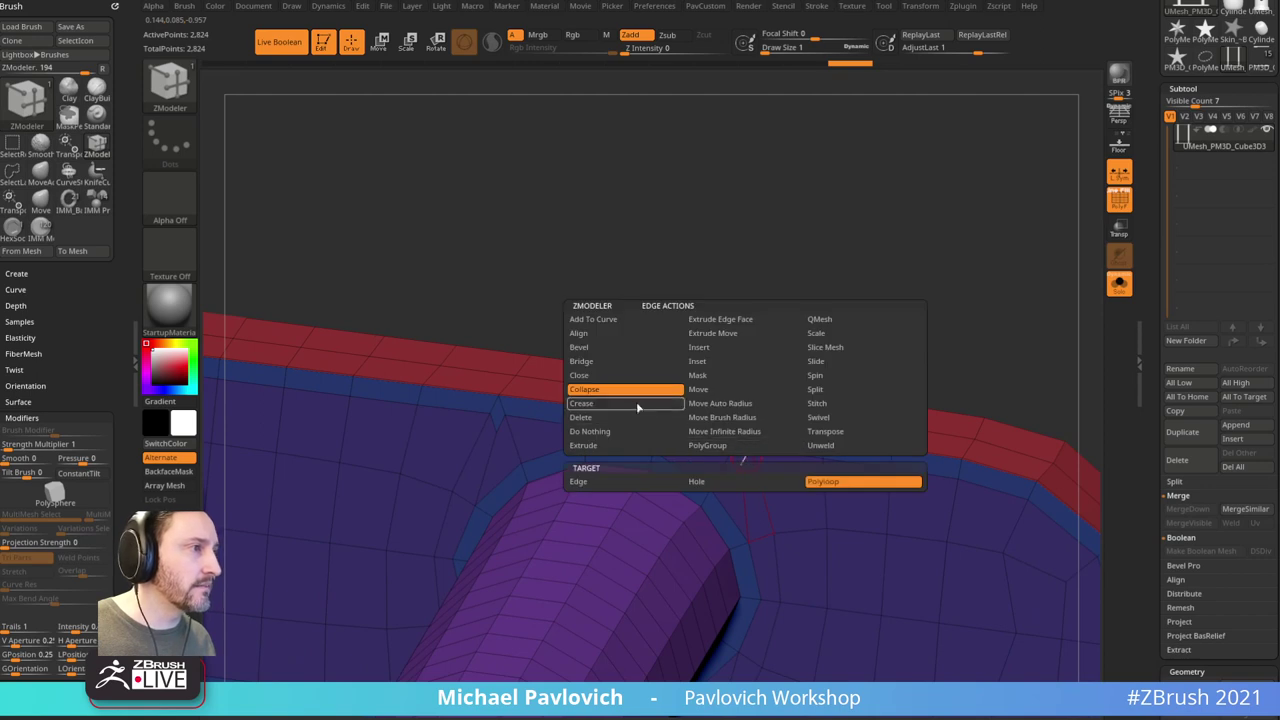
click(612, 482)
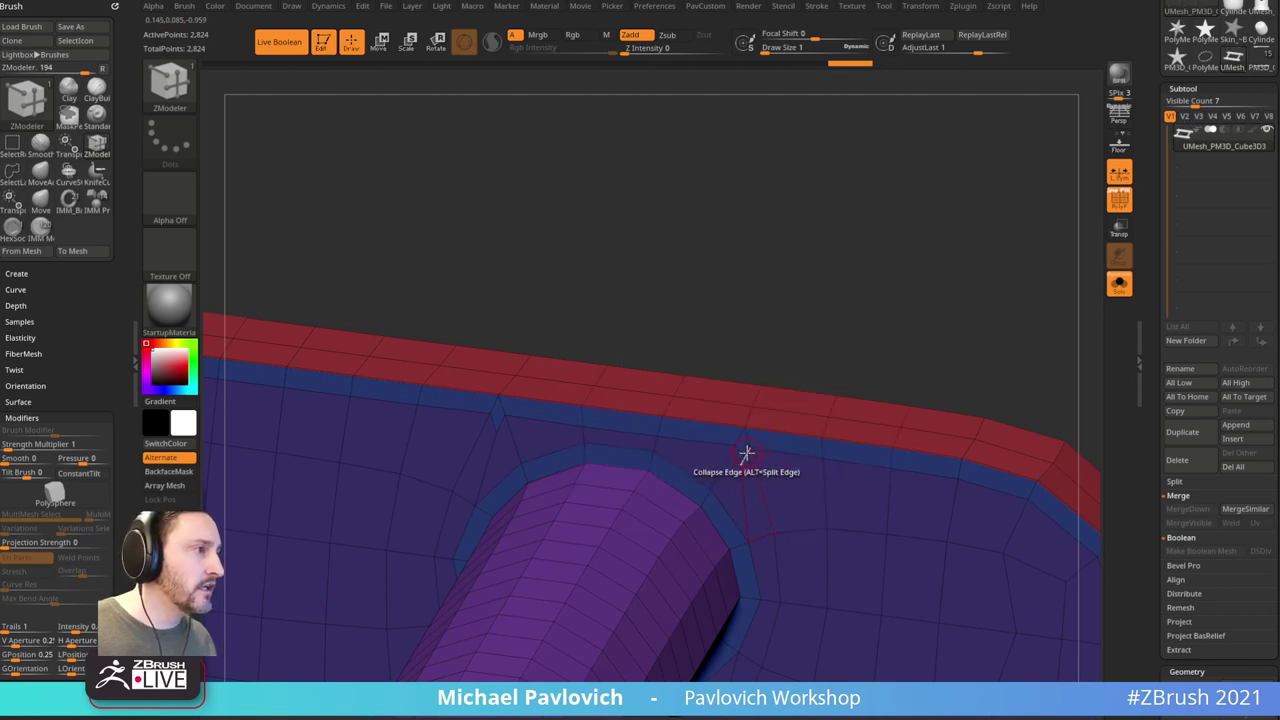
alt+right_drag(713, 336, 786, 306)
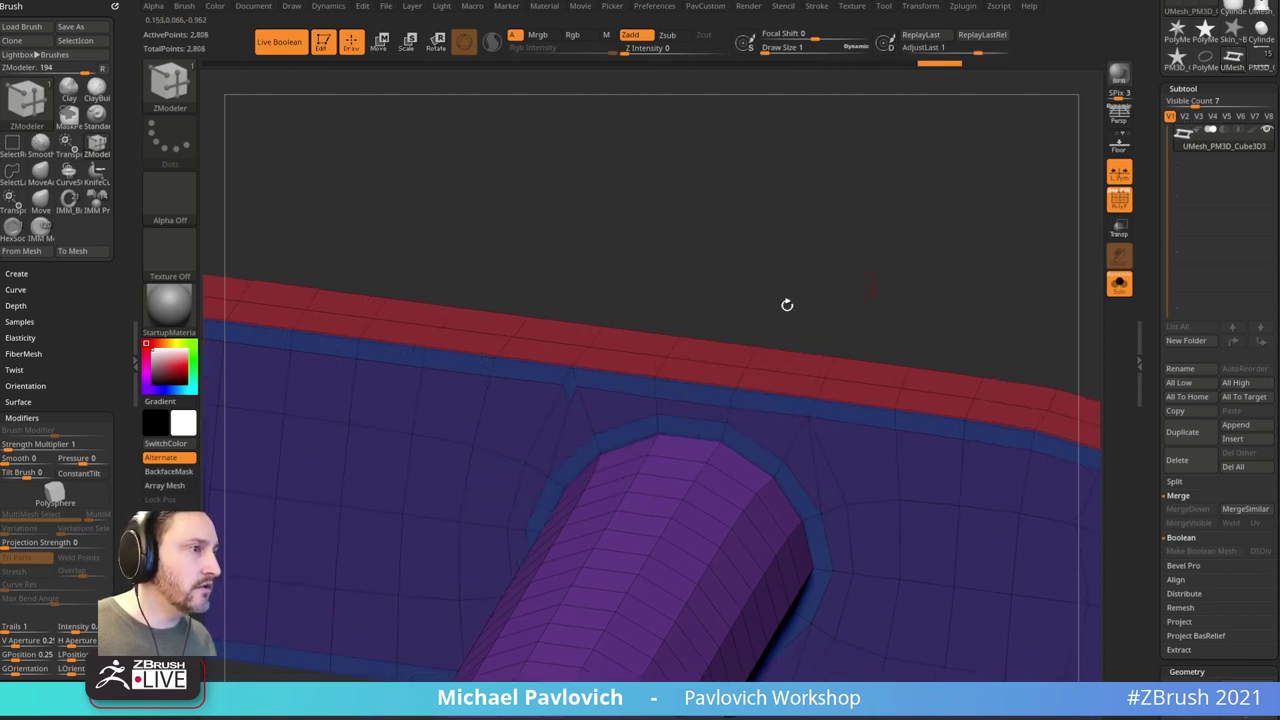
click(562, 385)
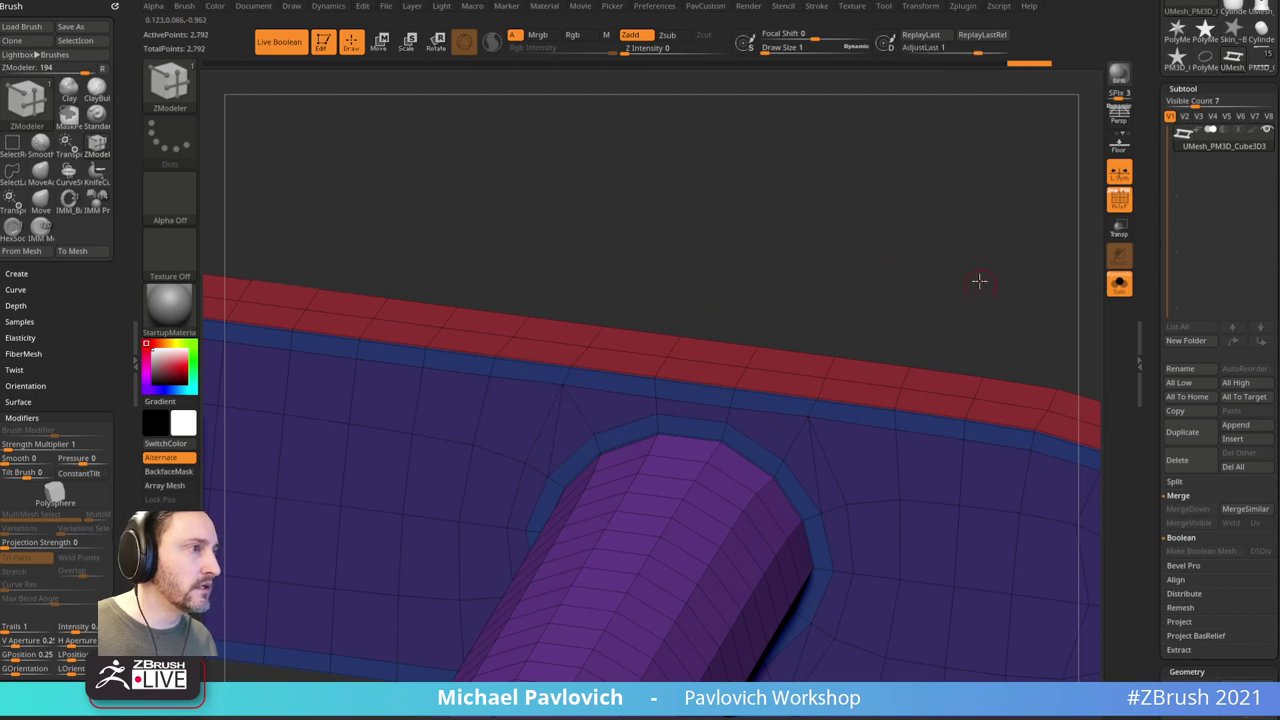
Step: Add an edge loop around the bar's base where it meets the end plate with ZModeler edge actions
right_drag(980, 277, 850, 400)
key(space)
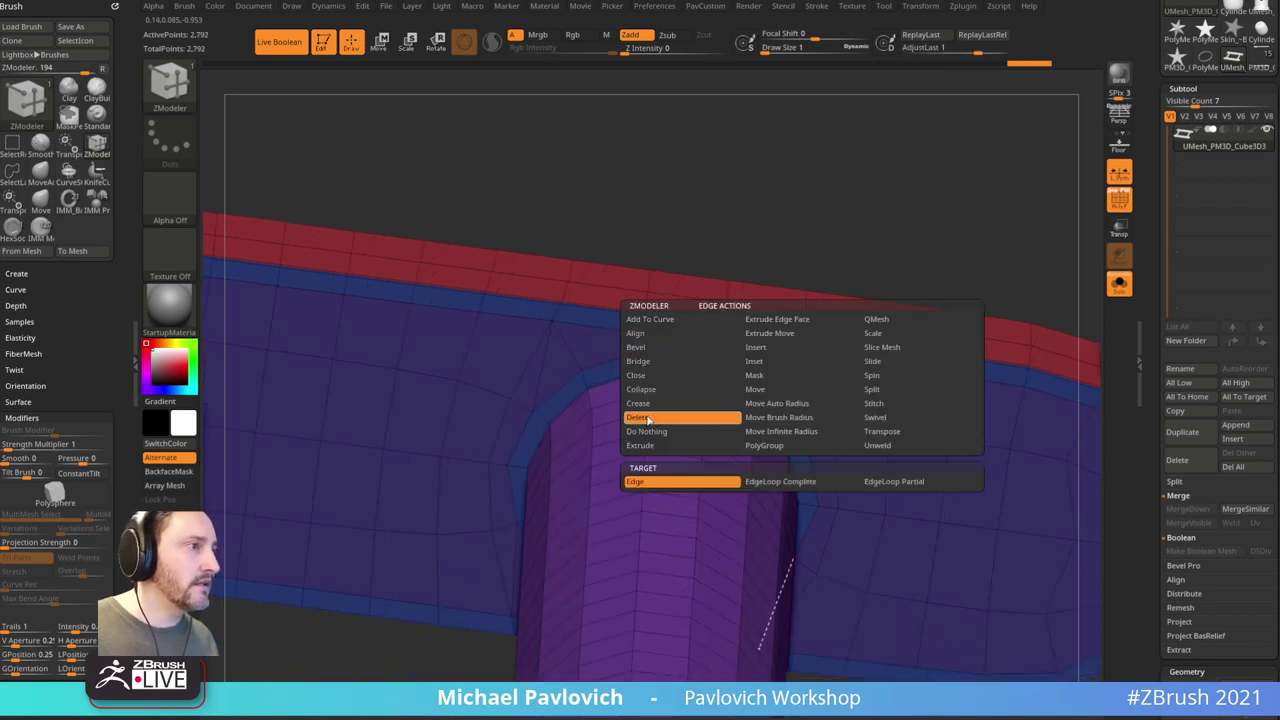
click(645, 417)
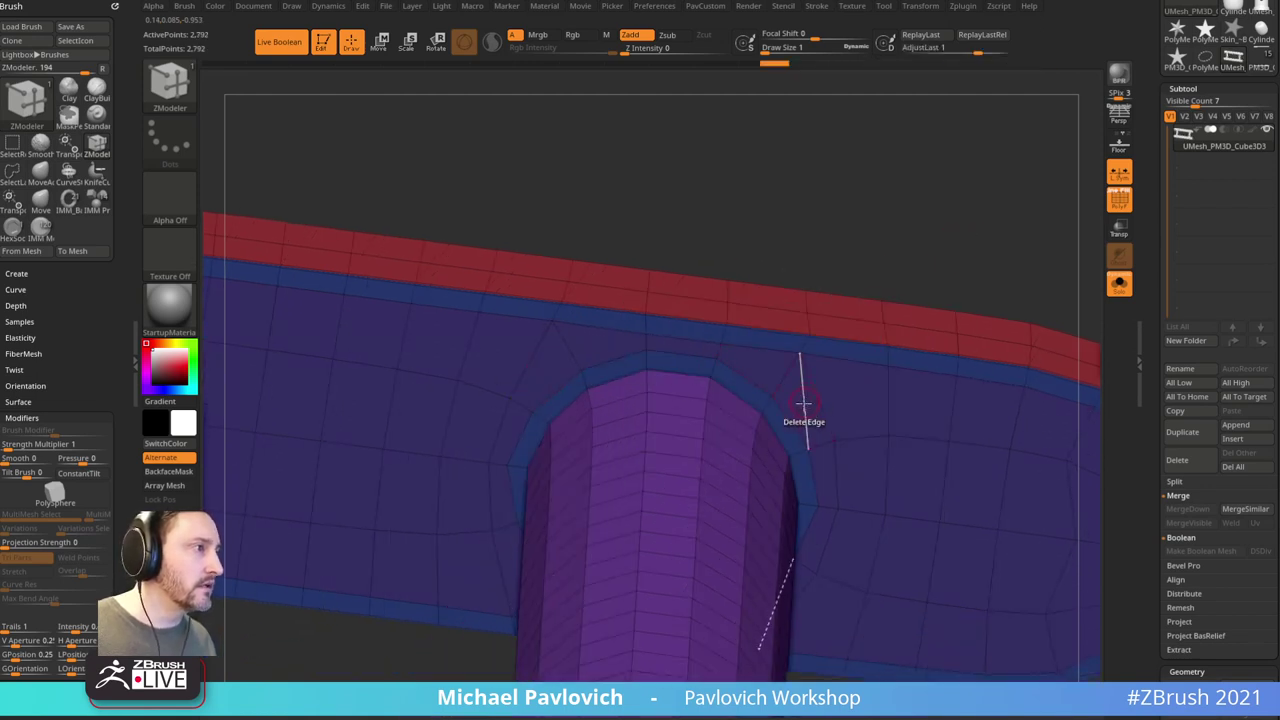
right_drag(800, 414, 826, 278)
key(space)
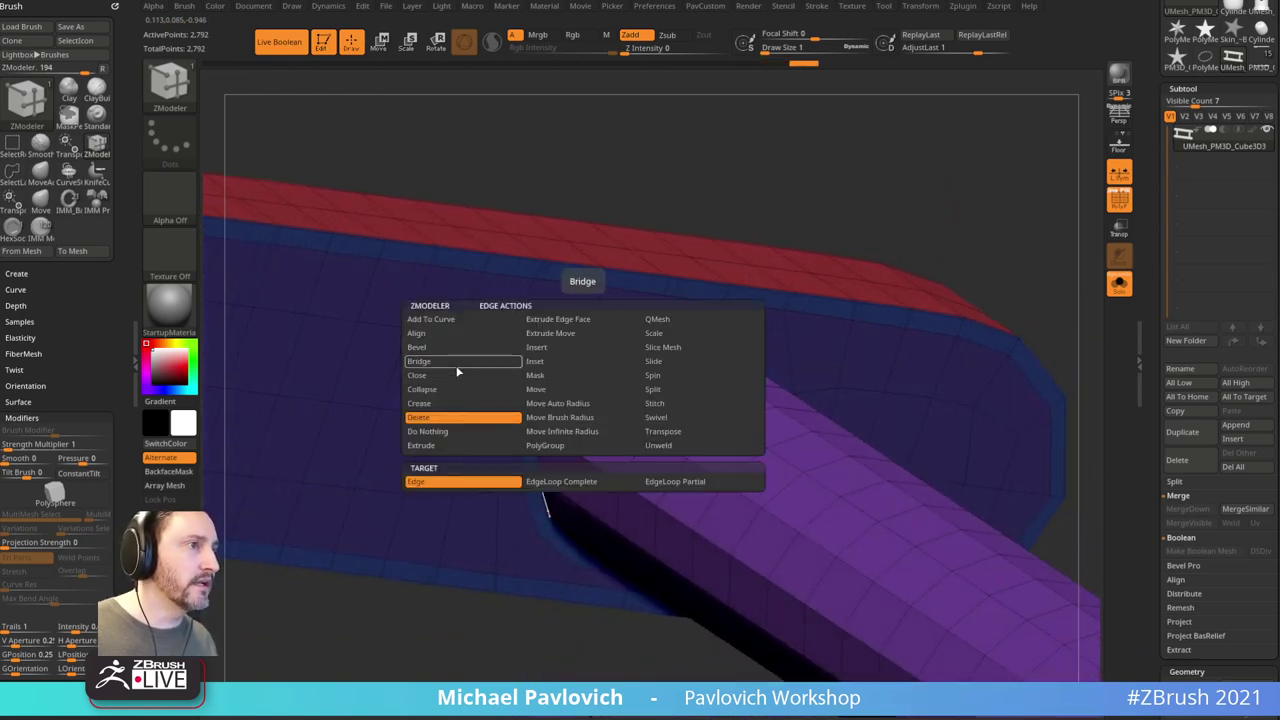
click(456, 364)
click(556, 482)
click(555, 512)
drag(598, 358, 627, 334)
Step: Inspect the whole bar frame without the wireframe and outside solo mode
ctrl+right_drag(800, 222, 1081, 289)
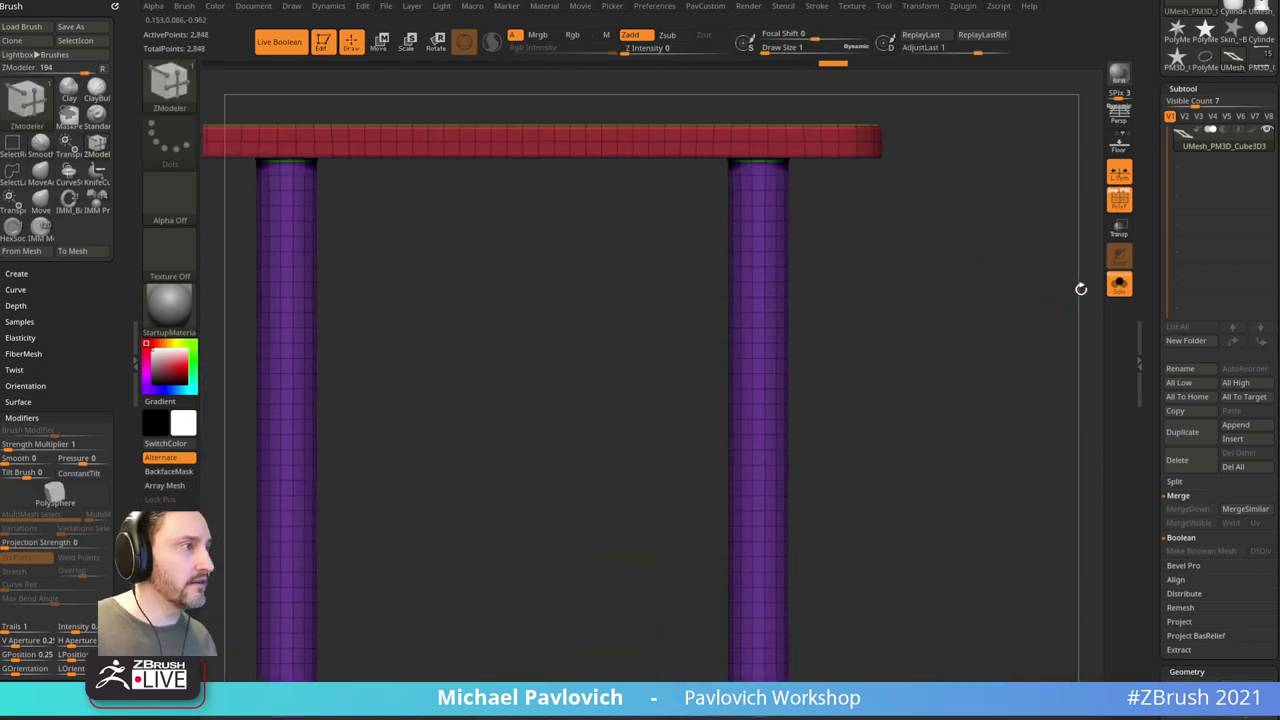
click(1119, 207)
right_drag(1032, 190, 997, 366)
alt+right_drag(966, 324, 1100, 202)
click(1119, 285)
alt+right_drag(1011, 197, 942, 513)
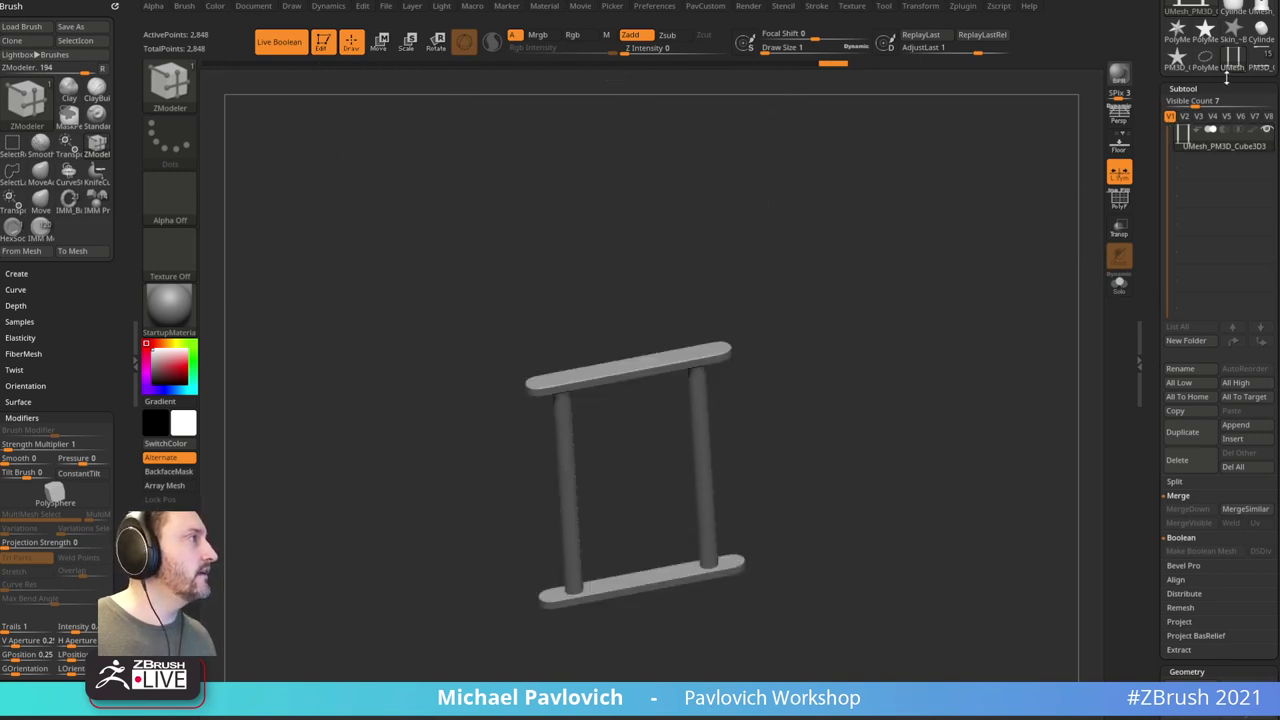
Step: Switch back to the tower tool and delete the old end-plate and bar subtools
click(1262, 68)
shift+right_drag(1003, 328, 979, 398)
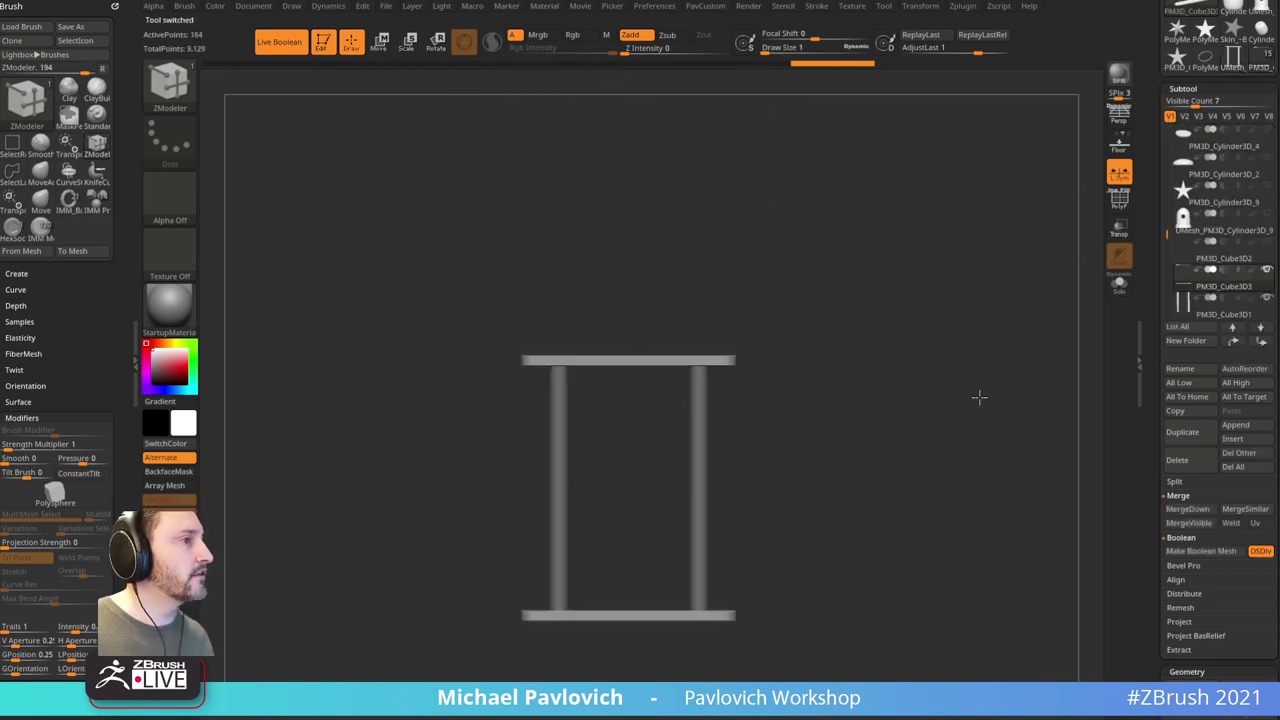
click(1178, 462)
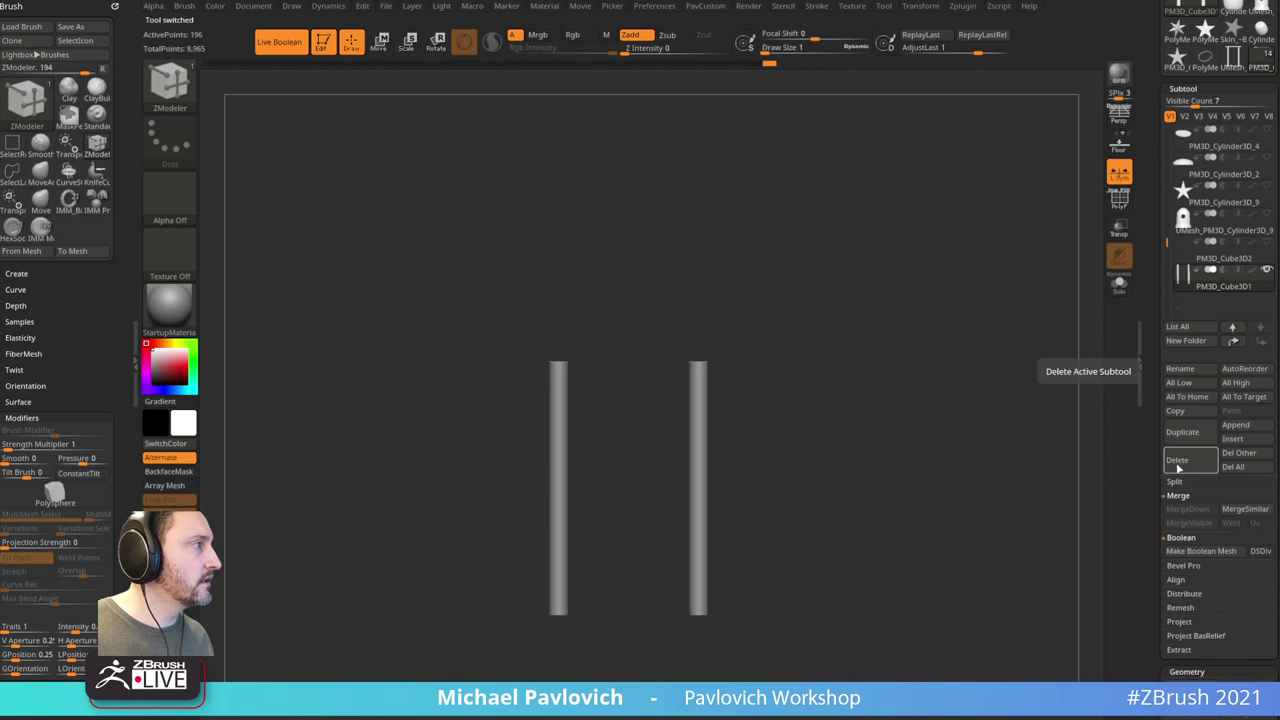
click(1178, 463)
Step: Append the remeshed bar frame to the tower as a subtool and show all subtools
click(1234, 438)
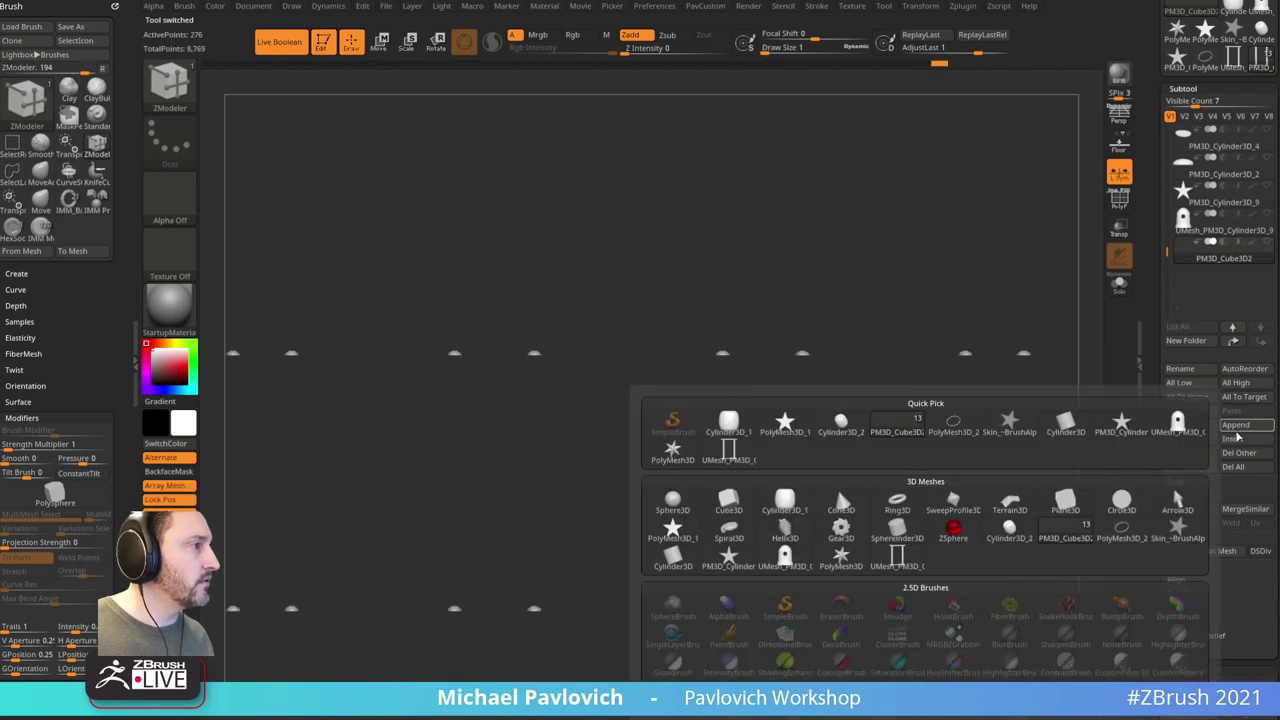
click(1234, 438)
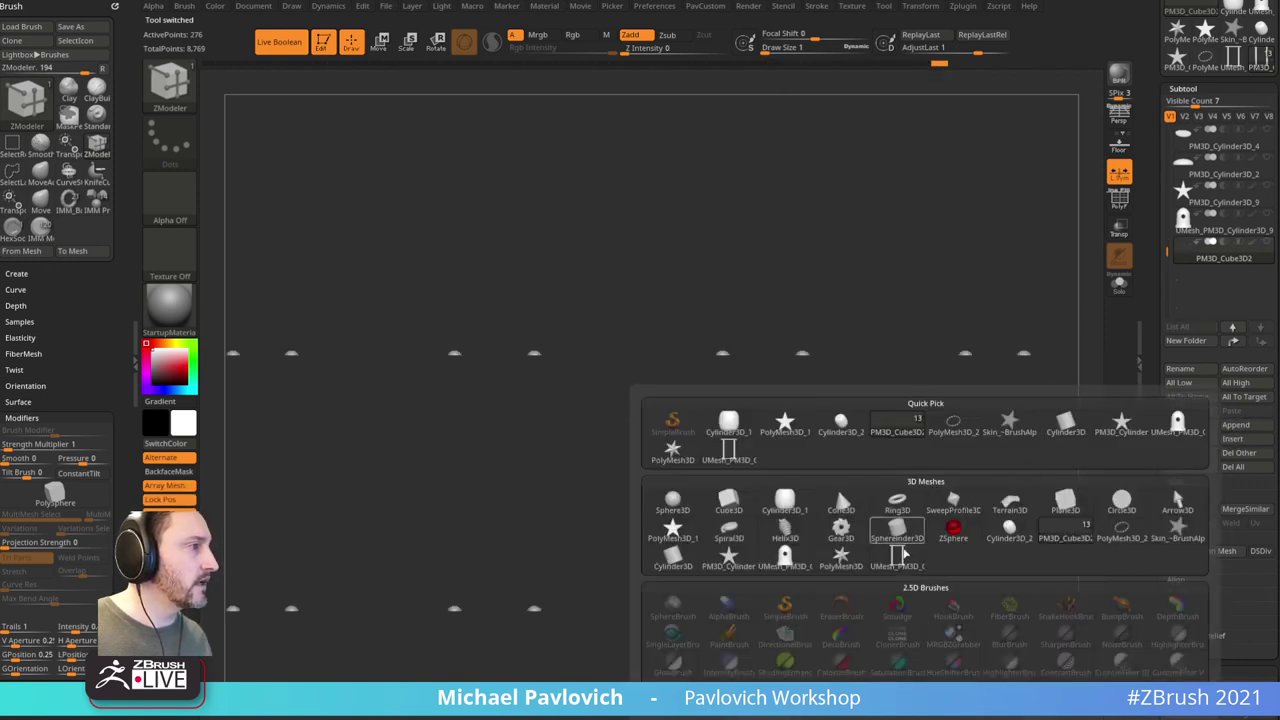
click(898, 558)
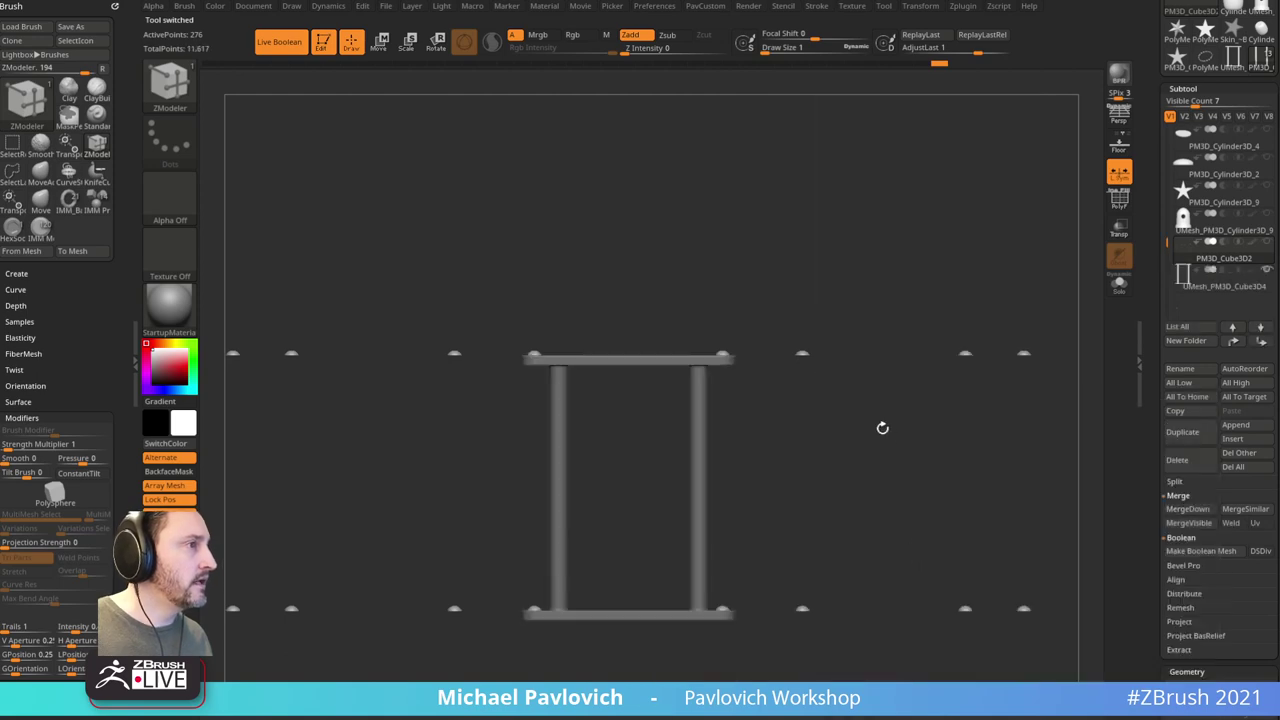
drag(882, 428, 915, 437)
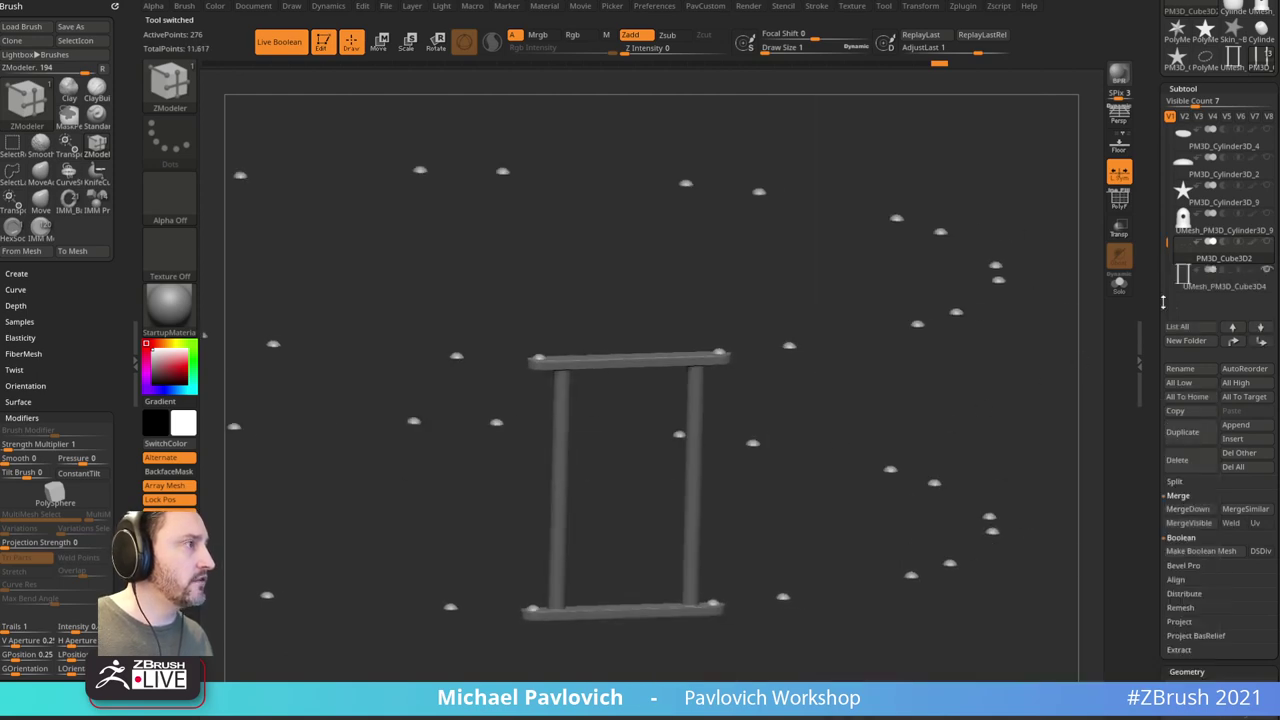
shift+click(1267, 244)
shift+click(1267, 244)
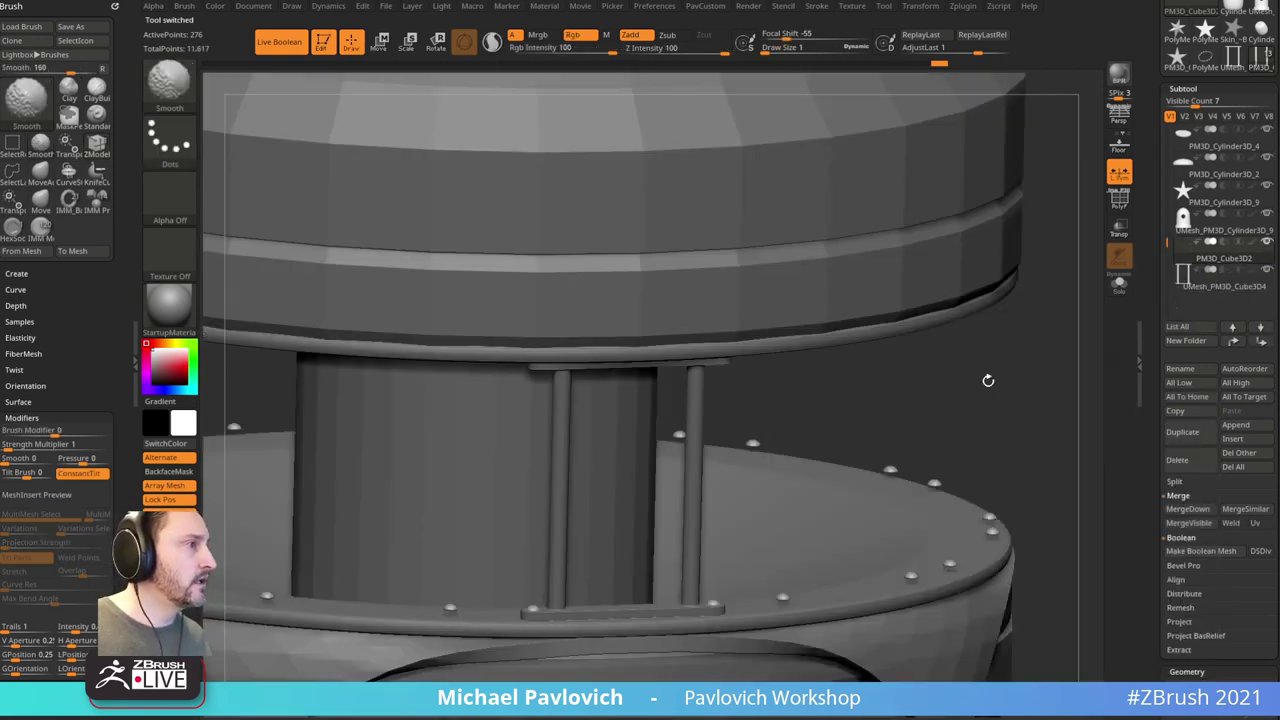
Step: Select the appended bar frame and turn on Array Mesh with Lock Pos and Lock Size
alt+click(693, 450)
ctrl+right_drag(991, 414, 960, 338)
drag(1155, 425, 1157, 277)
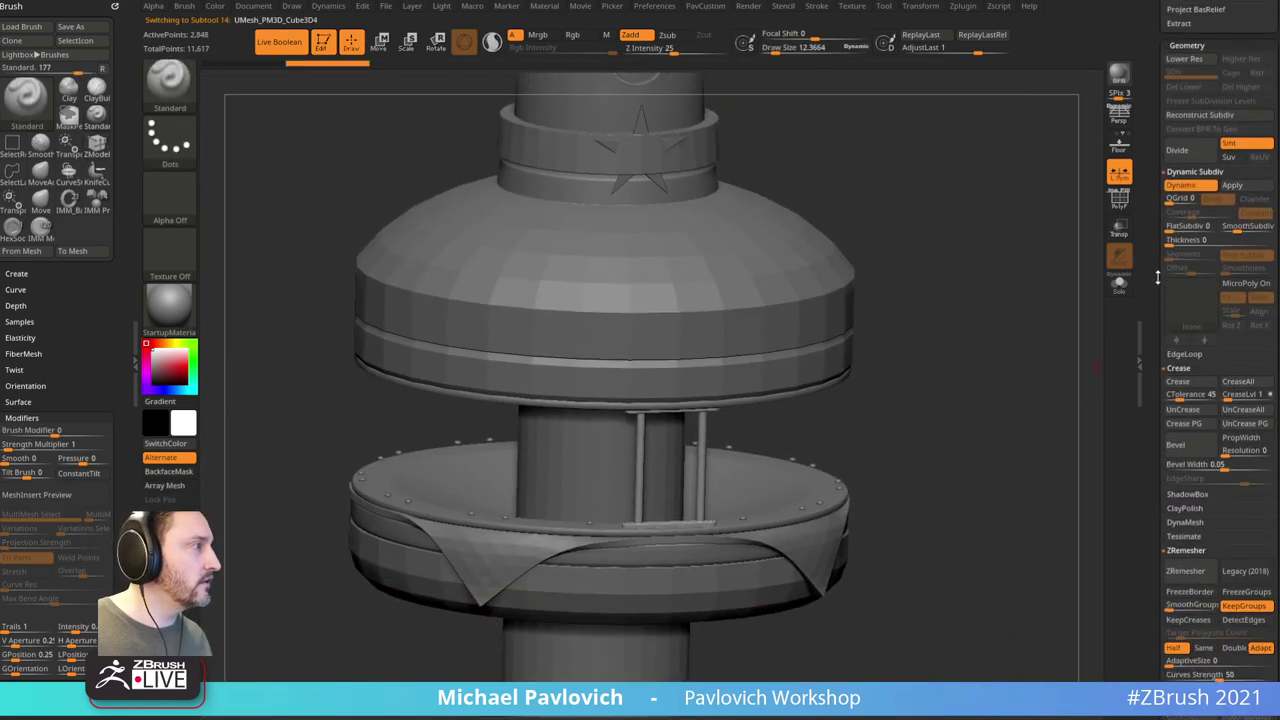
scroll(1152, 278, down, 6)
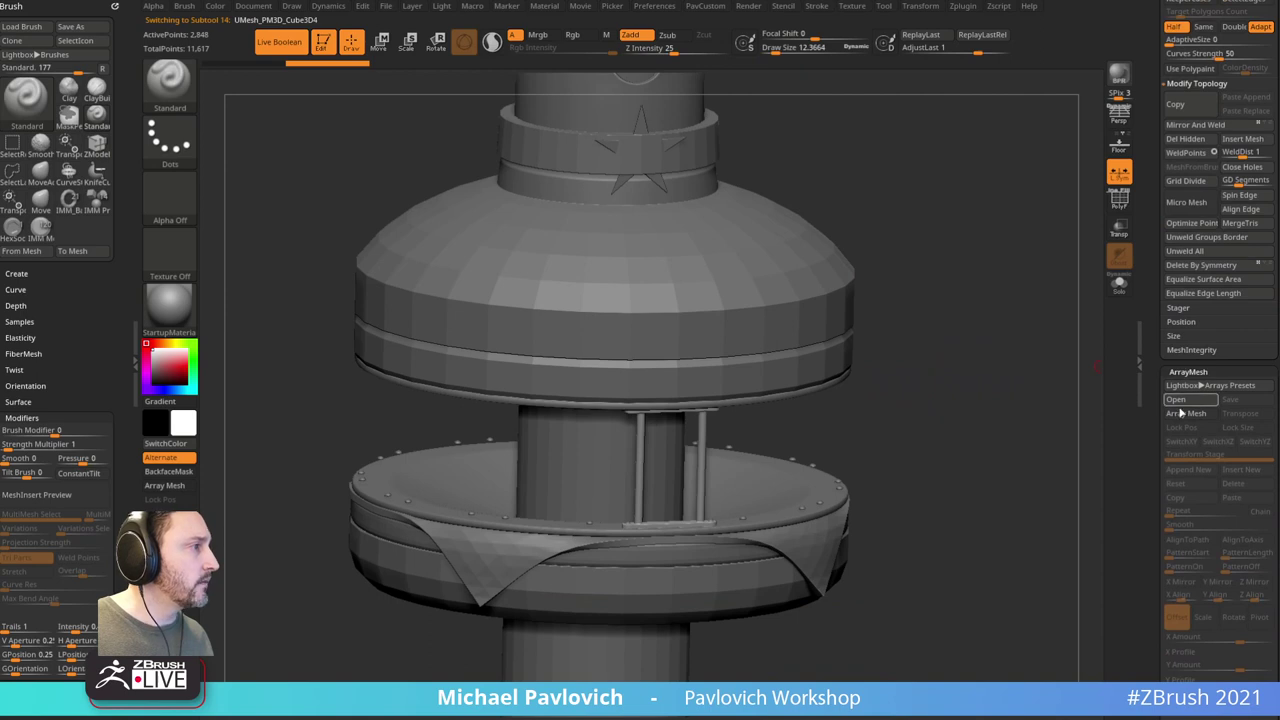
click(1183, 413)
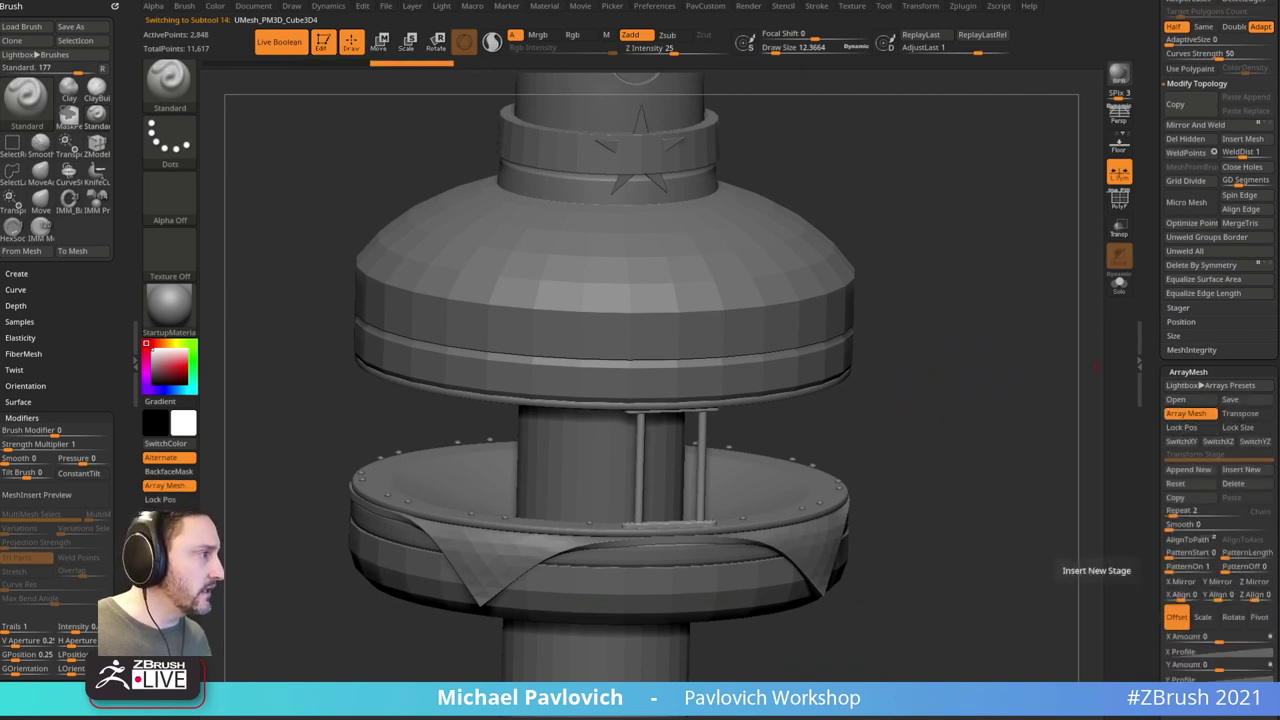
click(1181, 427)
click(1237, 427)
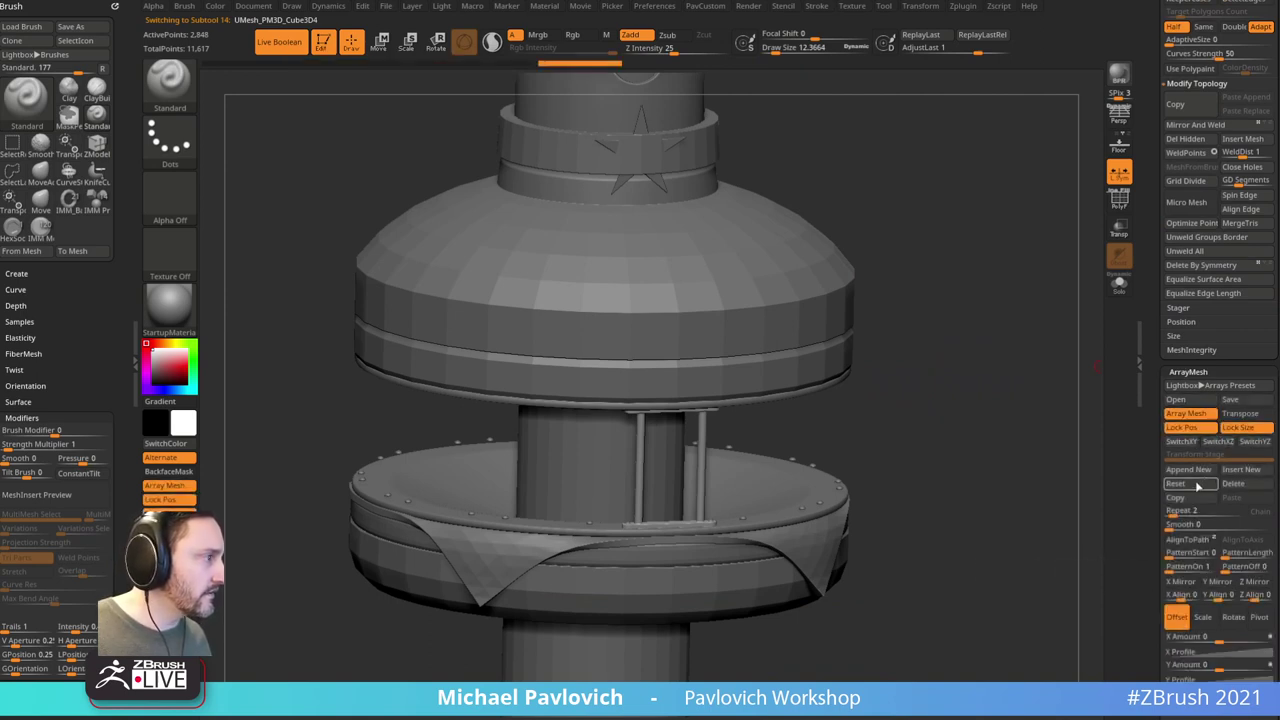
Step: Set the frame's array to a Y rotation of 360 degrees with 12 repeats around the tower
drag(1158, 592, 1149, 517)
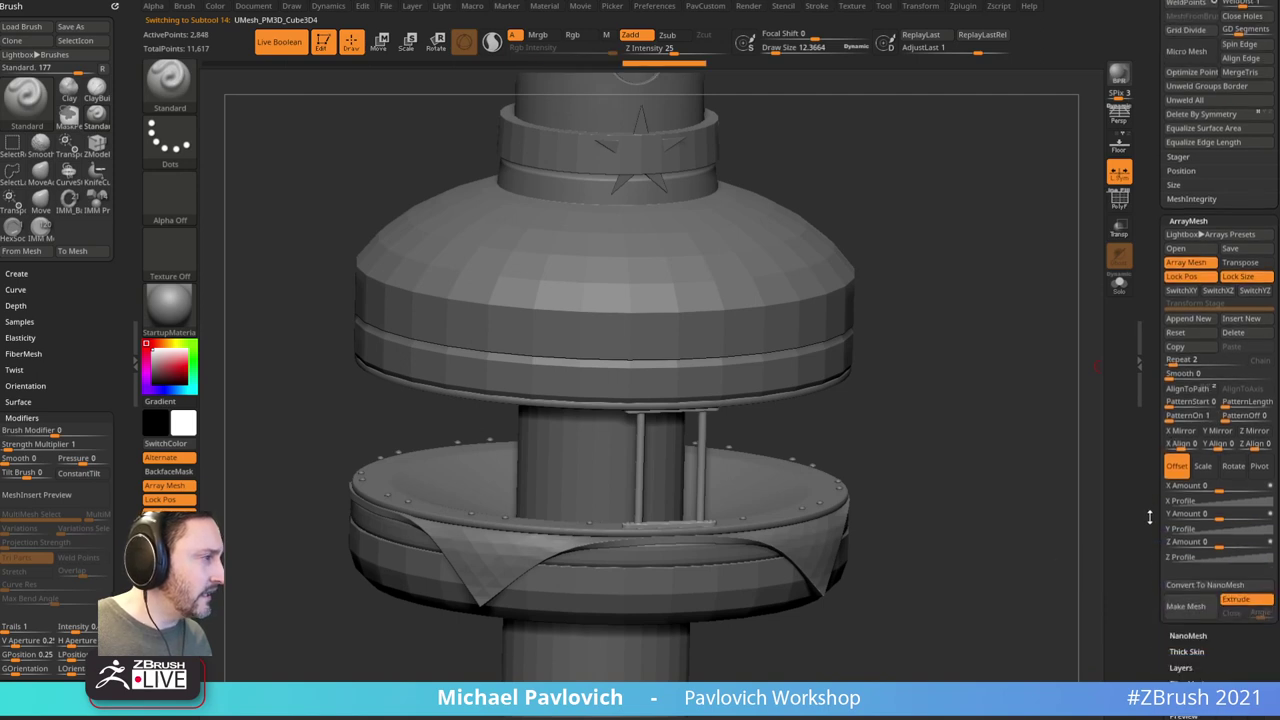
click(1233, 466)
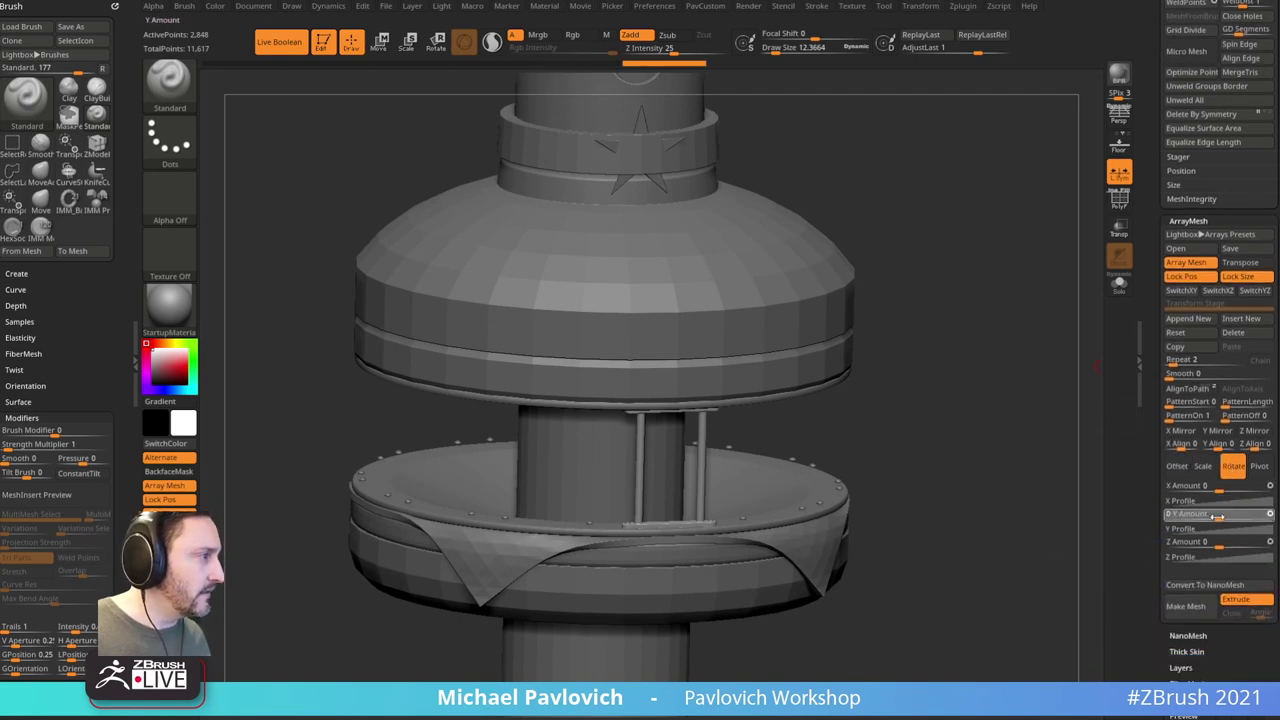
text(60)
key(Return)
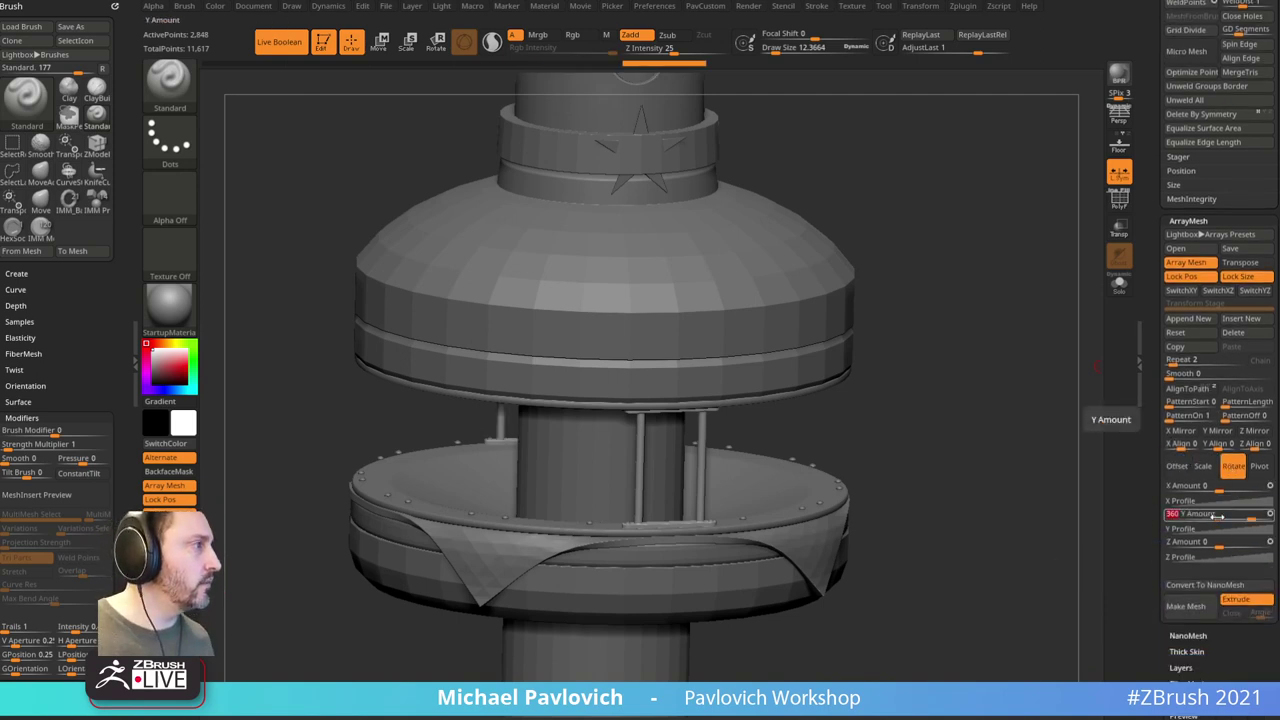
text(12)
key(Return)
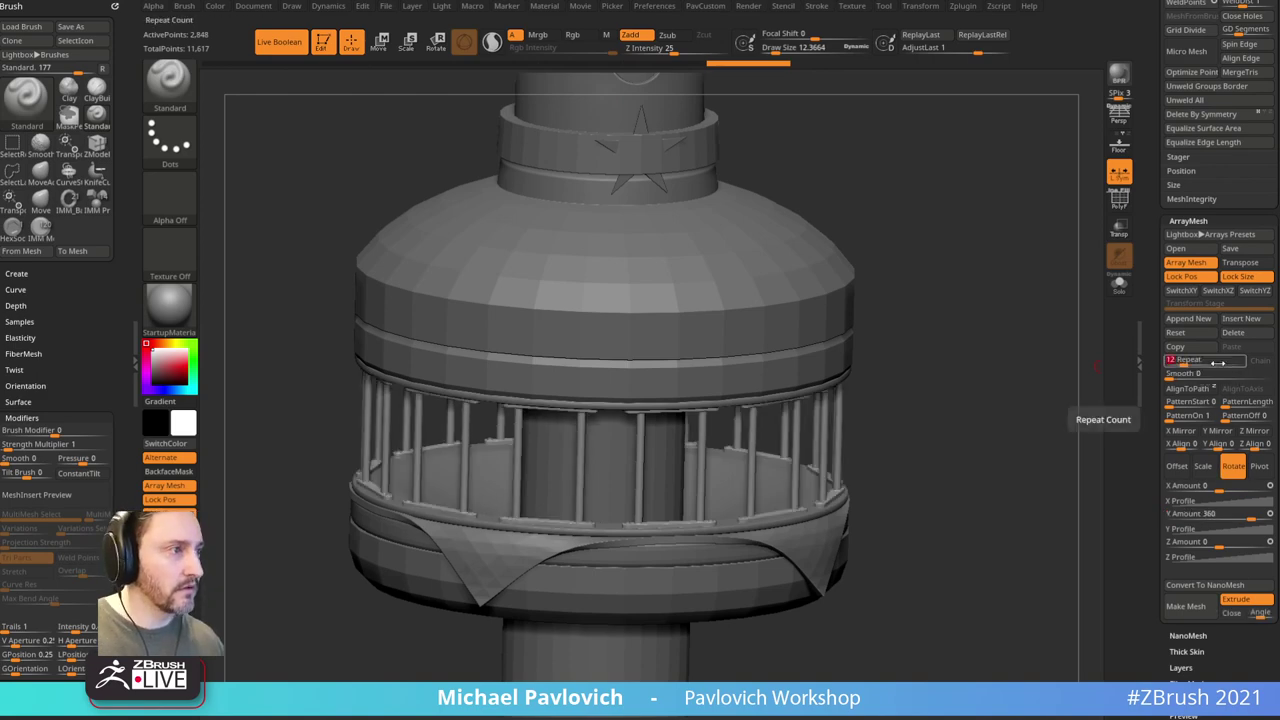
Step: Select the bolt subtool PM3D_Cube3D2 and delete transform stage 2 from its array
drag(926, 330, 1048, 278)
alt+click(520, 448)
click(1248, 305)
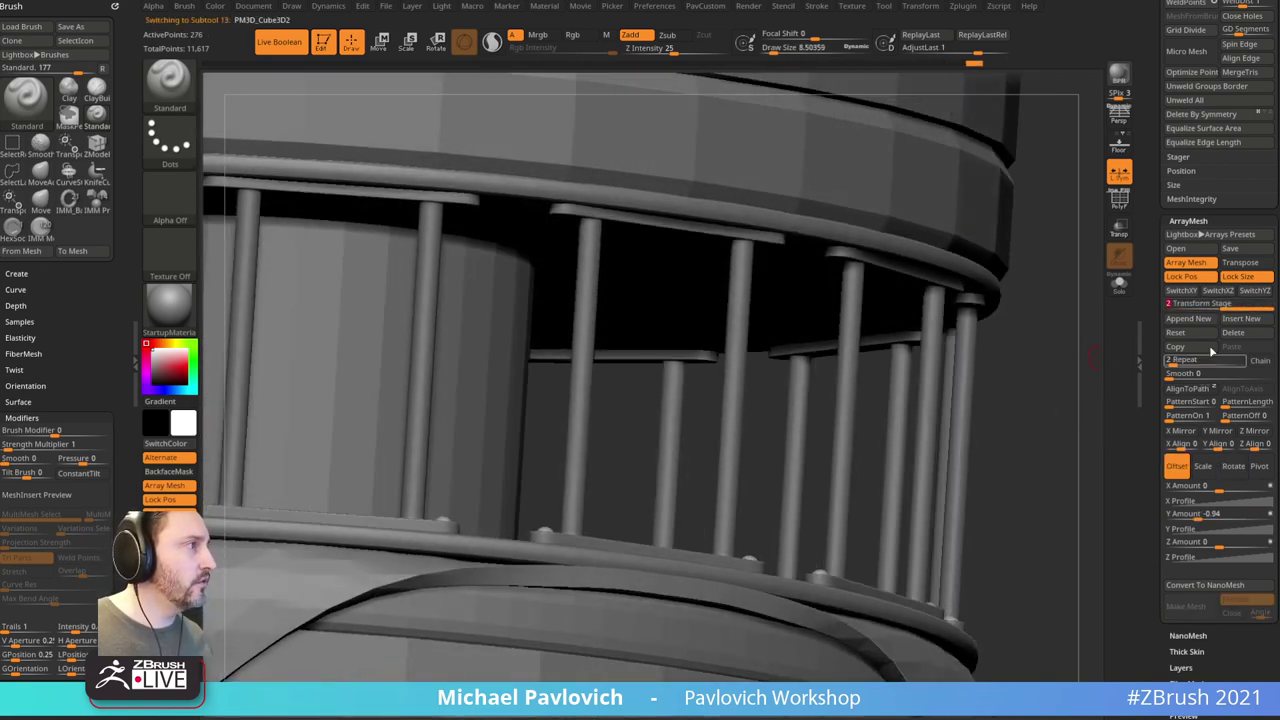
click(1234, 334)
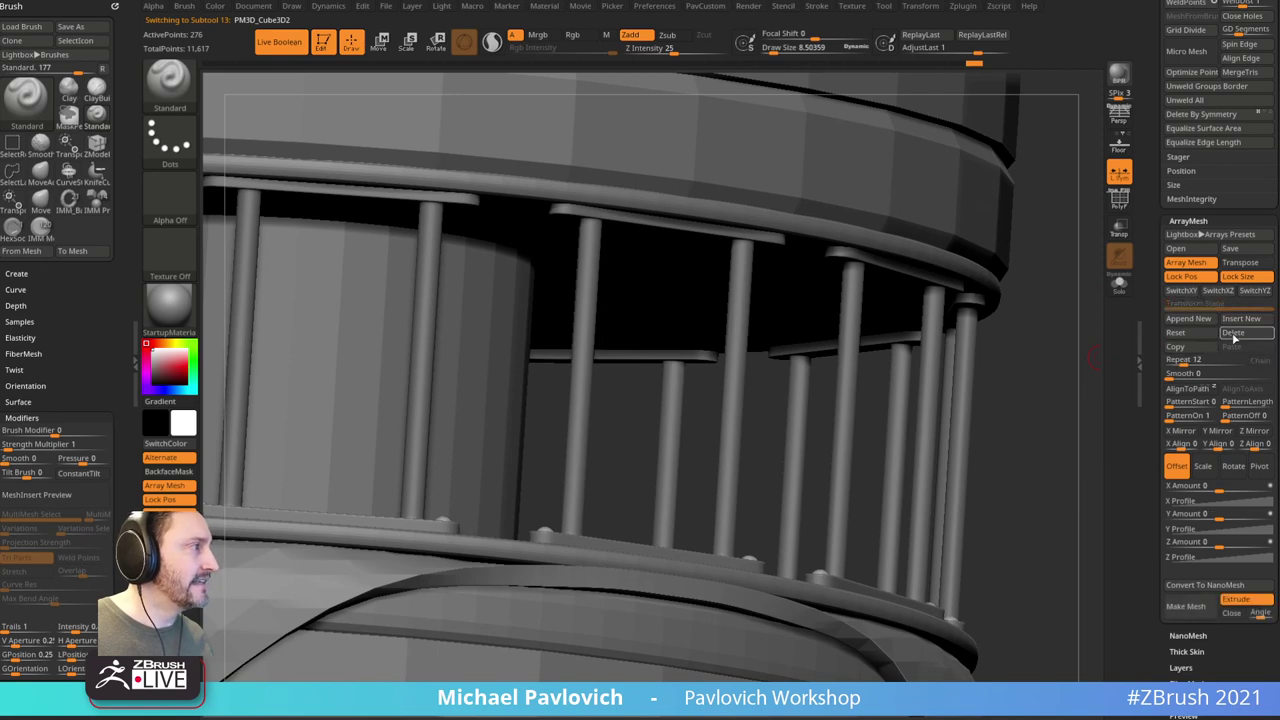
Step: Append a second transform stage to the bolt array and turn on its Y mirror
drag(1080, 357, 1017, 400)
click(1120, 289)
click(1120, 289)
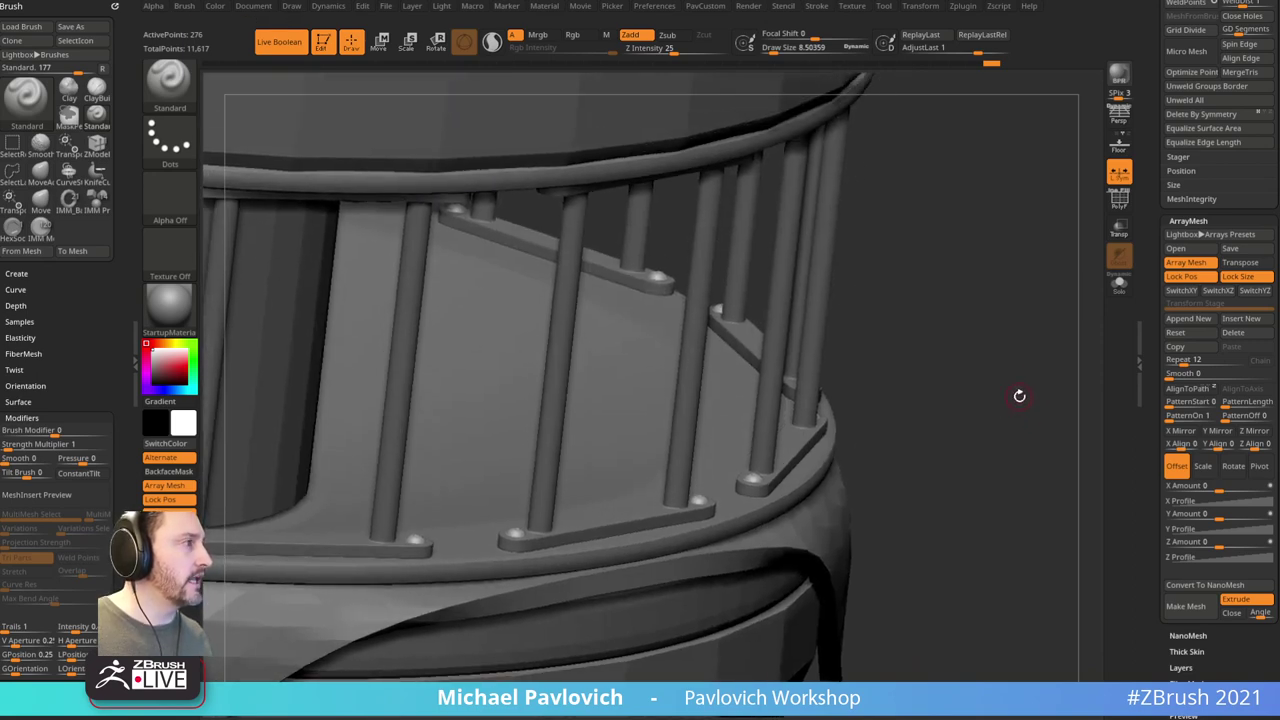
click(1193, 319)
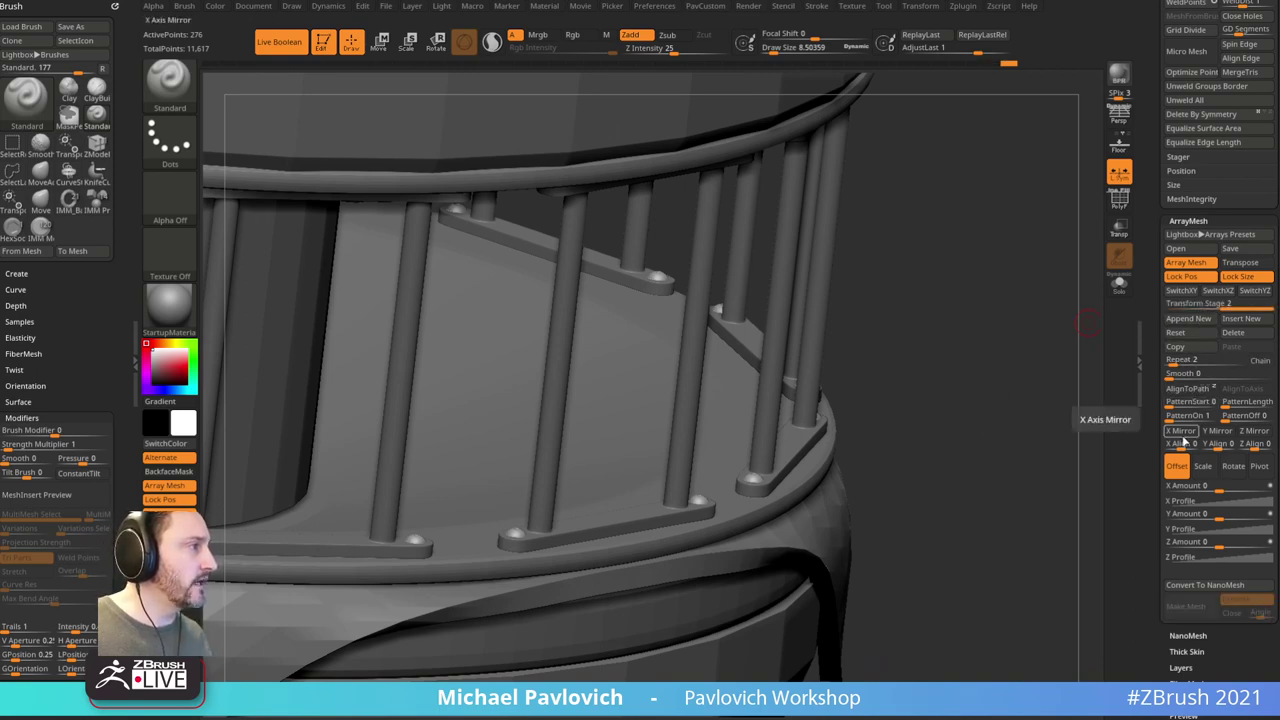
click(1215, 432)
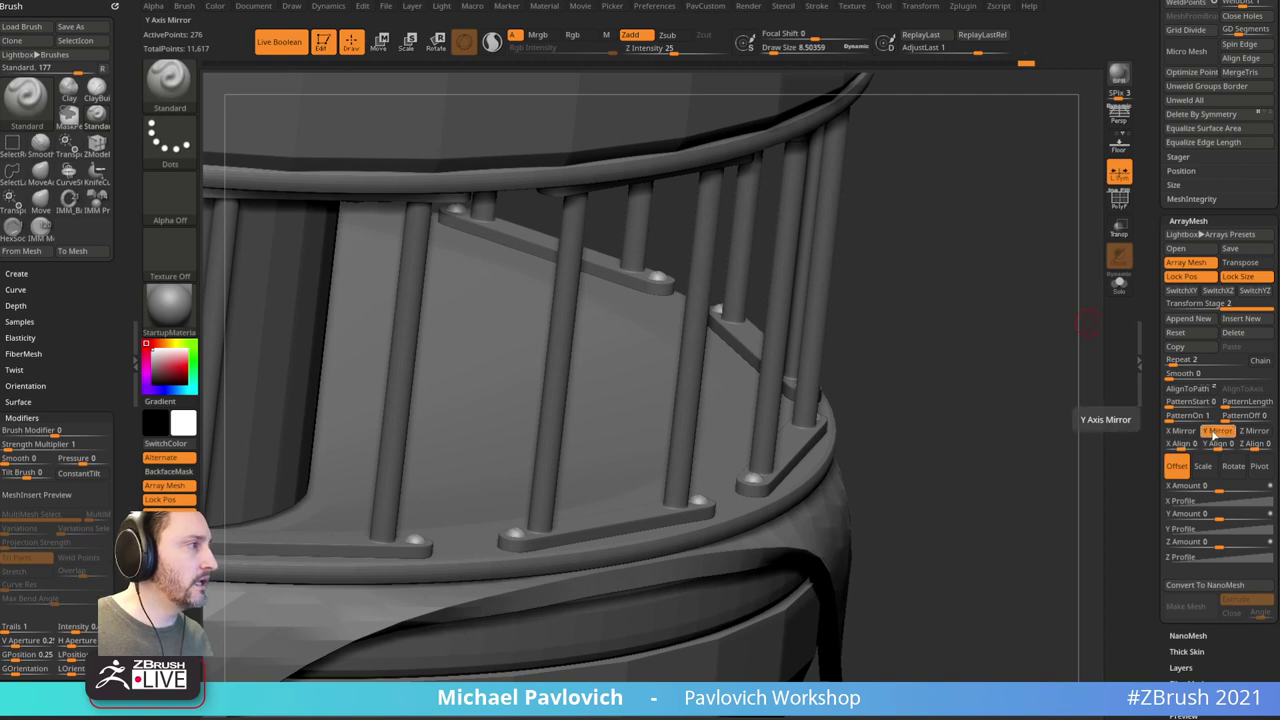
Step: Append a third transform stage to the bolt array, with Transpose on and its transpose line shown from the front
alt+drag(986, 420, 934, 308)
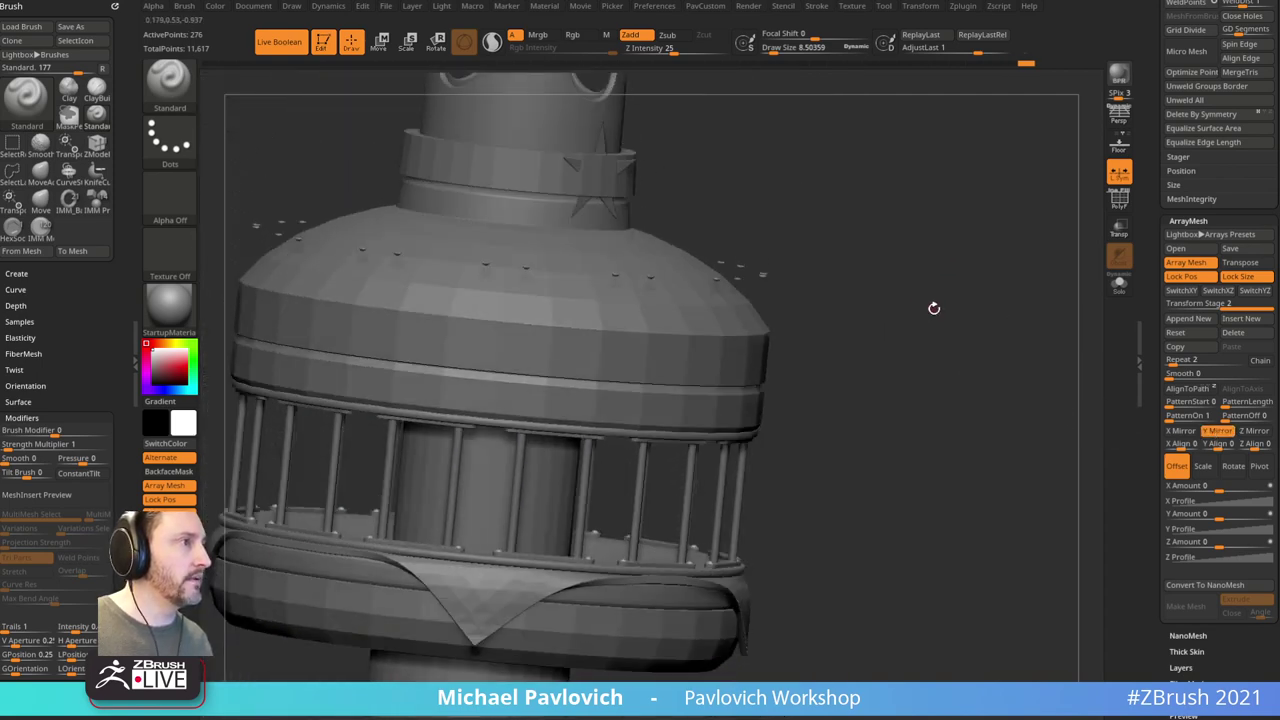
click(1188, 318)
alt+drag(957, 386, 1032, 382)
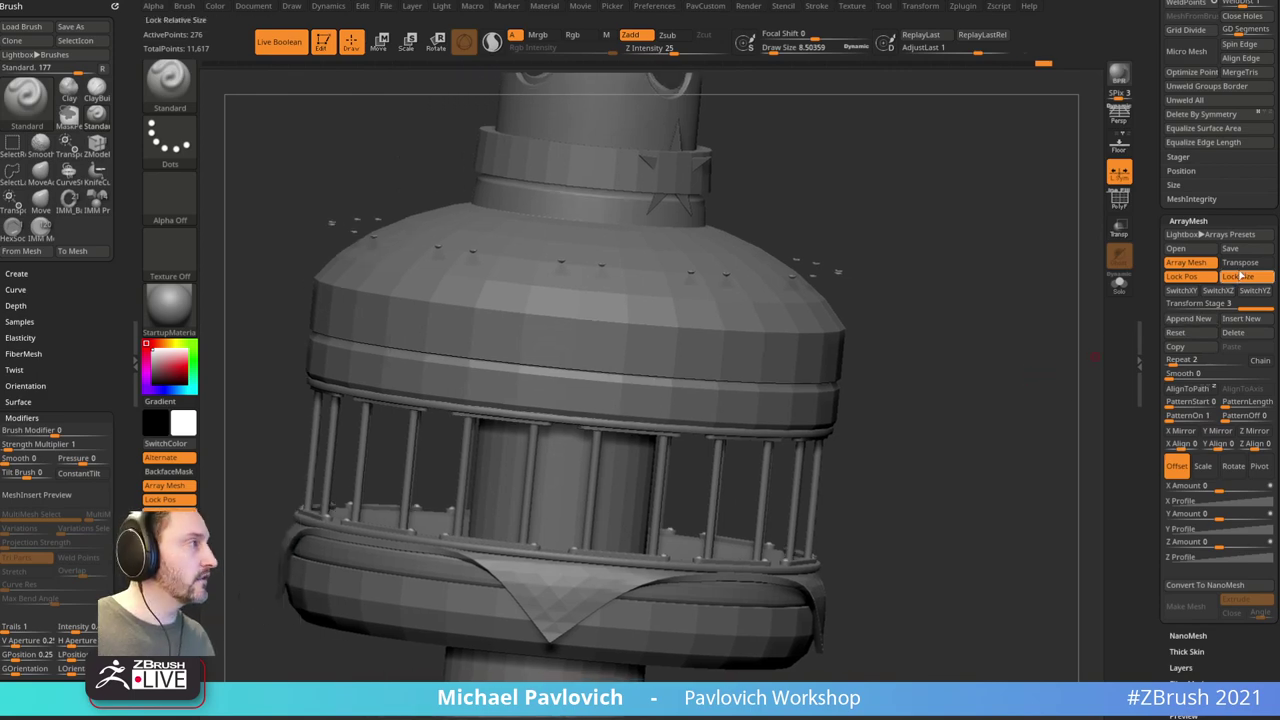
click(1241, 264)
key(w)
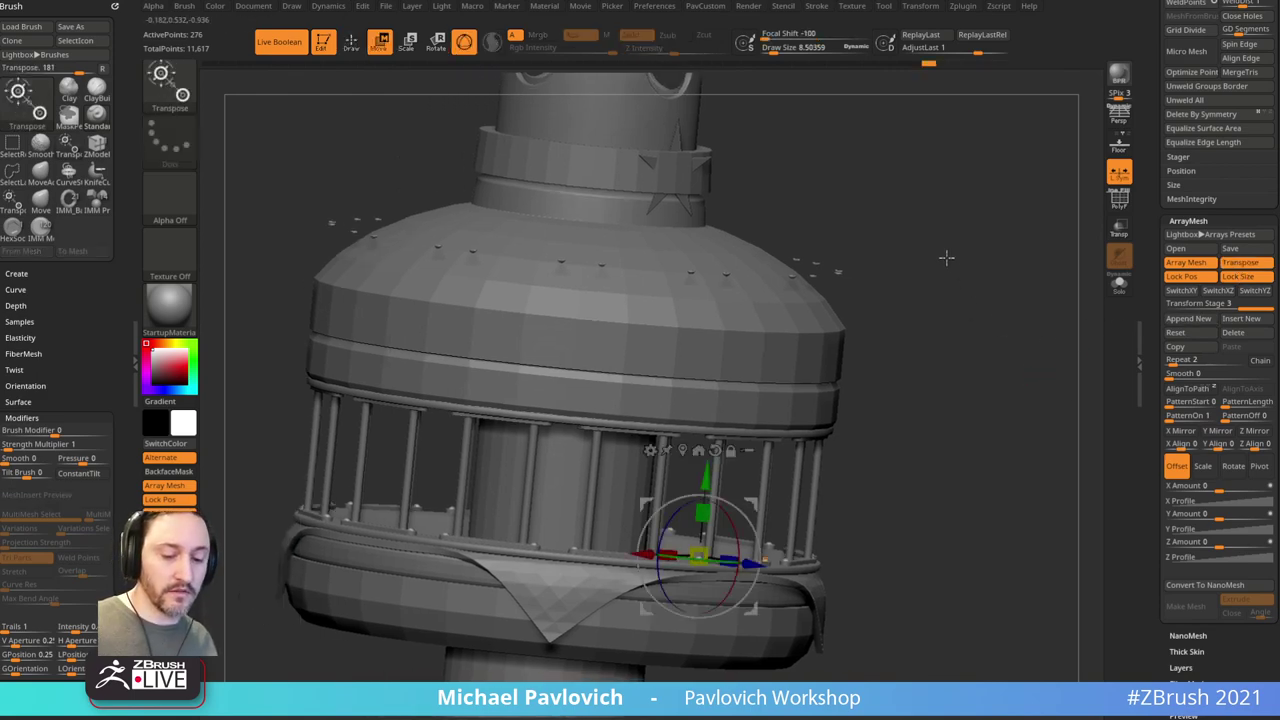
key(y)
drag(967, 258, 915, 258)
click(573, 338)
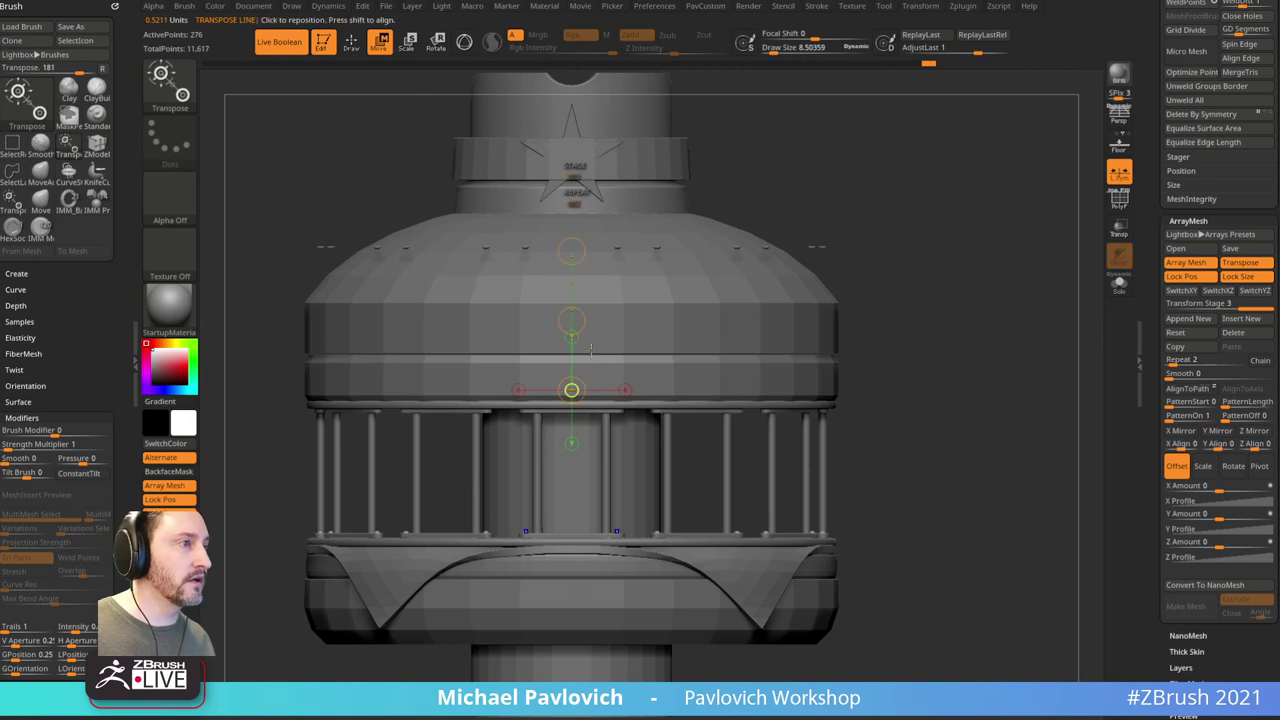
Step: Try offsetting the third stage's bolts along Y by about 1.41 with Repeat set to 1
drag(575, 320, 596, 597)
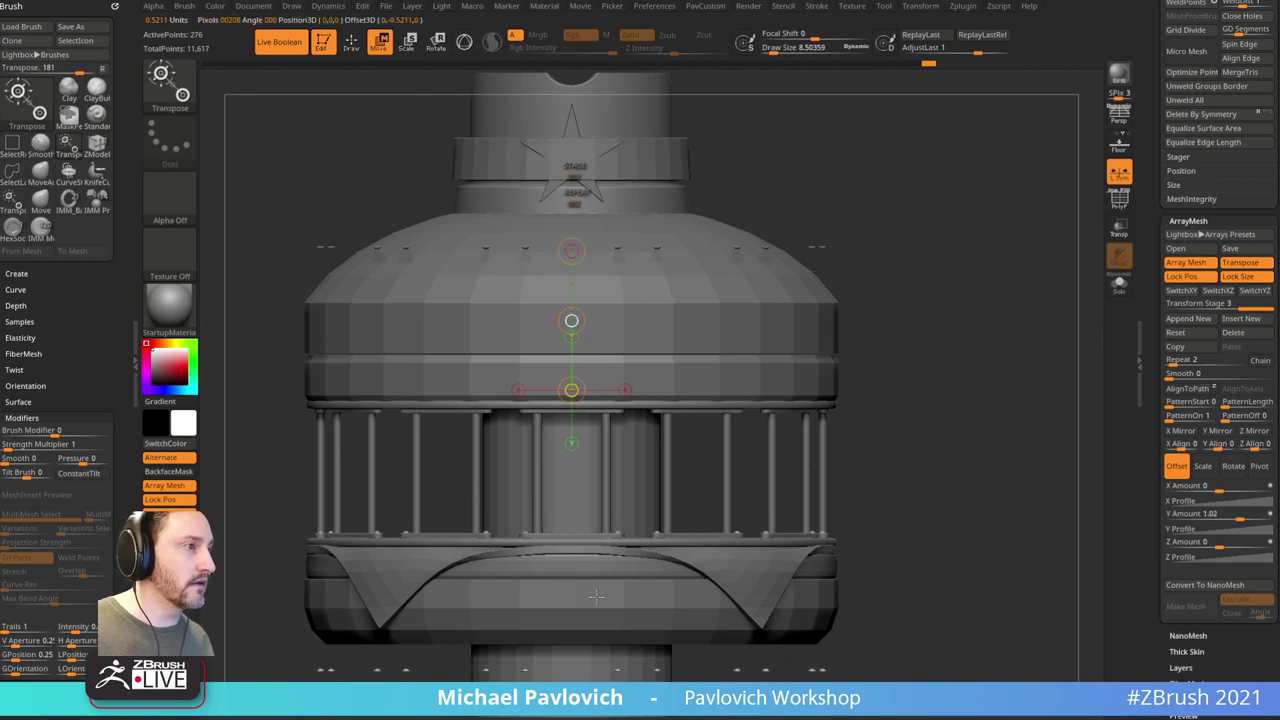
drag(620, 320, 615, 644)
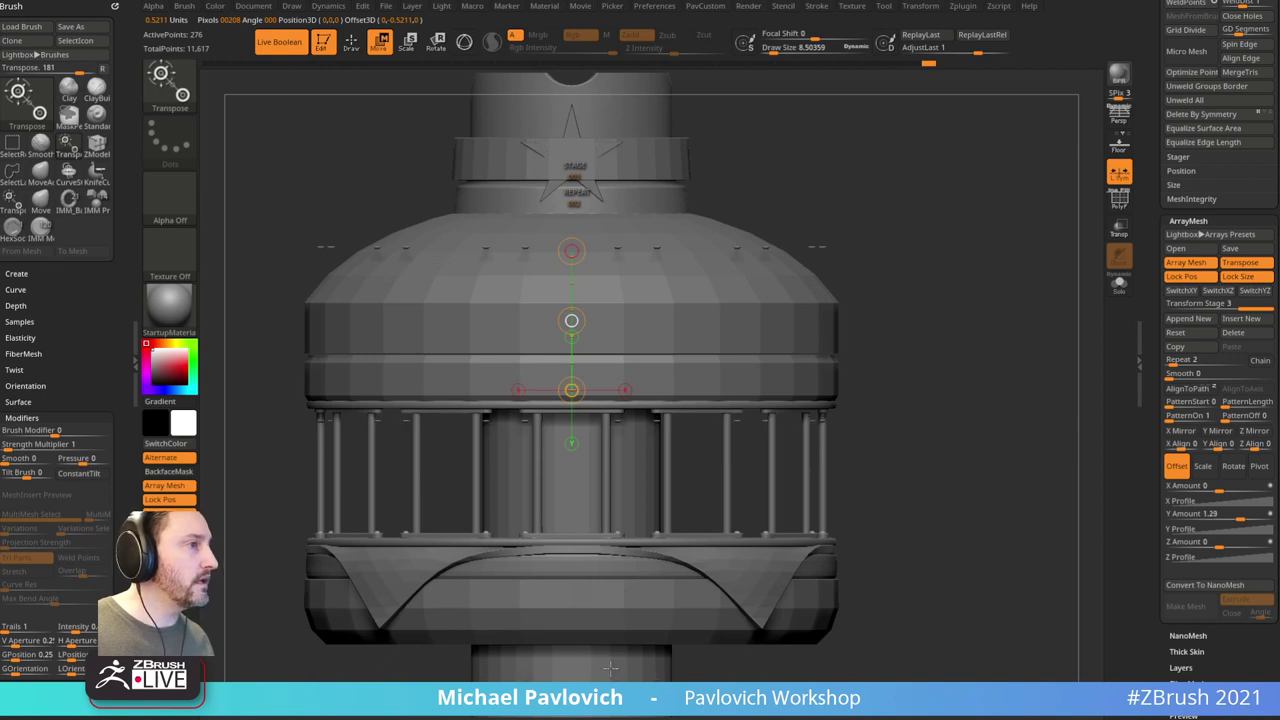
click(1175, 361)
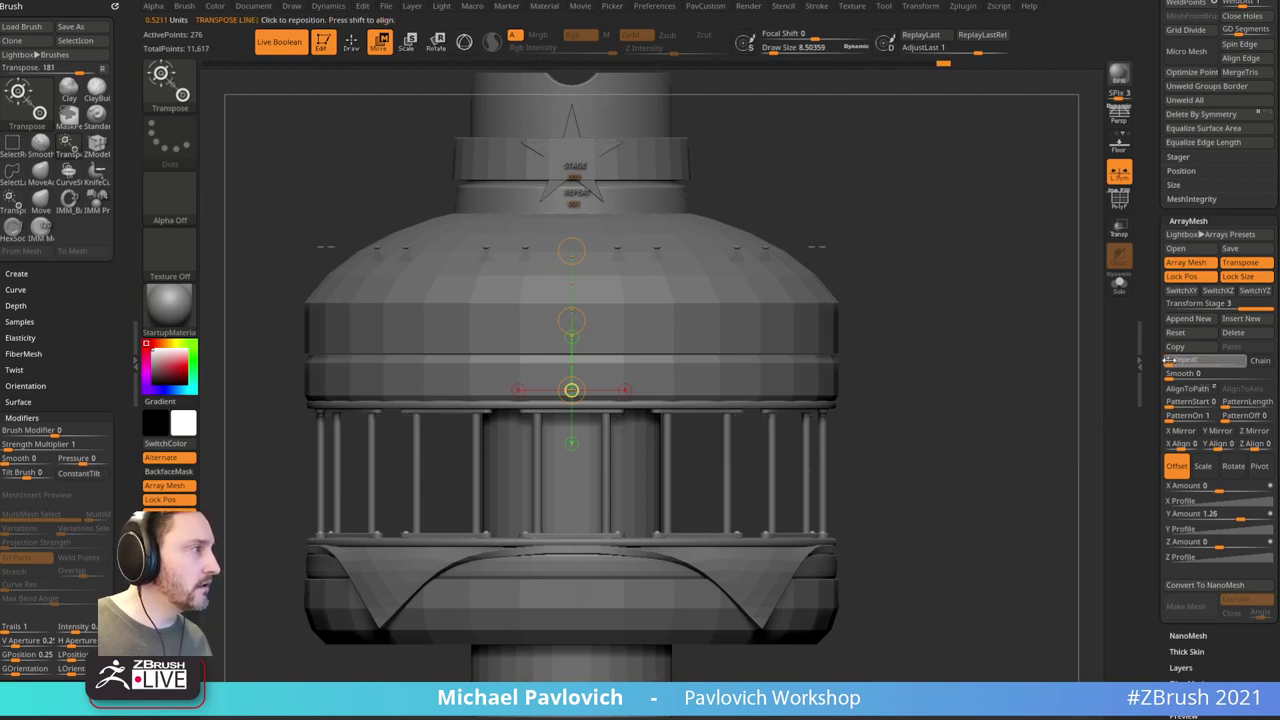
text(1)
key(Return)
ctrl+right_drag(1003, 388, 1005, 384)
click(572, 298)
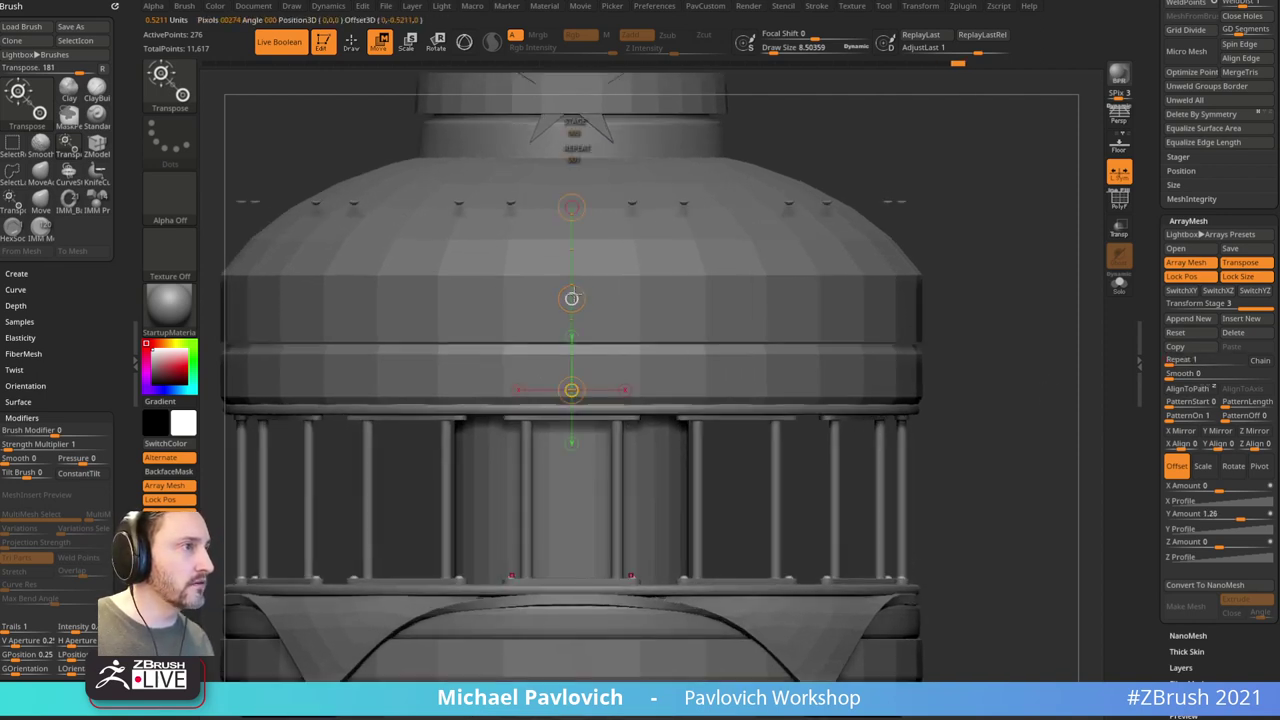
drag(578, 337, 574, 287)
drag(580, 419, 580, 420)
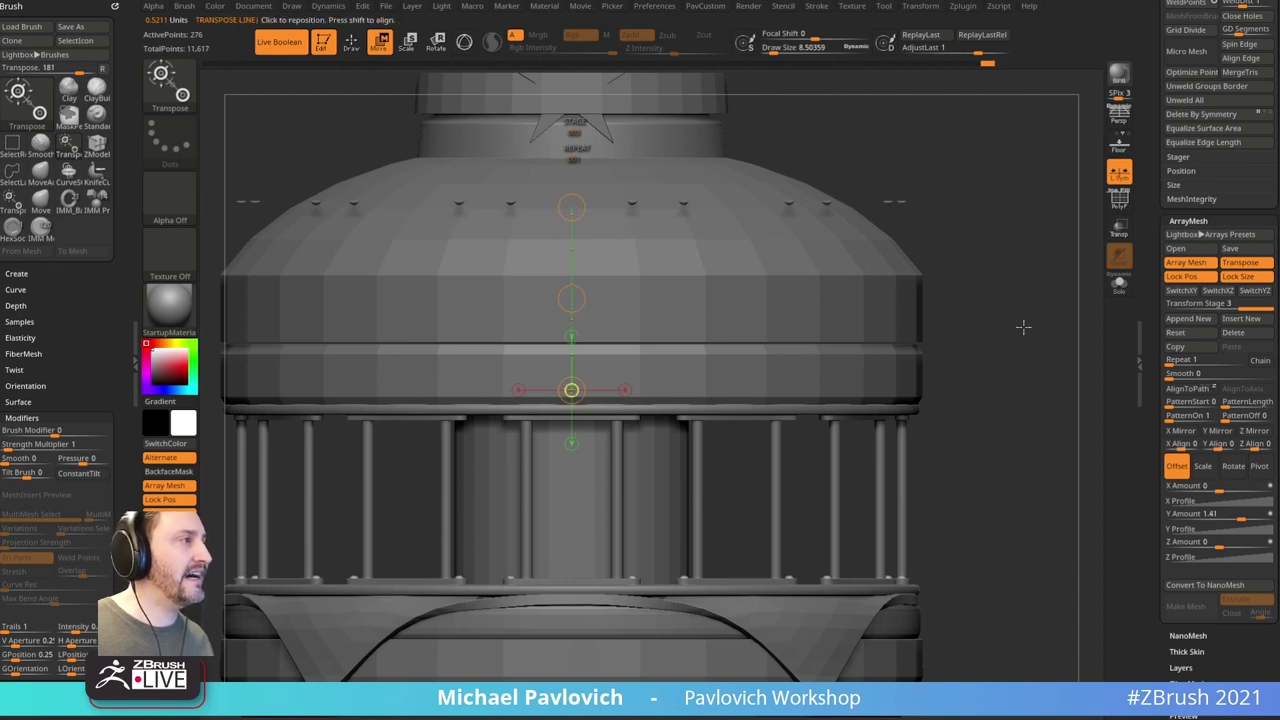
Step: Delete transform stage 3 and offset stage 2's mirrored bolts along Y by about 1.25
mouse_move(1245, 303)
mouse_down()
mouse_move(1221, 303)
mouse_move(1252, 304)
mouse_up()
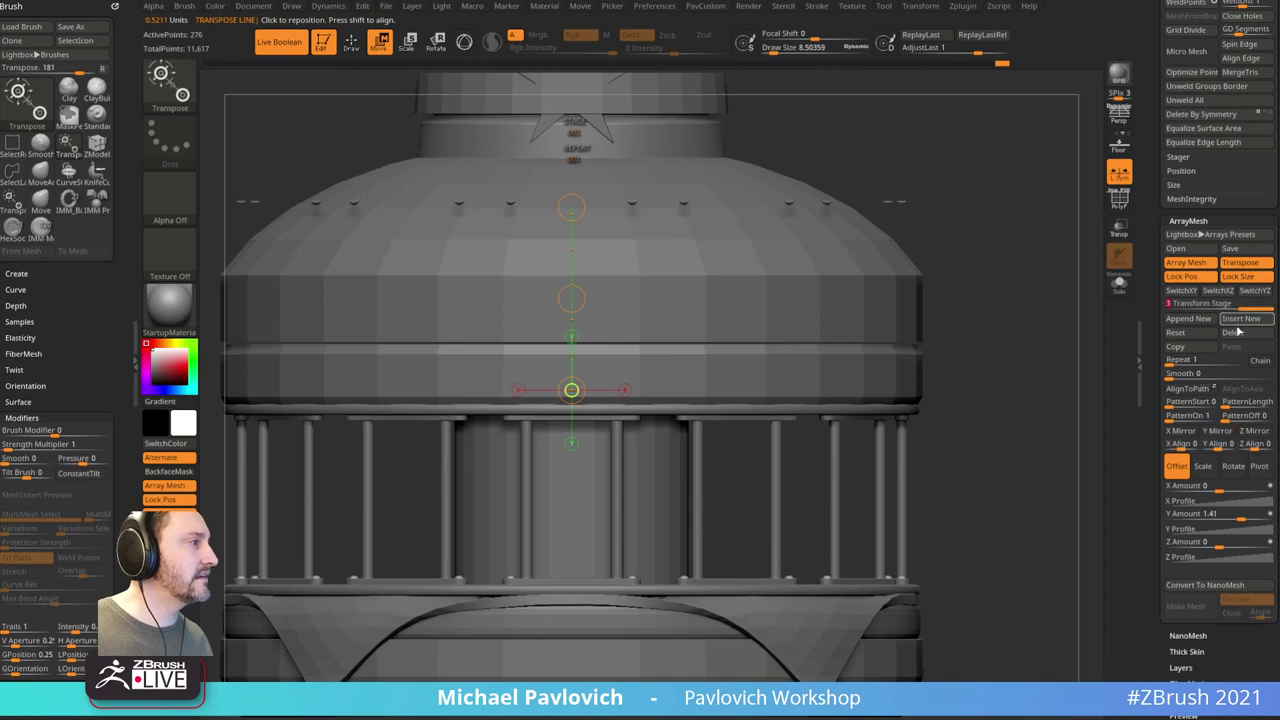
click(1234, 333)
drag(571, 298, 571, 583)
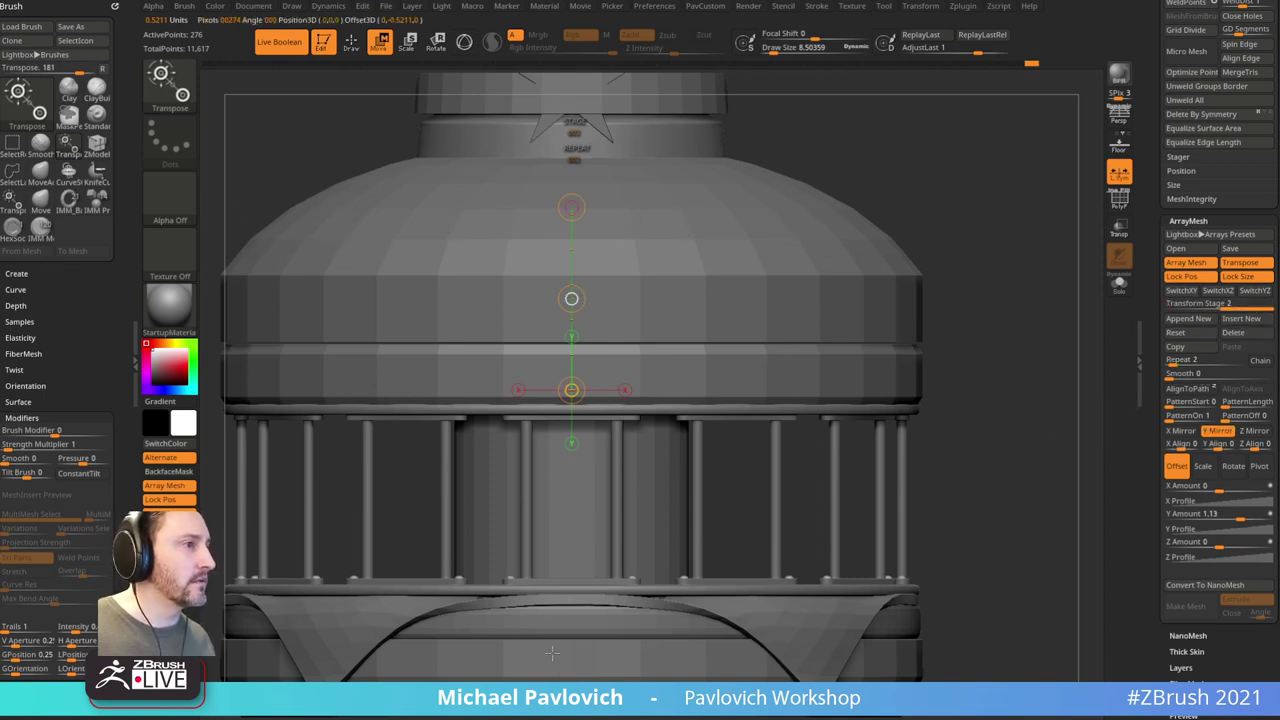
drag(568, 449, 568, 450)
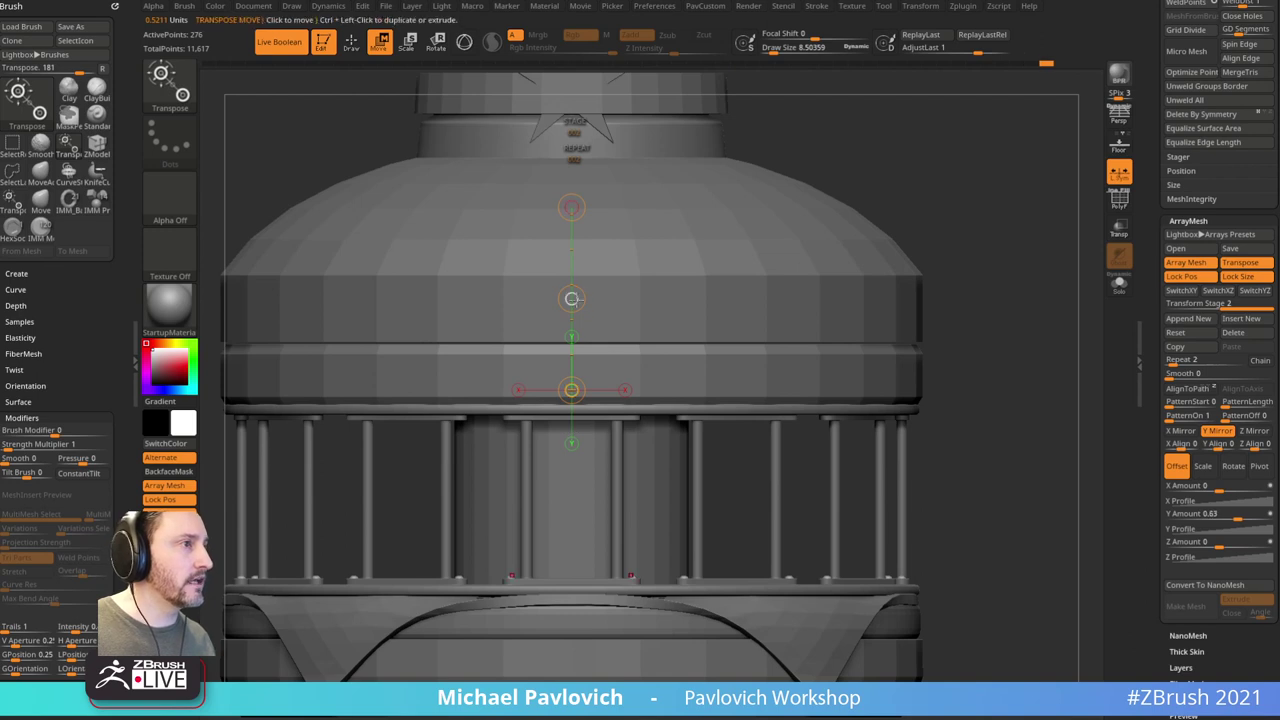
drag(581, 398, 580, 398)
alt+drag(962, 312, 960, 288)
drag(589, 281, 590, 283)
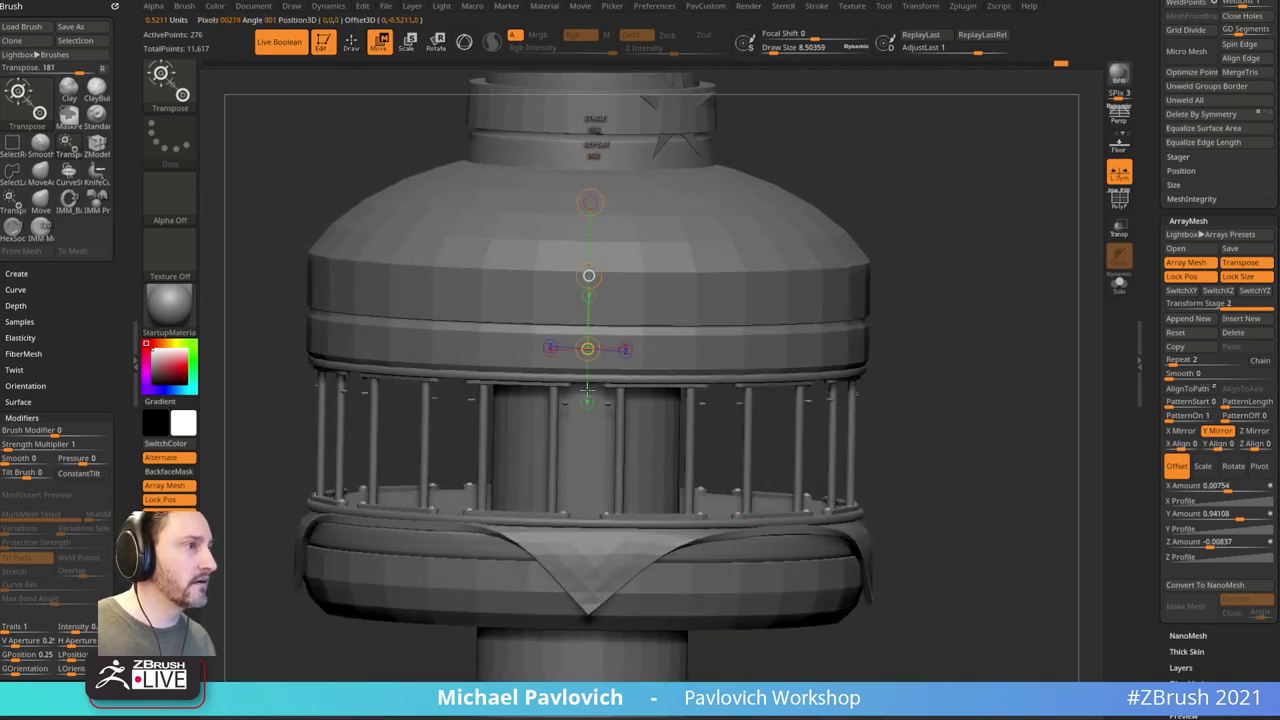
drag(588, 388, 589, 368)
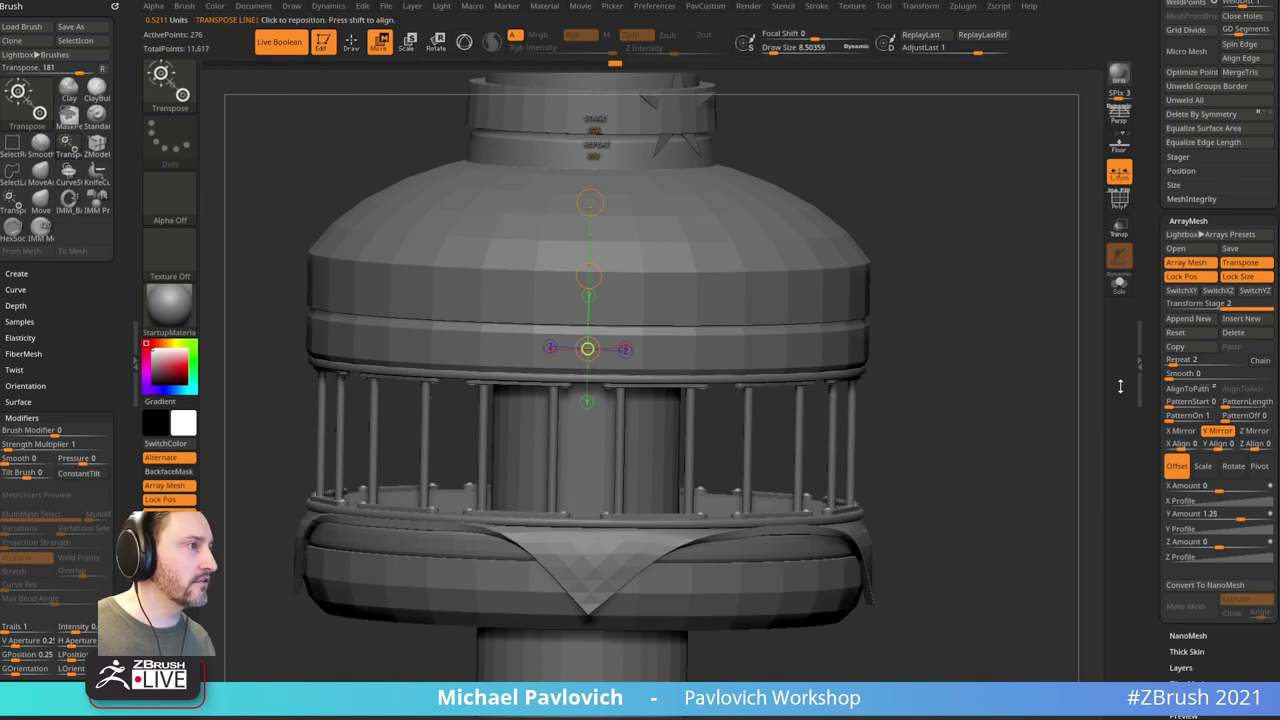
Step: Fine-tune stage 2's Y offset to 1.24 so the bolts meet the upper end plates, and return to Draw mode
drag(1083, 397, 1070, 368)
alt+drag(851, 329, 877, 311)
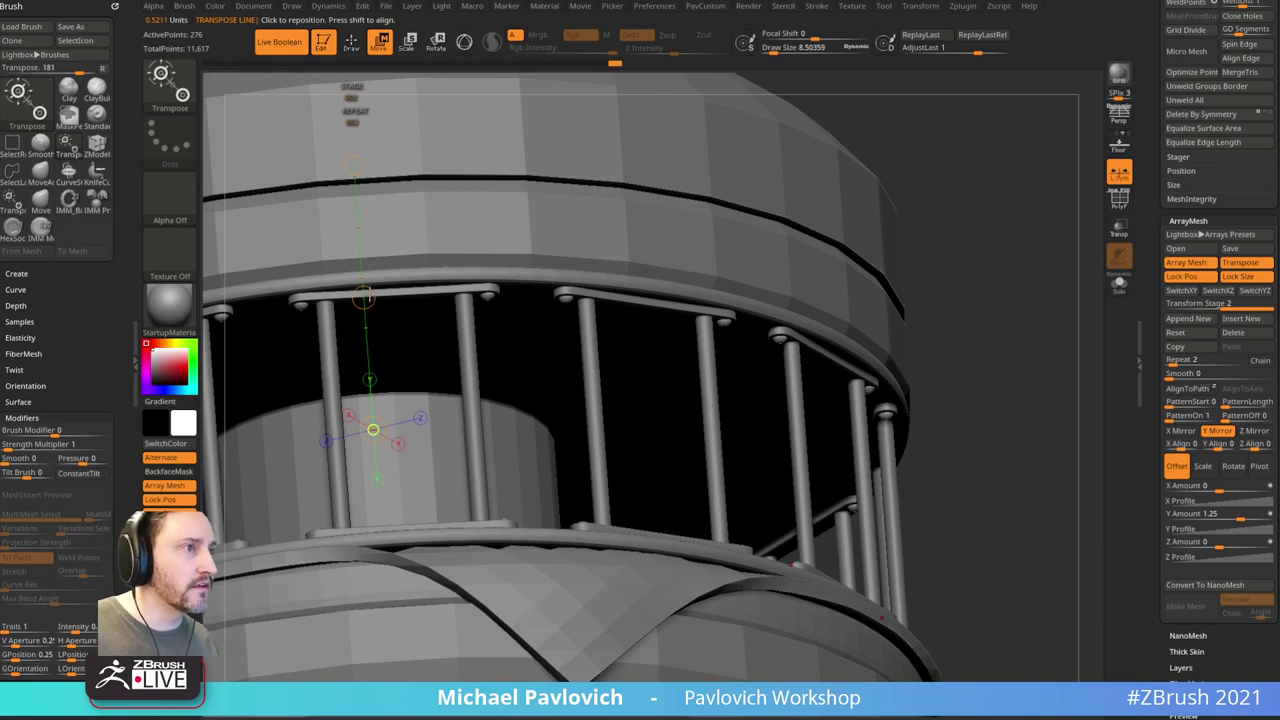
drag(365, 297, 364, 297)
key(q)
mouse_move(972, 330)
alt+mouse_down()
mouse_move(964, 276)
mouse_move(874, 386)
mouse_move(974, 320)
mouse_move(986, 357)
mouse_move(951, 366)
alt+mouse_up()
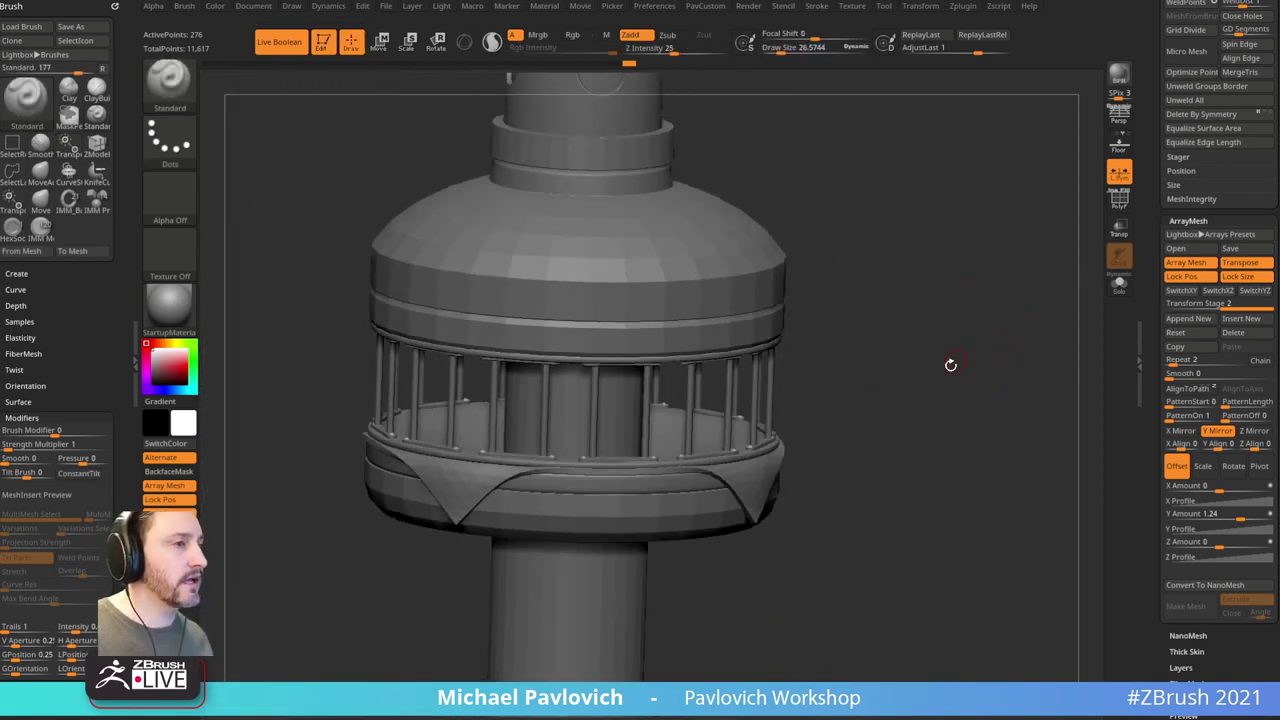
Step: Select the pointed skirt PM3D_Plane3D1, turn on Dynamic subdivision and set its crease level to 2
alt+click(763, 481)
alt+drag(901, 435, 988, 397)
key(space)
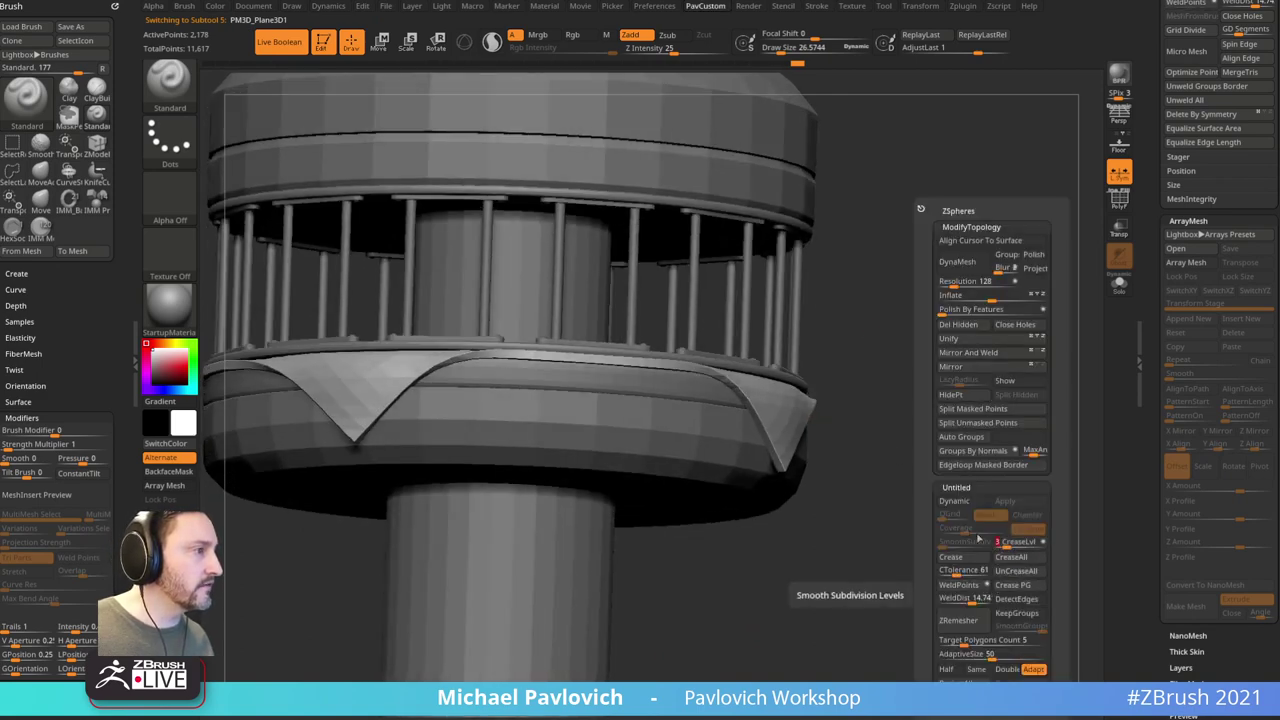
click(954, 501)
drag(953, 544, 955, 546)
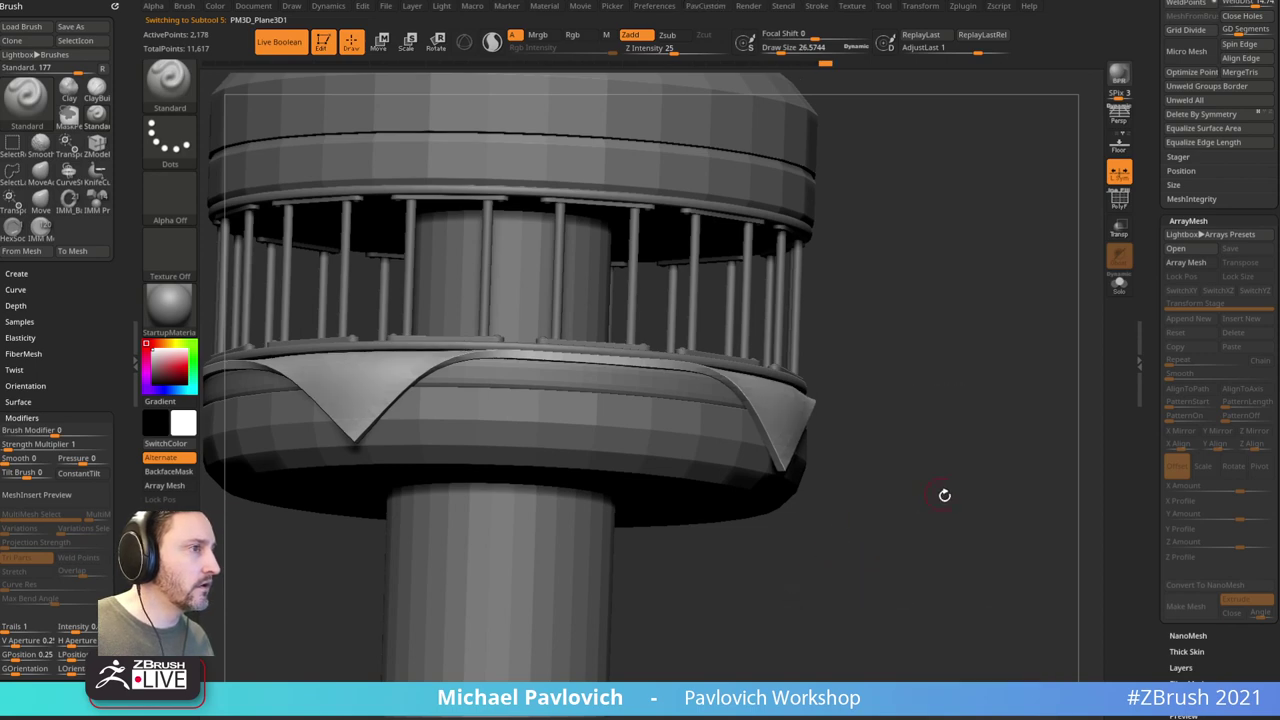
shift+drag(863, 497, 999, 547)
key(3)
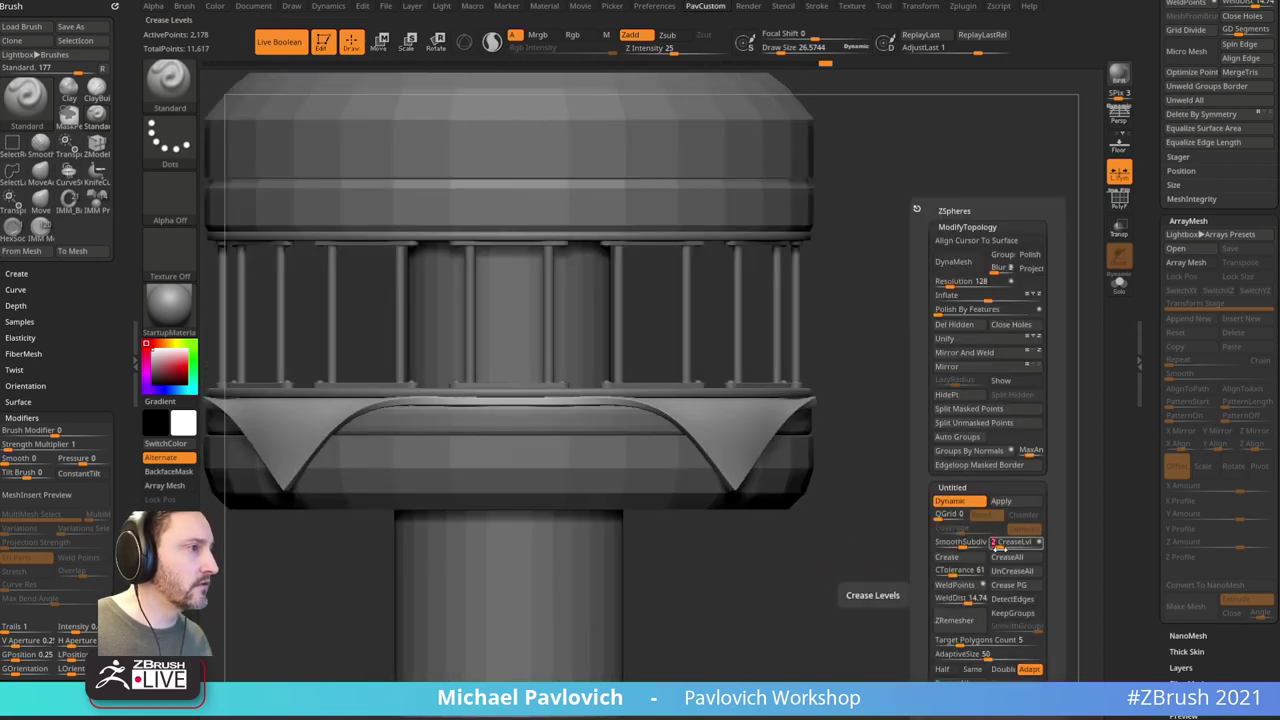
Step: Inspect the burger layers by selecting the lower and upper cylinder subtools and viewing the whole tower
alt+drag(869, 493, 938, 440)
alt+click(658, 438)
alt+click(677, 469)
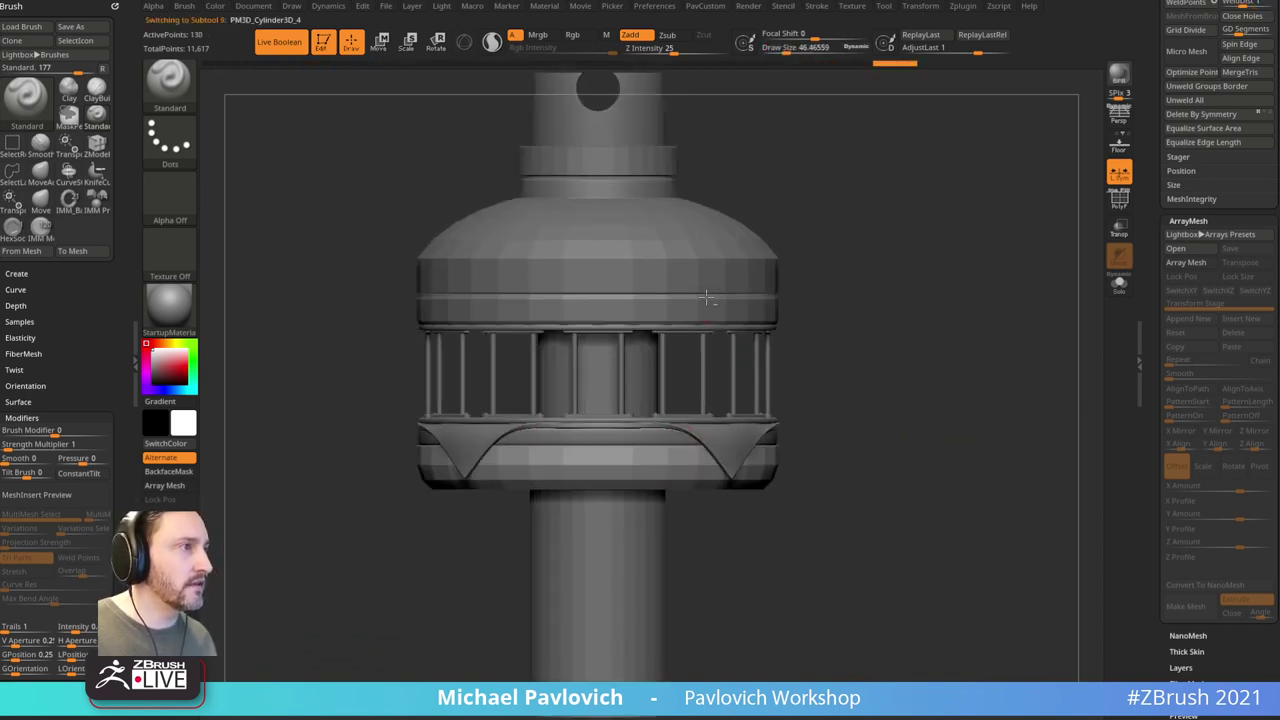
alt+click(706, 306)
alt+click(712, 268)
alt+drag(980, 323, 984, 276)
drag(984, 276, 1024, 322)
alt+drag(1024, 322, 941, 338)
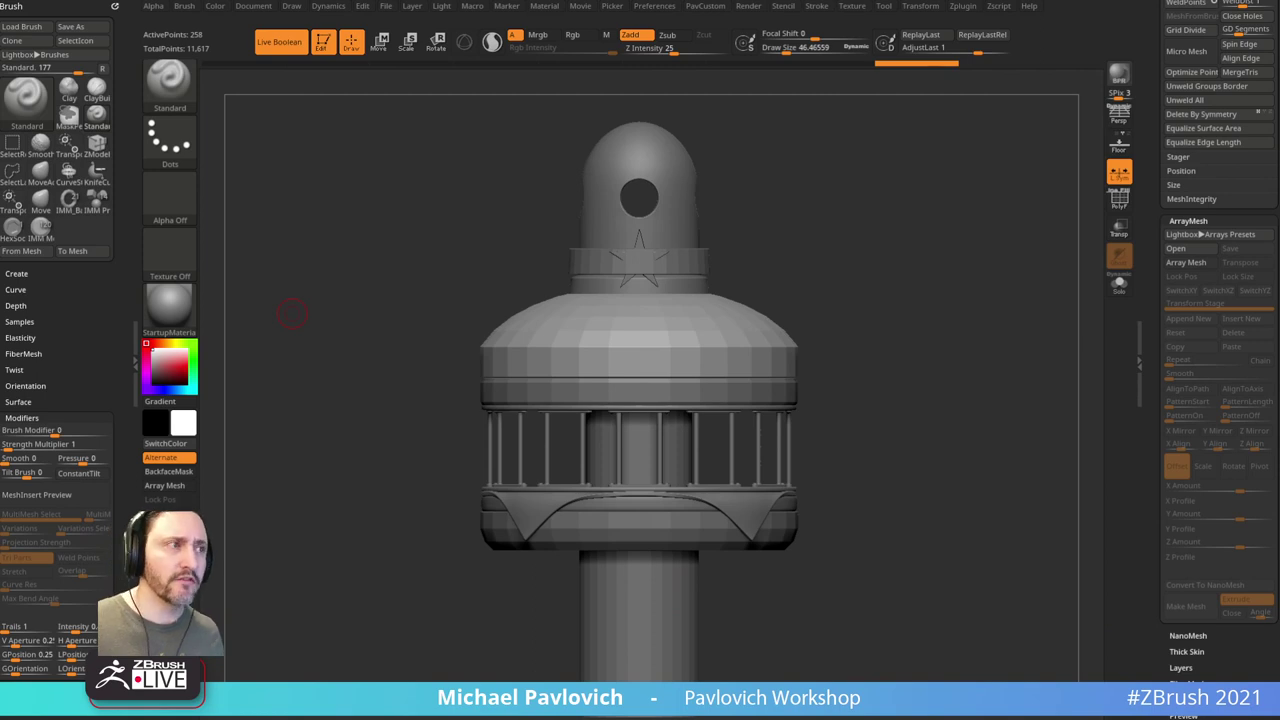
Step: Select the arrayed bar frame UMesh_PM3D_Cube3D4, check it from several angles and quick-save the project
drag(903, 323, 777, 388)
alt+click(748, 413)
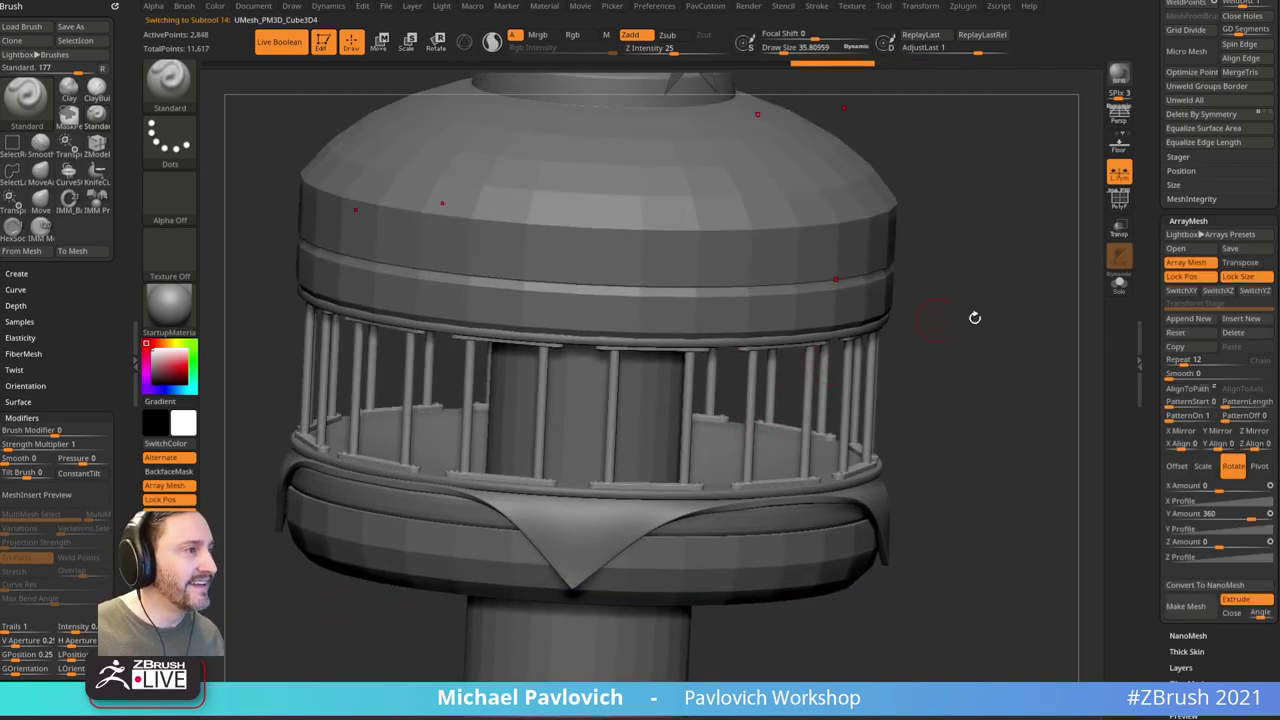
drag(974, 317, 964, 336)
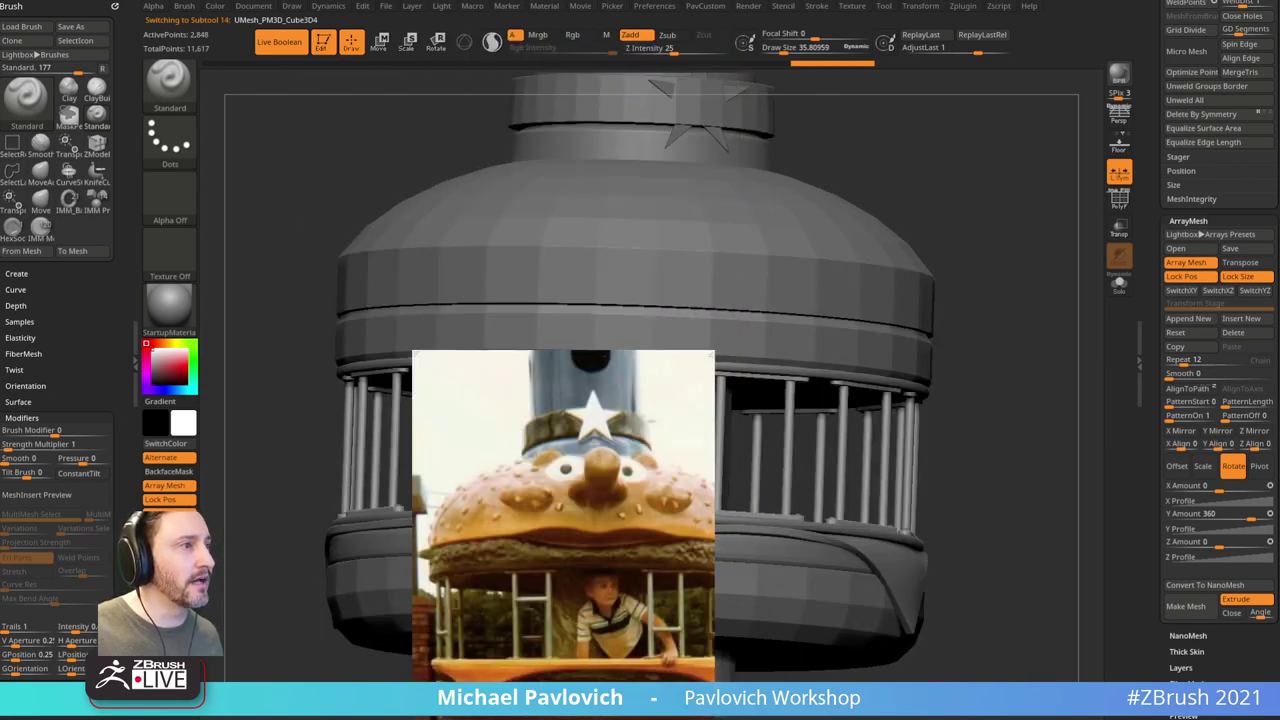
drag(1014, 278, 1000, 320)
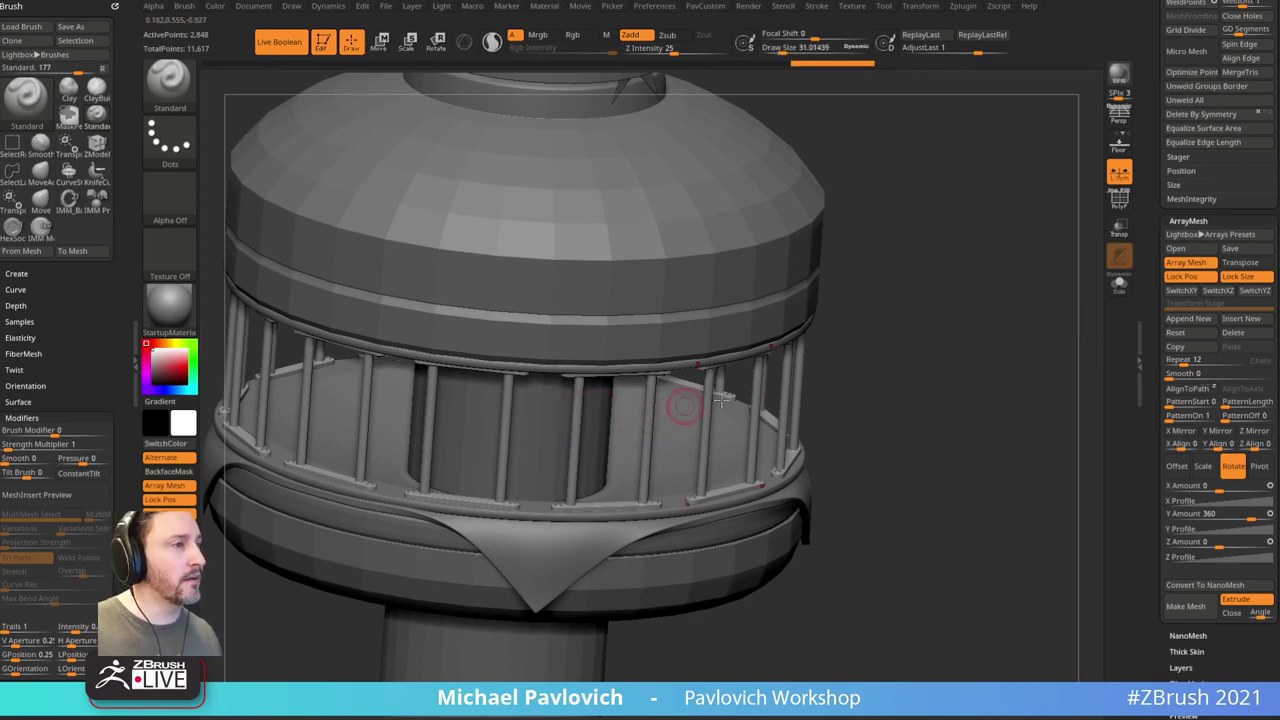
right_drag(688, 406, 685, 421)
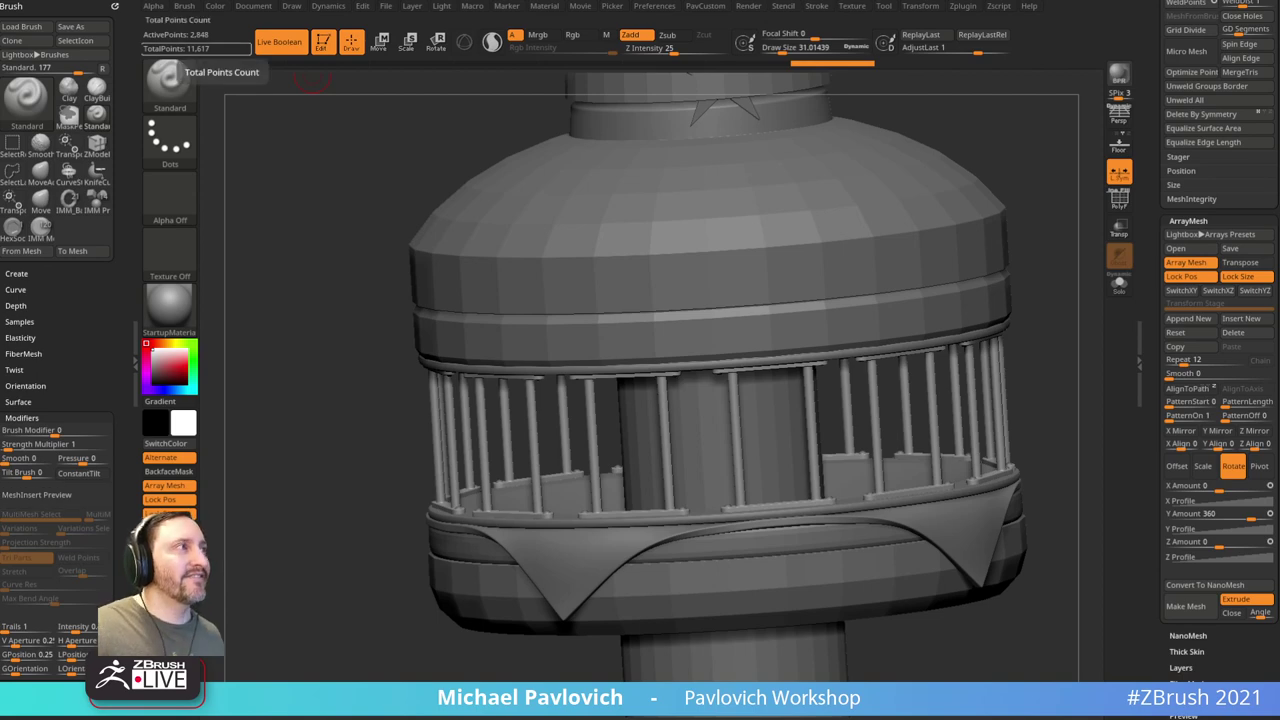
key(ctrl+s)
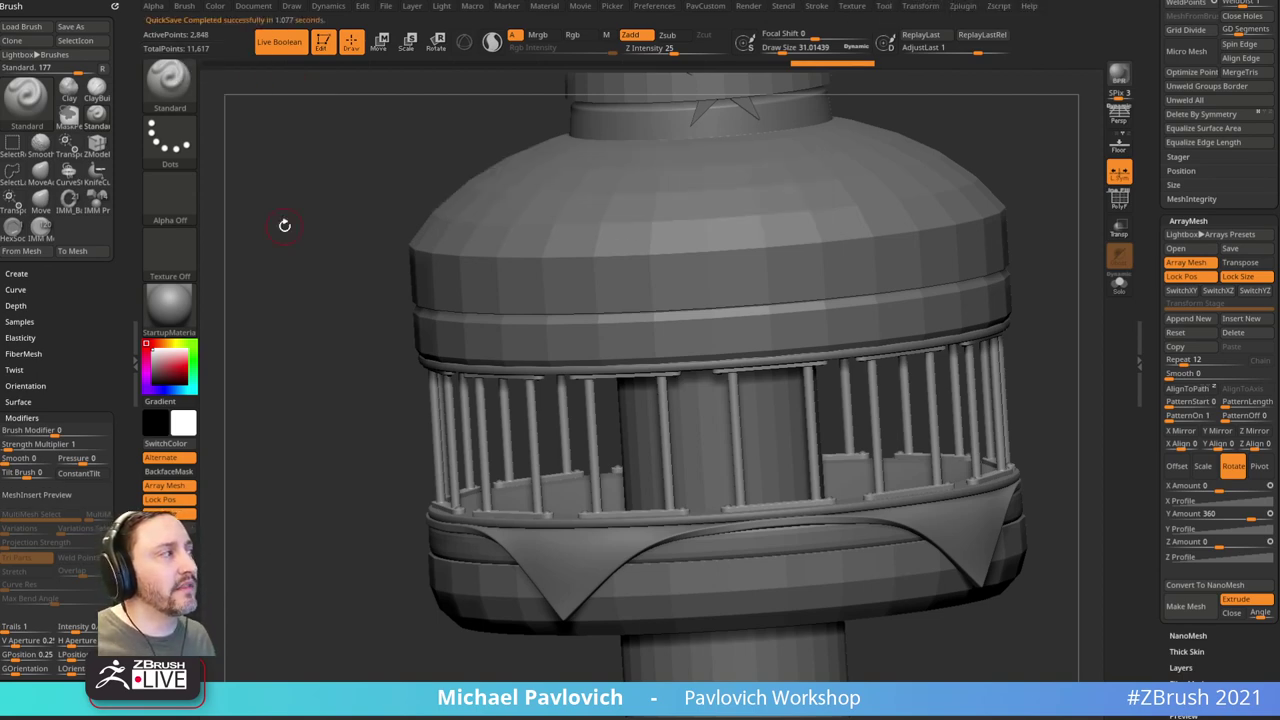
Step: Select the top bun PM3D_Cylinder3D_2 and choose the CurveFlat brush with a draw size of about 65
key(s)
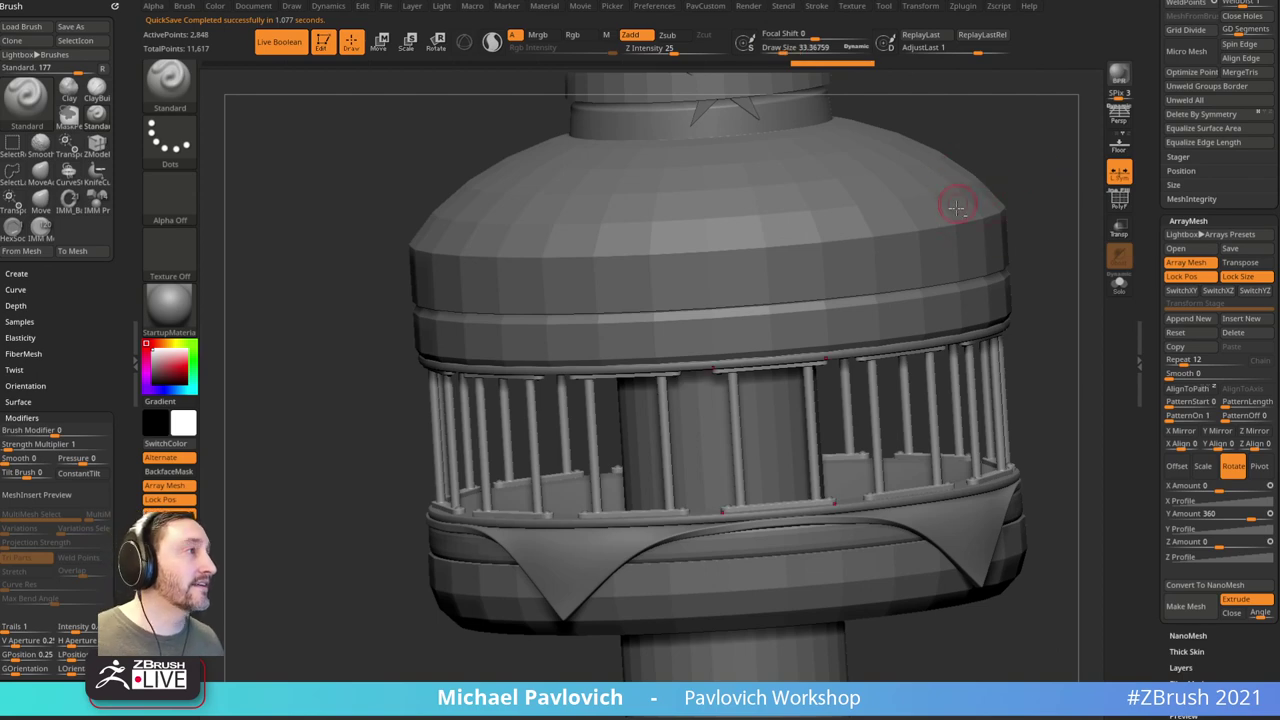
alt+click(957, 203)
mouse_move(1018, 185)
alt+mouse_down()
mouse_move(914, 289)
mouse_move(931, 217)
alt+mouse_up()
key(b)
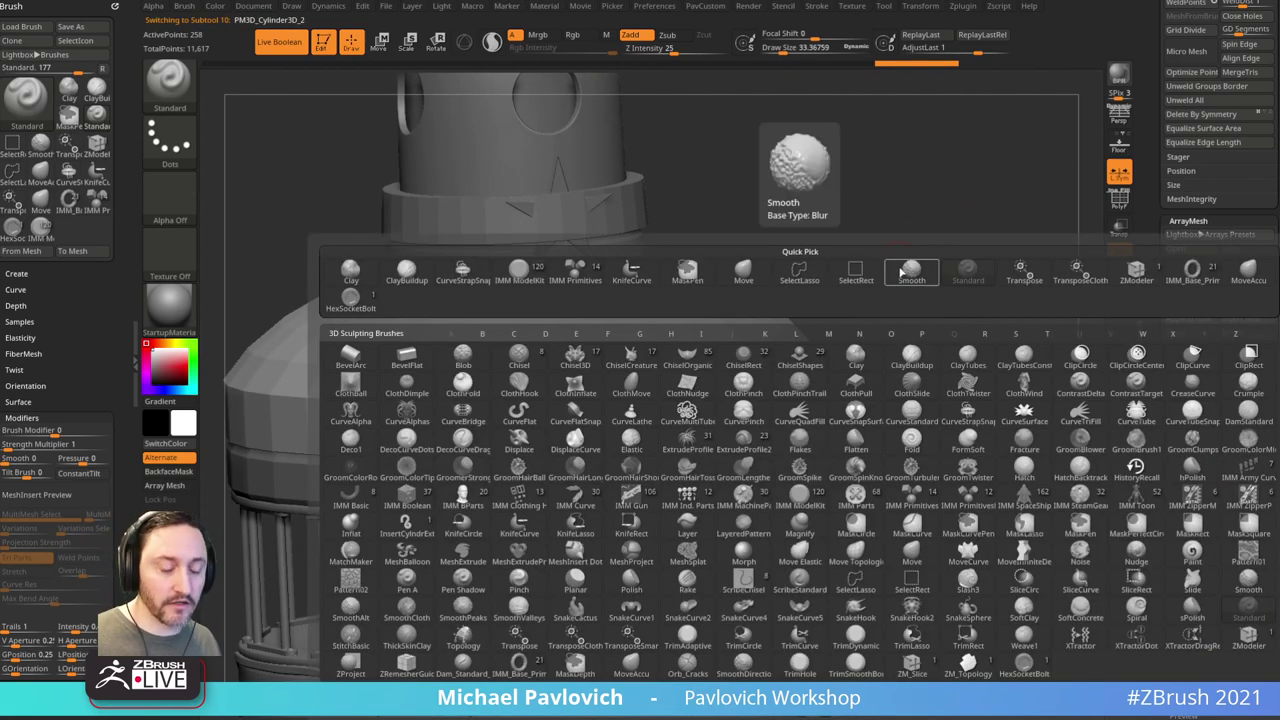
click(525, 415)
alt+drag(869, 262, 806, 271)
key(s)
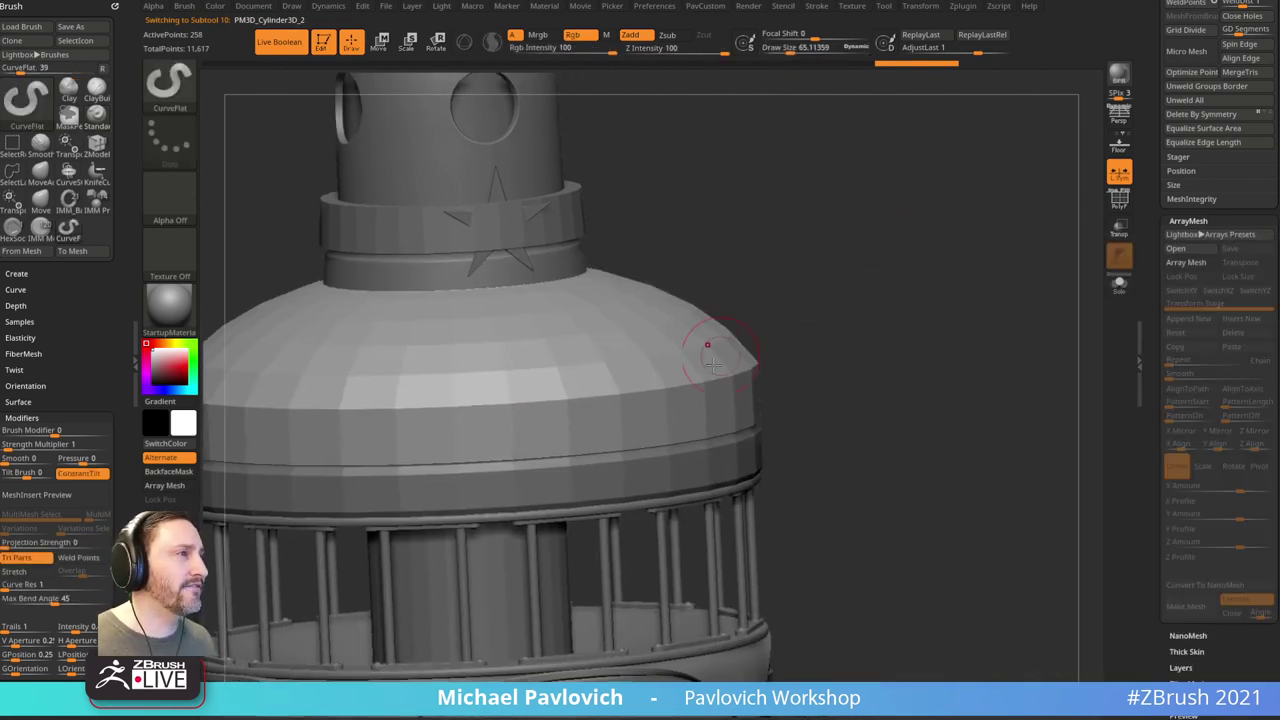
Step: Undo the first curve stroke and redraw a flat ribbon out from the bun's edge with a draw size of 28.75
mouse_move(700, 379)
mouse_down()
mouse_move(884, 313)
mouse_move(1018, 182)
mouse_up()
key(ctrl+z)
key(s)
click(932, 404)
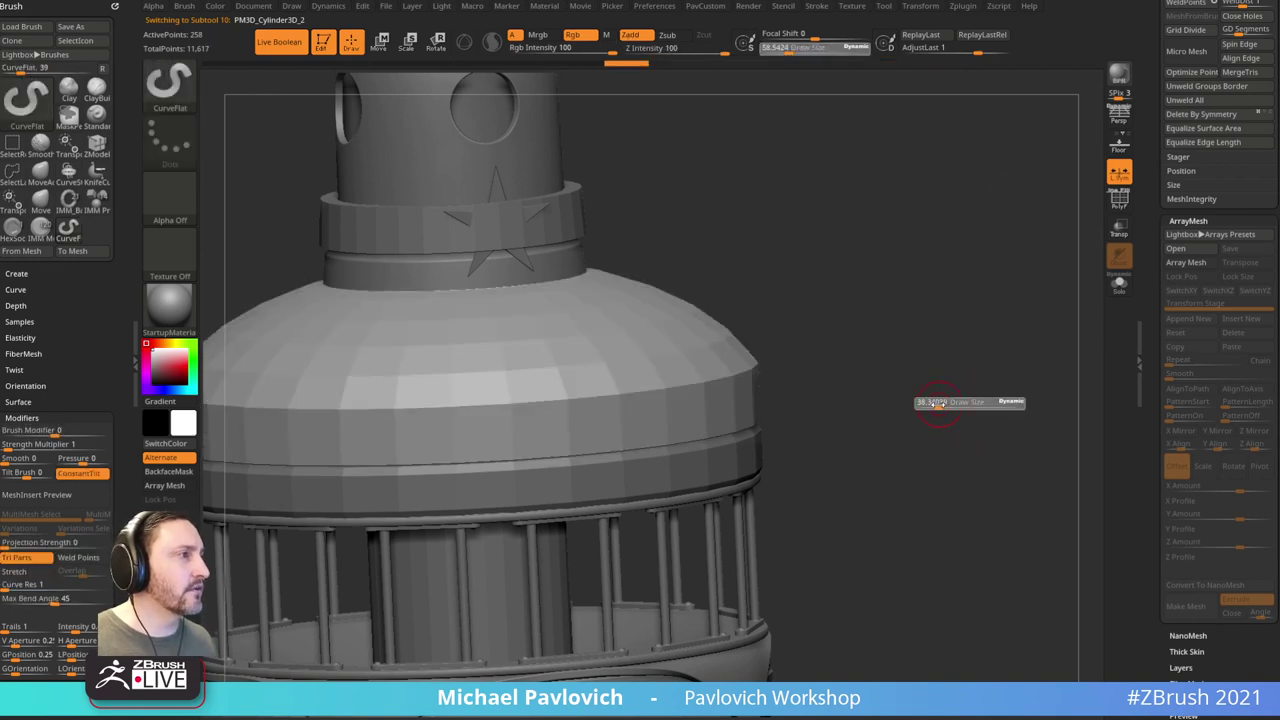
mouse_move(701, 400)
mouse_down()
mouse_move(968, 326)
mouse_move(942, 155)
mouse_up()
mouse_move(1043, 377)
mouse_down()
mouse_move(929, 438)
mouse_move(925, 425)
mouse_up()
click(746, 491)
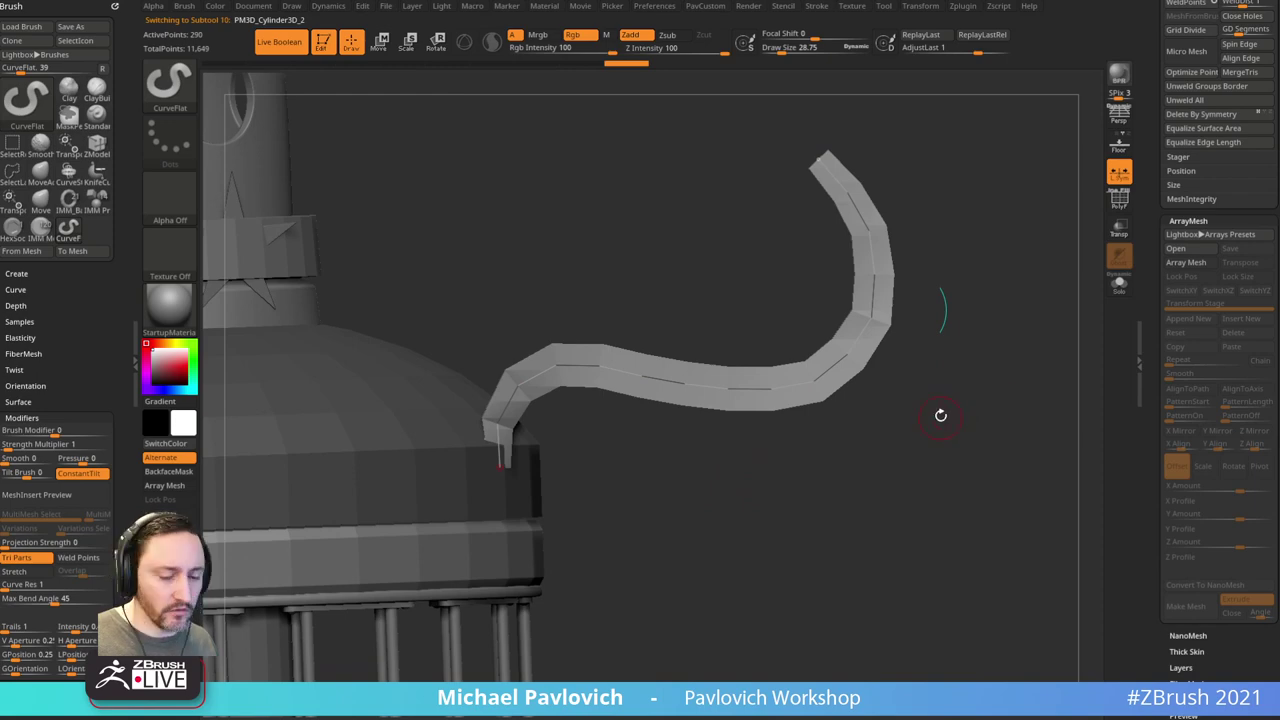
Step: Choose the Bike Chain from the IMM Army Curve brush and apply it along the ribbon's curve
key(b)
key(i)
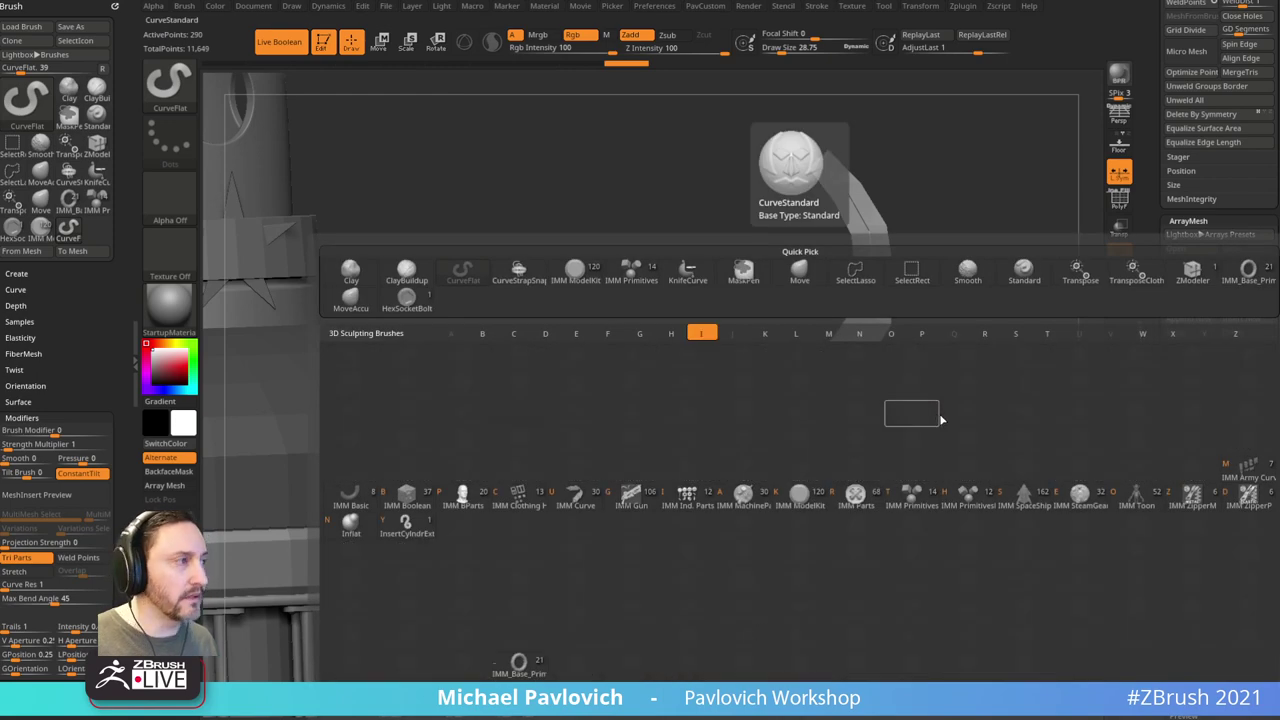
click(1243, 468)
key(m)
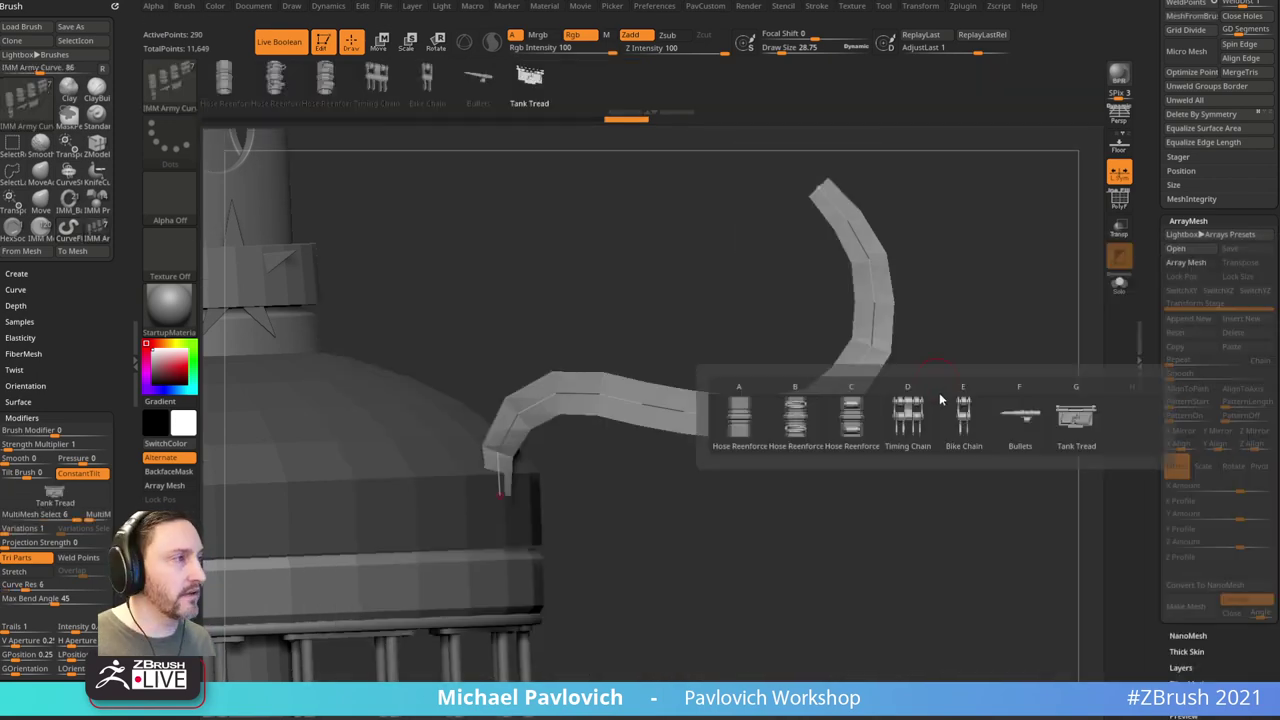
click(925, 398)
click(870, 312)
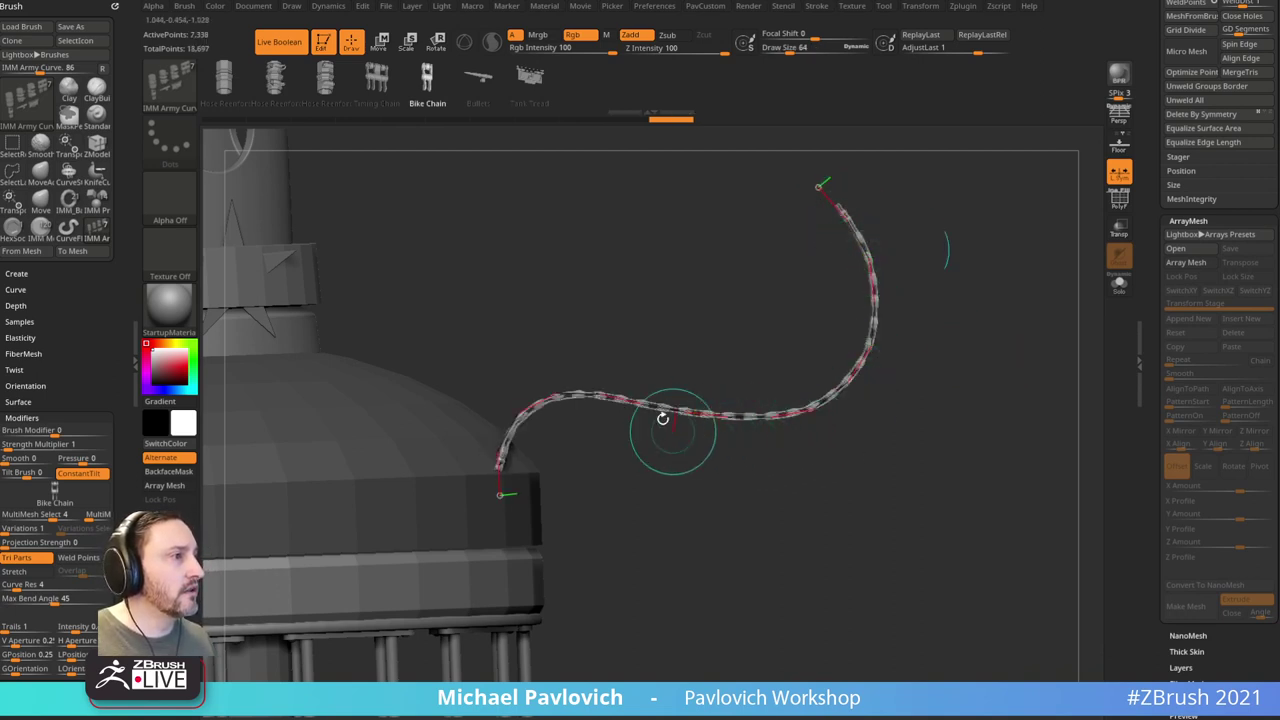
Step: Check the chain at a changed draw size, and undo back to the flat ribbon
drag(971, 523, 925, 440)
drag(860, 383, 812, 400)
key(ctrl+z)
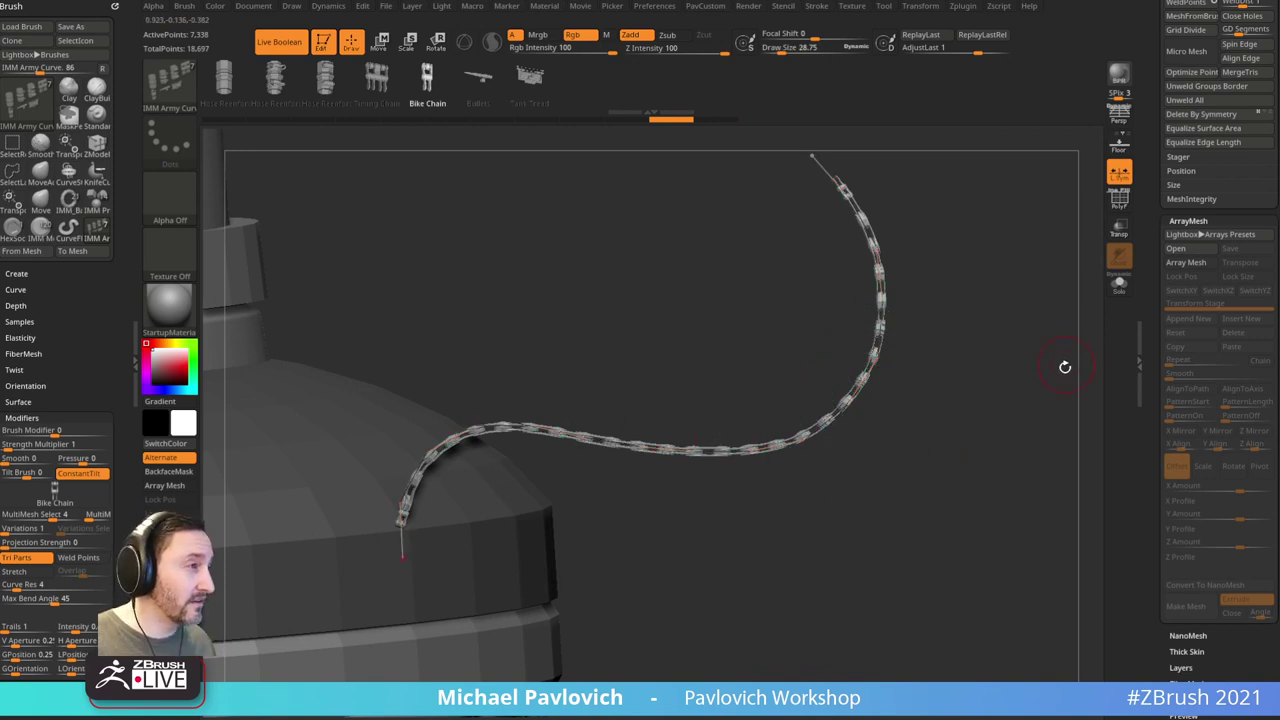
key(ctrl+z)
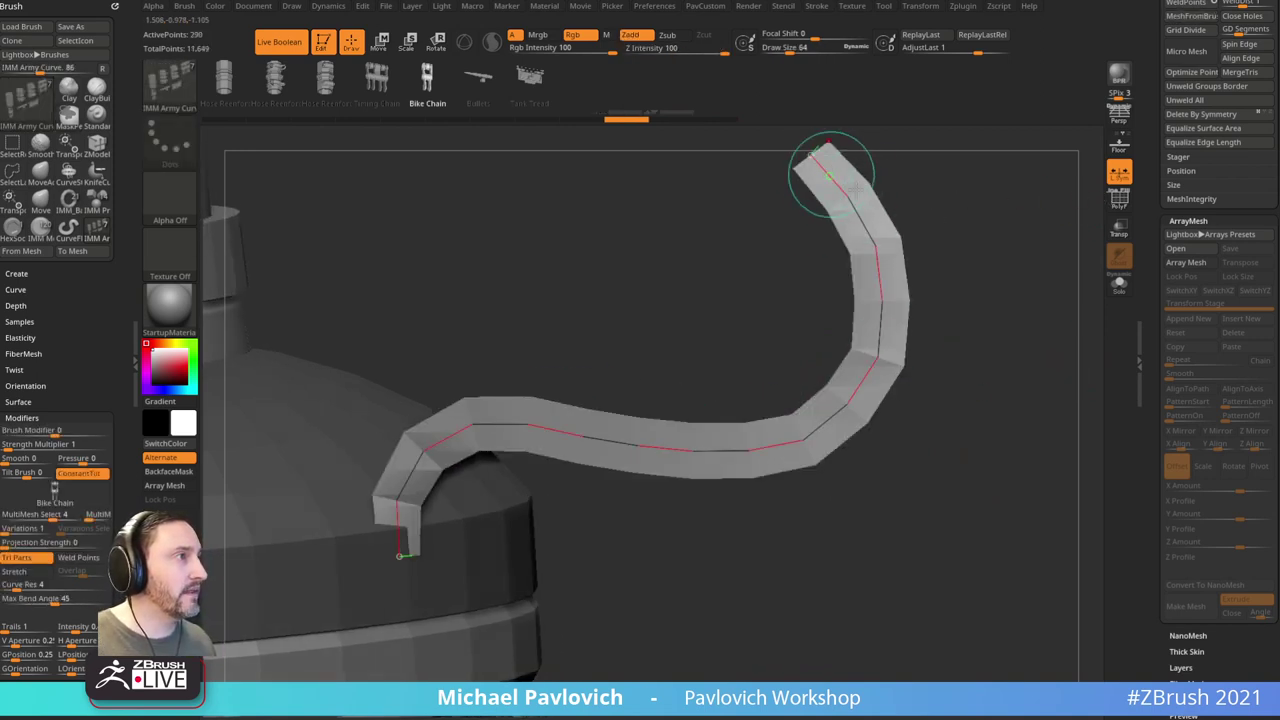
Step: Give the ribbon its own polygroup with polyframes shown and separate it from the bun with Split Masked Points
key(ctrl+w)
key(shift+f)
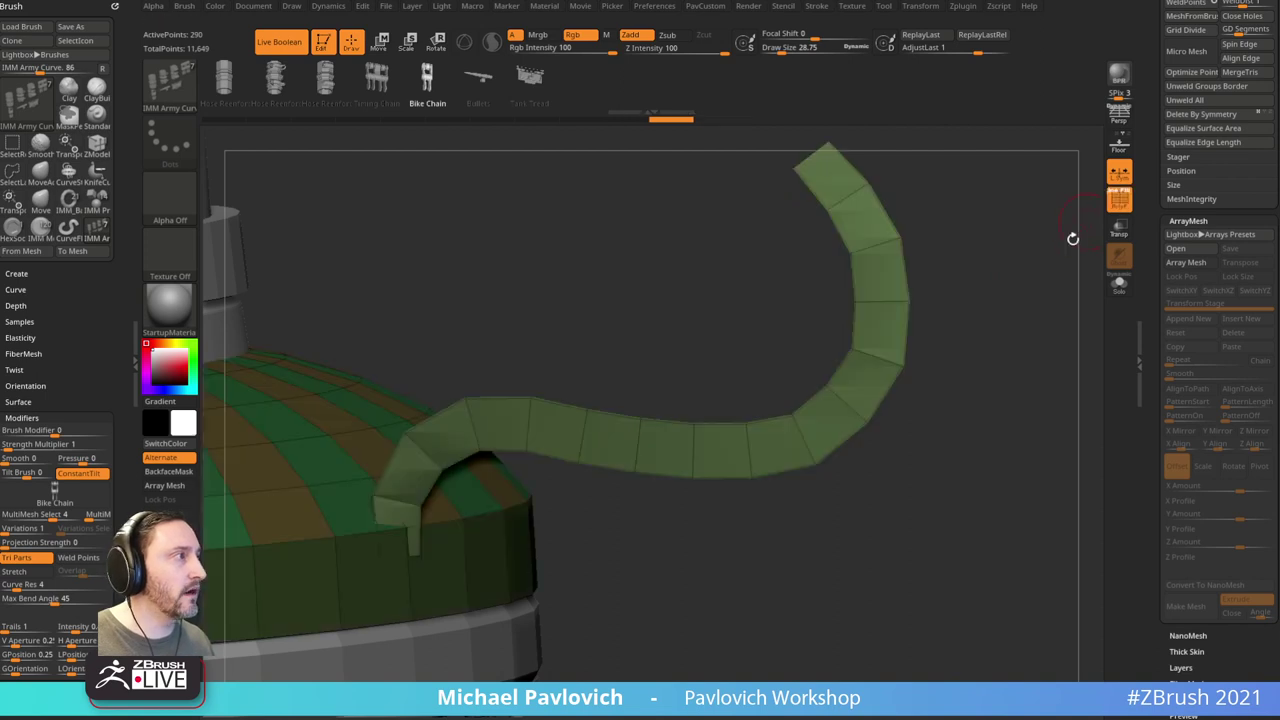
drag(1019, 293, 1015, 281)
key(s)
click(1014, 289)
key(grave)
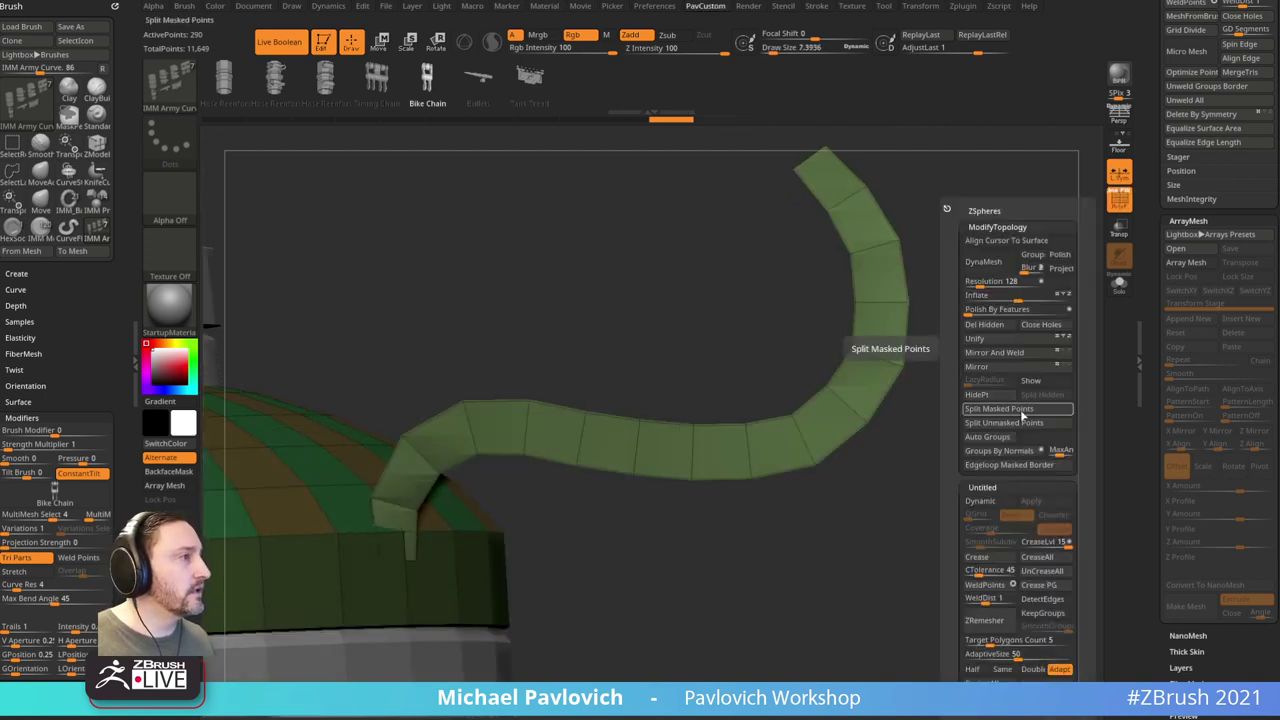
click(1022, 410)
Step: Unweld all polygons of the ribbon
drag(1154, 338, 1154, 203)
shift+click(1176, 315)
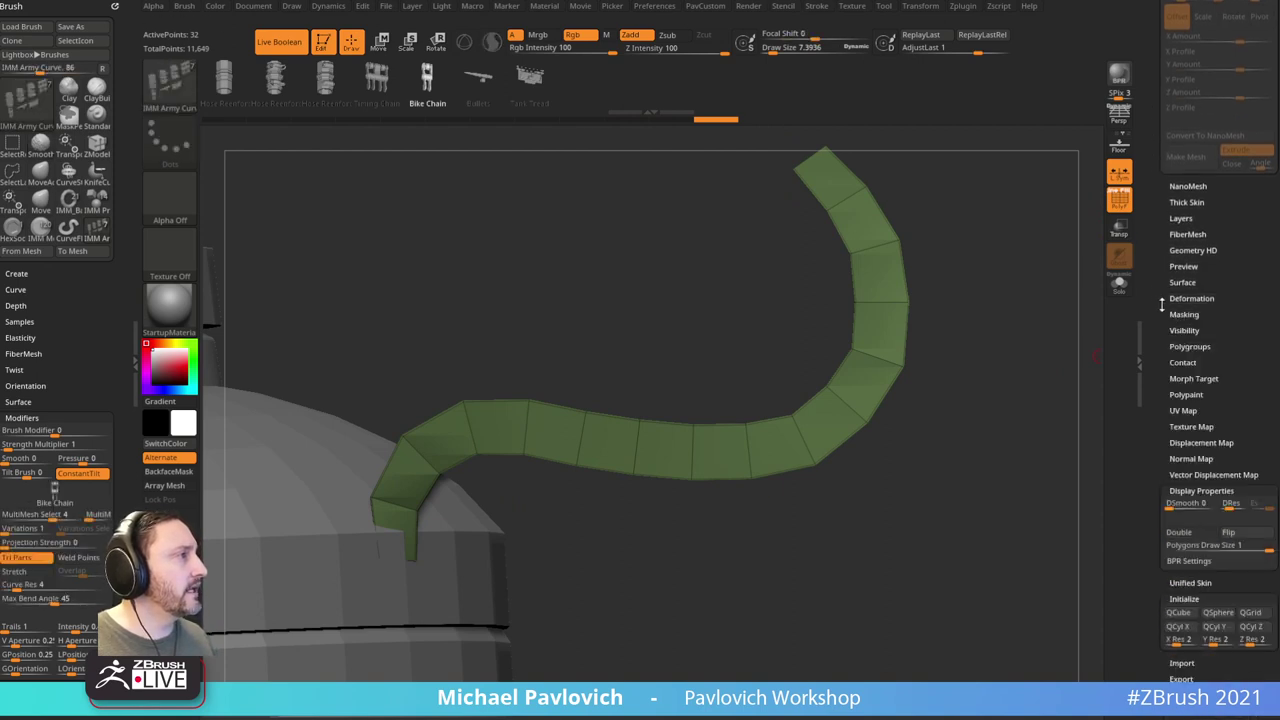
scroll(1154, 309, up, 5)
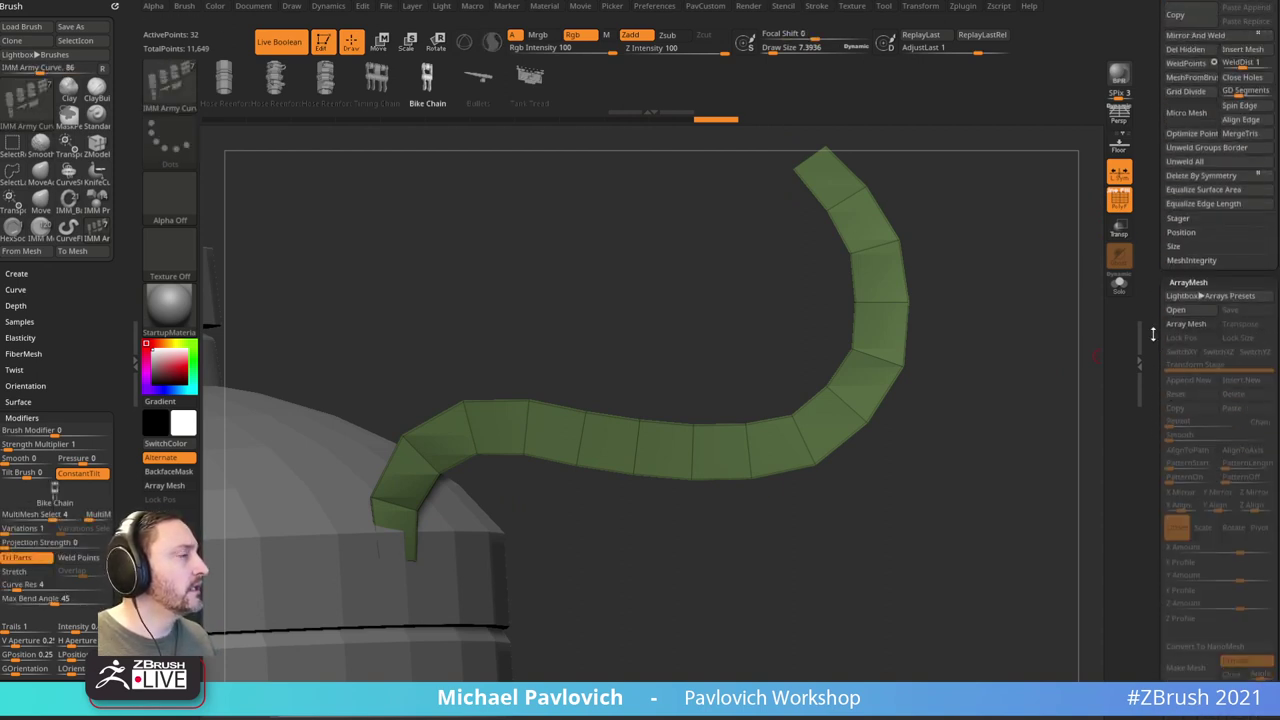
click(1171, 180)
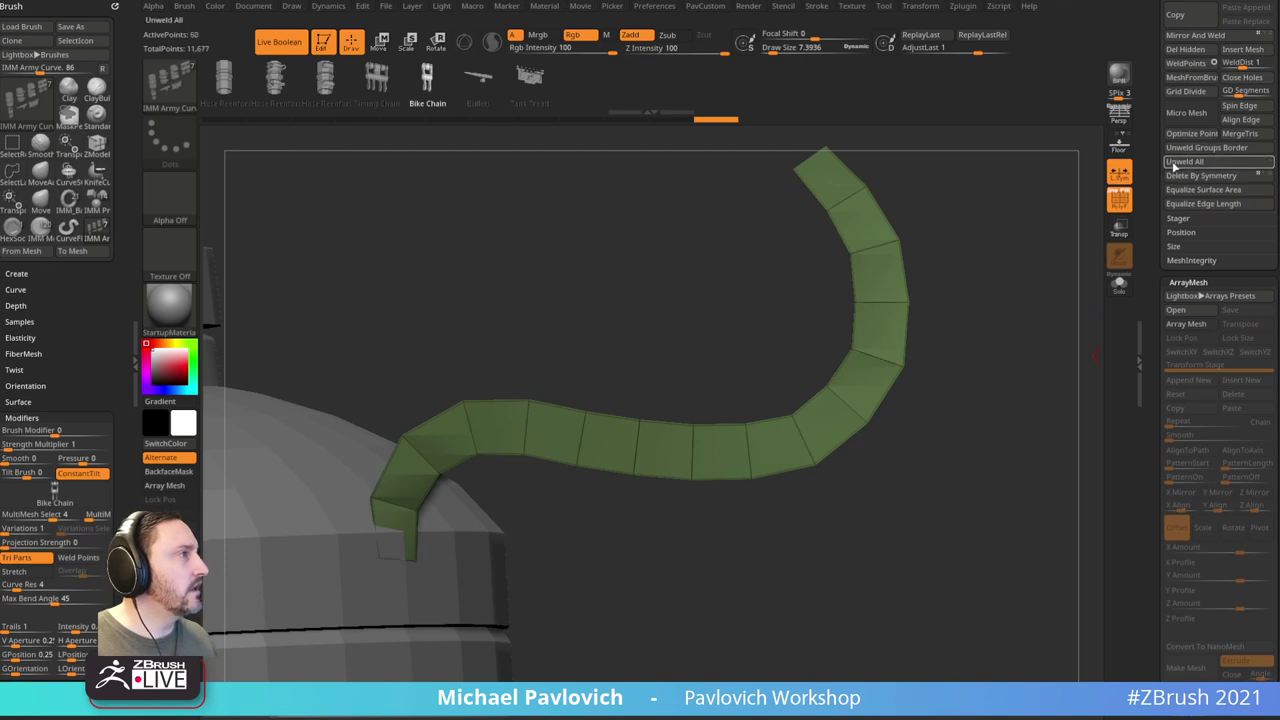
Step: Turn on dynamic subdivision for the ribbon and lower its smooth subdivision level
scroll(1147, 255, up, 2)
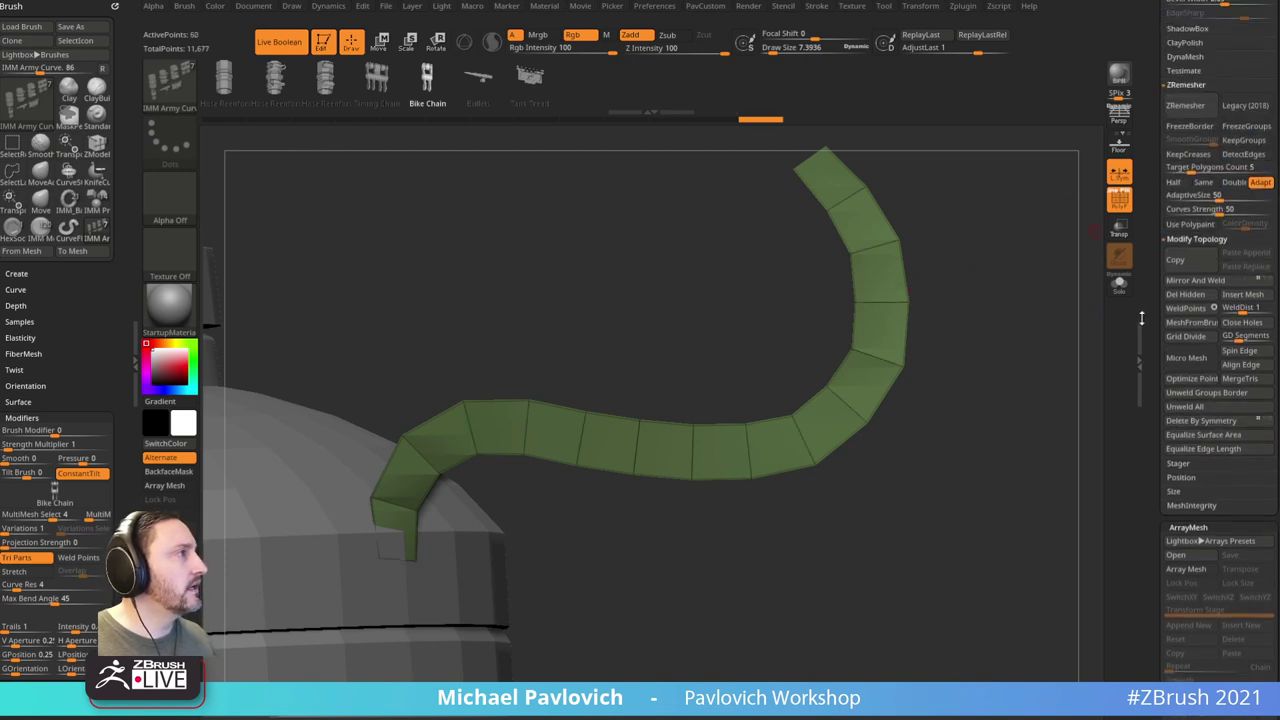
drag(1147, 255, 1153, 184)
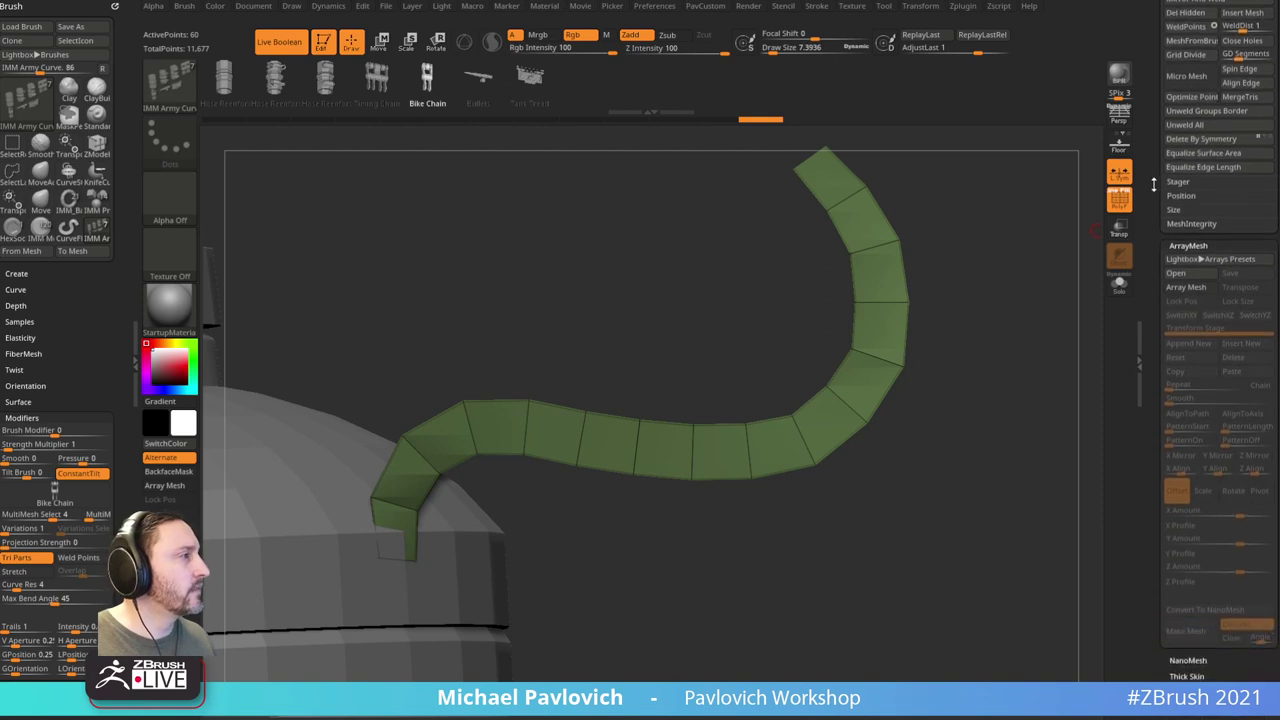
mouse_move(1150, 255)
mouse_down()
mouse_move(1148, 140)
mouse_move(1148, 257)
mouse_up()
click(1180, 244)
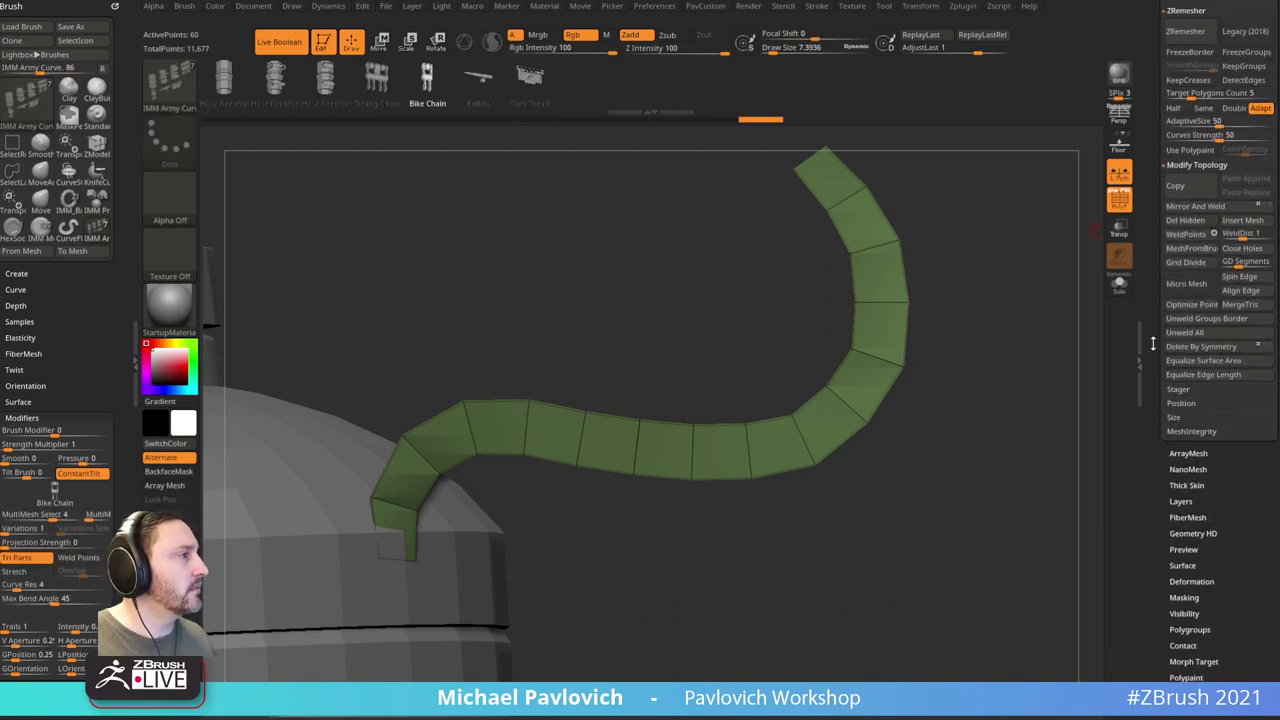
scroll(1154, 364, up, 3)
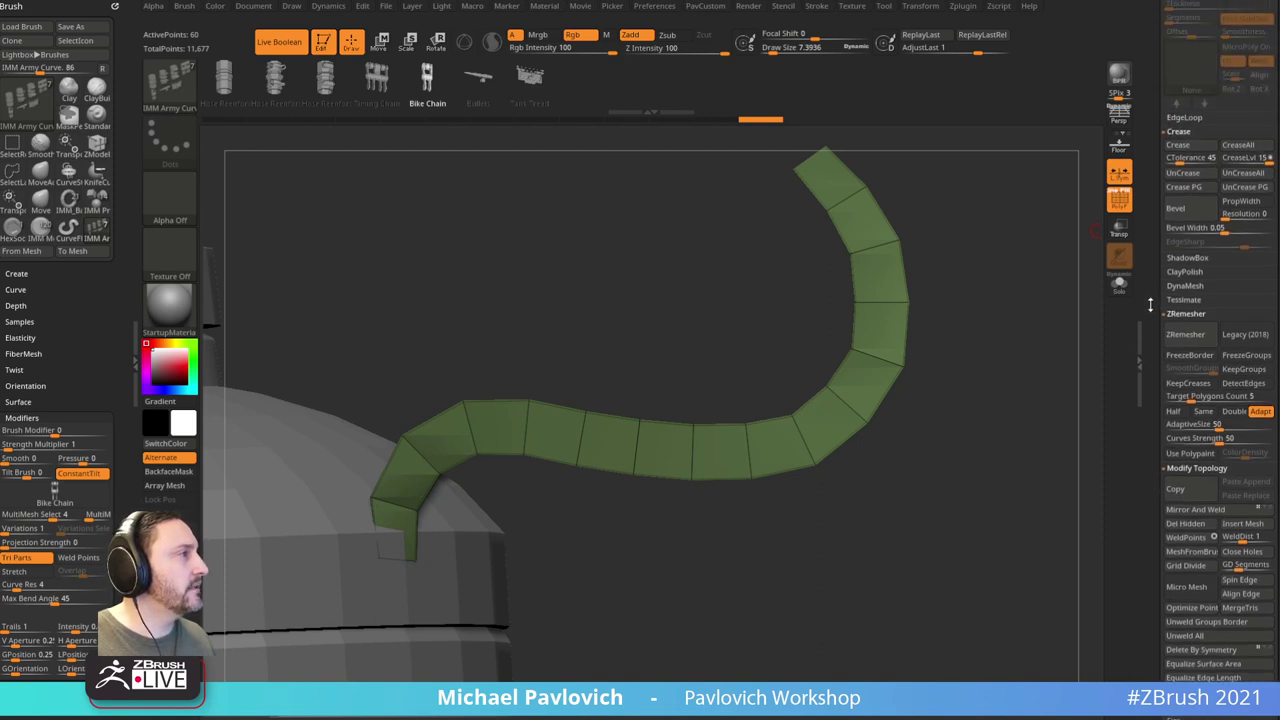
scroll(1145, 365, down, 7)
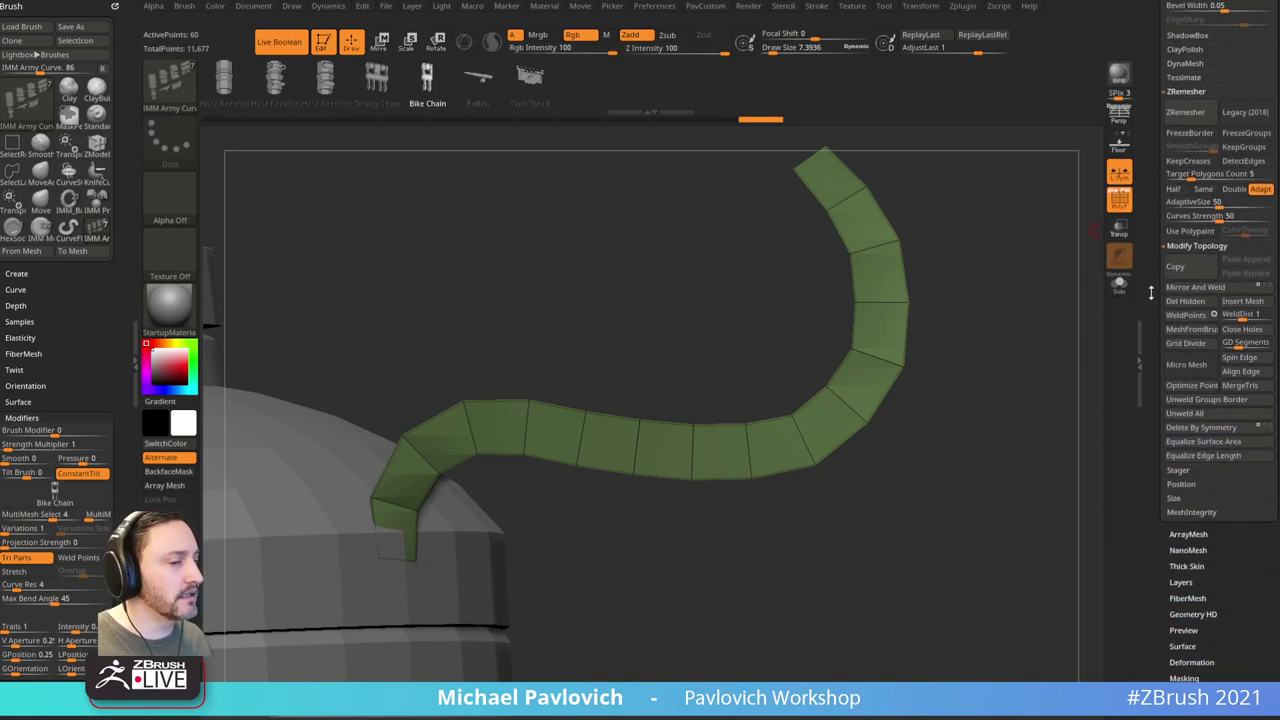
scroll(1156, 356, down, 4)
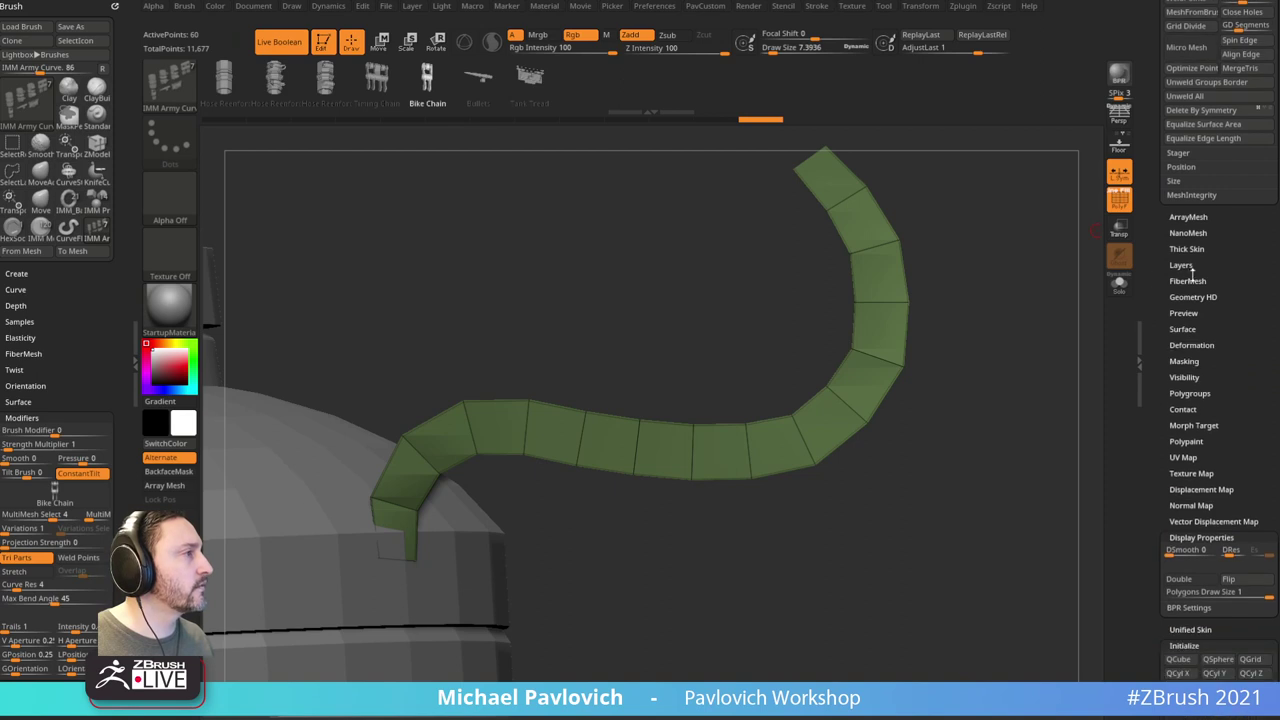
key(shift)
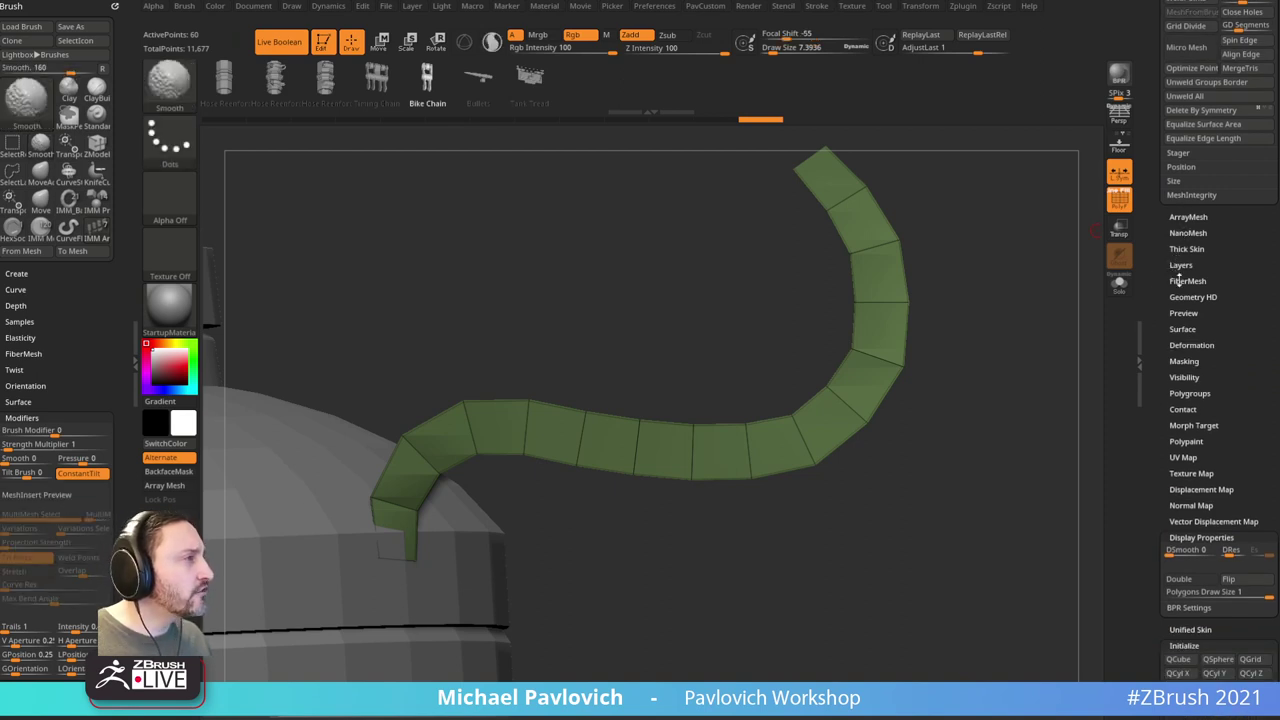
scroll(1175, 270, up, 11)
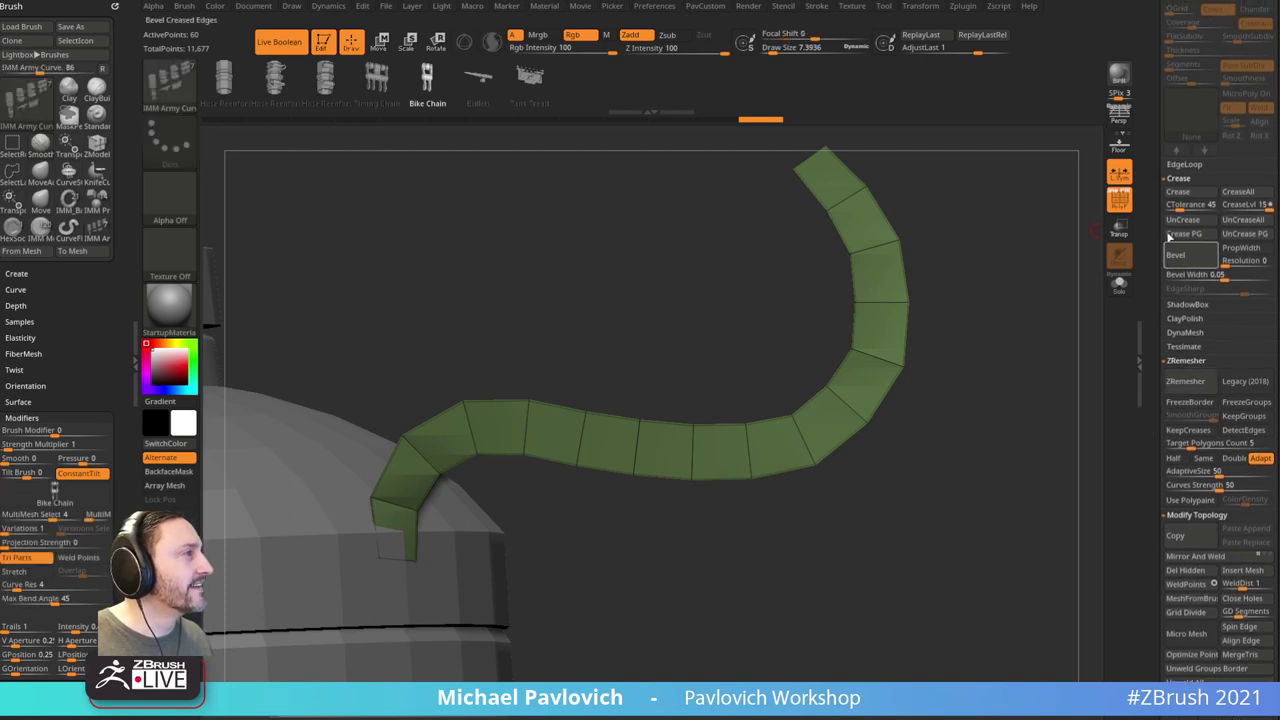
scroll(1170, 236, up, 5)
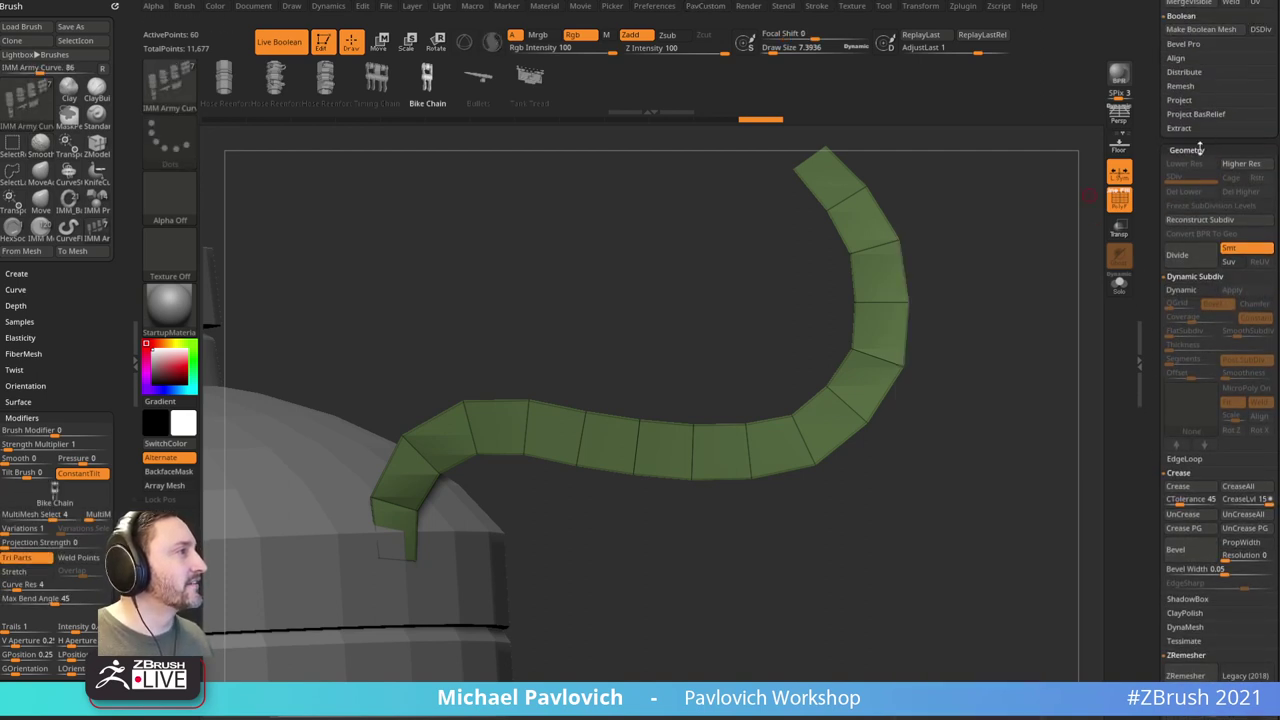
click(1185, 289)
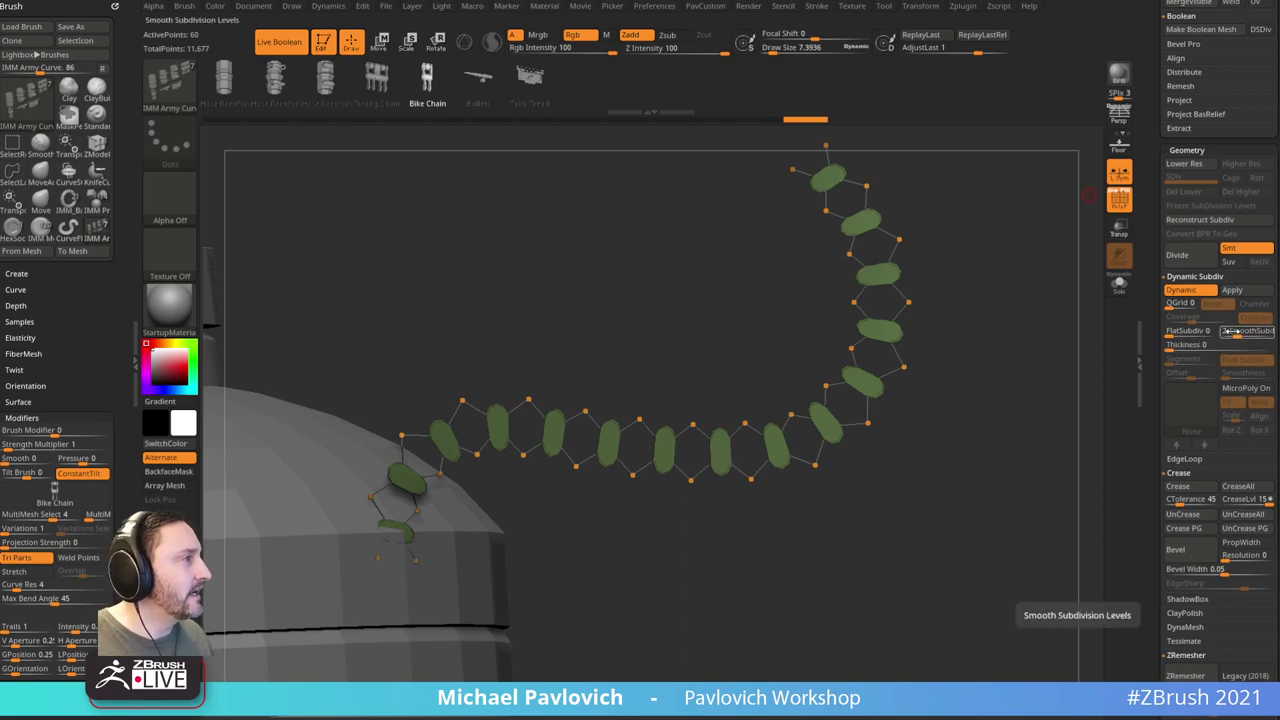
drag(1234, 332, 1214, 333)
Step: Preview the Scales03 MicroPoly mesh on the ribbon, and turn dynamic subdivision off again
click(1201, 410)
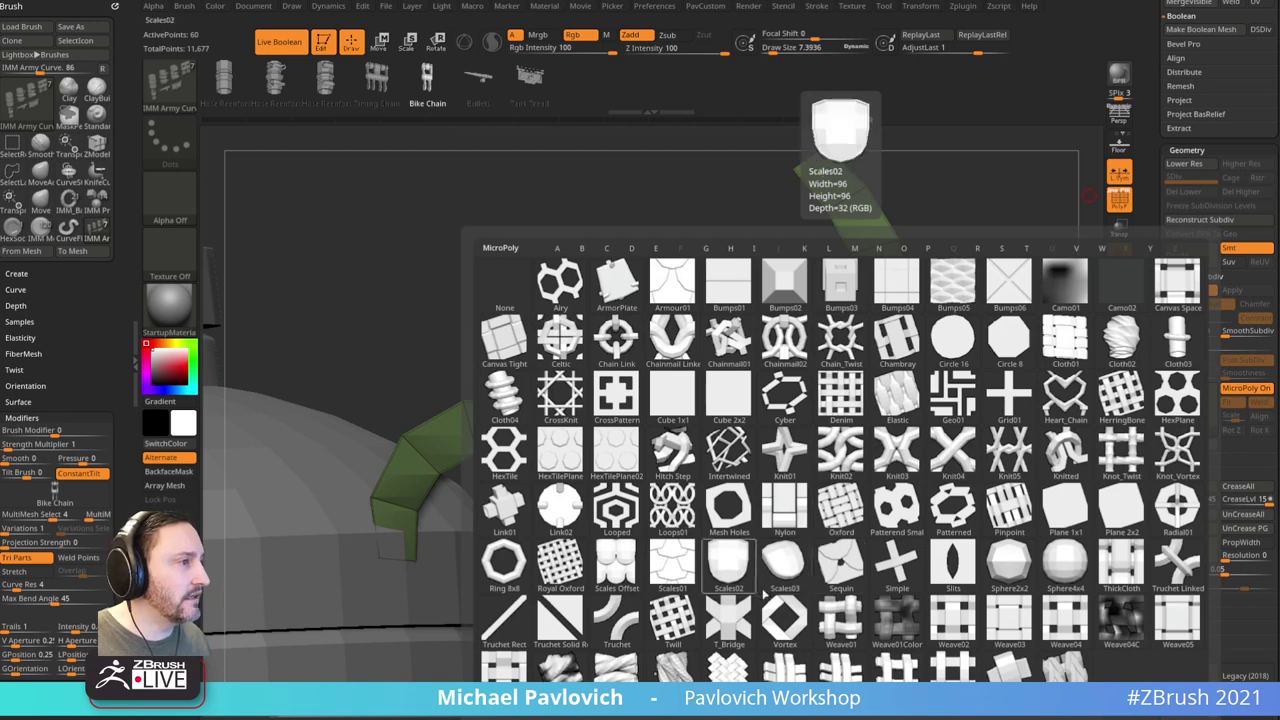
click(788, 563)
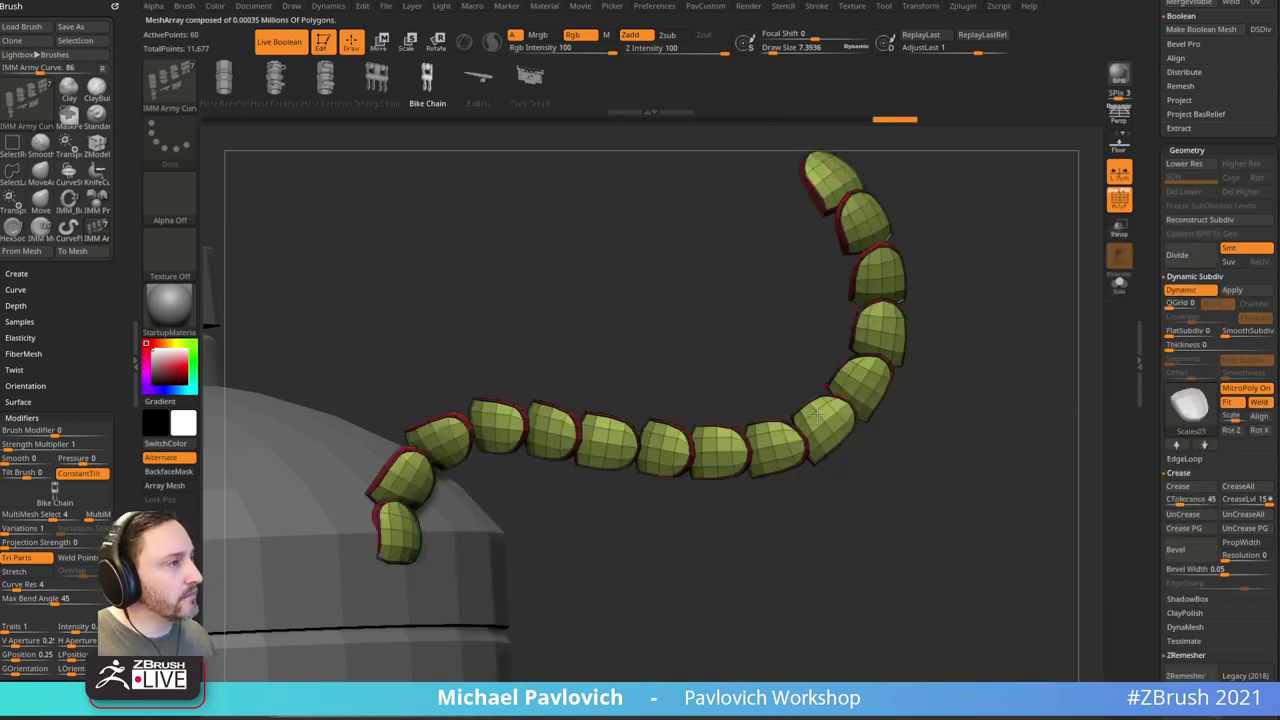
drag(970, 395, 989, 391)
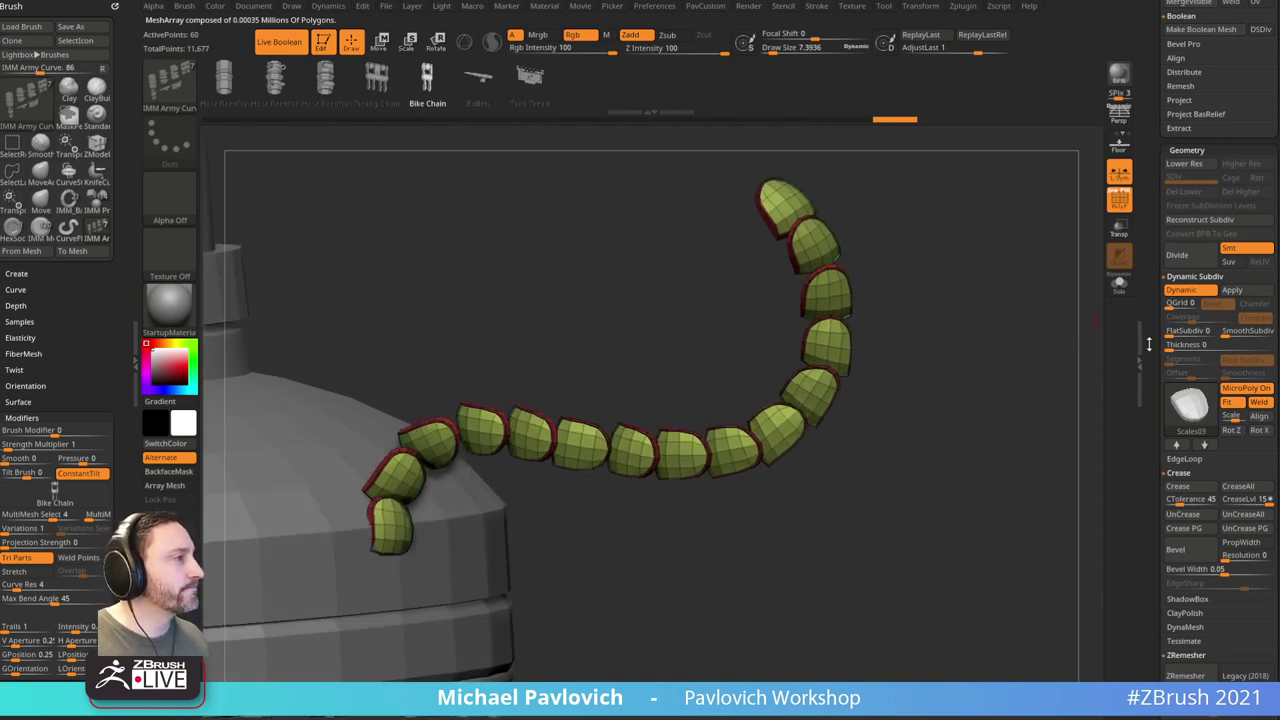
click(1182, 291)
drag(1154, 341, 1152, 191)
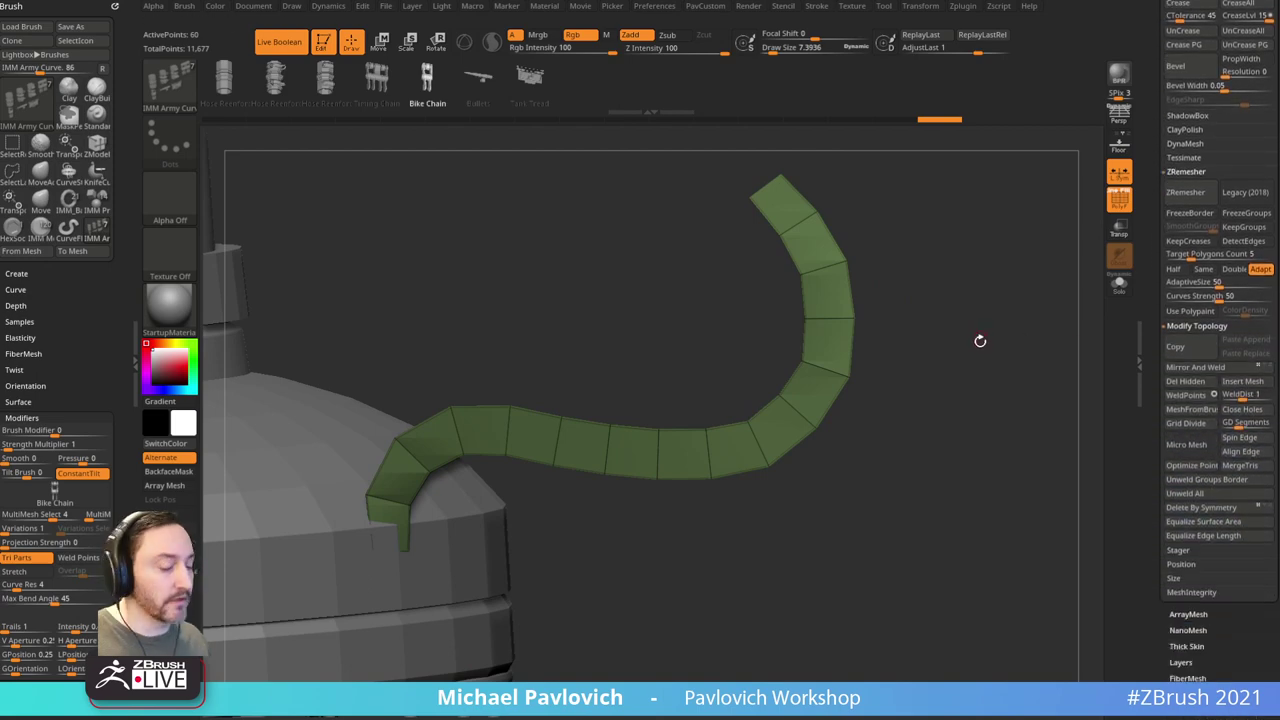
Step: Create a NanoMesh brush from the IMM Ind. Parts insert brush
key(b)
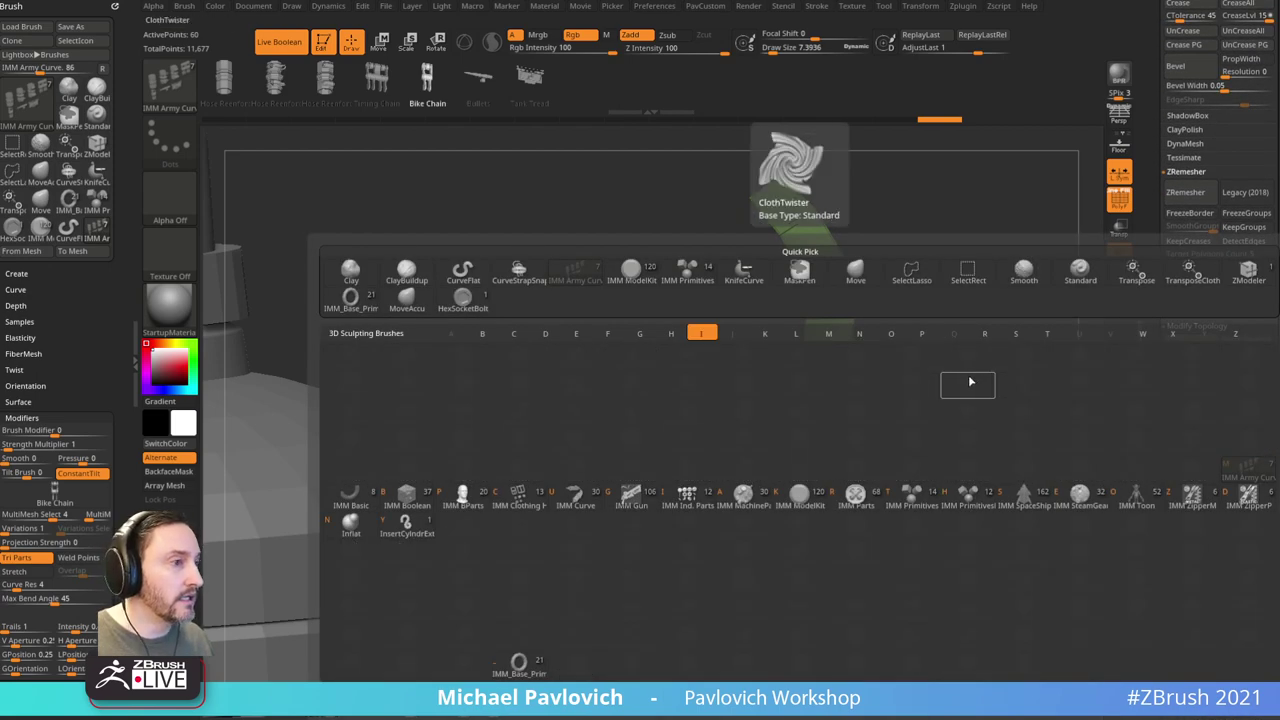
click(687, 496)
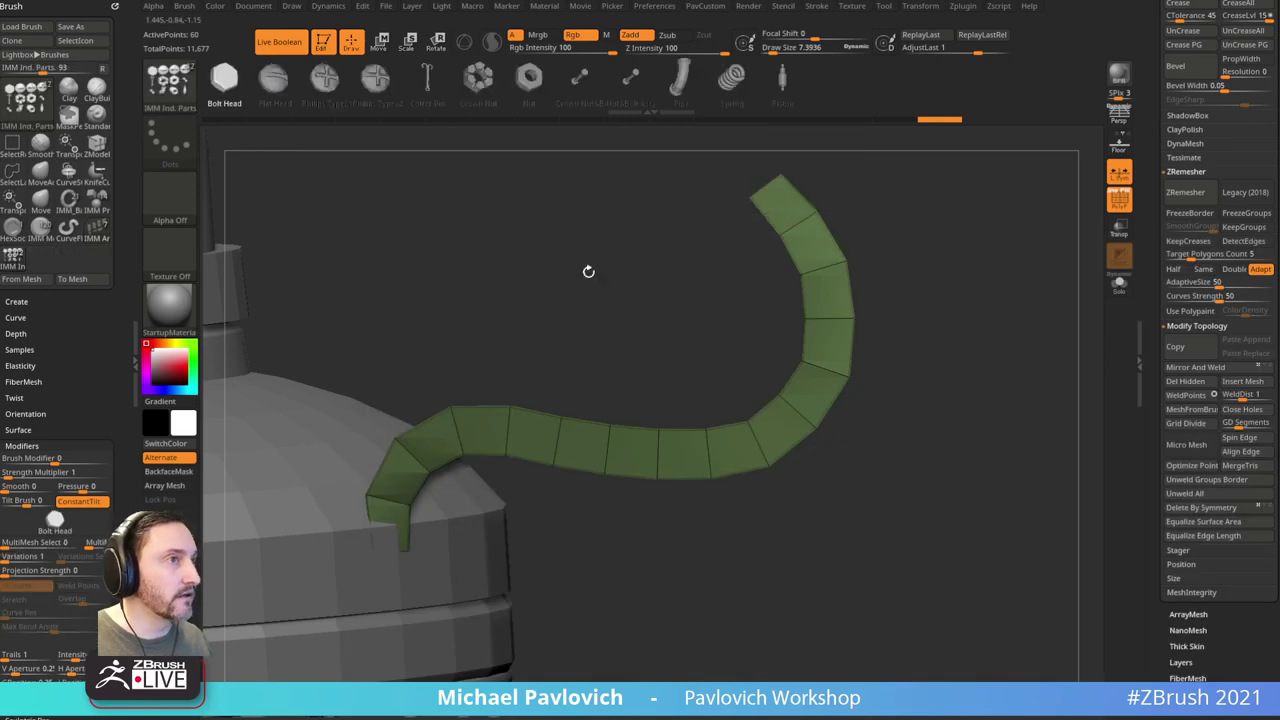
click(184, 6)
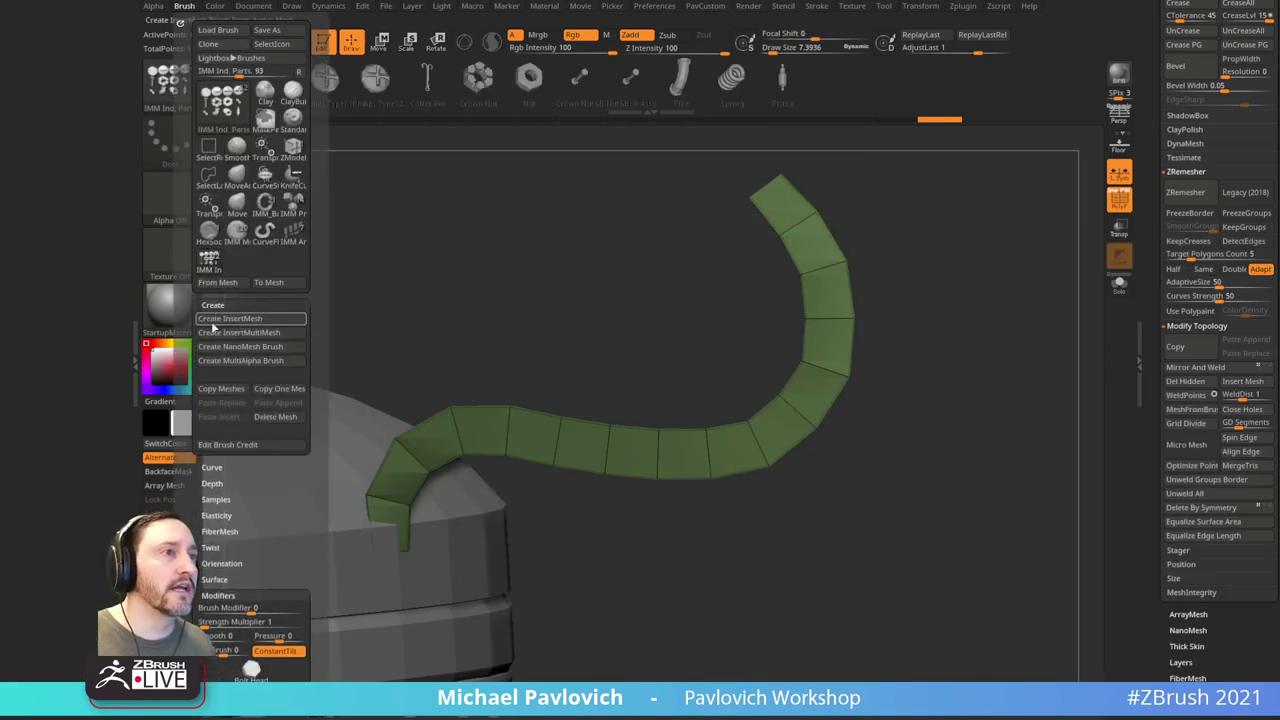
click(222, 345)
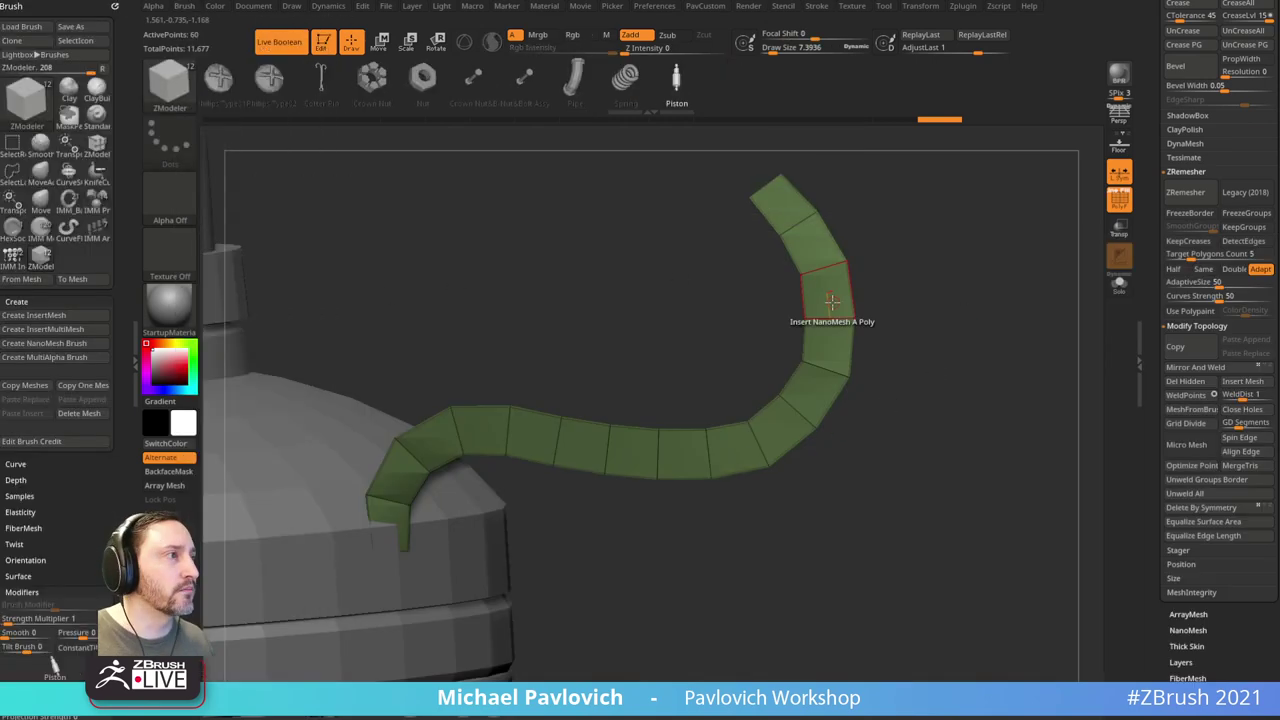
Step: Insert the Piston NanoMesh across all of the ribbon's polygons
key(space)
click(897, 409)
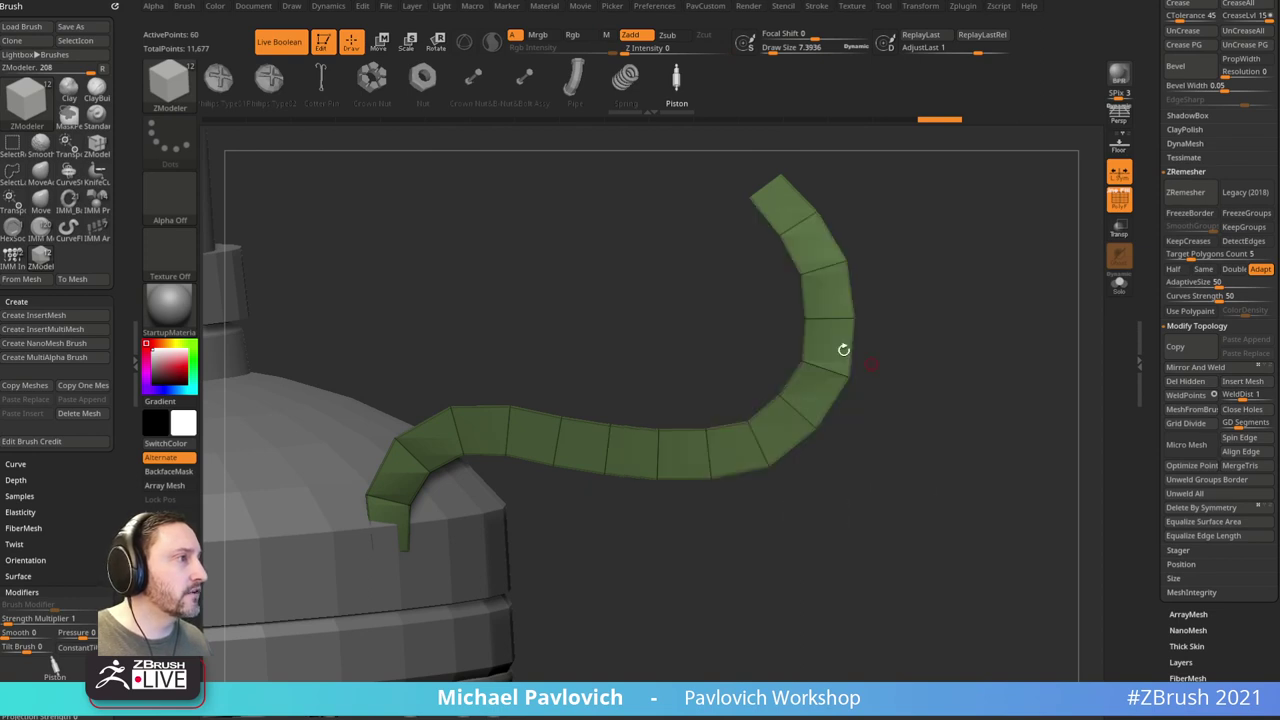
click(843, 349)
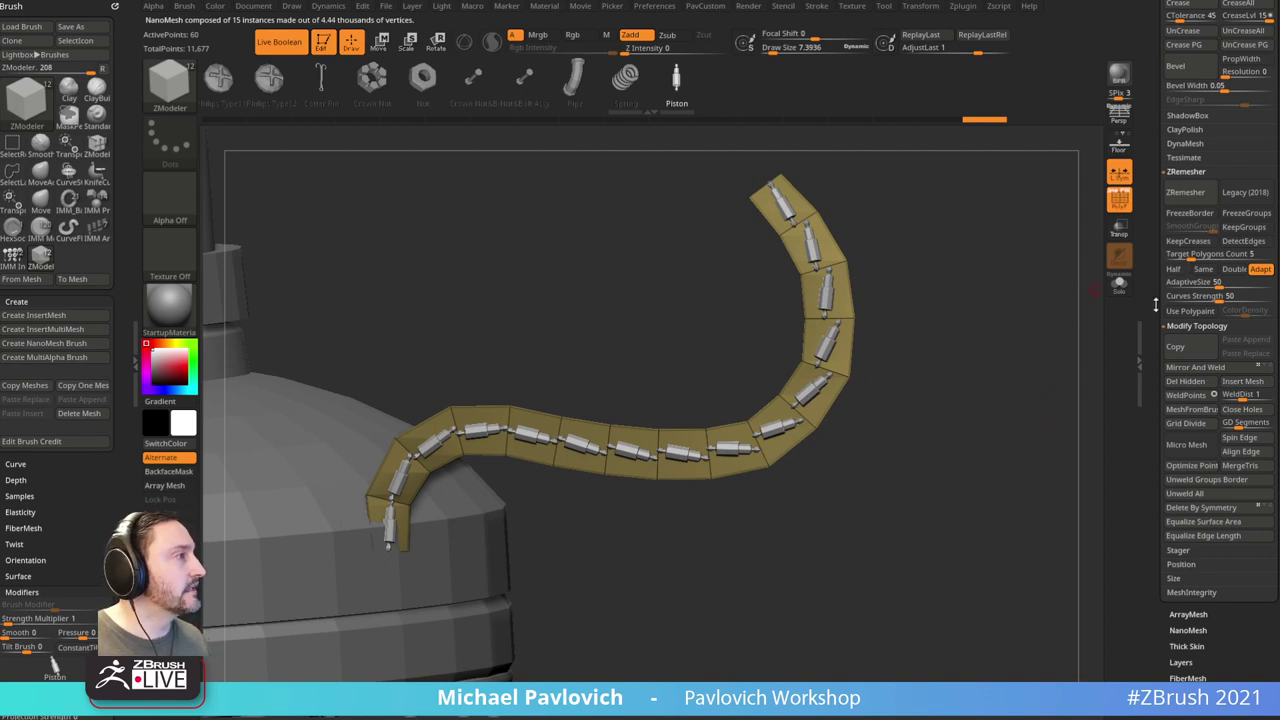
Step: Set the piston NanoMesh to Fit sizing with a size of about 1.07
drag(1155, 304, 1158, 1)
click(1188, 325)
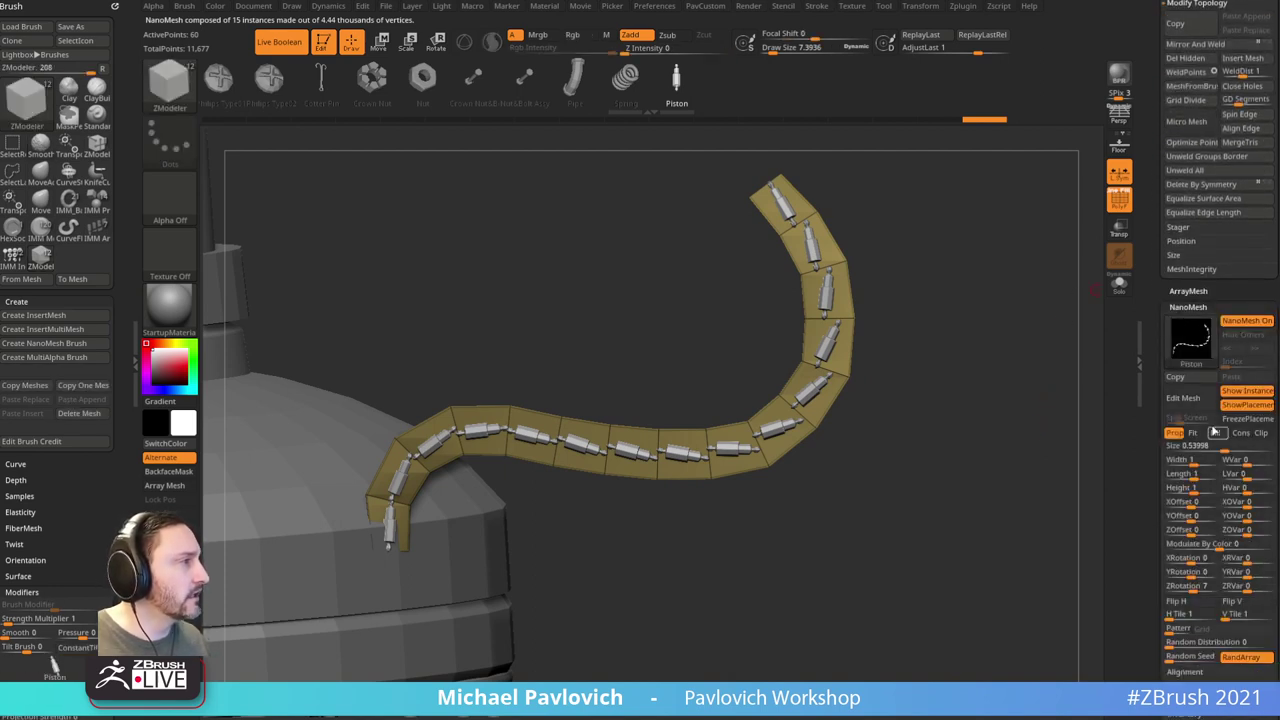
click(1200, 435)
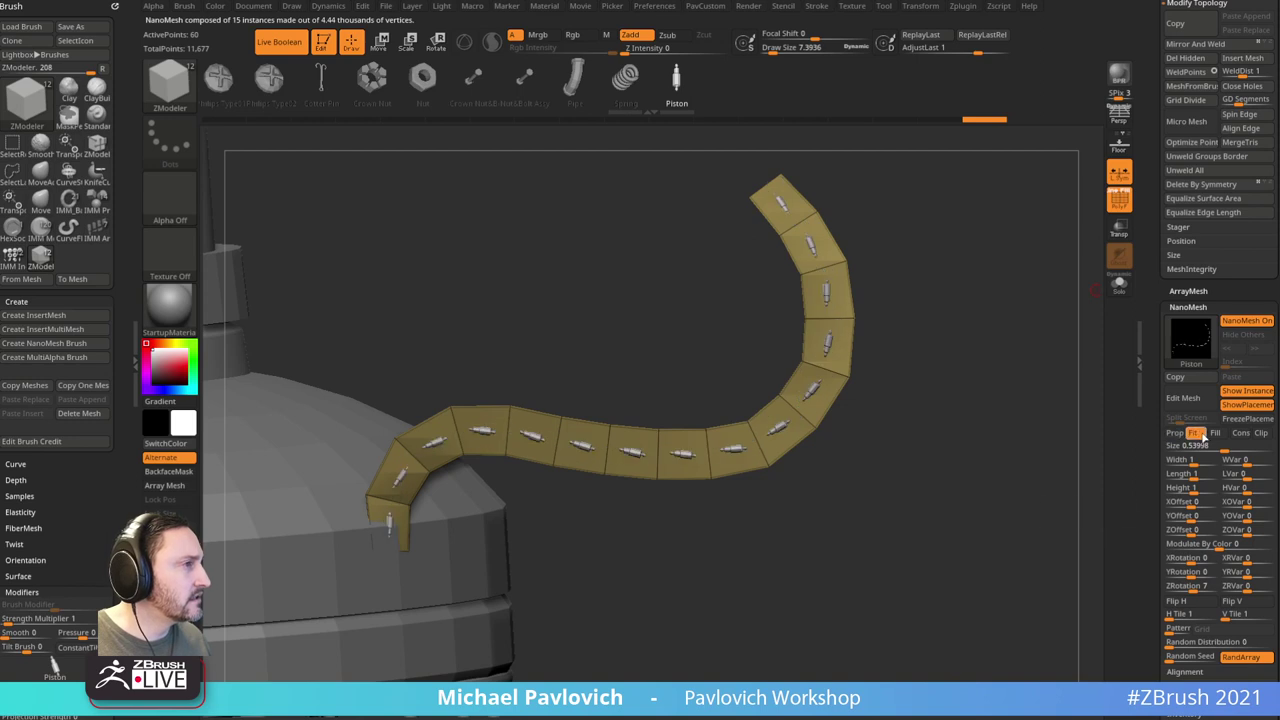
drag(1200, 446, 1235, 446)
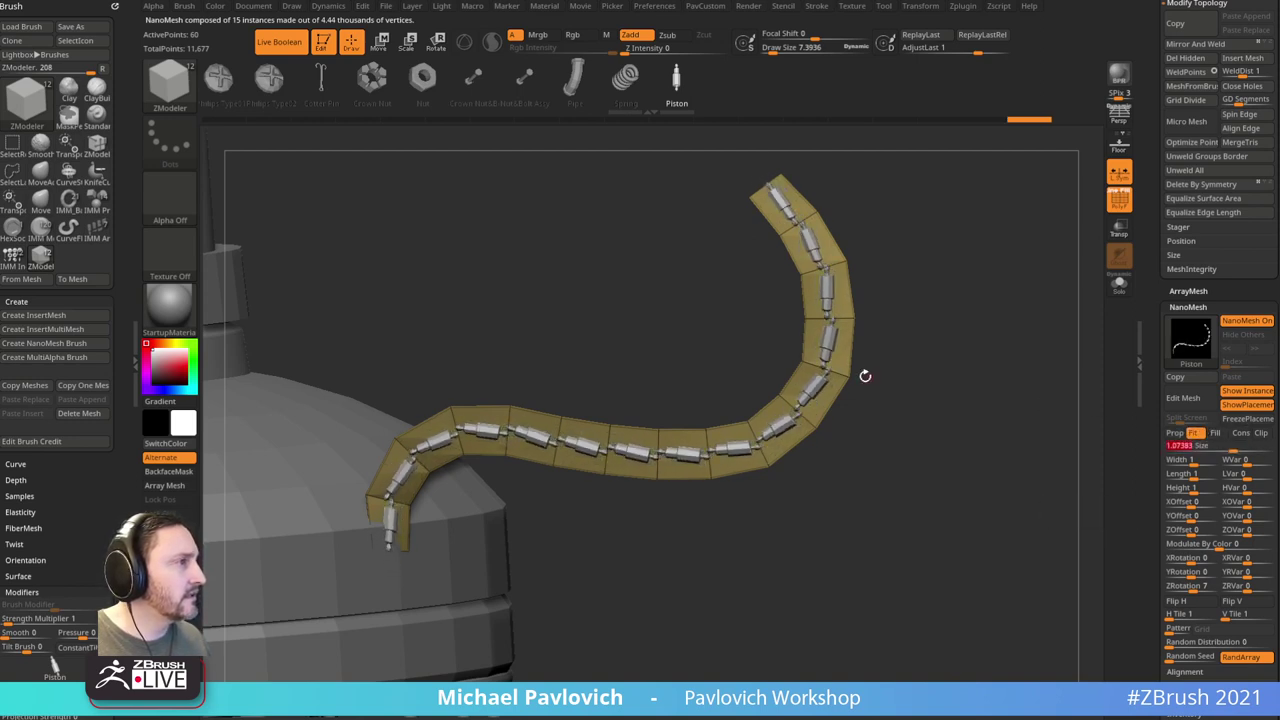
Step: Try the Move brush on the ribbon's outer bend and set the piston NanoMesh to Prop sizing at about 0.46
key(b)
key(m)
key(v)
mouse_move(846, 371)
mouse_down()
mouse_move(860, 363)
mouse_move(900, 410)
mouse_move(842, 350)
mouse_up()
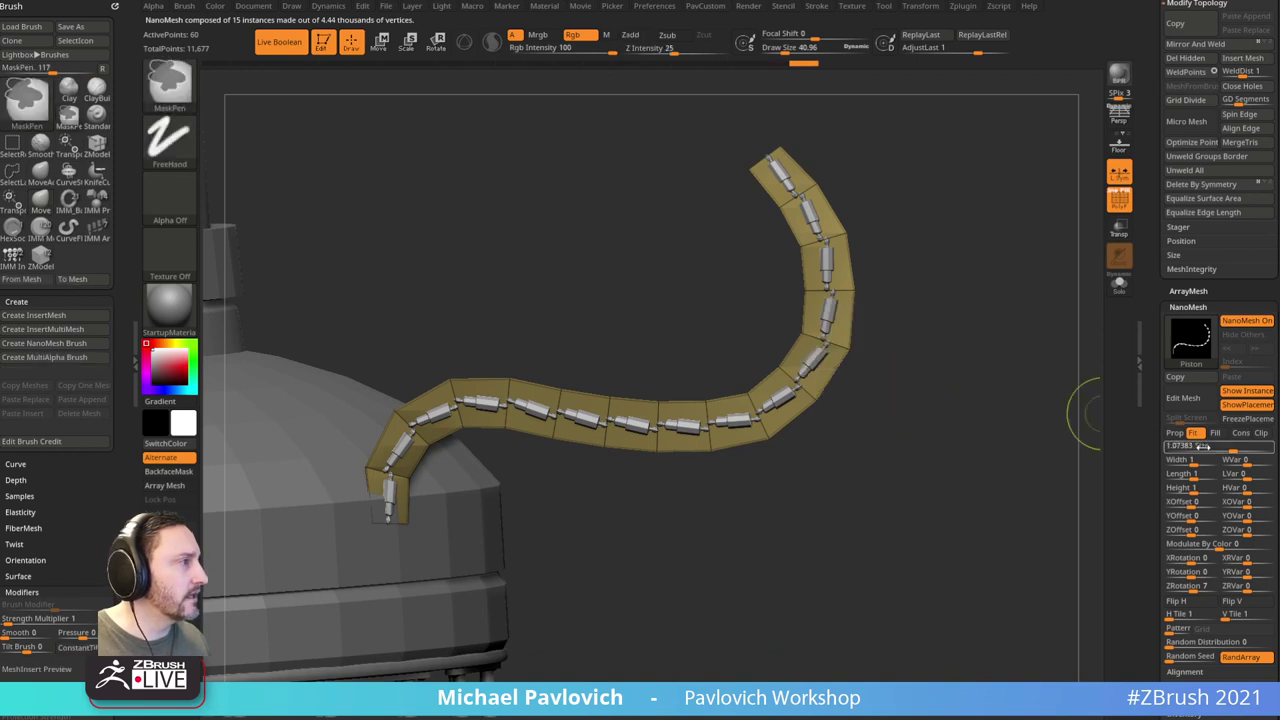
click(1173, 434)
drag(1207, 446, 1192, 446)
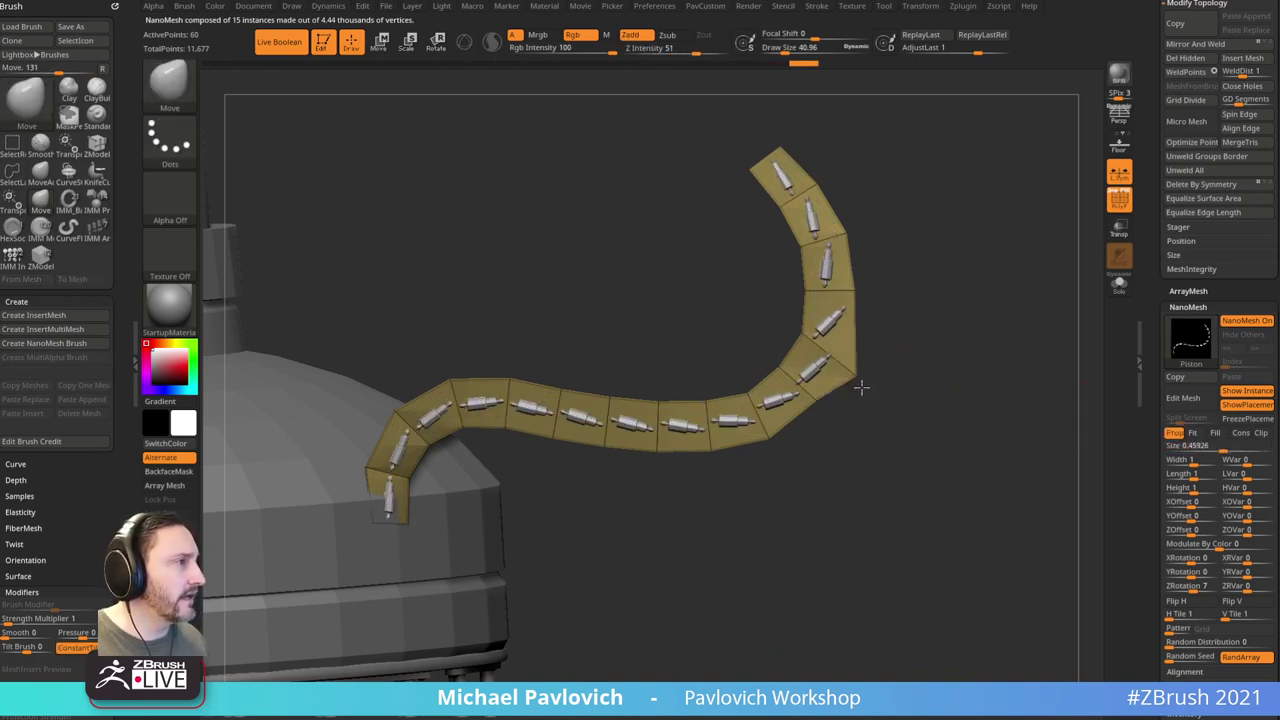
Step: Set the dynamics gravity strength to 0.3578, turn off the collision volume and run the simulation on the piston ribbon
mouse_move(961, 385)
mouse_down()
mouse_move(946, 414)
mouse_move(965, 392)
mouse_up()
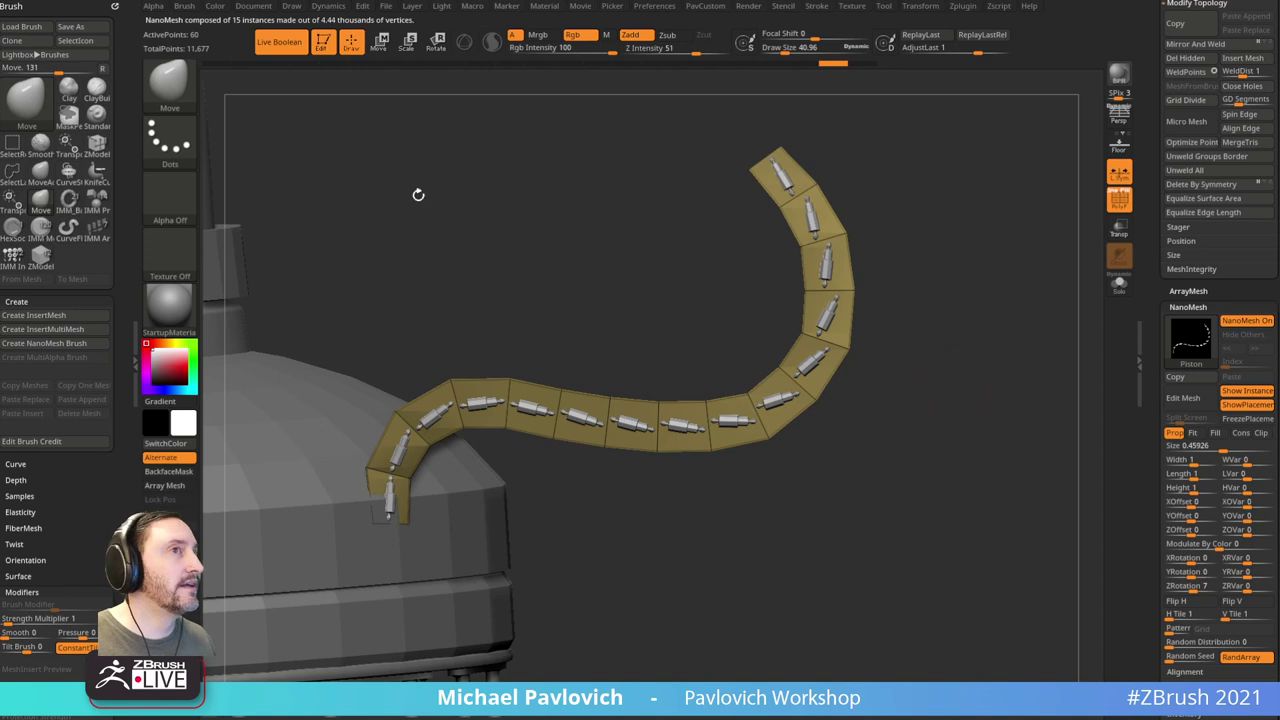
click(327, 6)
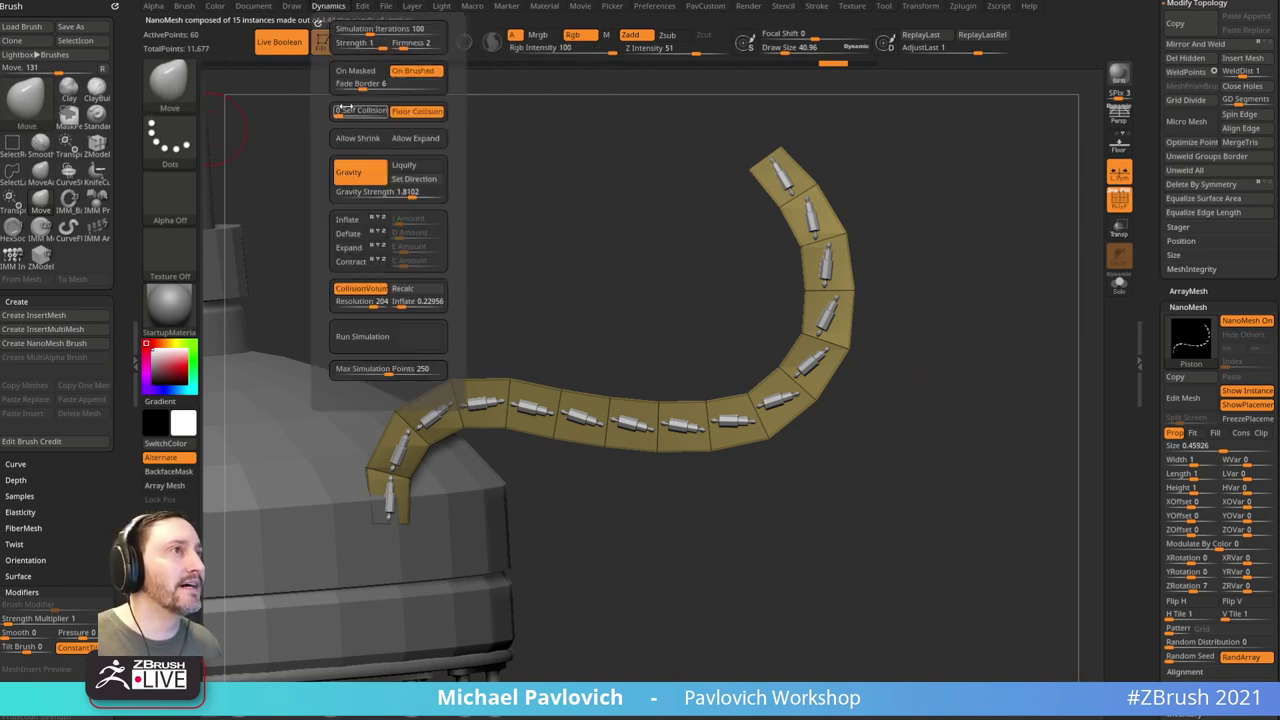
drag(393, 192, 409, 193)
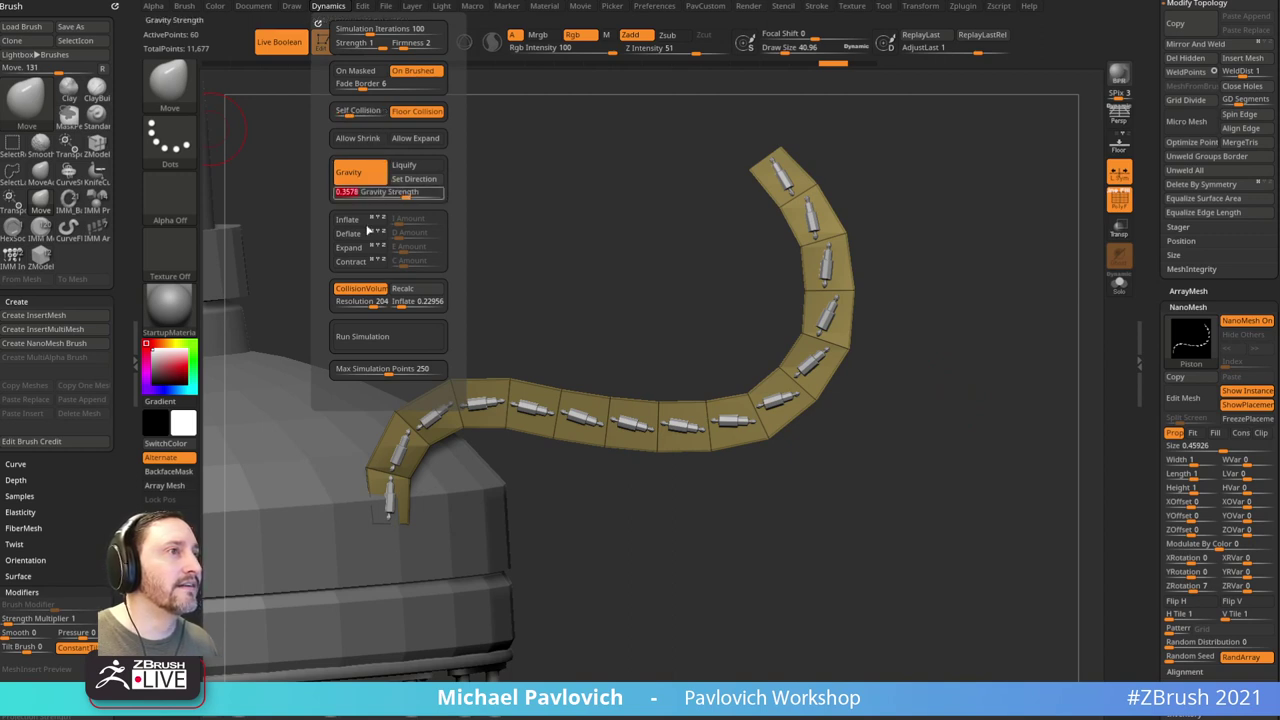
click(360, 288)
click(380, 341)
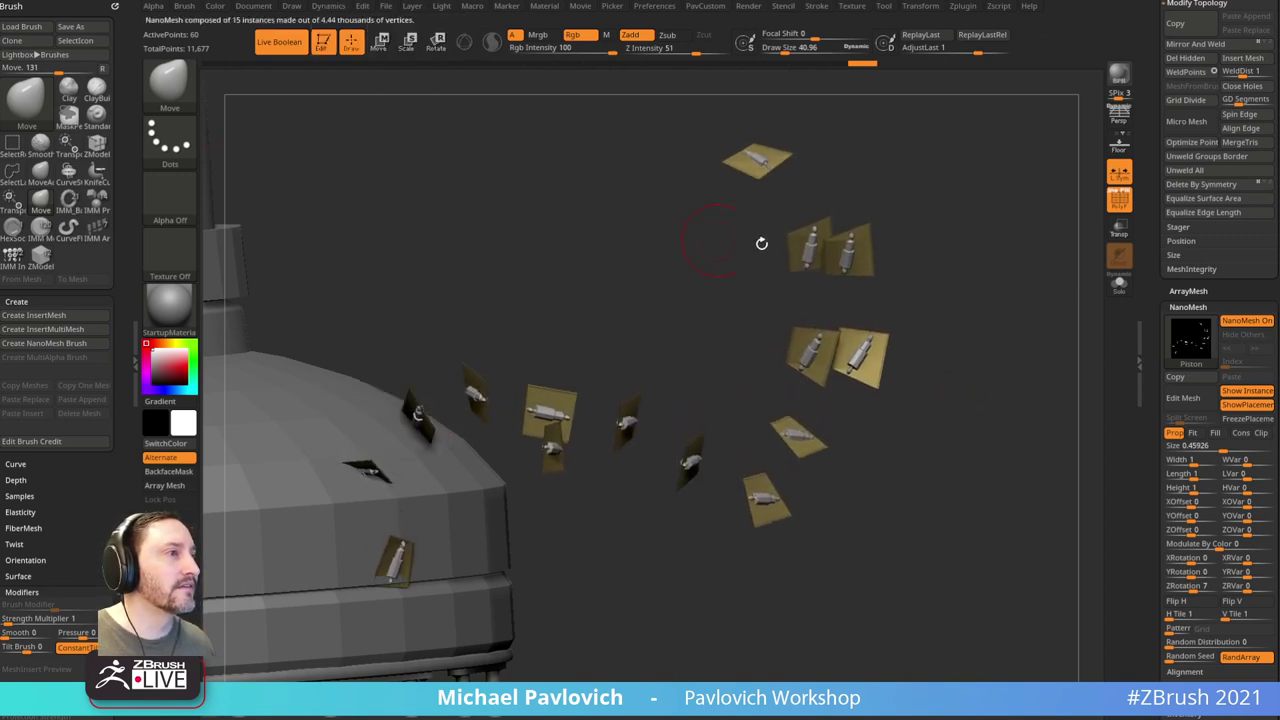
Step: Toggle the piston NanoMesh instances off and on again, and hide the placement polygons
drag(760, 243, 977, 366)
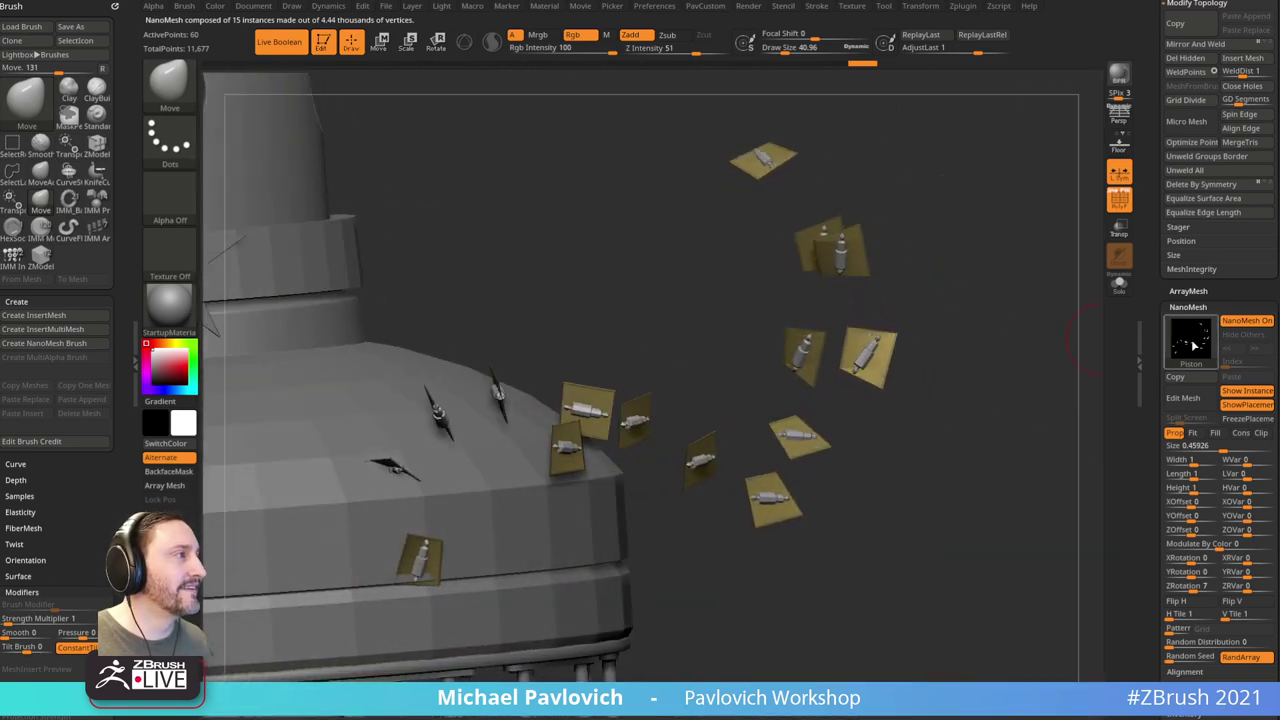
click(1234, 390)
drag(1029, 409, 991, 434)
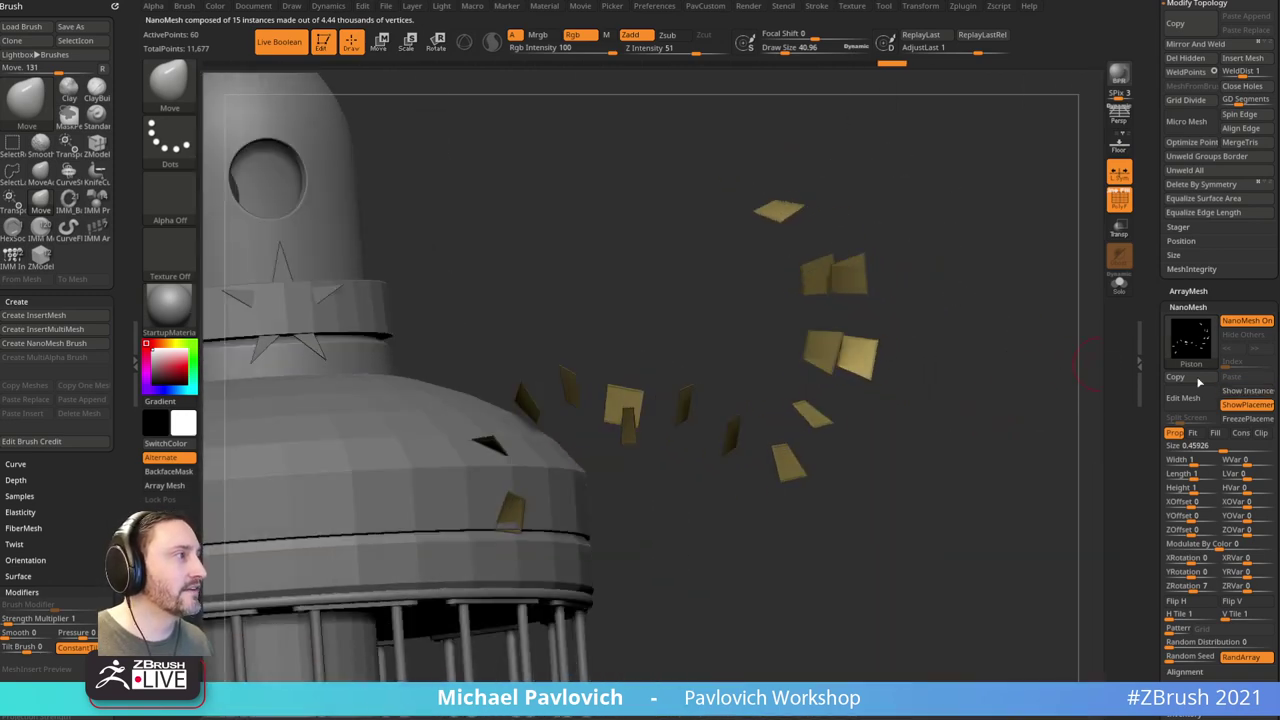
click(1236, 391)
drag(1009, 431, 982, 404)
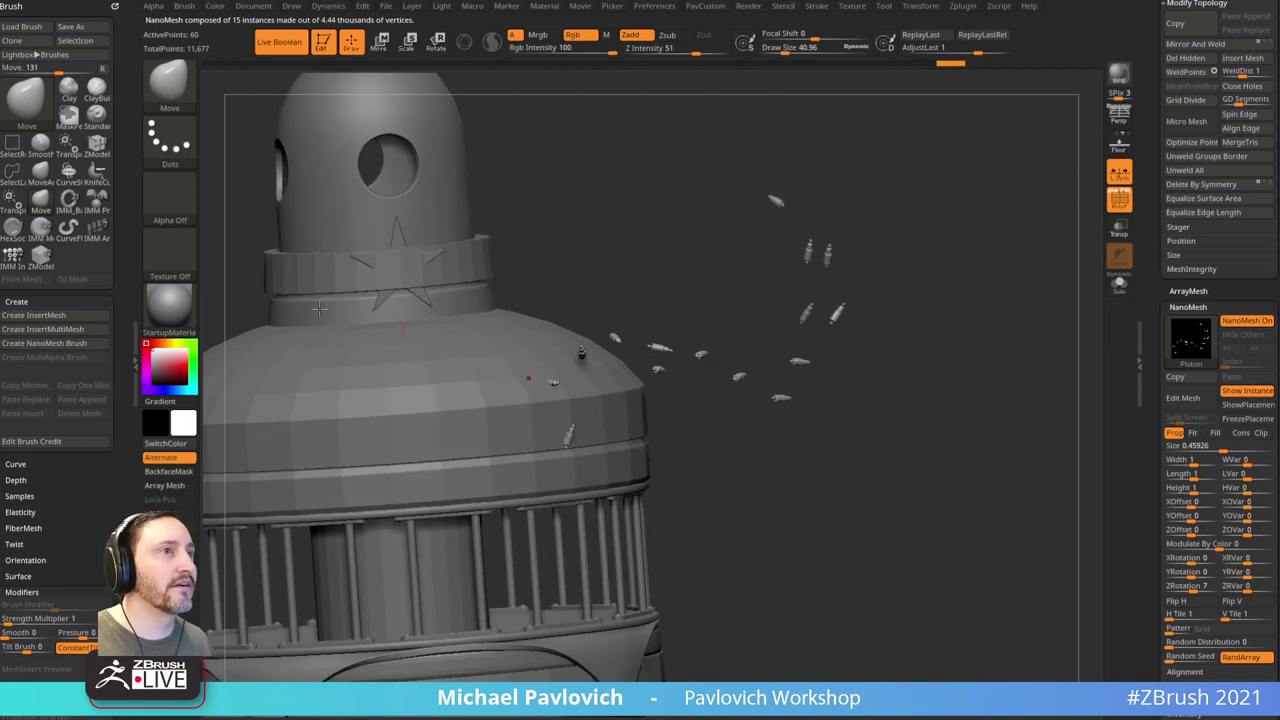
Step: Turn off Live Boolean and run the gravity simulation on the scattered piston instances
click(285, 42)
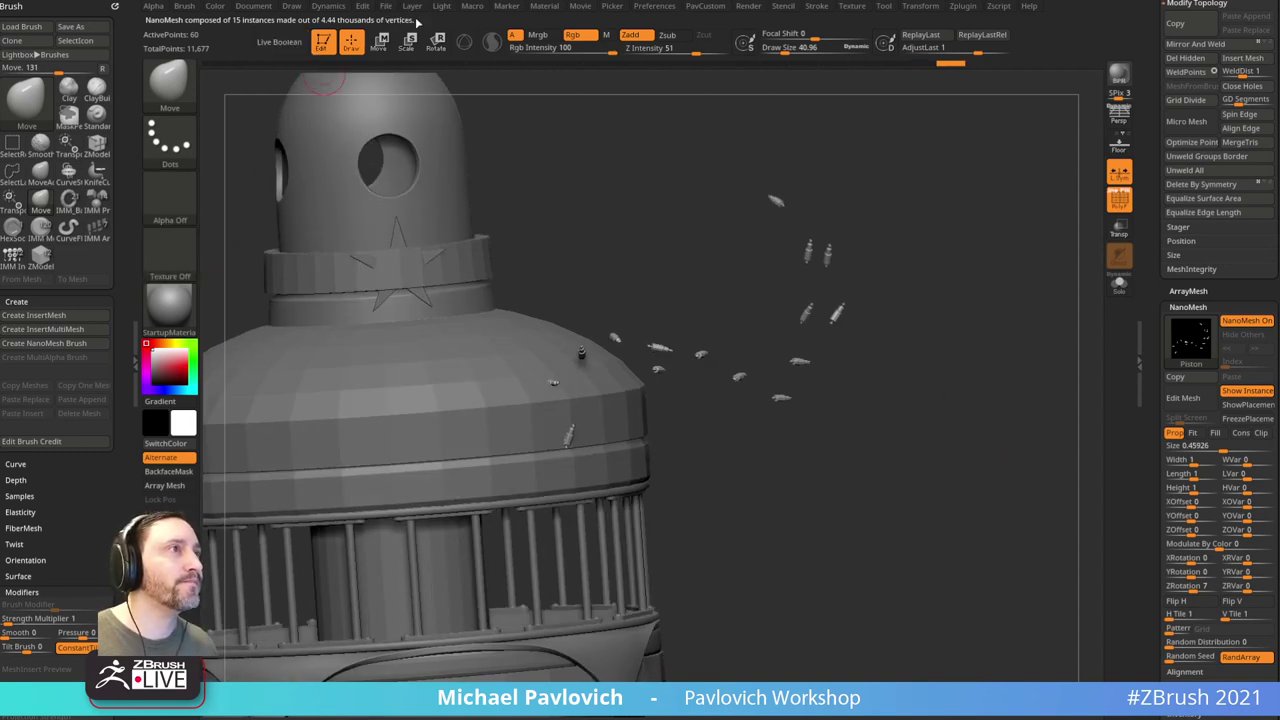
click(328, 6)
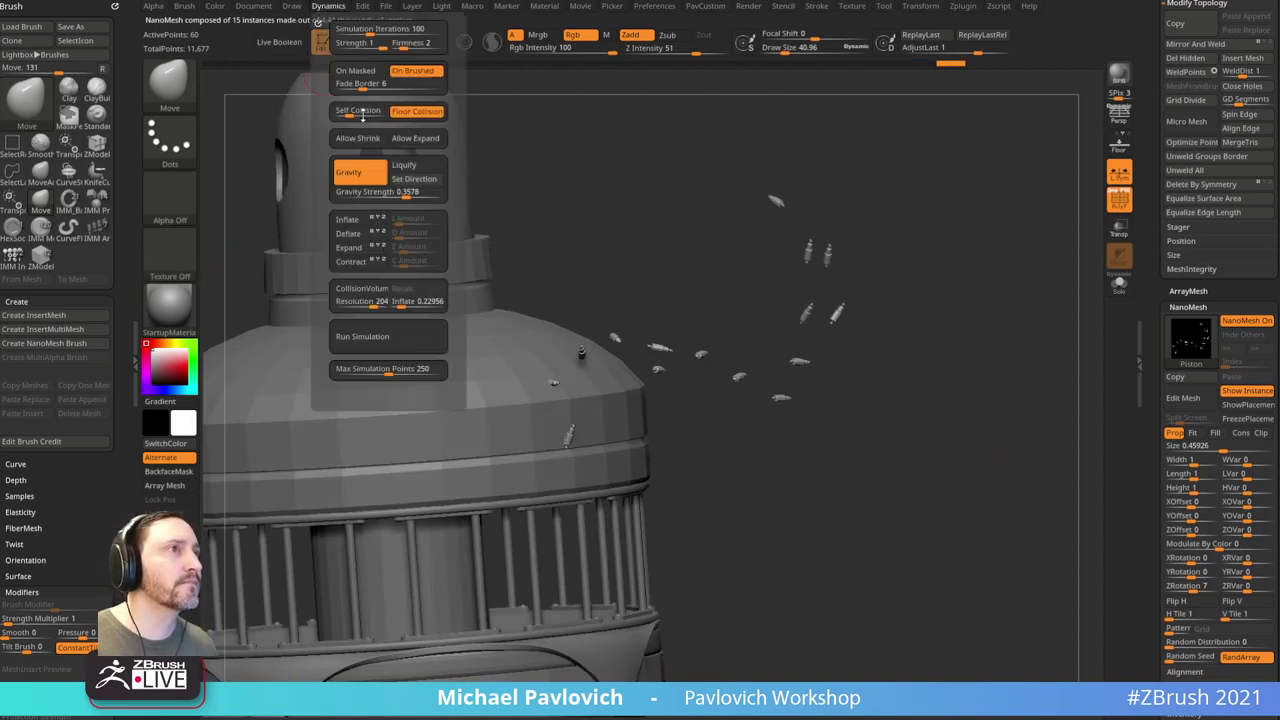
click(377, 336)
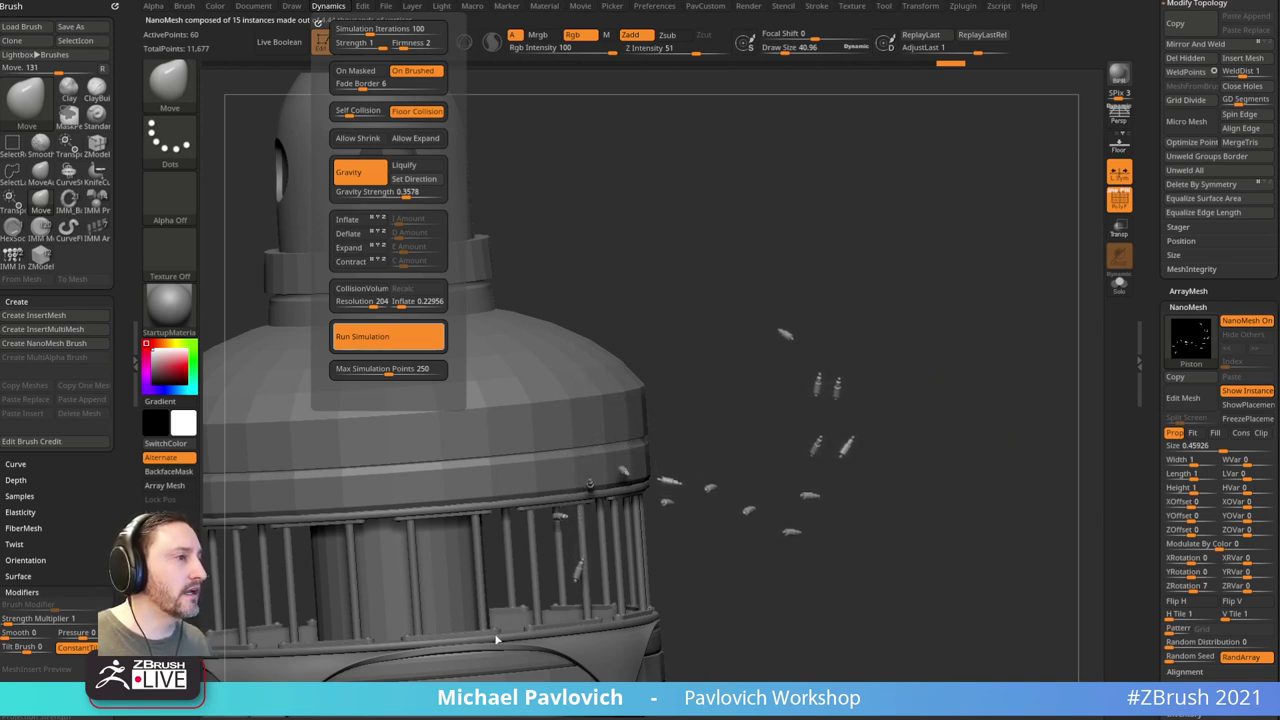
click(570, 525)
right_drag(935, 523, 974, 486)
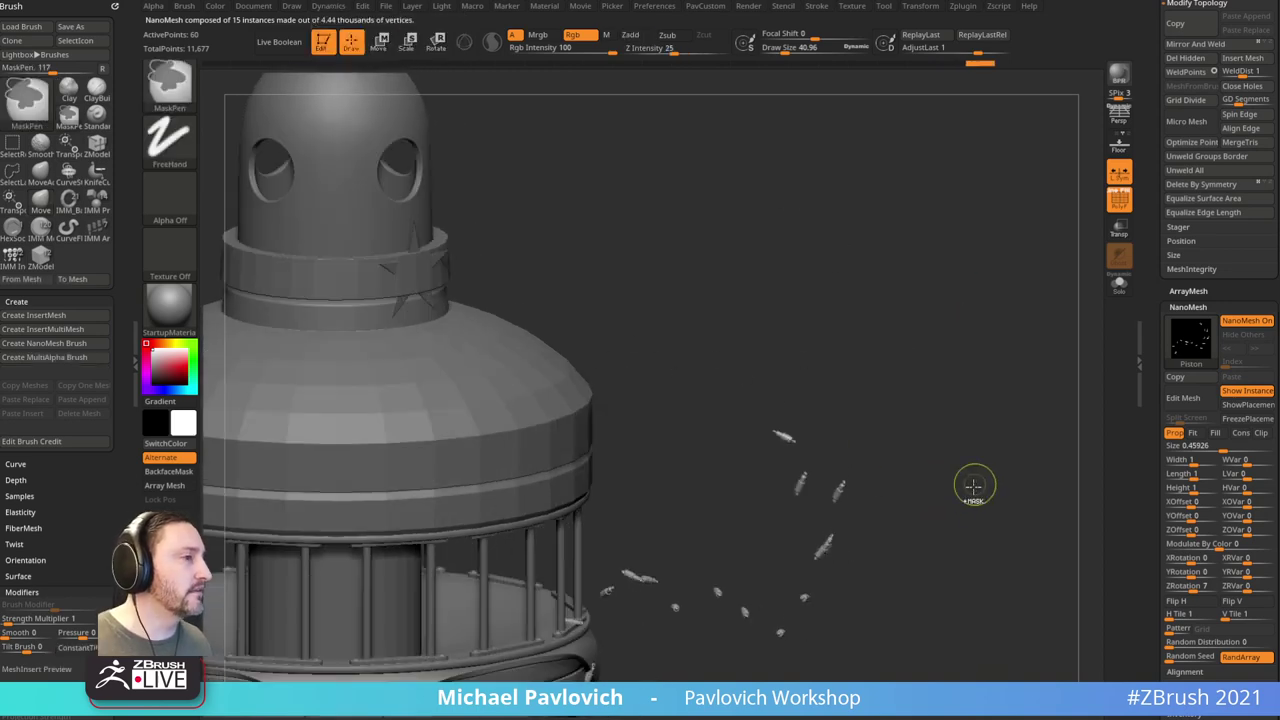
drag(821, 346, 784, 282)
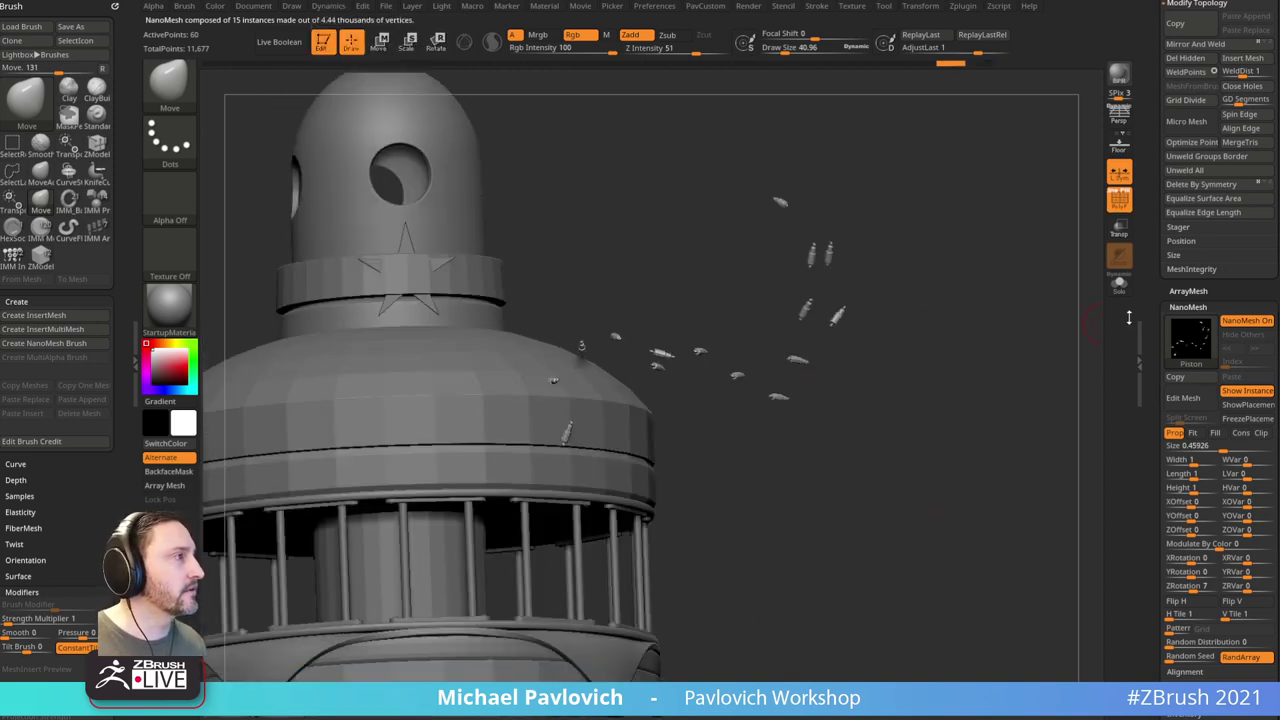
Step: Delete the piston ribbon subtool
drag(1129, 318, 1158, 572)
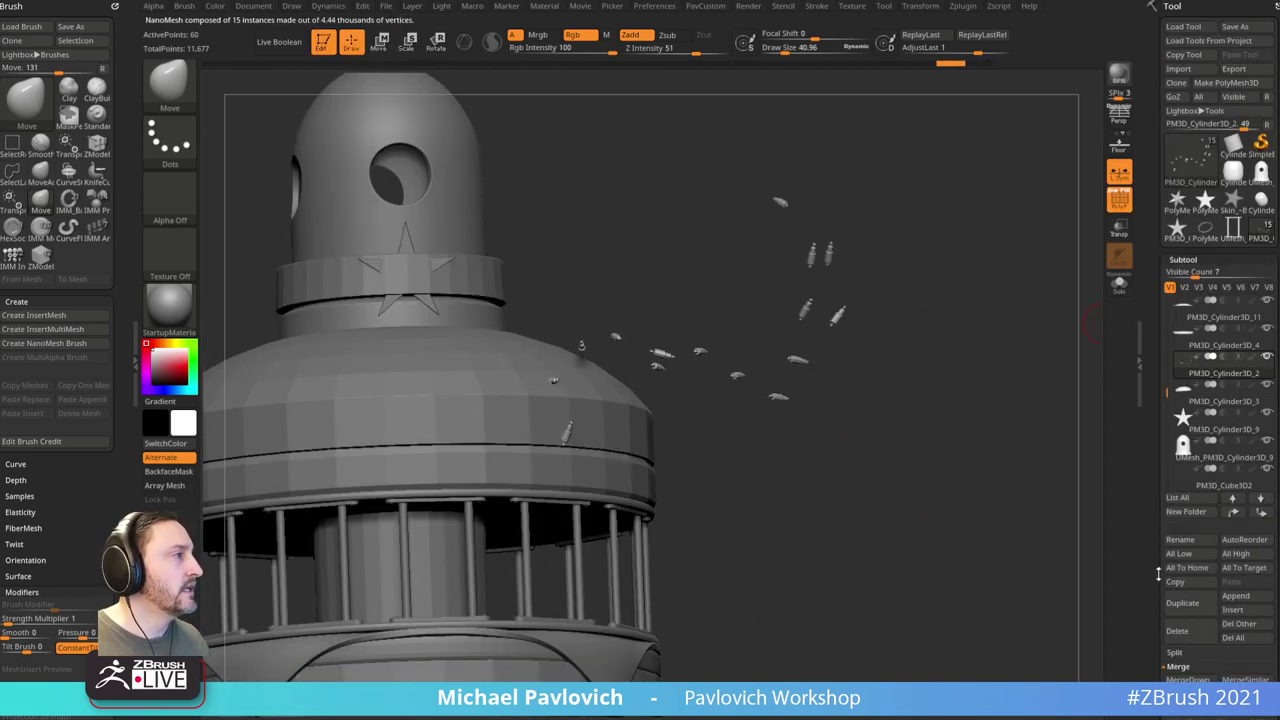
click(1187, 634)
drag(832, 291, 853, 306)
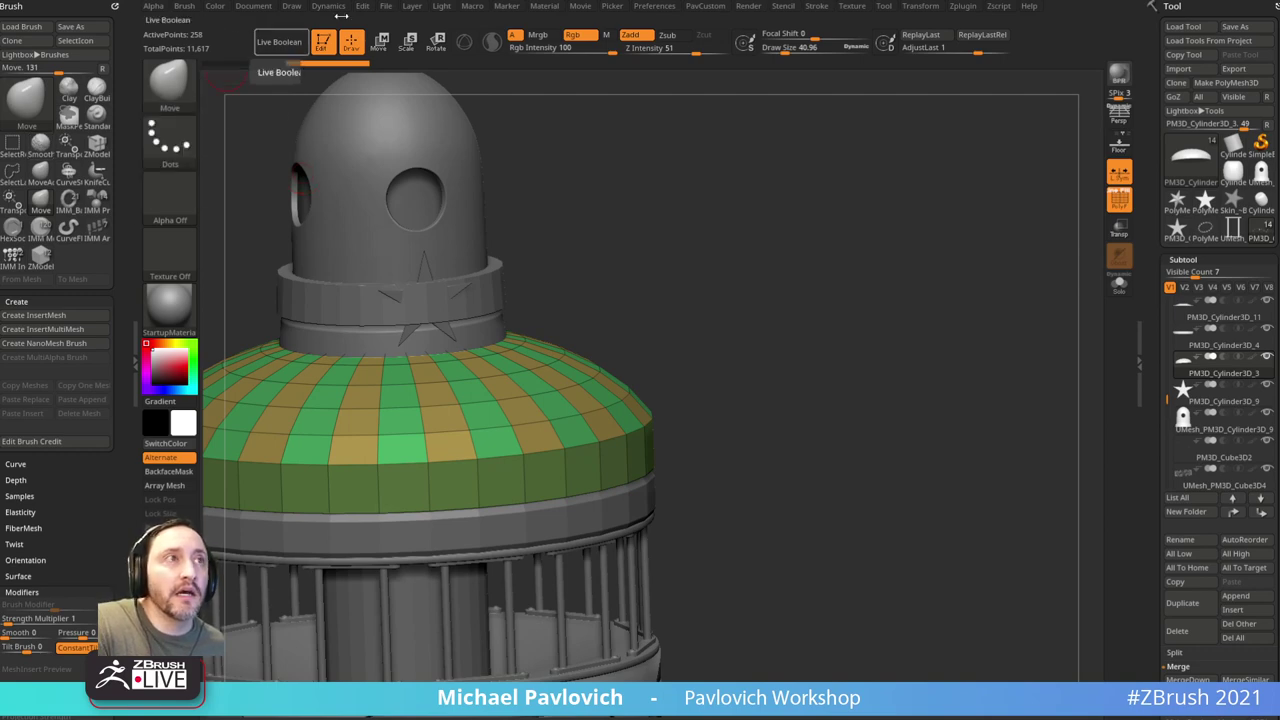
Step: Dock the Stroke palette in the tray above the Brush palette
click(815, 7)
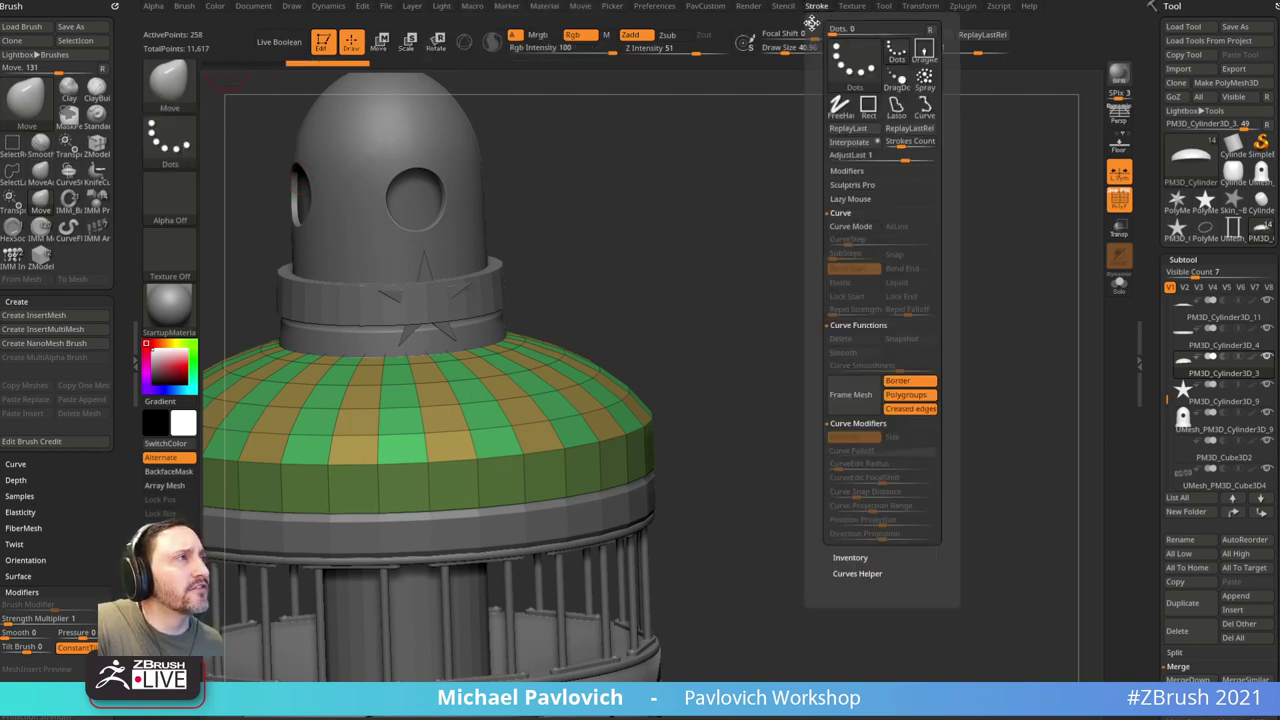
drag(811, 22, 40, 40)
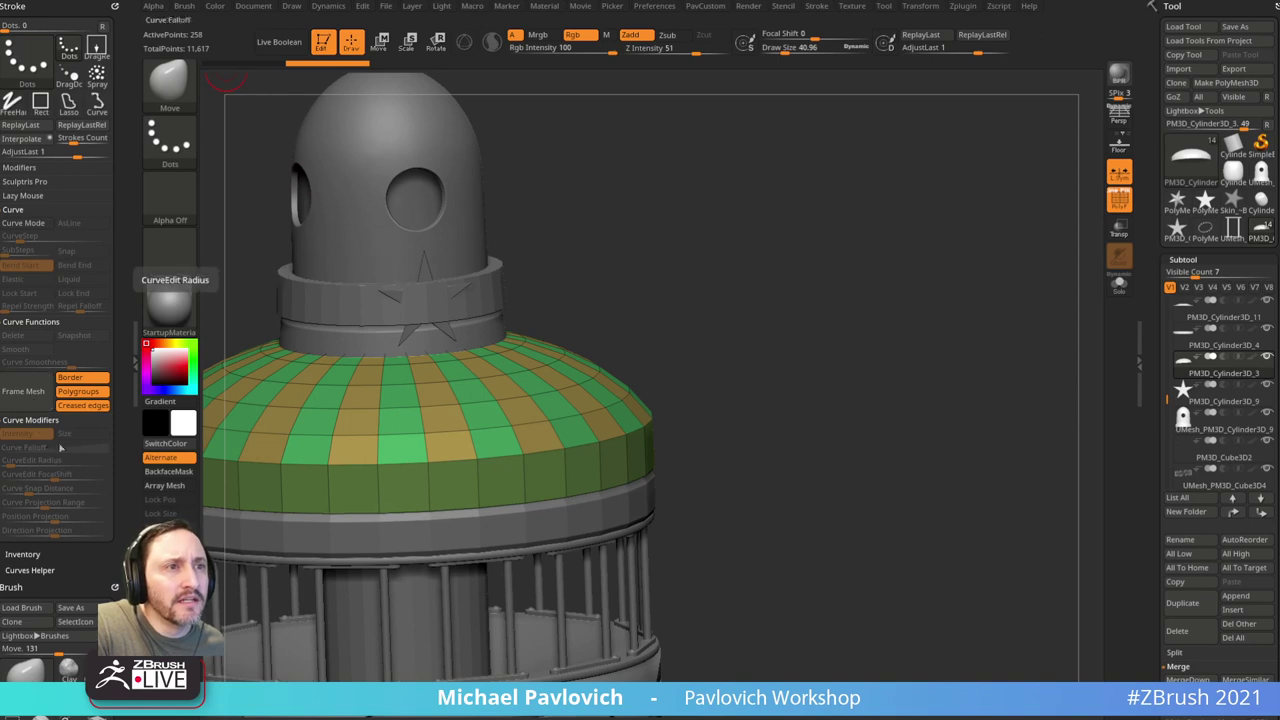
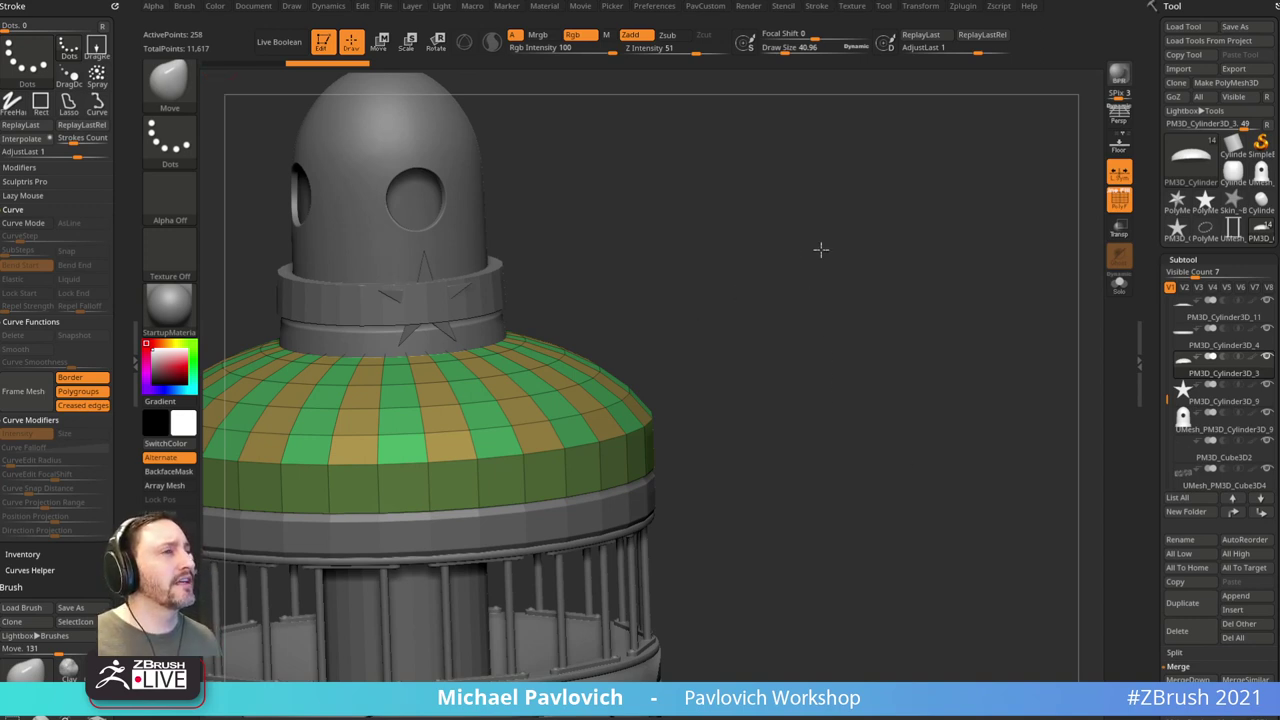
drag(820, 249, 935, 279)
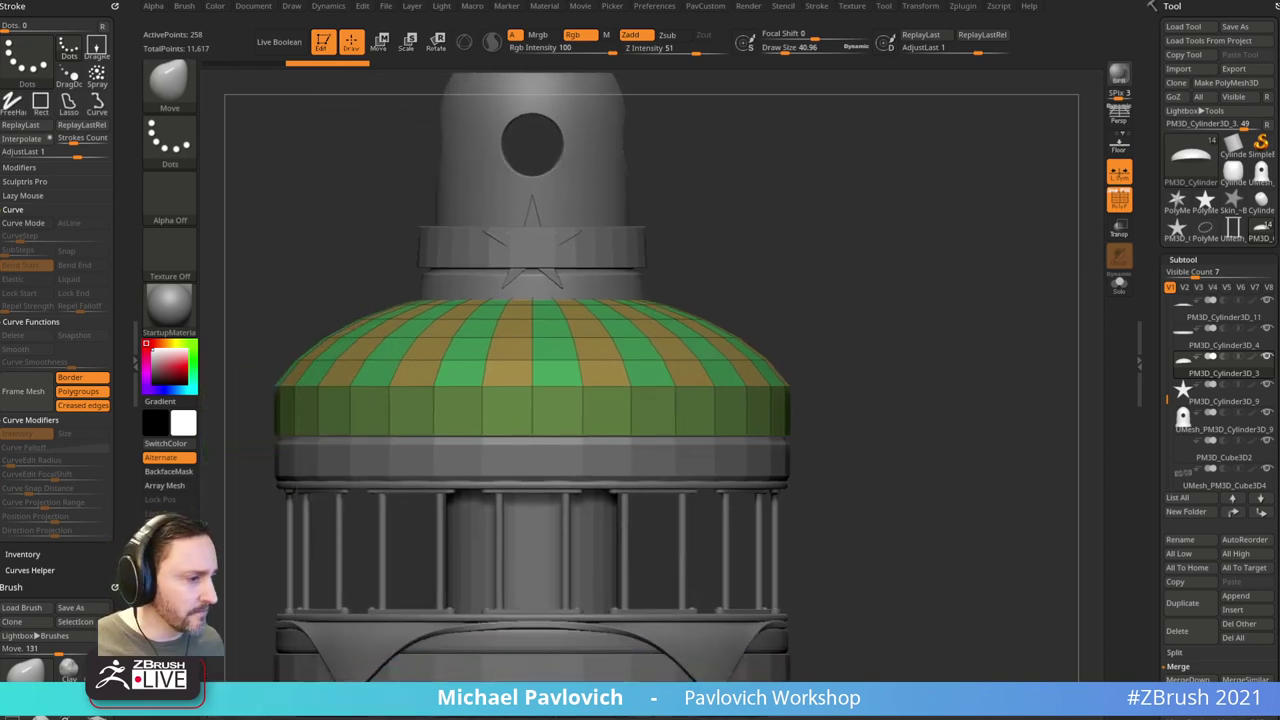
alt+drag(911, 256, 769, 211)
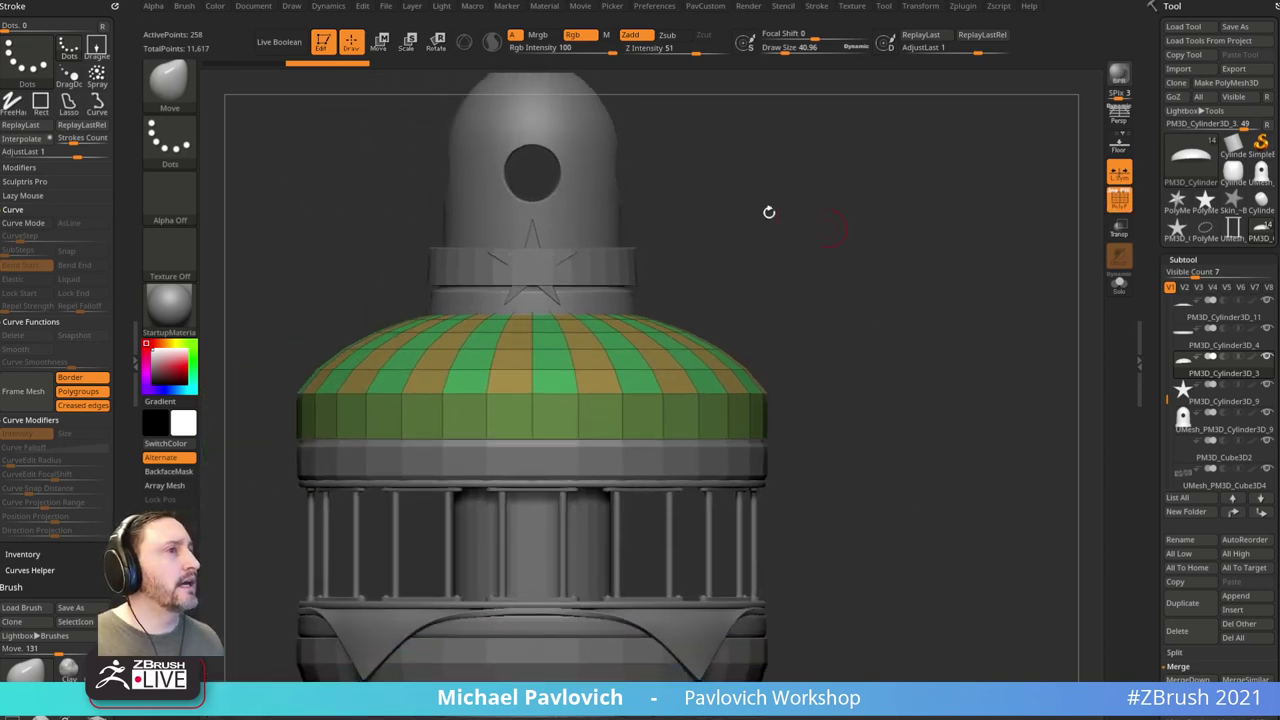
Step: Choose the Standard brush and select the star subtool on the tower's collar, switching its transform gizmo on and returning to Draw mode
key(b)
key(s)
key(t)
alt+click(533, 264)
drag(700, 156, 793, 210)
key(w)
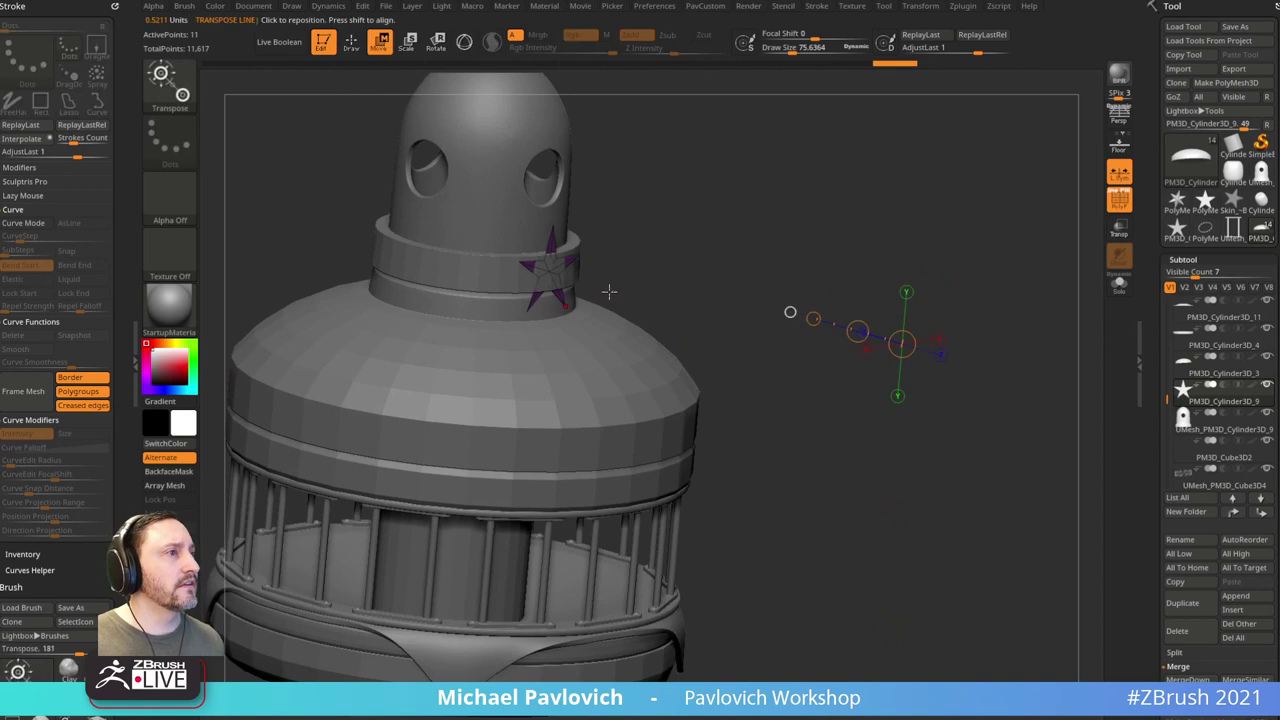
key(y)
drag(605, 282, 606, 281)
key(q)
mouse_move(858, 320)
alt+mouse_down()
mouse_move(857, 266)
mouse_move(864, 326)
mouse_move(865, 284)
mouse_move(893, 346)
alt+mouse_up()
key(s)
mouse_move(938, 333)
alt+mouse_down()
mouse_move(930, 217)
mouse_move(960, 224)
alt+mouse_up()
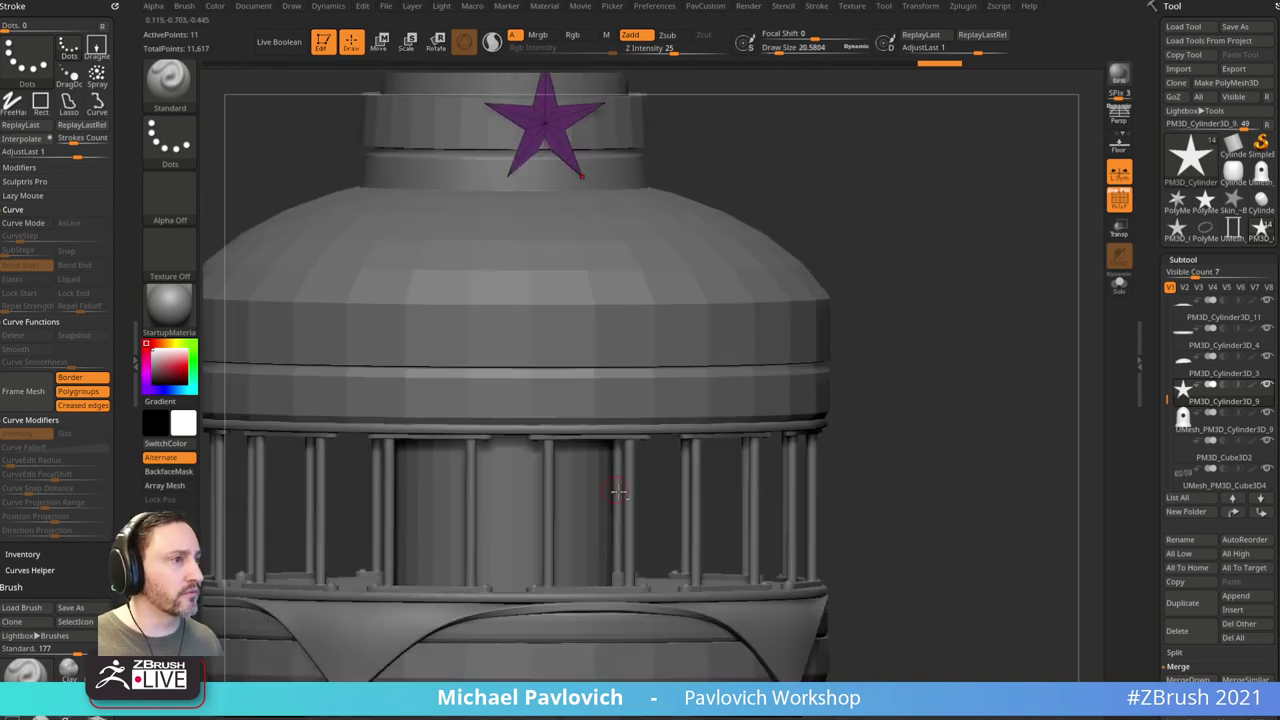
Step: Switch to the separate two-post railing tool and roll its undo history back to an earlier stage of its modelling
alt+click(628, 492)
click(1232, 230)
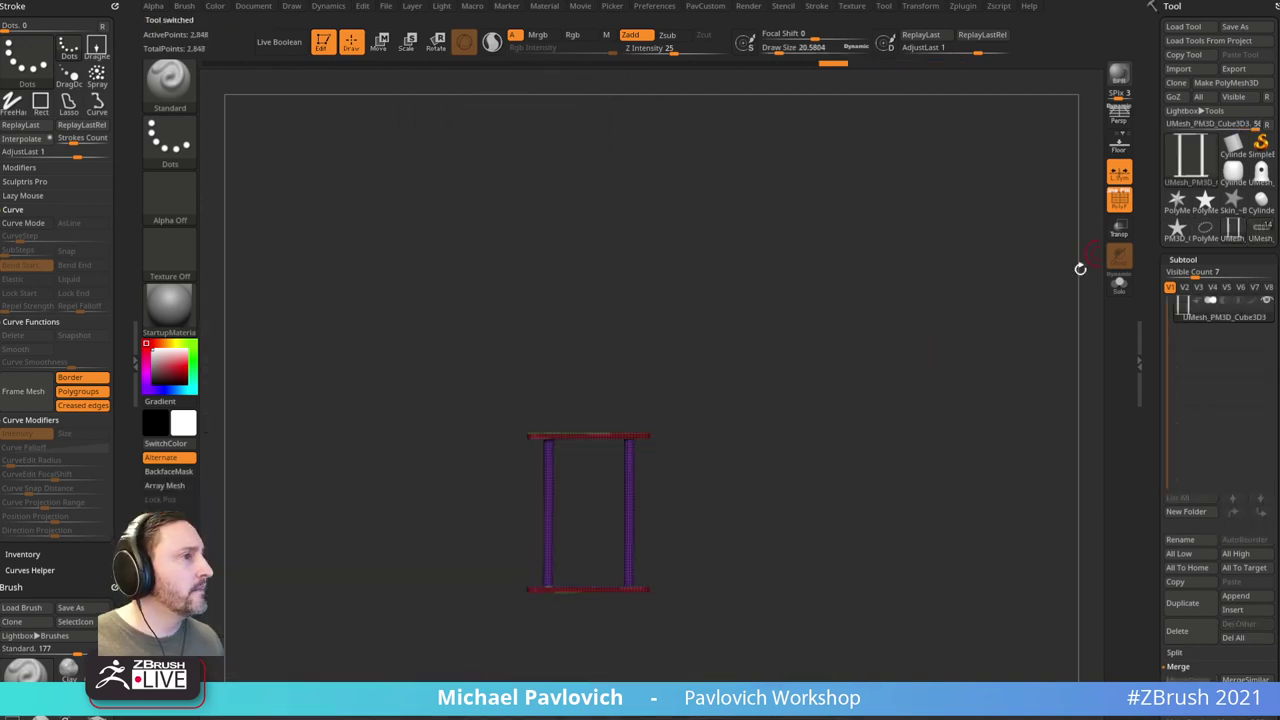
mouse_move(1080, 269)
mouse_down()
mouse_move(994, 214)
mouse_move(1023, 249)
mouse_move(1035, 396)
mouse_move(1014, 297)
mouse_up()
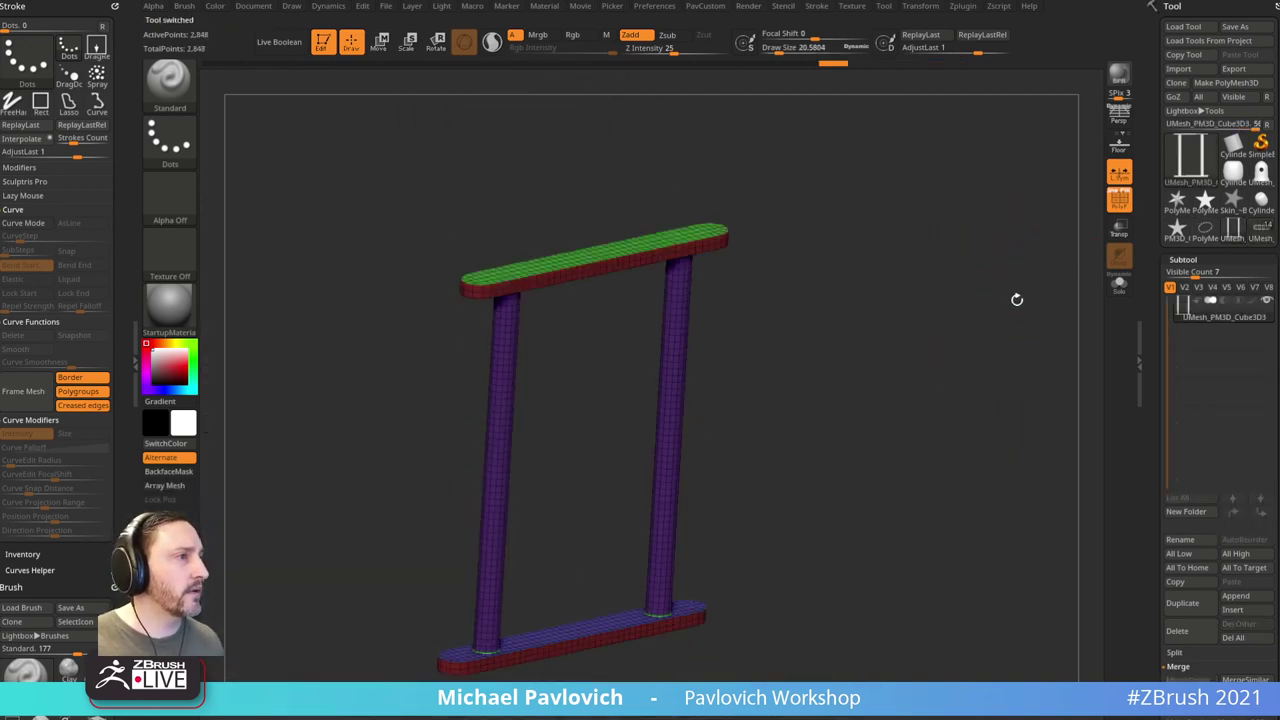
mouse_move(829, 64)
mouse_down()
mouse_move(251, 106)
mouse_move(343, 106)
mouse_move(286, 80)
mouse_up()
drag(873, 356, 841, 291)
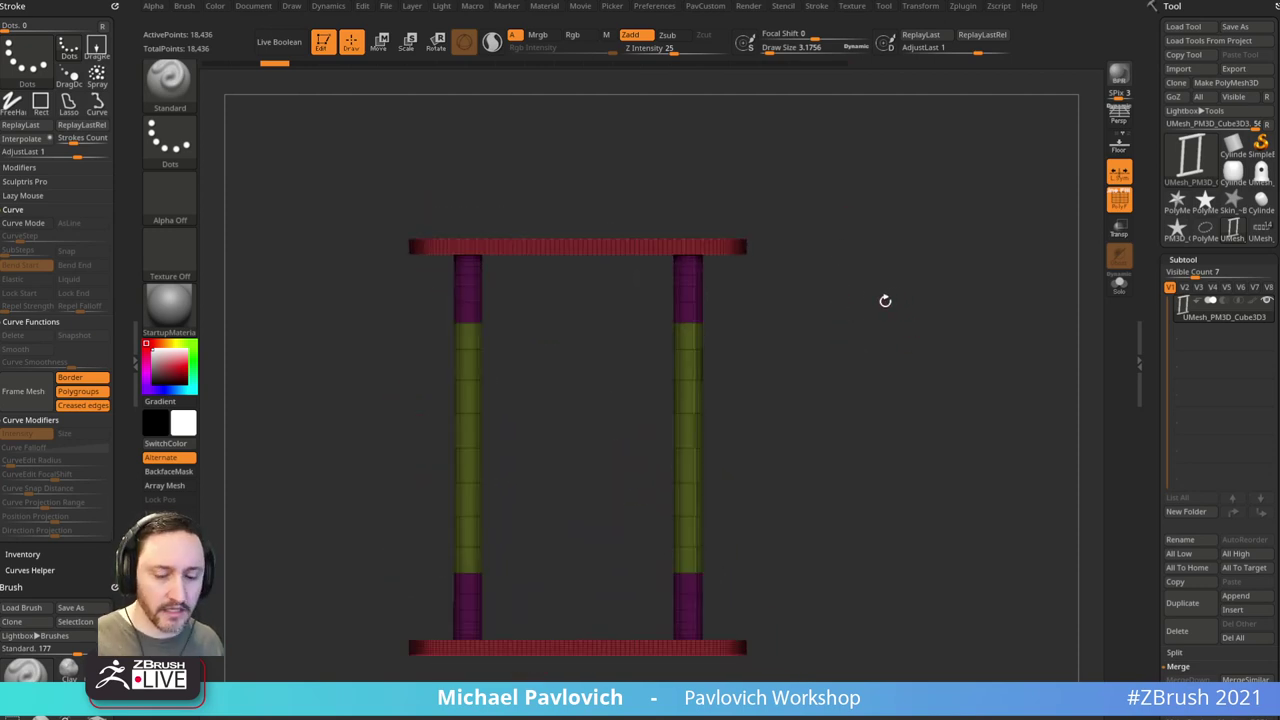
Step: Try inserting a Cylinder16 primitive on the railing's post with the IMM Primitives brush
key(b)
key(i)
key(p)
key(m)
click(686, 408)
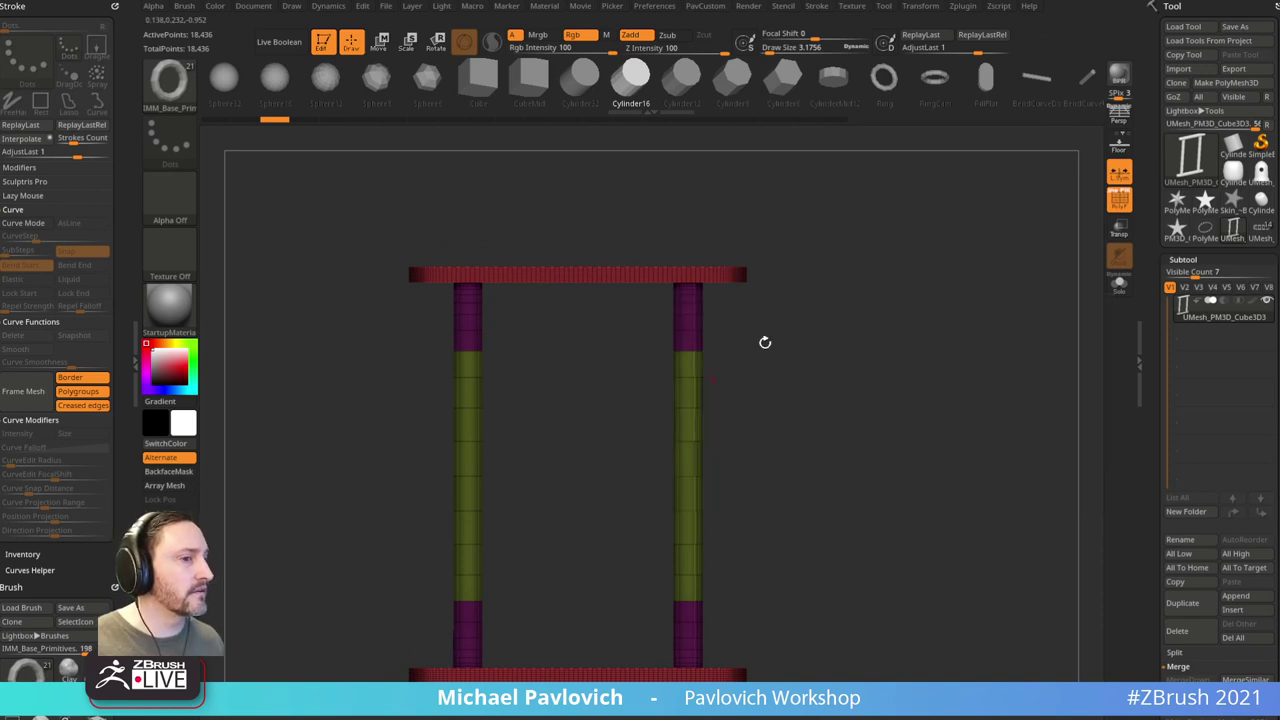
alt+drag(961, 338, 689, 362)
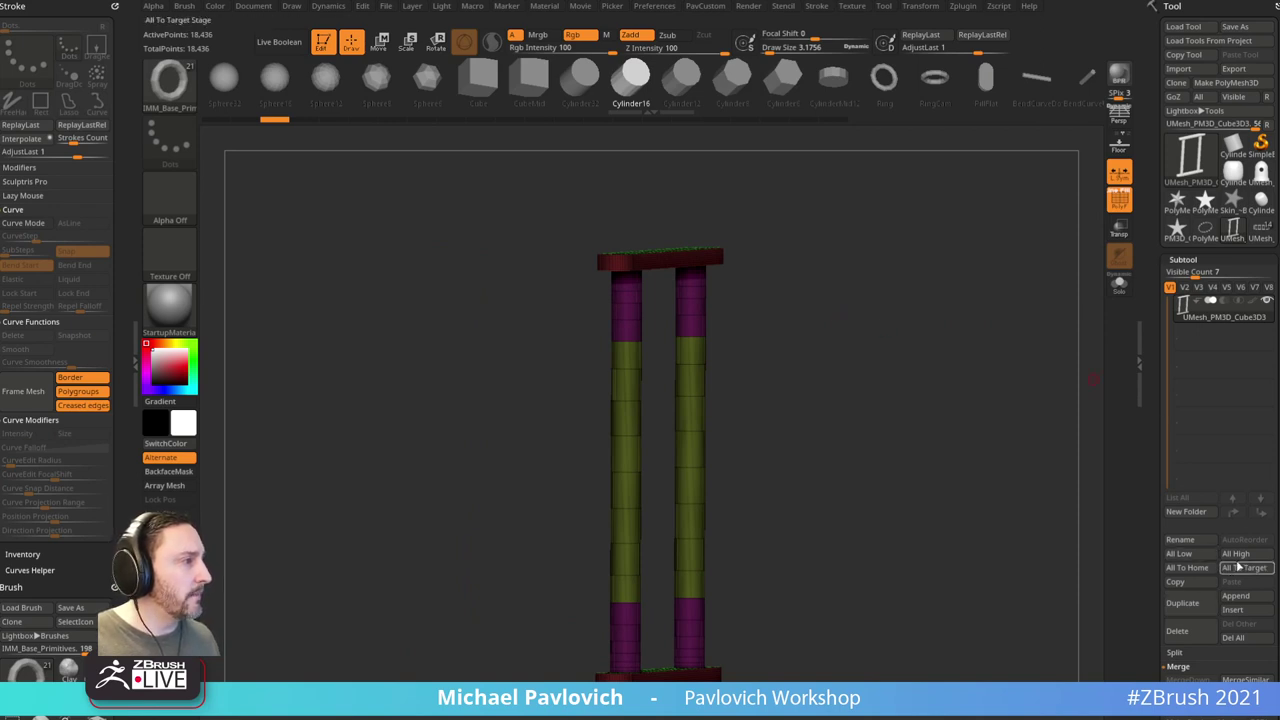
Step: Append a Cylinder3D to the railing tool and make it the active subtool in Move mode
click(1235, 596)
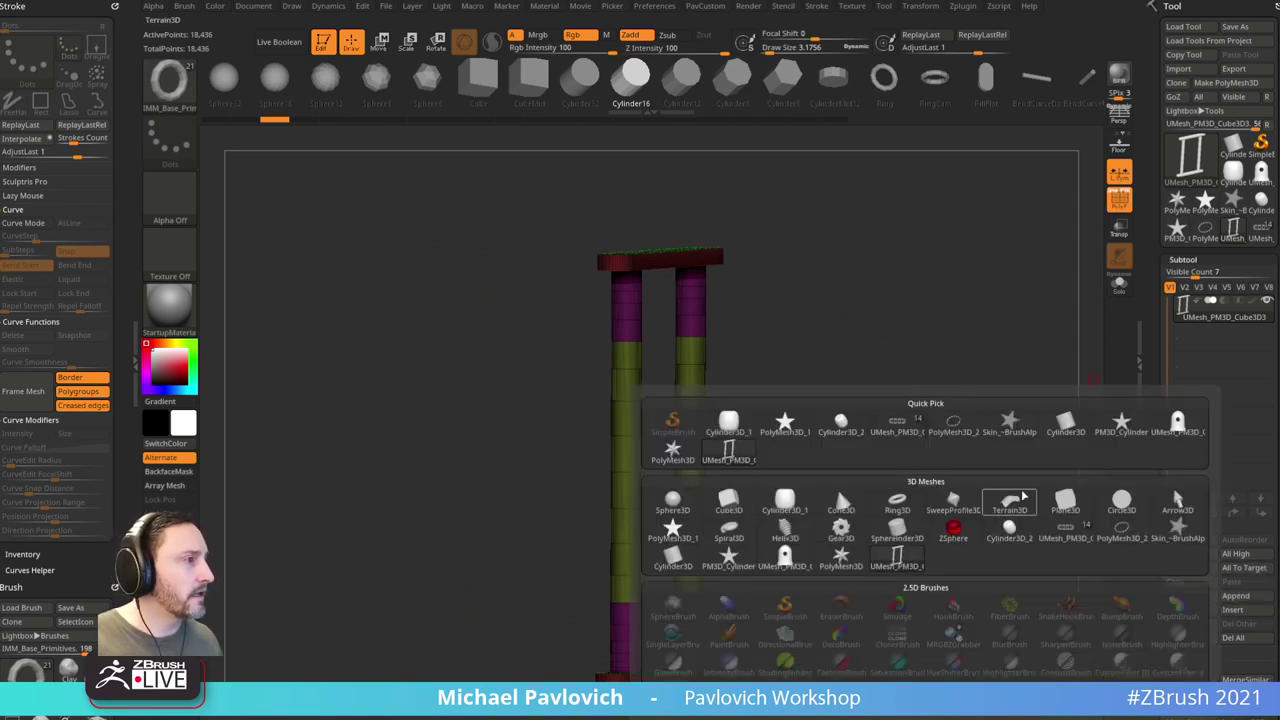
click(1062, 426)
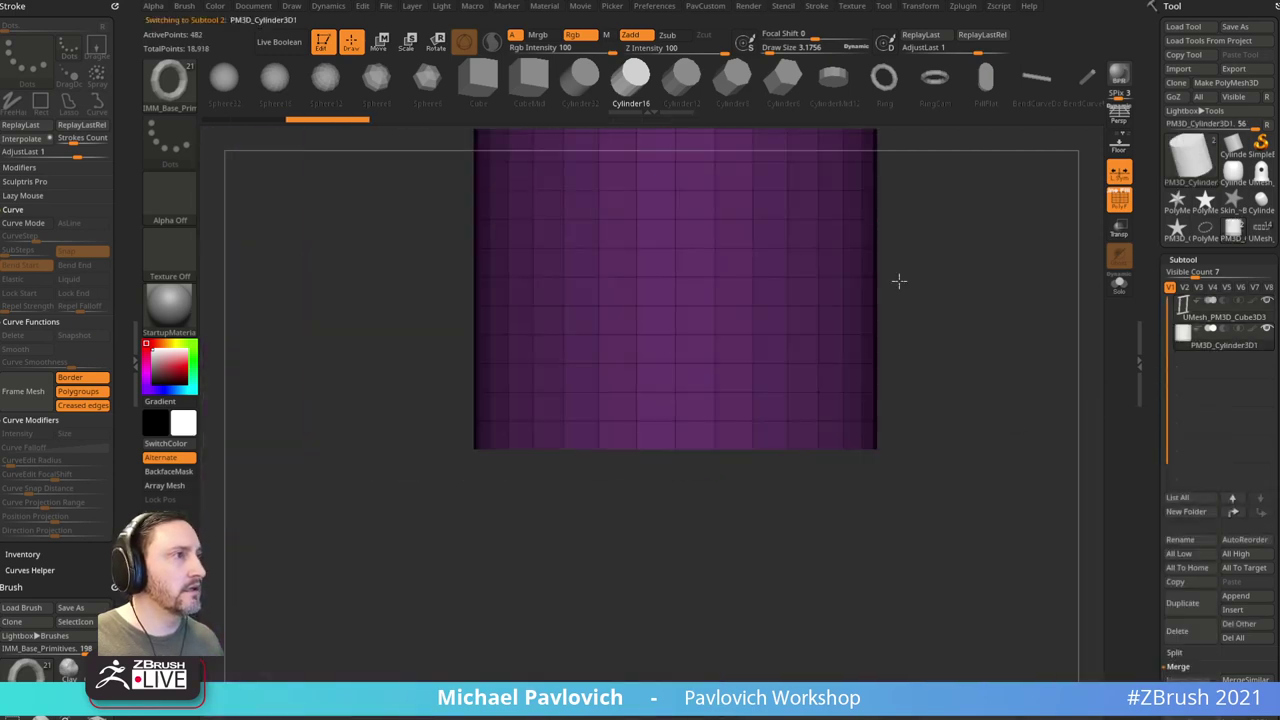
alt+drag(899, 281, 919, 488)
key(w)
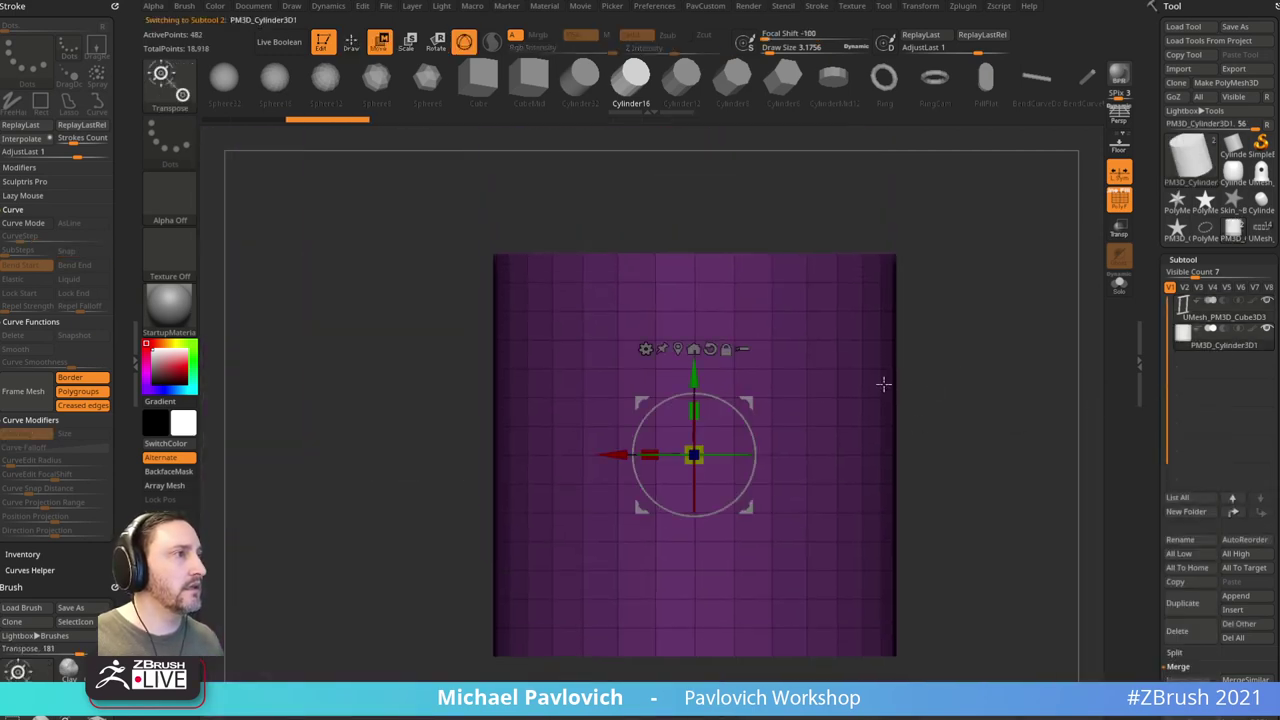
Step: Rotate the appended cylinder 90 degrees onto its side and scale it down into a thin horizontal rod
shift+drag(735, 408, 640, 410)
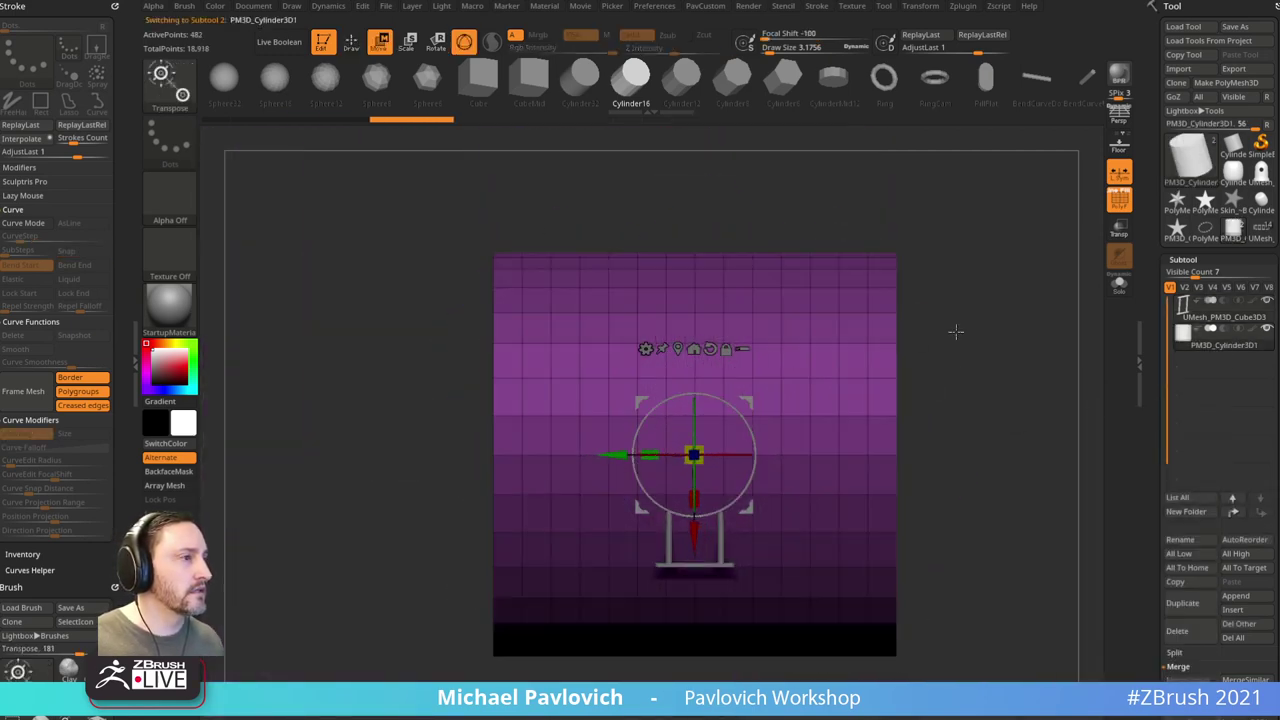
drag(954, 331, 1040, 338)
drag(697, 456, 828, 400)
drag(652, 452, 720, 453)
drag(744, 397, 752, 448)
key(ctrl+z)
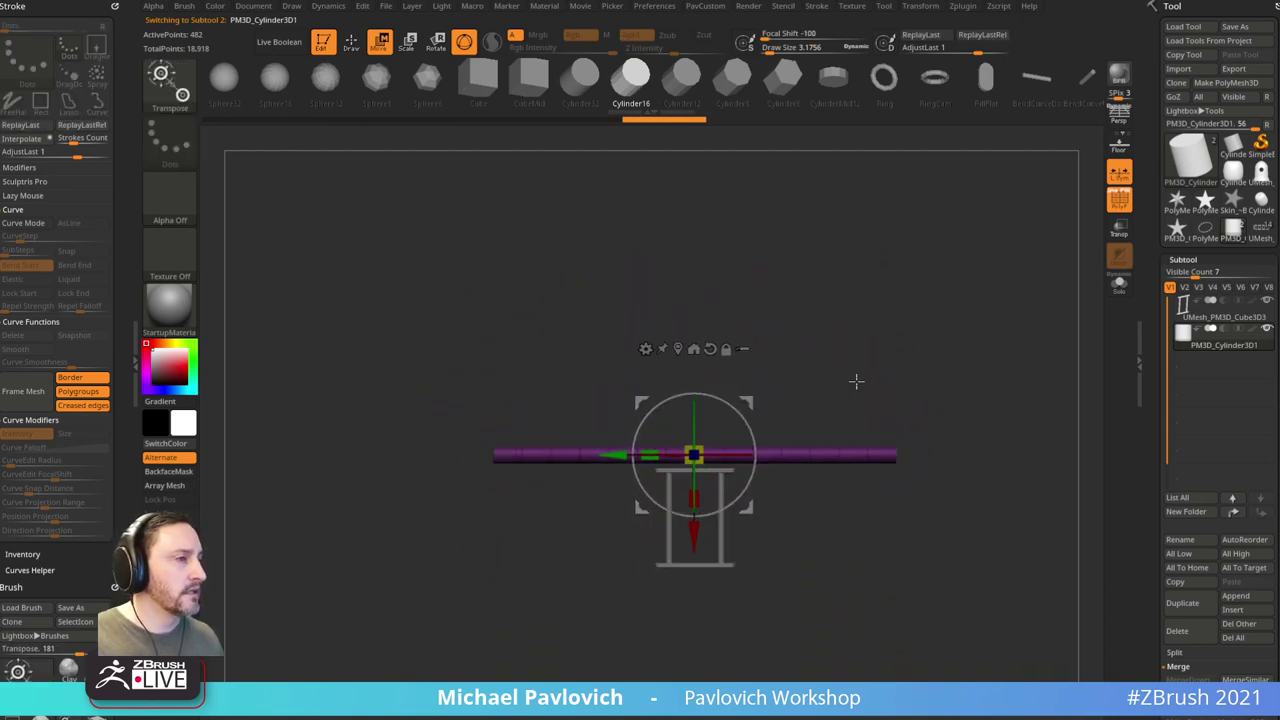
Step: Align the rod in depth with the railing section and lower it so it crosses both posts
shift+drag(857, 380, 960, 384)
drag(773, 458, 964, 459)
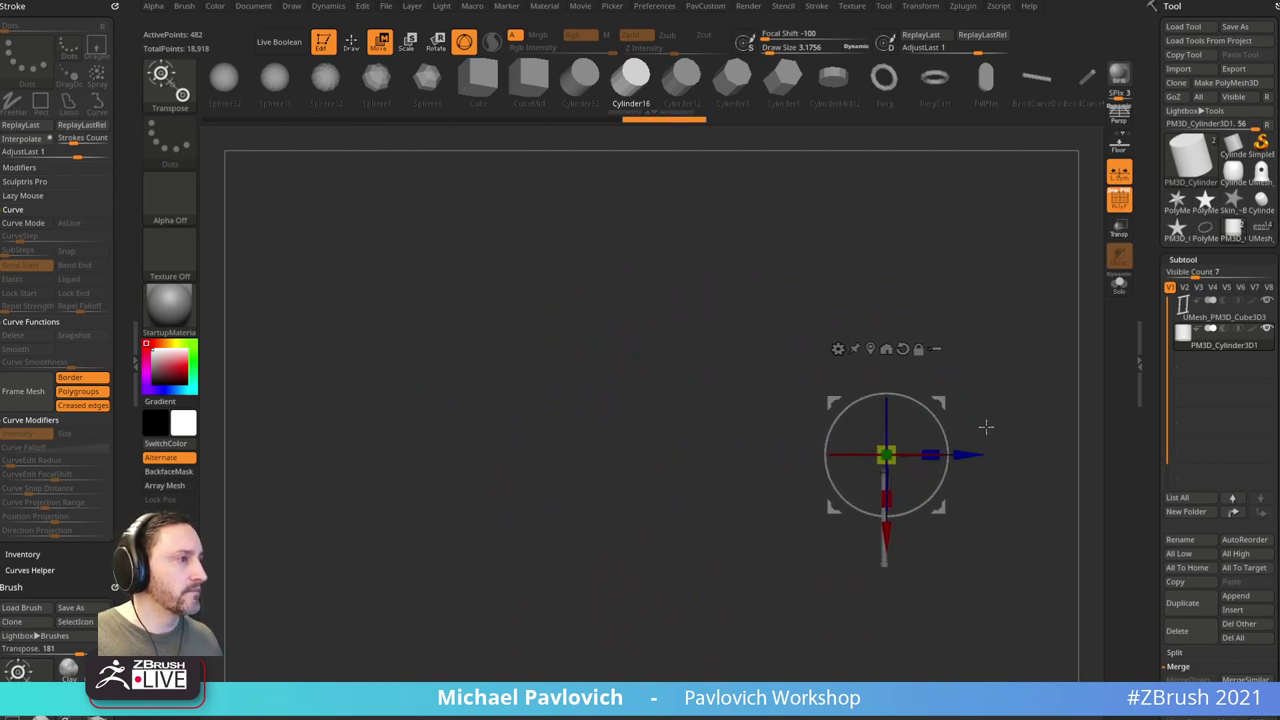
shift+drag(1035, 408, 1013, 398)
alt+drag(1013, 398, 790, 402)
drag(669, 404, 519, 457)
drag(678, 482, 679, 586)
key(q)
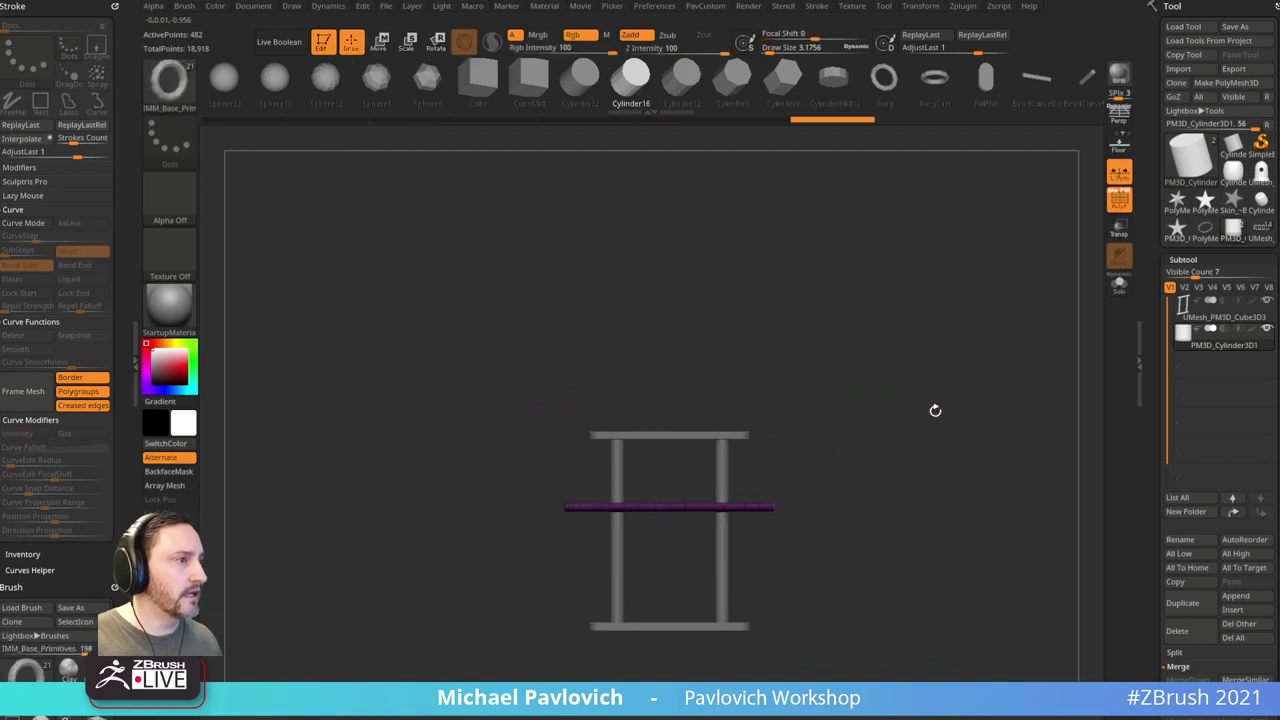
Step: Compare the railing section with the reference photo and lower the crossbar rod slightly along the two posts
alt+drag(935, 411, 951, 371)
key(shift+z)
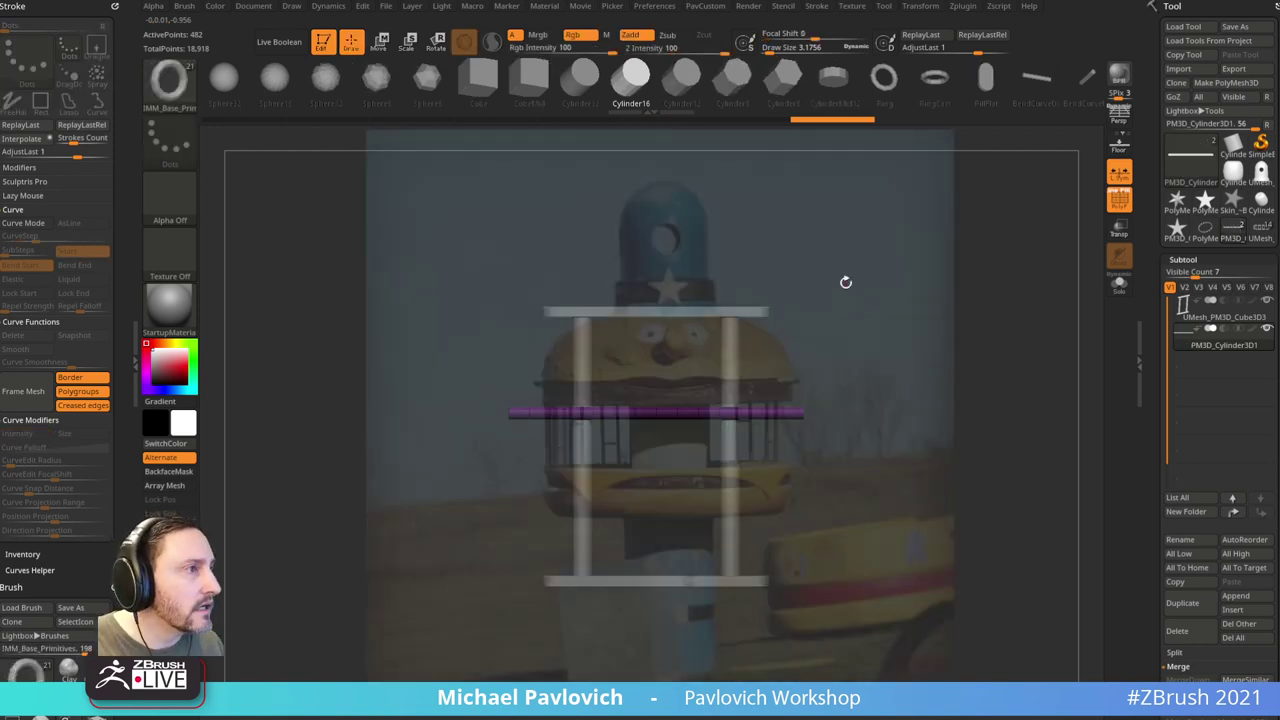
drag(931, 374, 963, 372)
key(w)
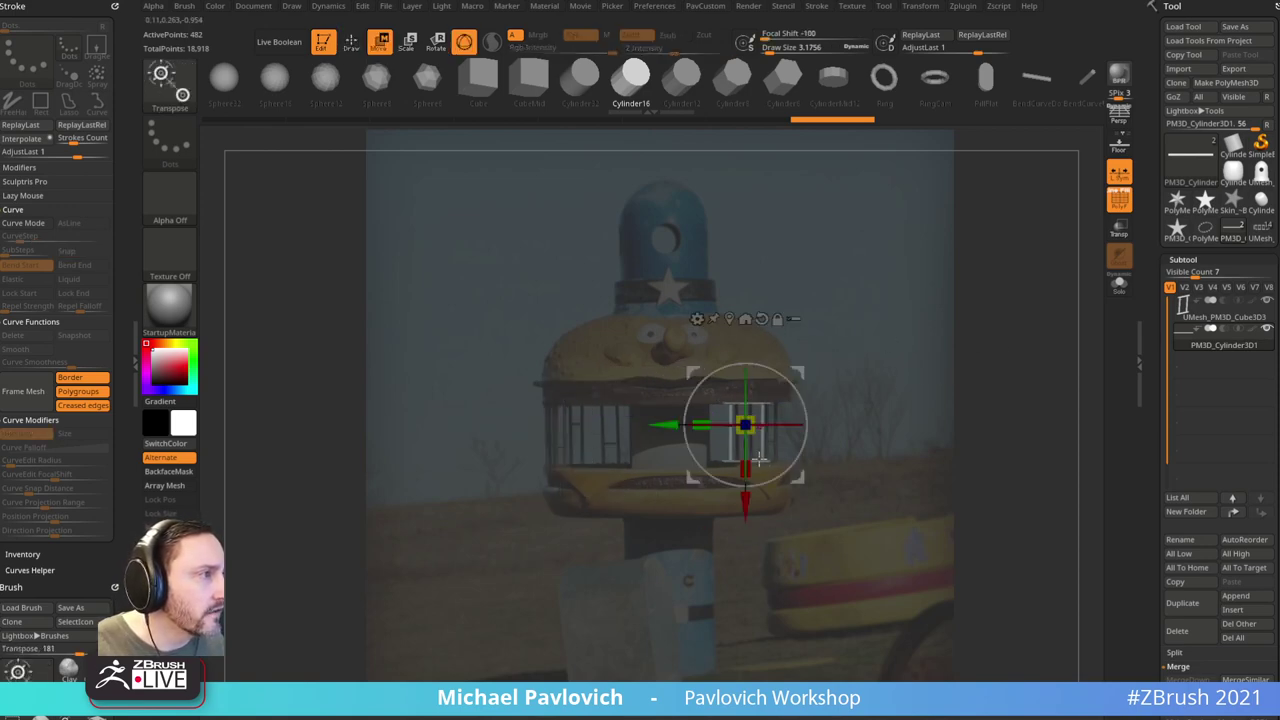
key(q)
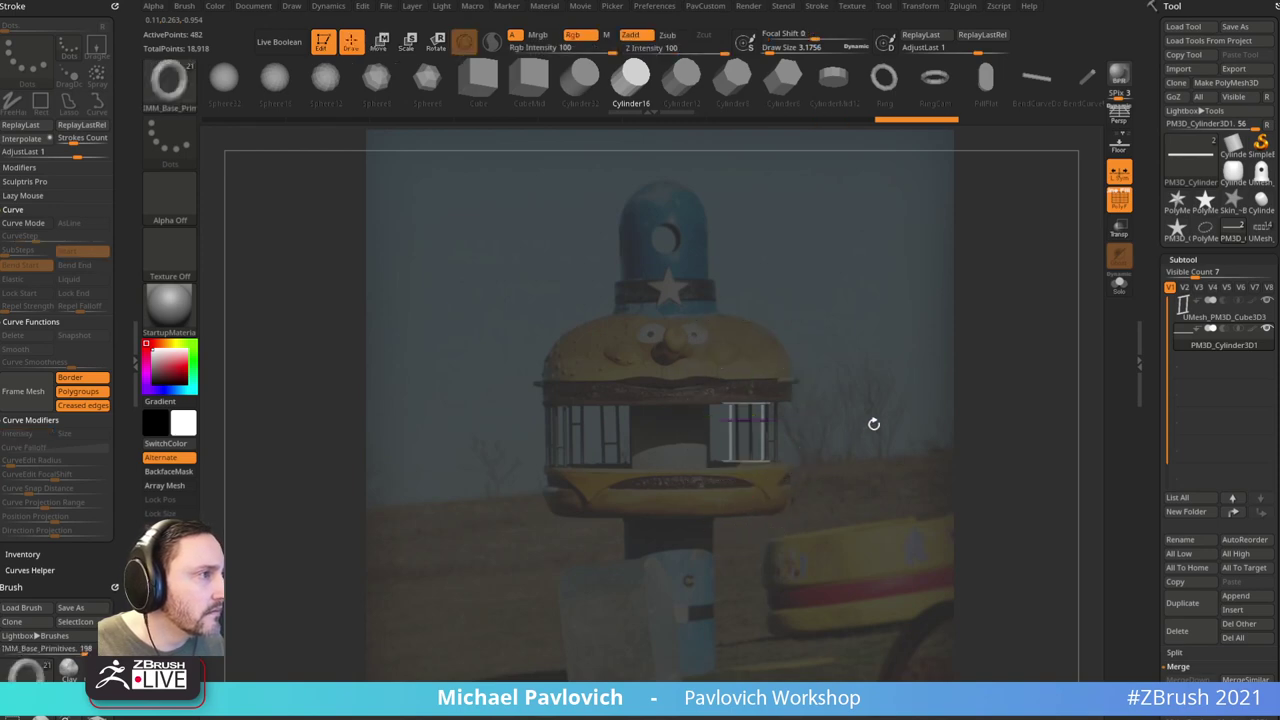
key(shift+z)
alt+drag(939, 277, 940, 425)
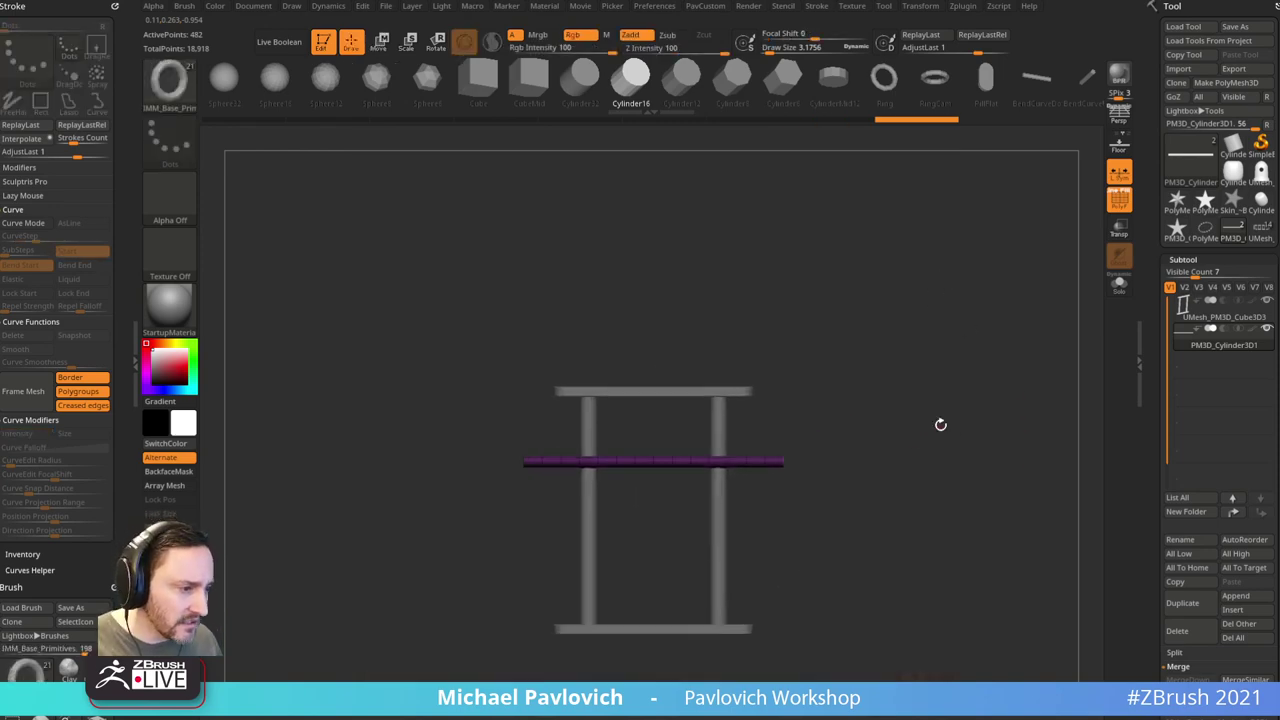
key(w)
drag(655, 528, 655, 550)
key(q)
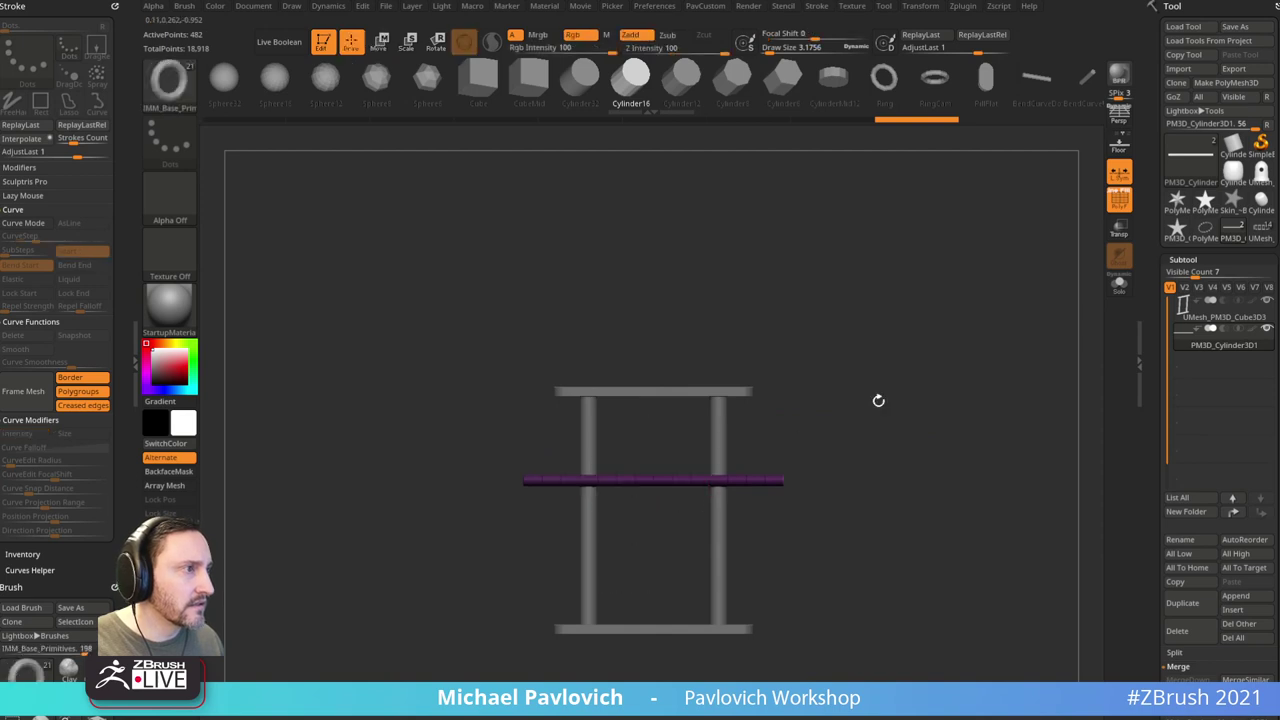
Step: Shorten the crossbar rod along its length so its ends stop inside the two vertical posts
drag(878, 400, 914, 457)
key(w)
alt+drag(823, 389, 897, 366)
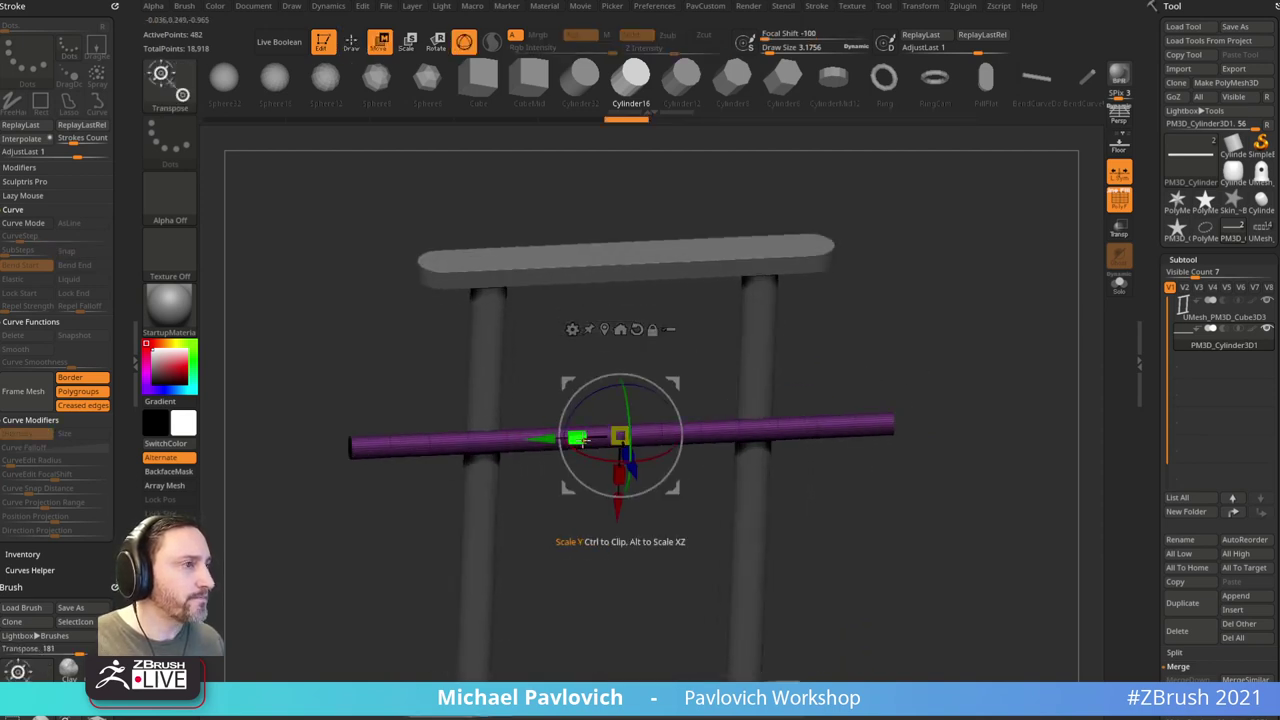
drag(584, 442, 656, 446)
drag(830, 460, 880, 505)
Step: Center the crossbar rod in depth within the posts, using a side view with transparency turned on
drag(663, 494, 655, 484)
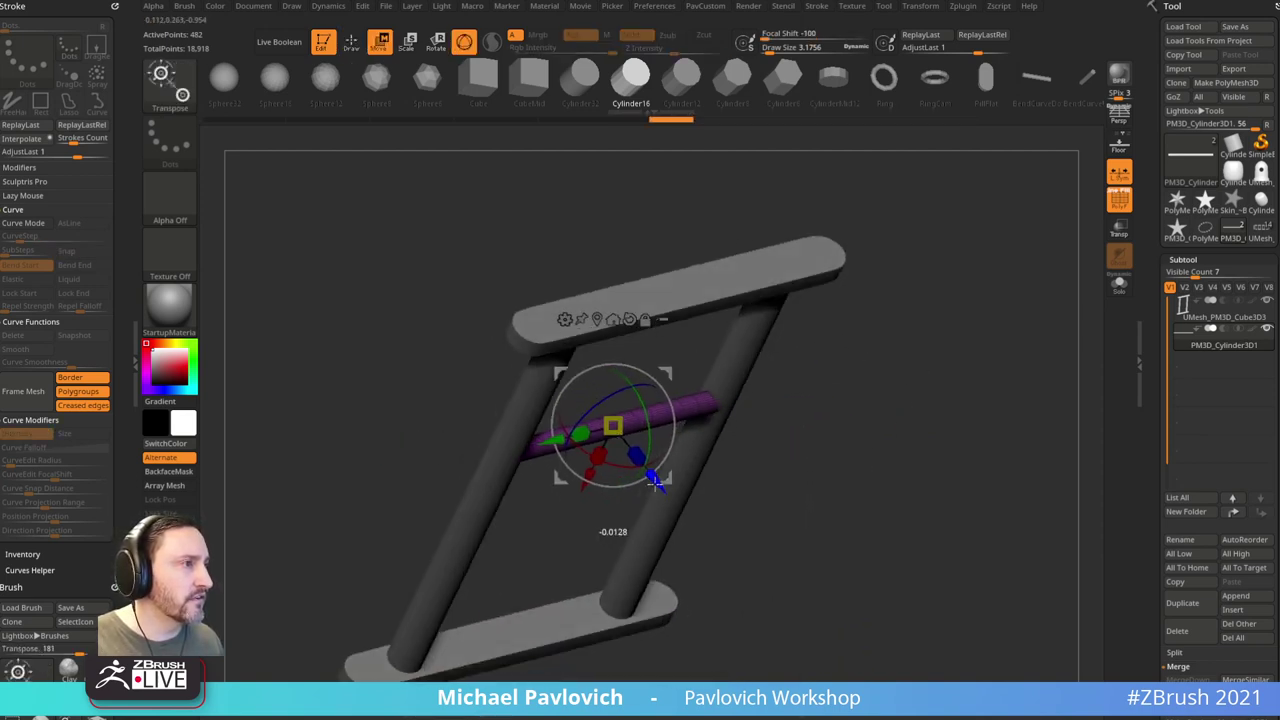
key(q)
mouse_move(909, 366)
mouse_down()
mouse_move(883, 300)
mouse_move(853, 311)
mouse_up()
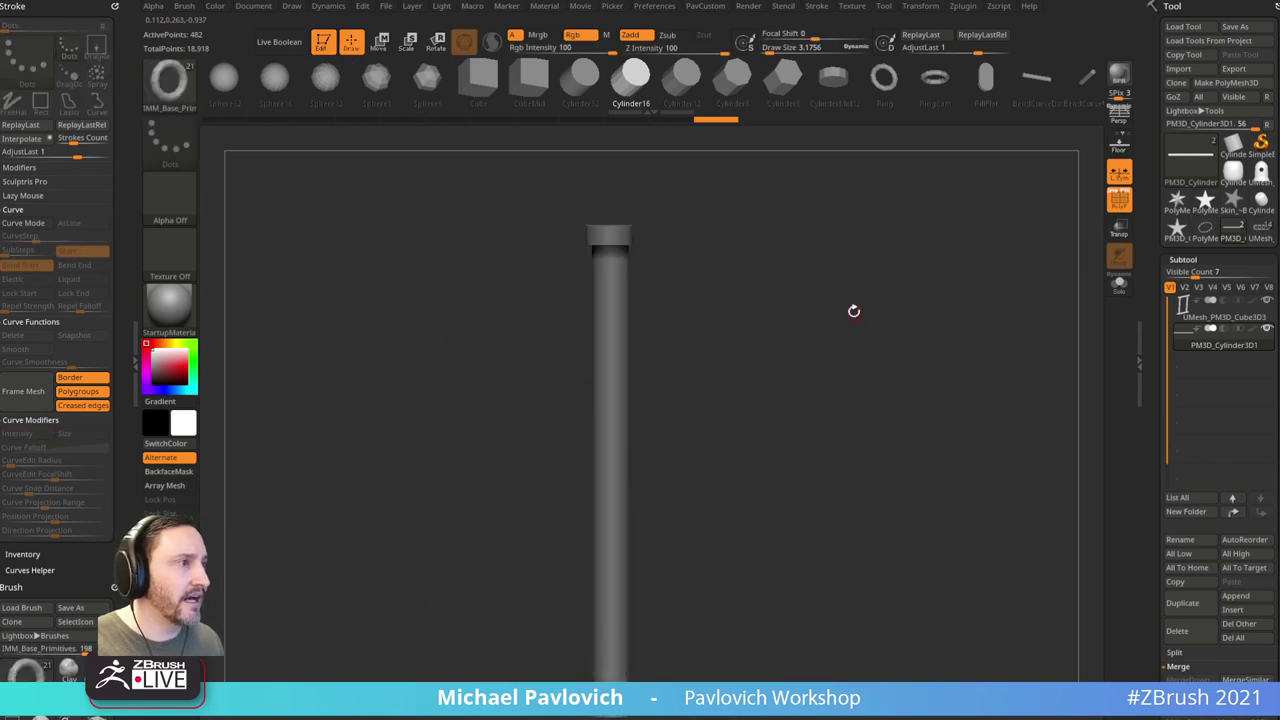
key(w)
click(1113, 234)
alt+drag(1060, 350, 1035, 432)
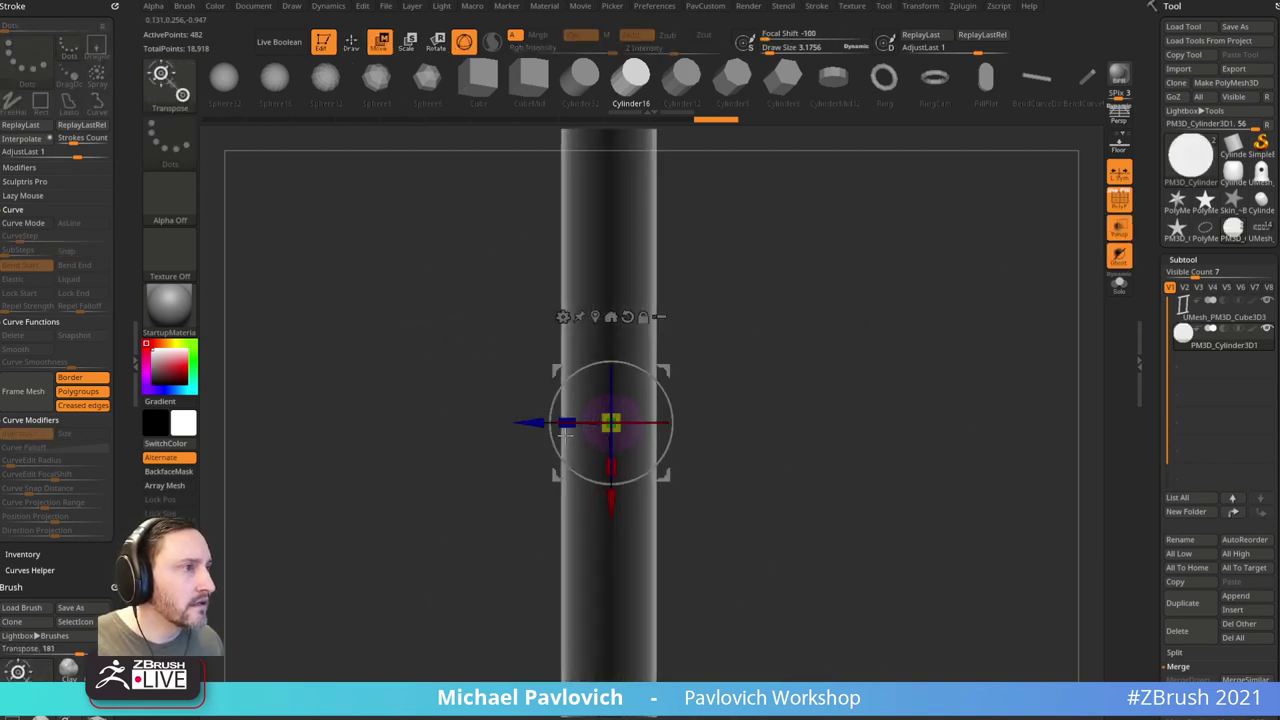
key(q)
mouse_move(700, 430)
mouse_down()
mouse_move(857, 323)
mouse_move(1100, 308)
mouse_move(1071, 297)
mouse_up()
alt+drag(1013, 328, 1040, 317)
Step: Assign the rod's polygroups by normals, then thicken the rod by applying ZModeler QMesh to its side polygroup
key(4)
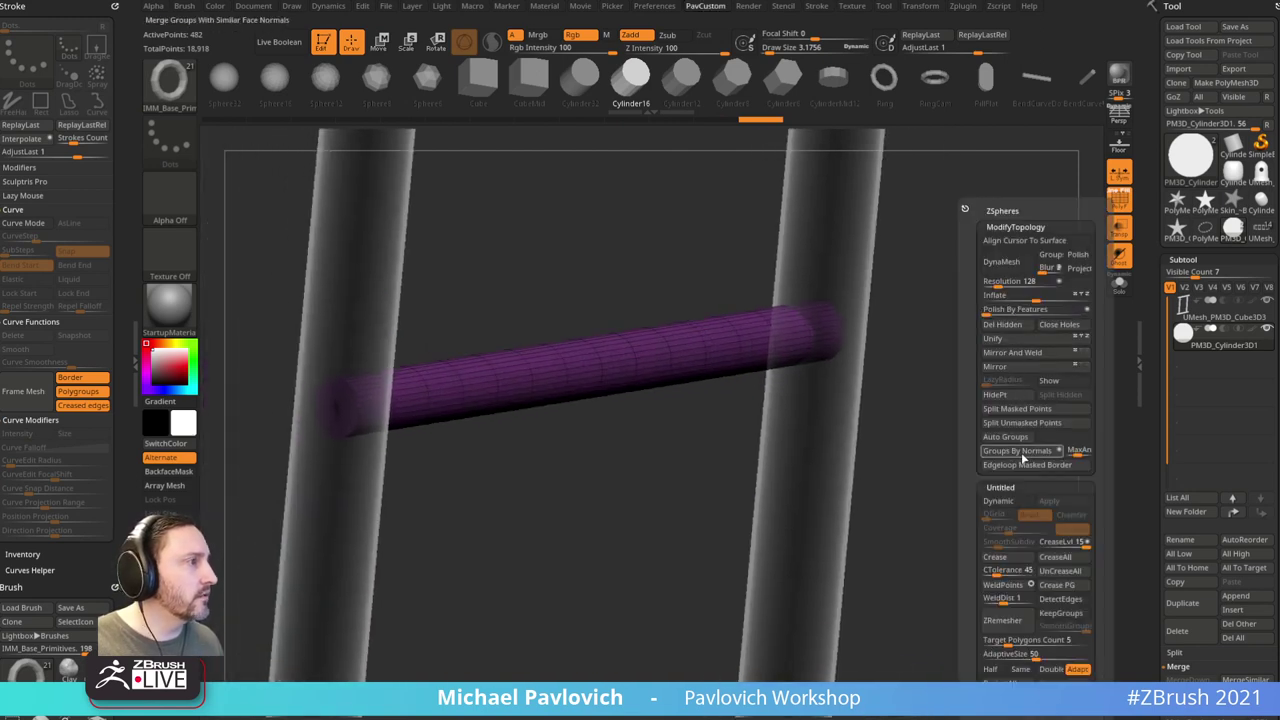
click(1022, 451)
key(b)
key(z)
key(m)
key(space)
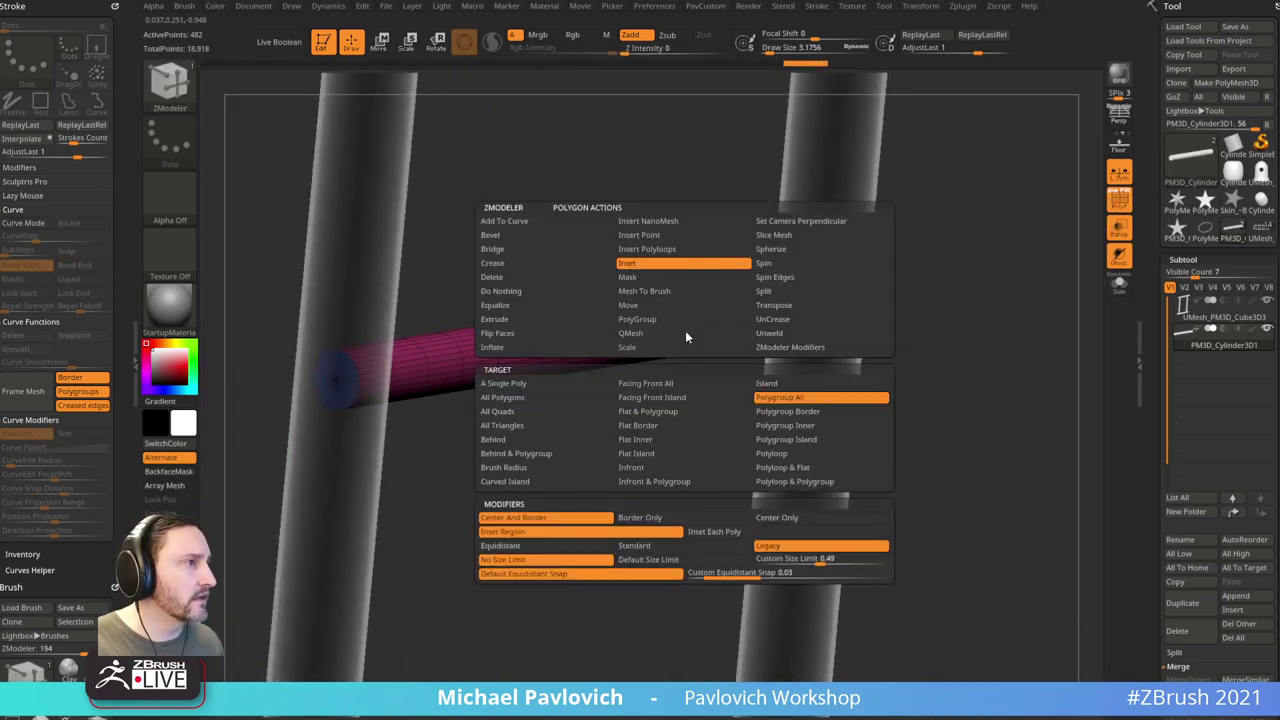
click(686, 335)
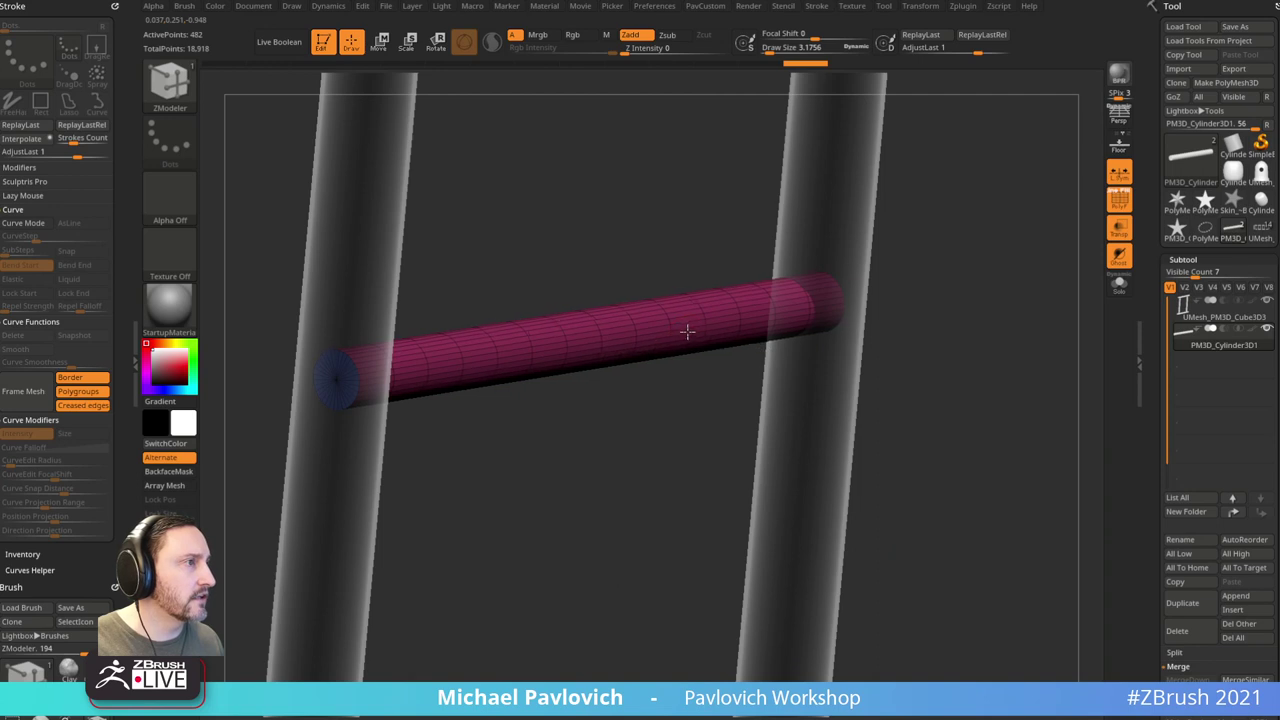
drag(686, 331, 714, 334)
alt+drag(983, 311, 944, 314)
Step: Turn on dynamic subdivision for the crossbar rod and frame it with the polyframe hidden
key(1)
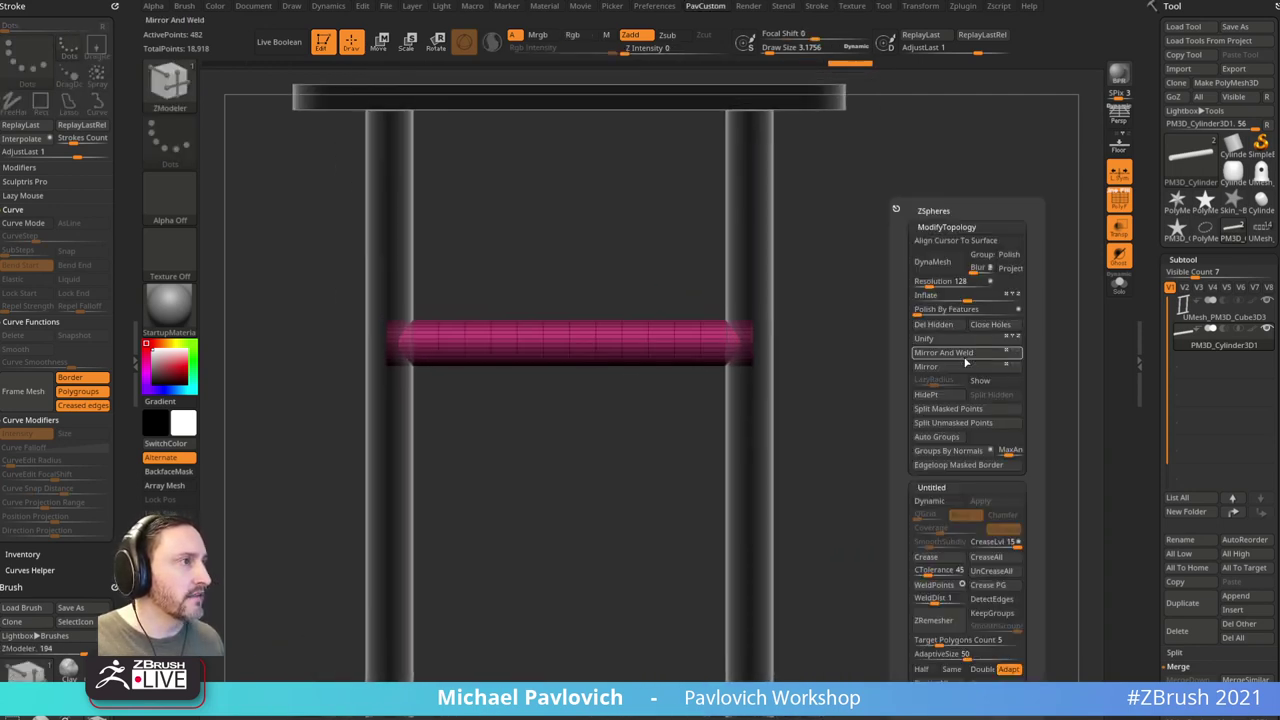
click(937, 503)
key(f)
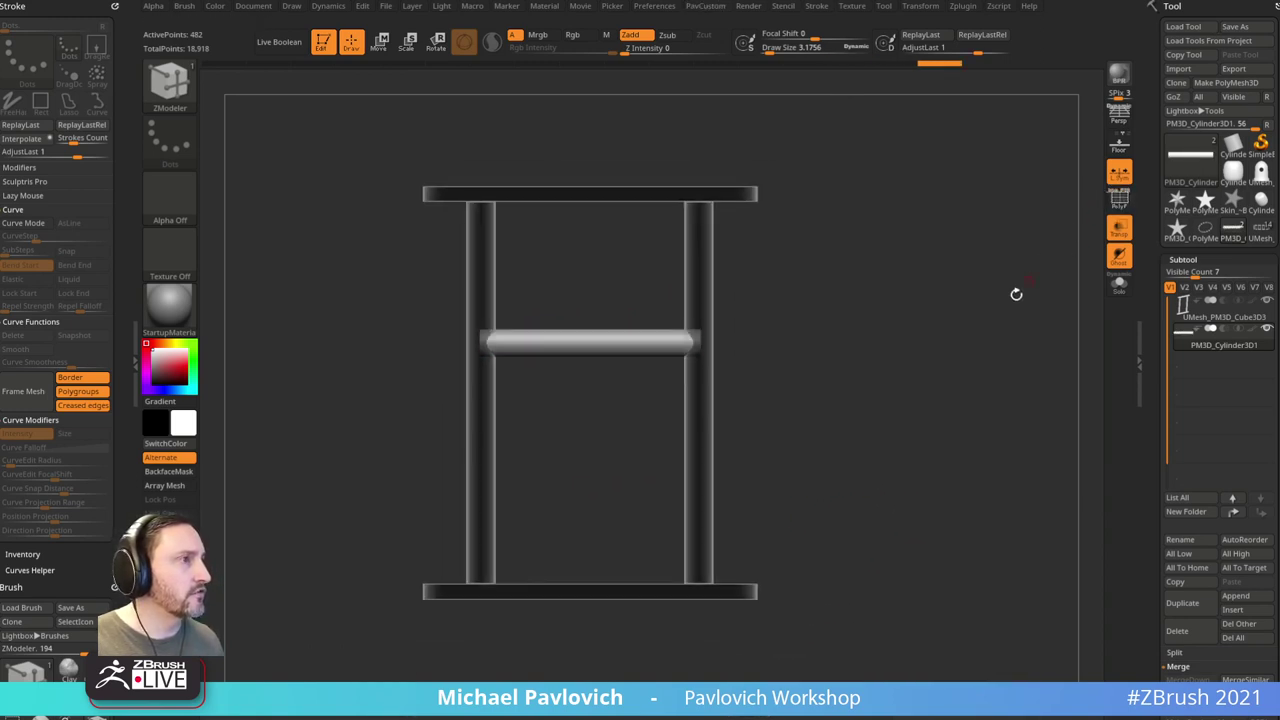
Step: Make the railing the active subtool, turn off transparency and merge the crossbar rod into it
drag(1016, 294, 1003, 298)
click(1214, 312)
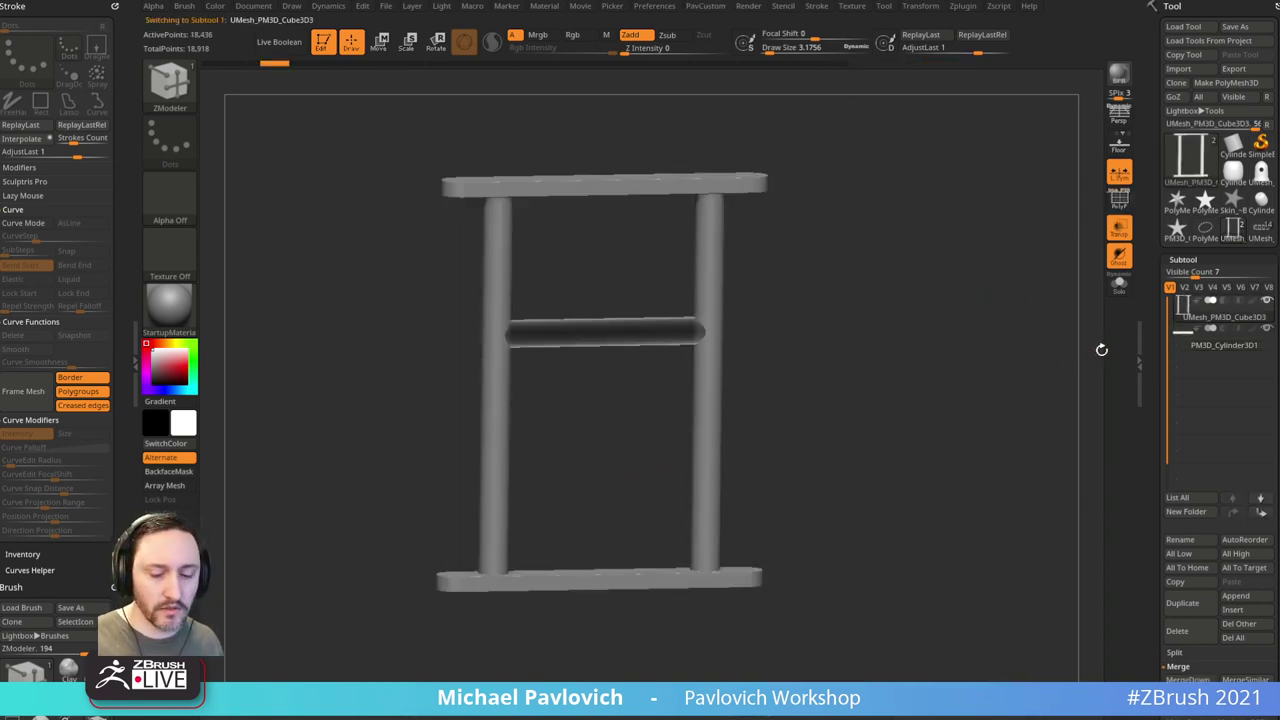
click(1119, 232)
key(ctrl+e)
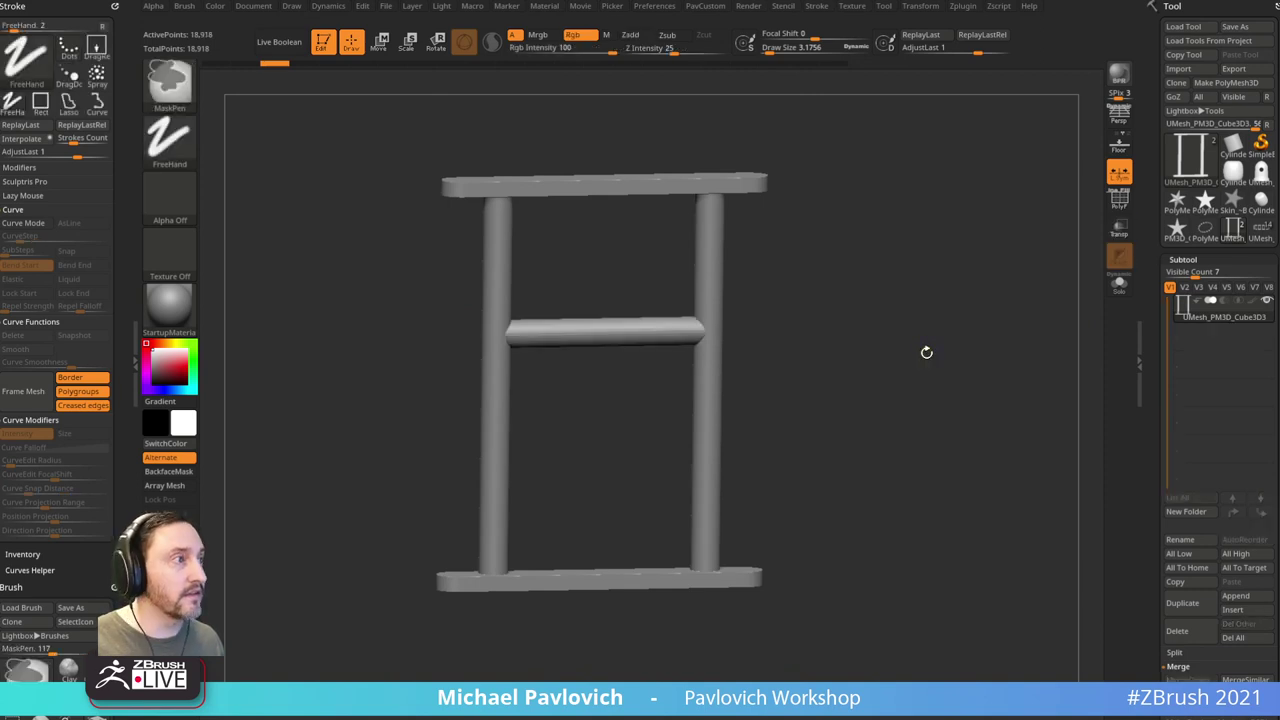
Step: Isolate the crossbar rod in the merged railing, split it into its own subtool and solo it with the polyframe shown
ctrl+shift+click(642, 340)
key(space)
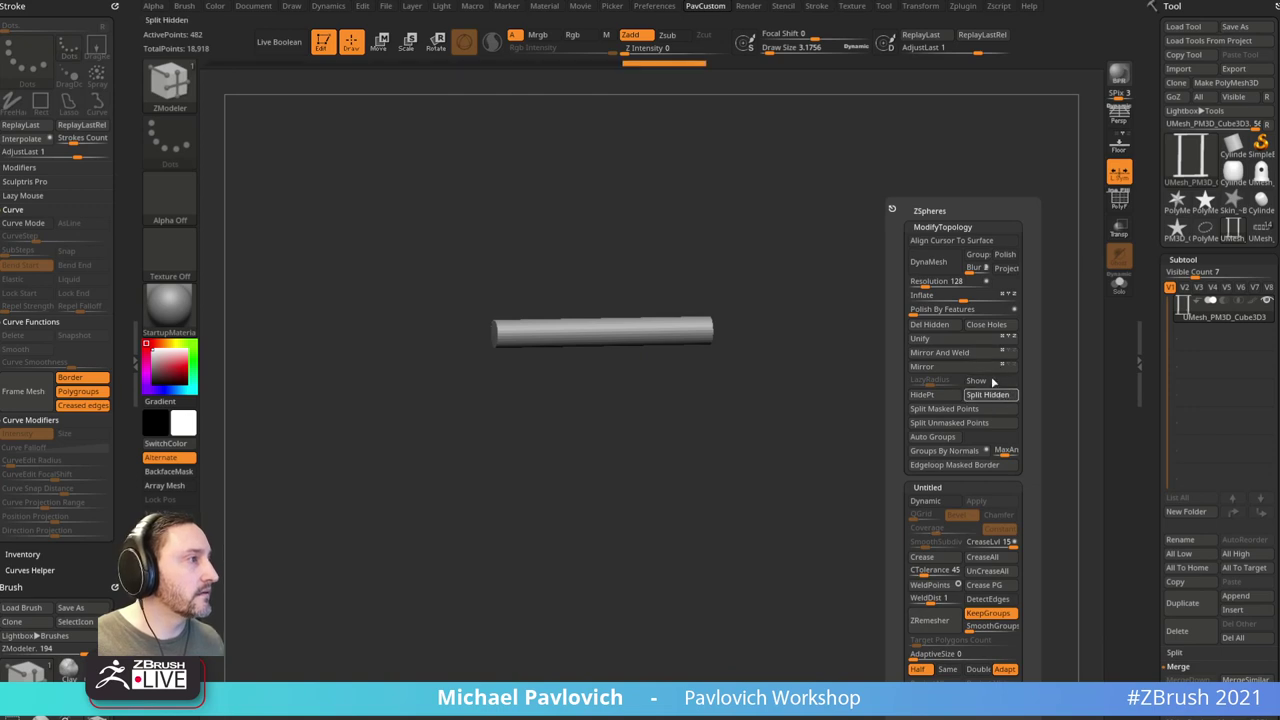
click(991, 392)
click(1118, 202)
key(f)
click(1118, 284)
drag(1086, 279, 962, 320)
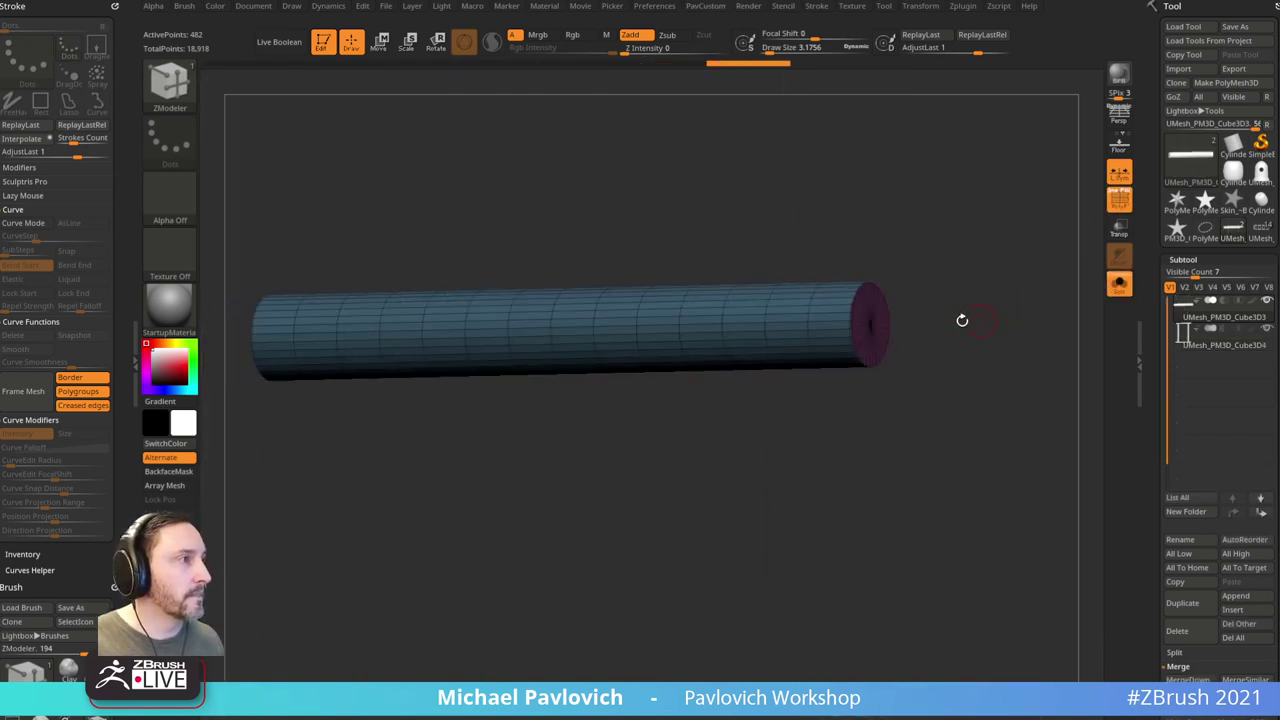
Step: Insert supporting edge loops near both ends of the crossbar rod with ZModeler
key(space)
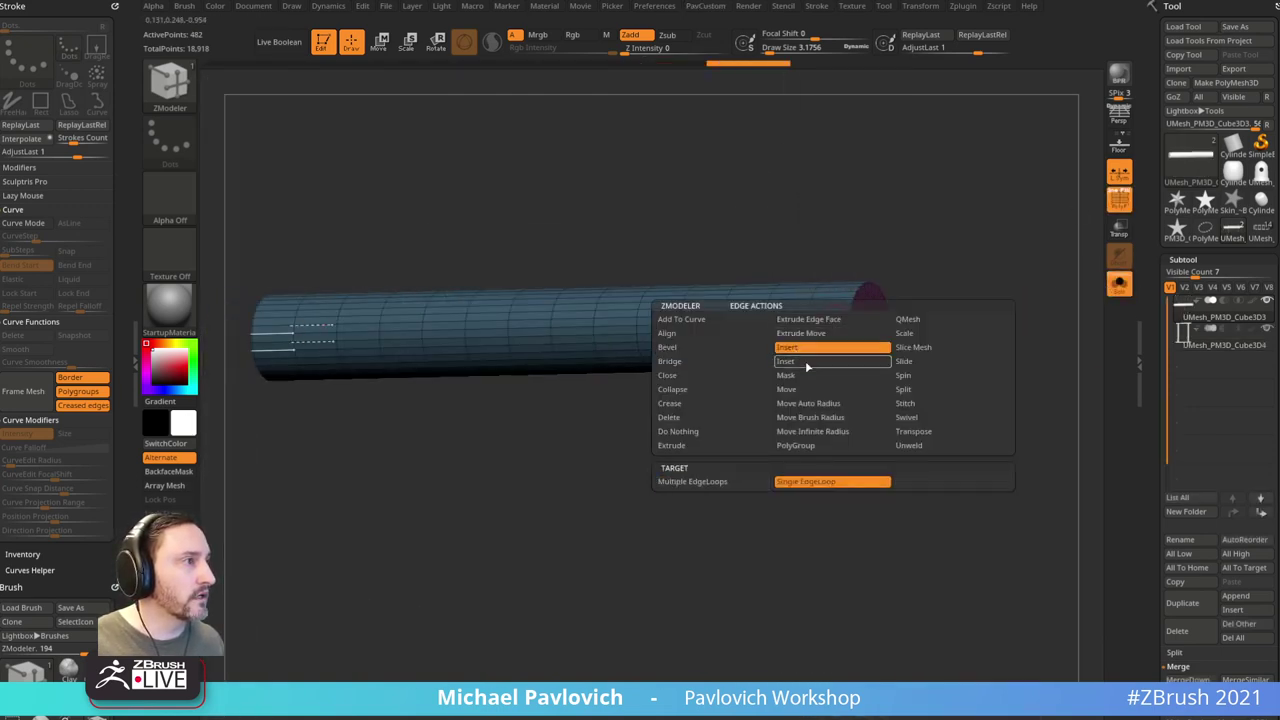
click(807, 363)
drag(820, 318, 846, 316)
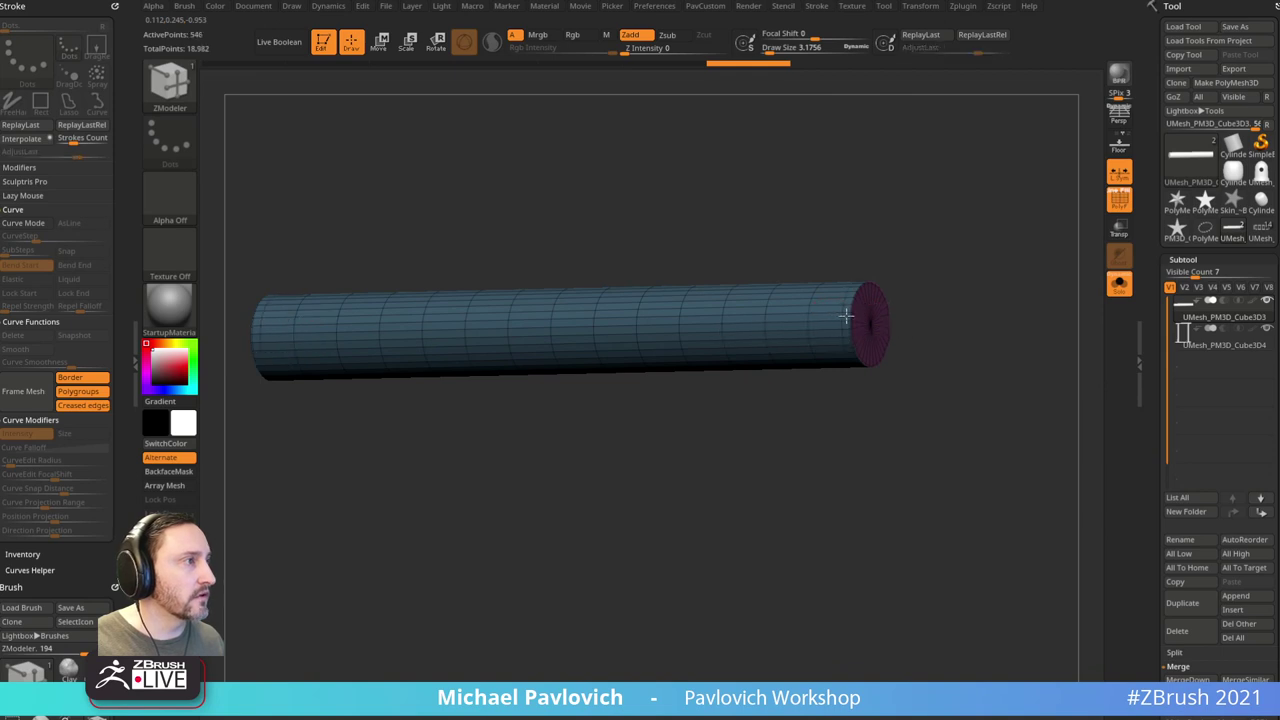
alt+drag(983, 240, 935, 280)
drag(851, 323, 847, 322)
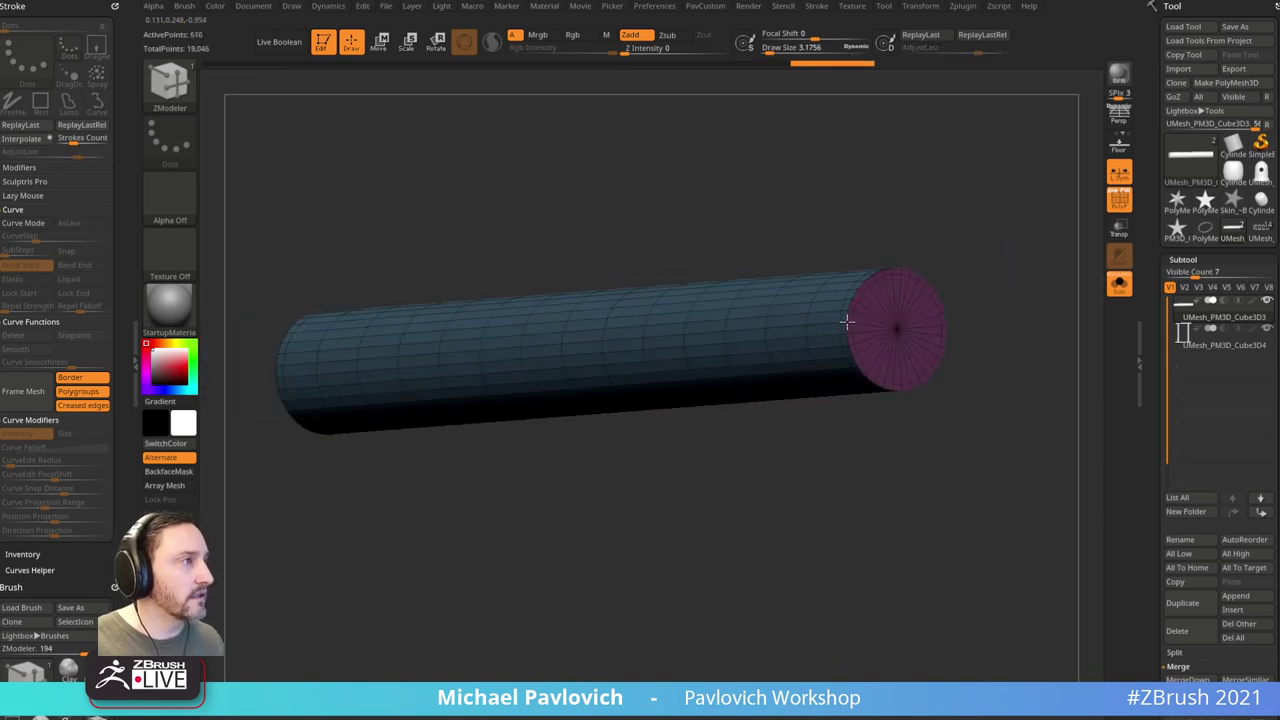
Step: Apply dynamic subdivision to the crossbar rod and merge it back into the railing
alt+drag(940, 268, 992, 255)
key(3)
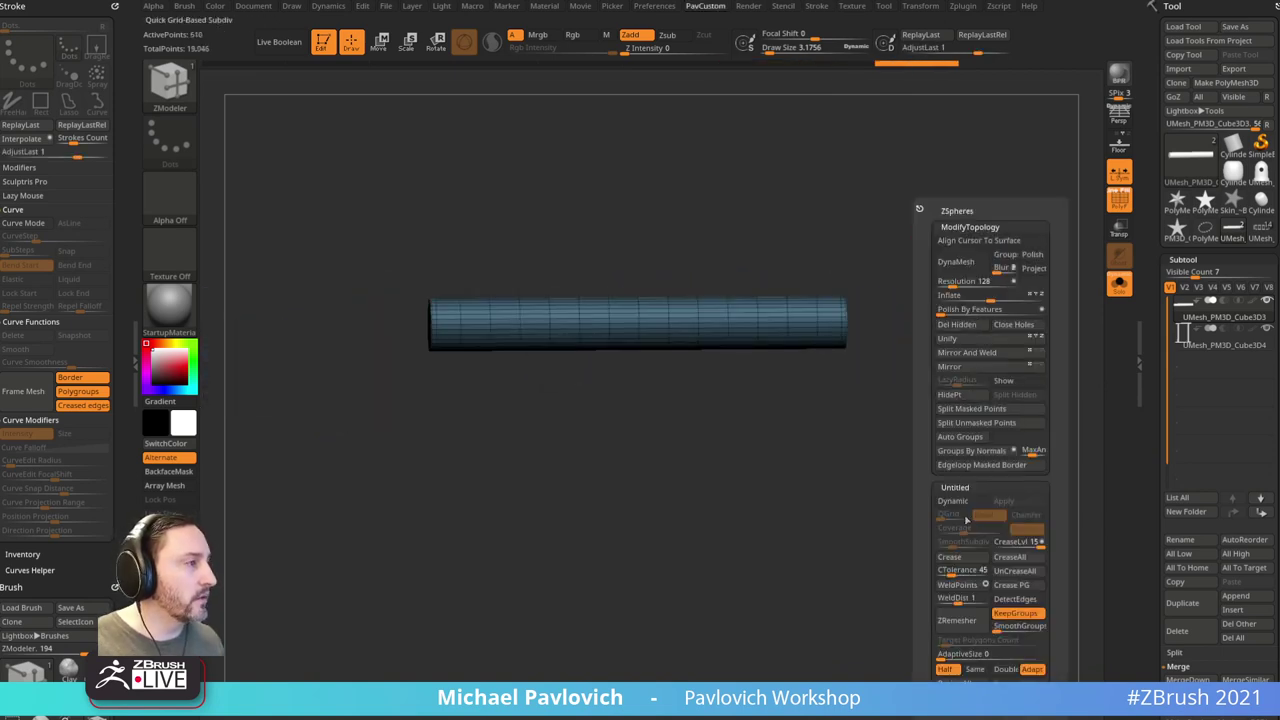
click(962, 503)
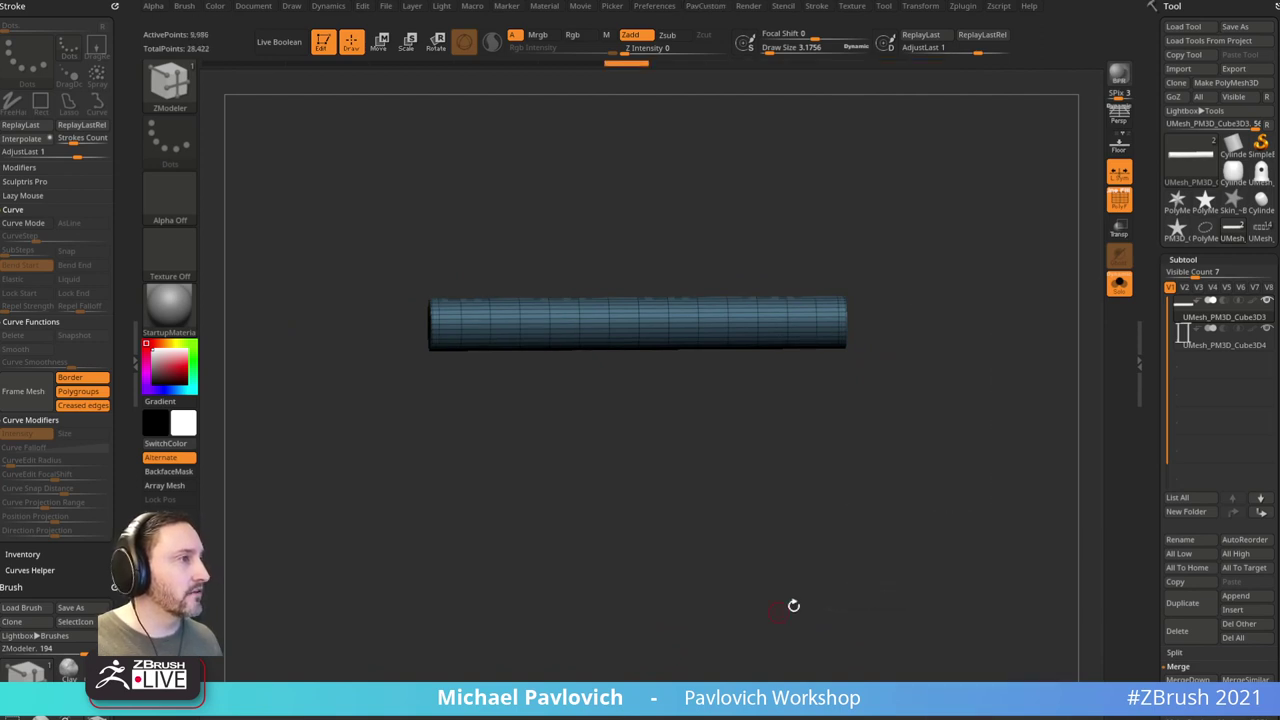
ctrl+shift+click(935, 430)
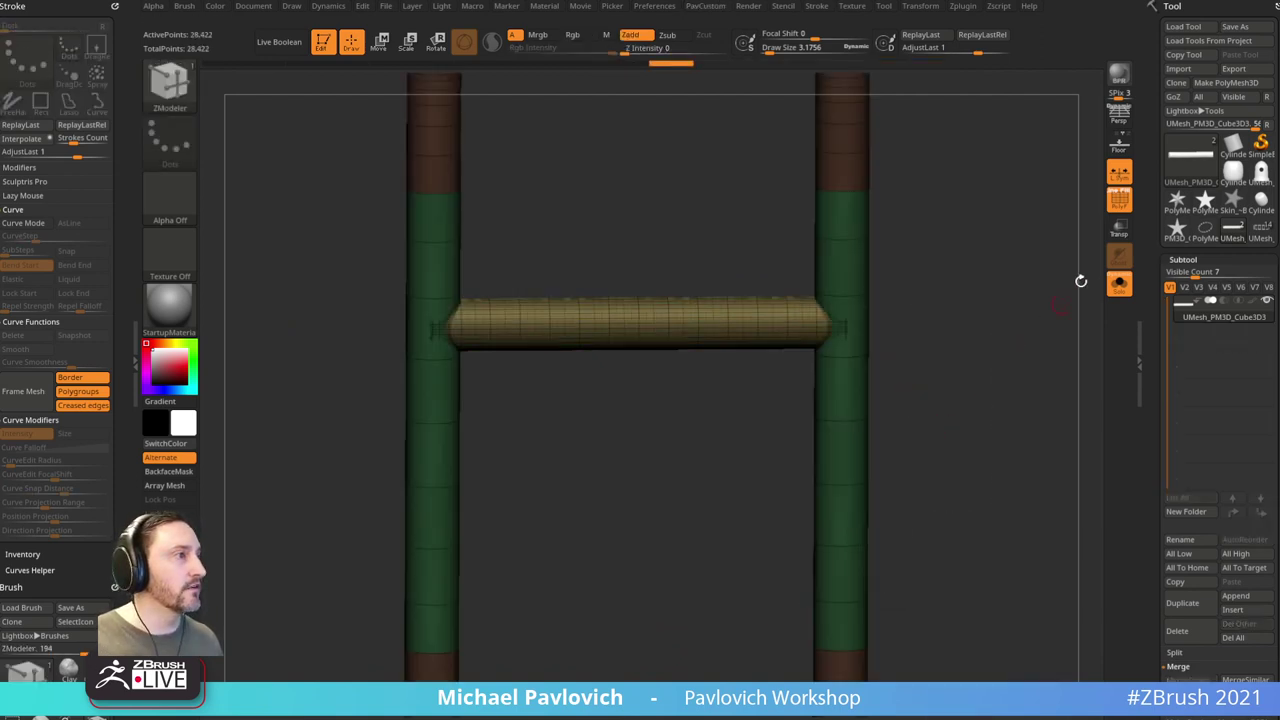
Step: Switch to the Standard brush and display the merged railing's polygroup wireframe
click(1117, 203)
mouse_move(1050, 260)
alt+mouse_down()
mouse_move(977, 337)
mouse_move(986, 349)
mouse_move(962, 388)
alt+mouse_up()
key(s)
key(b)
key(s)
key(t)
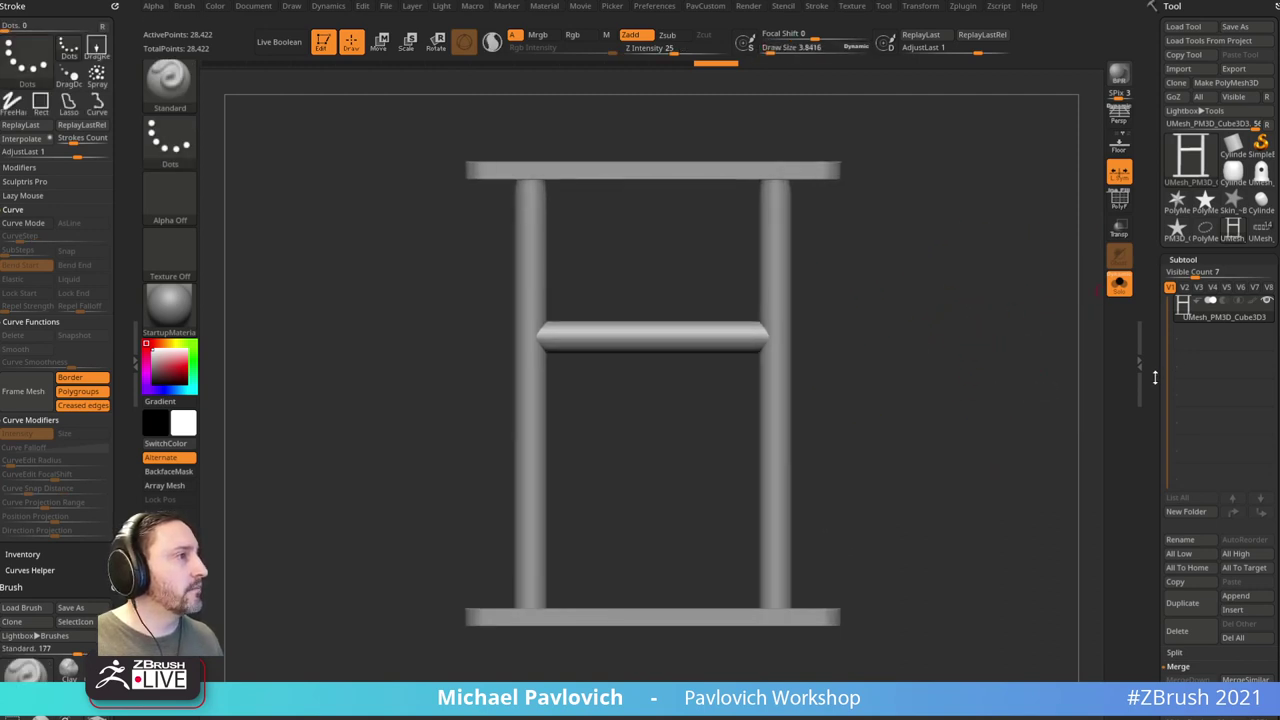
scroll(1158, 525, down, 2)
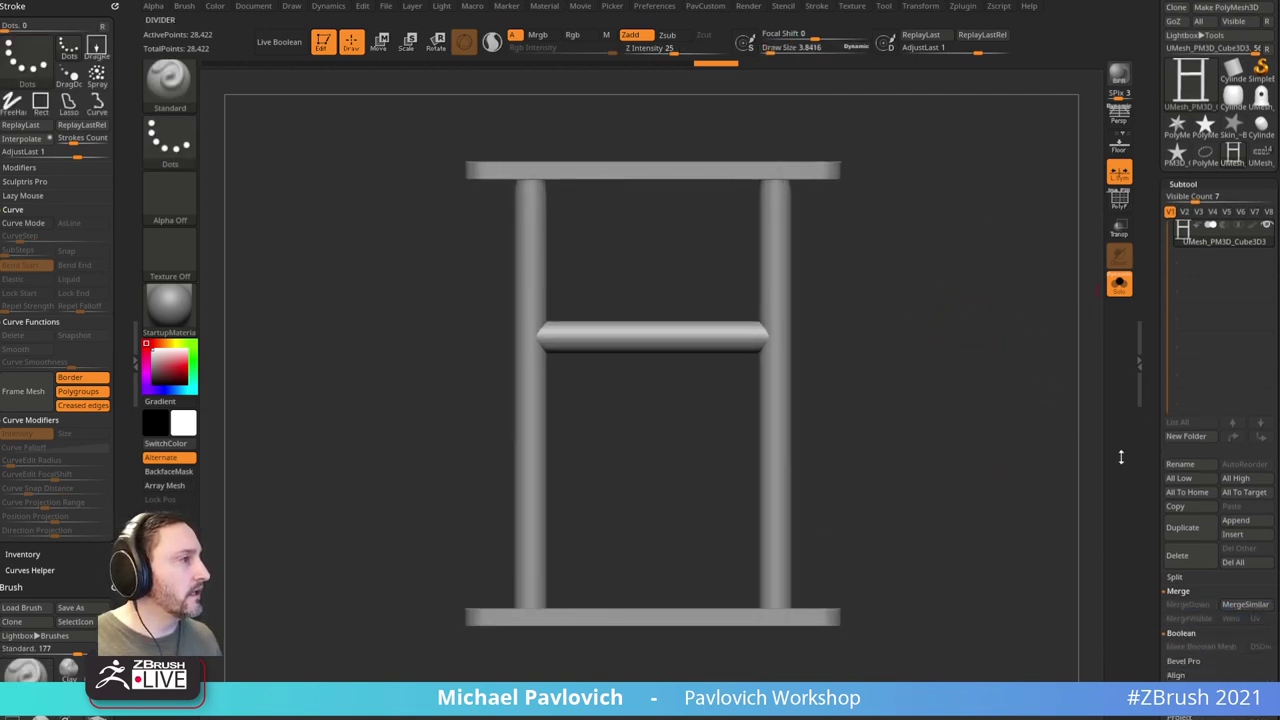
click(1110, 204)
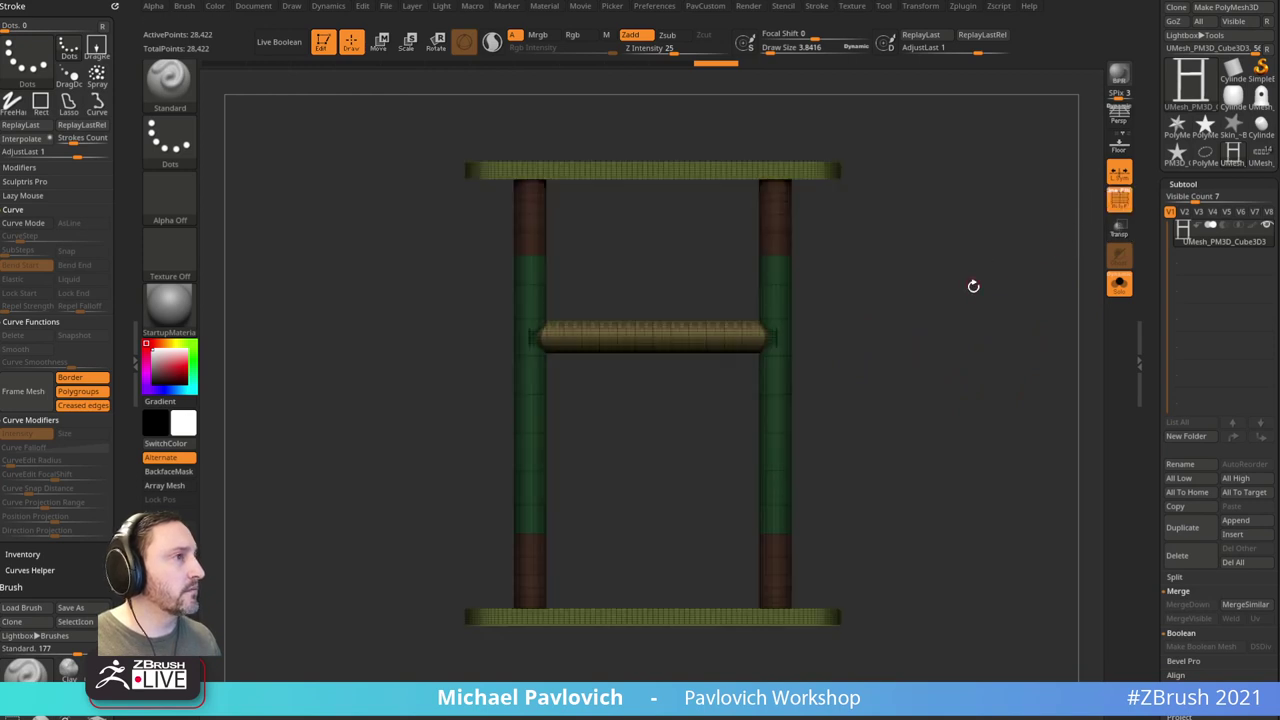
scroll(1162, 585, down, 2)
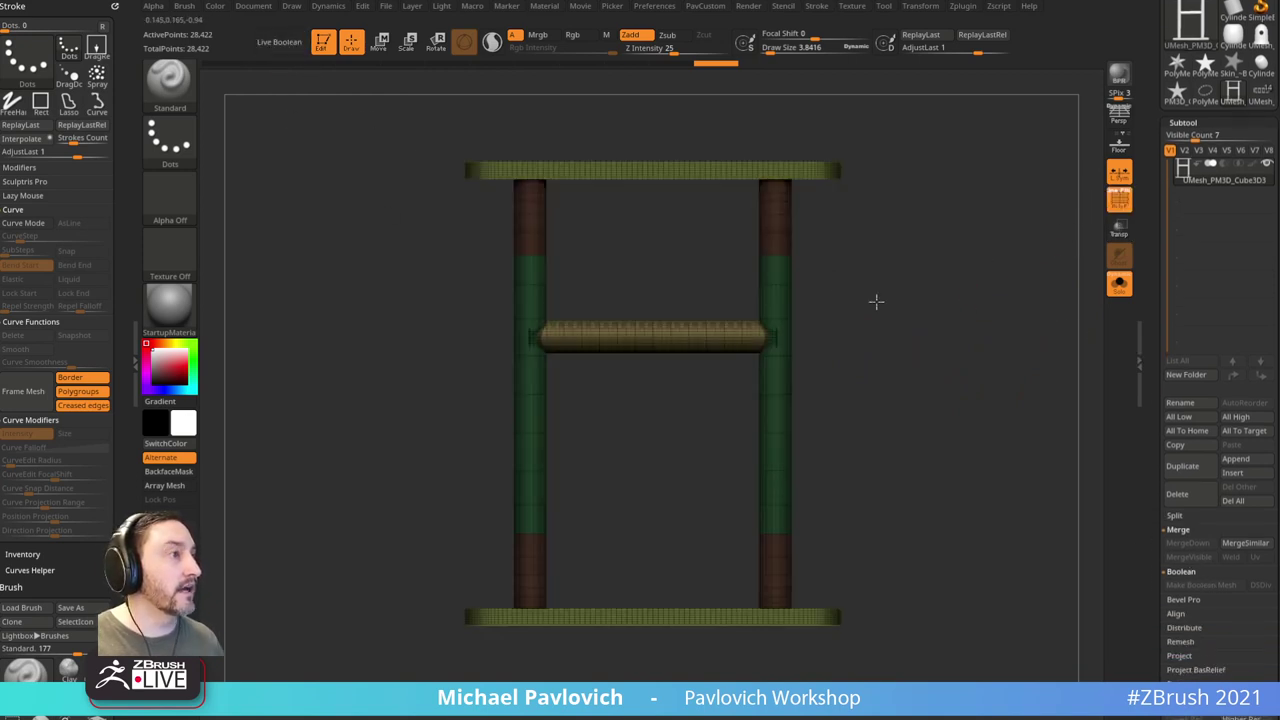
Step: Try to fuse the railing's posts, rails and crossbar with the gizmo's Remesh By Union, and undo it
key(w)
alt+drag(770, 131, 774, 311)
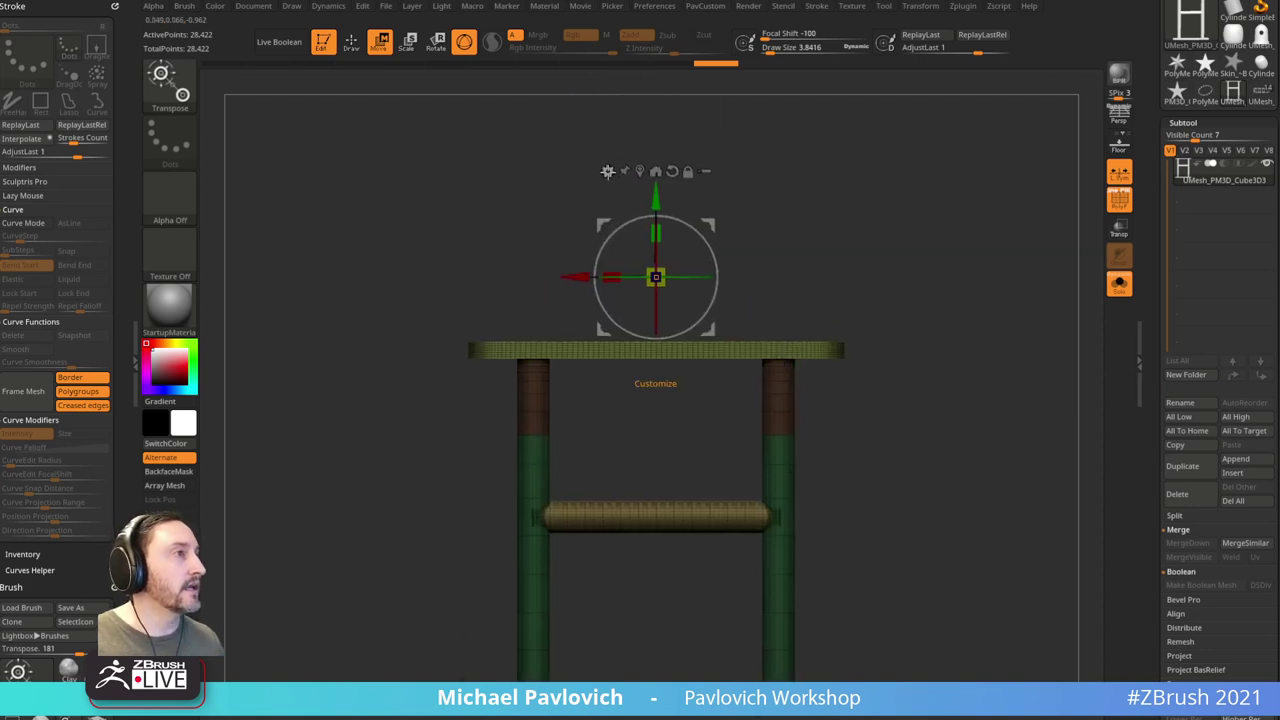
click(607, 170)
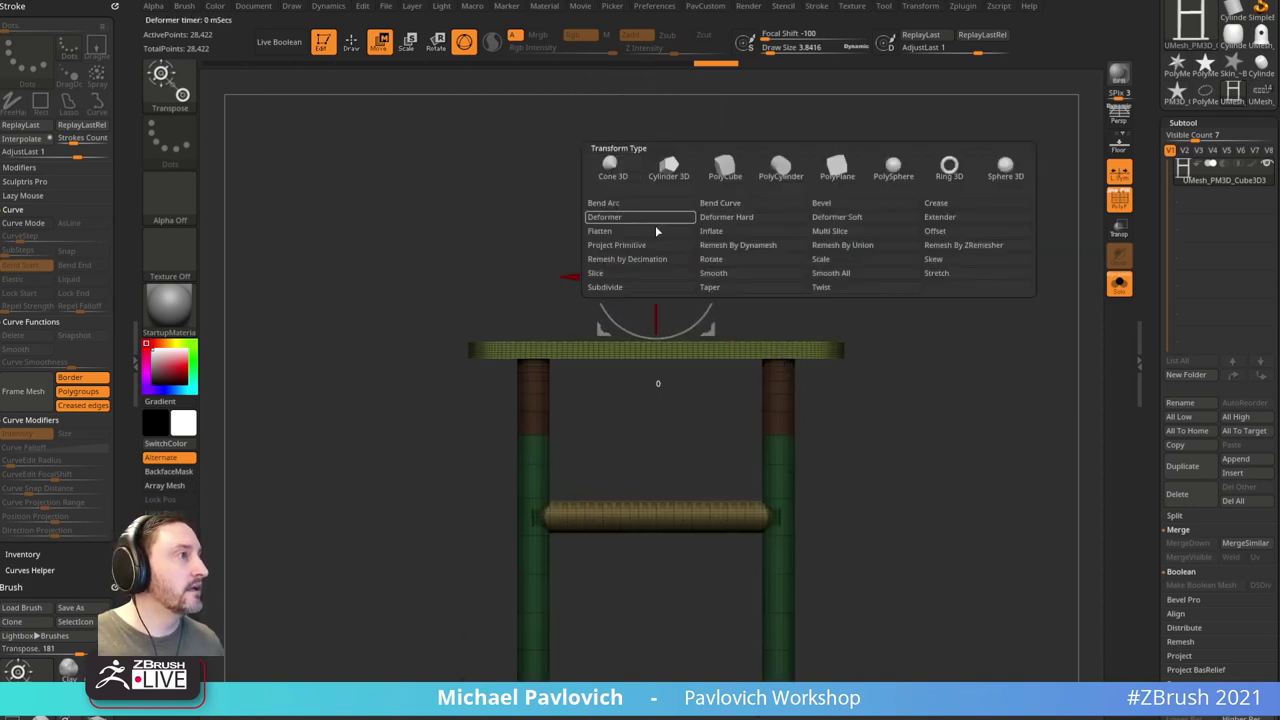
click(846, 246)
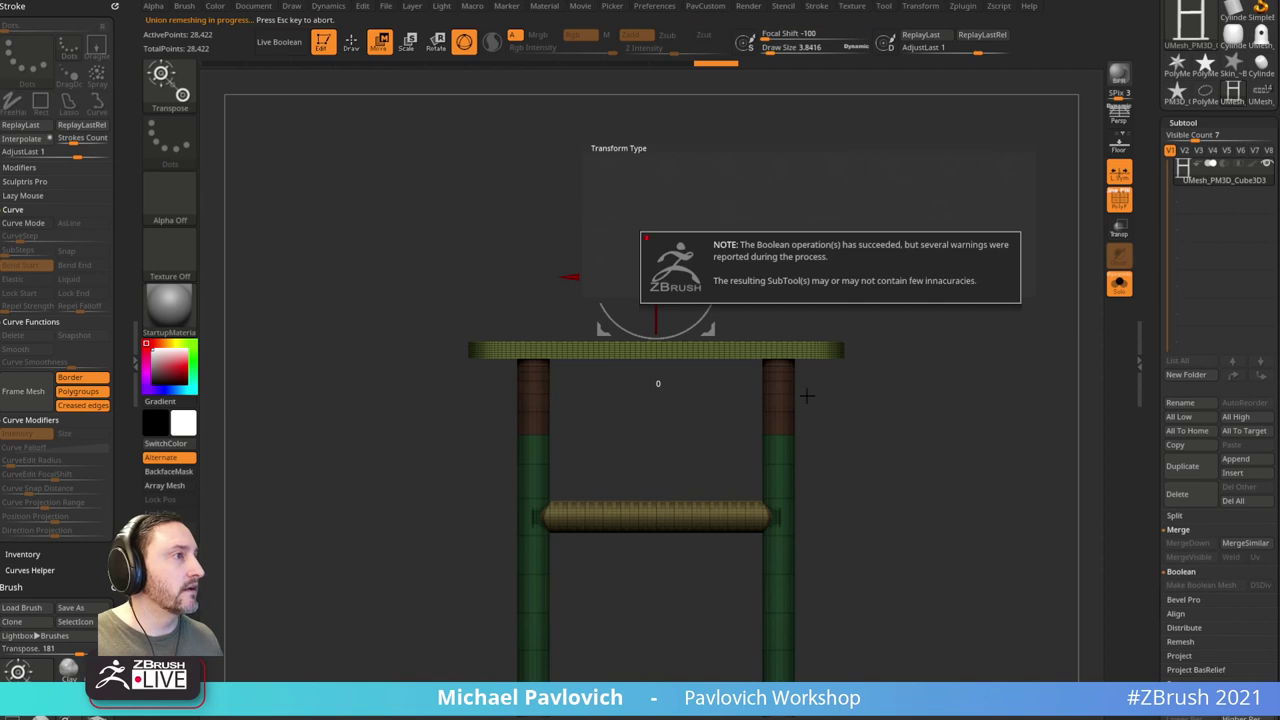
click(938, 417)
key(q)
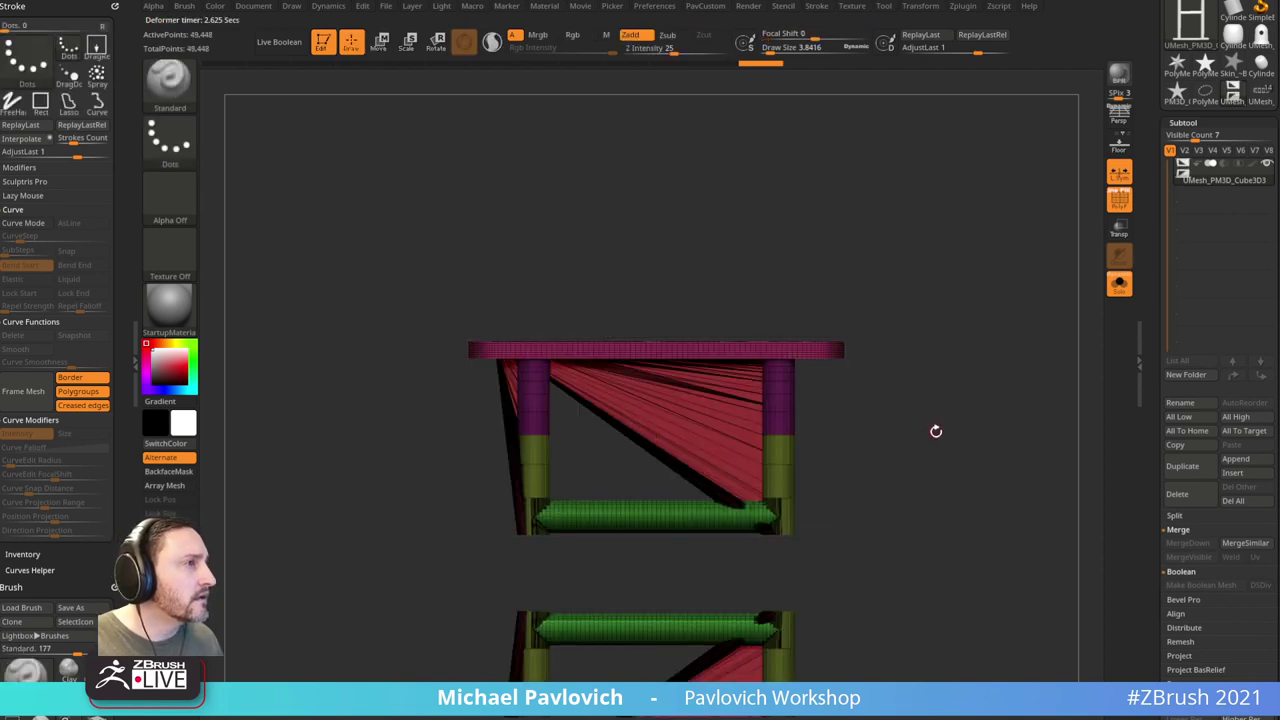
mouse_move(955, 476)
alt+mouse_down()
mouse_move(943, 354)
mouse_move(963, 362)
mouse_move(960, 374)
mouse_move(744, 351)
alt+mouse_up()
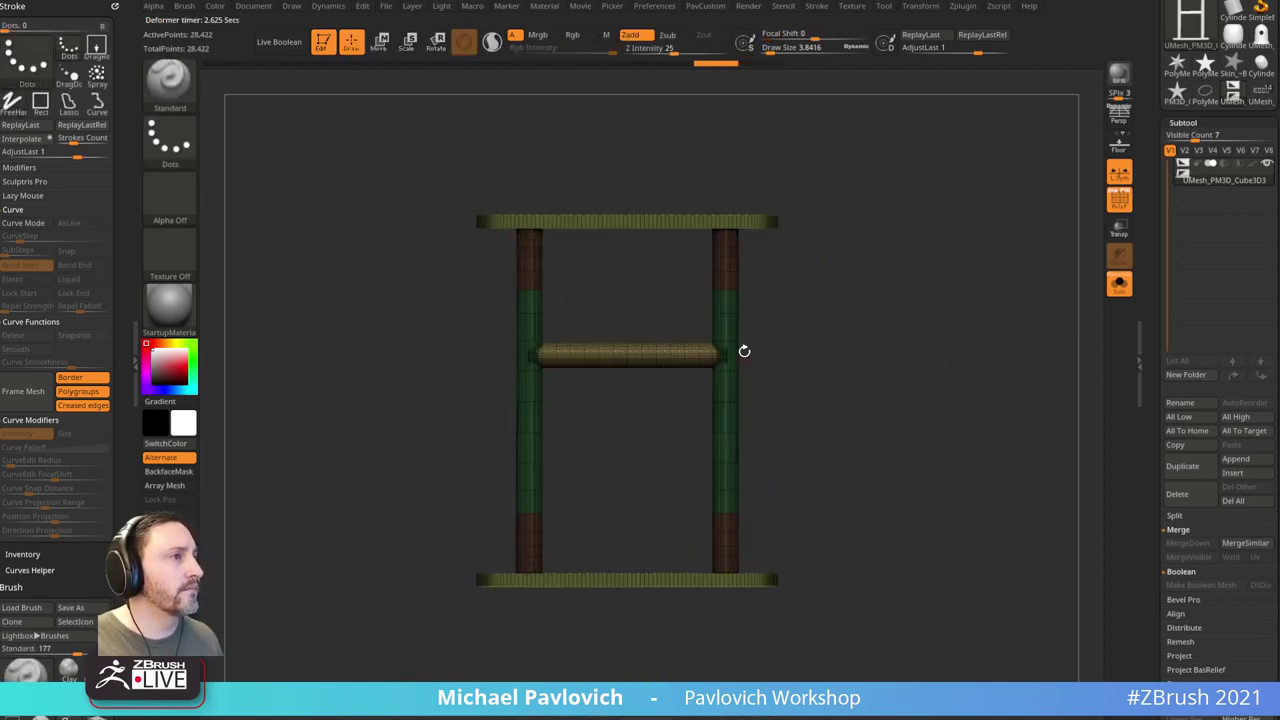
alt+drag(848, 278, 834, 307)
Step: Fuse the railing's posts, rails and crossbar into one mesh with the gizmo's Remesh By Union
key(w)
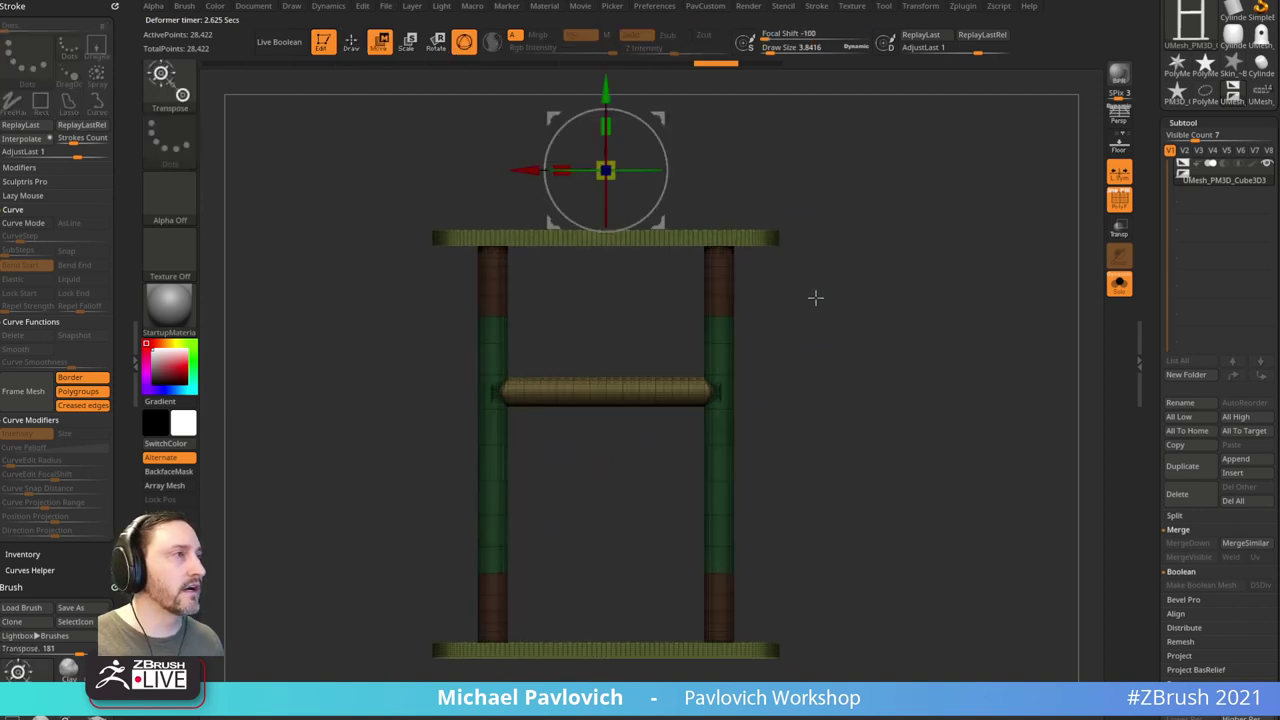
alt+drag(494, 148, 503, 274)
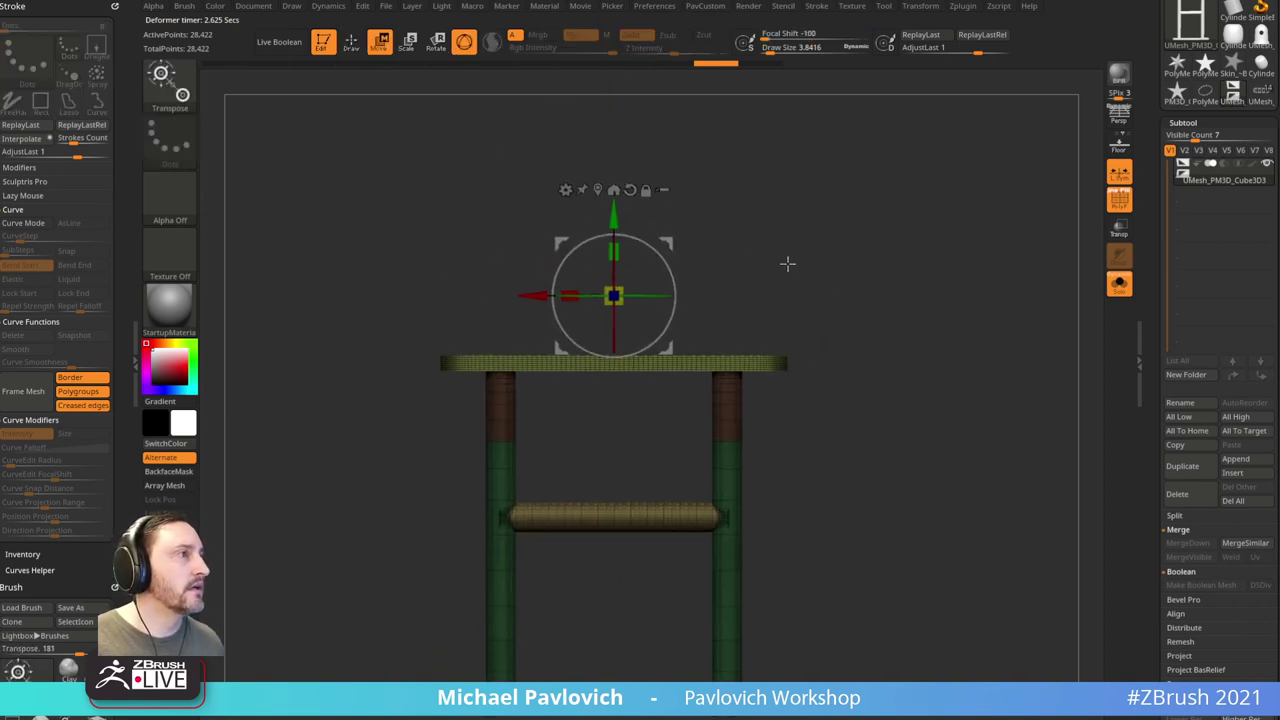
click(565, 190)
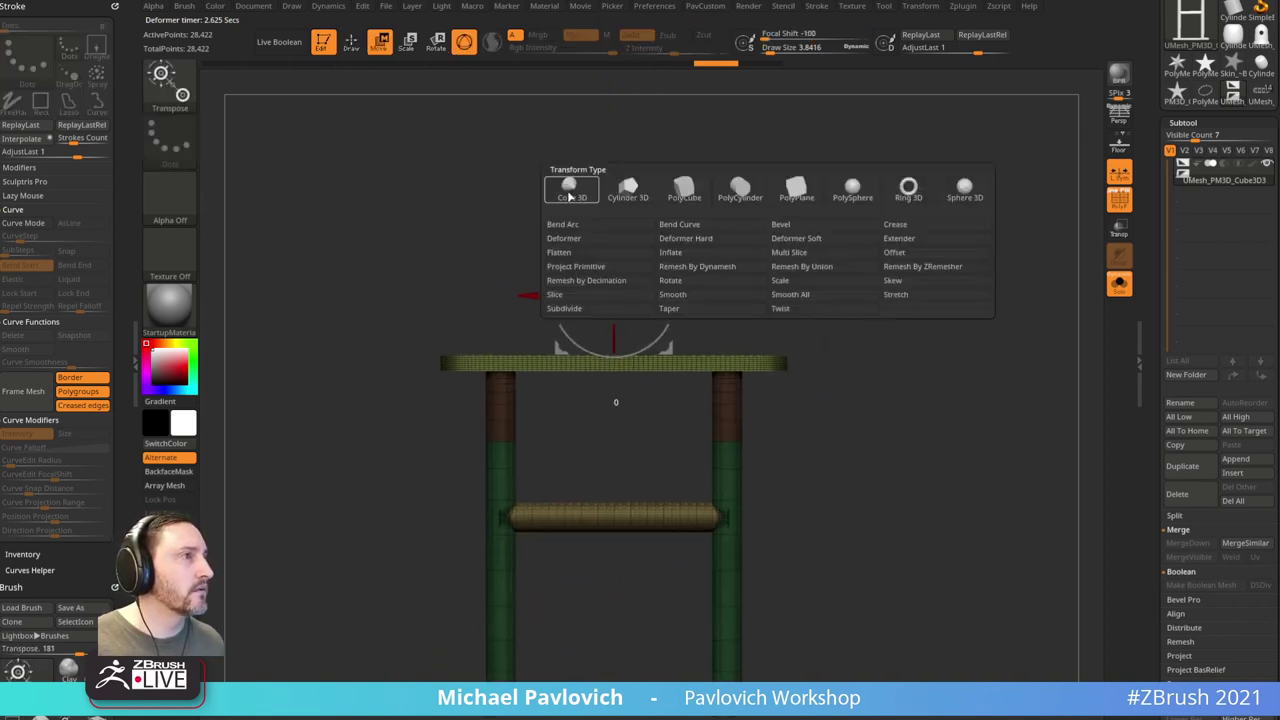
click(852, 266)
key(f)
key(q)
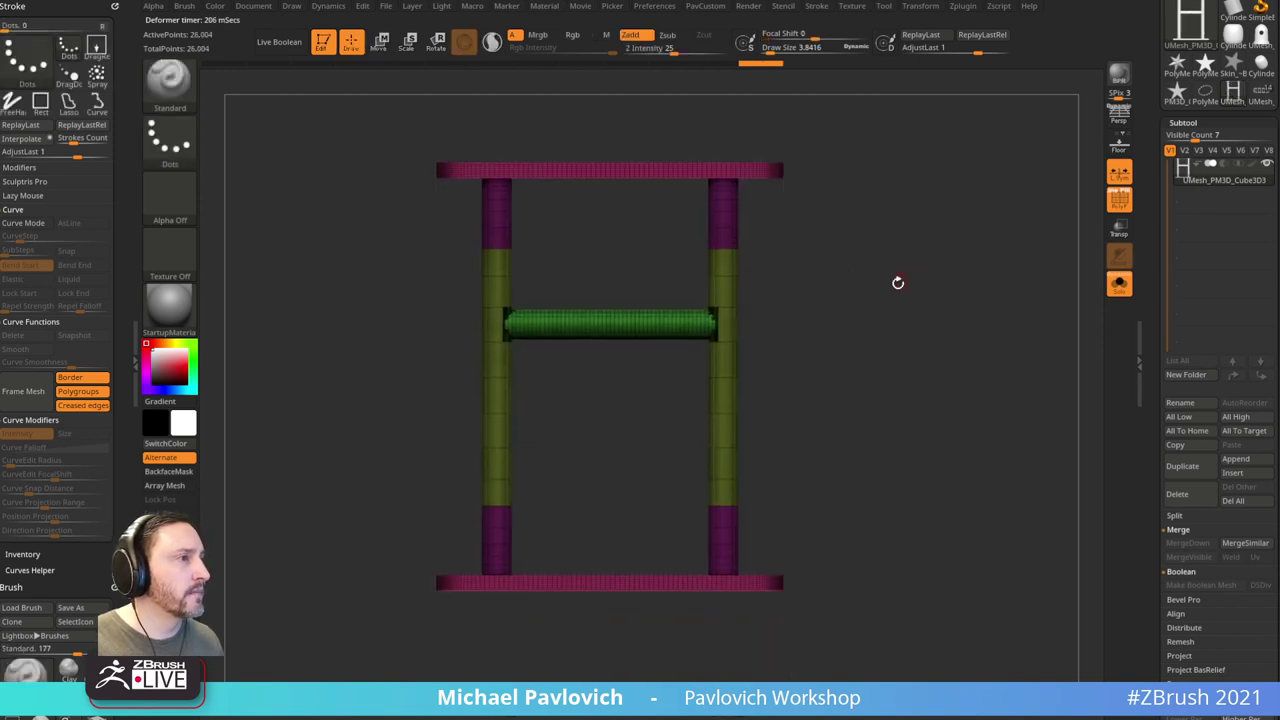
Step: Isolate the segments of the railing's posts and combine them into a single polygroup
mouse_move(897, 283)
right_down()
mouse_move(951, 339)
mouse_move(980, 330)
mouse_move(946, 286)
mouse_move(901, 303)
right_up()
ctrl+shift+click(793, 306)
ctrl+shift+click(918, 270)
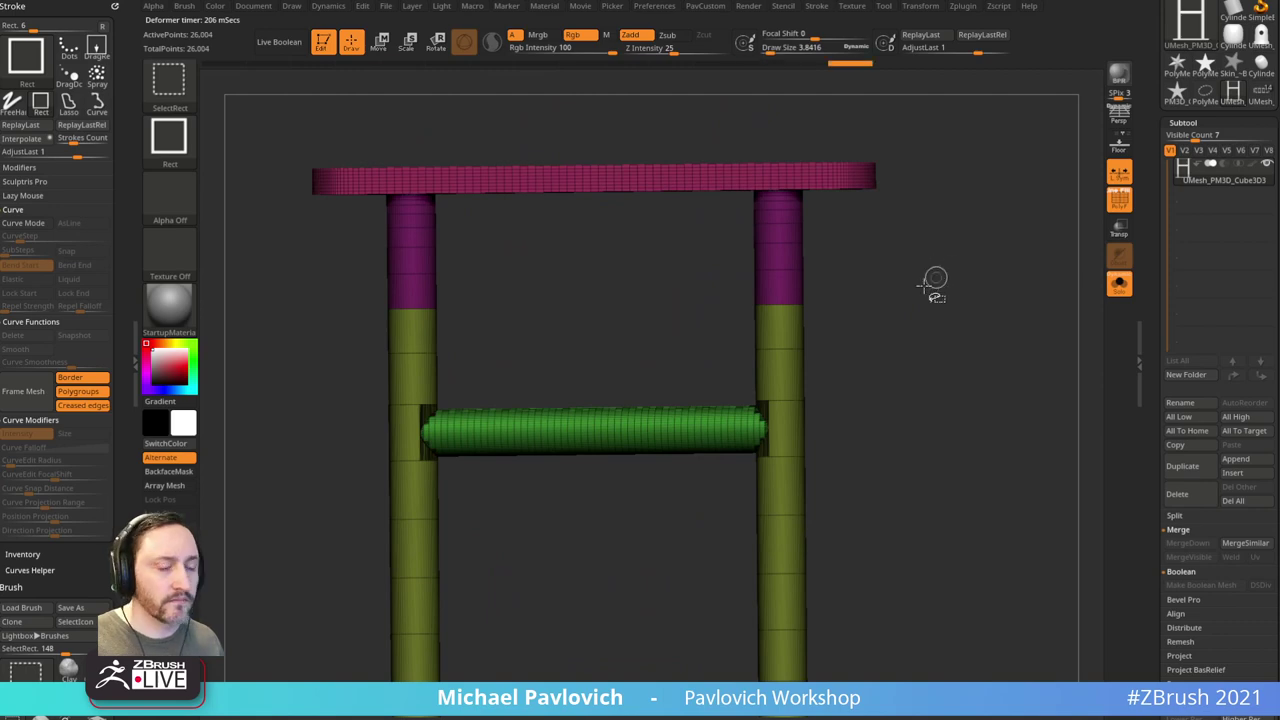
ctrl+shift+click(788, 304)
key(ctrl+w)
ctrl+shift+click(918, 277)
Step: Isolate the posts together with the thin leftover strip under the rail, assign them one polygroup, and unhide the whole railing
alt+right_drag(918, 277, 990, 474)
mouse_move(990, 474)
mouse_down()
mouse_move(1020, 500)
mouse_move(814, 320)
mouse_up()
key(ctrl+shift)
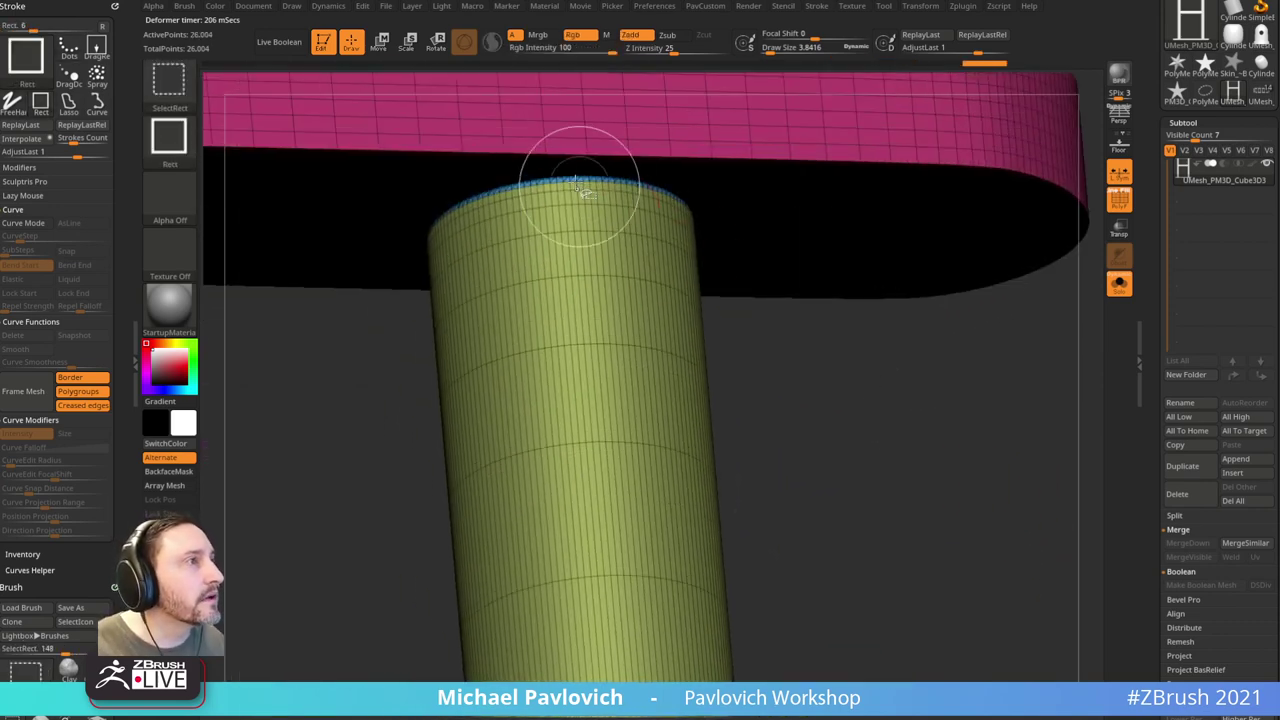
ctrl+shift+click(569, 182)
key(ctrl+w)
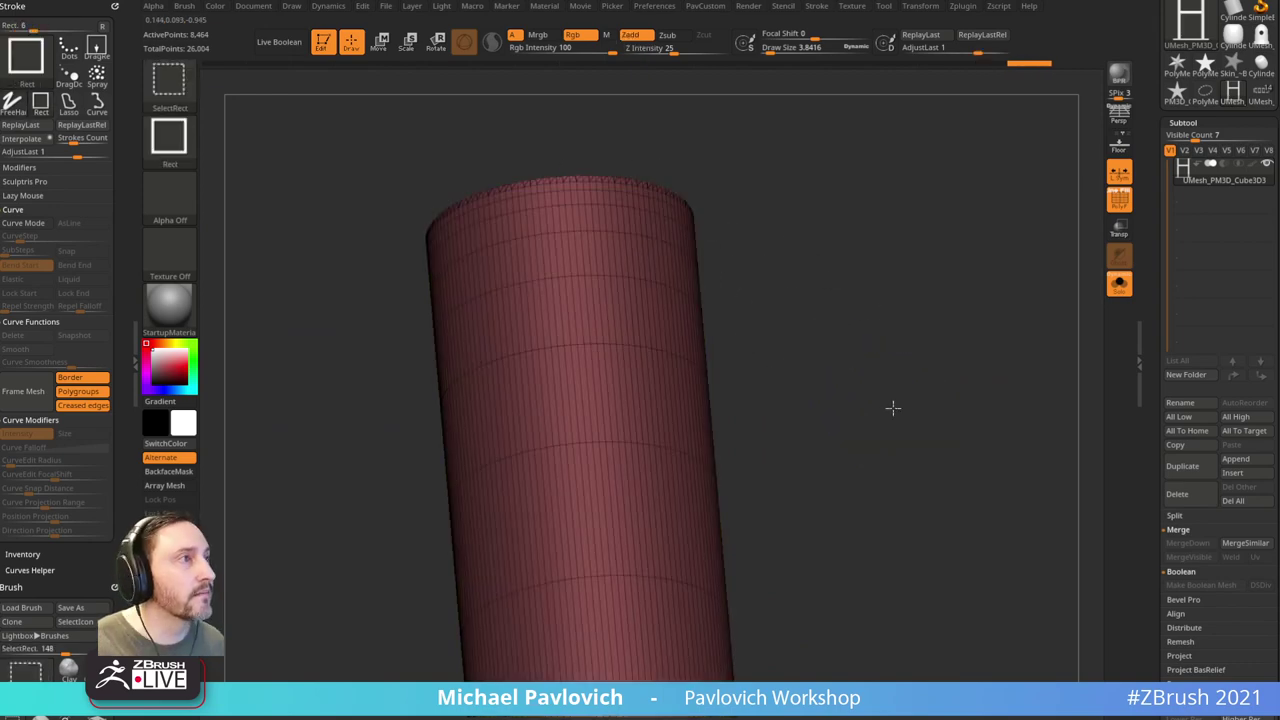
ctrl+shift+click(892, 407)
ctrl+right_drag(892, 407, 943, 337)
drag(943, 337, 971, 394)
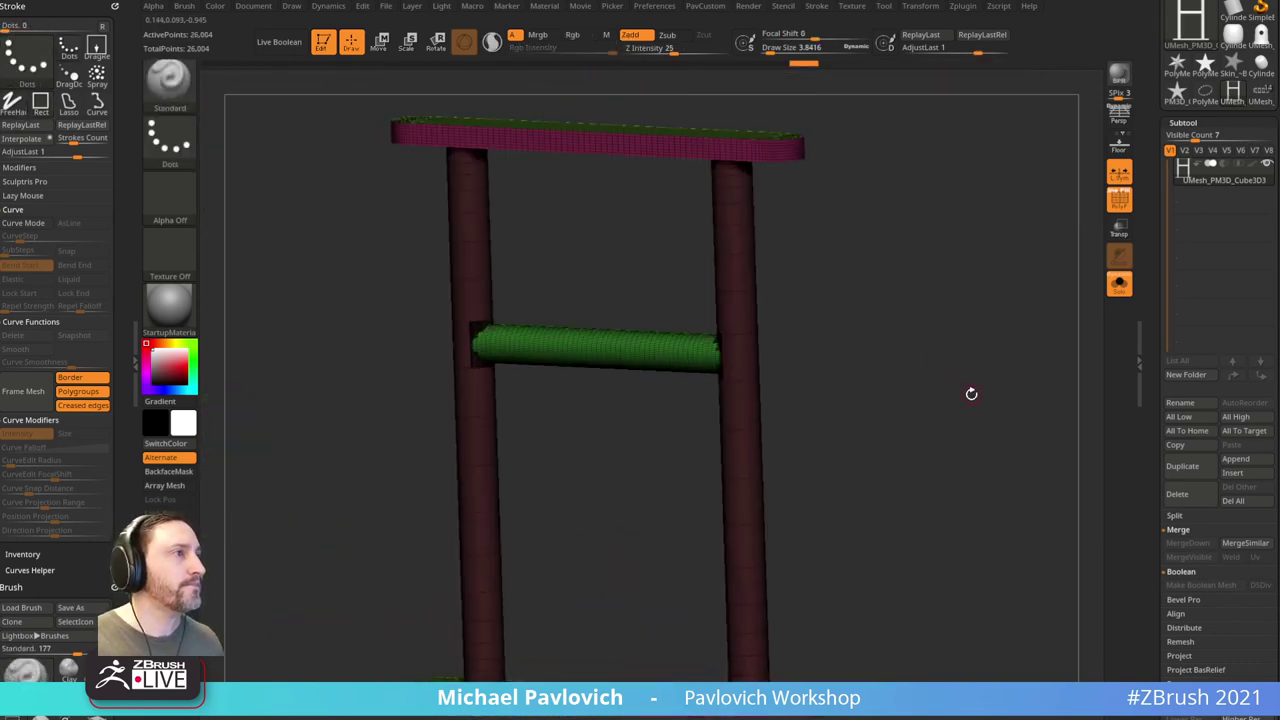
Step: Try to ZRemesh the fused railing with Keep Groups and Half enabled, and undo it
key(grave)
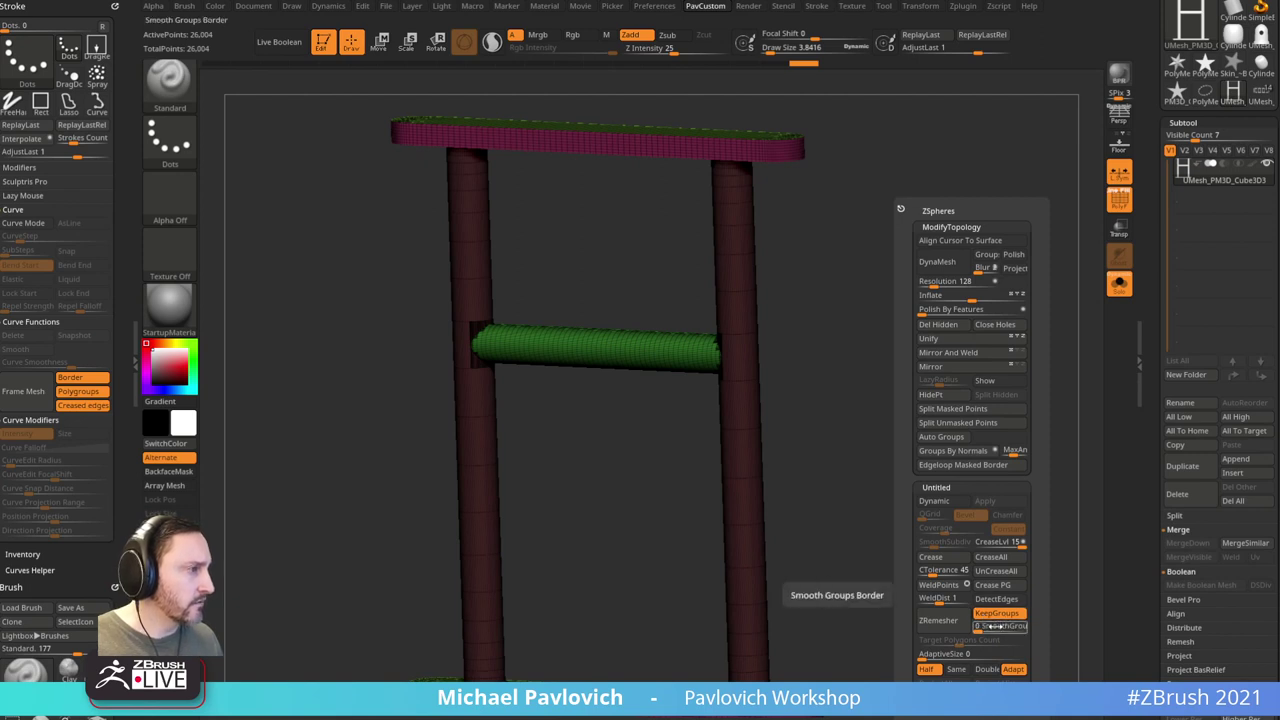
click(946, 626)
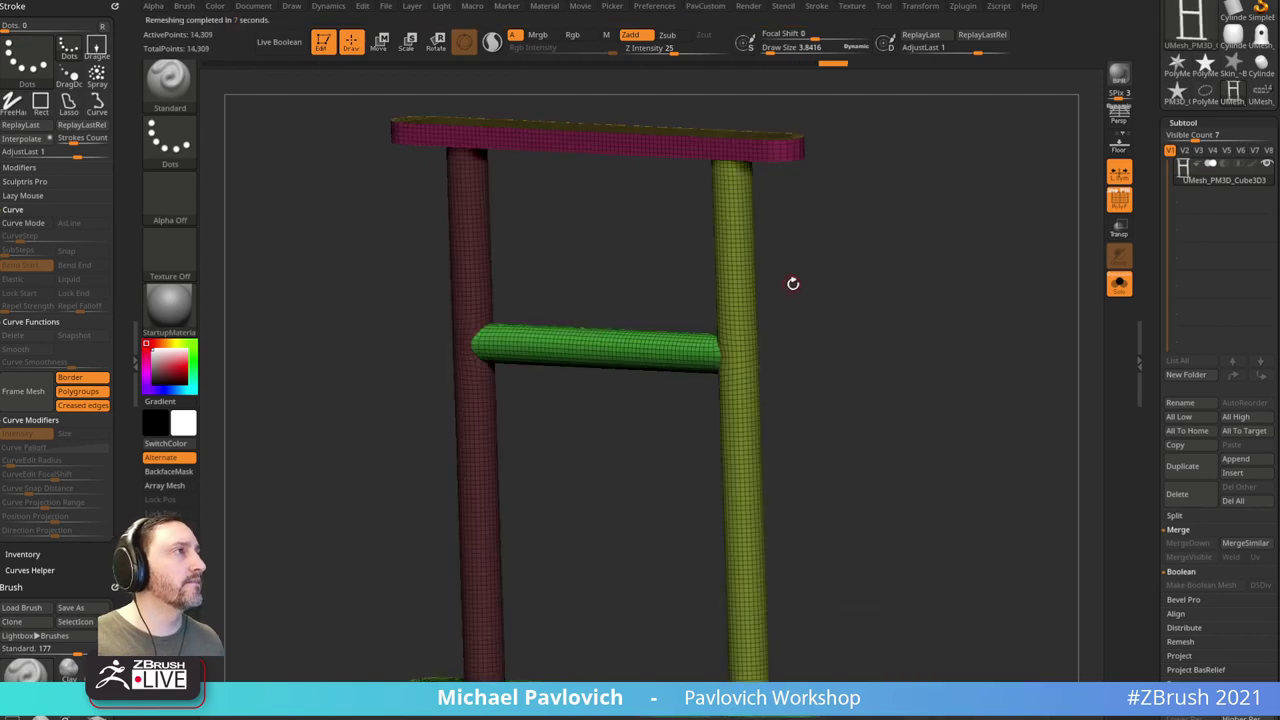
ctrl+right_drag(750, 302, 722, 268)
key(ctrl+z)
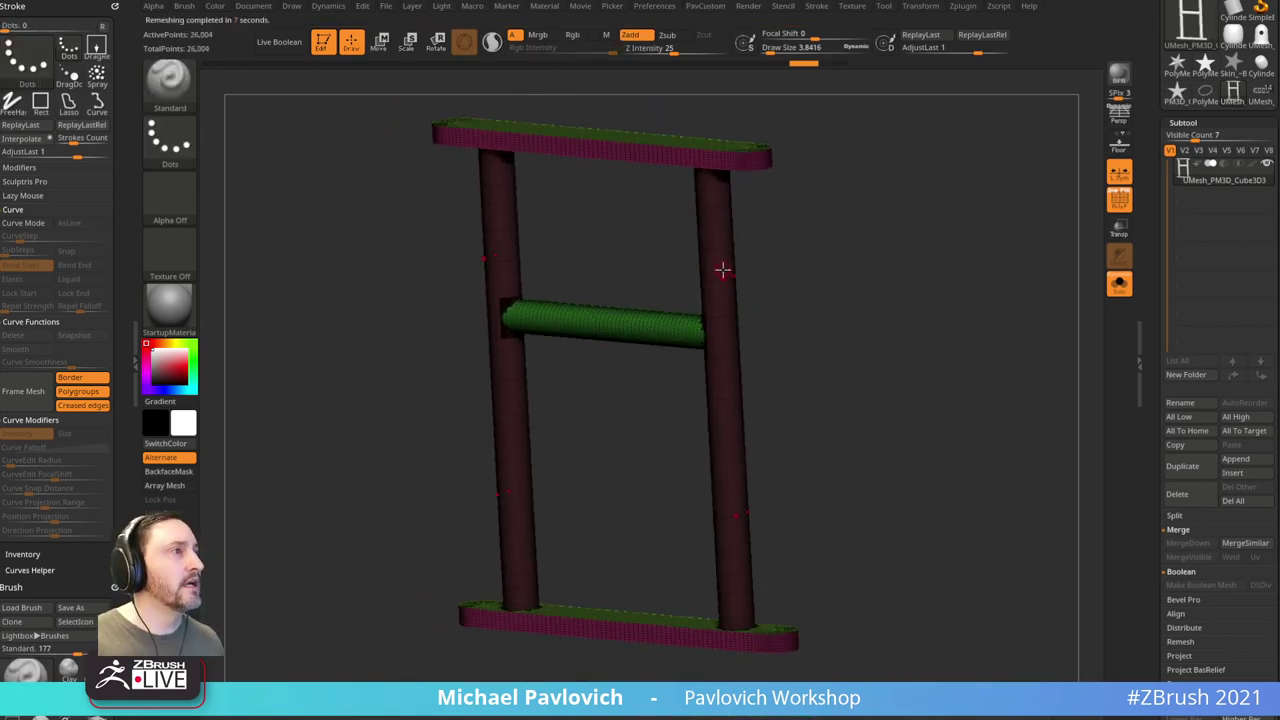
Step: Turn off Y symmetry and ZRemesh the railing repeatedly with Keep Groups and Half until its mesh is coarse
click(920, 6)
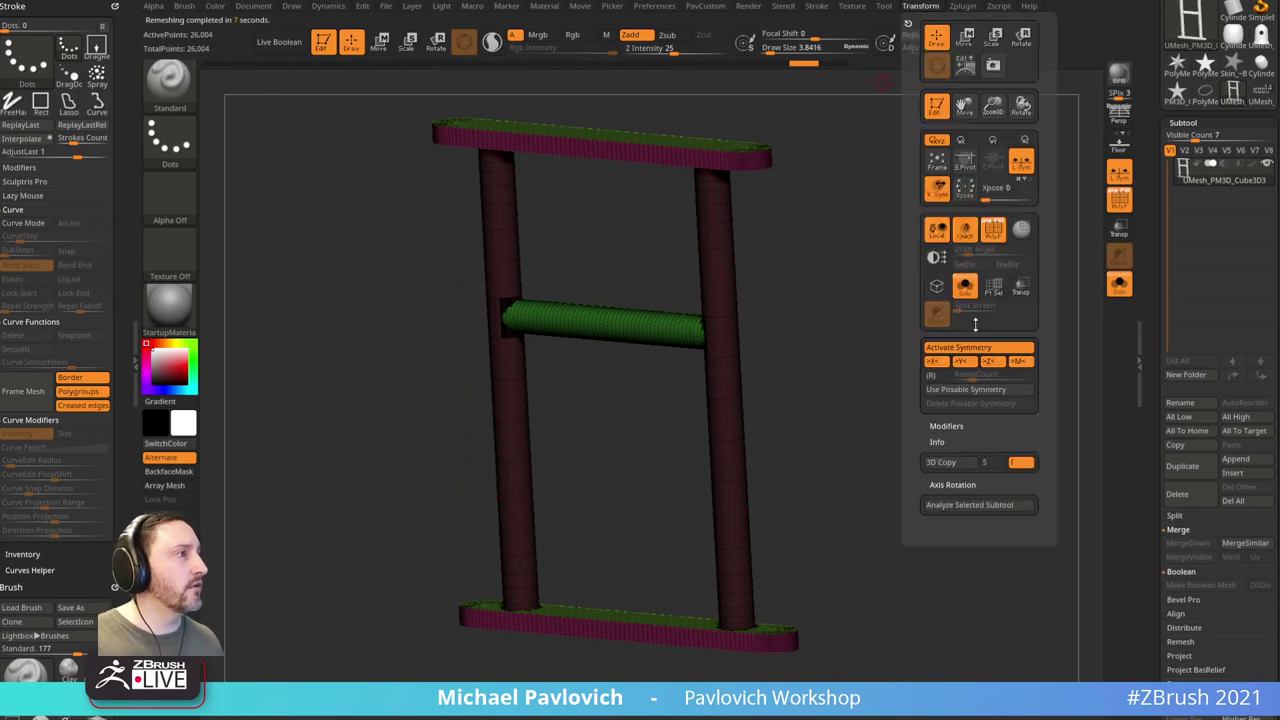
click(962, 362)
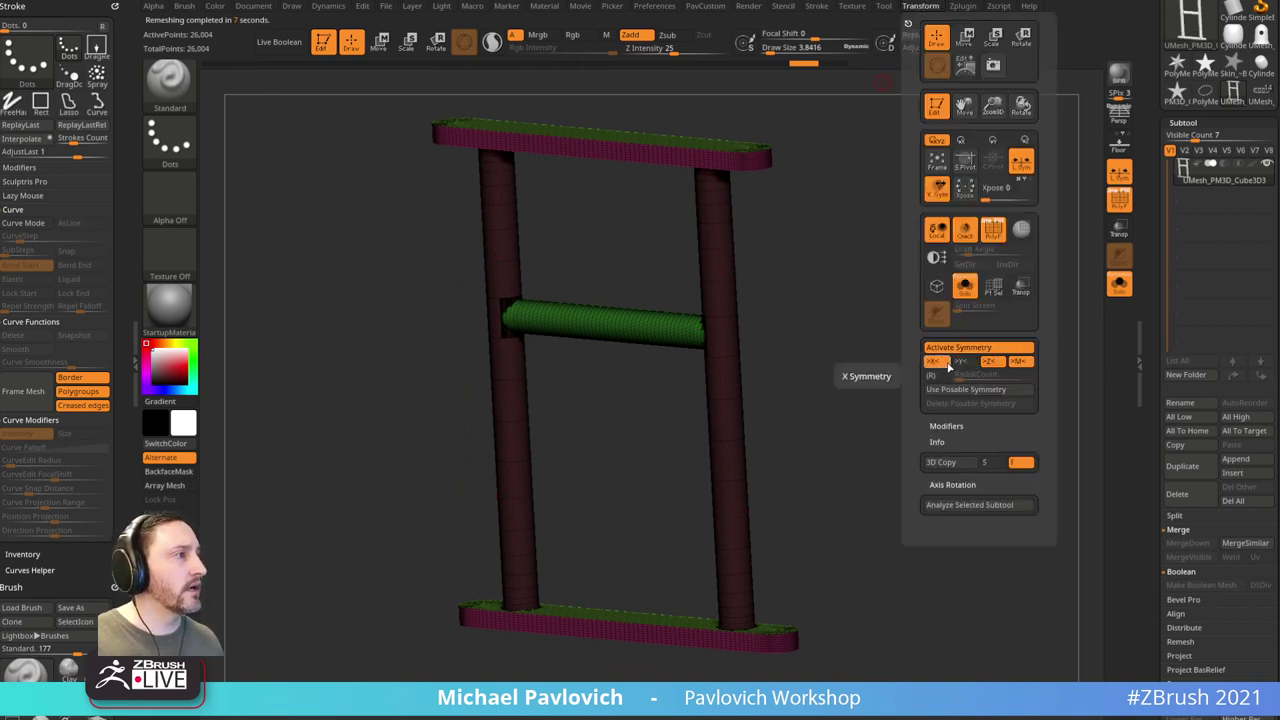
key(grave)
click(906, 622)
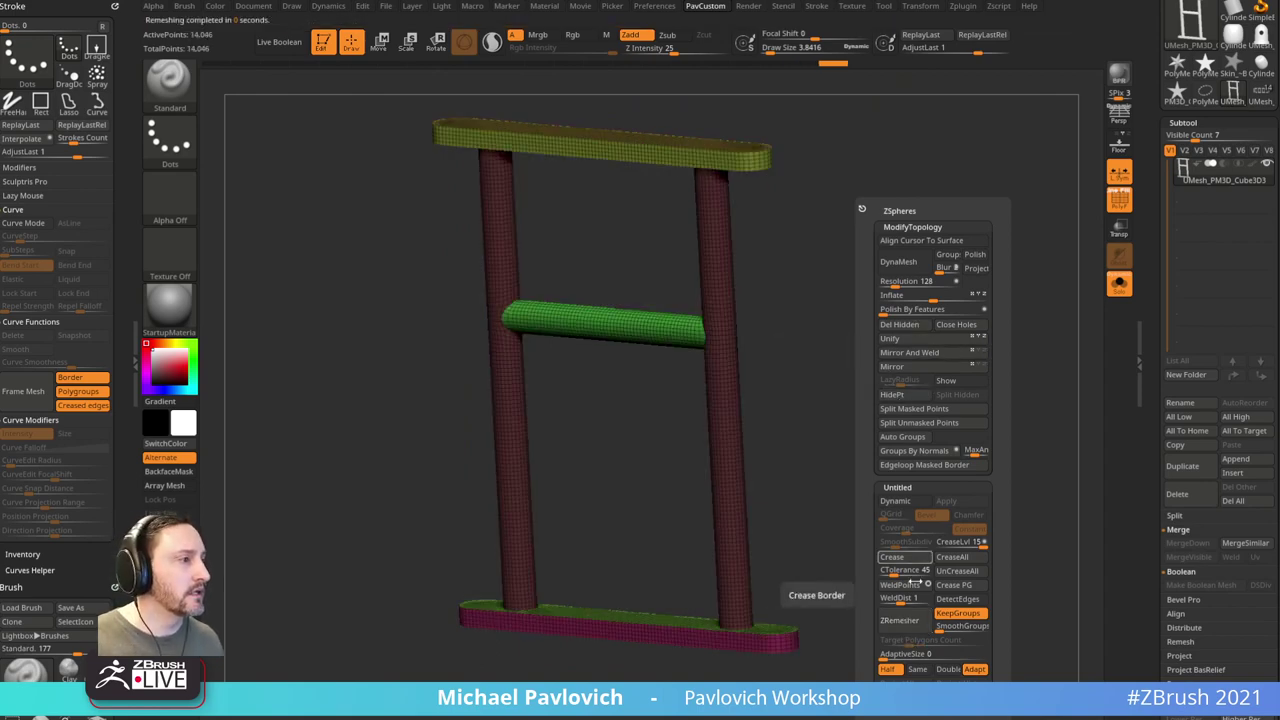
click(913, 630)
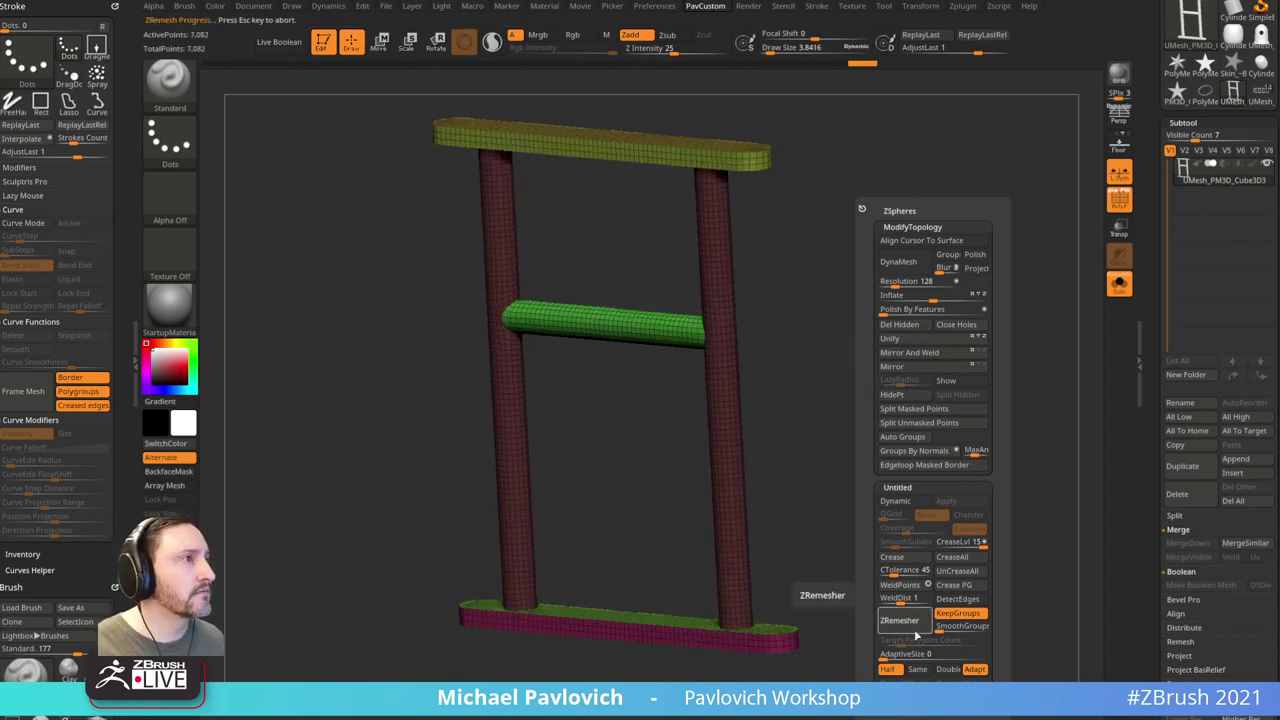
drag(897, 503, 962, 489)
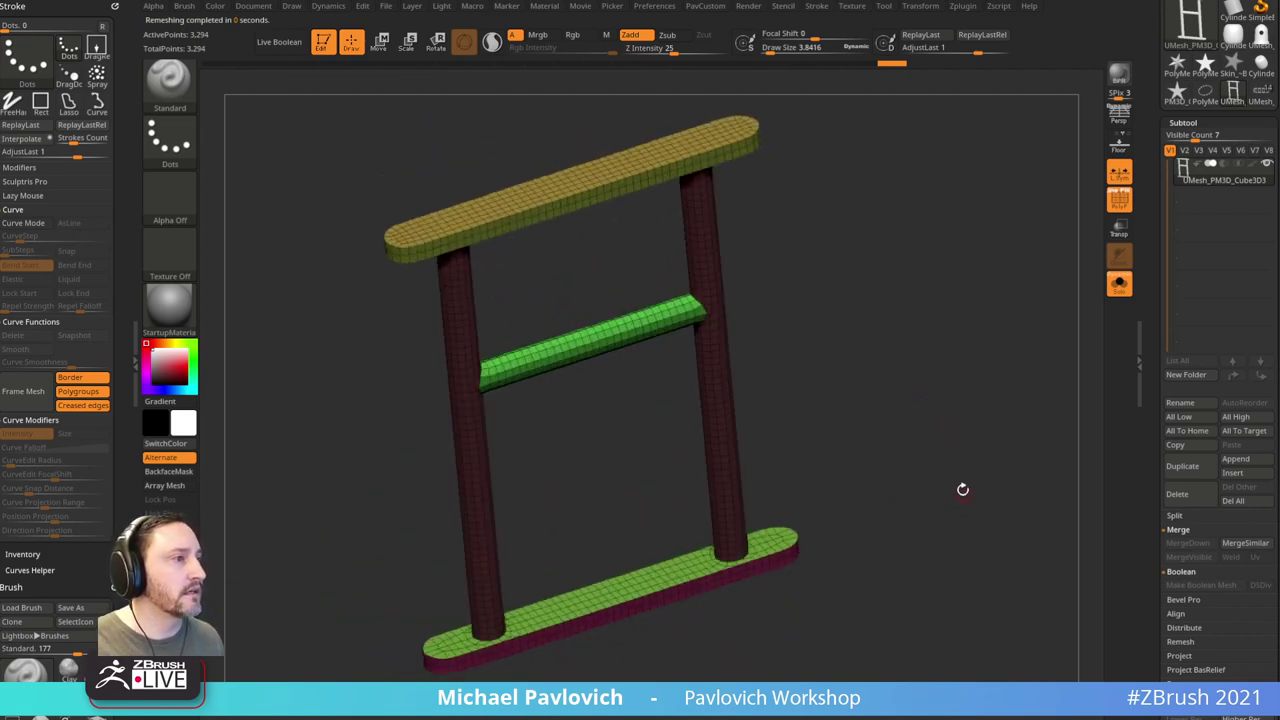
Step: Set the crease level to 1, enable dynamic subdivision with smooth level 2, and inspect the railing without its wireframe
key(3)
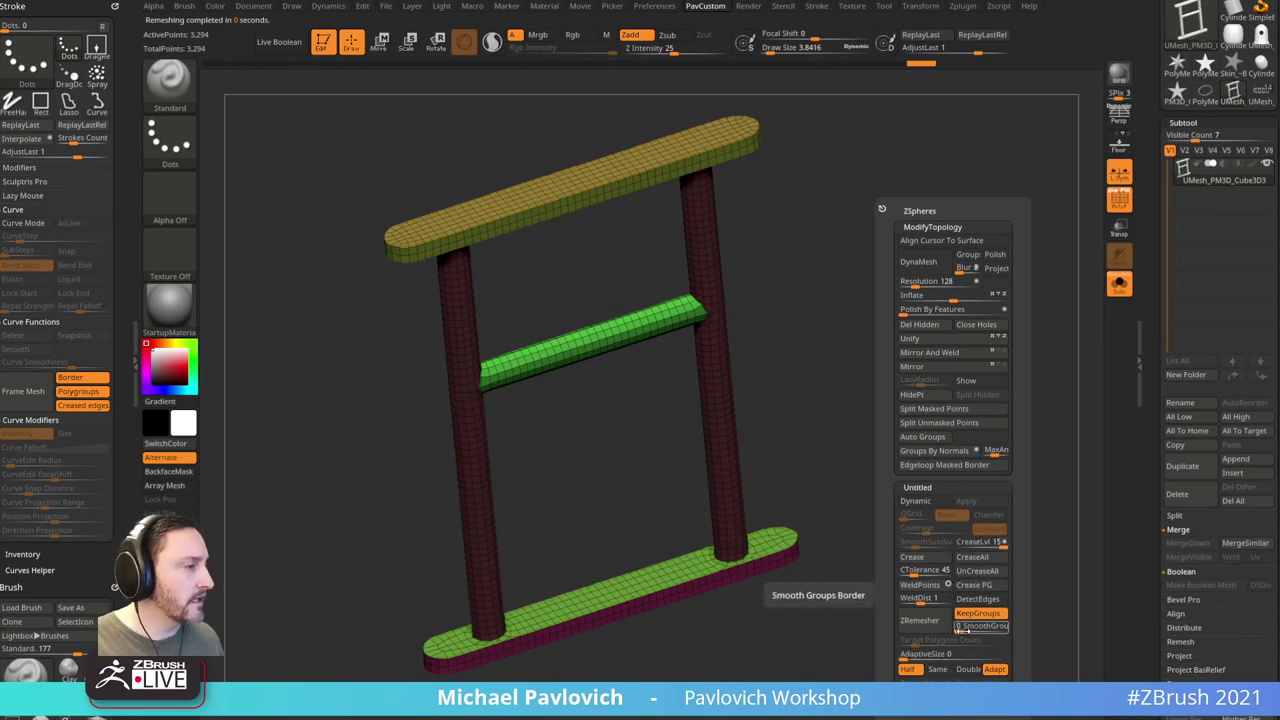
click(967, 547)
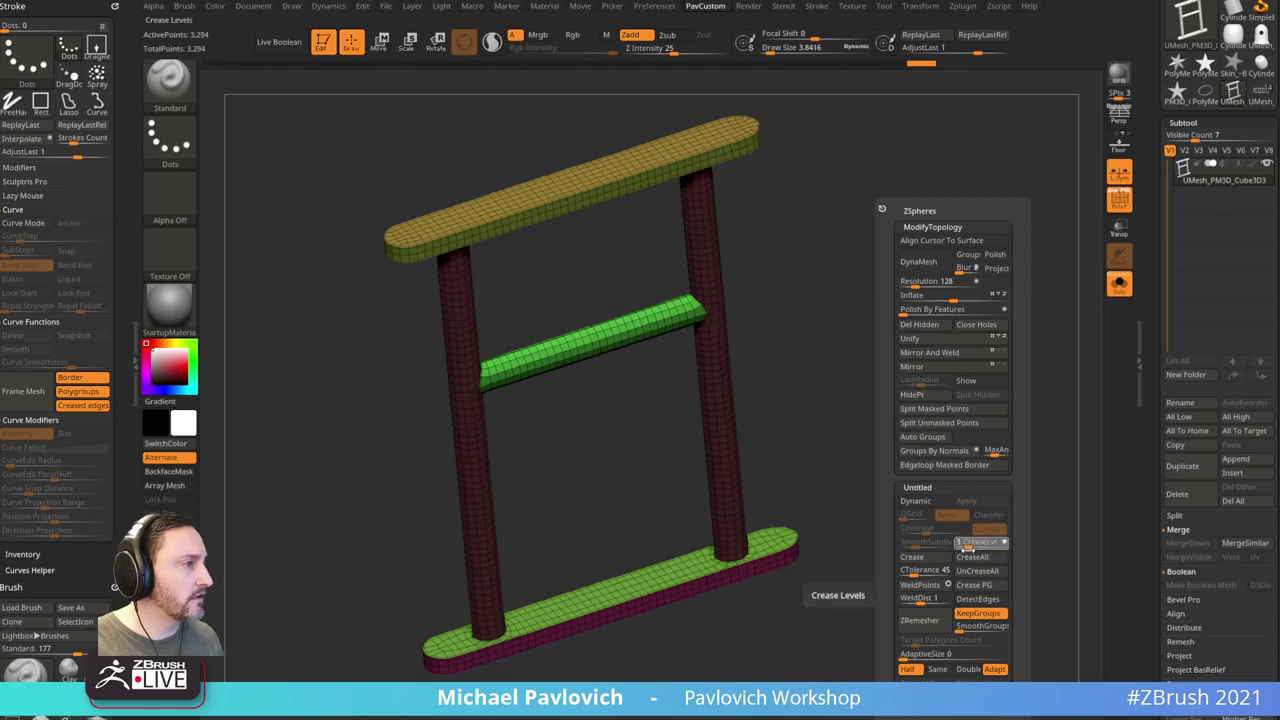
click(925, 545)
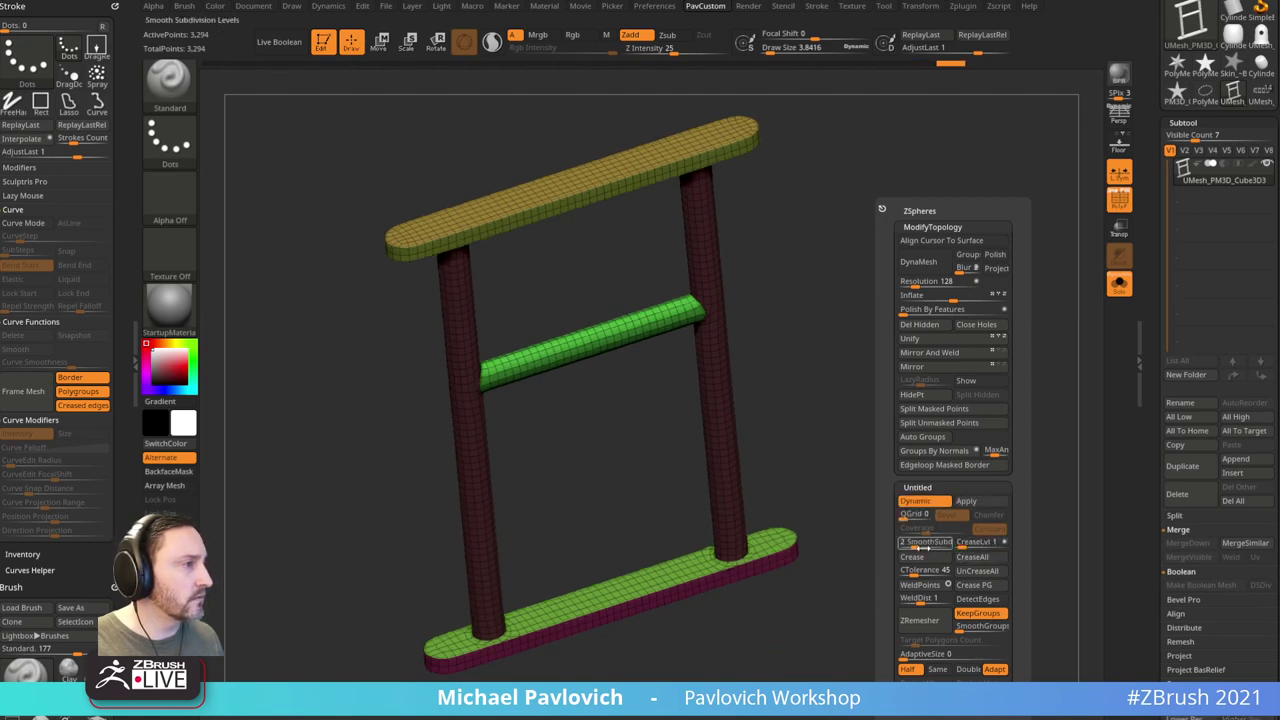
key(shift+f)
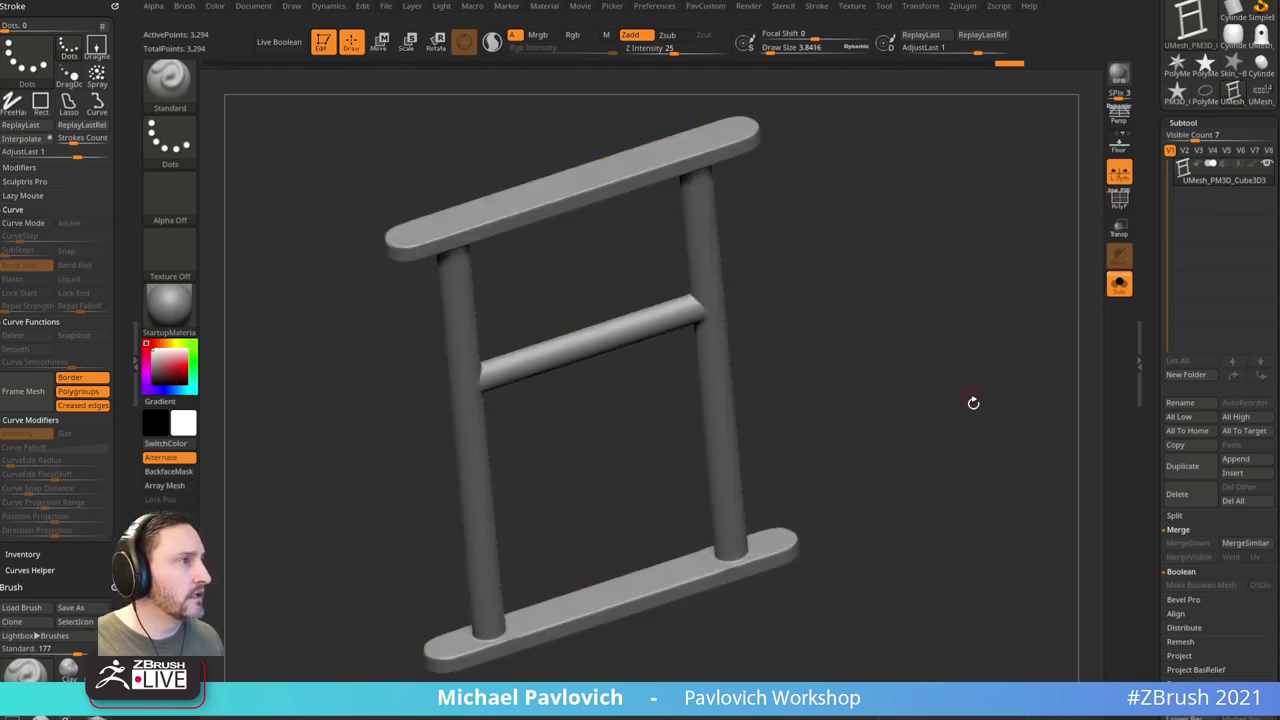
shift+drag(974, 403, 963, 466)
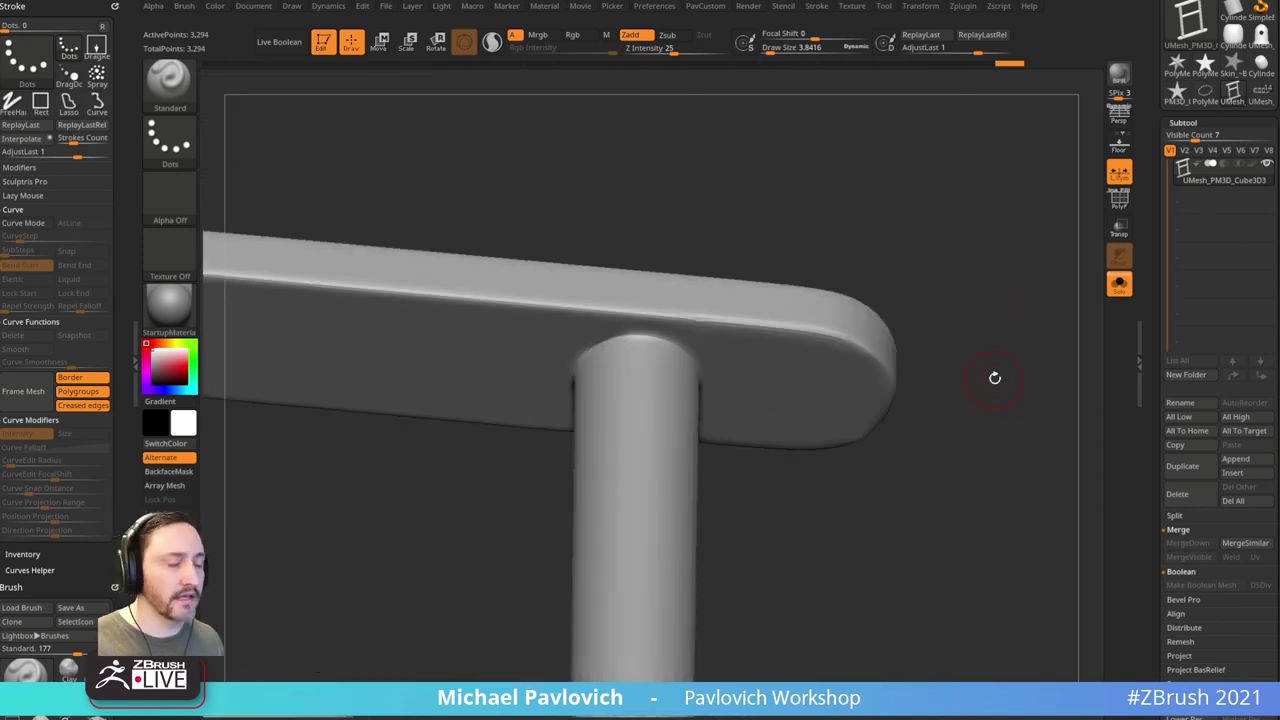
Step: Turn off the subdivision preview, show the wireframe, and set ZModeler's polygon action to Inset on Polygroup All
key(shift+d)
drag(1012, 332, 990, 320)
key(shift+f)
key(b)
key(z)
key(m)
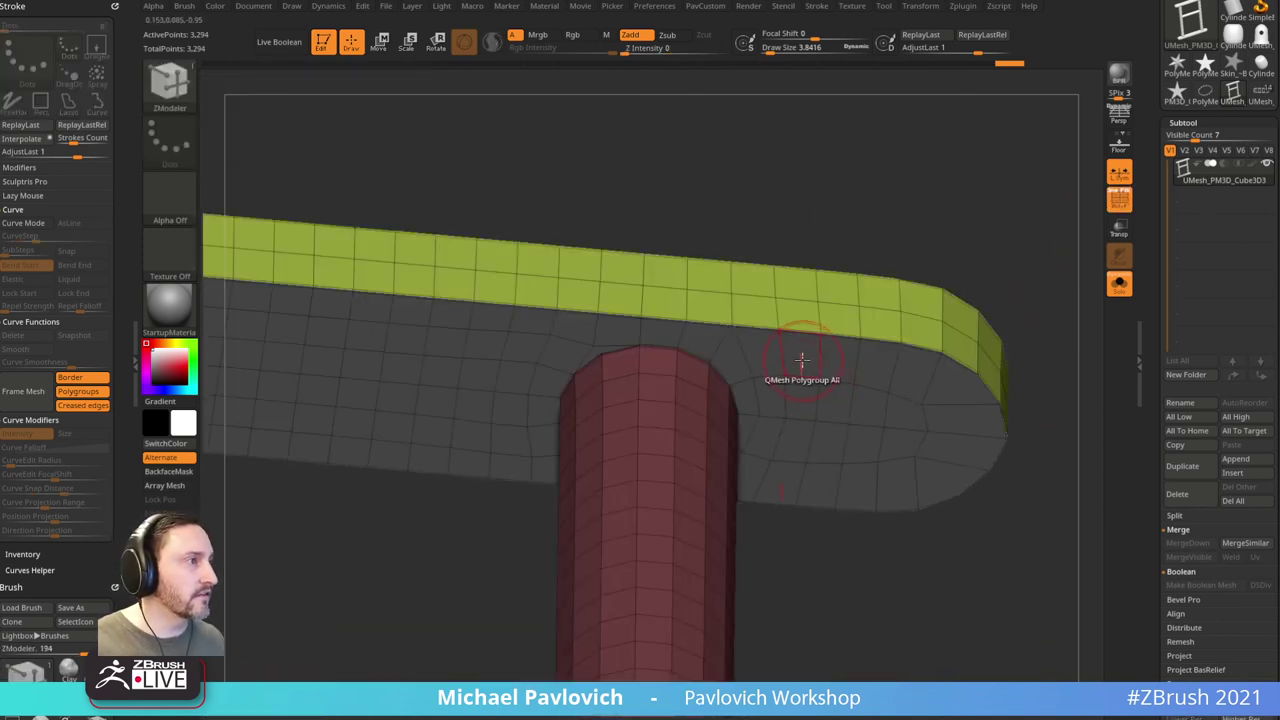
key(space)
click(774, 264)
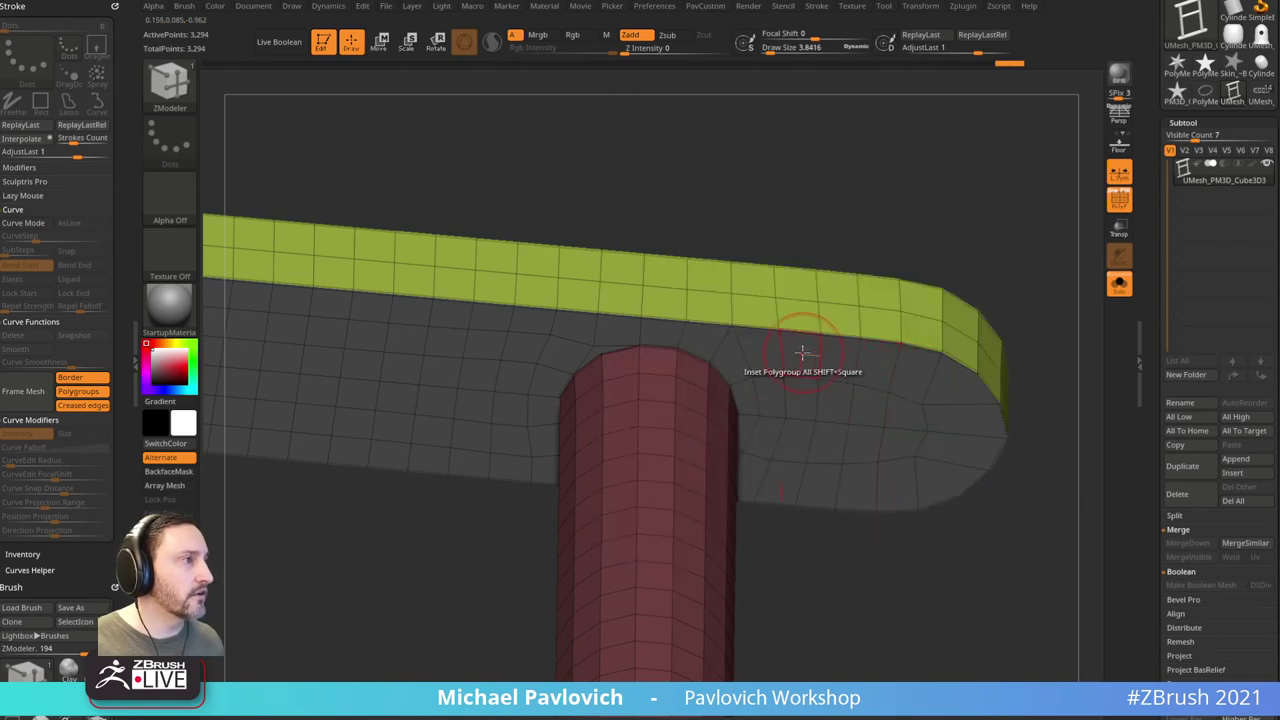
Step: Try to inset the polygroup on the top rail's underside, and undo it
drag(803, 354, 799, 366)
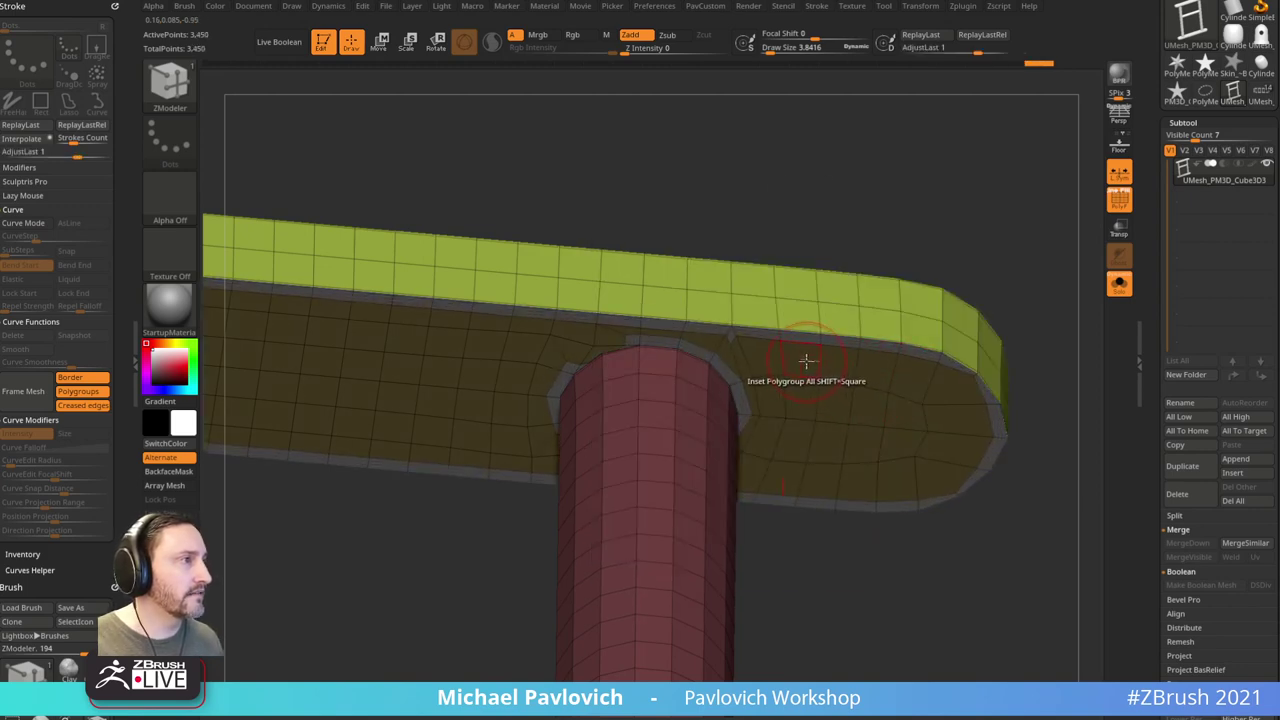
key(space)
alt+drag(953, 216, 920, 214)
key(ctrl+z)
Step: Try to adjust the uneven vertex where the post meets the rail using the Move brush, and return to ZModeler
key(d)
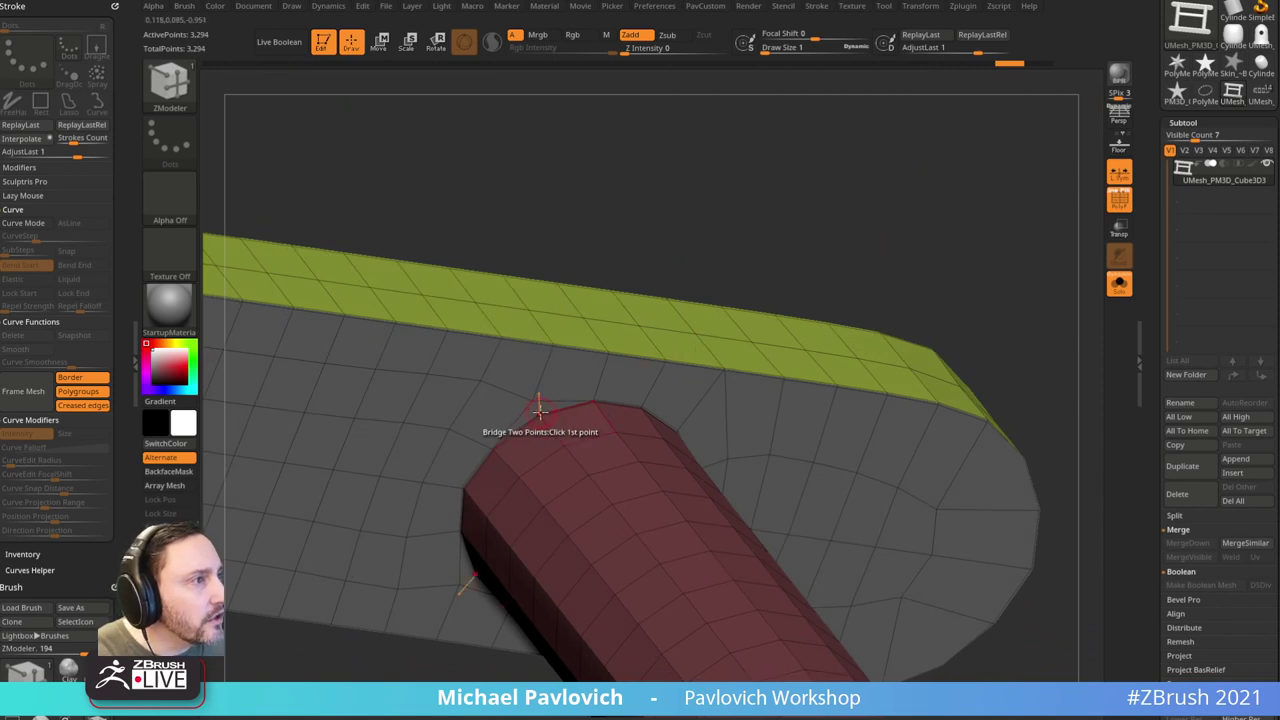
key(s)
key(b)
key(m)
key(v)
drag(538, 412, 557, 441)
key(d)
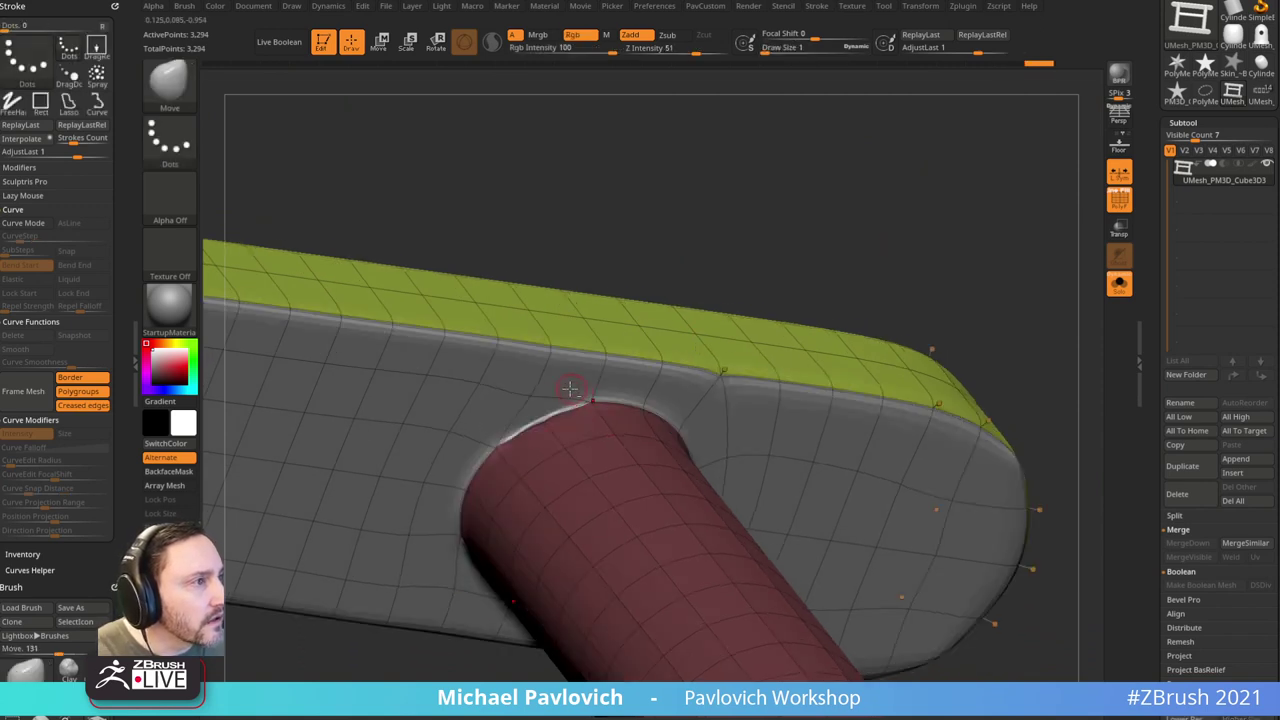
key(b)
key(z)
key(m)
key(b)
key(m)
key(v)
key(shift+d)
key(b)
key(z)
key(m)
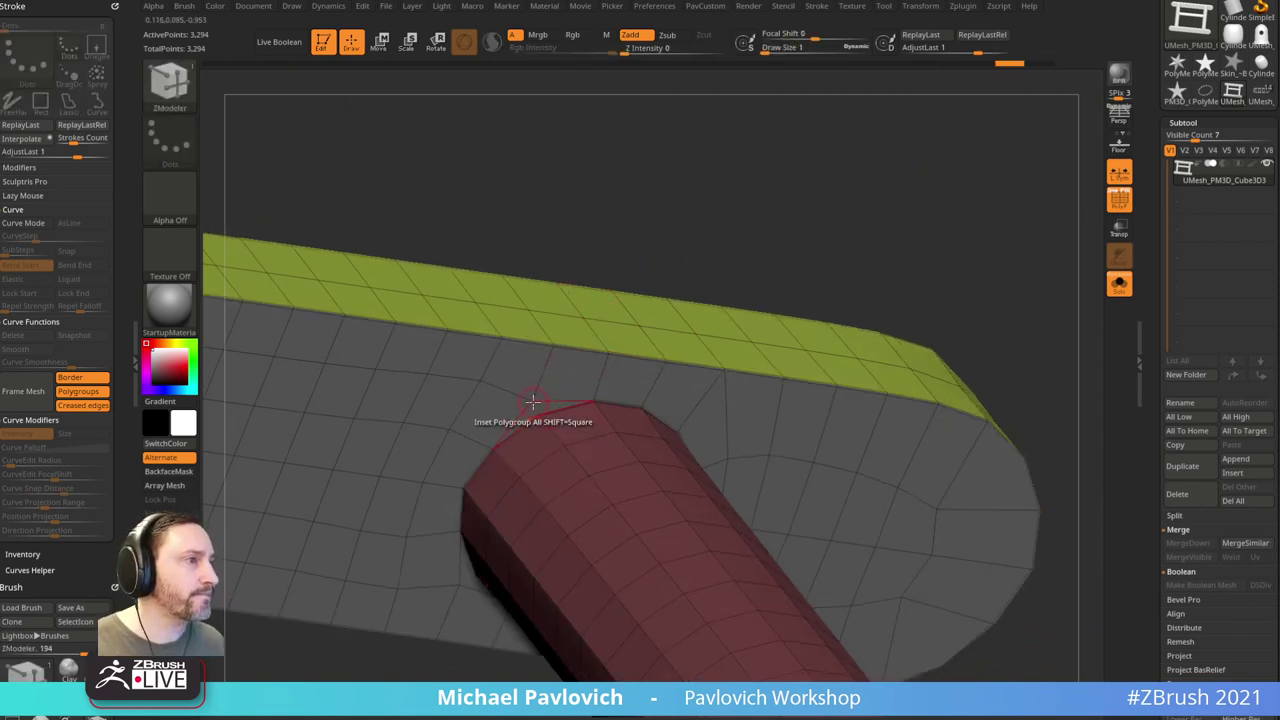
Step: Collapse the small extra edge where the post meets the top rail's underside with ZModeler
key(space)
click(464, 442)
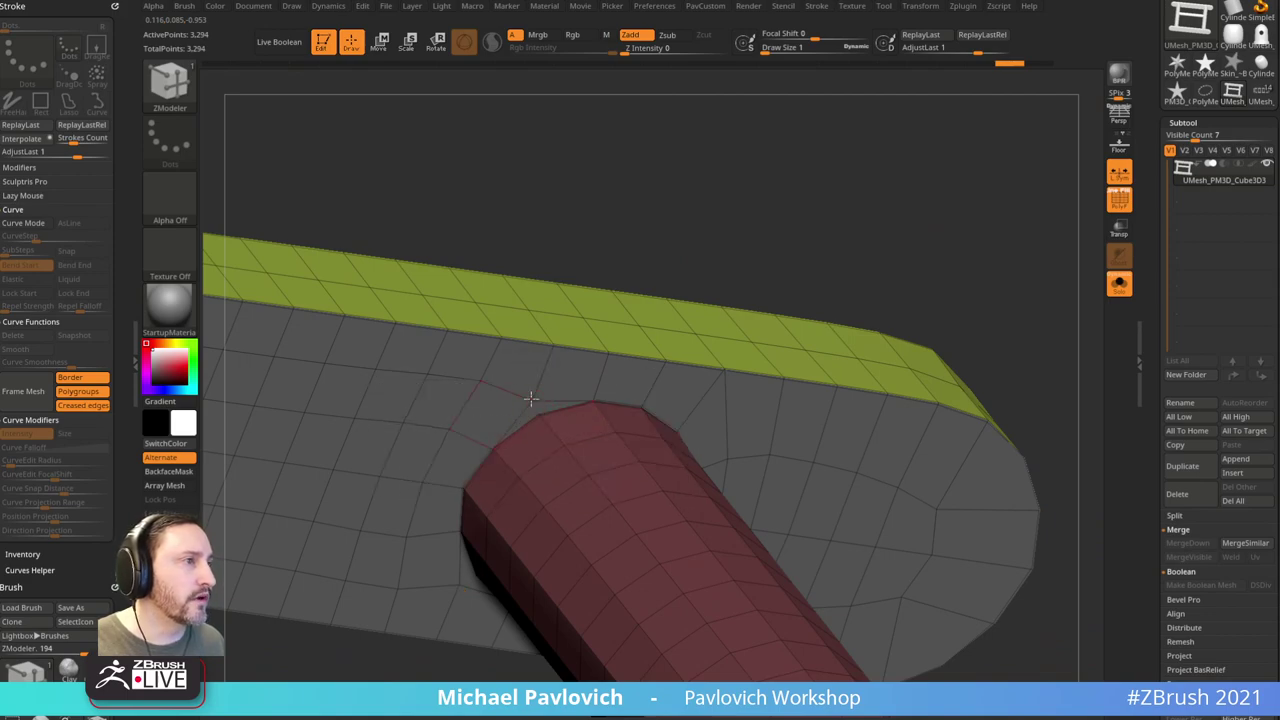
drag(760, 230, 606, 320)
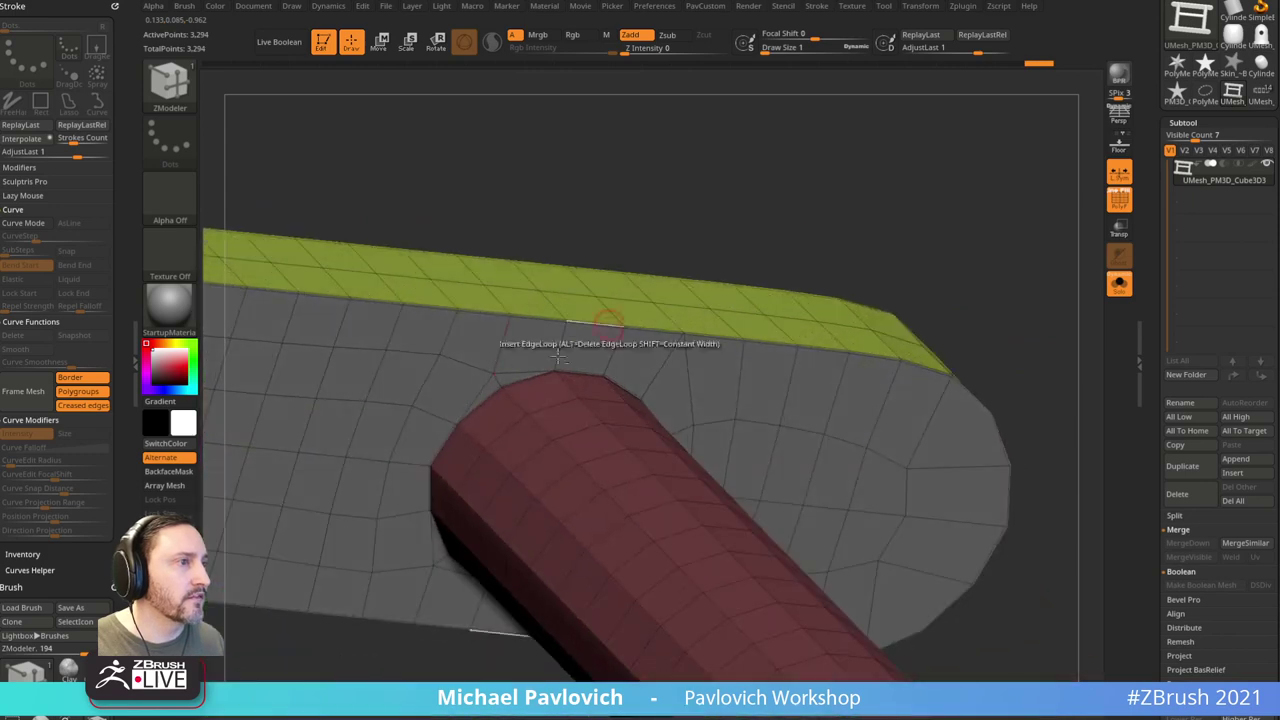
key(space)
click(386, 388)
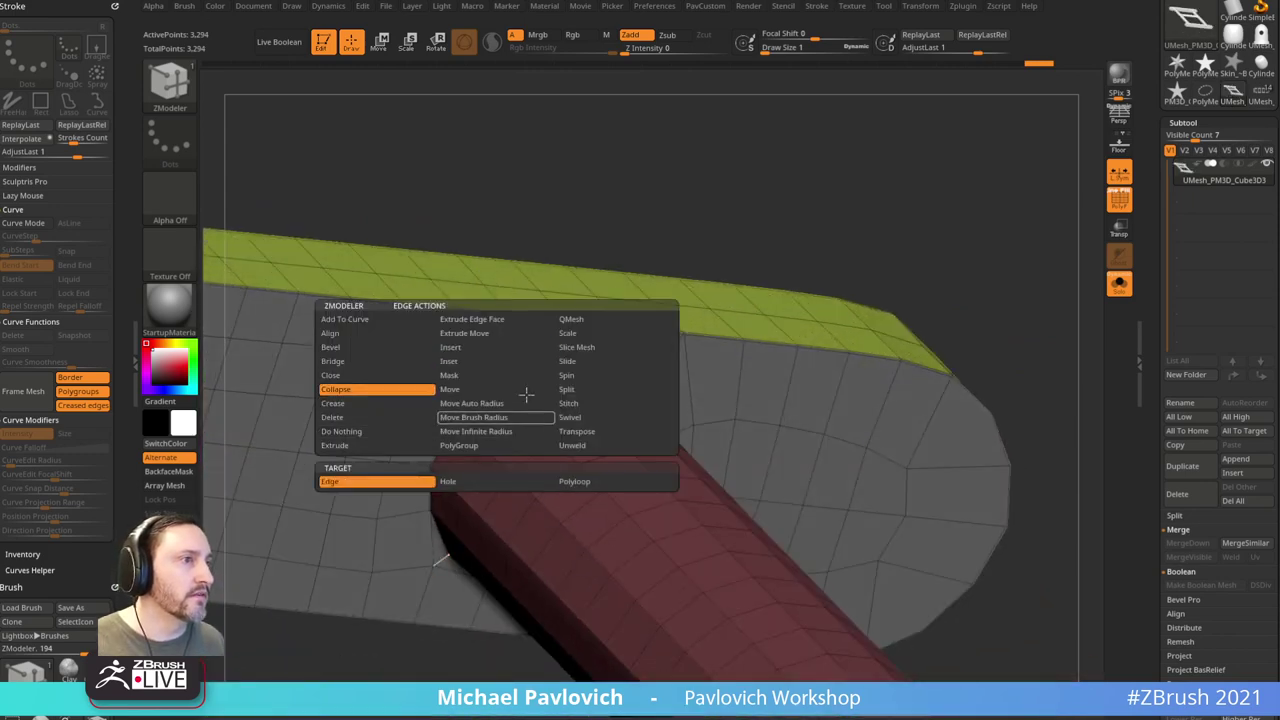
drag(707, 202, 814, 171)
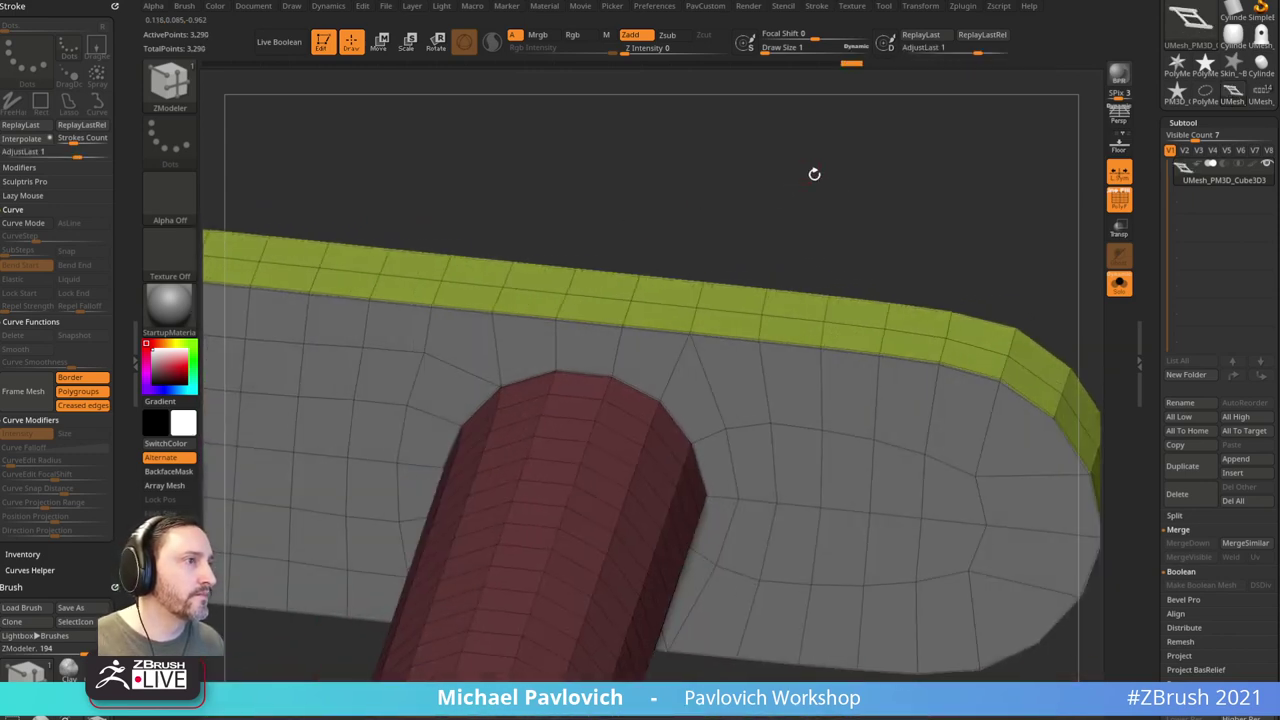
Step: Inset the polygroup on the top rail's underside and collapse the stray edges along the inset border
click(677, 365)
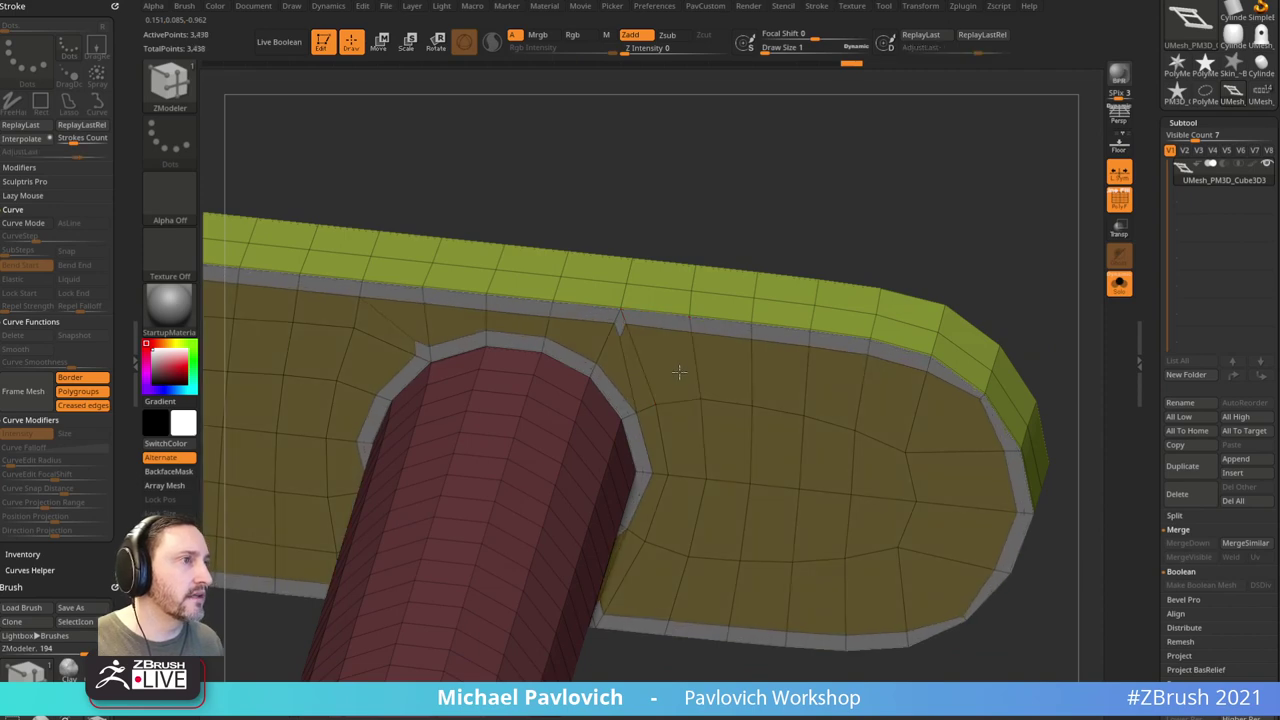
key(space)
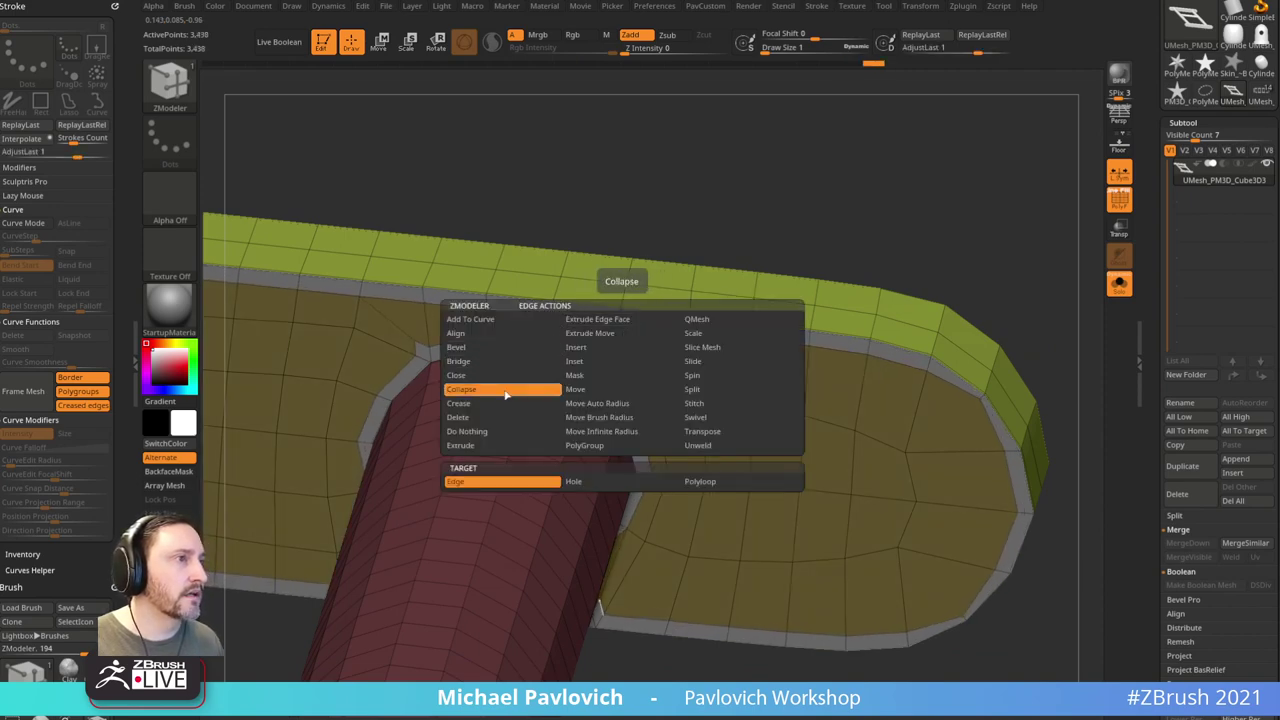
click(505, 389)
click(614, 330)
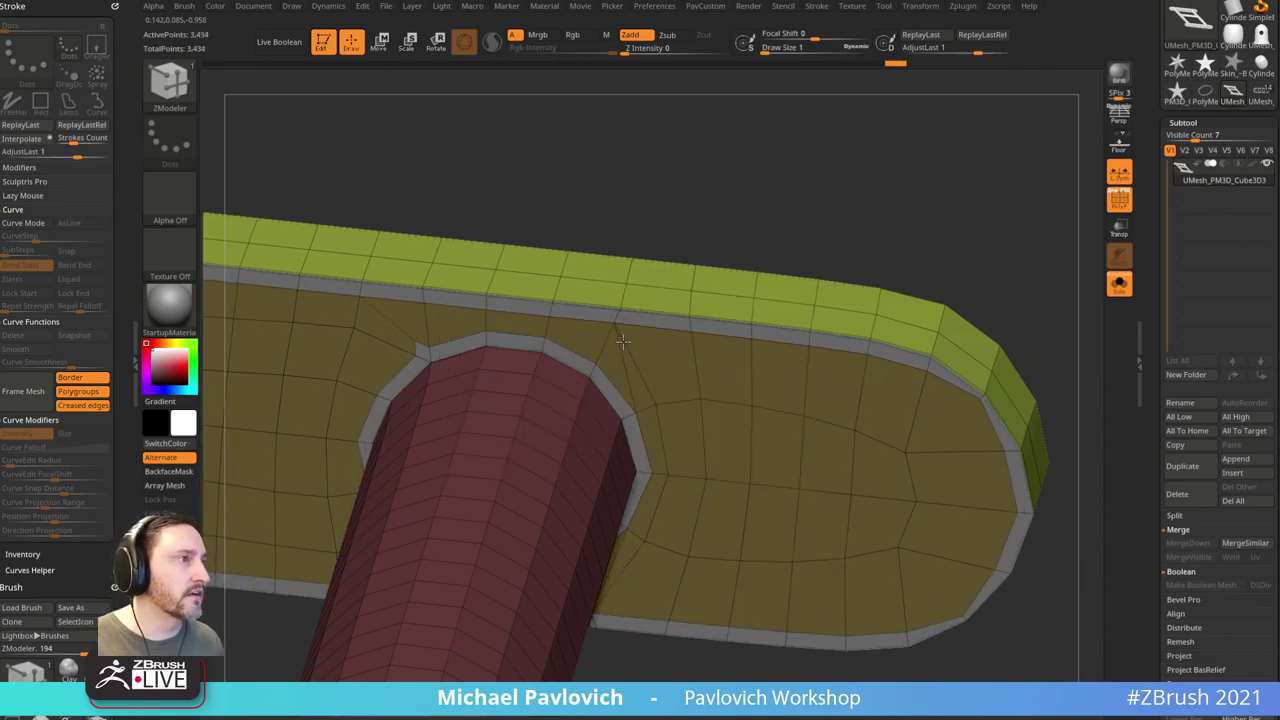
click(424, 349)
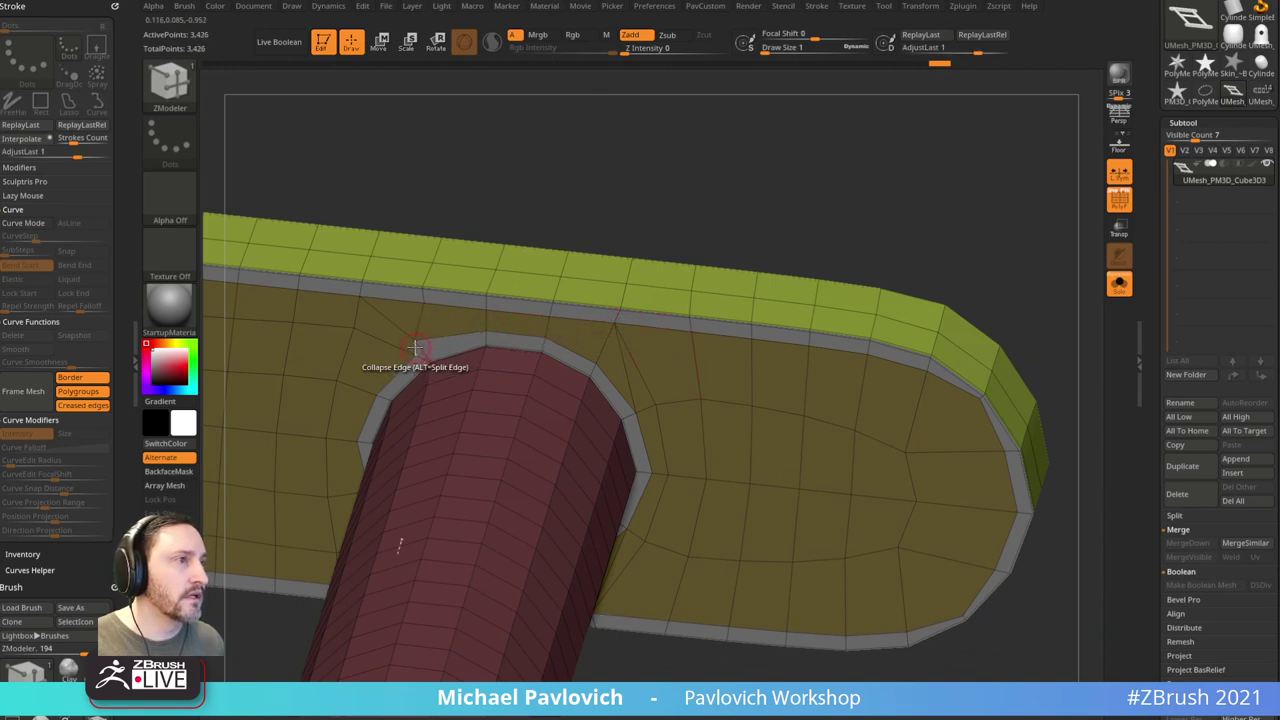
Step: Collapse the stray inset edge beside the post on the top rail's underside, and delete the leftover diagonal edge there
click(417, 349)
key(space)
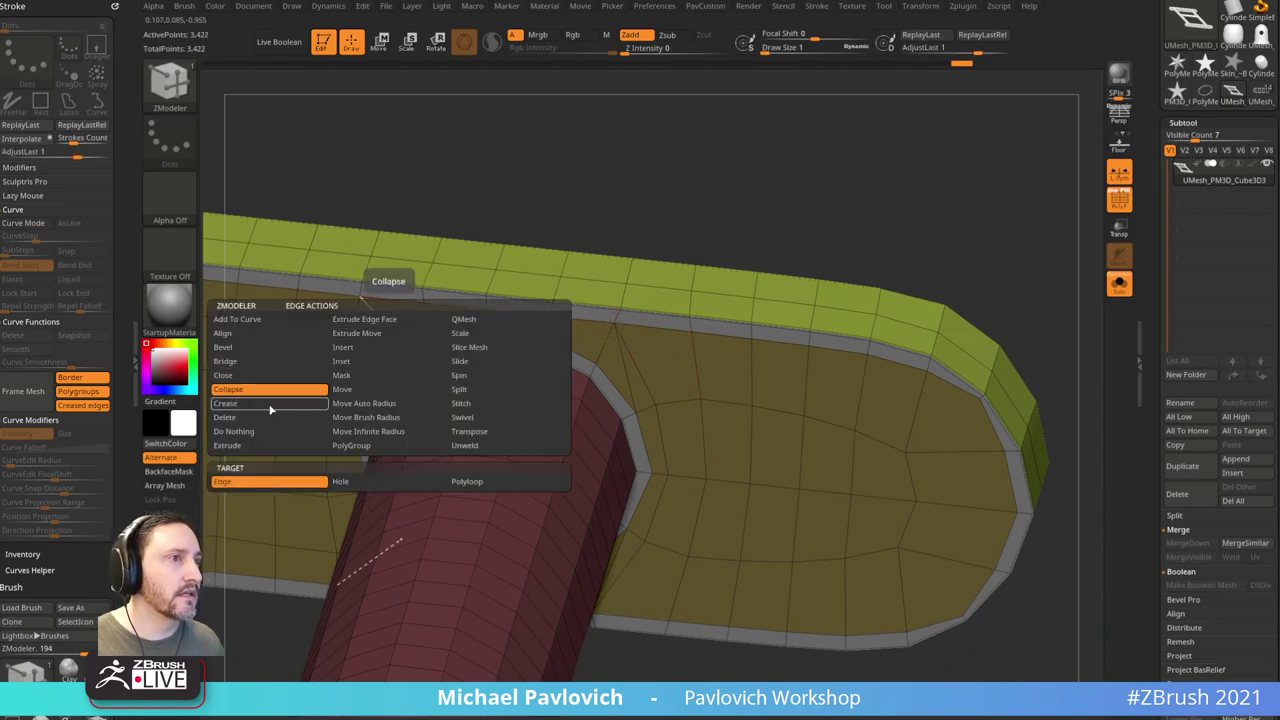
click(270, 418)
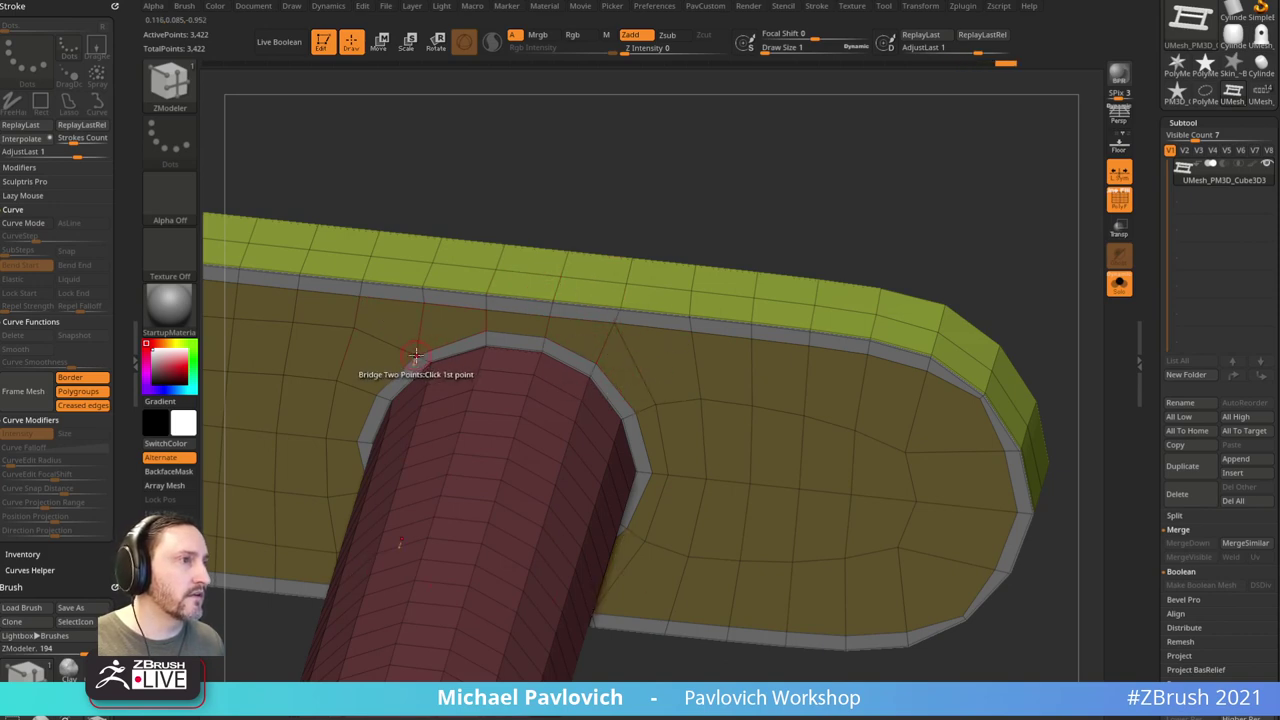
key(space)
click(476, 370)
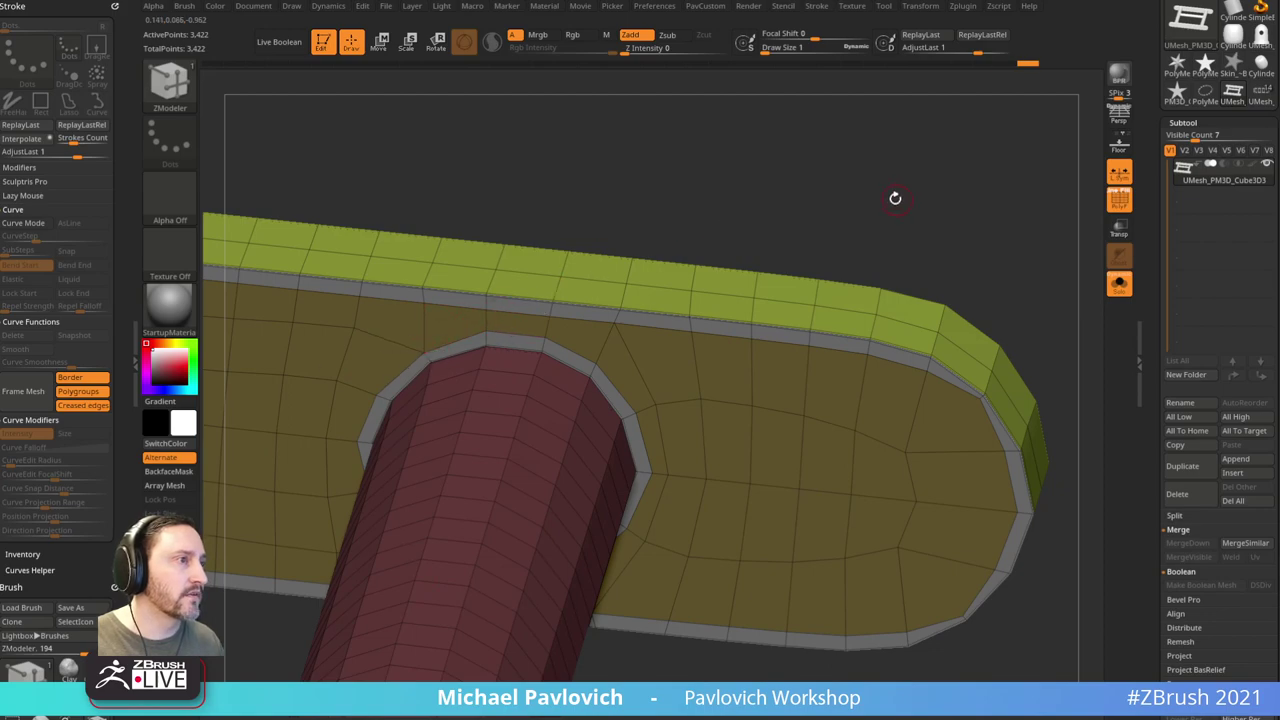
Step: Try to inset the polygroup on the bottom rail's upper face with ZModeler, and undo it
drag(895, 198, 900, 369)
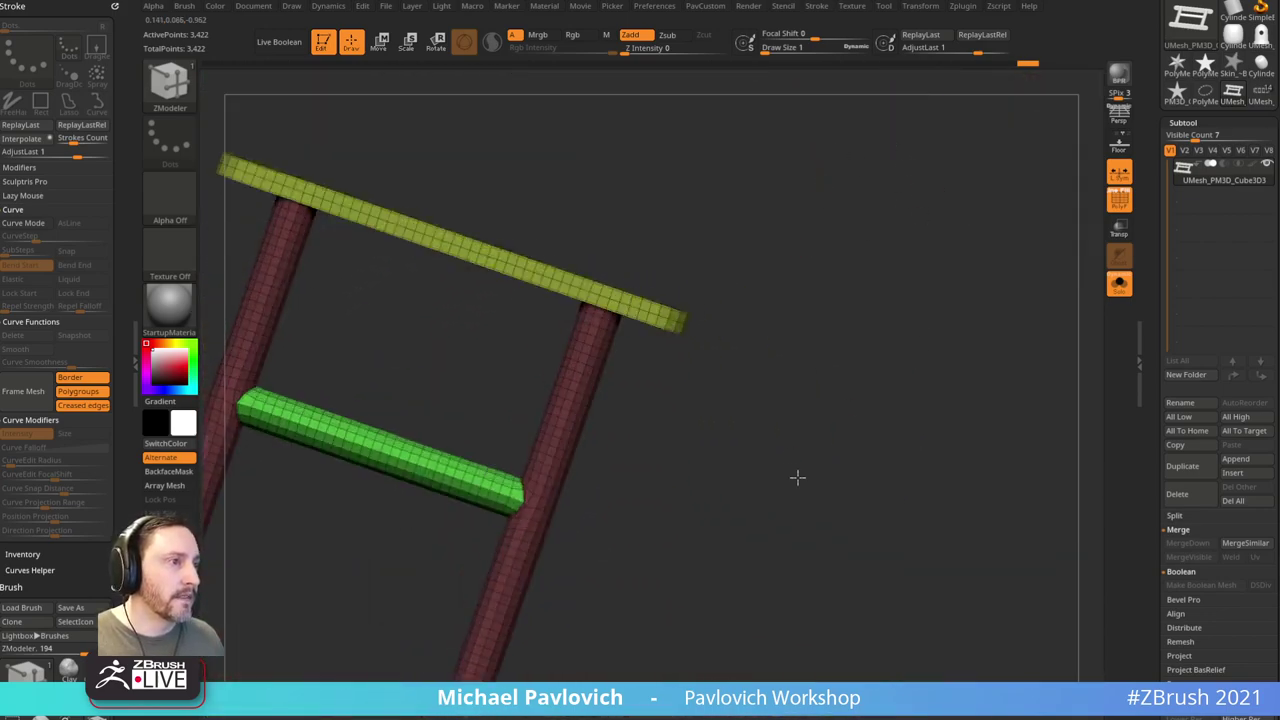
mouse_move(797, 477)
mouse_down()
mouse_move(851, 437)
mouse_move(857, 449)
mouse_move(819, 390)
mouse_move(857, 360)
mouse_move(1017, 320)
mouse_move(1008, 241)
mouse_move(983, 320)
mouse_up()
key(b)
key(s)
key(t)
key(b)
key(z)
key(m)
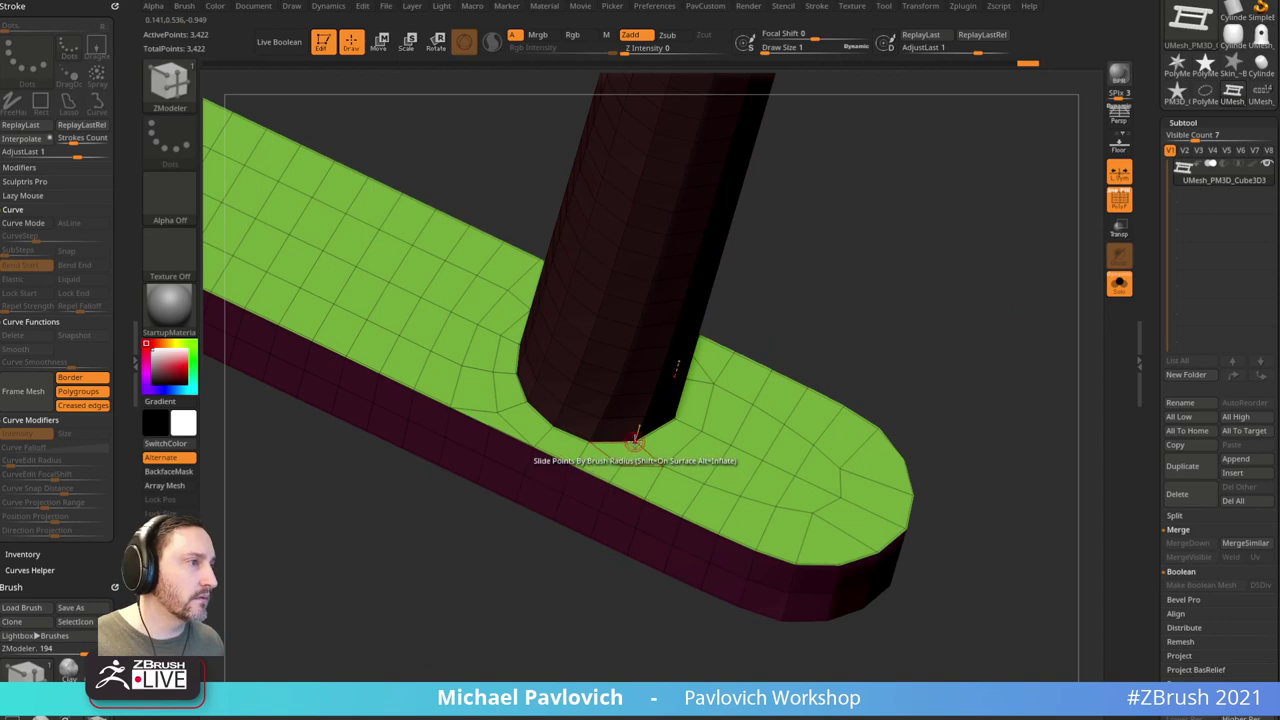
key(space)
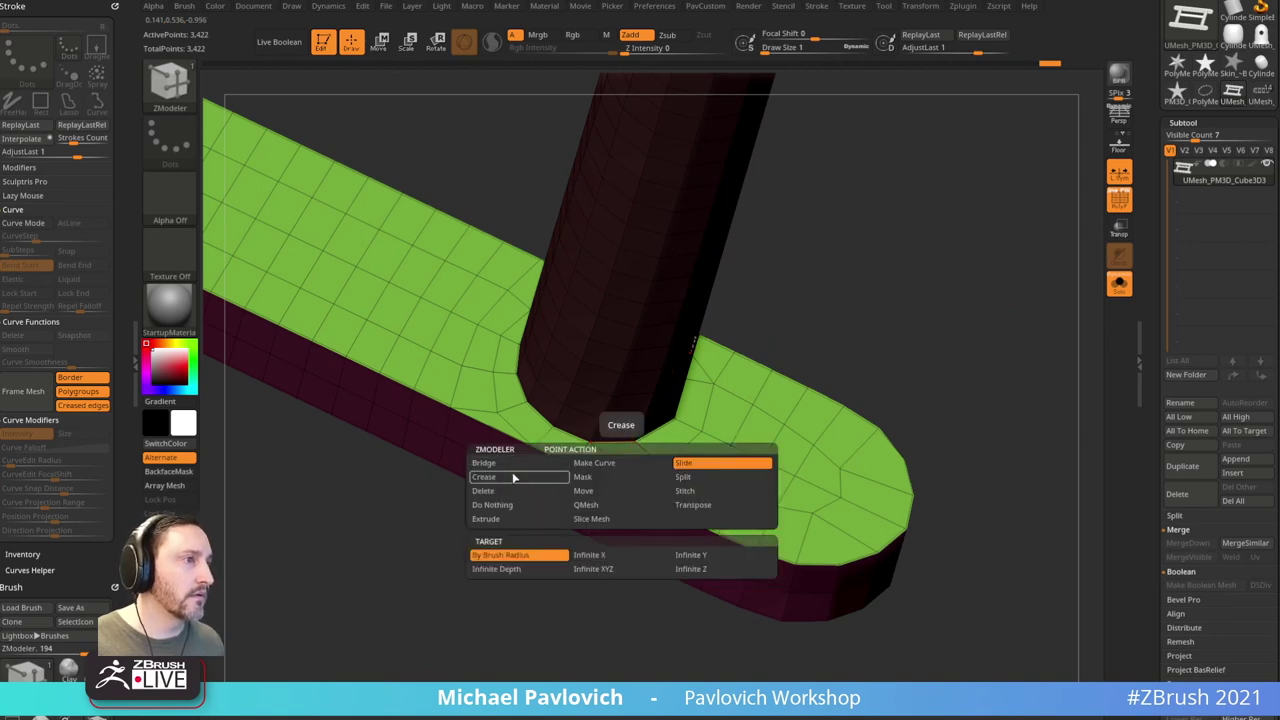
click(513, 478)
drag(869, 264, 837, 331)
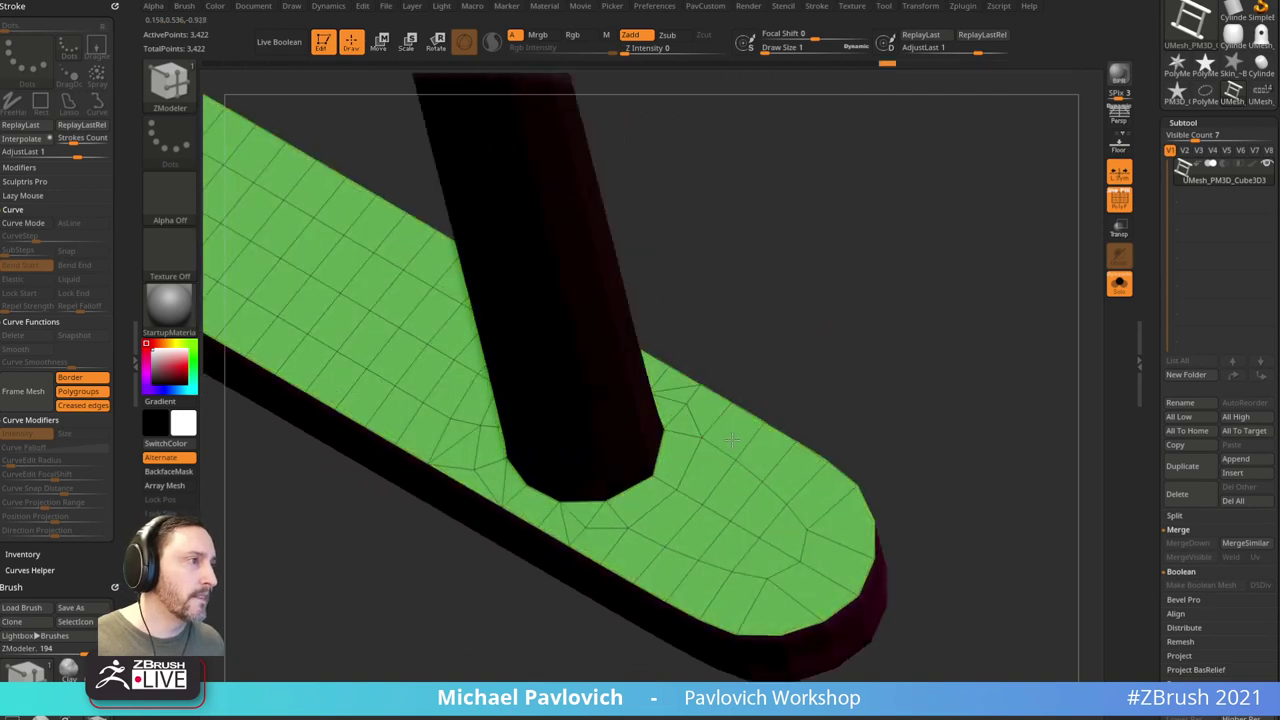
click(732, 440)
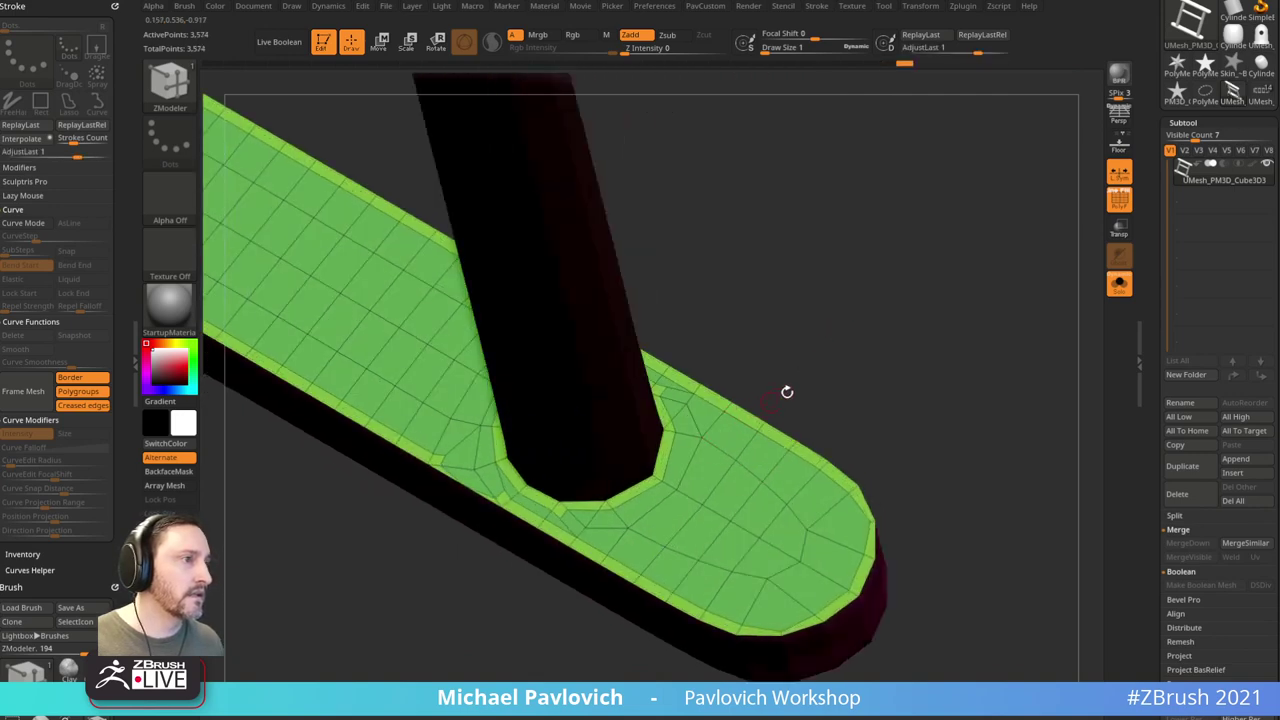
key(ctrl+z)
Step: Collapse the small extra edges around the base of the post on the bottom rail's upper face
drag(837, 371, 892, 332)
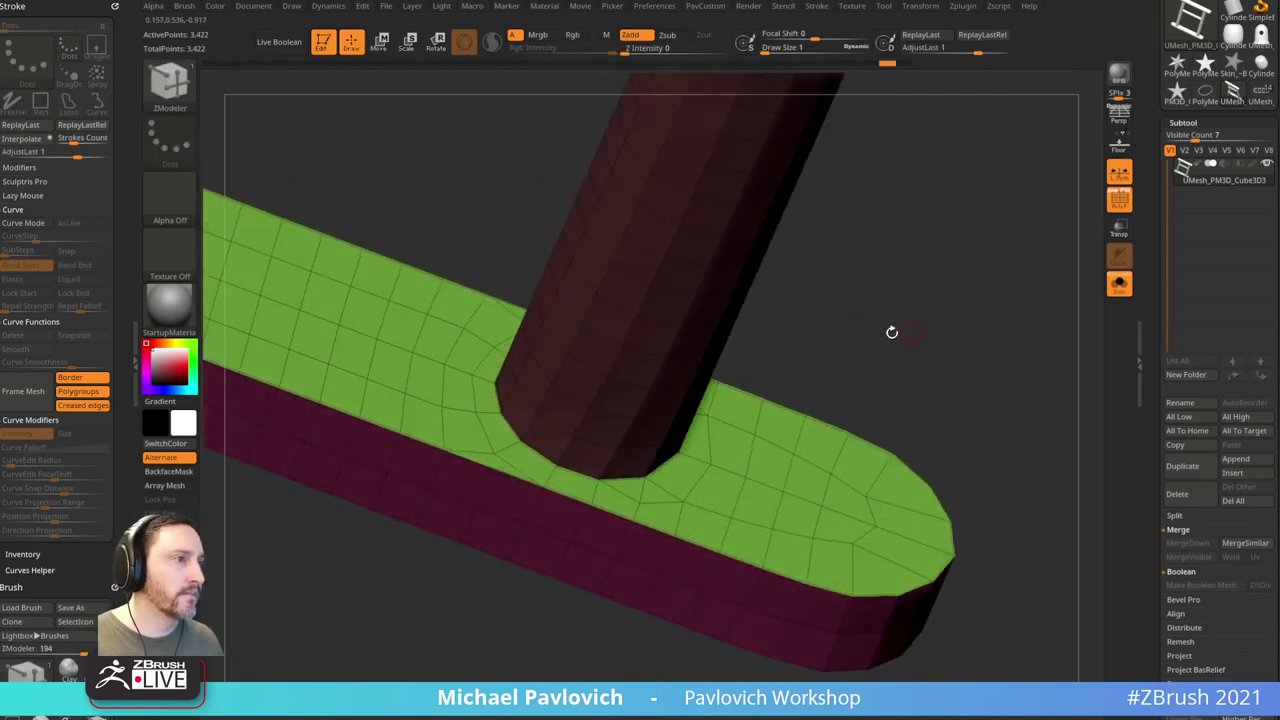
click(489, 464)
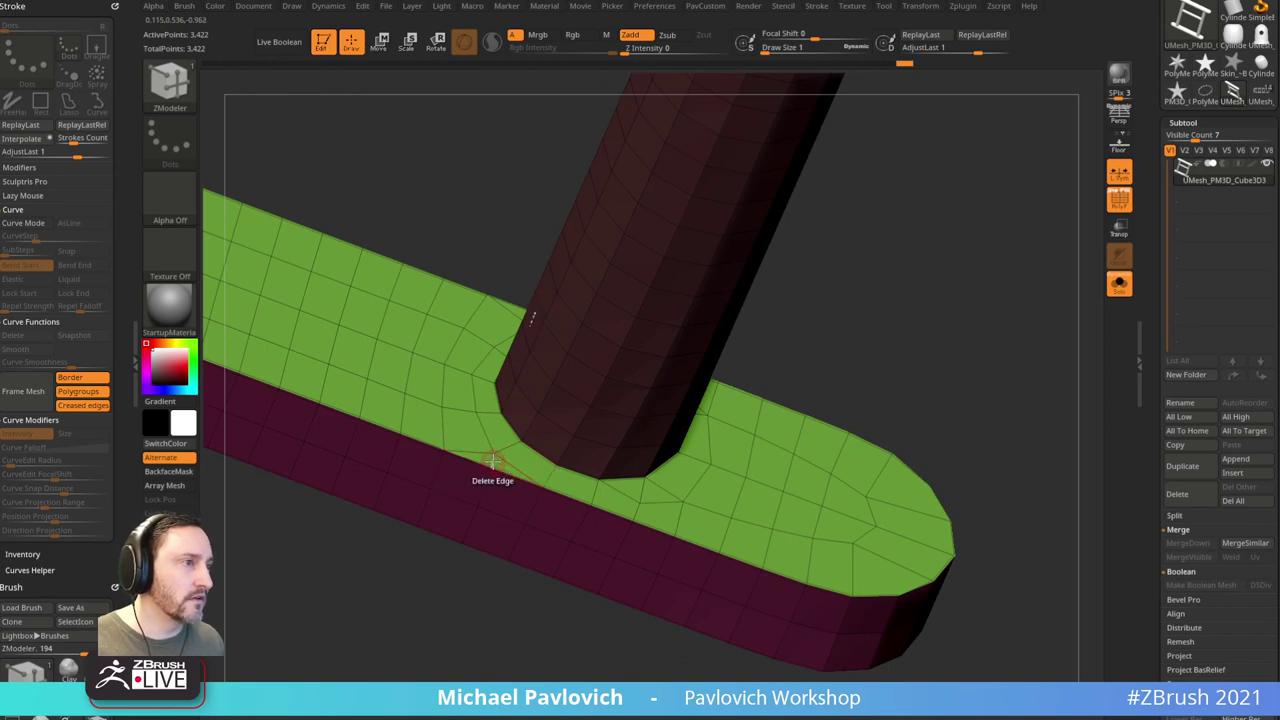
key(space)
click(410, 416)
click(498, 455)
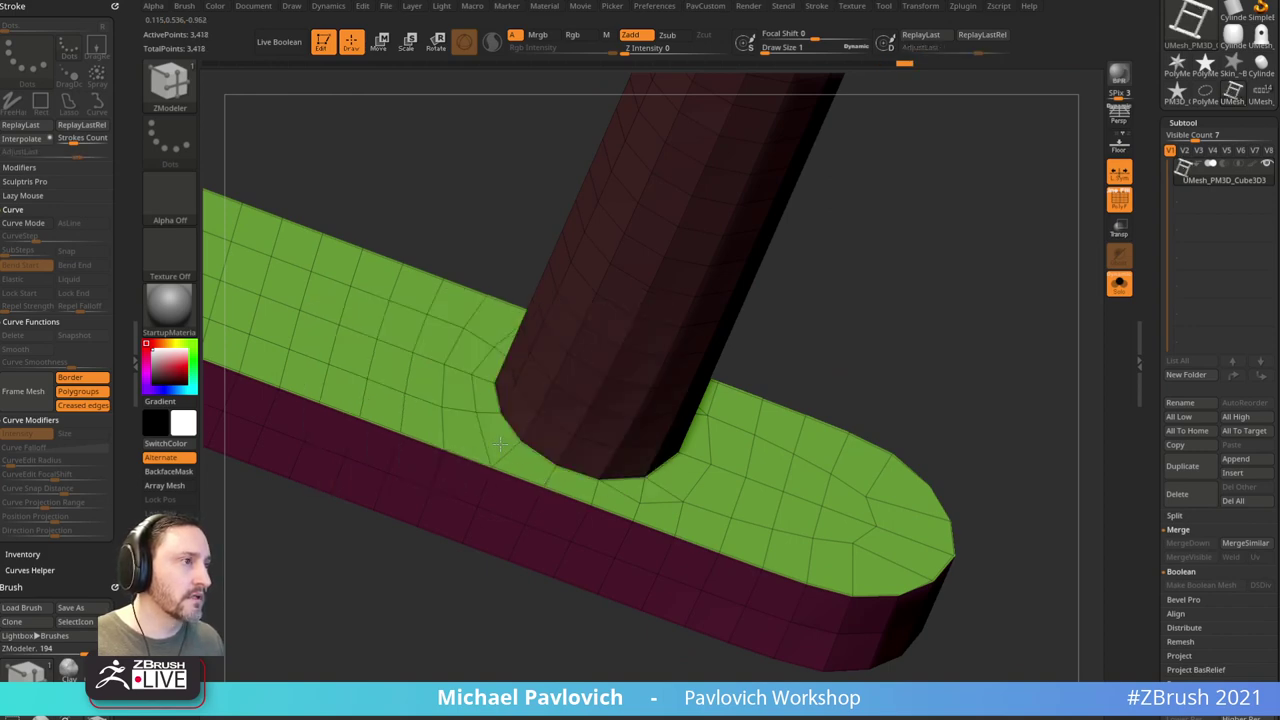
mouse_move(912, 325)
mouse_down()
mouse_move(826, 366)
mouse_move(901, 326)
mouse_up()
click(655, 495)
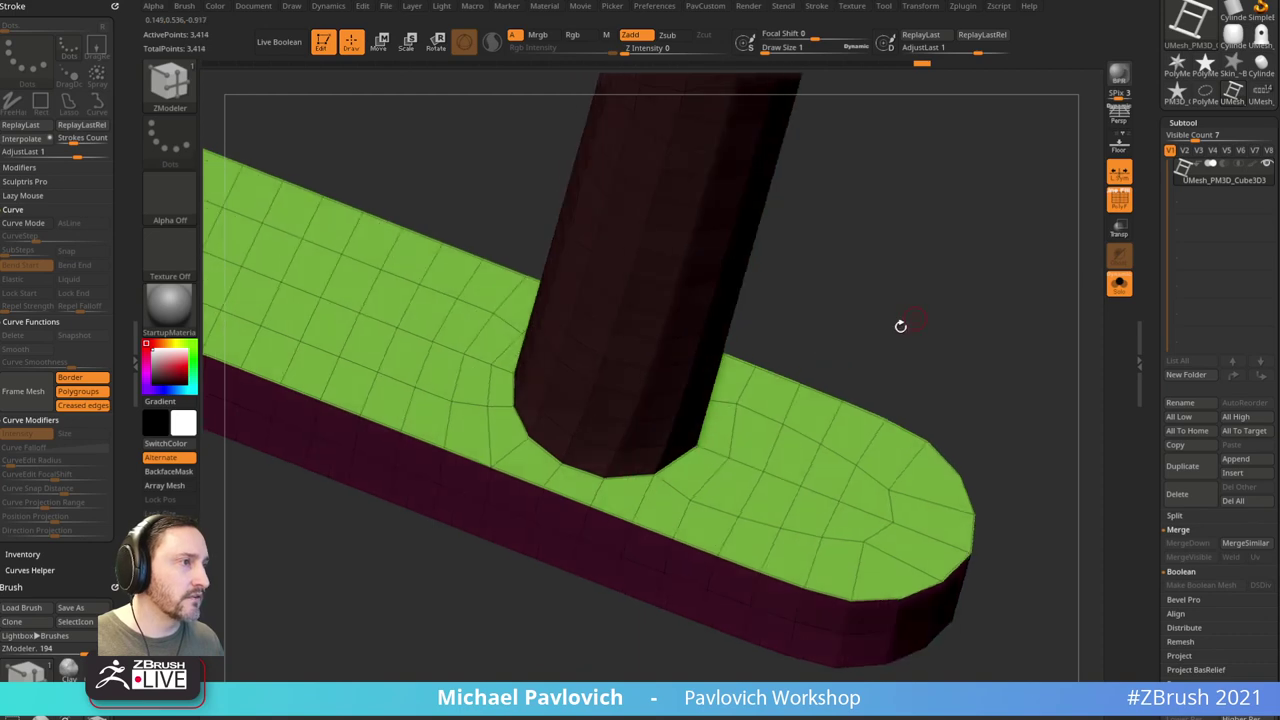
Step: Inset the polygroup on the bottom rail's upper face and collapse the stray edges along the inset border around the post
click(697, 472)
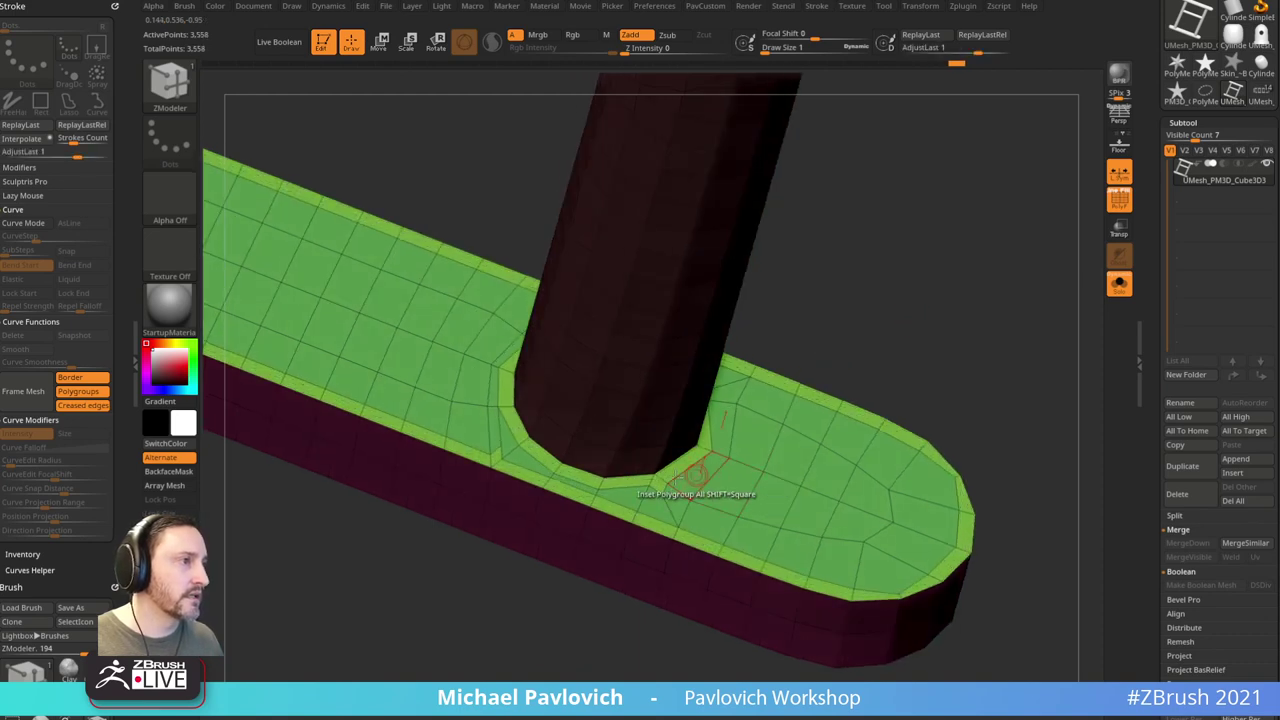
key(space)
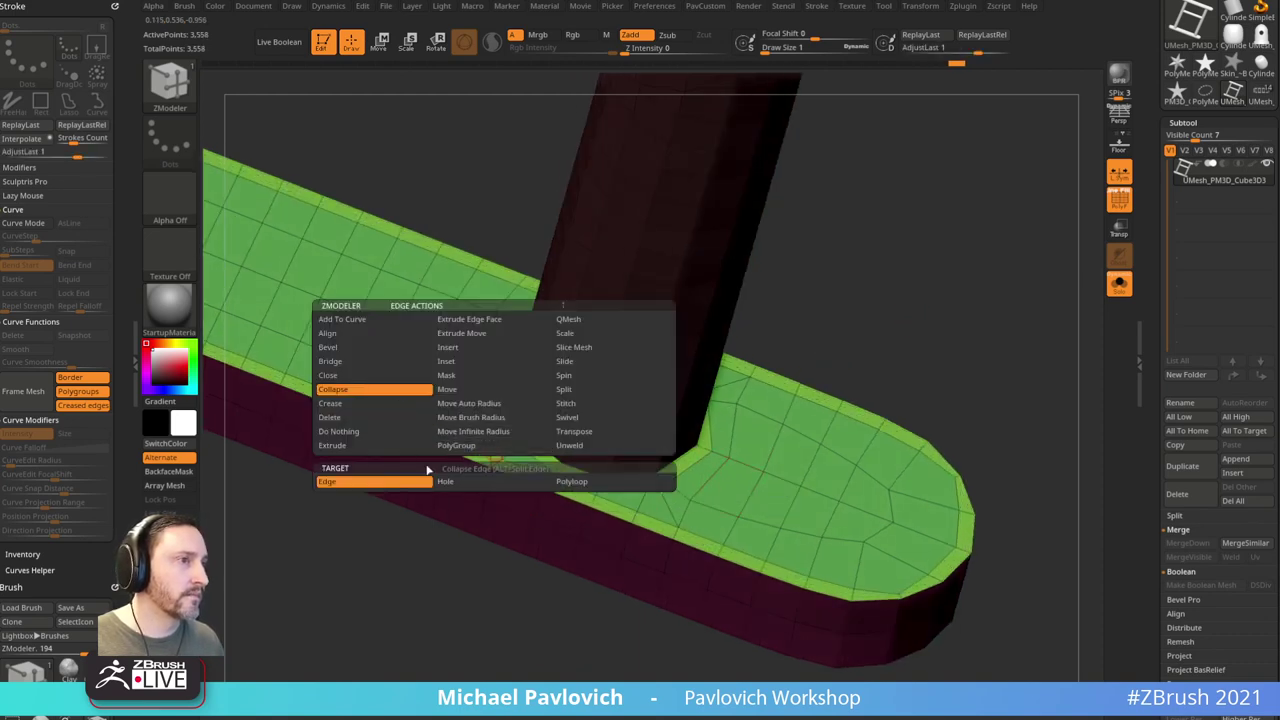
click(497, 456)
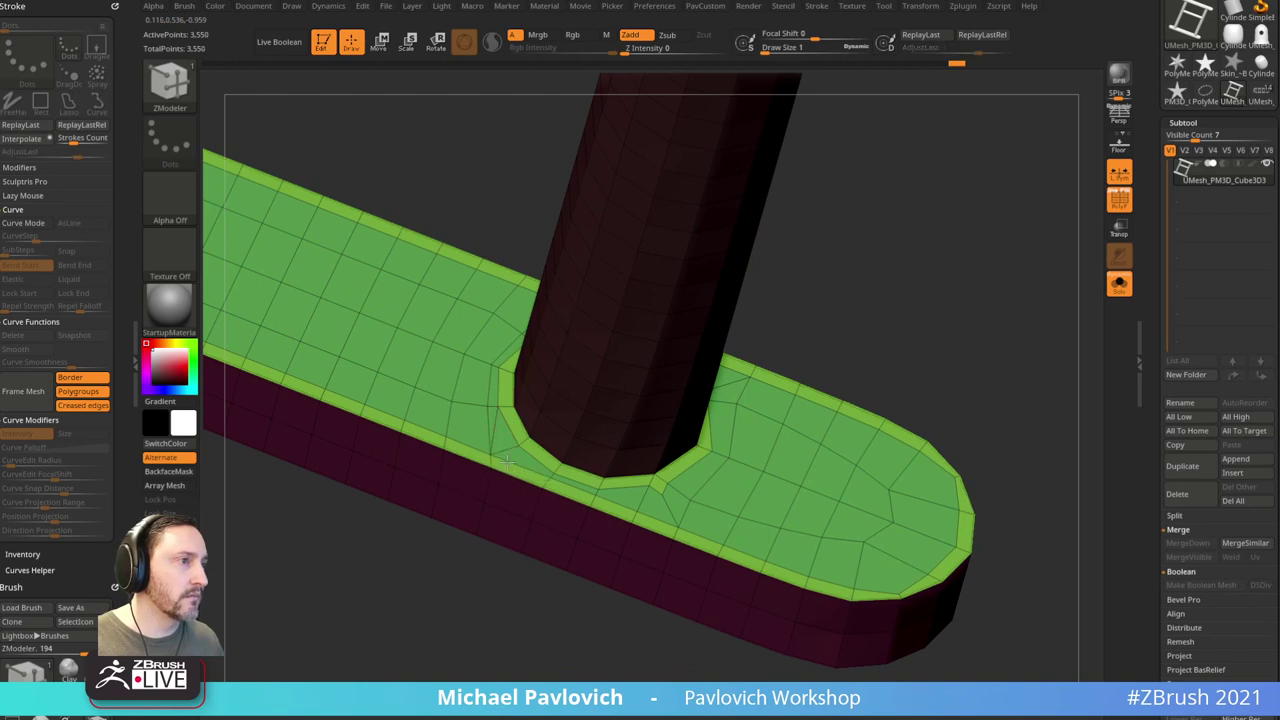
click(659, 486)
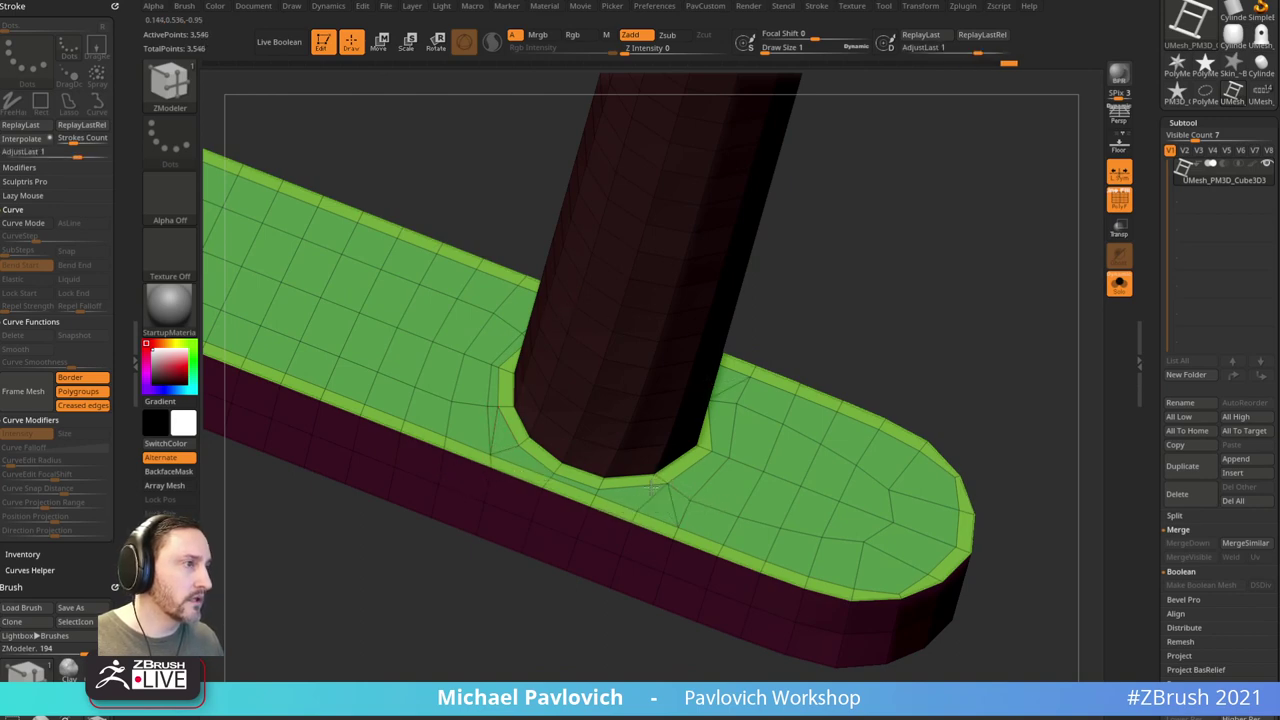
click(651, 486)
Step: Delete the leftover edges beside the post on the bottom rail, and preview the railing with dynamic subdivision
key(space)
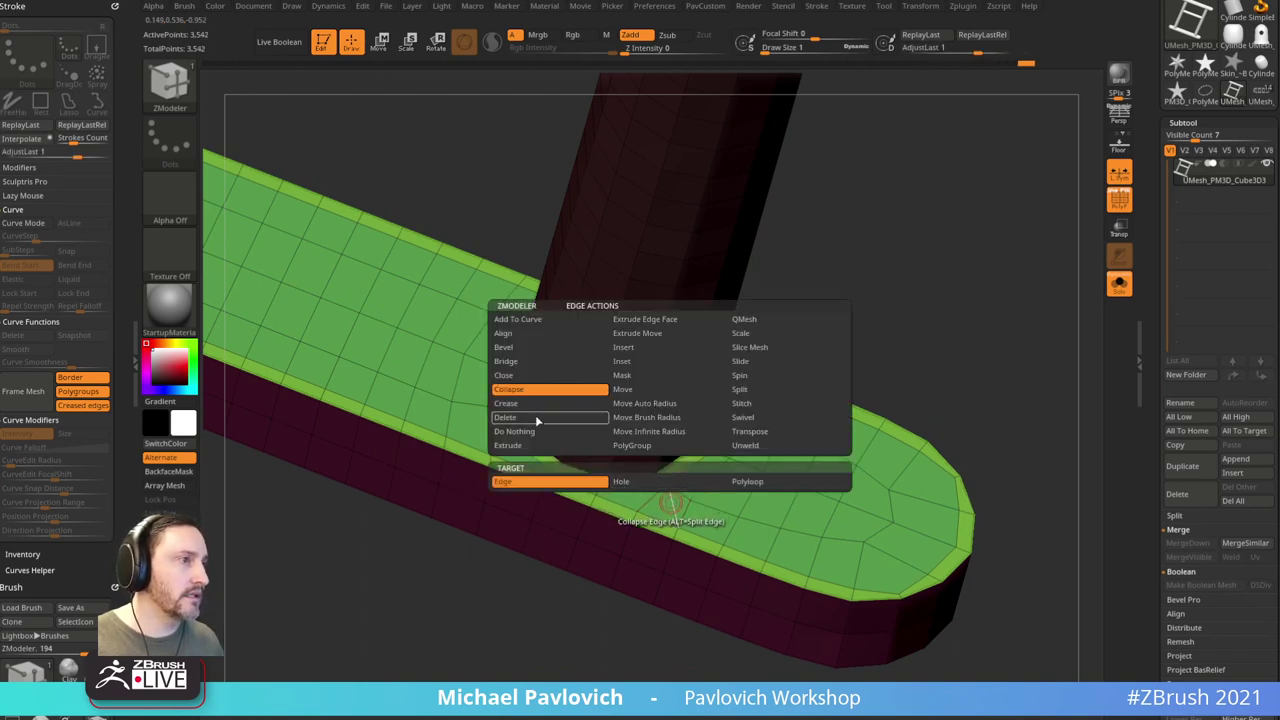
click(535, 418)
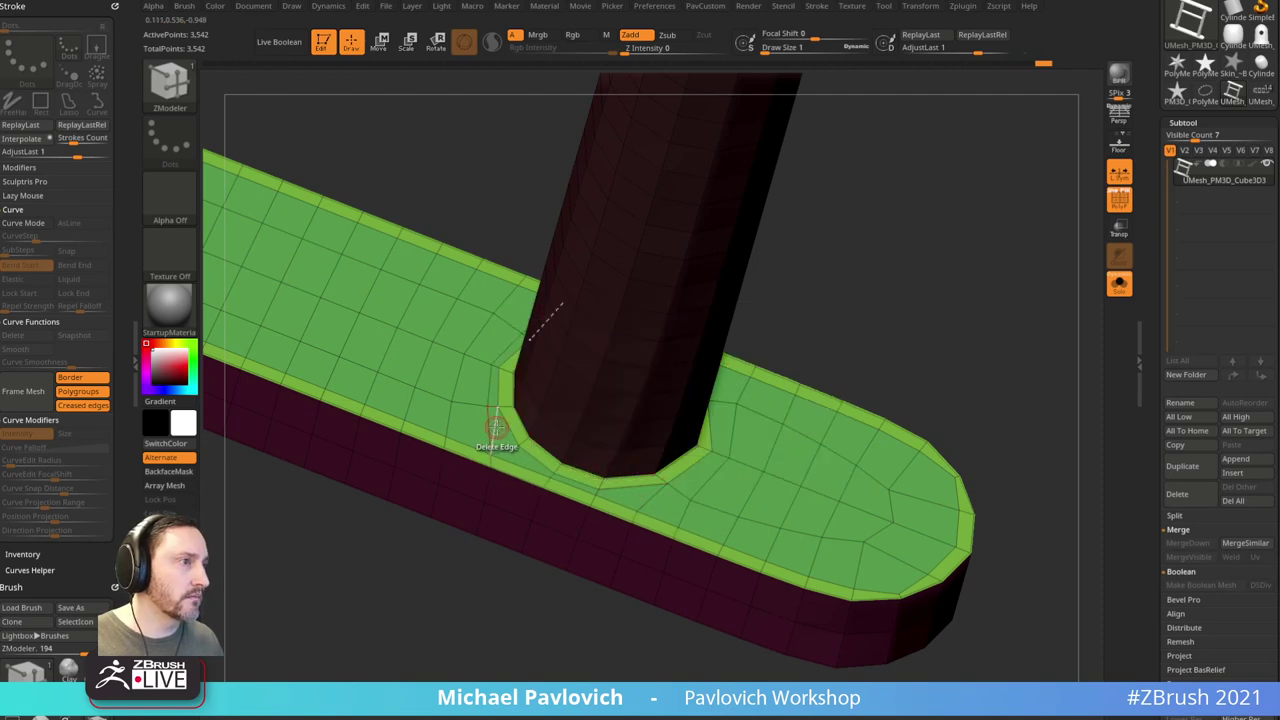
drag(914, 317, 918, 274)
key(d)
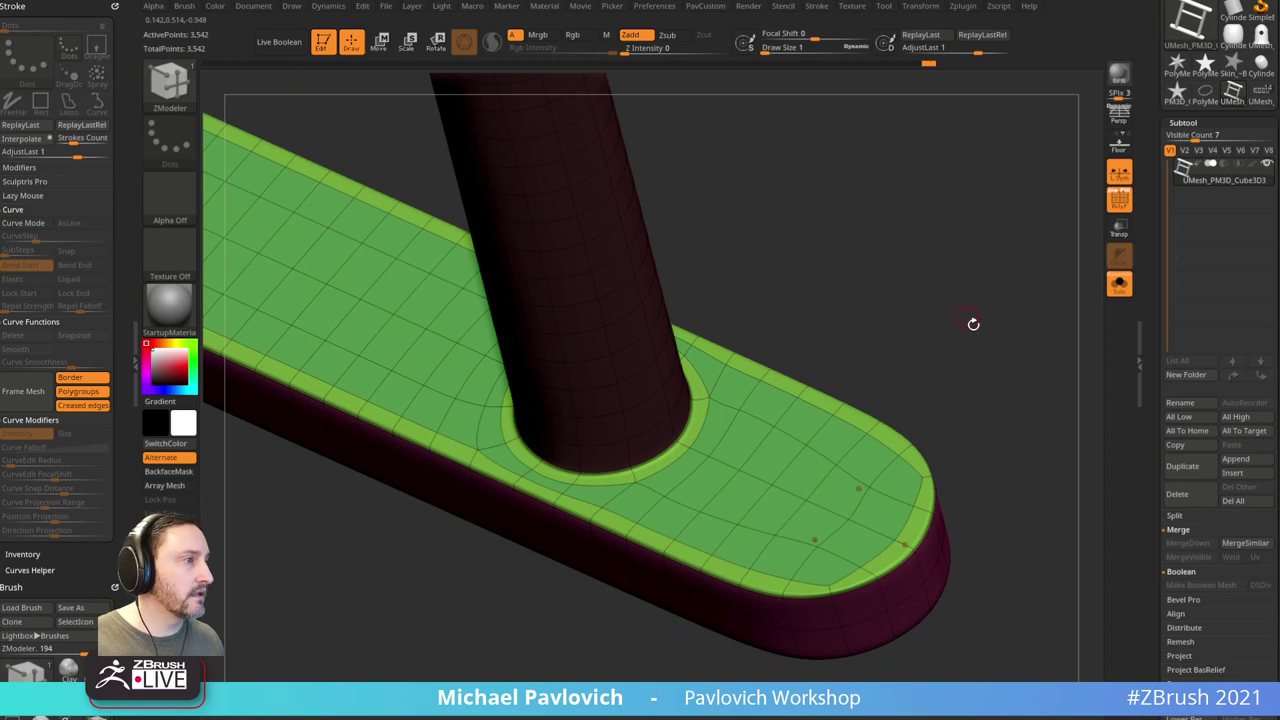
drag(973, 323, 1000, 380)
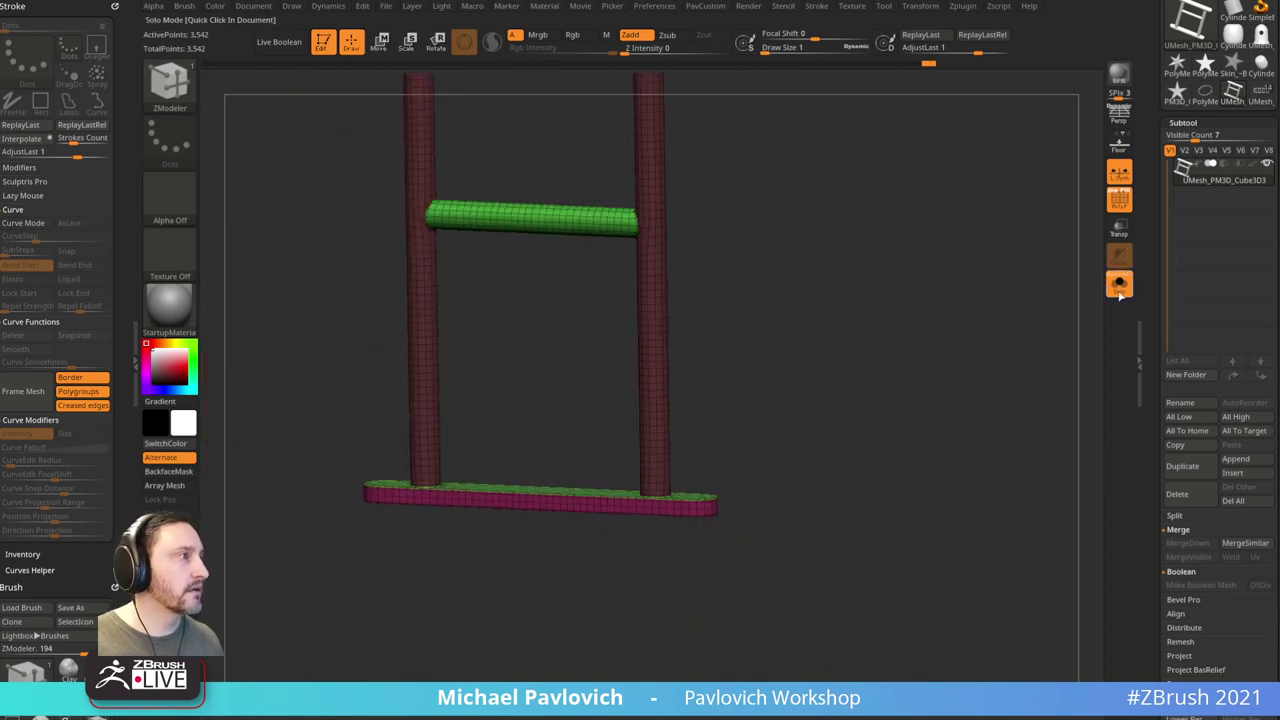
Step: Return to the full tower tool and append the cleaned-up railing section to it as a new subtool
click(1119, 200)
drag(1000, 306, 954, 360)
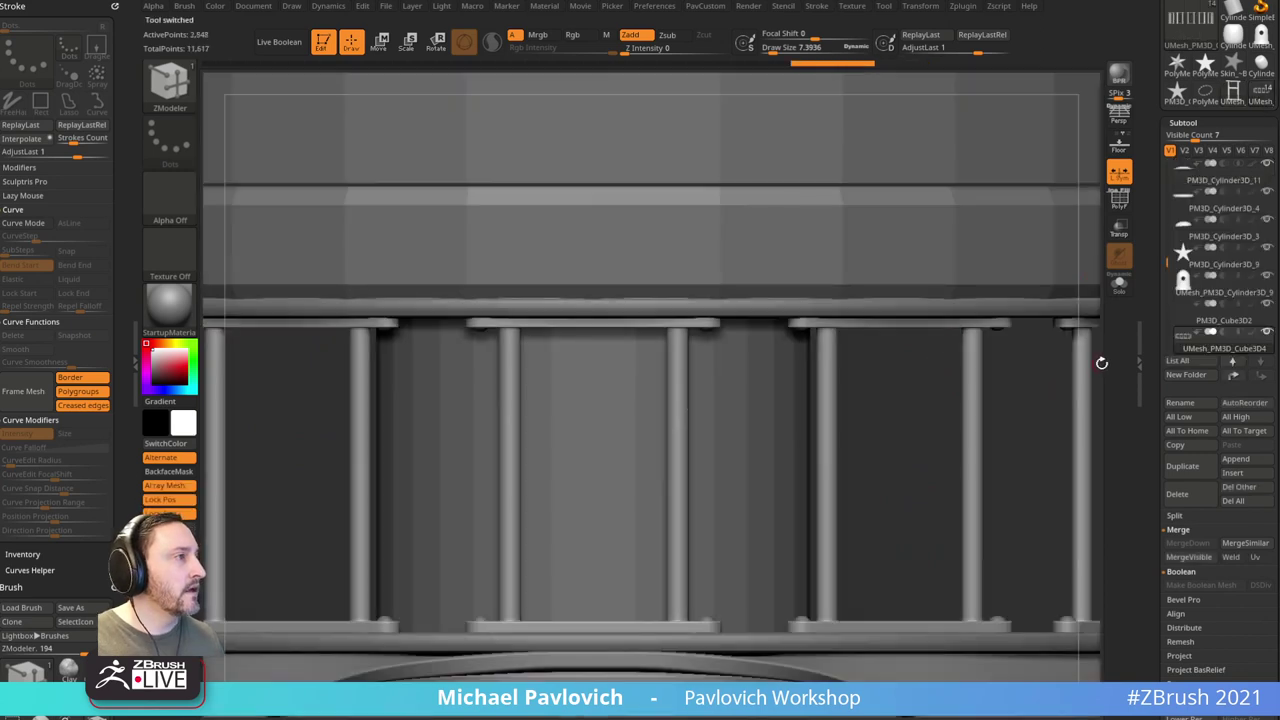
key(f)
alt+drag(1026, 294, 1005, 480)
click(1234, 458)
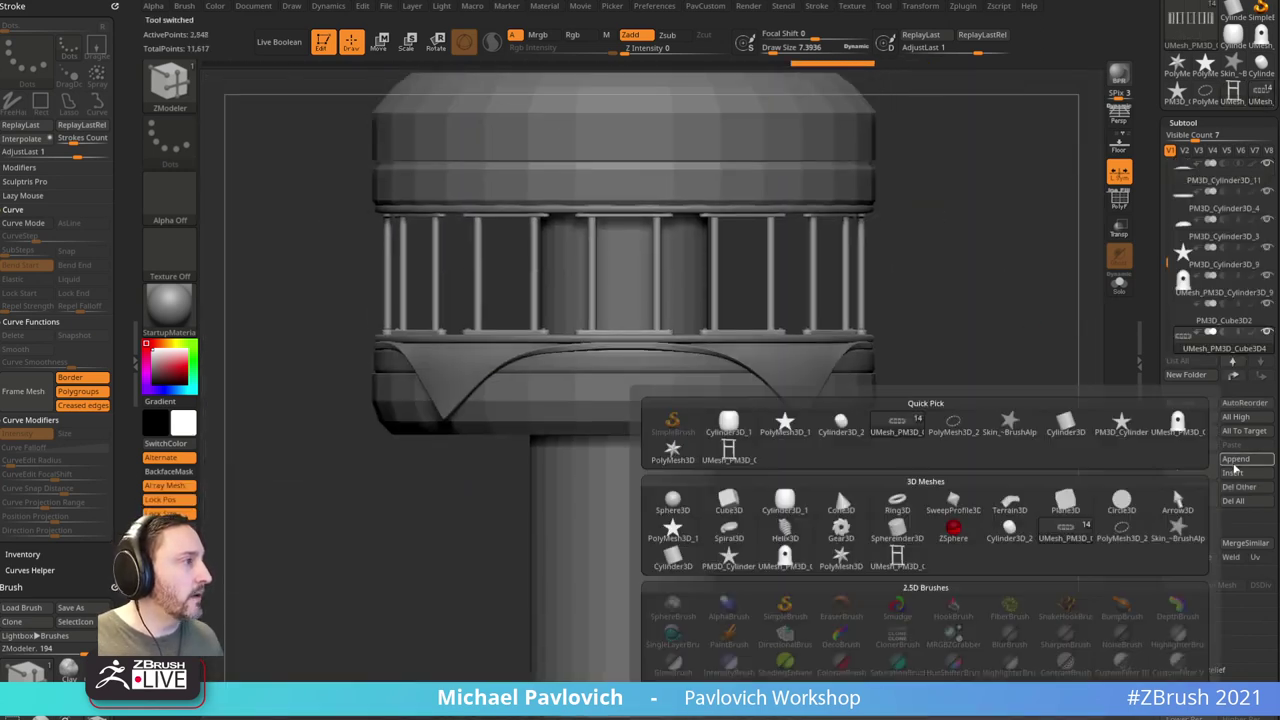
click(1236, 458)
click(869, 505)
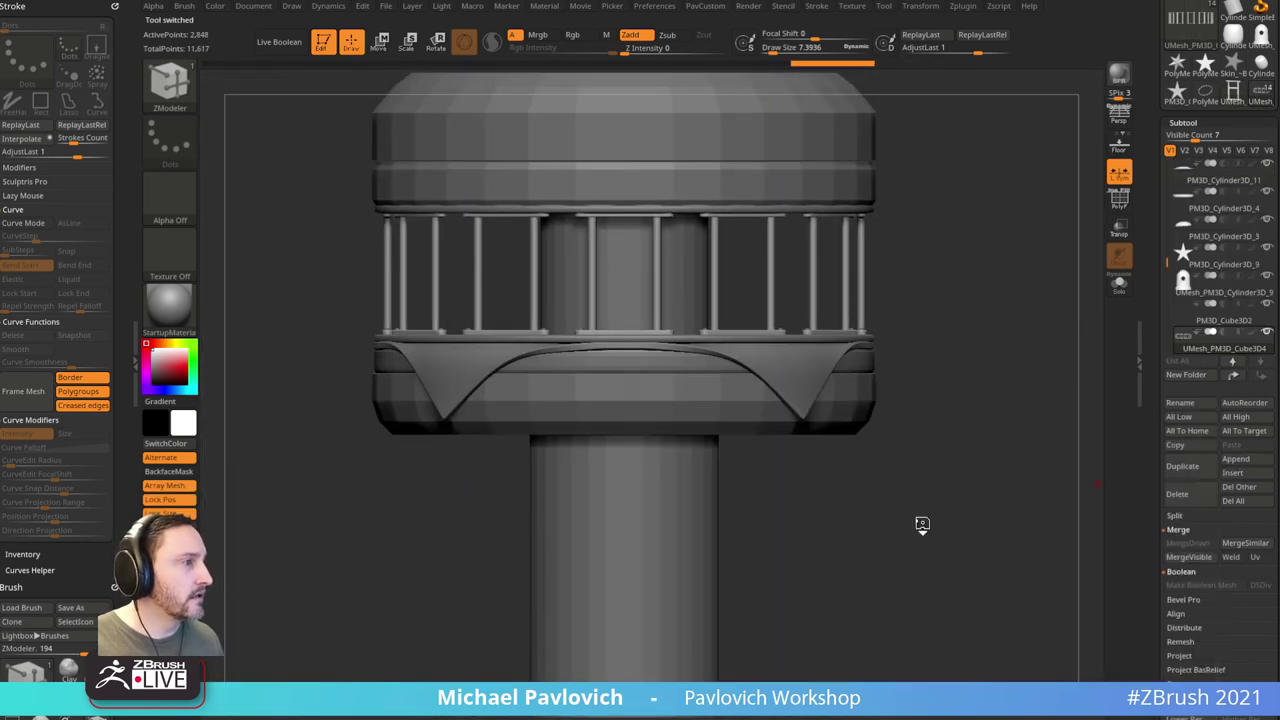
drag(920, 523, 1031, 384)
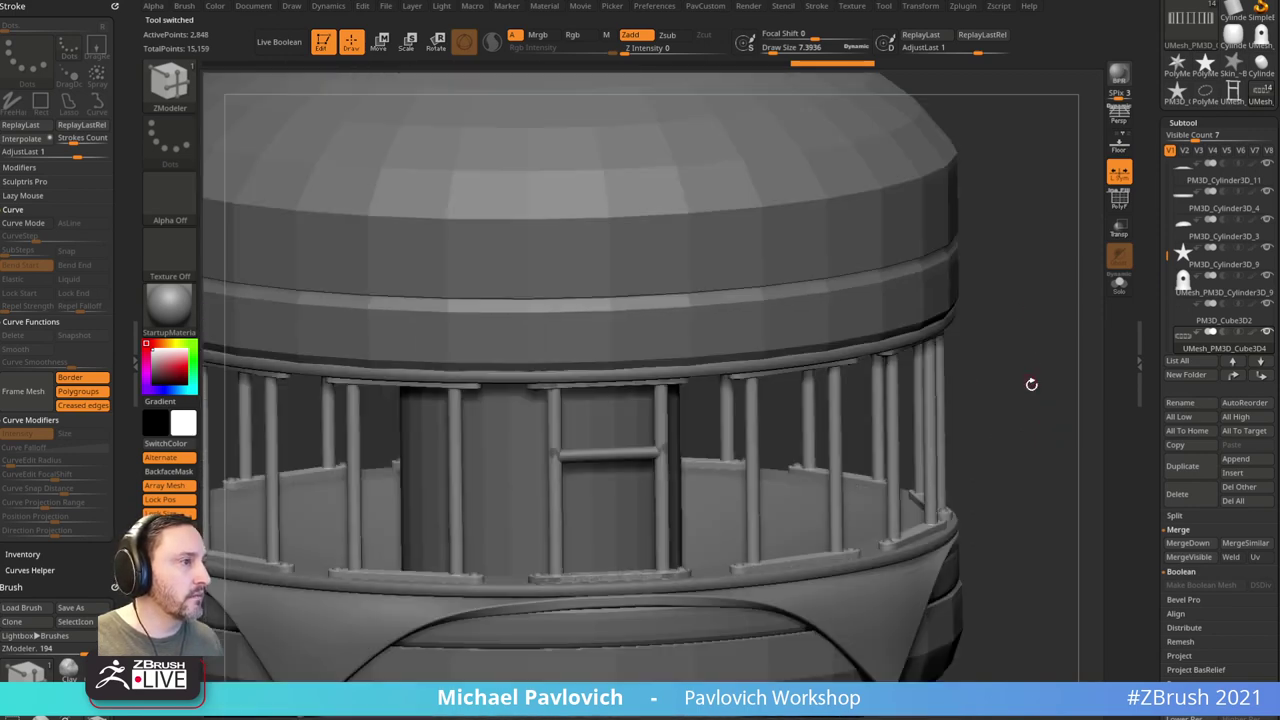
Step: Delete the existing circular railing subtool UMesh_PM3D_Cube3D4
click(1214, 322)
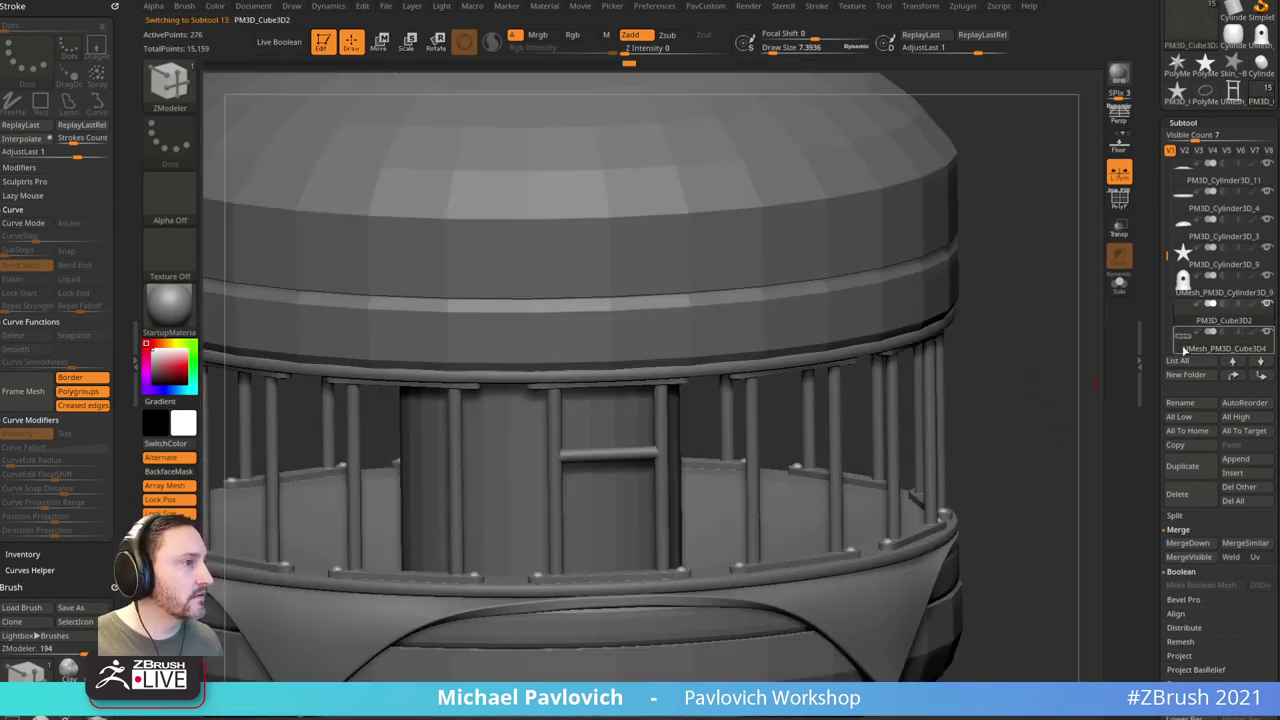
scroll(1208, 300, down, 3)
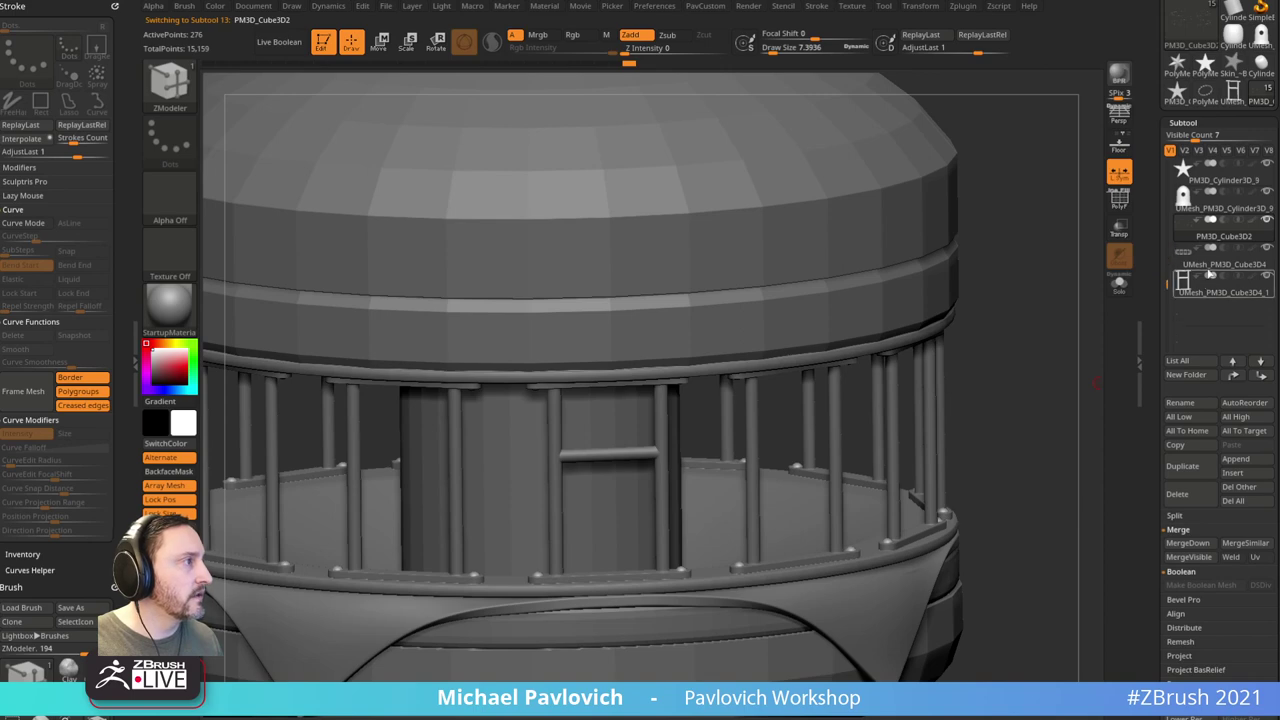
click(1208, 268)
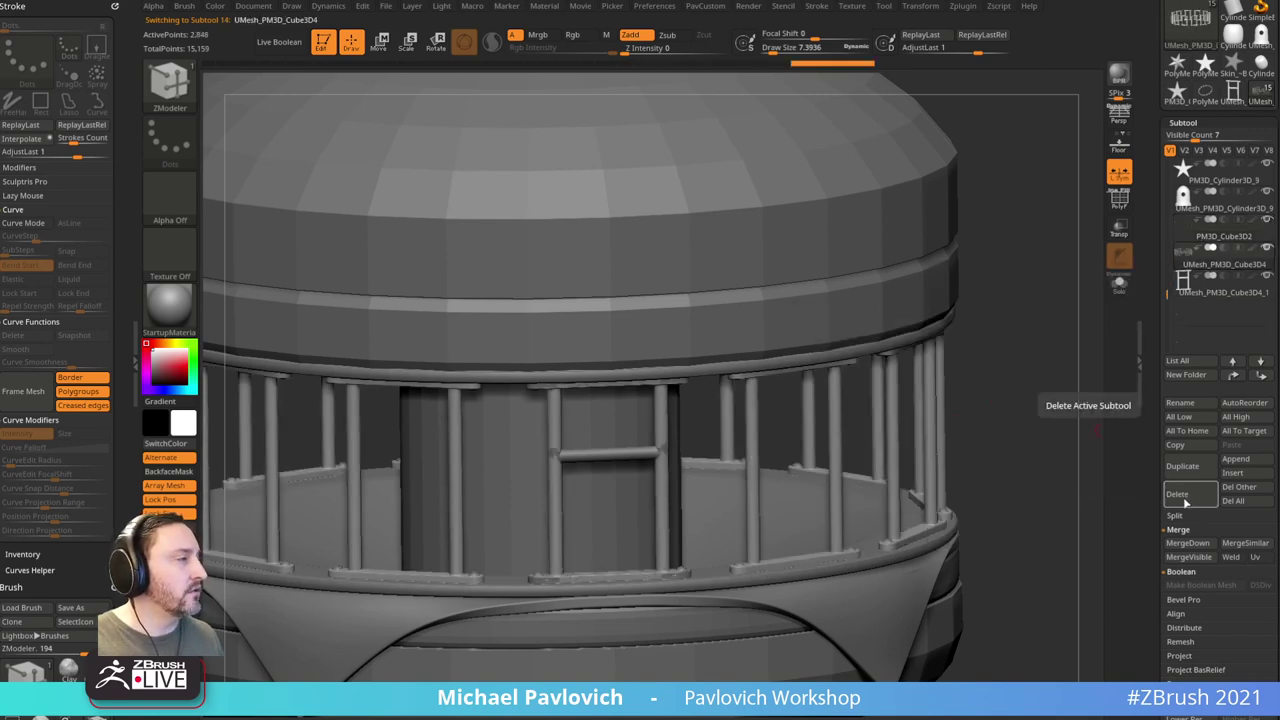
click(1186, 500)
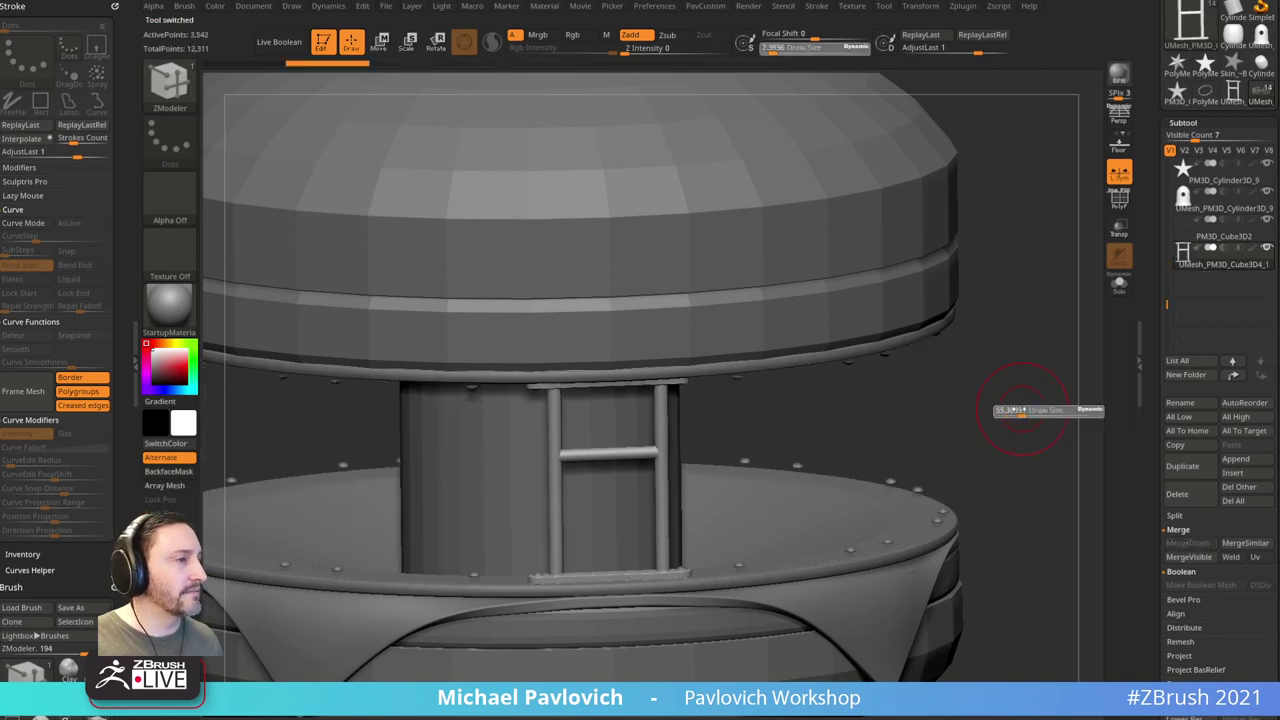
Step: Set the draw size to about 15 and switch from ZModeler to the Standard brush
drag(1012, 414, 1014, 401)
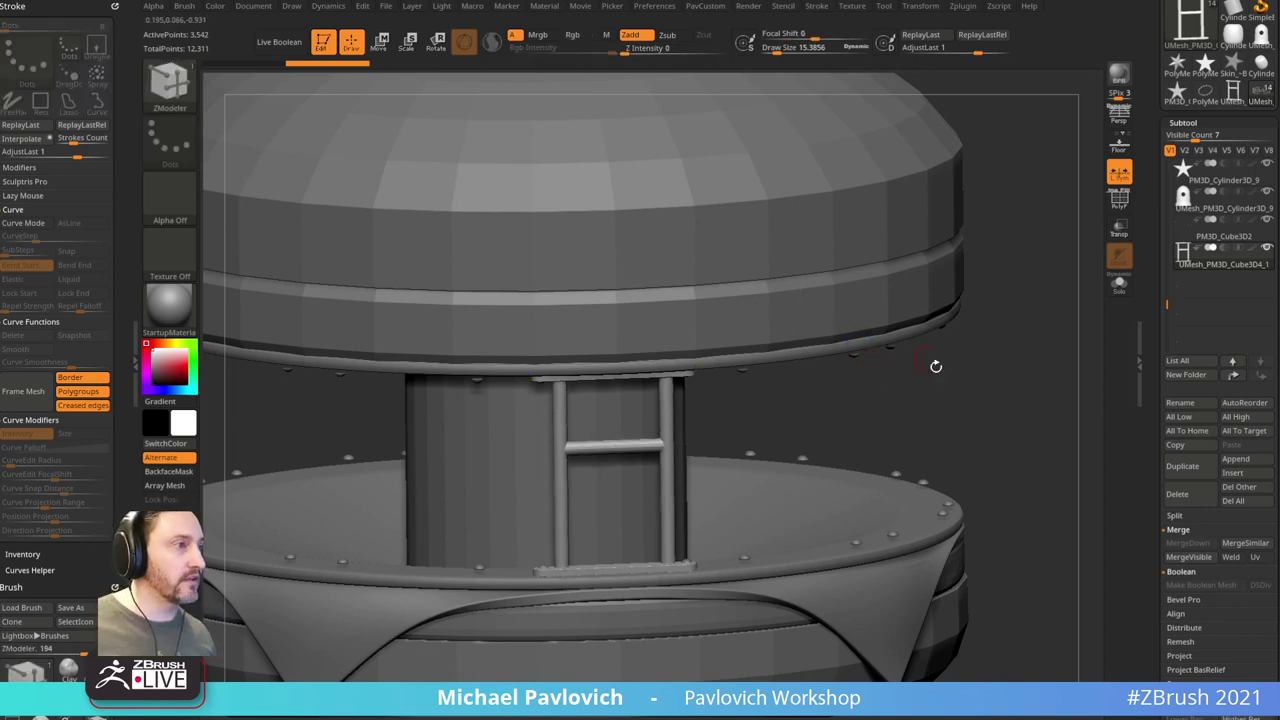
mouse_move(934, 366)
mouse_down()
mouse_move(889, 403)
mouse_move(948, 417)
mouse_up()
key(b)
key(s)
key(t)
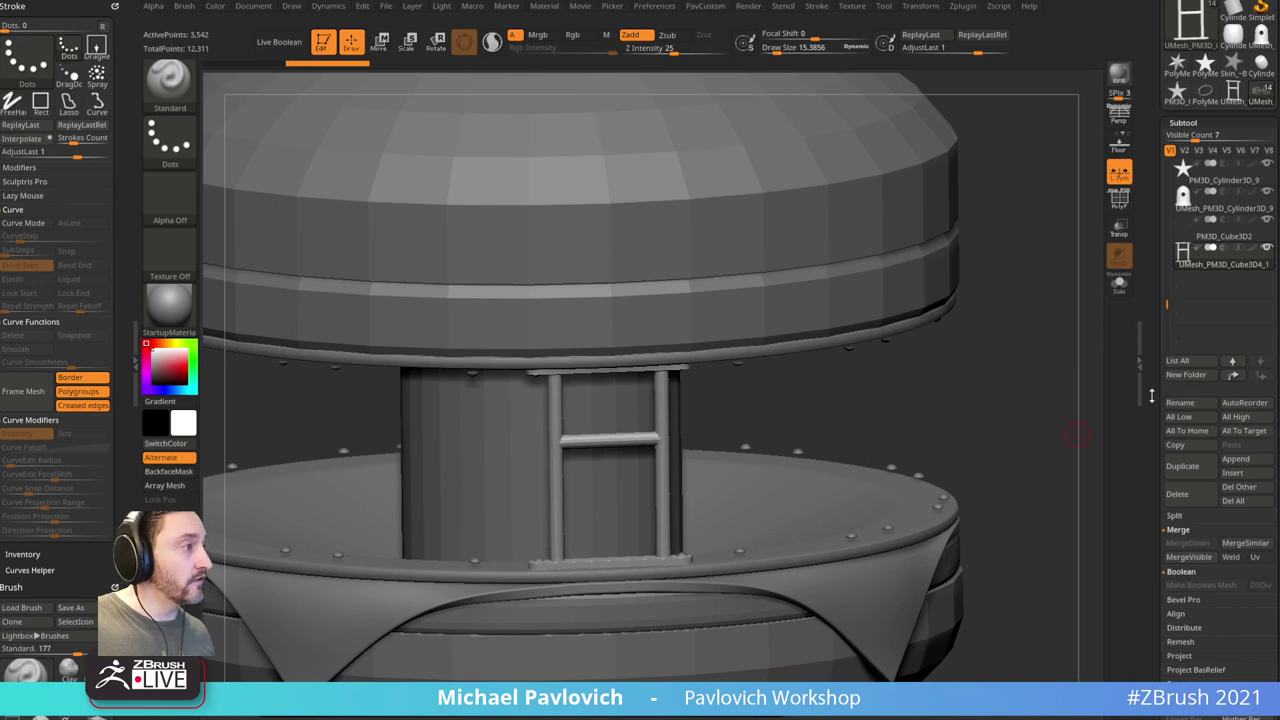
Step: Turn on Array Mesh for the single railing frame with Lock Pos and Lock Size enabled
scroll(1152, 396, down, 10)
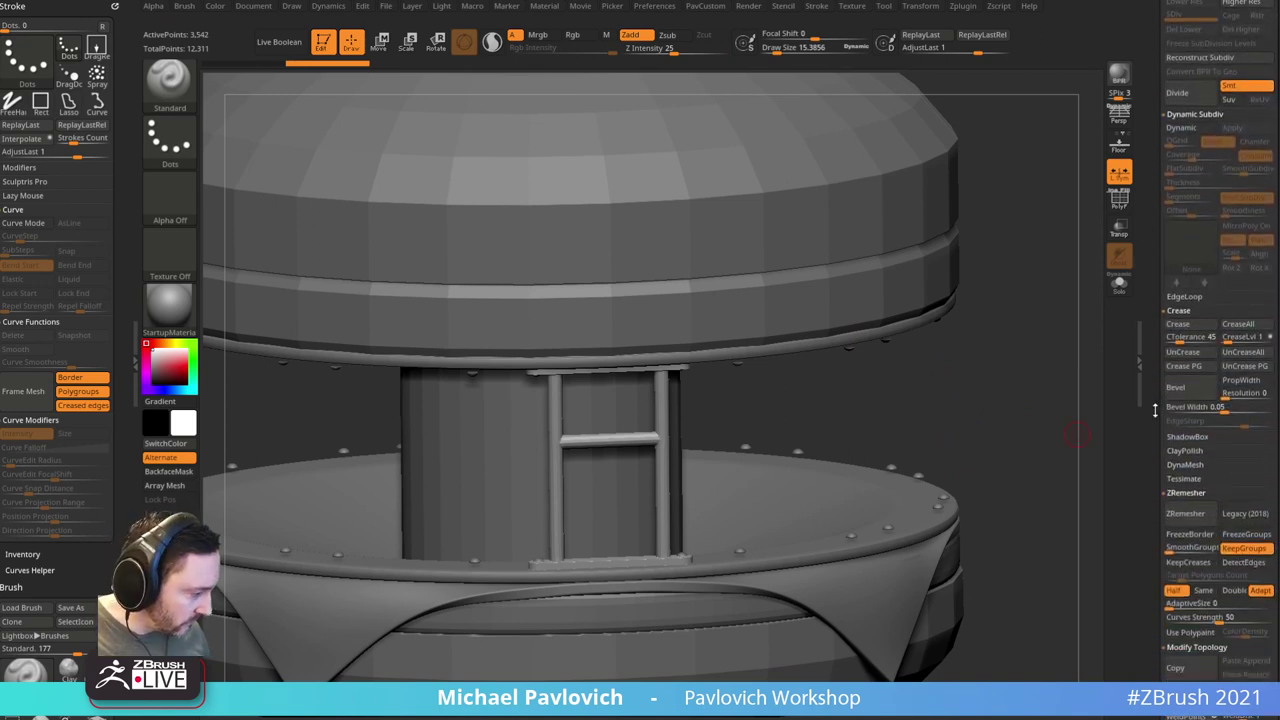
scroll(1160, 410, down, 10)
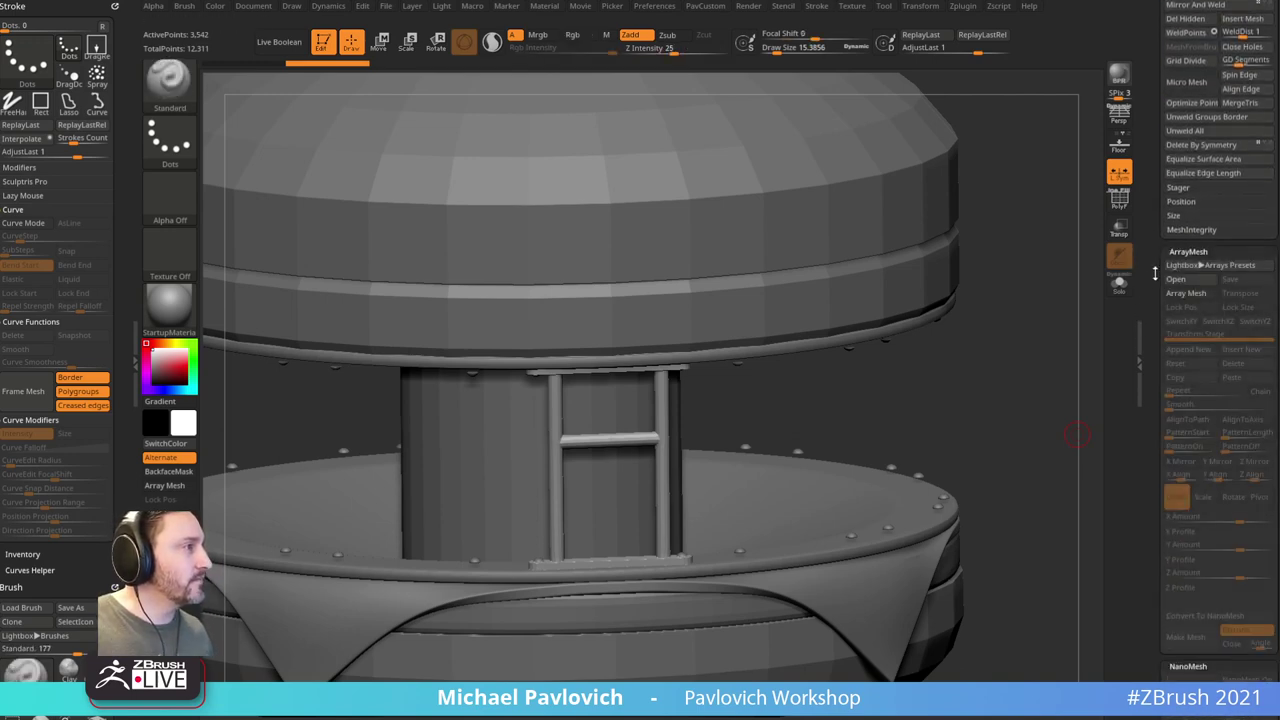
click(1180, 253)
click(1184, 269)
click(1240, 288)
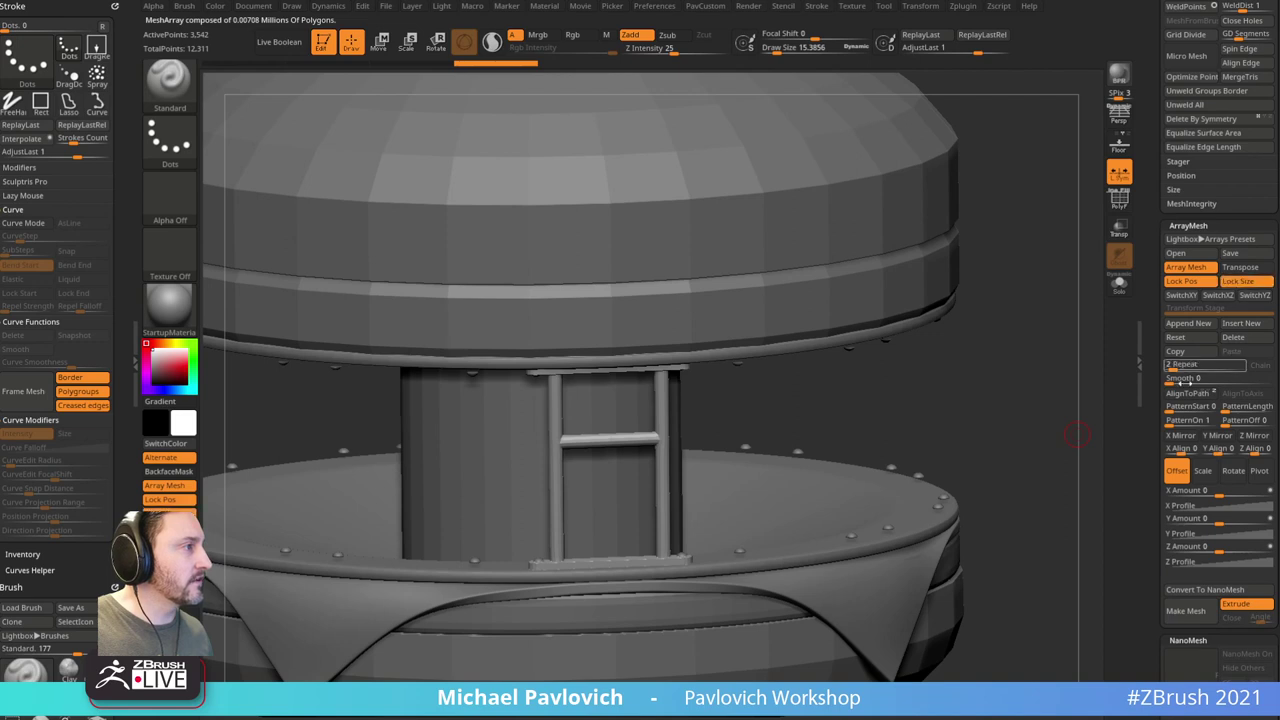
Step: Try arraying the frame with 12 repeats and a Y rotation of 360, and reset the array
click(1182, 366)
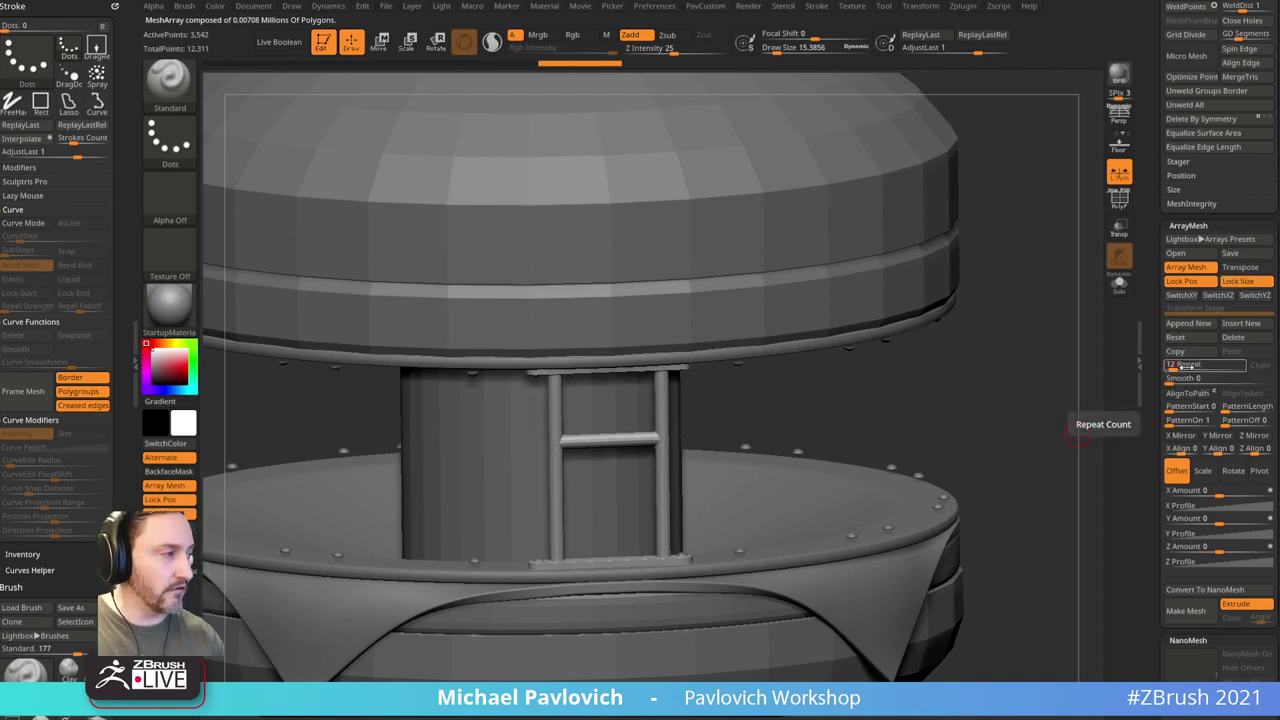
key(Return)
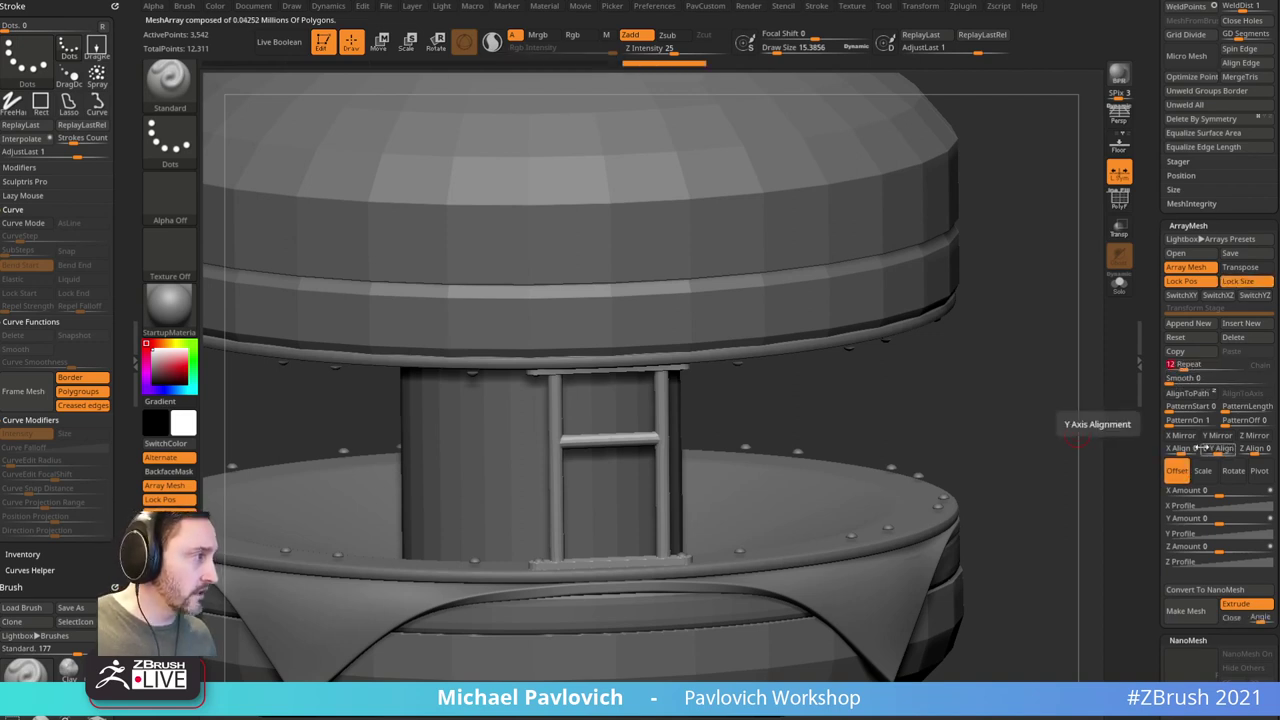
click(1193, 491)
click(1233, 470)
click(1205, 519)
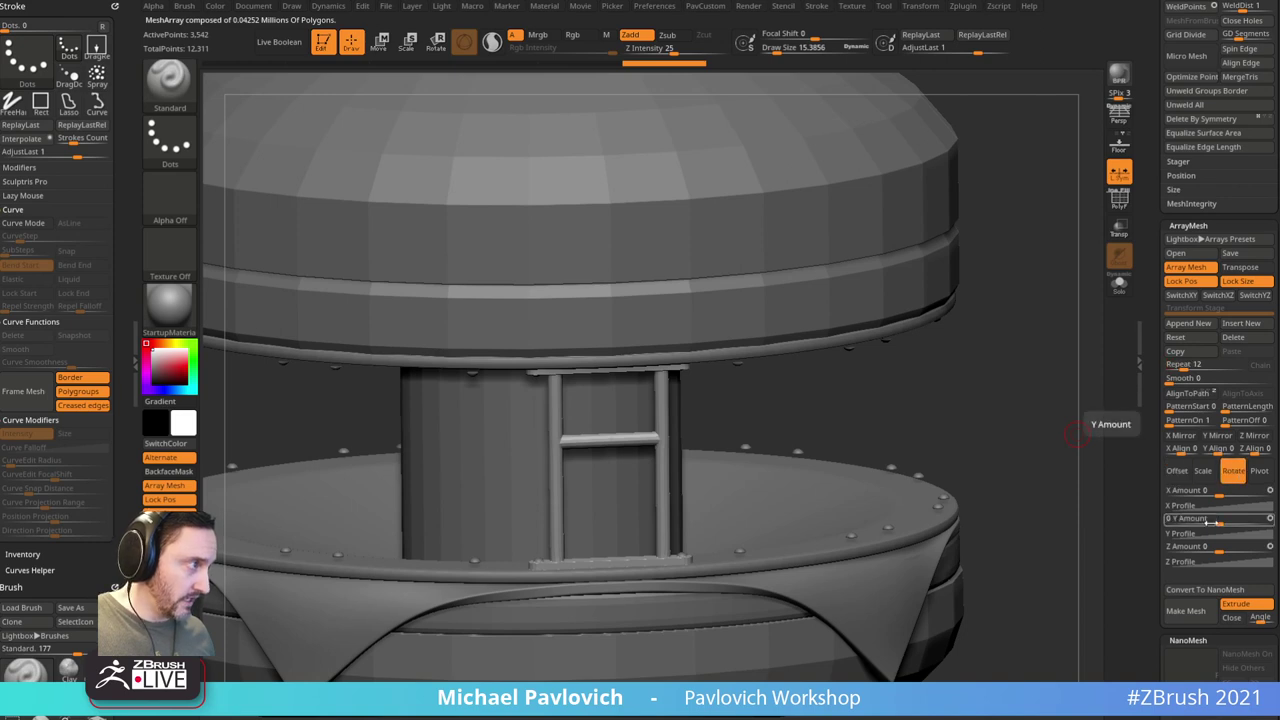
text(360)
key(Return)
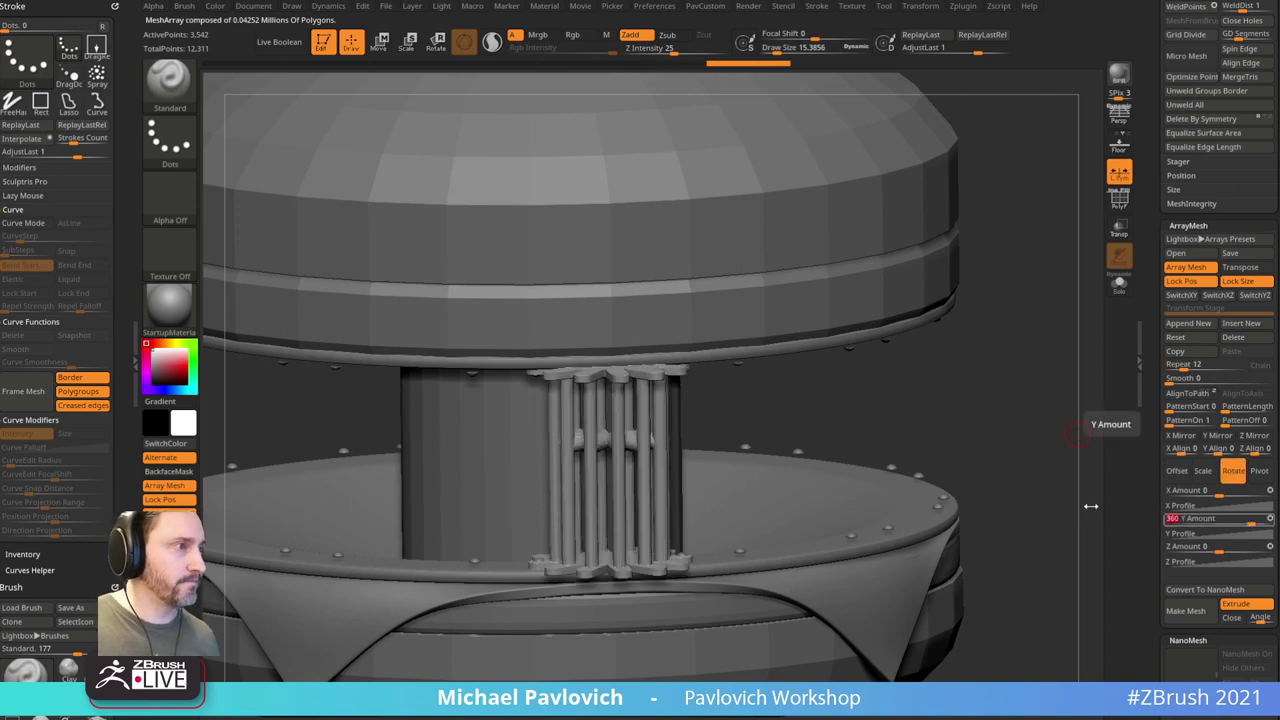
click(1180, 338)
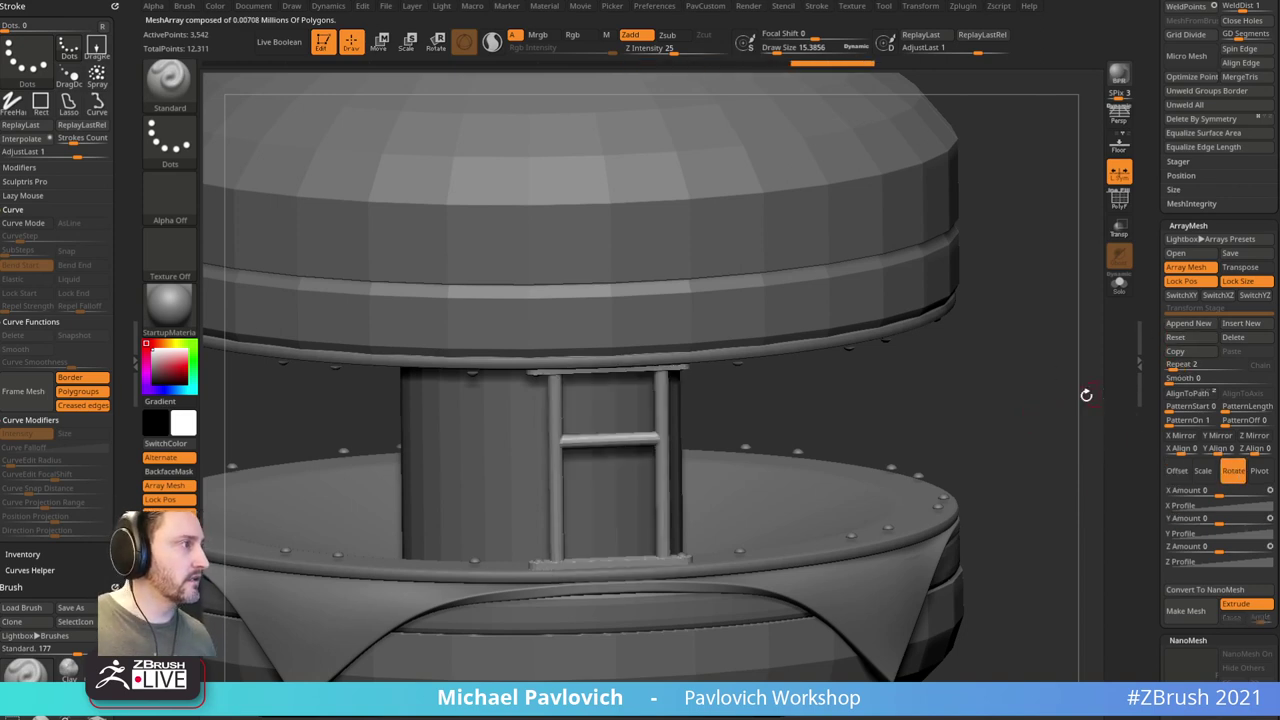
Step: Array the railing frame around the tower with 12 repeats and a Y rotation of 360
click(1186, 365)
text(3)
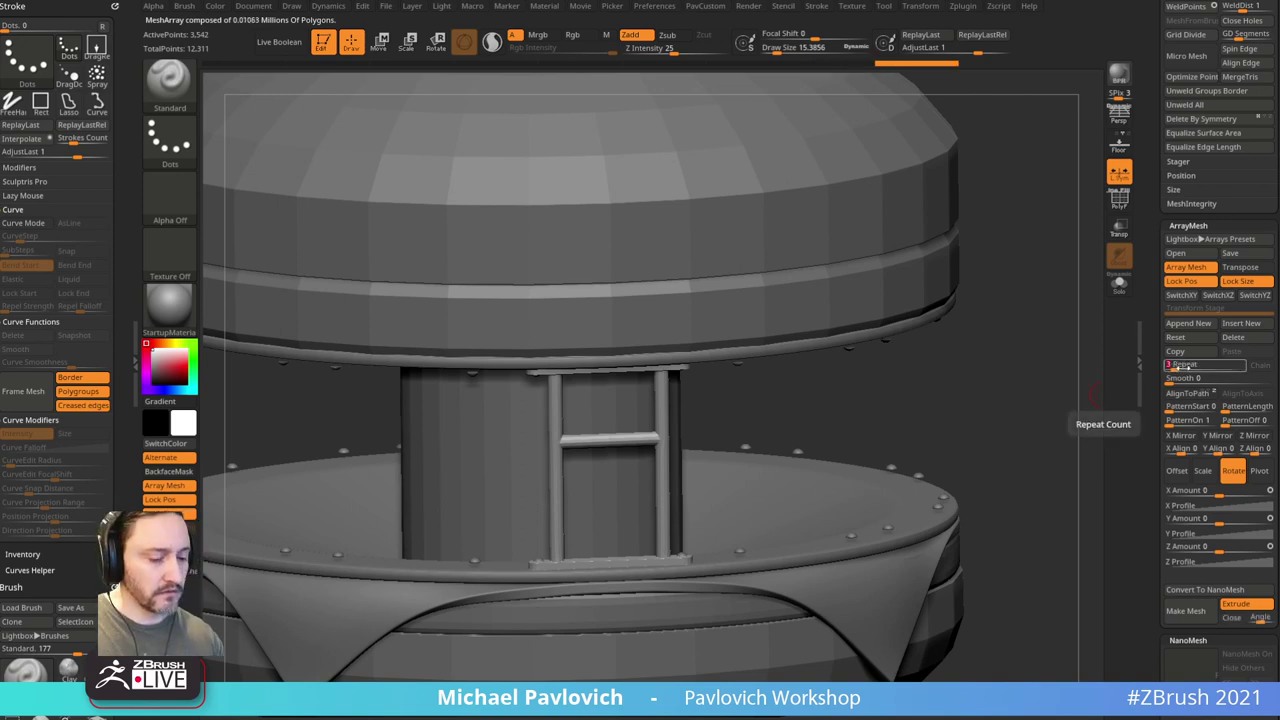
click(1214, 517)
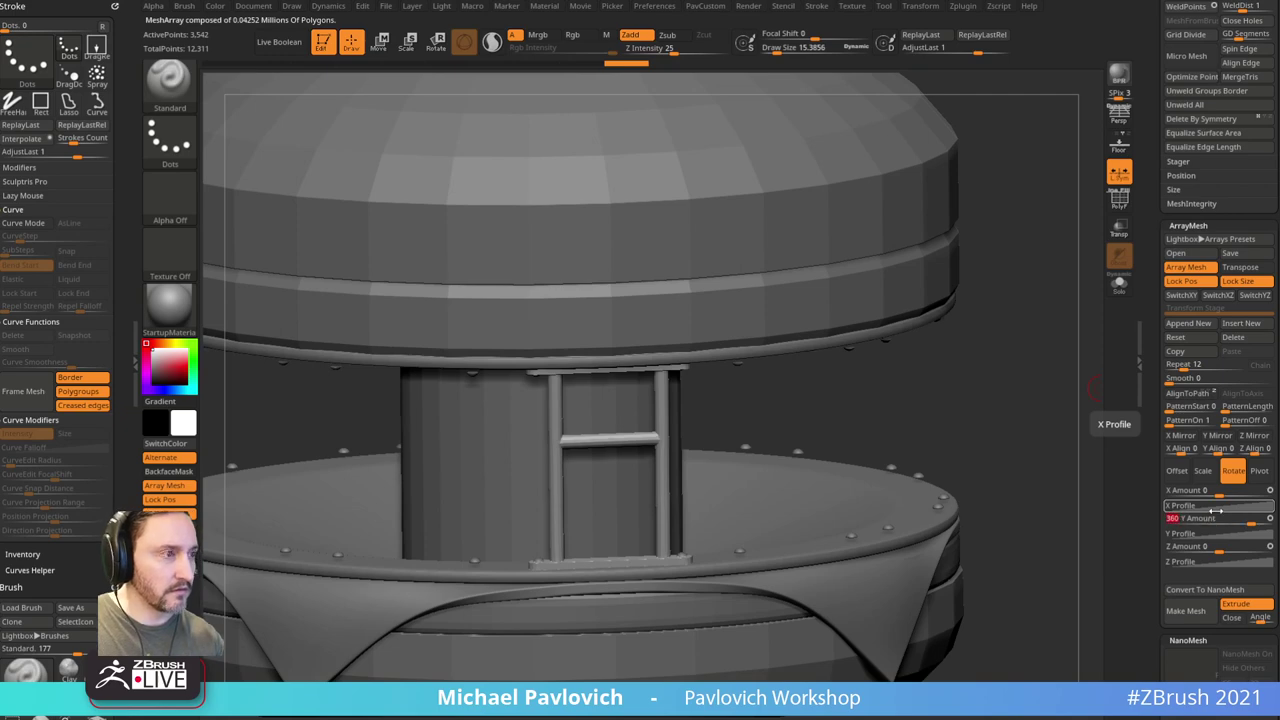
key(Return)
alt+drag(1049, 374, 1021, 416)
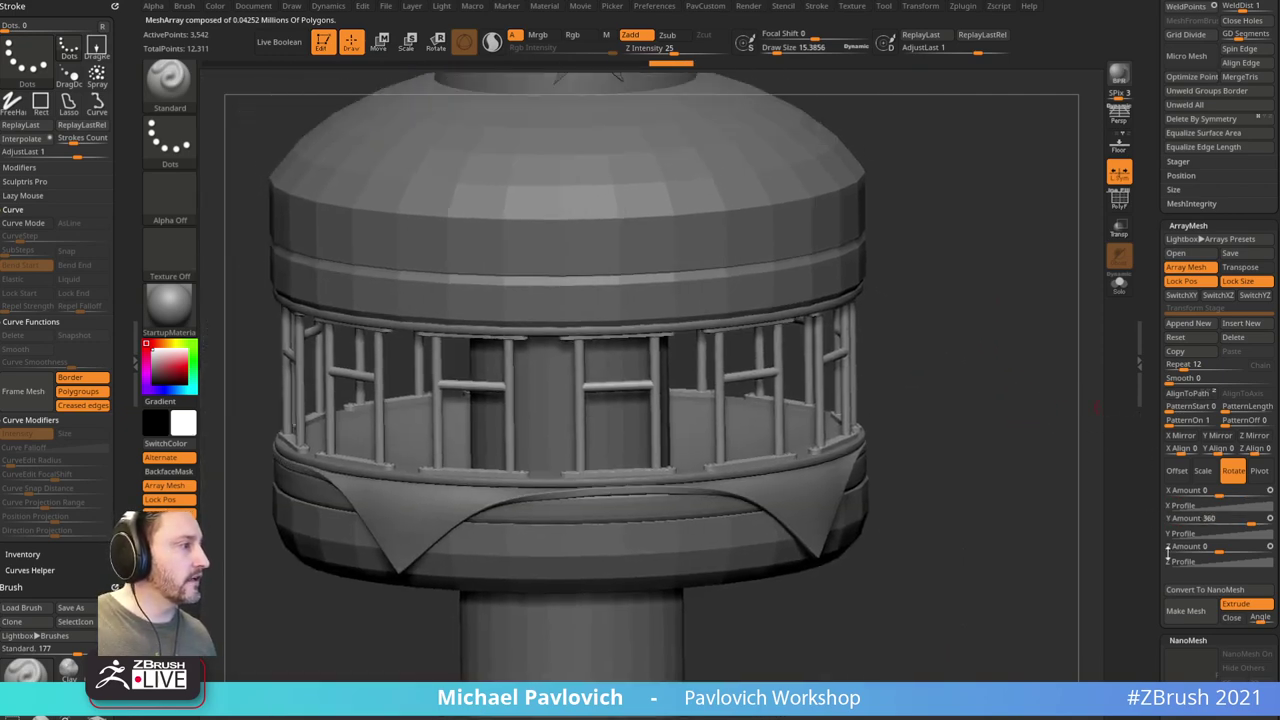
Step: Convert the railing array to a regular mesh, show its polyframe, and duplicate the subtool
click(1186, 611)
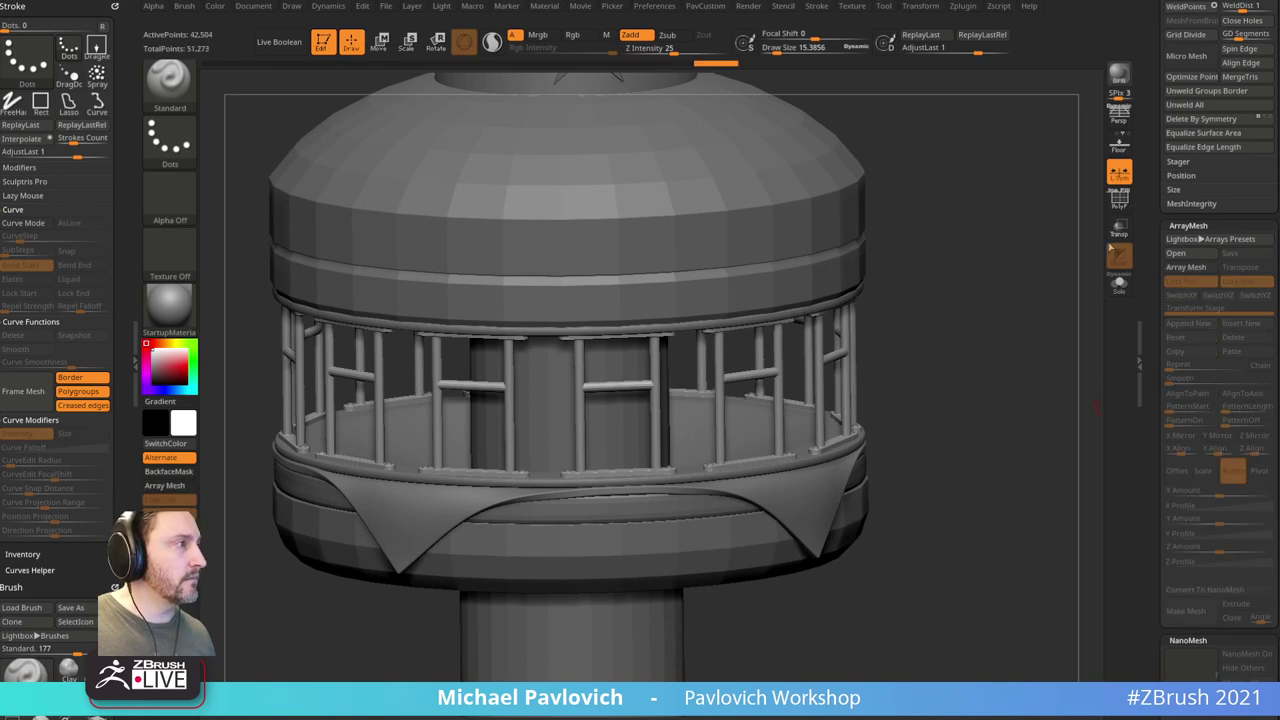
click(1119, 199)
drag(1150, 353, 1140, 595)
mouse_move(1210, 381)
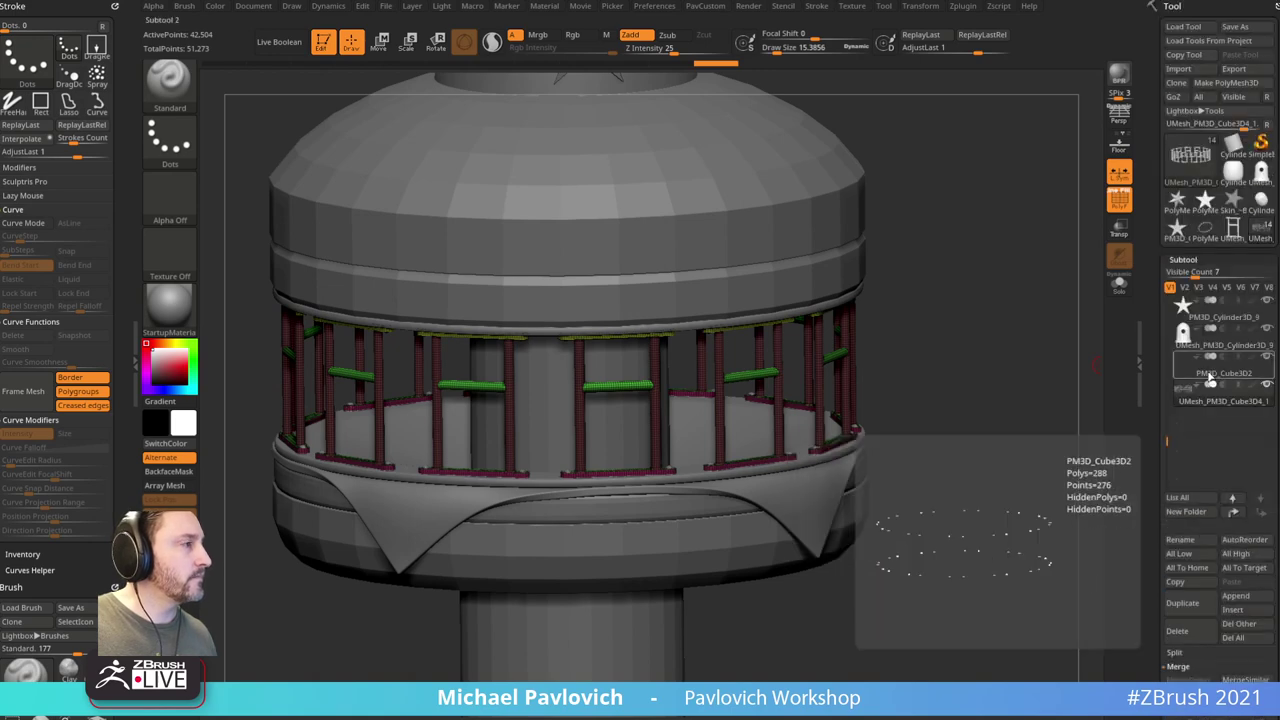
click(1182, 603)
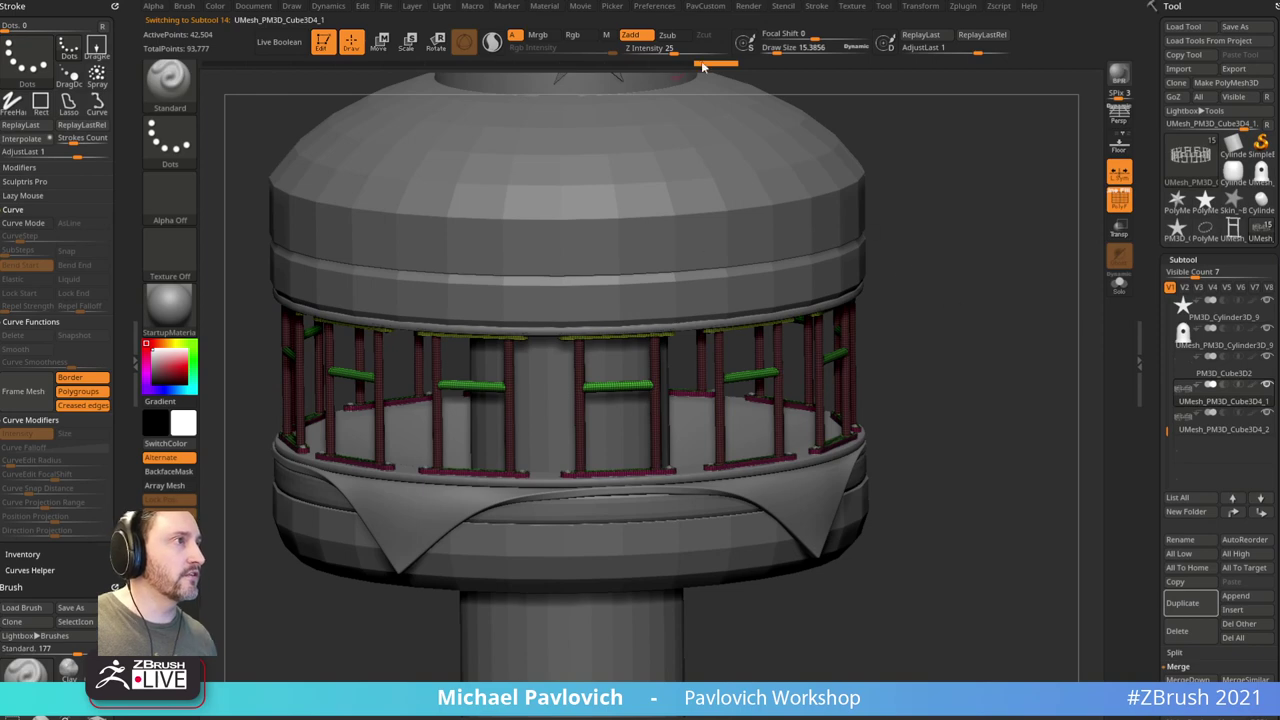
Step: Roll the original railing's history back to the live array, isolate it, and rotate the source frame upside down
drag(688, 60, 677, 68)
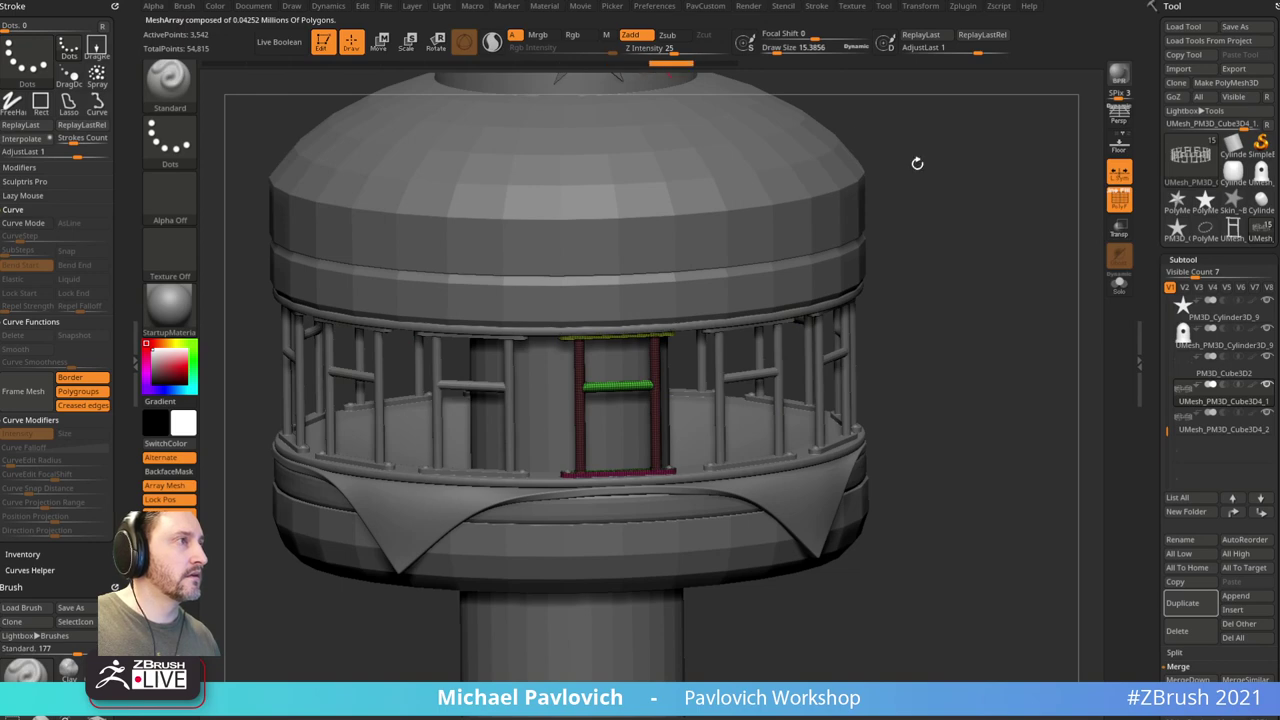
click(1119, 287)
drag(1088, 429, 1000, 392)
key(w)
drag(1153, 336, 1135, 100)
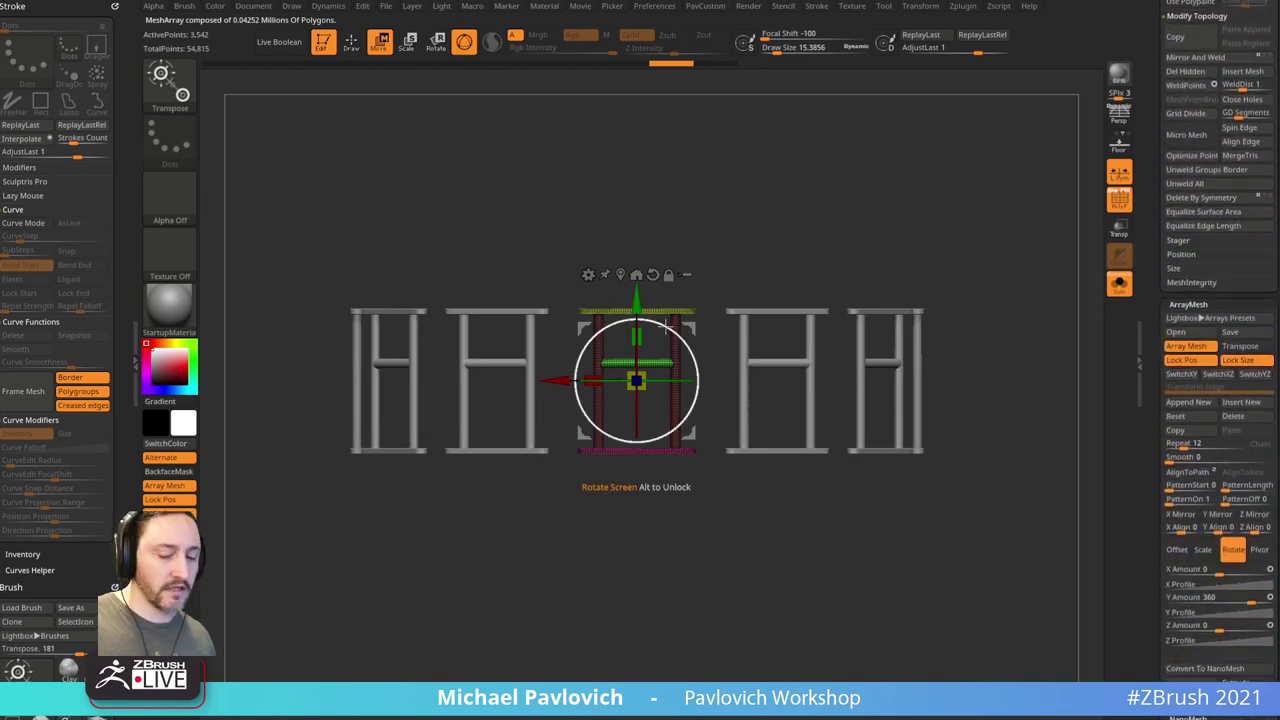
drag(662, 323, 579, 497)
key(q)
Step: Convert the flipped railing array to a regular mesh and check it together with the whole tower
drag(1037, 291, 1070, 380)
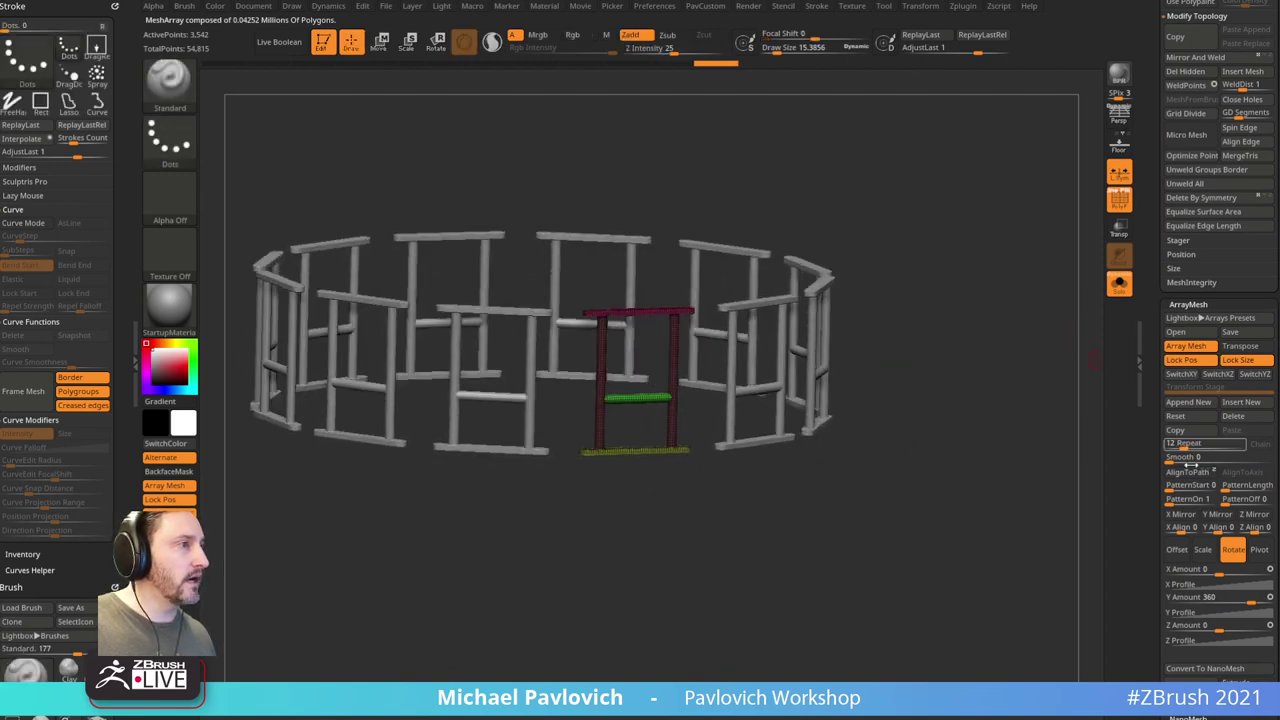
scroll(1155, 475, down, 3)
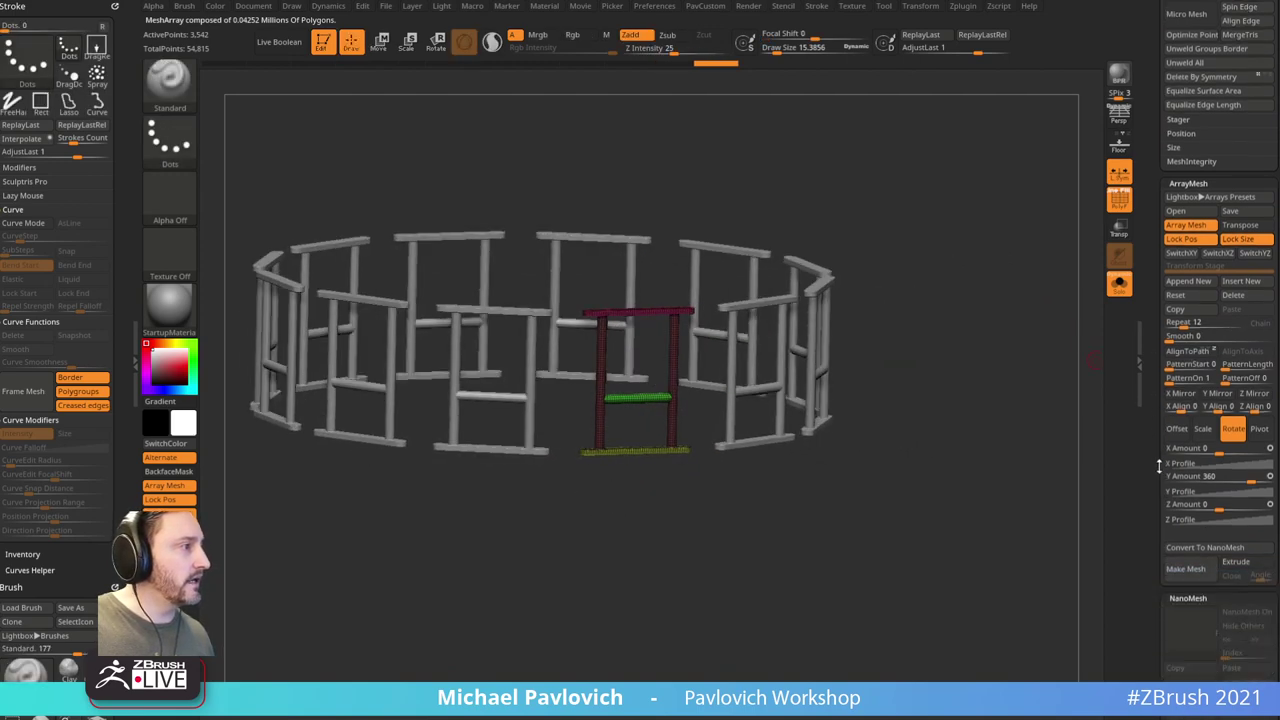
click(1185, 569)
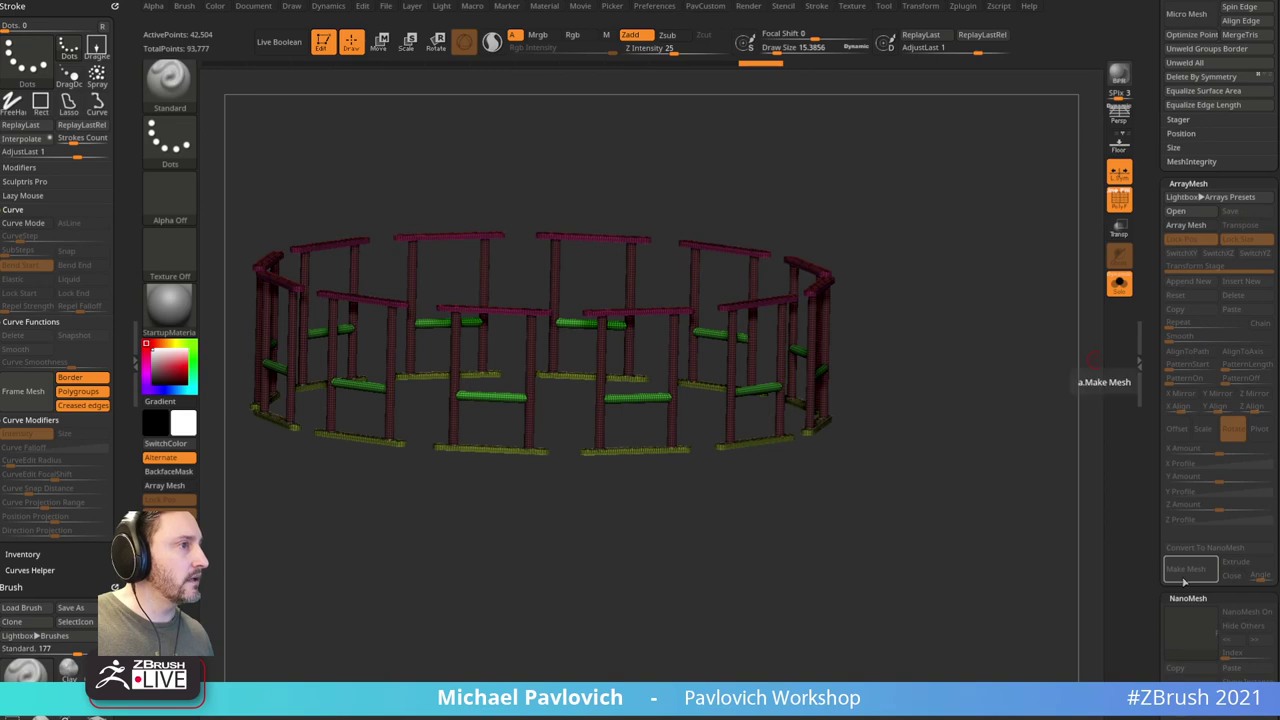
click(1119, 286)
mouse_move(1050, 335)
shift+mouse_down()
mouse_move(1006, 346)
mouse_move(989, 372)
shift+mouse_up()
Step: Set the draw size to about 27, isolate the flipped railing ring, and choose SelectLasso as the visibility selection brush
key(s)
click(1119, 286)
mouse_move(1100, 294)
mouse_down()
mouse_move(1117, 323)
mouse_move(1020, 366)
mouse_move(1031, 394)
mouse_move(1018, 408)
mouse_up()
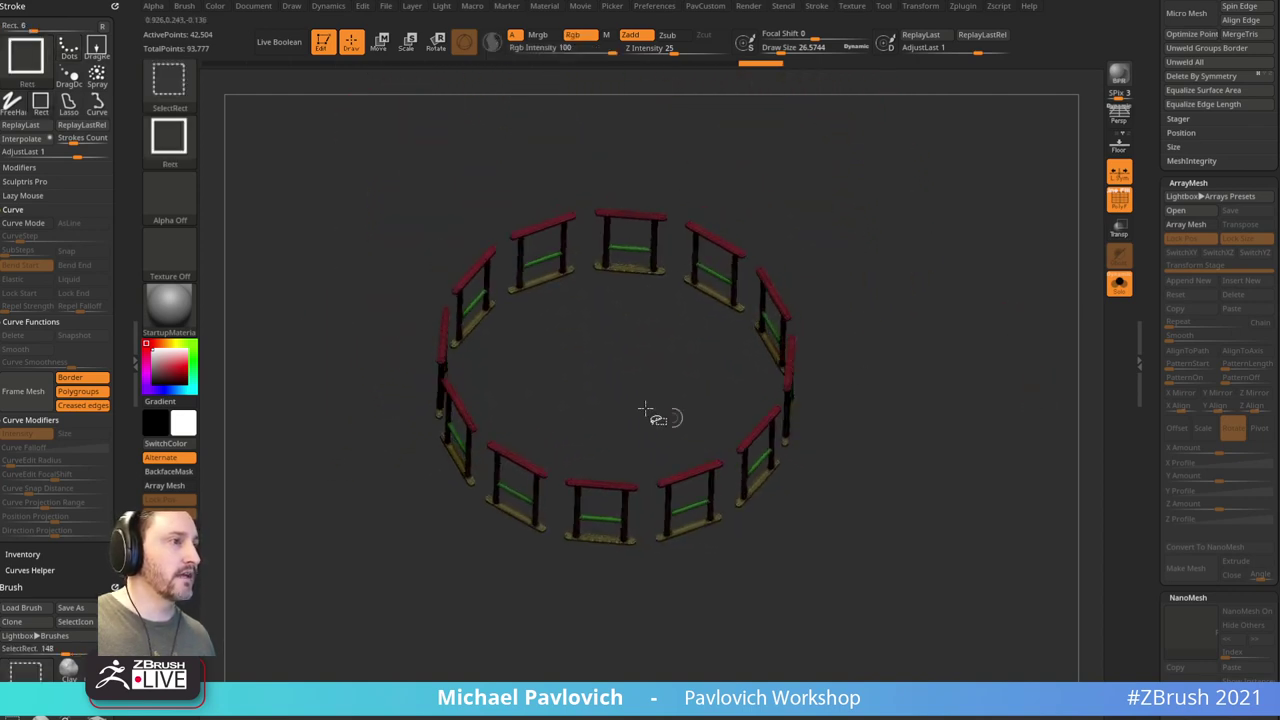
ctrl+shift+click(168, 100)
click(300, 100)
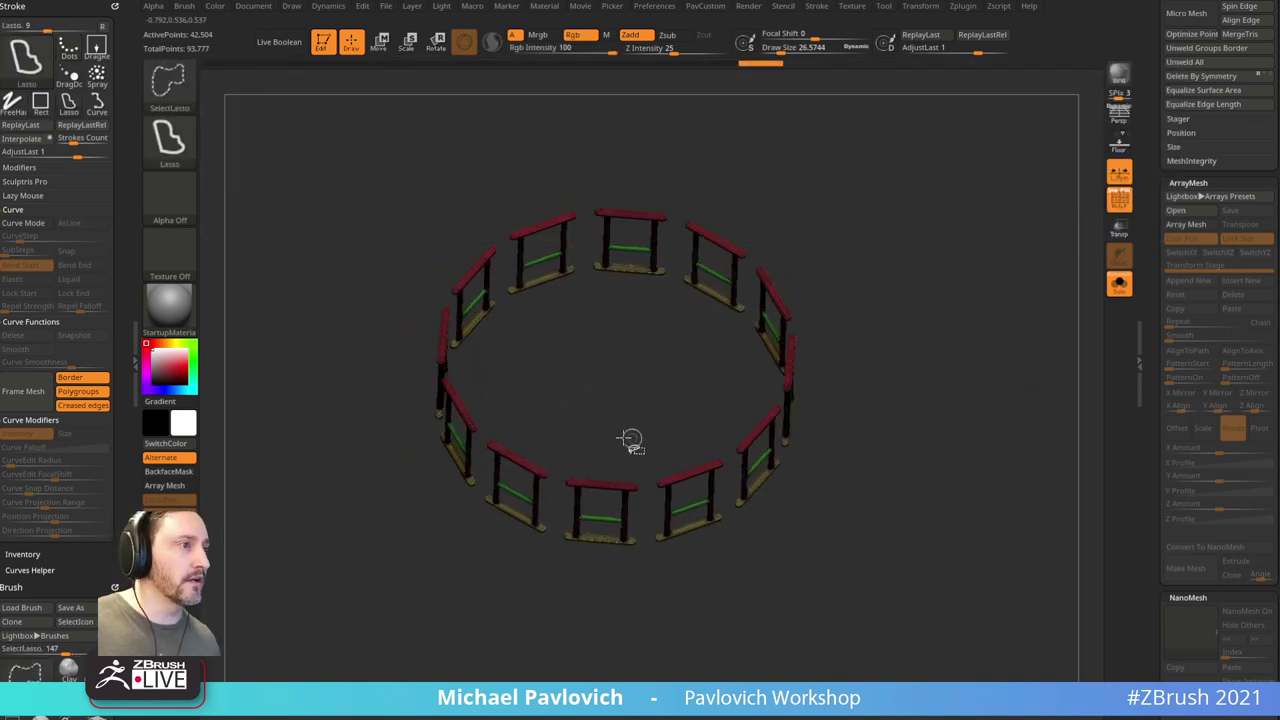
Step: Lasso parts of every other frame, invert the visibility, and grow it to show six complete alternating frames
ctrl+alt+shift+drag(569, 492, 568, 489)
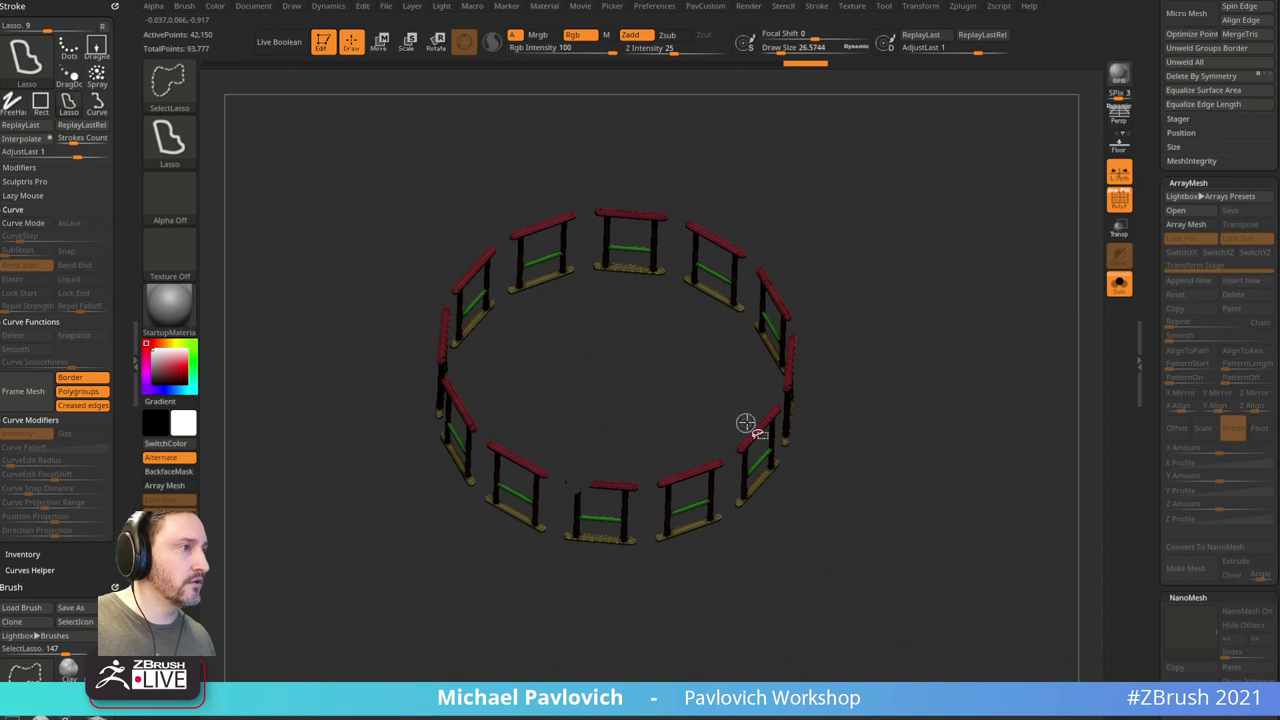
ctrl+shift+drag(746, 423, 811, 371)
ctrl+shift+drag(787, 310, 790, 305)
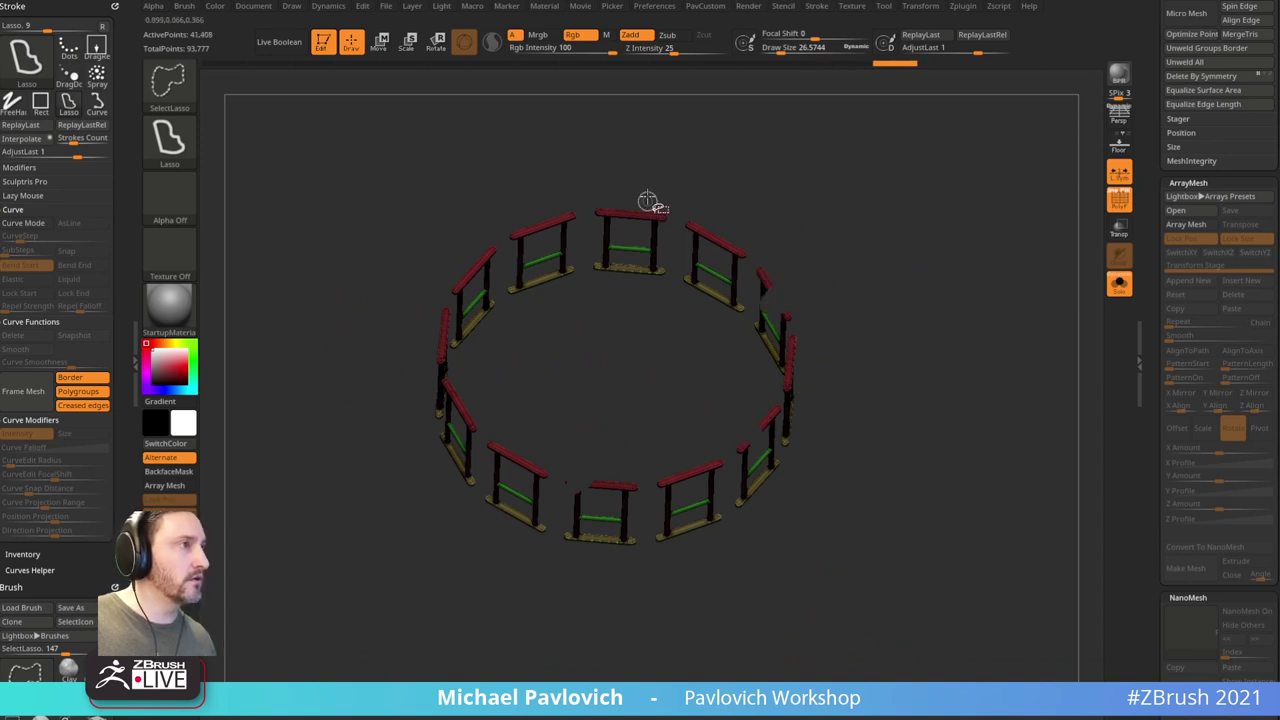
ctrl+shift+drag(470, 240, 472, 253)
drag(550, 369, 583, 366)
ctrl+shift+drag(852, 292, 950, 272)
key(ctrl+shift+a)
Step: Delete the hidden frames from the flipped railing ring
key(space)
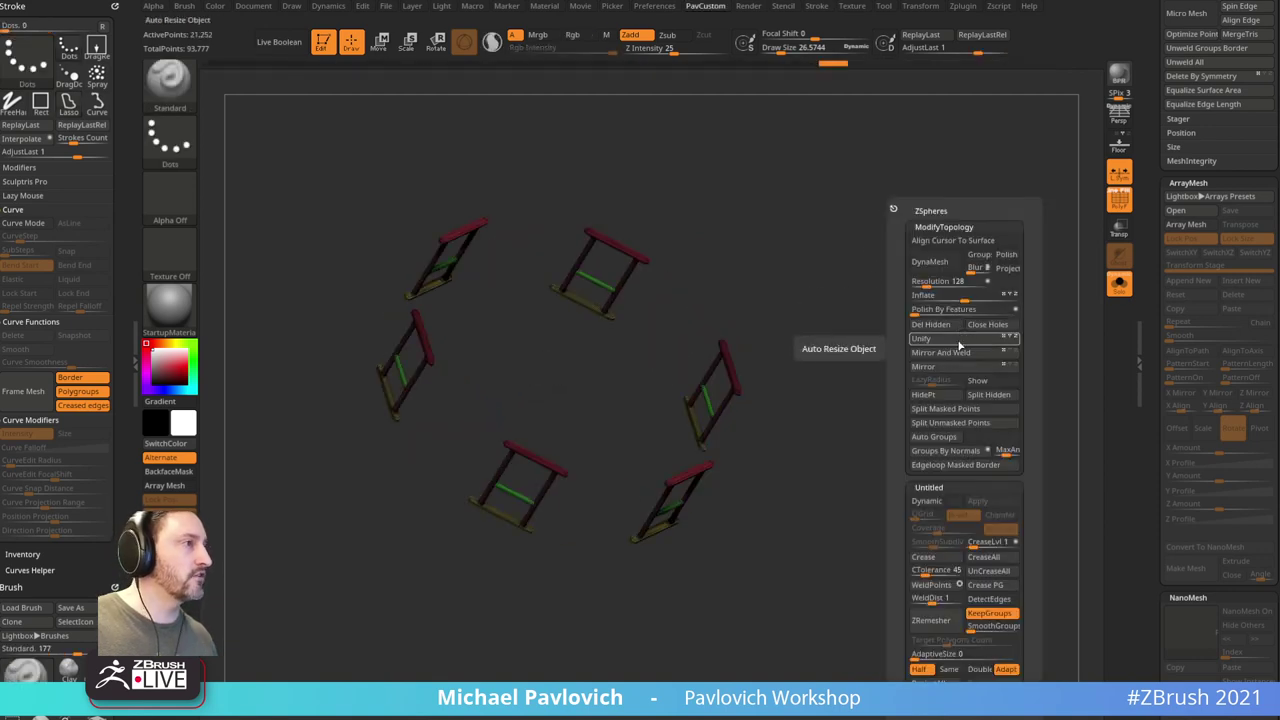
click(925, 328)
drag(880, 323, 987, 317)
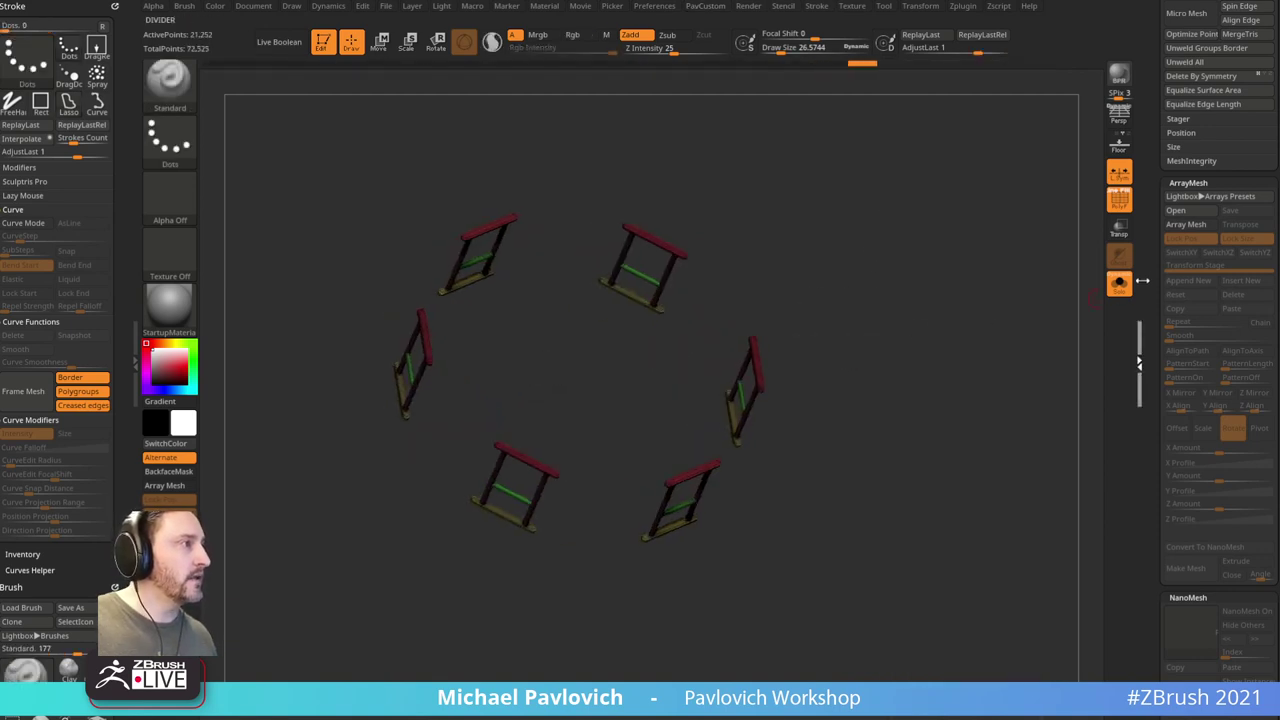
Step: Turn off solo, show only the two railing subtools, and make UMesh_PM3D_Cube3D4_2 the active one
click(1147, 404)
drag(1146, 374, 1146, 481)
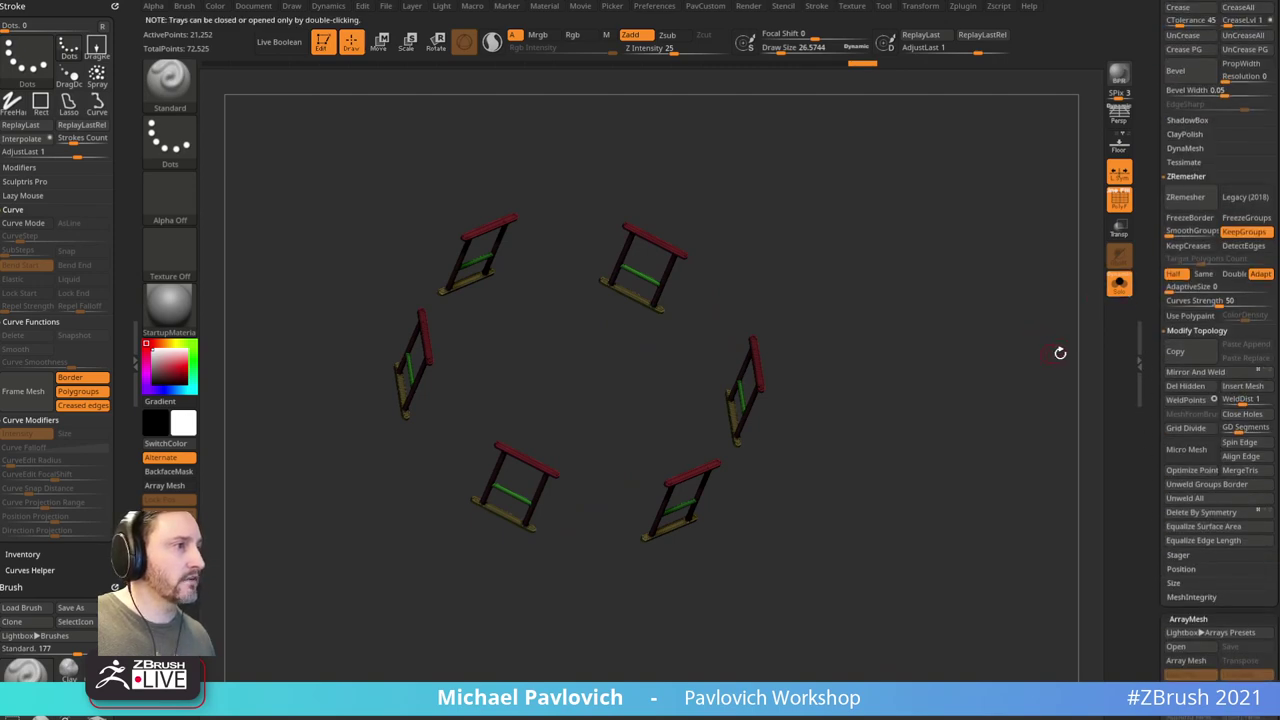
drag(1150, 312, 1150, 545)
click(1119, 287)
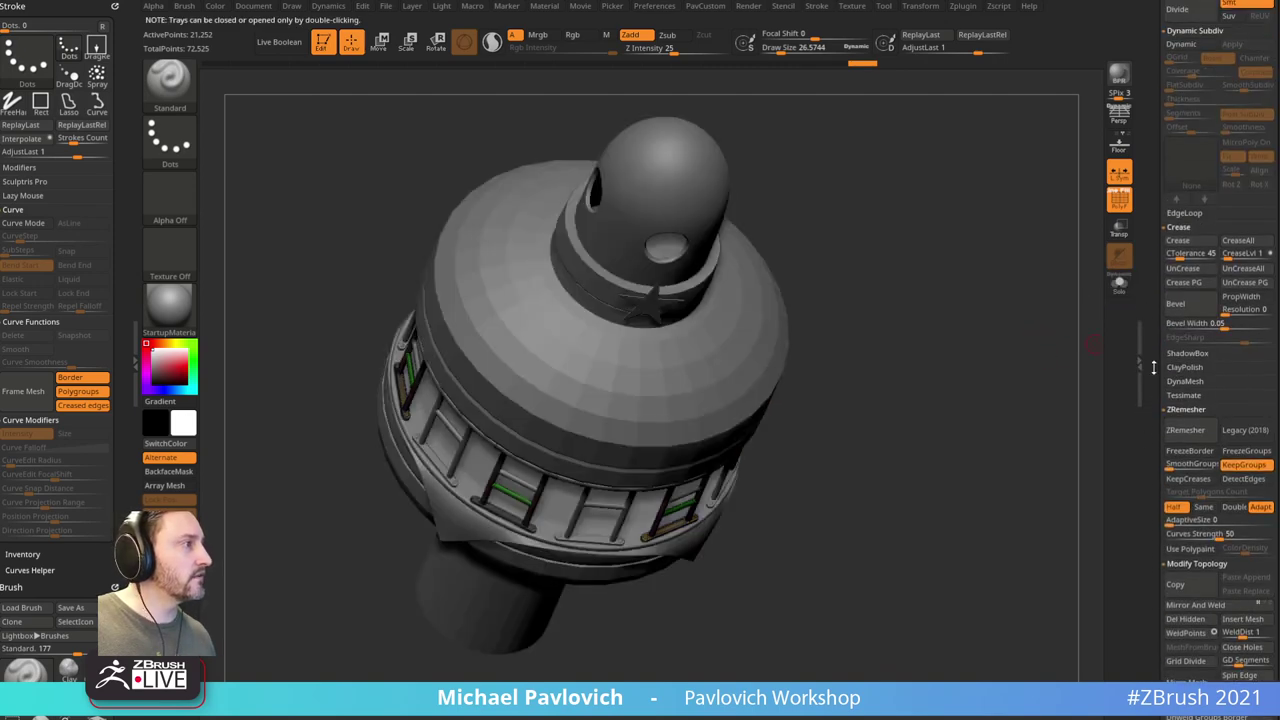
drag(1153, 367, 1153, 690)
click(1267, 174)
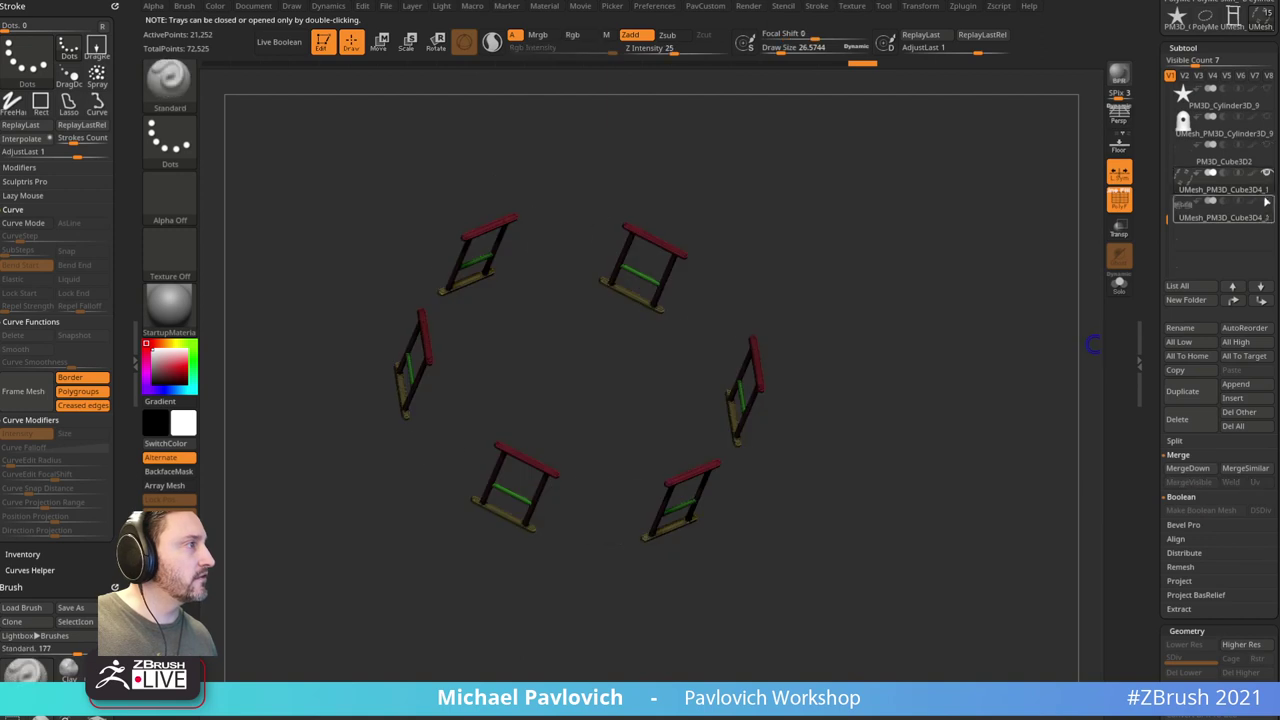
click(1266, 201)
click(1225, 217)
drag(1058, 344, 1007, 354)
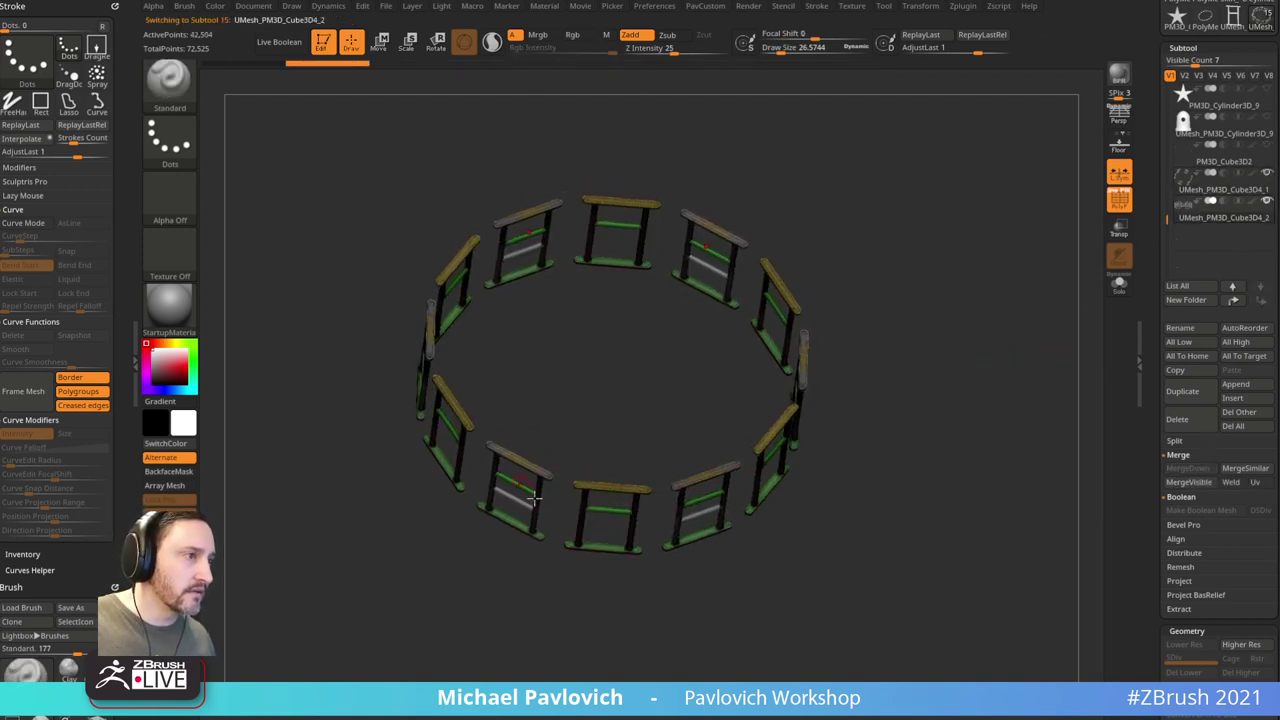
key(ctrl+shift)
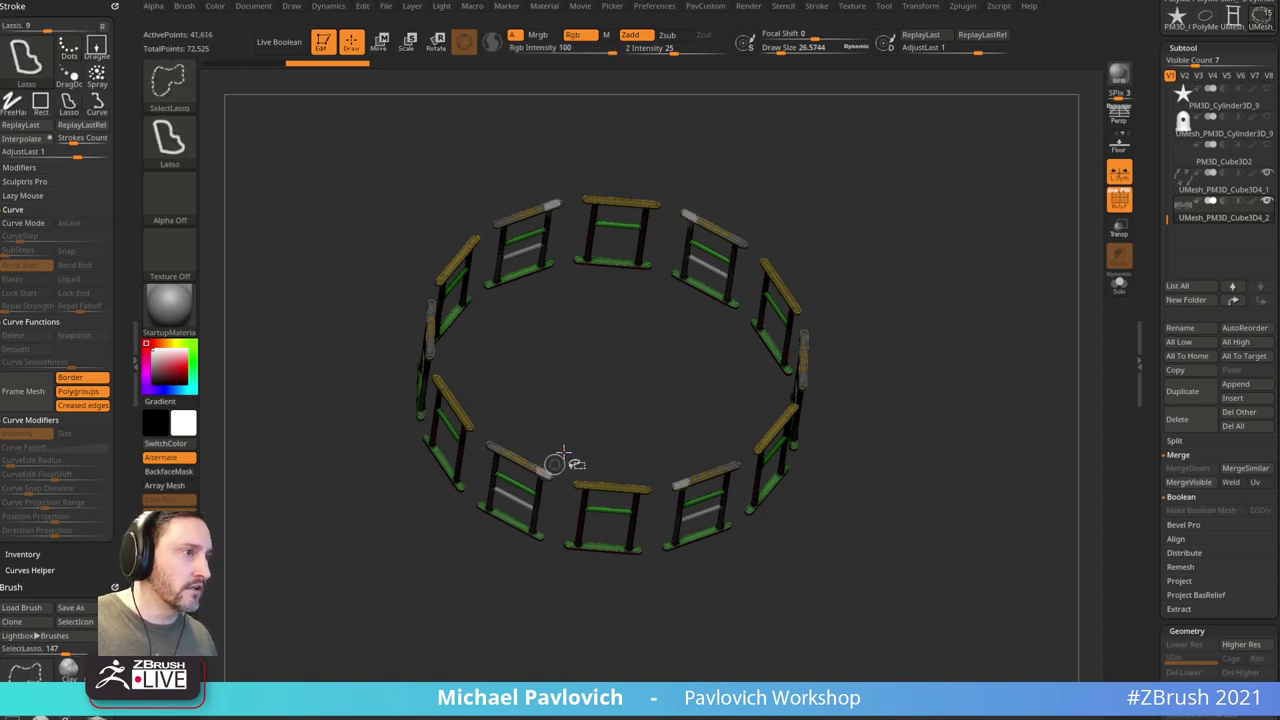
ctrl+alt+shift+drag(706, 485, 708, 482)
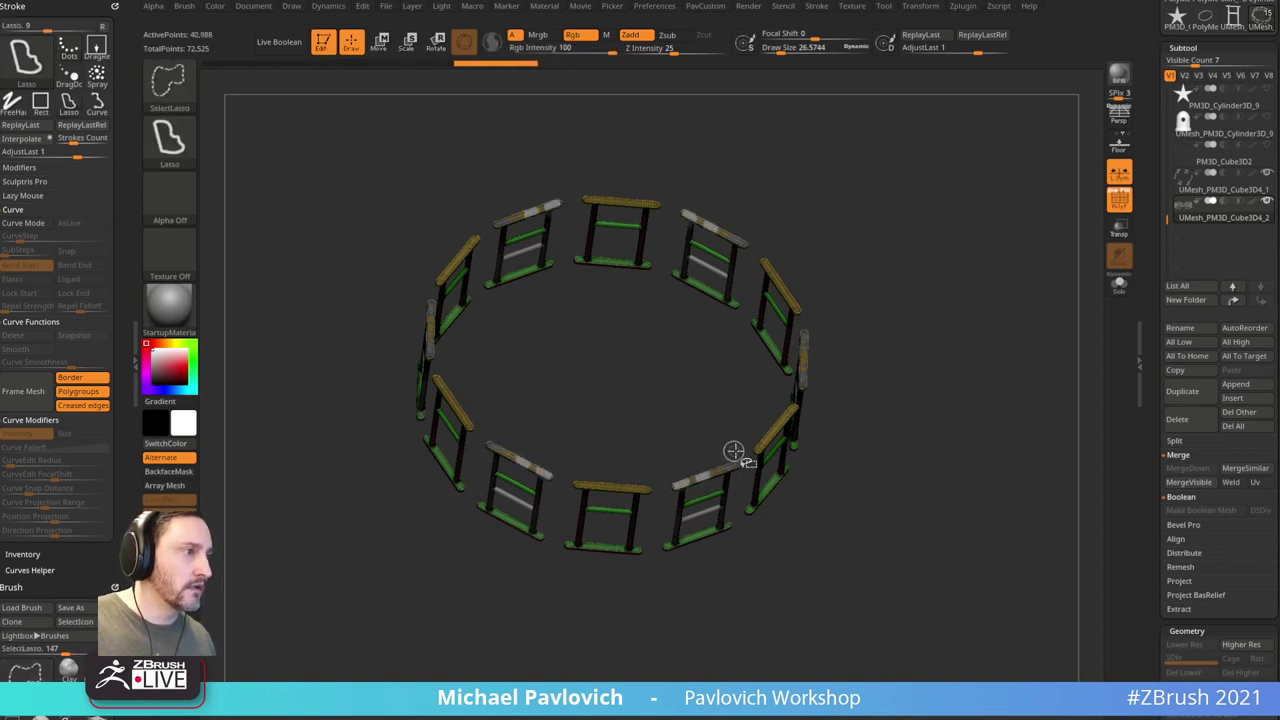
ctrl+shift+click(912, 402)
click(1119, 285)
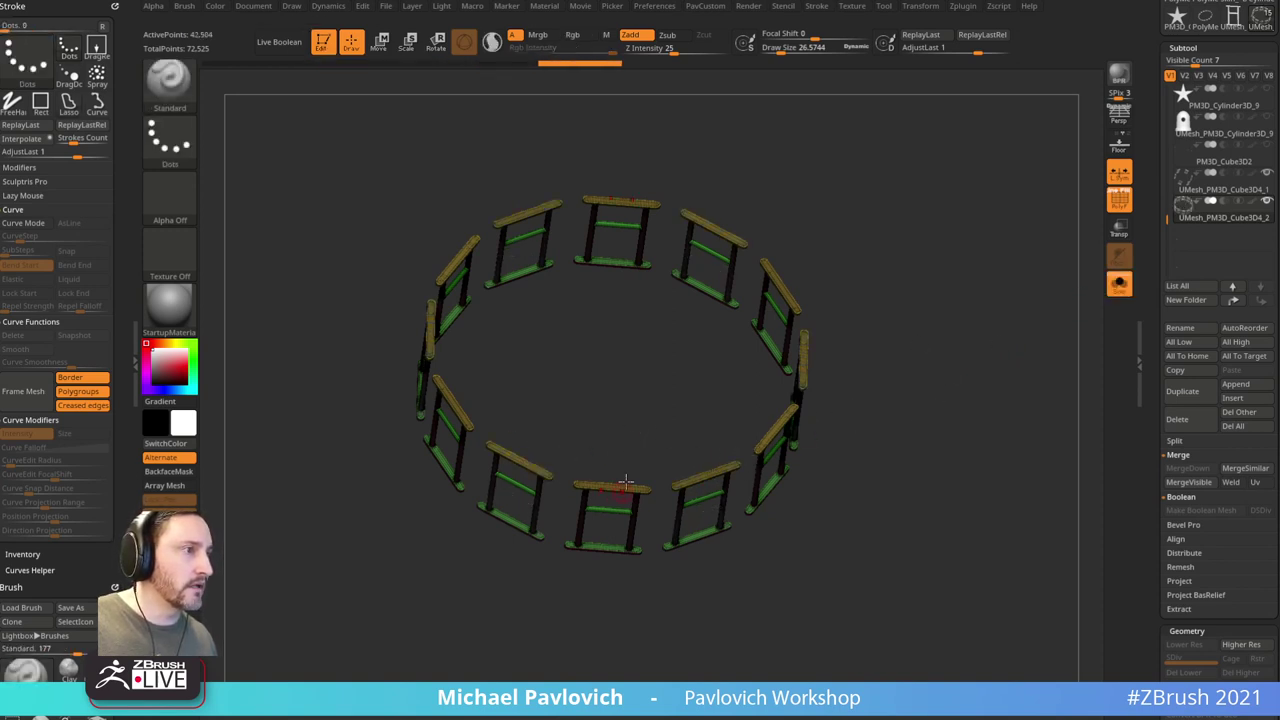
key(ctrl+shift)
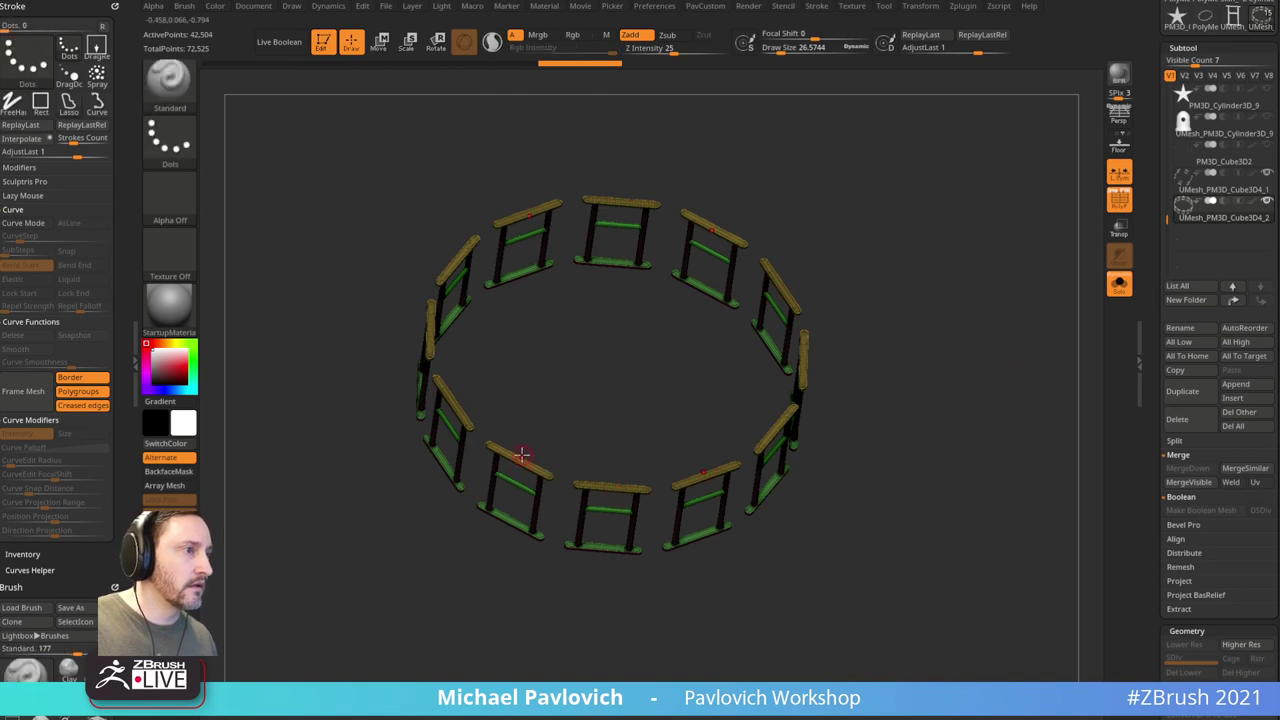
key(ctrl+shift)
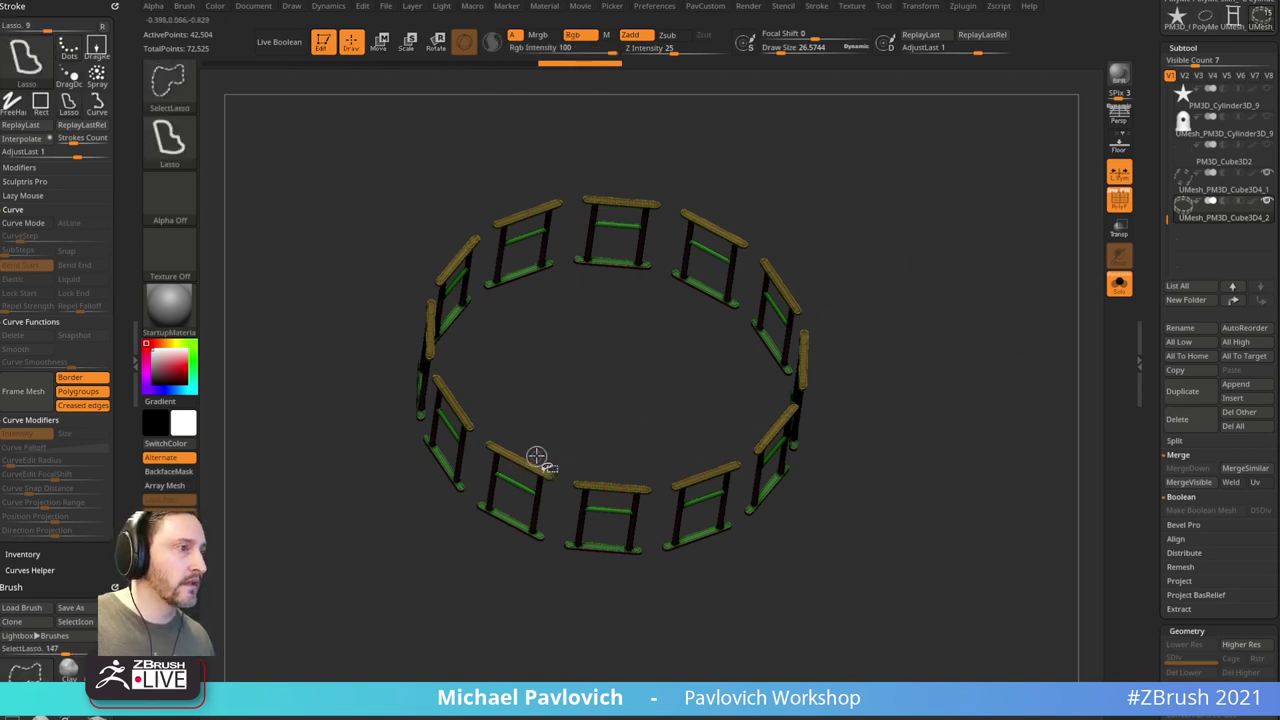
click(1119, 283)
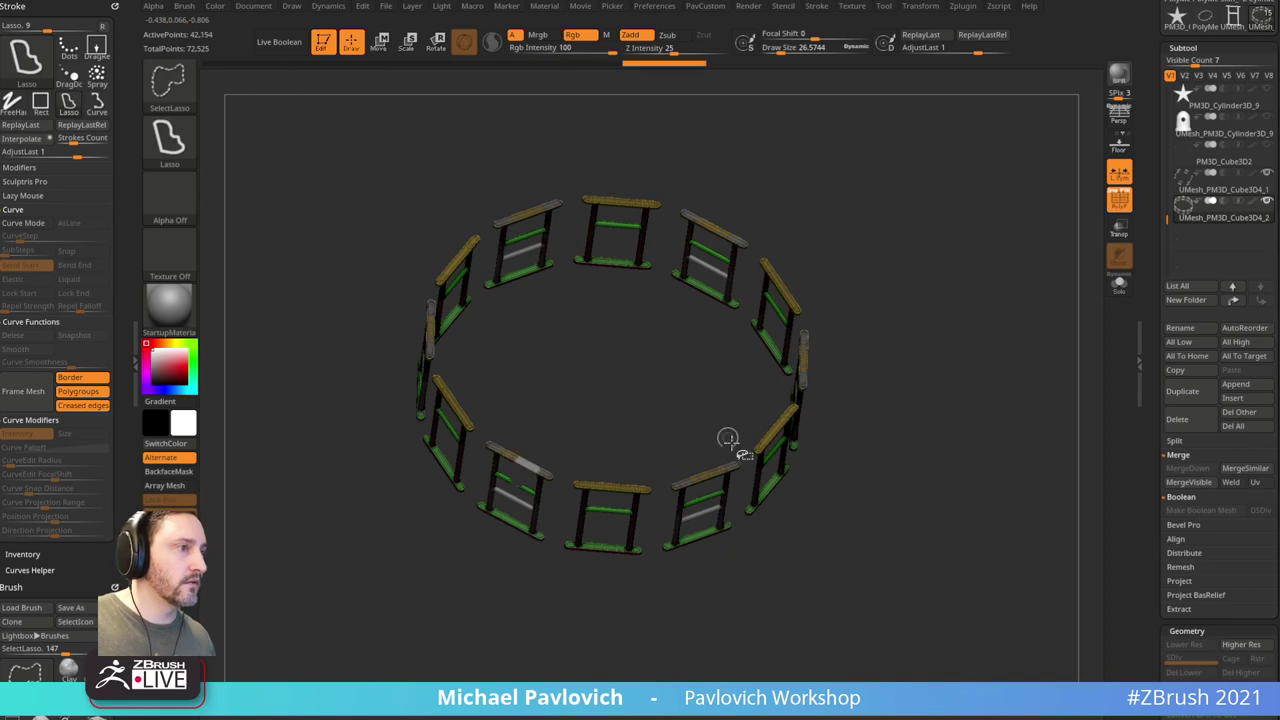
Step: Lasso away parts of every other frame of the active ring, where its frames overlap the flipped ones
ctrl+alt+shift+drag(698, 442, 701, 440)
drag(908, 338, 879, 341)
ctrl+alt+shift+drag(820, 371, 801, 363)
mouse_move(943, 291)
mouse_down()
mouse_move(977, 248)
mouse_move(997, 247)
mouse_up()
ctrl+alt+shift+drag(694, 271, 728, 200)
drag(826, 143, 784, 146)
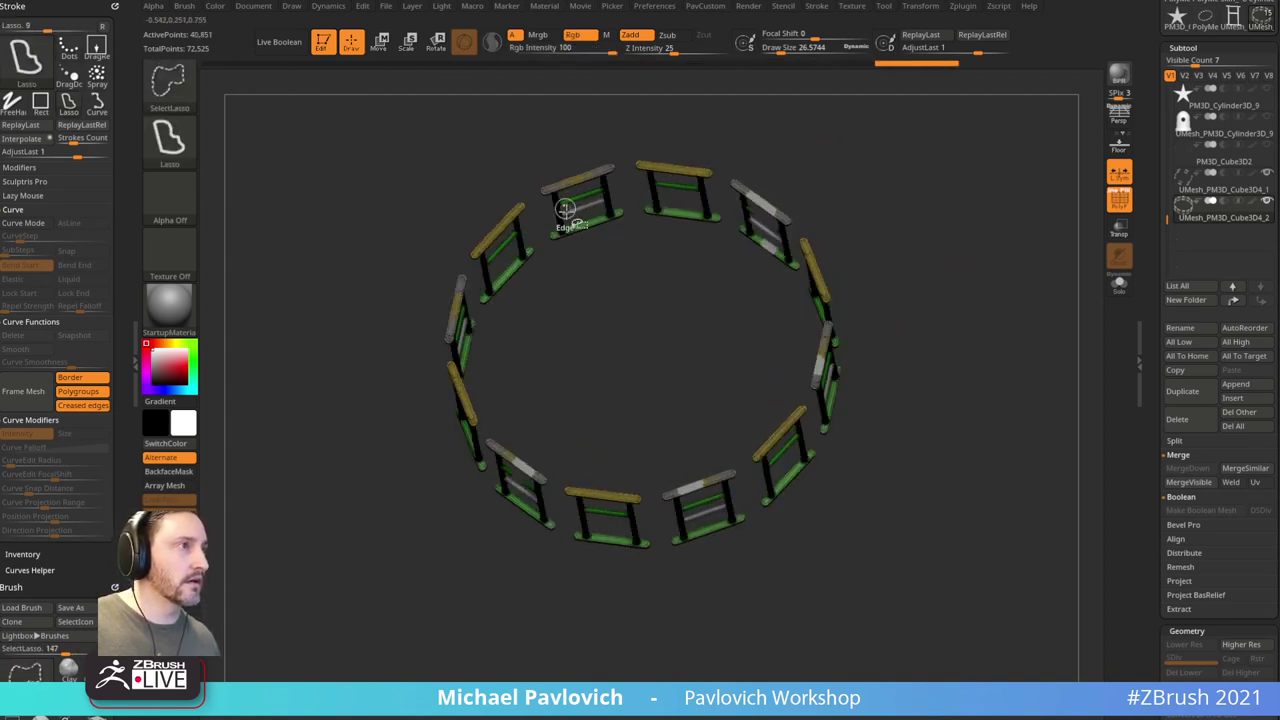
ctrl+alt+shift+drag(579, 200, 586, 188)
drag(634, 123, 613, 128)
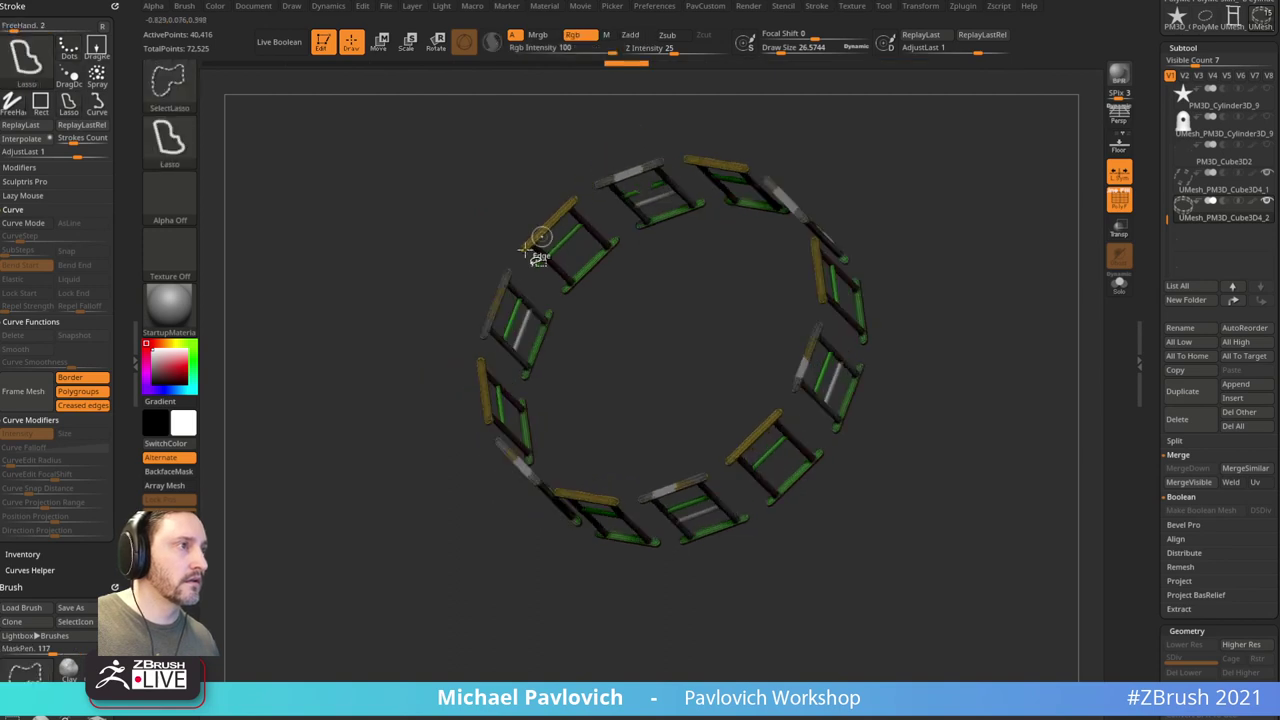
ctrl+alt+shift+drag(472, 304, 508, 294)
drag(609, 346, 650, 346)
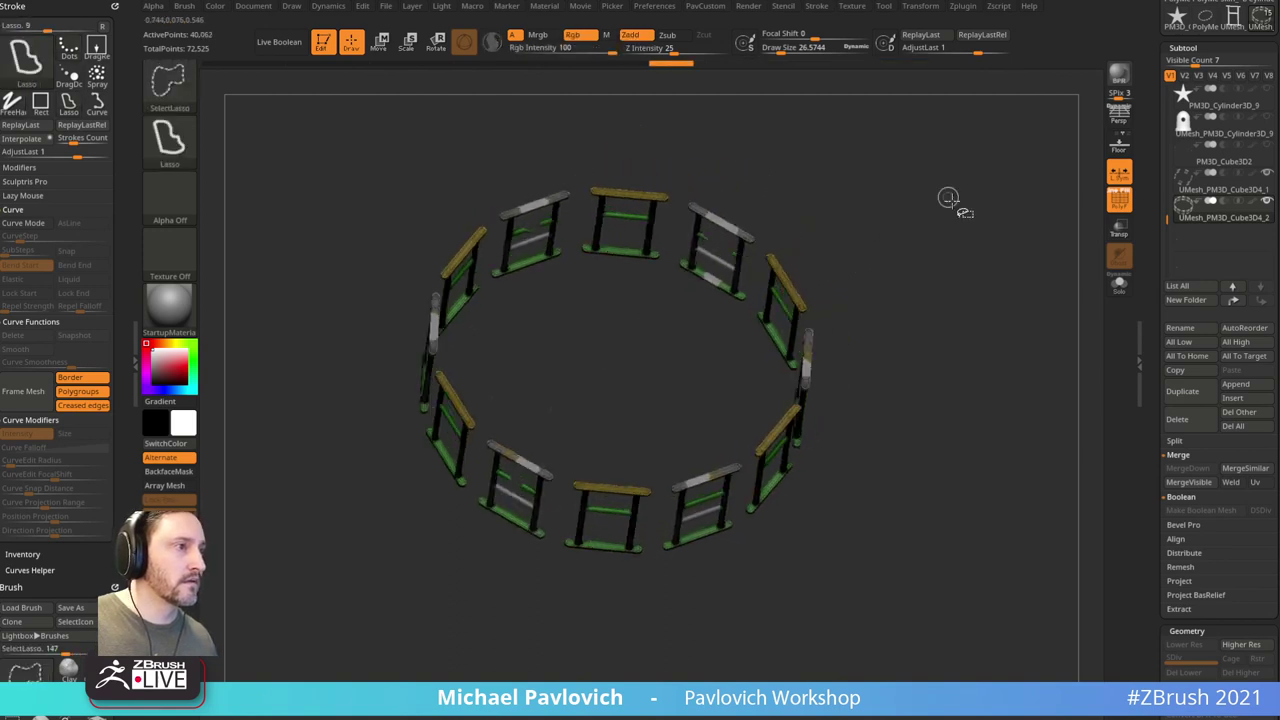
Step: Show only the six non-overlapping frames of the active ring in full and delete its hidden frames
mouse_move(946, 200)
ctrl+shift+mouse_down()
mouse_move(977, 268)
mouse_move(1010, 296)
ctrl+shift+mouse_up()
key(2)
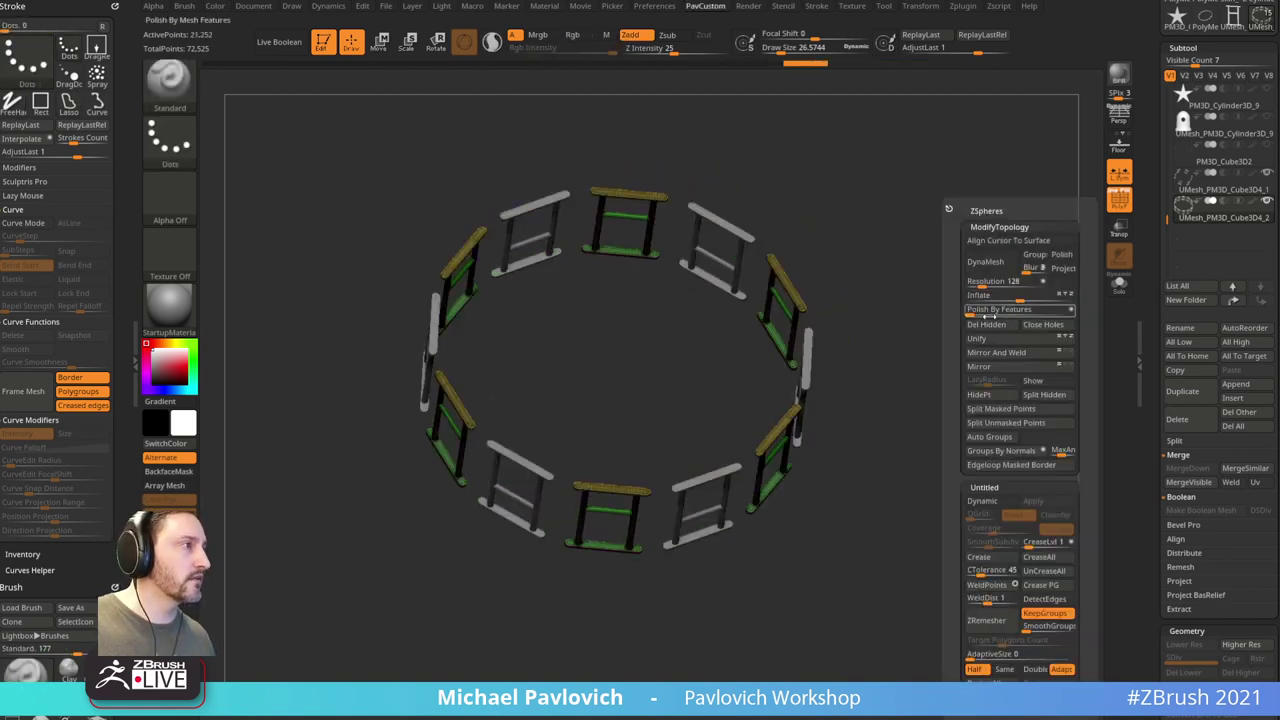
click(988, 326)
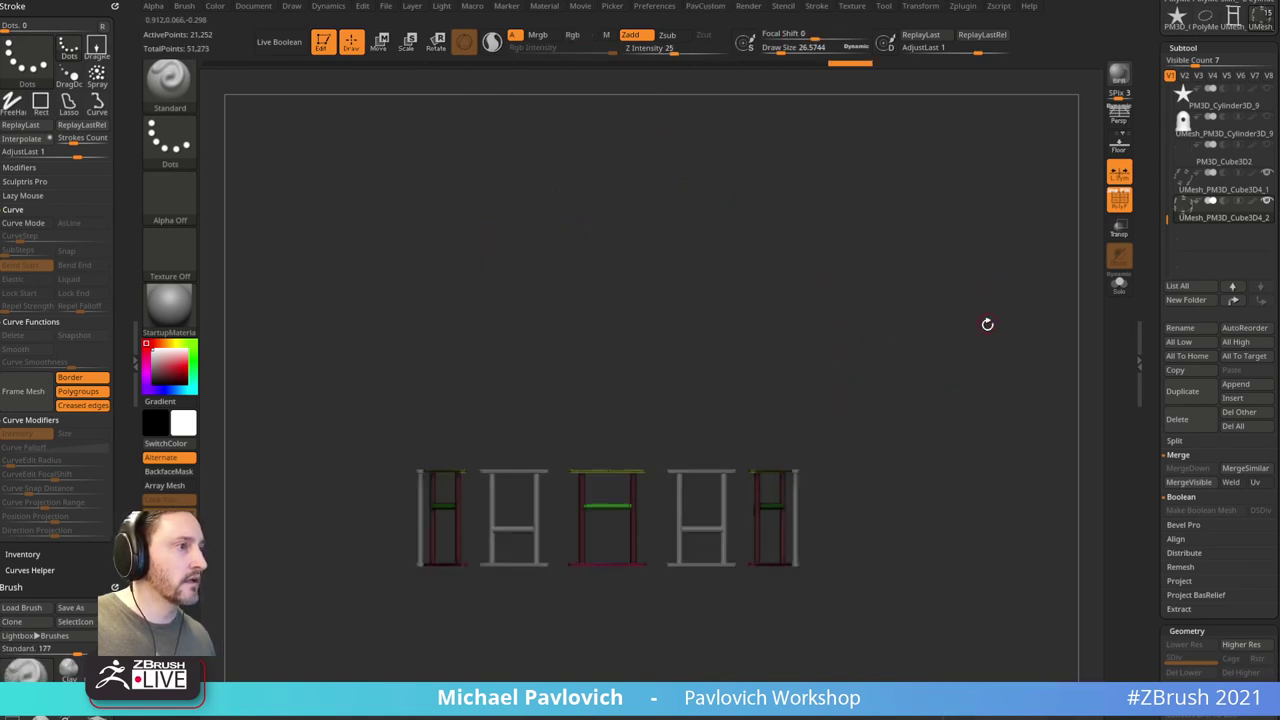
Step: Turn off the polyframe display, merge the two railing subtools into UMesh_PM3D_Cube3D4_1, and enable dynamic subdivision on it
drag(943, 326, 1248, 231)
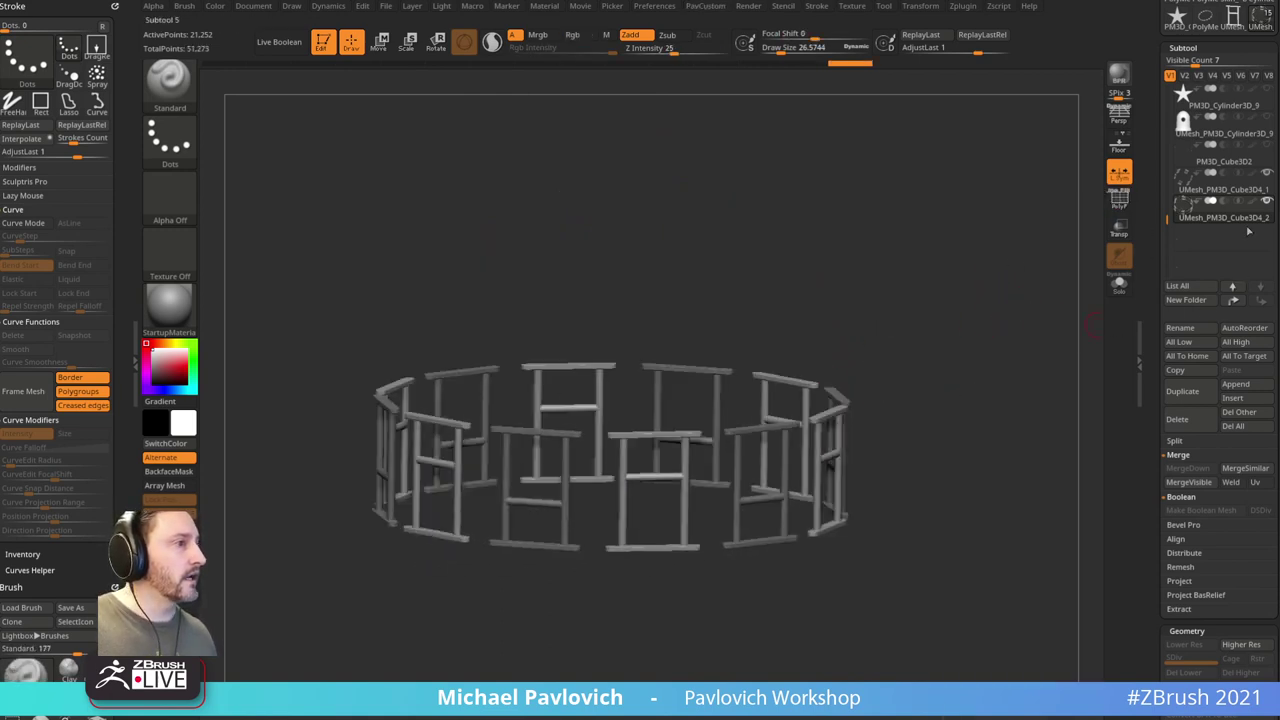
click(1224, 196)
key(ctrl+m)
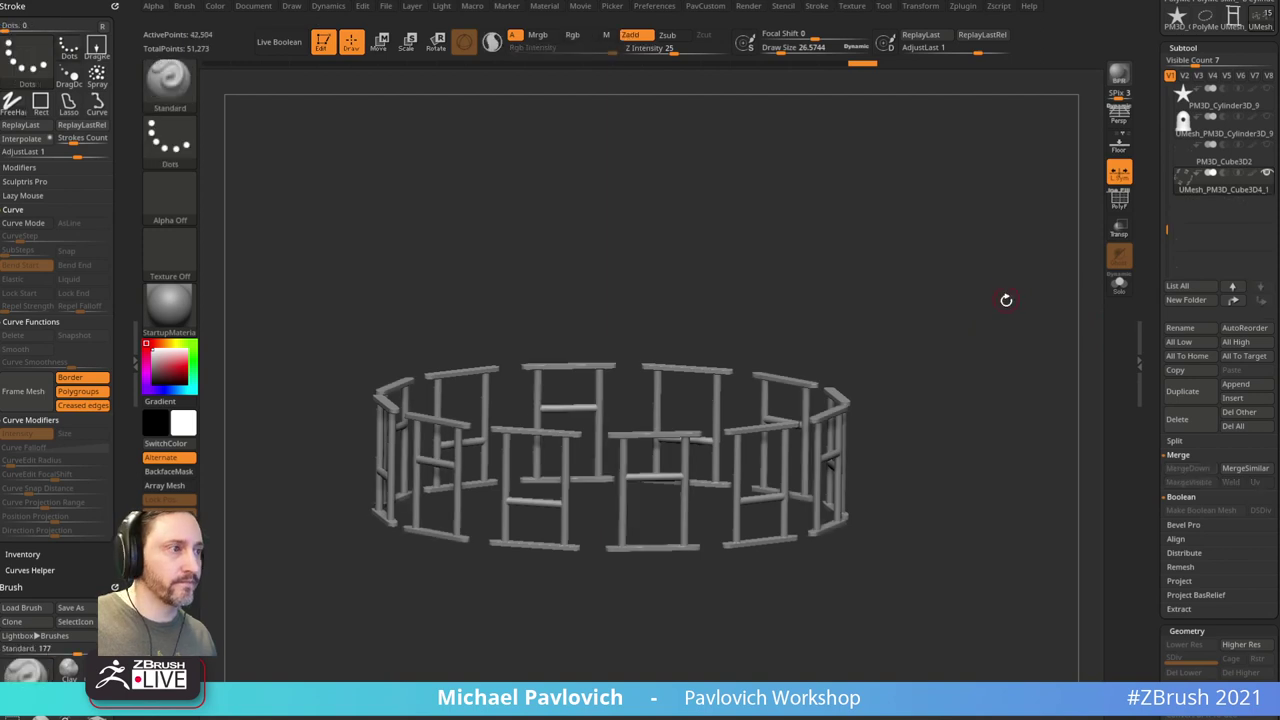
key(d)
key(3)
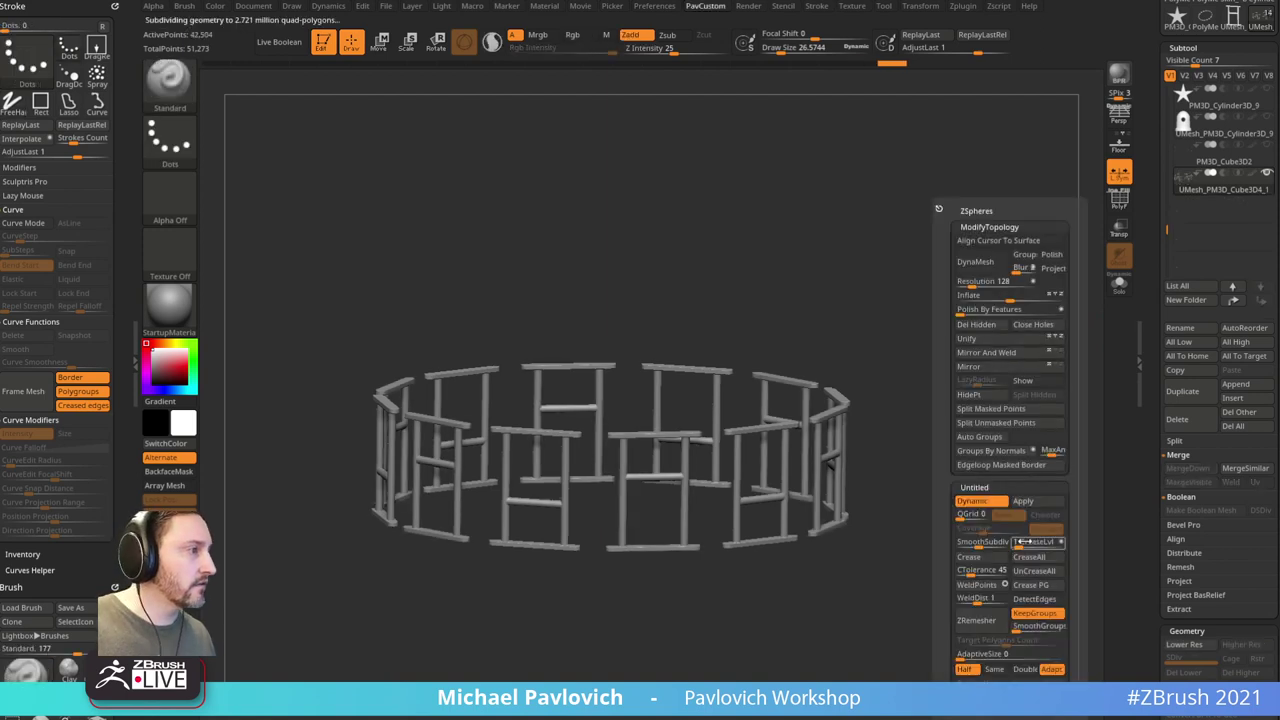
Step: Show all tower subtools to check the railing in place, and quick-save the project
click(1268, 172)
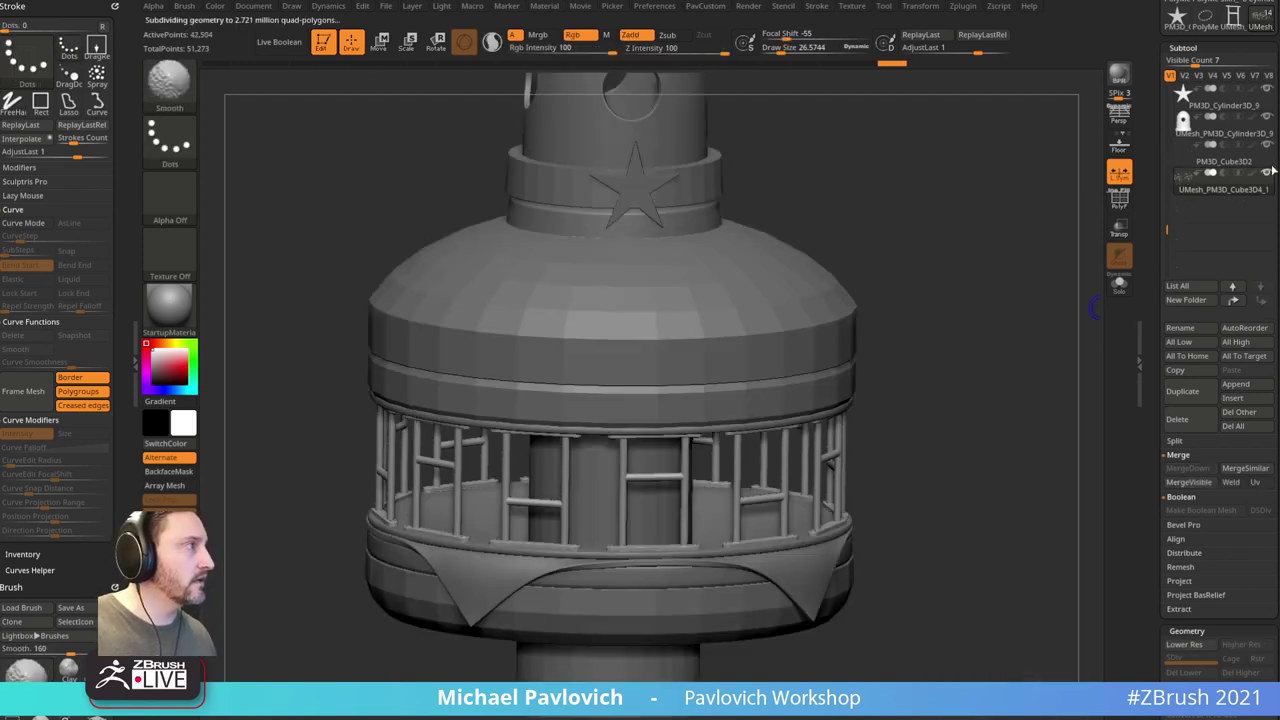
alt+drag(971, 357, 810, 372)
mouse_move(810, 372)
mouse_down()
mouse_move(981, 352)
mouse_move(790, 350)
mouse_up()
key(s)
mouse_move(790, 350)
alt+mouse_down()
mouse_move(971, 374)
mouse_move(990, 346)
alt+mouse_up()
key(s)
drag(990, 346, 976, 347)
alt+drag(1037, 322, 1025, 332)
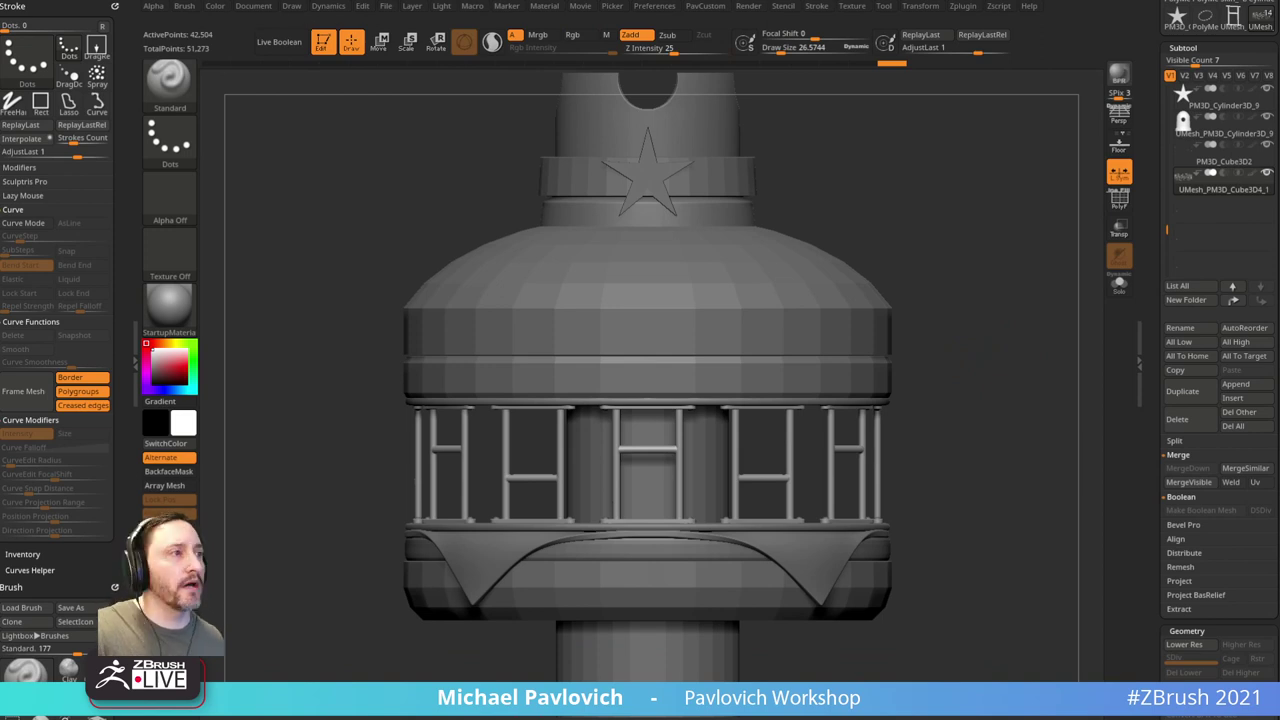
drag(1155, 134, 1059, 343)
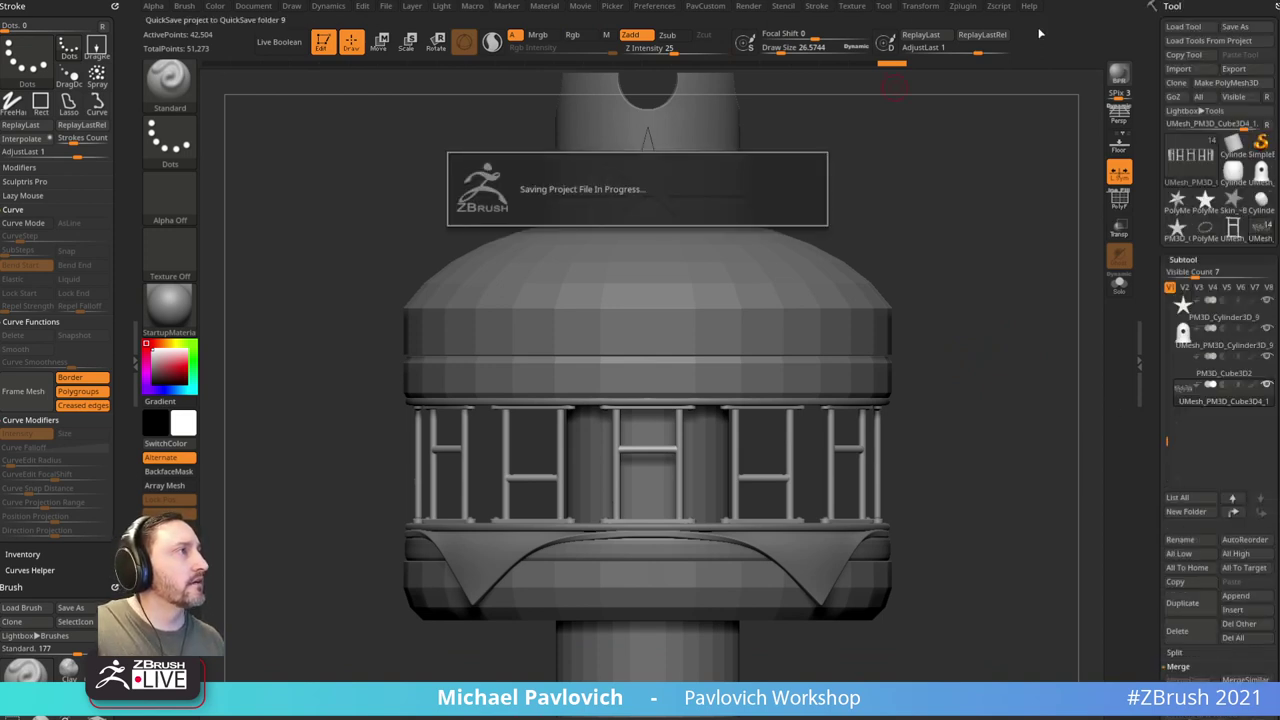
Step: Switch to the PolyMesh3D star tool and bring up the transform gizmo on it
click(1205, 168)
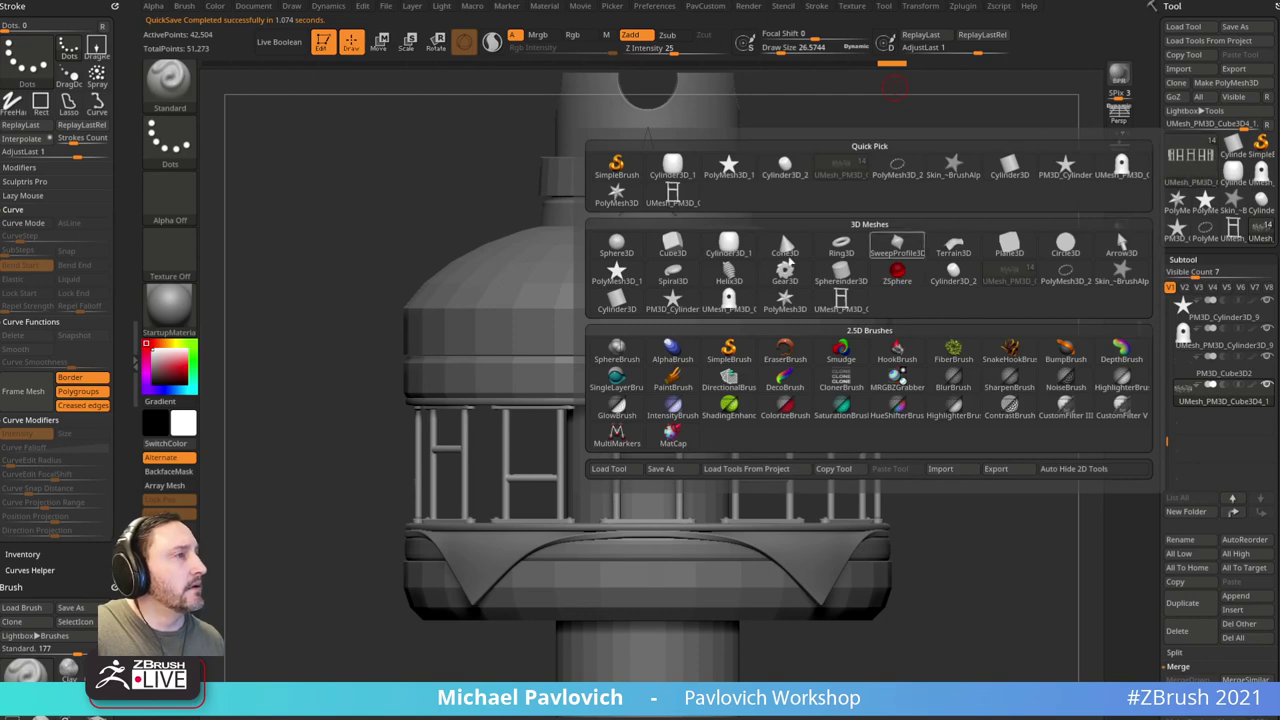
mouse_move(682, 253)
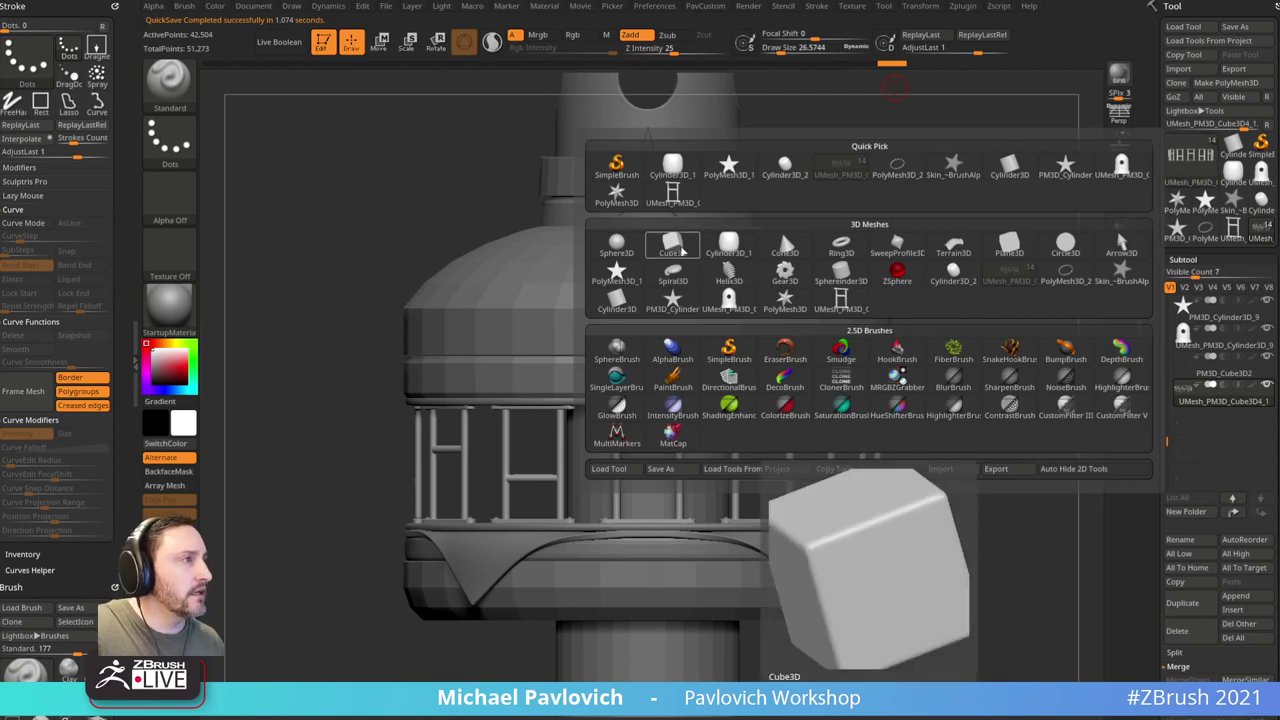
click(1177, 200)
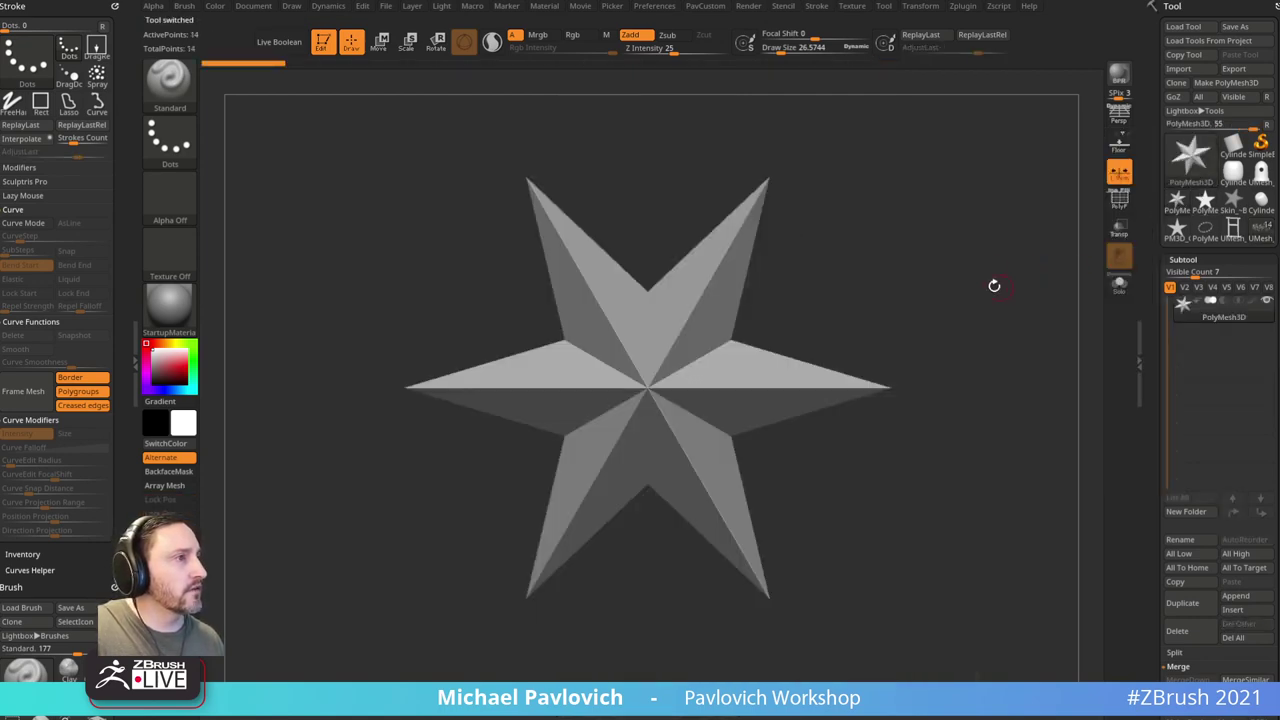
scroll(1161, 364, down, 10)
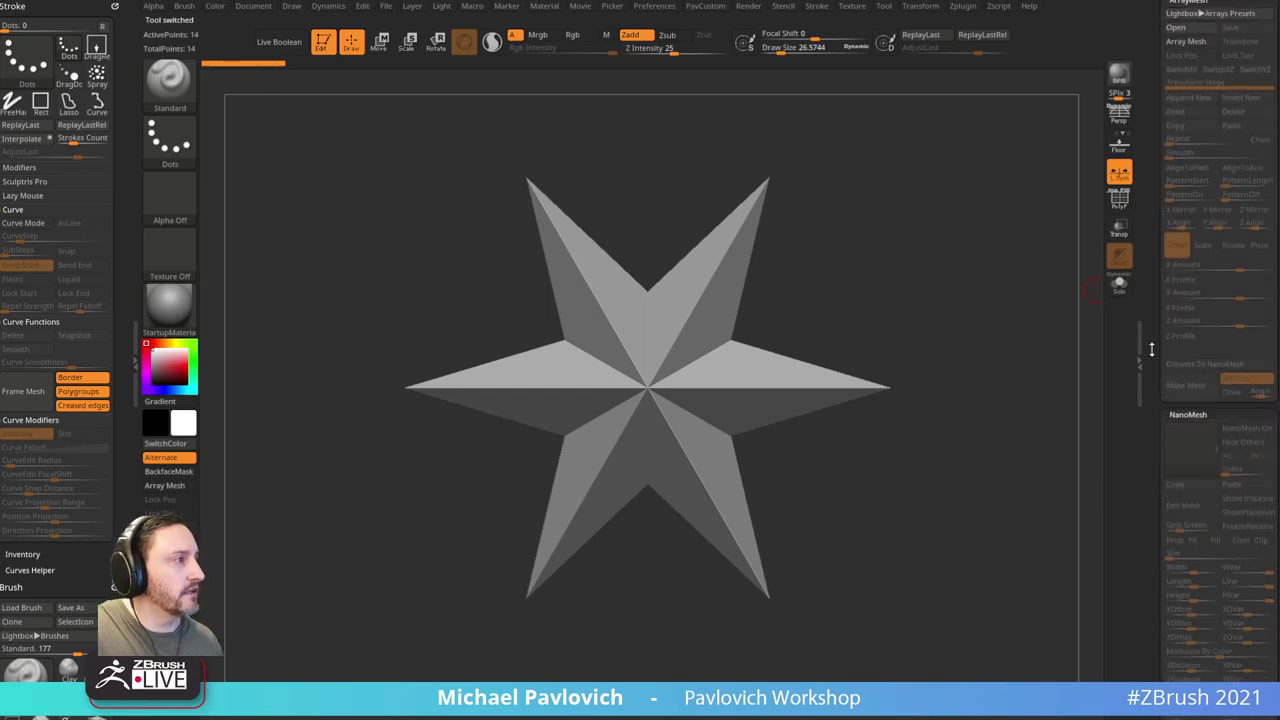
scroll(1152, 384, down, 10)
drag(998, 344, 913, 312)
key(w)
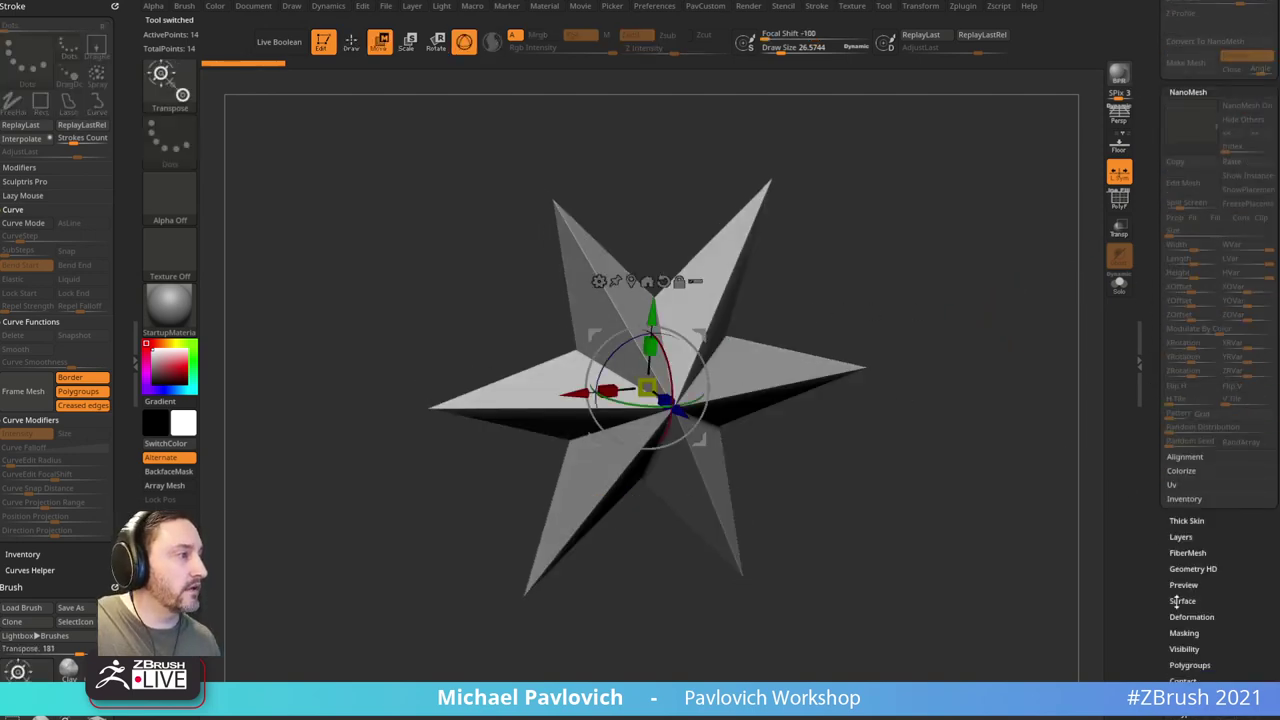
scroll(1161, 640, down, 5)
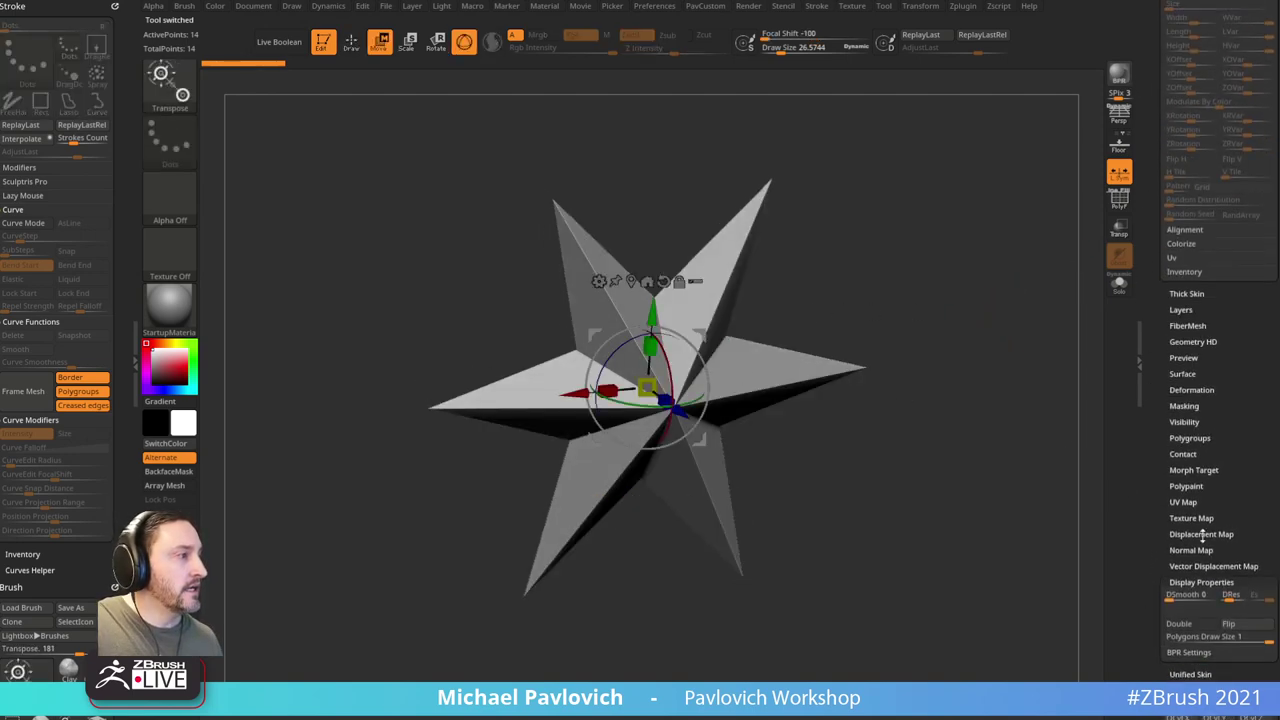
Step: Replace the star with a PolyCube shown with its polyframe, and accept it by returning to Gizmo 3D
click(599, 282)
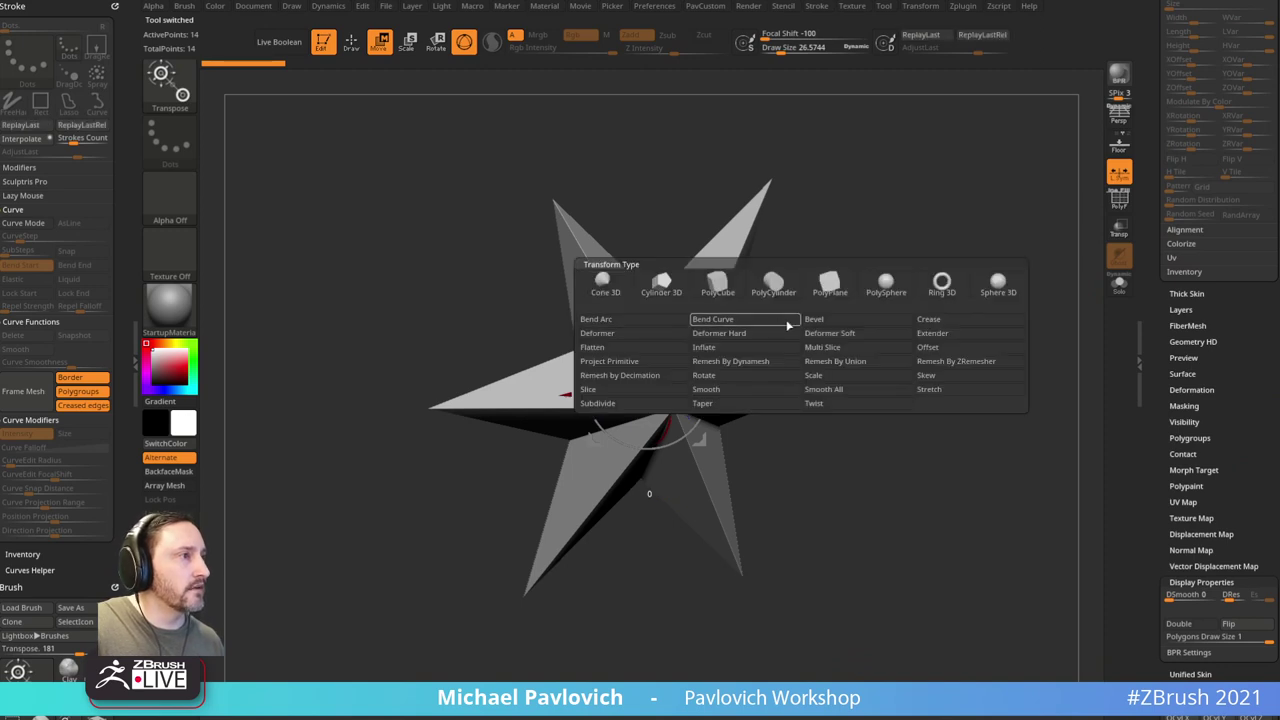
click(720, 287)
key(shift+f)
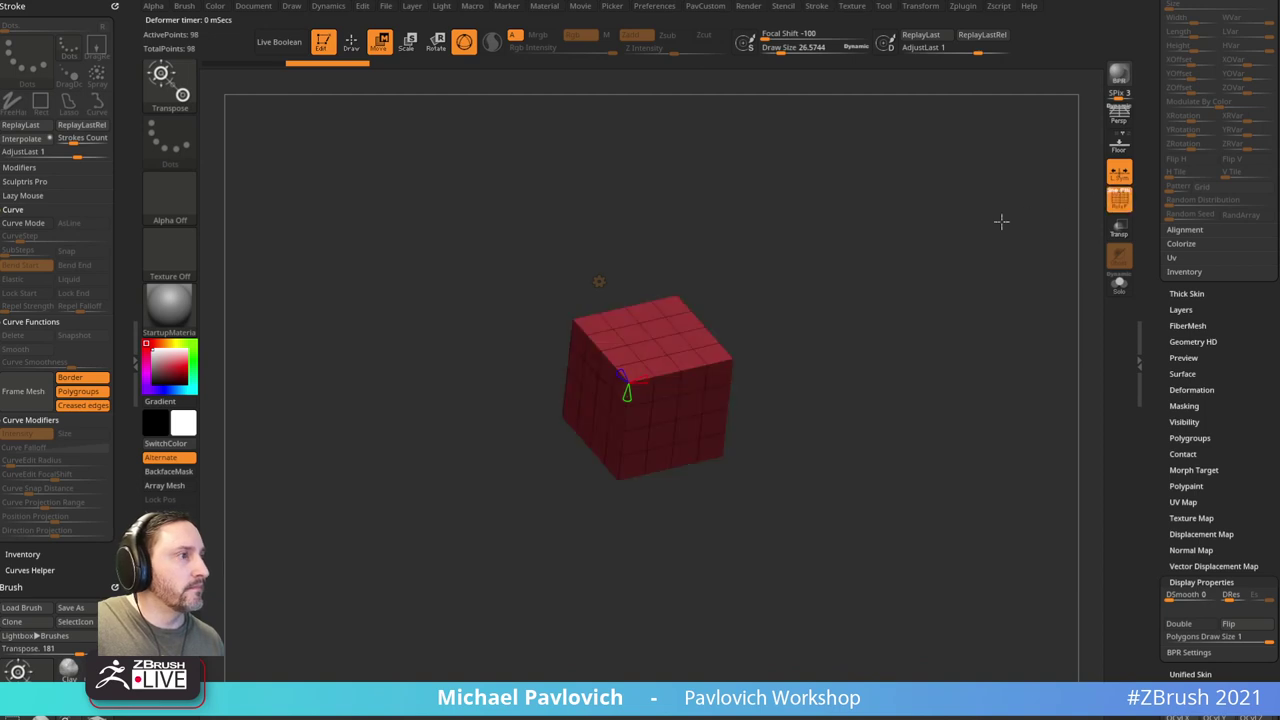
drag(795, 272, 794, 274)
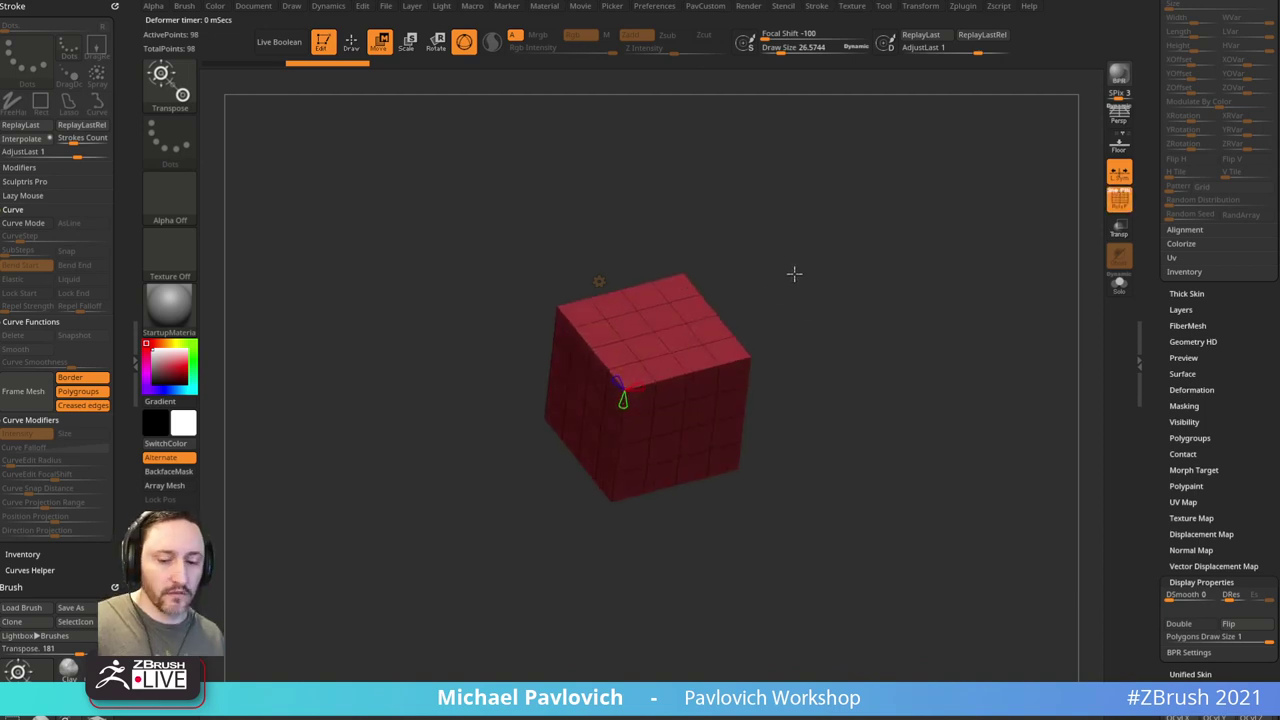
click(600, 282)
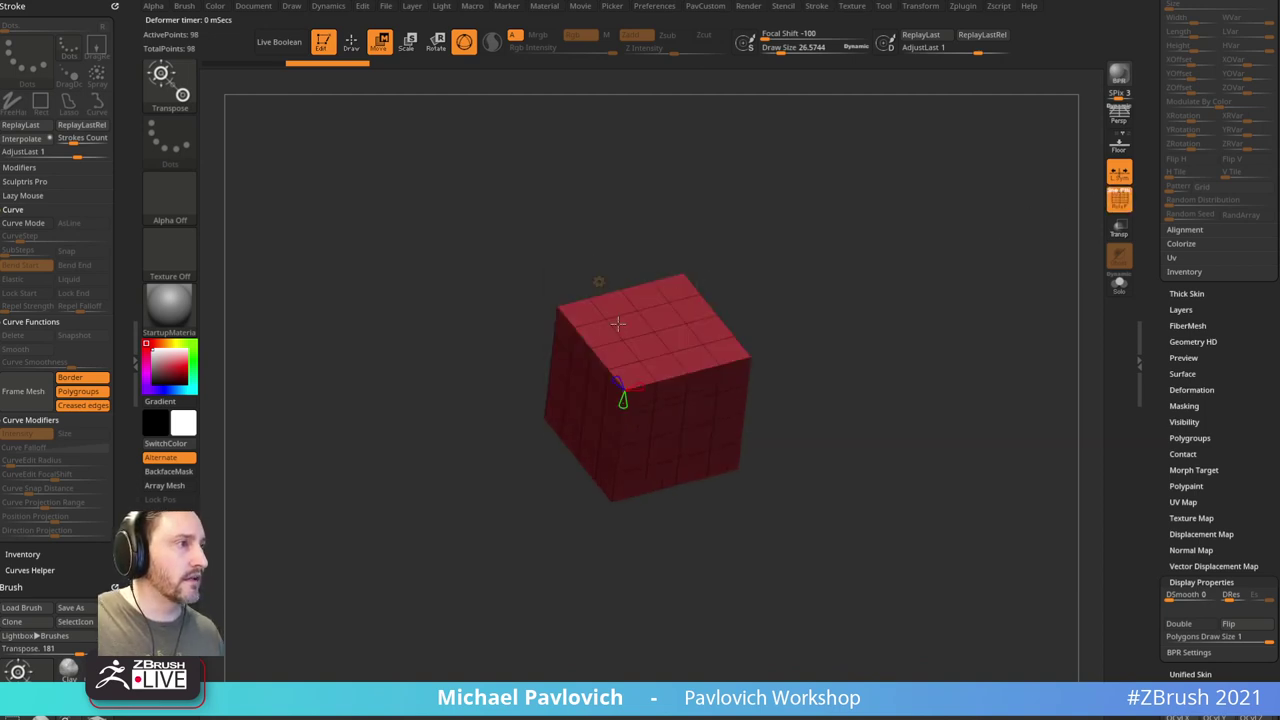
click(599, 285)
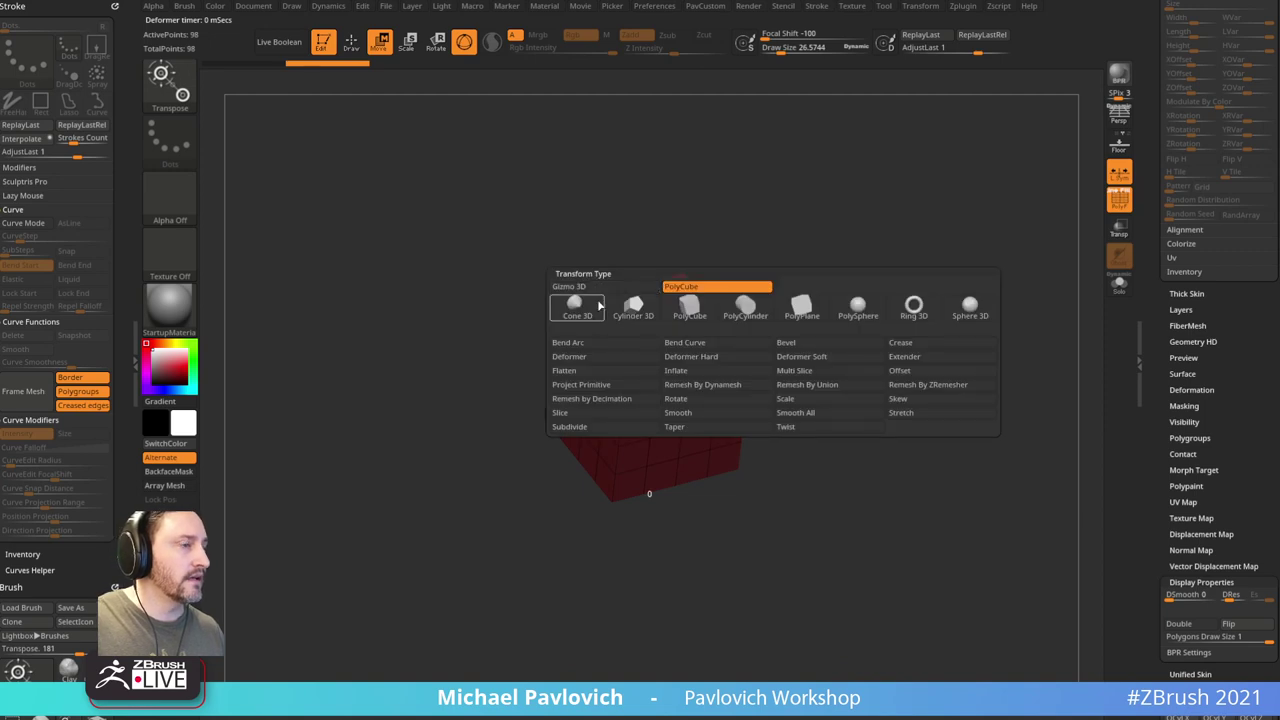
click(593, 288)
Step: Stretch the cube along X and flatten it along Y into a long, thin plank
drag(611, 392, 350, 436)
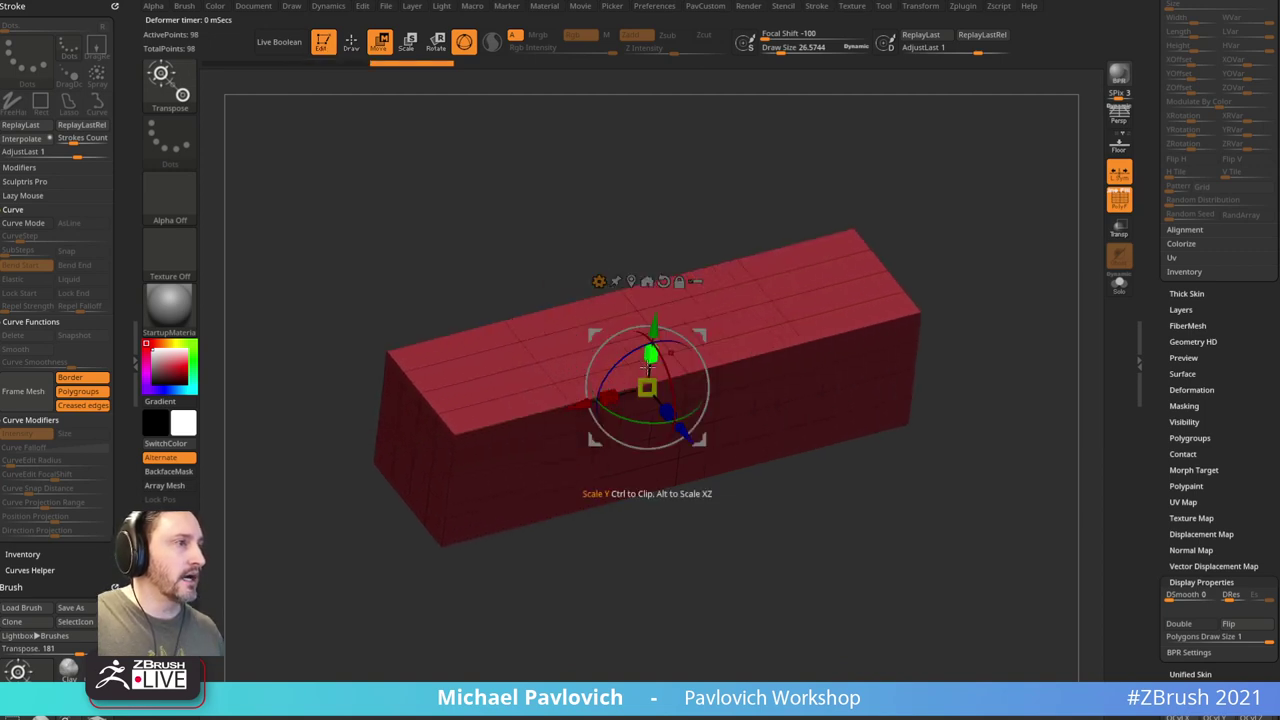
drag(651, 356, 631, 496)
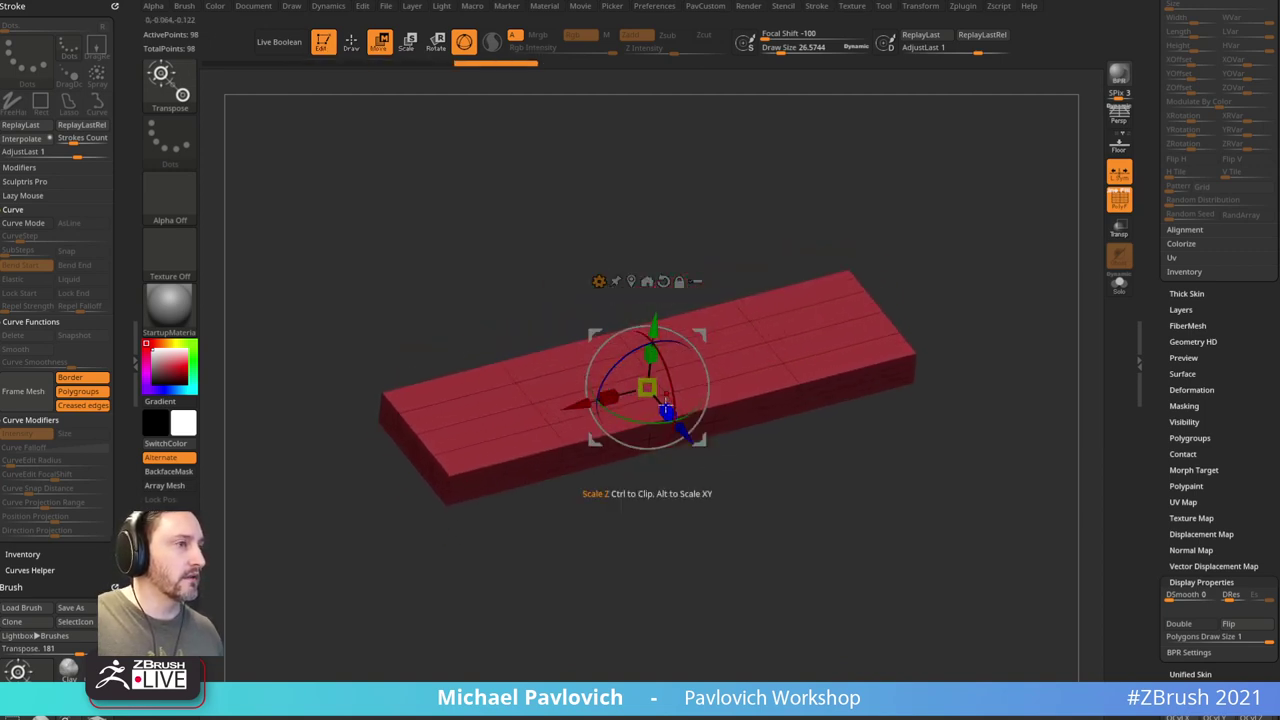
key(q)
Step: Run ZRemesher twice on the plank with DetectEdges on, KeepGroups off, Half enabled, and AdaptiveSize 0
key(space)
click(990, 410)
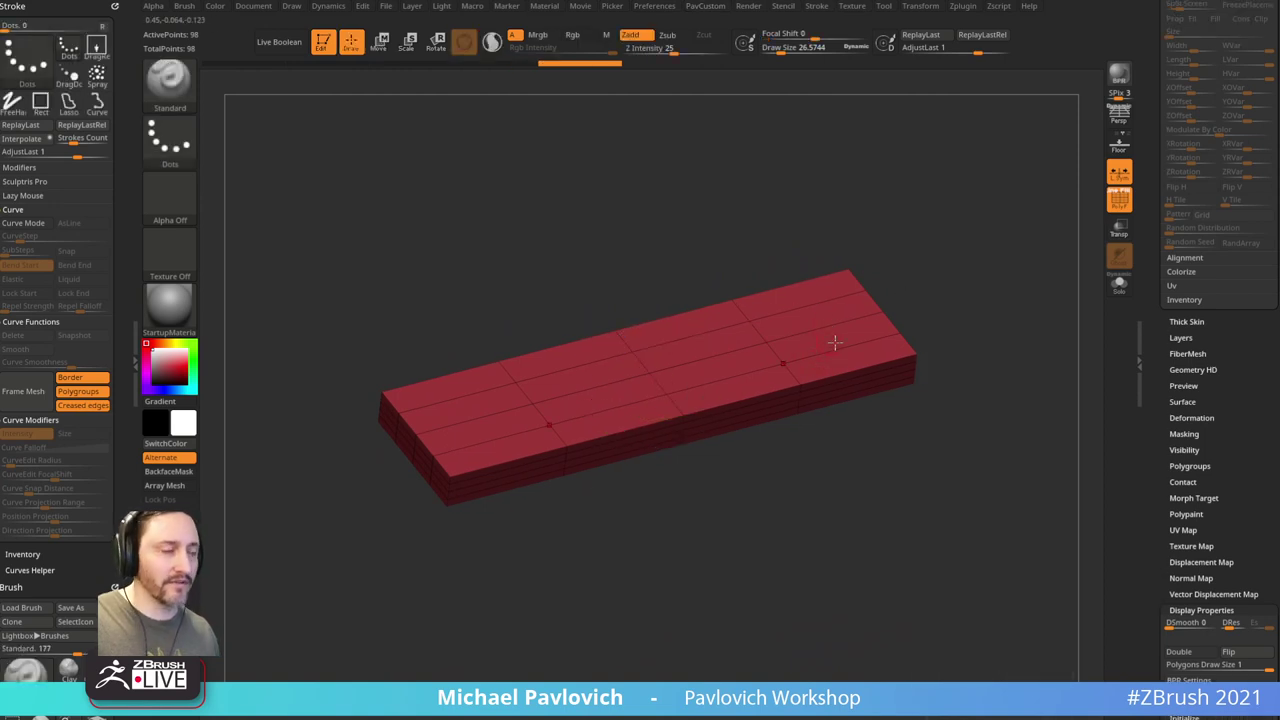
key(space)
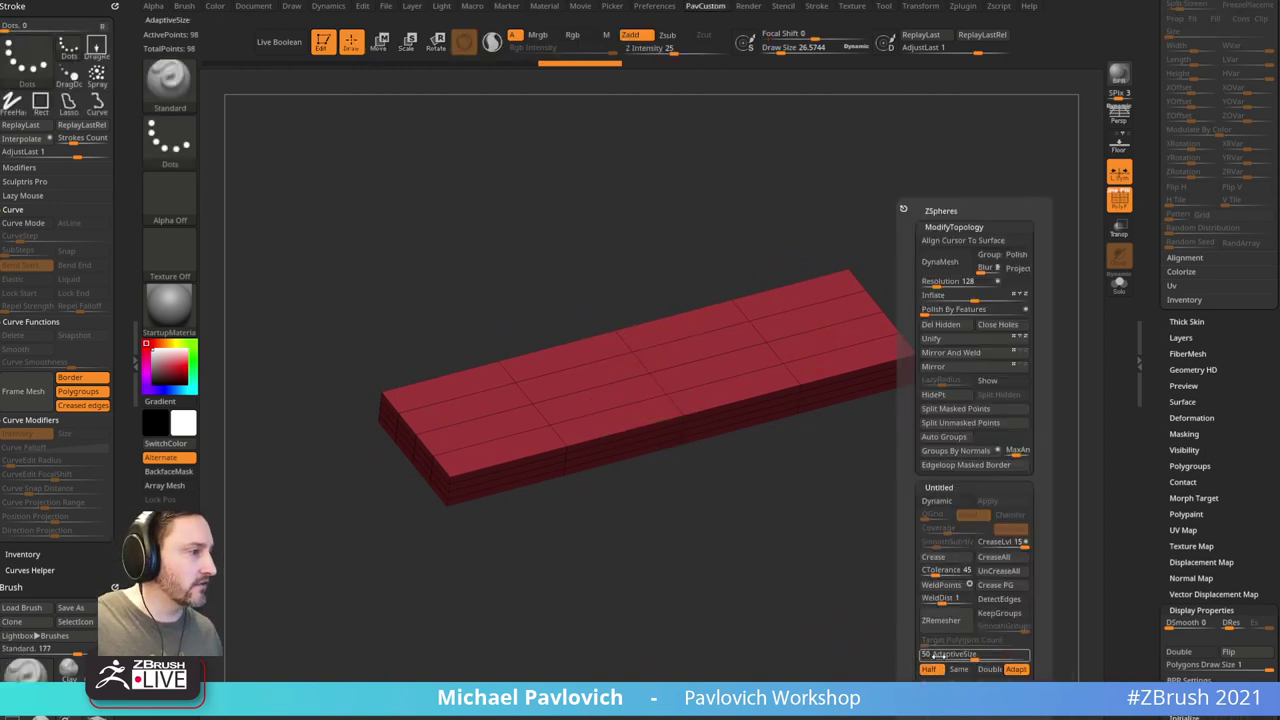
click(999, 599)
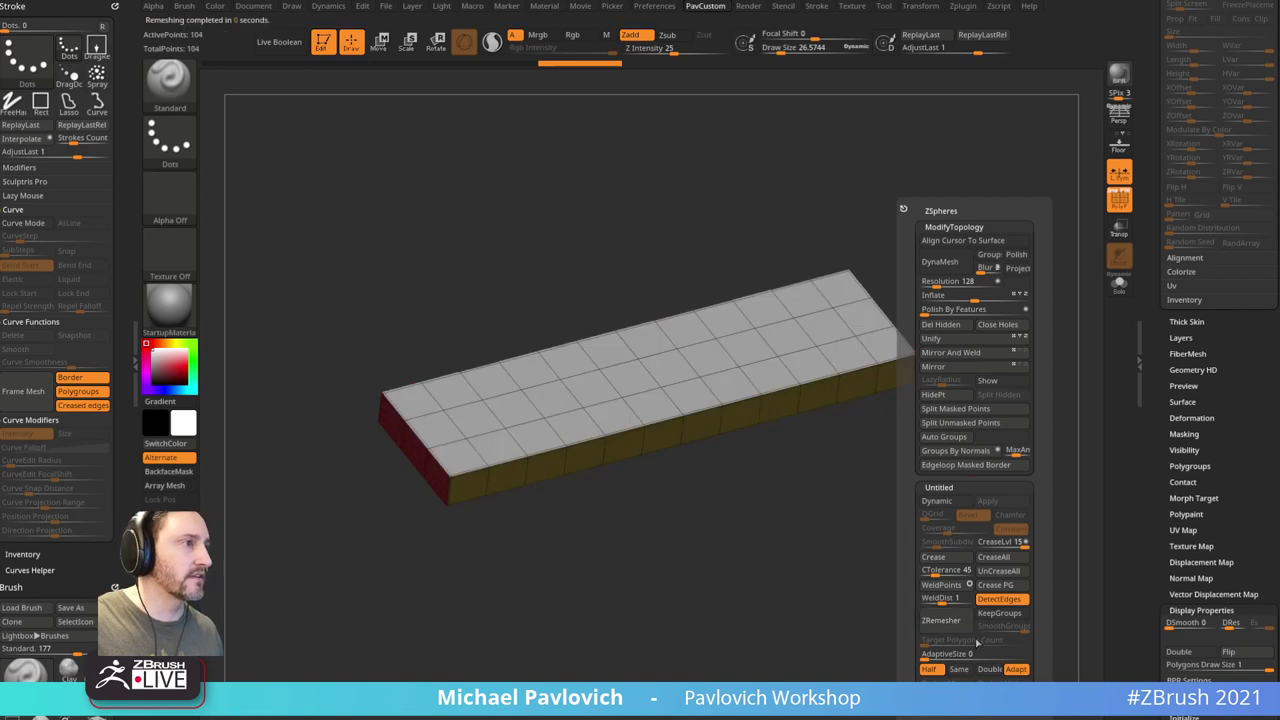
mouse_move(990, 358)
mouse_down()
mouse_move(1008, 320)
mouse_move(1007, 358)
mouse_up()
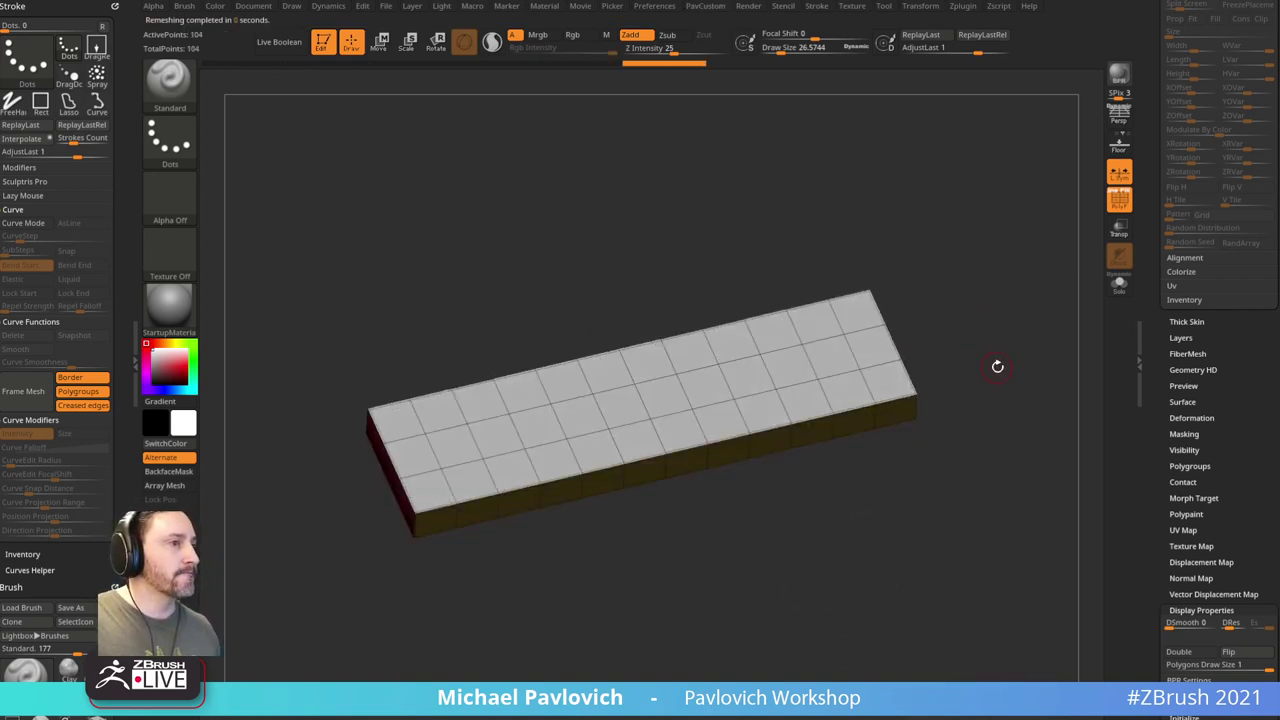
key(space)
click(984, 628)
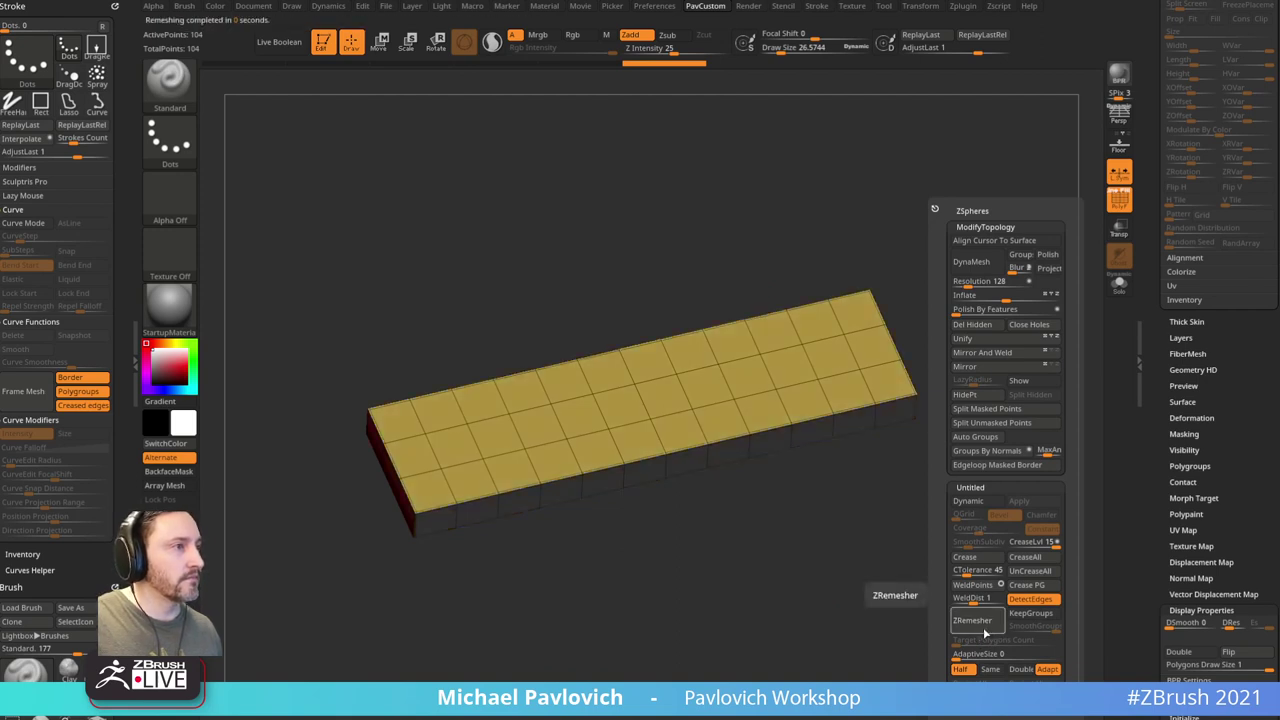
Step: Switch to the ZModeler brush with the Insert edge action and delete the two edge loops running along the plank's length
key(b)
key(z)
key(m)
key(space)
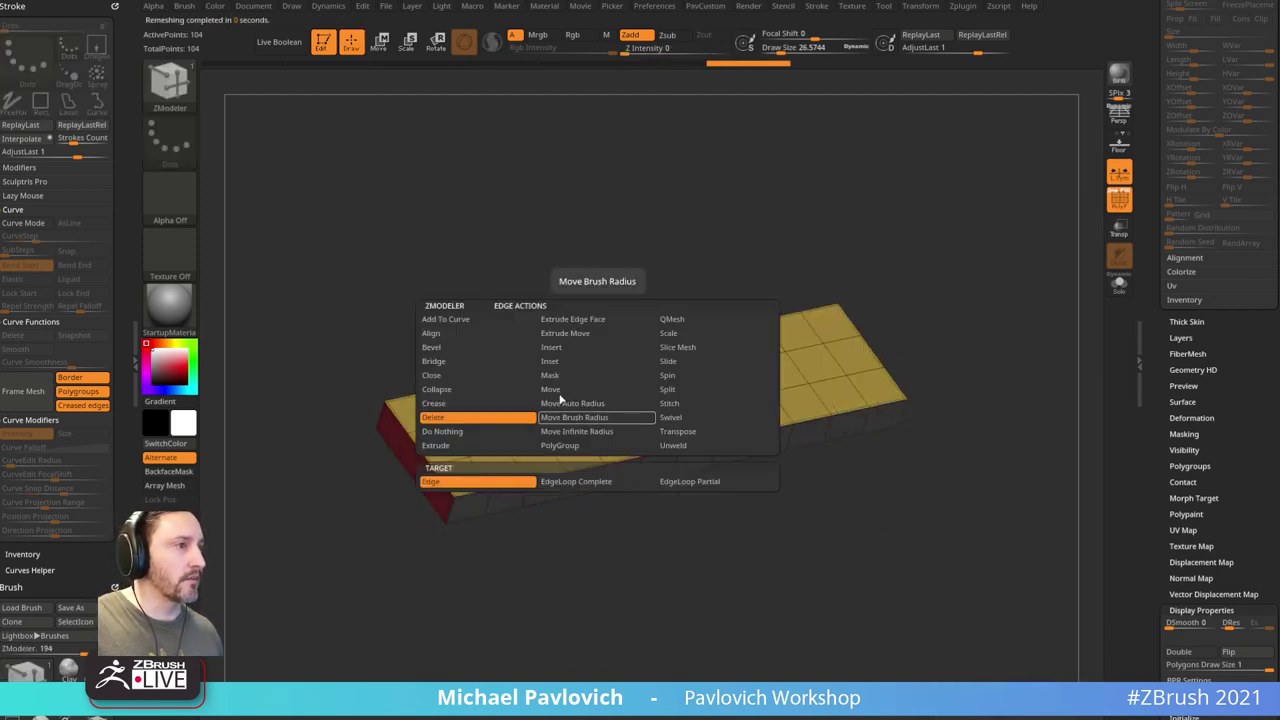
click(569, 352)
alt+click(600, 431)
alt+click(580, 402)
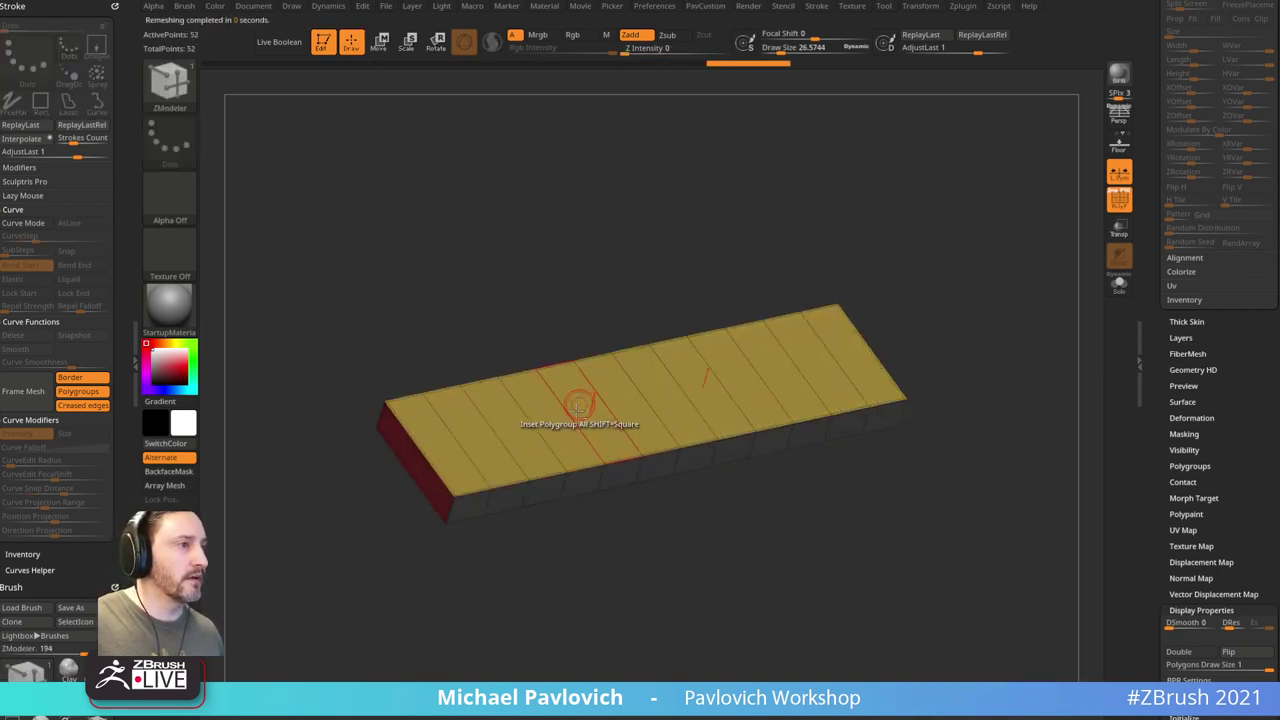
Step: Insert one lengthwise edge loop down the middle of the plank, with the insert target on Multiple EdgeLoops
key(space)
click(485, 484)
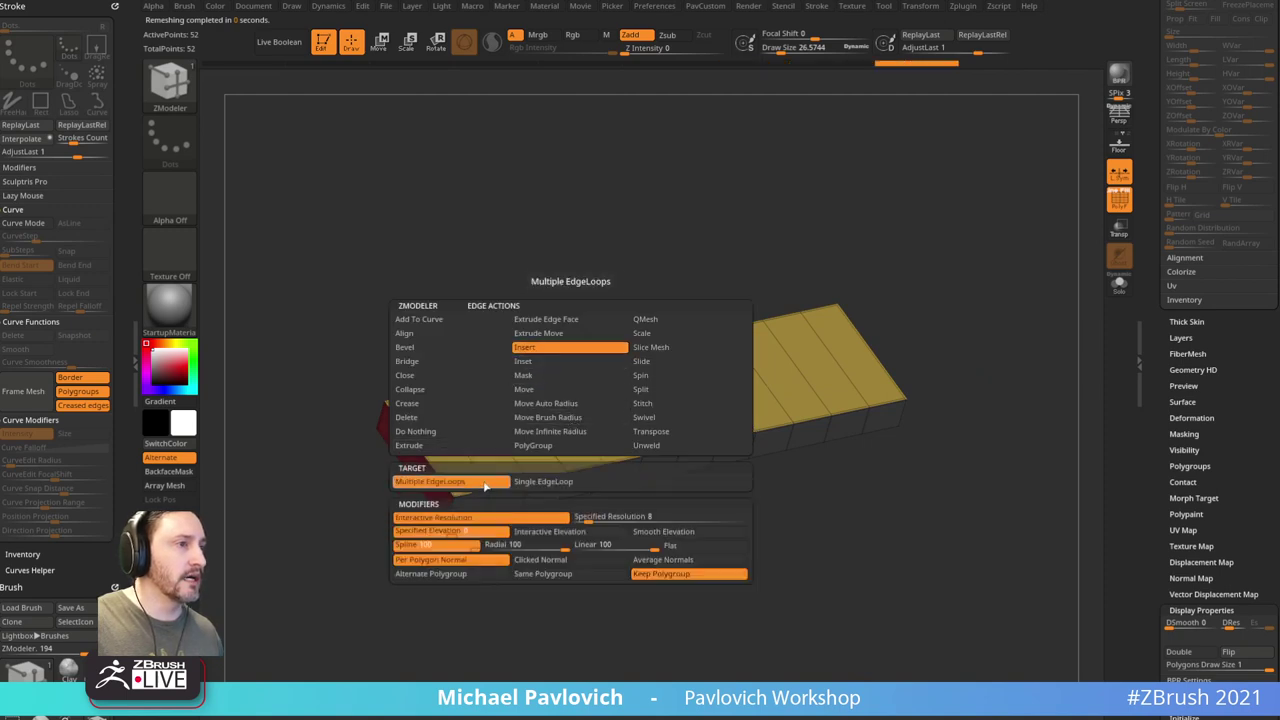
click(529, 420)
Step: Set the point action to Split and split the centre-line points near the plank's ends into circular faces
drag(949, 371, 850, 380)
key(space)
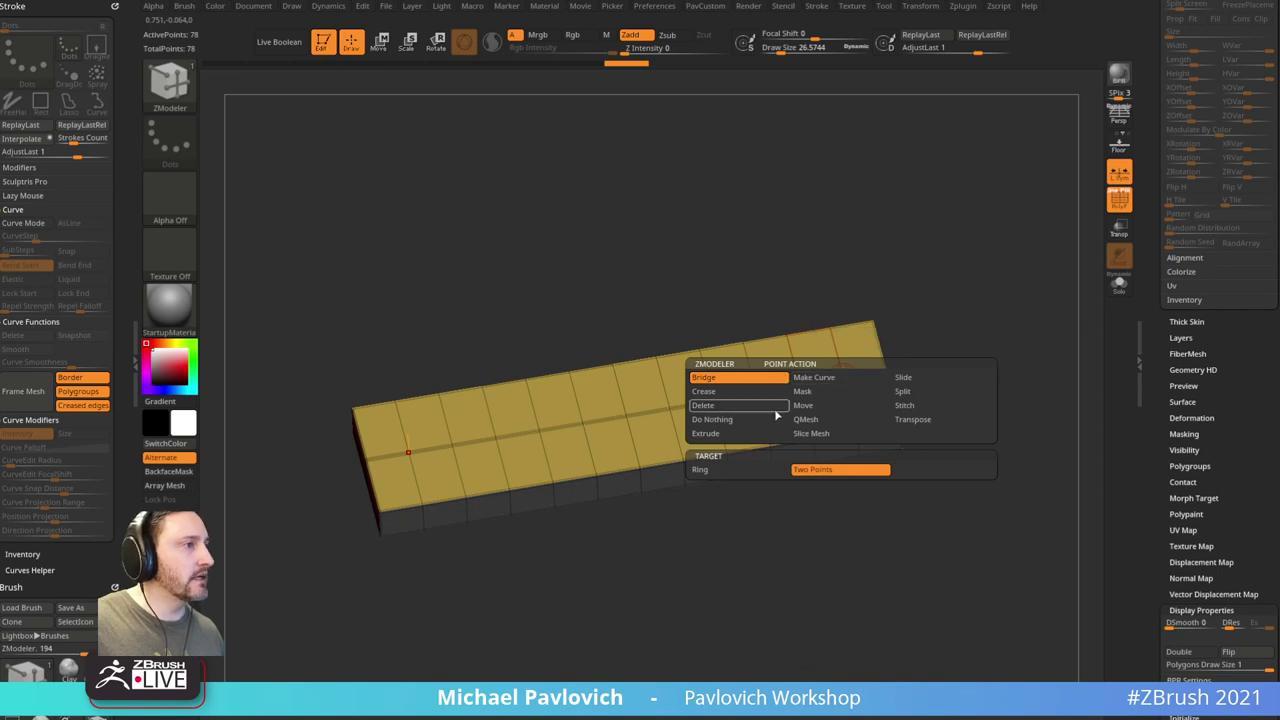
click(903, 391)
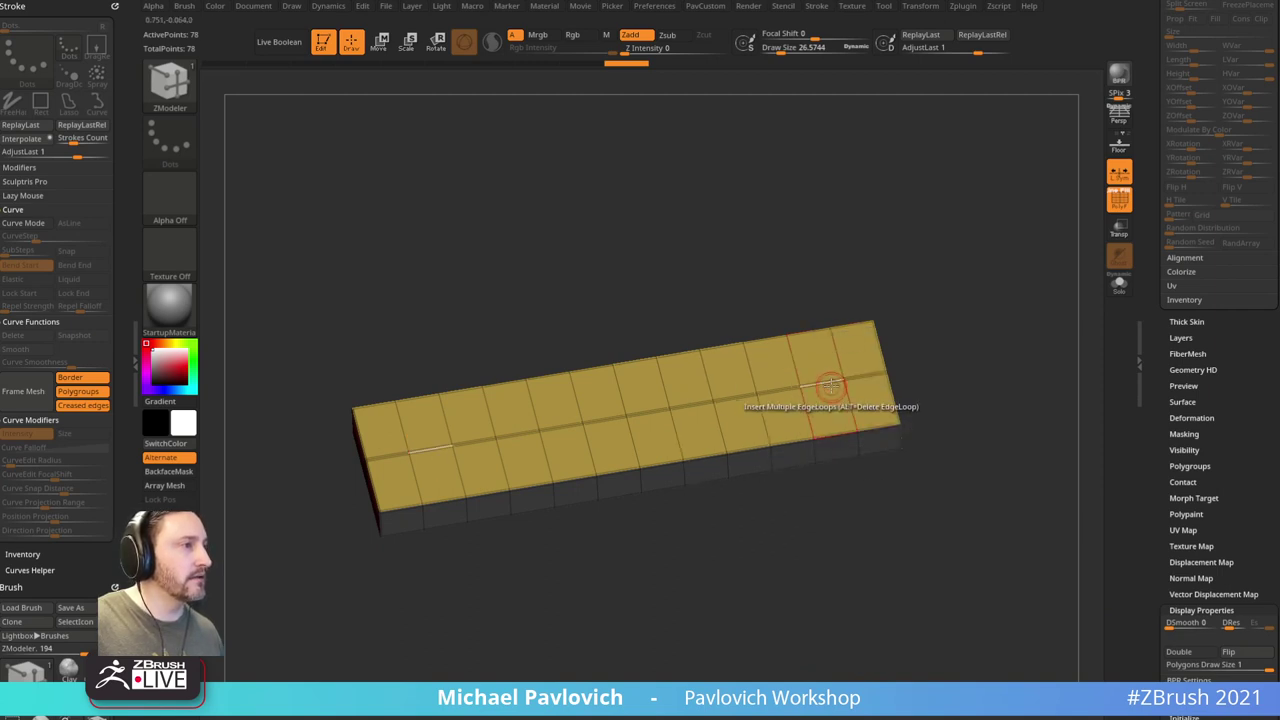
drag(843, 379, 918, 275)
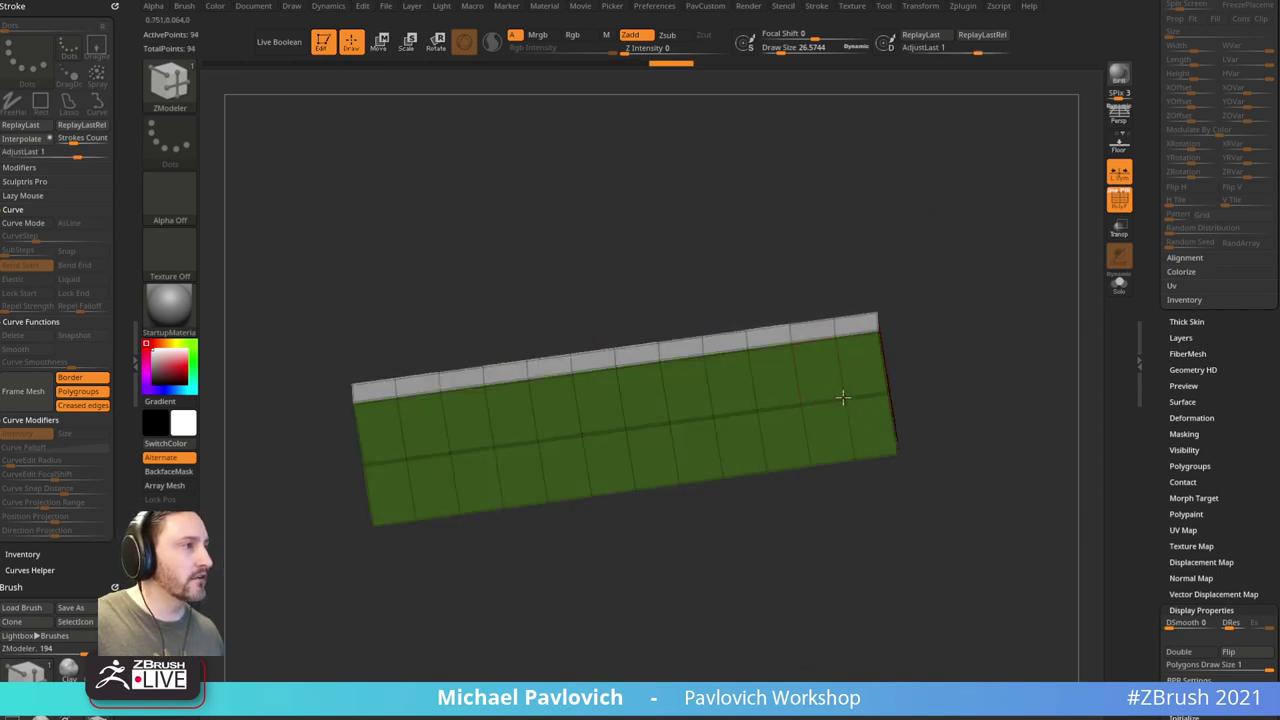
Step: Try to split matching circles into the plank's opposite face and use QMesh with the Polygroup All target
drag(843, 398, 866, 413)
drag(921, 254, 902, 399)
key(space)
click(791, 337)
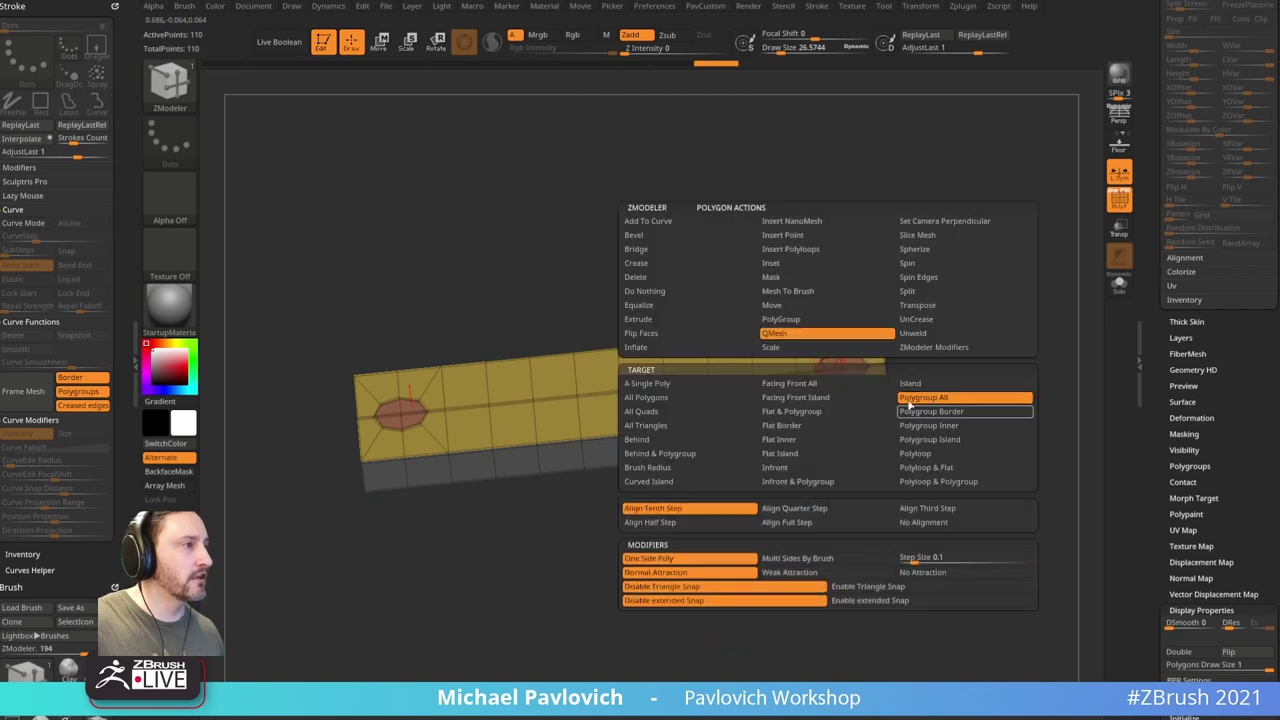
click(829, 364)
drag(1000, 394, 990, 434)
key(ctrl+z)
key(ctrl+z)
Step: Duplicate the plank at a distance with the gizmo and rotate the copy 180 degrees so the circled faces face each other
alt+drag(974, 311, 961, 309)
key(w)
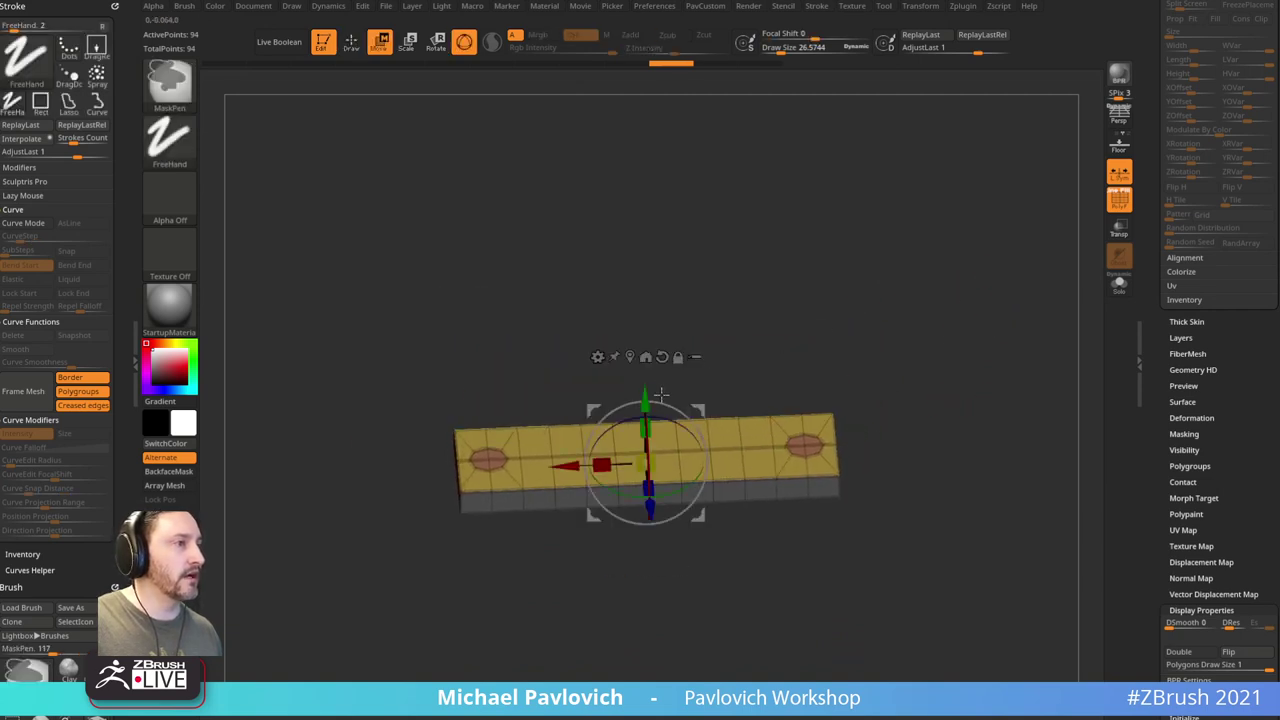
ctrl+drag(649, 401, 403, 627)
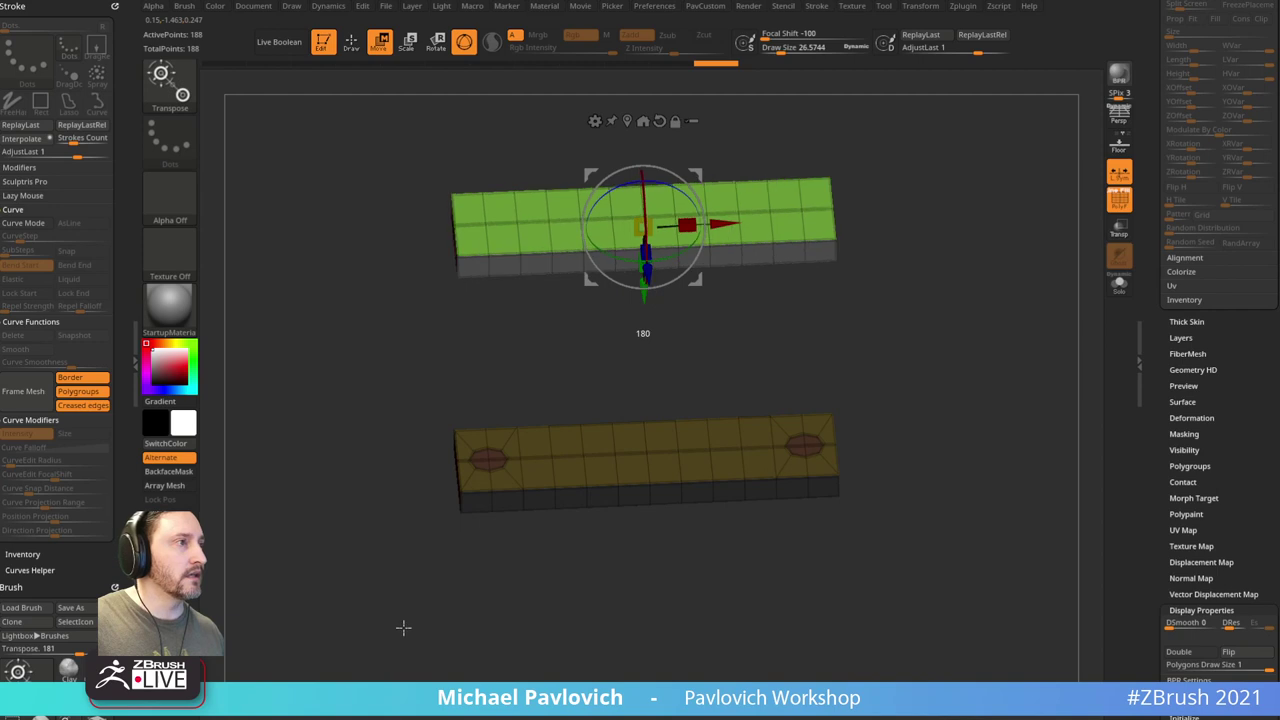
mouse_move(968, 332)
mouse_down()
mouse_move(986, 177)
mouse_move(960, 249)
mouse_move(986, 217)
mouse_up()
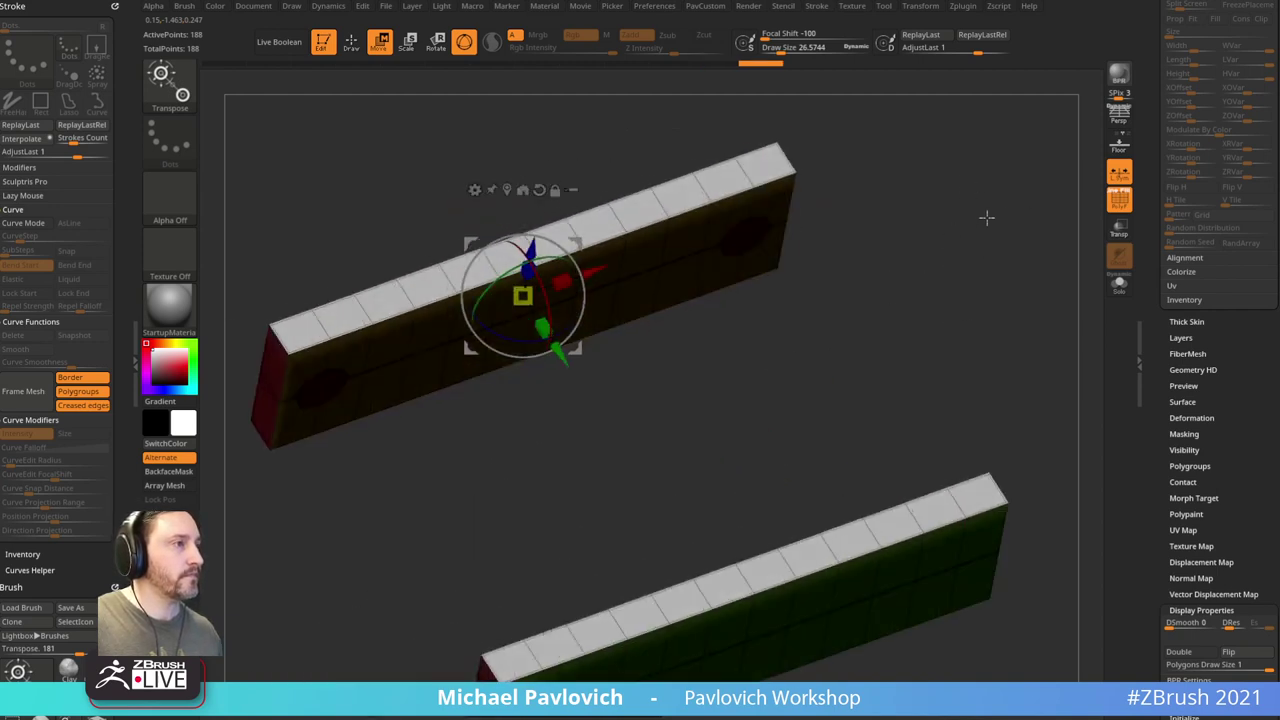
Step: Delete the circular faces from both planks using ZModeler's Delete polygon action on Polygroup All
key(q)
key(b)
key(z)
key(m)
key(space)
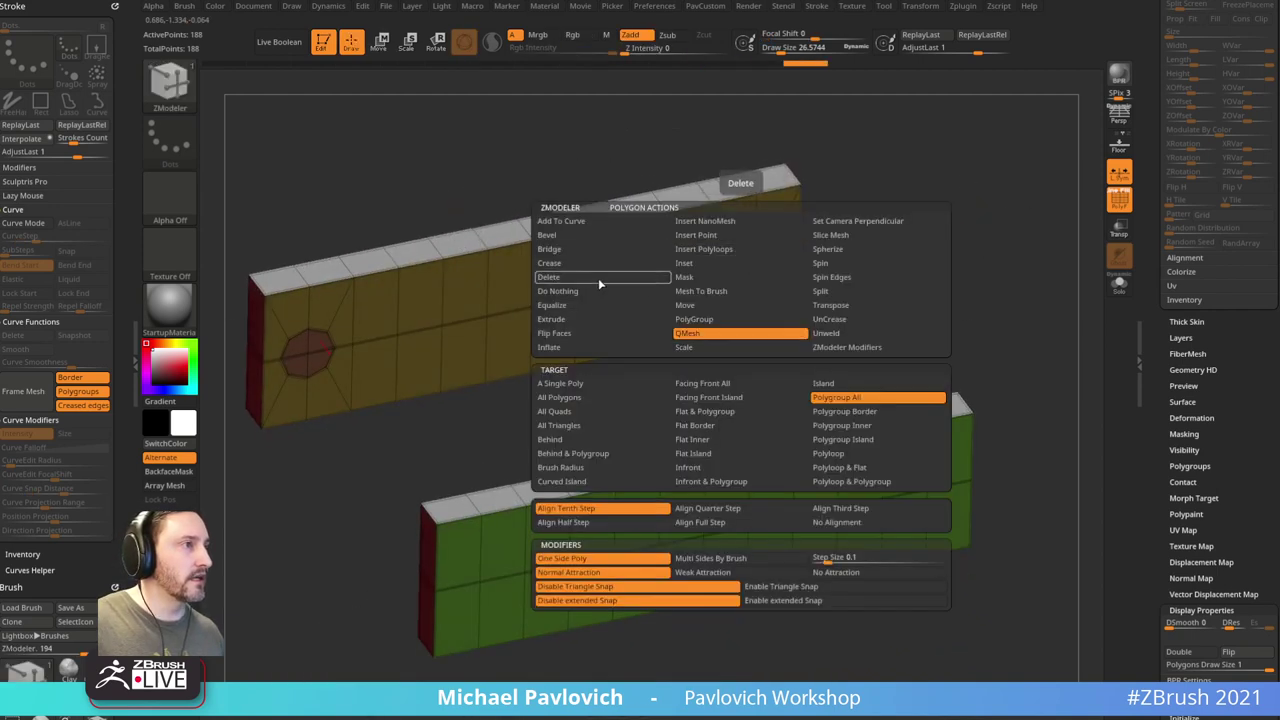
click(594, 277)
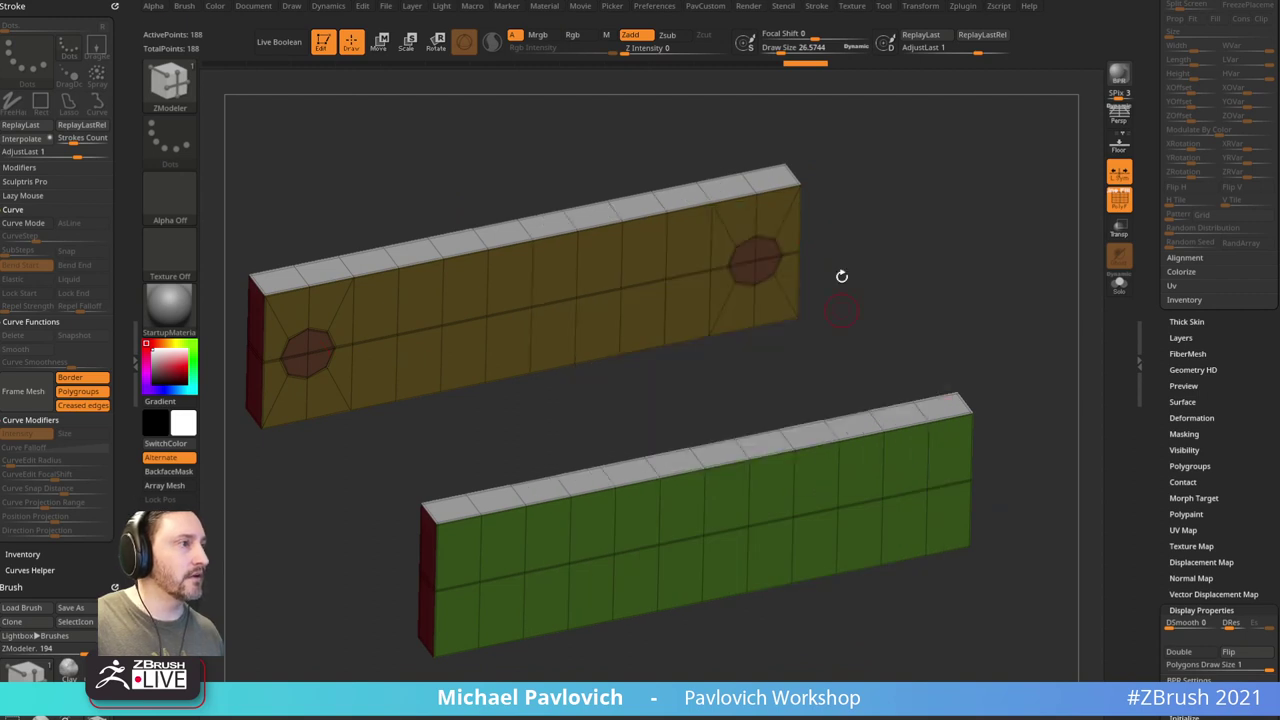
click(745, 246)
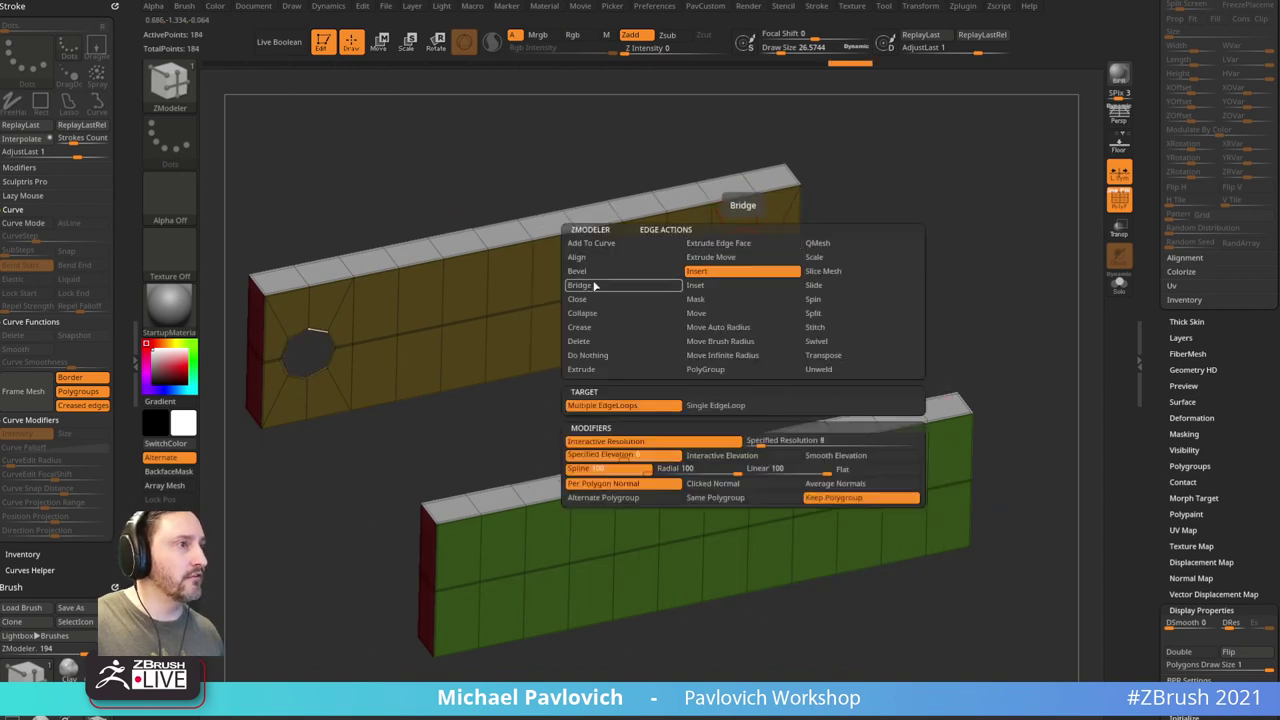
Step: Bridge the facing holes of the two planks with the Two Holes target to form connecting posts
click(594, 286)
click(711, 403)
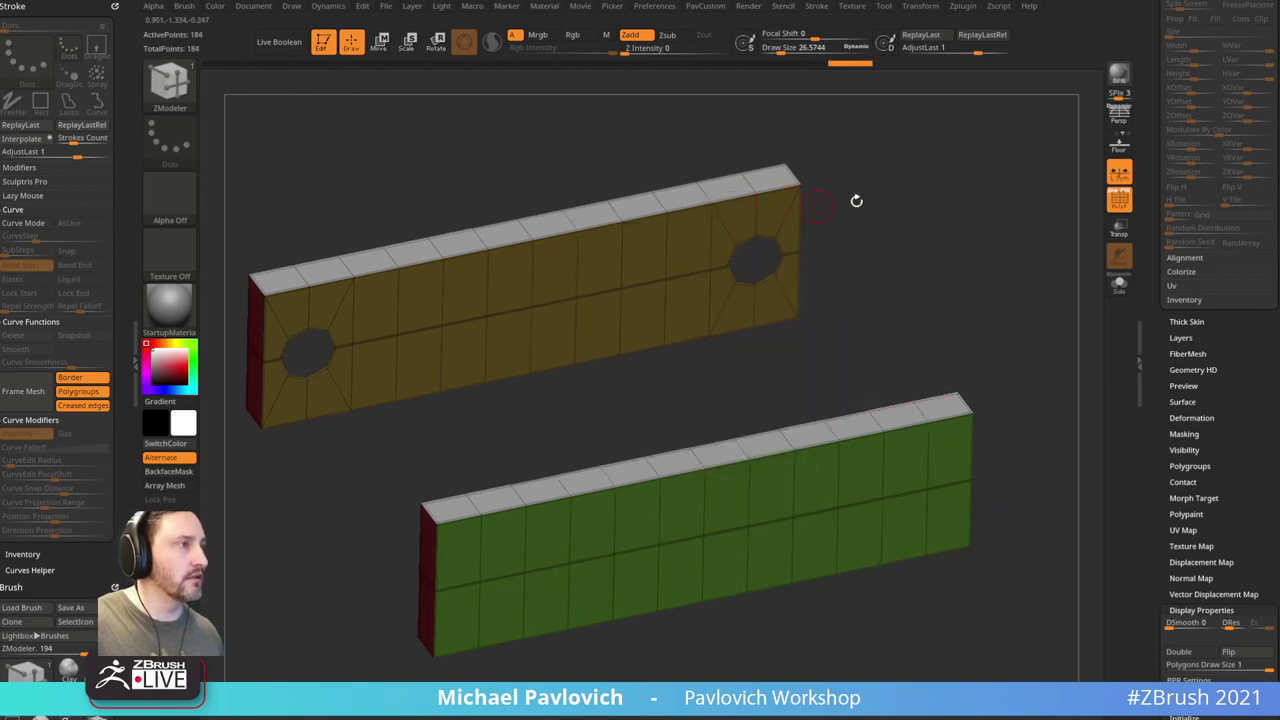
drag(856, 201, 971, 318)
click(930, 442)
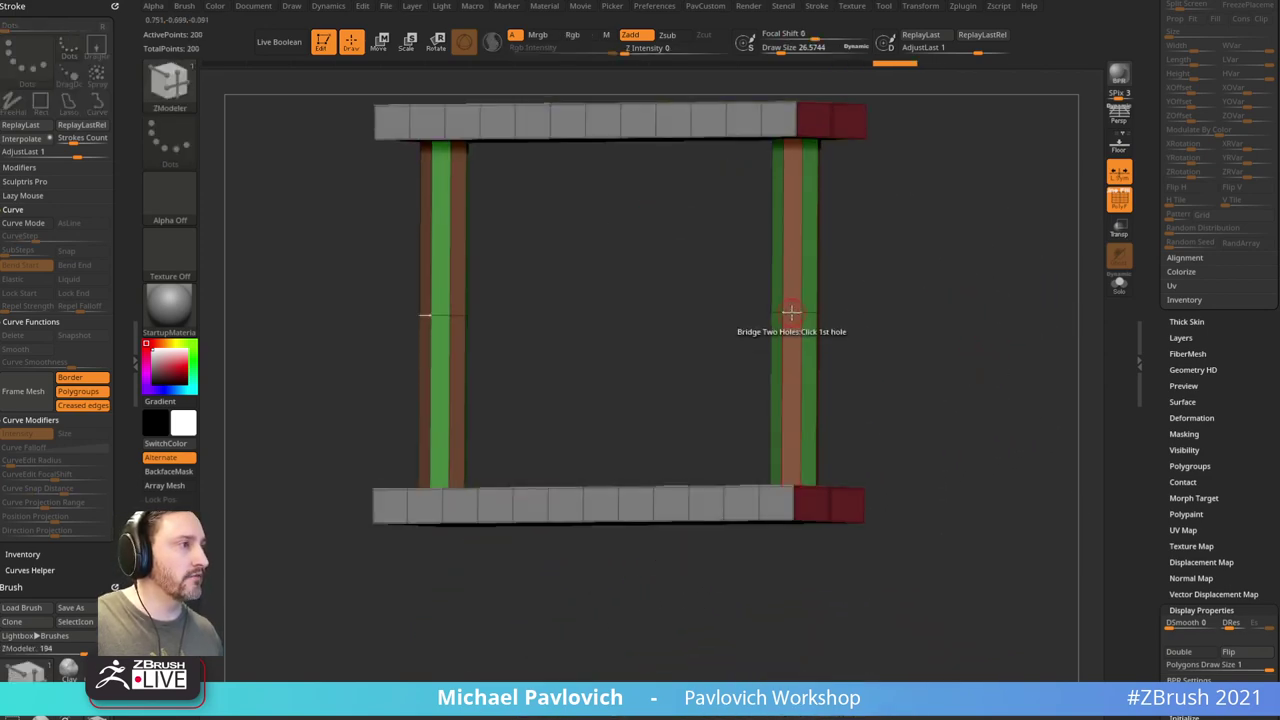
Step: Insert multiple evenly spaced edge loops along both posts and crease the mesh by polygroups
key(space)
click(745, 340)
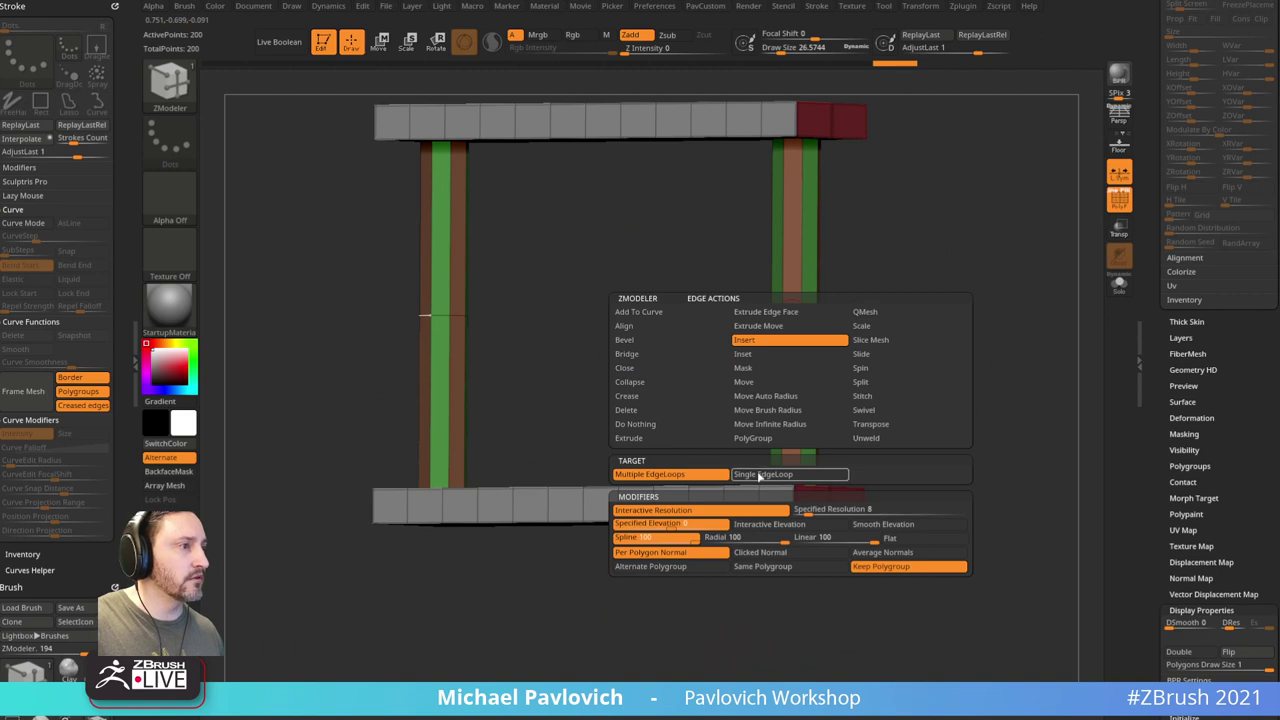
drag(789, 304, 782, 275)
key(3)
click(983, 583)
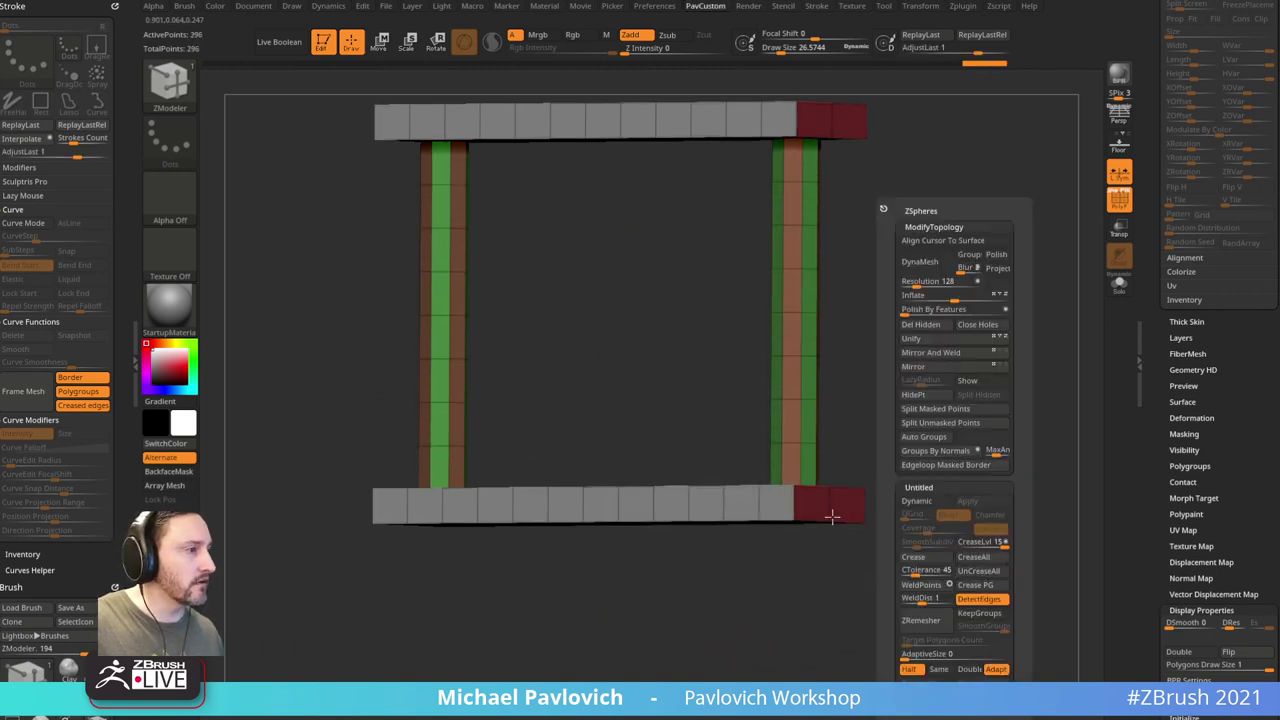
Step: Round off the ends of both planks by bridging their end faces with Bridge Two Connected Polys
drag(974, 249, 866, 311)
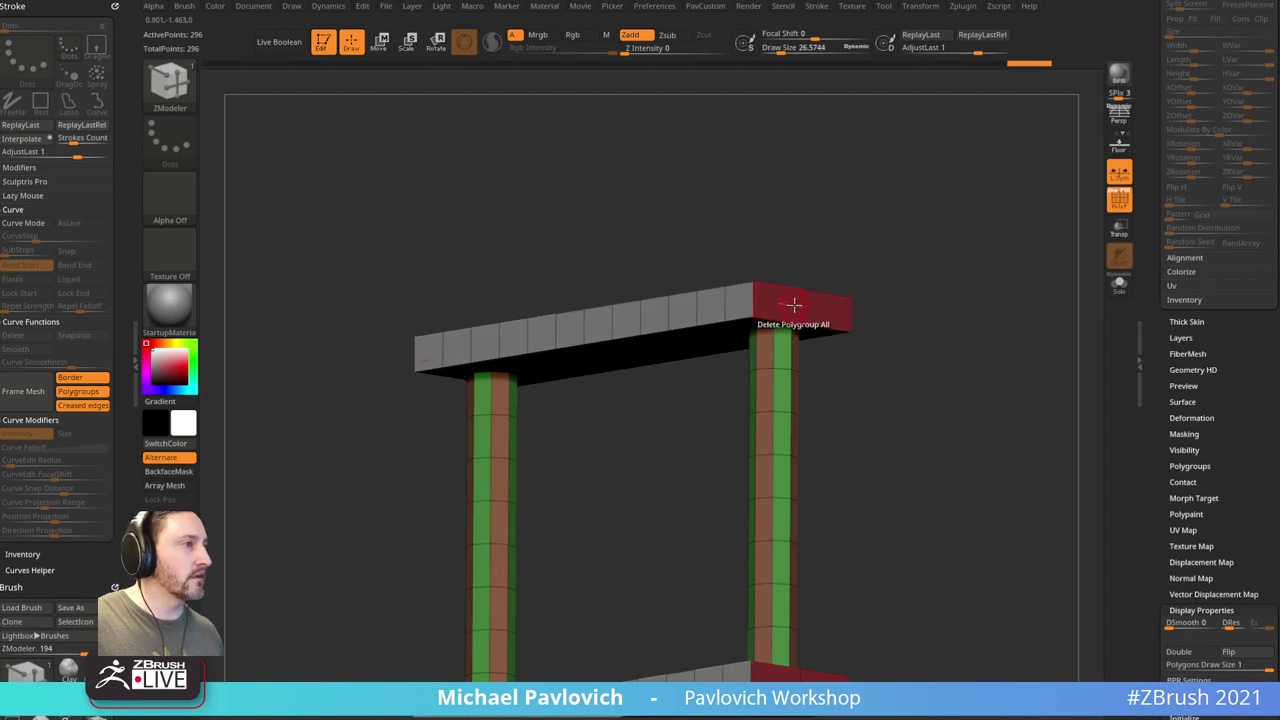
key(space)
click(673, 272)
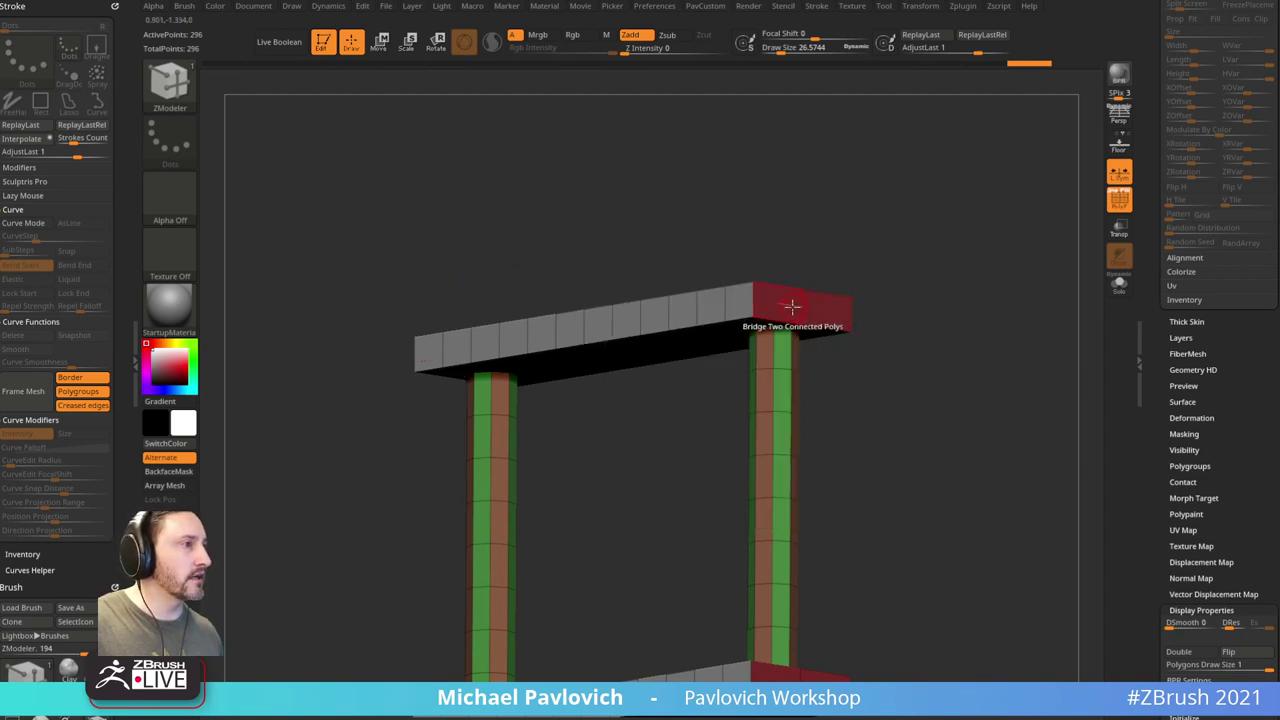
click(792, 306)
mouse_move(954, 369)
mouse_down()
mouse_move(854, 431)
mouse_move(931, 337)
mouse_move(969, 423)
mouse_move(960, 351)
mouse_move(980, 317)
mouse_move(946, 337)
mouse_move(948, 359)
mouse_up()
click(747, 487)
Step: Regroup the frame's surfaces with Groups By Normals
key(5)
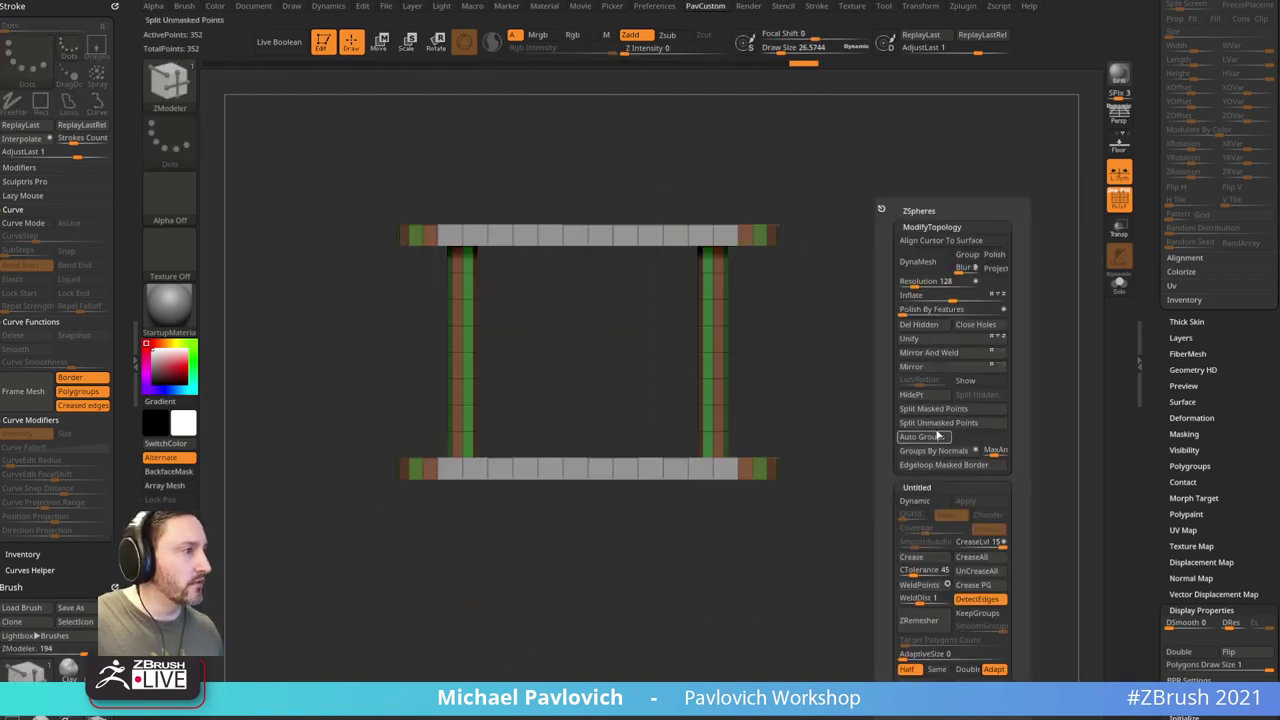
click(940, 452)
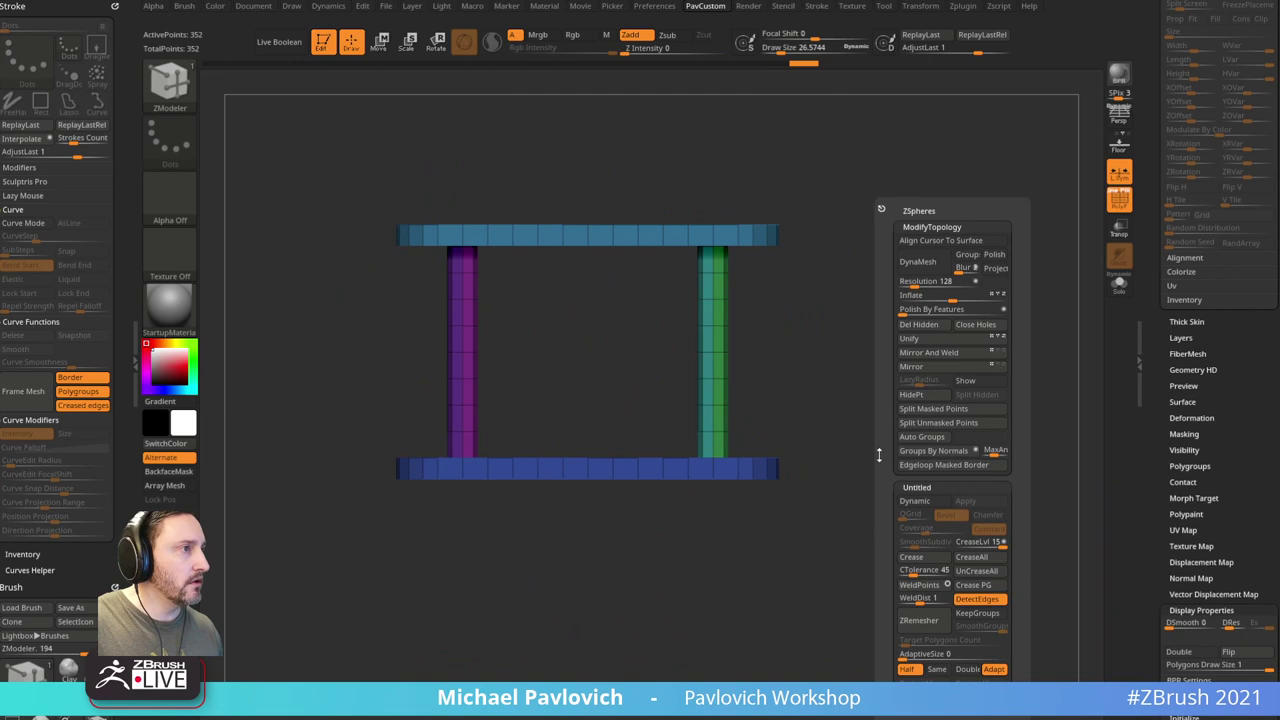
click(955, 454)
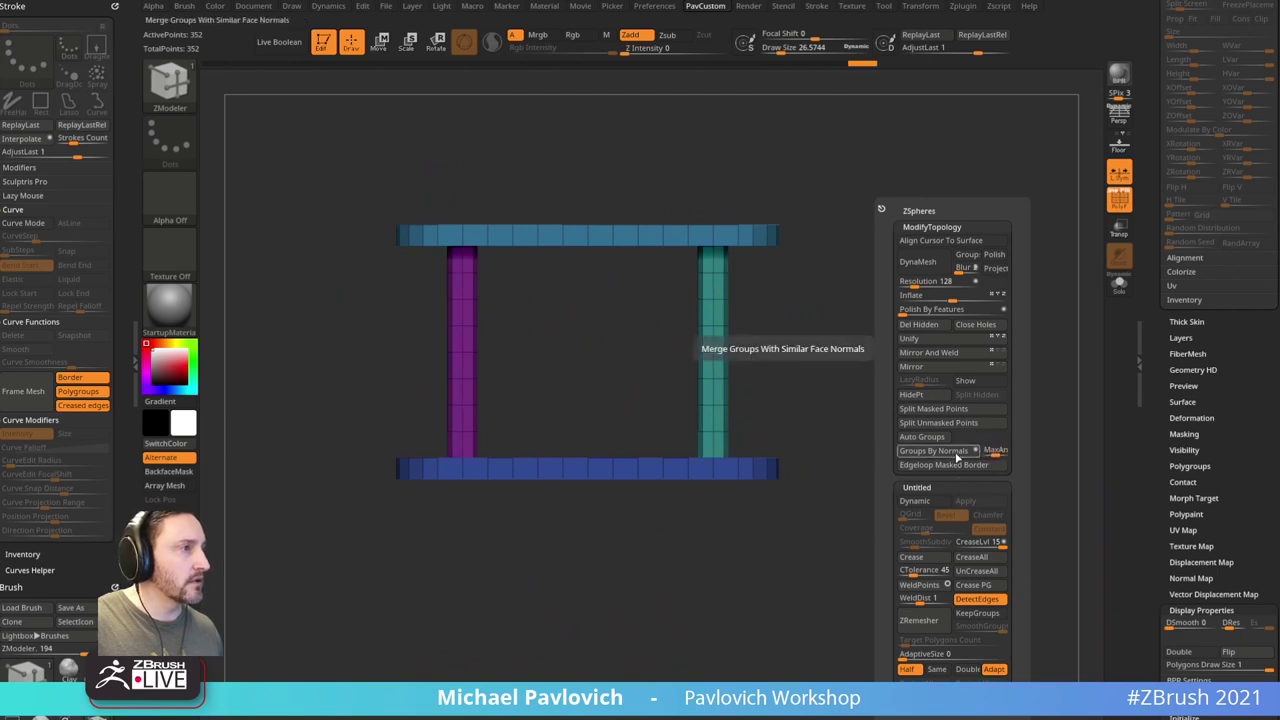
Step: Apply Mirror And Weld to the frame and check its planks and posts from several angles
drag(846, 420, 874, 371)
key(1)
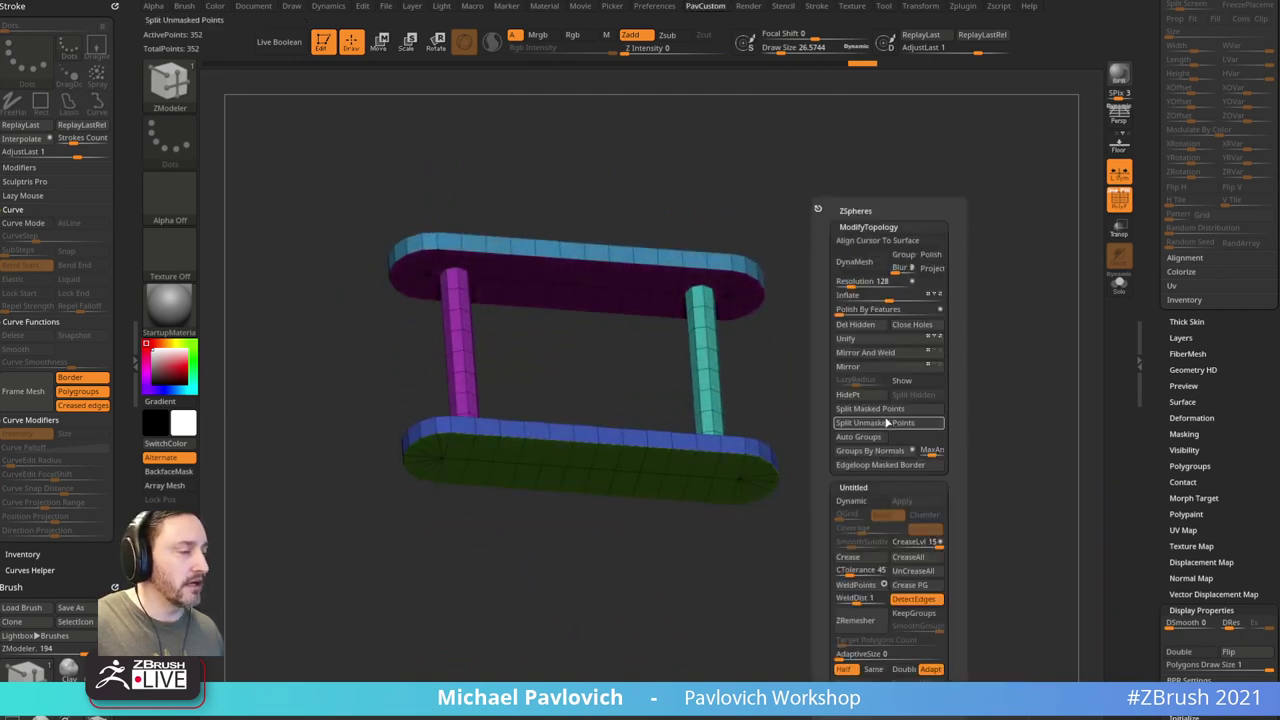
click(878, 354)
drag(818, 428, 917, 377)
drag(729, 362, 946, 431)
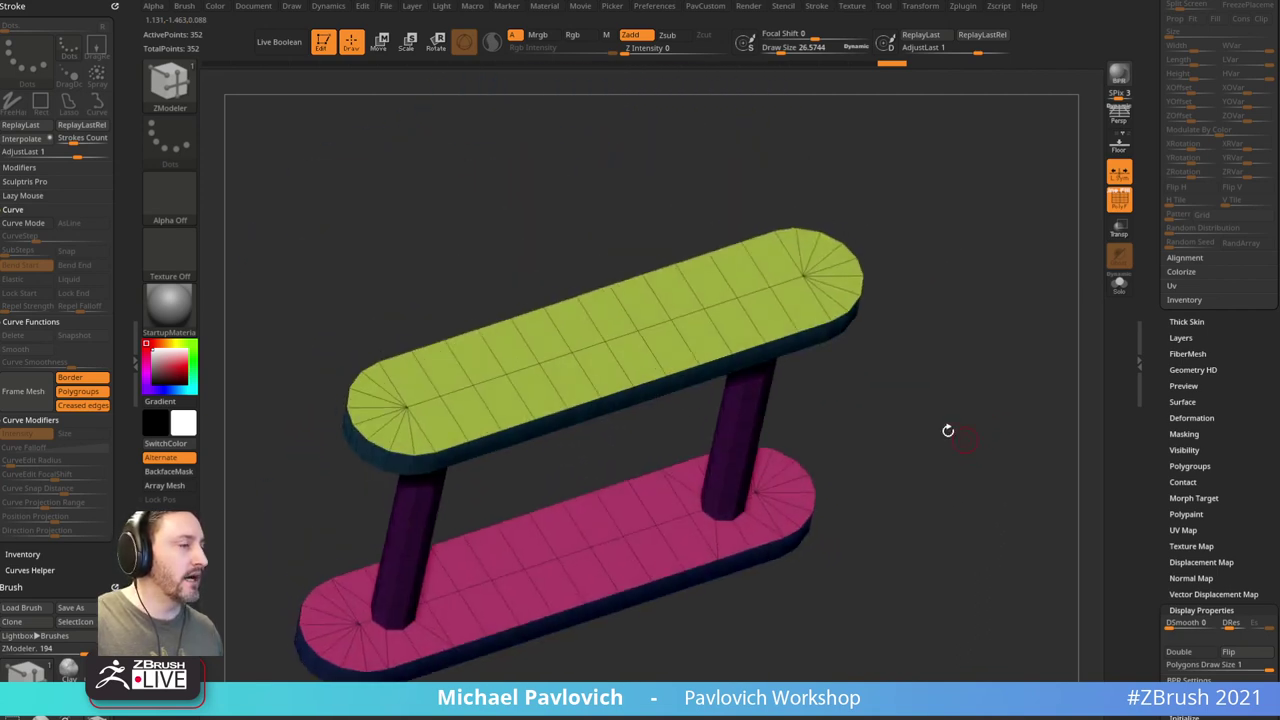
drag(923, 474, 926, 376)
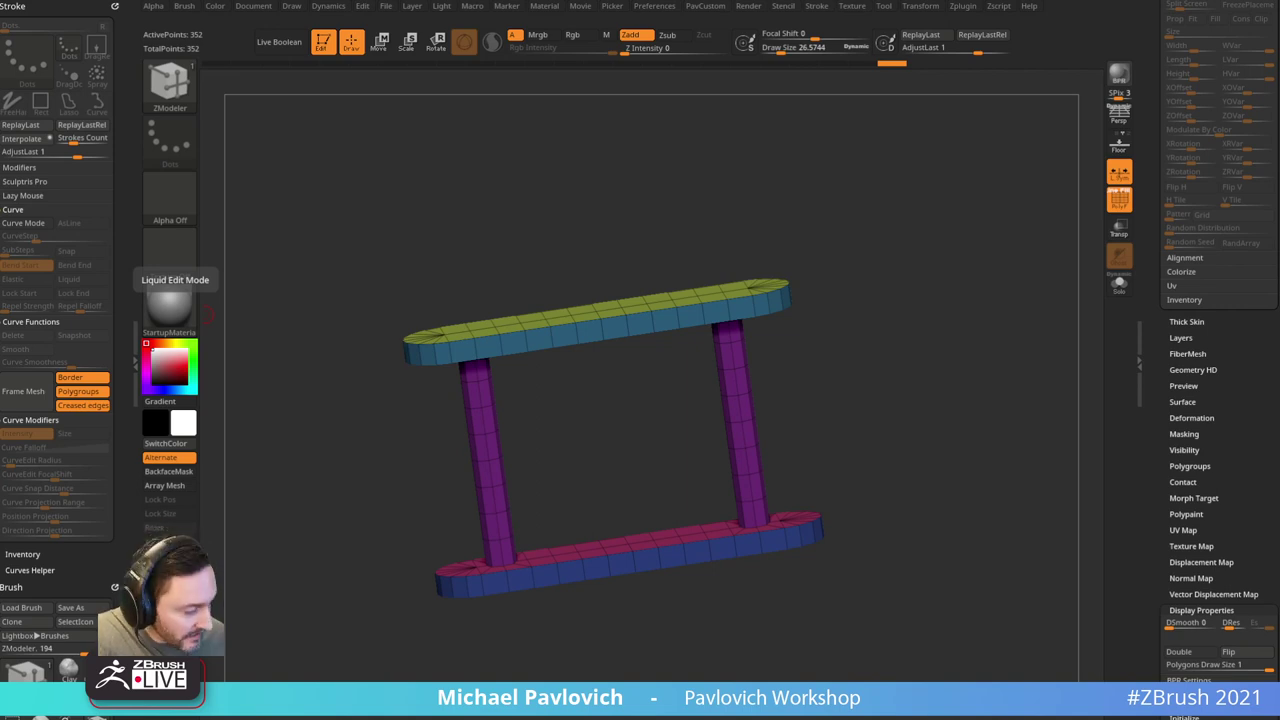
Step: Switch back to the full tower tool and bring its upper section with the star into view
drag(1149, 186, 1153, 464)
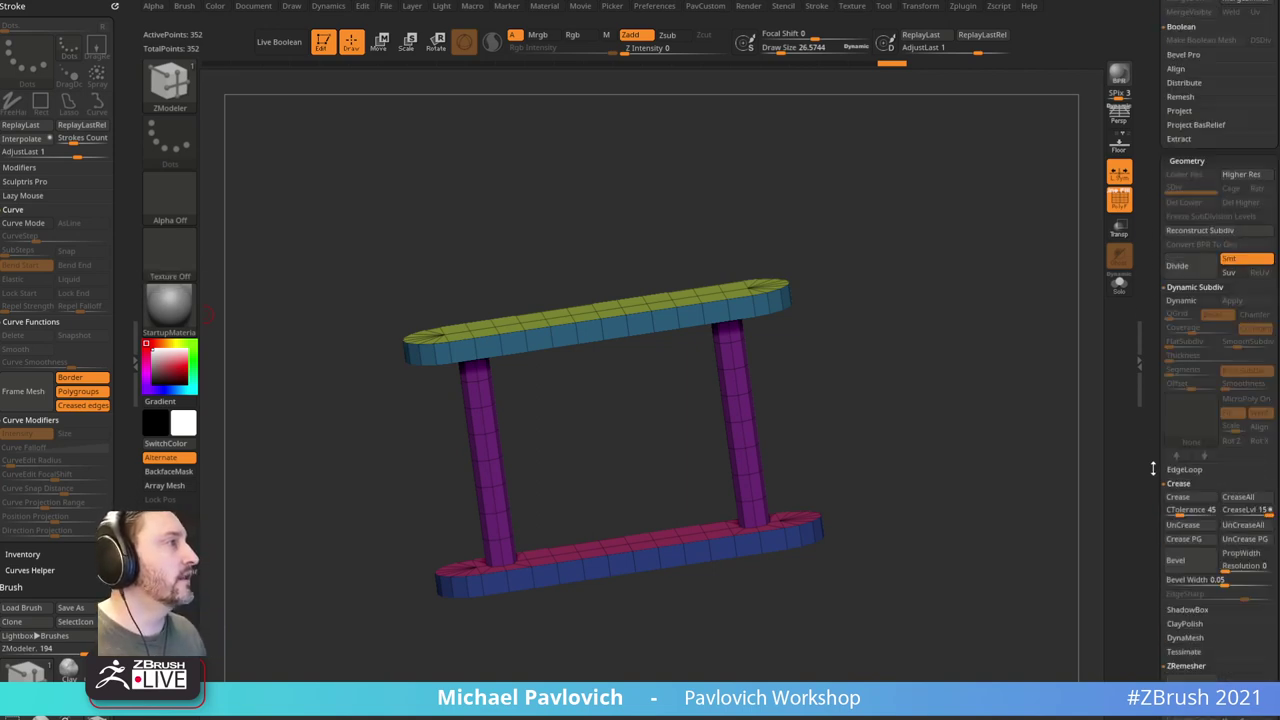
click(1252, 236)
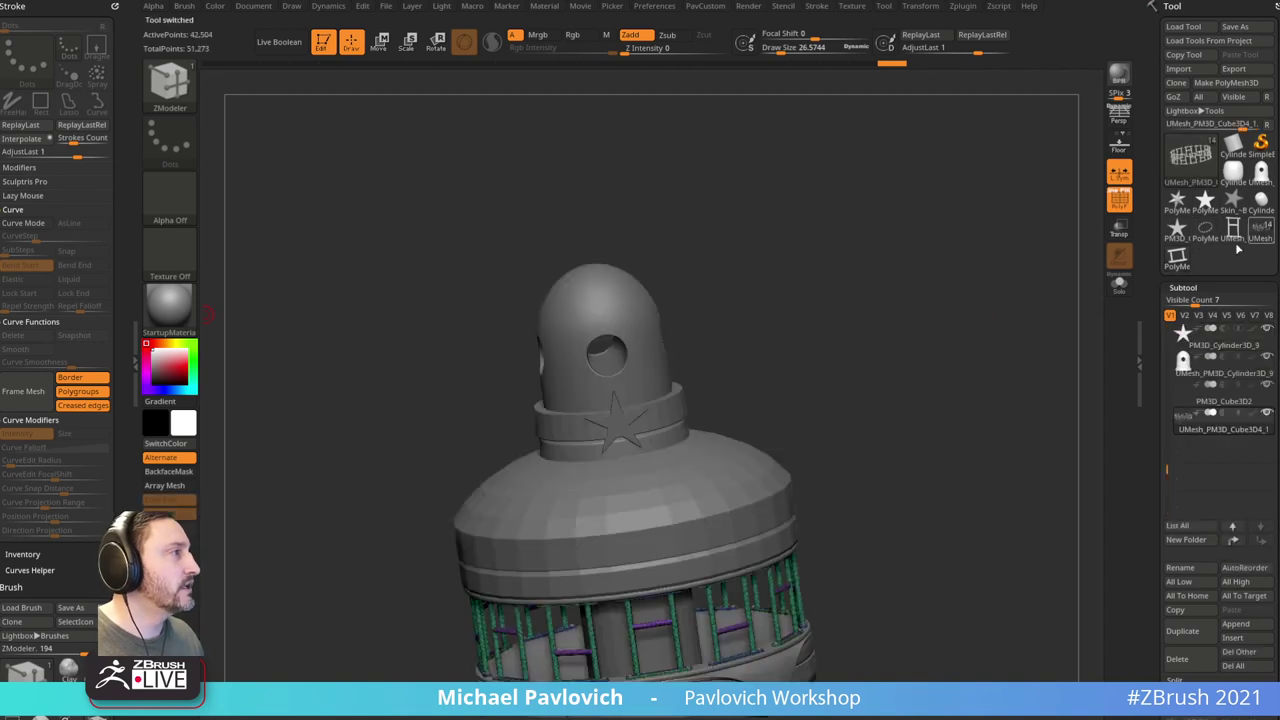
drag(982, 320, 921, 417)
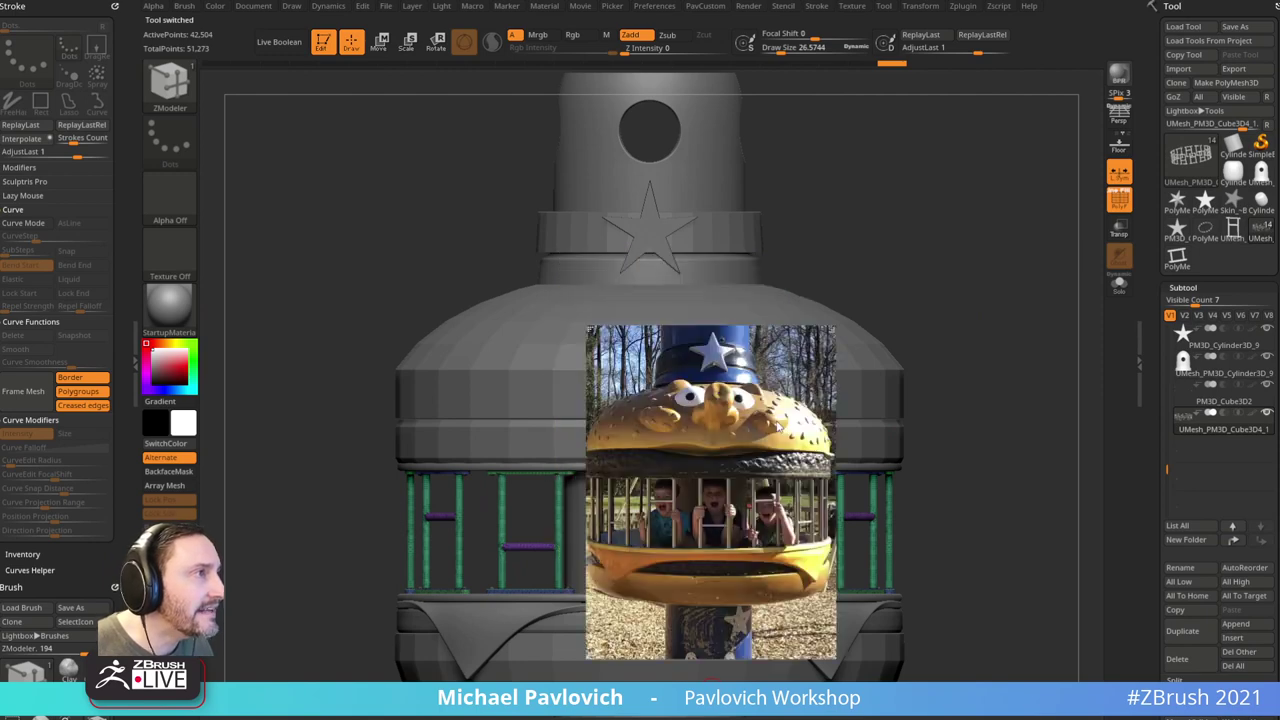
mouse_move(972, 217)
mouse_down()
mouse_move(989, 229)
mouse_move(991, 497)
mouse_up()
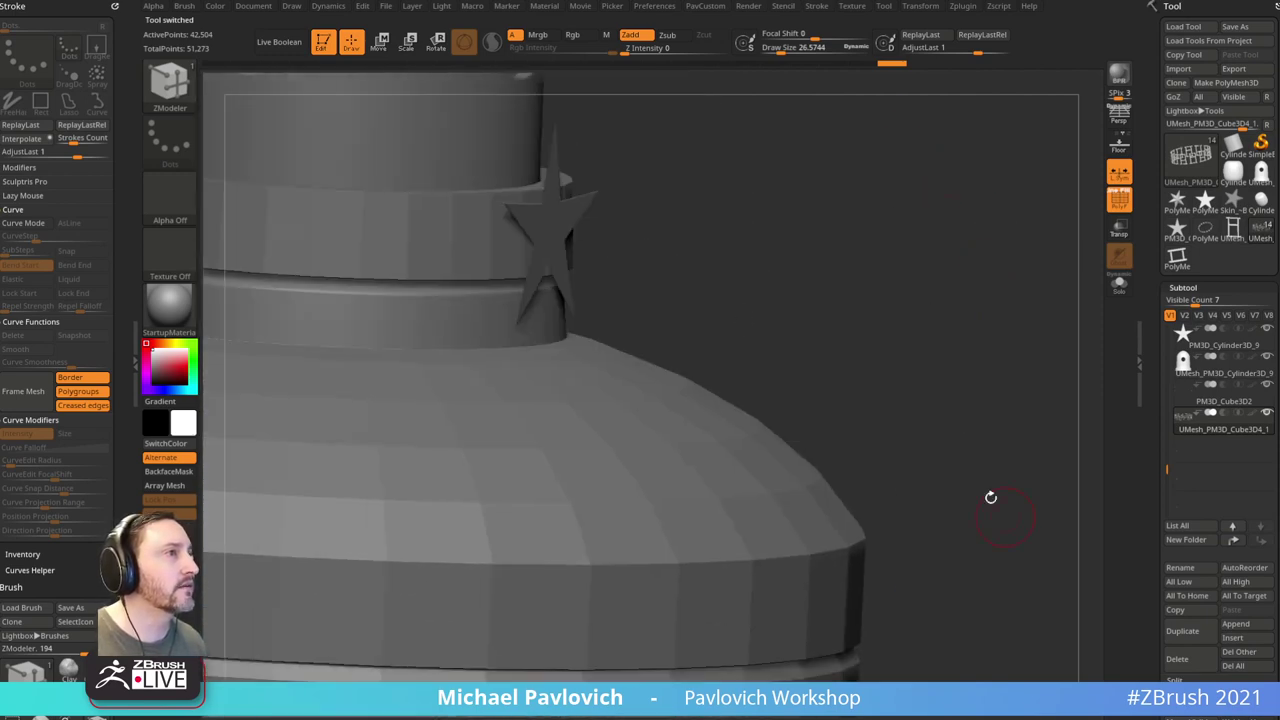
Step: Switch to the Standard brush and reduce its draw size to about 8.5
key(b)
key(s)
key(t)
key(s)
drag(597, 308, 628, 308)
mouse_move(820, 370)
mouse_down()
mouse_move(843, 362)
mouse_move(818, 365)
mouse_up()
key(s)
mouse_move(811, 346)
mouse_down()
mouse_move(834, 348)
mouse_move(804, 361)
mouse_move(846, 391)
mouse_move(814, 351)
mouse_move(816, 298)
mouse_move(888, 334)
mouse_up()
key(s)
Step: Select the star subtool on the tower's upper band and isolate it with Solo, facing the view
alt+click(696, 391)
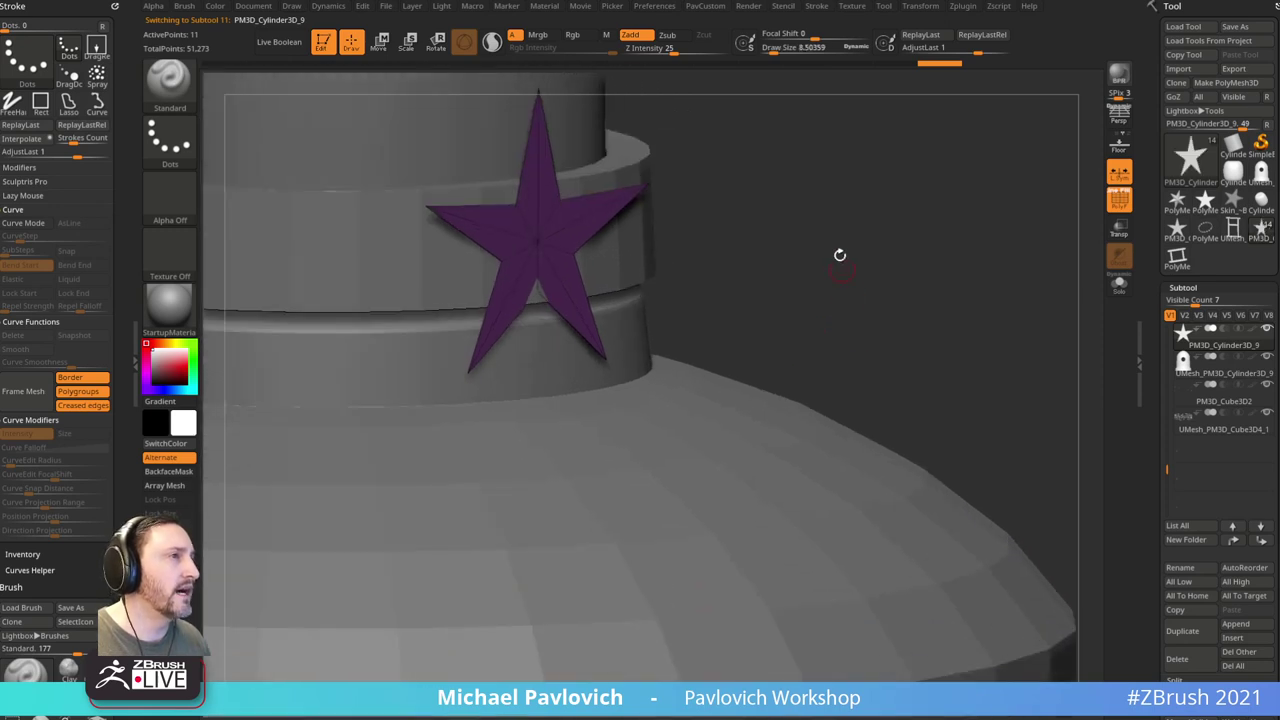
alt+drag(840, 254, 940, 430)
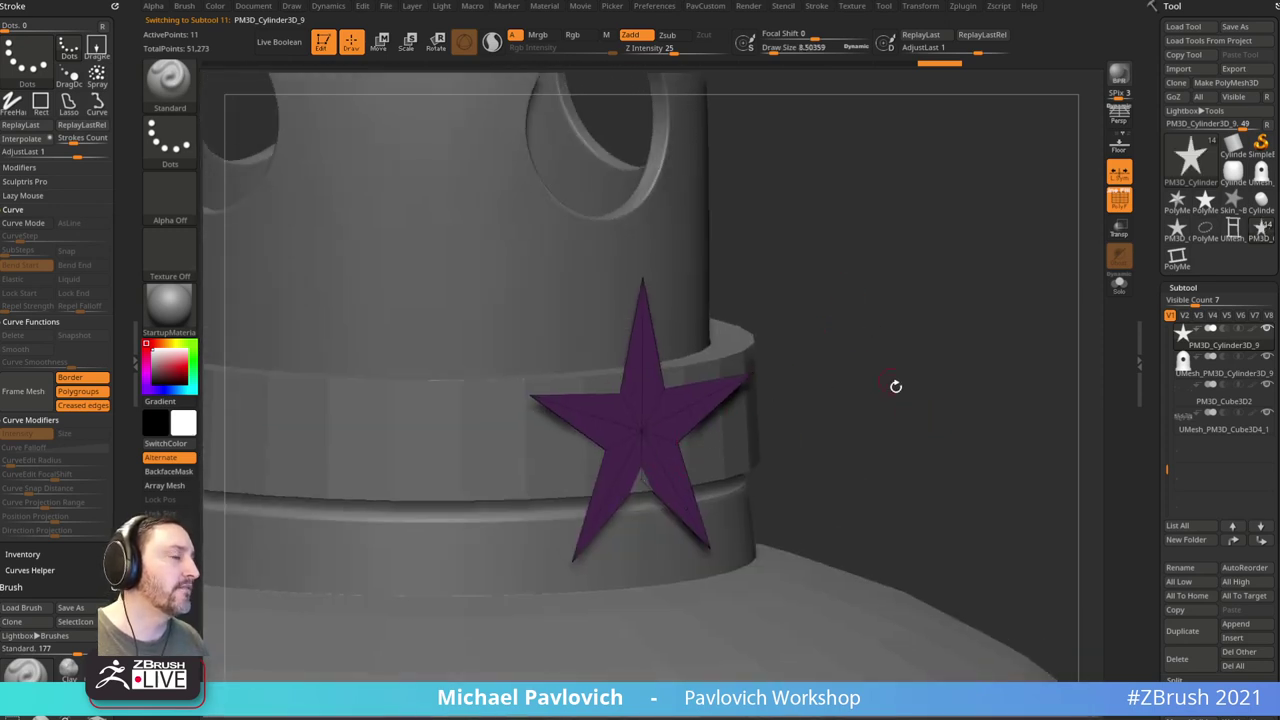
mouse_move(895, 386)
mouse_down()
mouse_move(849, 374)
mouse_move(892, 395)
mouse_up()
click(1118, 286)
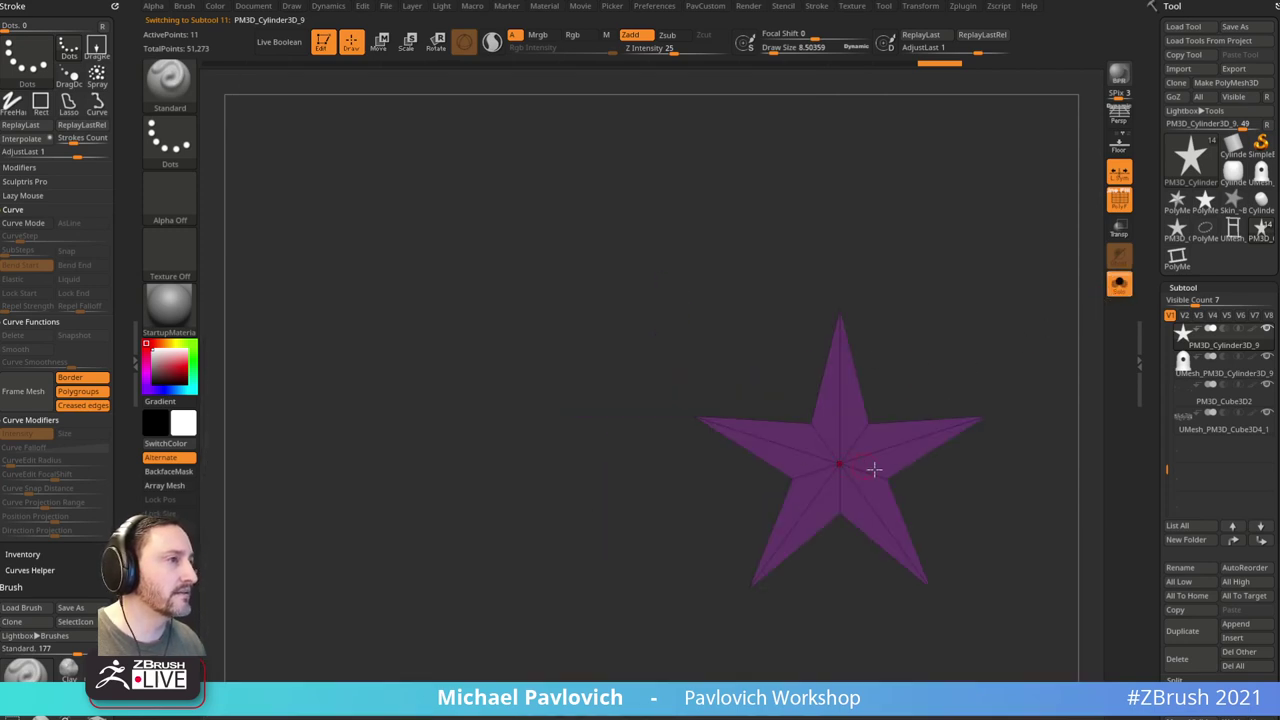
alt+drag(1038, 397, 797, 415)
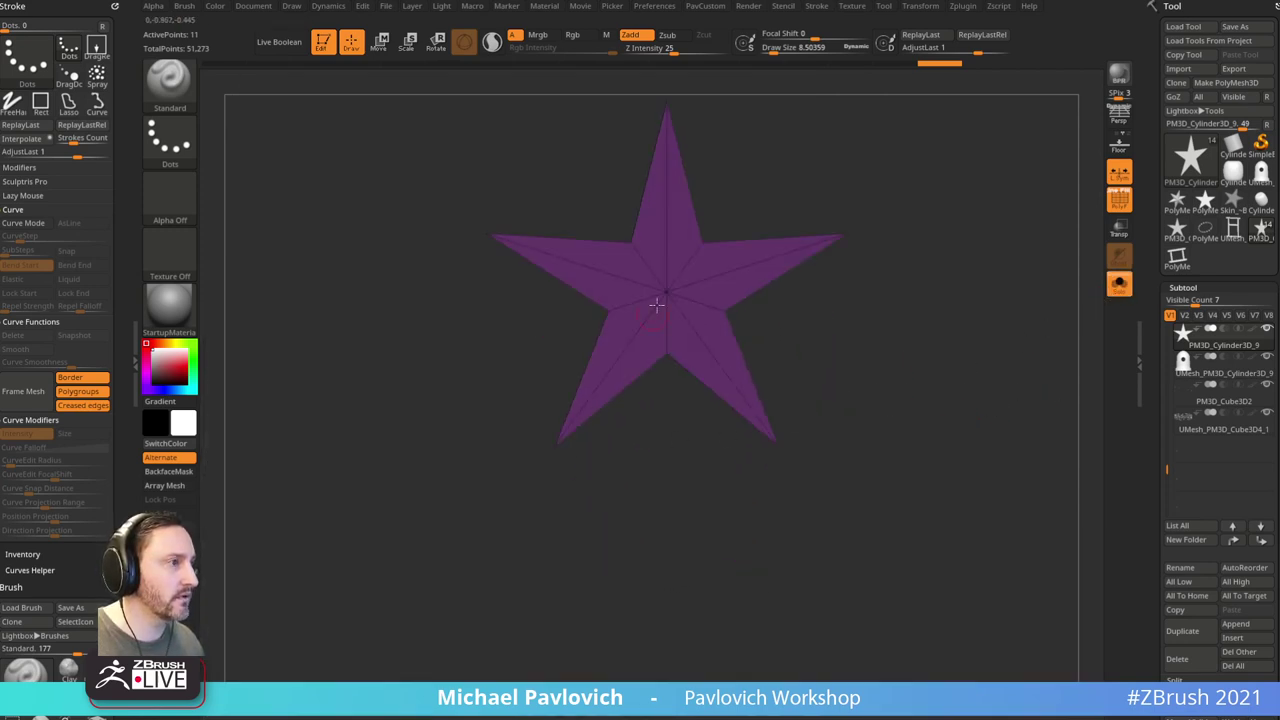
alt+drag(919, 318, 922, 457)
Step: Run ZRemesher on the star with Double enabled, DetectEdges off and AdaptiveSize 0
key(grave)
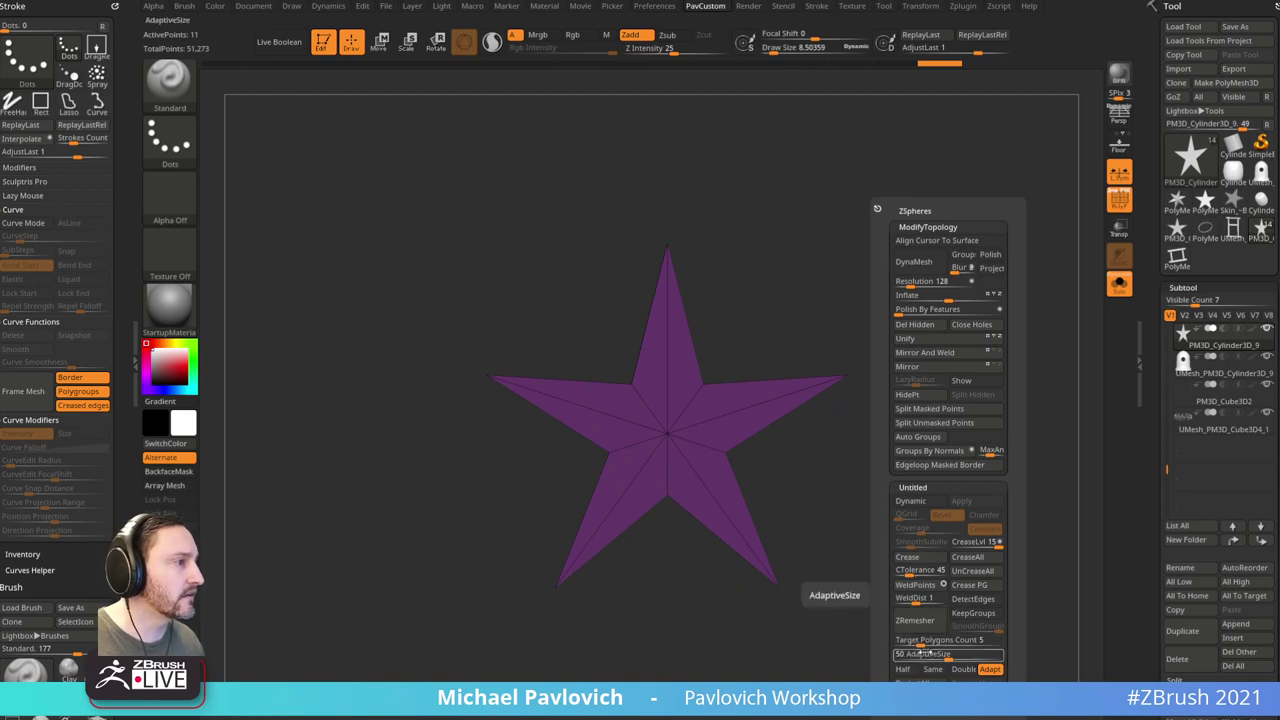
click(962, 669)
click(915, 620)
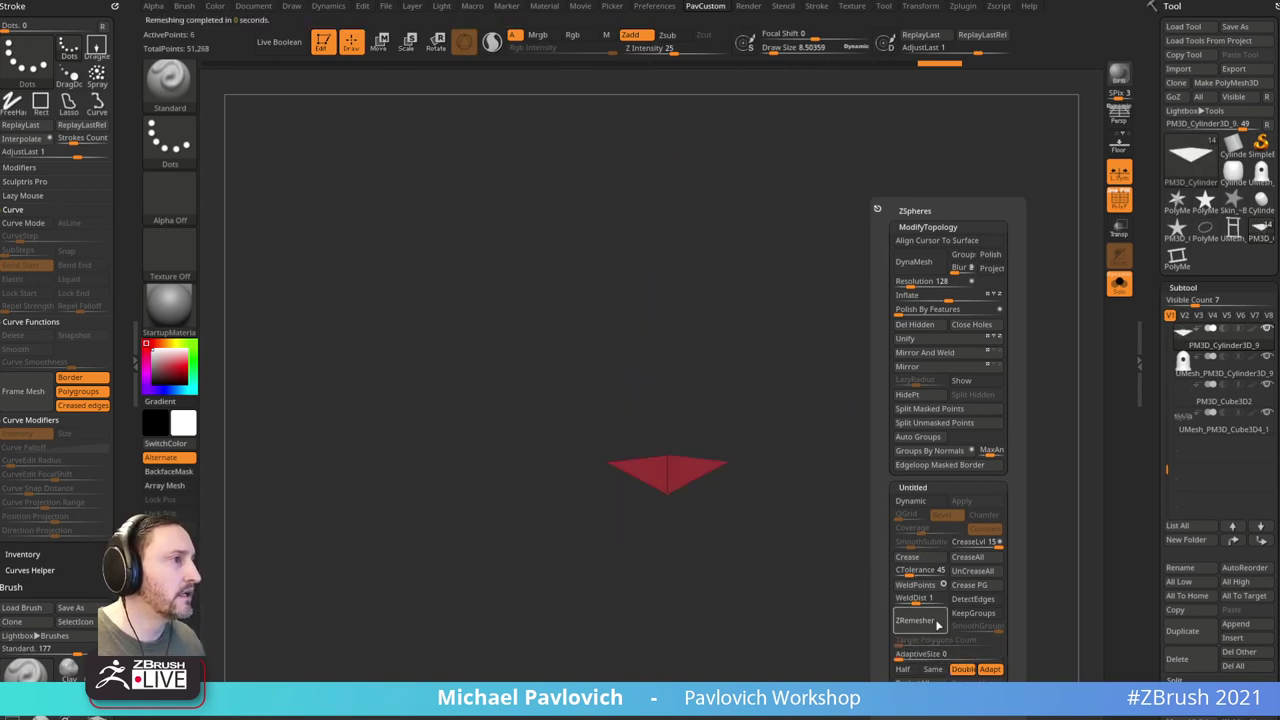
Step: Undo the star's remesh and set the ZModeler brush's edge action to insert a single edge loop
key(ctrl+z)
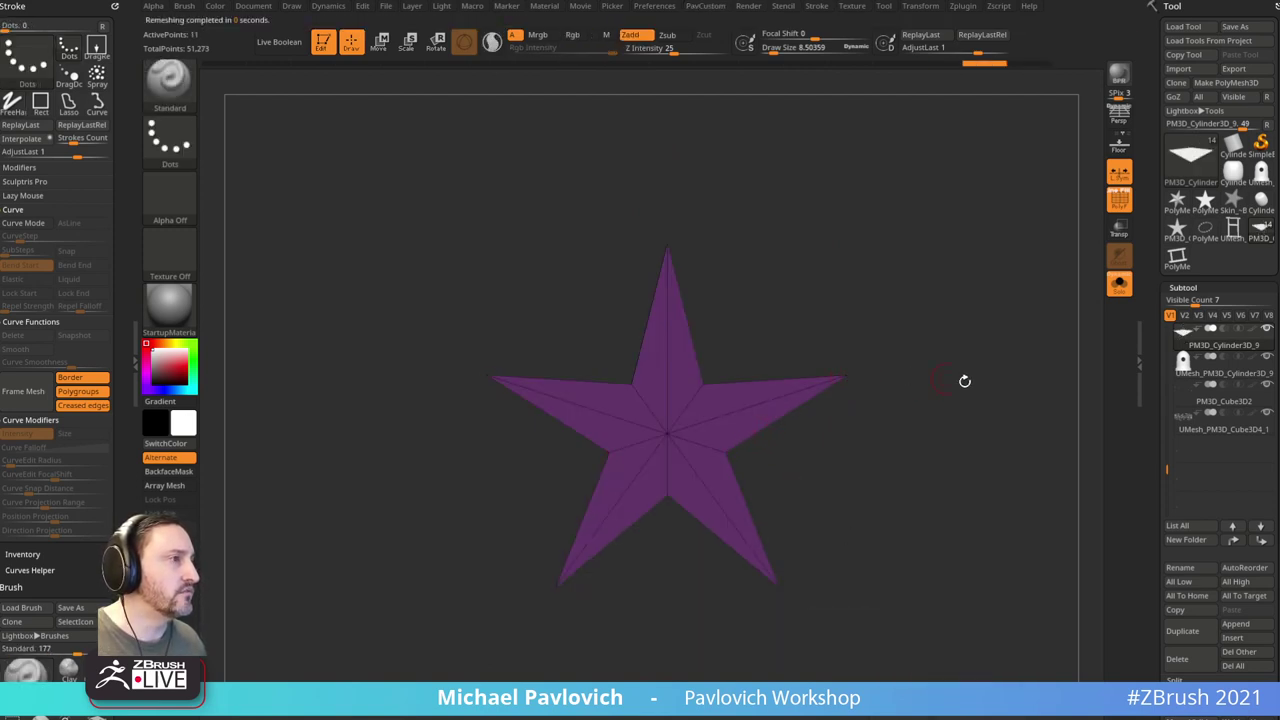
mouse_move(936, 377)
mouse_down()
mouse_move(989, 446)
mouse_move(945, 560)
mouse_up()
key(b)
key(z)
key(m)
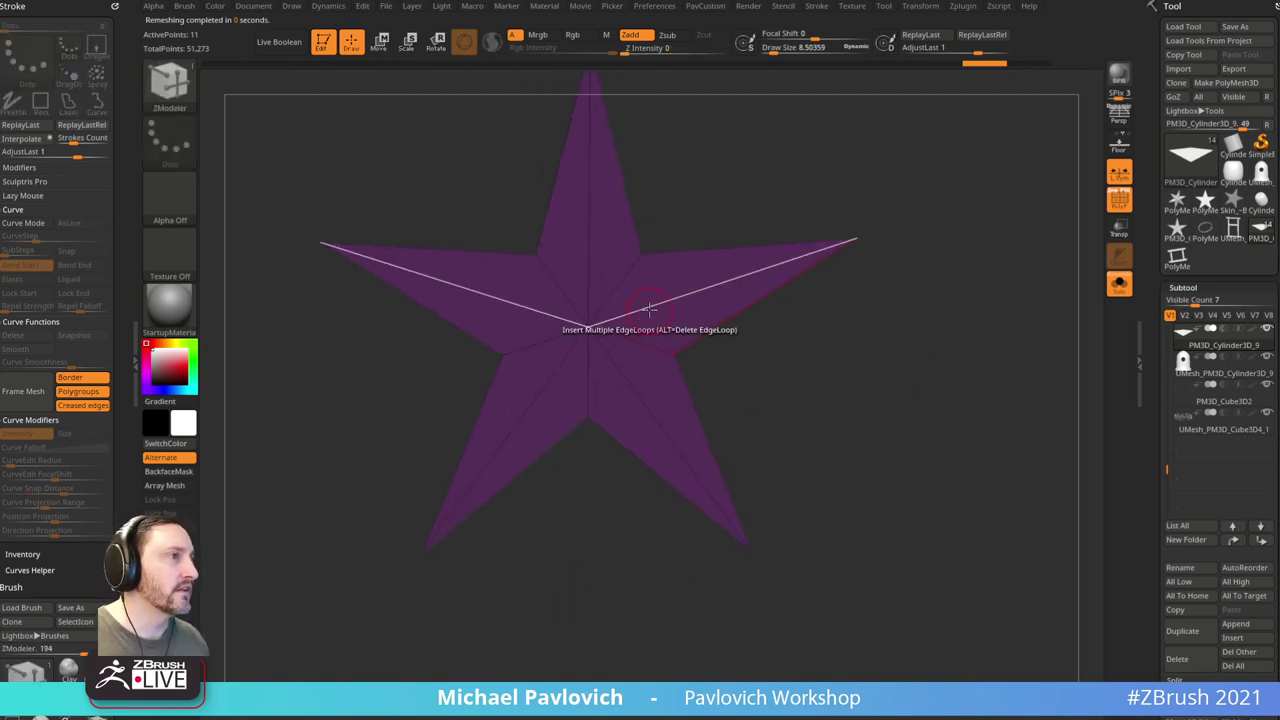
key(space)
click(628, 470)
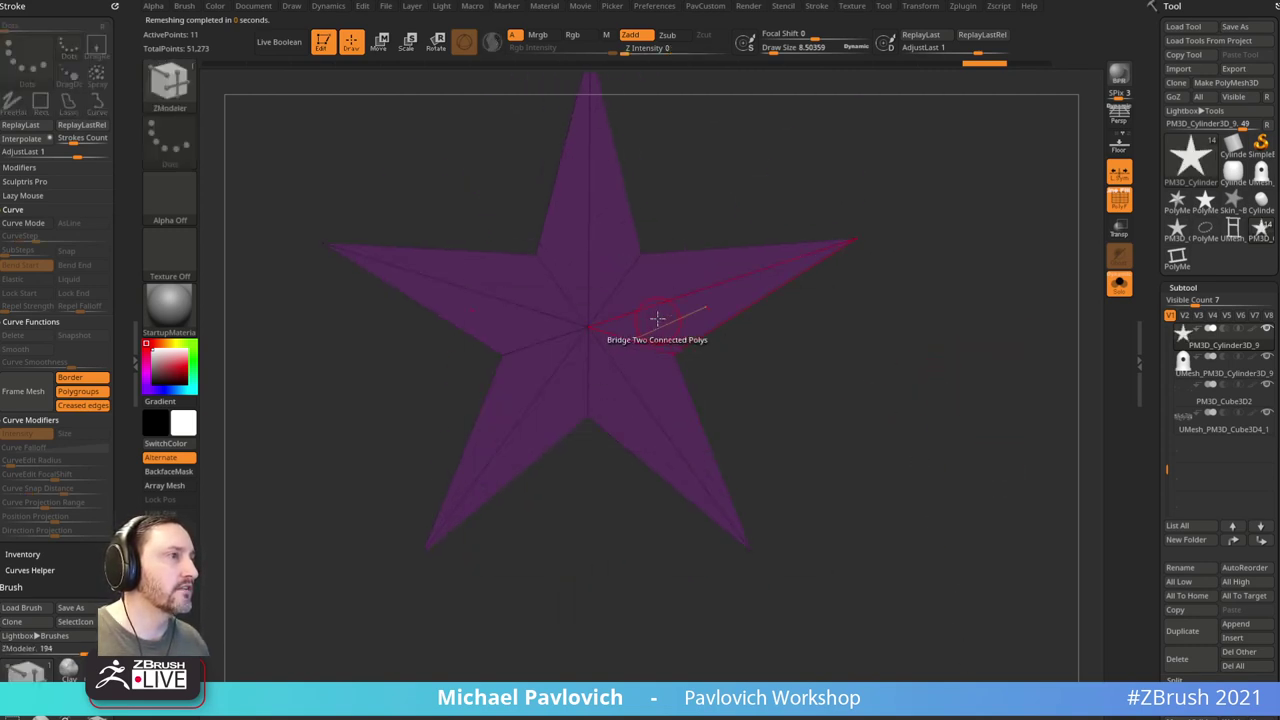
Step: Try adding topology by inserting single edge loops around the star's centre and along its top arm
drag(653, 305, 628, 316)
click(600, 277)
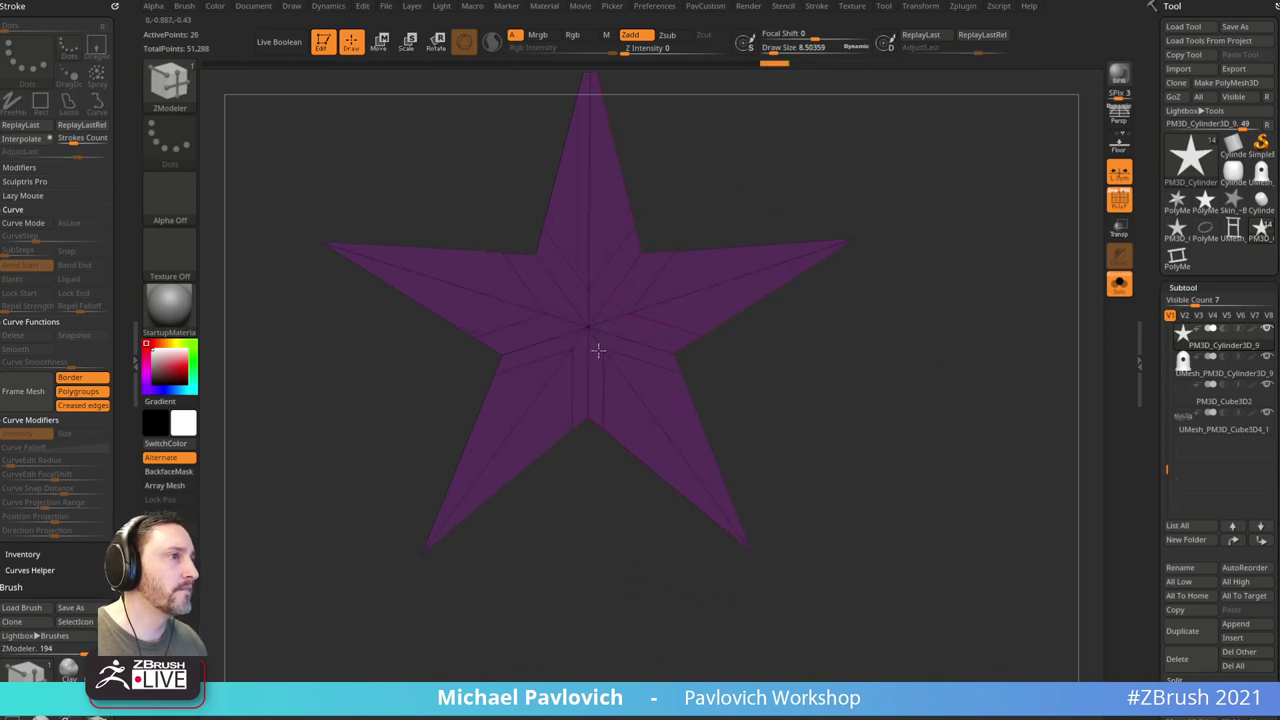
click(688, 293)
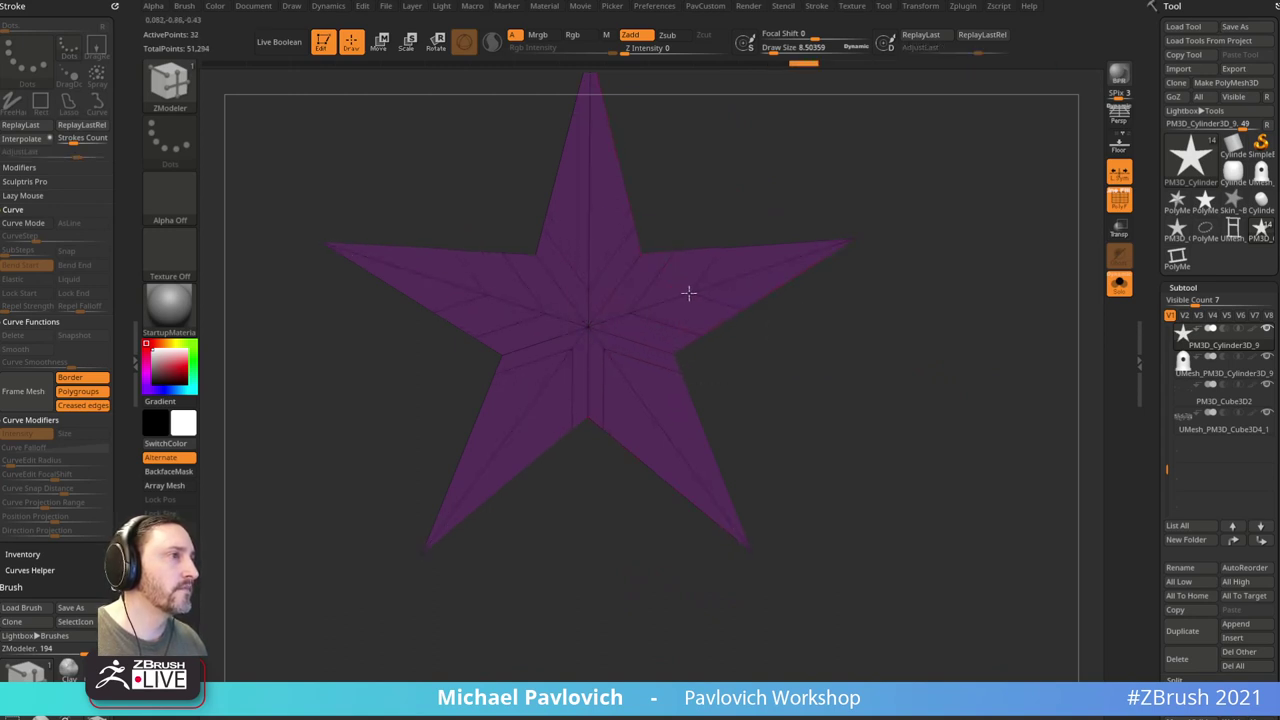
click(588, 235)
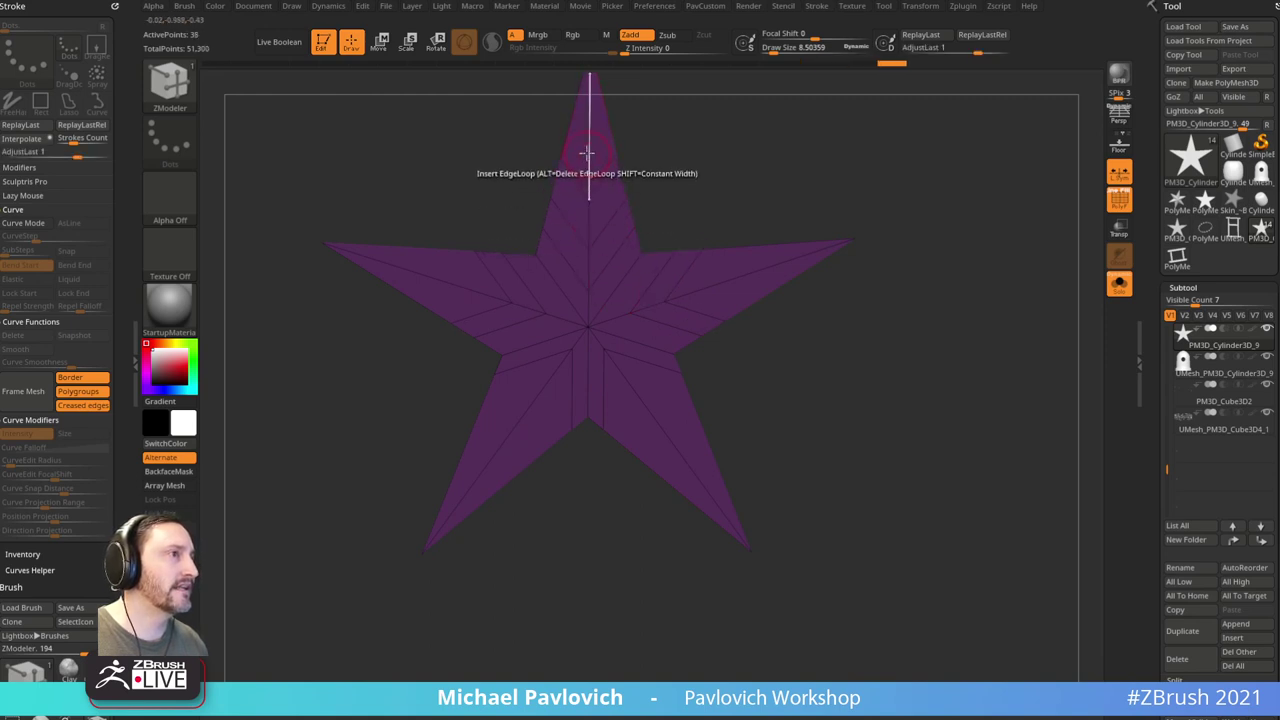
click(600, 115)
alt+drag(664, 139, 663, 211)
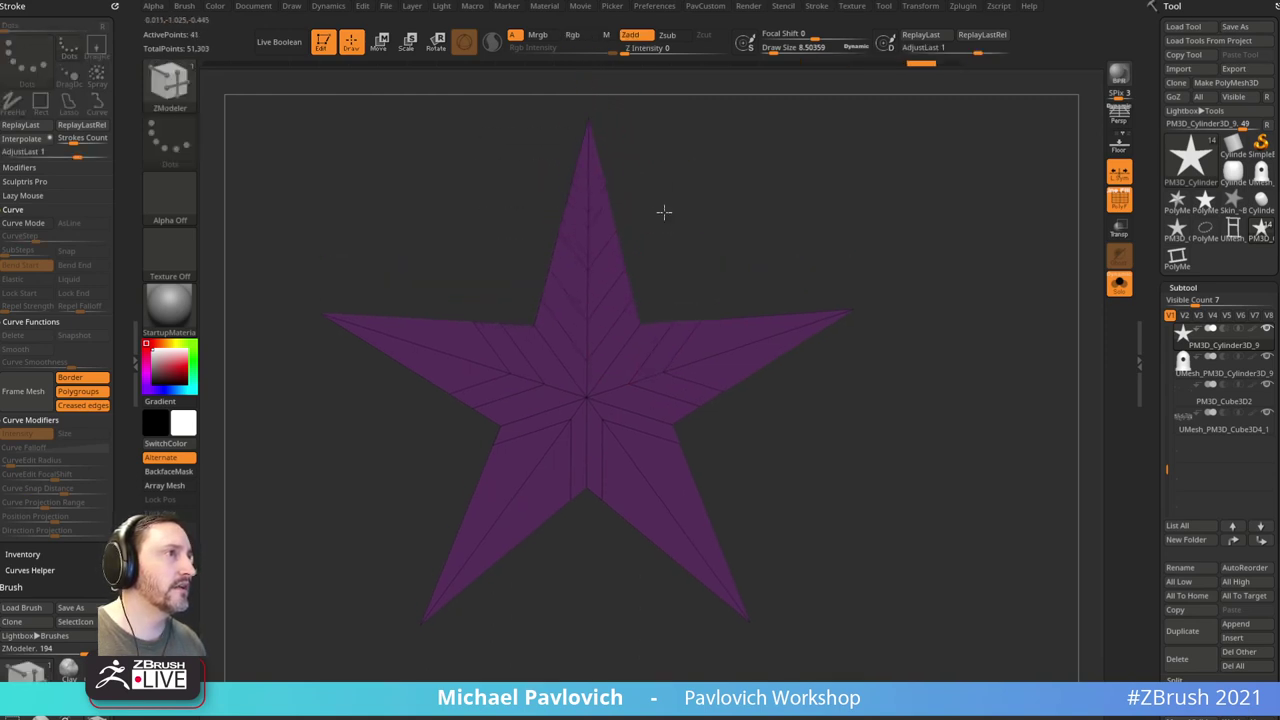
click(590, 183)
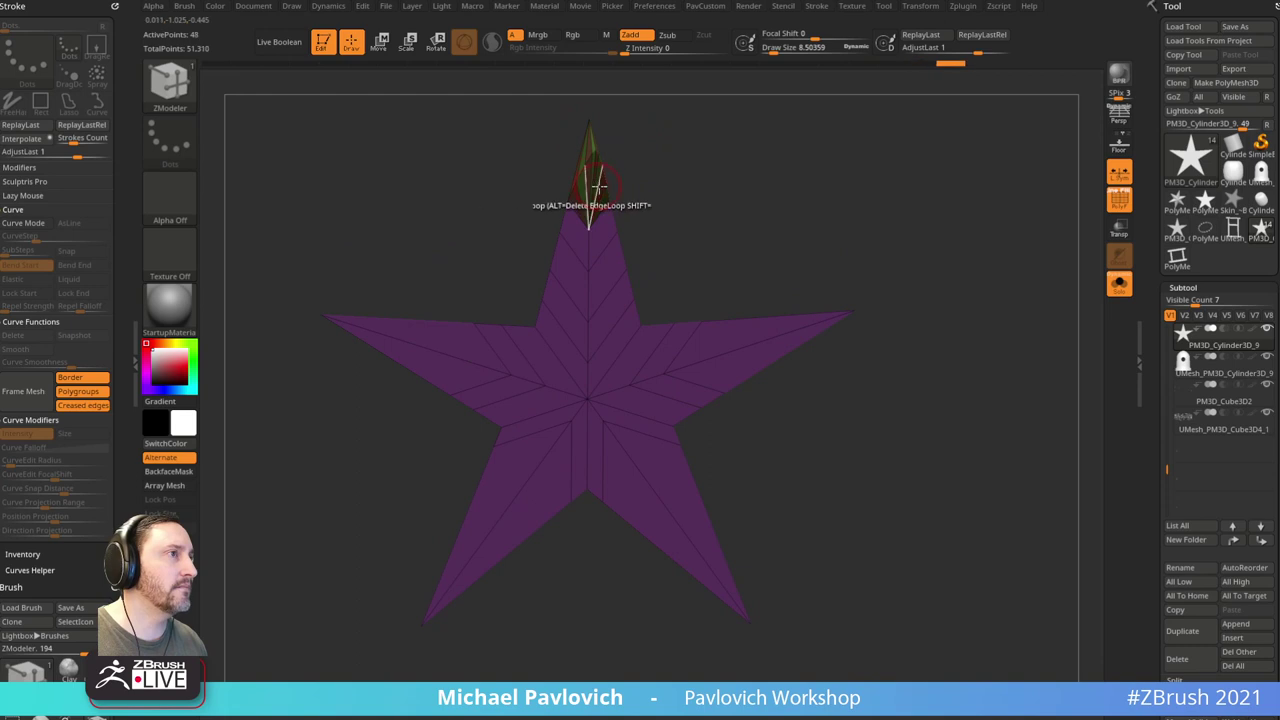
Step: Continue inserting edge loops across the star's lower arms and side arms out to their tips
click(666, 505)
click(666, 513)
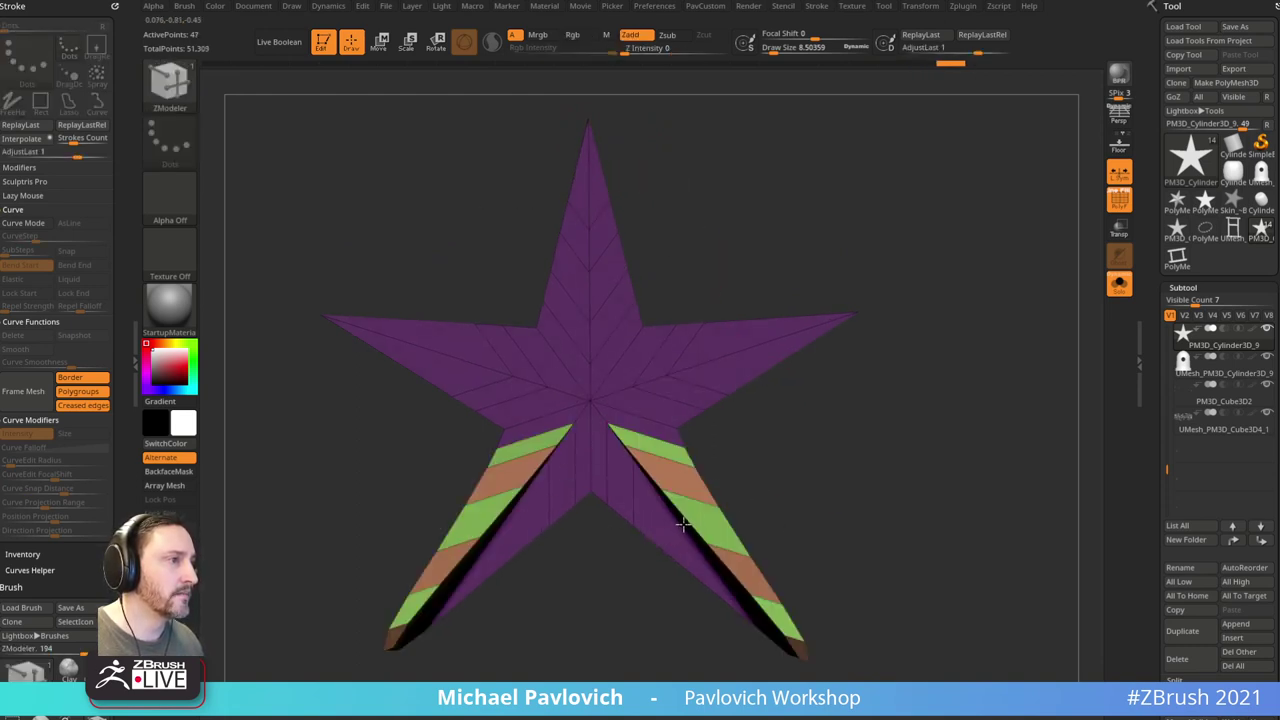
click(699, 542)
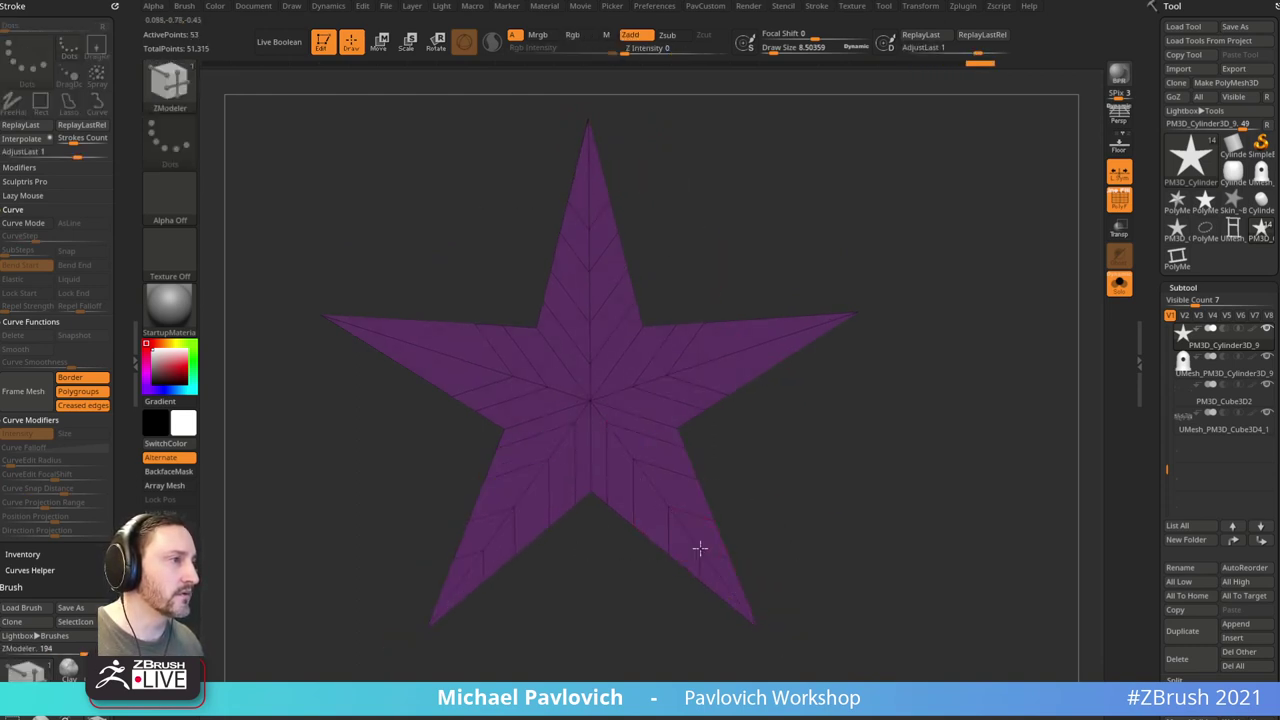
click(712, 362)
click(762, 344)
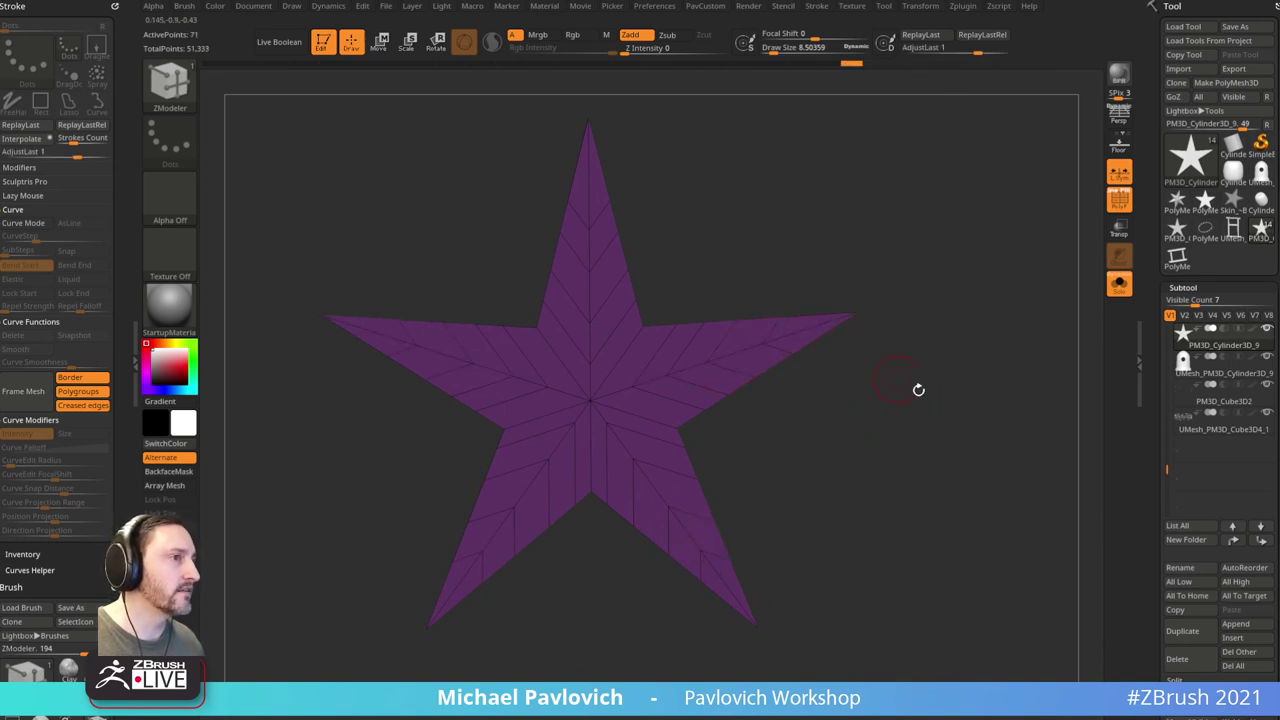
Step: Try ZRemesher on the star with Double enabled and AdaptiveSize 0, and undo the inserted edge loops
key(3)
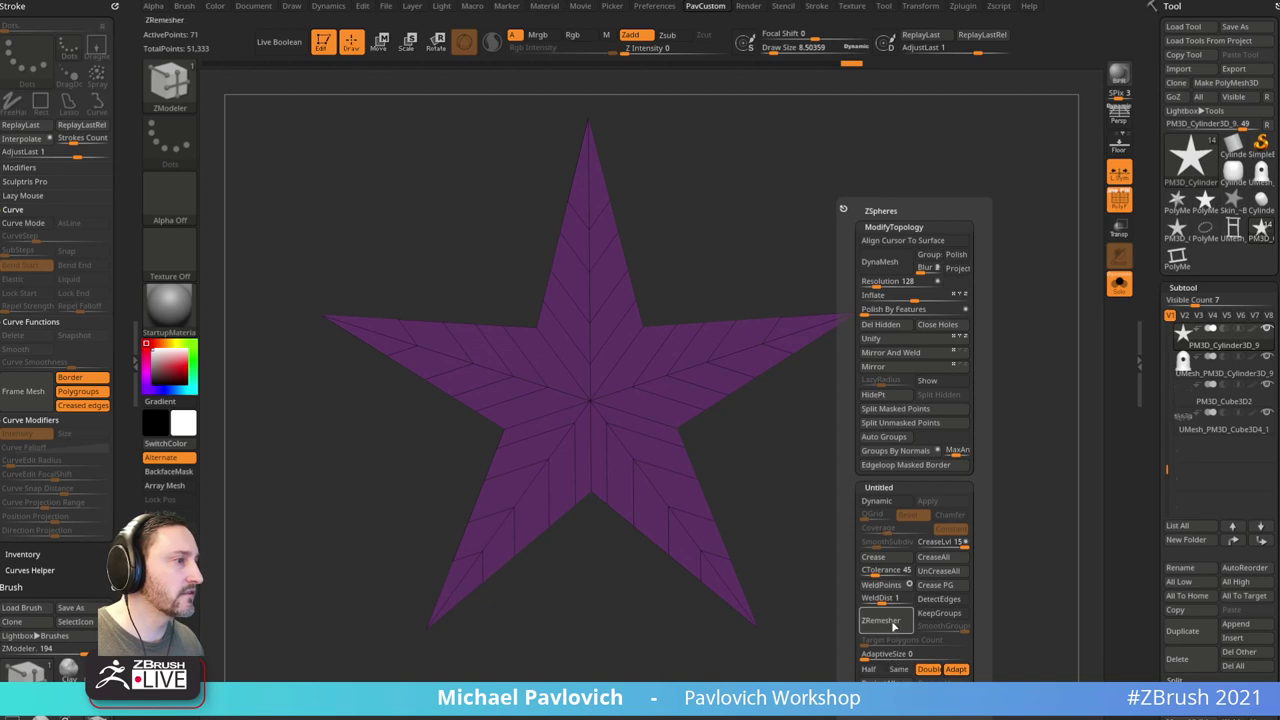
click(890, 621)
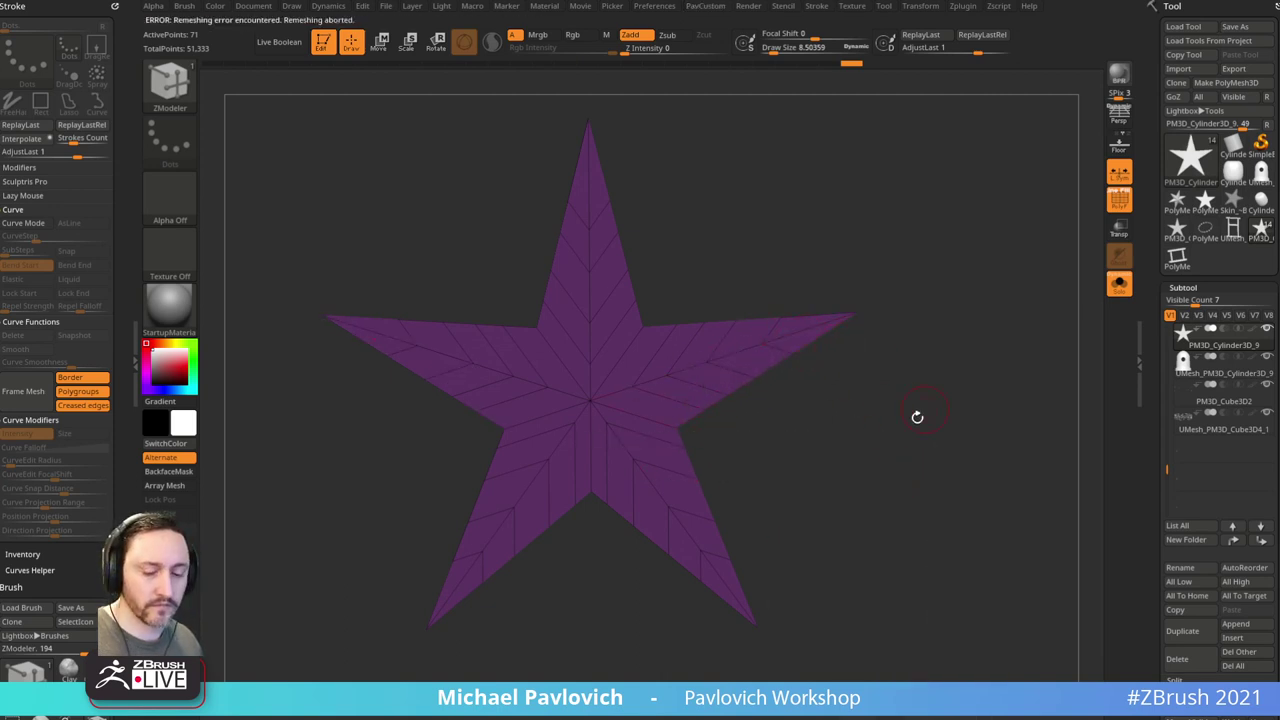
drag(917, 417, 946, 405)
key(ctrl+z)
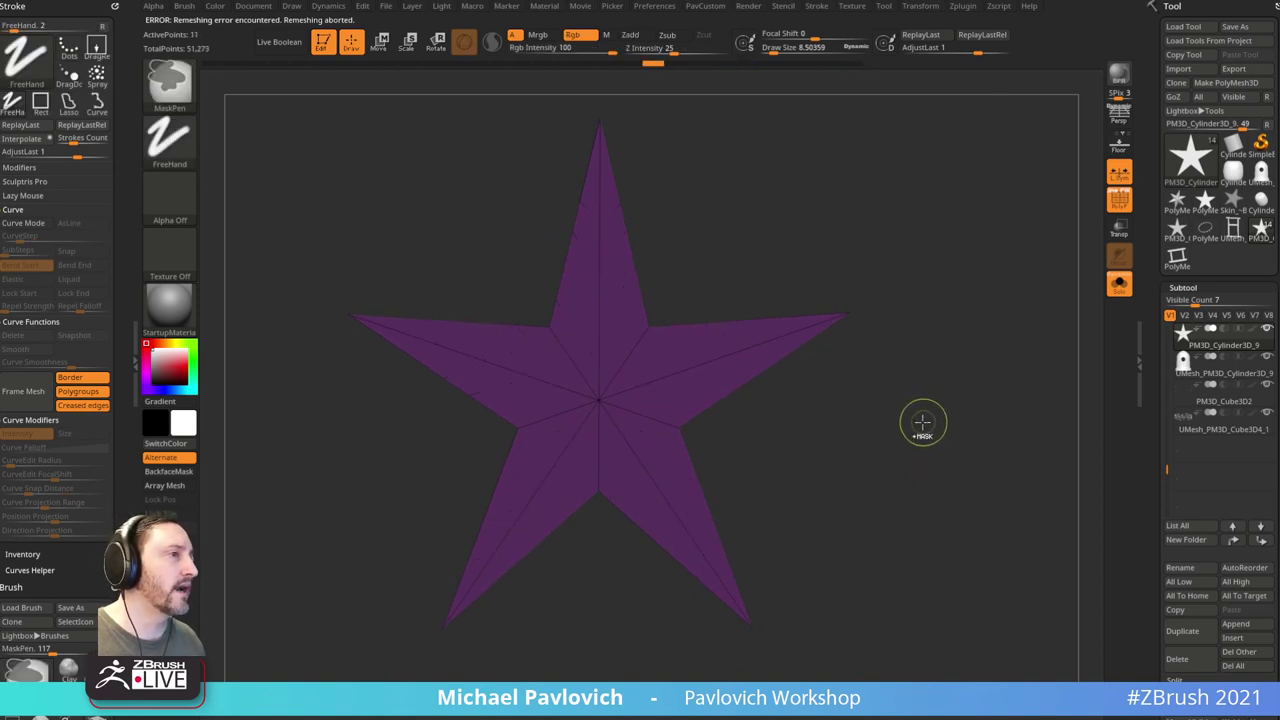
key(ctrl+z)
Step: Set the ZModeler polygon action to QMesh with Polygroup All as the target
drag(962, 476, 914, 449)
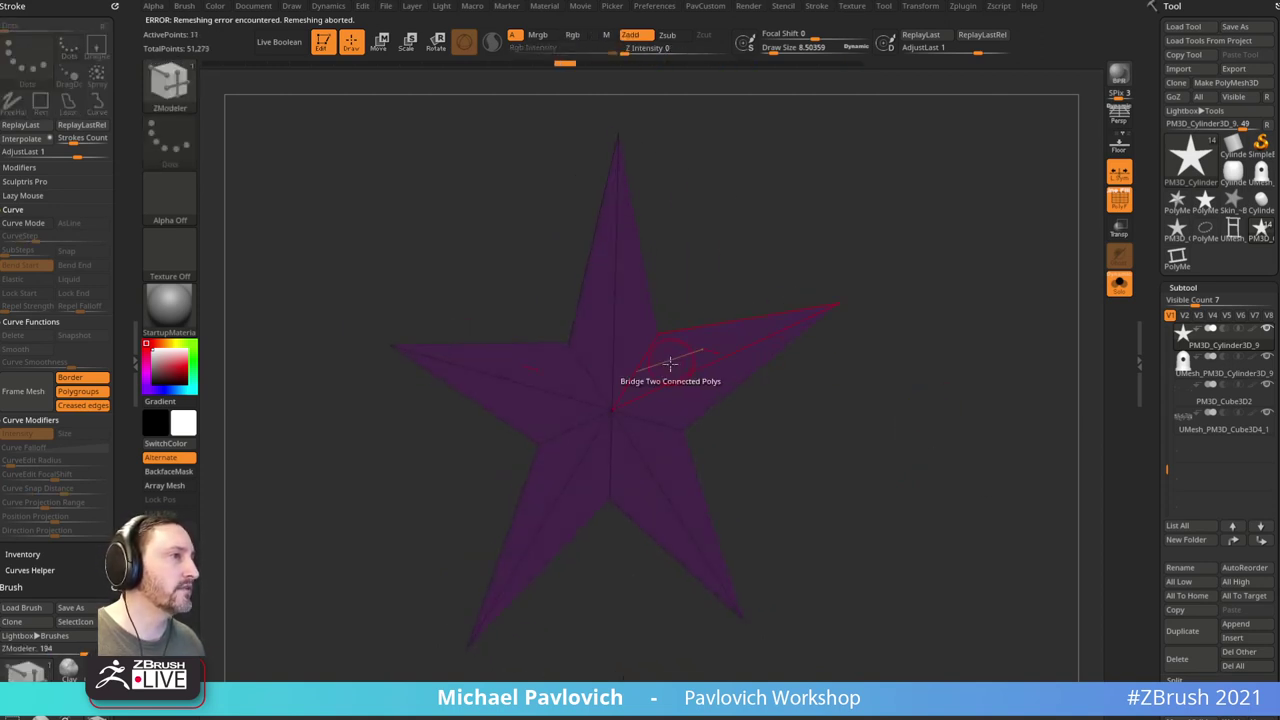
key(space)
click(634, 335)
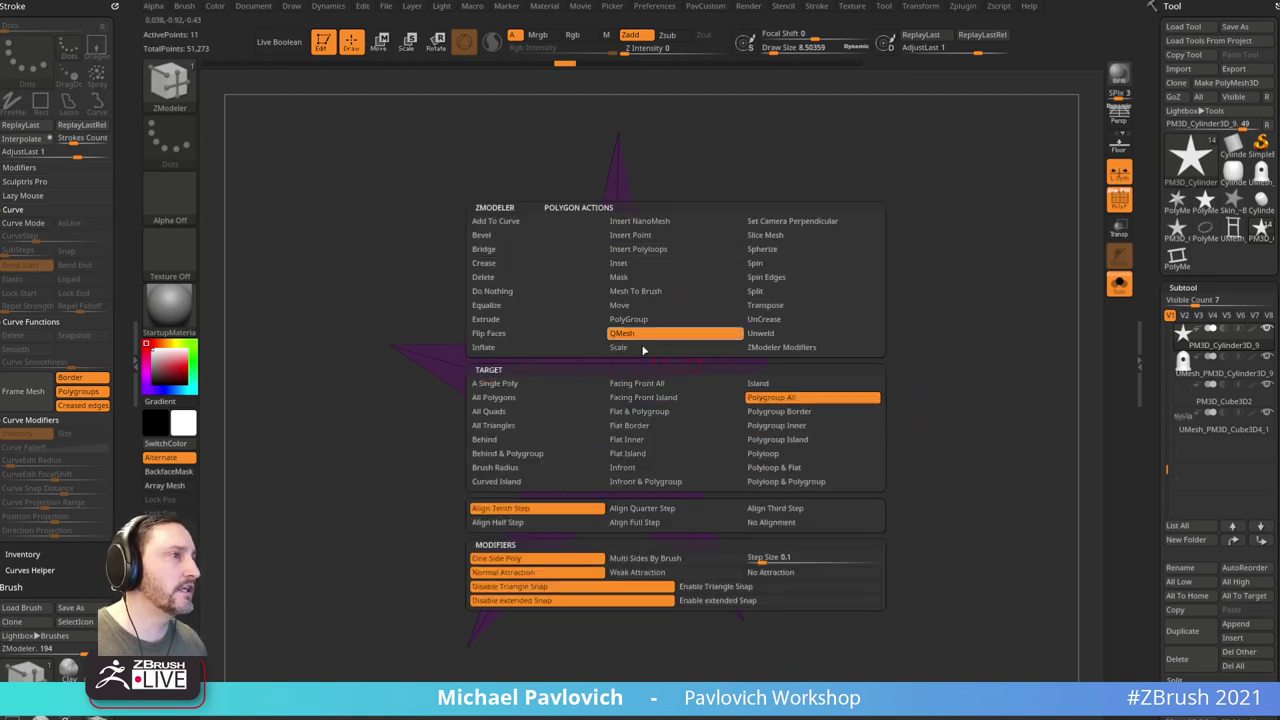
drag(795, 402, 764, 384)
Step: Try extruding the whole star with QMesh and undo the extrusion
drag(717, 349, 714, 372)
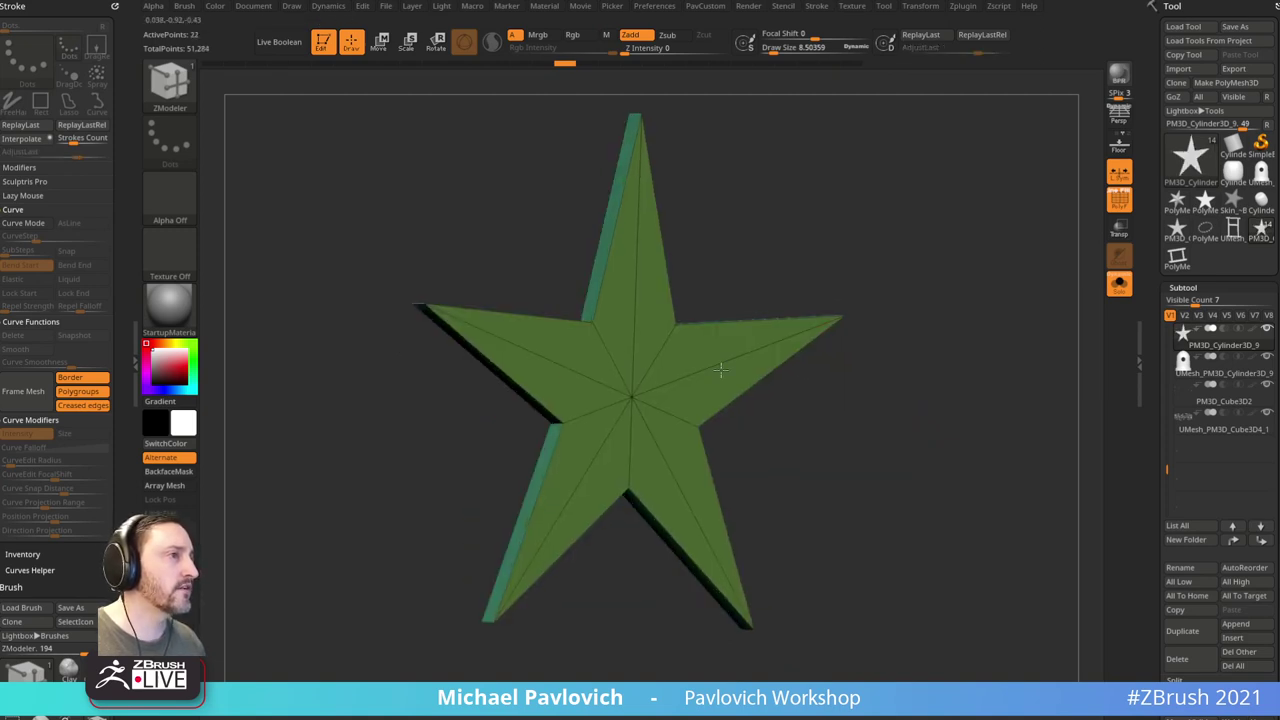
shift+drag(857, 435, 824, 441)
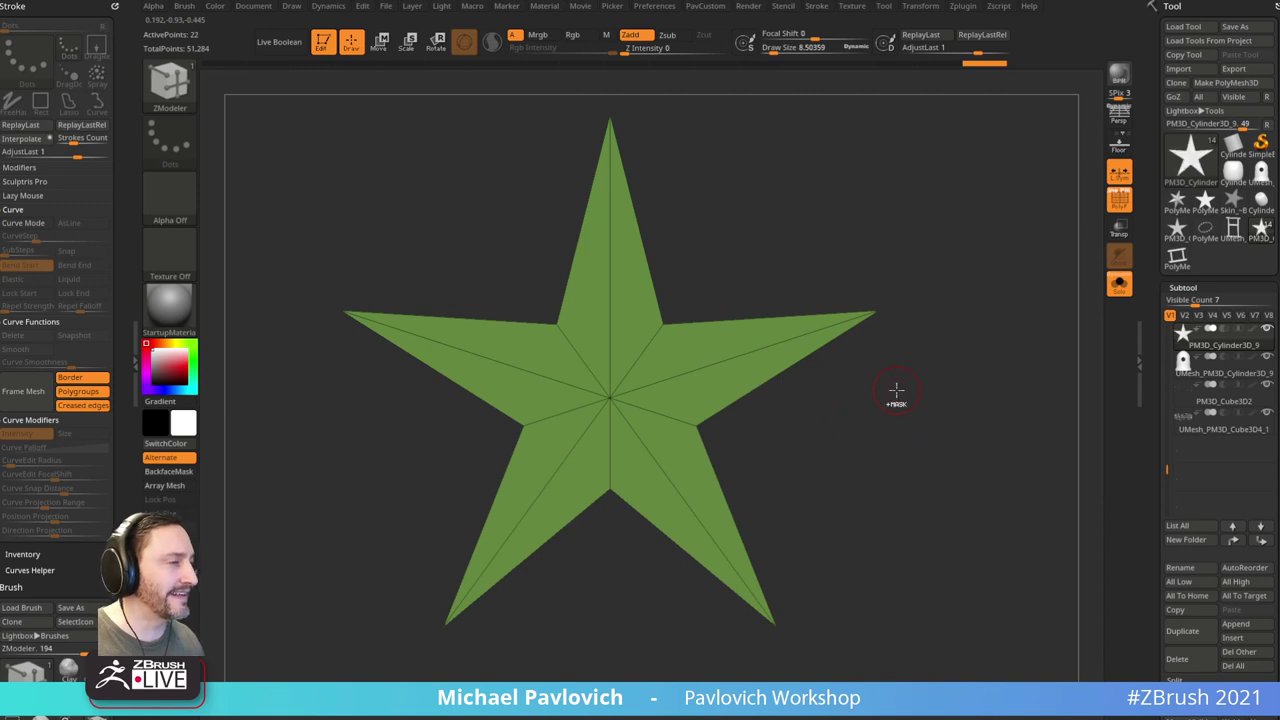
key(ctrl+z)
key(space)
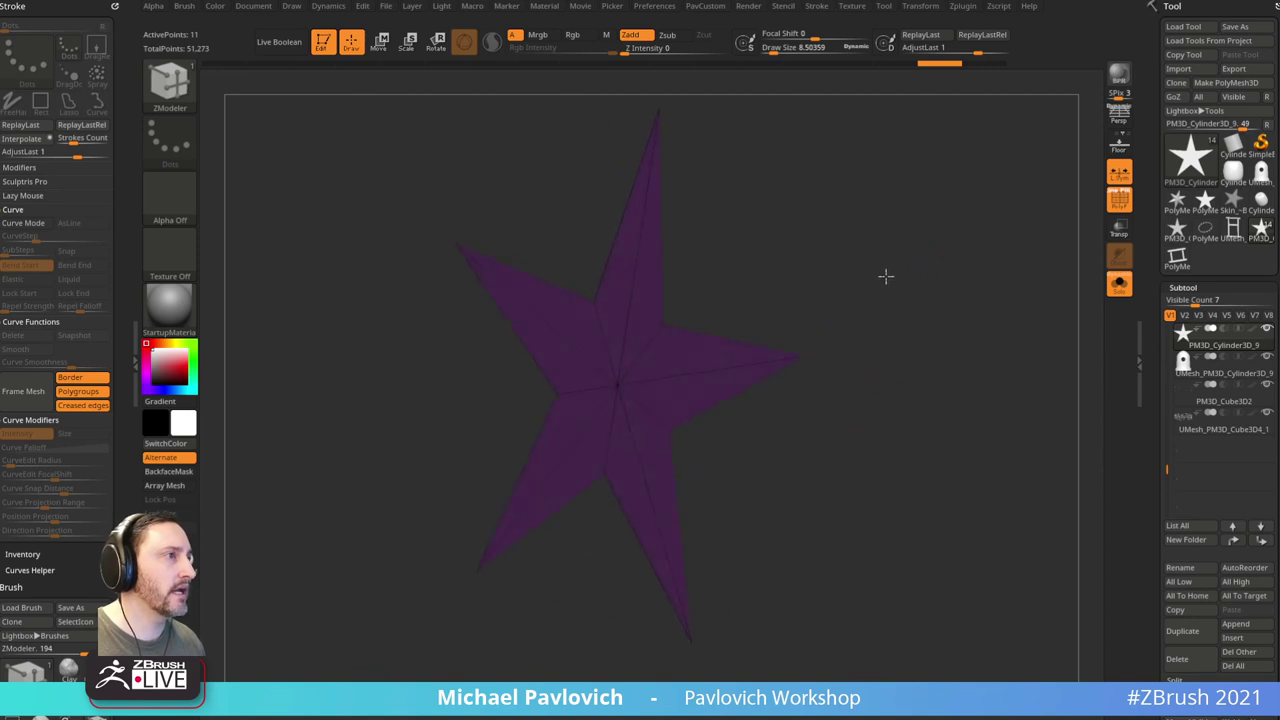
key(space)
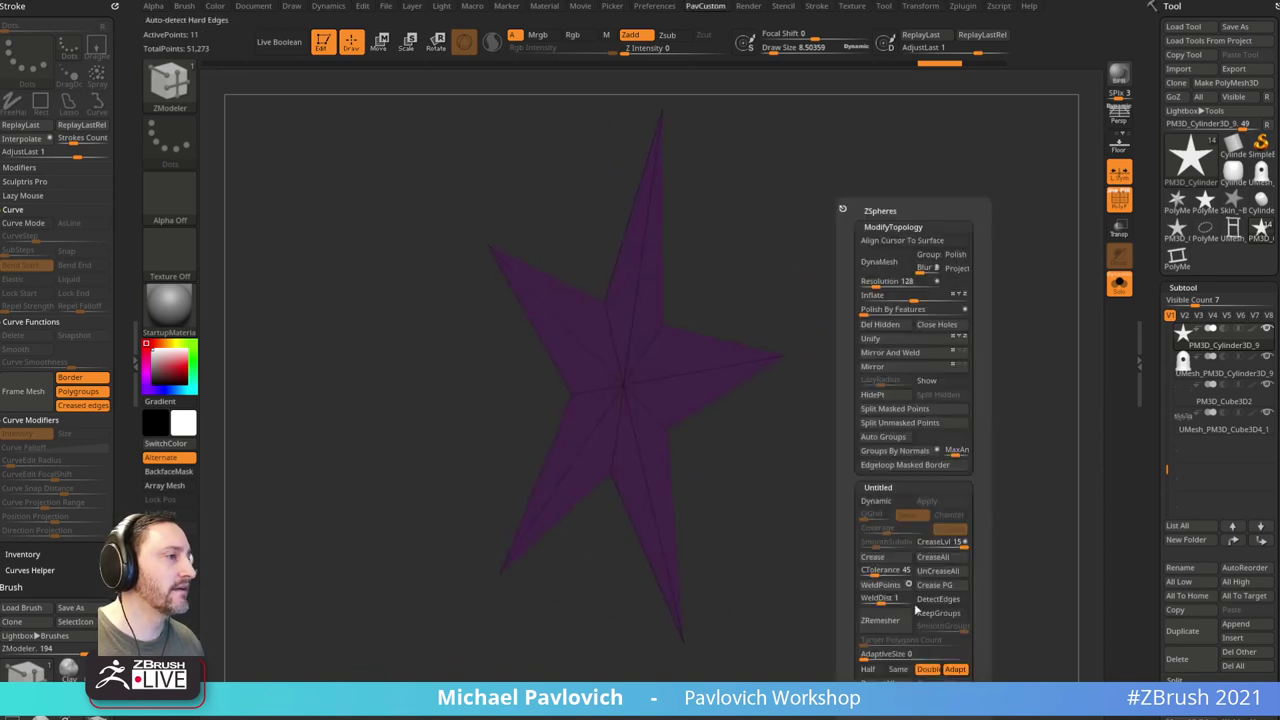
Step: Extrude the flat star into a thin solid with QMesh Polygroup All
drag(900, 320, 783, 305)
mouse_move(693, 316)
mouse_down()
mouse_move(705, 320)
mouse_move(694, 321)
mouse_up()
drag(809, 246, 822, 395)
Step: Inset the star's front face slightly using the Inset action with Polygroup All as the target
key(space)
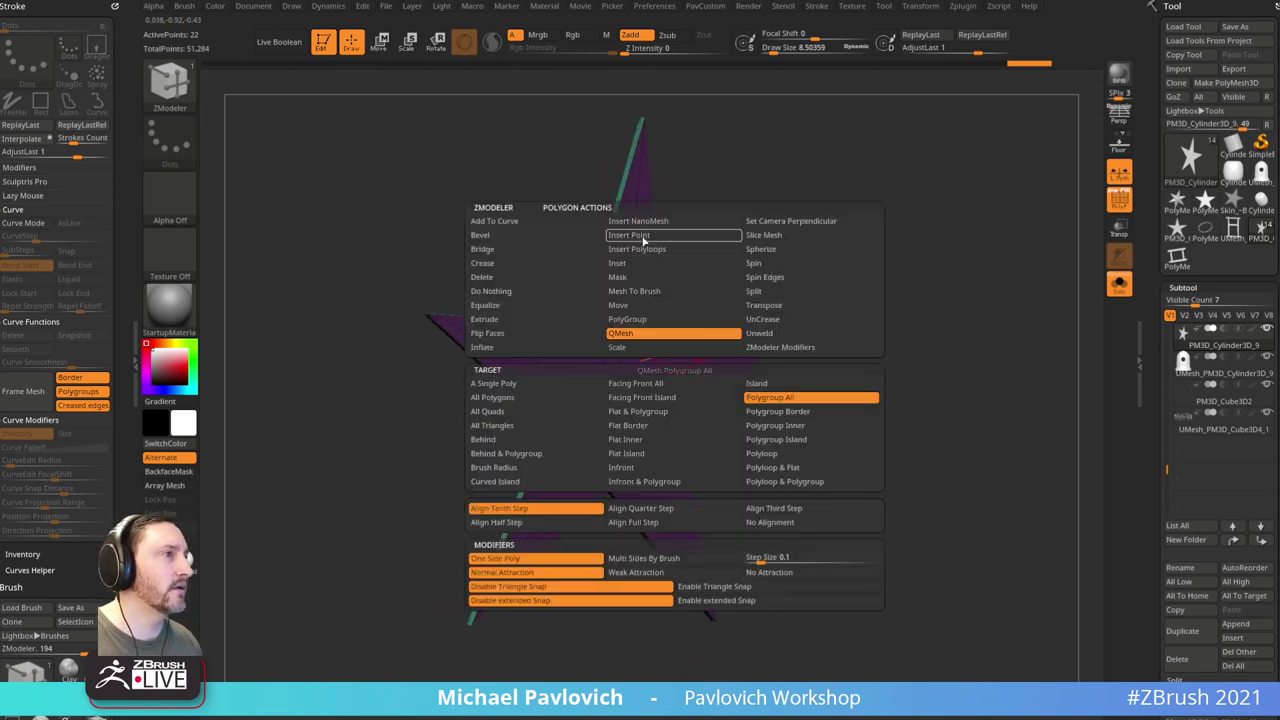
click(634, 265)
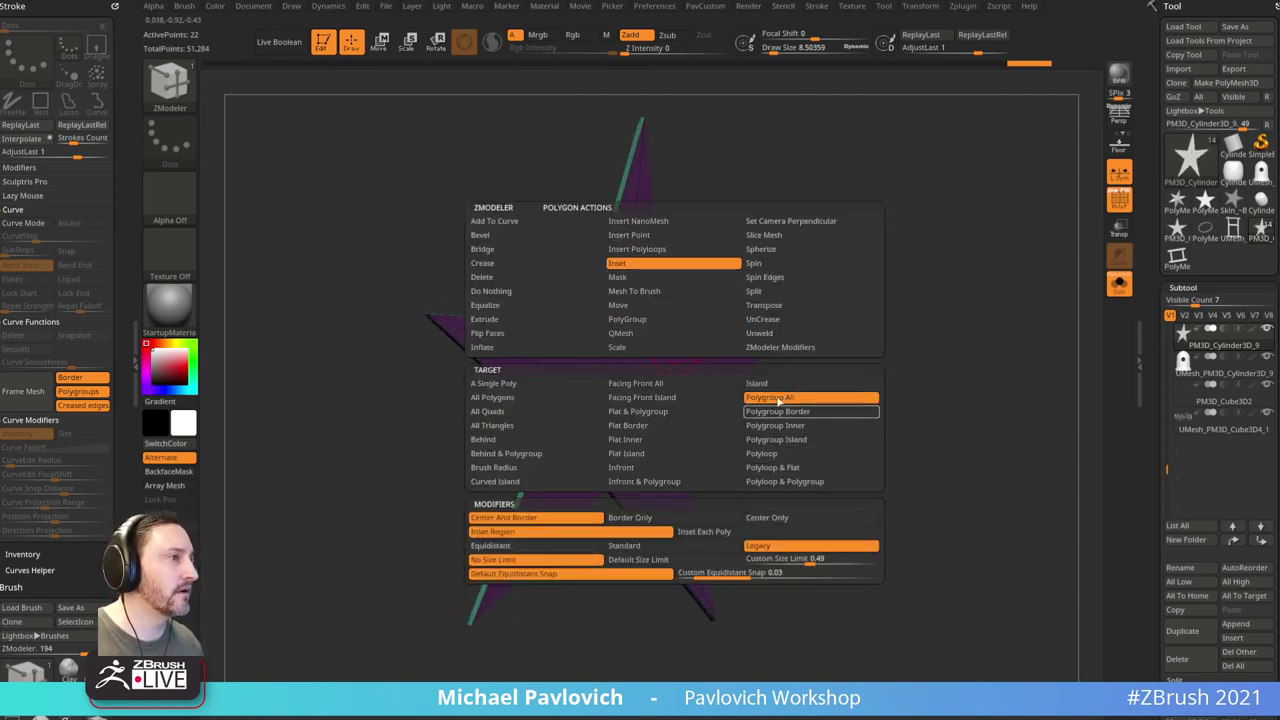
drag(694, 346, 684, 350)
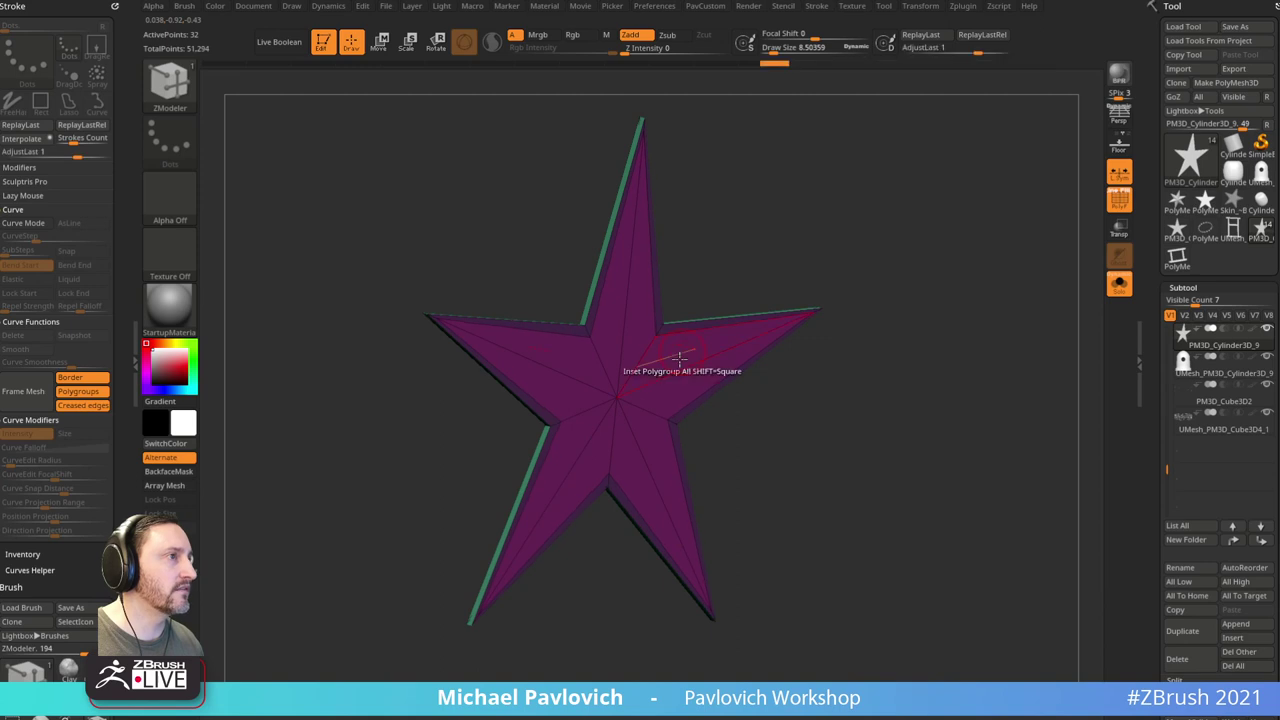
Step: Raise the star's inset front face with QMesh Polygroup All to bevel its border
key(space)
click(668, 333)
drag(879, 327, 900, 336)
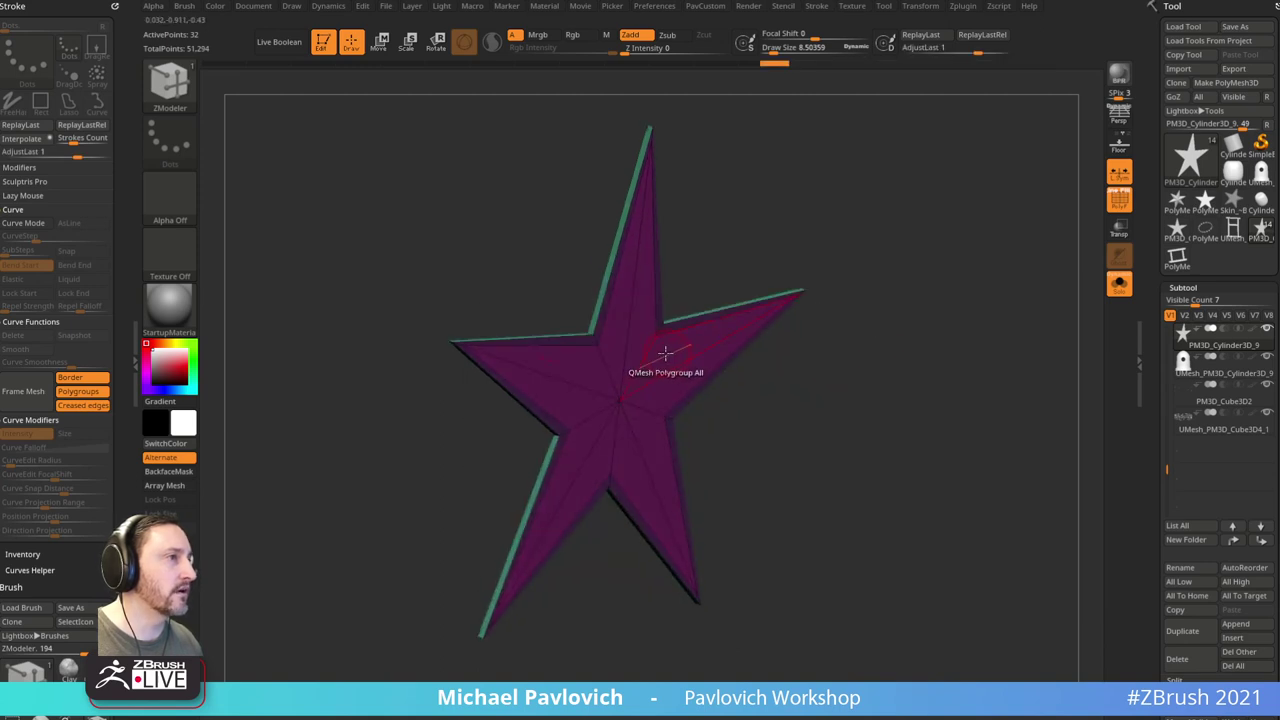
drag(668, 355, 675, 366)
drag(975, 376, 903, 384)
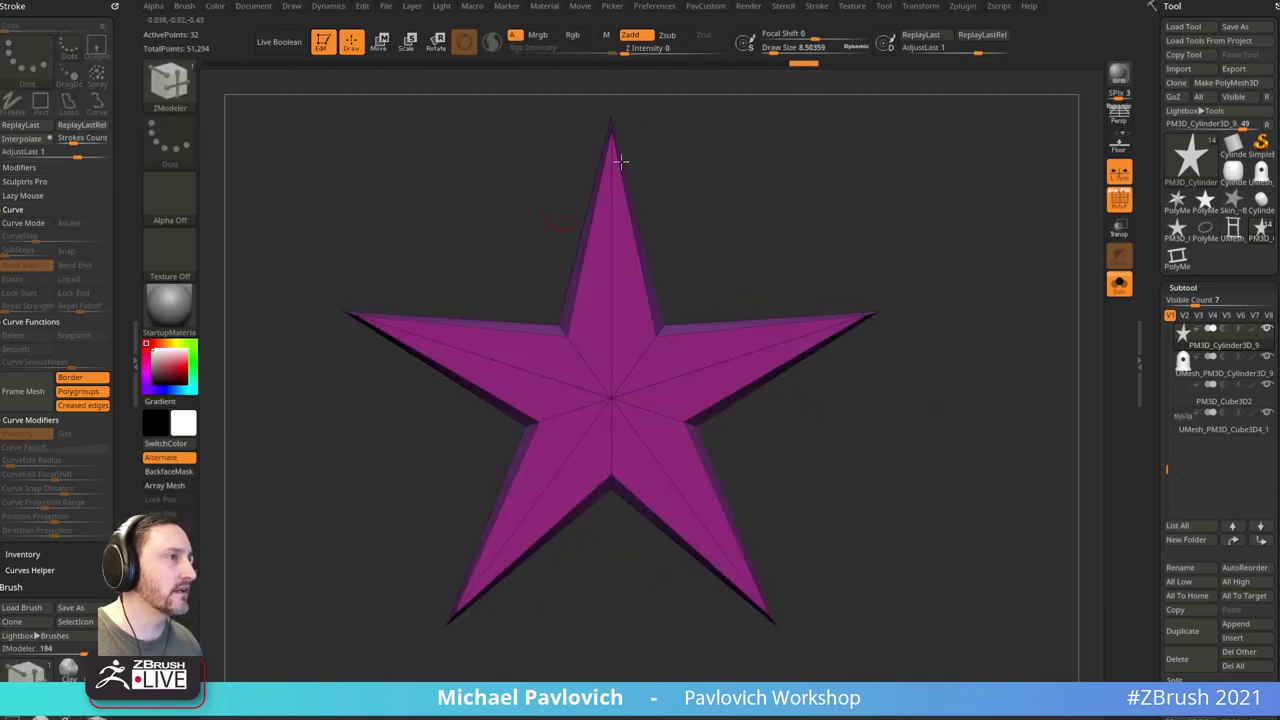
Step: Reduce the draw size to 1 and crease the star's polygroup borders with Crease PG
key(s)
drag(892, 452, 879, 452)
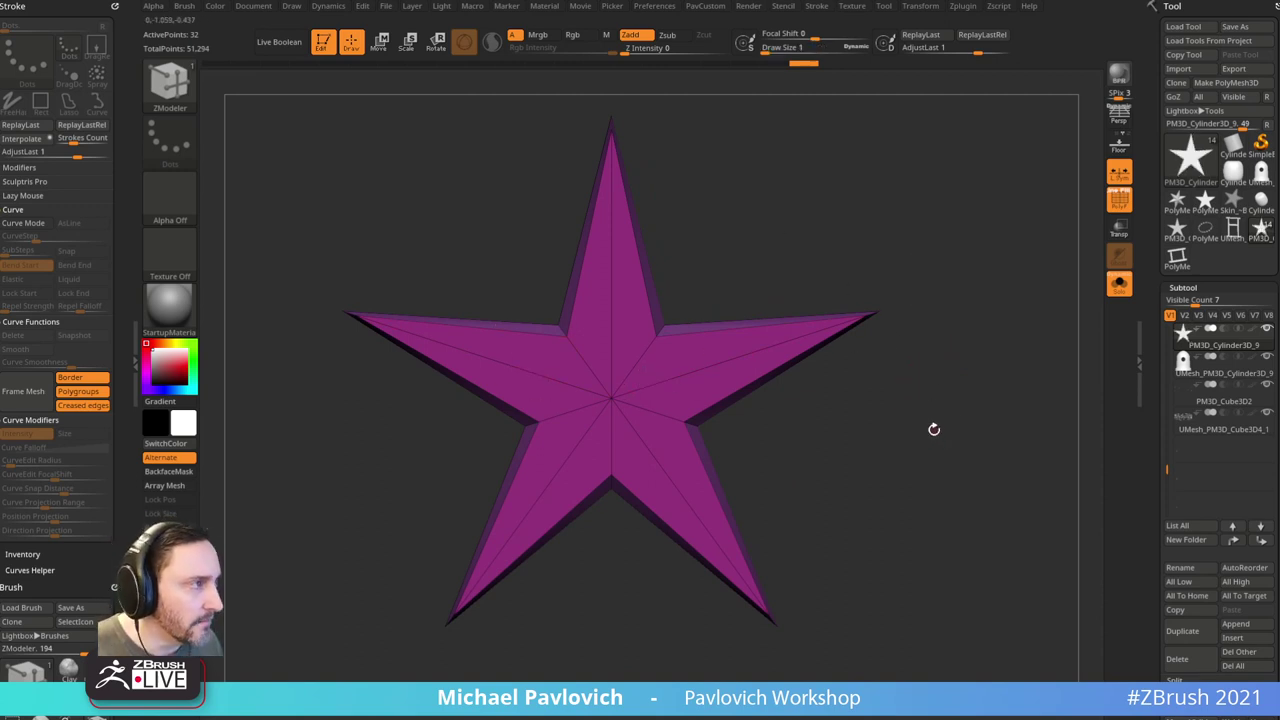
key(2)
click(998, 587)
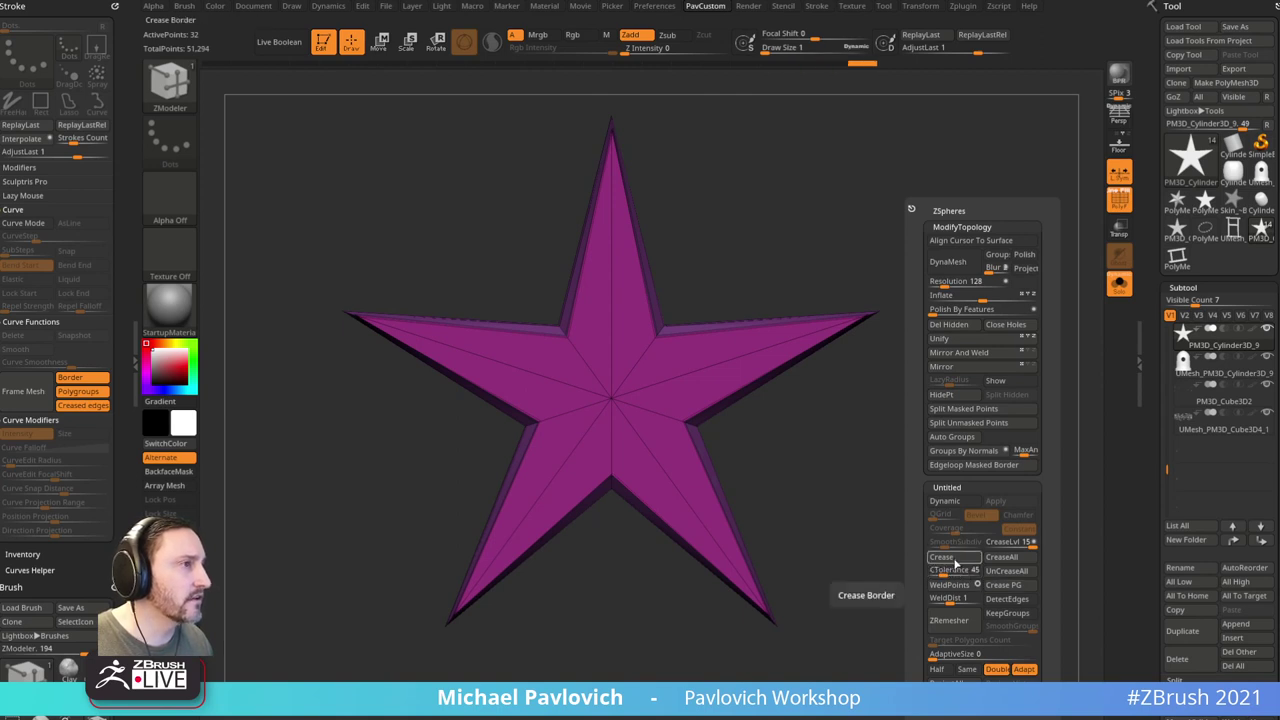
click(955, 563)
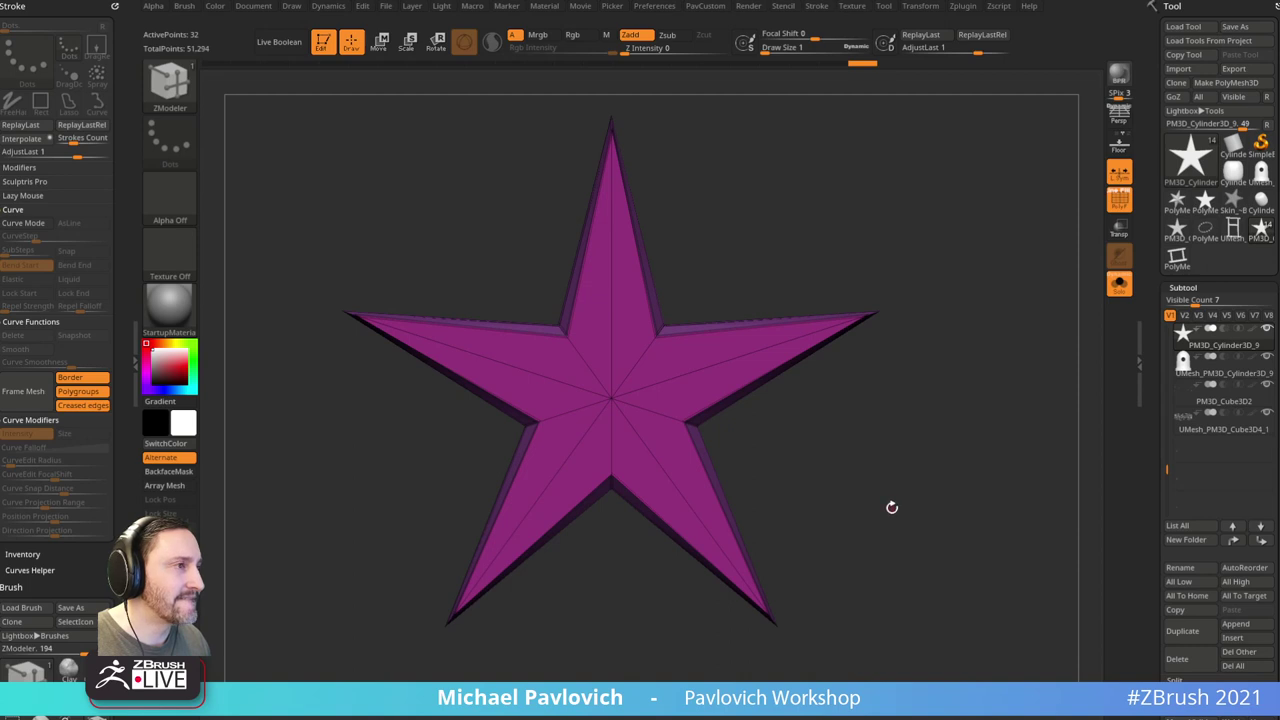
Step: Try subdividing the creased star once and undo the subdivision
key(ctrl)
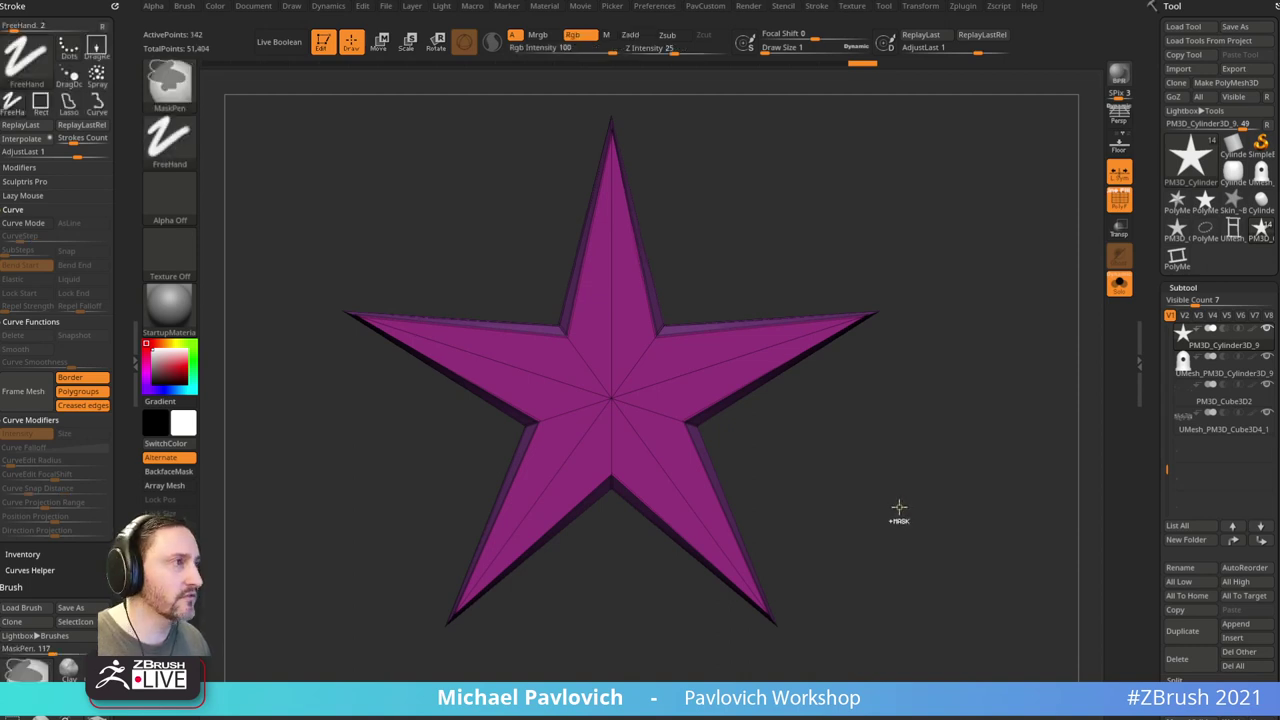
key(ctrl)
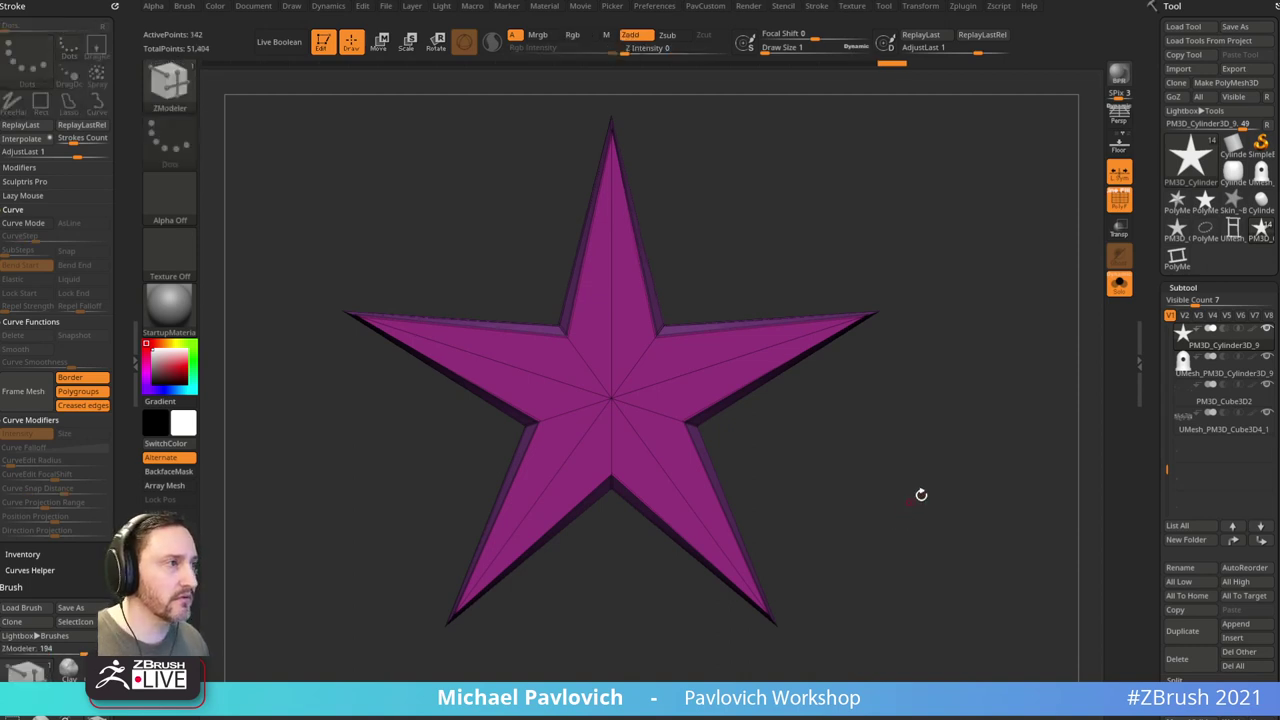
key(ctrl+z)
Step: Set the crease level to 2 and turn on Dynamic Subdivision with SmoothSubdiv 3 for the star
key(space)
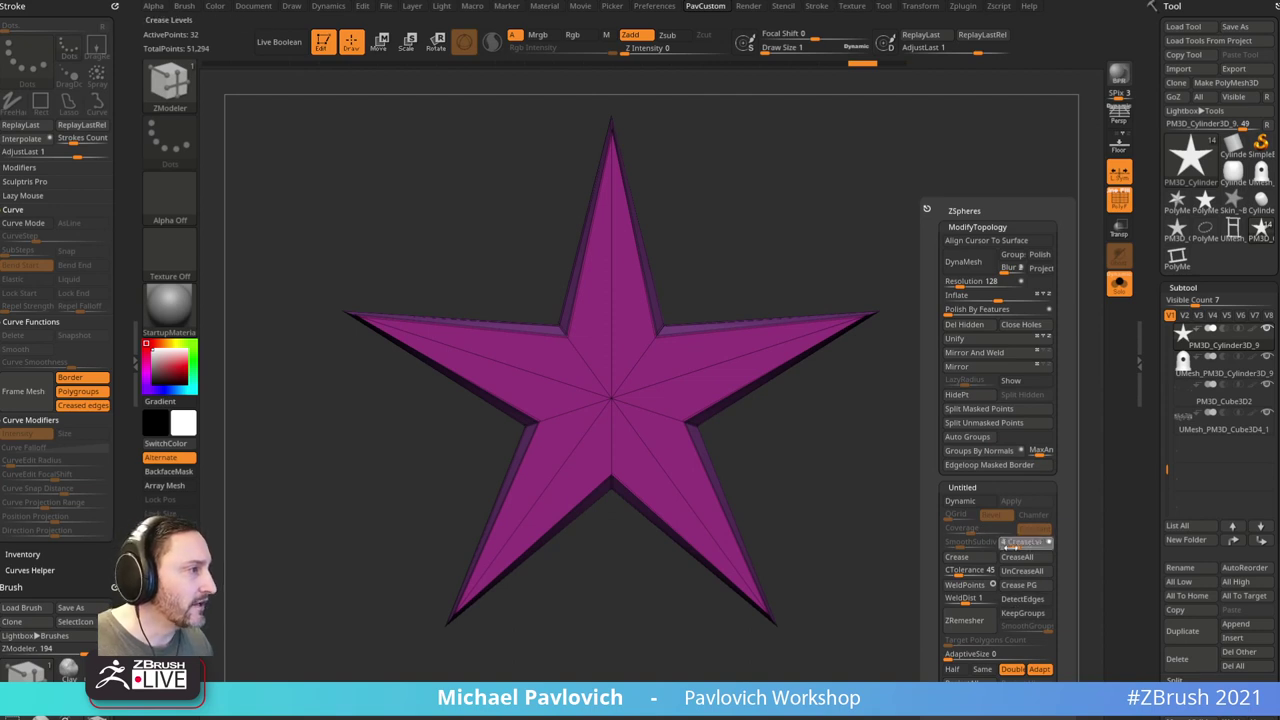
drag(1010, 547, 973, 549)
click(972, 503)
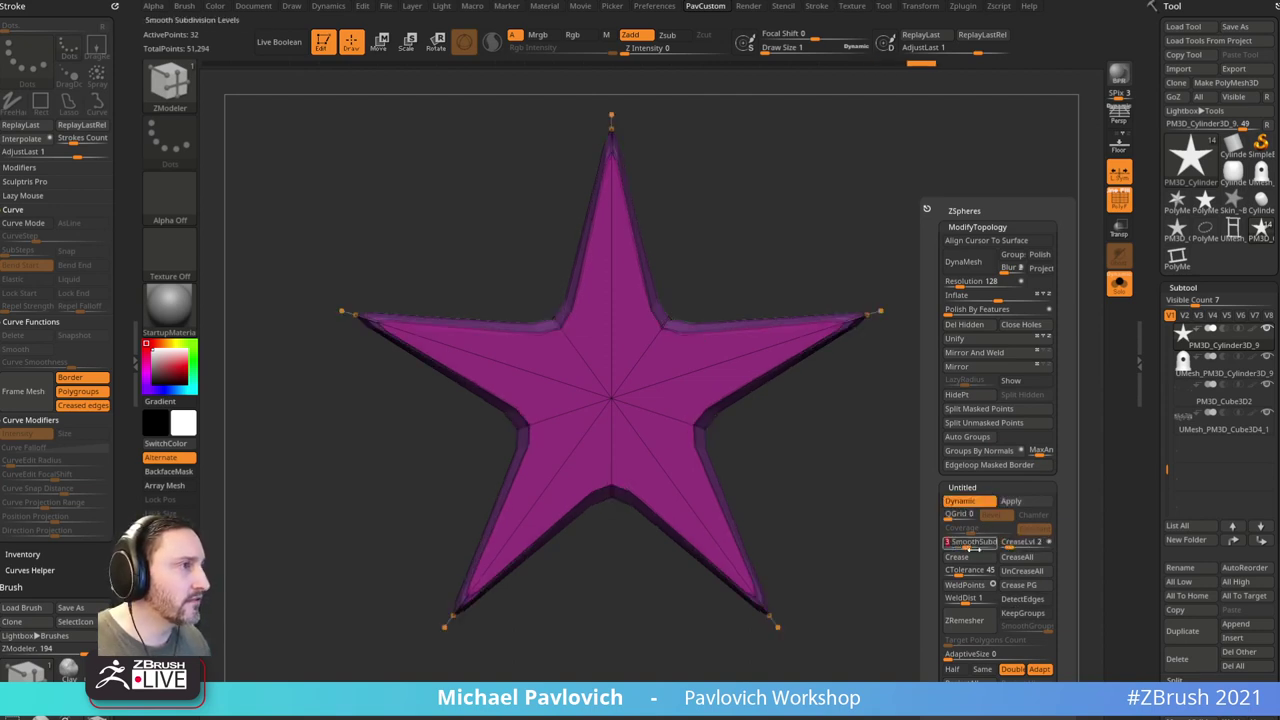
Step: Insert a single edge loop around the centre of the star's front face with ZModeler
alt+drag(920, 453, 938, 506)
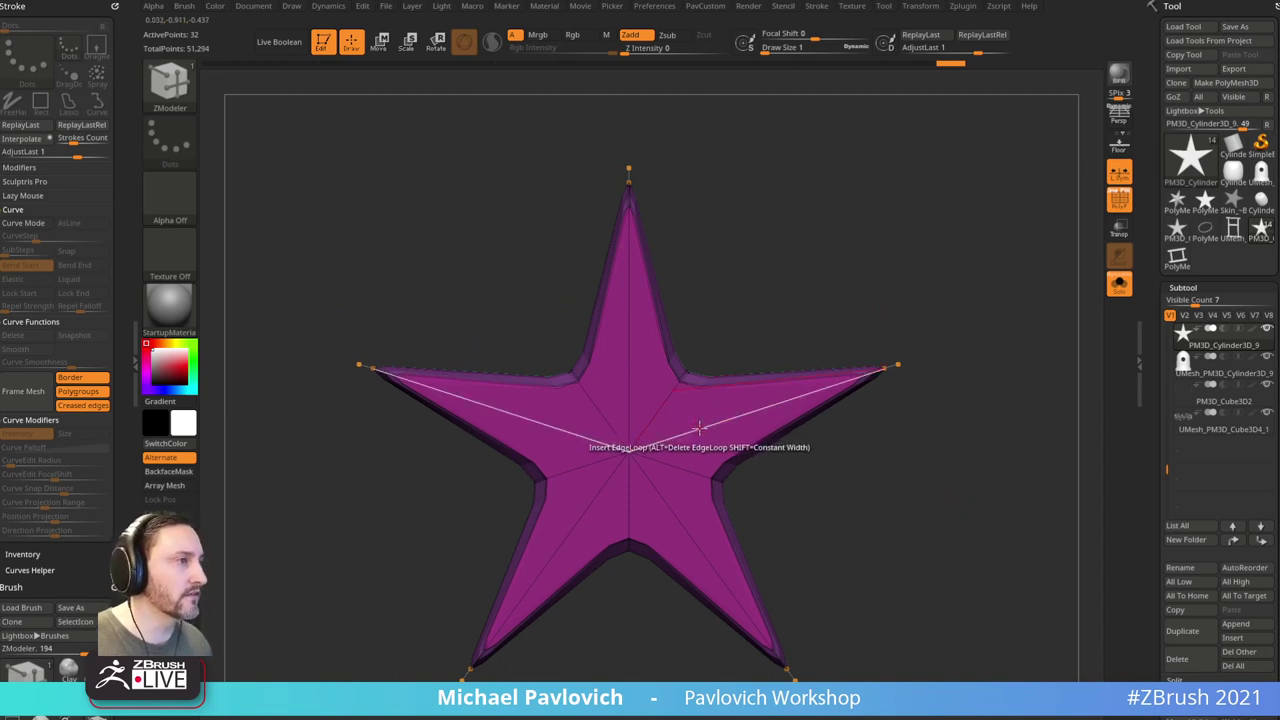
key(space)
click(667, 482)
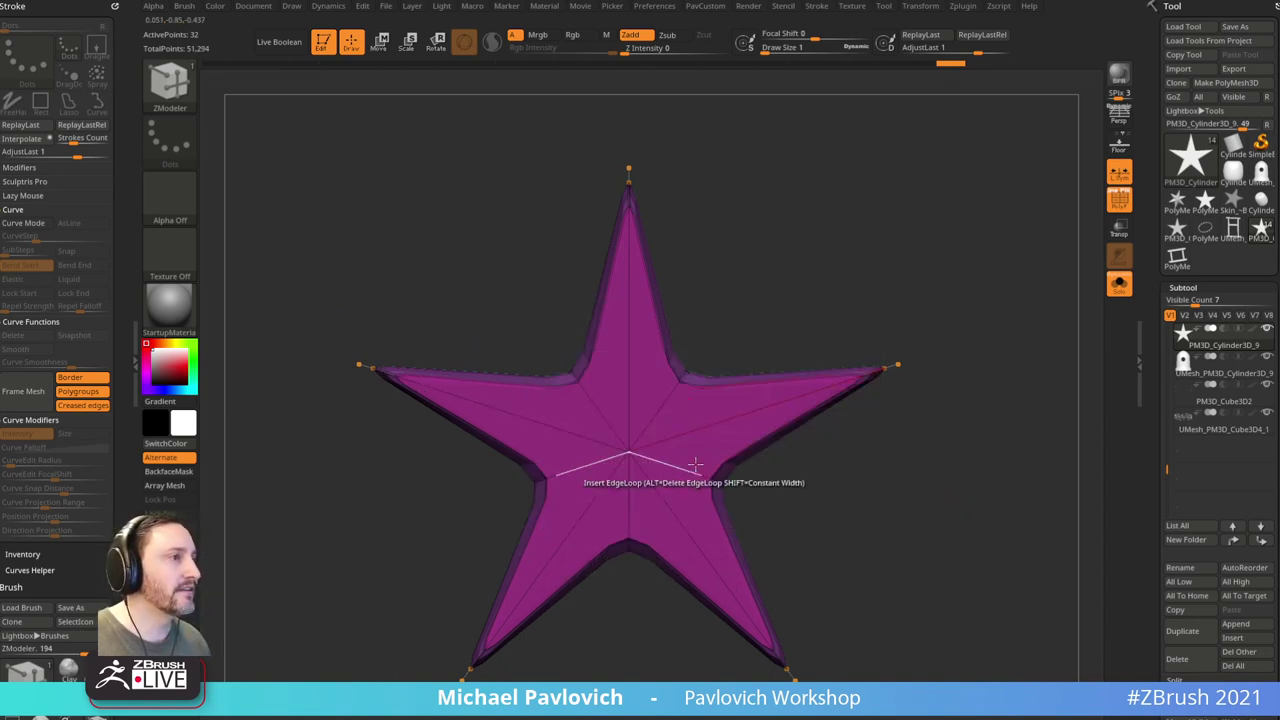
click(647, 442)
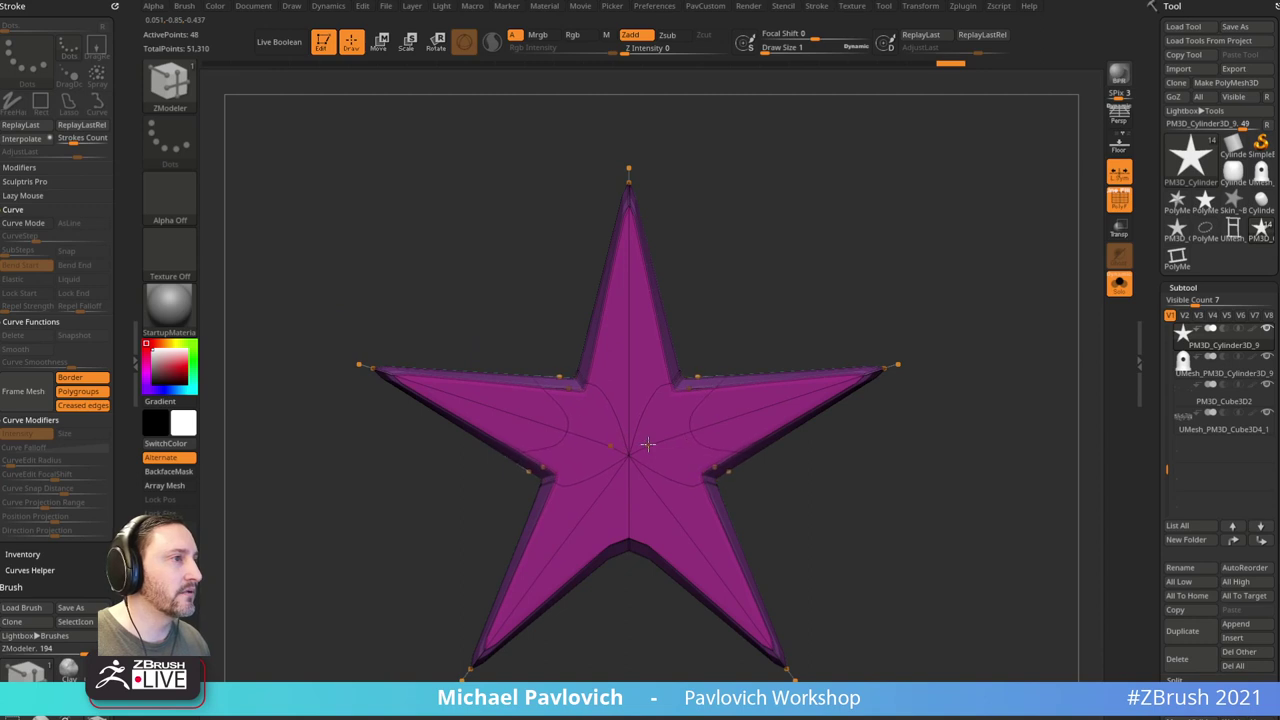
Step: Insert two more edge loops through the star's front face near its centre and preview it with Dynamic Subdivision
key(shift+d)
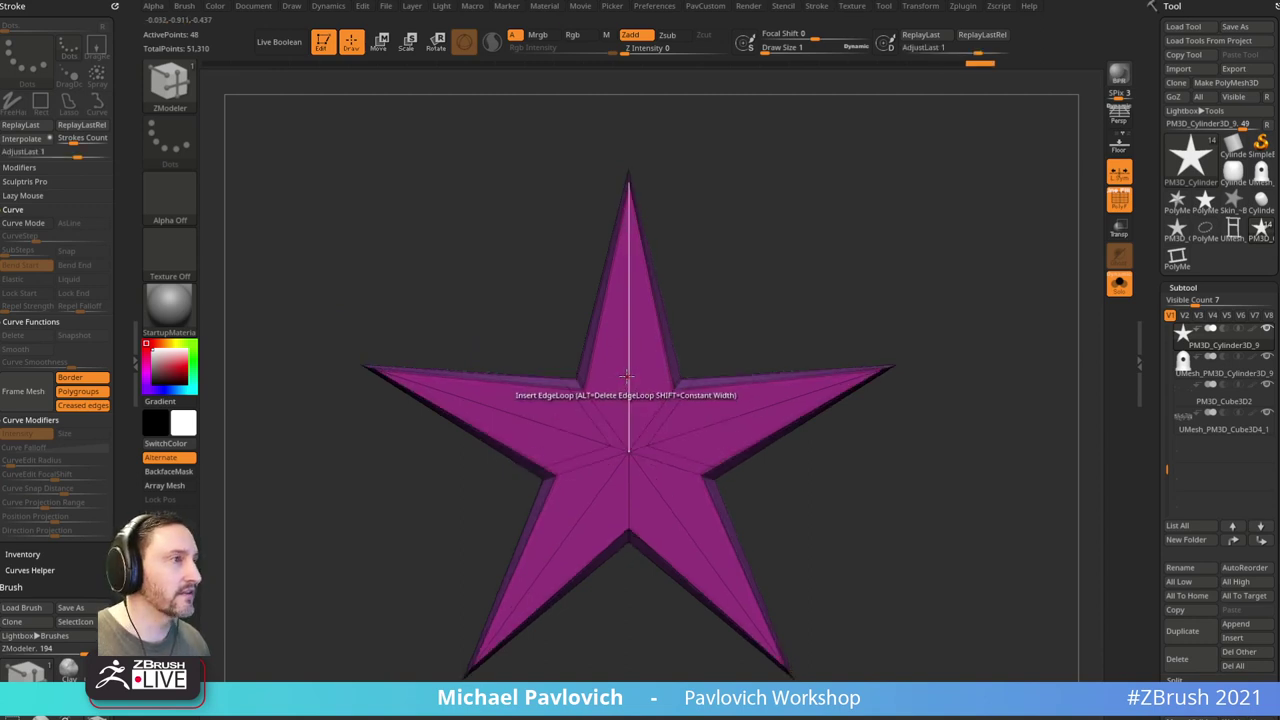
click(627, 376)
click(642, 472)
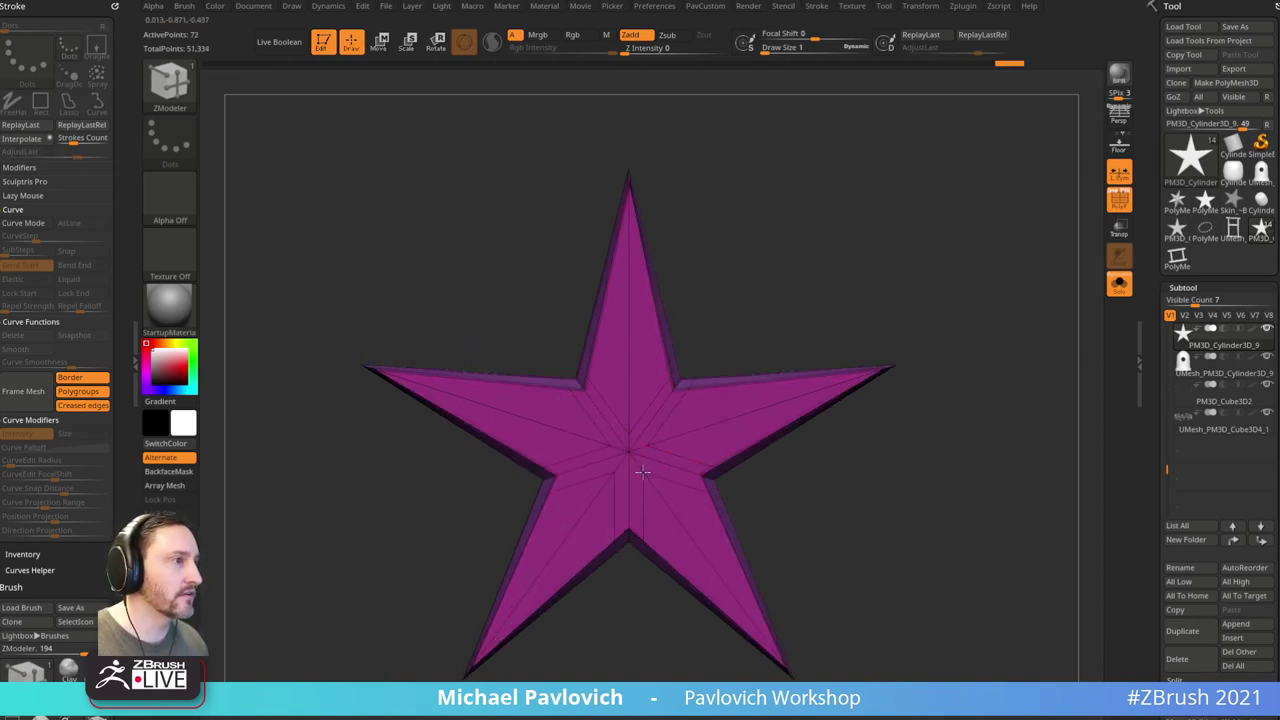
key(d)
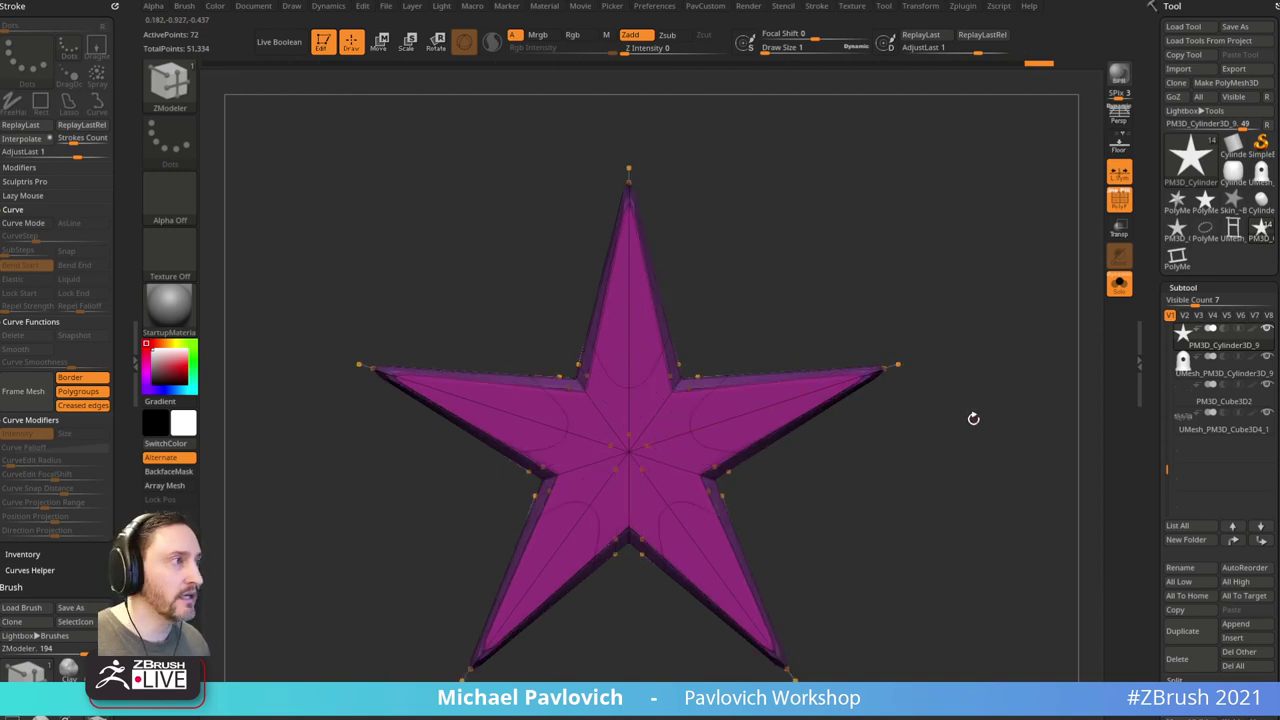
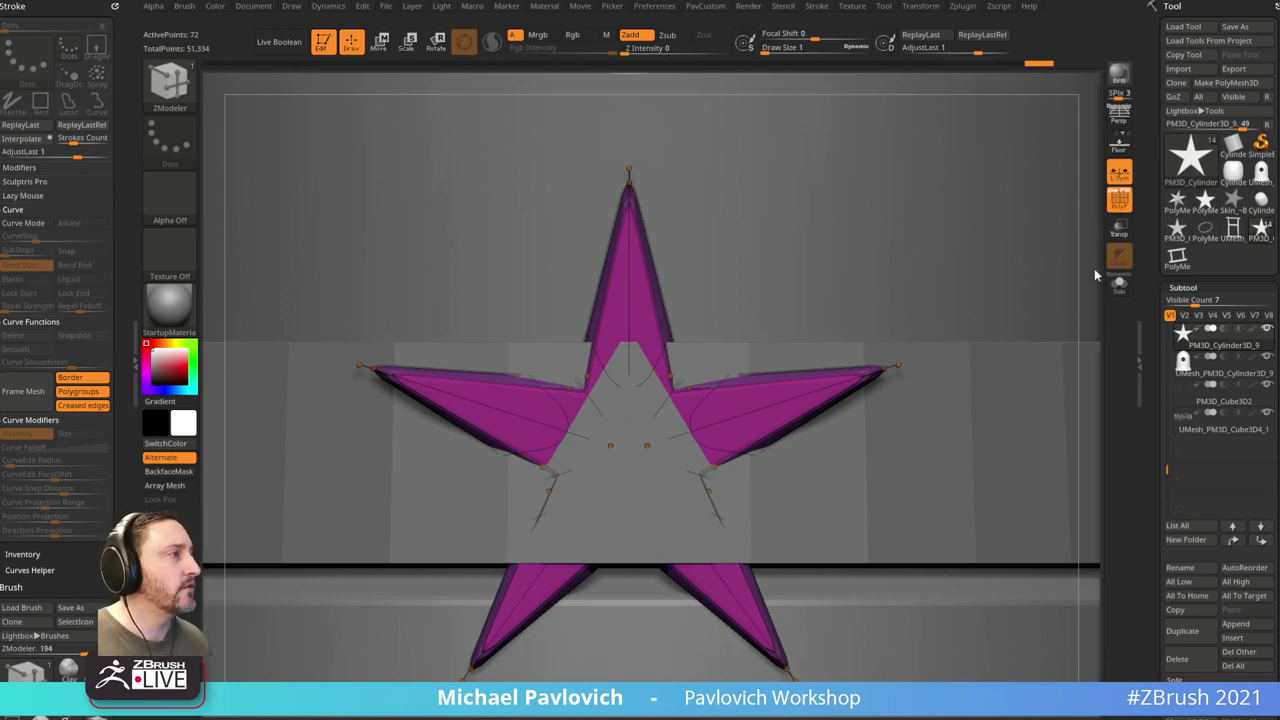
Step: Try bending the star around the tower band with a Bend Arc deformer, undo the bends and isolate the star
mouse_move(1094, 268)
mouse_down()
mouse_move(970, 268)
mouse_move(977, 311)
mouse_up()
key(w)
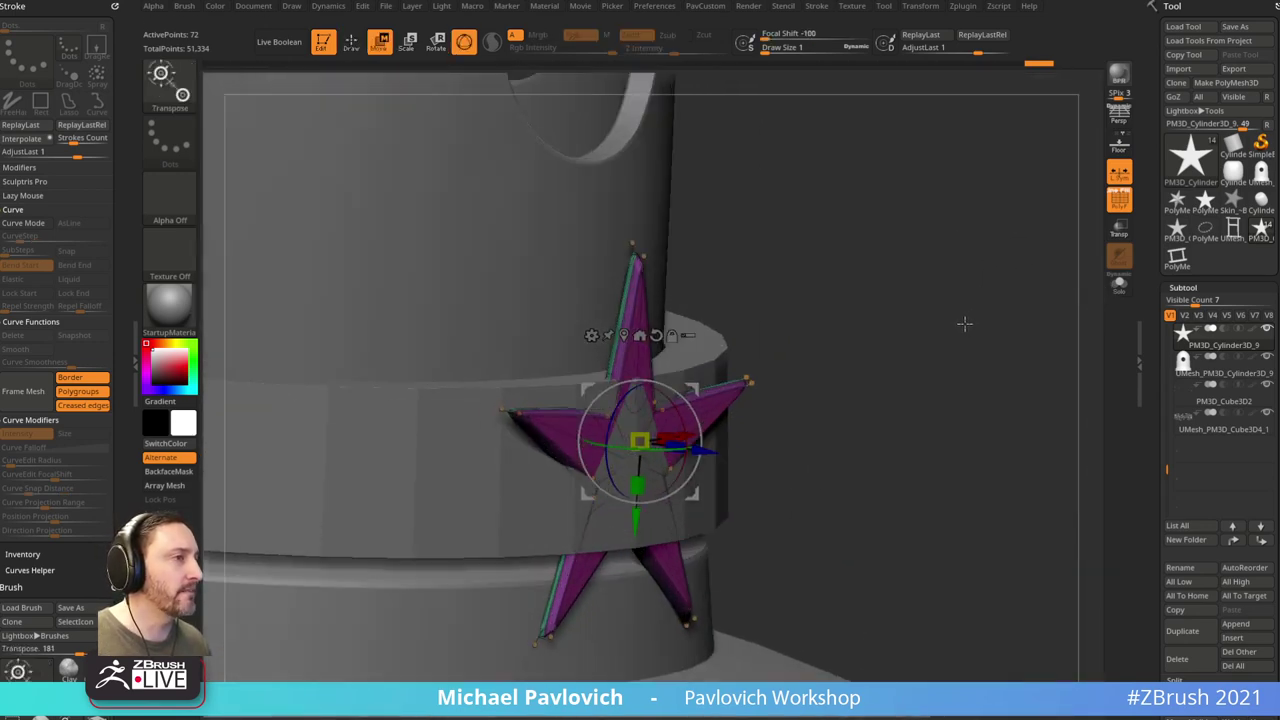
click(591, 335)
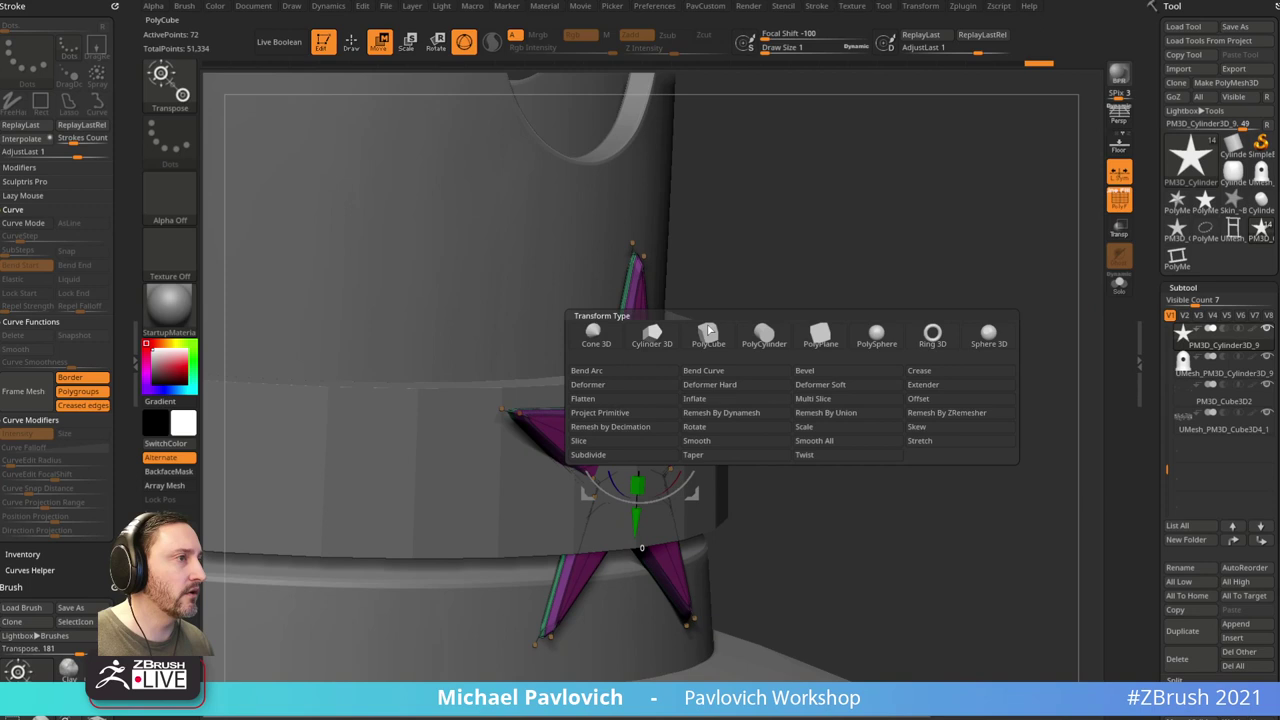
click(644, 371)
drag(820, 266, 688, 469)
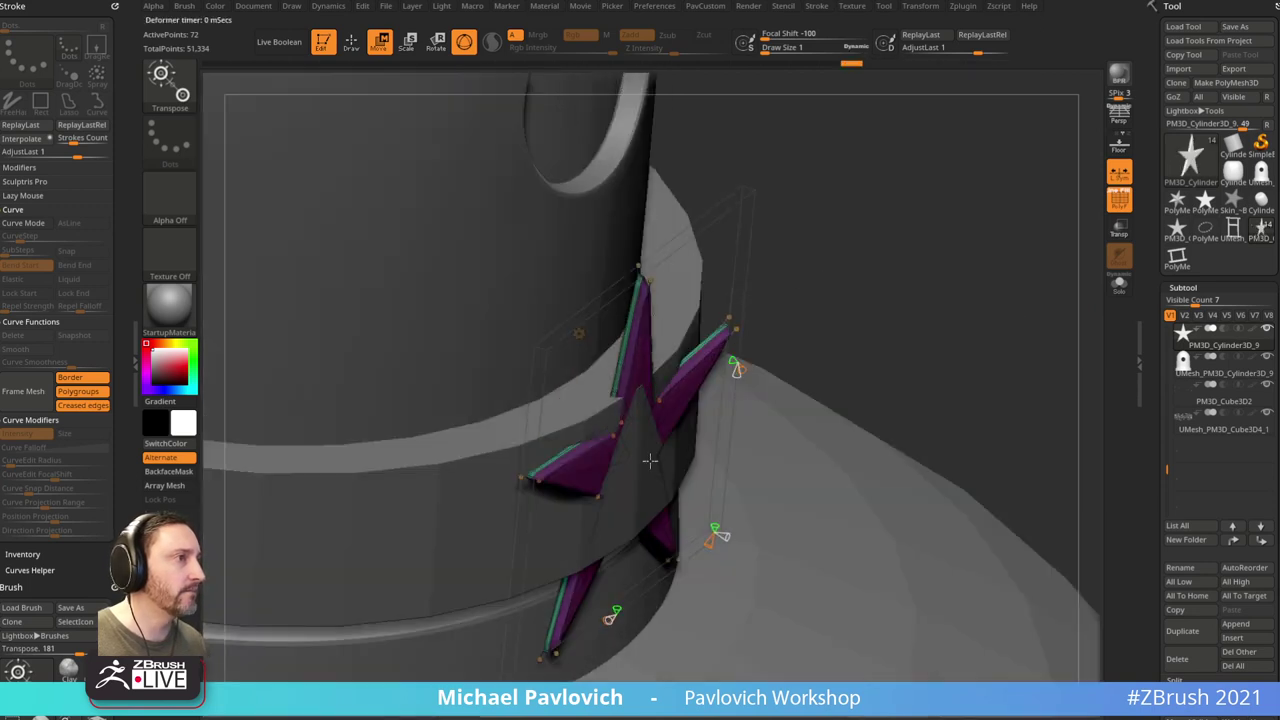
drag(872, 332, 783, 431)
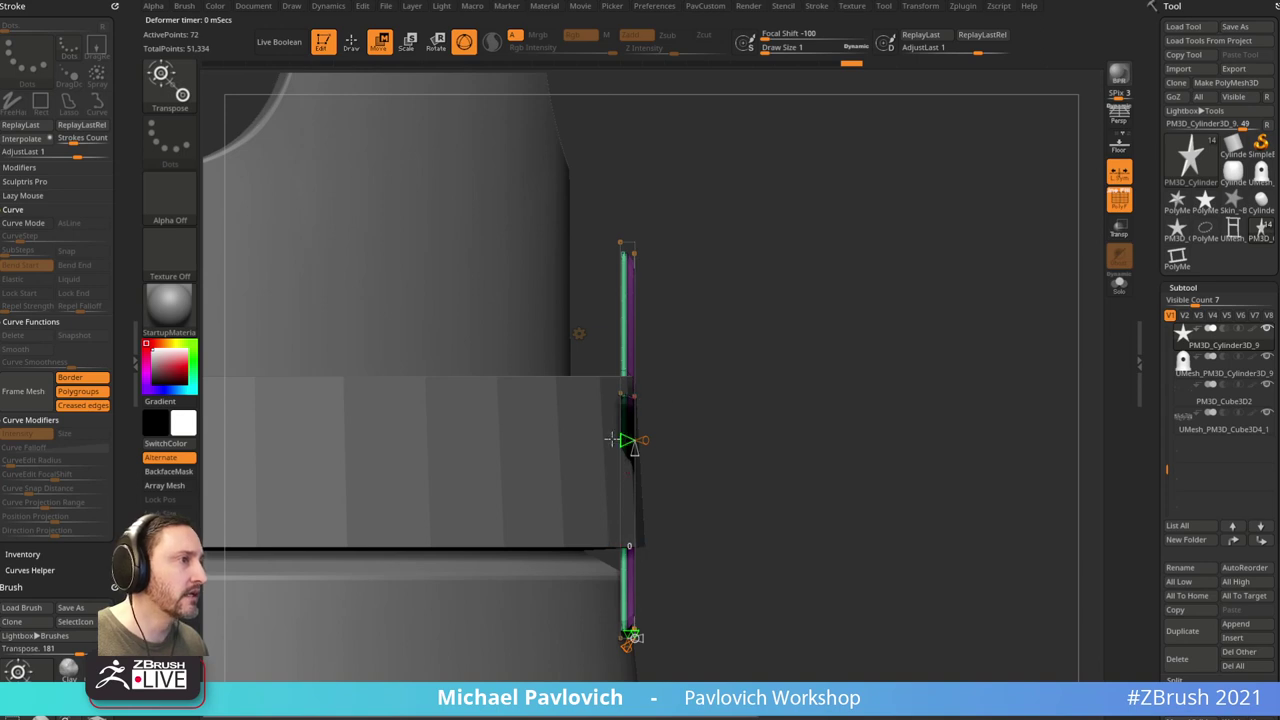
drag(612, 439, 592, 440)
key(ctrl+z)
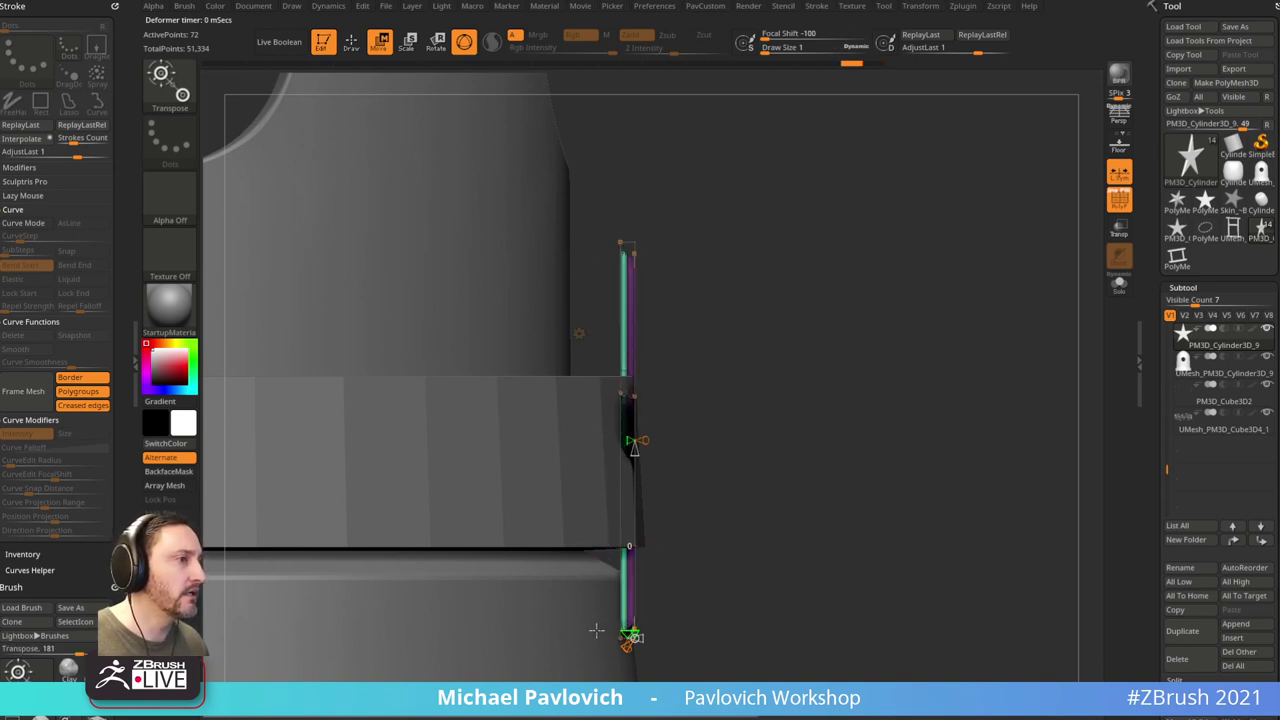
mouse_move(632, 636)
mouse_down()
mouse_move(597, 636)
mouse_move(616, 634)
mouse_up()
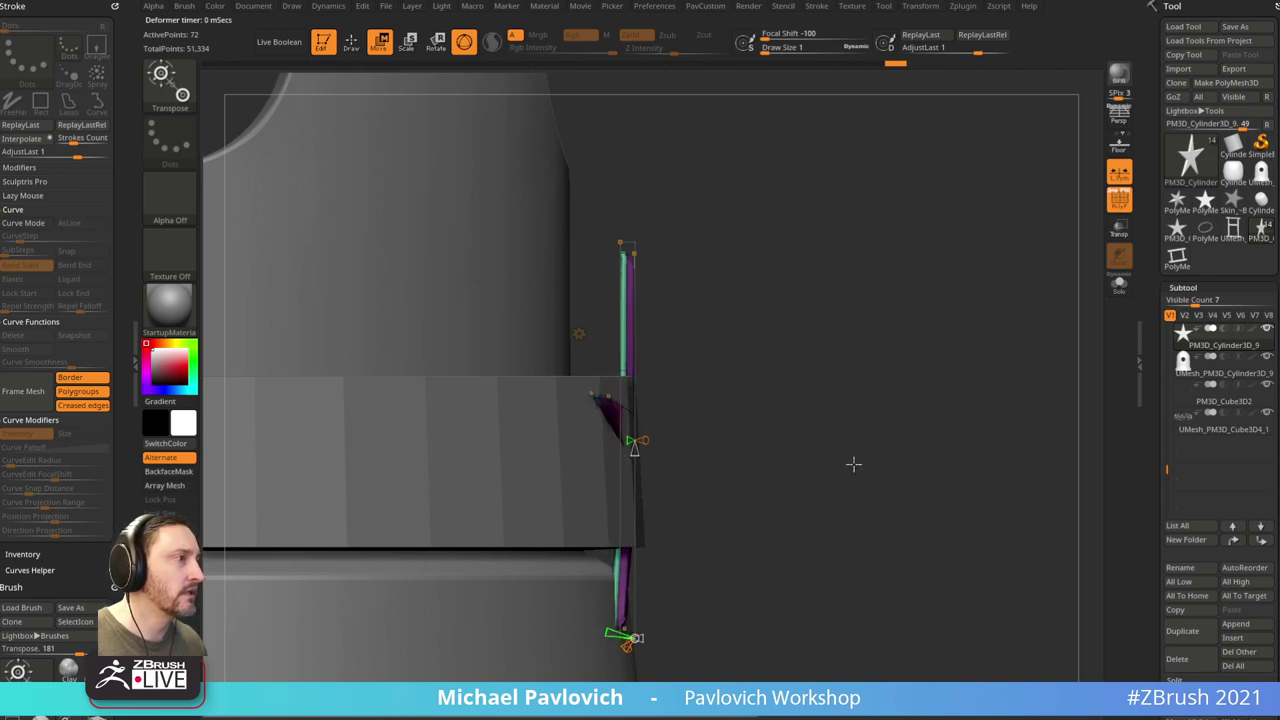
click(1112, 296)
key(ctrl+z)
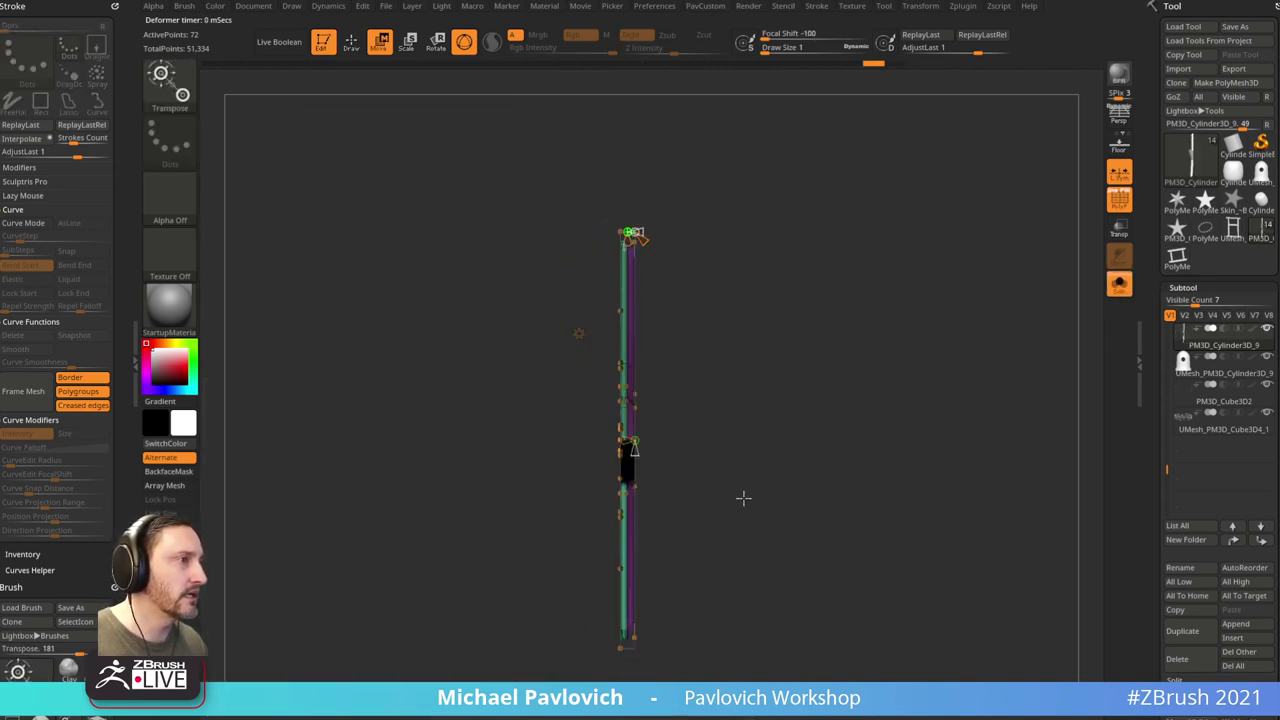
Step: Try bending the isolated star with Bend Arc, check it with and without smoothing, and undo the bend
drag(636, 442, 637, 397)
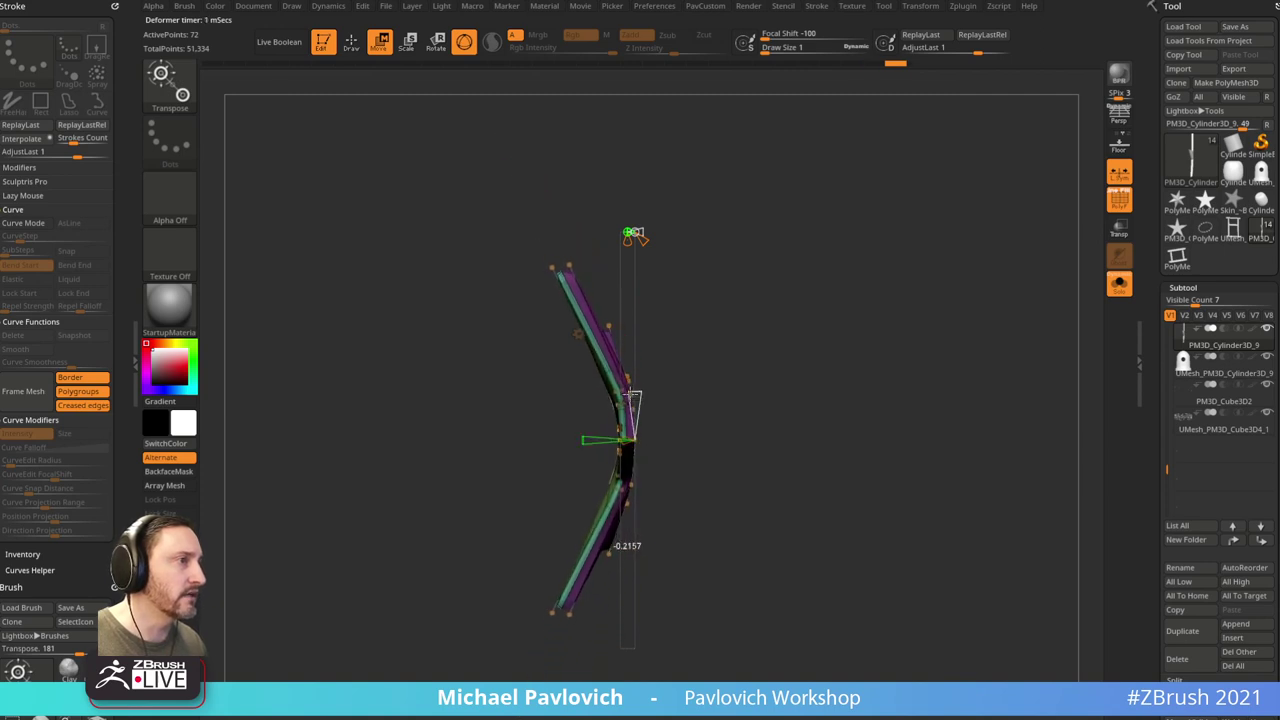
drag(945, 340, 909, 295)
mouse_move(917, 348)
mouse_down()
mouse_move(971, 340)
mouse_move(943, 343)
mouse_up()
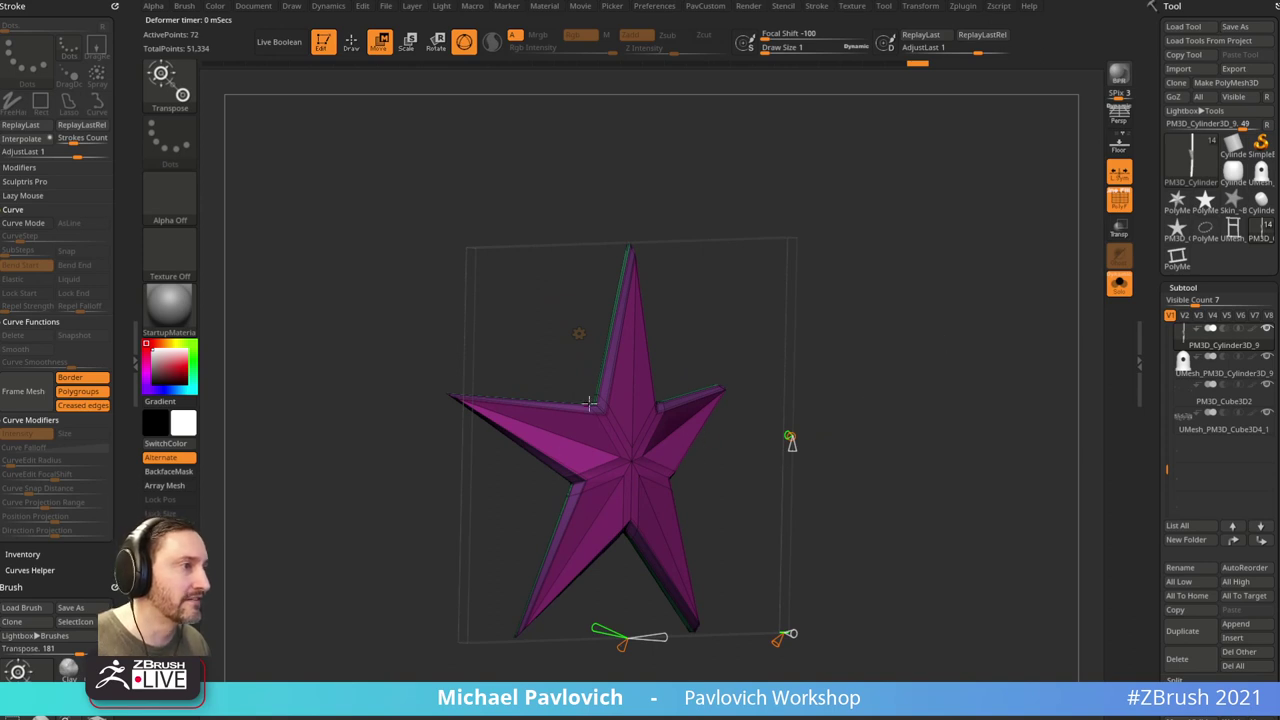
drag(989, 411, 986, 371)
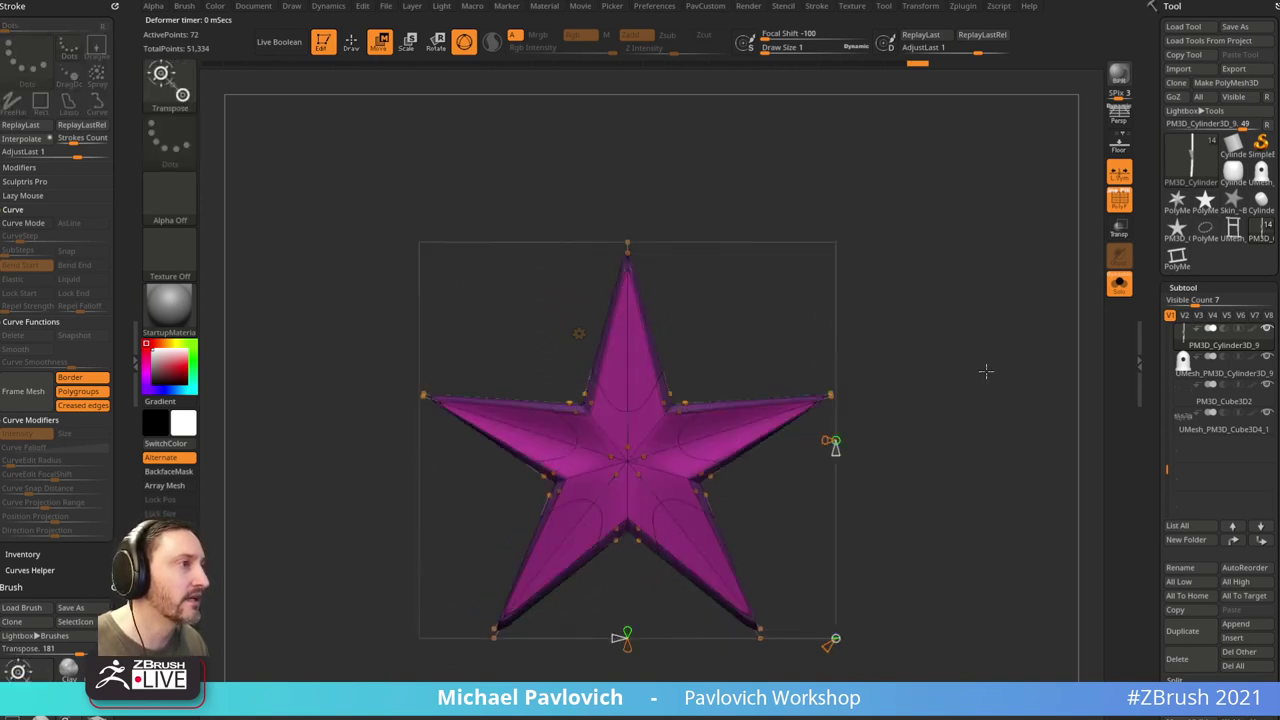
key(shift+z)
key(shift+z)
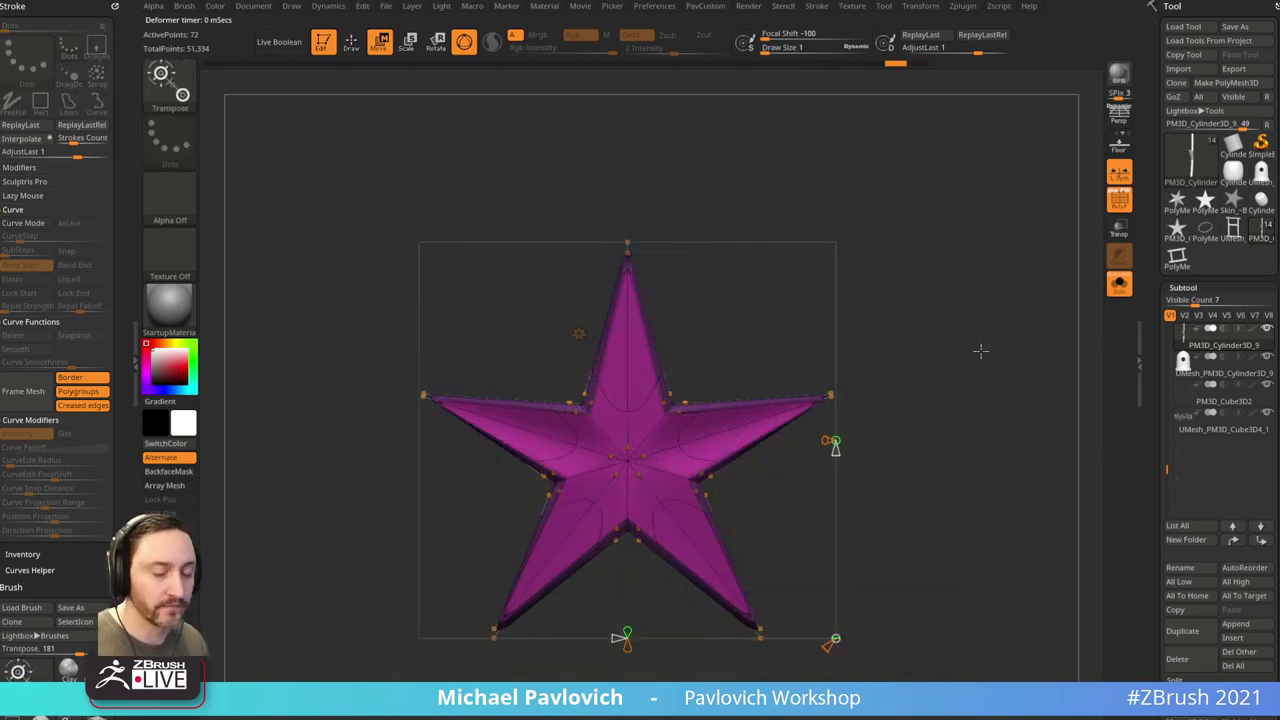
key(shift+d)
mouse_move(951, 368)
alt+mouse_down()
mouse_move(984, 348)
mouse_move(999, 366)
alt+mouse_up()
key(q)
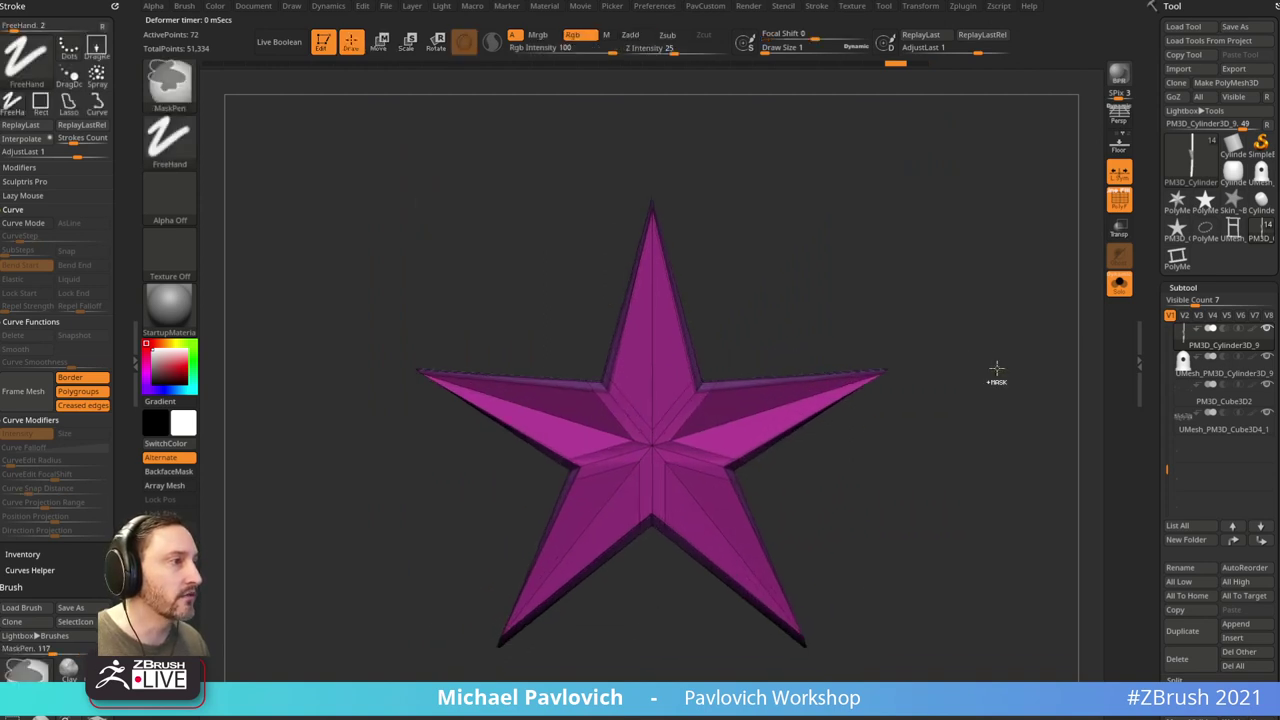
key(ctrl+z)
key(shift+d)
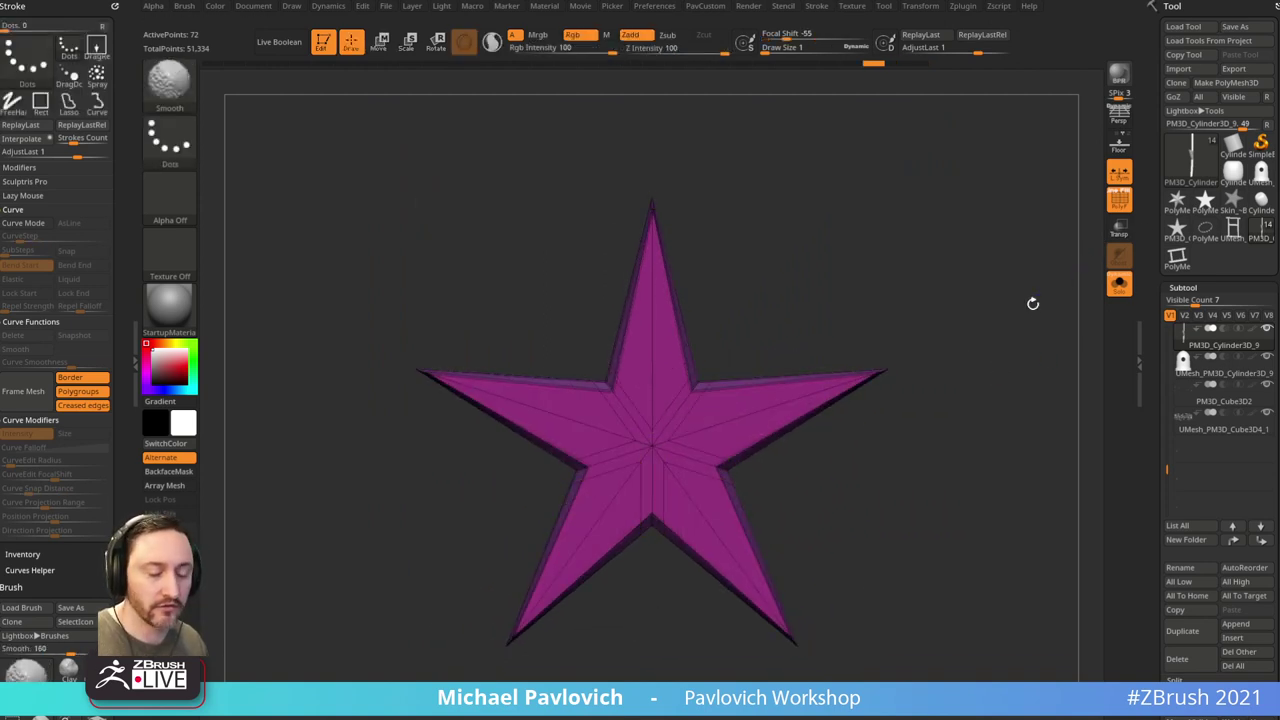
Step: Activate the ZModeler brush again with a draw size of 1.0444
key(s)
key(b)
key(s)
key(t)
key(s)
alt+drag(940, 393, 965, 405)
key(b)
key(z)
key(m)
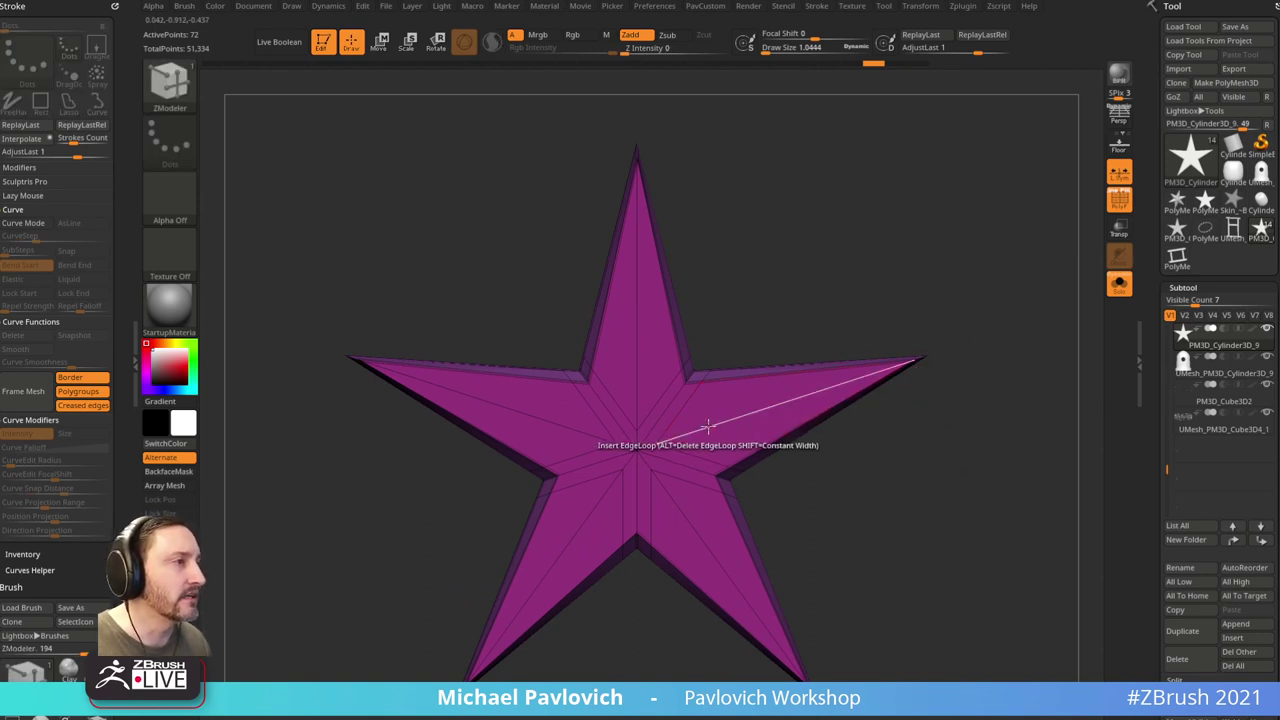
Step: Turn on KeepGroups for ZRemesher, try remeshing the star twice and undo both remeshes
key(space)
key(4)
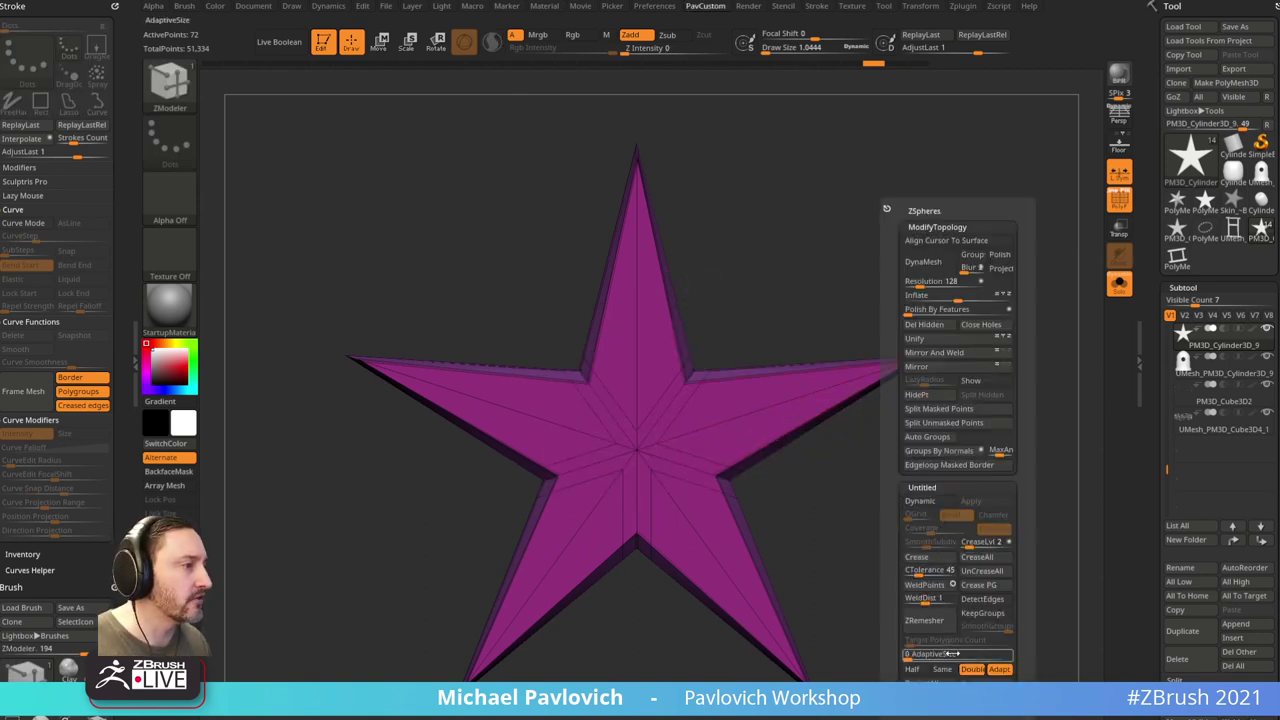
click(983, 613)
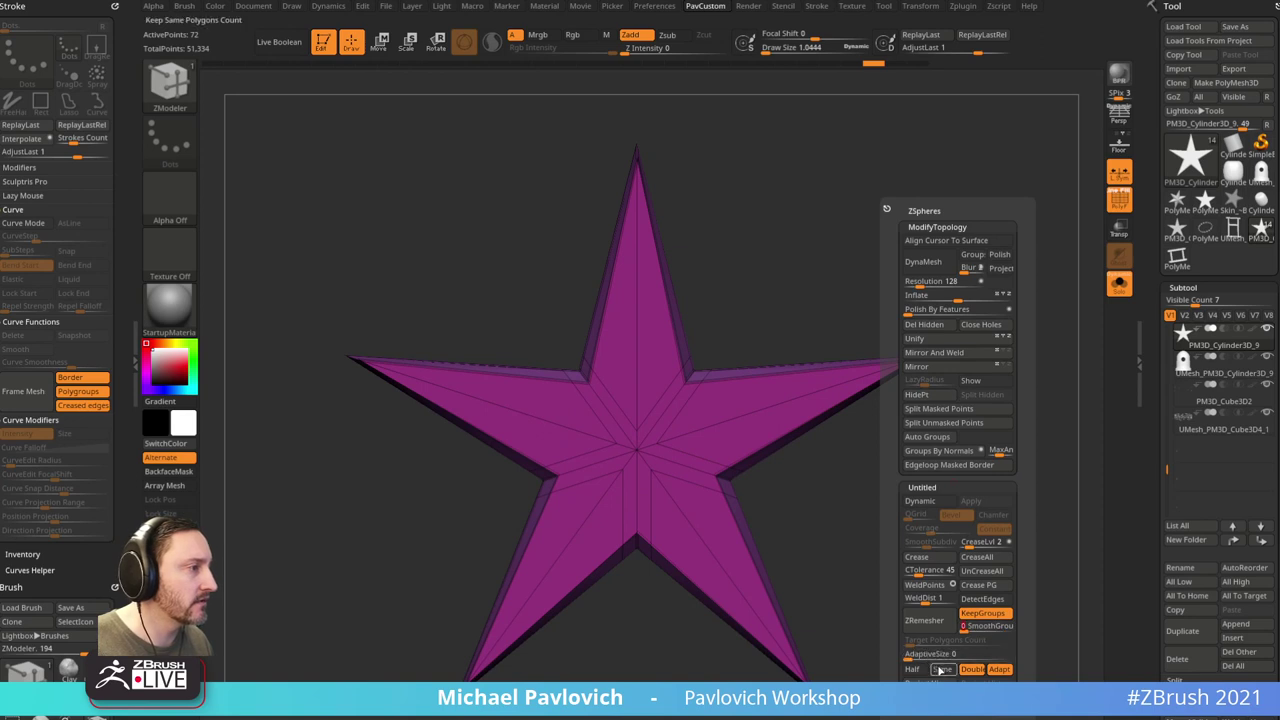
click(930, 622)
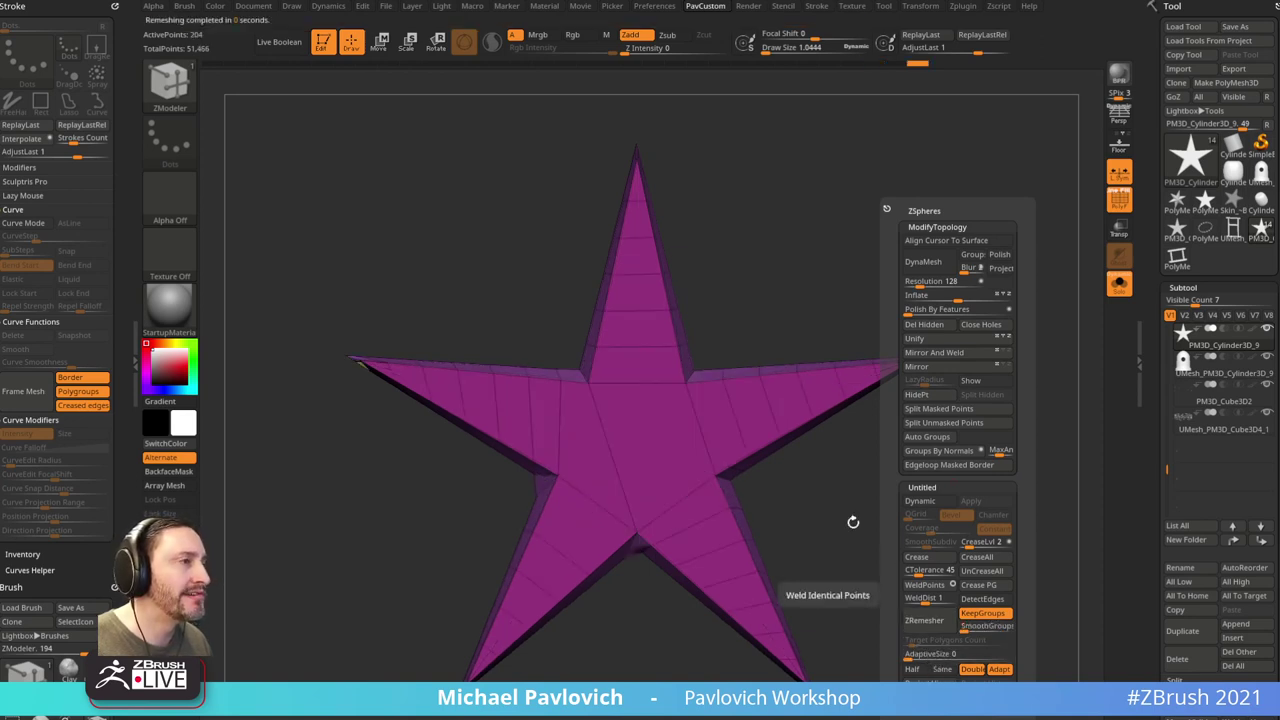
key(ctrl+z)
key(space)
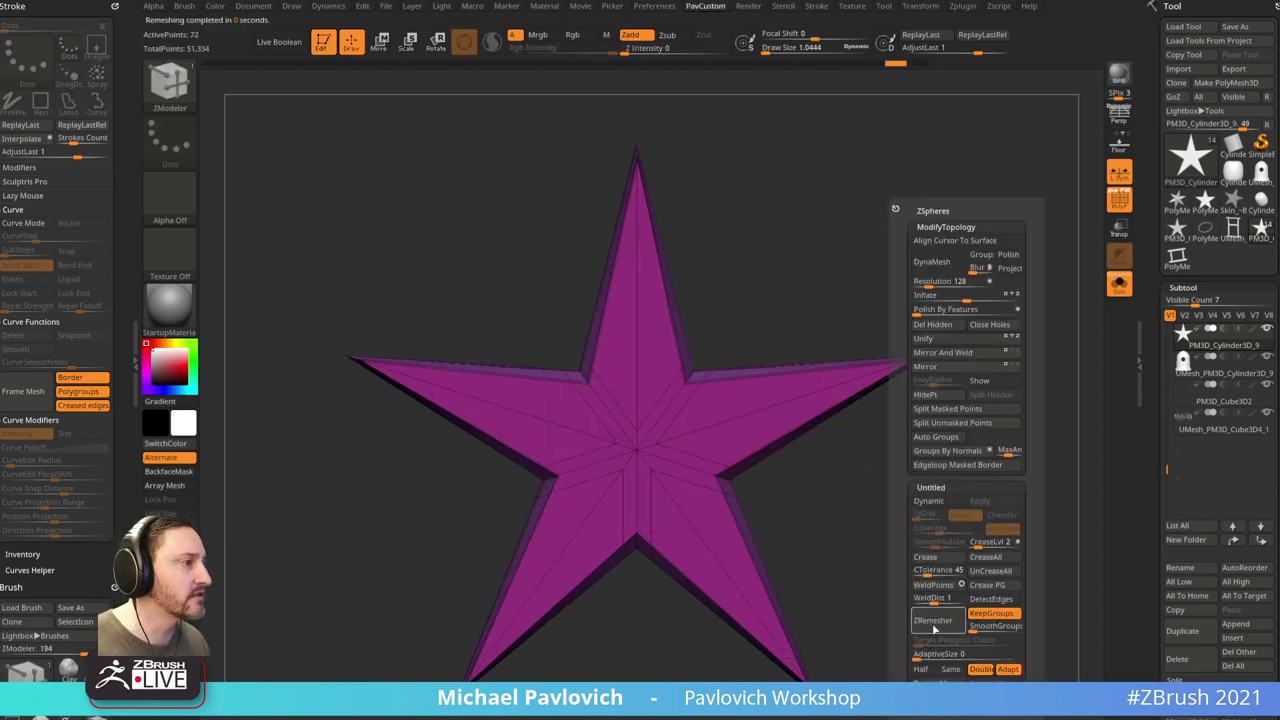
click(946, 625)
key(ctrl+z)
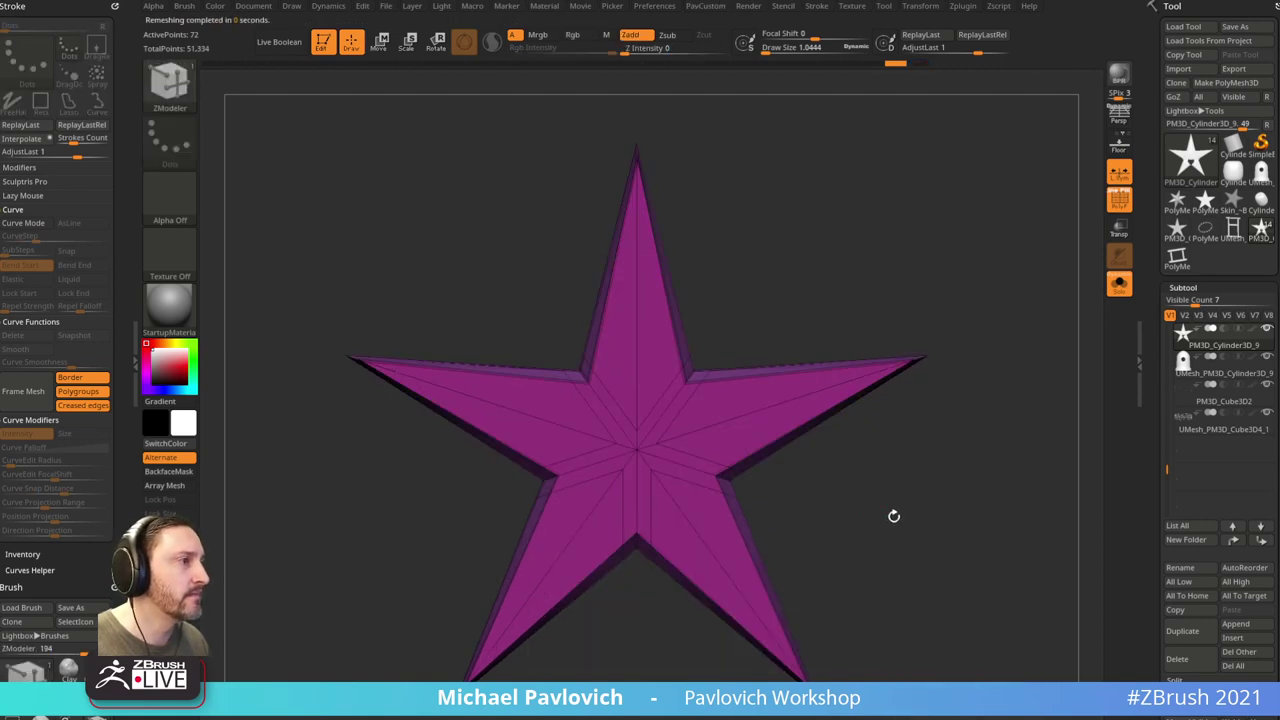
Step: Try one more ZRemesher pass on the undivided star from the Geometry settings and undo it
drag(1164, 348, 1155, 188)
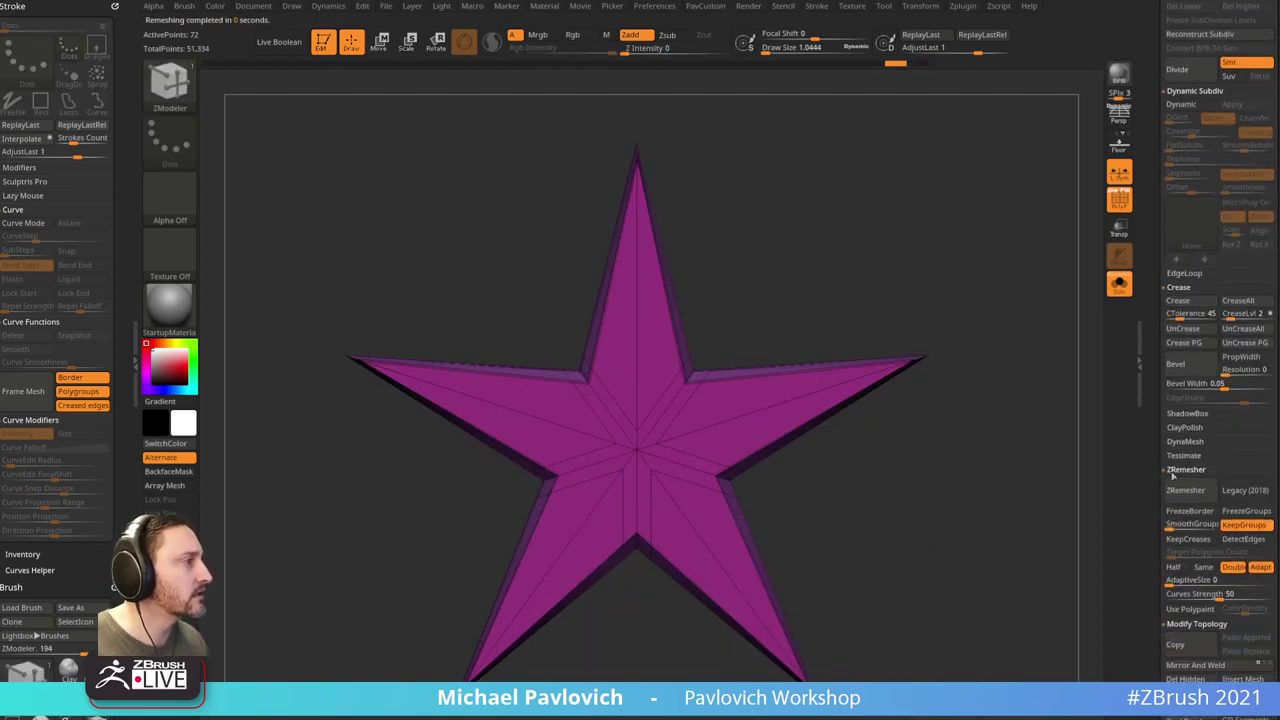
drag(1153, 496, 1166, 473)
click(1188, 411)
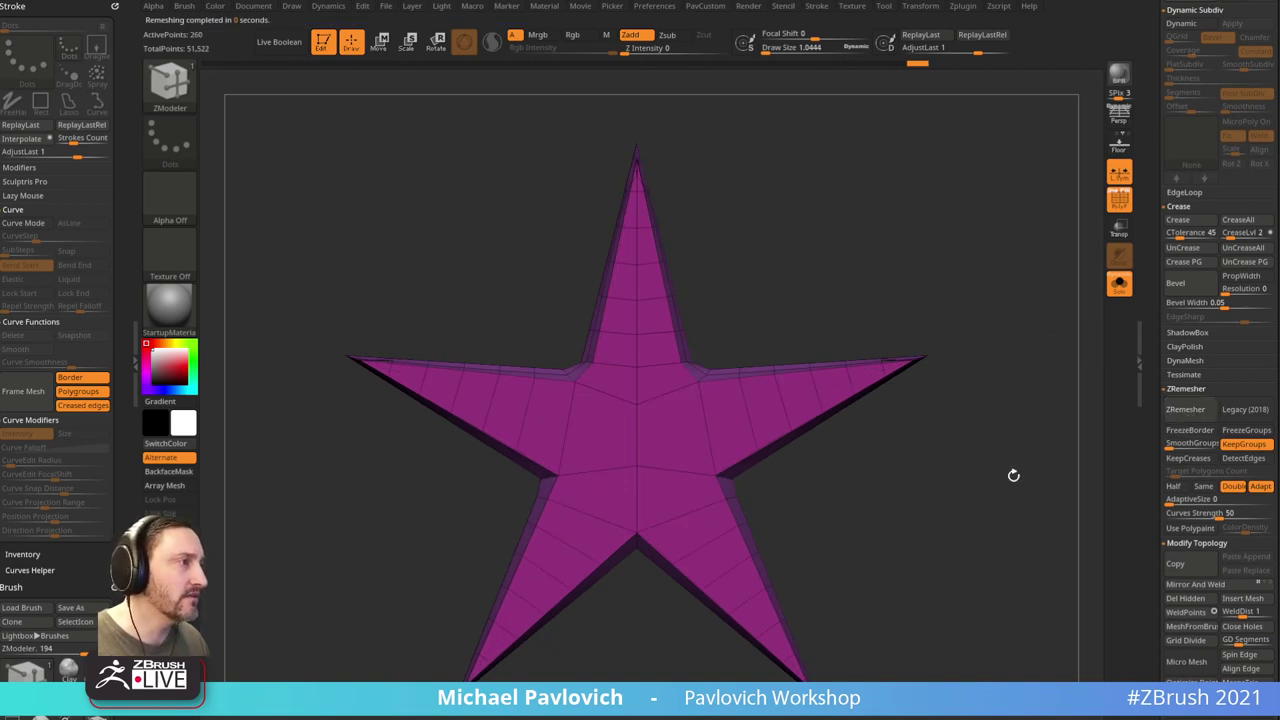
mouse_move(1011, 474)
mouse_down()
mouse_move(971, 523)
mouse_move(1000, 523)
mouse_move(1077, 477)
mouse_move(1015, 483)
mouse_up()
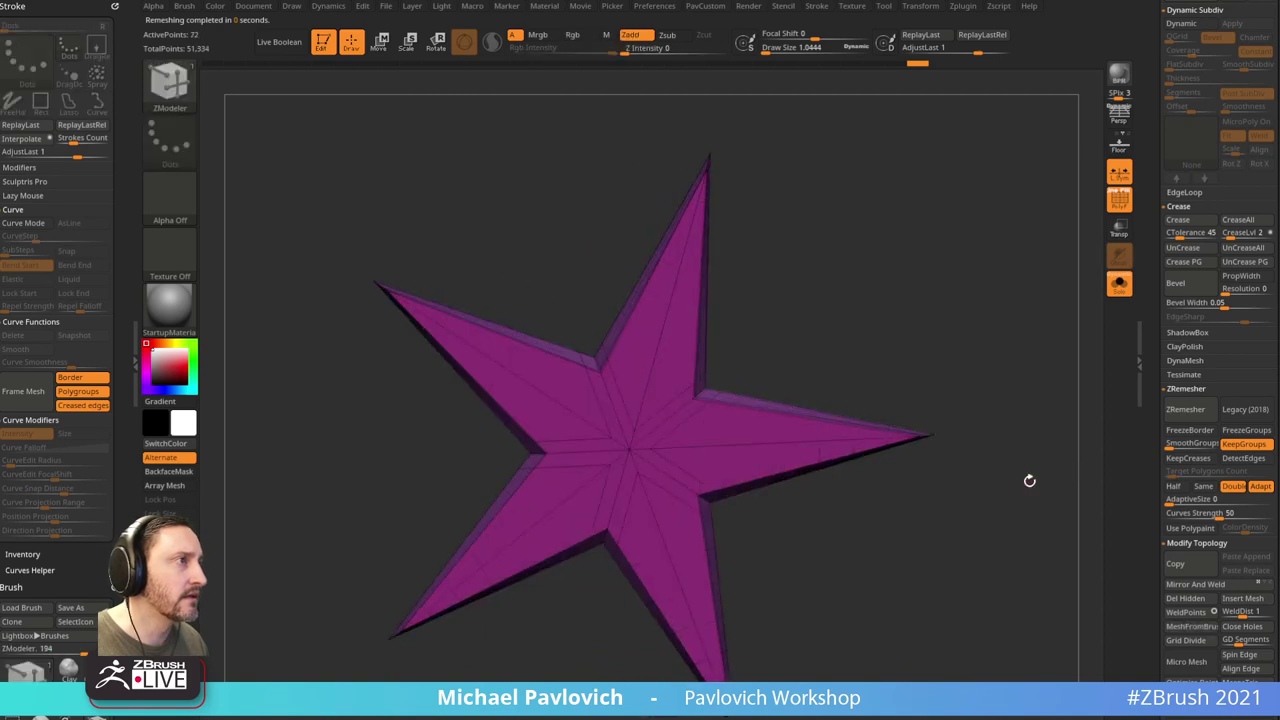
key(ctrl+z)
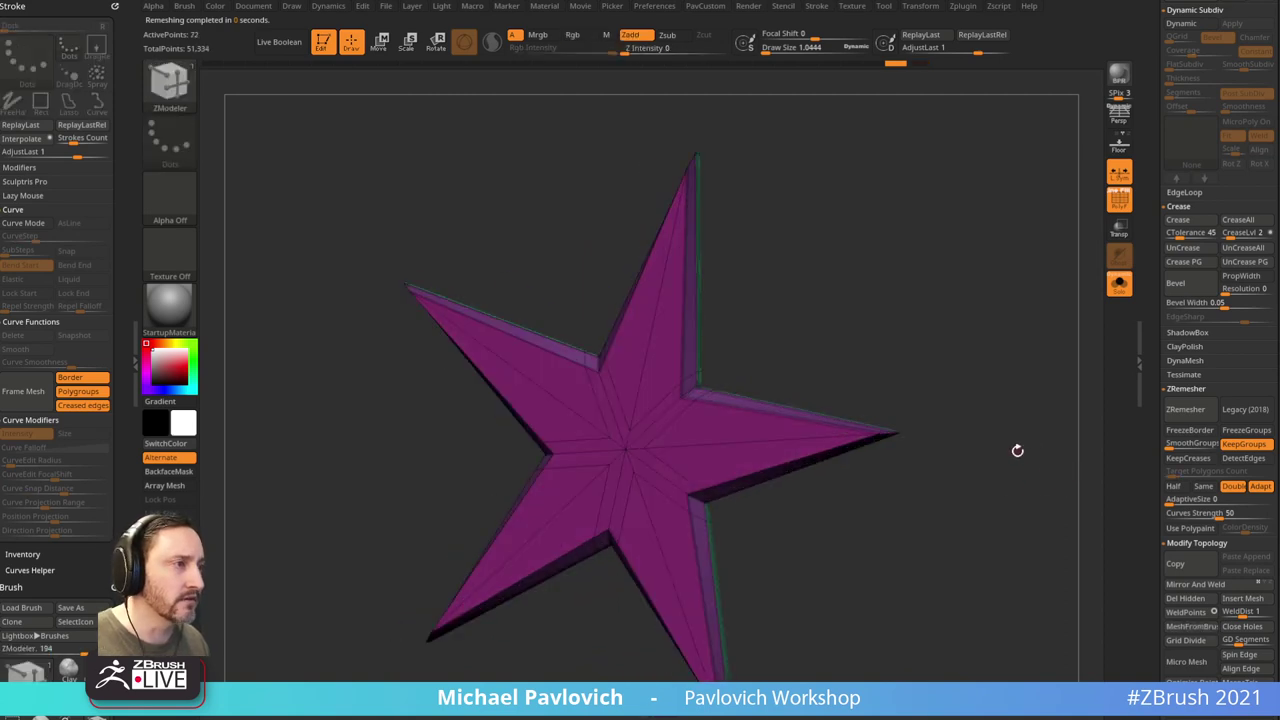
Step: Subdivide the star once and delete its lower subdivision level
key(ctrl+z)
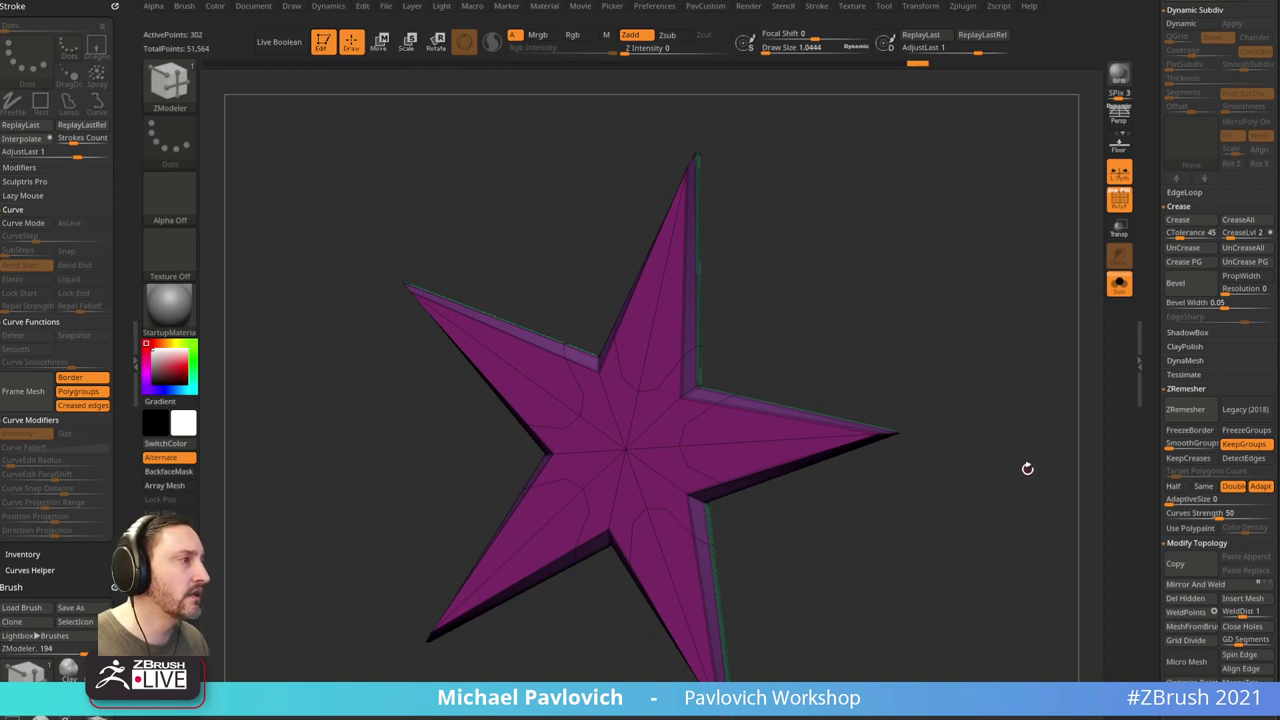
drag(1152, 284, 1161, 411)
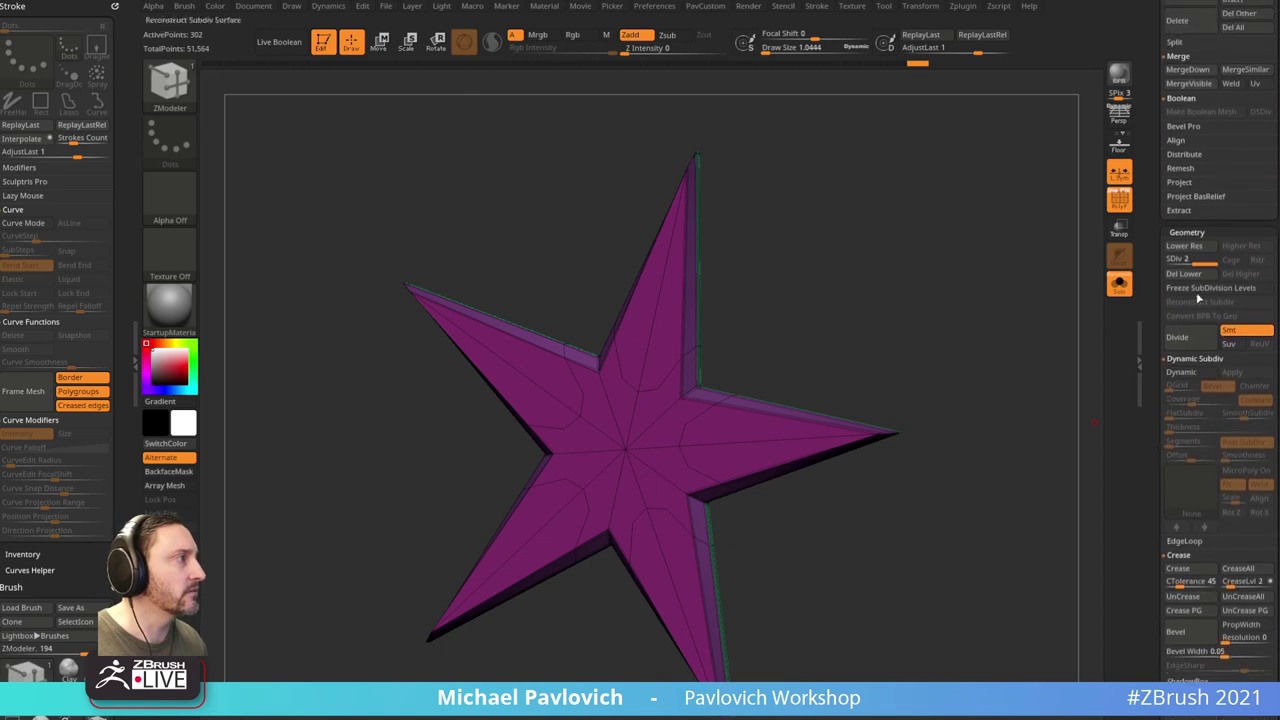
click(1190, 275)
shift+drag(1066, 412, 1055, 427)
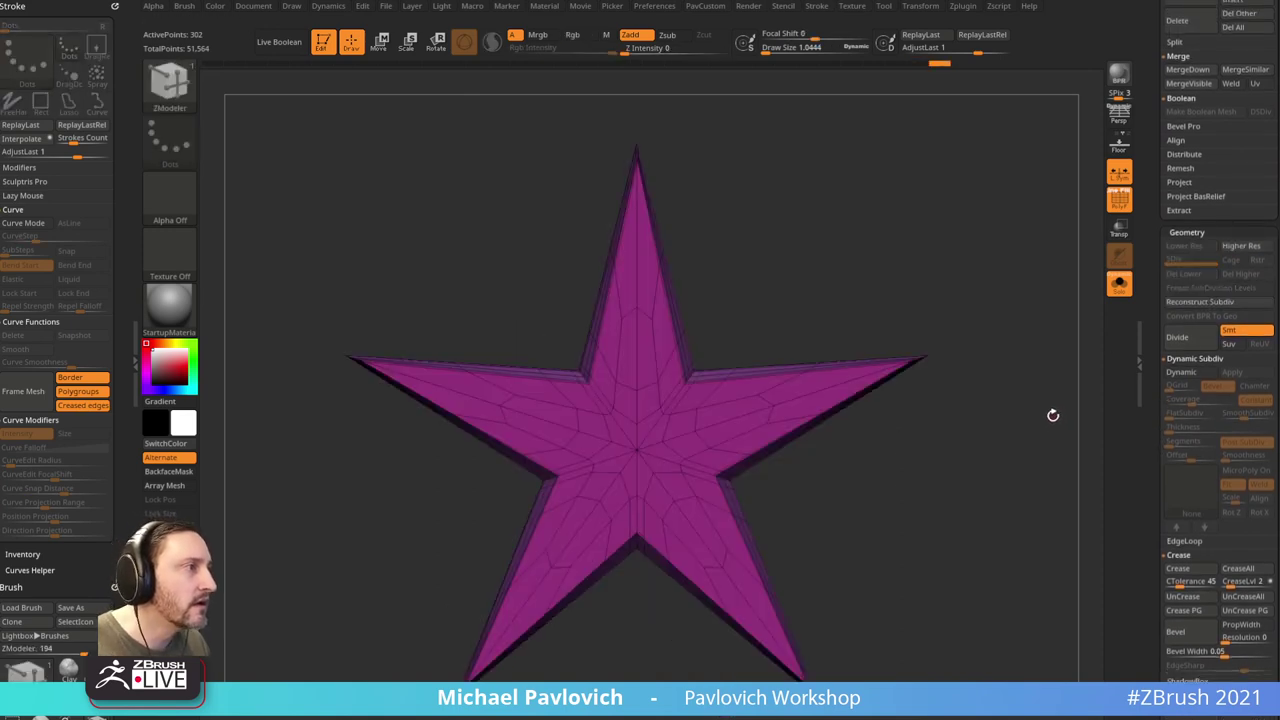
Step: ZRemesh the subdivided star with KeepGroups and inspect the new topology from the front and side
key(3)
click(1021, 627)
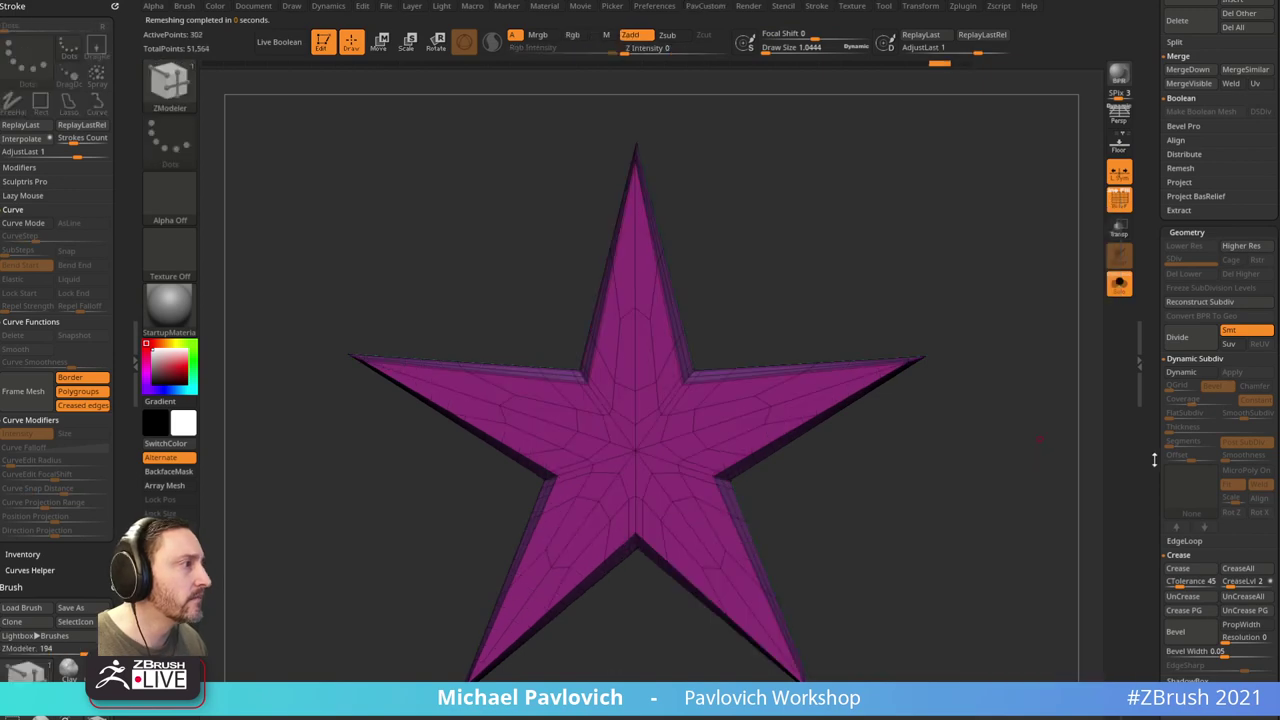
scroll(1154, 459, down, 5)
click(1180, 368)
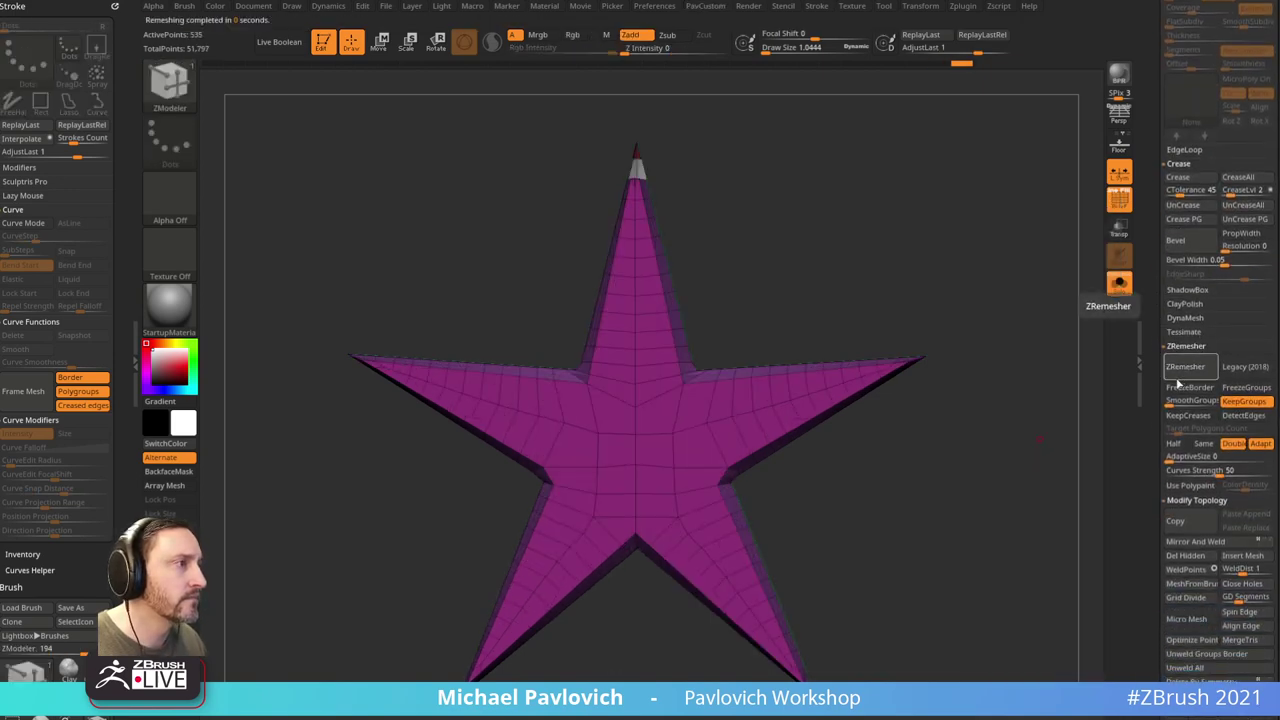
drag(1033, 439, 997, 452)
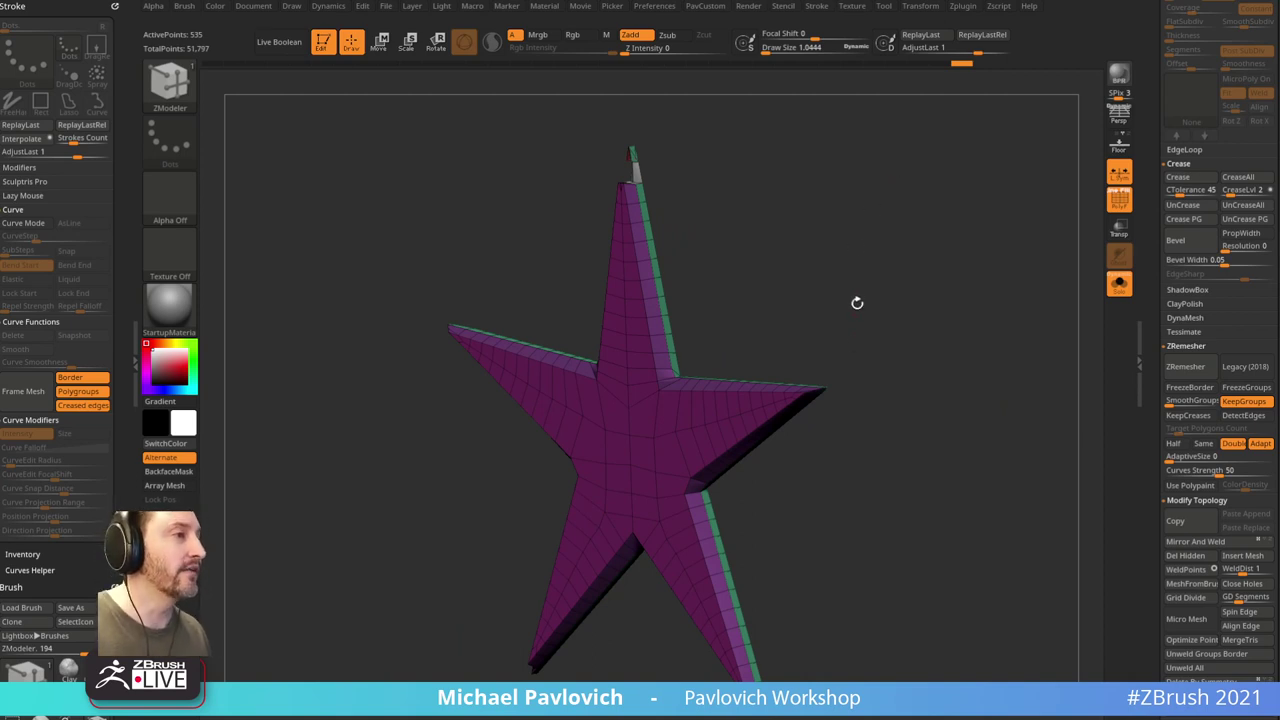
drag(891, 408, 951, 411)
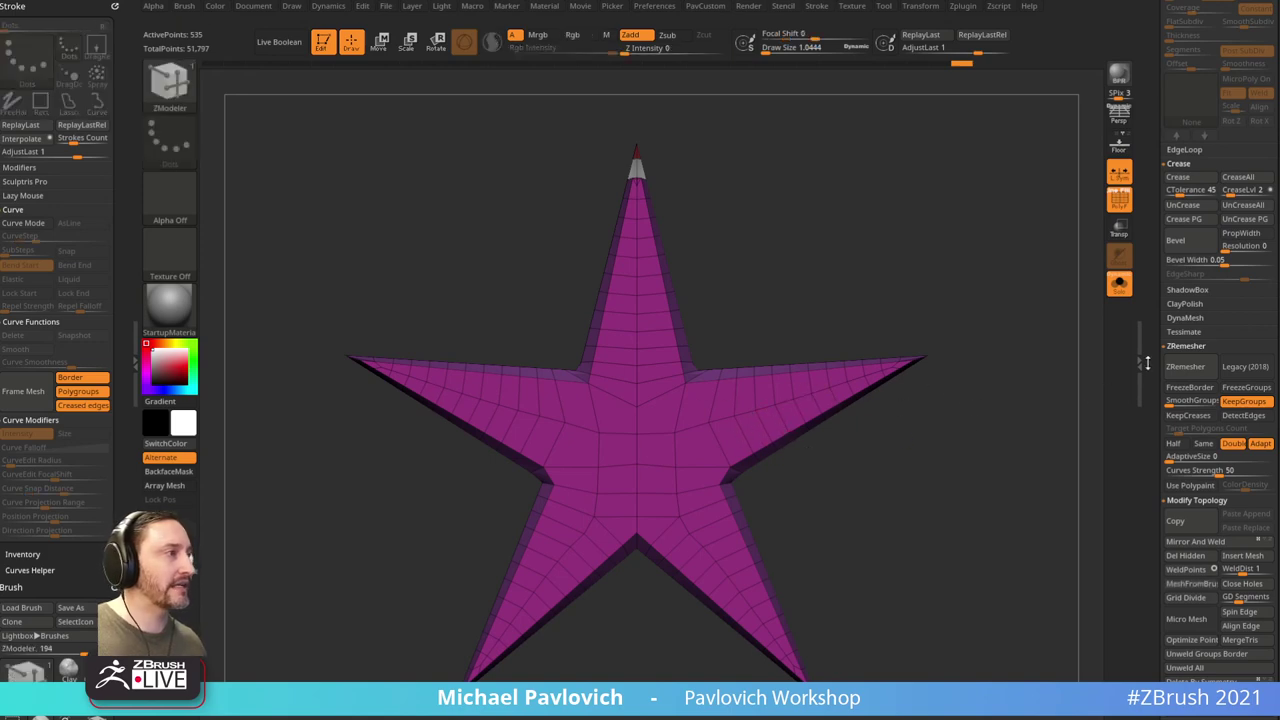
Step: Switch to the rounded star tool made from the brush alpha and dock the Alpha palette with its Make 3D settings
drag(1147, 363, 1159, 672)
click(1214, 230)
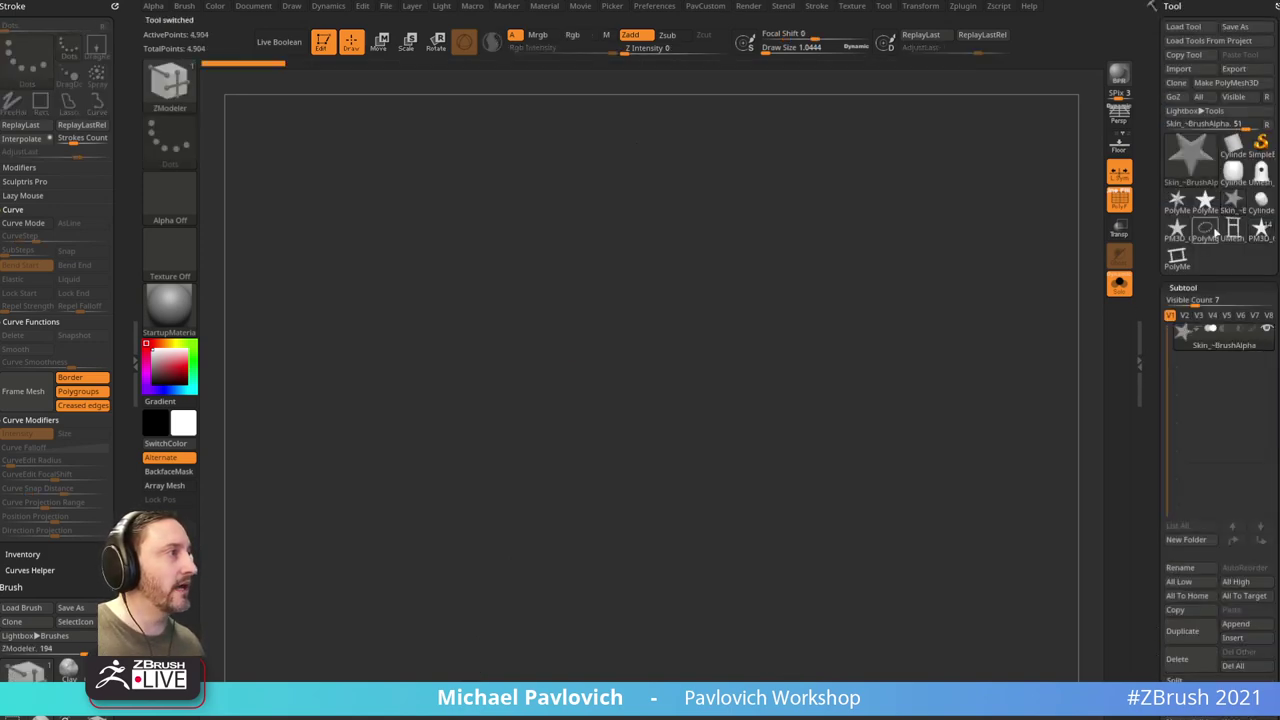
key(f)
alt+drag(1014, 377, 996, 354)
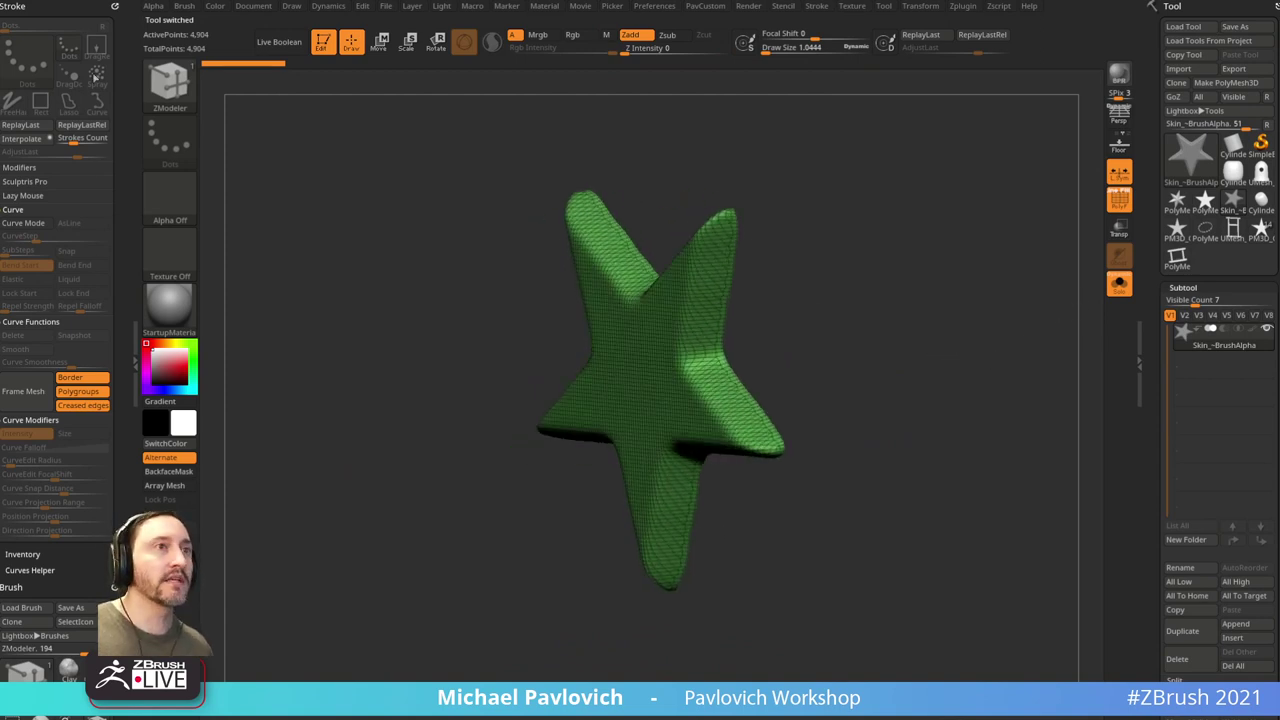
click(153, 6)
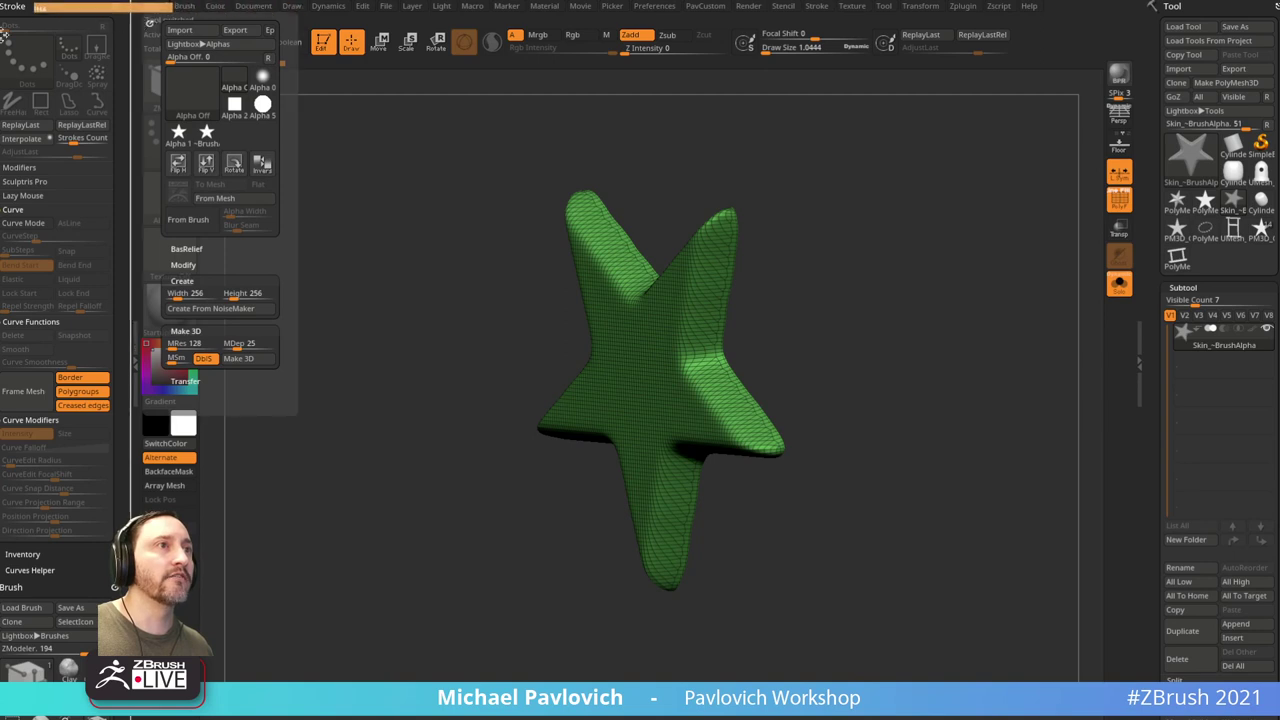
click(150, 18)
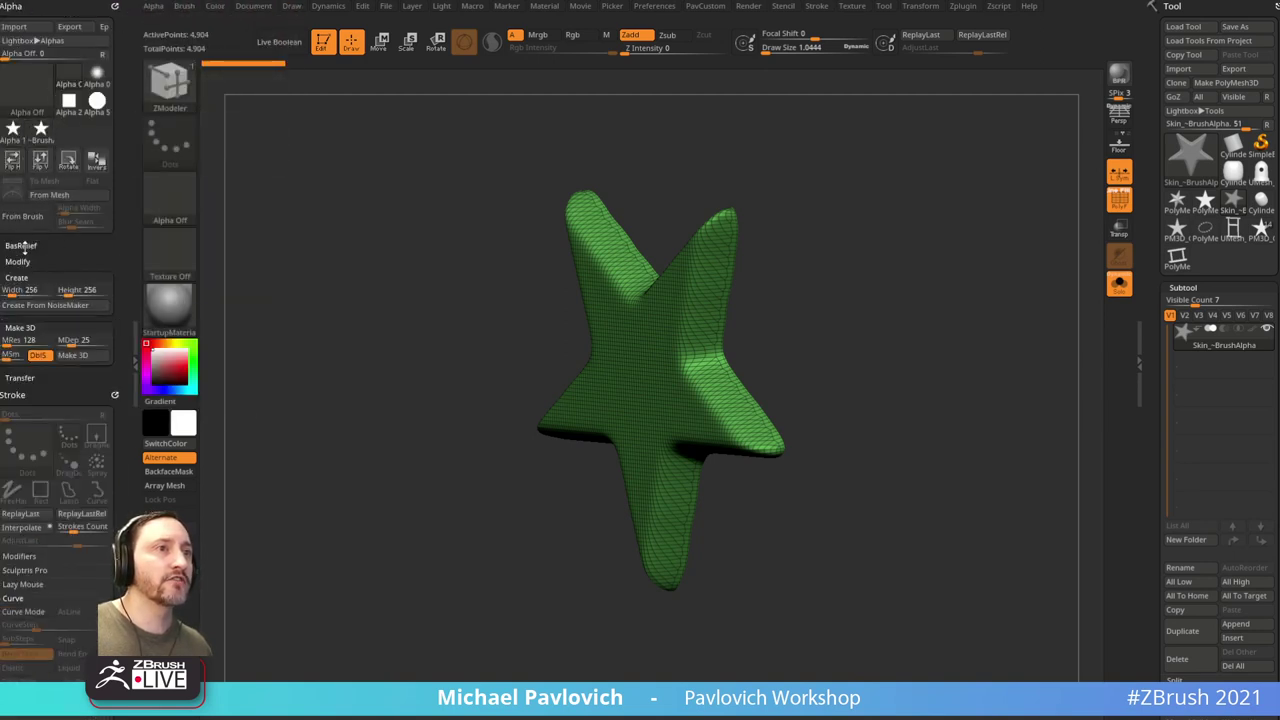
Step: Set the Make 3D mesh resolution to 256 and generate a 3D star mesh from Alpha 10
key(shift)
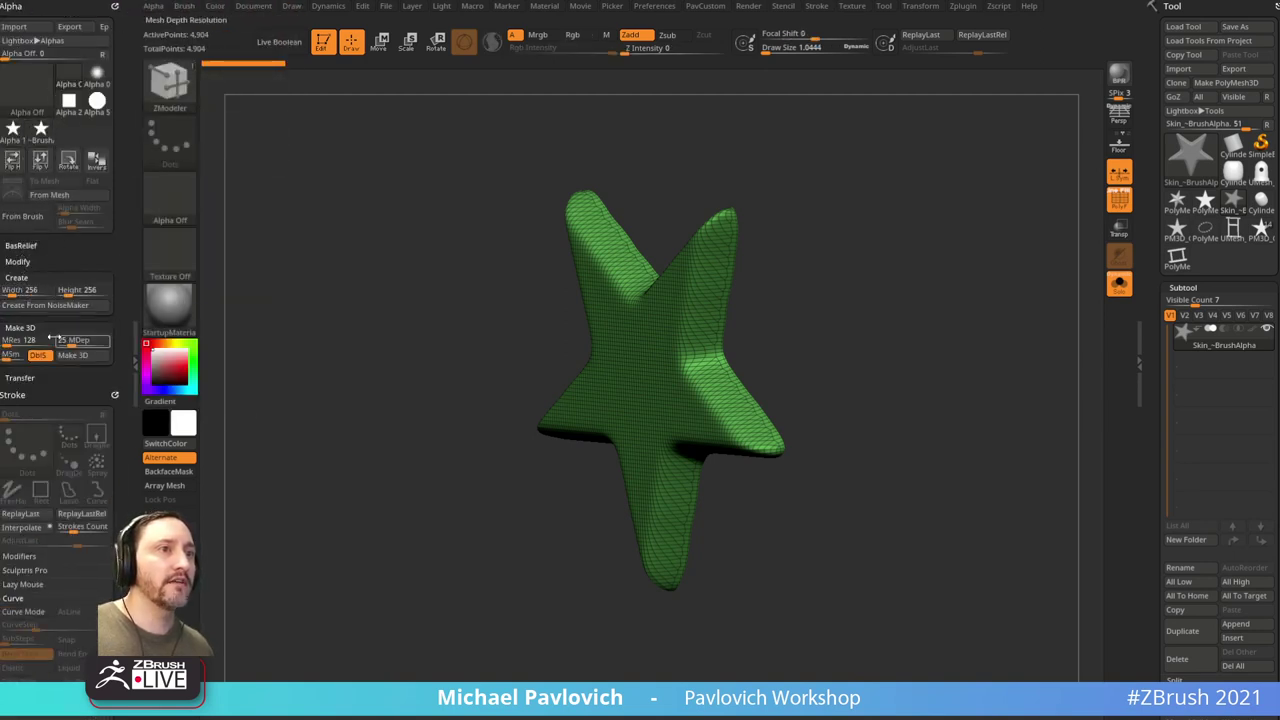
click(27, 341)
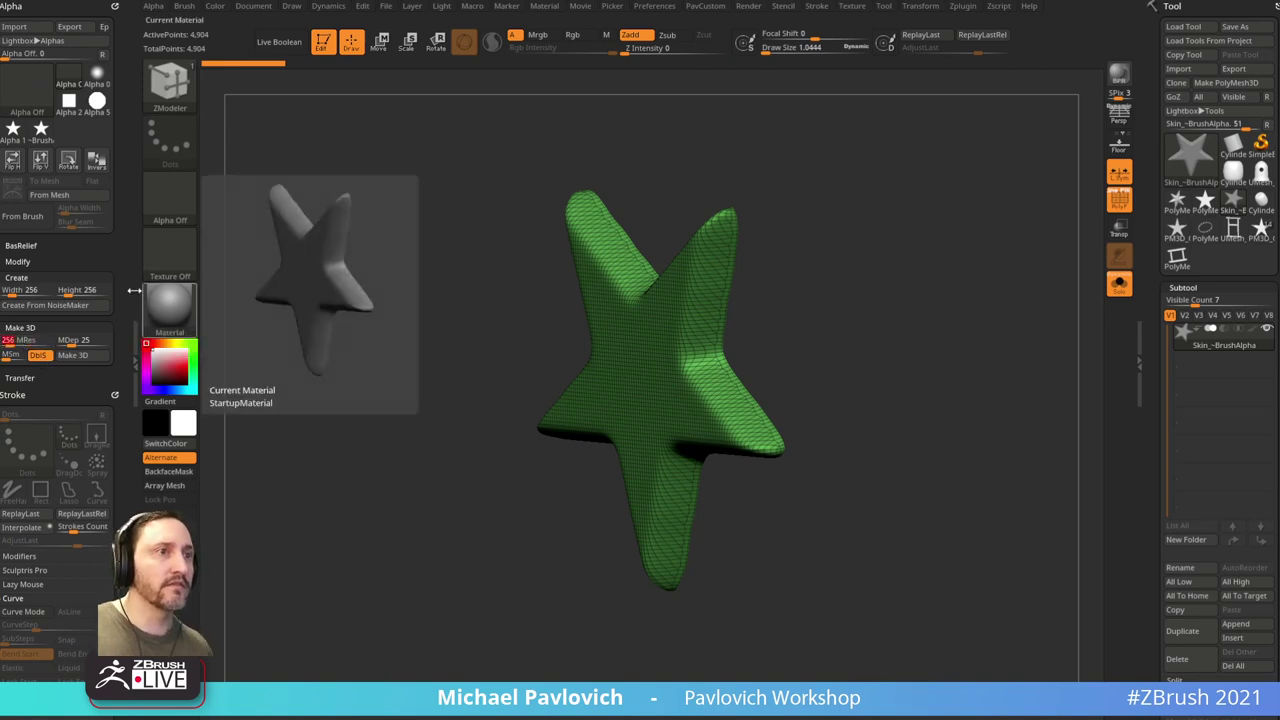
key(Return)
click(85, 355)
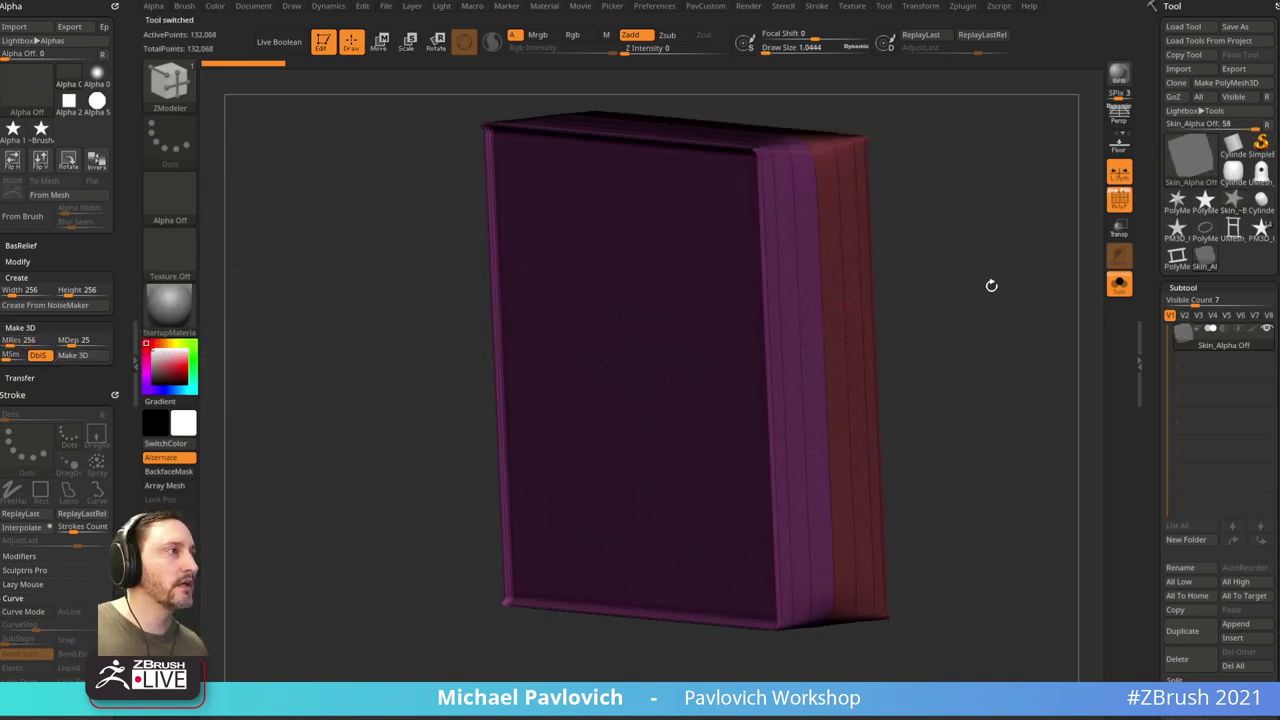
drag(991, 286, 964, 284)
click(40, 107)
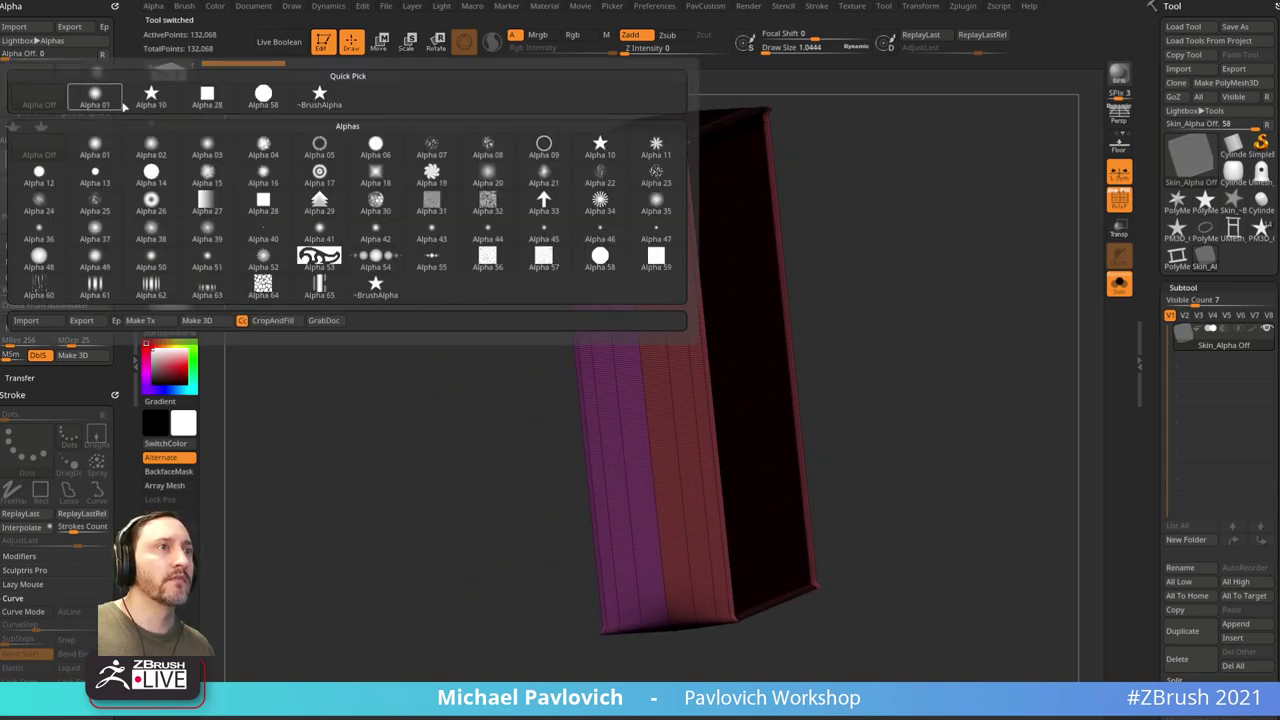
click(151, 95)
click(72, 355)
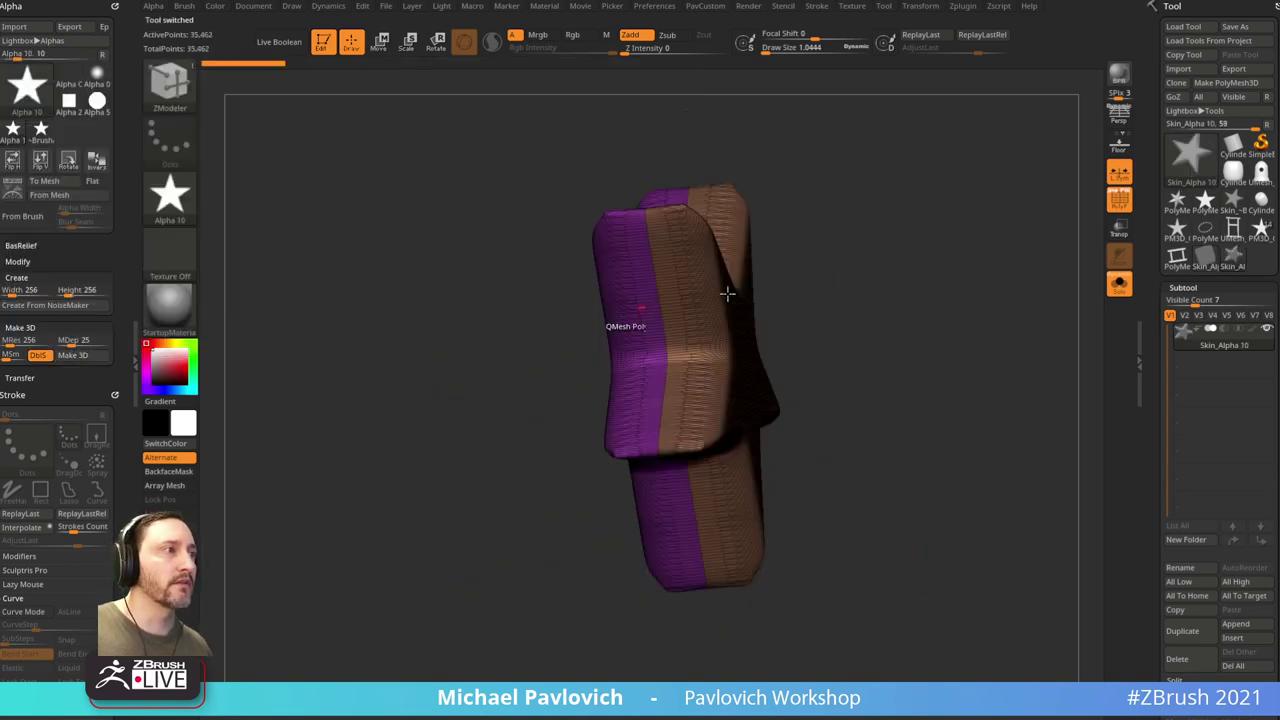
Step: Trim the rounded face of the new star flat with a straight KnifeCurve cut from the side view
key(ctrl+shift+b)
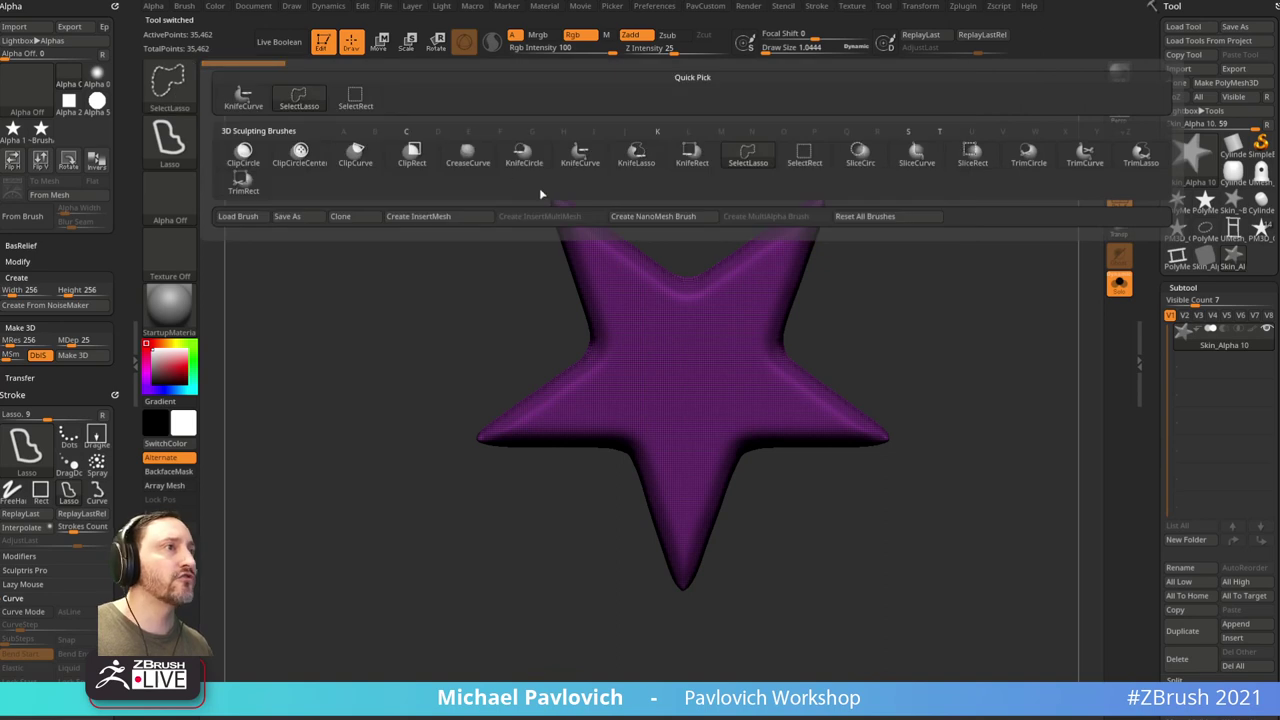
click(577, 163)
shift+drag(909, 297, 785, 290)
mouse_move(684, 122)
ctrl+shift+mouse_down()
mouse_move(684, 678)
mouse_move(646, 680)
mouse_move(629, 137)
ctrl+shift+mouse_up()
shift+drag(881, 311, 925, 282)
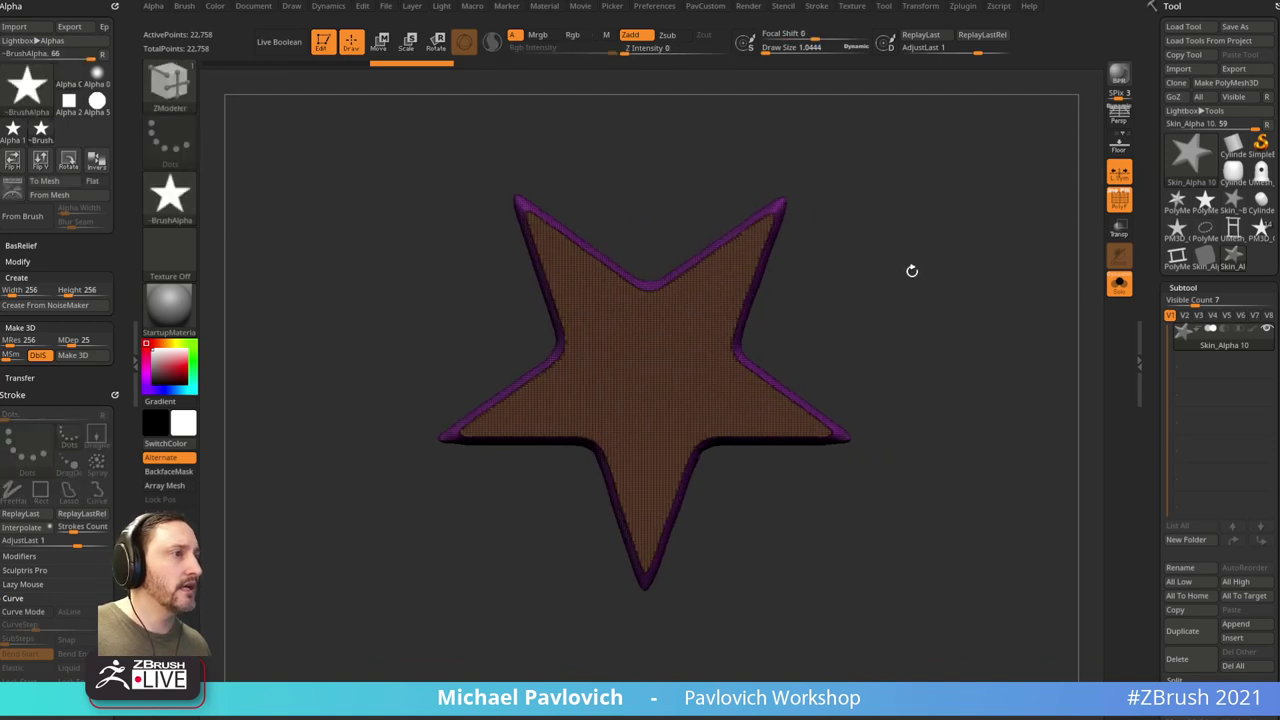
Step: Mirror and weld the trimmed star so both halves are symmetrical
key(space)
key(space)
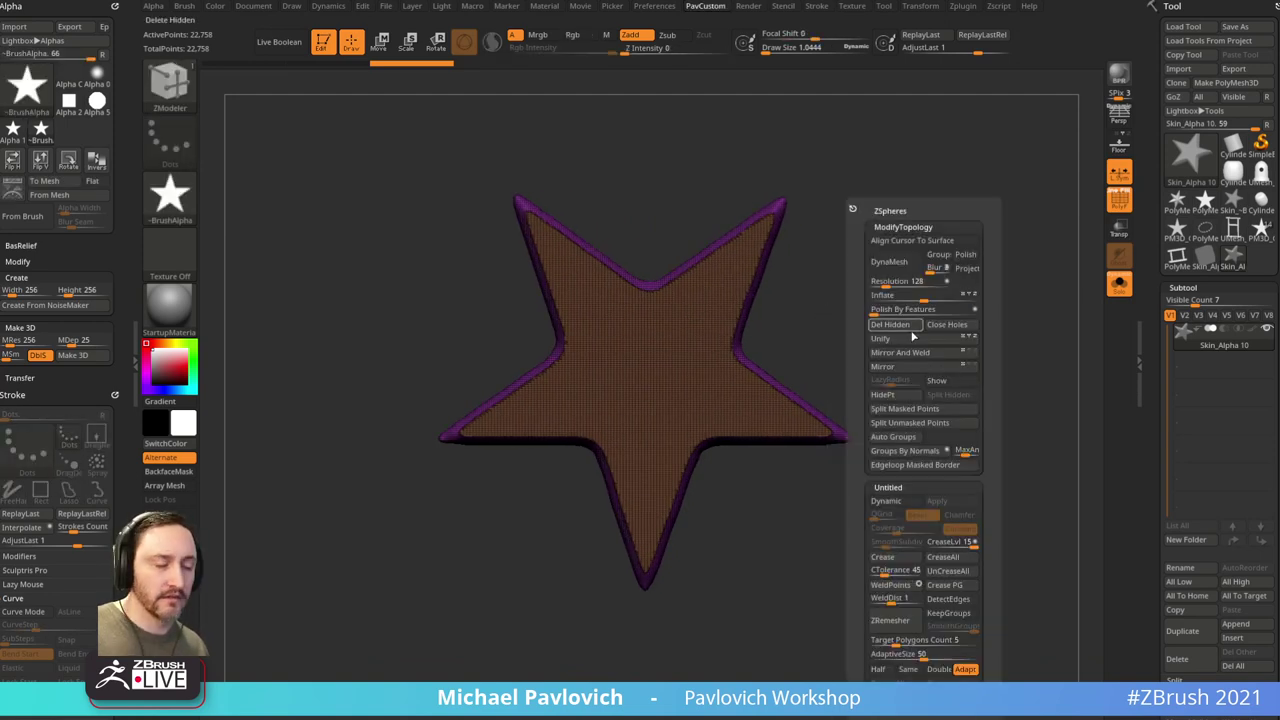
click(911, 355)
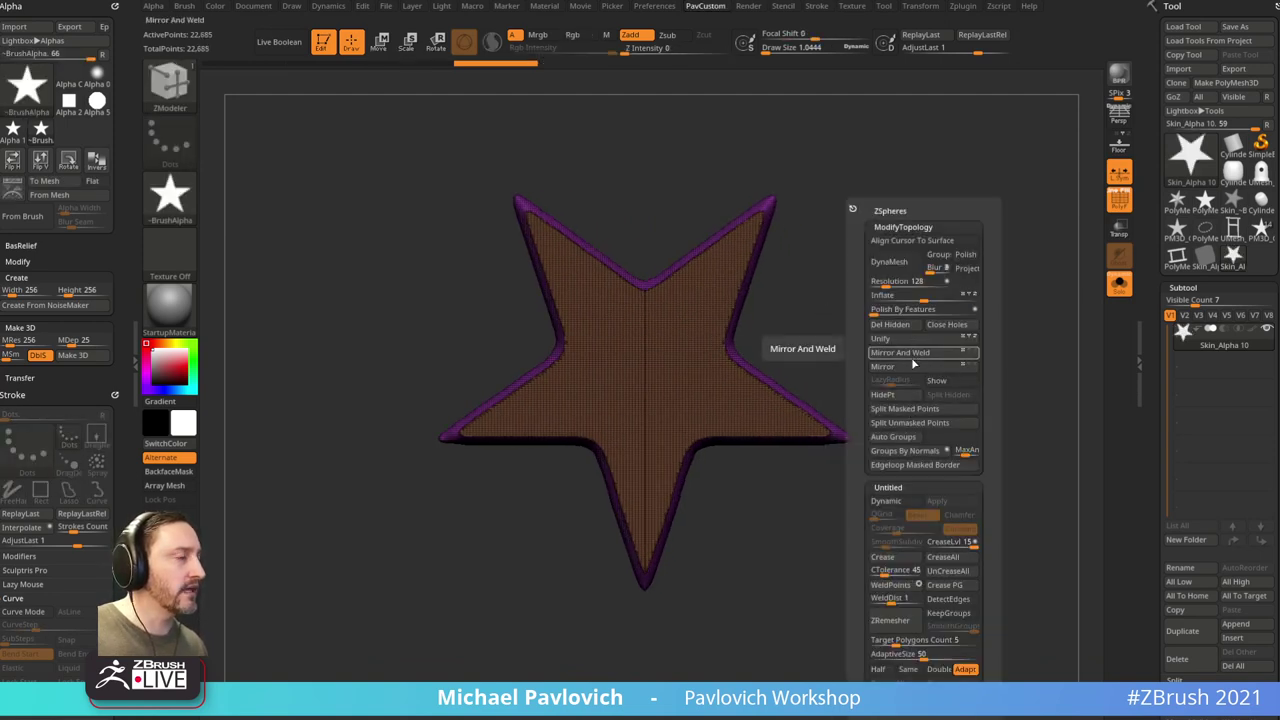
Step: ZRemesh the star with KeepGroups, SmoothGroups 0 and AdaptiveSize 7, and run two more passes at Half
key(space)
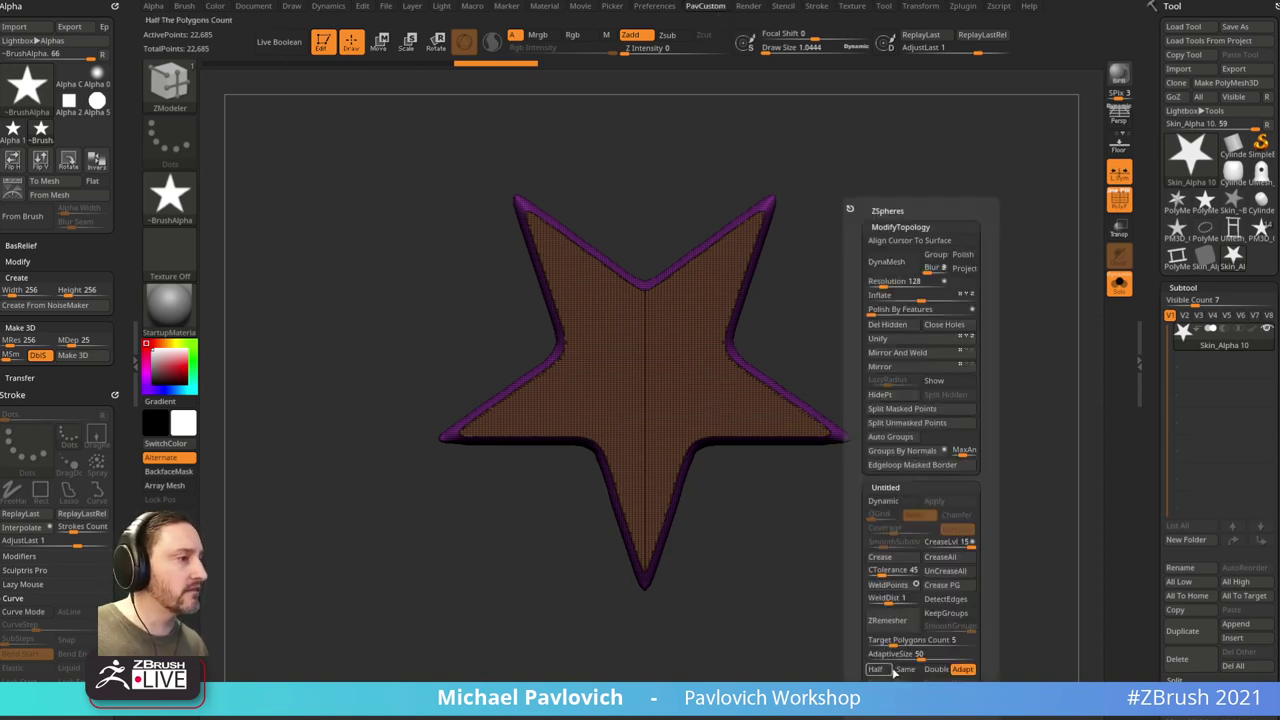
click(946, 613)
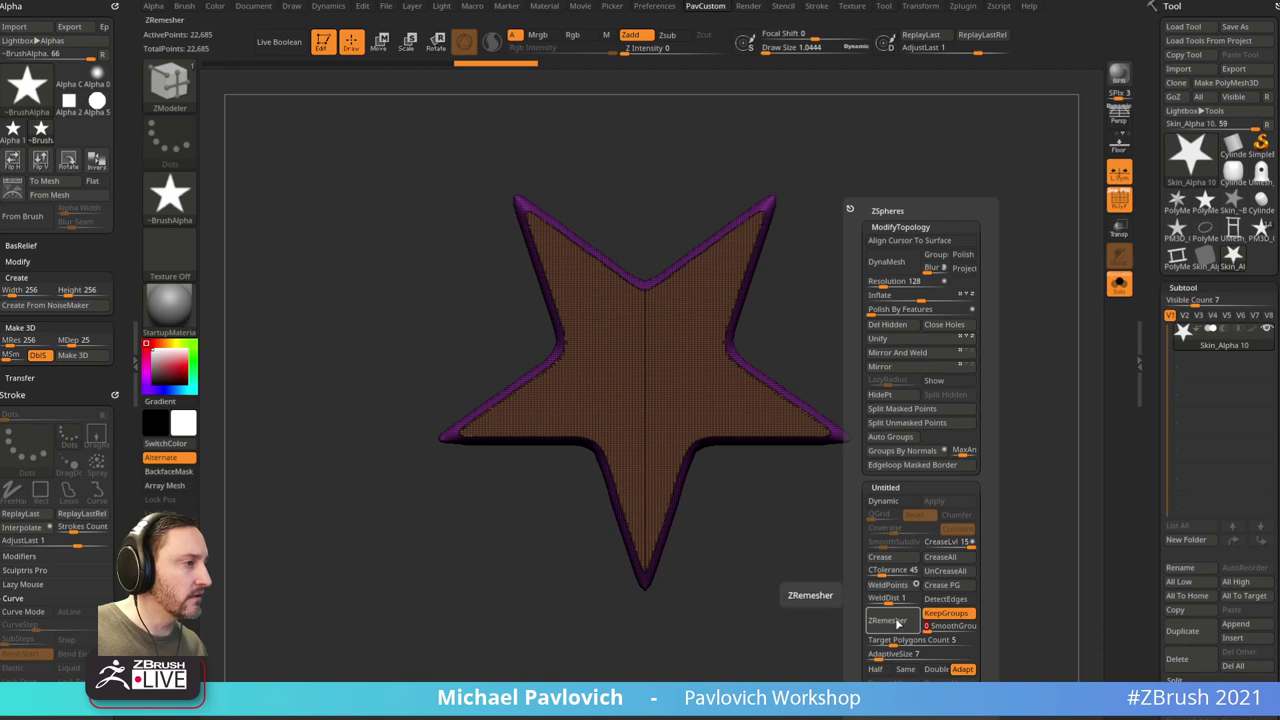
click(901, 621)
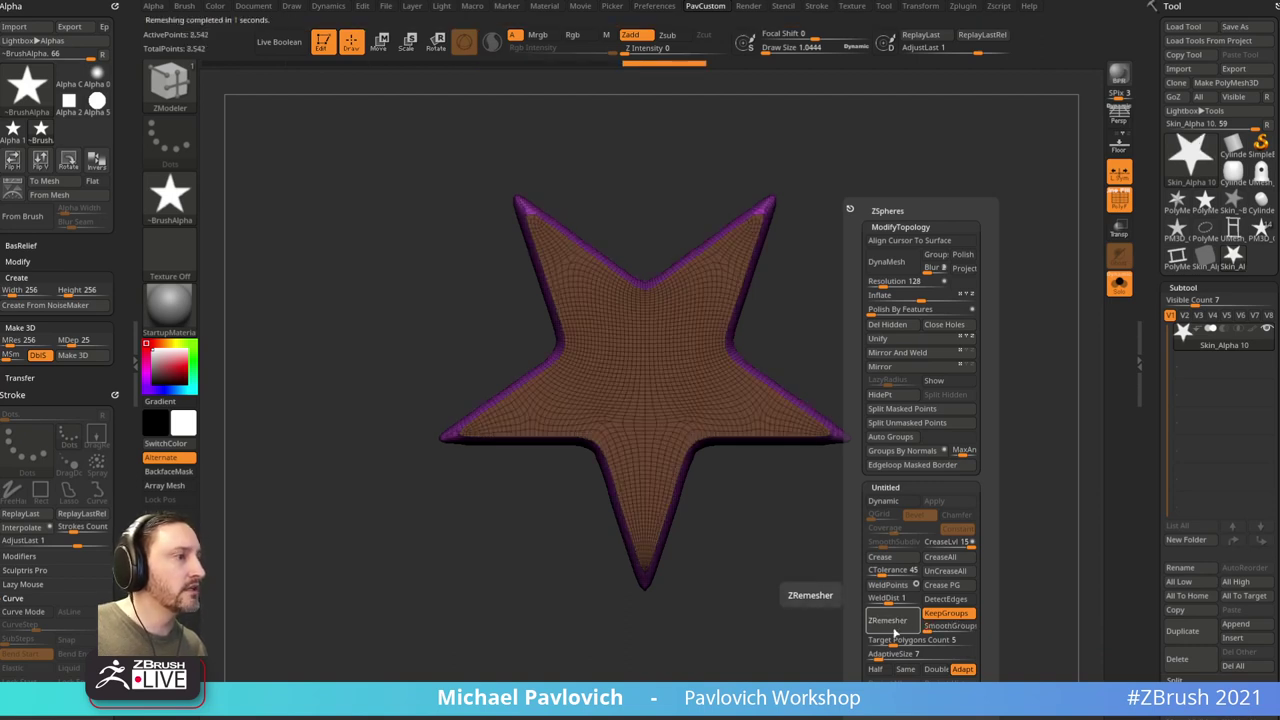
click(876, 669)
click(897, 624)
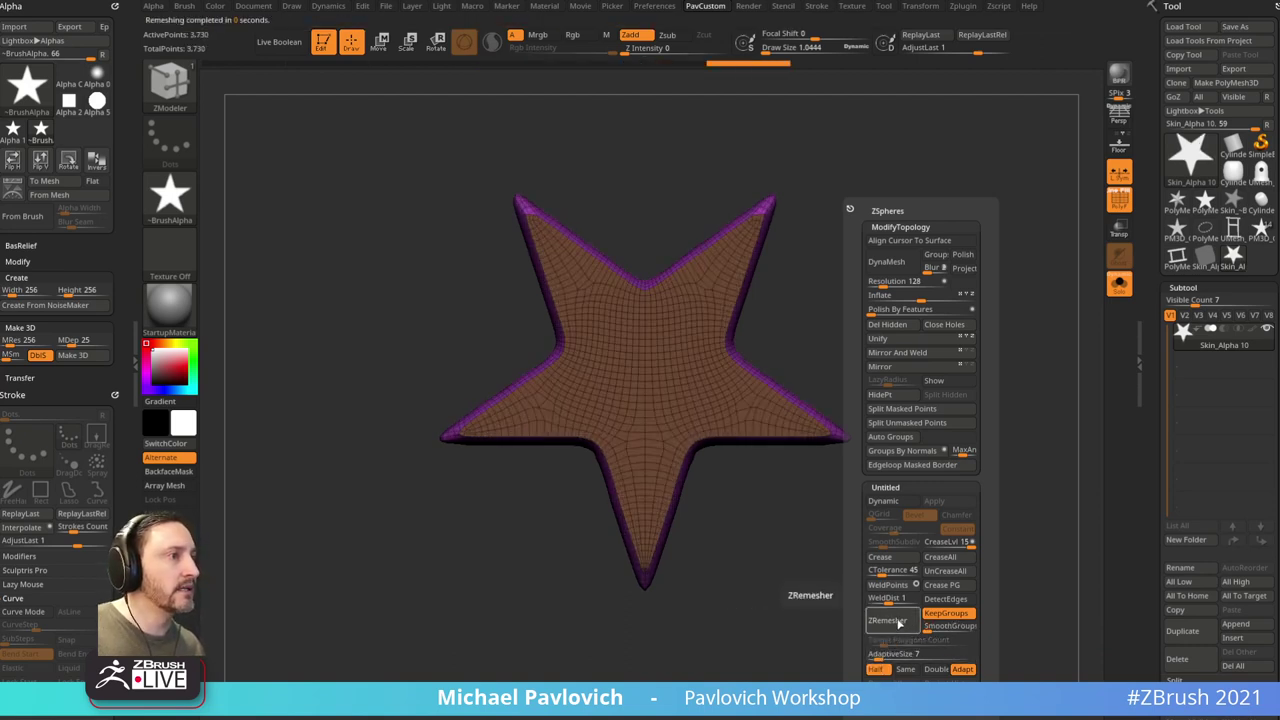
click(900, 624)
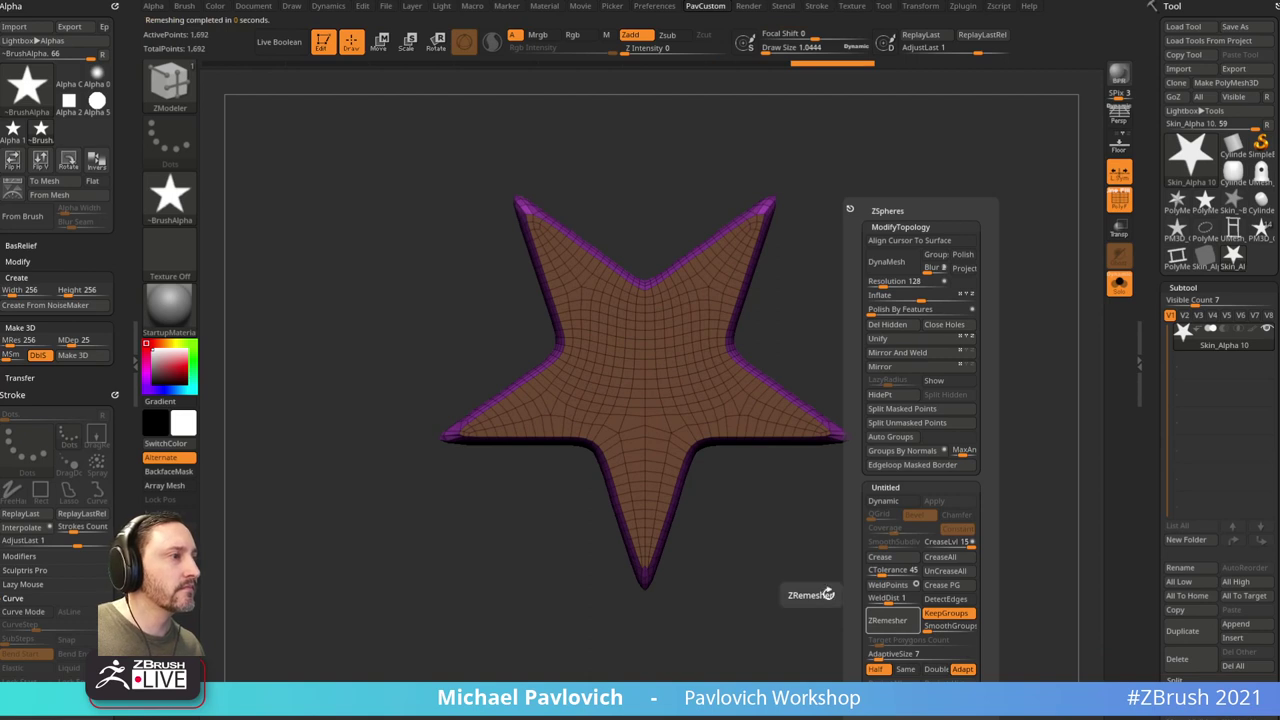
Step: Inspect the star's sides, try another ZRemesher pass at Half and undo it
right_drag(828, 594, 893, 574)
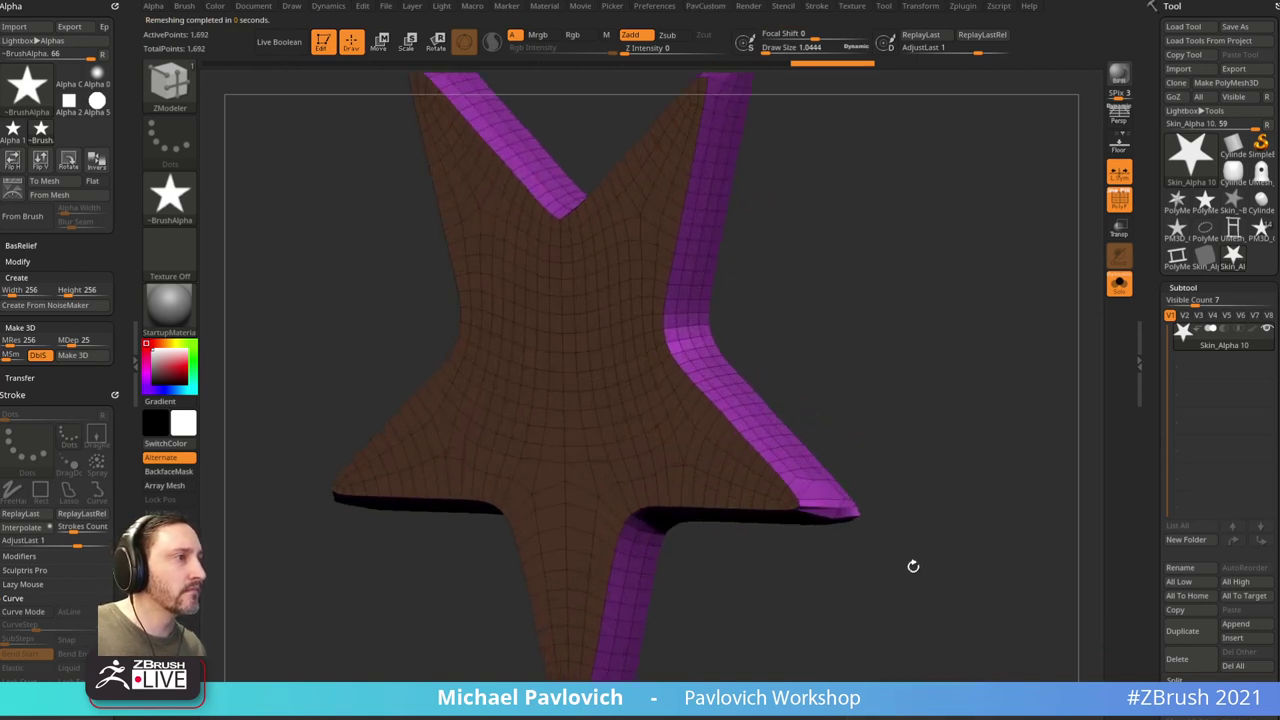
drag(913, 566, 943, 557)
key(space)
click(923, 628)
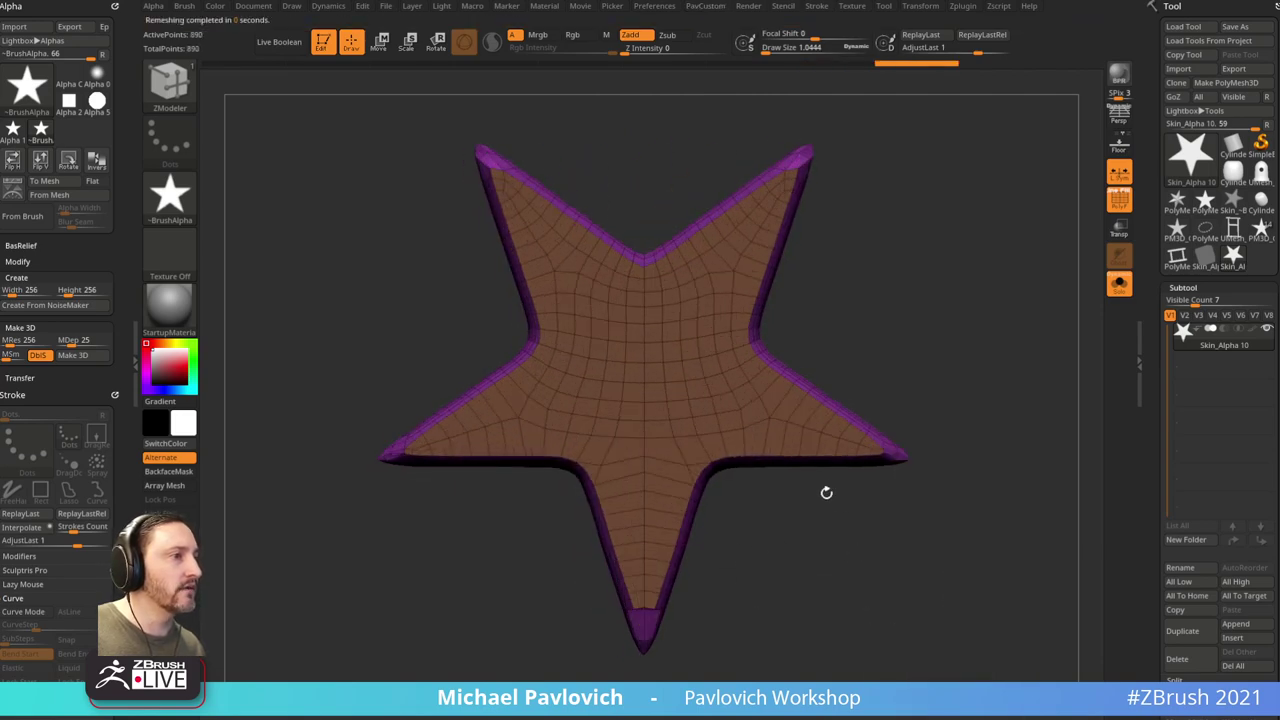
key(ctrl+z)
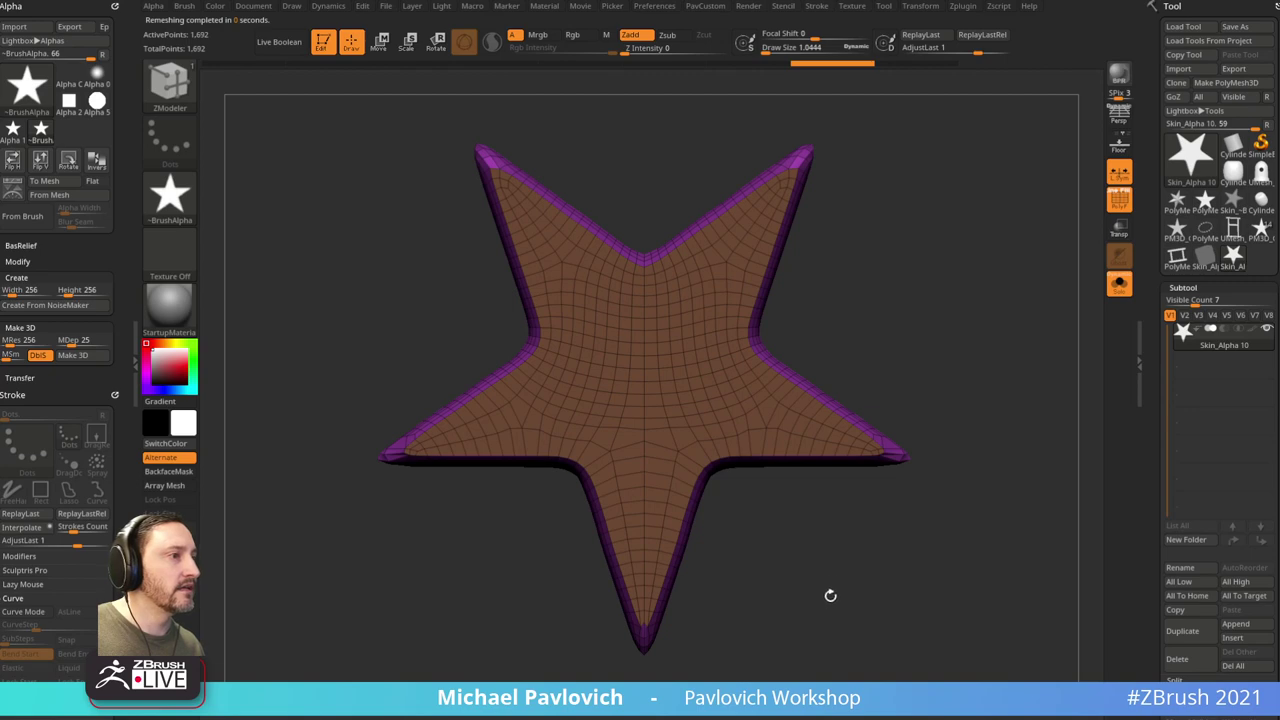
Step: Adjust the front face at the star's lower tip with the Move brush, try another ZRemesher pass and undo it
mouse_move(830, 595)
alt+mouse_down()
mouse_move(860, 543)
mouse_move(840, 446)
alt+mouse_up()
key(b)
key(m)
key(v)
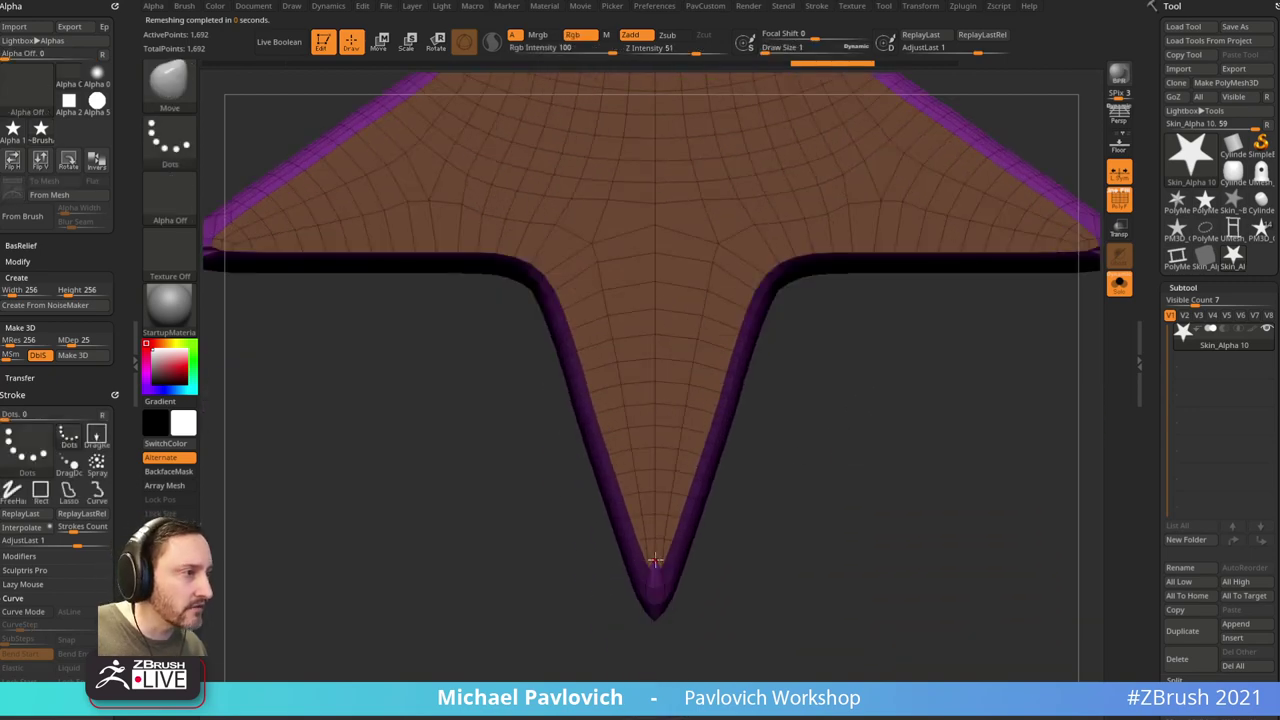
key(2)
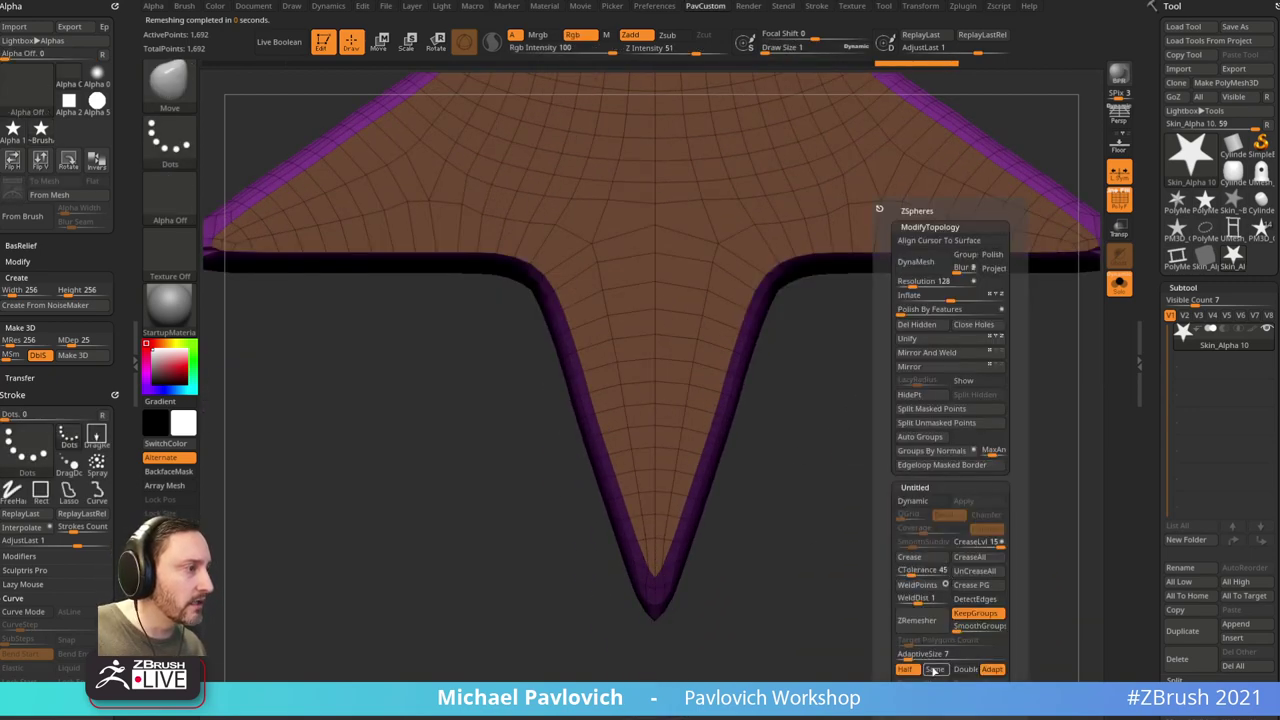
click(937, 623)
mouse_move(822, 582)
alt+mouse_down()
mouse_move(871, 517)
mouse_move(886, 560)
alt+mouse_up()
key(ctrl+z)
Step: Switch to the ZModeler brush, isolate the star's flat front polygroup and delete the hidden geometry
key(b)
key(z)
key(m)
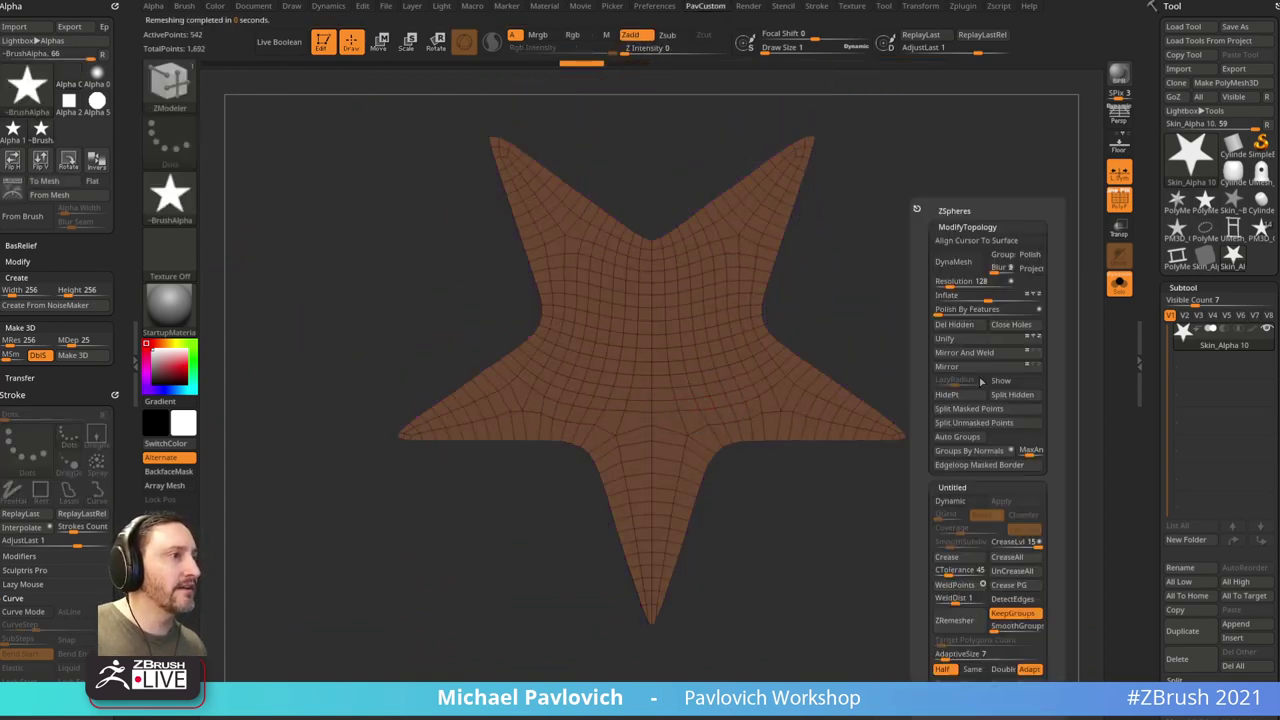
drag(870, 335, 789, 333)
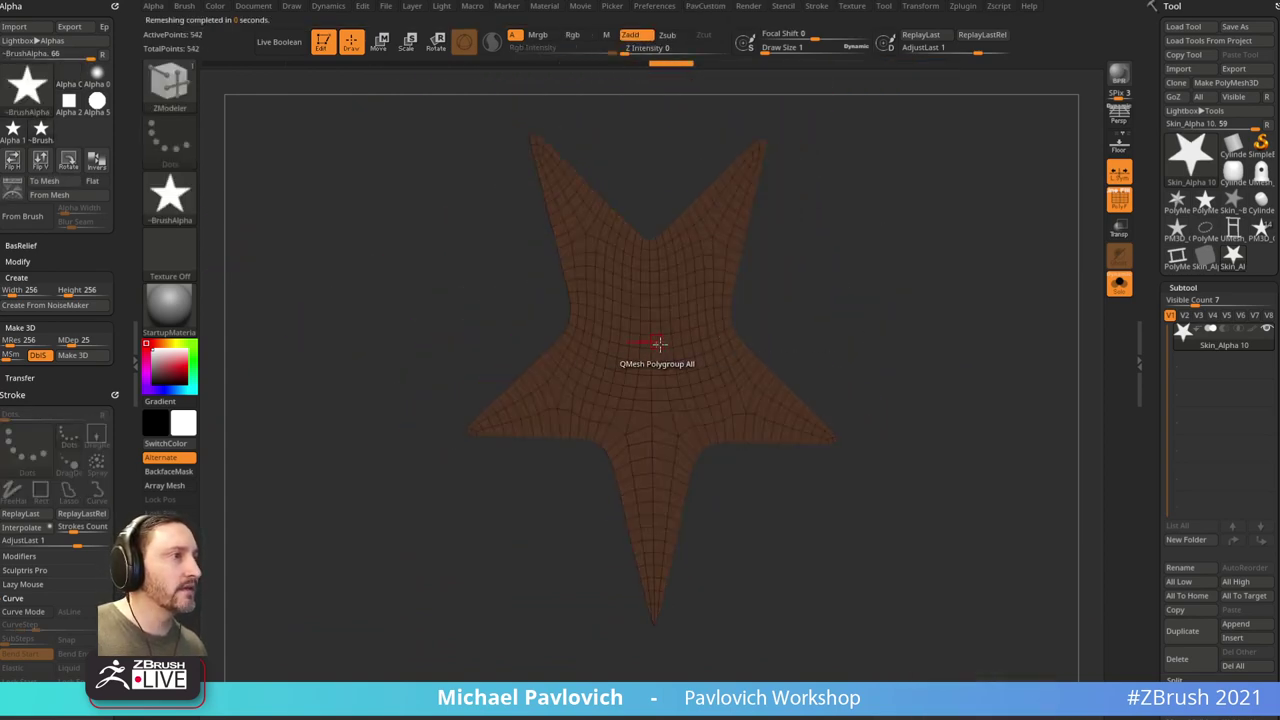
Step: Extrude the flat star face into a solid with ZModeler QMesh on Polygroup All and adjust its thickness
key(space)
drag(665, 342, 735, 362)
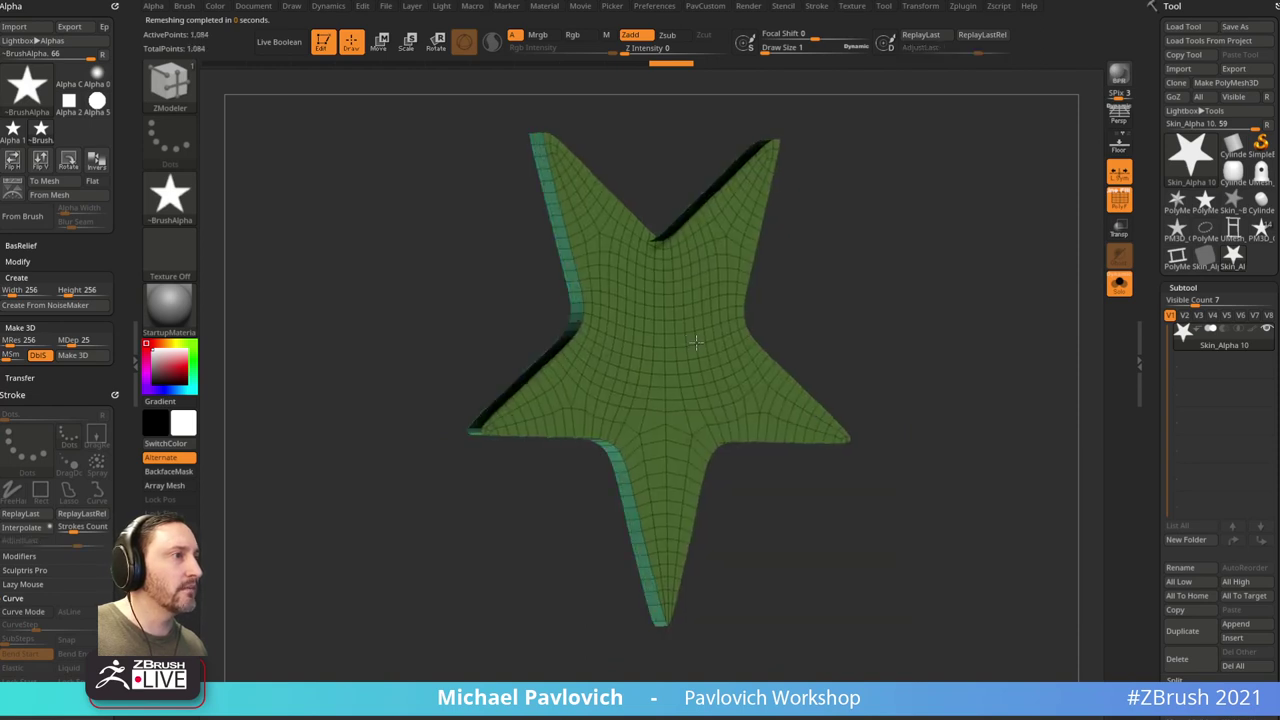
key(3)
click(790, 697)
drag(907, 319, 851, 320)
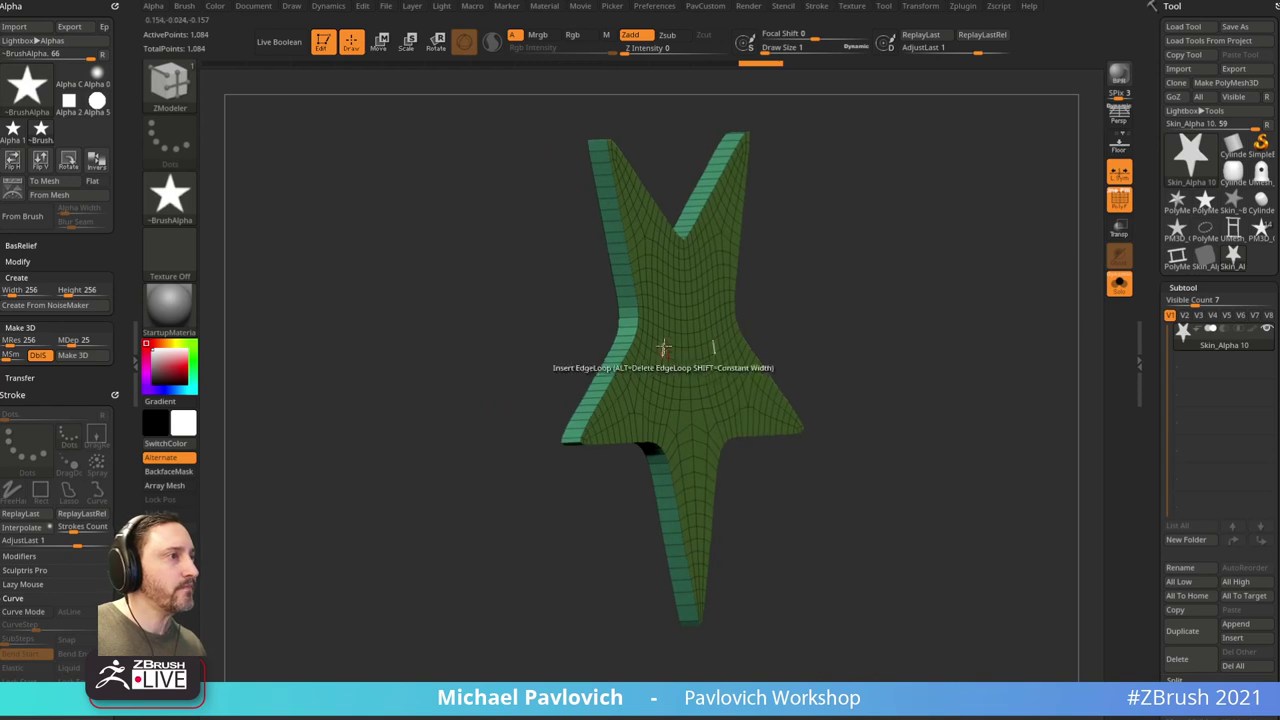
drag(666, 336, 649, 334)
shift+drag(808, 302, 852, 298)
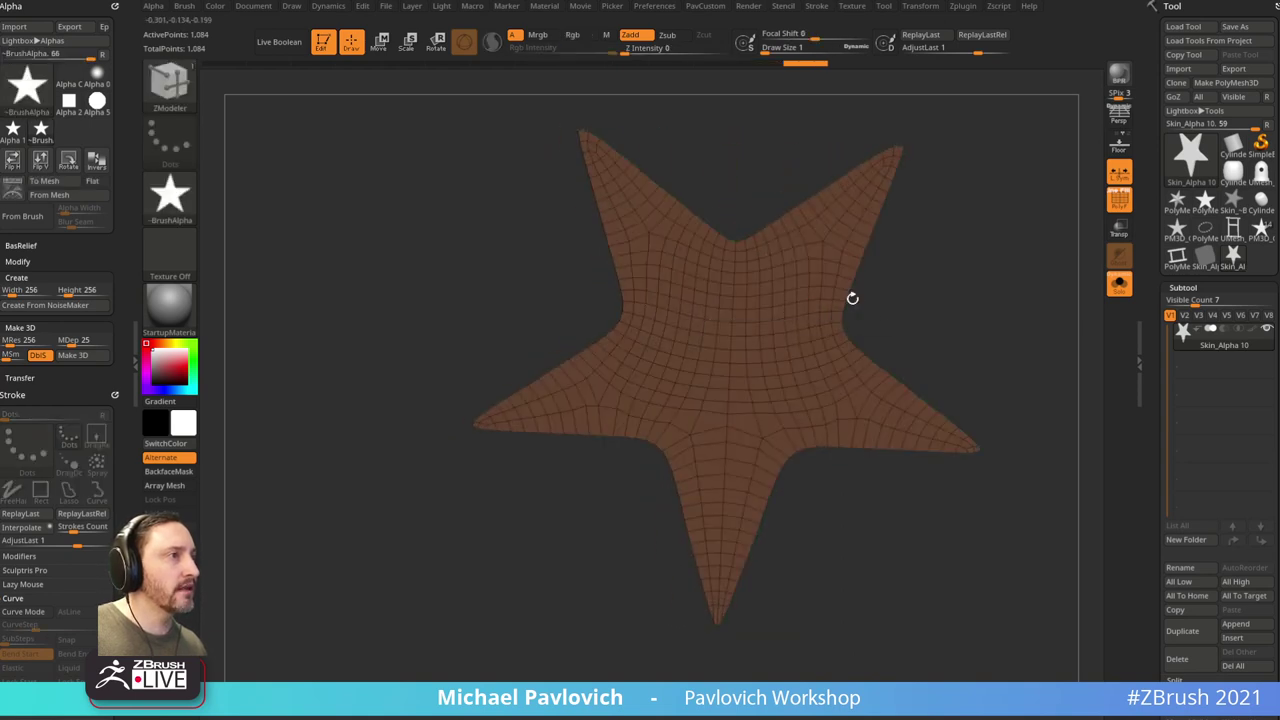
Step: Add a border ring around the front and back faces of the star with a ZModeler polygon action
key(space)
drag(940, 274, 868, 285)
drag(721, 306, 673, 320)
ctrl+right_drag(697, 306, 740, 300)
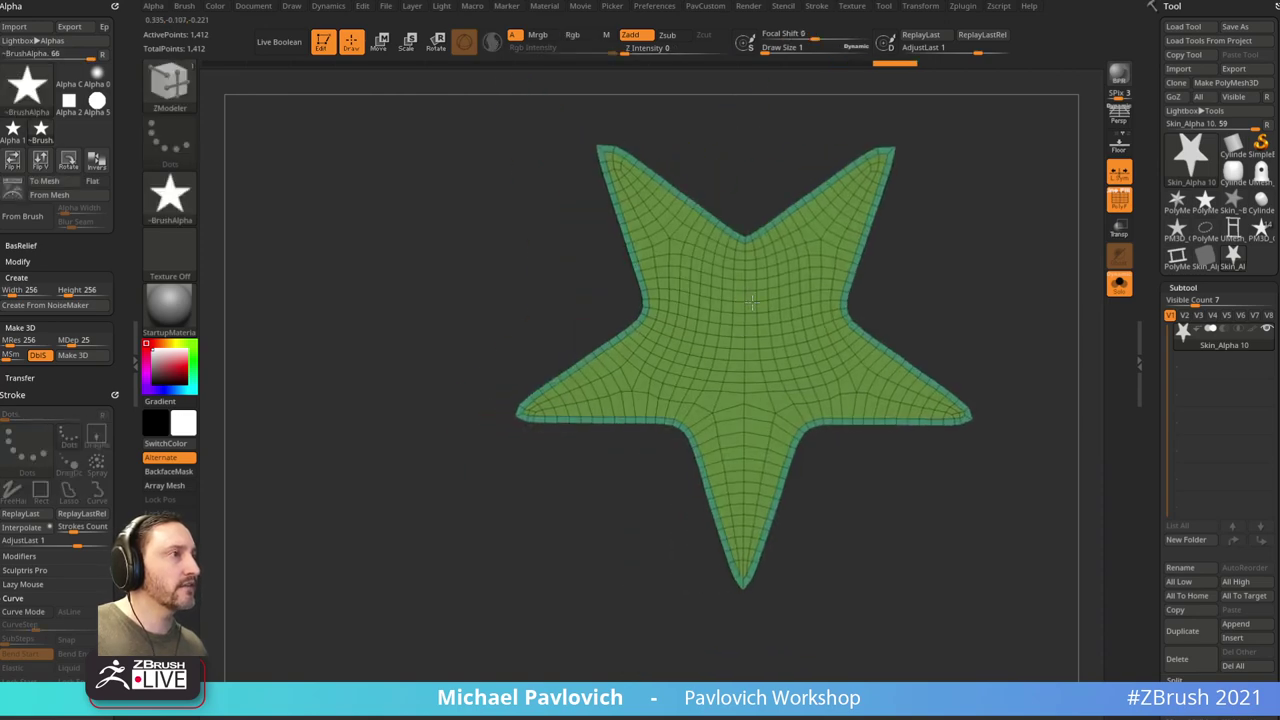
Step: Turn the star view upright and crease its edges by polygroup
right_drag(909, 266, 952, 408)
key(2)
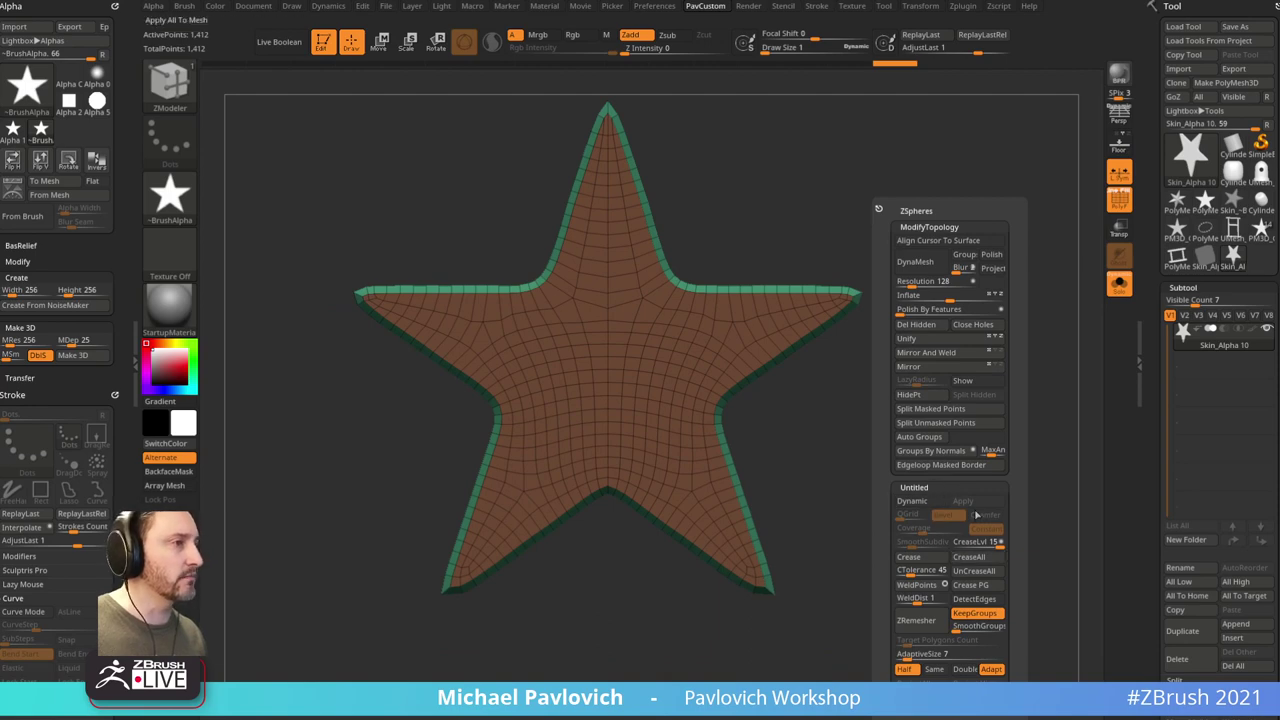
click(968, 588)
drag(799, 522, 876, 434)
Step: Bend the star into an even arc with the Bend Arc deformer and return to Draw mode
key(w)
click(511, 243)
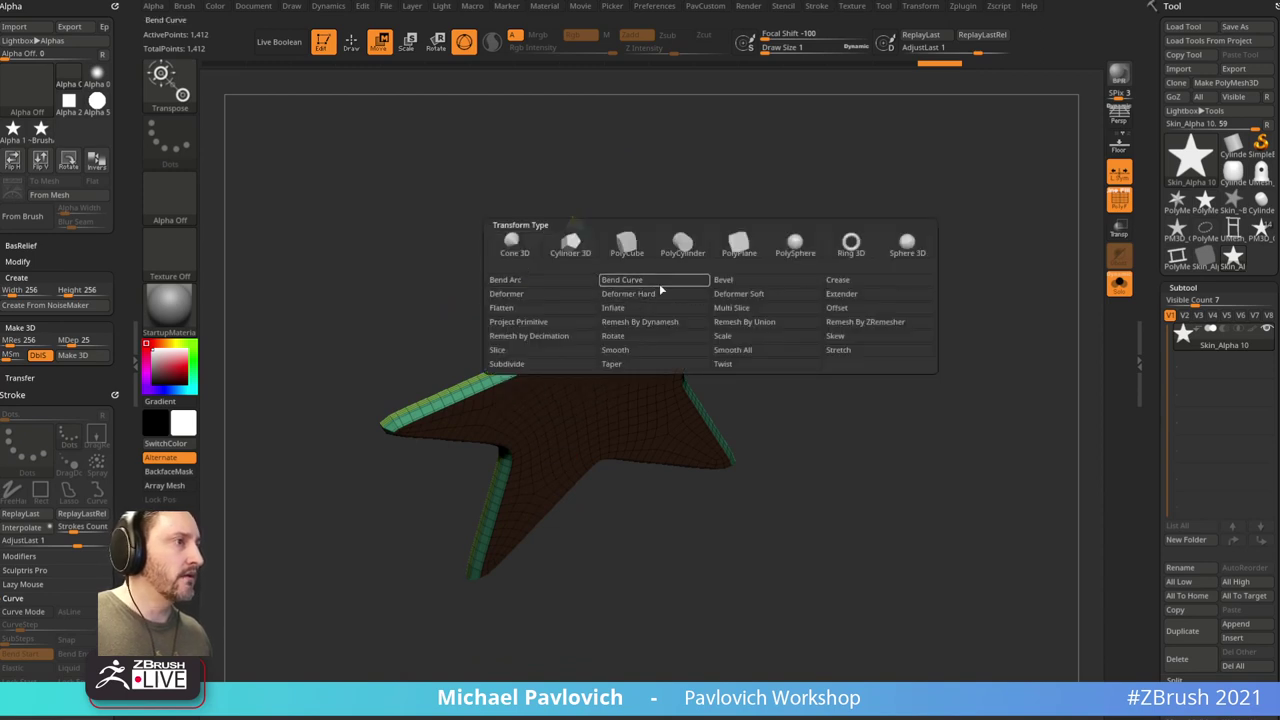
click(567, 284)
drag(858, 349, 893, 378)
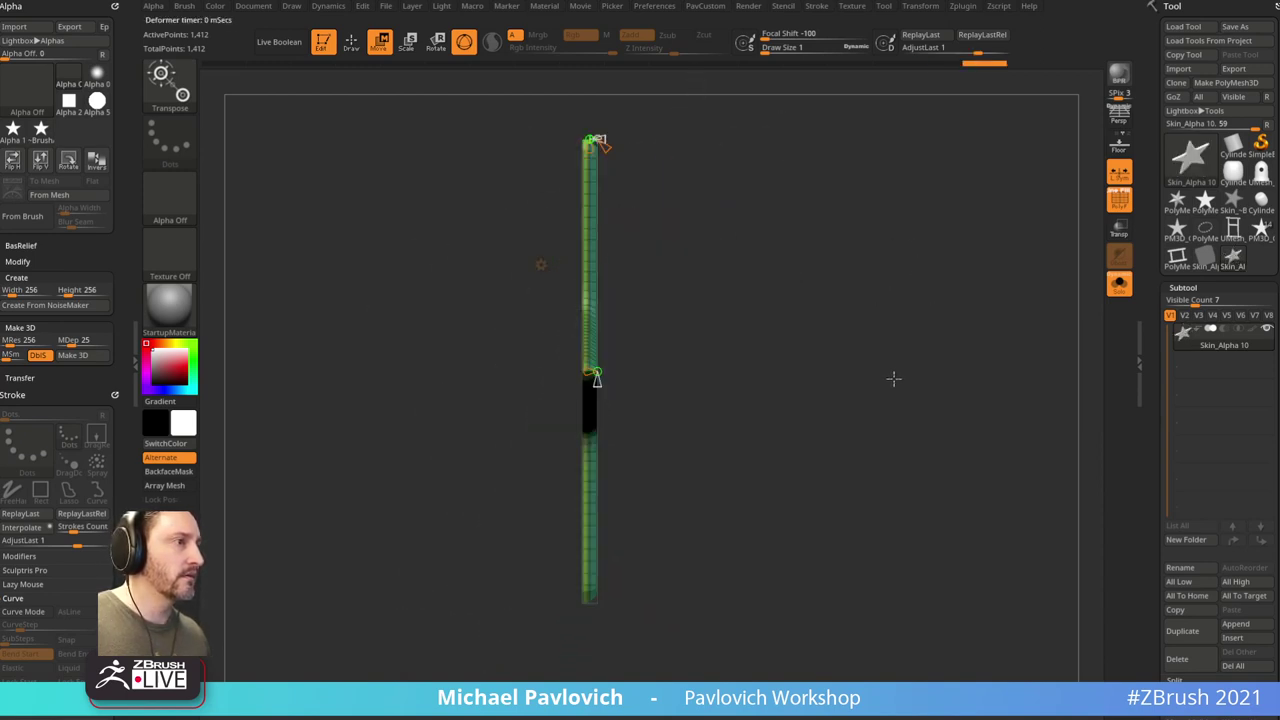
drag(595, 369, 552, 369)
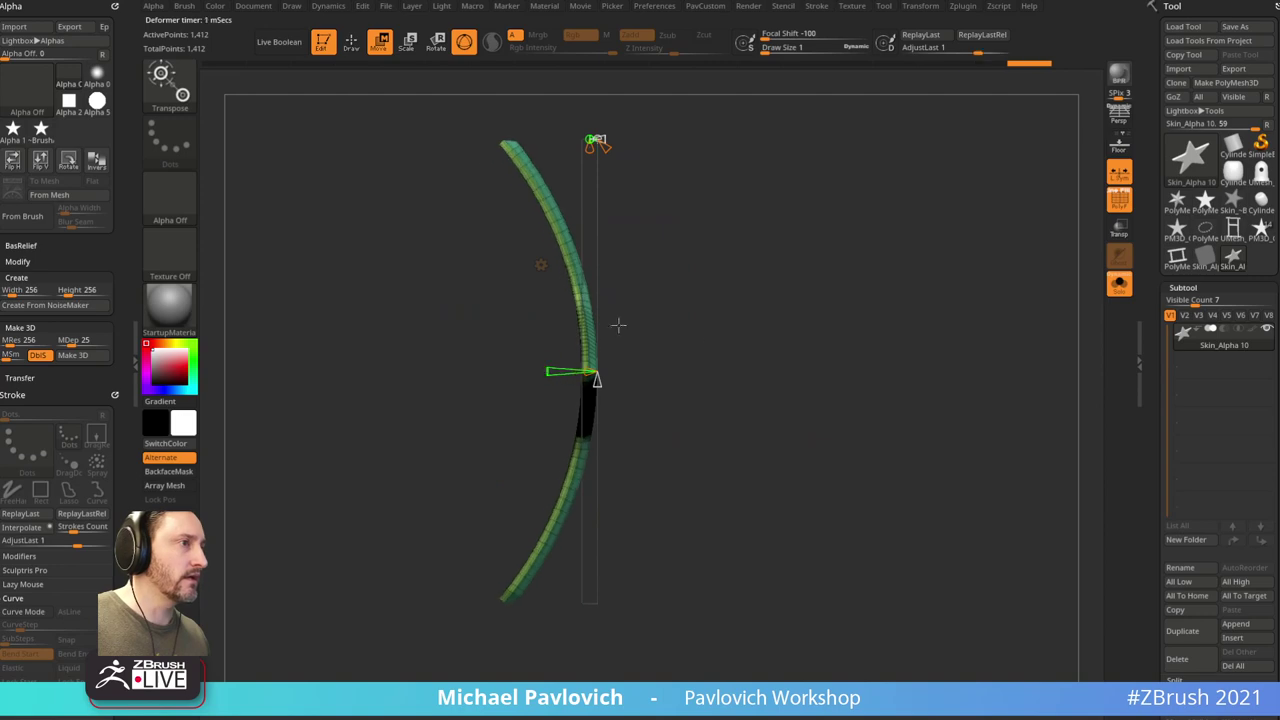
mouse_move(876, 378)
mouse_down()
mouse_move(783, 320)
mouse_move(903, 237)
mouse_move(900, 280)
mouse_move(968, 317)
mouse_move(951, 314)
mouse_up()
key(q)
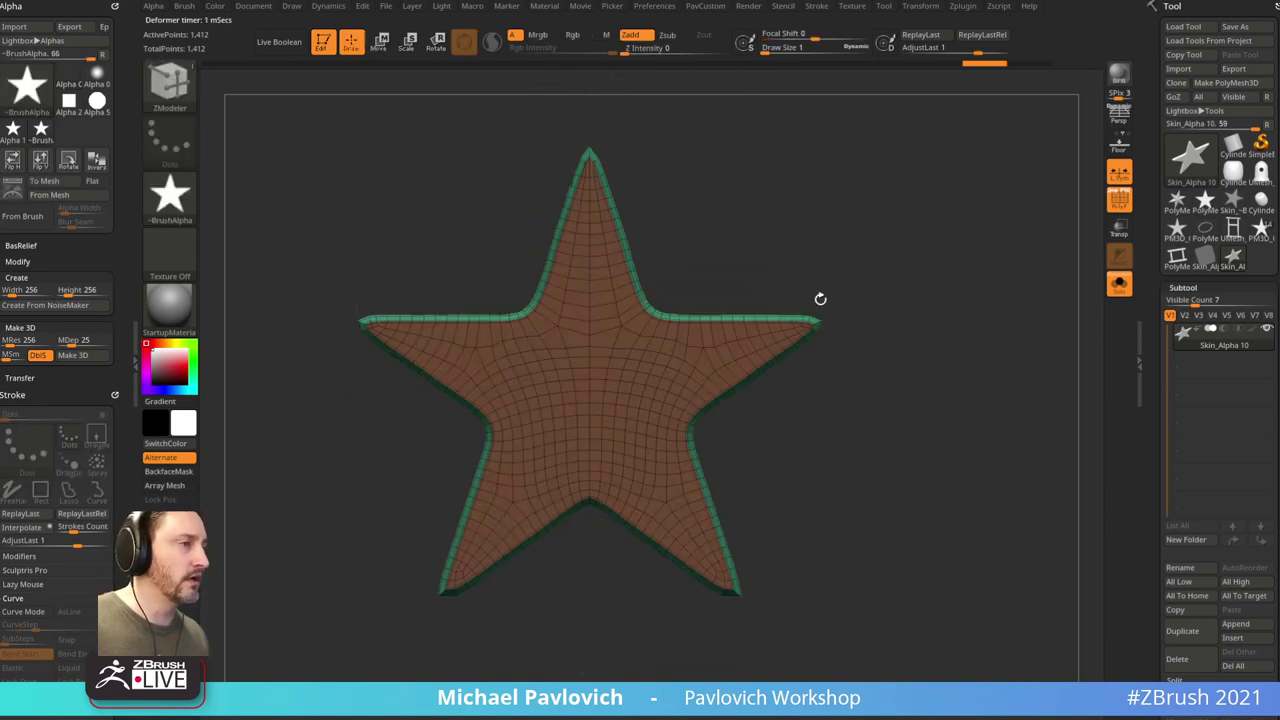
Step: Create a new InsertMesh brush from the finished star and save the project
key(b)
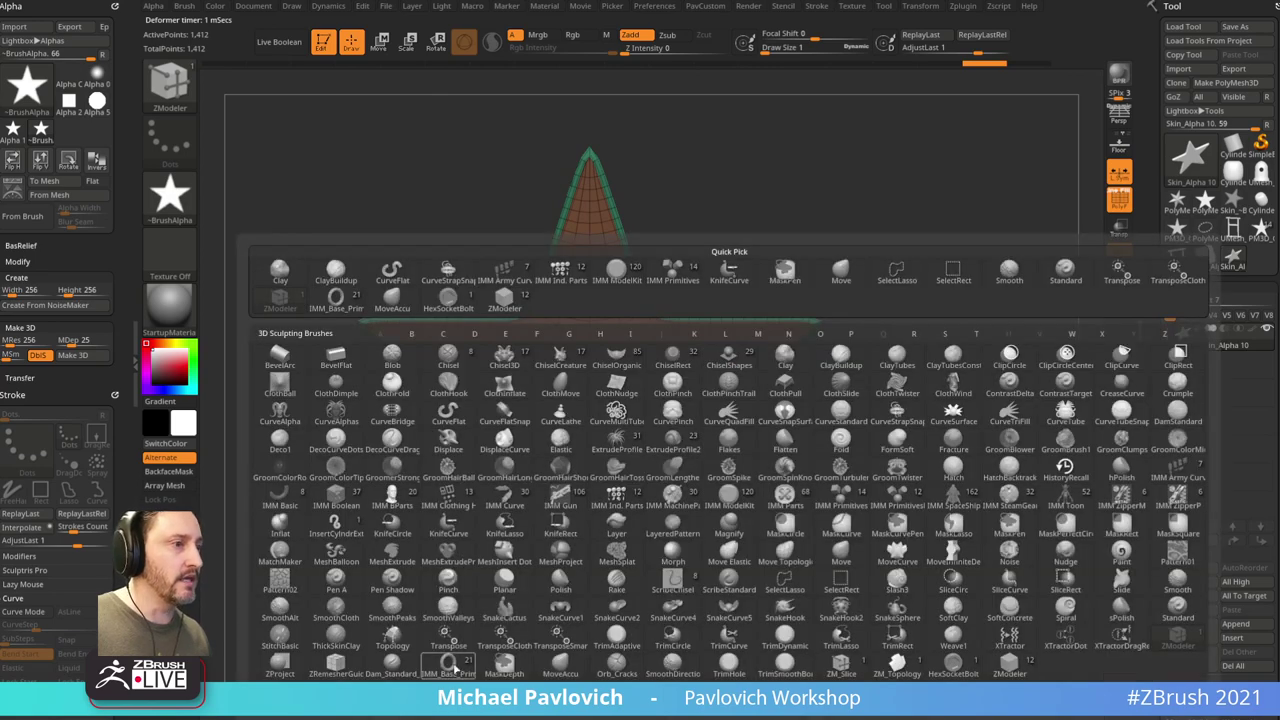
ctrl+click(584, 369)
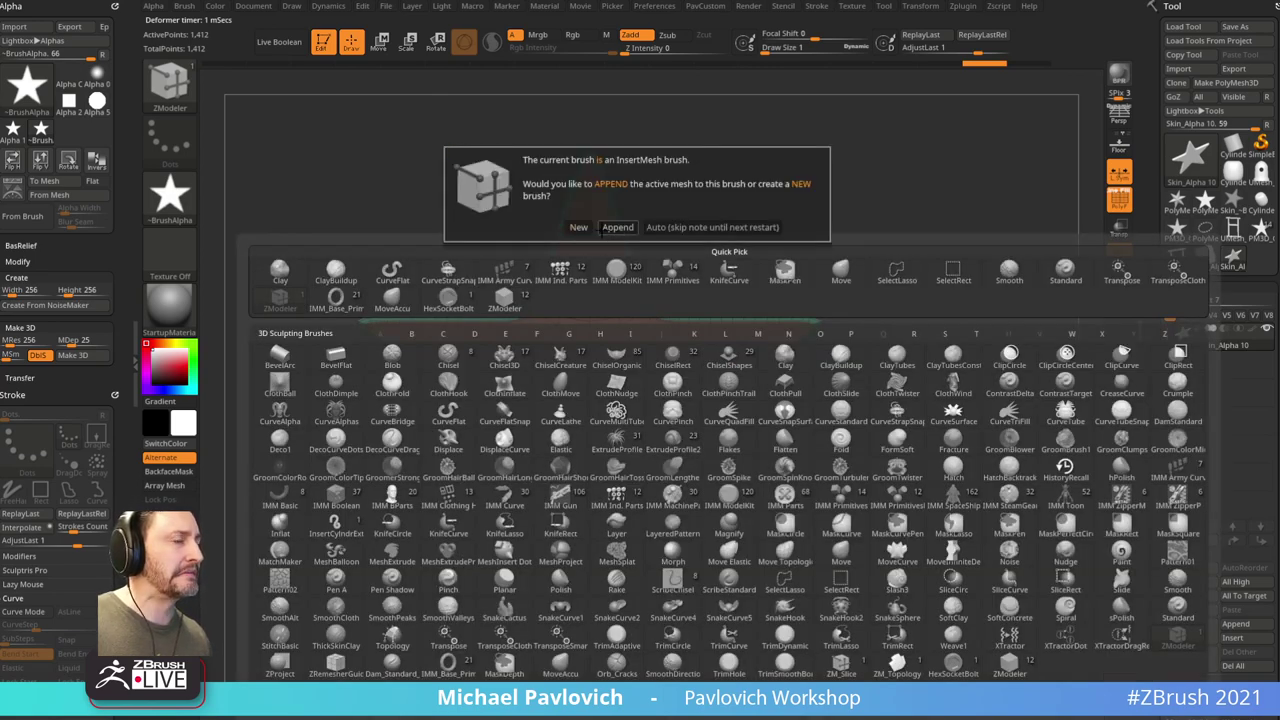
click(610, 227)
key(ctrl+s)
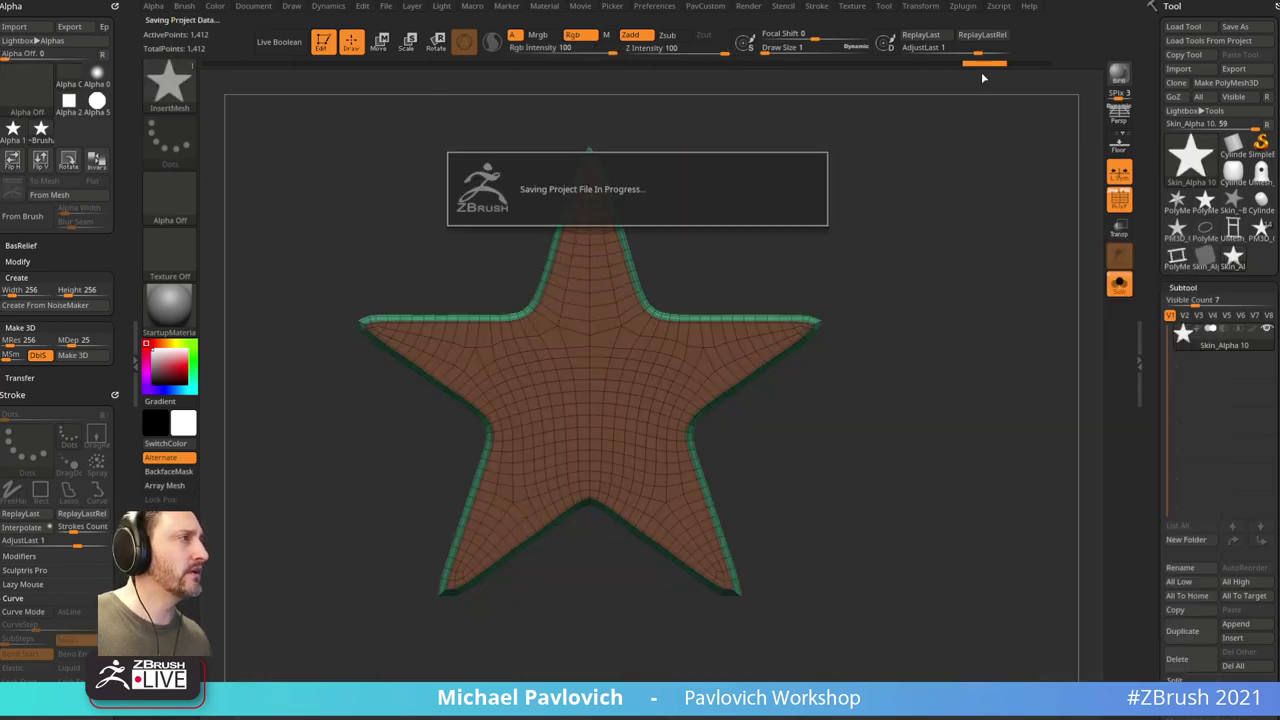
Step: Switch back to the tower model, turn off Solo and frame the old star on the collar
click(1230, 259)
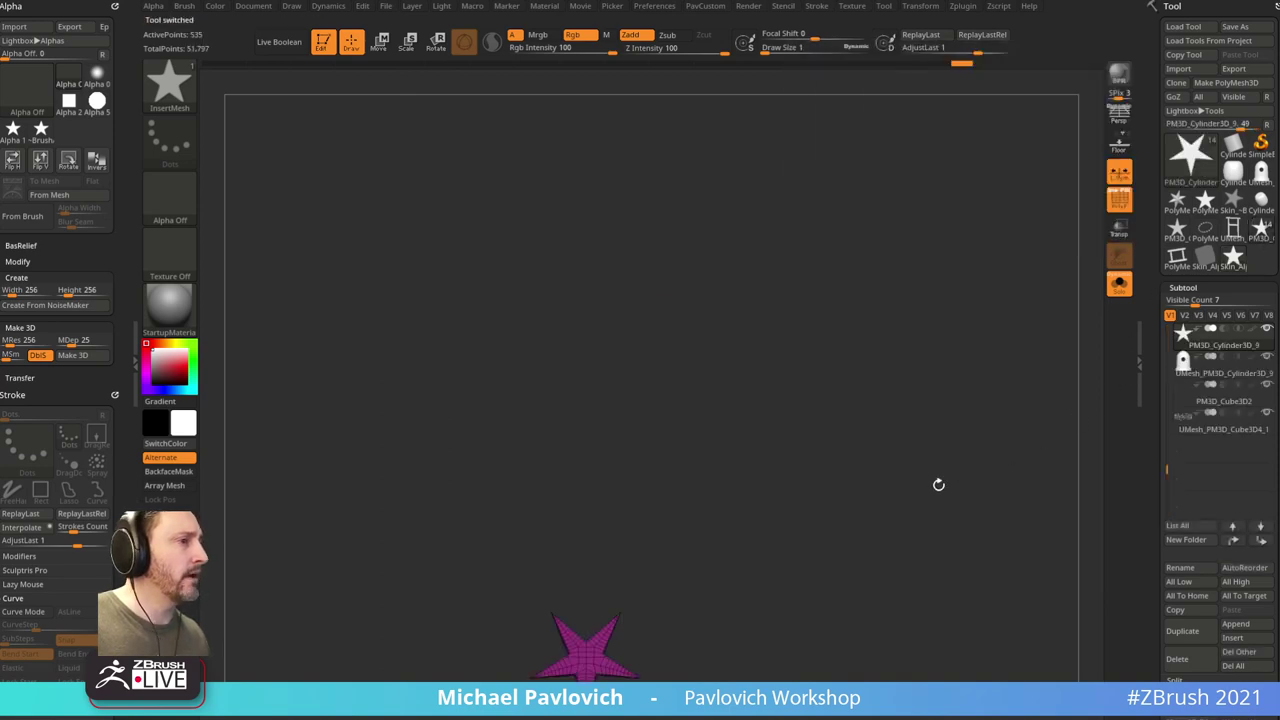
alt+drag(938, 485, 1040, 254)
click(1121, 283)
drag(997, 386, 1040, 276)
alt+drag(1040, 276, 1015, 321)
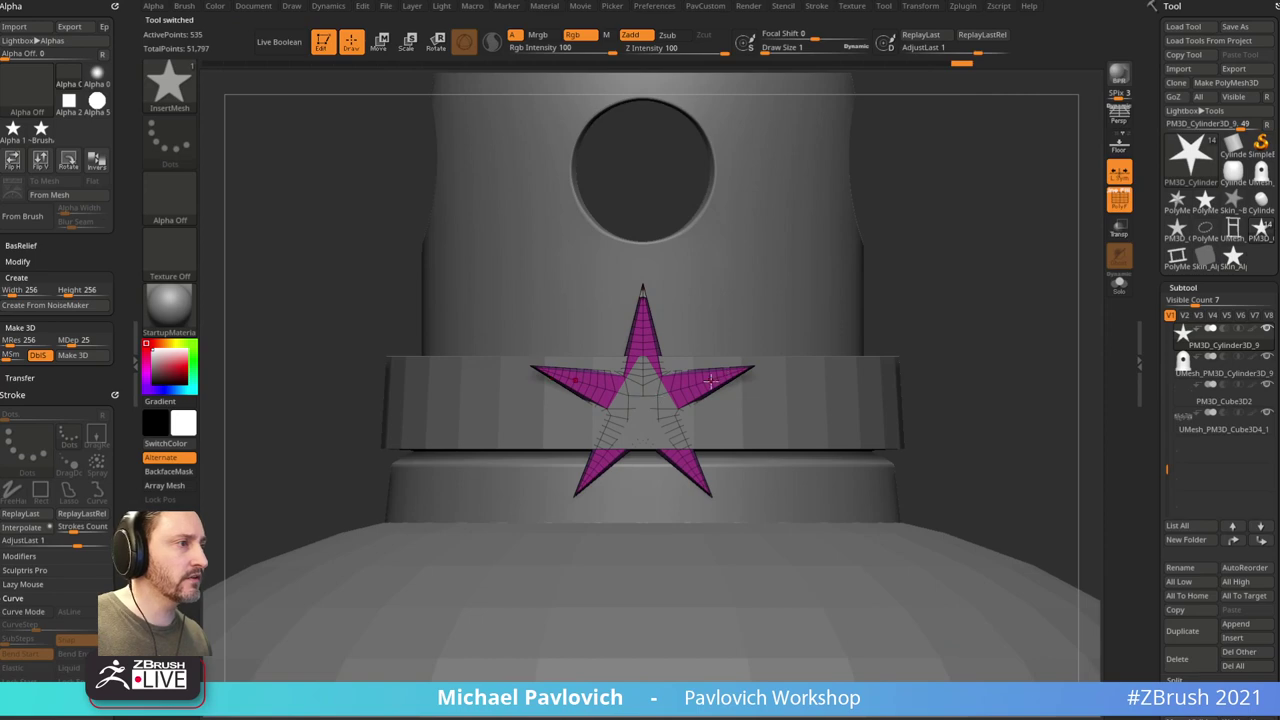
Step: Insert the new star over the old one on the collar and shift it into place against the ring
key(b)
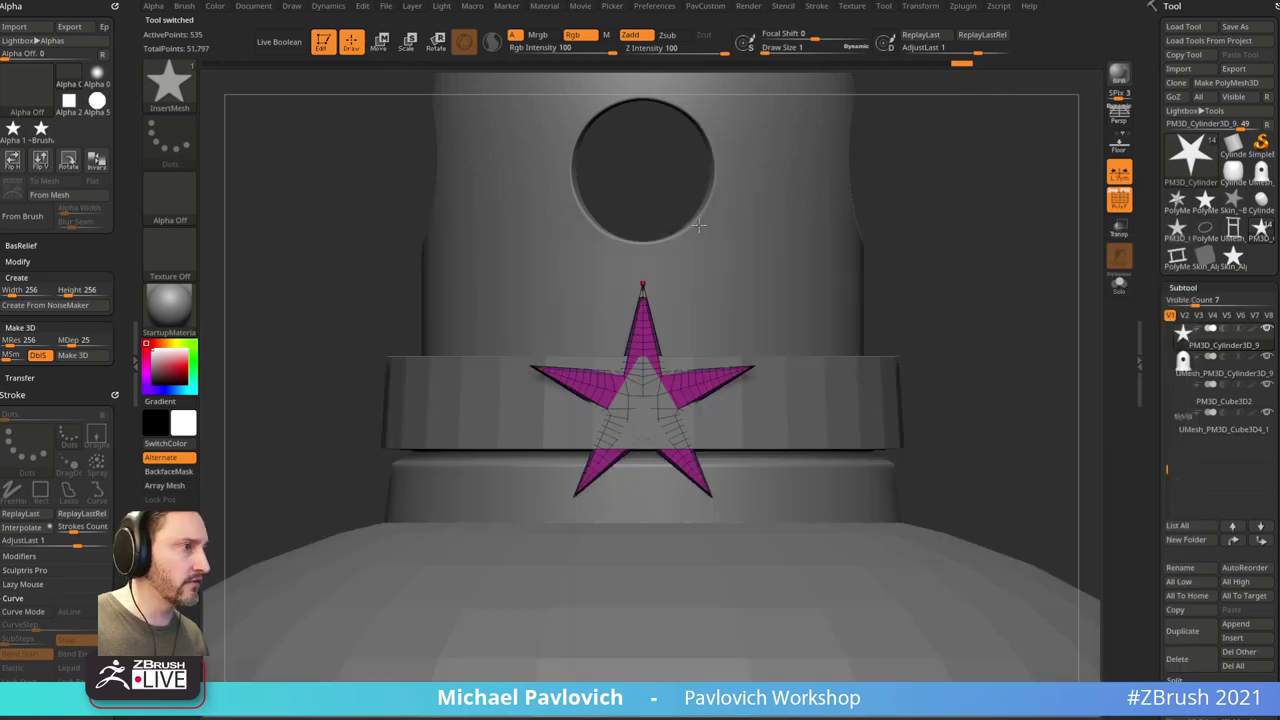
drag(643, 409, 643, 503)
shift+drag(968, 264, 960, 323)
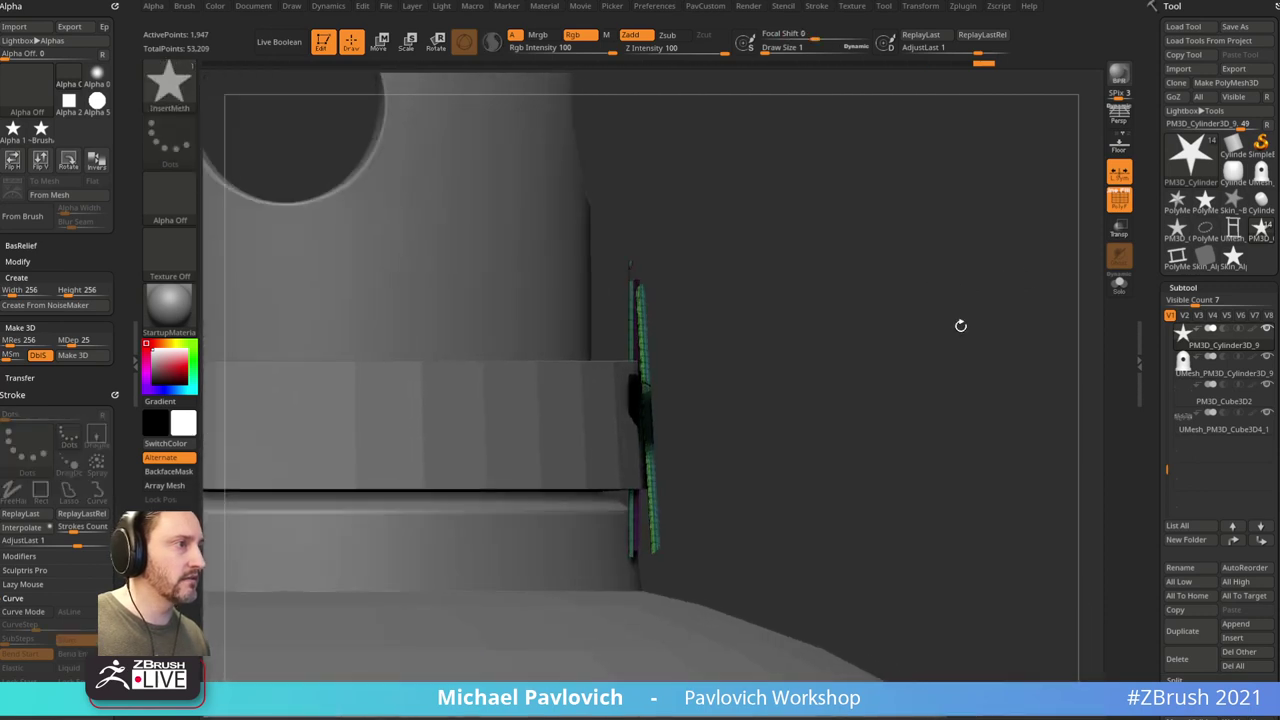
key(w)
drag(699, 393, 706, 359)
key(q)
alt+drag(812, 336, 836, 276)
mouse_move(896, 268)
mouse_down()
mouse_move(814, 274)
mouse_move(789, 299)
mouse_up()
Step: Hide the old star geometry with rectangular selection and delete it, keeping only the newly inserted star
key(grave)
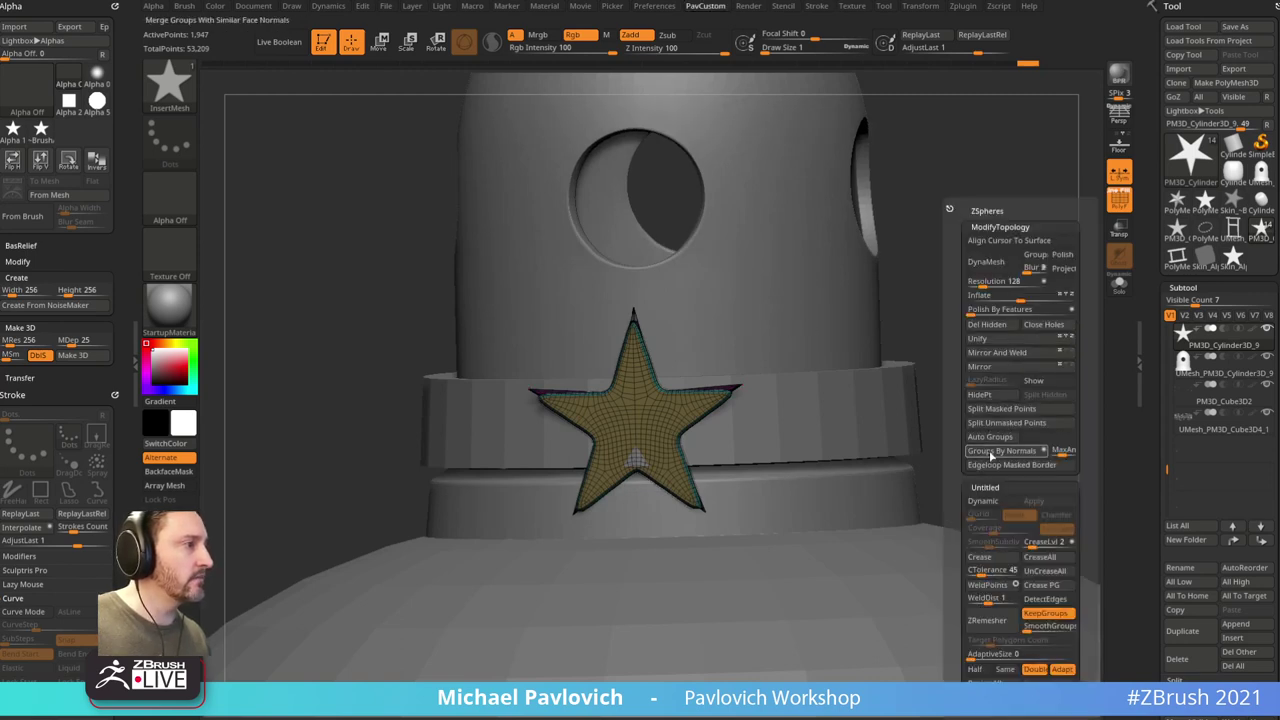
click(991, 451)
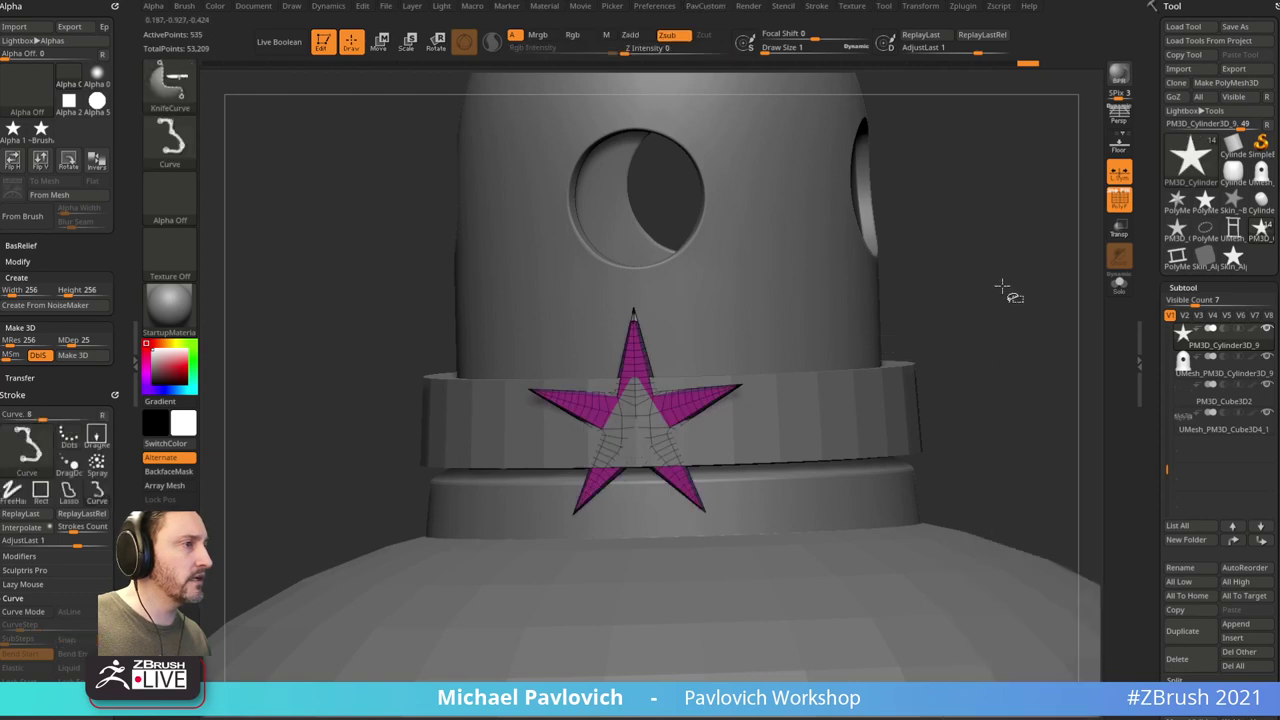
ctrl+shift+click(192, 90)
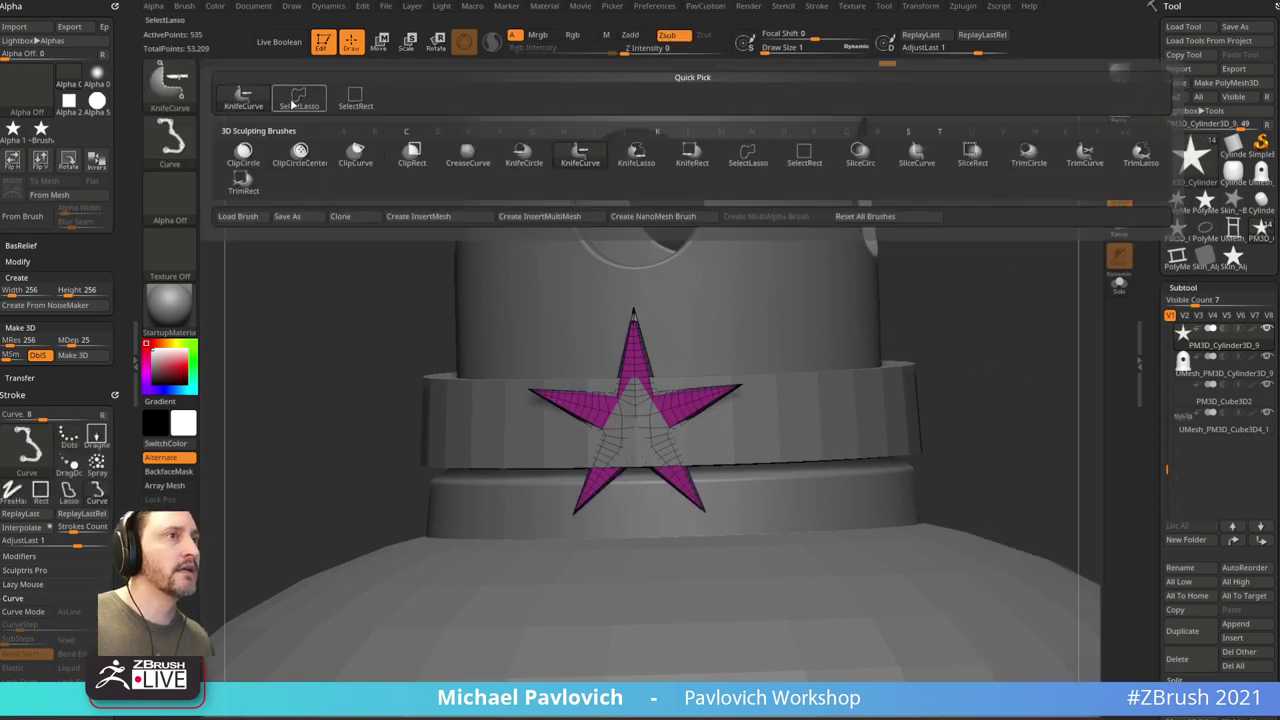
ctrl+shift+click(350, 102)
ctrl+shift+click(1026, 392)
key(space)
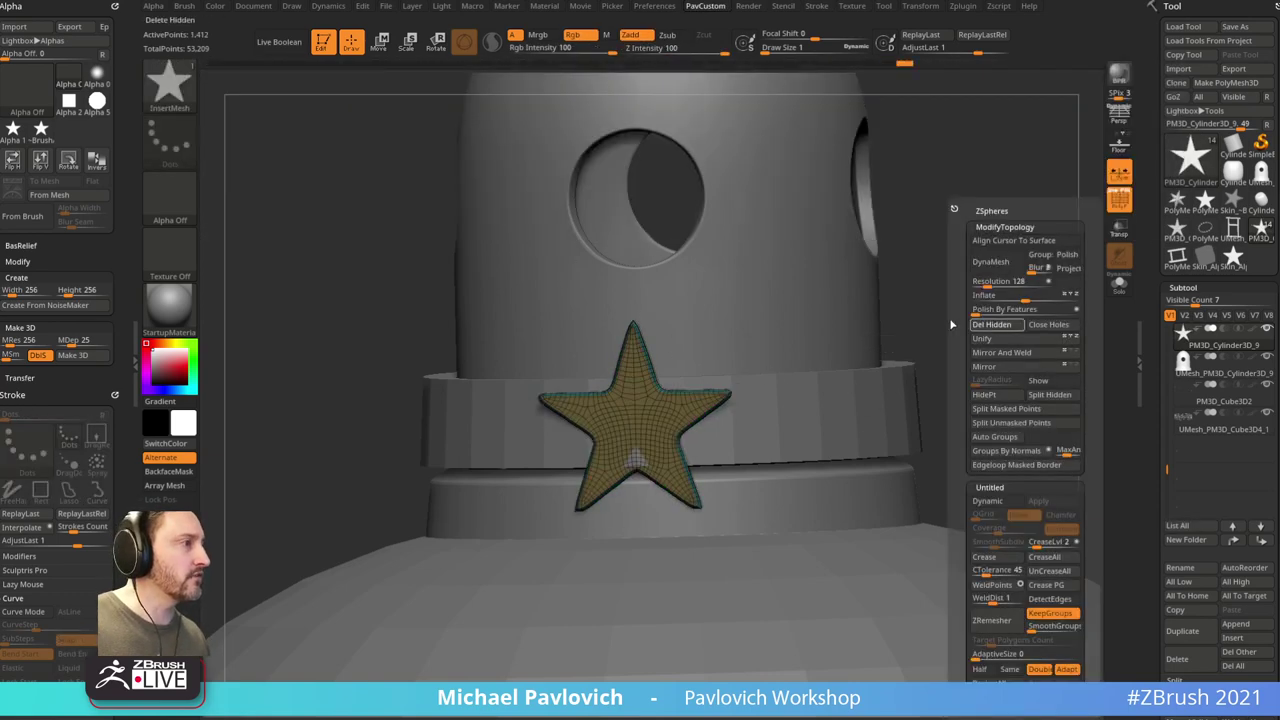
click(976, 325)
Step: Make the collar ring behind the star the active subtool
key(s)
drag(964, 365, 979, 363)
key(1)
ctrl+right_drag(994, 371, 978, 292)
right_drag(978, 292, 990, 325)
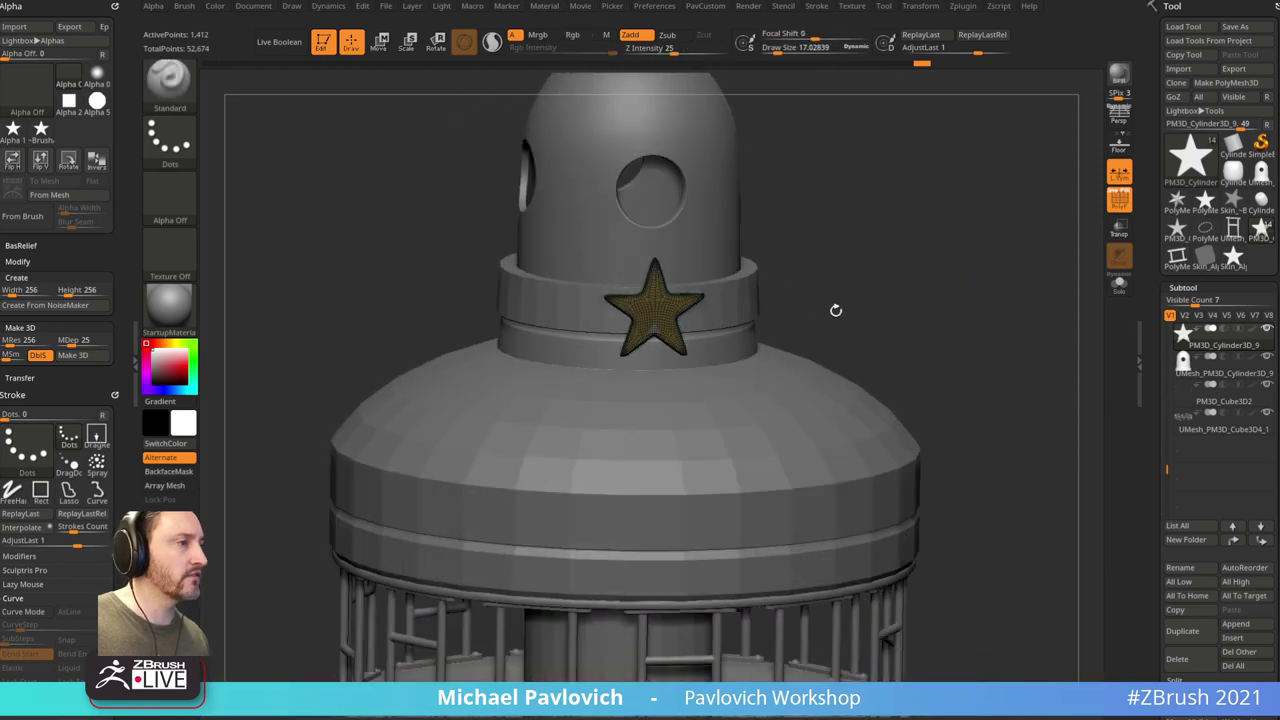
alt+click(740, 300)
drag(932, 286, 973, 282)
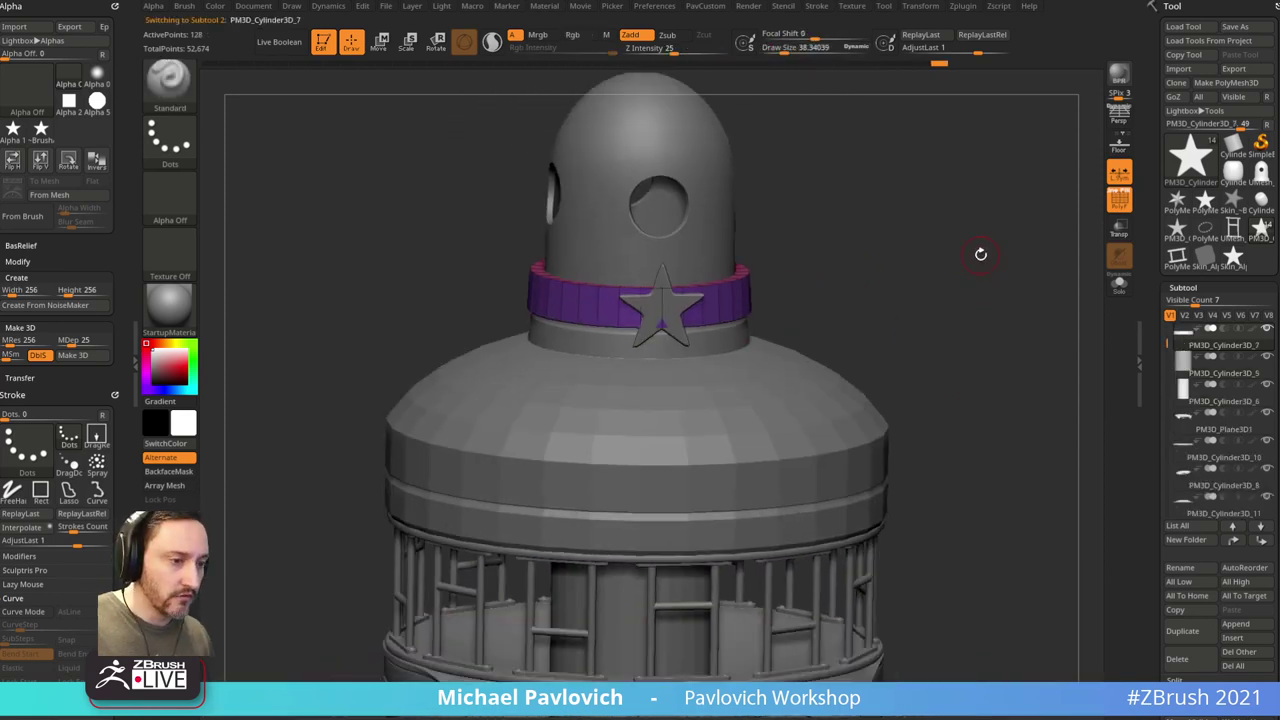
mouse_move(1191, 158)
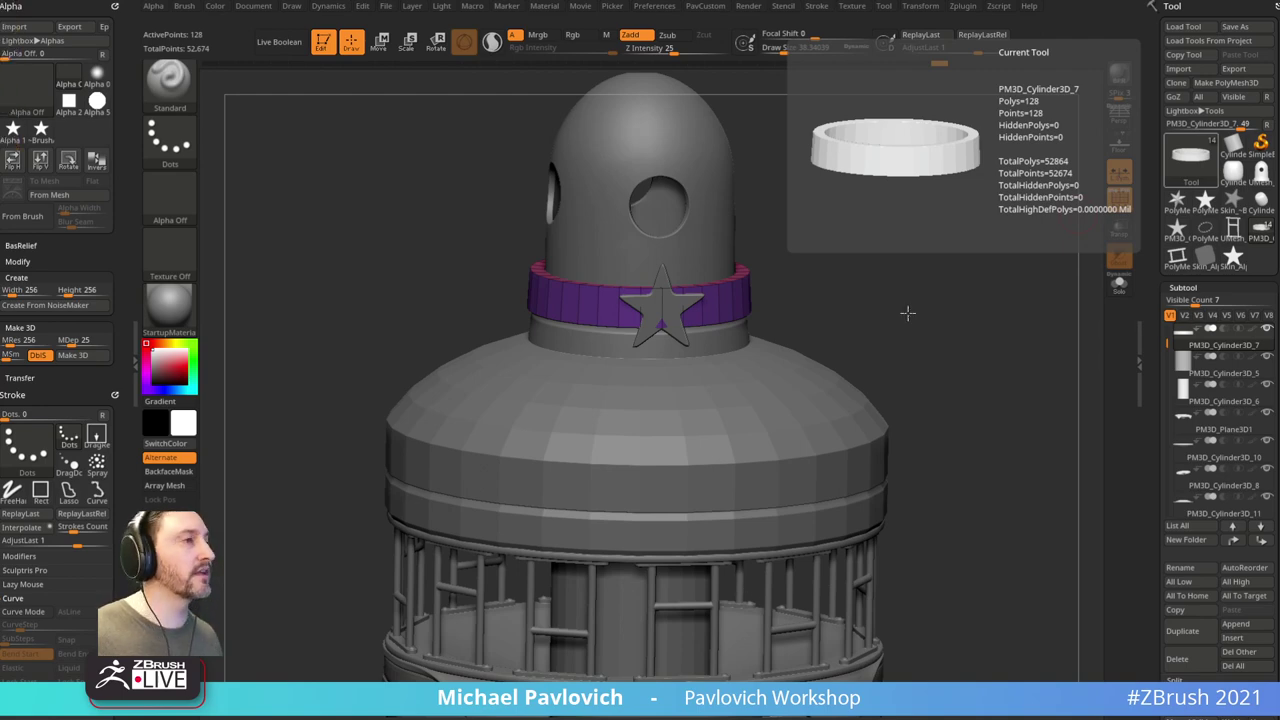
Step: Select the patterned dome below the collar and duplicate it as a new subtool
drag(908, 312, 817, 377)
alt+click(808, 411)
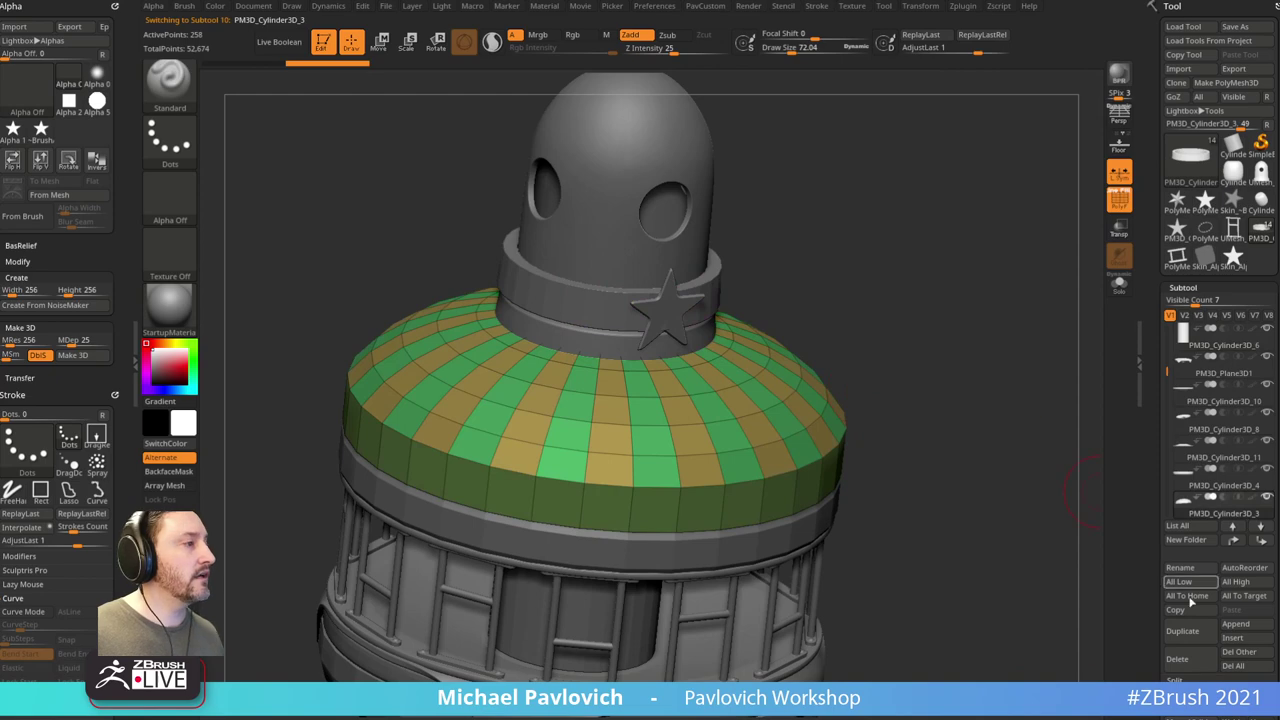
drag(1154, 693, 1154, 512)
click(1180, 448)
drag(1007, 353, 973, 317)
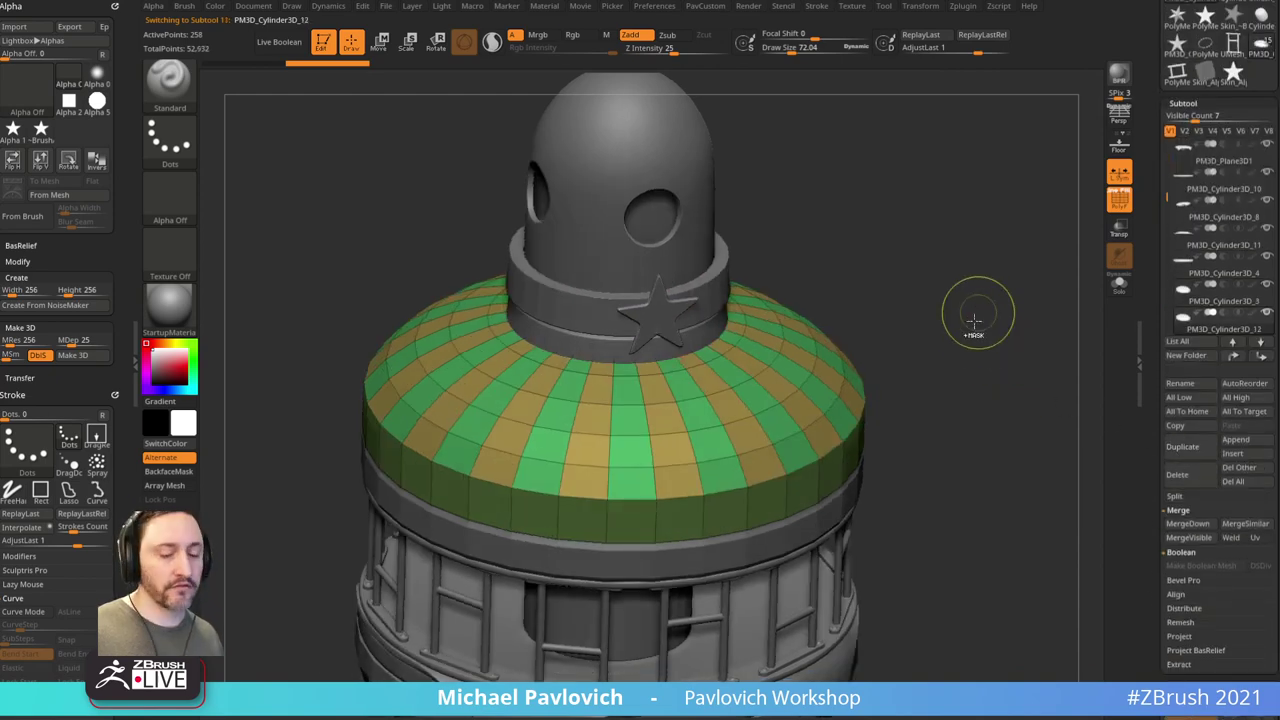
Step: Isolate the duplicated dome with Solo and subdivide it four times
key(ctrl+d)
key(ctrl+d)
key(ctrl+d)
click(1119, 285)
key(ctrl+d)
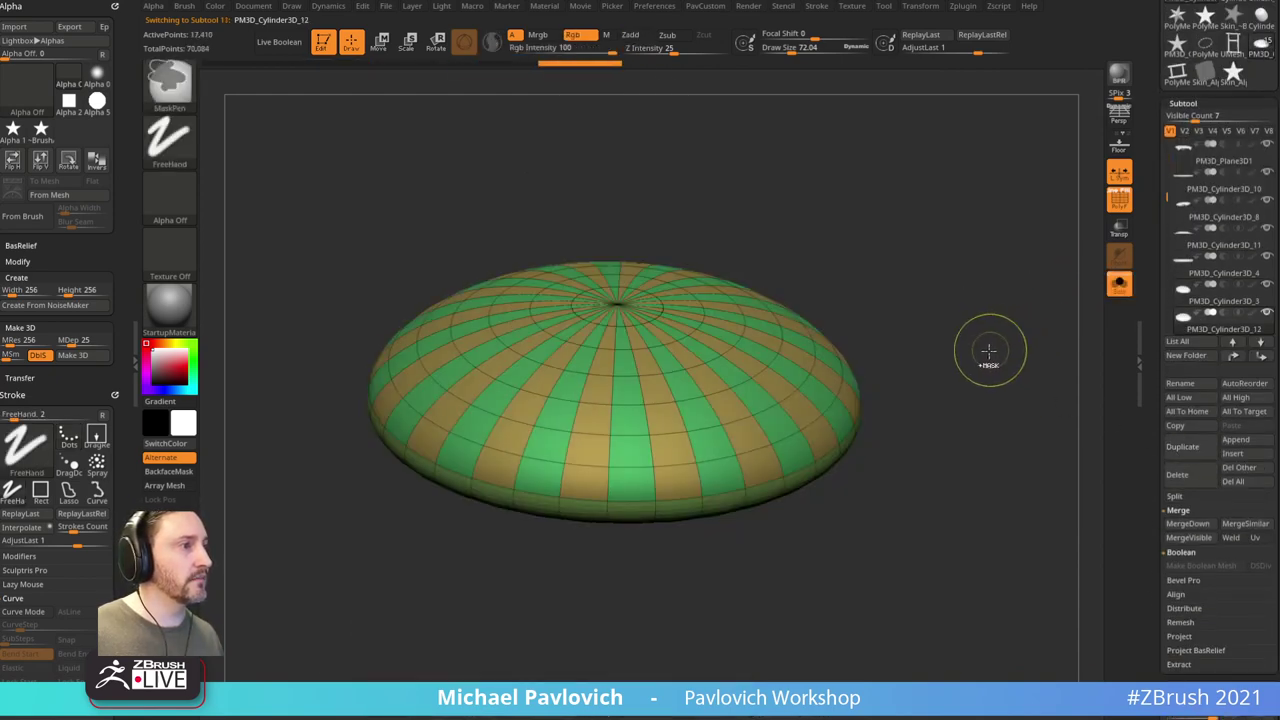
Step: Choose the DecoCurveDragDot brush and turn off the polyframe display on the dome
mouse_move(997, 346)
alt+mouse_down()
mouse_move(1040, 333)
mouse_move(1024, 332)
alt+mouse_up()
key(b)
key(d)
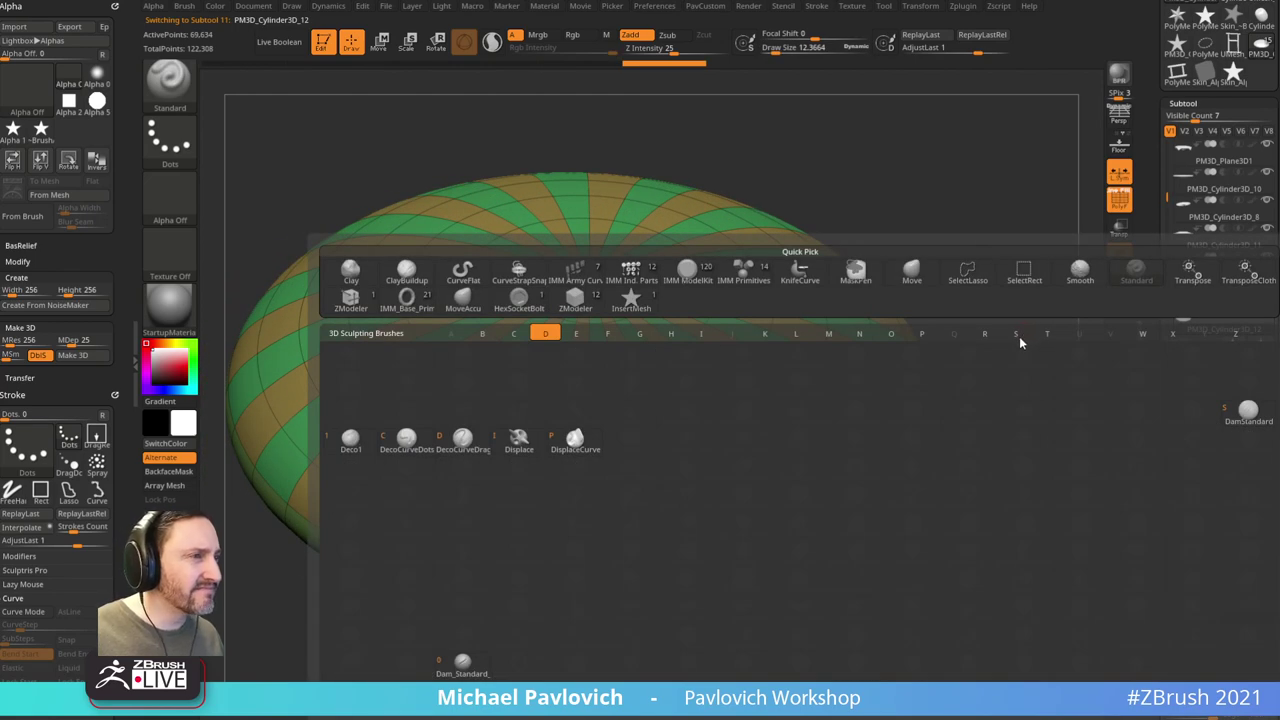
mouse_move(470, 450)
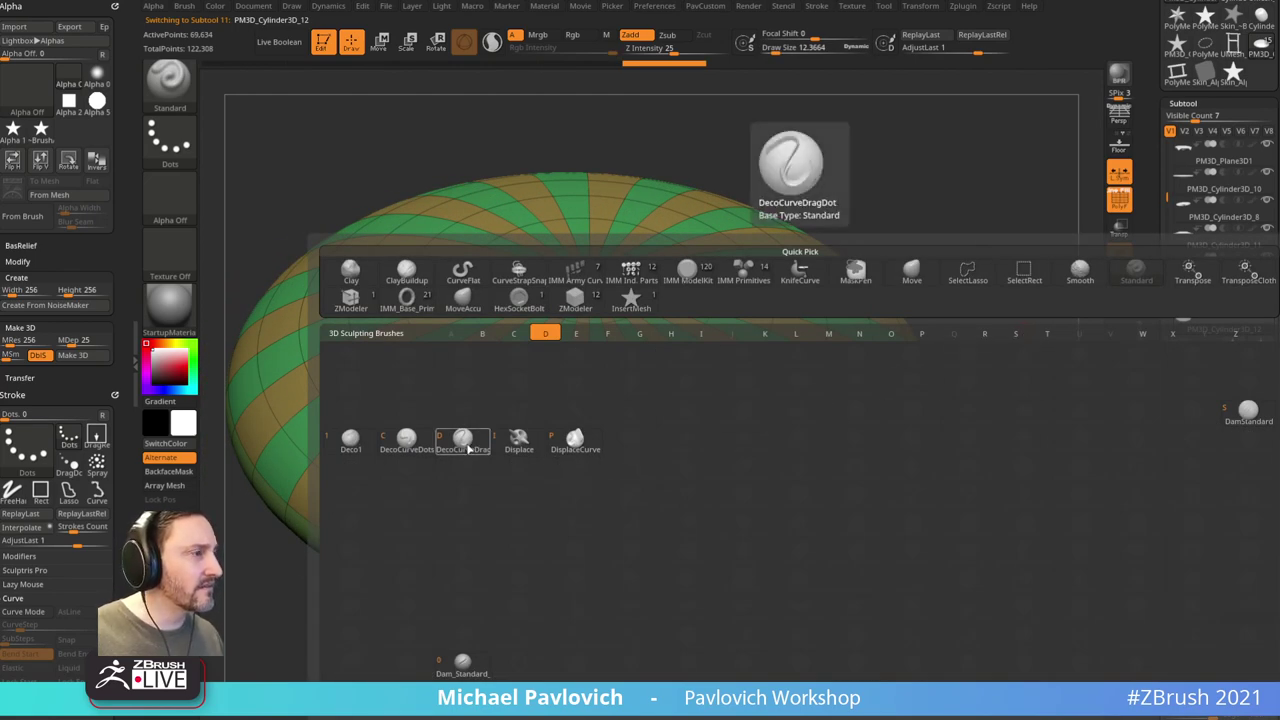
key(b)
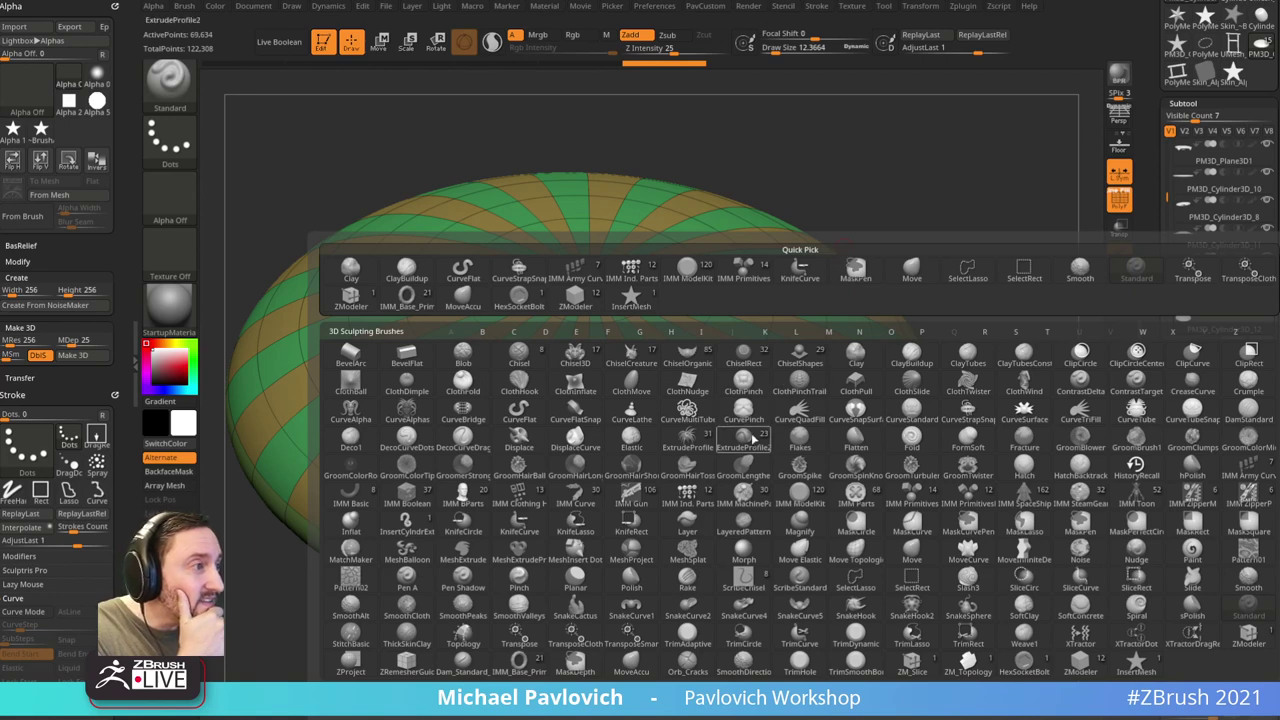
mouse_move(755, 443)
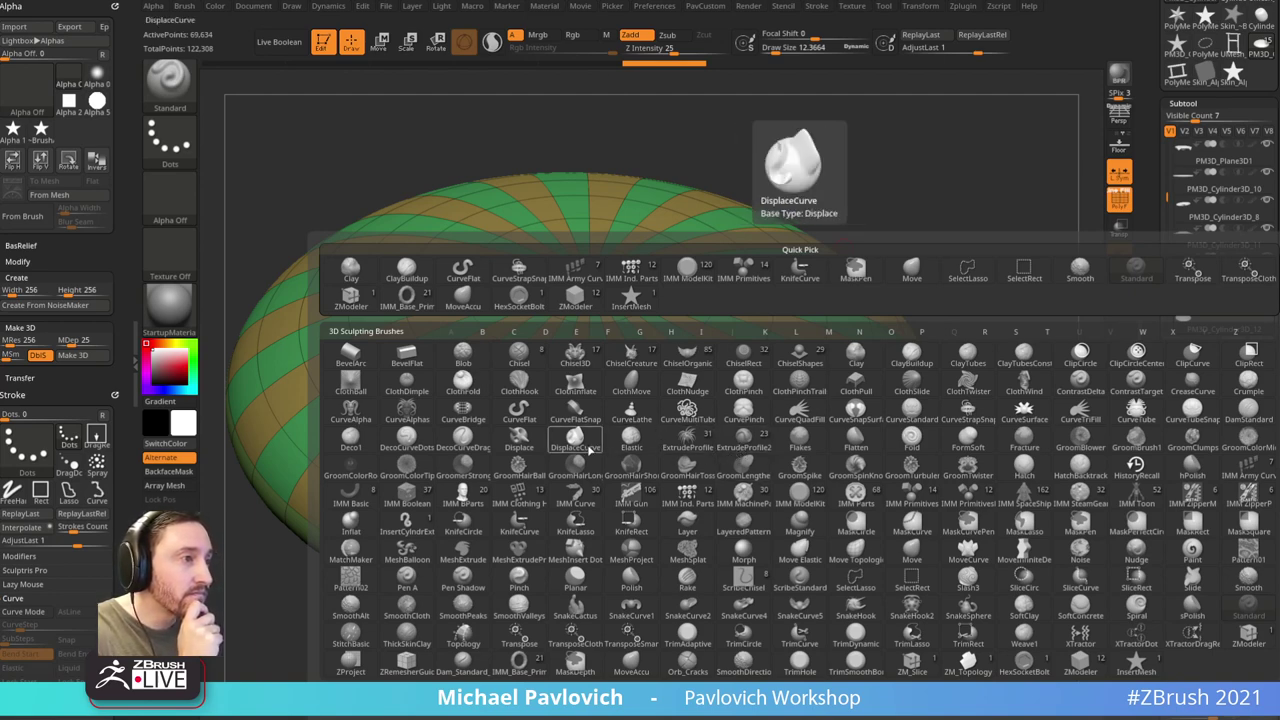
click(469, 449)
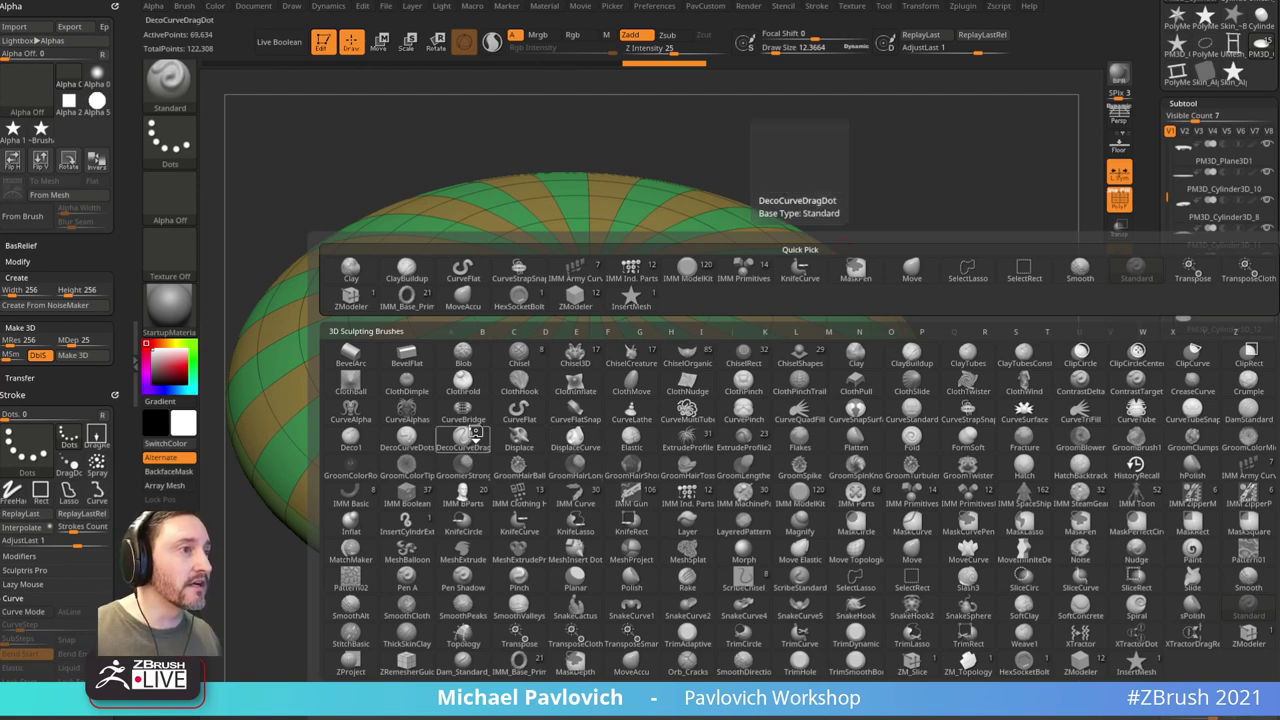
click(1120, 206)
ctrl+right_drag(1051, 220, 1030, 250)
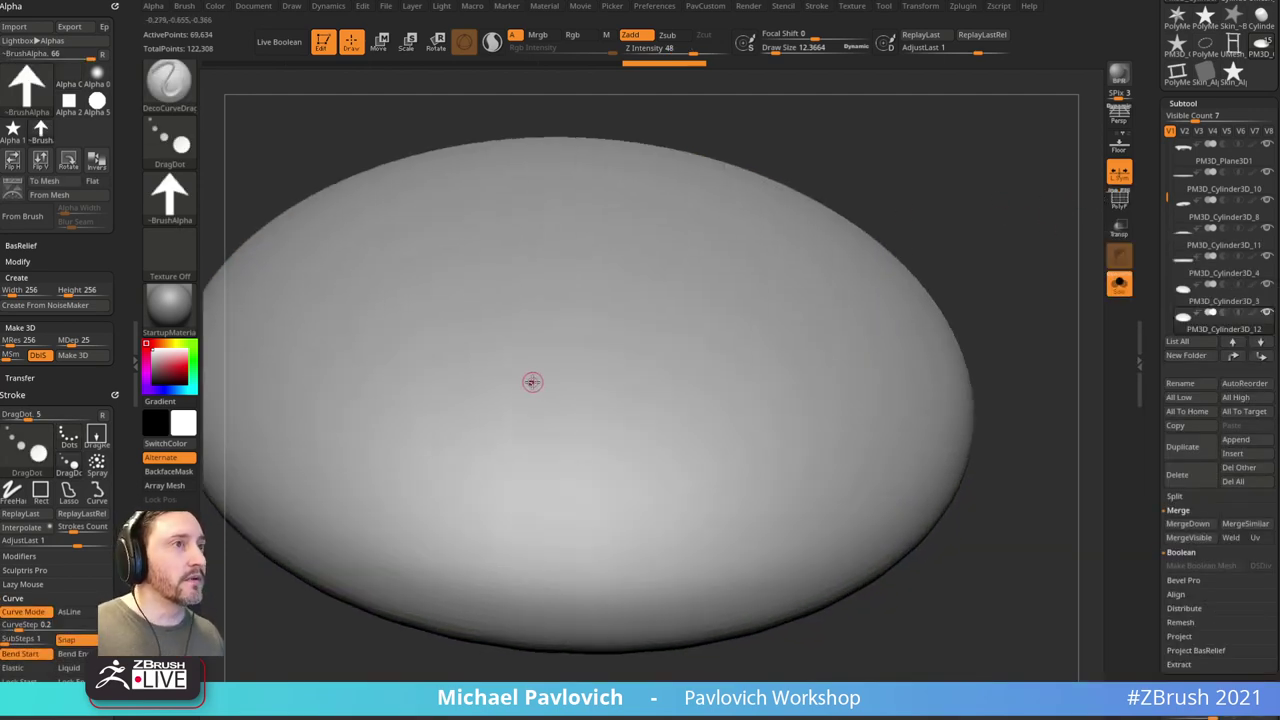
Step: Undo a first test curve, then subdivide the dome again and draw a repositioned decorative curve across its front
mouse_move(389, 323)
mouse_down()
mouse_move(528, 445)
mouse_move(643, 427)
mouse_up()
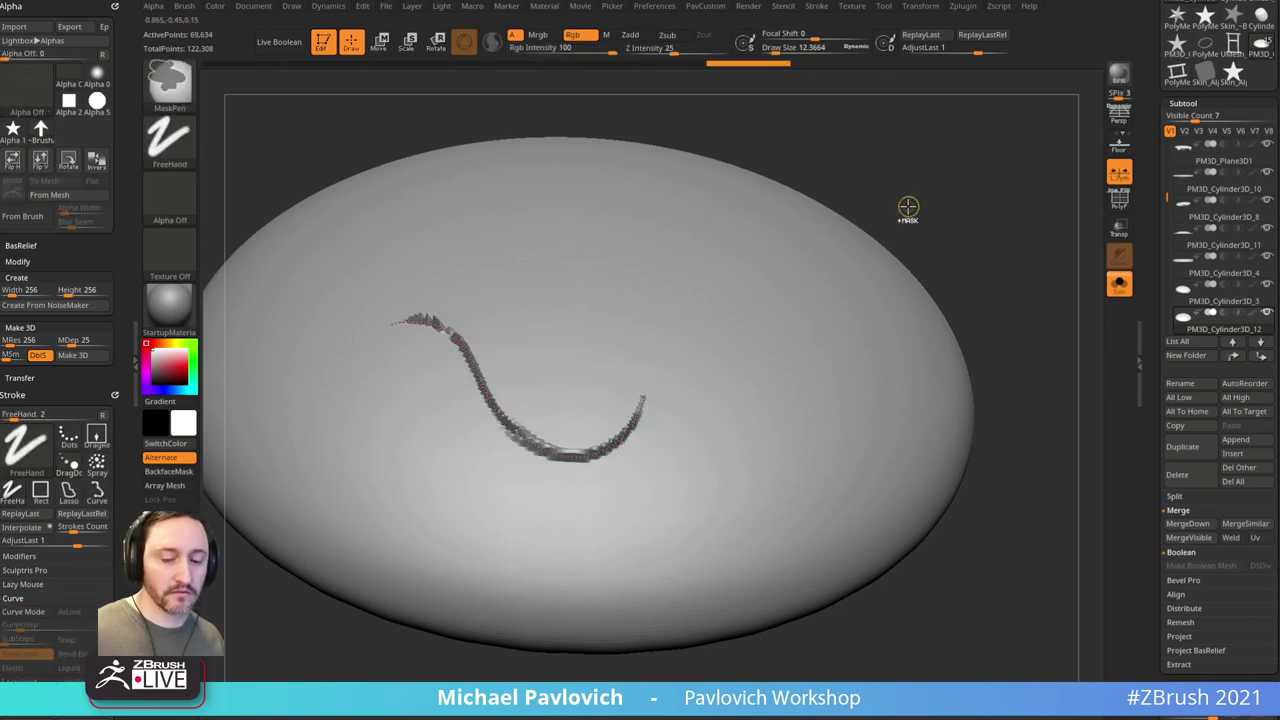
key(ctrl+z)
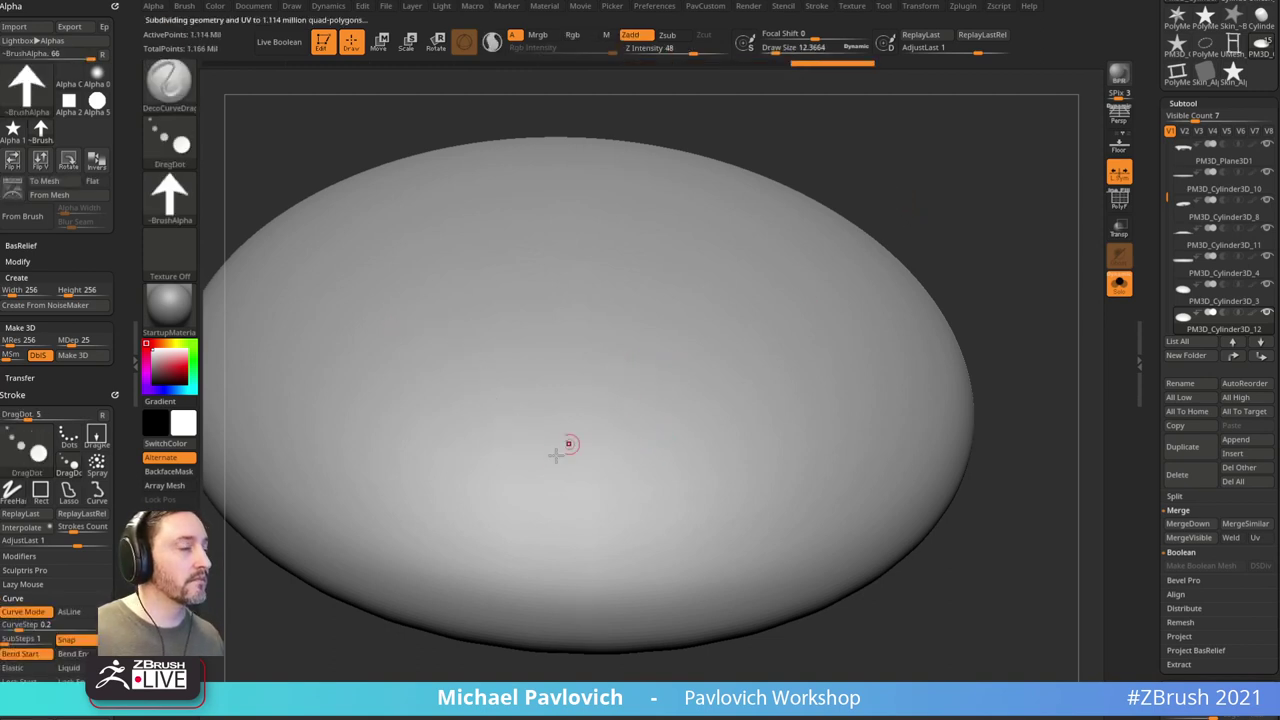
mouse_move(523, 491)
mouse_down()
mouse_move(571, 543)
mouse_move(686, 503)
mouse_up()
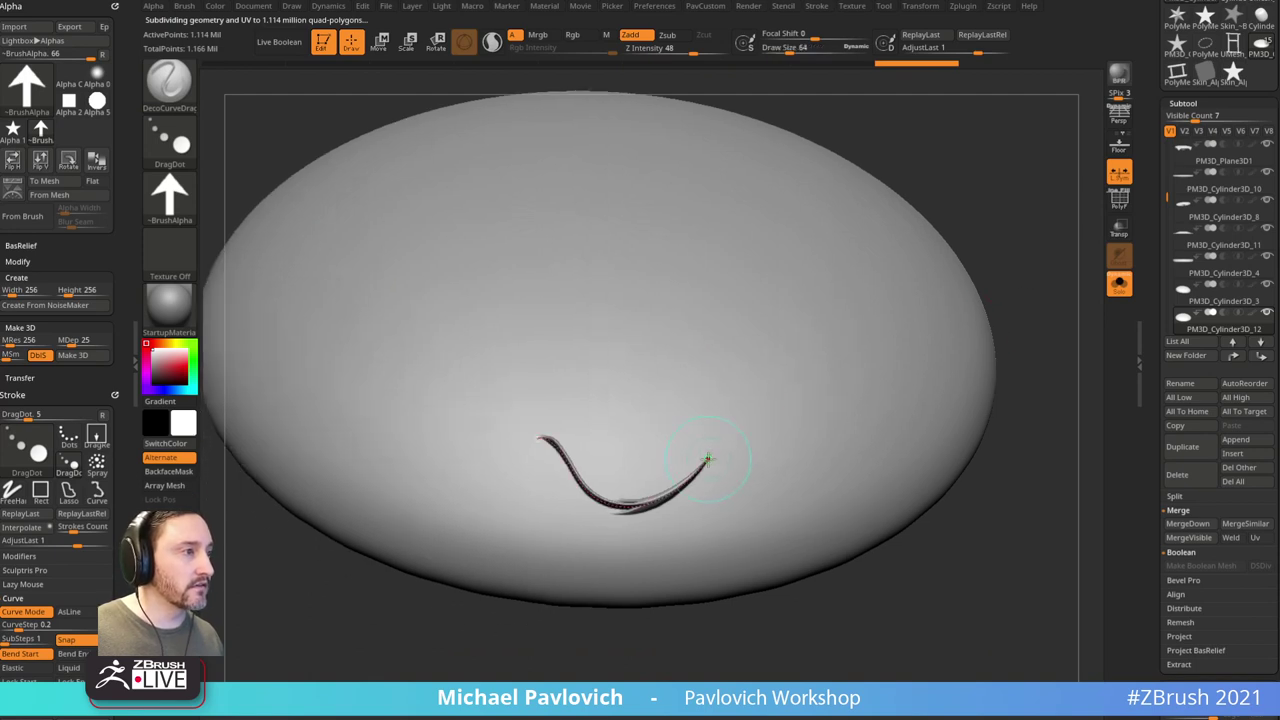
mouse_move(710, 457)
mouse_down()
mouse_move(754, 423)
mouse_move(854, 466)
mouse_move(573, 522)
mouse_move(391, 492)
mouse_up()
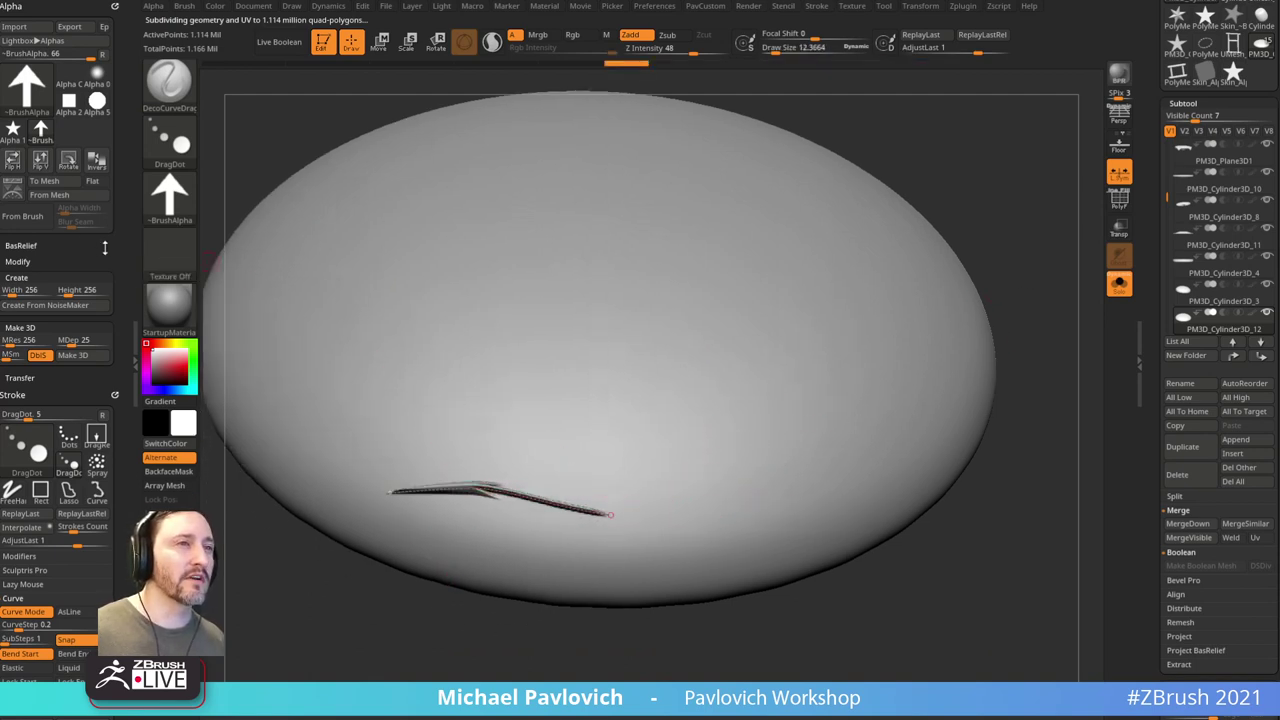
Step: Shape the Curve Falloff graph to taper at both ends and draw a second decorative curve on the dome
scroll(109, 283, down, 5)
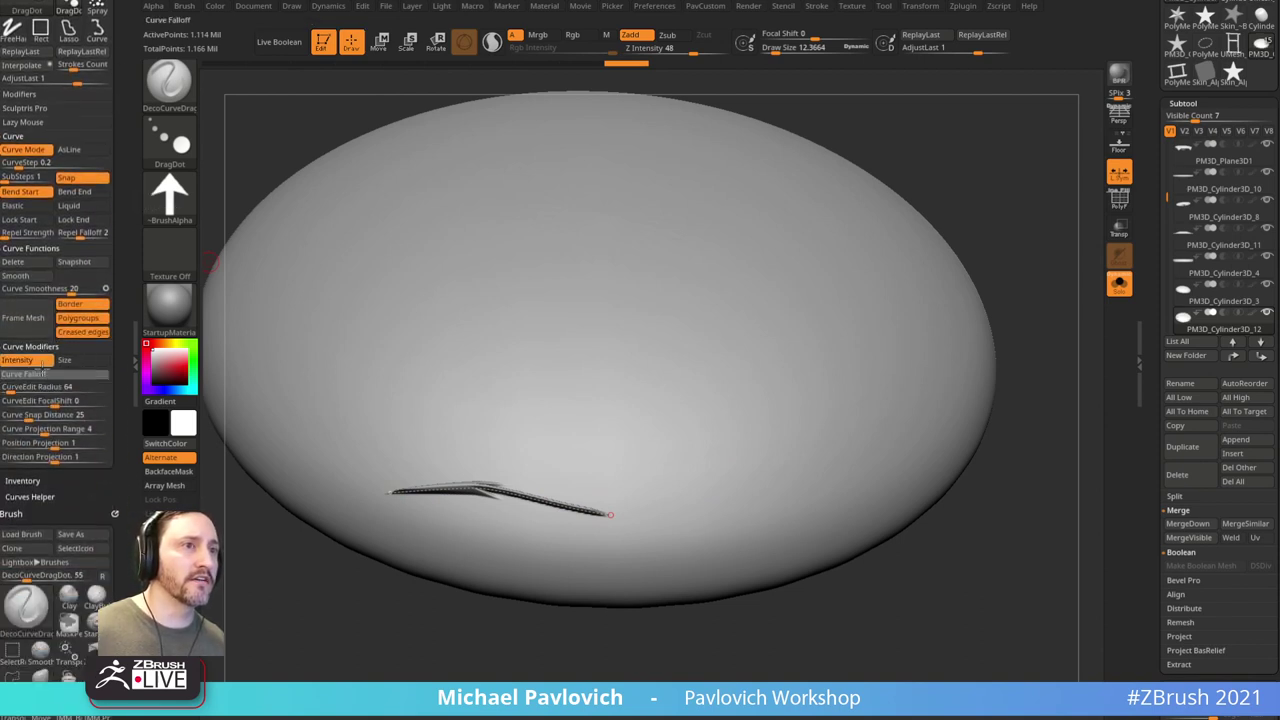
click(44, 374)
drag(5, 374, 46, 401)
drag(107, 373, 116, 464)
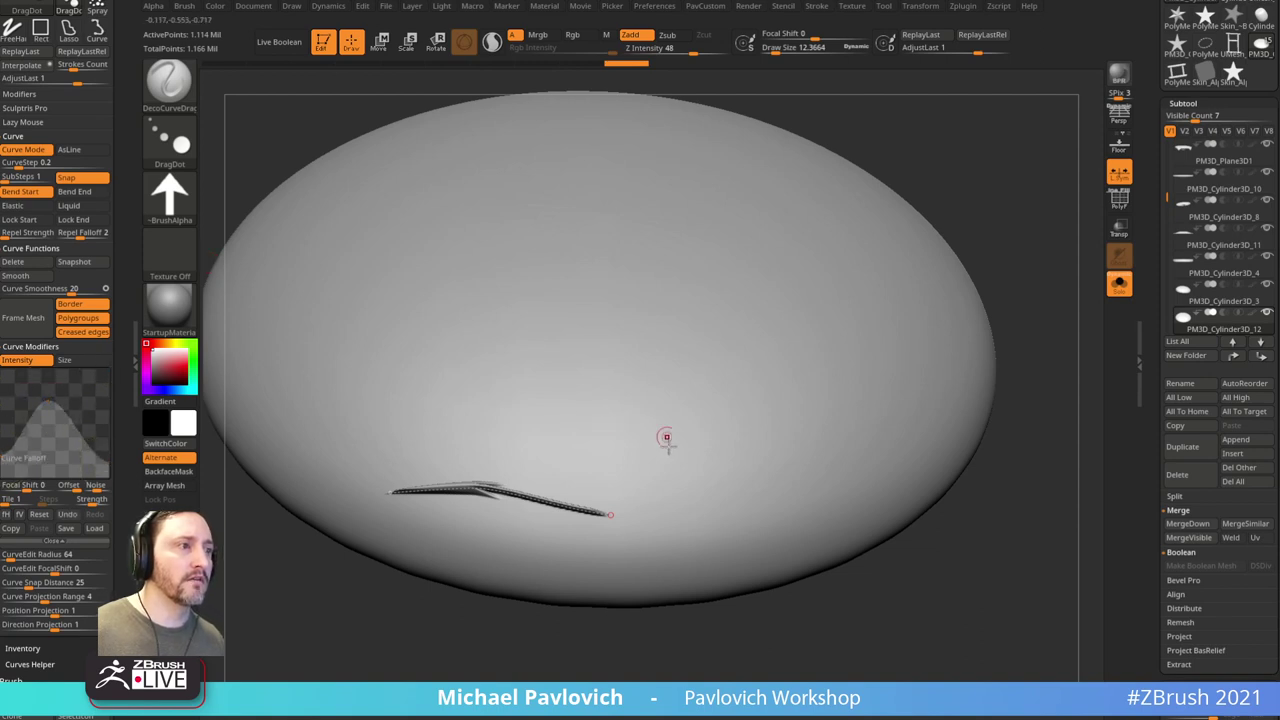
drag(785, 503, 595, 539)
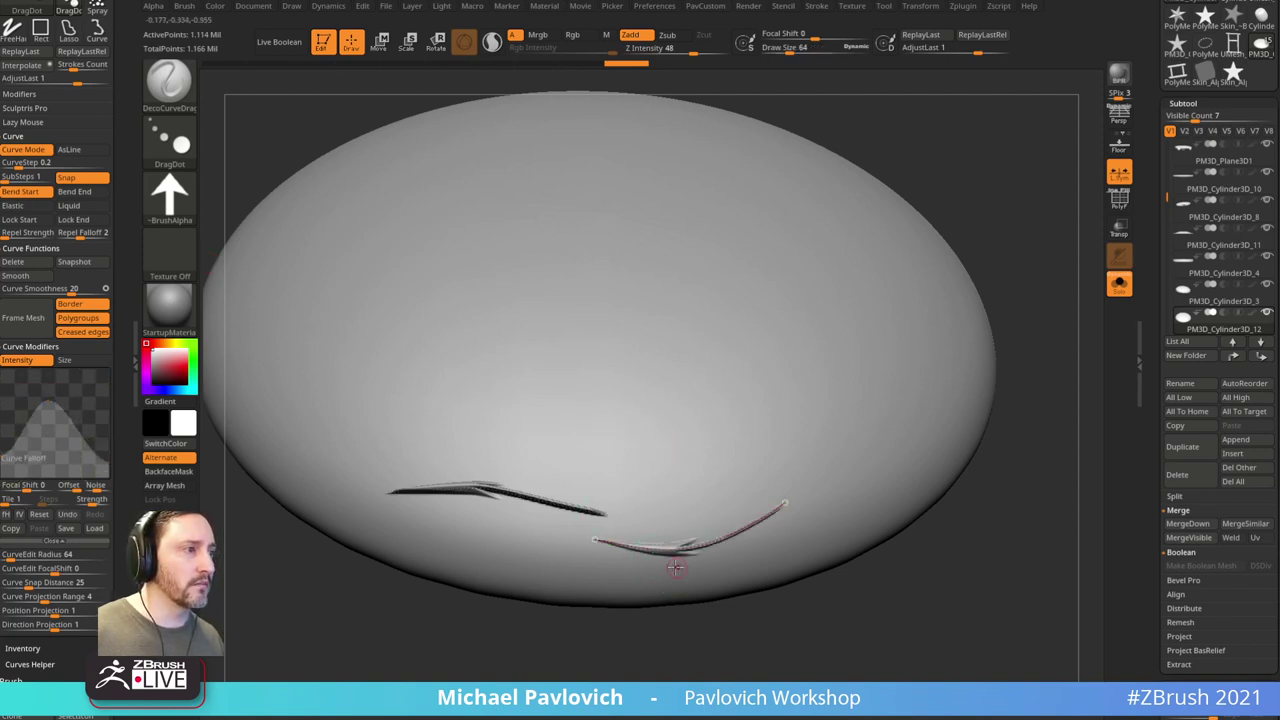
click(592, 543)
Step: Enable the Size curve modifier, draw a third curve on the dome and raise the falloff's middle peak
click(84, 369)
mouse_move(449, 440)
mouse_down()
mouse_move(354, 363)
mouse_move(298, 356)
mouse_up()
drag(48, 402, 50, 377)
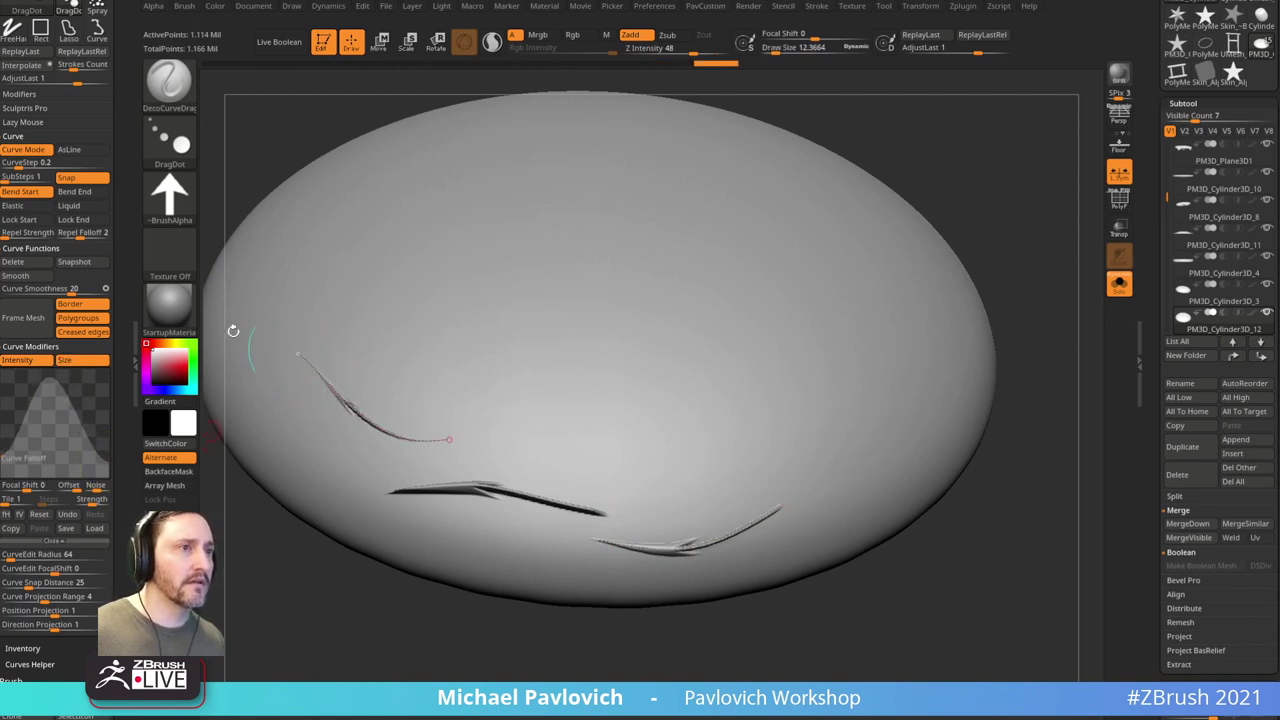
mouse_move(296, 351)
mouse_down()
mouse_move(279, 343)
mouse_move(252, 378)
mouse_move(263, 287)
mouse_up()
Step: Set the brush alpha to Alpha 12 and reshape the third curve with it
click(188, 203)
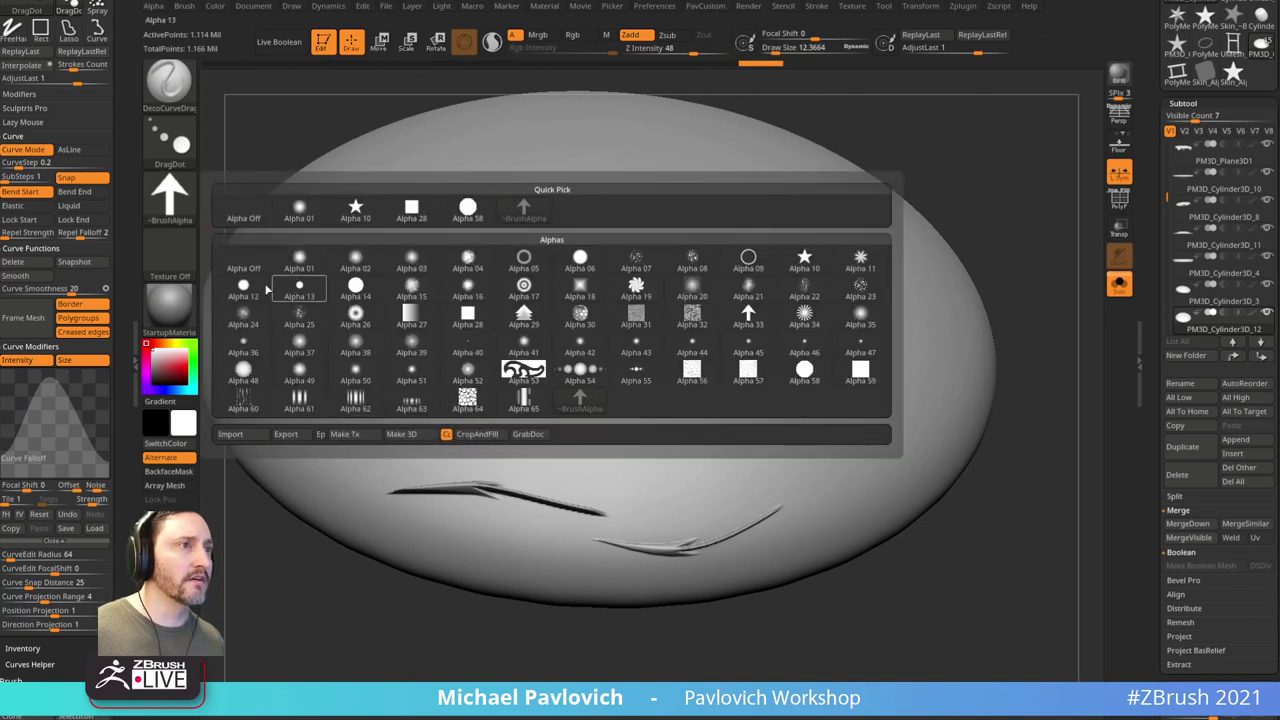
click(243, 290)
mouse_move(268, 291)
mouse_down()
mouse_move(372, 318)
mouse_move(463, 437)
mouse_move(526, 437)
mouse_up()
drag(430, 638, 440, 606)
drag(456, 579, 448, 606)
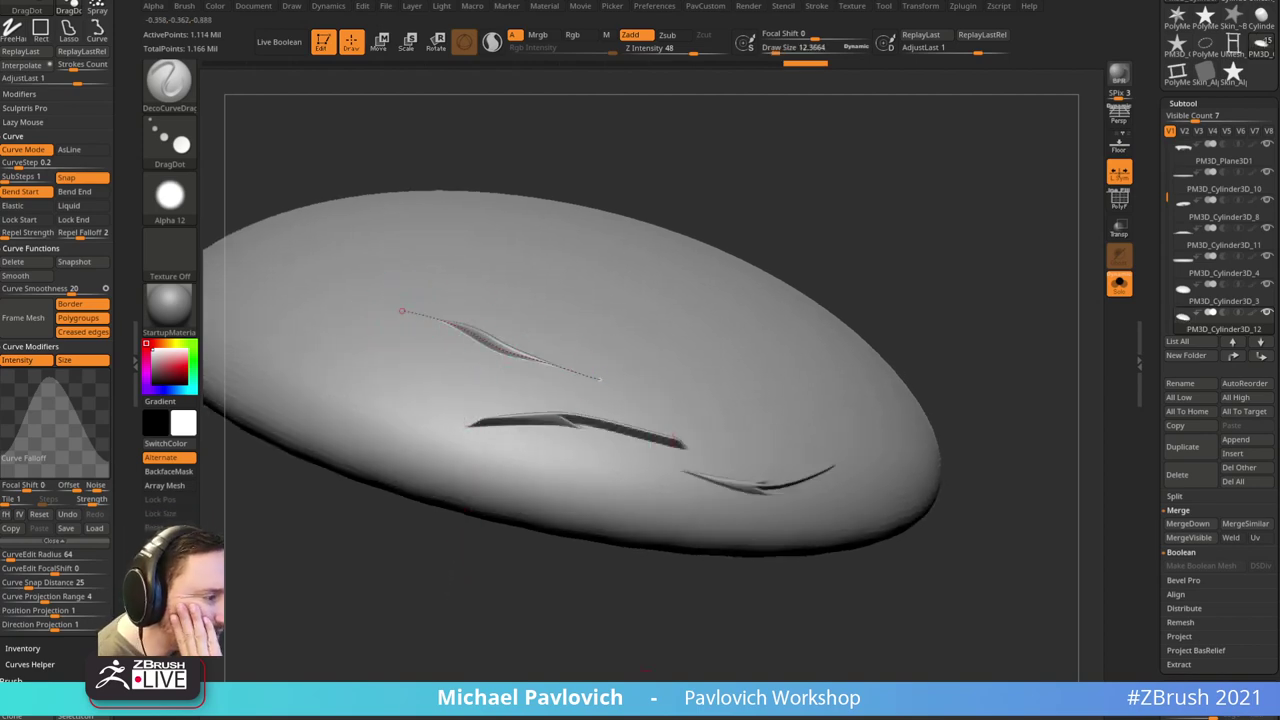
Step: Switch to the browser's ArtStation portfolio and open the "ZBrush 2022 What's New!" project in a new tab
drag(942, 715, 944, 81)
scroll(885, 372, up, 3)
scroll(800, 445, down, 2)
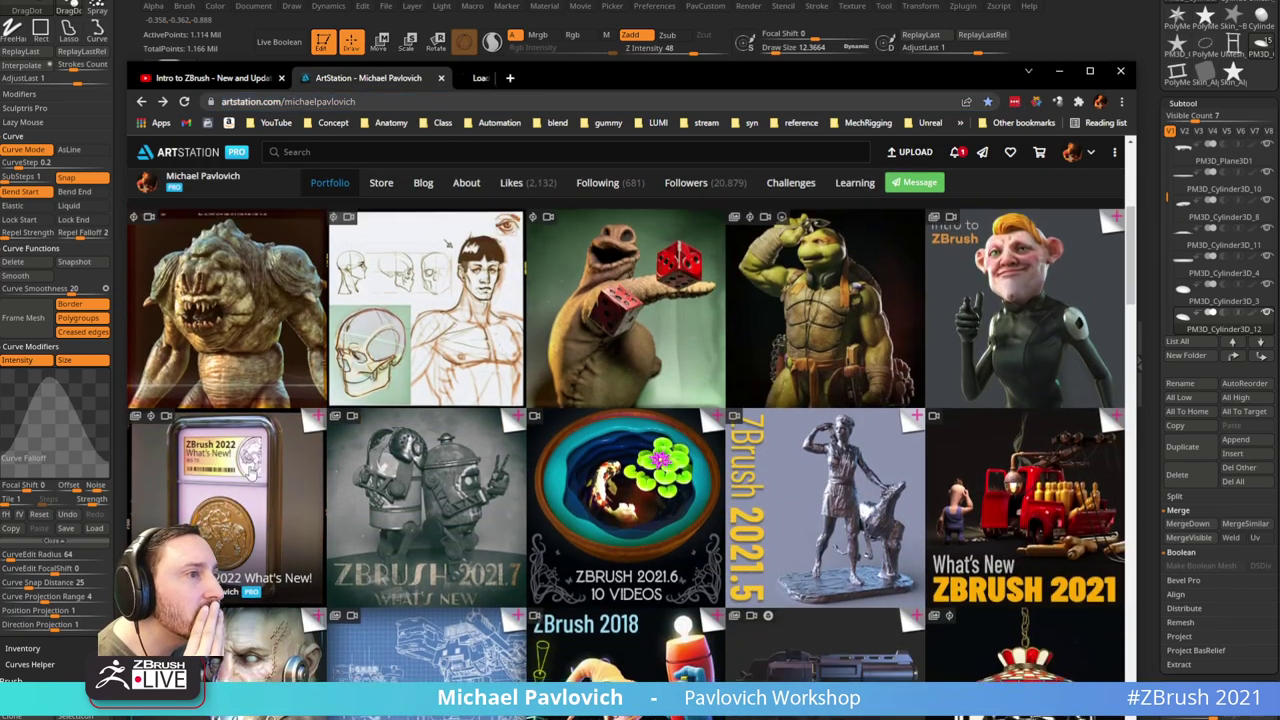
middle_click(240, 478)
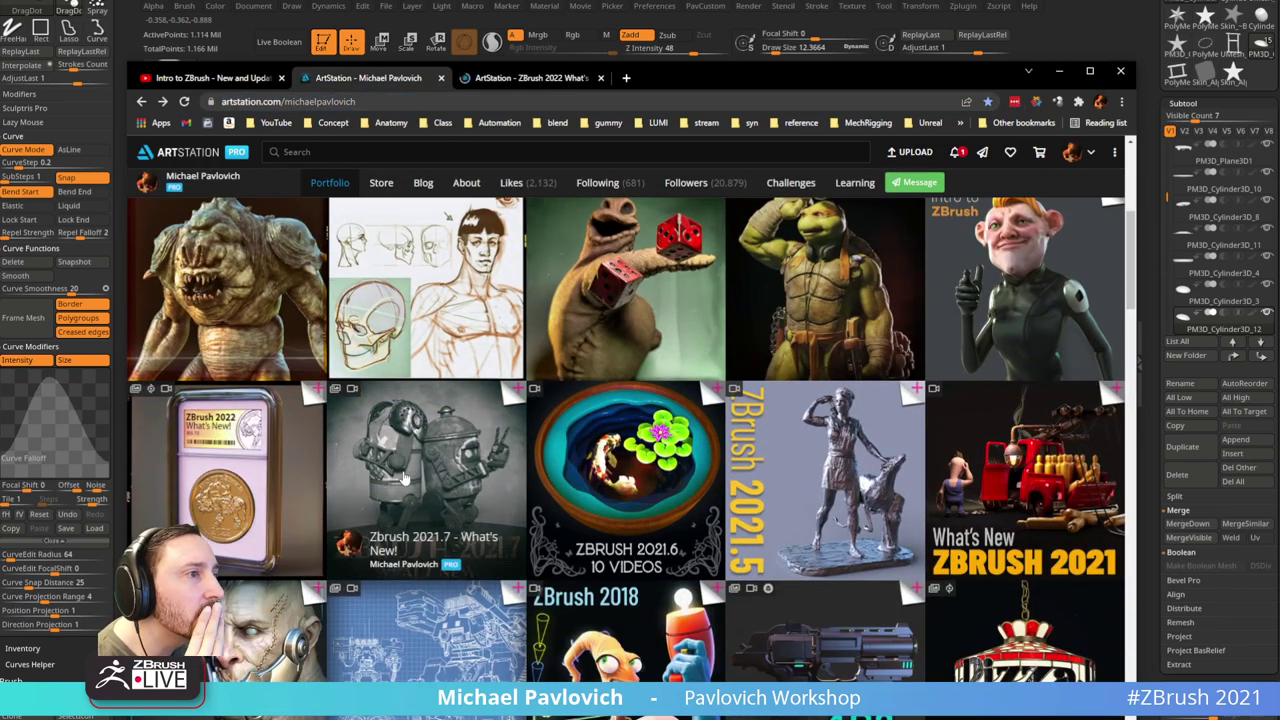
Step: Open the "ZBrush 2021.7 - What's New!" project in a new tab and browse the ZBrush 2022 video playlist
middle_click(425, 470)
click(518, 80)
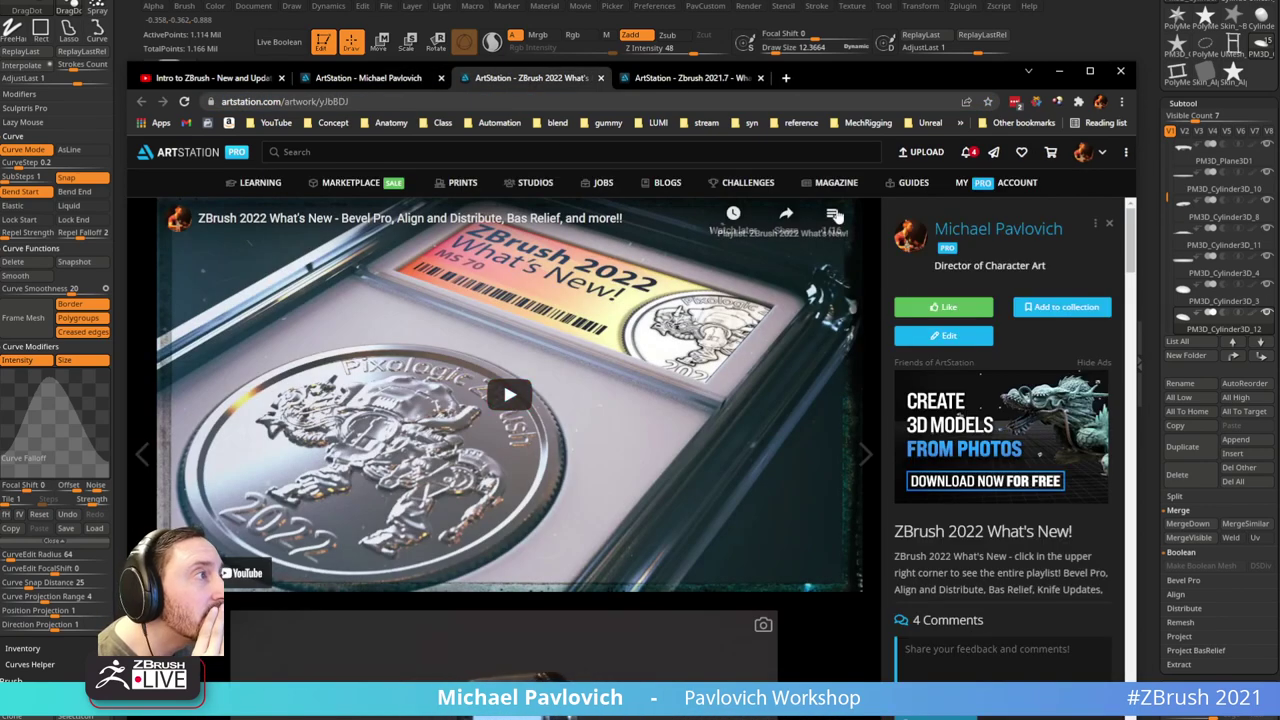
click(838, 216)
scroll(812, 326, down, 3)
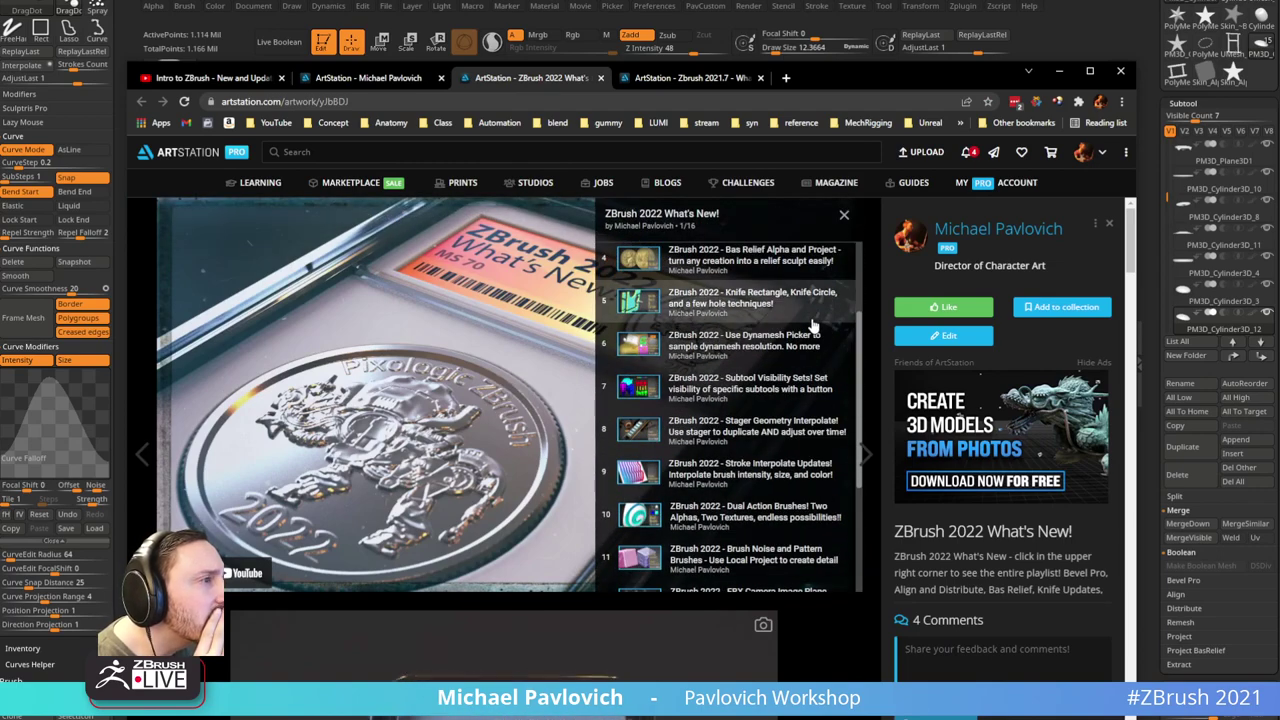
scroll(812, 328, down, 2)
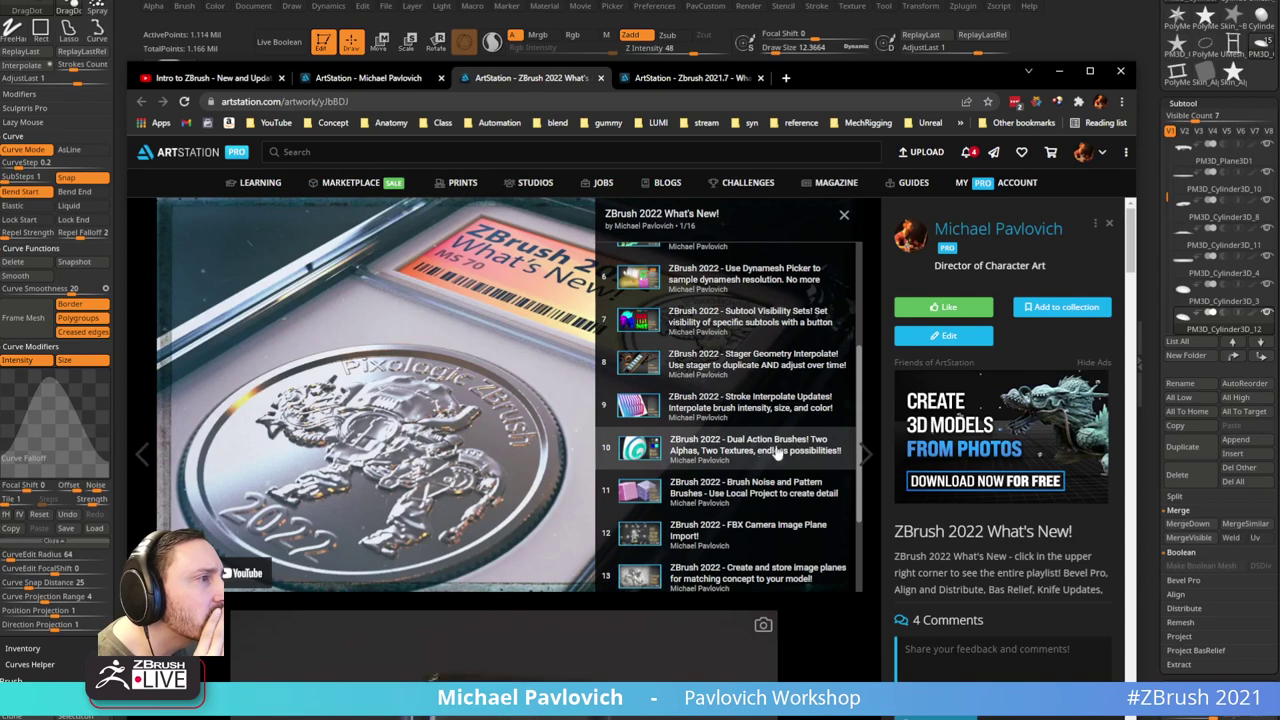
scroll(783, 452, down, 3)
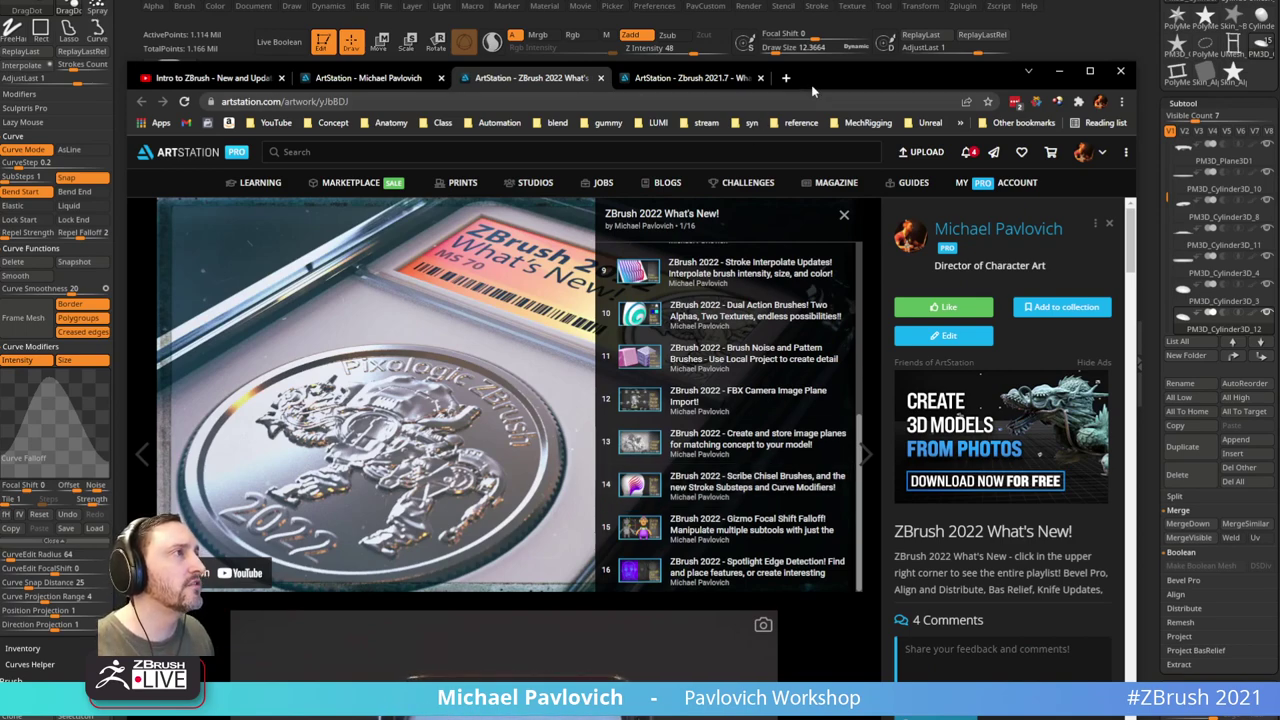
Step: Switch back to ZBrush, select the ScribeChisel brush and draw a short curve across the upper part of the dome
click(812, 59)
key(b)
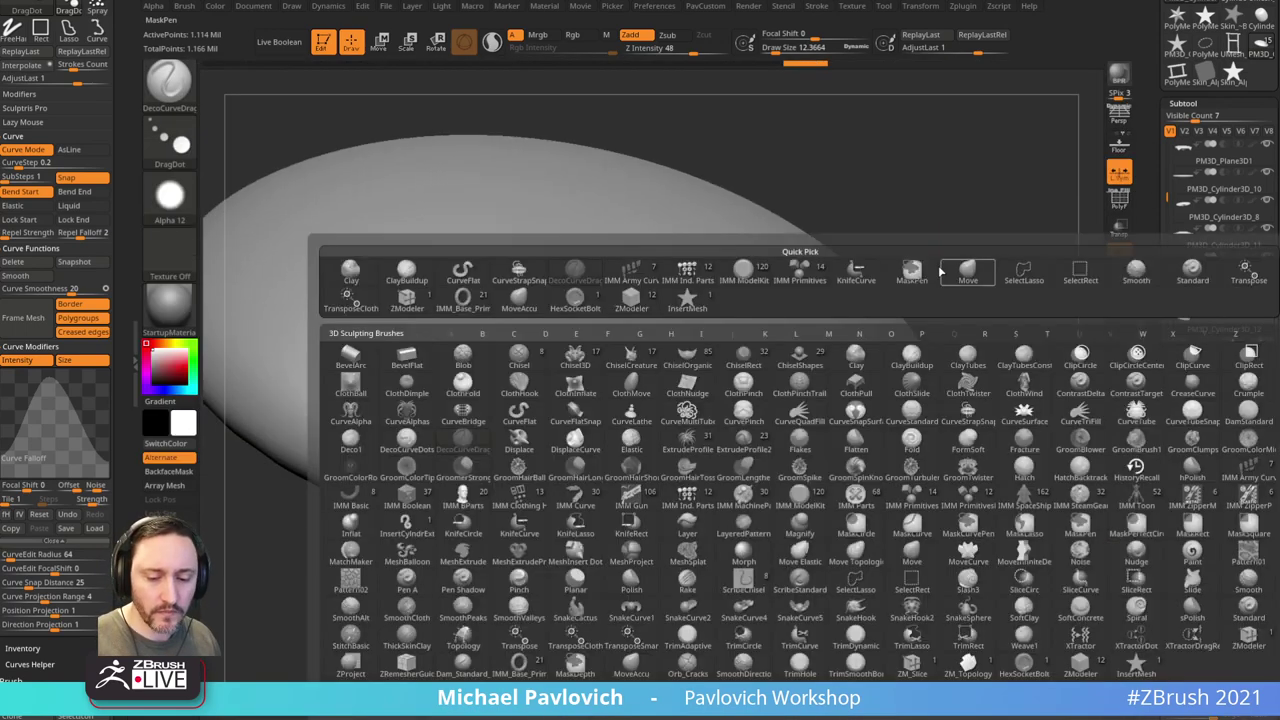
key(s)
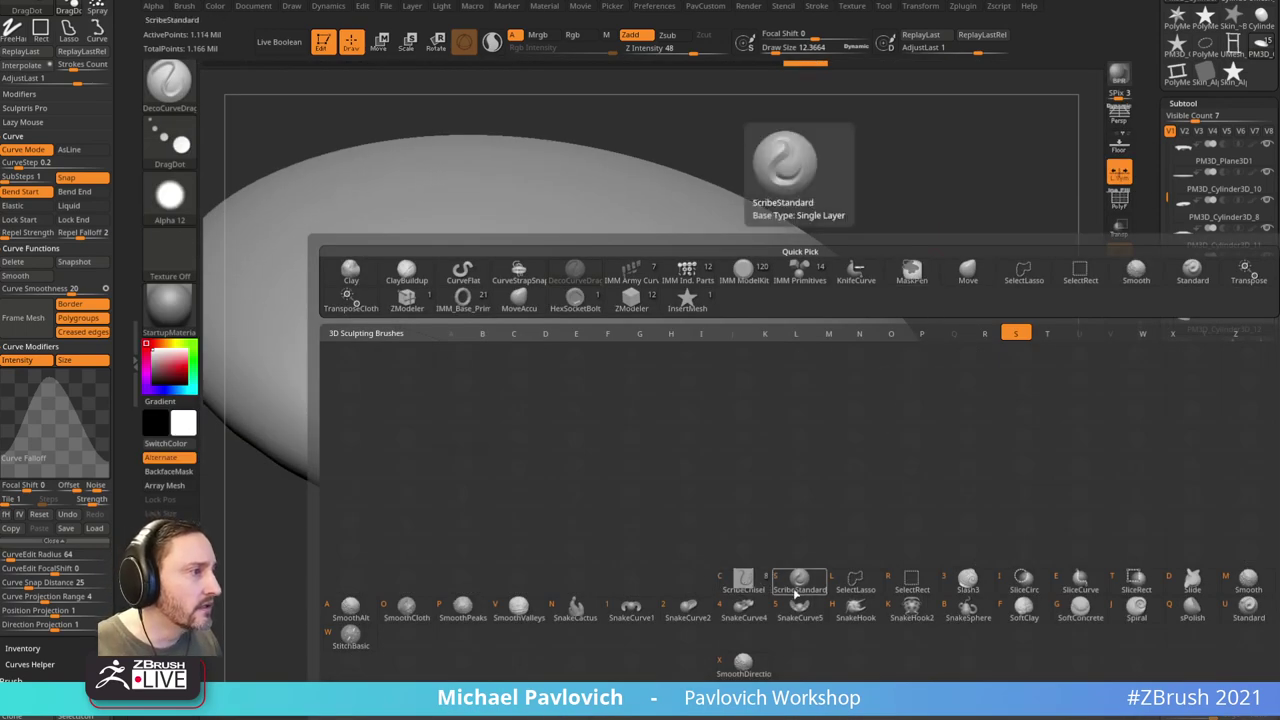
click(754, 590)
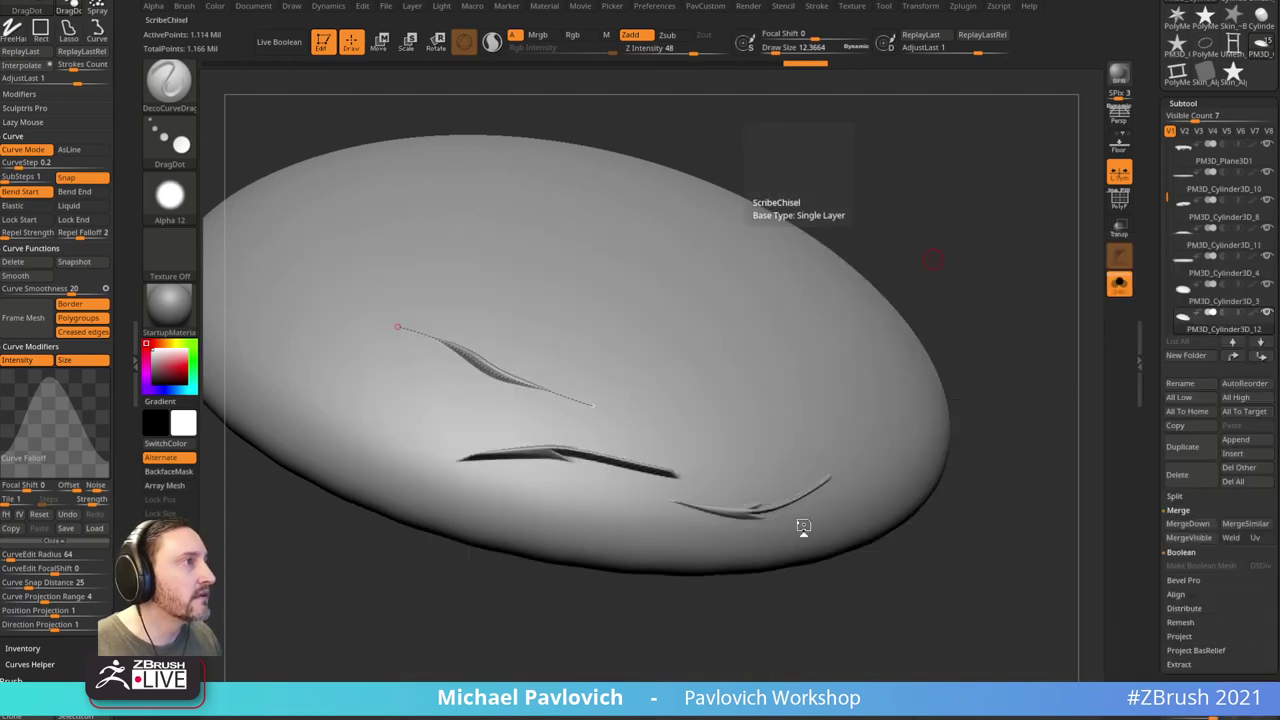
drag(937, 263, 1009, 314)
drag(704, 421, 848, 421)
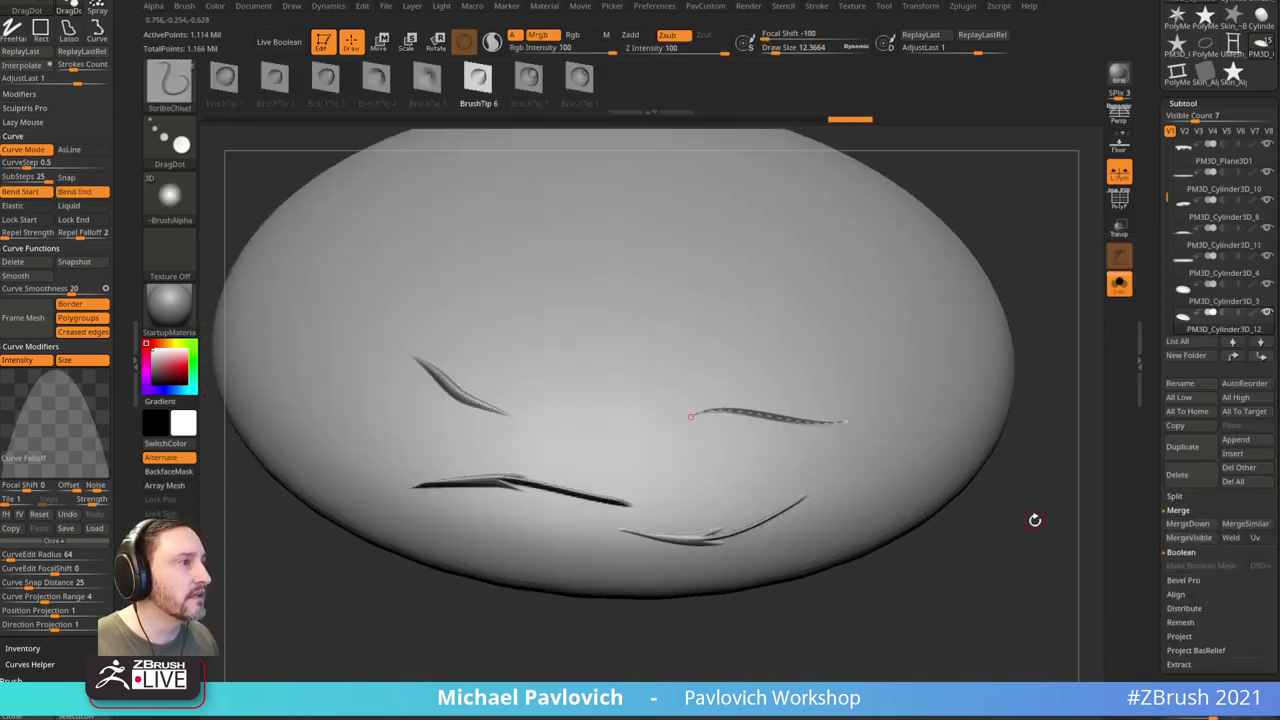
mouse_move(1035, 520)
mouse_down()
mouse_move(963, 557)
mouse_move(971, 546)
mouse_up()
Step: Reapply the chisel curve as a raised stroke with Zadd, and carve it in again with Zsub
click(632, 36)
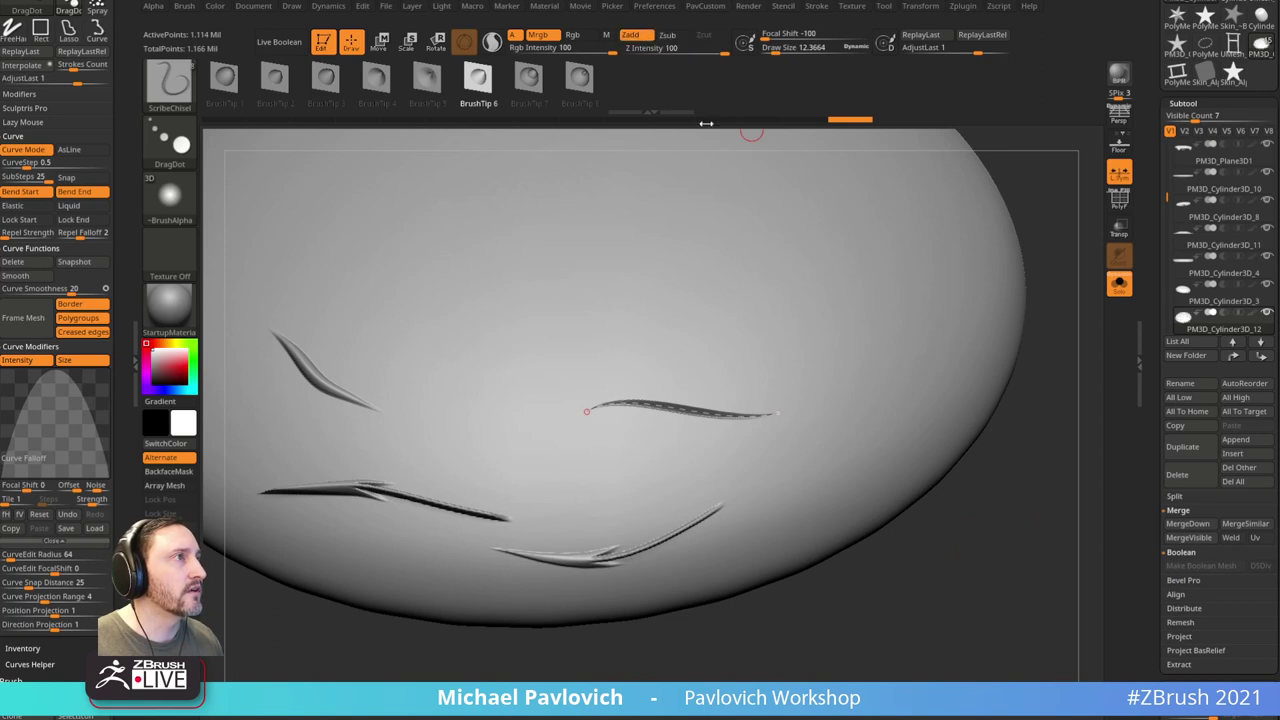
click(720, 420)
drag(916, 590, 913, 483)
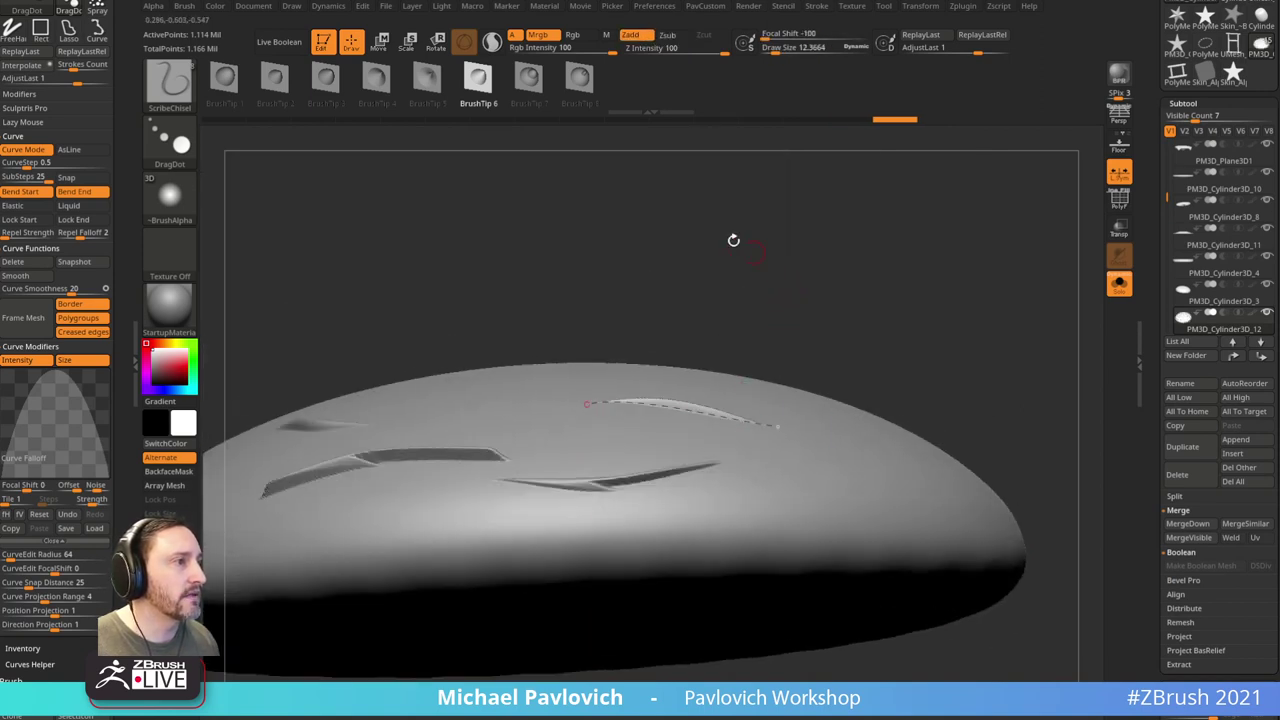
click(666, 36)
click(693, 403)
drag(840, 285, 849, 374)
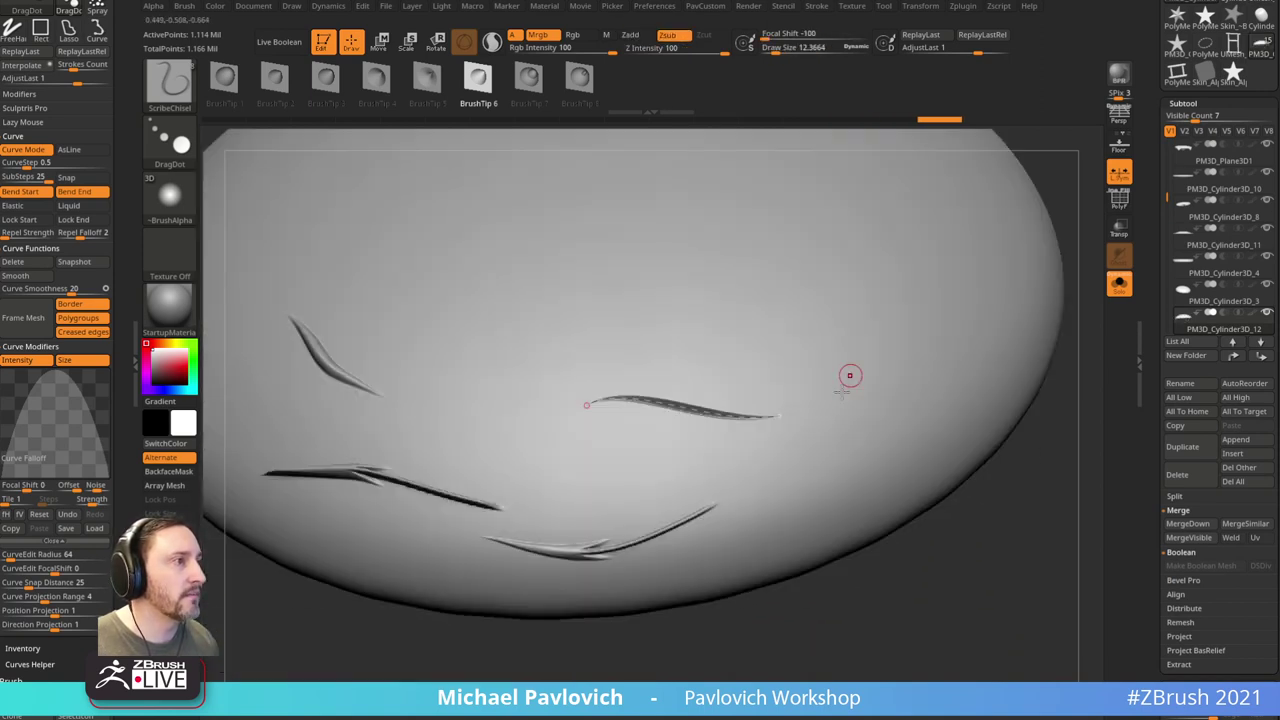
Step: Extend the chisel curve into an upward hook and reapply it with the Curve Falloff's middle peak lowered
drag(786, 413, 815, 270)
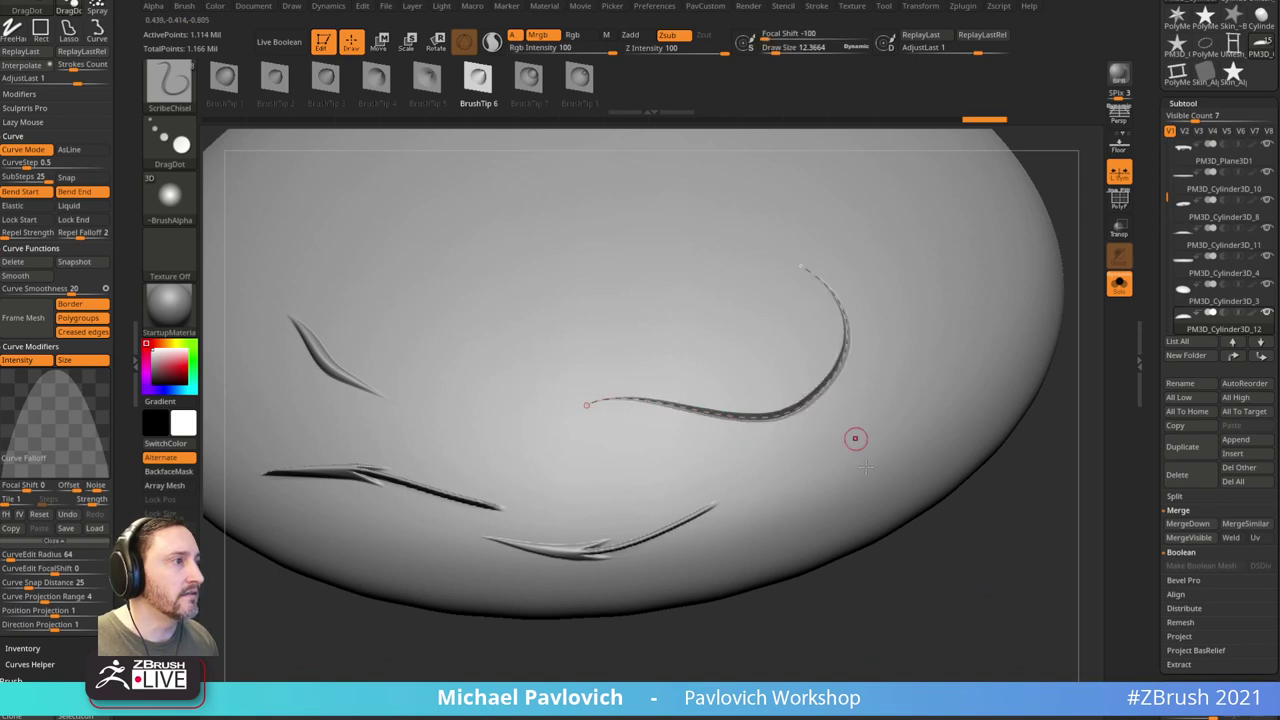
right_drag(854, 437, 967, 632)
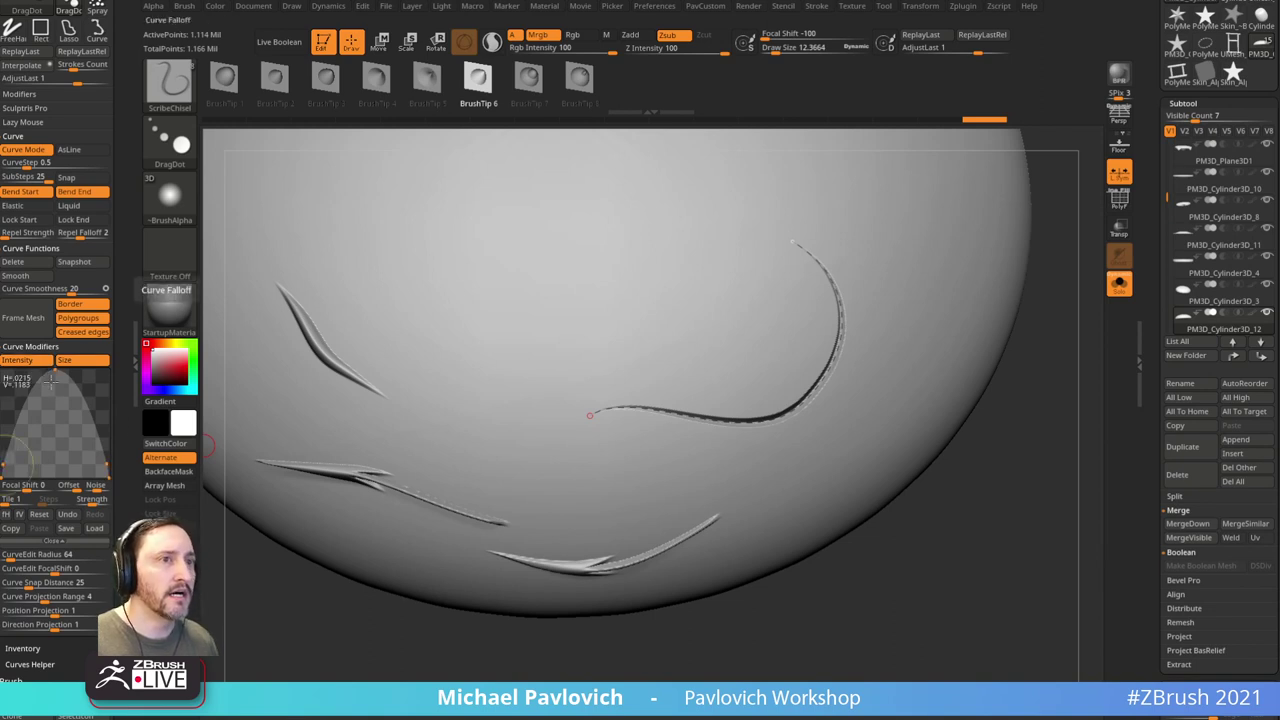
drag(52, 372, 50, 443)
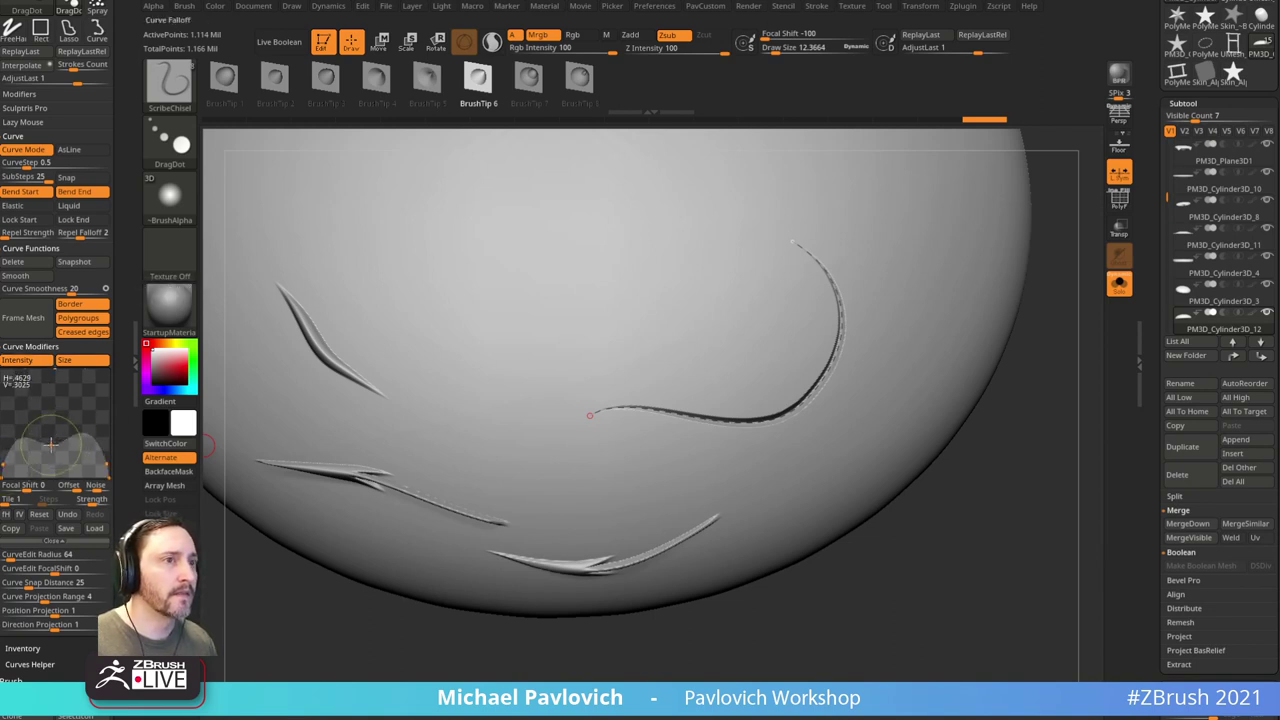
click(766, 421)
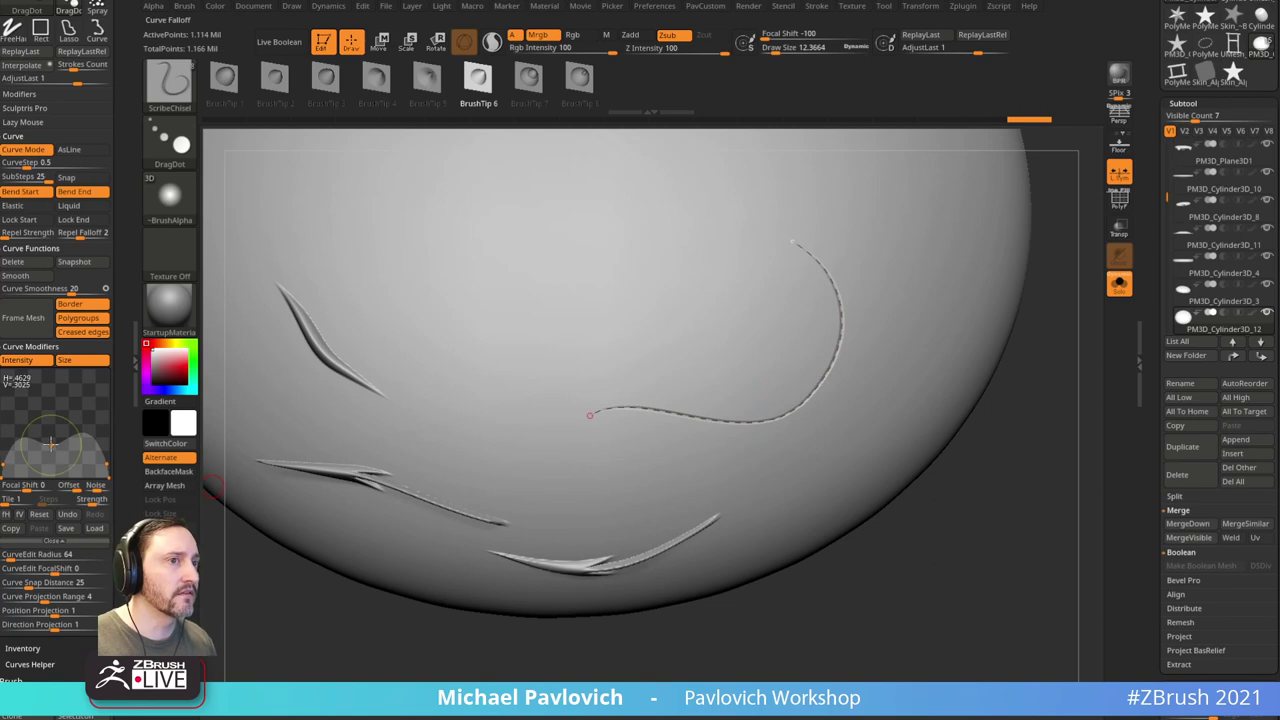
Step: Raise the Curve Falloff's middle peak to full height, adjust its end point and draw an arched curve on the dome
drag(50, 444, 50, 374)
mouse_move(116, 470)
mouse_down()
mouse_move(112, 295)
mouse_move(112, 461)
mouse_up()
mouse_move(596, 417)
mouse_down()
mouse_move(483, 392)
mouse_move(515, 504)
mouse_move(745, 496)
mouse_move(623, 289)
mouse_move(500, 455)
mouse_move(535, 400)
mouse_up()
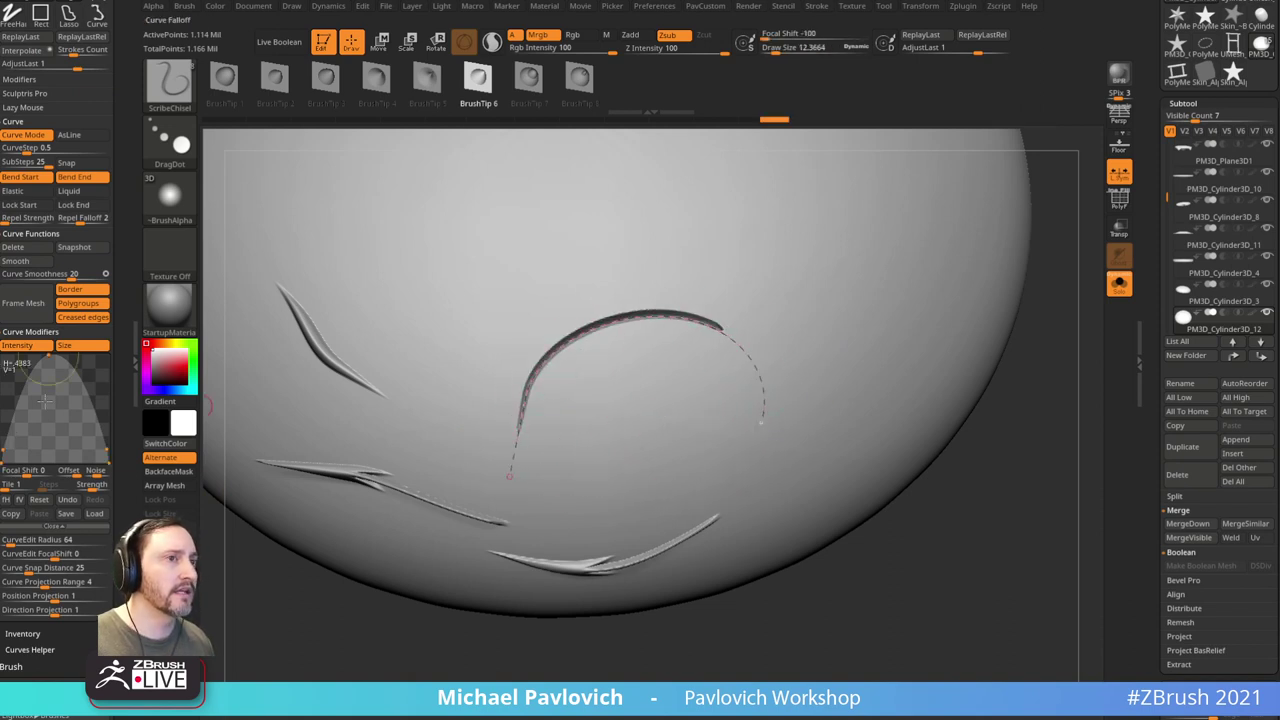
Step: Draw one chisel curve with a straight-ramp Curve Falloff and another with the ramp flipped horizontally
click(19, 500)
drag(643, 192, 458, 300)
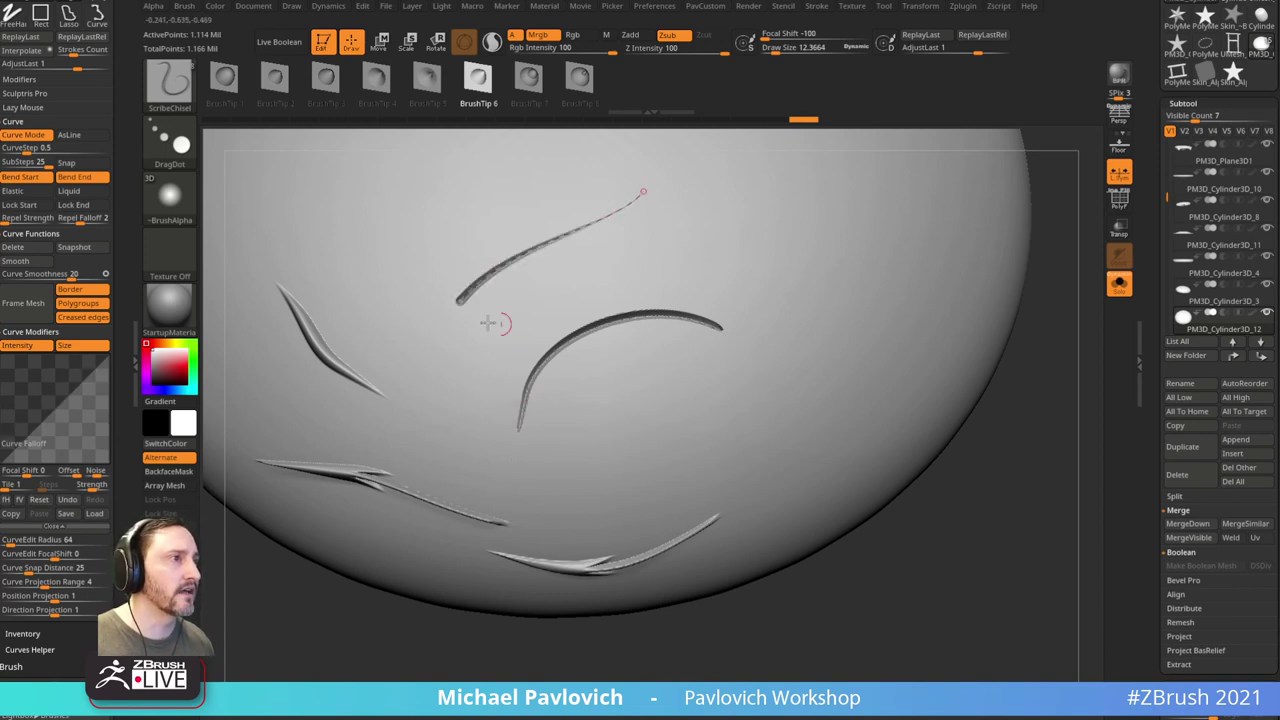
click(8, 500)
drag(833, 185, 795, 375)
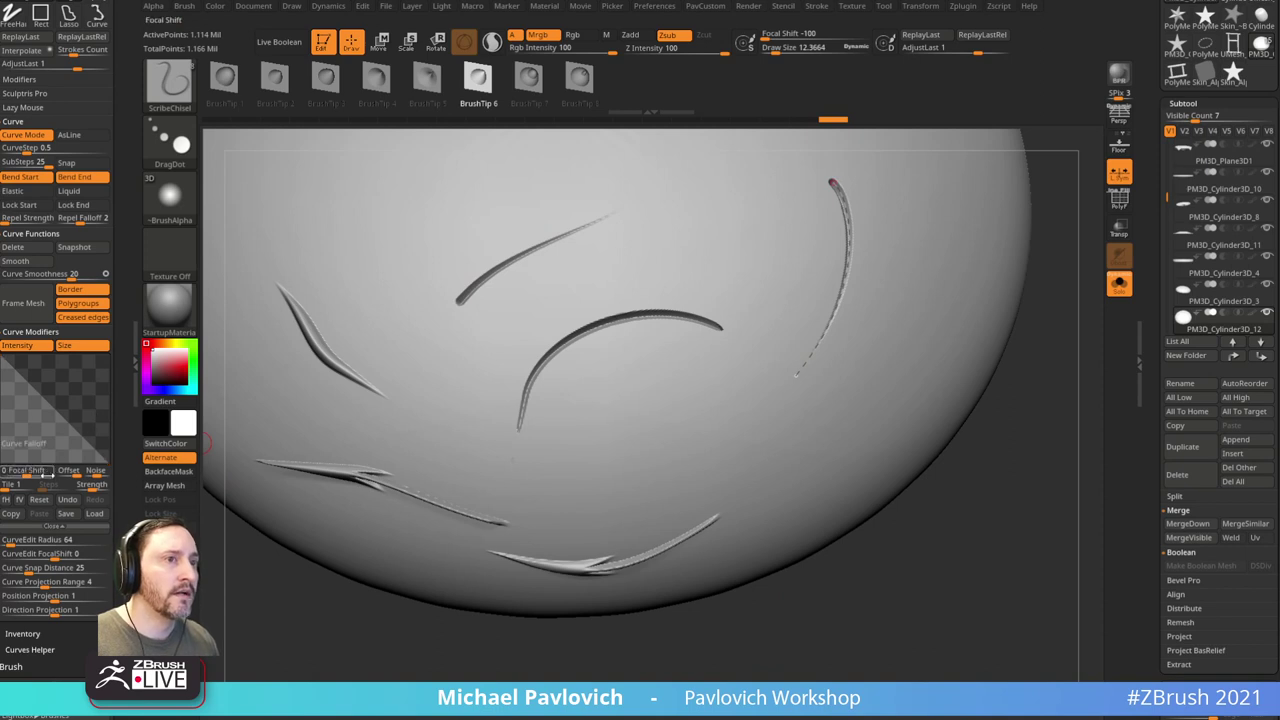
Step: Shape the Curve Falloff into a central peak tapering at both ends and draw another chisel curve on the dome
drag(4, 357, 49, 353)
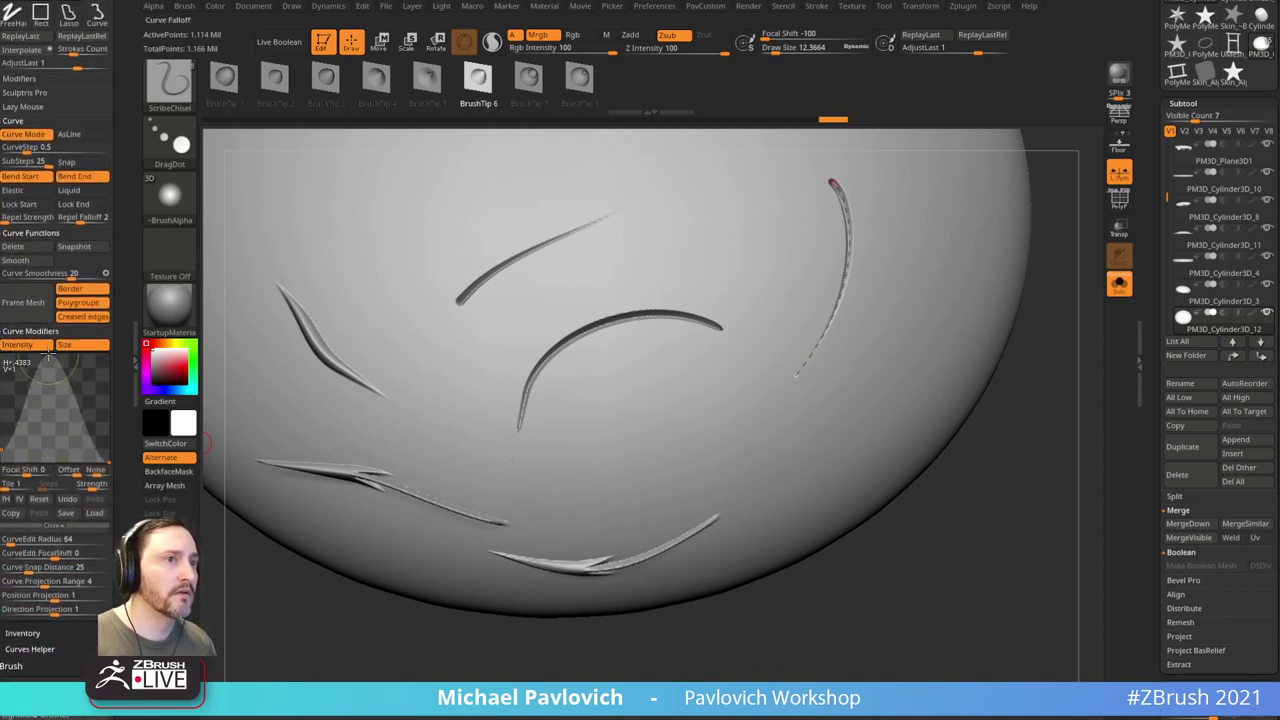
drag(109, 463, 109, 450)
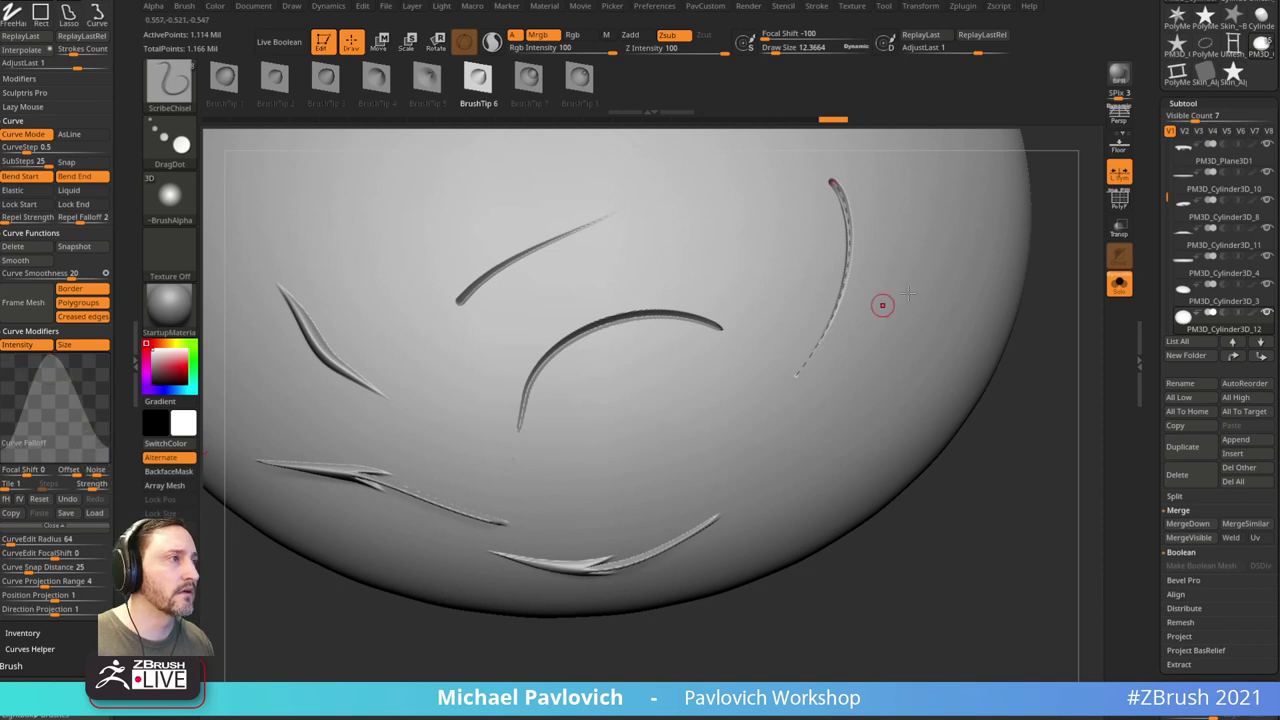
drag(907, 245, 640, 404)
drag(960, 583, 981, 562)
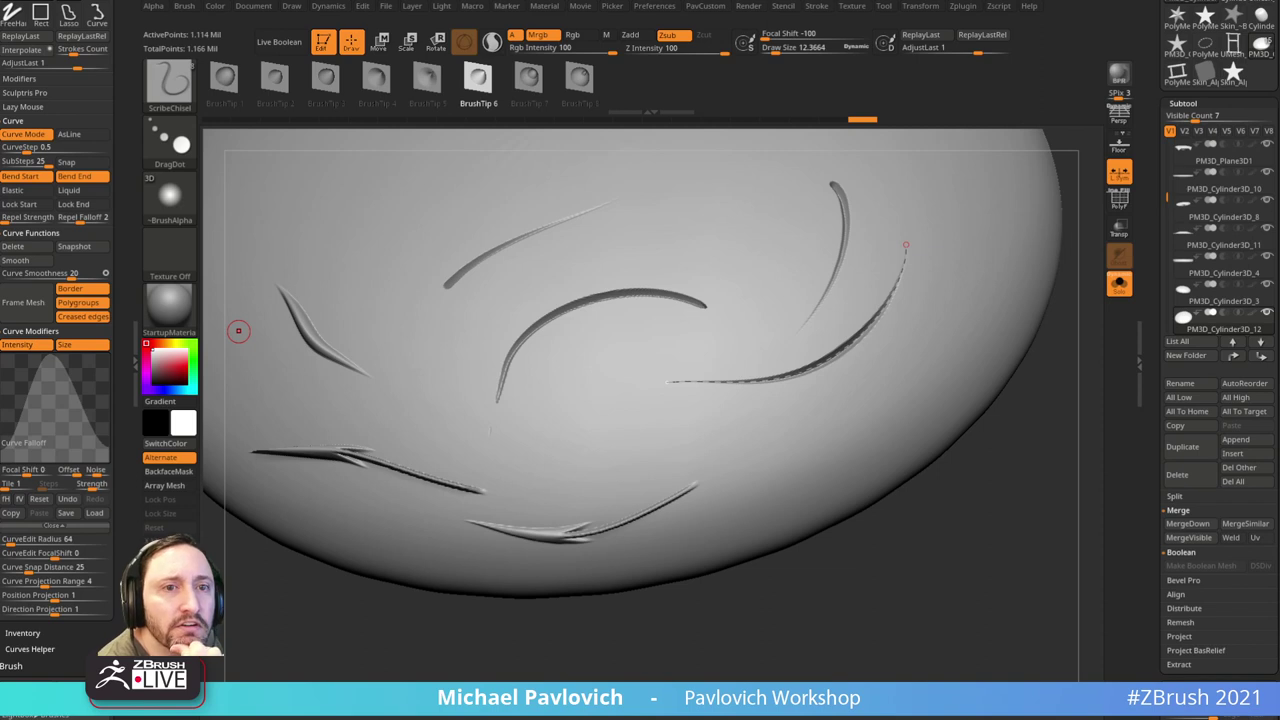
Step: Delete the dome subtool used for the curve tests and turn off Solo to show the whole tower
click(1177, 474)
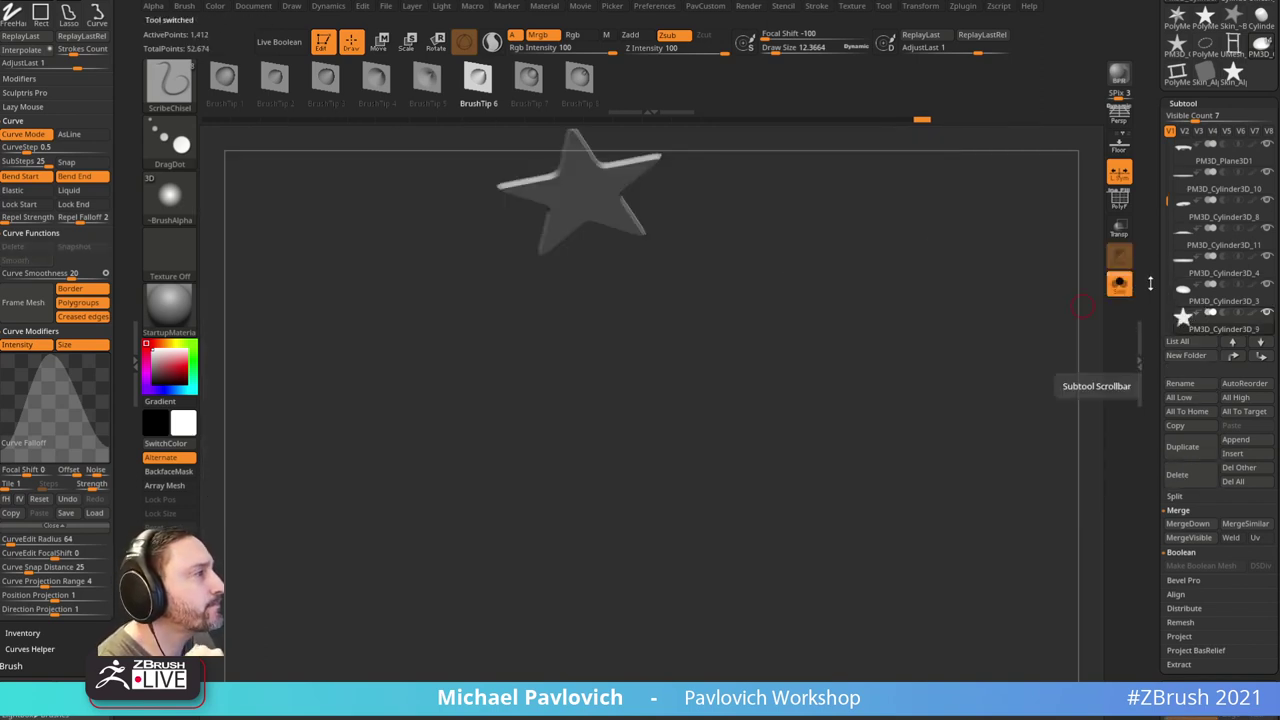
click(1119, 284)
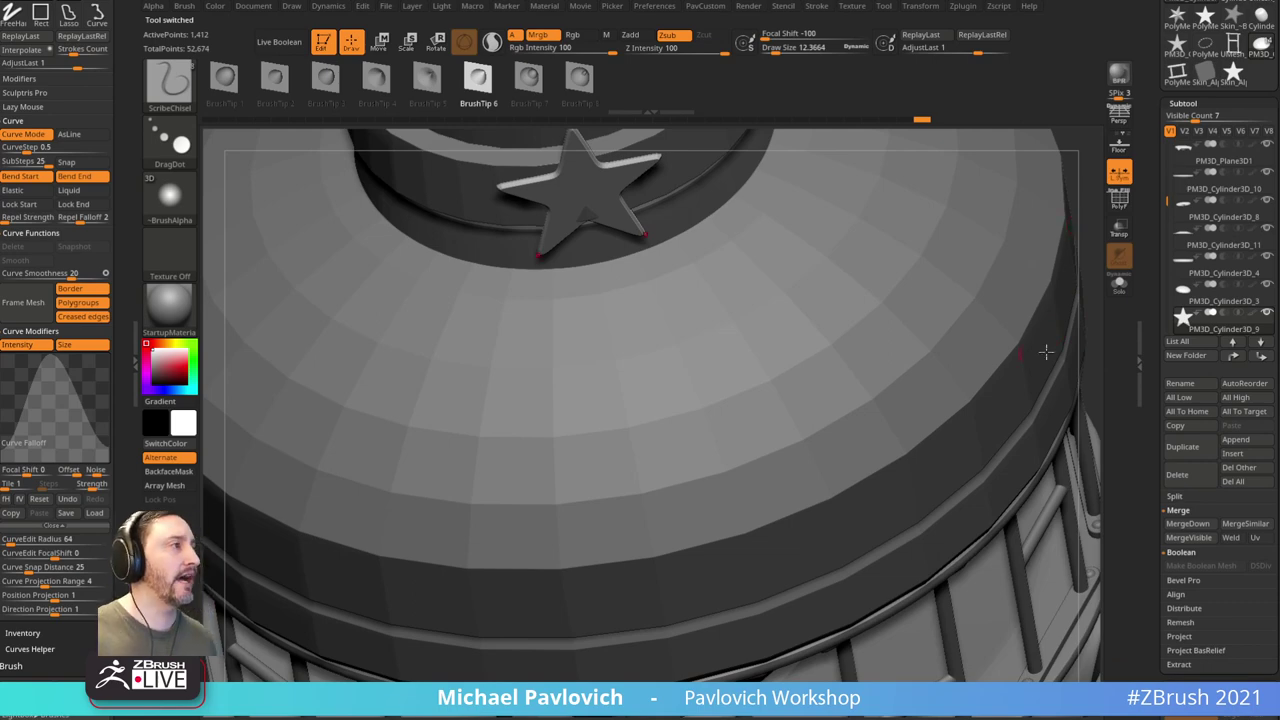
drag(1084, 201, 911, 403)
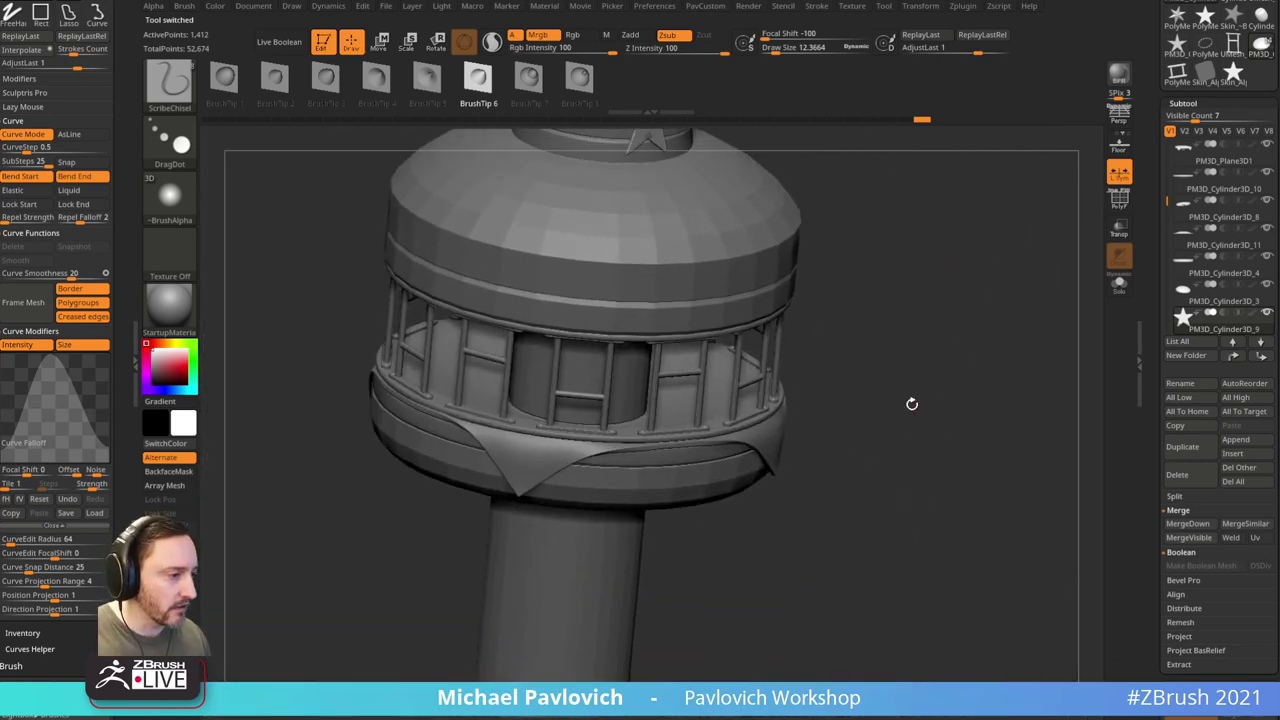
Step: Compare the tower with its reference photo and select the column cylinder beneath the burger
key(alt+Tab)
scroll(718, 416, up, 3)
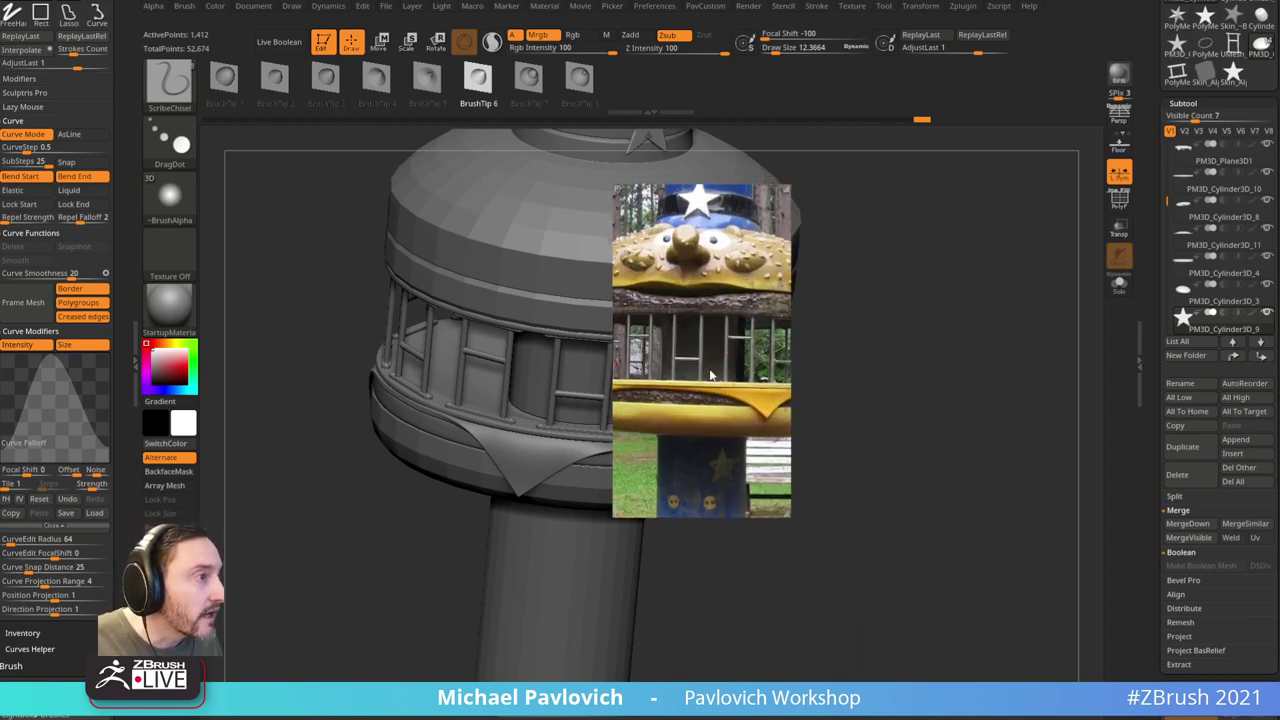
key(alt+Tab)
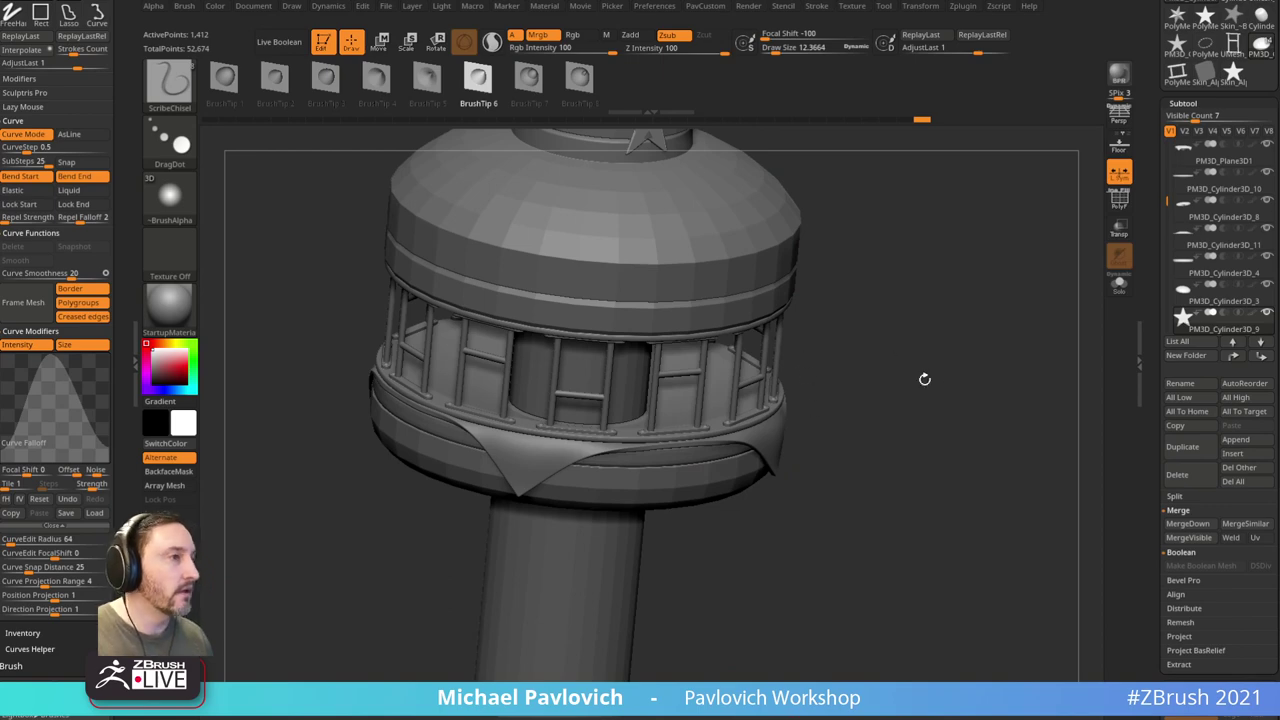
drag(924, 379, 946, 394)
alt+click(712, 547)
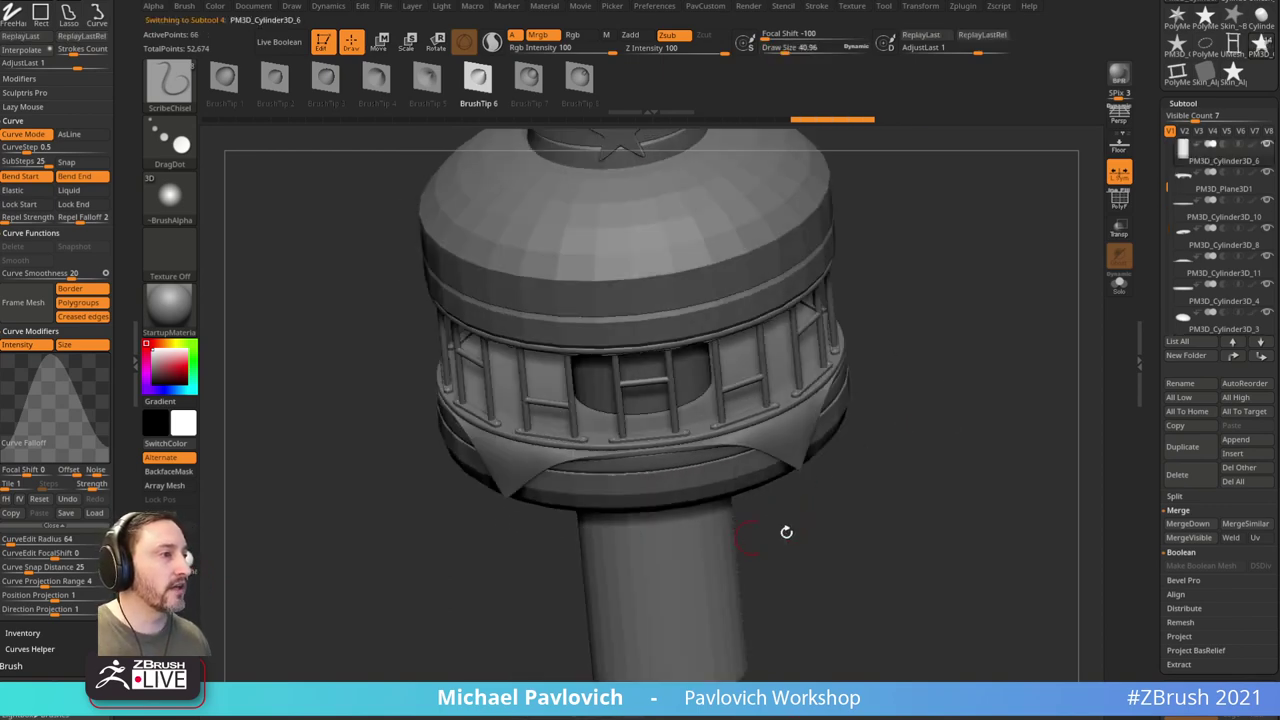
alt+drag(786, 532, 863, 518)
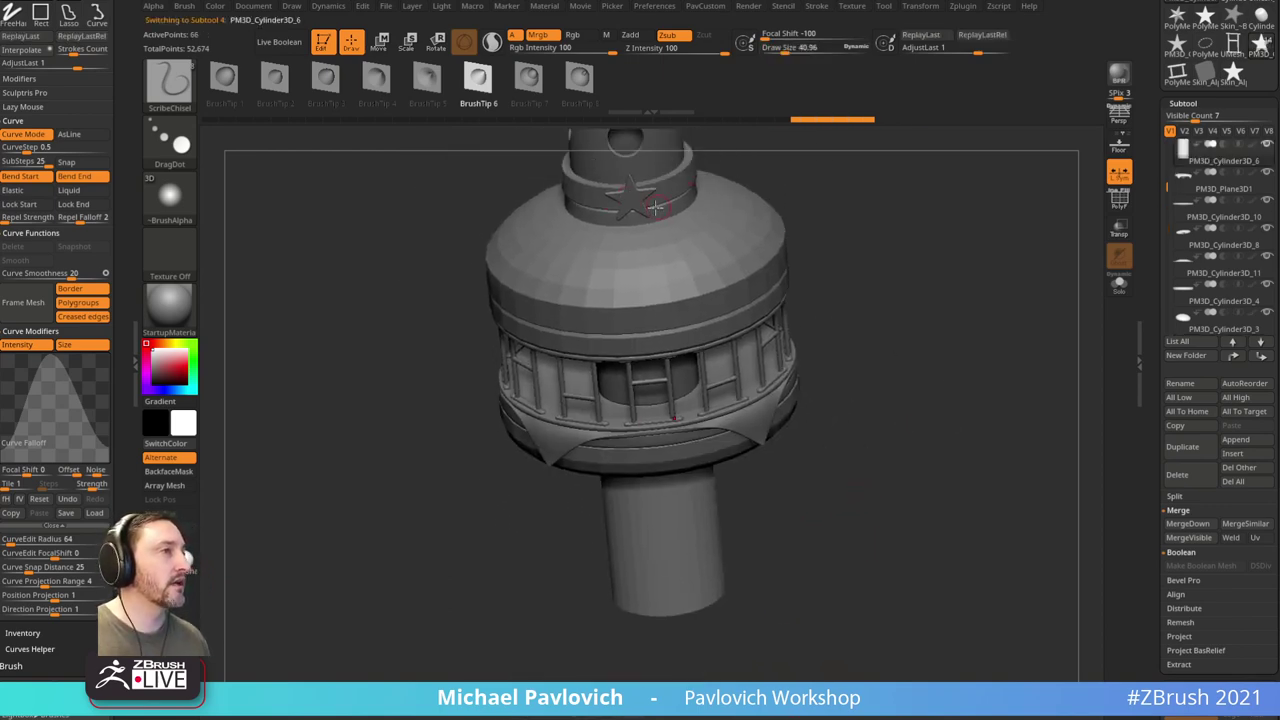
Step: Inspect the star on the hat band from the side and select the Standard brush for the column
mouse_move(827, 212)
mouse_down()
mouse_move(880, 180)
mouse_move(894, 517)
mouse_move(840, 377)
mouse_move(815, 379)
mouse_move(820, 366)
mouse_up()
right_drag(783, 718, 766, 537)
middle_drag(766, 537, 768, 670)
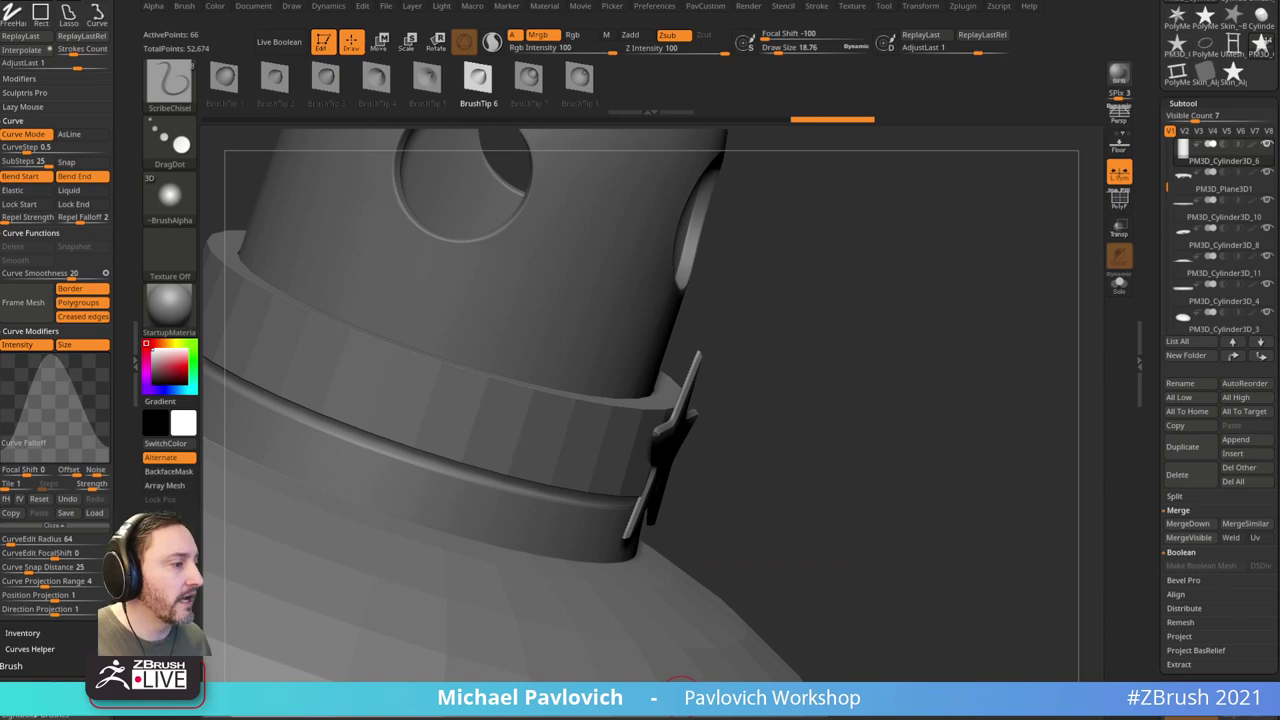
mouse_move(862, 403)
right_down()
mouse_move(907, 366)
mouse_move(897, 240)
mouse_move(955, 421)
mouse_move(910, 222)
right_up()
key(b)
key(s)
key(t)
drag(903, 349, 537, 617)
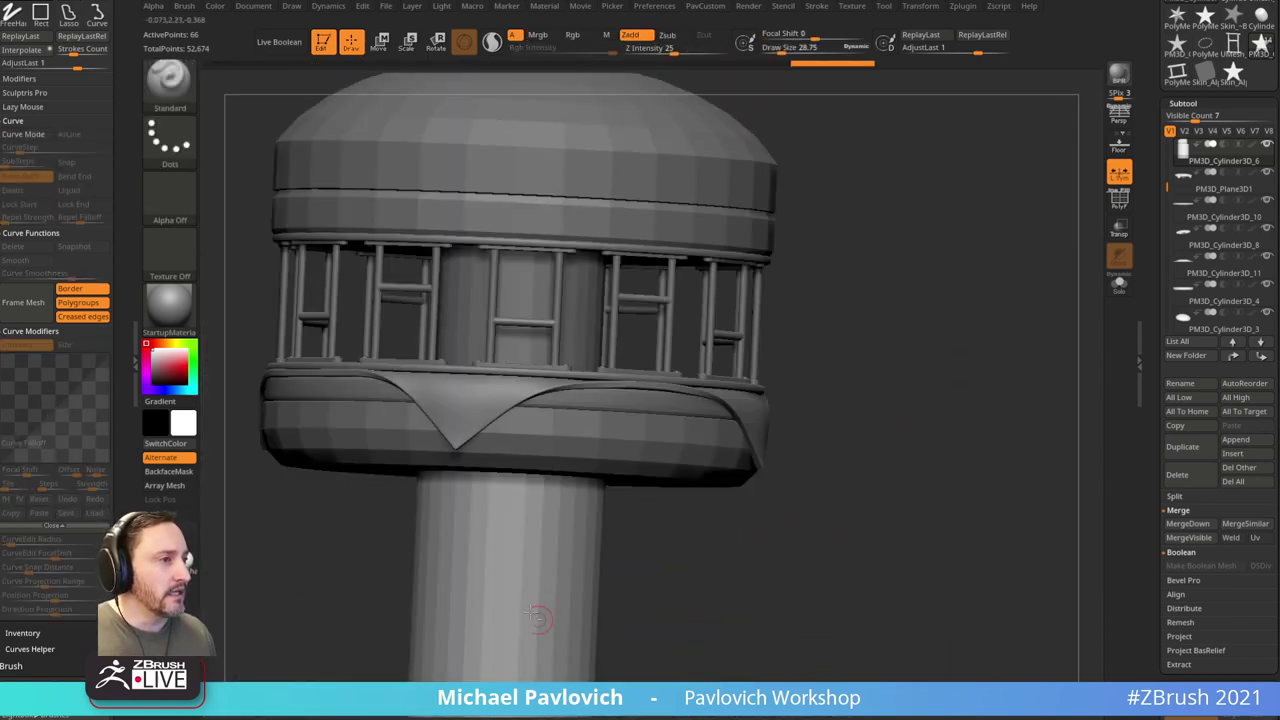
alt+right_drag(755, 543, 775, 457)
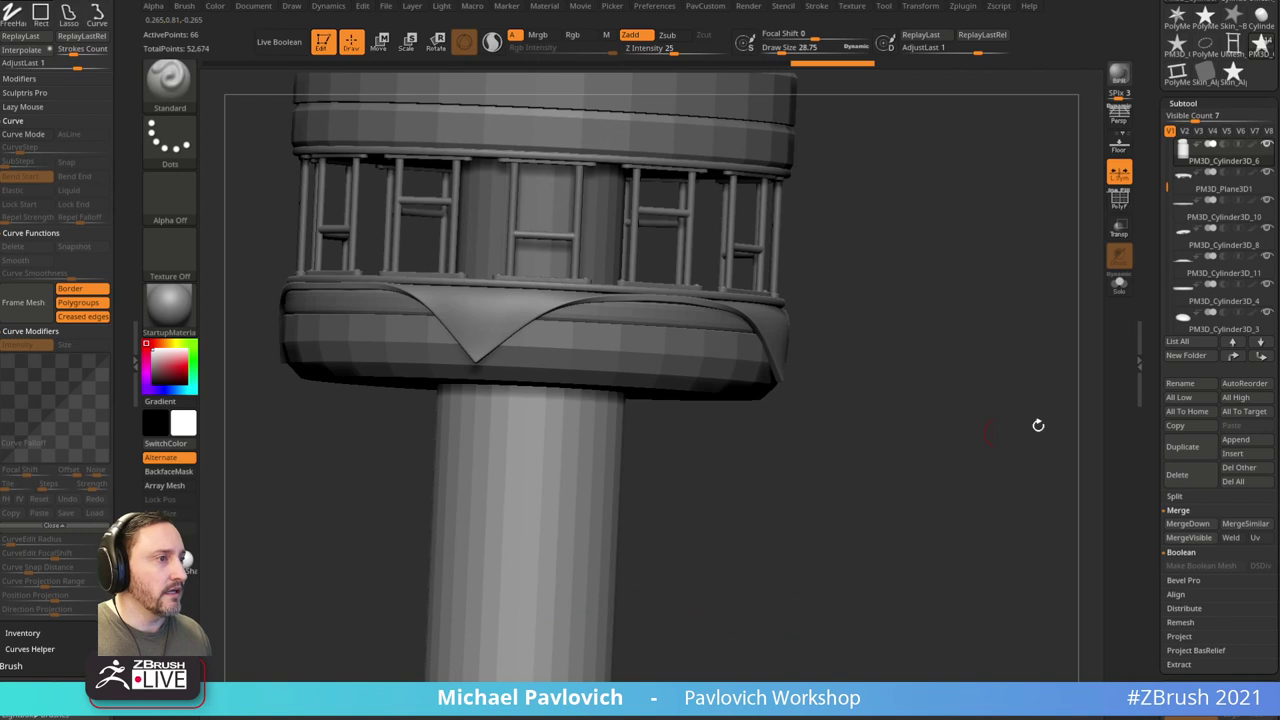
Step: Duplicate the column subtool and isolate the copy with Solo
click(1180, 448)
click(1180, 447)
click(1118, 288)
ctrl+right_drag(1055, 337, 1017, 406)
Step: Activate Dynamic Subdiv on the duplicated column and apply it to create real subdivision levels
key(3)
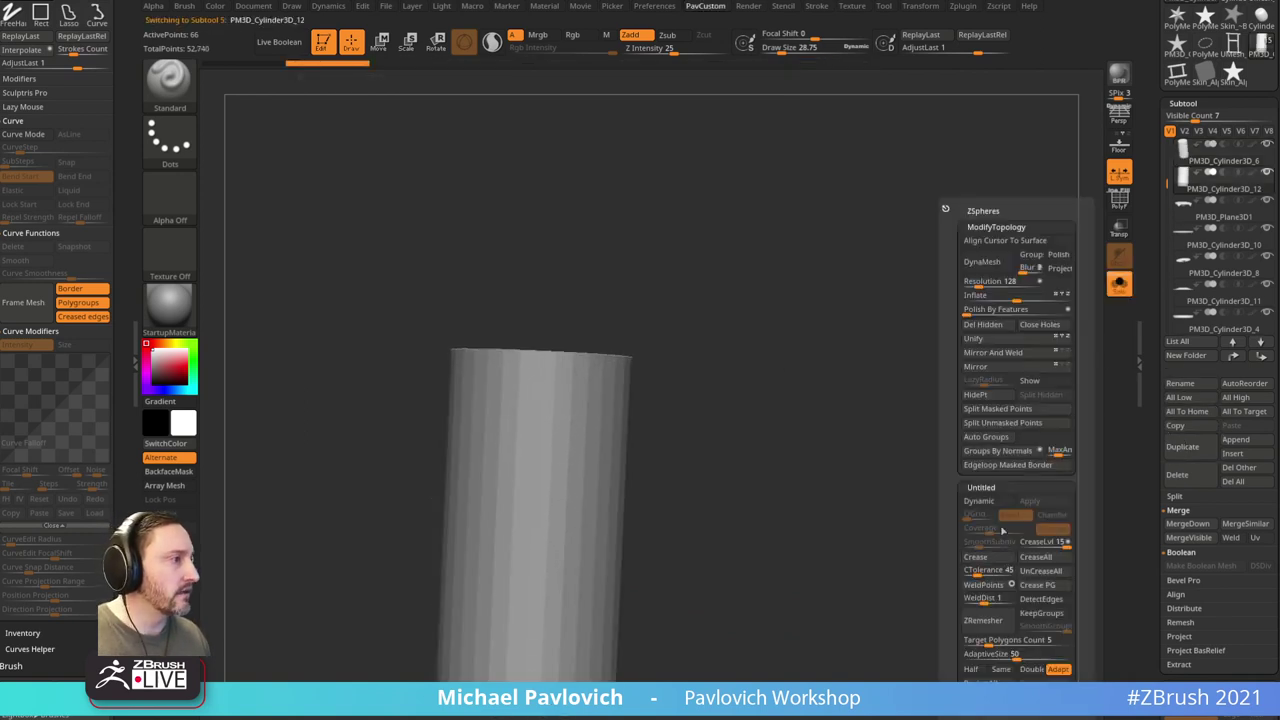
click(996, 502)
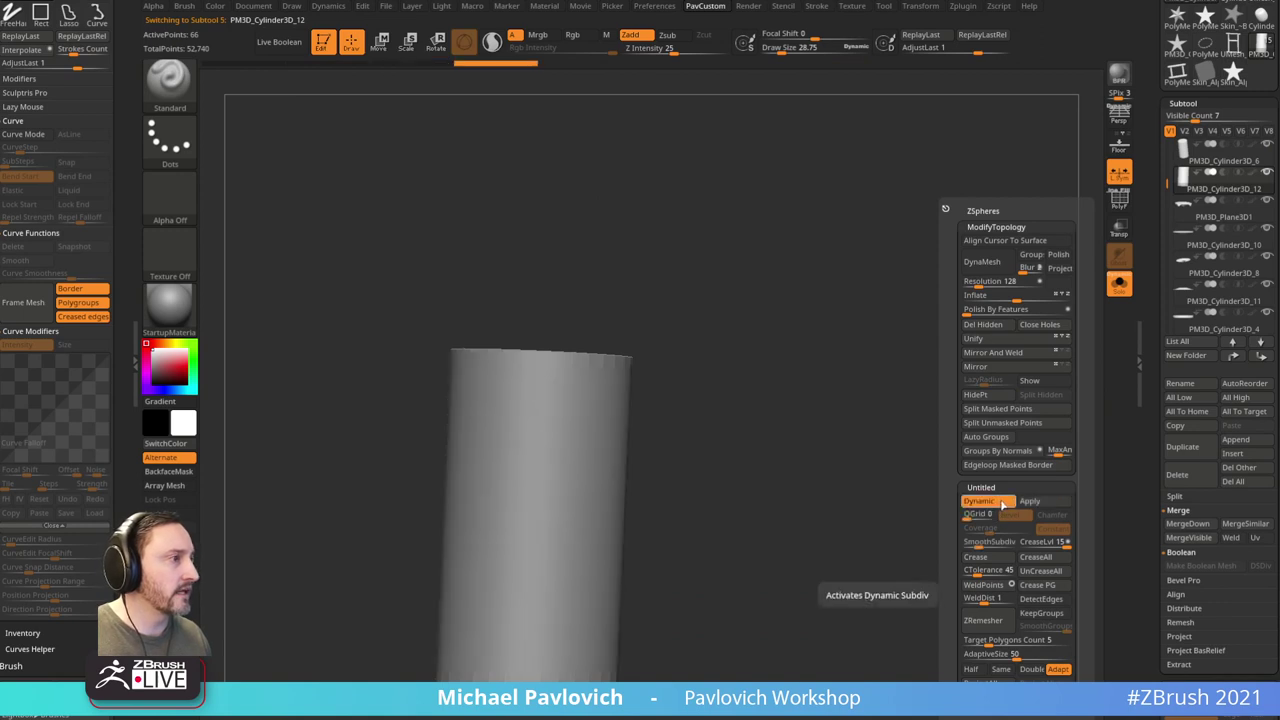
click(1030, 501)
scroll(1190, 455, down, 5)
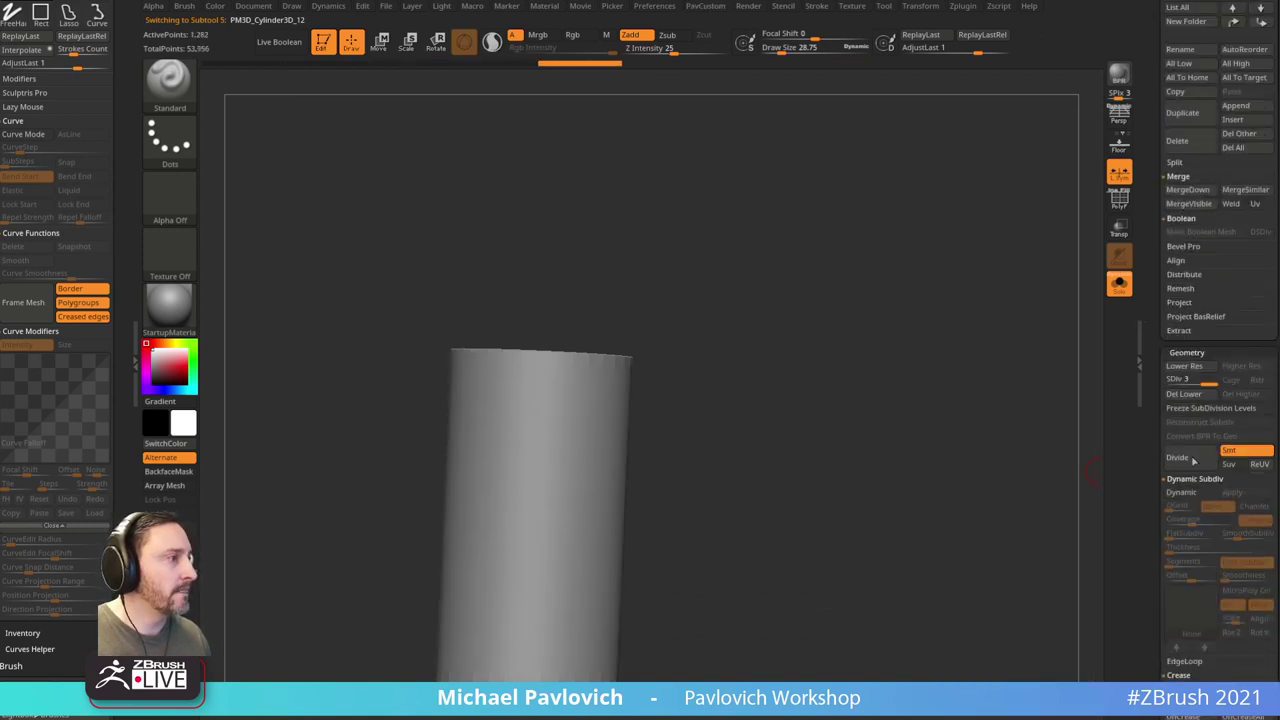
scroll(1200, 420, up, 10)
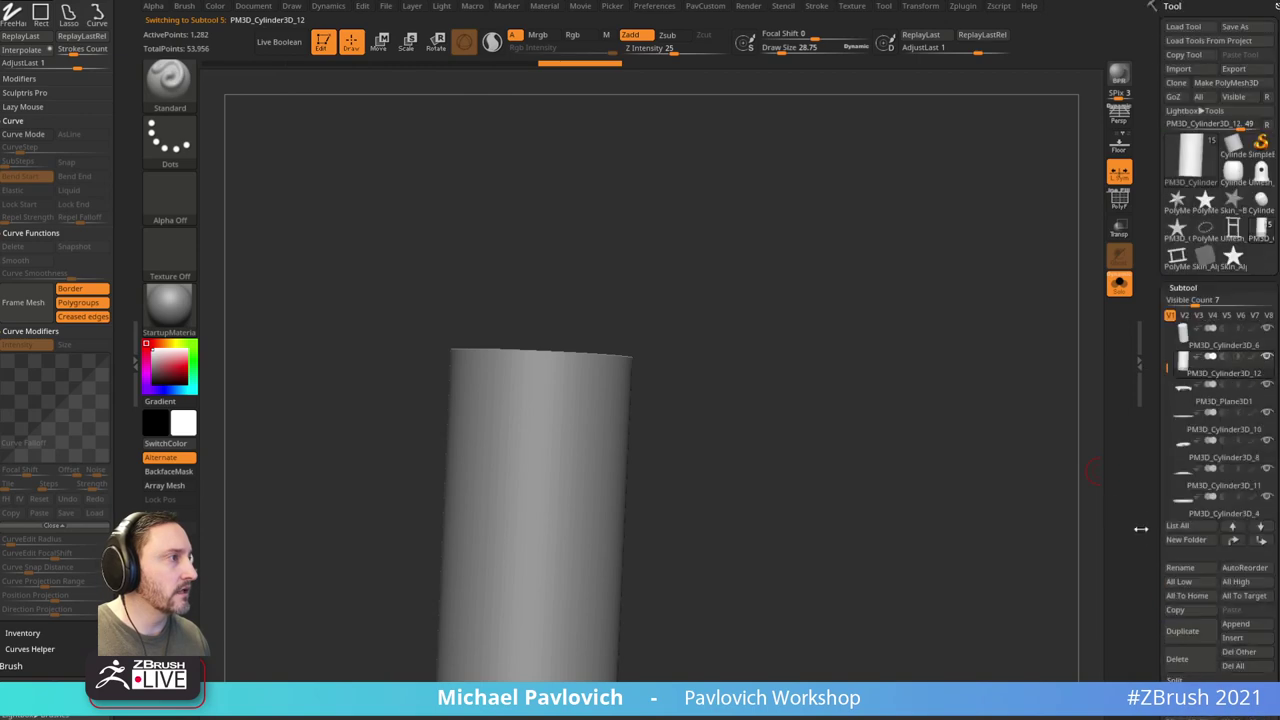
Step: Choose the star InsertMesh brush and overlay the Spotlight reference photo on the column's front view
key(b)
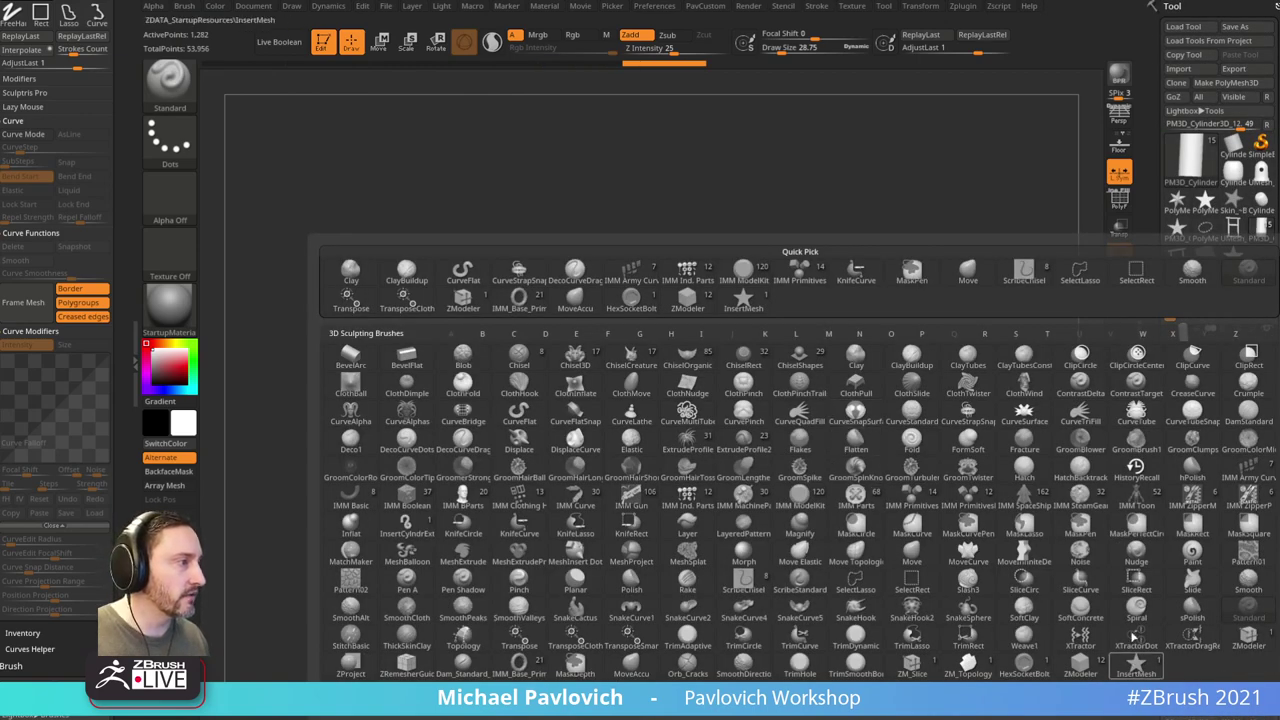
click(1130, 662)
shift+drag(741, 435, 887, 379)
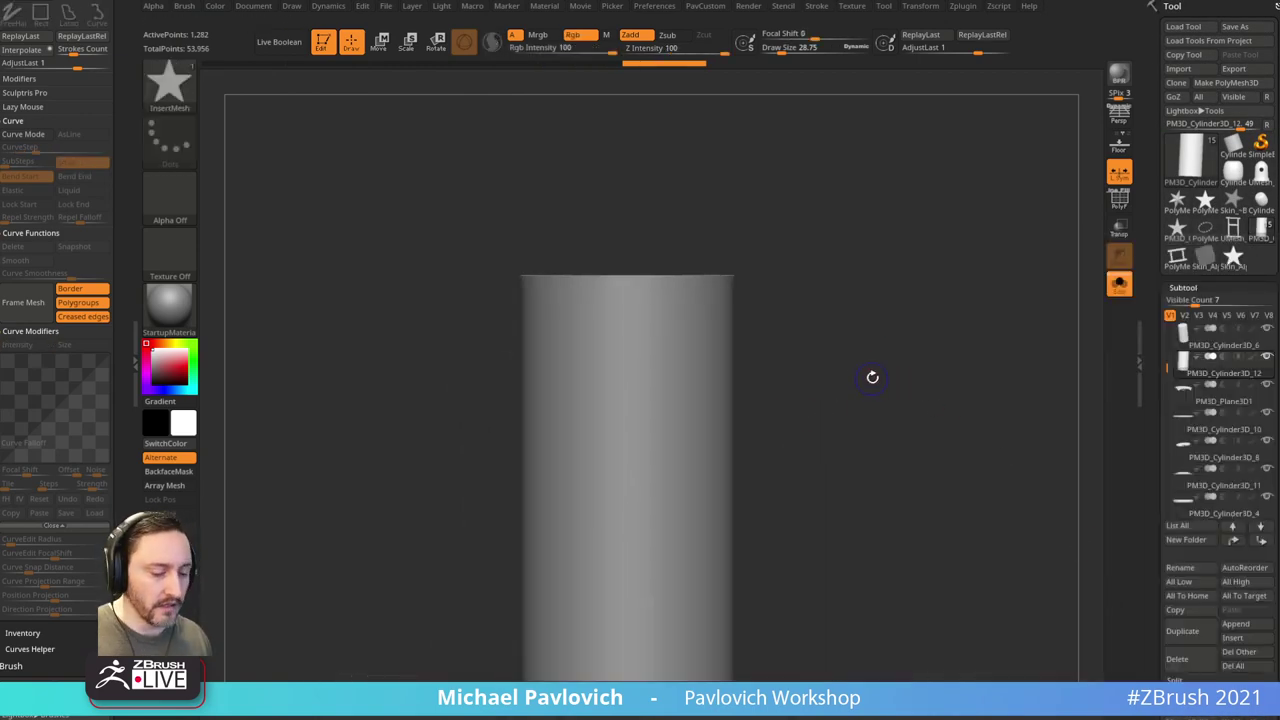
key(shift+z)
key(shift+z)
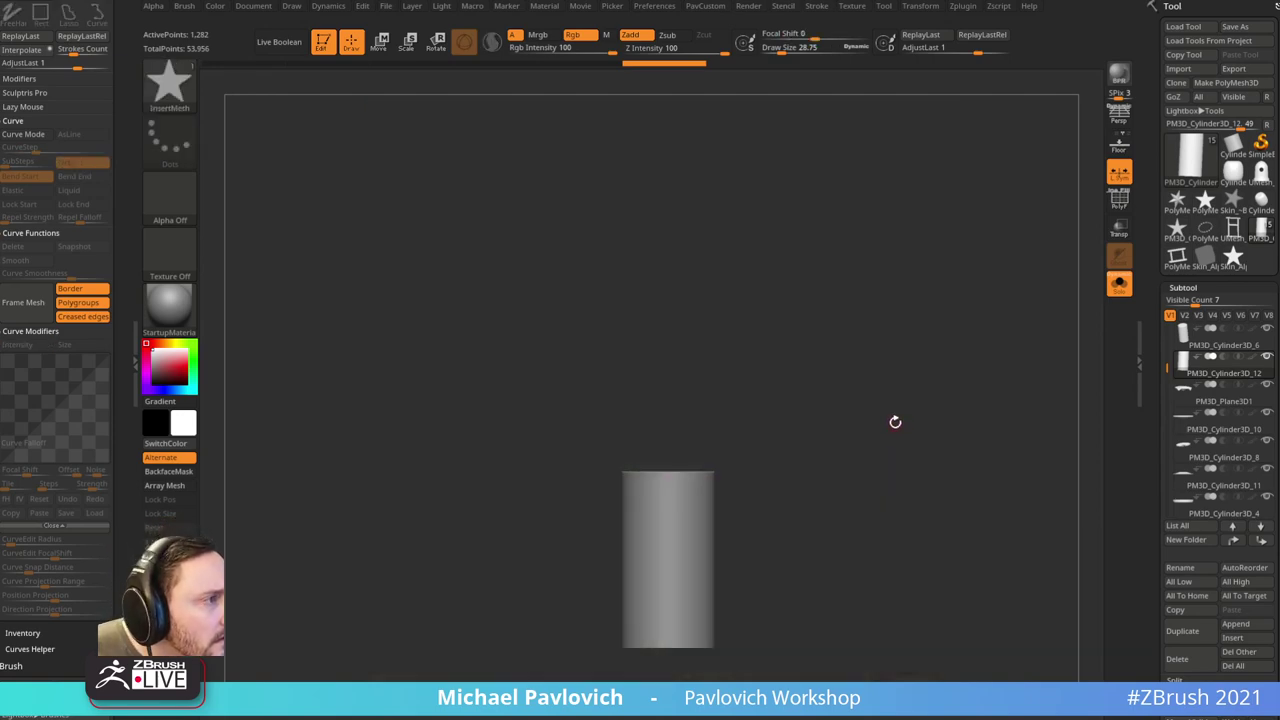
key(shift+z)
key(z)
drag(733, 329, 772, 324)
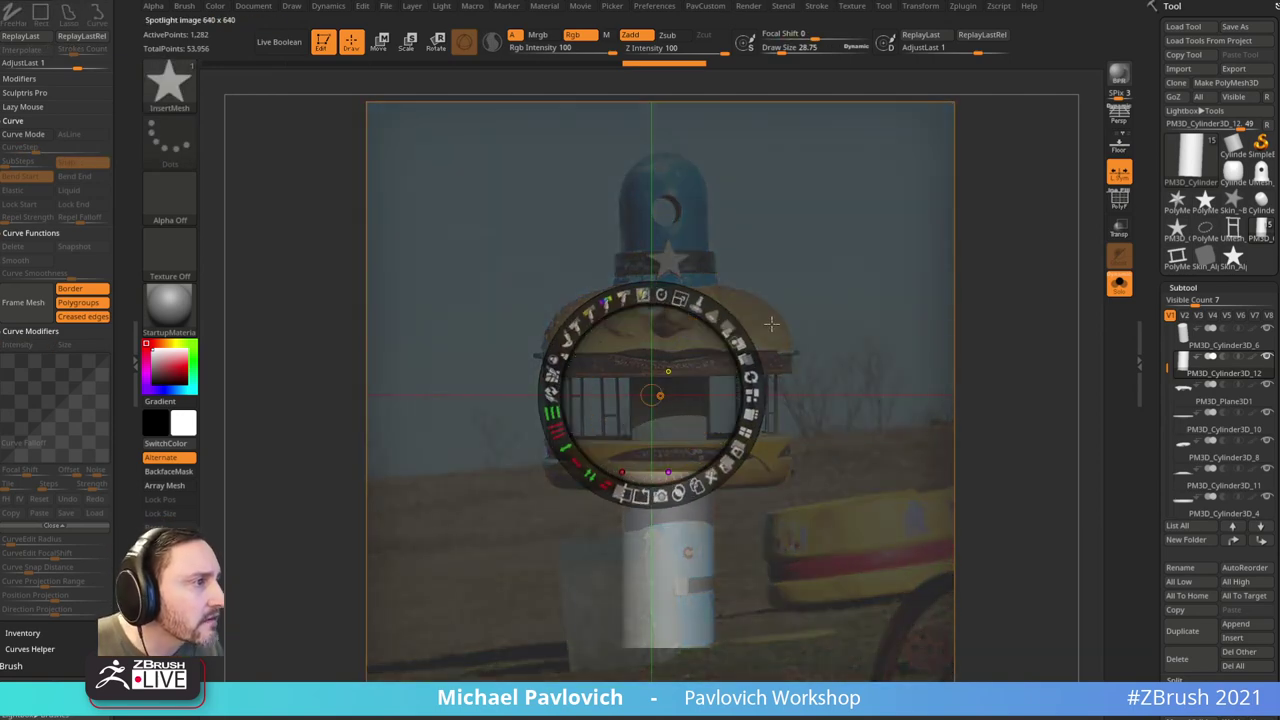
key(shift+z)
key(shift+z)
key(z)
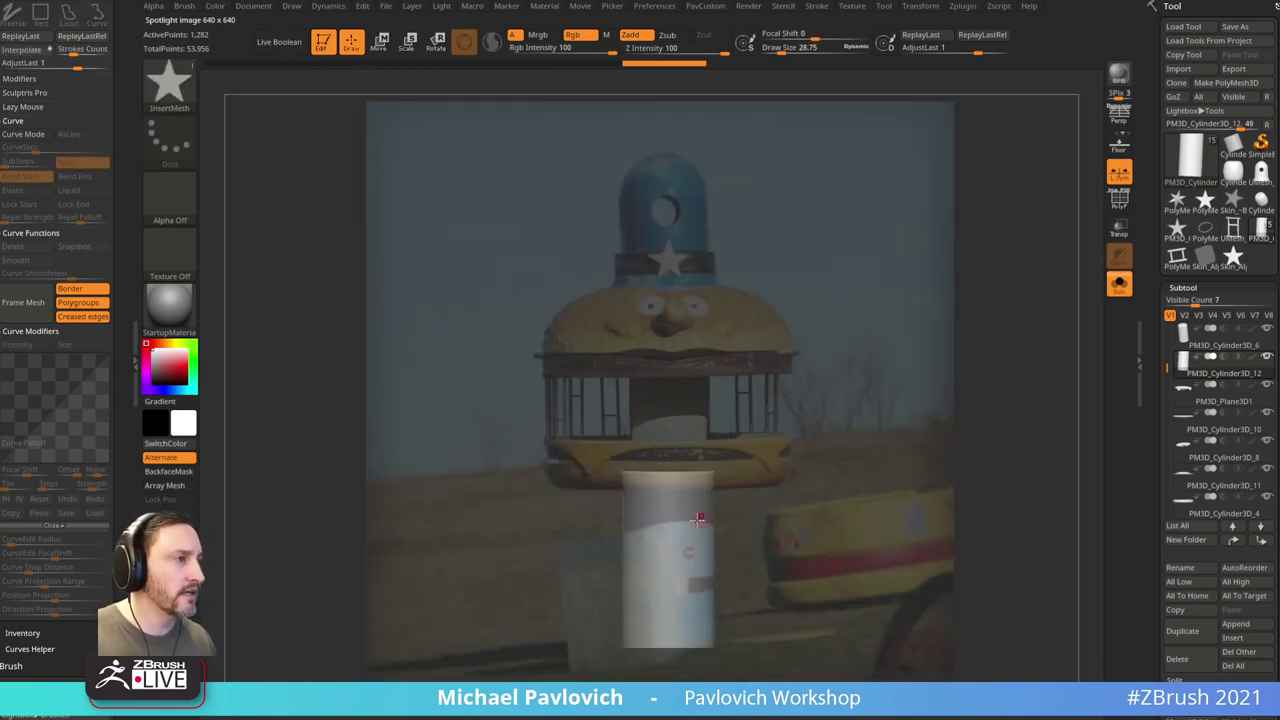
Step: Try a star on the column, undo it, and replace the docked palettes with the Brush palette
mouse_move(700, 520)
mouse_down()
mouse_move(708, 567)
mouse_move(726, 567)
mouse_up()
key(ctrl+z)
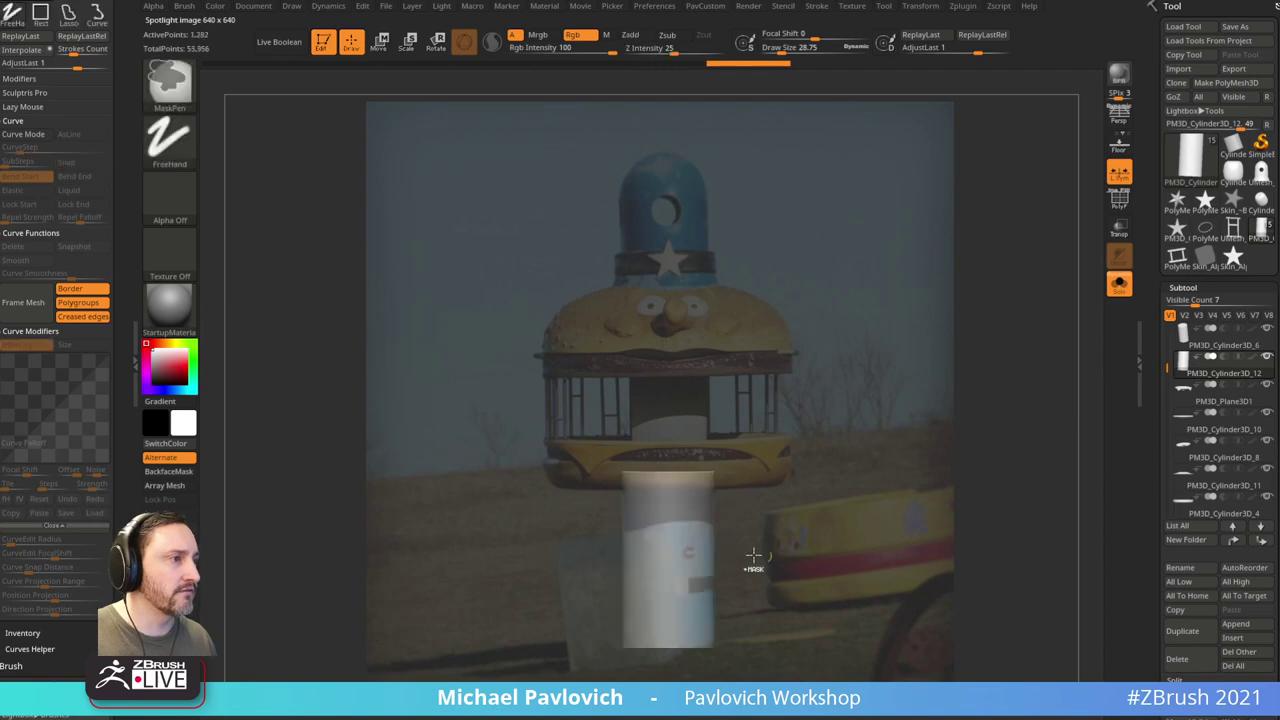
drag(125, 85, 126, 215)
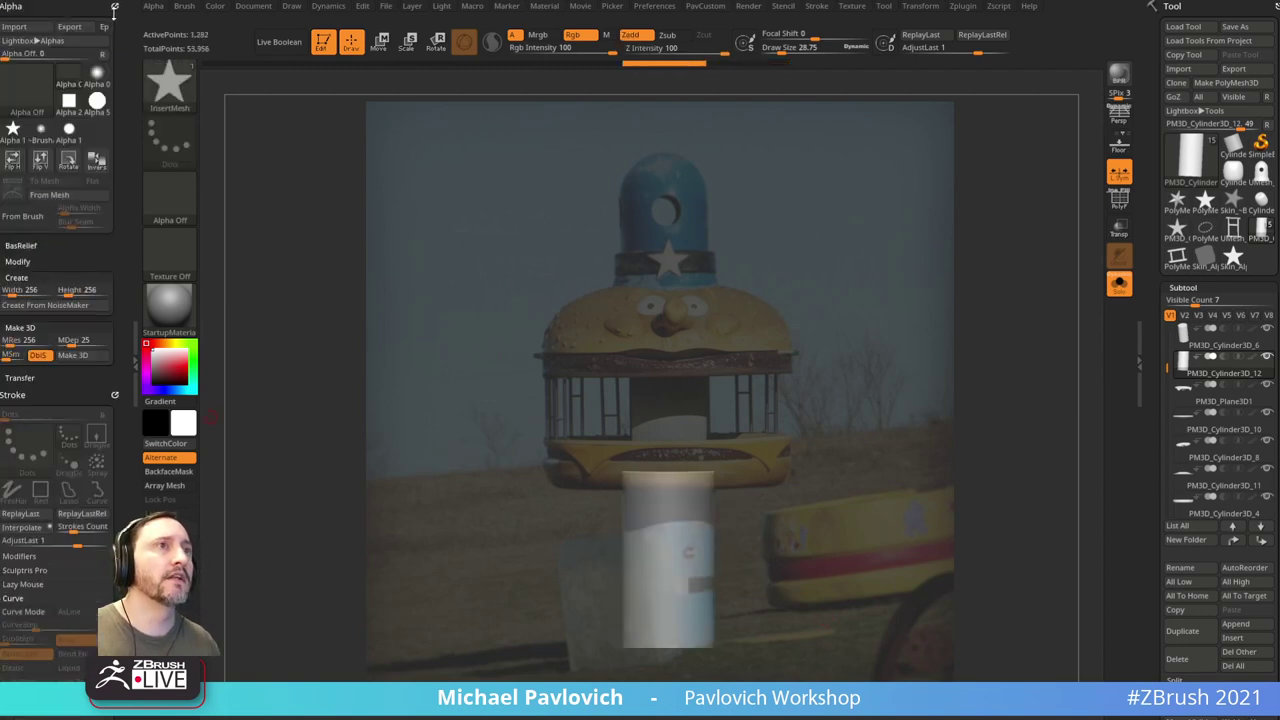
click(115, 6)
click(115, 6)
click(115, 6)
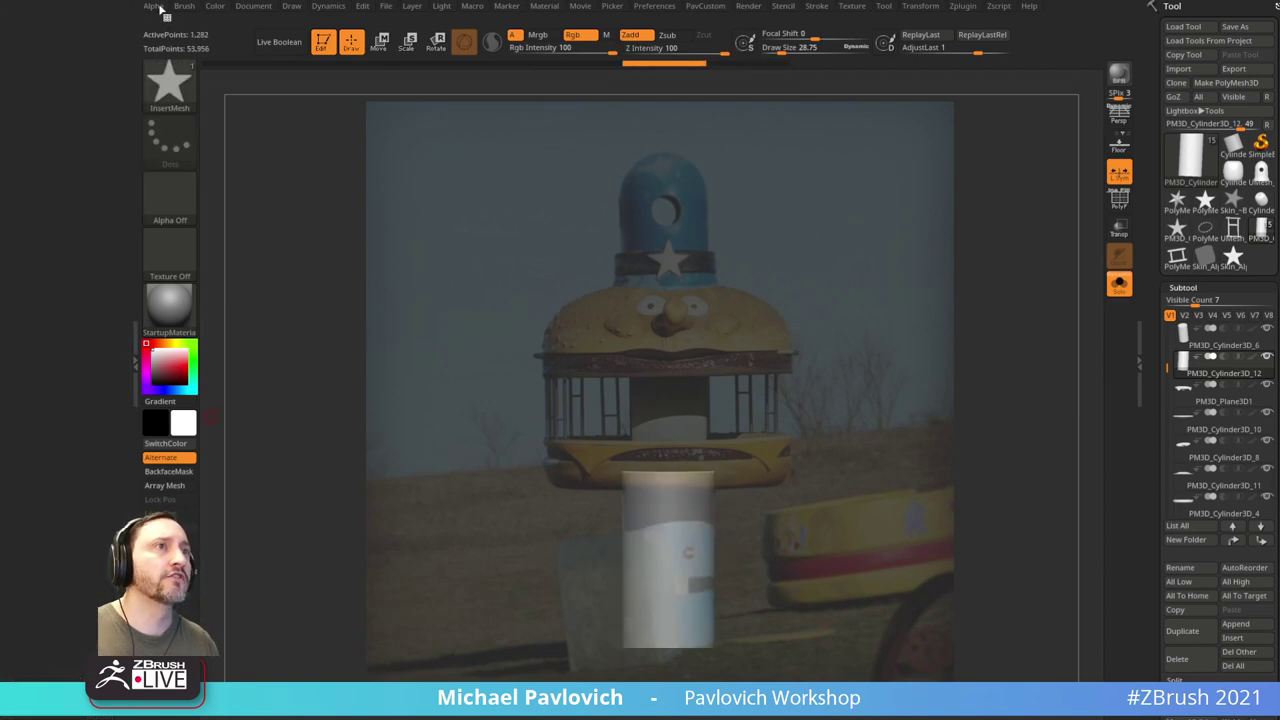
mouse_move(180, 8)
drag(178, 15, 122, 18)
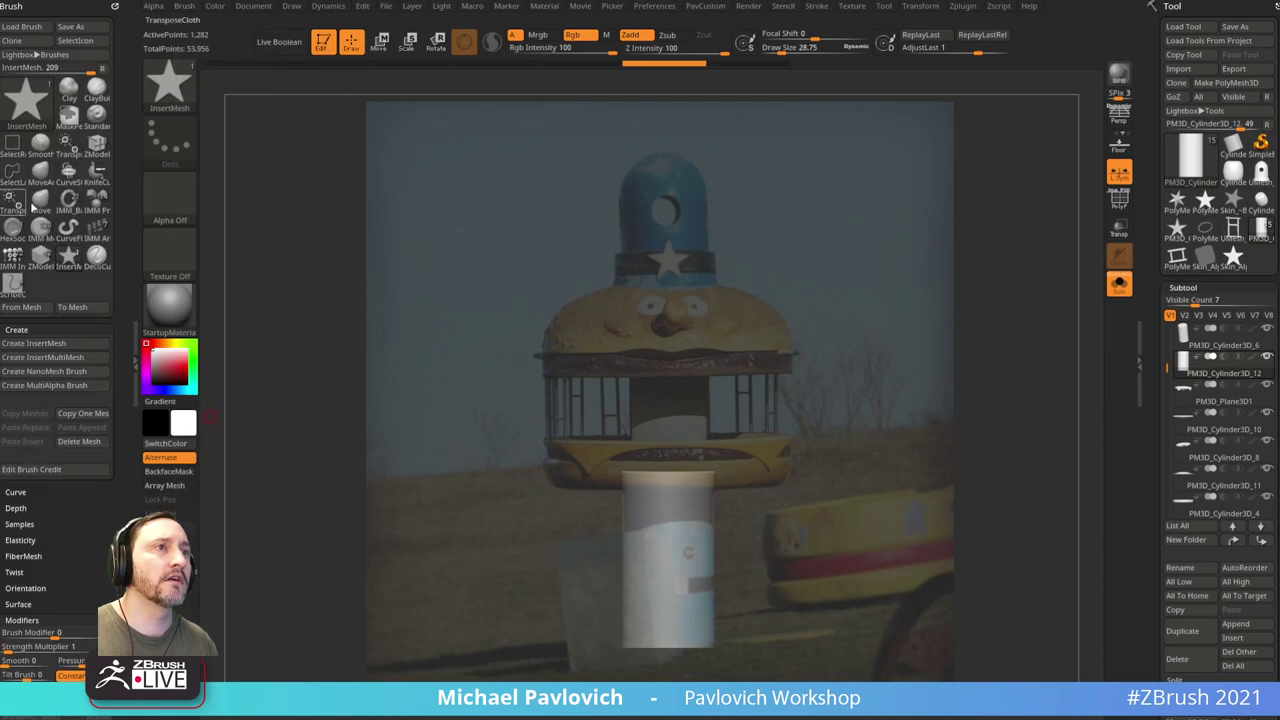
Step: Set the InsertMesh brush's Projection Strength modifier to 100
click(102, 69)
drag(101, 388, 101, 220)
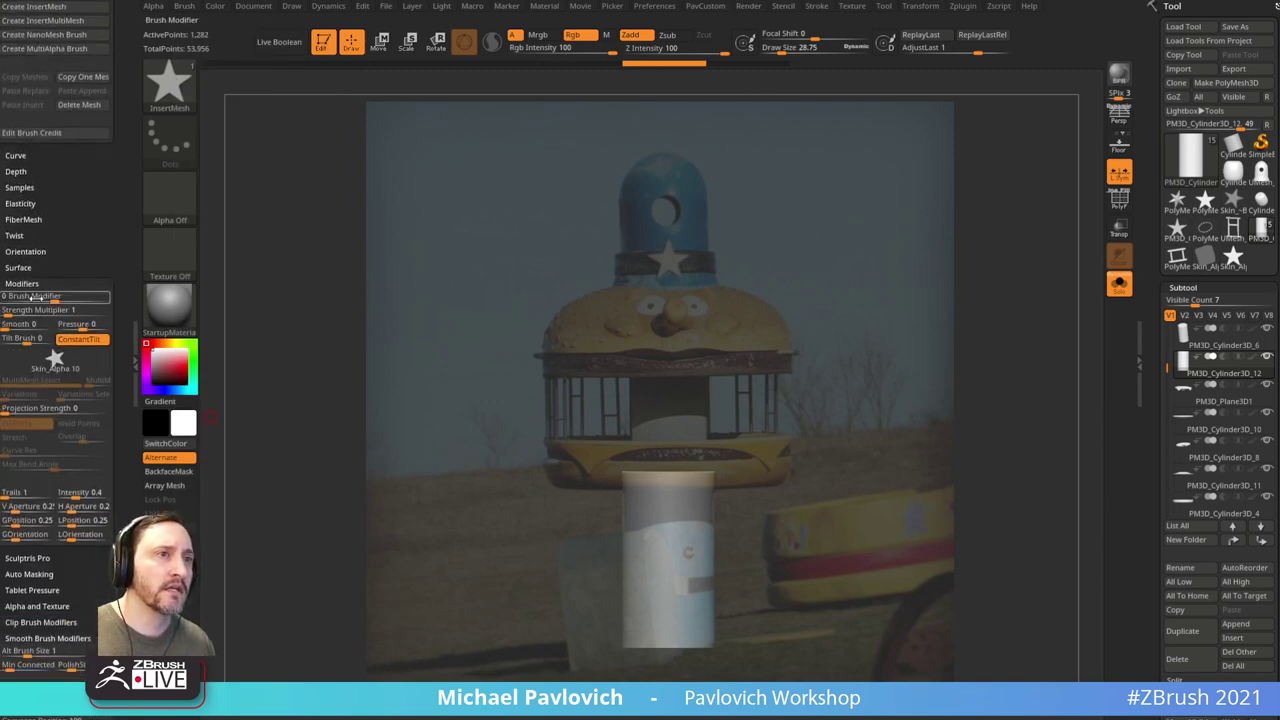
drag(36, 311, 24, 314)
click(24, 313)
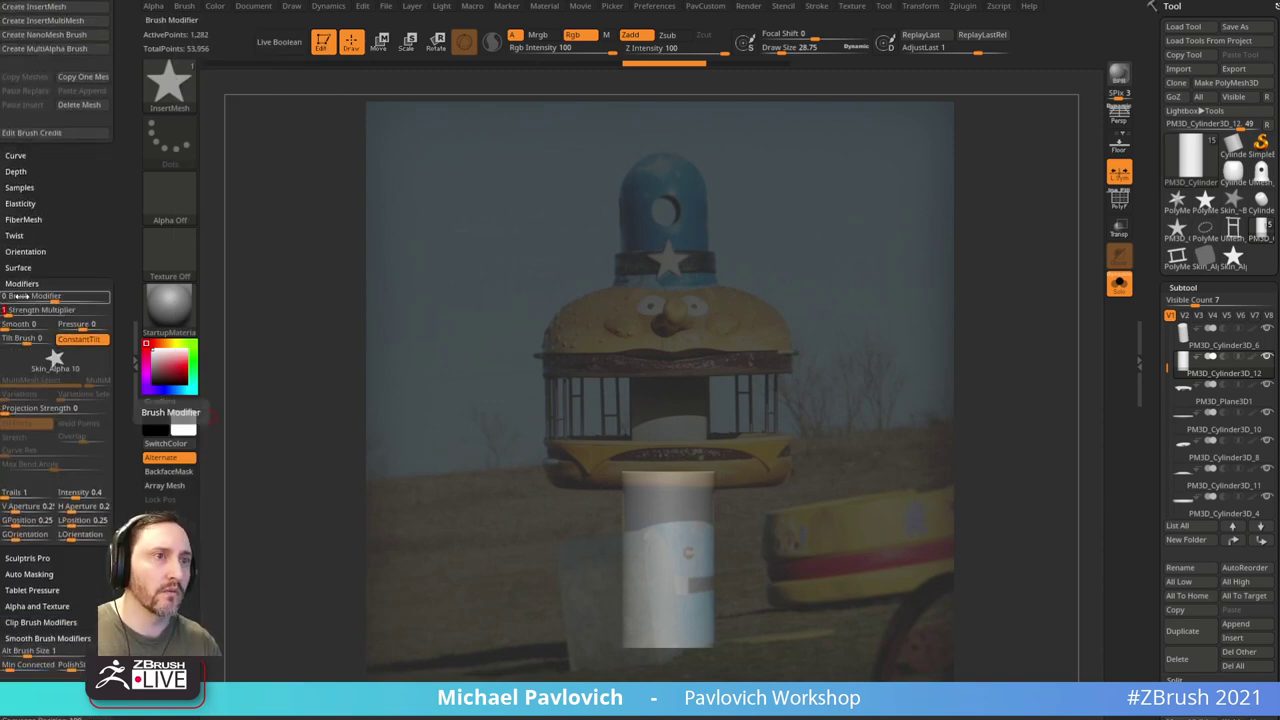
drag(63, 408, 131, 404)
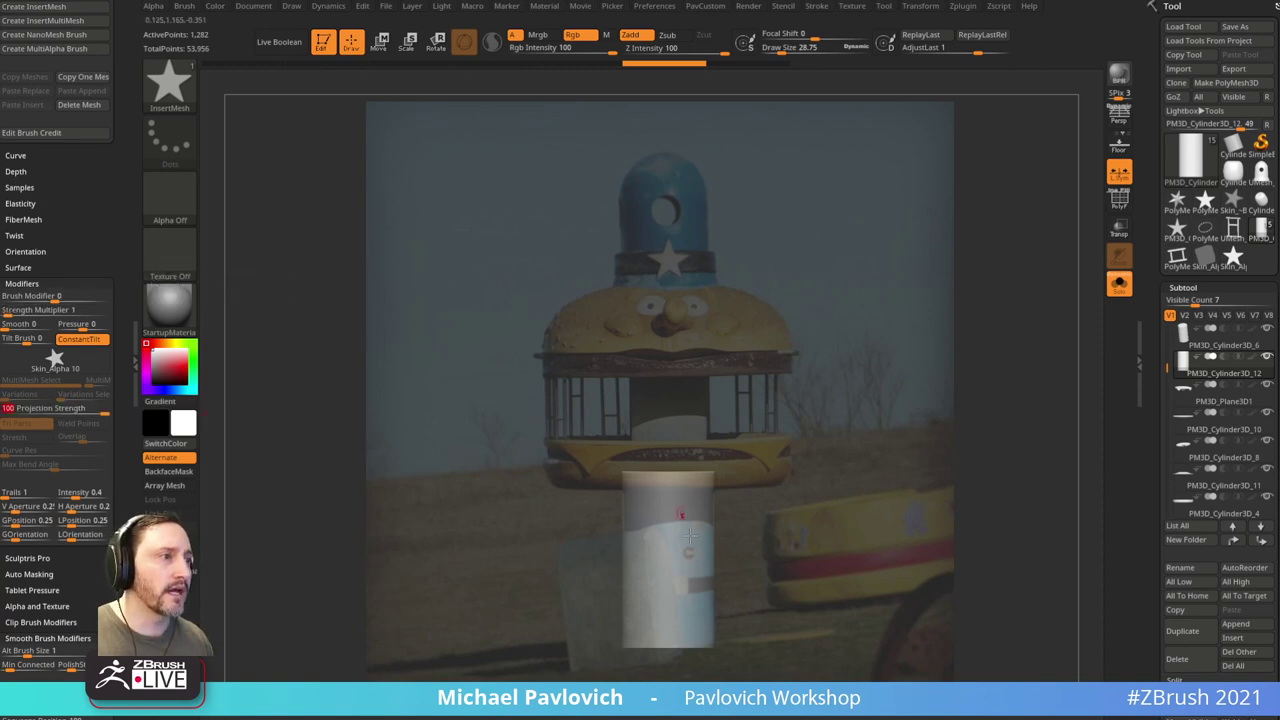
Step: Insert a small star on the upper front of the column and split it off as its own subtool
drag(699, 519, 699, 519)
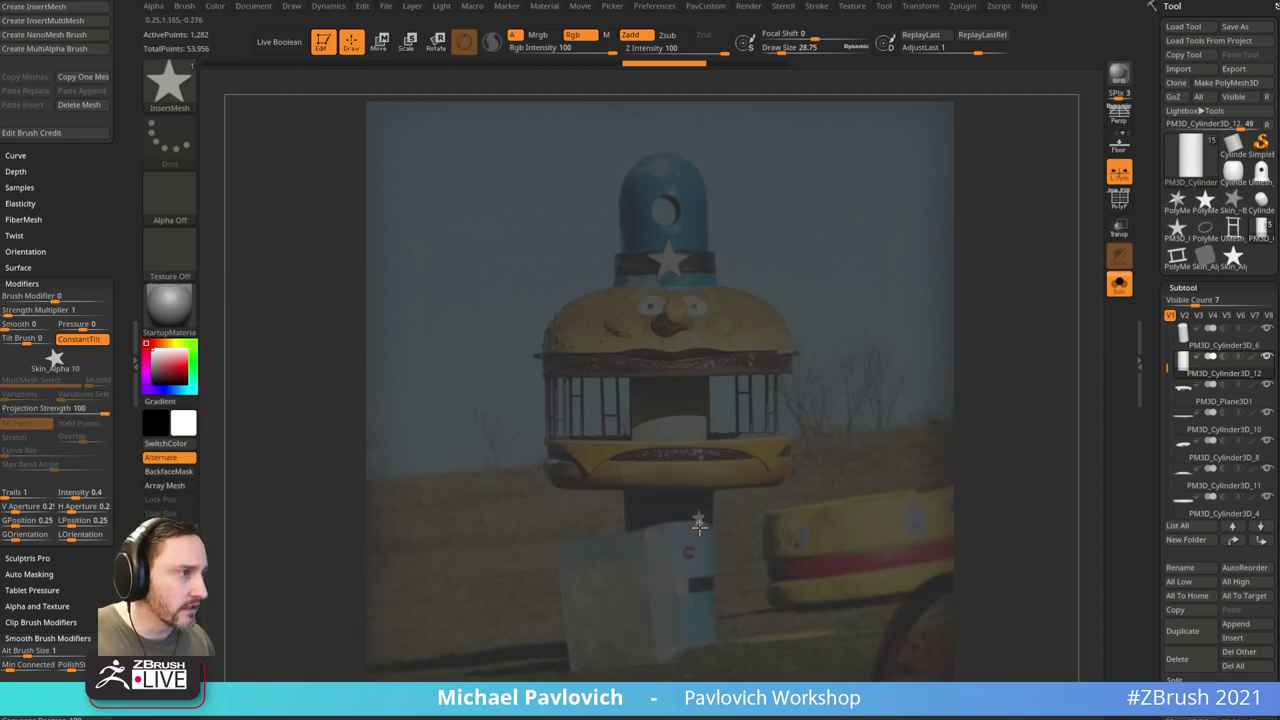
key(w)
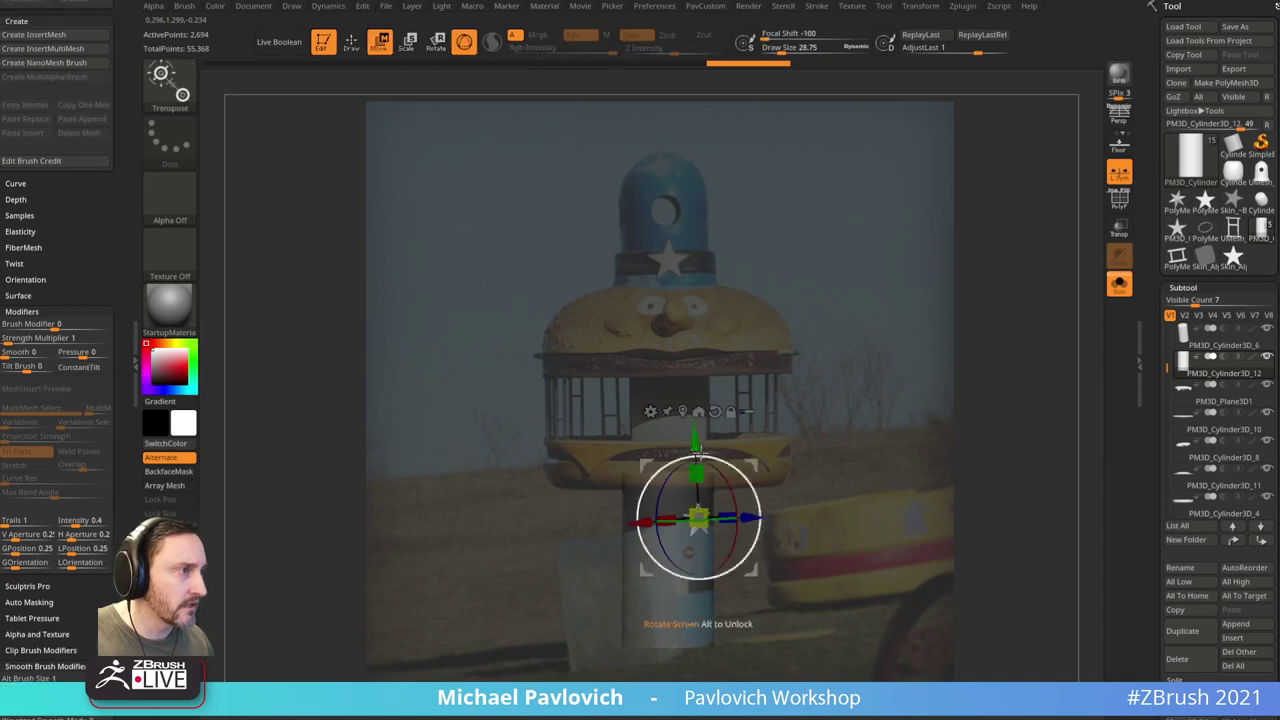
key(q)
key(1)
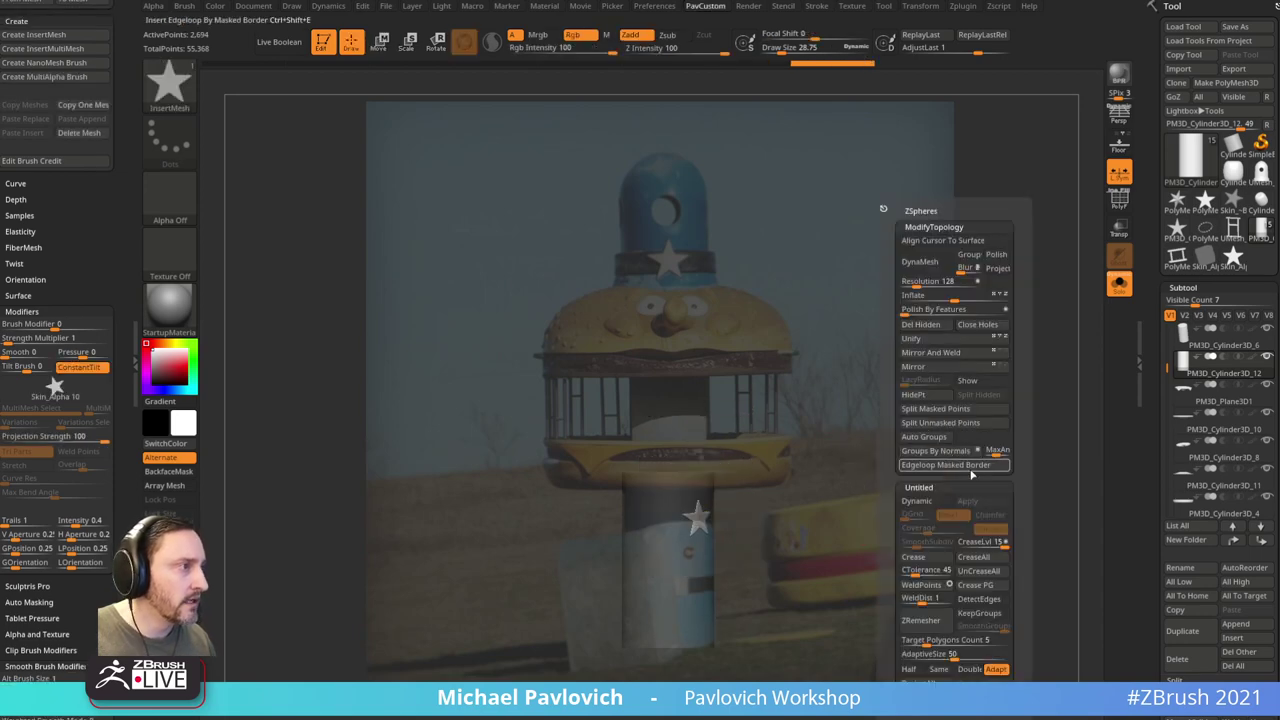
click(982, 410)
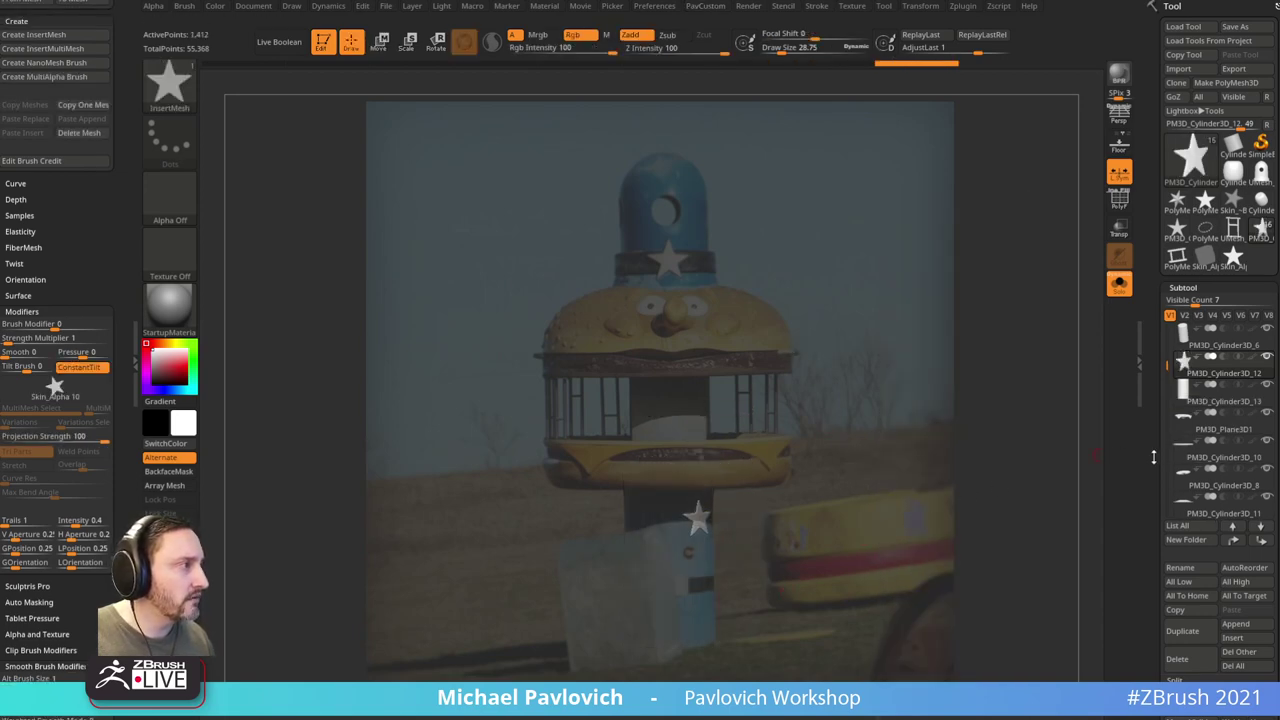
Step: Delete the duplicated column subtool and turn off Solo to bring back the whole tower
click(1218, 396)
key(space)
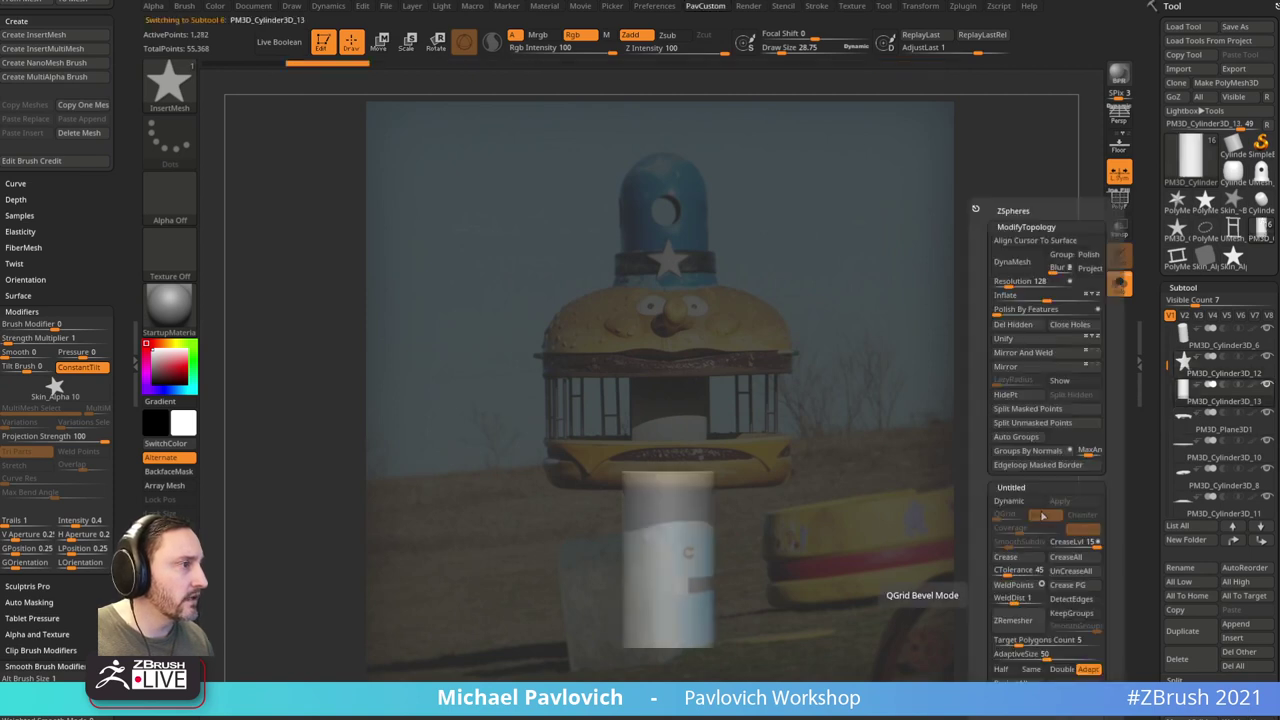
click(1179, 659)
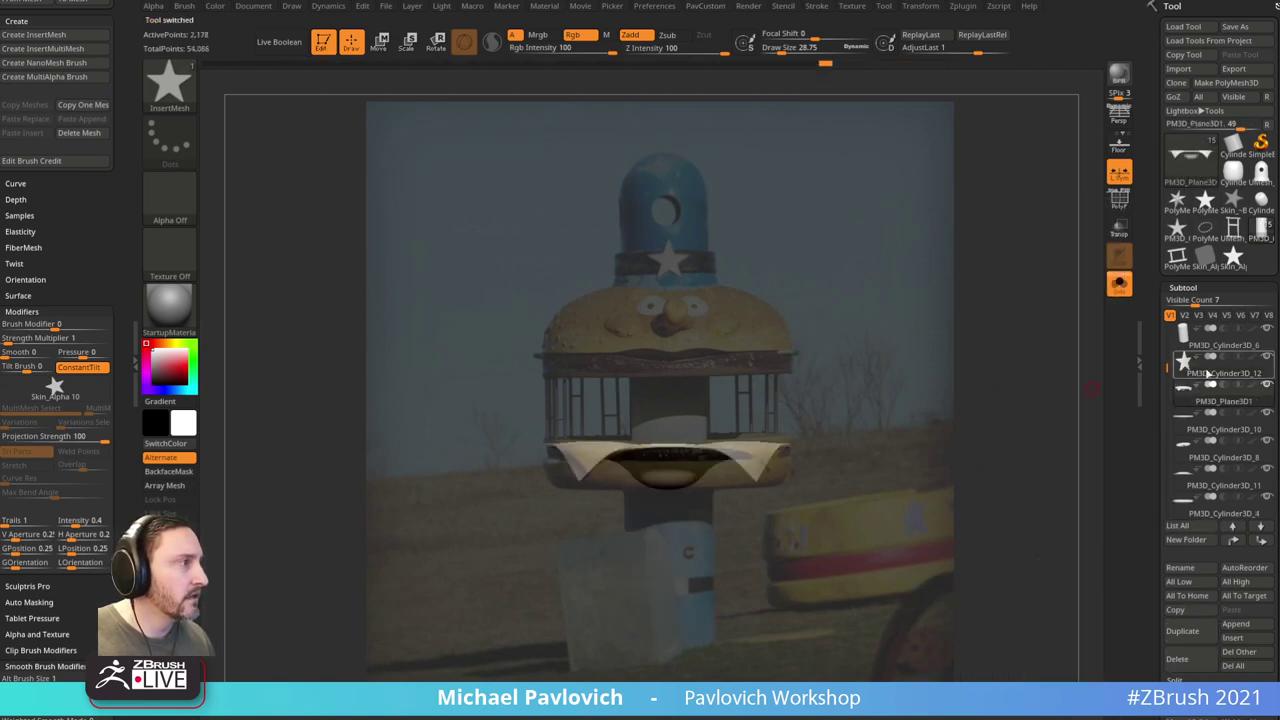
click(1119, 284)
Step: Select the Standard brush with a draw size of about 55 and hide the reference photo
key(s)
key(b)
key(s)
key(t)
key(s)
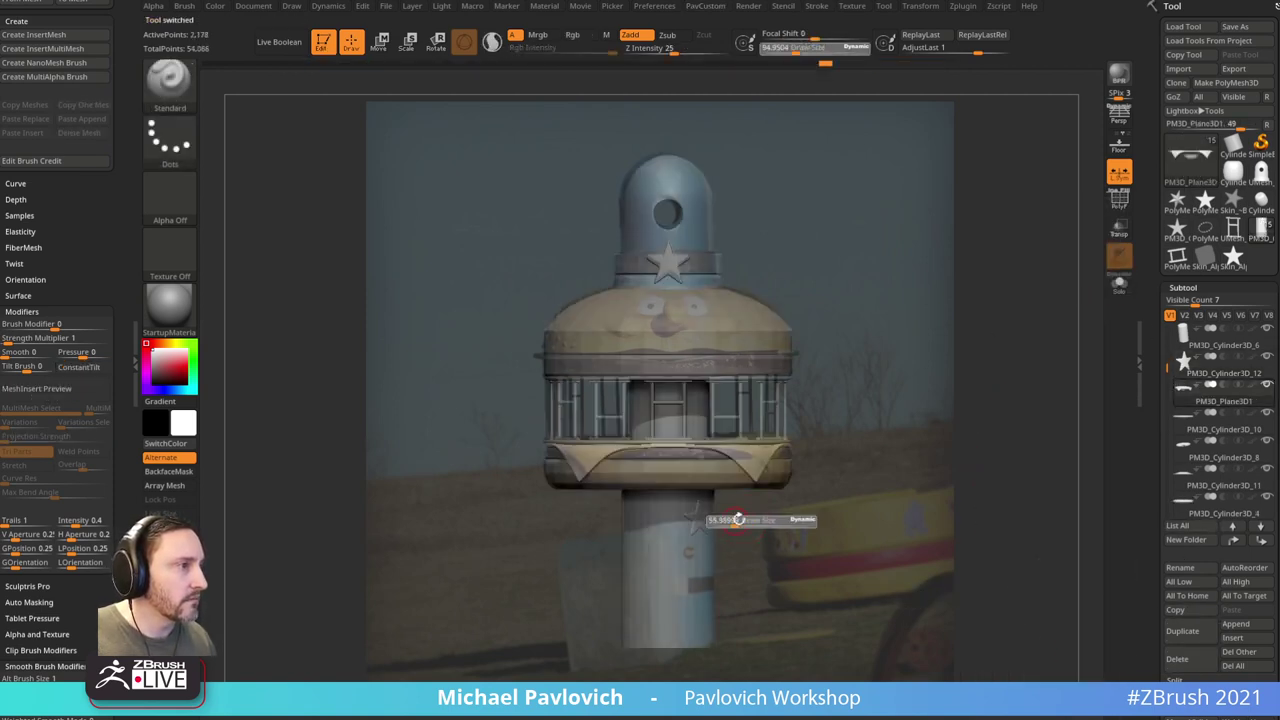
key(shift+z)
mouse_move(970, 393)
alt+mouse_down()
mouse_move(961, 261)
mouse_move(977, 506)
mouse_move(906, 383)
mouse_move(994, 380)
mouse_move(967, 493)
mouse_move(989, 444)
mouse_move(969, 397)
mouse_move(994, 390)
alt+mouse_up()
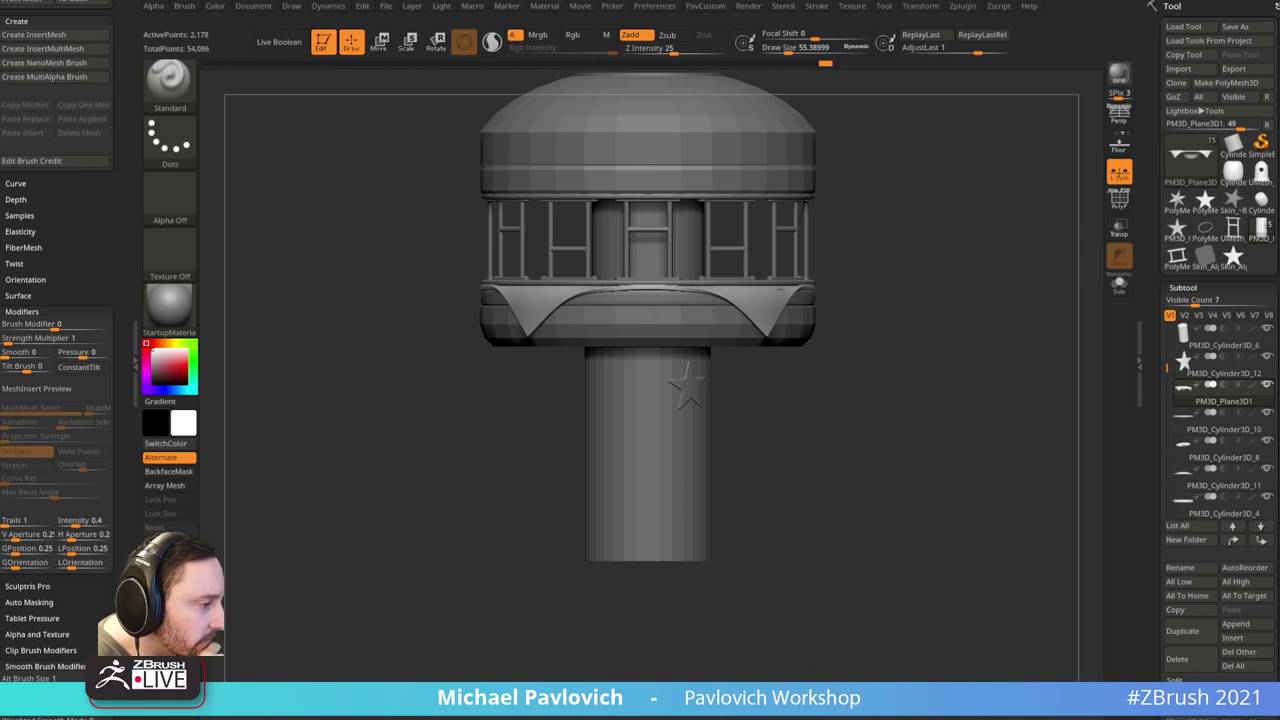
drag(850, 588, 833, 558)
Step: Select the IMM ModelKit brush and quick-save the project
key(b)
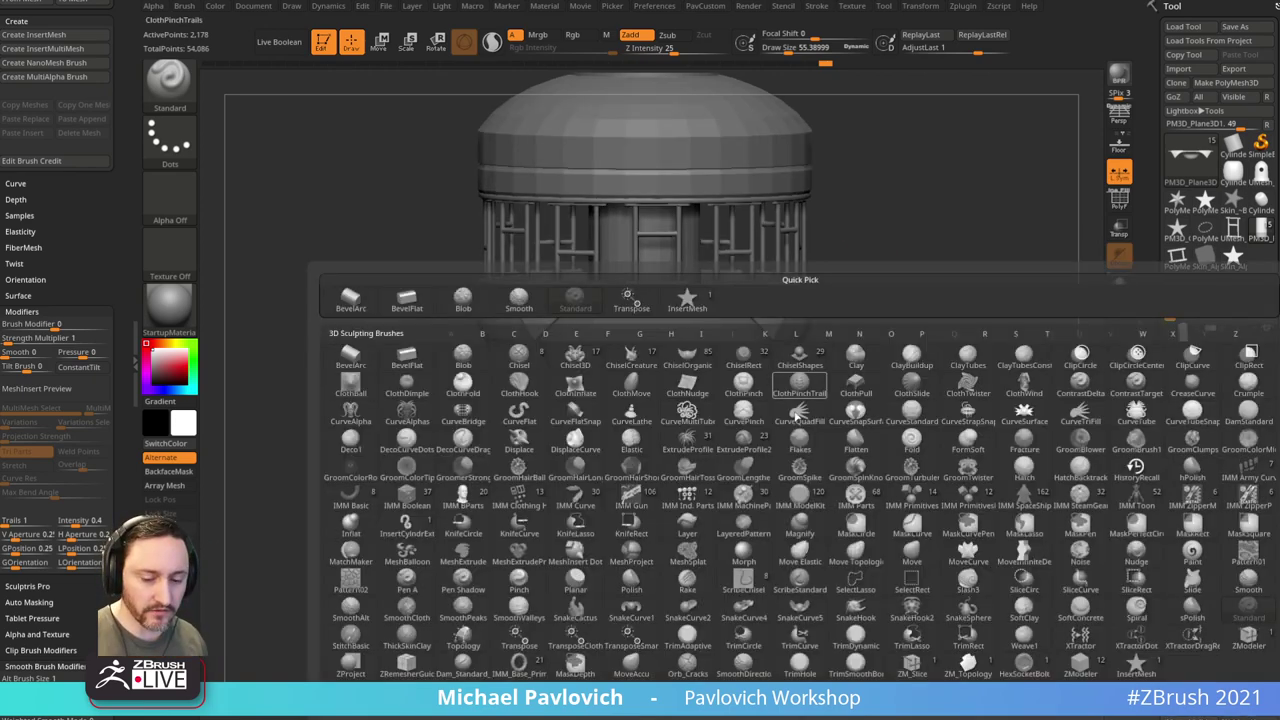
key(i)
click(797, 518)
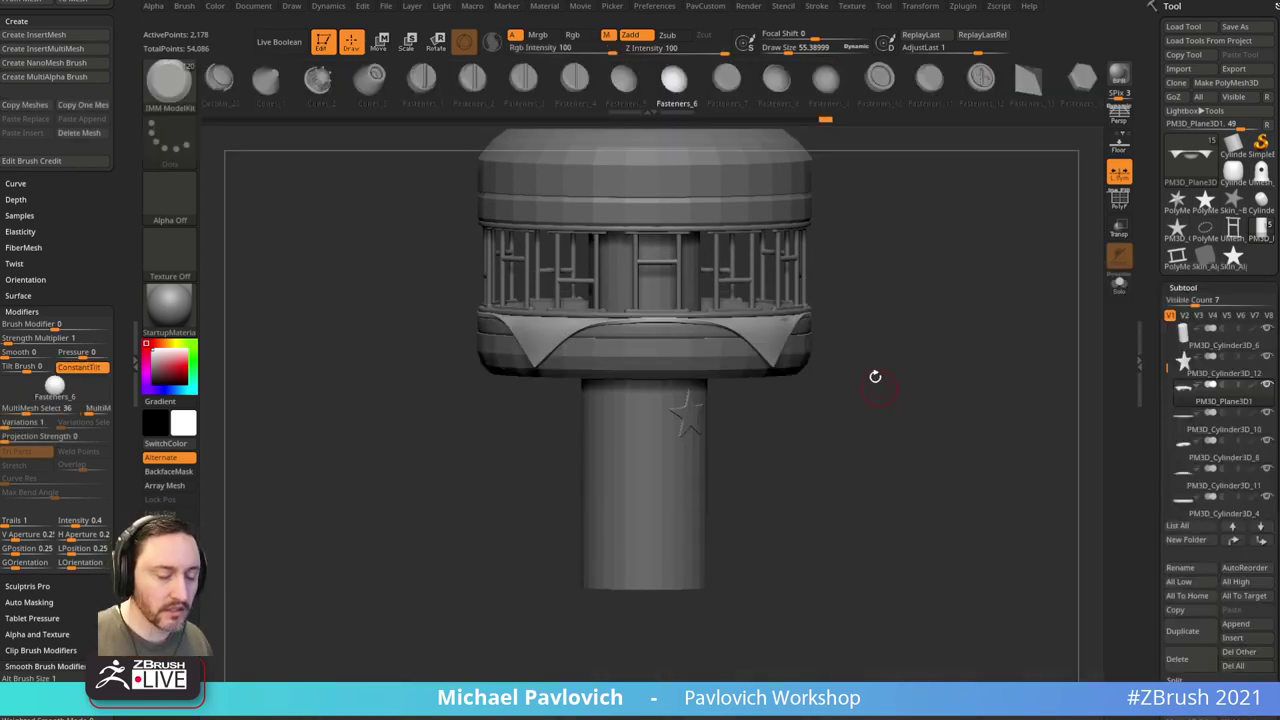
key(m)
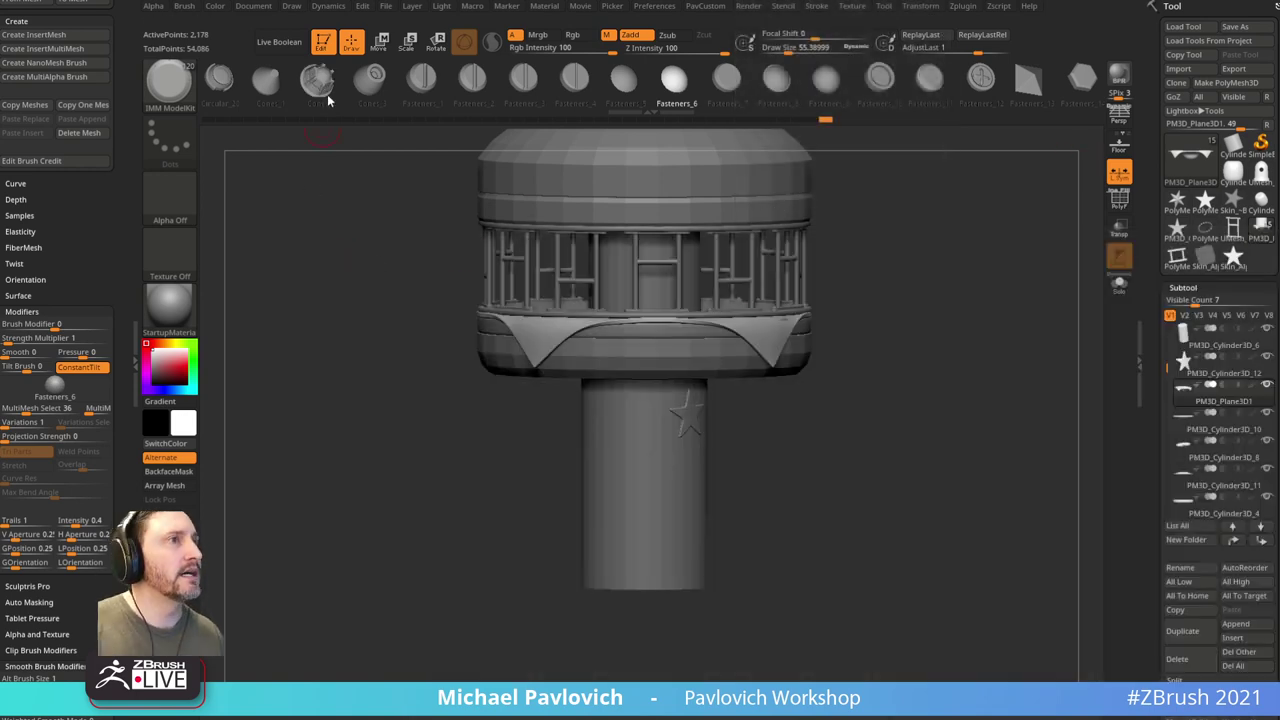
key(ctrl+s)
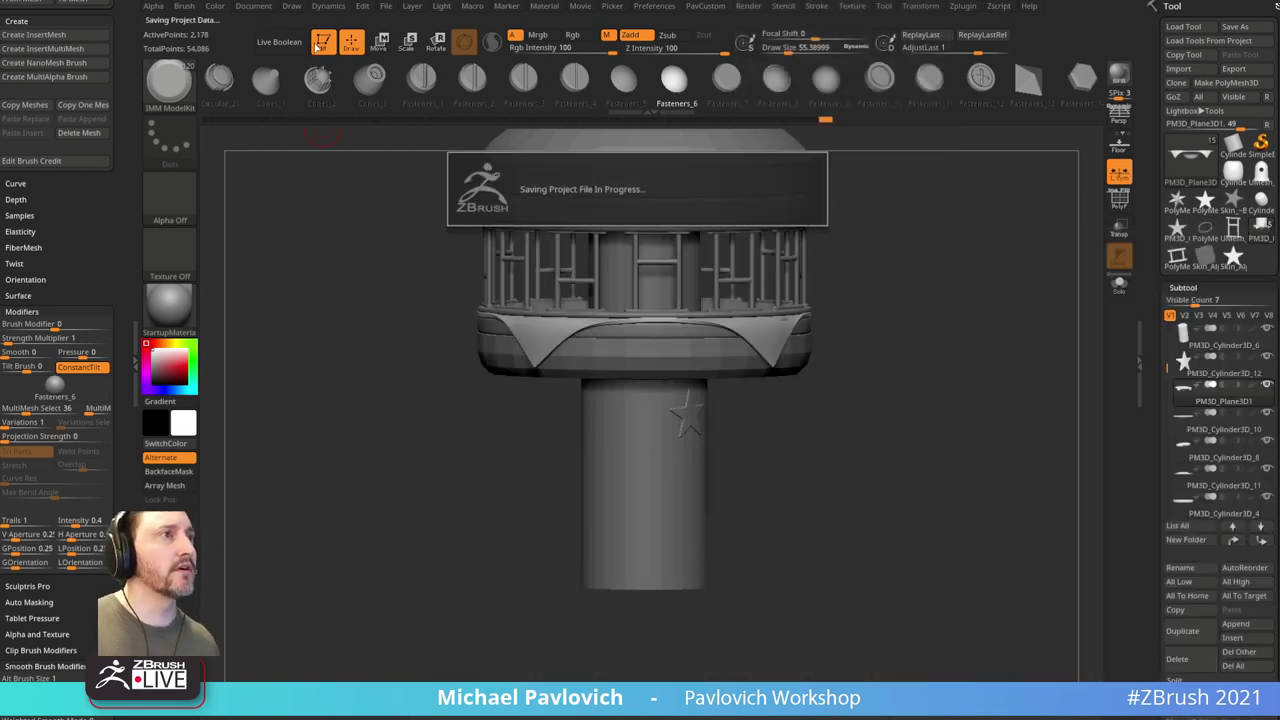
Step: Clear the canvas, draw a PolyMesh3D star and put it into Edit mode
key(ctrl+n)
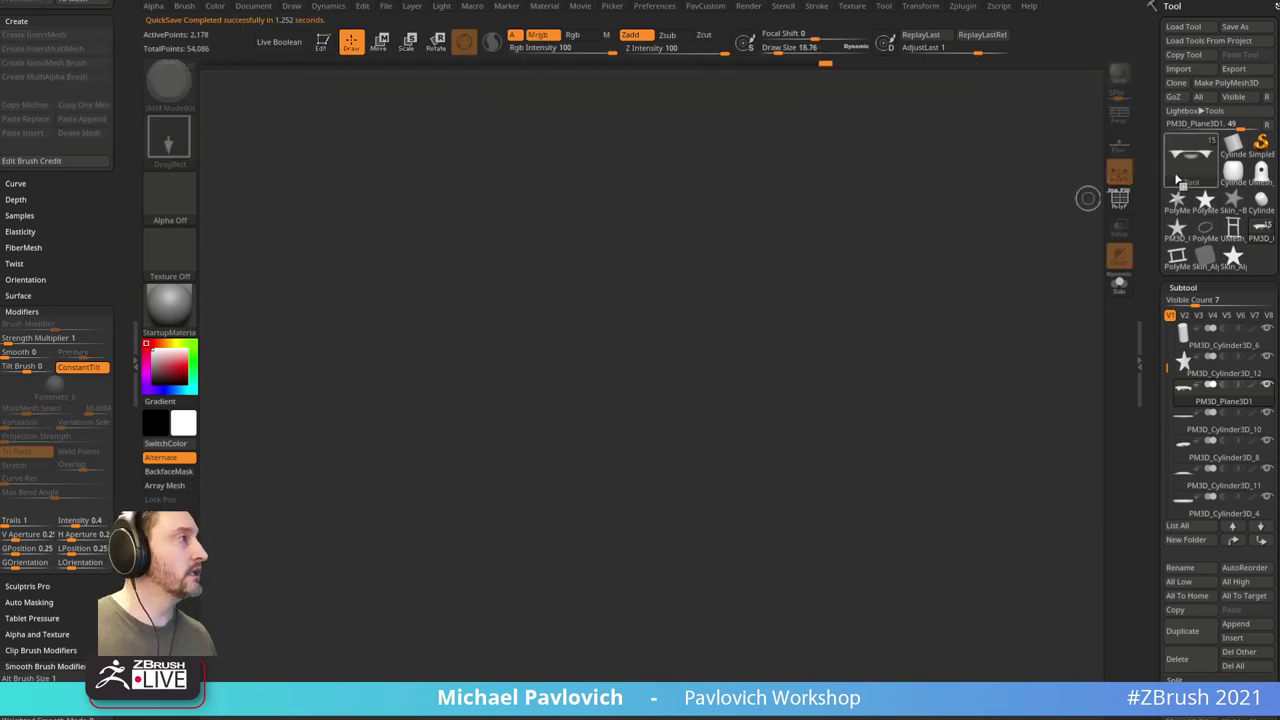
click(1177, 198)
drag(530, 418, 345, 117)
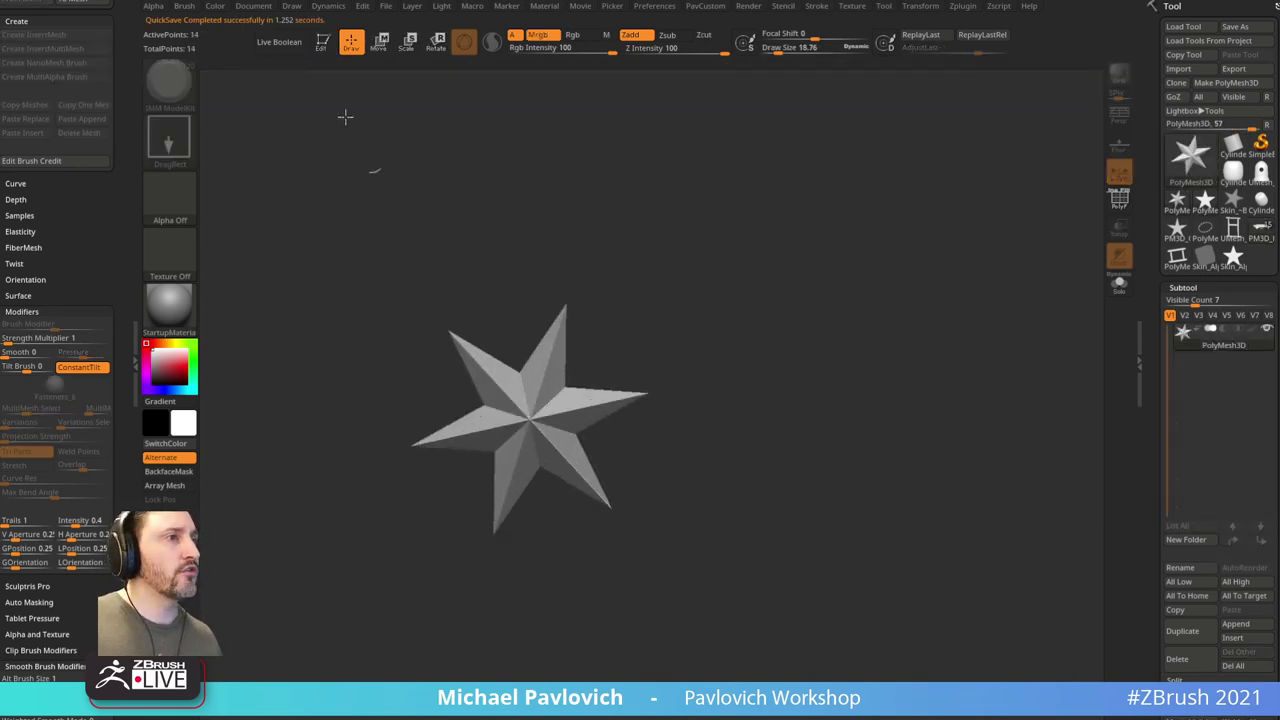
key(t)
drag(1149, 406, 1142, 112)
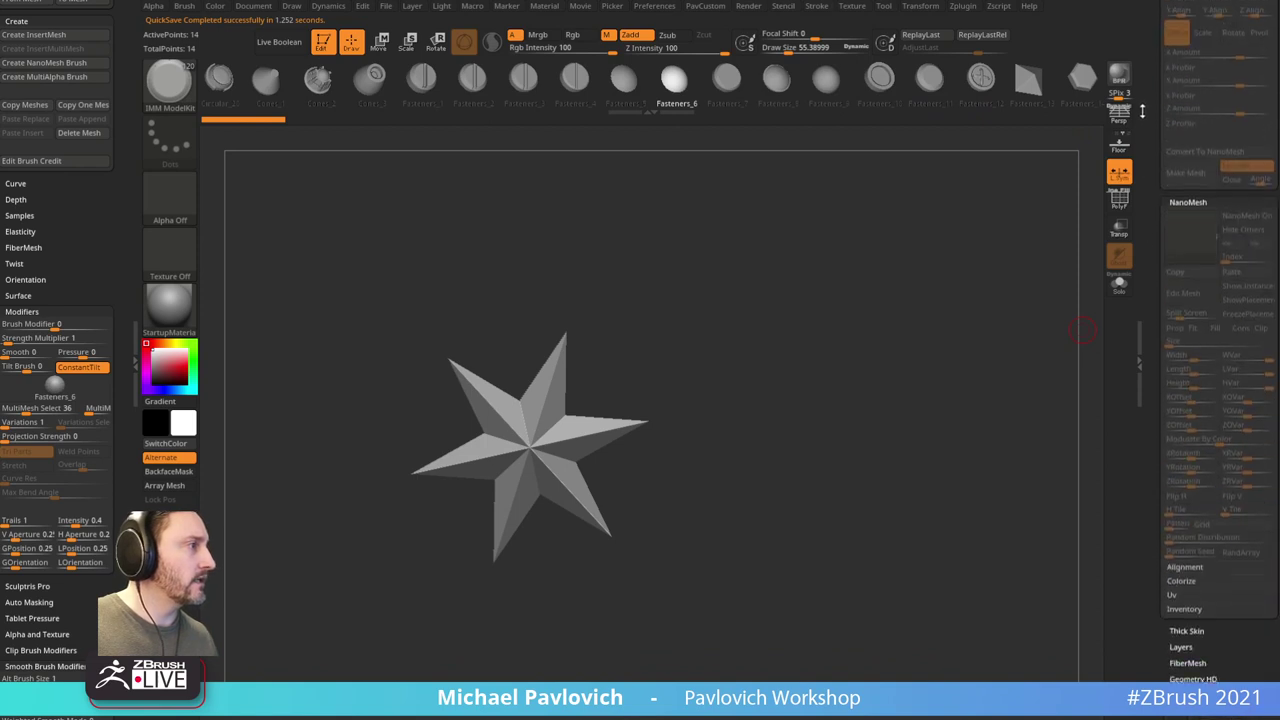
Step: Replace the star with a PolyCylinder primitive and show its polyframe
key(w)
drag(737, 286, 790, 330)
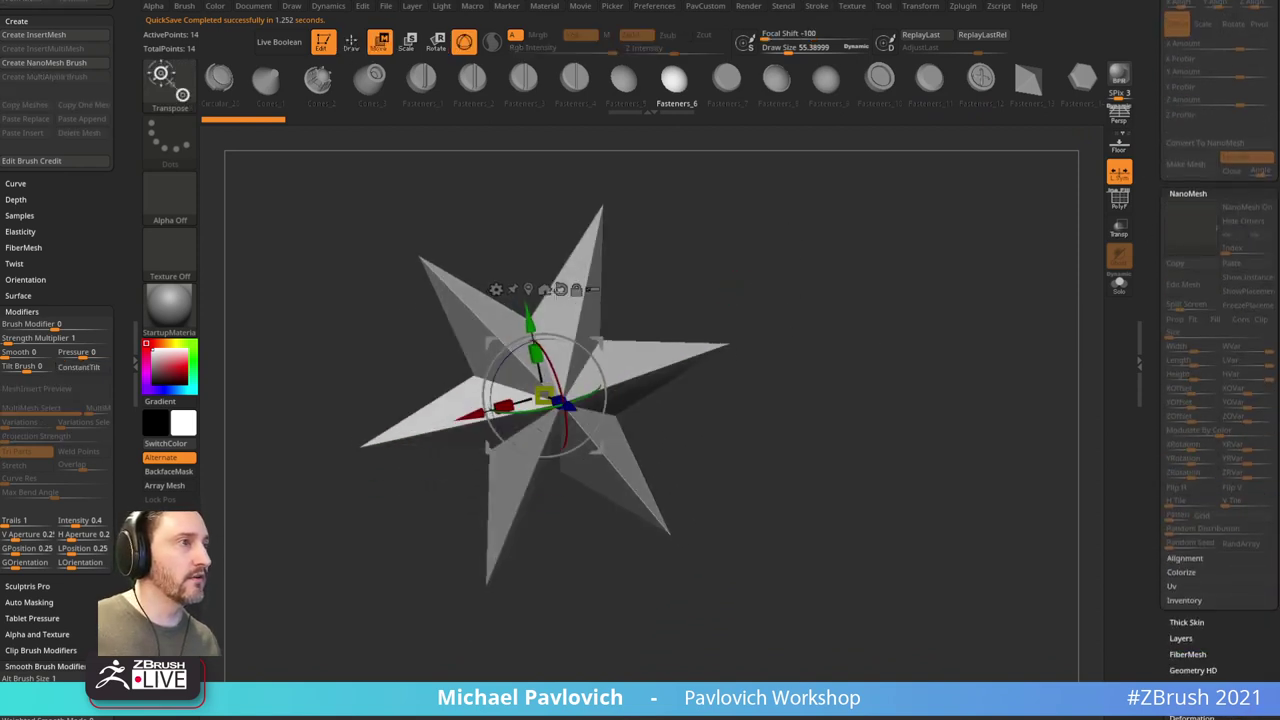
click(496, 289)
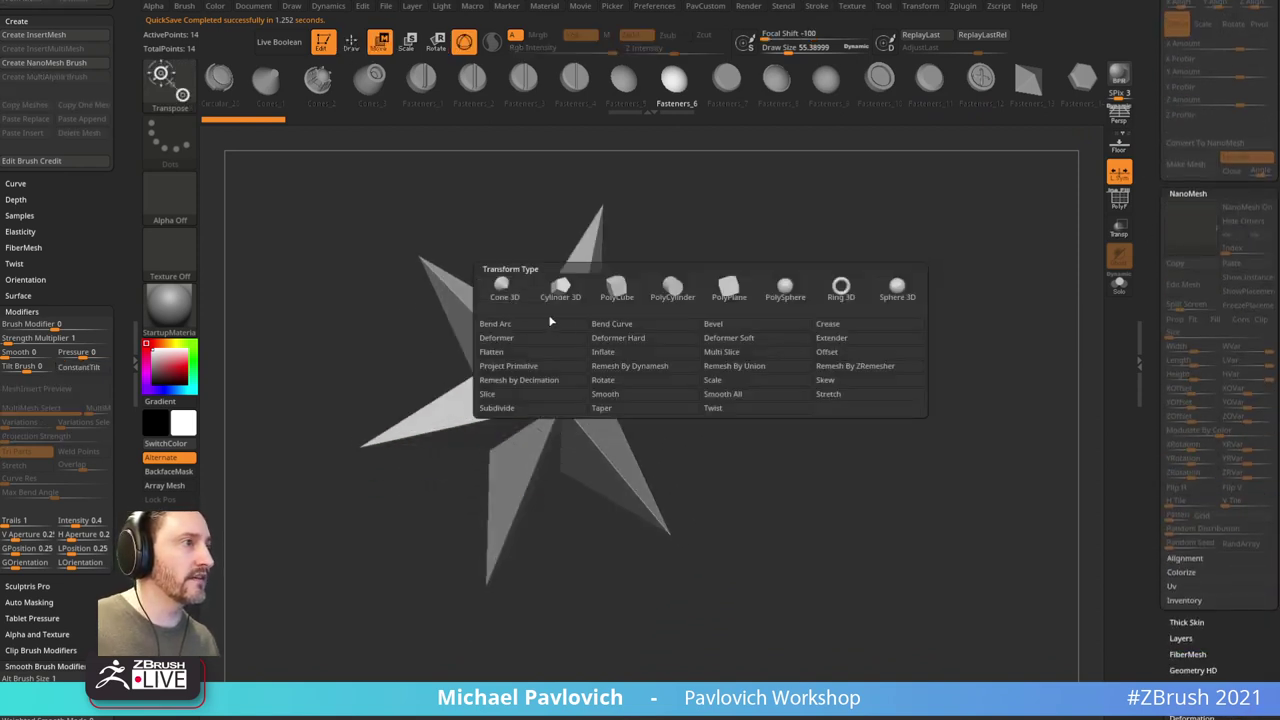
click(676, 289)
click(1118, 200)
key(f)
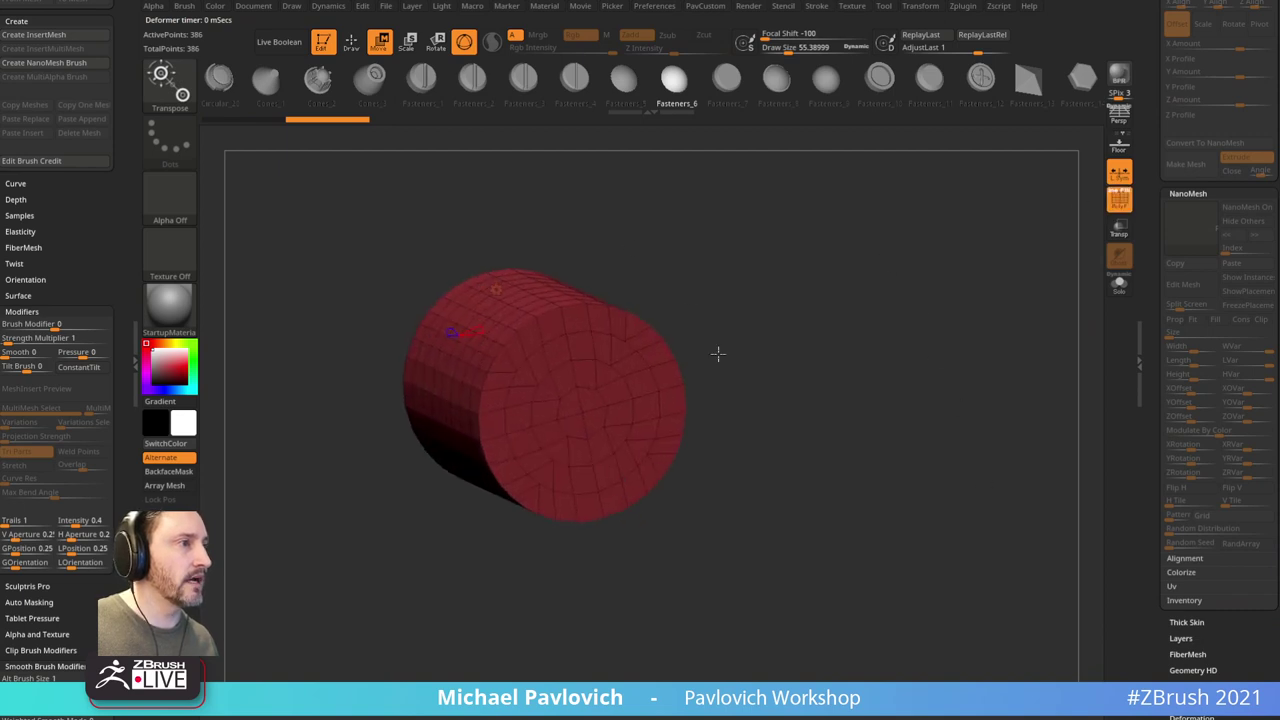
Step: Remove the cylinder's lengthwise divisions, accept the primitive, and scale it along its Z axis
drag(818, 287, 772, 253)
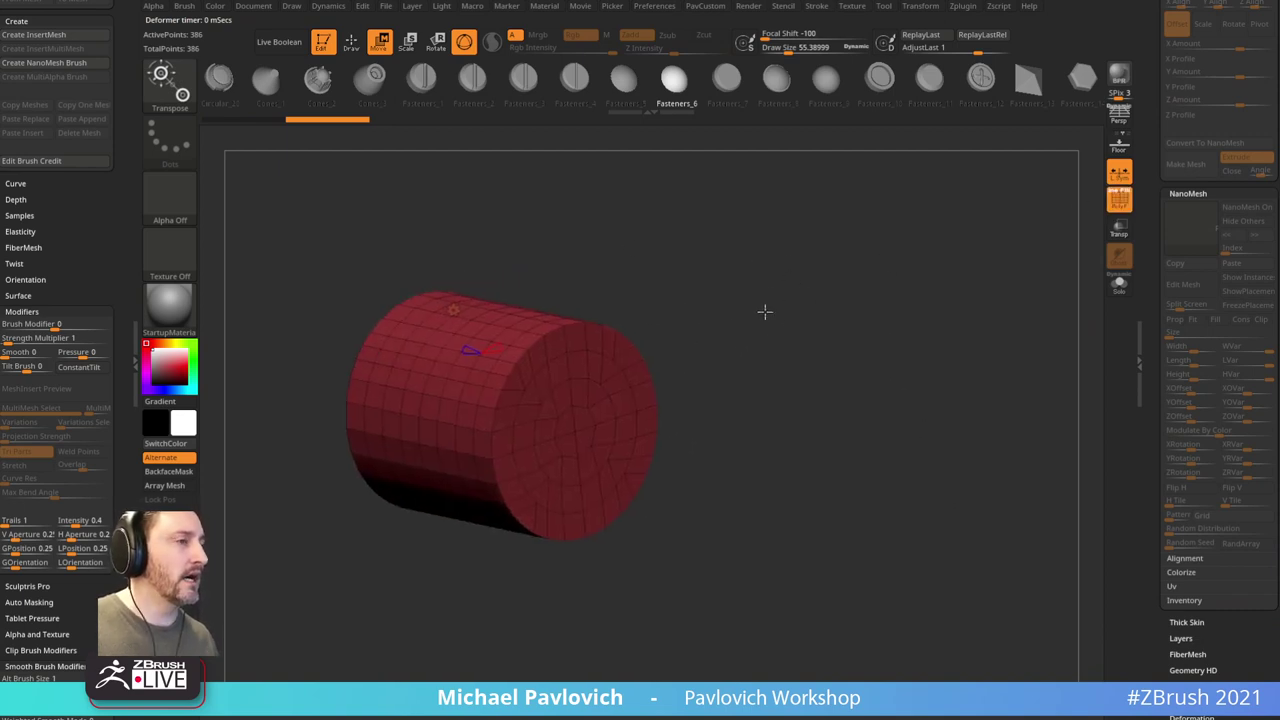
drag(470, 347, 494, 354)
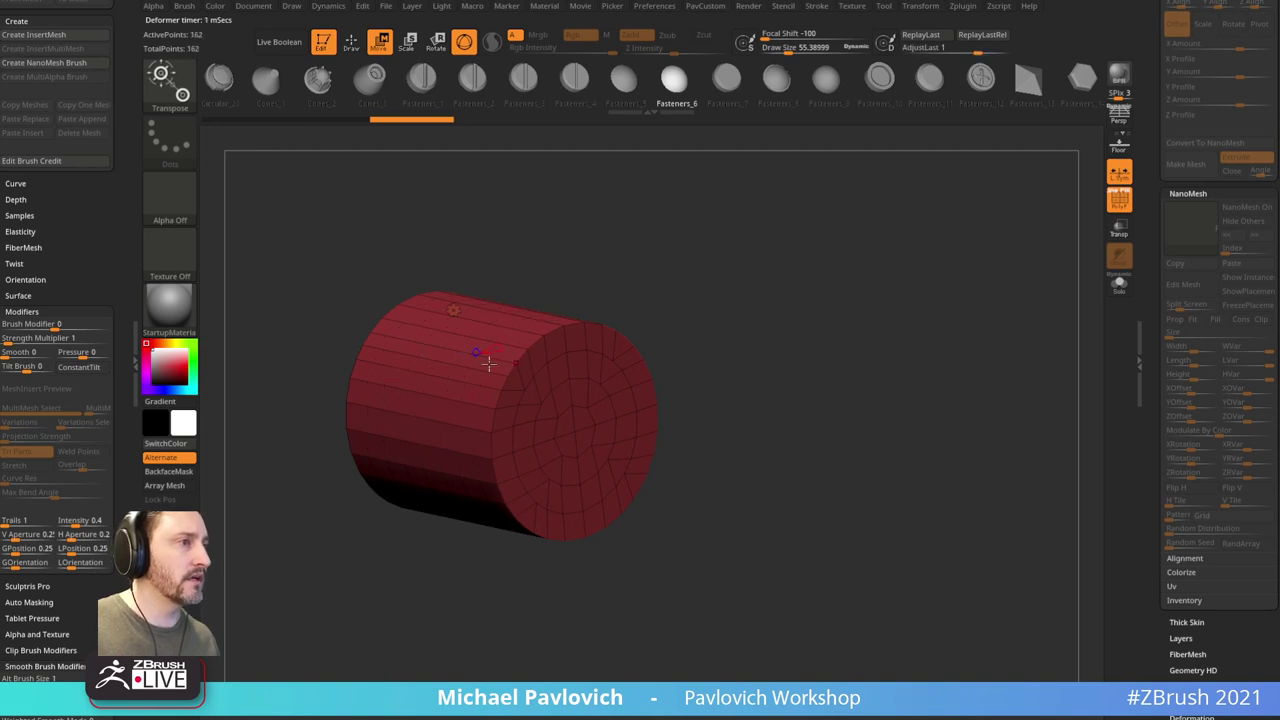
click(454, 310)
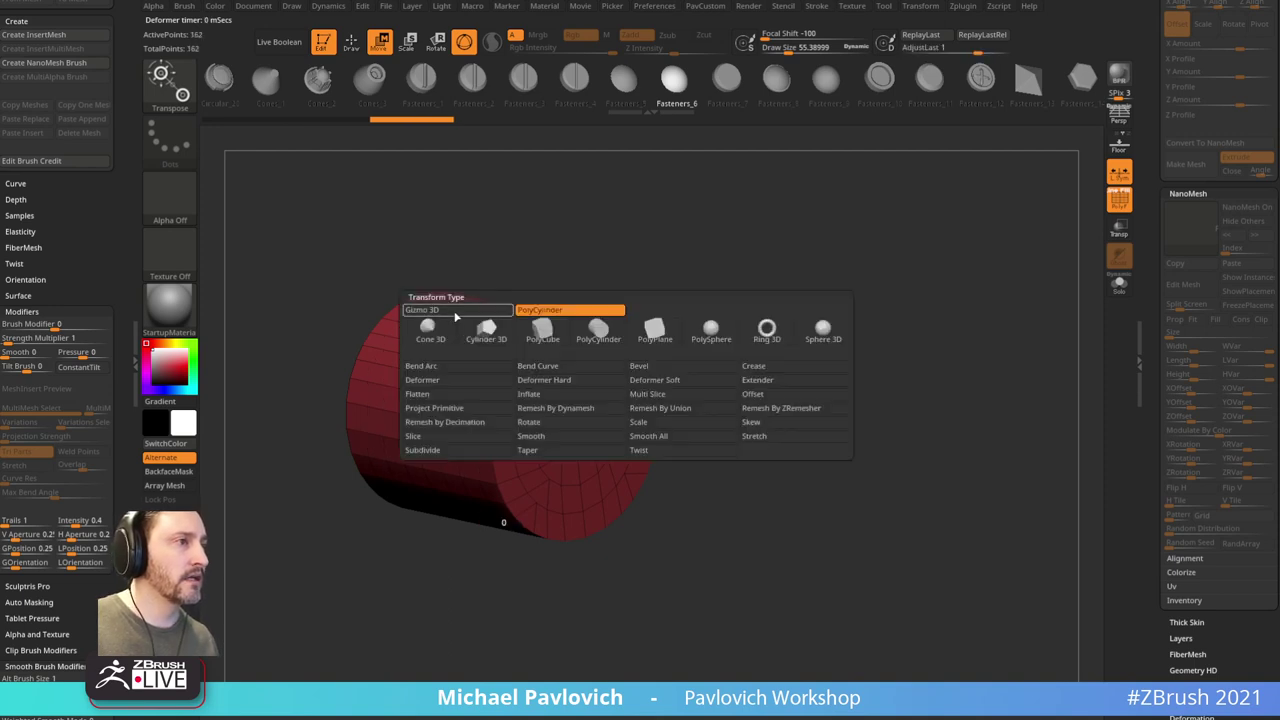
click(459, 316)
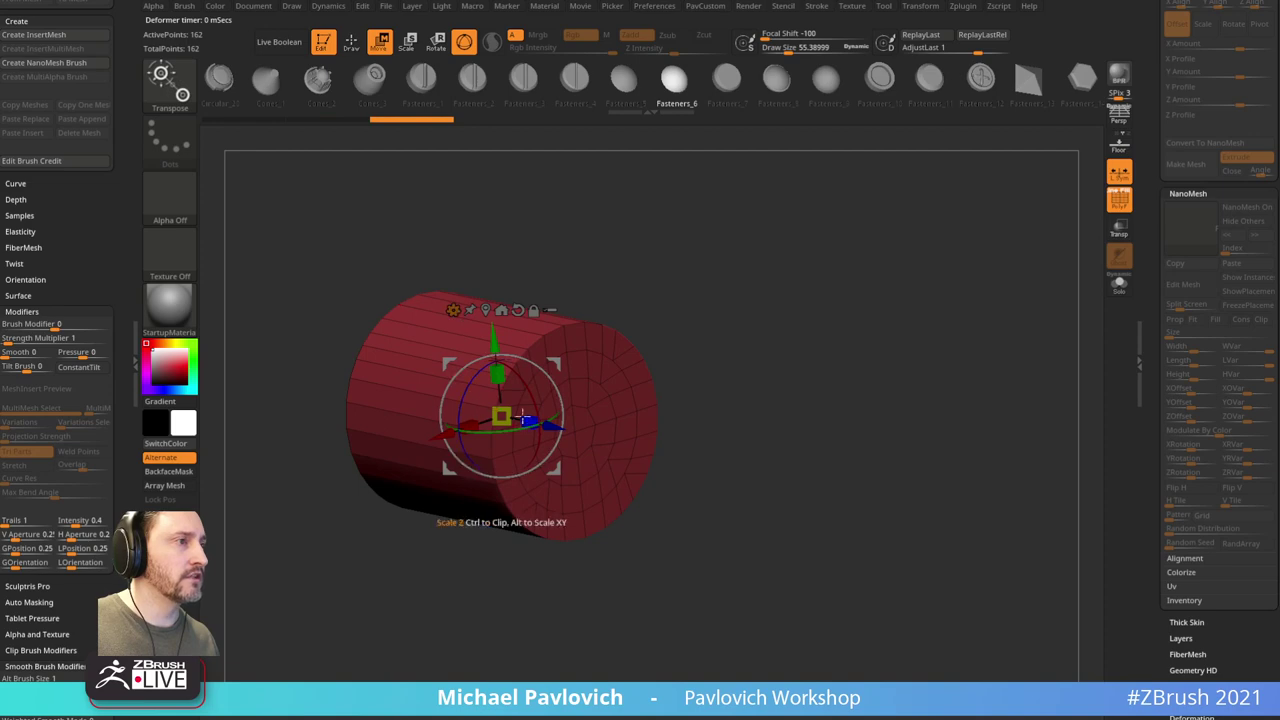
drag(526, 420, 386, 361)
Step: Face the cylinder's flat end straight on and create a new InsertMesh brush from it
key(q)
shift+drag(729, 311, 711, 322)
key(s)
key(b)
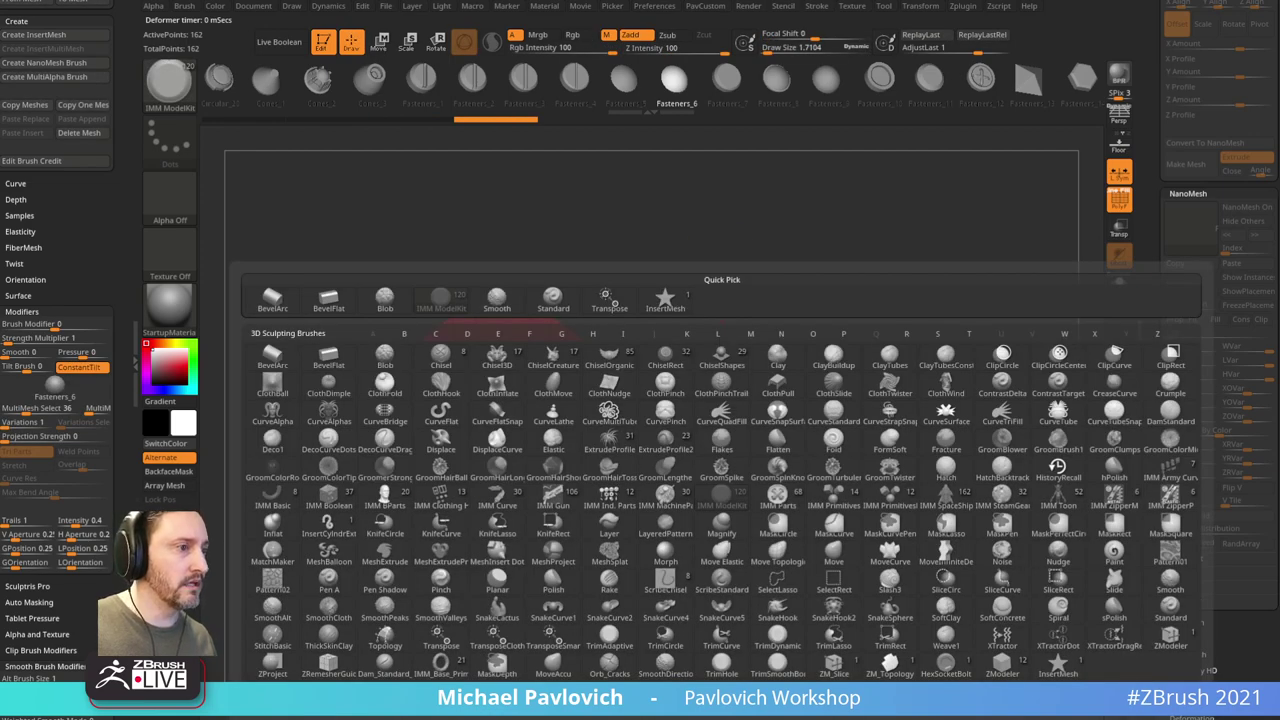
click(55, 34)
click(578, 229)
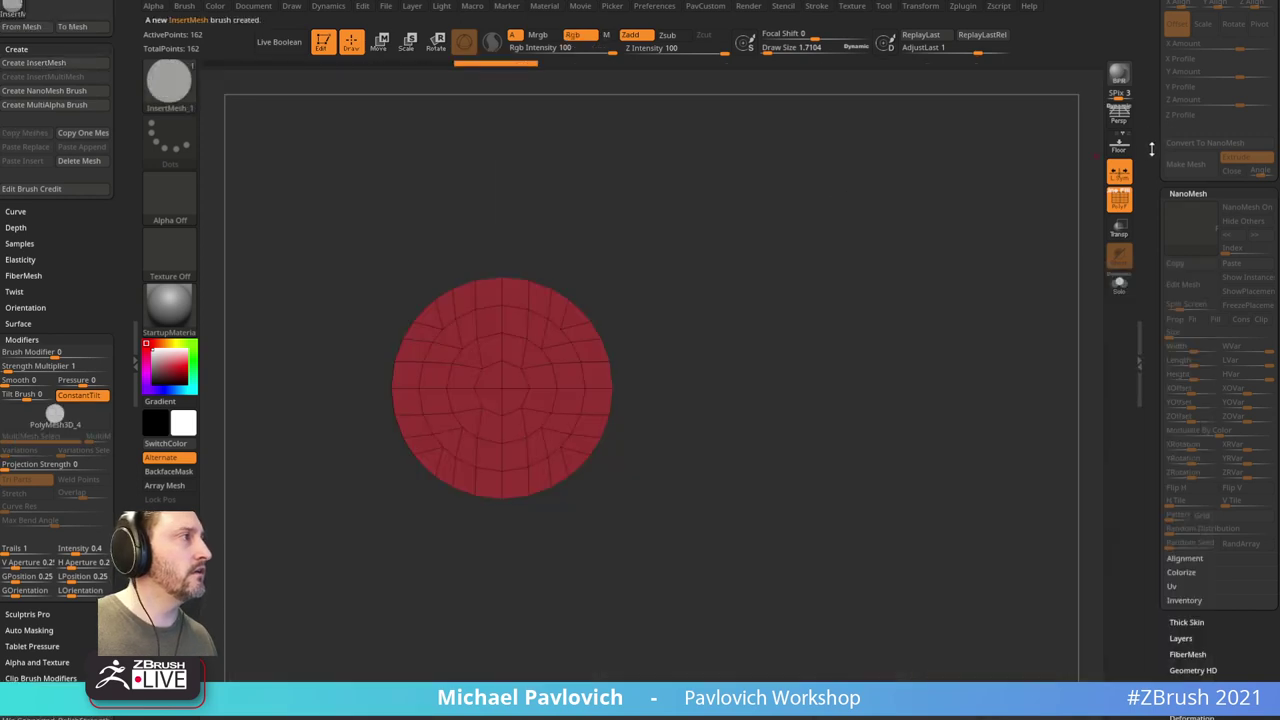
Step: Return to the hamburger tower tool, switch to the Standard brush and make the column the active subtool
click(1258, 230)
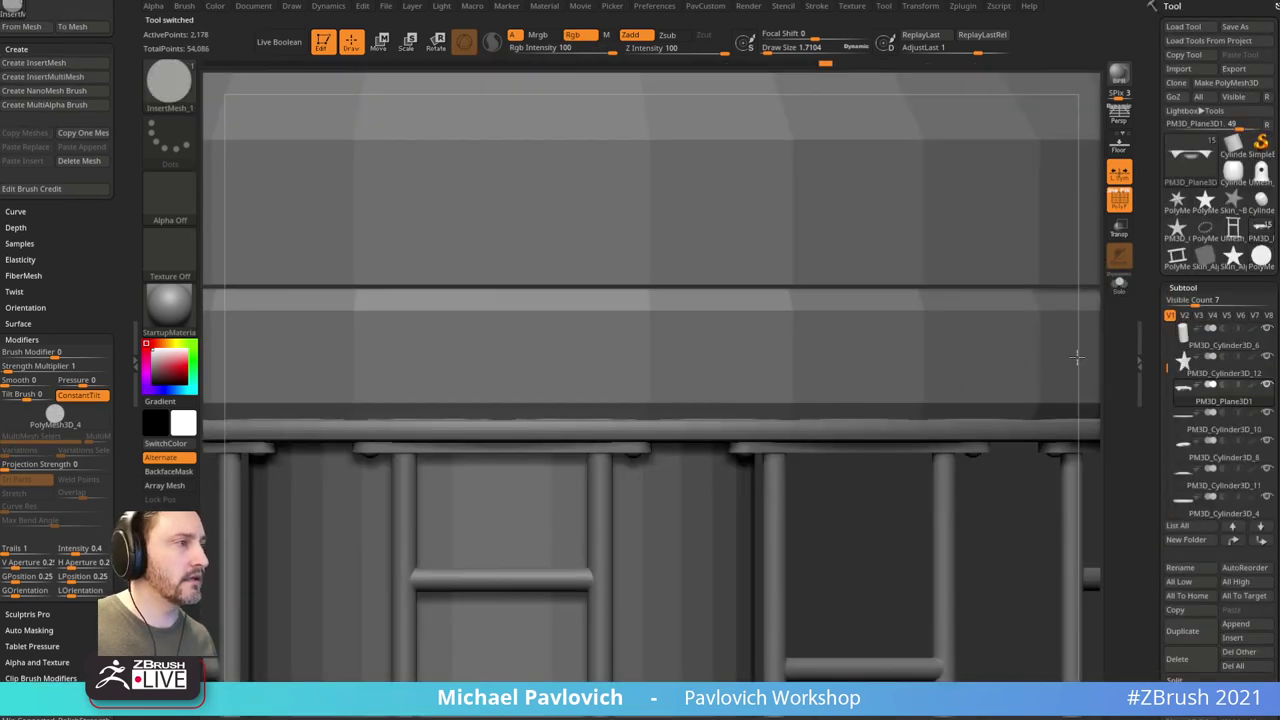
alt+drag(1089, 357, 945, 164)
alt+drag(897, 506, 960, 100)
alt+drag(994, 496, 987, 97)
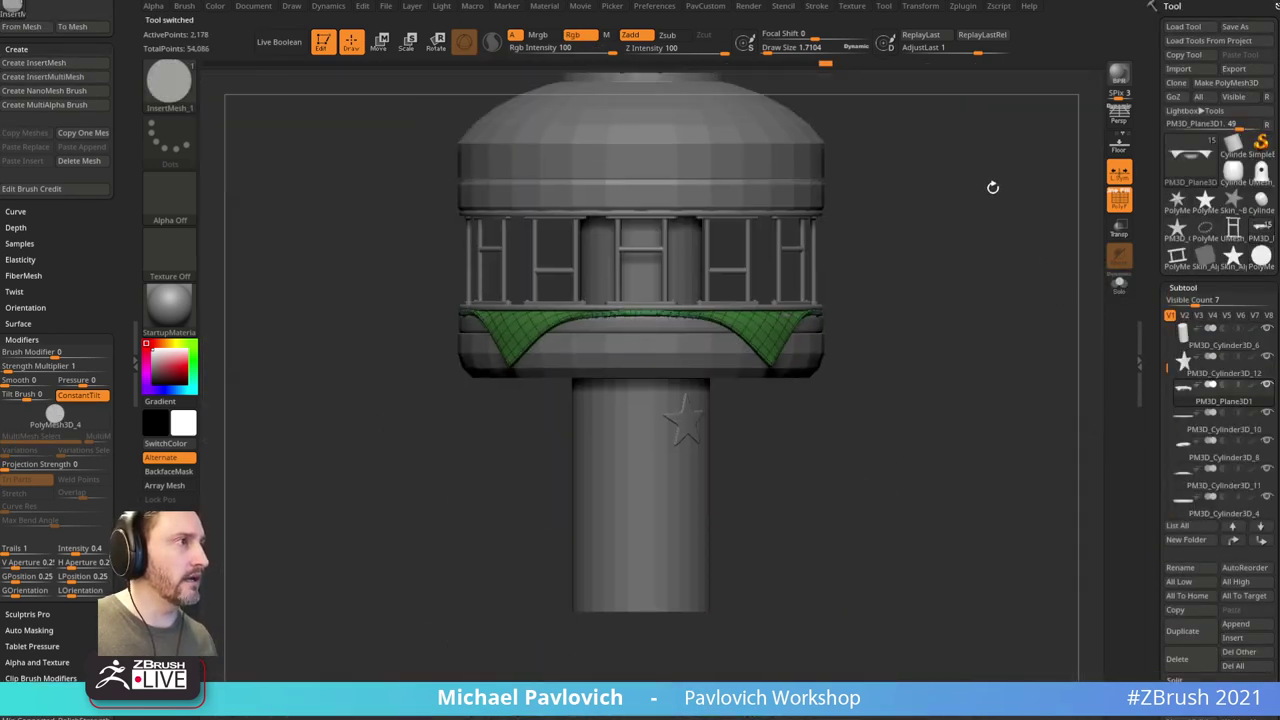
key(b)
key(s)
key(t)
alt+drag(832, 488, 810, 436)
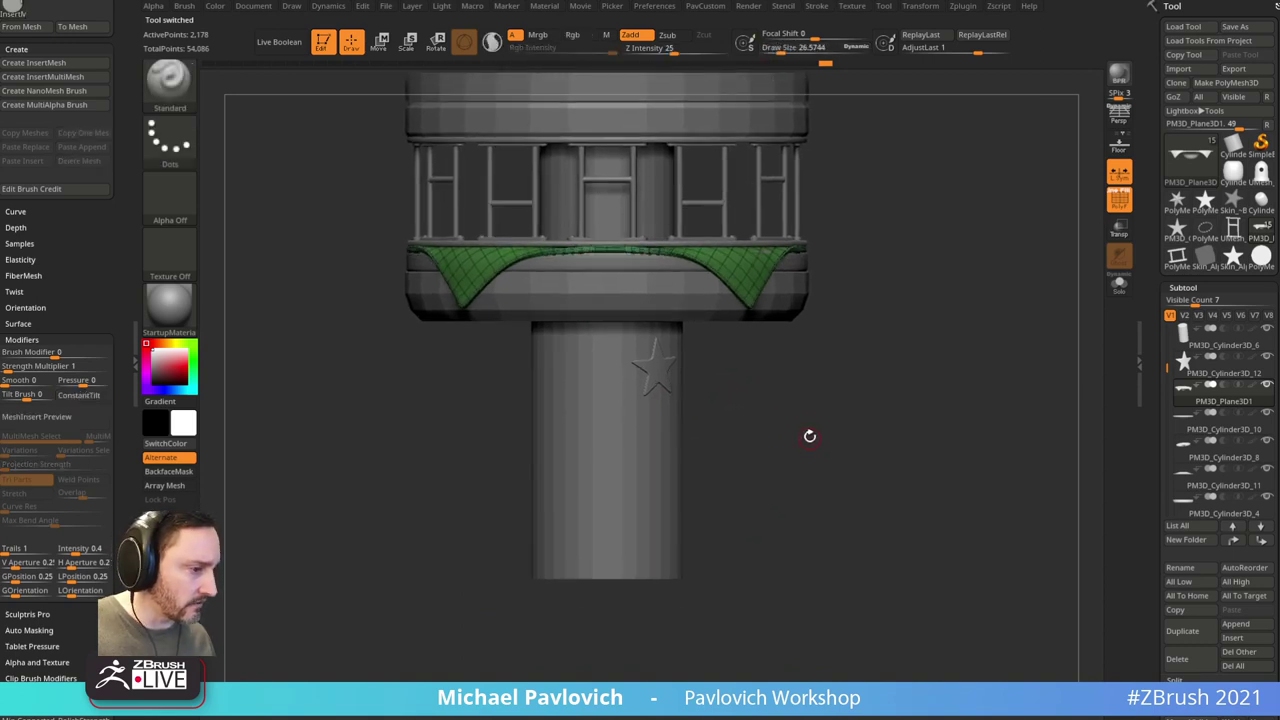
alt+click(659, 466)
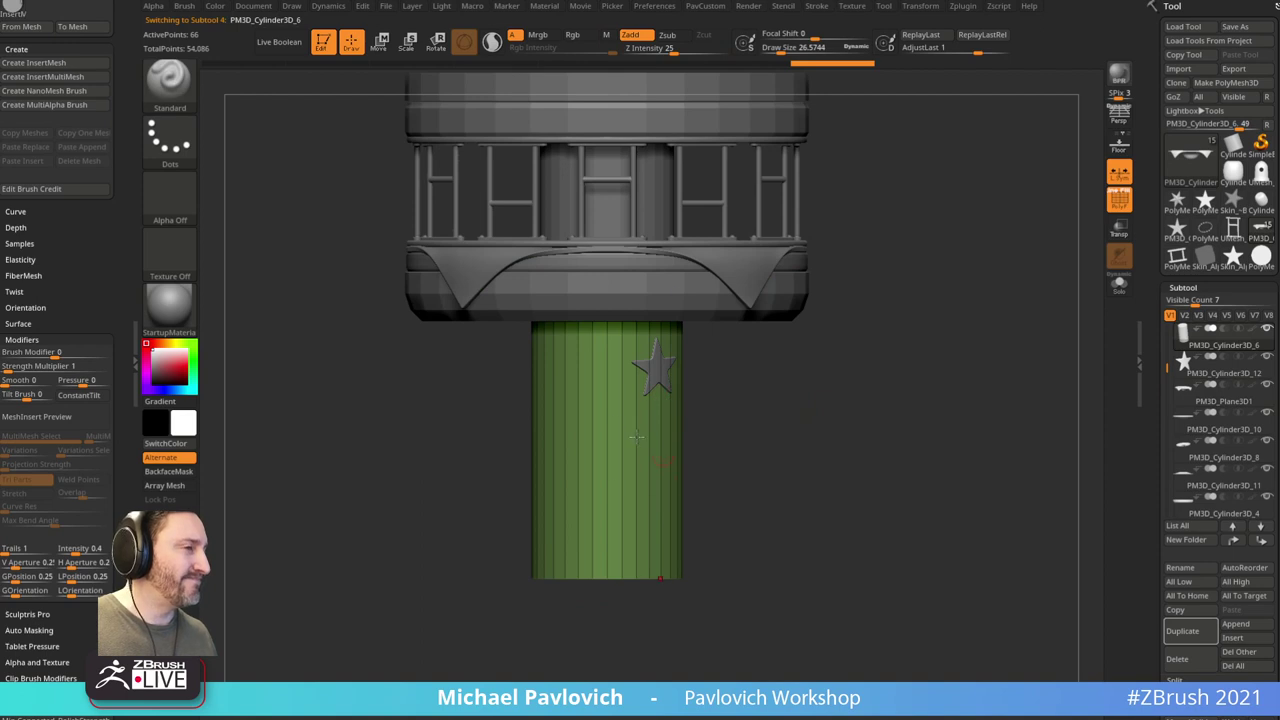
Step: Duplicate the column and apply dynamic subdivision to the copy
drag(1153, 470, 1153, 286)
click(1182, 446)
key(grave)
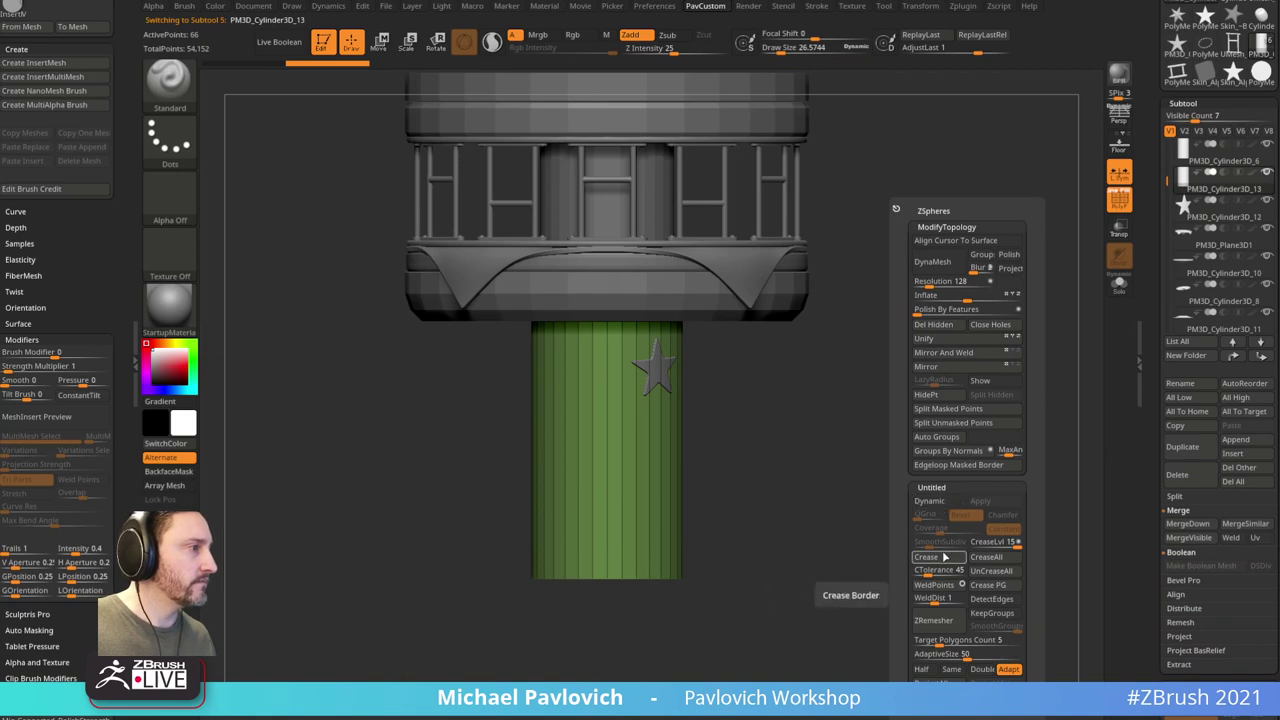
click(932, 501)
click(980, 501)
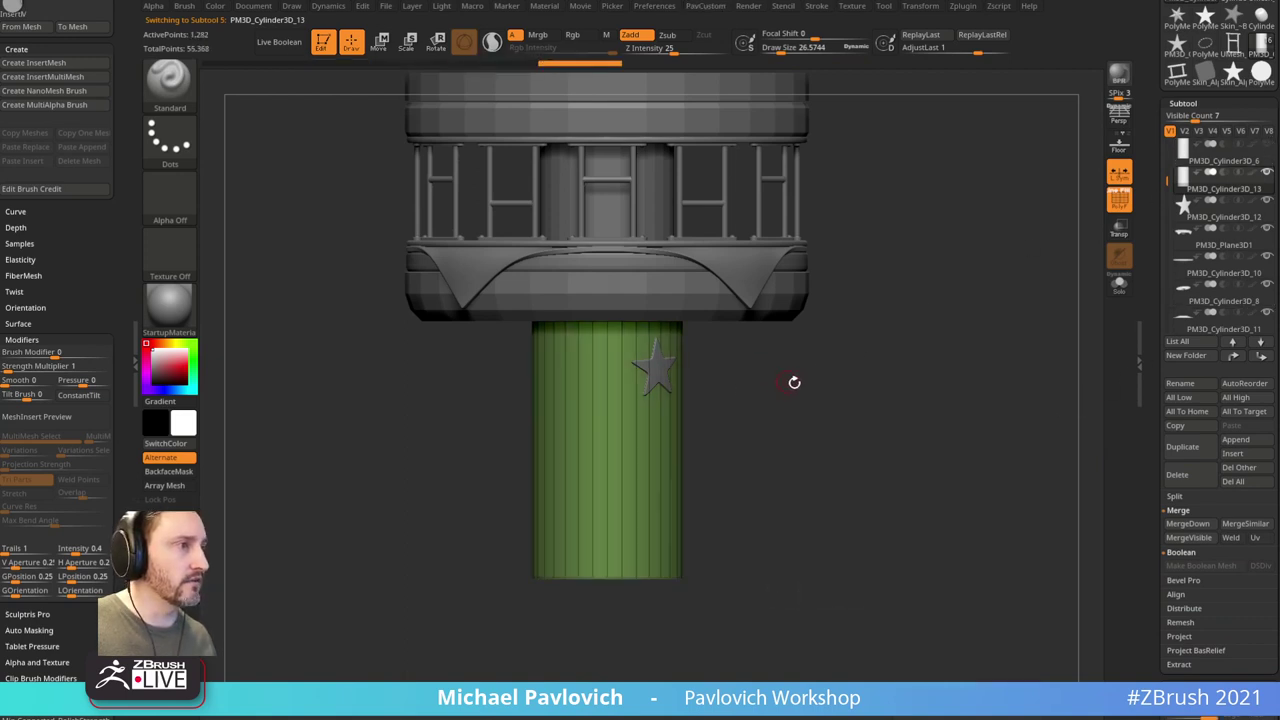
Step: Display the reference photo over the tower and adjust its opacity in Spotlight
key(shift+z)
key(f)
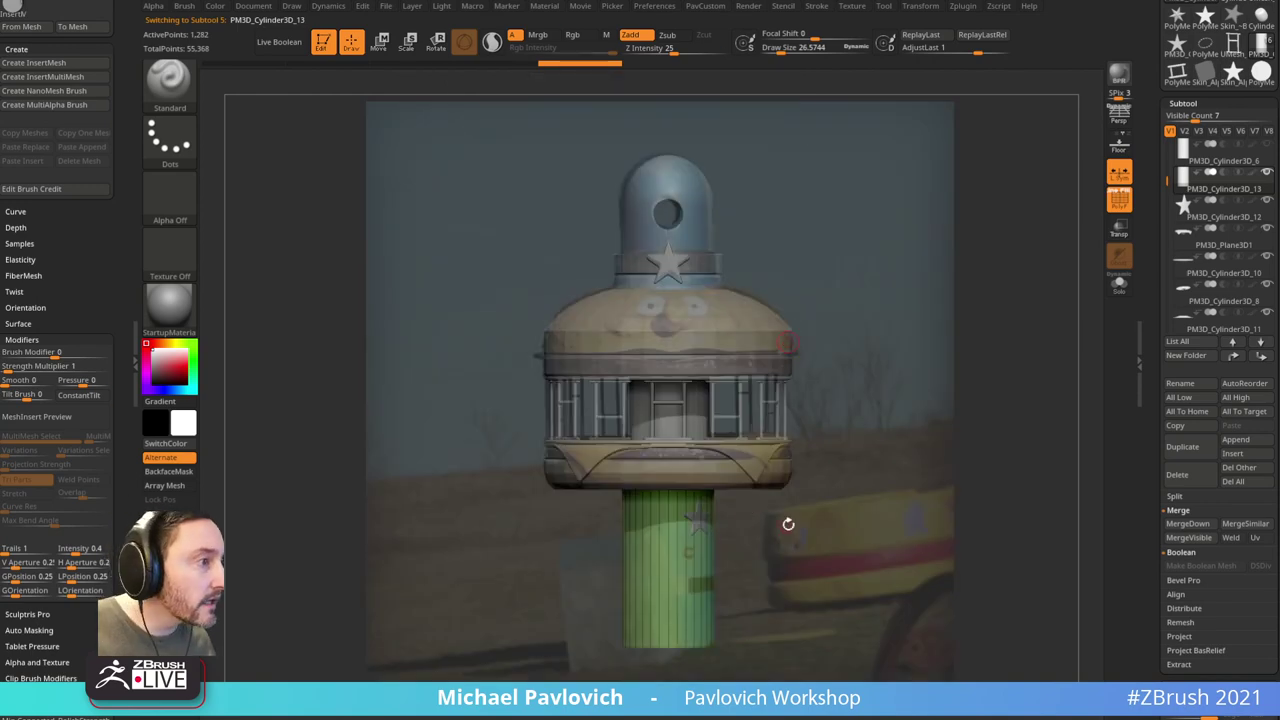
key(z)
drag(751, 369, 740, 398)
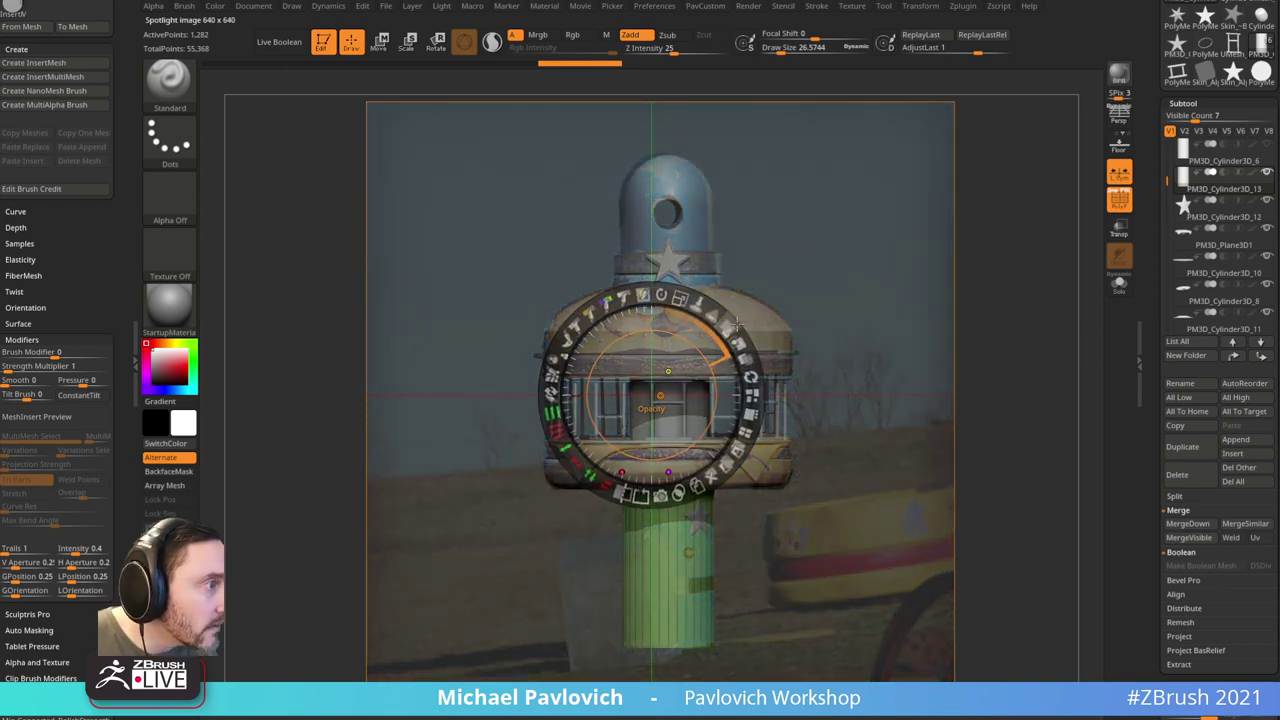
key(shift+z)
key(shift+z)
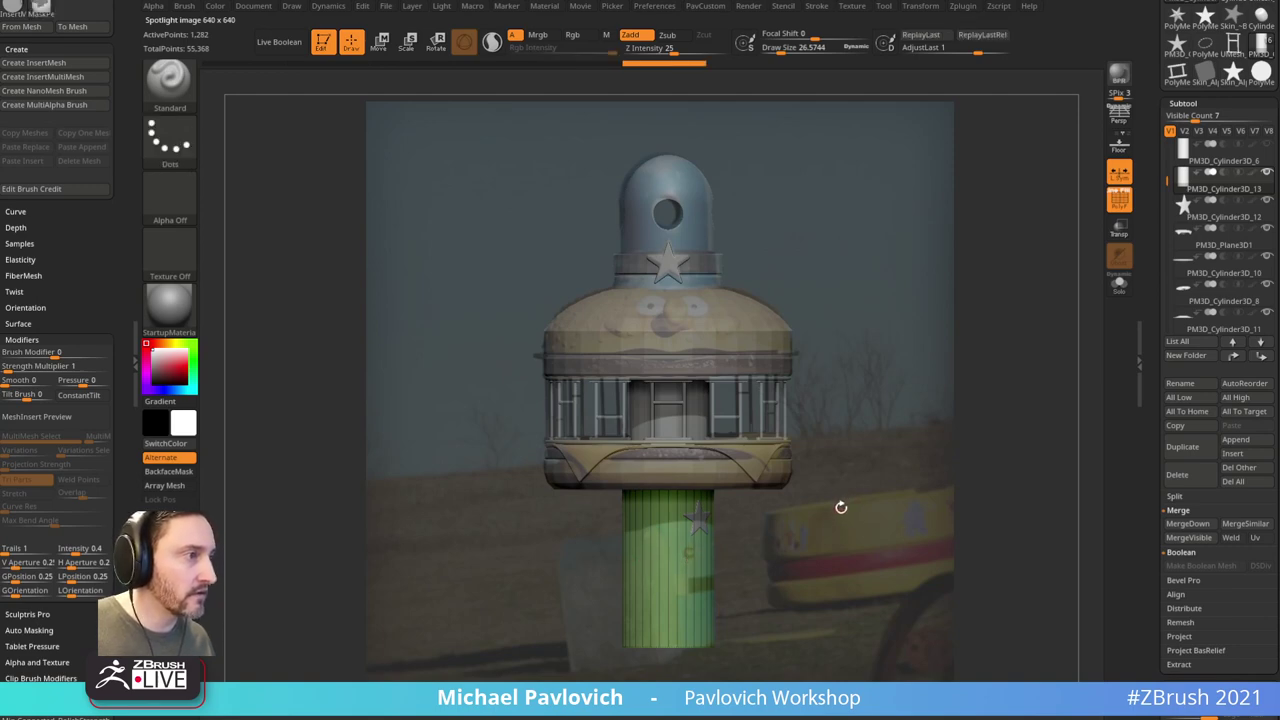
Step: Switch to the custom InsertMesh disc brush and set its Projection Strength to 100
key(b)
click(1203, 610)
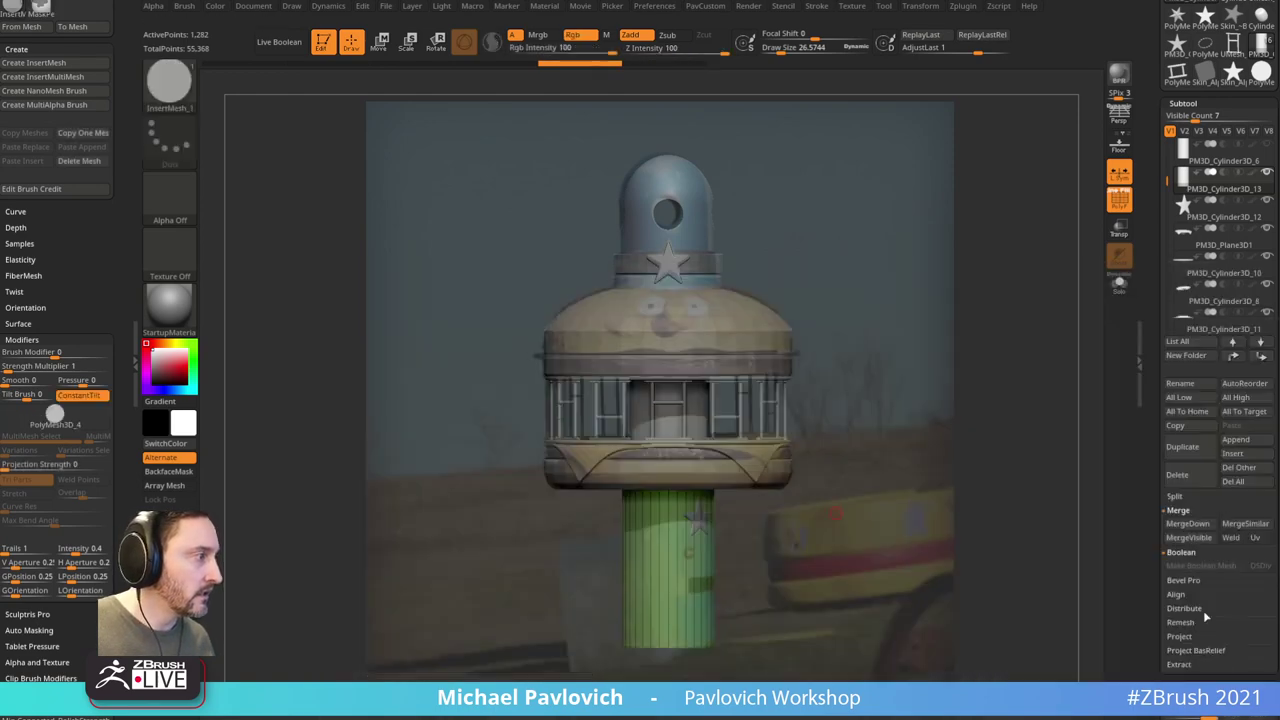
drag(1220, 620, 1220, 225)
click(1186, 335)
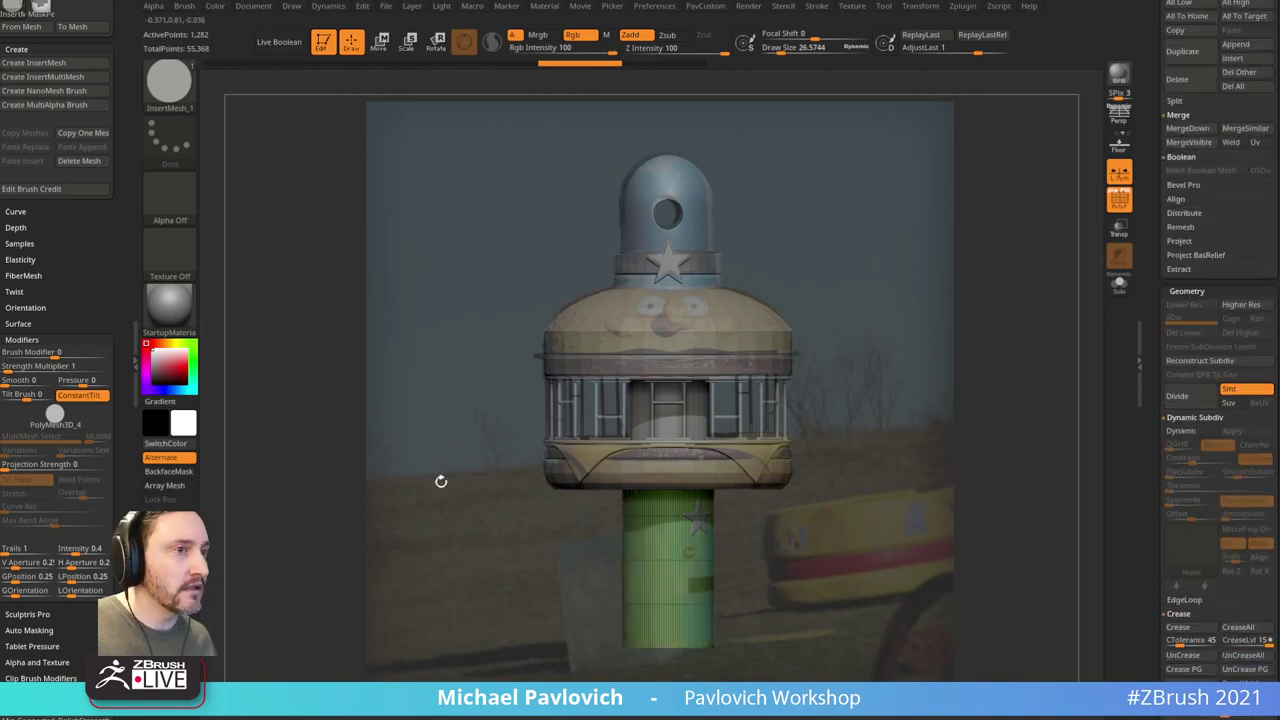
scroll(105, 335, down, 5)
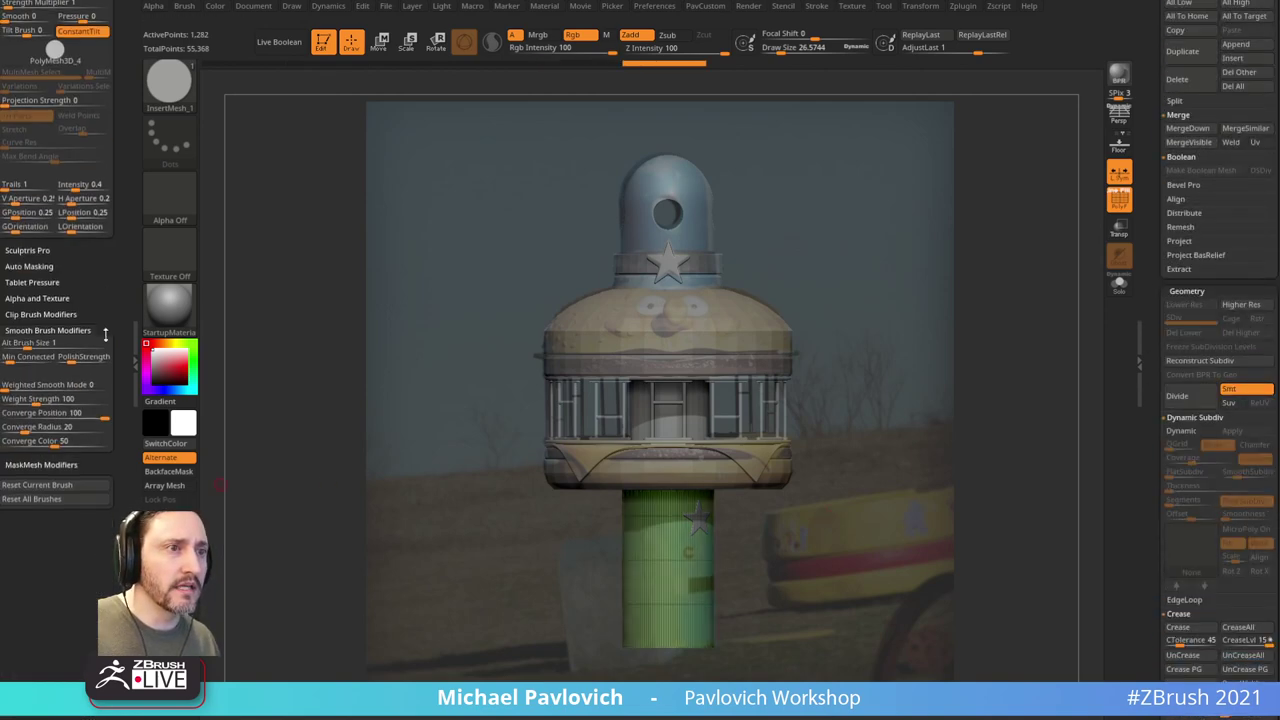
drag(105, 335, 105, 332)
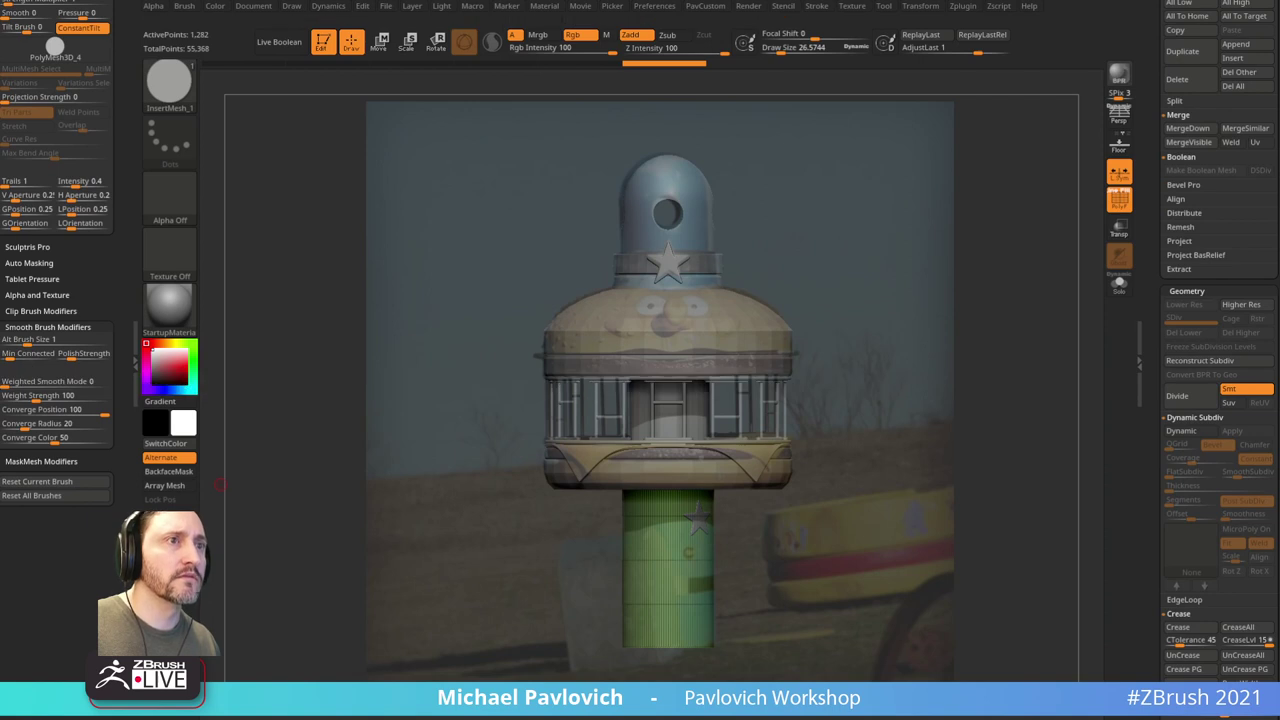
scroll(114, 363, up, 4)
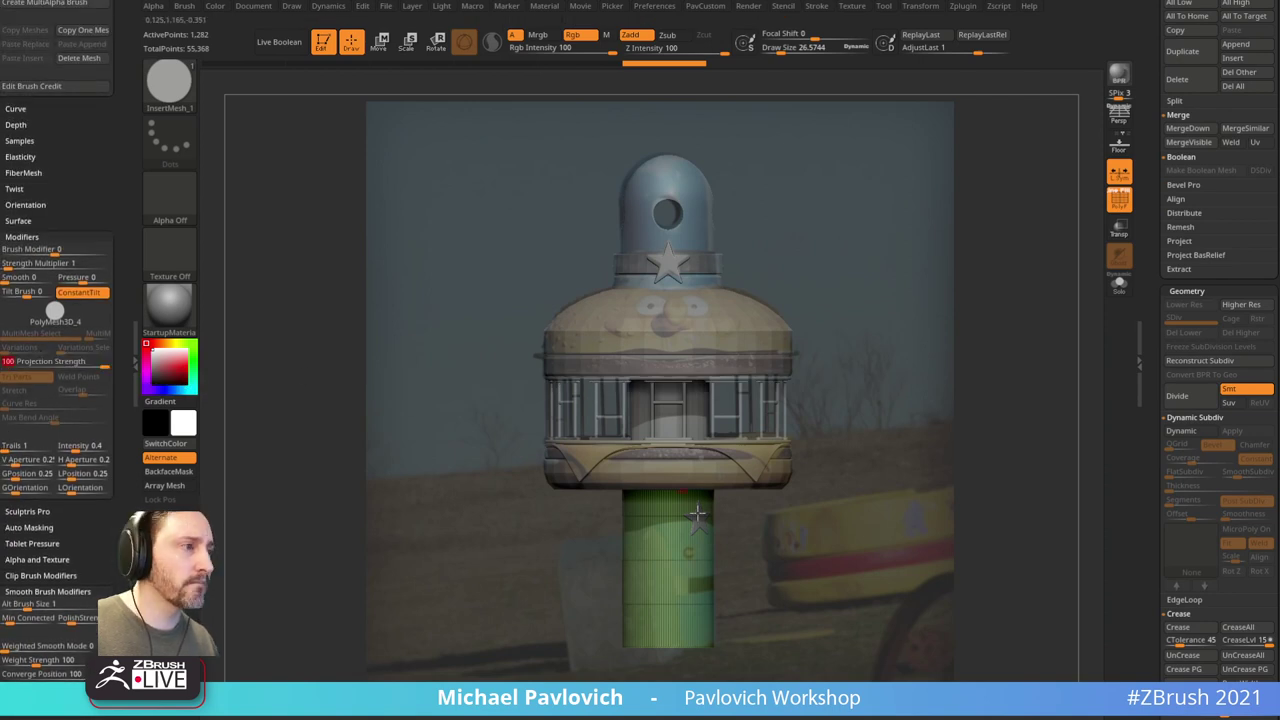
Step: Insert mirrored eye discs on the duplicated column, isolate them and delete the remaining column geometry from that subtool
drag(689, 553, 695, 557)
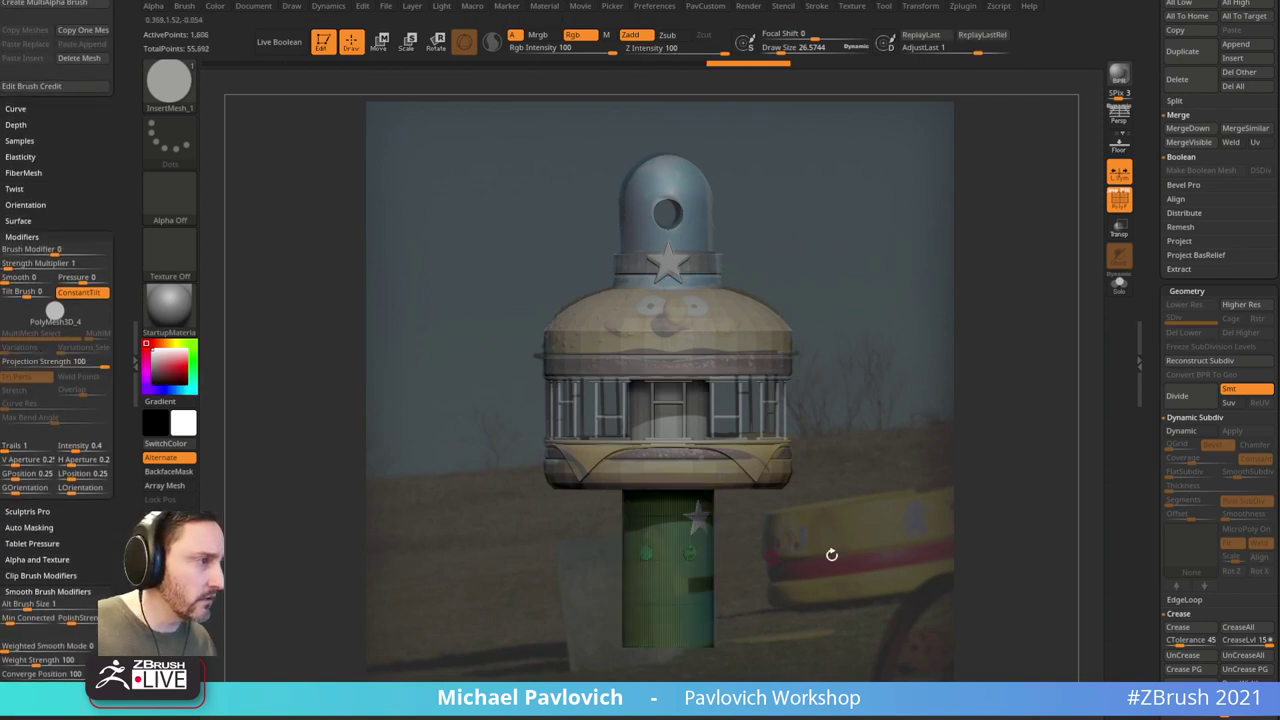
key(space)
click(958, 394)
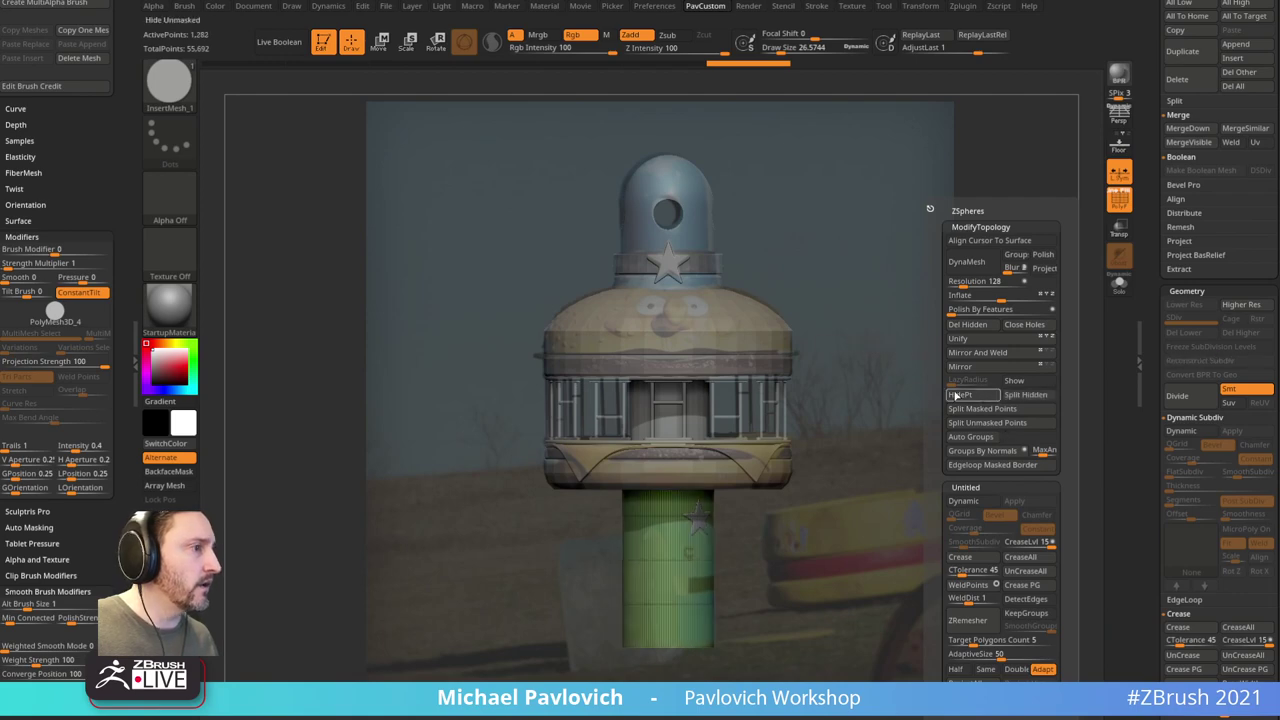
ctrl+shift+drag(1031, 346, 1040, 400)
key(space)
click(1014, 324)
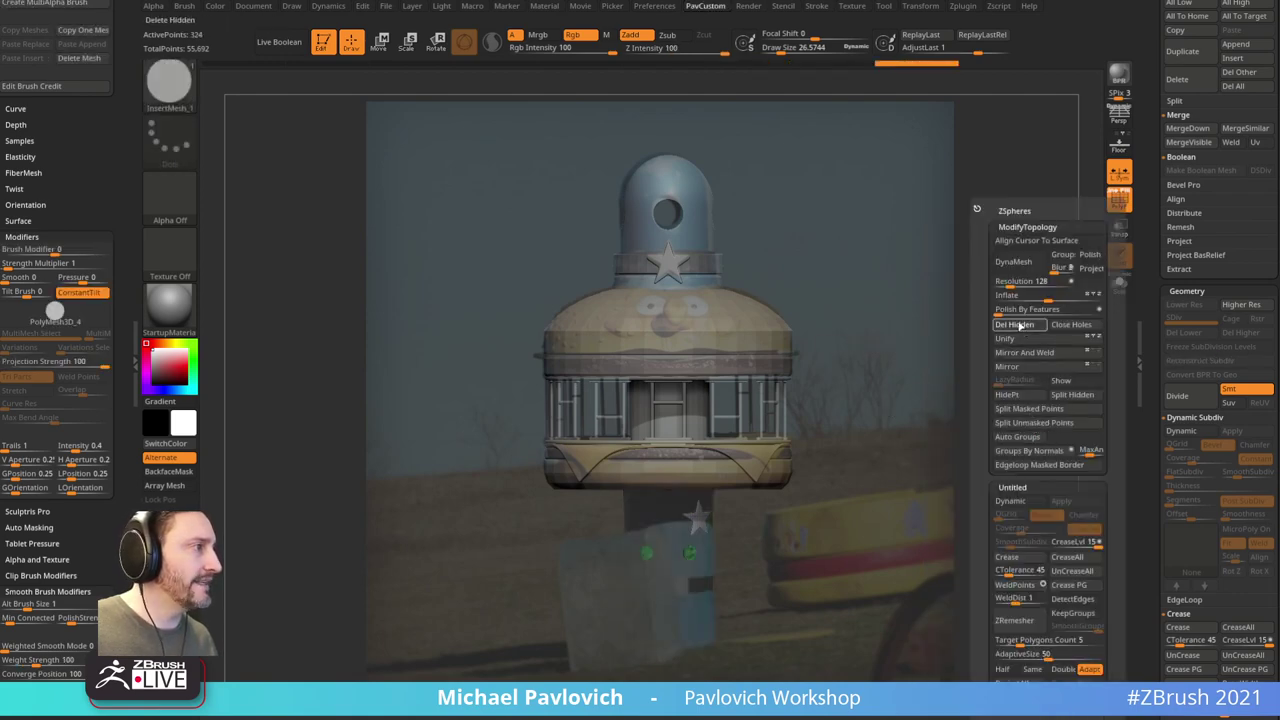
Step: Turn the original column's visibility back on and switch to the Standard brush
drag(1156, 283, 1157, 463)
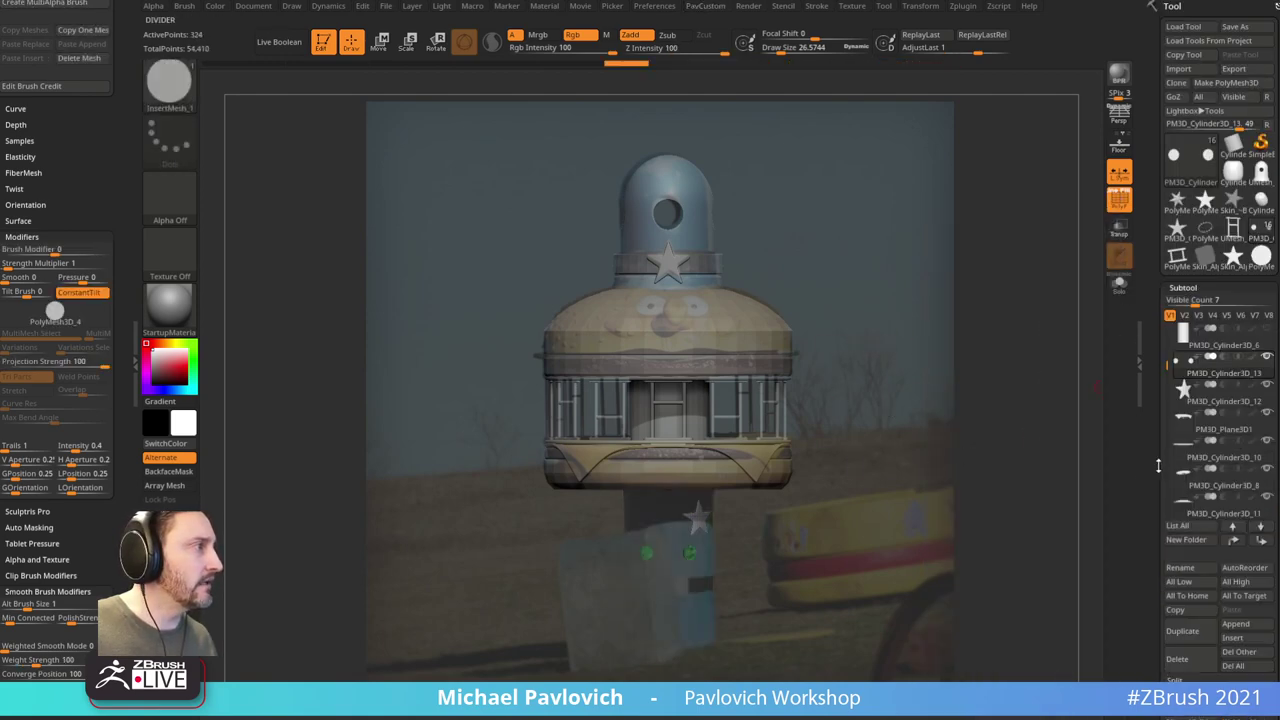
shift+click(1267, 357)
shift+click(1267, 357)
key(b)
key(s)
key(t)
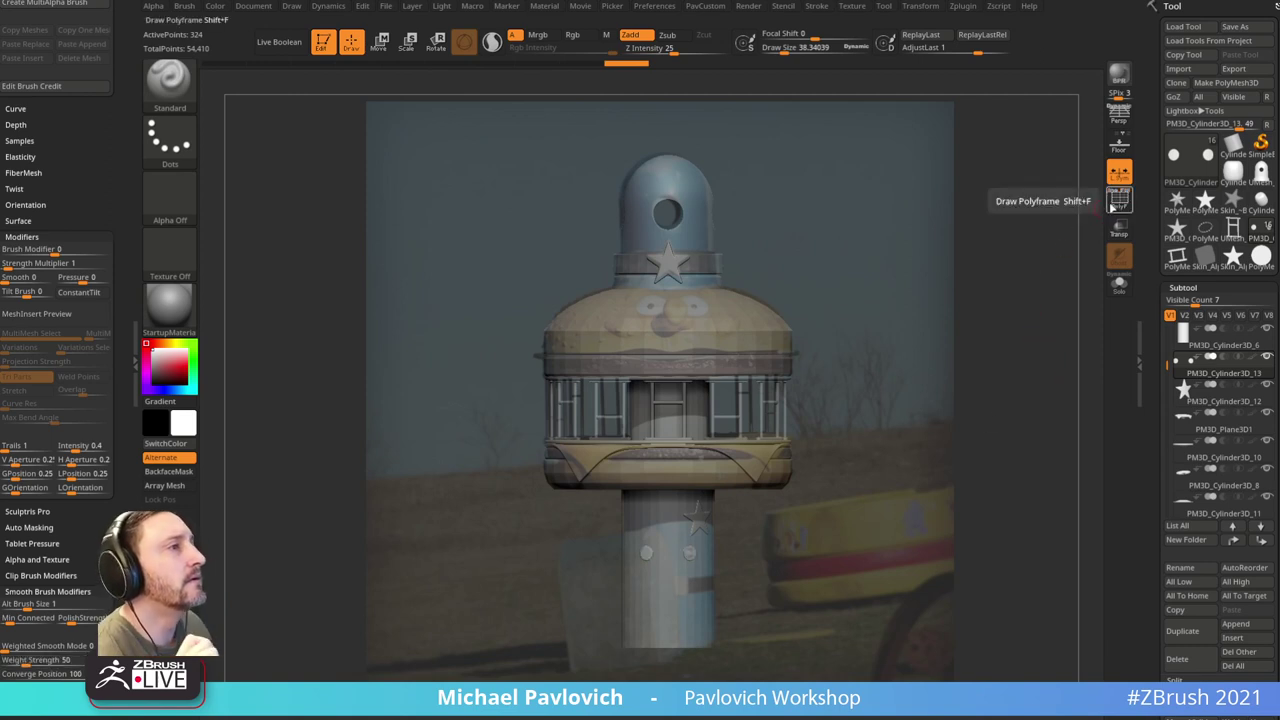
Step: Hide the reference photo, then make the top bun the active subtool and duplicate it
key(shift+z)
mouse_move(908, 326)
mouse_down()
mouse_move(957, 314)
mouse_move(916, 303)
mouse_up()
key(s)
drag(916, 303, 936, 302)
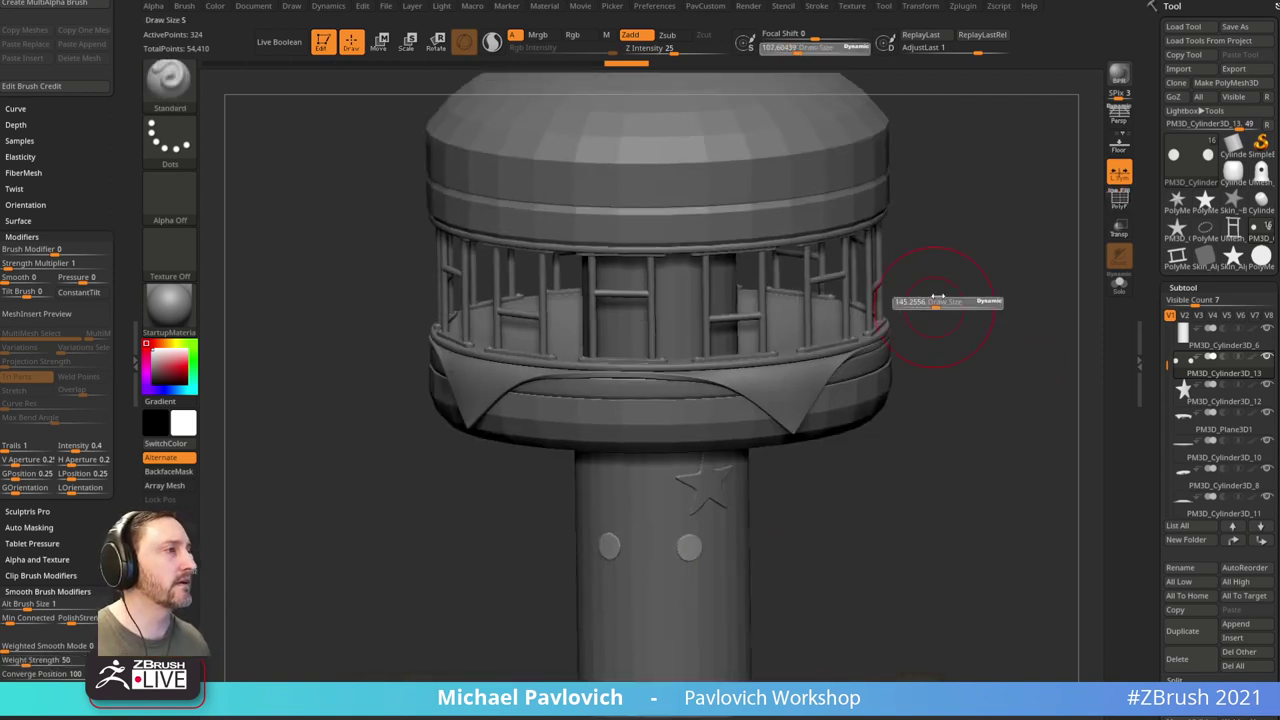
alt+drag(970, 158, 900, 349)
alt+click(858, 352)
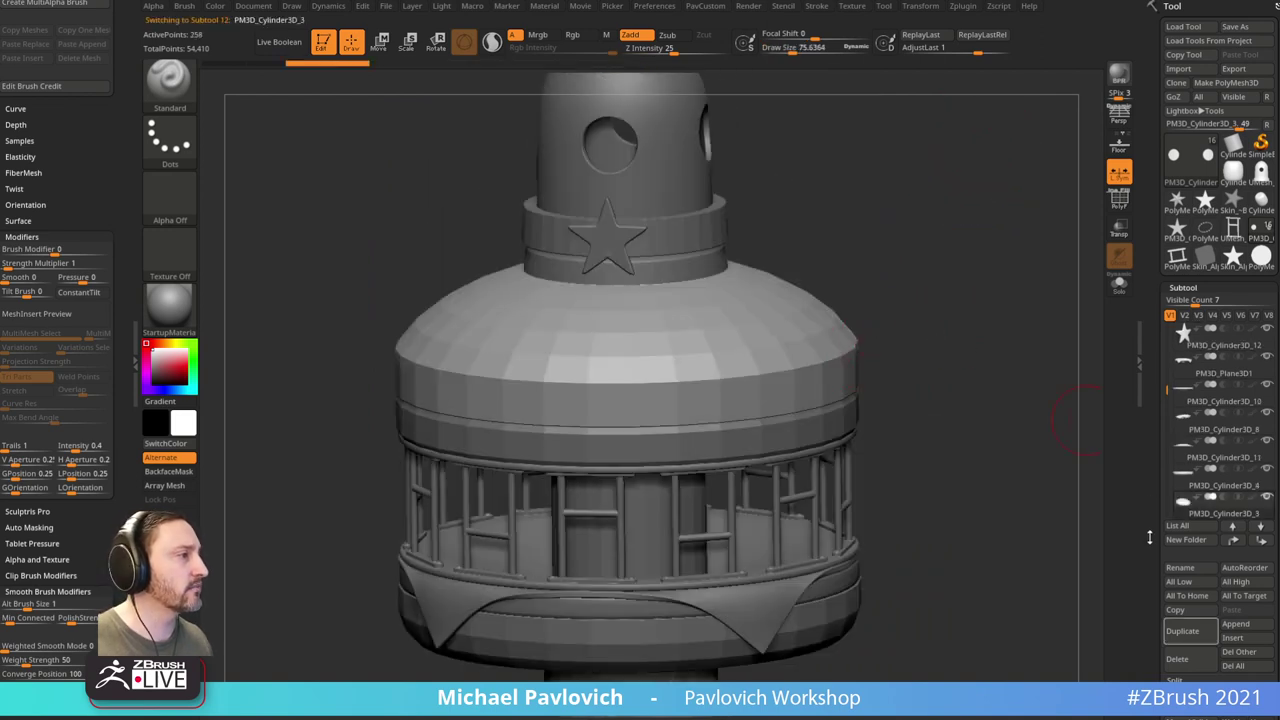
drag(1150, 537, 1150, 418)
click(1178, 520)
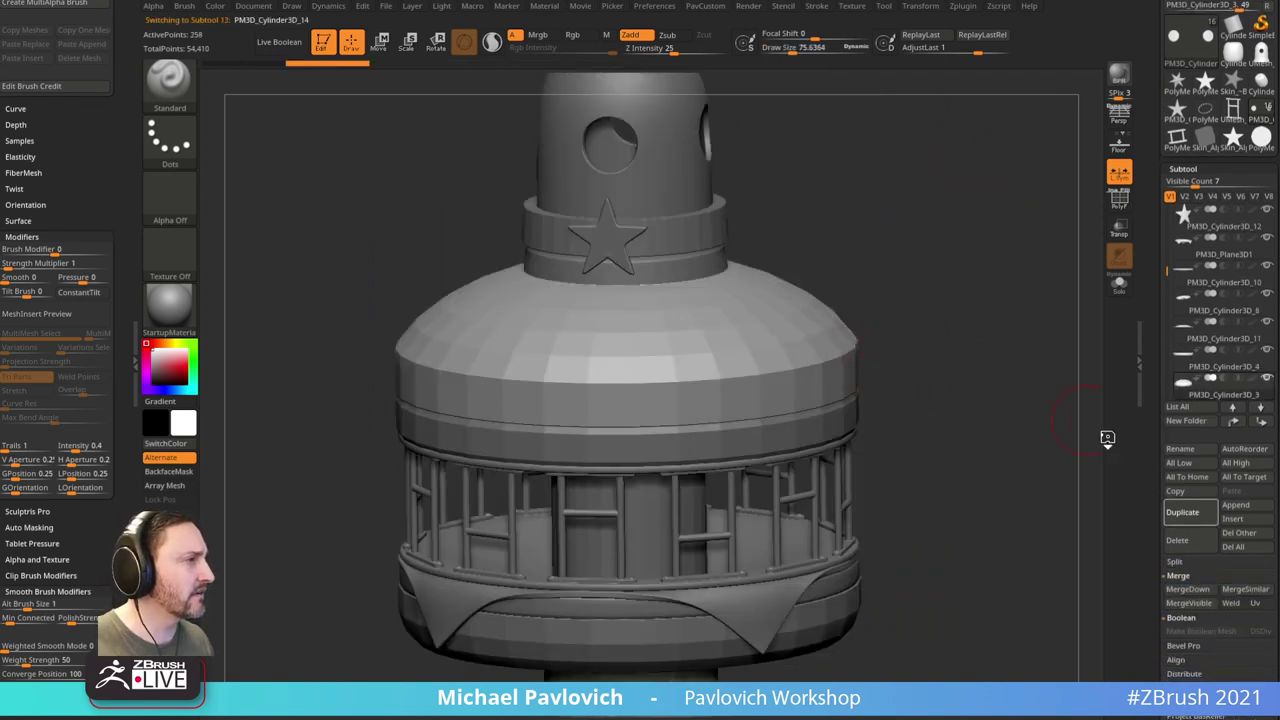
Step: Solo the duplicated bun and subdivide it six times
click(1120, 287)
key(ctrl+d)
key(ctrl+d)
key(ctrl+d)
key(ctrl+d)
key(ctrl+d)
key(ctrl+d)
mouse_move(1016, 326)
alt+mouse_down()
mouse_move(989, 356)
mouse_move(760, 132)
alt+mouse_up()
Step: Switch to the Clay brush for sculpting the bun
key(b)
key(c)
key(l)
Step: Try a broad Clay stroke across the front of the bun and undo it
key(ctrl+z)
mouse_move(704, 50)
mouse_down()
mouse_move(811, 57)
mouse_move(775, 250)
mouse_up()
key(ctrl+shift+z)
key(s)
click(751, 271)
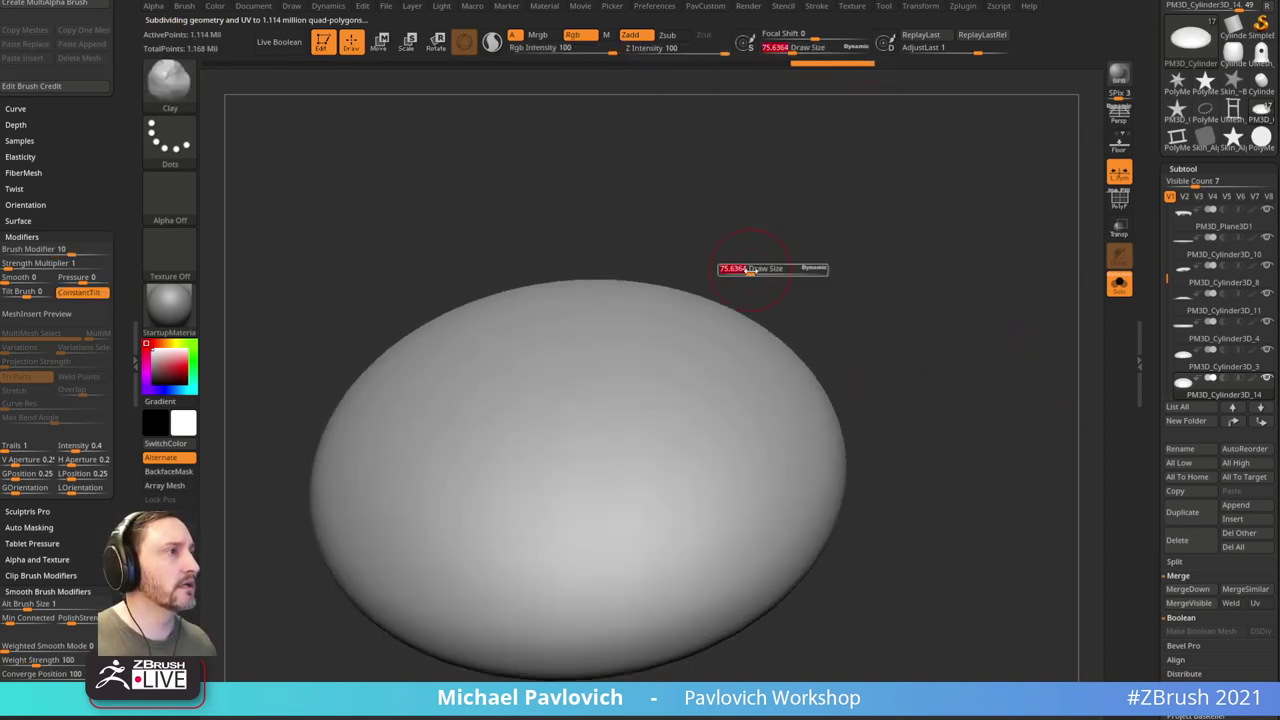
drag(490, 449, 687, 433)
key(ctrl+z)
Step: Reduce the draw size to about 31 and sculpt a wavy Clay stroke across the front of the bun
key(s)
click(508, 467)
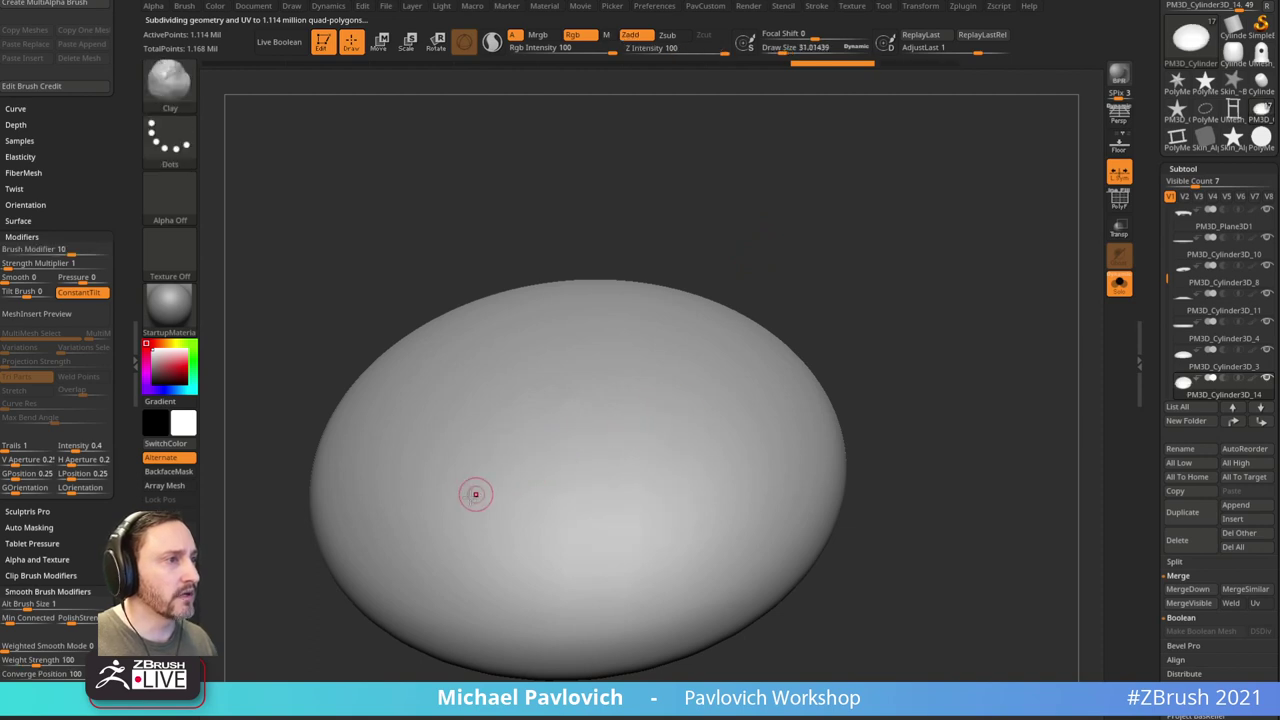
mouse_move(458, 504)
mouse_down()
mouse_move(474, 490)
mouse_move(625, 545)
mouse_move(690, 450)
mouse_up()
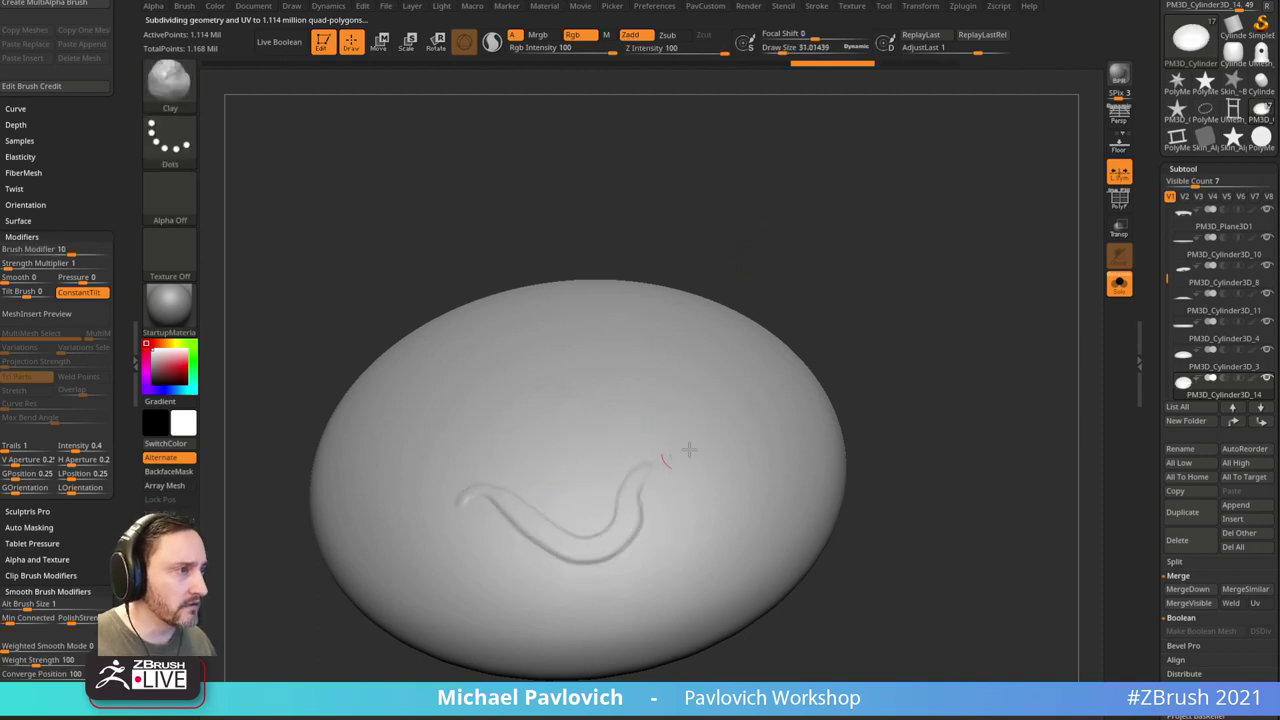
Step: Examine the Smooth Brush Modifiers, comparing the Weighted Smooth Mode of the Clay and Smooth brushes
drag(114, 569, 114, 406)
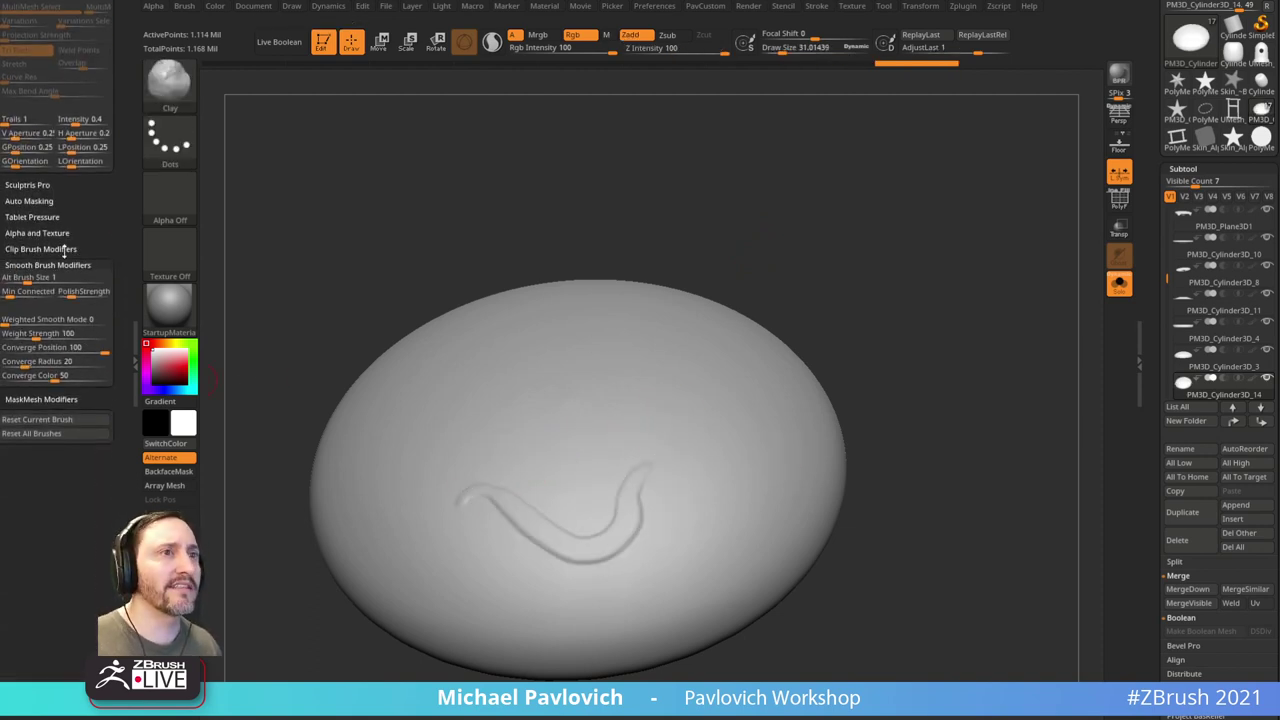
key(shift)
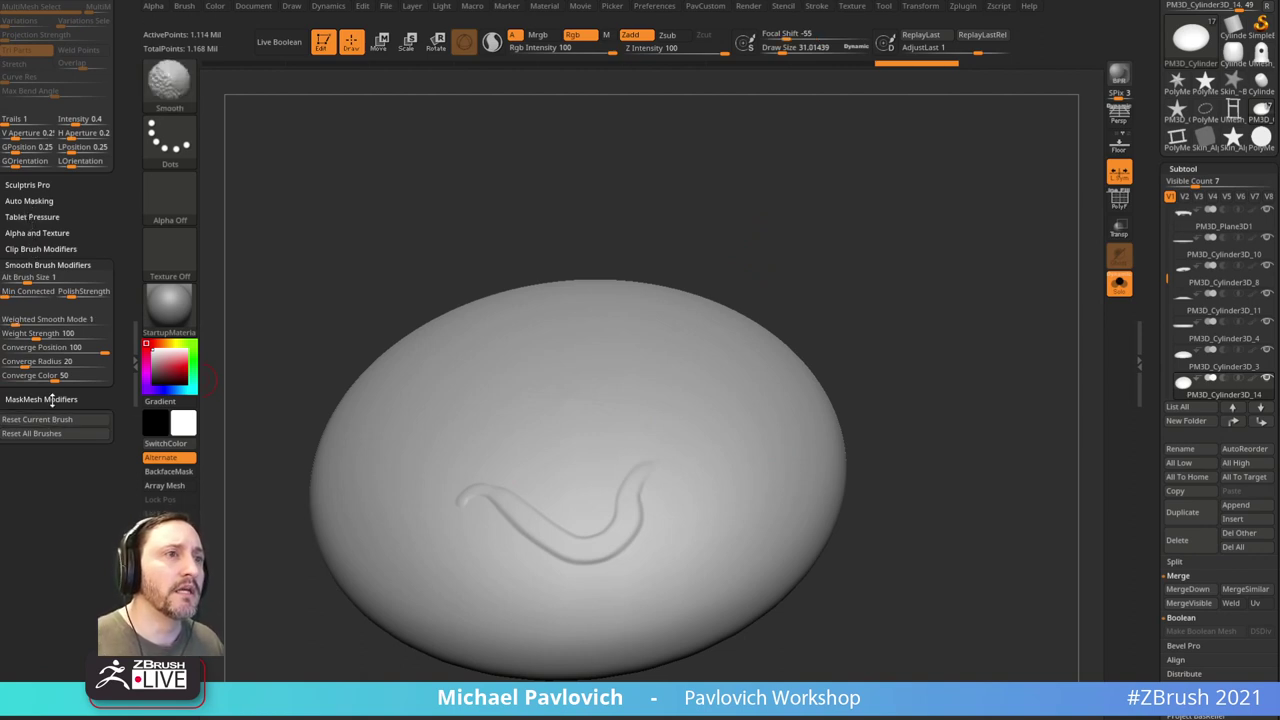
click(20, 320)
scroll(82, 236, up, 3)
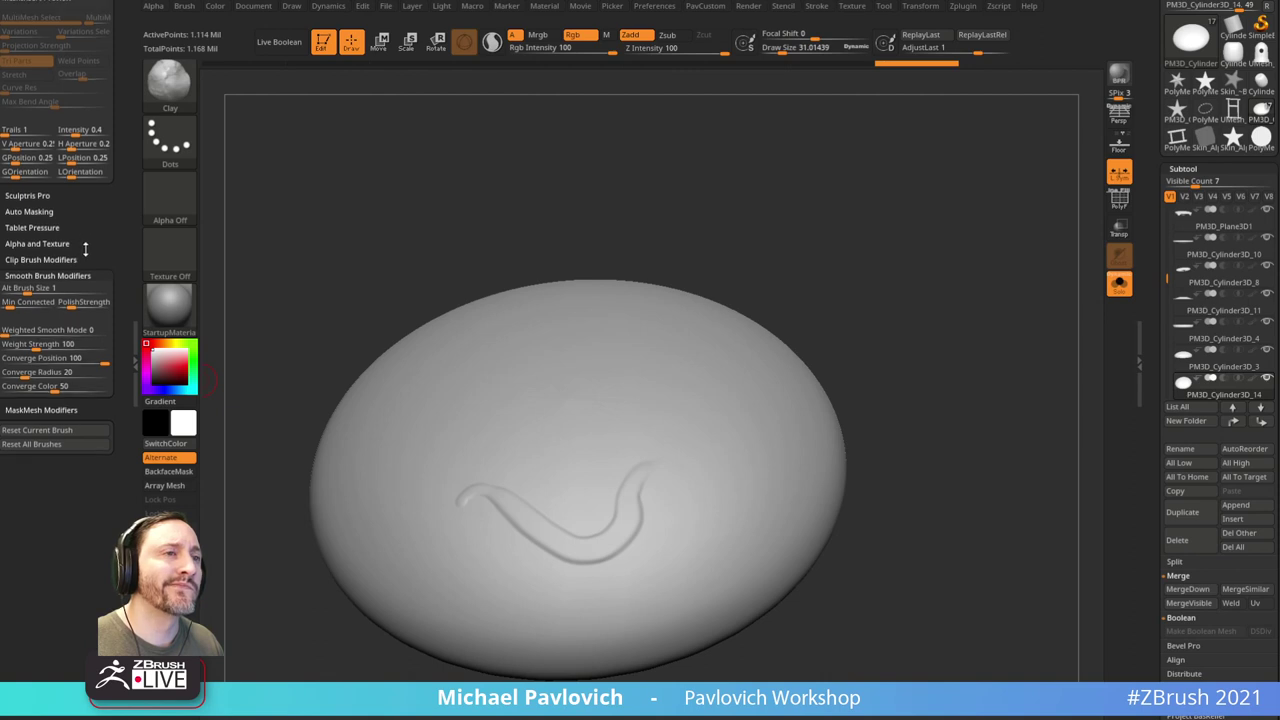
drag(80, 303, 82, 301)
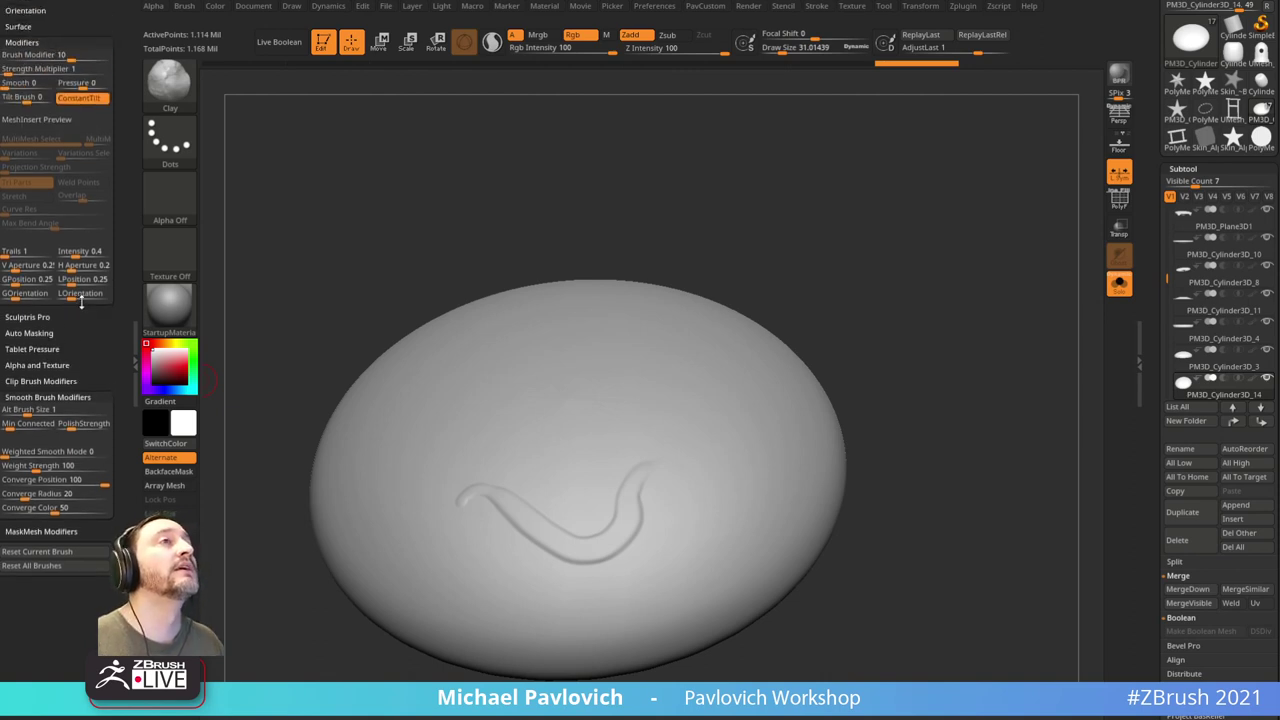
scroll(82, 300, up, 1)
scroll(82, 303, down, 1)
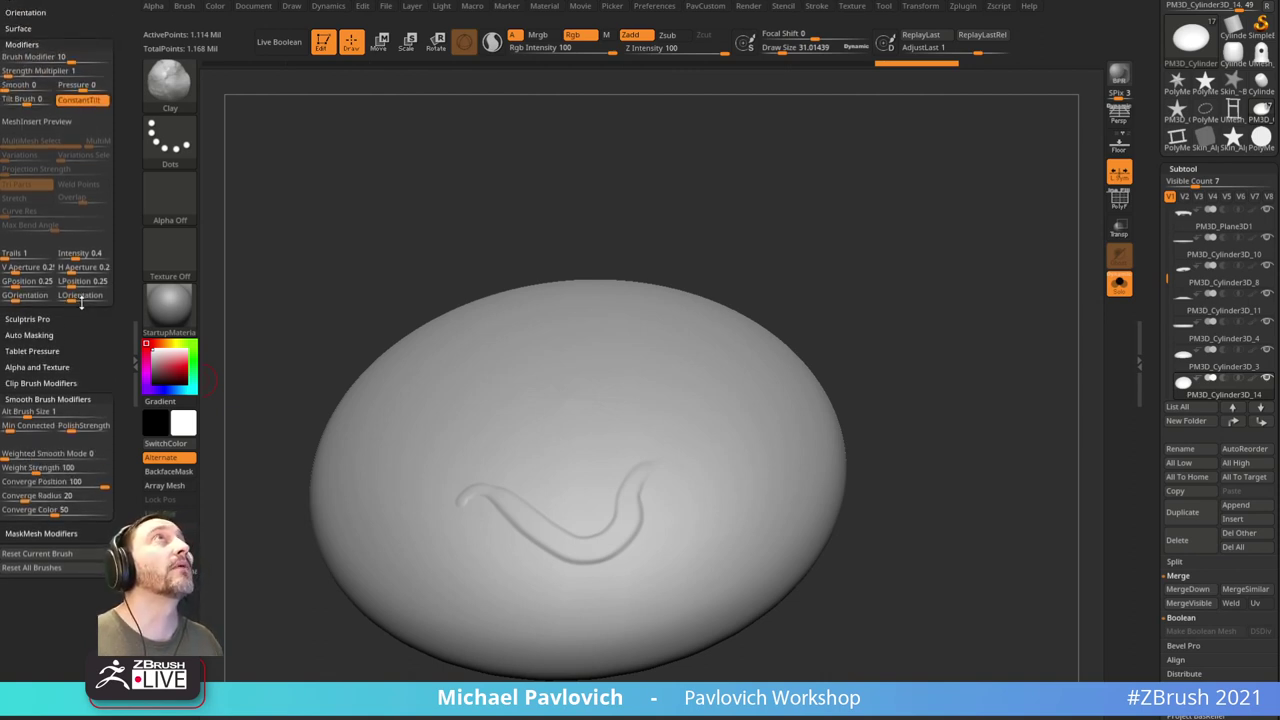
scroll(82, 304, up, 1)
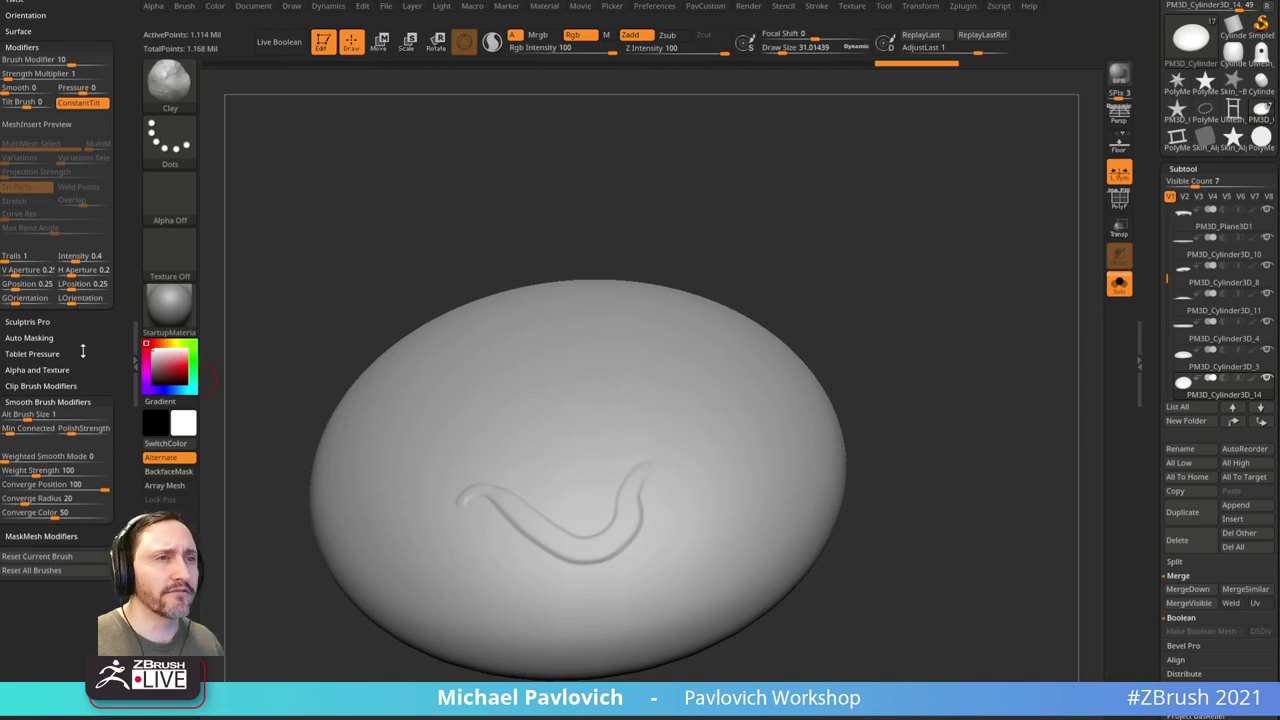
Step: Open the Clay brush's Alpha and Texture settings and expand its Magnify Curve
scroll(82, 333, up, 10)
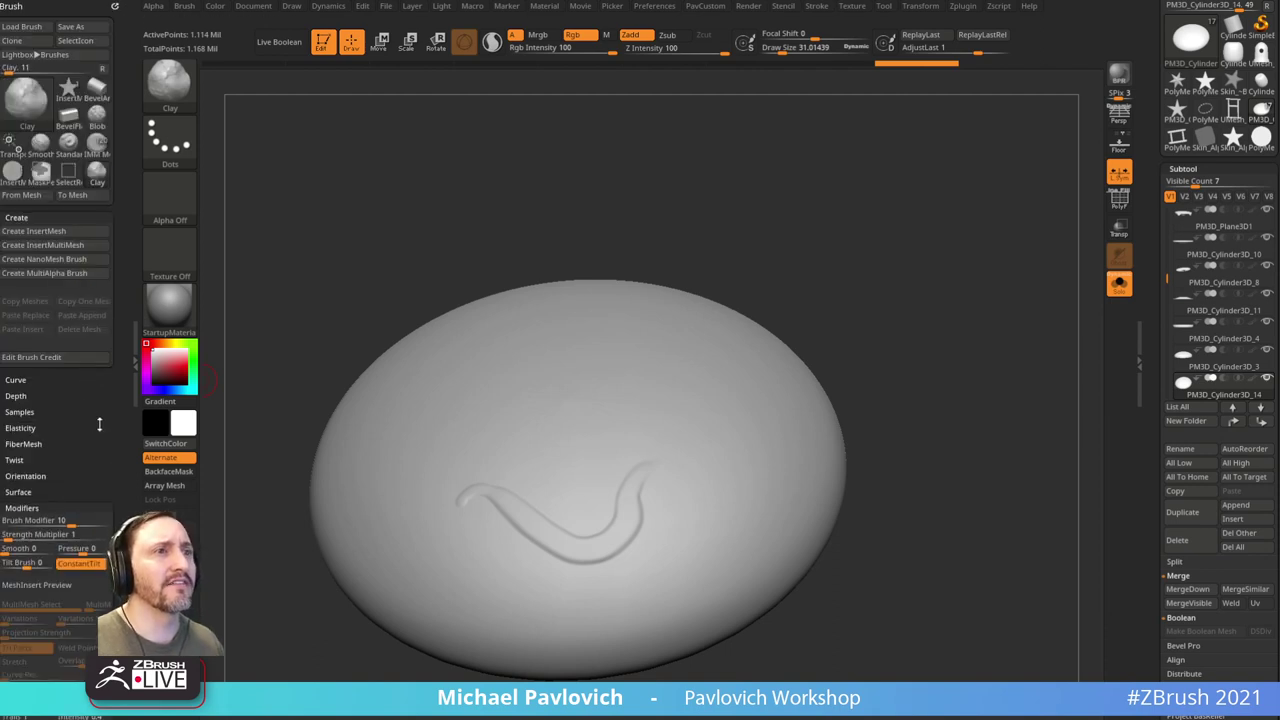
drag(100, 424, 106, 249)
click(40, 51)
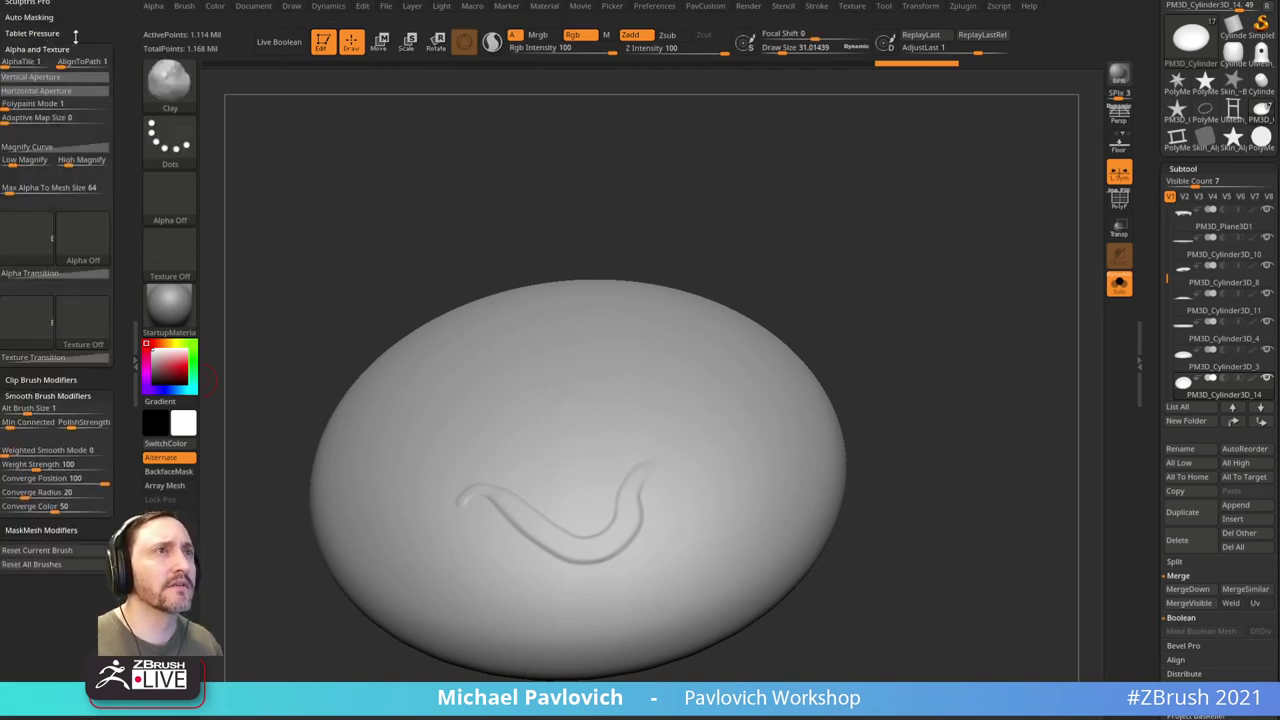
drag(75, 35, 75, 55)
click(52, 168)
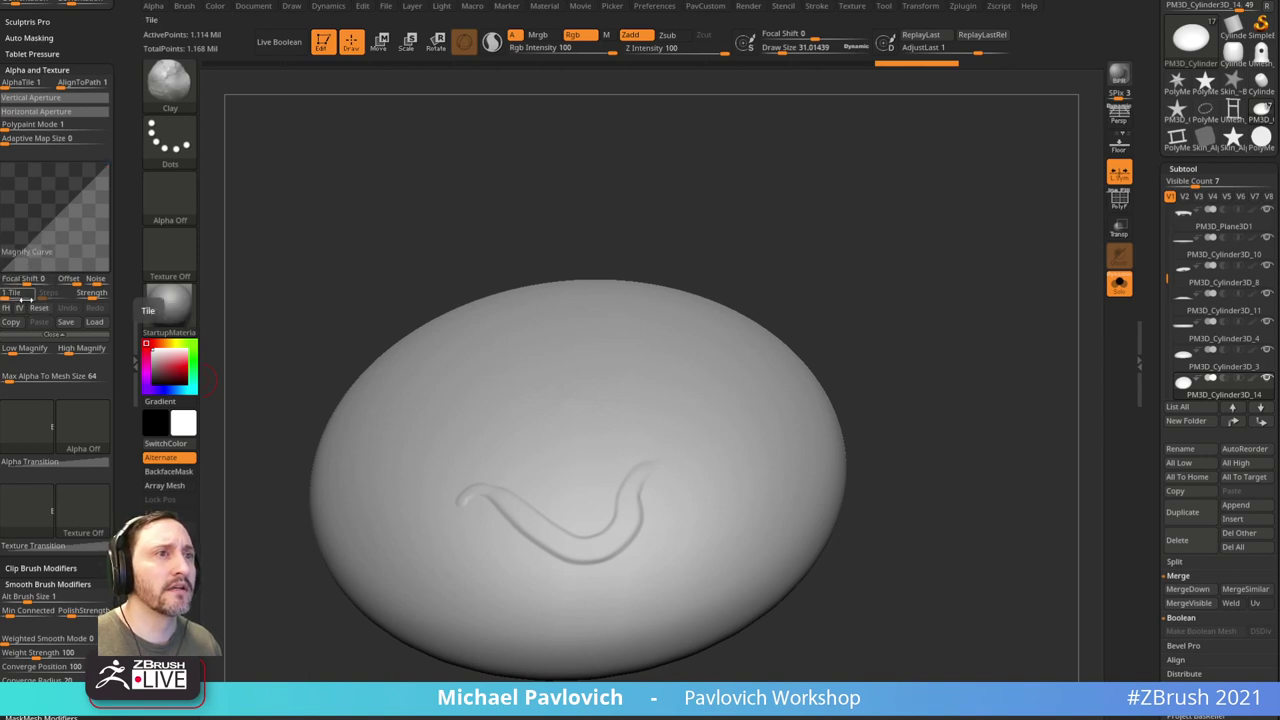
Step: Try Clay strokes above and below the wavy stroke on the bun and undo them
mouse_move(522, 440)
mouse_down()
mouse_move(558, 452)
mouse_move(645, 437)
mouse_move(591, 380)
mouse_up()
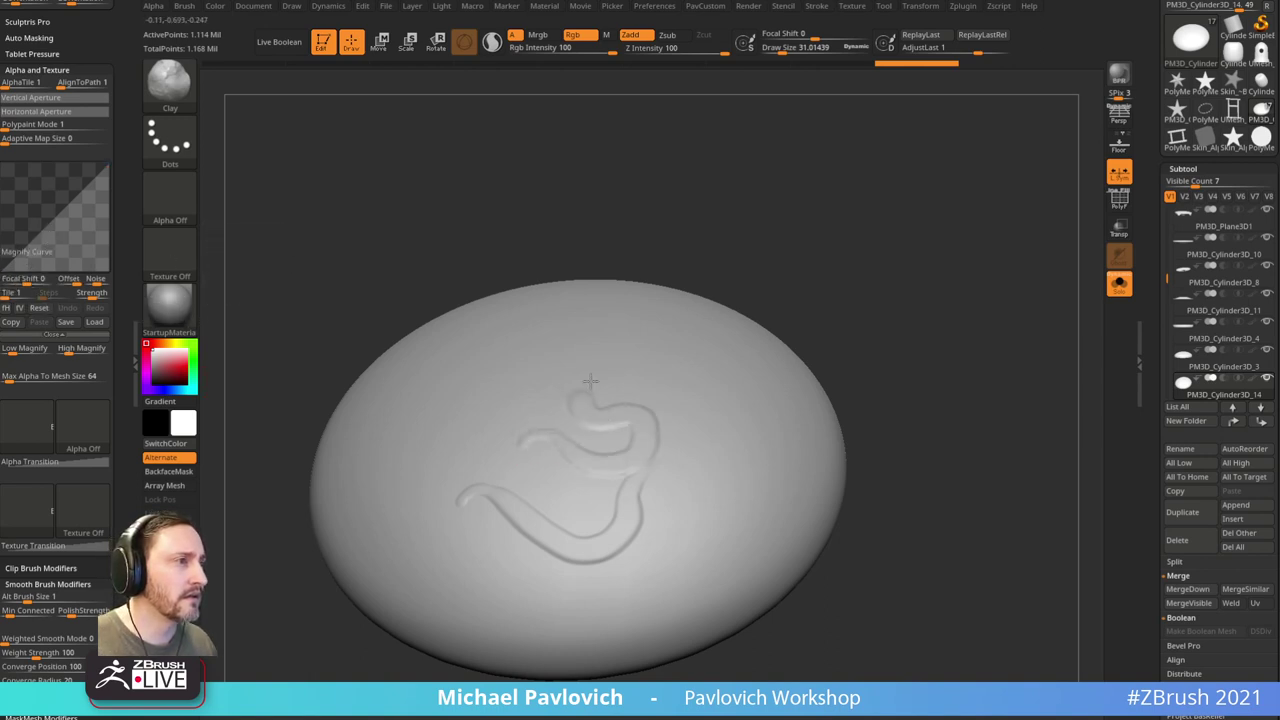
key(ctrl+z)
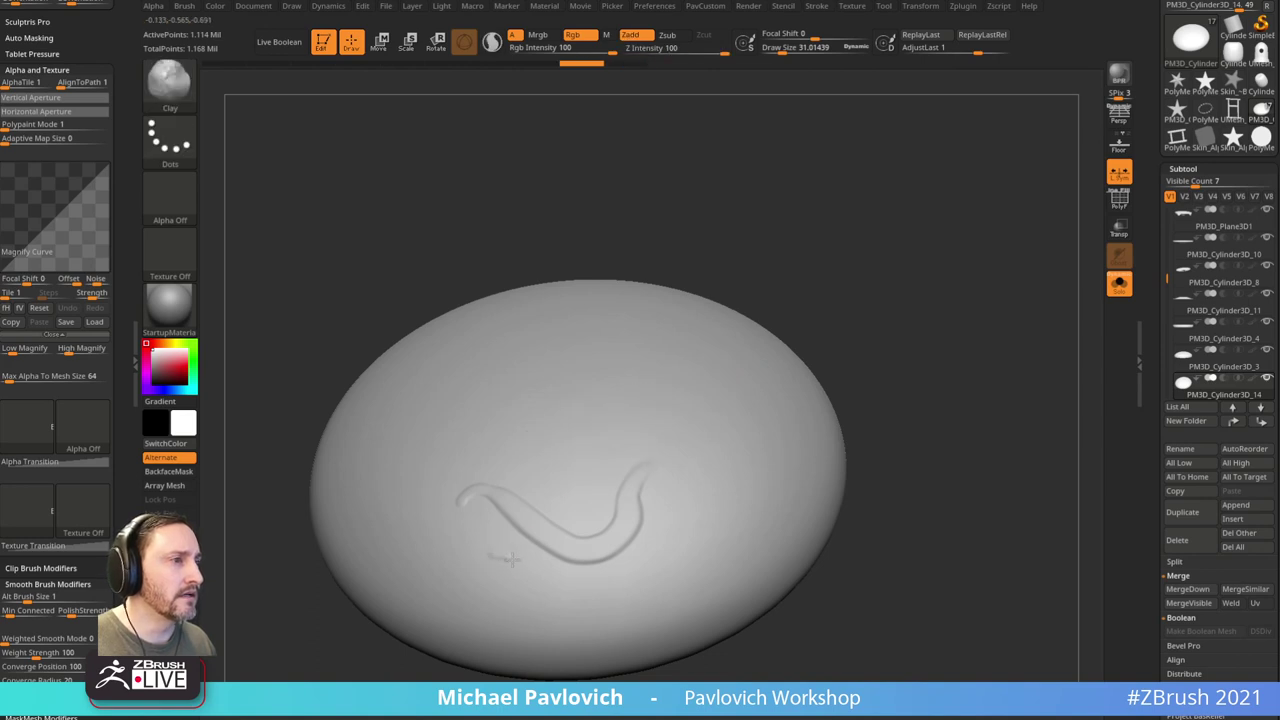
mouse_move(510, 560)
mouse_down()
mouse_move(550, 612)
mouse_move(628, 638)
mouse_up()
key(ctrl+z)
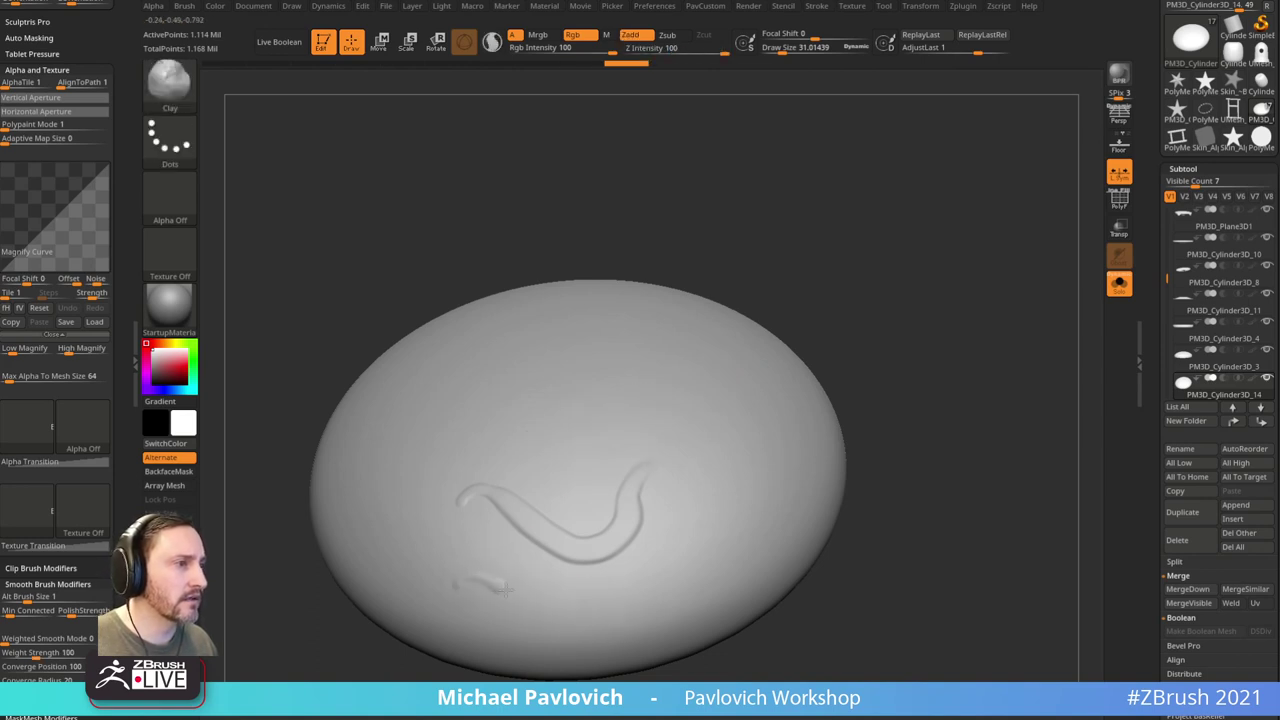
Step: Sculpt three more wavy Clay strokes across the bun, one below and two above the first one
mouse_move(505, 590)
mouse_down()
mouse_move(605, 615)
mouse_move(700, 528)
mouse_up()
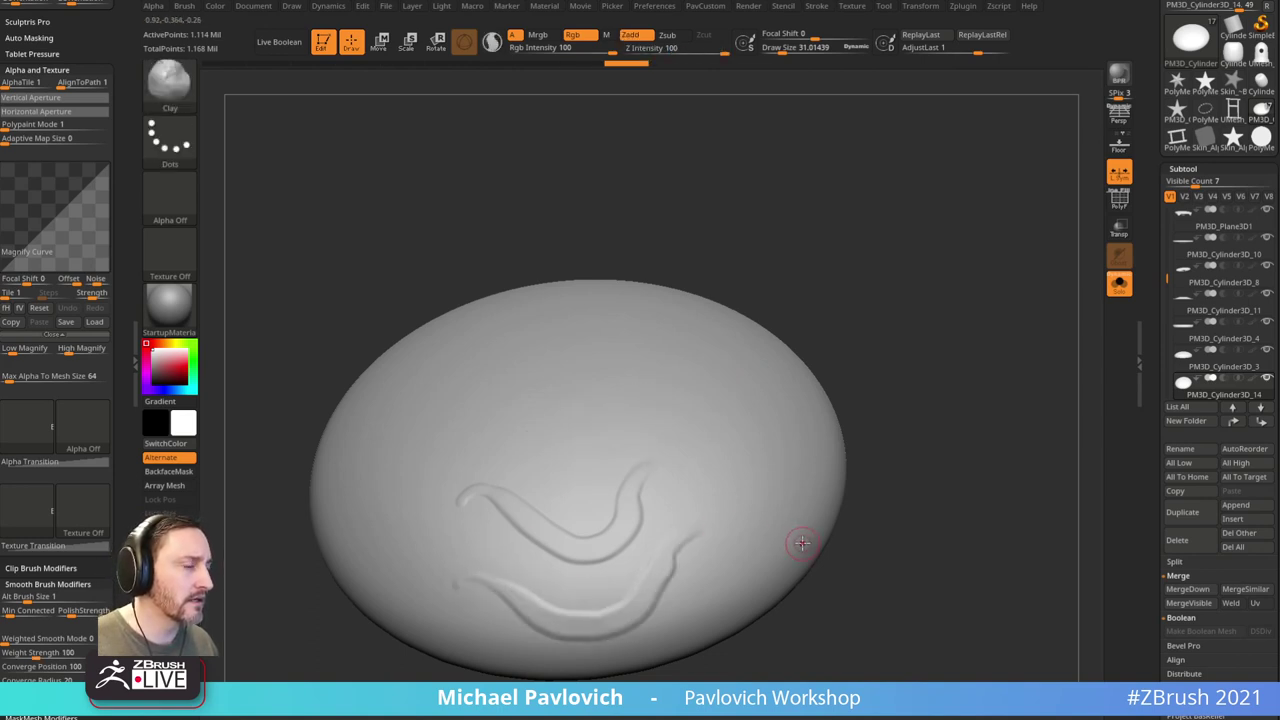
drag(432, 462, 464, 442)
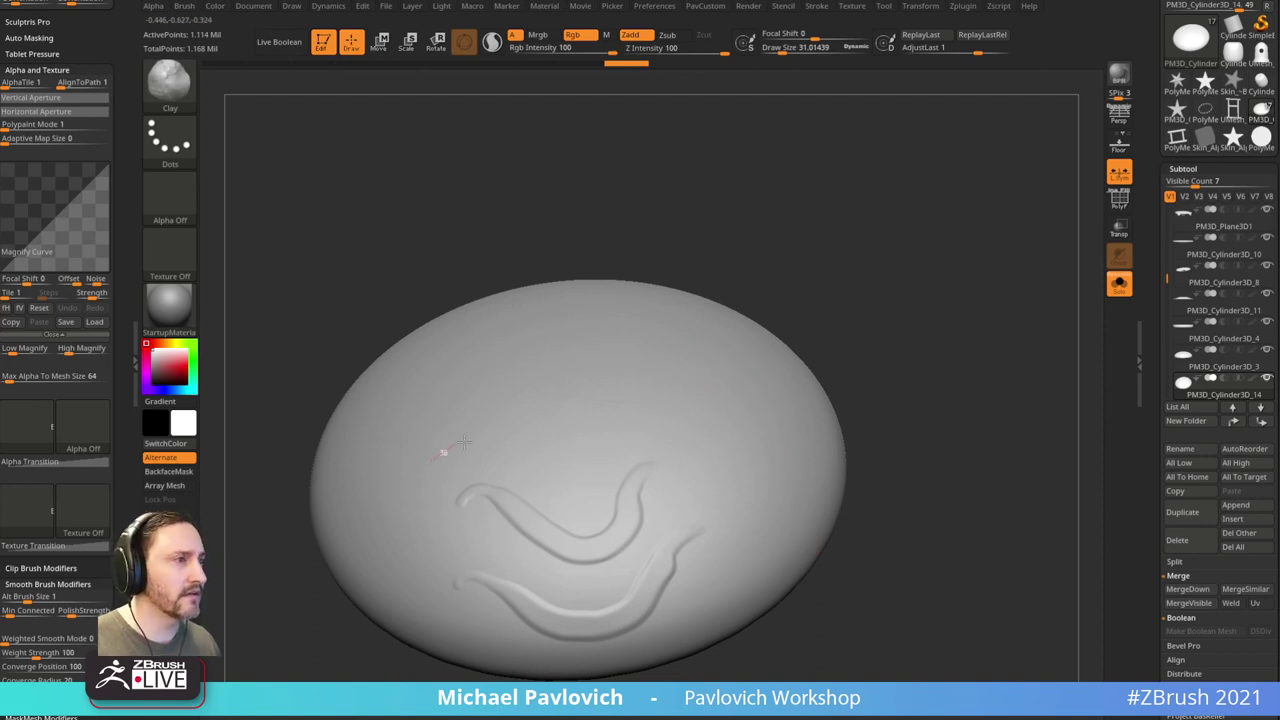
drag(540, 495, 652, 394)
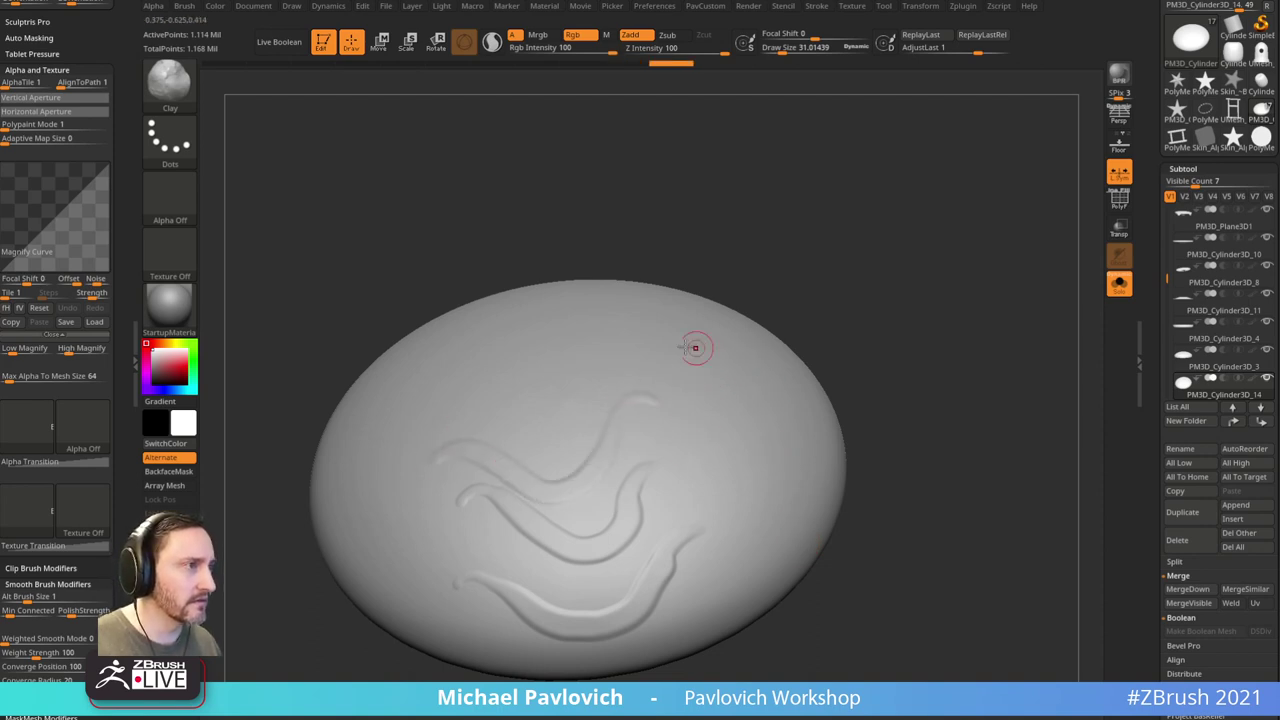
mouse_move(581, 432)
mouse_down()
mouse_move(486, 428)
mouse_move(436, 408)
mouse_up()
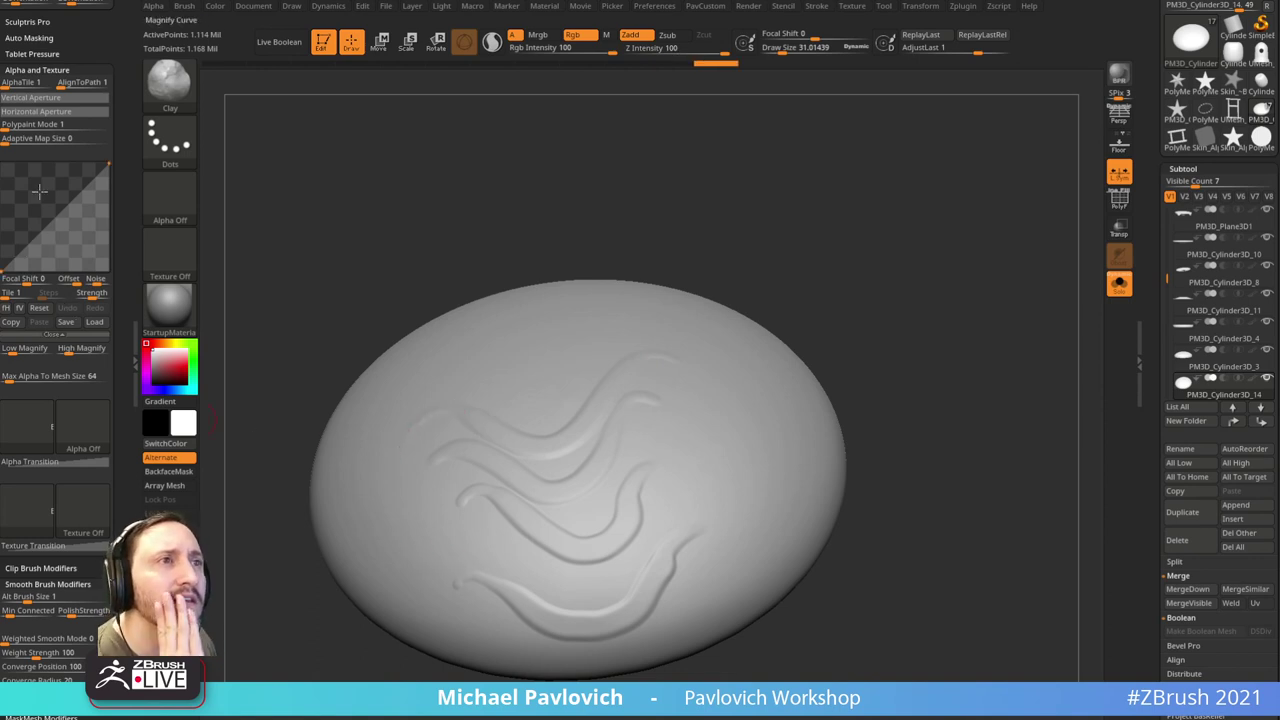
Step: Collapse the Magnify Curve, raise the brush's High Magnify and sculpt an S-shaped Clay stroke on the bun's right side
click(57, 334)
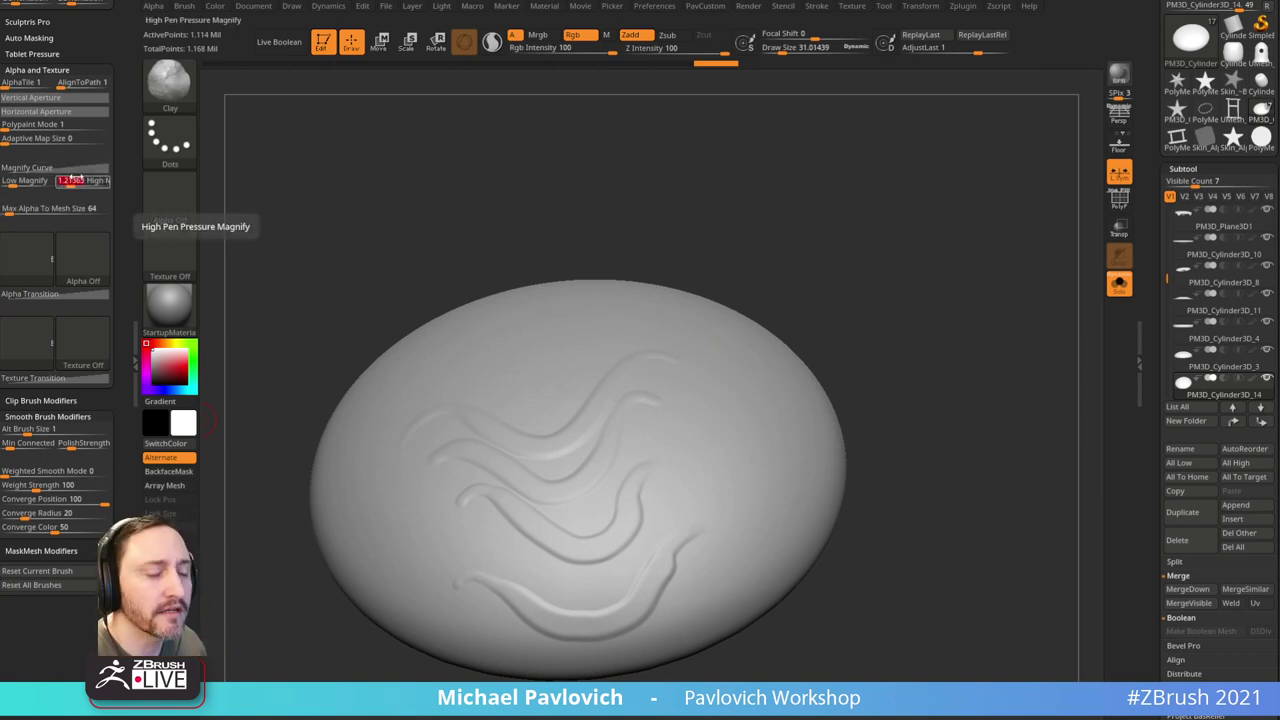
mouse_move(900, 275)
mouse_down()
mouse_move(849, 303)
mouse_move(866, 368)
mouse_up()
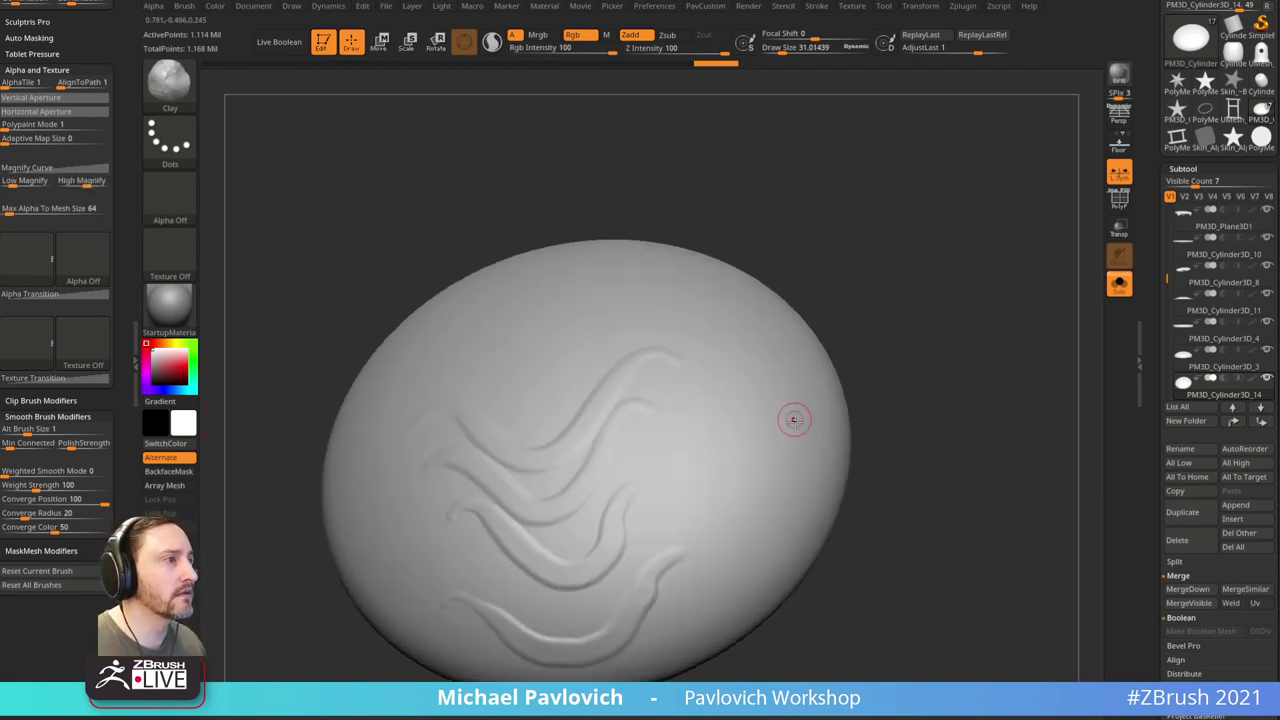
drag(794, 420, 752, 420)
mouse_move(738, 503)
mouse_down()
mouse_move(721, 585)
mouse_move(660, 590)
mouse_up()
drag(906, 500, 906, 469)
Step: Switch to the ChiselCreature brush with the Scale1 shape and raise its High Magnify
key(b)
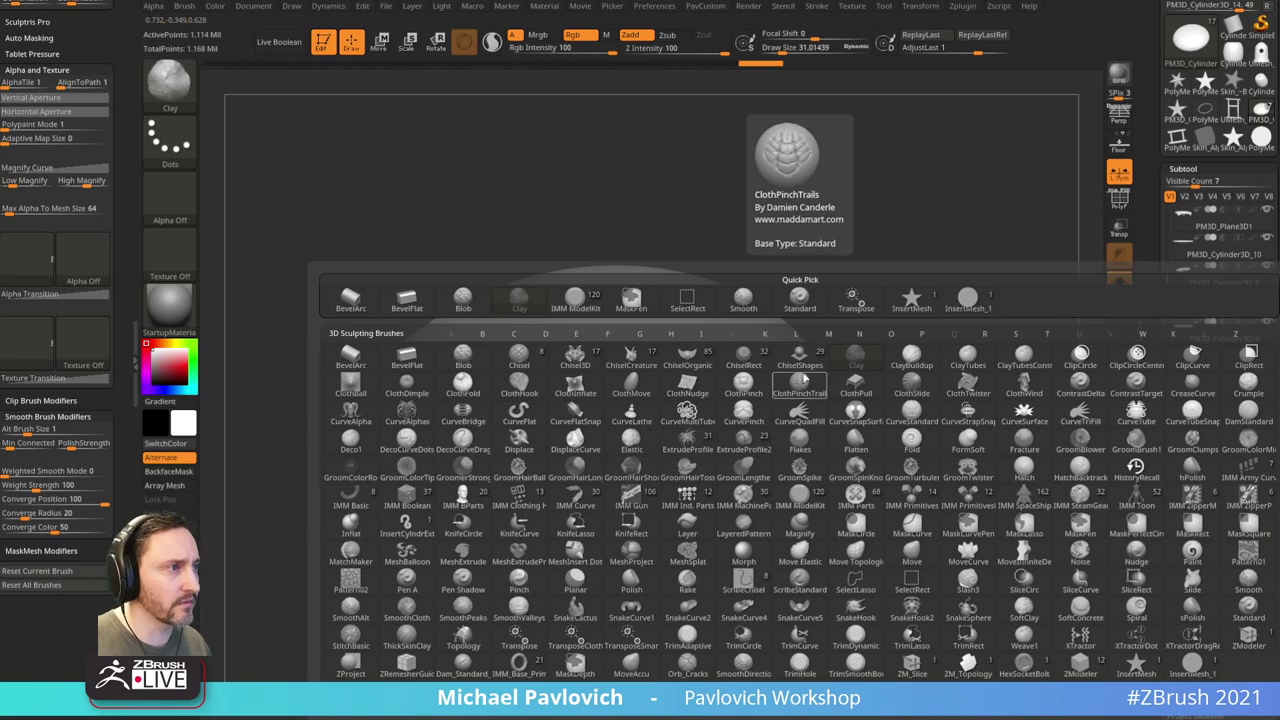
click(636, 365)
key(m)
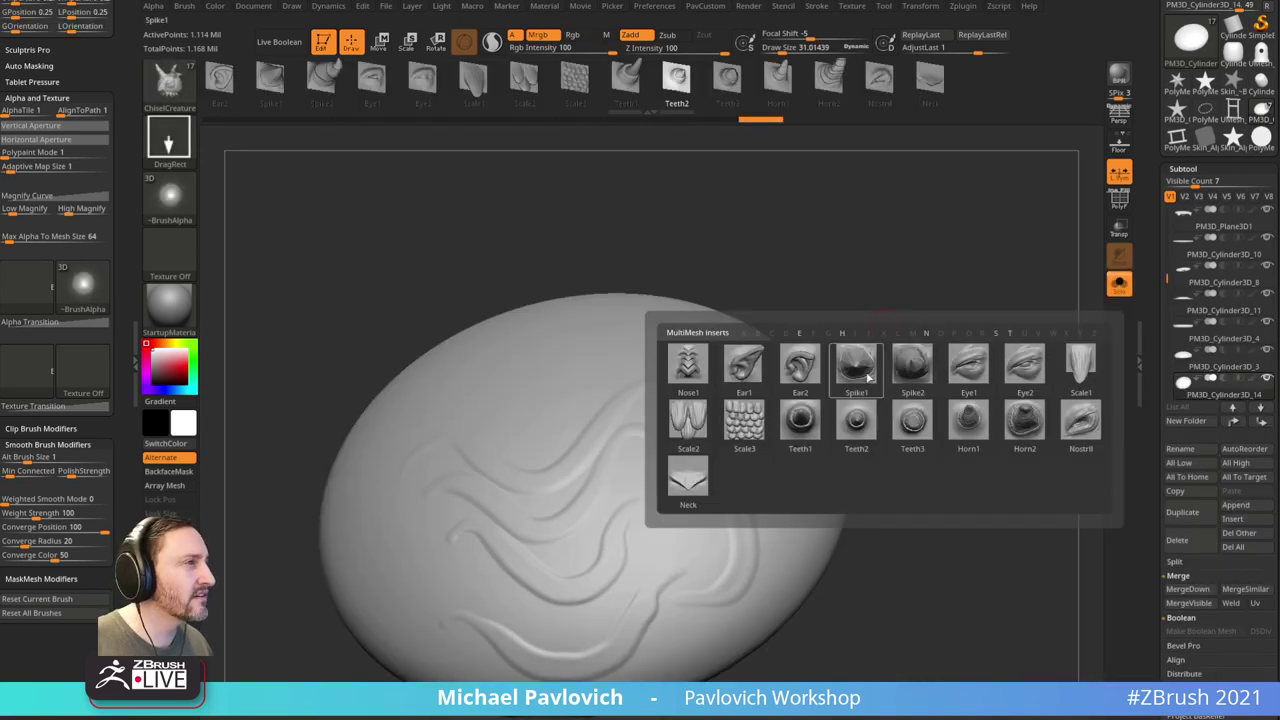
click(1076, 368)
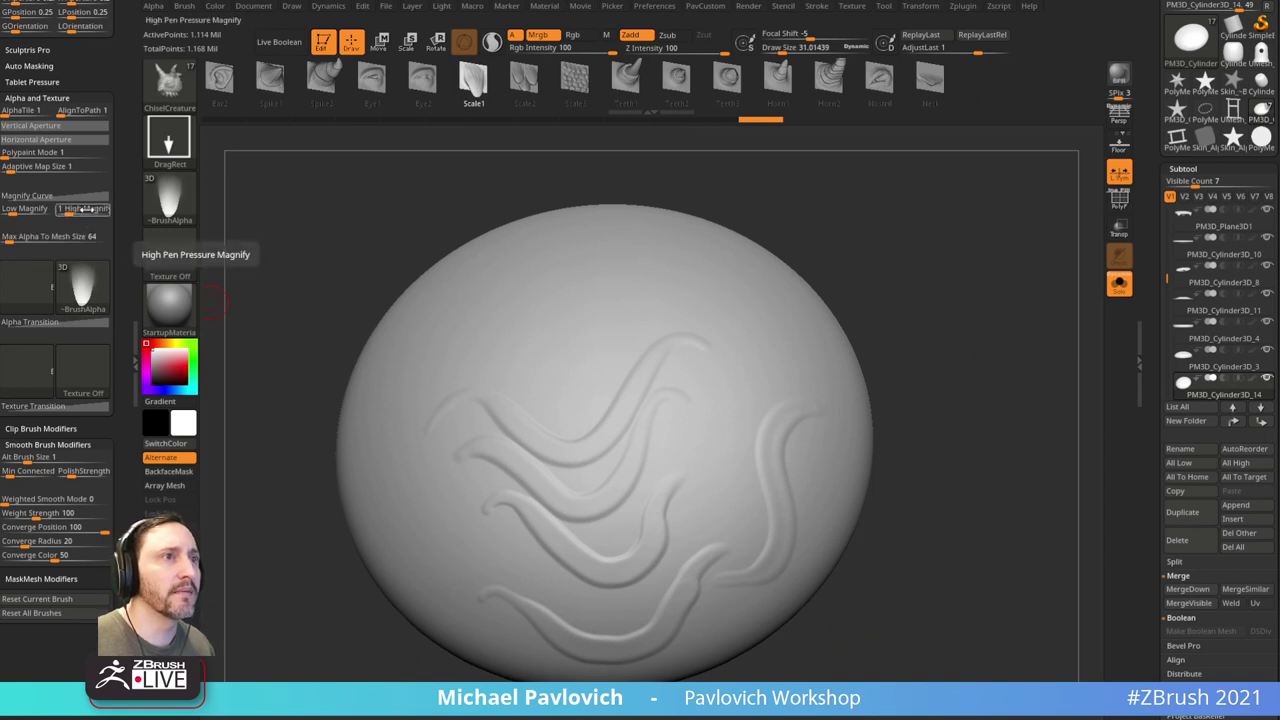
Step: Try placing a single Scale1 shape on the upper part of the bun and undo it
drag(885, 213, 922, 238)
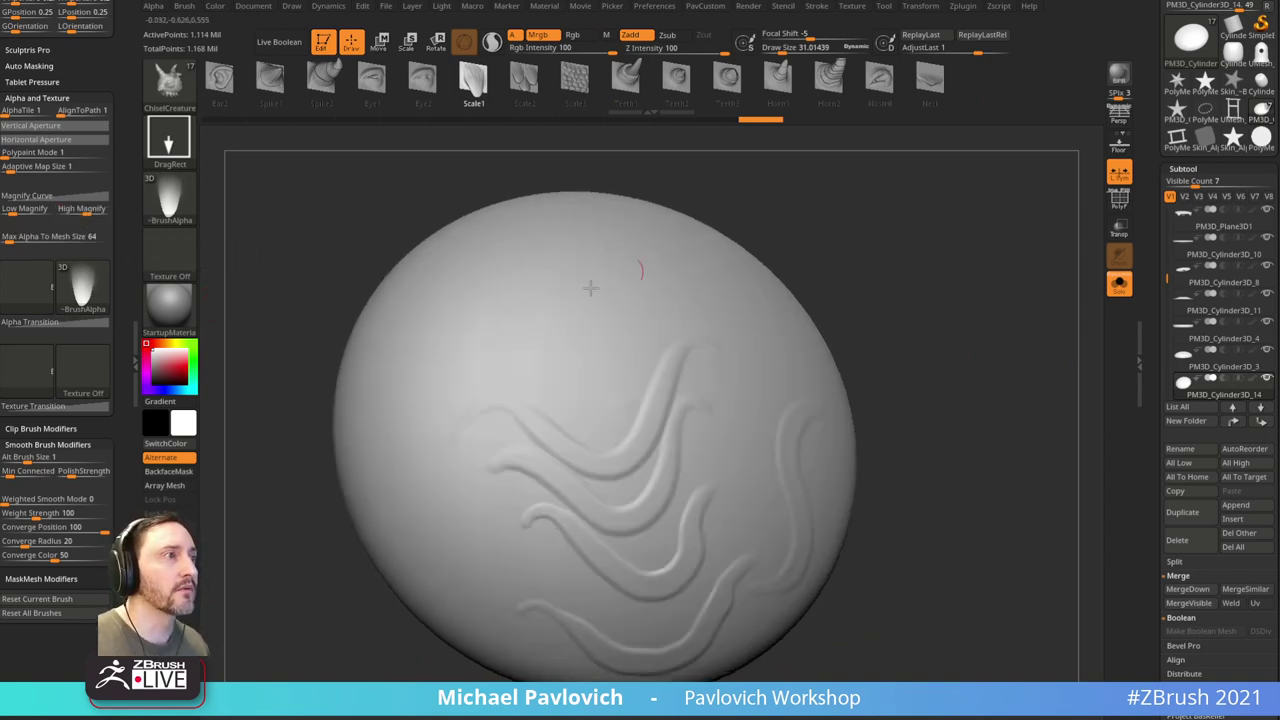
mouse_move(620, 284)
mouse_down()
mouse_move(600, 332)
mouse_move(581, 334)
mouse_up()
key(ctrl+z)
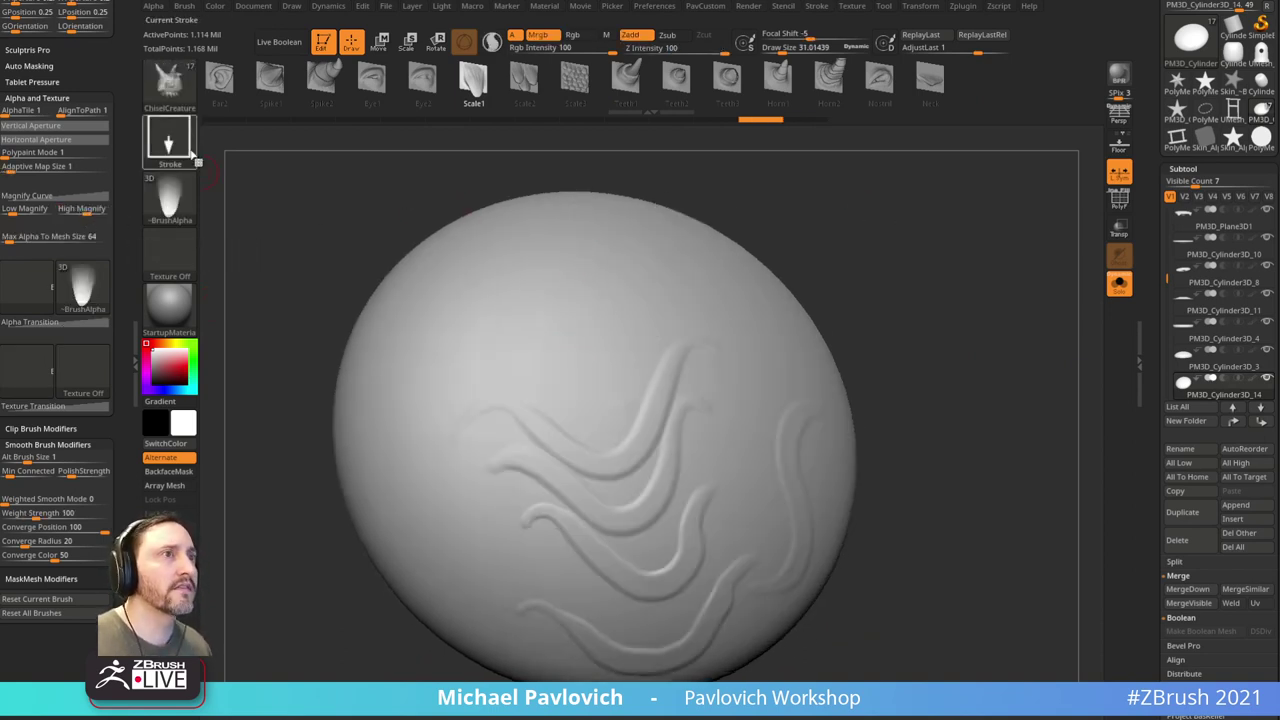
Step: Set the brush's stroke type to Dots and sculpt a curved trail of Scale1 shapes down the bun's left side
click(168, 138)
click(243, 154)
mouse_move(343, 341)
alt+mouse_down()
mouse_move(391, 300)
mouse_move(453, 476)
alt+mouse_up()
key(ctrl+z)
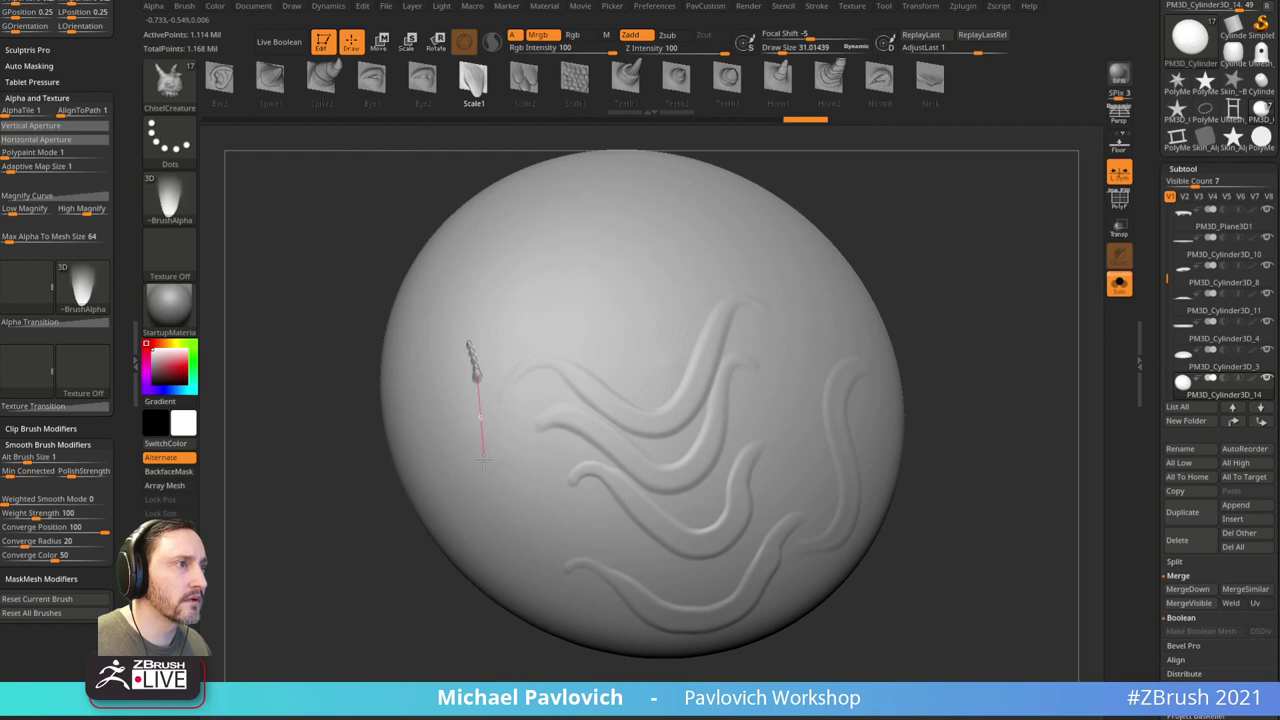
drag(490, 492, 588, 565)
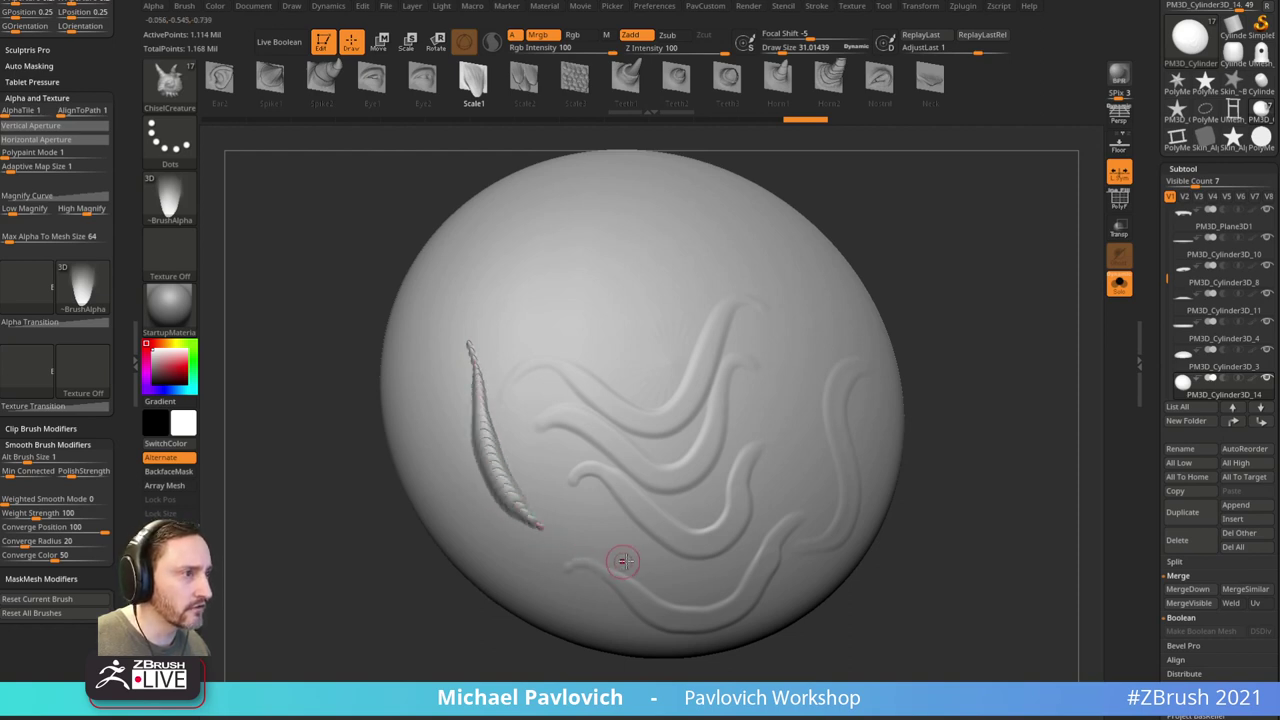
mouse_move(1026, 400)
mouse_down()
mouse_move(1055, 359)
mouse_move(990, 323)
mouse_move(956, 419)
mouse_move(964, 399)
mouse_up()
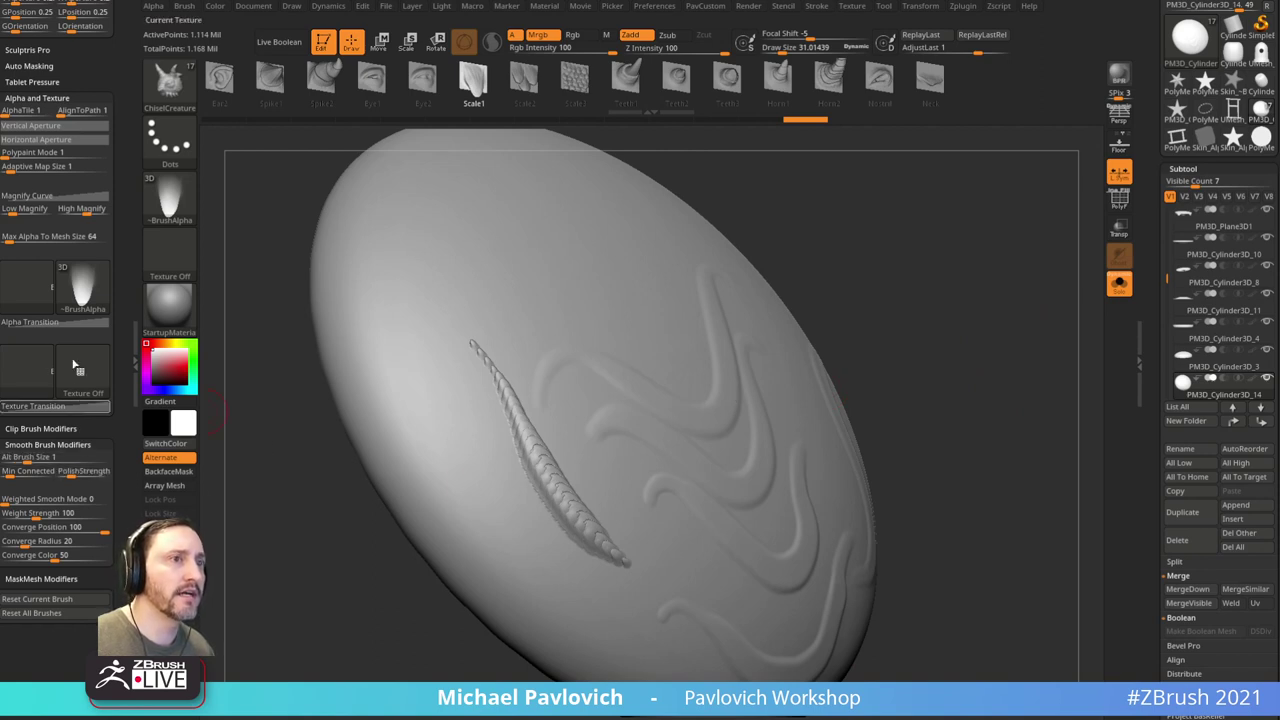
Step: Set the ChiselCreature brush's High Magnify to 1 and sculpt a test stroke beside the existing ridged one on the egg shape
click(83, 211)
text(1)
key(Return)
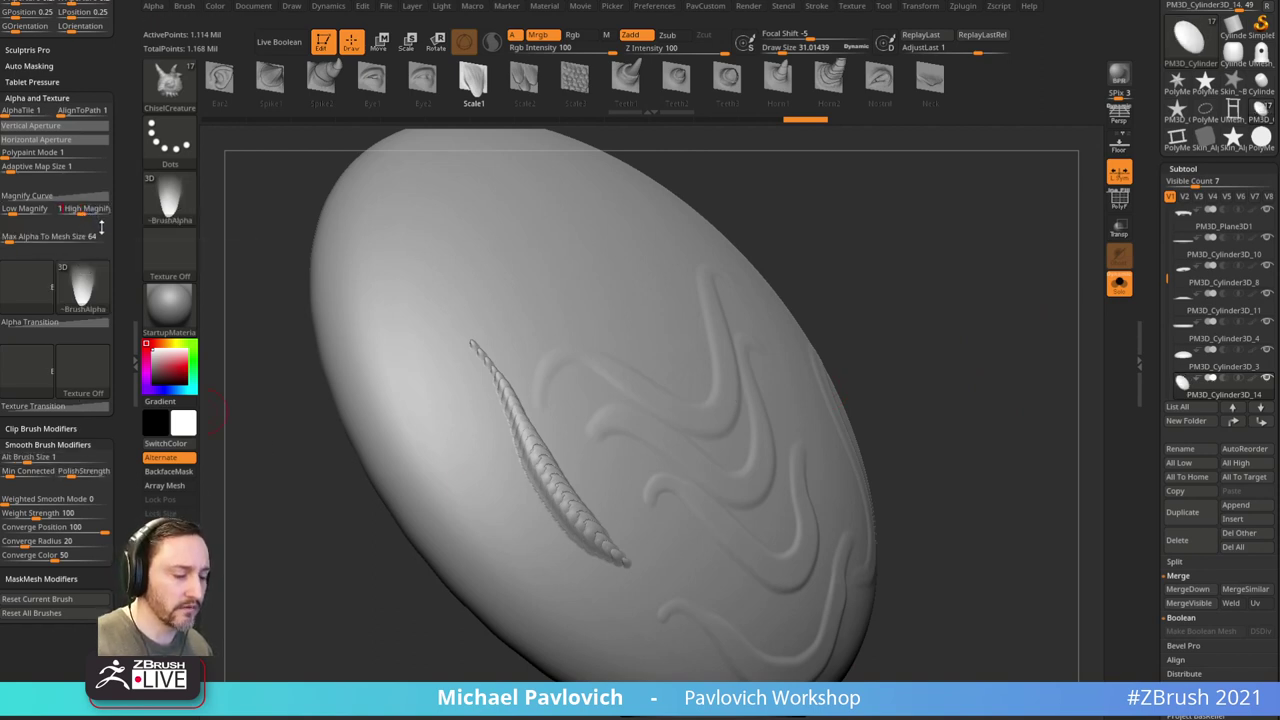
drag(933, 306, 863, 274)
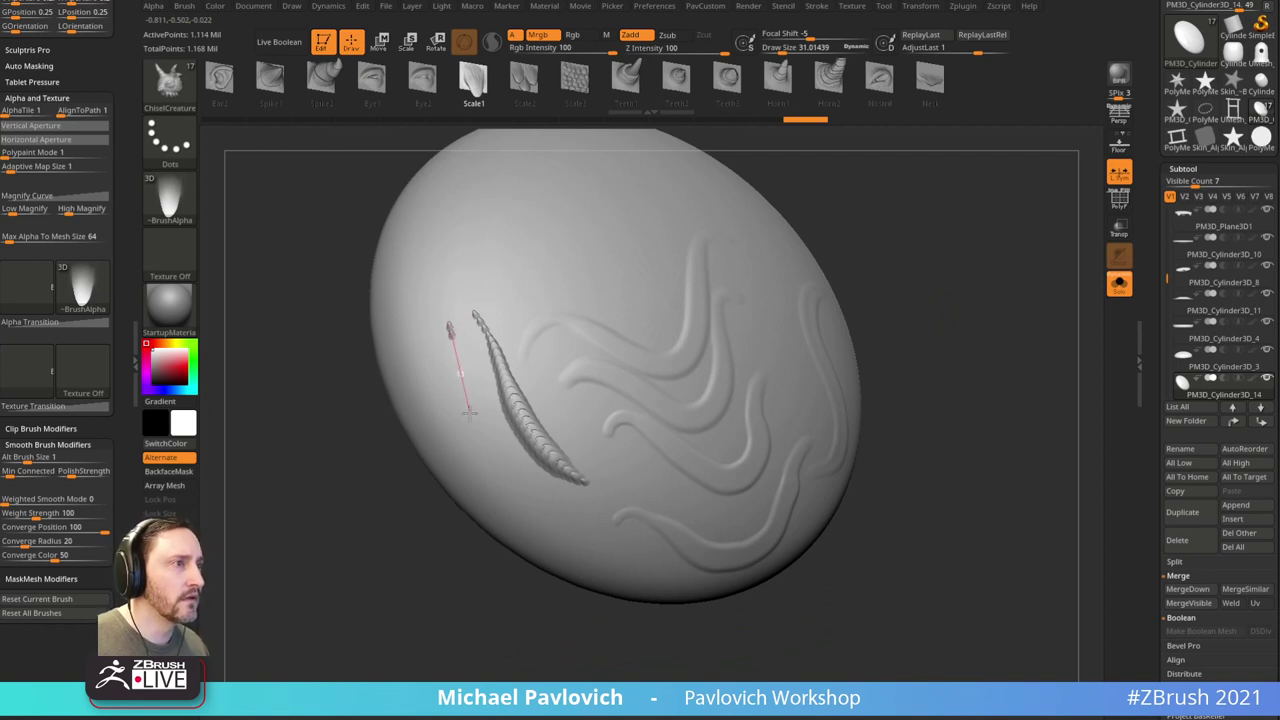
mouse_move(477, 444)
mouse_down()
mouse_move(530, 525)
mouse_move(595, 552)
mouse_up()
mouse_move(978, 419)
right_down()
mouse_move(957, 480)
mouse_move(890, 465)
right_up()
right_drag(568, 400, 520, 367)
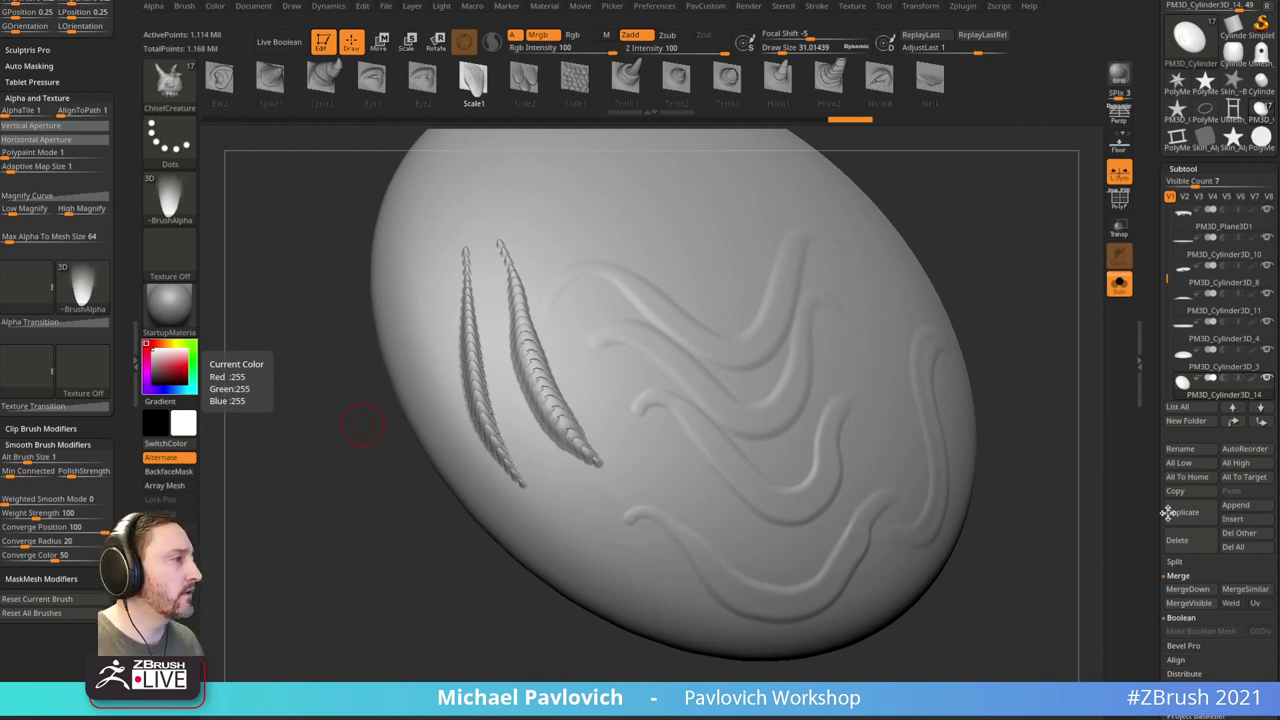
Step: Delete the egg-shaped test subtool and show all remaining subtools in a straight front view
click(1175, 545)
click(1125, 292)
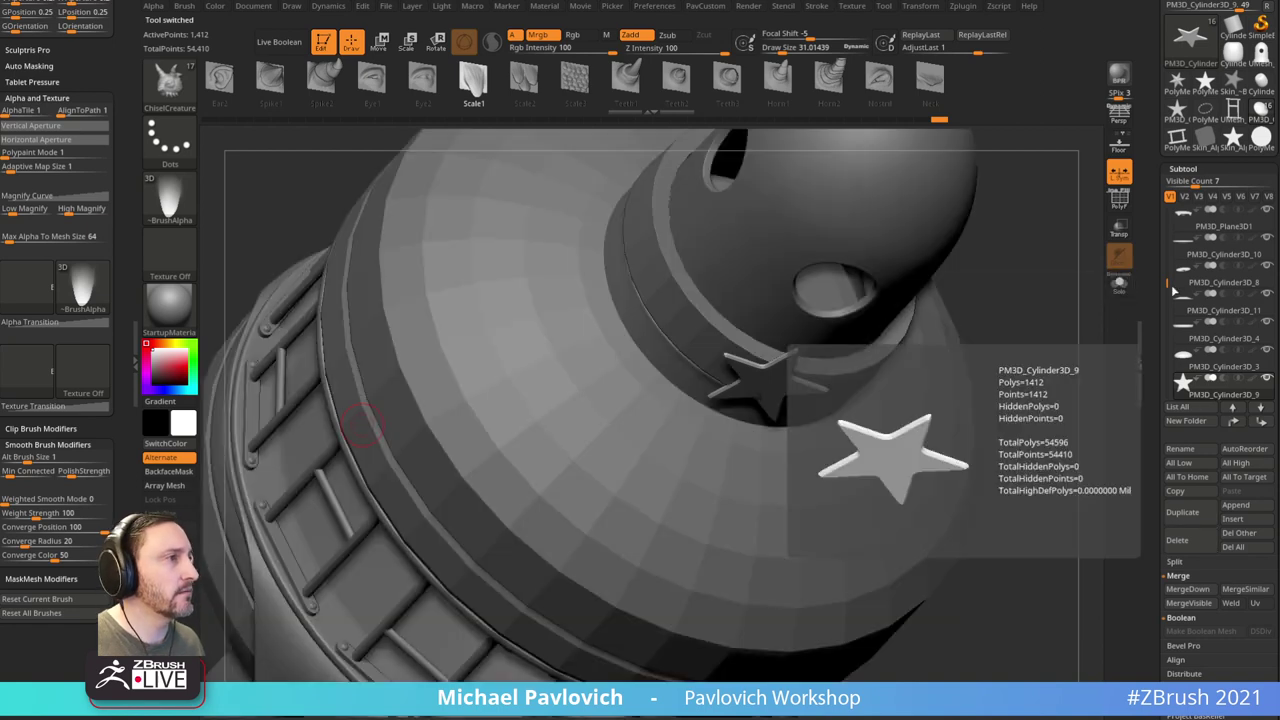
alt+drag(995, 242, 972, 340)
shift+drag(972, 340, 954, 295)
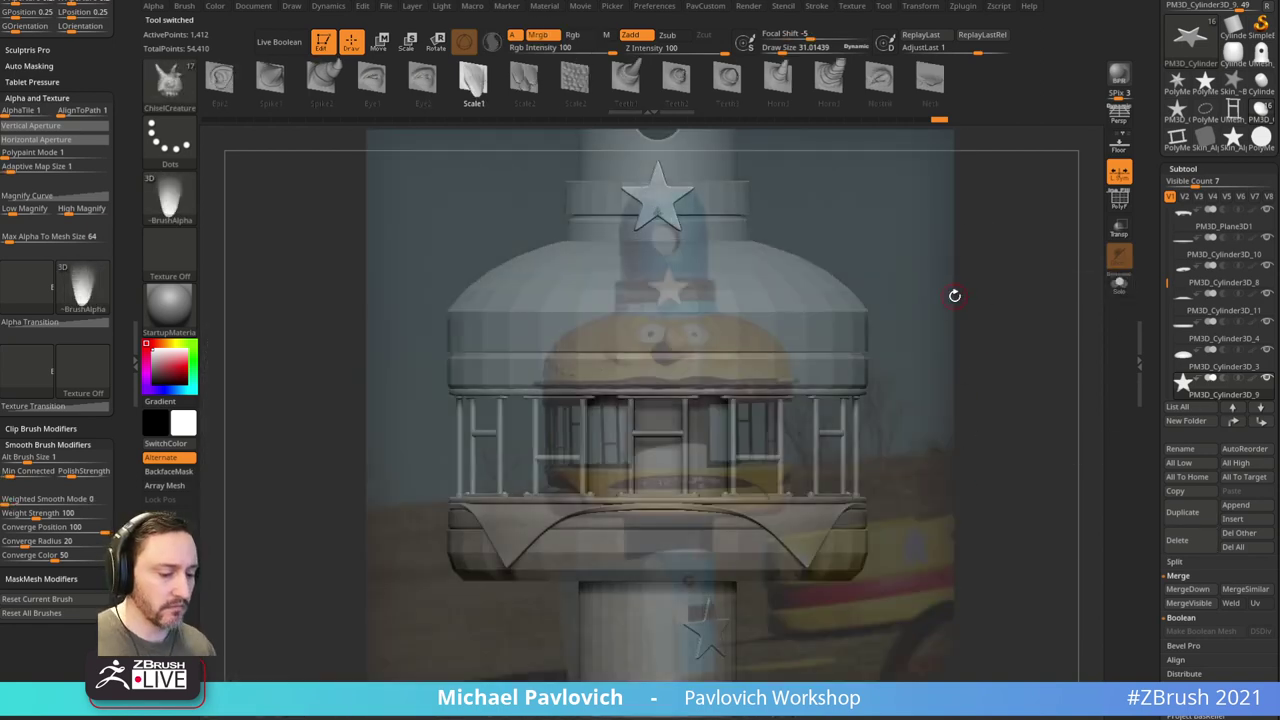
Step: Switch to the Standard brush and set its draw size to about 72
key(b)
key(s)
key(t)
key(s)
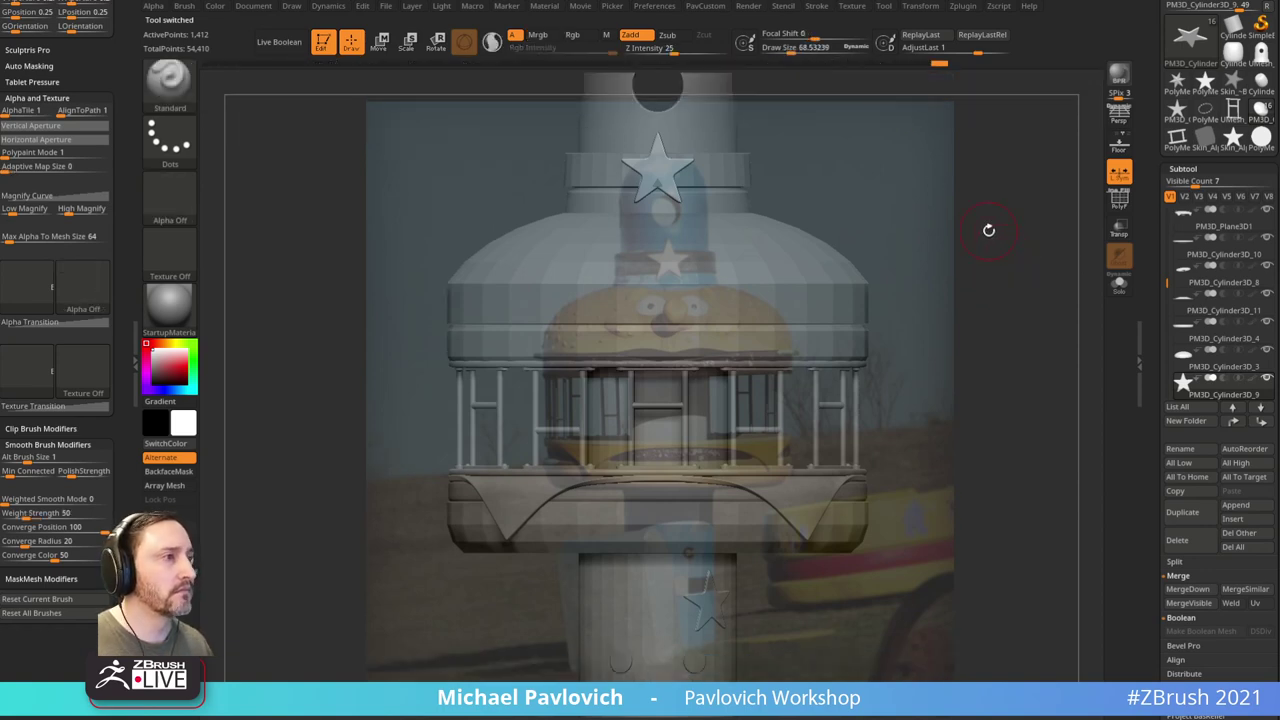
key(f)
key(s)
click(914, 344)
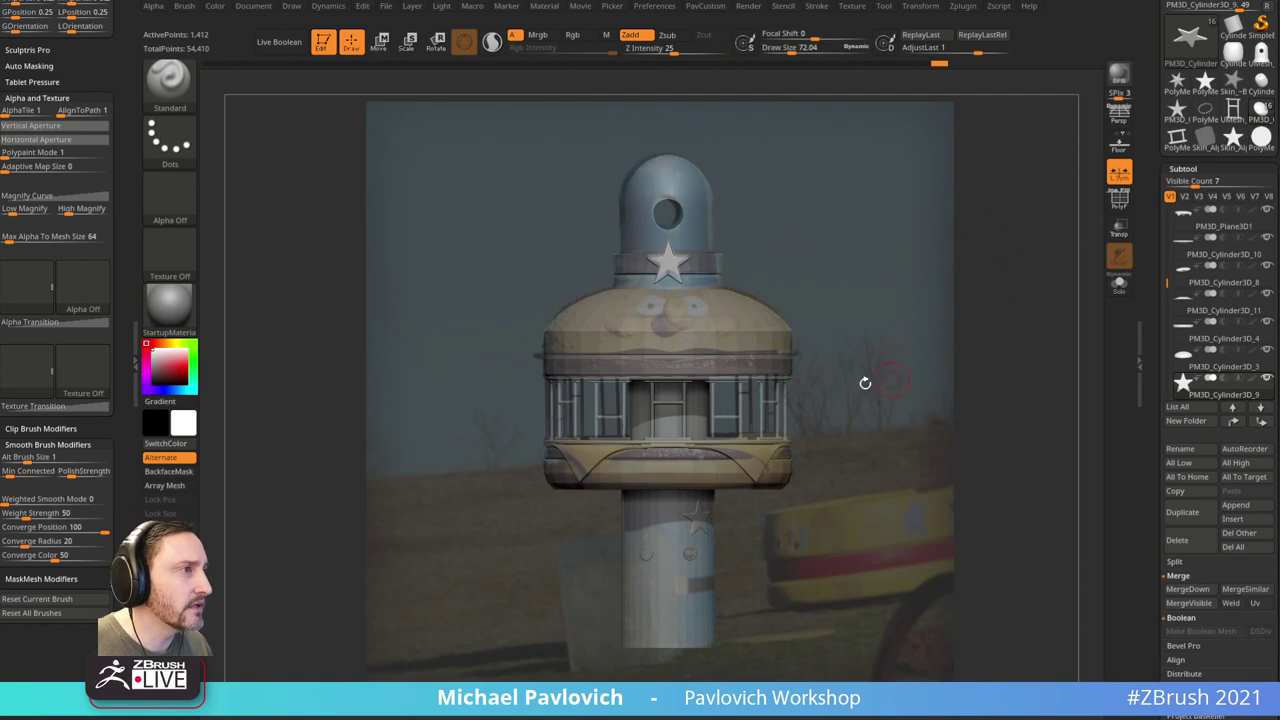
Step: Select the thin disc subtool below the burger's domed top, compare the model with the reference photo, and hide the photo overlay
alt+click(735, 372)
key(shift+z)
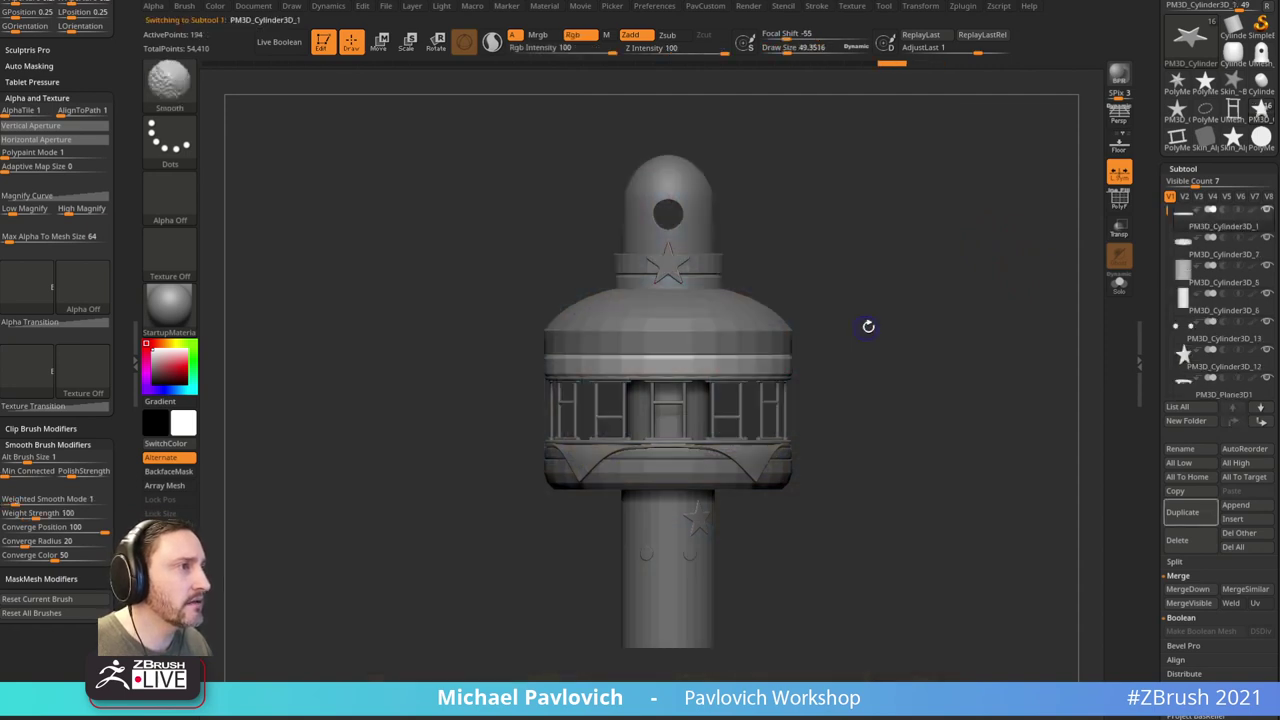
key(shift+z)
key(shift+z)
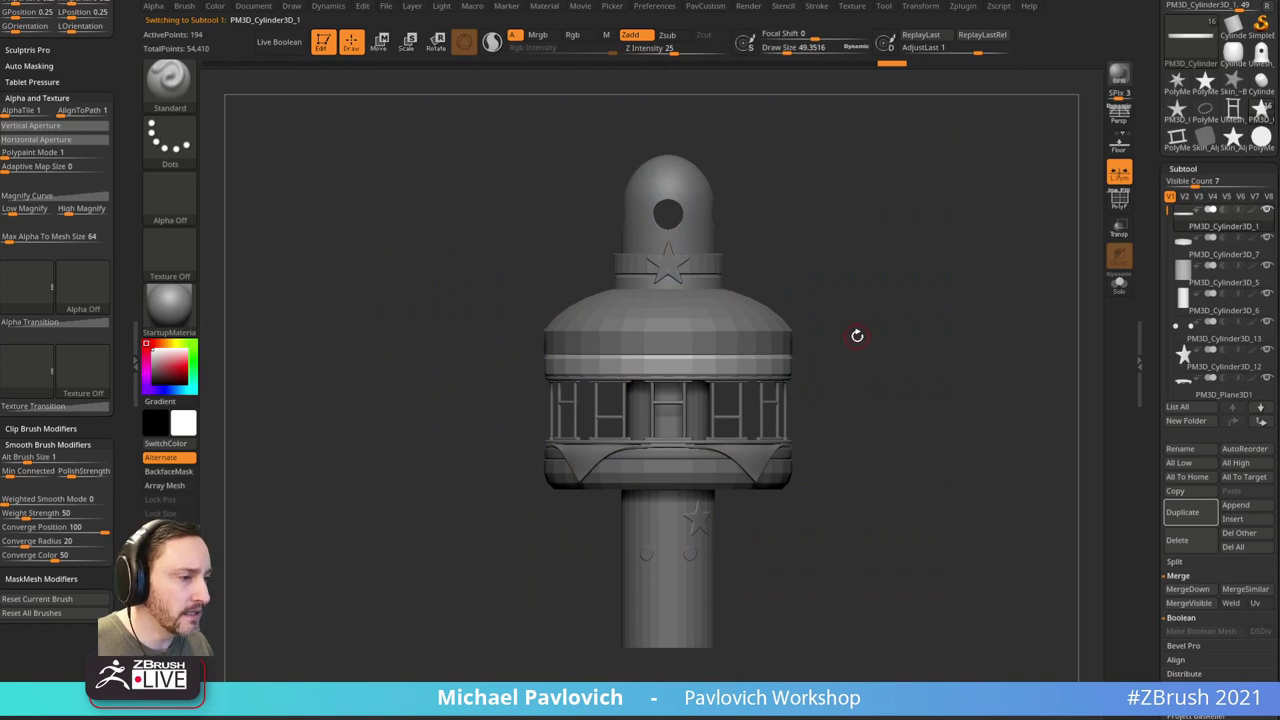
key(shift+z)
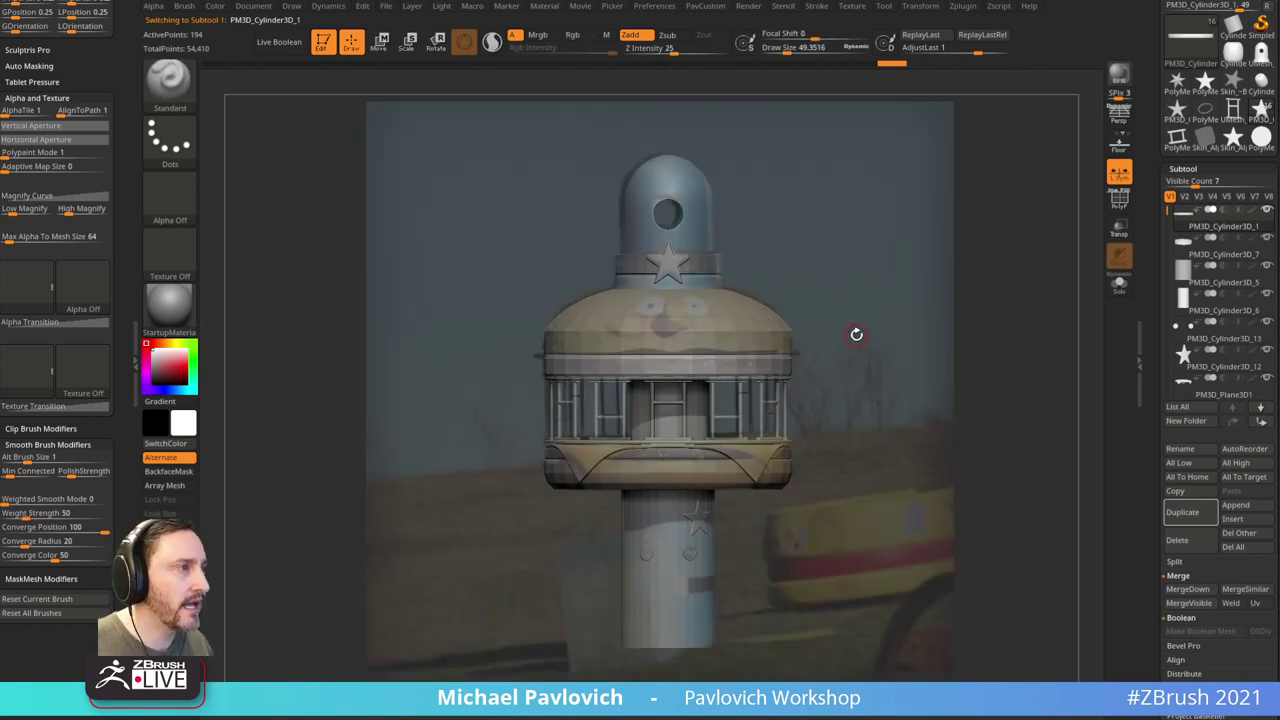
key(shift+z)
key(shift+z)
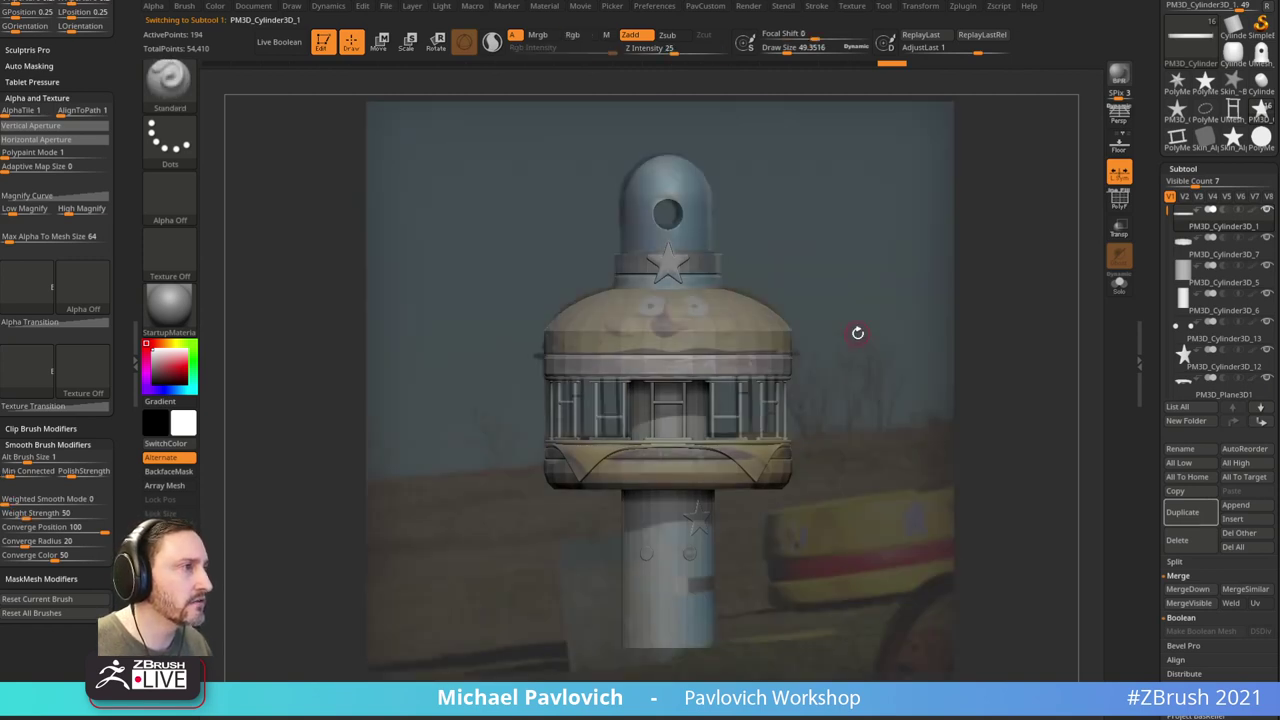
key(shift+z)
Step: Isolate the disc with its polygroup wireframe shown and inset its flat faces using ZModeler's Inset with the Polygroup All target
key(shift+f)
mouse_move(861, 329)
mouse_down()
mouse_move(991, 229)
mouse_move(1007, 340)
mouse_move(982, 349)
mouse_move(1017, 251)
mouse_up()
click(1122, 287)
key(b)
key(z)
key(m)
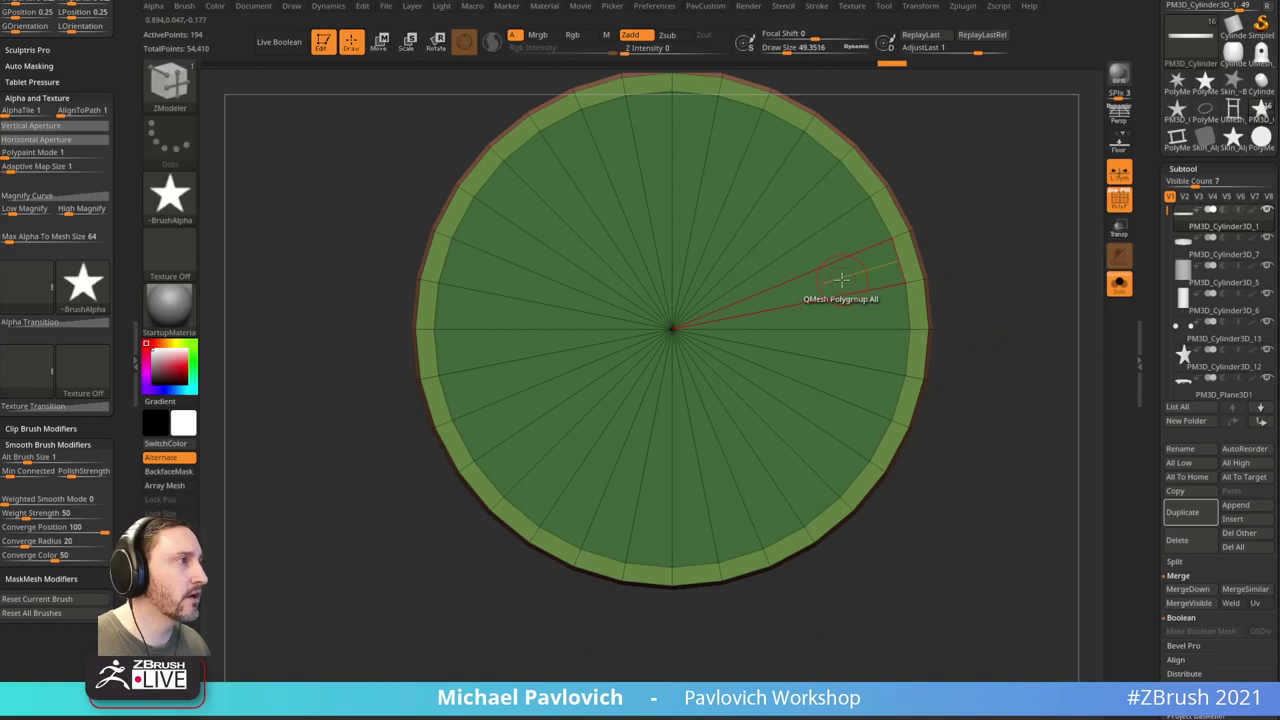
key(space)
click(815, 262)
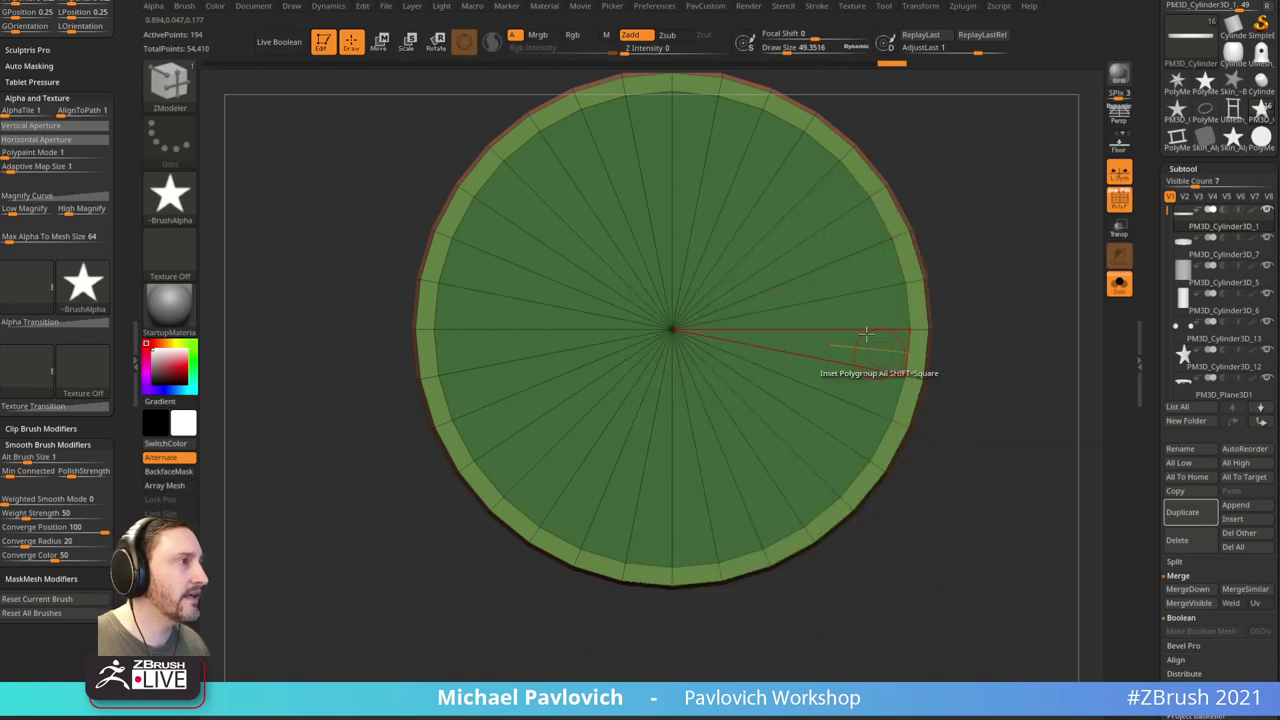
drag(825, 276, 754, 180)
Step: Mask the disc so that only the inset centre faces stay unmasked
drag(997, 160, 836, 286)
key(f)
ctrl+drag(969, 200, 799, 457)
drag(1031, 266, 935, 315)
Step: Centre the gizmo on the unmasked faces, show the other subtools, and raise the disc's centre into the dome
key(w)
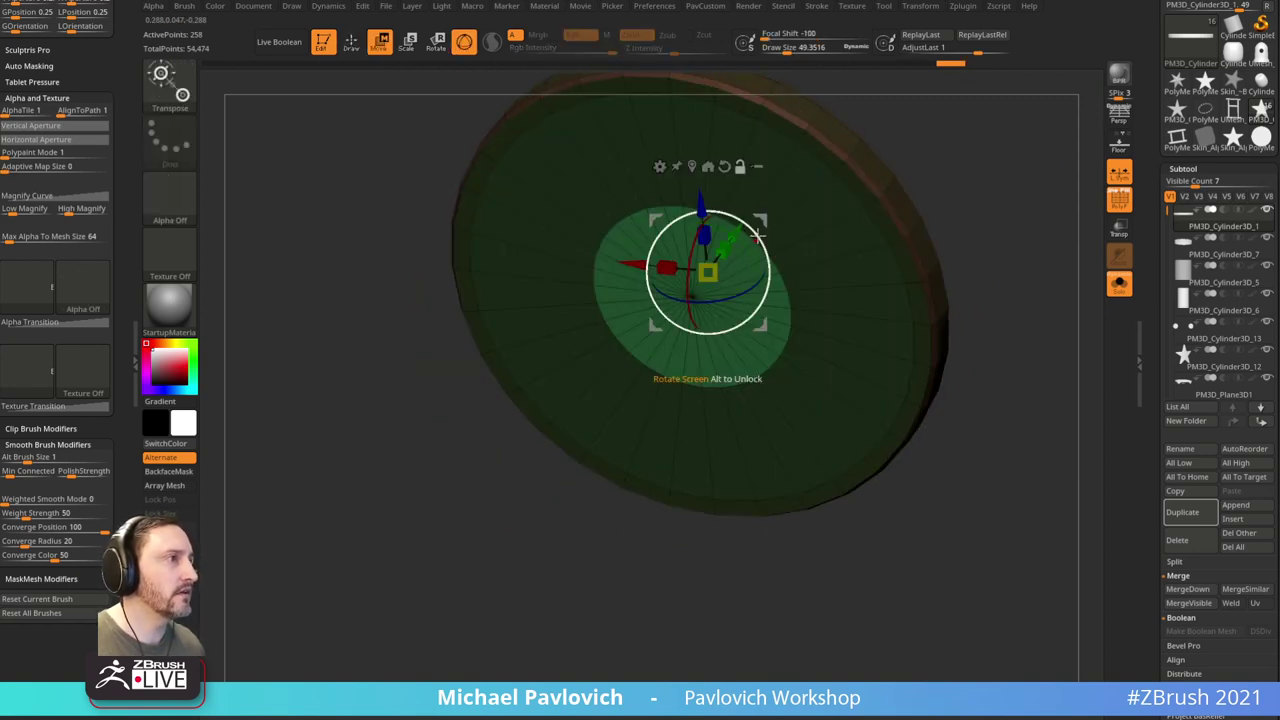
click(708, 166)
alt+click(686, 307)
click(1124, 290)
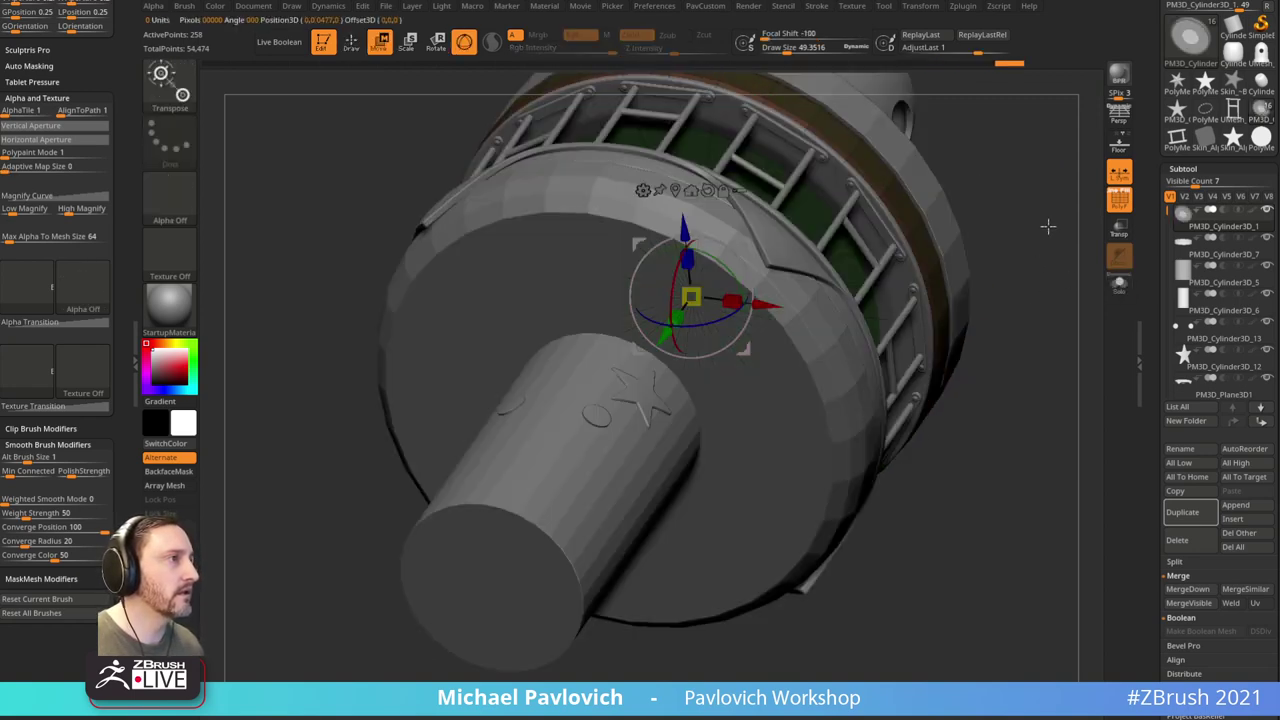
drag(1048, 227, 1020, 245)
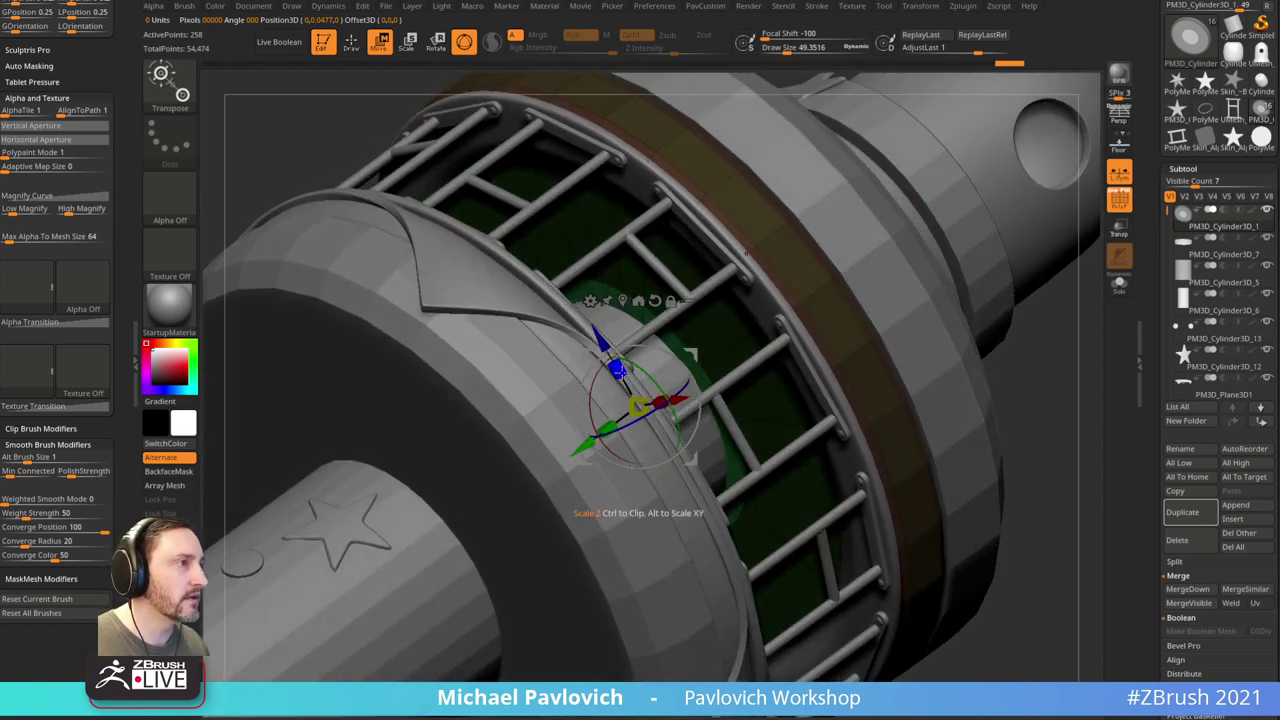
drag(604, 430, 636, 407)
key(q)
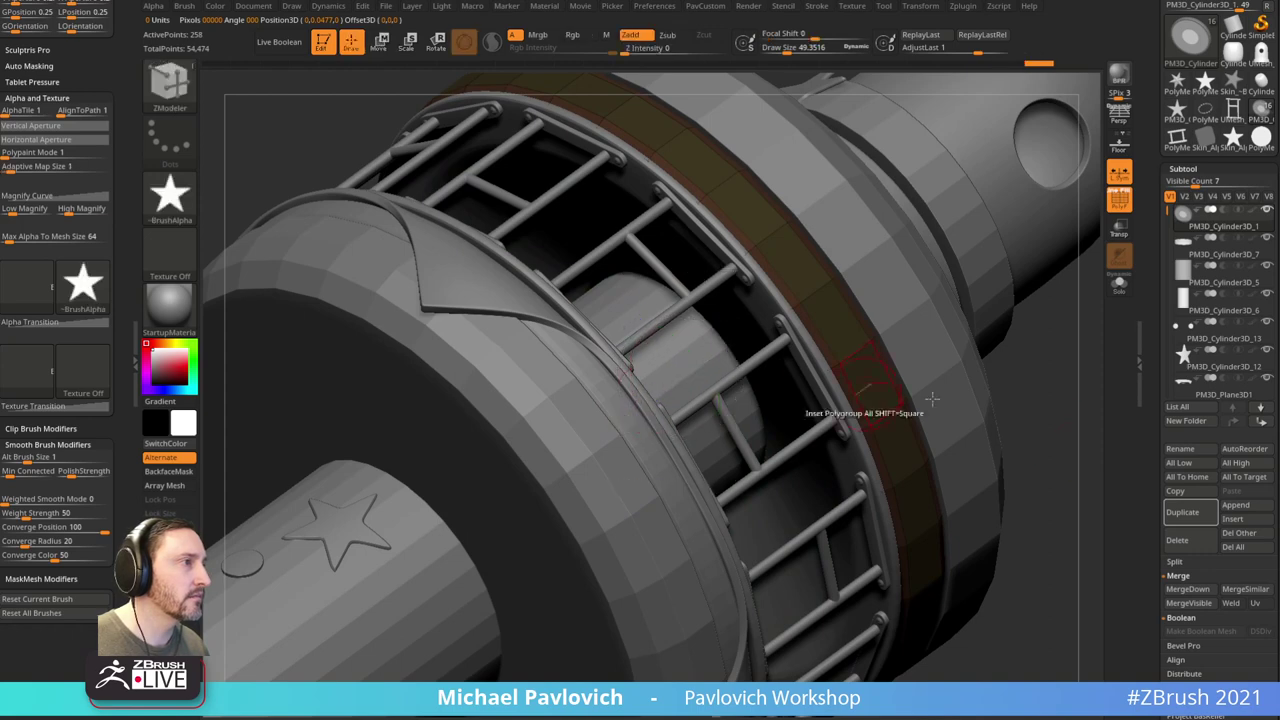
Step: Isolate the disc again and switch to the Standard brush
key(f)
mouse_move(1025, 373)
mouse_down()
mouse_move(1034, 469)
mouse_move(1046, 420)
mouse_move(997, 294)
mouse_move(996, 328)
mouse_move(1034, 377)
mouse_up()
key(alt+s)
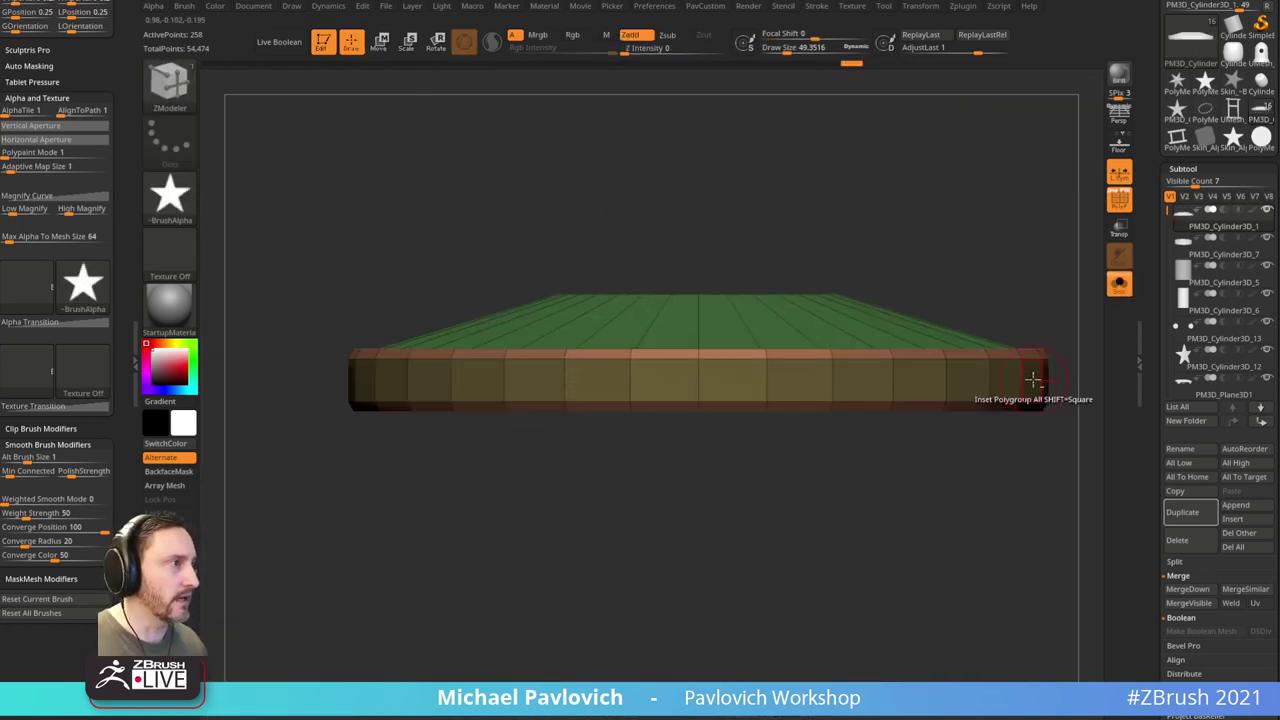
key(b)
key(s)
key(t)
drag(1002, 291, 989, 343)
Step: Set ZModeler's edge action to Insert with Multiple EdgeLoops and Keep Polygroup, and add evenly spaced loops around the disc's sloped band
key(b)
key(z)
key(m)
key(space)
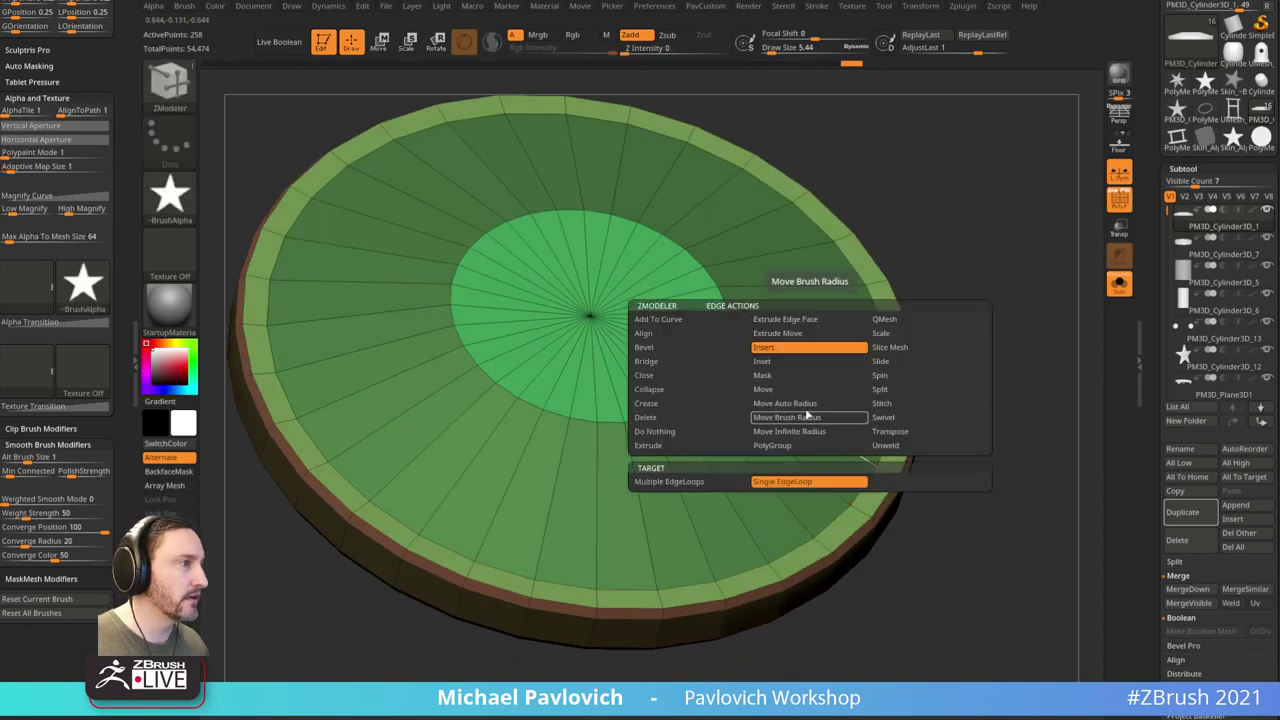
click(737, 487)
click(872, 579)
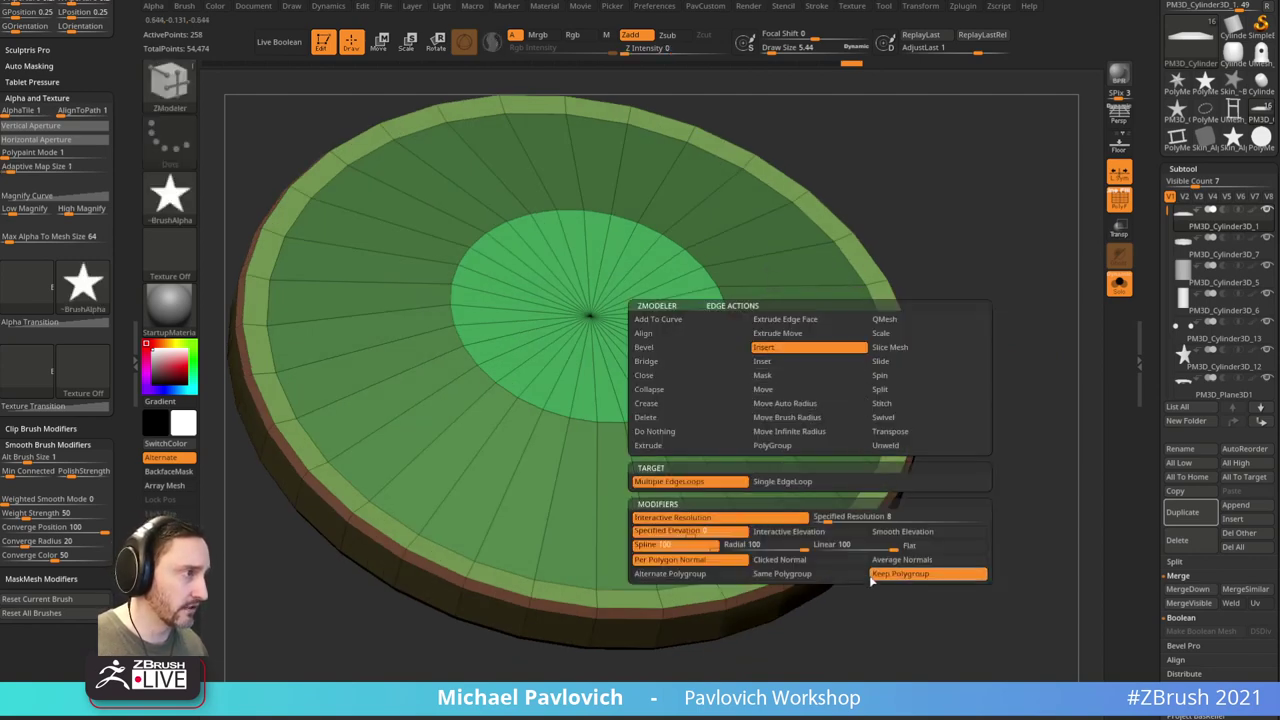
drag(808, 424, 822, 378)
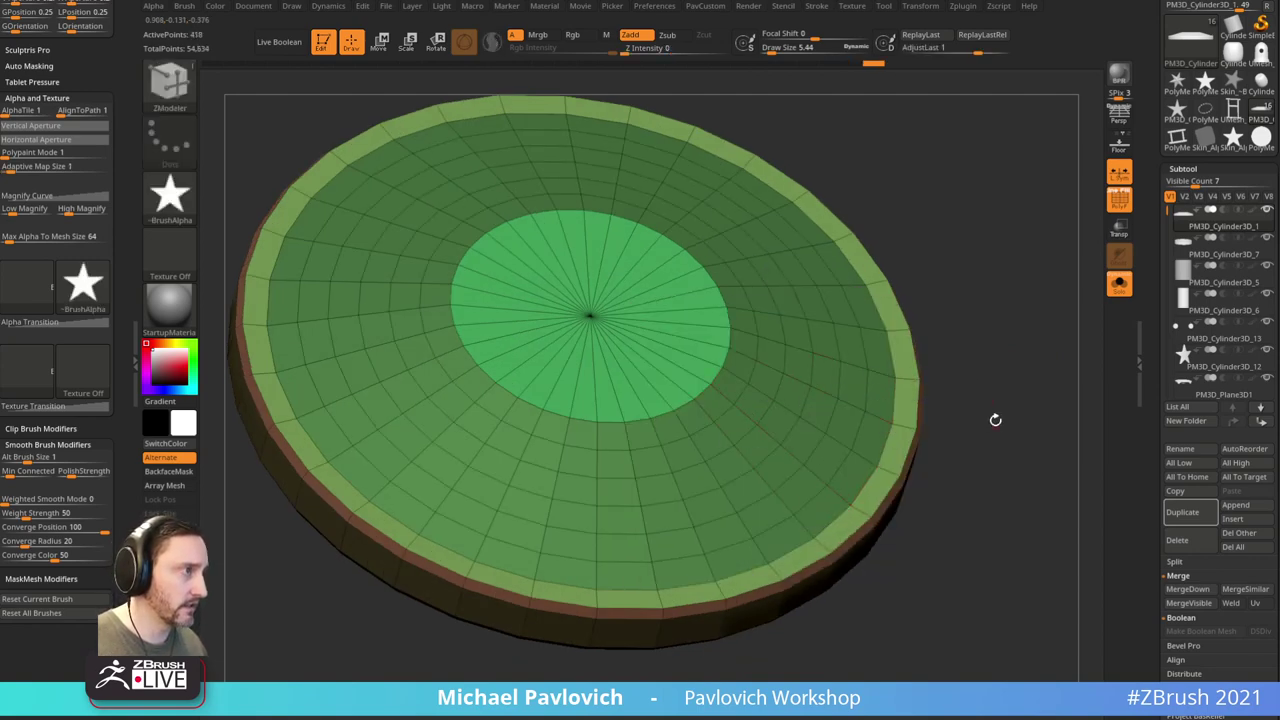
Step: Insert multiple edge loops on the disc's opposite sloped side and across the inset centre caps
drag(994, 420, 986, 312)
drag(795, 417, 789, 397)
drag(1000, 334, 947, 358)
drag(1054, 383, 614, 343)
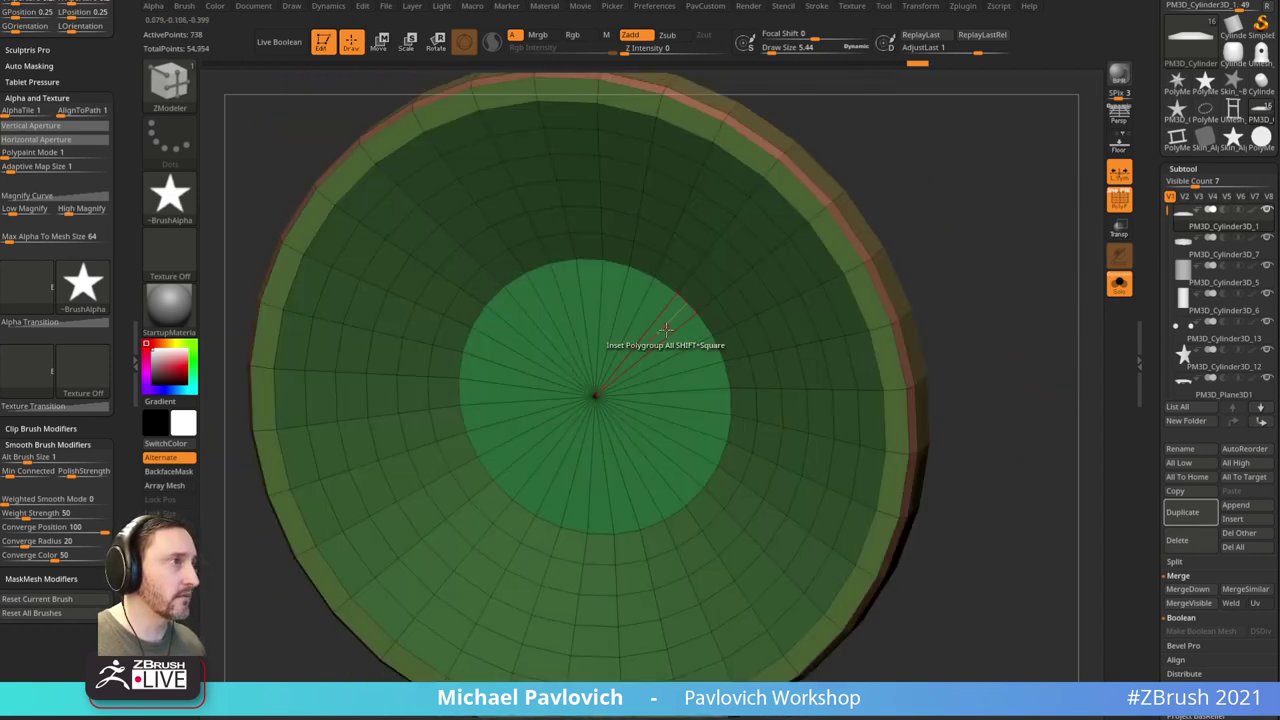
click(640, 310)
drag(941, 304, 1048, 287)
Step: Crease the disc by polygroup with crease level 3 and enable dynamic subdivision with SmoothSubdiv set to 4
key(space)
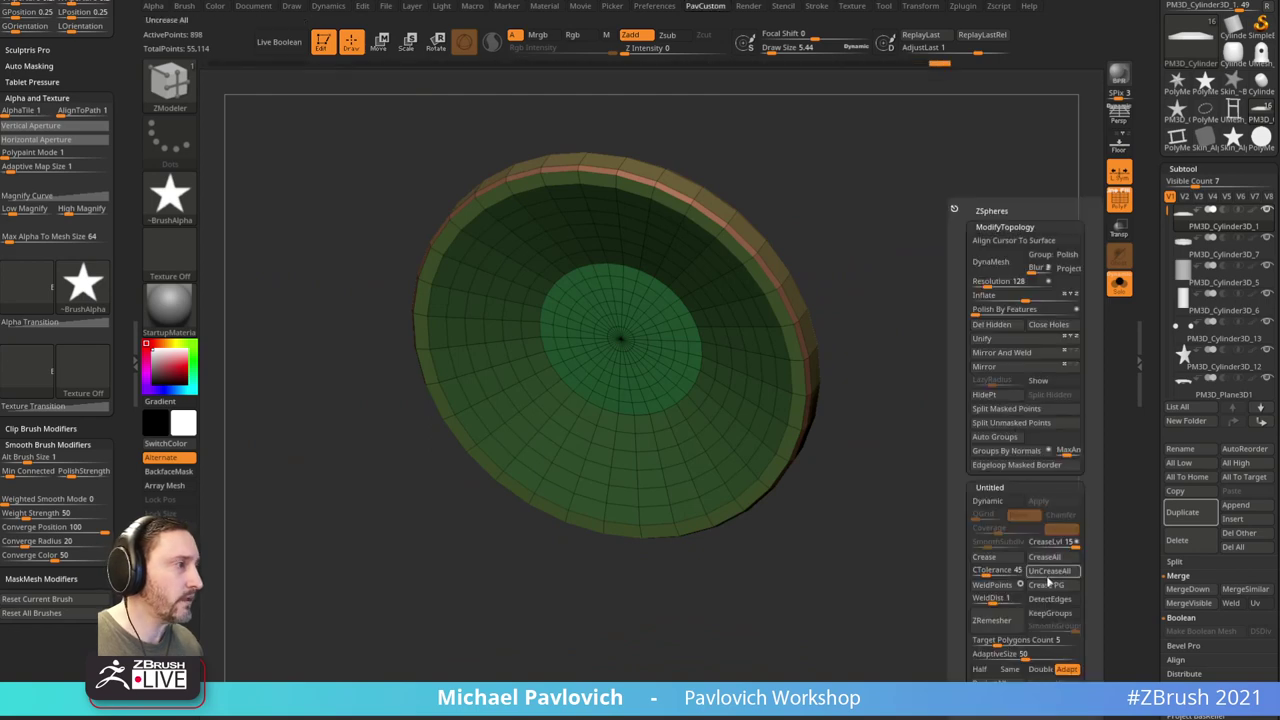
click(1046, 587)
click(988, 500)
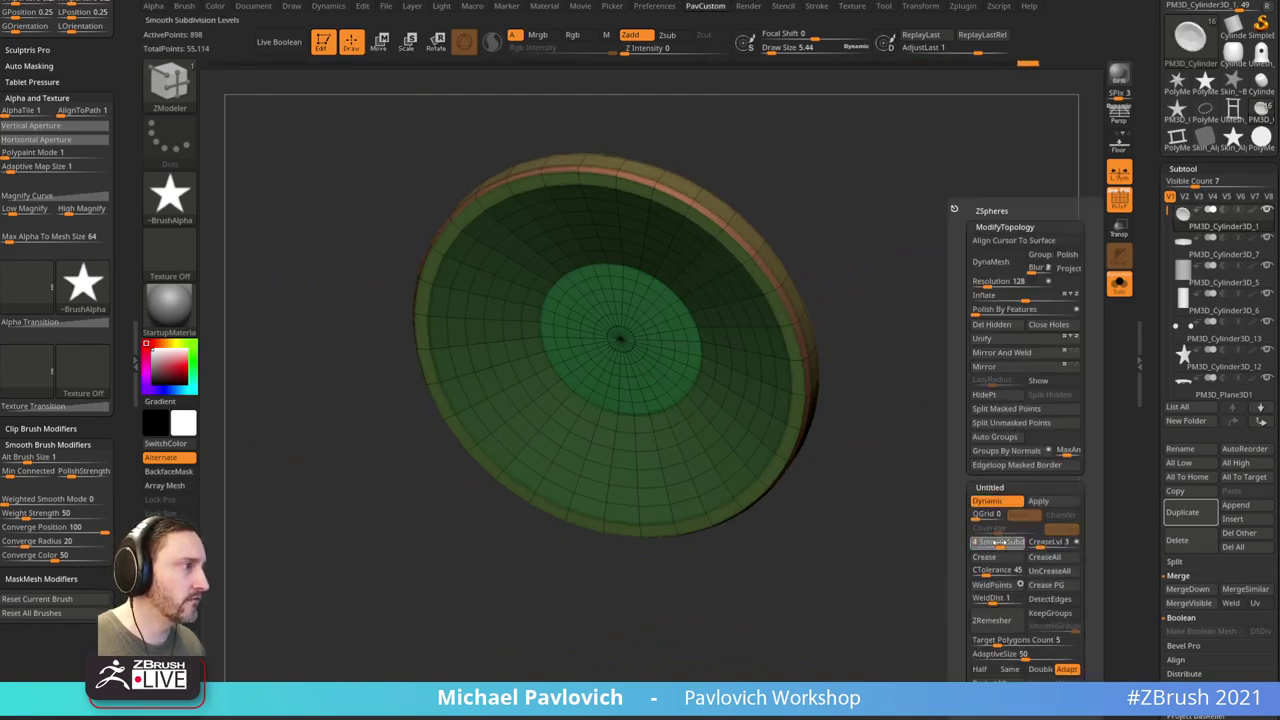
drag(874, 466, 1045, 420)
Step: Show all subtools with the wireframe off and apply the disc's dynamic subdivision as real geometry
click(1126, 291)
alt+drag(986, 362, 1014, 414)
click(1119, 200)
key(space)
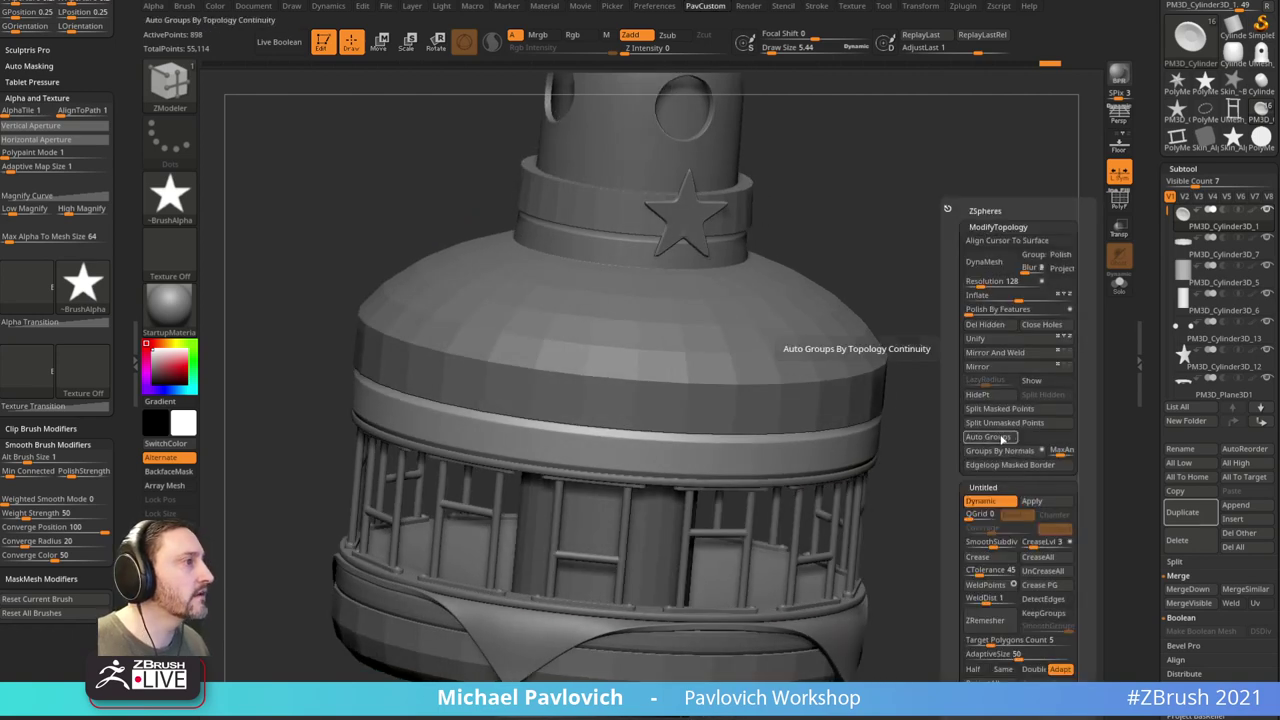
click(1030, 503)
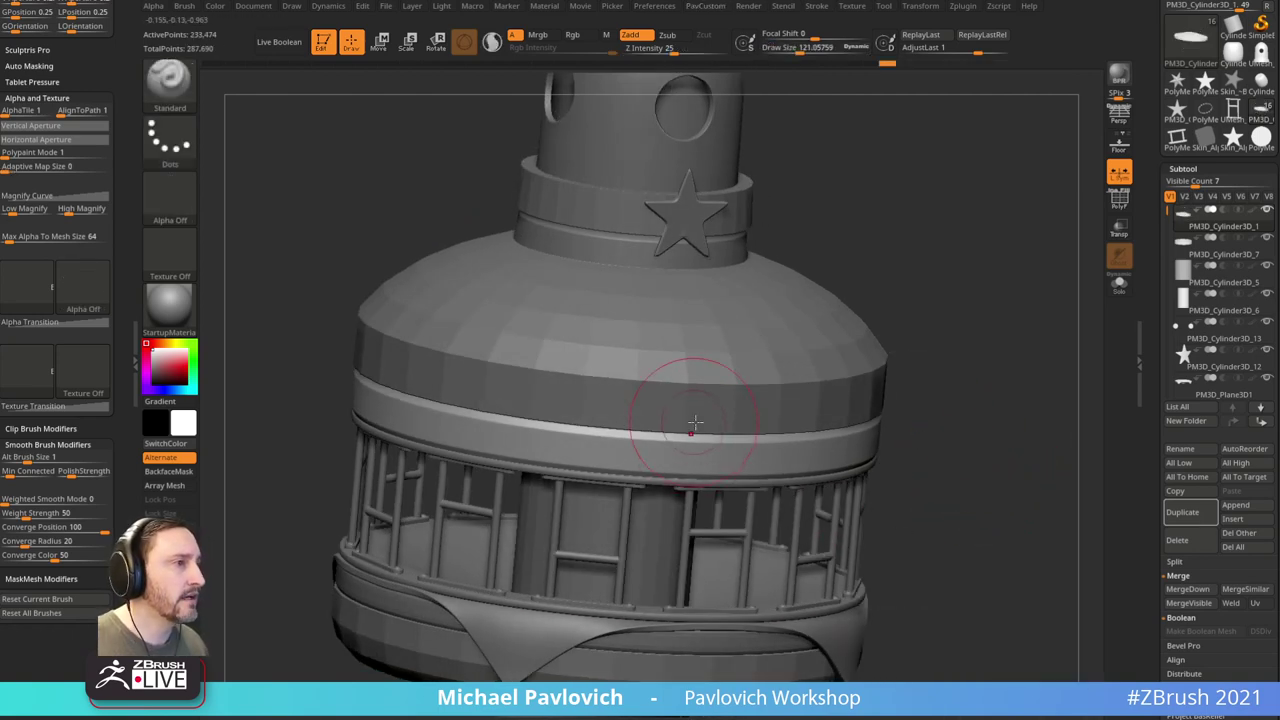
Step: Open NoiseMaker for the smoothed disc's surface
alt+drag(952, 430, 881, 437)
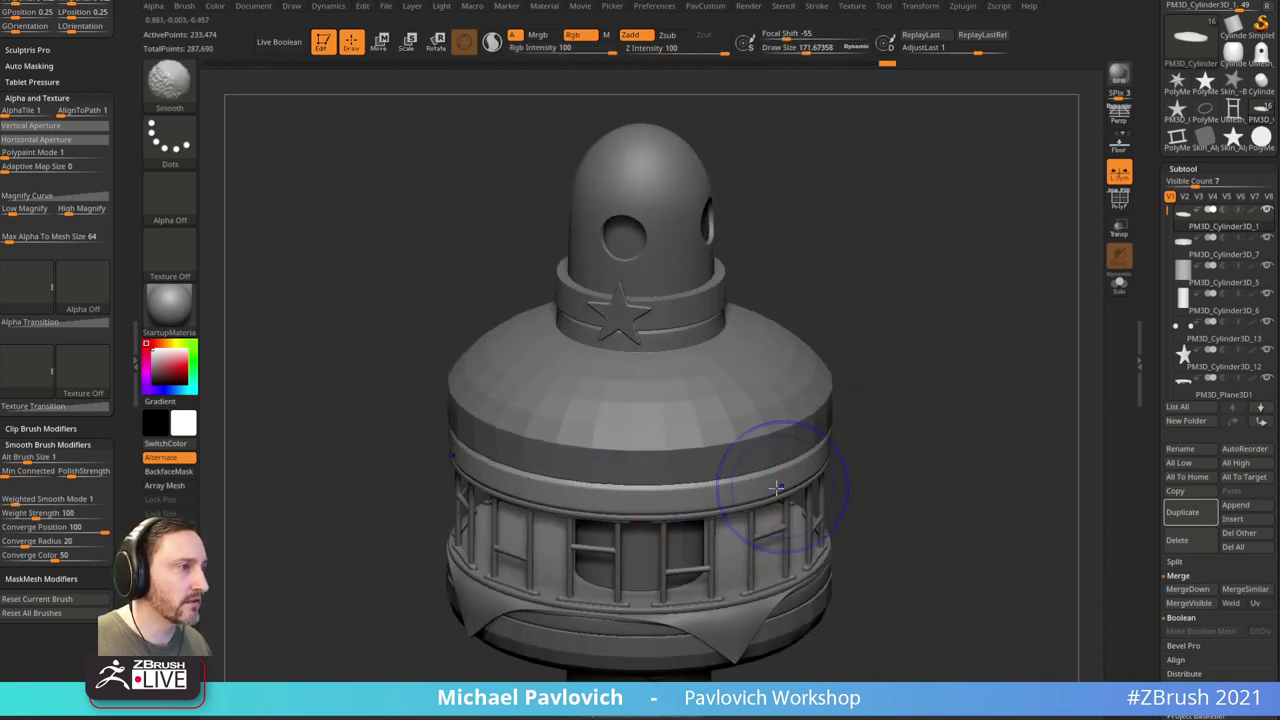
drag(957, 389, 715, 484)
mouse_move(880, 380)
mouse_down()
mouse_move(871, 369)
mouse_move(843, 385)
mouse_up()
drag(935, 378, 891, 334)
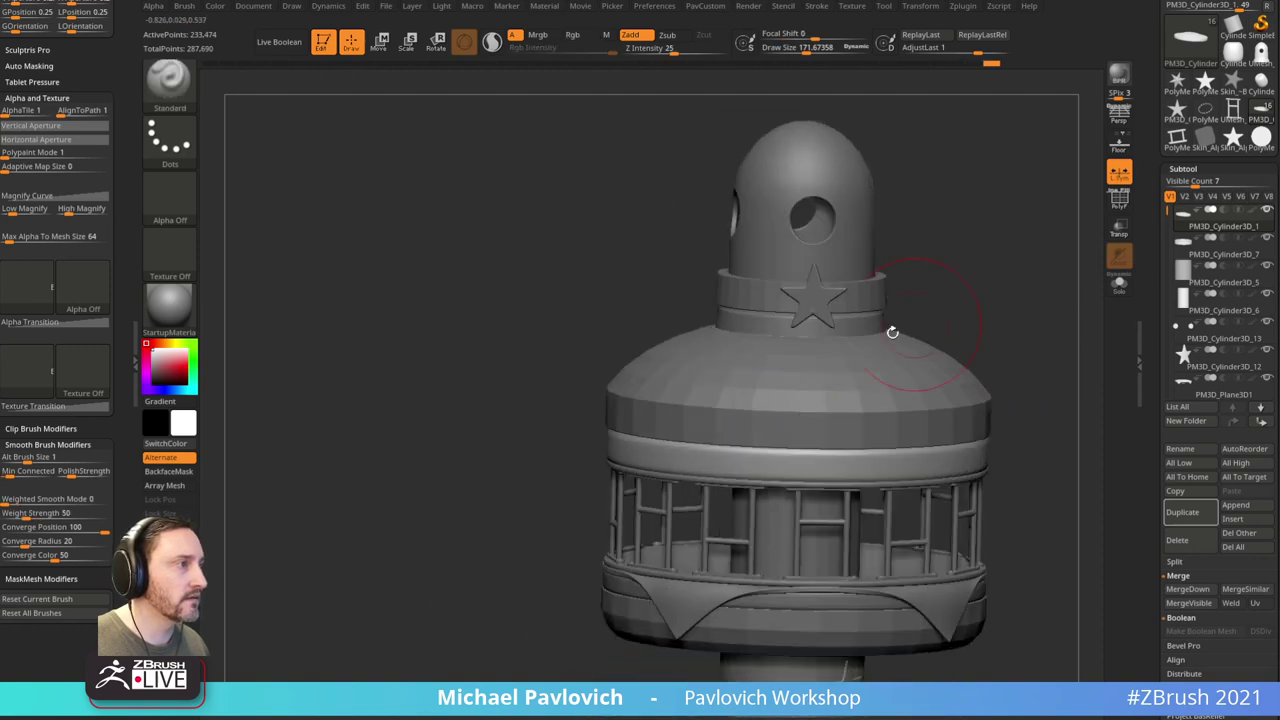
mouse_move(1012, 392)
shift+mouse_down()
mouse_move(1043, 398)
mouse_move(923, 440)
mouse_move(982, 402)
shift+mouse_up()
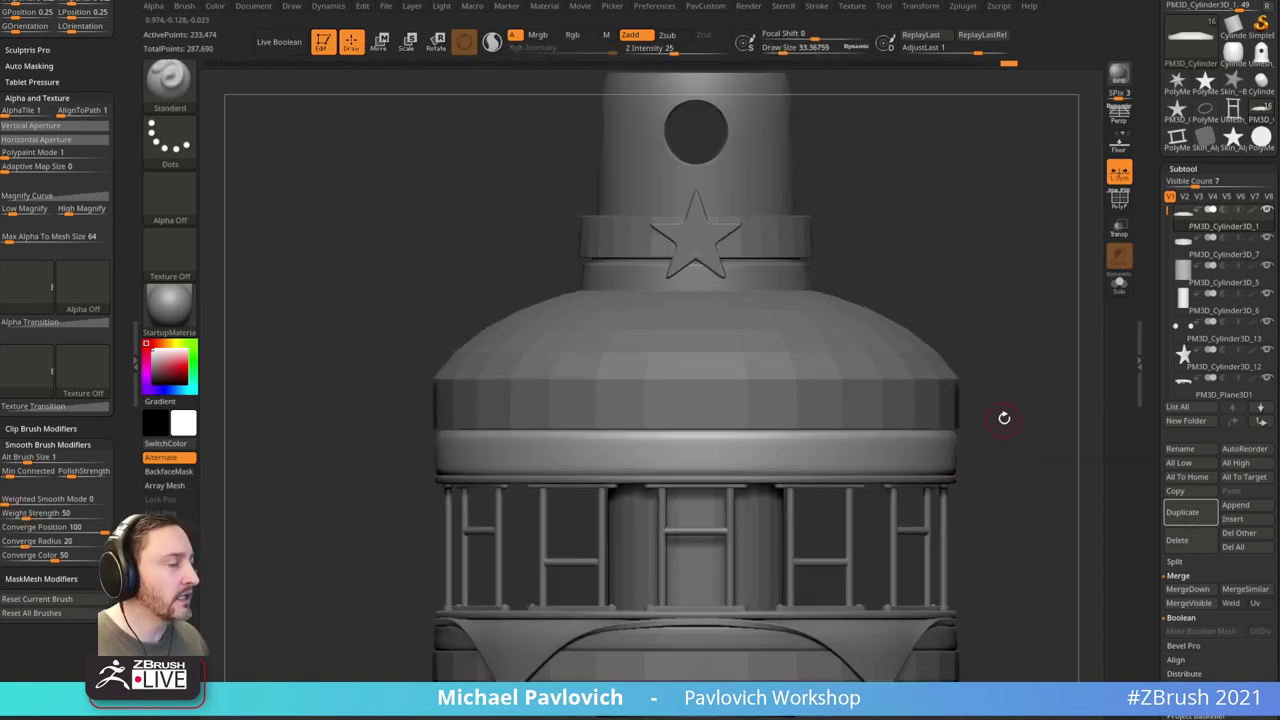
drag(1157, 429, 1171, 354)
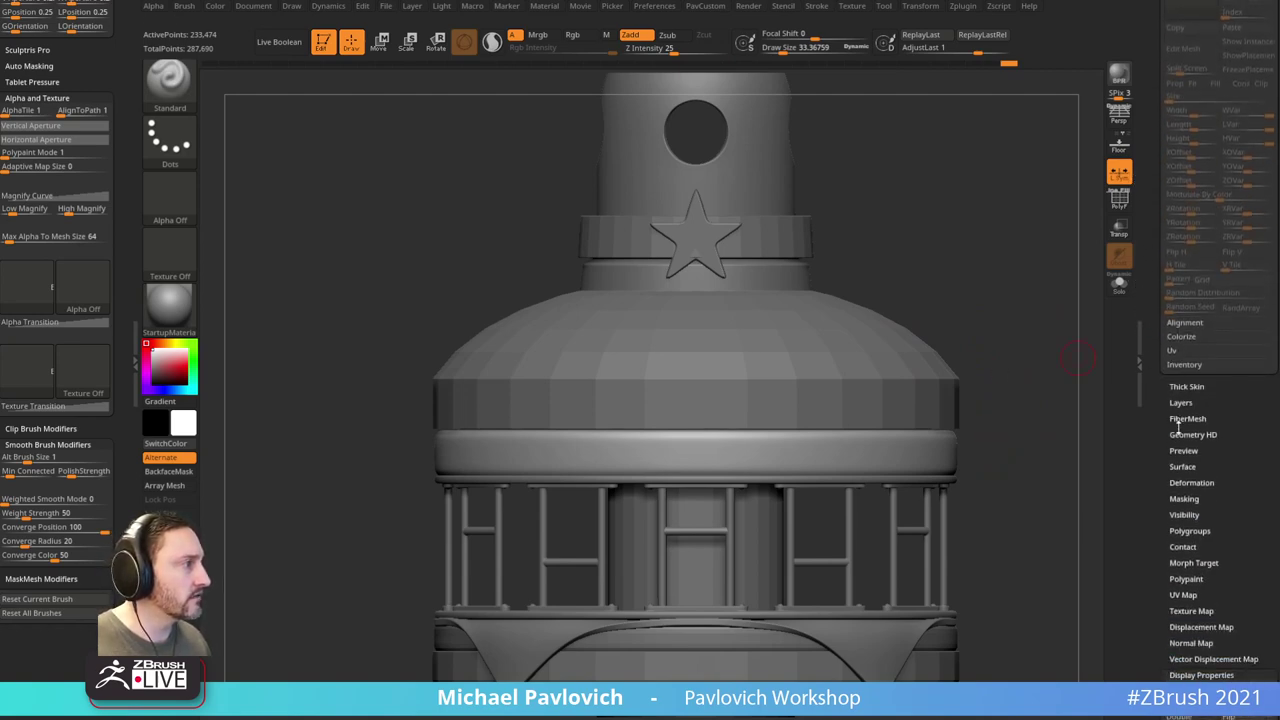
click(1179, 466)
drag(1156, 469, 1155, 410)
click(1179, 423)
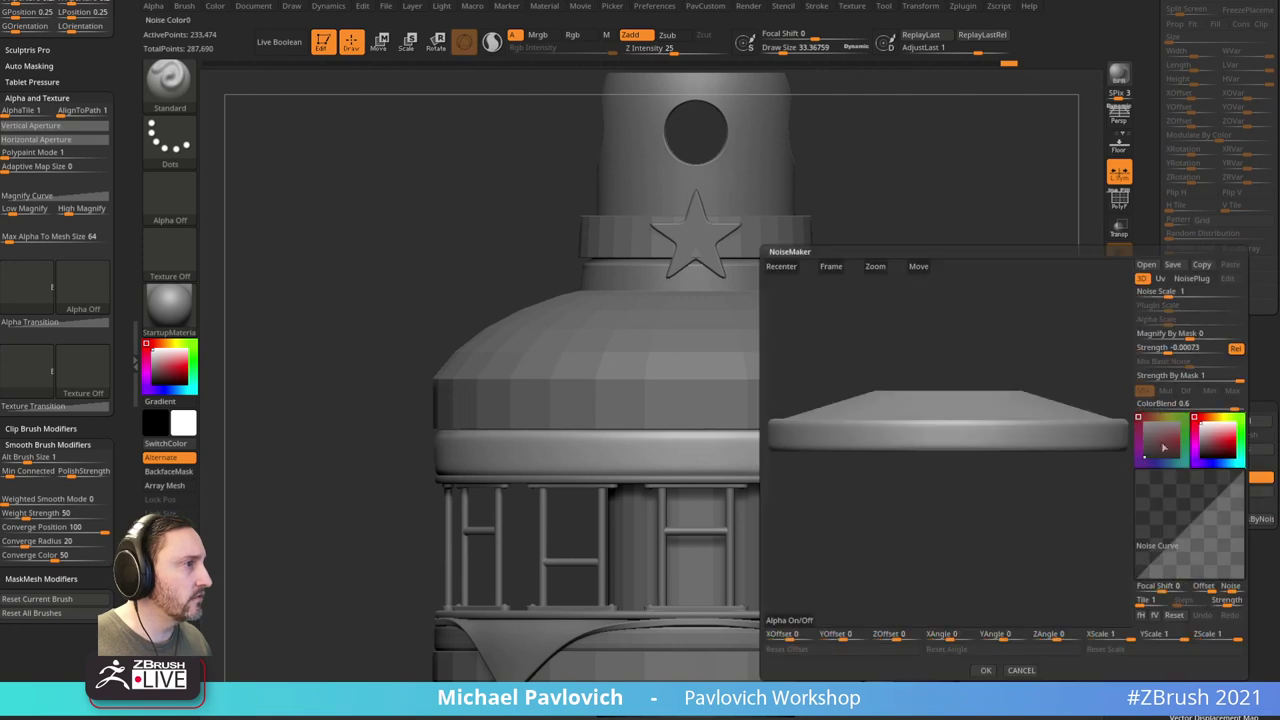
Step: Set the noise scale to about 31.7 and the strength to -0.00065
drag(1003, 501, 1021, 592)
drag(1169, 293, 1197, 294)
click(1185, 348)
drag(1178, 352, 1169, 352)
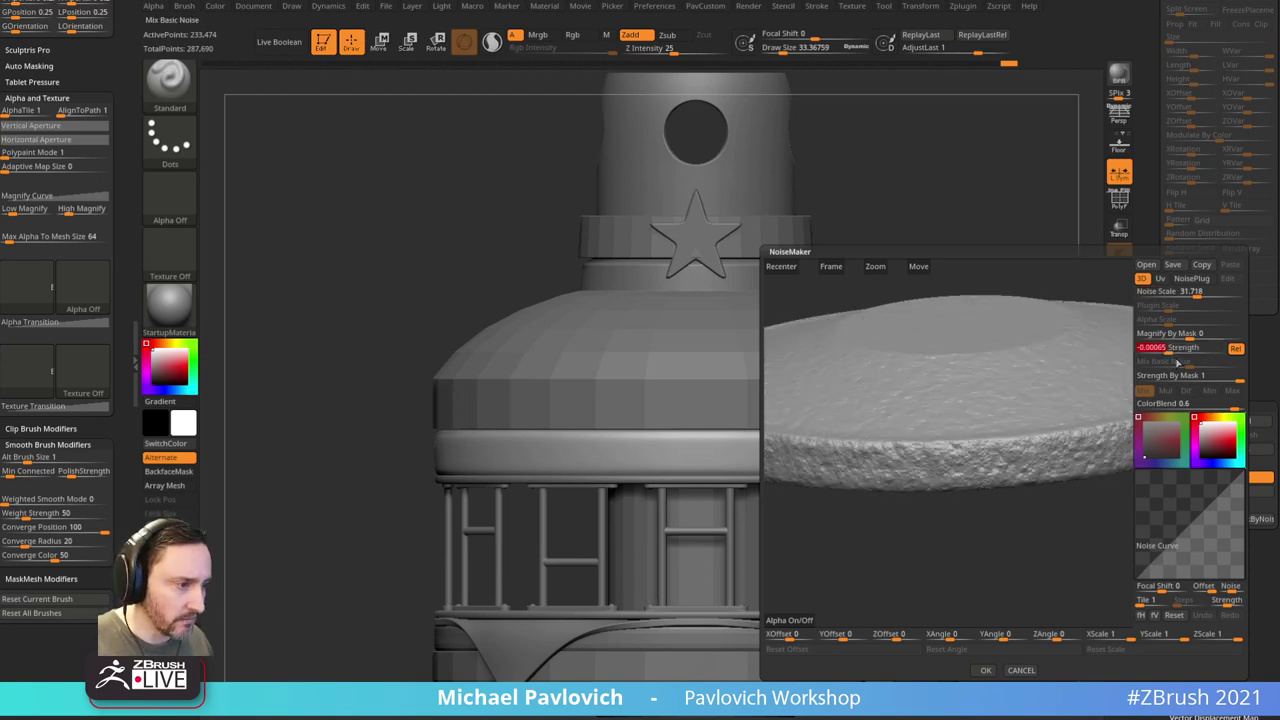
Step: Add two points to the noise curve and shape it into a steeper rise that flattens near the upper end
click(1161, 533)
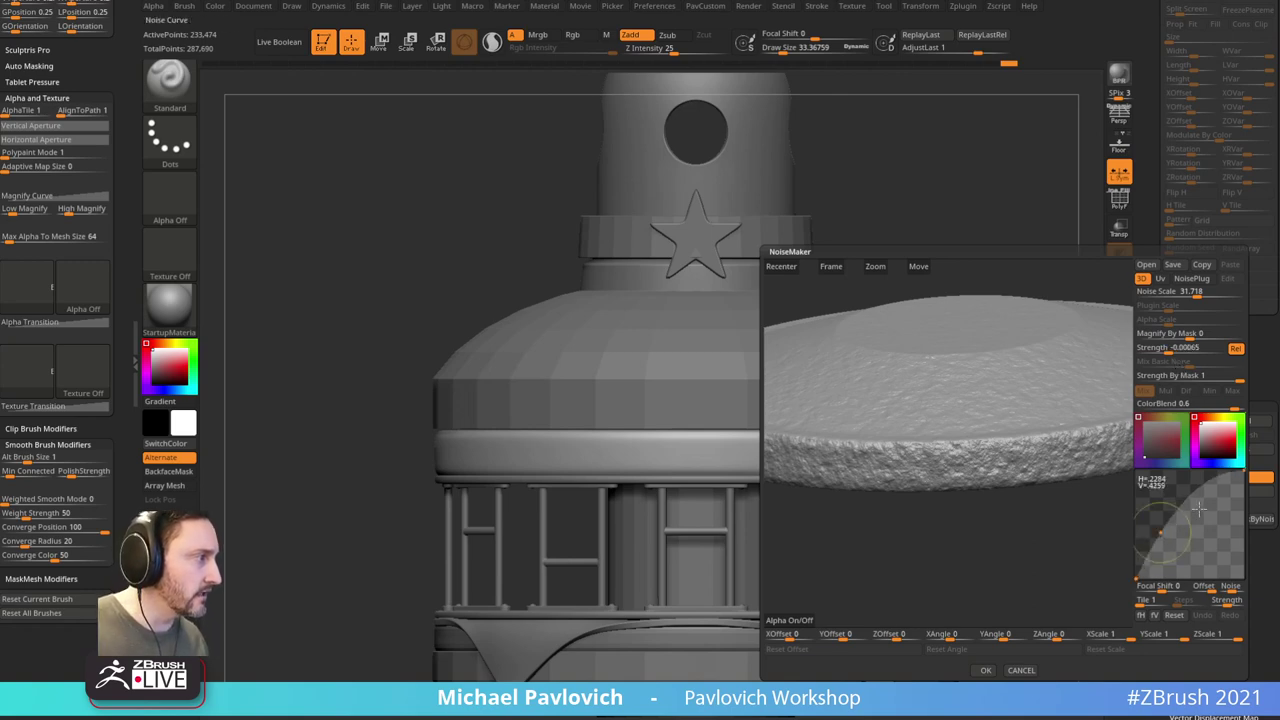
click(1204, 538)
drag(1204, 538, 1195, 482)
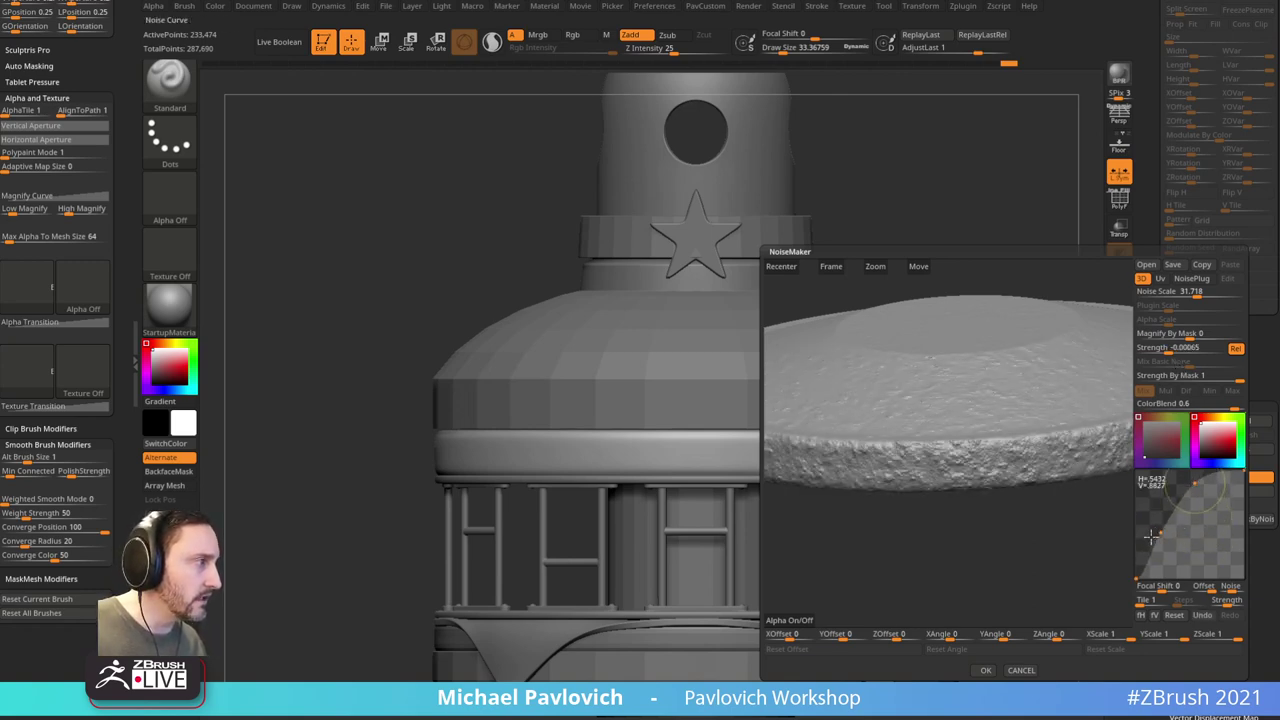
drag(1160, 534, 1166, 534)
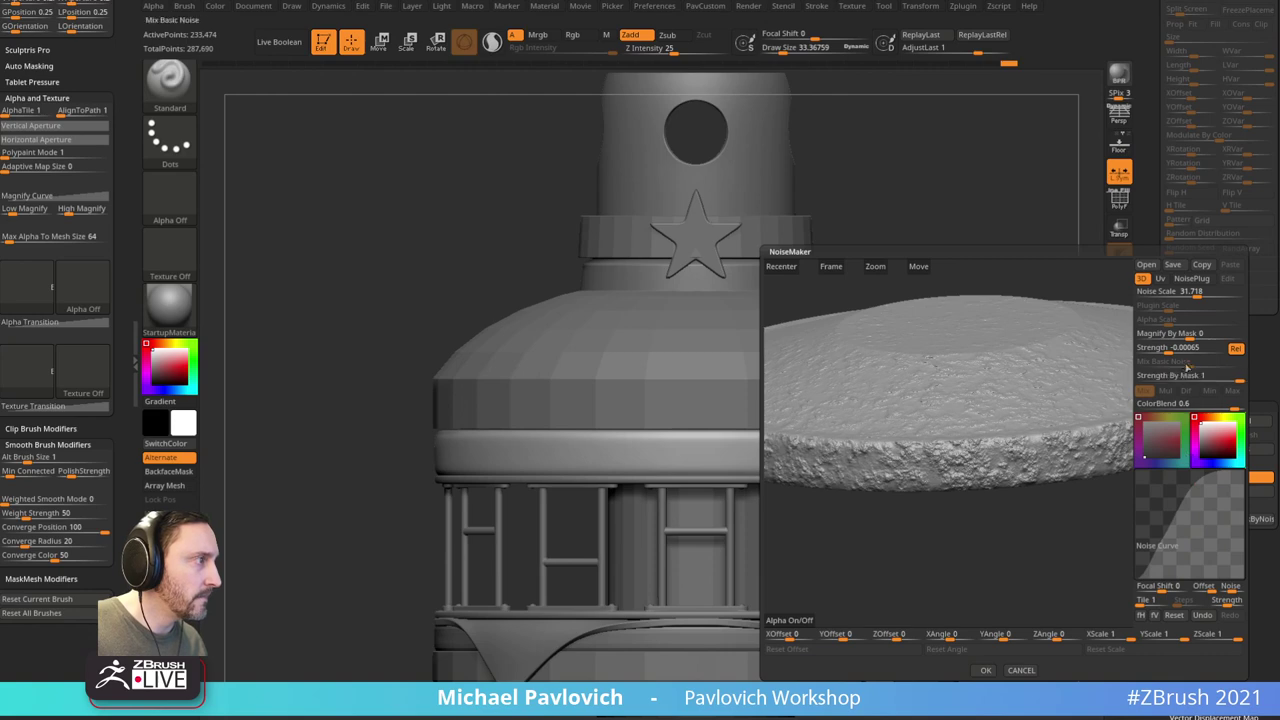
Step: Set the noise strength to -0.00032 and accept the surface noise on the patty disc
drag(1168, 350, 1170, 350)
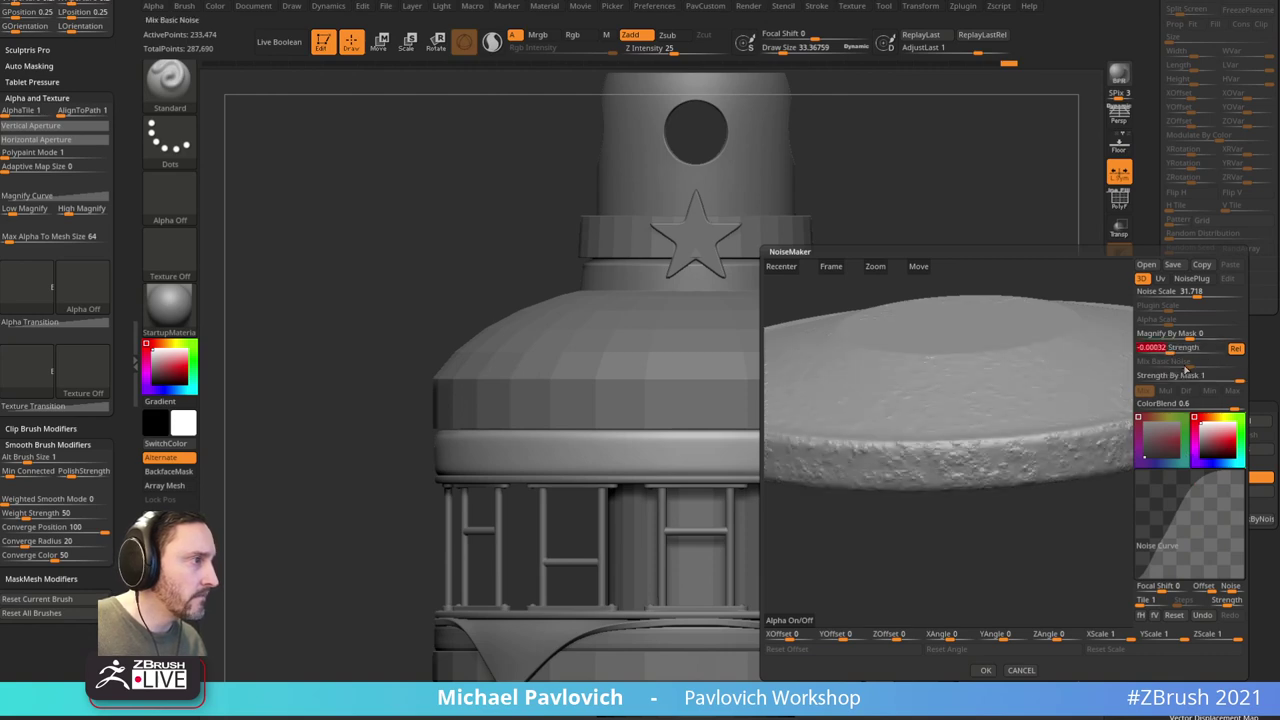
click(983, 670)
mouse_move(1038, 399)
mouse_down()
mouse_move(1055, 418)
mouse_move(1027, 387)
mouse_up()
alt+drag(974, 354, 1027, 452)
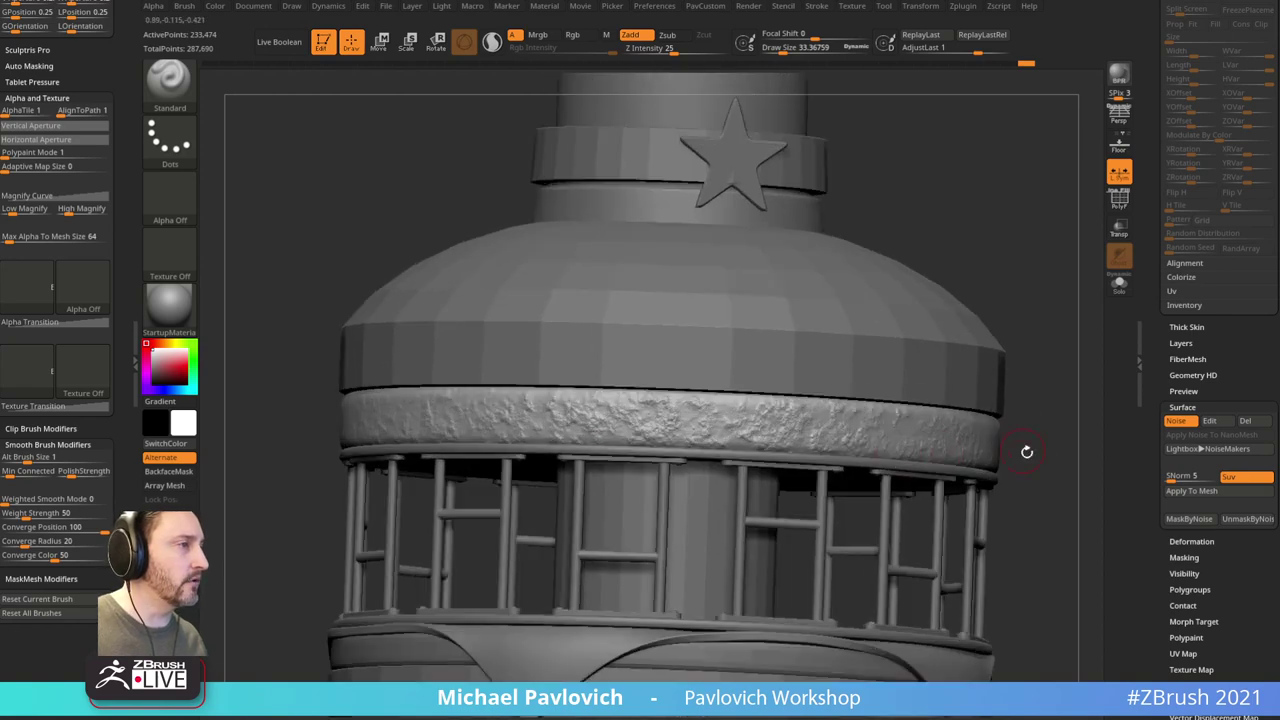
Step: Undo a trial application of the noise to the disc's mesh and subdivide the disc once more
click(1191, 490)
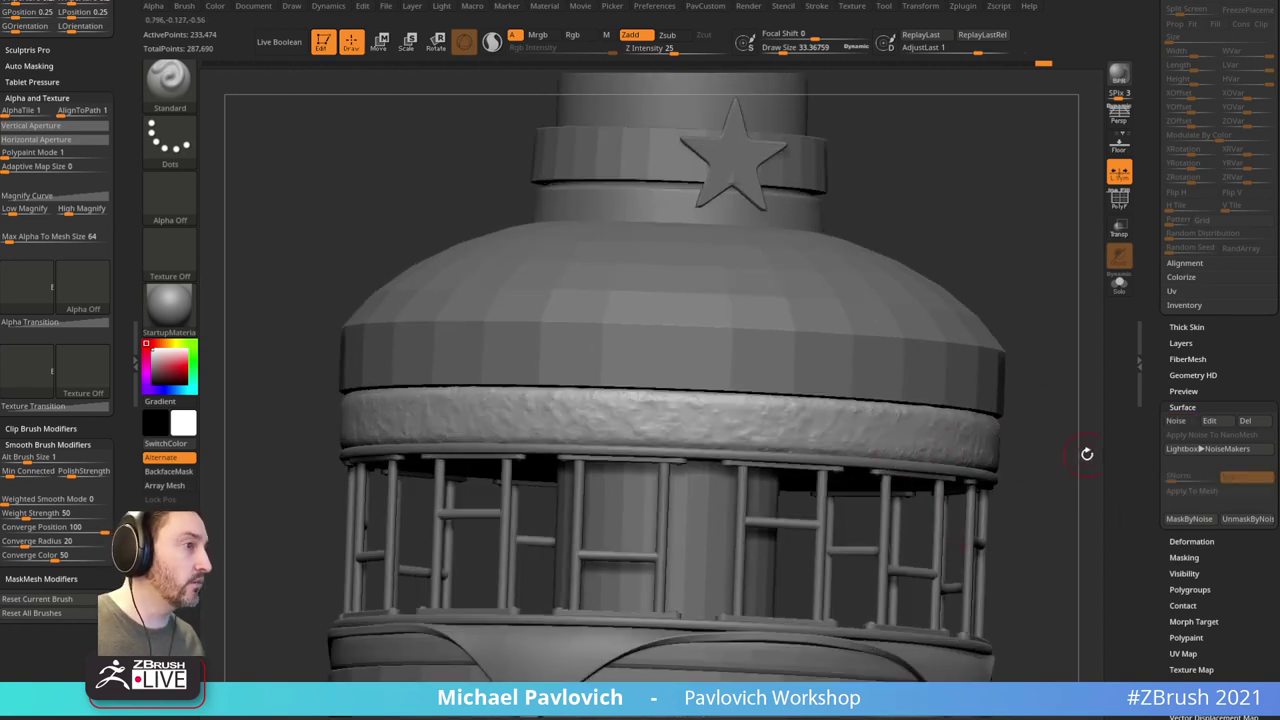
key(ctrl+z)
mouse_move(1078, 438)
alt+mouse_down()
mouse_move(1043, 429)
mouse_move(1097, 413)
mouse_move(1150, 299)
alt+mouse_up()
key(ctrl+d)
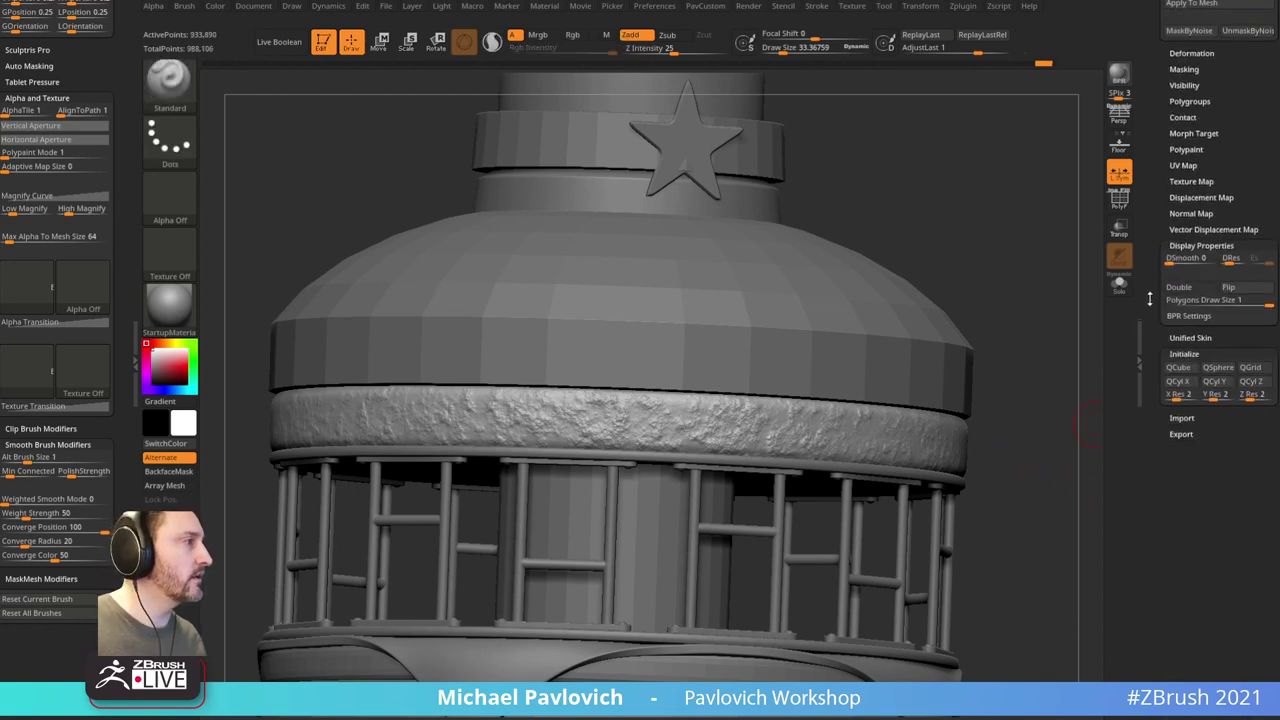
scroll(1150, 298, up, 3)
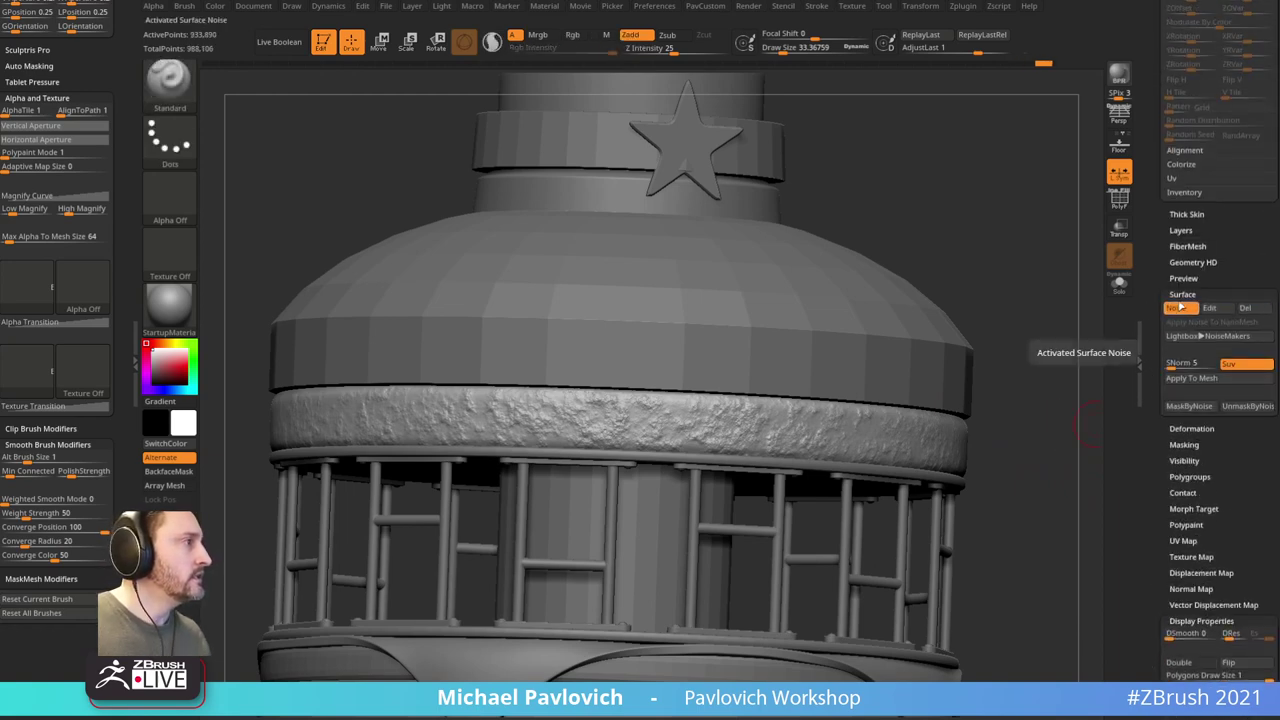
key(shift)
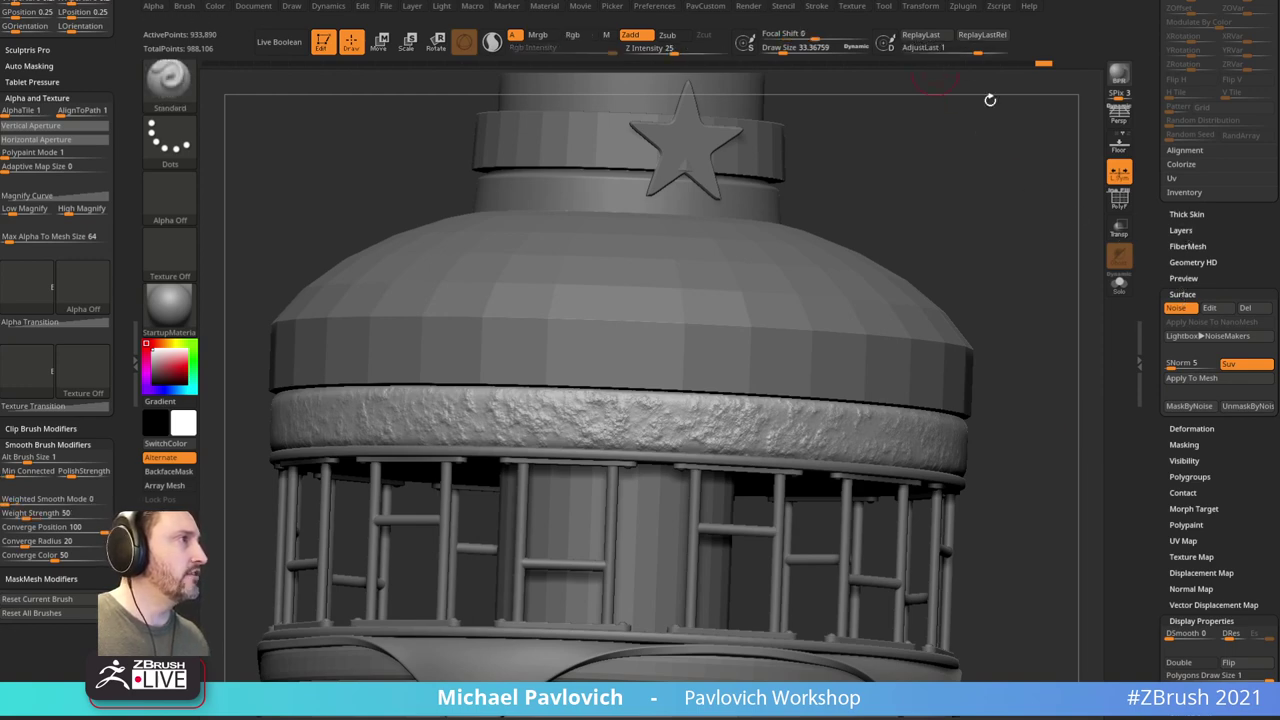
Step: Add a new sculpting layer to the subdivided patty disc
click(1181, 230)
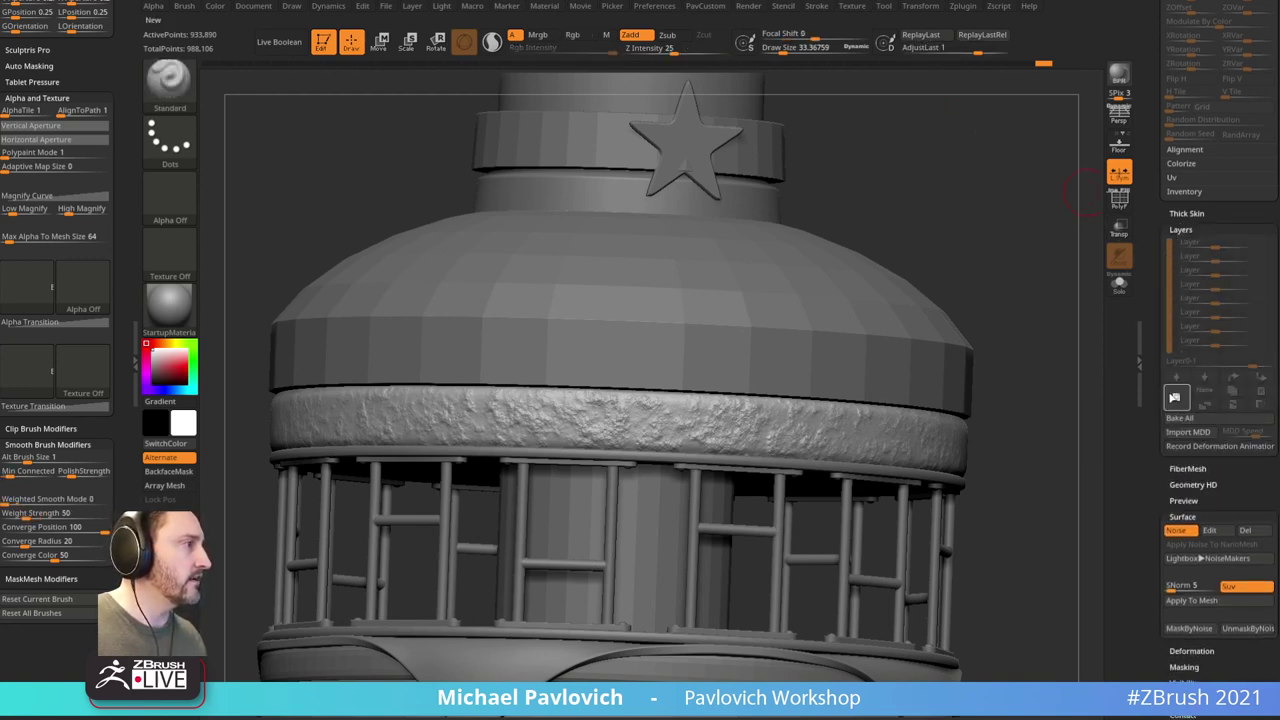
click(1176, 398)
alt+drag(1067, 416, 1058, 336)
Step: Mask the disc by its surface noise, hide the mask display and slightly inflate the unmasked areas
drag(1154, 372, 1155, 246)
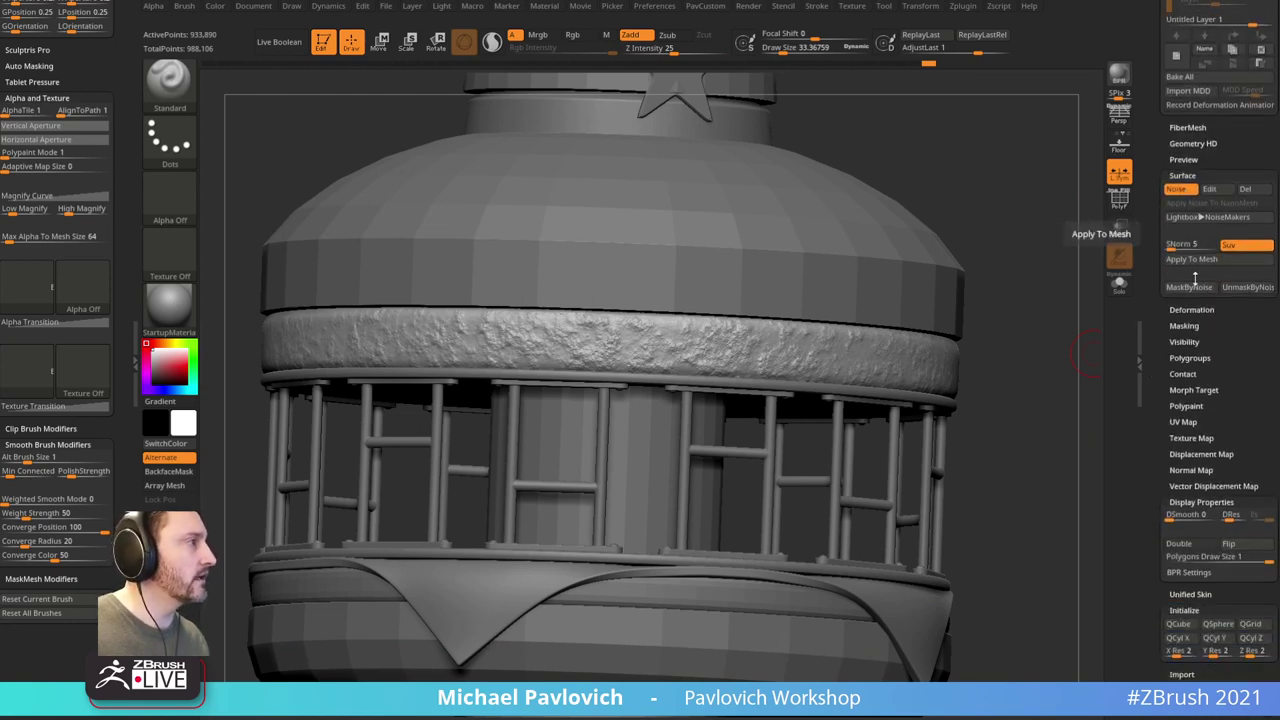
click(1193, 264)
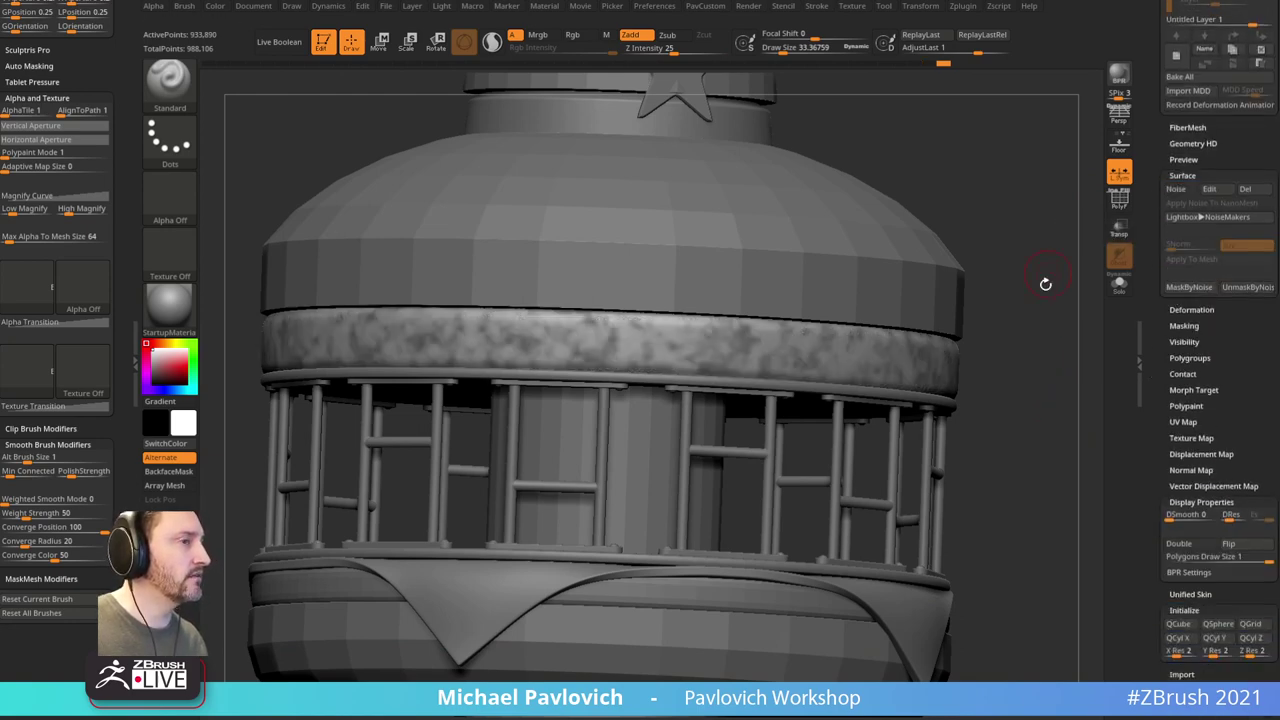
click(1175, 324)
key(ctrl+h)
key(grave)
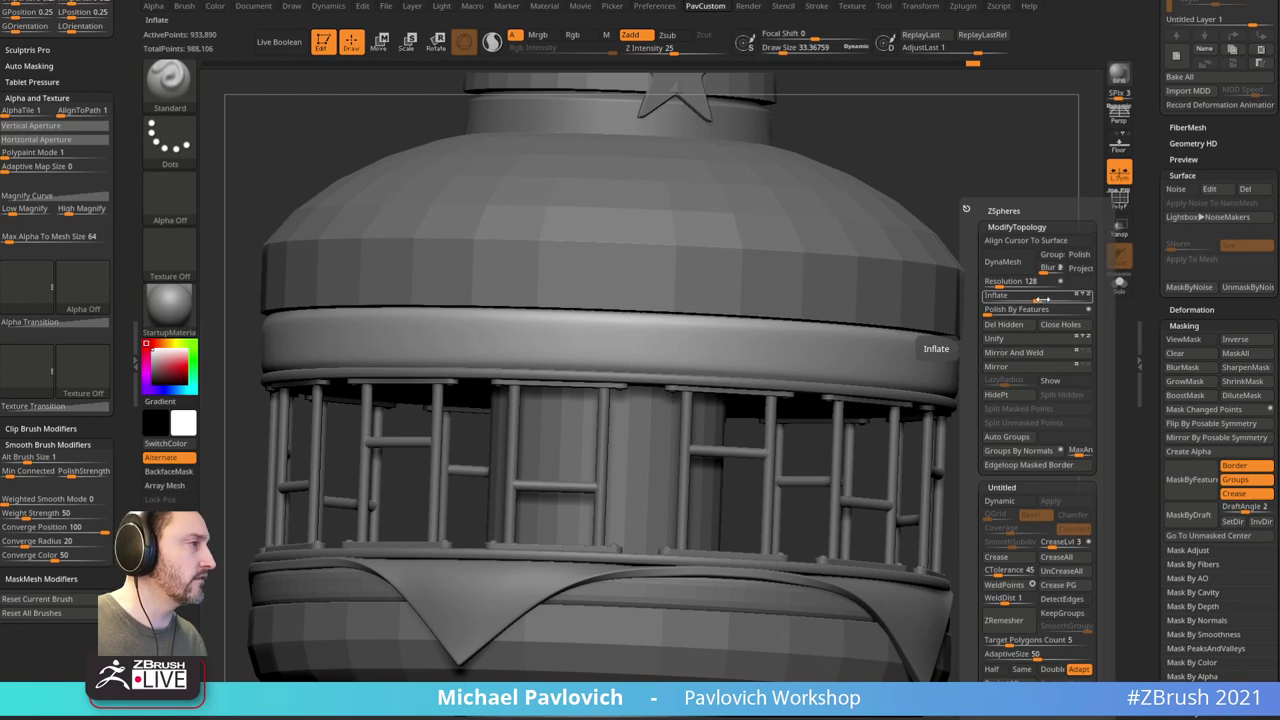
drag(1038, 299, 1042, 300)
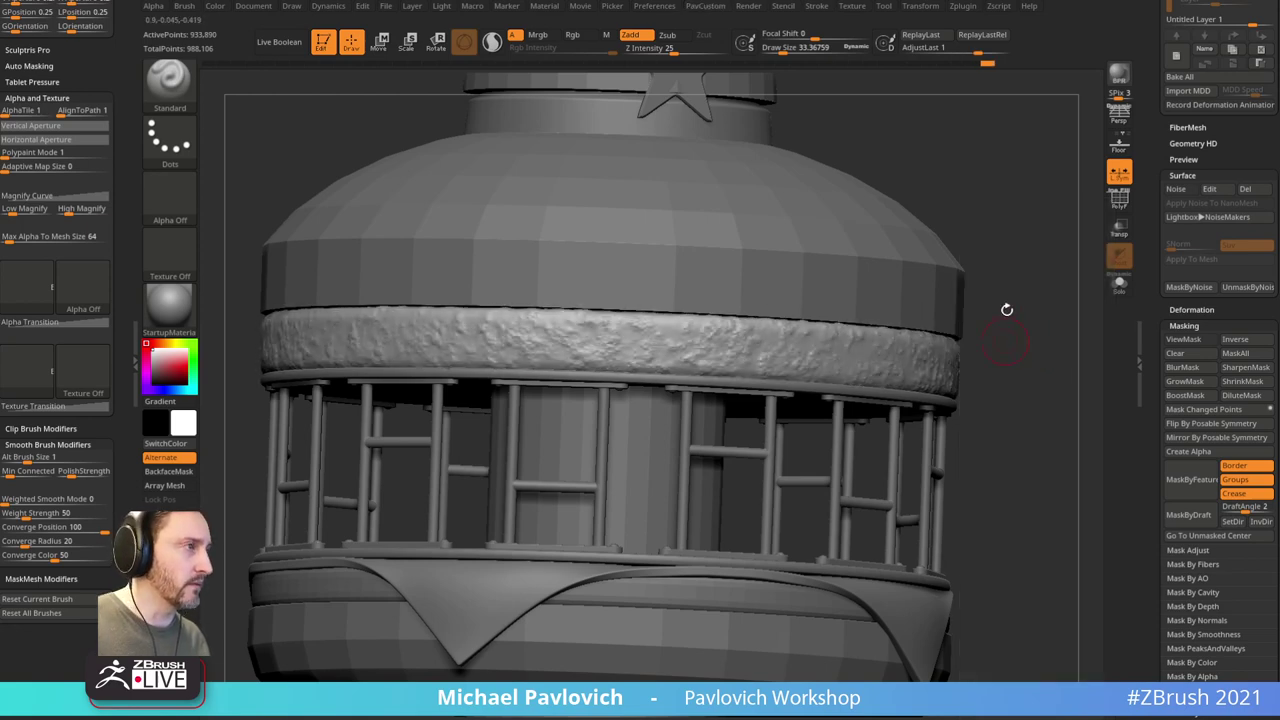
Step: Stop recording the disc's layer, set its intensity to about -1.6 and bake it into the mesh
scroll(1152, 290, up, 5)
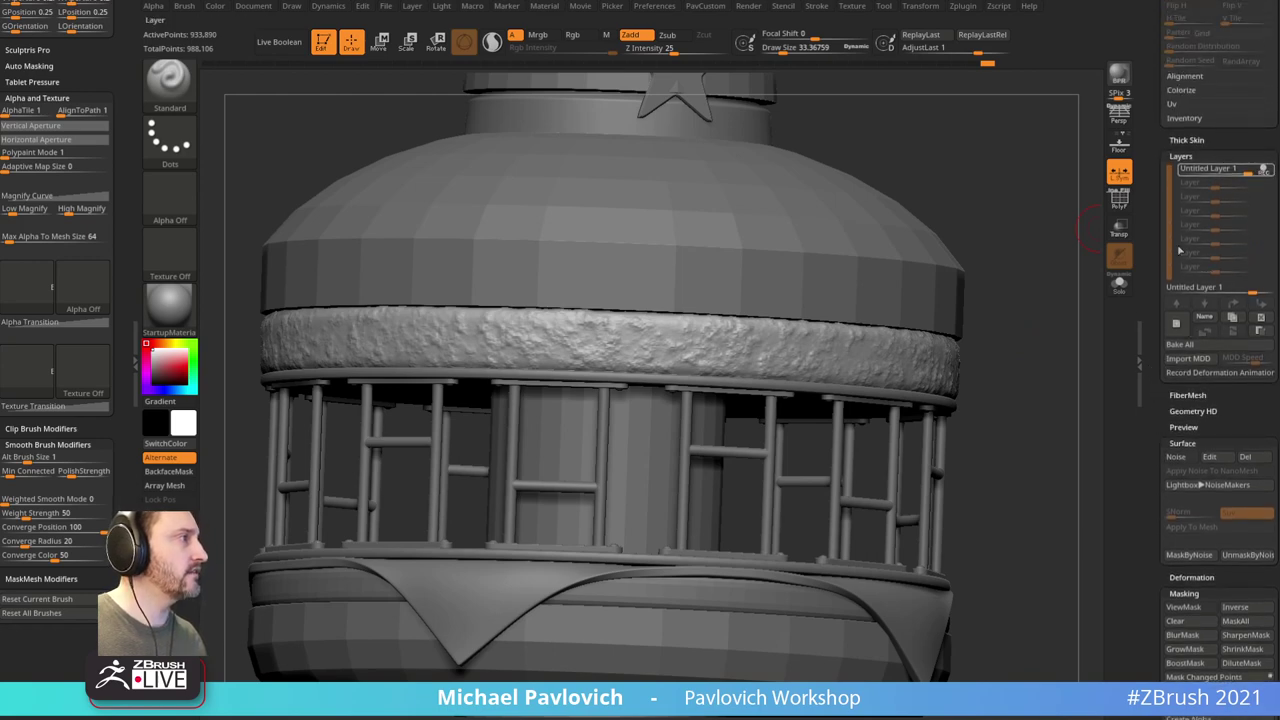
drag(1047, 245, 1067, 258)
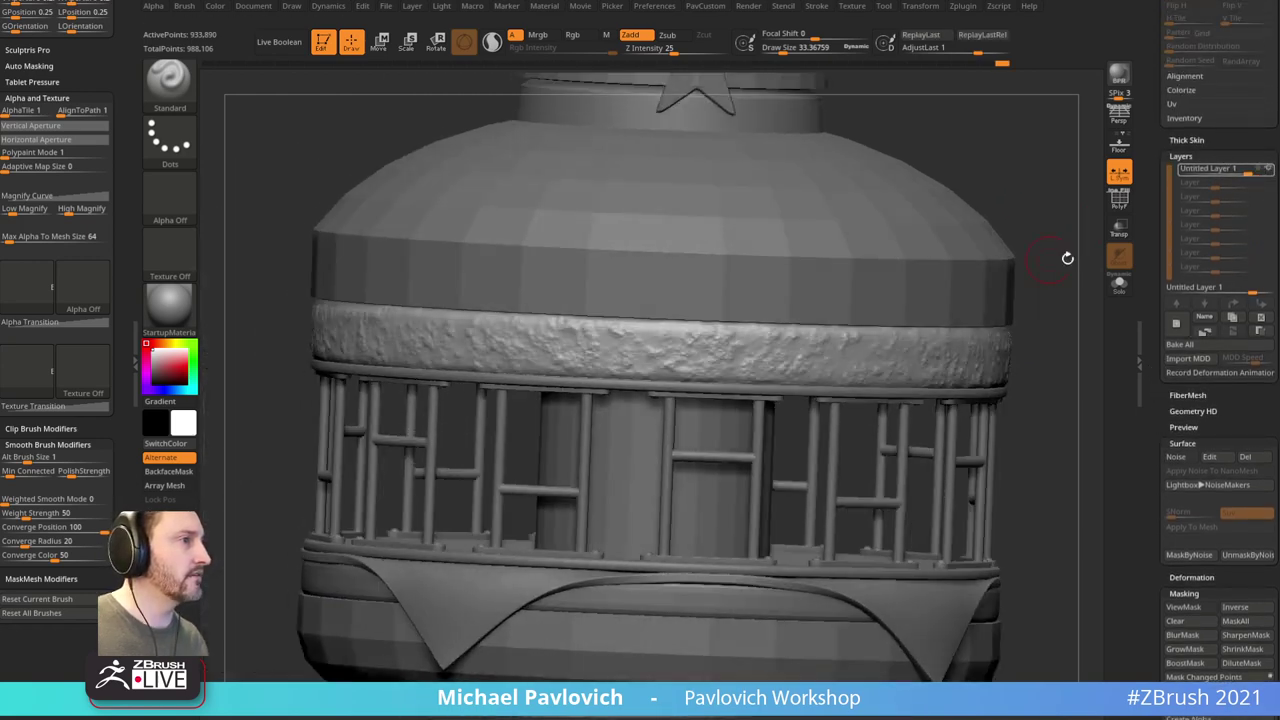
mouse_move(1250, 169)
mouse_down()
mouse_move(1140, 166)
mouse_move(1226, 175)
mouse_up()
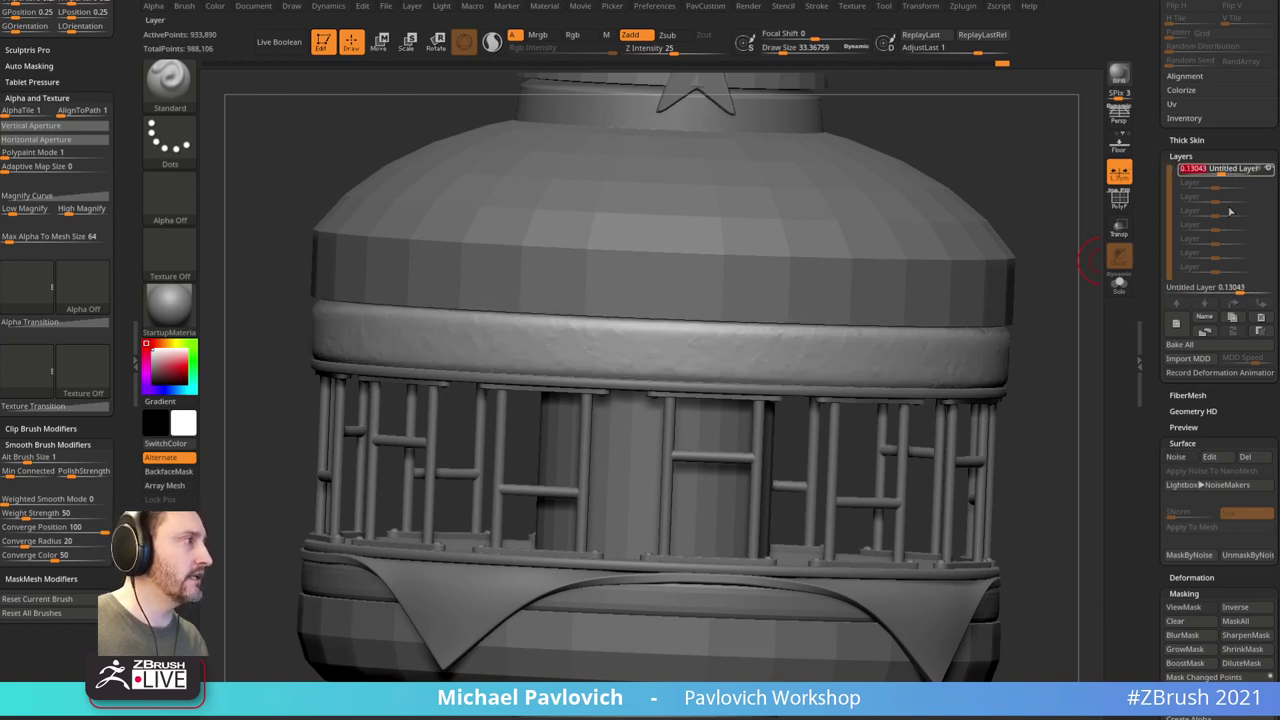
drag(1238, 289, 1179, 292)
drag(1074, 286, 1041, 304)
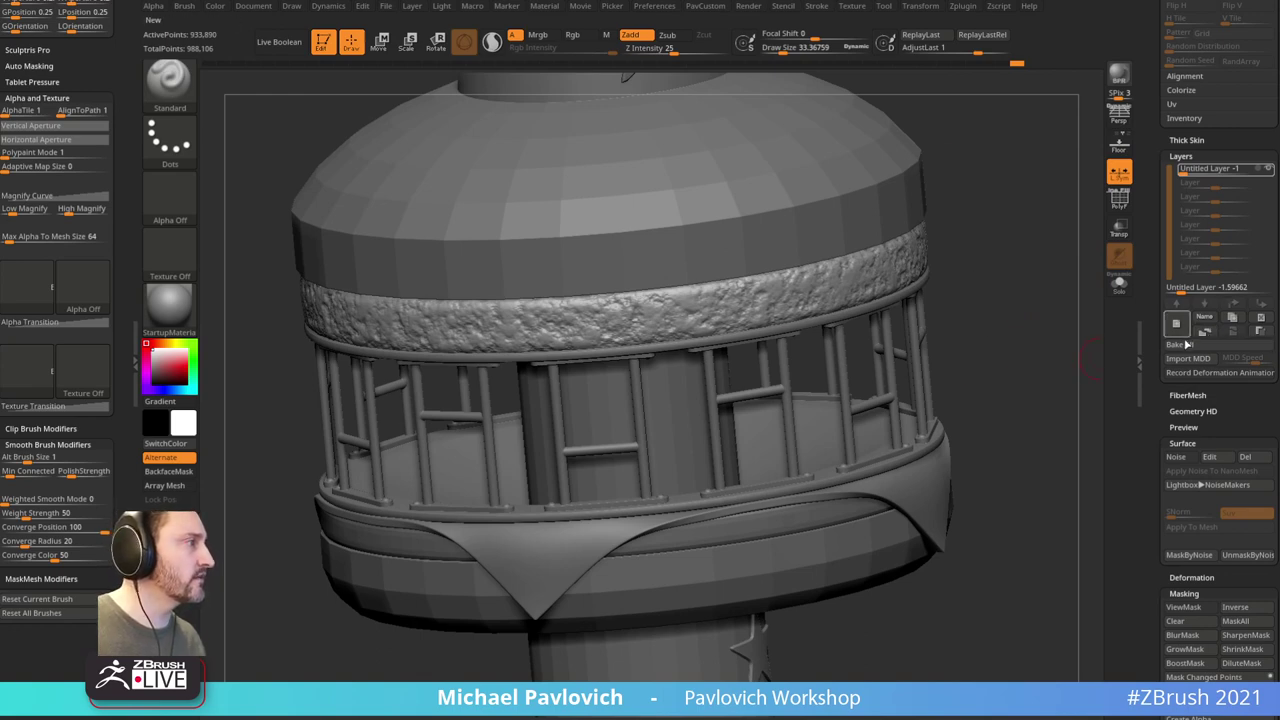
click(1215, 344)
drag(1017, 337, 660, 300)
key(b)
key(c)
key(l)
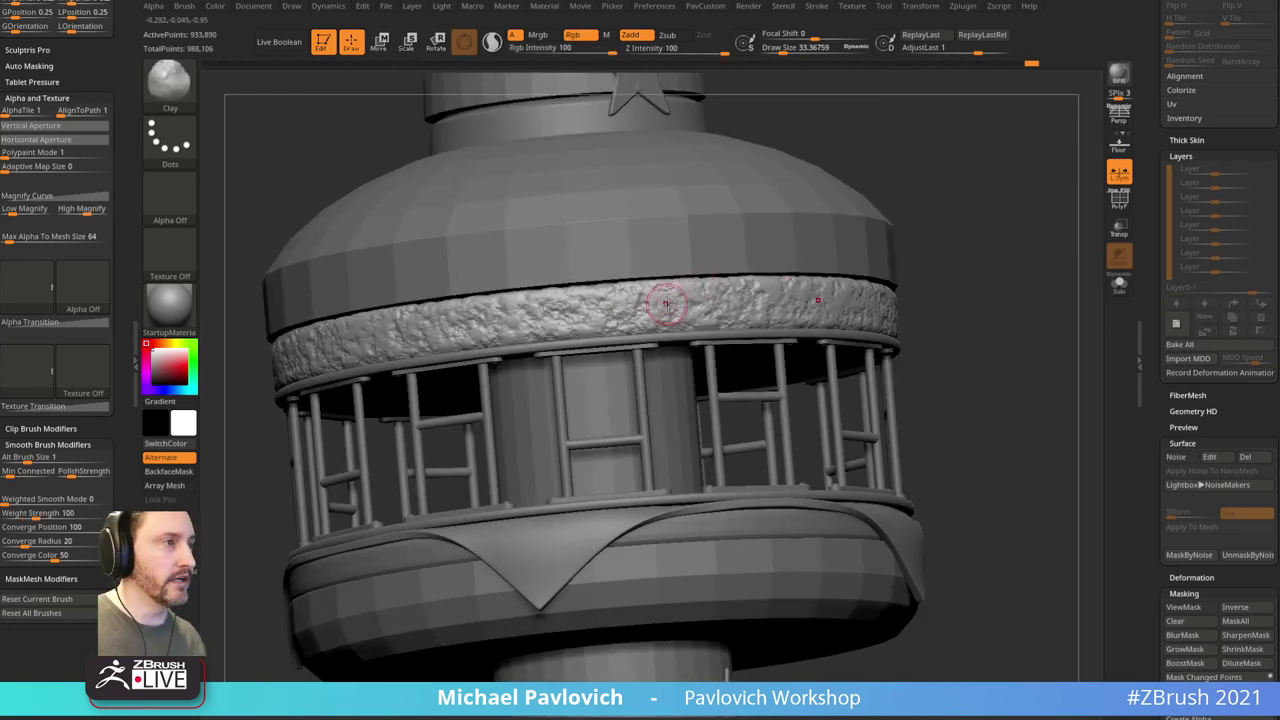
key(bracketleft)
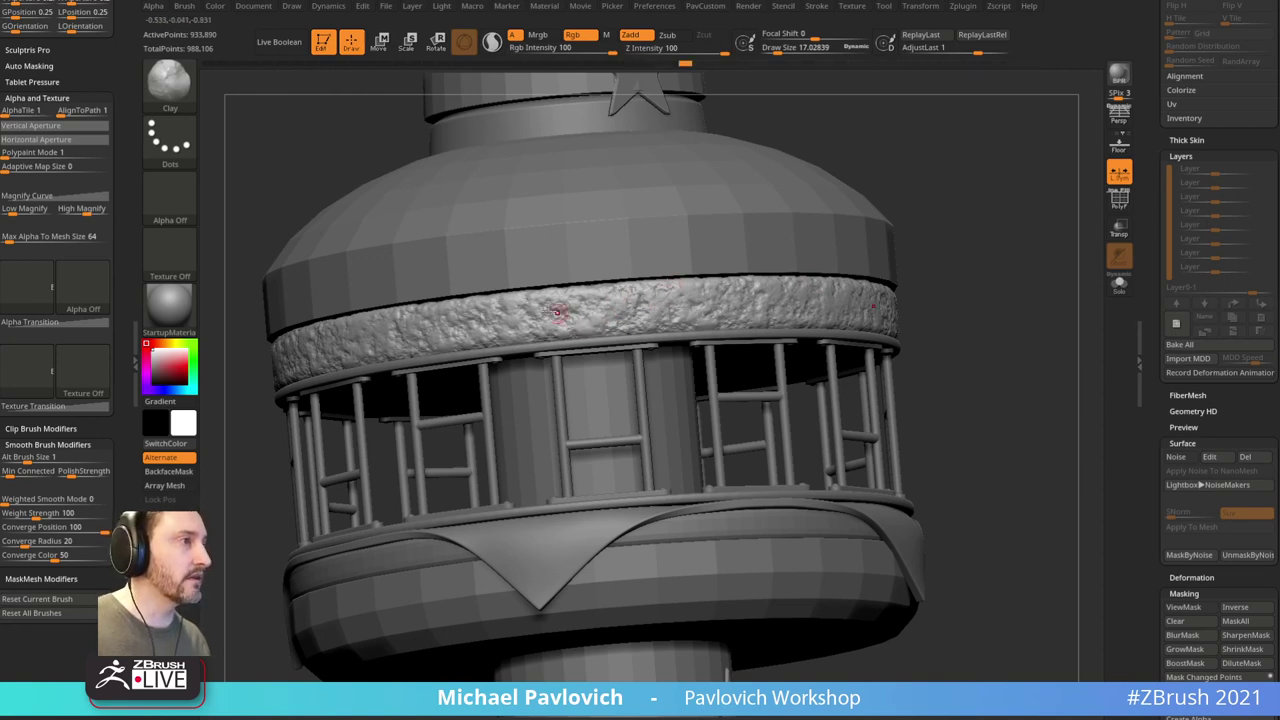
Step: Switch to the Standard brush and set its draw size to about 26.6
mouse_move(1000, 278)
shift+mouse_down()
mouse_move(949, 268)
mouse_move(912, 290)
shift+mouse_up()
key(b)
key(s)
key(t)
key(s)
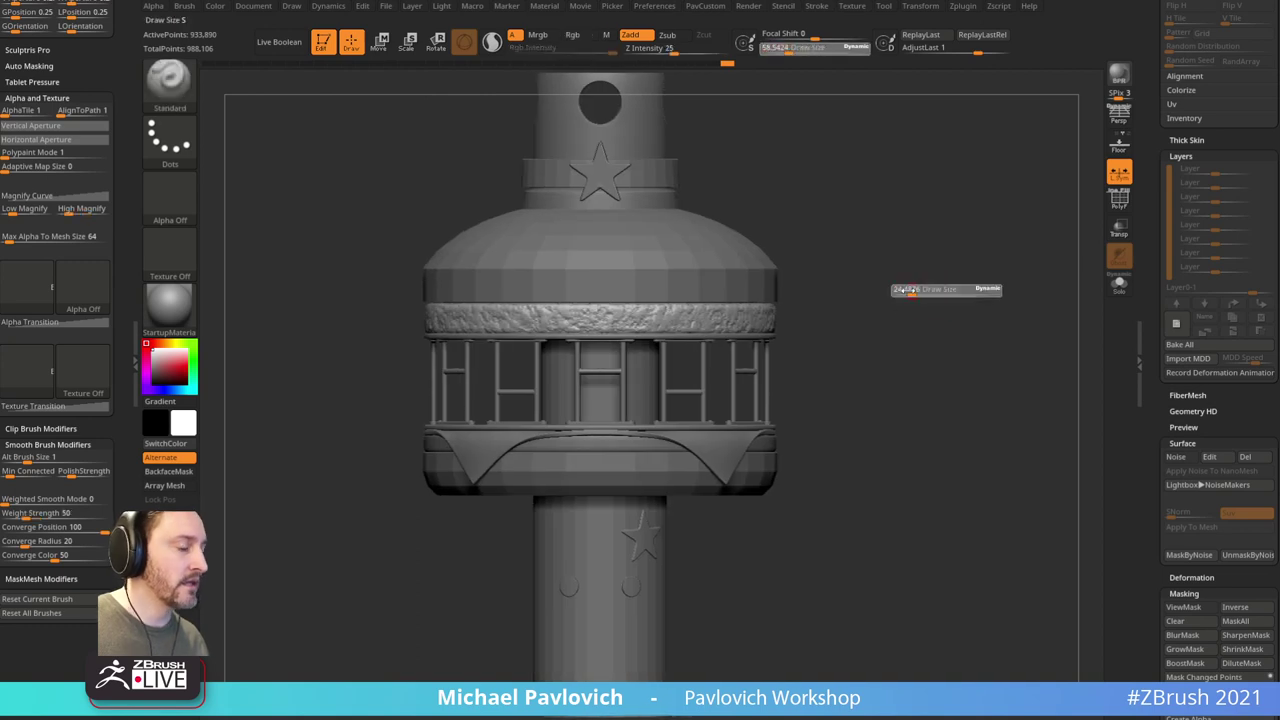
alt+drag(918, 229, 947, 299)
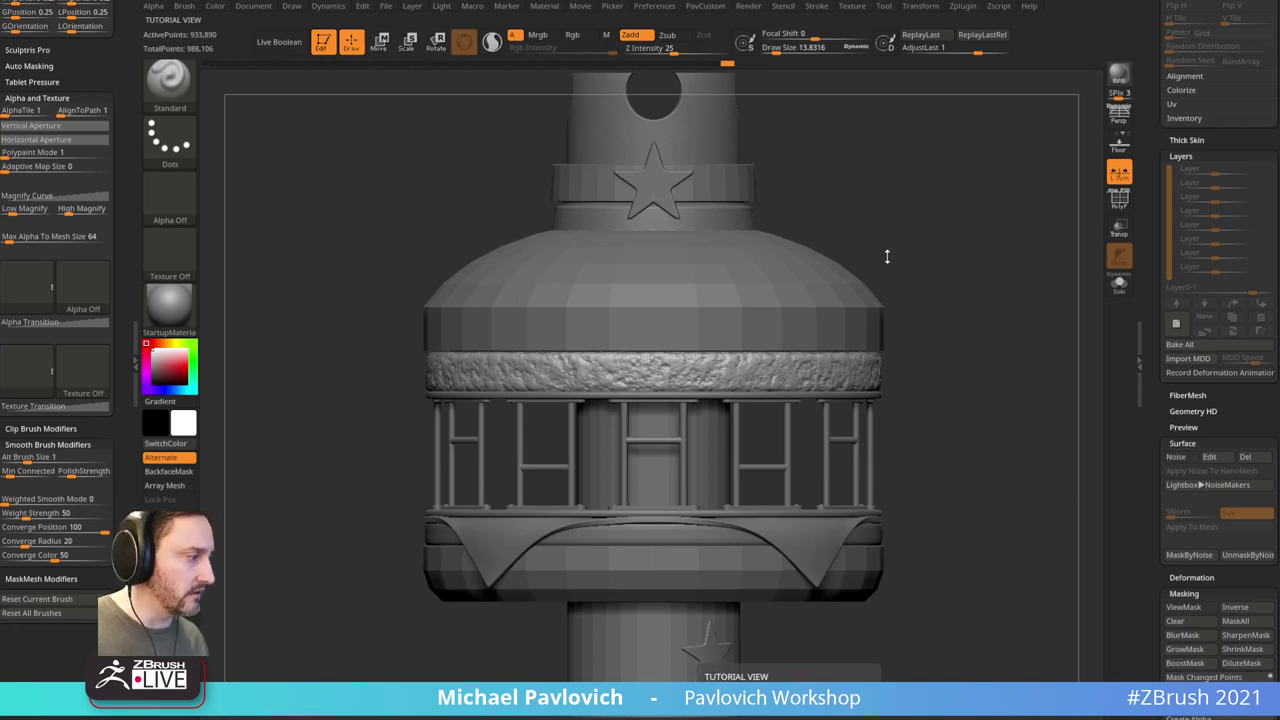
drag(883, 236, 892, 236)
key(s)
key(s)
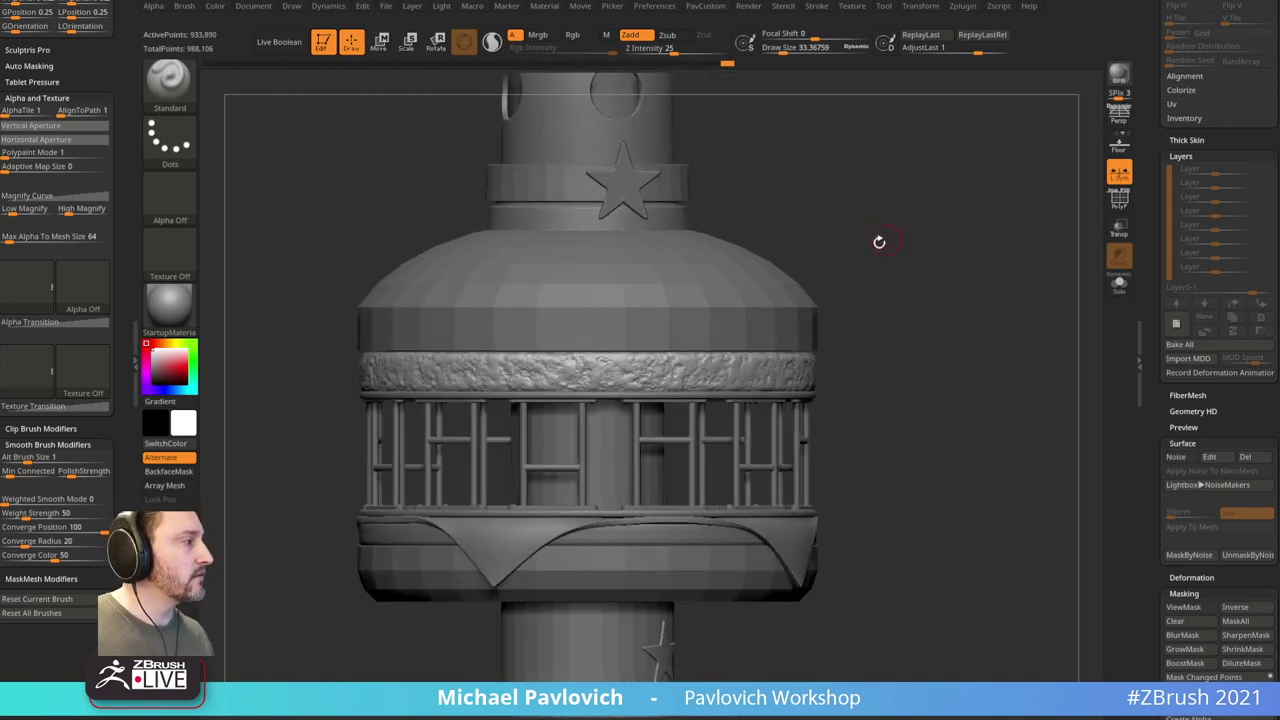
key(s)
click(862, 246)
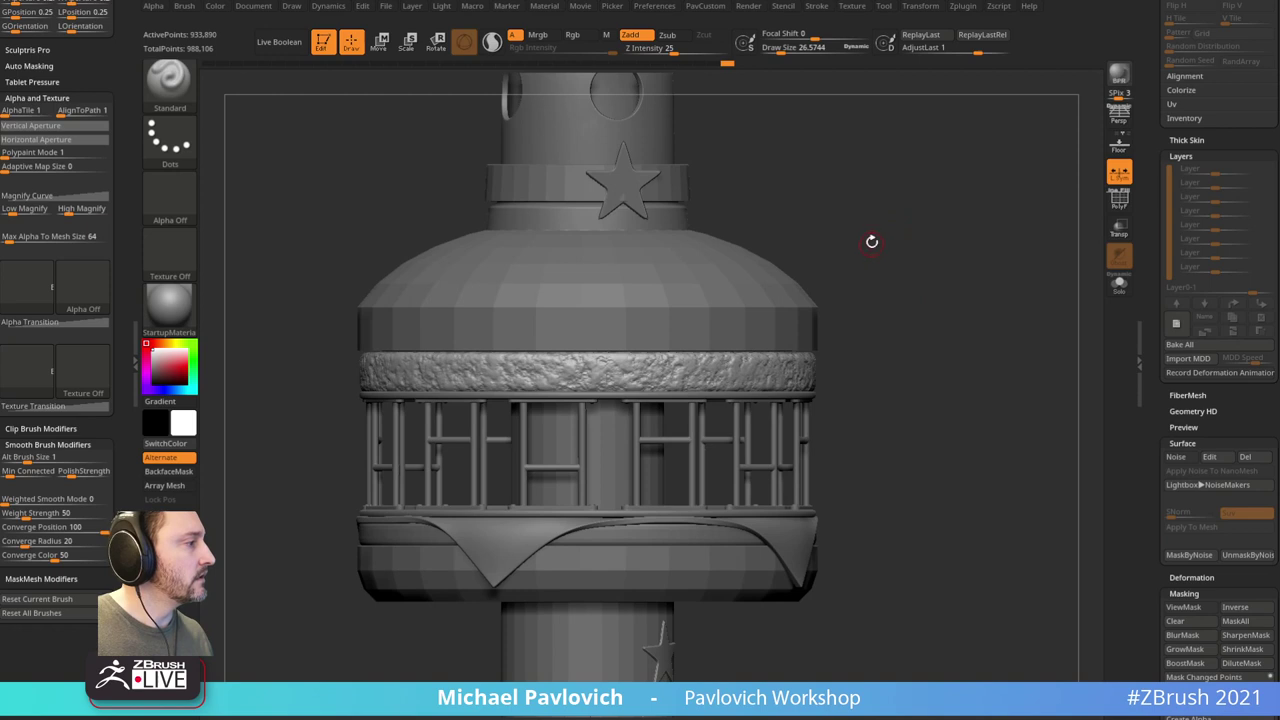
mouse_move(872, 242)
mouse_down()
mouse_move(880, 257)
mouse_move(868, 260)
mouse_up()
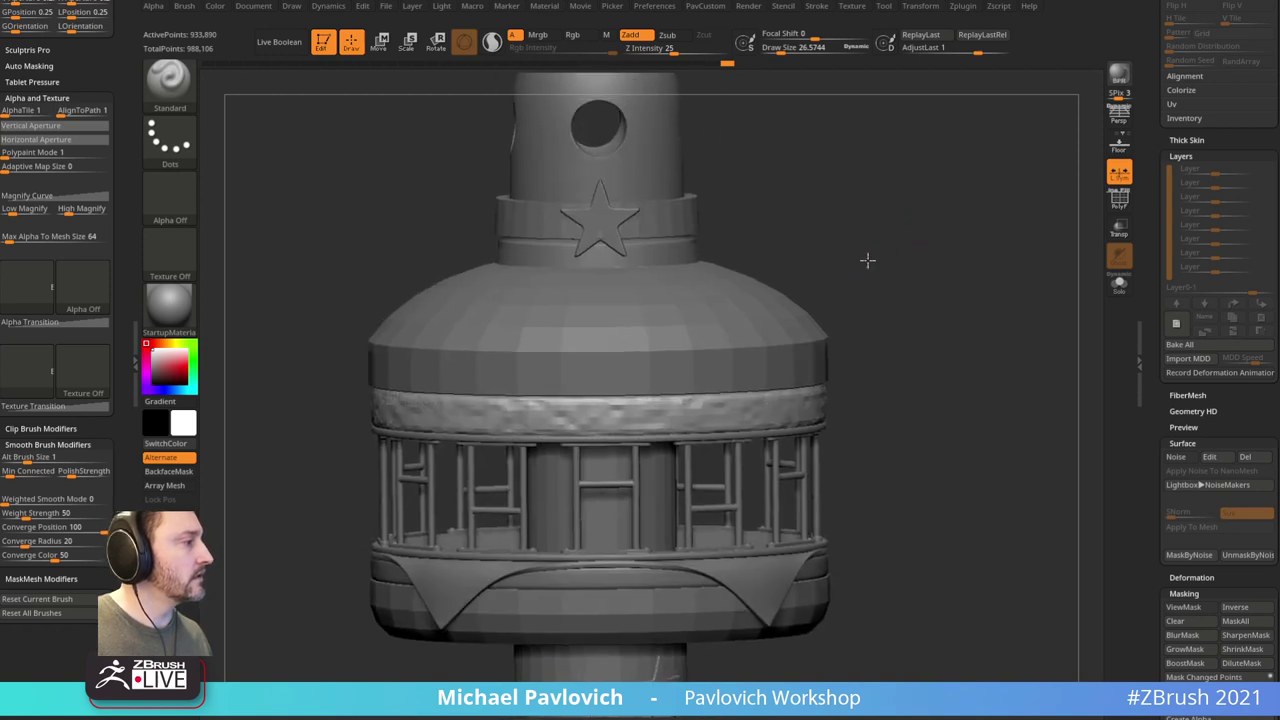
Step: Select the faceted dome above the patty, turn on its wireframe and duplicate the subtool
alt+click(728, 300)
click(1119, 198)
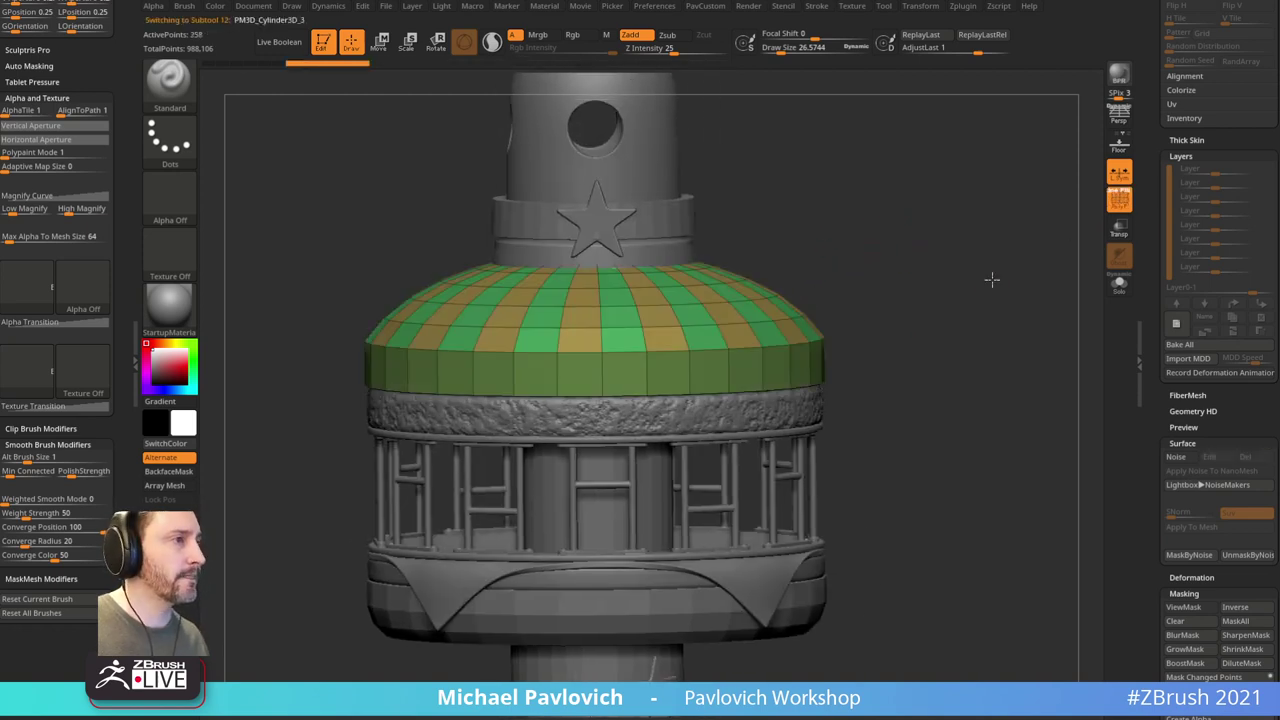
drag(991, 277, 858, 331)
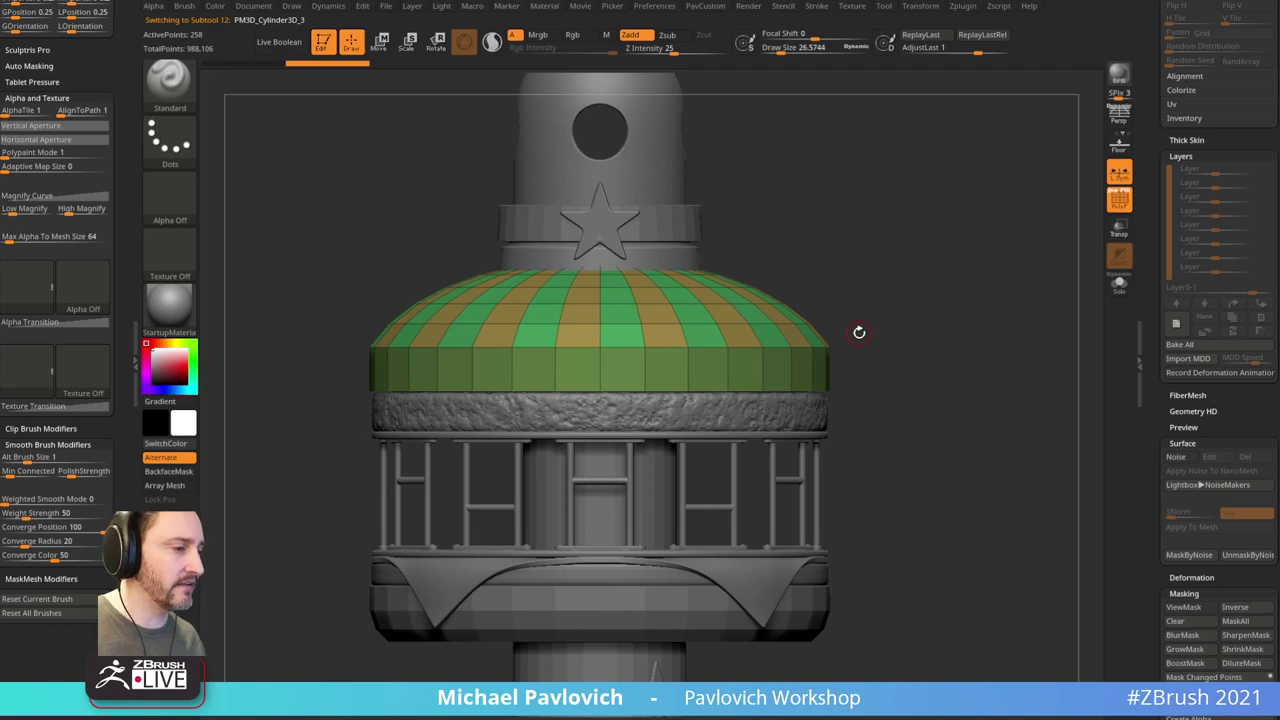
drag(1147, 238, 1156, 445)
scroll(1165, 420, up, 10)
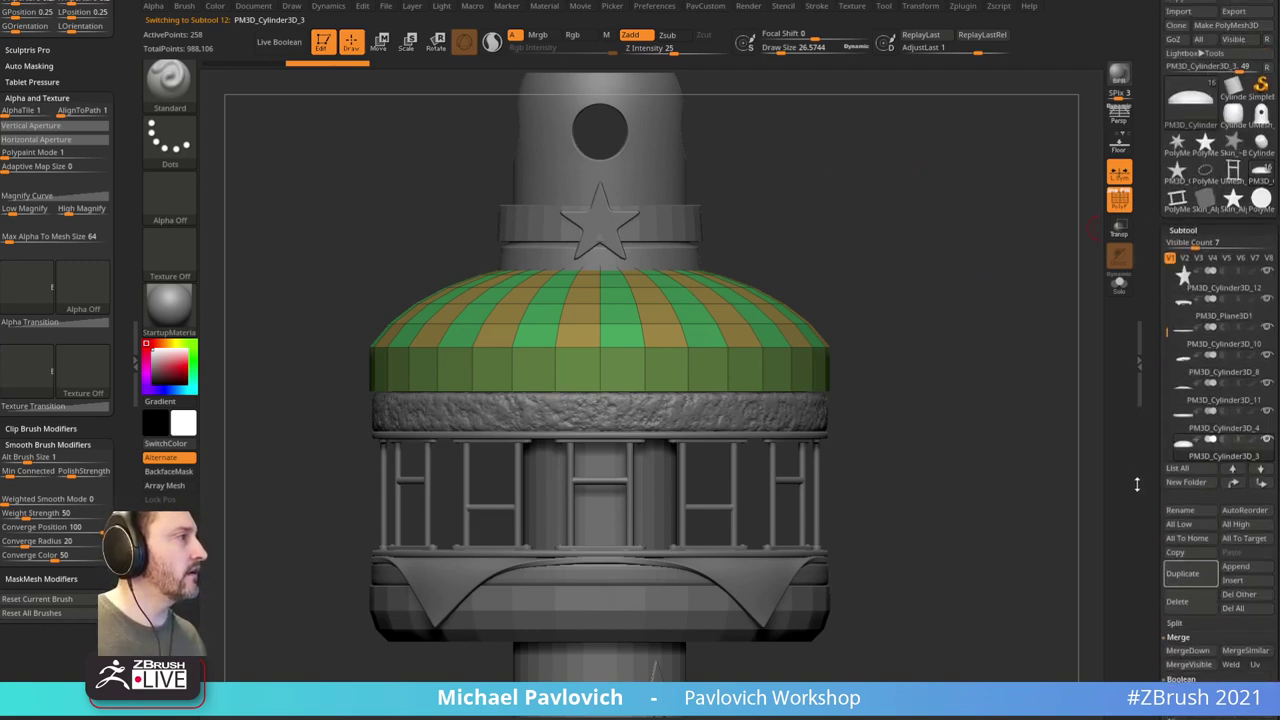
click(1172, 592)
Step: Isolate the duplicated dome and assign all of it to a single polygroup
key(5)
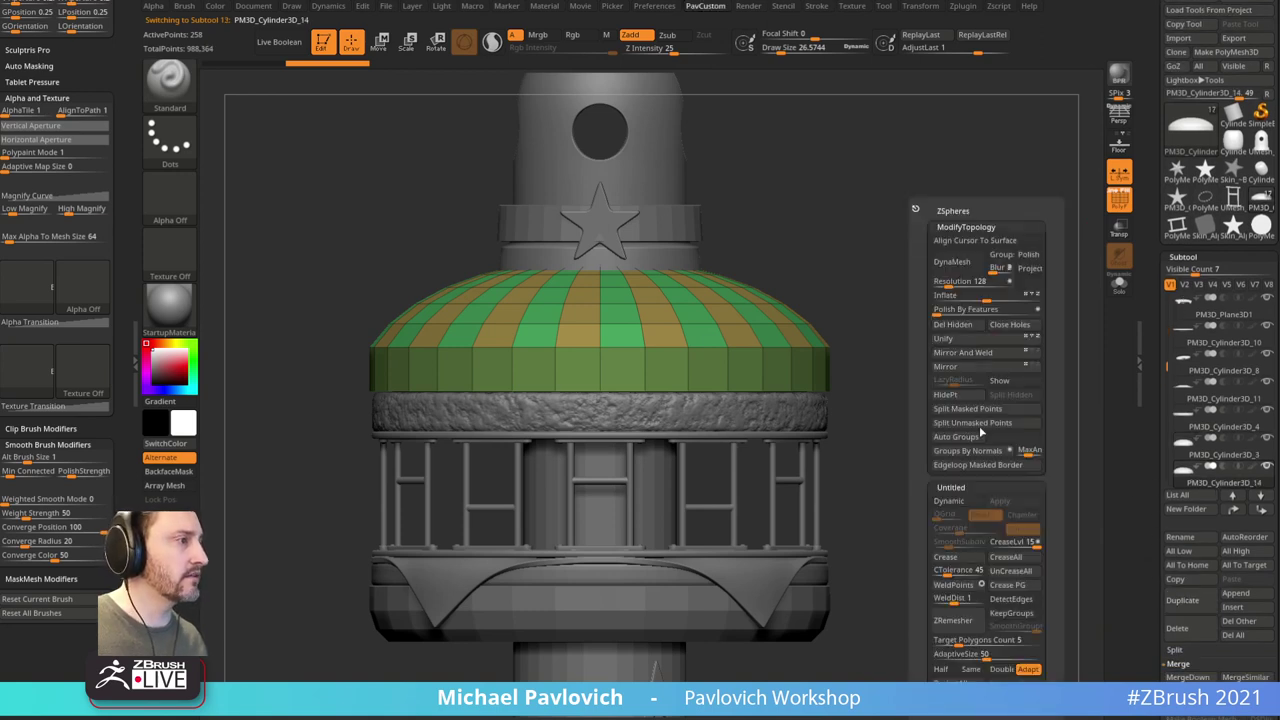
click(1121, 284)
mouse_move(1026, 258)
mouse_down()
mouse_move(1018, 284)
mouse_move(928, 316)
mouse_up()
key(ctrl+w)
Step: Bevel the complete edge loops above and below the dome's vertical rim band with ZModeler
key(b)
key(z)
key(m)
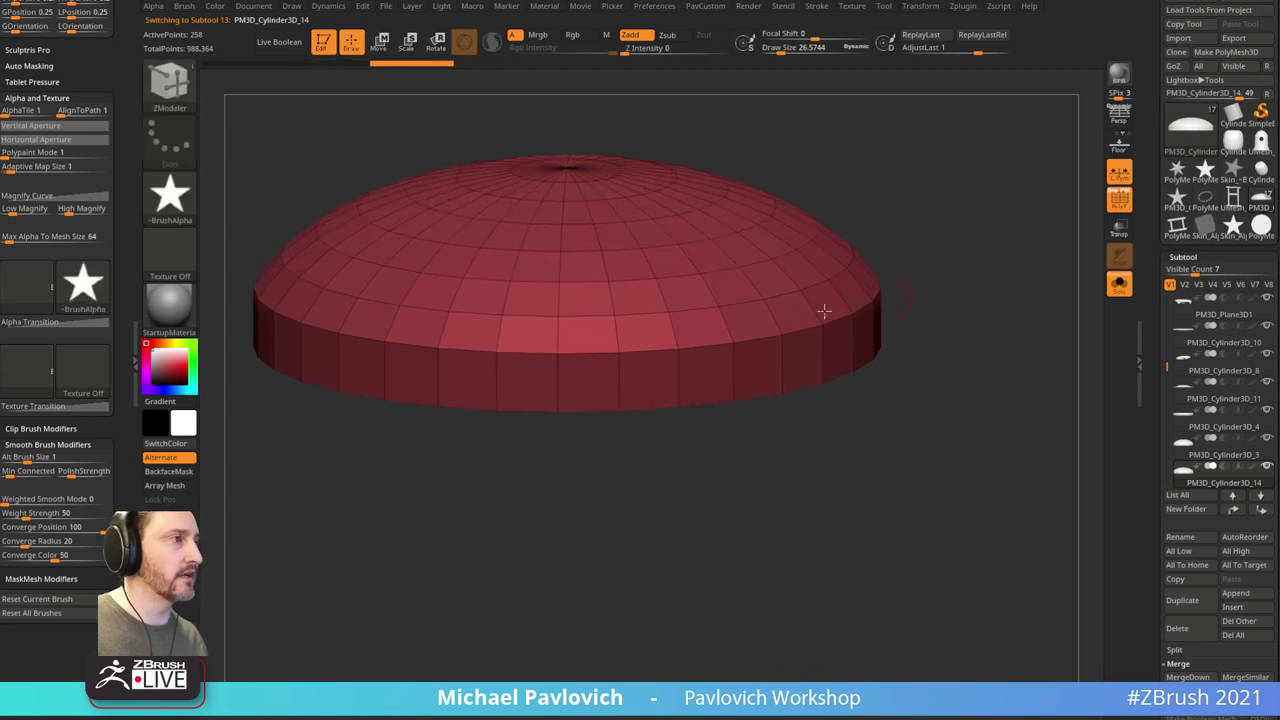
key(space)
click(511, 349)
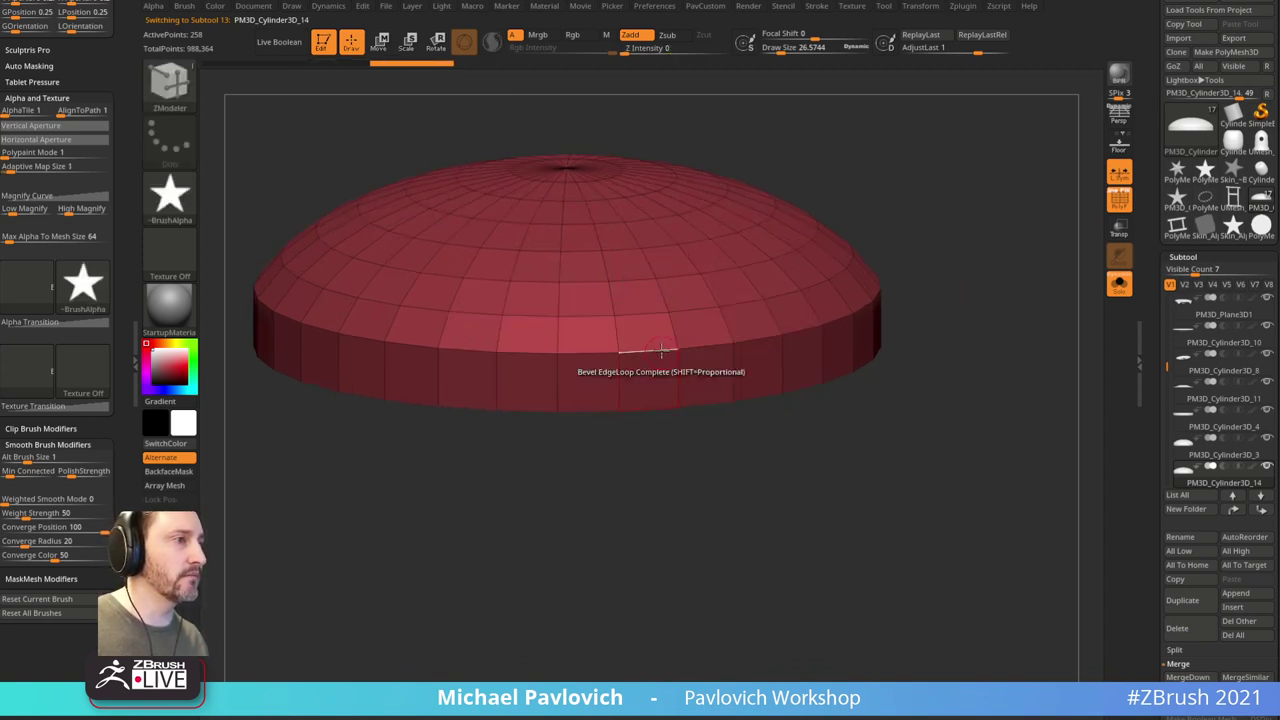
drag(663, 355, 658, 361)
drag(662, 448, 656, 366)
Step: Inset the dome's flat underside into concentric rings, using the Polygroup Island target
key(space)
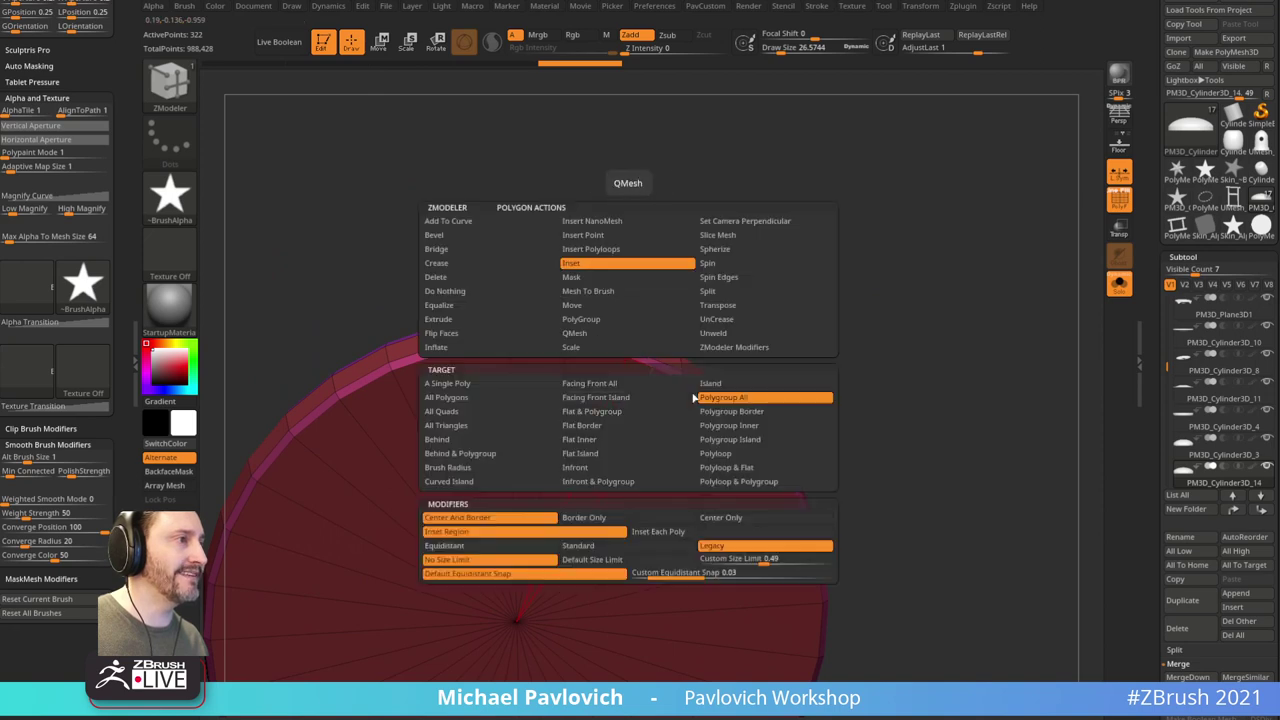
click(733, 444)
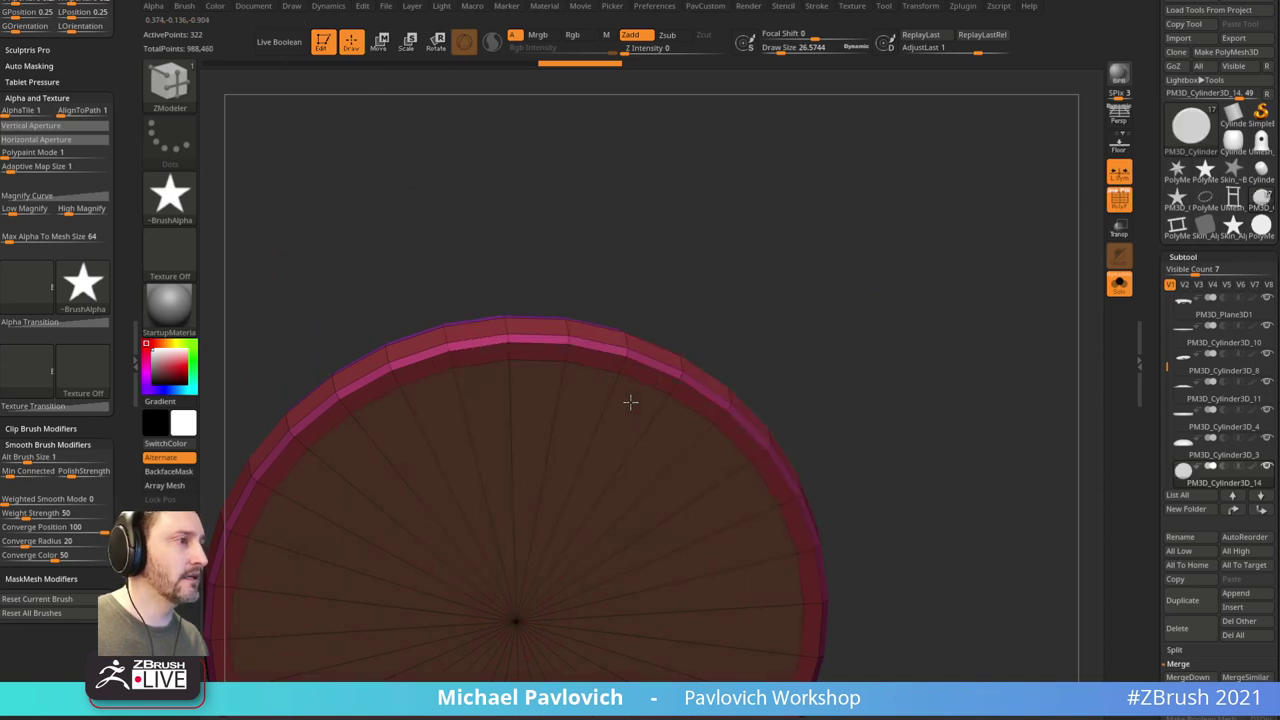
drag(622, 400, 575, 493)
key(ctrl+z)
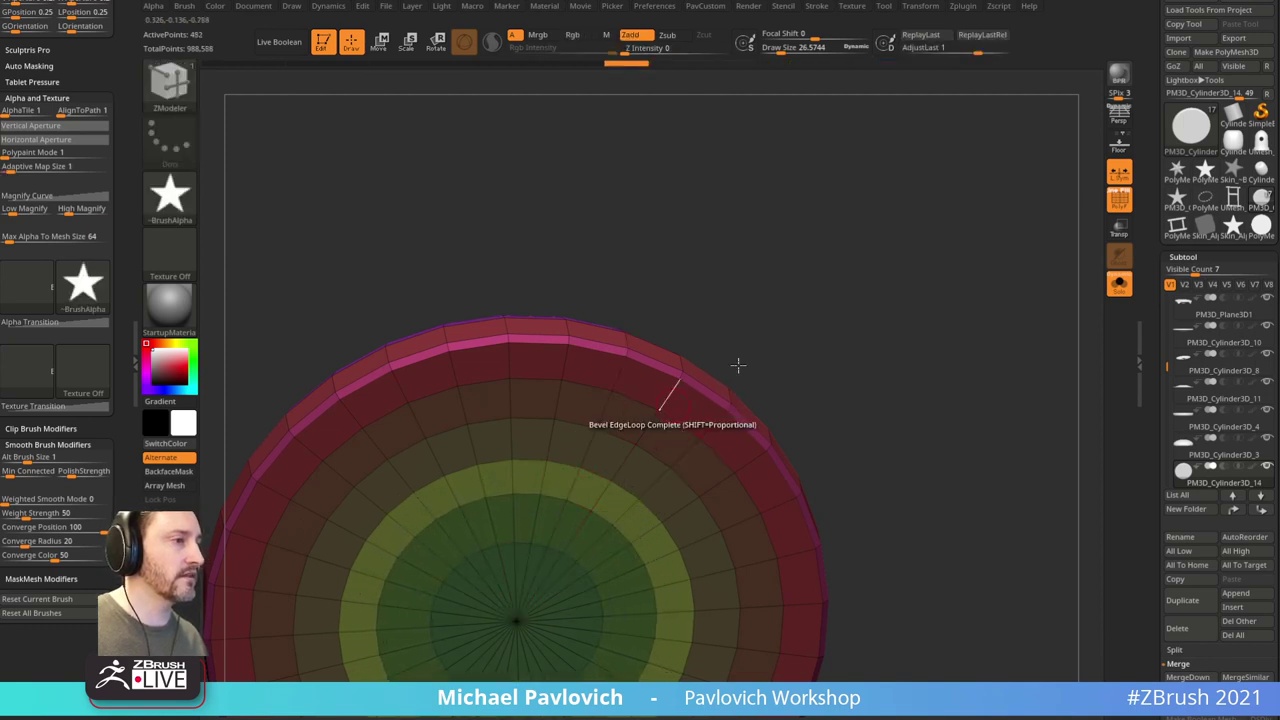
Step: Show all subtools again and merge the duplicated dome's polygroups into one
drag(740, 363, 842, 322)
click(1119, 285)
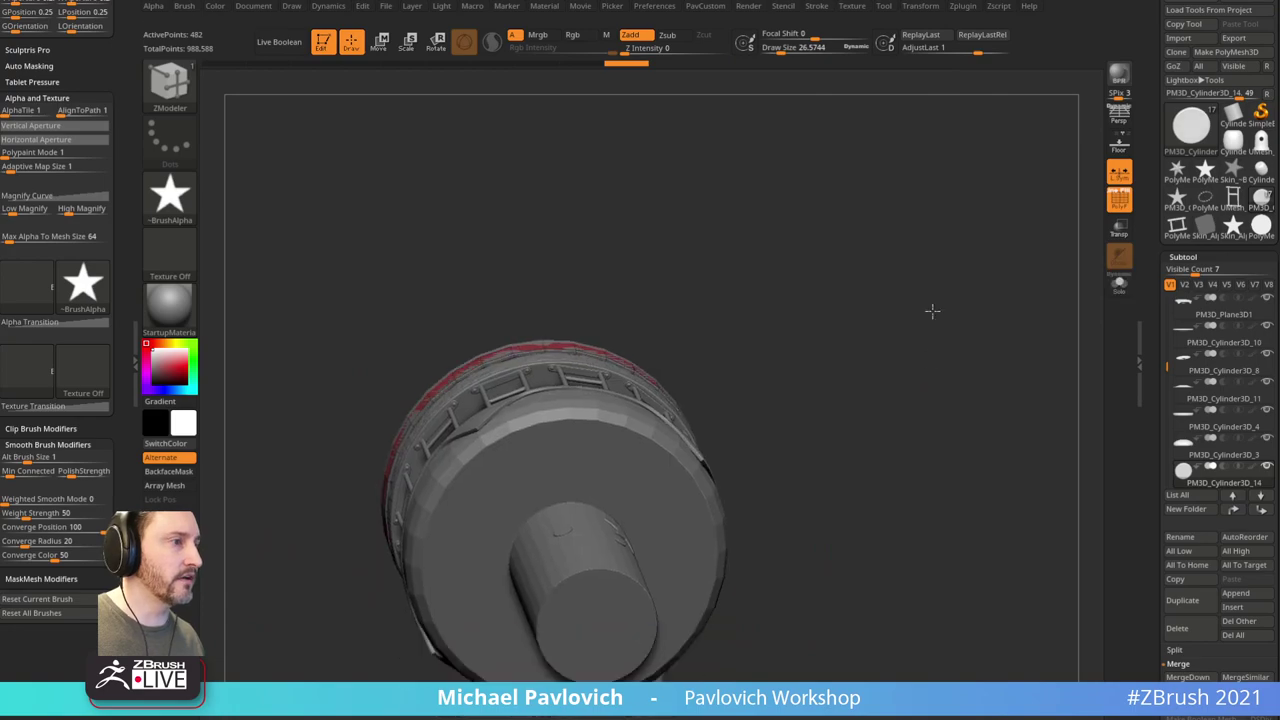
drag(929, 309, 1020, 372)
click(1118, 284)
click(1116, 283)
mouse_move(986, 317)
shift+mouse_down()
mouse_move(1000, 303)
mouse_move(991, 311)
mouse_move(990, 296)
shift+mouse_up()
key(ctrl+w)
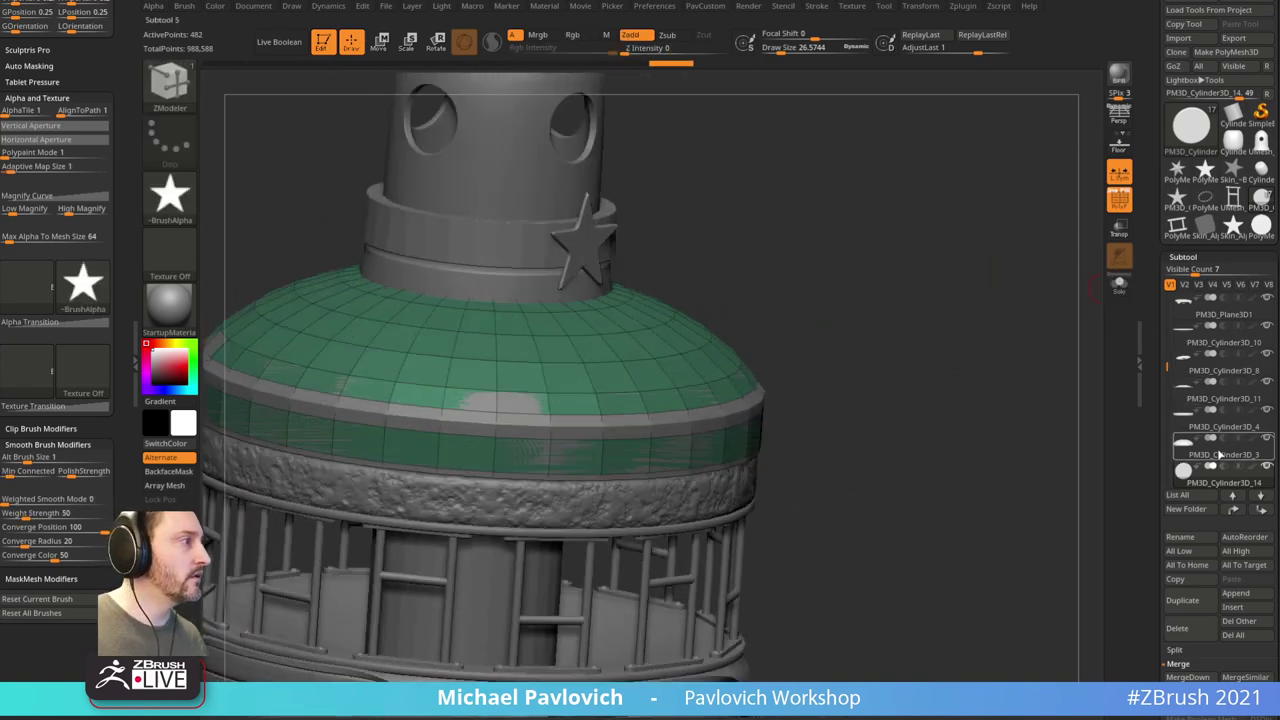
Step: Hide the original dome subtool that overlaps the beveled duplicate
drag(977, 348, 1021, 355)
alt+drag(935, 329, 969, 327)
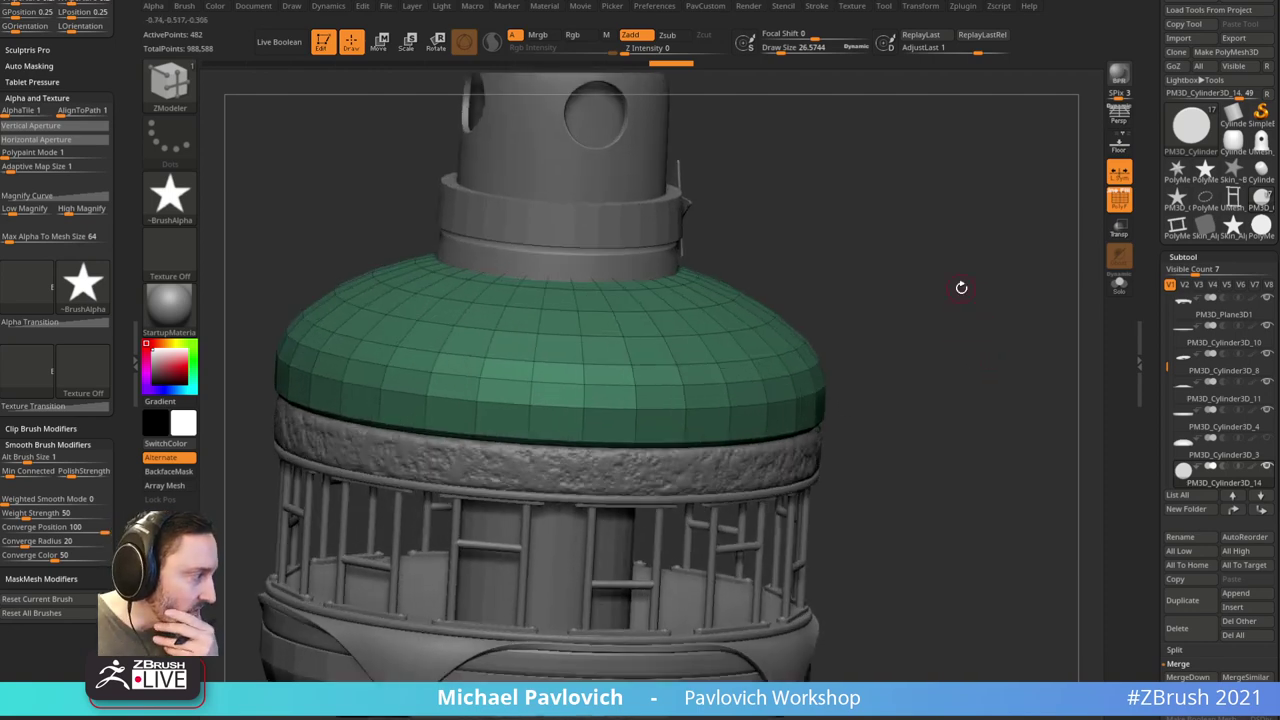
drag(950, 273, 804, 302)
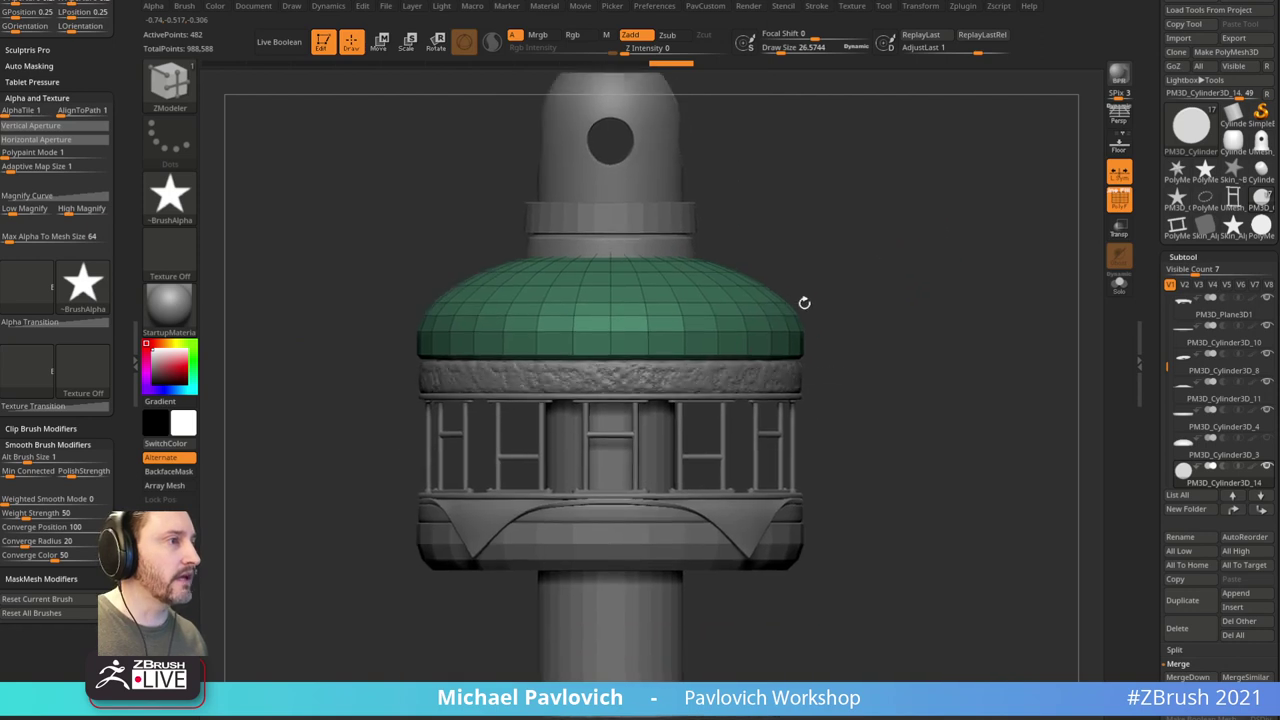
Step: Ready the Move brush with a draw size of about 166 and subdivide the dome subtool once
key(shift+z)
key(f)
key(shift+z)
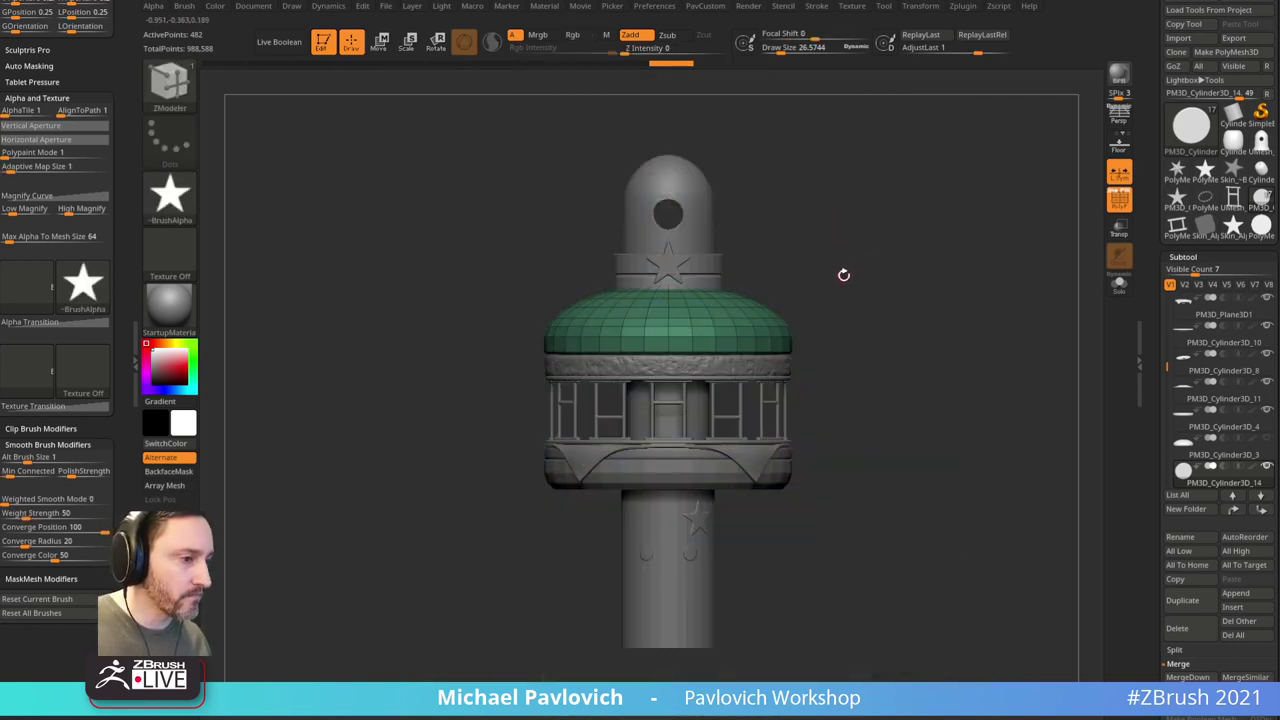
key(b)
key(m)
key(v)
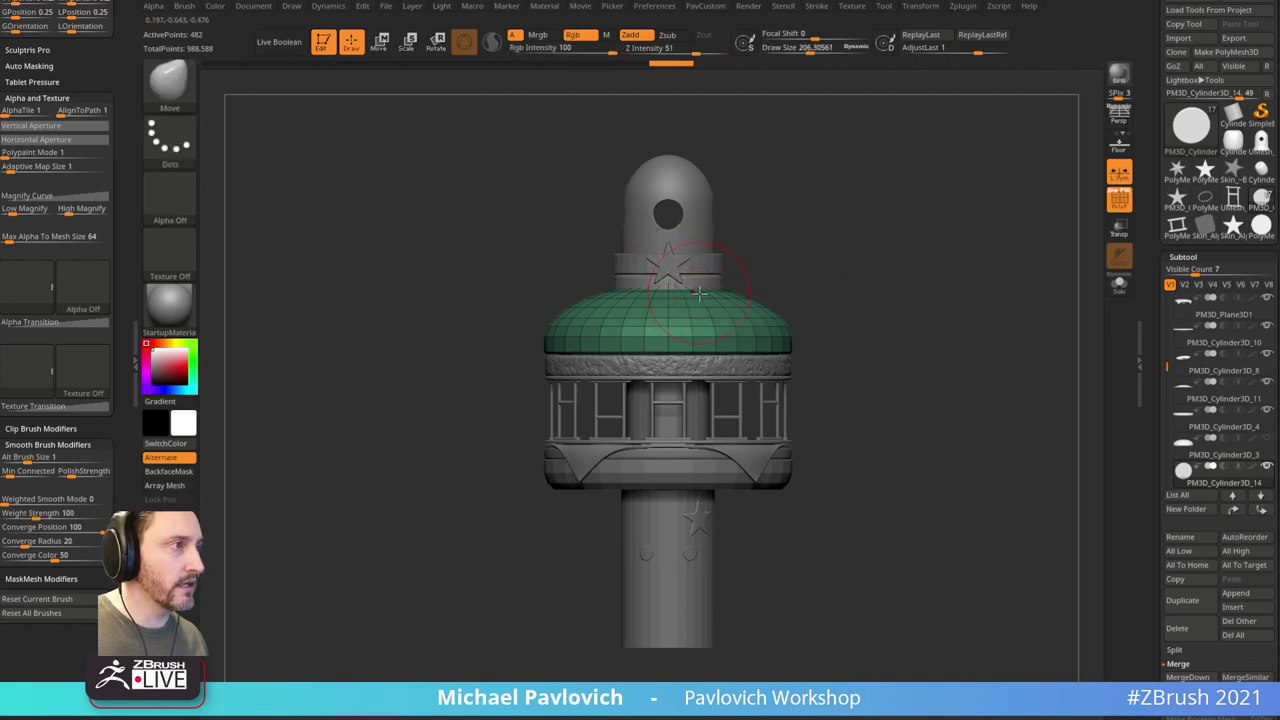
key(s)
drag(703, 302, 697, 301)
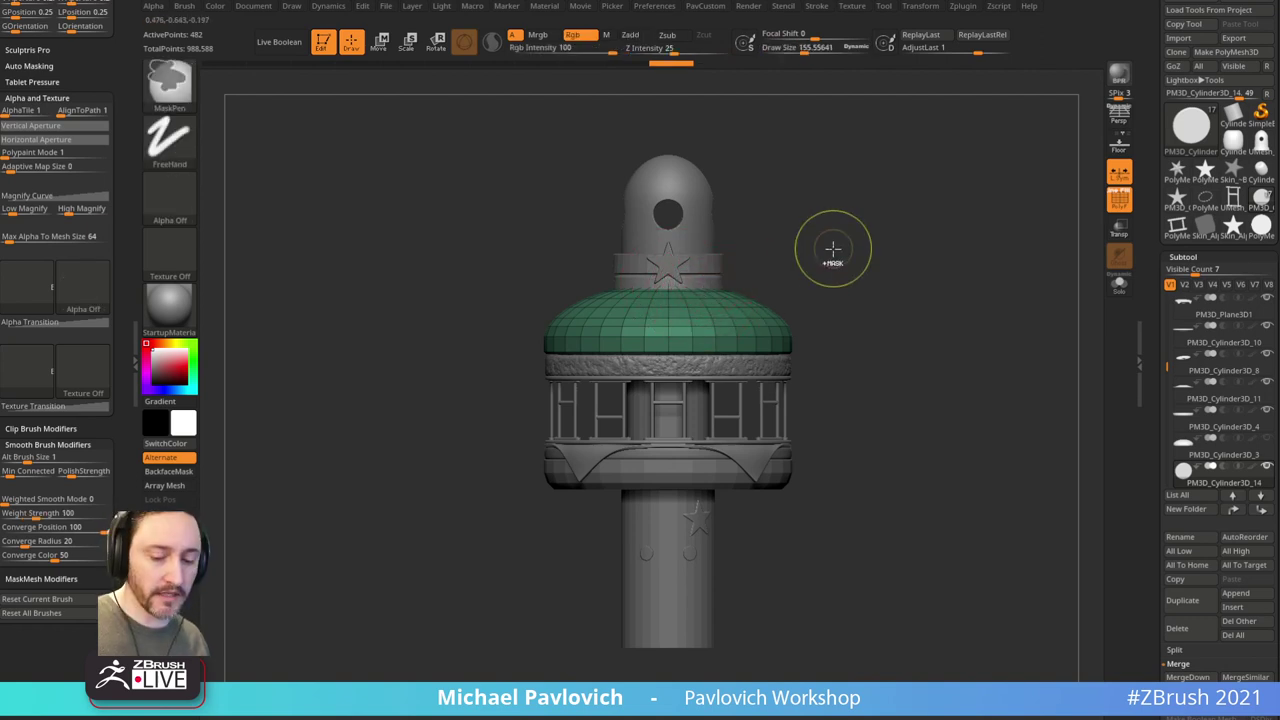
key(ctrl+d)
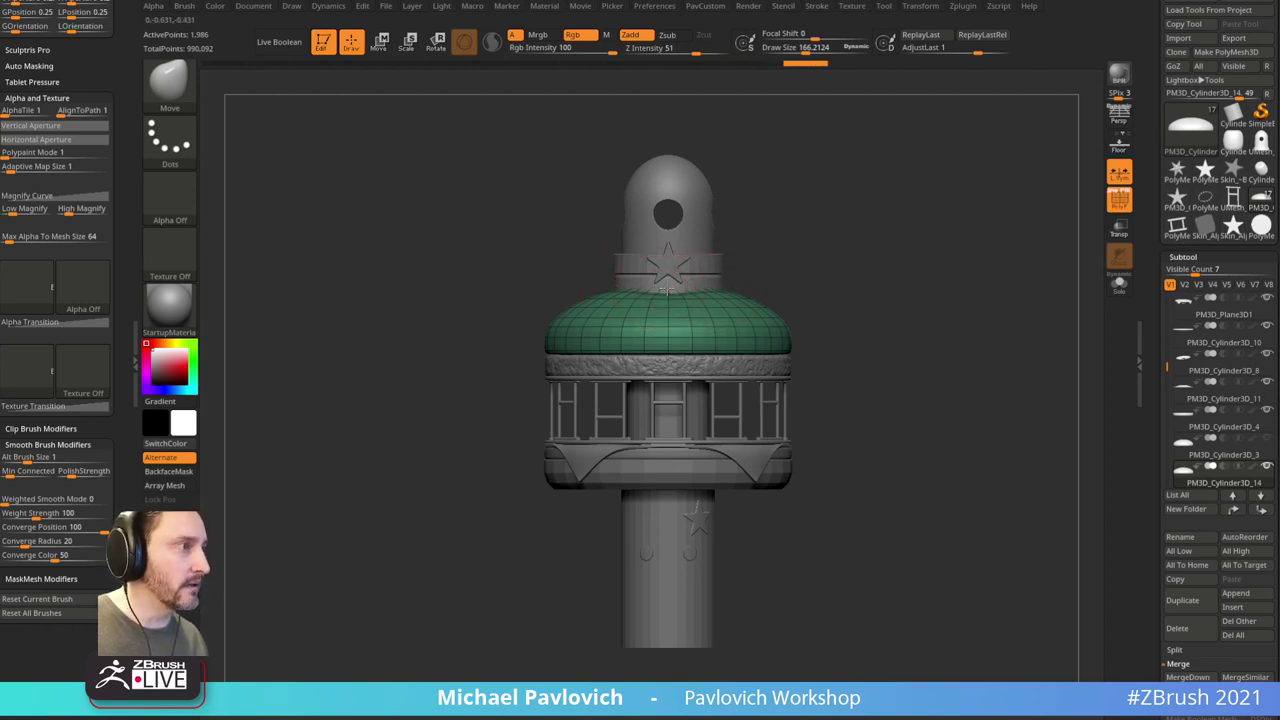
Step: Switch to the Standard brush and set its draw size to about 49
key(b)
key(s)
key(t)
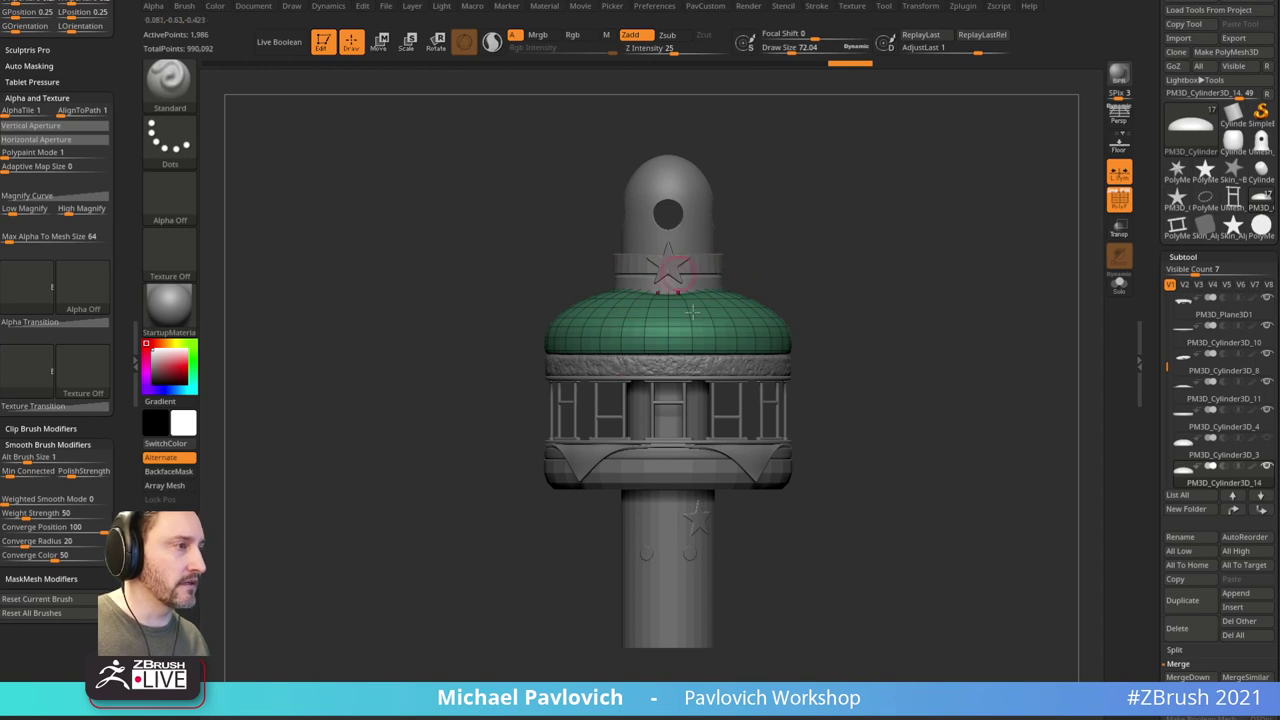
key(s)
drag(871, 304, 867, 306)
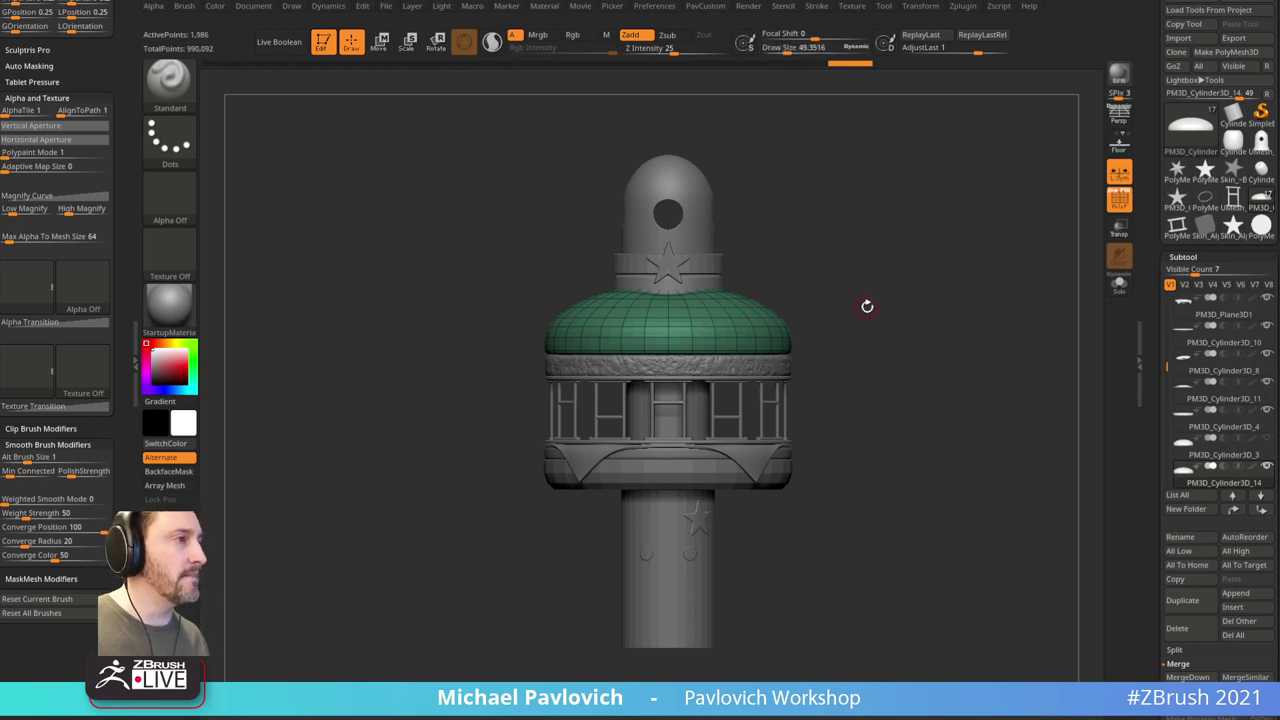
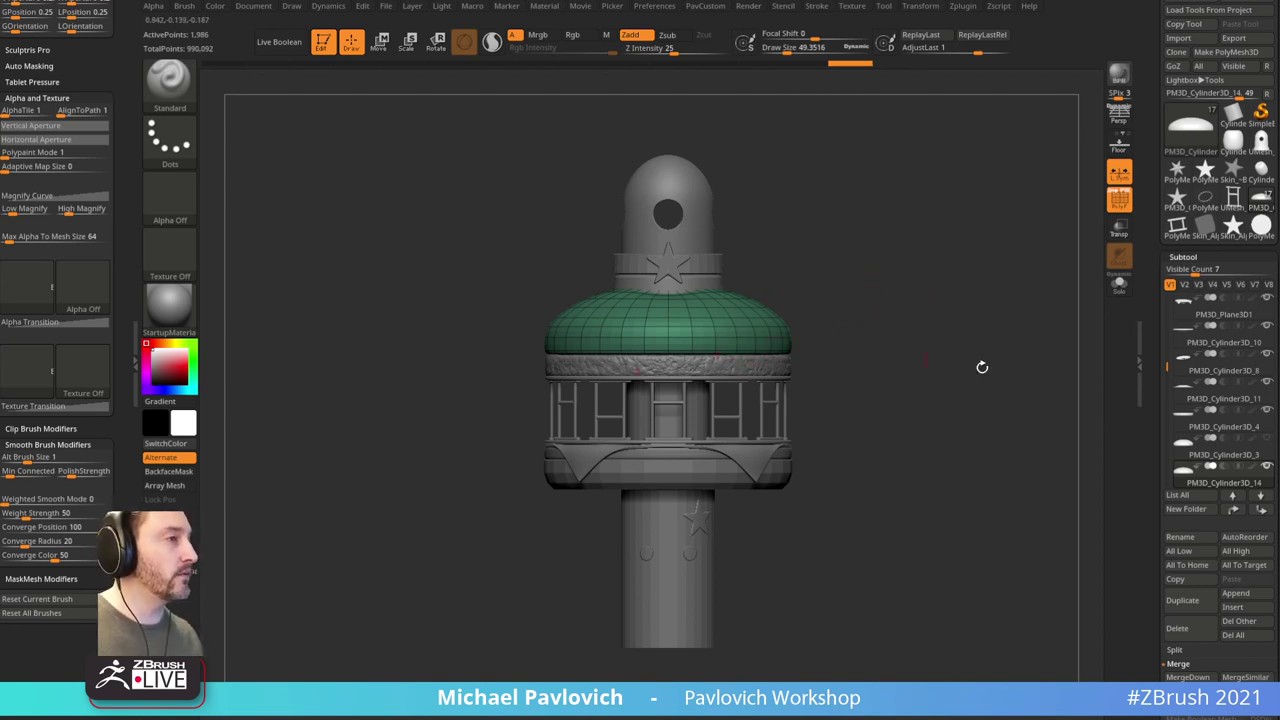
Step: Duplicate the subdivided dome subtool, then delete the copy and make the dome active again
drag(1146, 449, 1146, 336)
click(1182, 487)
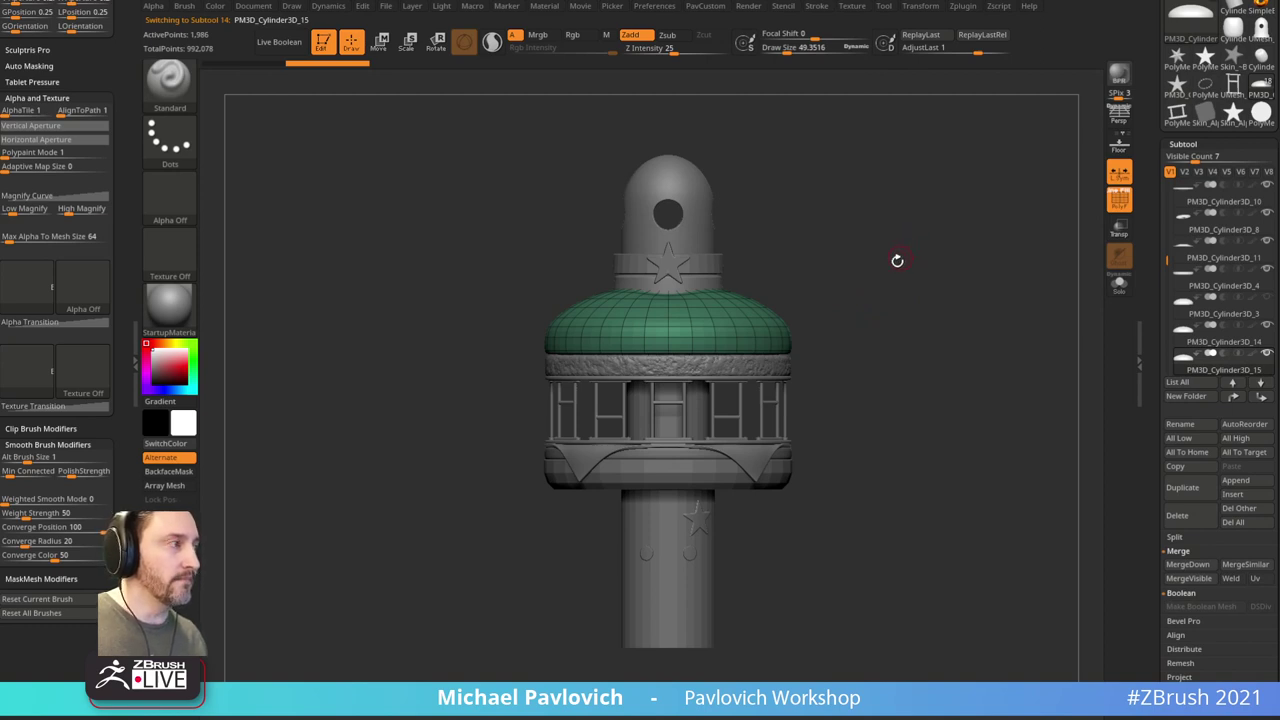
click(1178, 516)
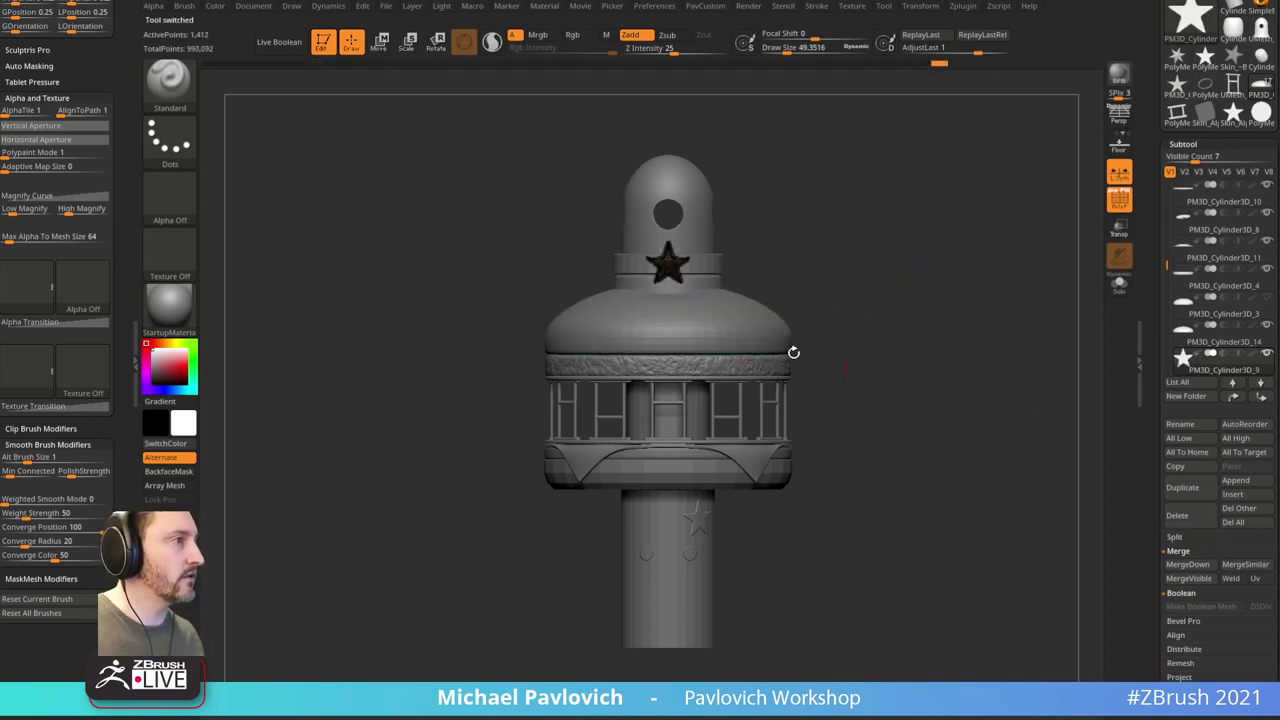
alt+click(775, 319)
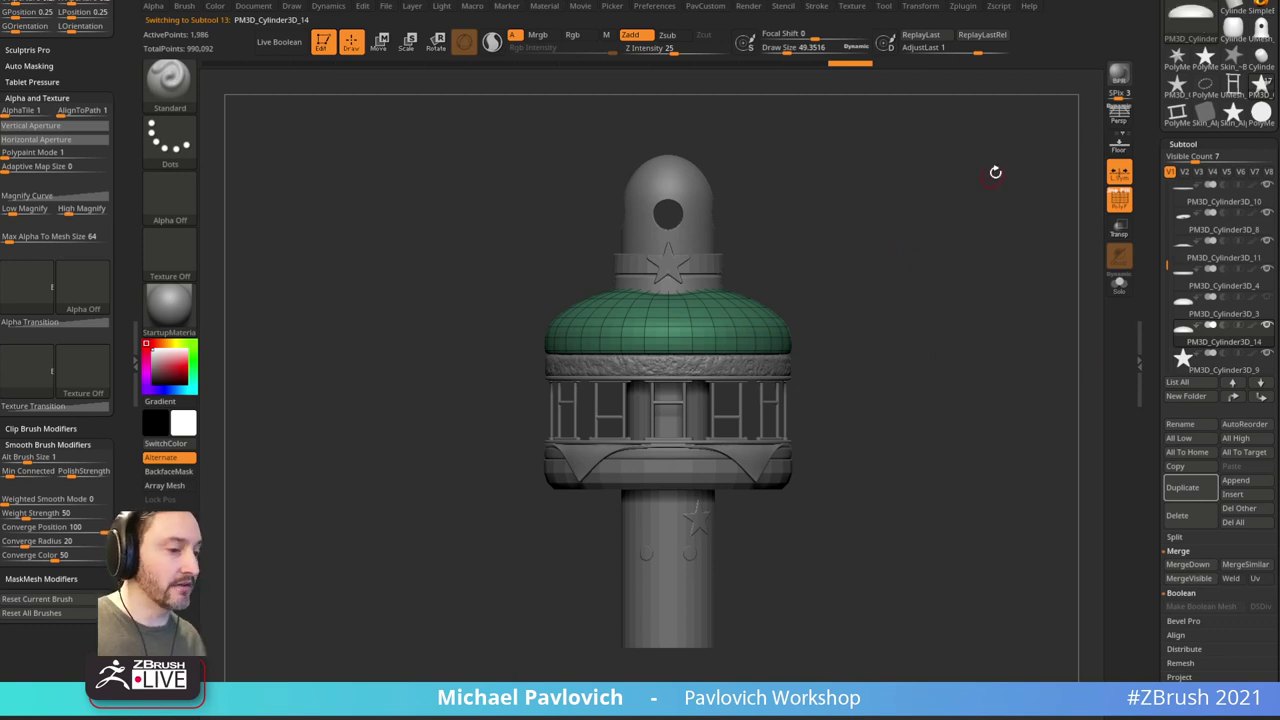
Step: Delete the dome's lower subdivision levels and insert a Cylinder32 primitive on its front as the nose
key(b)
key(i)
key(p)
key(m)
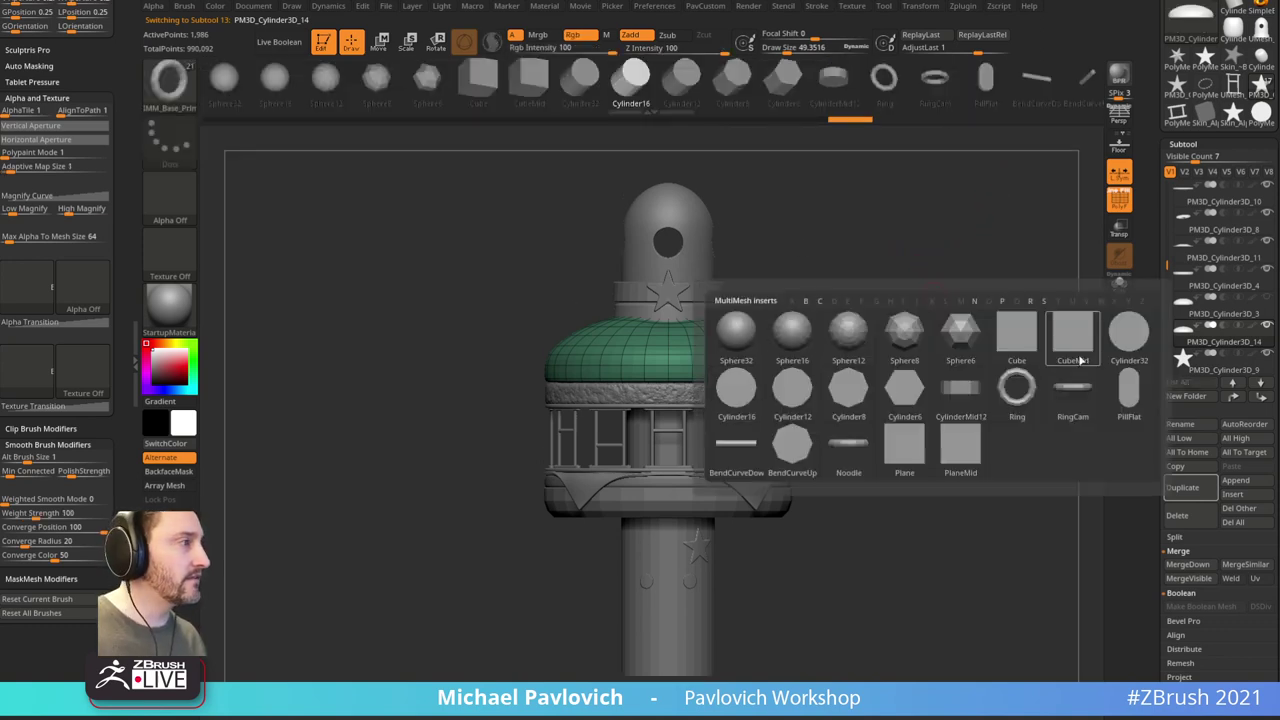
click(1129, 332)
drag(1151, 418, 1159, 255)
click(1194, 231)
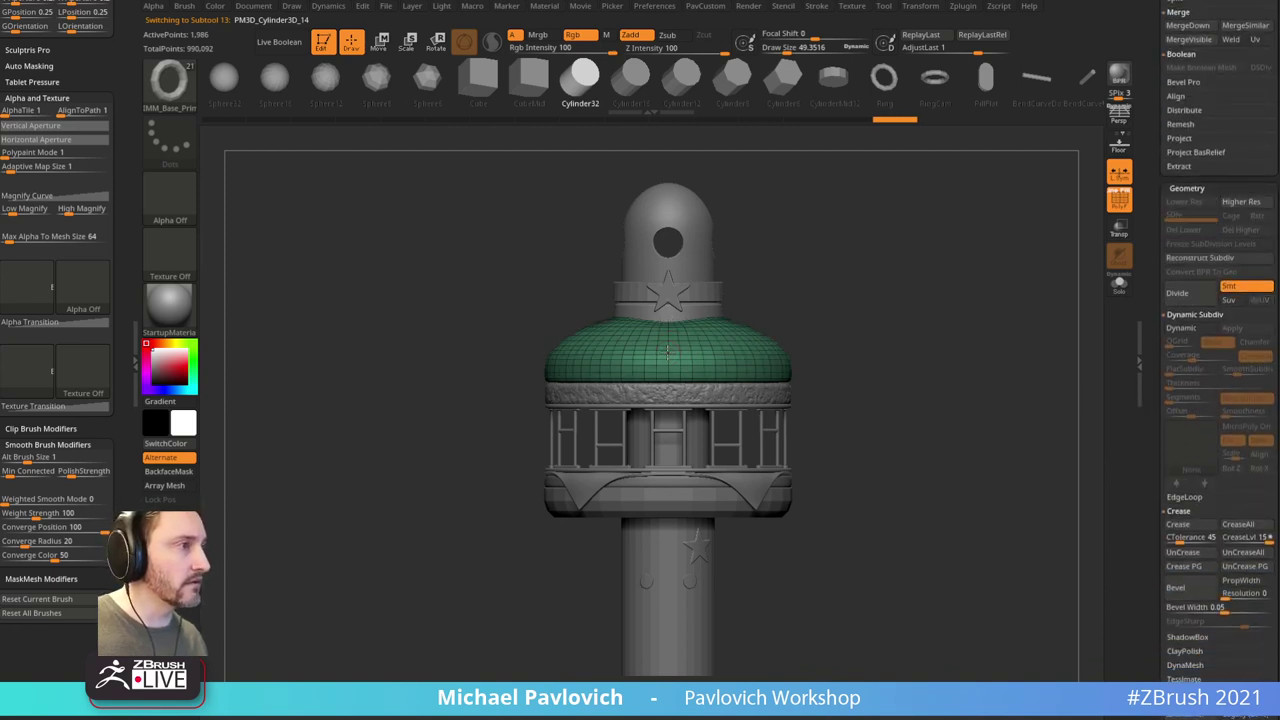
mouse_move(668, 352)
mouse_down()
mouse_move(701, 355)
mouse_move(688, 355)
mouse_up()
Step: Check the inserted cylinder nose against the tower's reference photo
key(shift+z)
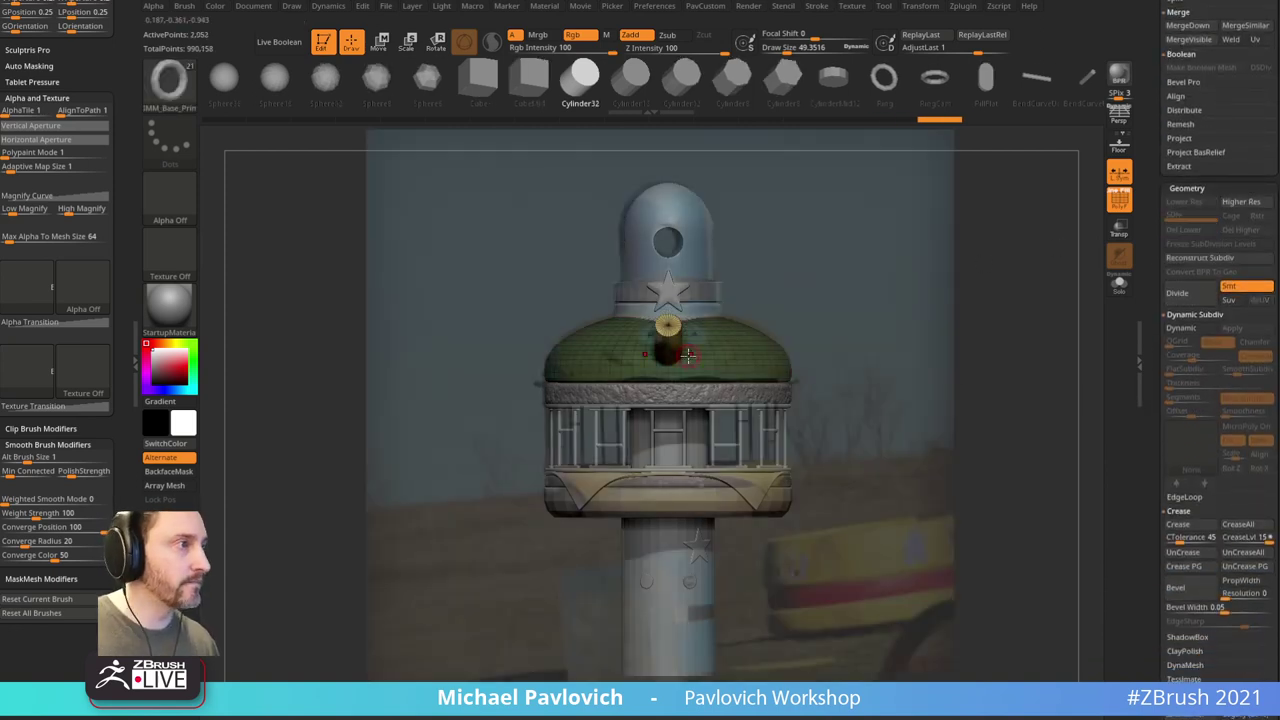
key(w)
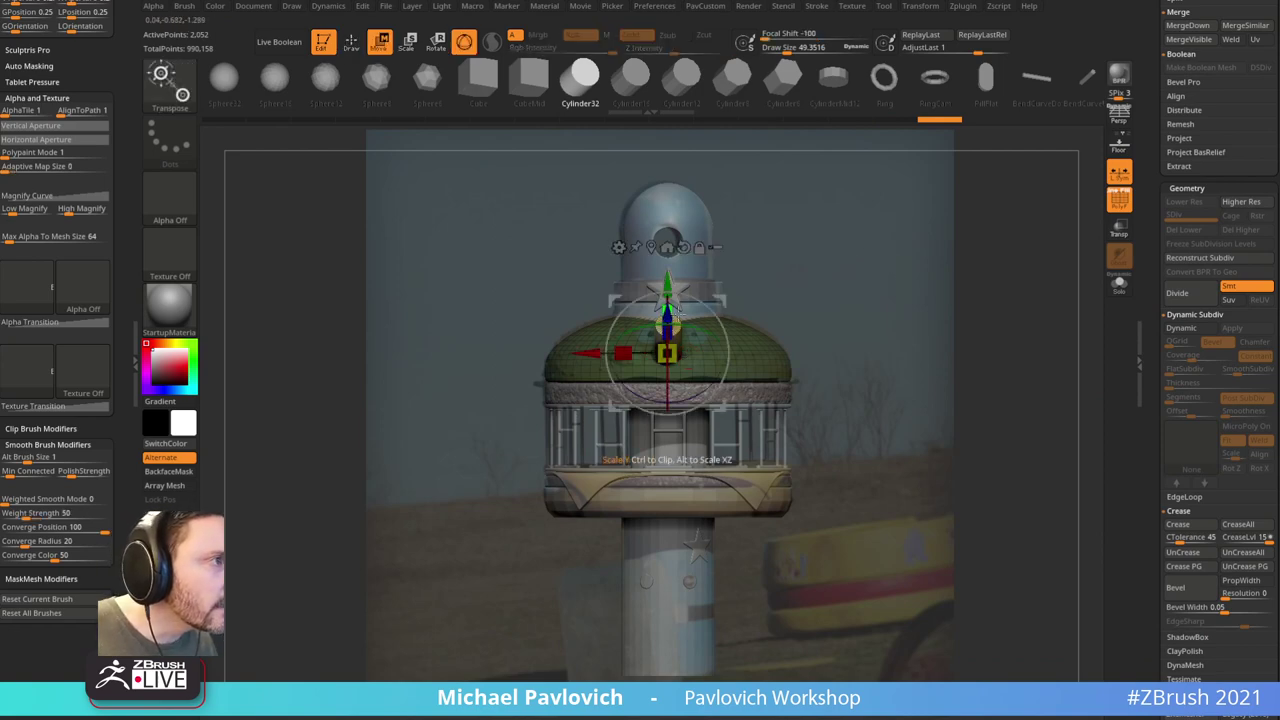
key(shift+z)
key(q)
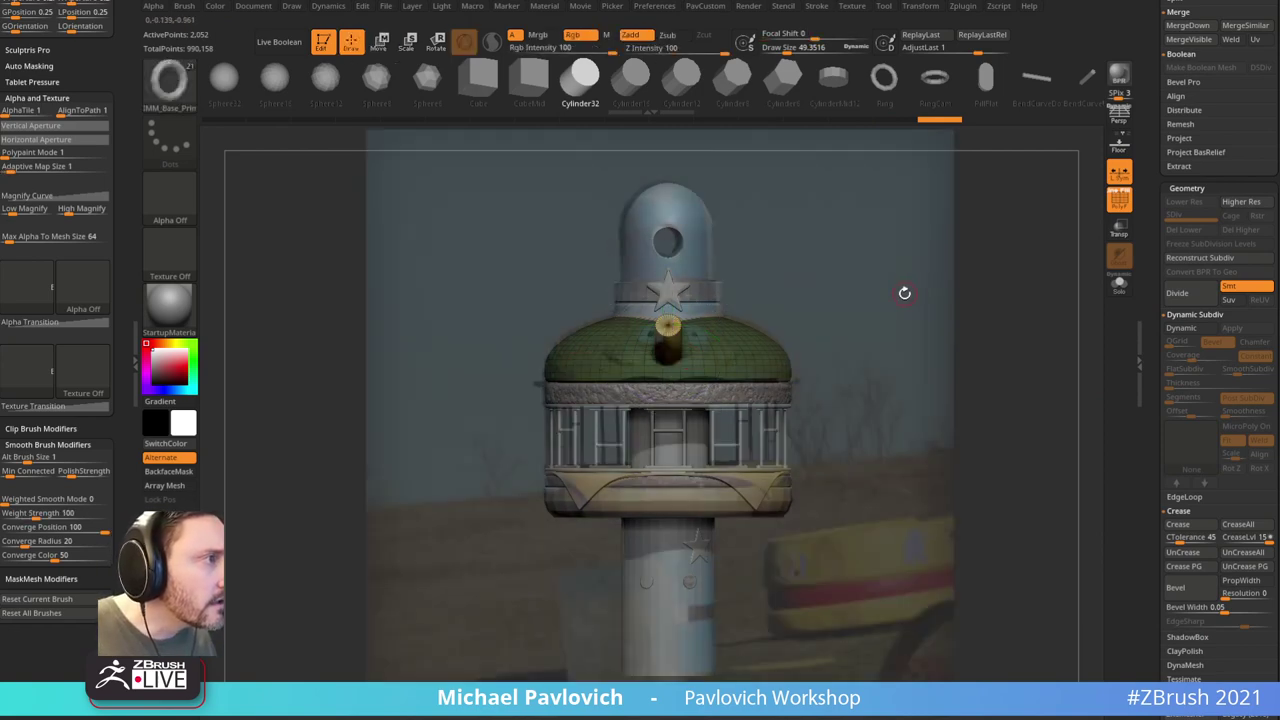
key(m)
click(686, 378)
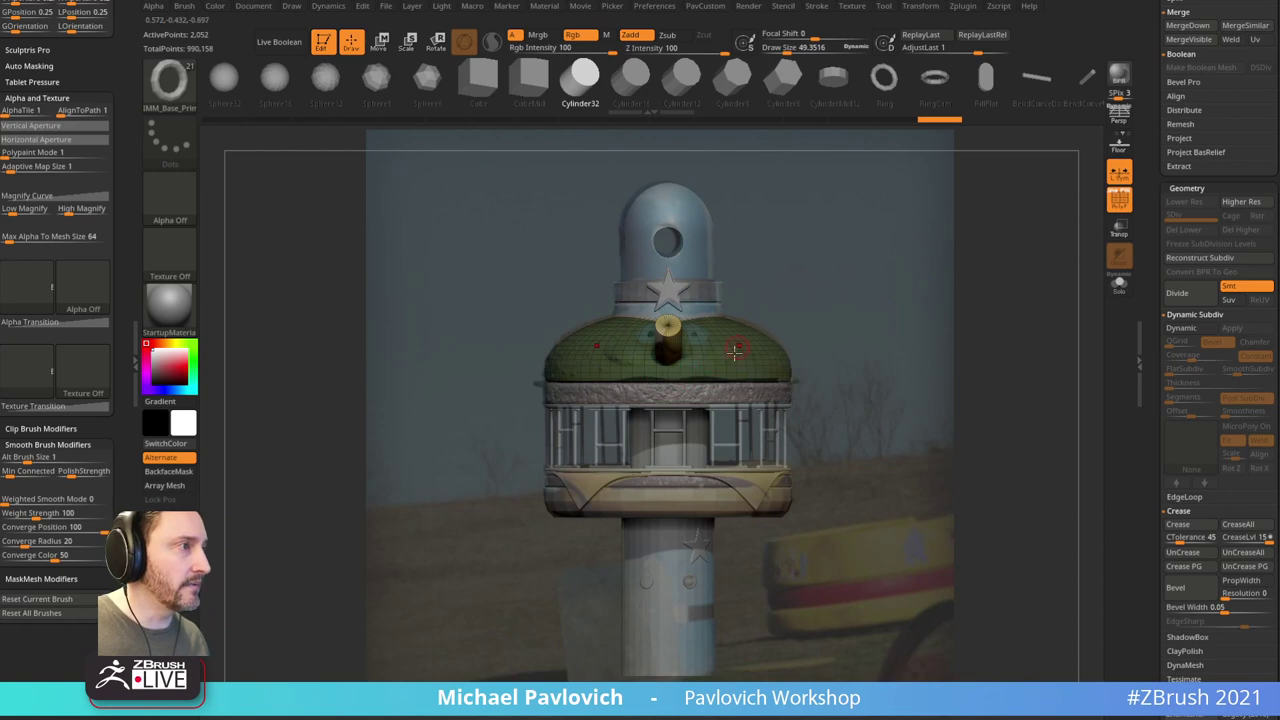
key(shift+z)
Step: Clear the mask and DynaMesh the dome and cylinder nose into one mesh at an adjusted resolution
ctrl+drag(915, 250, 971, 362)
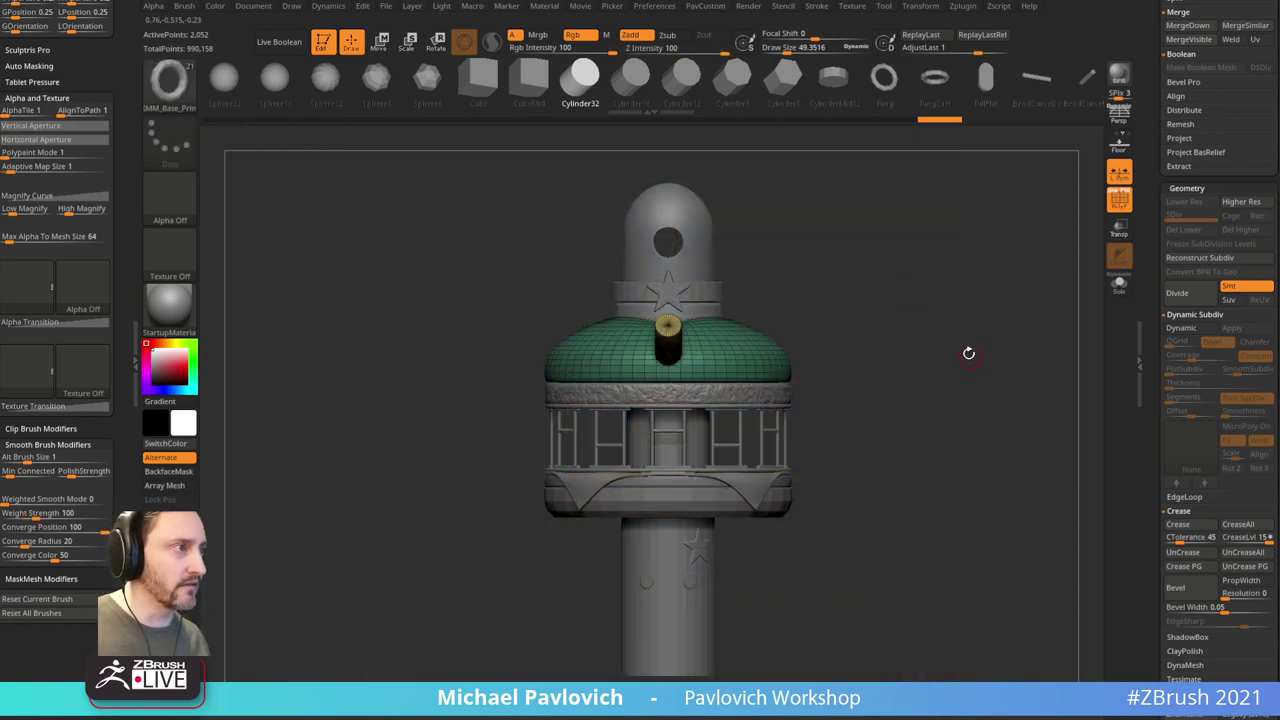
key(3)
click(968, 270)
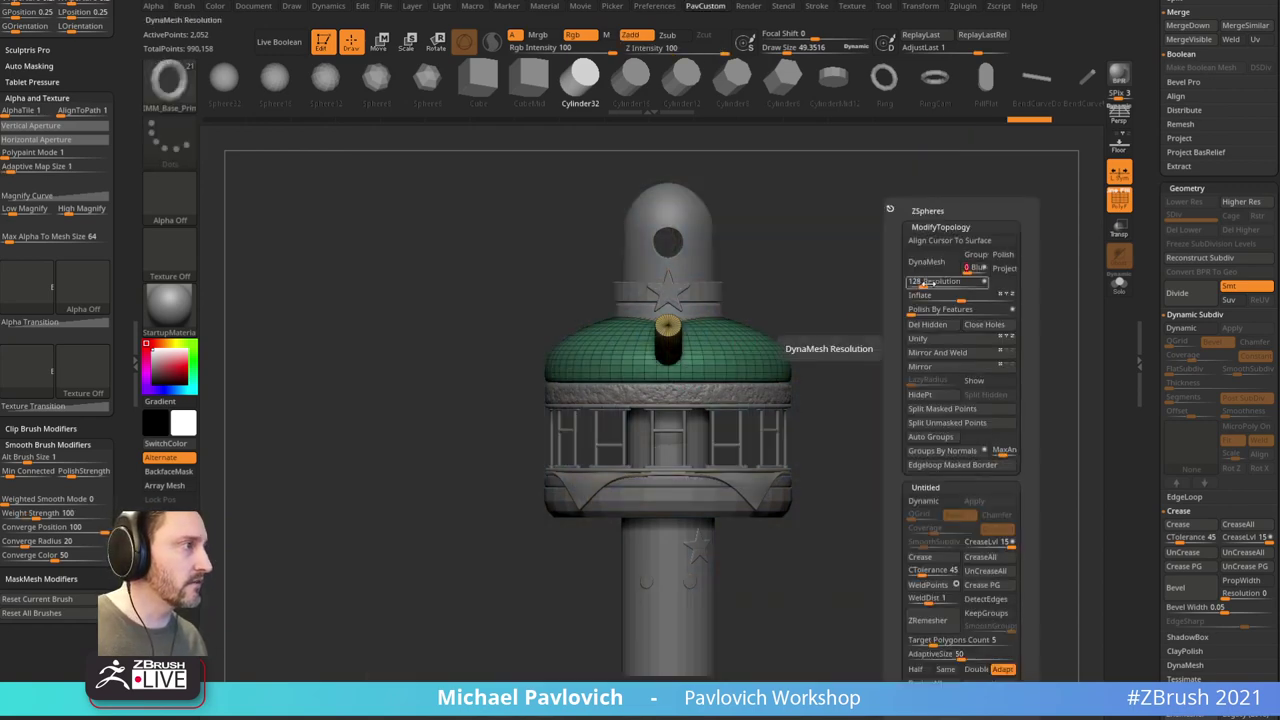
mouse_move(929, 283)
mouse_down()
mouse_move(963, 255)
mouse_move(909, 277)
mouse_move(991, 266)
mouse_move(918, 321)
mouse_move(860, 289)
mouse_move(825, 312)
mouse_up()
Step: Round off the nose's flat end with the TrimDynamic brush at a draw size of about 55, with the polyframe hidden
key(b)
key(t)
key(d)
key(s)
drag(664, 385, 669, 385)
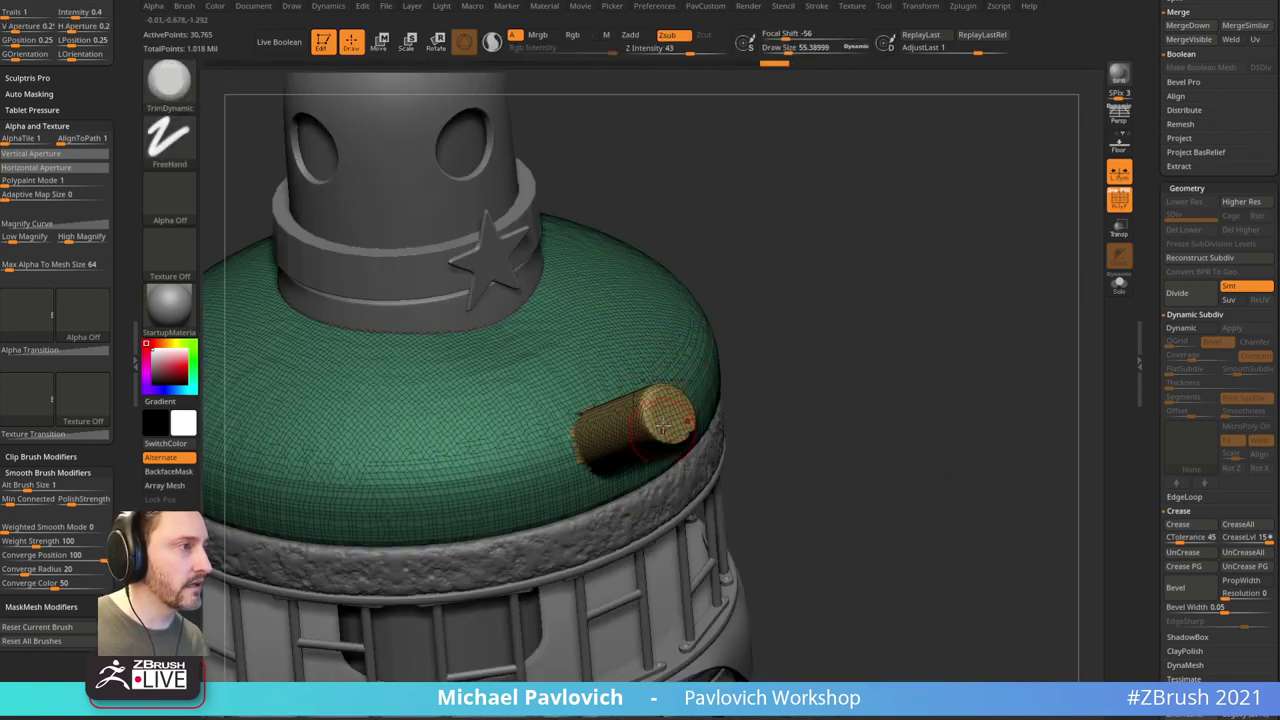
drag(754, 386, 889, 300)
key(shift+f)
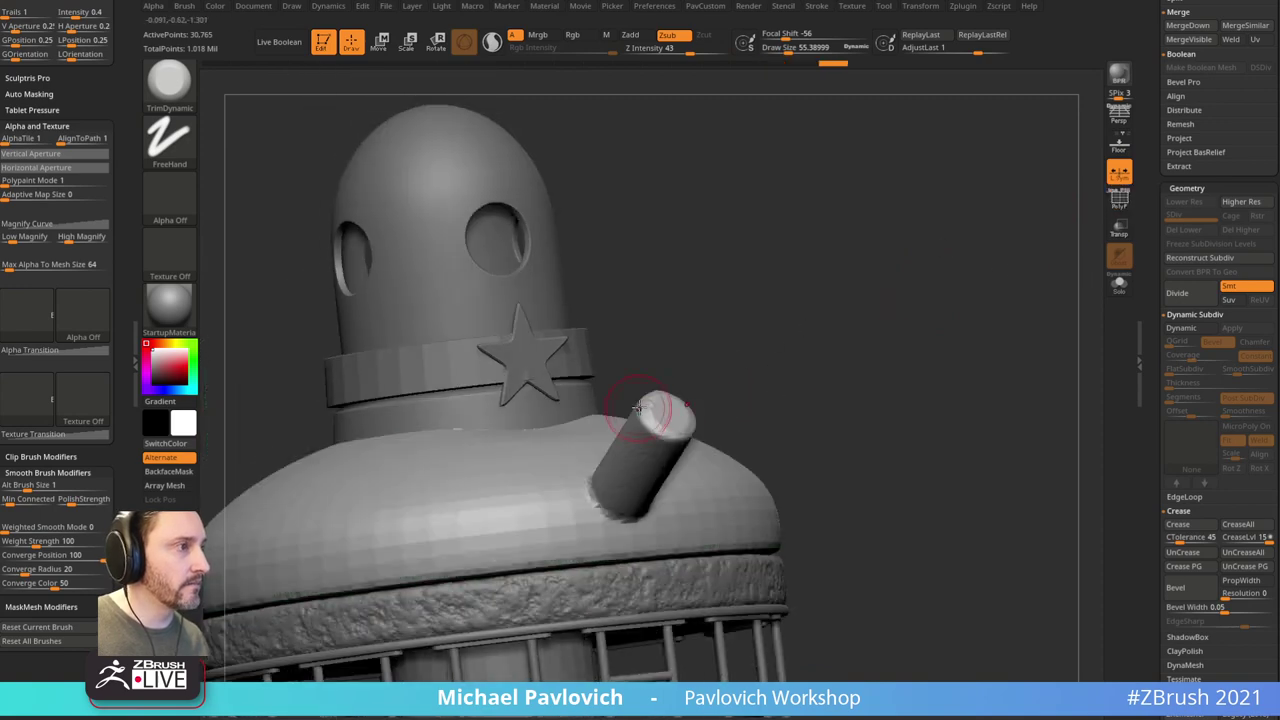
drag(639, 407, 680, 430)
Step: Smooth the sides of the nose and its junction with the dome
drag(880, 395, 755, 390)
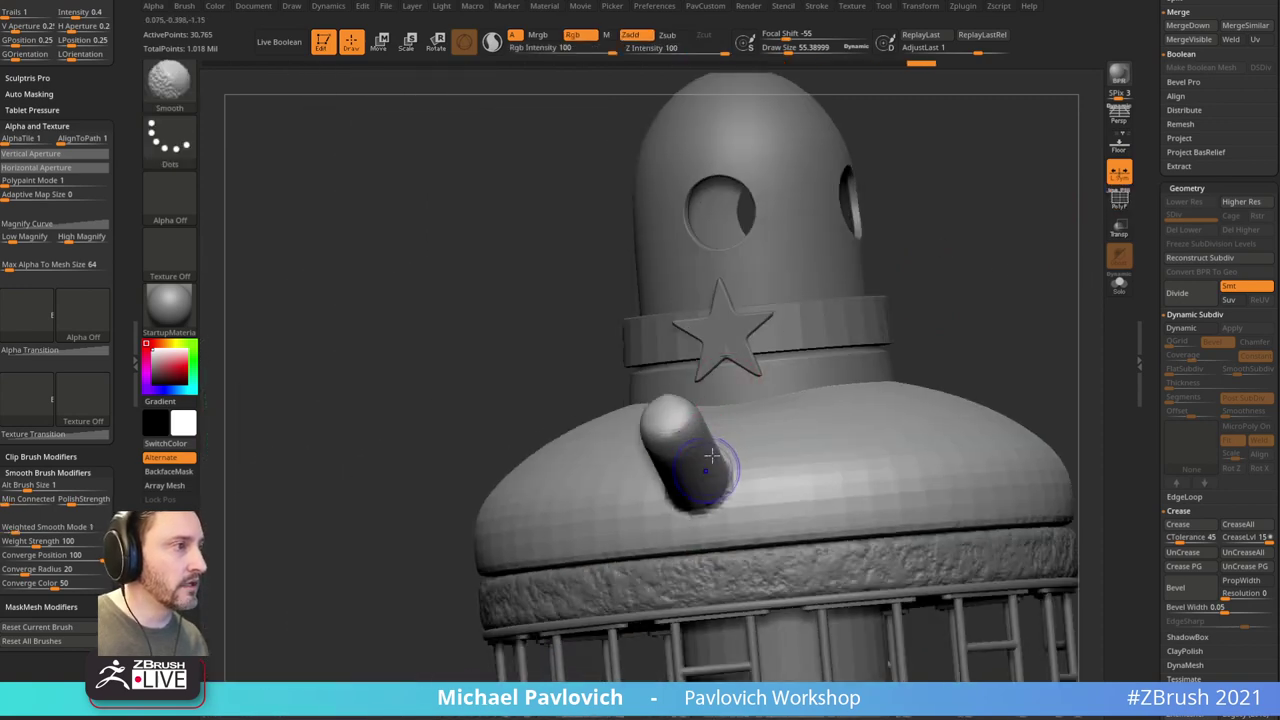
shift+drag(712, 455, 728, 452)
drag(951, 337, 926, 292)
shift+drag(660, 450, 676, 470)
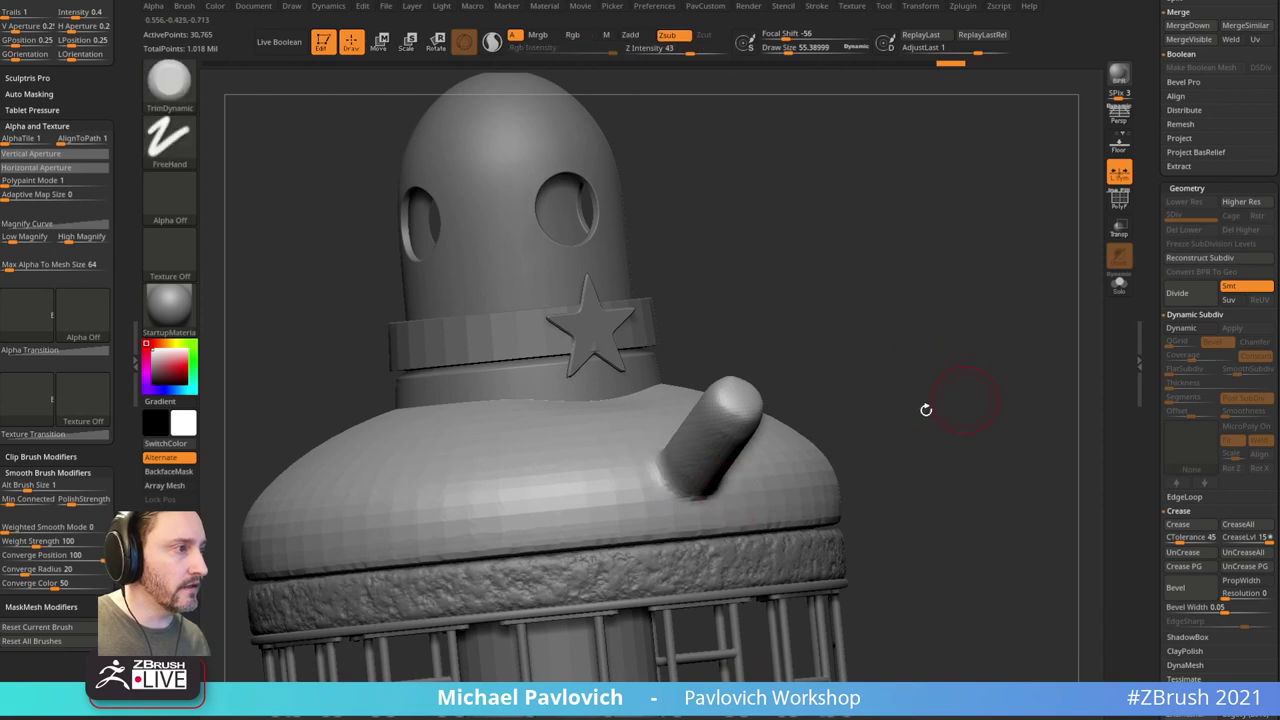
Step: Try inserting mirrored Sphere32 primitives at the base of the nose as nostrils
drag(926, 410, 921, 305)
key(5)
key(m)
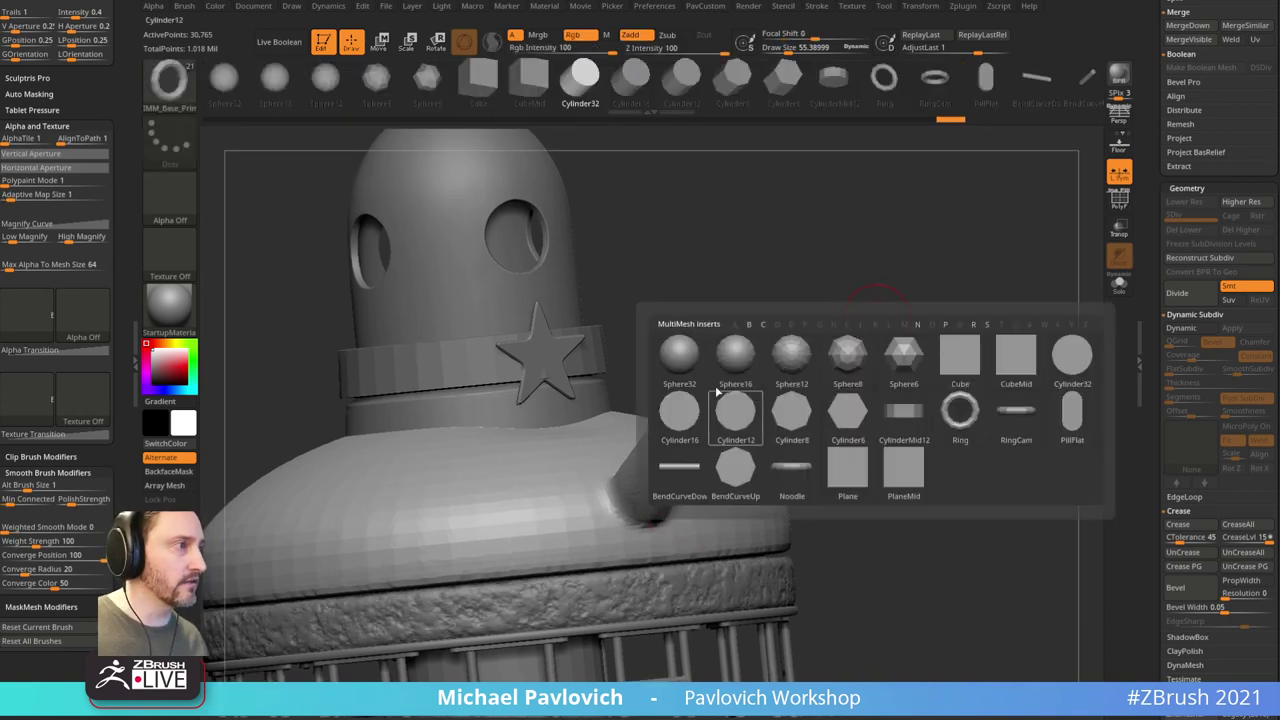
click(681, 359)
drag(617, 511, 640, 536)
Step: Try adding a larger mirrored pair of Sphere32 primitives outside the nostrils as eyes and reposition them
drag(863, 414, 790, 425)
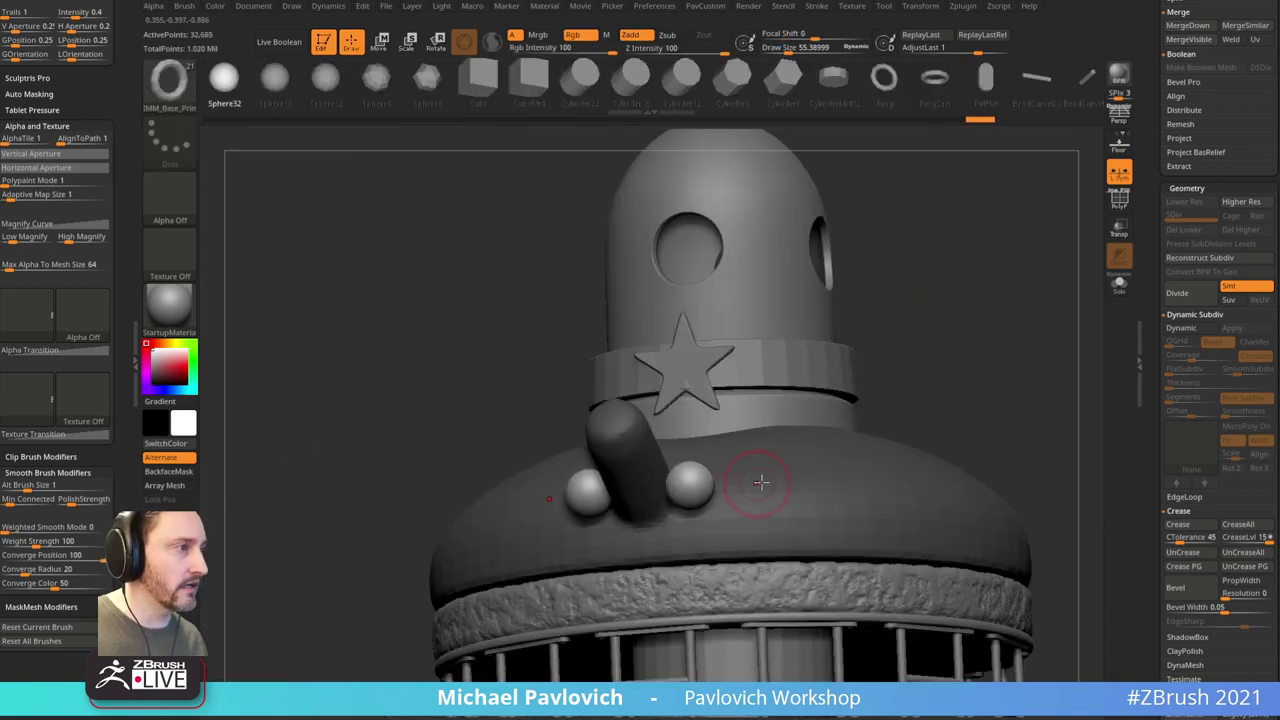
drag(787, 477, 830, 512)
drag(963, 389, 990, 312)
key(w)
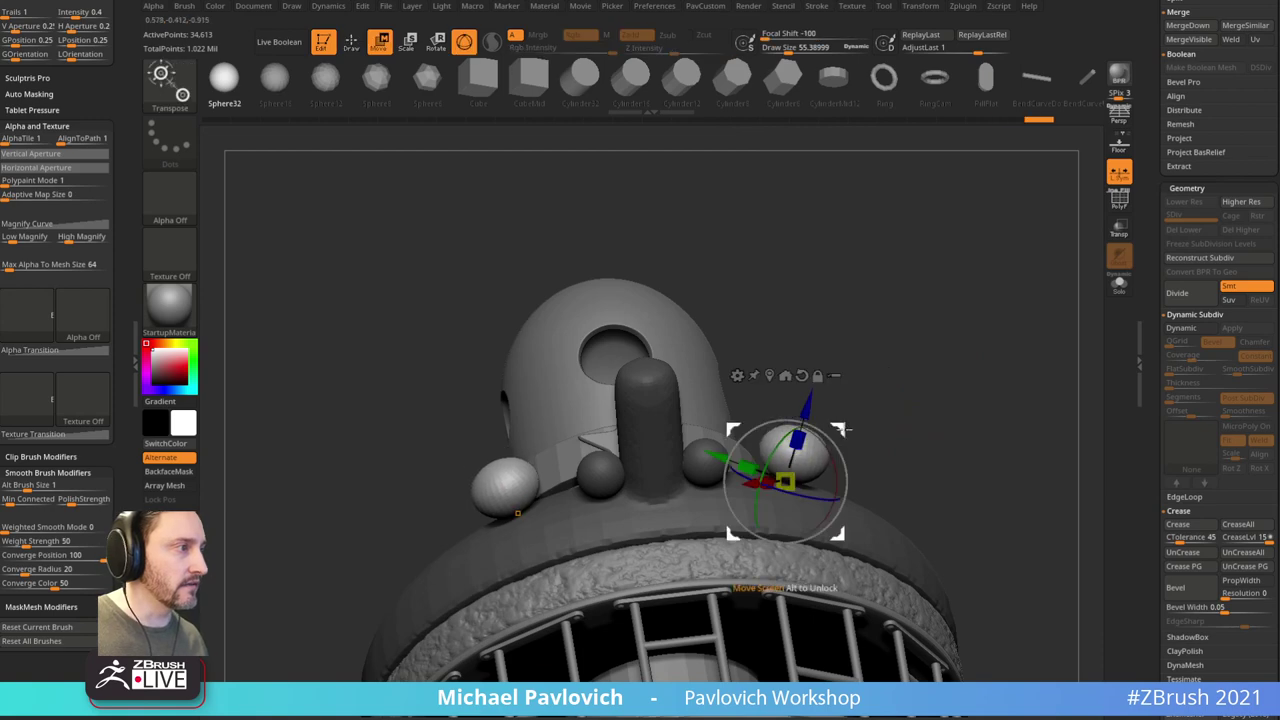
drag(786, 463, 780, 488)
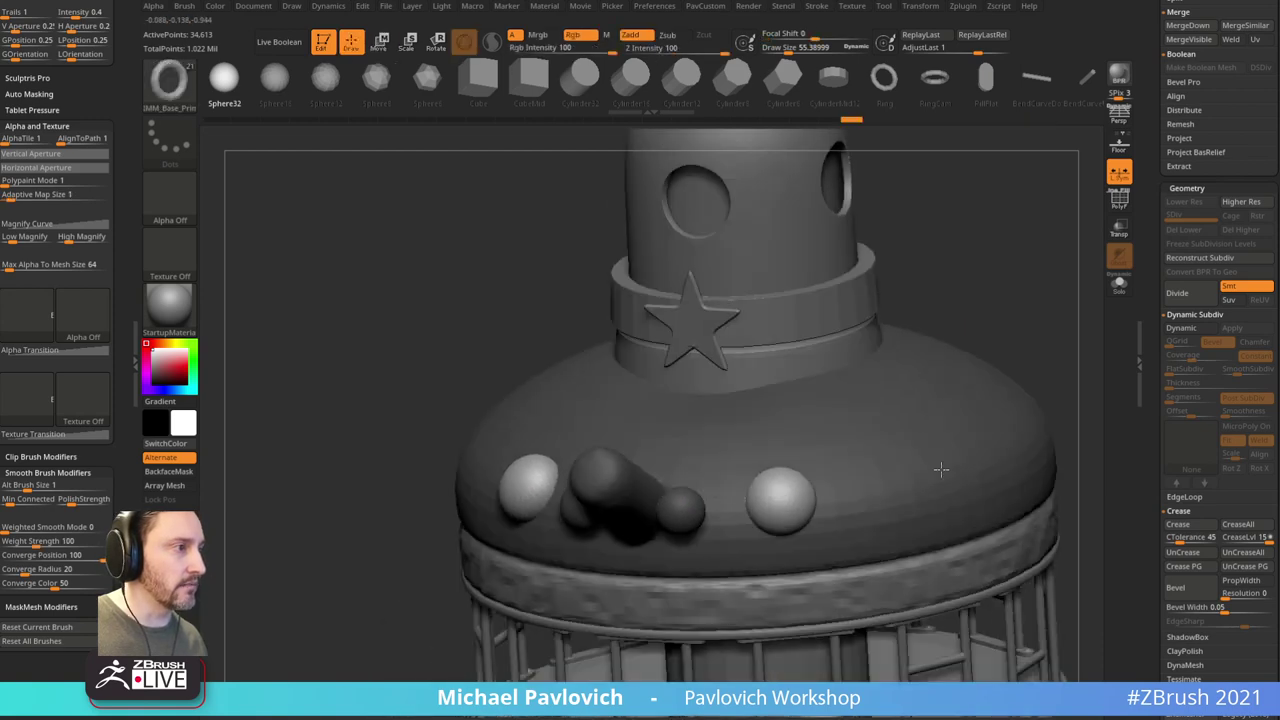
mouse_move(940, 469)
mouse_down()
mouse_move(1003, 431)
mouse_move(929, 363)
mouse_move(954, 294)
mouse_move(988, 377)
mouse_move(966, 374)
mouse_move(932, 326)
mouse_move(937, 369)
mouse_move(921, 335)
mouse_up()
Step: Build up mirrored nostrils at the nose base with ClayBuildup at a draw size of about 44 and intensity 12, and smooth them
key(b)
key(c)
key(l)
key(b)
key(c)
key(b)
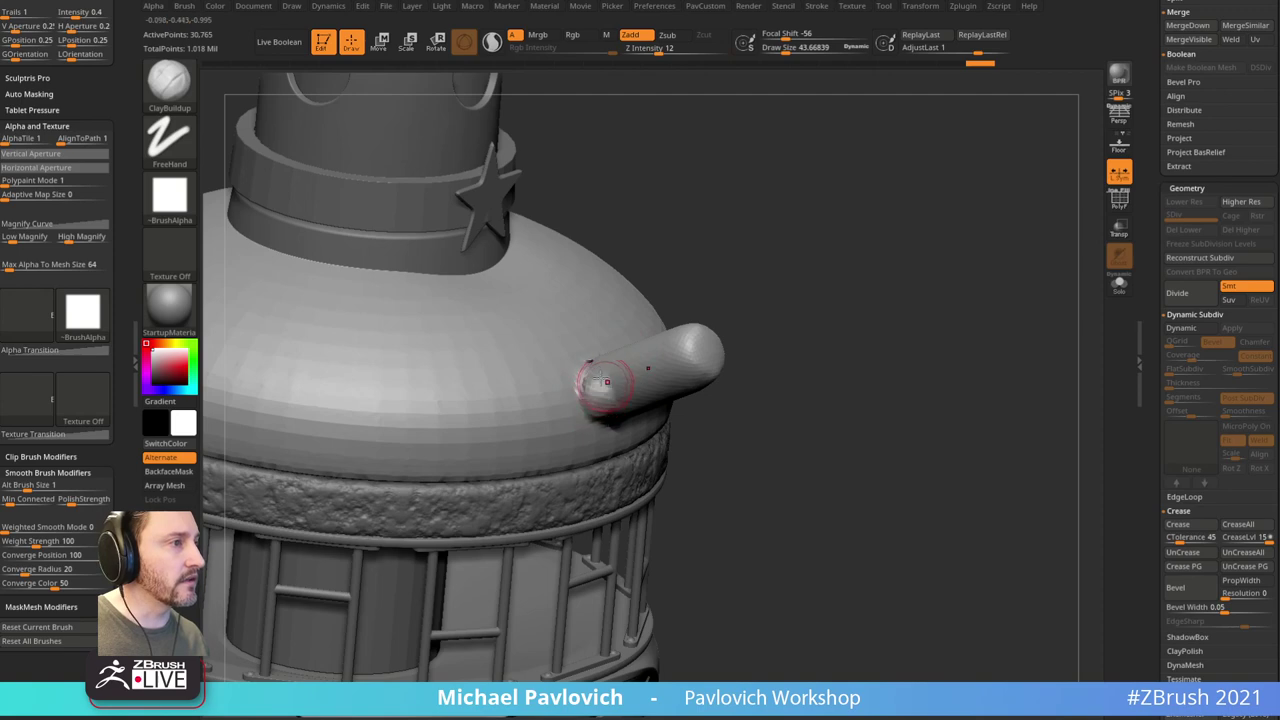
mouse_move(743, 303)
mouse_down()
mouse_move(792, 298)
mouse_move(748, 312)
mouse_up()
mouse_move(668, 422)
mouse_down()
mouse_move(646, 442)
mouse_move(655, 421)
mouse_up()
mouse_move(364, 510)
mouse_down()
mouse_move(411, 527)
mouse_move(437, 492)
mouse_up()
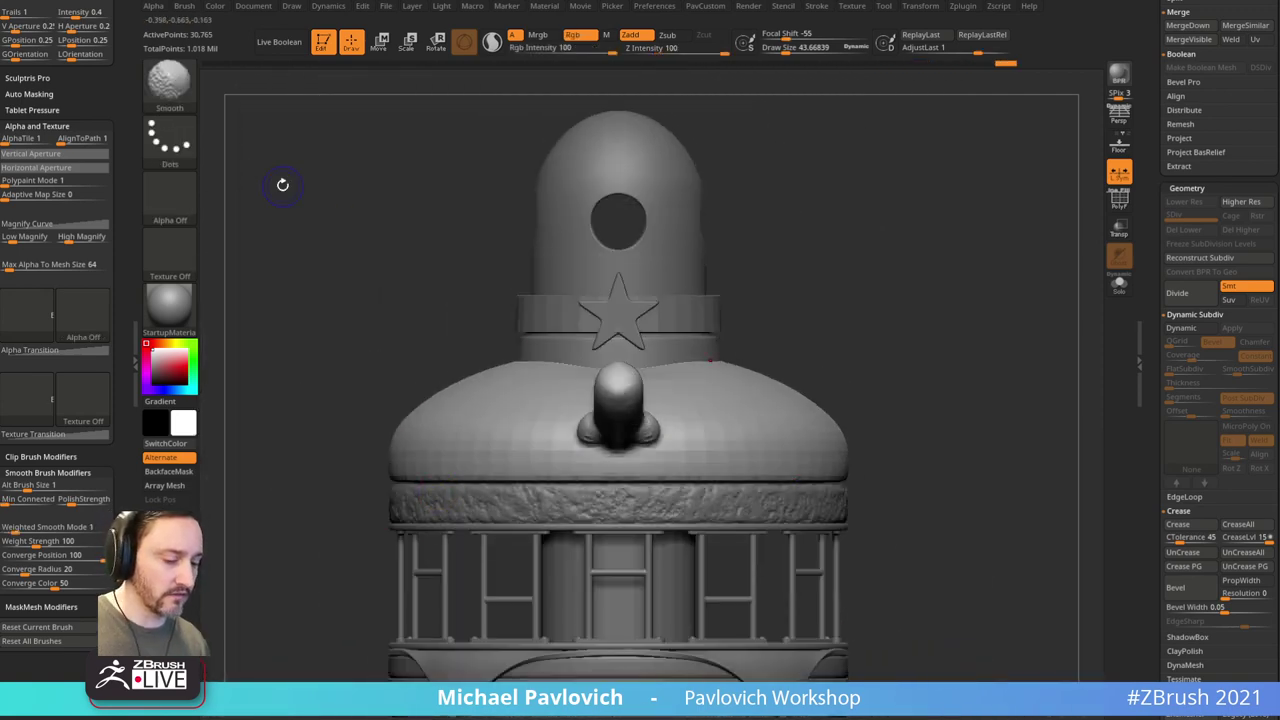
Step: Show the reference photo over the framed tower and set the Standard brush to Rgb with a draw size of about 156
key(shift+z)
key(f)
key(b)
key(s)
key(t)
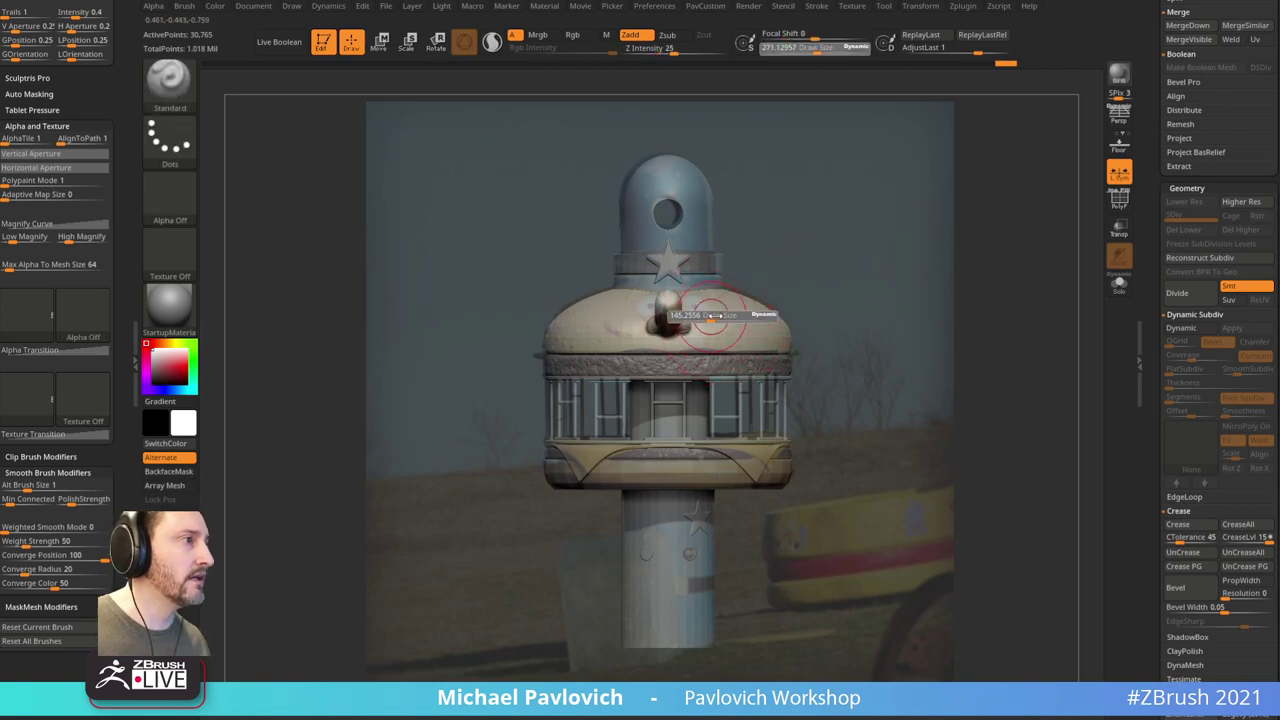
click(572, 35)
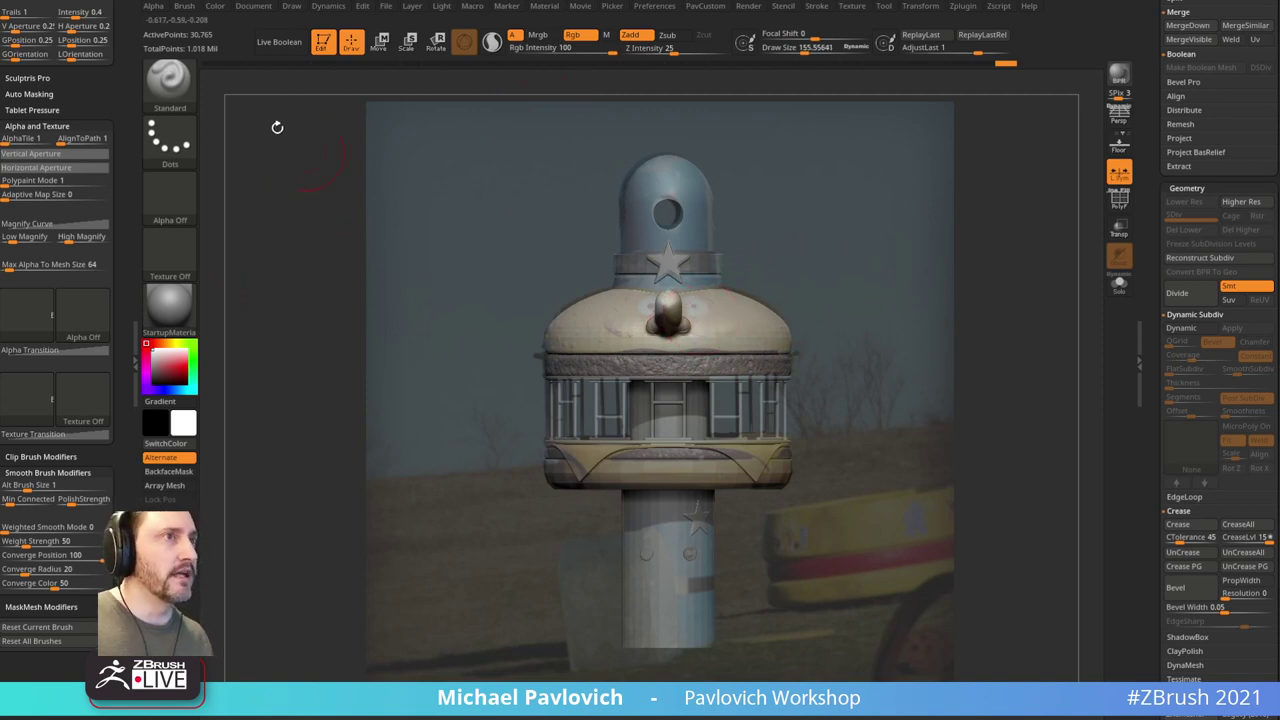
Step: Look through the brush's sample settings and subdivide the dome and nose mesh to level 2
click(185, 7)
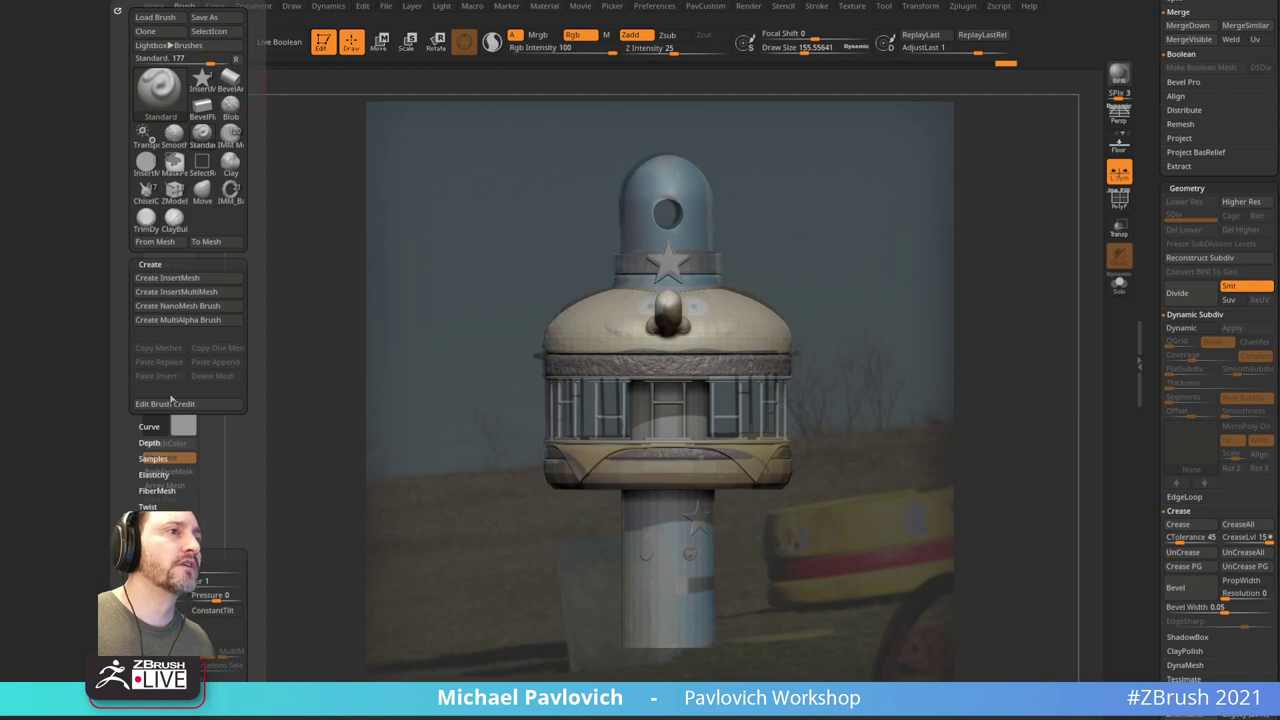
click(153, 458)
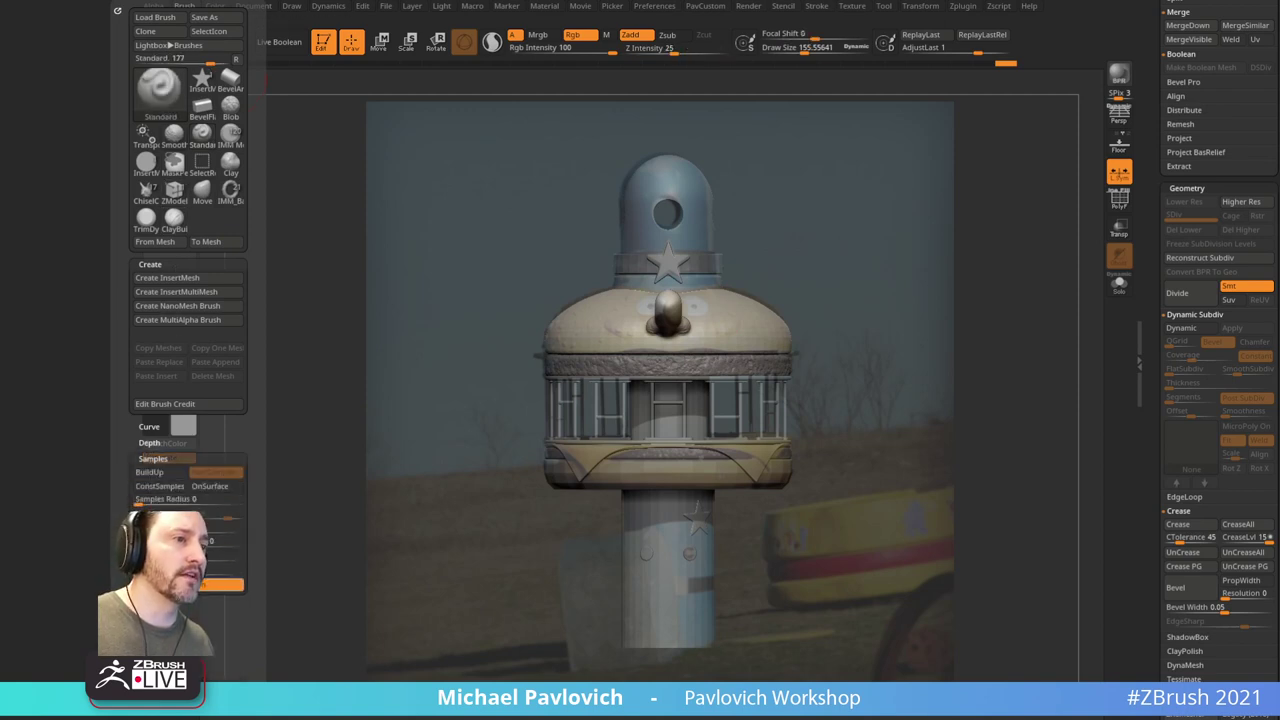
key(d)
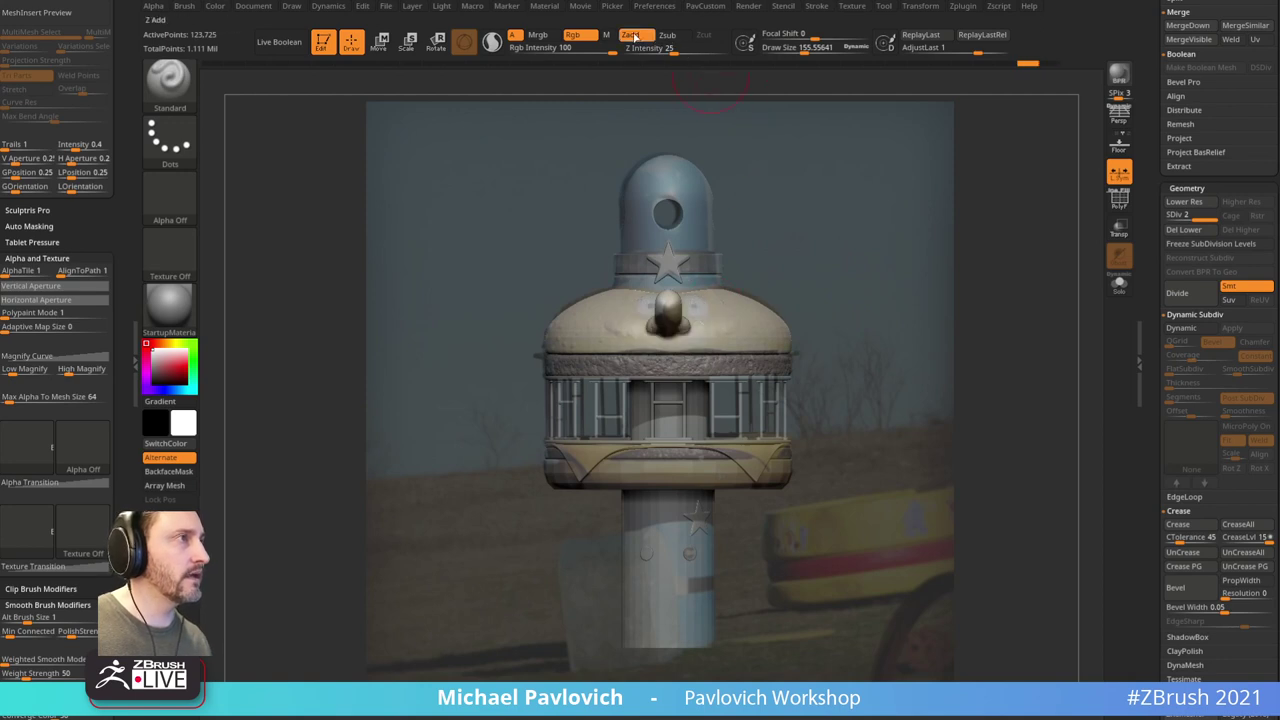
Step: Project the reference photo's bun colors and eyes onto the dome with Rgb only and Zadd off, then hide the photo
click(572, 35)
mouse_move(675, 320)
mouse_down()
mouse_move(765, 315)
mouse_move(741, 290)
mouse_up()
drag(769, 346, 772, 341)
key(shift+z)
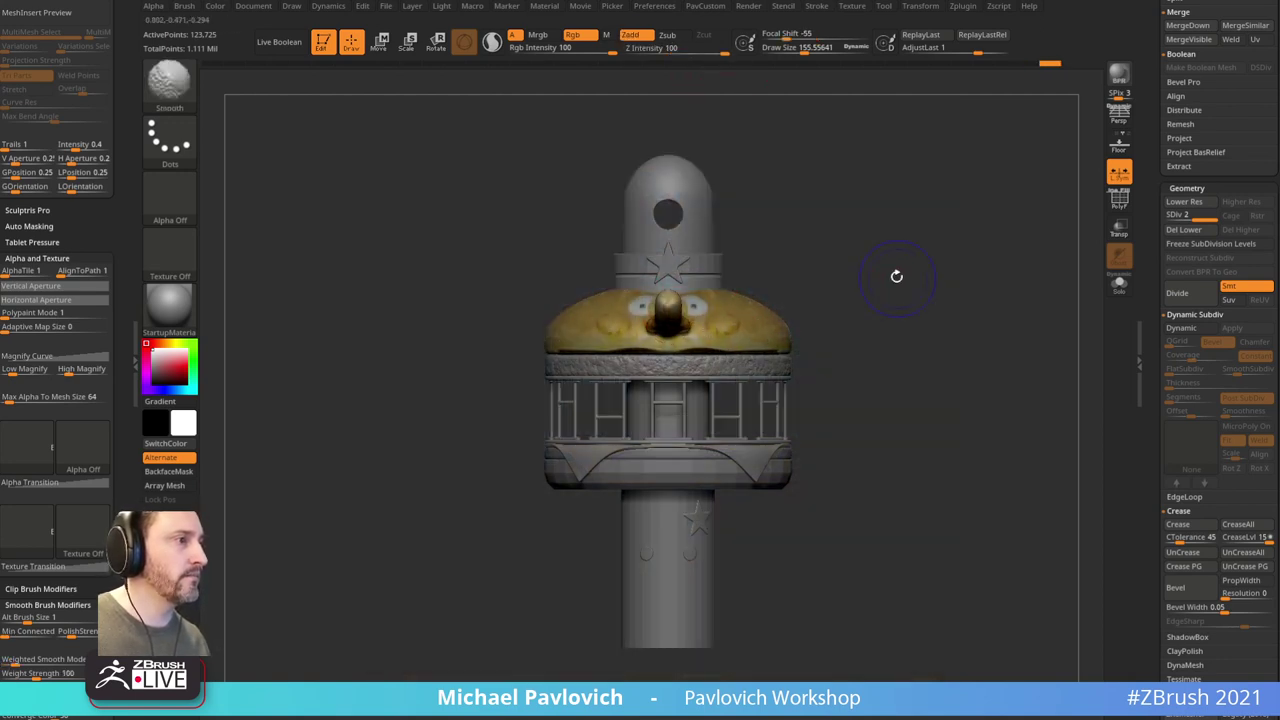
ctrl+right_drag(864, 290, 938, 347)
mouse_move(998, 217)
alt+right_down()
mouse_move(976, 276)
mouse_move(868, 296)
alt+right_up()
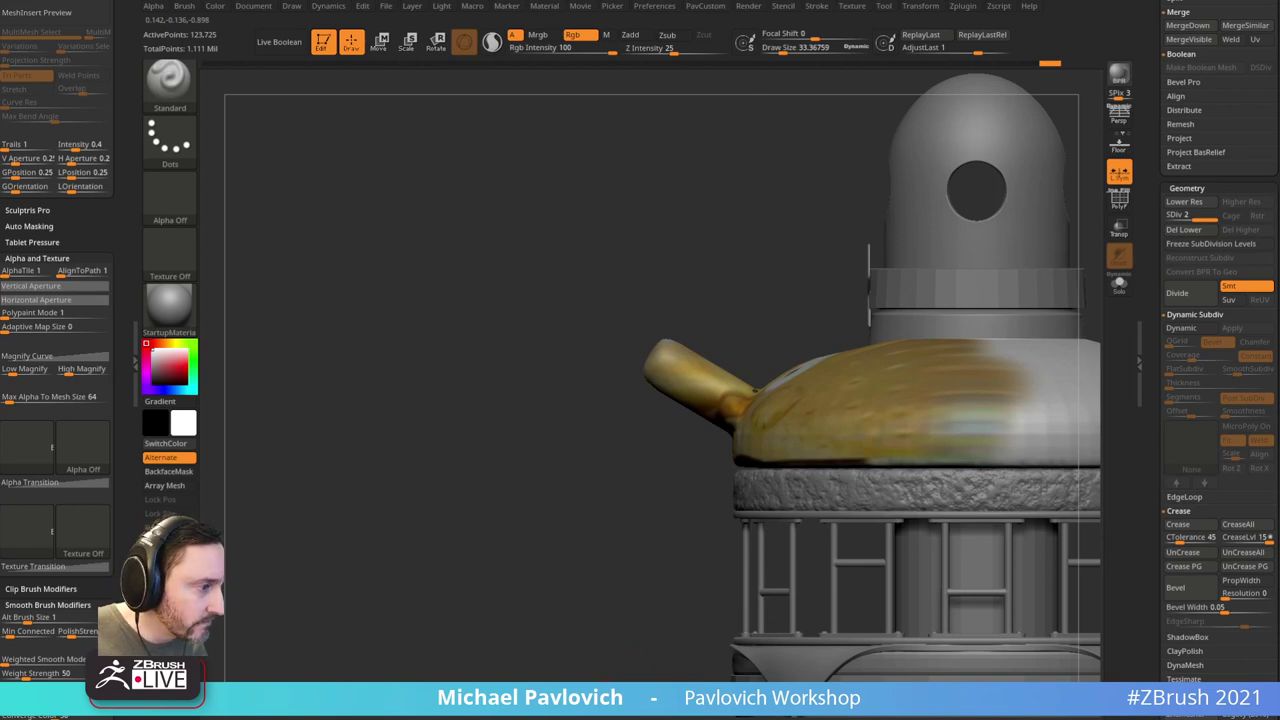
Step: Delete the dome's lower subdivision levels and insert mirrored Sphere32 primitives over the painted eyes
drag(484, 319, 992, 212)
key(b)
key(i)
key(p)
key(m)
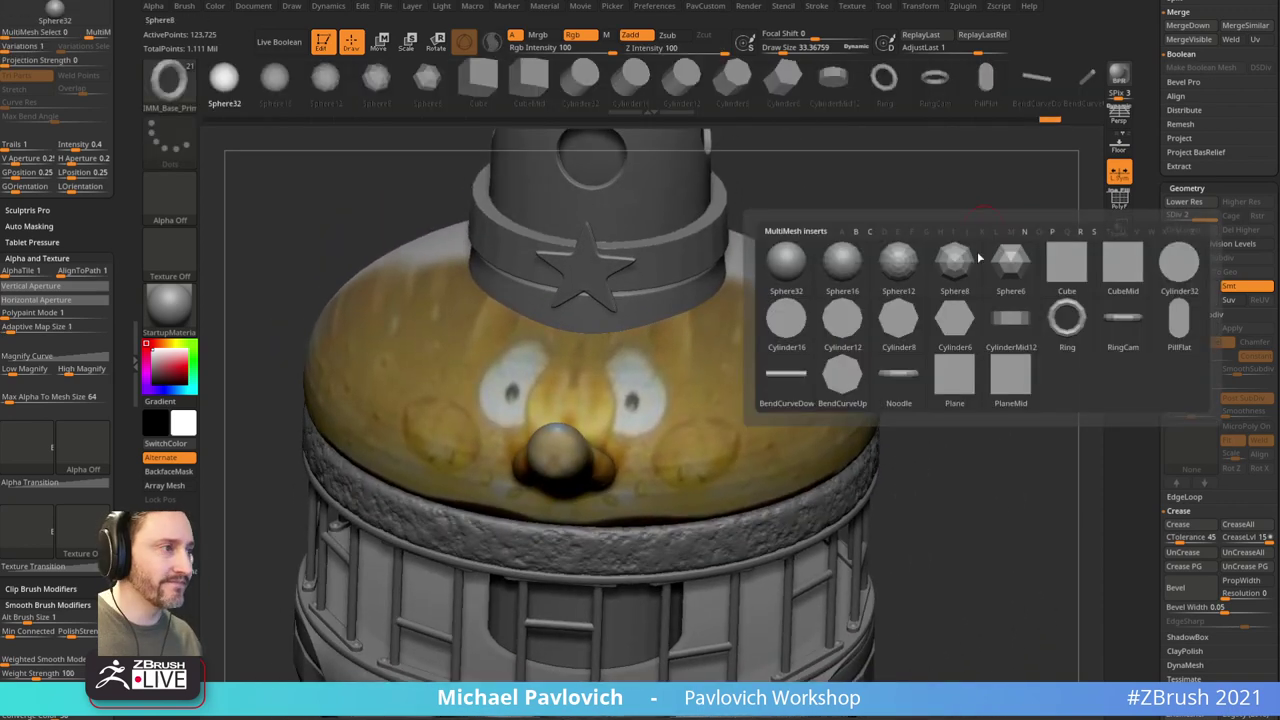
click(784, 268)
click(672, 392)
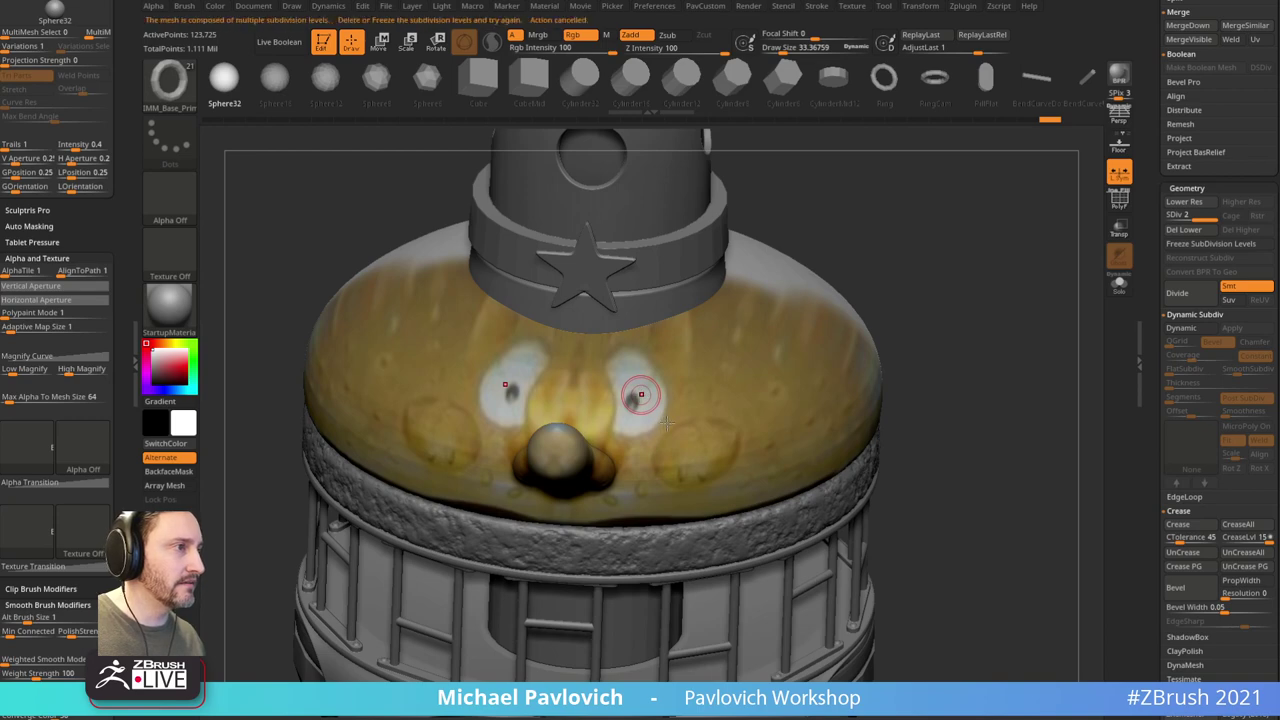
click(1198, 243)
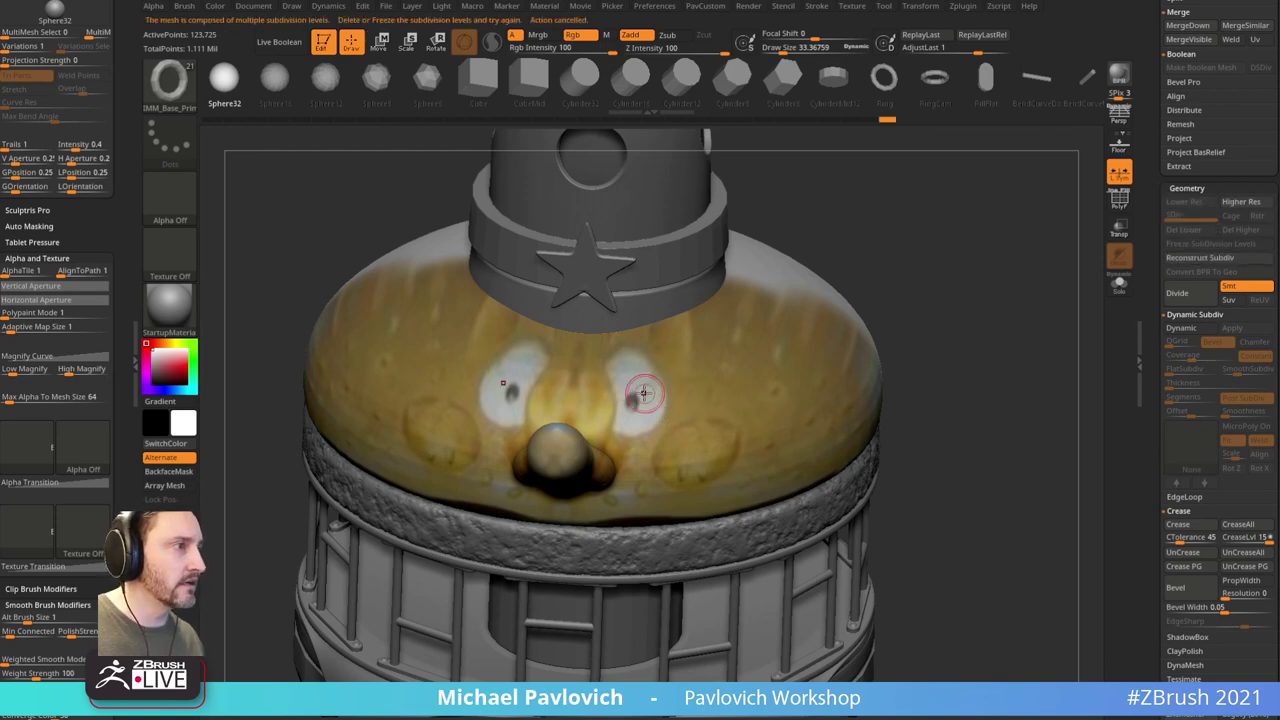
drag(648, 372, 660, 392)
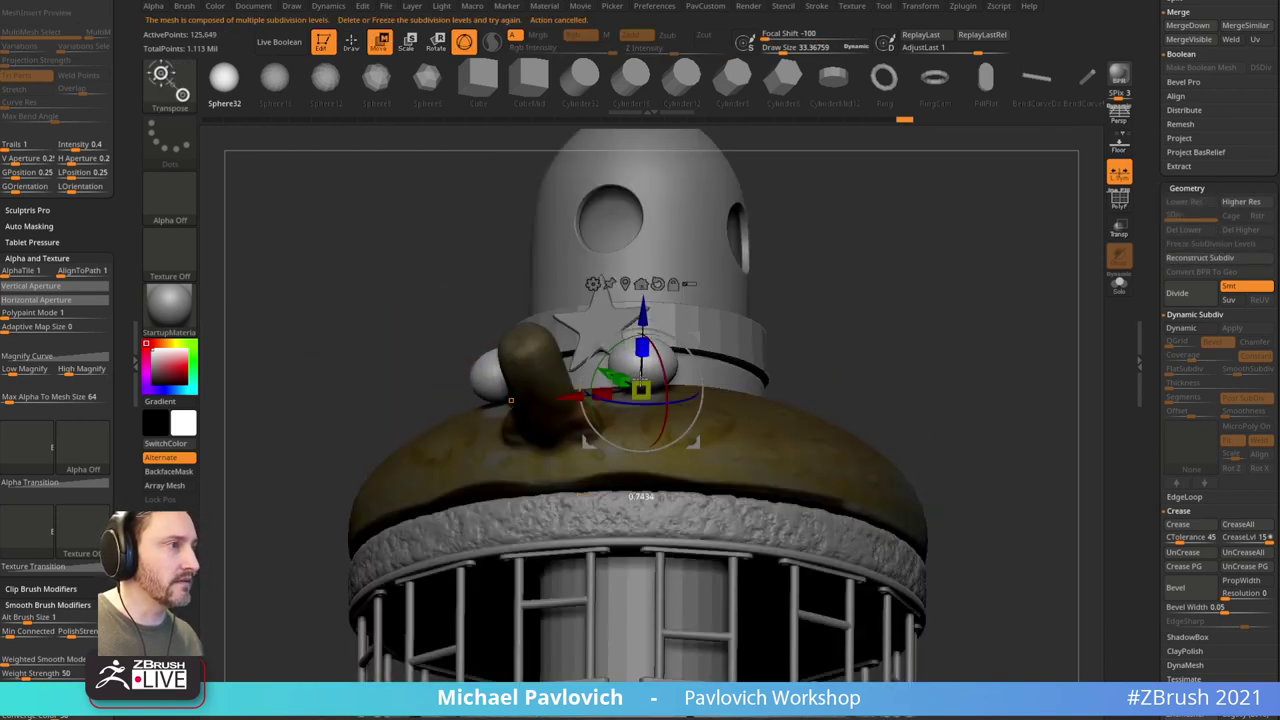
Step: Reposition the mirrored eye spheres so they sit embedded in the dome on either side of the nose
drag(850, 250, 950, 250)
right_drag(452, 430, 672, 370)
mouse_move(668, 357)
mouse_down()
mouse_move(685, 330)
mouse_move(669, 345)
mouse_up()
key(q)
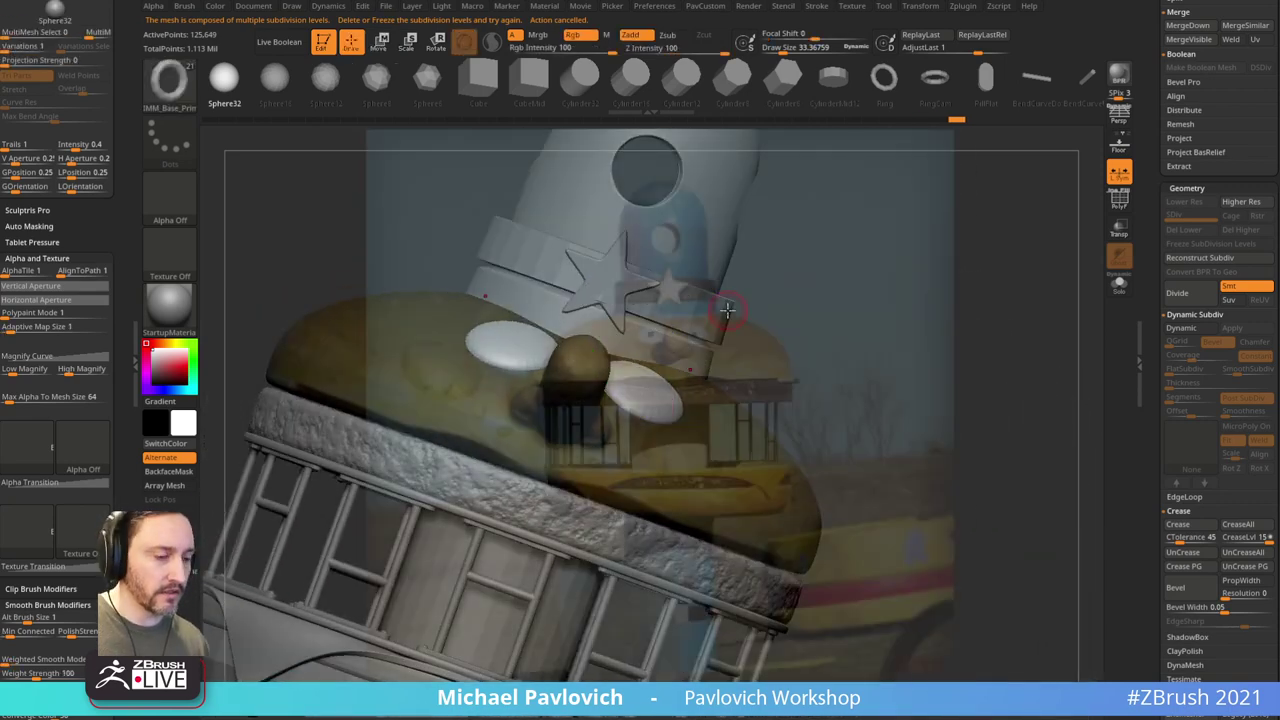
Step: Compare the framed tower with the reference photo, nudge the mirrored eyes to match it, and hide the photo
mouse_move(994, 359)
mouse_down()
mouse_move(1031, 363)
mouse_move(931, 289)
mouse_up()
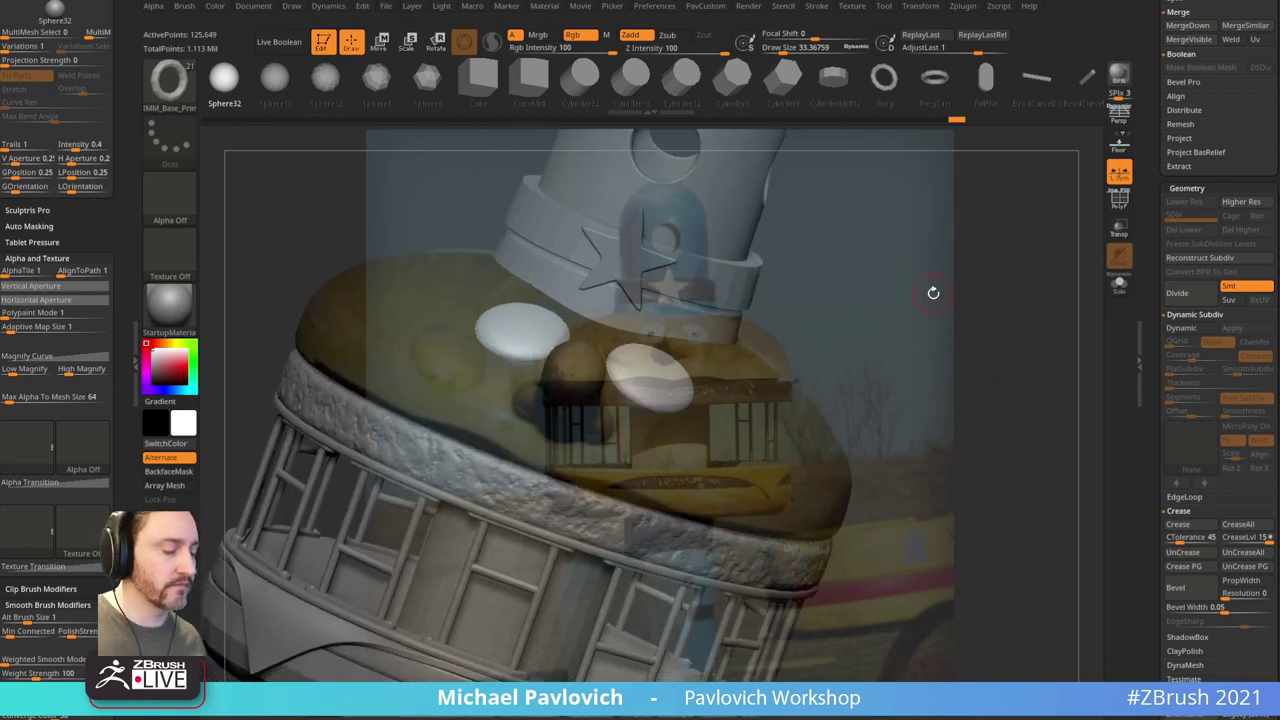
key(b)
key(s)
key(t)
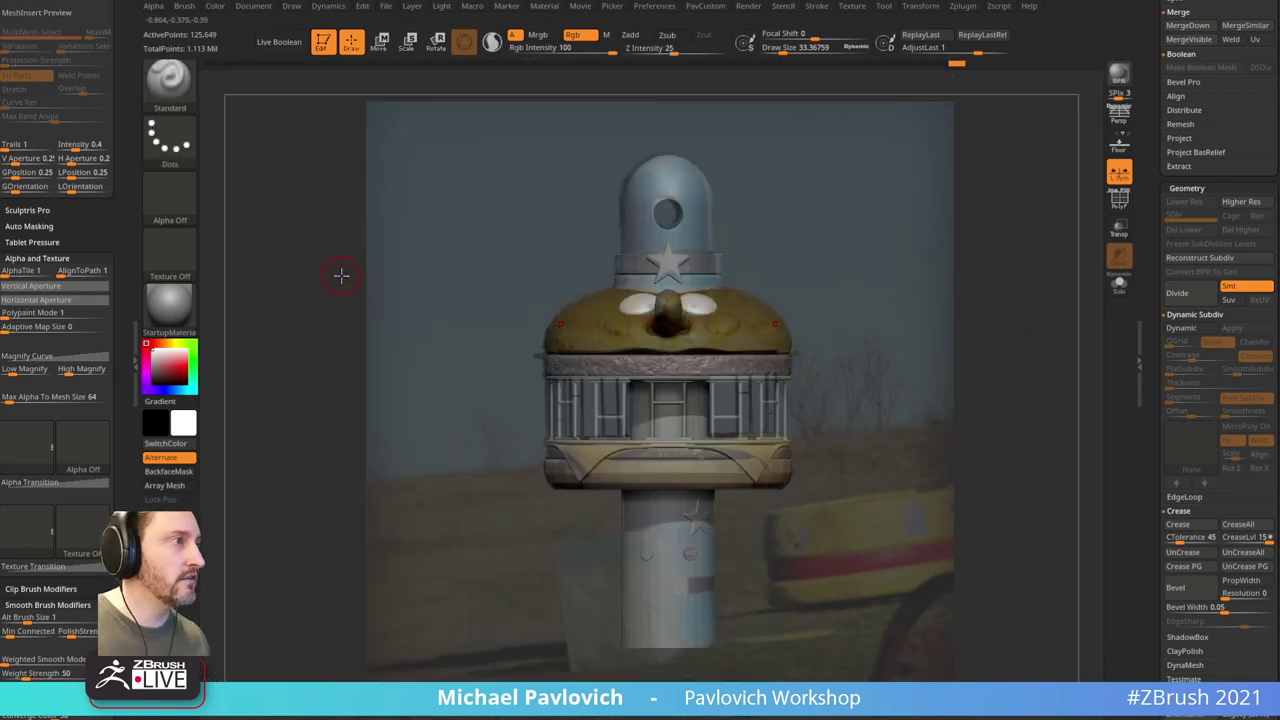
key(w)
drag(752, 259, 748, 260)
key(q)
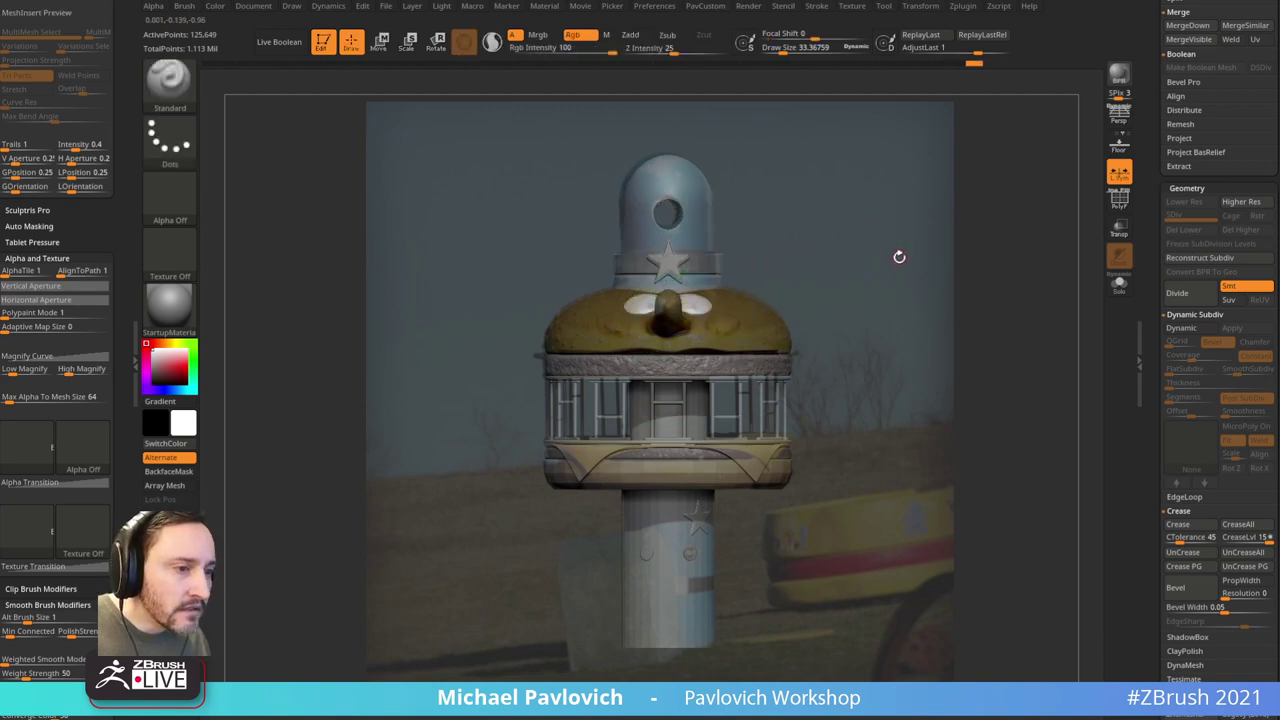
key(shift+z)
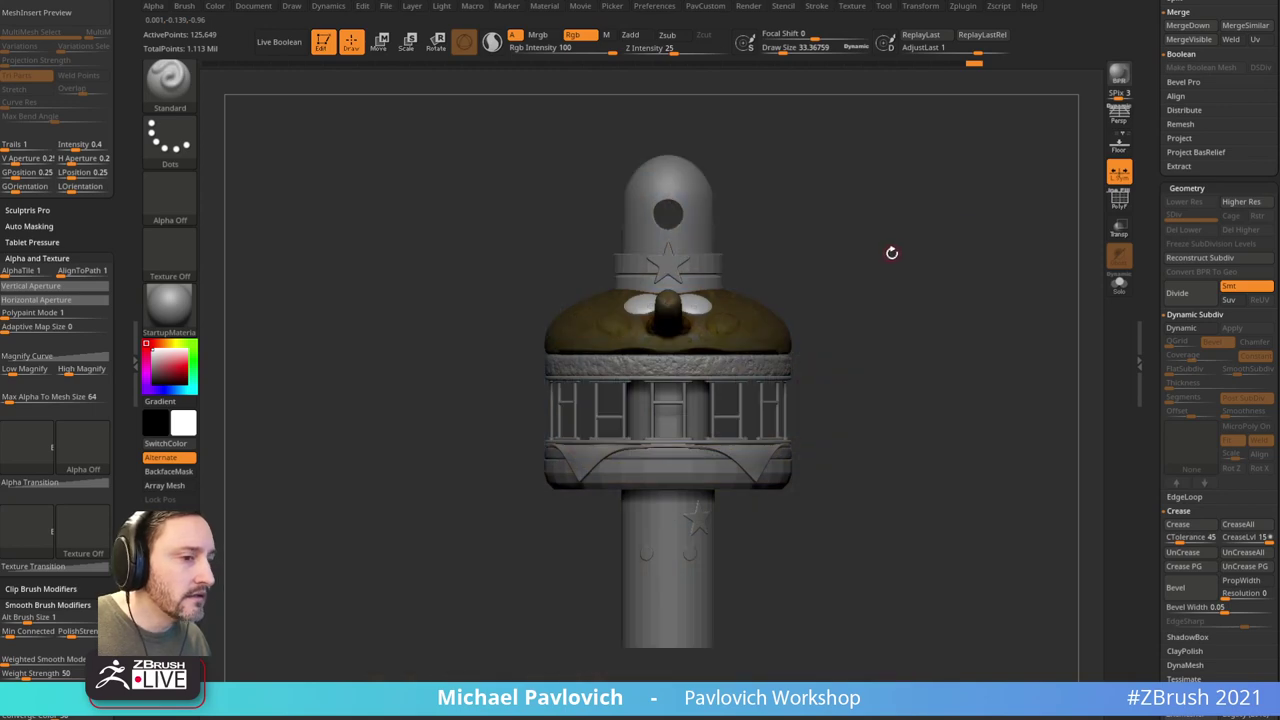
Step: Select the Clay brush and set its draw size to about 72
right_drag(884, 262, 934, 252)
ctrl+drag(940, 248, 959, 283)
right_drag(957, 266, 897, 293)
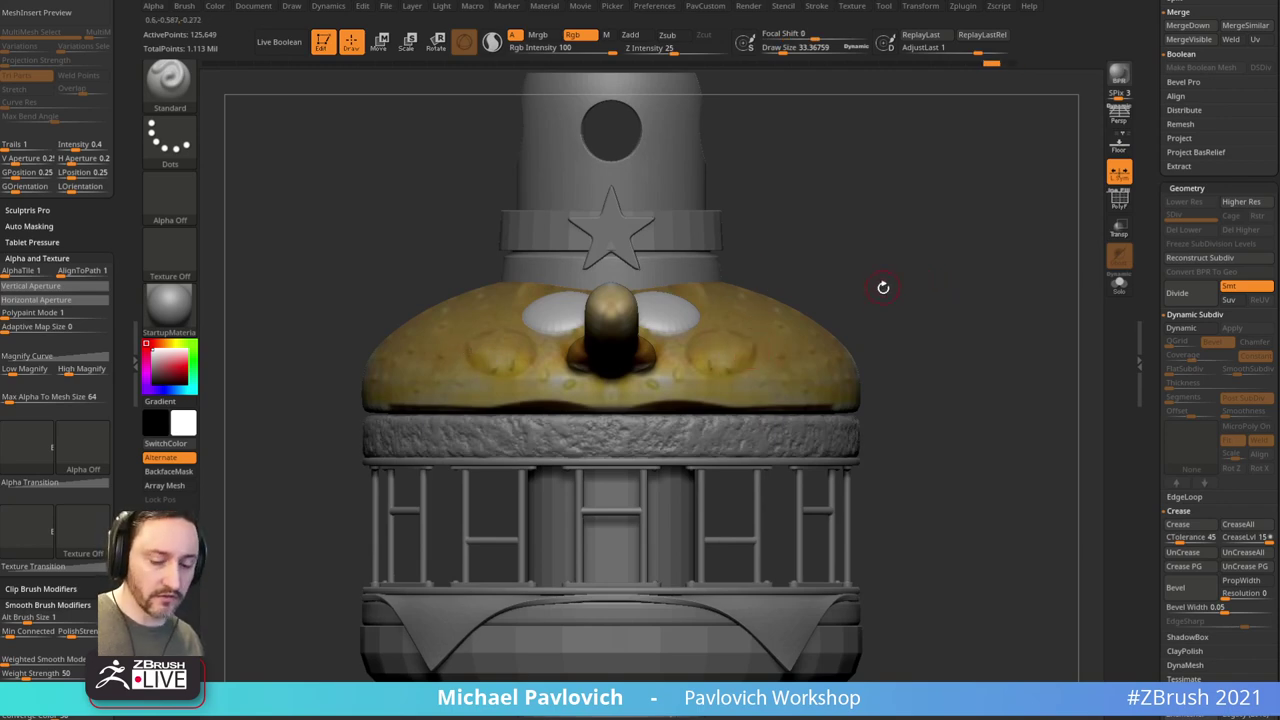
key(b)
key(c)
key(l)
right_drag(883, 288, 848, 312)
key(s)
drag(711, 351, 722, 350)
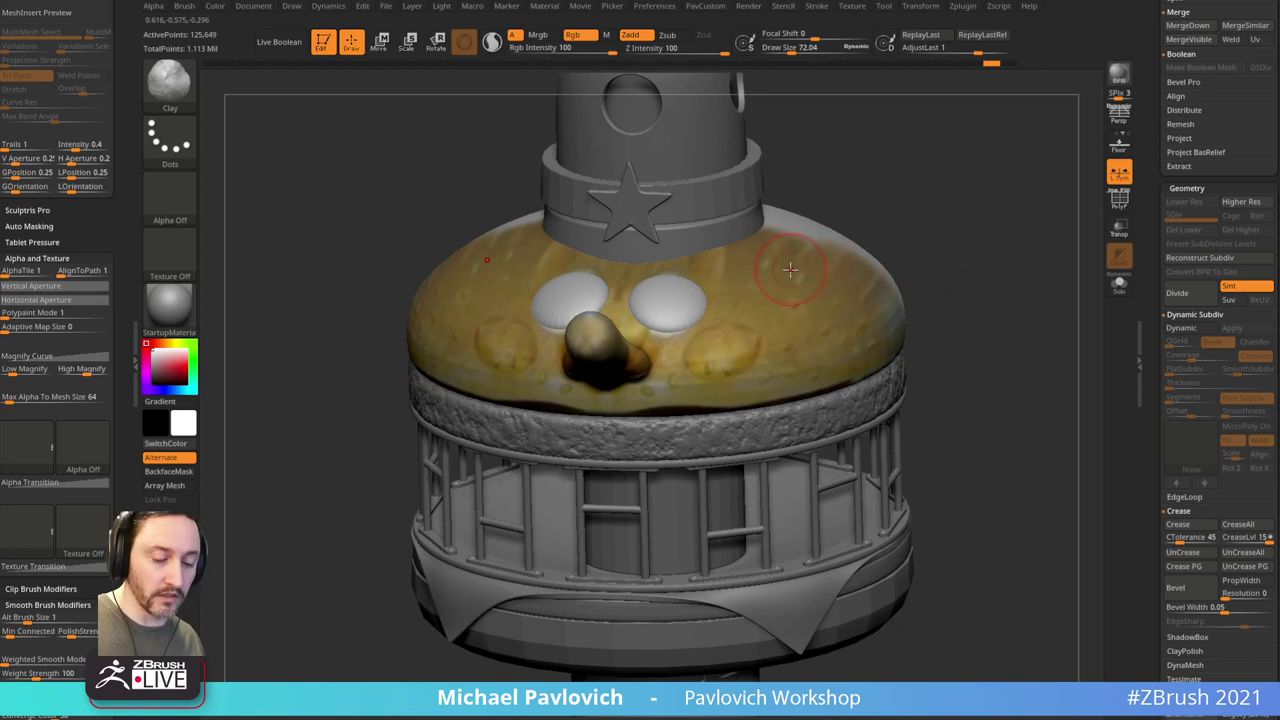
Step: Browse the brush library and load the spheres brush from the Misc folder
key(comma)
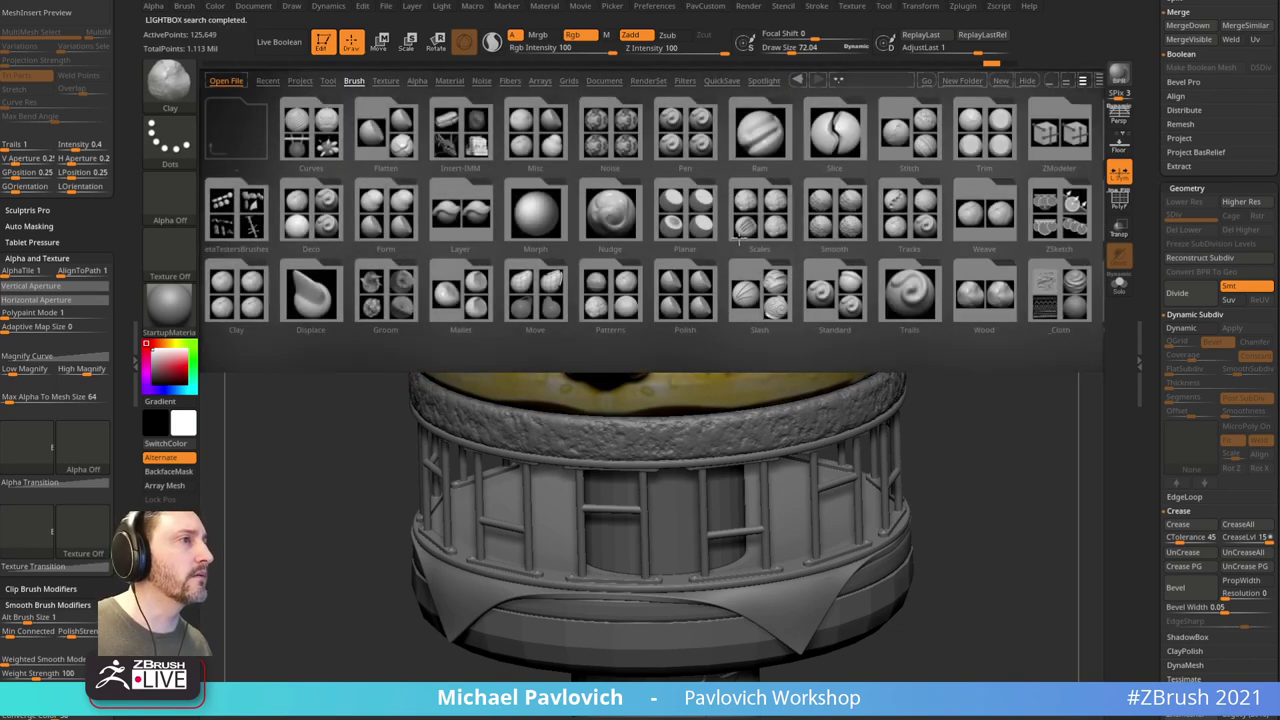
scroll(737, 242, down, 2)
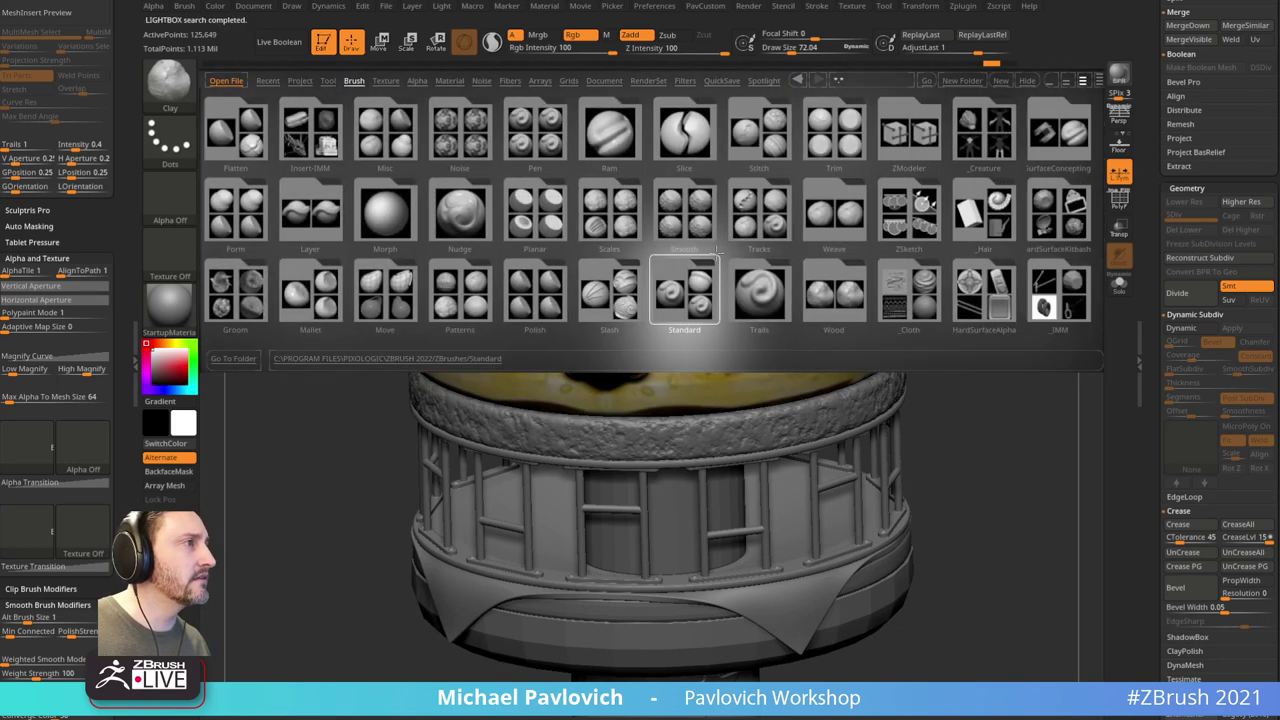
mouse_move(719, 249)
mouse_down()
mouse_move(666, 243)
mouse_move(793, 254)
mouse_up()
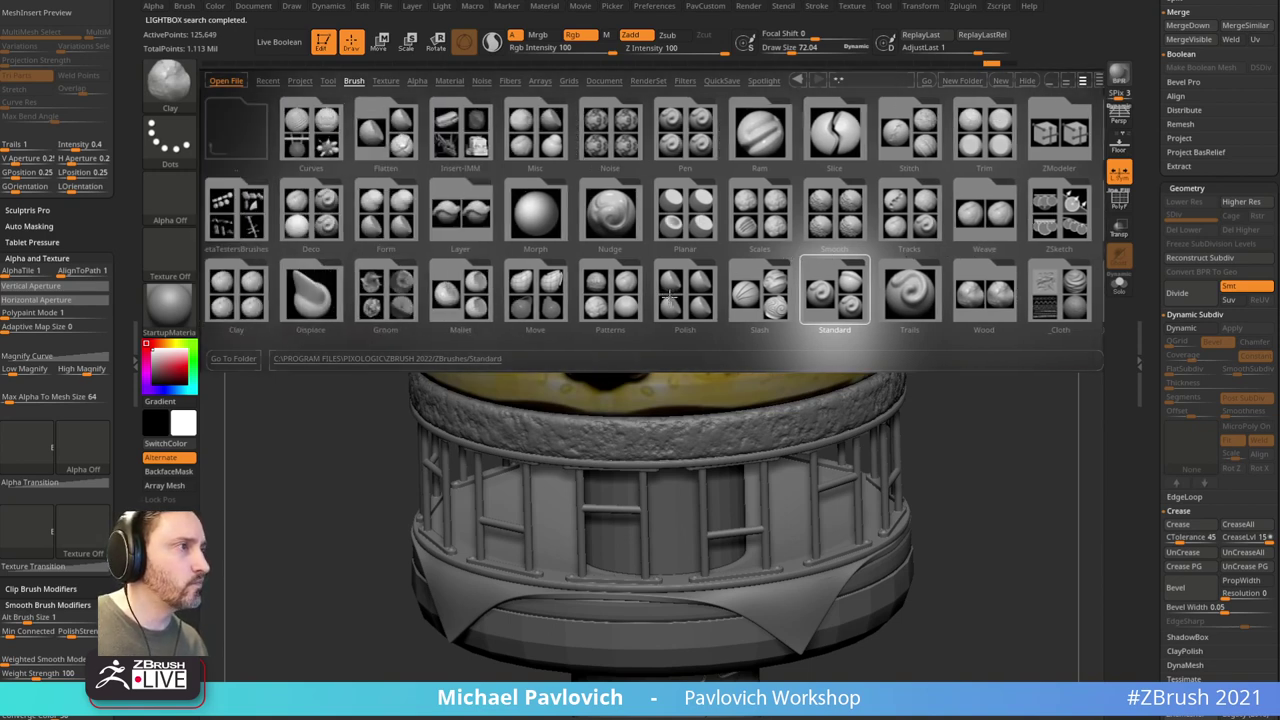
scroll(710, 295, down, 1)
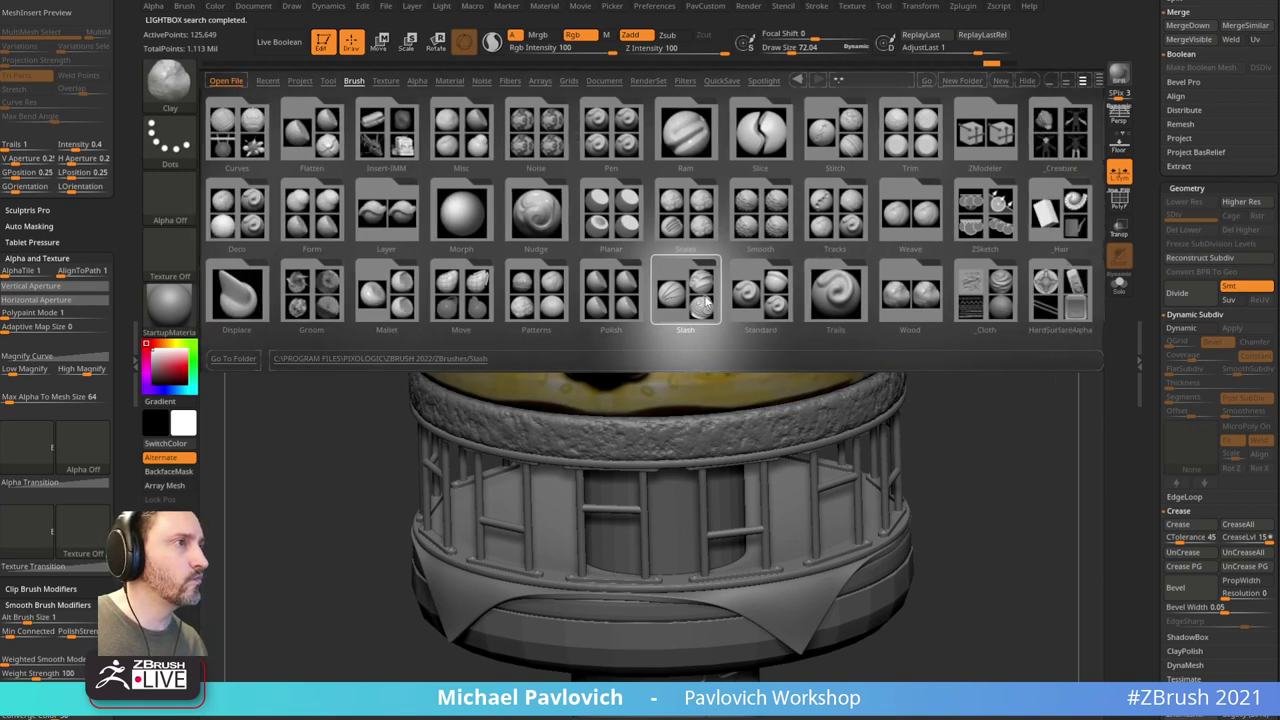
click(456, 143)
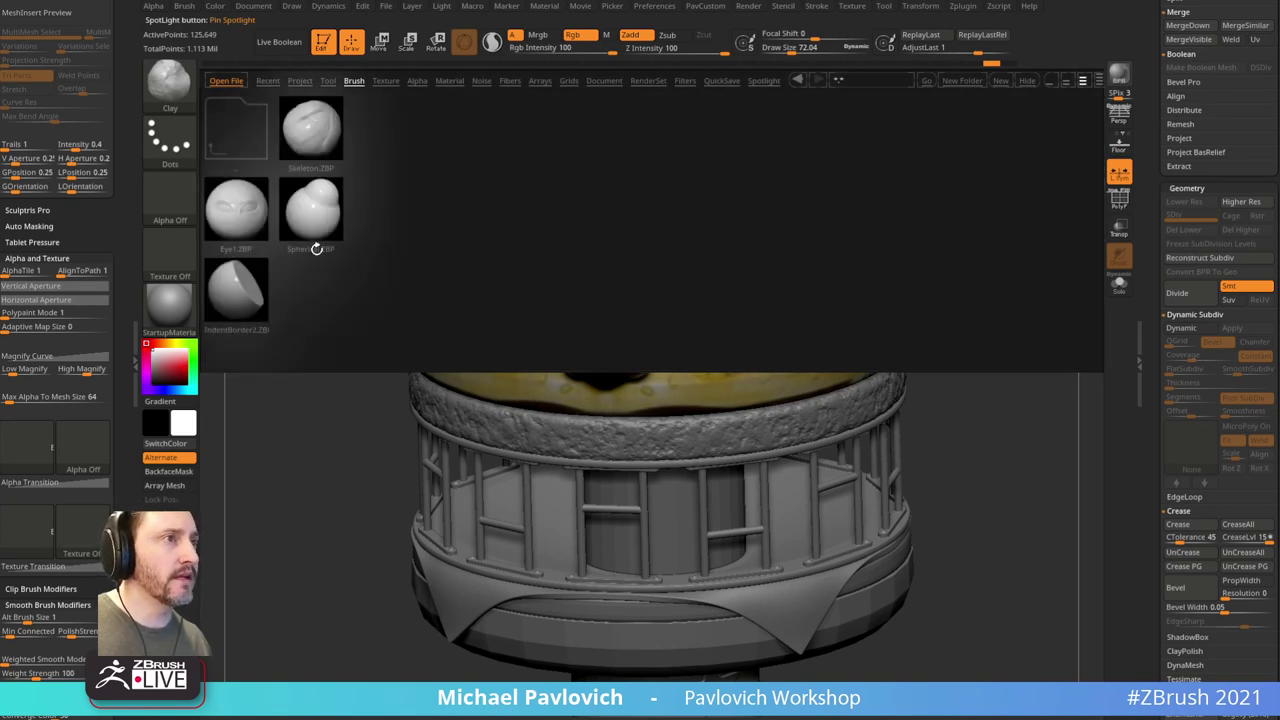
double_click(312, 220)
Step: Try to add mirrored cheek bumps beside the nose with the spheres brush, and undo them
key(s)
mouse_move(676, 341)
mouse_down()
mouse_move(736, 345)
mouse_move(724, 357)
mouse_move(729, 344)
mouse_up()
key(ctrl+z)
key(ctrl+z)
Step: Raise mirrored round cheeks beside the nose with the spheres brush at a draw size of about 46, repeating the last stroke
key(s)
mouse_move(730, 341)
mouse_down()
mouse_move(705, 353)
mouse_move(738, 345)
mouse_up()
mouse_move(924, 289)
mouse_down()
mouse_move(1120, 274)
mouse_move(1126, 297)
mouse_move(1014, 240)
mouse_move(959, 318)
mouse_move(974, 295)
mouse_move(1003, 292)
mouse_up()
key(1)
mouse_move(880, 275)
mouse_down()
mouse_move(922, 240)
mouse_move(931, 209)
mouse_up()
Step: Isolate the dome and trim its front lower rim below the cheeks with TrimDynamic at a draw size of about 55
key(b)
key(t)
key(d)
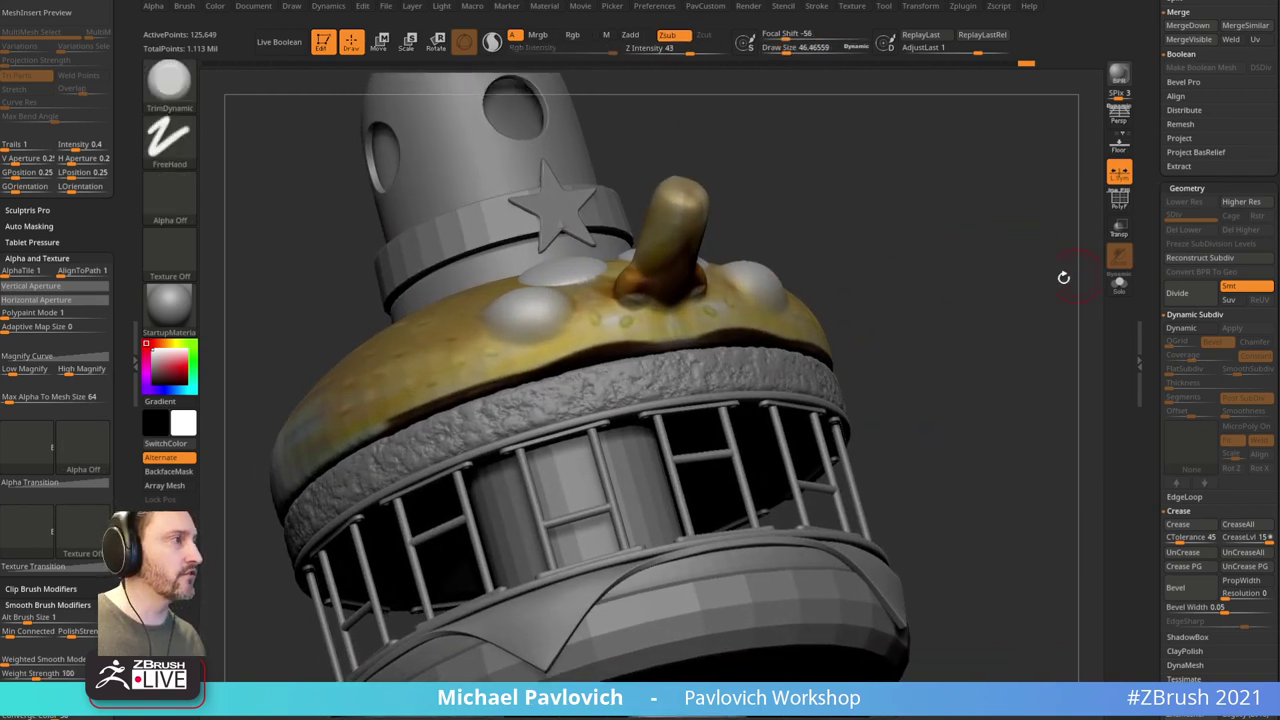
drag(1063, 277, 1054, 280)
click(1119, 283)
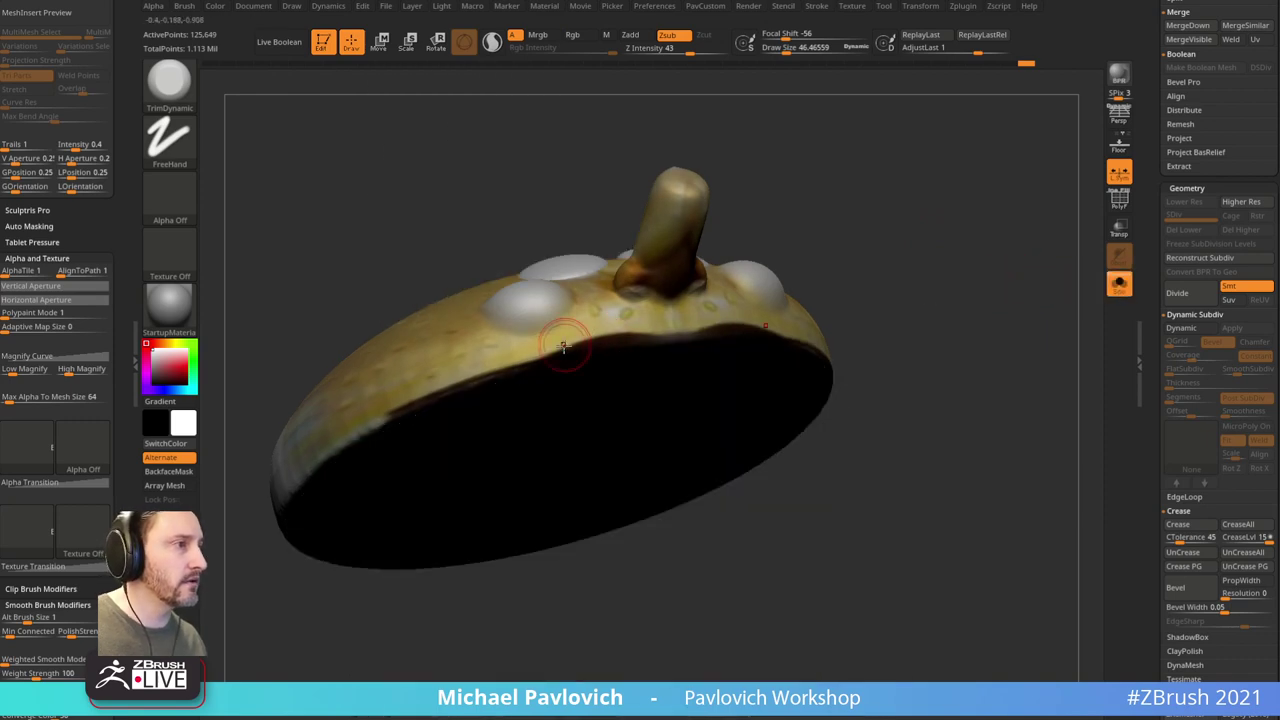
drag(635, 335, 643, 336)
mouse_move(557, 355)
mouse_down()
mouse_move(637, 341)
mouse_move(602, 346)
mouse_up()
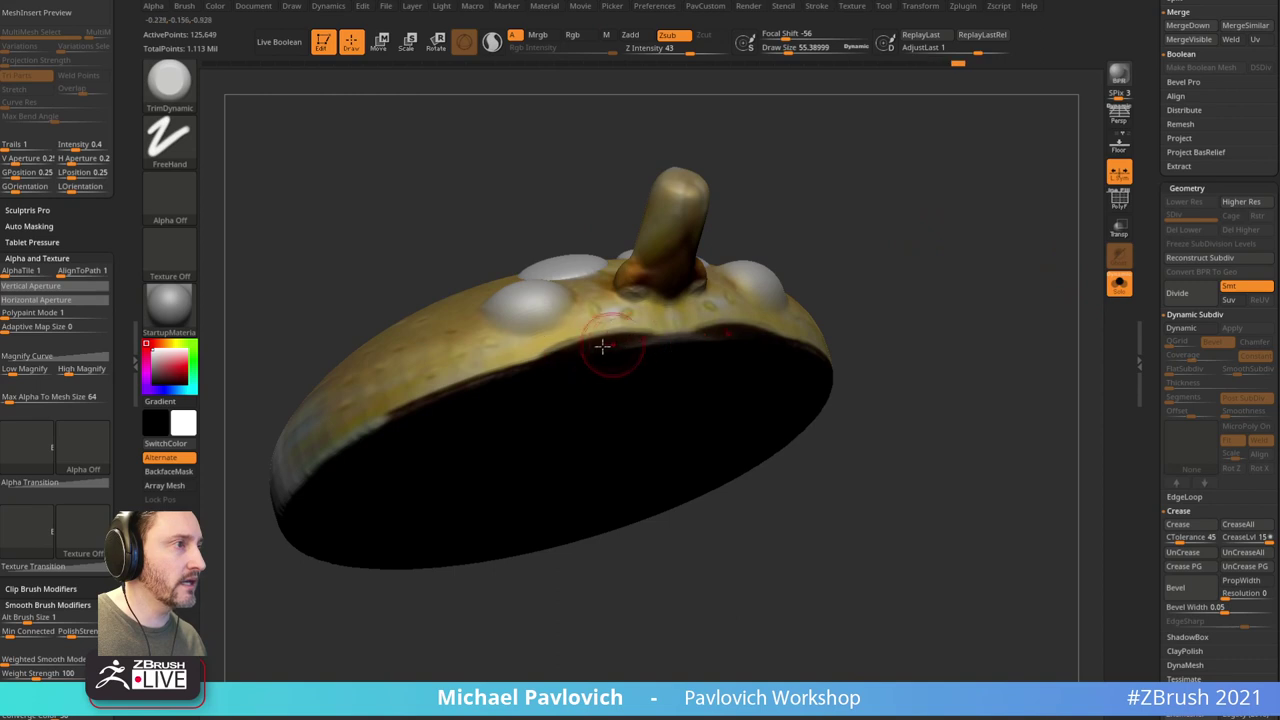
mouse_move(930, 304)
shift+mouse_down()
mouse_move(988, 303)
mouse_move(965, 330)
shift+mouse_up()
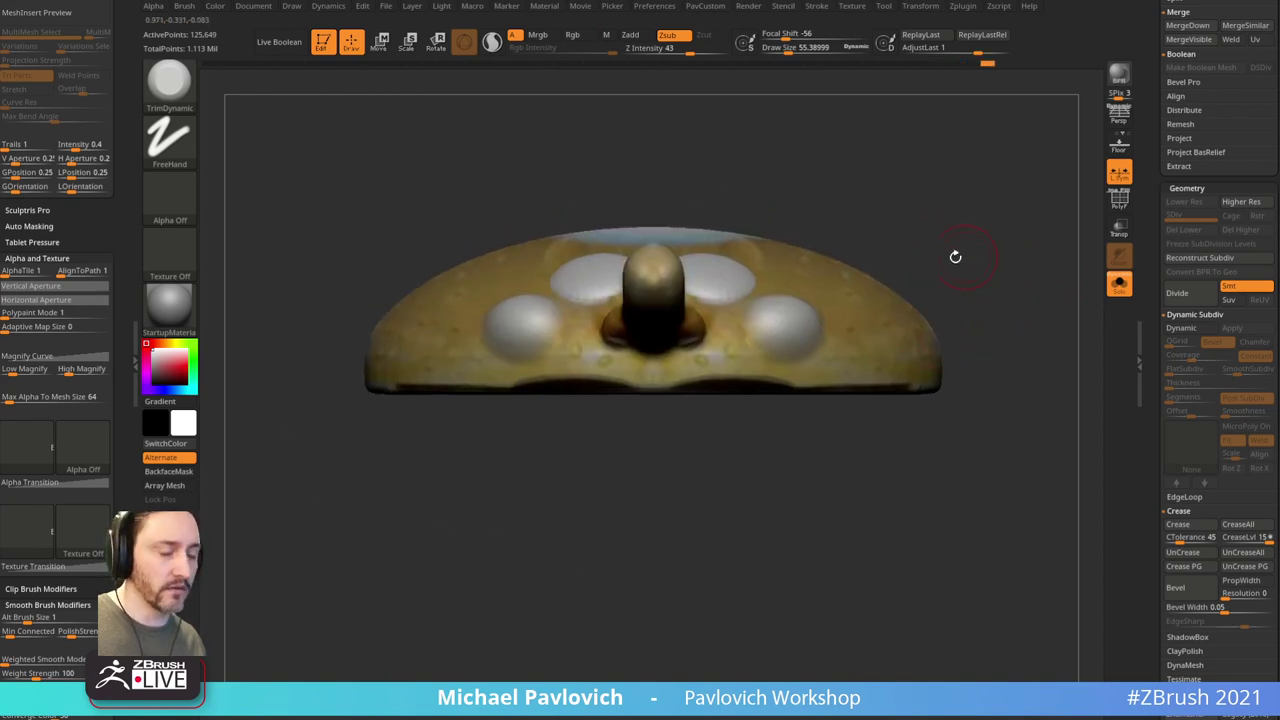
Step: Shape the front rim into a central lip point with mirrored arches using the MoveAccu brush at draw sizes of about 65 to 108
key(2)
drag(652, 378, 651, 391)
key(s)
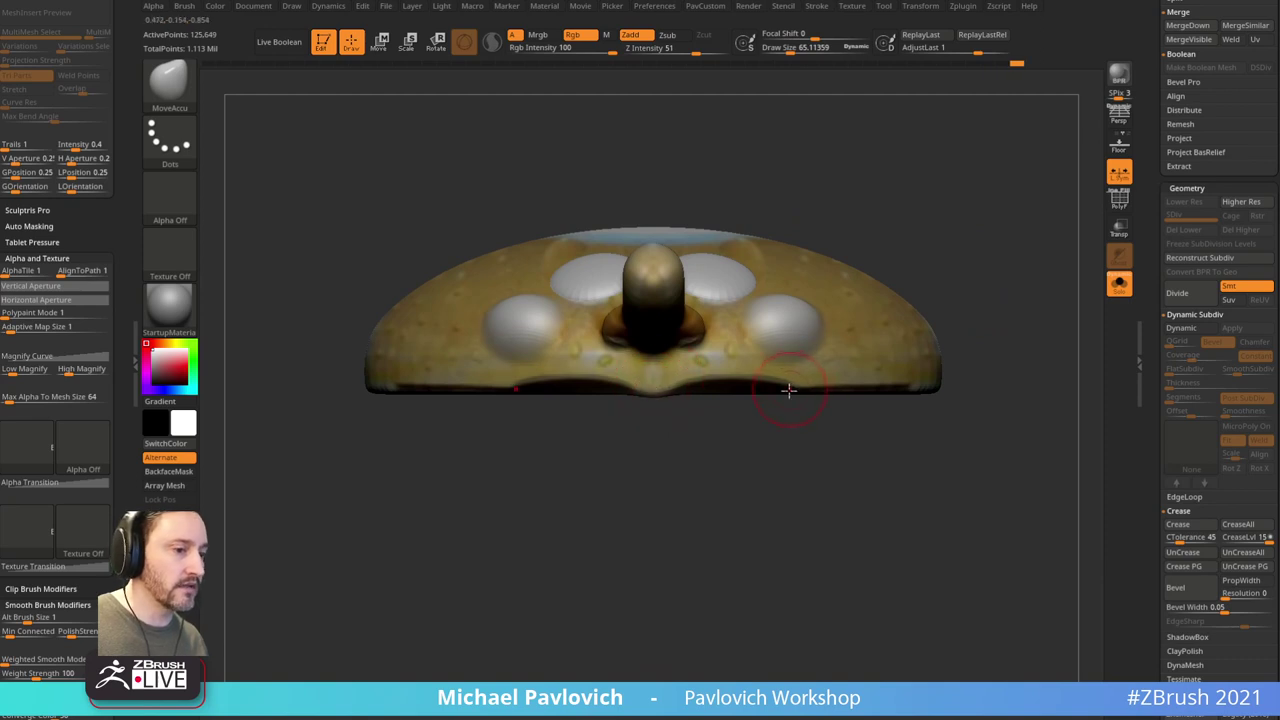
key(s)
drag(789, 390, 798, 389)
drag(988, 363, 972, 344)
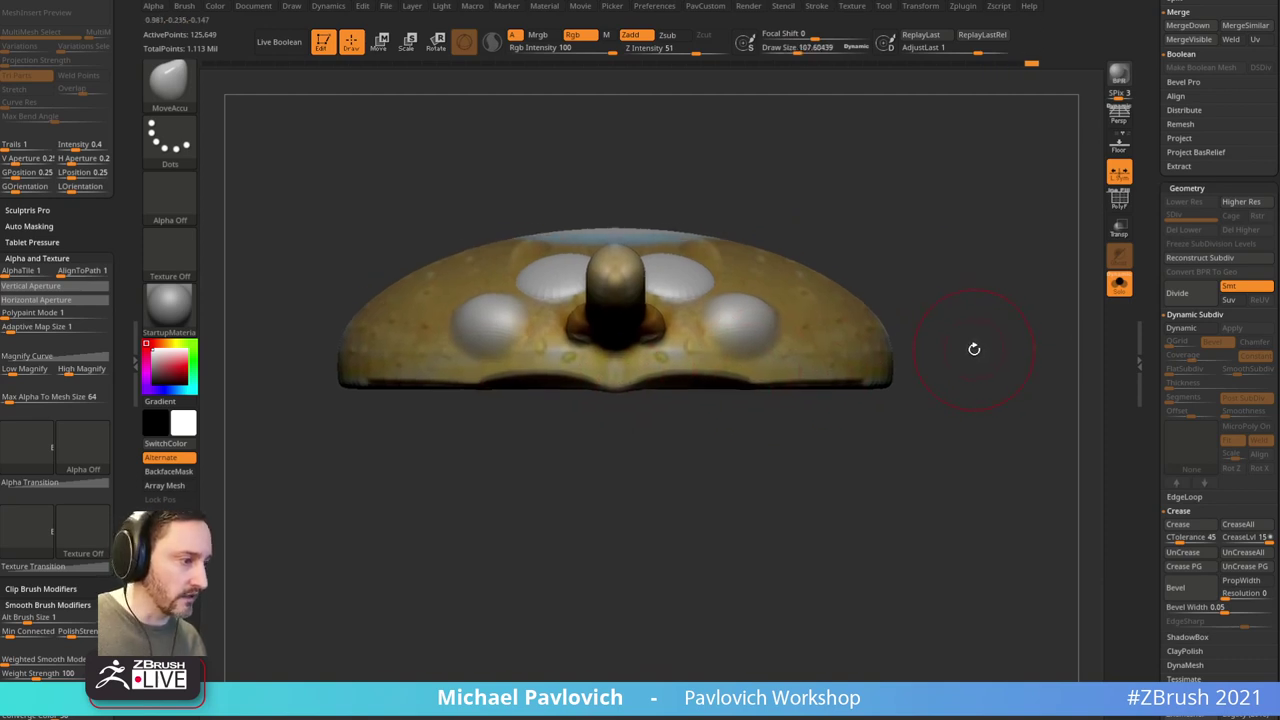
key(s)
drag(698, 367, 720, 385)
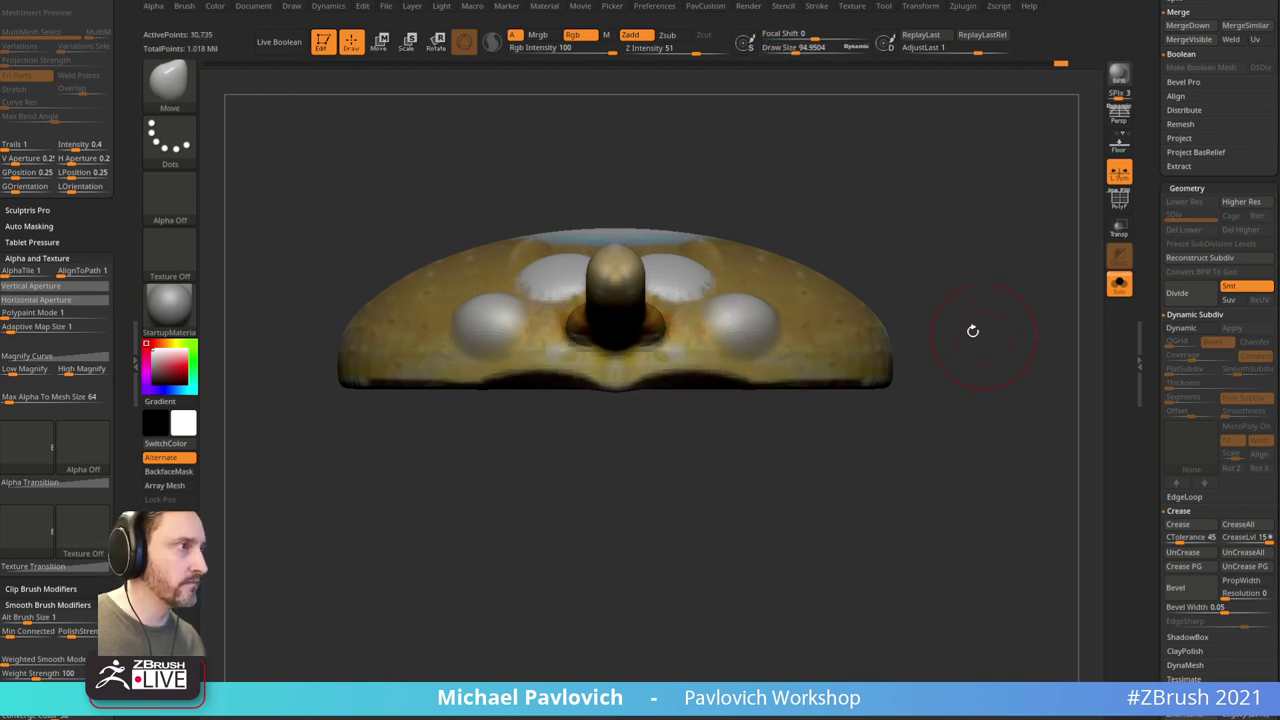
Step: Set the DynaMesh resolution to 300 and remesh the dome
alt+drag(971, 314, 925, 364)
key(space)
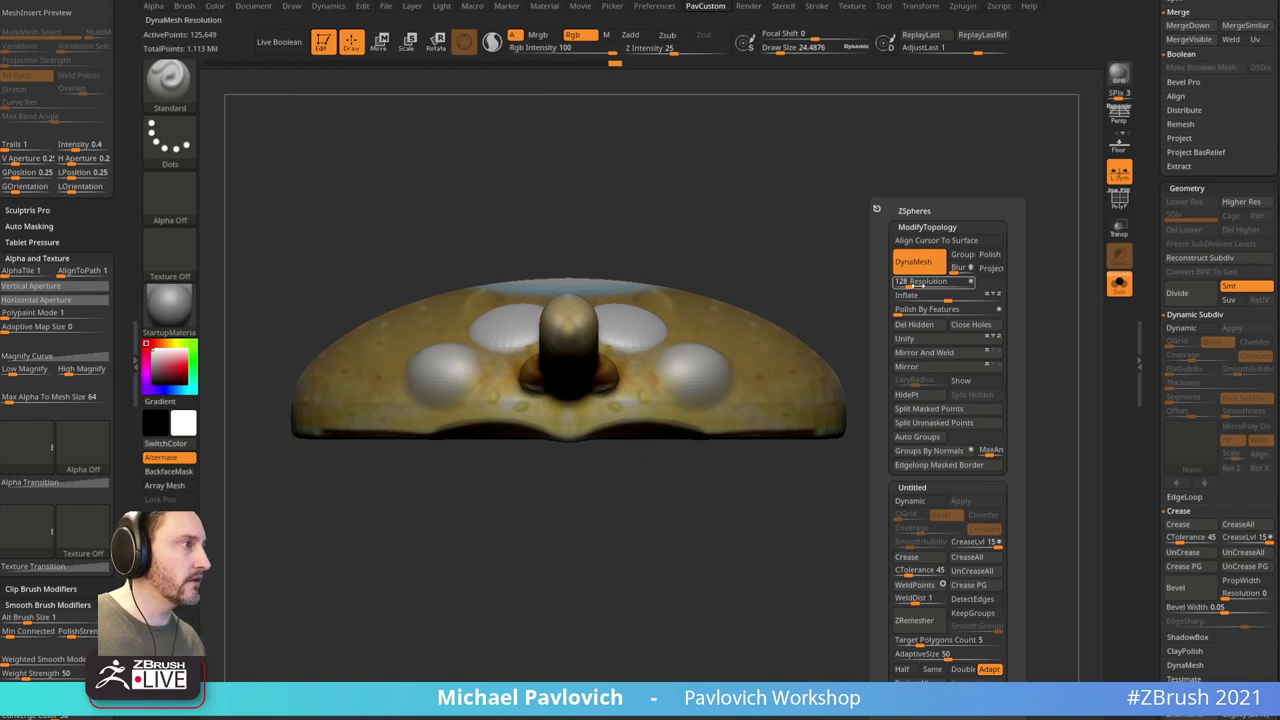
click(918, 285)
text(300)
key(Return)
ctrl+drag(902, 242, 969, 337)
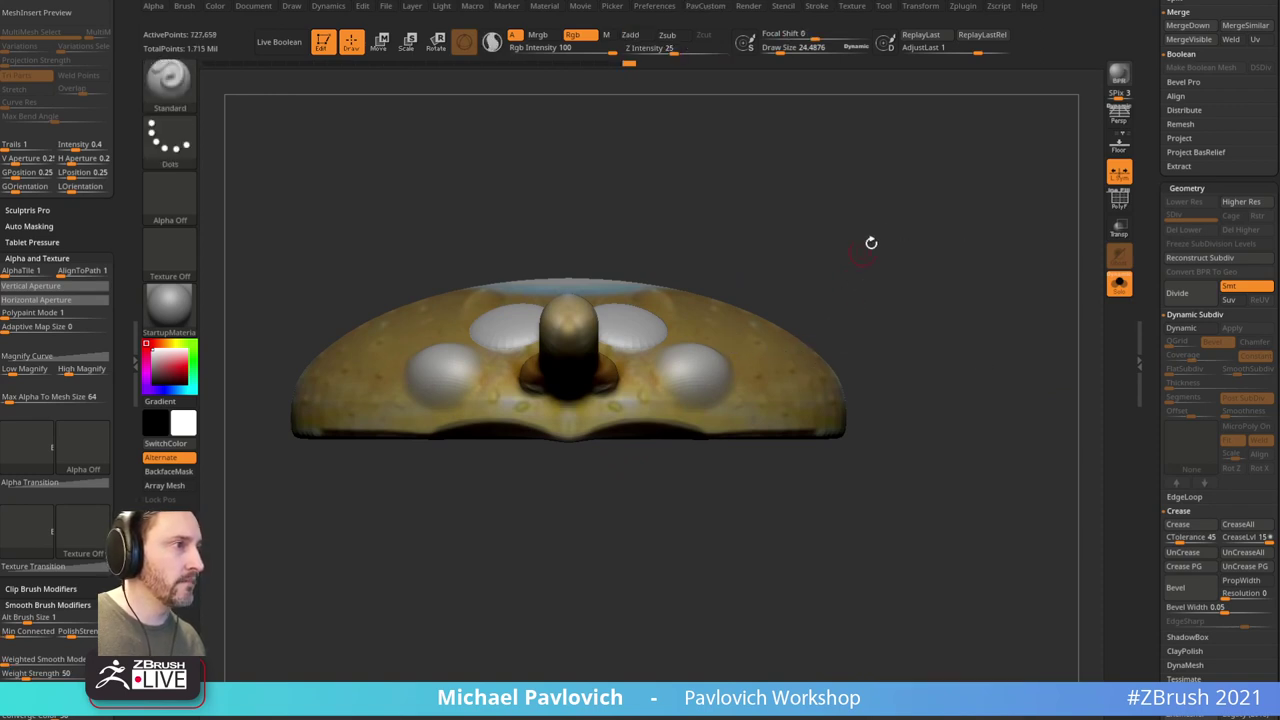
Step: Set the draw size to about 52 and smooth the remeshed dome around the eyes and cheeks
drag(878, 238, 838, 305)
key(s)
drag(613, 388, 613, 416)
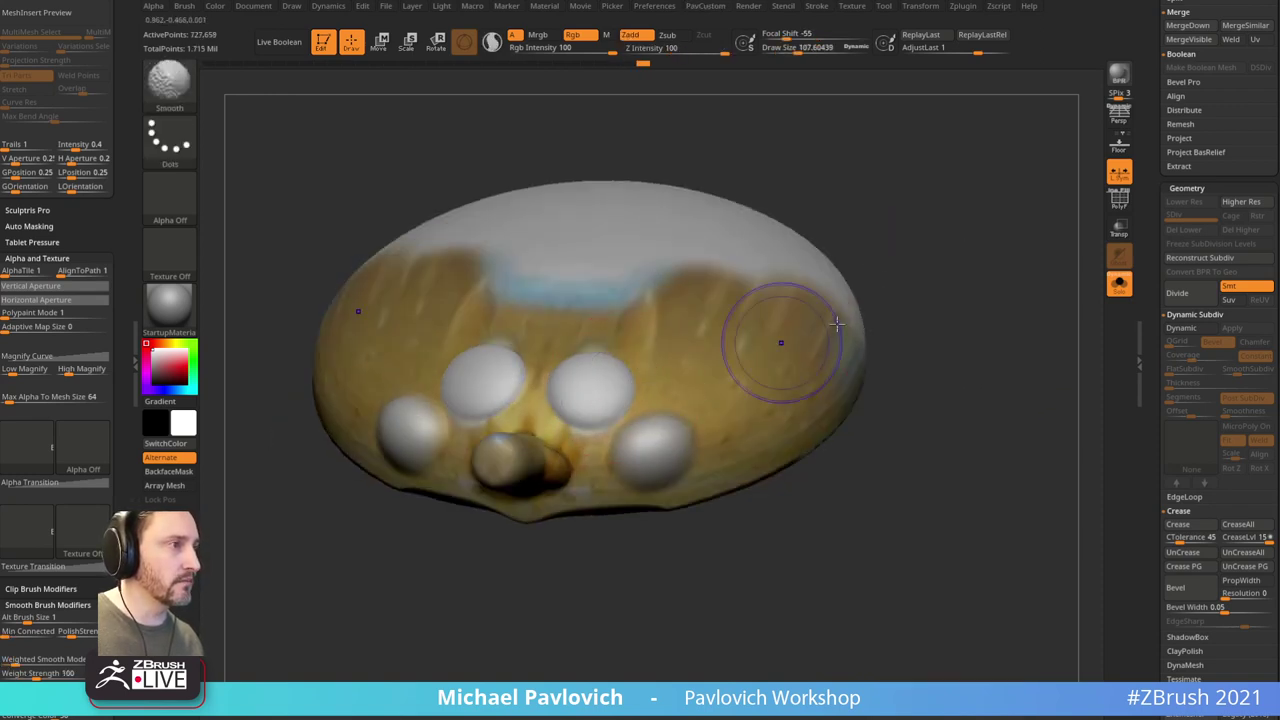
mouse_move(836, 323)
mouse_down()
mouse_move(917, 306)
mouse_move(789, 357)
mouse_move(949, 311)
mouse_up()
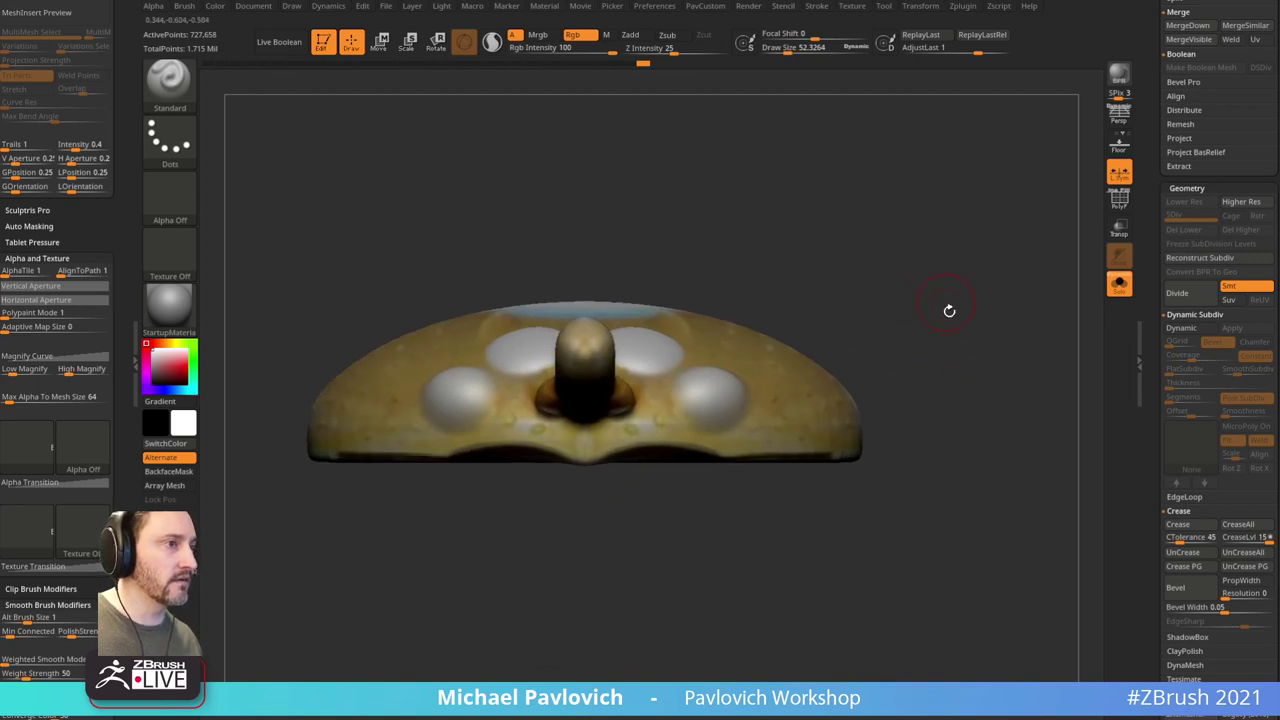
Step: Show the whole tower again and turn off the dome's polypaint display
click(1121, 288)
click(1121, 291)
drag(1156, 275, 1140, 447)
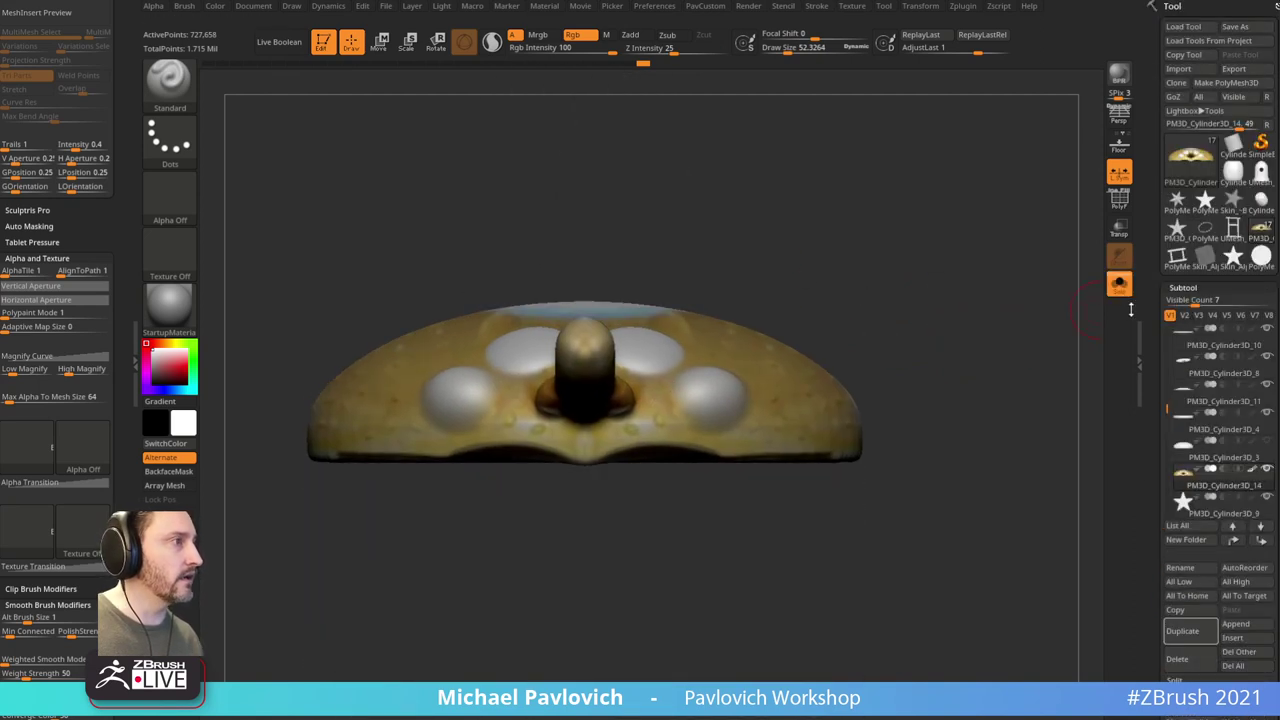
click(1119, 284)
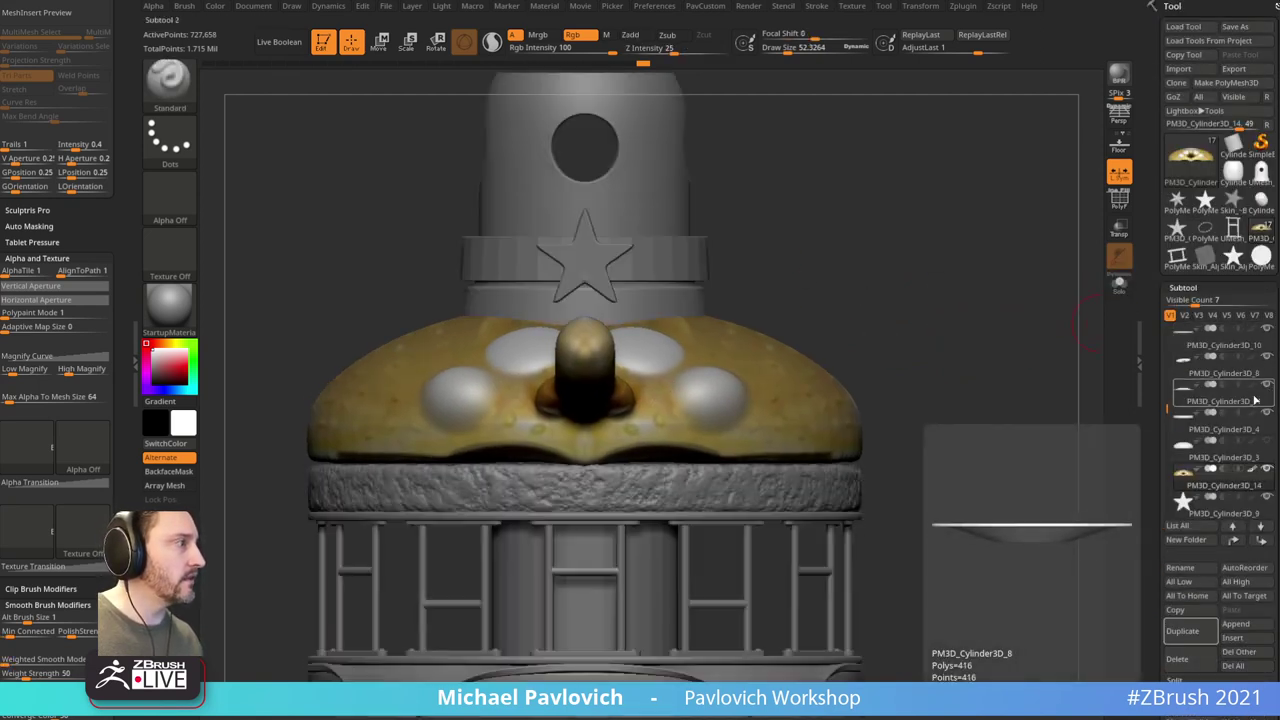
click(1266, 470)
shift+click(1268, 470)
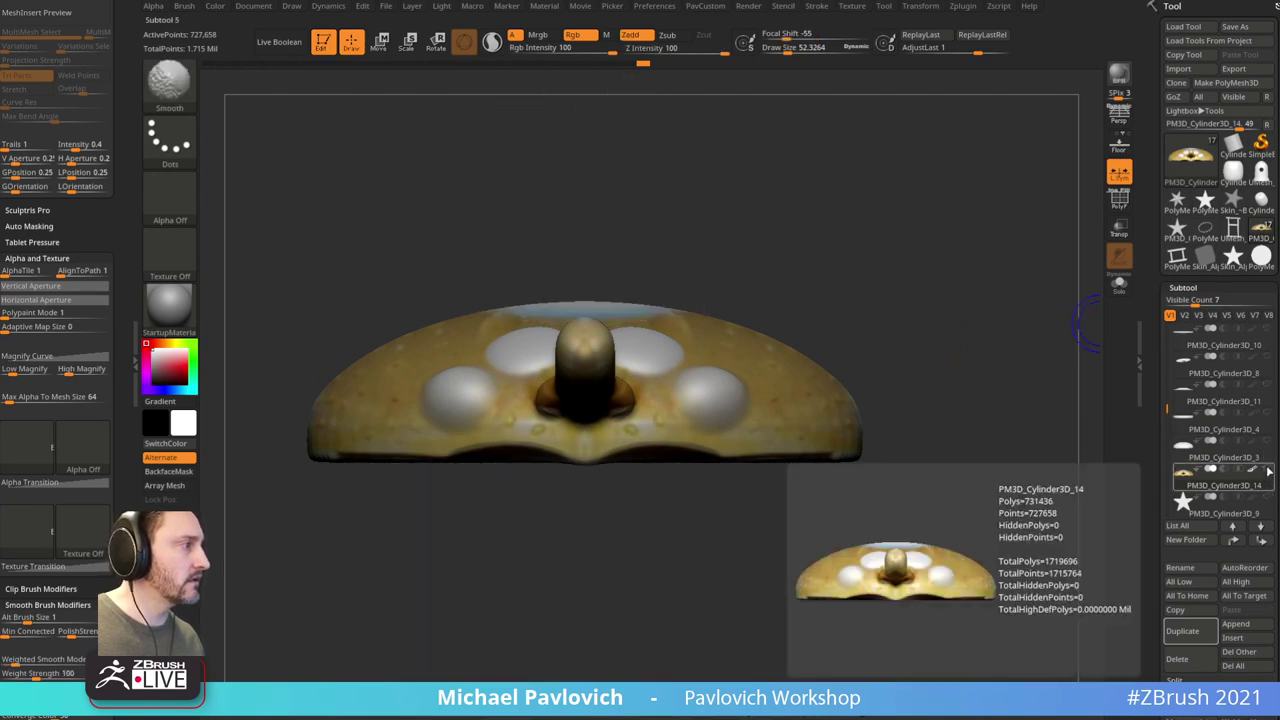
shift+click(1268, 470)
click(1270, 447)
click(1266, 474)
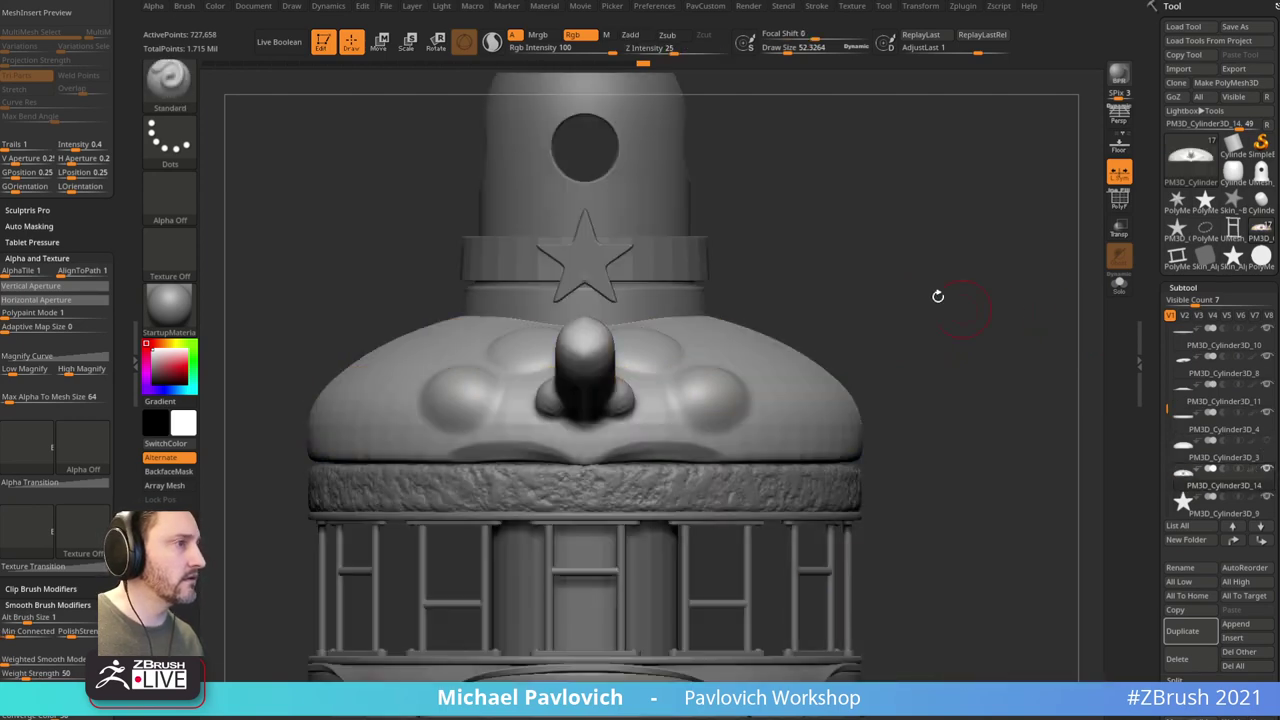
Step: Smooth the dome beside the nose and cheeks at a draw size of about 52 and its side at about 156
drag(937, 291, 818, 361)
shift+drag(627, 397, 639, 407)
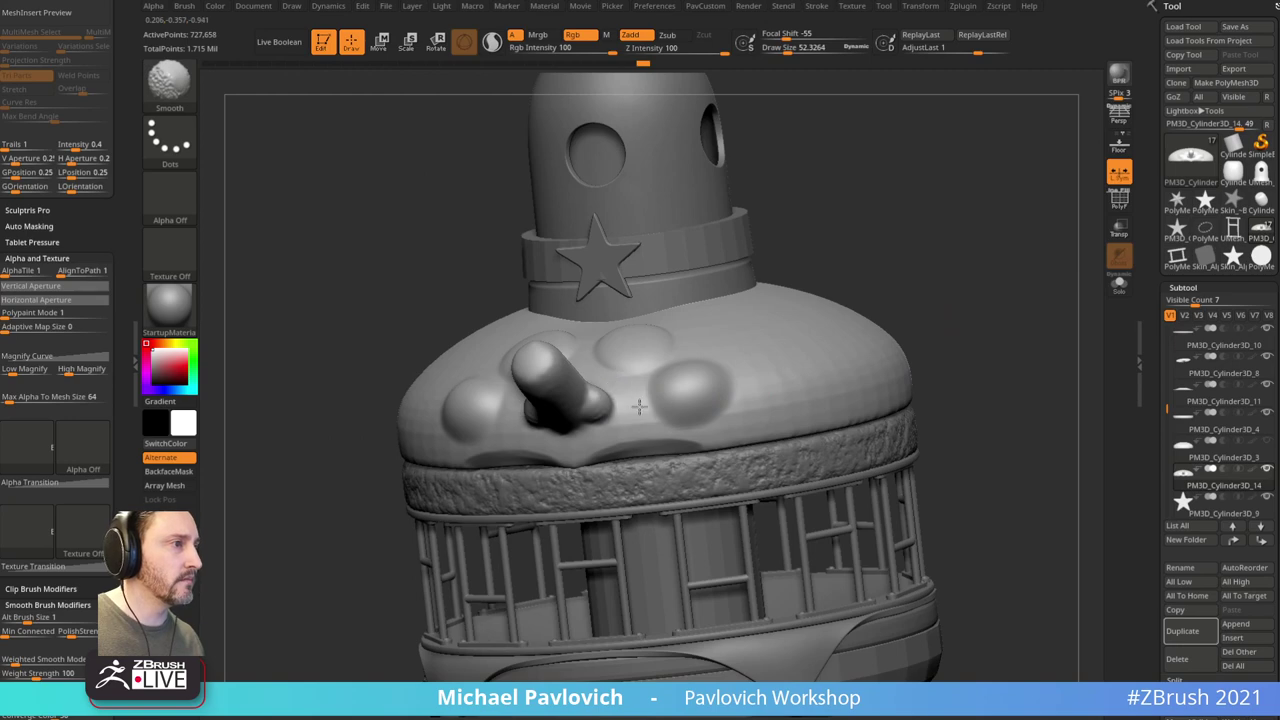
shift+drag(764, 395, 785, 387)
mouse_move(942, 325)
alt+mouse_down()
mouse_move(977, 286)
mouse_move(800, 335)
alt+mouse_up()
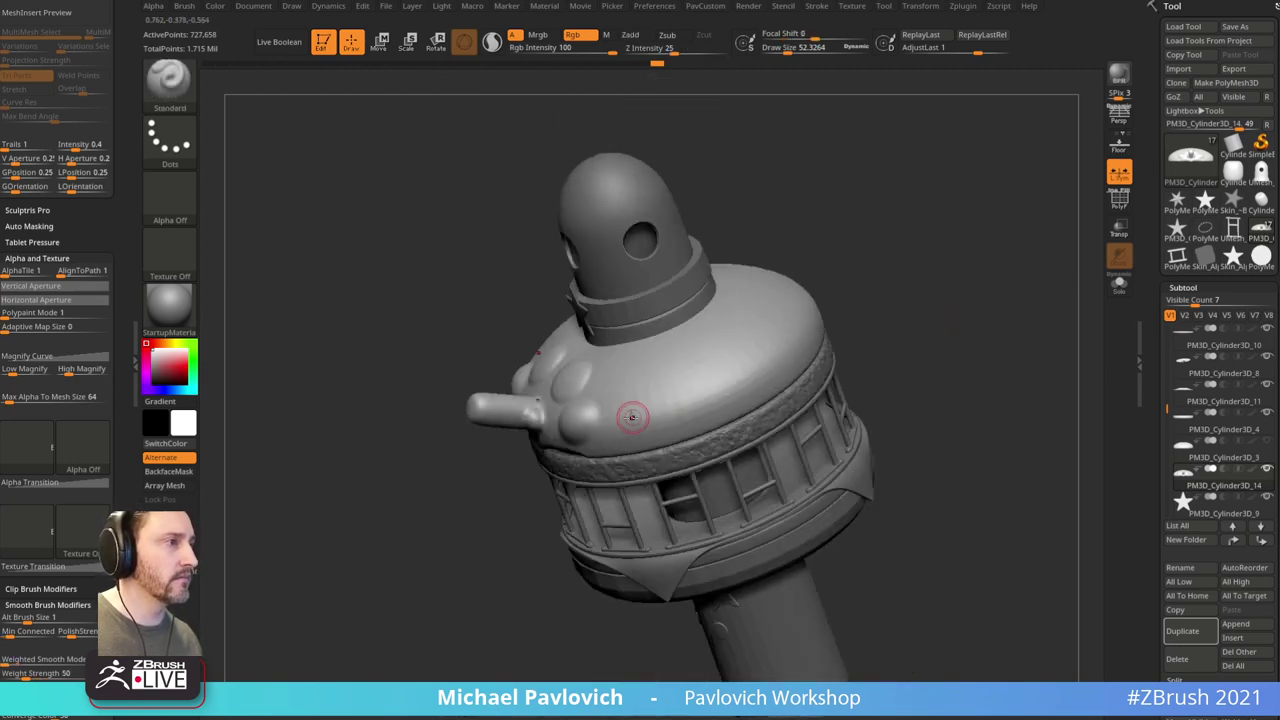
key(s)
mouse_move(640, 405)
mouse_down()
mouse_move(651, 403)
mouse_move(489, 396)
mouse_up()
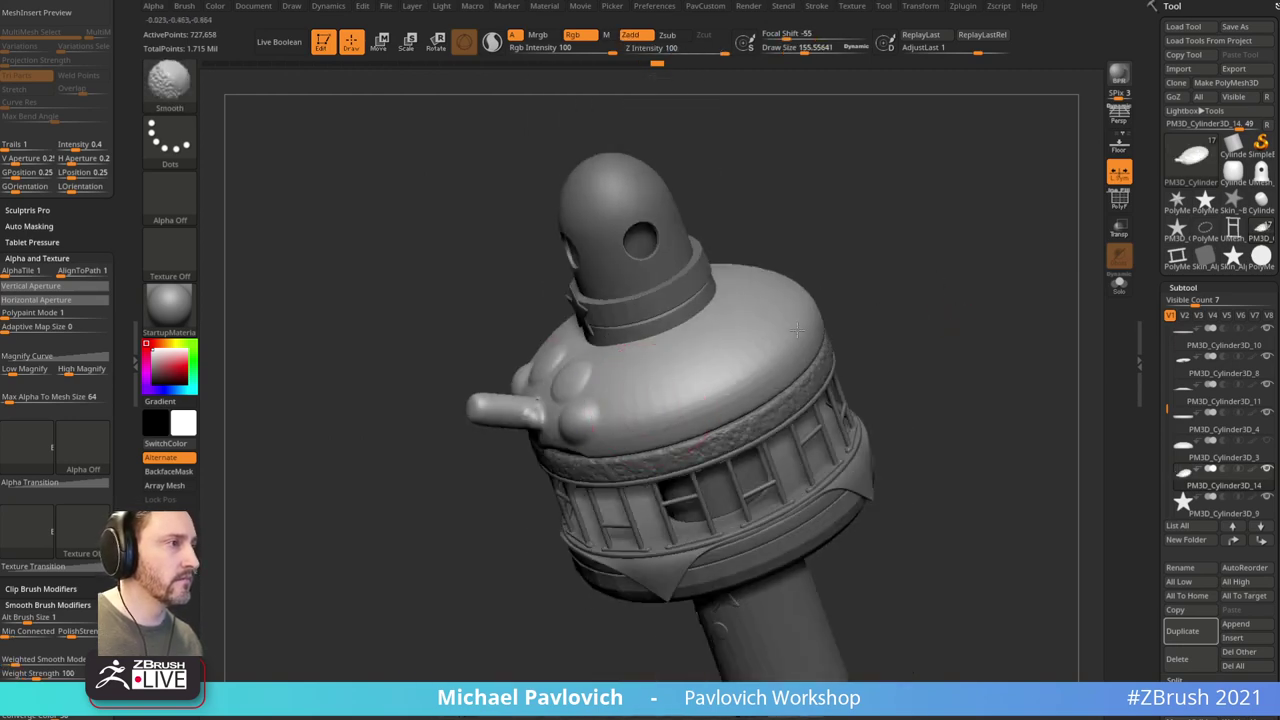
Step: Isolate the bun dome, remesh it, and smooth the crease where the nose bridge meets the face at a draw size of about 36
click(1117, 286)
alt+drag(976, 310, 1040, 273)
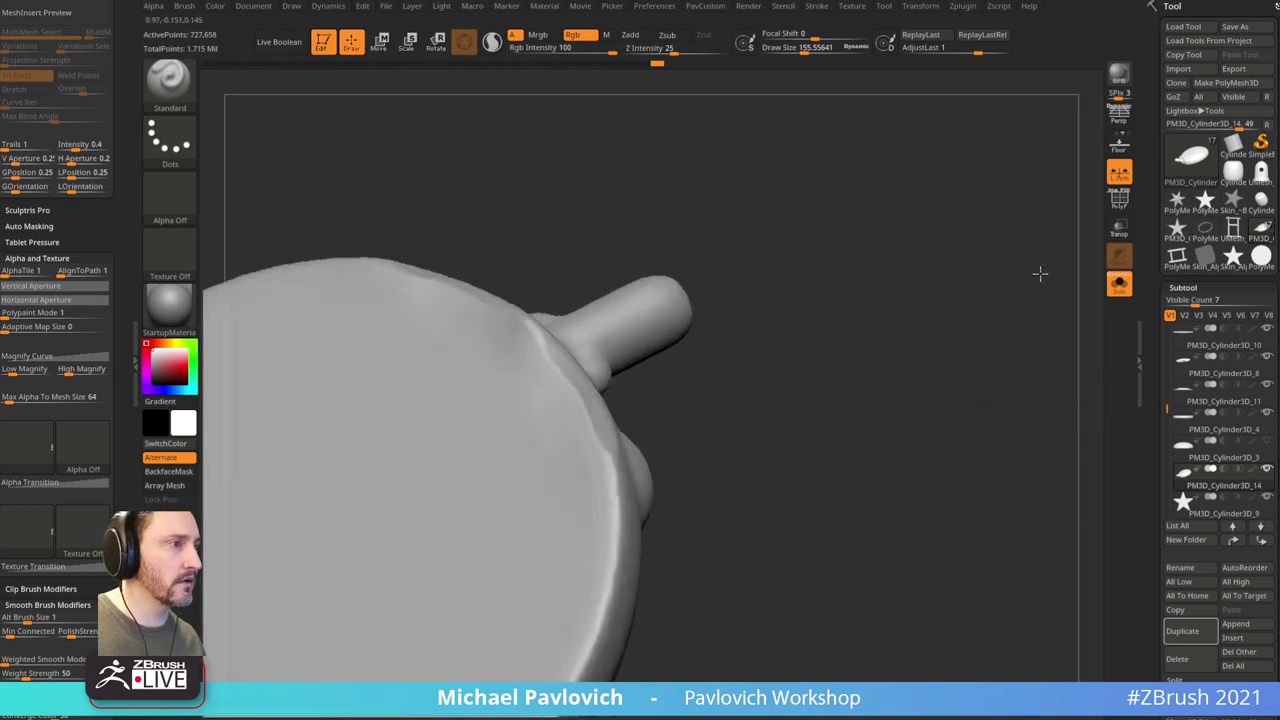
mouse_move(1040, 273)
right_down()
mouse_move(966, 471)
mouse_move(946, 471)
mouse_move(948, 361)
right_up()
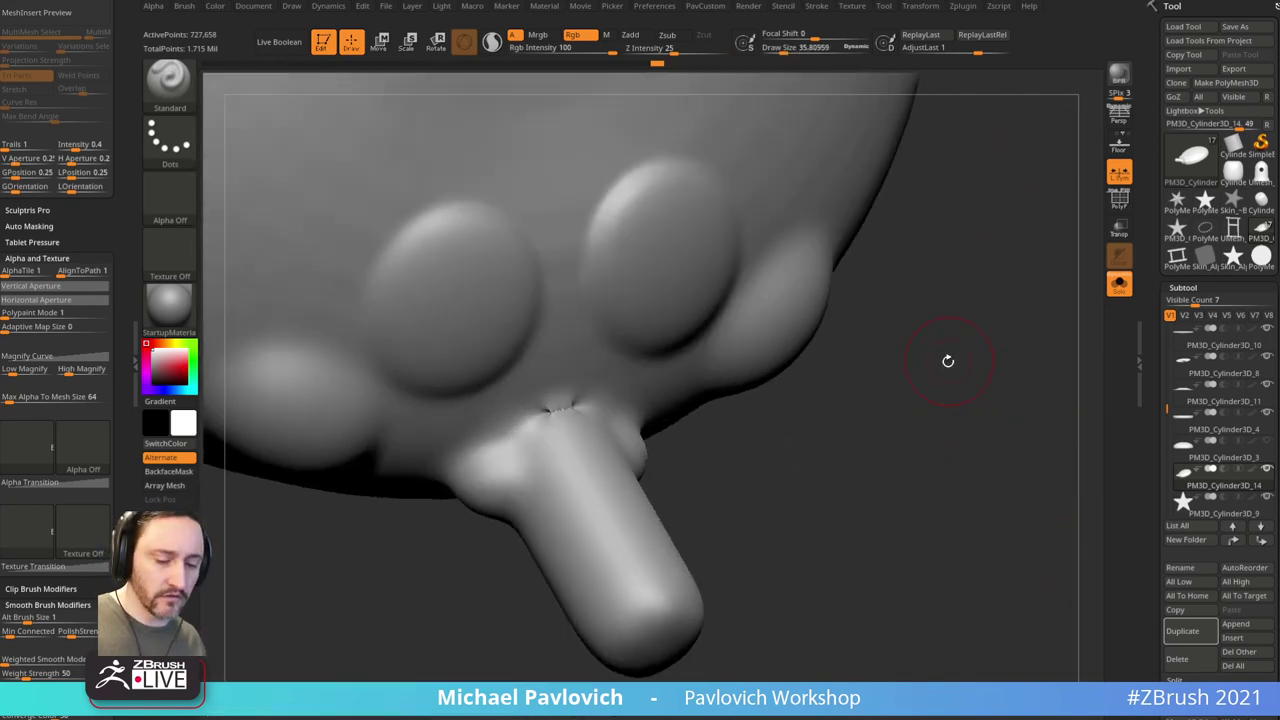
key(ctrl)
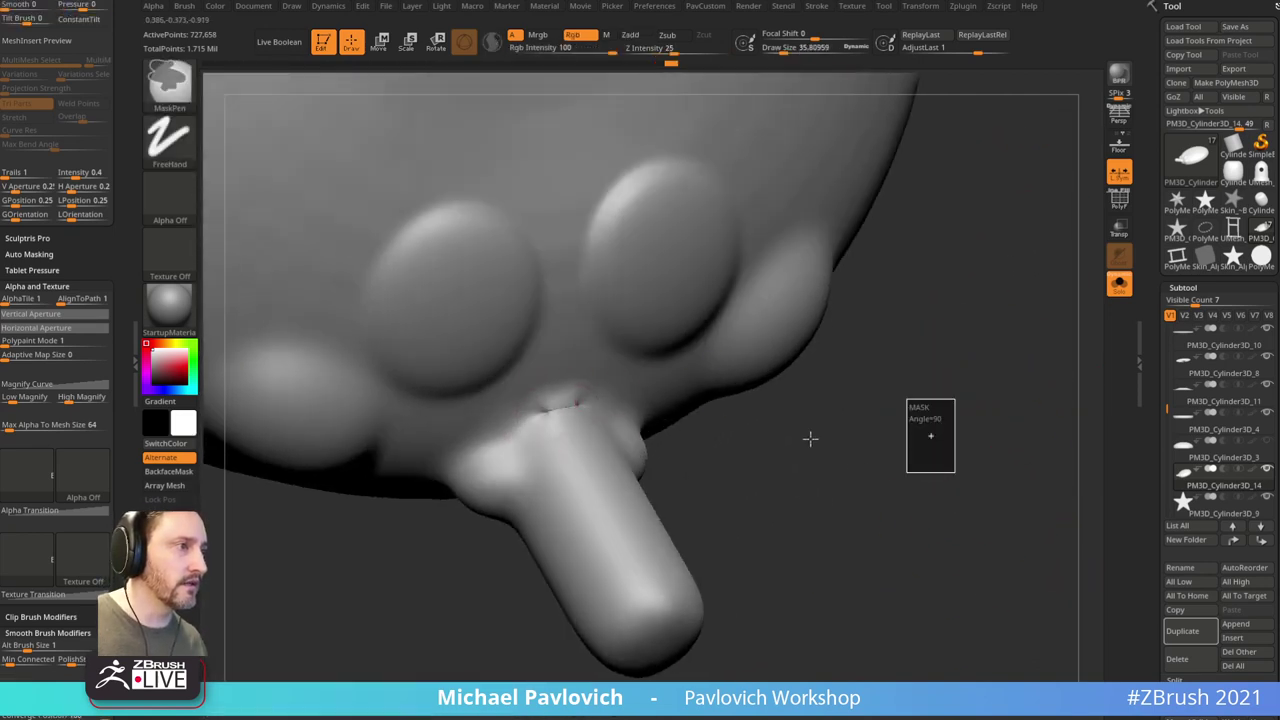
shift+drag(570, 417, 548, 420)
Step: Smooth the middle of the upper lip and flatten its edge with the TrimDynamic brush at a draw size of about 36
mouse_move(900, 470)
ctrl+right_down()
mouse_move(928, 354)
mouse_move(967, 312)
mouse_move(935, 292)
ctrl+right_up()
ctrl+right_drag(935, 292, 934, 349)
shift+drag(518, 499, 576, 489)
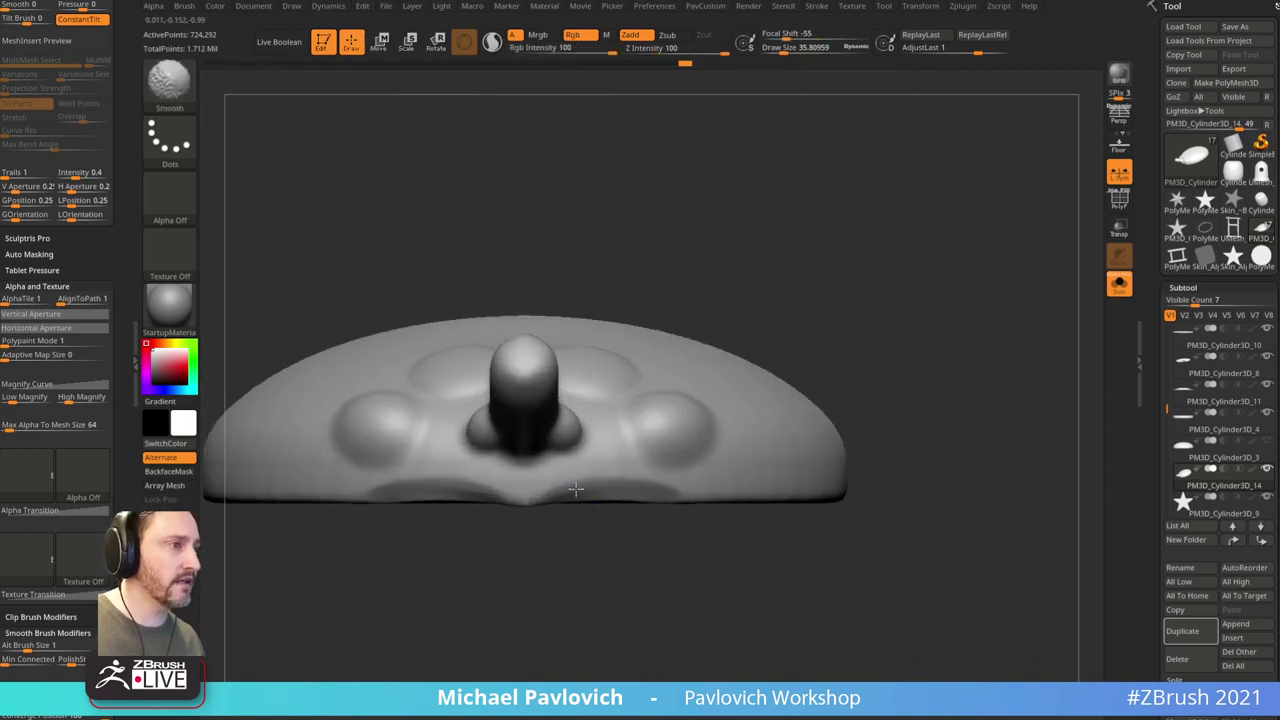
mouse_move(575, 488)
right_down()
mouse_move(709, 549)
mouse_move(767, 525)
right_up()
key(b)
key(t)
key(d)
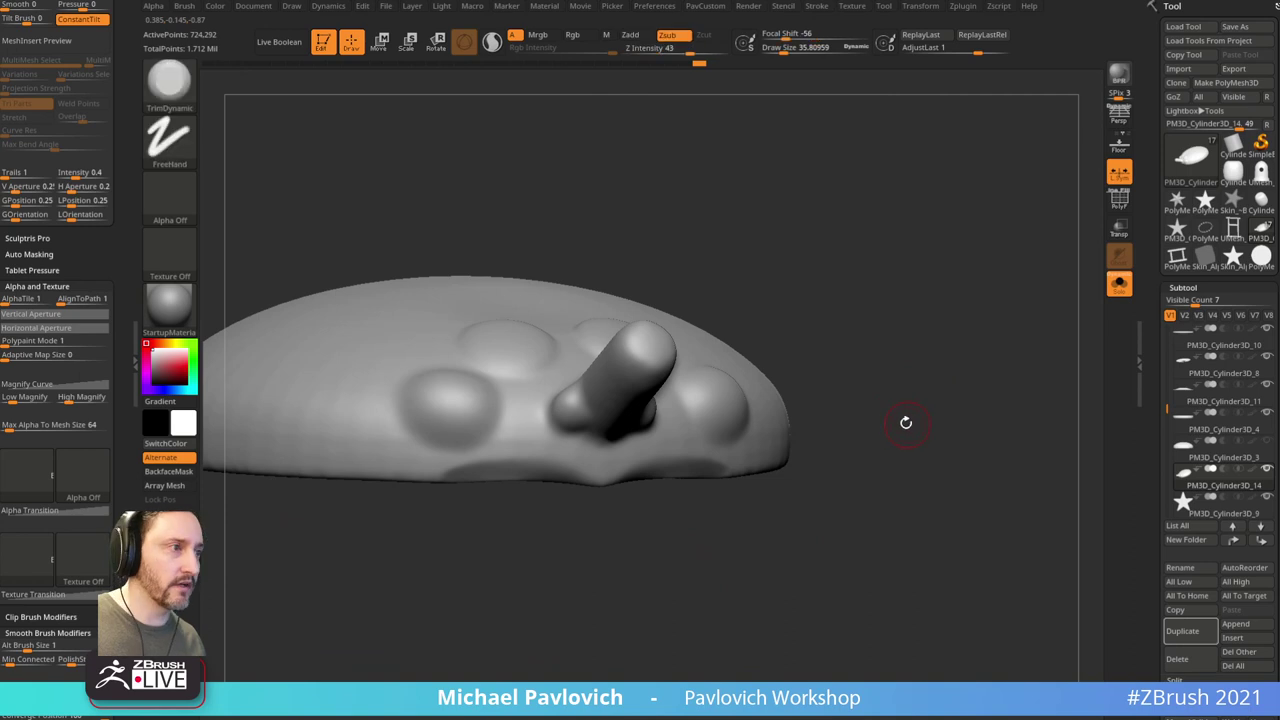
mouse_move(903, 423)
right_down()
mouse_move(929, 517)
mouse_move(883, 449)
mouse_move(687, 450)
right_up()
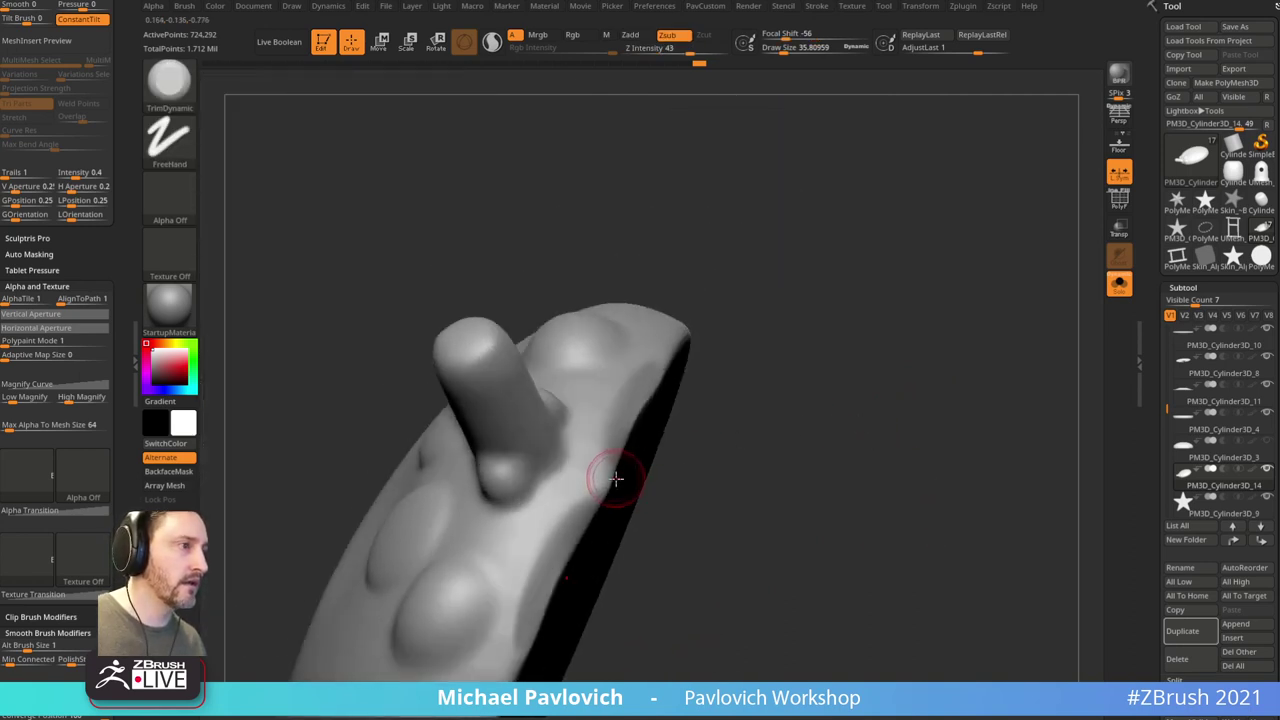
right_drag(543, 553, 651, 413)
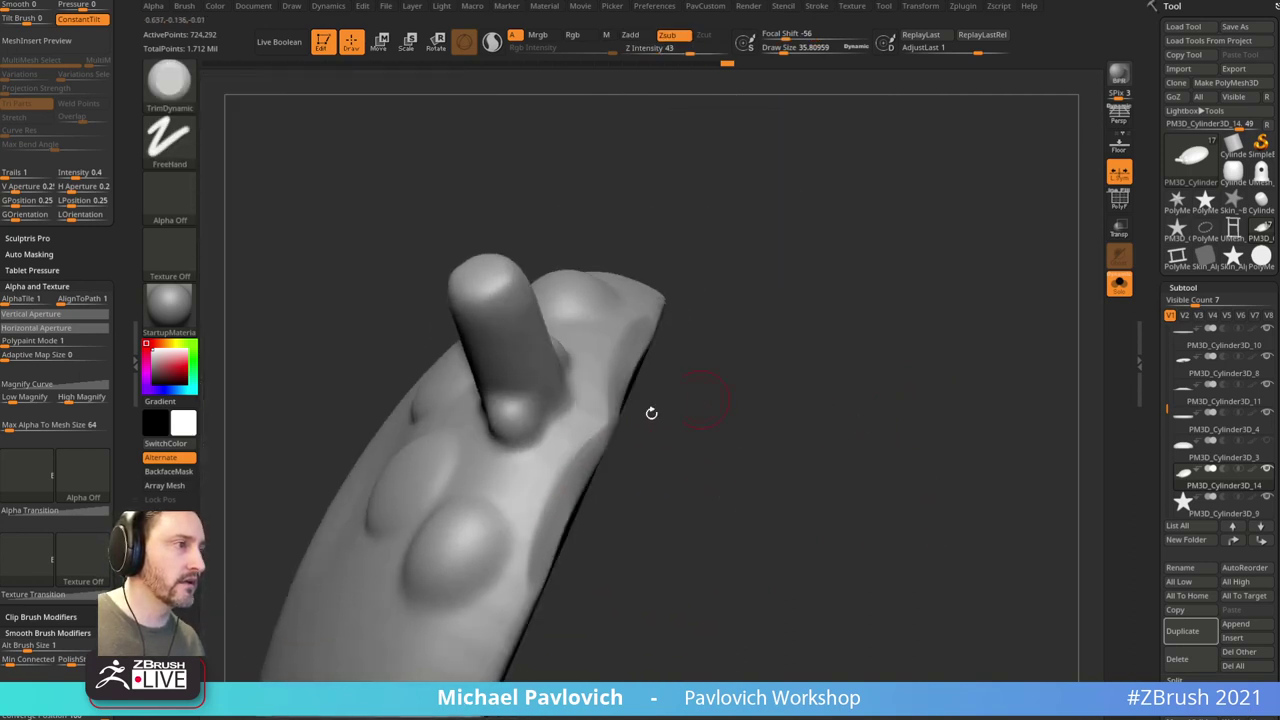
right_drag(819, 464, 634, 457)
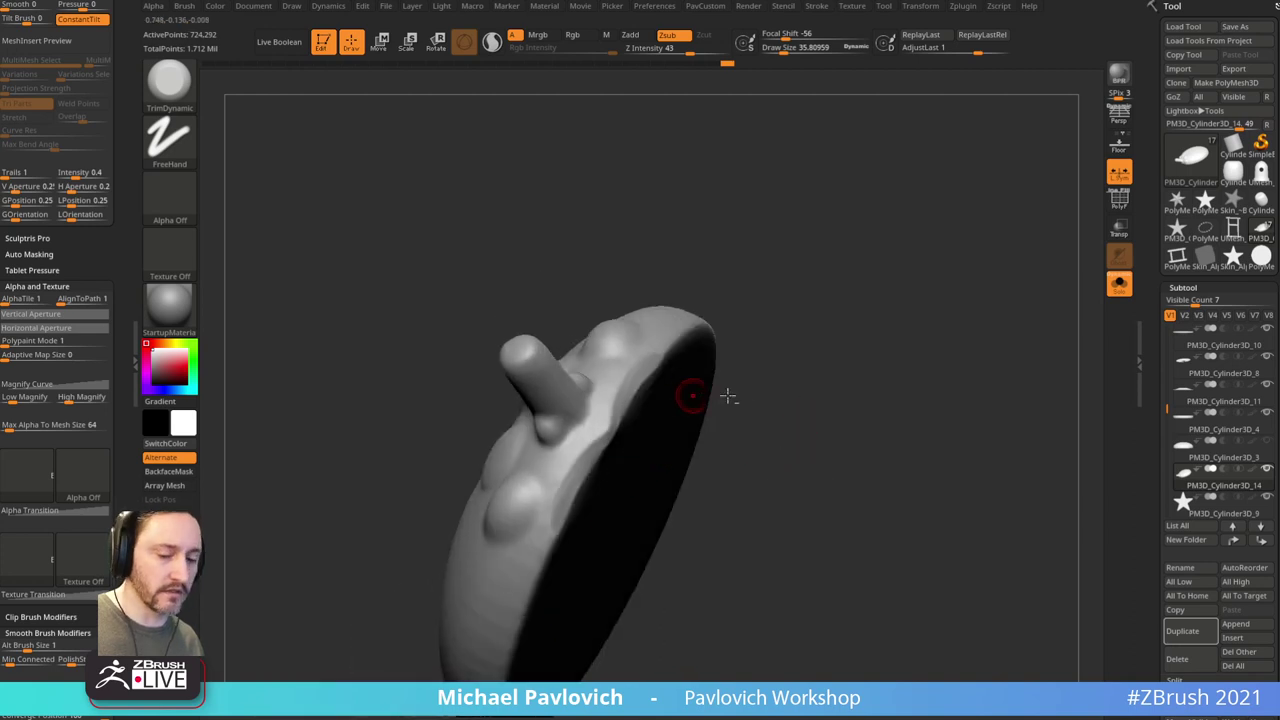
Step: Polish the lip's edge below the nose with the hPolish brush at a draw size of about 46
key(b)
key(h)
key(p)
mouse_move(726, 394)
right_down()
mouse_move(808, 437)
mouse_move(605, 457)
right_up()
drag(606, 457, 551, 523)
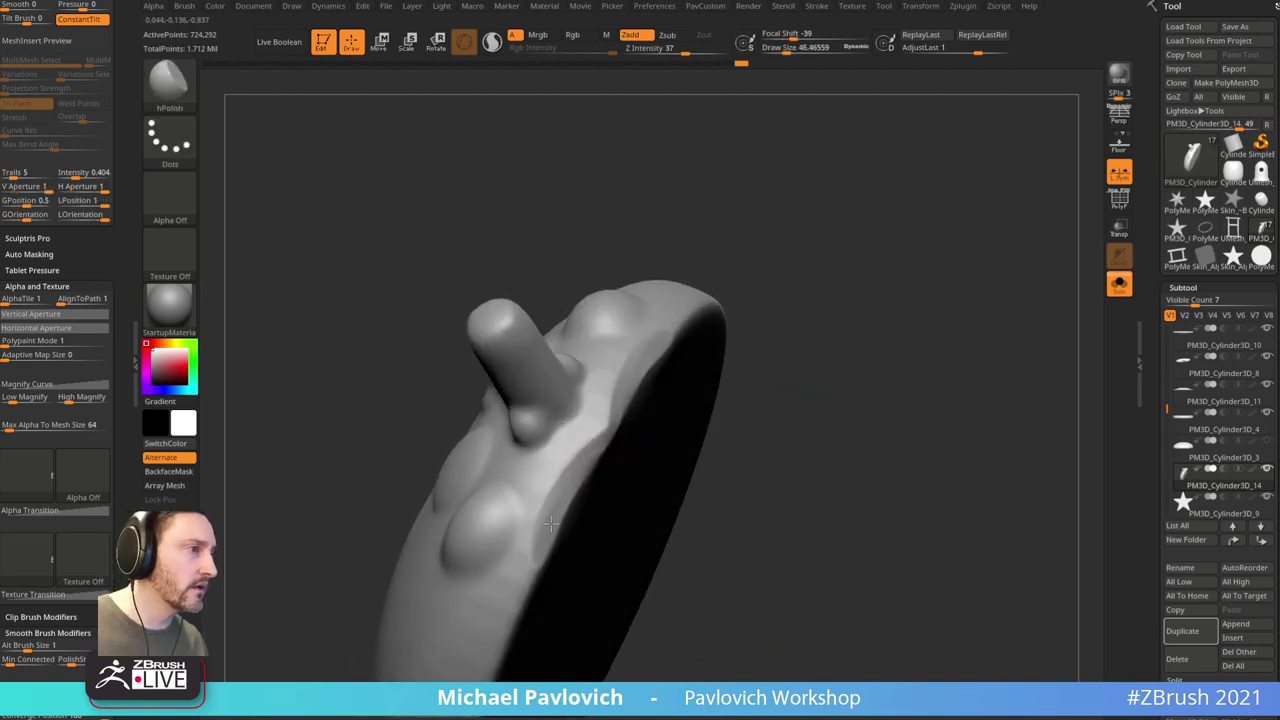
Step: Carve nostrils into the undersides of the nose wings with the DamStandard brush at a draw size of about 36
mouse_move(588, 468)
right_down()
mouse_move(566, 563)
mouse_move(880, 286)
mouse_move(997, 329)
mouse_move(926, 382)
mouse_move(886, 387)
mouse_move(926, 381)
mouse_move(937, 283)
mouse_move(905, 255)
right_up()
key(b)
key(d)
key(s)
key(s)
drag(514, 461, 491, 463)
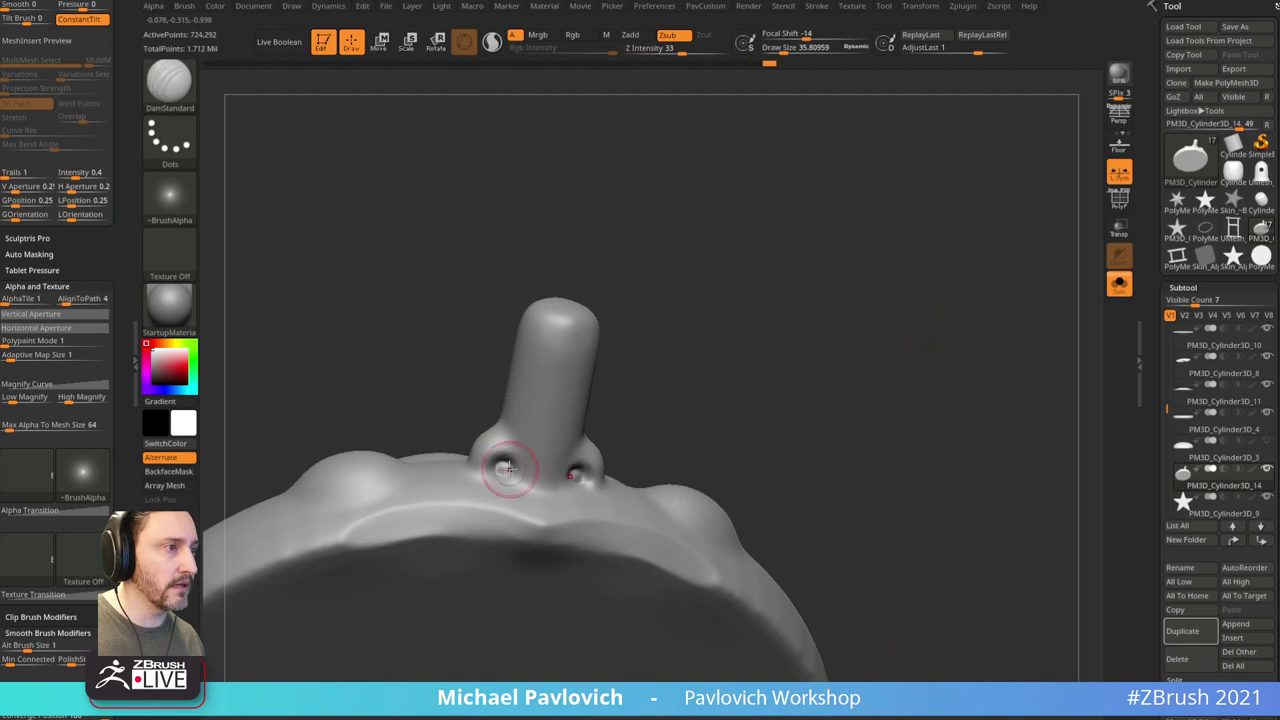
mouse_move(508, 468)
right_down()
mouse_move(826, 346)
mouse_move(903, 334)
mouse_move(869, 266)
mouse_move(885, 277)
mouse_move(886, 254)
mouse_move(896, 296)
right_up()
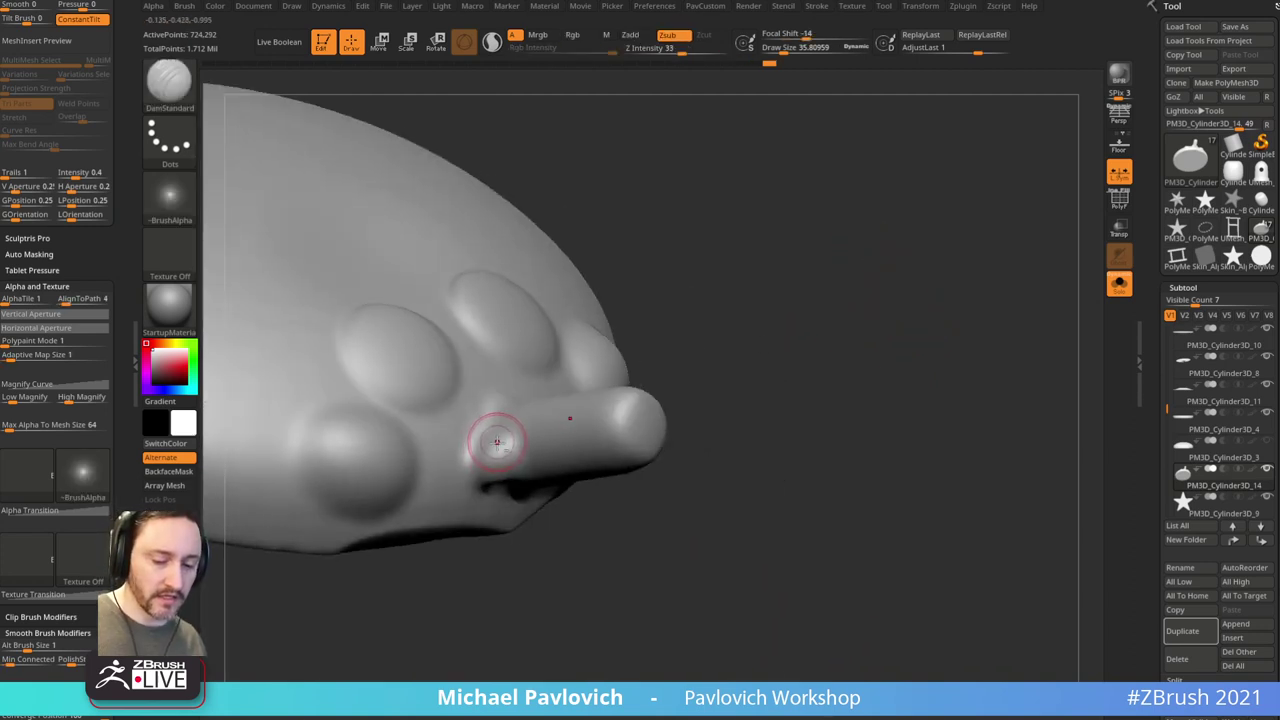
Step: Sculpt the creases around the outside of the nose wings with the custom Dam_Standard brush at a draw size of about 87
key(3)
key(s)
mouse_move(488, 446)
mouse_down()
mouse_move(500, 446)
mouse_move(462, 462)
mouse_move(468, 472)
mouse_up()
right_drag(468, 472, 501, 501)
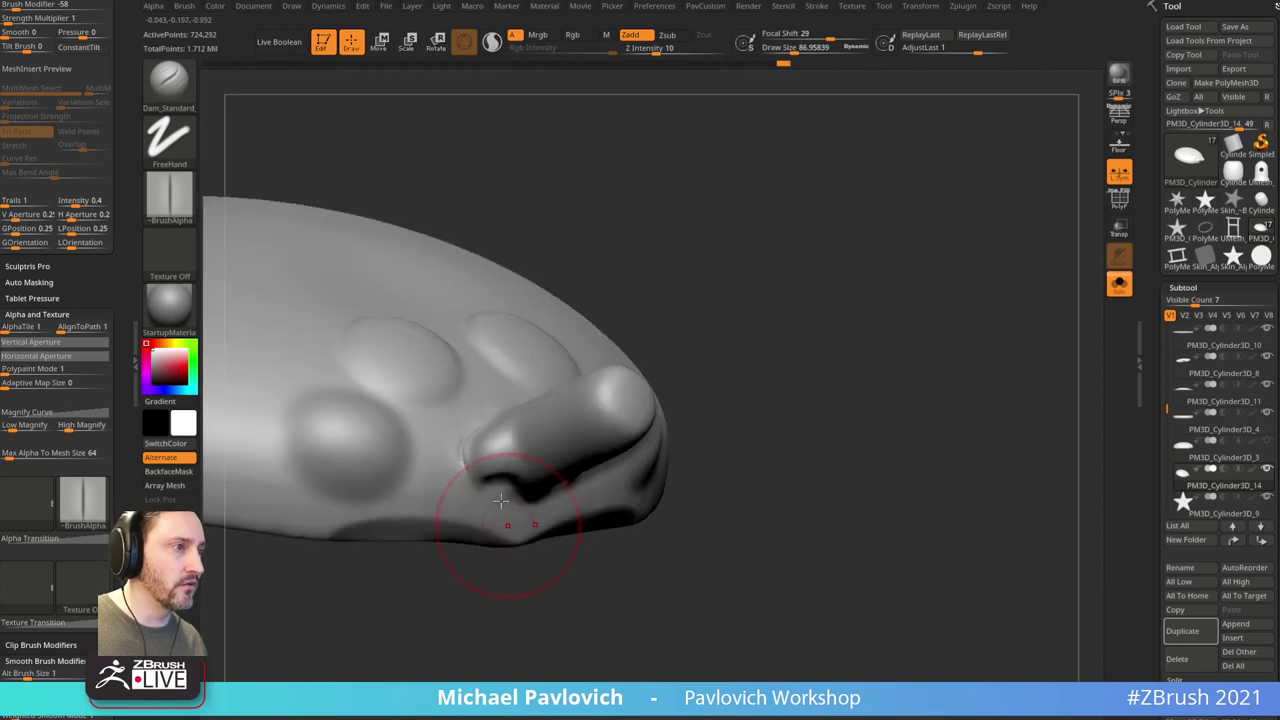
drag(482, 429, 468, 449)
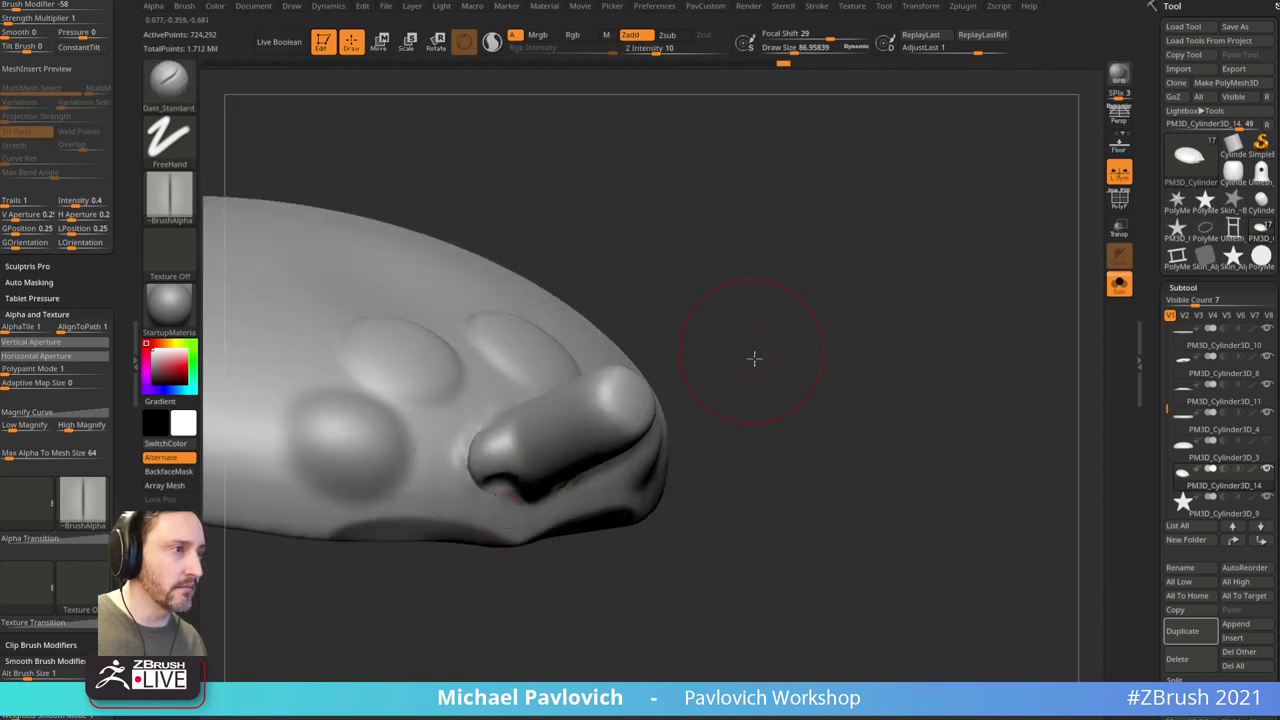
right_drag(754, 358, 745, 402)
Step: Smooth the creases beside the nose wings and remesh the dome
shift+drag(483, 441, 480, 450)
mouse_move(768, 384)
right_down()
mouse_move(723, 411)
mouse_move(775, 378)
right_up()
ctrl+drag(831, 285, 846, 349)
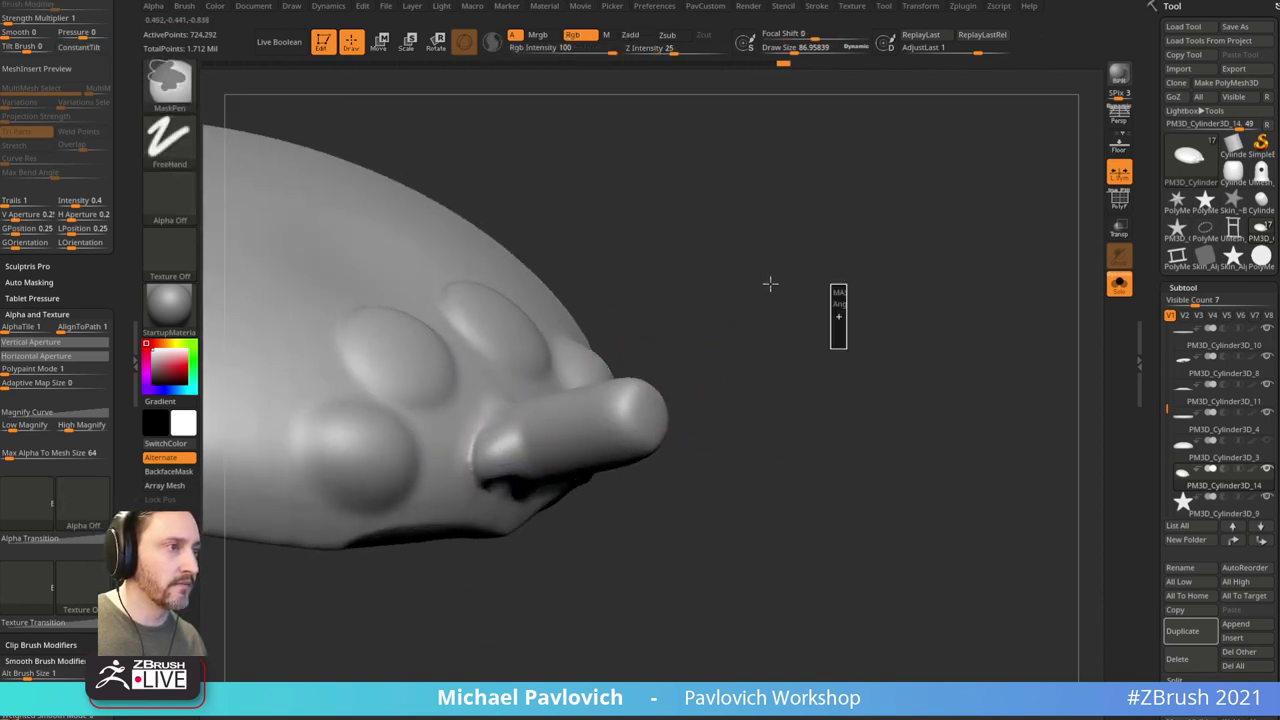
right_drag(800, 269, 815, 276)
right_drag(892, 269, 913, 245)
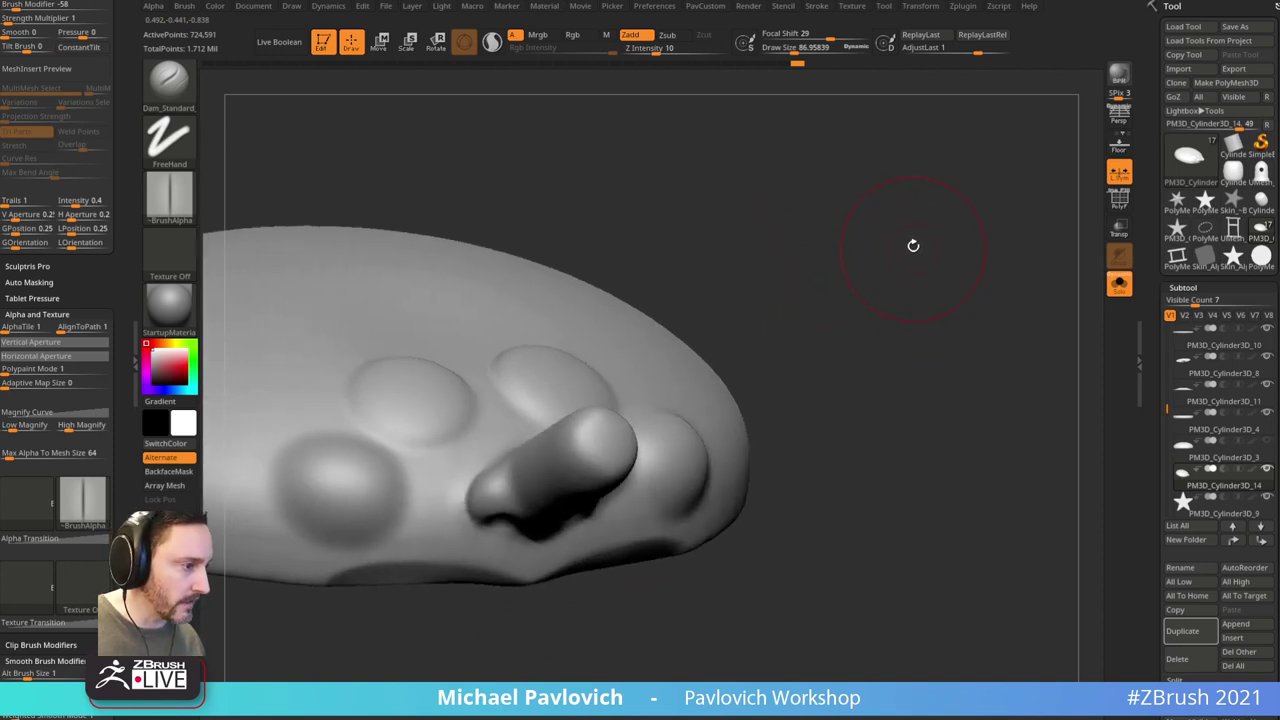
Step: Adjust the shape of the nose's base with the Move brush at a draw size of about 83
mouse_move(954, 307)
right_down()
mouse_move(620, 352)
mouse_move(585, 395)
right_up()
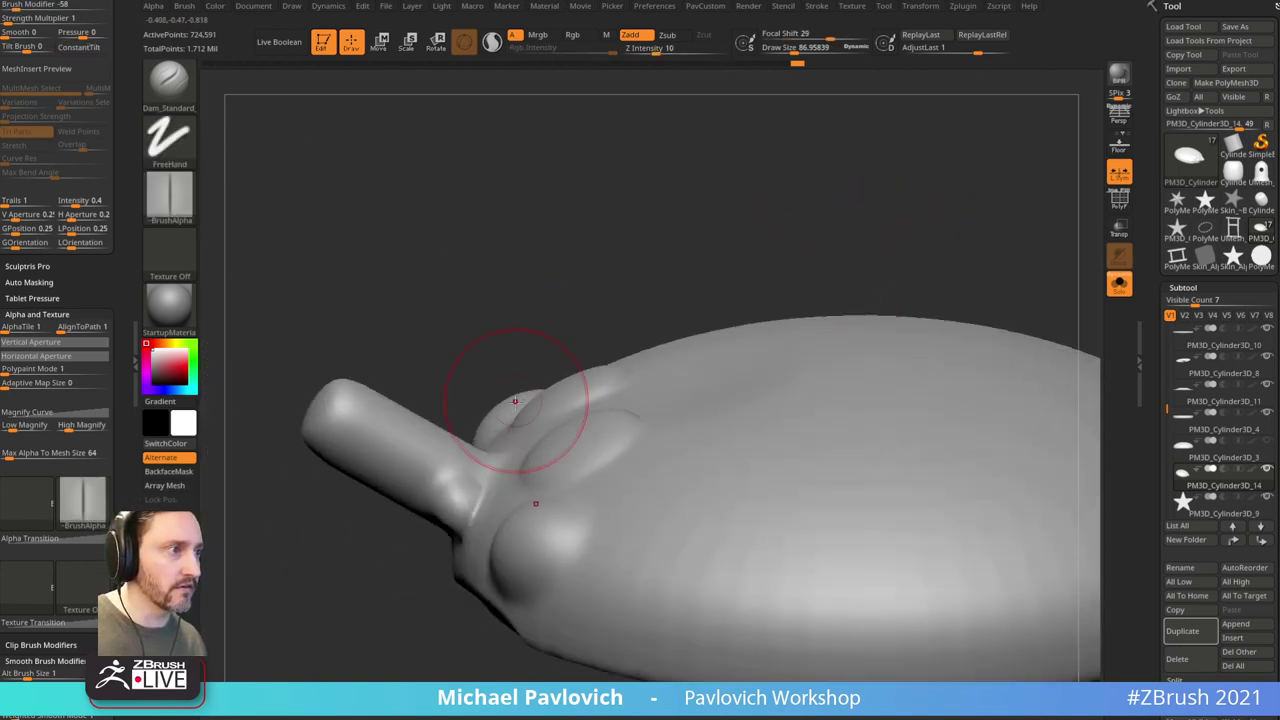
key(b)
key(m)
key(v)
drag(491, 444, 491, 451)
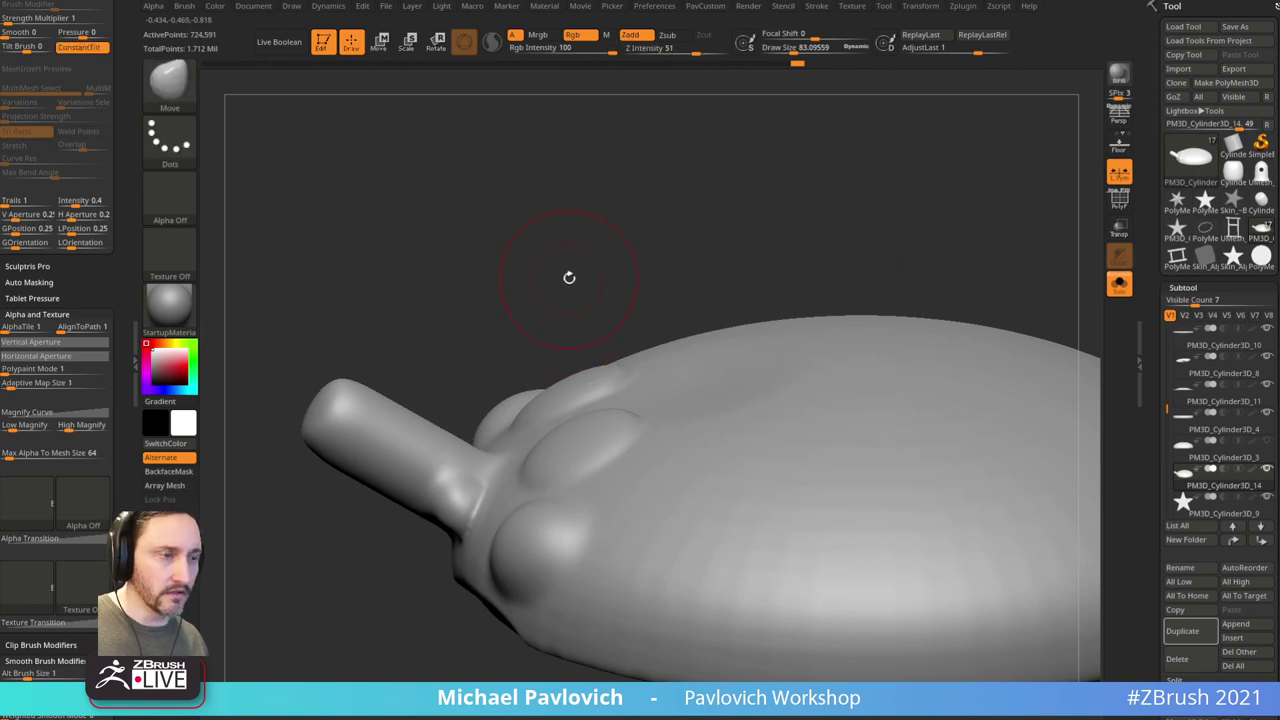
Step: Build up the nose bridge with the Clay brush at intensity 50 and a draw size of about 52
right_drag(569, 276, 552, 375)
key(b)
key(c)
key(l)
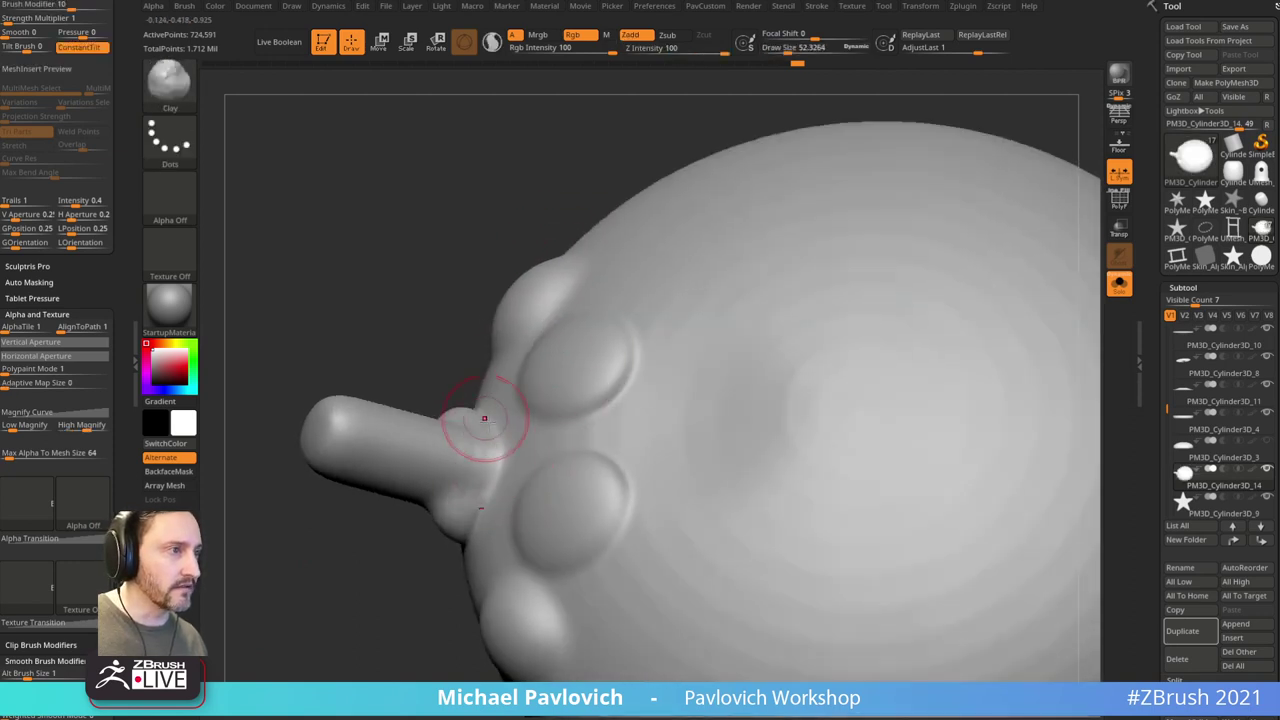
drag(712, 52, 667, 52)
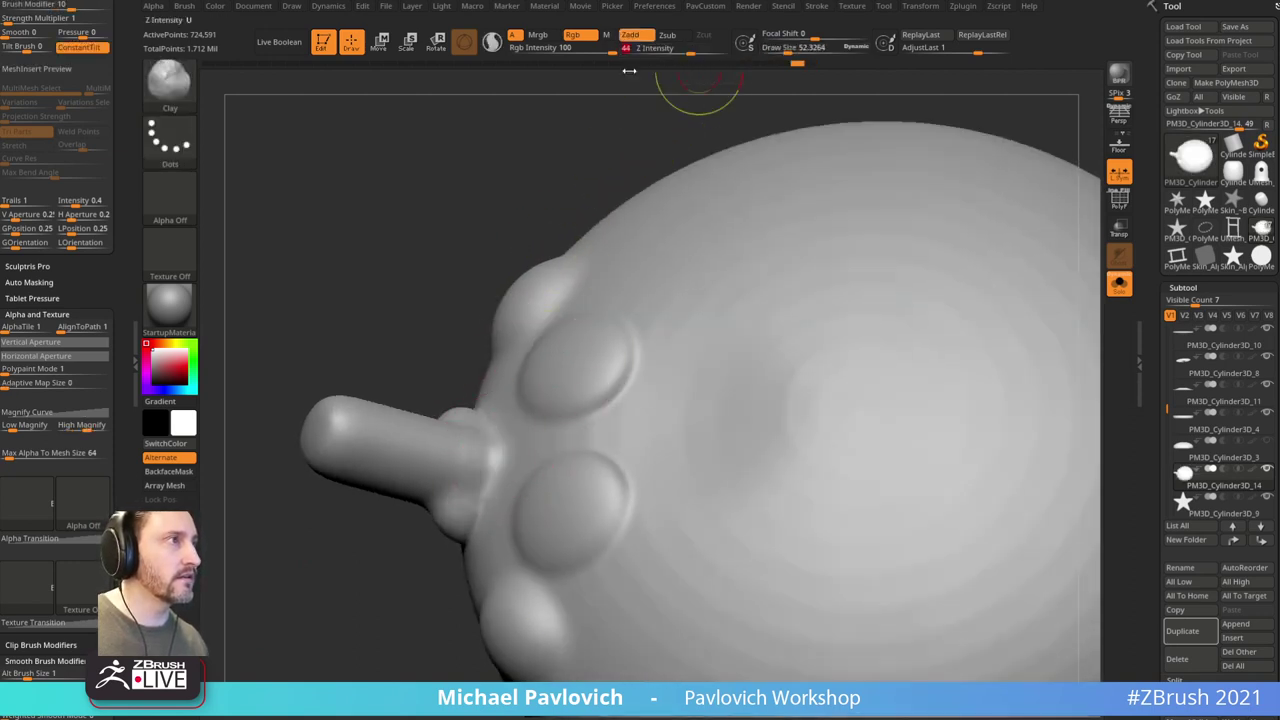
right_drag(272, 268, 491, 457)
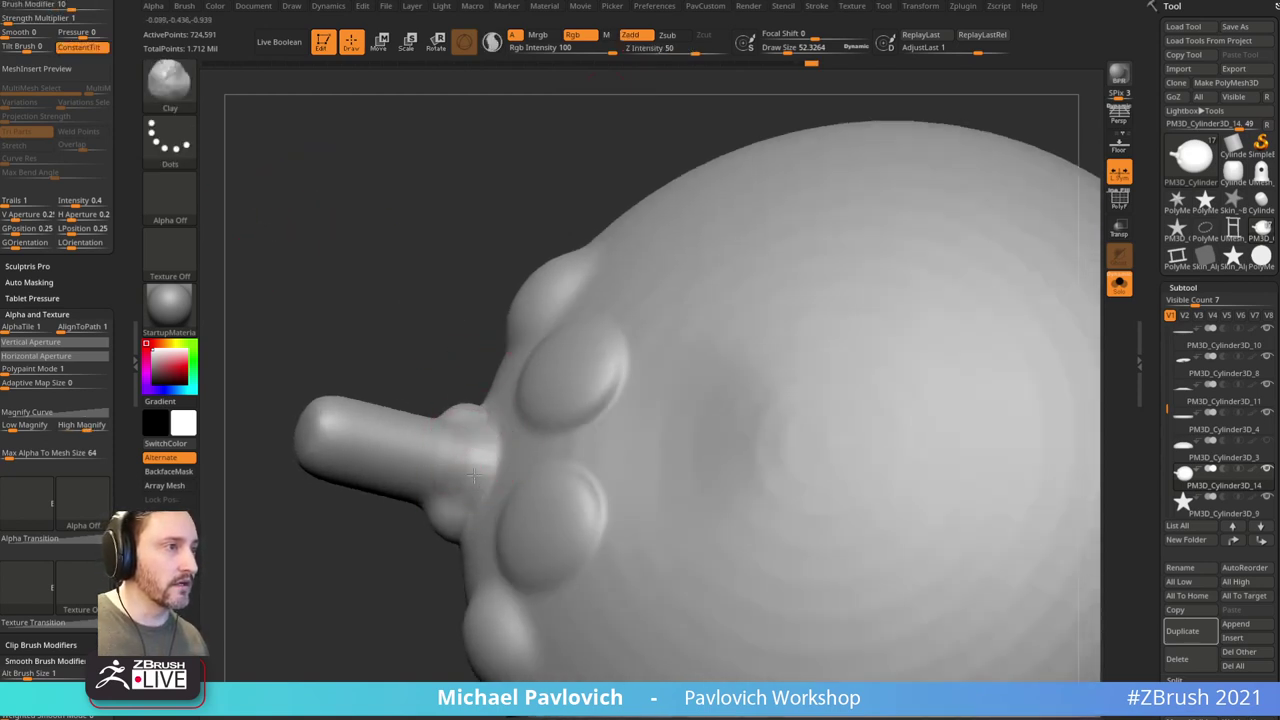
right_drag(440, 447, 447, 419)
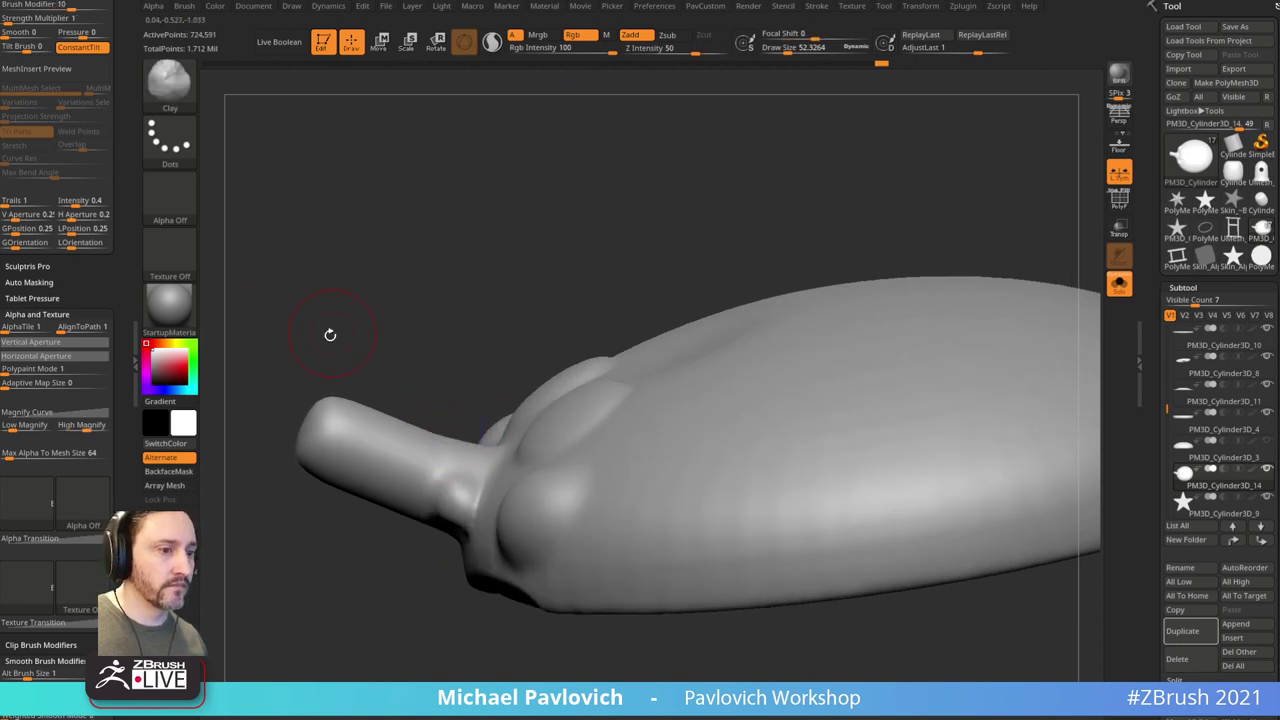
right_drag(331, 334, 463, 457)
right_drag(800, 309, 841, 279)
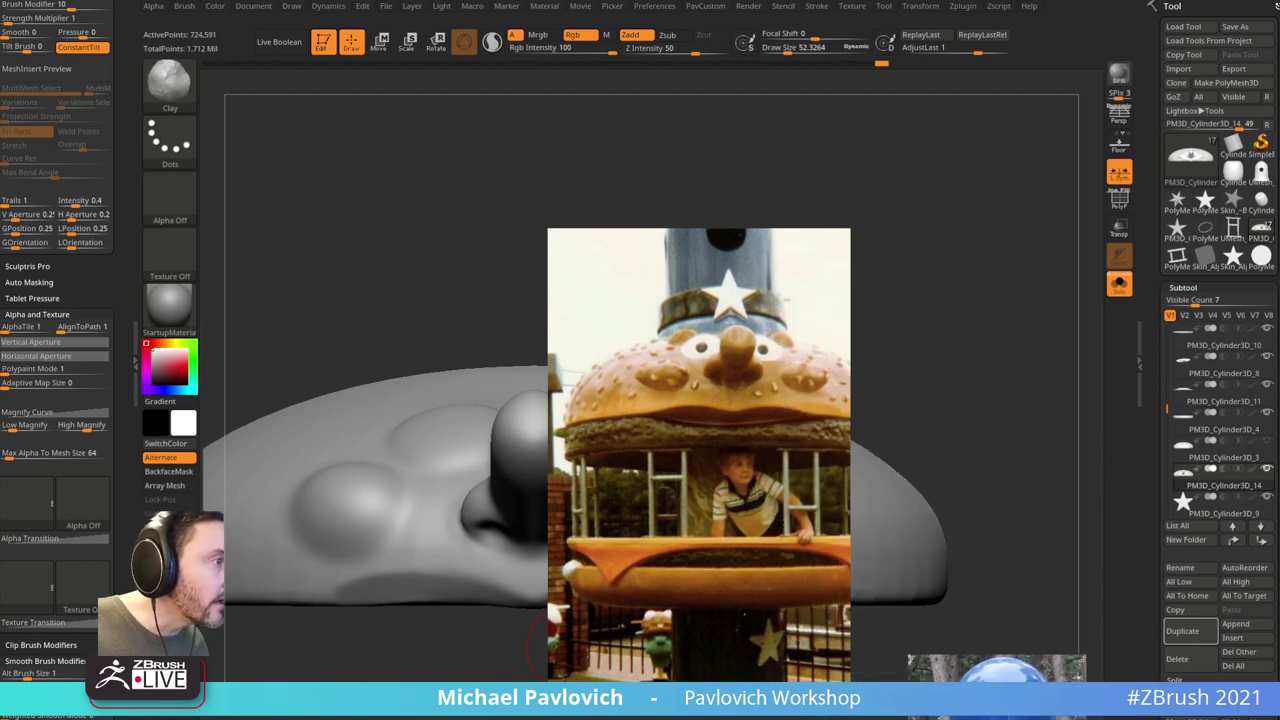
Step: Check the reference photo and deepen the nostrils with the DamStandard brush at a draw size of about 38
drag(543, 640, 933, 257)
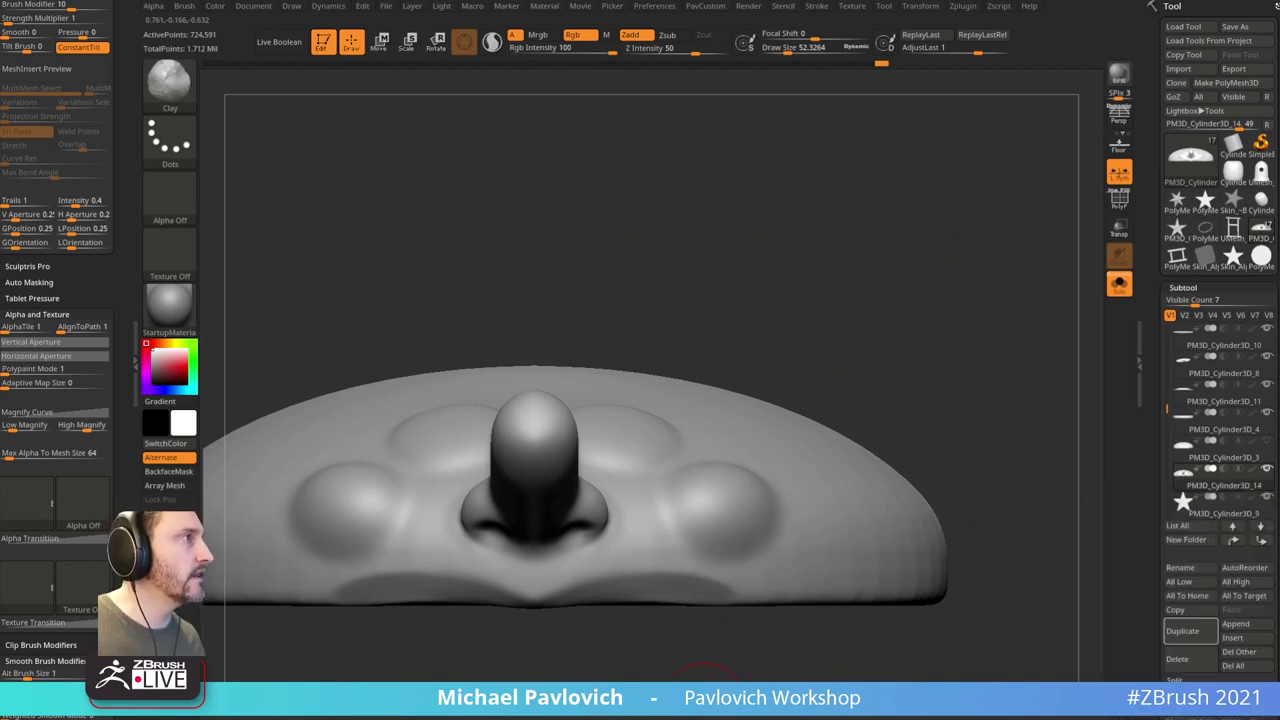
mouse_move(843, 223)
mouse_down()
mouse_move(820, 214)
mouse_move(851, 203)
mouse_move(863, 214)
mouse_move(888, 191)
mouse_up()
key(b)
key(d)
key(s)
key(s)
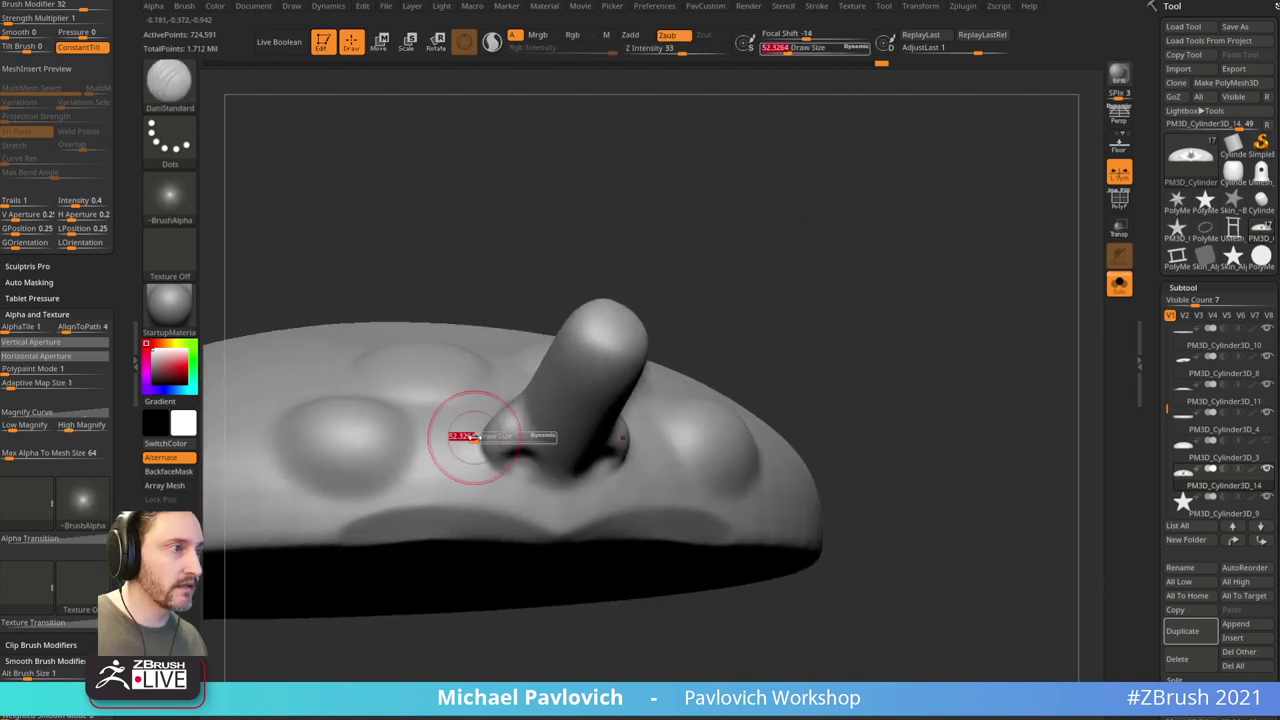
mouse_move(486, 440)
mouse_down()
mouse_move(490, 464)
mouse_move(515, 472)
mouse_up()
mouse_move(818, 318)
mouse_down()
mouse_move(841, 303)
mouse_move(841, 243)
mouse_up()
Step: Carve the underside of the nose between the nostrils and smooth it at a draw size of about 38
drag(560, 445, 578, 446)
drag(790, 360, 750, 365)
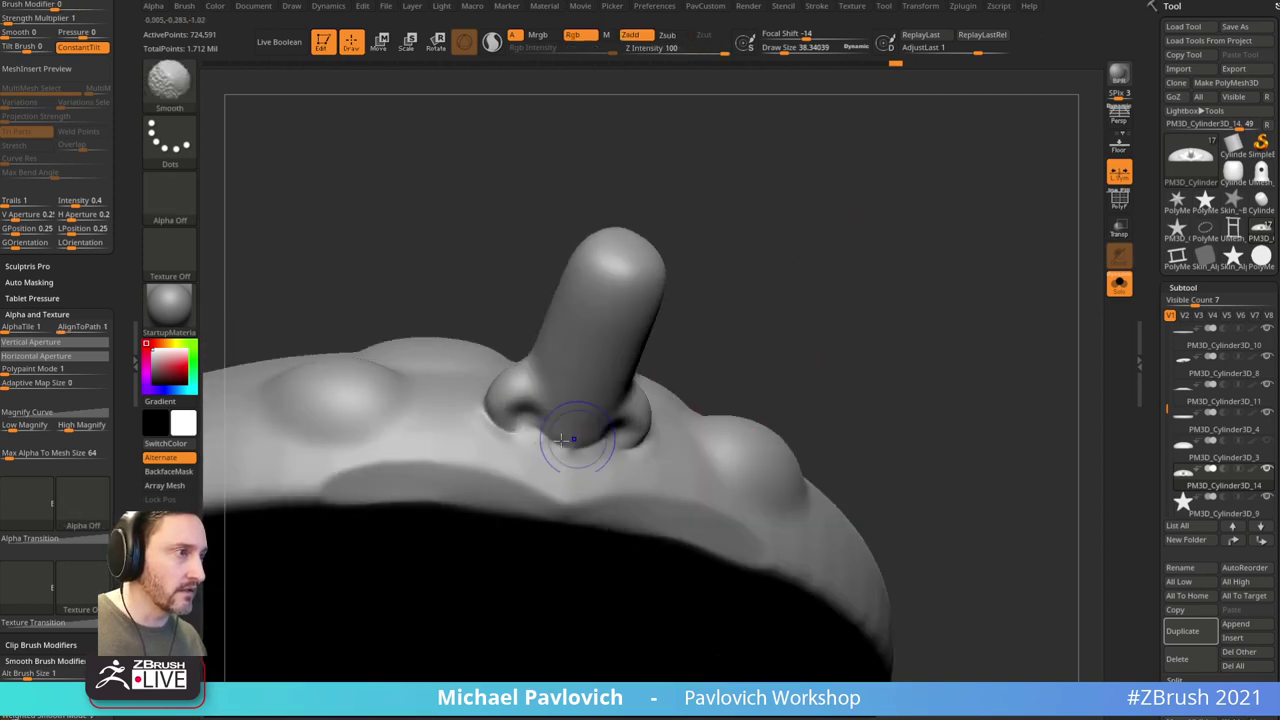
shift+drag(574, 434, 560, 450)
drag(734, 383, 700, 392)
mouse_move(880, 305)
shift+mouse_down()
mouse_move(920, 287)
mouse_move(968, 343)
shift+mouse_up()
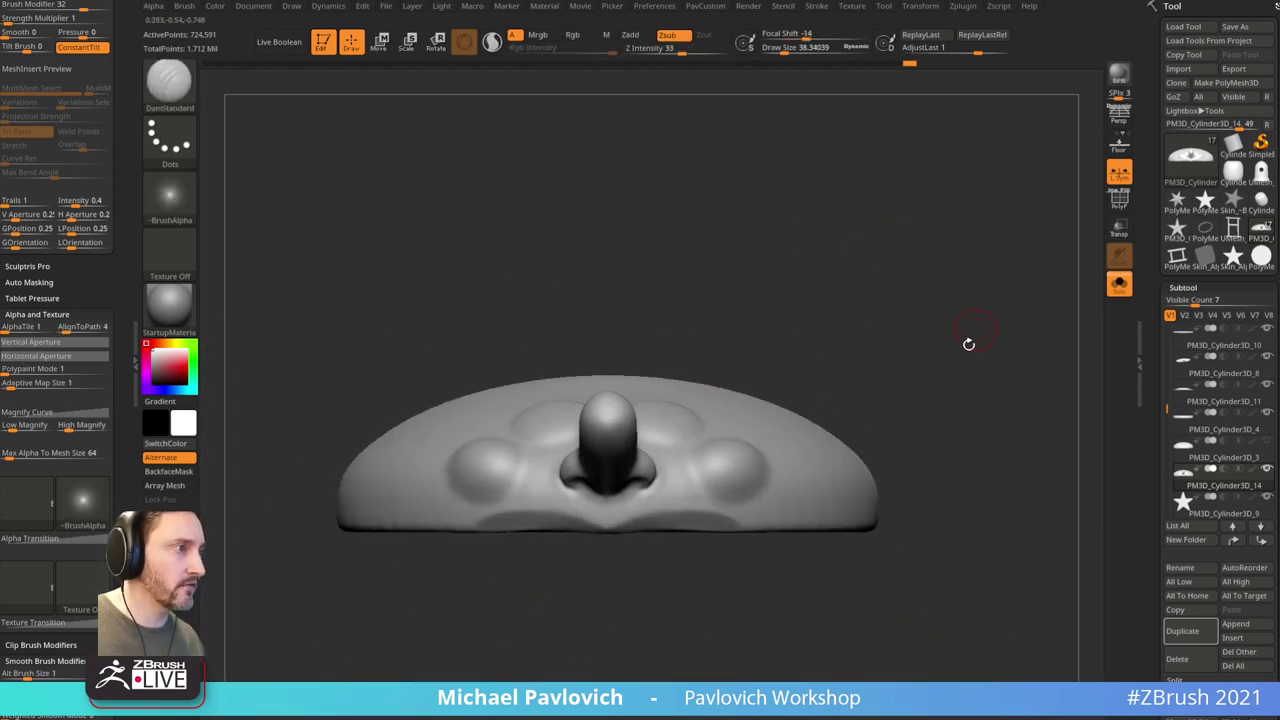
Step: Smooth the sides and back of the dome at a draw size of about 103
drag(918, 433, 850, 440)
key(b)
key(s)
key(t)
drag(960, 436, 792, 440)
key(shift)
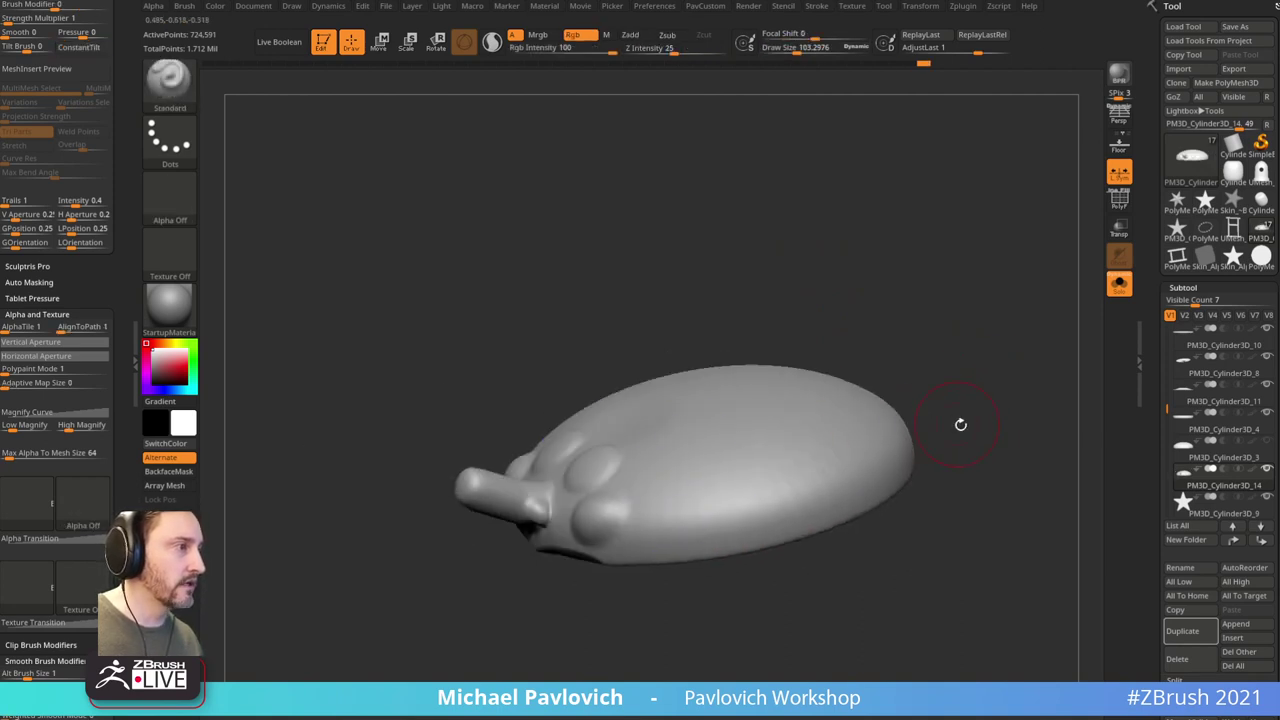
drag(960, 423, 727, 425)
drag(779, 523, 894, 374)
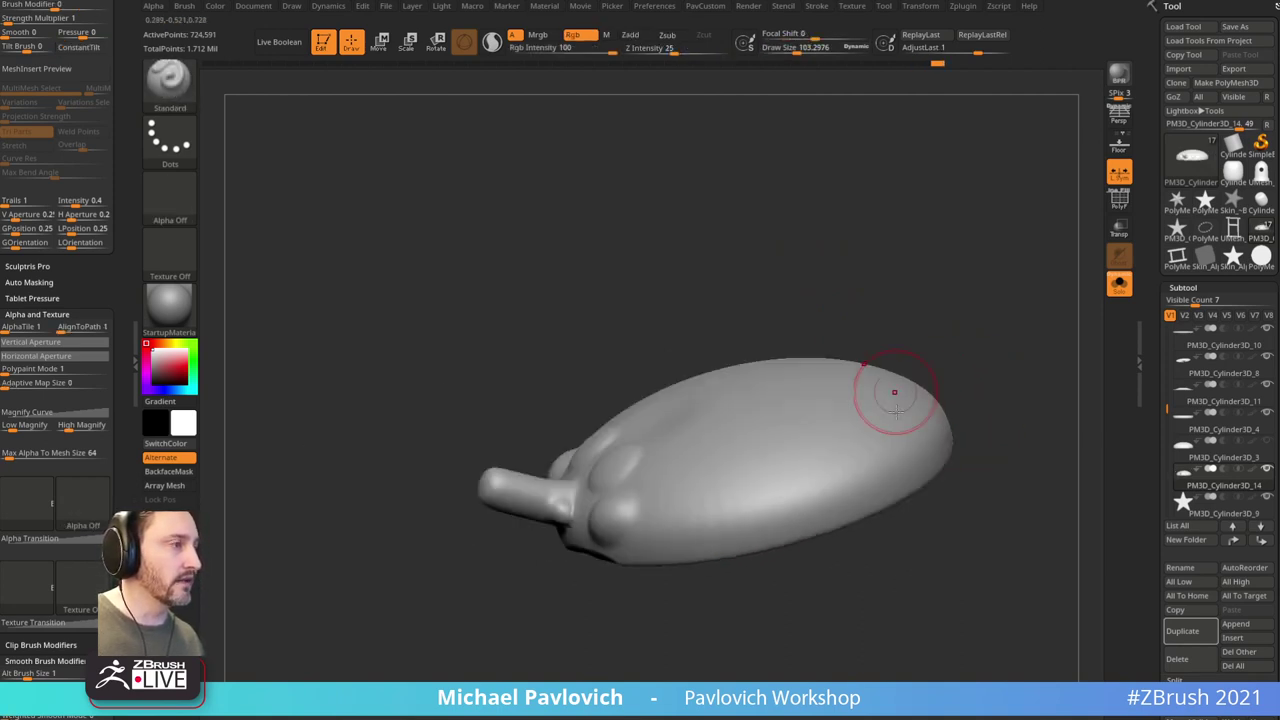
drag(898, 424, 934, 455)
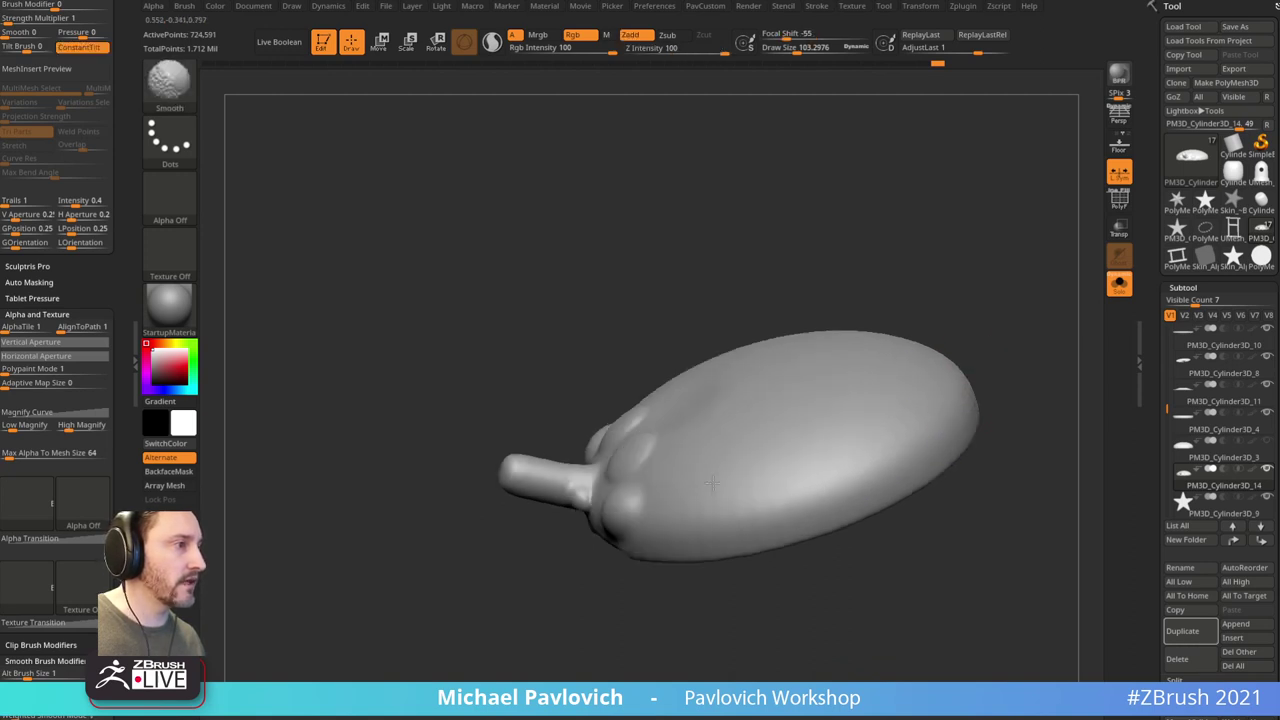
shift+drag(713, 483, 738, 366)
shift+drag(930, 265, 980, 237)
Step: Show the Spotlight reference photo and restore the saved view that lines the tower up with it
key(s)
drag(921, 313, 883, 313)
mouse_move(1008, 269)
alt+mouse_down()
mouse_move(803, 309)
mouse_move(910, 336)
mouse_move(1088, 426)
alt+mouse_up()
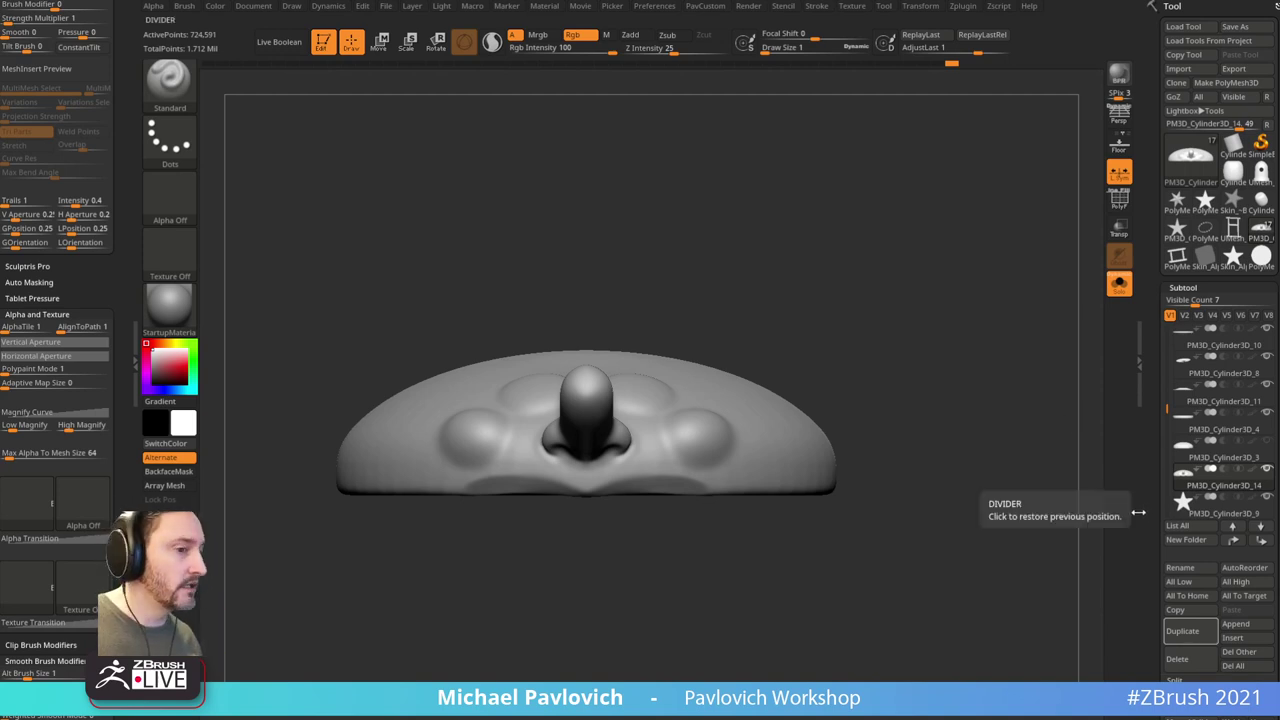
alt+drag(992, 408, 1009, 423)
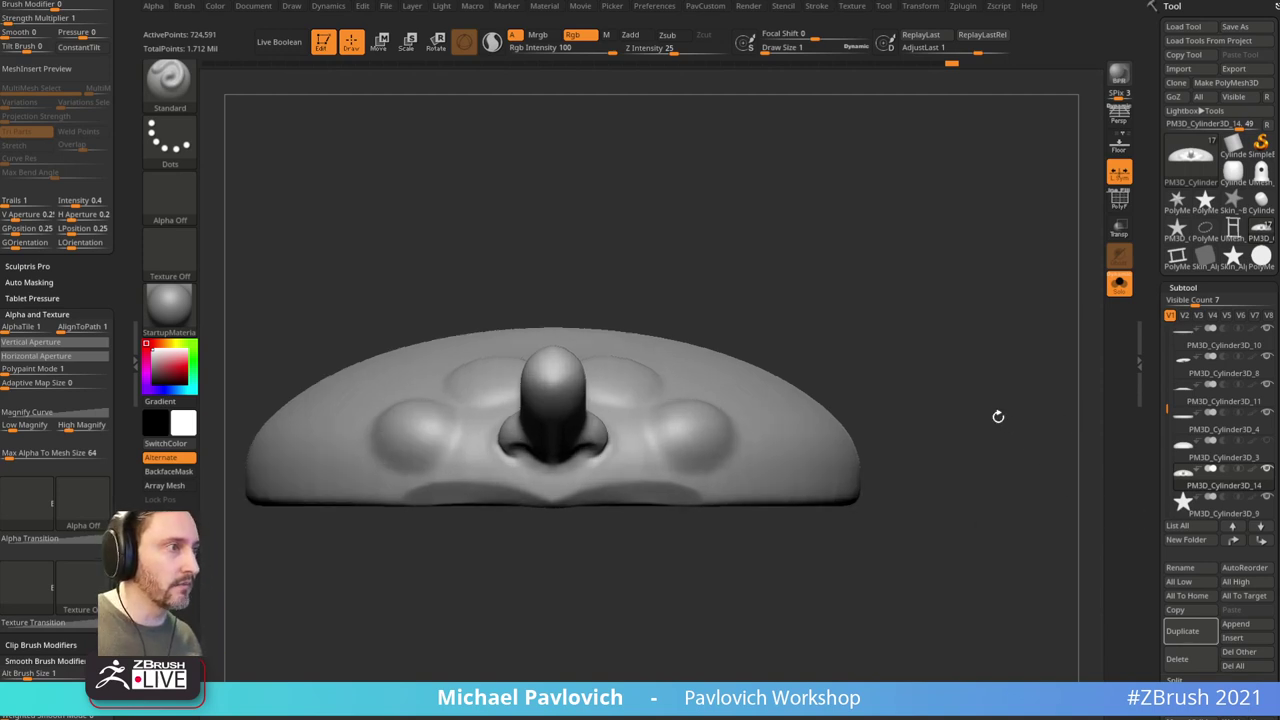
key(shift+z)
key(ctrl+shift+Left)
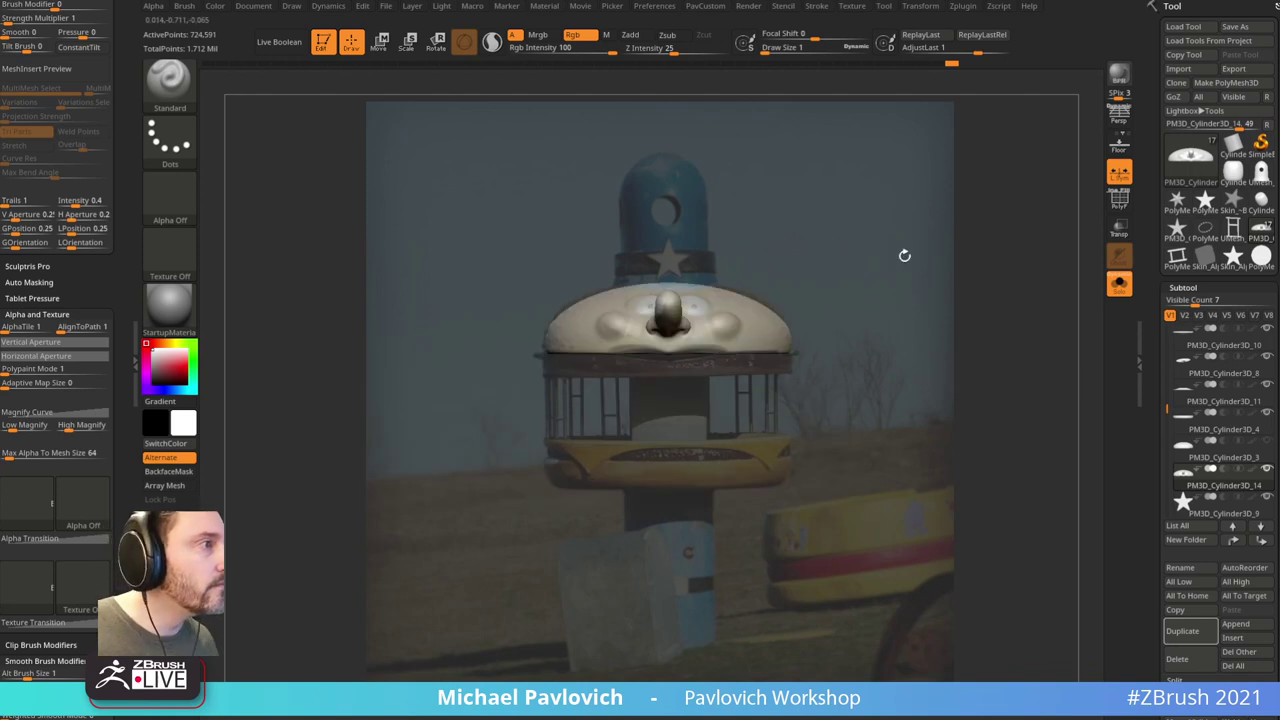
Step: Project the photo's colors onto the dome's eyes and brows at draw sizes of about 116 and 87, and hide the photo
key(s)
drag(712, 304, 734, 304)
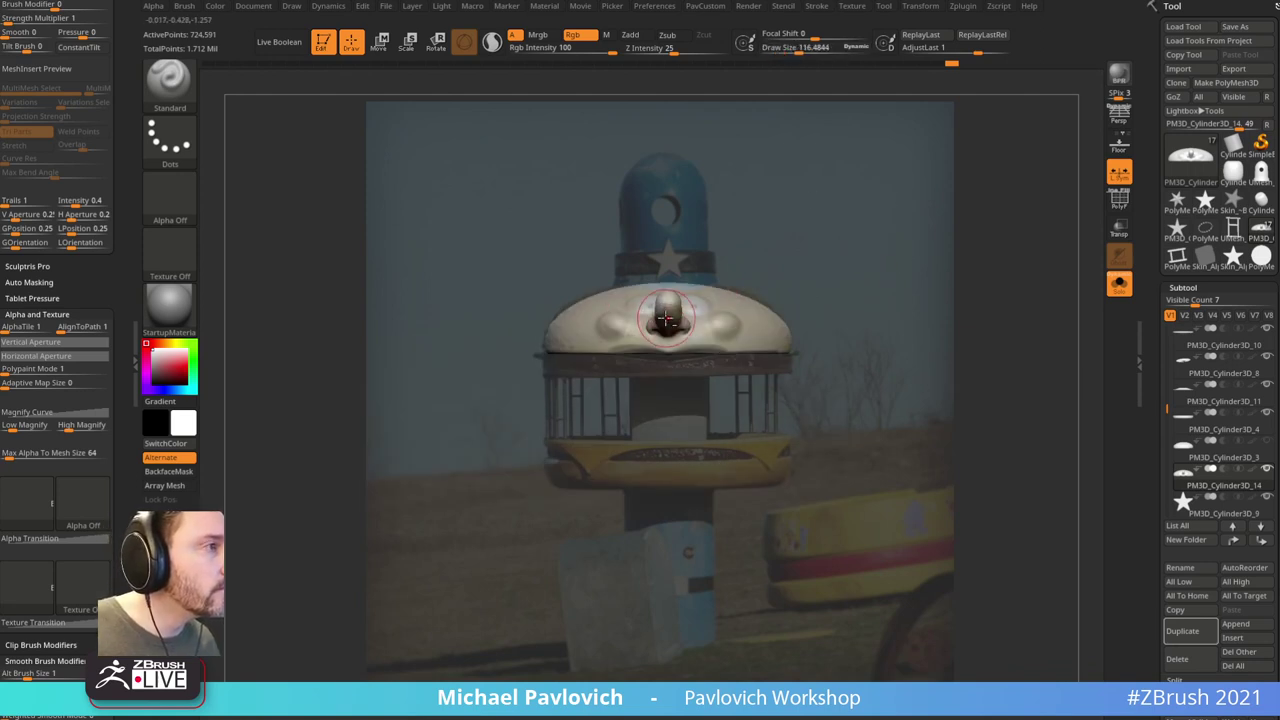
drag(666, 318, 667, 308)
key(])
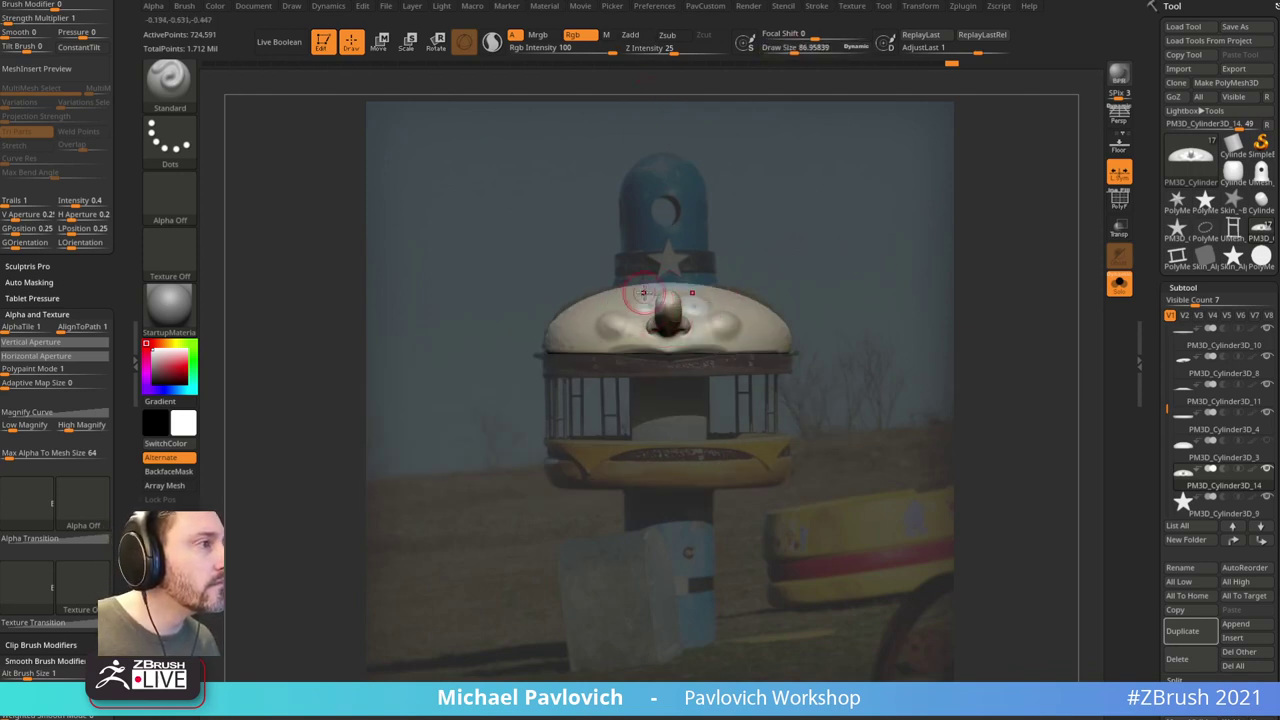
drag(648, 298, 662, 284)
key(shift+z)
alt+drag(918, 245, 922, 325)
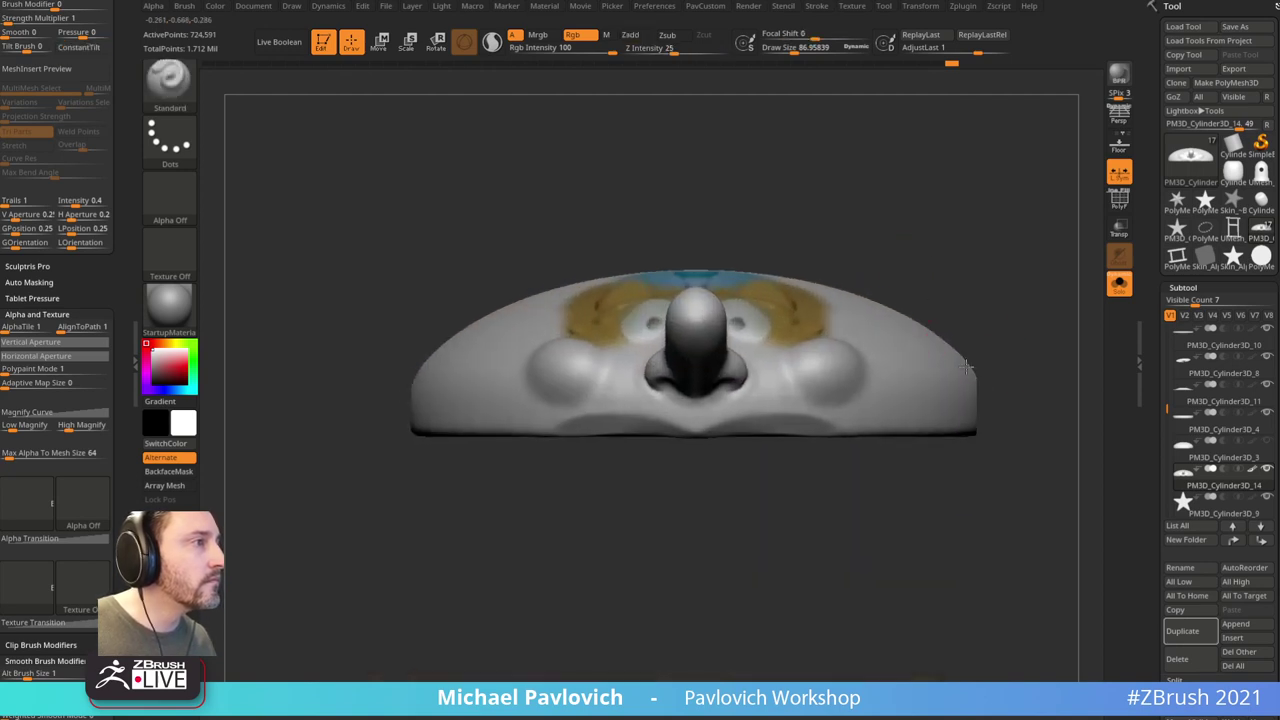
Step: Turn off Rgb and enable Zadd at a draw size of about 46, and hide the dome's painted colors
mouse_move(1078, 270)
mouse_down()
mouse_move(1022, 320)
mouse_move(997, 497)
mouse_move(1046, 469)
mouse_move(1042, 456)
mouse_up()
key(s)
drag(736, 333, 748, 332)
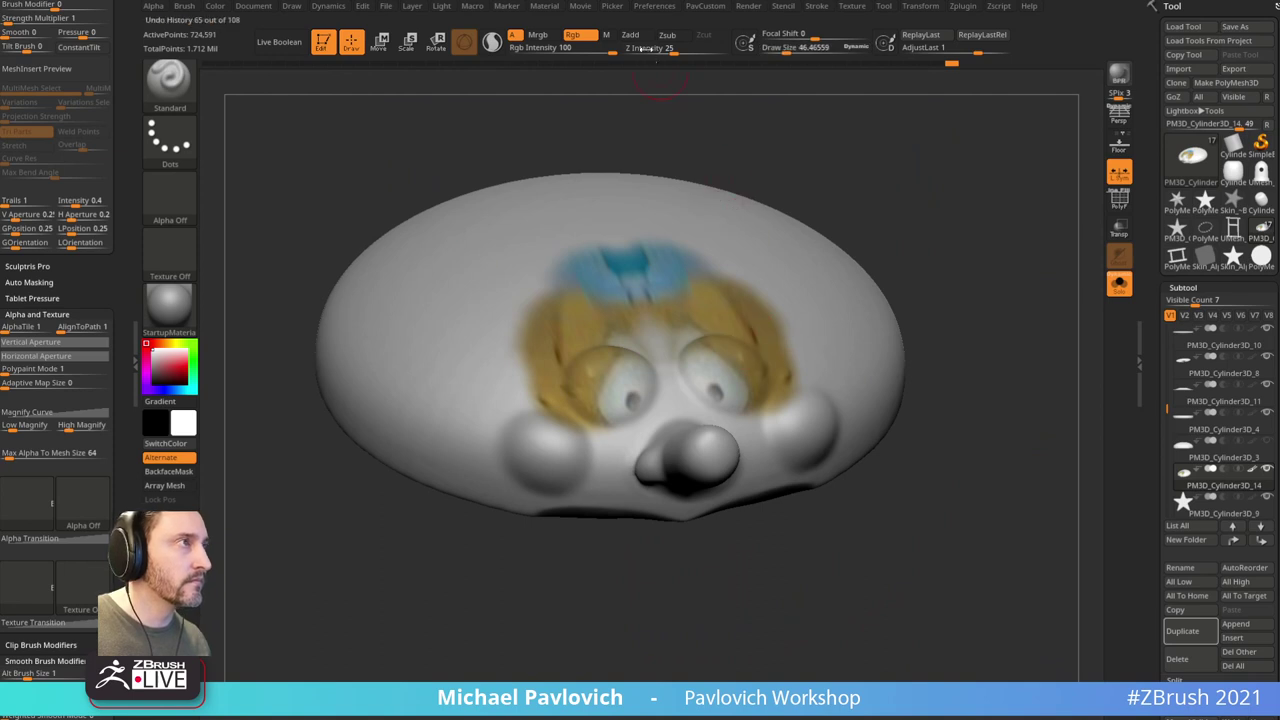
click(572, 35)
drag(909, 309, 980, 340)
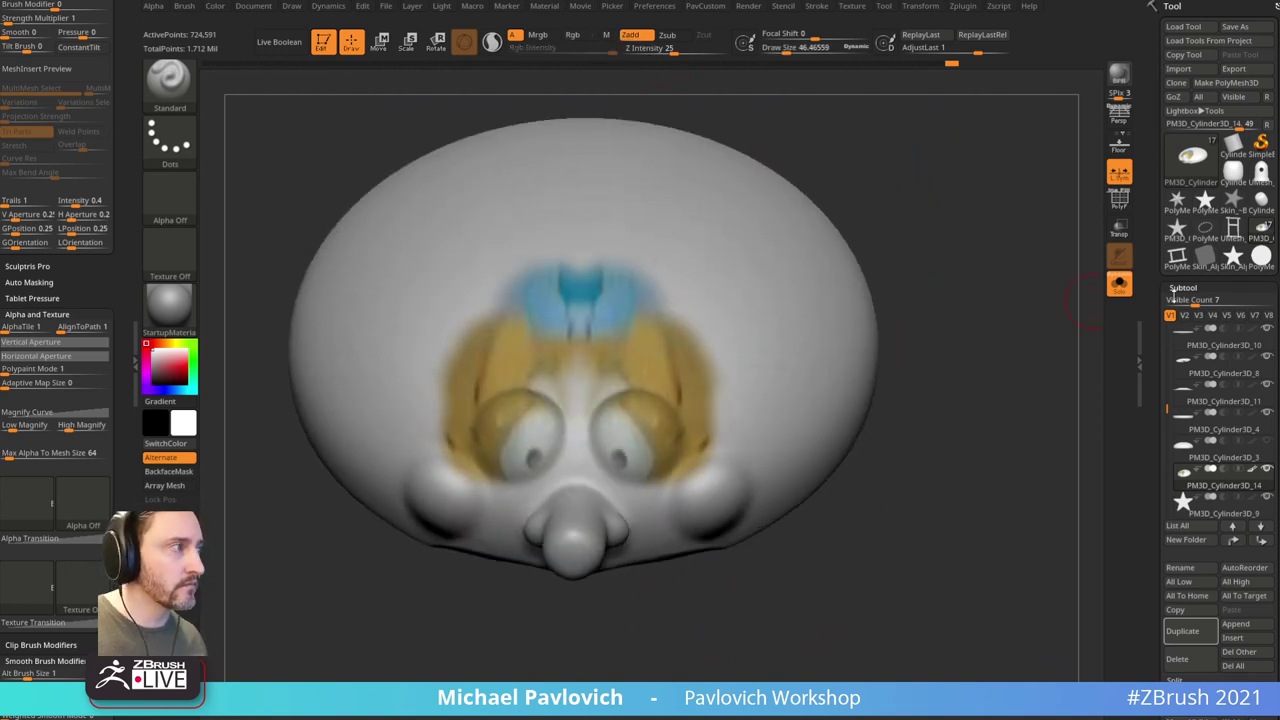
click(1250, 474)
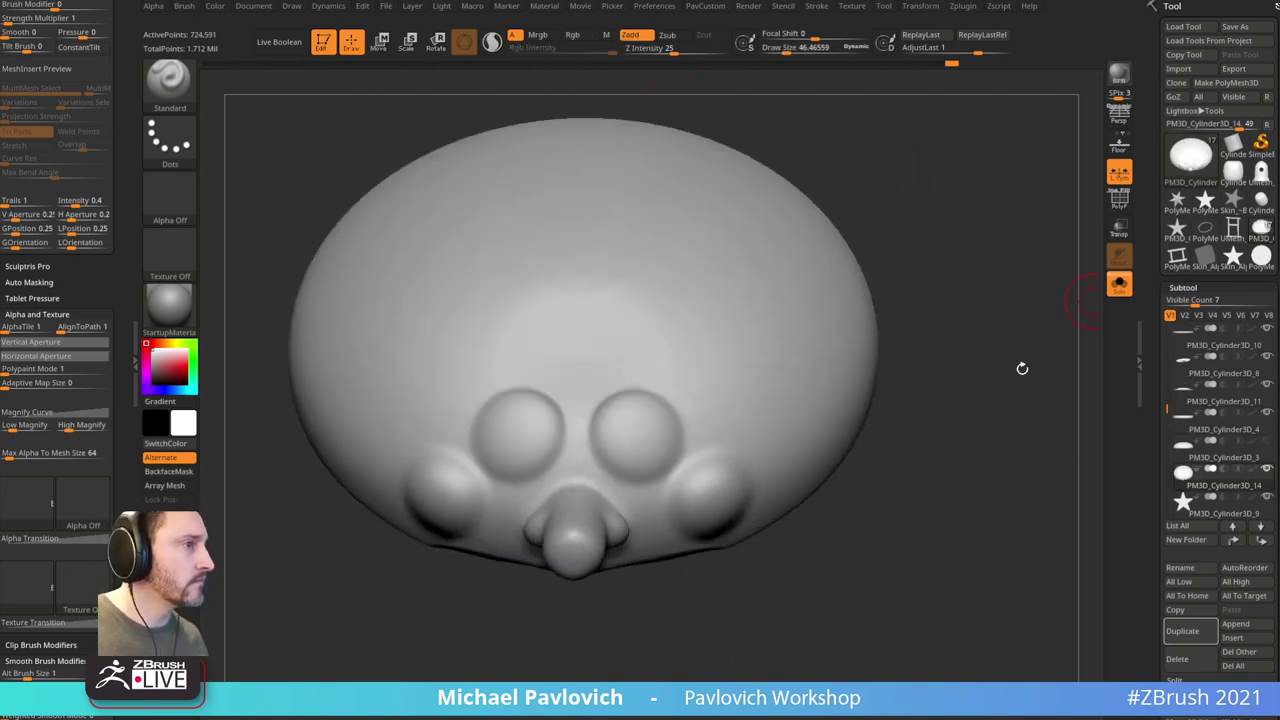
Step: Build up raised eyebrows above the eyes with the Standard brush at a draw size of about 38
drag(655, 376, 731, 394)
mouse_move(985, 385)
mouse_down()
mouse_move(974, 320)
mouse_move(972, 354)
mouse_move(965, 330)
mouse_up()
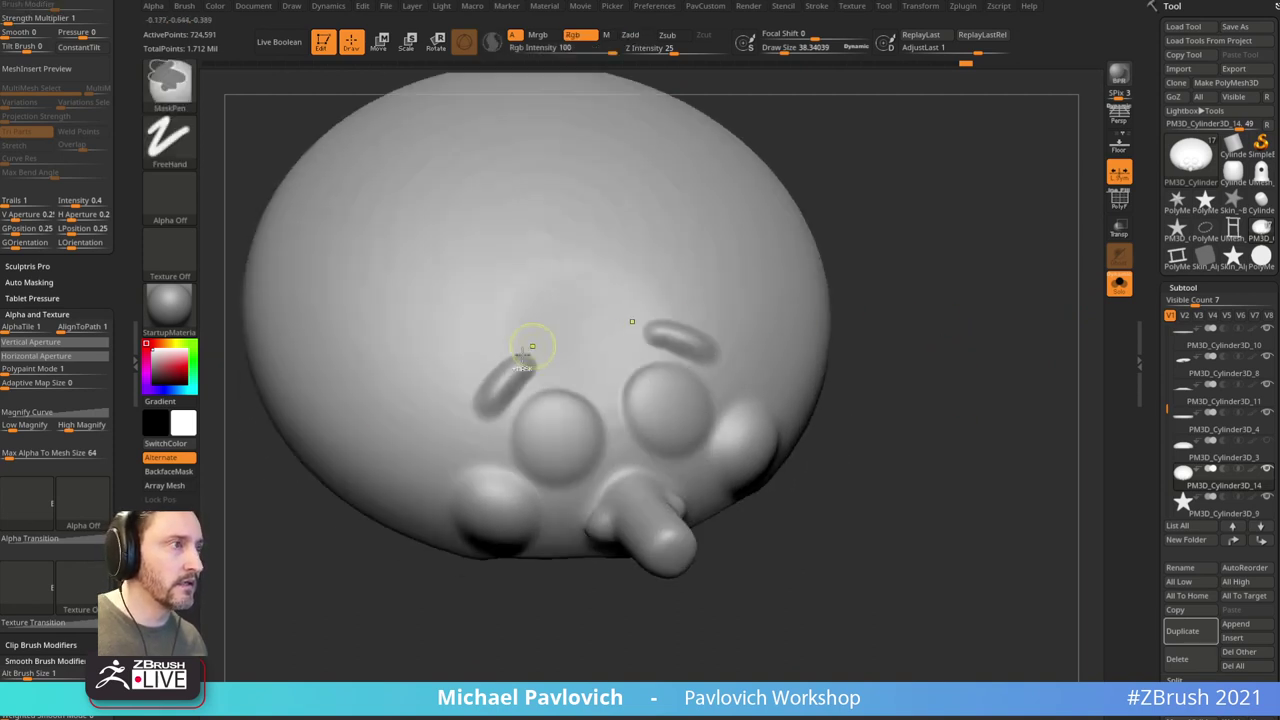
key(ctrl+z)
drag(520, 363, 503, 391)
drag(890, 390, 872, 335)
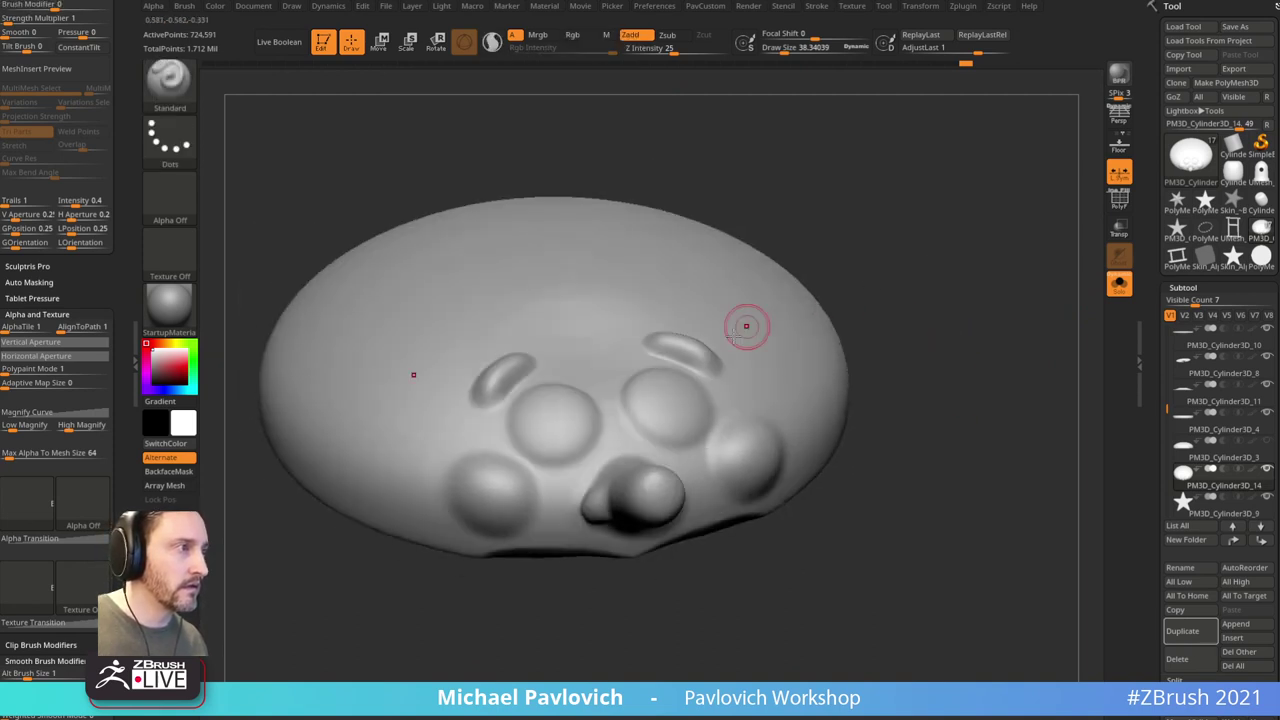
Step: Carve the crease around the cheeks with the DamStandard brush at a draw size of about 76
drag(1000, 390, 983, 287)
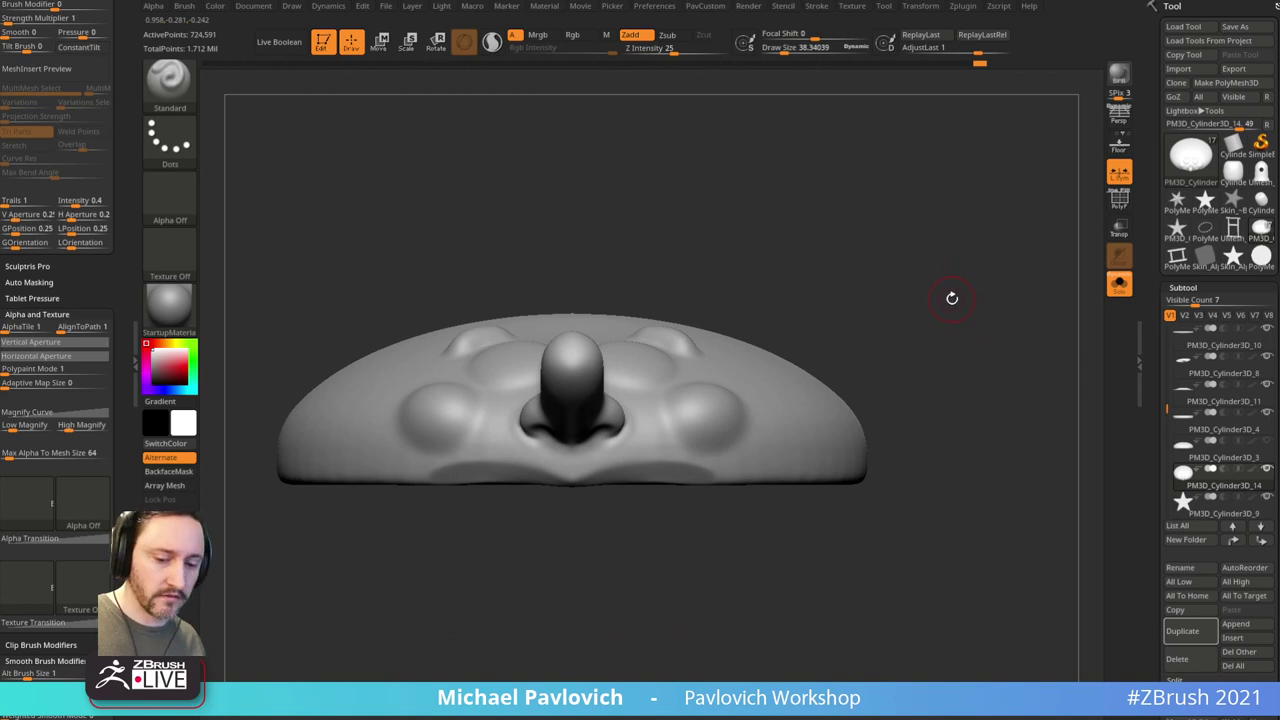
key(b)
key(d)
key(s)
drag(950, 297, 926, 308)
key(s)
mouse_move(641, 434)
mouse_down()
mouse_move(658, 430)
mouse_move(649, 410)
mouse_up()
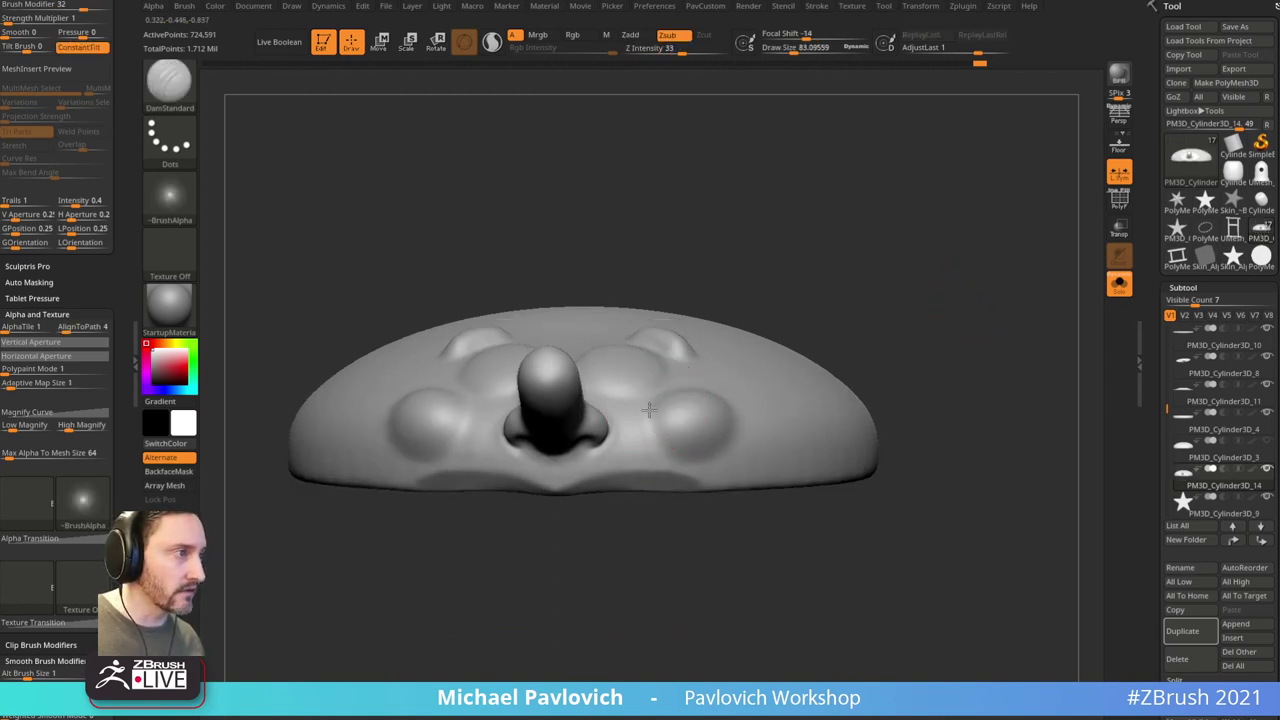
drag(843, 343, 651, 409)
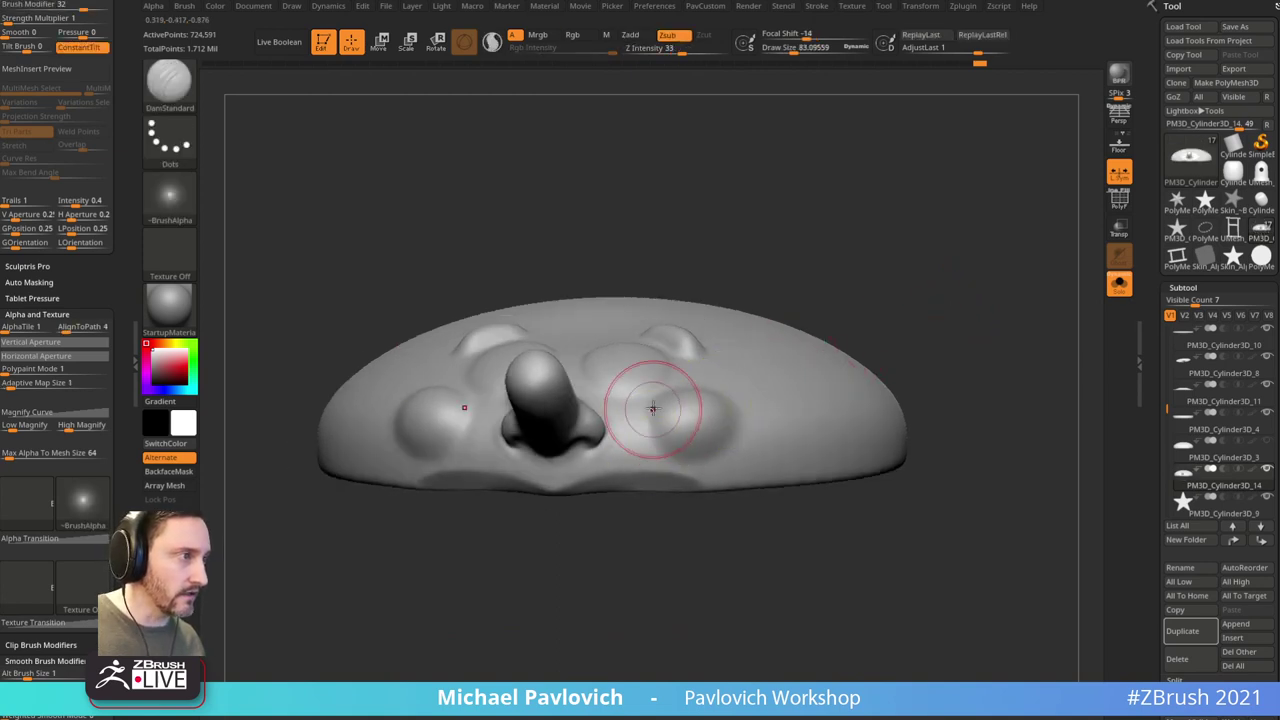
drag(915, 325, 790, 378)
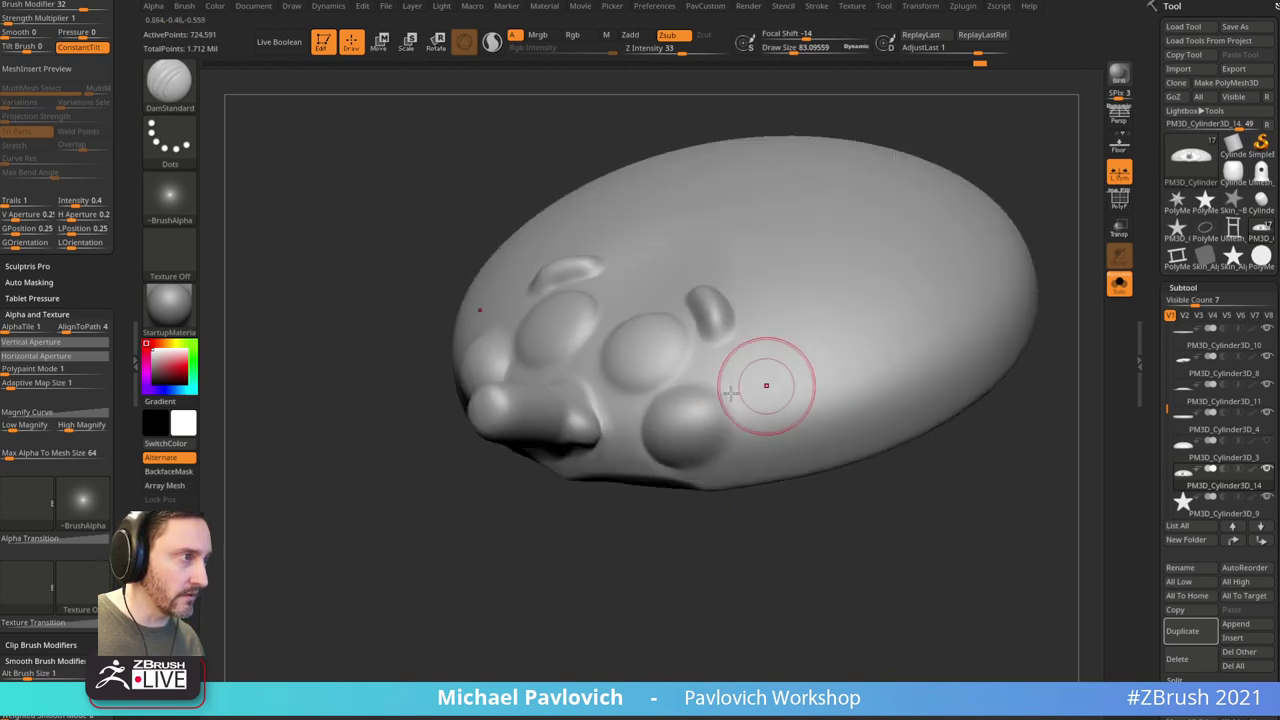
drag(649, 404, 656, 397)
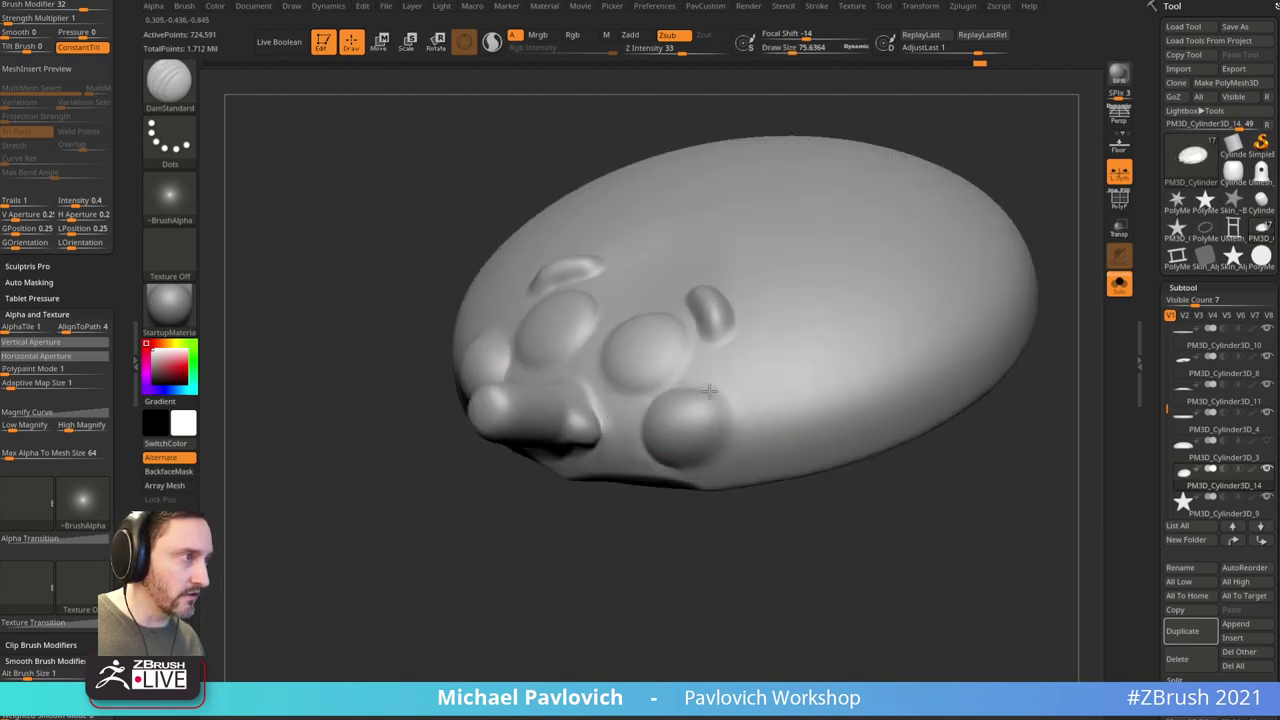
drag(700, 563, 666, 380)
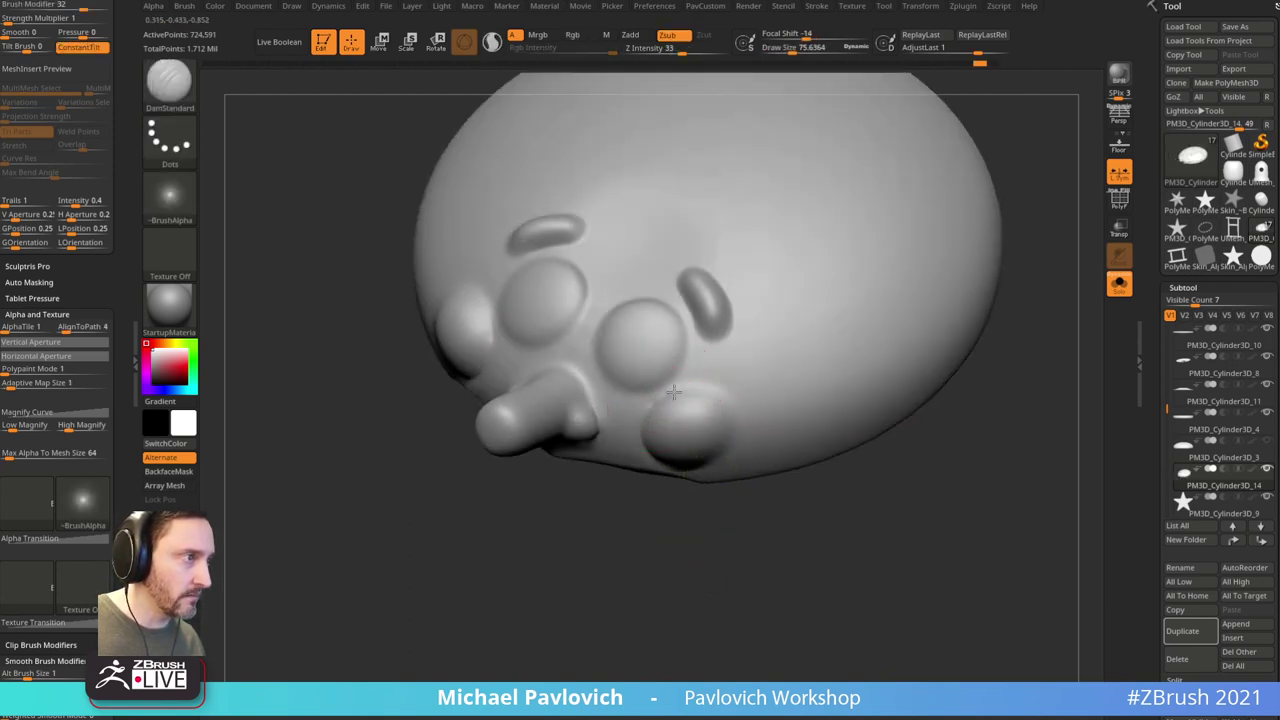
drag(695, 522, 733, 432)
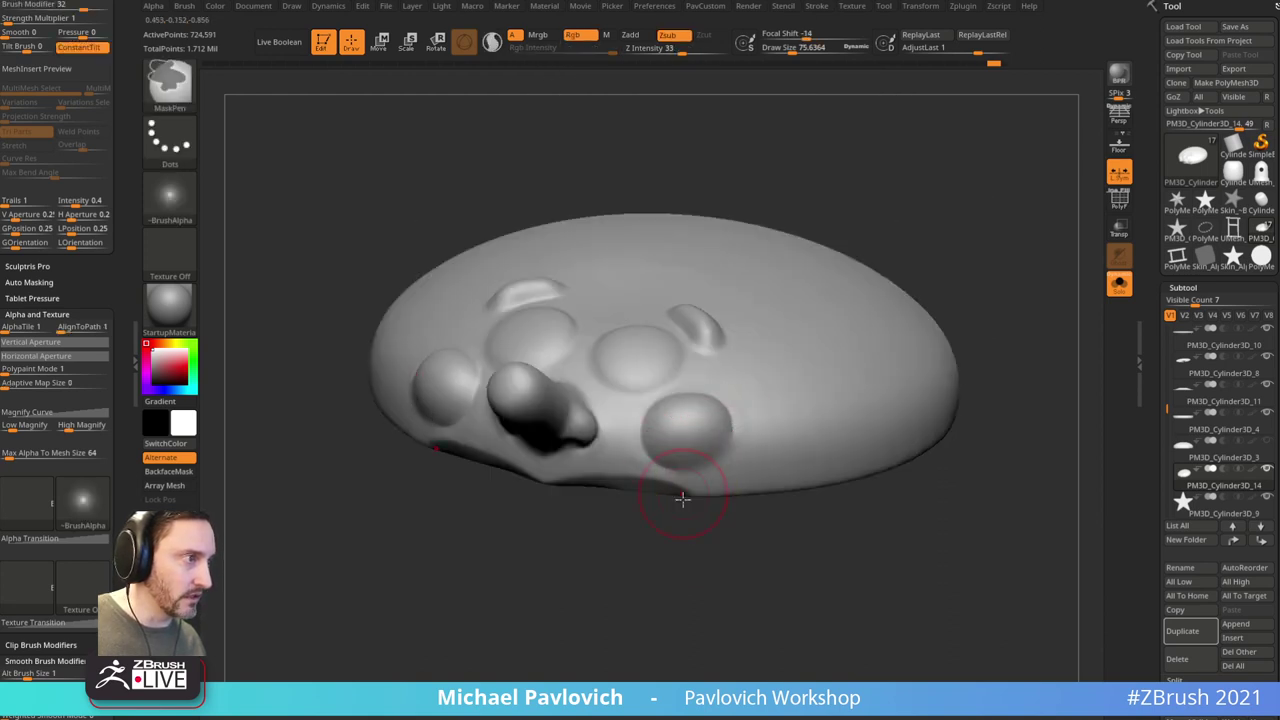
Step: Sharpen the crease along the underside of the cheeks at a draw size of about 55
mouse_move(686, 486)
mouse_down()
mouse_move(675, 463)
mouse_move(735, 417)
mouse_up()
drag(612, 510, 672, 517)
drag(660, 460, 674, 402)
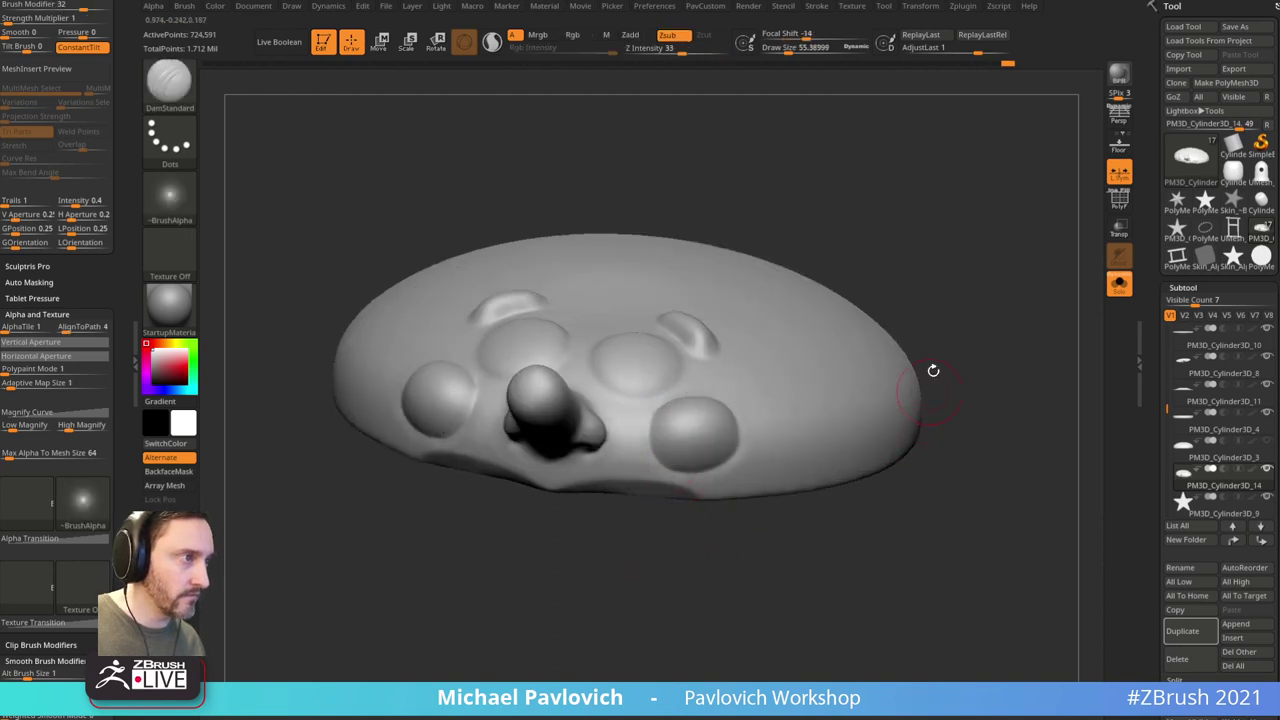
drag(933, 370, 883, 307)
drag(864, 257, 894, 309)
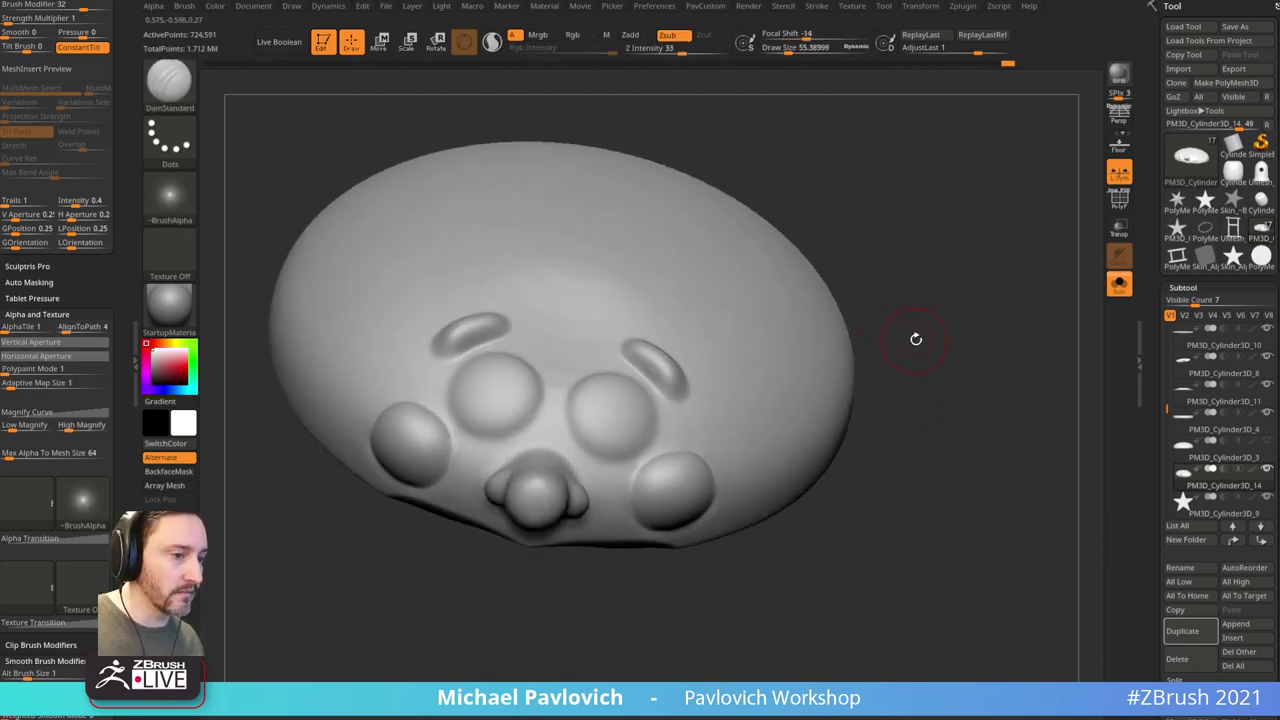
Step: Check the dome's polygroups in front view with PolyFrame and delete its older undo history
shift+drag(974, 352, 878, 334)
alt+drag(755, 369, 1036, 351)
click(1119, 199)
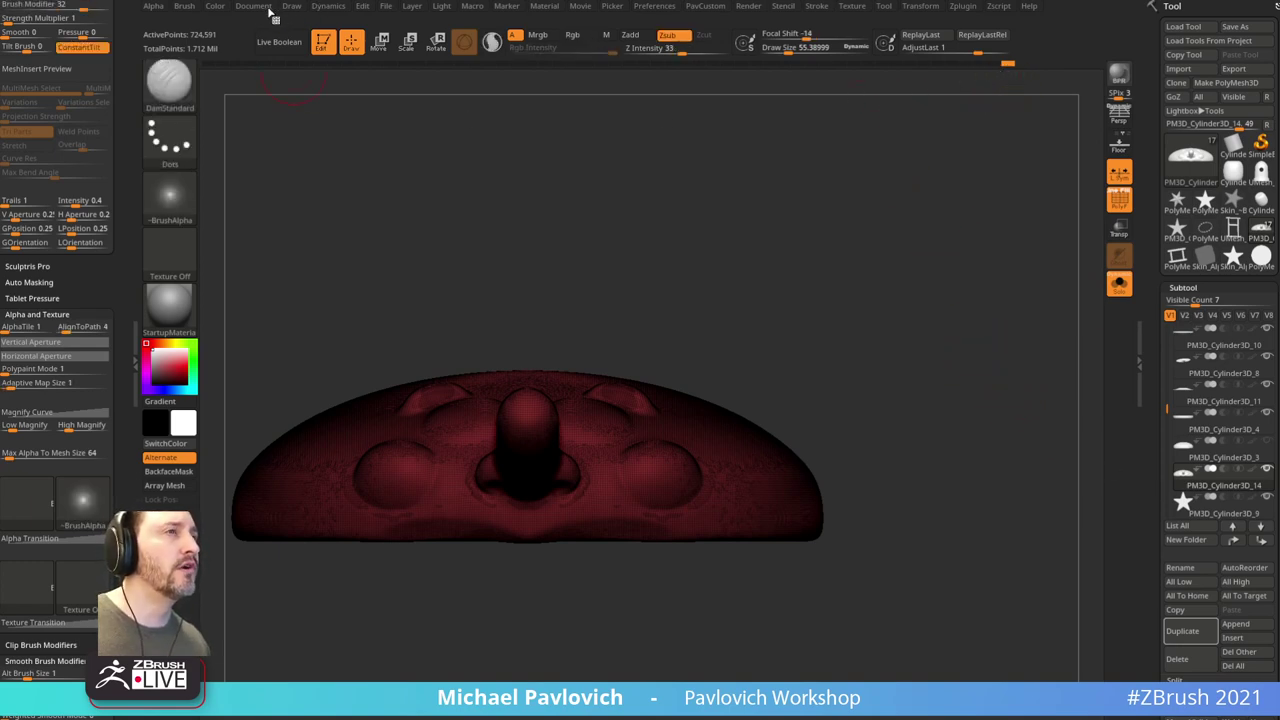
click(362, 7)
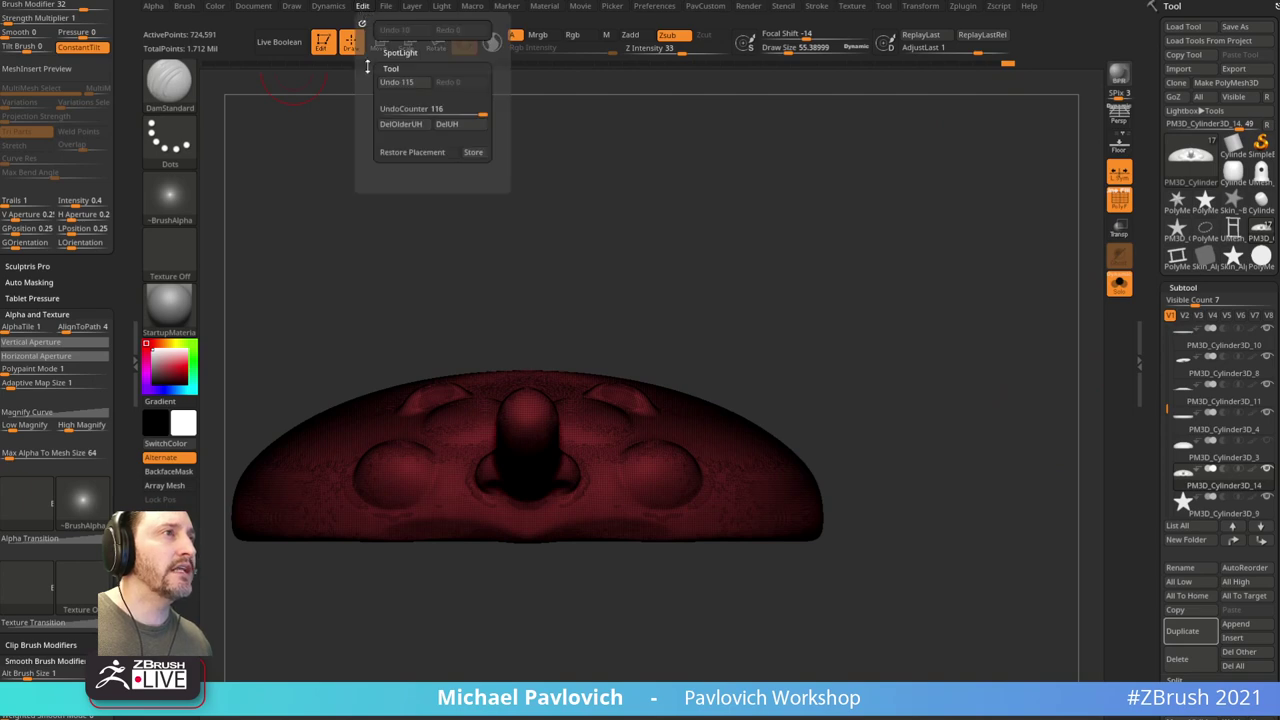
click(405, 126)
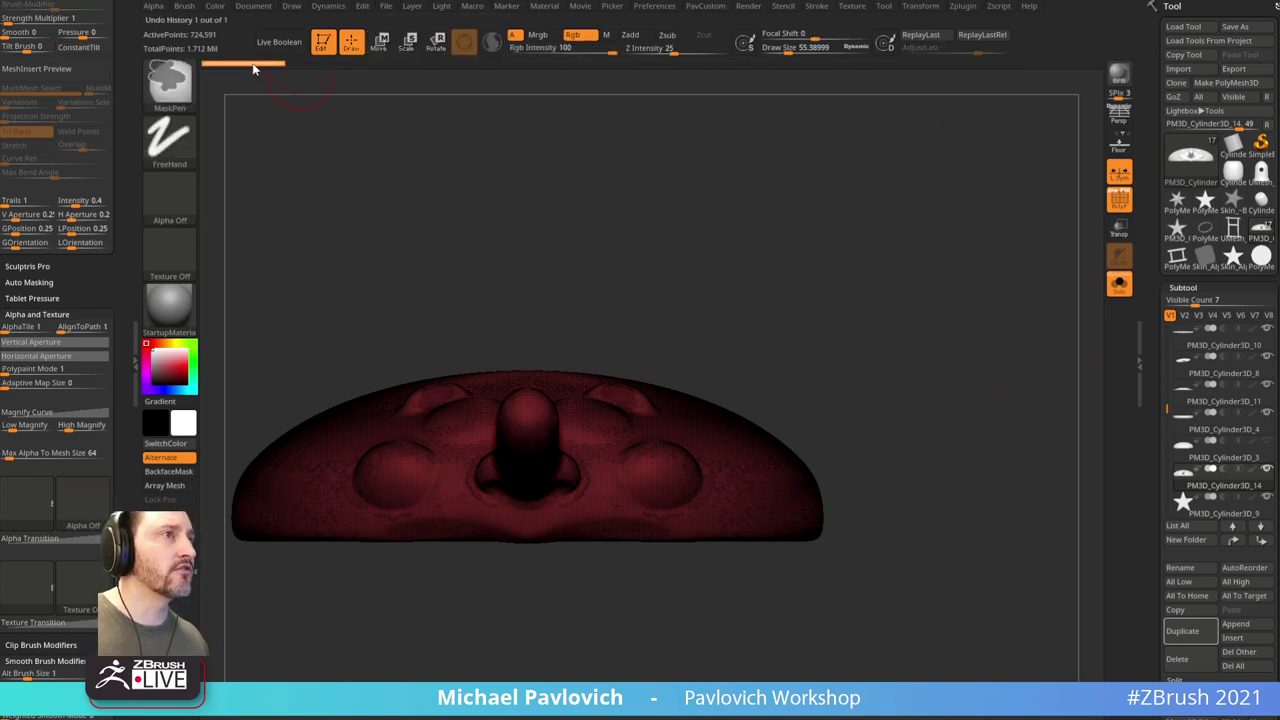
click(1120, 204)
Step: Slice the dome's underside flat in side view with the KnifeCurve brush
mouse_move(988, 286)
shift+mouse_down()
mouse_move(971, 271)
mouse_move(931, 274)
shift+mouse_up()
click(188, 92)
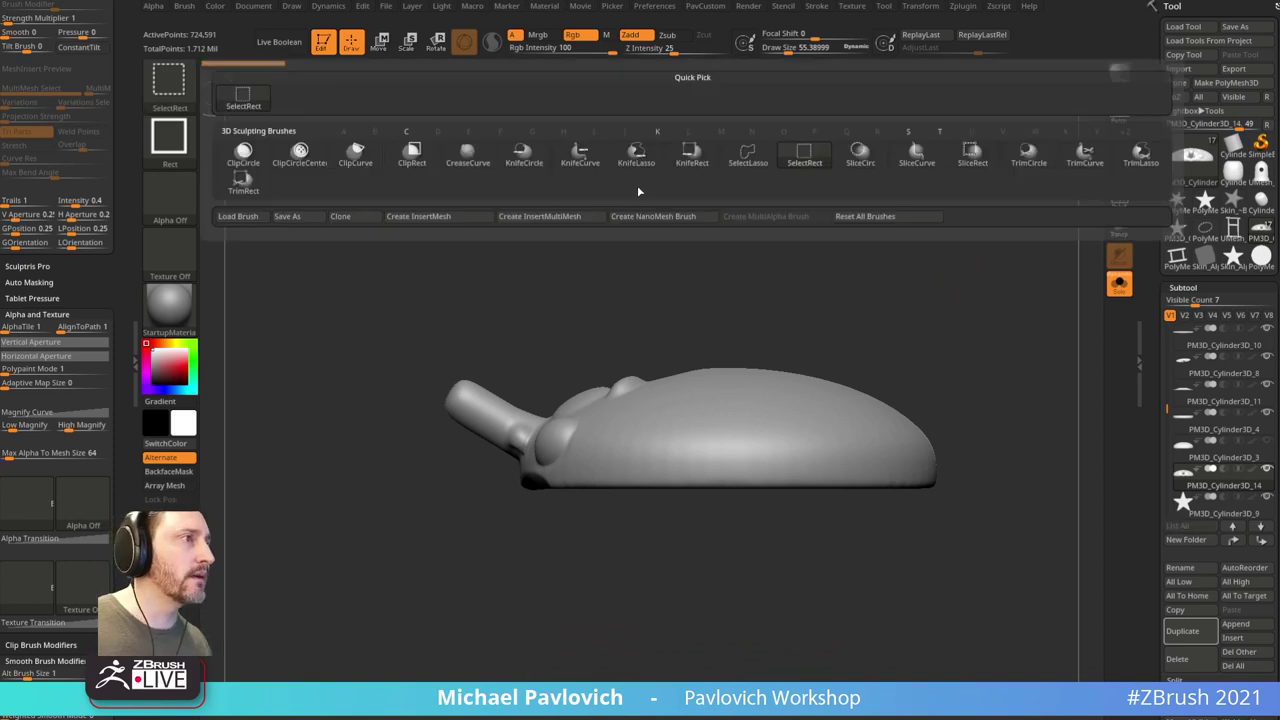
click(584, 156)
mouse_move(1000, 500)
mouse_down()
mouse_move(297, 503)
mouse_move(362, 457)
mouse_up()
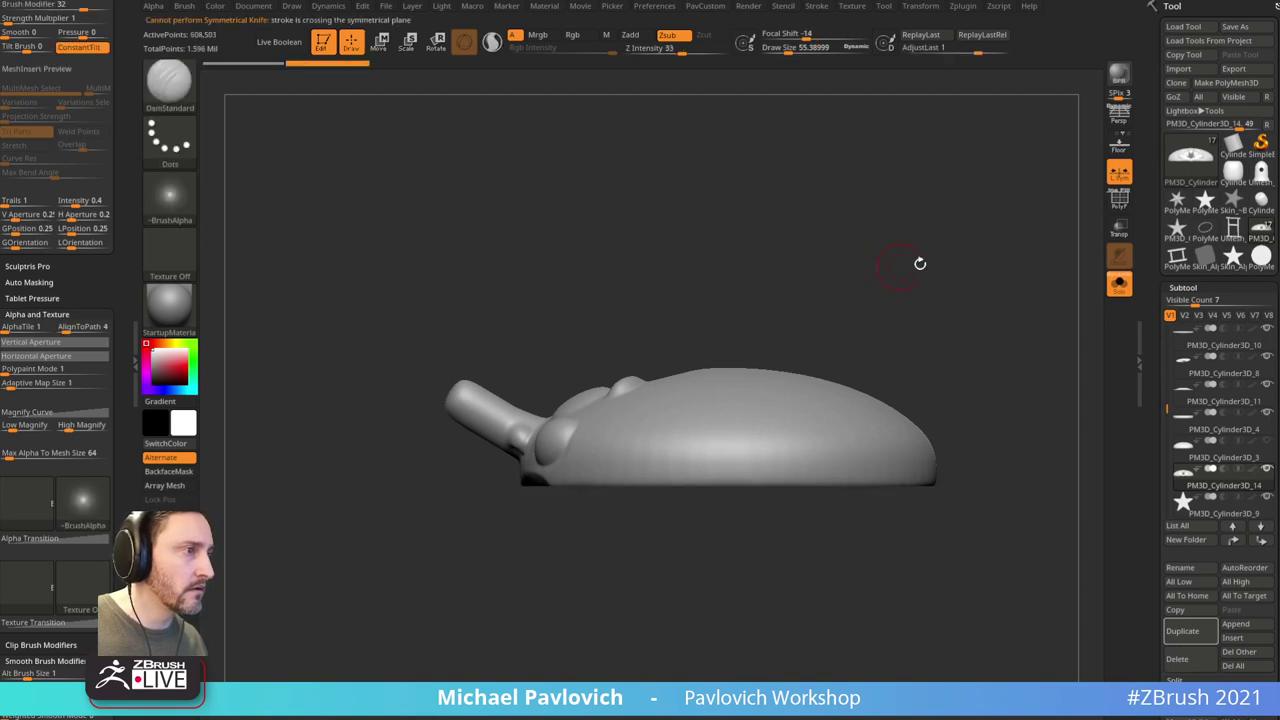
mouse_move(920, 263)
mouse_down()
mouse_move(1023, 229)
mouse_move(607, 461)
mouse_up()
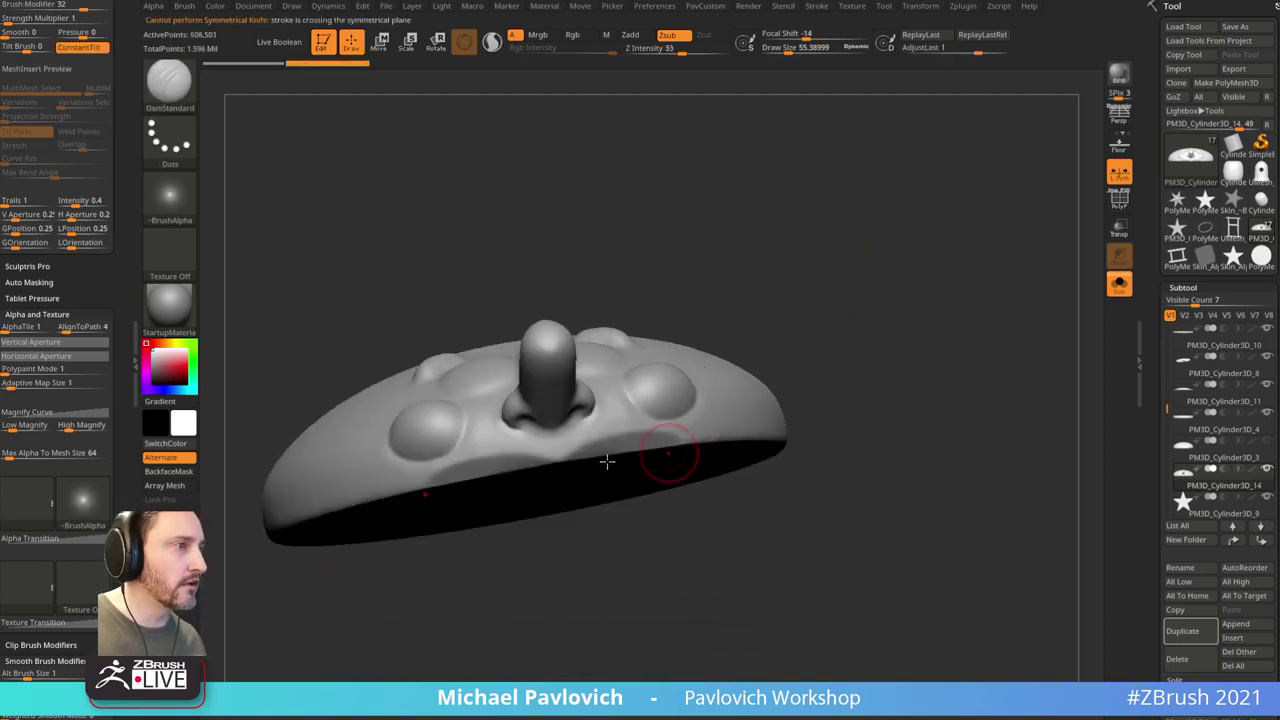
drag(800, 399, 731, 422)
Step: Isolate the nose area from the side with the SelectLasso brush and show its polygroup color without wireframe lines
mouse_move(818, 375)
mouse_down()
mouse_move(863, 371)
mouse_move(811, 389)
mouse_move(874, 309)
mouse_move(901, 419)
mouse_move(874, 386)
mouse_move(1004, 288)
mouse_up()
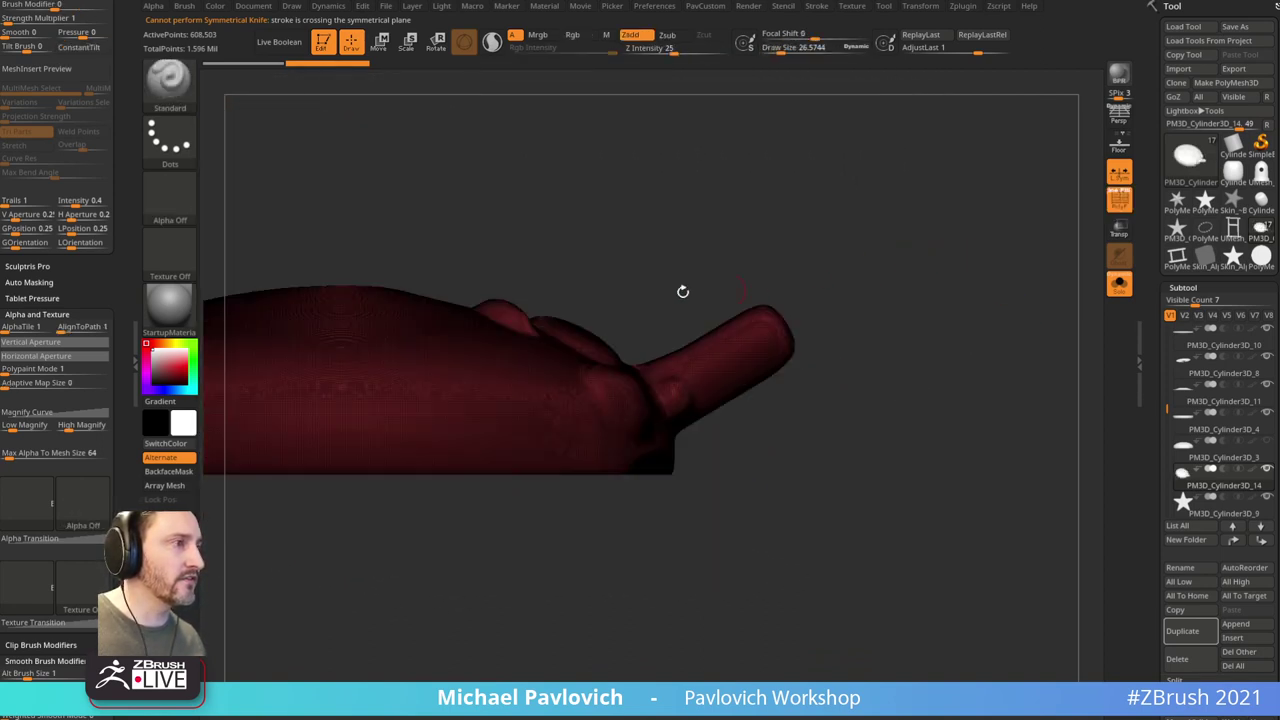
ctrl+shift+click(188, 97)
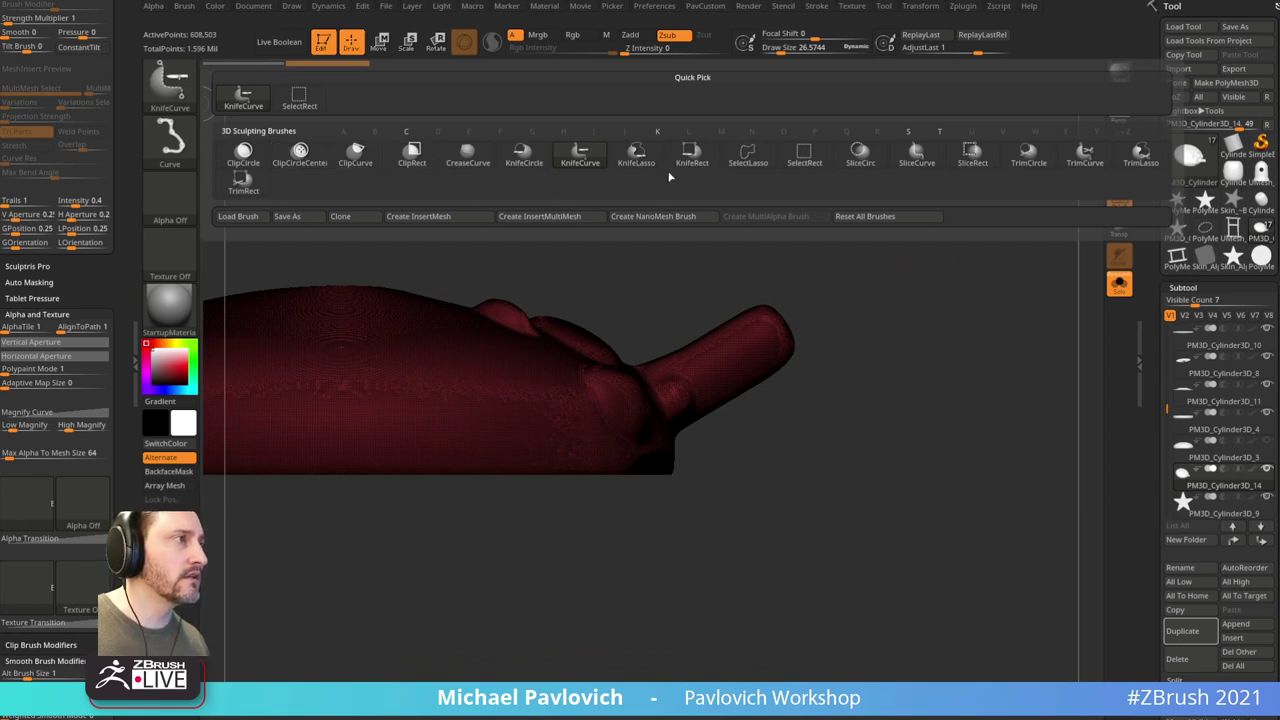
click(748, 152)
mouse_move(896, 348)
ctrl+shift+mouse_down()
mouse_move(631, 294)
mouse_move(635, 376)
mouse_move(800, 440)
mouse_move(866, 406)
mouse_move(845, 430)
ctrl+shift+mouse_up()
mouse_move(755, 485)
ctrl+alt+shift+mouse_down()
mouse_move(622, 418)
mouse_move(470, 498)
ctrl+alt+shift+mouse_up()
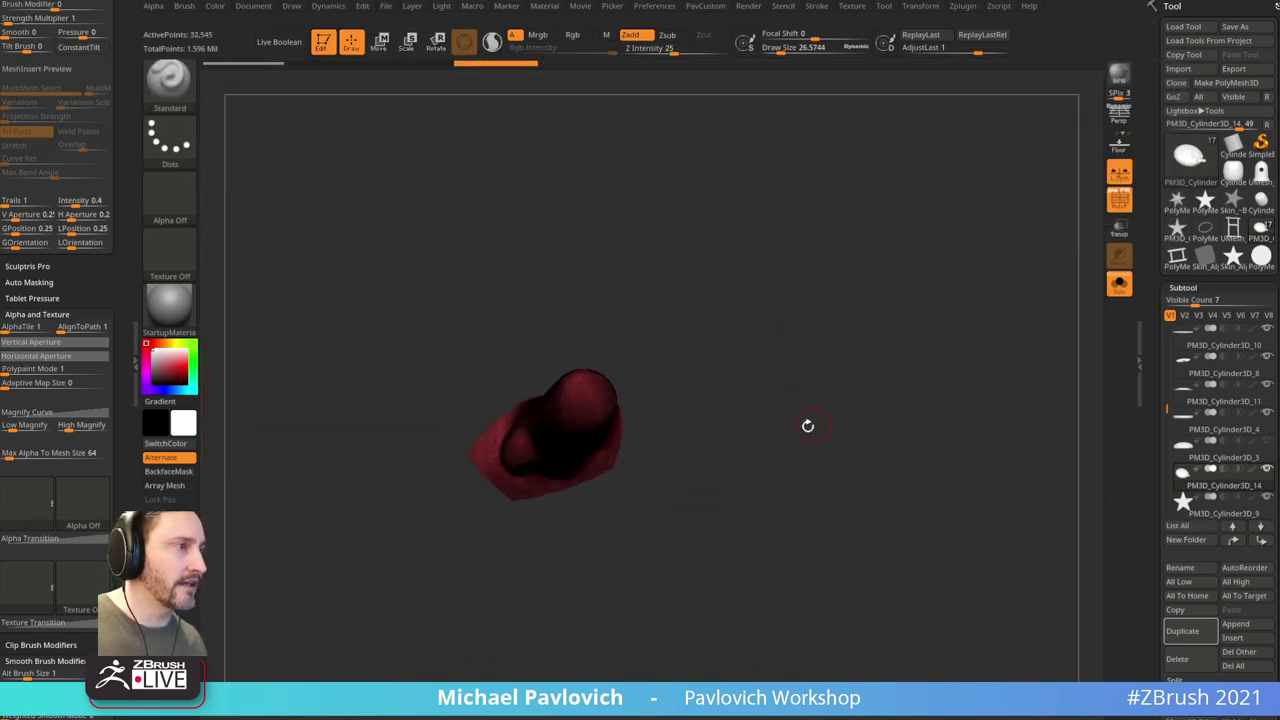
drag(806, 426, 913, 385)
click(1113, 195)
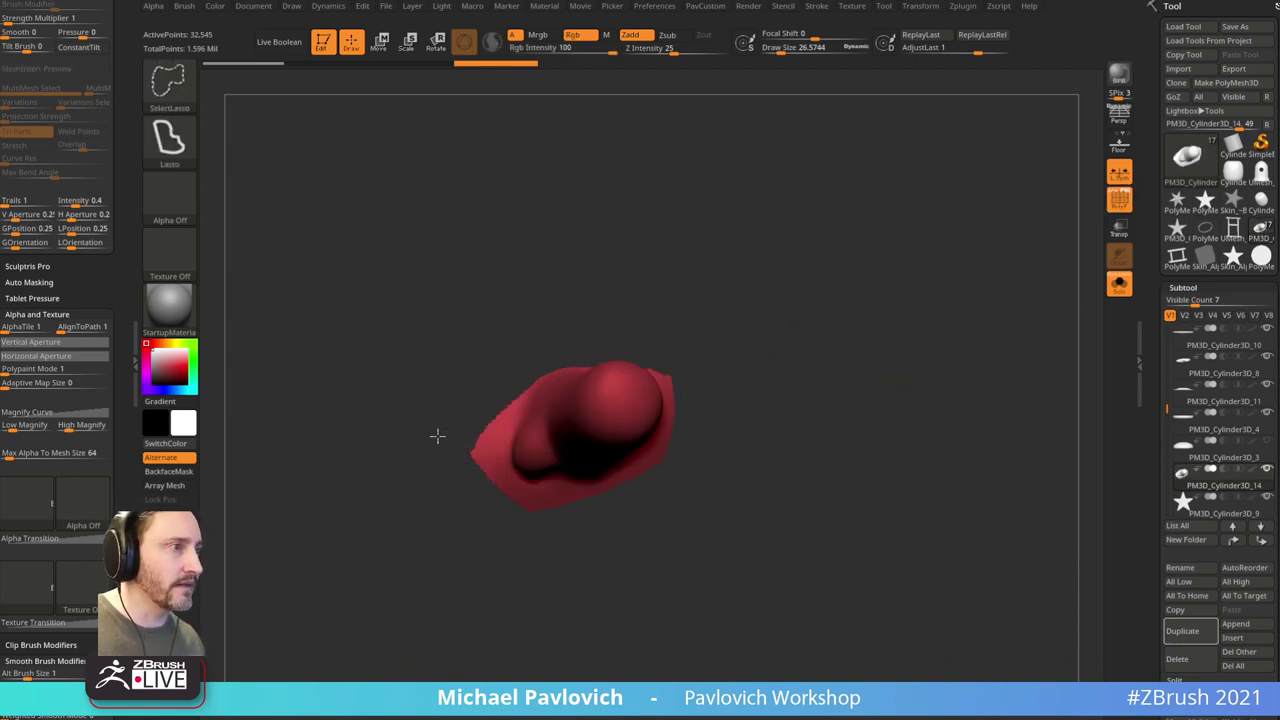
Step: Hide the leftover surface around the nose with lasso selections, give the nose its own polygroup and show the whole dome
ctrl+alt+shift+drag(468, 550, 492, 552)
ctrl+shift+drag(500, 552, 528, 552)
drag(532, 552, 545, 521)
ctrl+shift+click(570, 527)
ctrl+alt+shift+drag(452, 495, 518, 331)
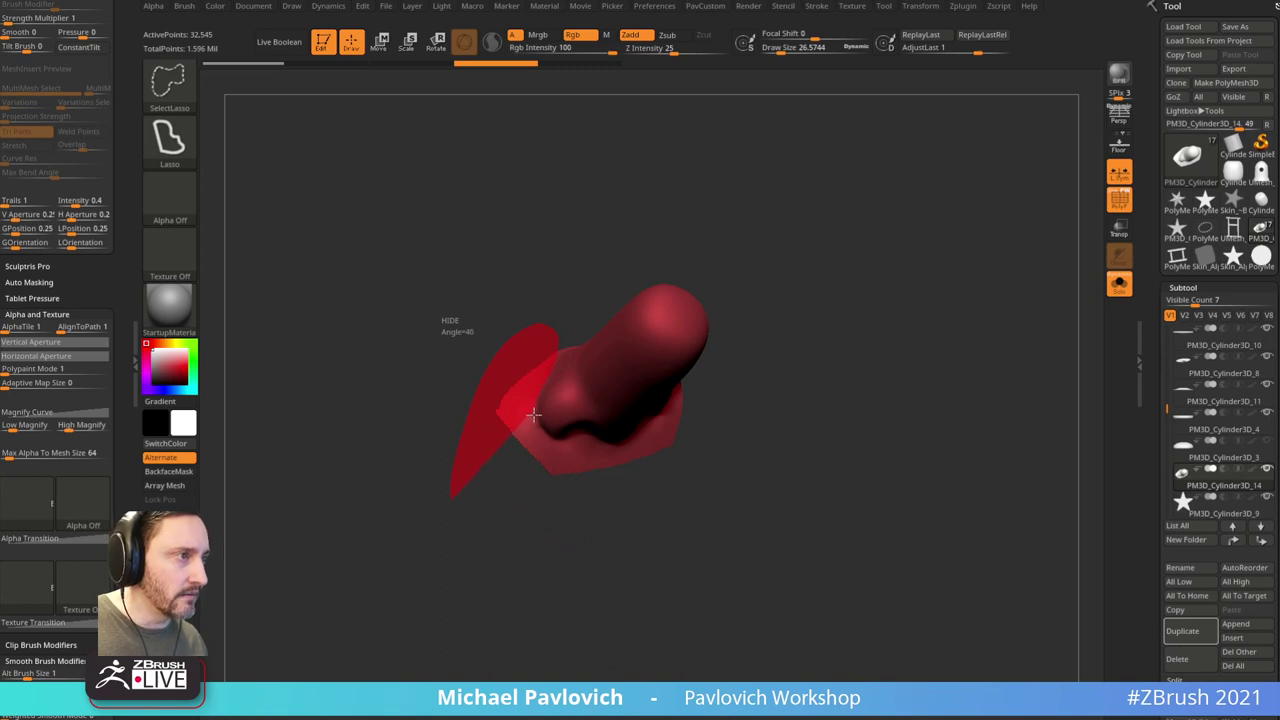
ctrl+alt+shift+drag(560, 531, 562, 533)
mouse_move(610, 549)
mouse_down()
mouse_move(601, 526)
mouse_move(581, 521)
mouse_up()
ctrl+alt+shift+drag(620, 500, 612, 447)
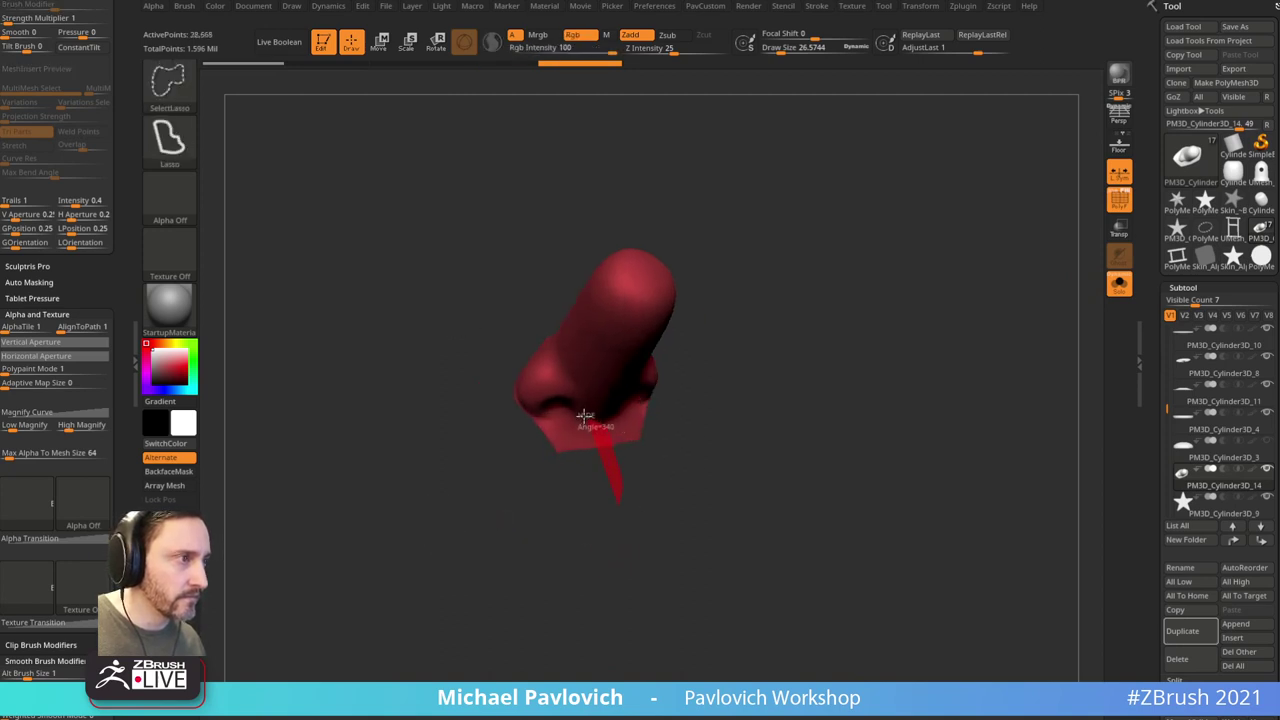
ctrl+shift+drag(543, 420, 622, 424)
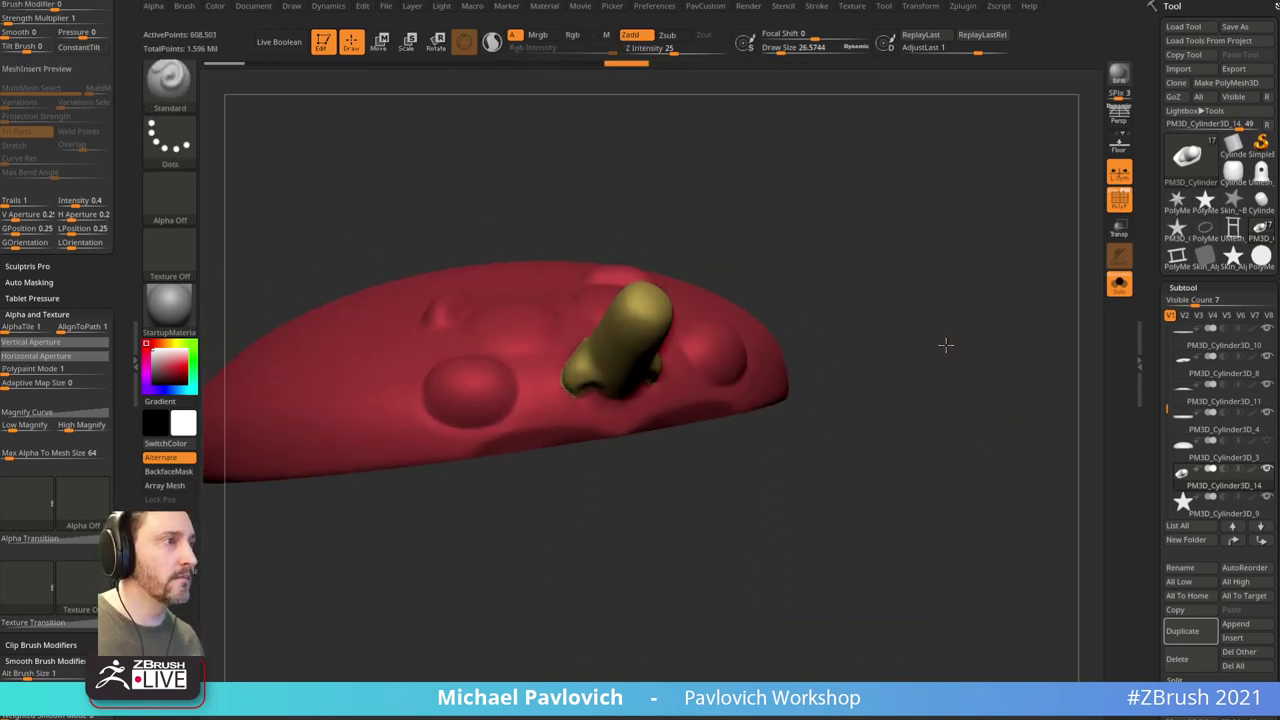
Step: Mask both eyes and both cheeks with the MaskPen brush at a draw size of about 59
mouse_move(946, 343)
mouse_down()
mouse_move(977, 451)
mouse_move(1036, 398)
mouse_move(1006, 351)
mouse_move(983, 434)
mouse_move(980, 400)
mouse_move(721, 405)
mouse_up()
drag(729, 357, 986, 432)
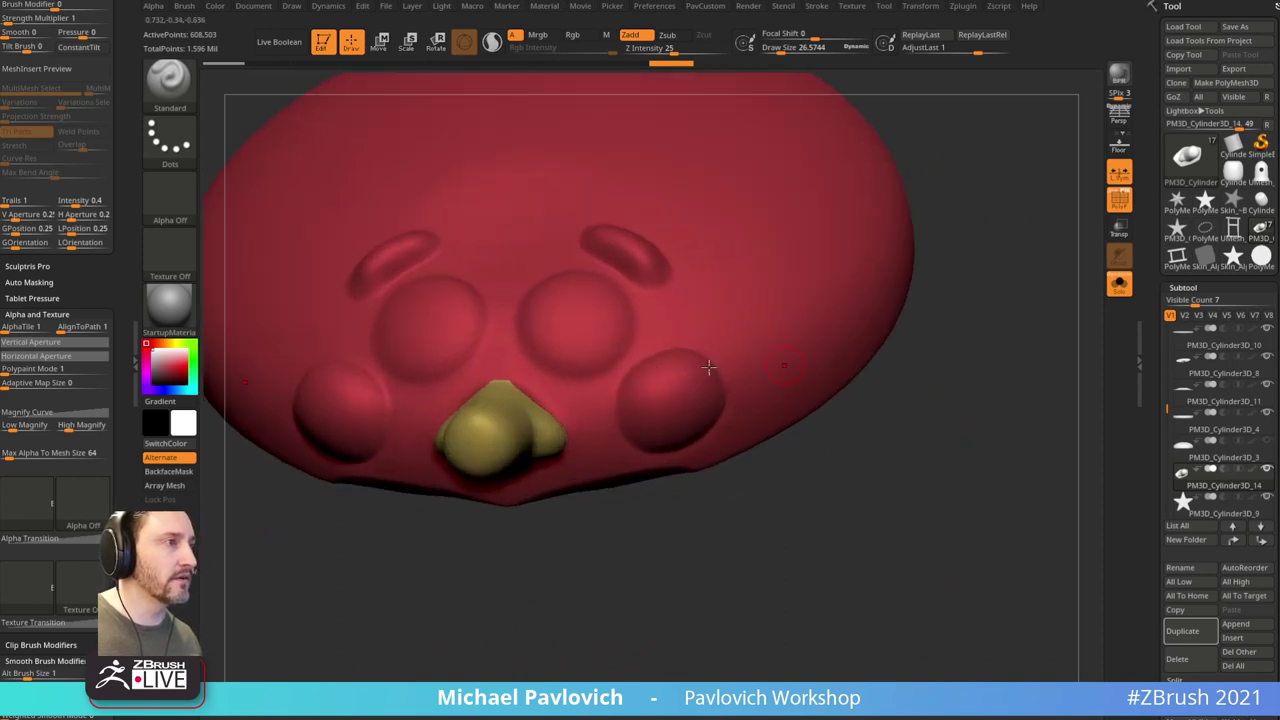
drag(590, 330, 597, 330)
mouse_move(582, 290)
ctrl+mouse_down()
mouse_move(603, 351)
mouse_move(556, 346)
ctrl+mouse_up()
drag(674, 517, 699, 510)
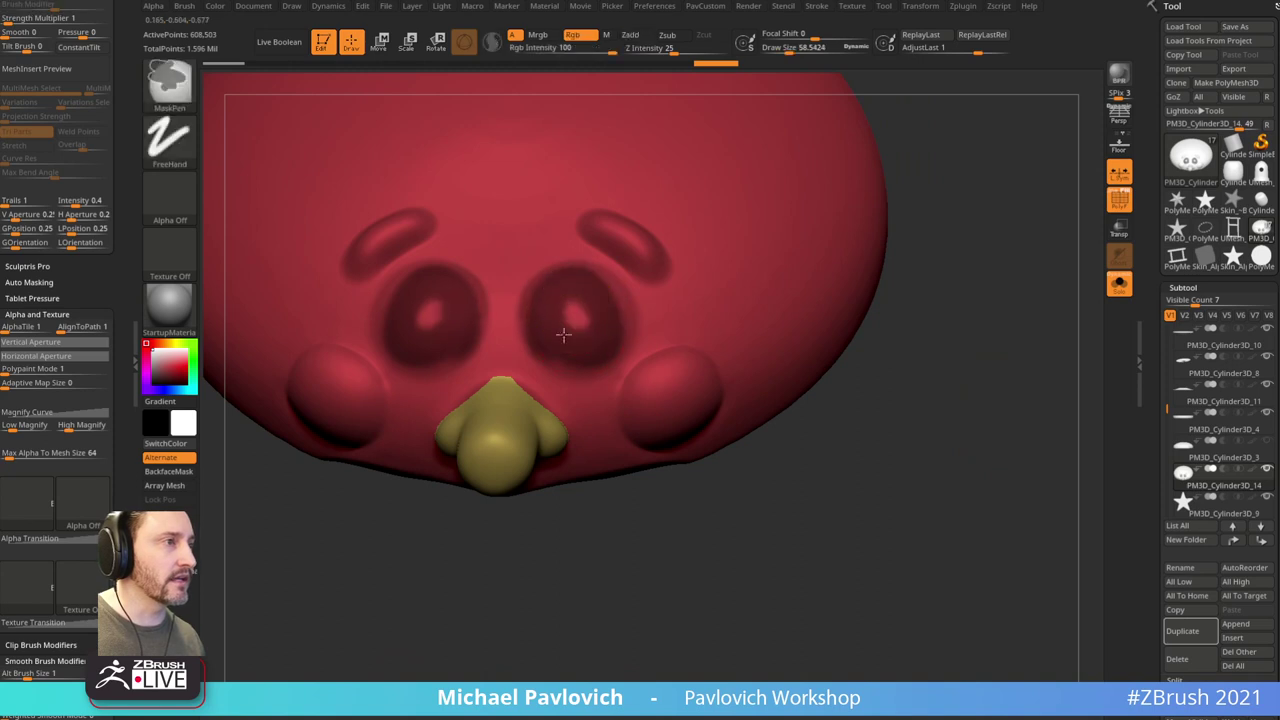
mouse_move(563, 331)
ctrl+mouse_down()
mouse_move(574, 309)
mouse_move(574, 344)
ctrl+mouse_up()
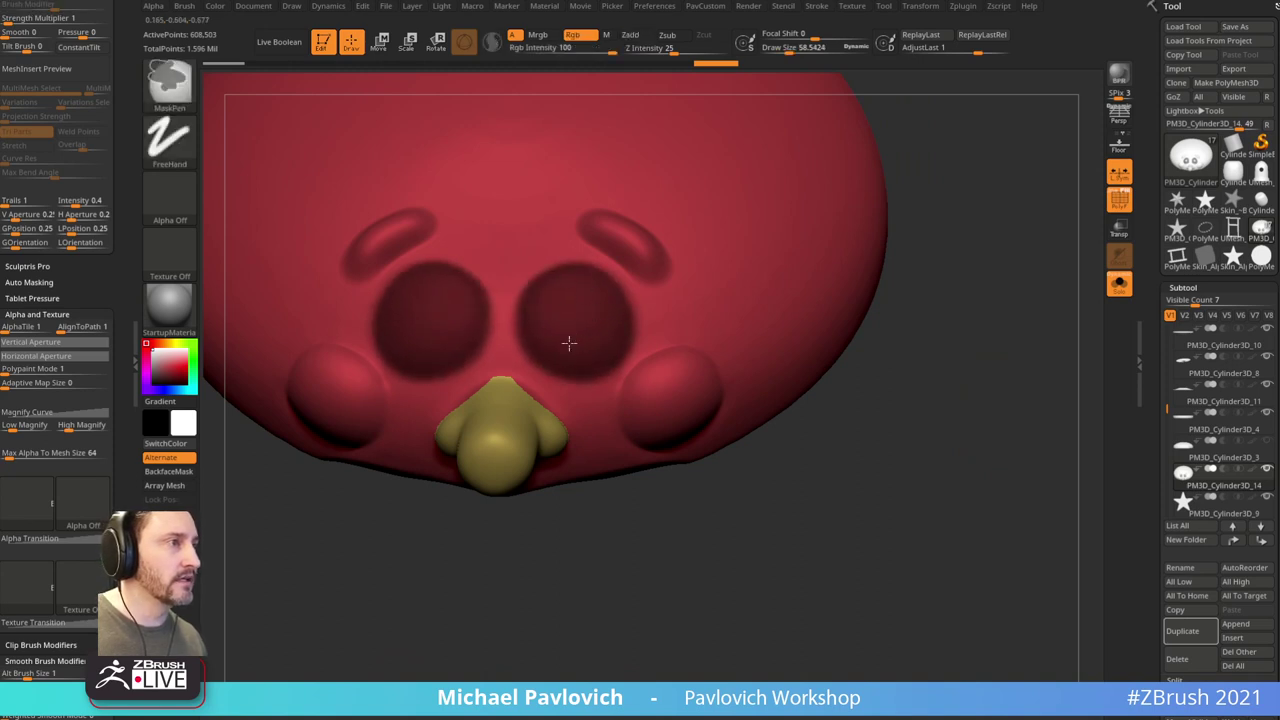
drag(688, 497, 671, 371)
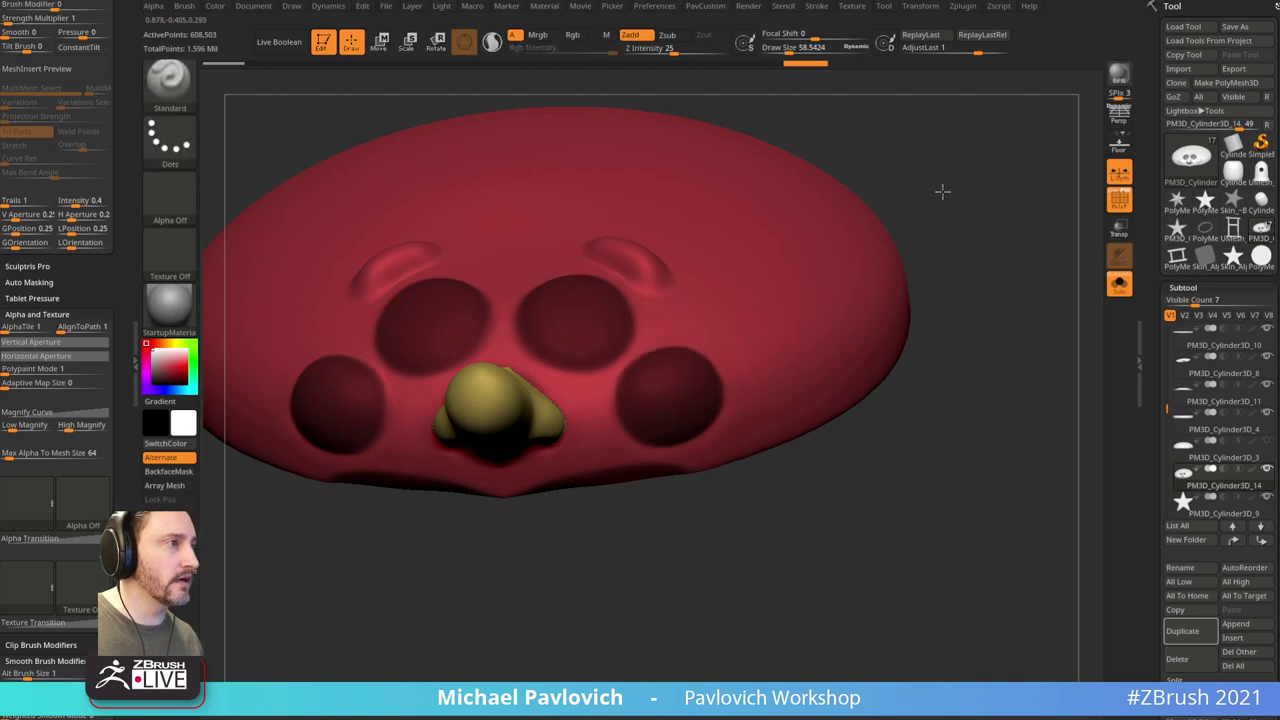
Step: Mask the eyebrows with the MaskPen brush at a draw size of about 41
drag(943, 191, 932, 275)
mouse_move(650, 243)
ctrl+mouse_down()
mouse_move(611, 210)
mouse_move(652, 237)
ctrl+mouse_up()
key(s)
key(ctrl+z)
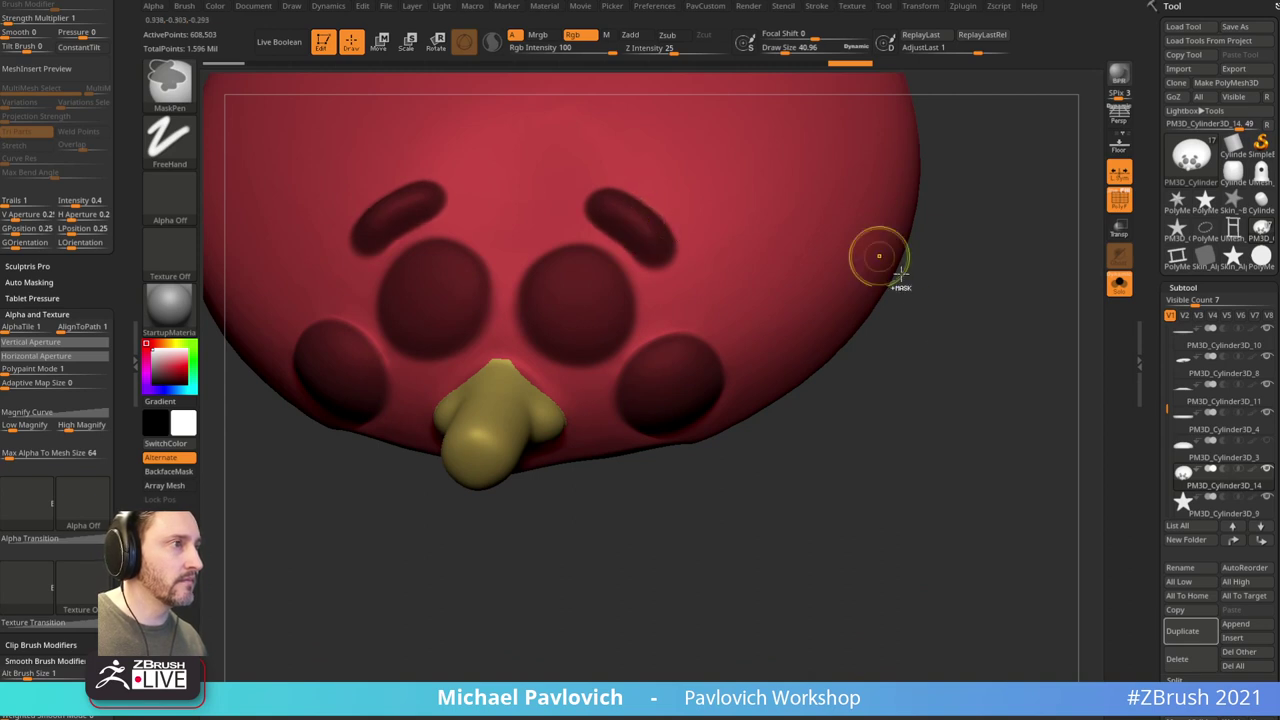
Step: Insert an edge loop along the border of the masked eyes, brows and cheeks, and clear the mask
drag(925, 280, 1018, 341)
scroll(1188, 251, down, 10)
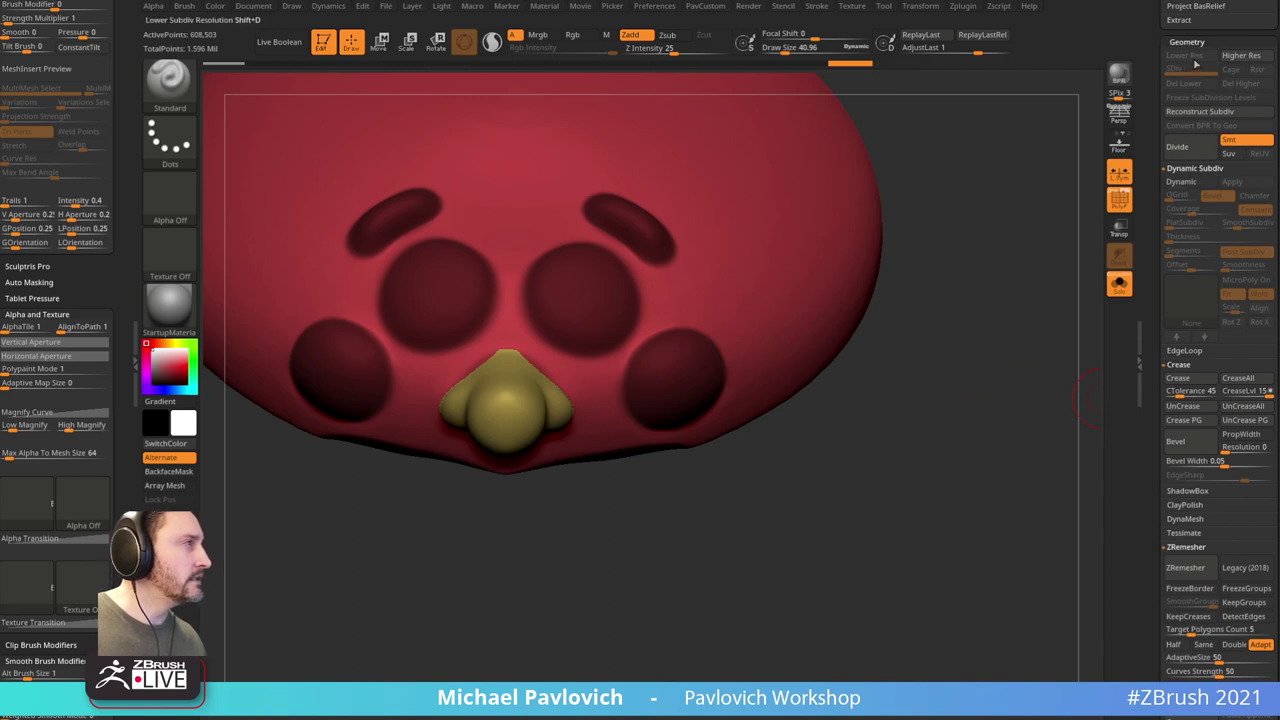
click(1187, 352)
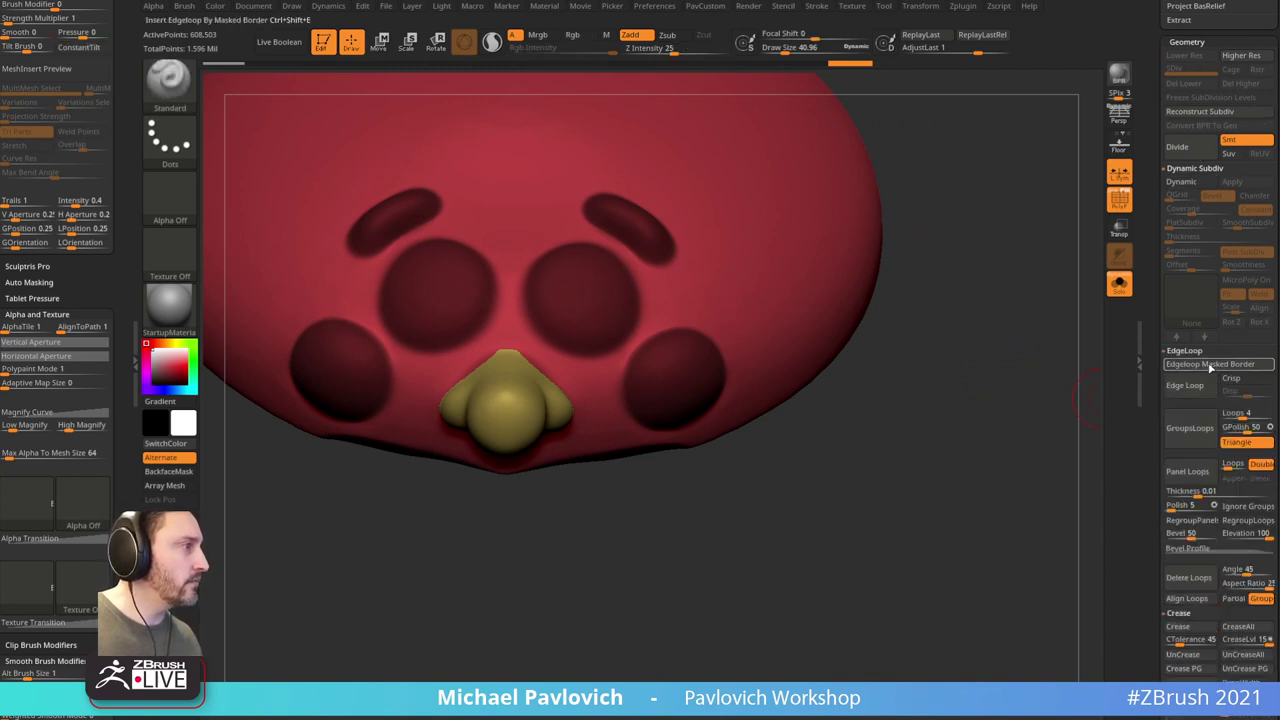
click(1211, 364)
ctrl+drag(1026, 337, 1000, 385)
Step: Flatten and smooth the dome's rim below the nose, using the TrimDynamic brush at a draw size of about 27
mouse_move(946, 444)
mouse_down()
mouse_move(1052, 375)
mouse_move(1077, 481)
mouse_move(1037, 480)
mouse_move(937, 429)
mouse_move(960, 397)
mouse_move(786, 353)
mouse_up()
key(b)
key(t)
key(d)
key(bracketleft)
key(bracketleft)
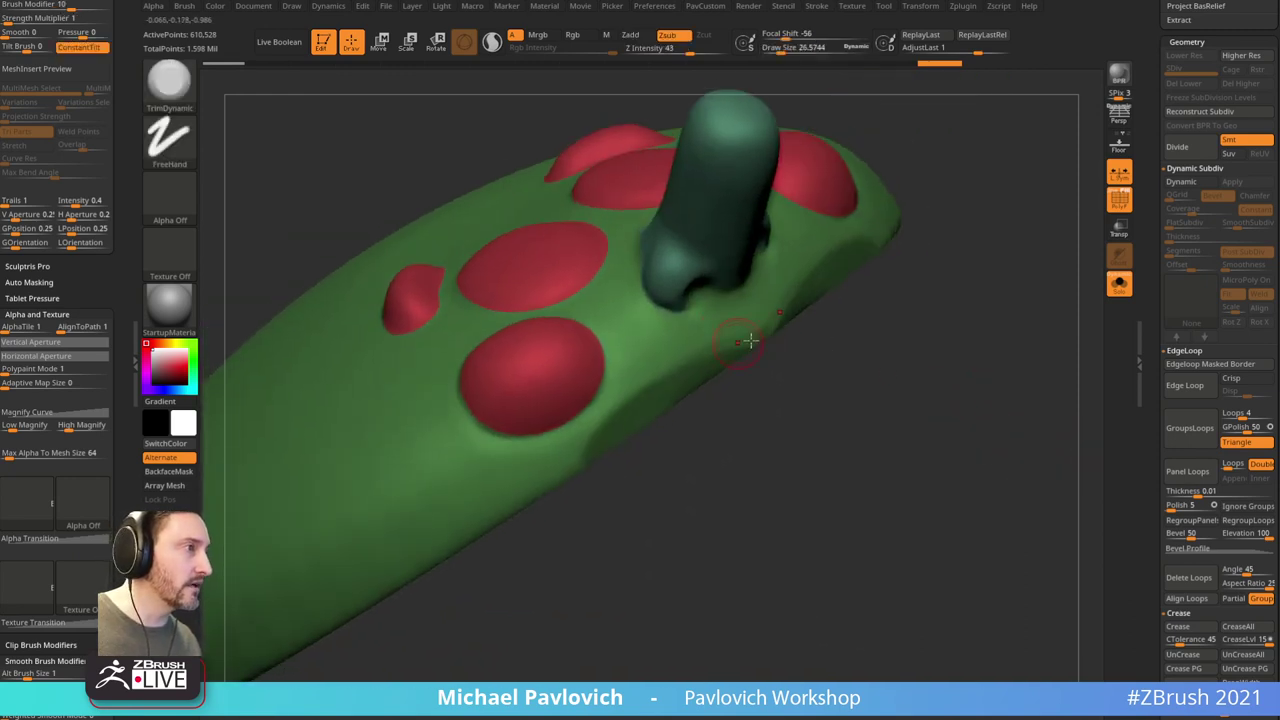
mouse_move(808, 389)
mouse_down()
mouse_move(800, 358)
mouse_move(894, 300)
mouse_up()
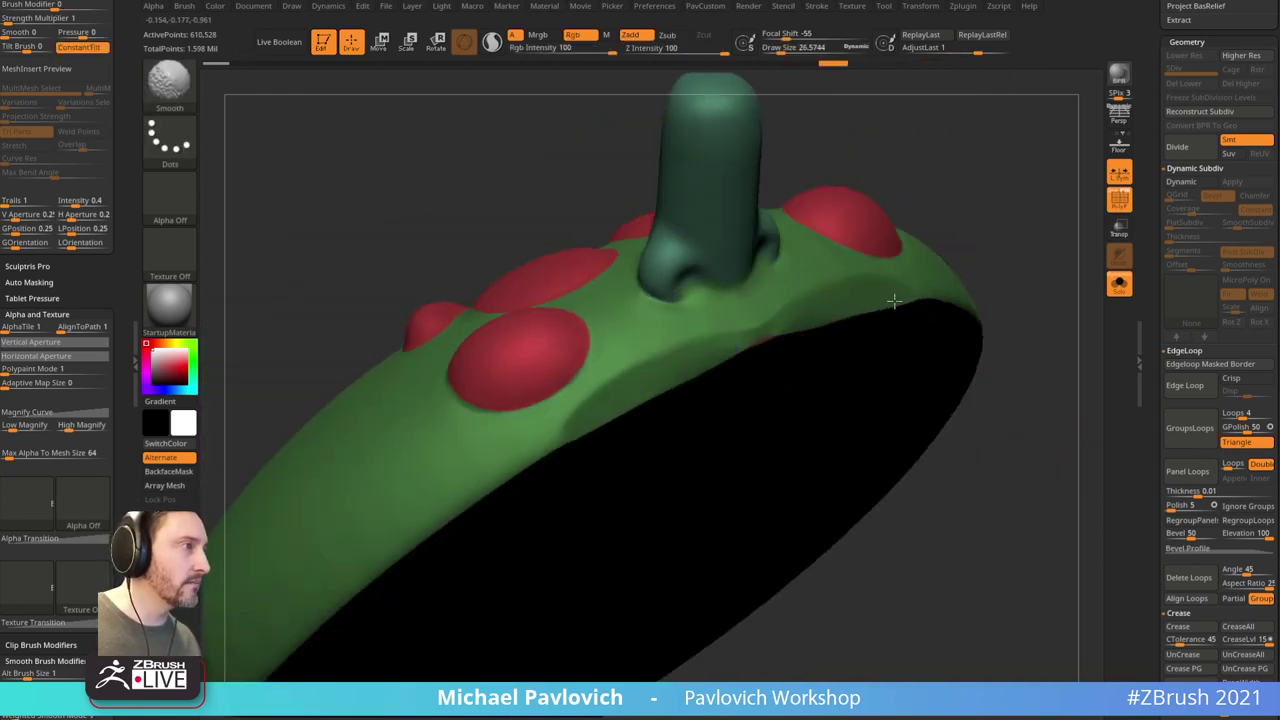
drag(962, 255, 1024, 257)
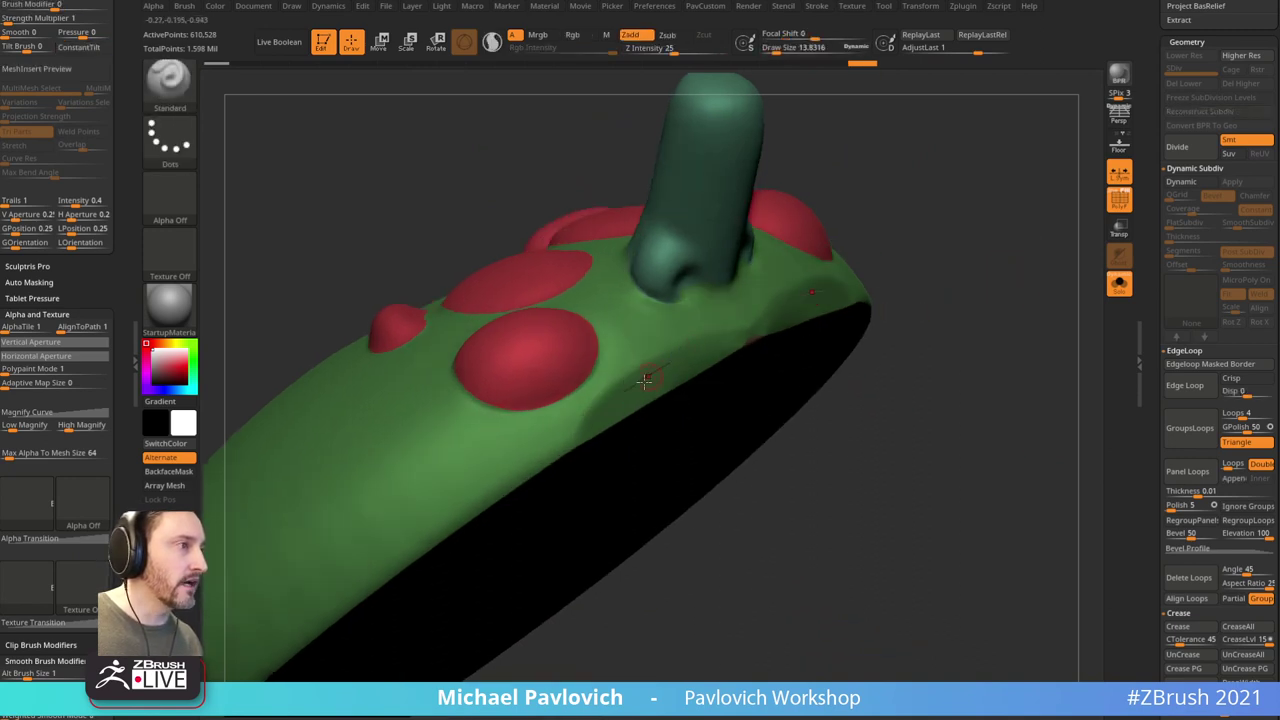
Step: Isolate the dome's main polygroup, mask the mouth along the rim at a draw size of about 22, and give it its own polygroup
ctrl+shift+click(764, 323)
key(s)
drag(678, 391, 684, 391)
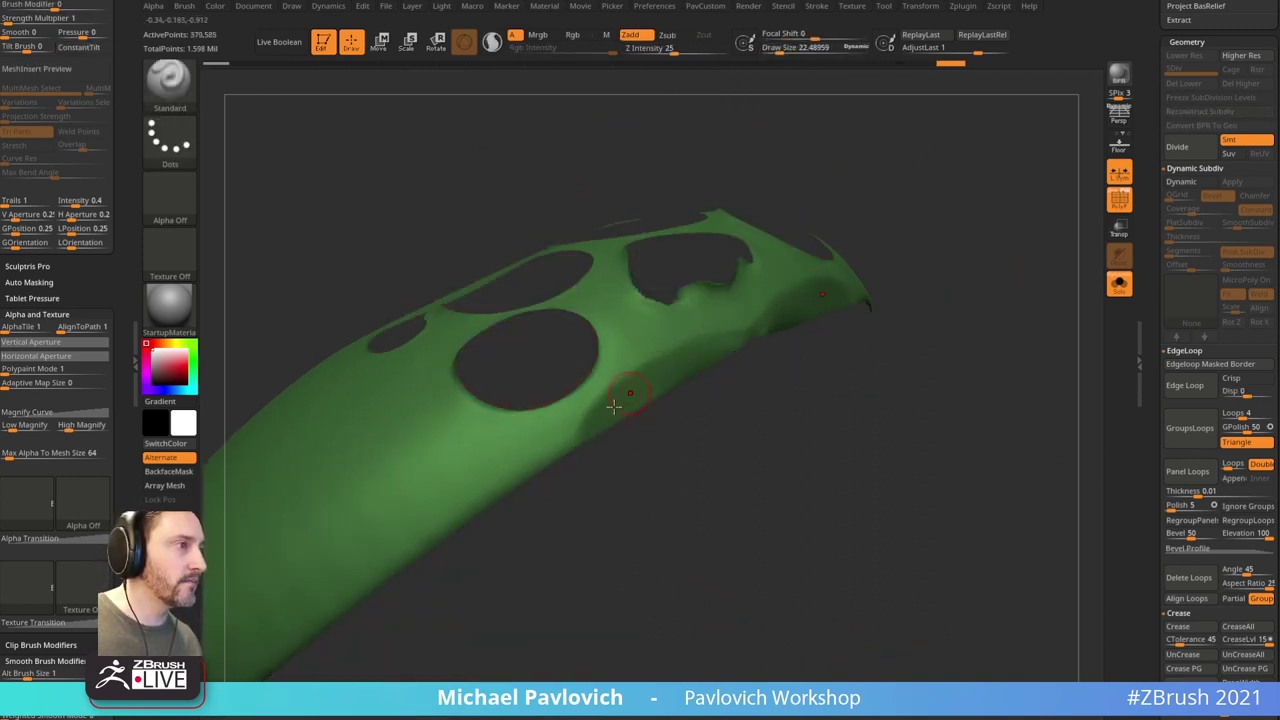
mouse_move(590, 440)
ctrl+mouse_down()
mouse_move(628, 400)
mouse_move(738, 348)
ctrl+mouse_up()
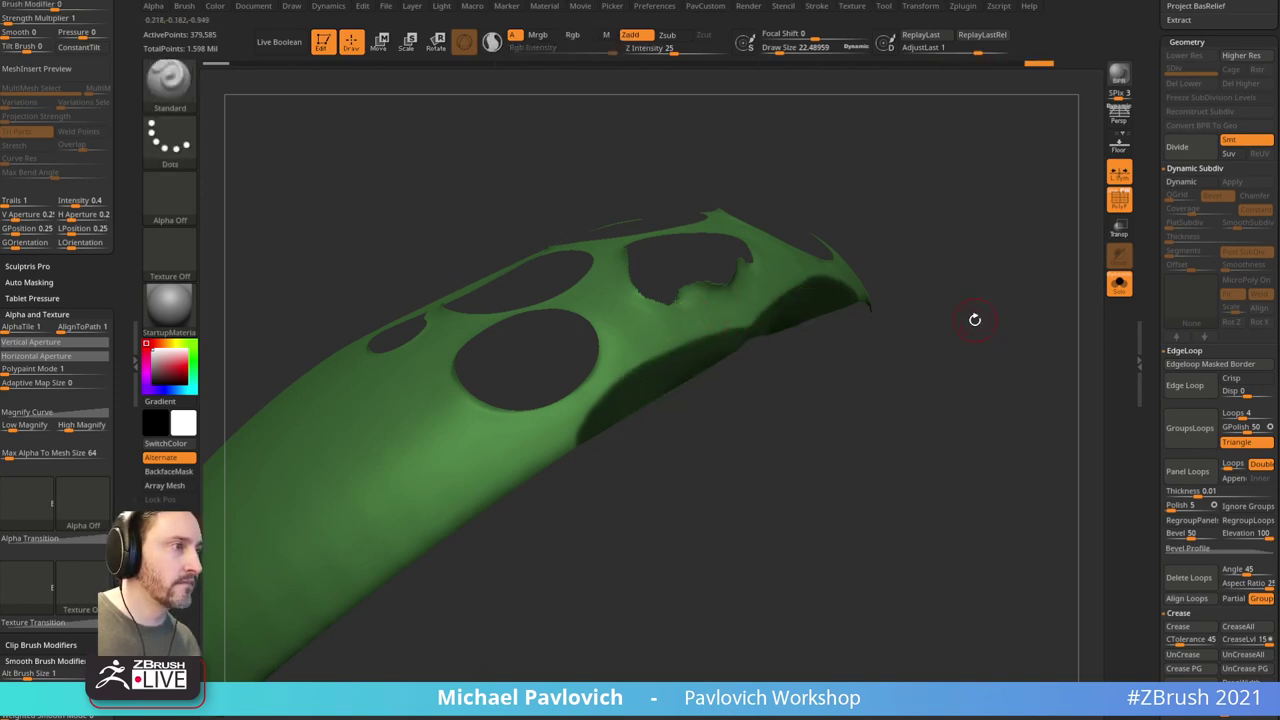
ctrl+shift+click(1020, 402)
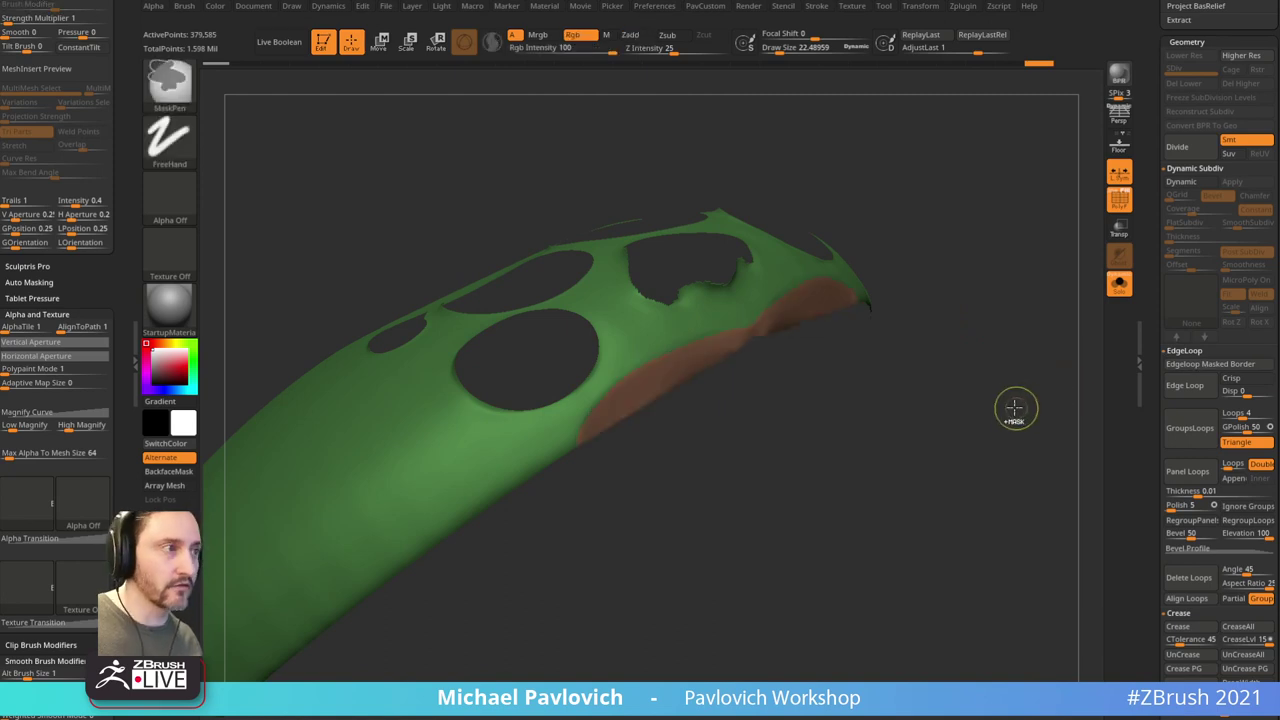
Step: Set the draw size to about 8.5 and isolate the surface around the mouth to check its polygroup for stray faces
alt+drag(1025, 398, 1037, 491)
key(s)
drag(704, 408, 688, 408)
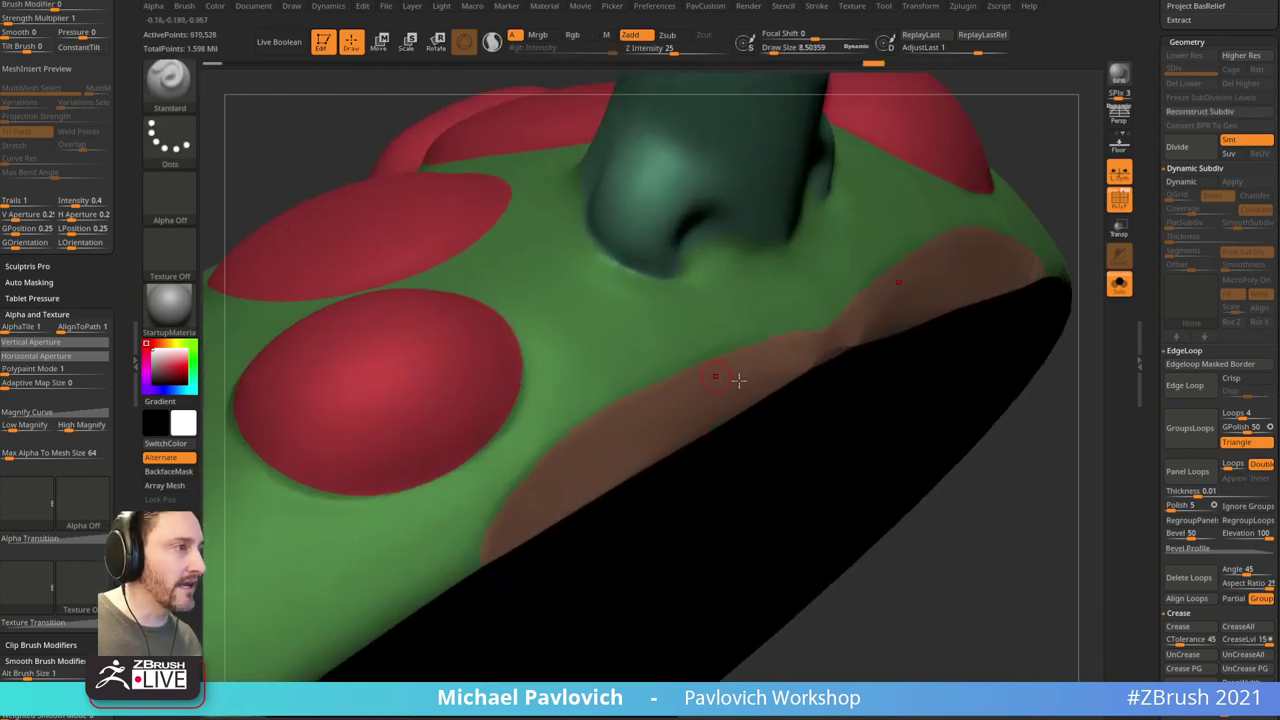
mouse_move(978, 511)
alt+mouse_down()
mouse_move(967, 477)
mouse_move(983, 500)
alt+mouse_up()
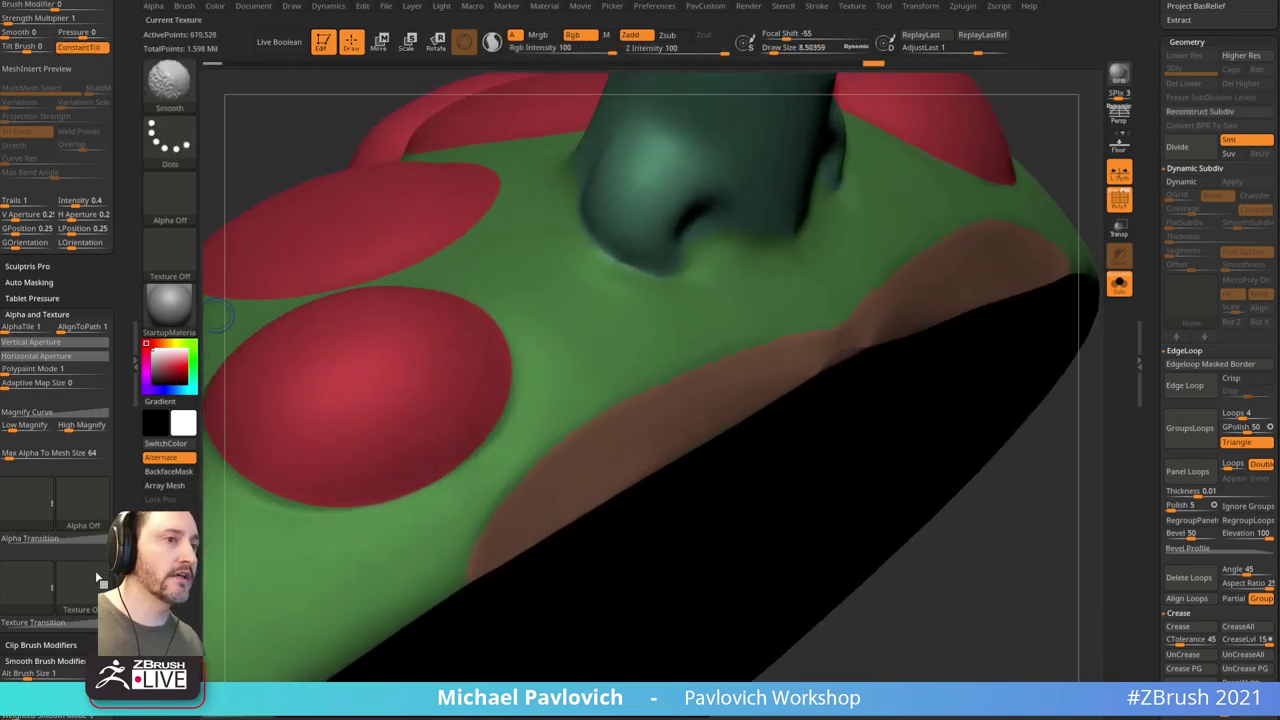
drag(1124, 523, 1095, 296)
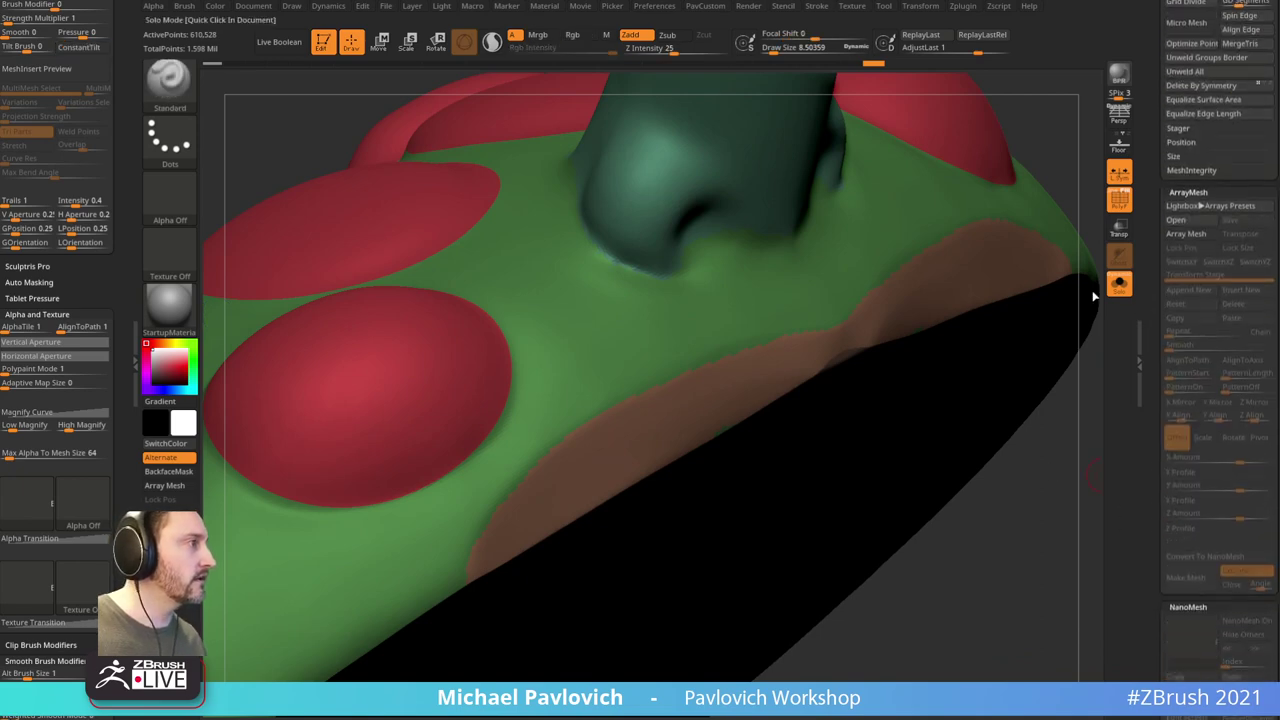
drag(1003, 506, 790, 378)
key(ctrl+shift)
ctrl+shift+click(789, 375)
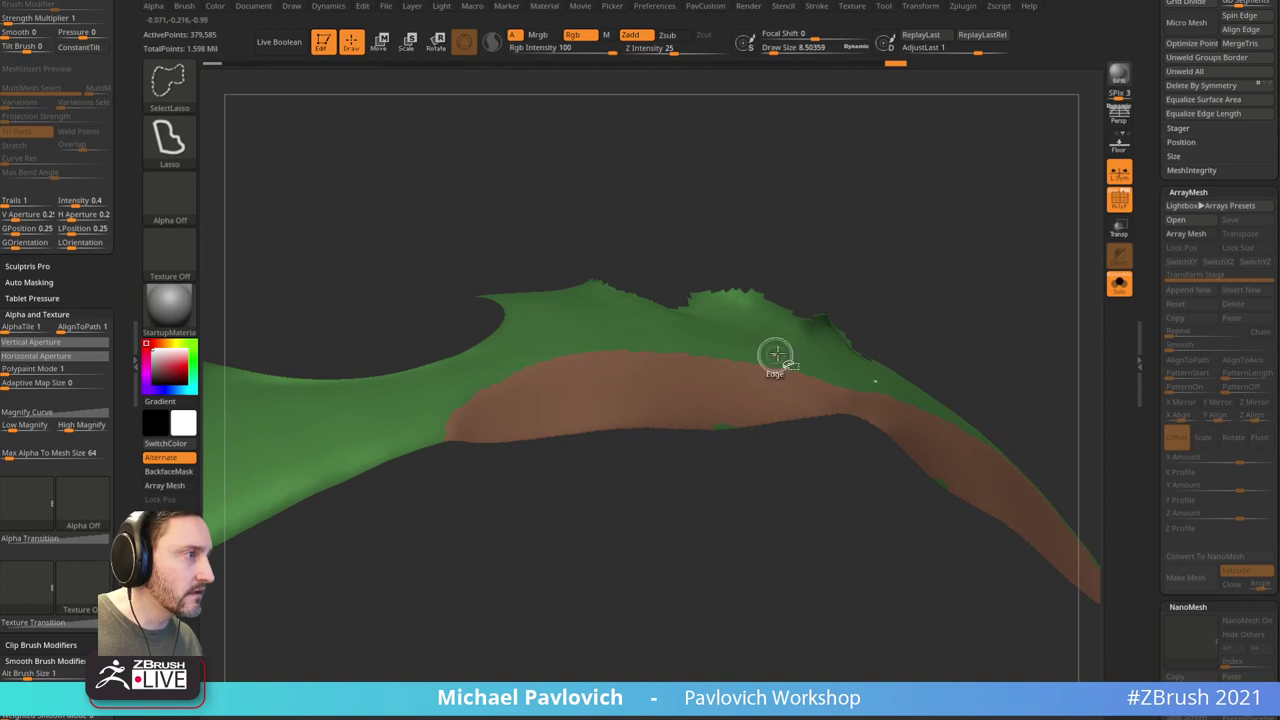
ctrl+shift+click(876, 299)
ctrl+shift+click(819, 304)
ctrl+shift+click(1010, 288)
ctrl+shift+click(838, 363)
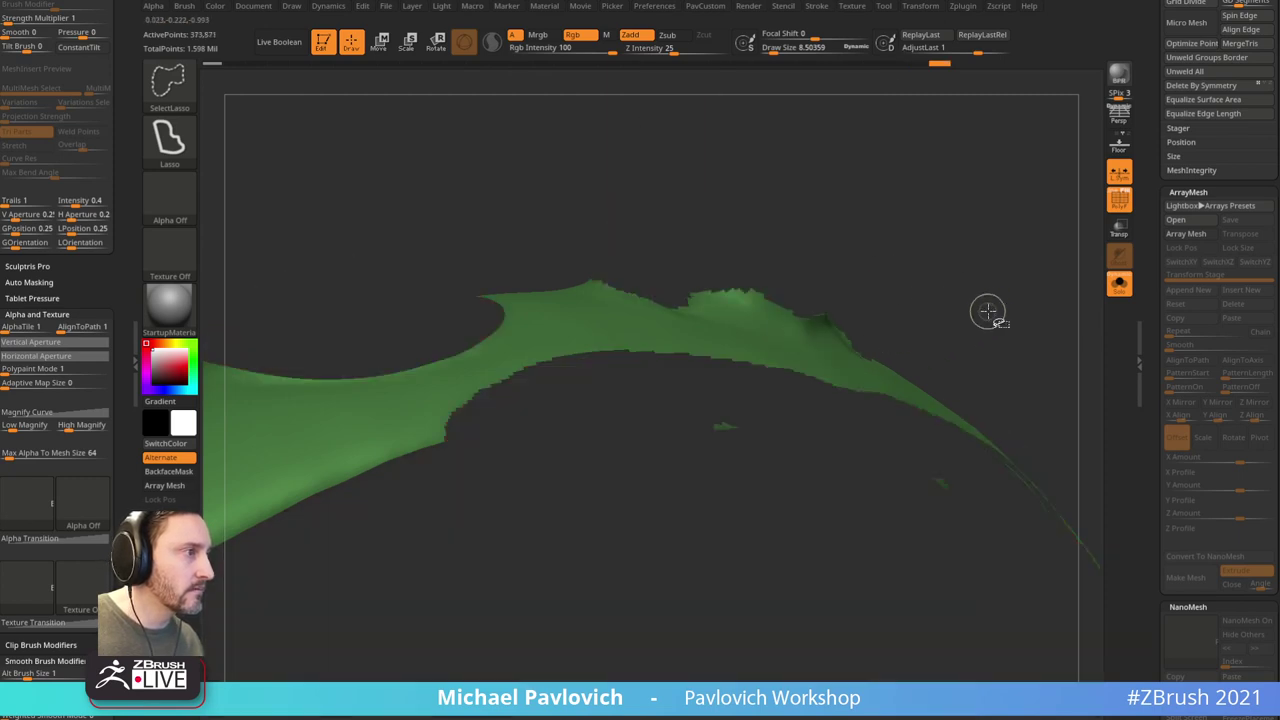
Step: Show the whole dome and apply Mirror And Weld to it
key(3)
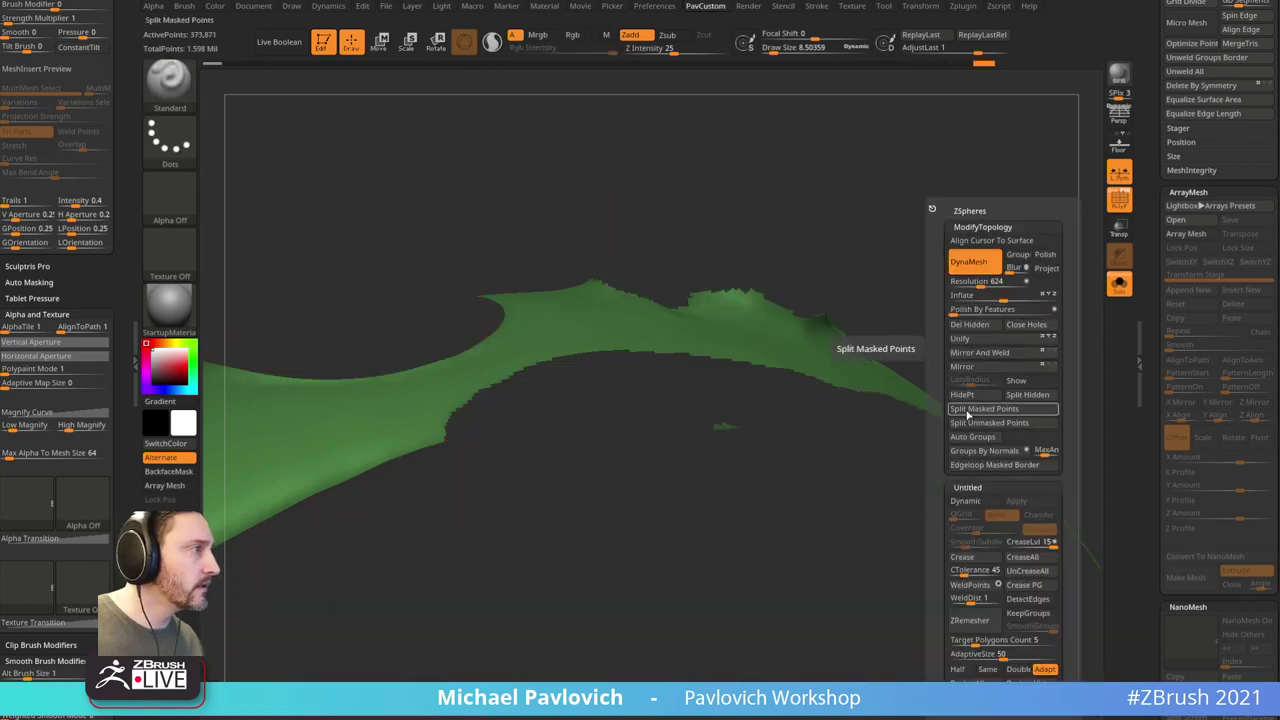
ctrl+shift+click(982, 294)
key(g)
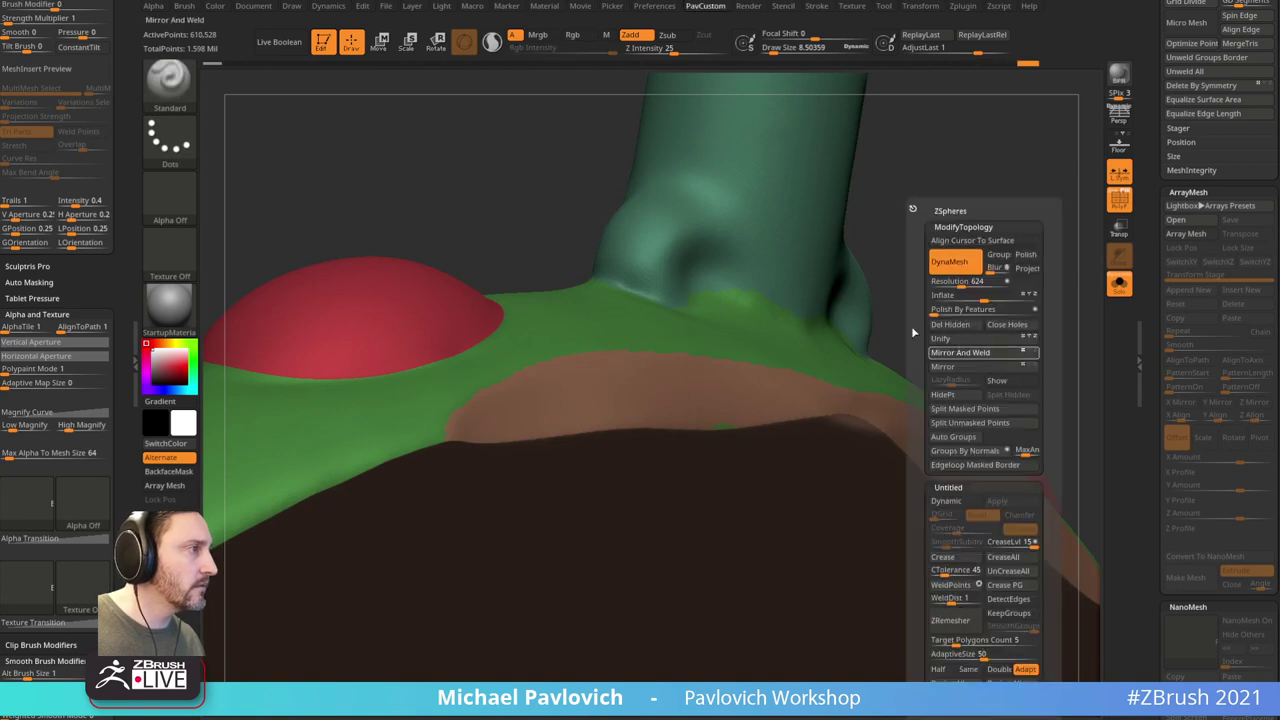
Step: Isolate the mouth together with its stray faces using SelectRect, merge them into one new polygroup and show the whole dome
ctrl+shift+click(178, 88)
ctrl+shift+click(345, 104)
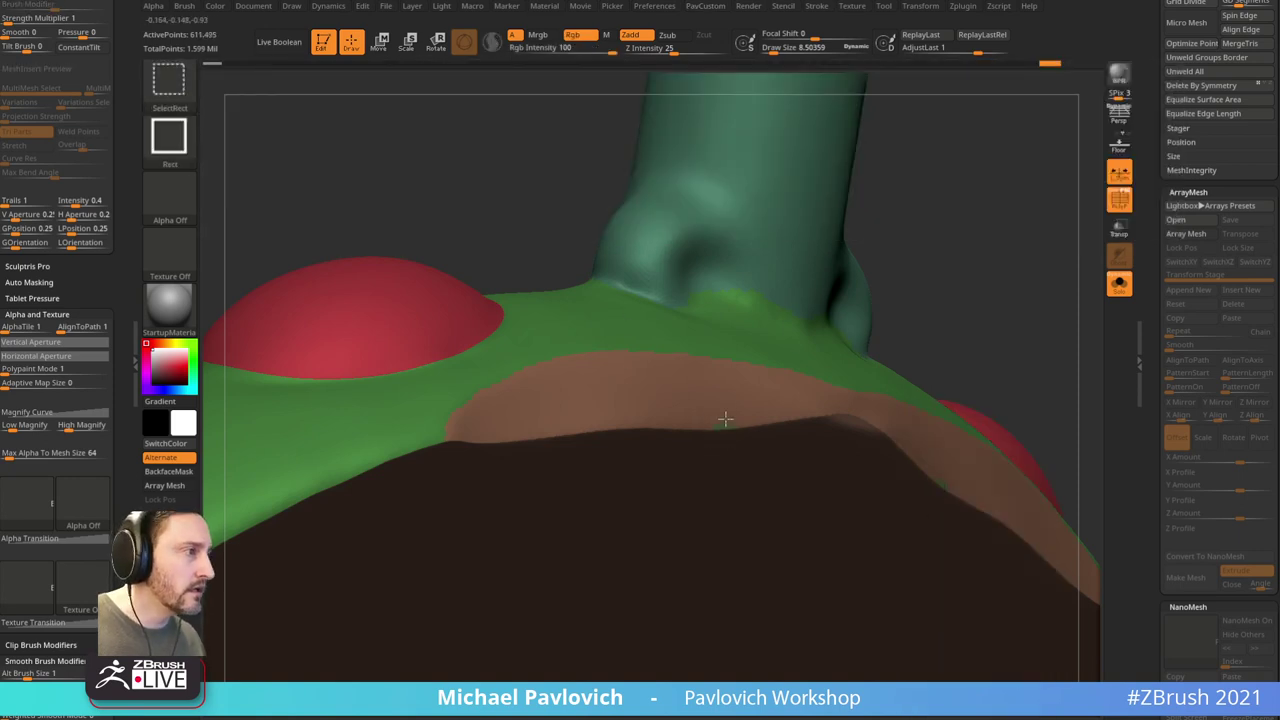
ctrl+shift+click(725, 425)
ctrl+shift+drag(998, 334, 1025, 360)
ctrl+shift+click(769, 366)
ctrl+shift+drag(980, 278, 1002, 350)
ctrl+click(975, 336)
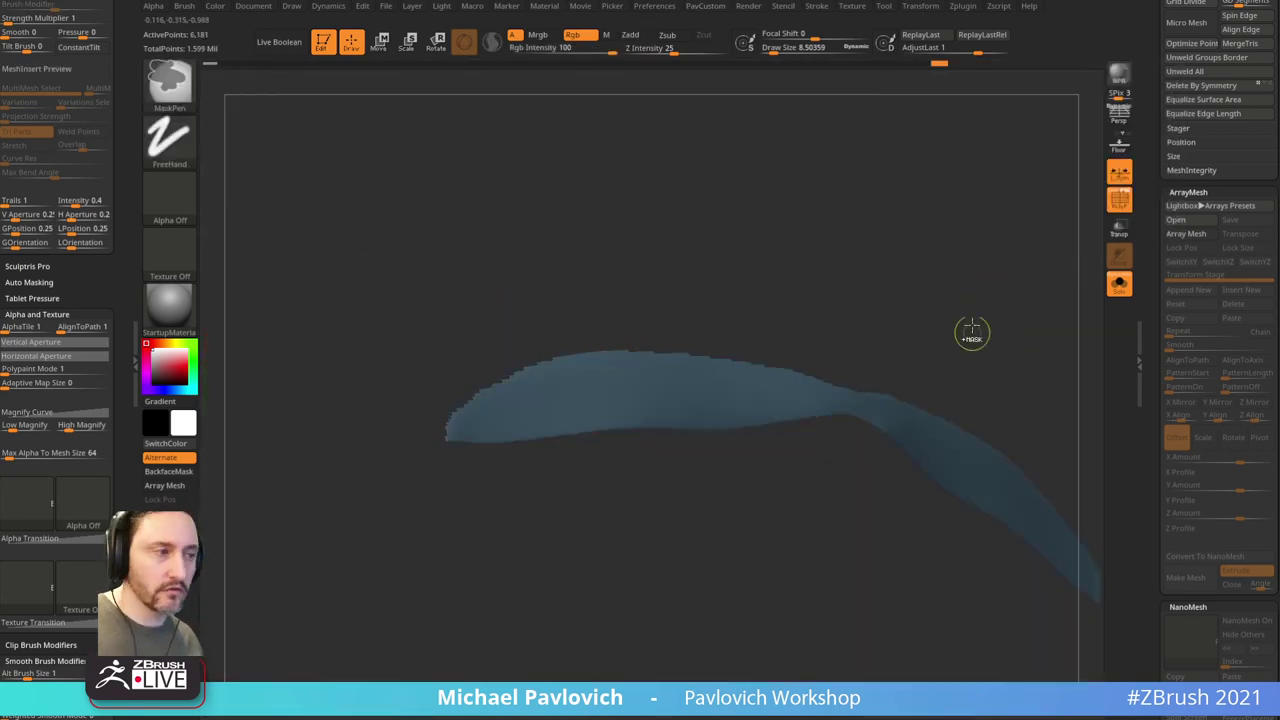
ctrl+shift+click(973, 330)
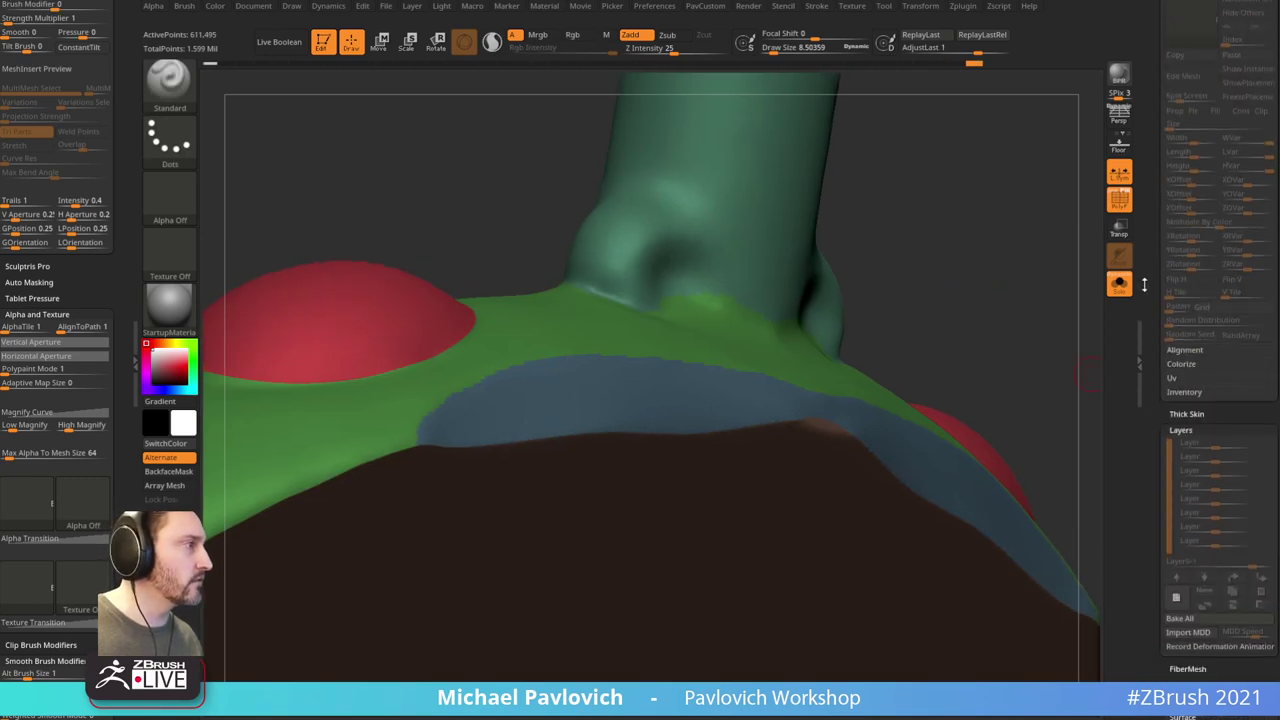
drag(1144, 285, 1146, 280)
alt+drag(1000, 254, 1002, 309)
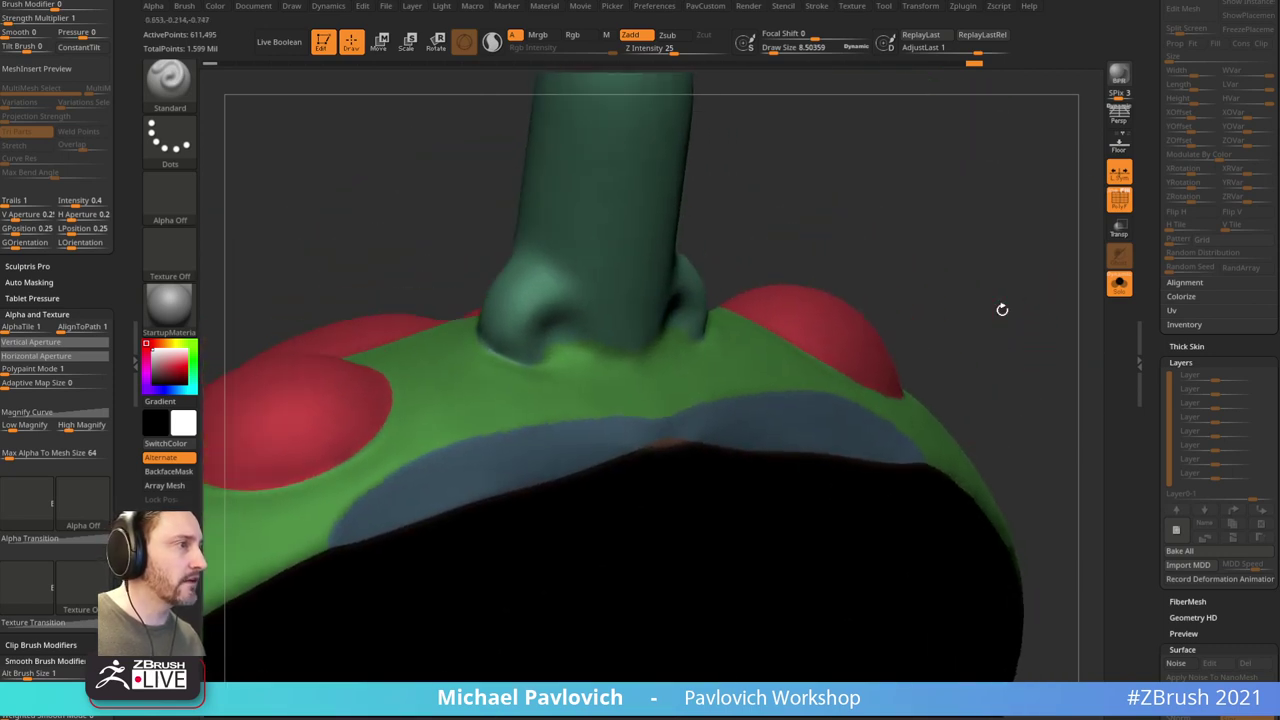
click(958, 64)
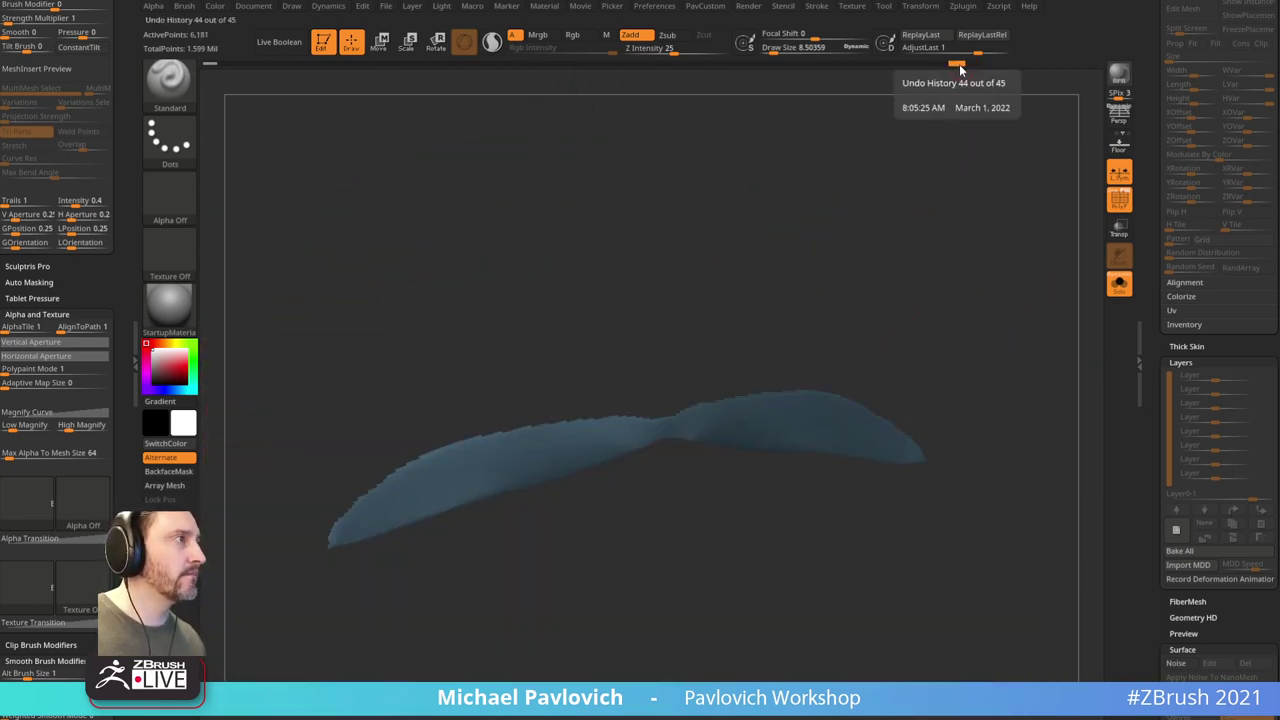
click(975, 64)
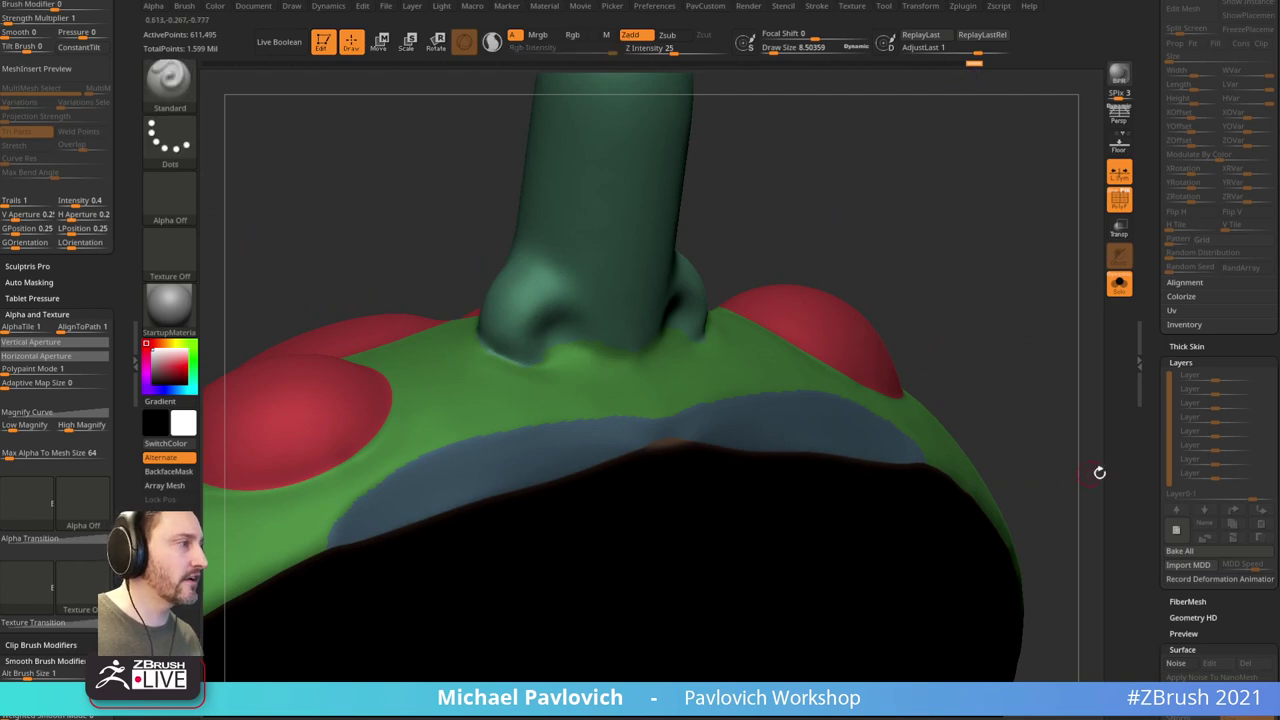
Step: Mask by features with only Groups enabled, and invert the mask so only the polygroup borders stay unmasked
scroll(1156, 486, down, 8)
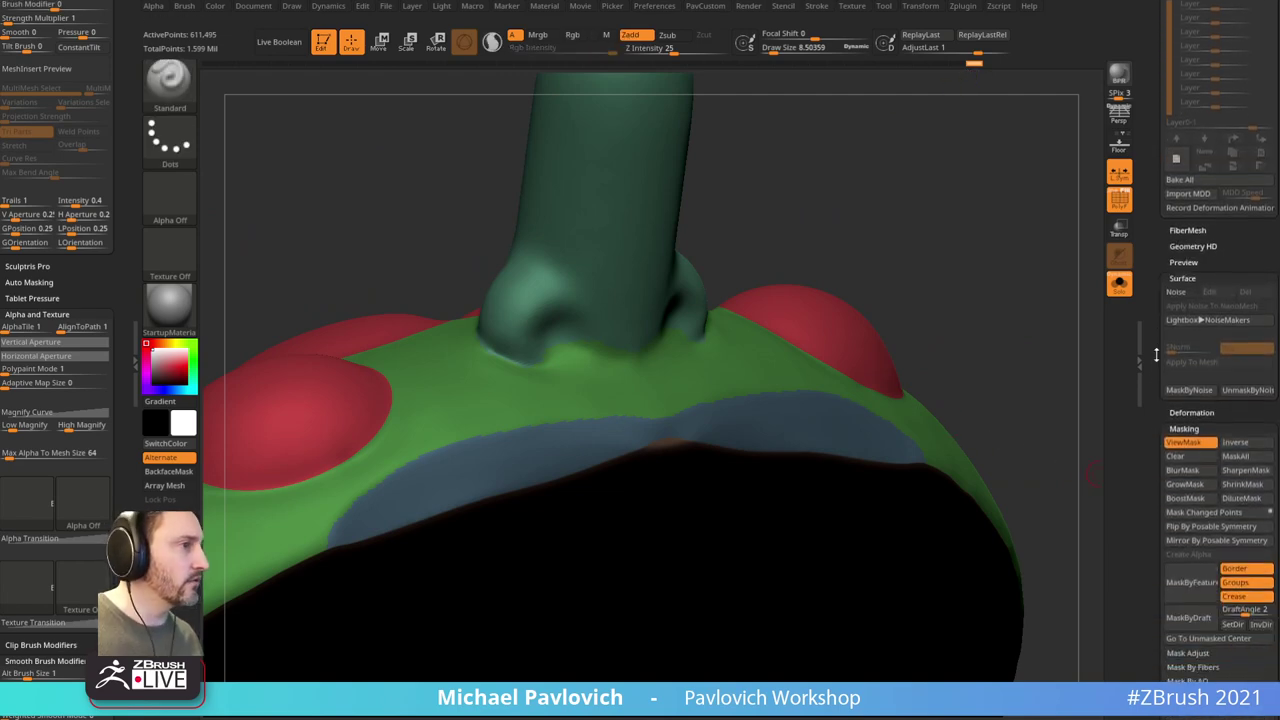
scroll(1156, 337, down, 6)
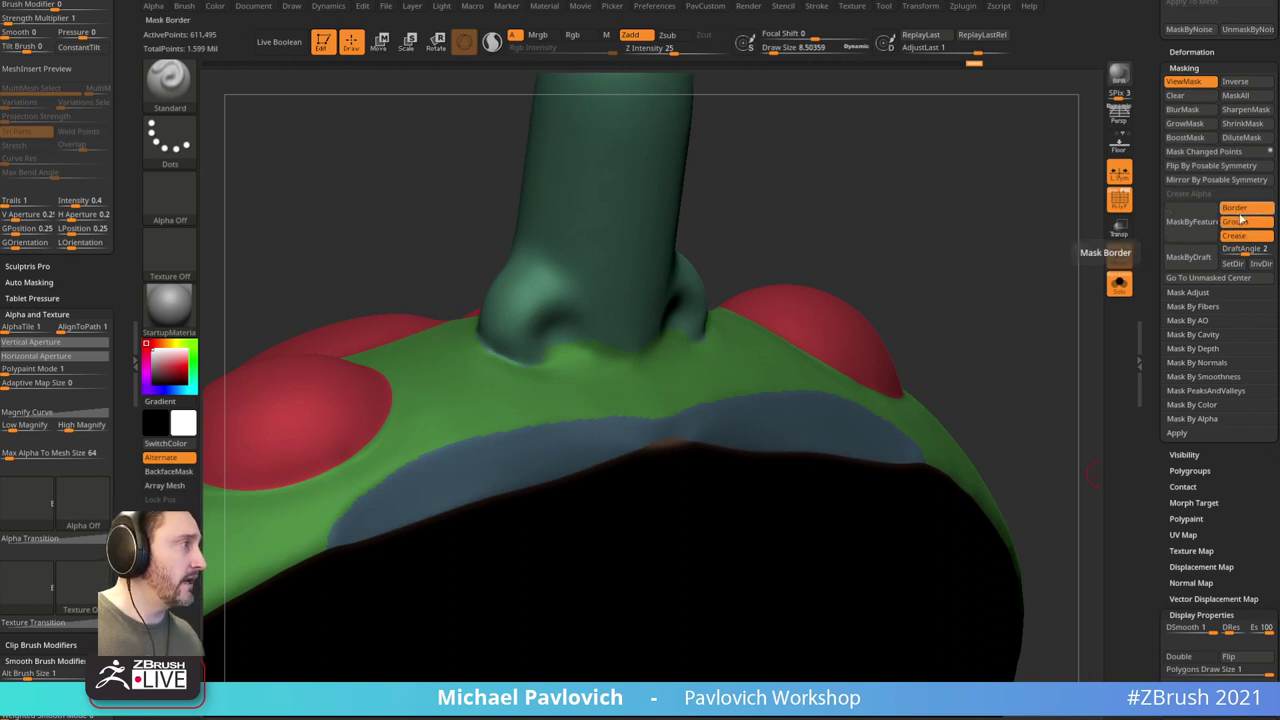
click(1240, 211)
click(1238, 236)
click(1193, 238)
ctrl+click(1092, 228)
Step: Smooth the unmasked polygroup borders with Polish By Features and turn off the mask display
key(space)
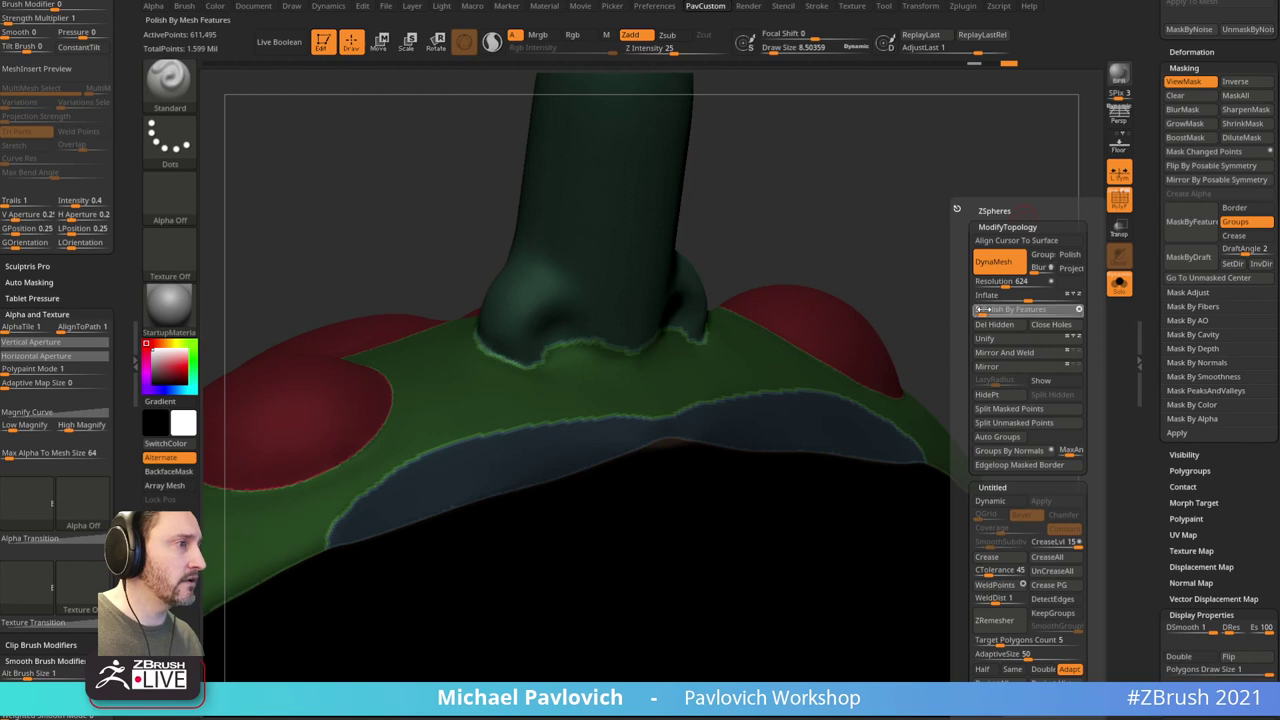
drag(988, 310, 1042, 307)
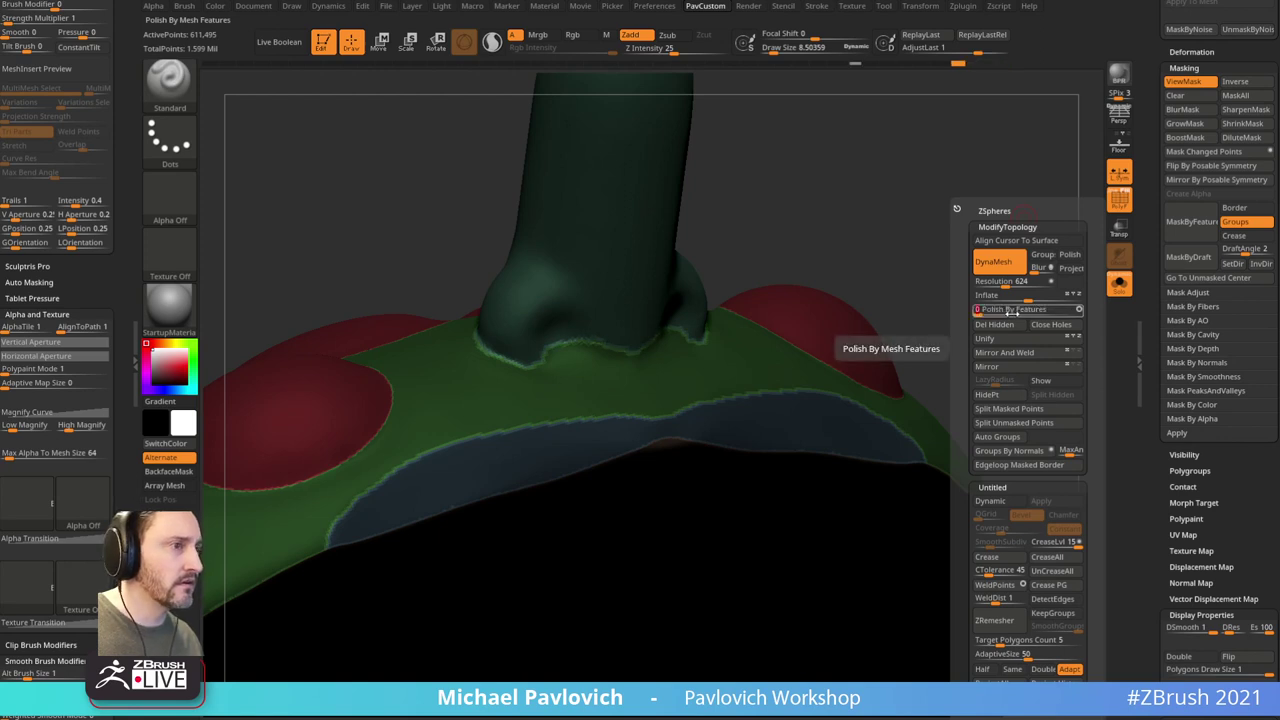
key(ctrl+h)
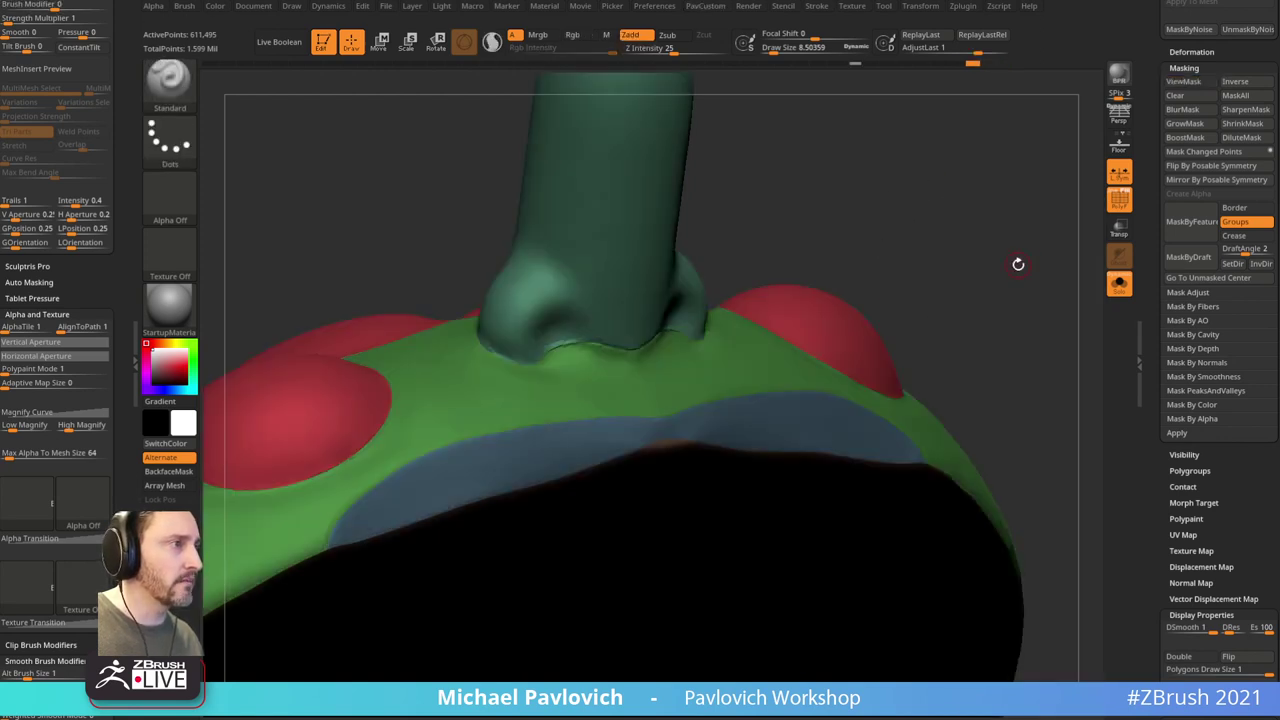
drag(1021, 281, 1033, 244)
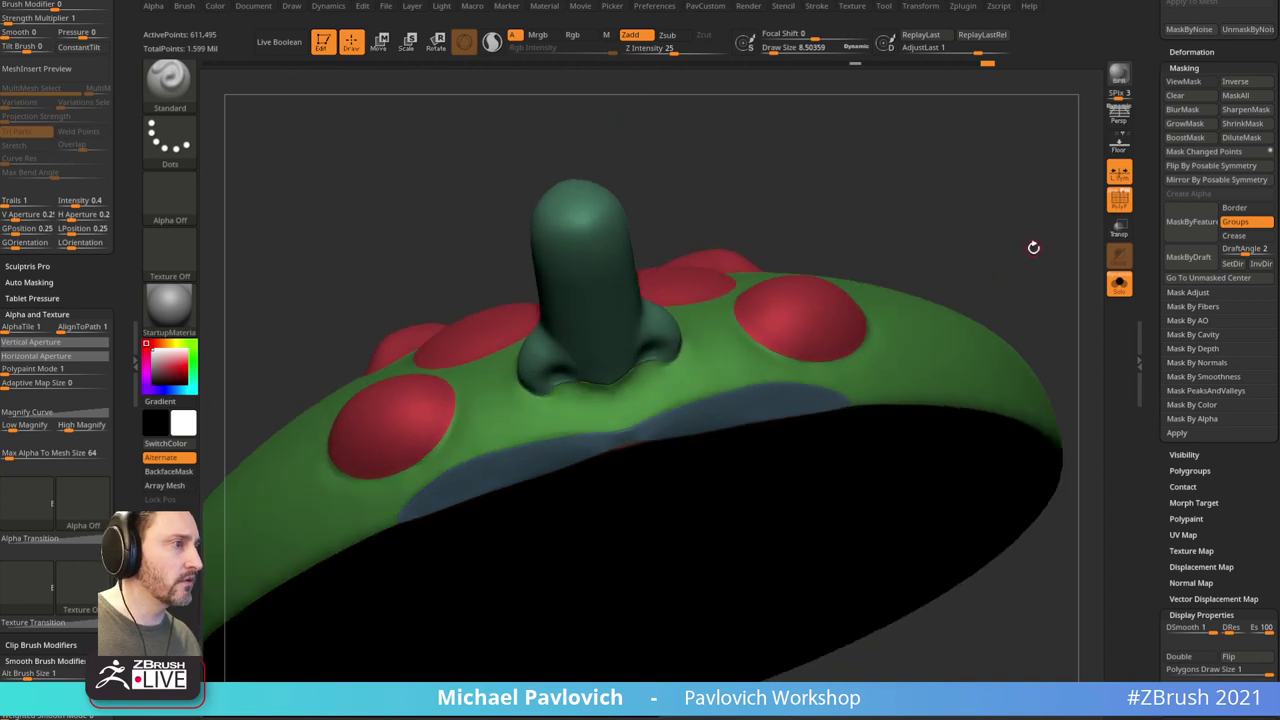
Step: Show the polyframe and set ZRemesher to AdaptiveSize 11 with KeepGroups enabled
key(space)
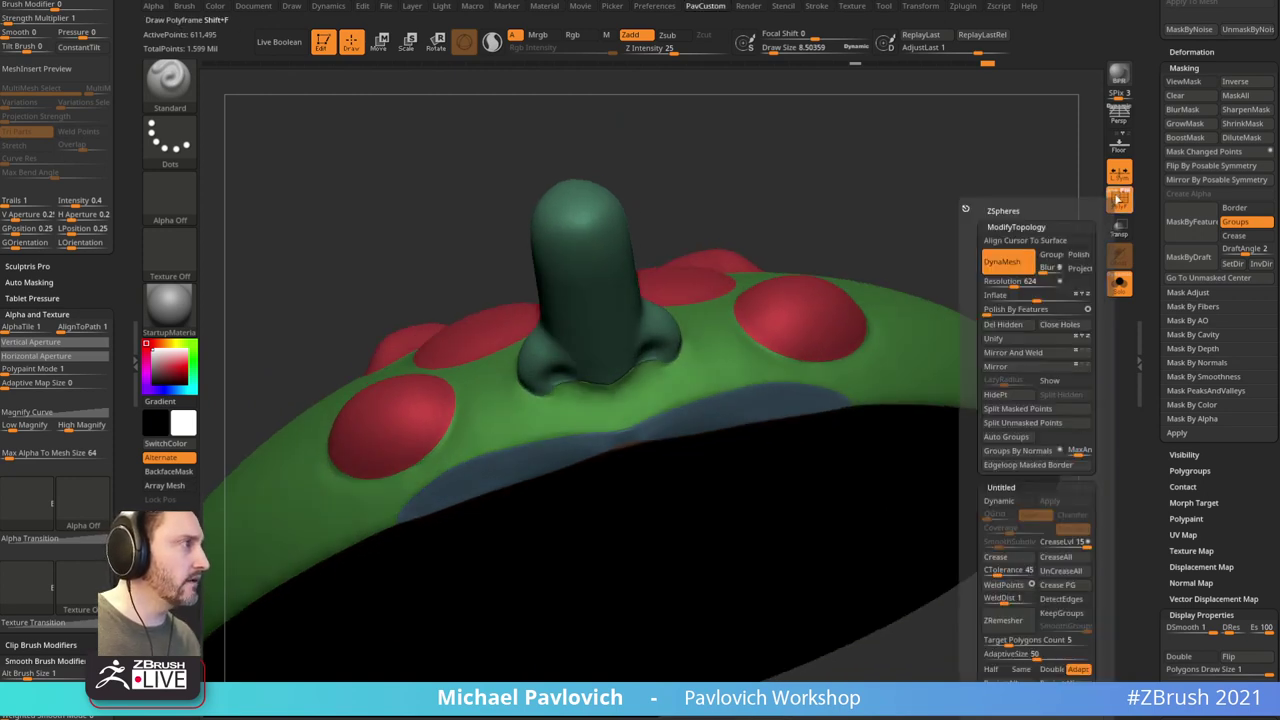
click(1117, 198)
mouse_move(960, 205)
shift+mouse_down()
mouse_move(1009, 217)
mouse_move(974, 188)
mouse_move(986, 171)
mouse_move(1011, 177)
shift+mouse_up()
key(s)
key(s)
key(space)
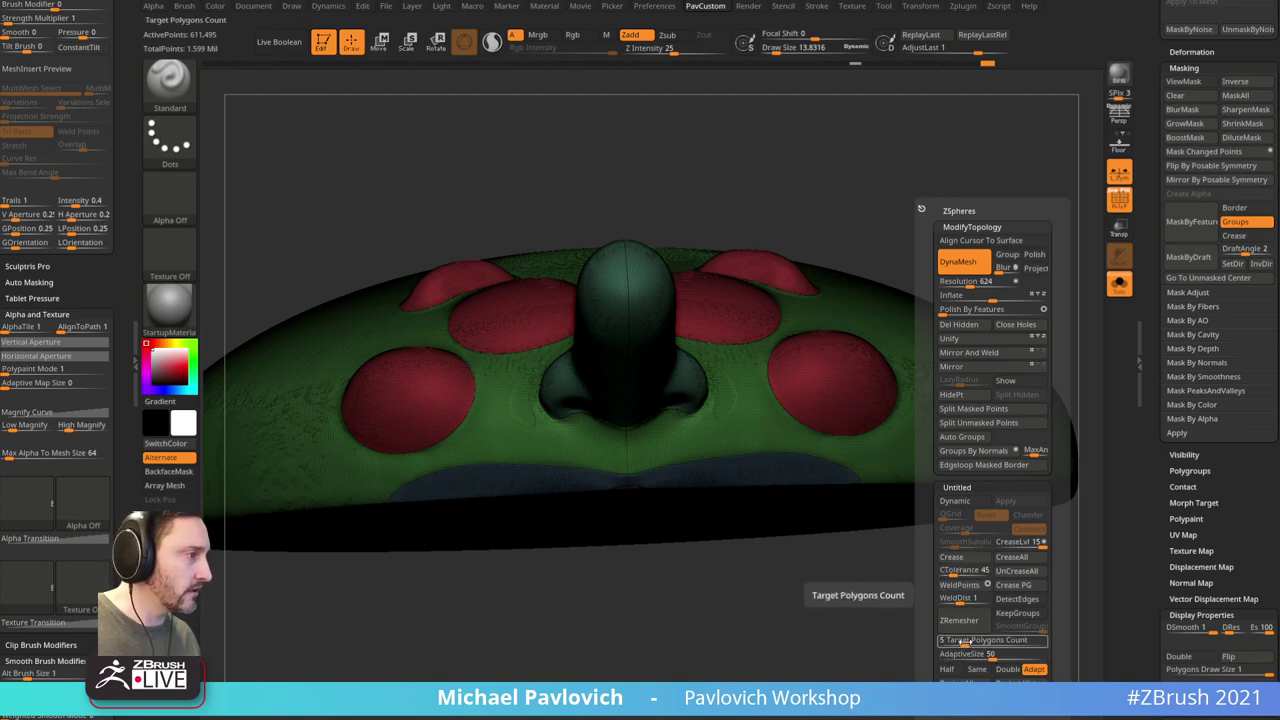
drag(980, 656, 953, 656)
click(1016, 614)
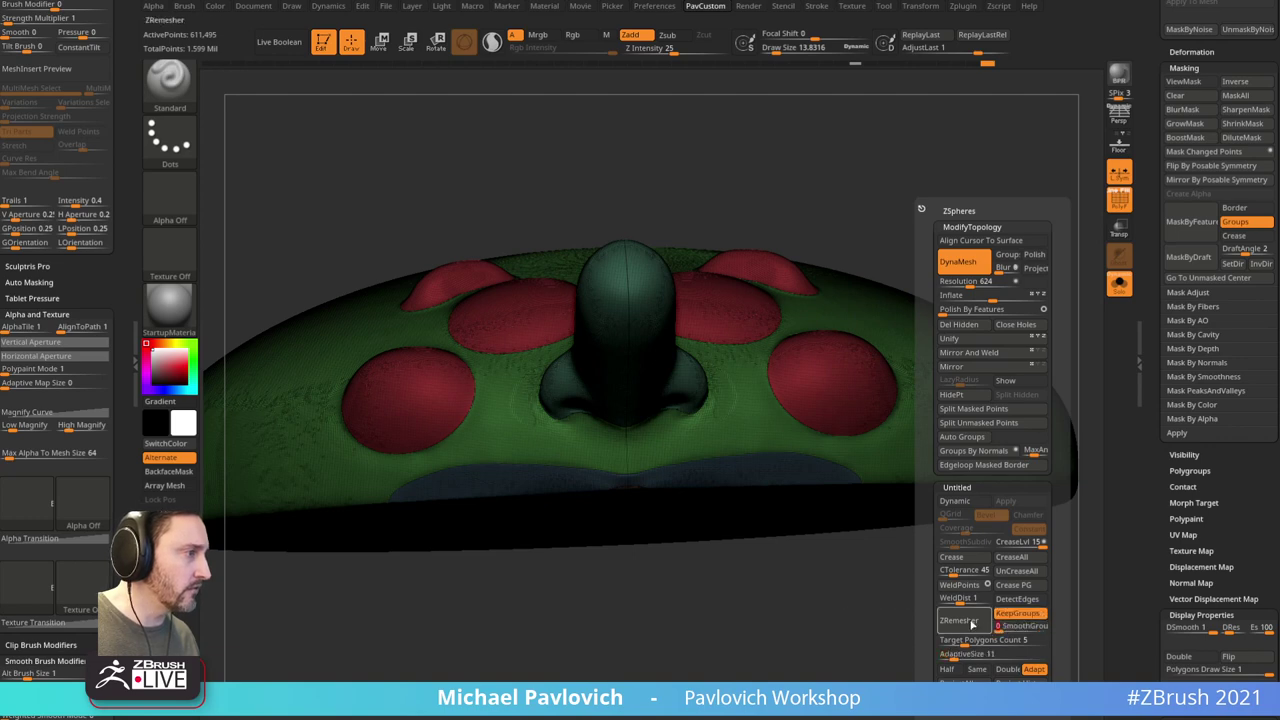
Step: Try to remesh the dome with ZRemesher at a Target Polygons Count of 5
click(980, 622)
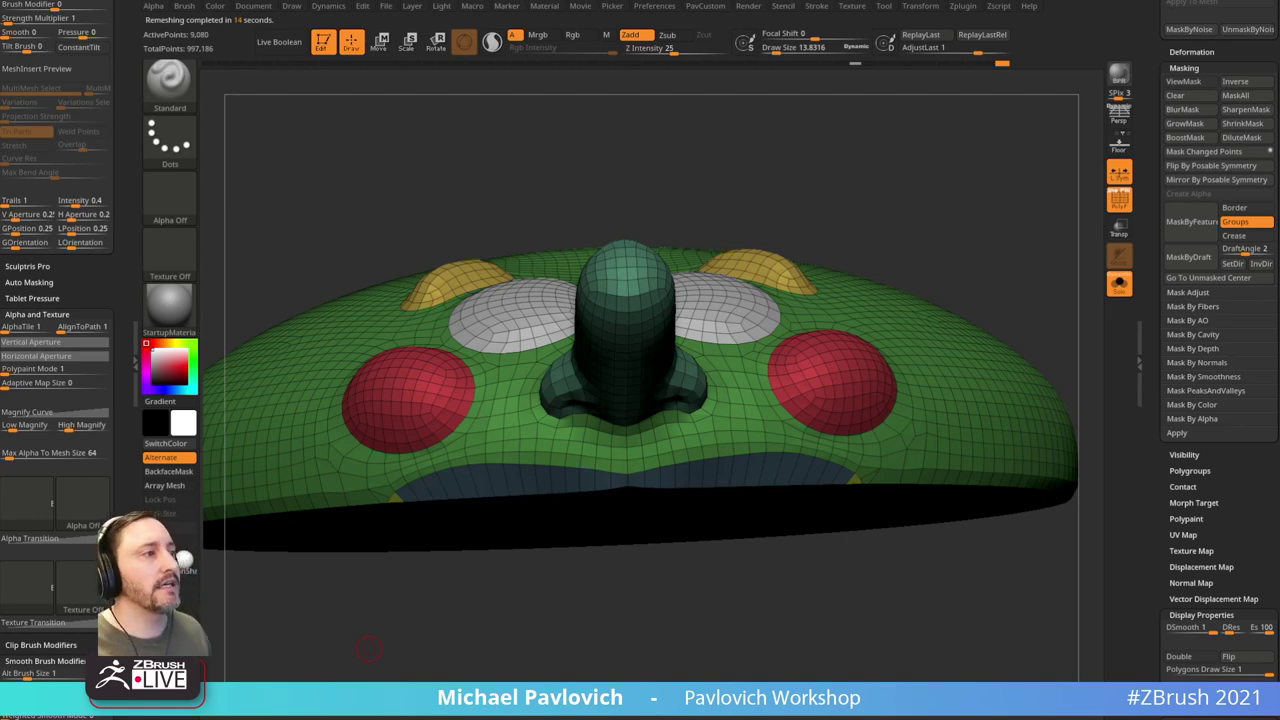
mouse_move(883, 207)
mouse_down()
mouse_move(971, 146)
mouse_move(952, 316)
mouse_move(251, 223)
mouse_move(557, 180)
mouse_move(558, 195)
mouse_up()
key(ctrl+z)
Step: Raise ZRemesher's Target Polygons Count and remesh the dome with its polygroups kept
key(space)
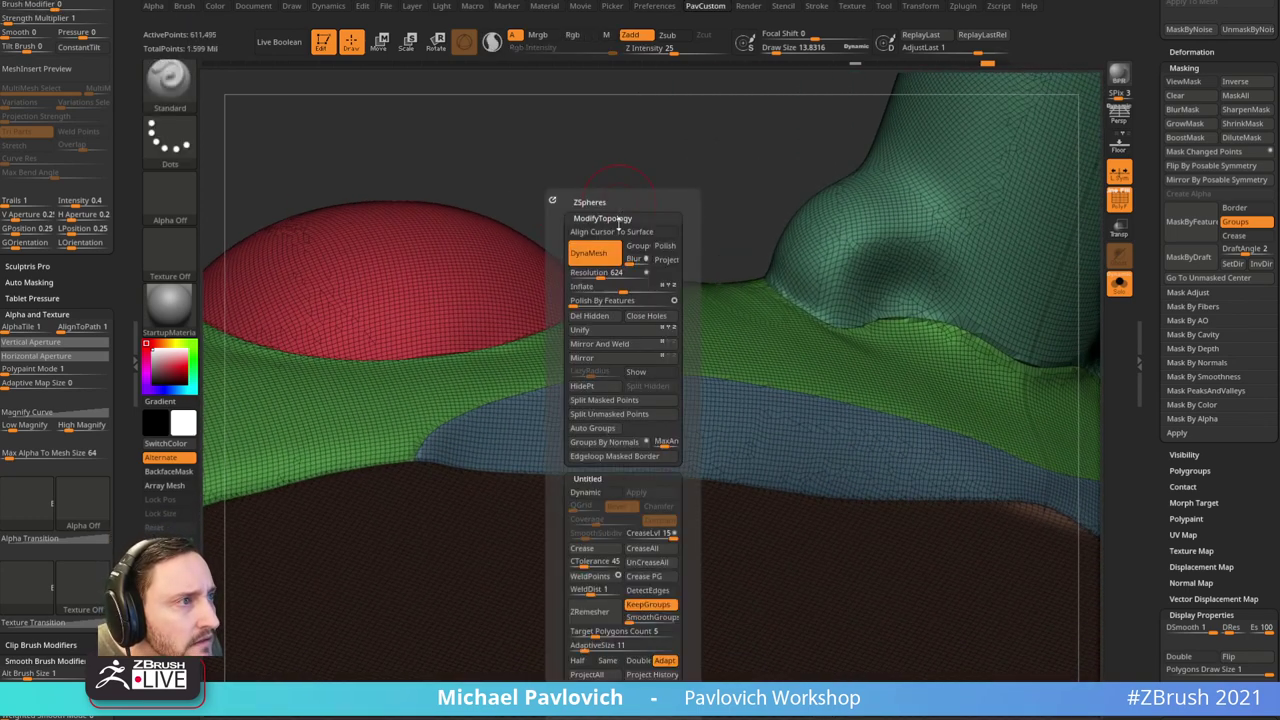
drag(600, 633, 605, 633)
click(592, 613)
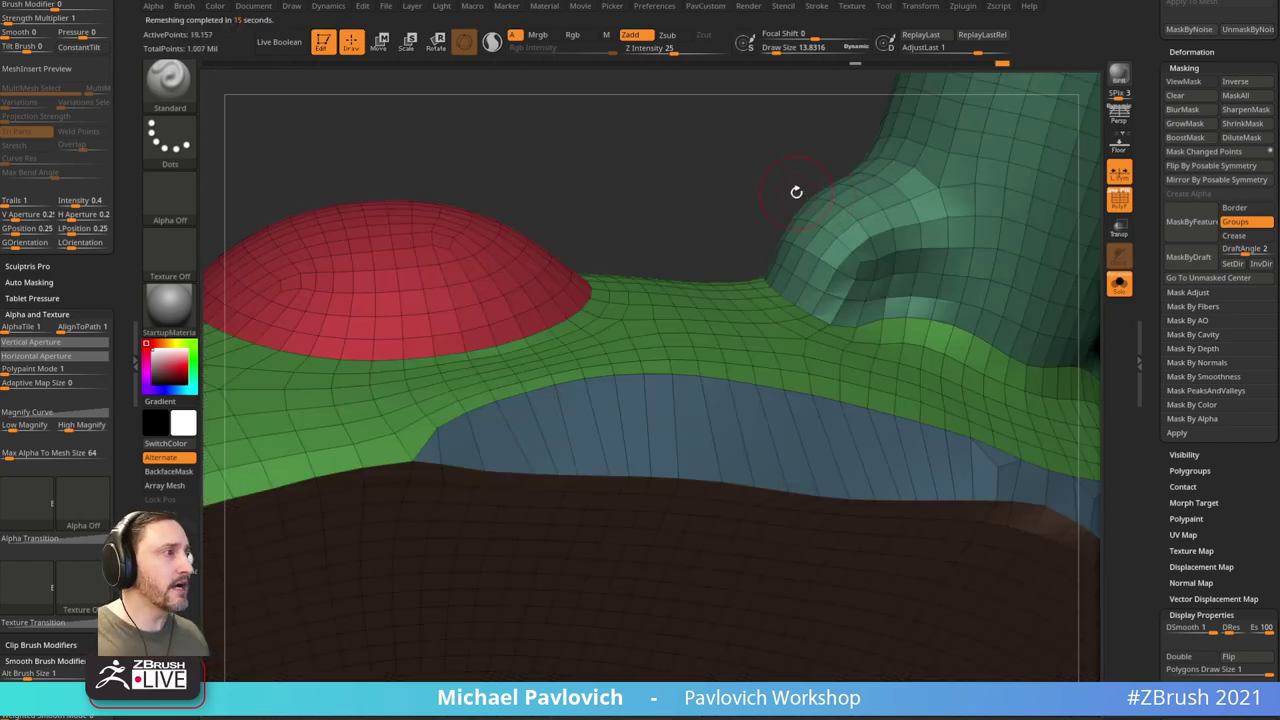
Step: Collapse the stray edges at the middle of the mouth's upper border below the nose with ZModeler's edge Collapse action
mouse_move(796, 191)
mouse_down()
mouse_move(686, 186)
mouse_move(529, 103)
mouse_move(751, 154)
mouse_move(638, 196)
mouse_move(1017, 131)
mouse_move(1023, 251)
mouse_move(951, 149)
mouse_move(956, 245)
mouse_move(954, 180)
mouse_move(917, 214)
mouse_move(954, 180)
mouse_move(1036, 198)
mouse_move(857, 220)
mouse_up()
key(b)
key(z)
key(m)
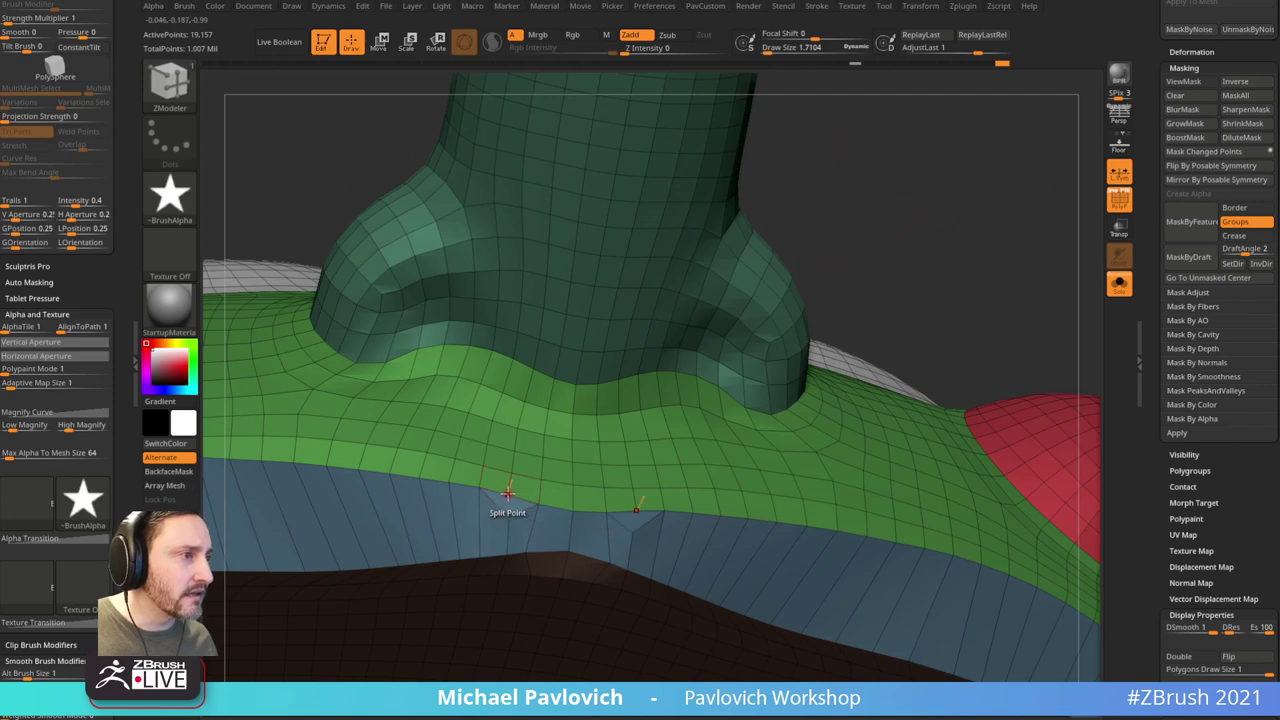
key(space)
click(413, 487)
click(507, 565)
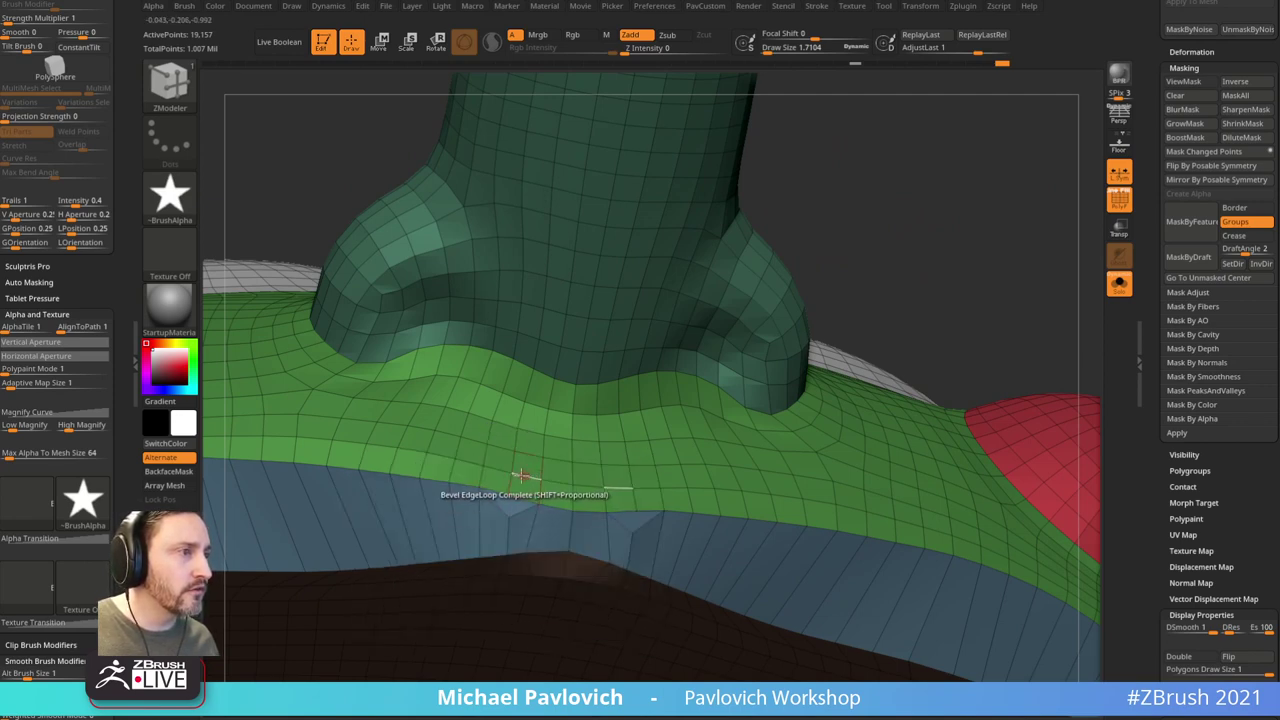
key(space)
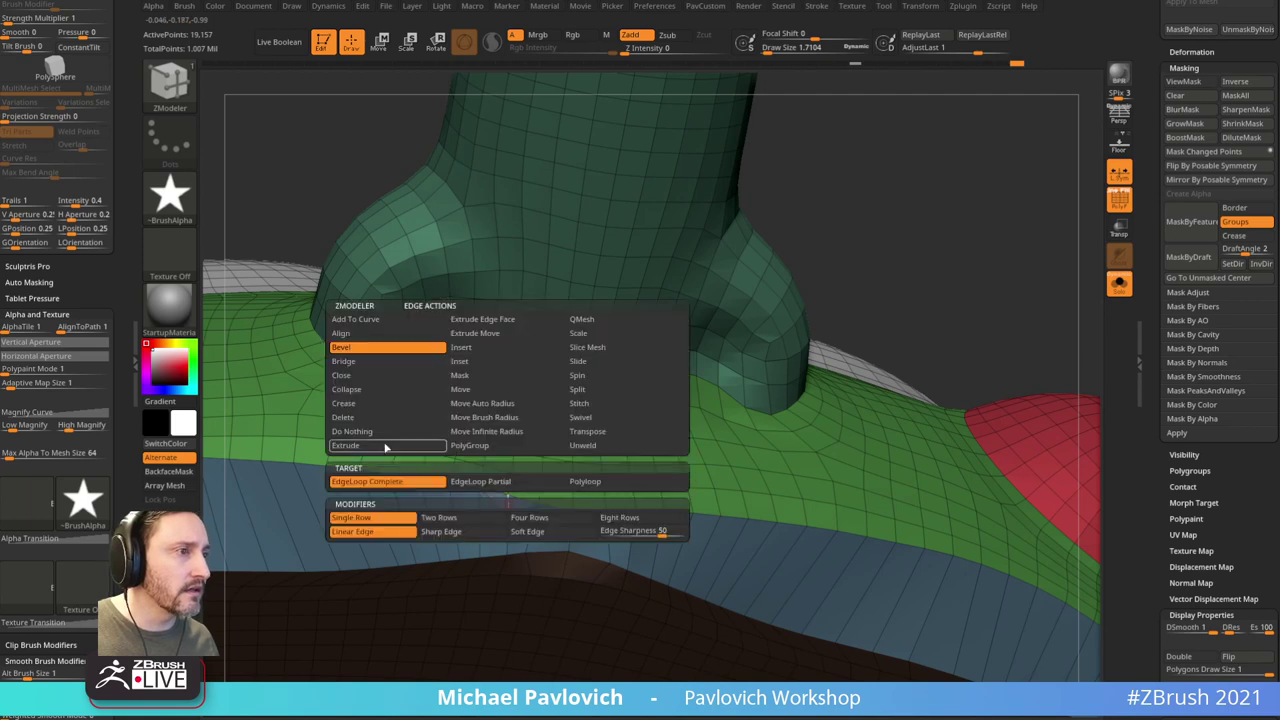
click(388, 389)
click(514, 513)
ctrl+right_drag(605, 422, 807, 151)
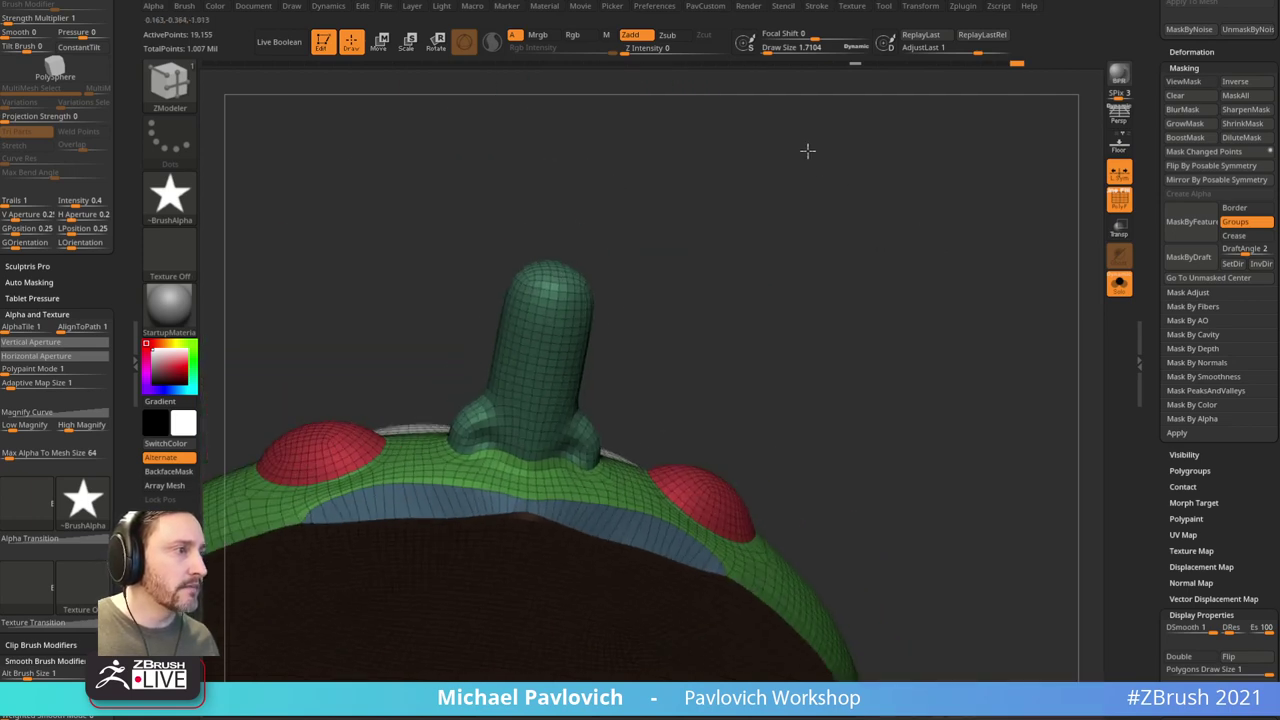
Step: Subdivide the remeshed dome twice, projecting the sculpted detail from its earlier undo history state at each level
drag(808, 150, 986, 274)
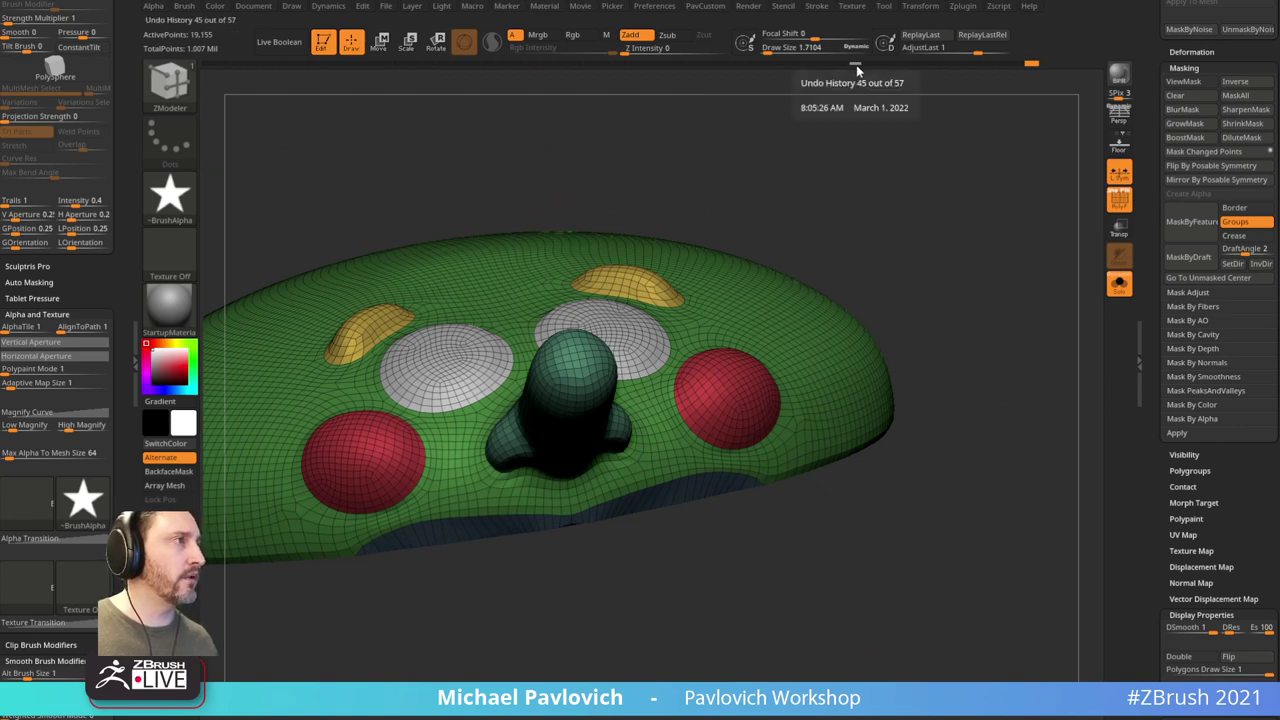
key(2)
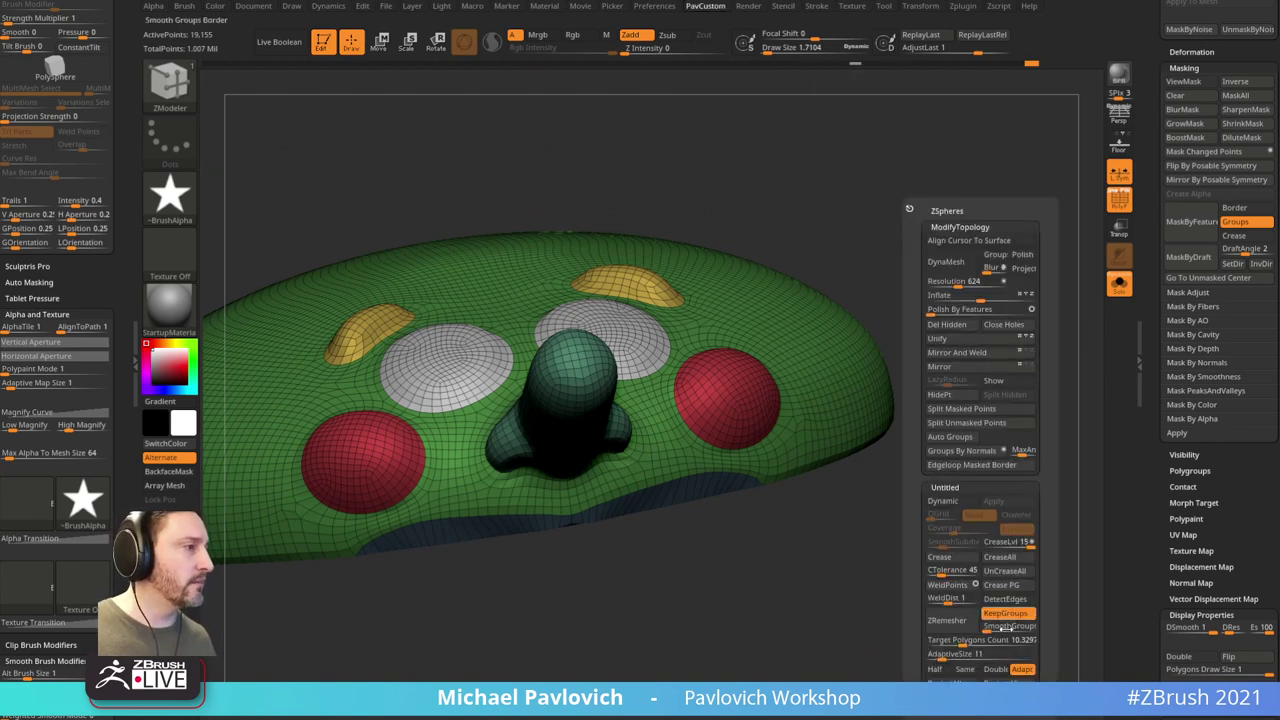
scroll(1156, 362, down, 1)
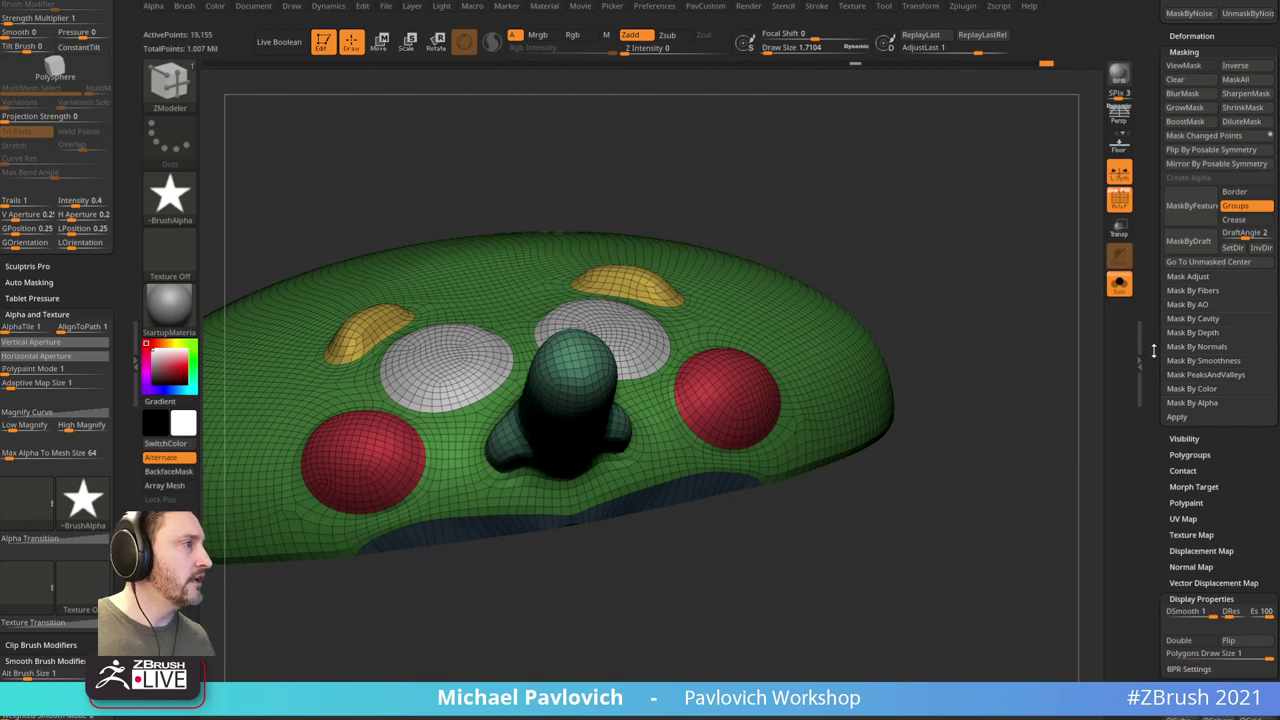
scroll(1156, 420, up, 10)
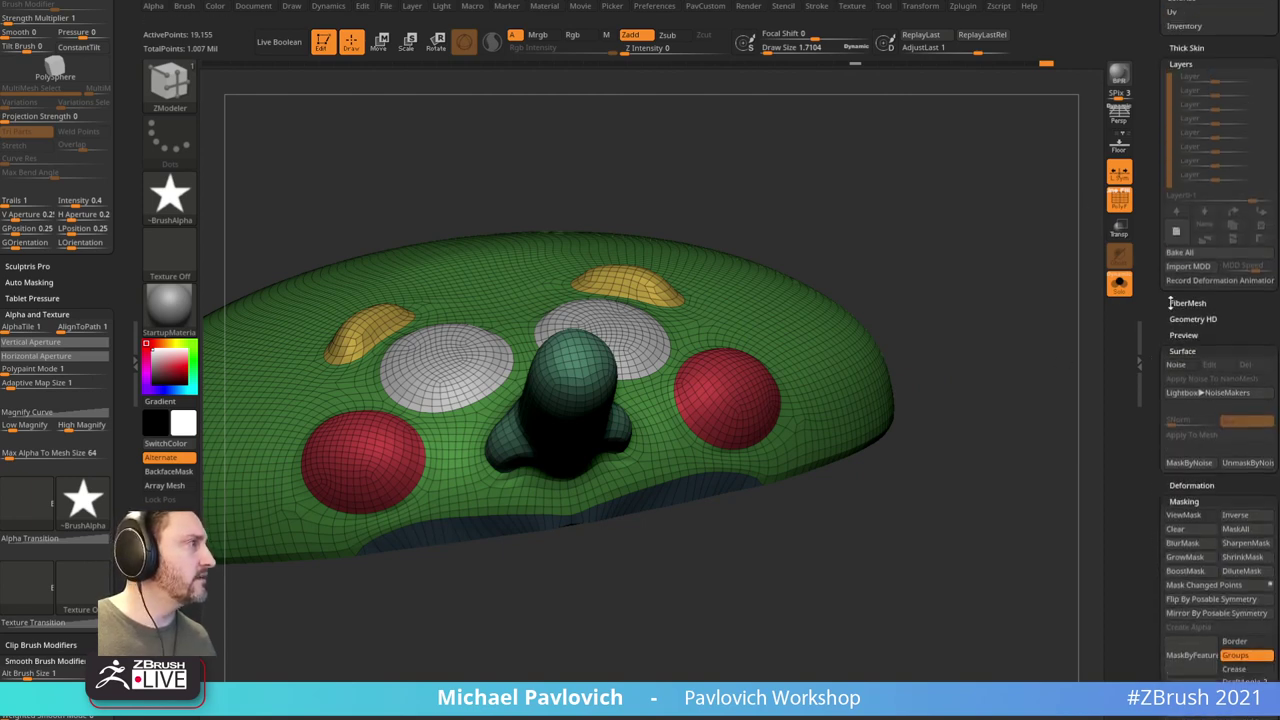
scroll(1154, 476, up, 10)
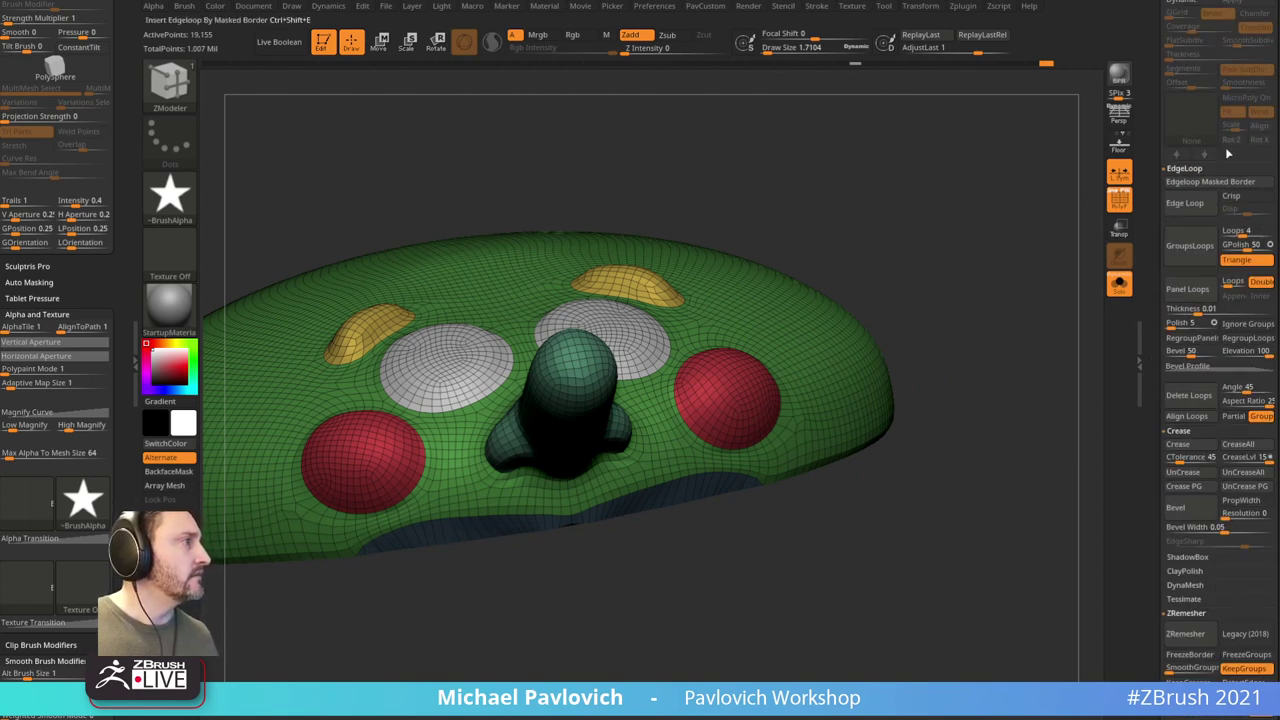
scroll(1156, 505, down, 5)
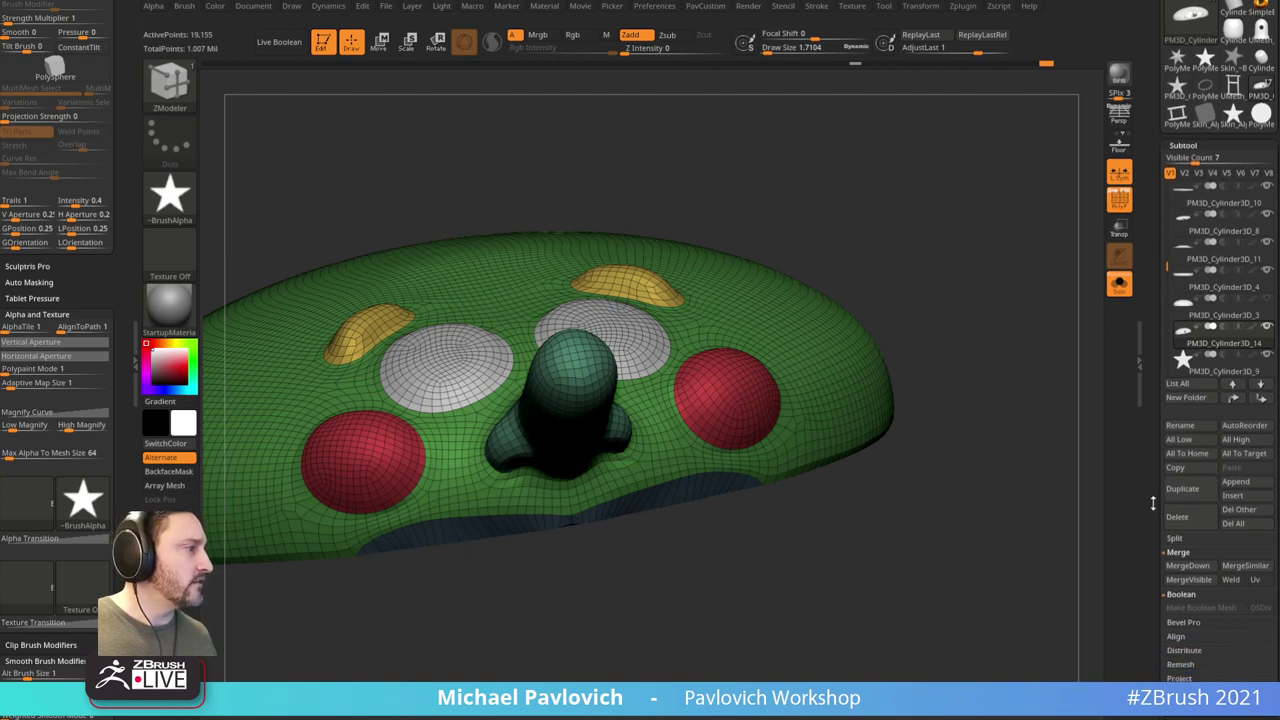
click(1178, 630)
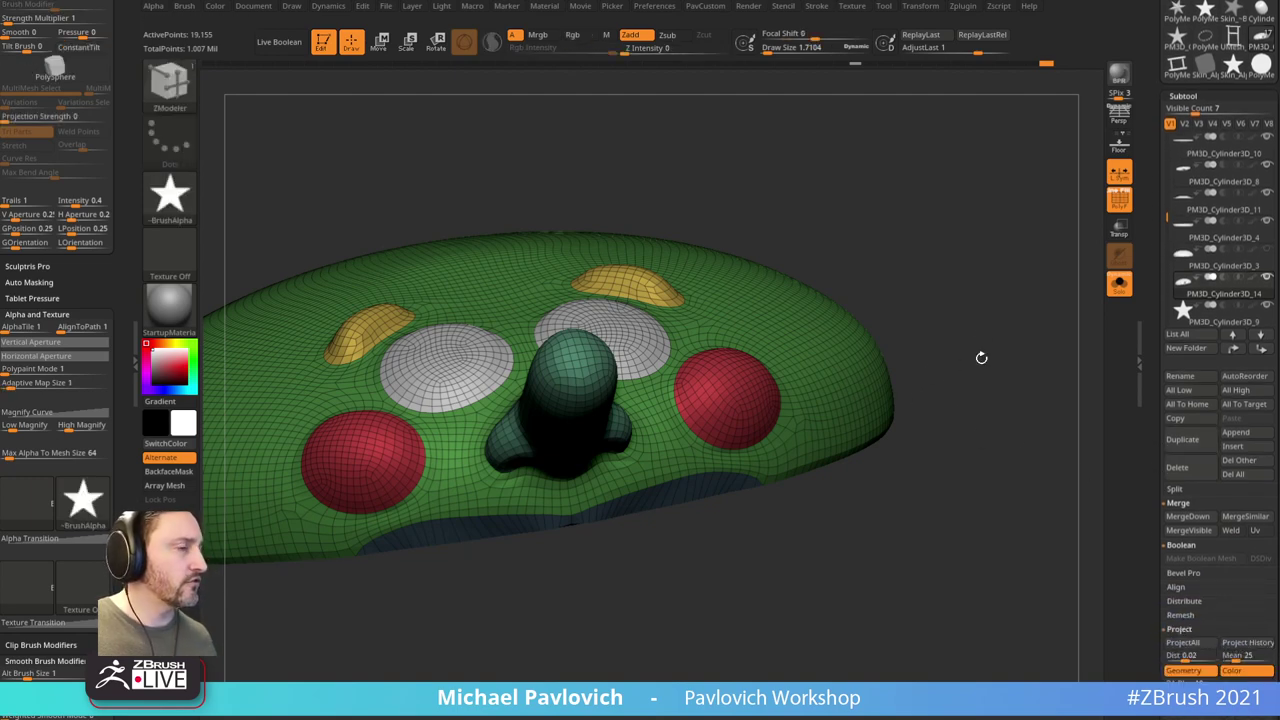
key(ctrl)
key(space)
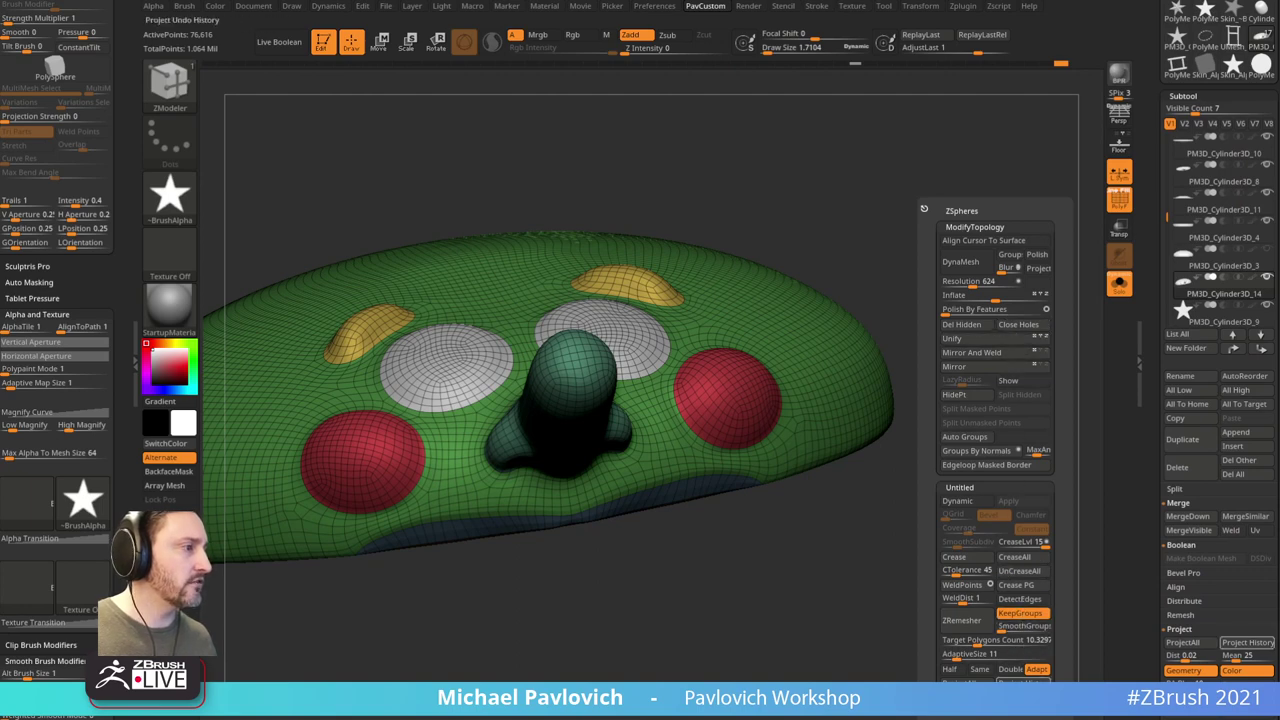
key(ctrl+d)
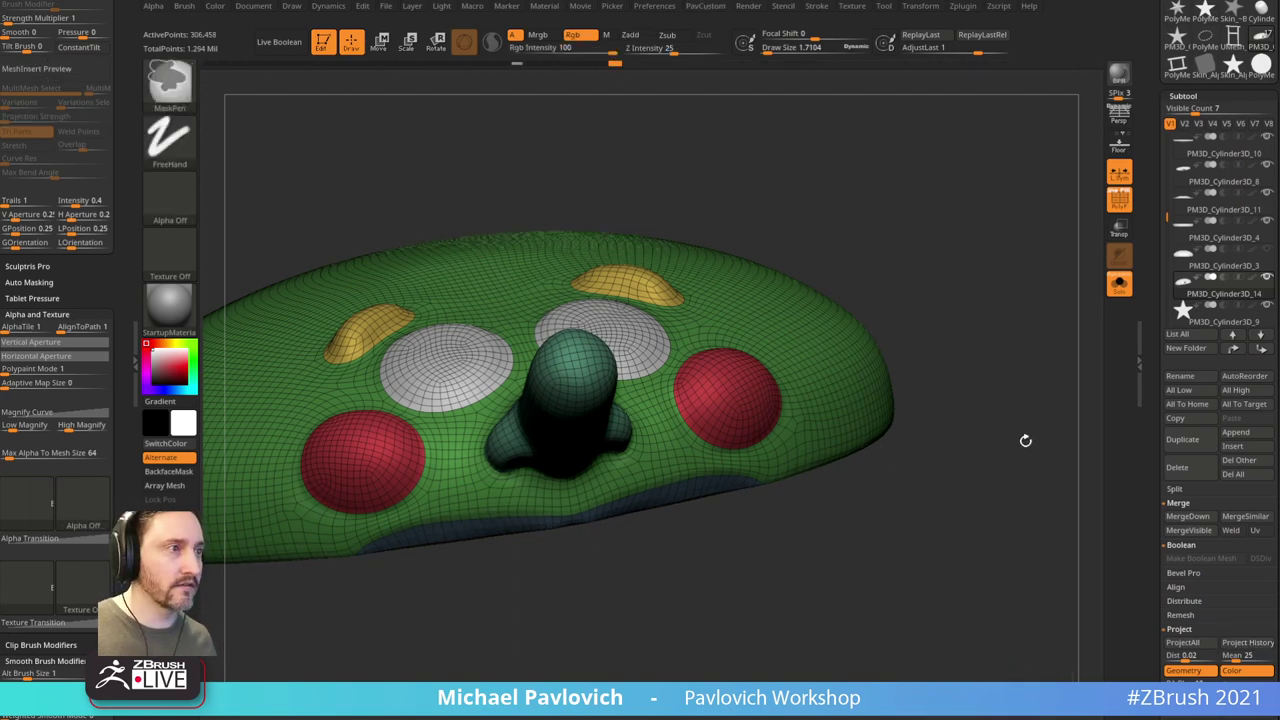
key(space)
click(1049, 682)
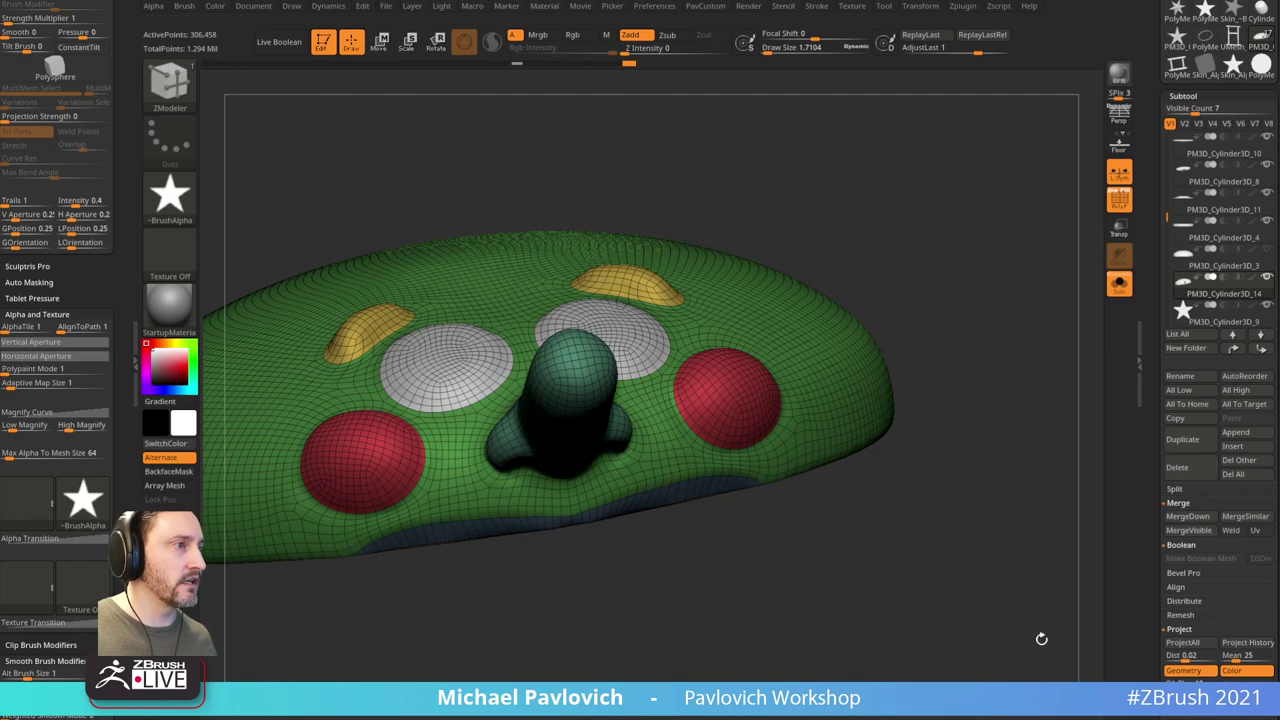
Step: Show the whole tower from the front with the polyframe off and activate the Standard brush
click(1119, 284)
click(1119, 200)
mouse_move(1066, 268)
shift+mouse_down()
mouse_move(1020, 303)
mouse_move(946, 283)
mouse_move(994, 288)
mouse_move(999, 276)
mouse_move(966, 274)
mouse_move(986, 317)
shift+mouse_up()
key(b)
key(s)
key(t)
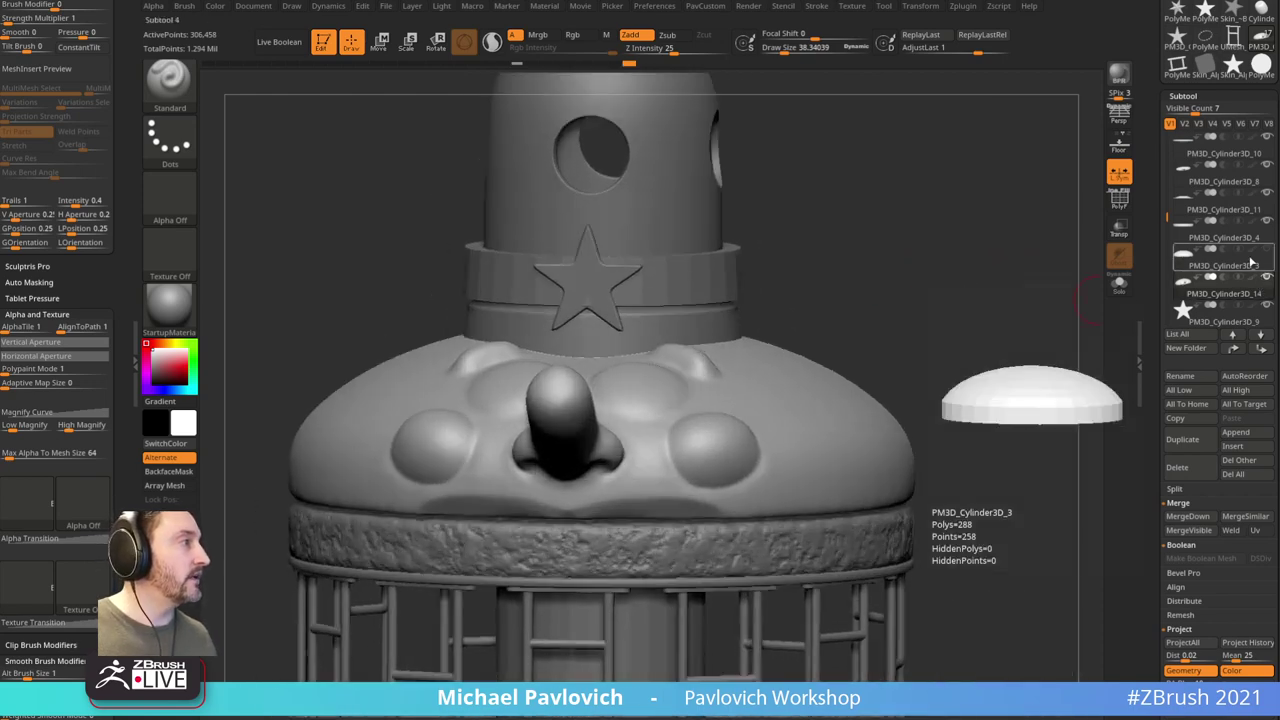
Step: Delete the old low-poly dome subtool PM3D_Cylinder3D_3
click(1248, 263)
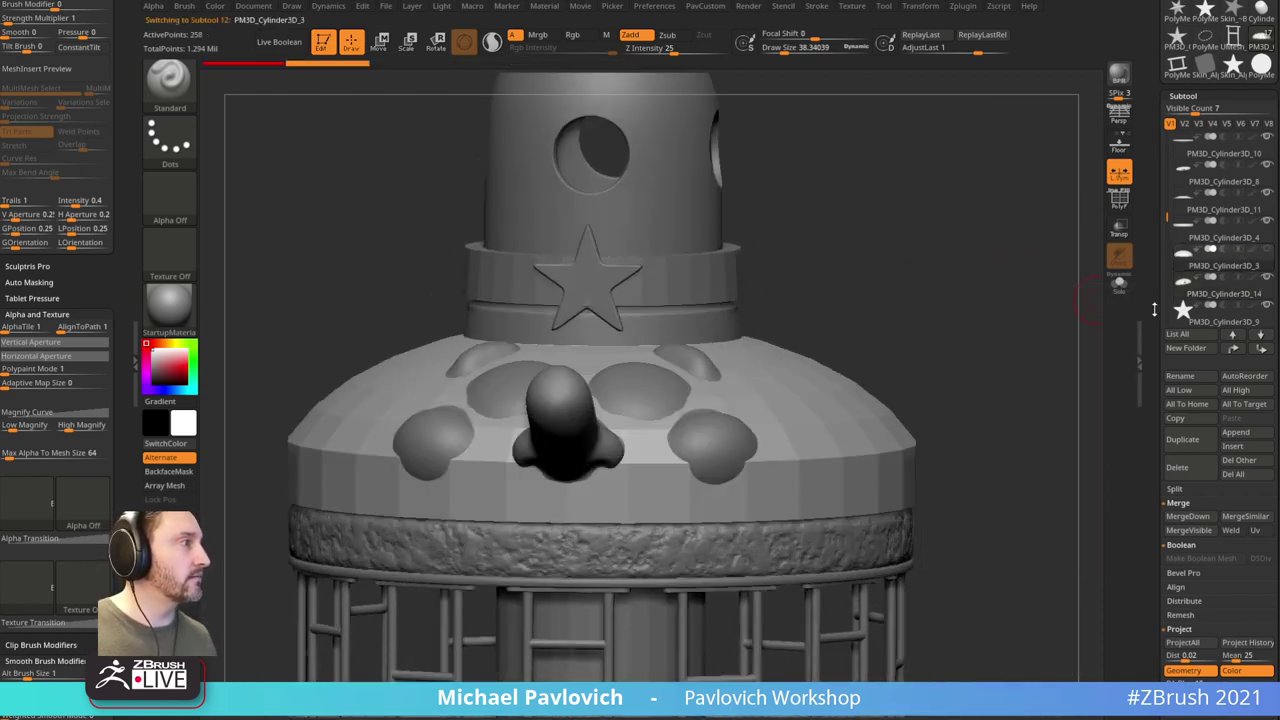
scroll(1149, 307, down, 2)
click(1186, 398)
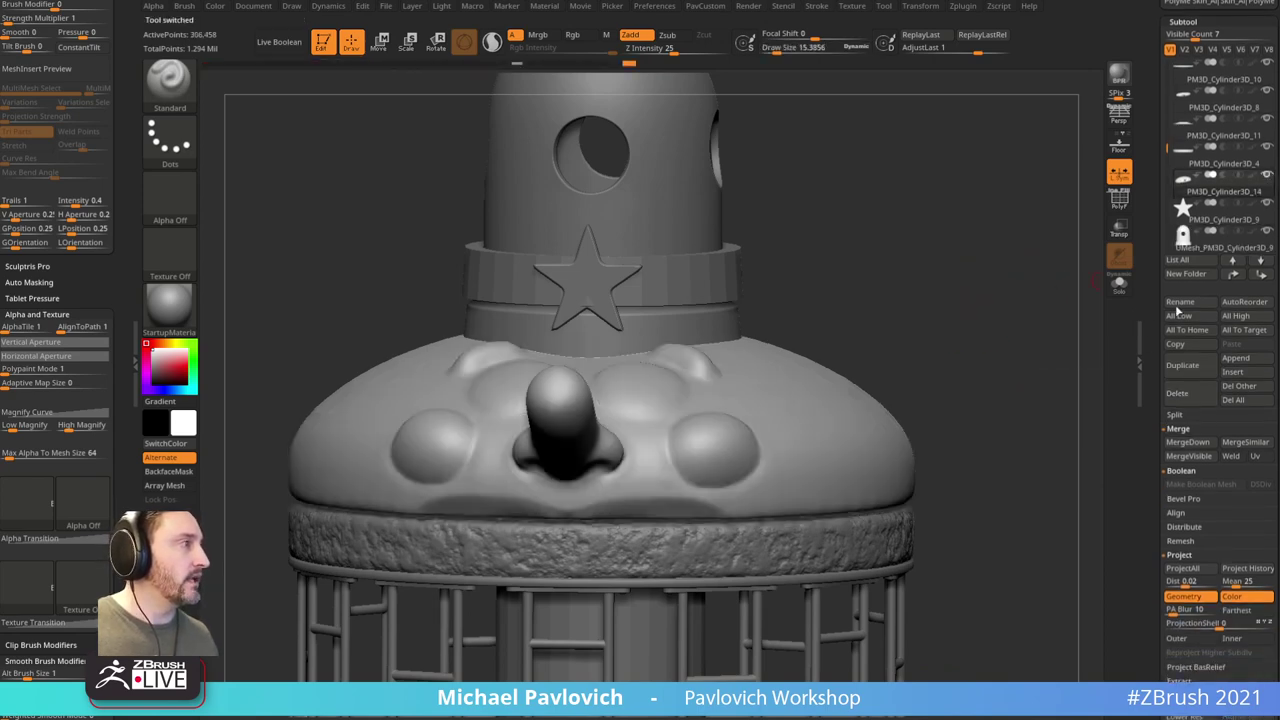
Step: Duplicate the detailed dome subtool and remove the copy's higher subdivision levels, keeping only the lowest
click(1198, 366)
scroll(1153, 337, down, 5)
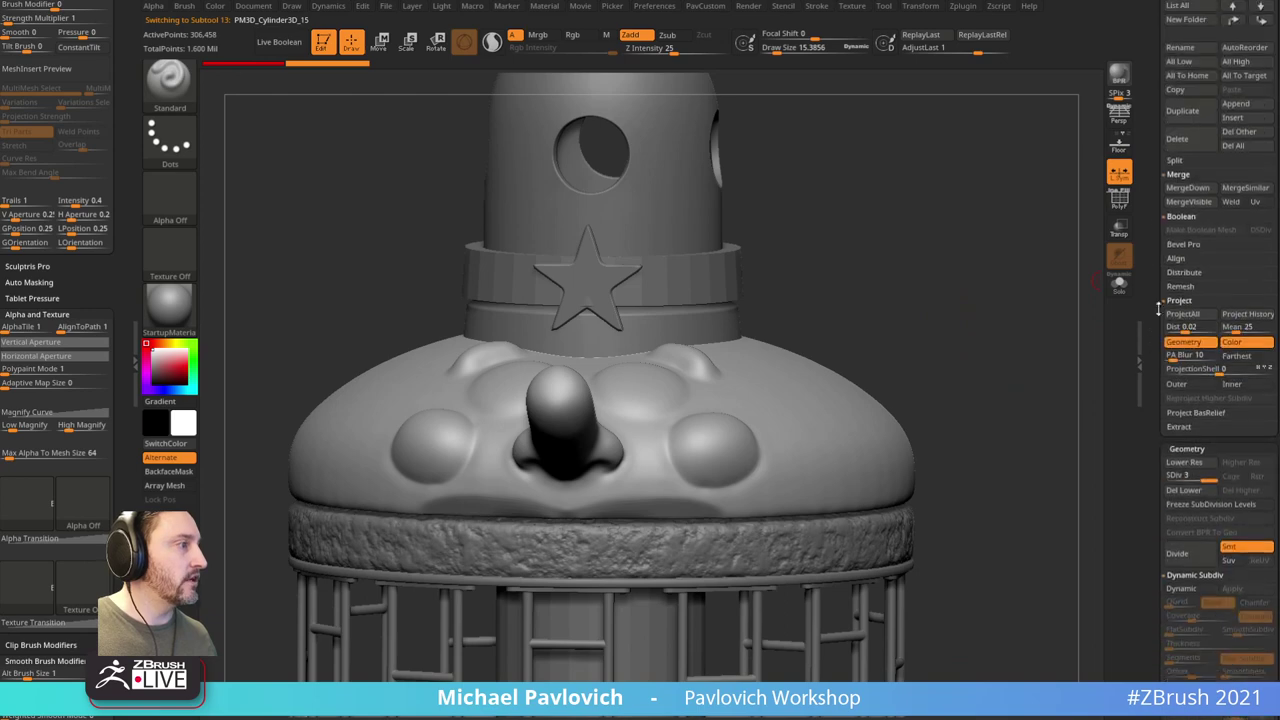
click(1212, 504)
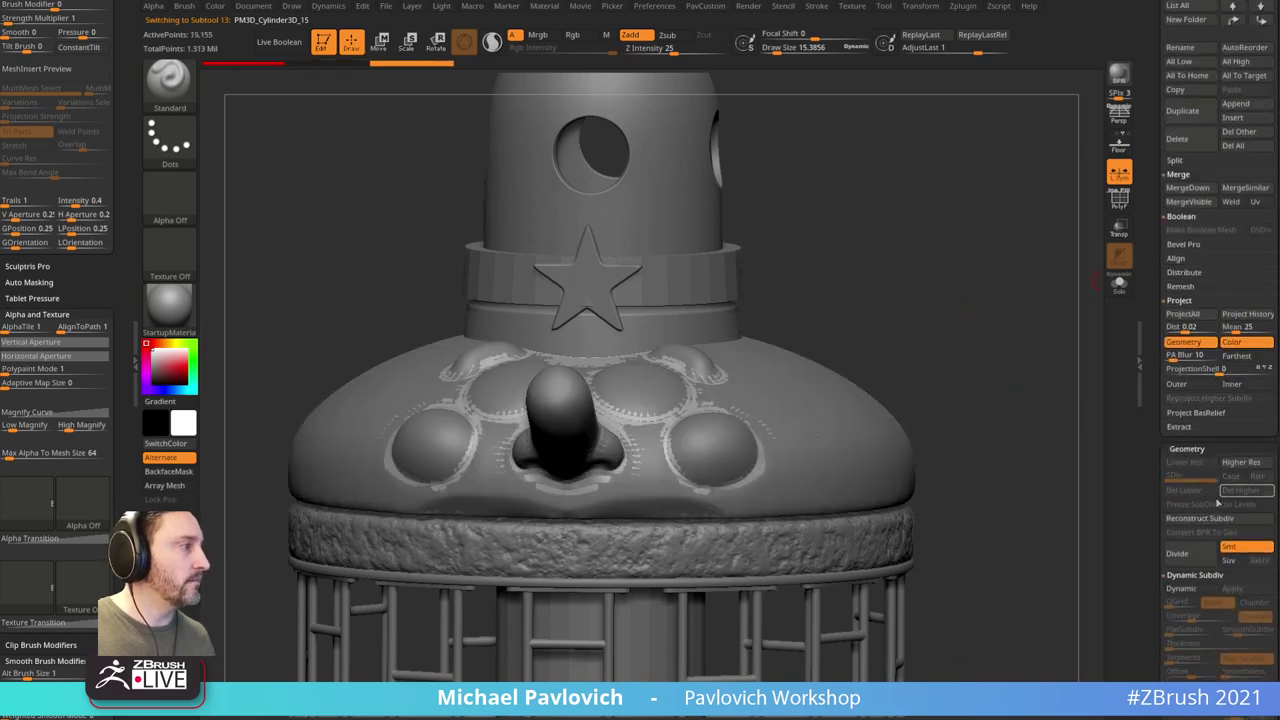
Step: Isolate the duplicated dome, delete its eye, mouth and underside polygroups, and quick-save the project
click(1119, 283)
key(shift+f)
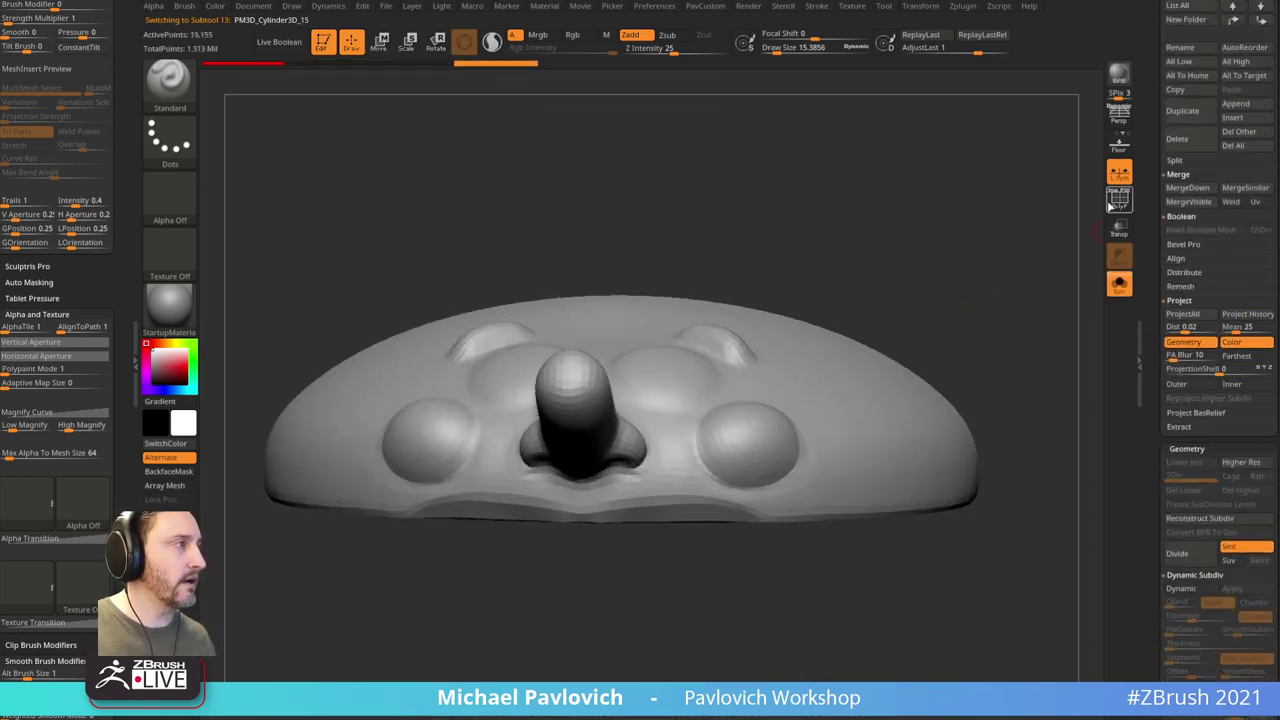
mouse_move(989, 277)
mouse_down()
mouse_move(953, 337)
mouse_move(985, 325)
mouse_up()
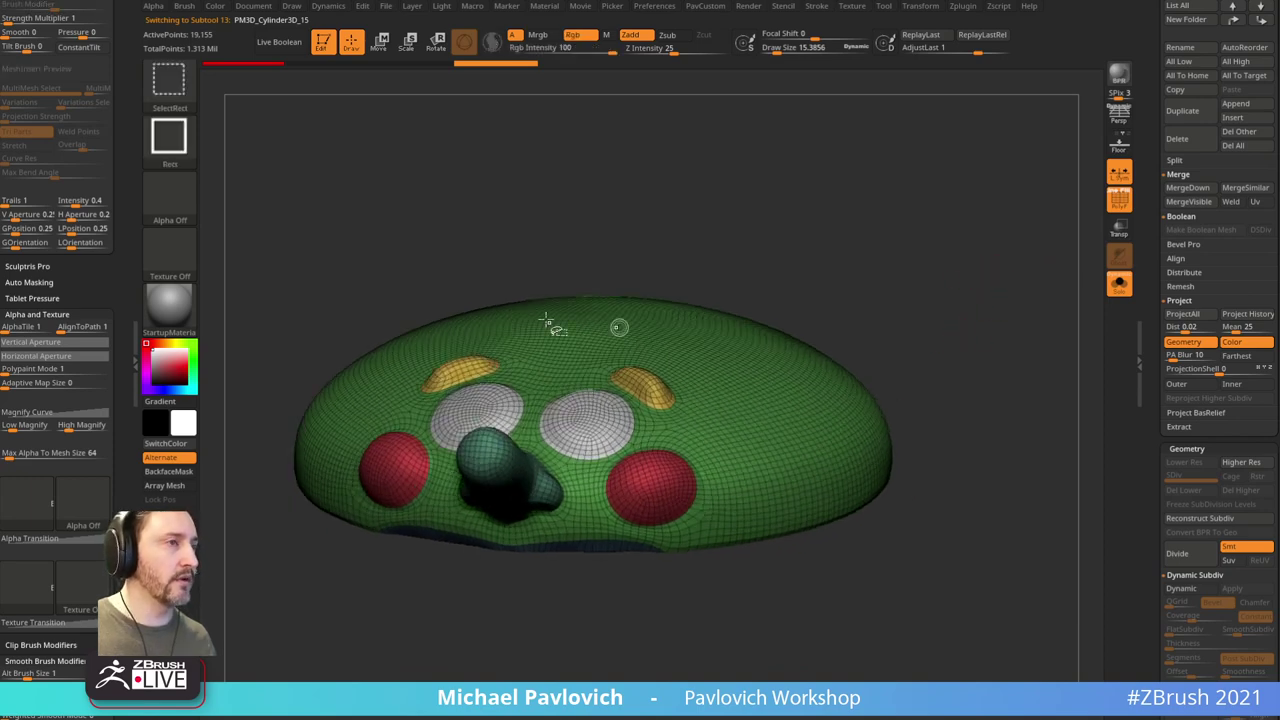
ctrl+shift+click(586, 394)
ctrl+shift+click(1000, 310)
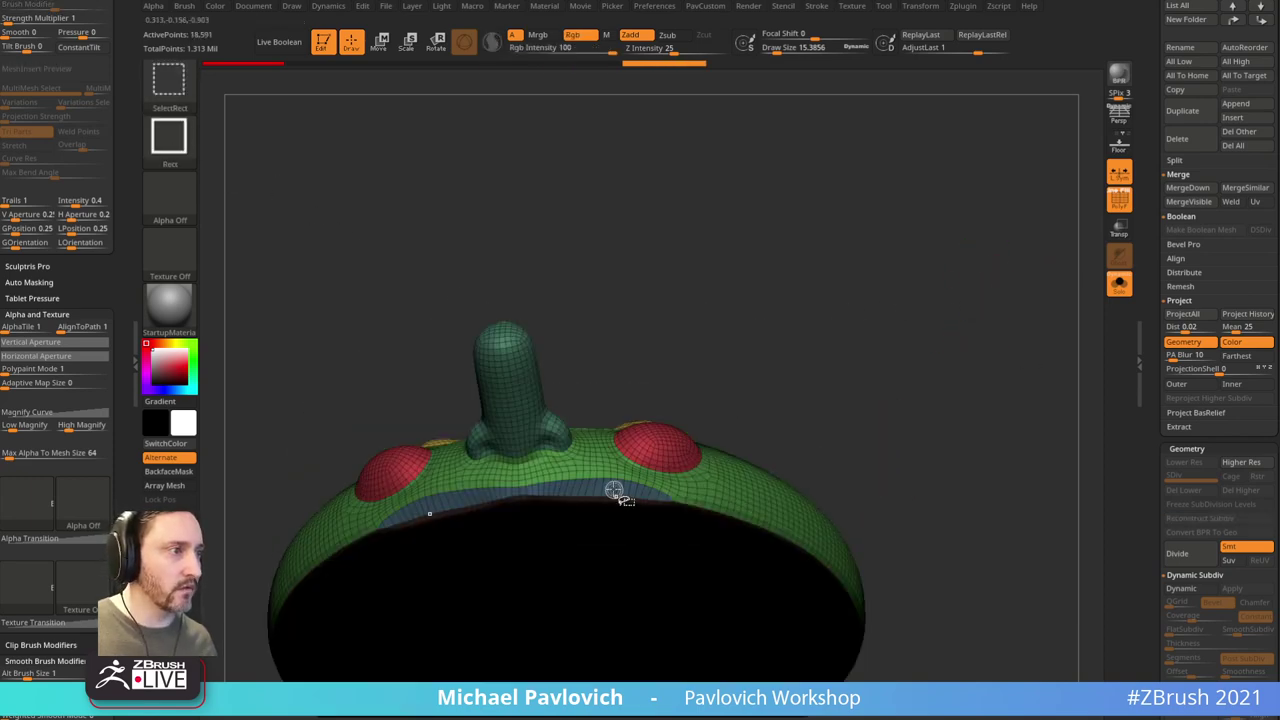
drag(886, 349, 971, 242)
key(space)
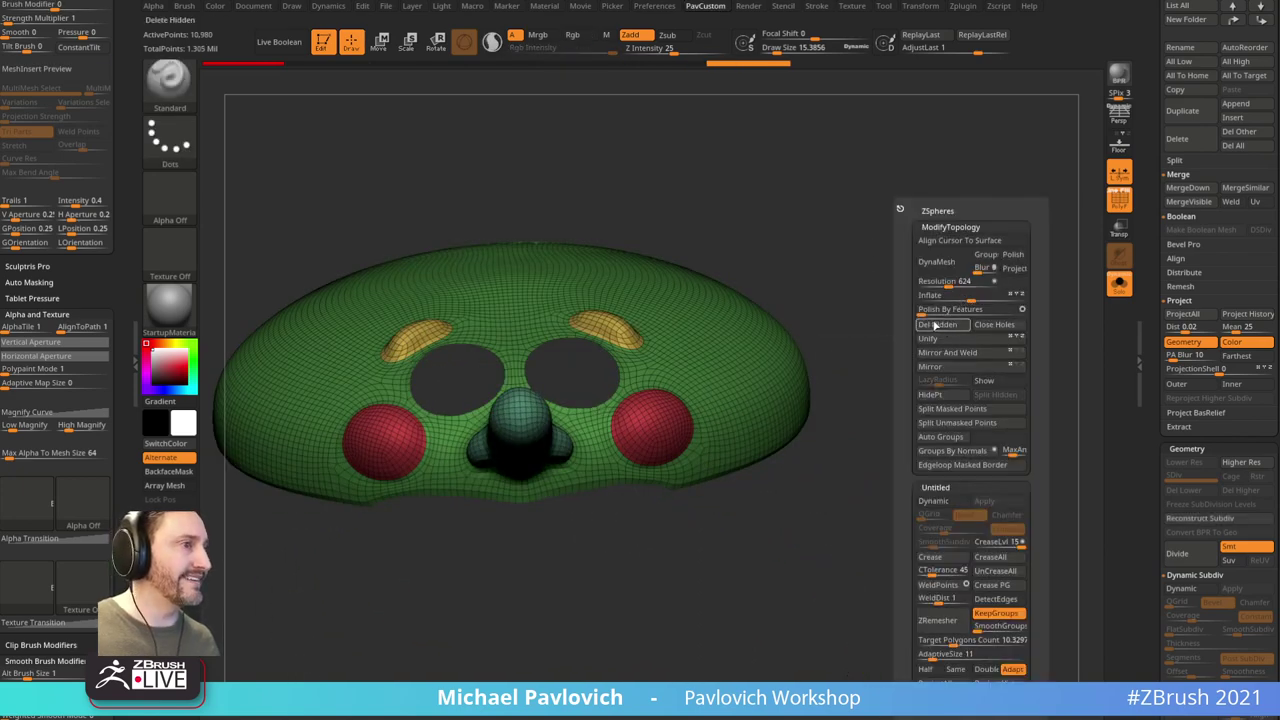
mouse_move(967, 293)
mouse_down()
mouse_move(929, 300)
mouse_move(957, 286)
mouse_move(960, 254)
mouse_up()
key(ctrl+s)
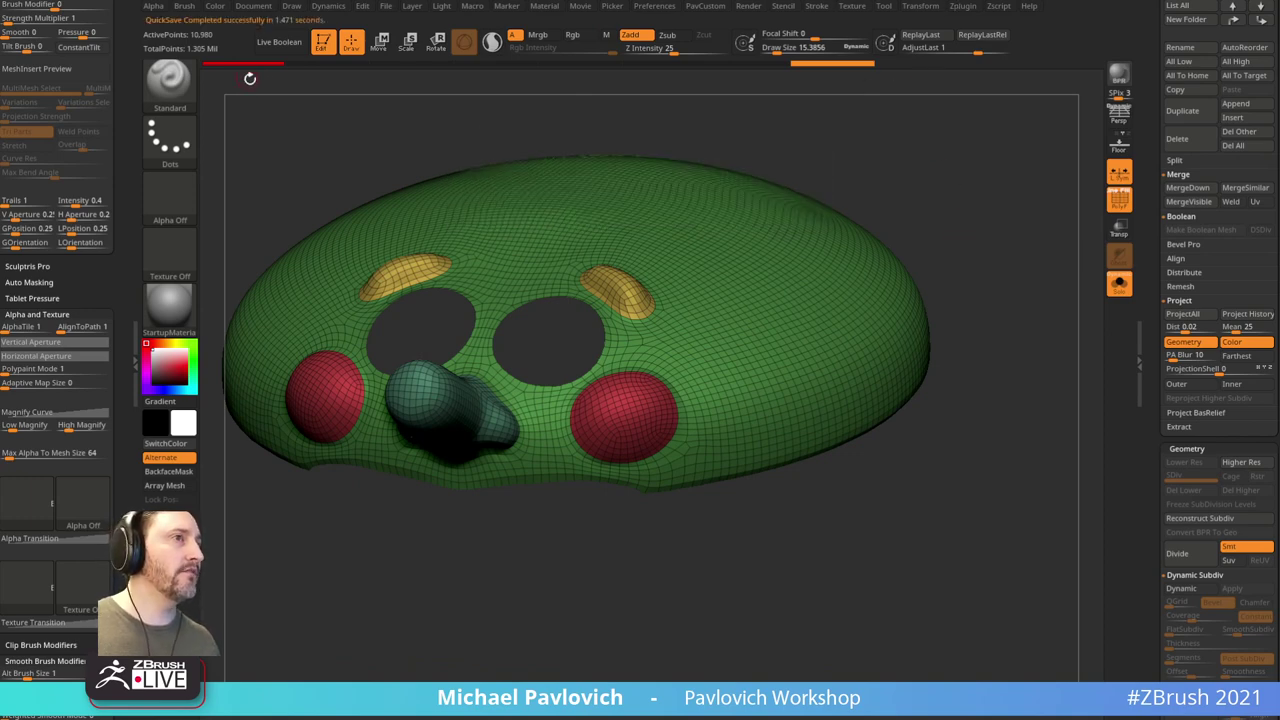
Step: Switch to a new Sphere3D primitive and initialize it with HDivide 8 and VDivide 8
key(ctrl)
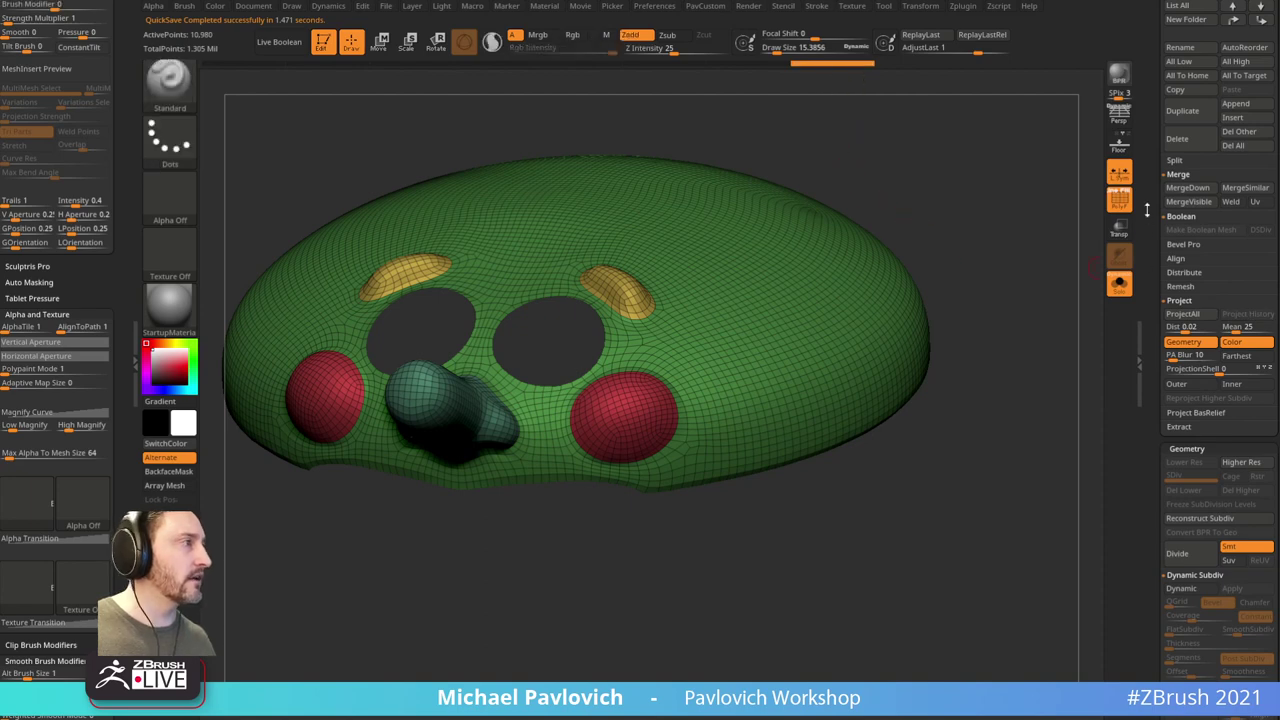
drag(1147, 208, 1133, 548)
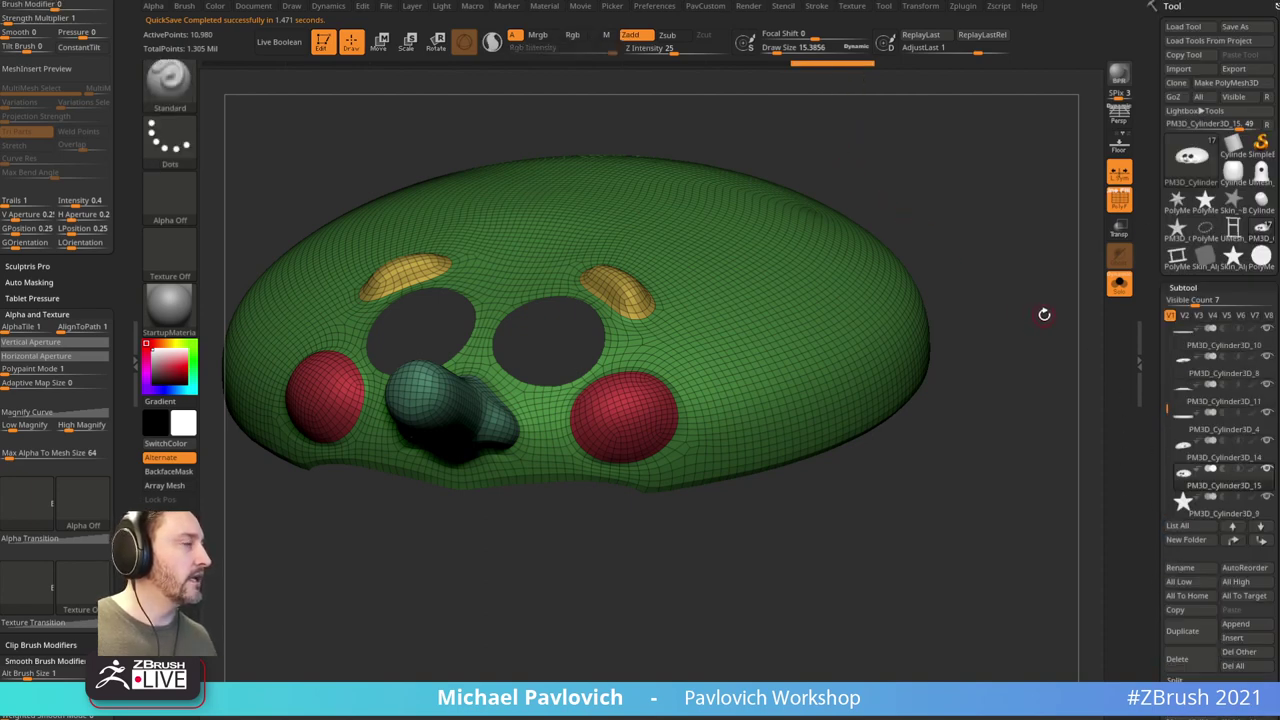
click(1192, 160)
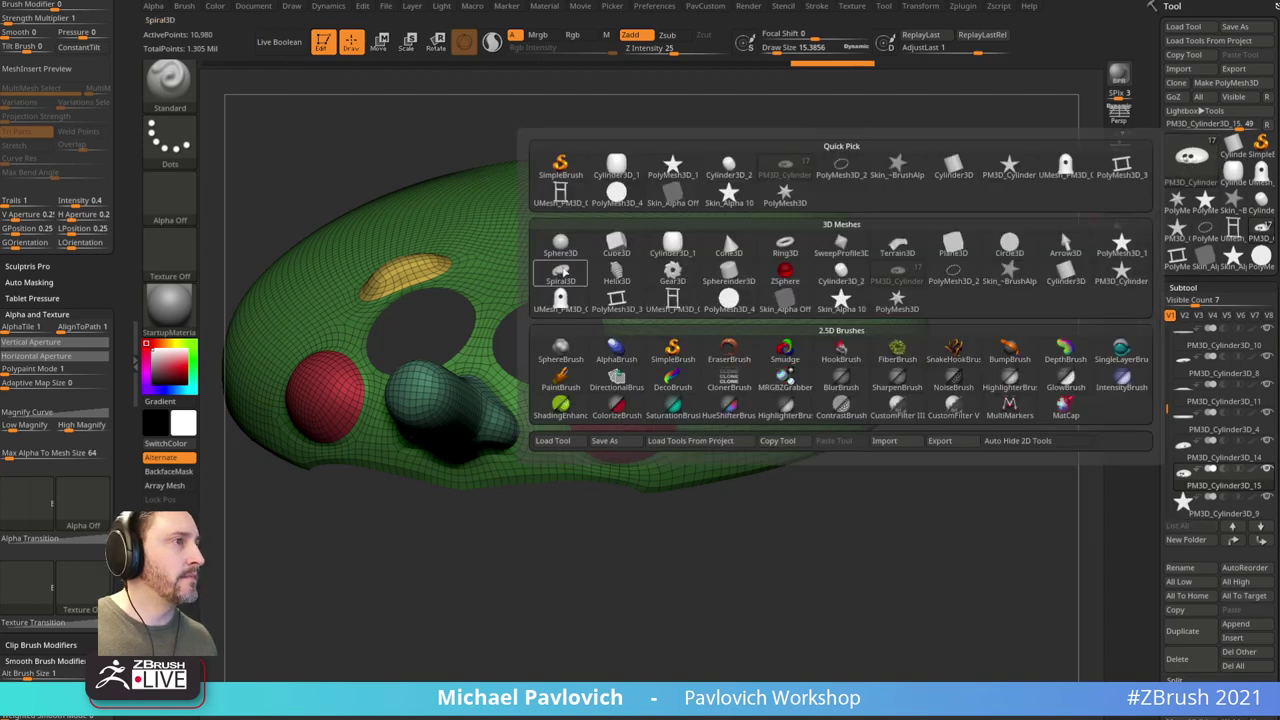
click(560, 244)
drag(1156, 359, 1154, 126)
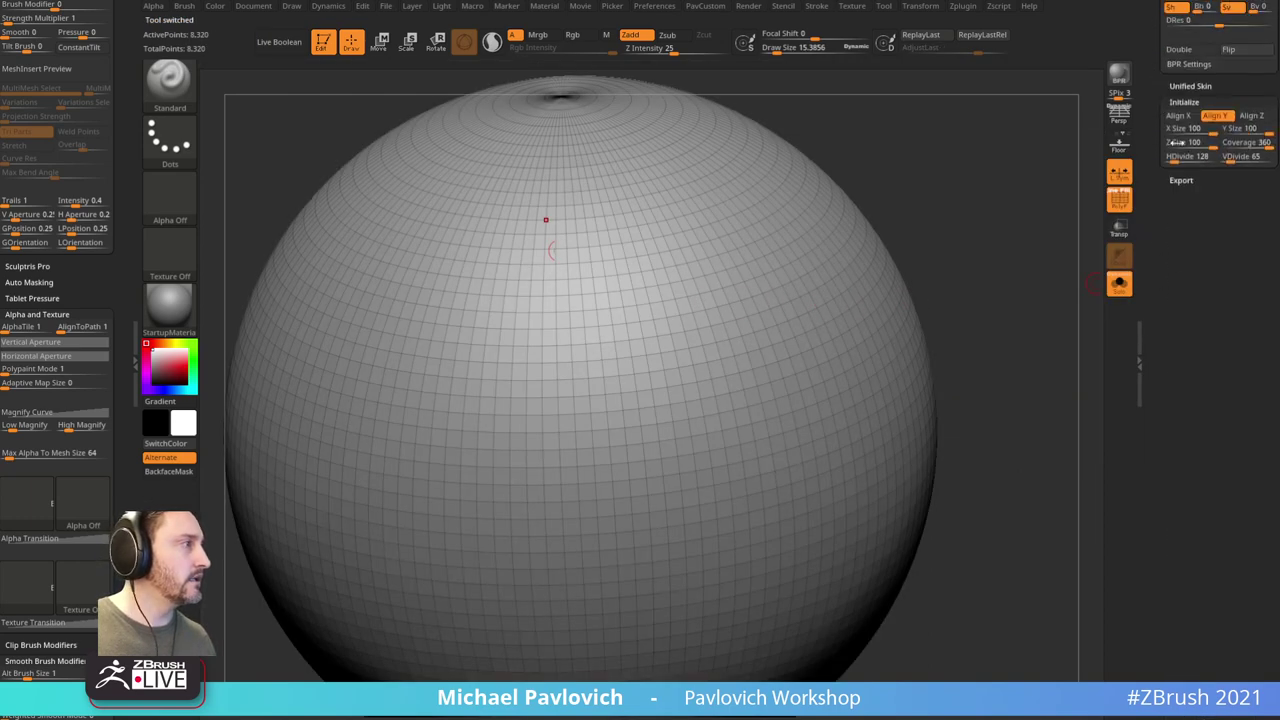
click(1194, 143)
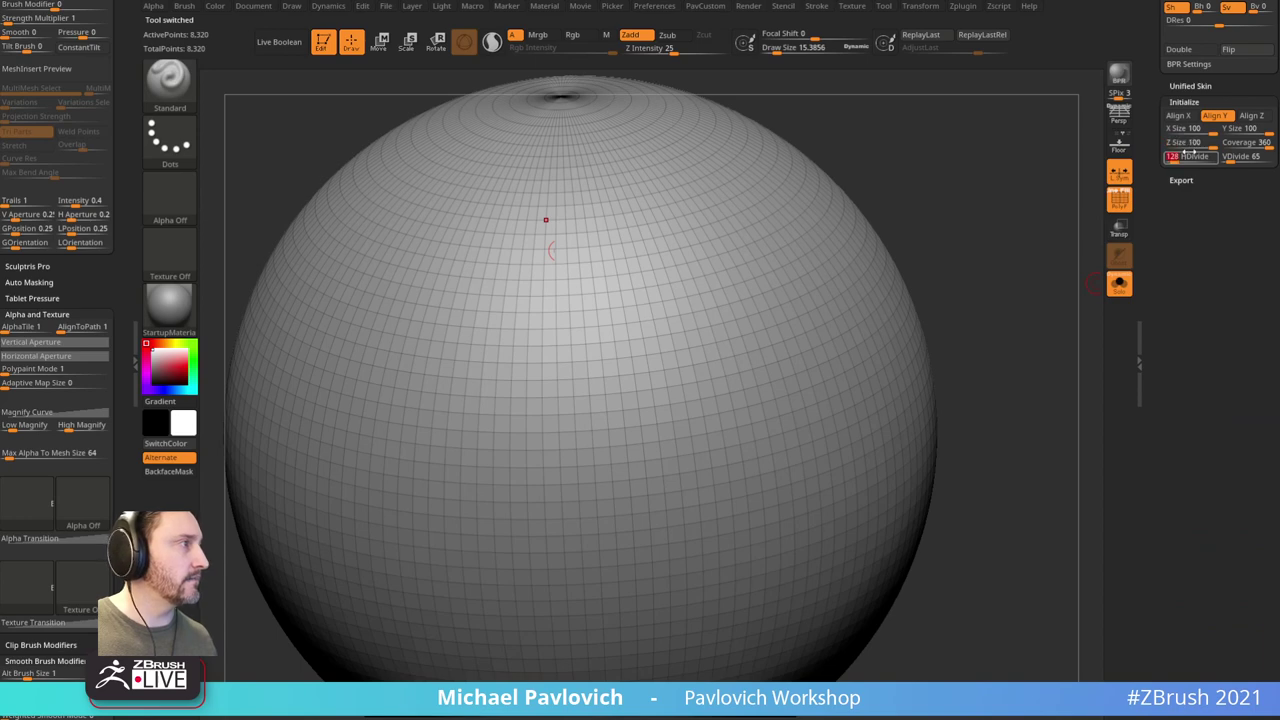
text(8)
key(Tab)
text(8)
key(Tab)
Step: Convert the low-resolution sphere into a PolyMesh3D and view it straight from the front
ctrl+right_drag(956, 139, 942, 139)
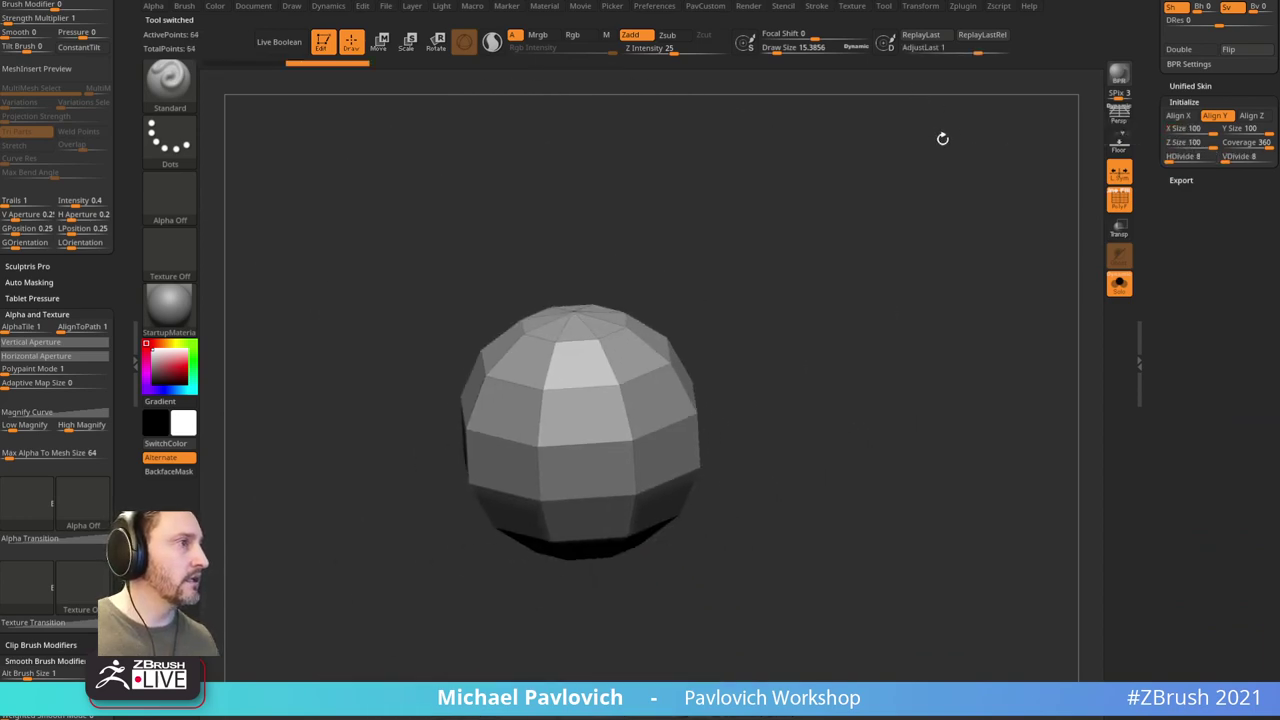
click(1140, 77)
drag(1156, 158, 1182, 422)
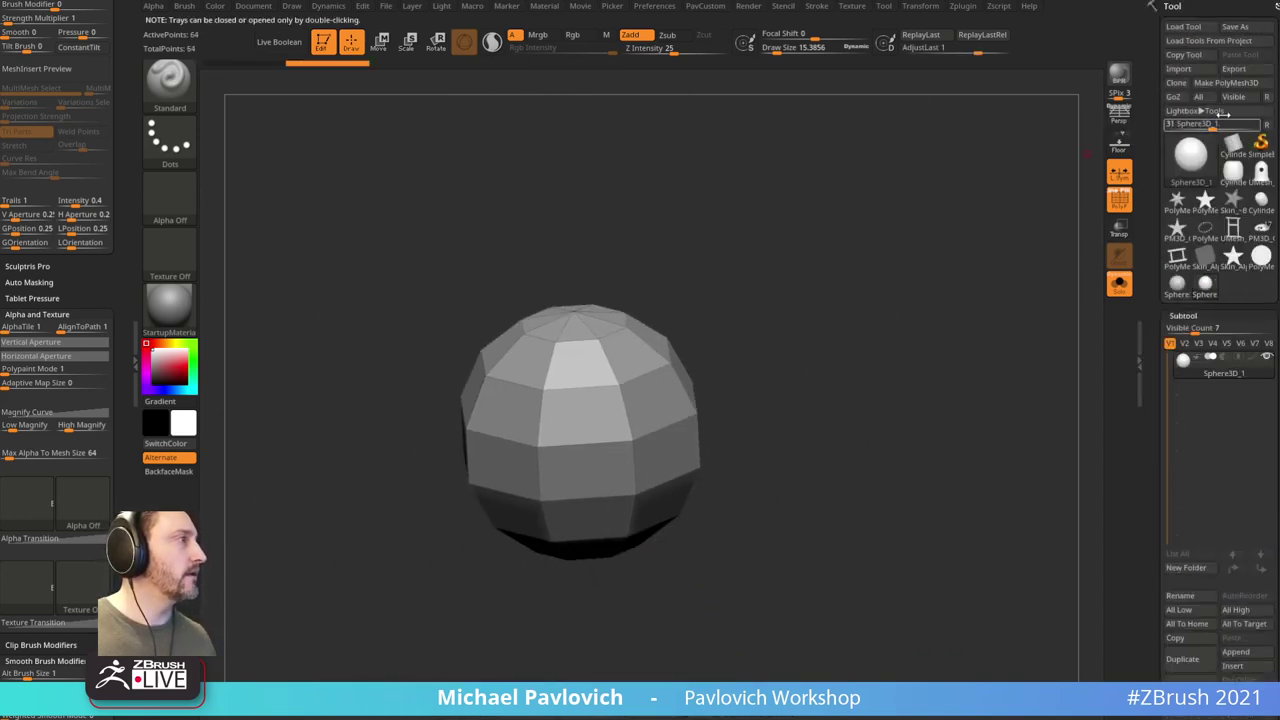
click(1230, 83)
key(w)
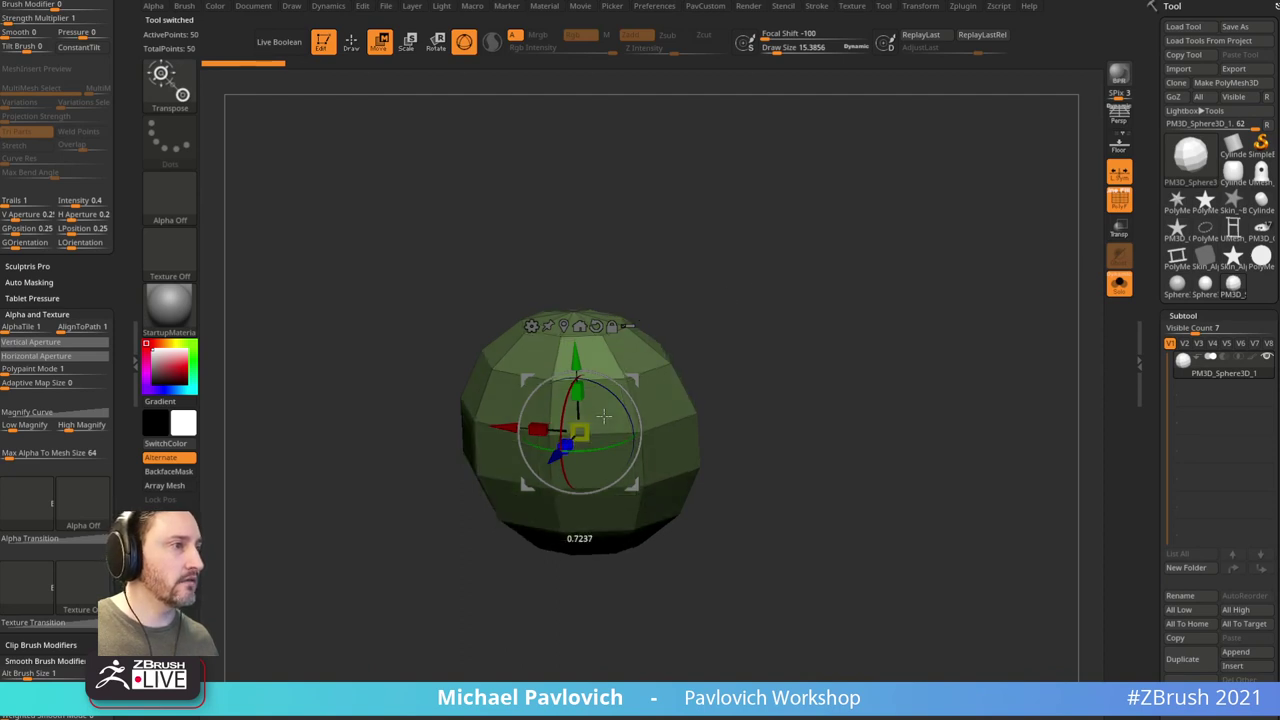
shift+drag(714, 337, 737, 273)
key(q)
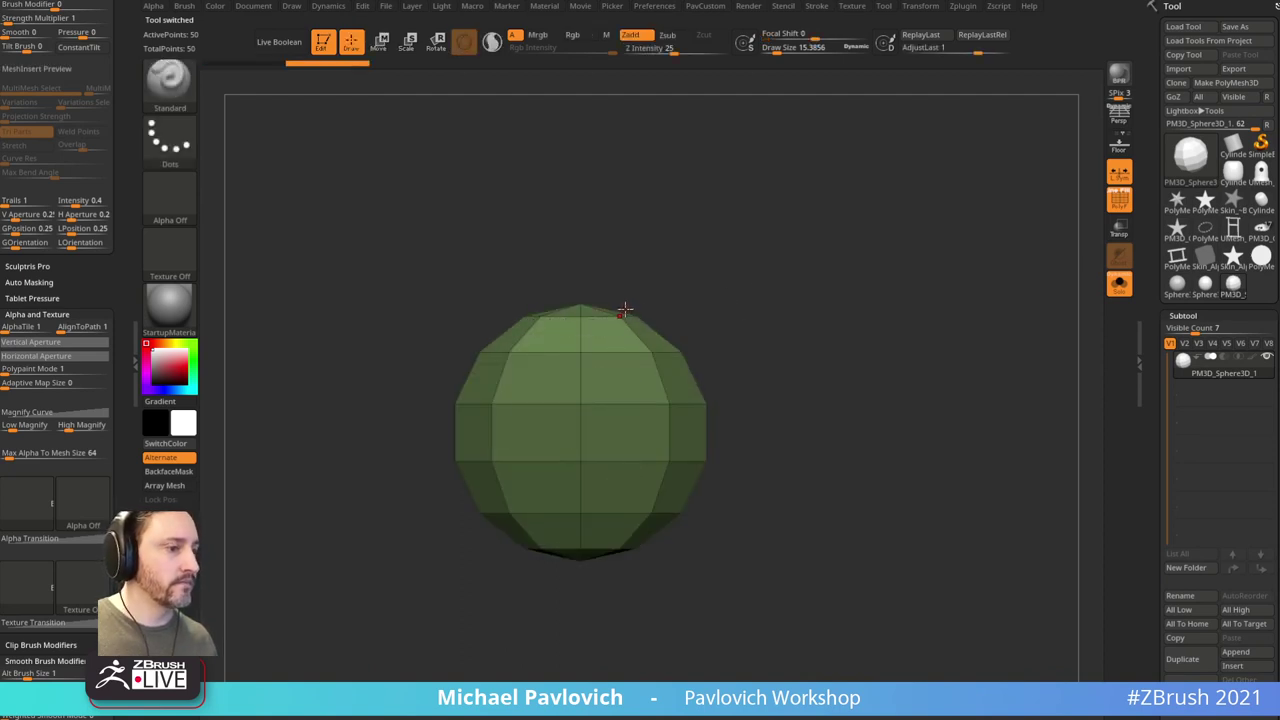
Step: Pull the sphere's top upward with a large Move brush to form an egg shape
key(b)
key(m)
key(v)
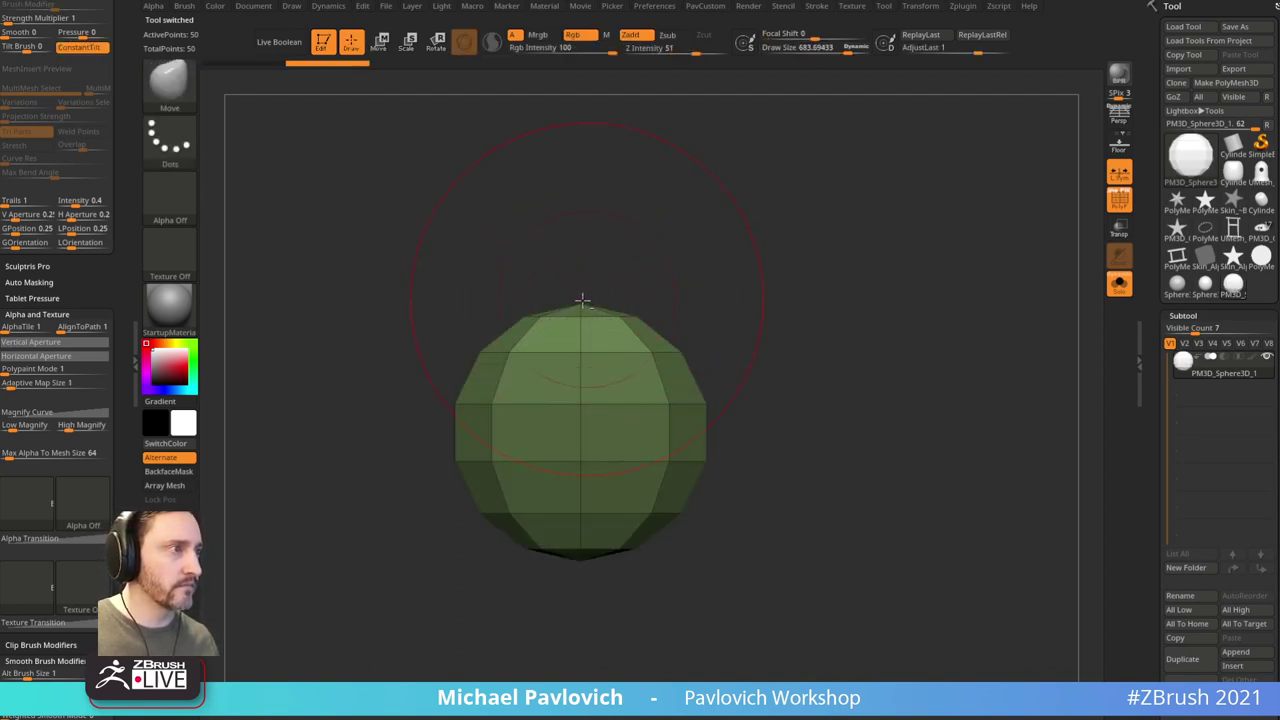
mouse_move(582, 300)
mouse_down()
mouse_move(580, 180)
mouse_move(602, 299)
mouse_move(580, 277)
mouse_move(580, 214)
mouse_up()
key([)
key([)
key([)
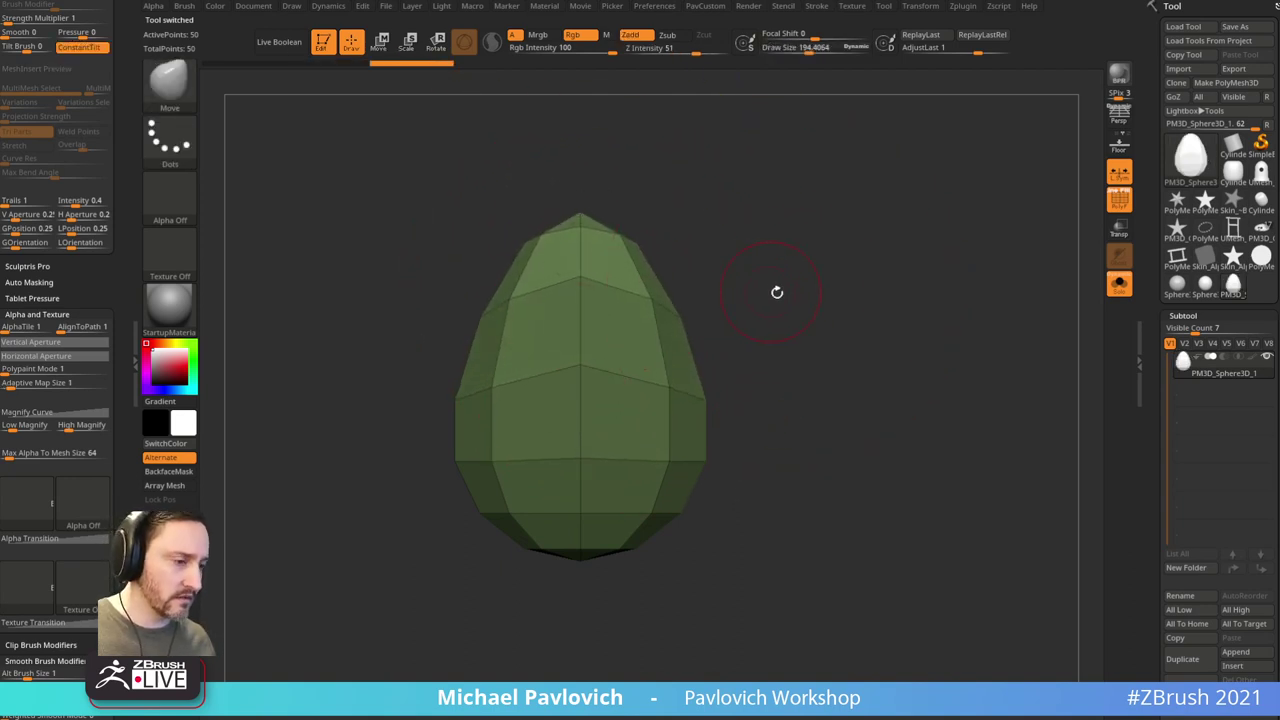
key(])
key(])
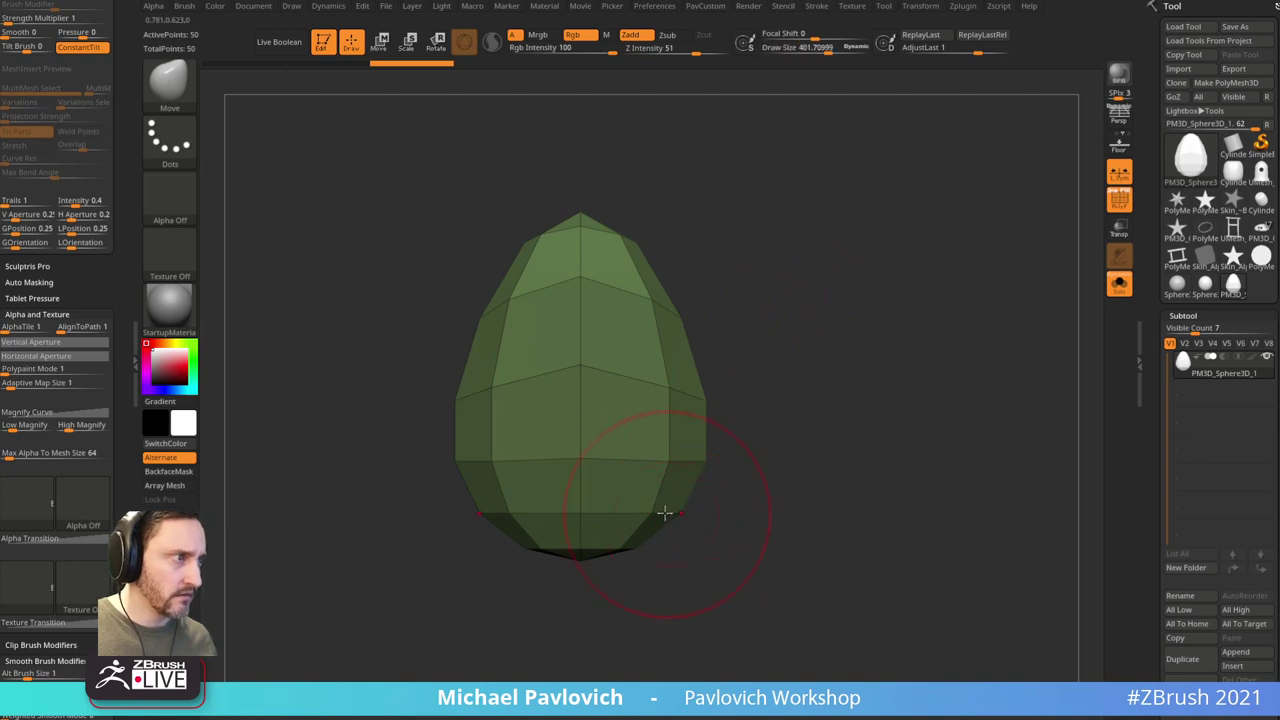
Step: Flatten the egg front to back into a thin seed, and preview it smoothed with Dynamic Subdivision and no polyframe
drag(697, 494, 860, 380)
key(d)
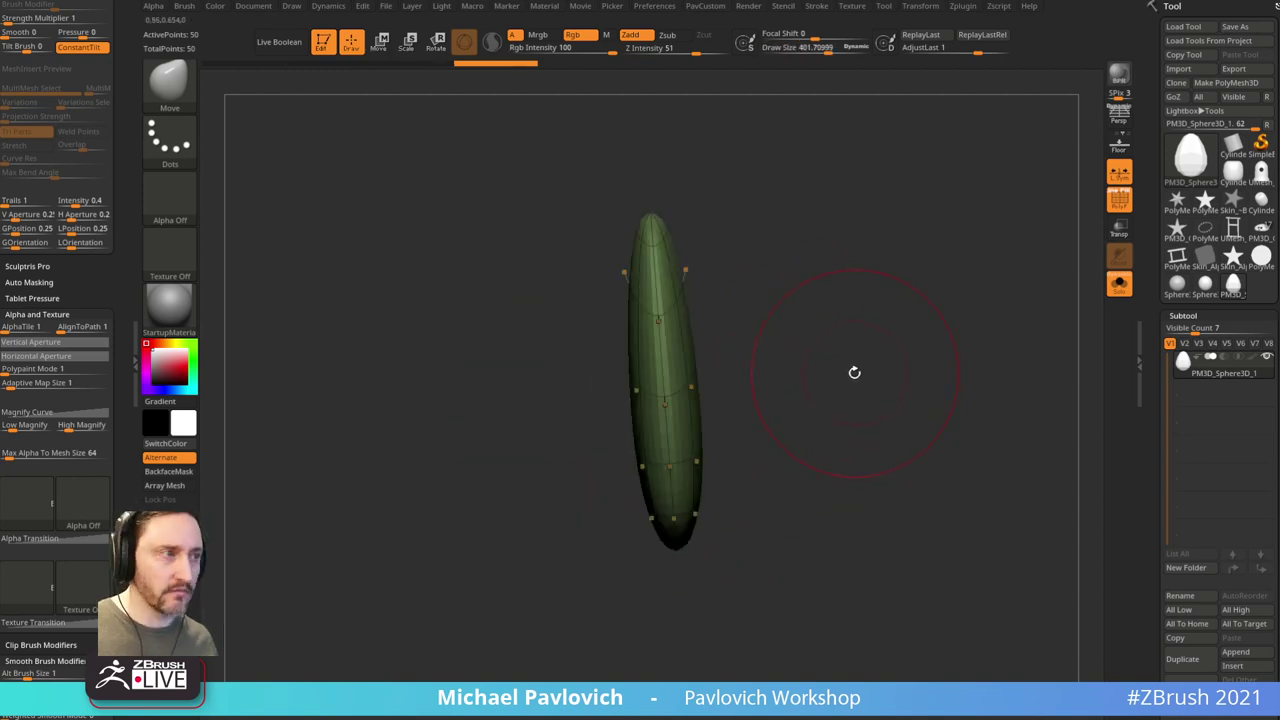
click(1113, 198)
mouse_move(1032, 220)
shift+mouse_down()
mouse_move(1008, 278)
mouse_move(950, 301)
shift+mouse_up()
key(s)
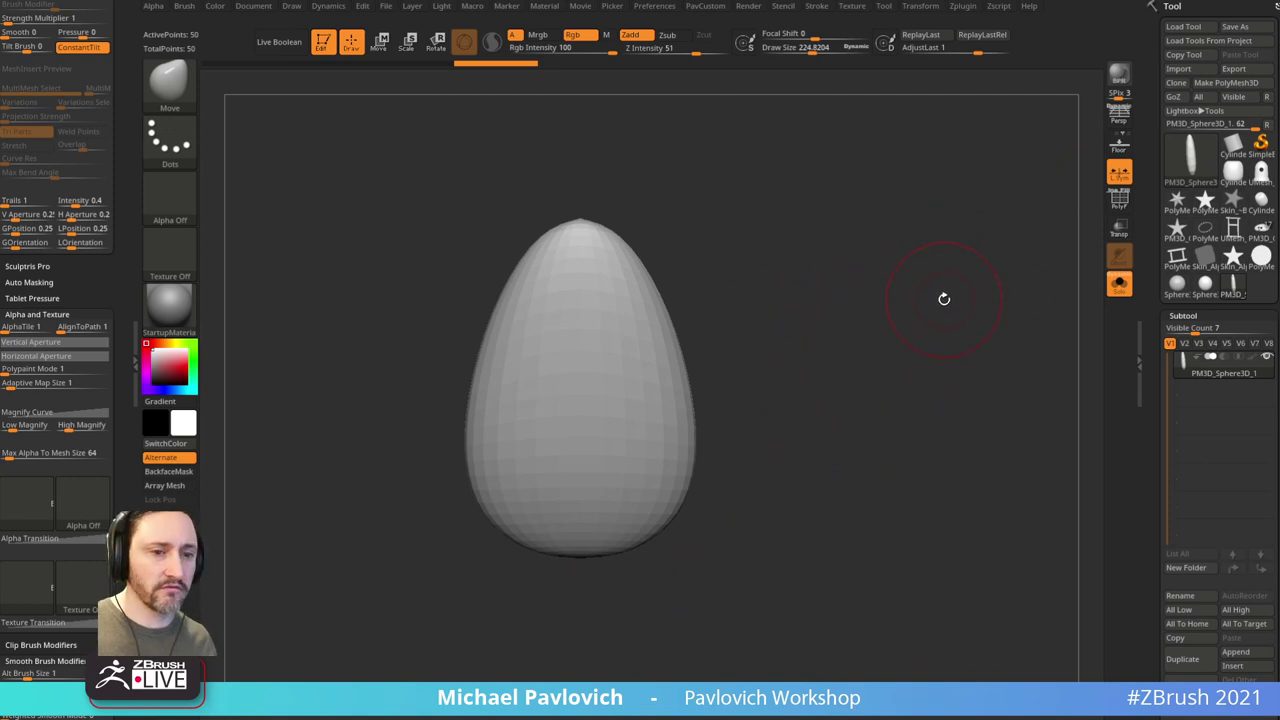
shift+drag(944, 297, 894, 294)
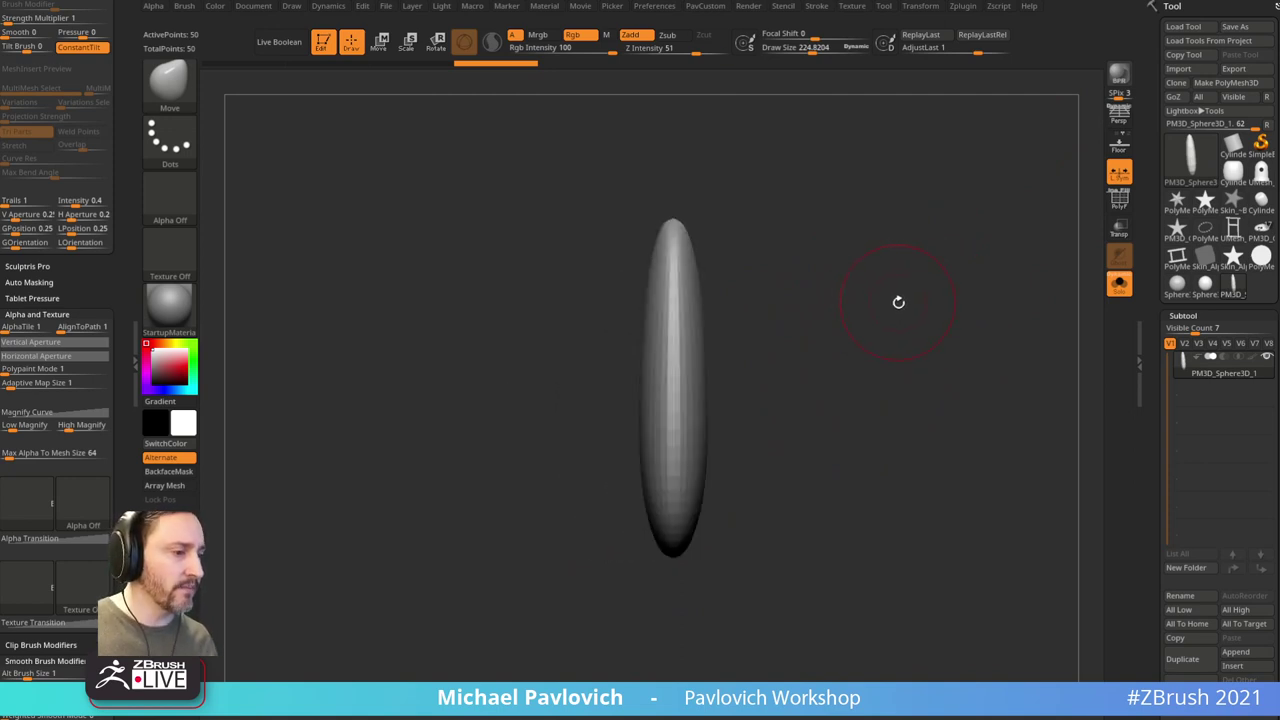
Step: Thicken the seed front to back by scaling it along its depth, and return to its front view
key(w)
drag(632, 430, 583, 425)
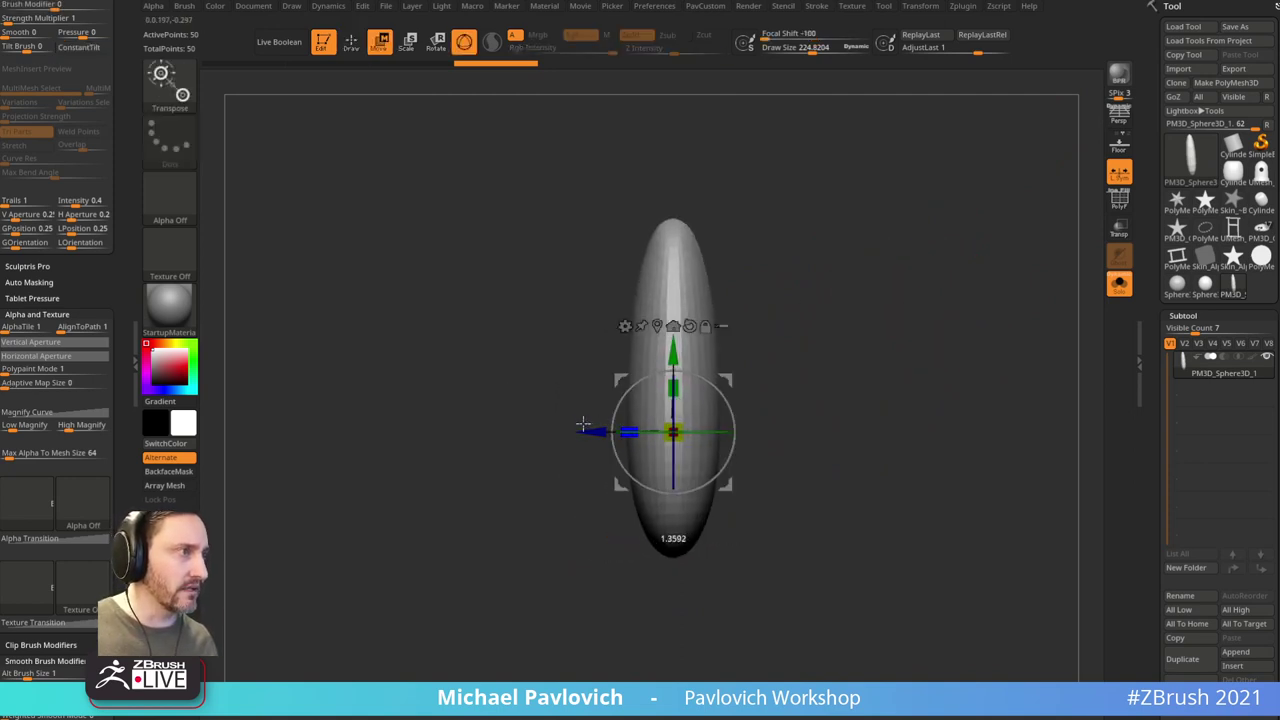
key(q)
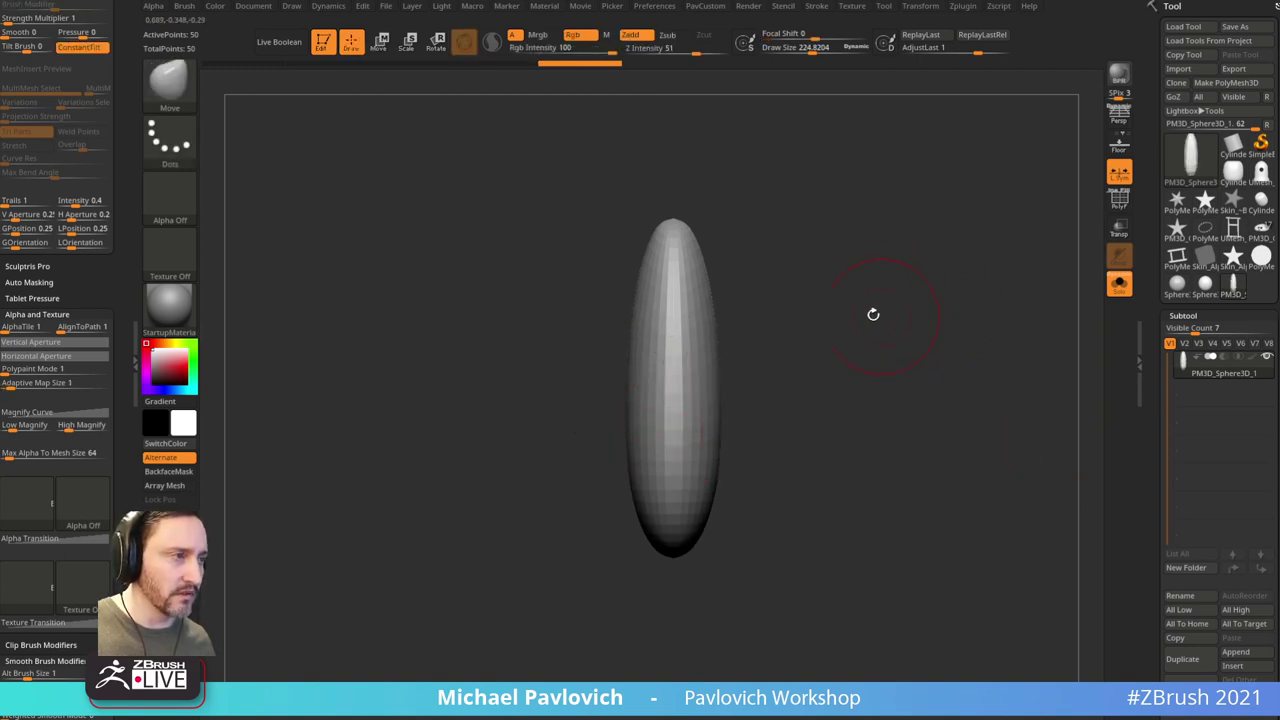
shift+drag(885, 312, 834, 281)
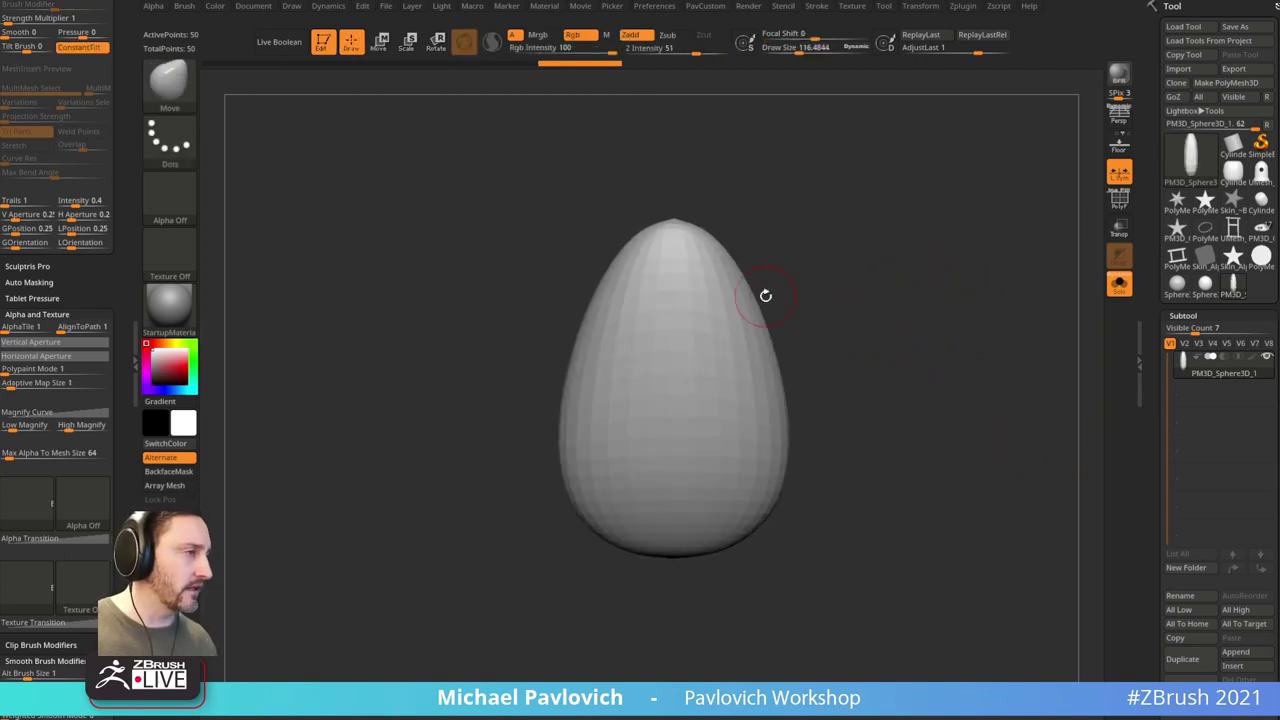
Step: Create a new InsertMesh brush from the seed mesh and turn it into a NanoMesh brush
key(b)
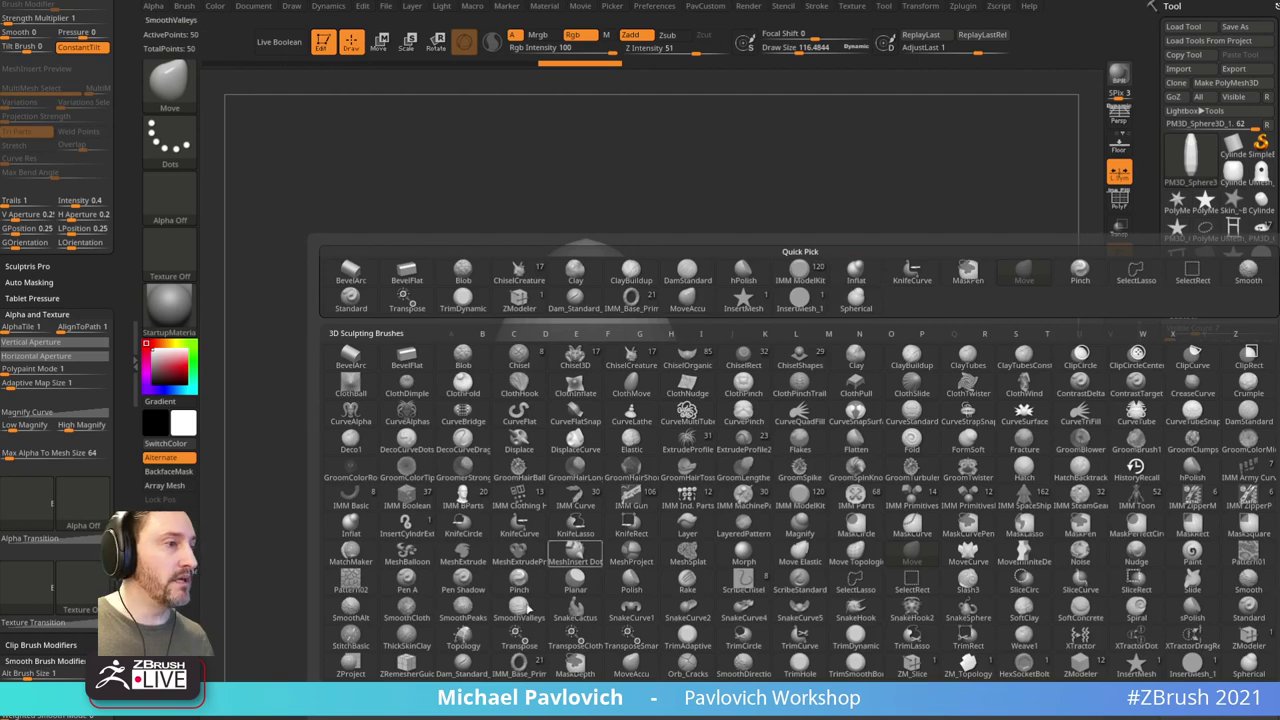
click(545, 696)
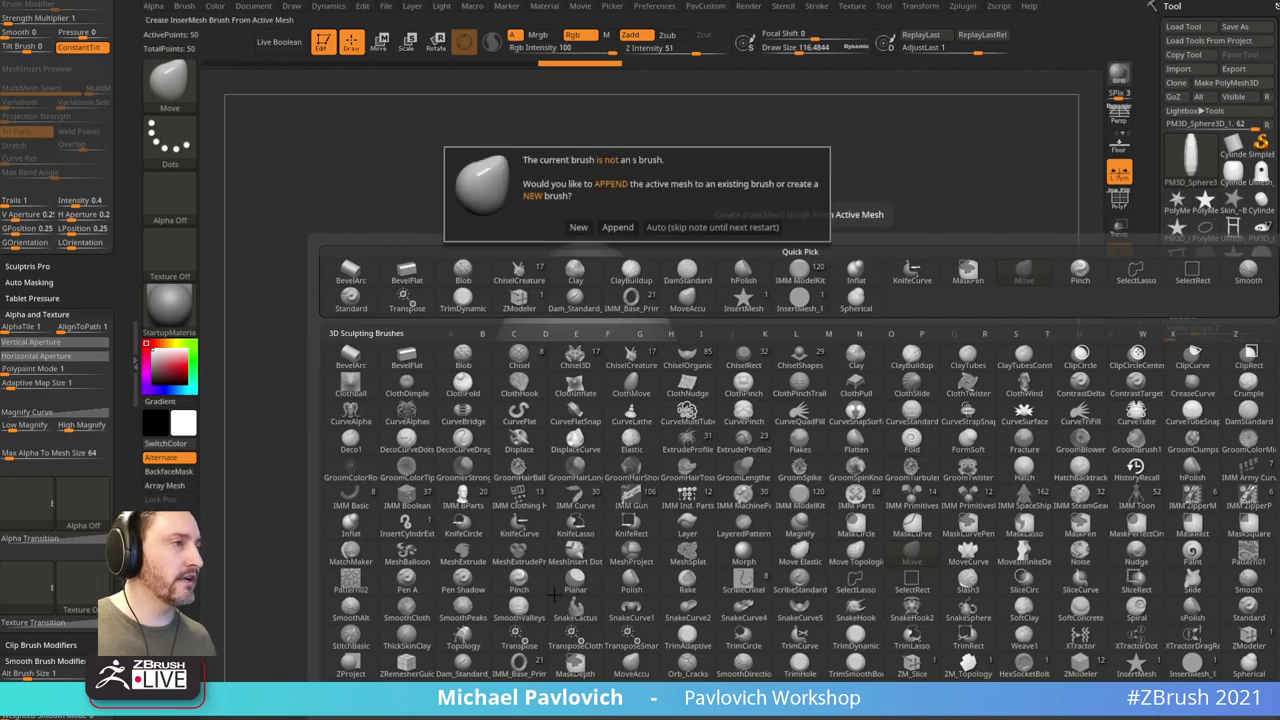
click(578, 227)
click(184, 6)
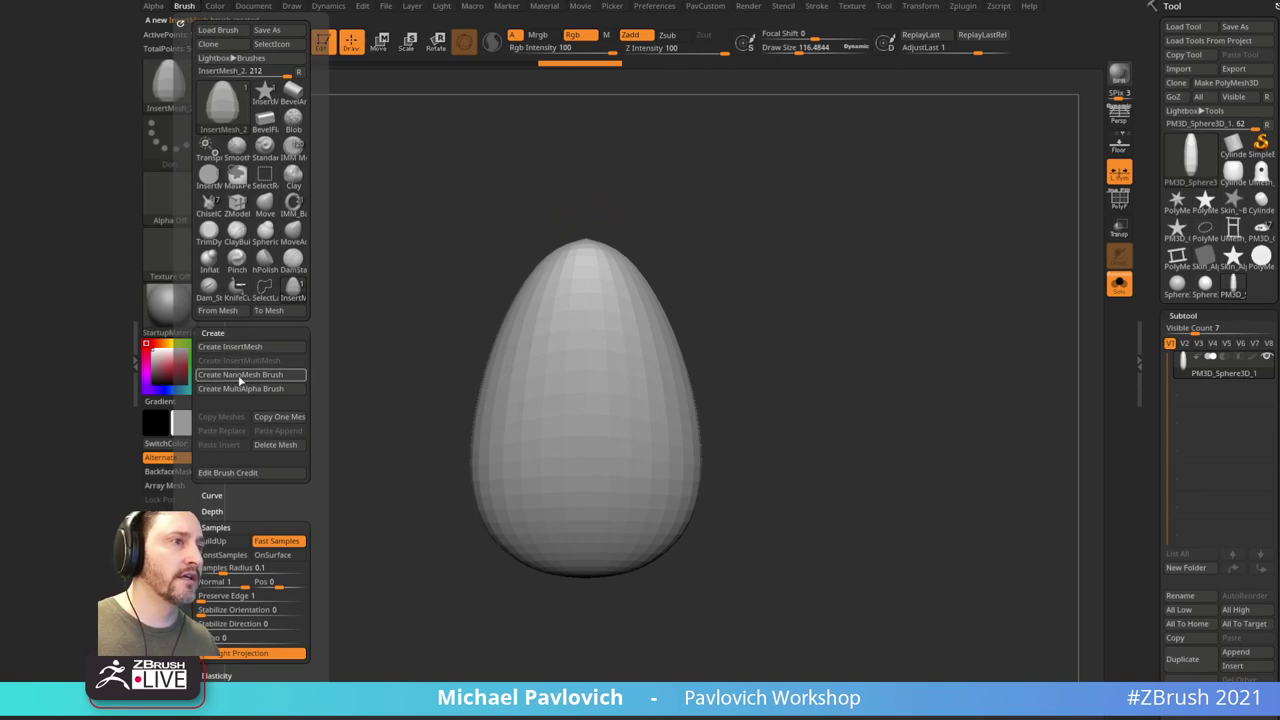
Step: Switch back to the bun dome model, show its polyframe around the face, and reduce the brush size to about 38
click(1237, 259)
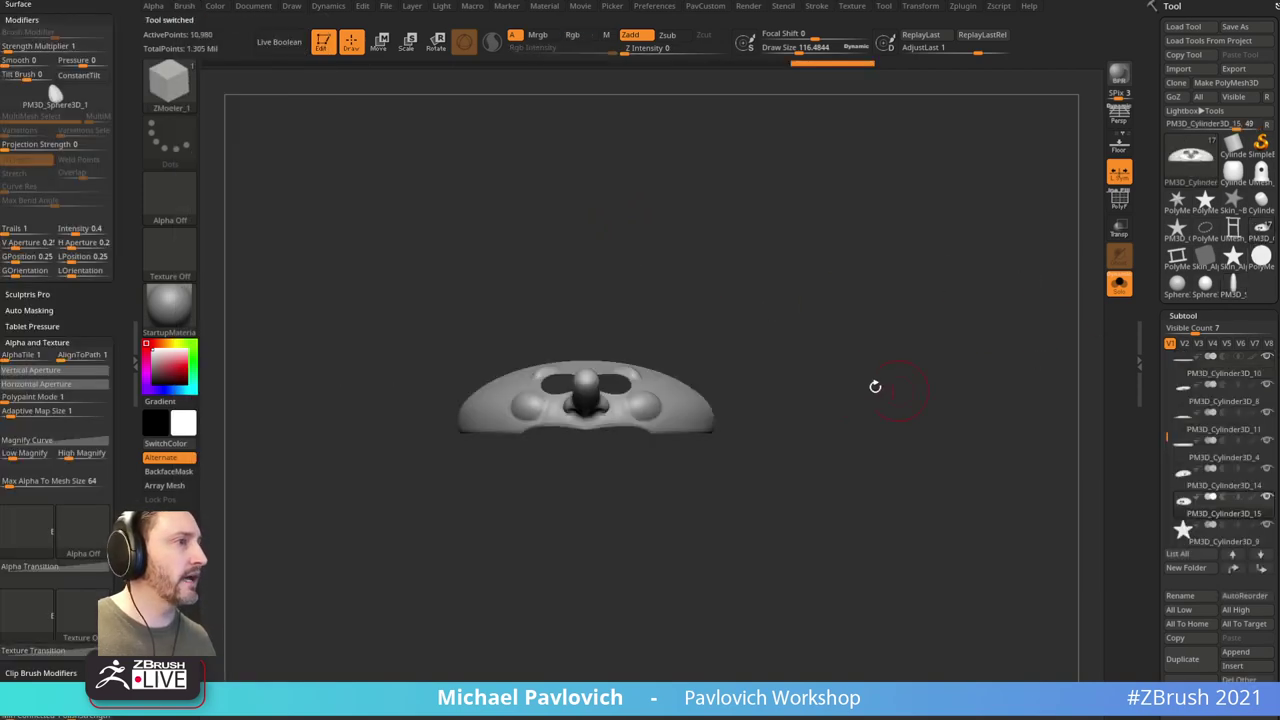
drag(875, 387, 956, 249)
click(1127, 203)
mouse_move(909, 326)
alt+mouse_down()
mouse_move(1011, 426)
mouse_move(1001, 405)
alt+mouse_up()
key(s)
mouse_move(1001, 405)
mouse_down()
mouse_move(986, 406)
mouse_move(984, 461)
mouse_move(962, 500)
mouse_up()
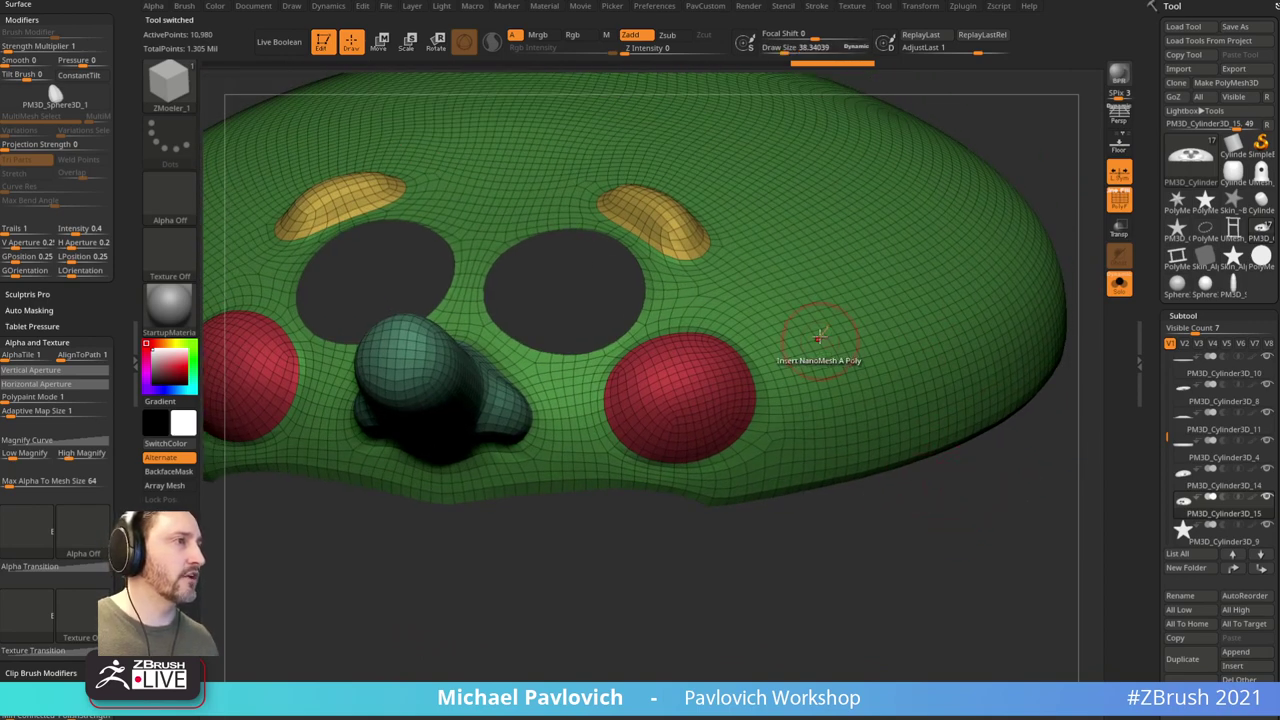
Step: ZRemesh the dome with the Half option while keeping its polygroups
key(grave)
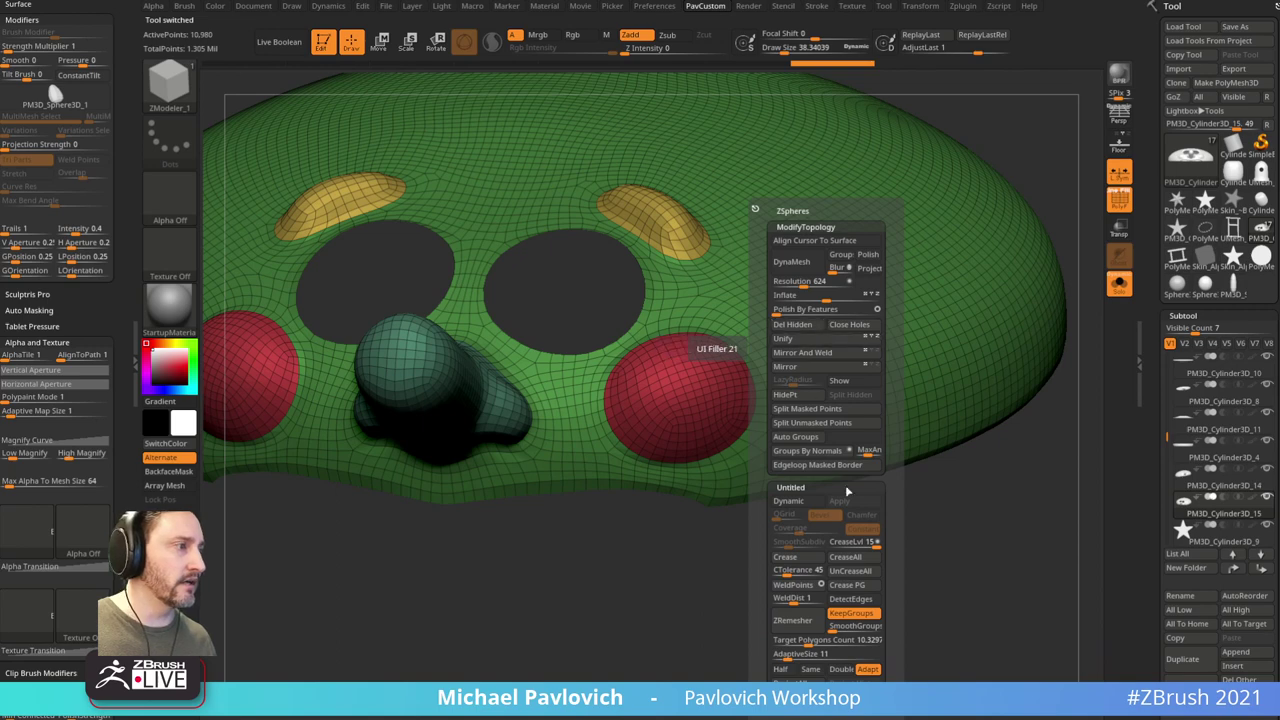
click(786, 669)
click(800, 622)
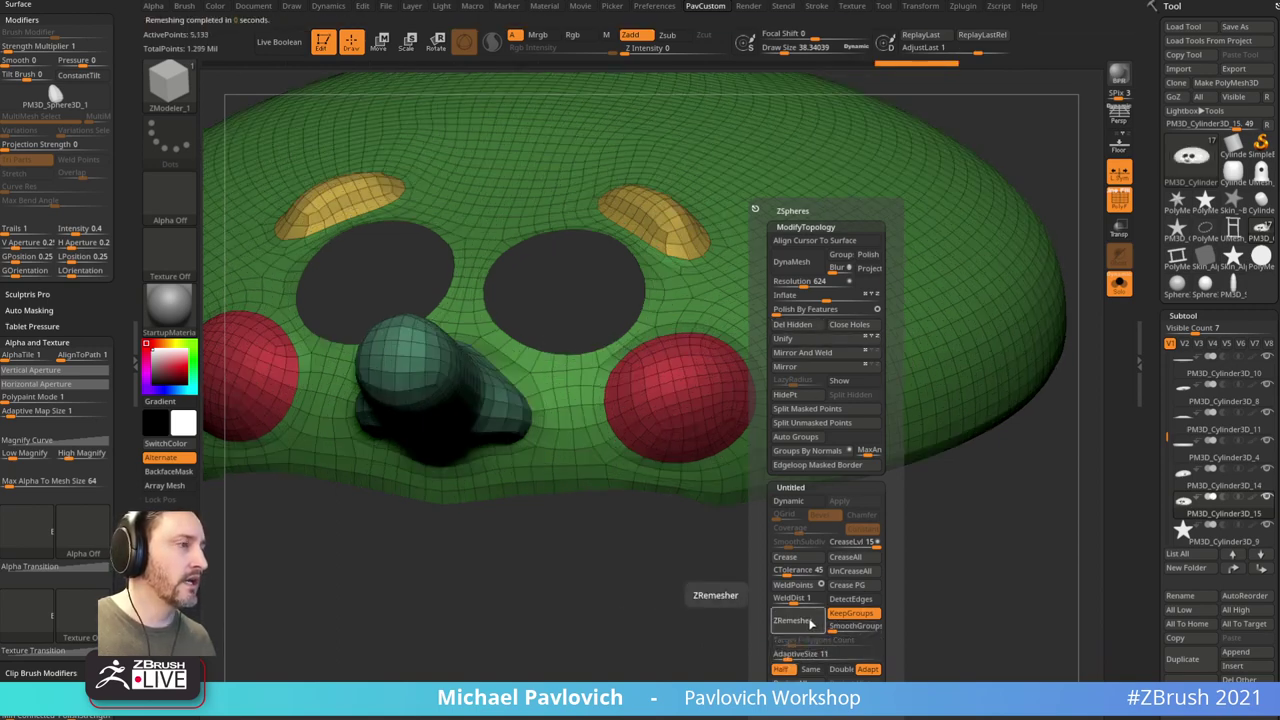
key(ctrl+w)
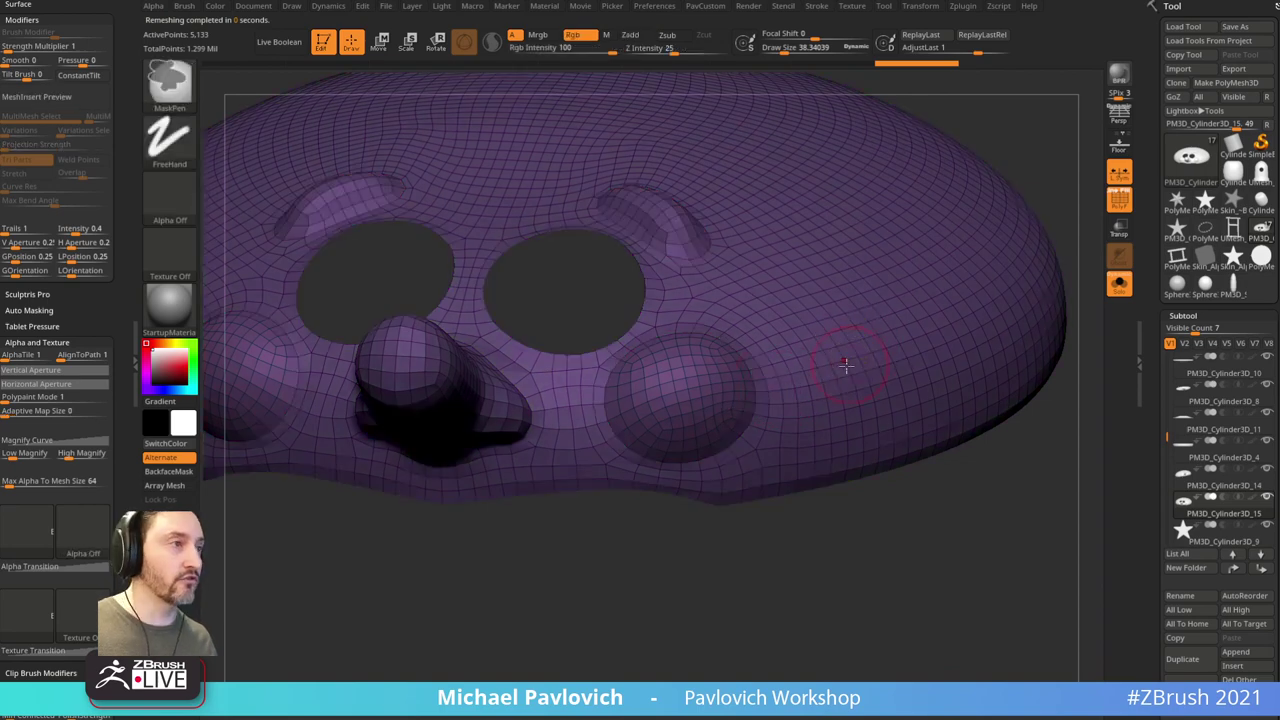
key(ctrl+z)
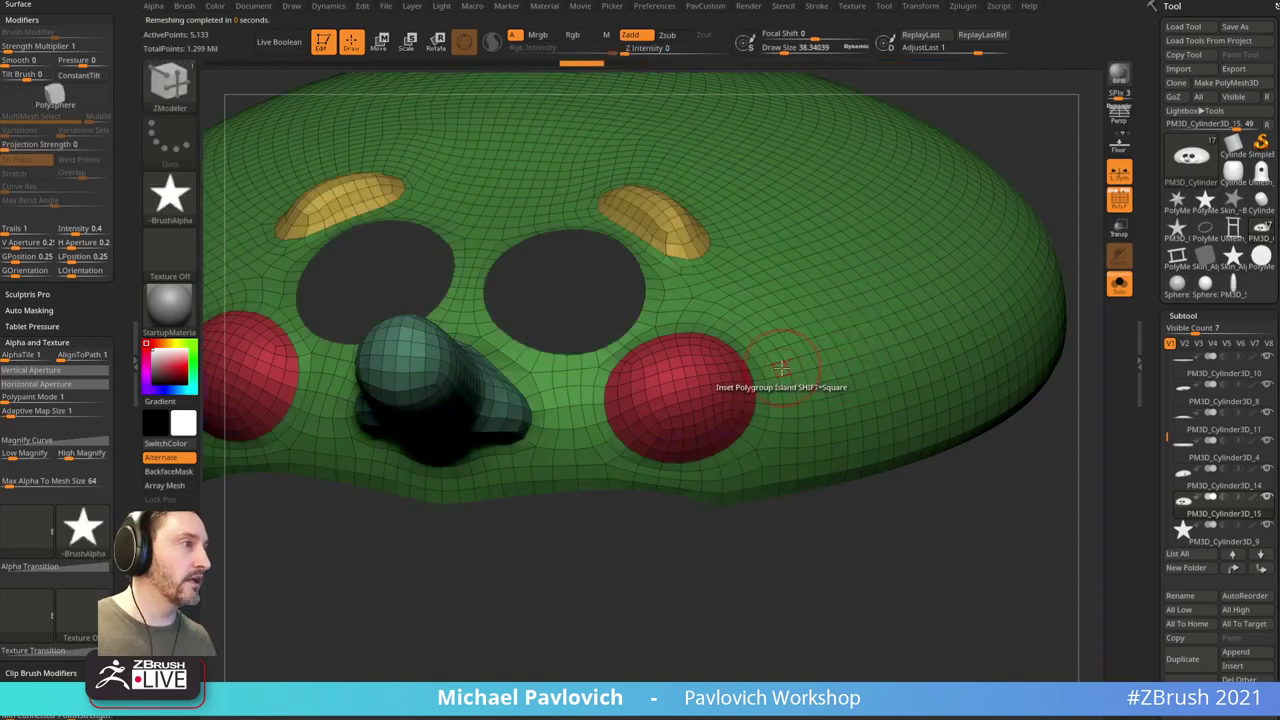
Step: Select the seed's ZModeler_1 brush and set its Insert NanoMesh polygon action to target All Polygons
key(b)
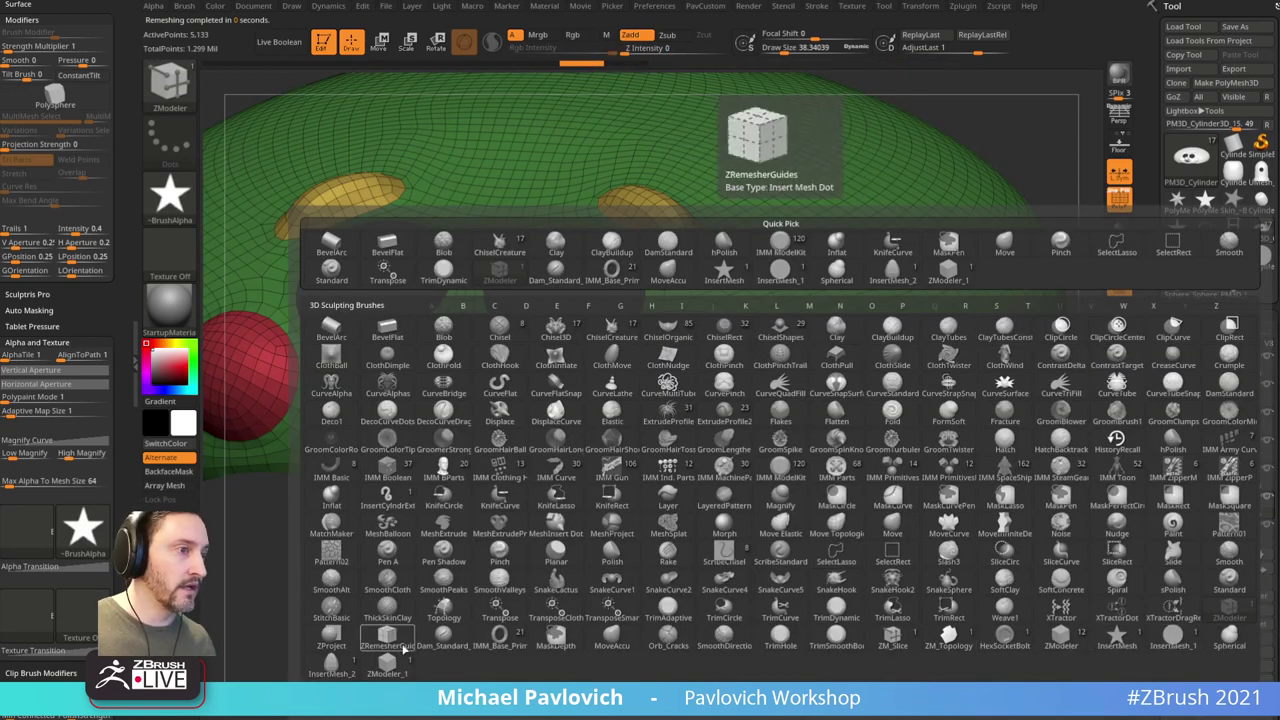
click(413, 636)
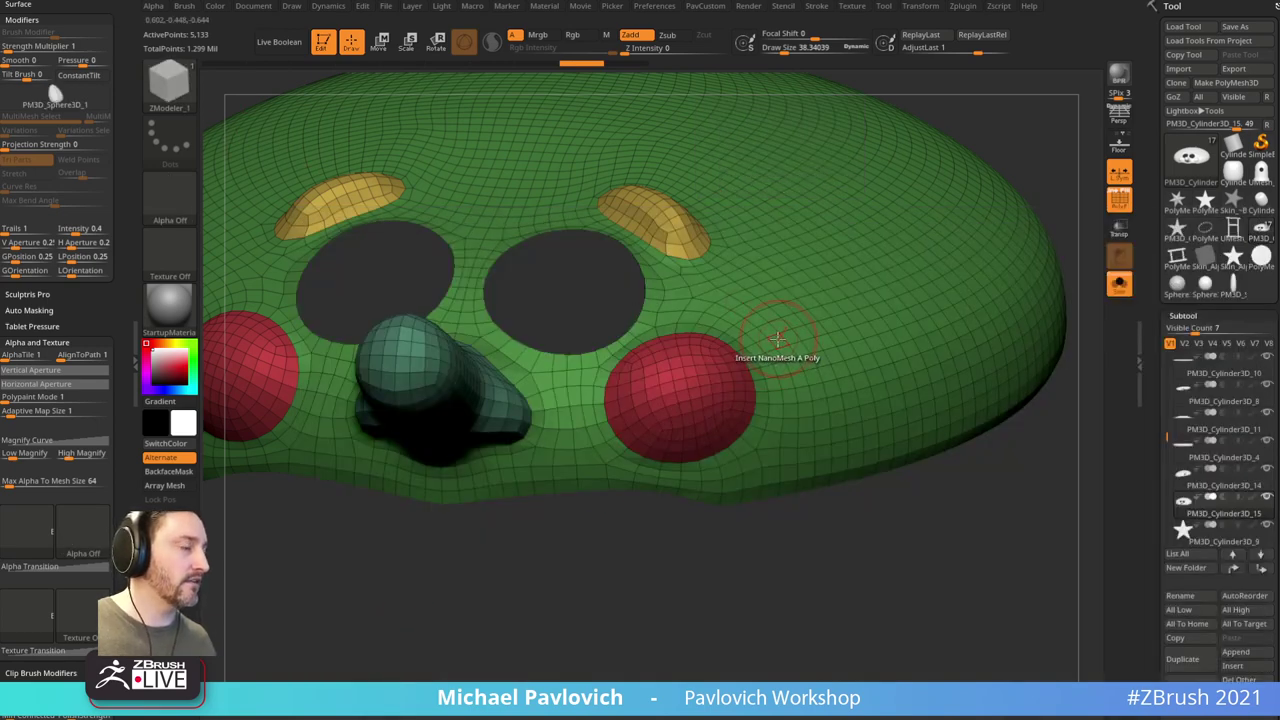
key(space)
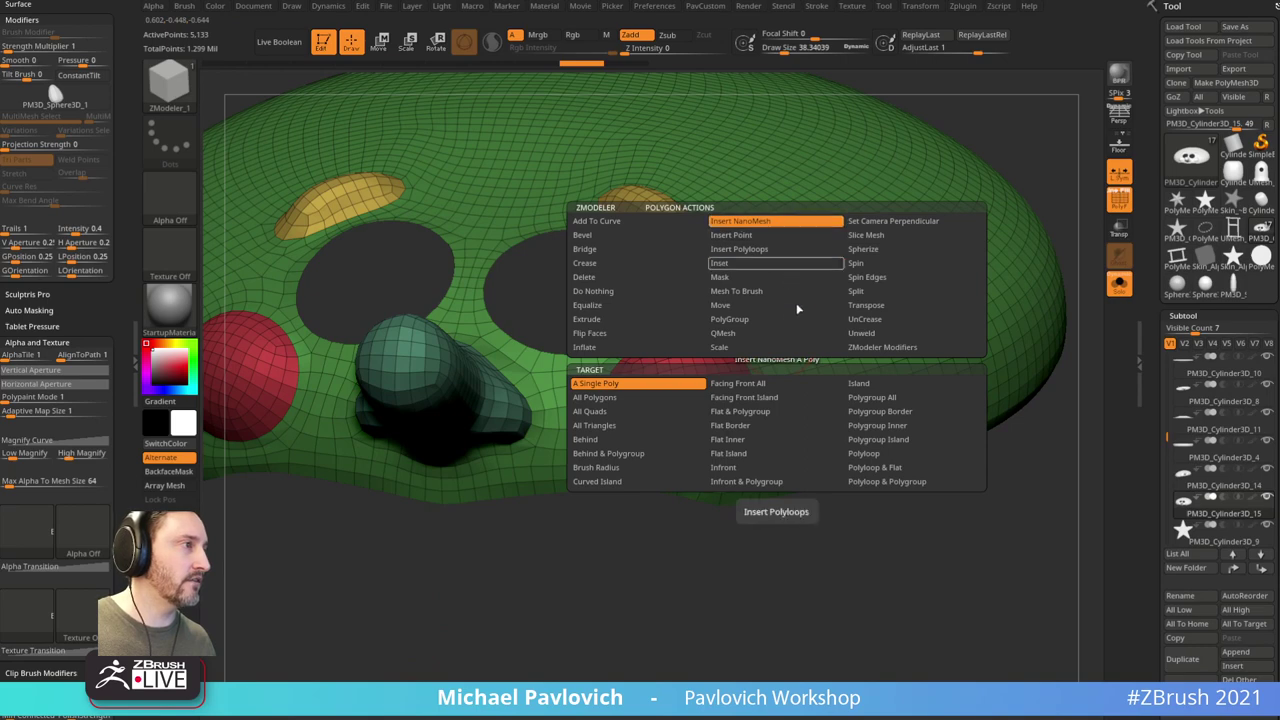
click(645, 399)
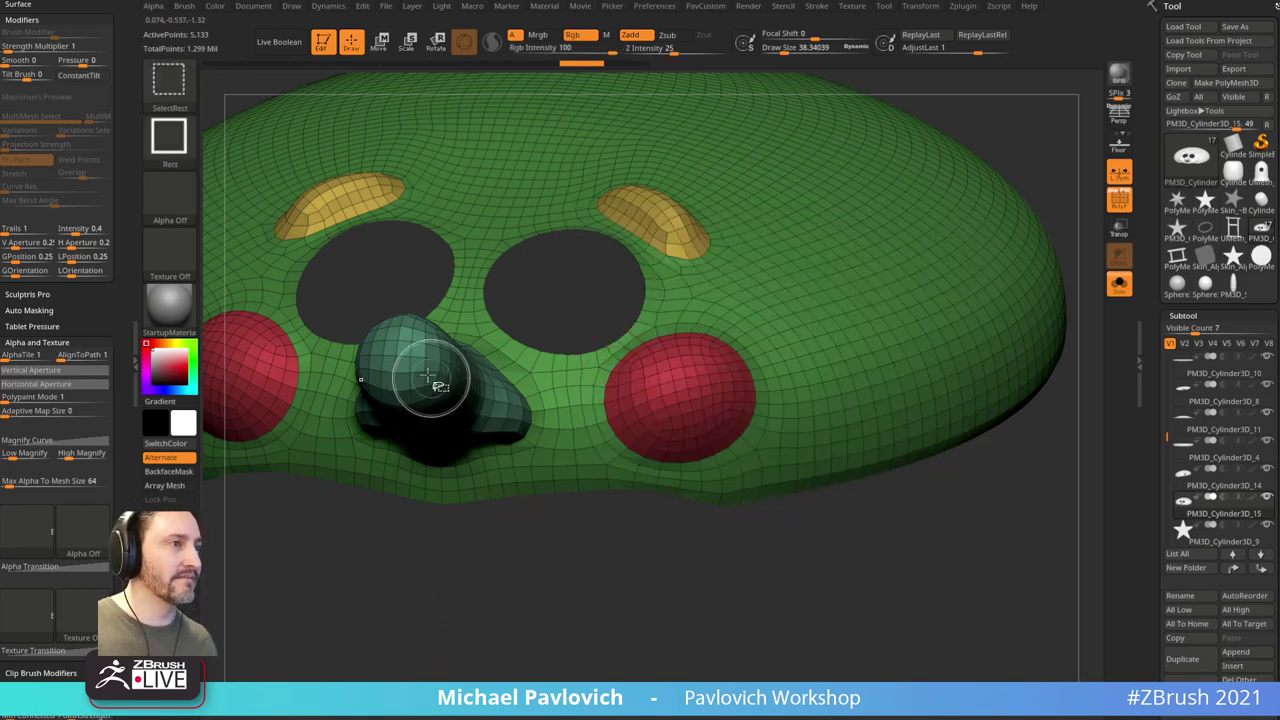
Step: Hide the nose polygroup on the dome and delete the hidden geometry
ctrl+shift+click(434, 363)
ctrl+shift+drag(606, 588, 720, 650)
key(2)
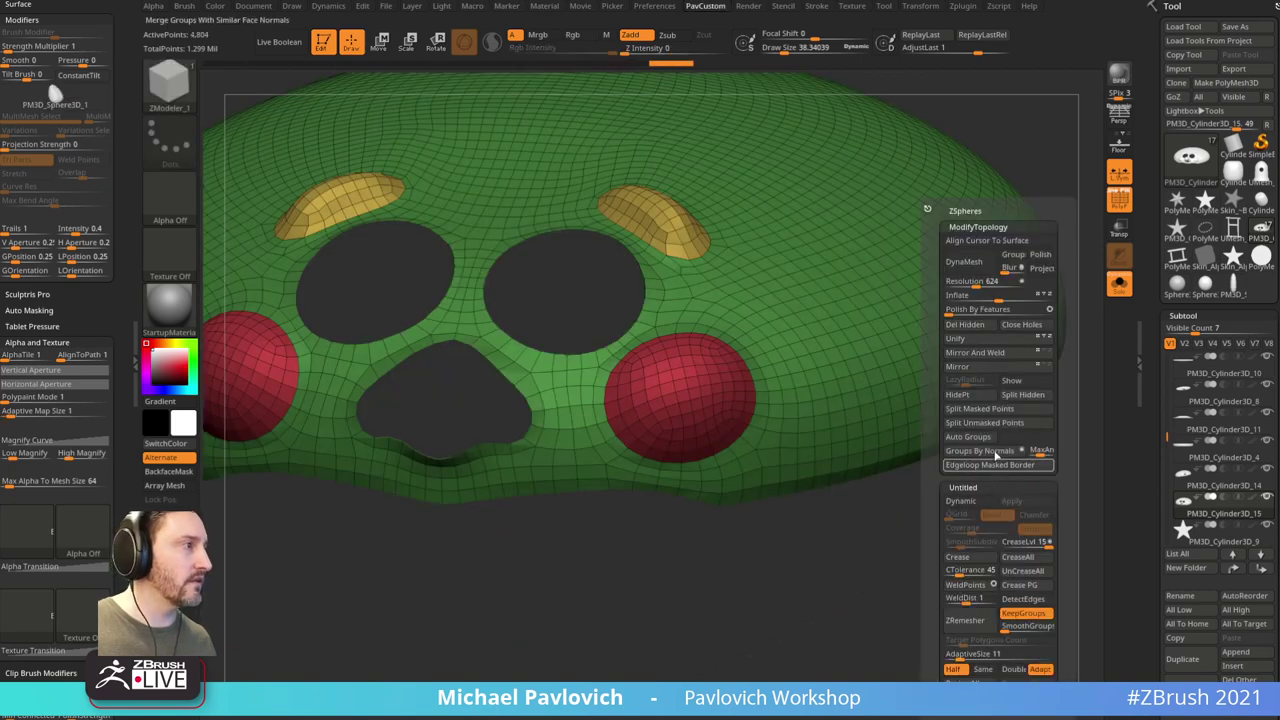
click(974, 326)
Step: Insert the seed NanoMesh on all polygons of the dome as small seeds and inspect the coverage
key(space)
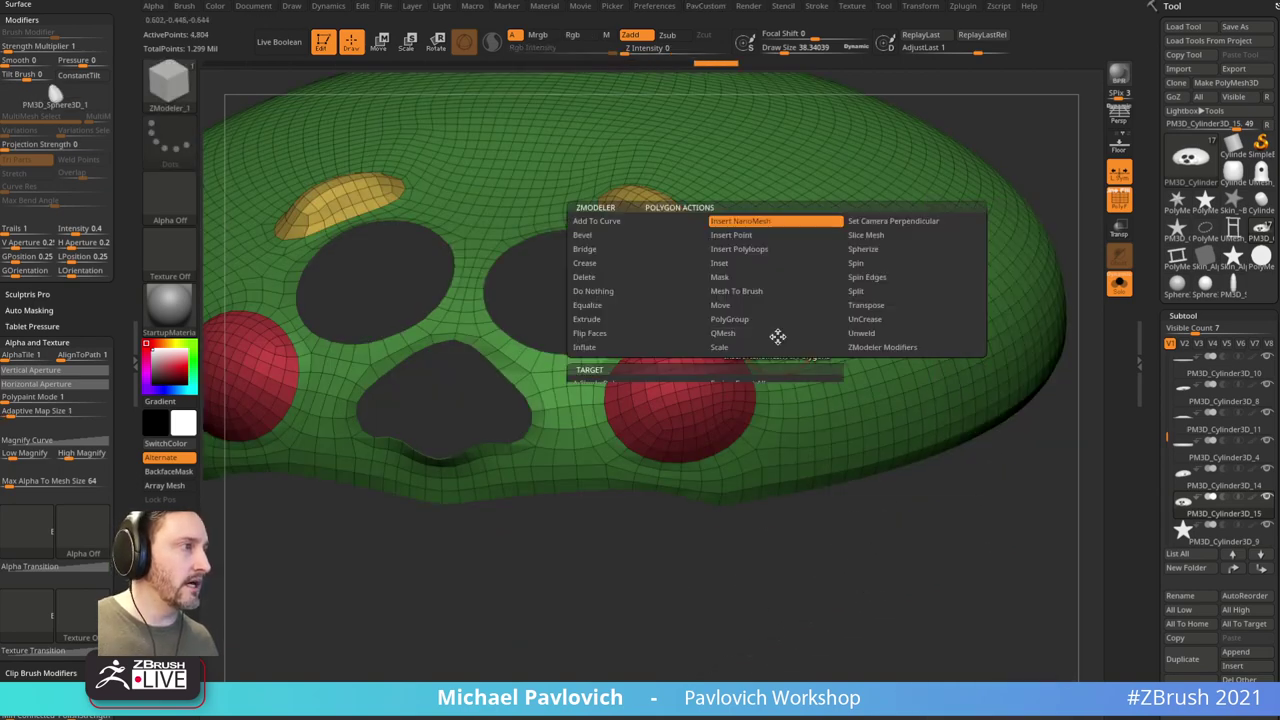
key(space)
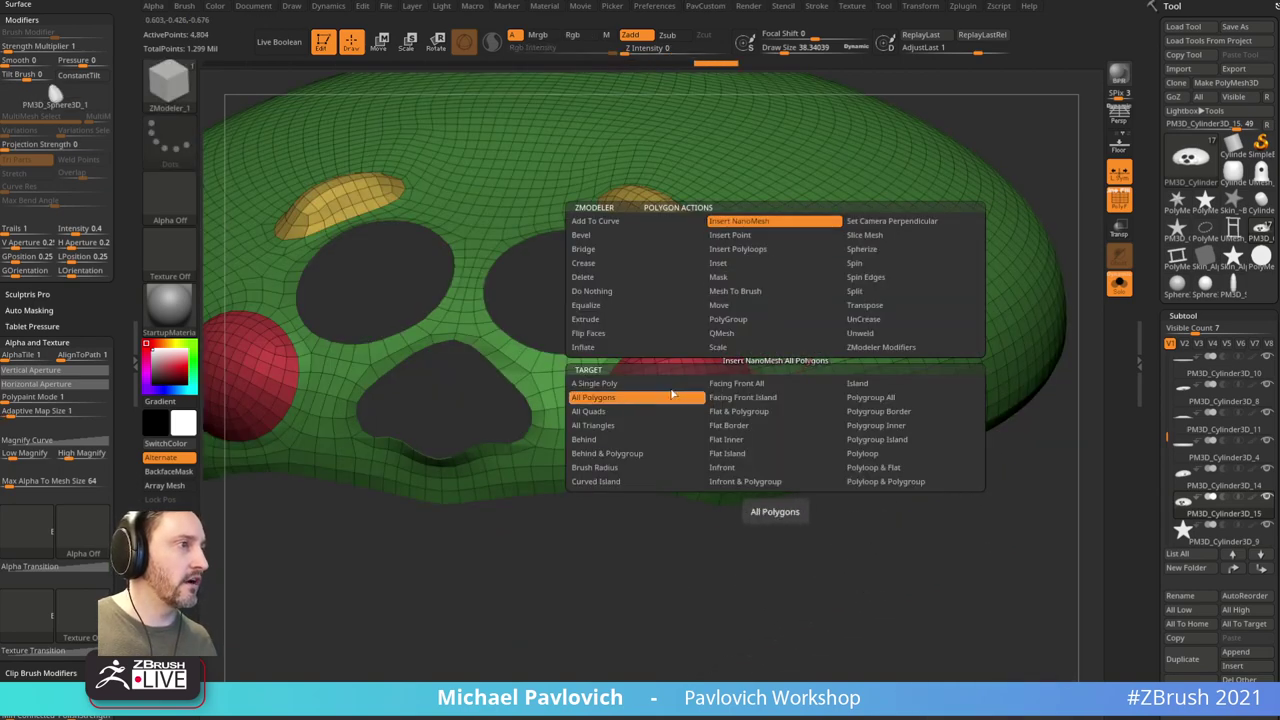
click(773, 357)
drag(774, 357, 800, 430)
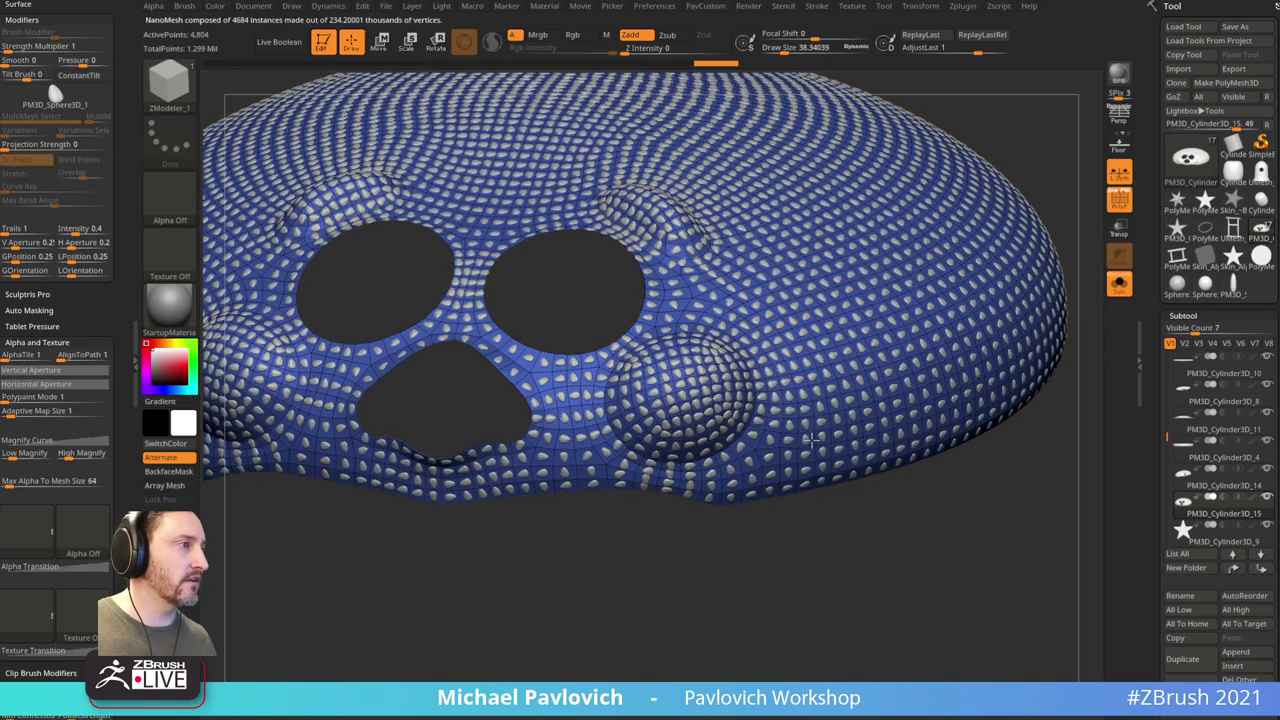
key(f)
drag(826, 537, 835, 565)
right_drag(835, 565, 918, 543)
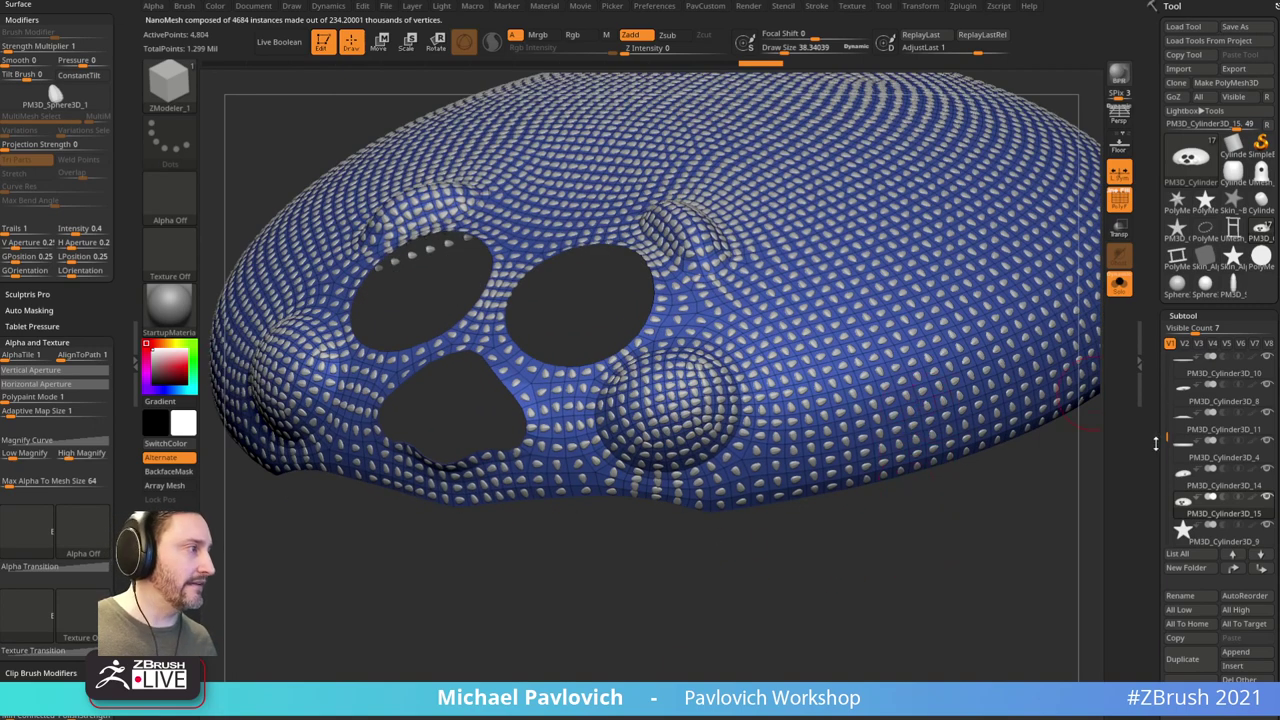
Step: Thin out the seeds with a NanoMesh Random Distribution of 0.06786 and enlarge them to size 0.86801
drag(1156, 442, 1164, 175)
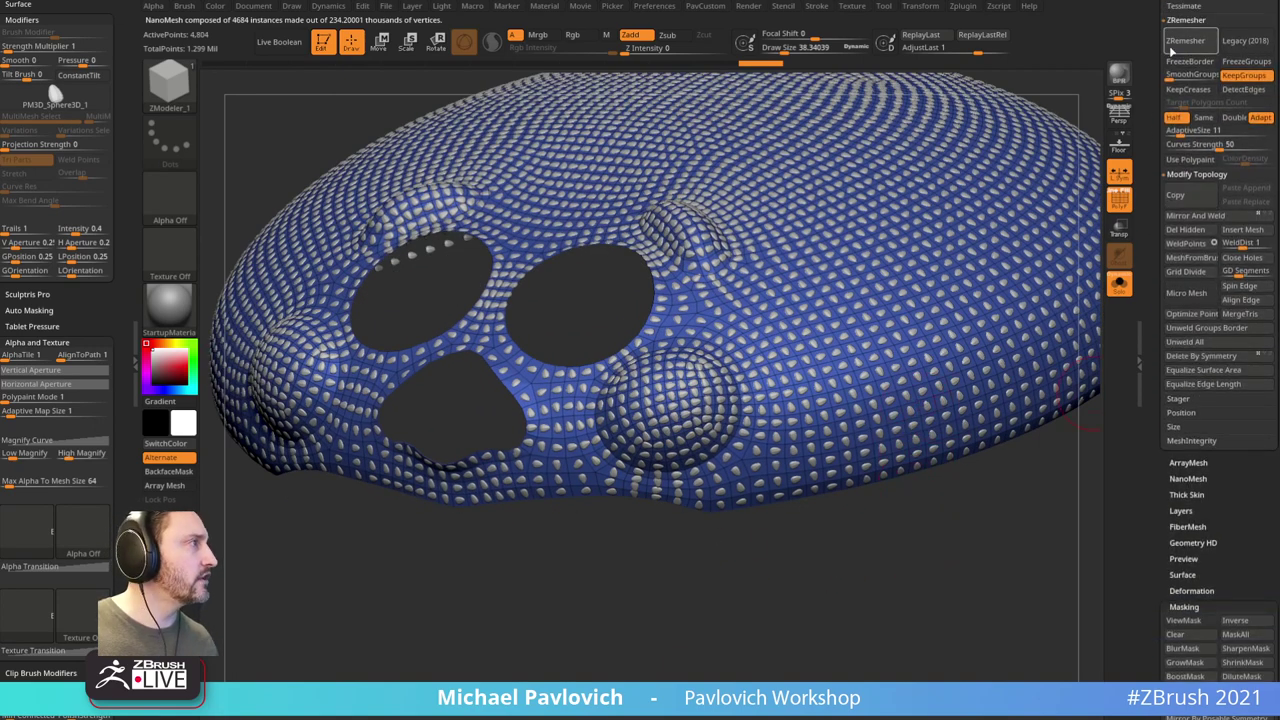
drag(1157, 58, 1144, 4)
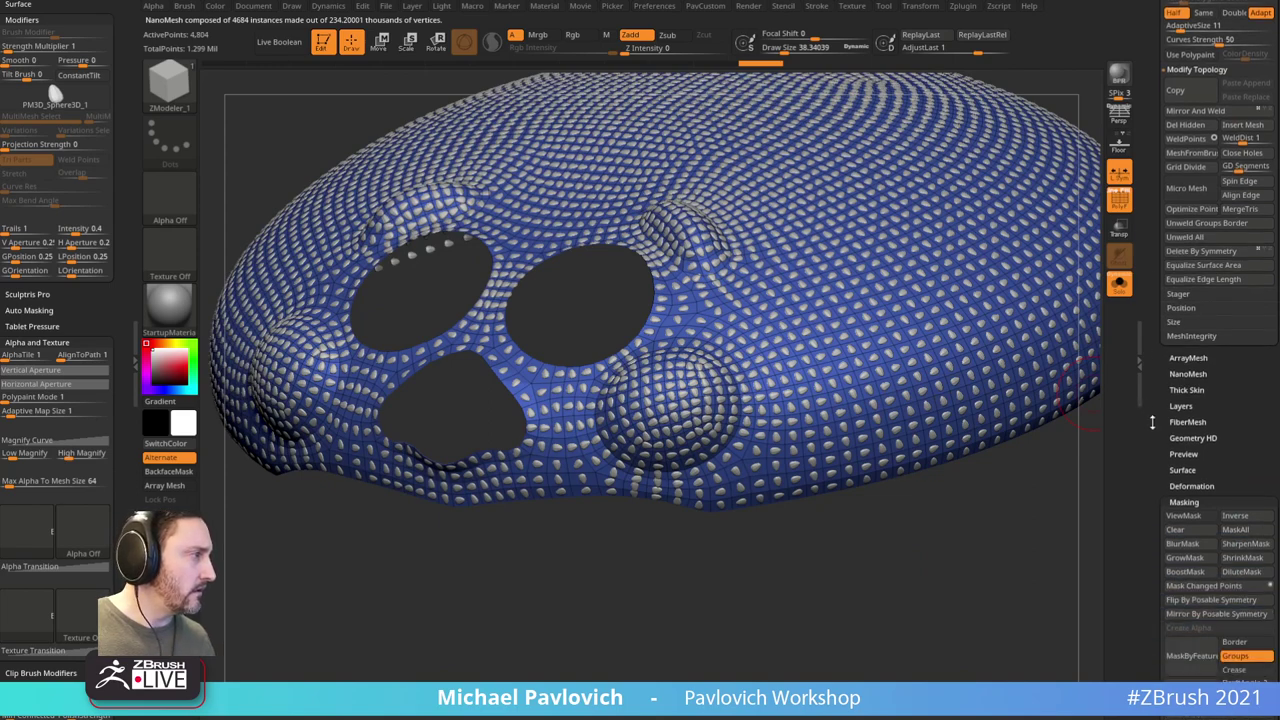
click(1188, 363)
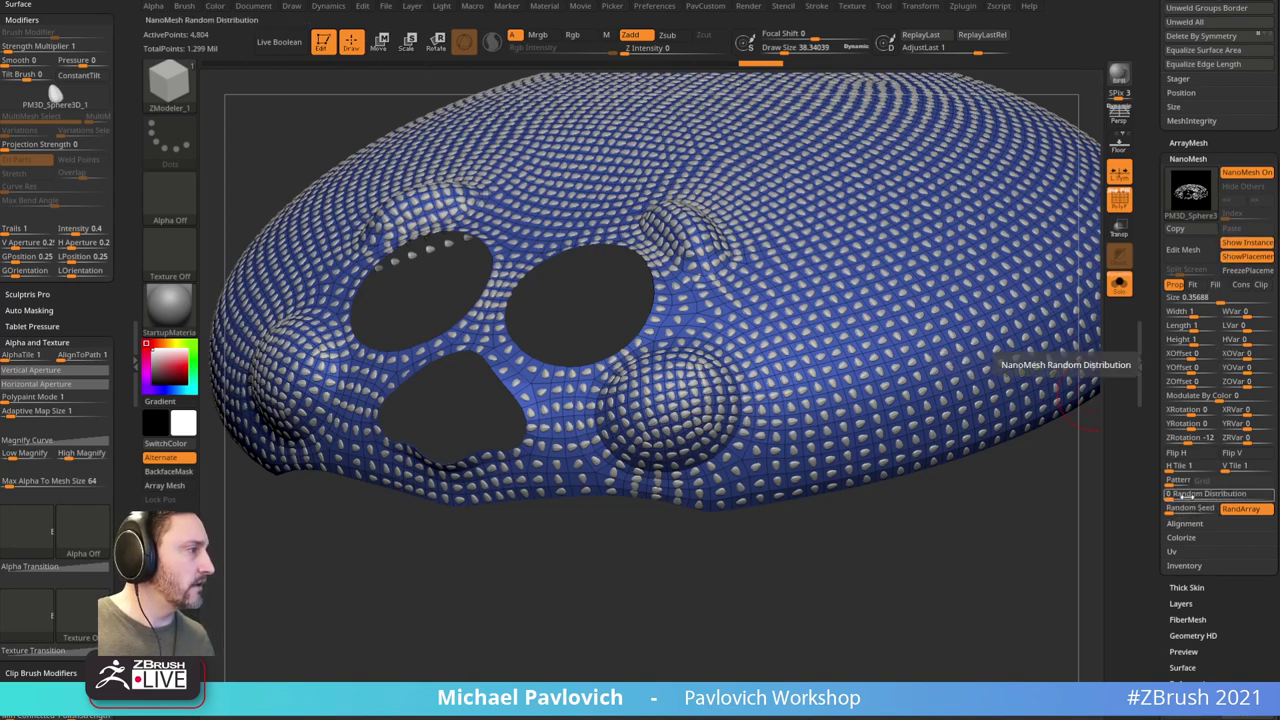
drag(1172, 496, 1182, 493)
key(f)
shift+drag(963, 552, 1041, 572)
drag(1221, 301, 1242, 300)
mouse_move(1075, 410)
mouse_down()
mouse_move(1043, 443)
mouse_move(1071, 400)
mouse_up()
Step: Examine the seeds on the reference photo's bun by showing the image at full opacity, and hide it again
key(shift)
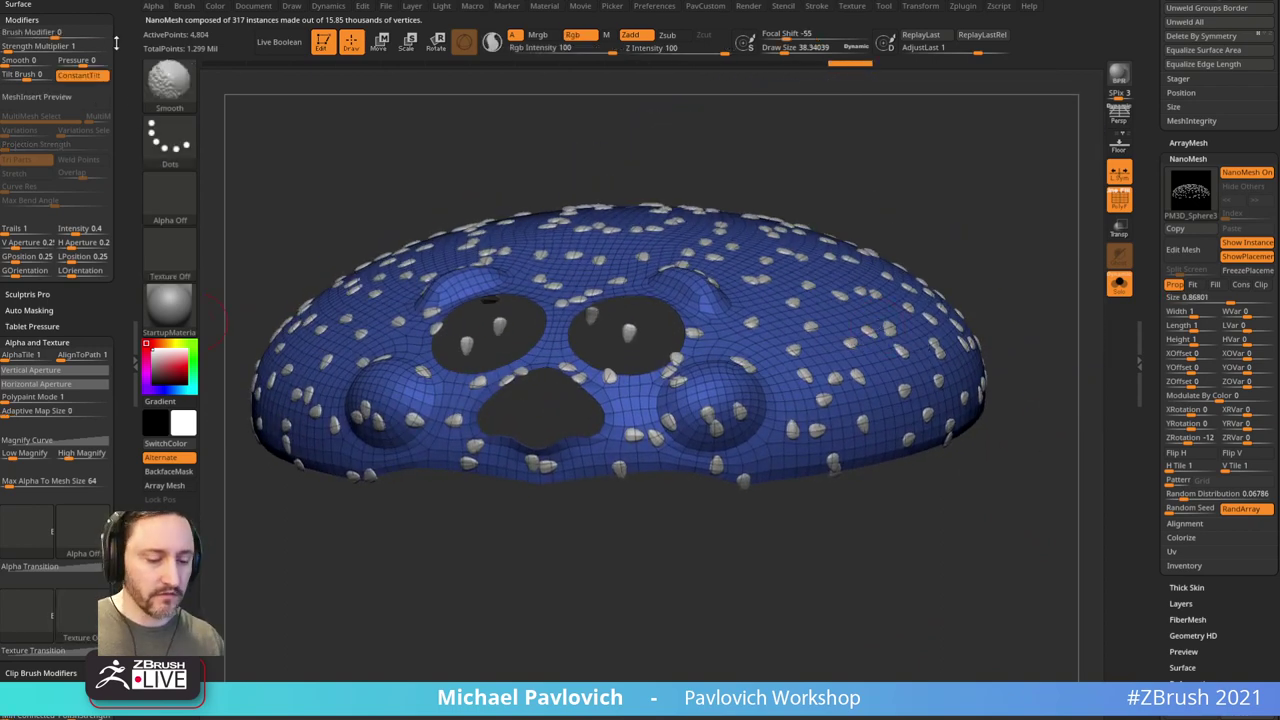
key(shift+z)
key(z)
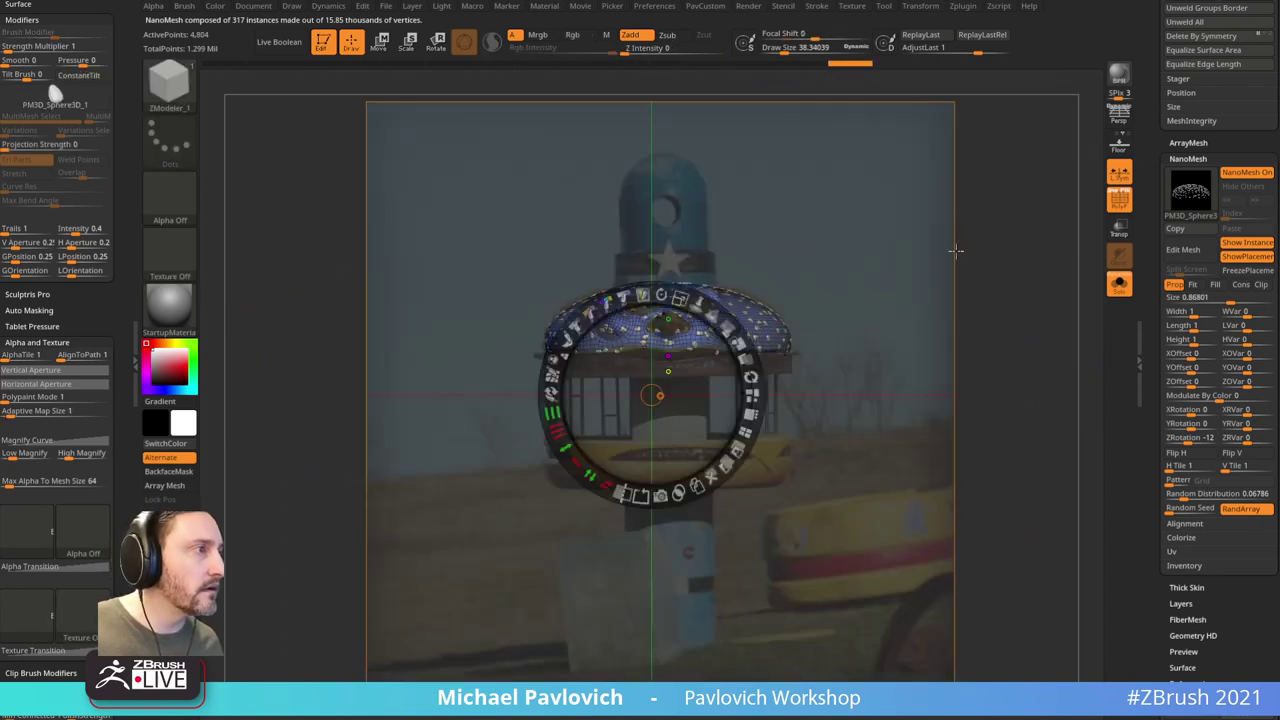
drag(729, 324, 741, 450)
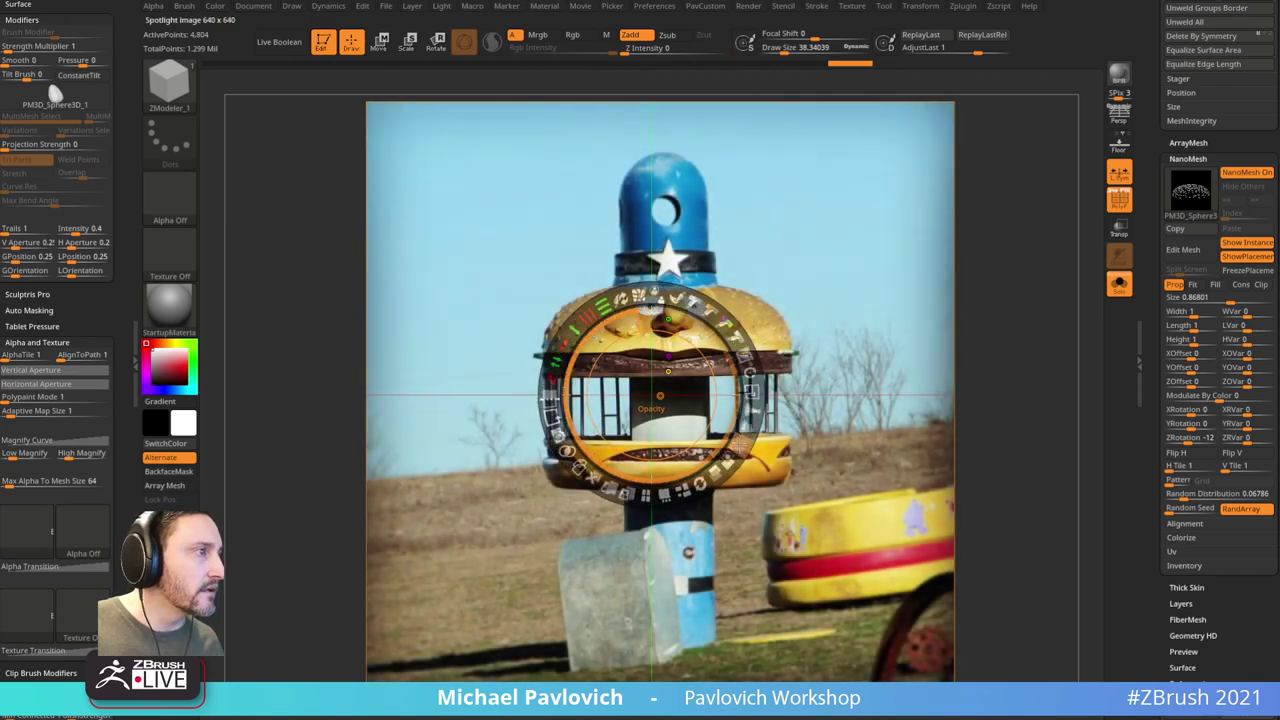
key(z)
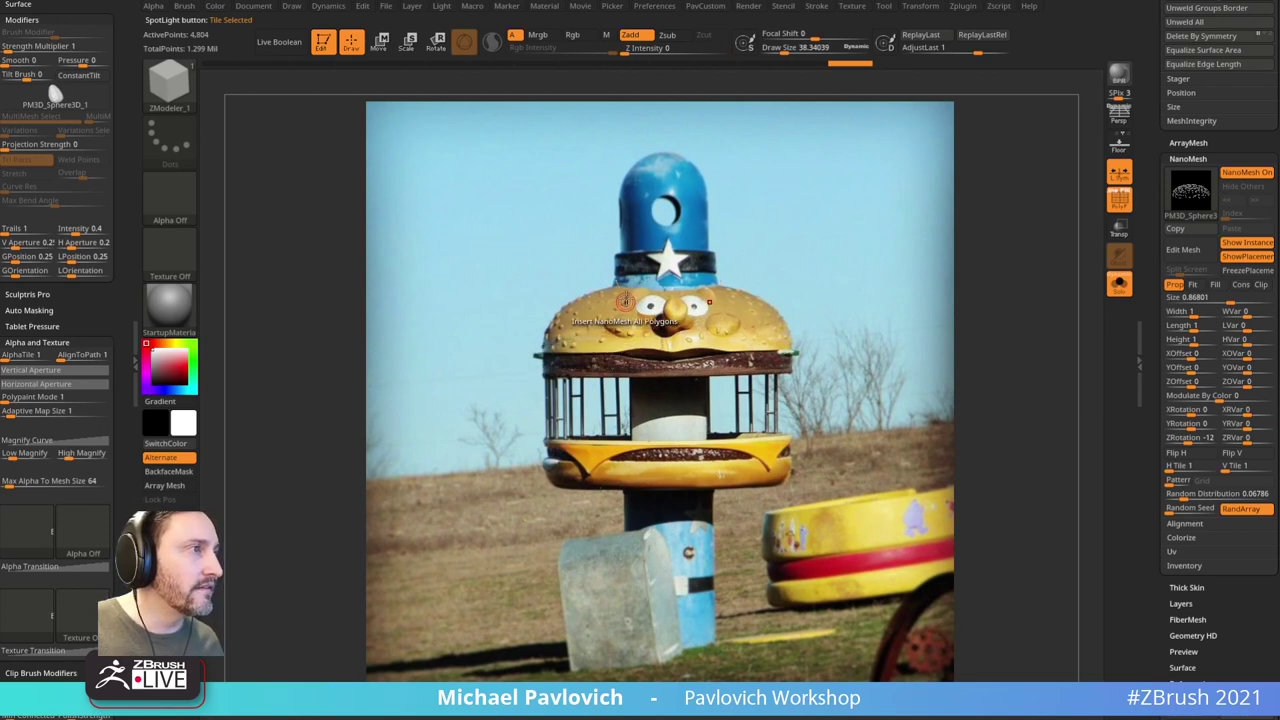
key(shift+z)
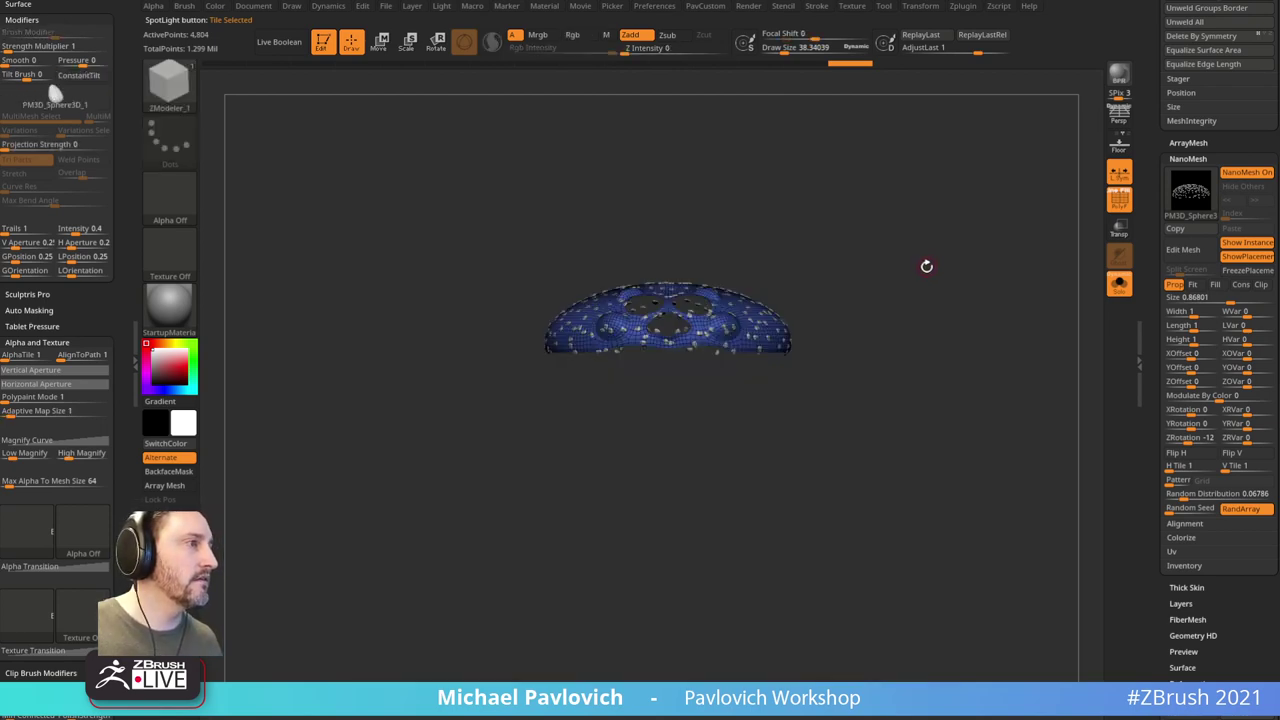
Step: Set the NanoMesh Random Distribution to 0.04214 and Size to 1.13093, and check the seeds across the dome
drag(910, 265, 936, 328)
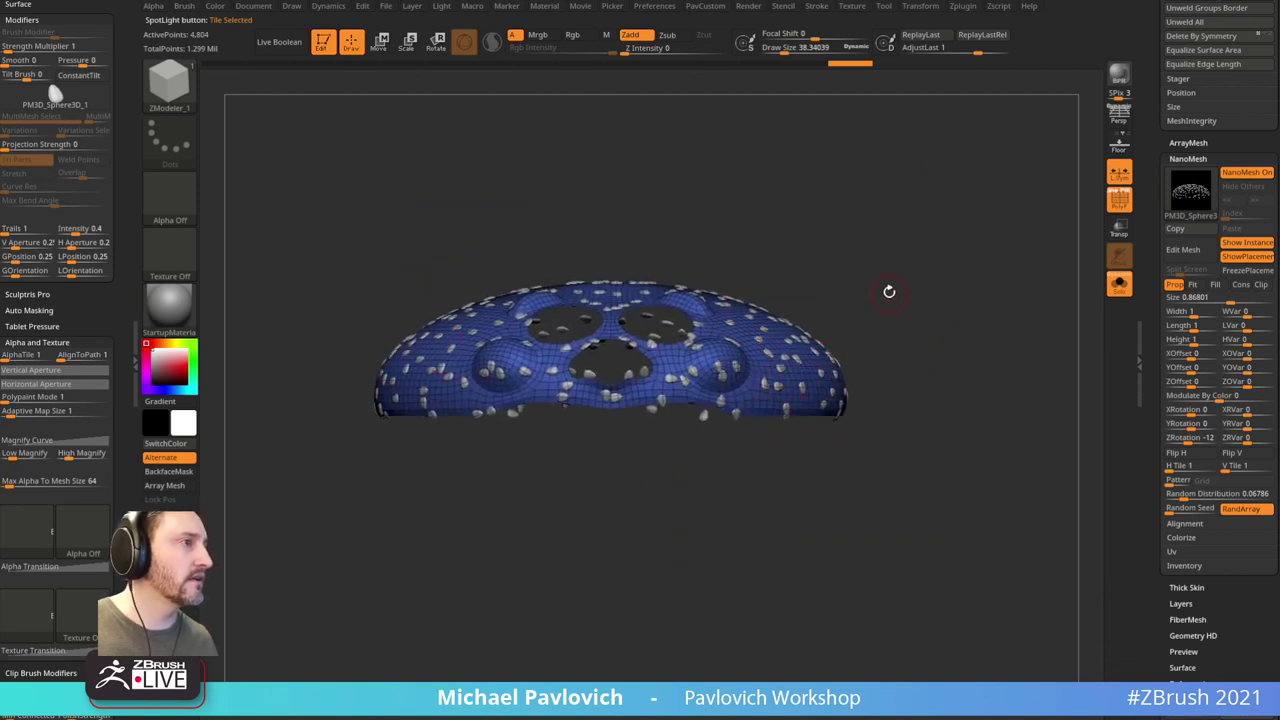
drag(1234, 299, 1249, 300)
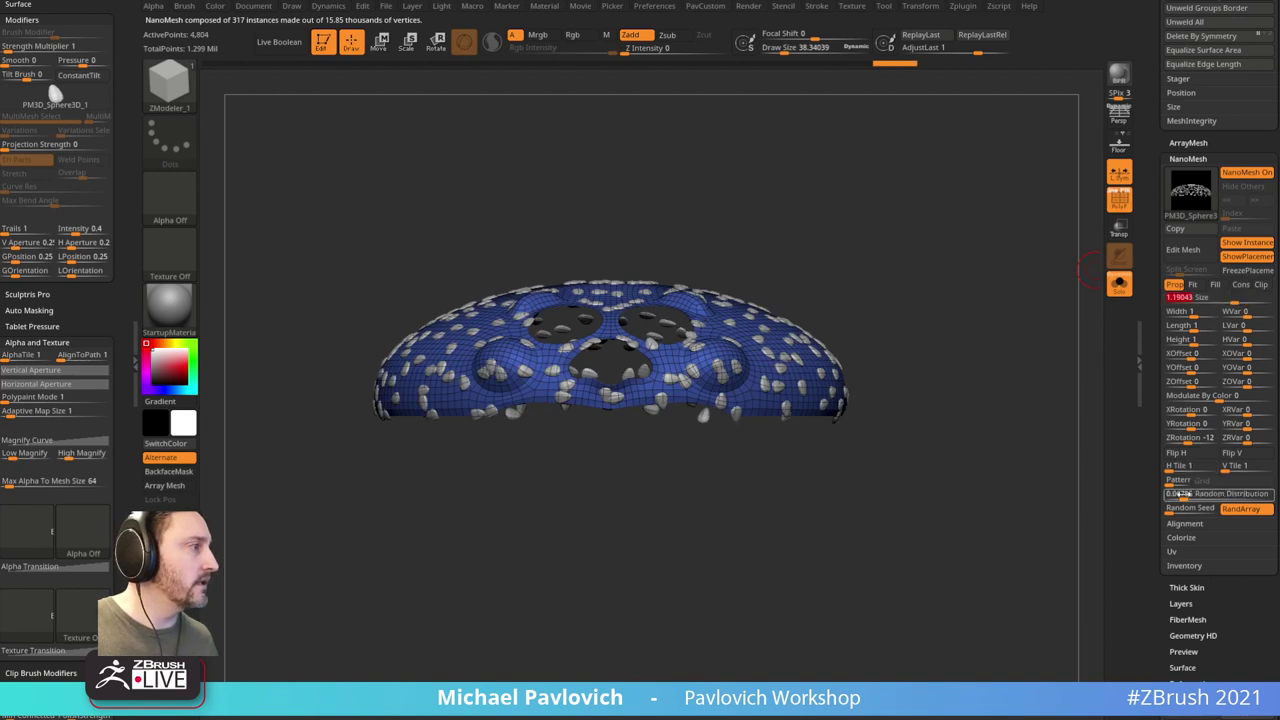
drag(1180, 494, 1183, 494)
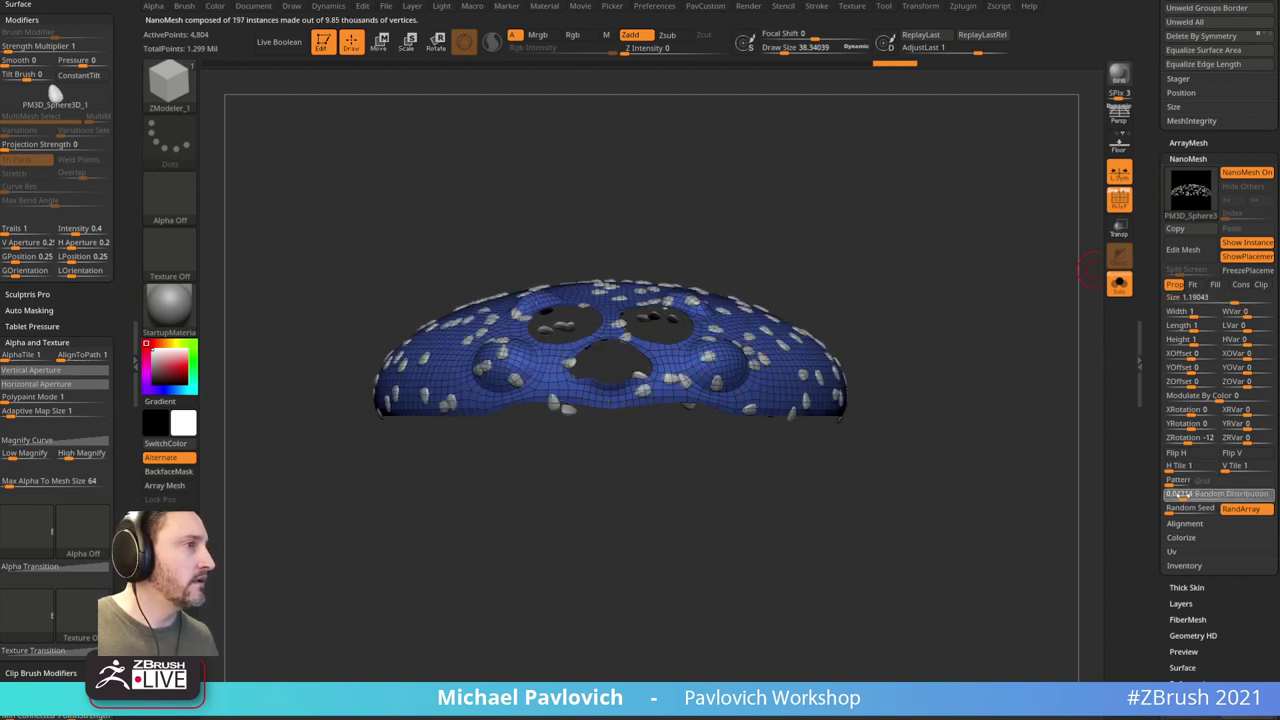
click(1183, 494)
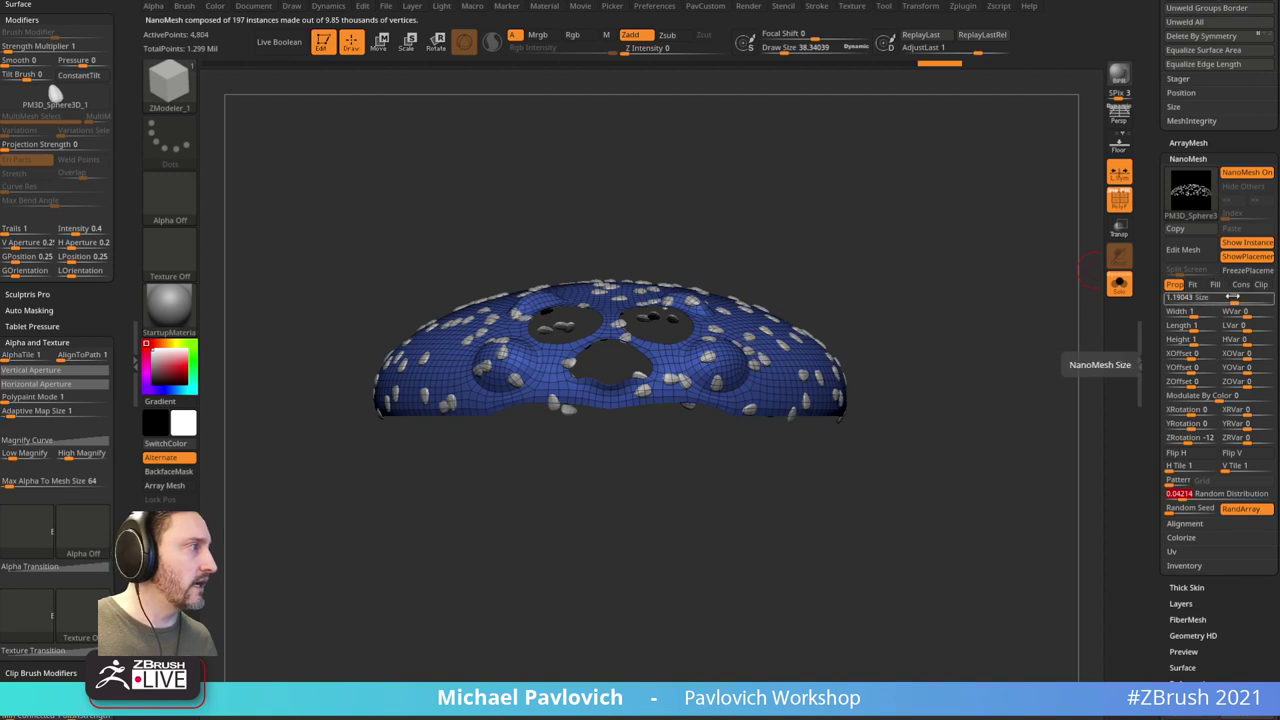
drag(1234, 298, 1236, 298)
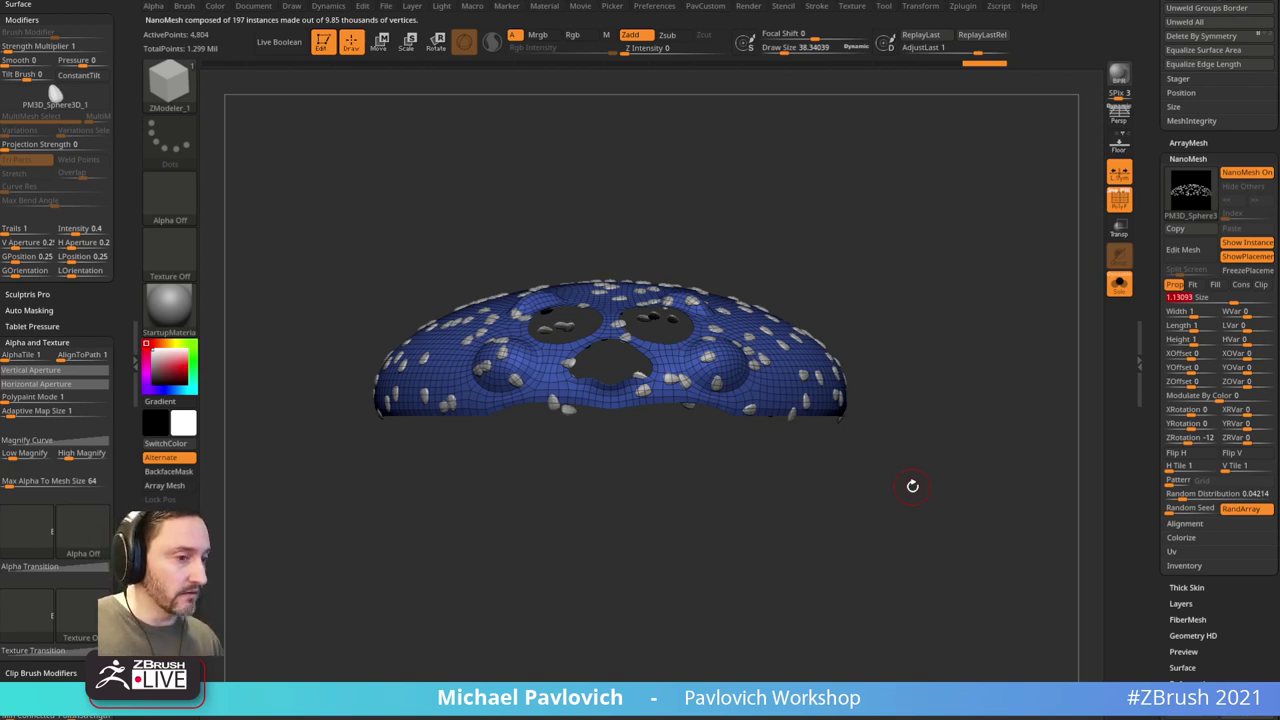
drag(918, 320, 983, 289)
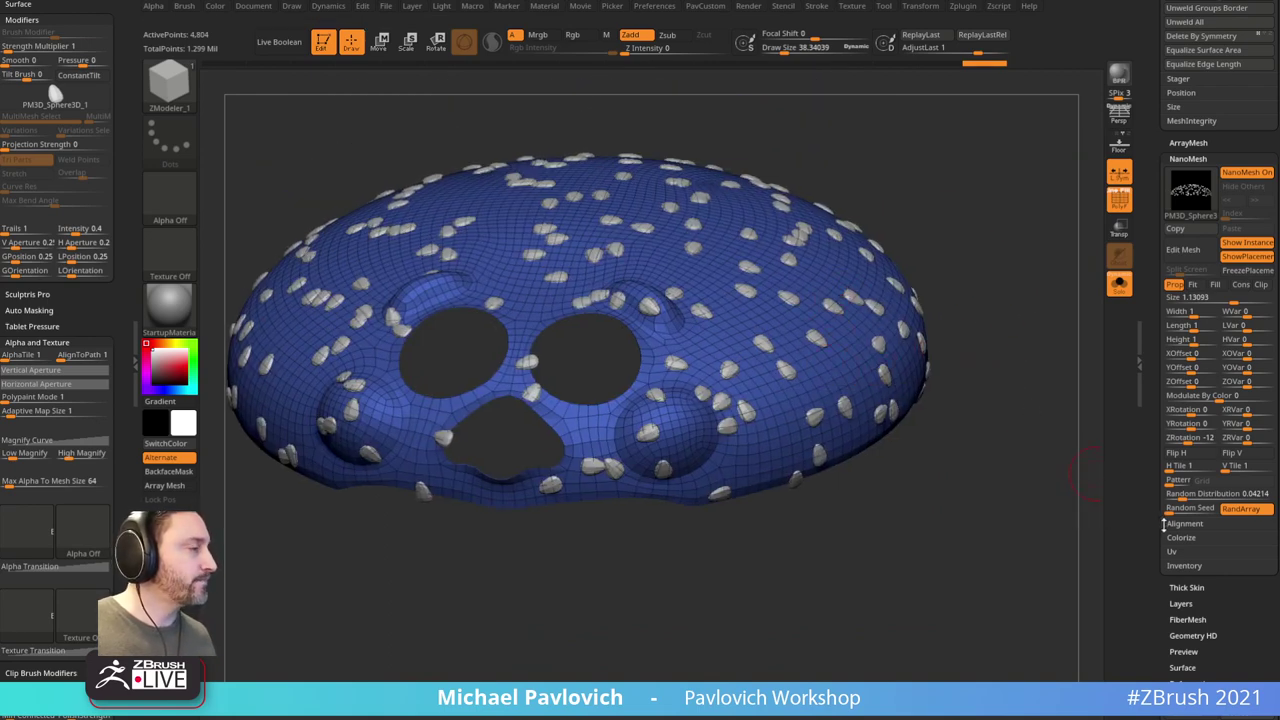
Step: Convert the seed NanoMesh to real geometry, isolate the seeds from the dome and delete the hidden dome polygons
drag(1160, 340, 1158, 247)
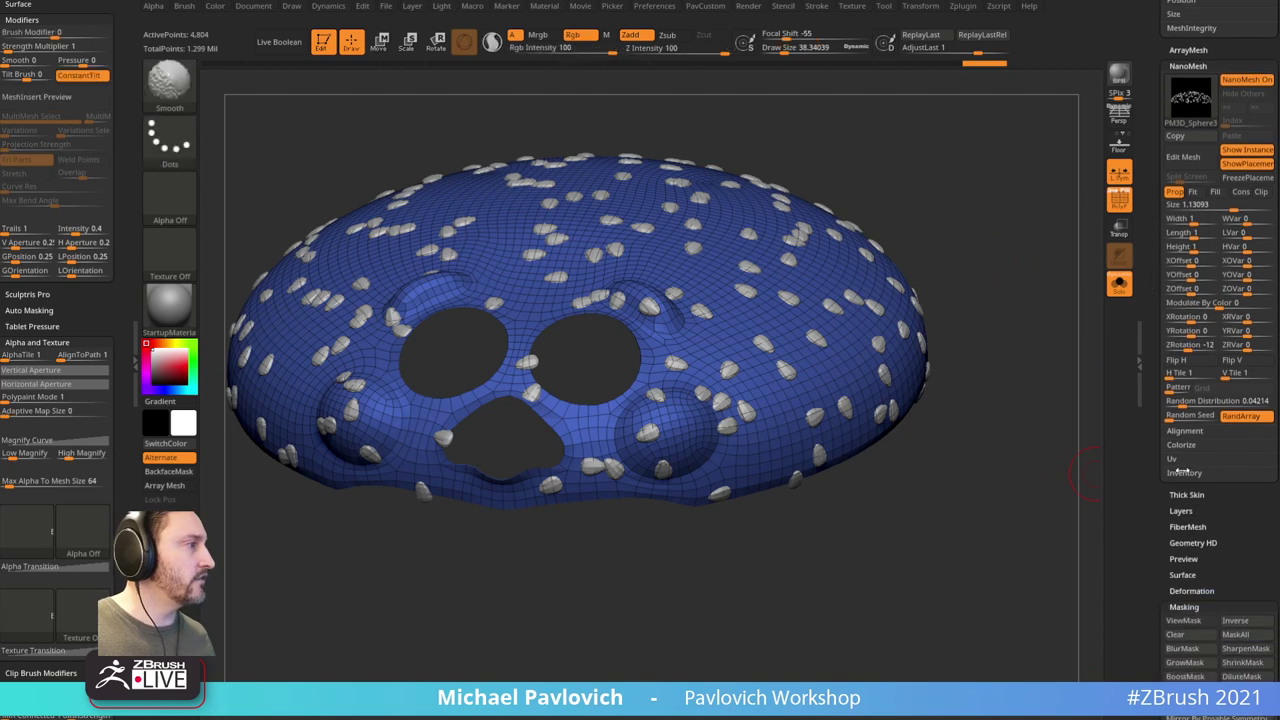
shift+click(1184, 473)
click(1193, 487)
ctrl+shift+click(751, 410)
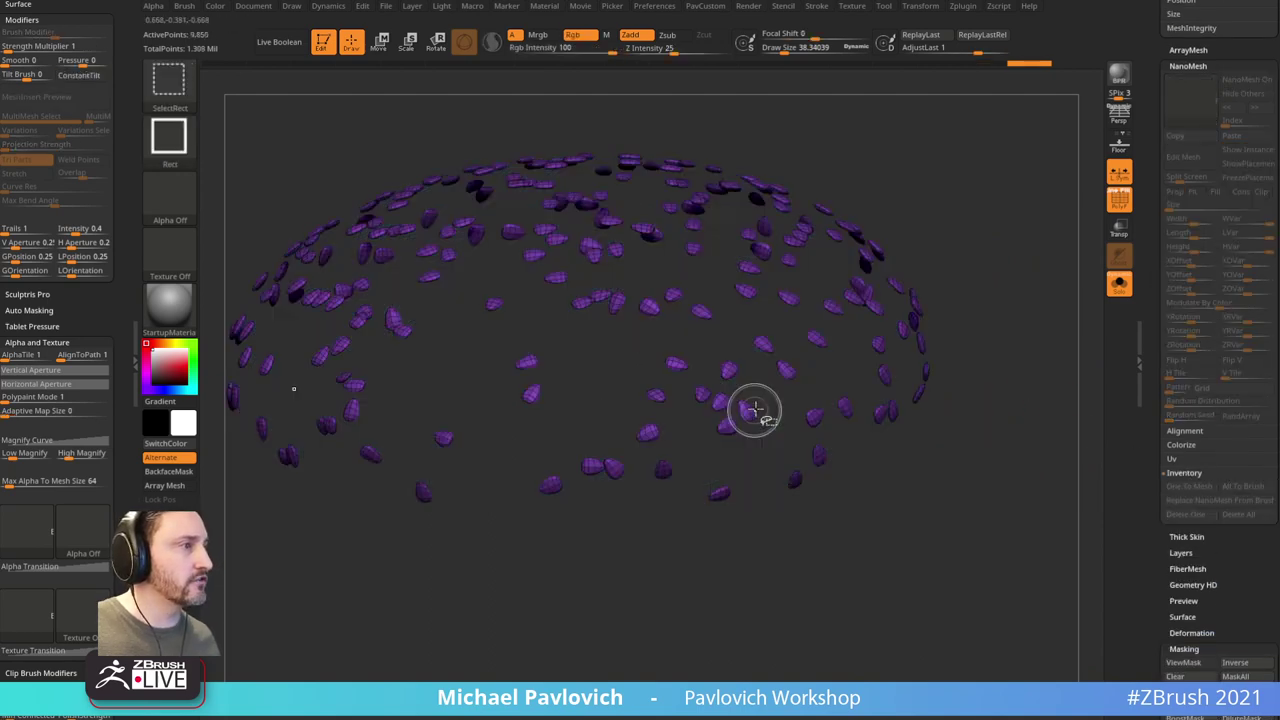
key(4)
click(997, 324)
Step: Give each seed its own polygroup with Auto Groups
key(4)
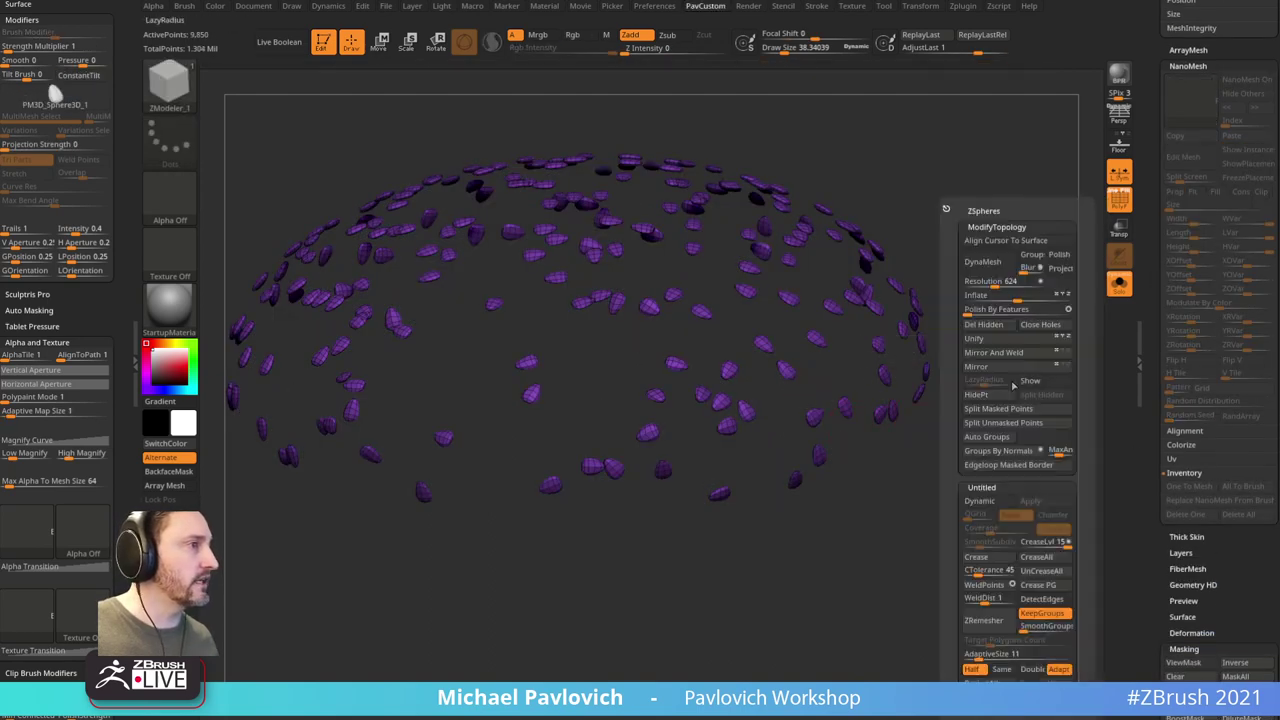
click(992, 437)
alt+drag(849, 497, 891, 509)
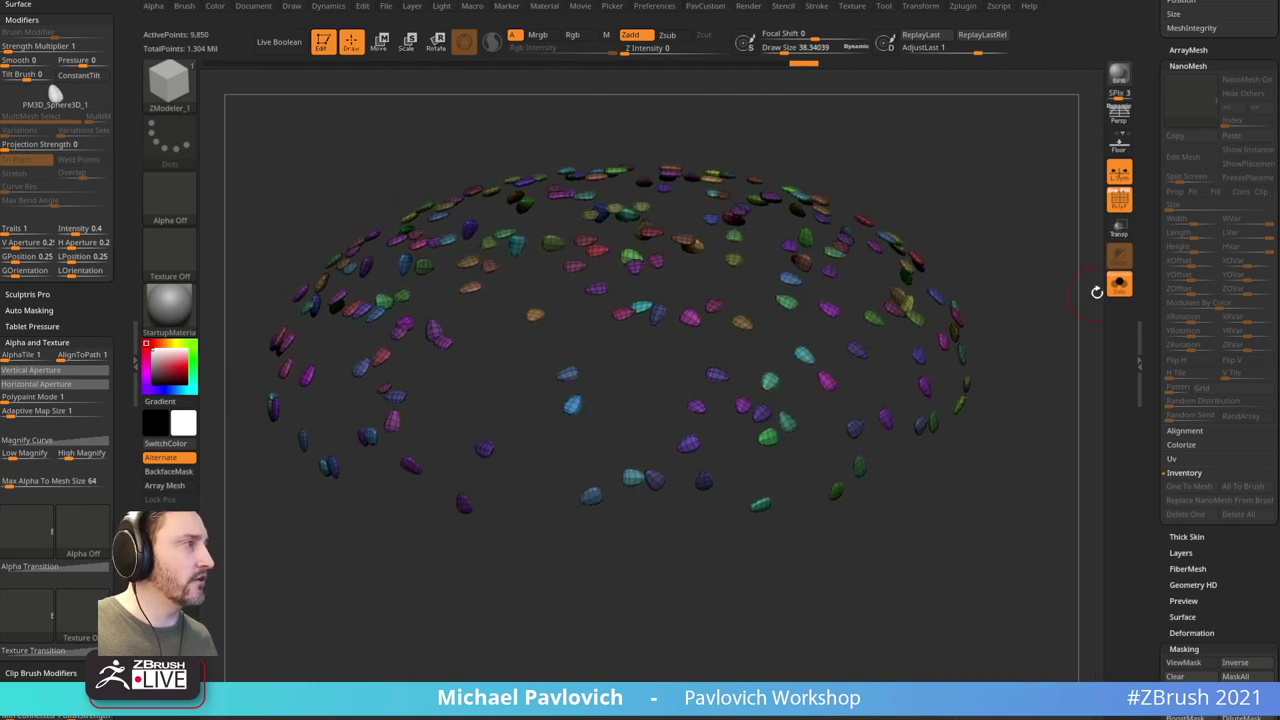
Step: Show the whole tower again and hide an unwanted seed by the brow beneath the star collar
click(1119, 285)
drag(1066, 366, 1092, 412)
ctrl+shift+click(643, 293)
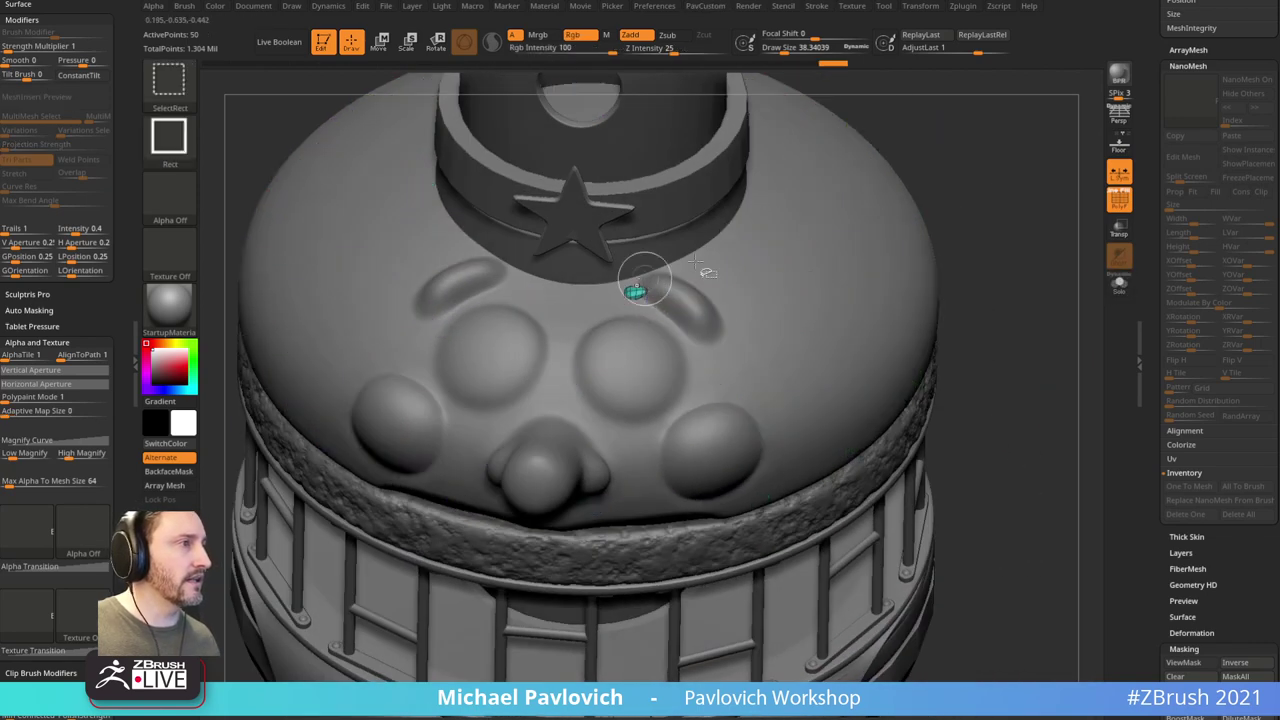
ctrl+shift+drag(1041, 306, 1062, 400)
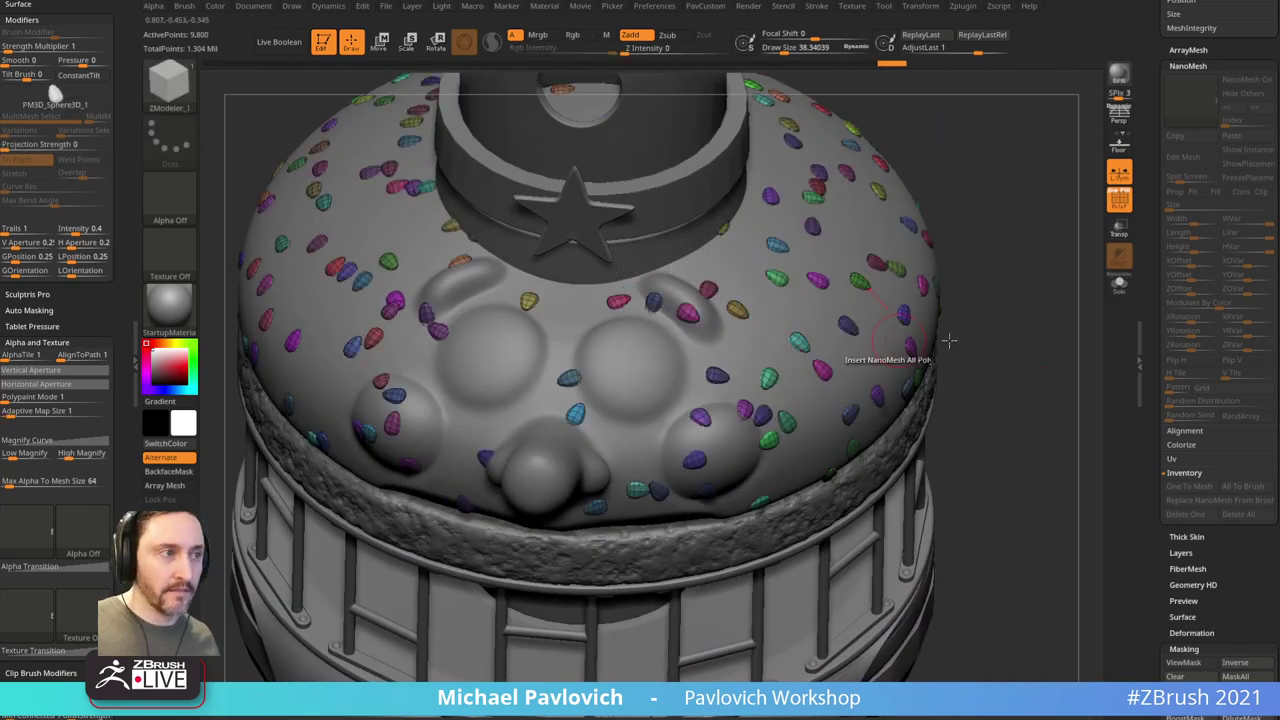
mouse_move(980, 350)
mouse_down()
mouse_move(1049, 366)
mouse_move(989, 327)
mouse_move(620, 466)
mouse_up()
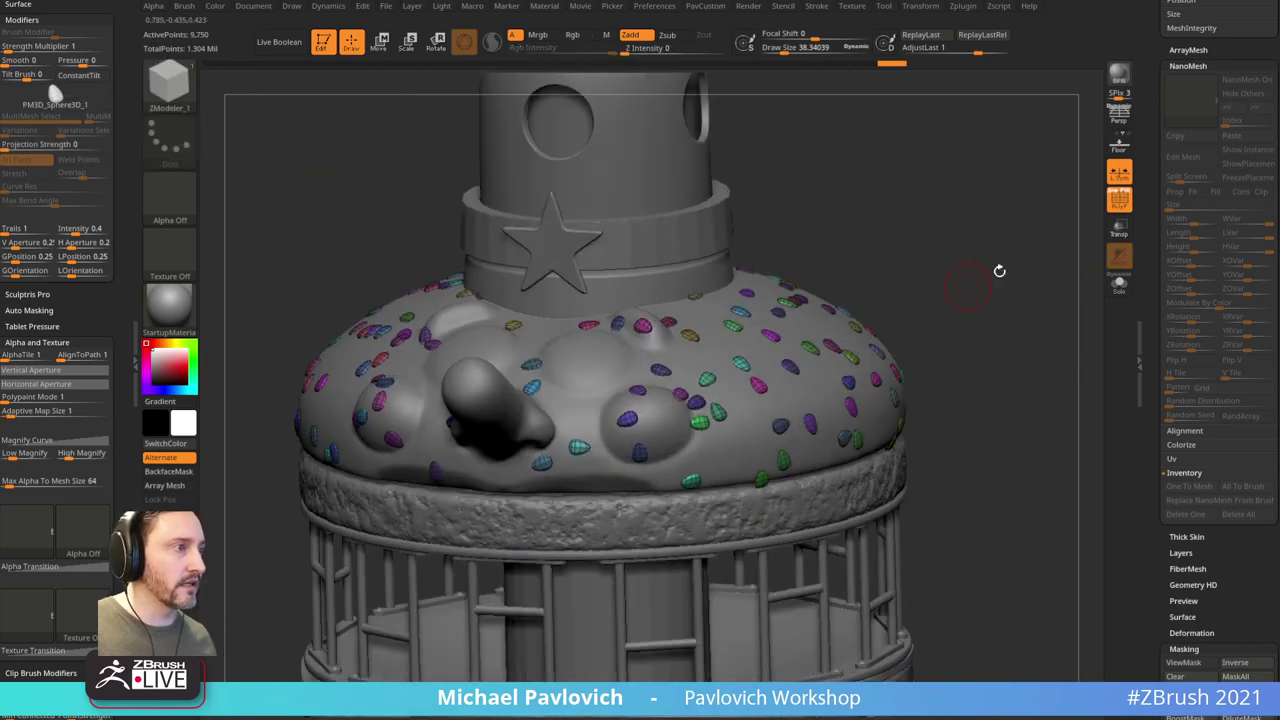
Step: Hide individual overlapping seeds around the cheek, side and back of the bun
drag(1000, 271, 710, 440)
ctrl+shift+click(630, 447)
drag(967, 363, 935, 390)
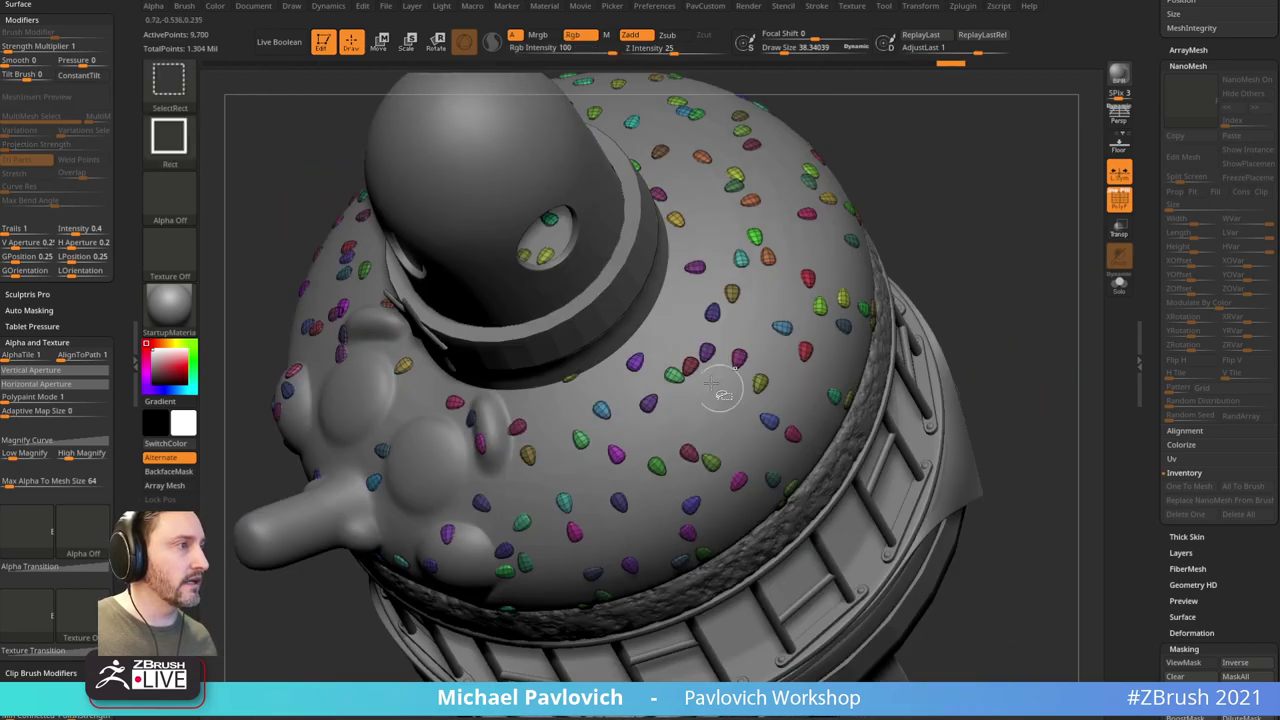
ctrl+shift+click(700, 374)
drag(980, 260, 845, 266)
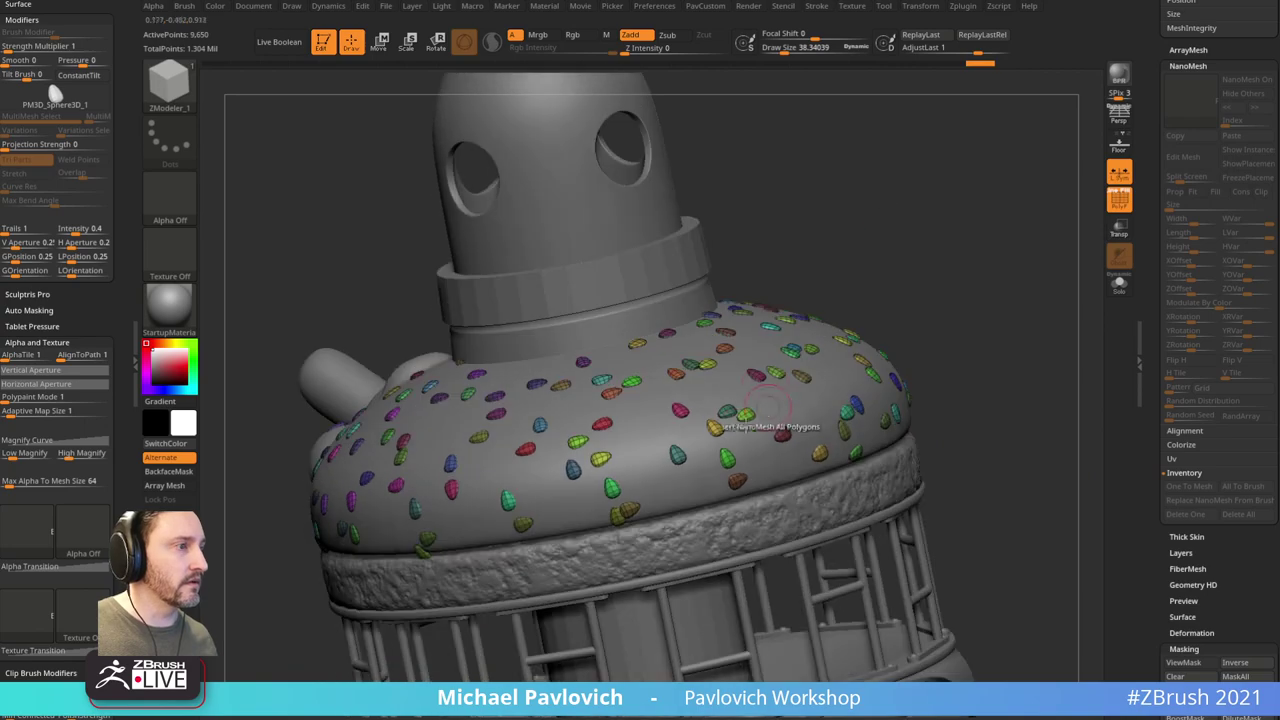
mouse_move(640, 505)
mouse_down()
mouse_move(870, 289)
mouse_move(808, 371)
mouse_up()
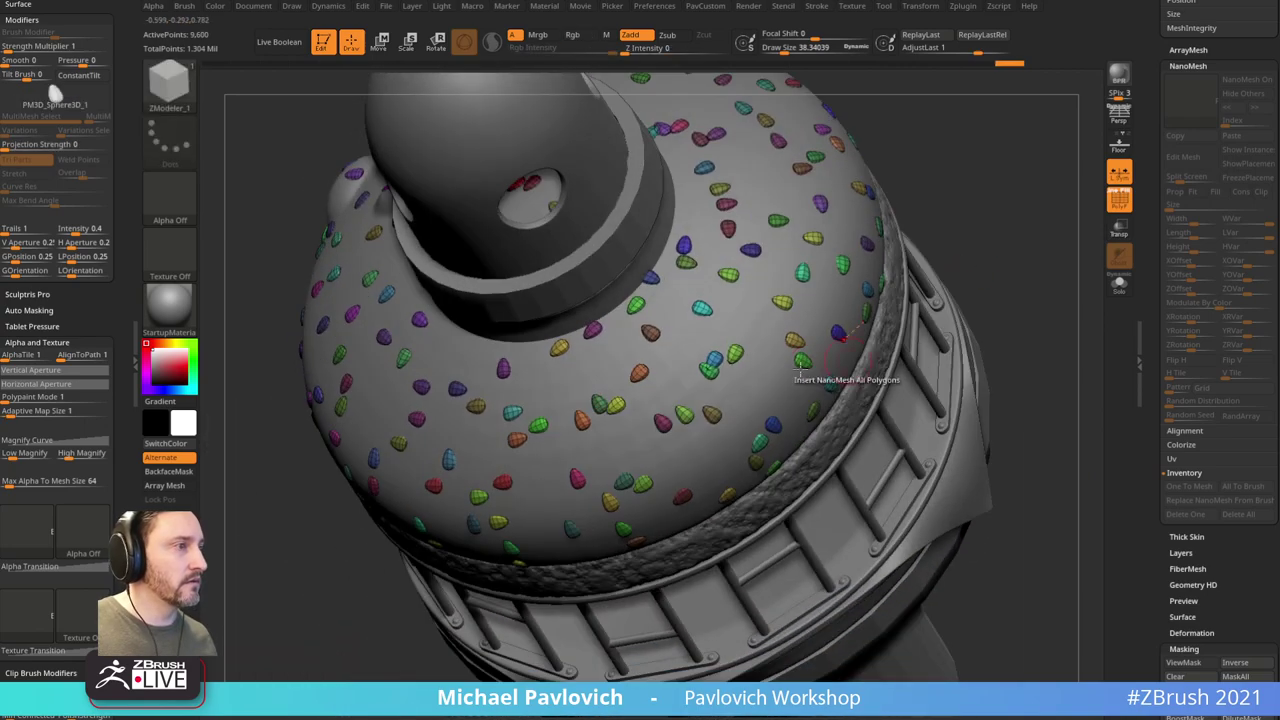
ctrl+shift+click(617, 396)
mouse_move(962, 310)
mouse_down()
mouse_move(971, 254)
mouse_move(946, 271)
mouse_move(1049, 207)
mouse_move(974, 306)
mouse_move(977, 246)
mouse_up()
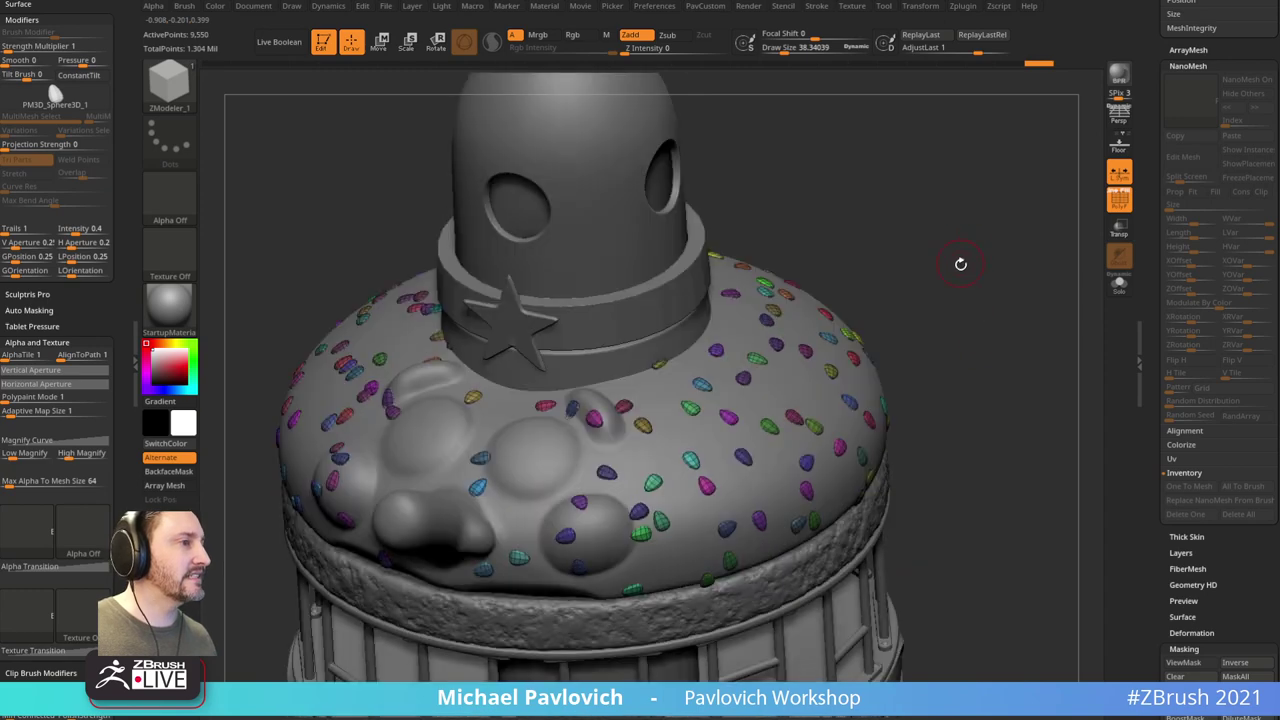
Step: Select the seed subtool PM3D_Cylinder3D_15 and step its history back to the live NanoMesh before the conversion
drag(1154, 258, 1155, 565)
scroll(1155, 565, up, 2)
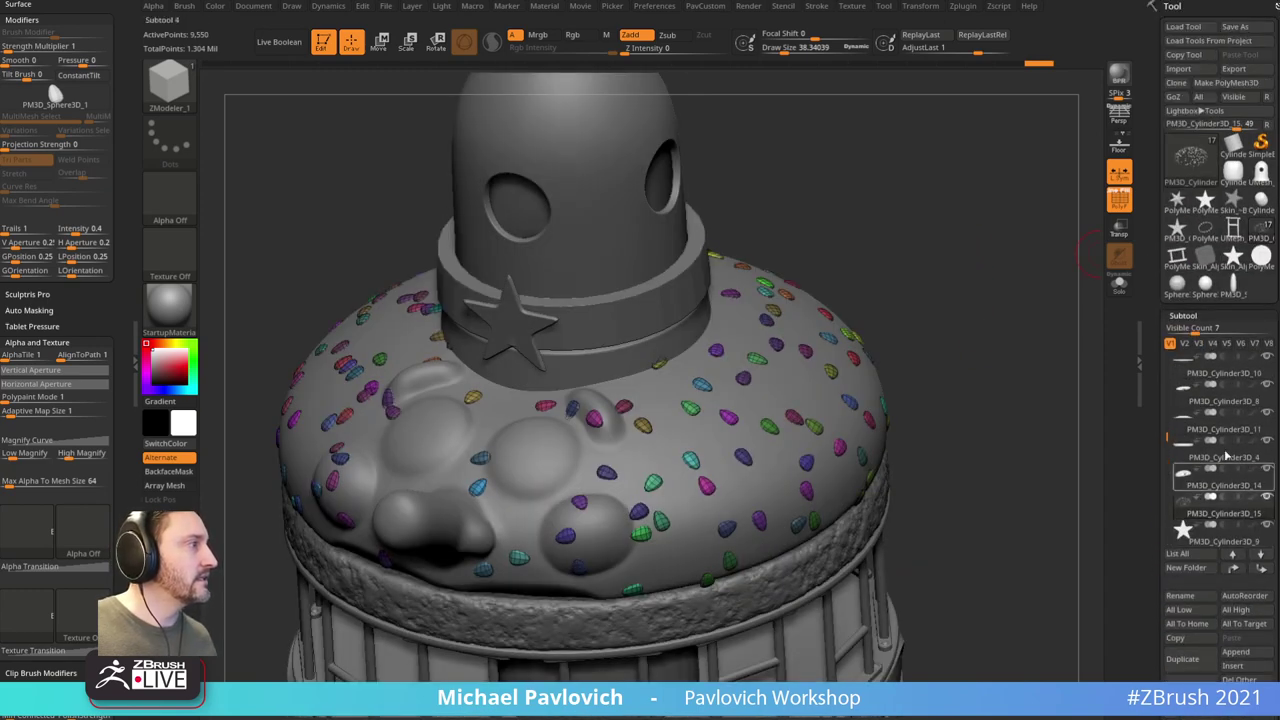
click(1210, 494)
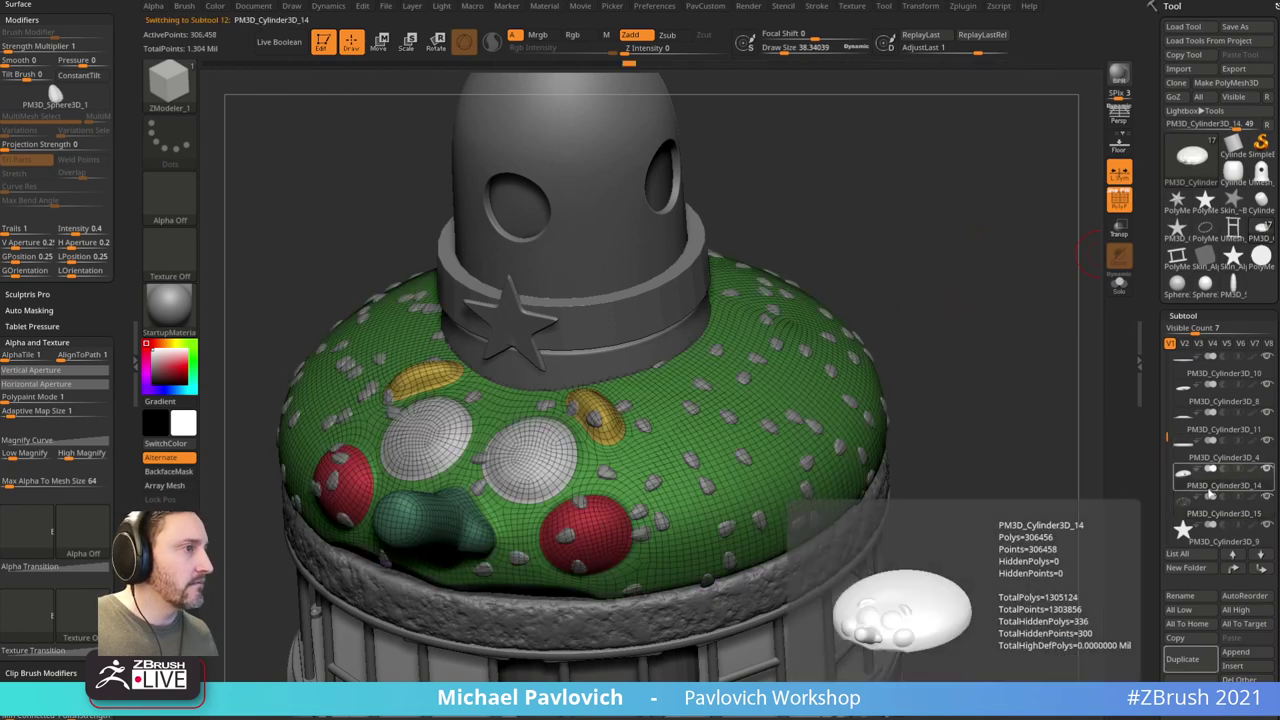
click(1212, 518)
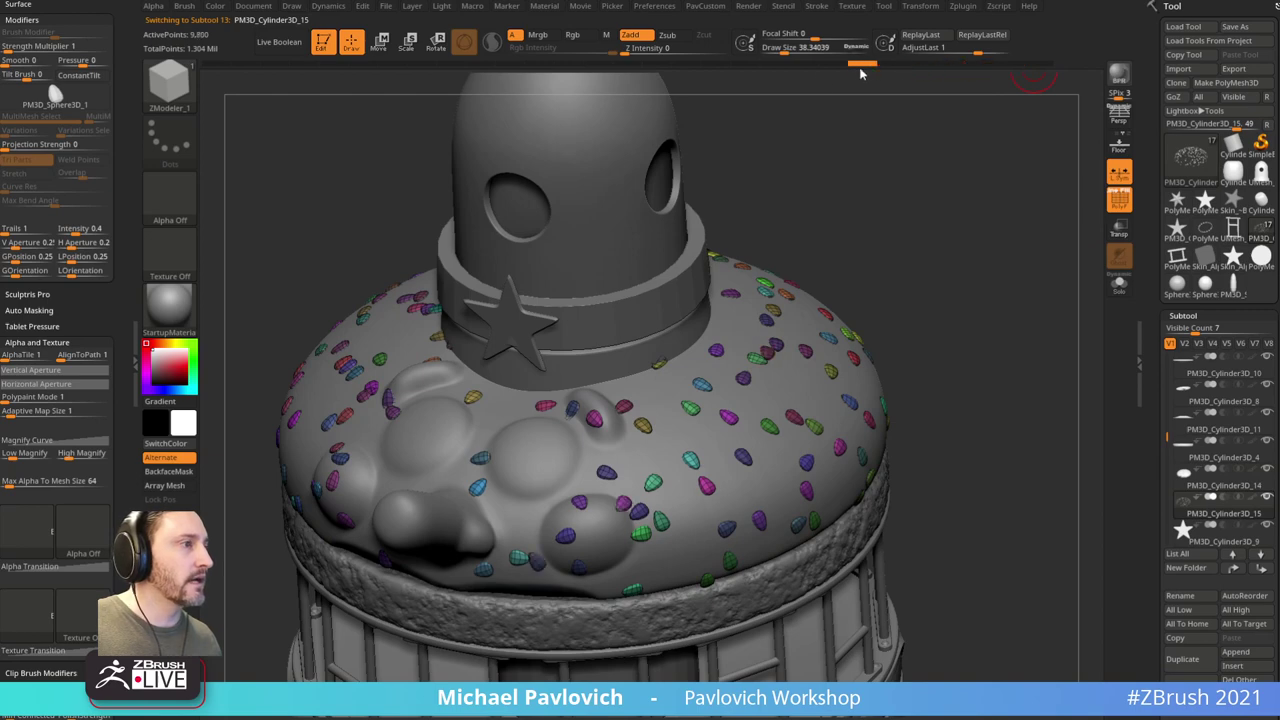
mouse_move(861, 70)
mouse_down()
mouse_move(623, 75)
mouse_move(710, 83)
mouse_up()
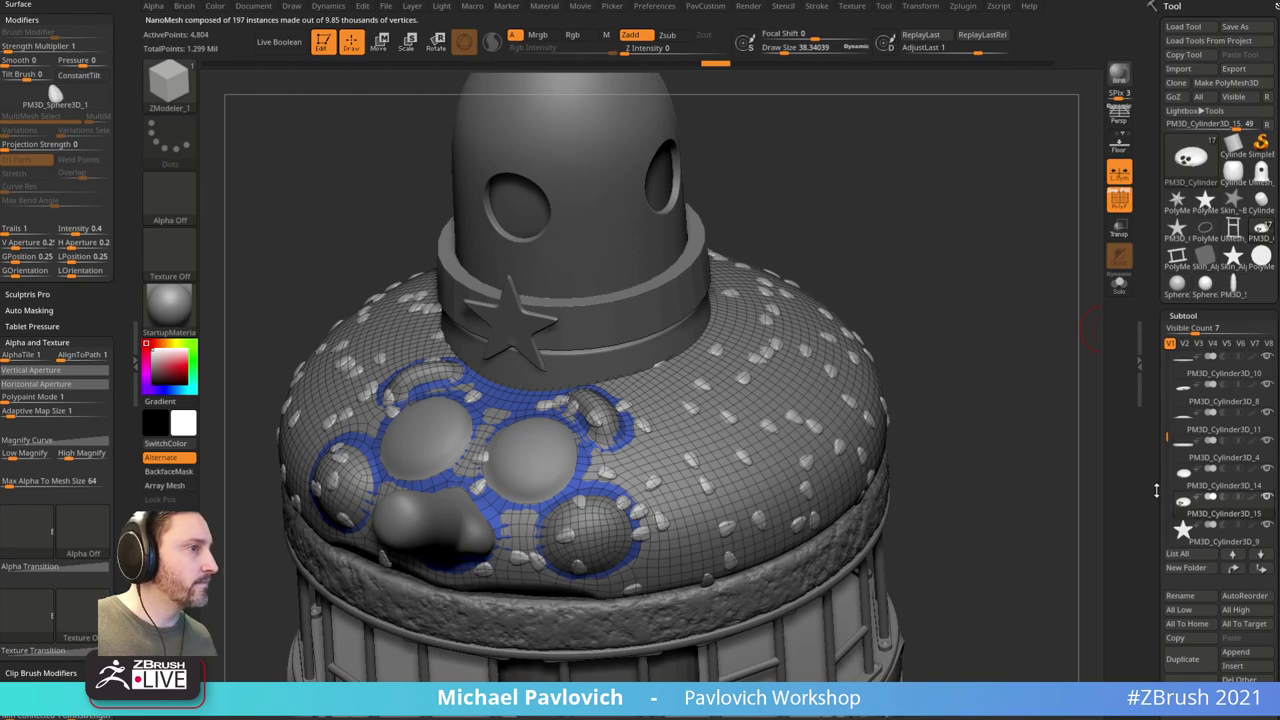
Step: Randomize the seed directions with a NanoMesh ZRotation of 180 and a ZRVar of 100
drag(1156, 490, 1151, 186)
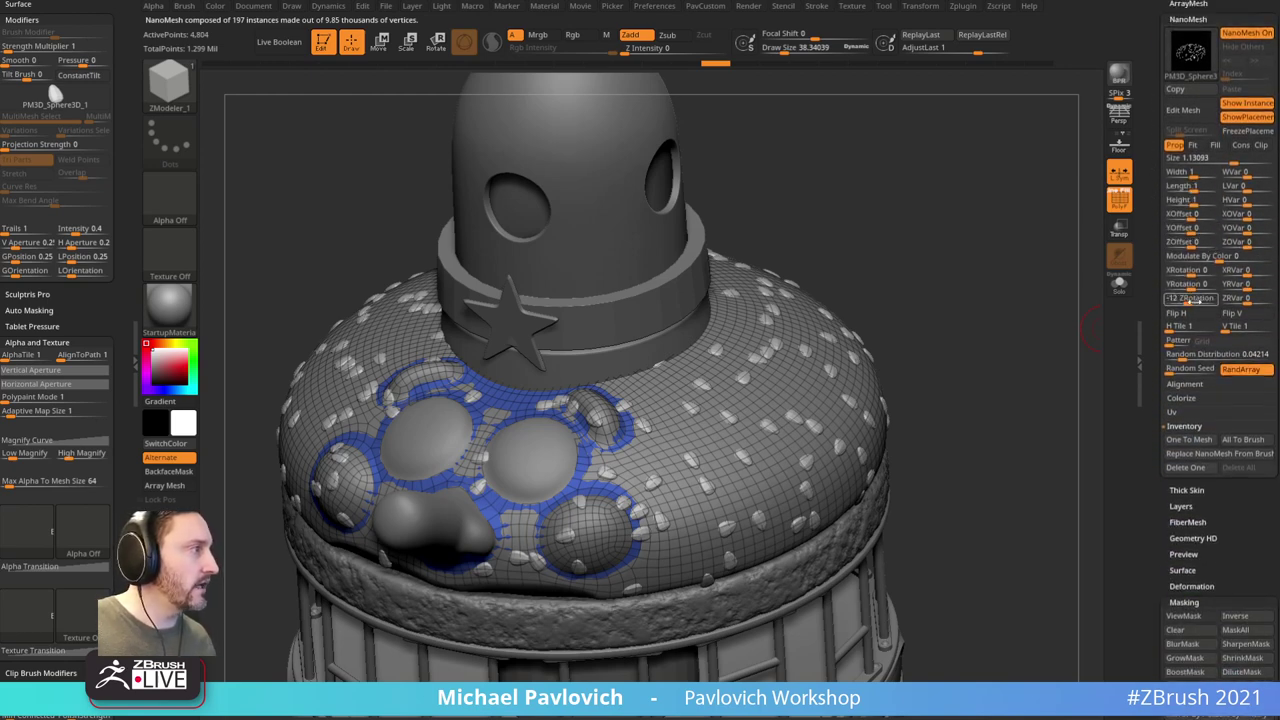
drag(1193, 300, 1274, 302)
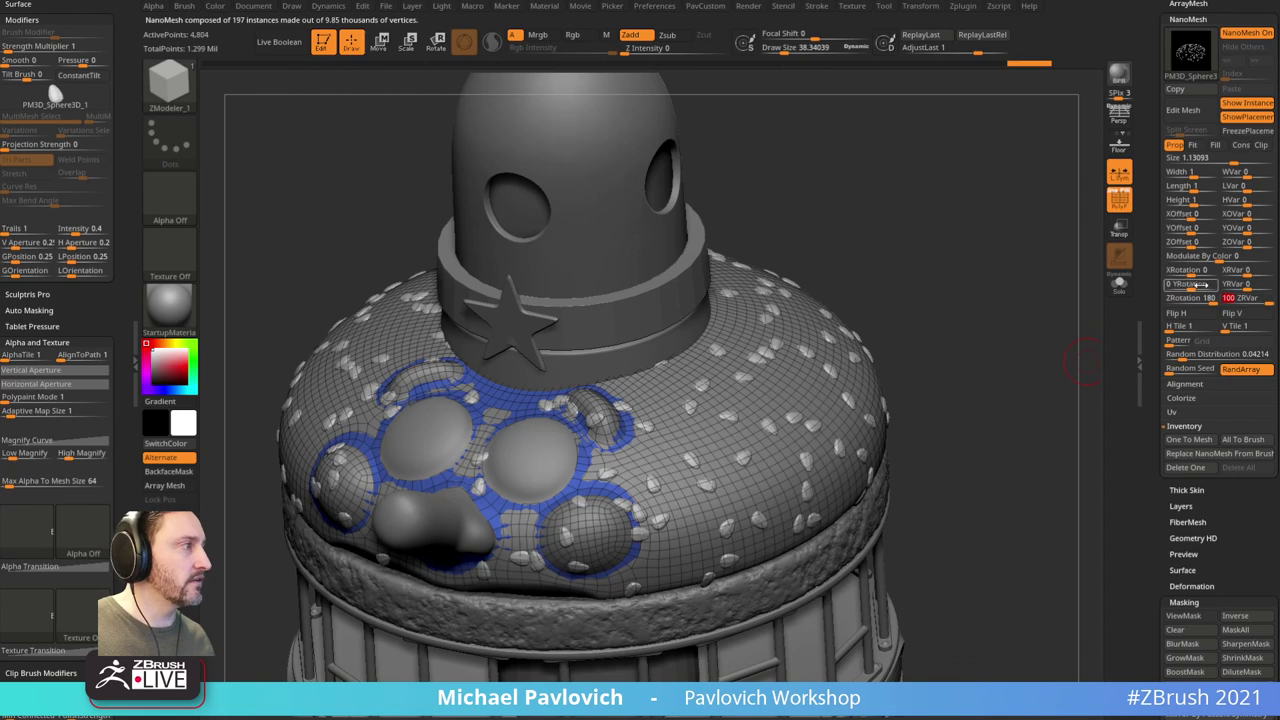
drag(1194, 270, 1200, 270)
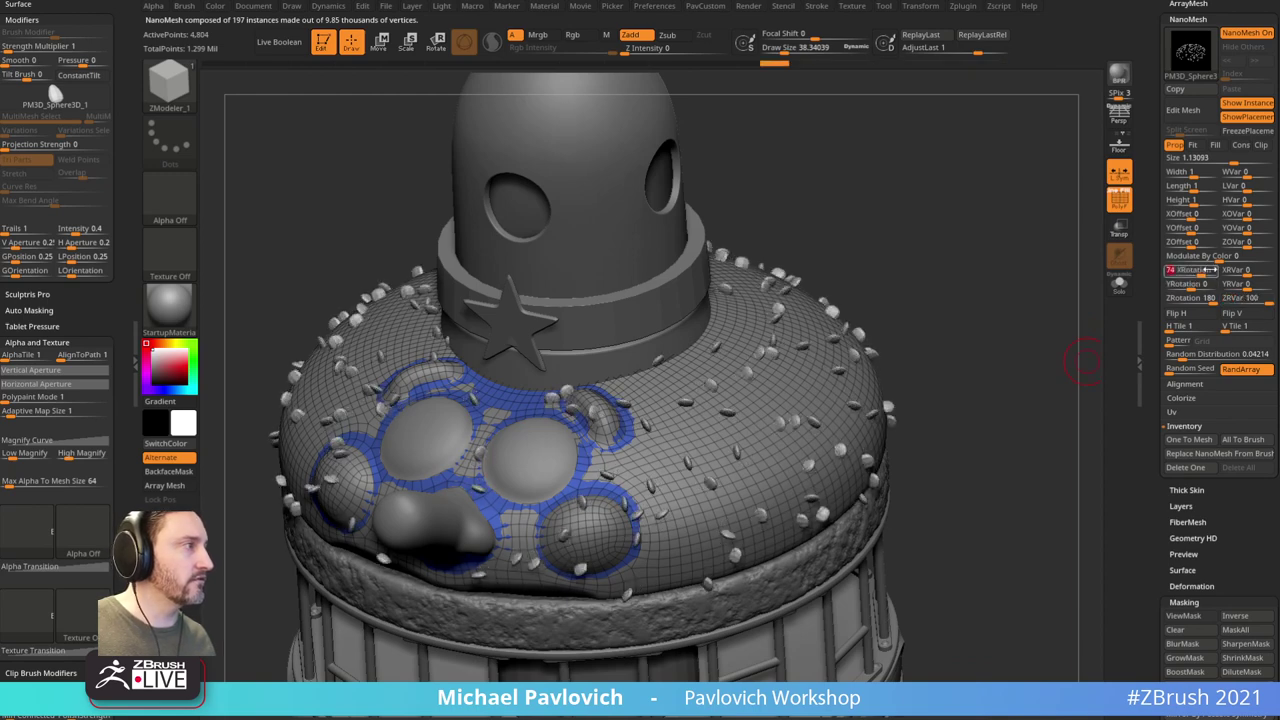
text(0)
key(Return)
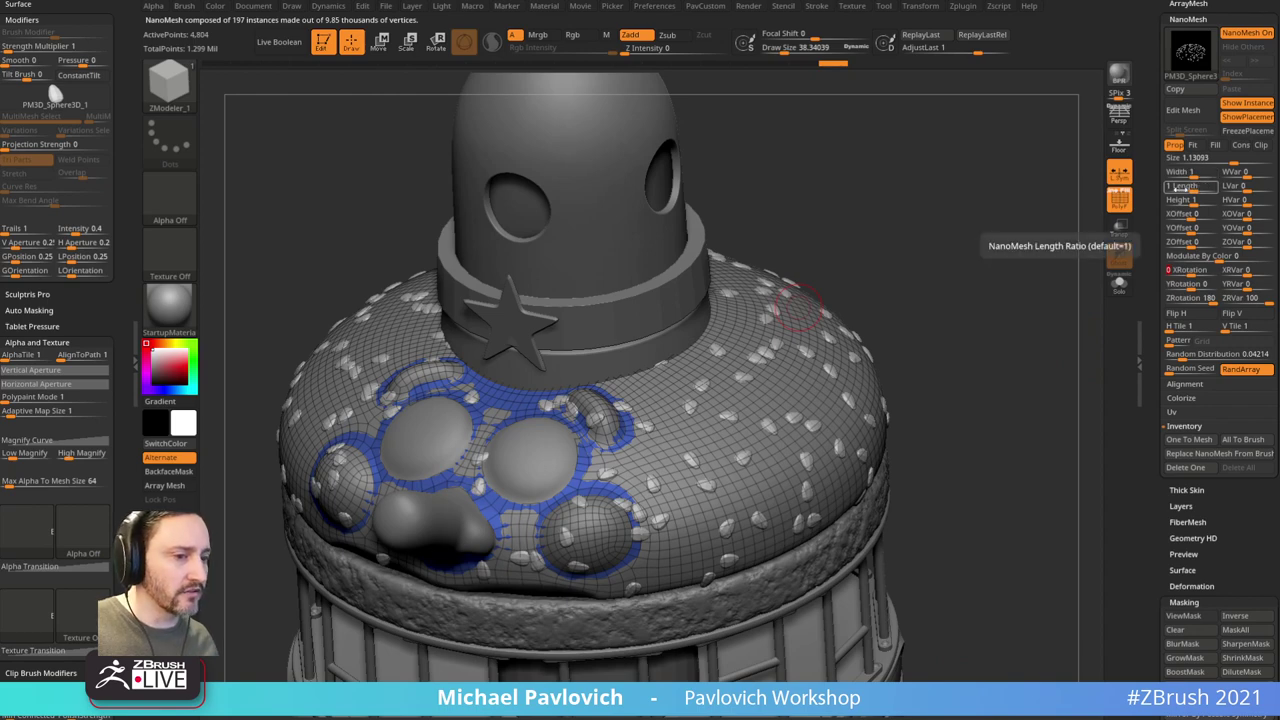
Step: Vary the seed proportions with a NanoMesh WVar of 8, LVar of 17 and HVar of 26
drag(1250, 173, 1252, 188)
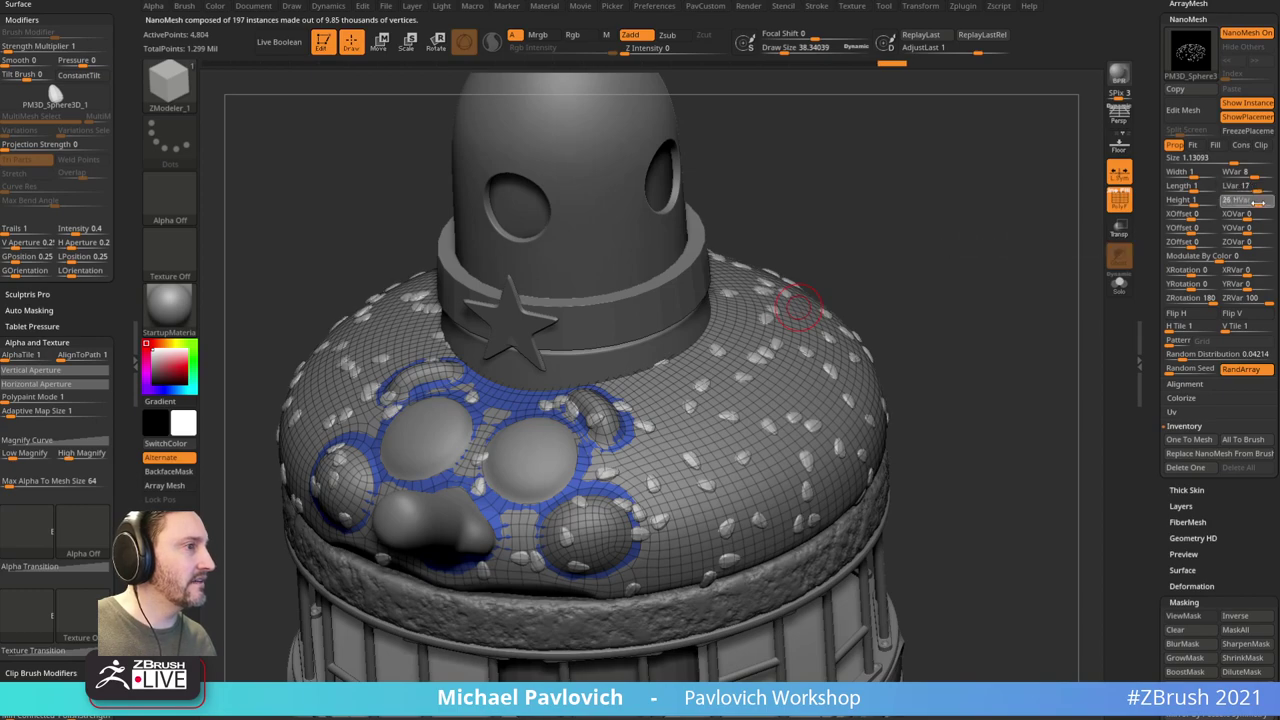
mouse_move(1050, 290)
mouse_down()
mouse_move(1043, 263)
mouse_move(1035, 325)
mouse_move(1030, 304)
mouse_up()
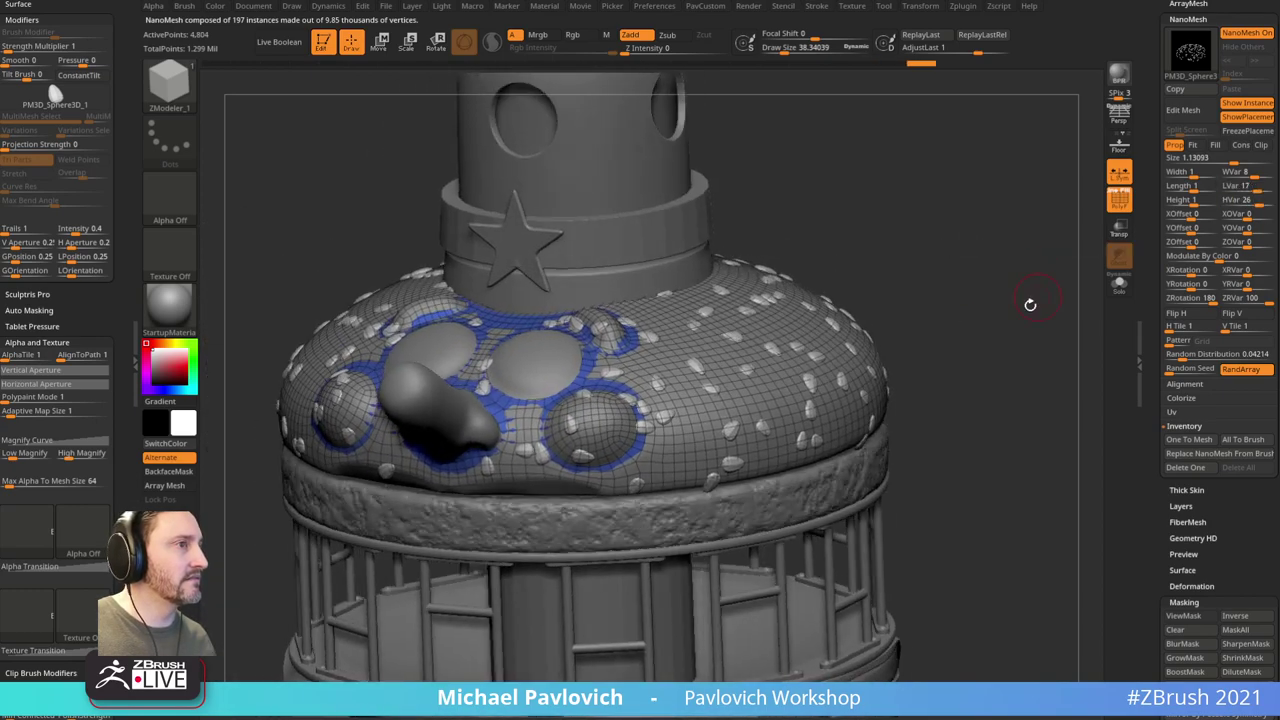
Step: Convert the randomized NanoMesh seeds to geometry, isolate them and delete the hidden dome copy
click(1189, 439)
ctrl+shift+click(755, 361)
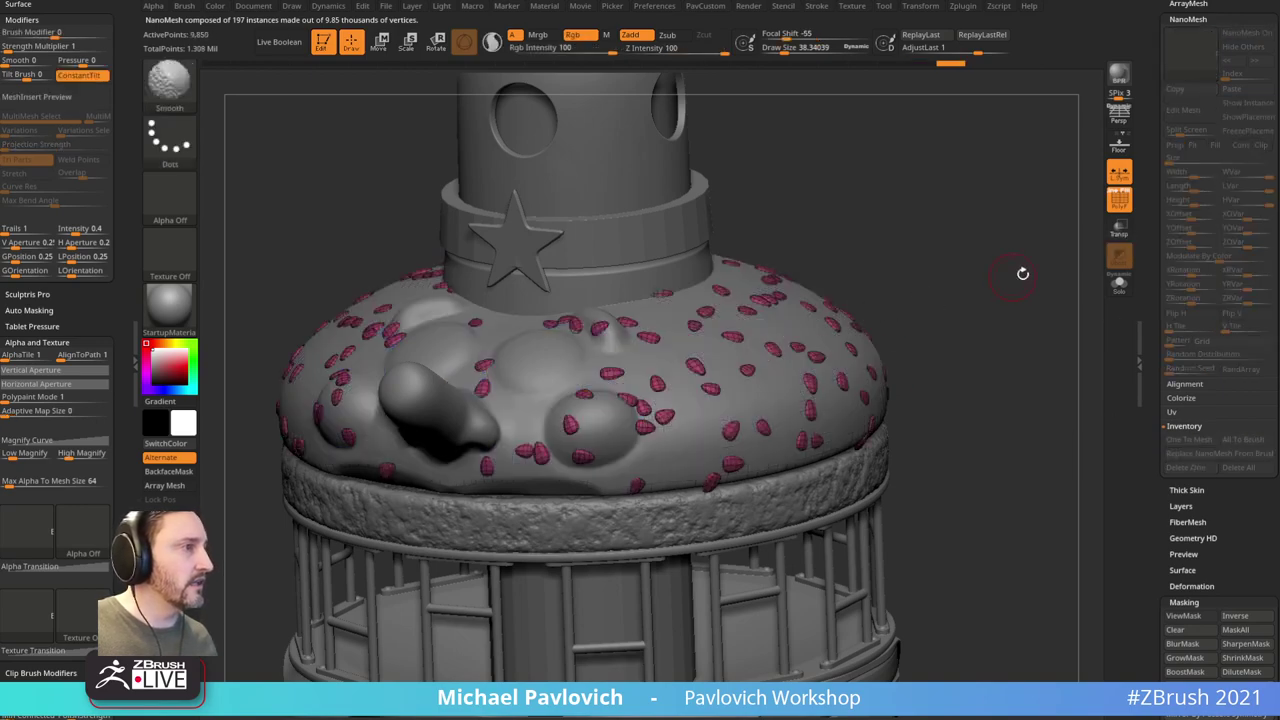
key(grave)
click(1000, 326)
drag(1028, 300, 1040, 272)
Step: Split the randomized seeds into separate polygroups with Auto Groups
key(grave)
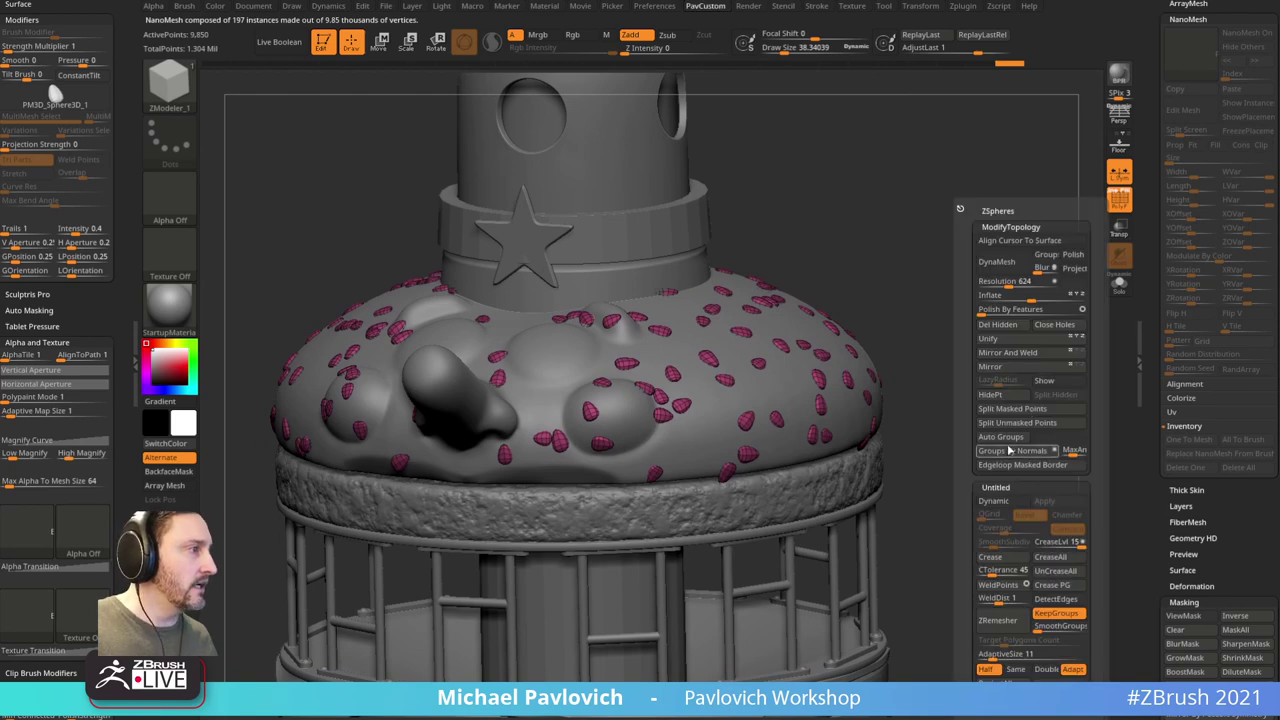
key(grave)
click(986, 438)
alt+drag(1018, 413, 1040, 443)
Step: Try masking all seeds except the one beside the cheek with the gizmo, and clear the mask
key(w)
click(688, 395)
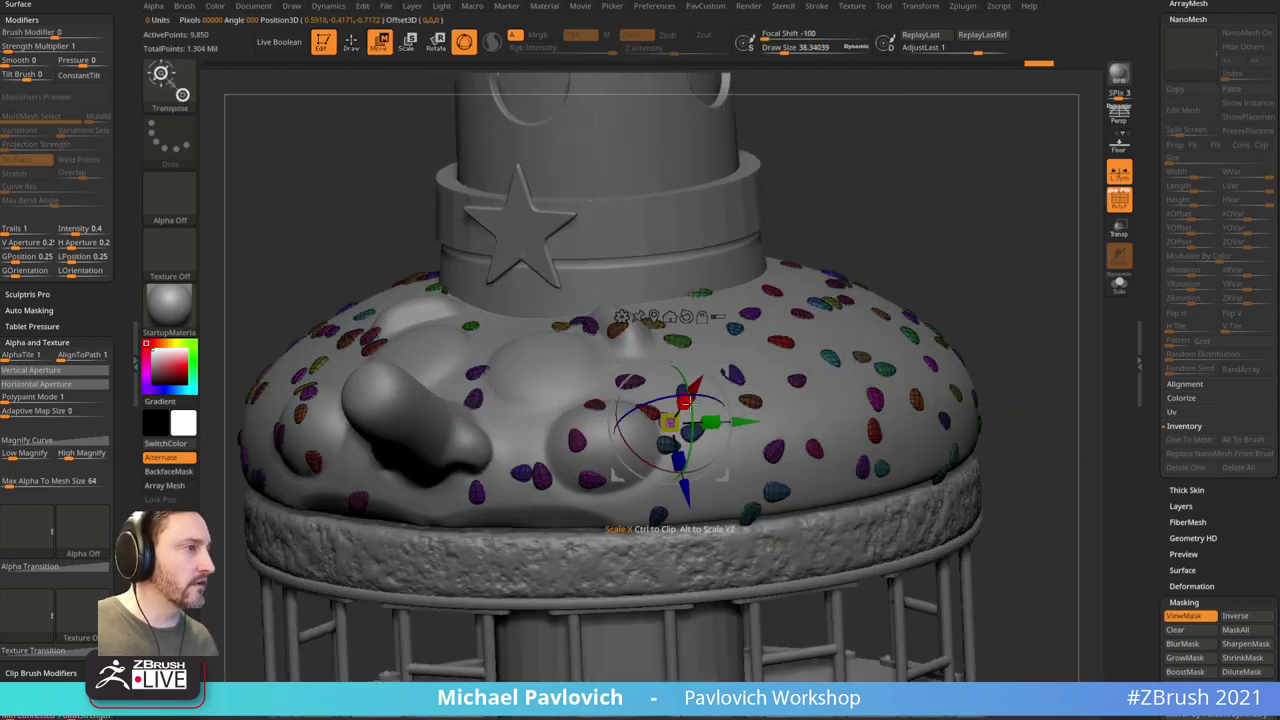
key(q)
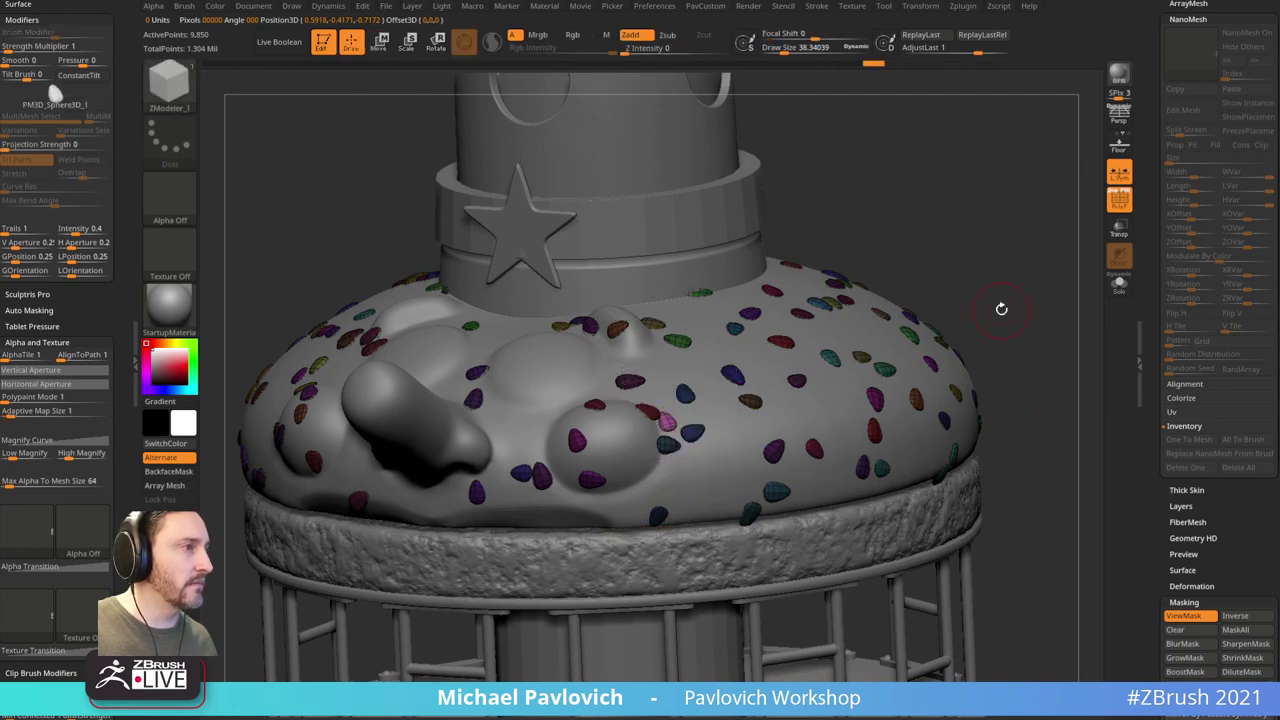
key(w)
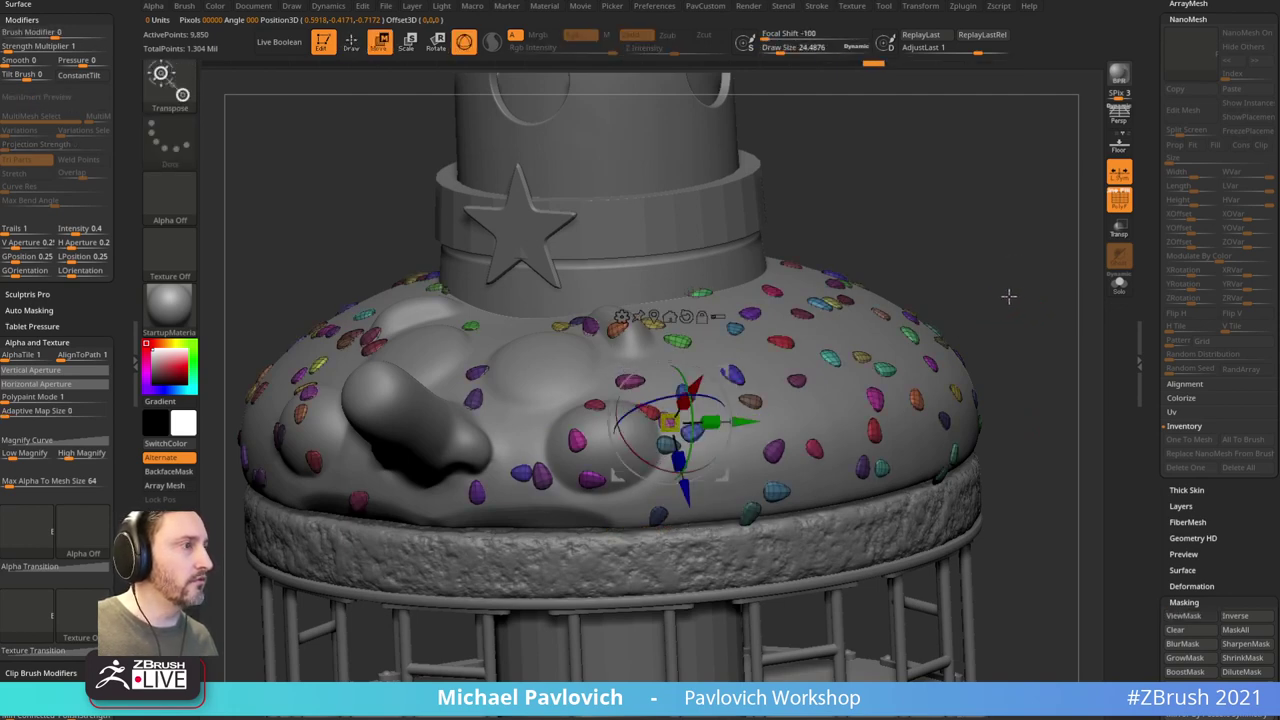
key(q)
Step: Set the draw size to 1, undo the stray NanoMesh insertion on a seed, and switch to the Move brush
key(s)
drag(968, 297, 964, 298)
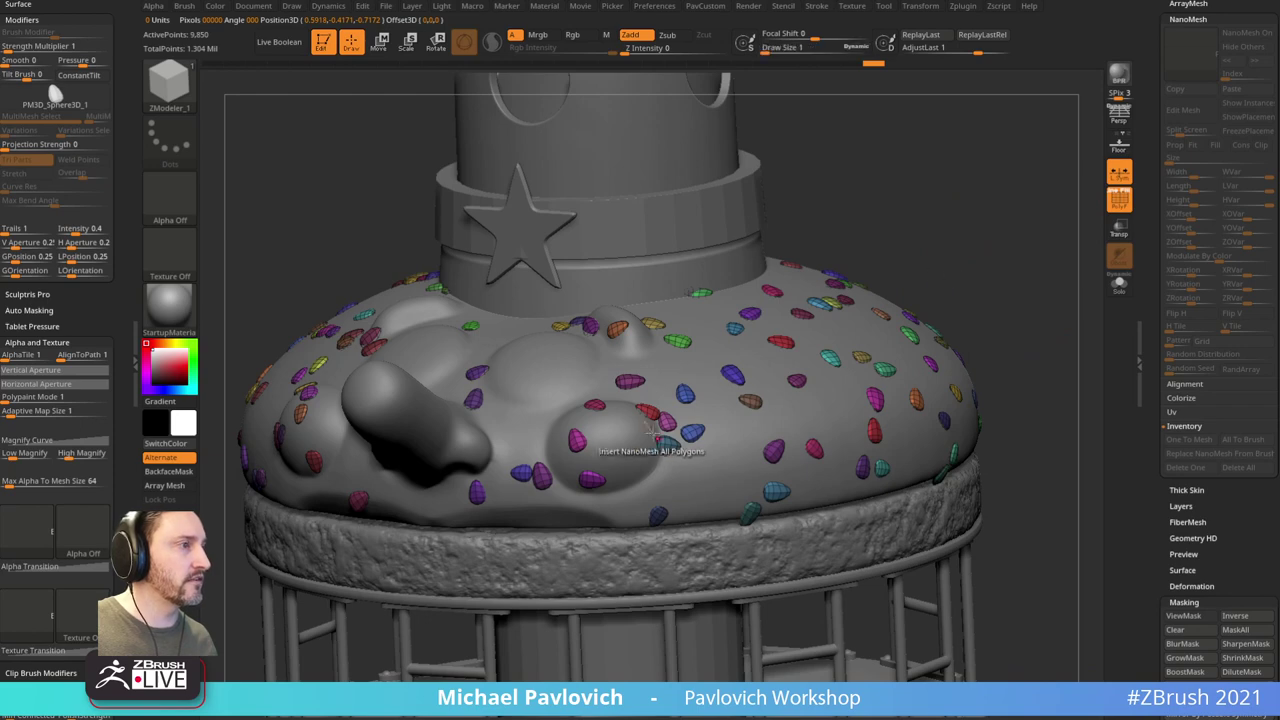
click(667, 421)
key(ctrl+shift+z)
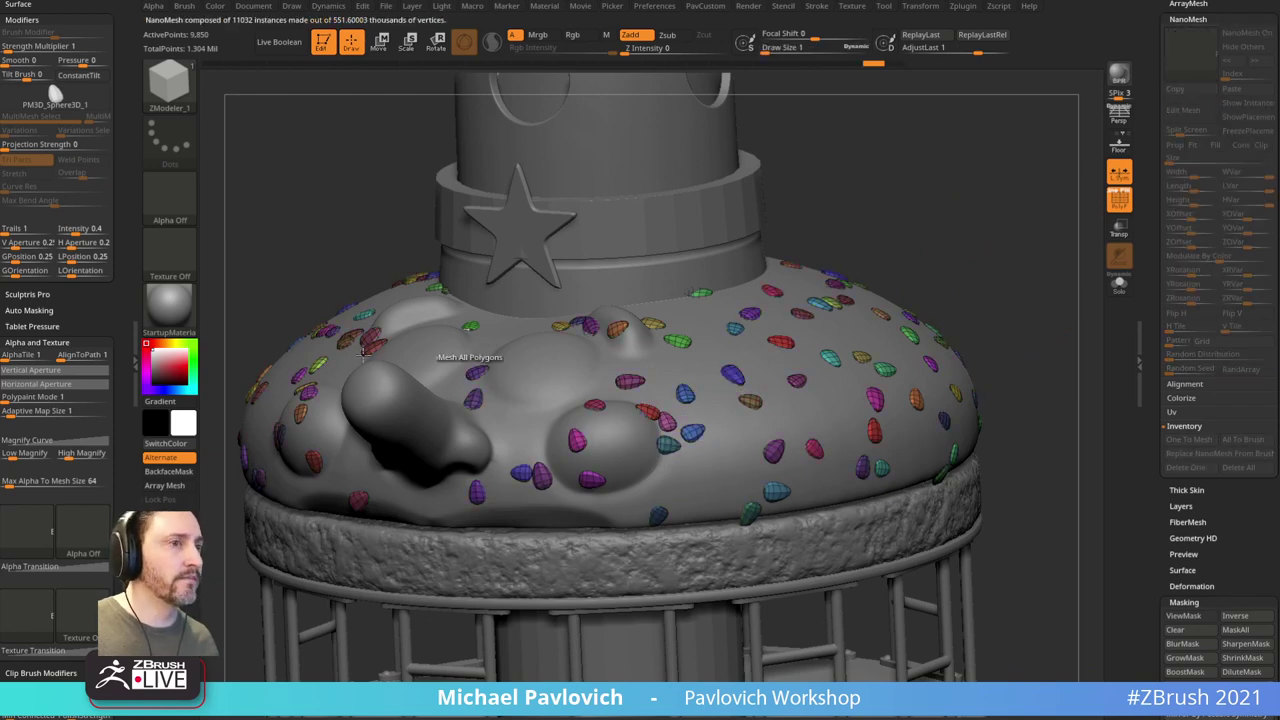
key(b)
key(m)
key(v)
alt+drag(211, 230, 209, 208)
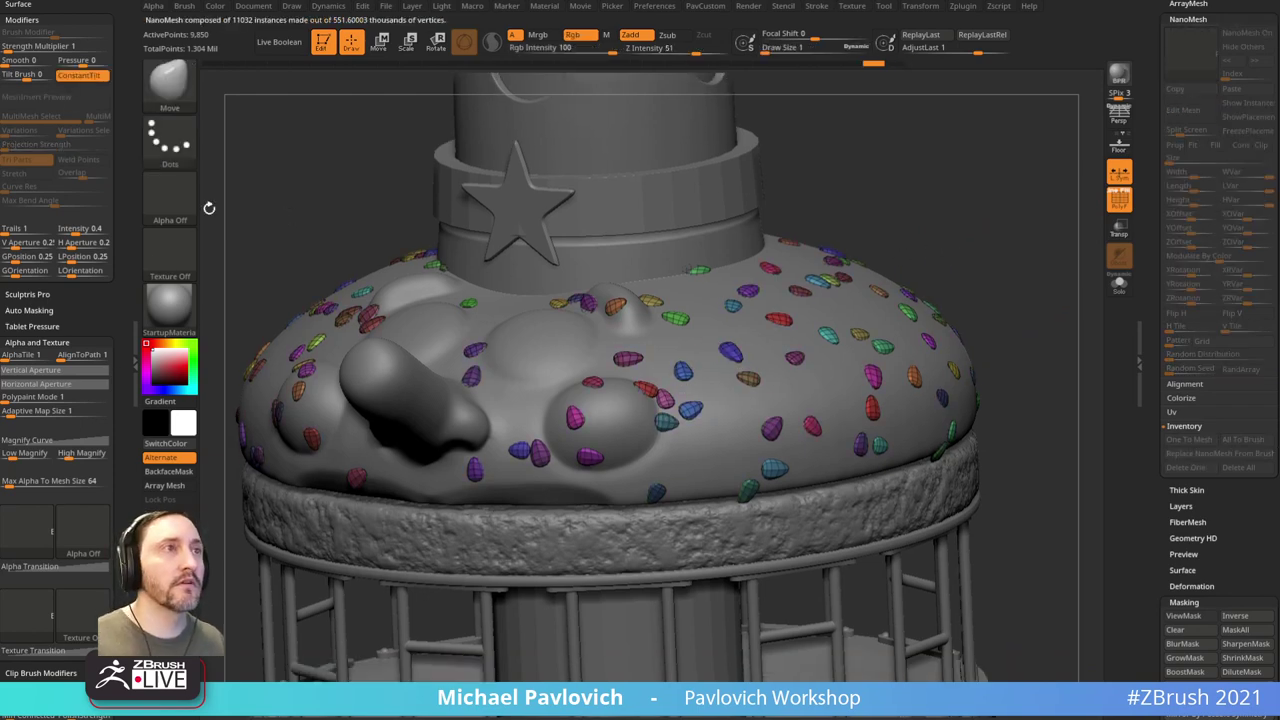
Step: Collapse the brush's other settings sections, open its Auto Masking settings and enable Topological masking for the Move brush
scroll(117, 401, down, 5)
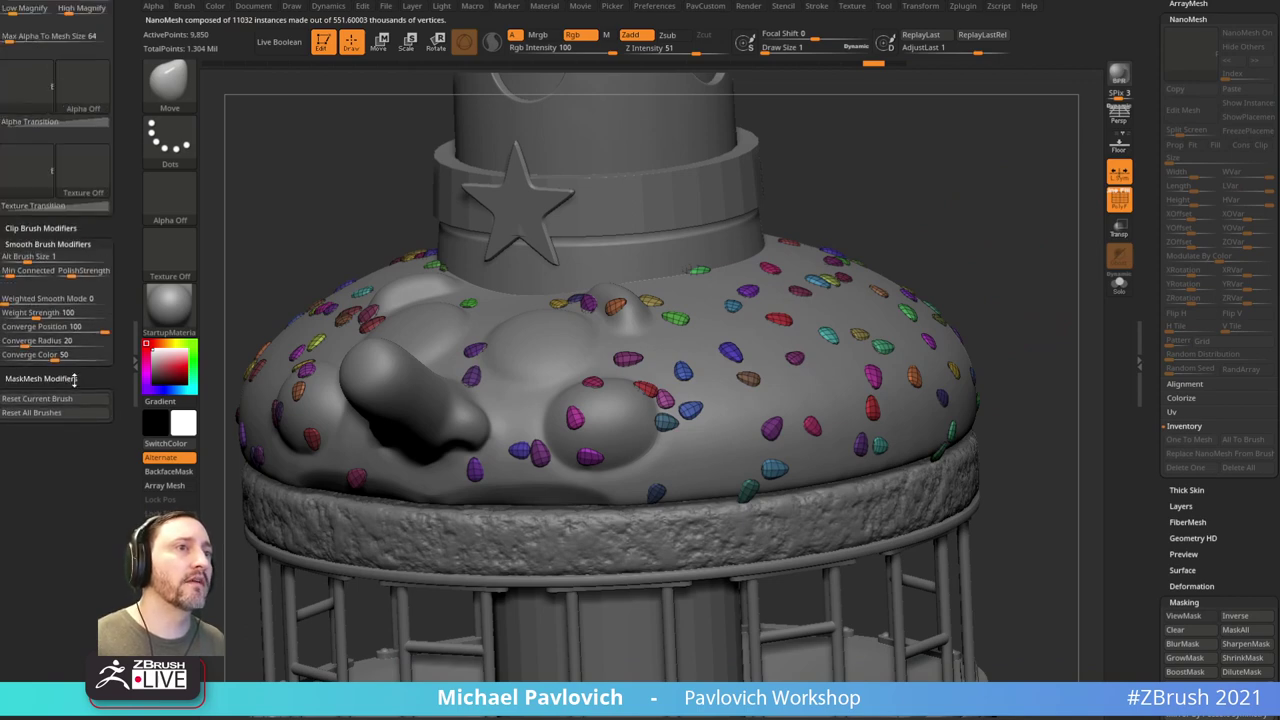
scroll(114, 226, up, 6)
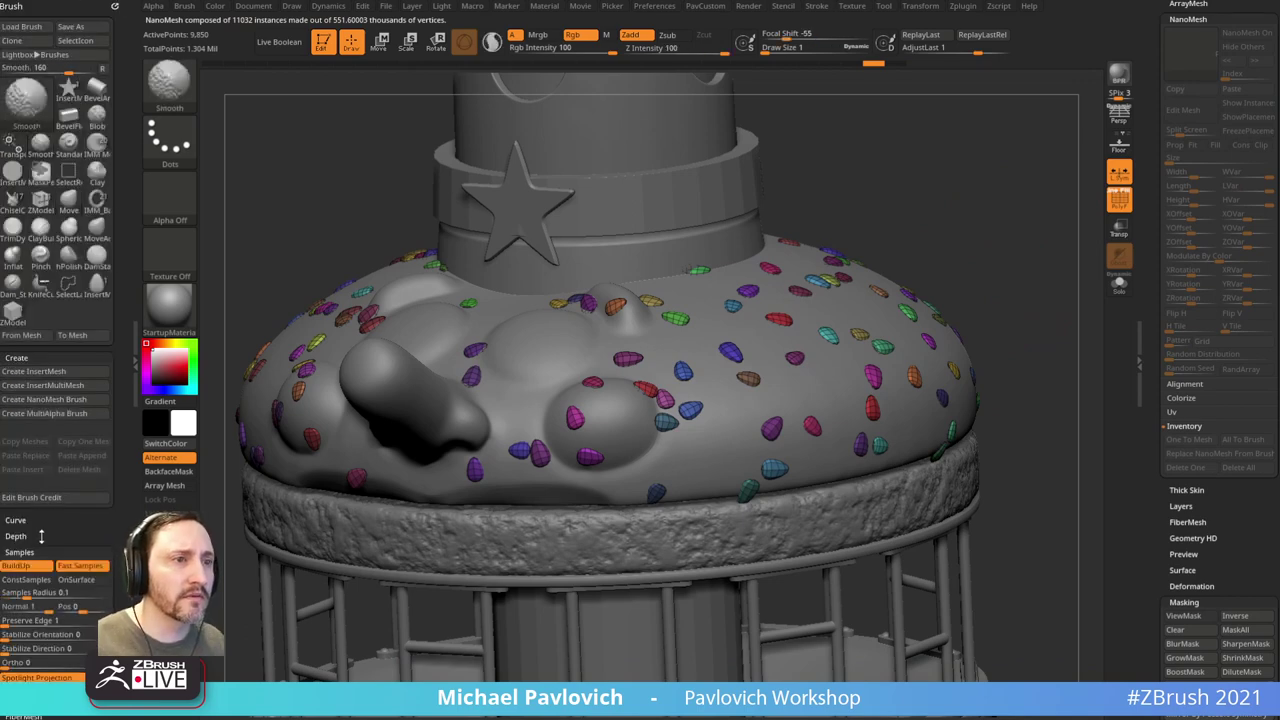
click(16, 565)
scroll(30, 445, down, 1)
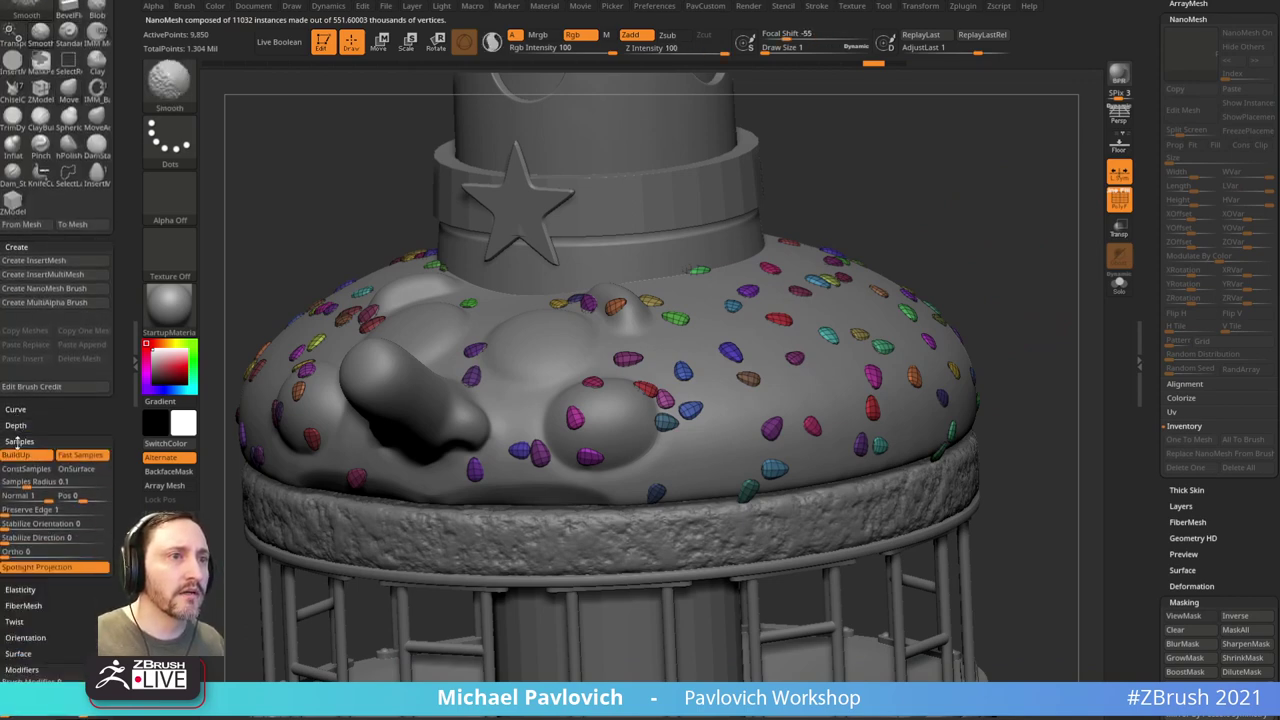
click(18, 441)
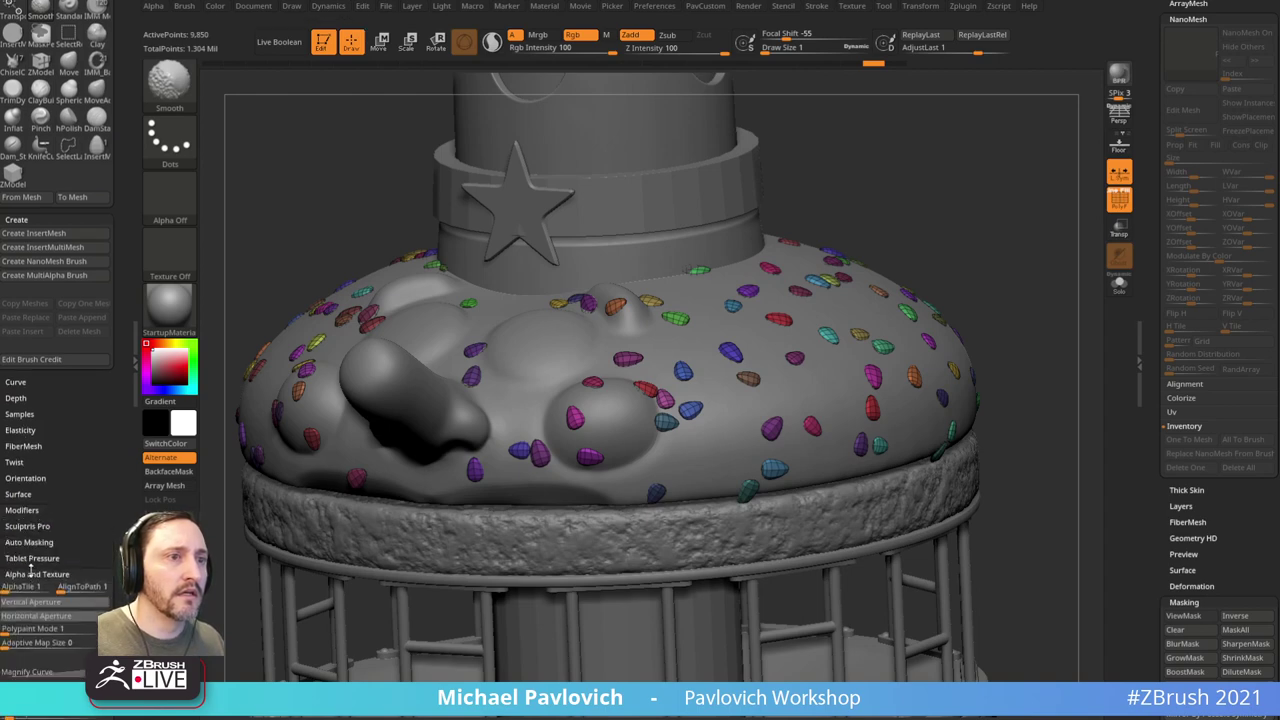
click(30, 574)
scroll(28, 545, down, 1)
click(12, 490)
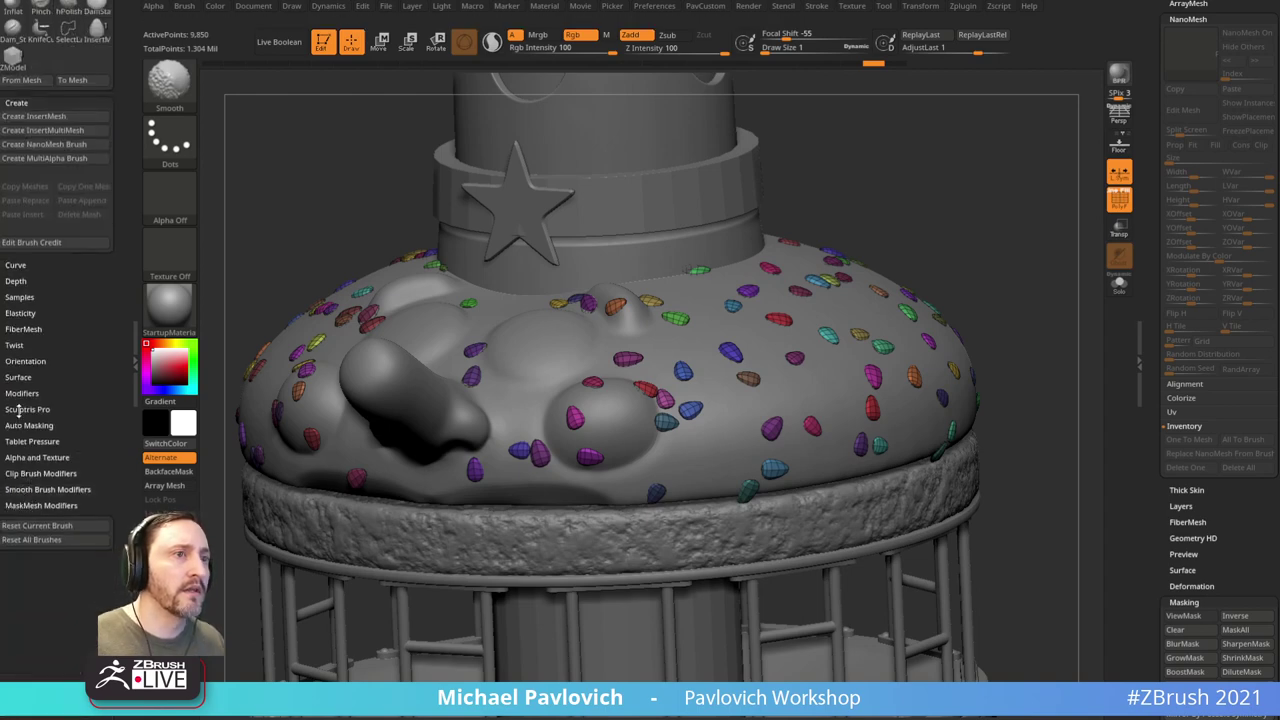
click(22, 425)
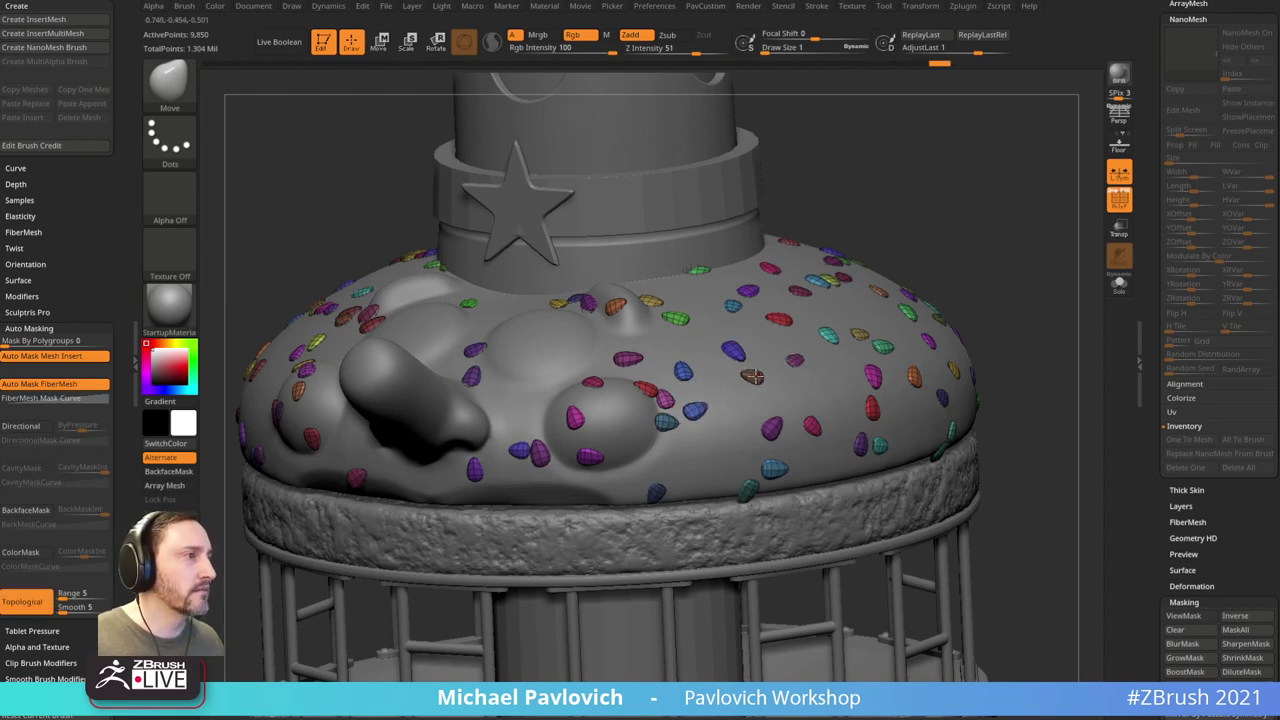
Step: Set Mask By Polygroups to 100 for the Move brush and reduce its draw size to about 49
key(s)
drag(798, 334, 868, 329)
key(s)
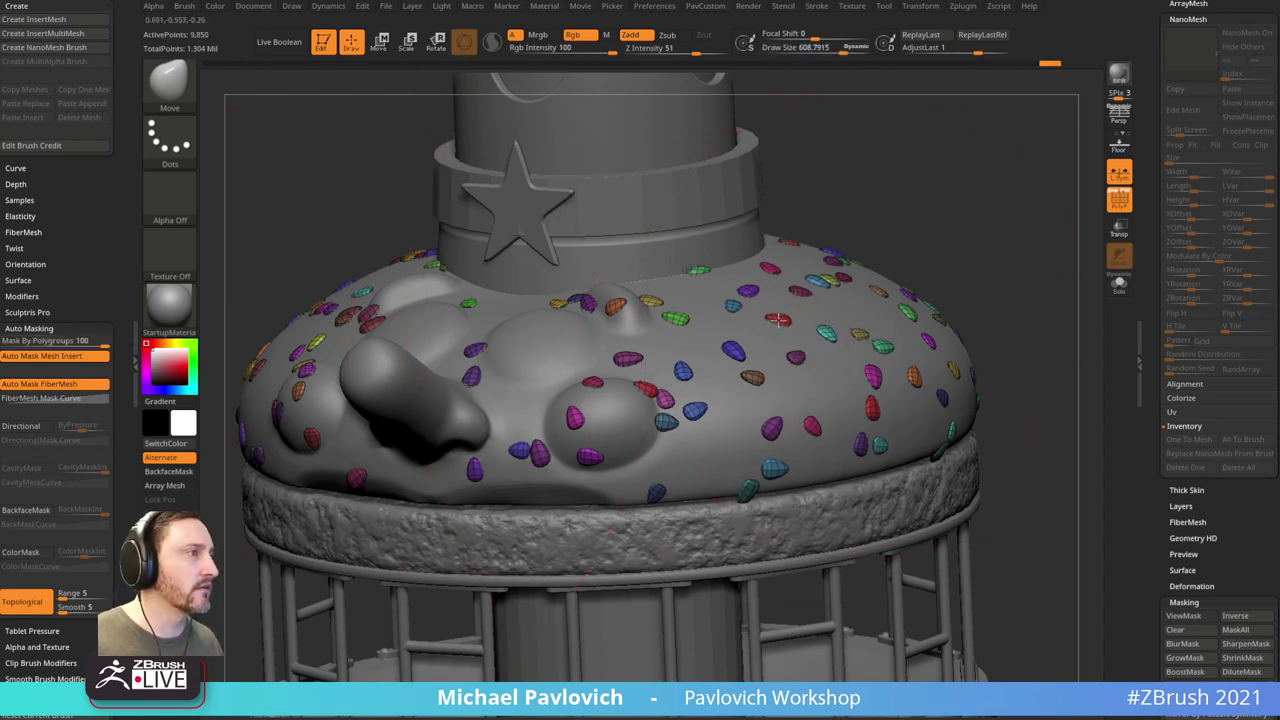
drag(1020, 236, 986, 241)
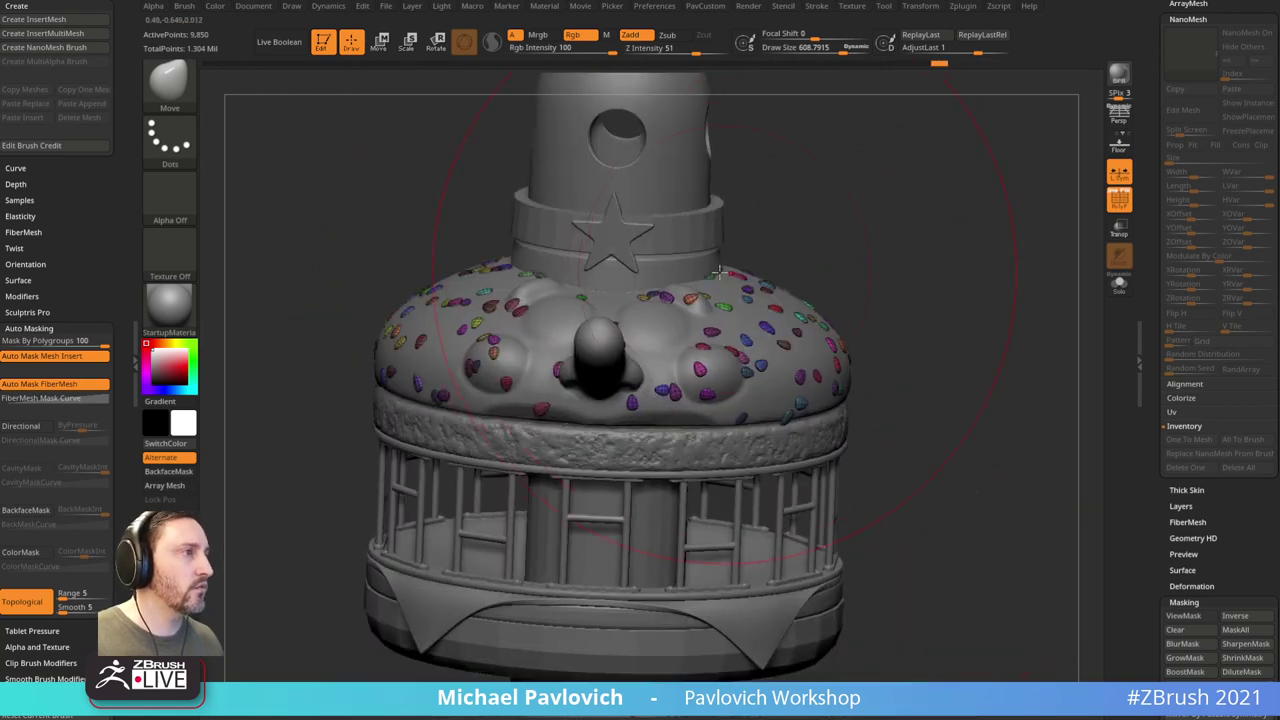
key(s)
drag(807, 250, 779, 249)
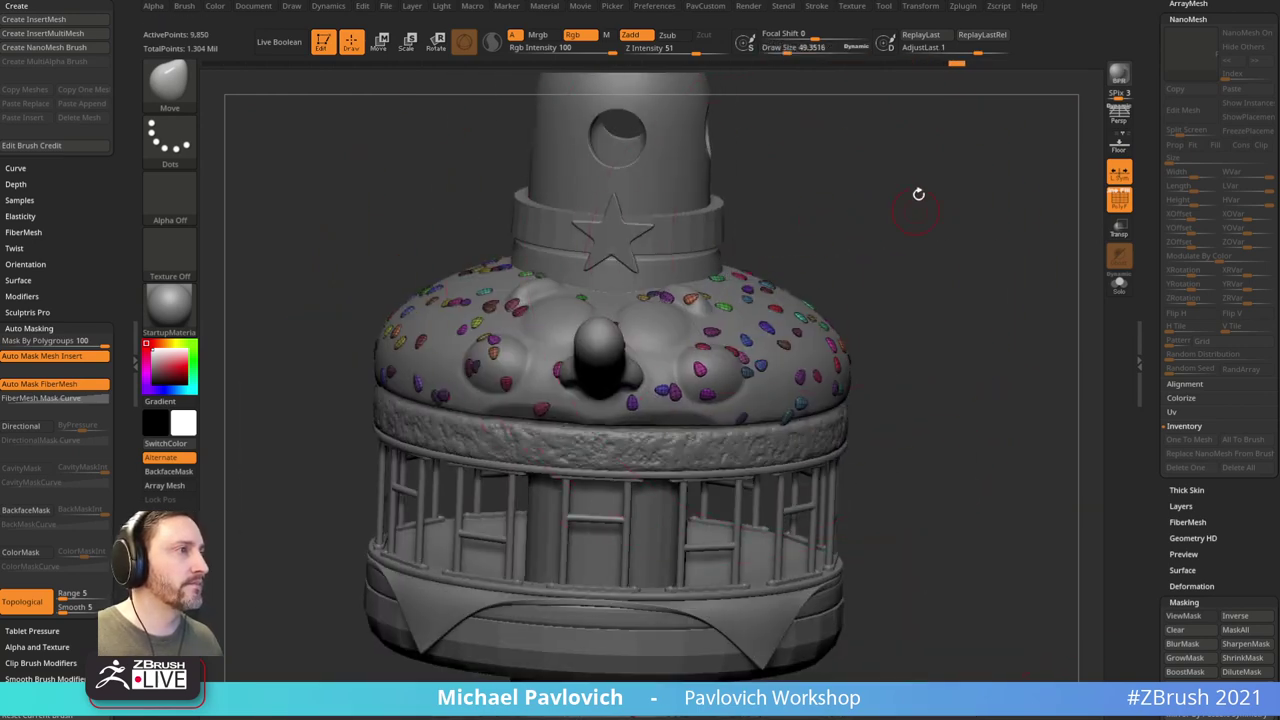
Step: Turn off the PolyFrame display and view the seeded bun and tower from a three-quarter angle
mouse_move(962, 232)
shift+mouse_down()
mouse_move(1006, 277)
mouse_move(1066, 245)
shift+mouse_up()
click(1113, 211)
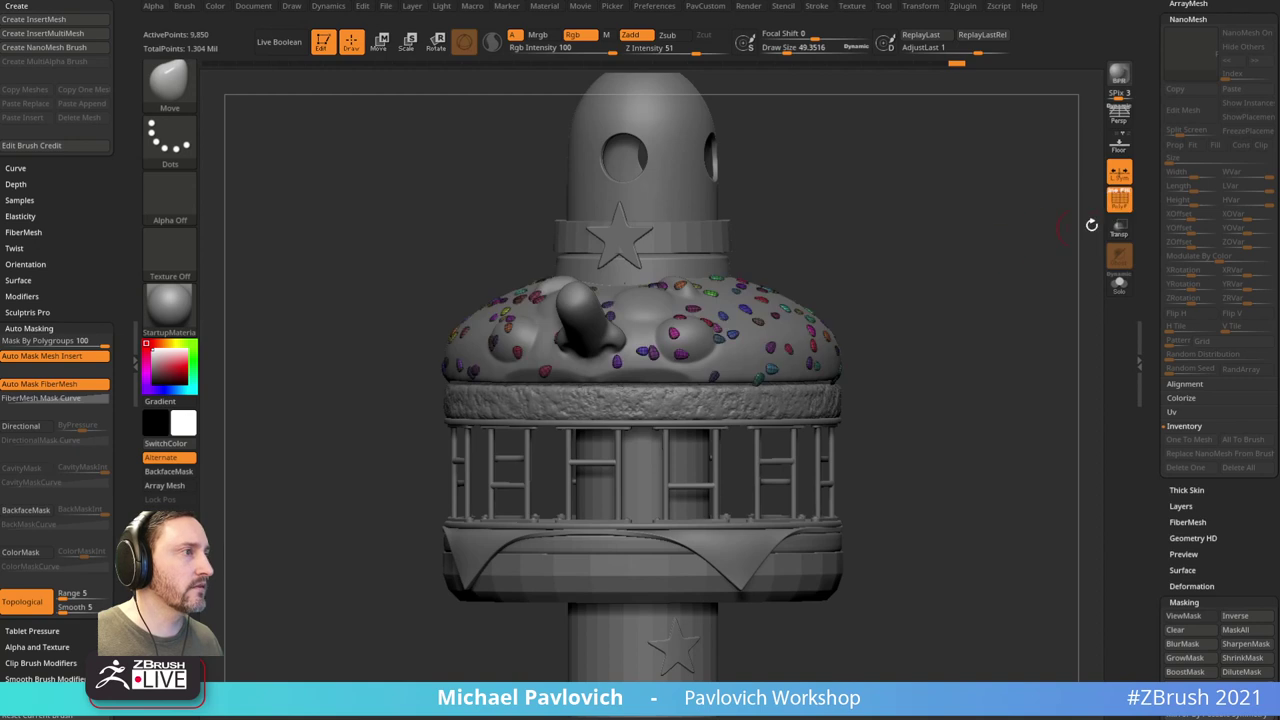
click(1113, 209)
drag(1078, 230, 1025, 274)
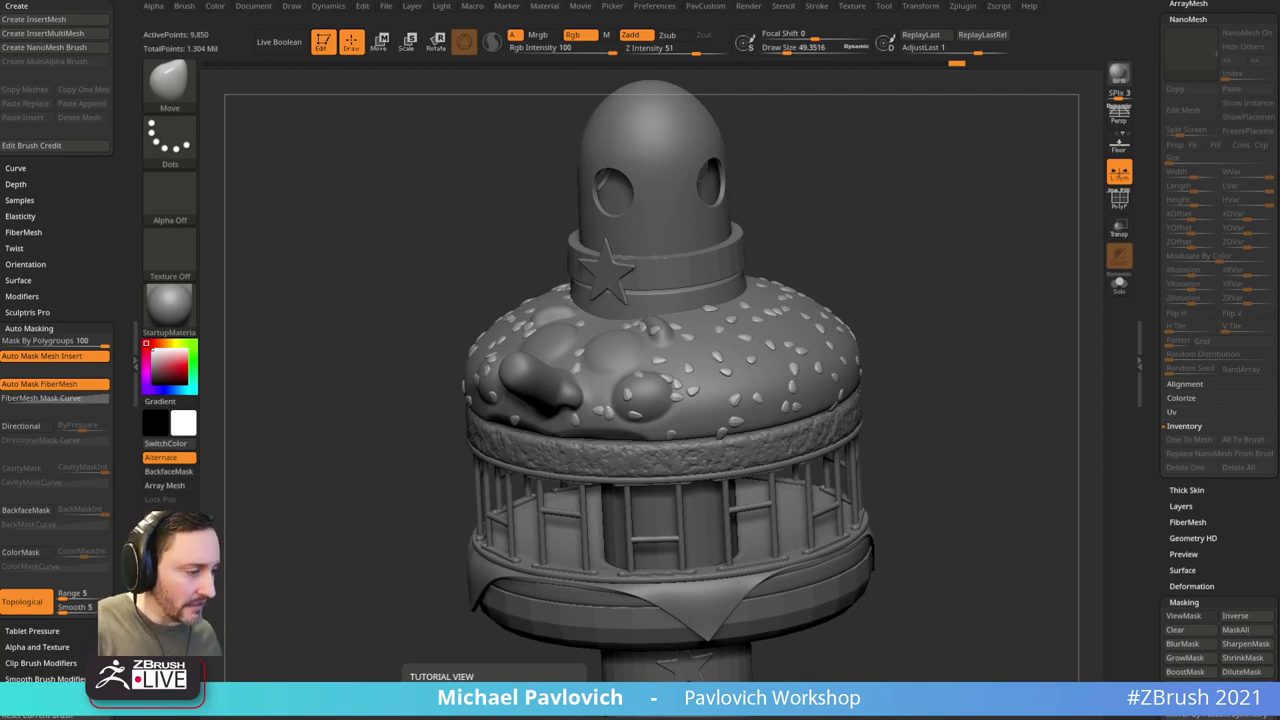
Step: Switch to the web browser, return to the YouTube channel's playlists page and look through the created playlists
drag(929, 716, 831, 44)
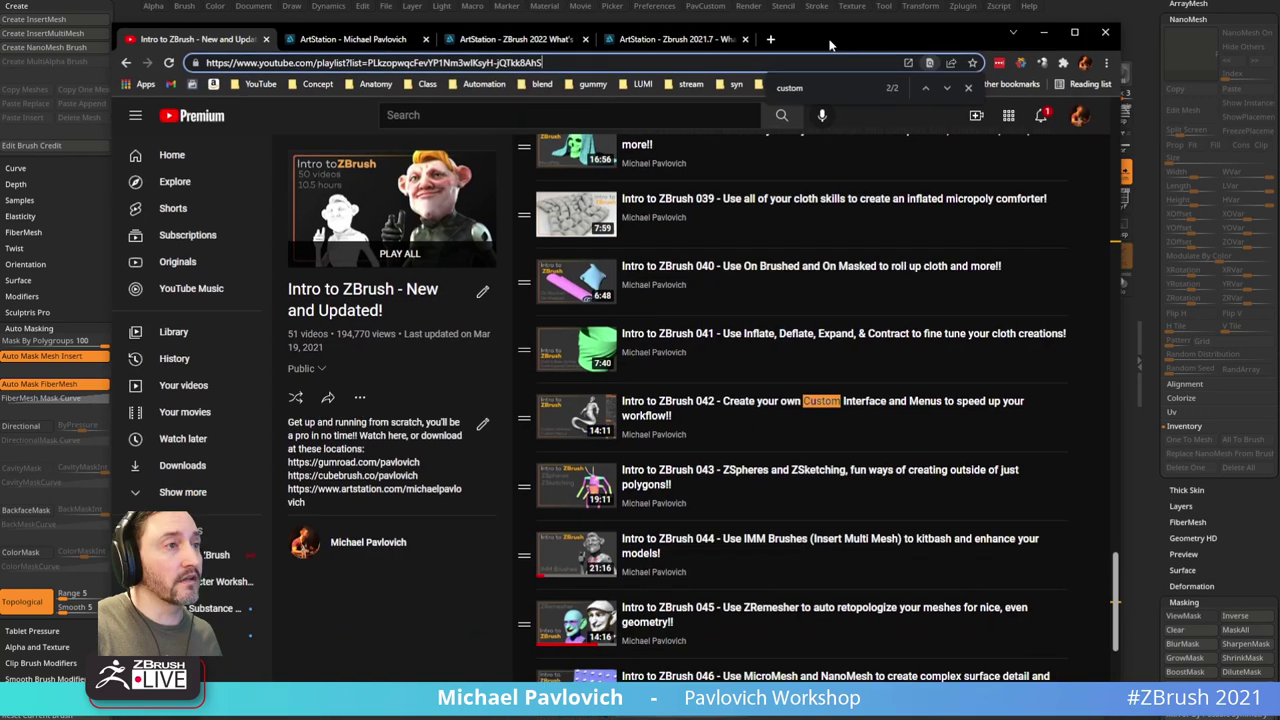
click(125, 63)
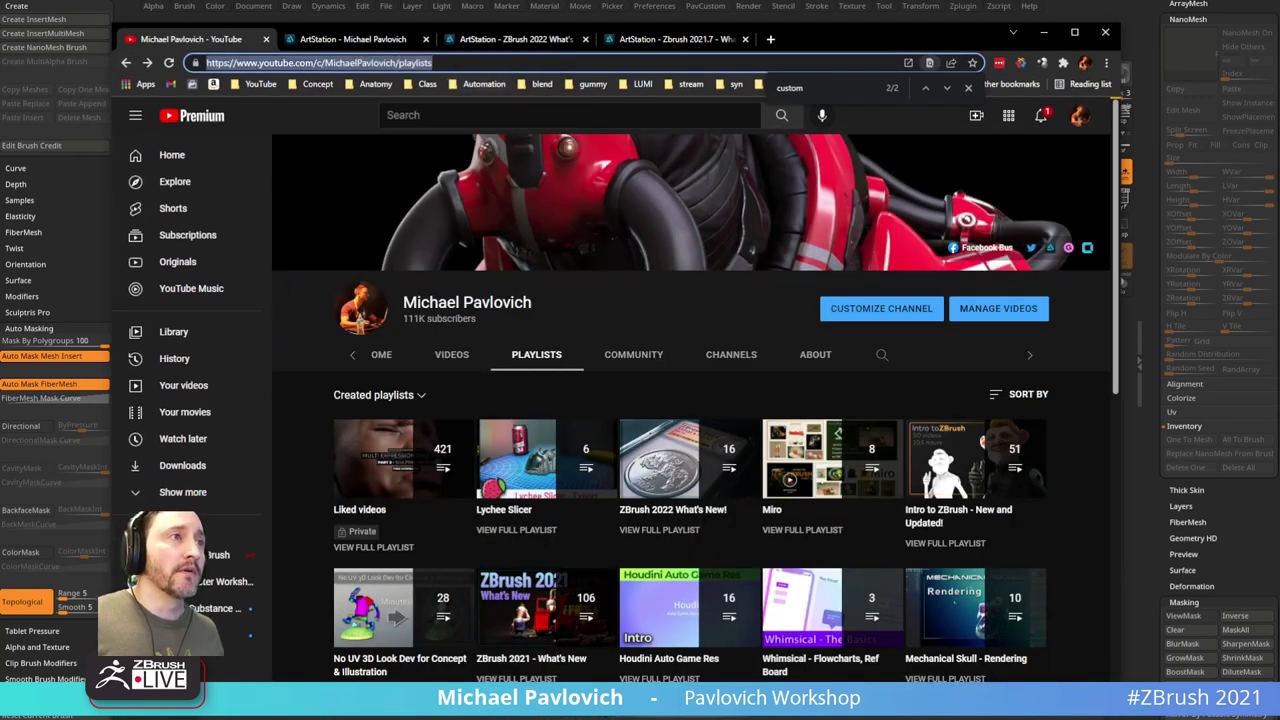
key(alt+Tab)
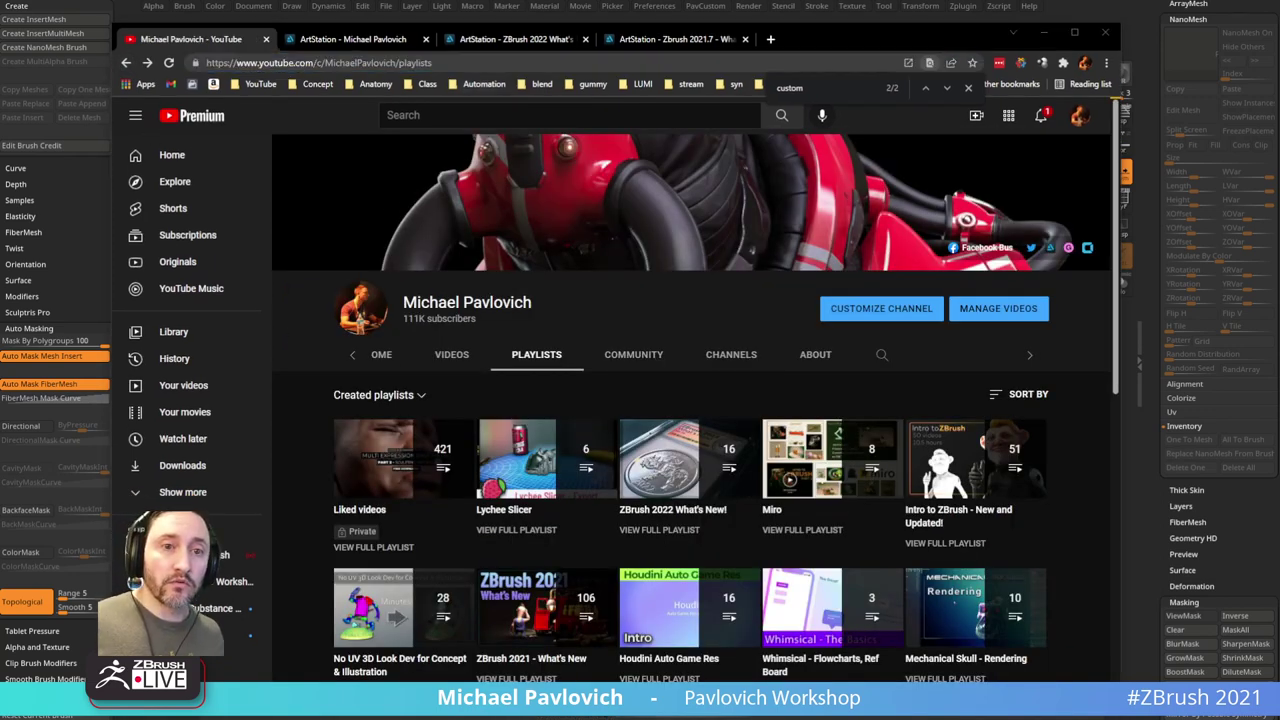
scroll(712, 398, down, 3)
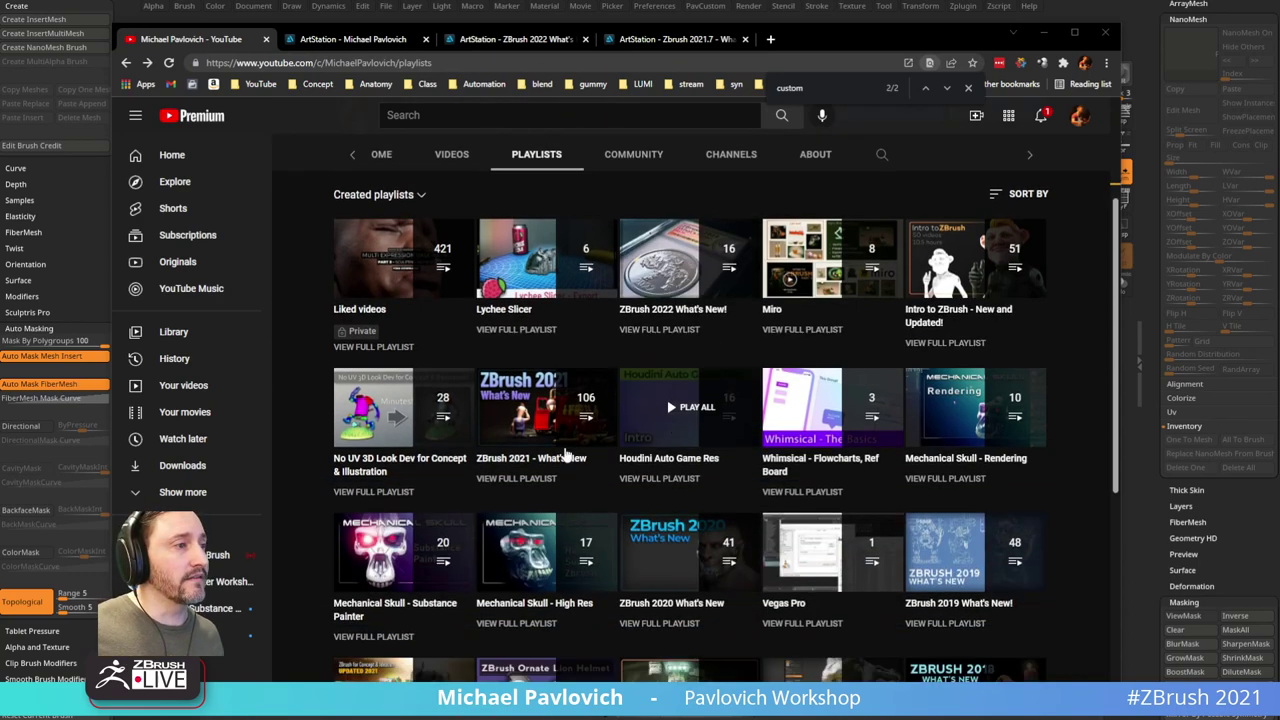
scroll(650, 500, down, 3)
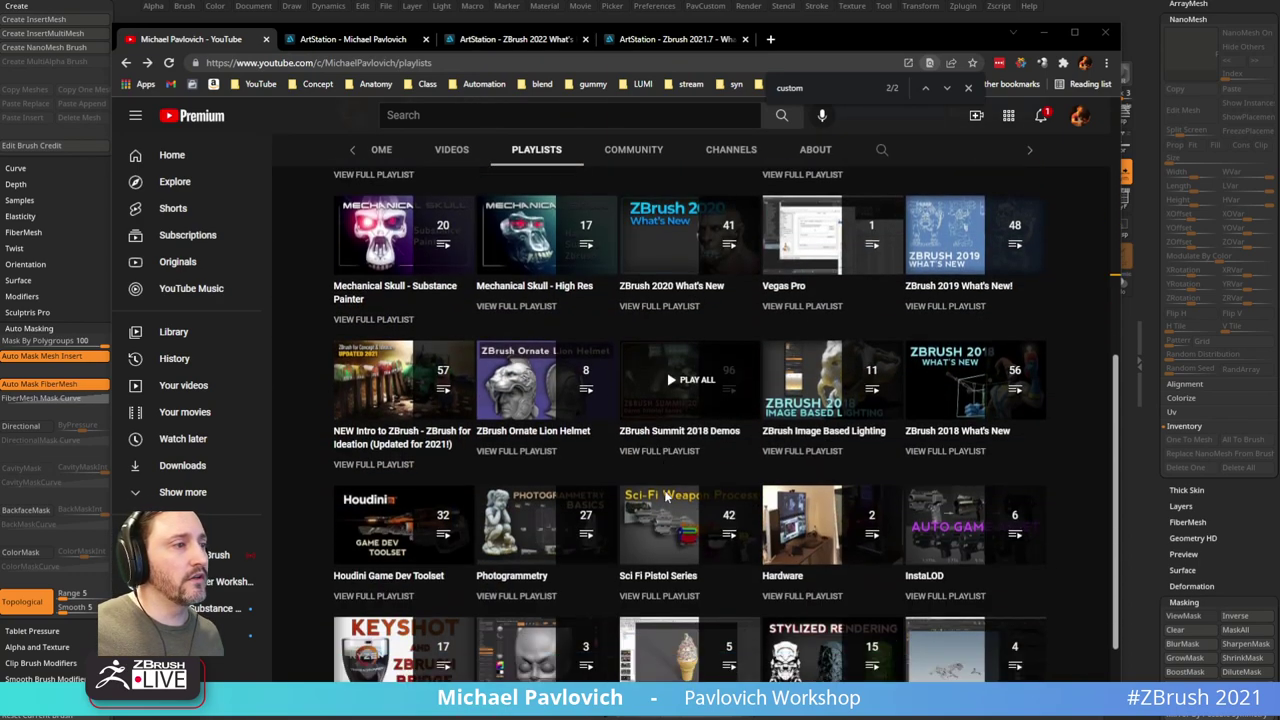
scroll(600, 330, up, 6)
Step: Switch to the ArtStation portfolio page and look through its artwork and tutorial thumbnails
click(370, 39)
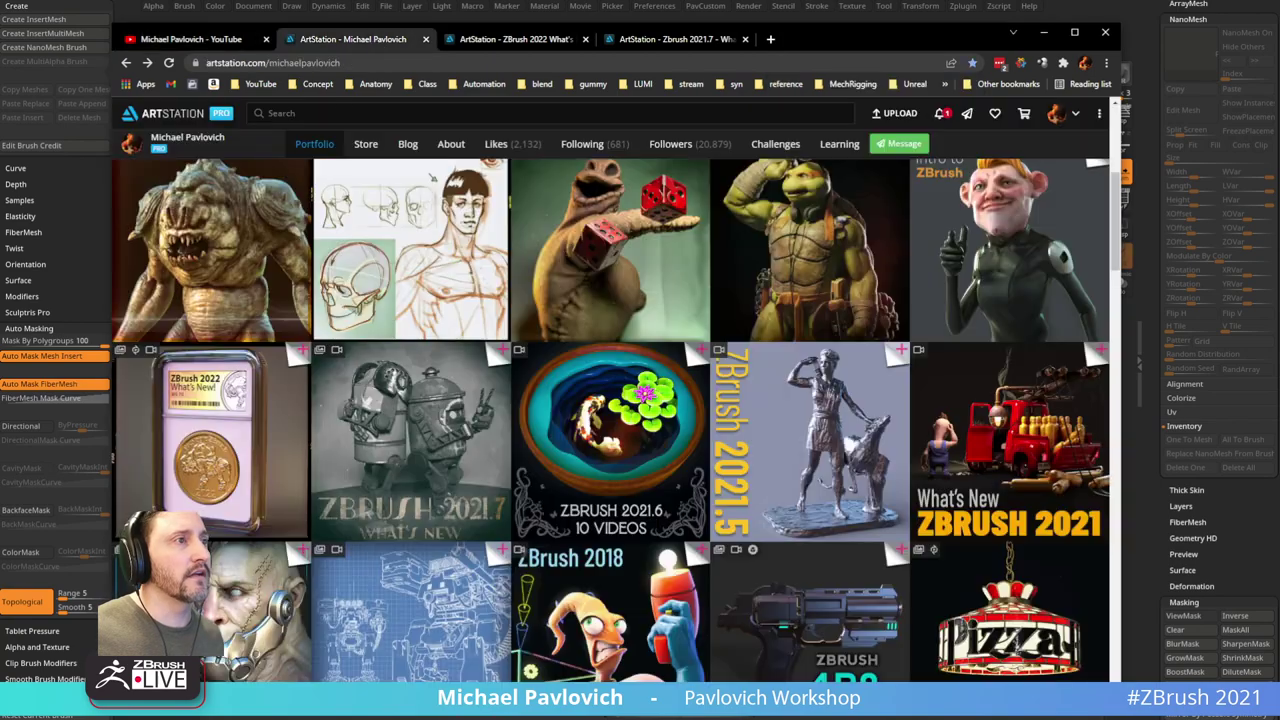
scroll(552, 302, down, 4)
scroll(983, 384, up, 8)
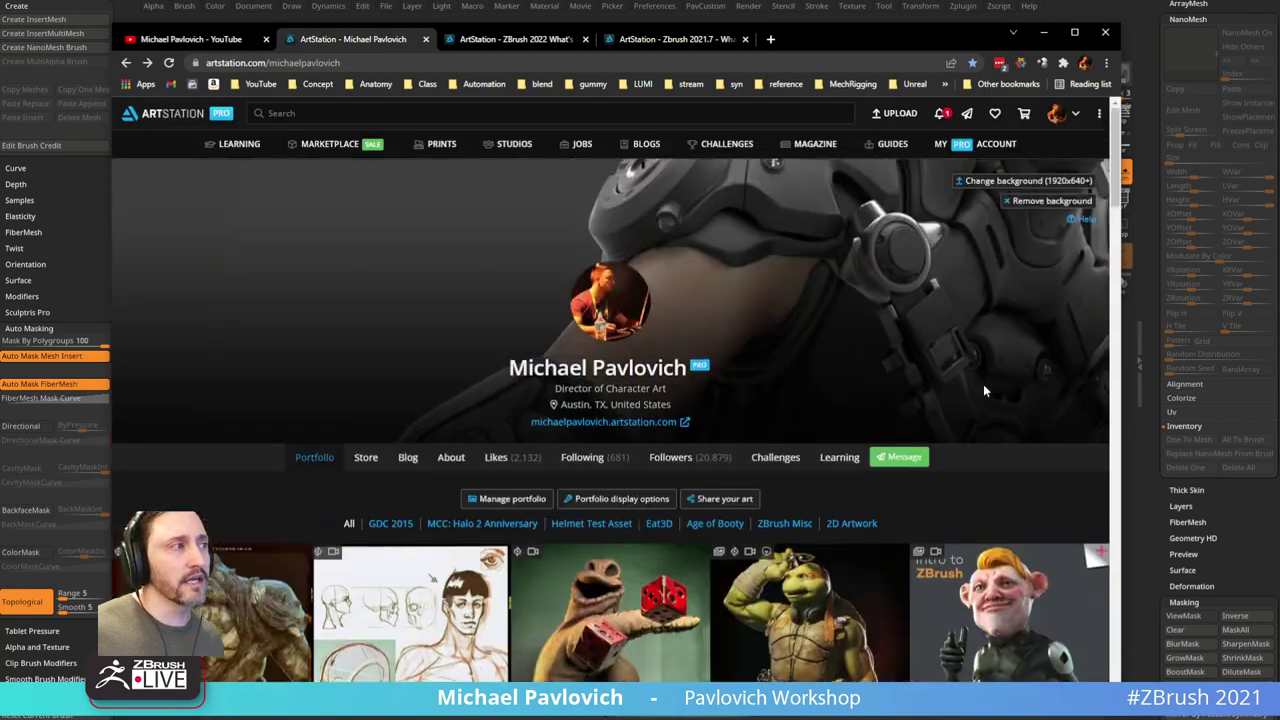
scroll(988, 430, down, 4)
scroll(528, 387, down, 8)
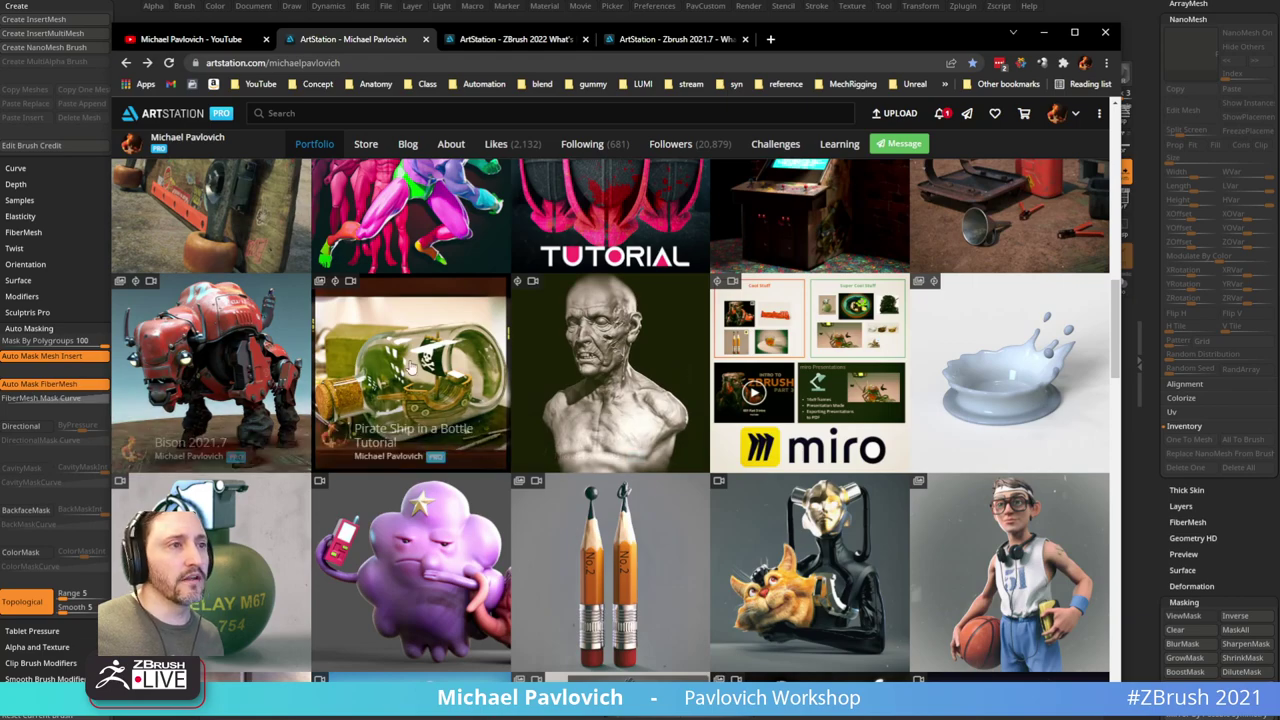
scroll(452, 483, down, 3)
scroll(452, 483, down, 3)
scroll(708, 450, up, 10)
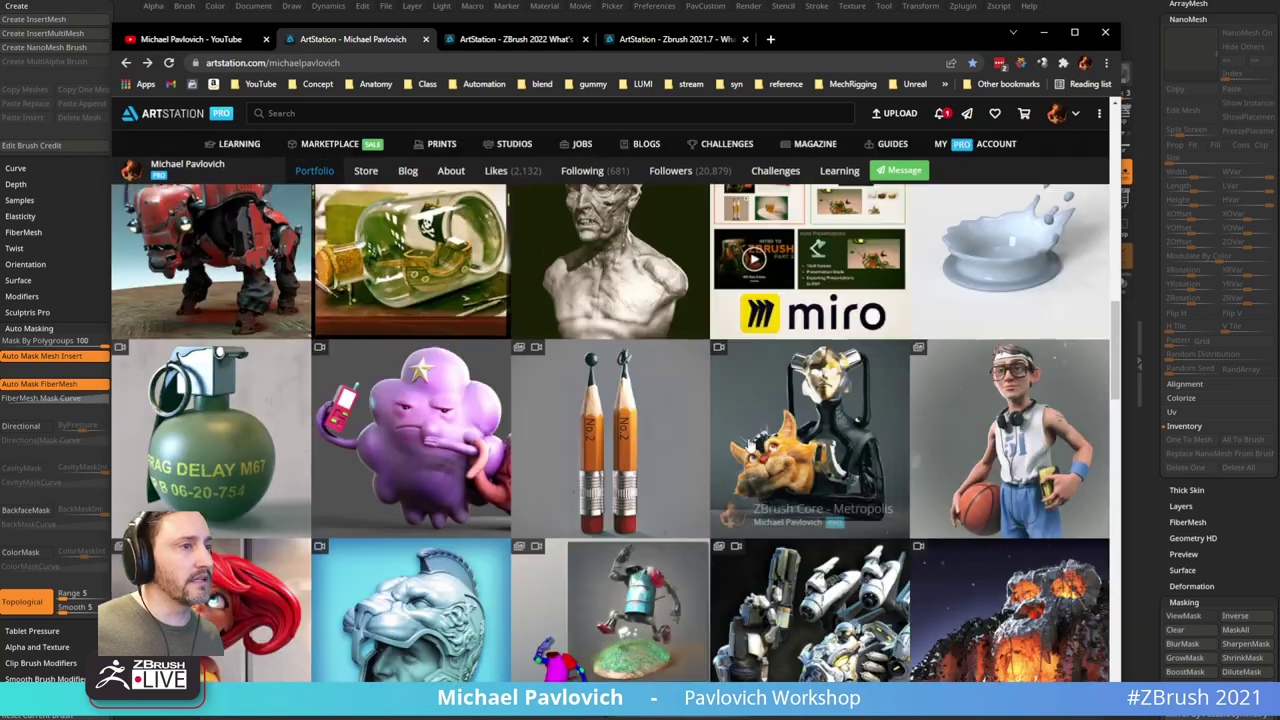
Step: Select the ArtStation portfolio's web address, then minimize the browser to return to ZBrush
click(368, 63)
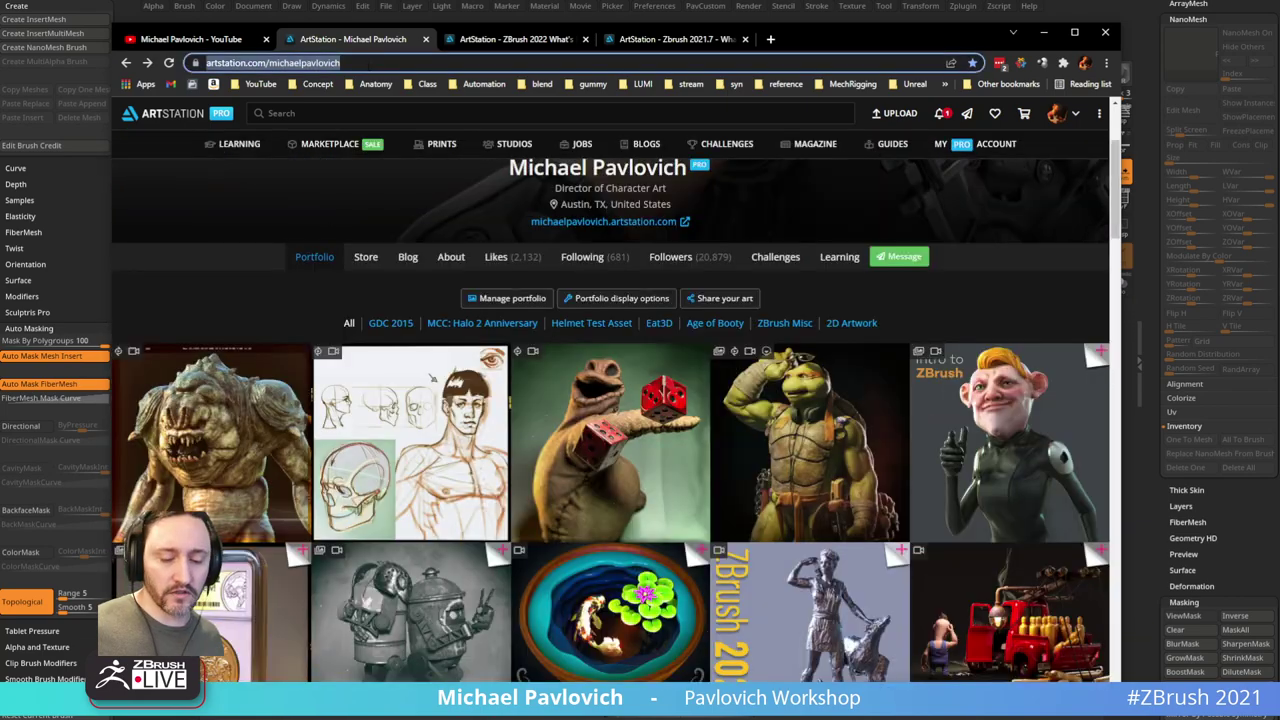
key(alt+Tab)
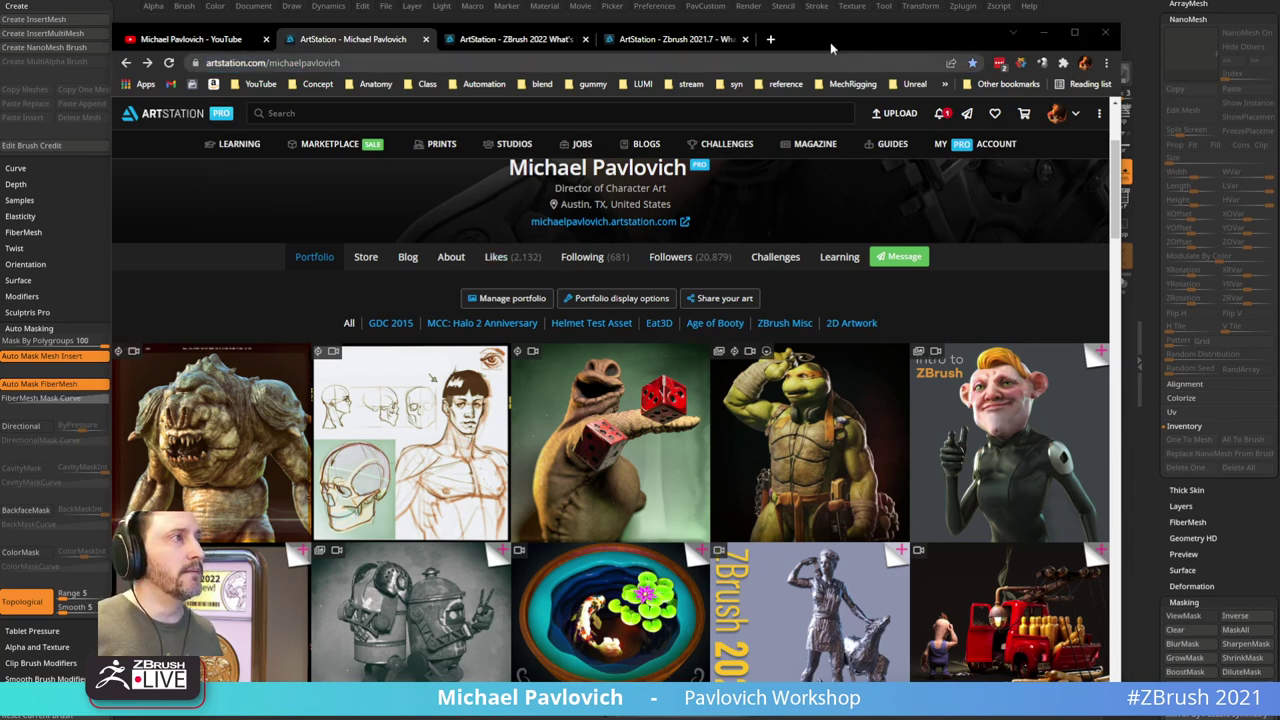
click(1044, 33)
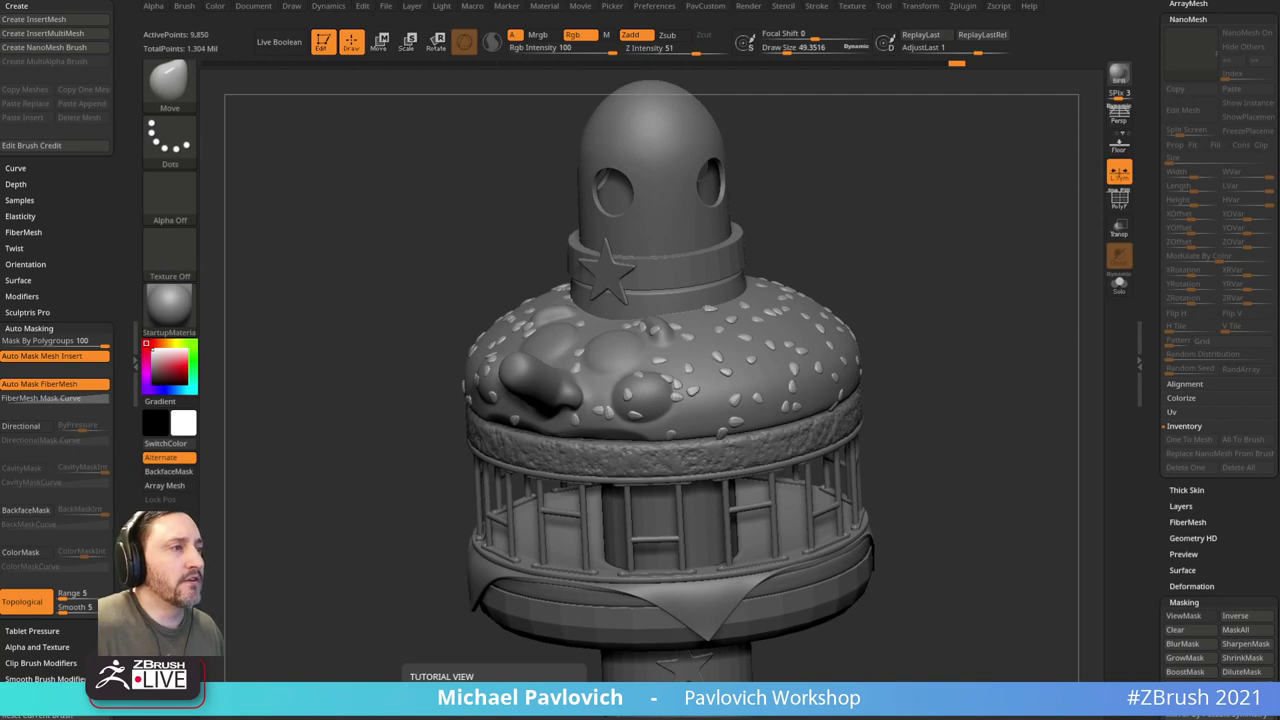